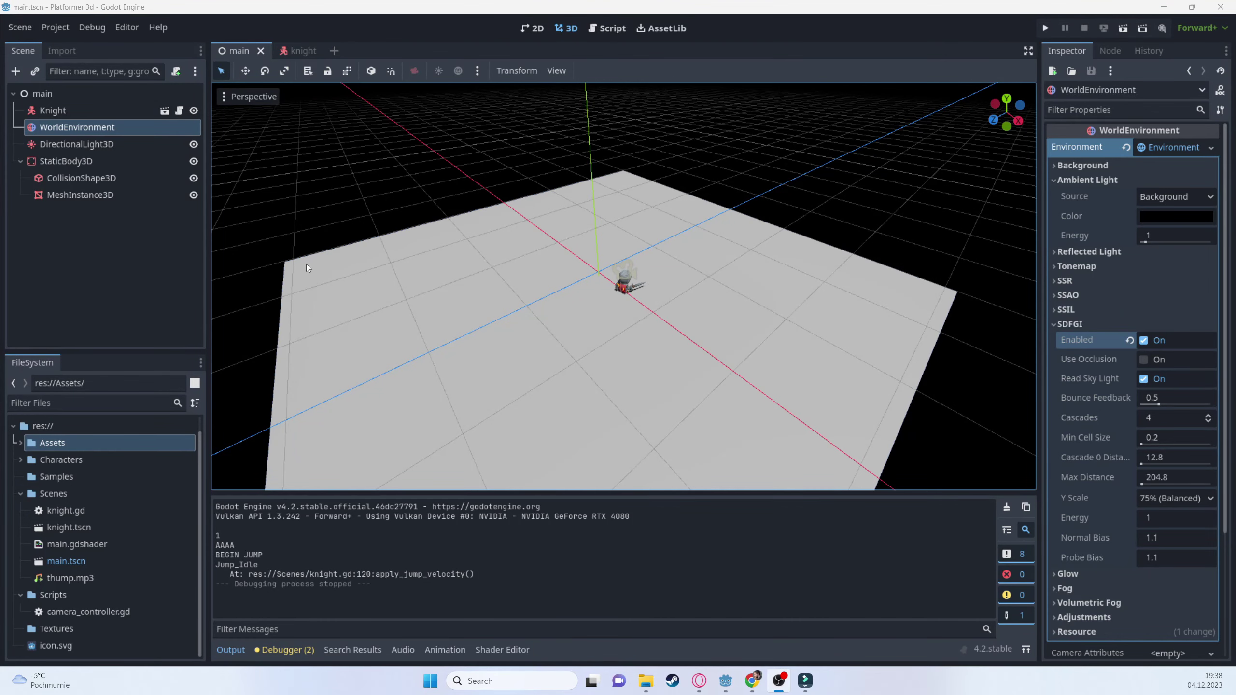
- Orbit and zoom the 3D viewport to inspect the floor and the Knight in main.tscn
{"action": "middle_click_drag", "start_coordinate": [477, 304], "coordinate": [586, 353]}
{"action": "scroll", "coordinate": [628, 303], "scroll_direction": "up", "scroll_amount": 4}
{"action": "scroll", "coordinate": [628, 303], "scroll_direction": "down", "scroll_amount": 5}
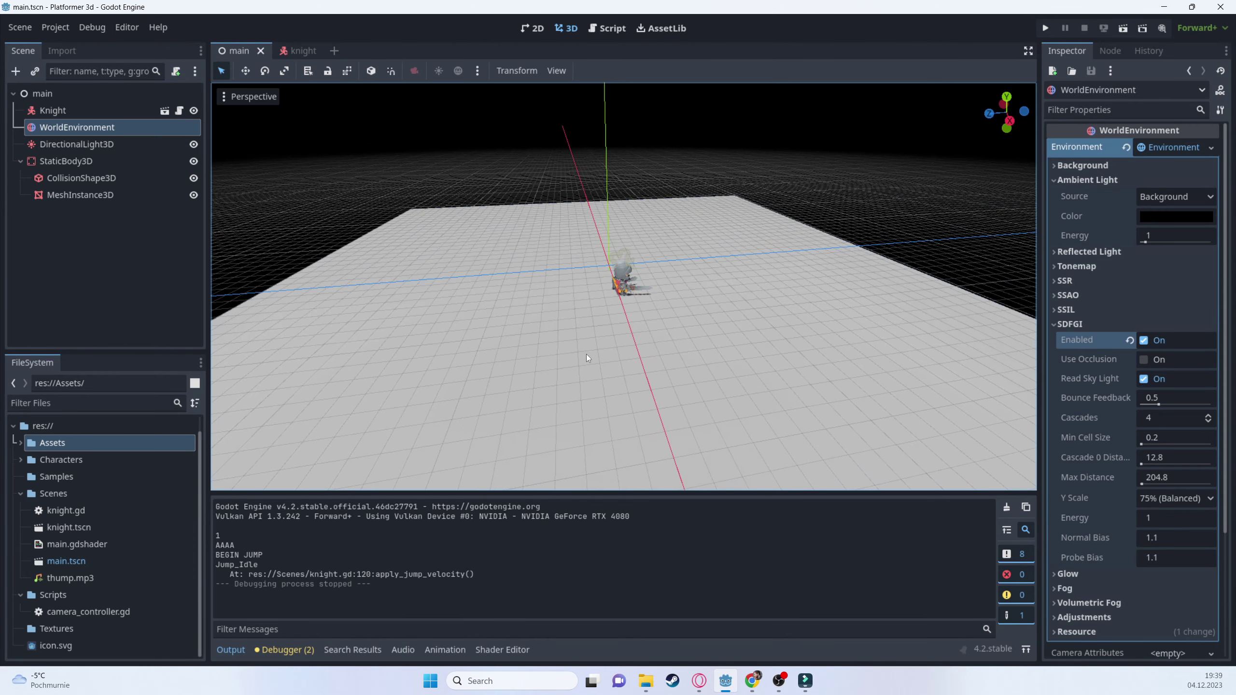
- Run the game and walk the knight right and toward the camera, then jump with Space
{"action": "left_click", "coordinate": [1043, 27]}
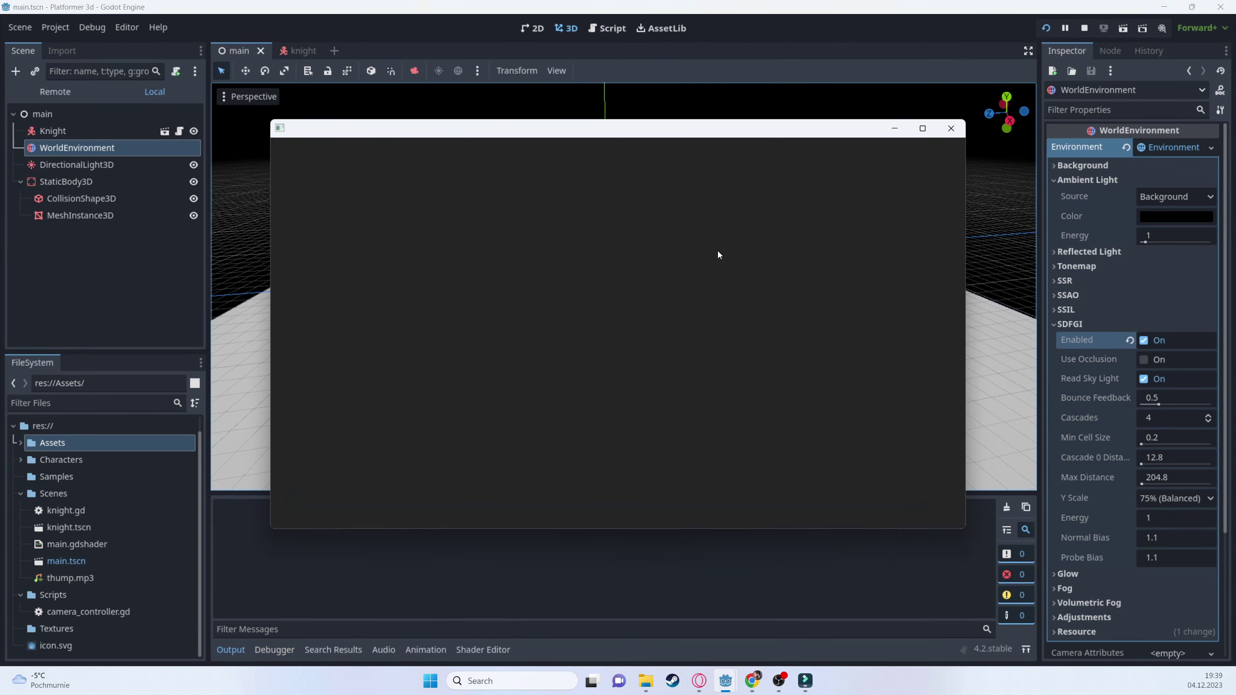
{"action": "key", "text": "d"}
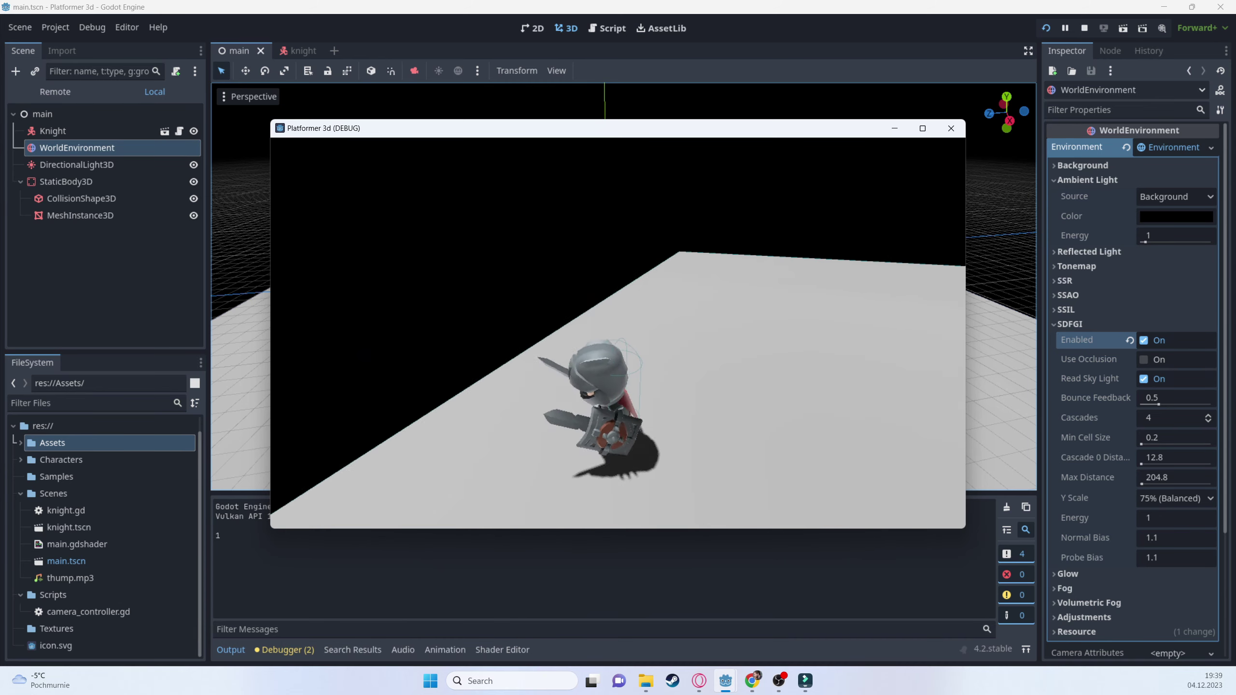
{"action": "key", "text": "s"}
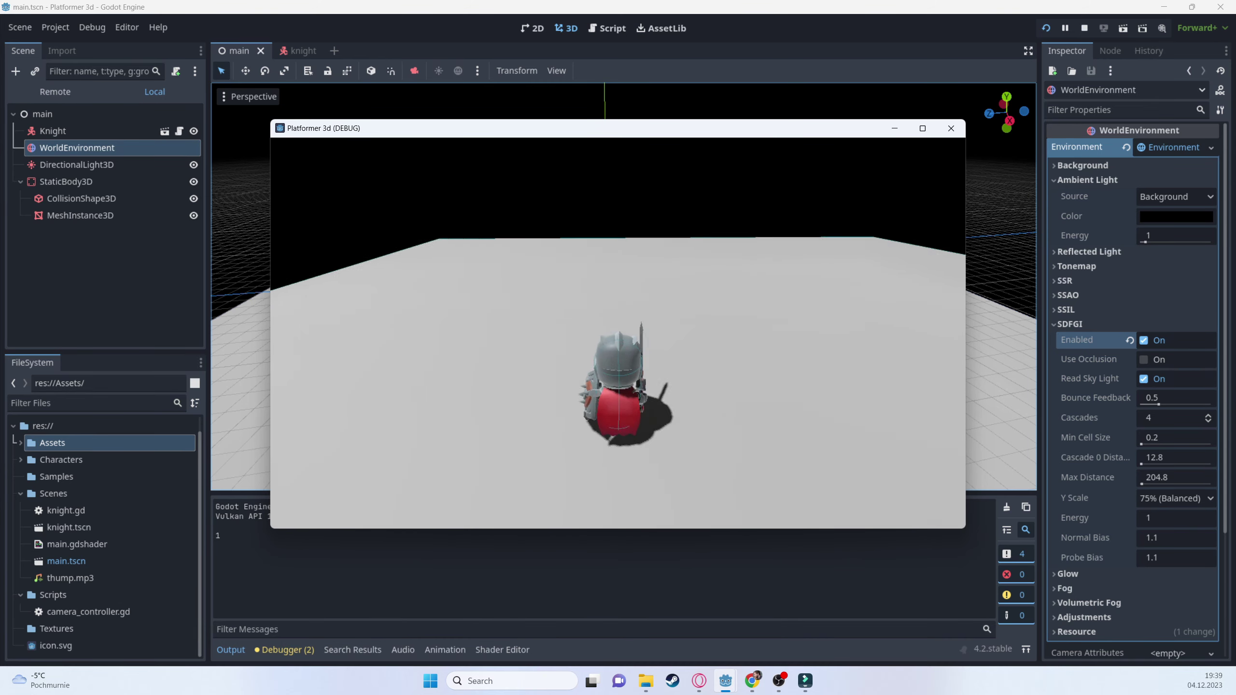
{"action": "key", "text": "d"}
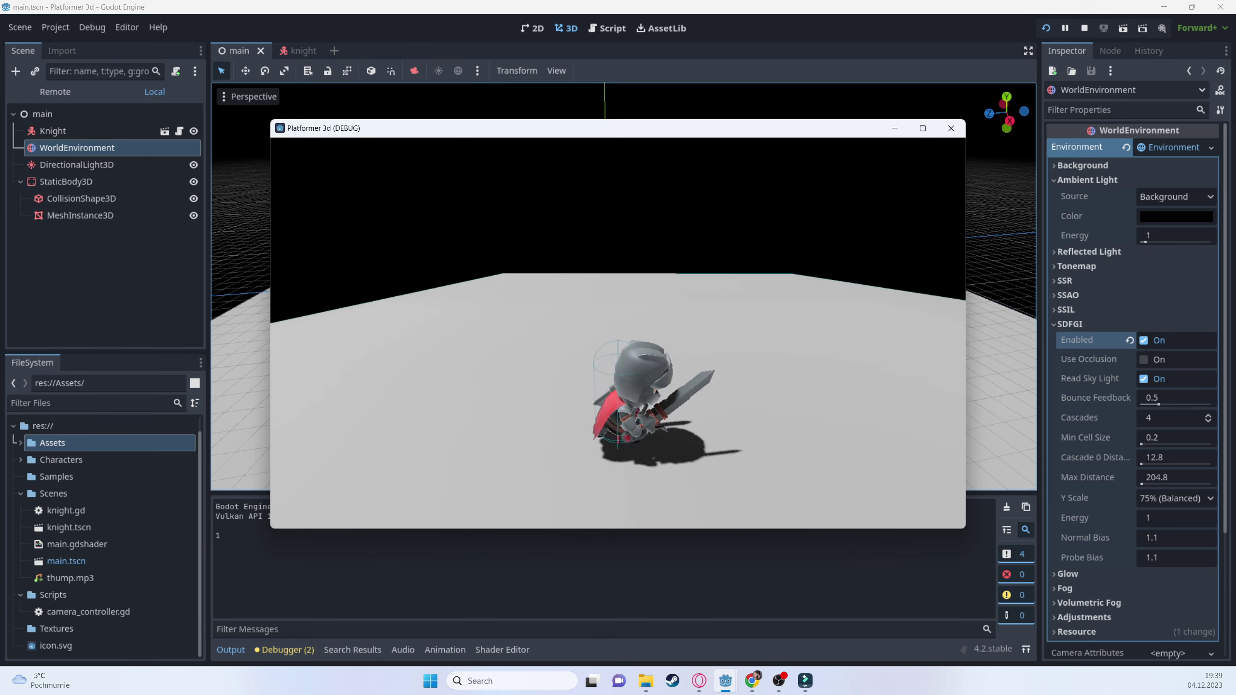
{"action": "key", "text": "w"}
{"action": "key", "text": "space"}
- Steer the knight left, right and forward off the floor edge, then stop the game with Escape
{"action": "key", "text": "a"}
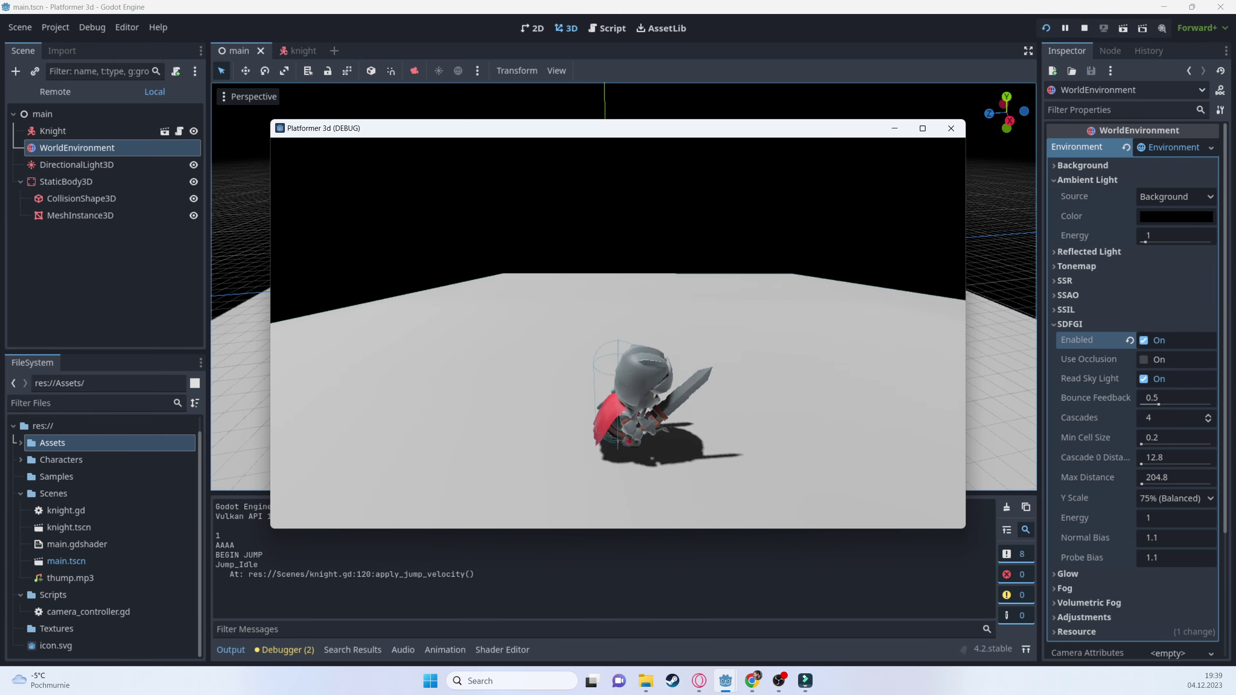
{"action": "key", "text": "d"}
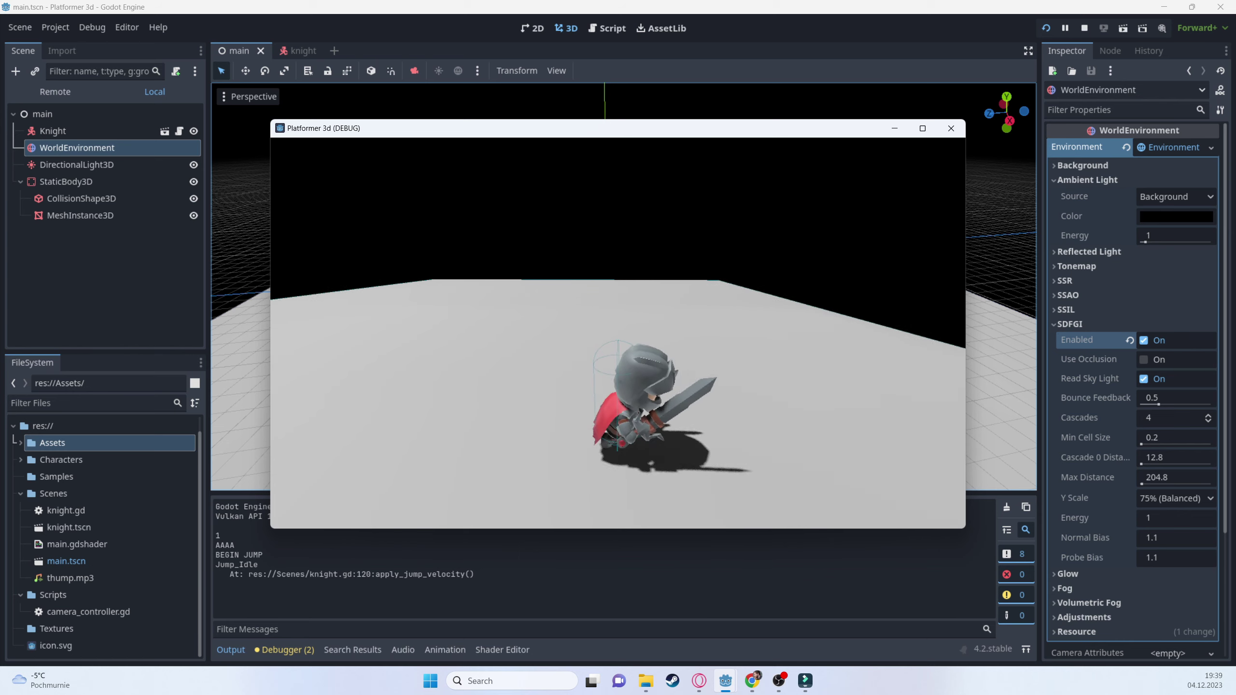
{"action": "key", "text": "a"}
{"action": "key", "text": "w"}
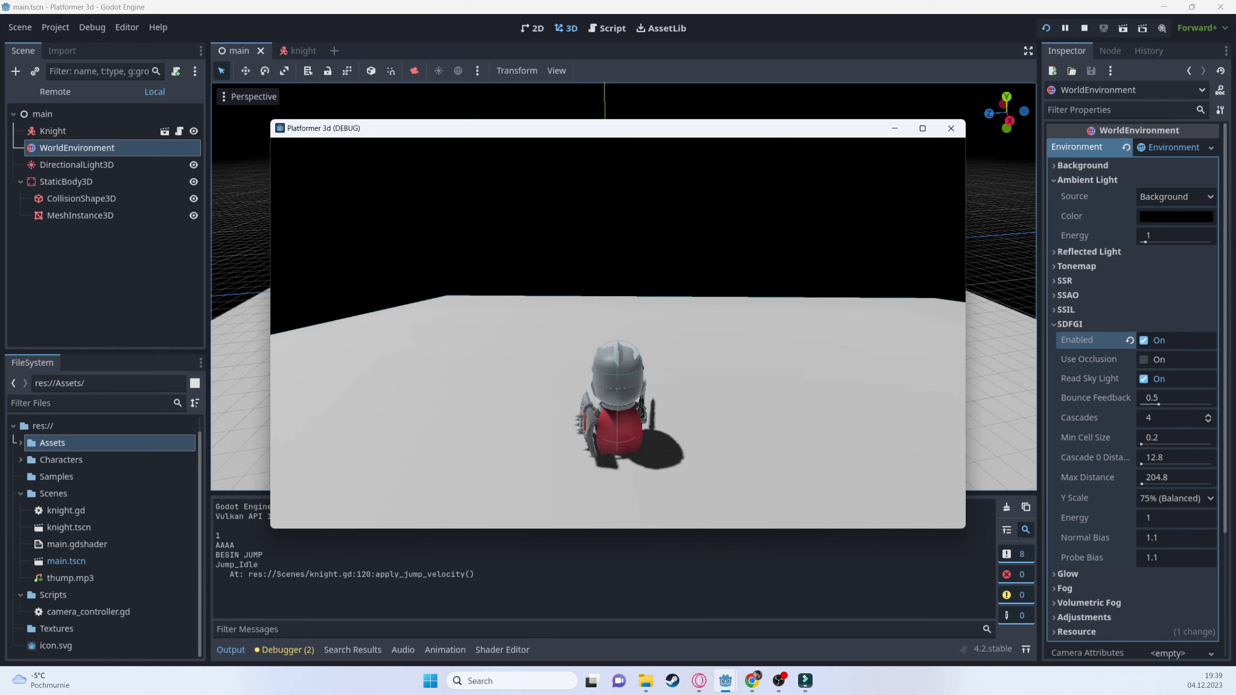
{"action": "key", "text": "d"}
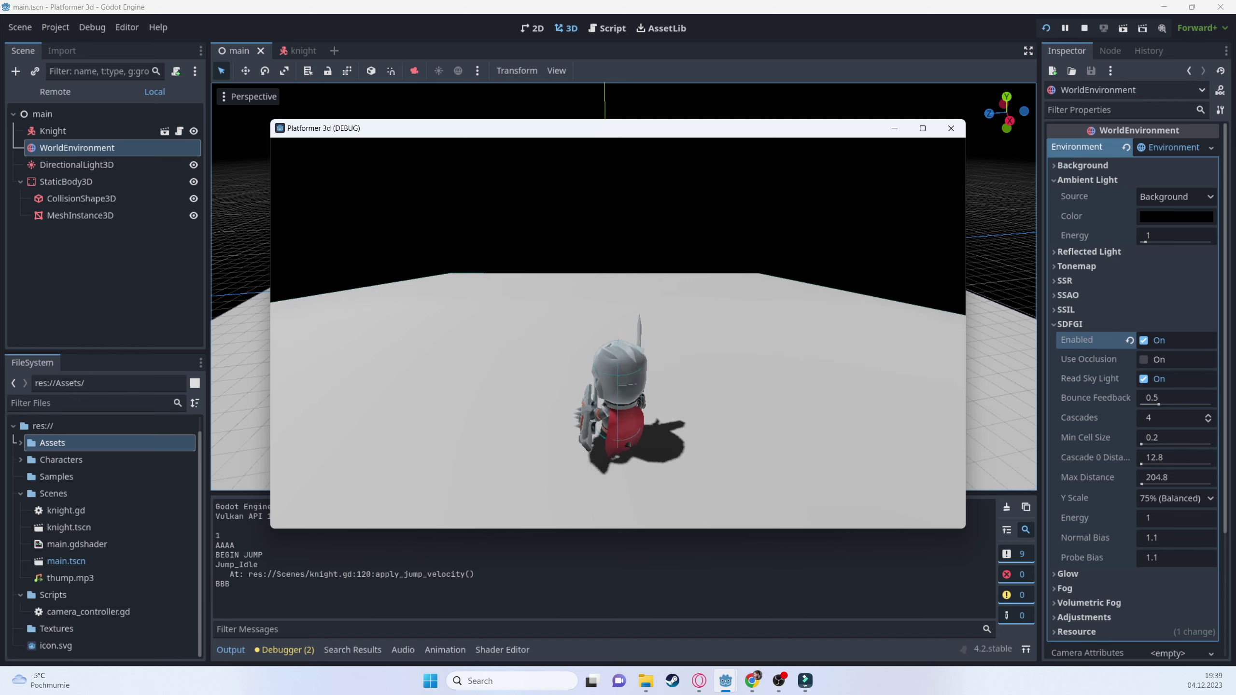
{"action": "key", "text": "w"}
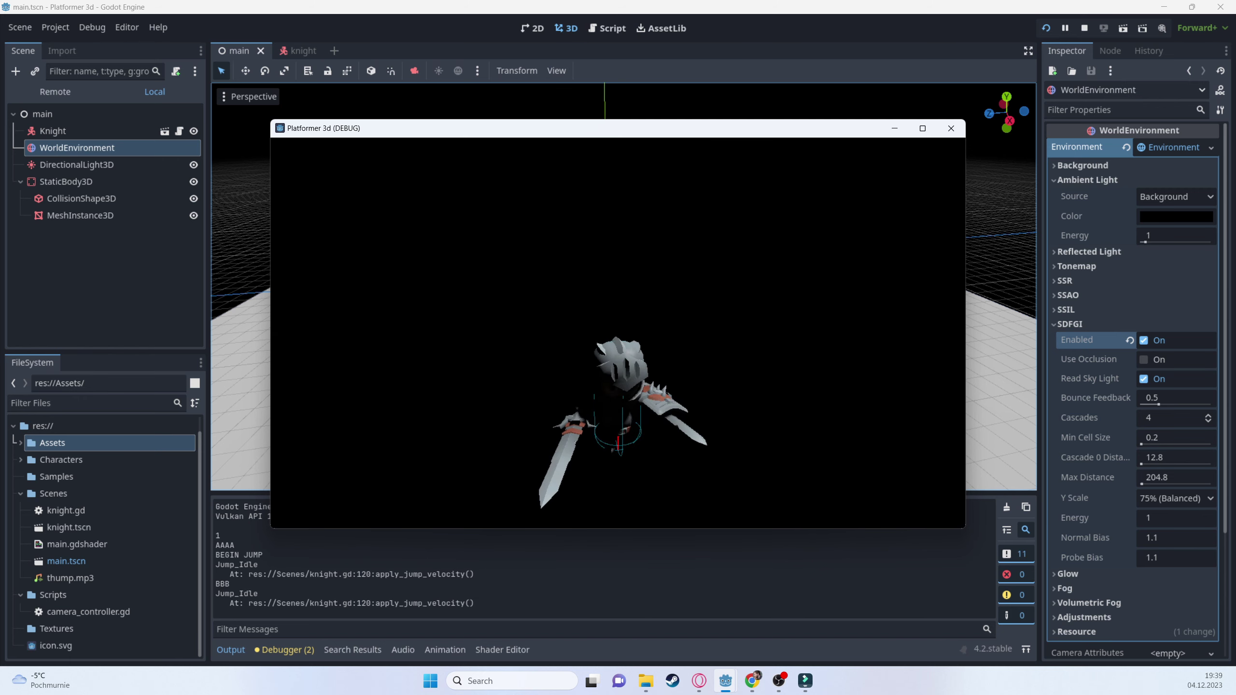
{"action": "key", "text": "Escape"}
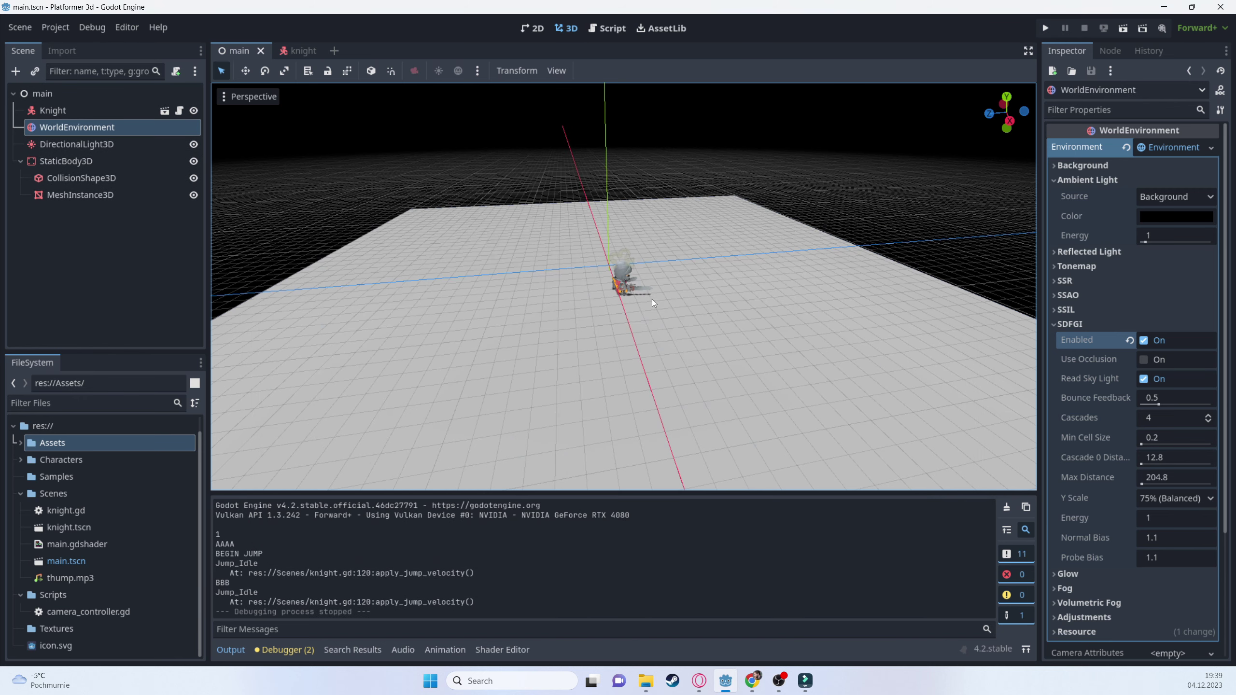
{"action": "left_click", "coordinate": [1045, 28]}
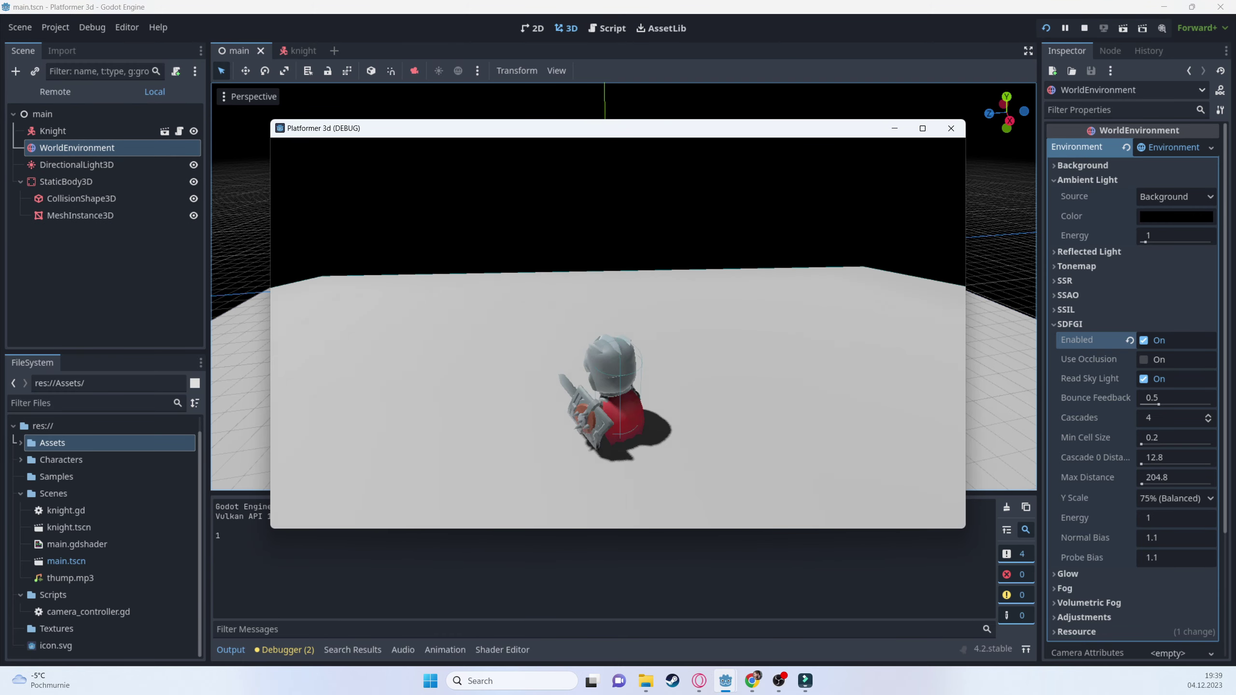
{"action": "key", "text": "d"}
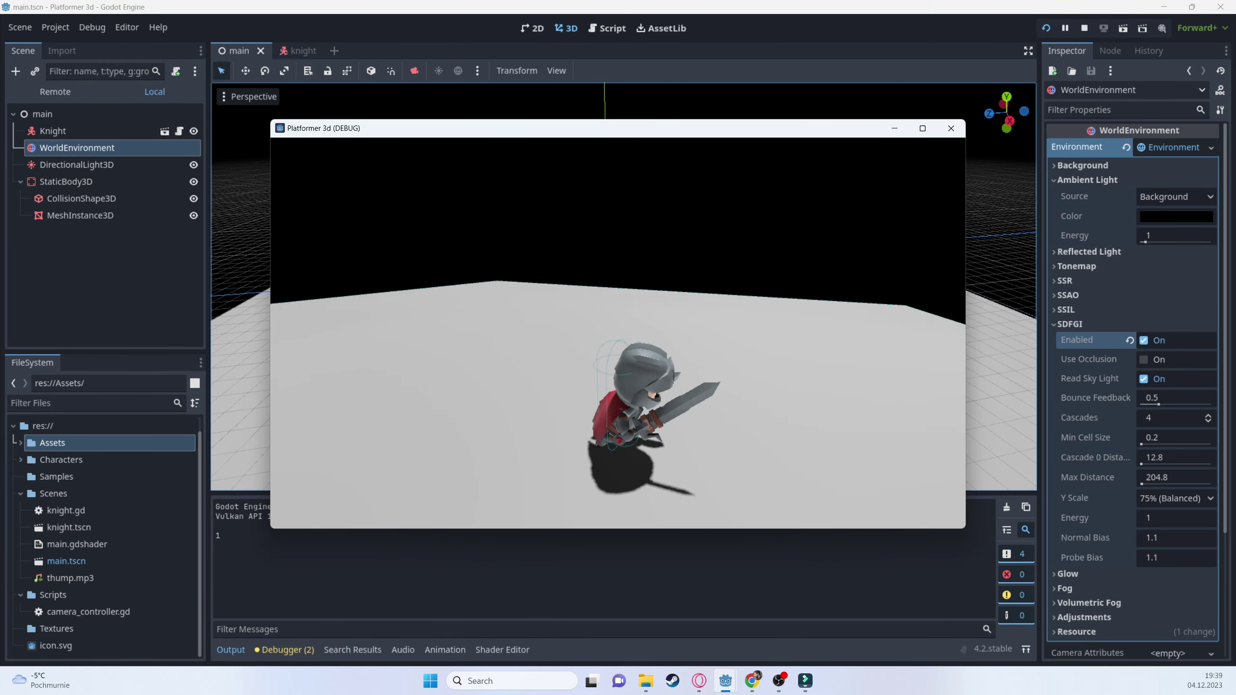
{"action": "key", "text": "w"}
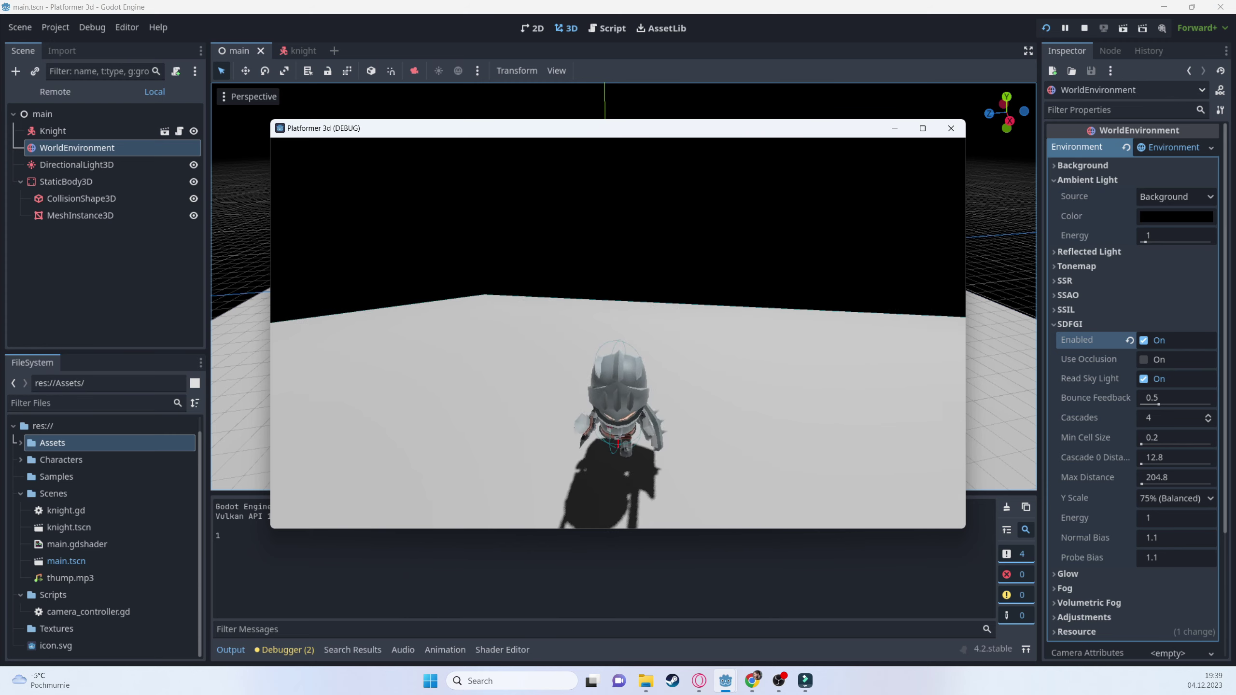
{"action": "key", "text": "a"}
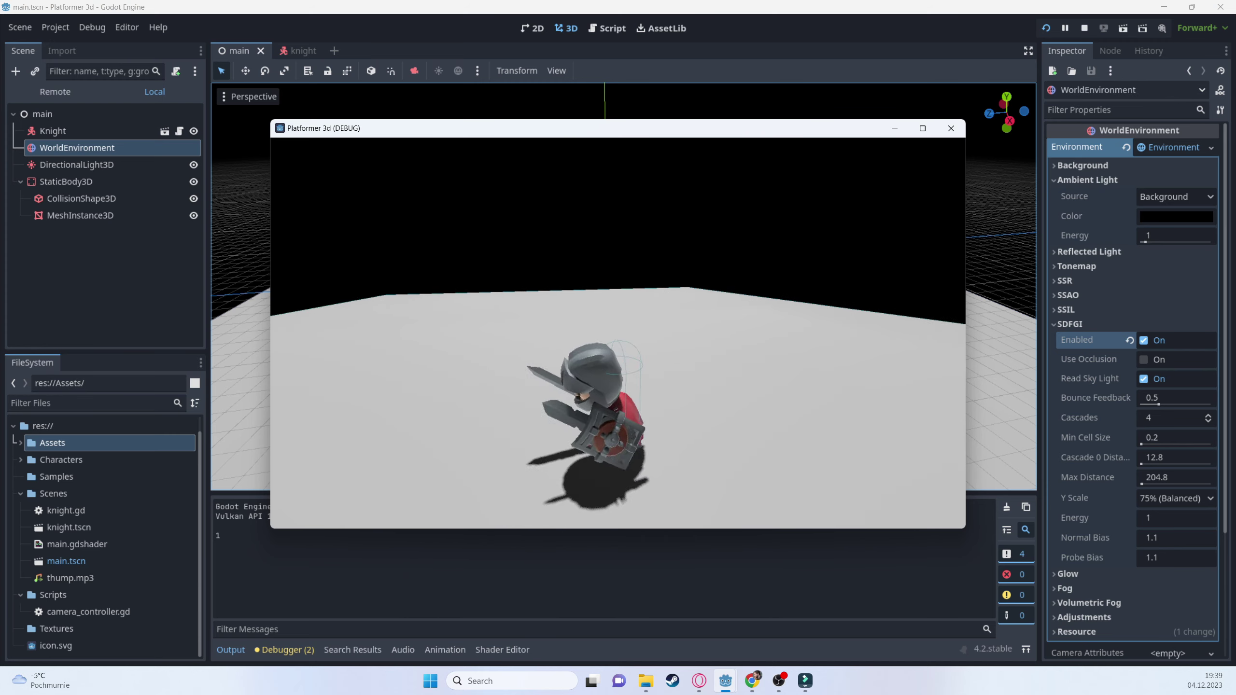
{"action": "key", "text": "w"}
{"action": "key", "text": "space"}
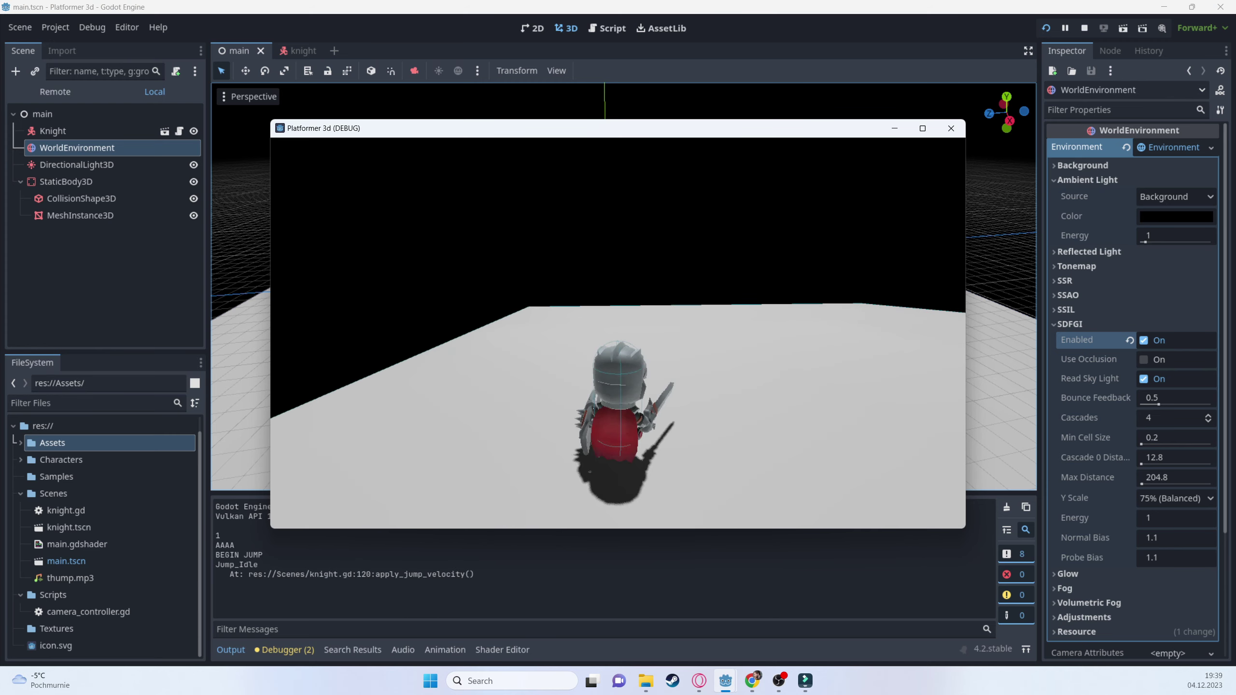
{"action": "key", "text": "d"}
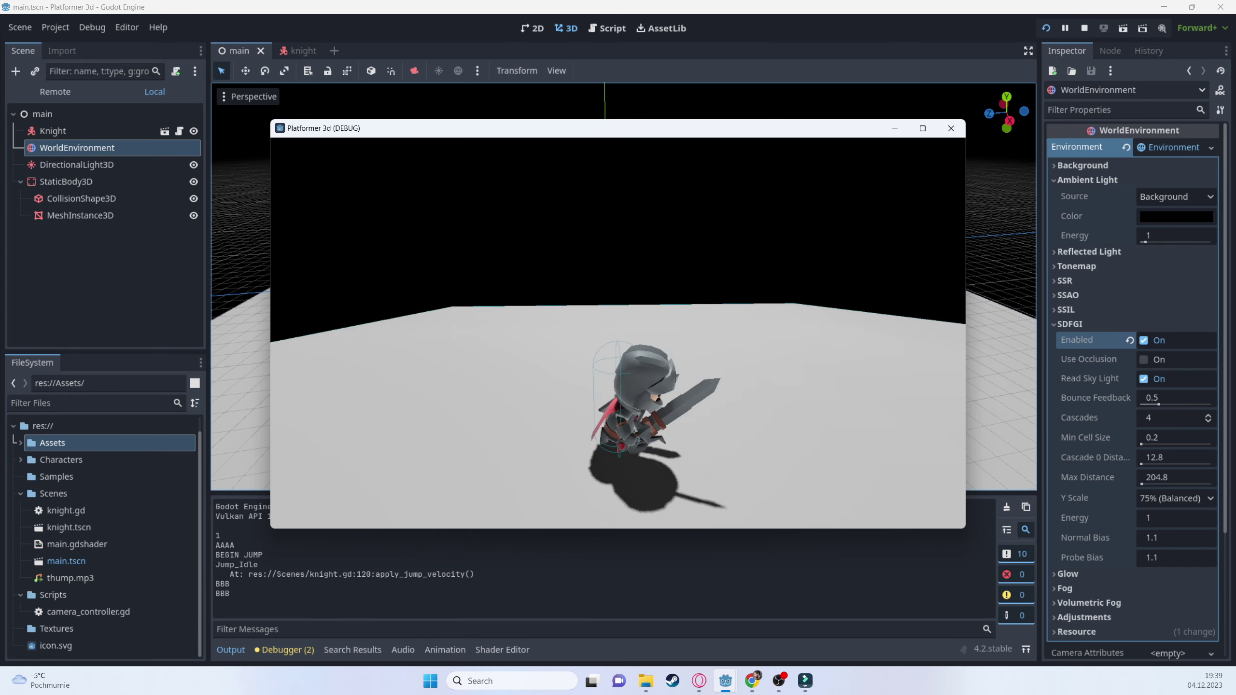
{"action": "key", "text": "s"}
{"action": "key", "text": "w"}
{"action": "key", "text": "d"}
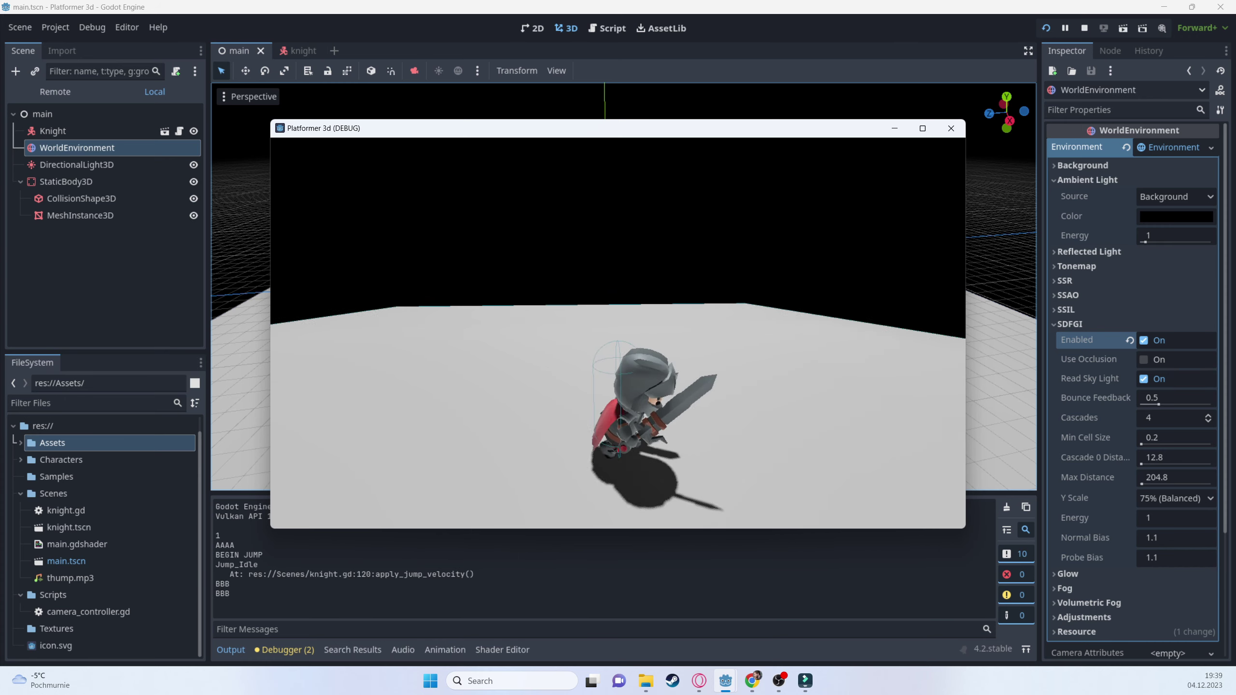
{"action": "key", "text": "w"}
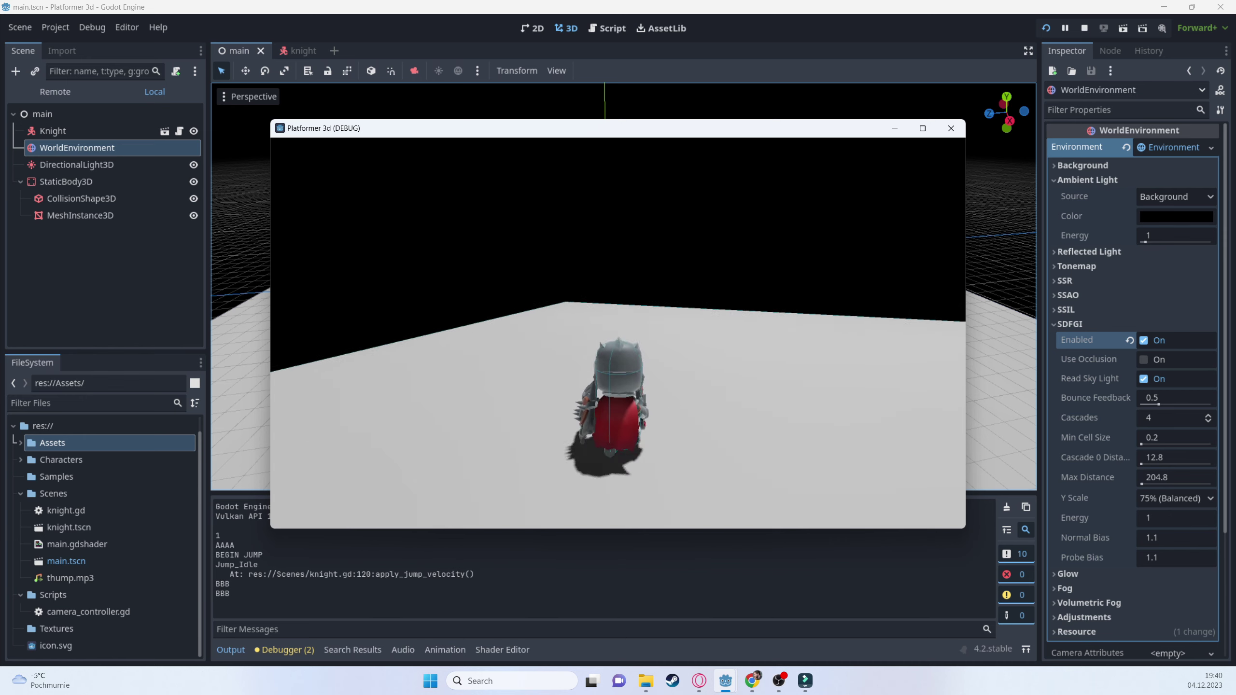
{"action": "key", "text": "d"}
{"action": "key", "text": "w"}
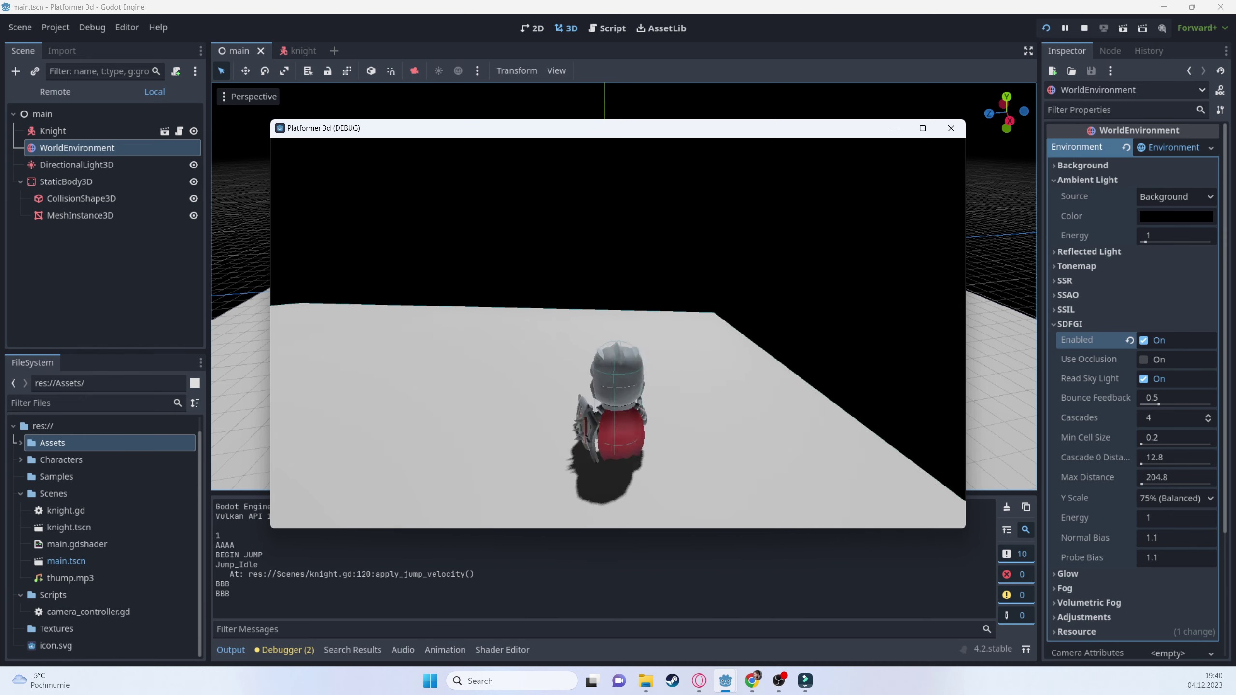
{"action": "key", "text": "s"}
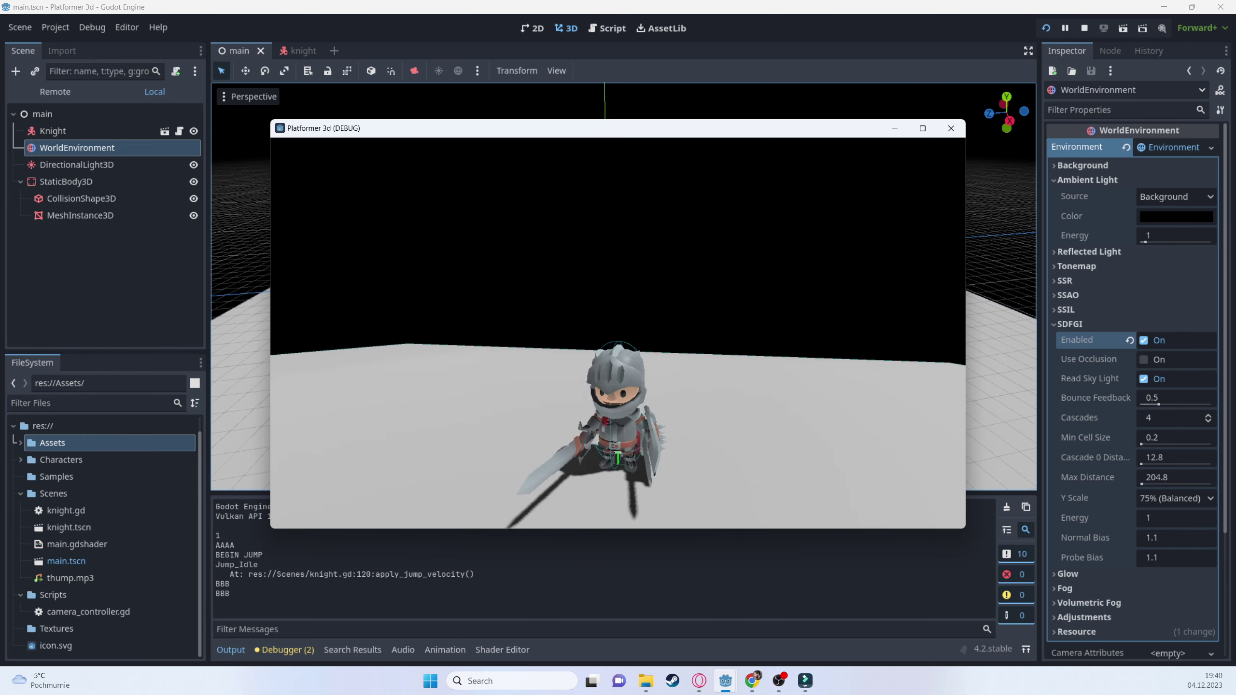
{"action": "key", "text": "a"}
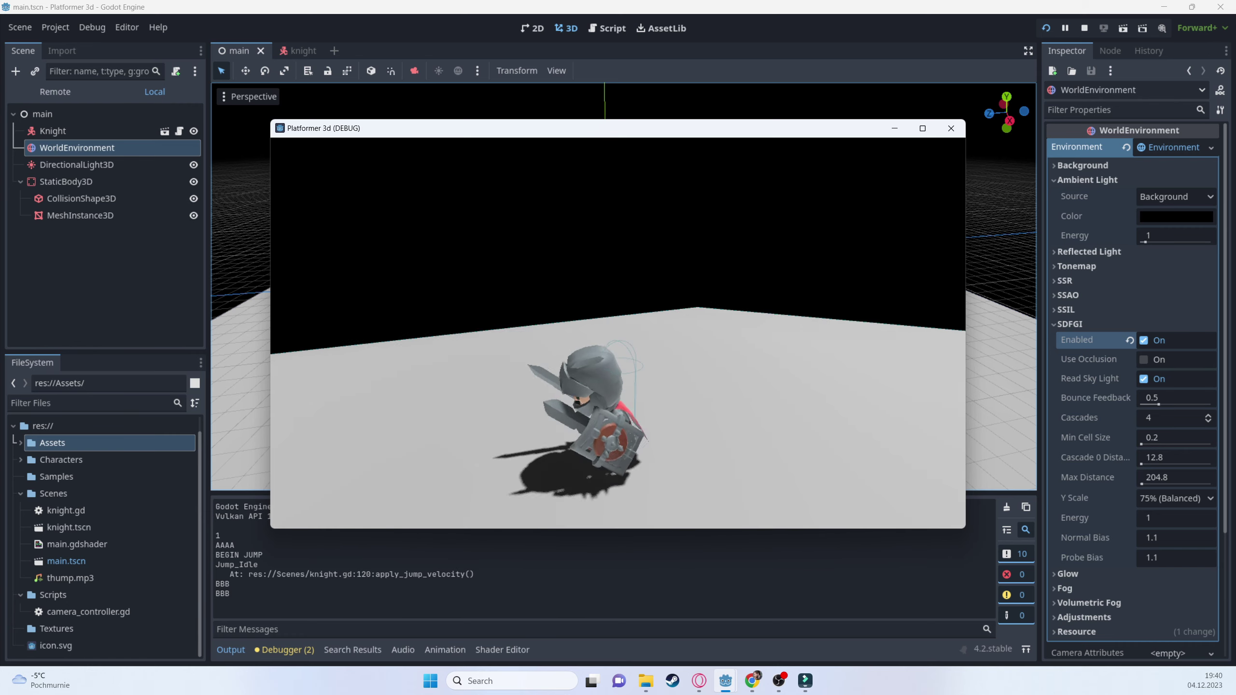
{"action": "key", "text": "s"}
{"action": "key", "text": "a"}
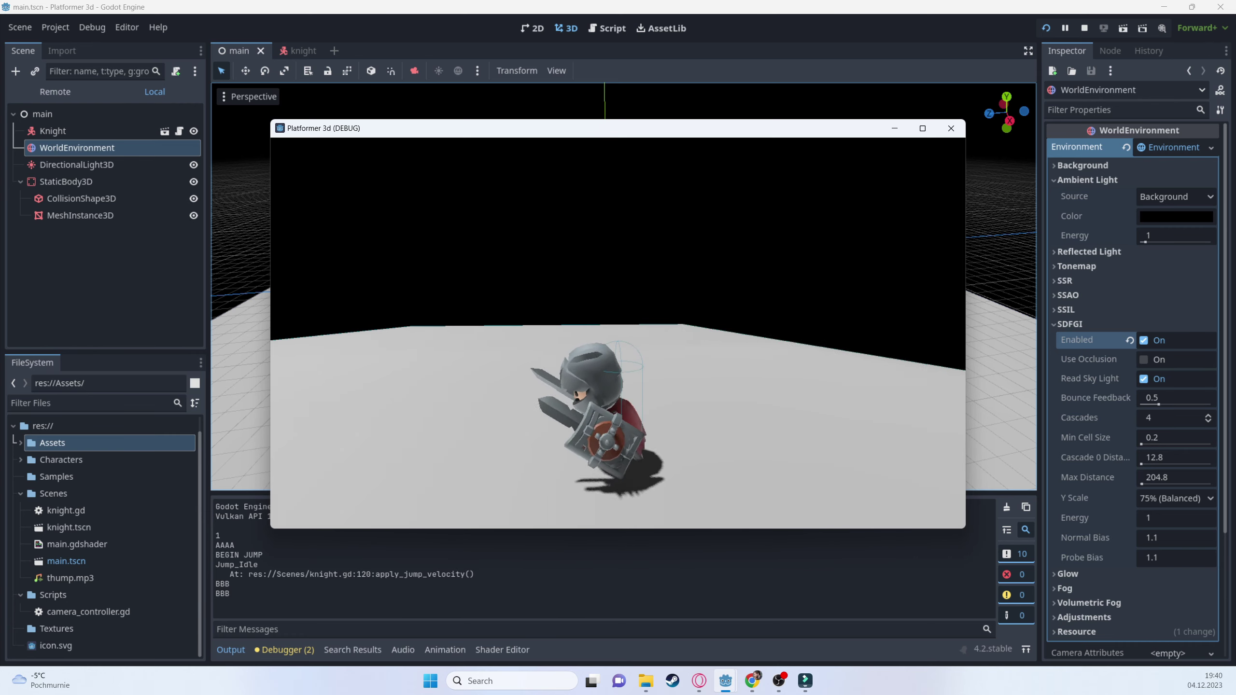
{"action": "key", "text": "d"}
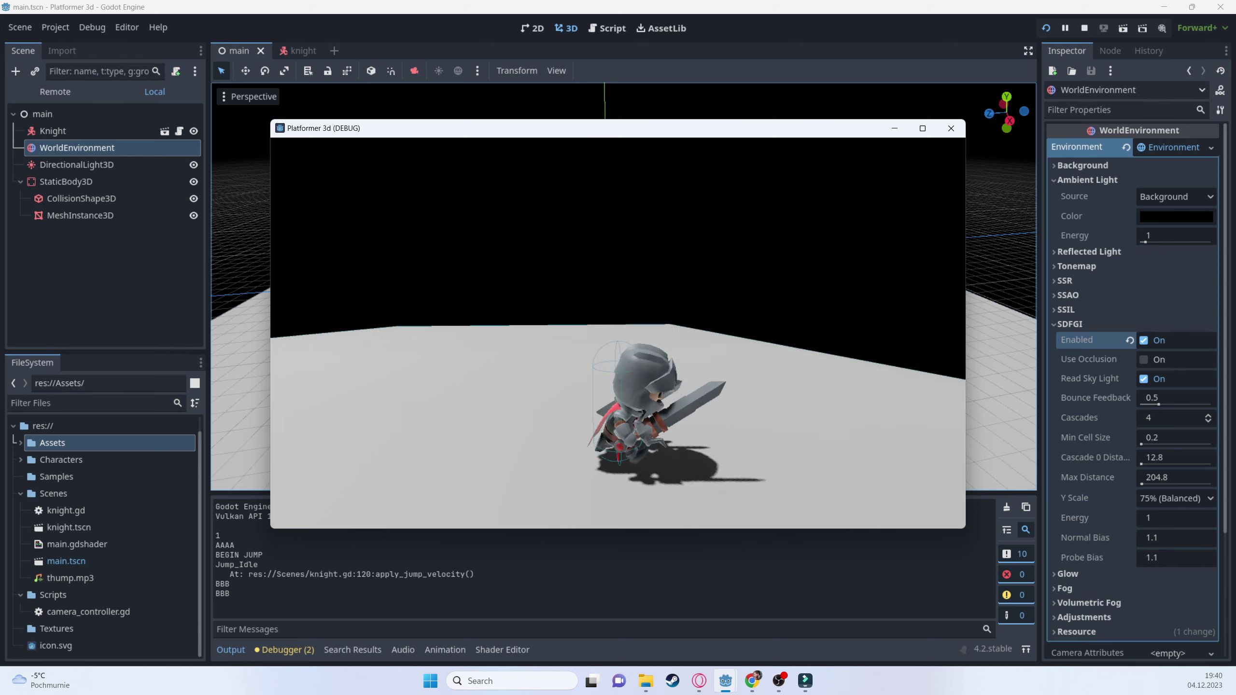
{"action": "key", "text": "a"}
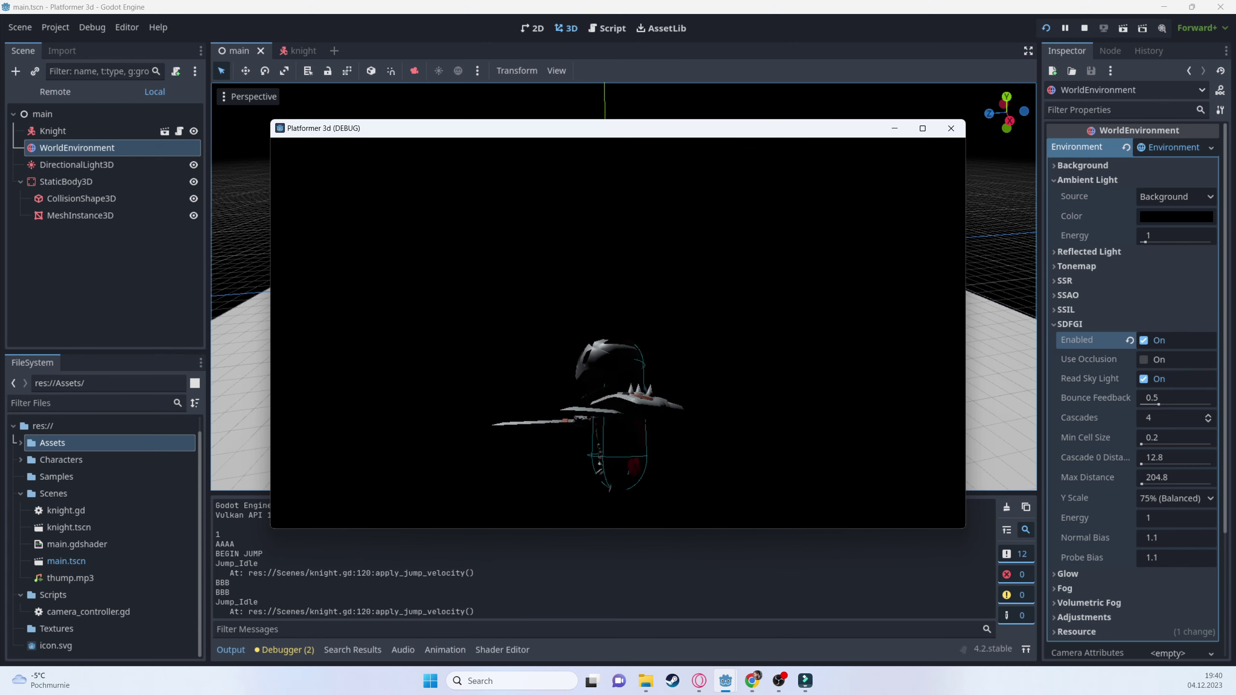
{"action": "key", "text": "F8"}
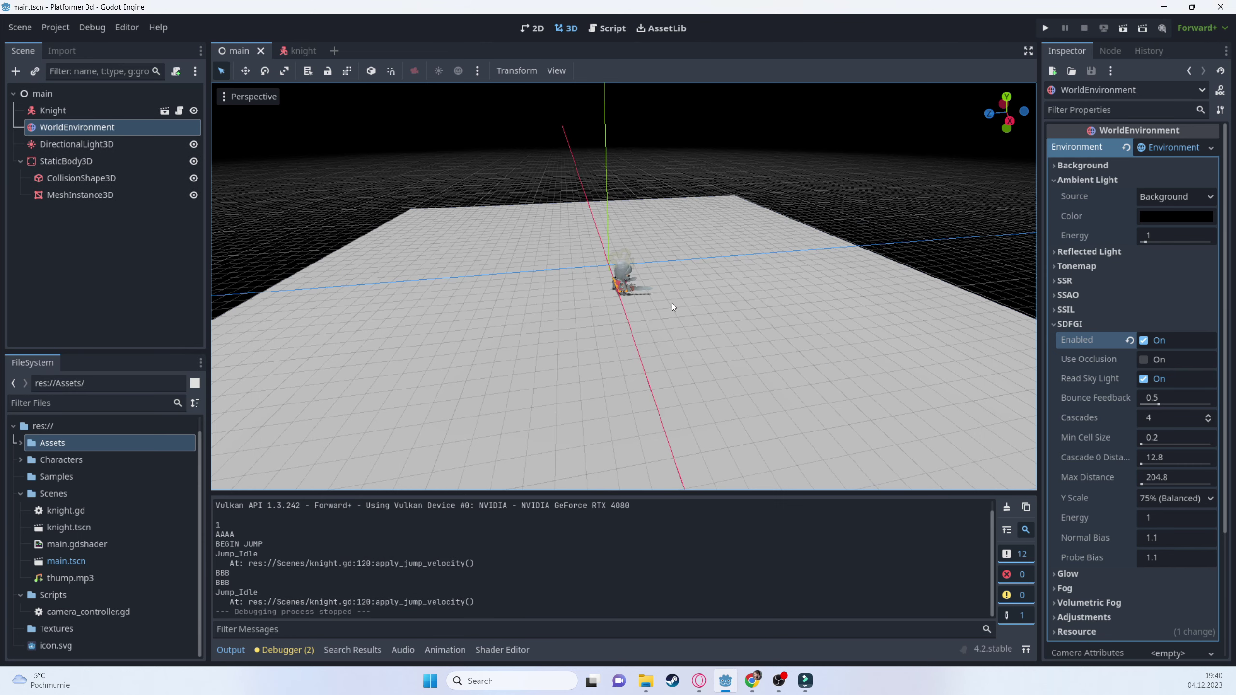
{"action": "left_click", "coordinate": [1046, 28]}
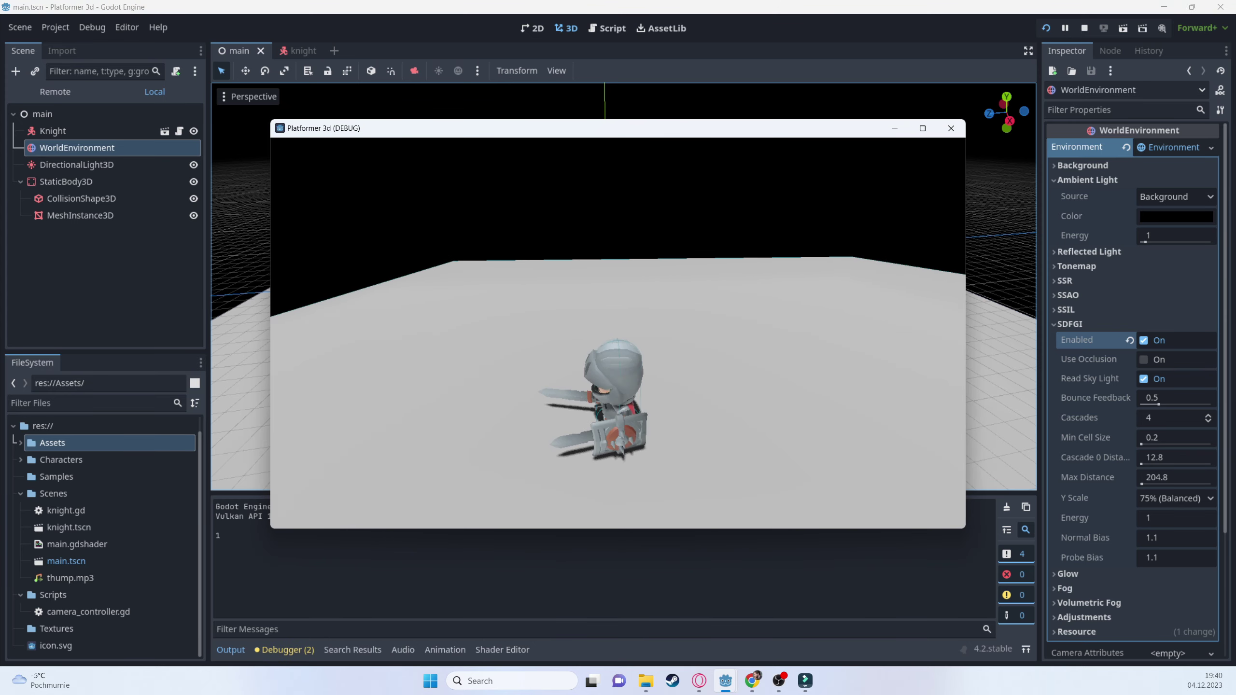
{"action": "key", "text": "space"}
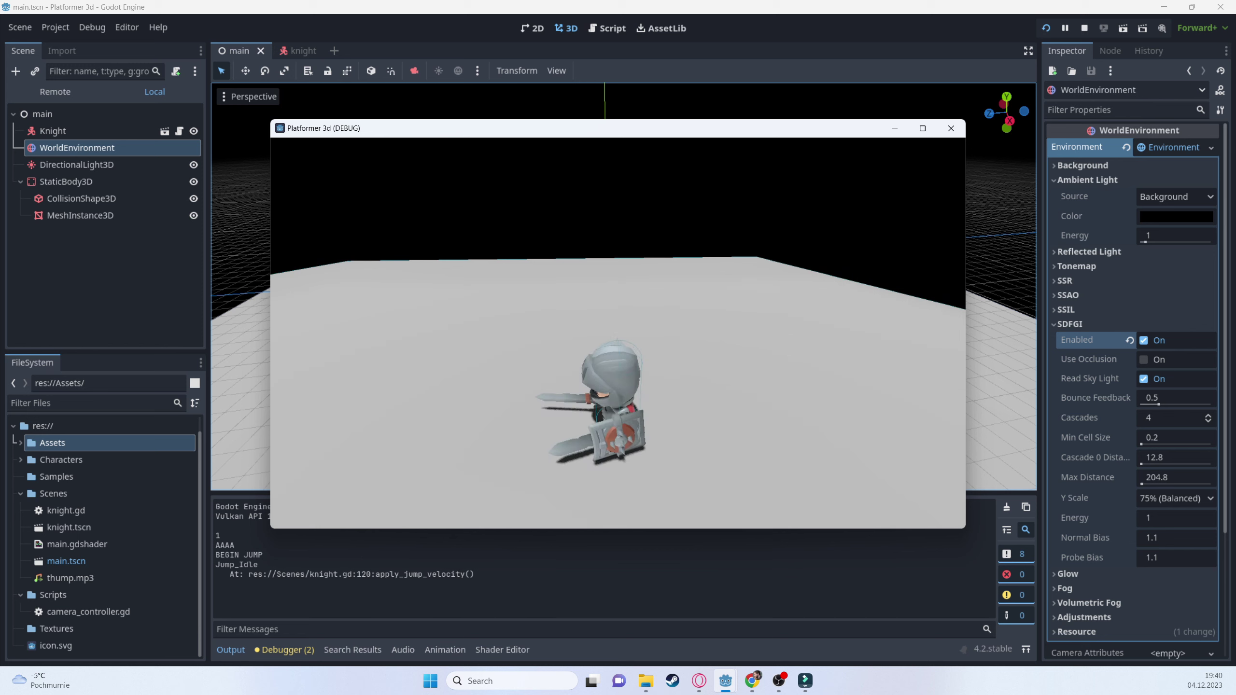
{"action": "left_click", "coordinate": [818, 5]}
{"action": "left_click", "coordinate": [1084, 28]}
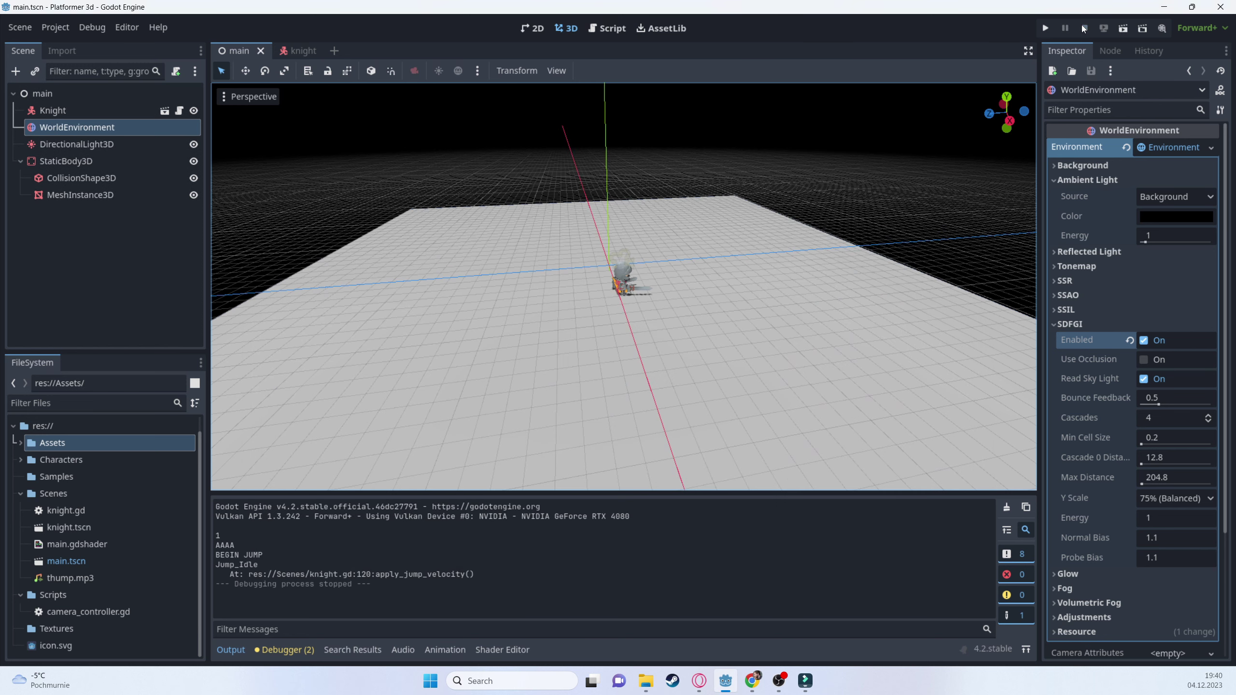
{"action": "left_click", "coordinate": [645, 681]}
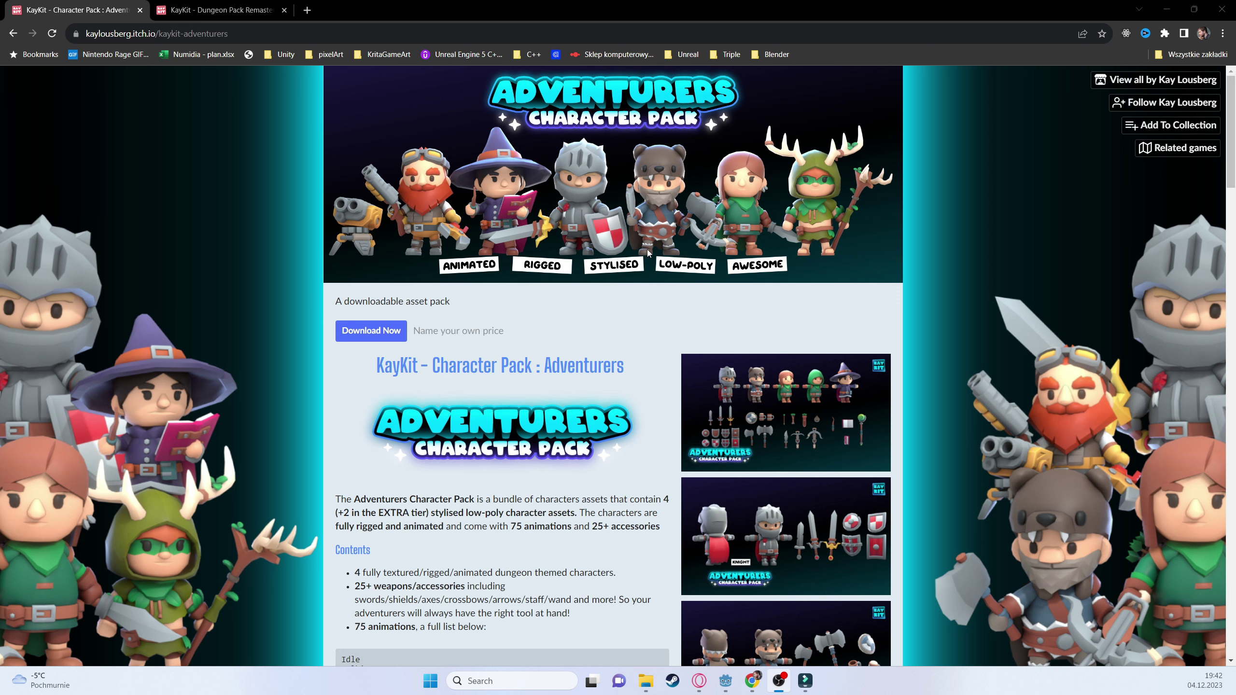
{"action": "scroll", "coordinate": [601, 279], "scroll_direction": "down", "scroll_amount": 4}
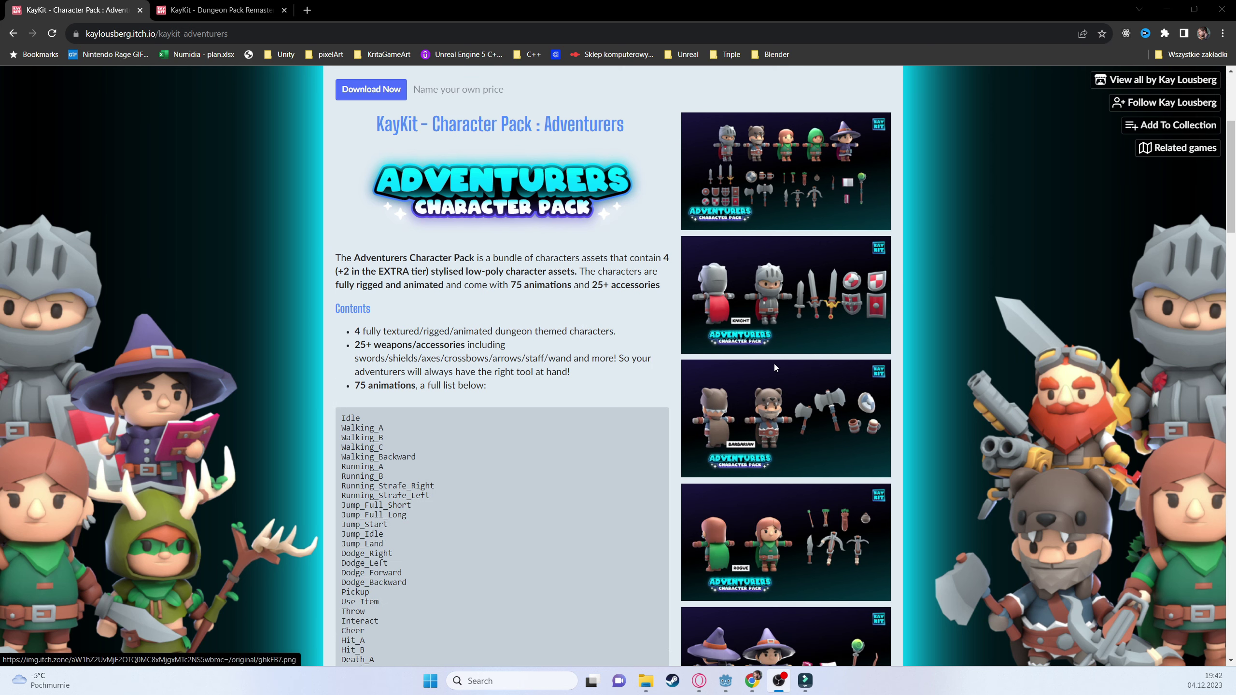
{"action": "scroll", "coordinate": [759, 319], "scroll_direction": "down", "scroll_amount": 7}
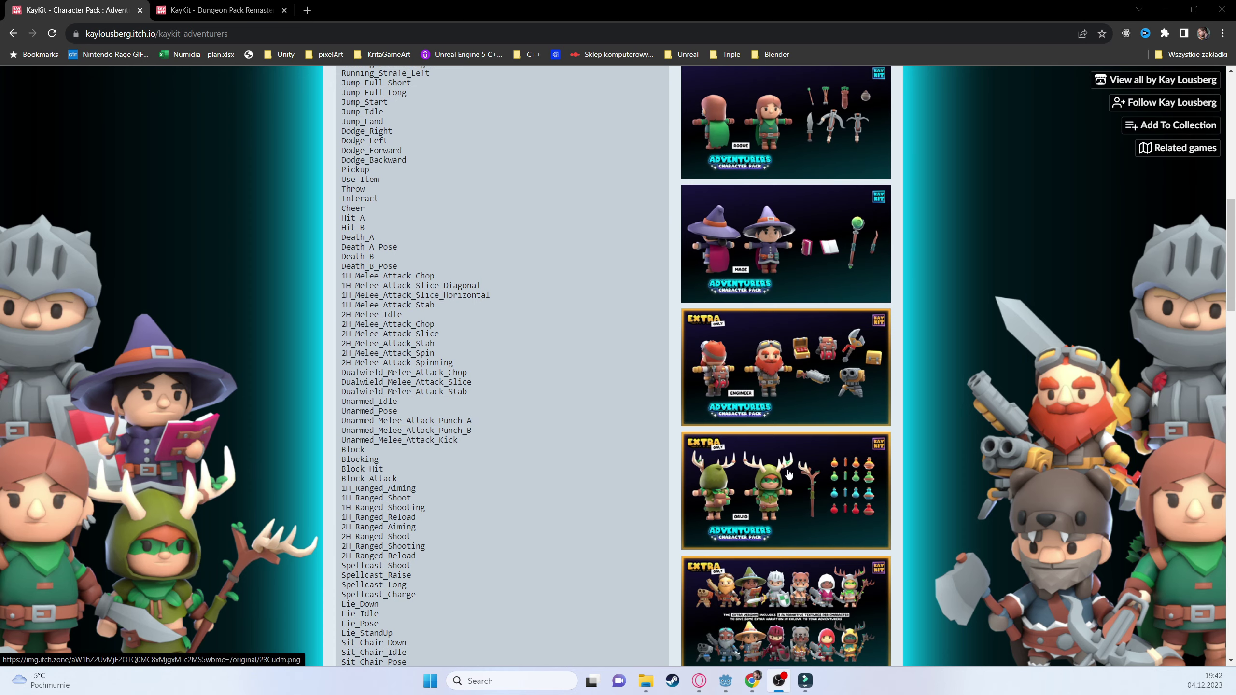
{"action": "scroll", "coordinate": [506, 362], "scroll_direction": "up", "scroll_amount": 12}
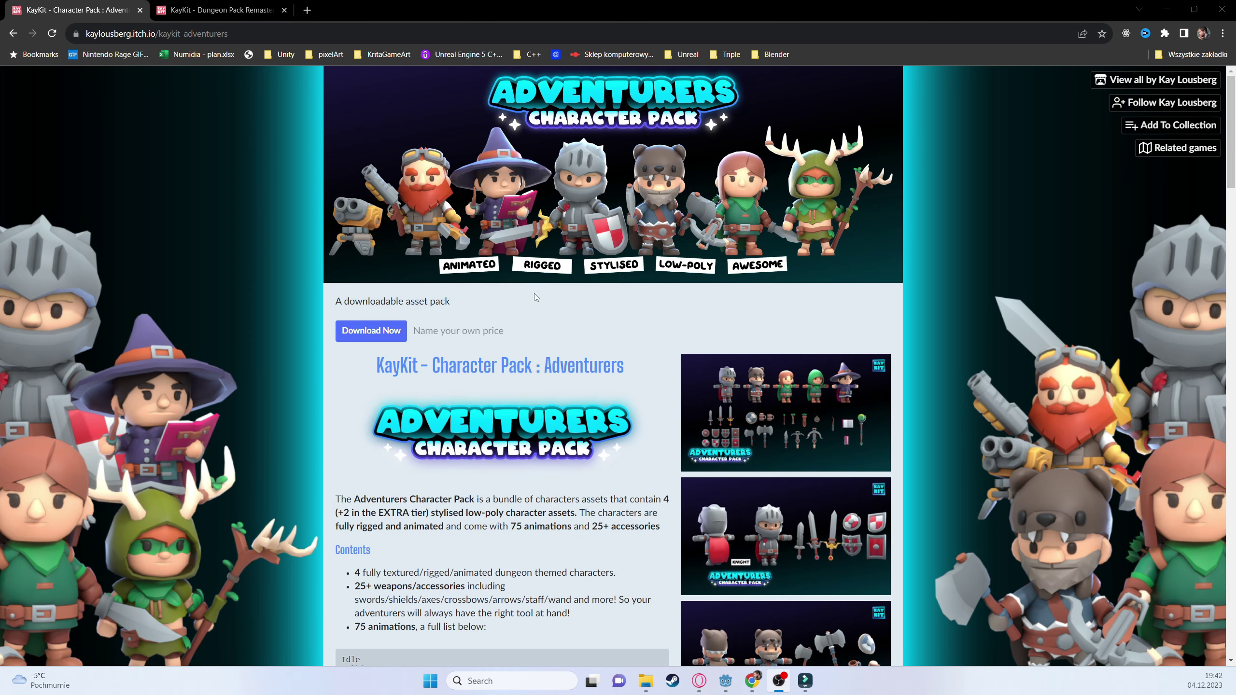
{"action": "scroll", "coordinate": [438, 290], "scroll_direction": "down", "scroll_amount": 7}
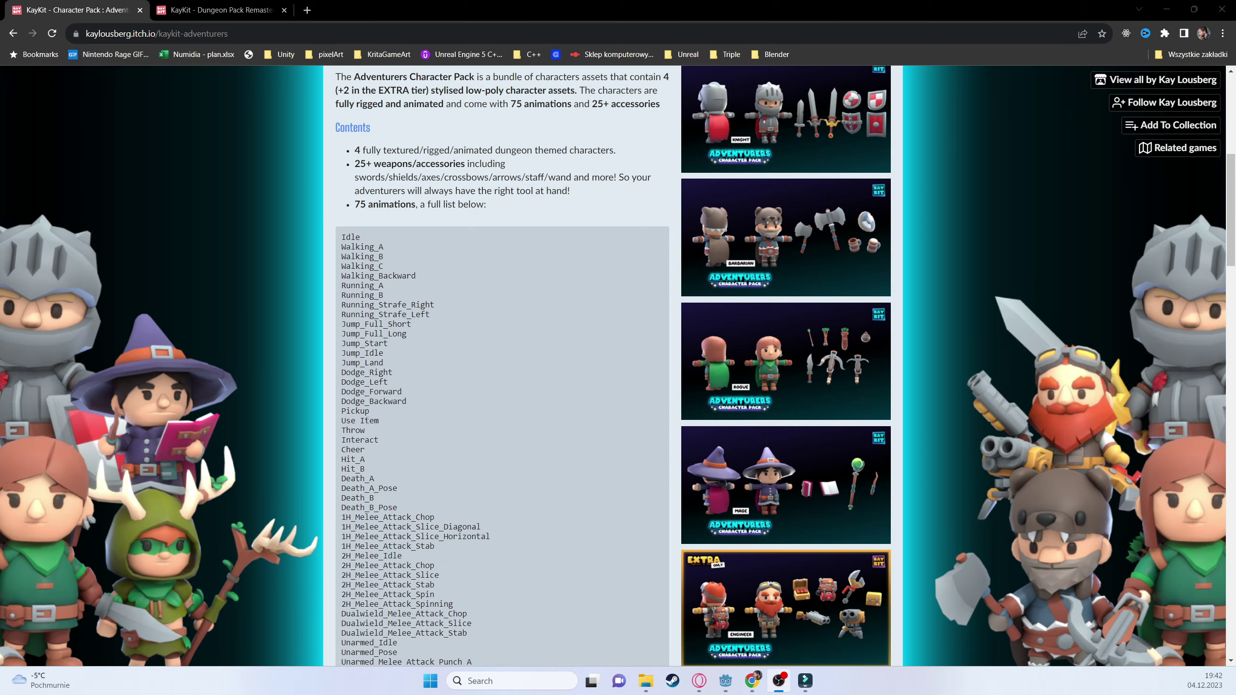
{"action": "scroll", "coordinate": [473, 479], "scroll_direction": "down", "scroll_amount": 7}
{"action": "scroll", "coordinate": [477, 459], "scroll_direction": "down", "scroll_amount": 3}
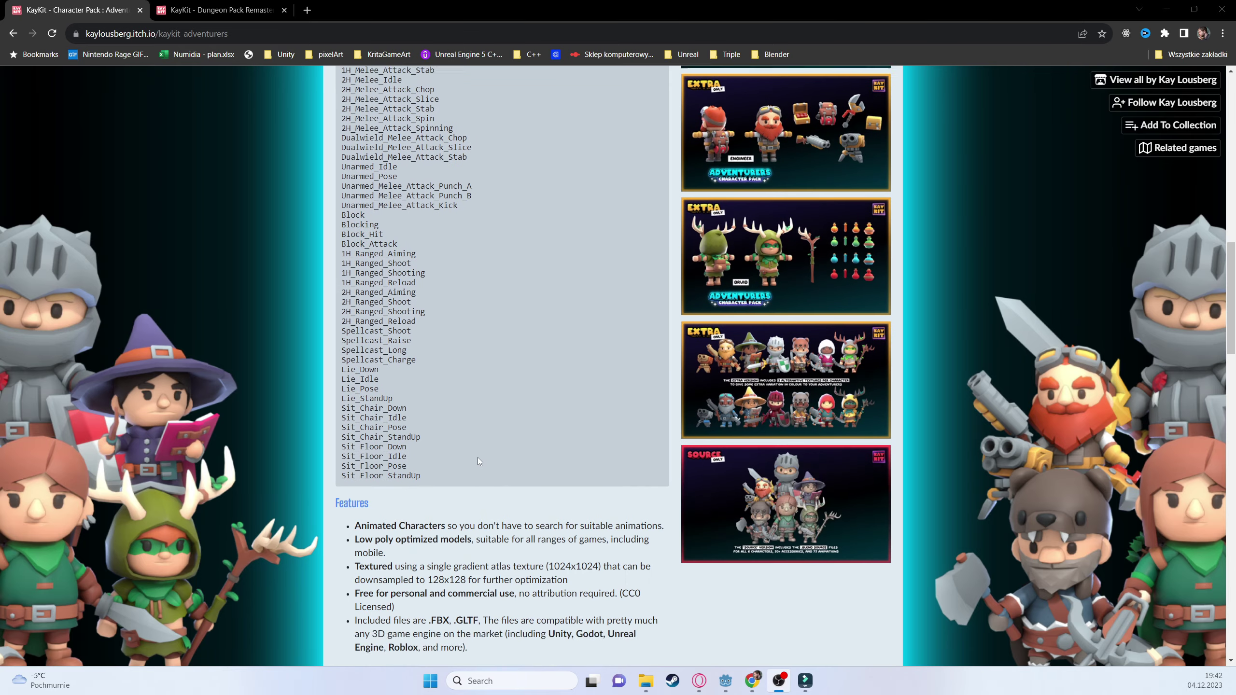
{"action": "scroll", "coordinate": [475, 458], "scroll_direction": "up", "scroll_amount": 14}
{"action": "scroll", "coordinate": [474, 458], "scroll_direction": "up", "scroll_amount": 3}
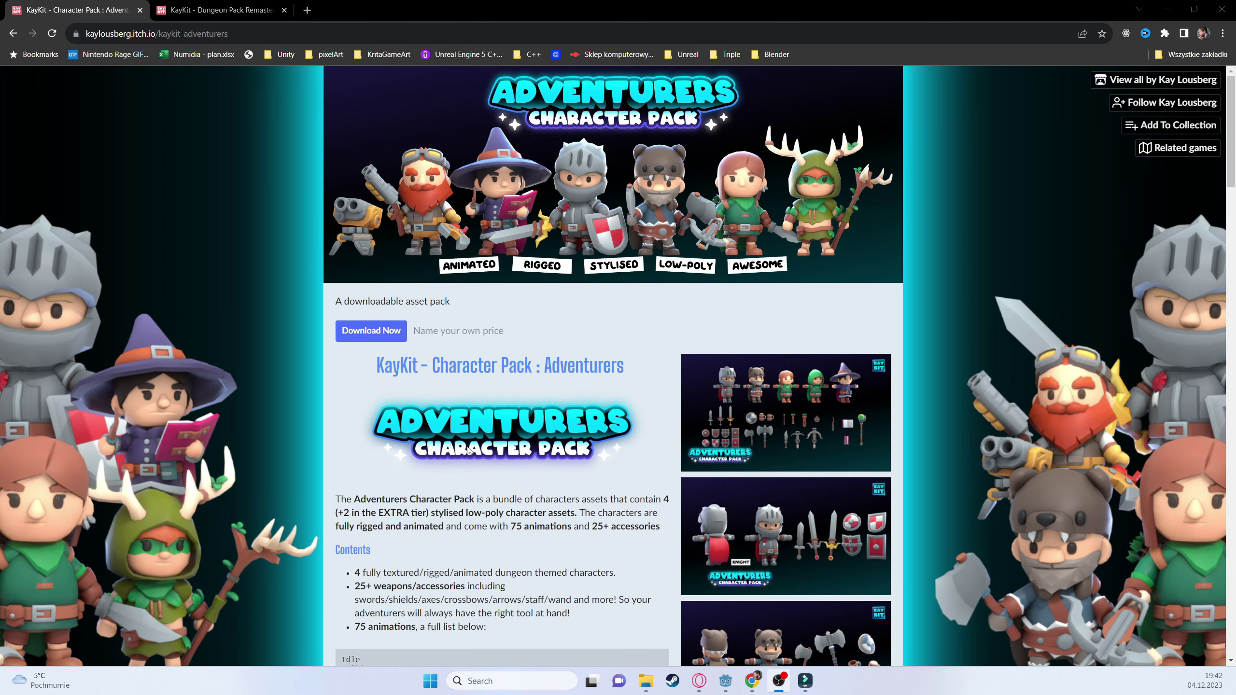
{"action": "scroll", "coordinate": [469, 452], "scroll_direction": "down", "scroll_amount": 8}
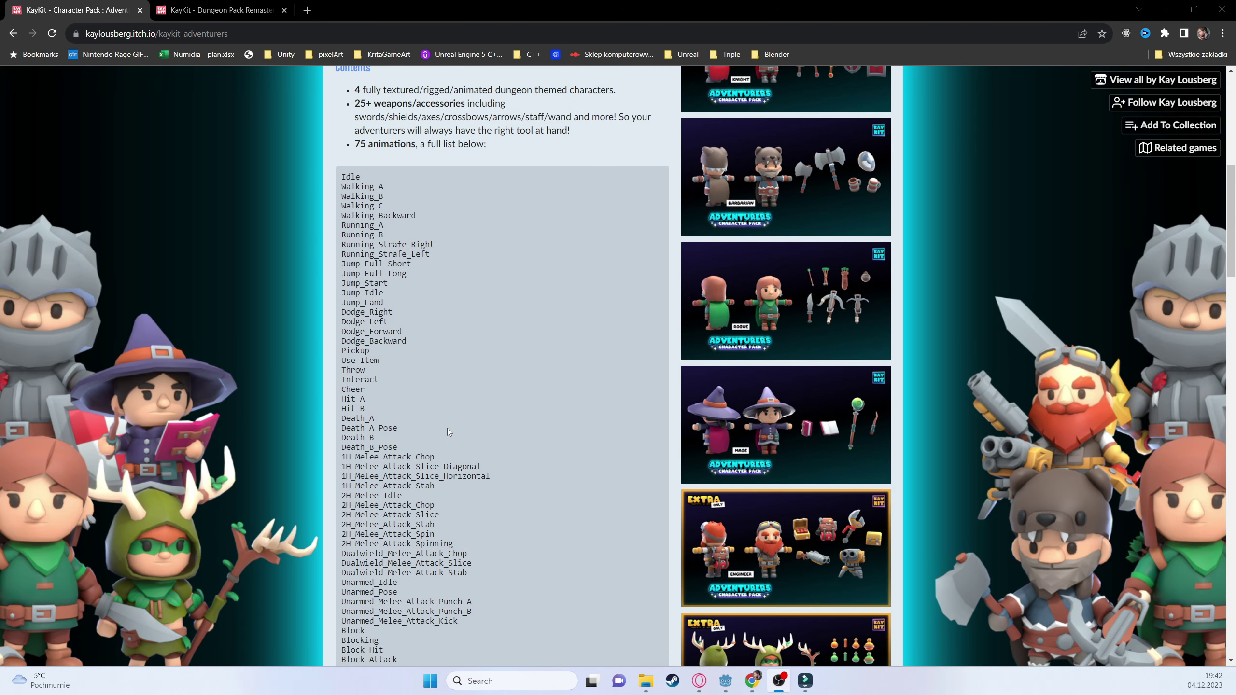
{"action": "scroll", "coordinate": [471, 437], "scroll_direction": "down", "scroll_amount": 2}
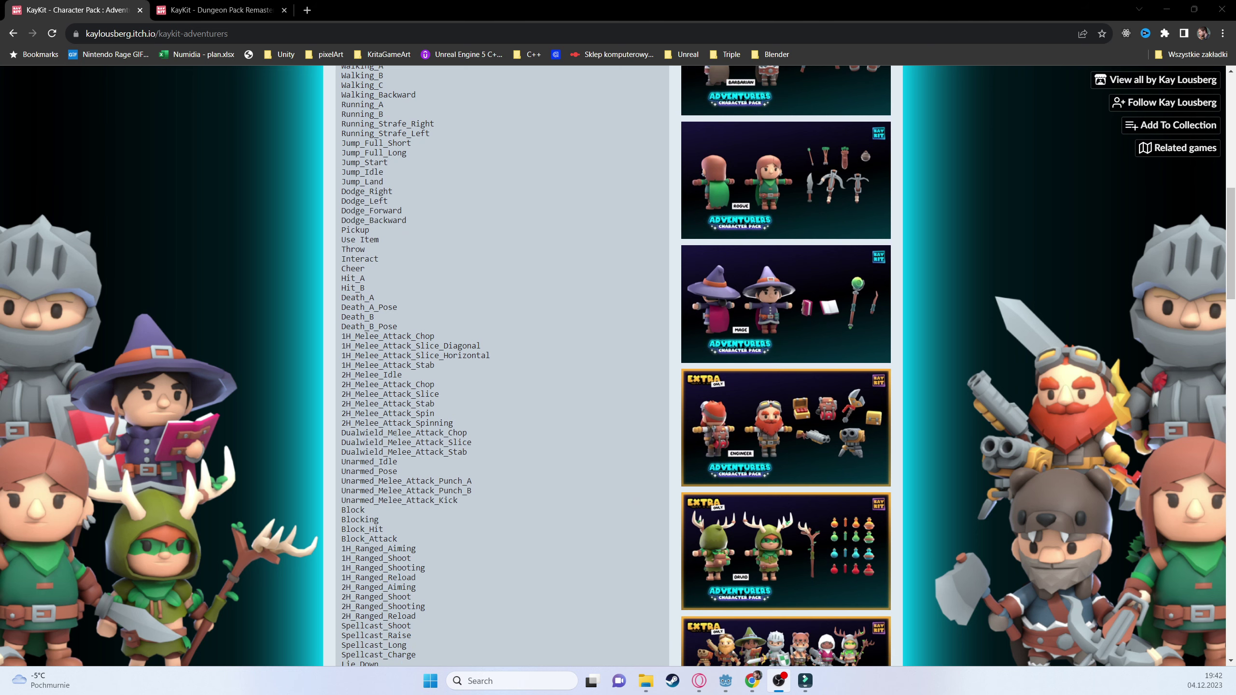
{"action": "scroll", "coordinate": [496, 412], "scroll_direction": "down", "scroll_amount": 3}
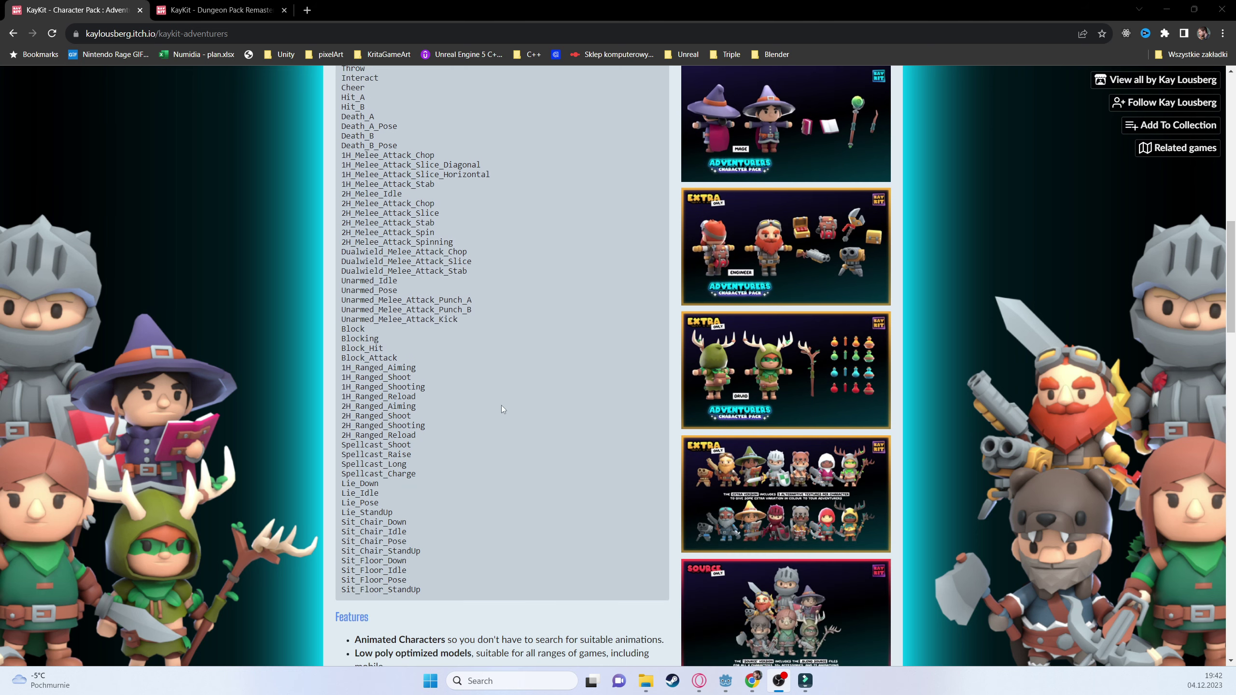
{"action": "scroll", "coordinate": [491, 407], "scroll_direction": "down", "scroll_amount": 2}
{"action": "scroll", "coordinate": [533, 419], "scroll_direction": "up", "scroll_amount": 14}
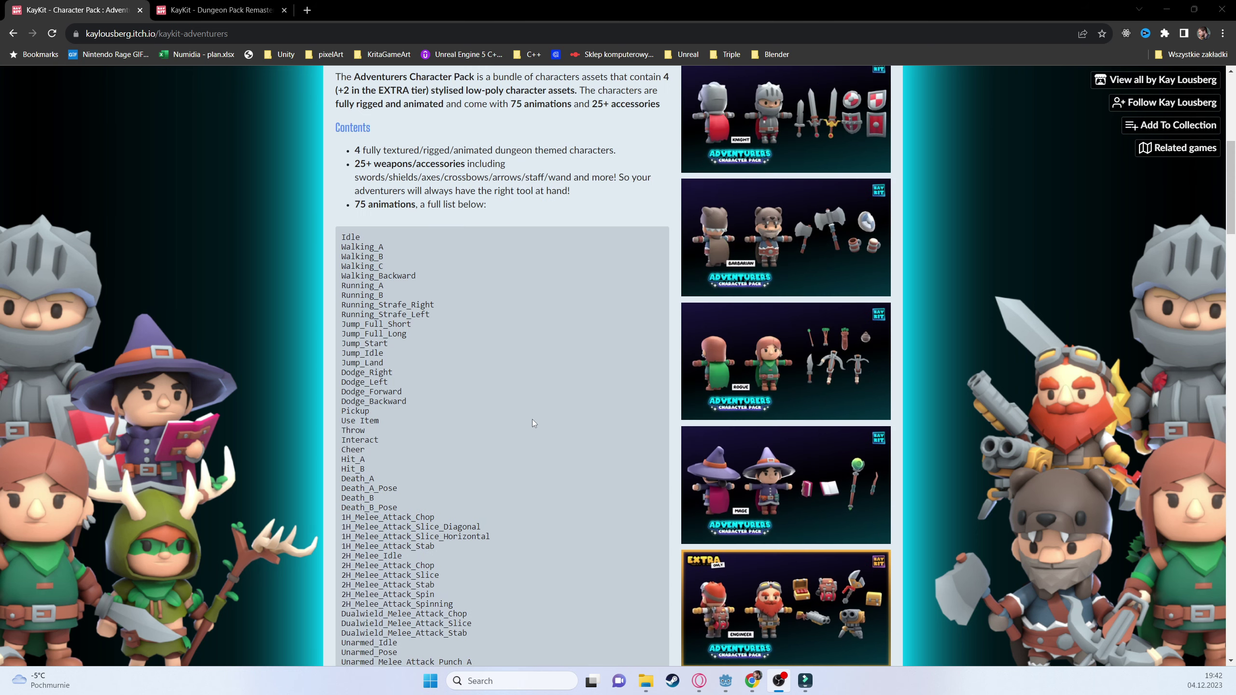
- Switch to the KayKit Dungeon Pack Remastered tab and scroll down through its Versions section
{"action": "left_click", "coordinate": [214, 10]}
{"action": "scroll", "coordinate": [520, 398], "scroll_direction": "up", "scroll_amount": 9}
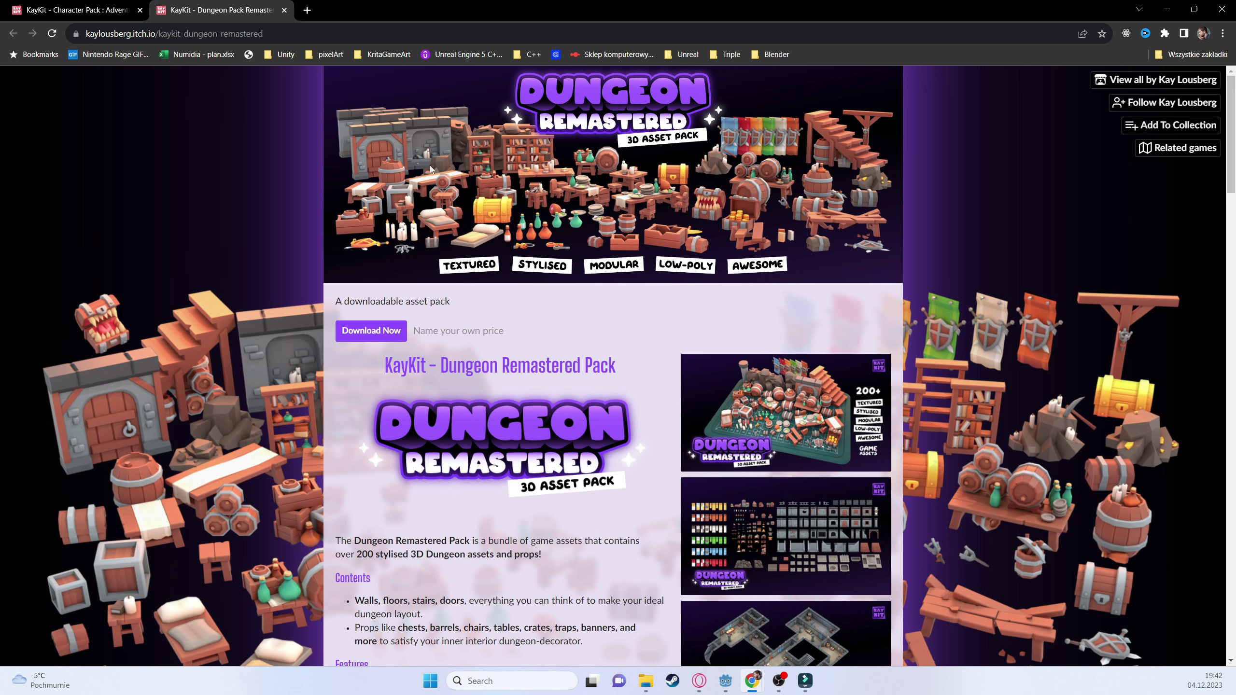
{"action": "scroll", "coordinate": [430, 168], "scroll_direction": "down", "scroll_amount": 3}
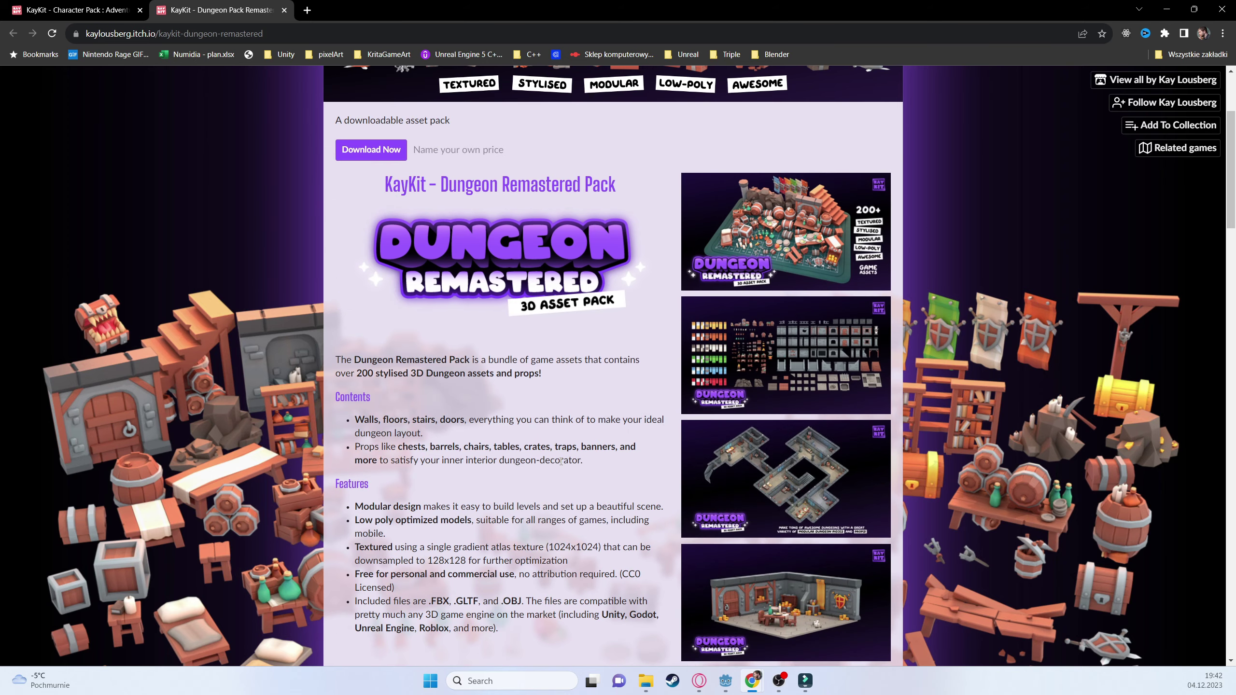
{"action": "scroll", "coordinate": [505, 474], "scroll_direction": "down", "scroll_amount": 8}
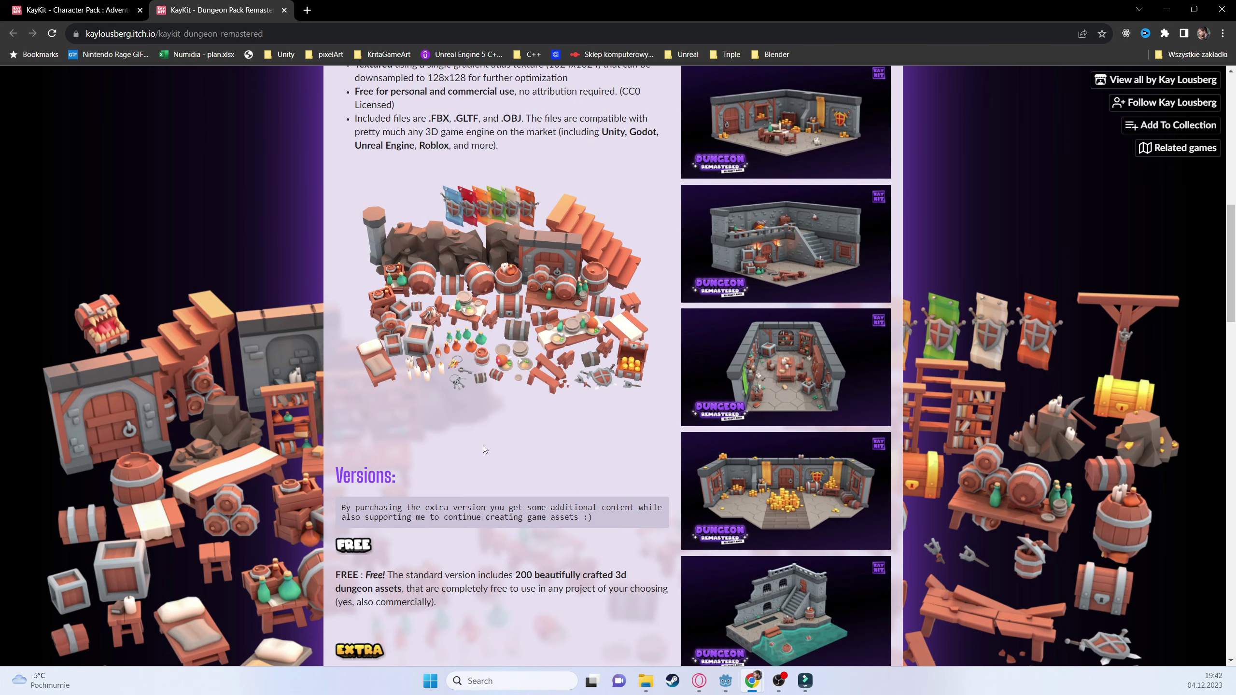
{"action": "scroll", "coordinate": [541, 379], "scroll_direction": "down", "scroll_amount": 1}
{"action": "scroll", "coordinate": [536, 390], "scroll_direction": "down", "scroll_amount": 5}
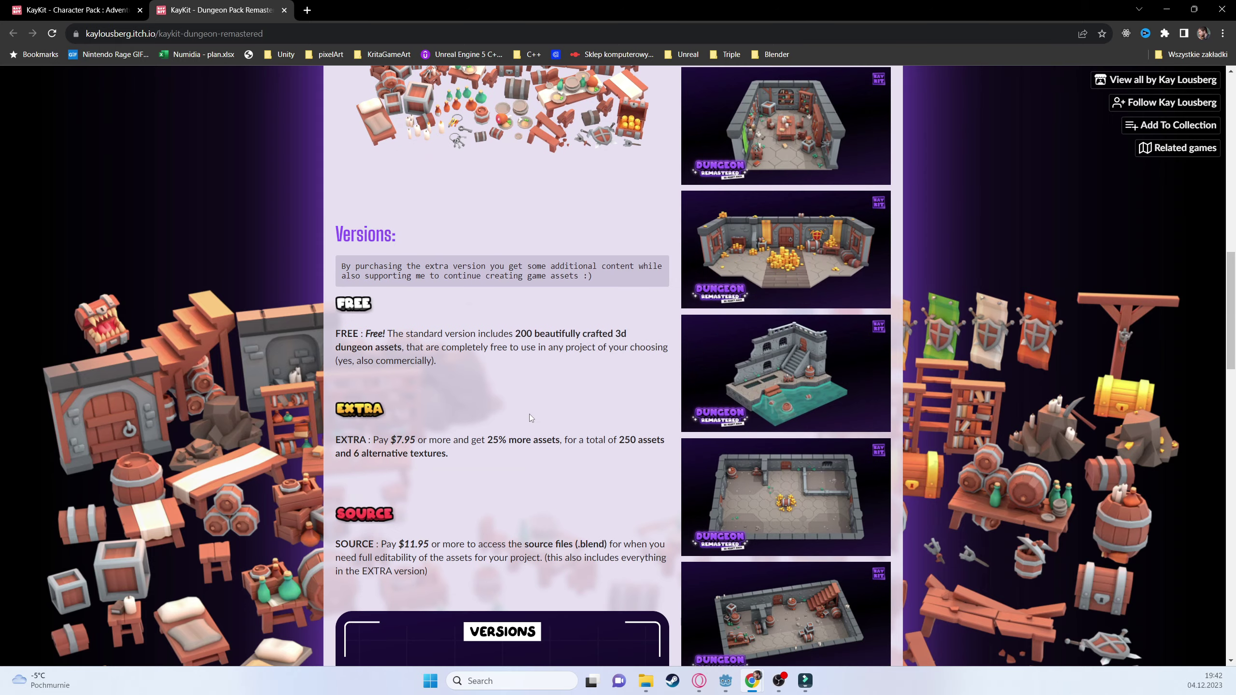
{"action": "scroll", "coordinate": [531, 426], "scroll_direction": "down", "scroll_amount": 2}
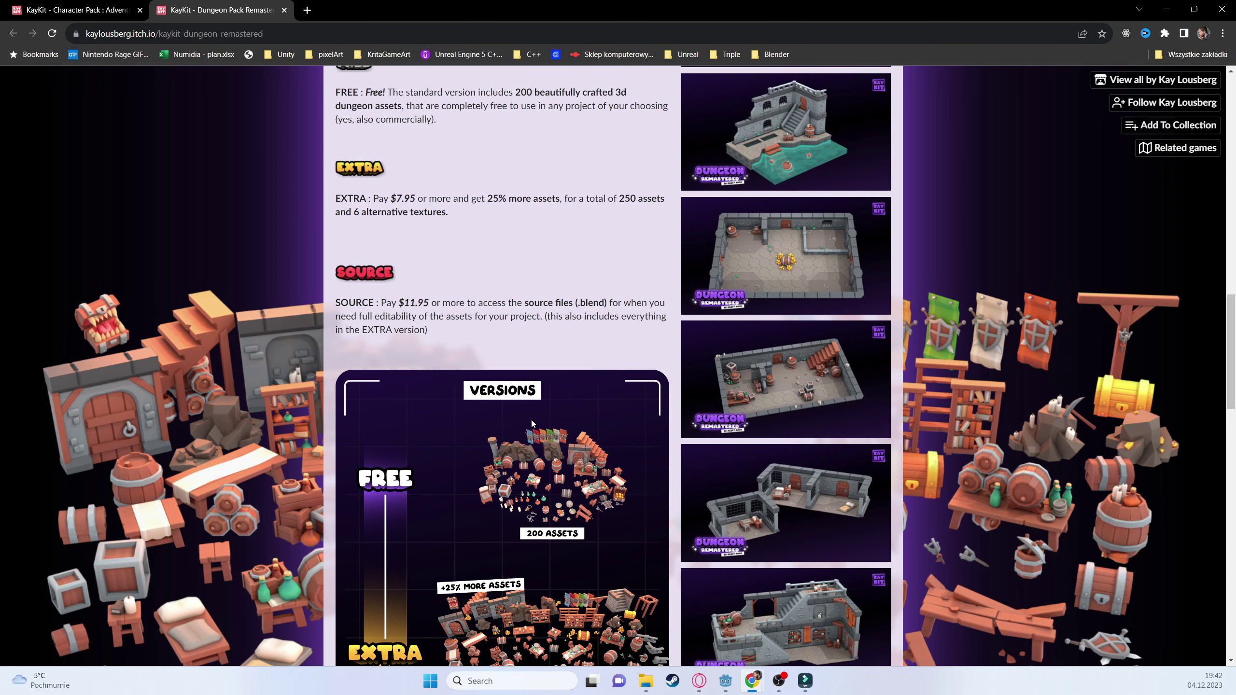
{"action": "scroll", "coordinate": [532, 424], "scroll_direction": "down", "scroll_amount": 1}
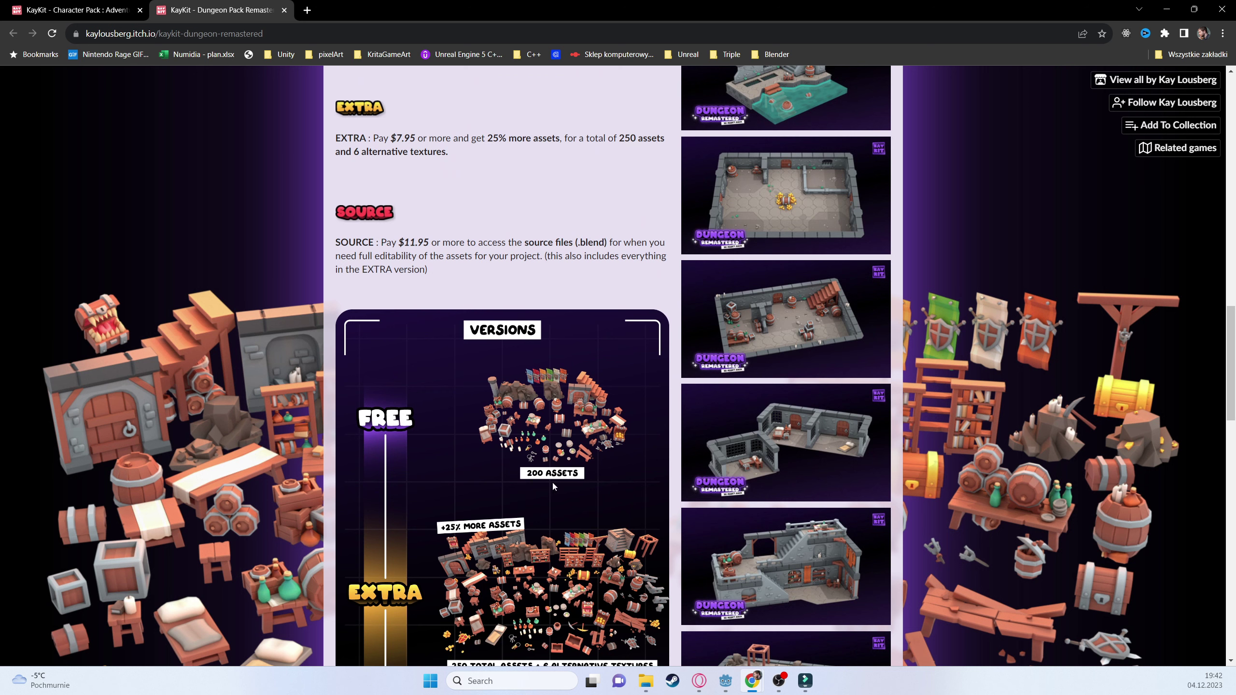
{"action": "scroll", "coordinate": [554, 486], "scroll_direction": "down", "scroll_amount": 5}
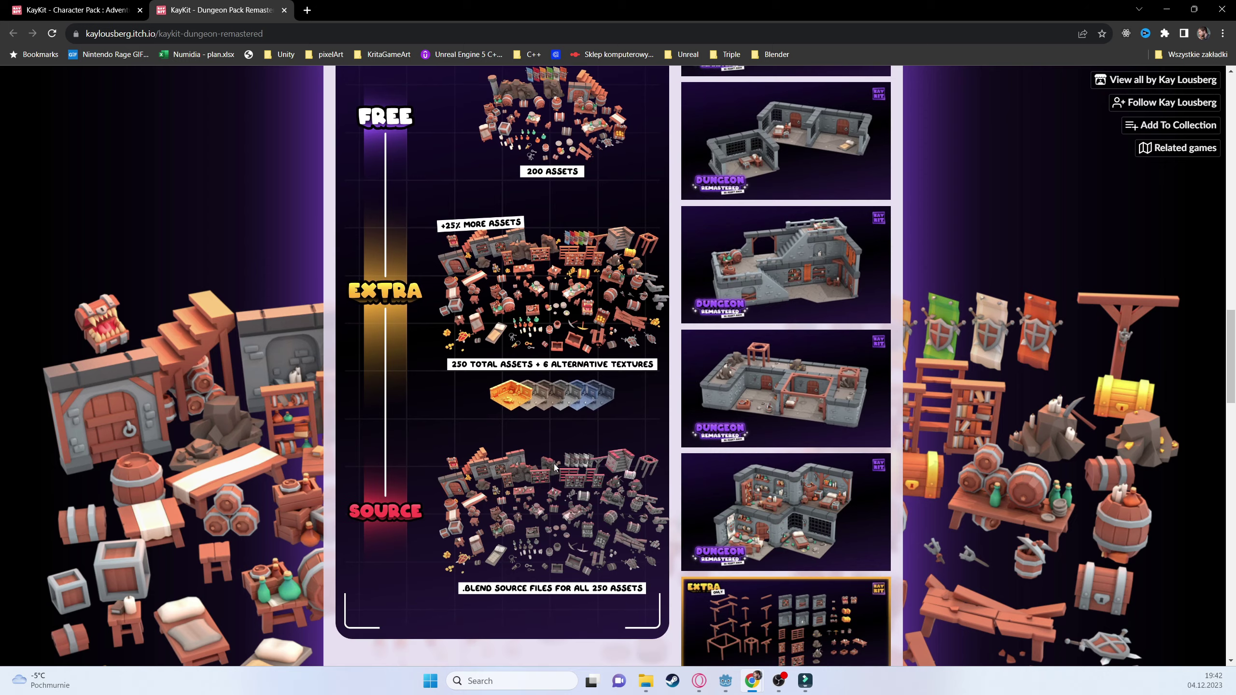
{"action": "scroll", "coordinate": [554, 466], "scroll_direction": "down", "scroll_amount": 3}
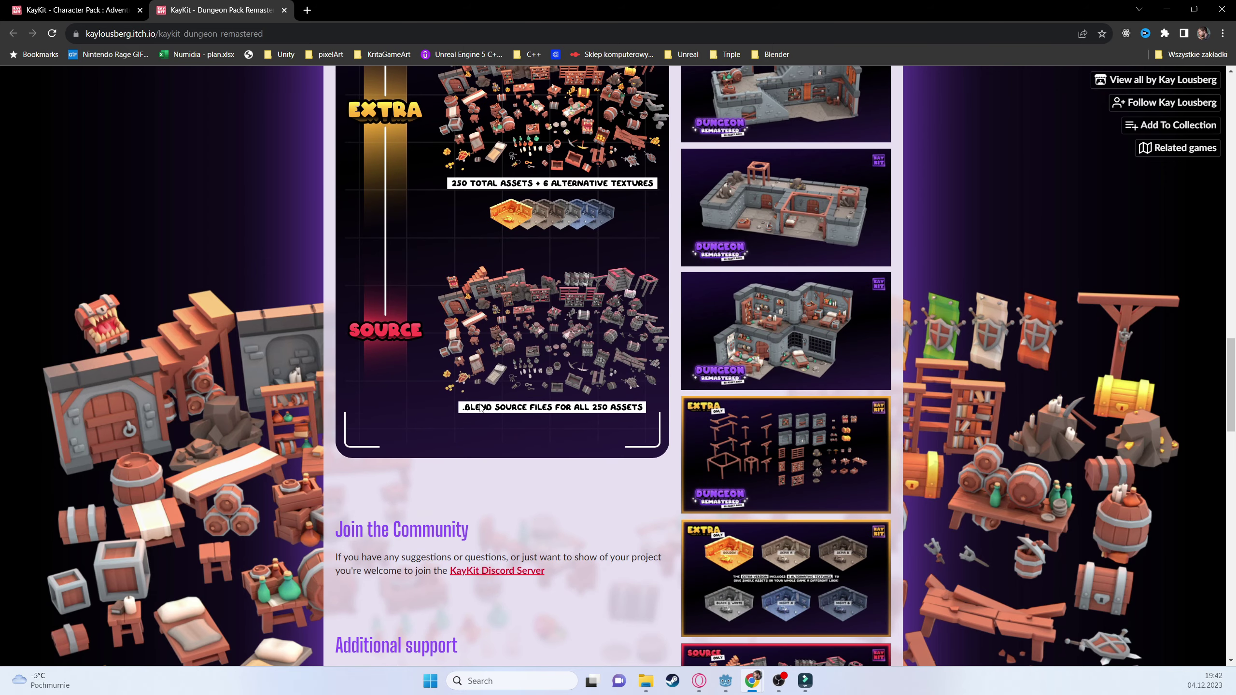
- Scroll back to the top of the page, then bring up the Godot Project Manager from the Start menu
{"action": "scroll", "coordinate": [526, 394], "scroll_direction": "up", "scroll_amount": 5}
{"action": "scroll", "coordinate": [520, 455], "scroll_direction": "down", "scroll_amount": 2}
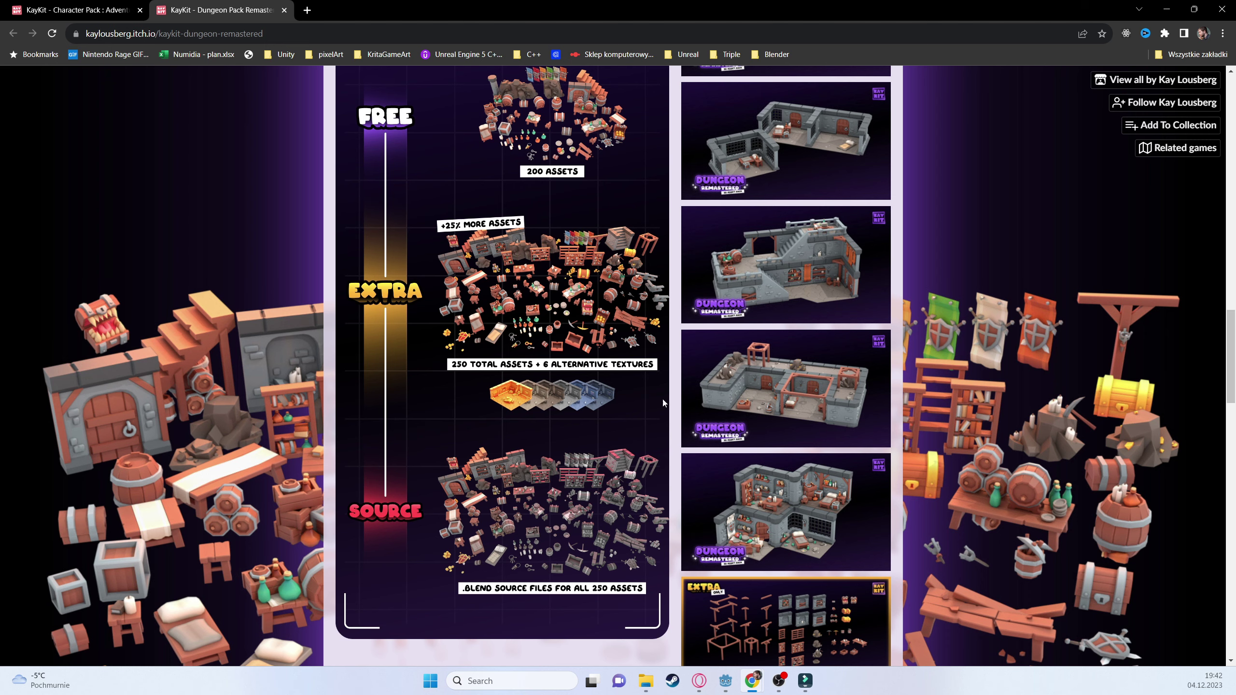
{"action": "scroll", "coordinate": [519, 531], "scroll_direction": "down", "scroll_amount": 2}
{"action": "scroll", "coordinate": [610, 420], "scroll_direction": "up", "scroll_amount": 20}
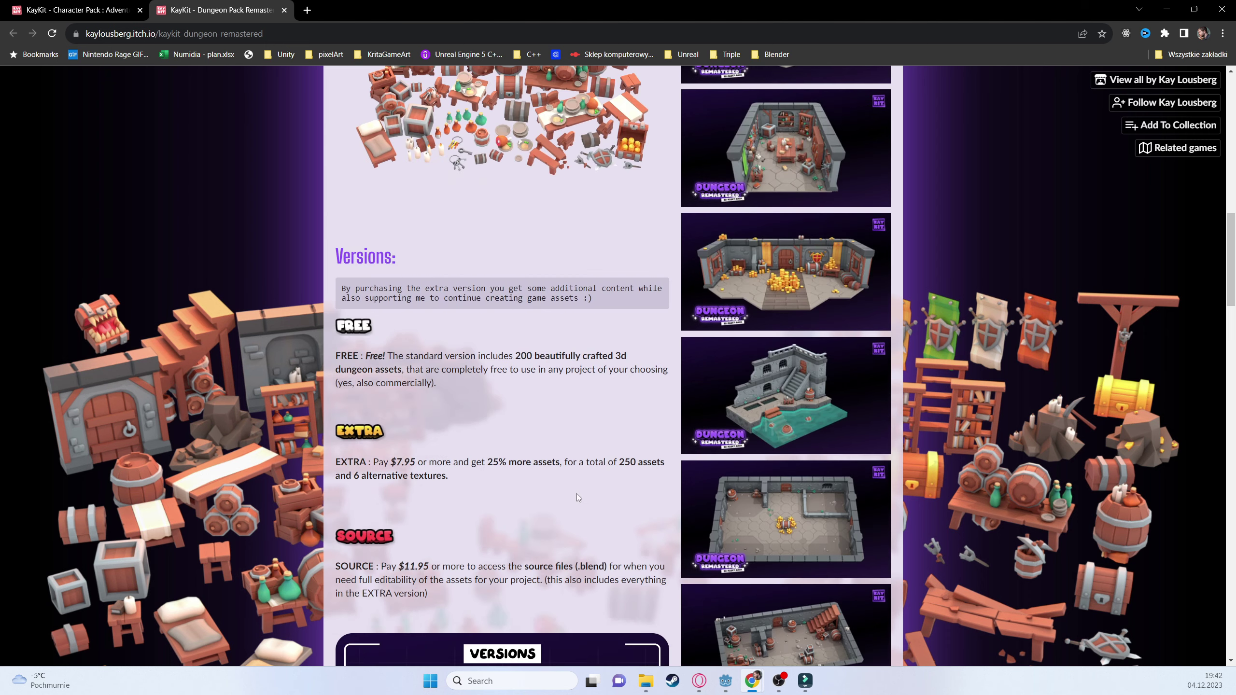
{"action": "key", "text": "super"}
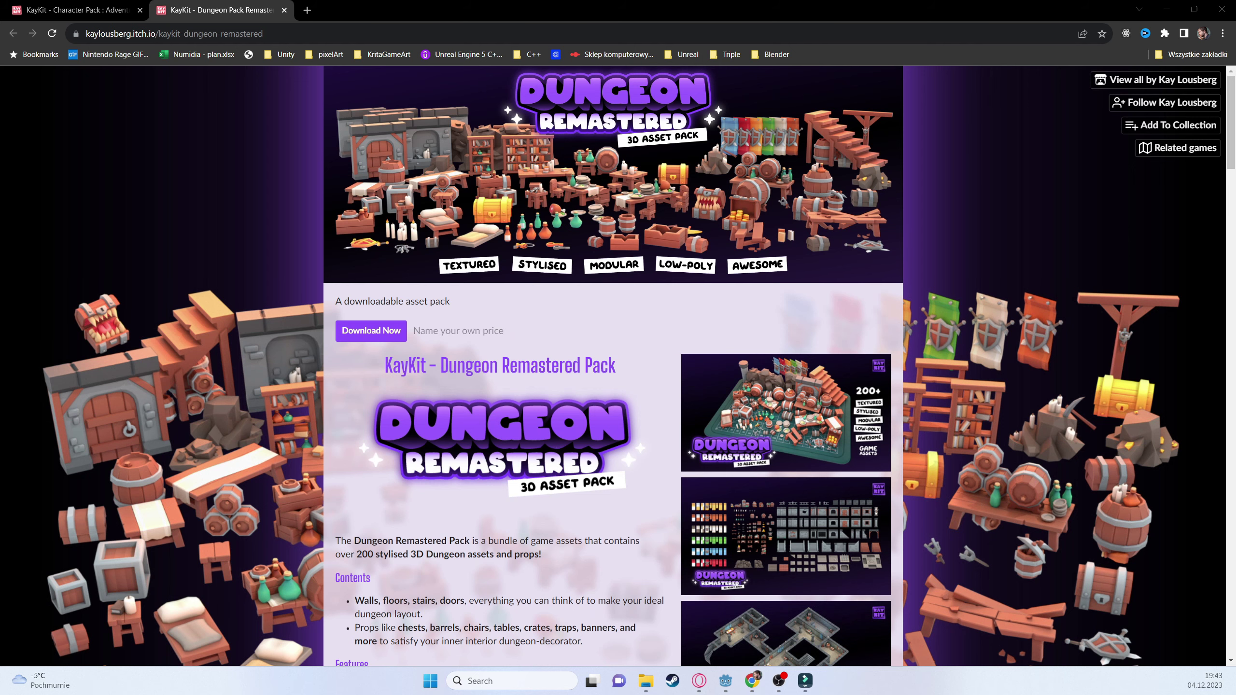
{"action": "left_click", "coordinate": [725, 681]}
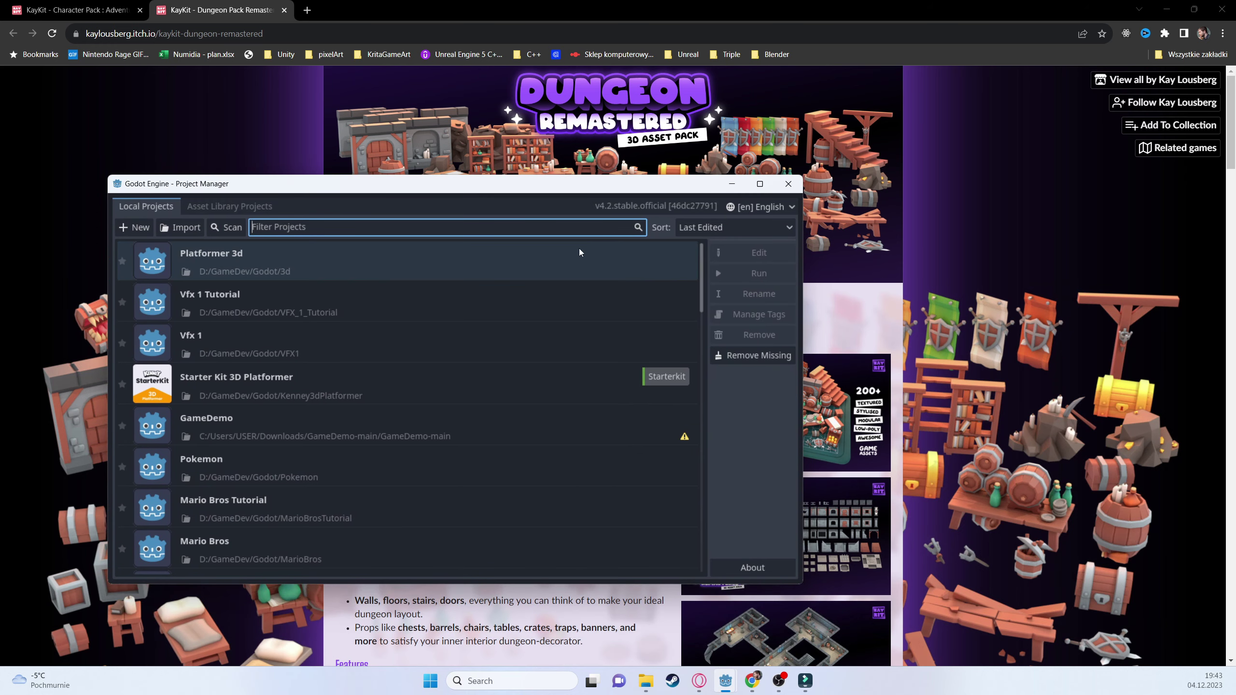
- Start a new project whose path is a new PoorMansEldenRingTutorial folder under D:/GameDev/Godot
{"action": "left_click", "coordinate": [134, 227]}
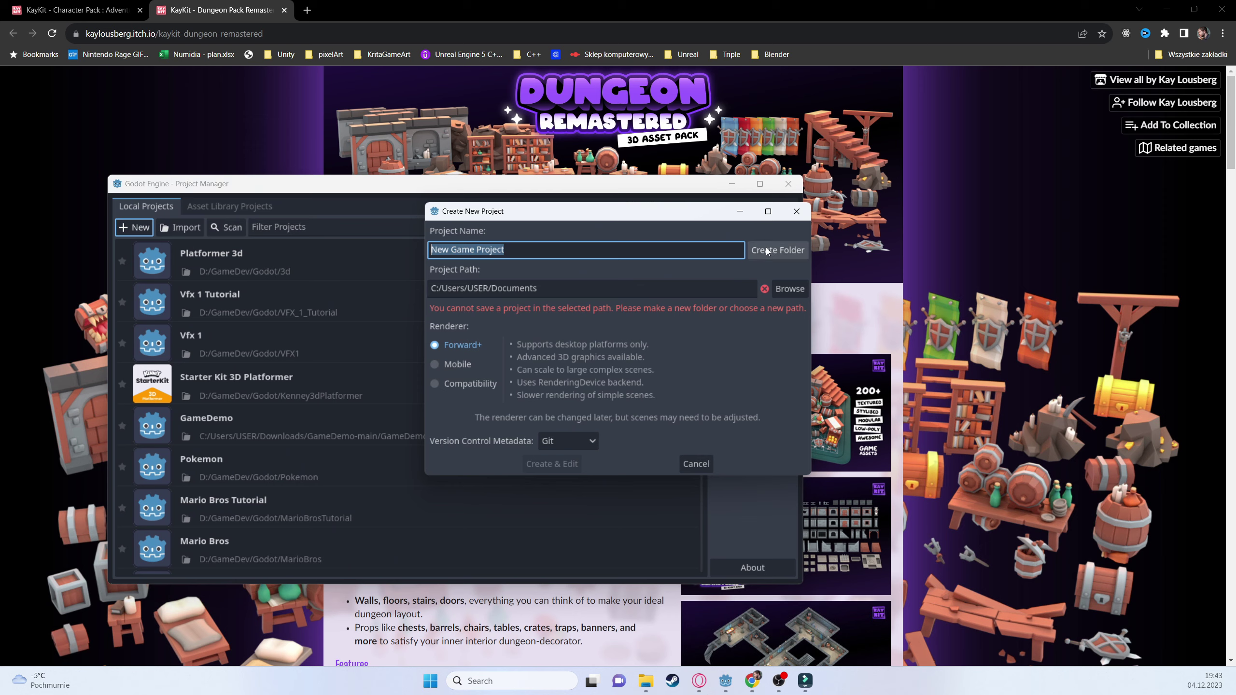
{"action": "left_click", "coordinate": [789, 288]}
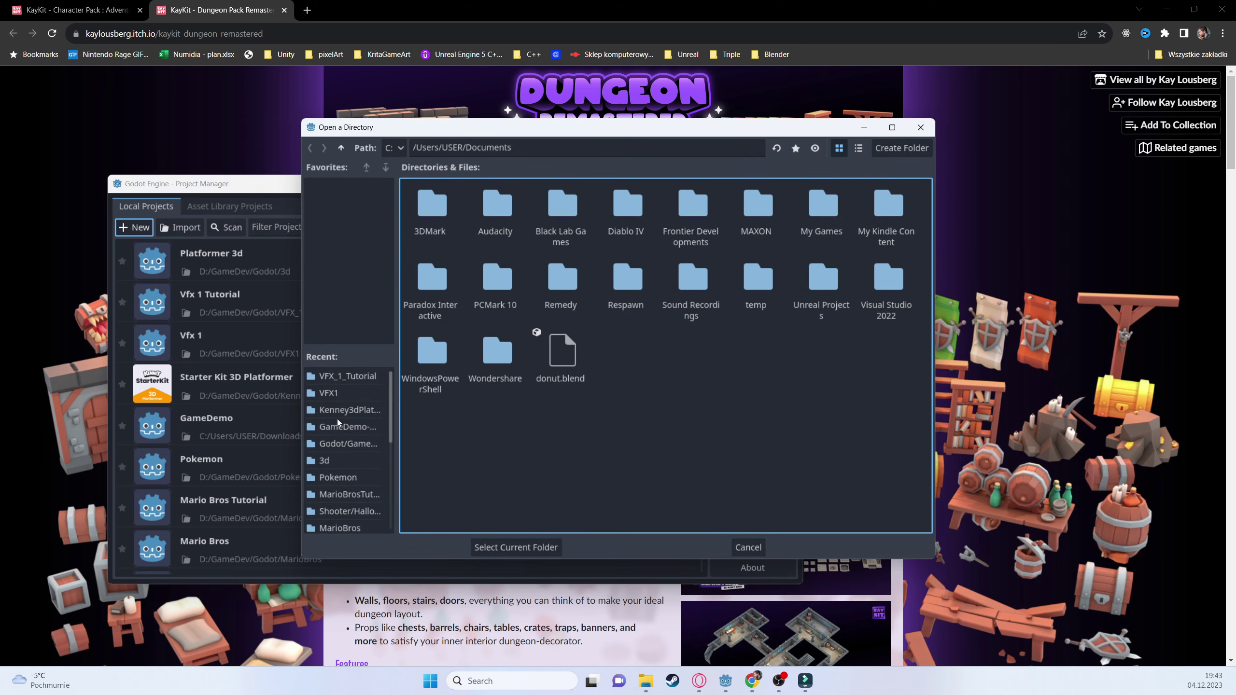
{"action": "left_click", "coordinate": [340, 394]}
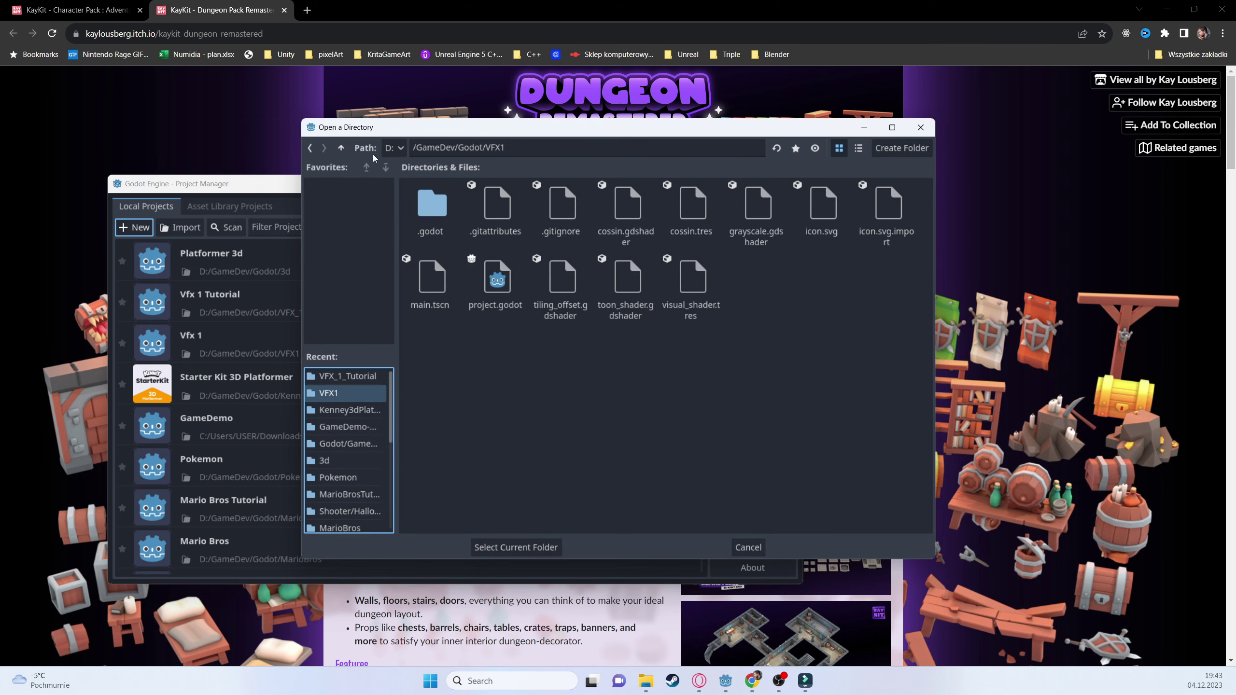
{"action": "left_click", "coordinate": [340, 148]}
{"action": "scroll", "coordinate": [731, 410], "scroll_direction": "down", "scroll_amount": 5}
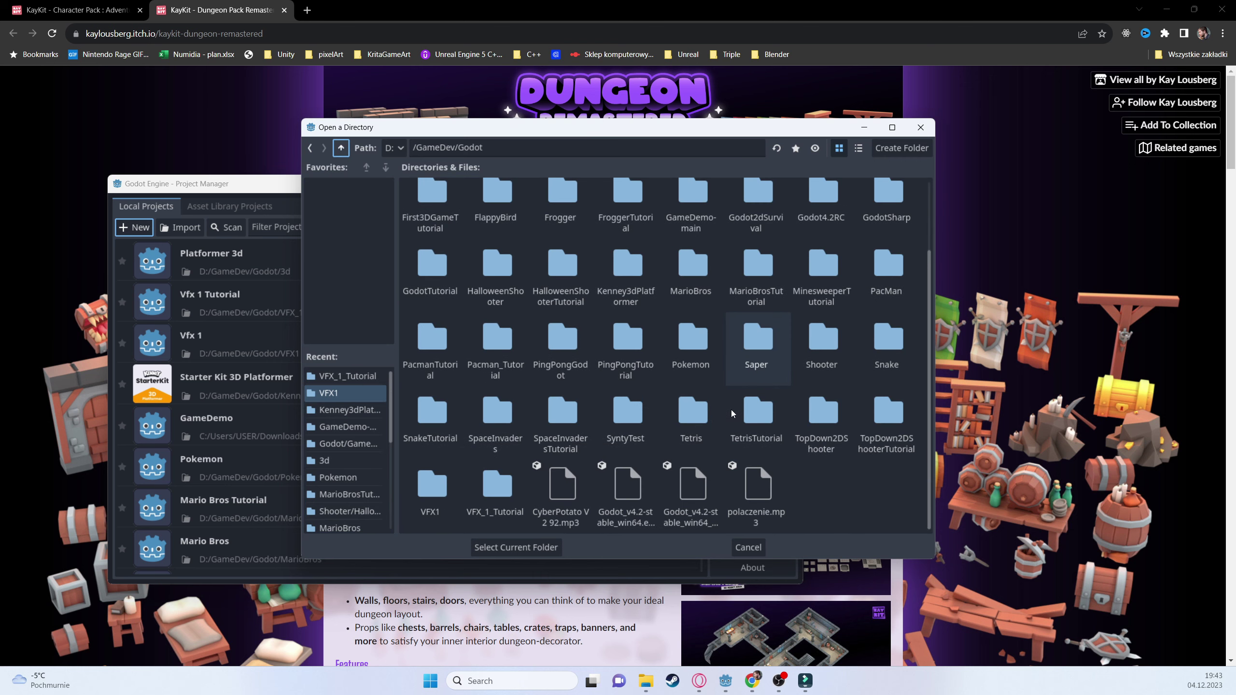
{"action": "right_click", "coordinate": [811, 501]}
{"action": "left_click", "coordinate": [822, 511]}
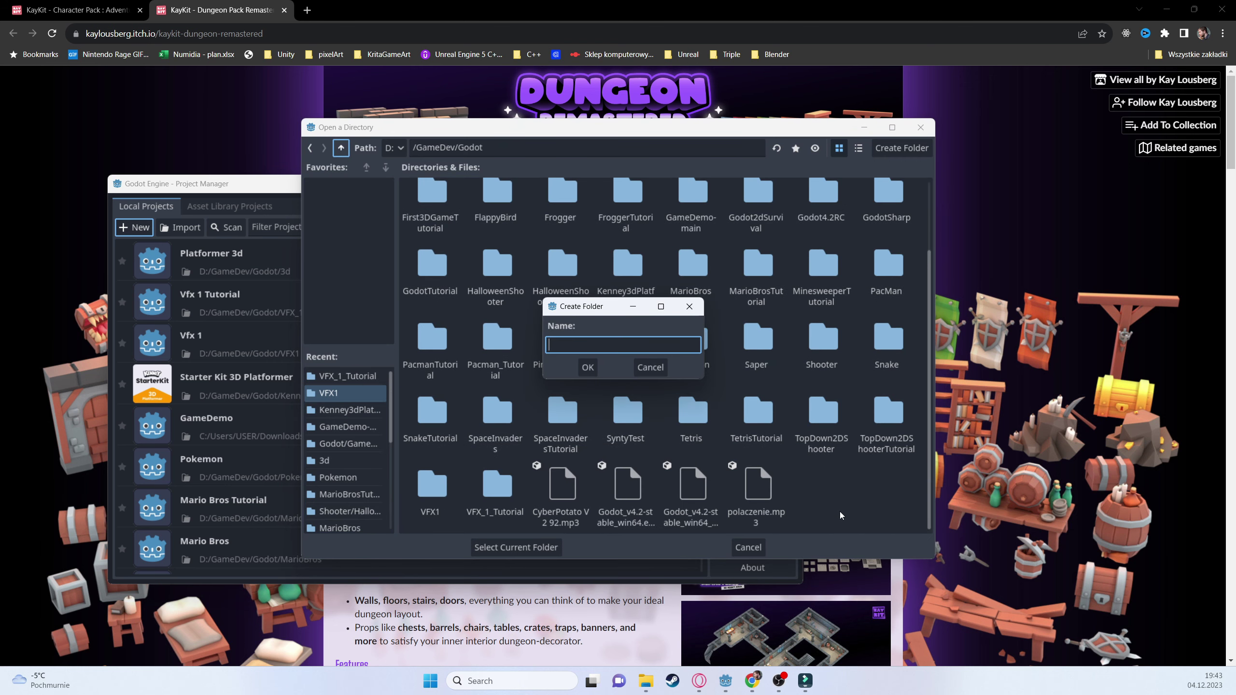
{"action": "type", "text": "PoorMansEldenRingTutorial"}
{"action": "key", "text": "Return"}
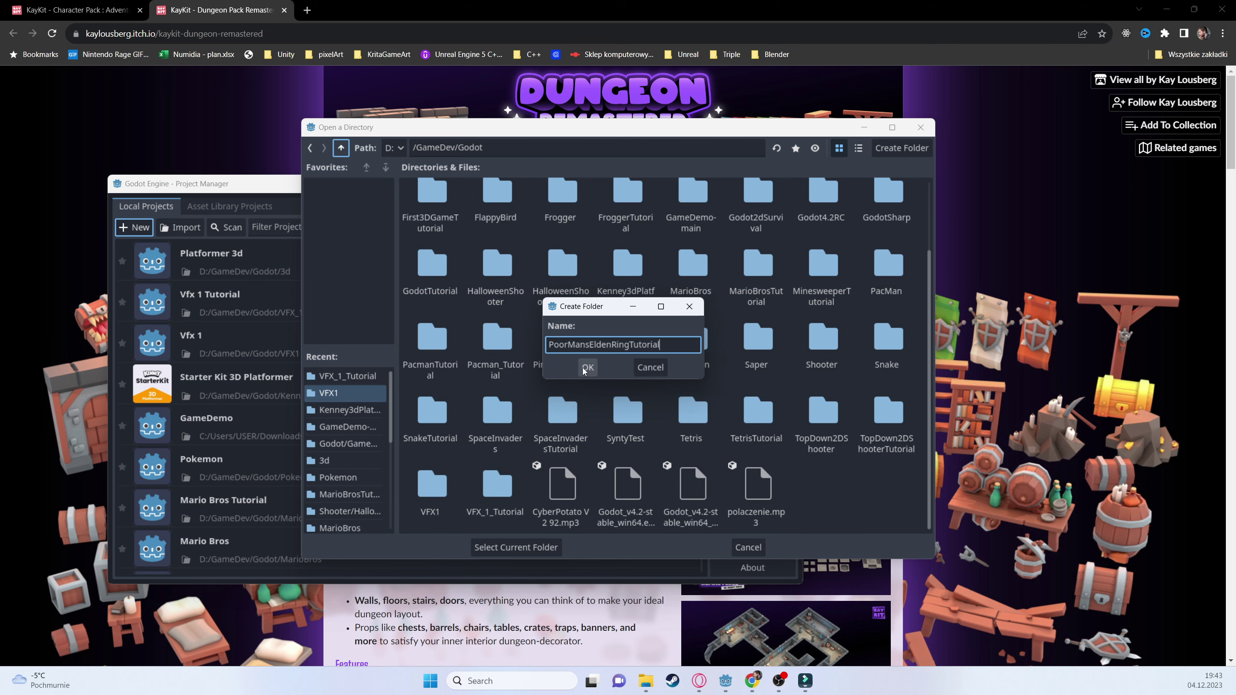
{"action": "left_click", "coordinate": [549, 548]}
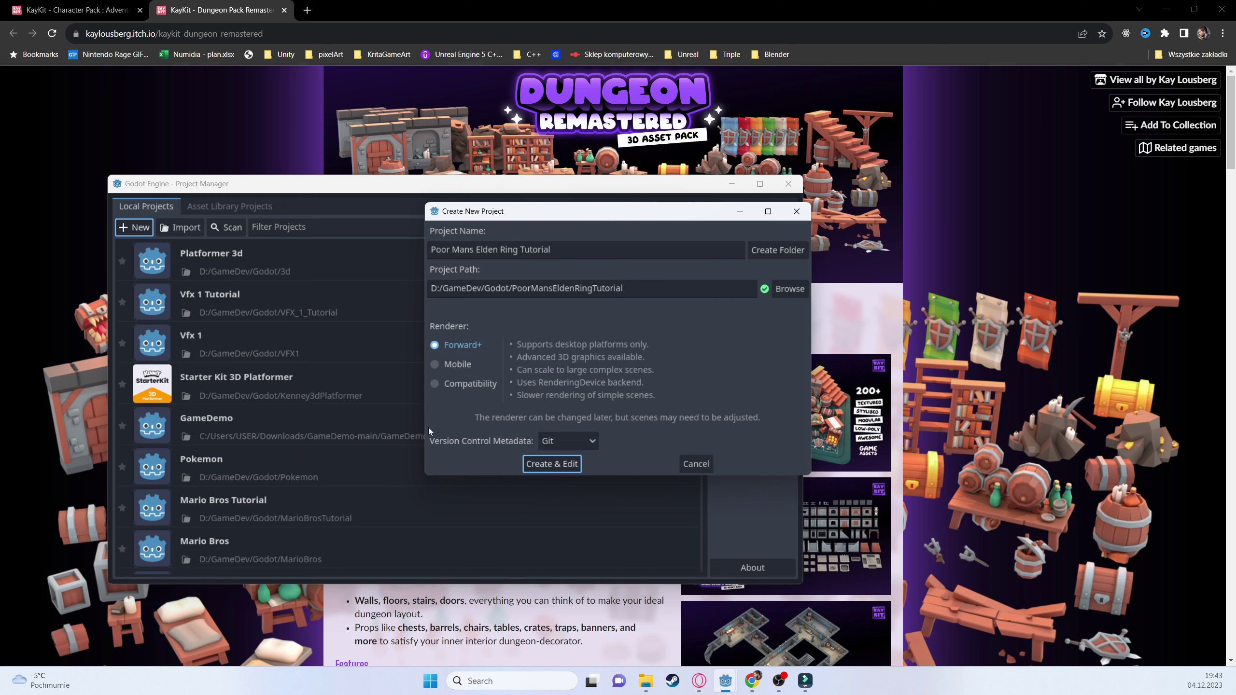
- Create and open the project, choose Disable FBX & Restart, then maximize the editor window
{"action": "left_click", "coordinate": [552, 464]}
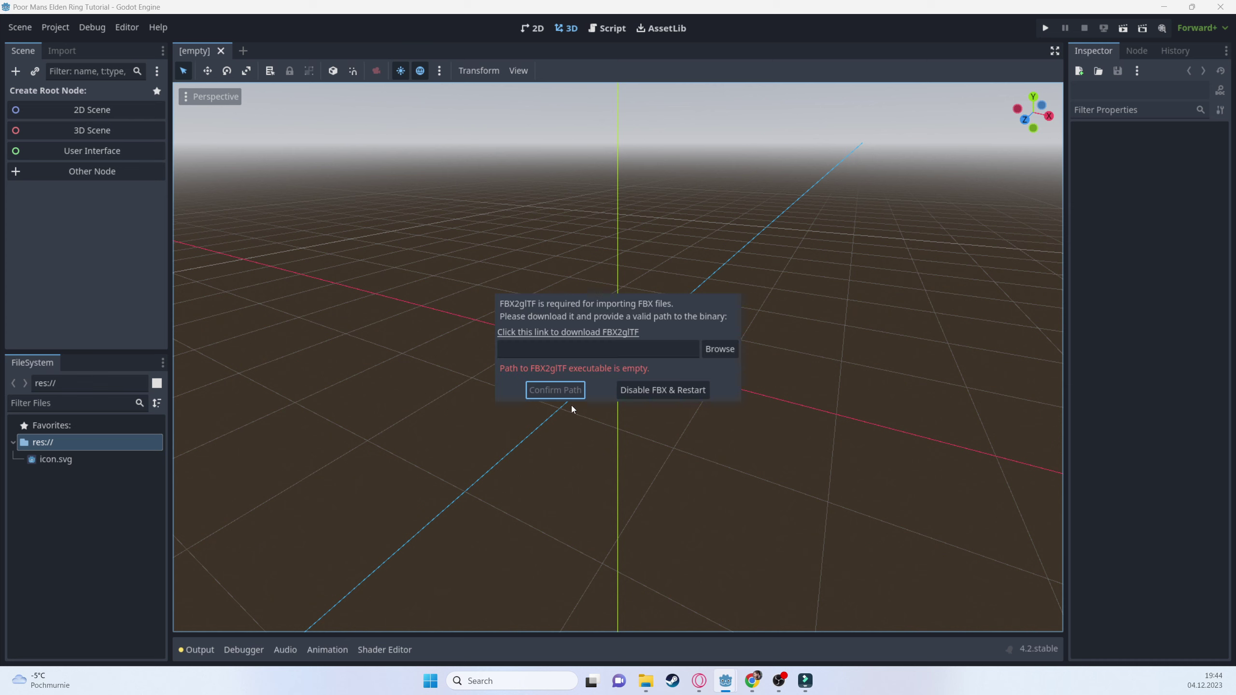
{"action": "left_click", "coordinate": [663, 390]}
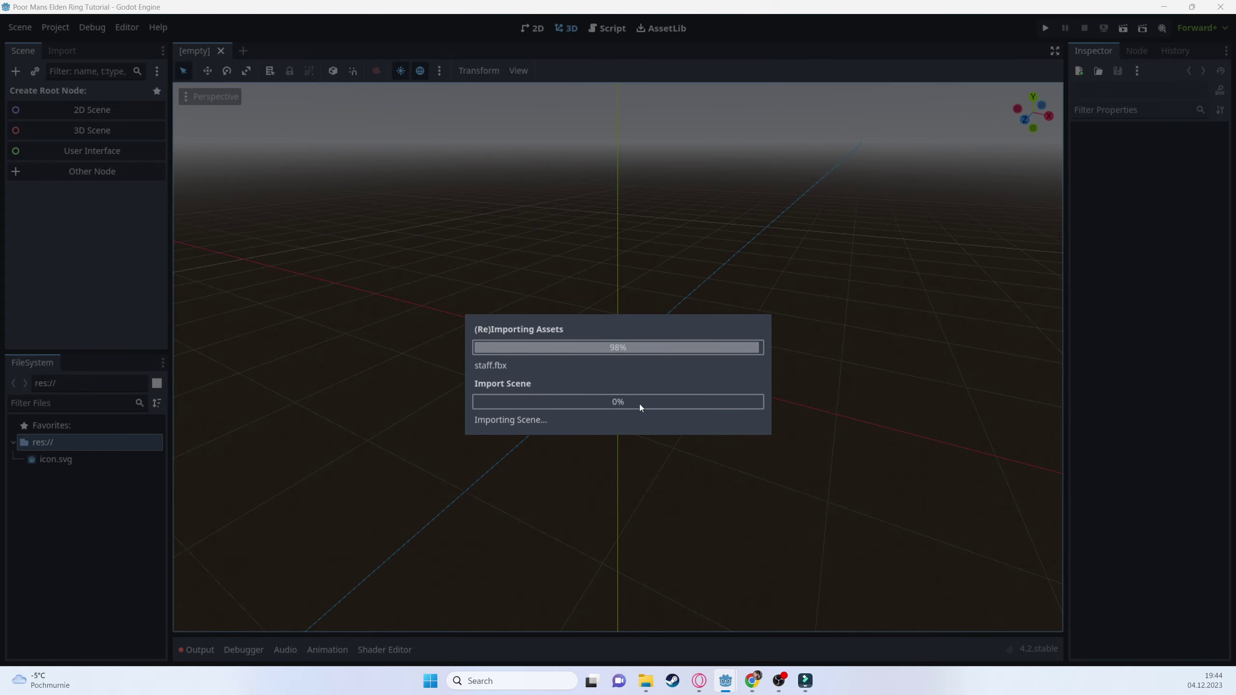
{"action": "key", "text": "alt+Tab"}
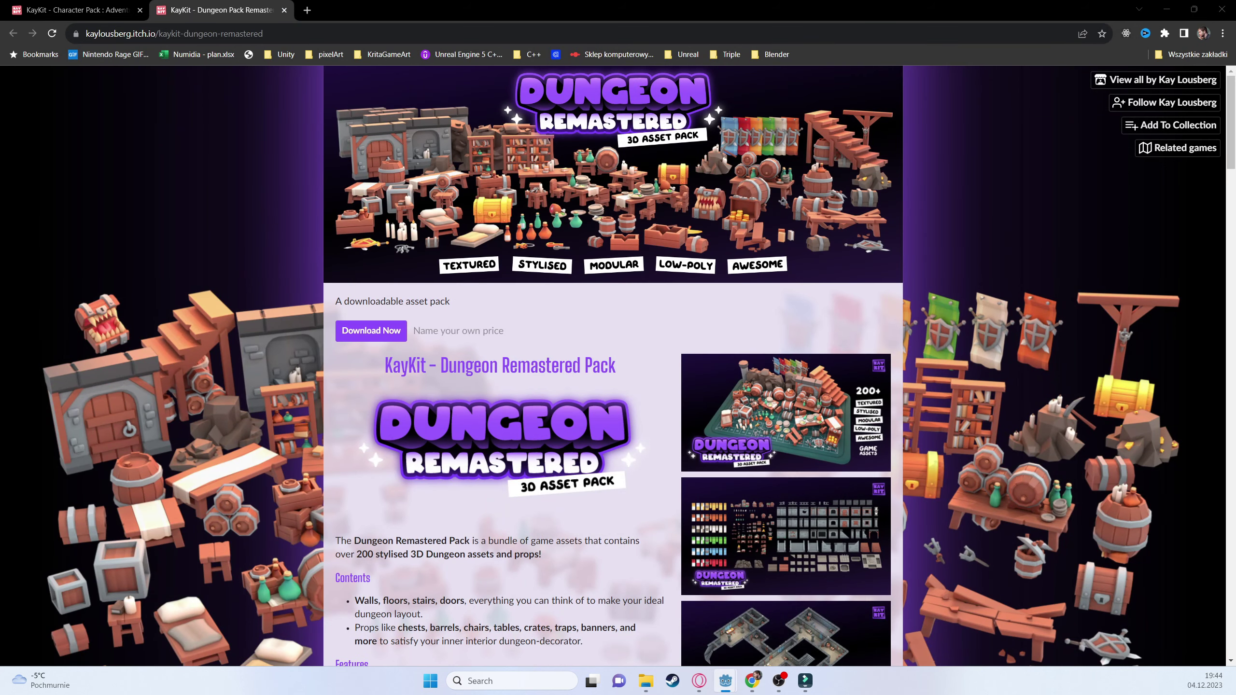
{"action": "key", "text": "alt+Tab"}
{"action": "left_click", "coordinate": [757, 218]}
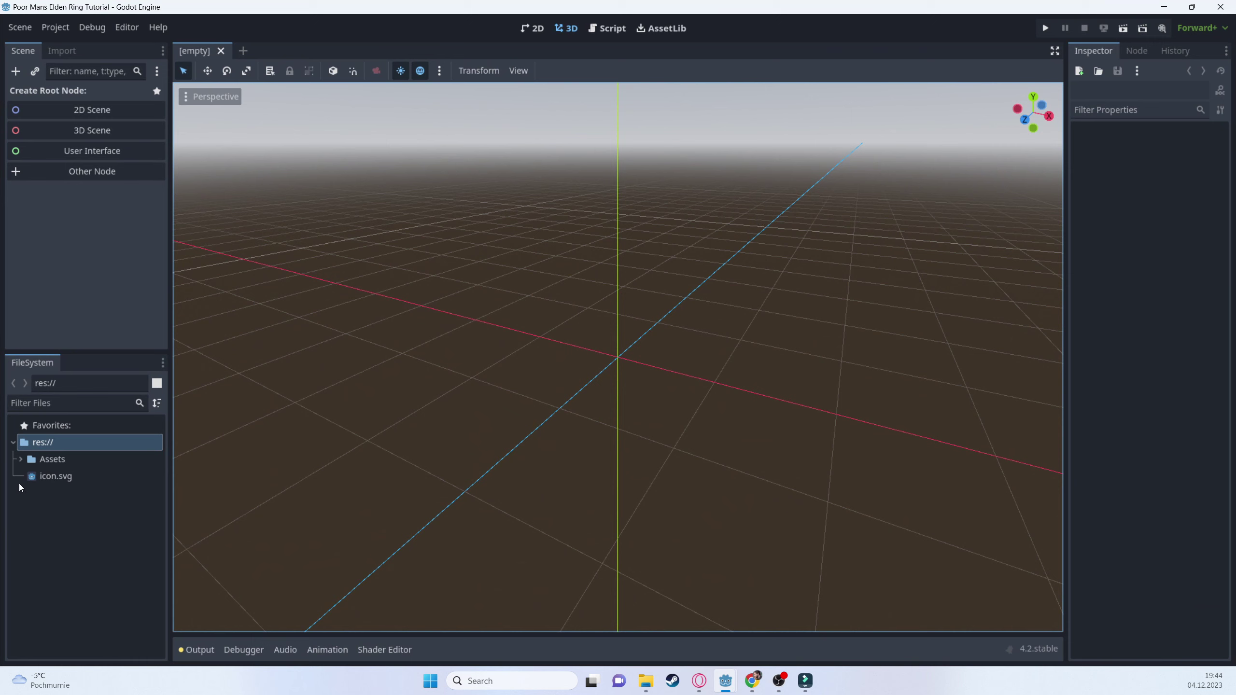
- Expand Assets > Characters > gltf in FileSystem and widen the dock to show full file names
{"action": "left_click", "coordinate": [19, 460]}
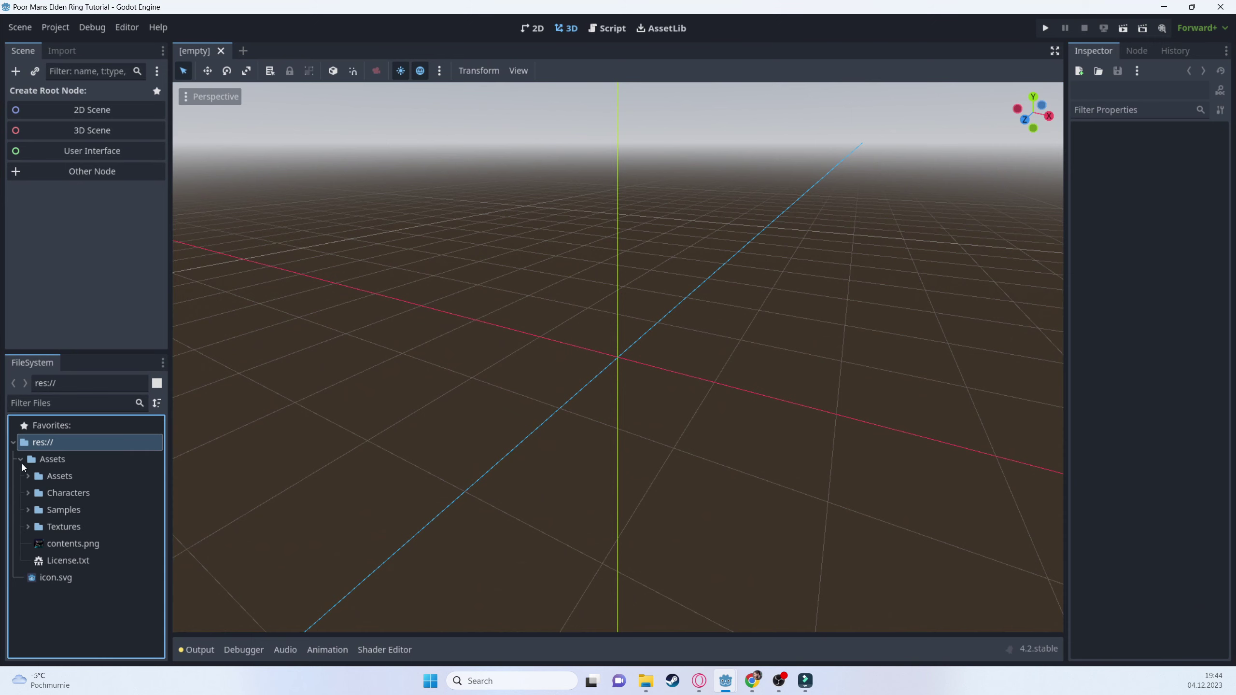
{"action": "left_click", "coordinate": [32, 496]}
{"action": "left_click", "coordinate": [28, 492]}
{"action": "left_click", "coordinate": [34, 526]}
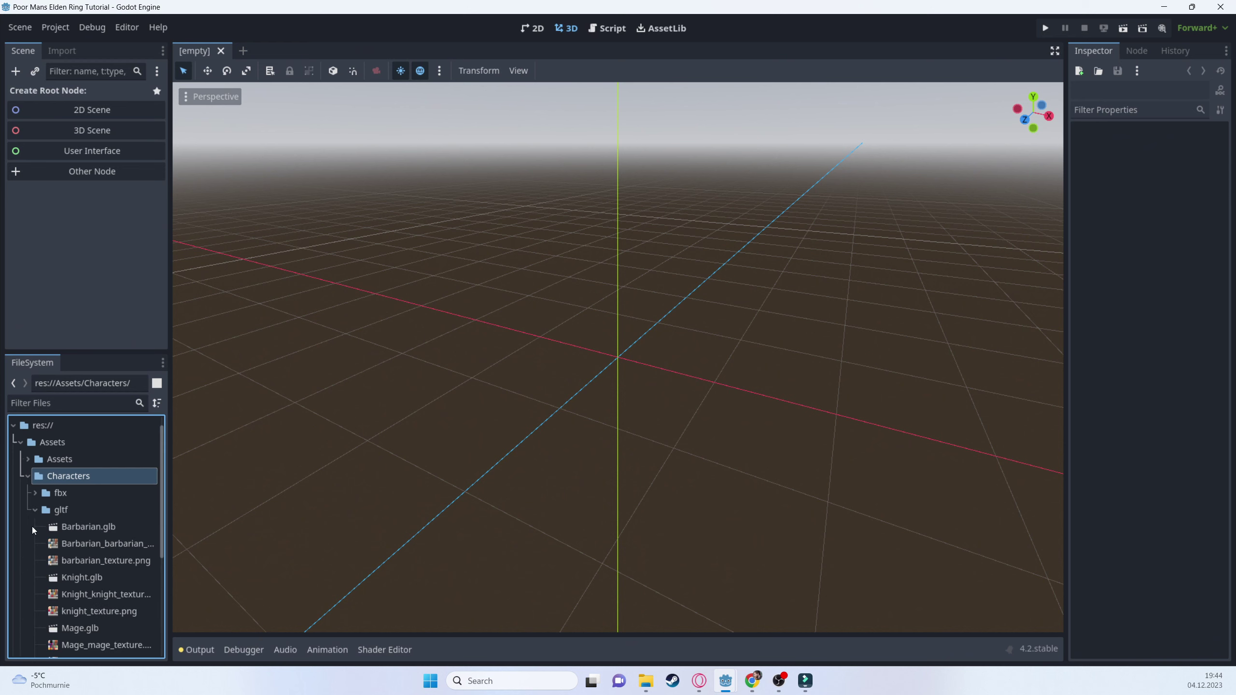
{"action": "scroll", "coordinate": [73, 536], "scroll_direction": "down", "scroll_amount": 2}
{"action": "left_click_drag", "start_coordinate": [171, 535], "coordinate": [284, 527]}
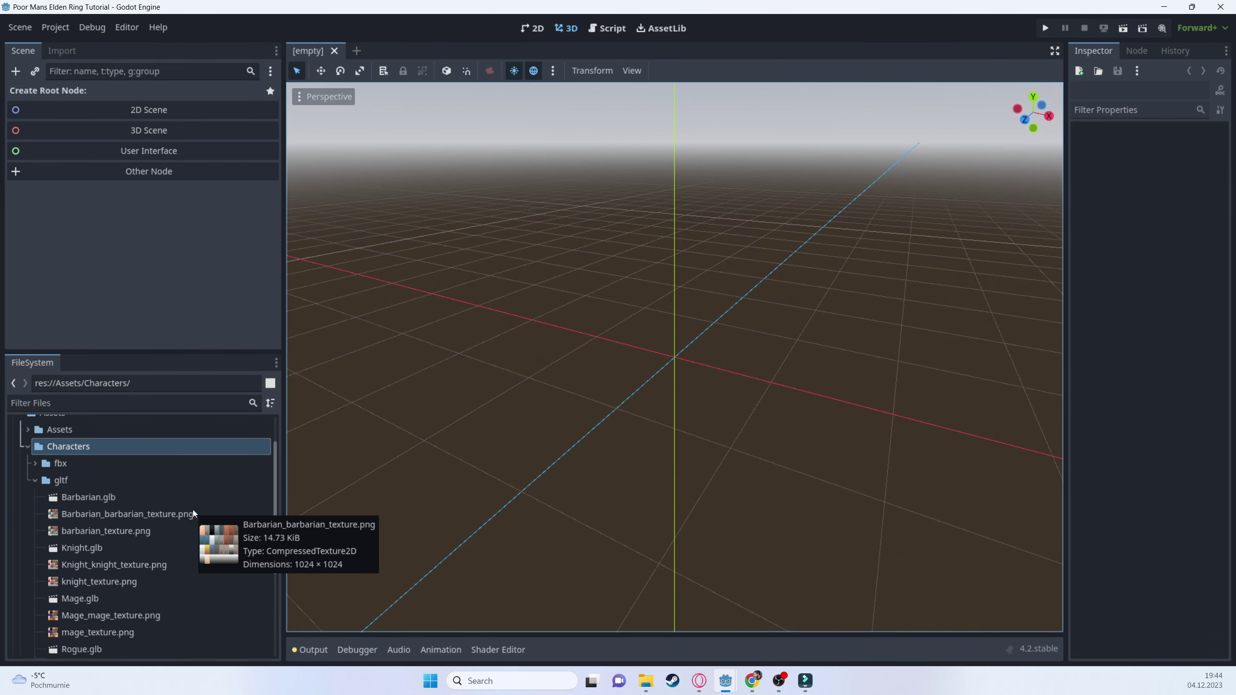
{"action": "scroll", "coordinate": [194, 510], "scroll_direction": "down", "scroll_amount": 4}
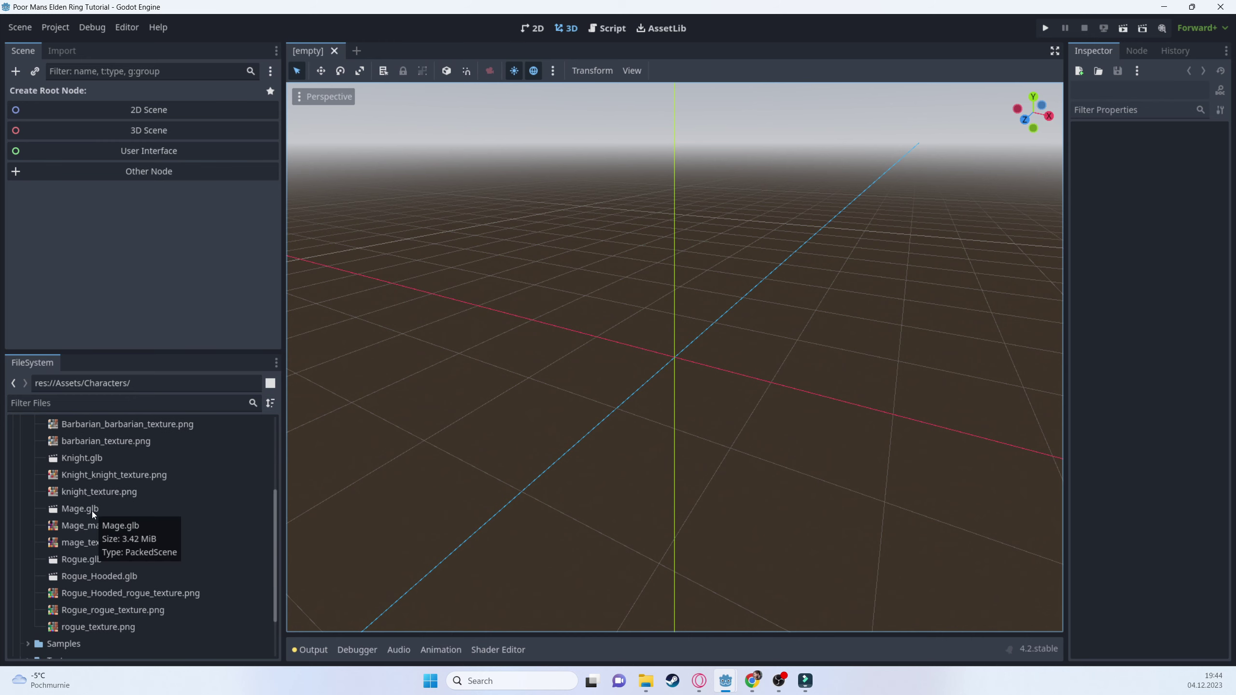
- Preview the Mage and Knight models, rotating each to a front view
{"action": "double_click", "coordinate": [92, 512]}
{"action": "left_click_drag", "start_coordinate": [577, 306], "coordinate": [552, 255]}
{"action": "left_click", "coordinate": [1099, 60]}
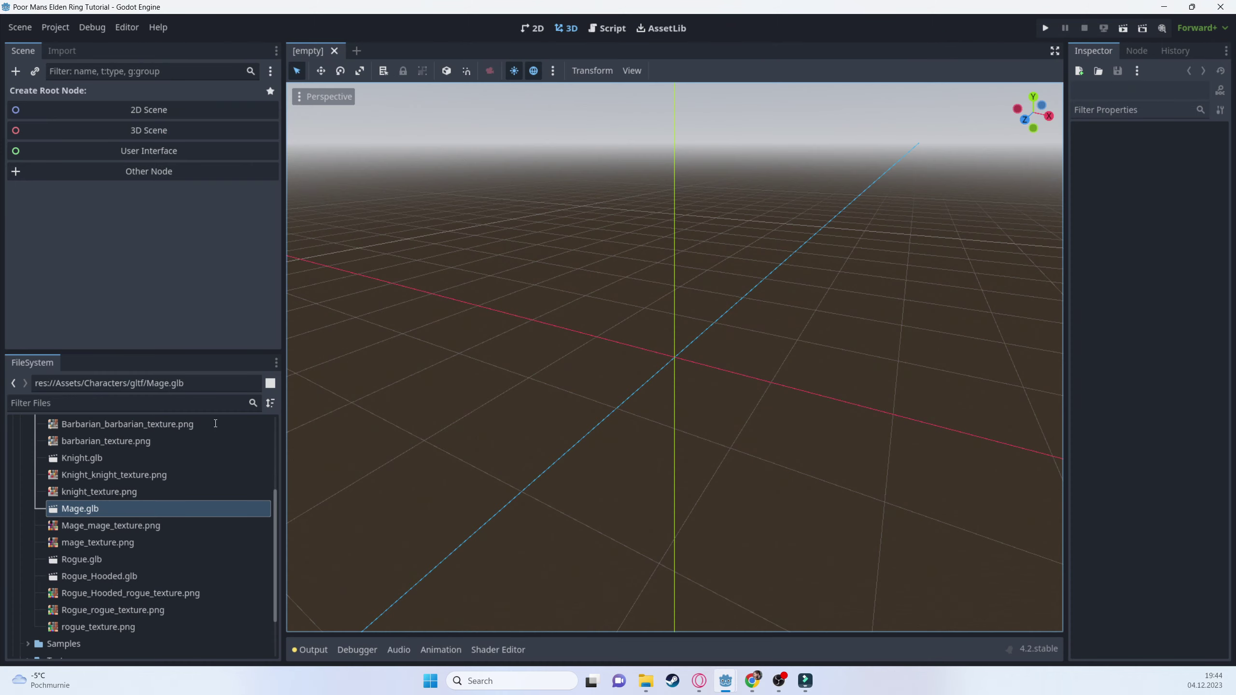
{"action": "double_click", "coordinate": [78, 462]}
{"action": "left_click_drag", "start_coordinate": [627, 322], "coordinate": [564, 198]}
{"action": "left_click", "coordinate": [1099, 60]}
- Preview the Barbarian and Rogue models, rotating each to a front view
{"action": "scroll", "coordinate": [168, 445], "scroll_direction": "up", "scroll_amount": 2}
{"action": "double_click", "coordinate": [82, 497]}
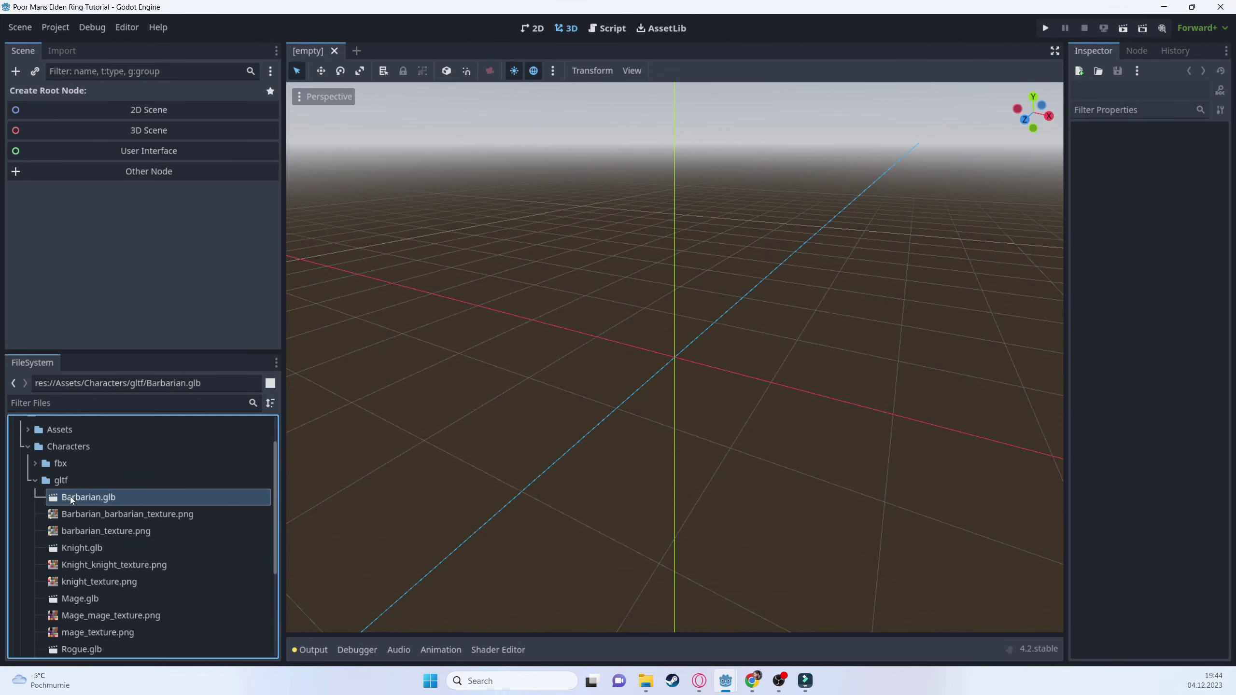
{"action": "left_click_drag", "start_coordinate": [472, 386], "coordinate": [423, 283]}
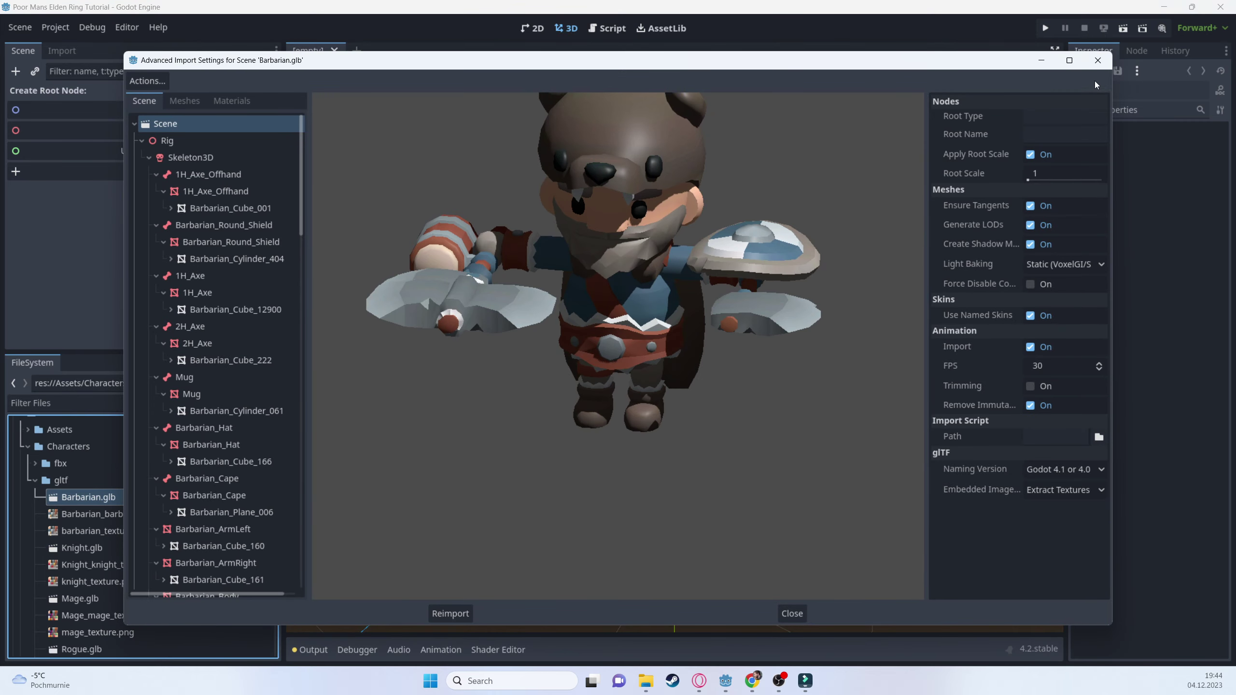
{"action": "left_click", "coordinate": [1106, 64]}
{"action": "scroll", "coordinate": [162, 476], "scroll_direction": "down", "scroll_amount": 2}
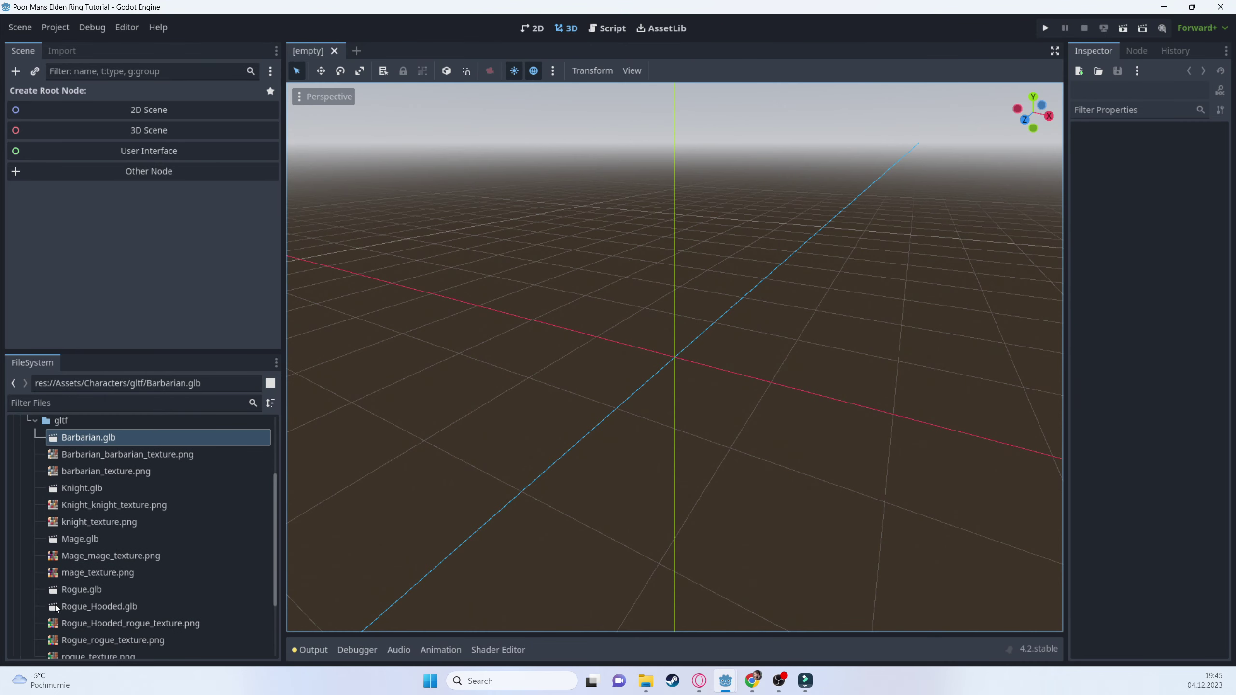
{"action": "double_click", "coordinate": [73, 590]}
{"action": "left_click_drag", "start_coordinate": [581, 391], "coordinate": [928, 145]}
{"action": "left_click", "coordinate": [1090, 63]}
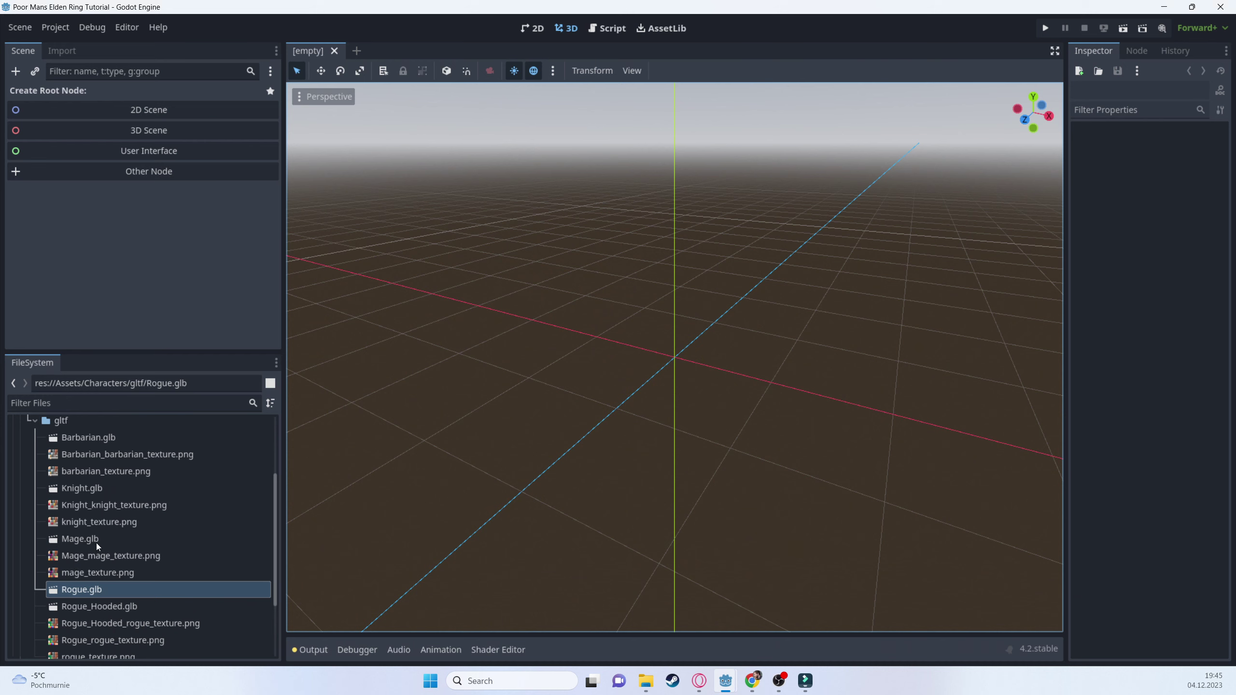
- Reimport Knight.glb and review its import settings with CharacterBody3D as root type
{"action": "double_click", "coordinate": [89, 487]}
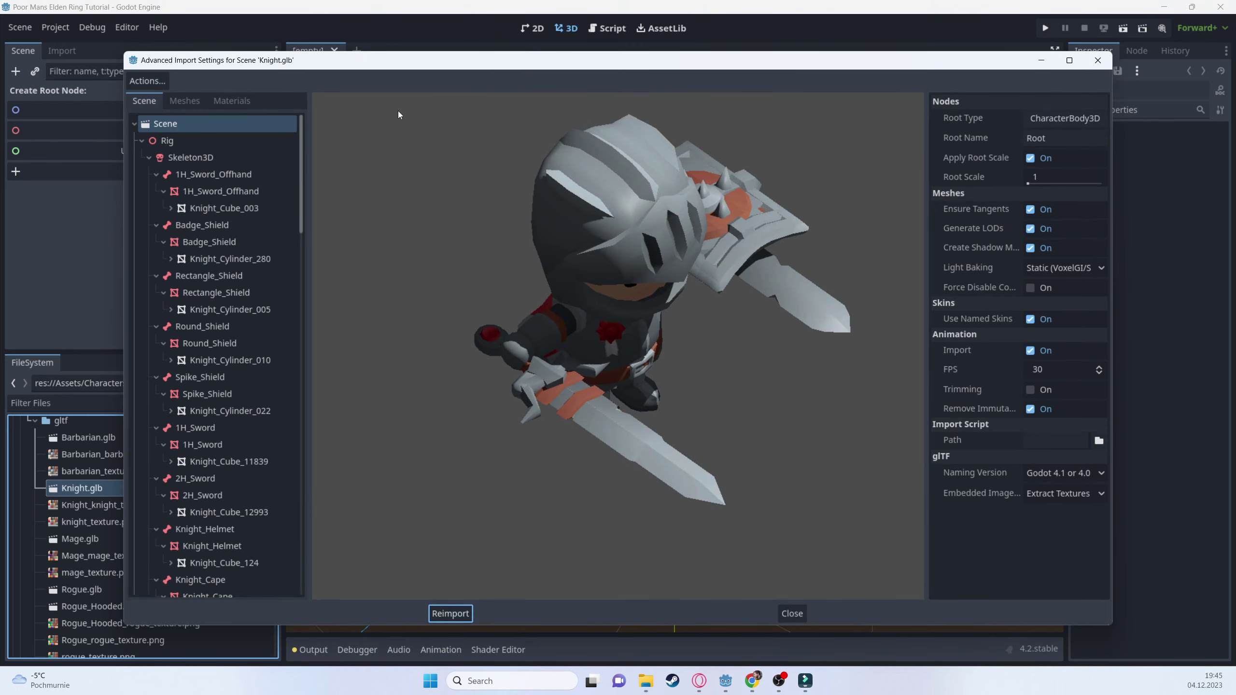
{"action": "left_click", "coordinate": [448, 614]}
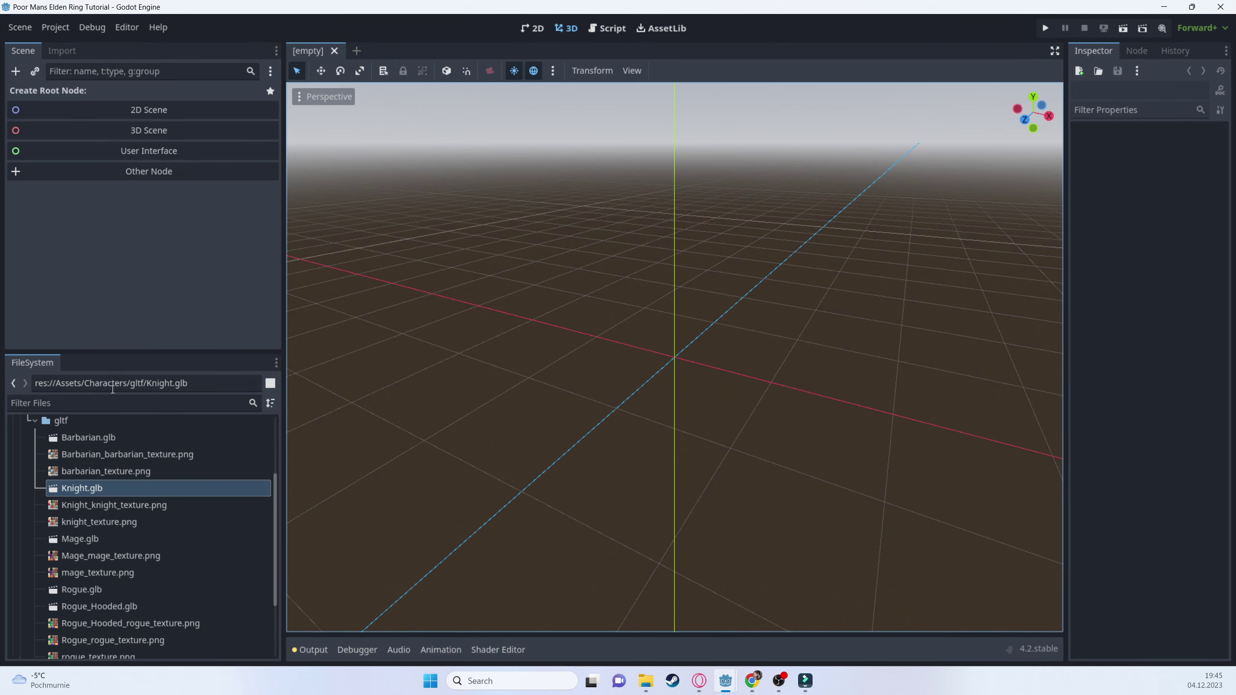
{"action": "left_click", "coordinate": [66, 54]}
{"action": "left_click", "coordinate": [27, 54]}
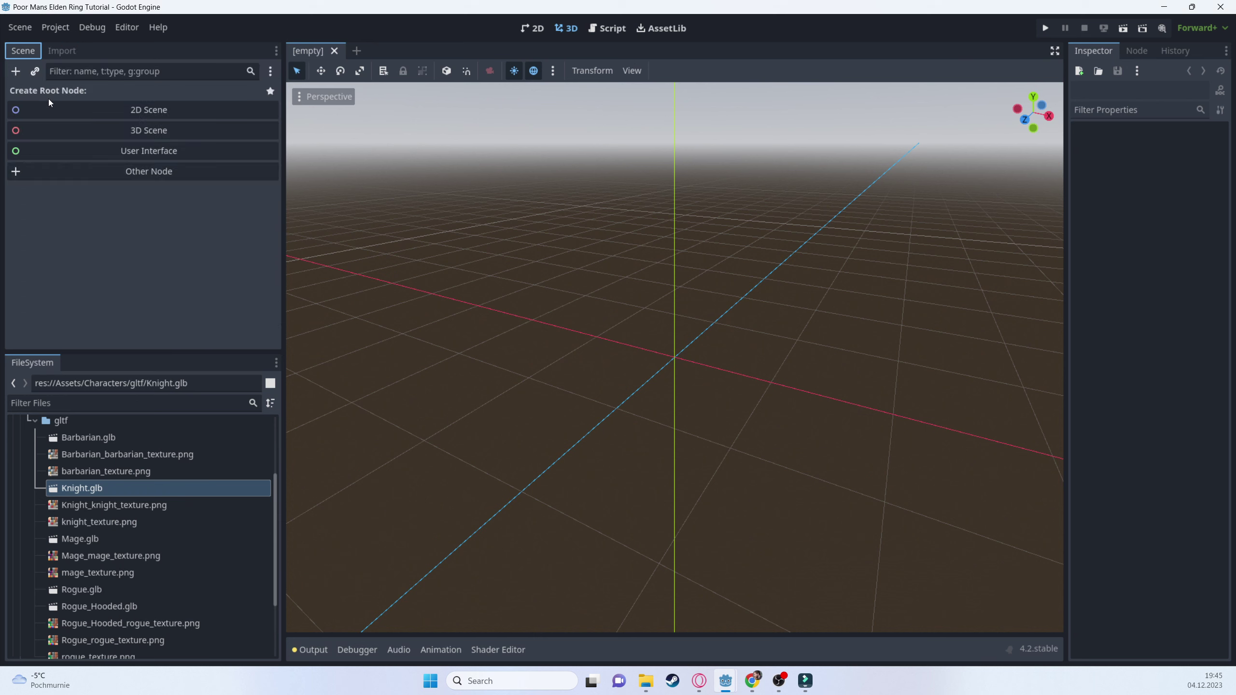
{"action": "scroll", "coordinate": [101, 473], "scroll_direction": "up", "scroll_amount": 2}
{"action": "scroll", "coordinate": [98, 467], "scroll_direction": "down", "scroll_amount": 4}
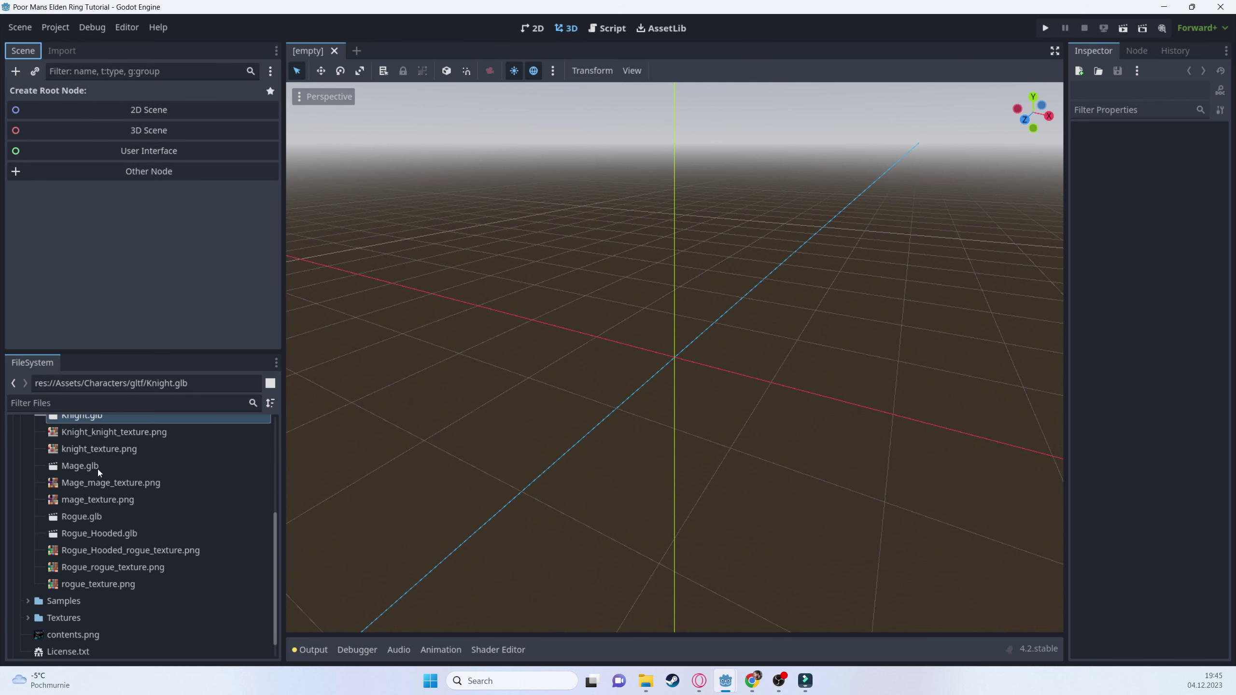
{"action": "scroll", "coordinate": [97, 469], "scroll_direction": "up", "scroll_amount": 2}
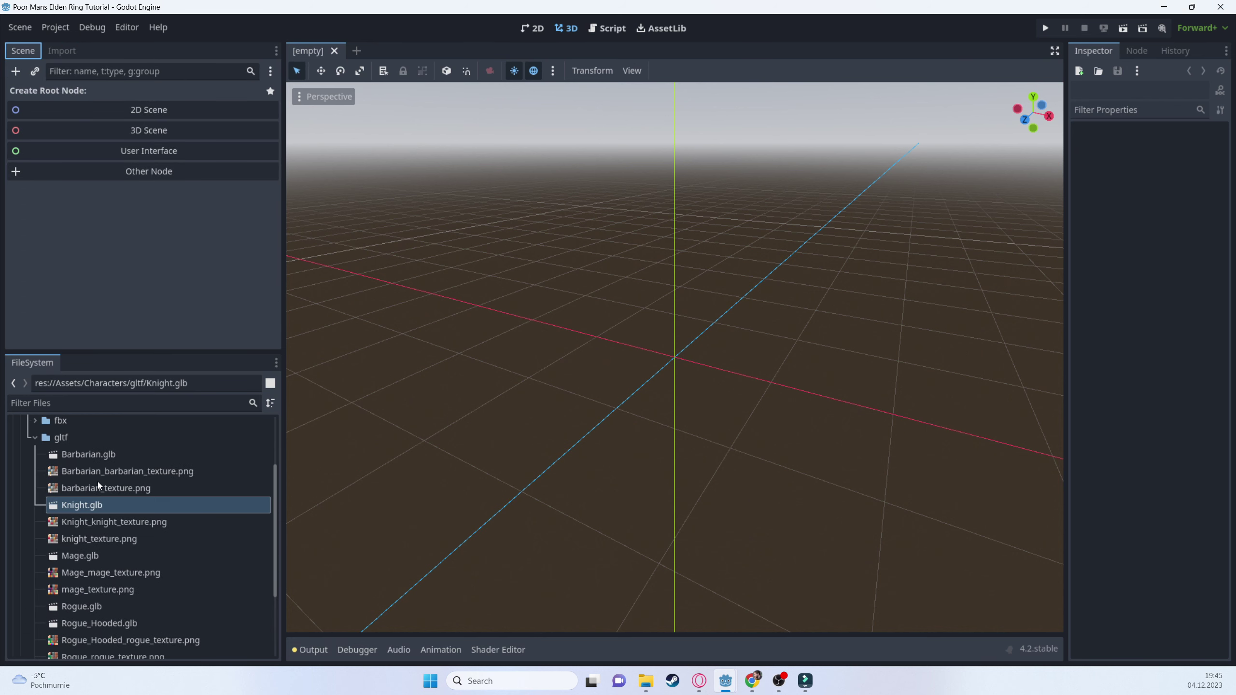
- Create a plain Node as the scene root and rename it main
{"action": "left_click", "coordinate": [138, 172]}
{"action": "type", "text": "m"}
{"action": "key", "text": "BackSpace"}
{"action": "type", "text": "node"}
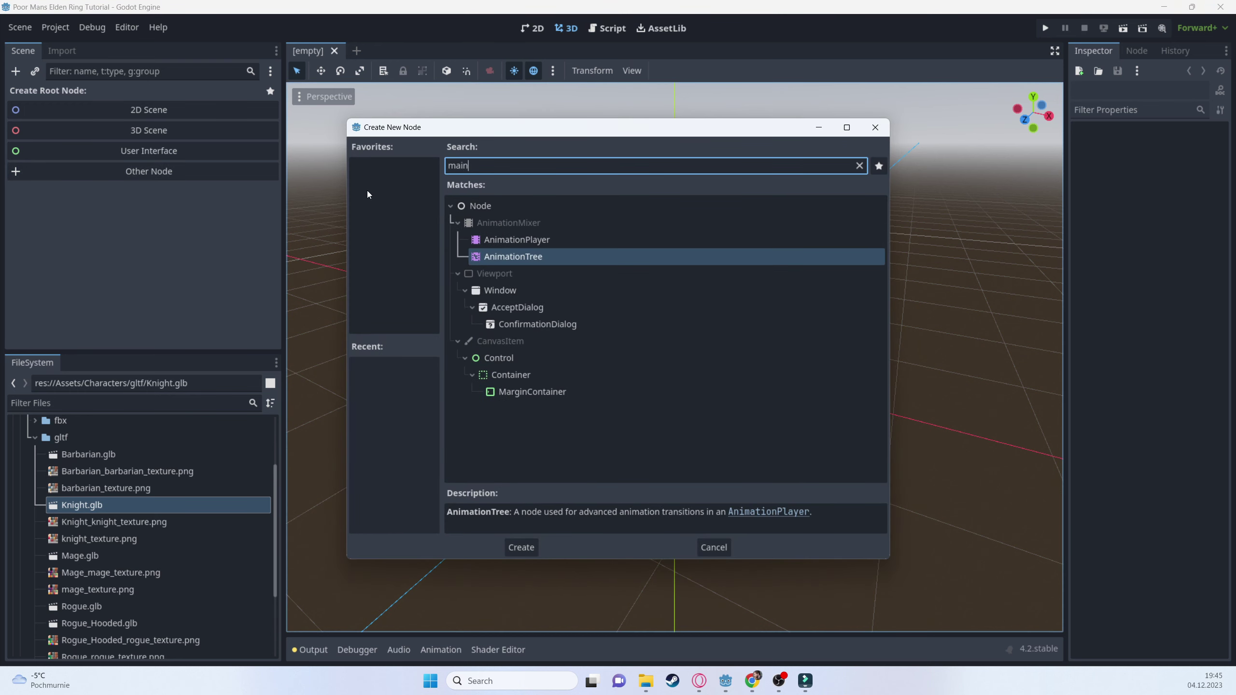
{"action": "key", "text": "Up"}
{"action": "key", "text": "Up"}
{"action": "key", "text": "Return"}
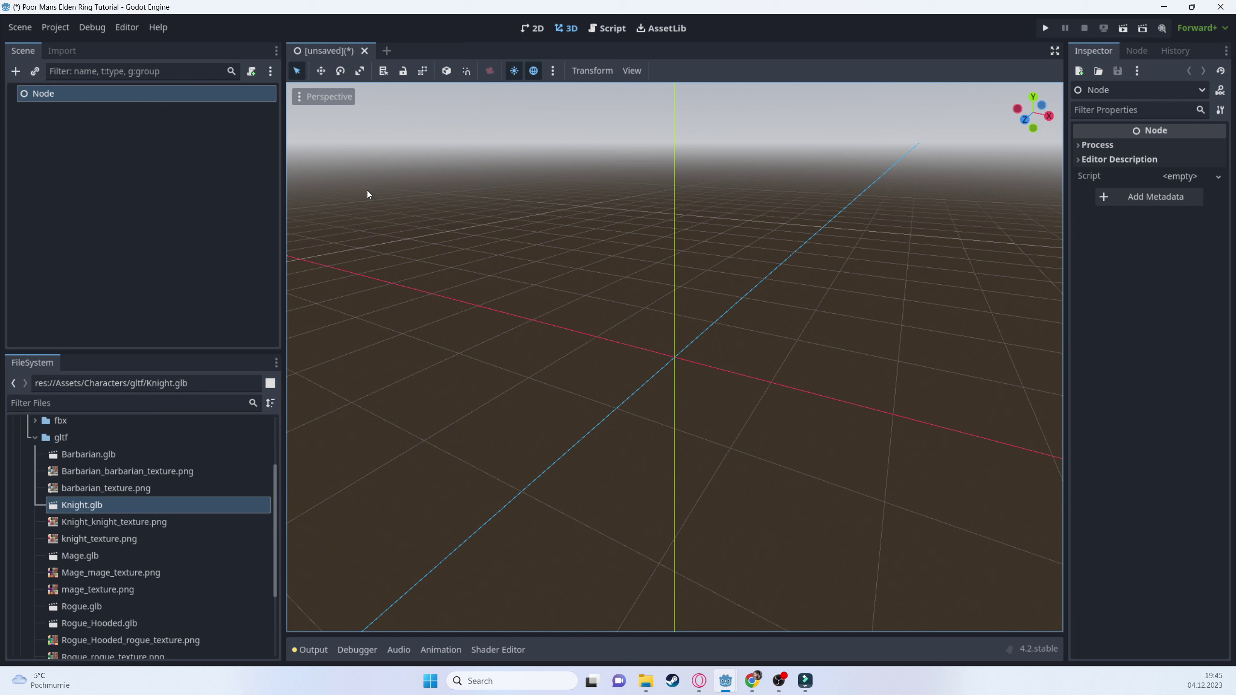
{"action": "left_click", "coordinate": [59, 153]}
{"action": "key", "text": "F2"}
{"action": "type", "text": "main"}
{"action": "key", "text": "Return"}
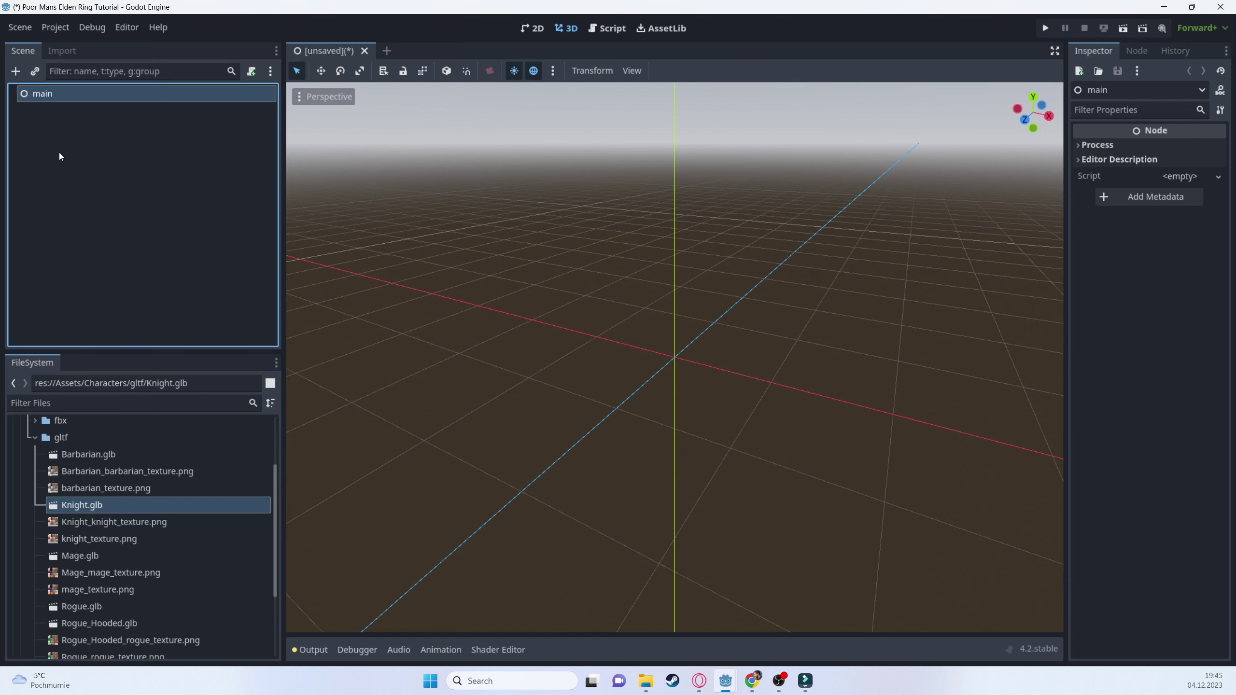
- Save the scene as main.tscn in a new Scenes folder, then reopen Knight.glb's import settings
{"action": "key", "text": "ctrl+s"}
{"action": "right_click", "coordinate": [498, 207]}
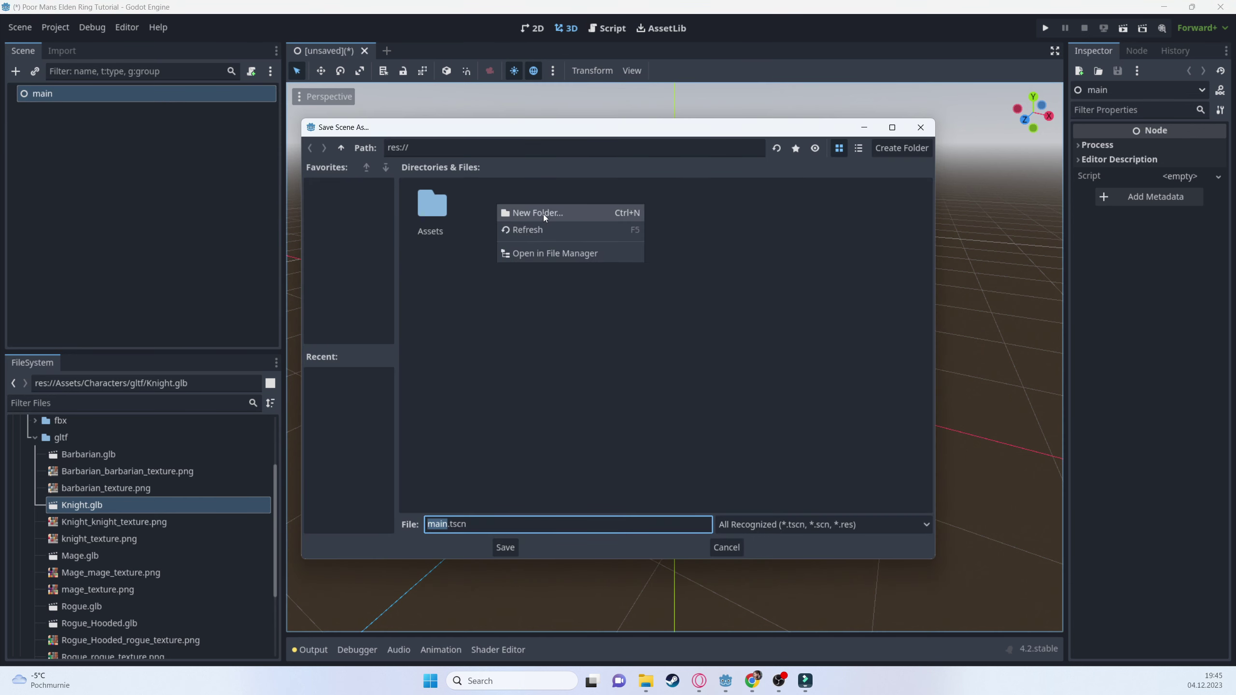
{"action": "left_click", "coordinate": [542, 215]}
{"action": "type", "text": "Scenes"}
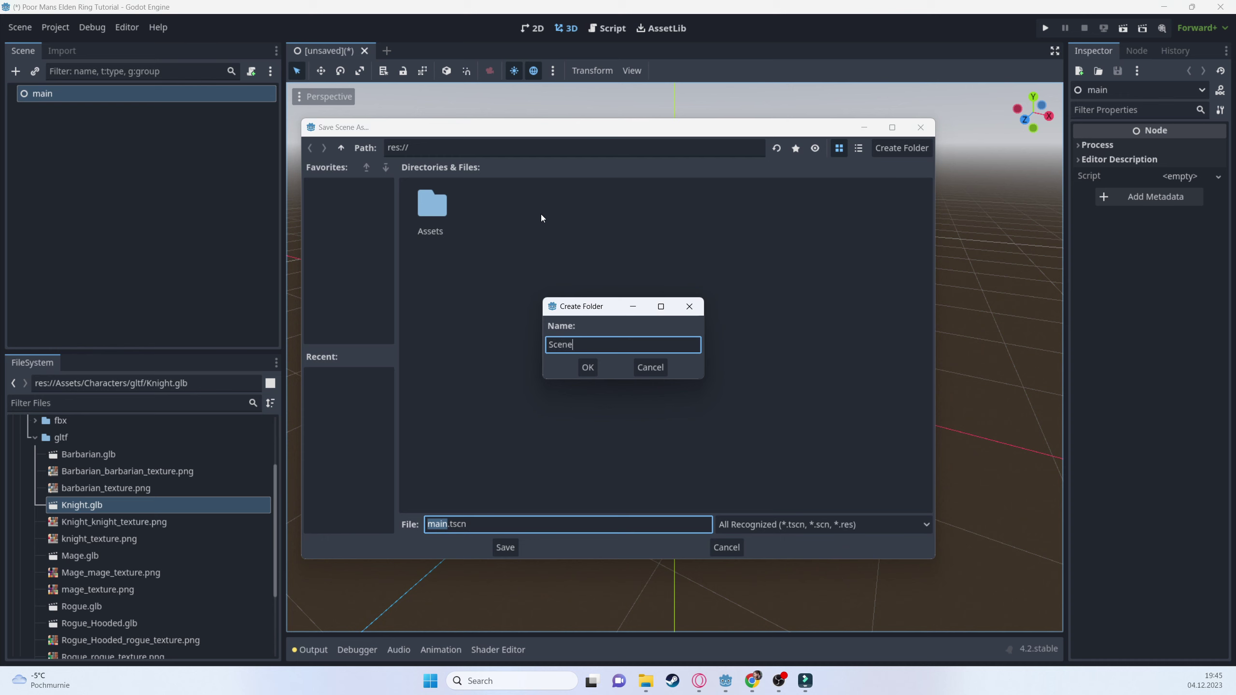
{"action": "key", "text": "Return"}
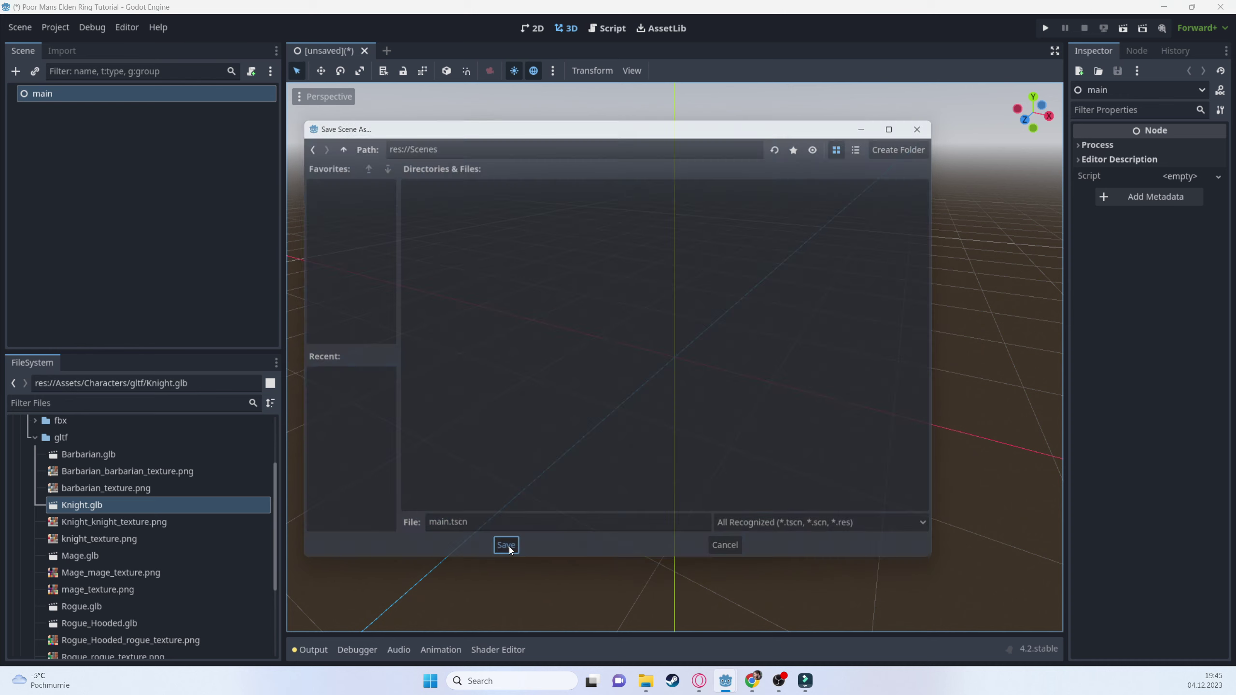
{"action": "left_click", "coordinate": [505, 547]}
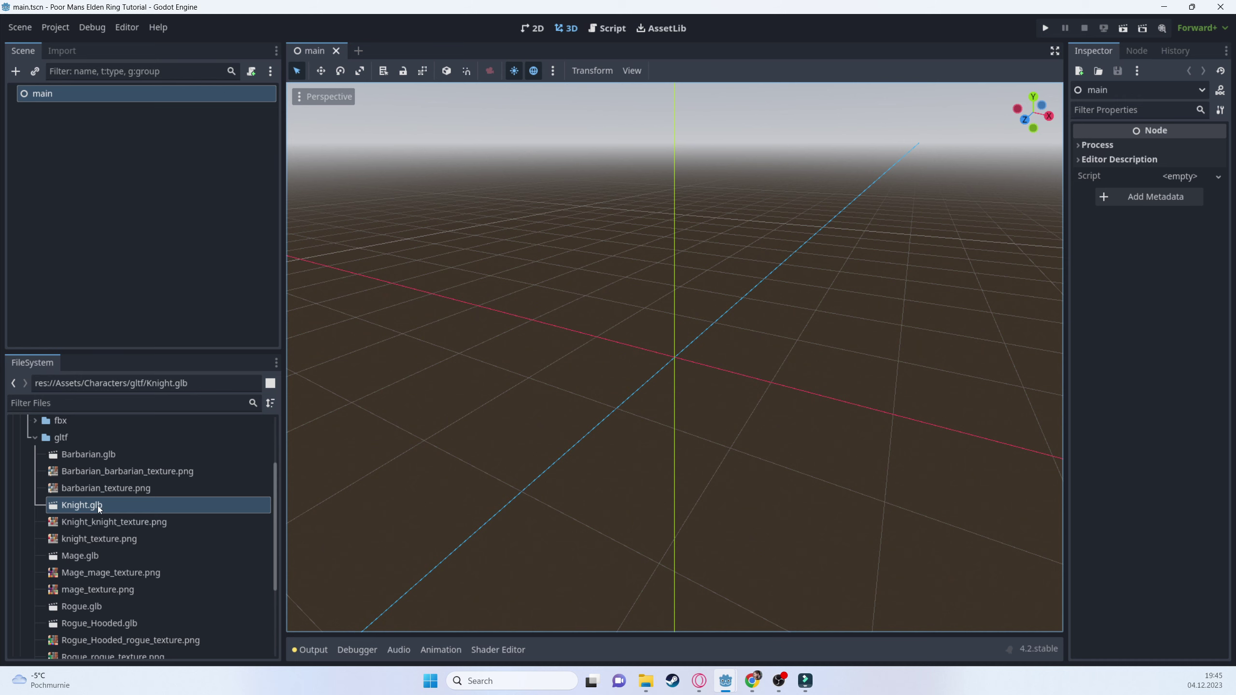
{"action": "left_click_drag", "start_coordinate": [98, 507], "coordinate": [100, 543]}
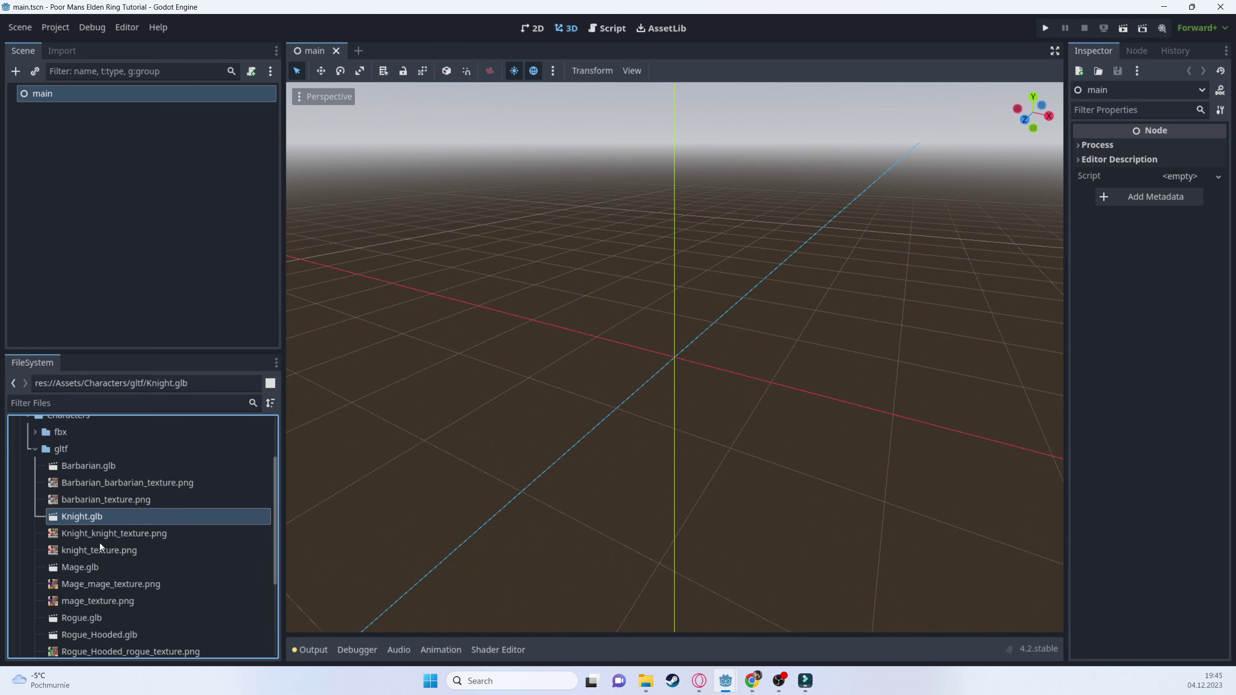
{"action": "double_click", "coordinate": [91, 518]}
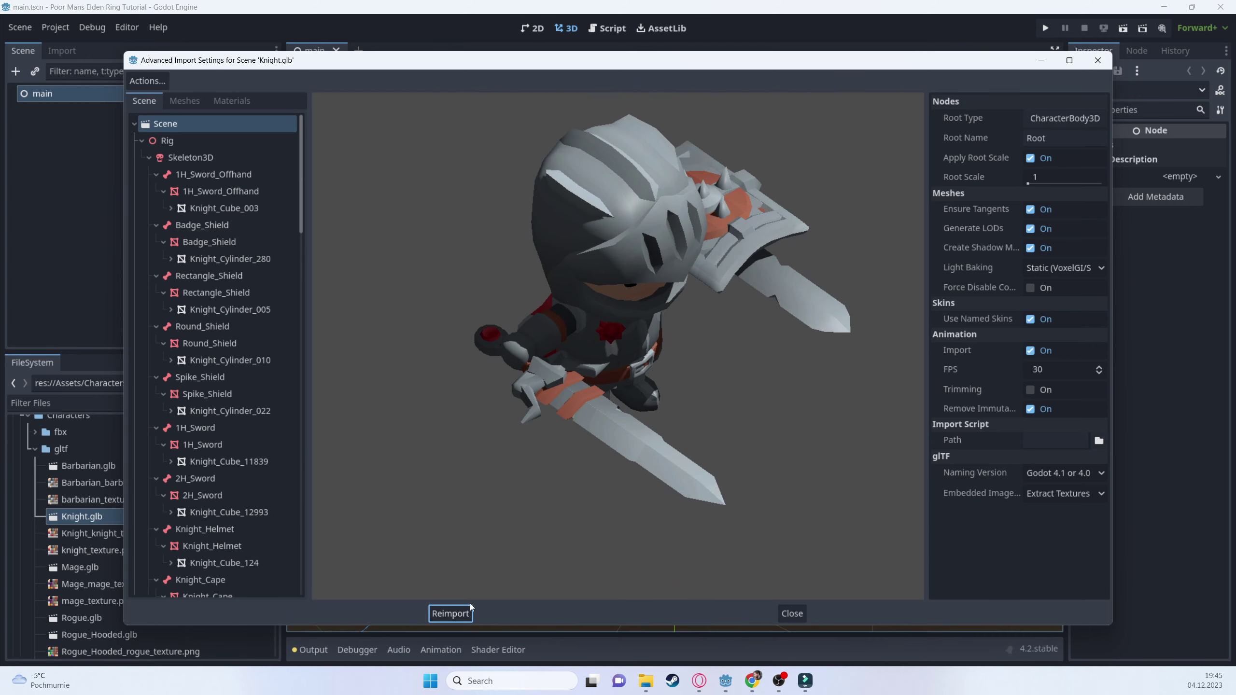
- Reimport Knight.glb, drag it into the 3D viewport under main, and select its Root node
{"action": "left_click", "coordinate": [453, 614]}
{"action": "scroll", "coordinate": [73, 486], "scroll_direction": "up", "scroll_amount": 1}
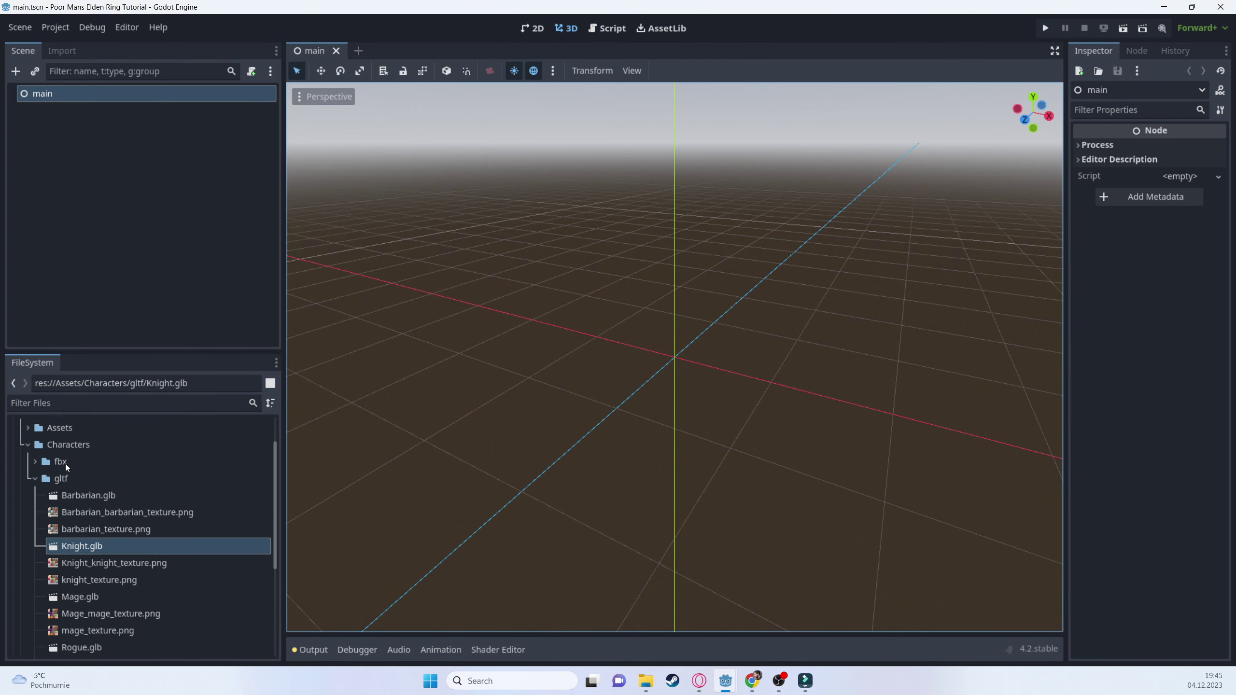
{"action": "left_click_drag", "start_coordinate": [83, 555], "coordinate": [689, 346]}
{"action": "middle_click_drag", "start_coordinate": [690, 346], "coordinate": [742, 329]}
{"action": "scroll", "coordinate": [734, 338], "scroll_direction": "down", "scroll_amount": 5}
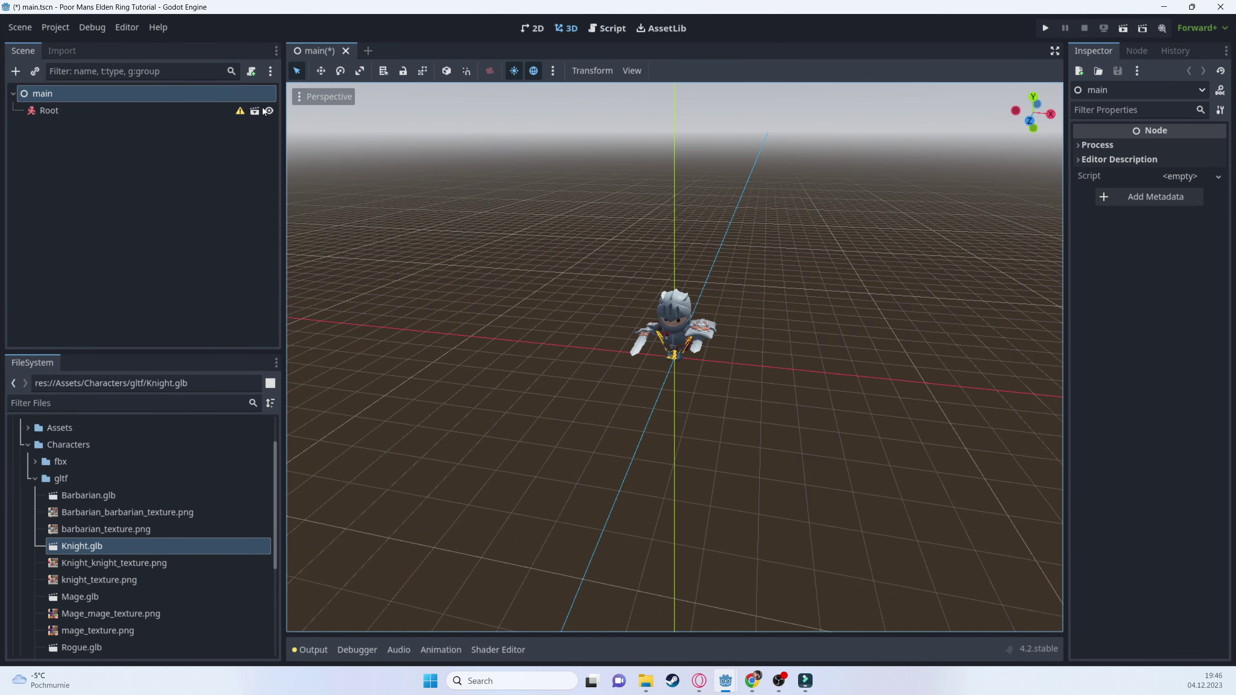
{"action": "left_click", "coordinate": [147, 116]}
{"action": "mouse_move", "coordinate": [239, 113]}
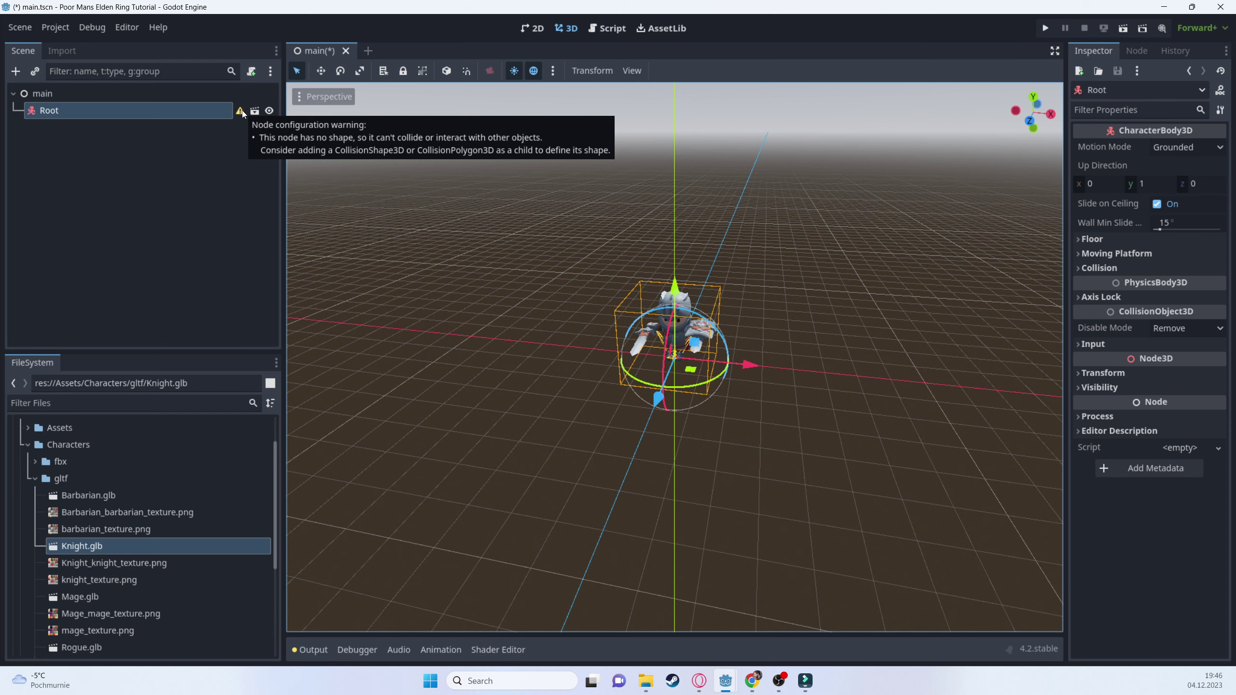
{"action": "middle_click_drag", "start_coordinate": [581, 308], "coordinate": [312, 210]}
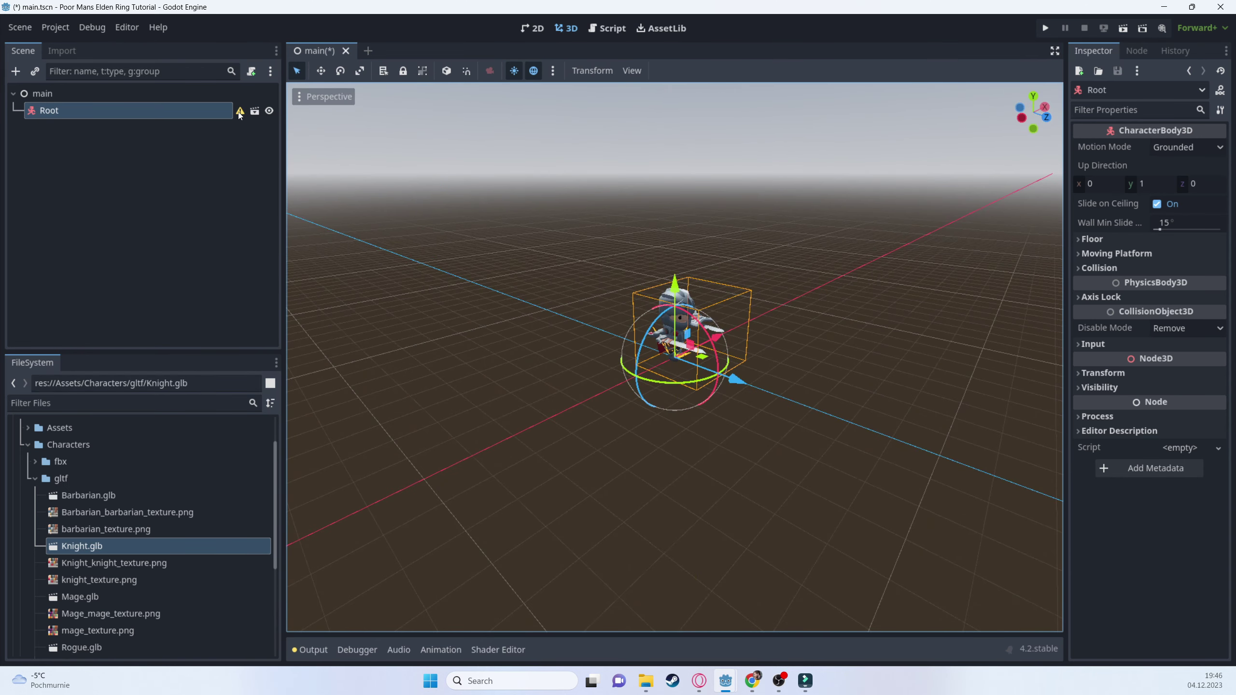
{"action": "mouse_move", "coordinate": [239, 115]}
- Open the Knight model as an editable inherited scene
{"action": "left_click", "coordinate": [182, 110]}
{"action": "left_click", "coordinate": [254, 112]}
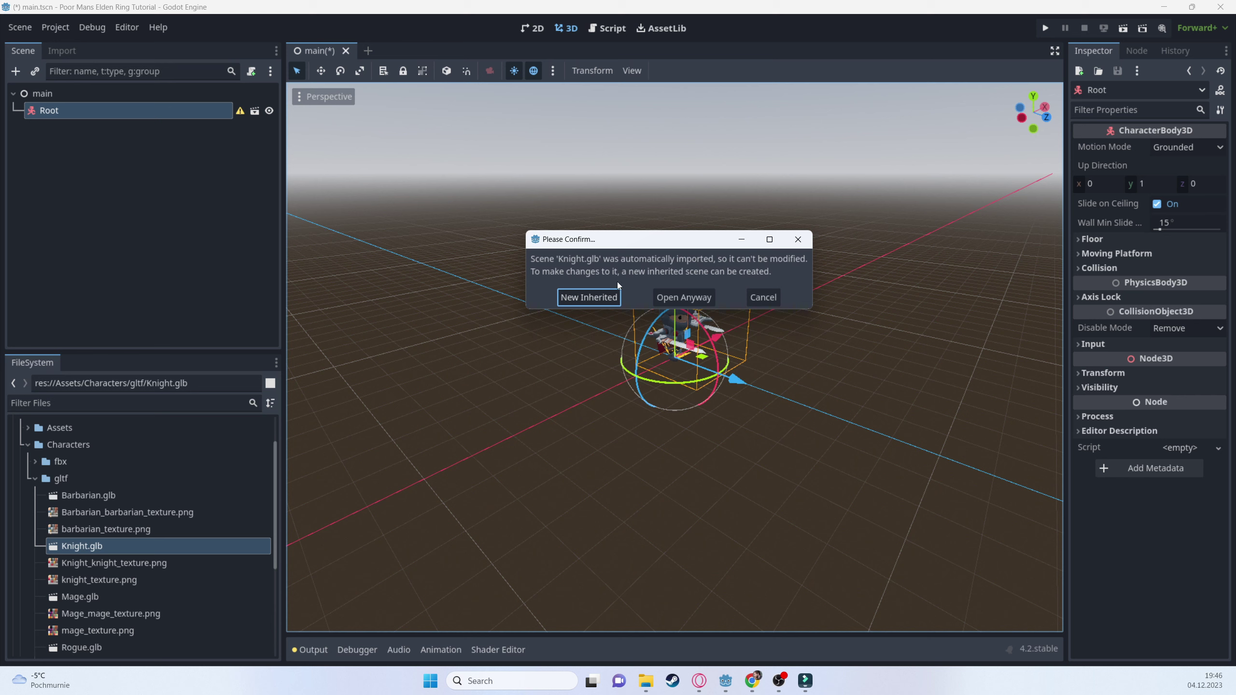
{"action": "left_click", "coordinate": [582, 296]}
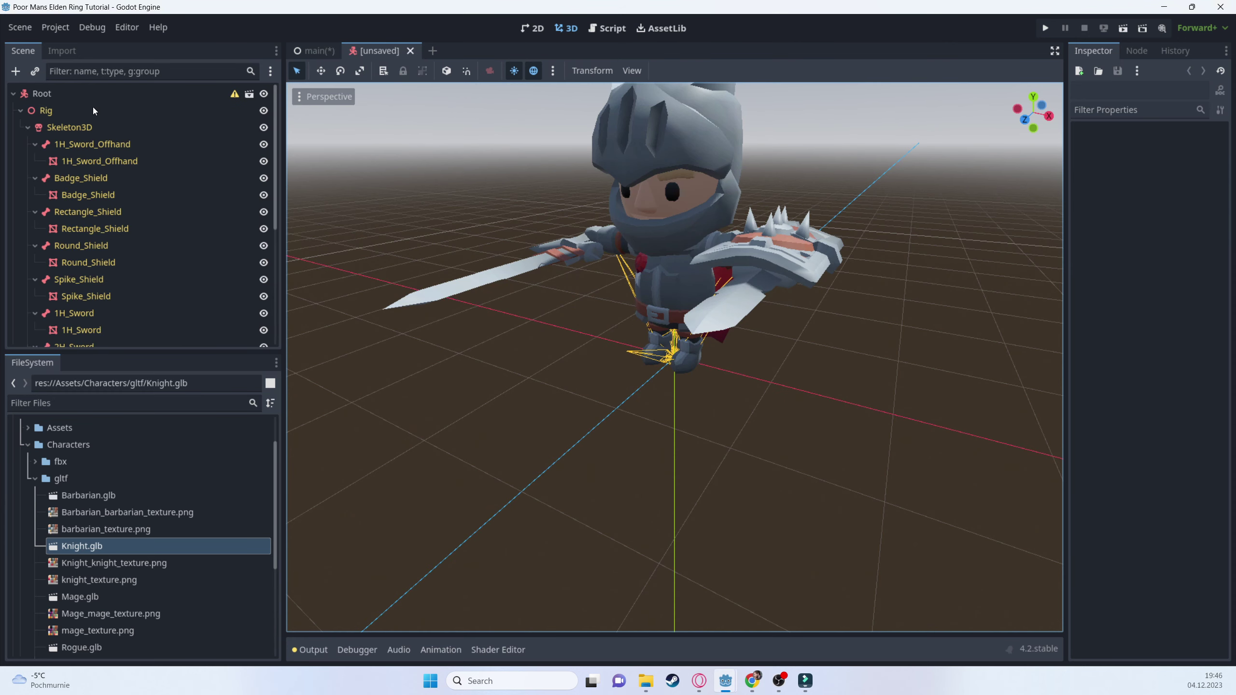
- Rename the root node to Player and save the scene as player.tscn
{"action": "left_click", "coordinate": [21, 112]}
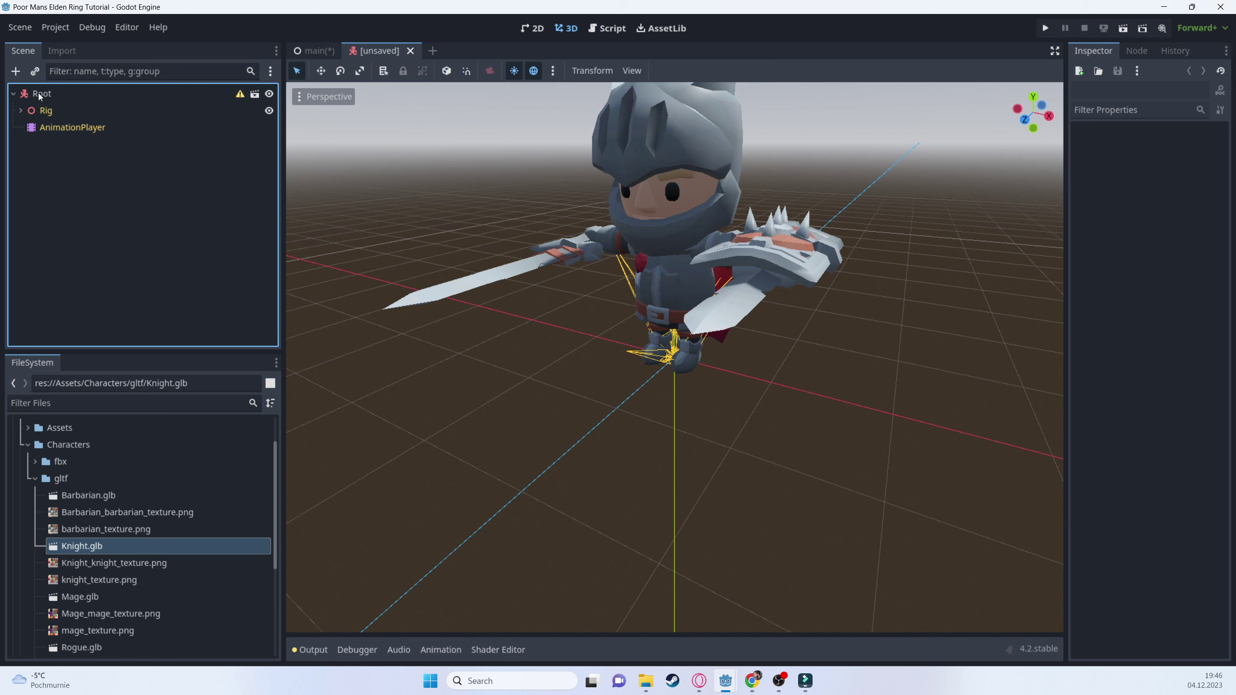
{"action": "left_click", "coordinate": [75, 93]}
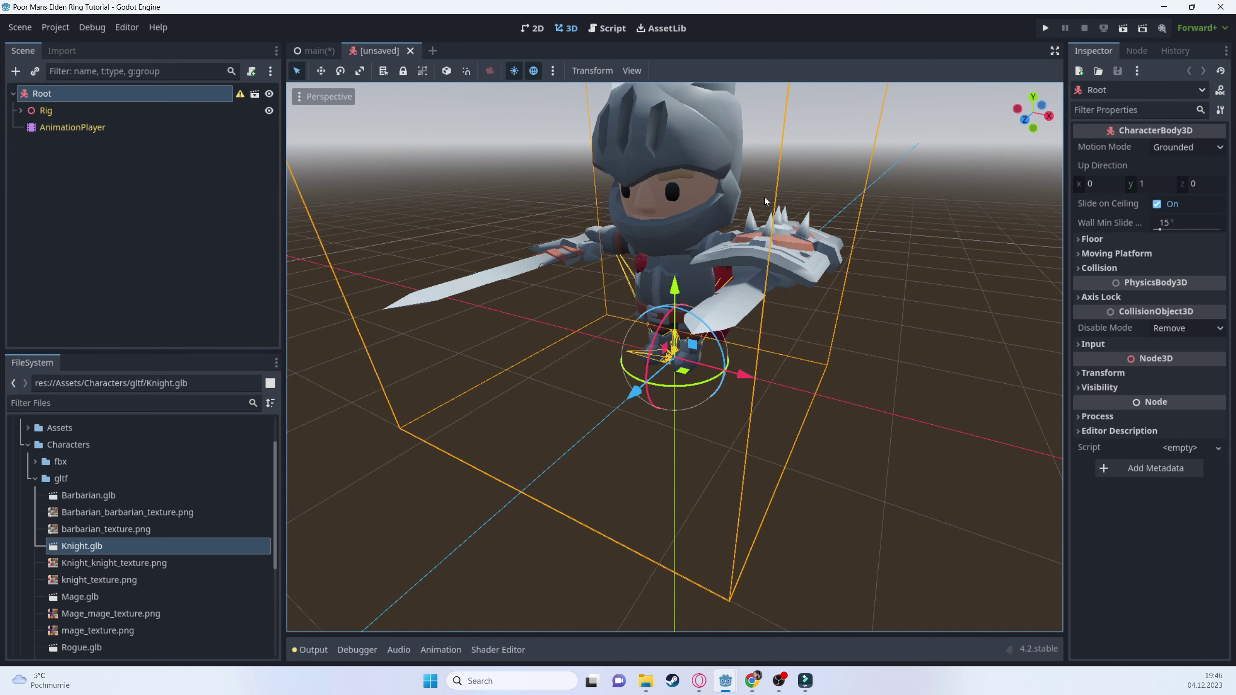
{"action": "key", "text": "F2"}
{"action": "type", "text": "Player"}
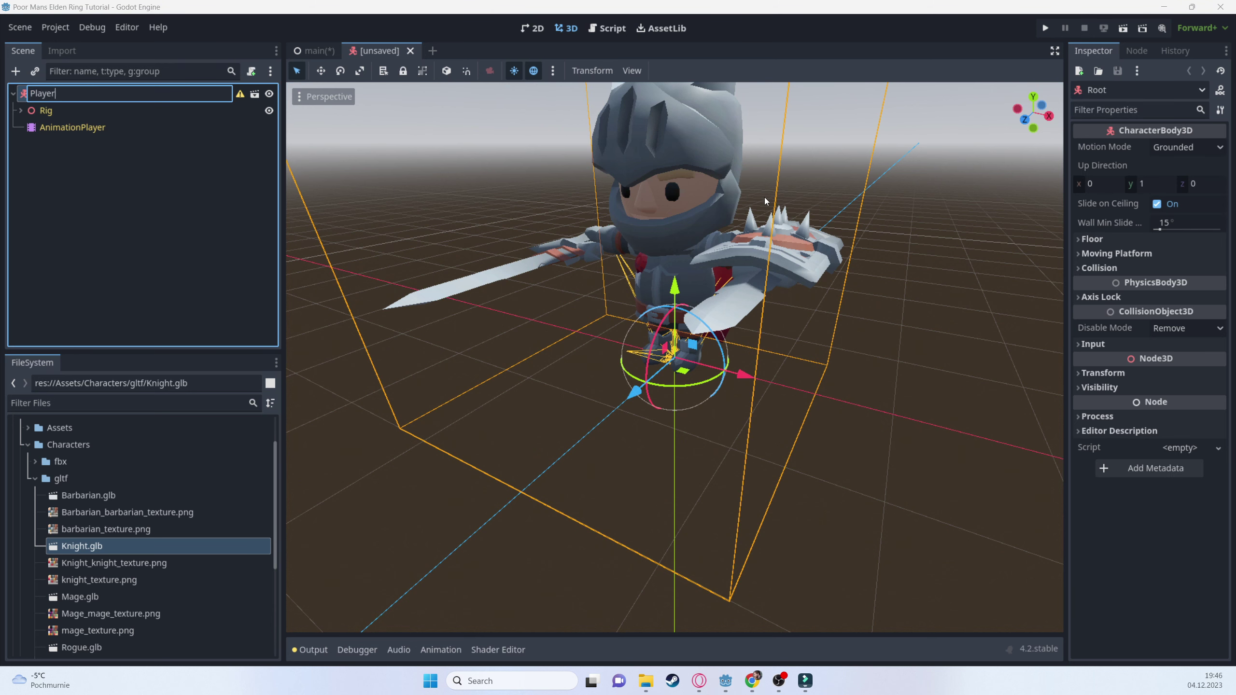
{"action": "key", "text": "Return"}
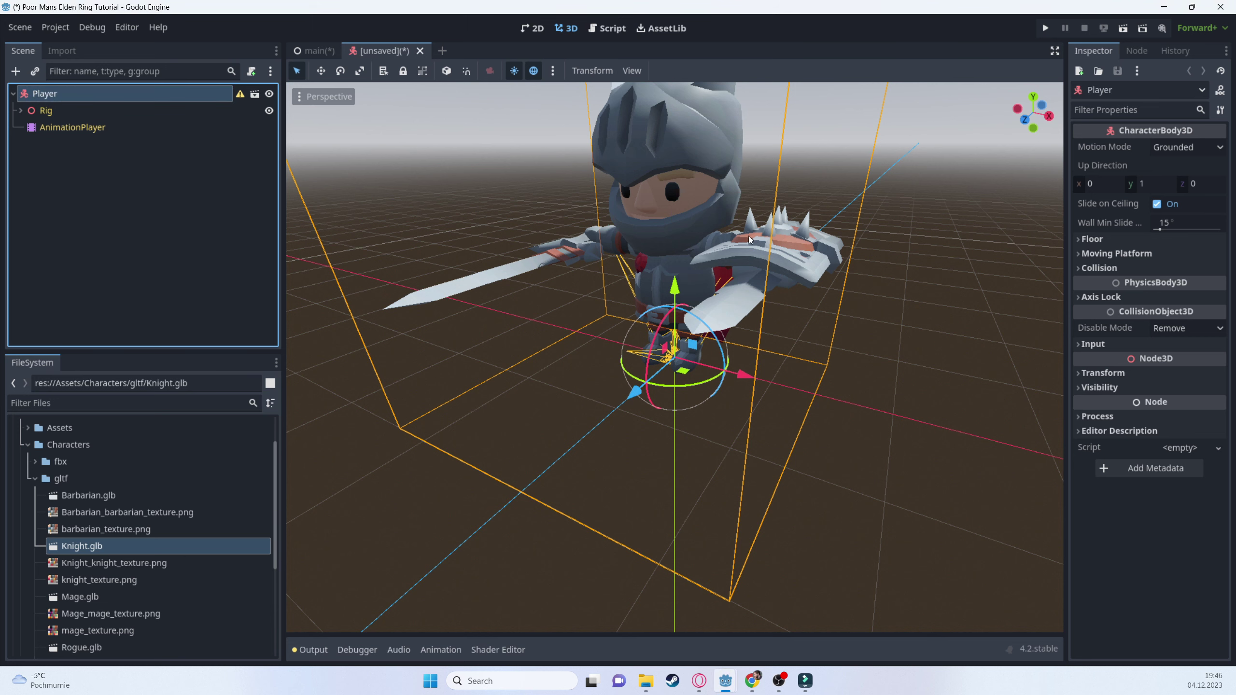
{"action": "key", "text": "ctrl+s"}
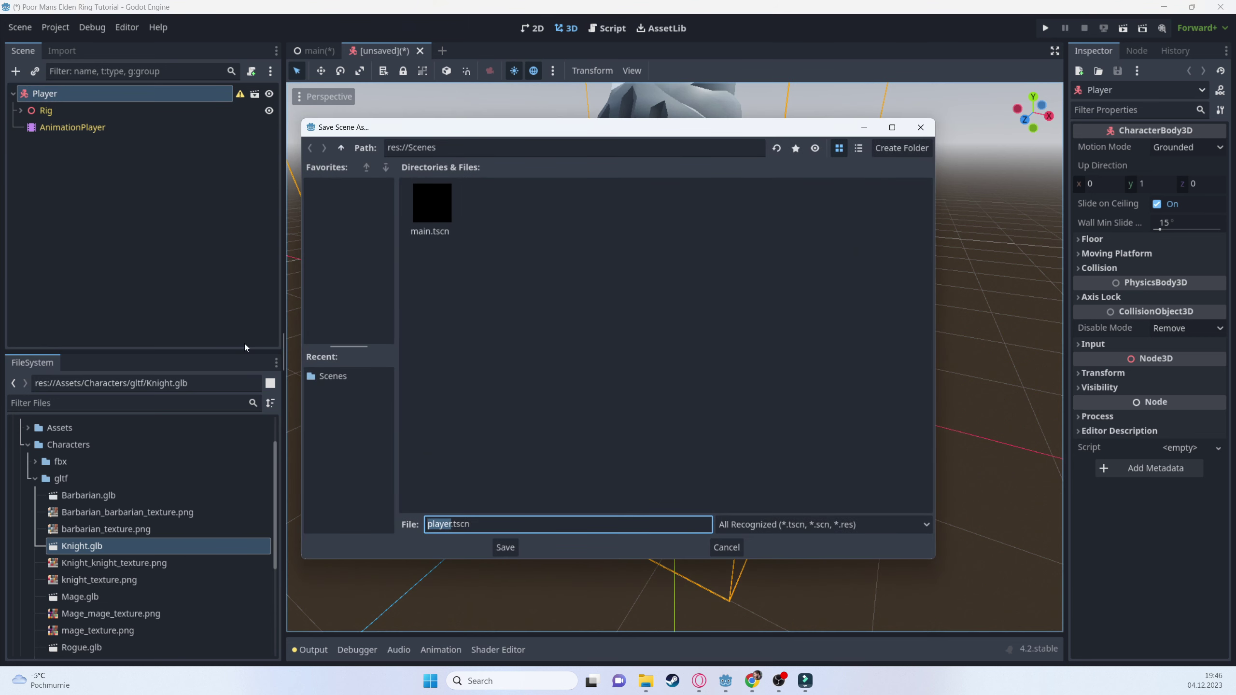
{"action": "left_click", "coordinate": [504, 547]}
{"action": "scroll", "coordinate": [647, 279], "scroll_direction": "down", "scroll_amount": 8}
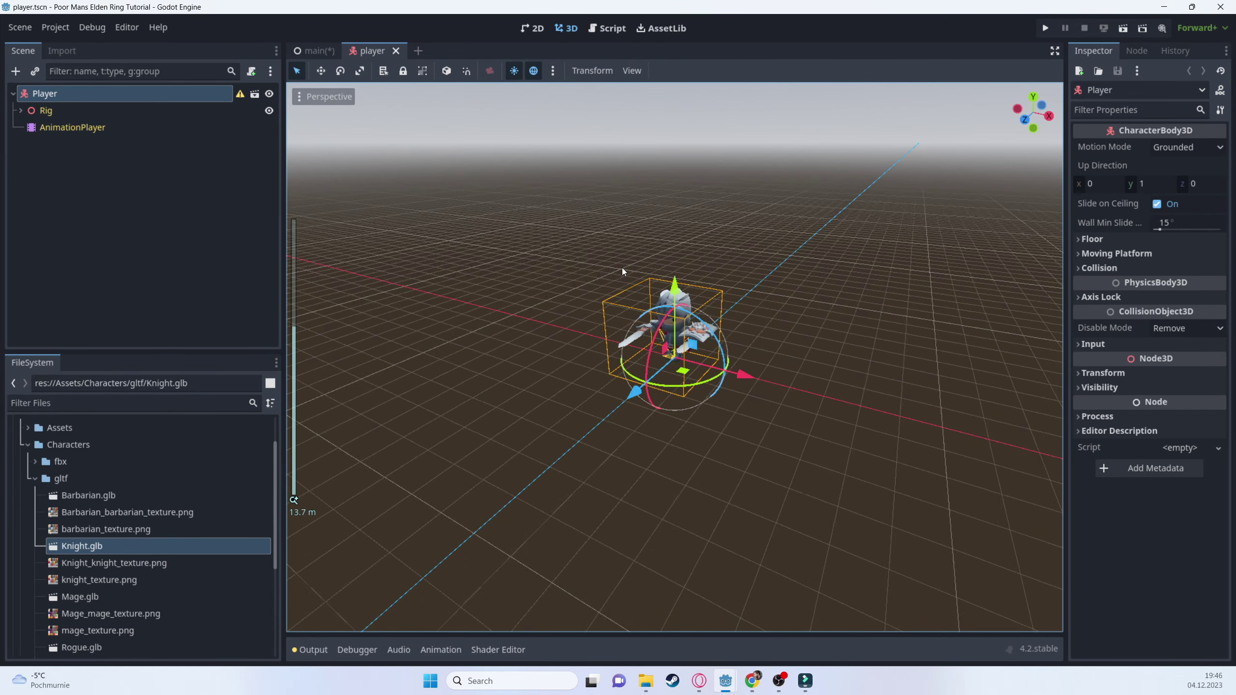
{"action": "middle_click_drag", "start_coordinate": [622, 268], "coordinate": [481, 262]}
{"action": "scroll", "coordinate": [773, 336], "scroll_direction": "up", "scroll_amount": 8}
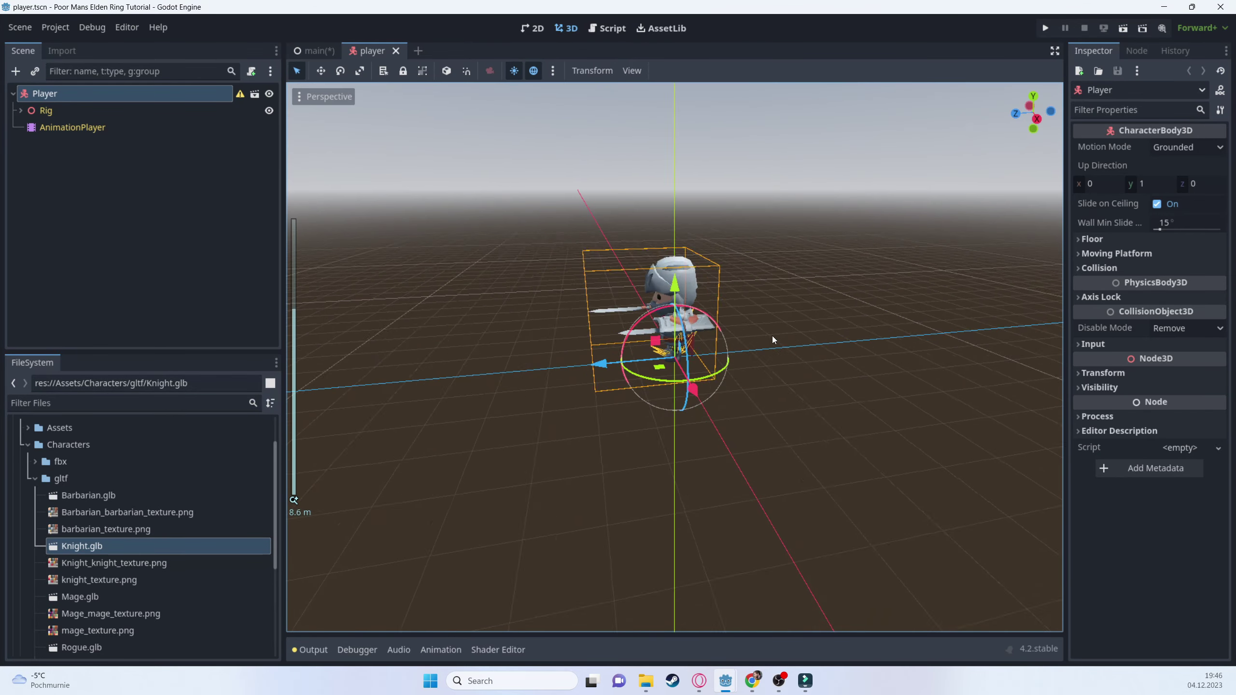
- Try running the project, dismiss the main scene prompt, and return to the main scene
{"action": "left_click", "coordinate": [1045, 28]}
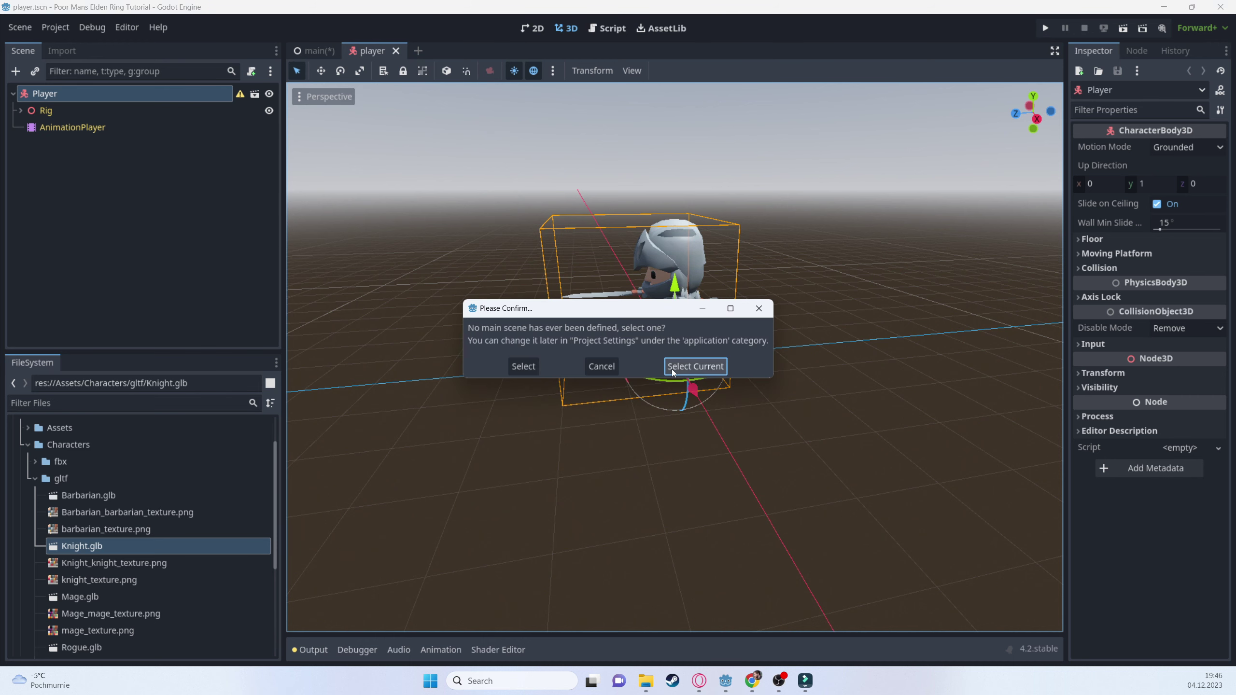
{"action": "left_click", "coordinate": [585, 366]}
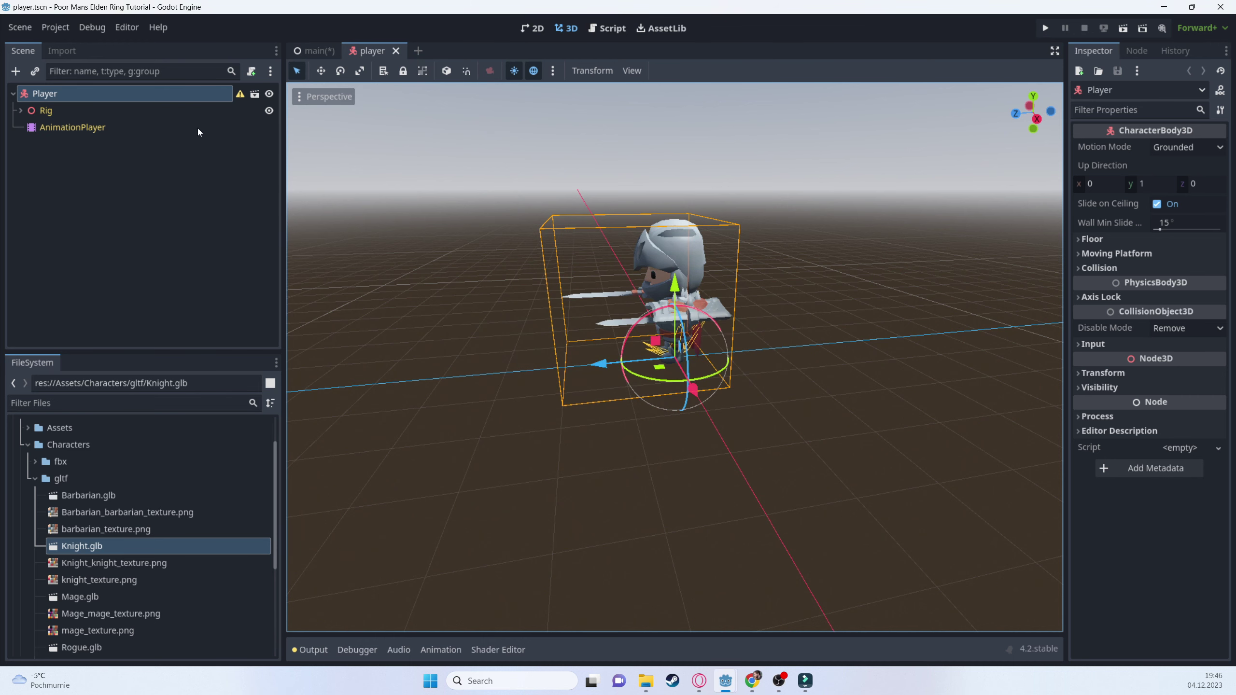
{"action": "left_click", "coordinate": [321, 52]}
{"action": "left_click", "coordinate": [51, 94]}
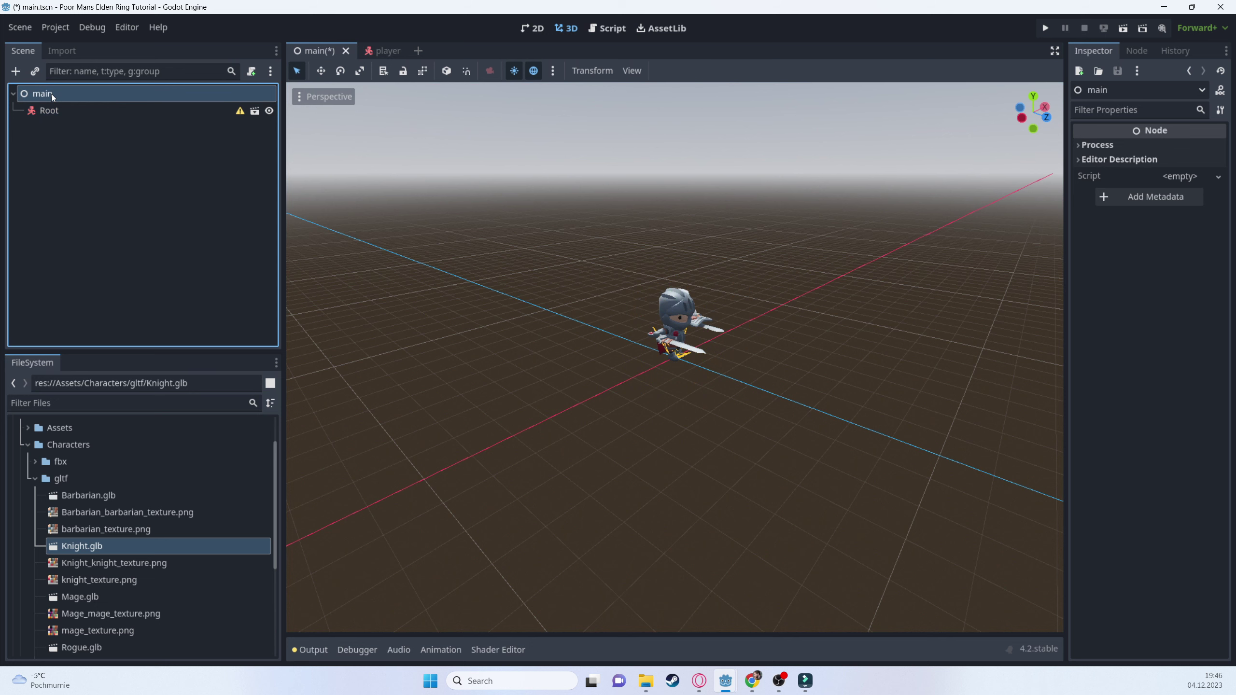
{"action": "right_click", "coordinate": [51, 94]}
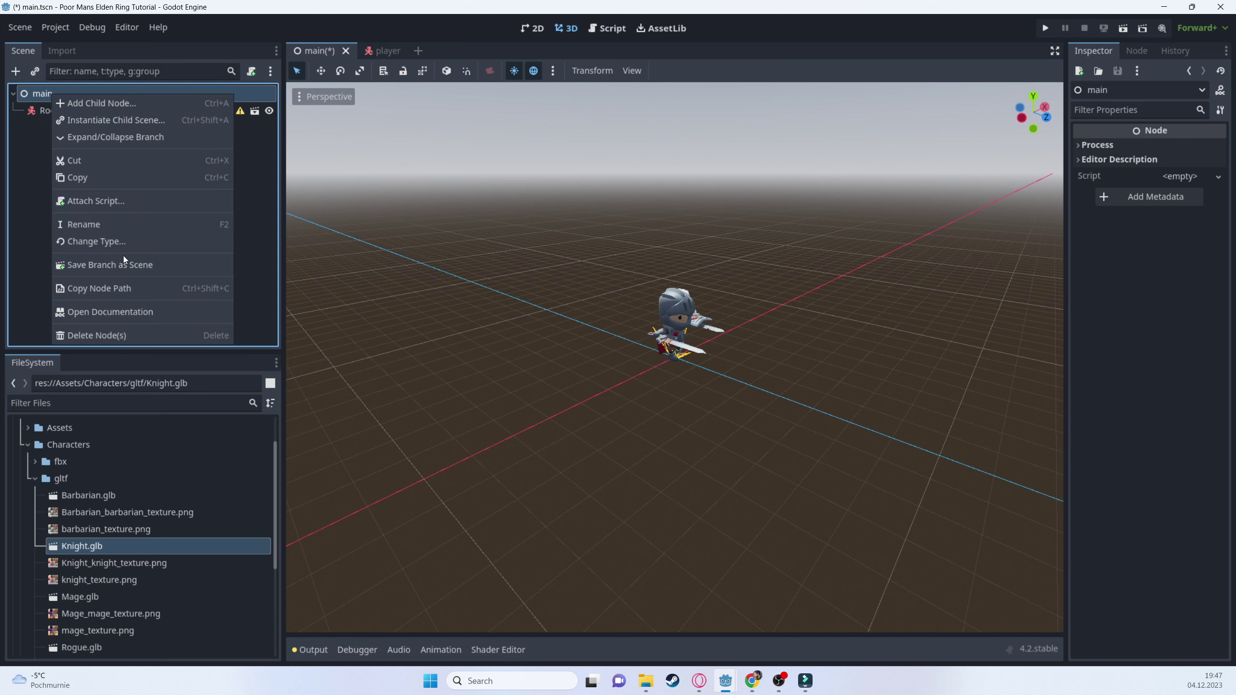
{"action": "left_click", "coordinate": [29, 445]}
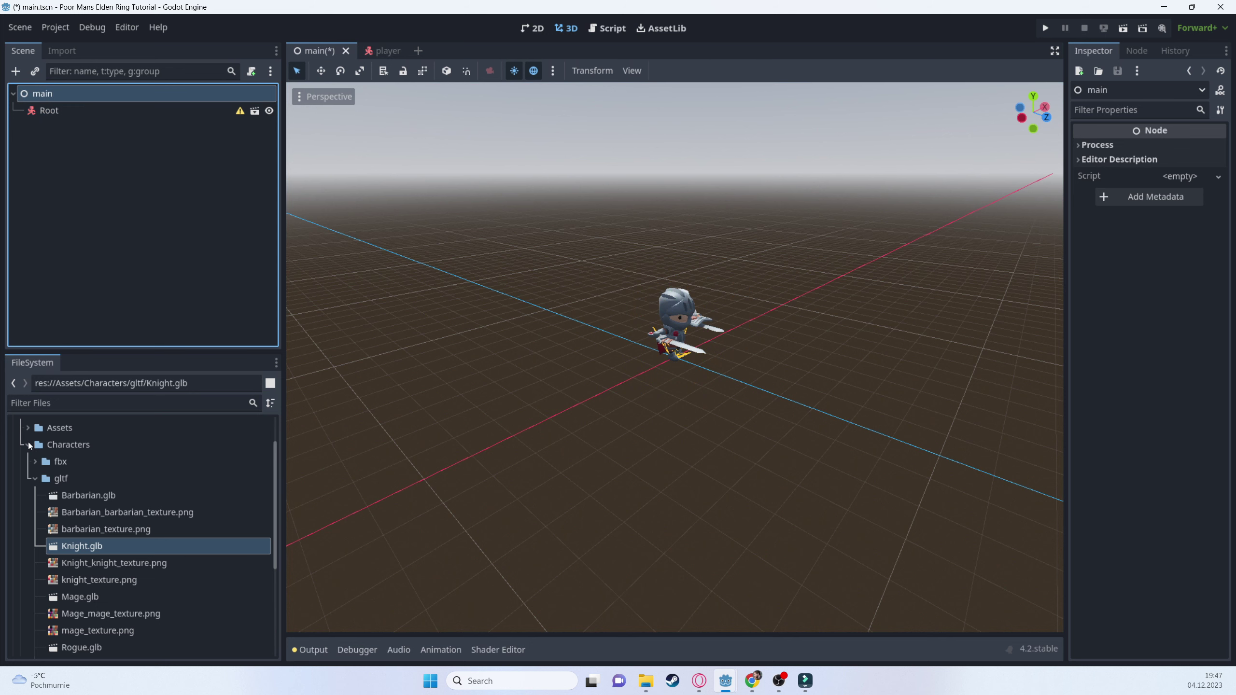
- Set Scenes/main.tscn as the project's main scene
{"action": "left_click", "coordinate": [28, 444]}
{"action": "left_click", "coordinate": [19, 578]}
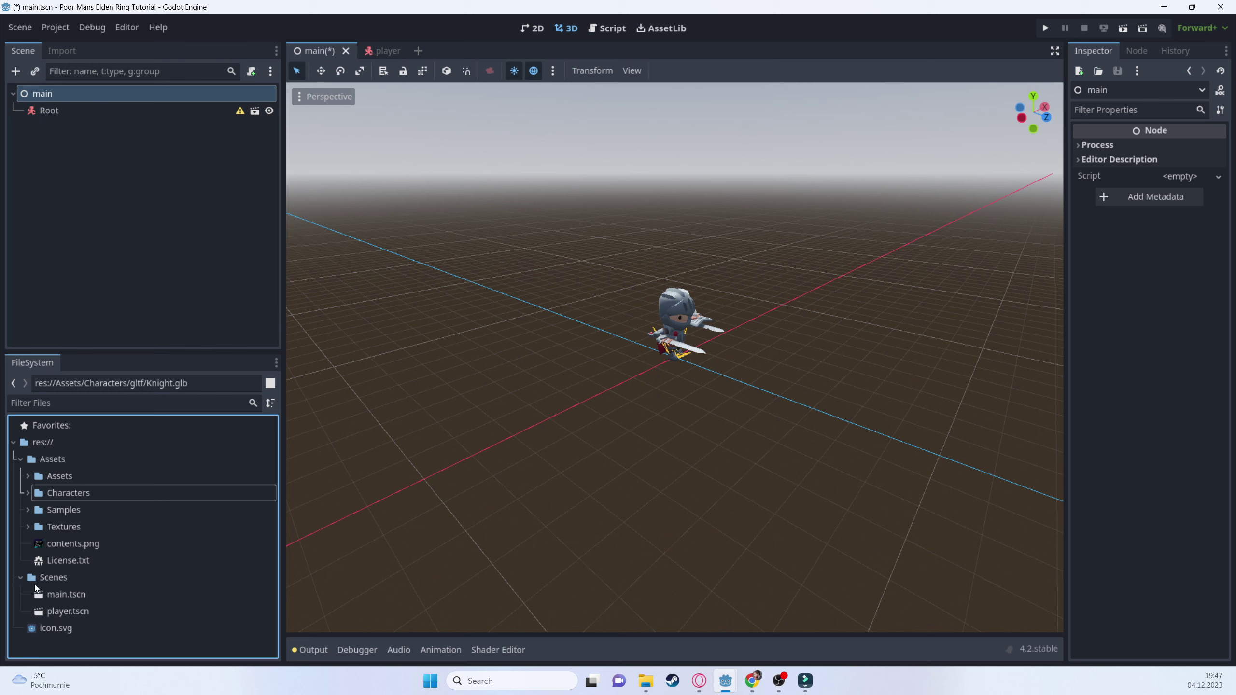
{"action": "left_click", "coordinate": [49, 596]}
{"action": "right_click", "coordinate": [49, 596]}
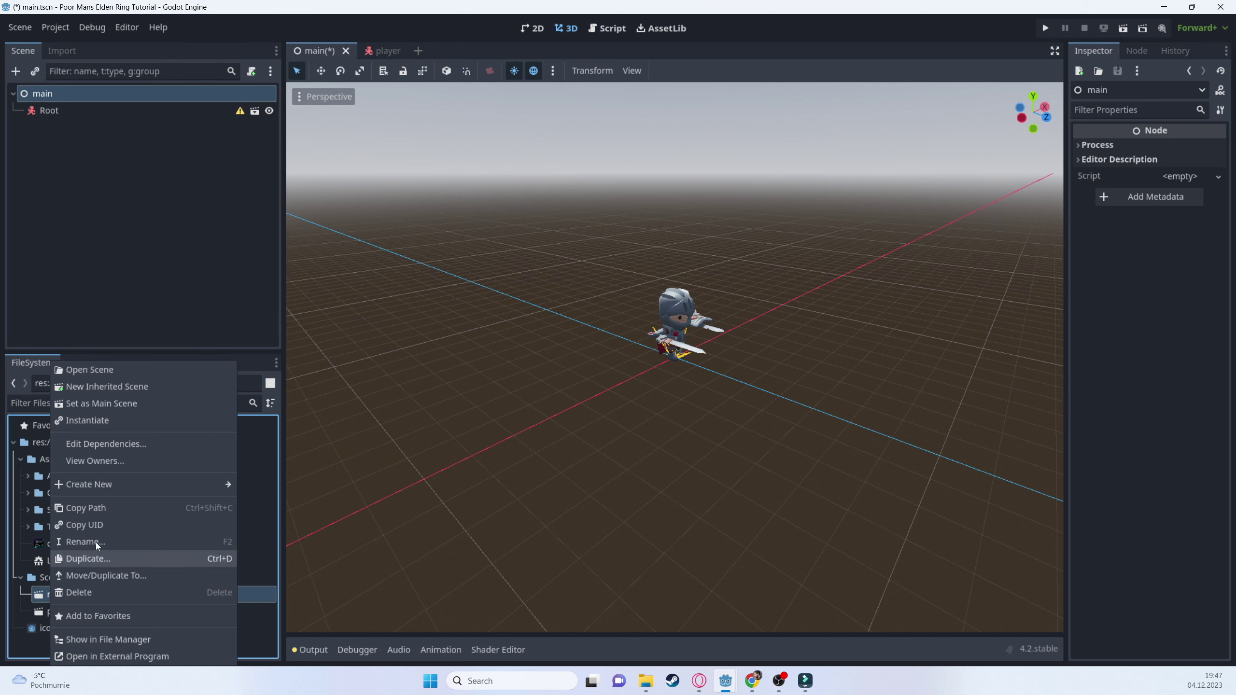
{"action": "left_click", "coordinate": [108, 405]}
- Run the game, maximize the empty gray debug window, then close it
{"action": "left_click", "coordinate": [1045, 27]}
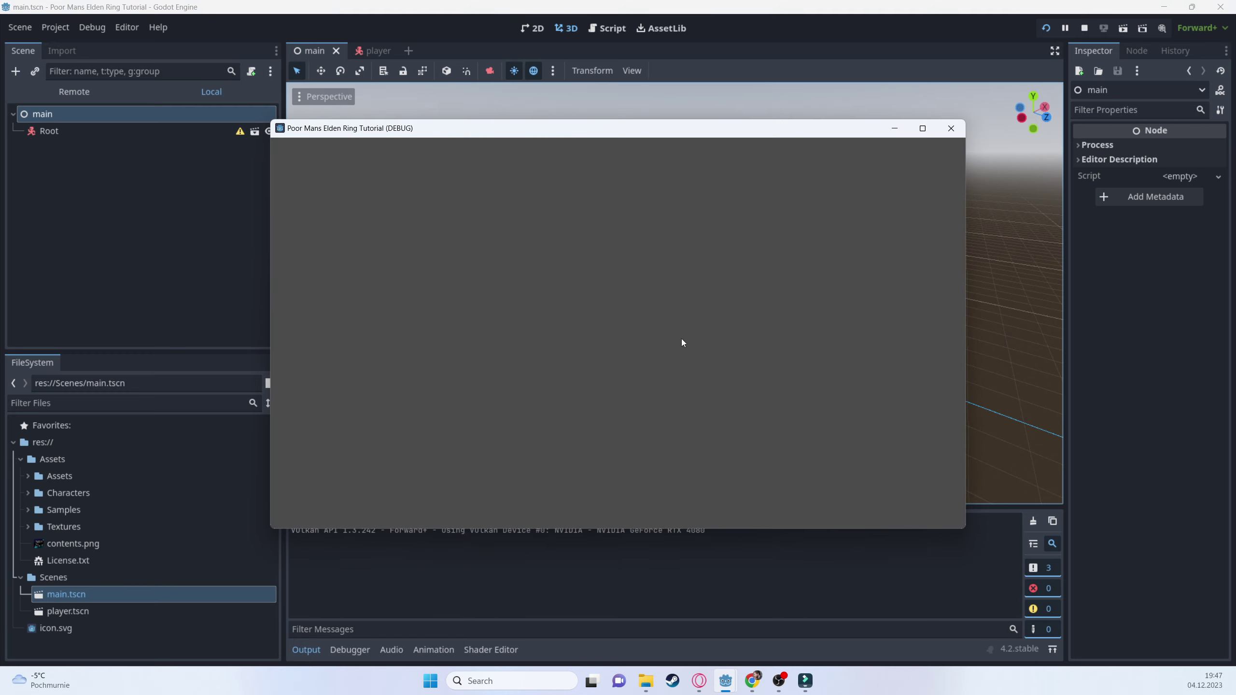
{"action": "left_click", "coordinate": [935, 135]}
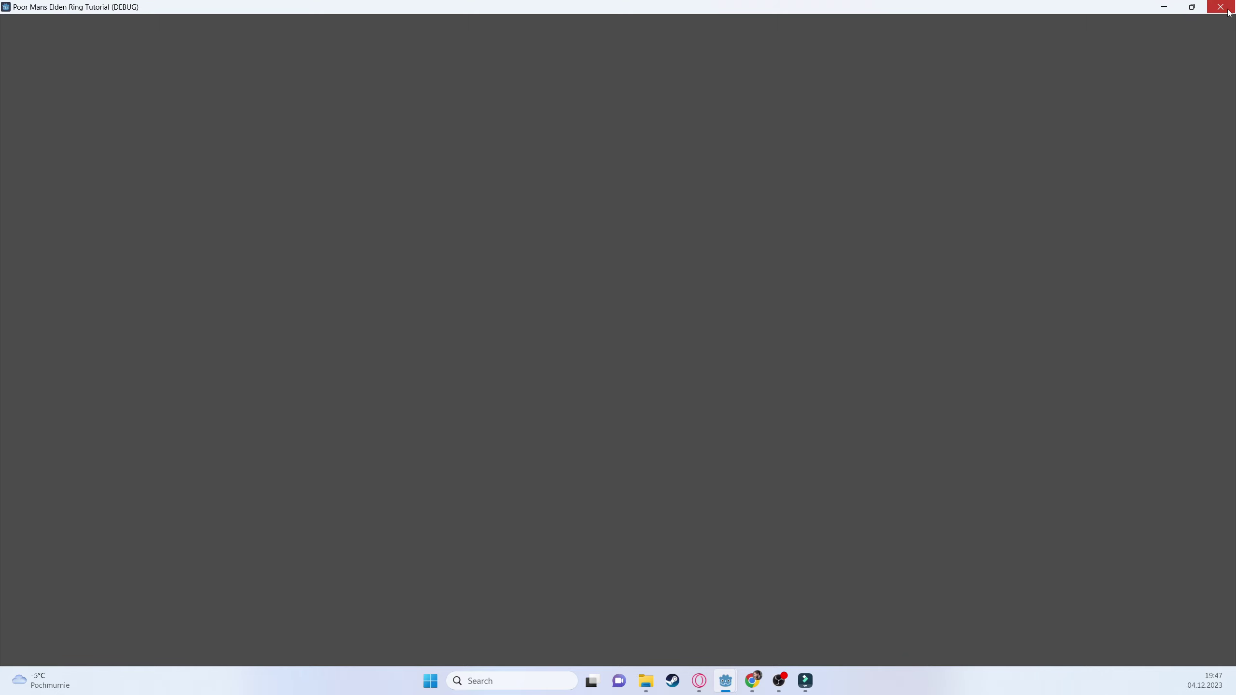
{"action": "left_click", "coordinate": [1221, 7]}
{"action": "middle_click_drag", "start_coordinate": [621, 304], "coordinate": [809, 290]}
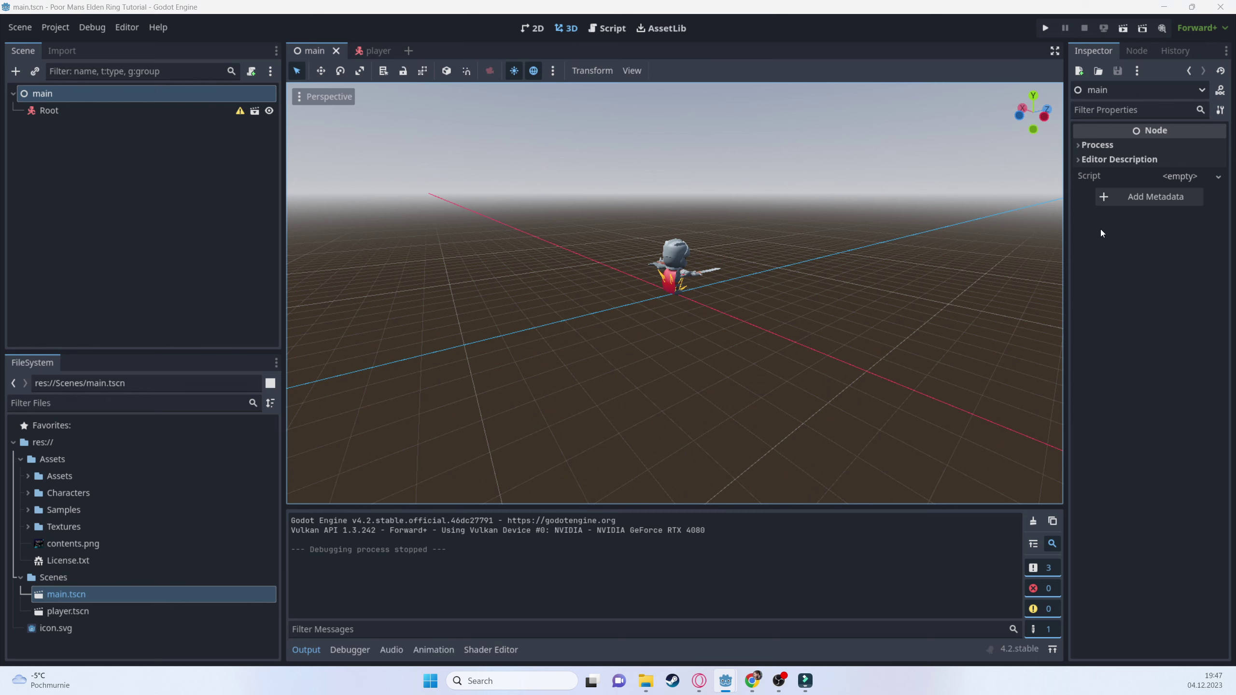
- Zoom onto the knight, select the Root knight node and dismiss the Knight.glb import warning
{"action": "scroll", "coordinate": [779, 283], "scroll_direction": "up", "scroll_amount": 3}
{"action": "middle_click_drag", "start_coordinate": [779, 283], "coordinate": [647, 311]}
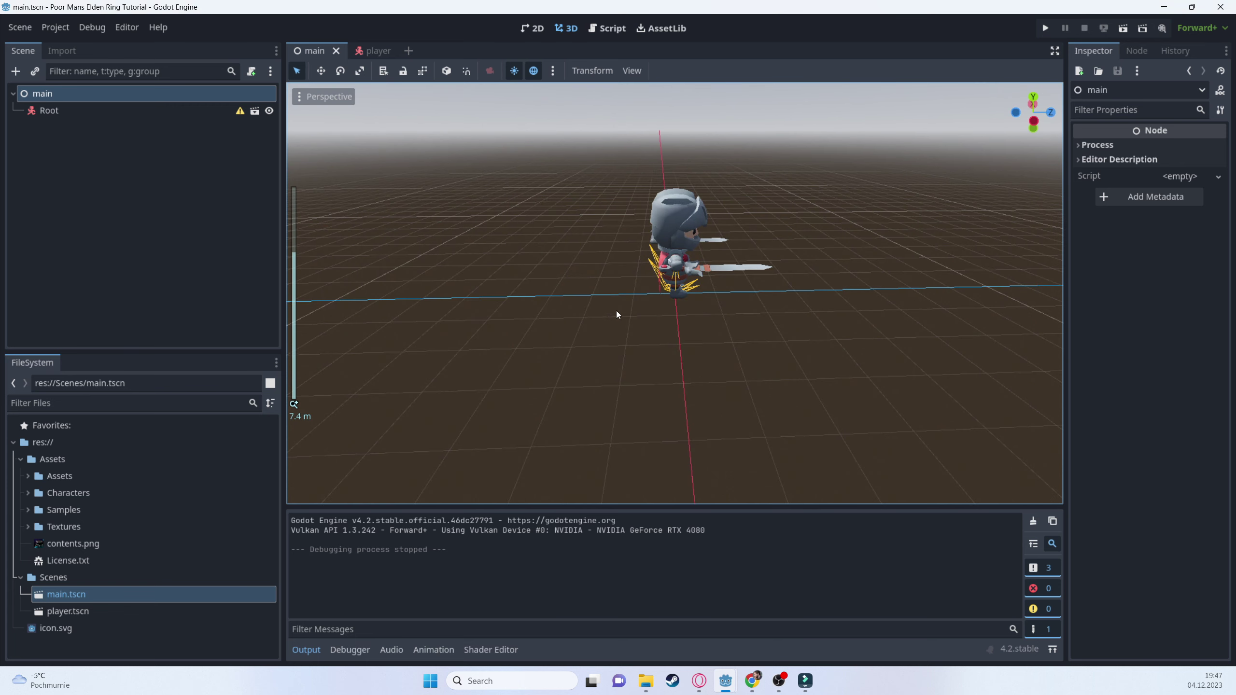
{"action": "right_click", "coordinate": [53, 99]}
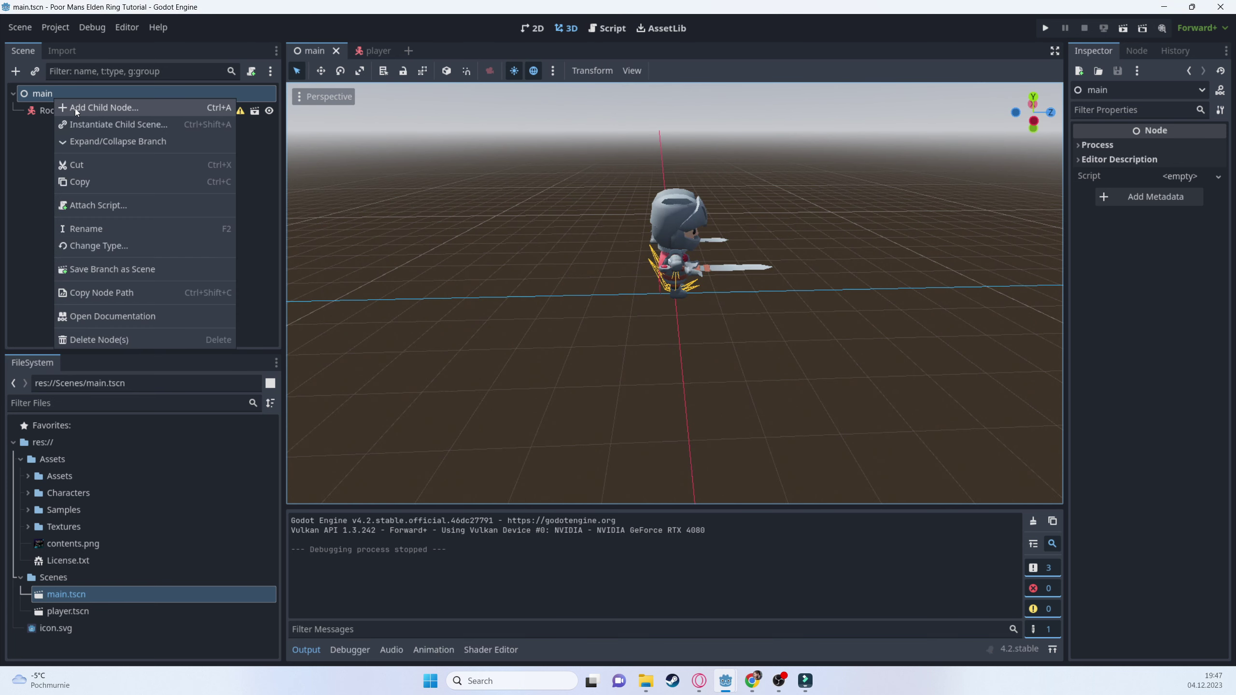
{"action": "left_click", "coordinate": [75, 108]}
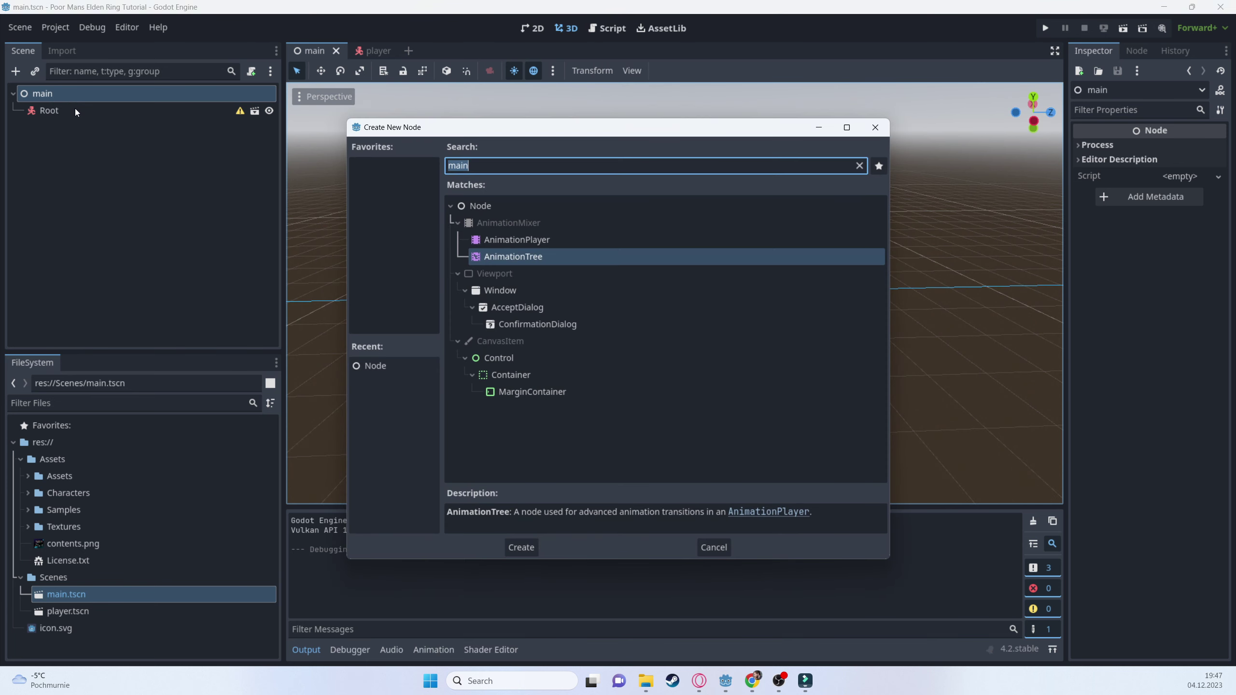
{"action": "type", "text": "Ca"}
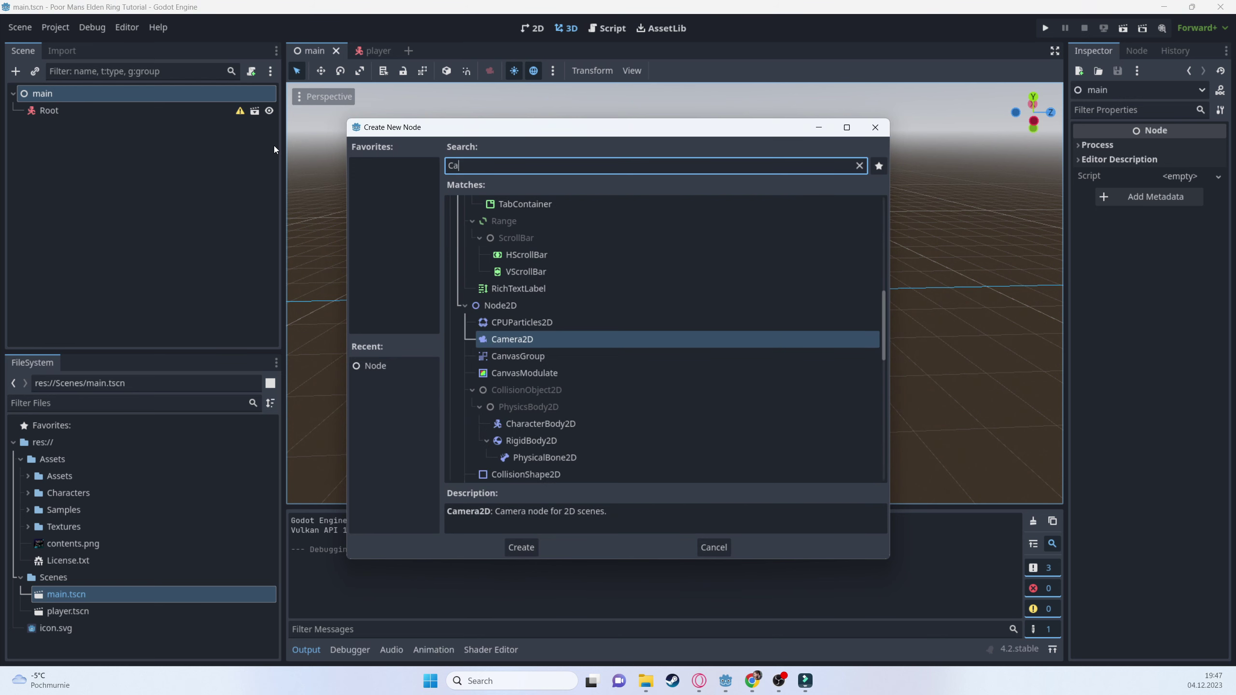
{"action": "key", "text": "Escape"}
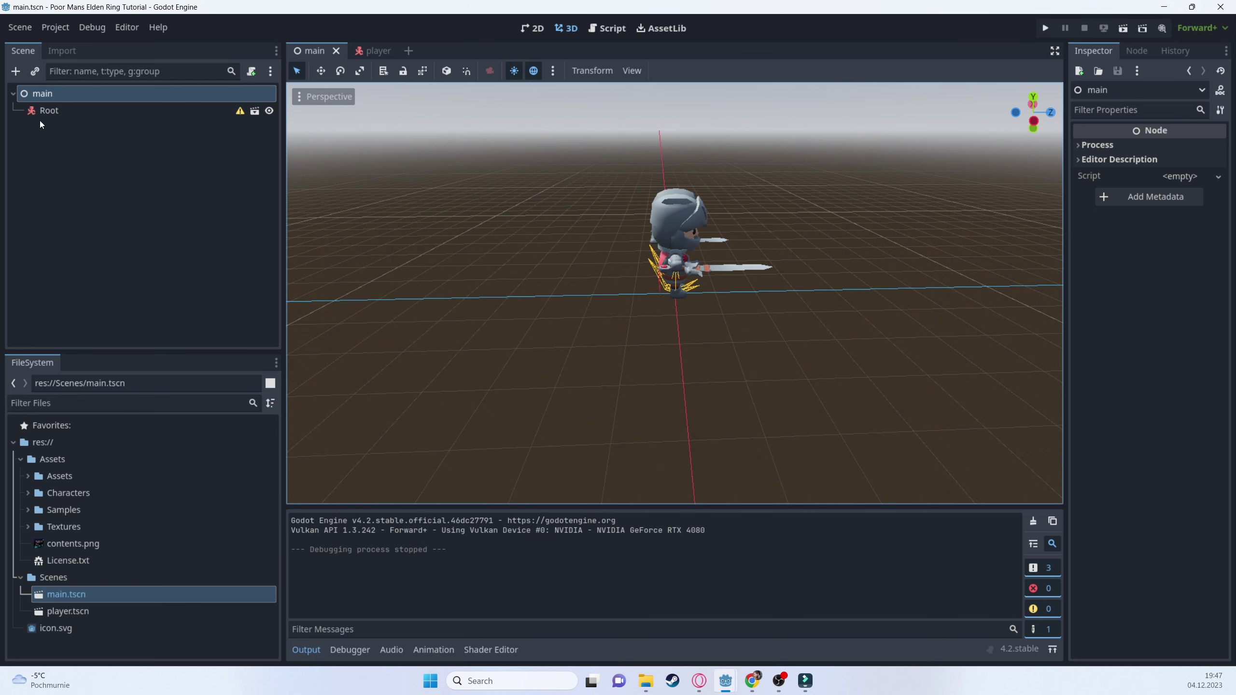
{"action": "left_click", "coordinate": [61, 113]}
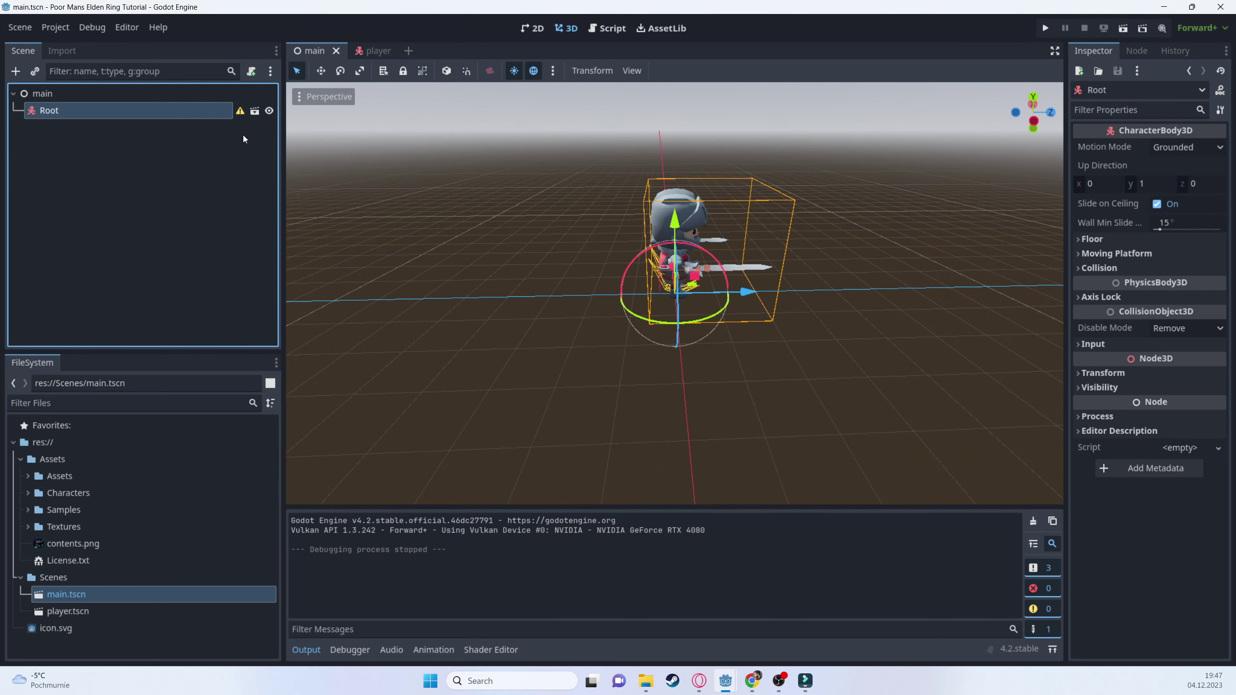
{"action": "left_click", "coordinate": [255, 111]}
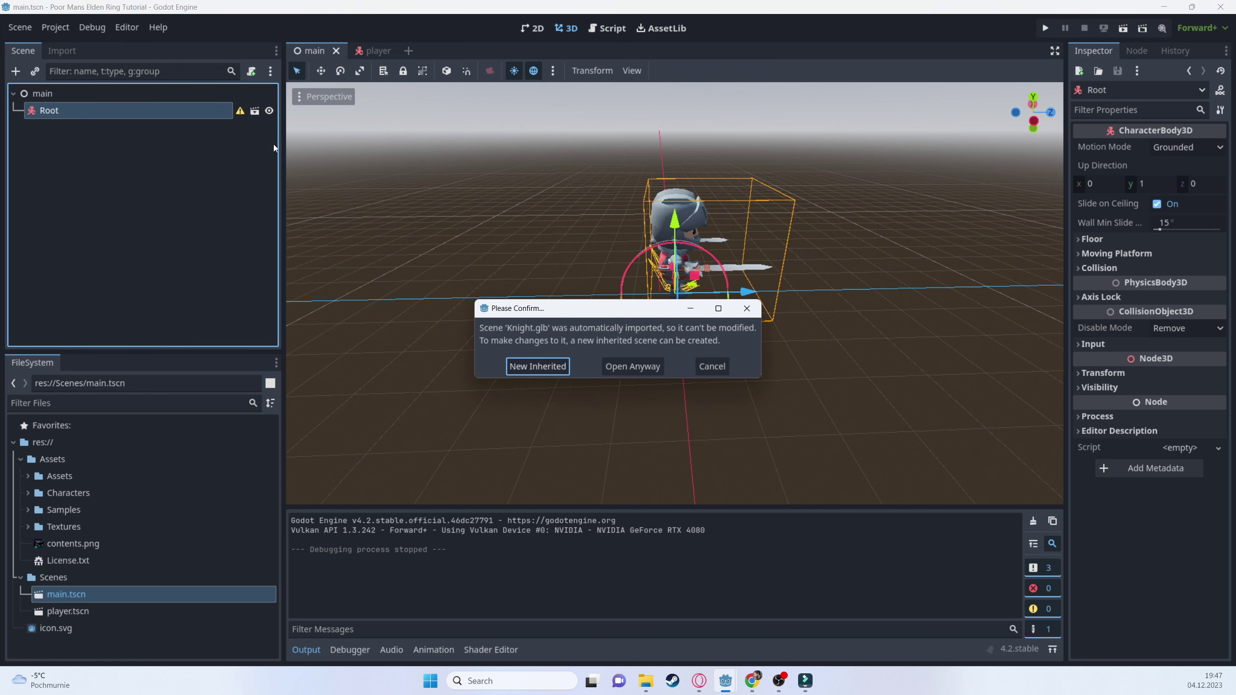
{"action": "left_click", "coordinate": [739, 308]}
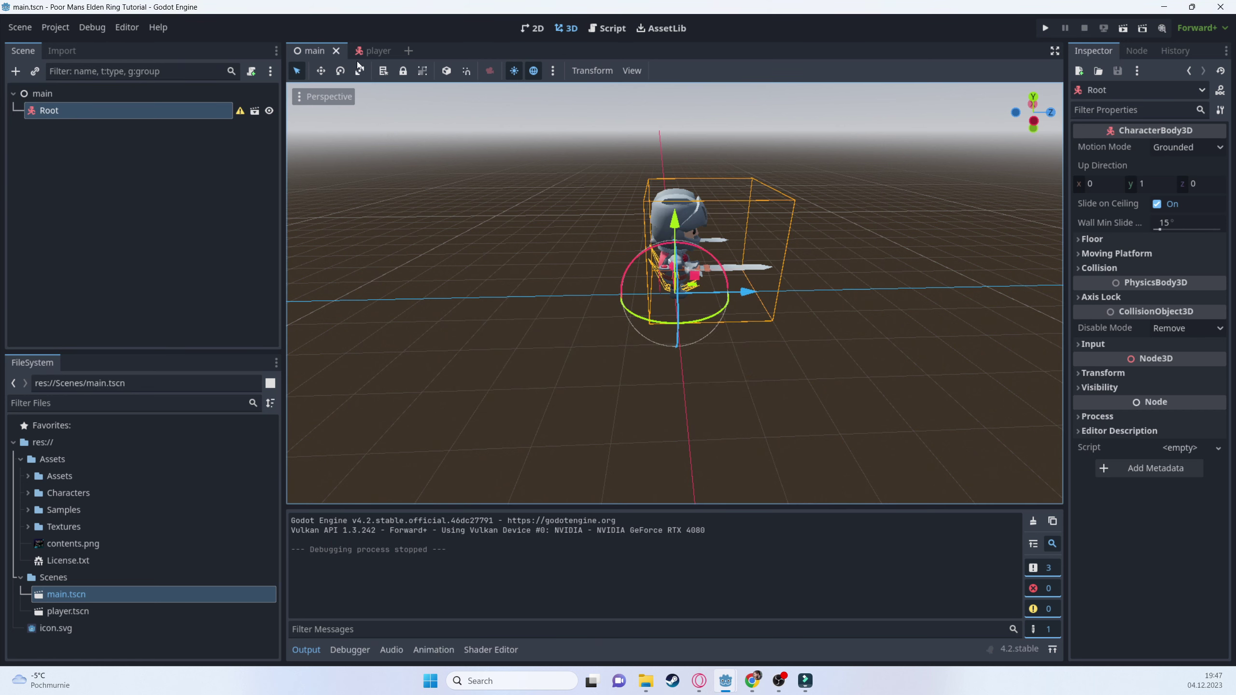
- Place a player.tscn instance beside the knight, delete the Root node, and select Player
{"action": "left_click_drag", "start_coordinate": [59, 615], "coordinate": [508, 298]}
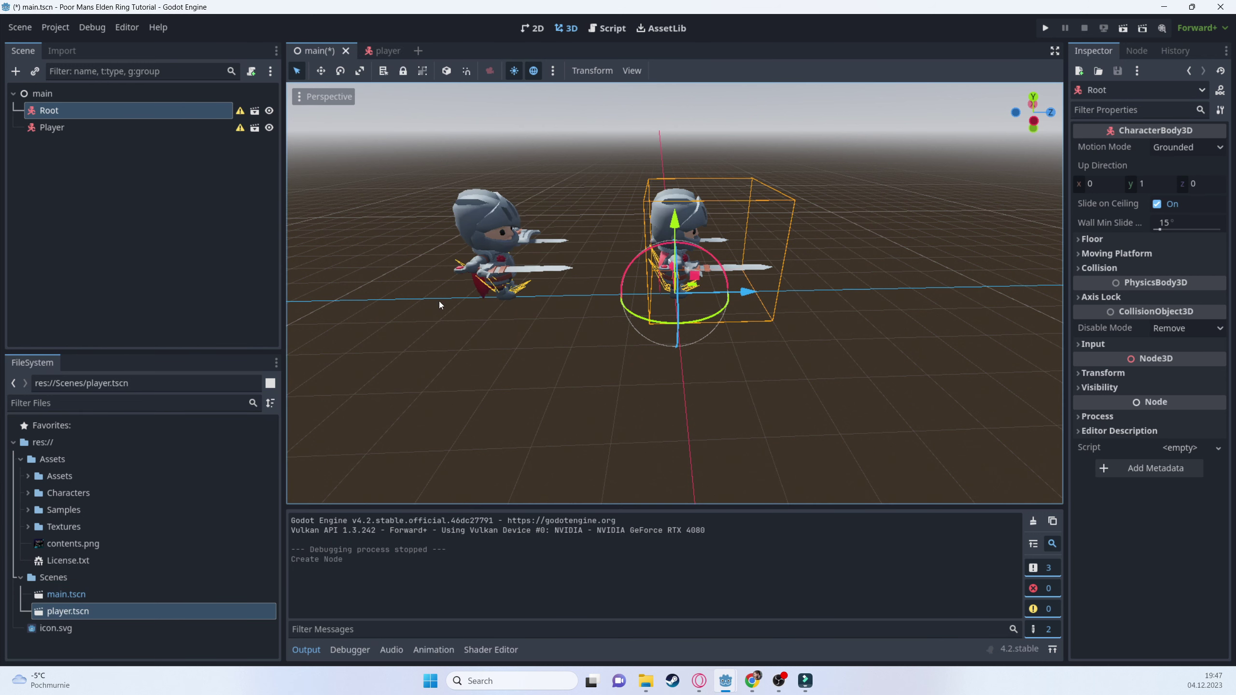
{"action": "left_click", "coordinate": [64, 116]}
{"action": "left_click", "coordinate": [103, 228]}
{"action": "left_click", "coordinate": [57, 116]}
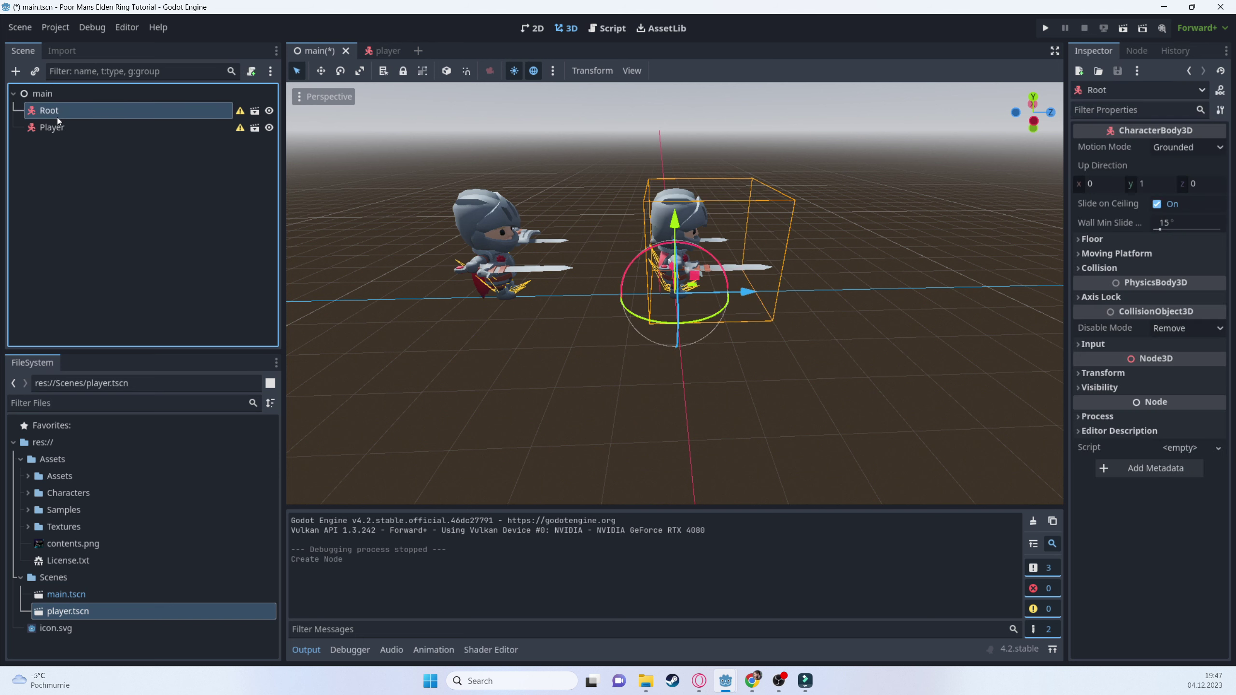
{"action": "key", "text": "Delete"}
{"action": "key", "text": "Return"}
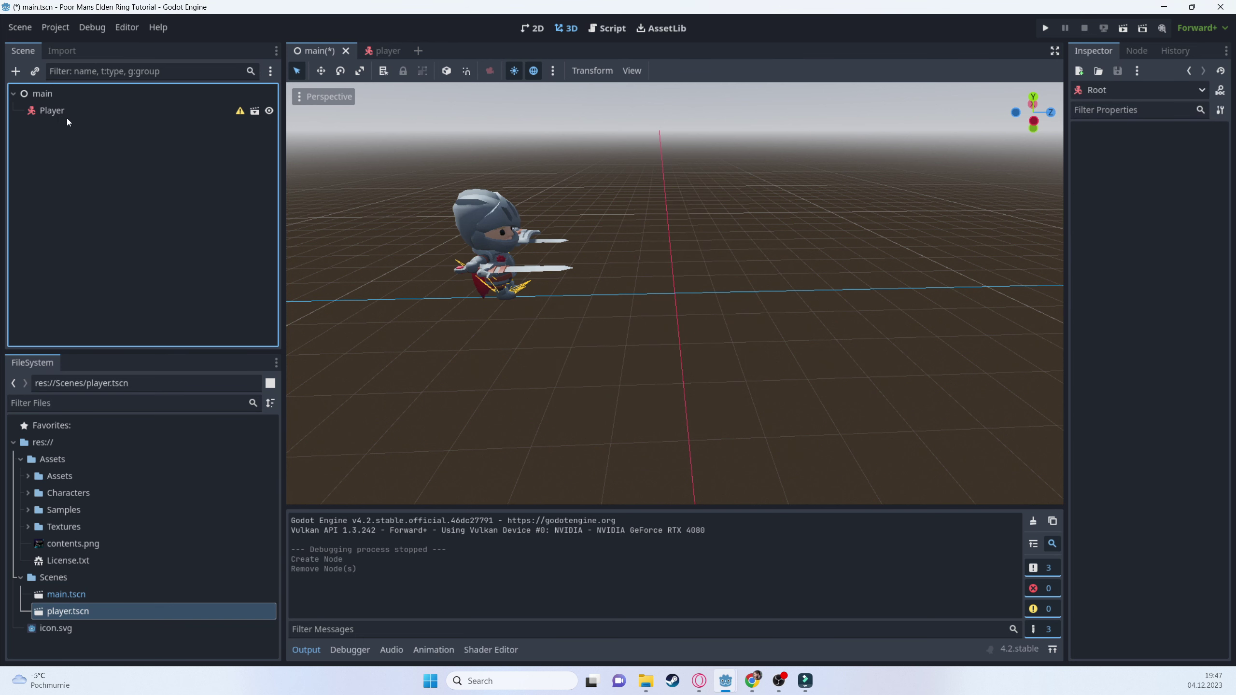
{"action": "left_click", "coordinate": [63, 110]}
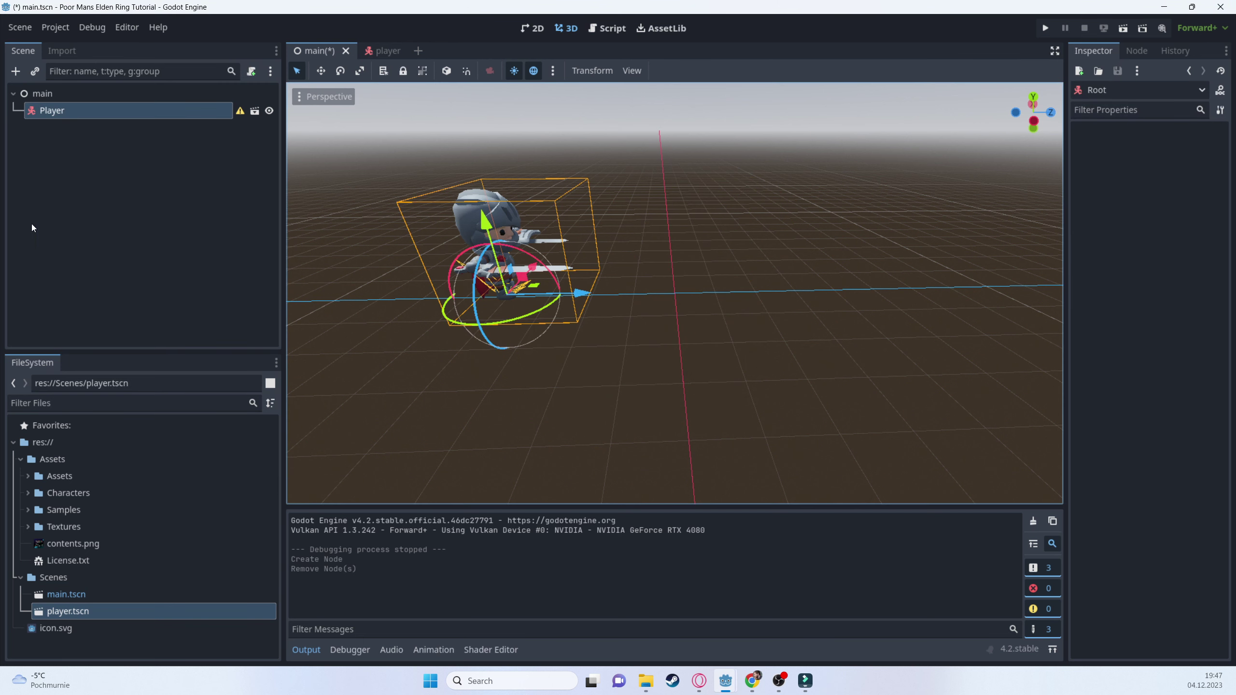
- Shift the Player about 3.8 units along Z, open player.tscn, and add a Camera3D child
{"action": "left_click_drag", "start_coordinate": [584, 297], "coordinate": [732, 299]}
{"action": "left_click", "coordinate": [255, 113]}
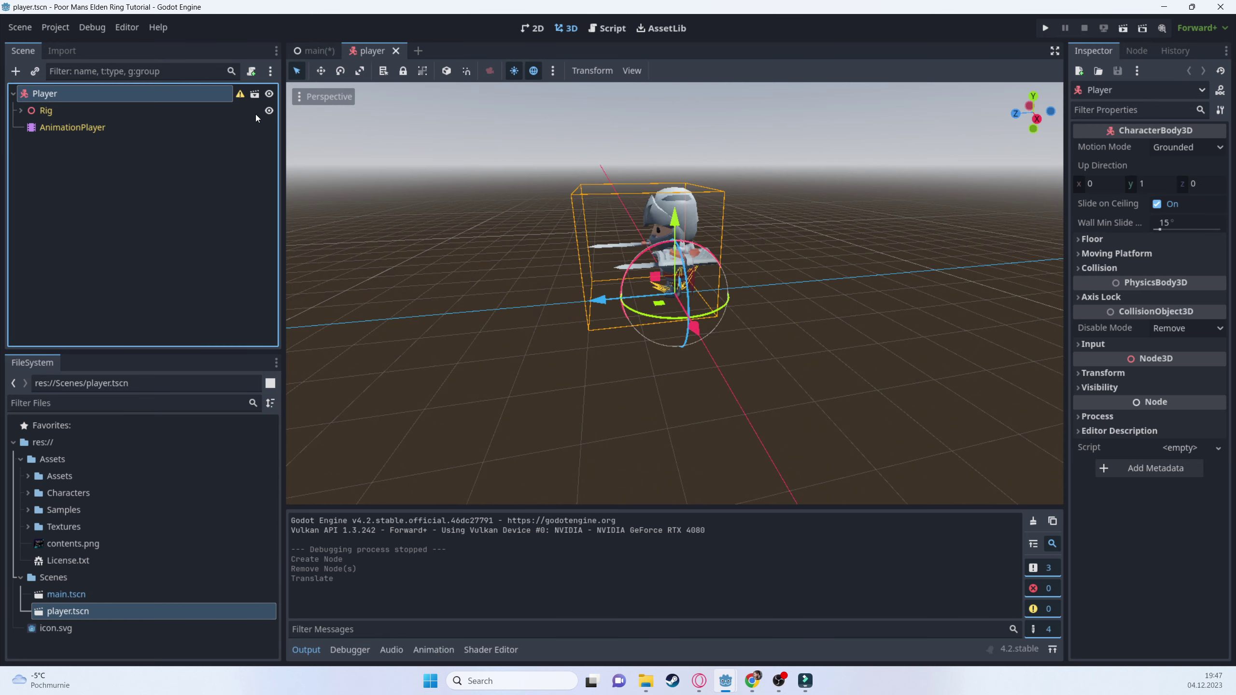
{"action": "middle_click_drag", "start_coordinate": [487, 253], "coordinate": [362, 249]}
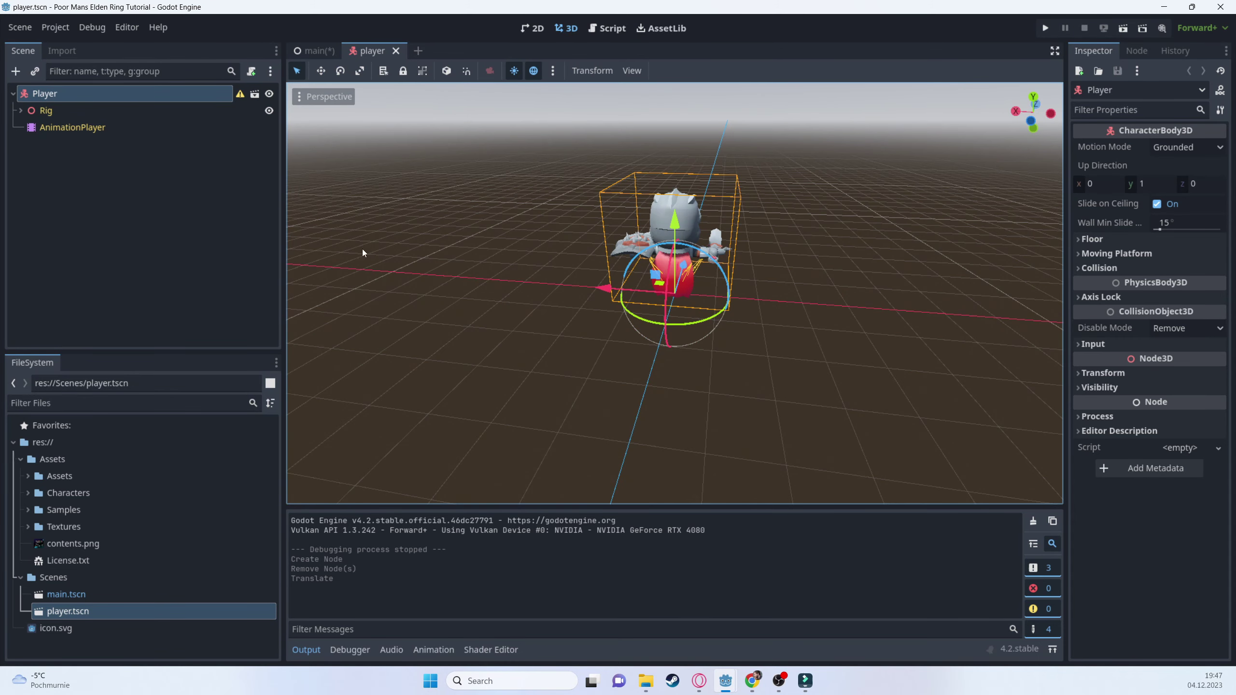
{"action": "right_click", "coordinate": [39, 98]}
{"action": "left_click", "coordinate": [81, 110]}
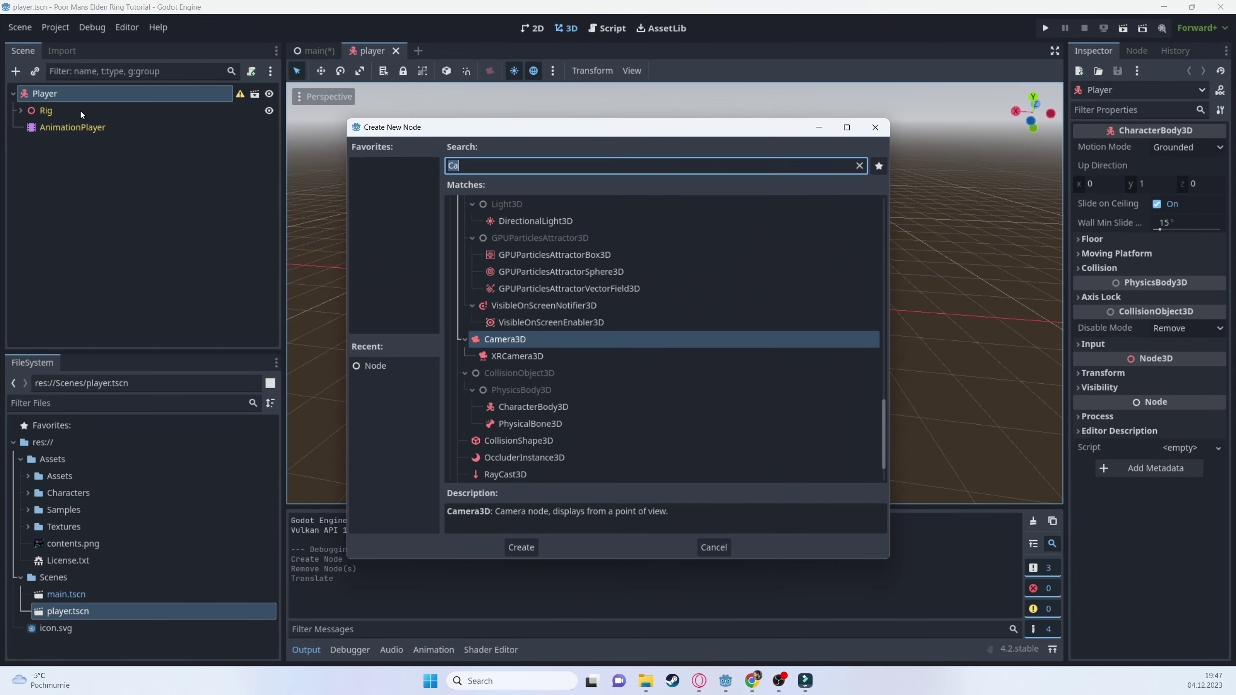
{"action": "key", "text": "Return"}
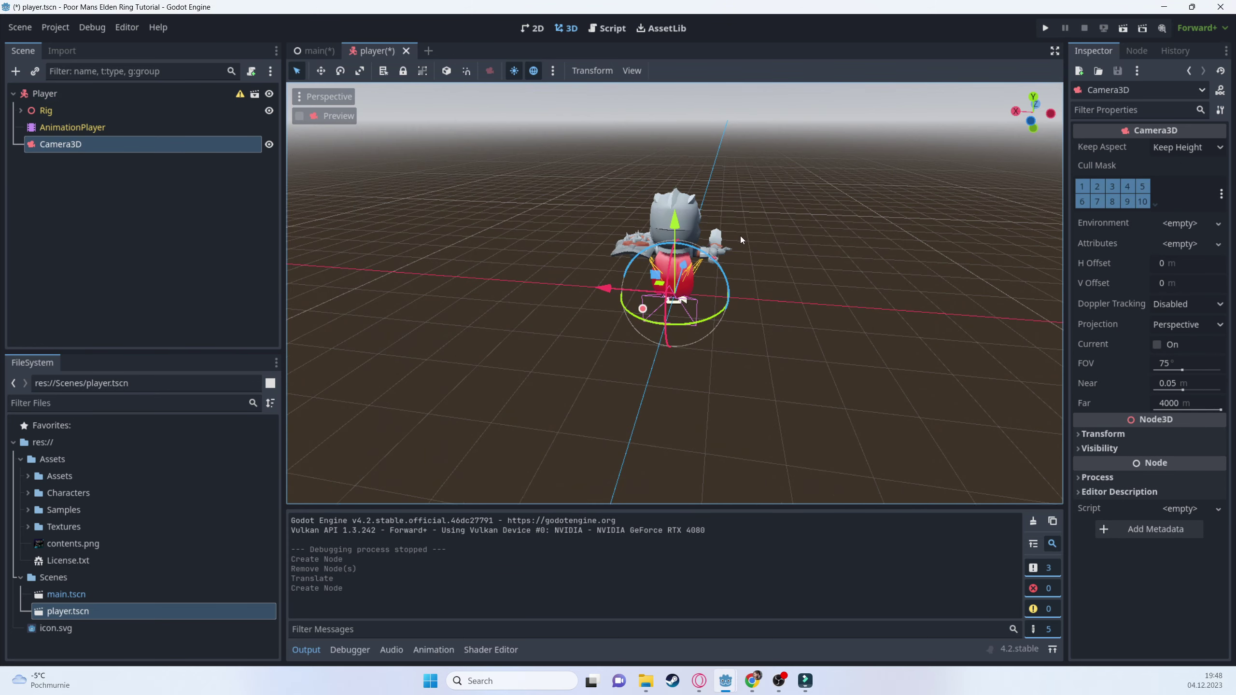
- Move the Camera3D back and up above the player, tilted toward it
{"action": "middle_click_drag", "start_coordinate": [740, 235], "coordinate": [565, 239]}
{"action": "left_click", "coordinate": [728, 293]}
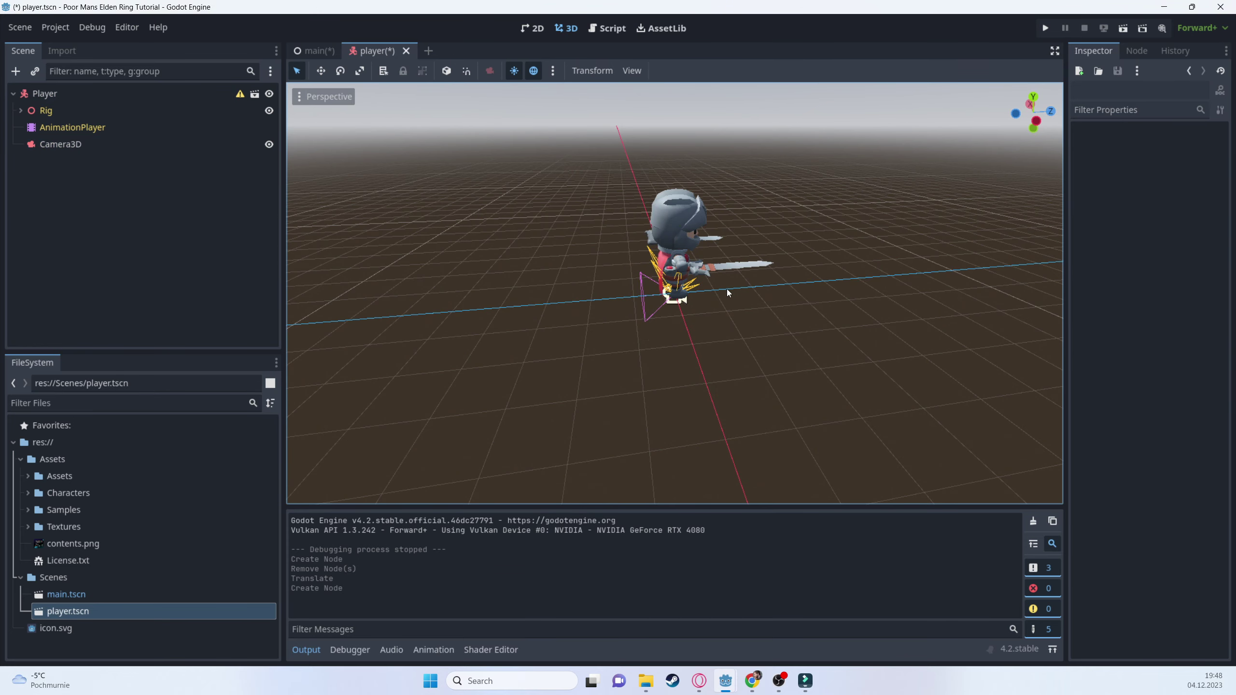
{"action": "left_click", "coordinate": [80, 147]}
{"action": "left_click_drag", "start_coordinate": [744, 290], "coordinate": [577, 292]}
{"action": "left_click_drag", "start_coordinate": [487, 237], "coordinate": [443, 100]}
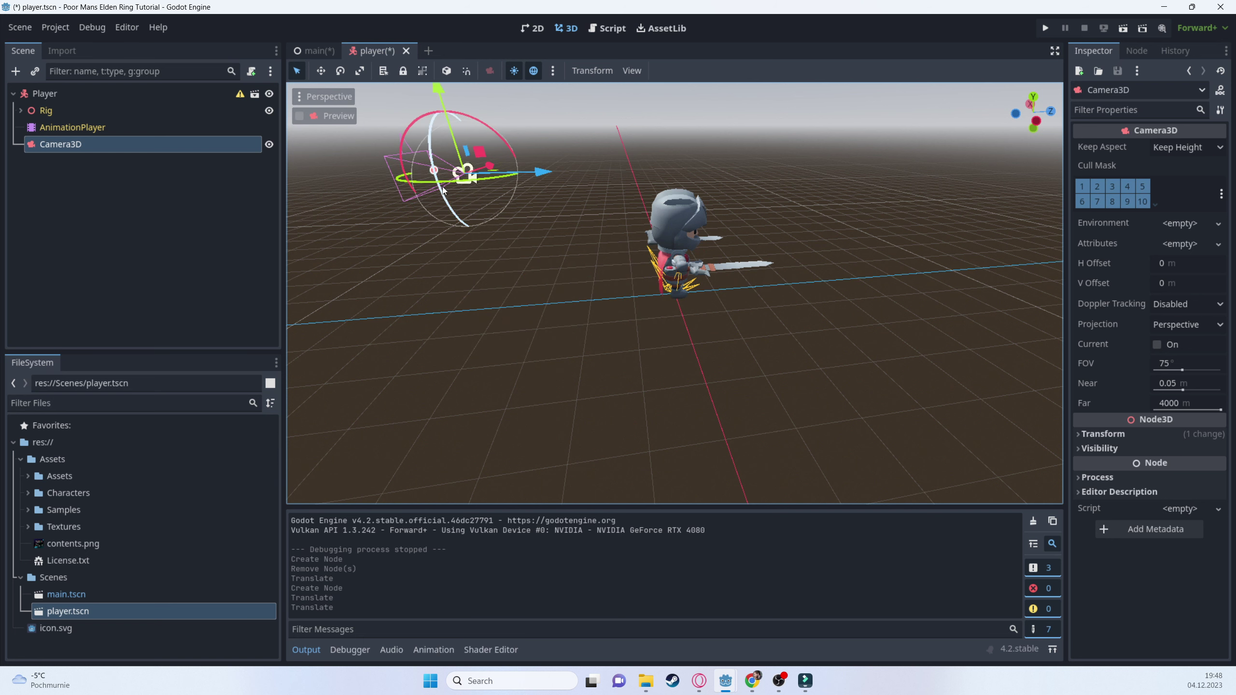
{"action": "left_click_drag", "start_coordinate": [423, 186], "coordinate": [699, 160]}
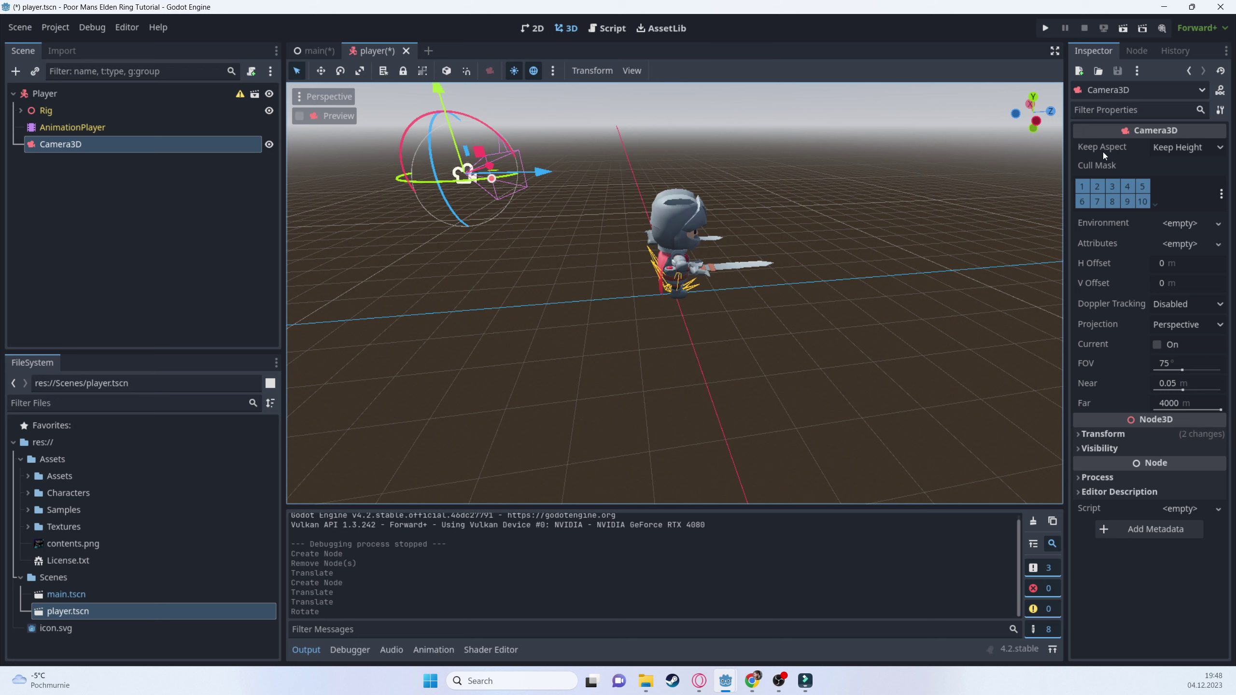
- Set the camera's Y rotation to 180° in the Transform section
{"action": "left_click", "coordinate": [1109, 435]}
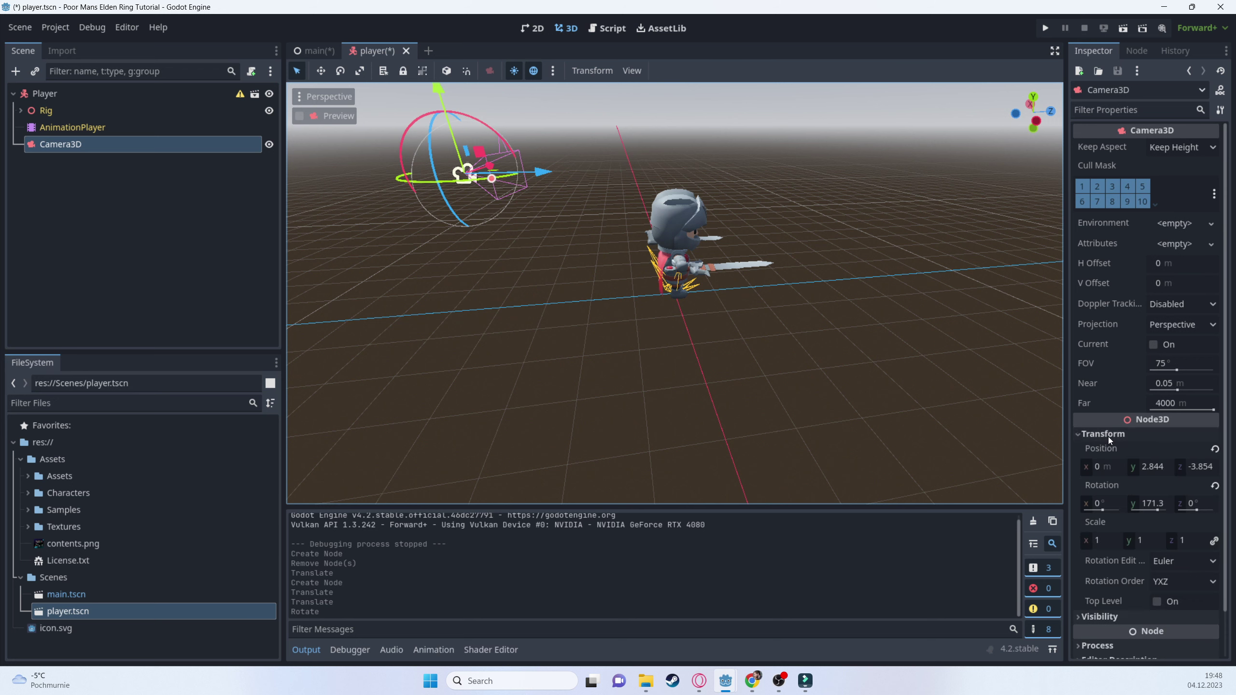
{"action": "left_click", "coordinate": [1155, 504]}
{"action": "type", "text": "180"}
{"action": "key", "text": "Return"}
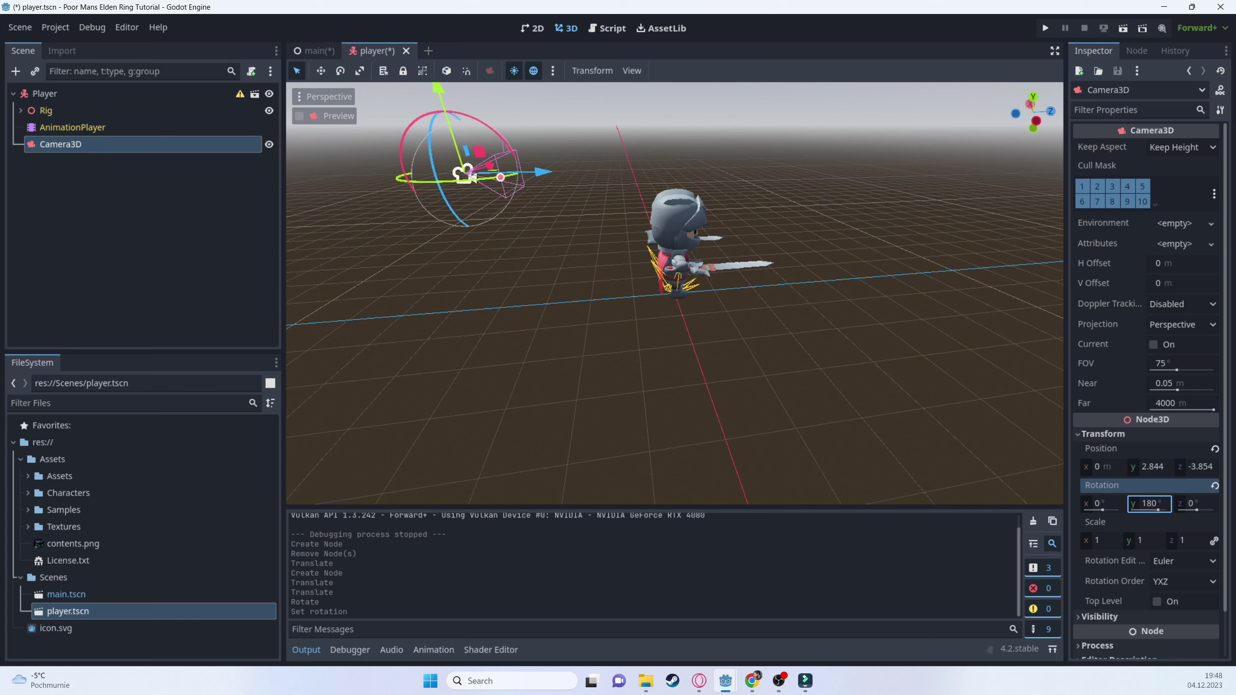
- Tilt the camera down 30° on X and save player.tscn
{"action": "left_click", "coordinate": [481, 127]}
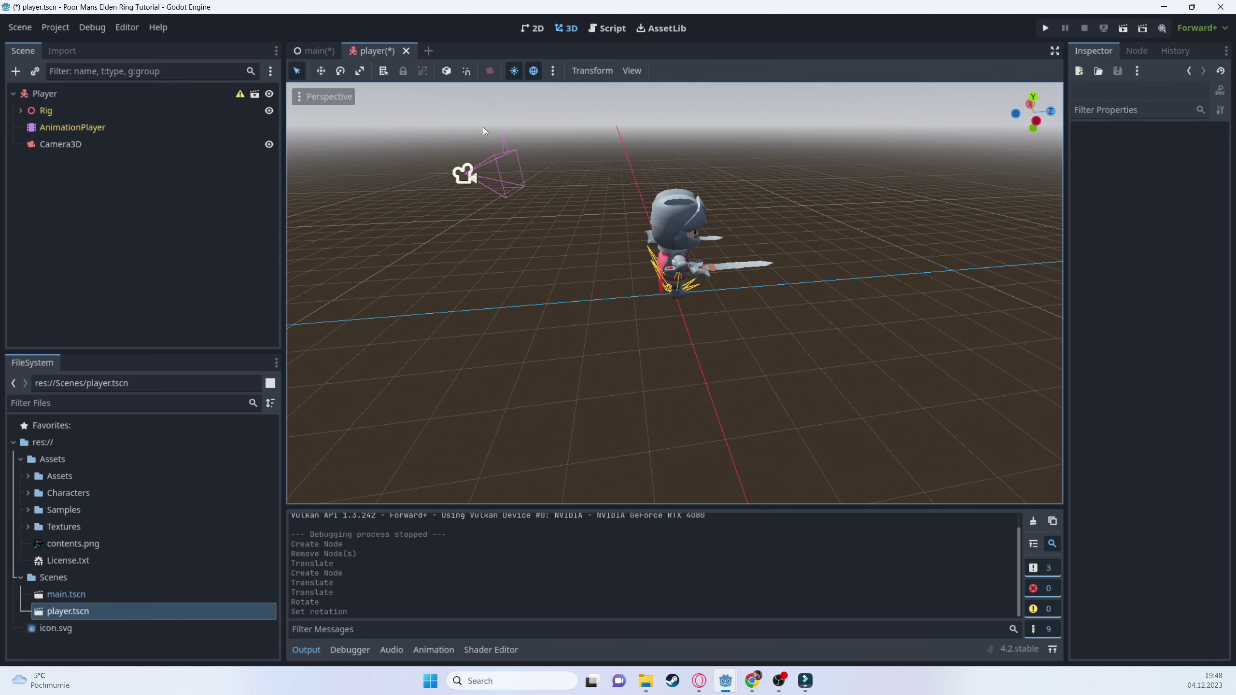
{"action": "left_click", "coordinate": [466, 173]}
{"action": "left_click_drag", "start_coordinate": [499, 133], "coordinate": [517, 159]}
{"action": "key", "text": "ctrl+s"}
{"action": "middle_click_drag", "start_coordinate": [771, 243], "coordinate": [643, 275]}
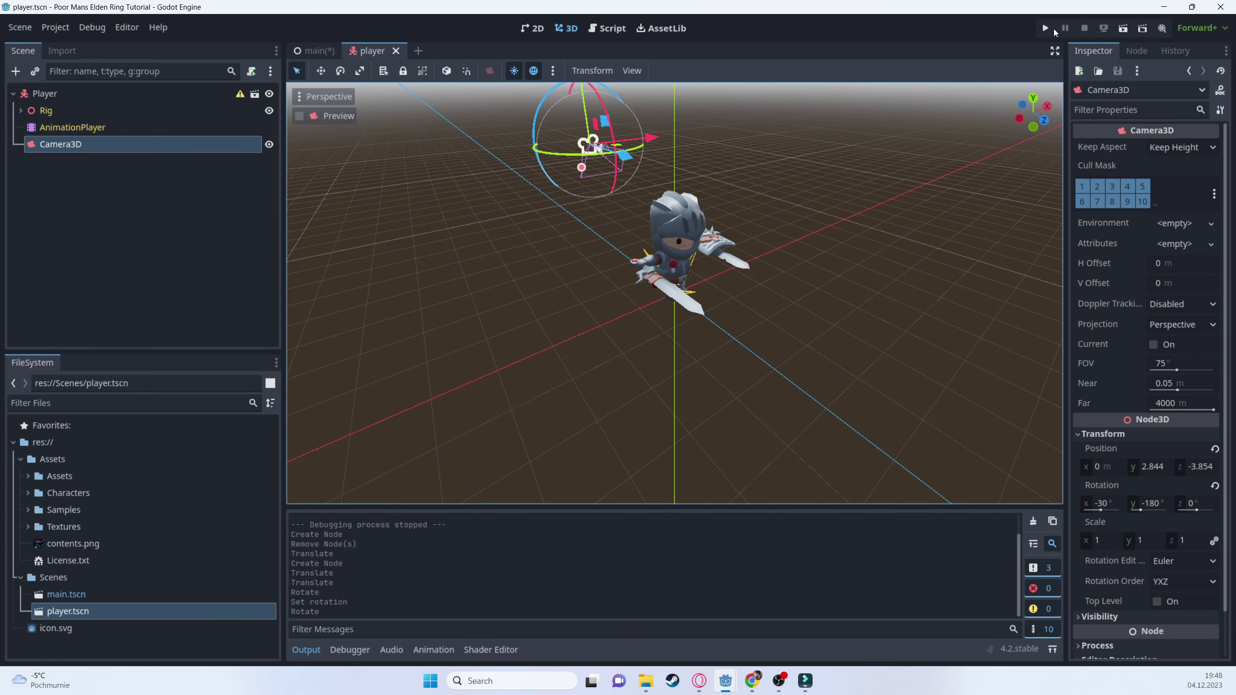
{"action": "left_click", "coordinate": [1053, 28]}
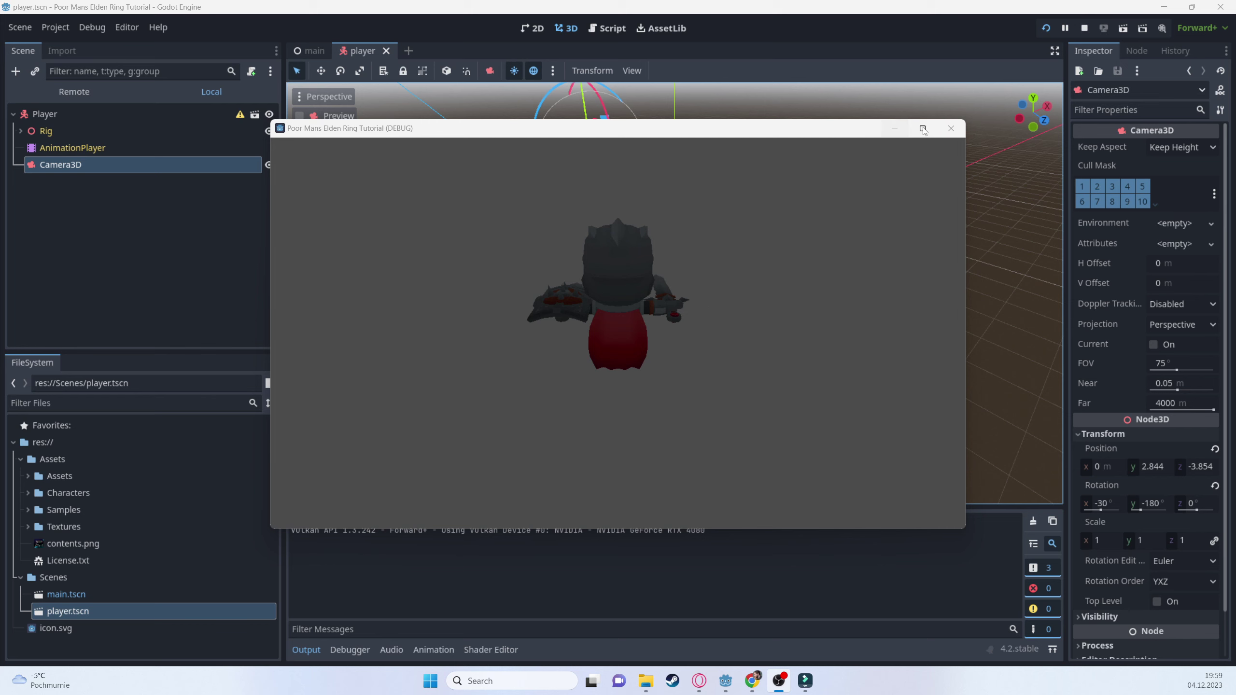
{"action": "left_click", "coordinate": [951, 128]}
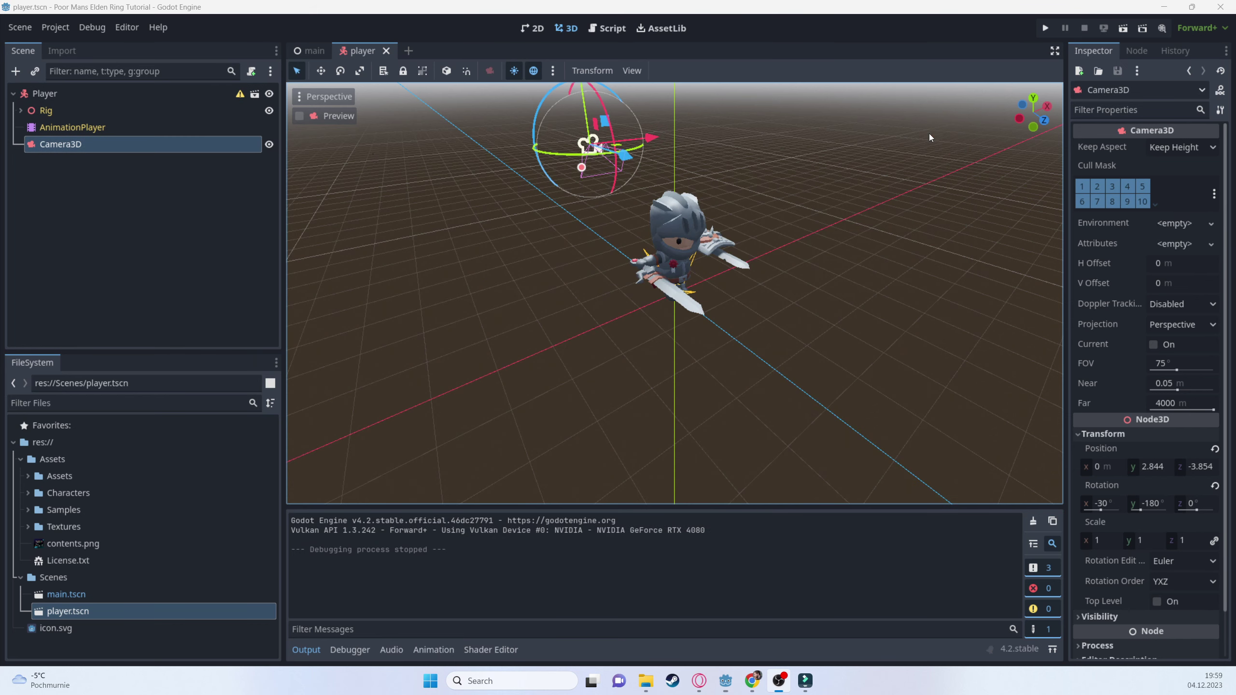
{"action": "left_click", "coordinate": [312, 51]}
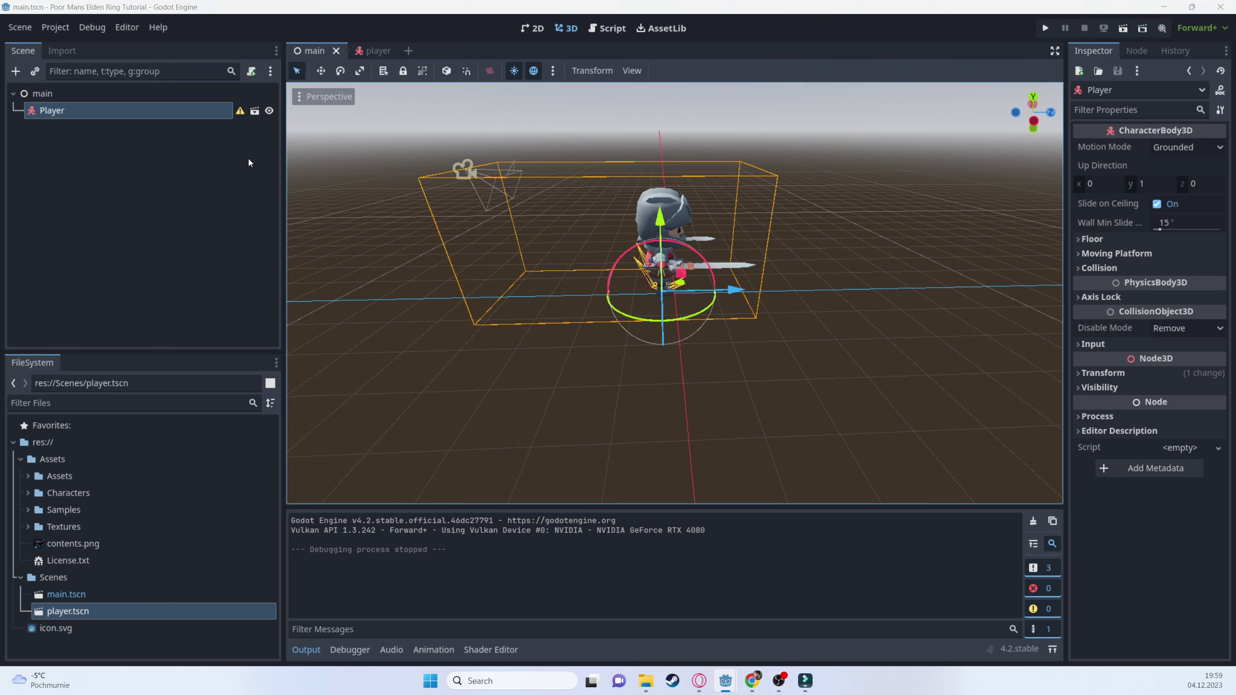
- Add a DirectionalLight3D child under main and expand its Transform settings in the Inspector
{"action": "left_click", "coordinate": [49, 92]}
{"action": "right_click", "coordinate": [50, 91]}
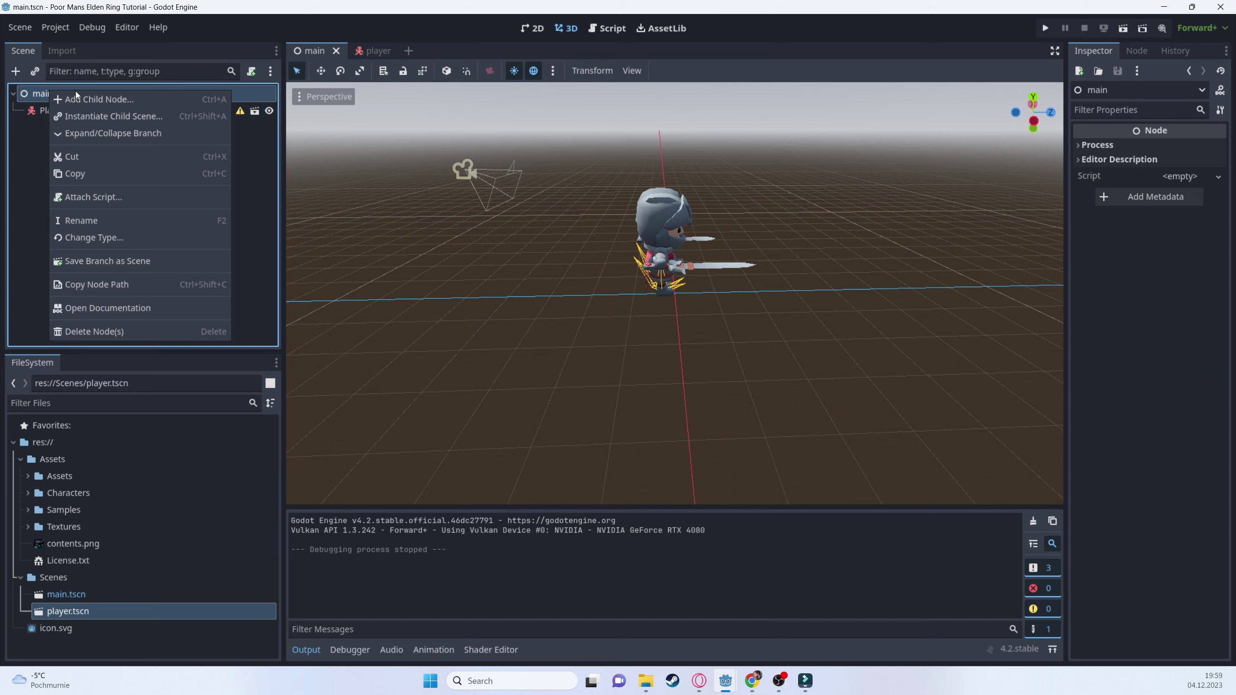
{"action": "left_click", "coordinate": [81, 105]}
{"action": "type", "text": "Direc"}
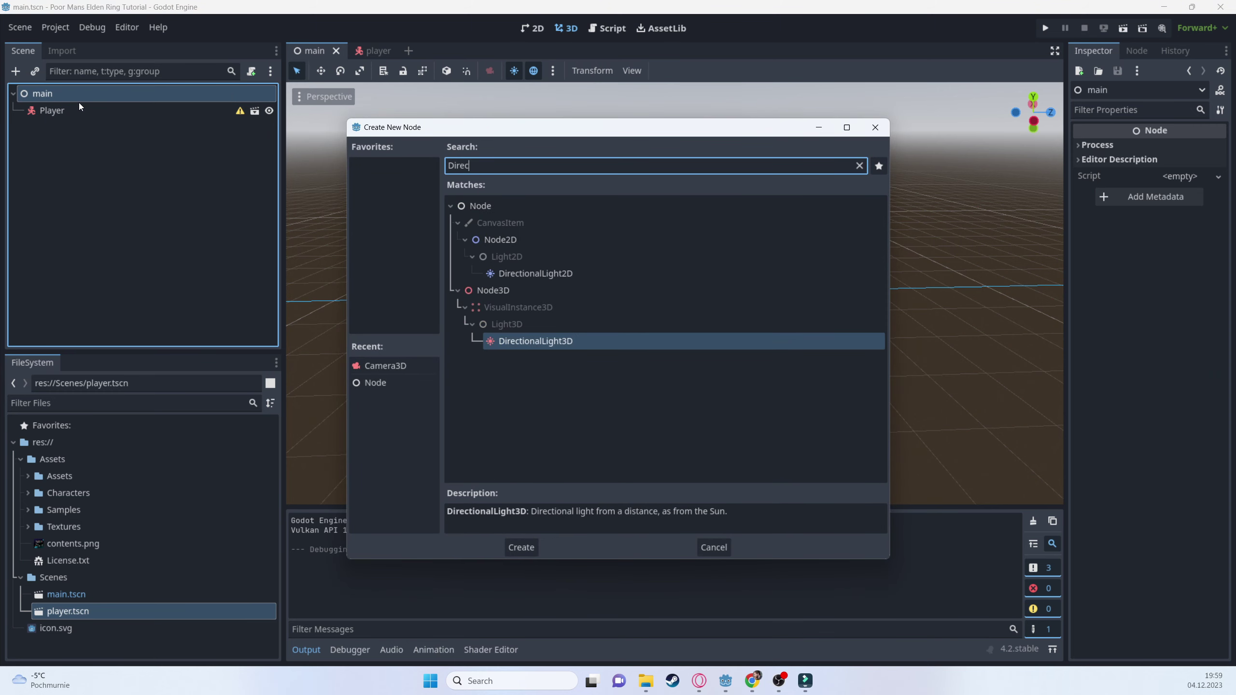
{"action": "type", "text": "tion"}
{"action": "key", "text": "Return"}
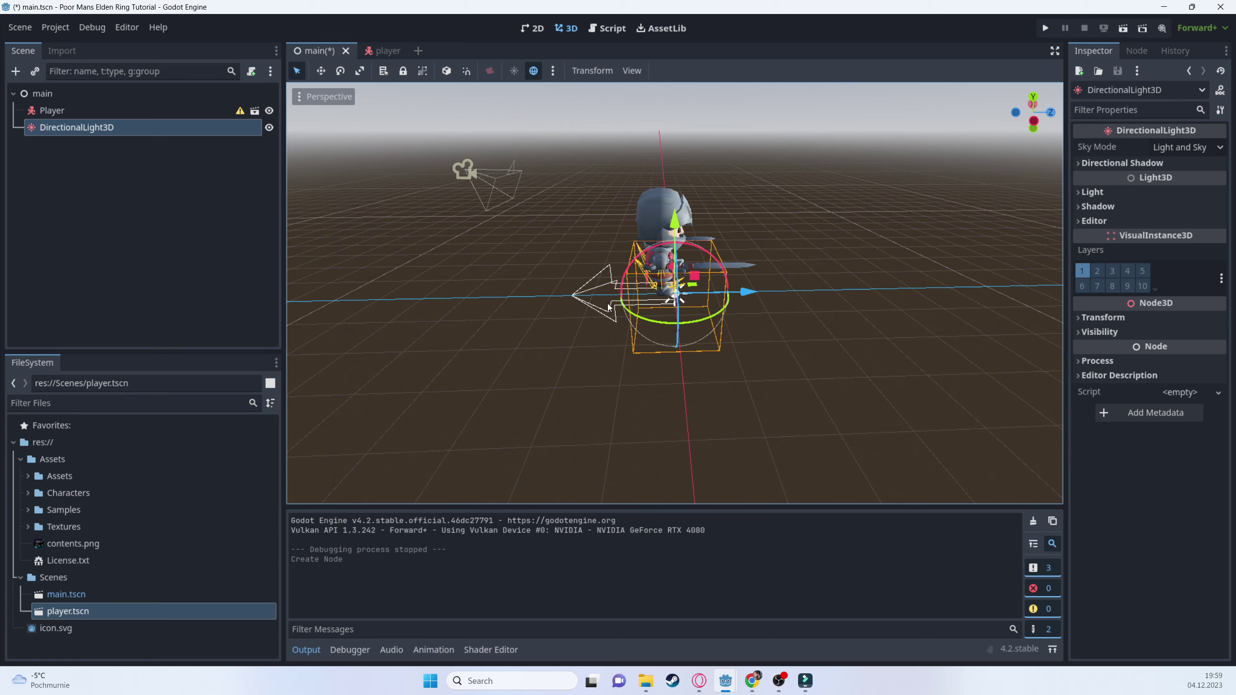
{"action": "scroll", "coordinate": [609, 307], "scroll_direction": "down", "scroll_amount": 5}
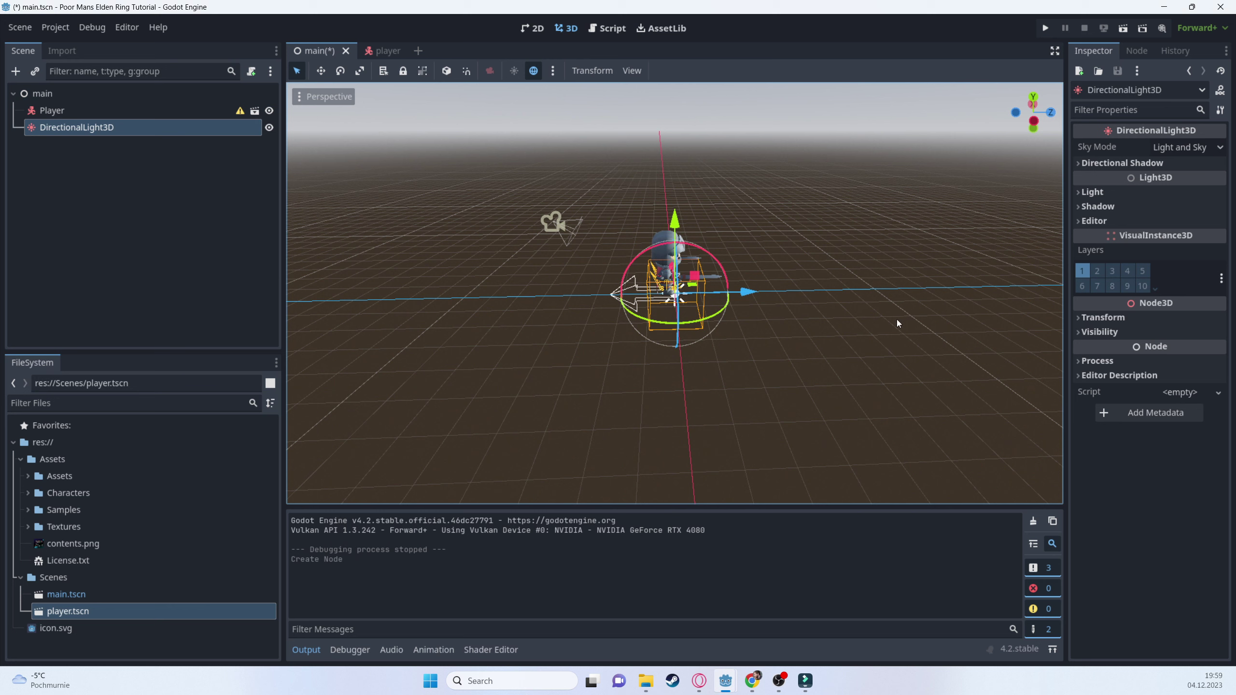
{"action": "left_click", "coordinate": [1130, 318]}
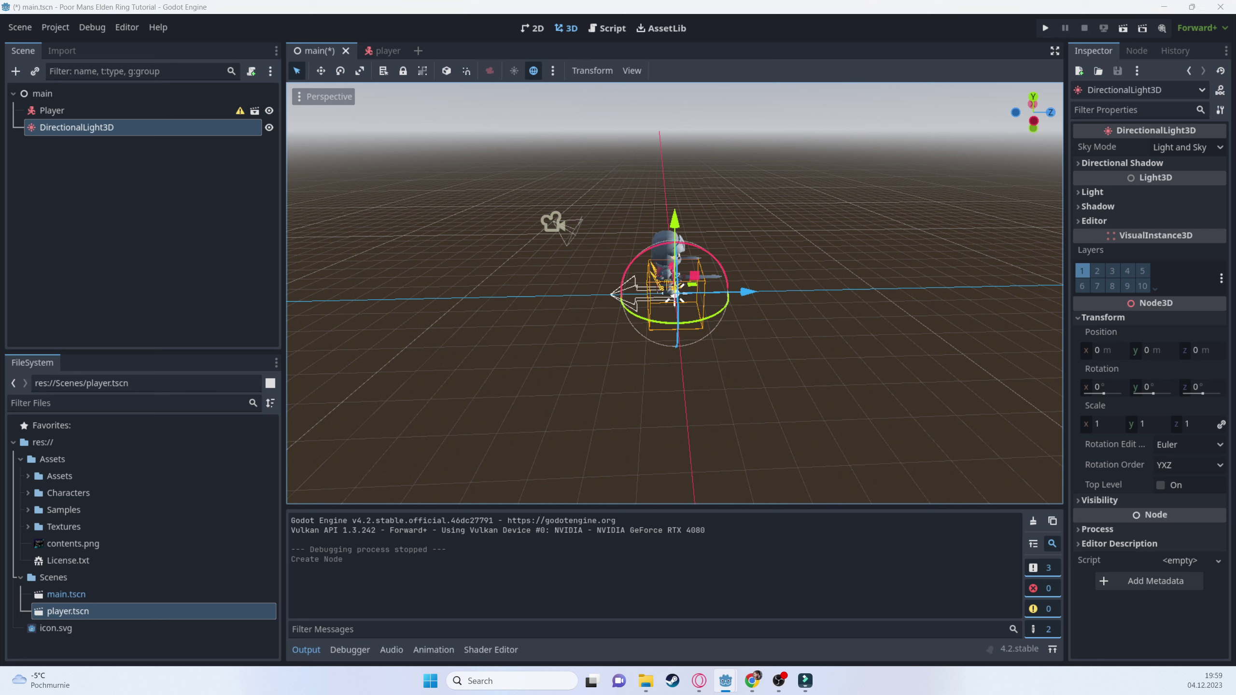
- Set the directional light's position to -105, 375, 60
{"action": "left_click", "coordinate": [1106, 353]}
{"action": "type", "text": "-1"}
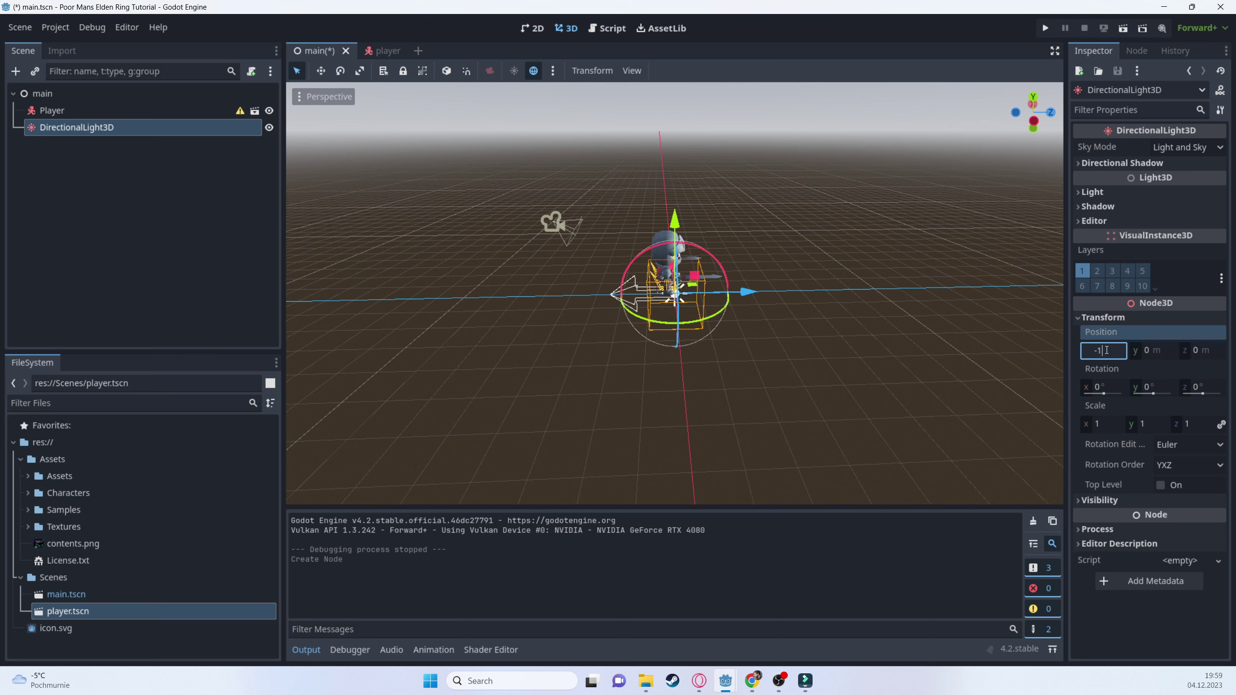
{"action": "type", "text": "05"}
{"action": "key", "text": "Return"}
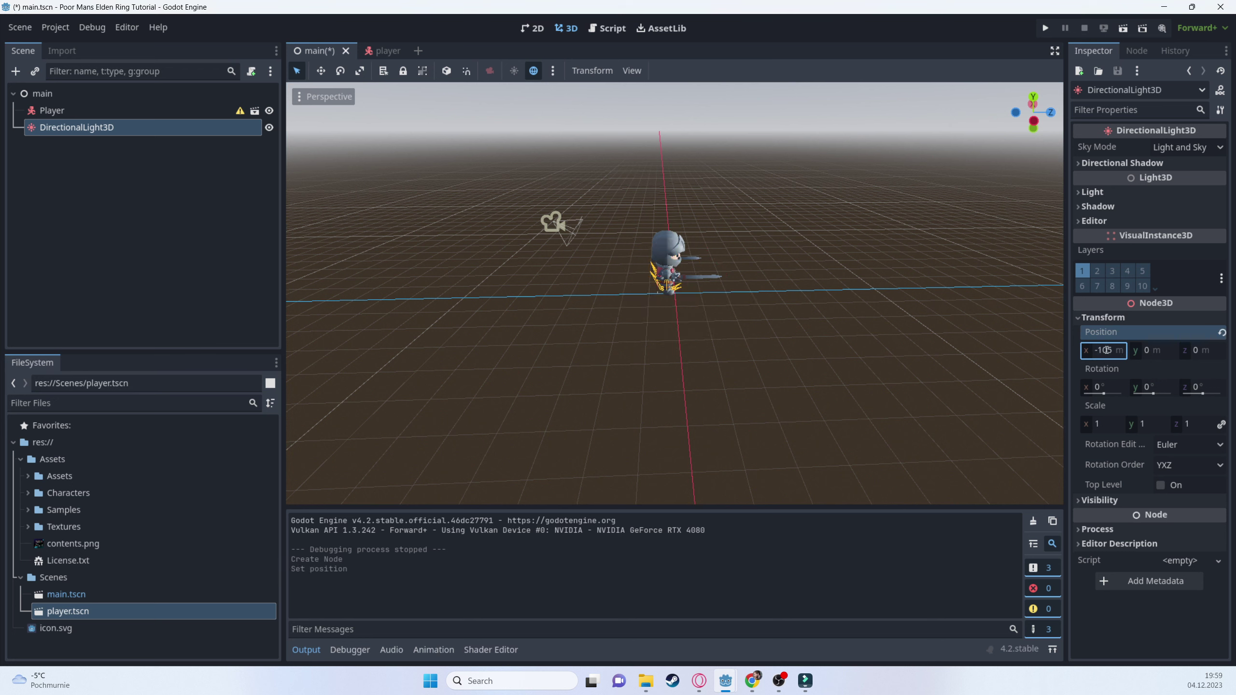
{"action": "left_click", "coordinate": [1156, 350]}
{"action": "type", "text": "3"}
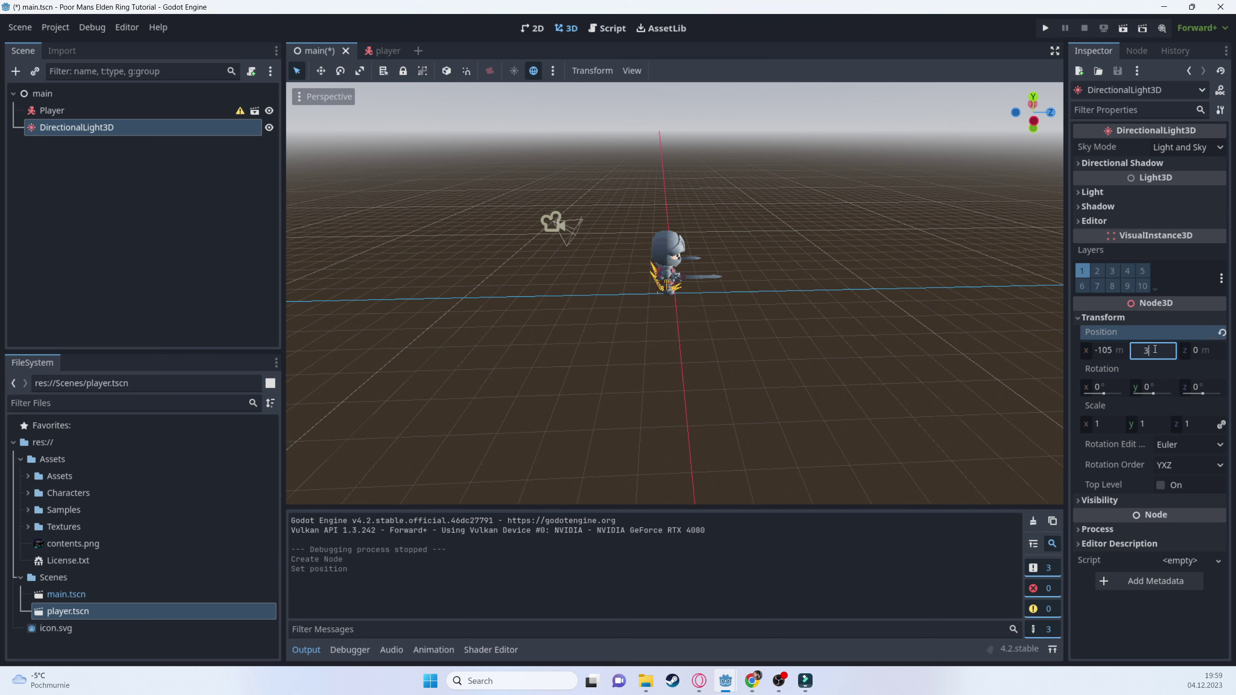
{"action": "type", "text": "7"}
{"action": "type", "text": "5"}
{"action": "key", "text": "Return"}
{"action": "left_click", "coordinate": [1193, 353]}
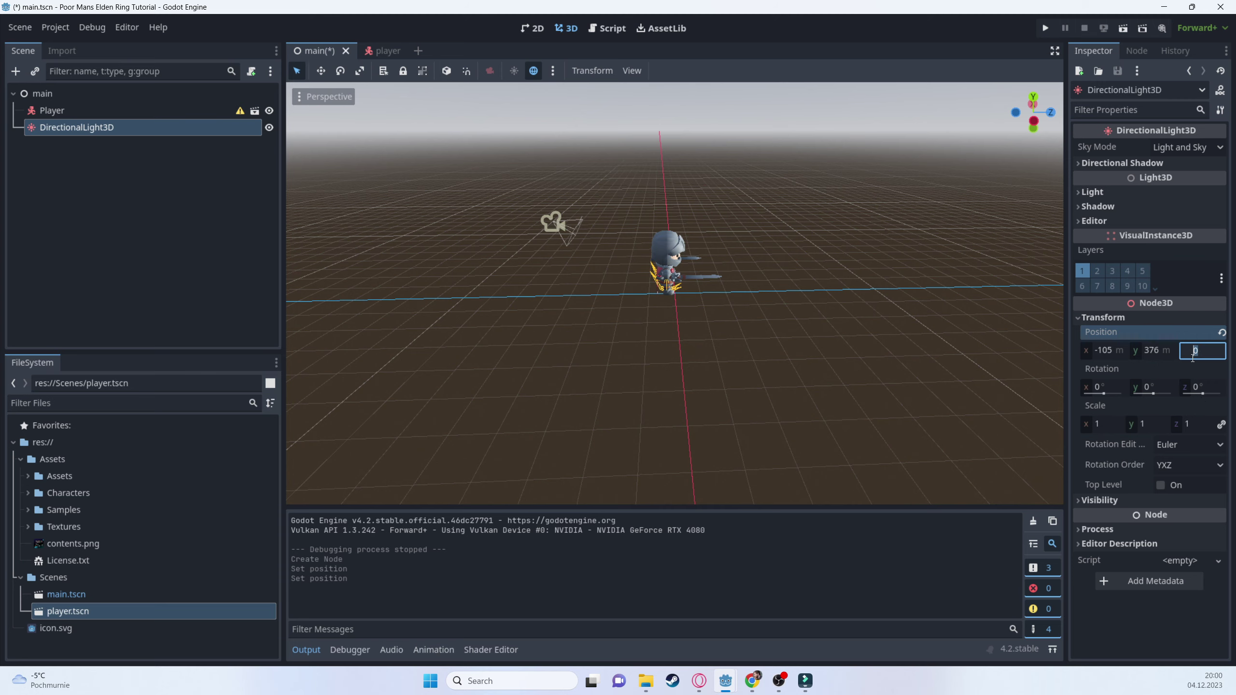
{"action": "type", "text": "60"}
{"action": "key", "text": "Return"}
- Orbit around the light and do a first test run of the game
{"action": "scroll", "coordinate": [612, 213], "scroll_direction": "down", "scroll_amount": 15}
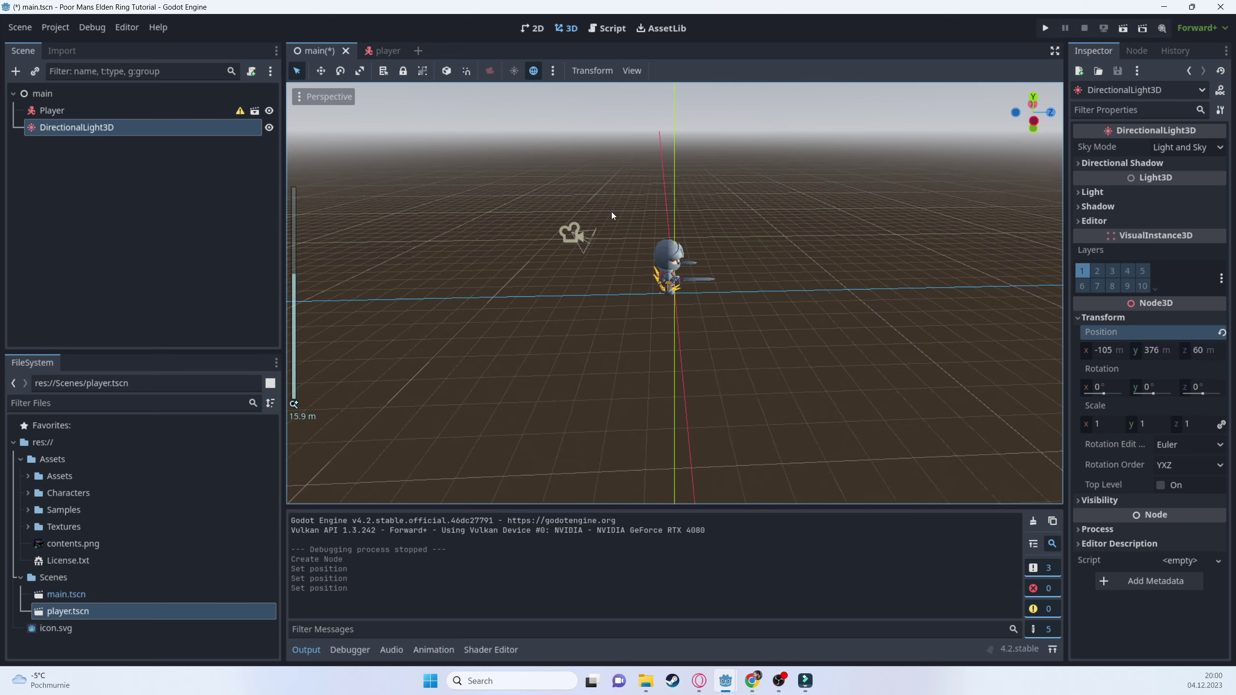
{"action": "middle_click_drag", "start_coordinate": [592, 232], "coordinate": [661, 248]}
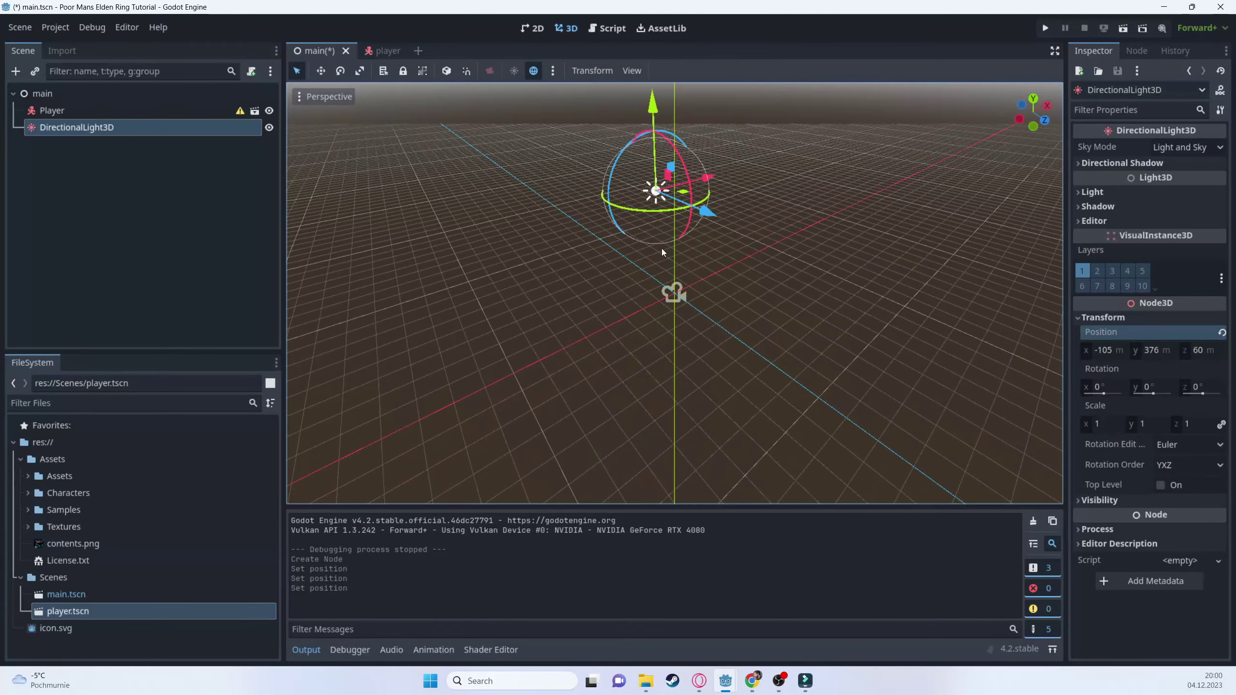
{"action": "scroll", "coordinate": [658, 190], "scroll_direction": "up", "scroll_amount": 5}
{"action": "middle_click_drag", "start_coordinate": [651, 184], "coordinate": [499, 239]}
{"action": "scroll", "coordinate": [729, 176], "scroll_direction": "down", "scroll_amount": 5}
{"action": "key", "text": "w"}
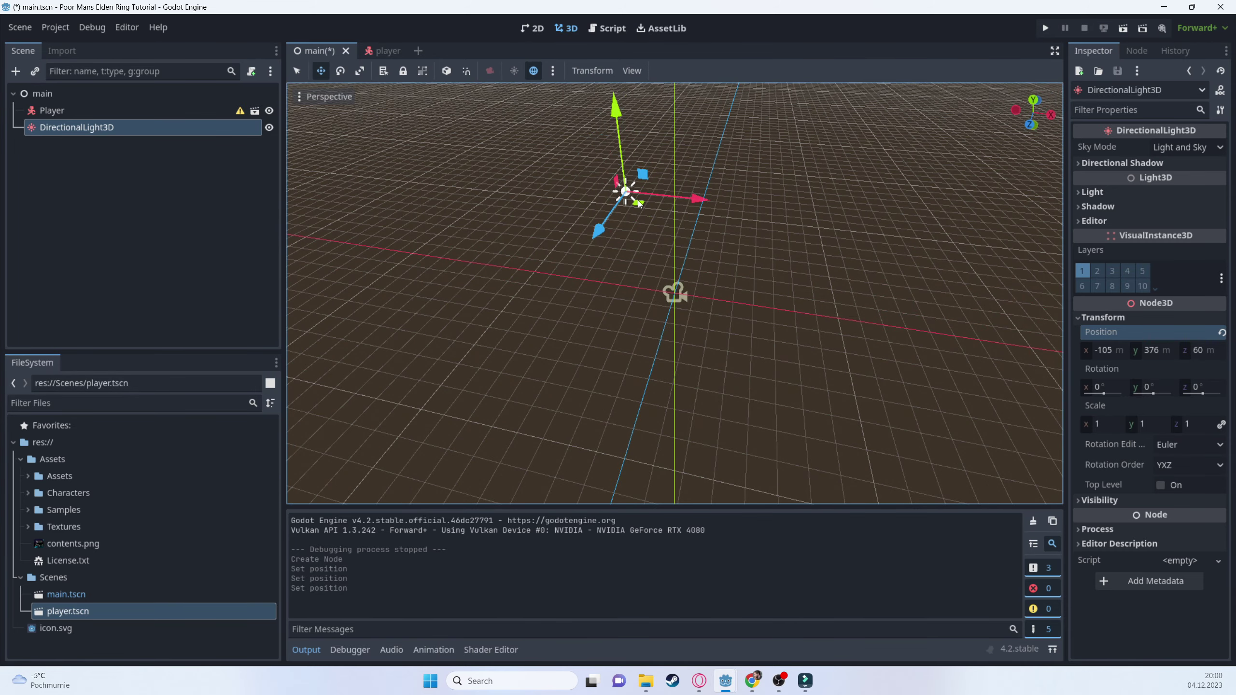
{"action": "scroll", "coordinate": [637, 200], "scroll_direction": "up", "scroll_amount": 5}
{"action": "key", "text": "r"}
{"action": "middle_click_drag", "start_coordinate": [637, 200], "coordinate": [741, 182]}
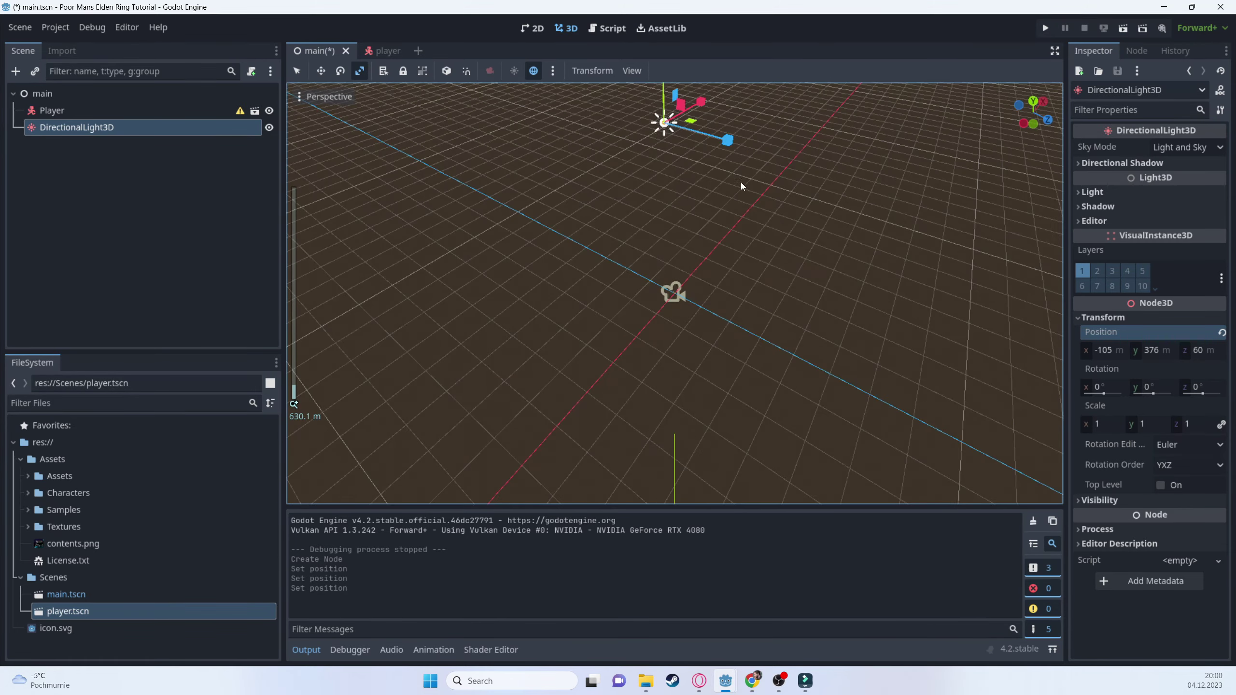
{"action": "left_click", "coordinate": [1045, 27]}
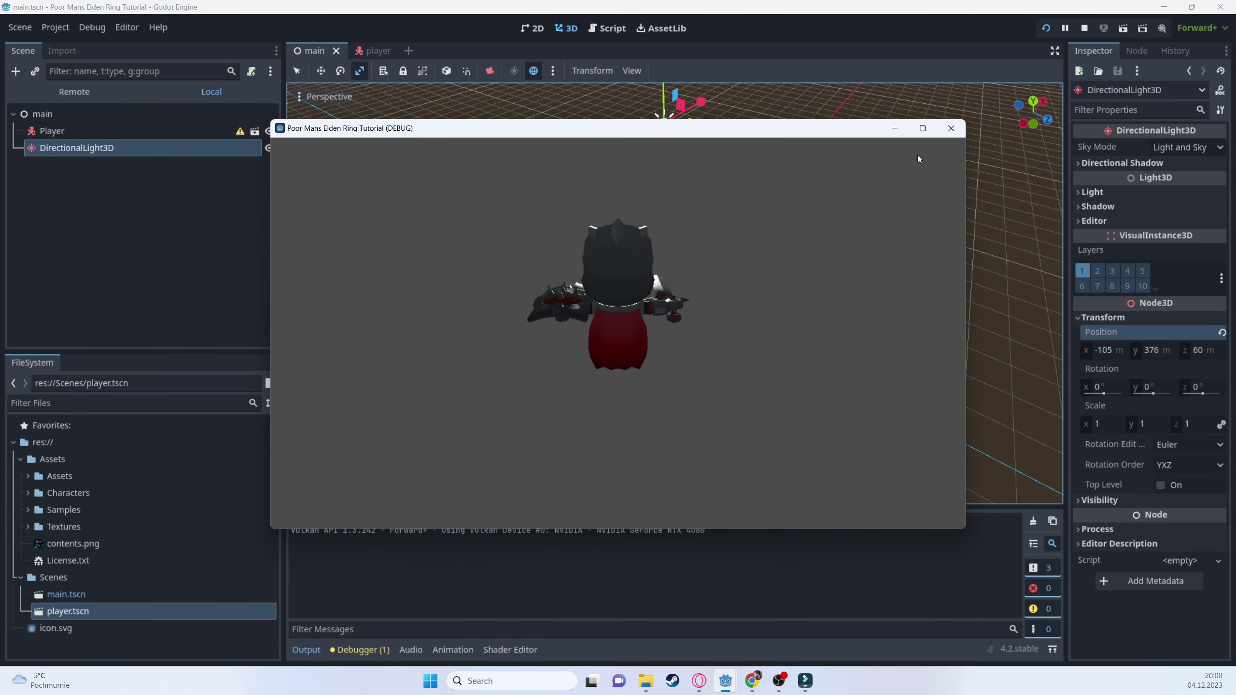
{"action": "left_click", "coordinate": [951, 129]}
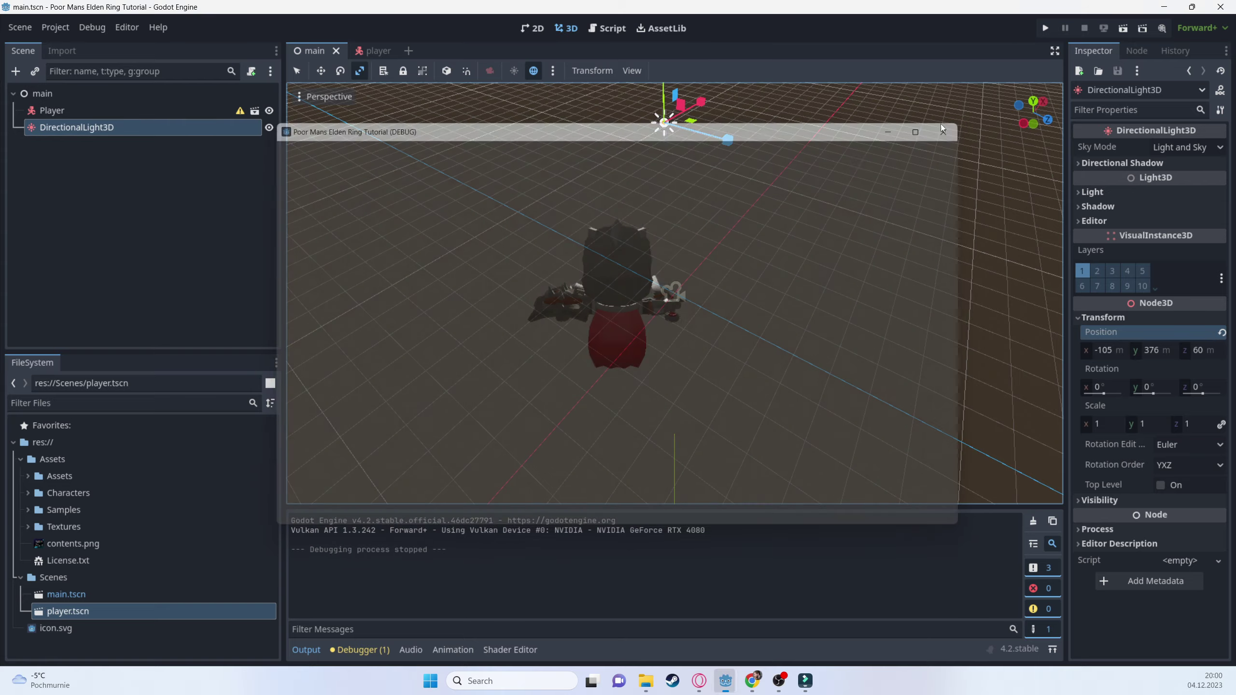
- Rotate the light to -145° around Z and run the game again
{"action": "middle_click_drag", "start_coordinate": [779, 176], "coordinate": [611, 241]}
{"action": "middle_click_drag", "start_coordinate": [614, 217], "coordinate": [648, 164]}
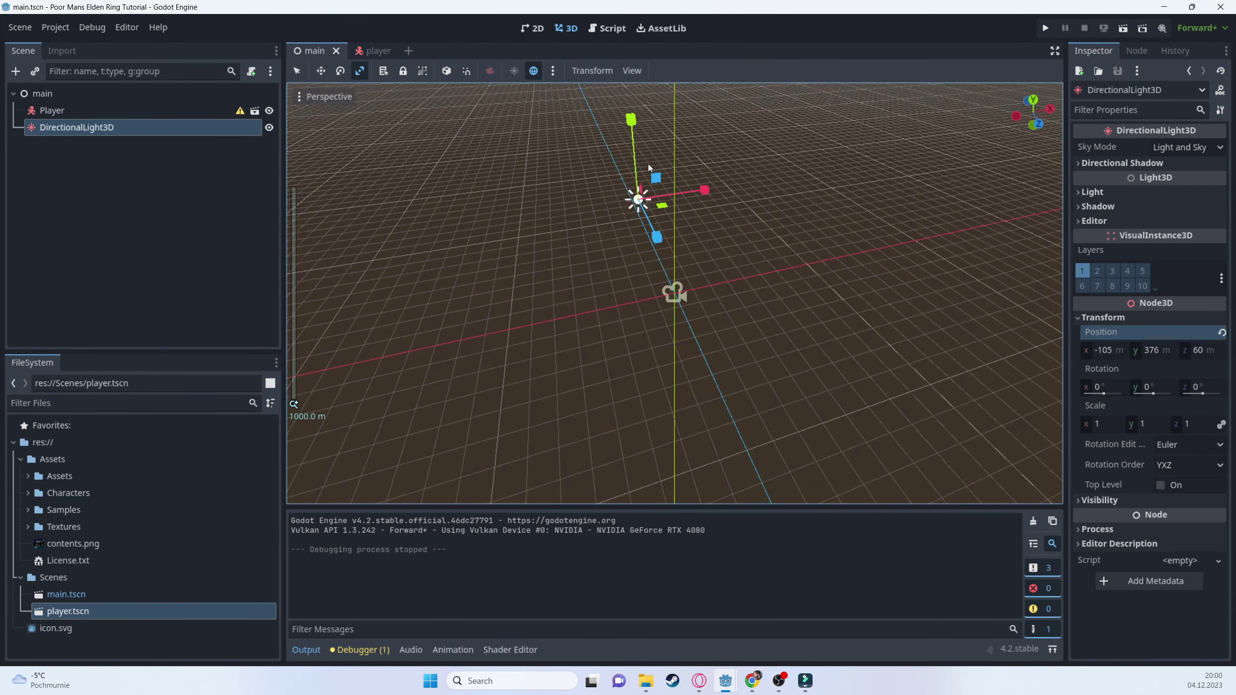
{"action": "key", "text": "e"}
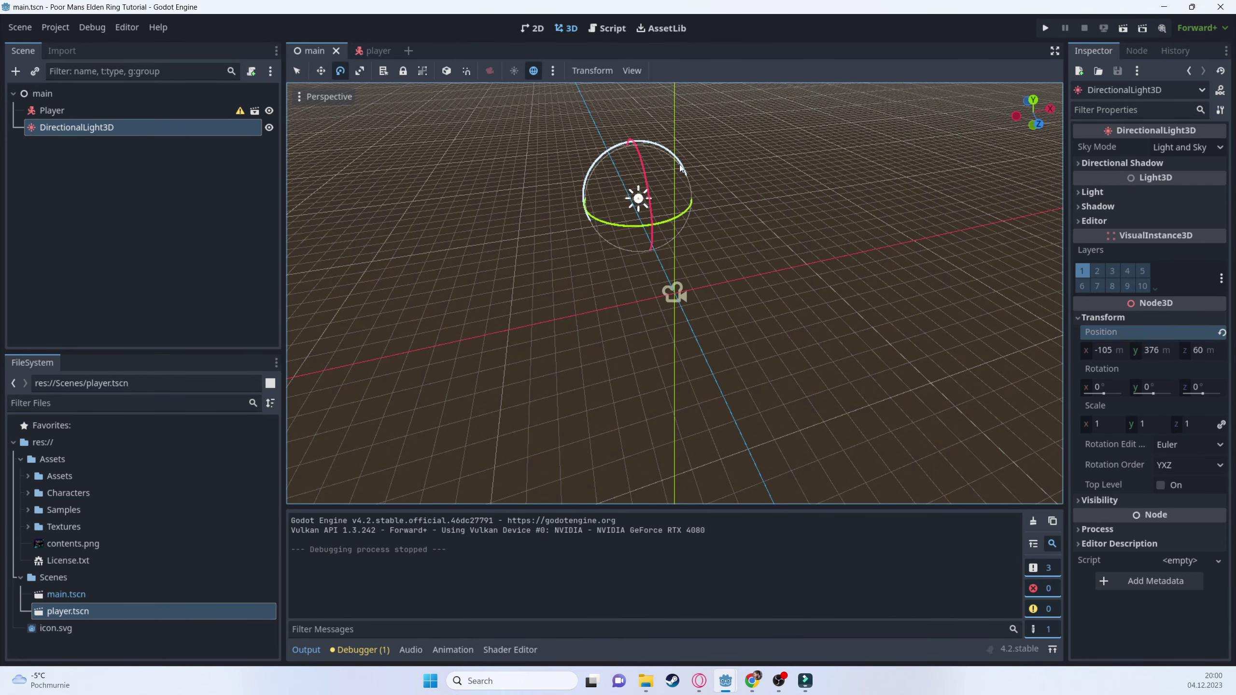
{"action": "scroll", "coordinate": [709, 269], "scroll_direction": "up", "scroll_amount": 5}
{"action": "middle_click_drag", "start_coordinate": [709, 269], "coordinate": [642, 182]}
{"action": "scroll", "coordinate": [628, 174], "scroll_direction": "down", "scroll_amount": 5}
{"action": "left_click_drag", "start_coordinate": [668, 139], "coordinate": [625, 255]}
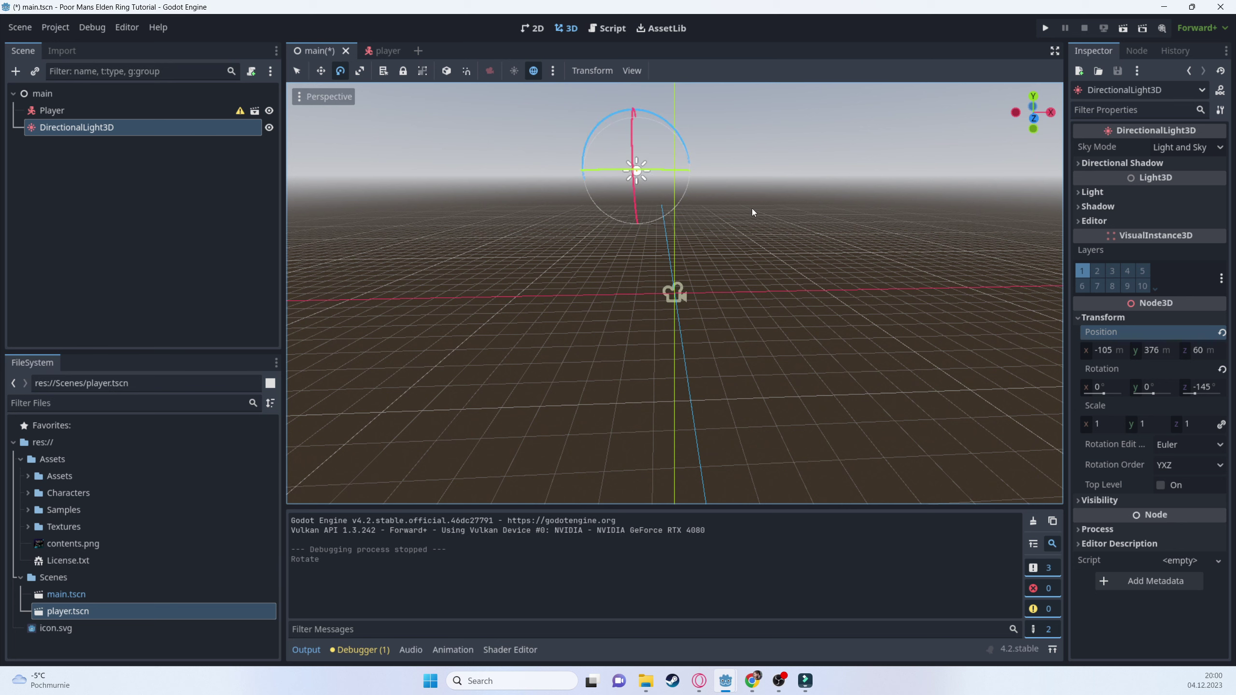
{"action": "left_click", "coordinate": [1046, 28]}
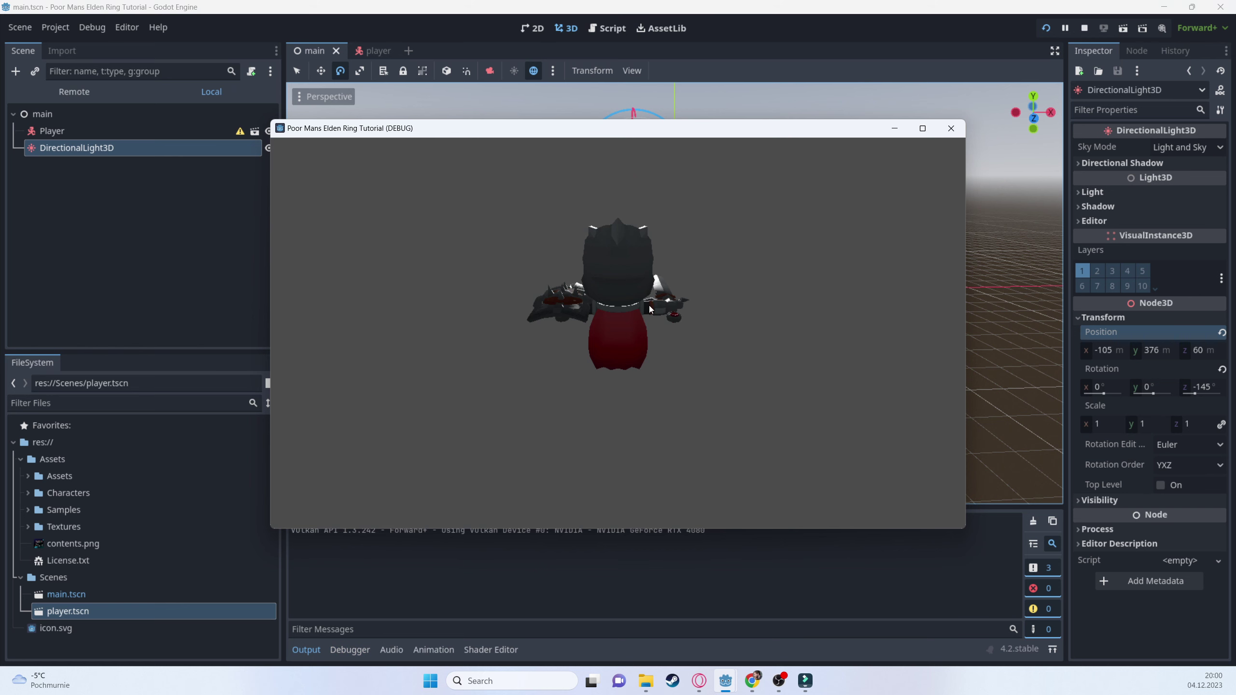
- Close the test run and set the light's rotation to -65°, 80°, 75°
{"action": "left_click", "coordinate": [951, 128]}
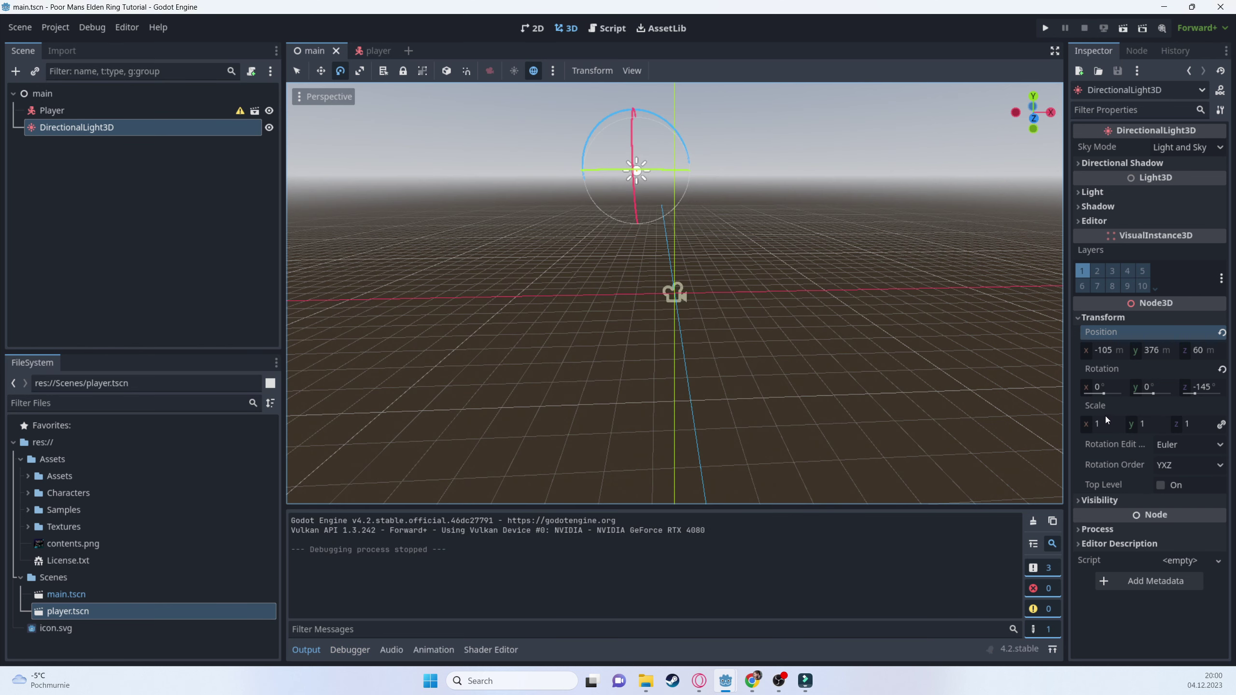
{"action": "left_click", "coordinate": [1104, 382]}
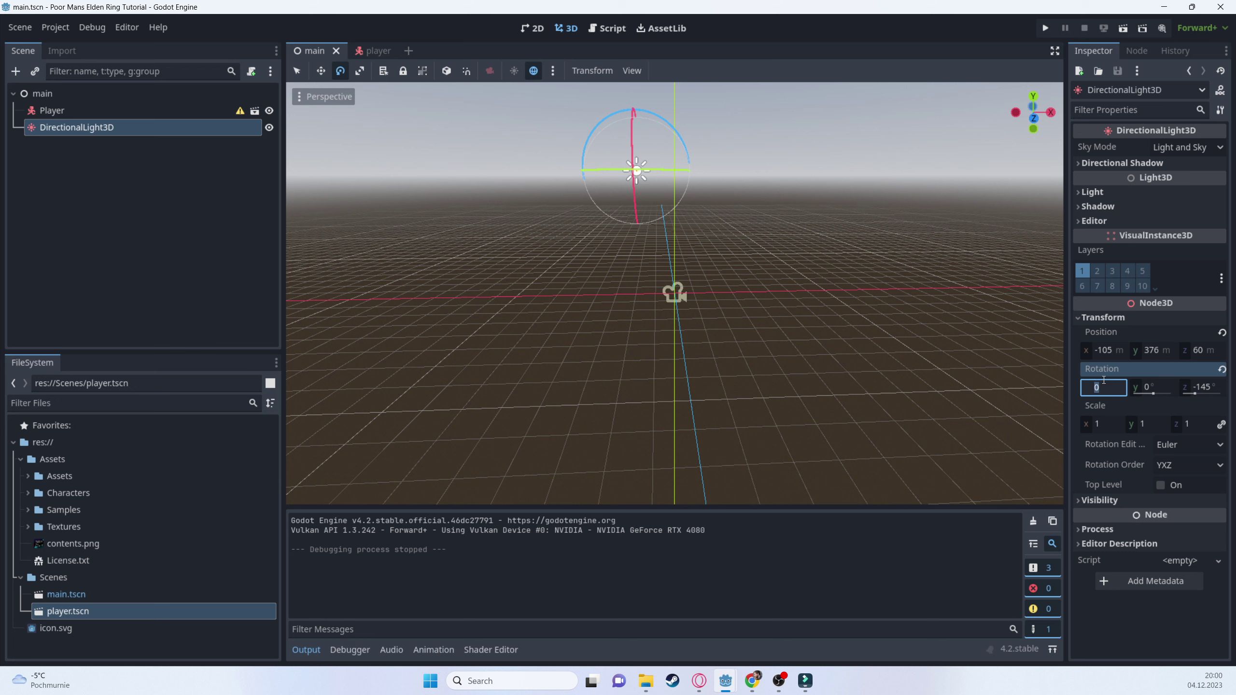
{"action": "type", "text": "-65"}
{"action": "key", "text": "Tab"}
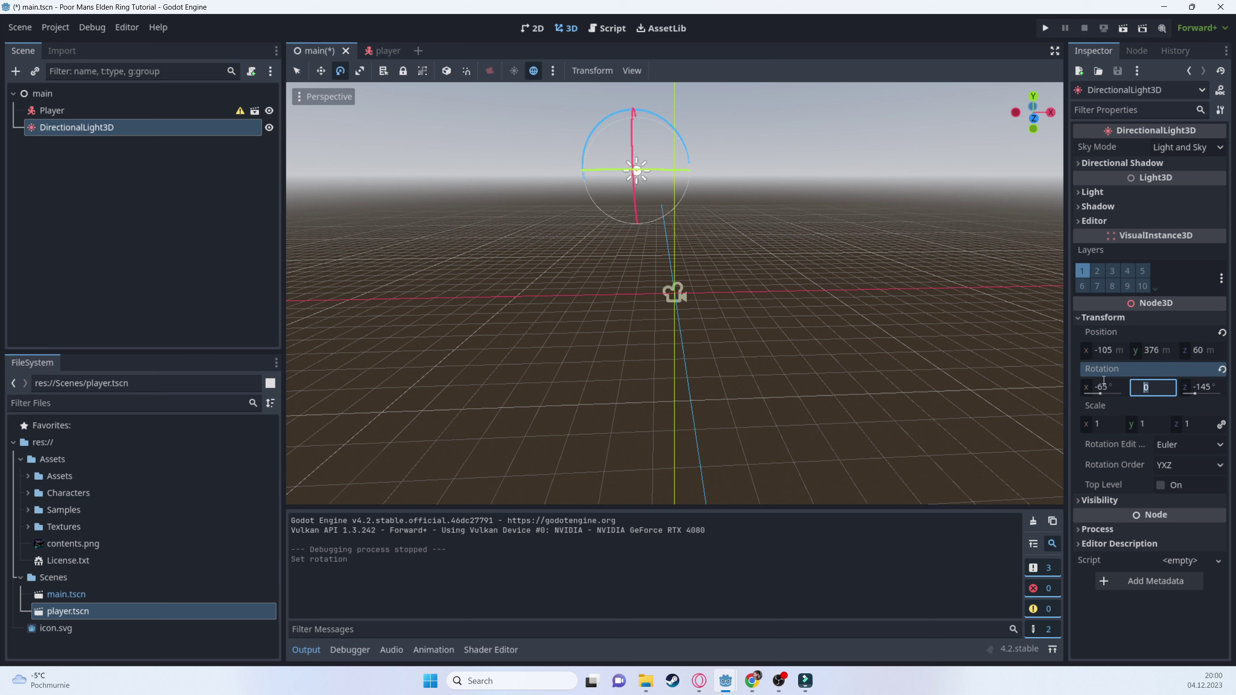
{"action": "type", "text": "80"}
{"action": "key", "text": "Tab"}
{"action": "type", "text": "75"}
{"action": "key", "text": "Return"}
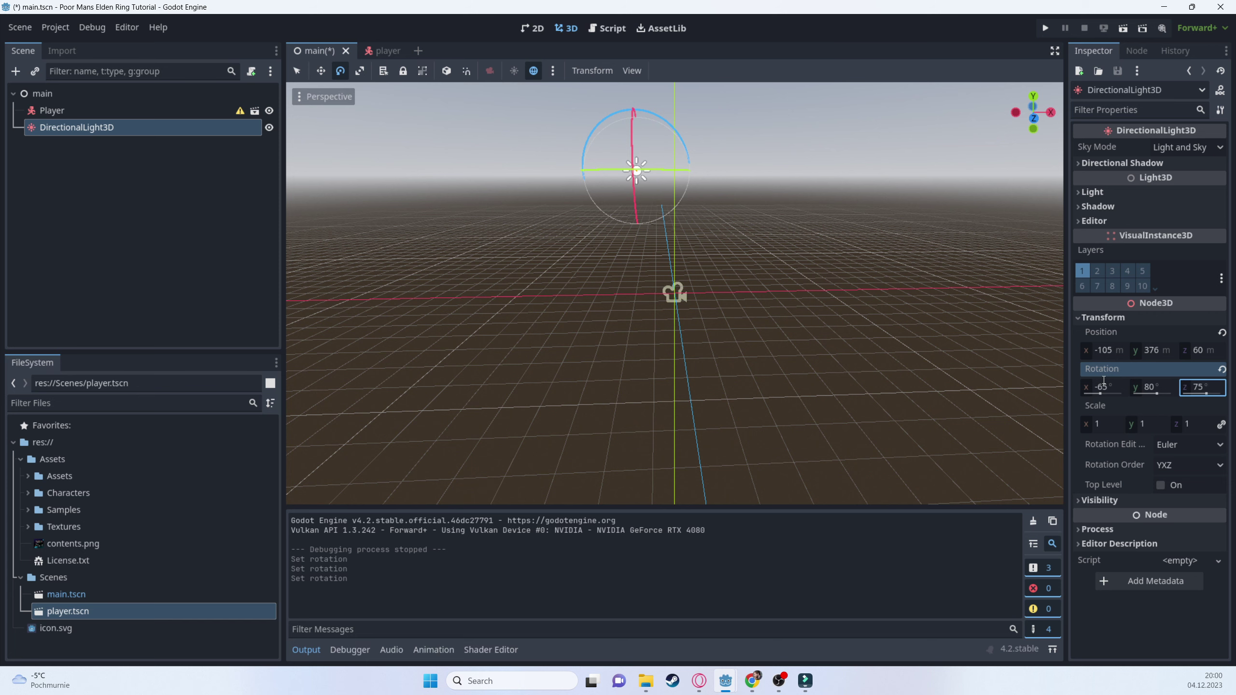
- Save main.tscn and test-run the game with the new lighting
{"action": "key", "text": "ctrl+s"}
{"action": "left_click", "coordinate": [1044, 28]}
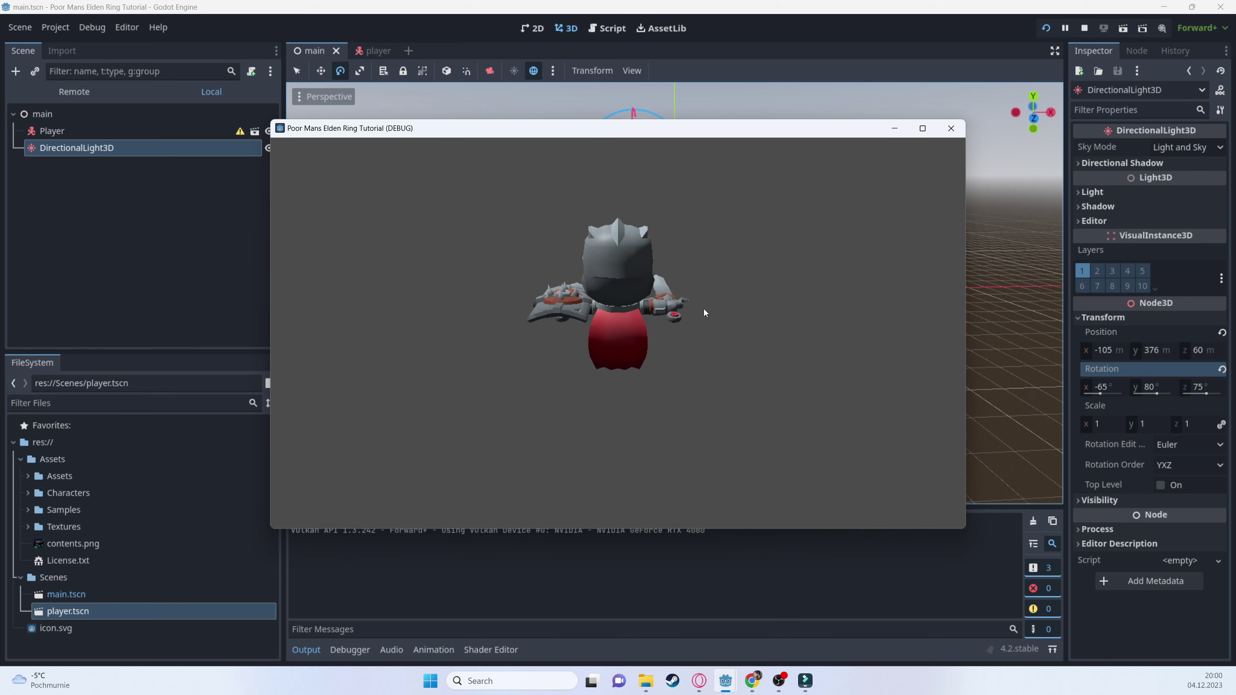
{"action": "left_click", "coordinate": [952, 128]}
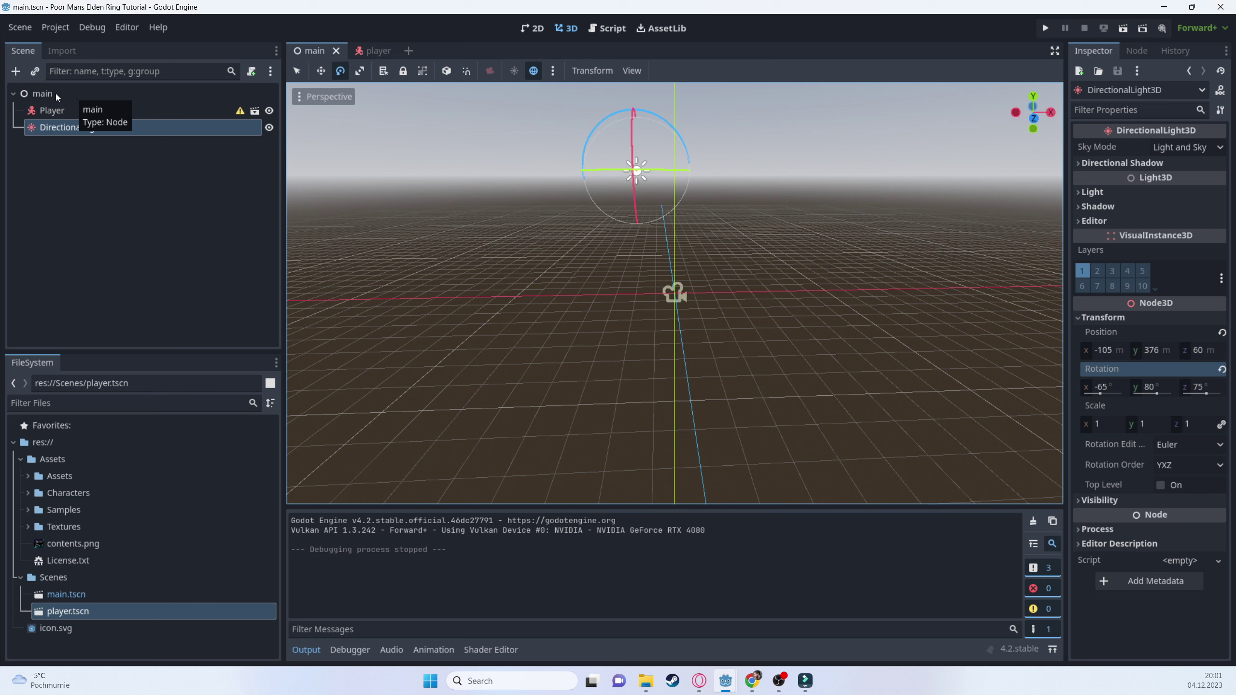
- Add a WorldEnvironment child node under main
{"action": "right_click", "coordinate": [56, 92]}
{"action": "left_click", "coordinate": [68, 100]}
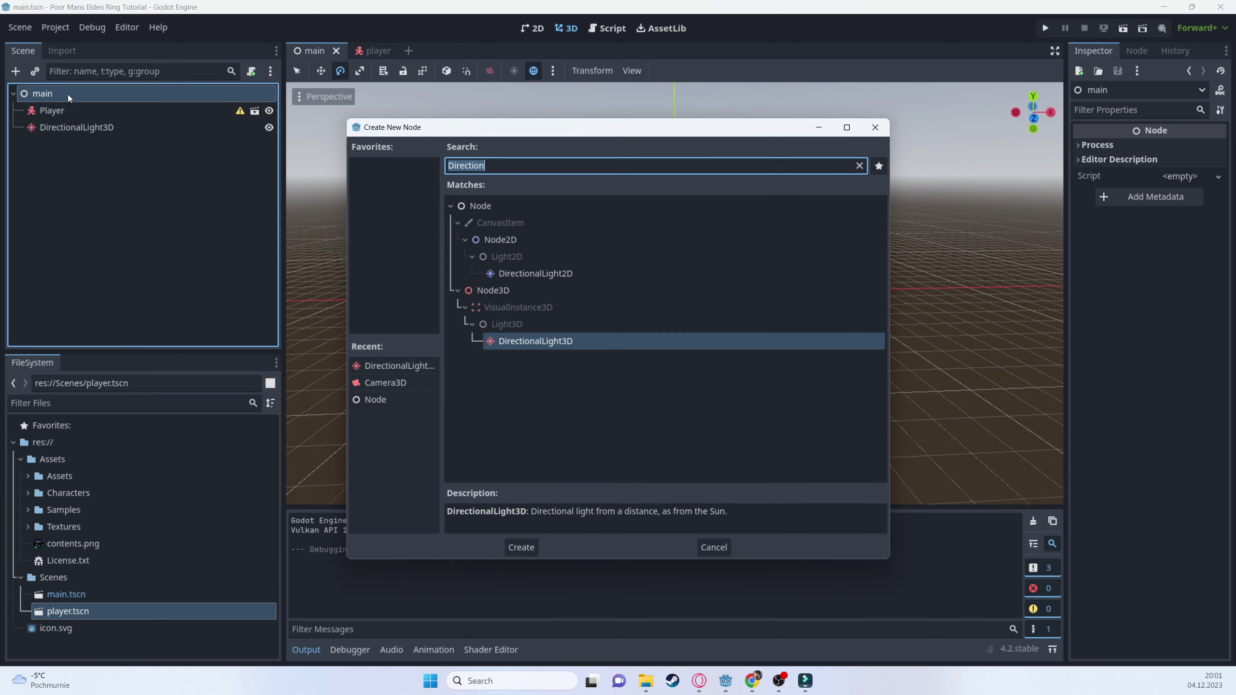
{"action": "type", "text": "World"}
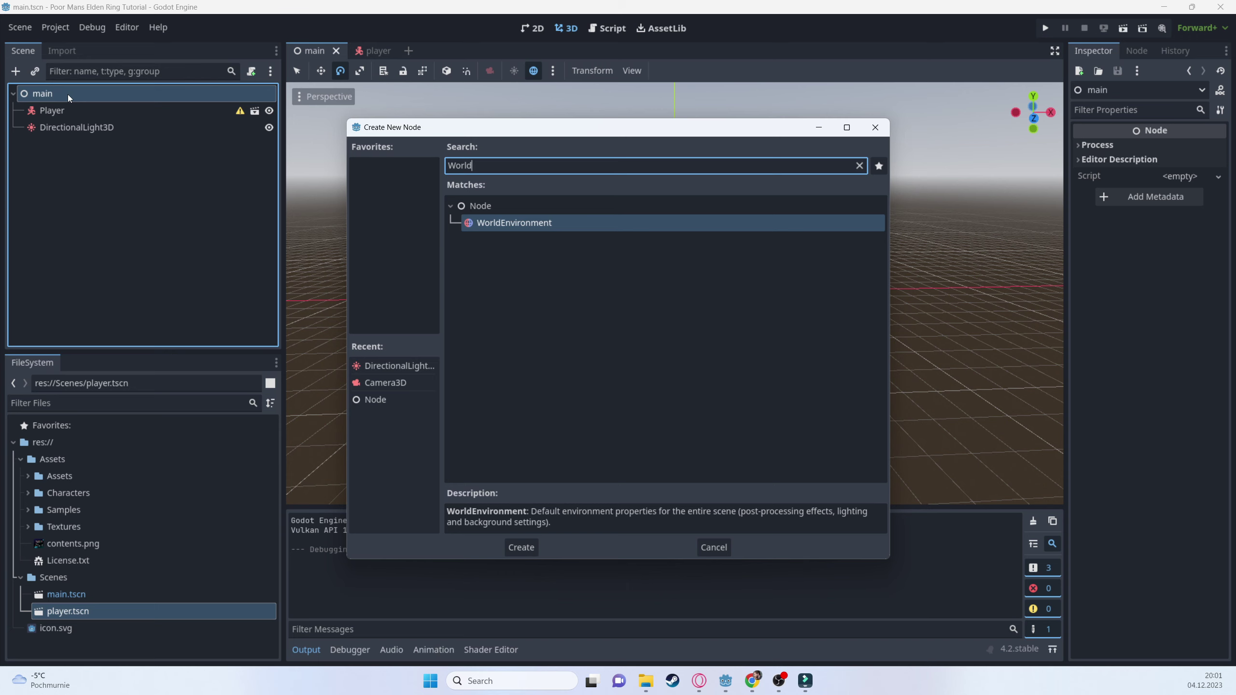
{"action": "key", "text": "Return"}
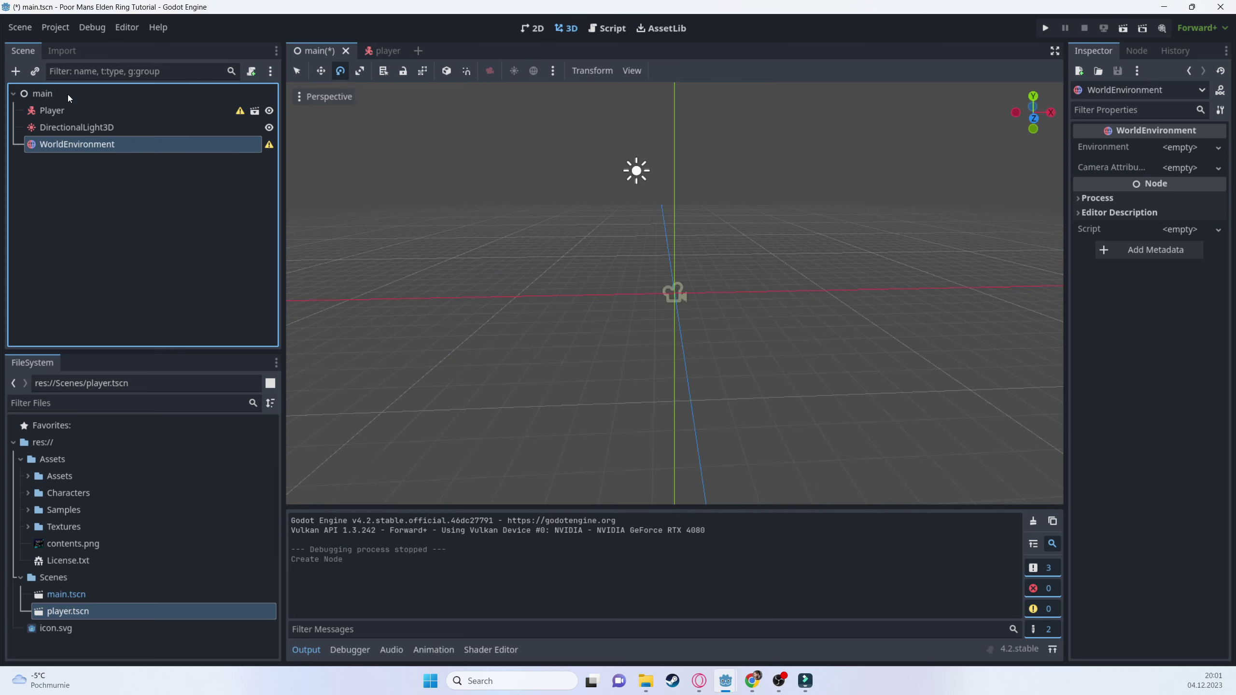
- Give the WorldEnvironment a New Environment with SDFGI enabled
{"action": "left_click", "coordinate": [1180, 148]}
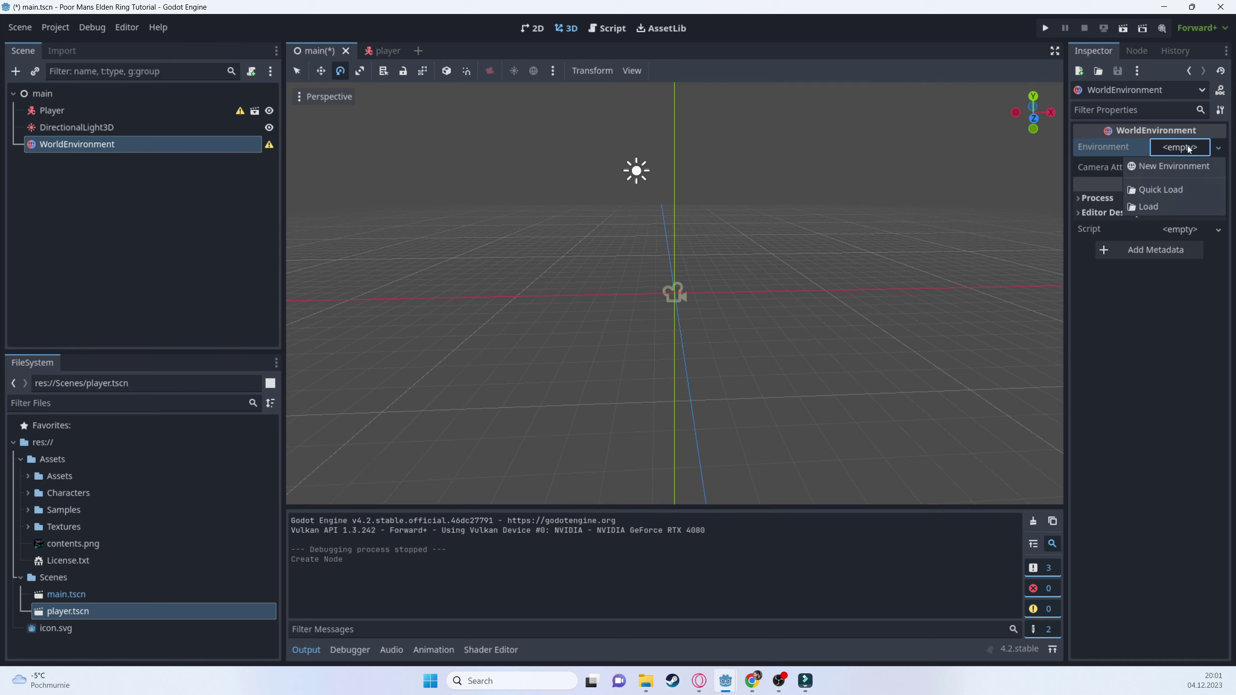
{"action": "left_click", "coordinate": [1186, 166]}
{"action": "left_click", "coordinate": [1179, 151]}
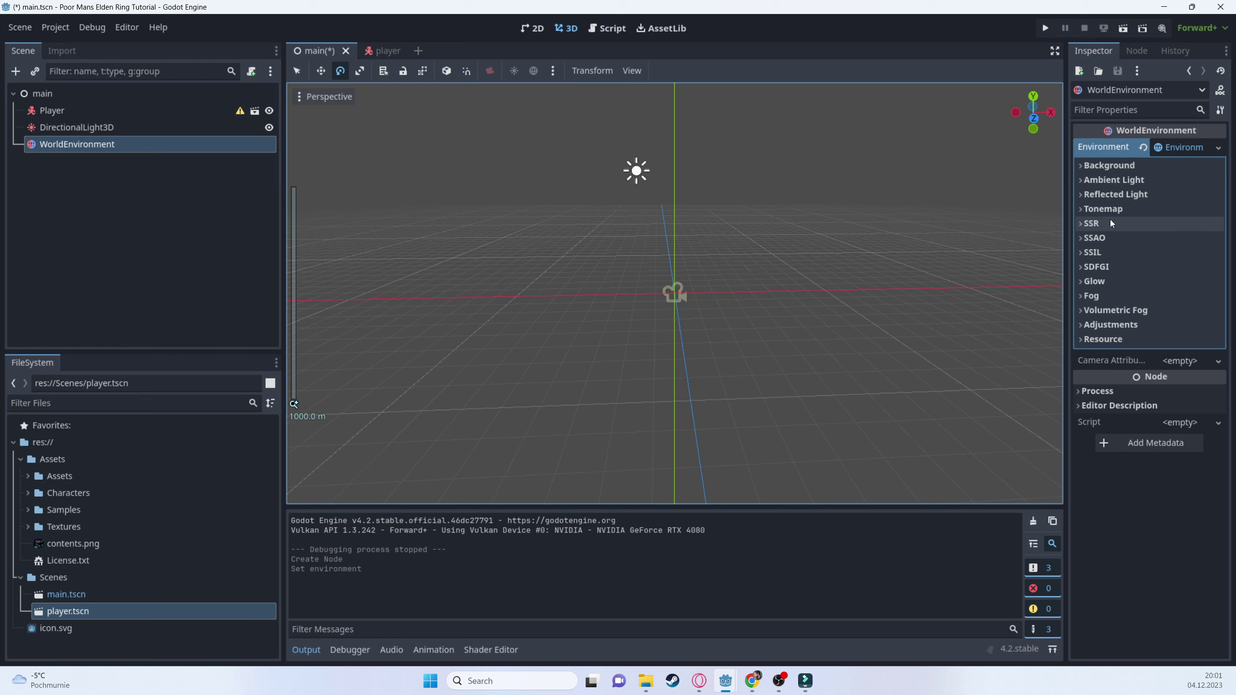
{"action": "left_click", "coordinate": [1098, 266]}
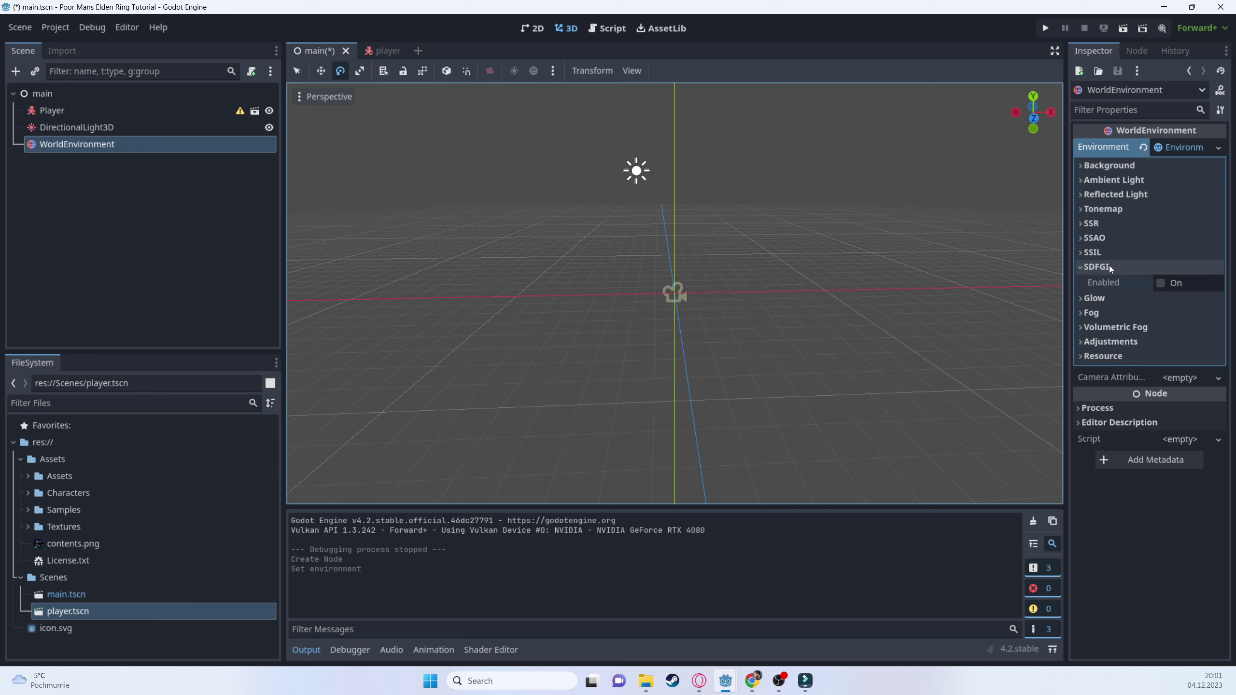
{"action": "left_click", "coordinate": [1161, 284]}
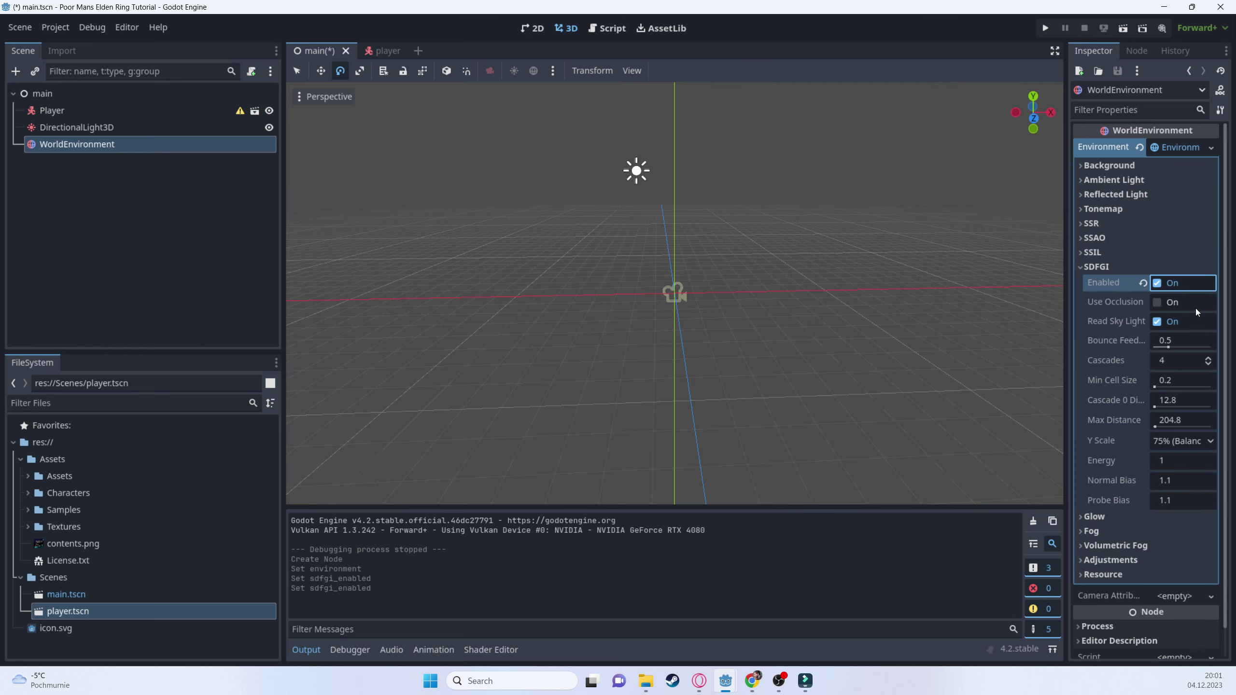
- Save the scene, test-run the game, then select the Player node
{"action": "key", "text": "ctrl+s"}
{"action": "left_click", "coordinate": [1045, 27]}
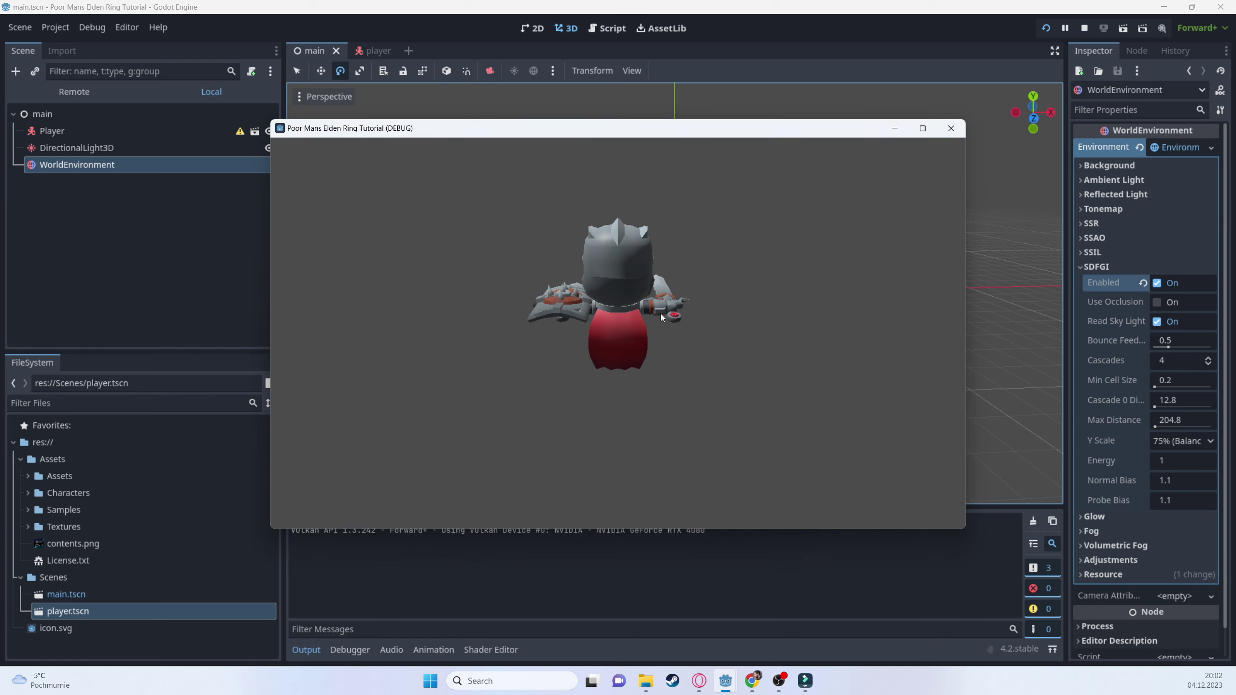
{"action": "left_click", "coordinate": [951, 128]}
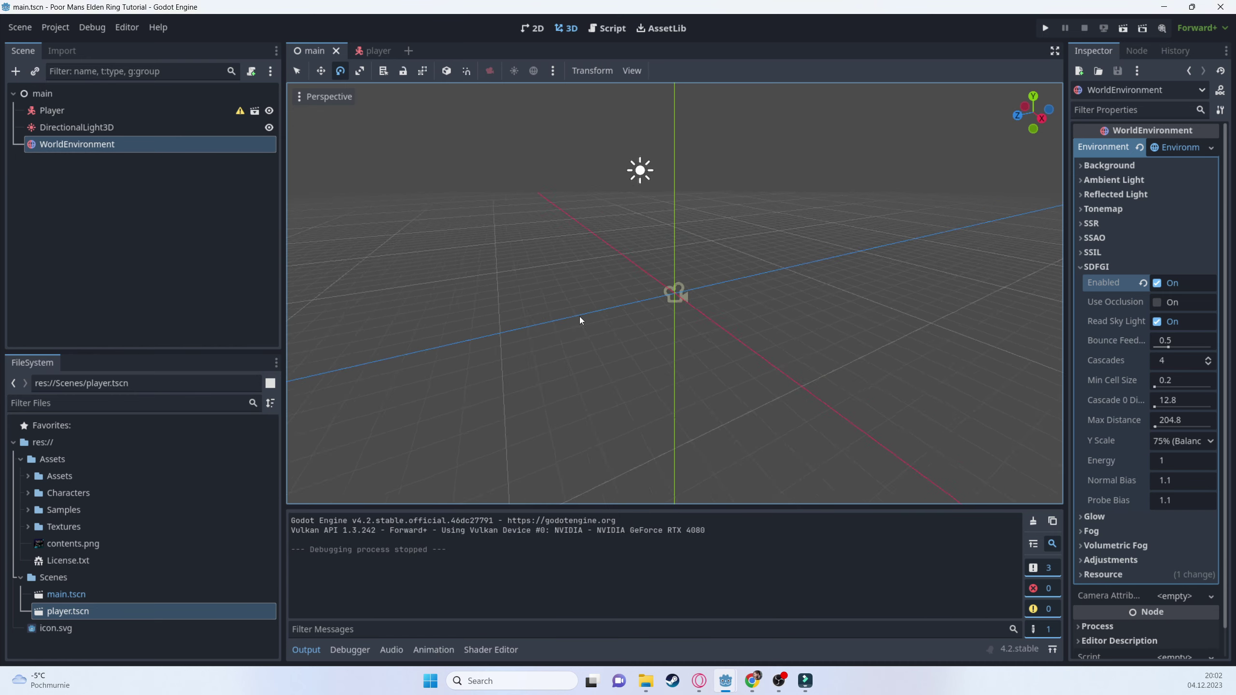
{"action": "left_click", "coordinate": [85, 111]}
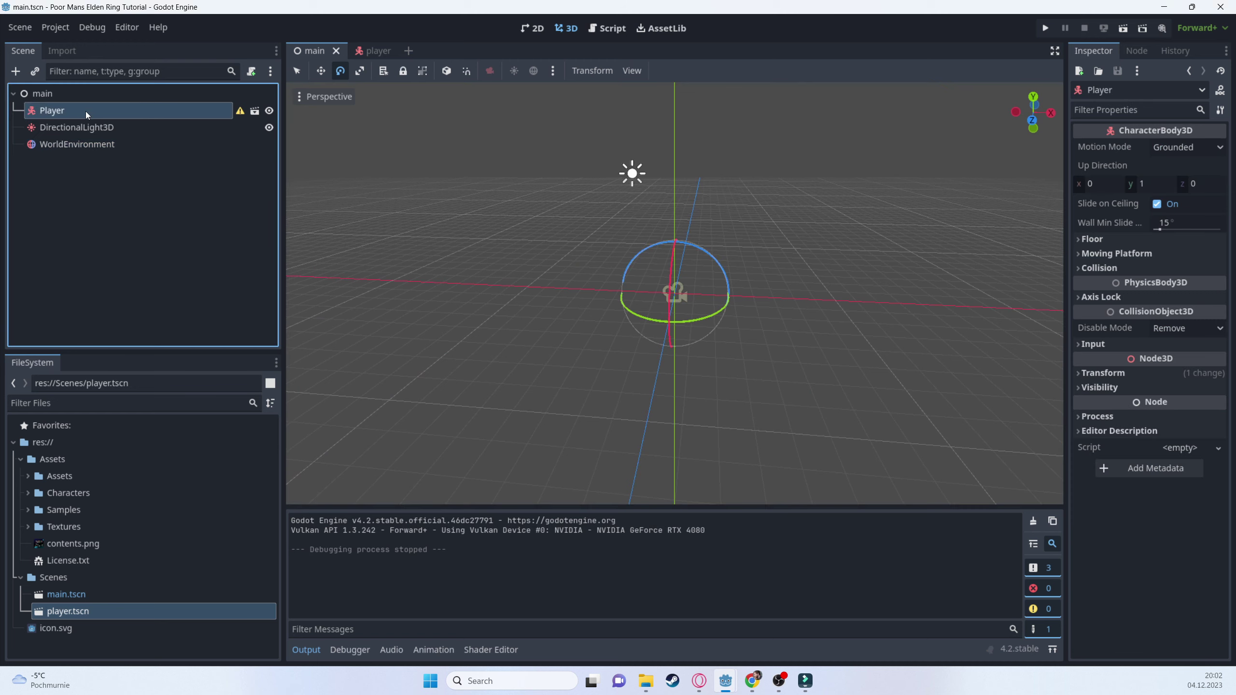
{"action": "scroll", "coordinate": [690, 308], "scroll_direction": "up", "scroll_amount": 2}
{"action": "scroll", "coordinate": [729, 323], "scroll_direction": "up", "scroll_amount": 20}
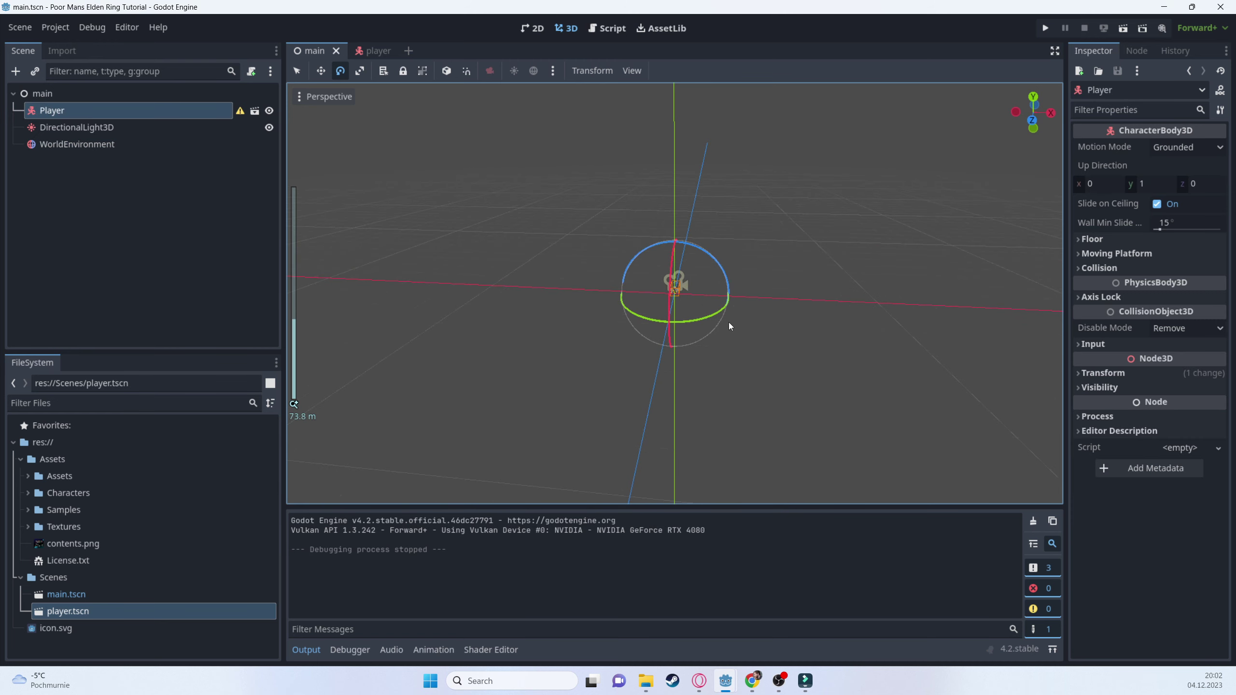
{"action": "middle_click_drag", "start_coordinate": [729, 323], "coordinate": [691, 284]}
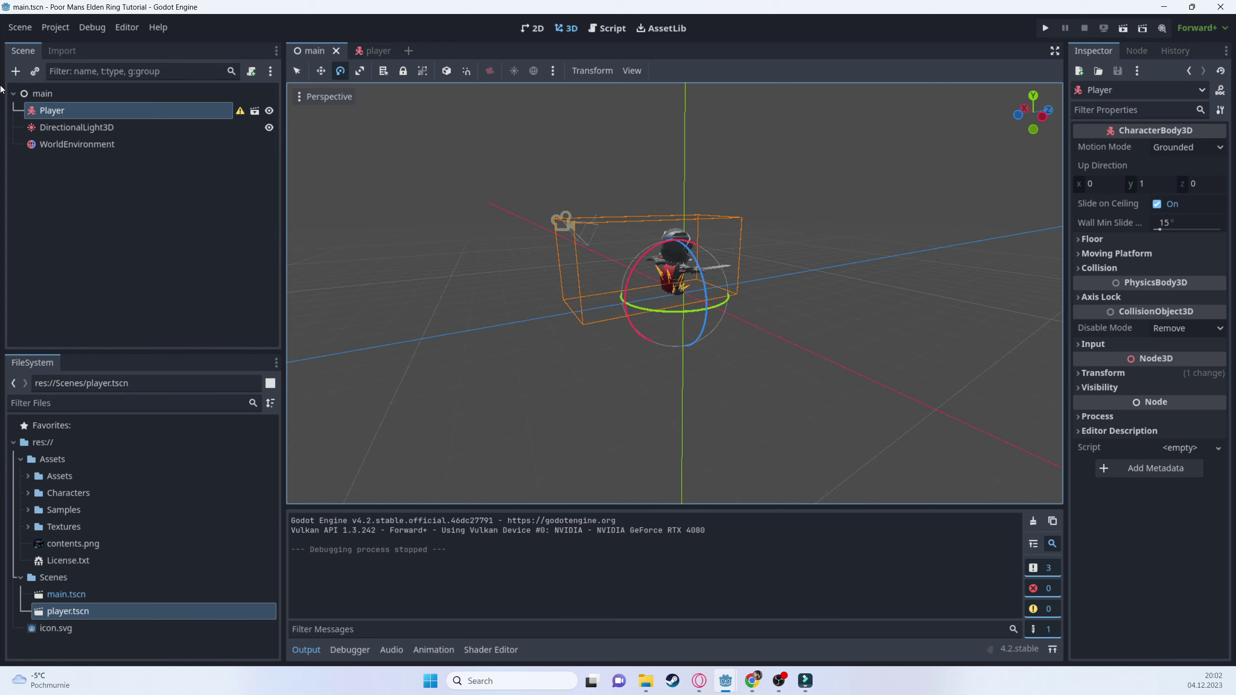
- Add a StaticBody3D under main and rename it Floor
{"action": "right_click", "coordinate": [57, 98]}
{"action": "left_click", "coordinate": [87, 109]}
{"action": "type", "text": "Stat"}
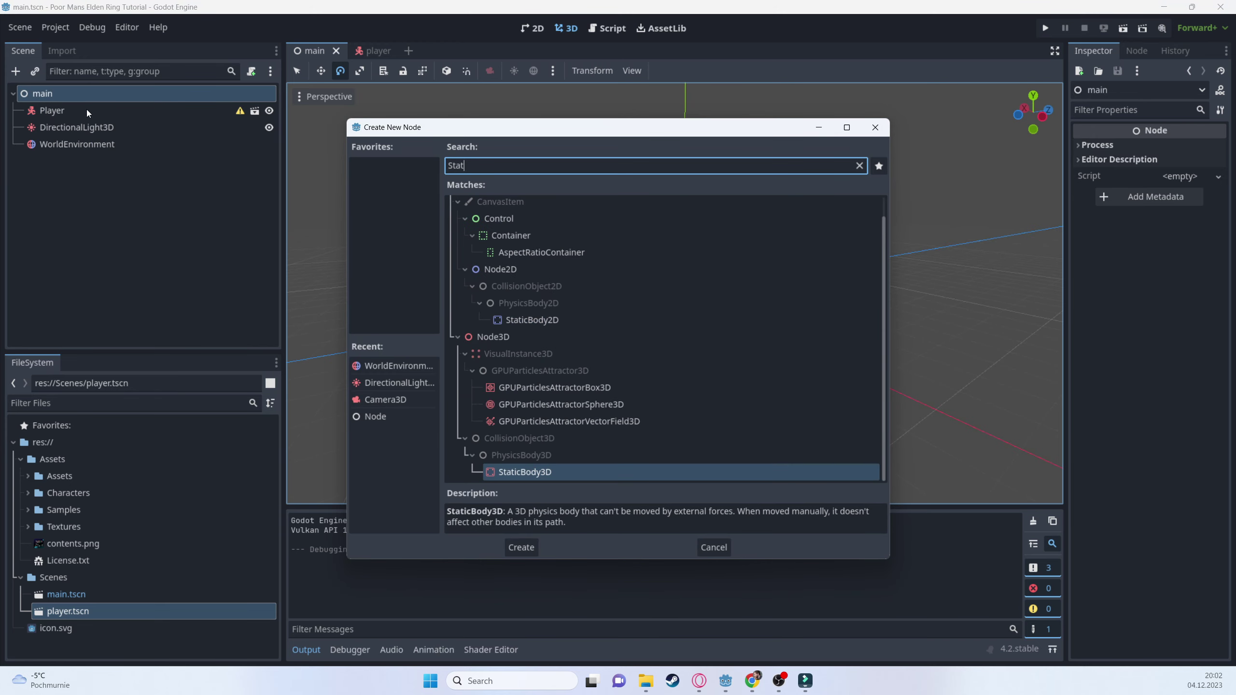
{"action": "key", "text": "Return"}
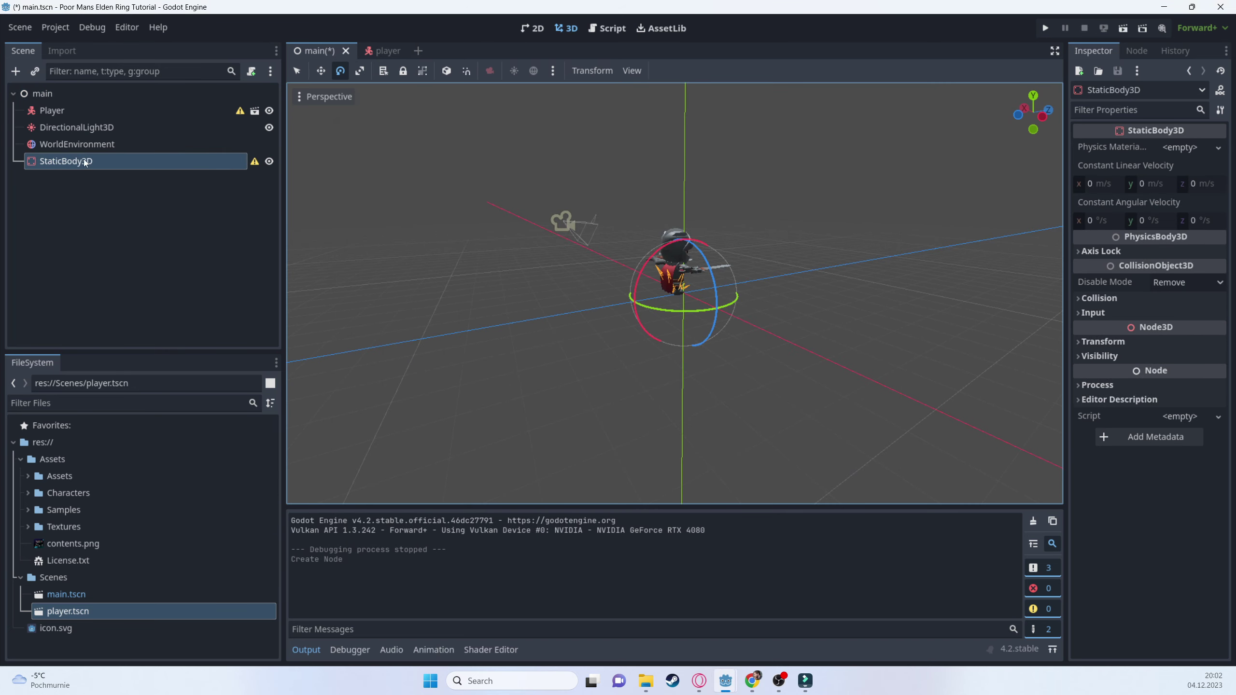
{"action": "key", "text": "F2"}
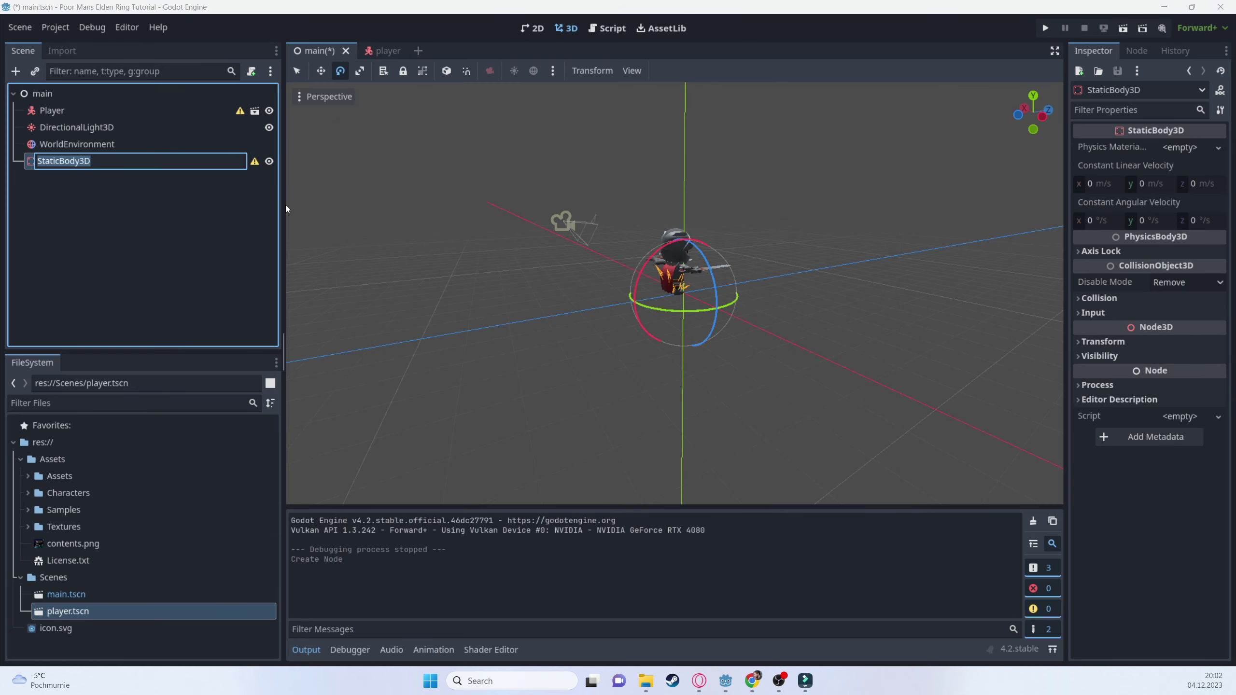
{"action": "type", "text": "Floor"}
{"action": "key", "text": "Return"}
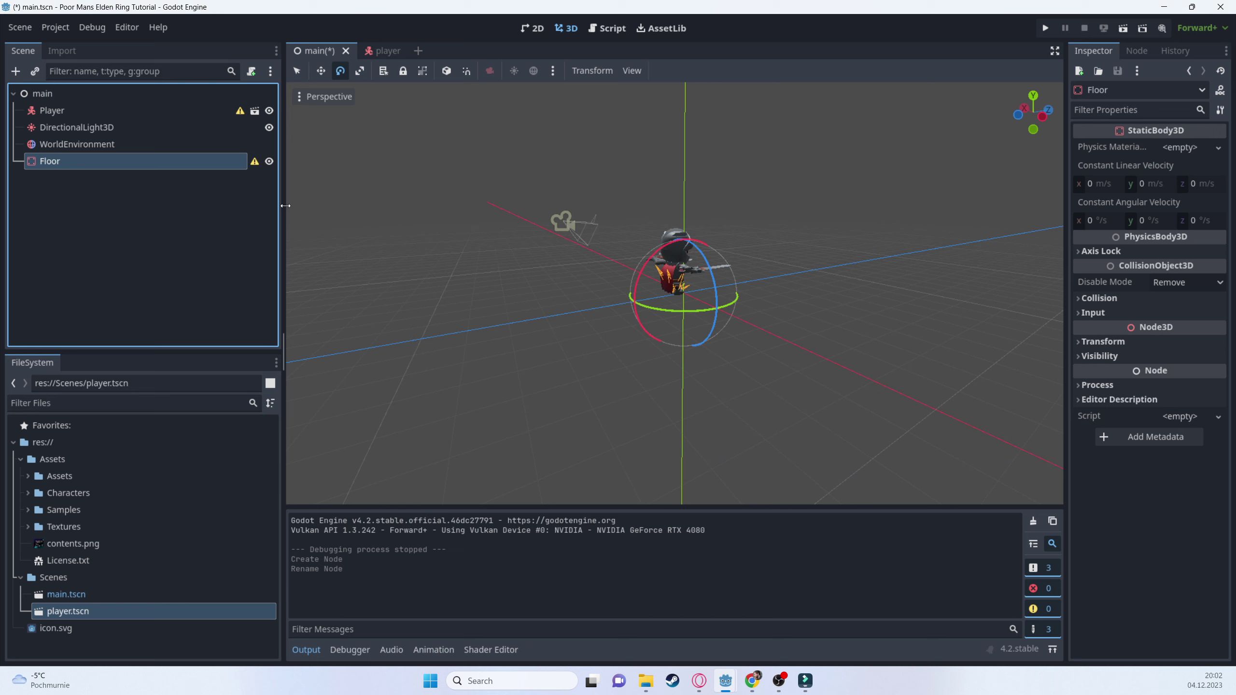
- Add a MeshInstance3D under Floor with a new BoxMesh
{"action": "right_click", "coordinate": [64, 166]}
{"action": "left_click", "coordinate": [88, 172]}
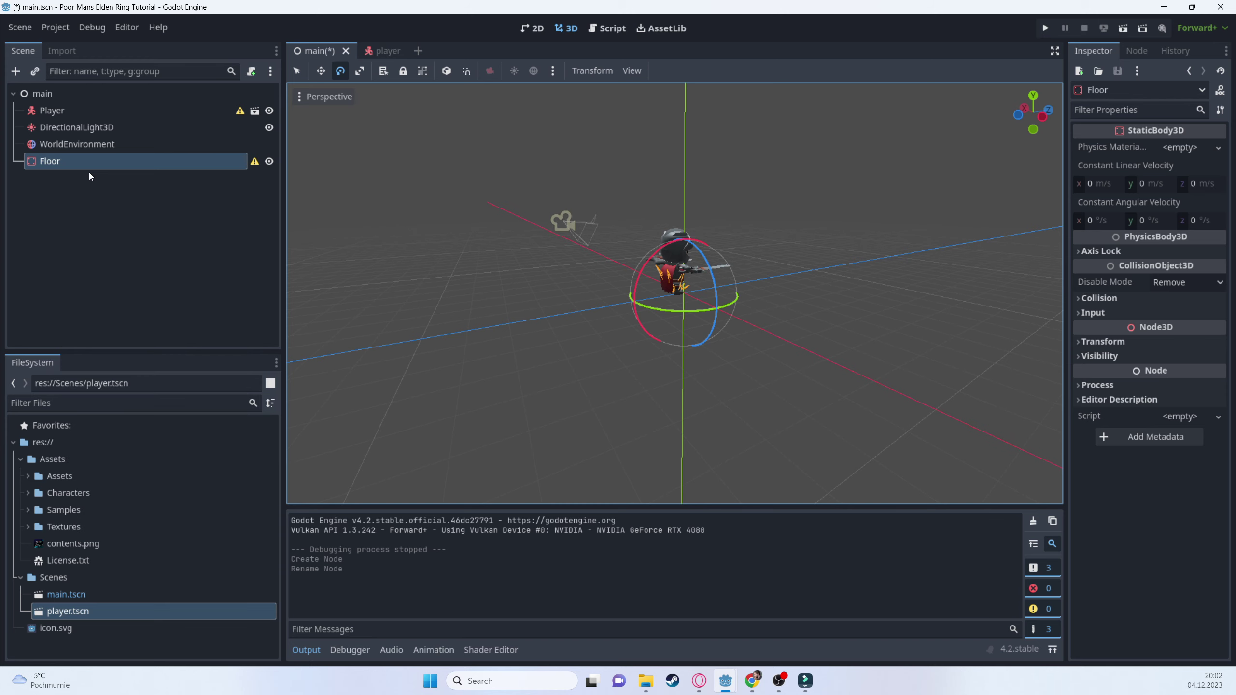
{"action": "type", "text": "mesh3d"}
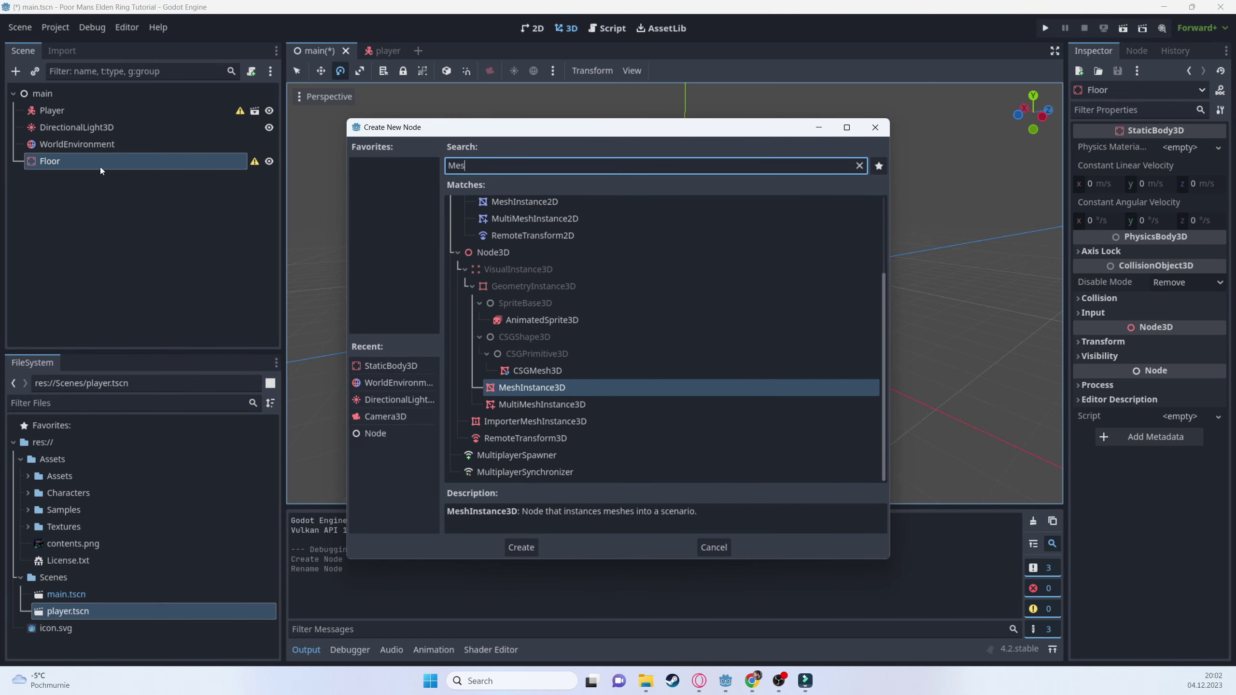
{"action": "key", "text": "Return"}
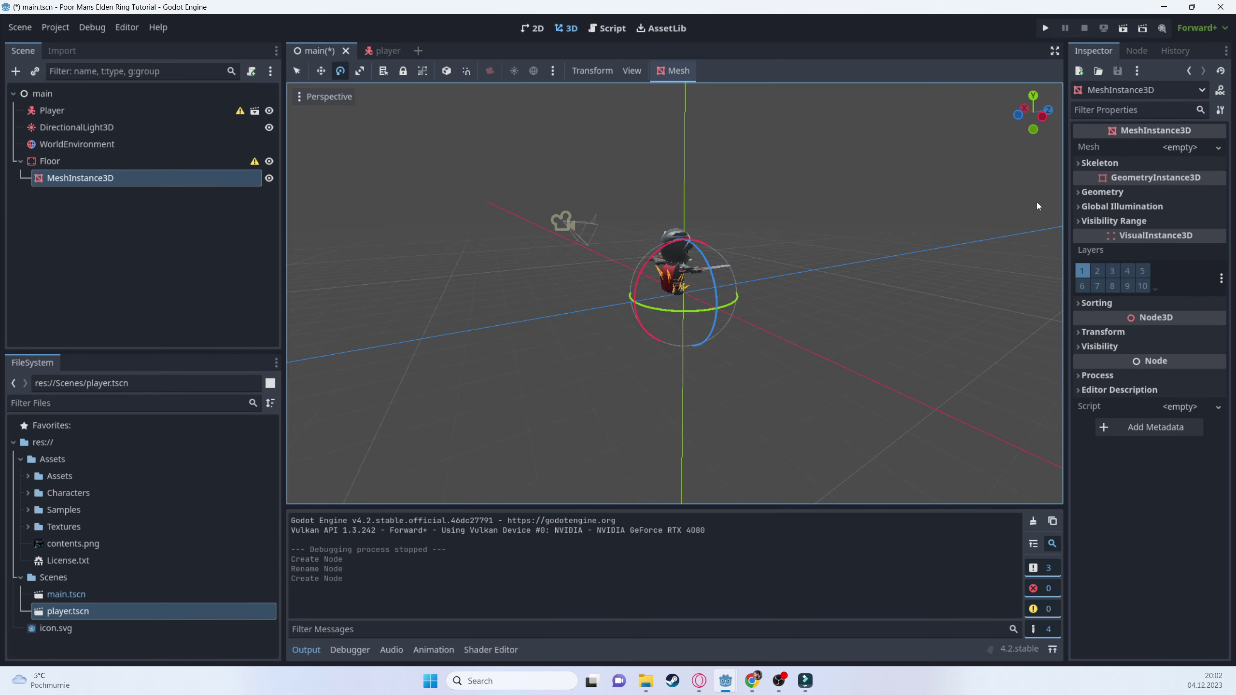
{"action": "left_click", "coordinate": [1162, 147]}
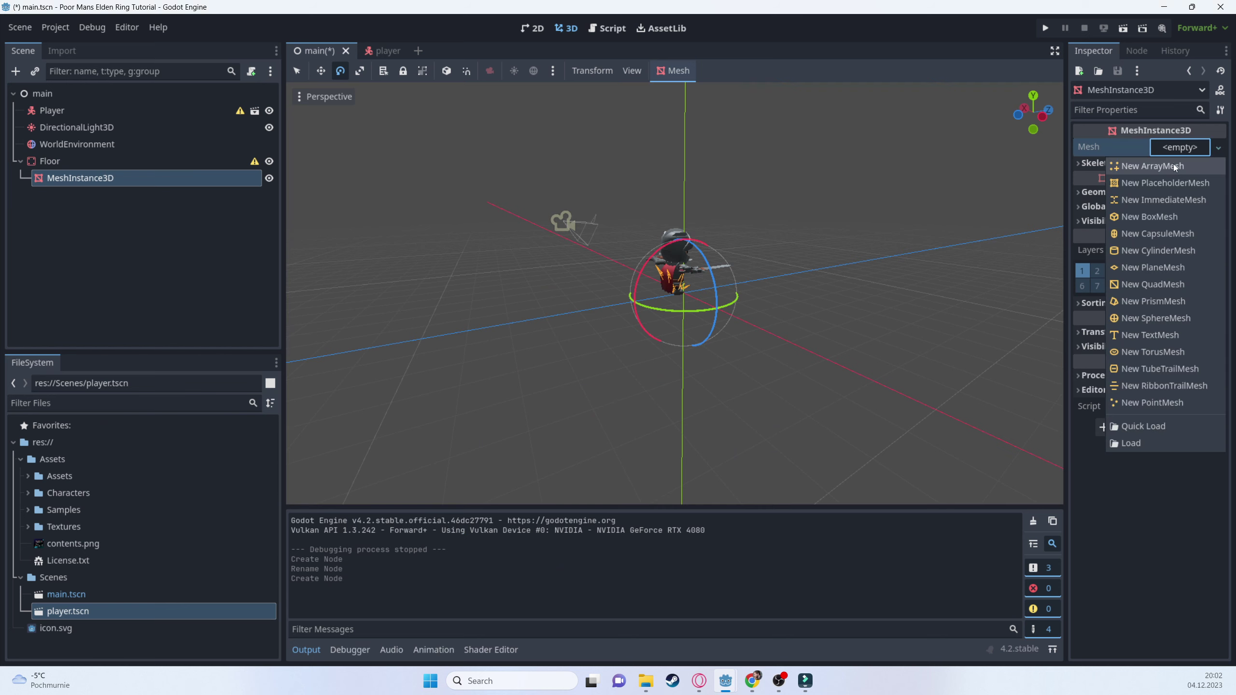
{"action": "left_click", "coordinate": [1161, 223]}
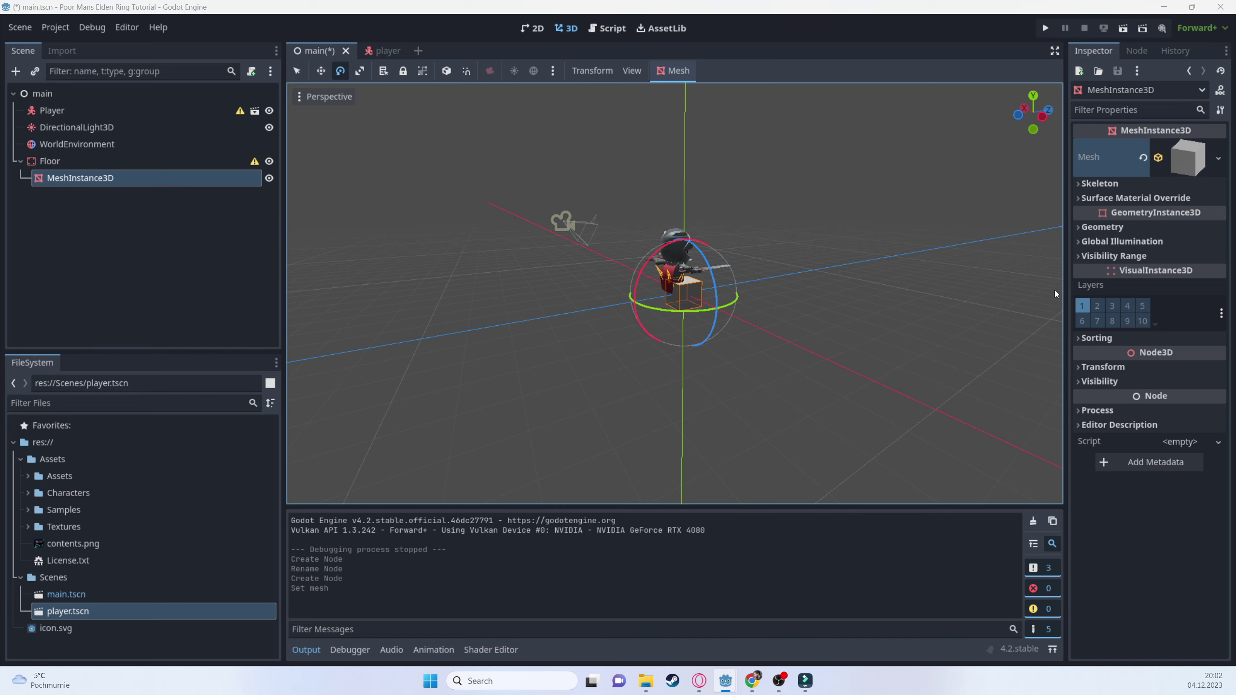
- Set the box mesh size to 50 on x and 50 on z, then save
{"action": "left_click", "coordinate": [1188, 157]}
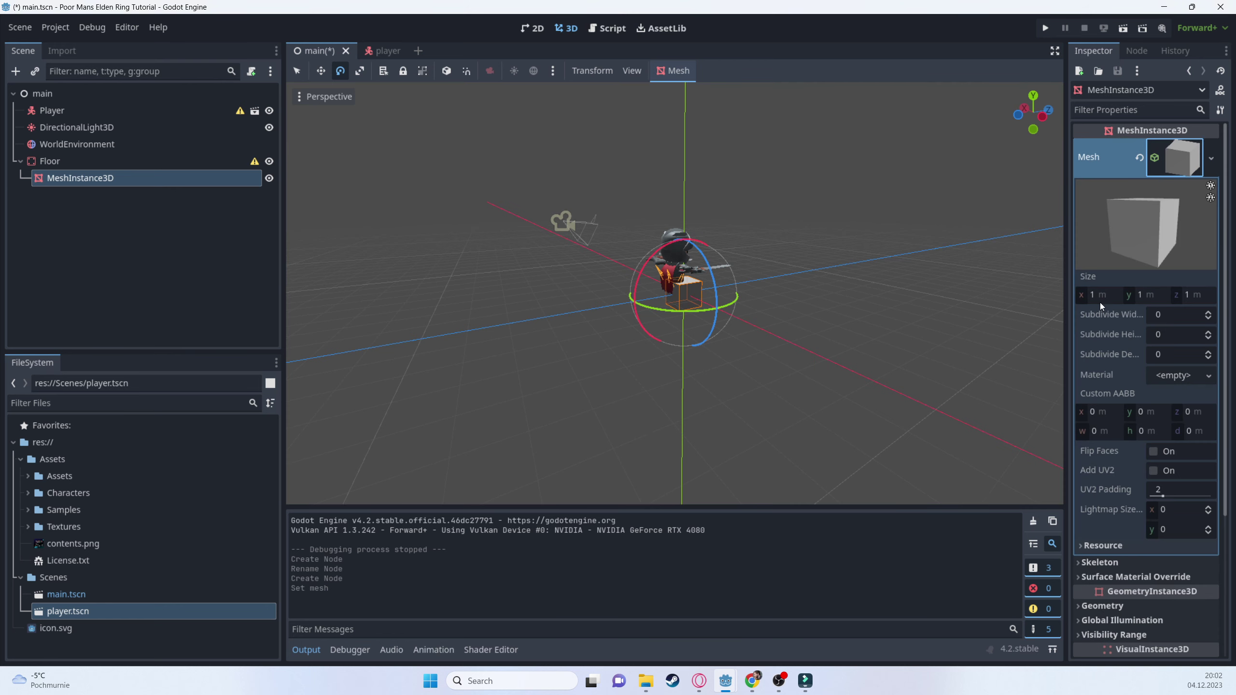
{"action": "left_click", "coordinate": [1107, 295]}
{"action": "type", "text": "50"}
{"action": "key", "text": "Tab"}
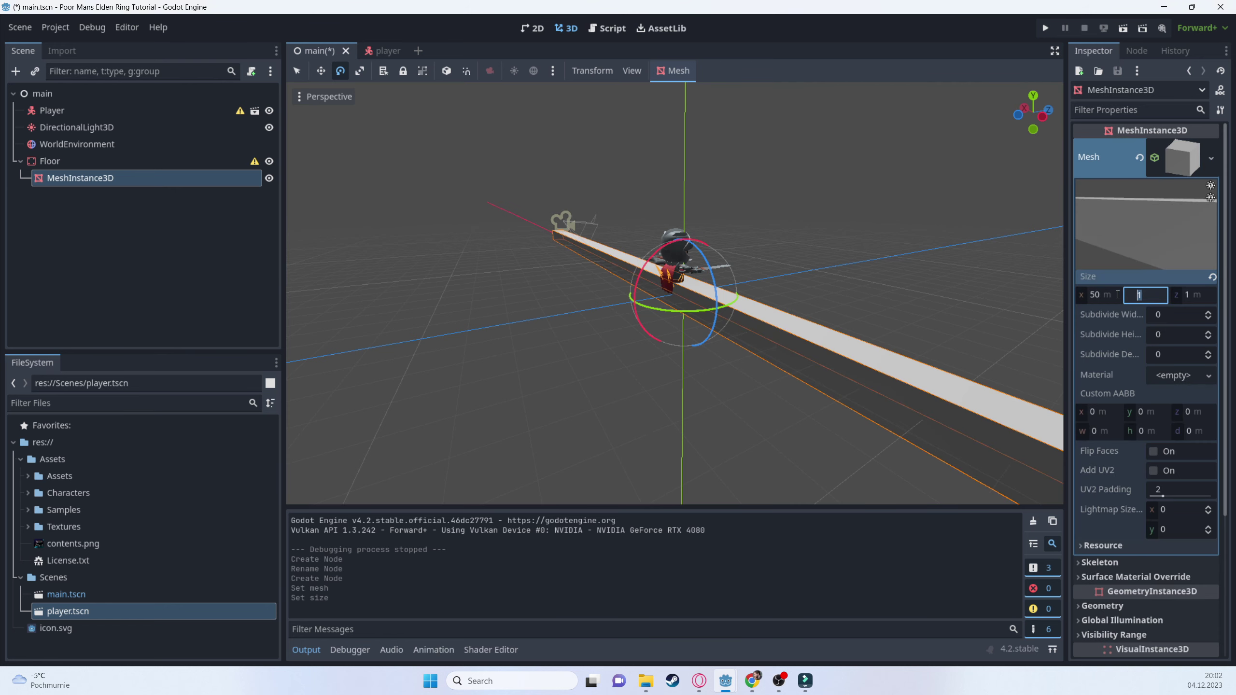
{"action": "key", "text": "Tab"}
{"action": "type", "text": "50"}
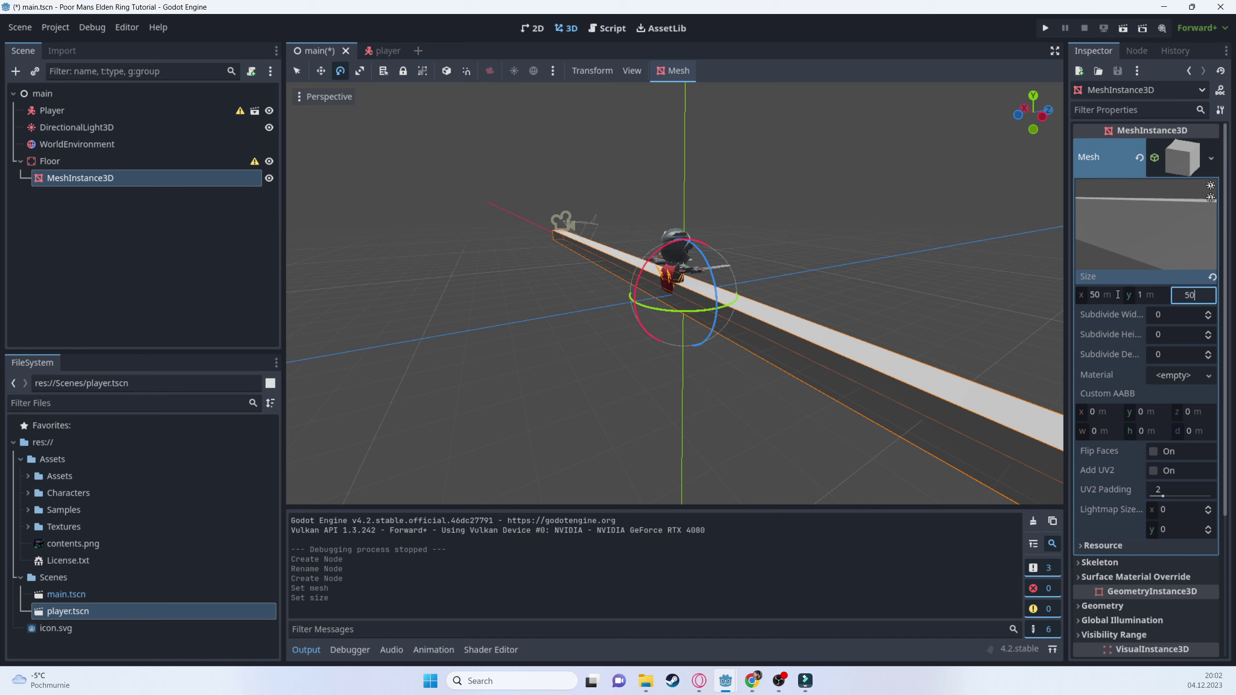
{"action": "key", "text": "Return"}
{"action": "key", "text": "ctrl+s"}
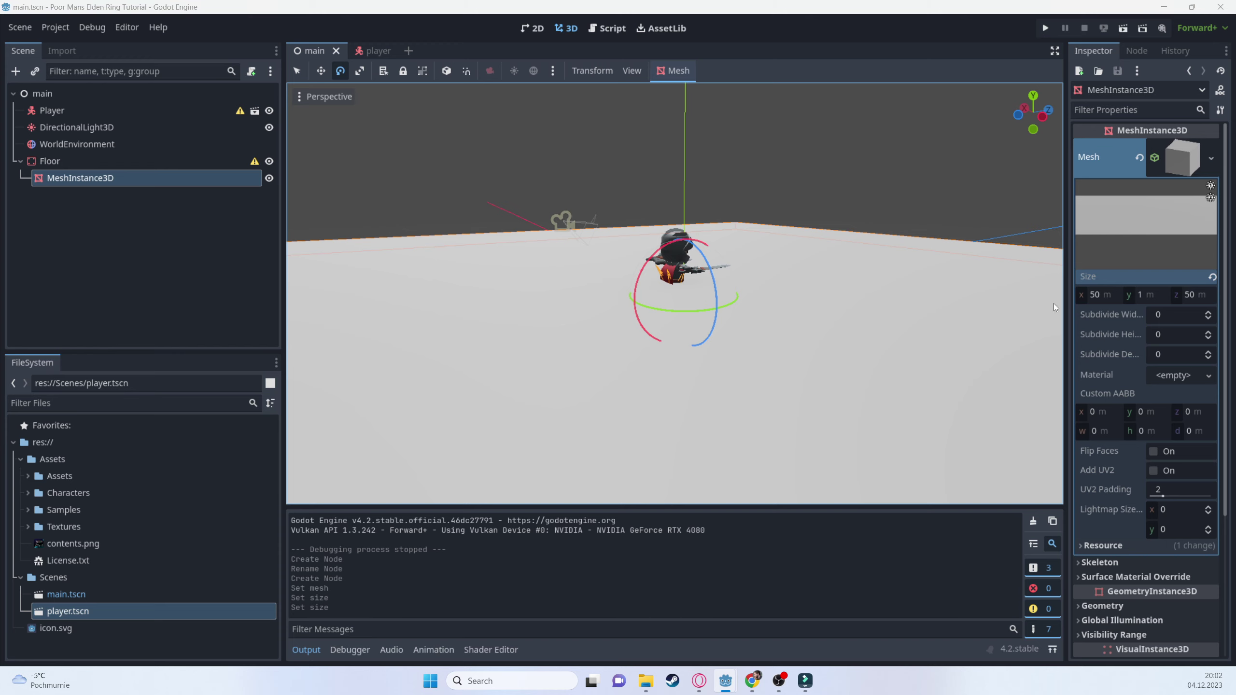
- Select the Player and lower it onto the floor in right orthographic view
{"action": "scroll", "coordinate": [753, 297], "scroll_direction": "down", "scroll_amount": 4}
{"action": "mouse_move", "coordinate": [753, 297]}
{"action": "middle_mouse_down"}
{"action": "mouse_move", "coordinate": [804, 288]}
{"action": "mouse_move", "coordinate": [696, 310]}
{"action": "mouse_move", "coordinate": [742, 303]}
{"action": "middle_mouse_up"}
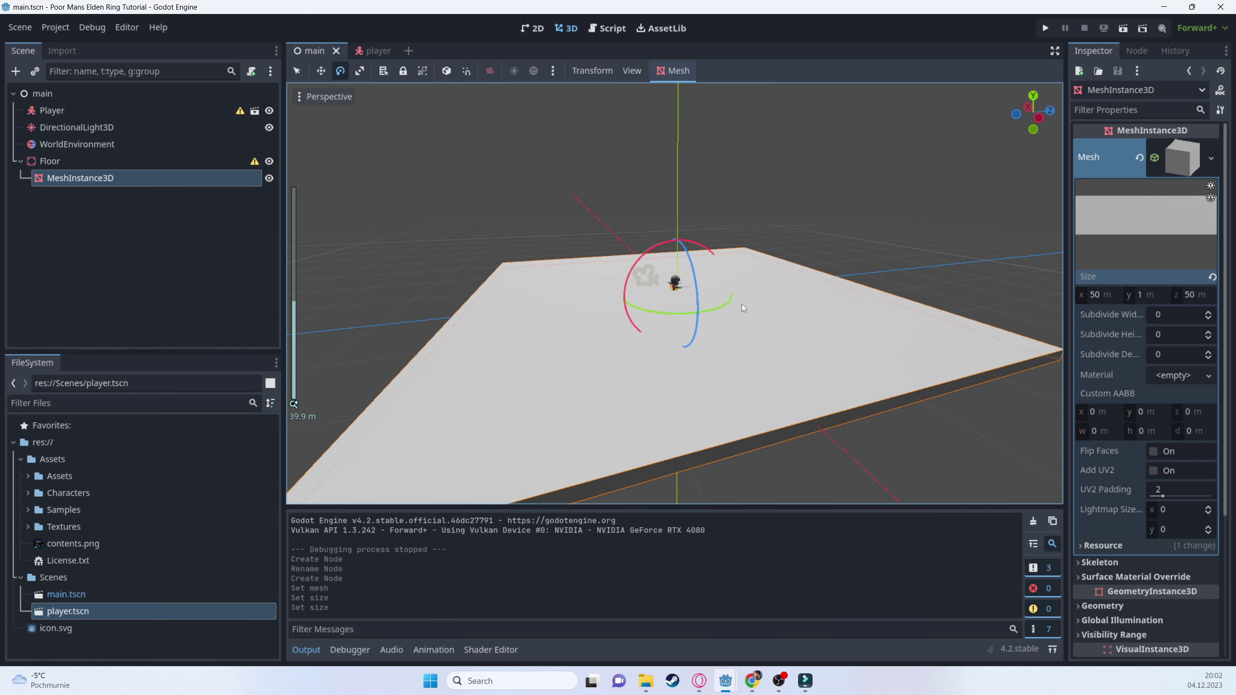
{"action": "left_click", "coordinate": [81, 110]}
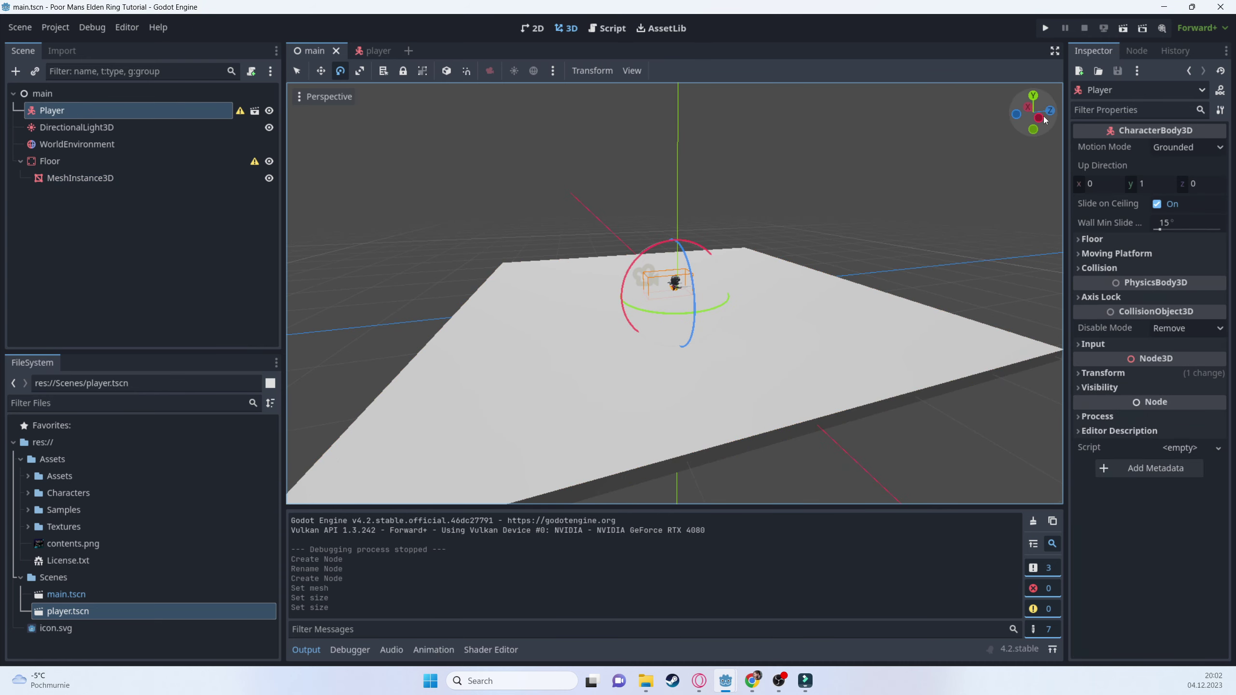
{"action": "left_click", "coordinate": [1030, 108]}
{"action": "scroll", "coordinate": [931, 135], "scroll_direction": "up", "scroll_amount": 8}
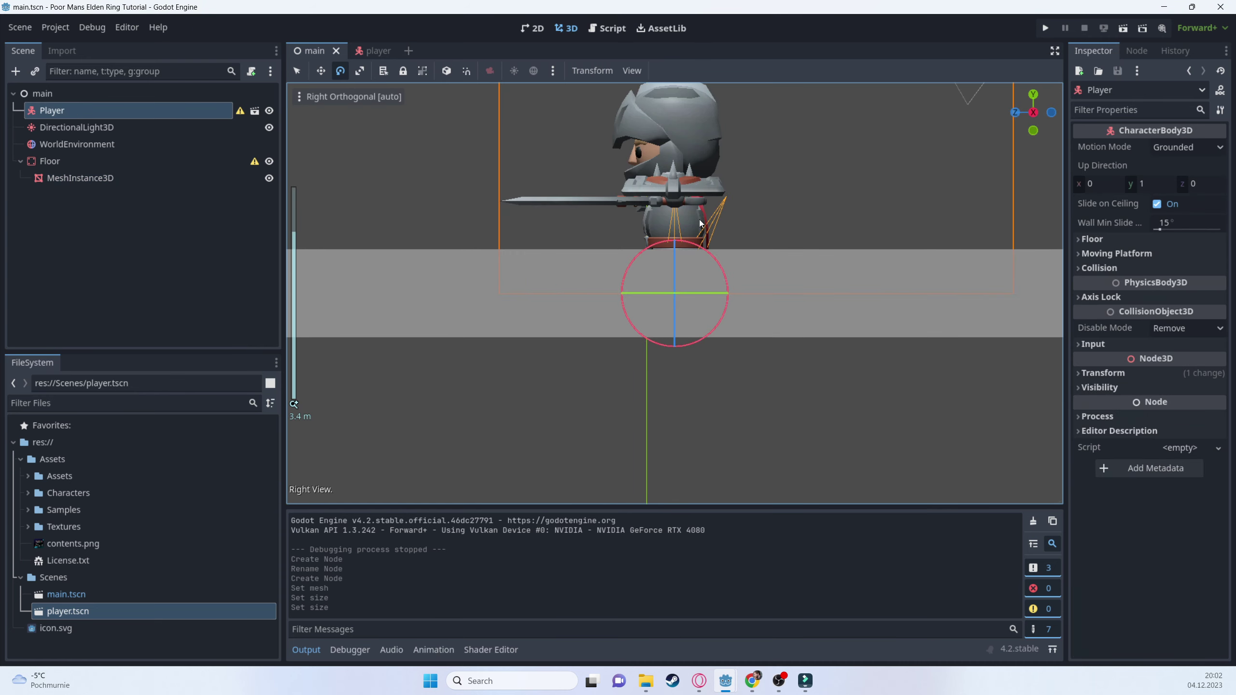
{"action": "scroll", "coordinate": [682, 160], "scroll_direction": "down", "scroll_amount": 2}
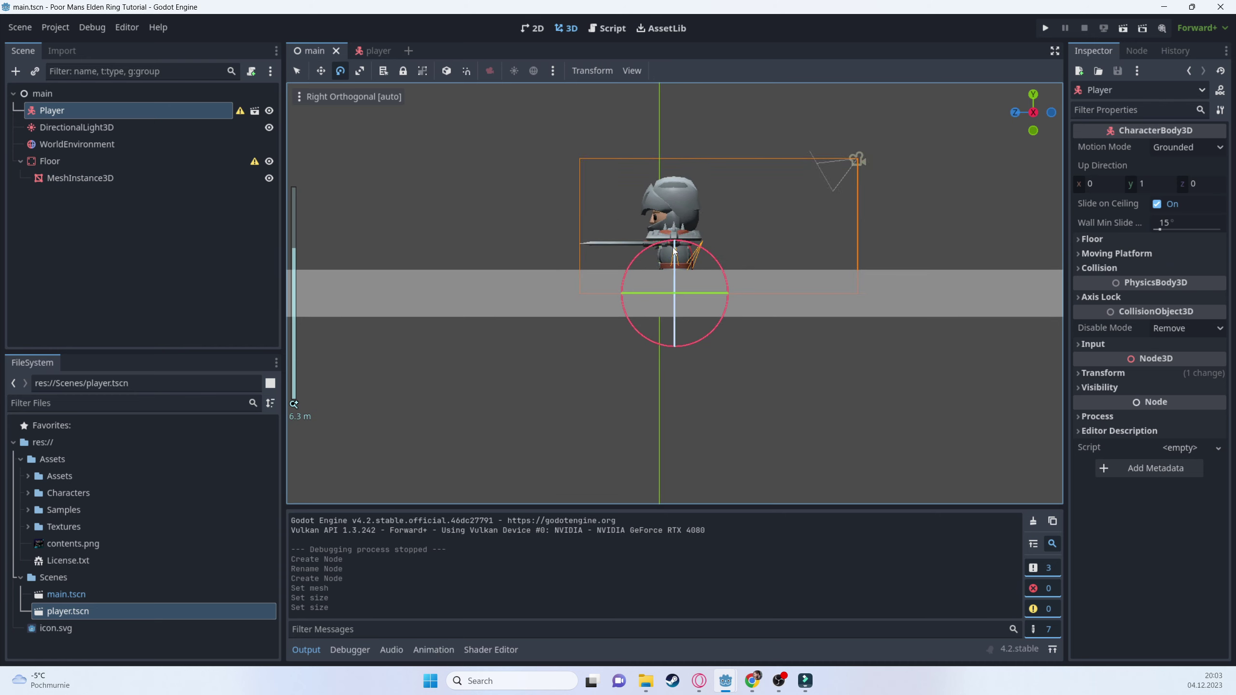
{"action": "key", "text": "w"}
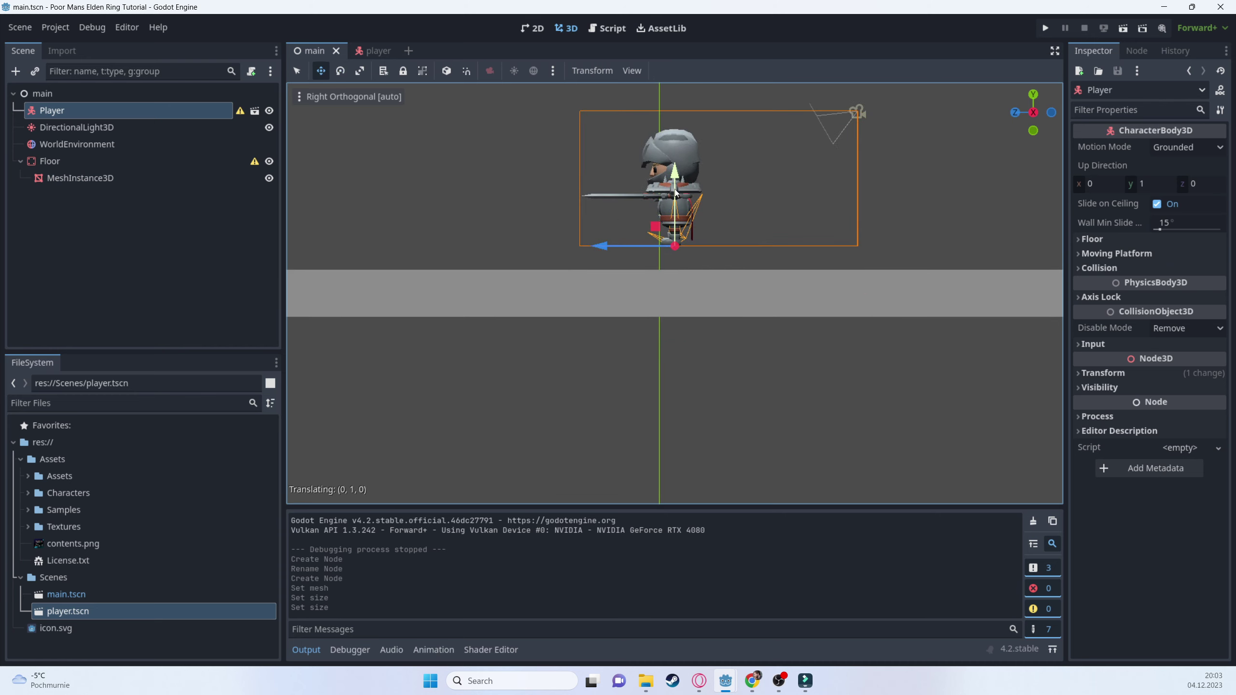
{"action": "left_click_drag", "start_coordinate": [677, 196], "coordinate": [678, 206]}
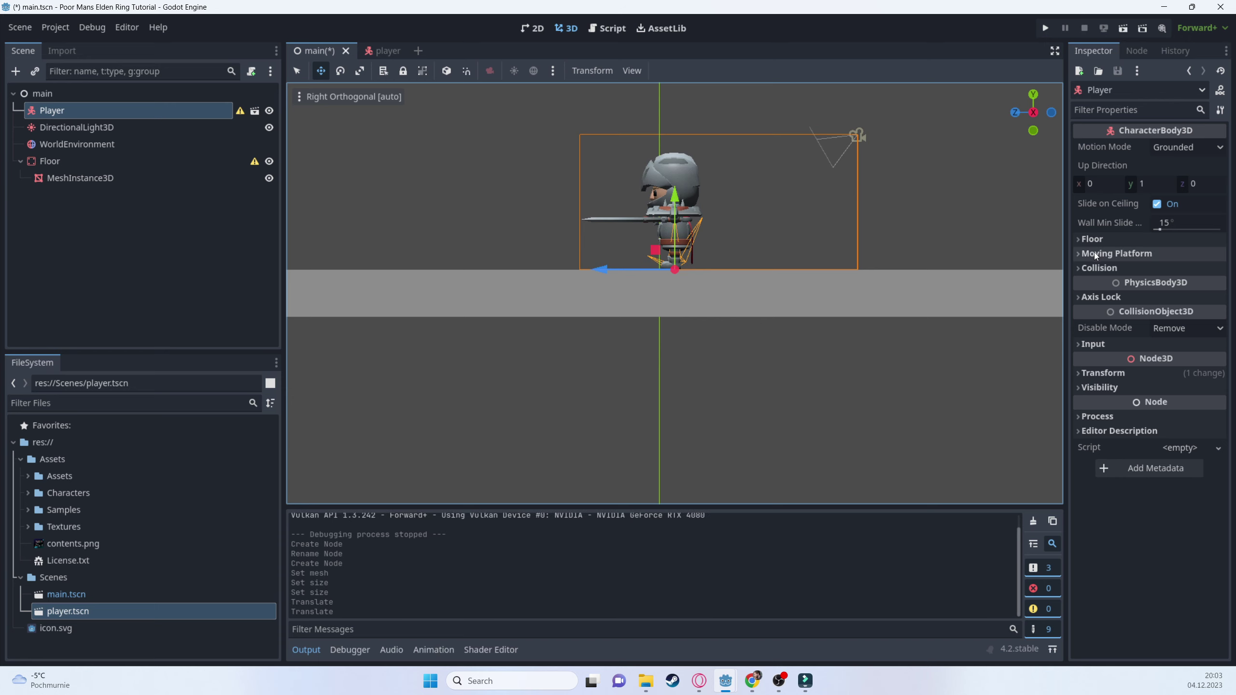
- Set the Player's position y to 0.5 and z to 0, then save
{"action": "left_click", "coordinate": [1101, 373]}
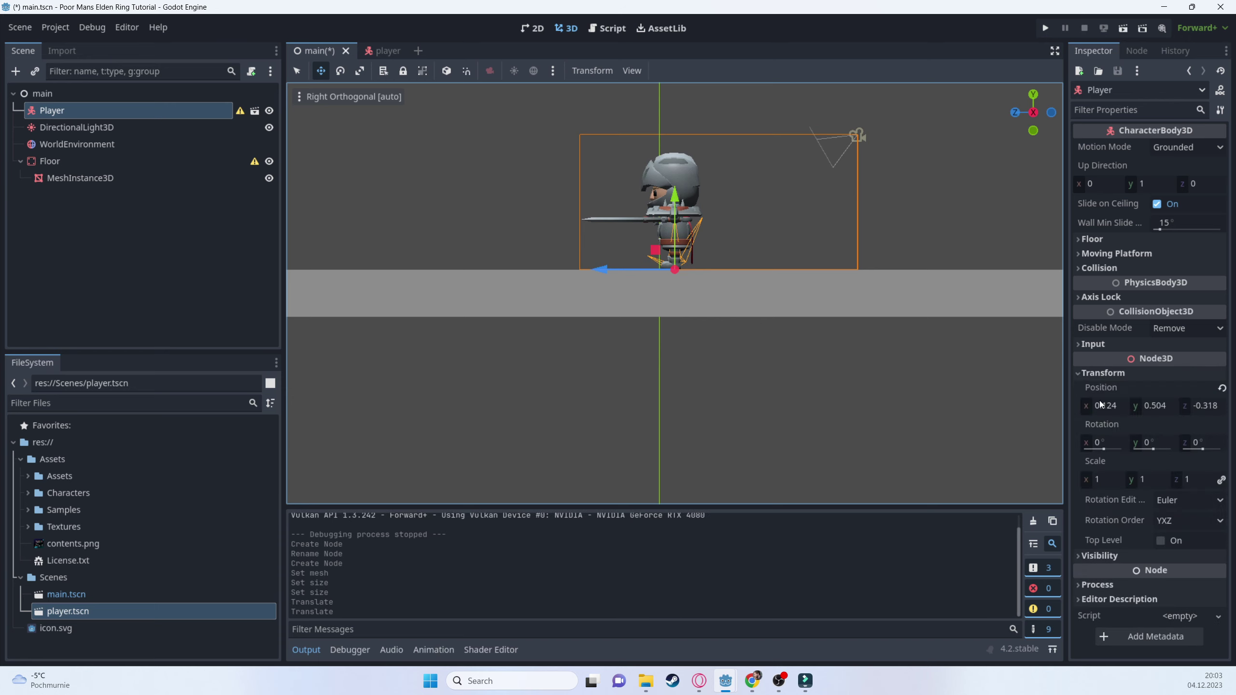
{"action": "left_click", "coordinate": [1144, 399]}
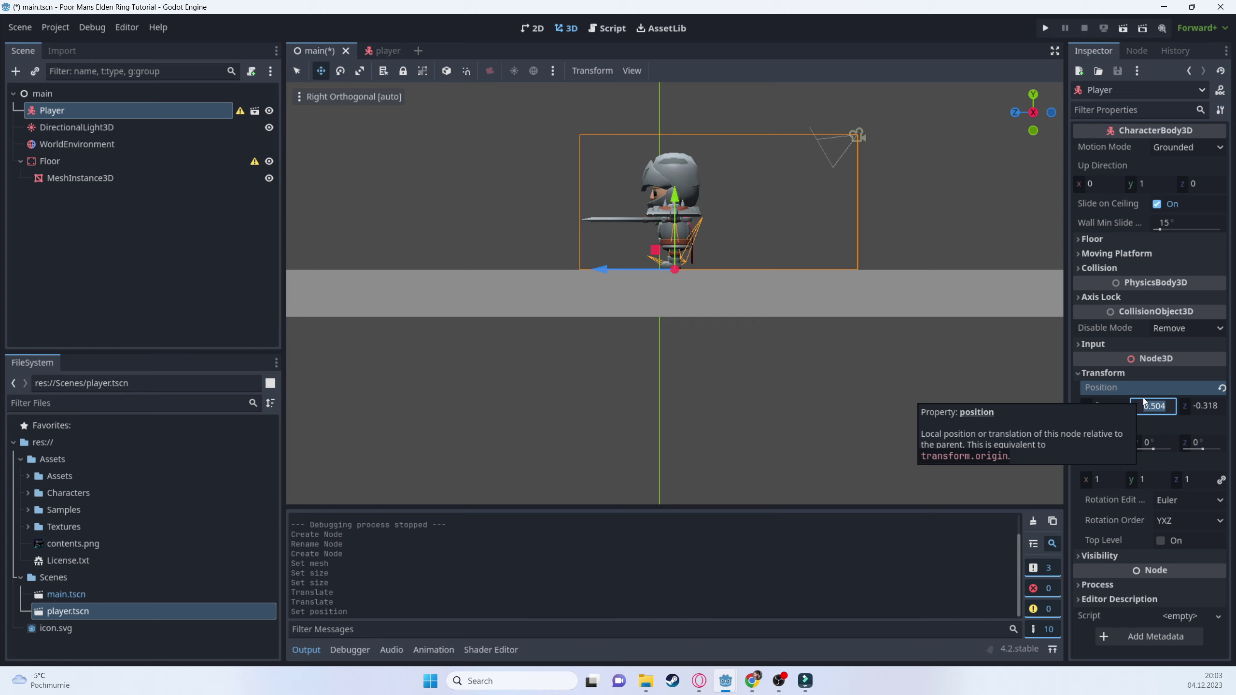
{"action": "type", "text": "0.5"}
{"action": "key", "text": "Tab"}
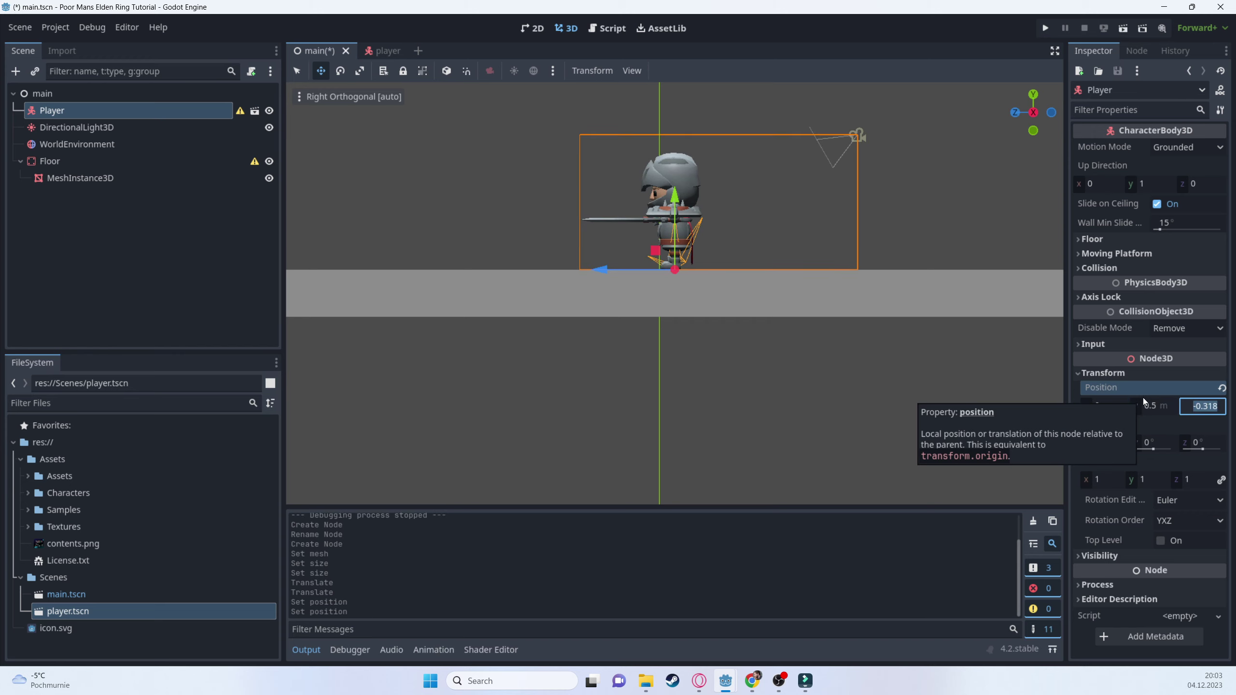
{"action": "type", "text": "0"}
{"action": "key", "text": "ctrl+s"}
- Test-run the game, close it, and select the Floor node
{"action": "middle_click_drag", "start_coordinate": [544, 242], "coordinate": [472, 300]}
{"action": "scroll", "coordinate": [701, 280], "scroll_direction": "down", "scroll_amount": 5}
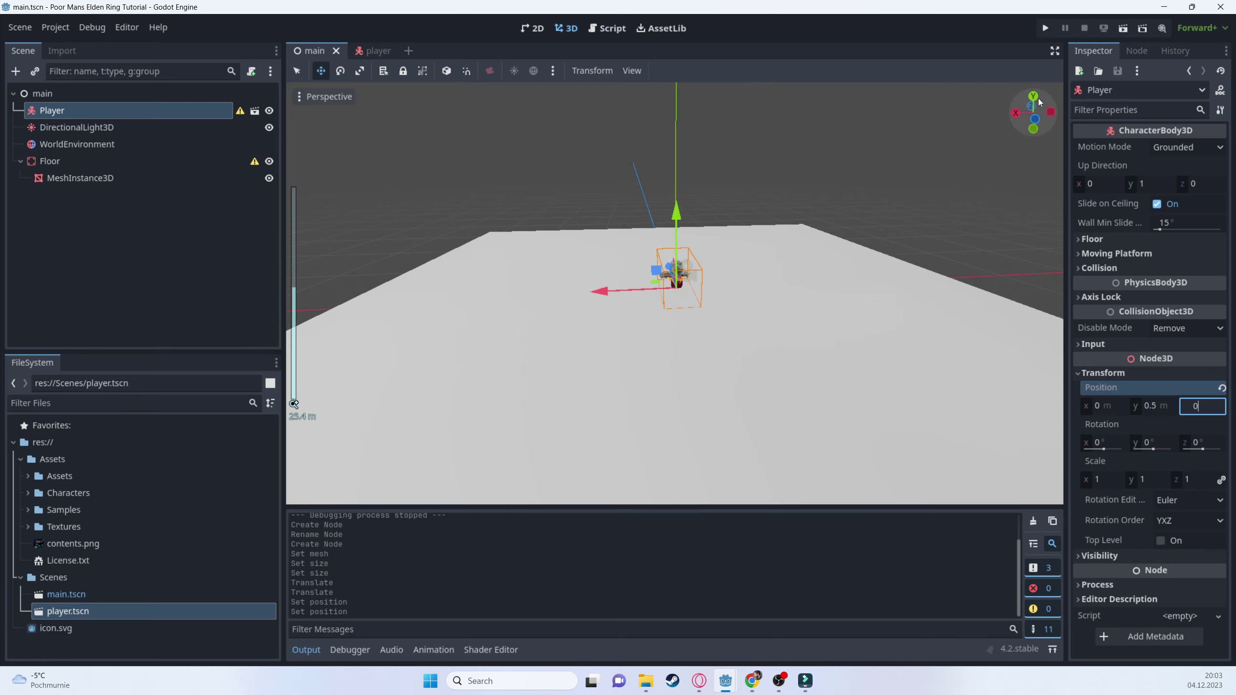
{"action": "left_click", "coordinate": [1045, 27]}
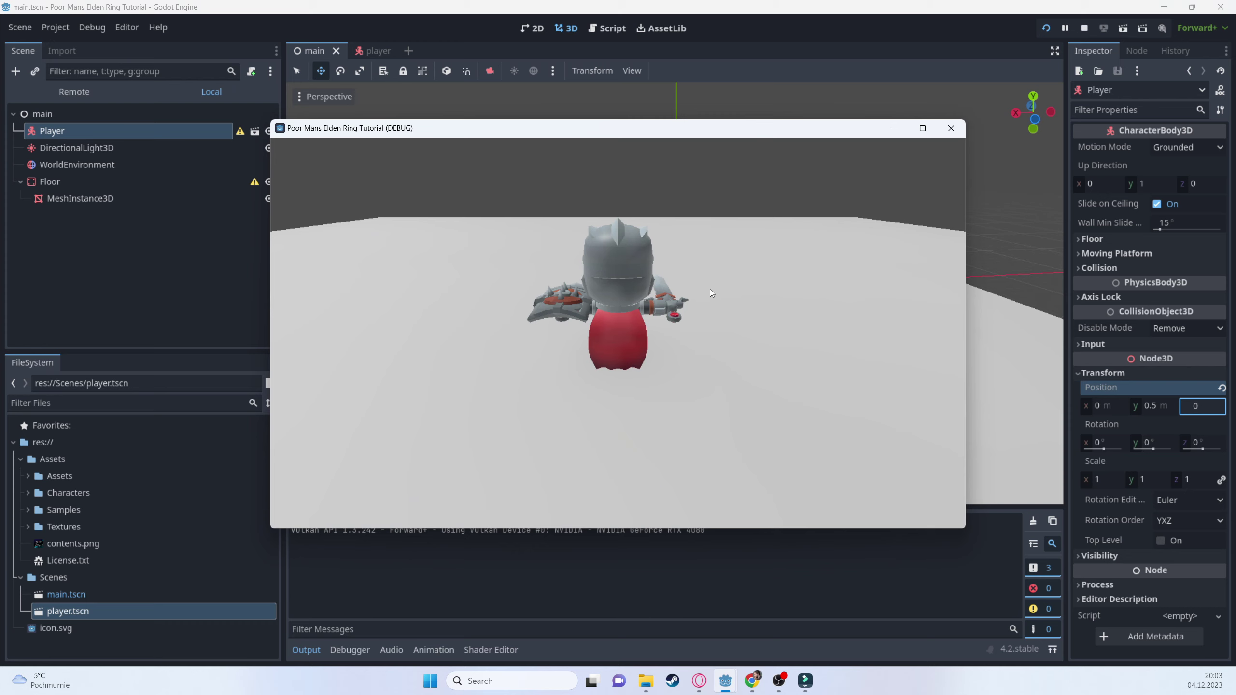
{"action": "left_click", "coordinate": [951, 128]}
{"action": "left_click", "coordinate": [47, 176]}
{"action": "left_click", "coordinate": [49, 160]}
- Add a CollisionShape3D child node under Floor
{"action": "right_click", "coordinate": [49, 160]}
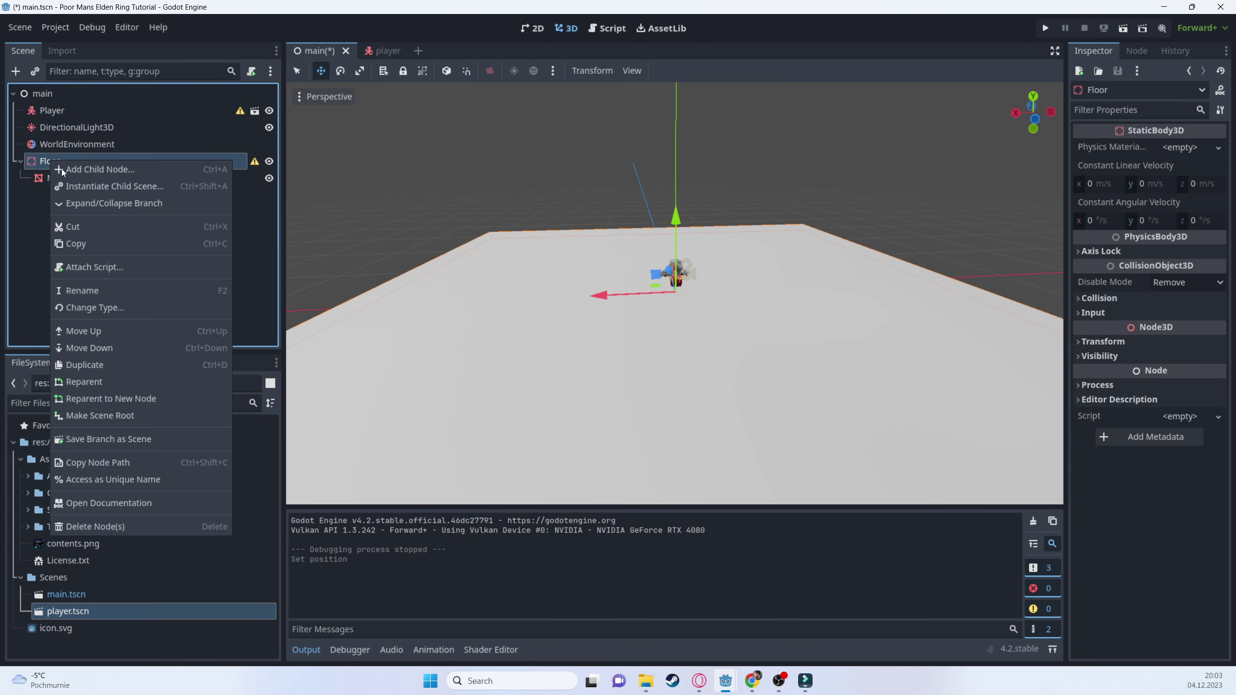
{"action": "left_click", "coordinate": [102, 164]}
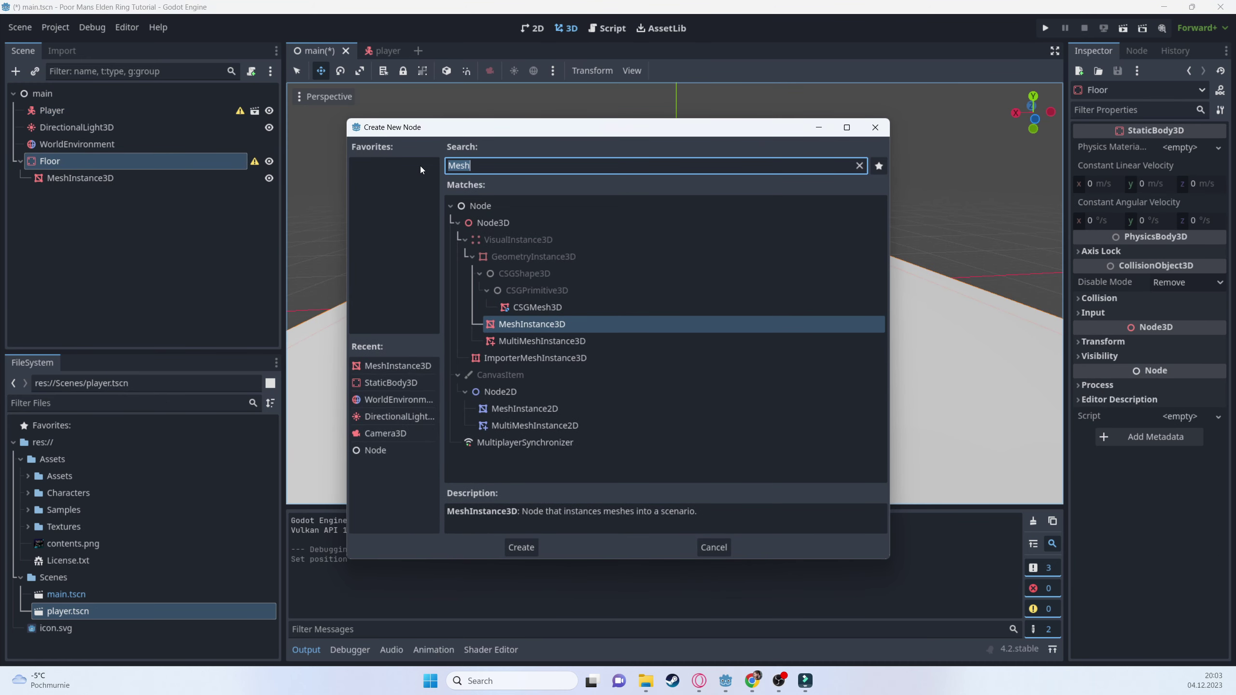
{"action": "type", "text": "Collis"}
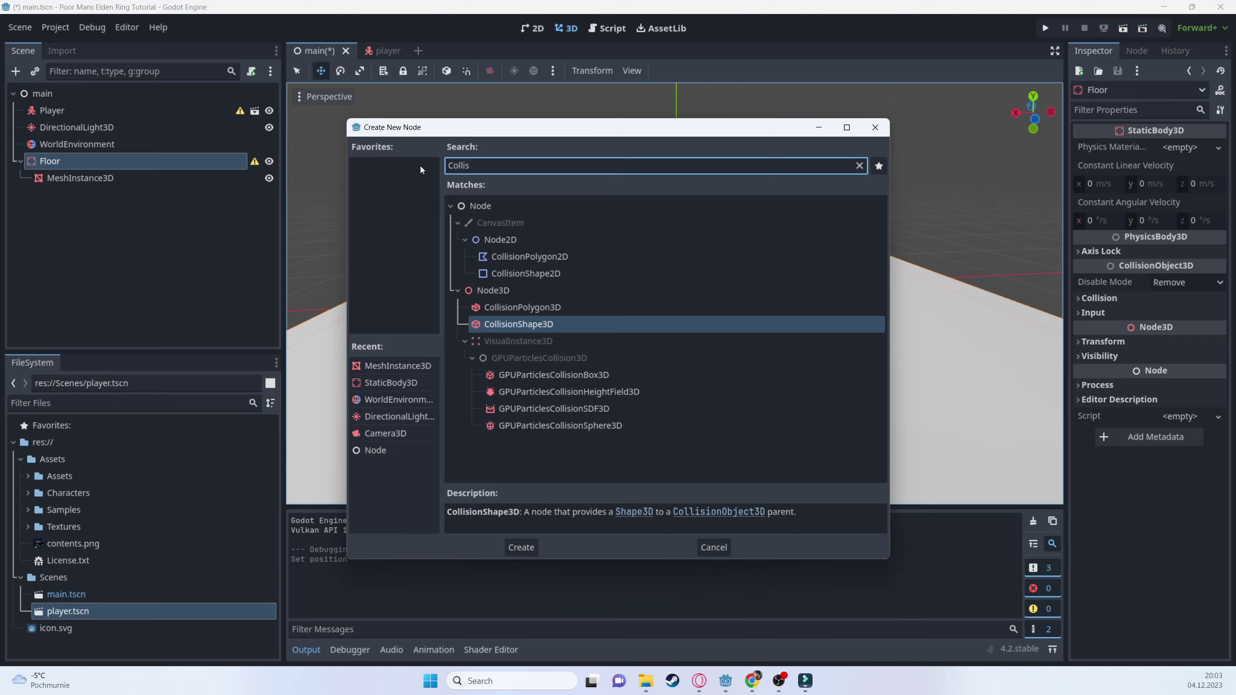
{"action": "key", "text": "Return"}
- Give the collision a new BoxShape3D sized 50 × 1 × 50
{"action": "left_click", "coordinate": [1191, 149]}
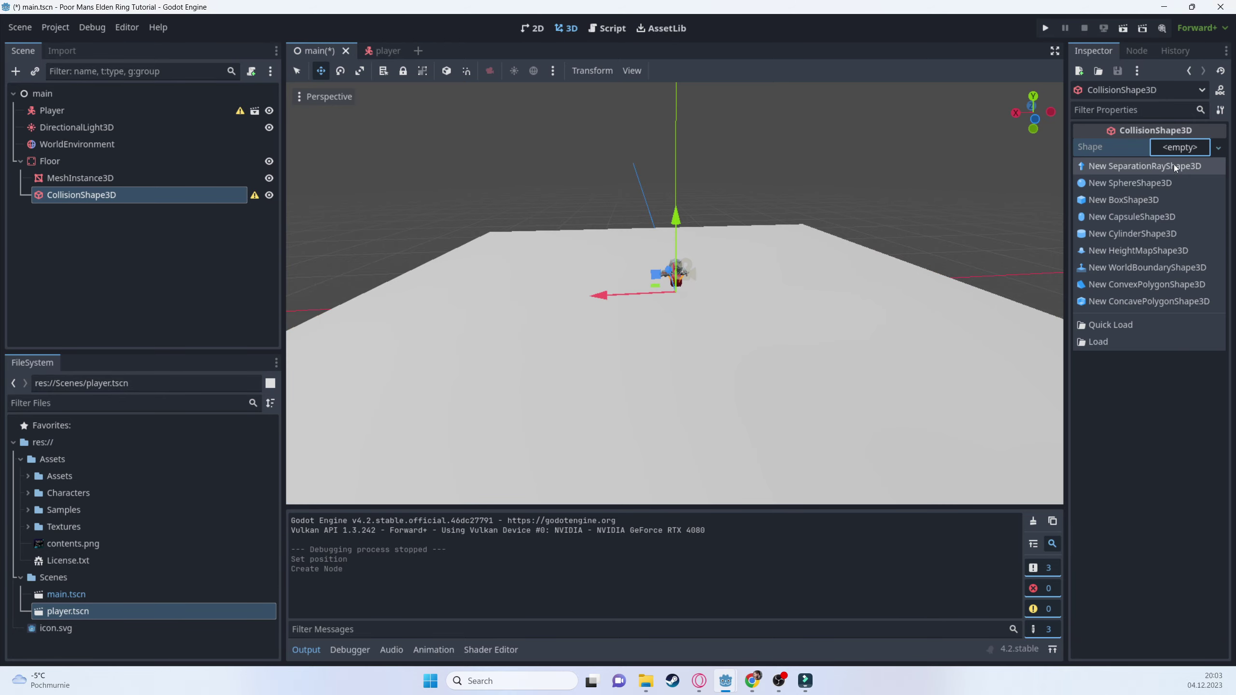
{"action": "left_click", "coordinate": [1155, 204]}
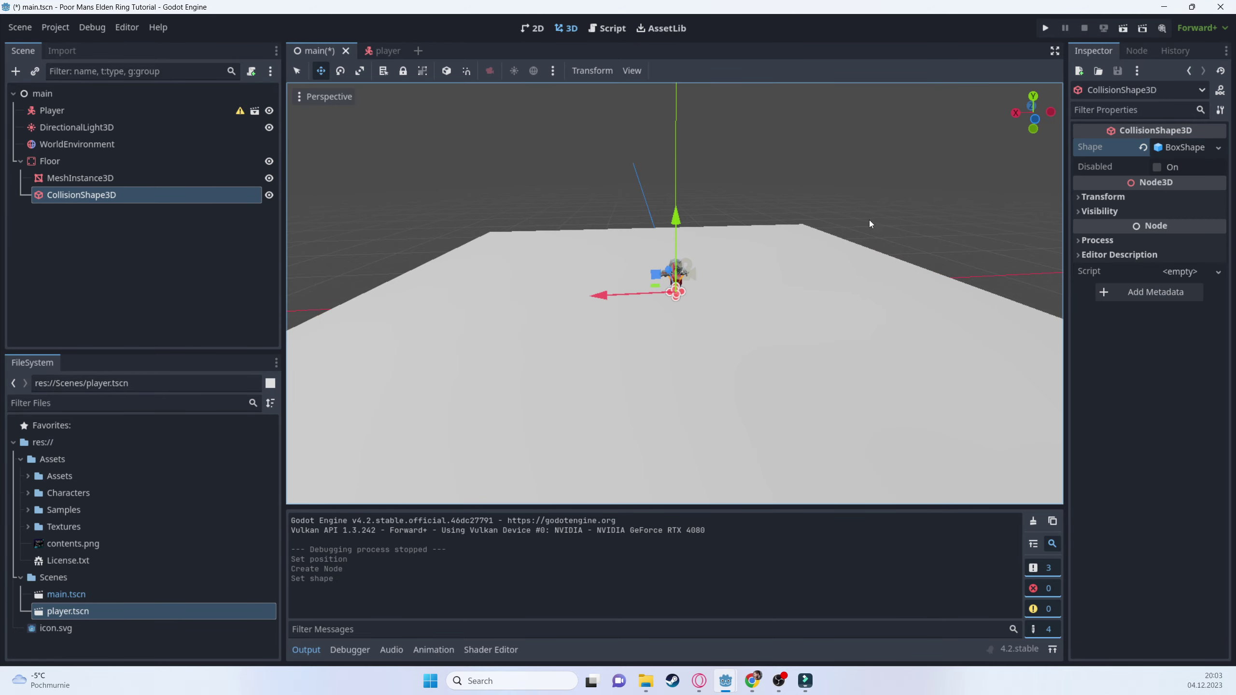
{"action": "left_click", "coordinate": [1090, 186]}
{"action": "type", "text": "50"}
{"action": "left_click", "coordinate": [1125, 189]}
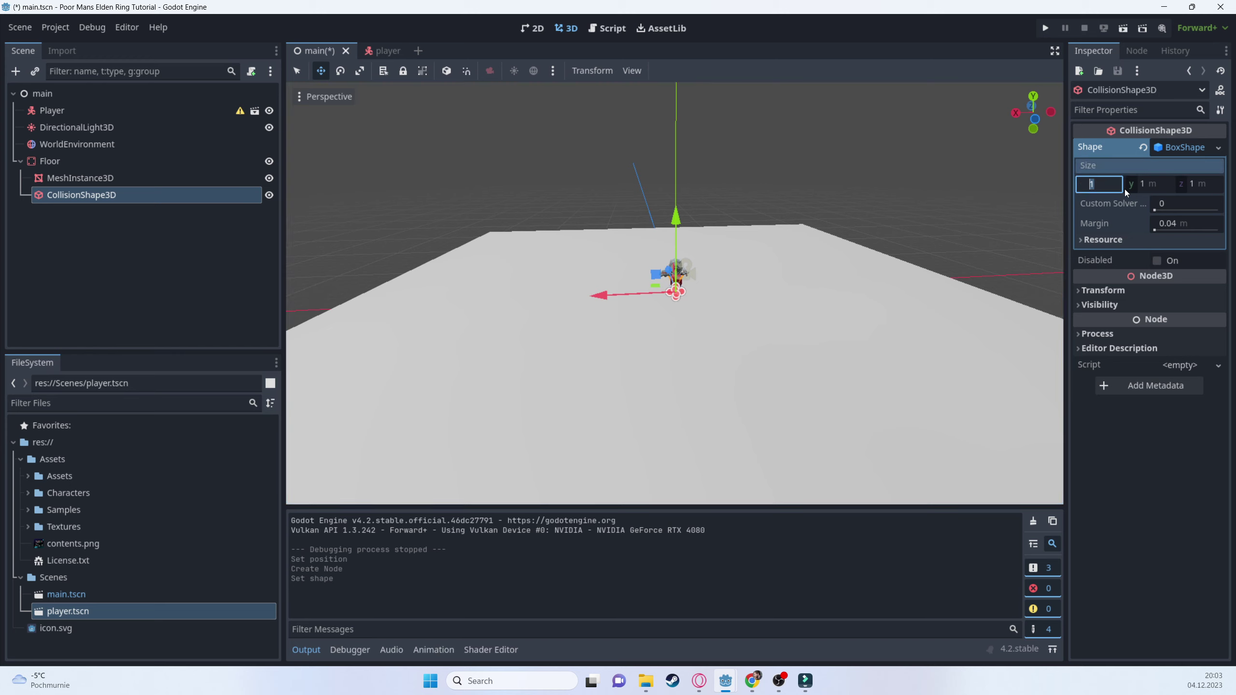
{"action": "key", "text": "Tab"}
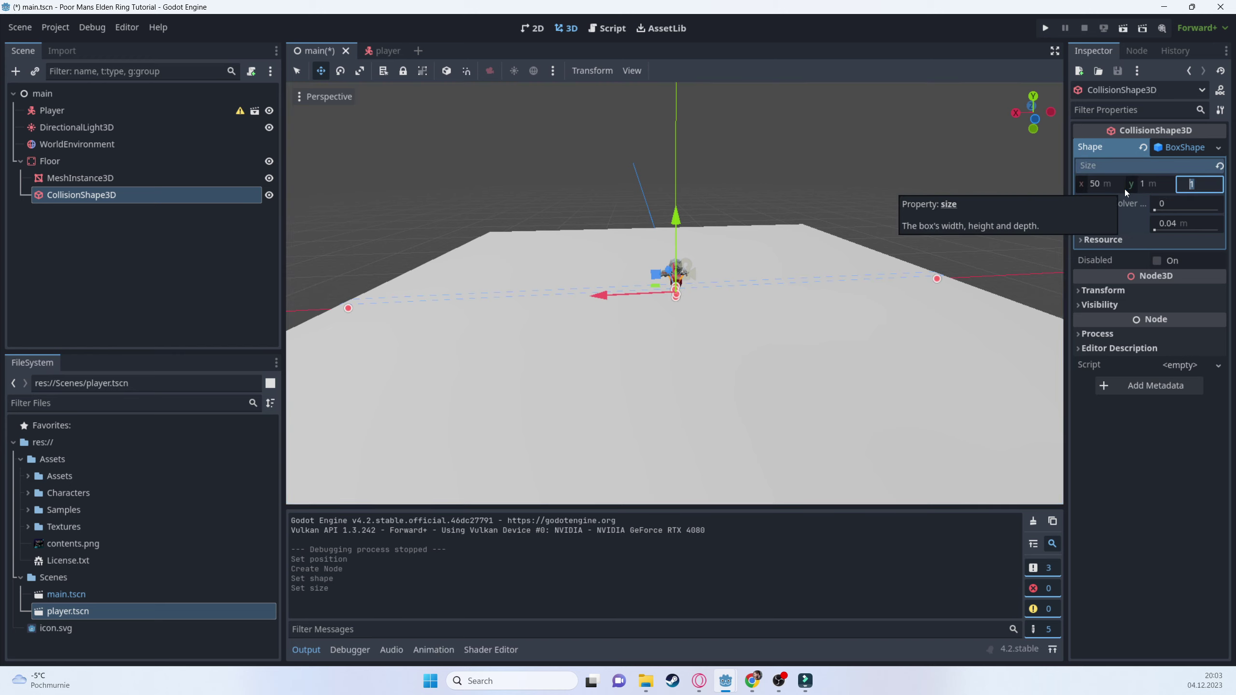
{"action": "type", "text": "50"}
{"action": "key", "text": "Return"}
- Check the floor from a side view, then reselect Floor and show its collision layer and mask
{"action": "middle_click_drag", "start_coordinate": [797, 187], "coordinate": [894, 212]}
{"action": "left_click", "coordinate": [1032, 114]}
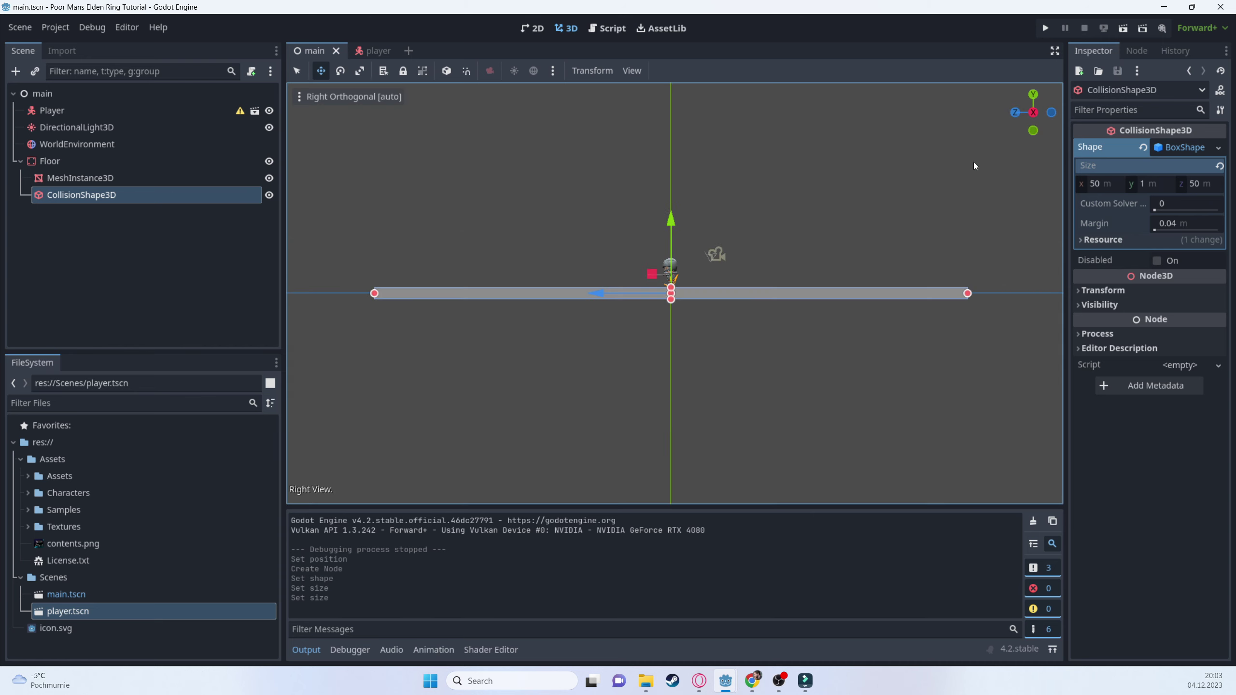
{"action": "scroll", "coordinate": [705, 279], "scroll_direction": "up", "scroll_amount": 5}
{"action": "scroll", "coordinate": [641, 280], "scroll_direction": "down", "scroll_amount": 10}
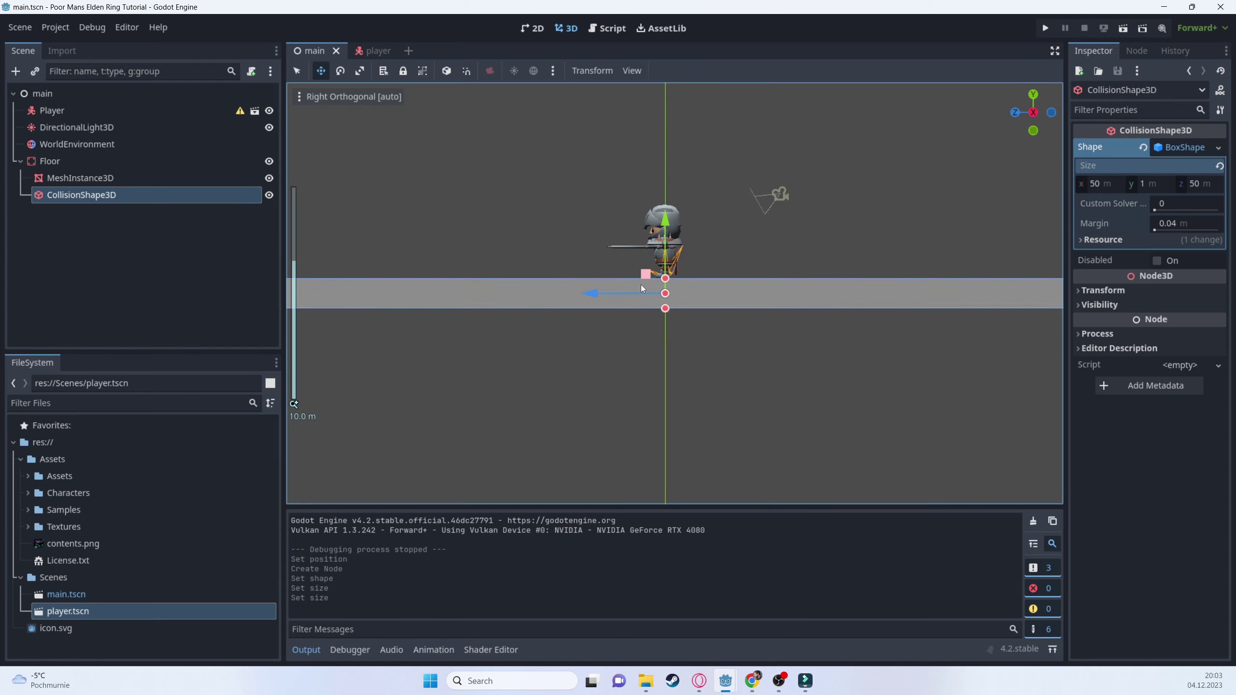
{"action": "middle_click_drag", "start_coordinate": [568, 300], "coordinate": [451, 314]}
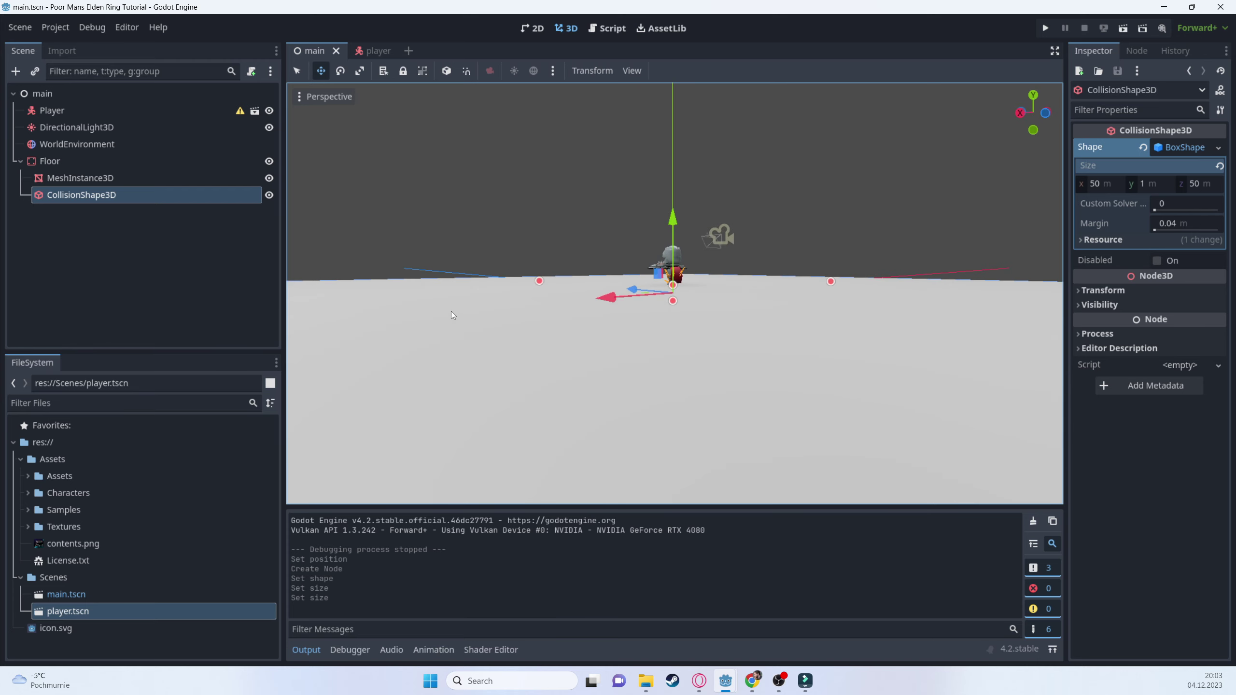
{"action": "left_click", "coordinate": [53, 161]}
{"action": "left_click", "coordinate": [1104, 297]}
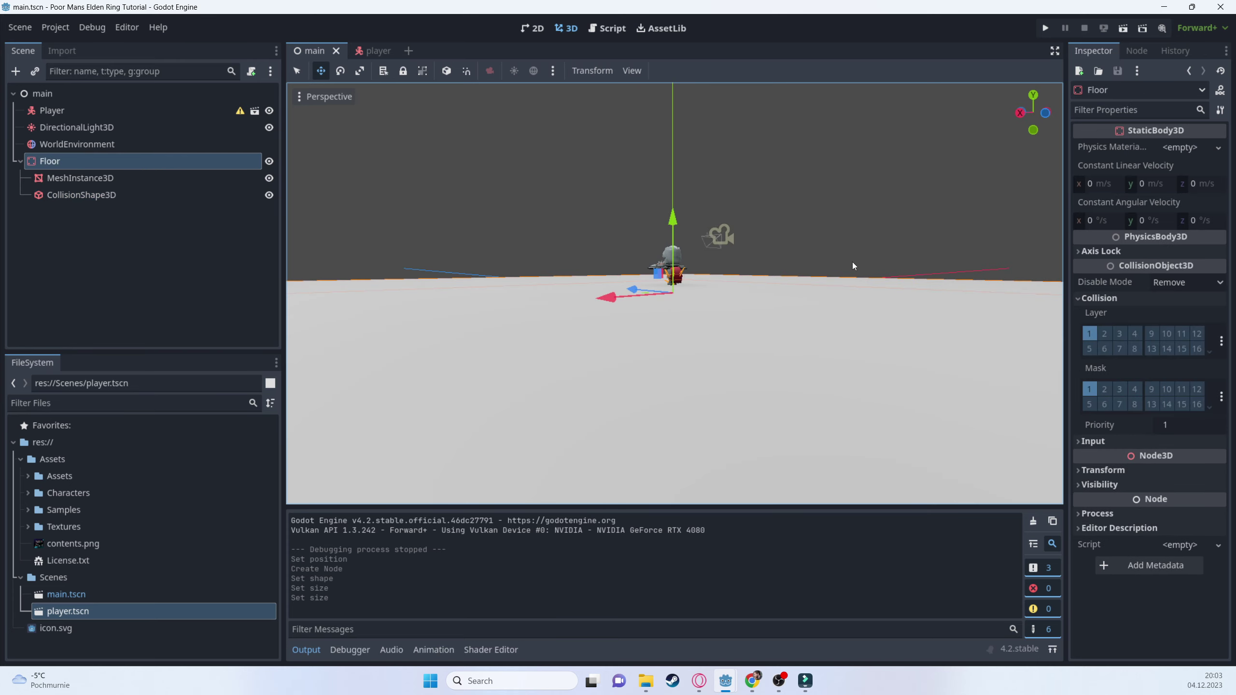
- Open Project Settings at the 3D Physics layer names
{"action": "left_click", "coordinate": [66, 26]}
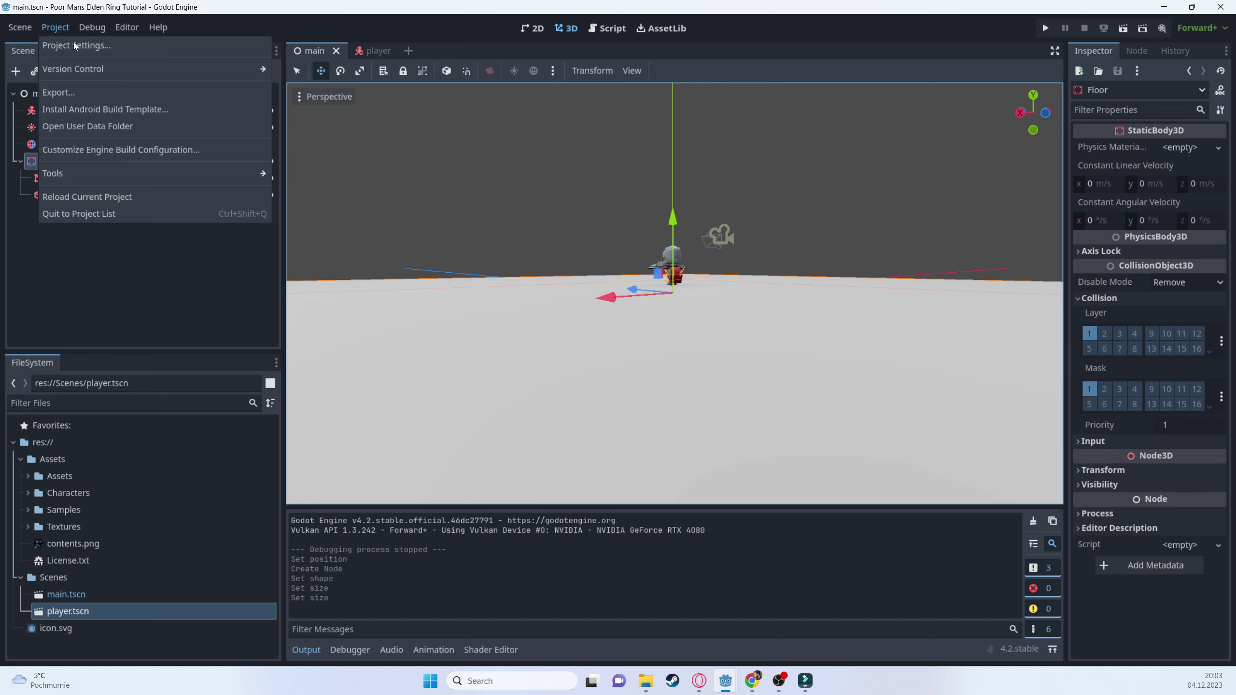
{"action": "left_click", "coordinate": [73, 43]}
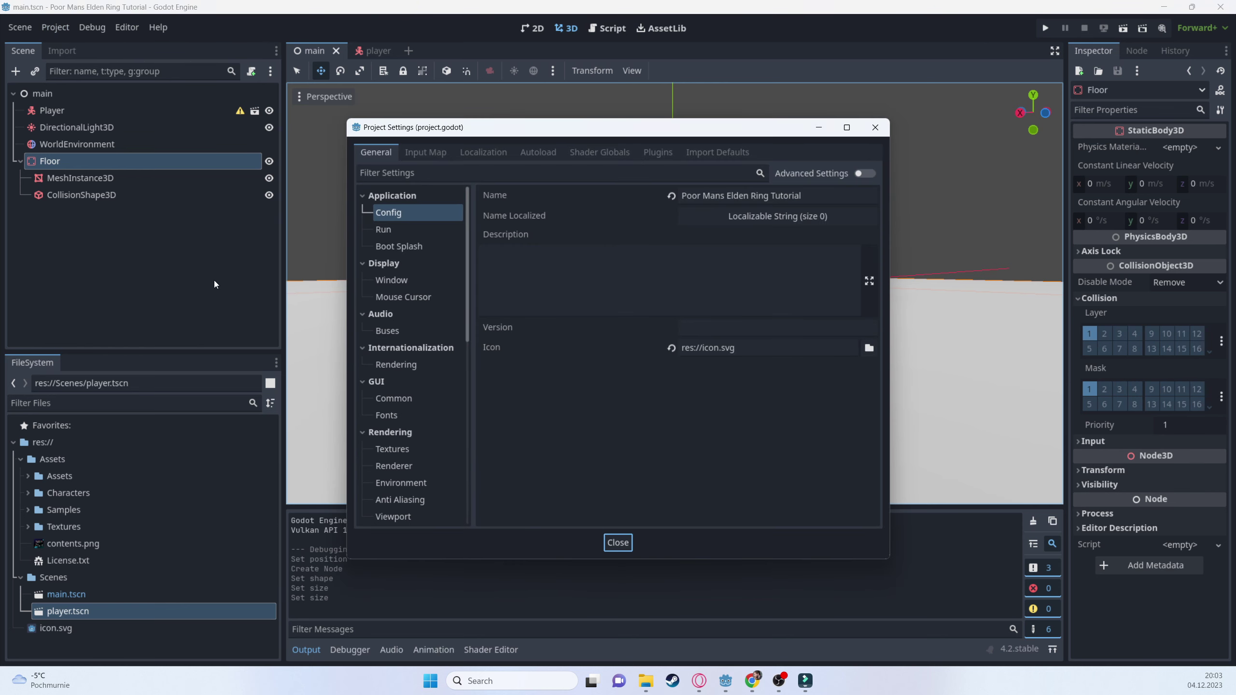
{"action": "scroll", "coordinate": [372, 305], "scroll_direction": "down", "scroll_amount": 10}
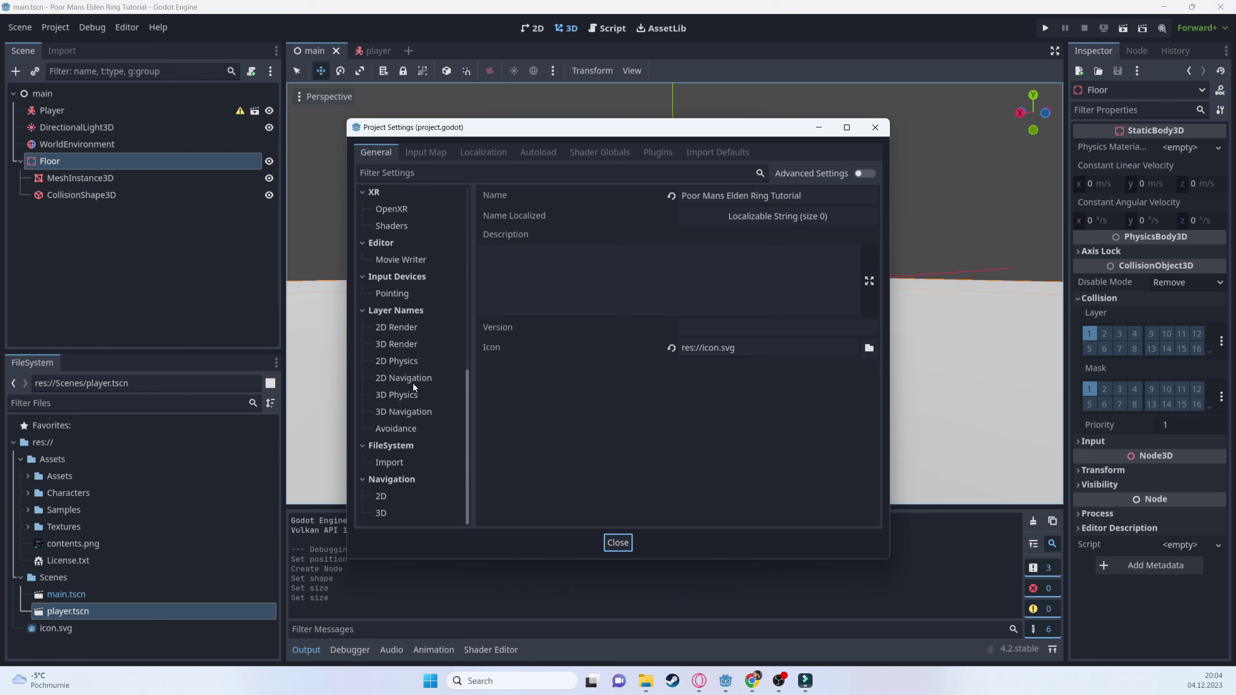
{"action": "left_click", "coordinate": [400, 397]}
- Name layer 1 'Player' and layer 2 'Floor', then close settings and save
{"action": "left_click", "coordinate": [701, 199]}
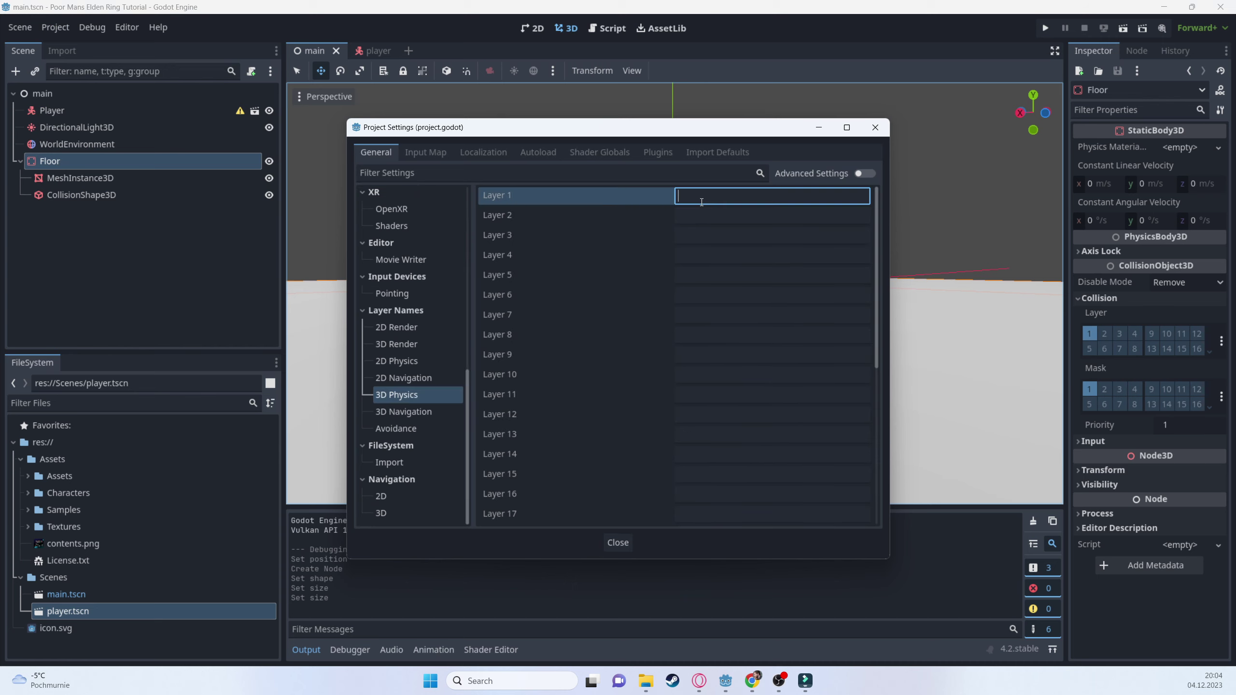
{"action": "type", "text": "Player"}
{"action": "key", "text": "Tab"}
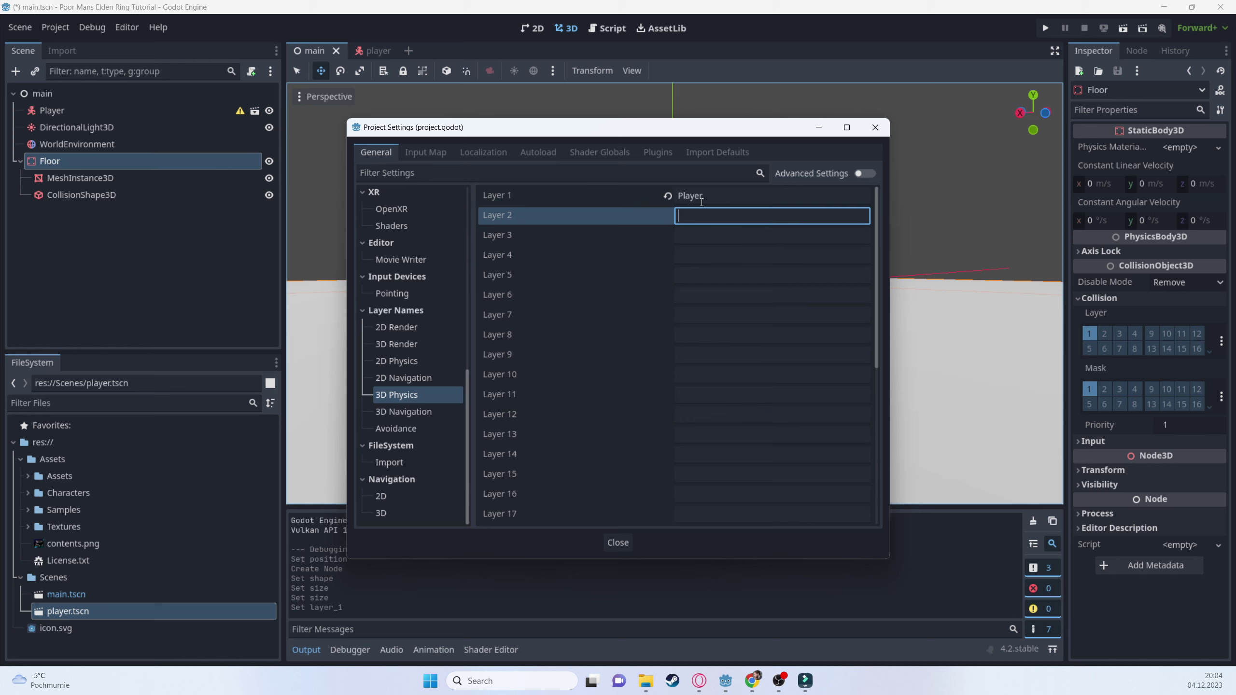
{"action": "type", "text": "Flkoor"}
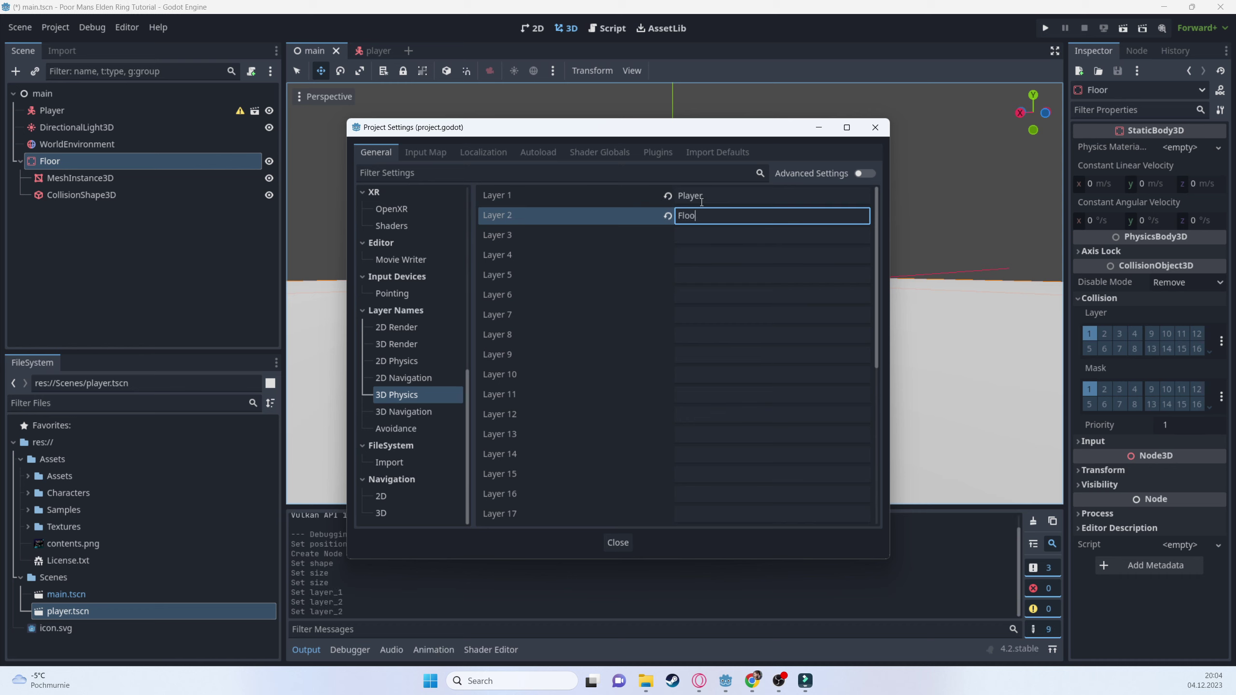
{"action": "left_click", "coordinate": [875, 127]}
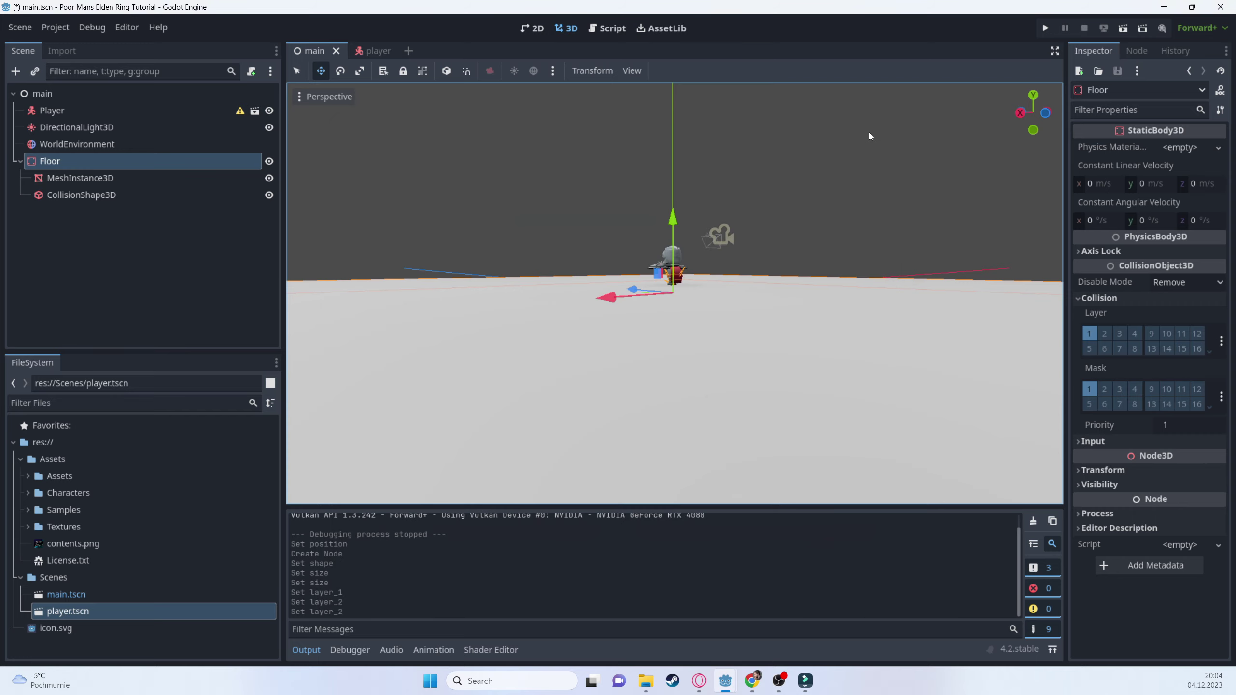
{"action": "key", "text": "ctrl+s"}
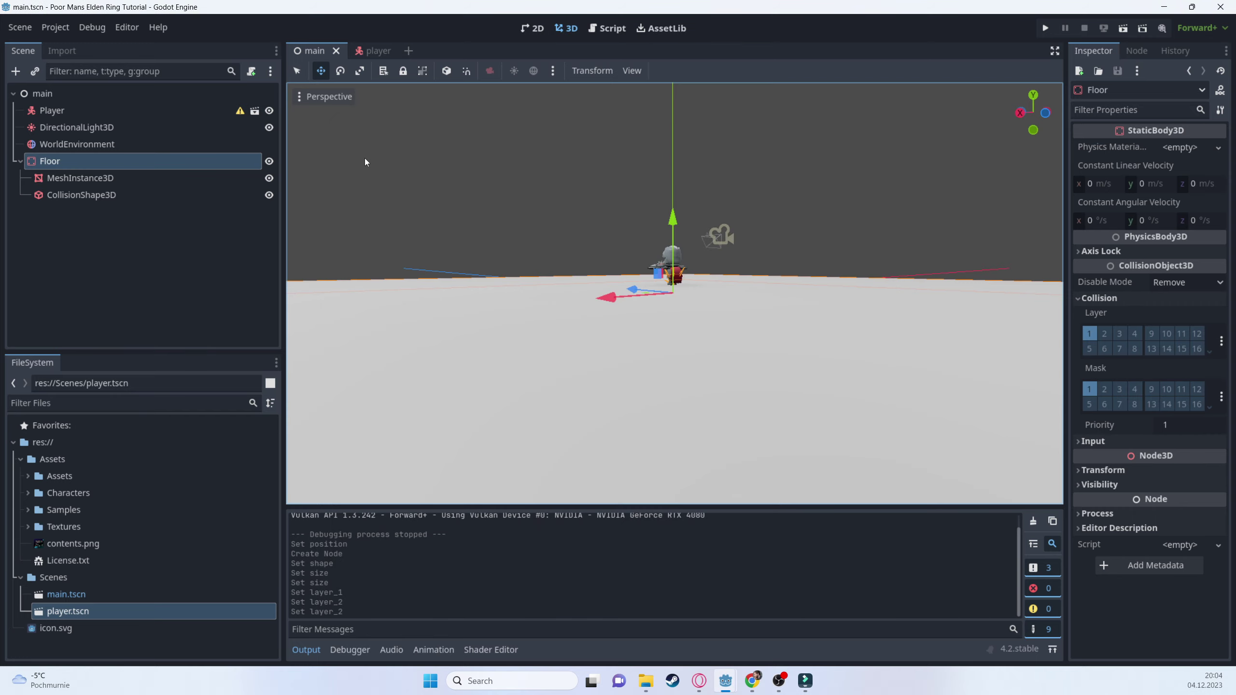
- Switch the Floor's collision layer from 1 to 2 and save main.tscn
{"action": "left_click", "coordinate": [1105, 334]}
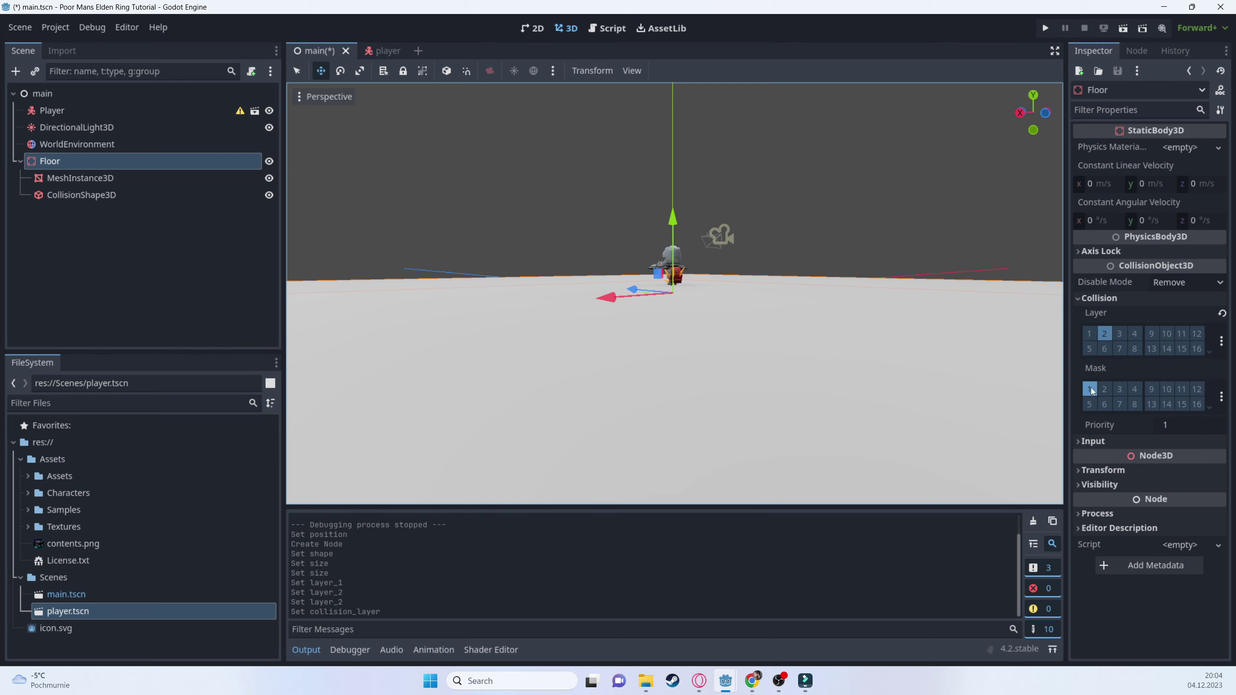
{"action": "key", "text": "ctrl+s"}
{"action": "middle_click_drag", "start_coordinate": [659, 303], "coordinate": [851, 300]}
{"action": "scroll", "coordinate": [660, 236], "scroll_direction": "up", "scroll_amount": 6}
{"action": "middle_click_drag", "start_coordinate": [660, 236], "coordinate": [799, 243]}
{"action": "scroll", "coordinate": [779, 237], "scroll_direction": "down", "scroll_amount": 4}
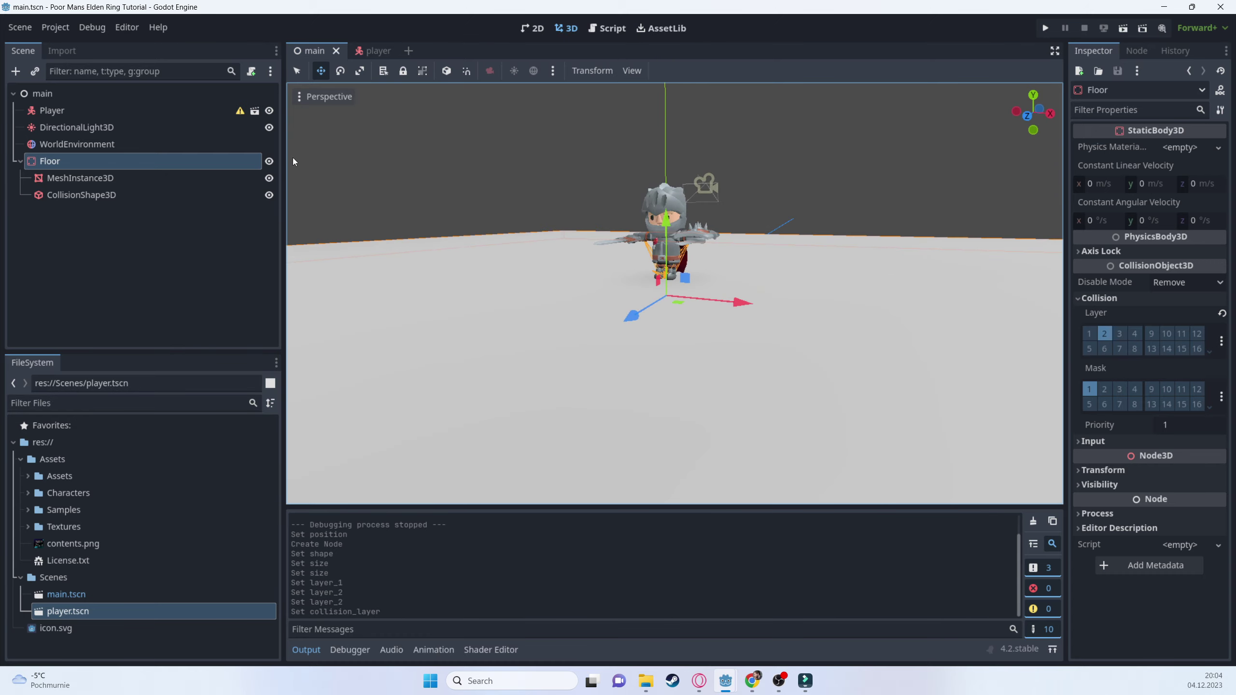
- Open player.tscn from the Player node and select its root
{"action": "left_click", "coordinate": [83, 115]}
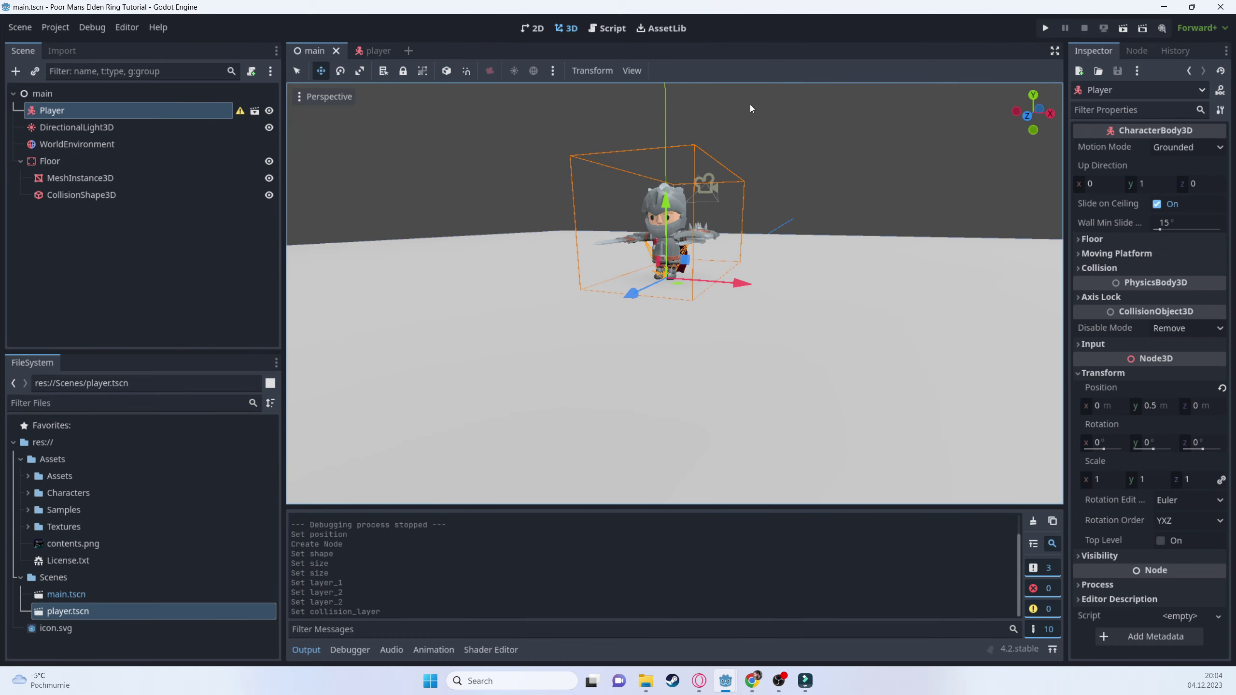
{"action": "left_click", "coordinate": [254, 112]}
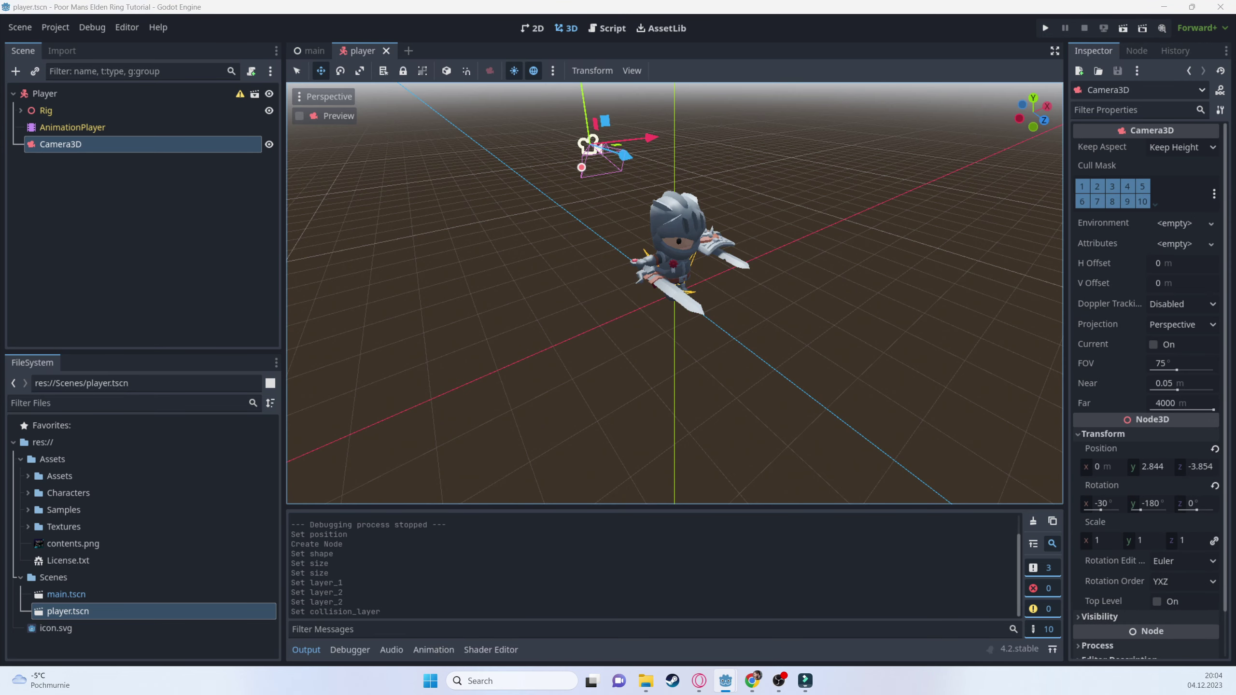
{"action": "left_click", "coordinate": [139, 100]}
- Add a CollisionShape3D child node under the Player root
{"action": "right_click", "coordinate": [50, 94]}
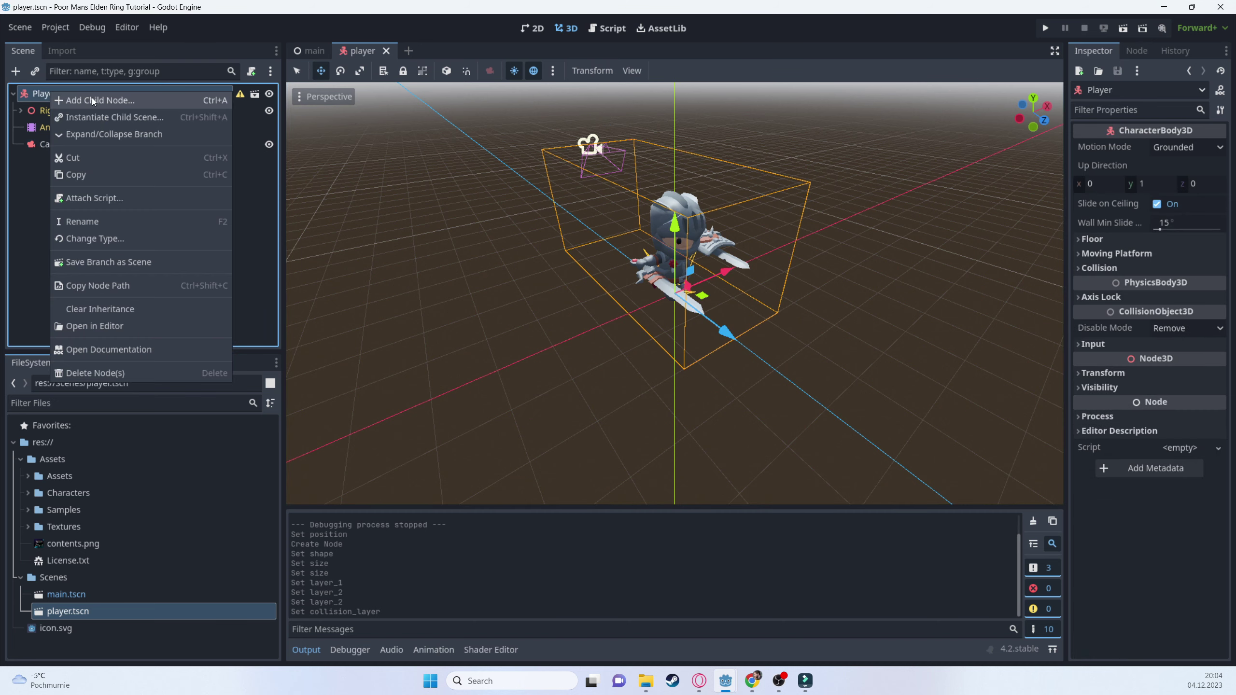
{"action": "left_click", "coordinate": [90, 98]}
{"action": "type", "text": "collis"}
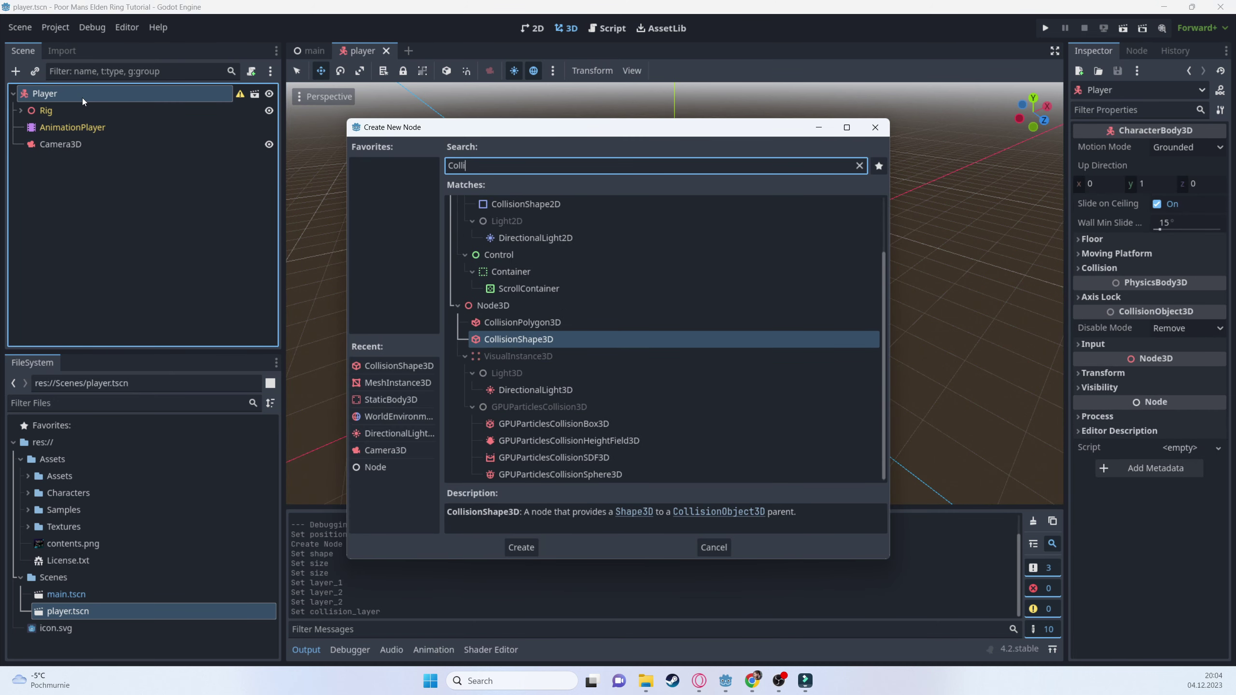
{"action": "key", "text": "Return"}
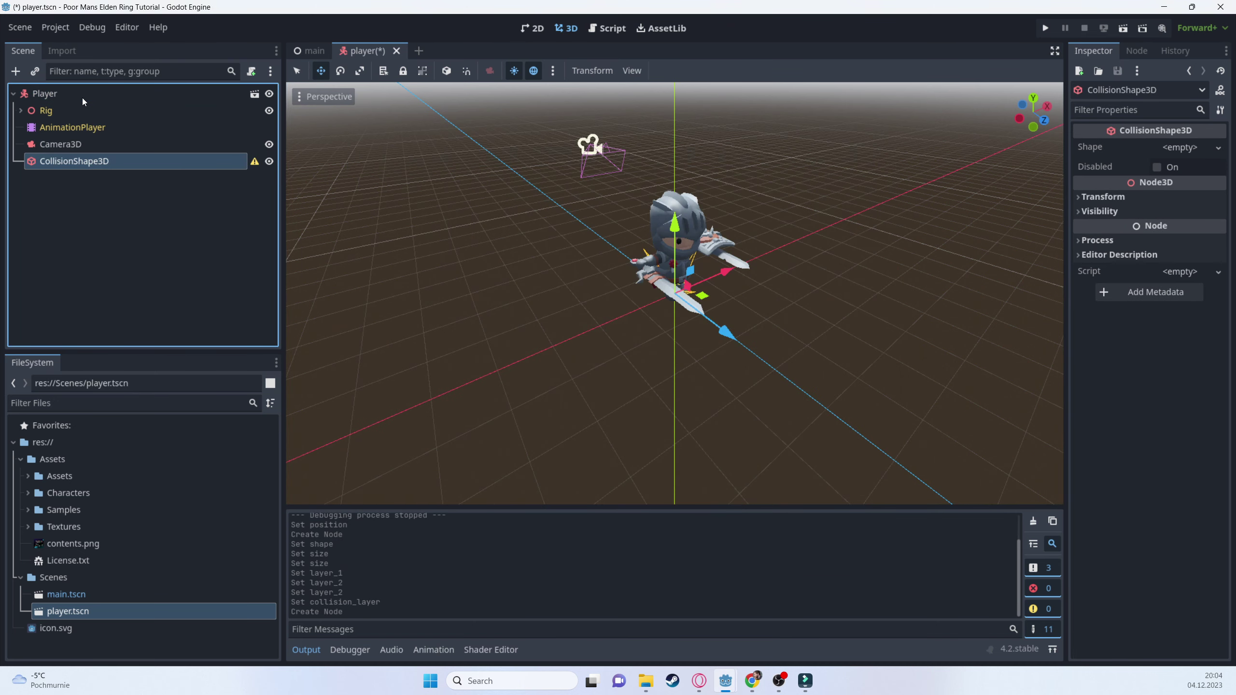
{"action": "left_click", "coordinate": [1177, 151]}
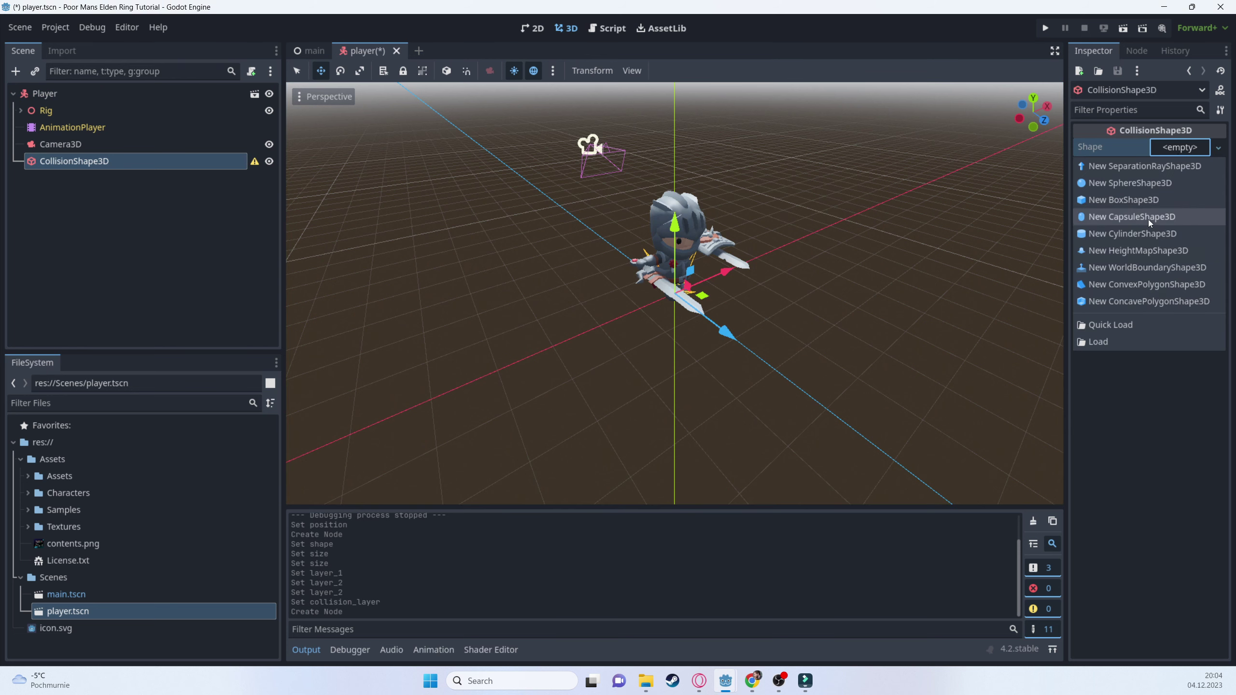
- Make the collision a CapsuleShape3D with height 2.5 and save
{"action": "left_click", "coordinate": [1115, 216]}
{"action": "middle_click_drag", "start_coordinate": [816, 240], "coordinate": [680, 214]}
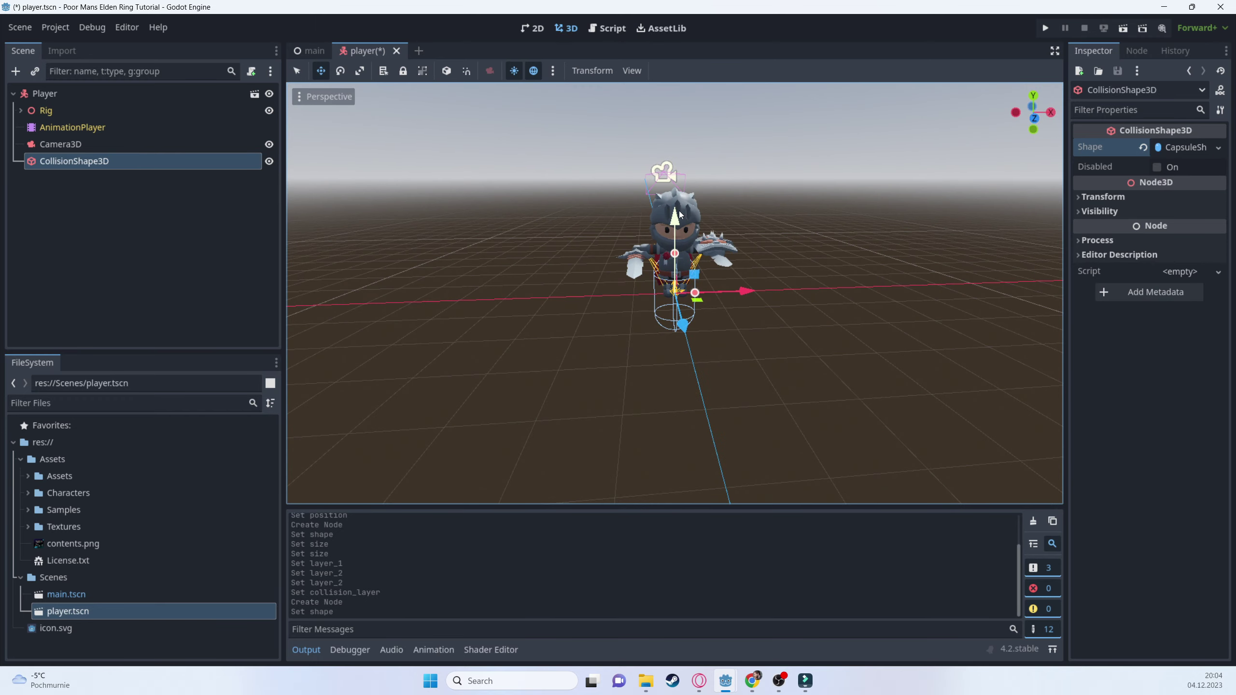
{"action": "left_click", "coordinate": [1034, 118]}
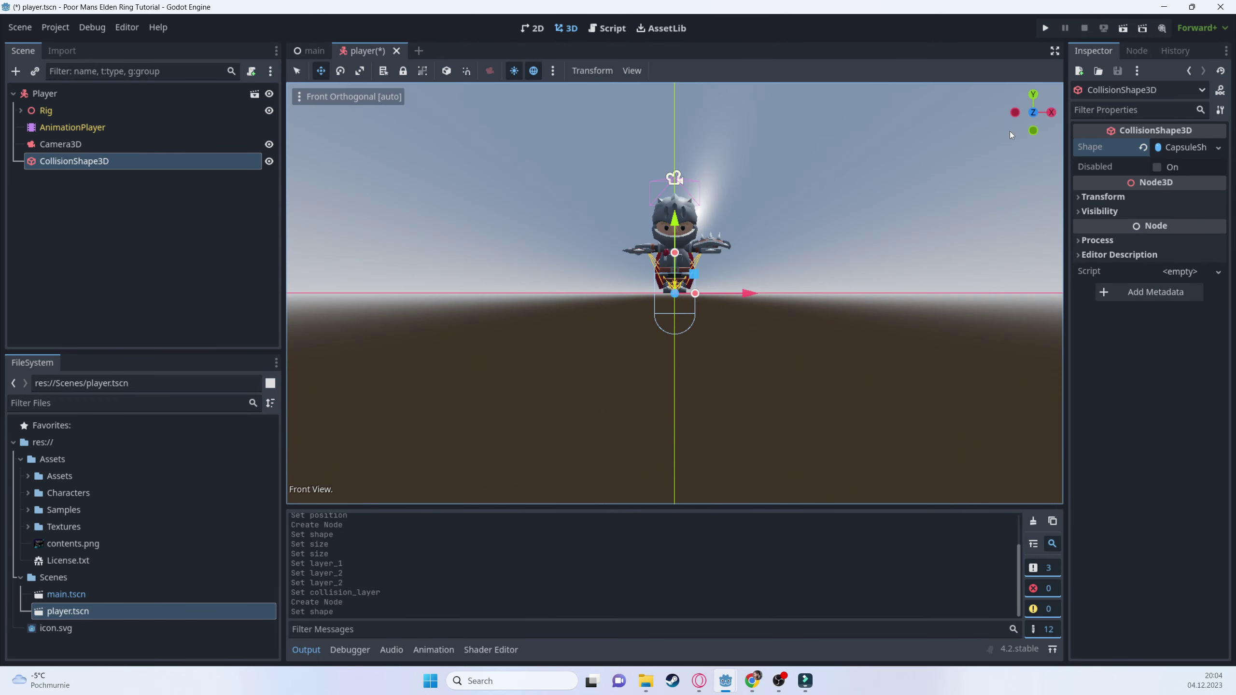
{"action": "left_click", "coordinate": [1184, 148]}
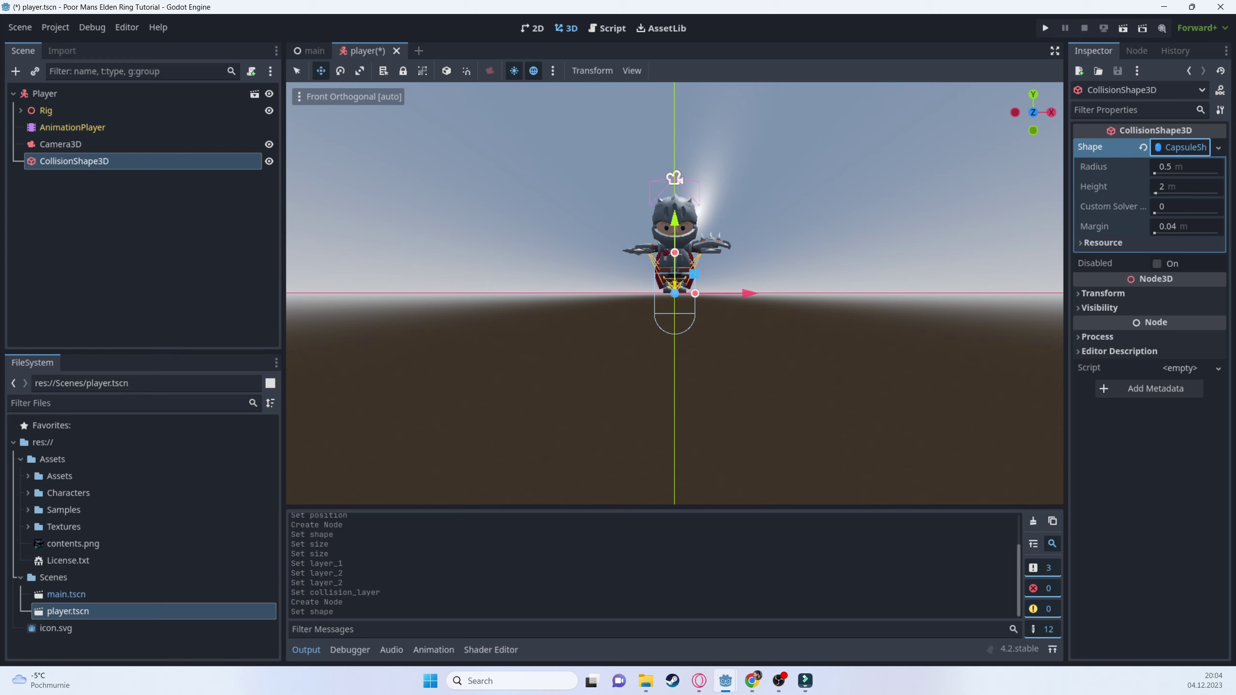
{"action": "left_click", "coordinate": [1184, 190]}
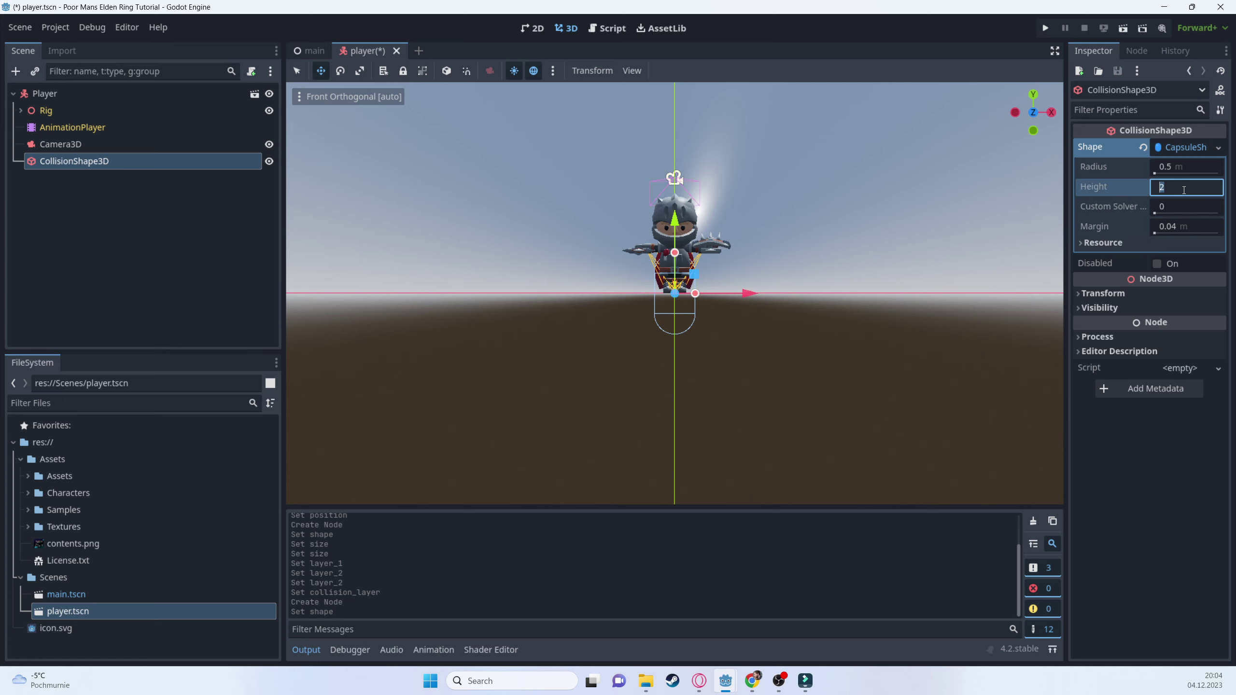
{"action": "type", "text": ".5"}
{"action": "key", "text": "Return"}
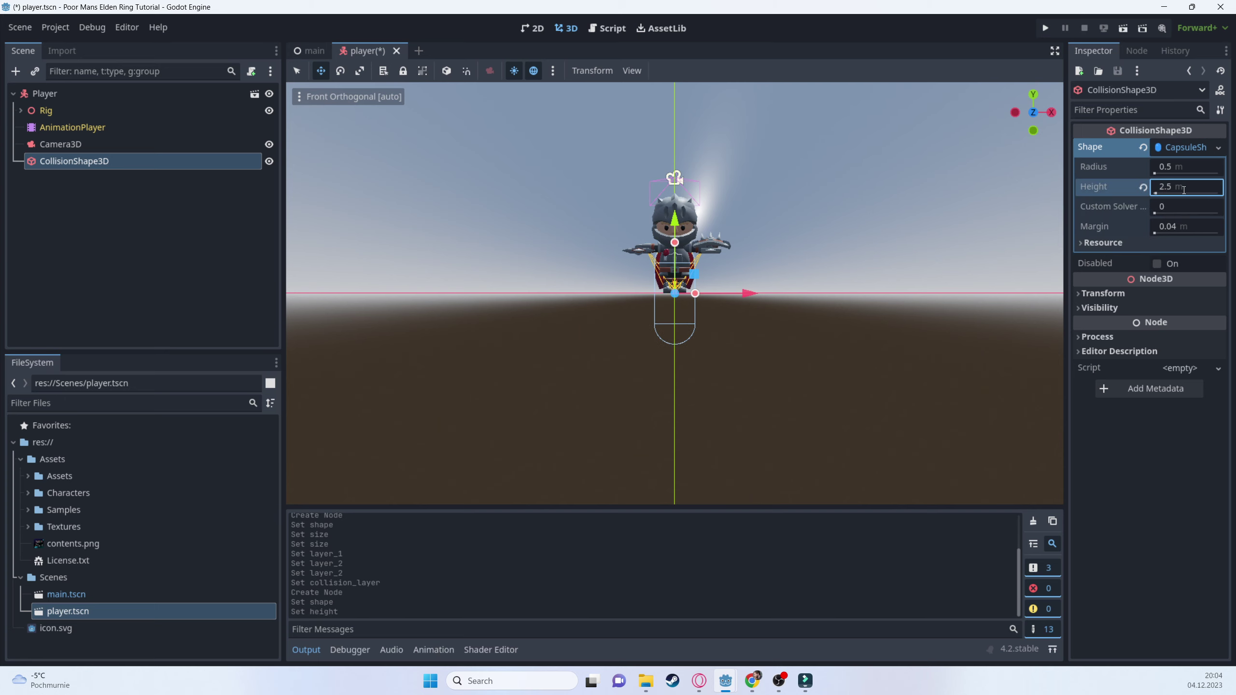
{"action": "key", "text": "ctrl+s"}
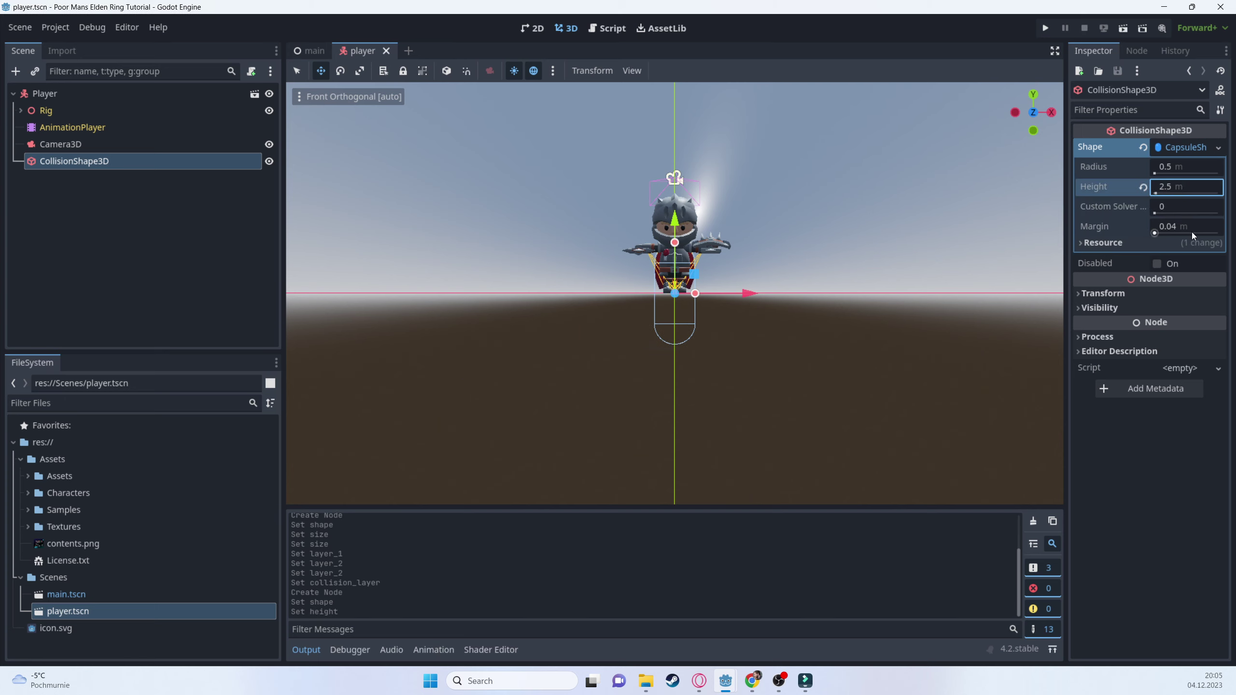
- Raise the collision node's position to y 1.25 and save
{"action": "left_click", "coordinate": [1169, 294]}
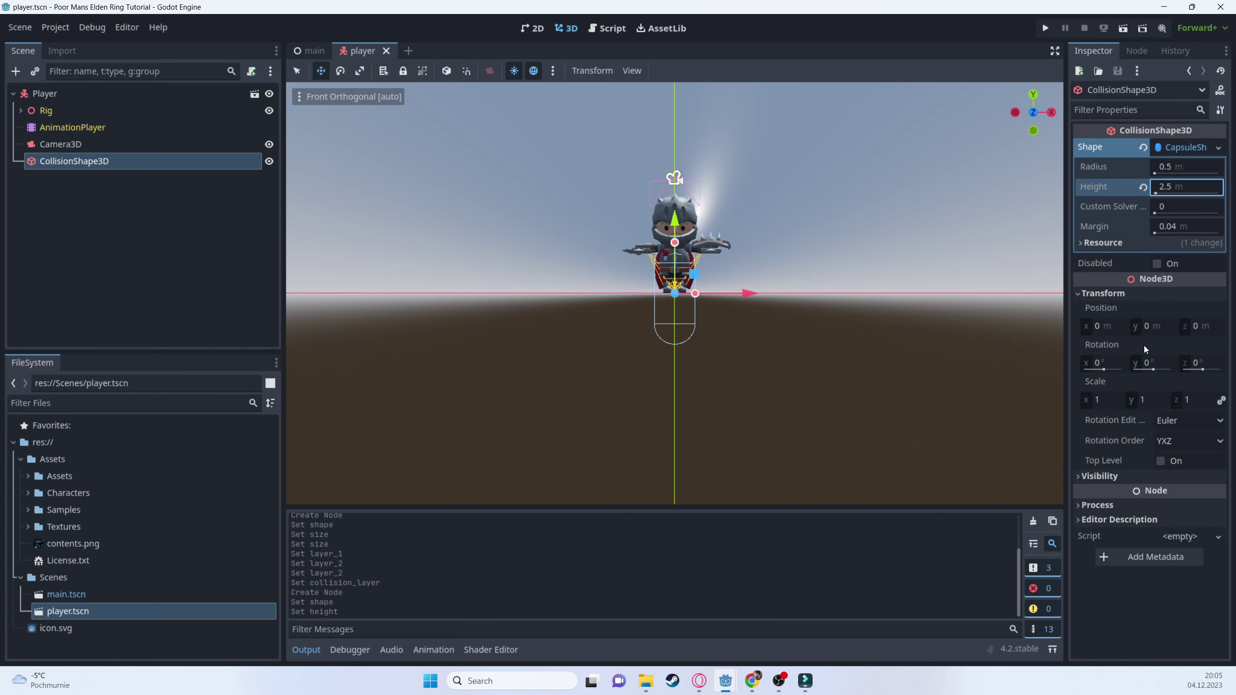
{"action": "left_click", "coordinate": [1151, 330]}
{"action": "type", "text": "1."}
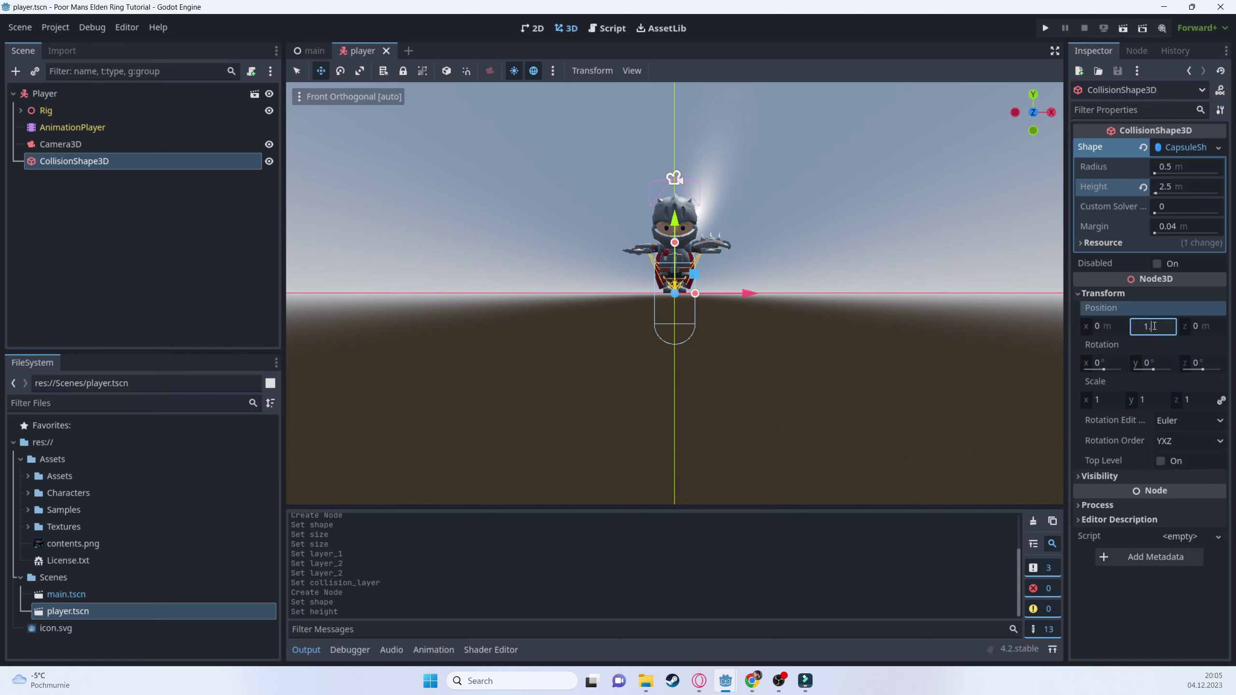
{"action": "type", "text": "25"}
{"action": "key", "text": "Return"}
{"action": "key", "text": "ctrl+s"}
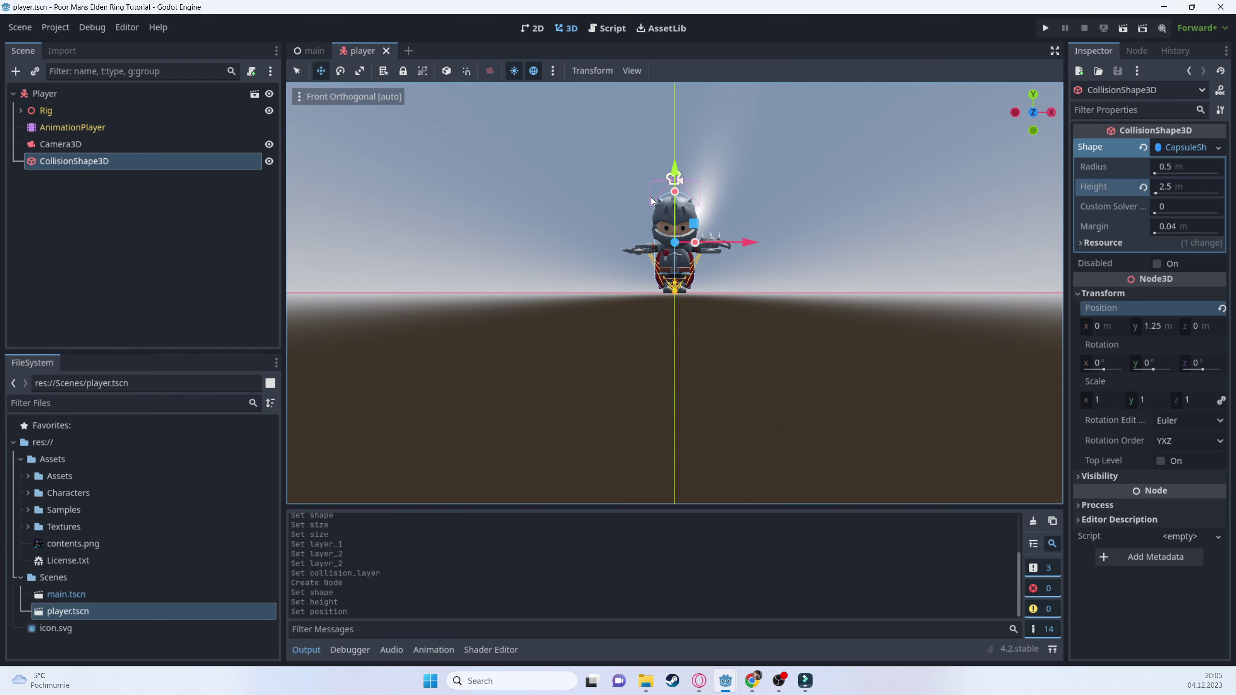
- Orbit and zoom around the knight to check the capsule encloses it
{"action": "scroll", "coordinate": [668, 239], "scroll_direction": "up", "scroll_amount": 10}
{"action": "scroll", "coordinate": [660, 246], "scroll_direction": "up", "scroll_amount": 2}
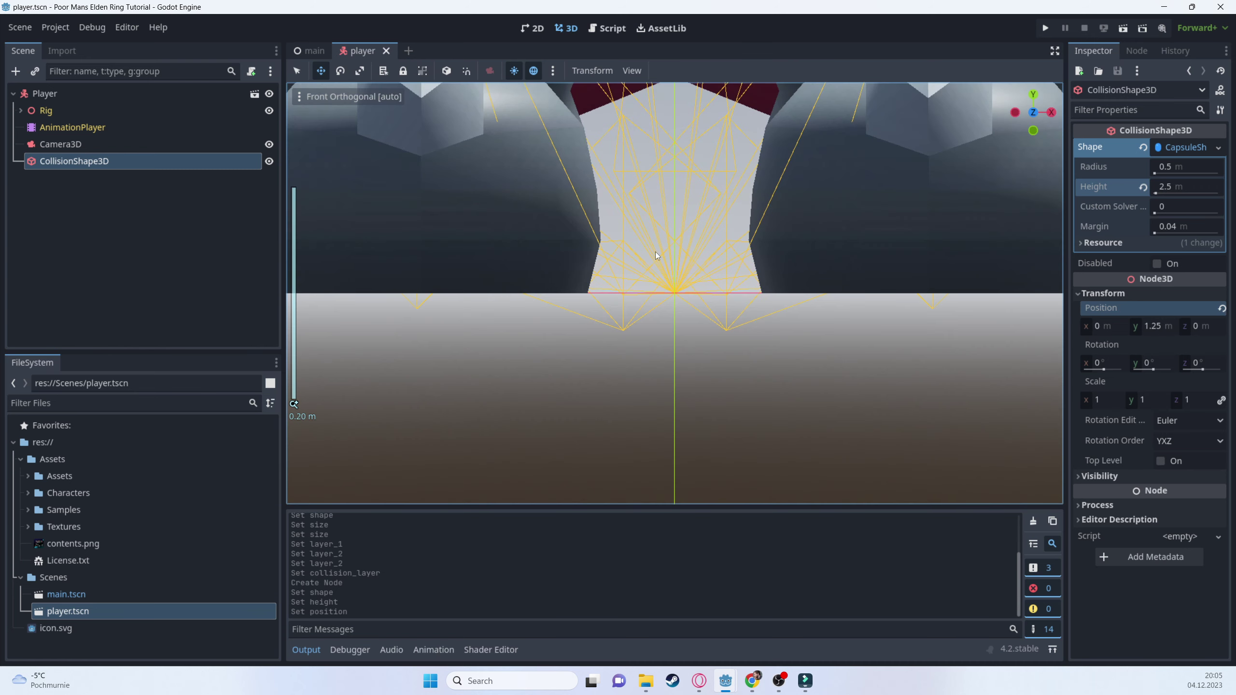
{"action": "scroll", "coordinate": [656, 260], "scroll_direction": "down", "scroll_amount": 6}
{"action": "scroll", "coordinate": [681, 283], "scroll_direction": "up", "scroll_amount": 7}
{"action": "middle_click_drag", "start_coordinate": [701, 300], "coordinate": [632, 268]}
{"action": "scroll", "coordinate": [640, 296], "scroll_direction": "down", "scroll_amount": 5}
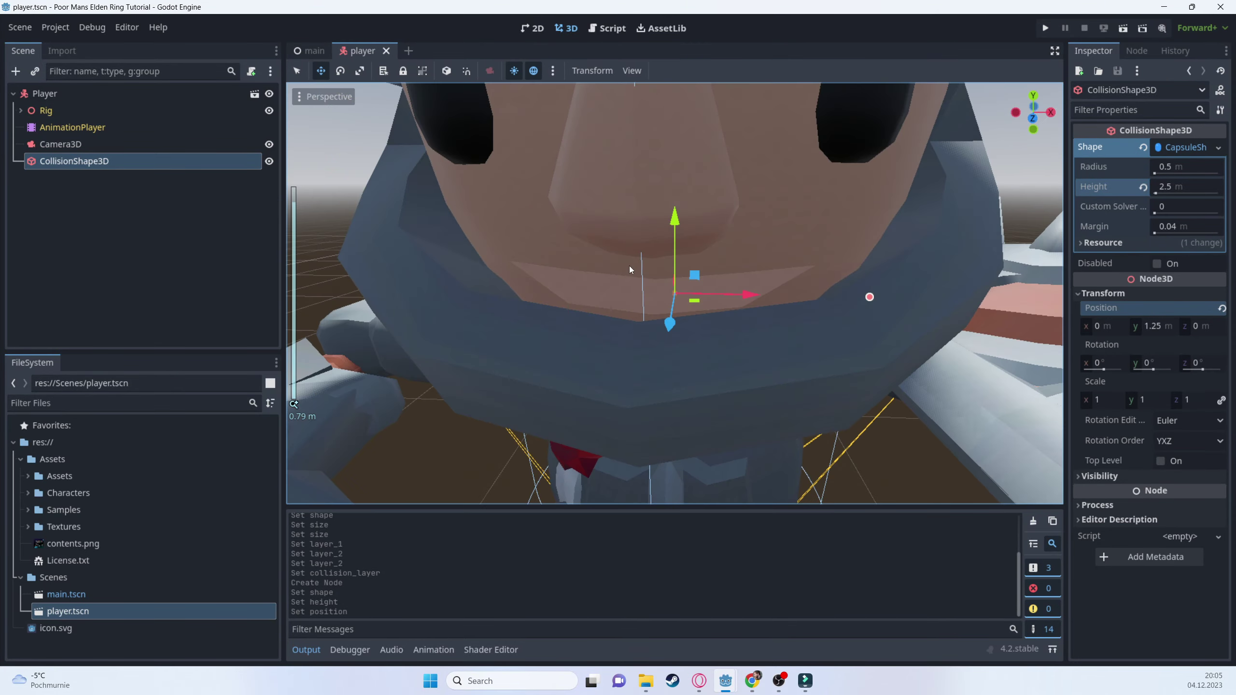
{"action": "scroll", "coordinate": [631, 269], "scroll_direction": "down", "scroll_amount": 6}
{"action": "mouse_move", "coordinate": [502, 284]}
{"action": "middle_mouse_down"}
{"action": "mouse_move", "coordinate": [811, 293]}
{"action": "mouse_move", "coordinate": [501, 291]}
{"action": "middle_mouse_up"}
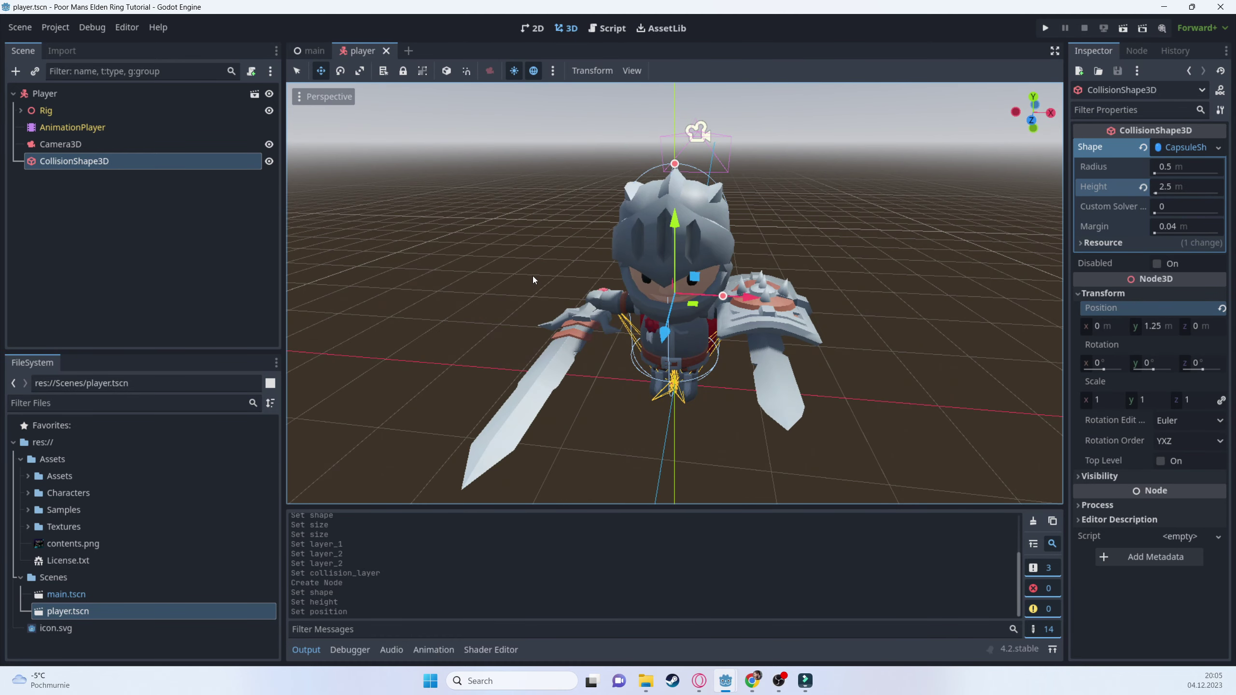
{"action": "scroll", "coordinate": [584, 329], "scroll_direction": "down", "scroll_amount": 12}
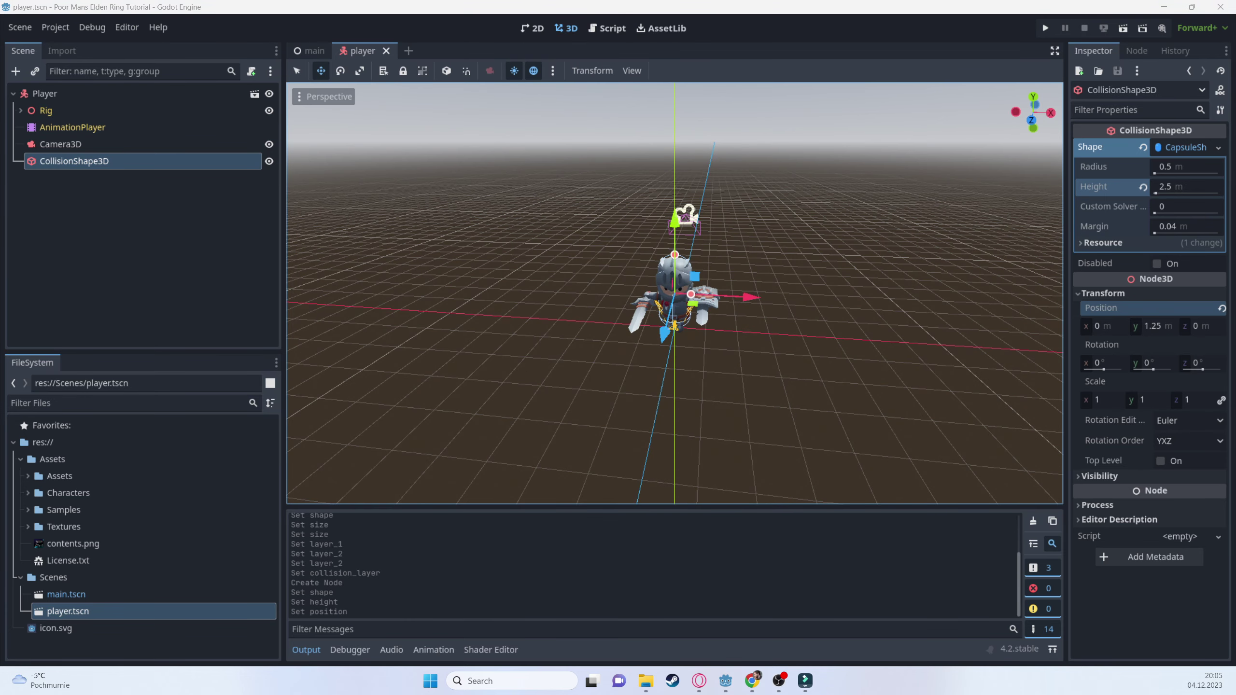
- Open the Input Map tab of Project Settings
{"action": "left_click", "coordinate": [55, 27]}
{"action": "left_click", "coordinate": [68, 44]}
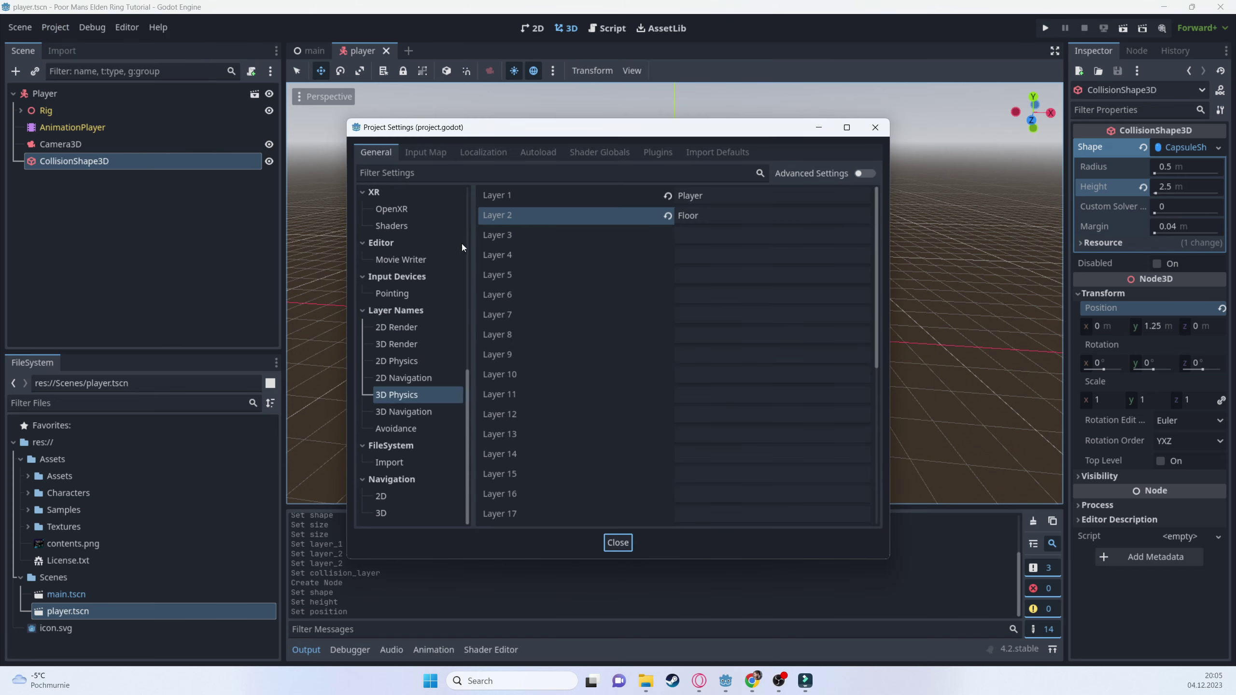
{"action": "left_click", "coordinate": [425, 153]}
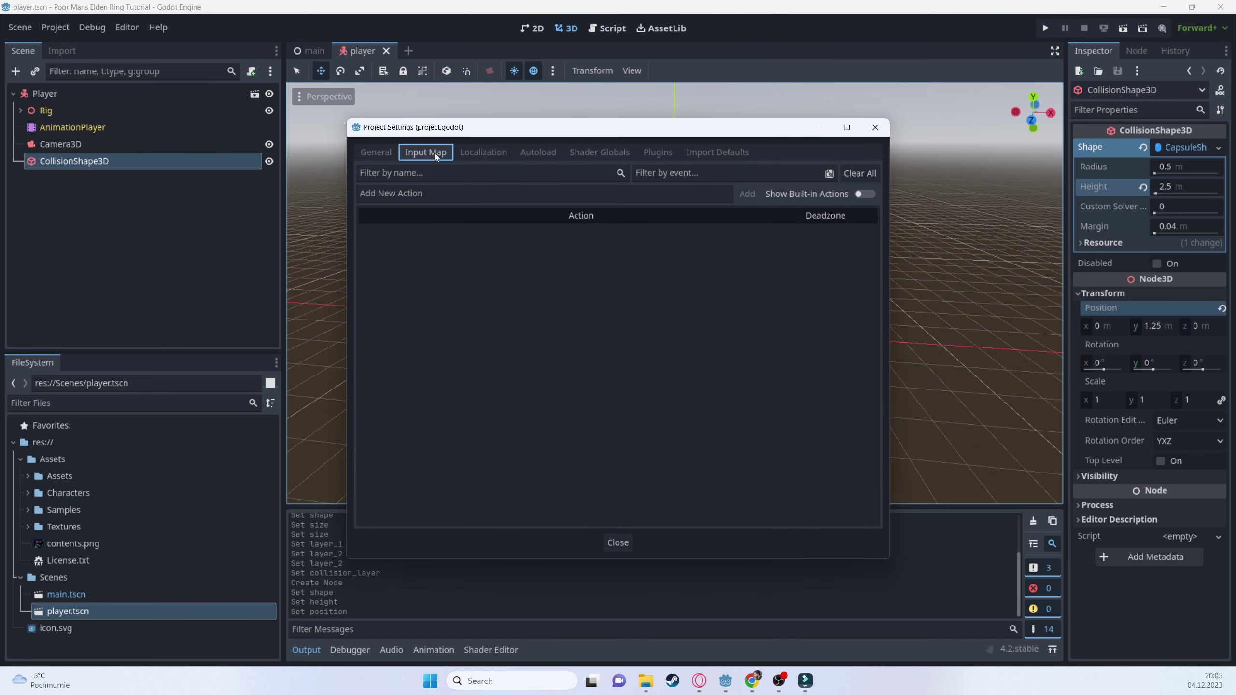
- Add the left, right, forward and back input actions
{"action": "left_click", "coordinate": [477, 194]}
{"action": "type", "text": "left"}
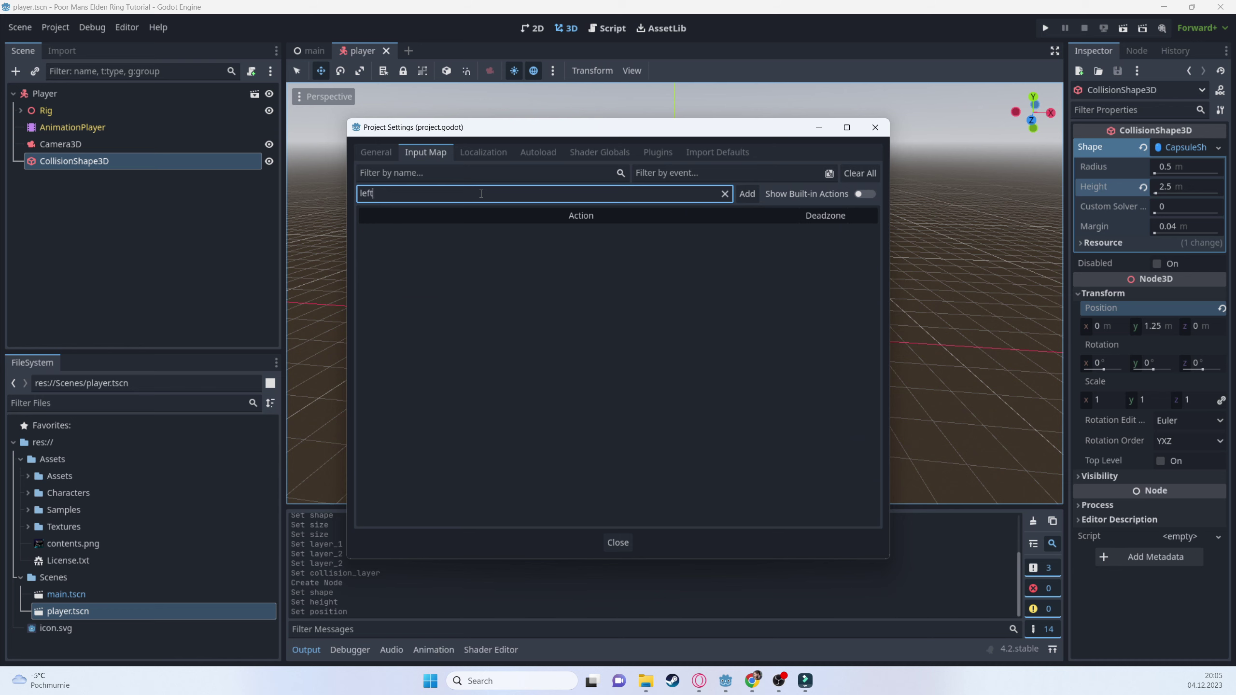
{"action": "key", "text": "Return"}
{"action": "type", "text": "right"}
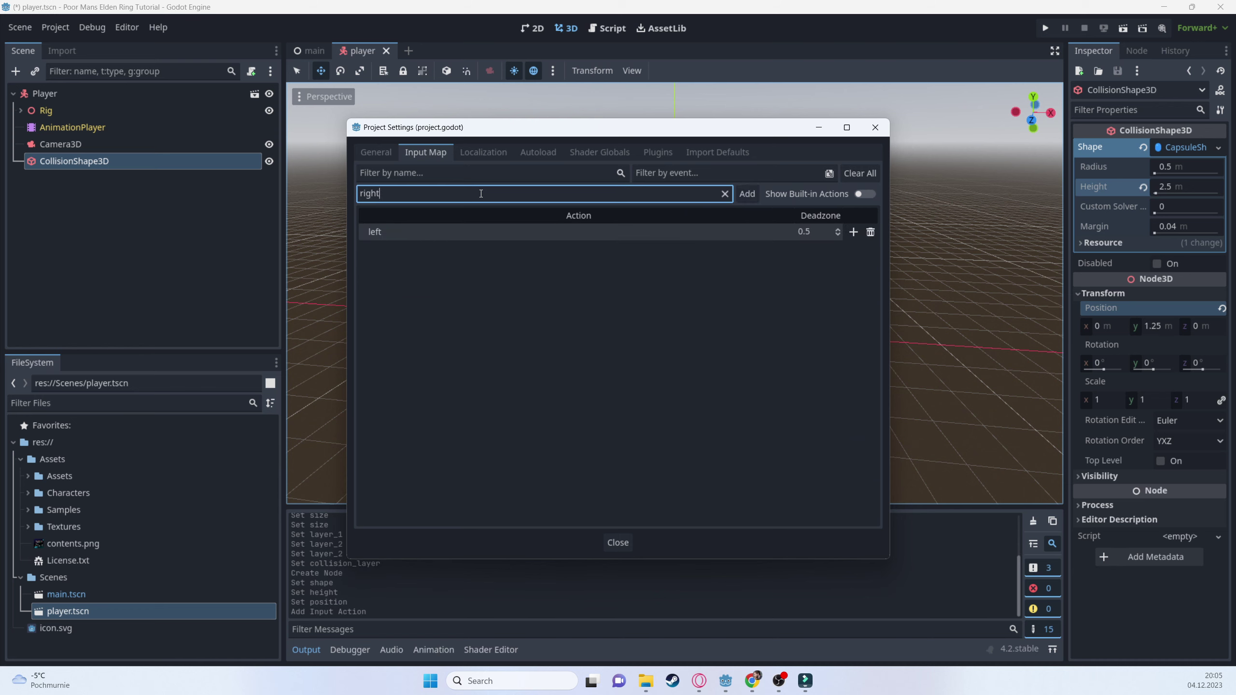
{"action": "key", "text": "Return"}
{"action": "type", "text": "forwa"}
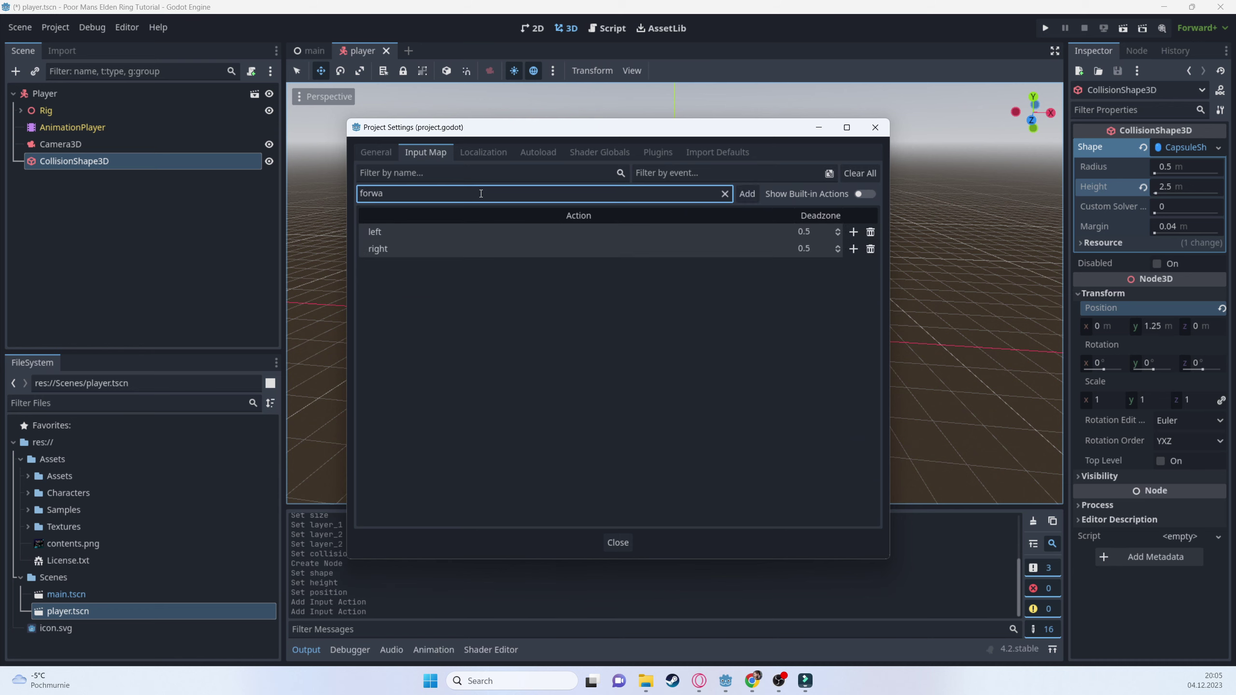
{"action": "type", "text": "rd"}
{"action": "key", "text": "Return"}
{"action": "type", "text": "back"}
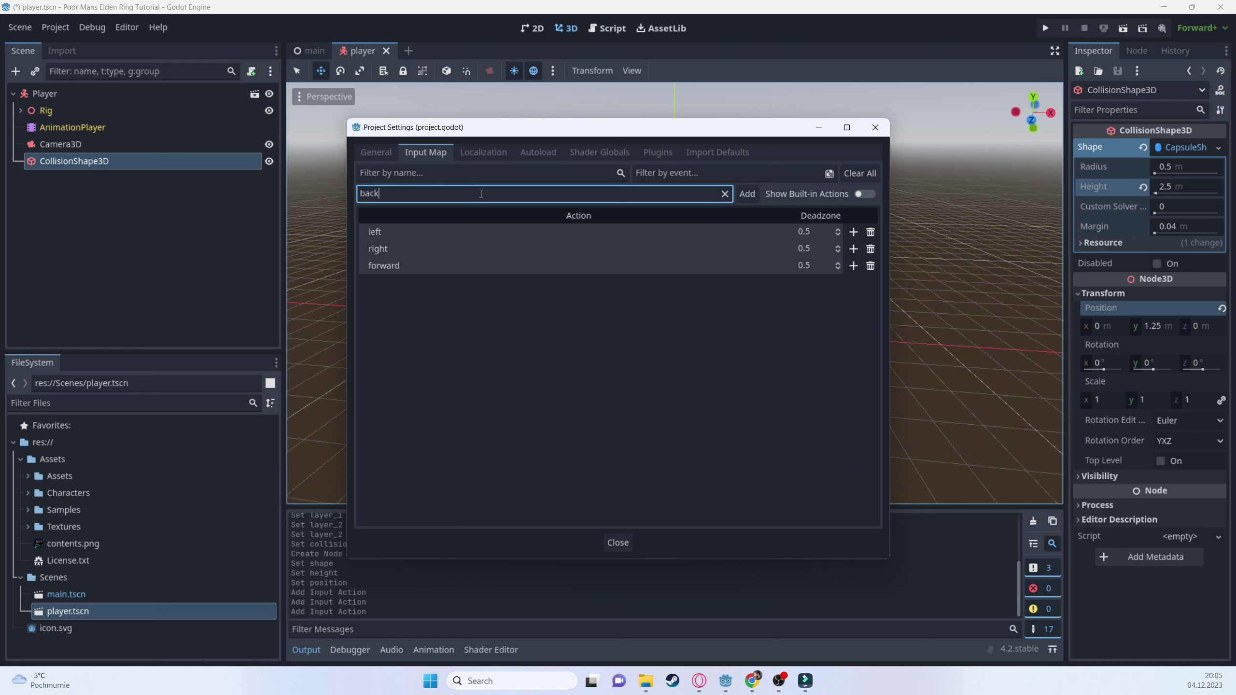
{"action": "key", "text": "Return"}
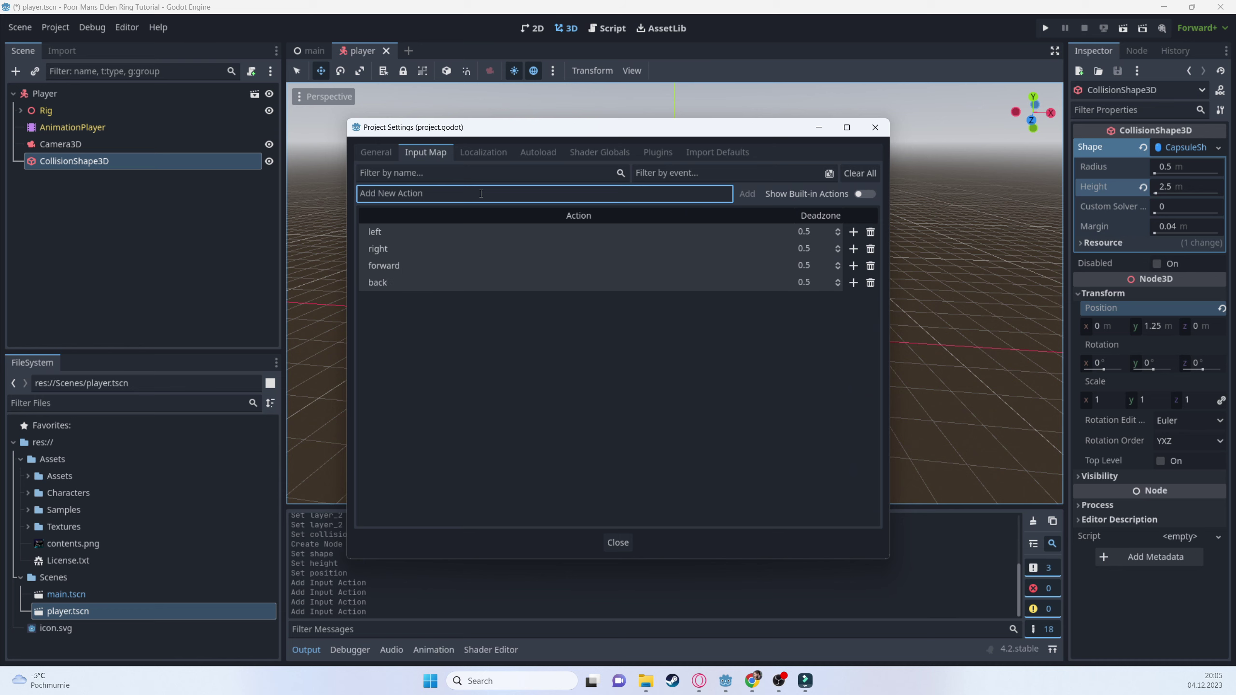
- Add the jump and focus input actions
{"action": "type", "text": "jumo"}
{"action": "key", "text": "BackSpace"}
{"action": "type", "text": "p"}
{"action": "key", "text": "Return"}
{"action": "type", "text": "focus"}
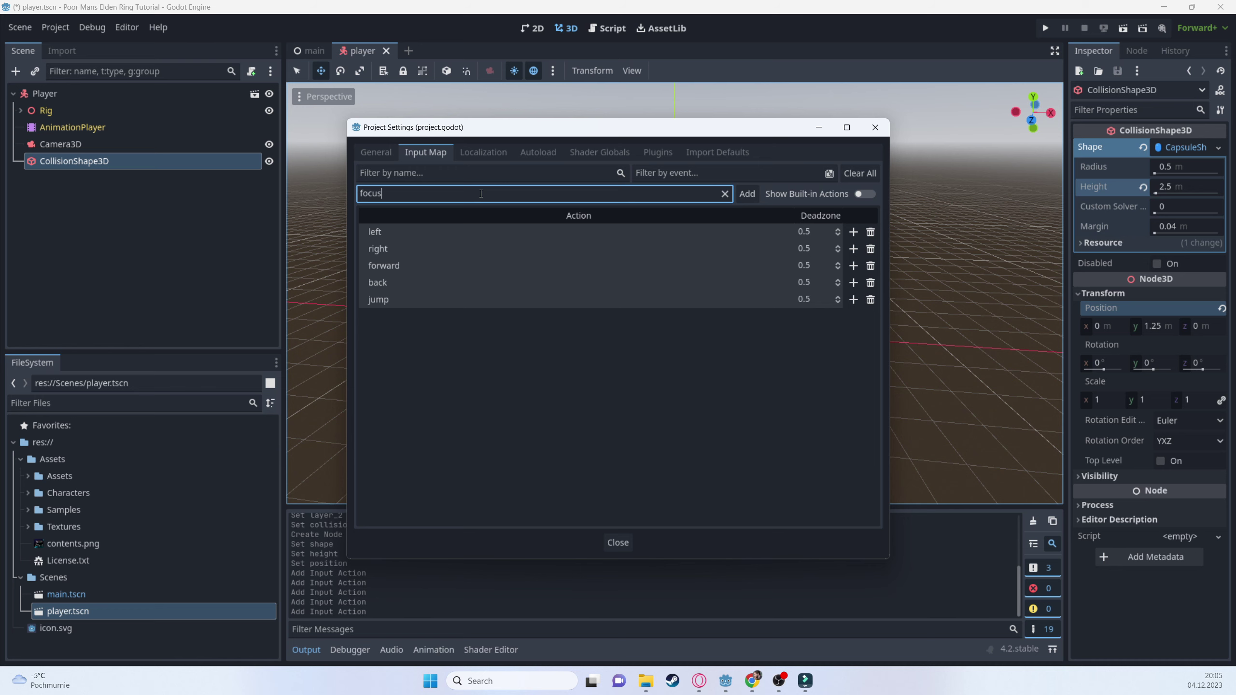
{"action": "key", "text": "Return"}
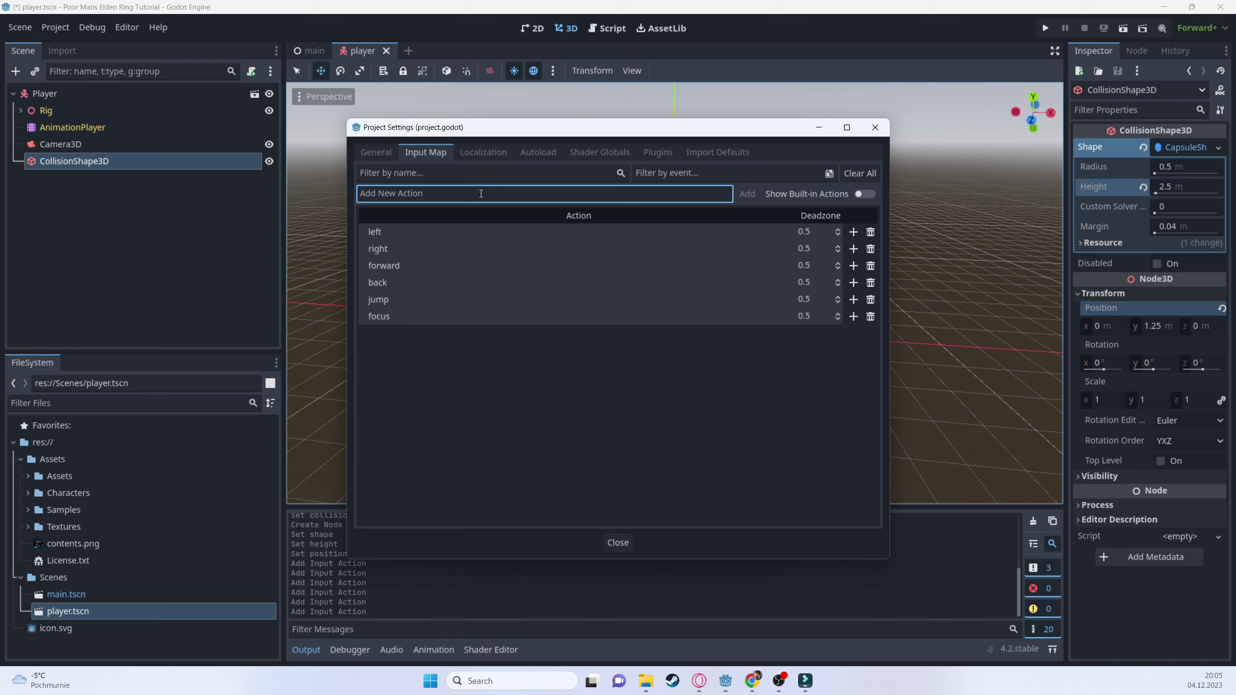
- Bind A to left, D to right and W to forward
{"action": "left_click", "coordinate": [854, 233]}
{"action": "key", "text": "a"}
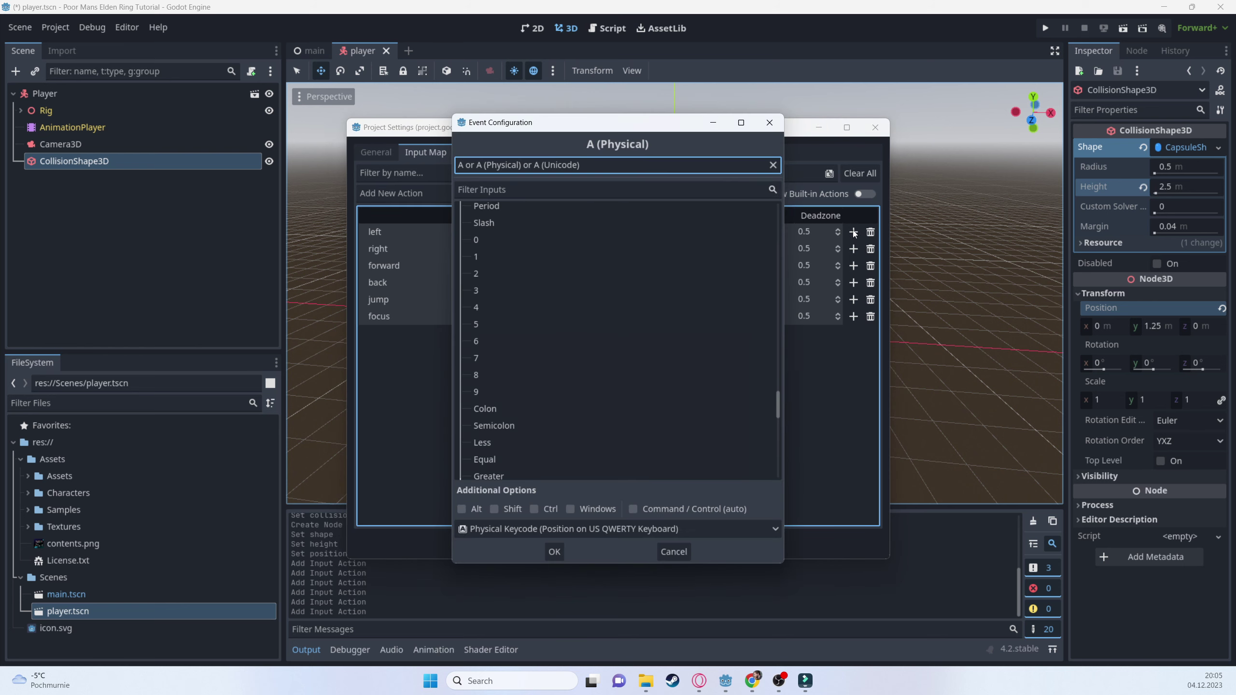
{"action": "left_click", "coordinate": [554, 551]}
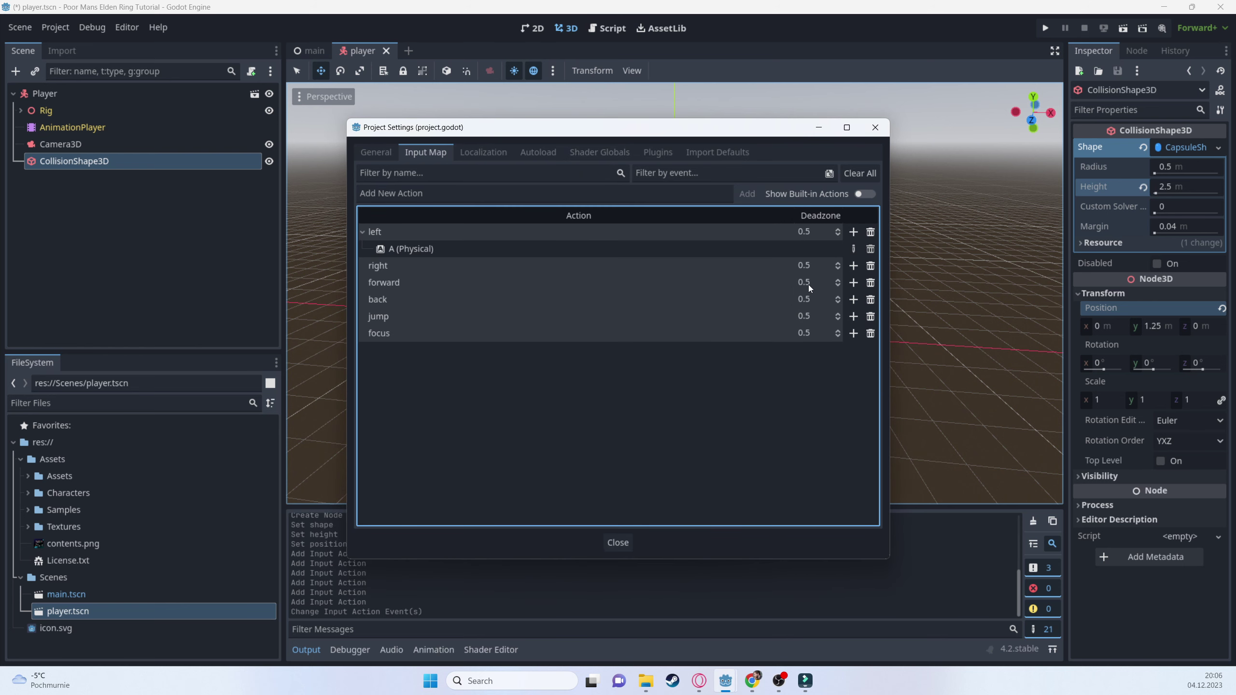
{"action": "left_click", "coordinate": [851, 270]}
{"action": "key", "text": "d"}
{"action": "left_click", "coordinate": [555, 456]}
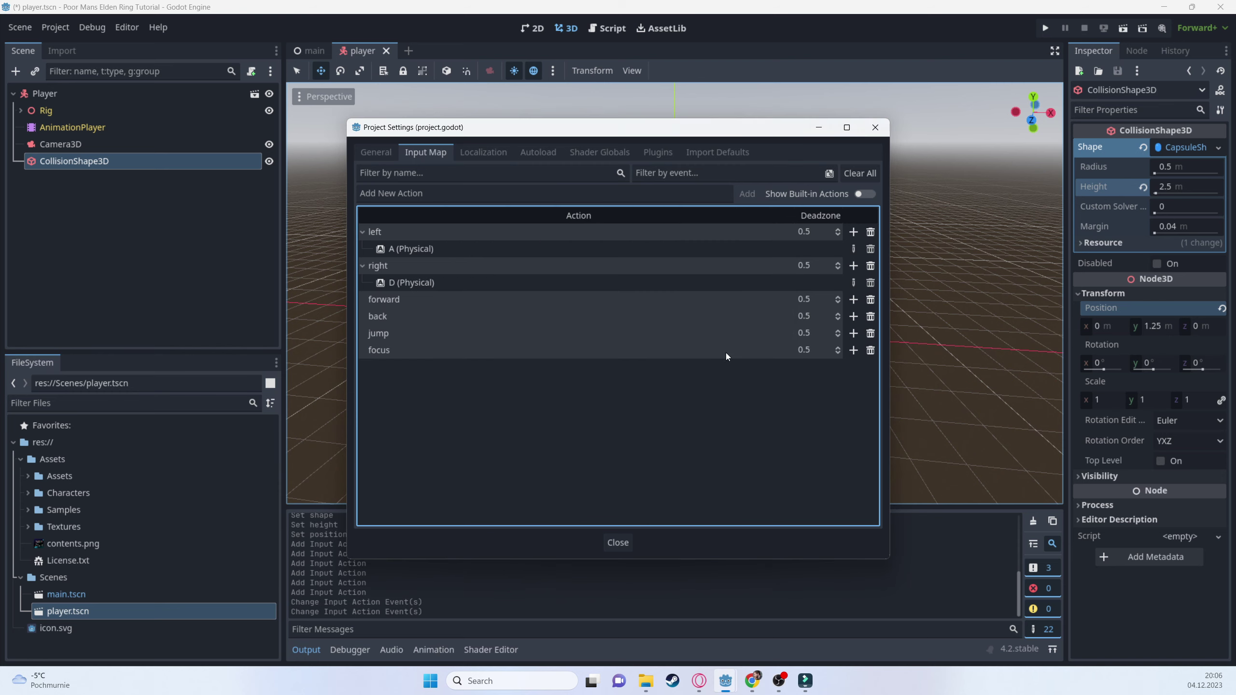
{"action": "left_click", "coordinate": [852, 300]}
{"action": "key", "text": "w"}
{"action": "left_click", "coordinate": [551, 453]}
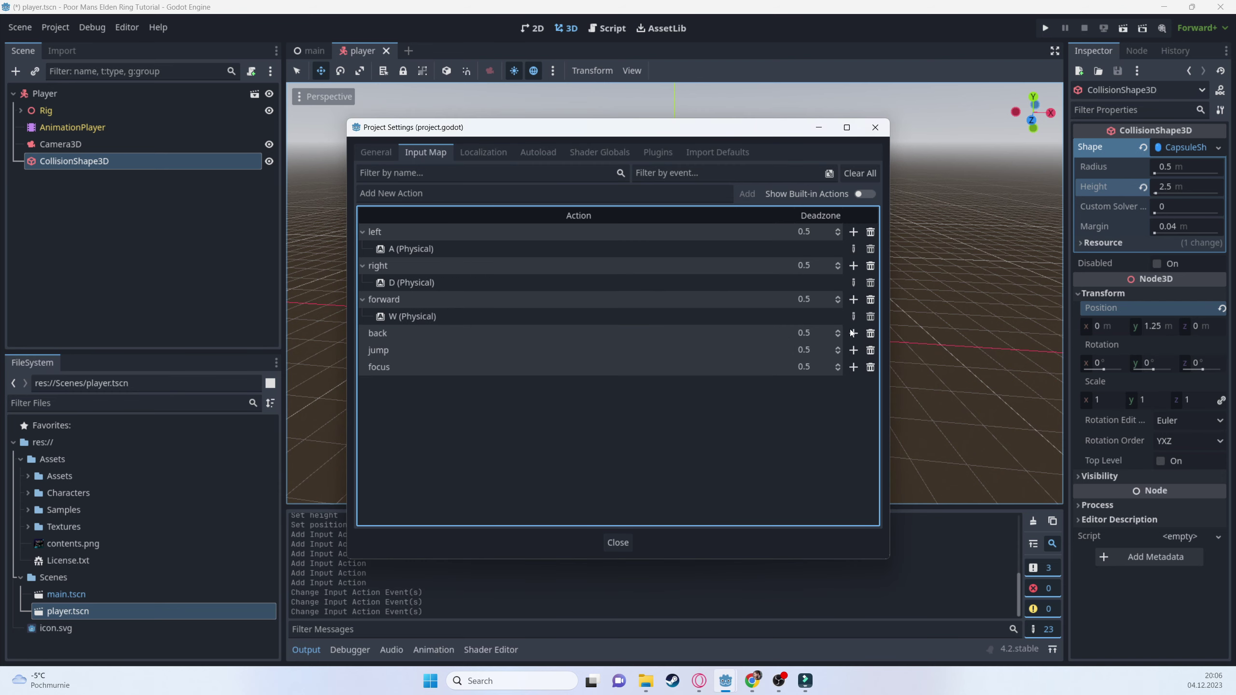
- Bind S to back, Space to jump and Tab to focus, then close settings and save
{"action": "left_click", "coordinate": [852, 333]}
{"action": "key", "text": "s"}
{"action": "left_click", "coordinate": [552, 459]}
{"action": "left_click", "coordinate": [854, 366]}
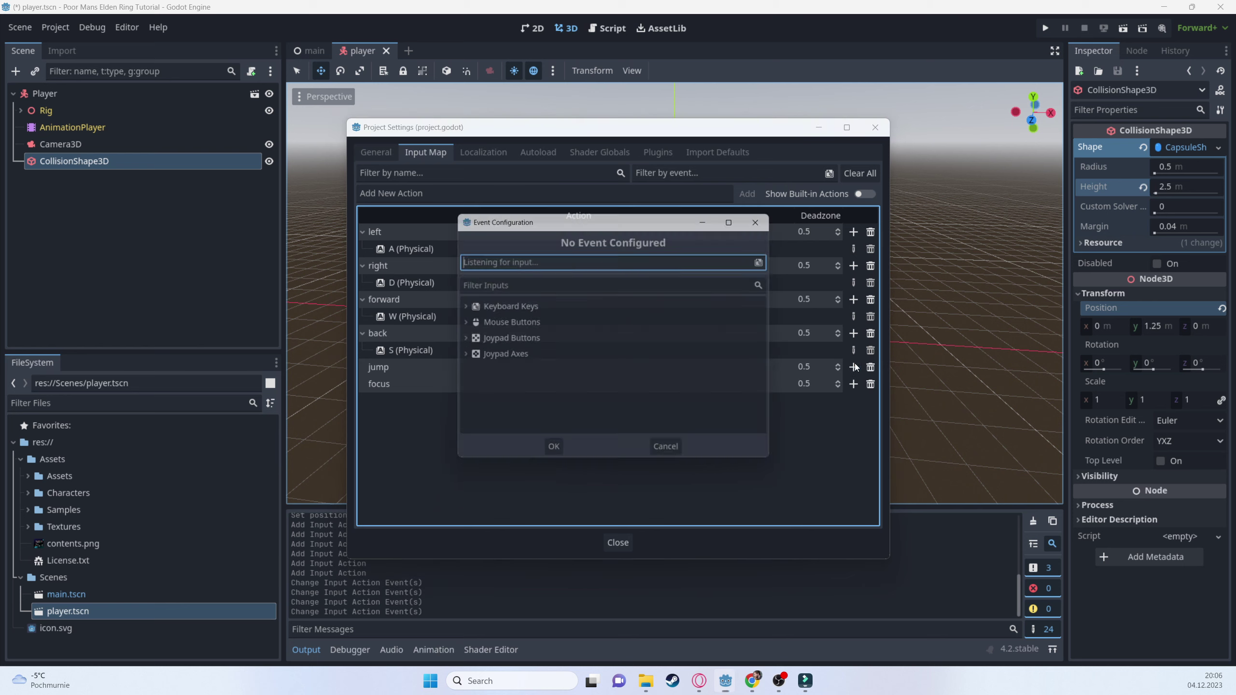
{"action": "key", "text": "space"}
{"action": "left_click", "coordinate": [554, 457]}
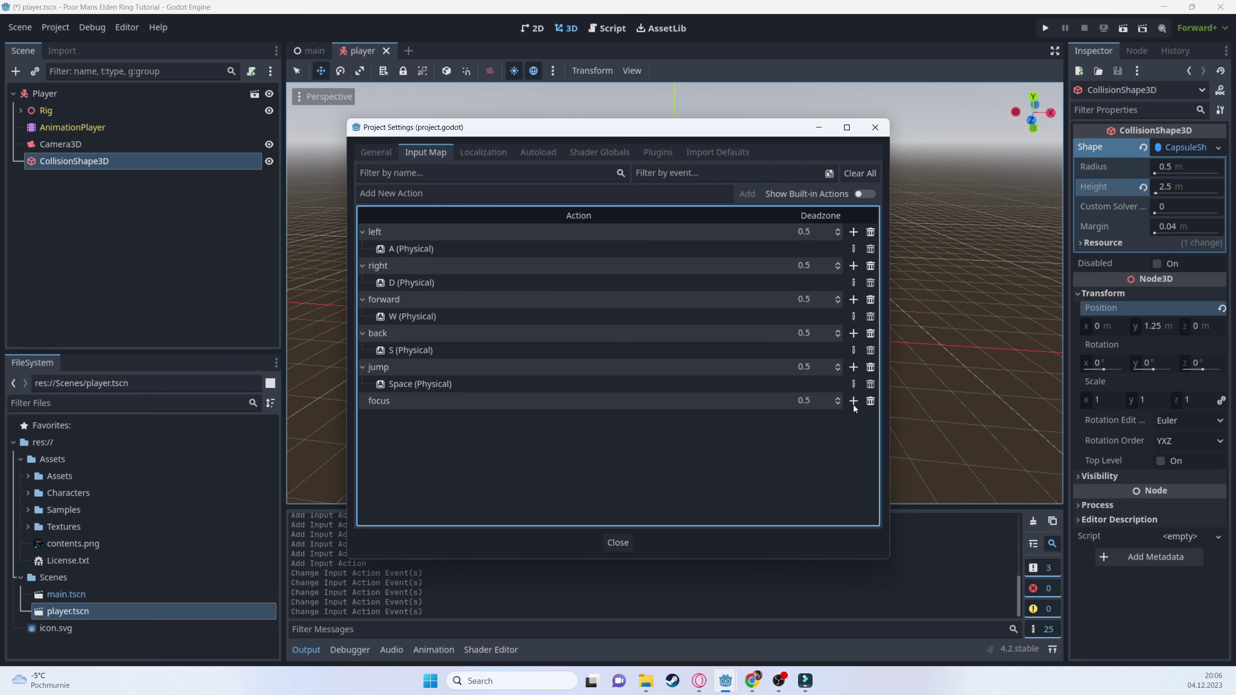
{"action": "left_click", "coordinate": [853, 402]}
{"action": "key", "text": "Tab"}
{"action": "left_click", "coordinate": [555, 457]}
{"action": "left_click", "coordinate": [618, 542]}
{"action": "key", "text": "ctrl+s"}
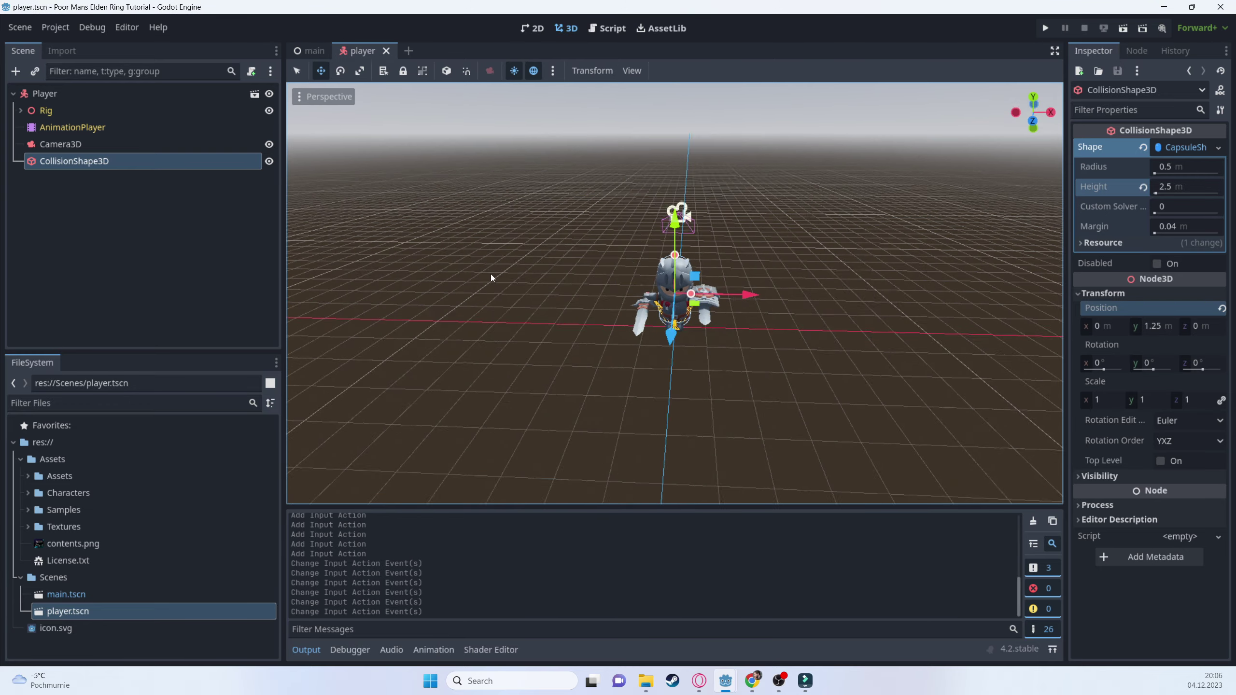
- Switch to main.tscn and run the project to test the knight on the floor
{"action": "middle_click_drag", "start_coordinate": [491, 275], "coordinate": [656, 201]}
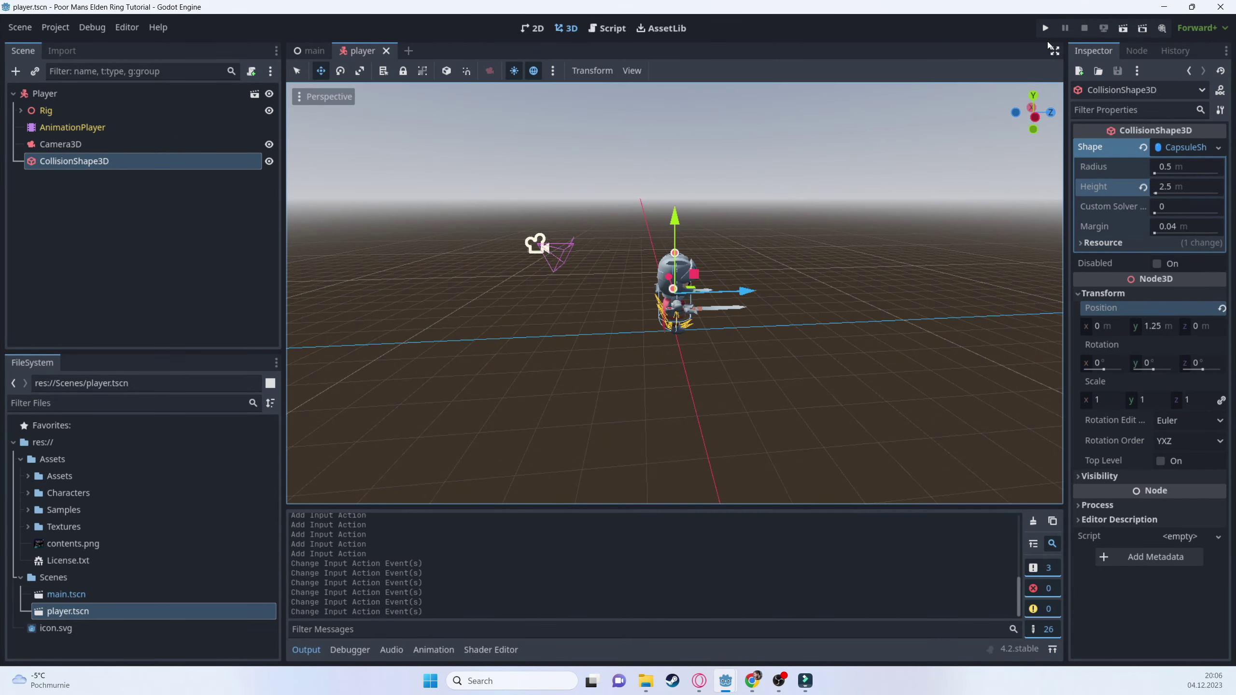
{"action": "left_click", "coordinate": [299, 55]}
{"action": "left_click", "coordinate": [1046, 28]}
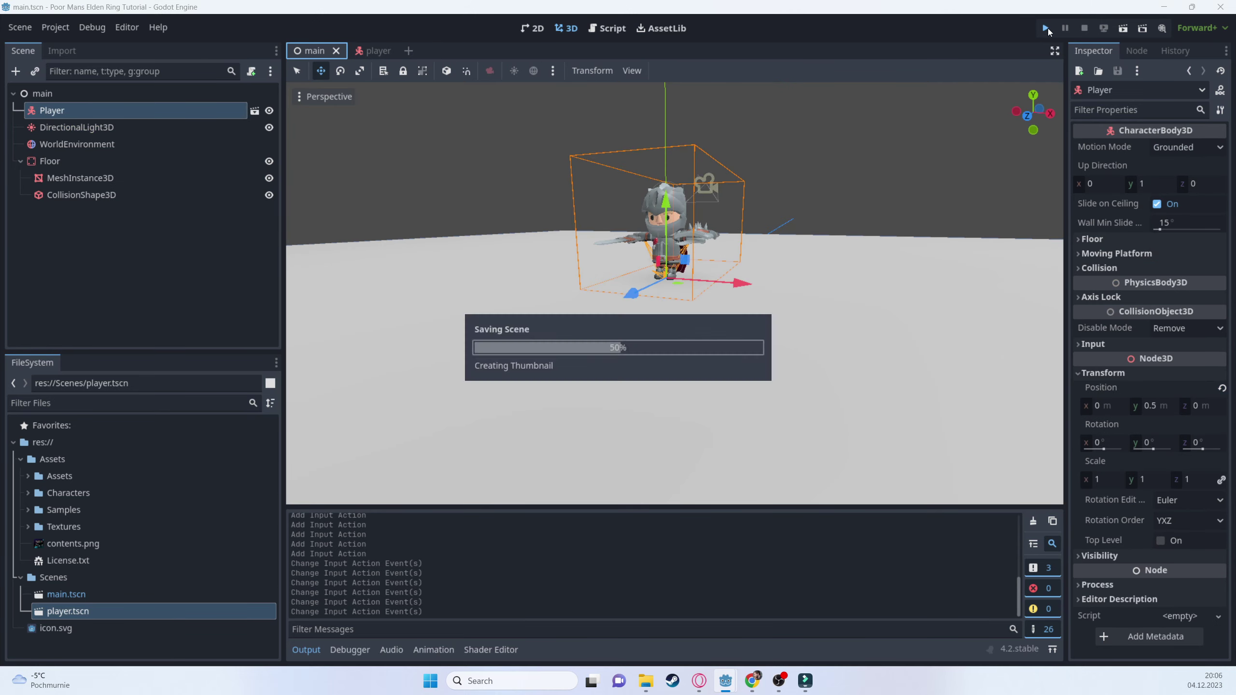
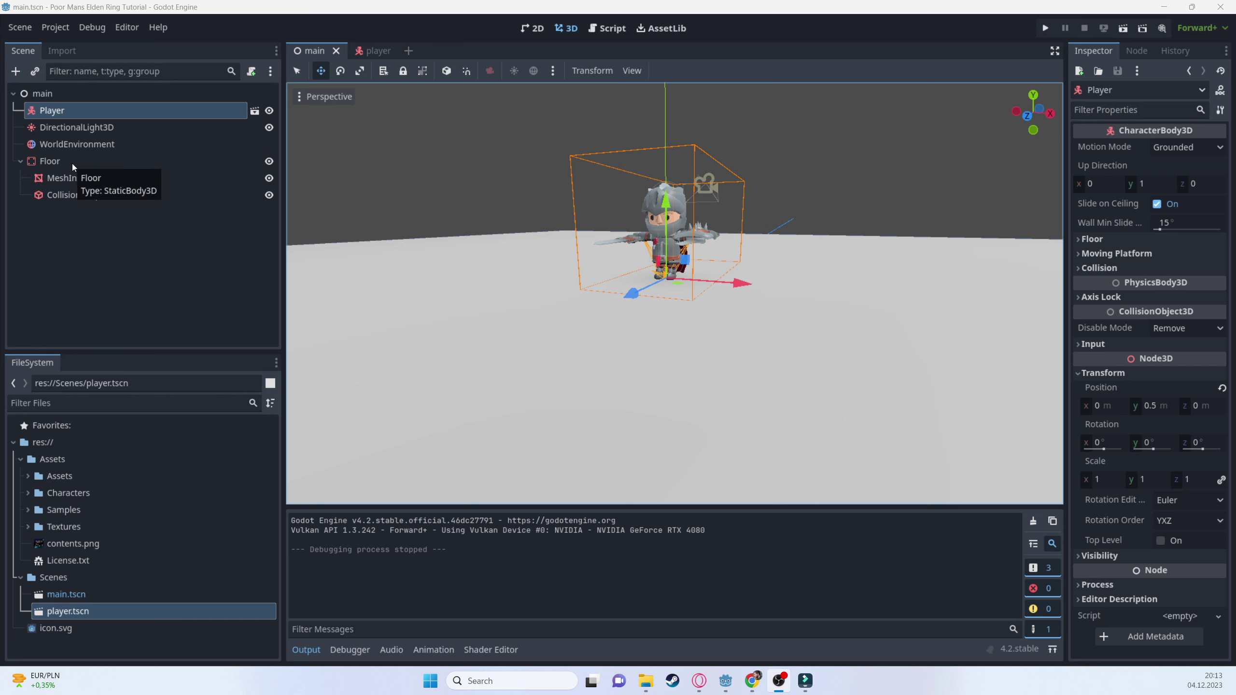
- In the player scene, add a SpringArm3D child under the Player node by searching 'Sprin'
{"action": "left_click", "coordinate": [378, 50]}
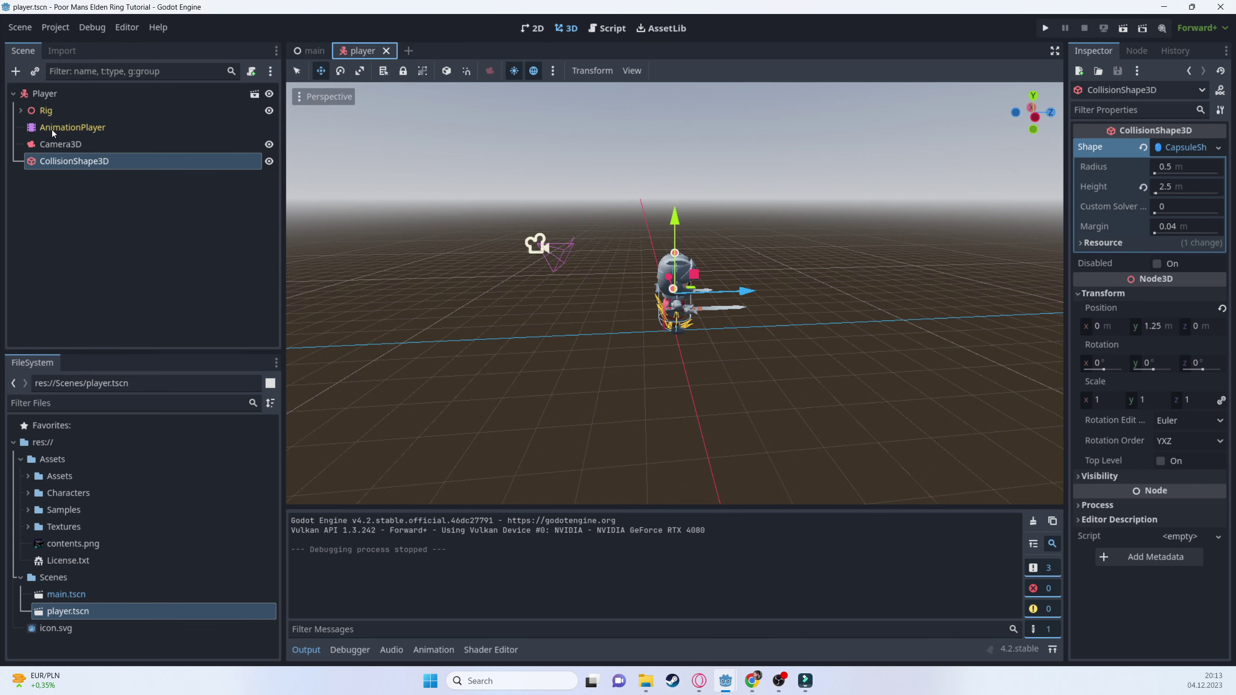
{"action": "left_click", "coordinate": [49, 94]}
{"action": "right_click", "coordinate": [48, 95]}
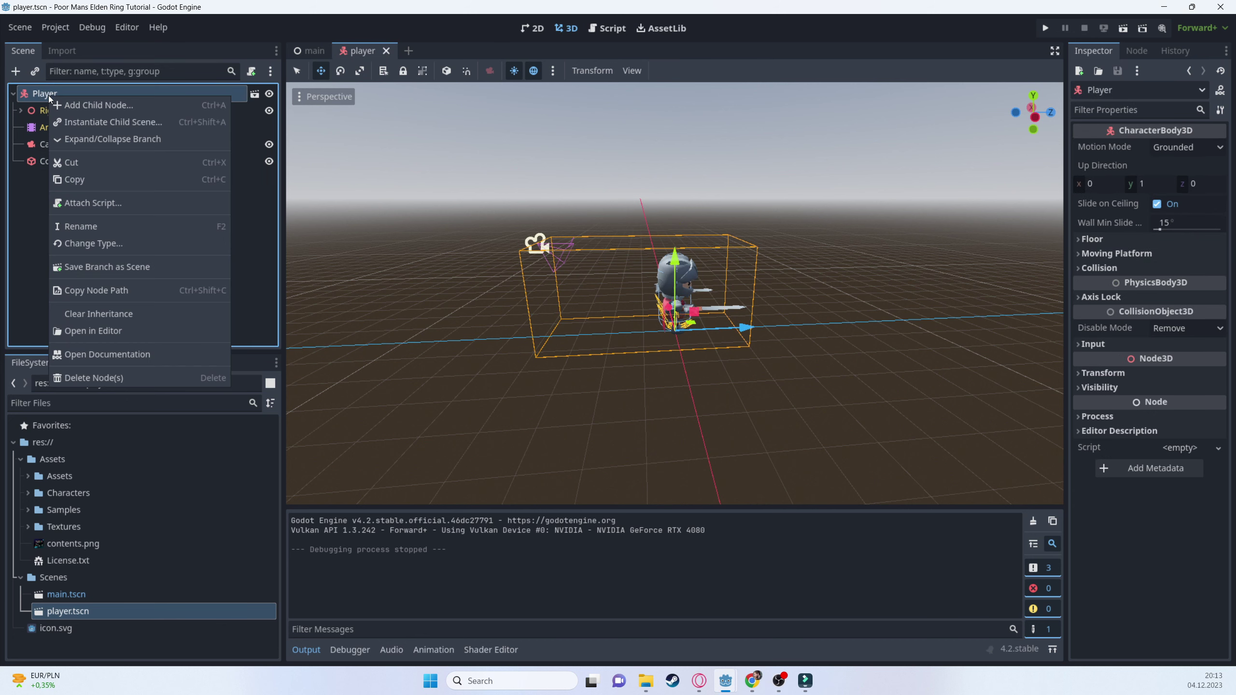
{"action": "left_click", "coordinate": [80, 105]}
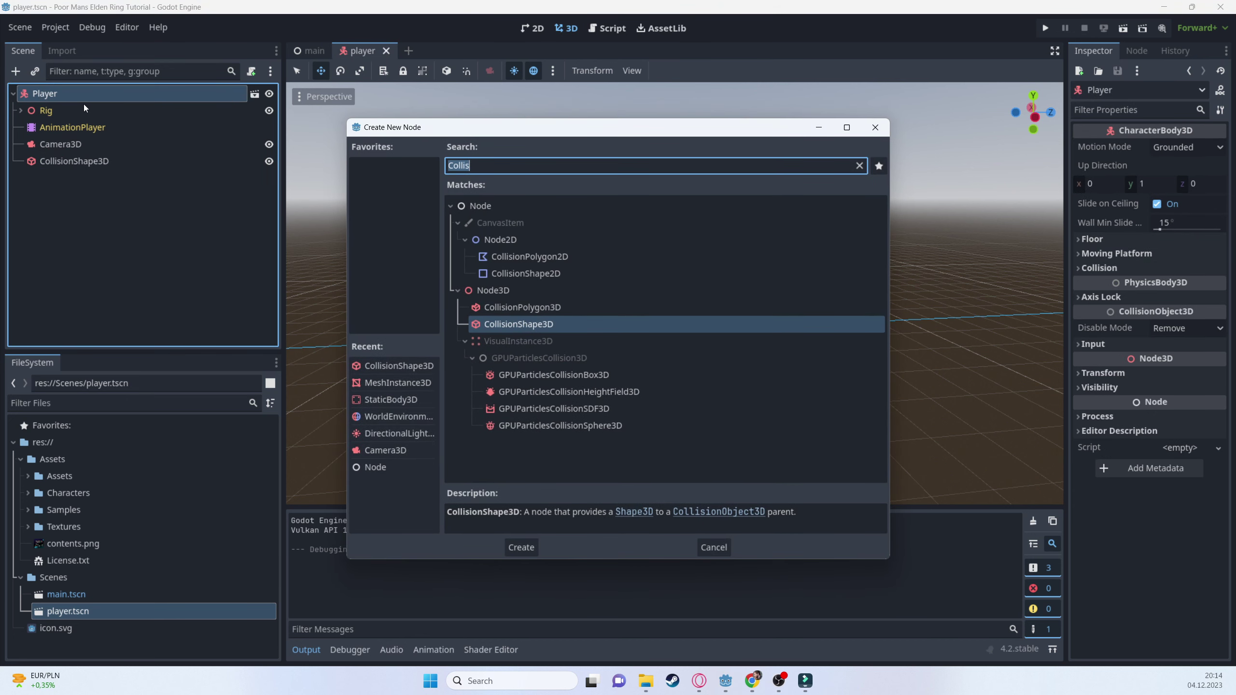
{"action": "type", "text": "Sprin"}
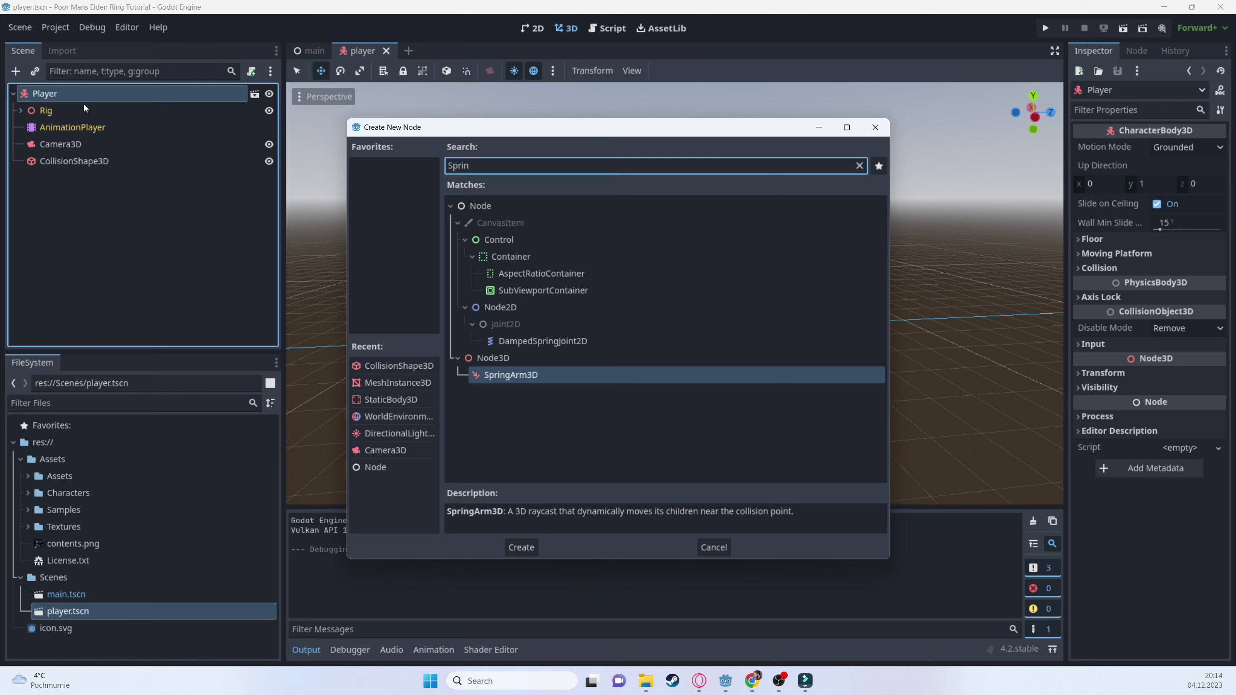
{"action": "key", "text": "Return"}
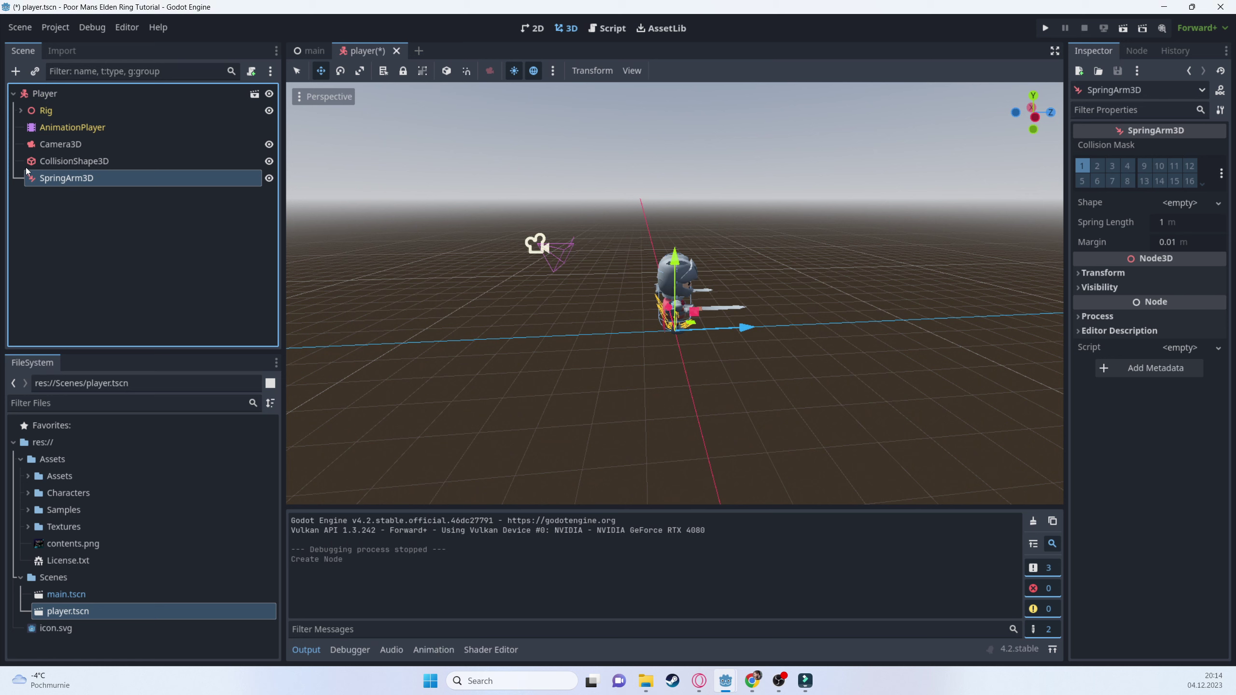
- Move Camera3D under SpringArm3D and set the arm's Position Y to 2.66
{"action": "left_click_drag", "start_coordinate": [52, 147], "coordinate": [79, 180]}
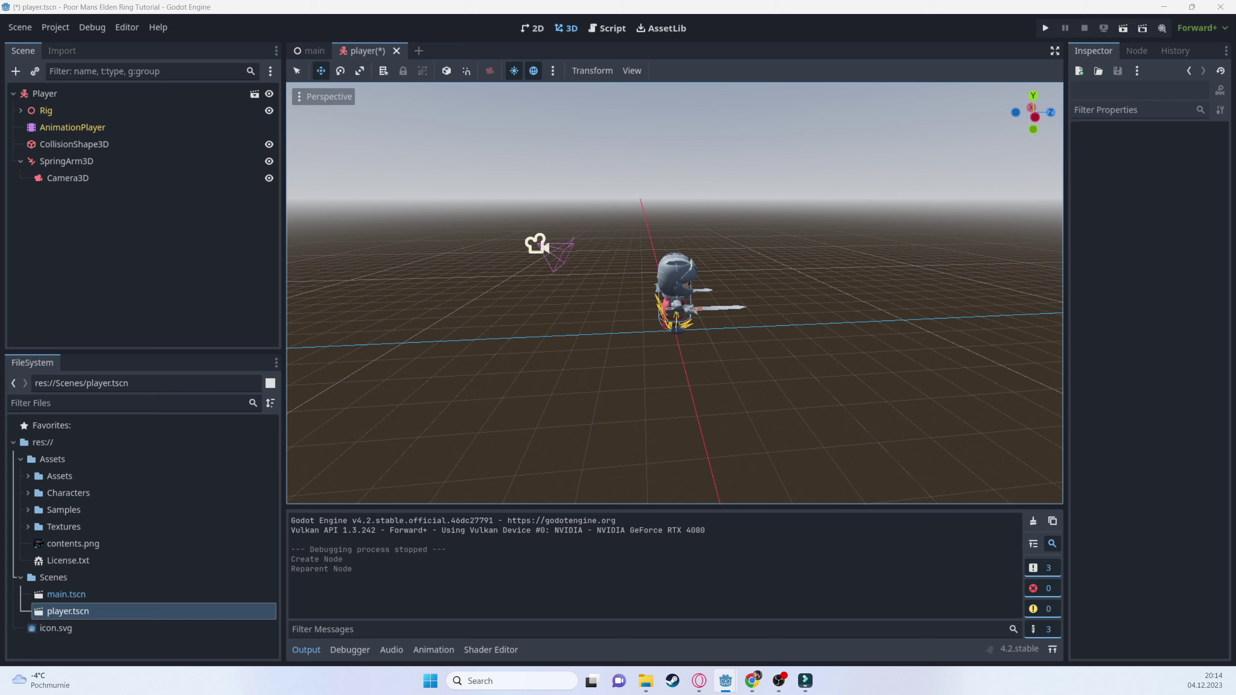
{"action": "left_click", "coordinate": [66, 161]}
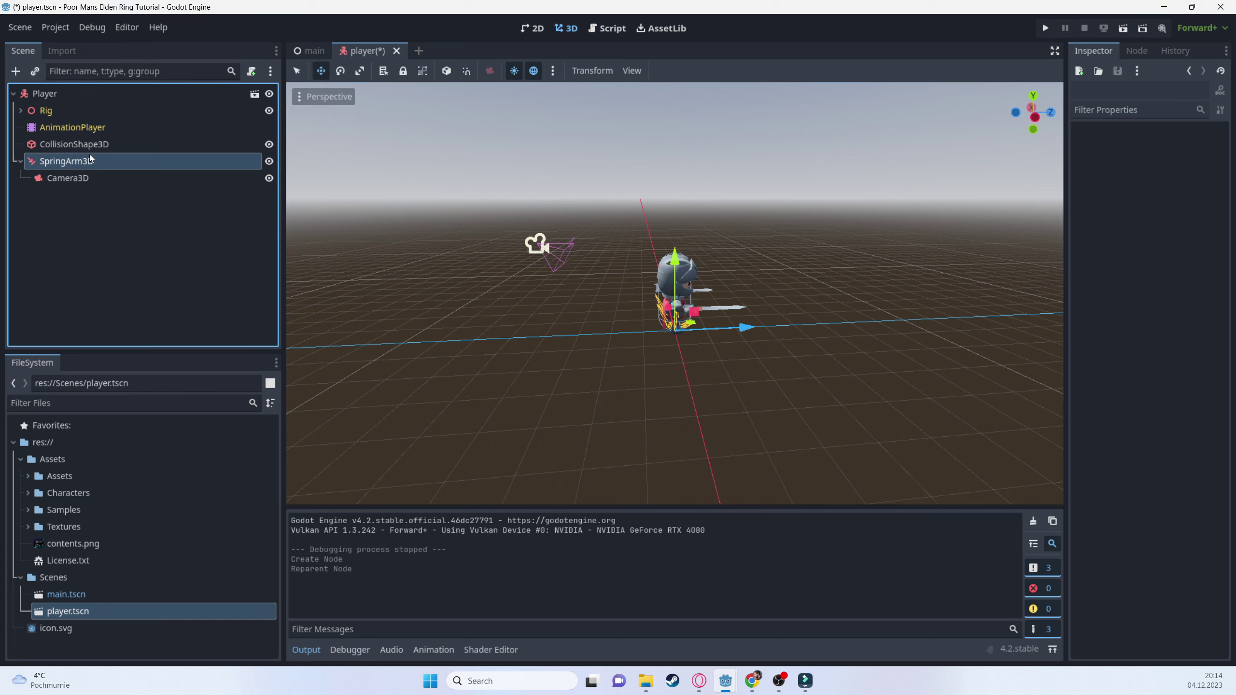
{"action": "left_click", "coordinate": [1141, 271]}
{"action": "left_click", "coordinate": [1144, 309]}
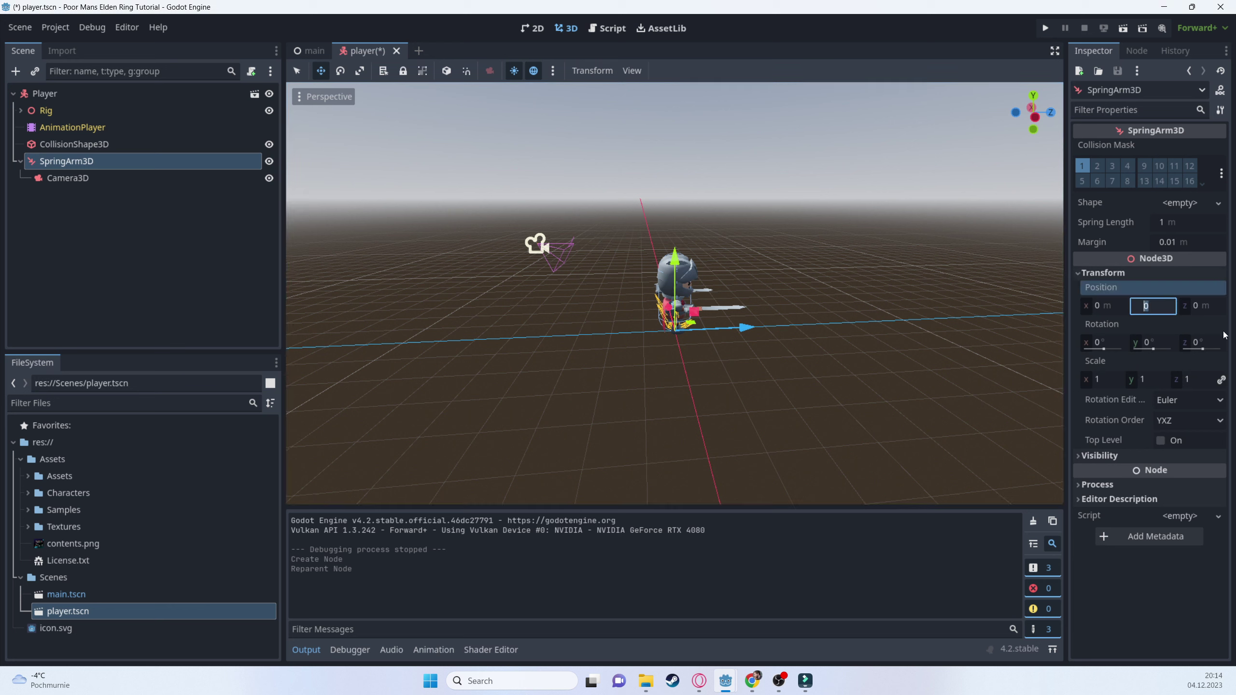
{"action": "type", "text": "2.66"}
{"action": "key", "text": "Return"}
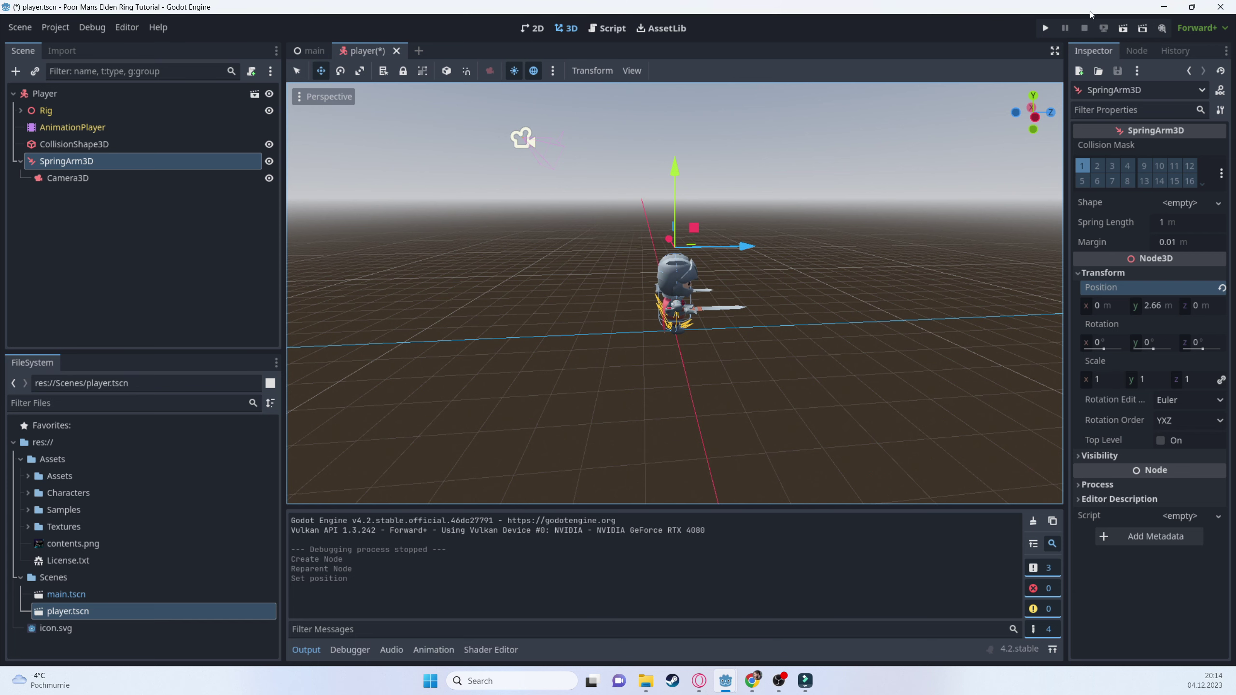
- Test-run the game, close it, and undo the recent property edits
{"action": "left_click", "coordinate": [1045, 27]}
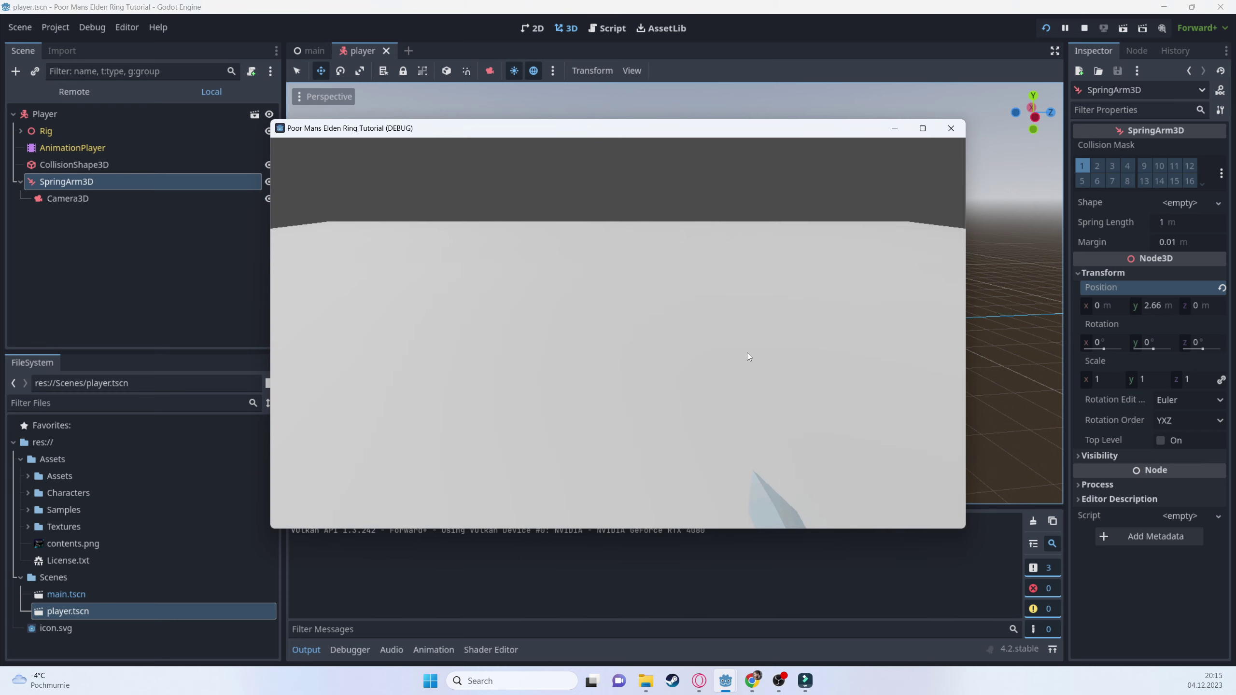
{"action": "left_click", "coordinate": [953, 128]}
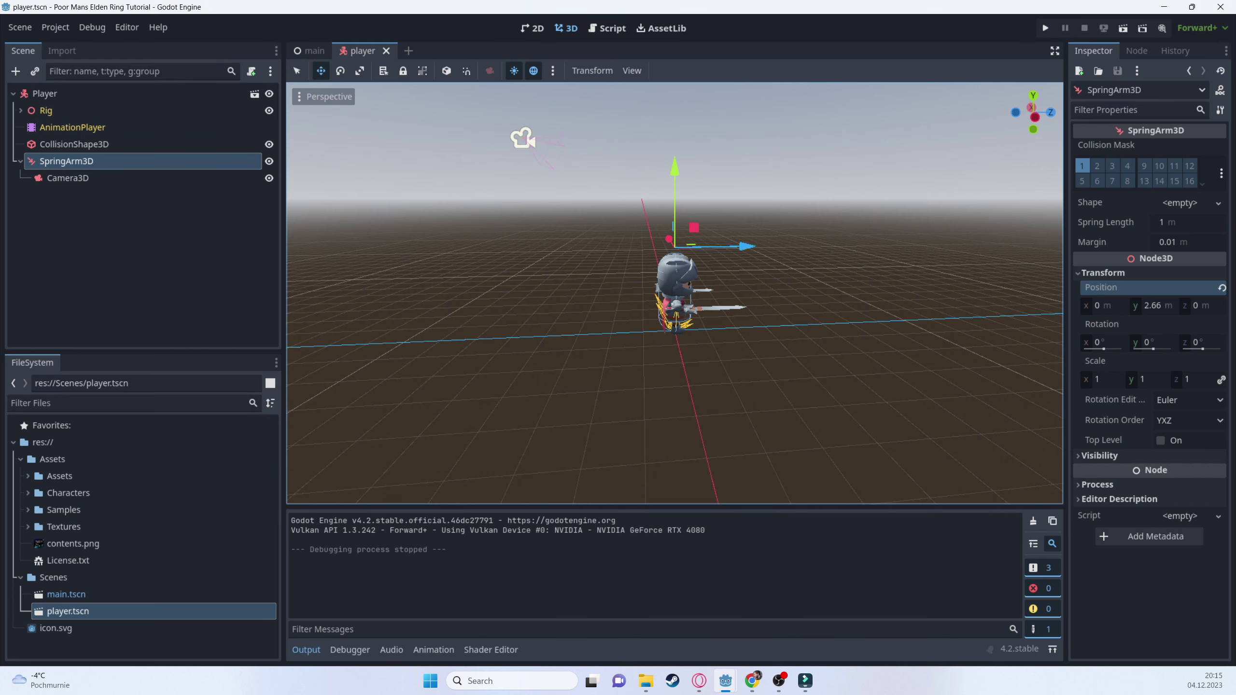
{"action": "key", "text": "ctrl+z"}
{"action": "key", "text": "ctrl+z"}
{"action": "key", "text": "ctrl+z"}
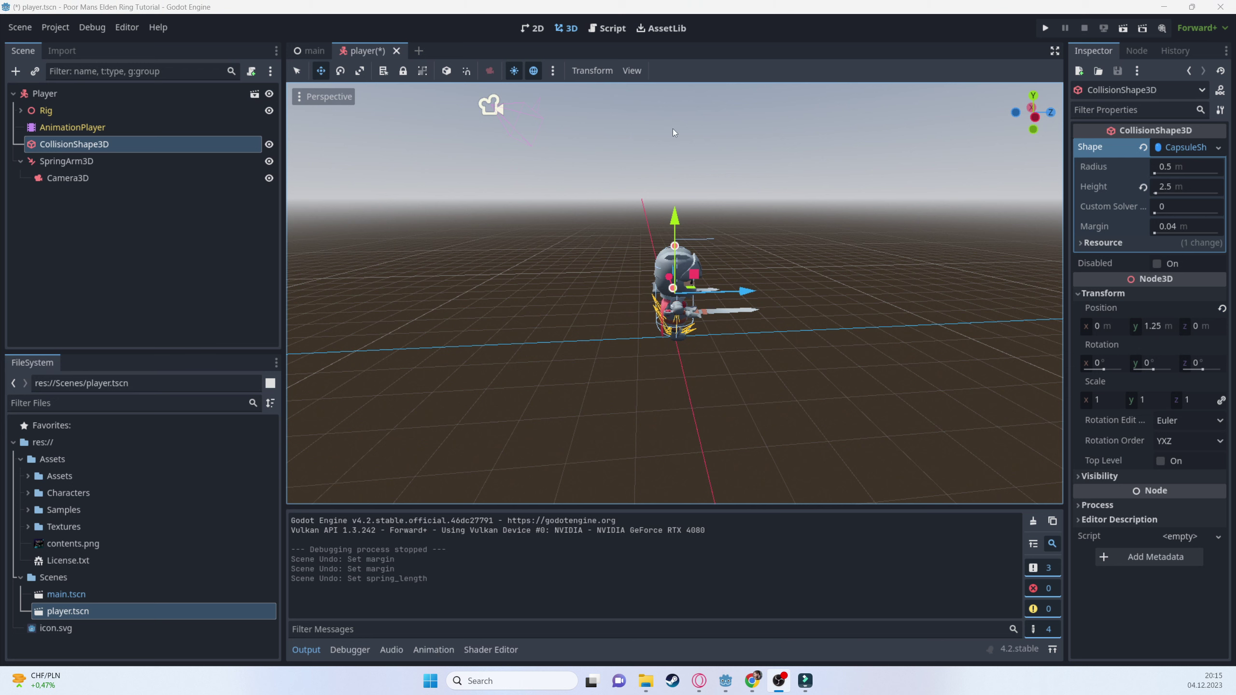
- Set the SpringArm3D spring length to 5, adjust its margin, and save
{"action": "left_click", "coordinate": [84, 162]}
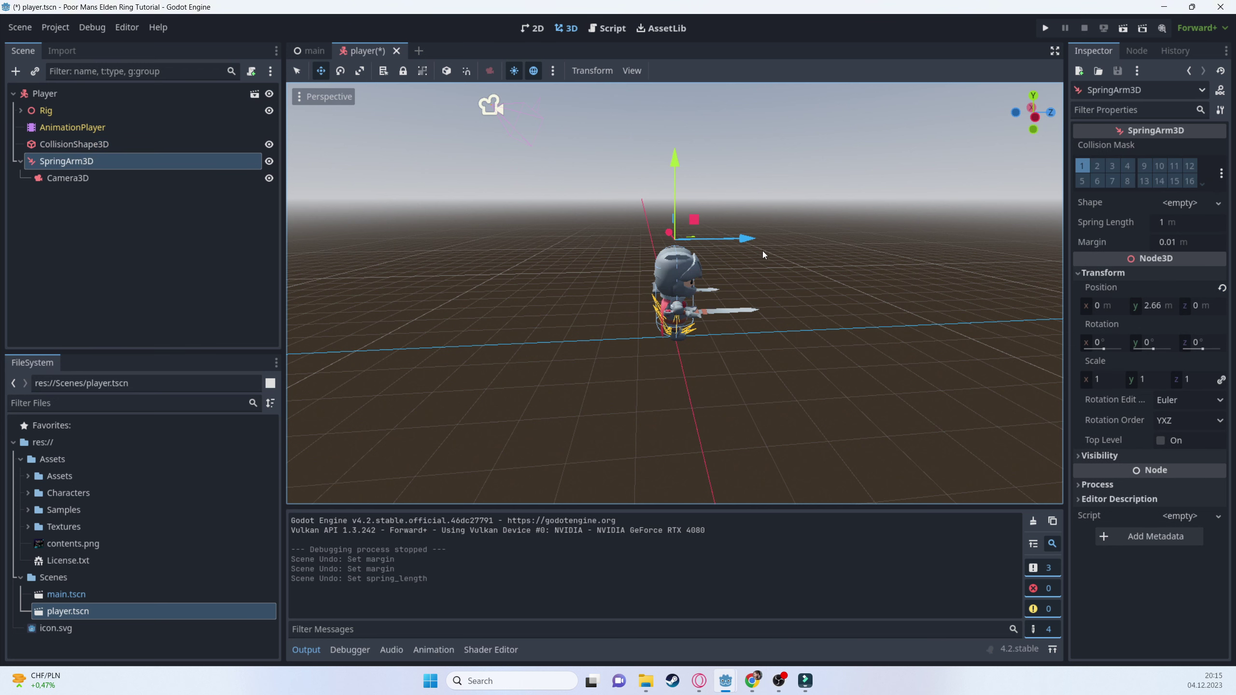
{"action": "left_click", "coordinate": [1175, 222]}
{"action": "type", "text": "5"}
{"action": "key", "text": "Return"}
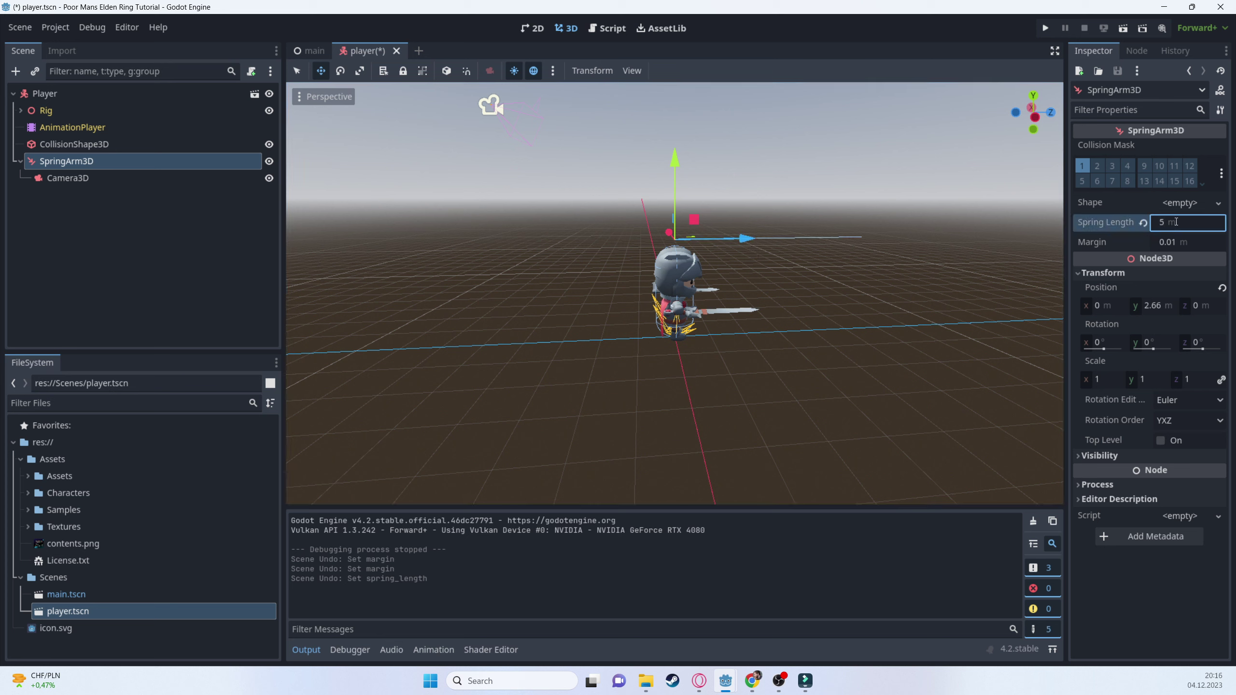
{"action": "left_click", "coordinate": [1185, 243]}
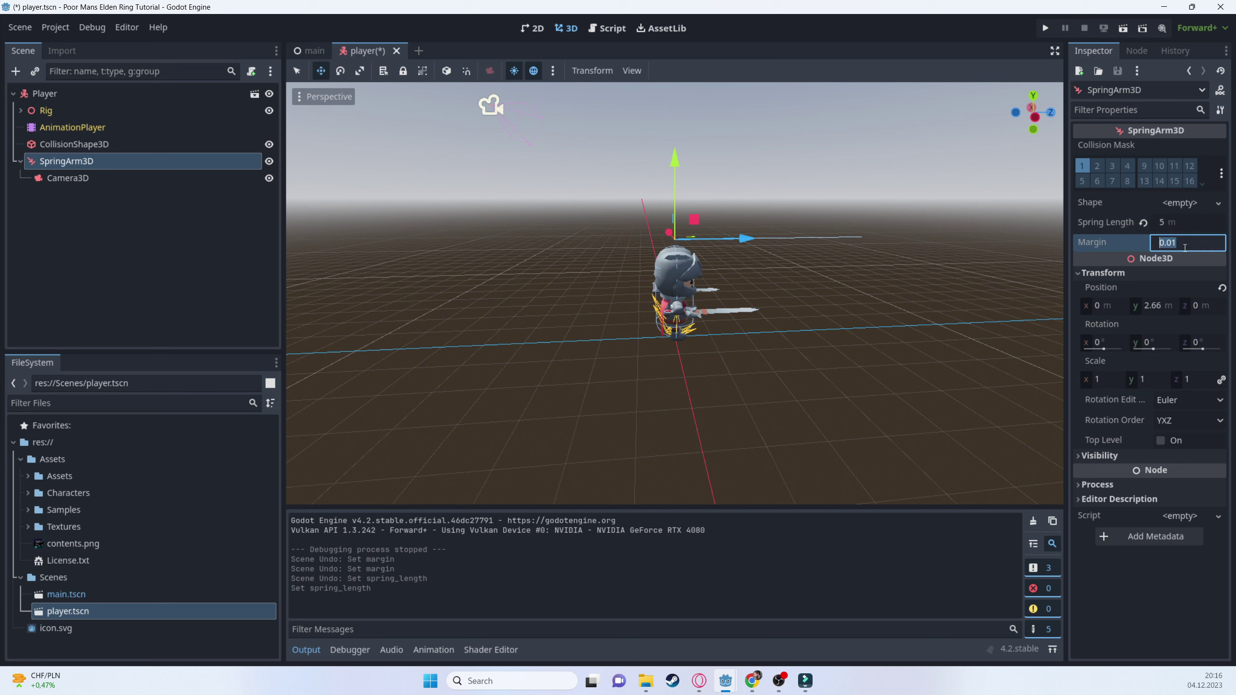
{"action": "left_click", "coordinate": [1198, 240]}
{"action": "key", "text": "ctrl+s"}
- Revert Camera3D's position and rotation to zero and save the player scene
{"action": "left_click", "coordinate": [79, 180]}
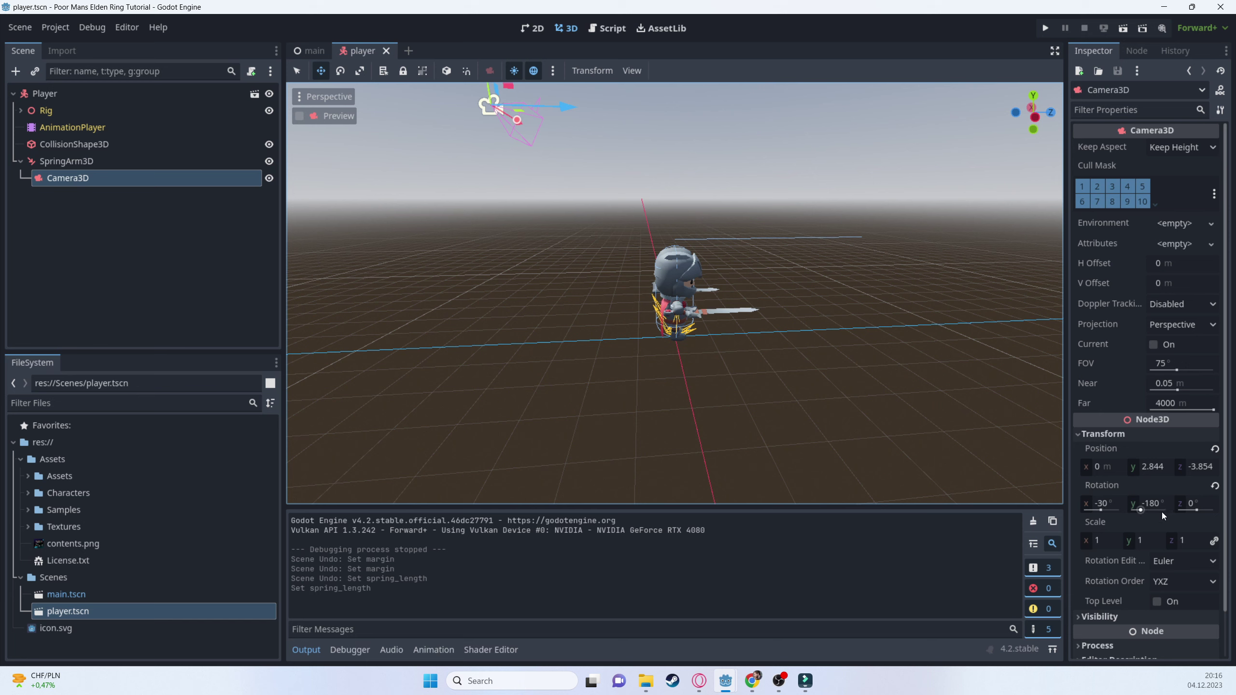
{"action": "left_click", "coordinate": [1215, 449]}
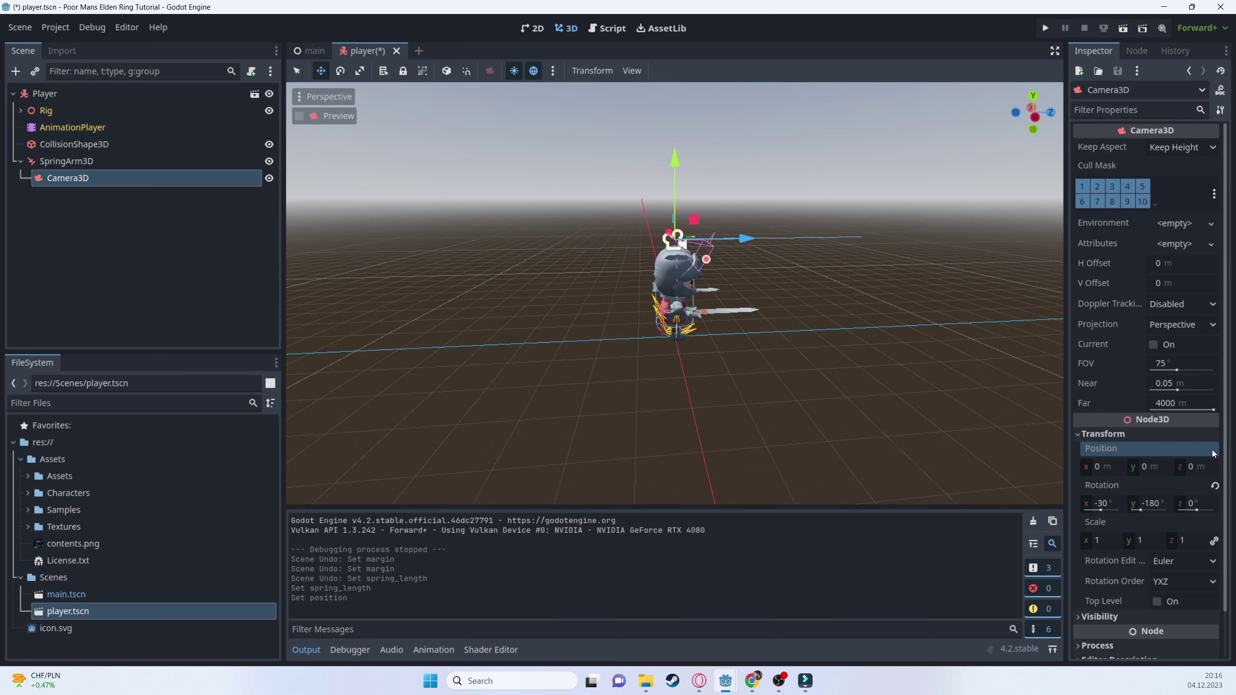
{"action": "left_click", "coordinate": [1215, 486]}
{"action": "key", "text": "ctrl+s"}
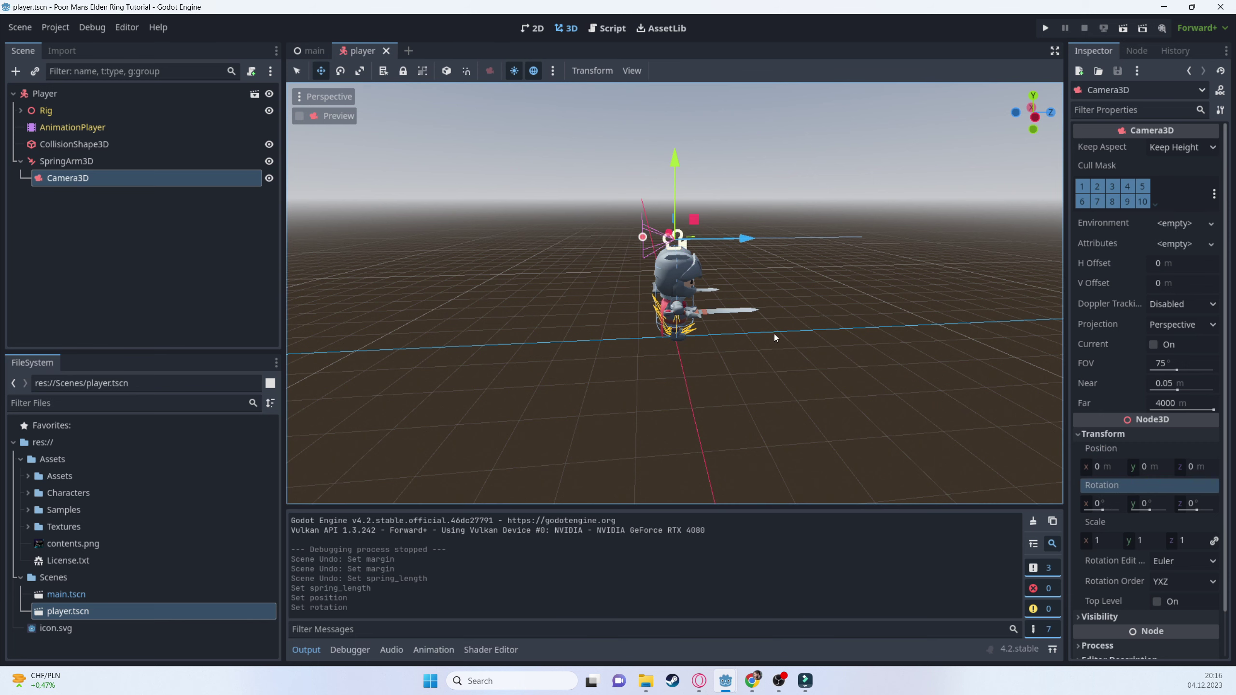
{"action": "middle_click_drag", "start_coordinate": [776, 336], "coordinate": [857, 242]}
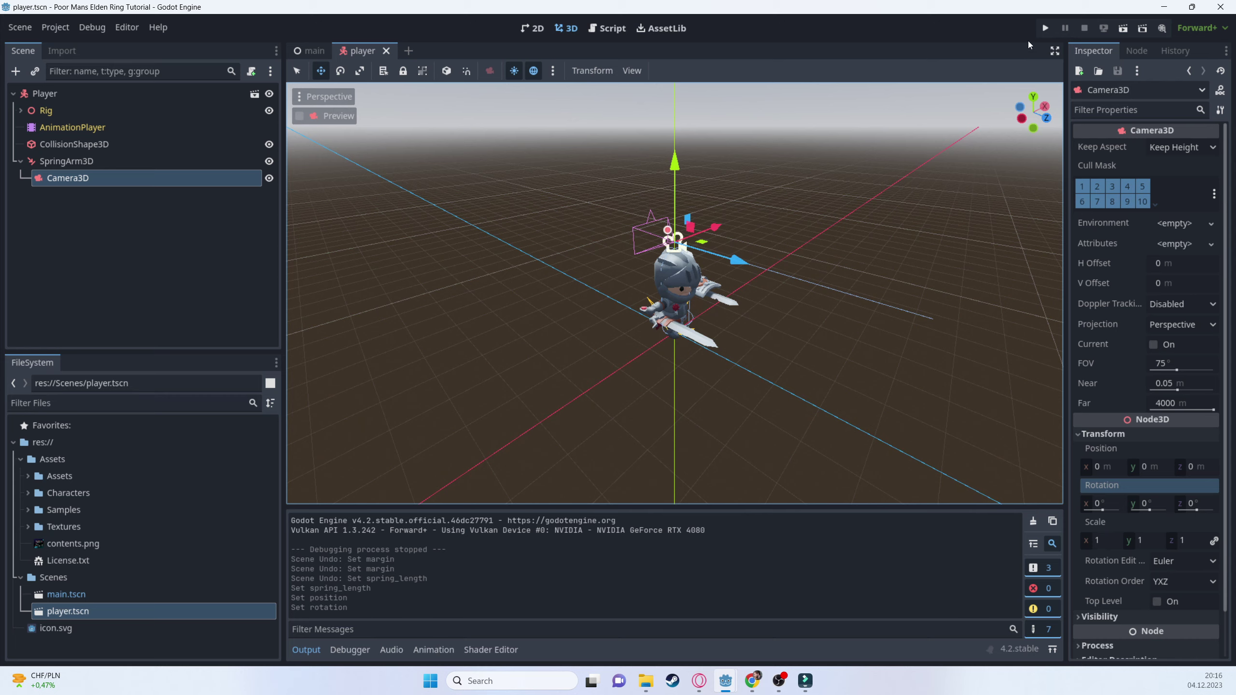
{"action": "left_click", "coordinate": [1046, 28]}
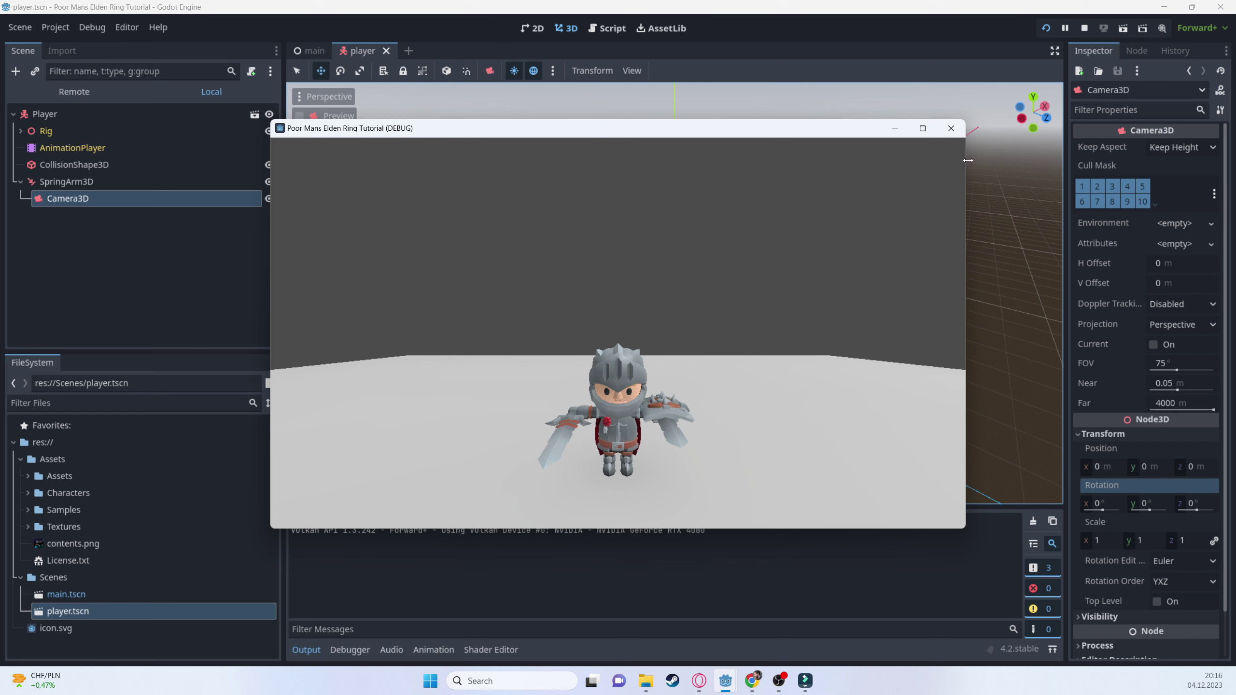
{"action": "left_click", "coordinate": [955, 128]}
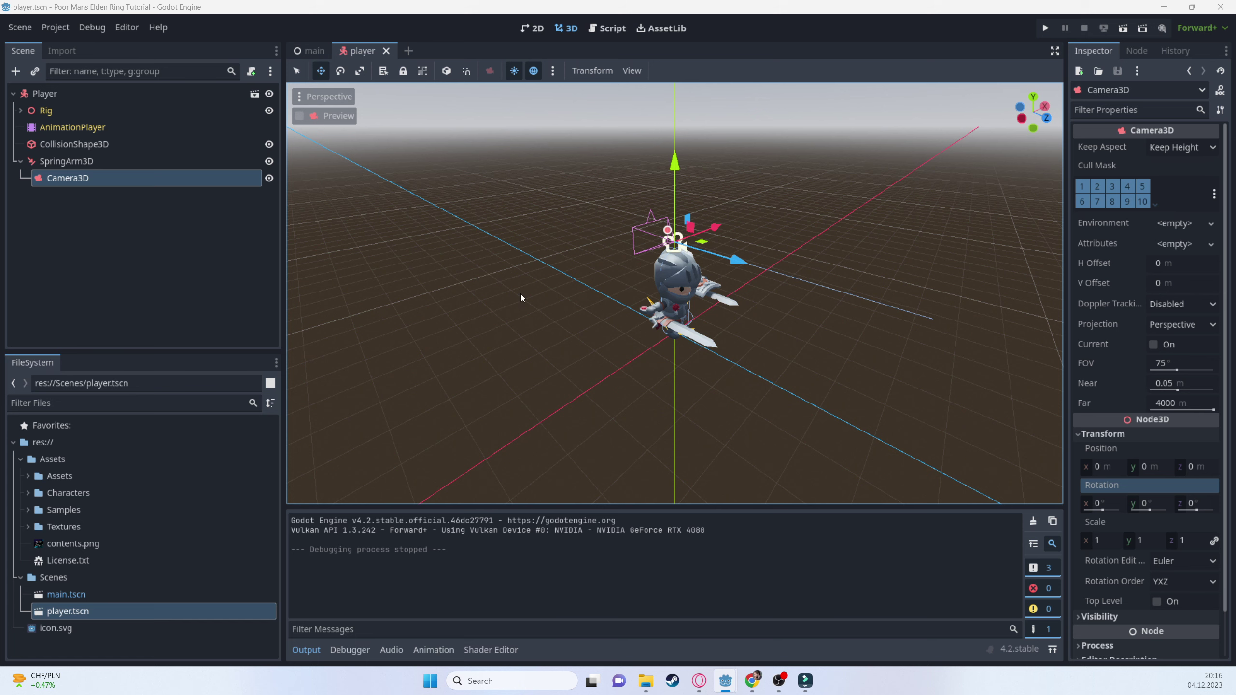
- Select Player and Rig, then show the AnimationPlayer's 1H_Melee_Attack_Chop animation tracks
{"action": "left_click", "coordinate": [42, 95]}
{"action": "middle_click_drag", "start_coordinate": [587, 316], "coordinate": [463, 347]}
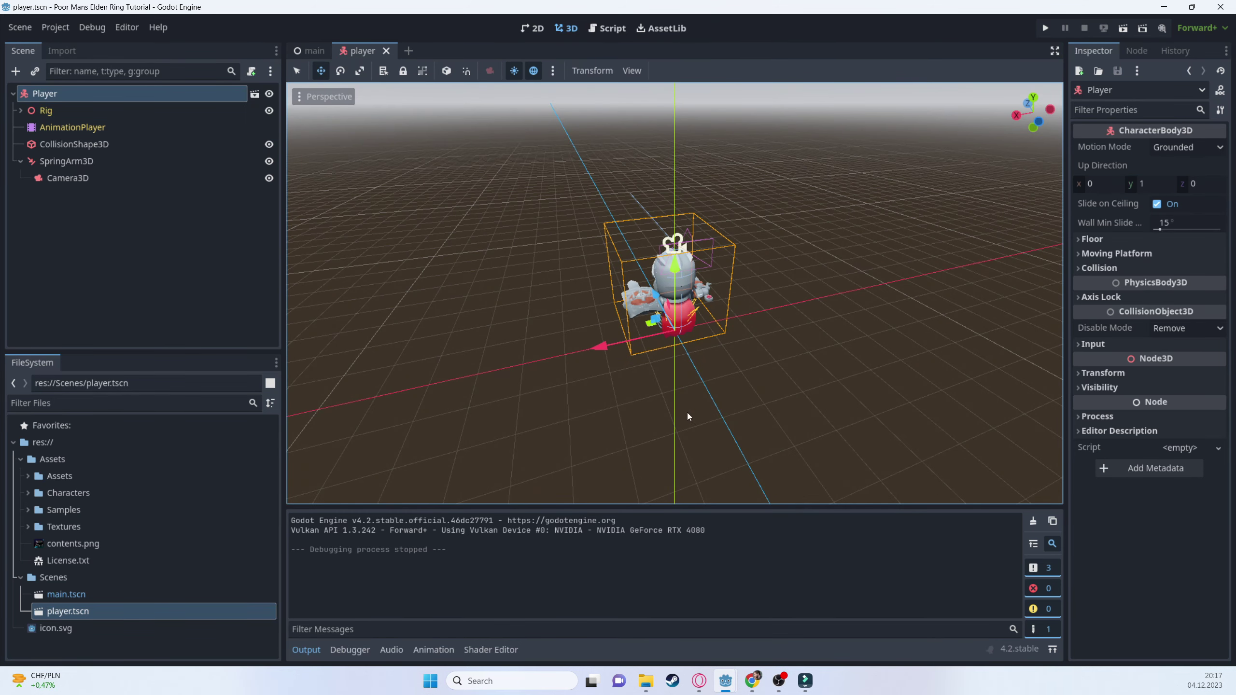
{"action": "middle_click_drag", "start_coordinate": [499, 359], "coordinate": [864, 323]}
{"action": "left_click", "coordinate": [60, 110]}
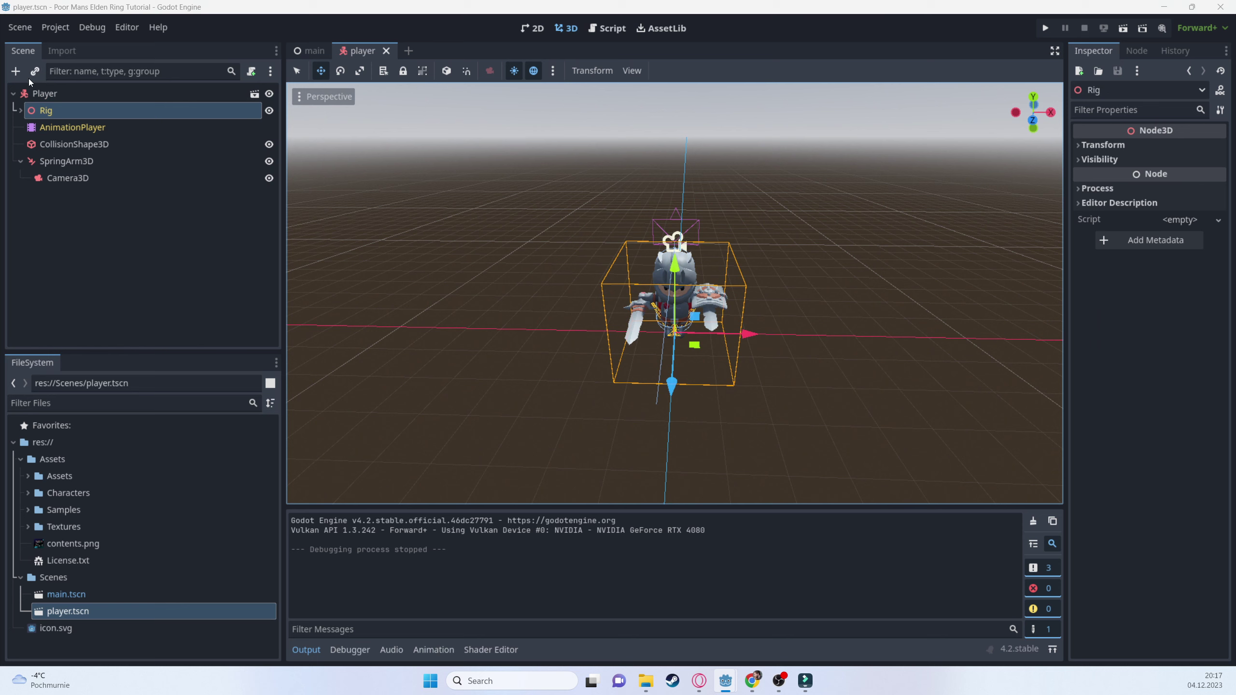
{"action": "left_click", "coordinate": [41, 93]}
{"action": "left_click", "coordinate": [47, 110]}
{"action": "left_click", "coordinate": [50, 92]}
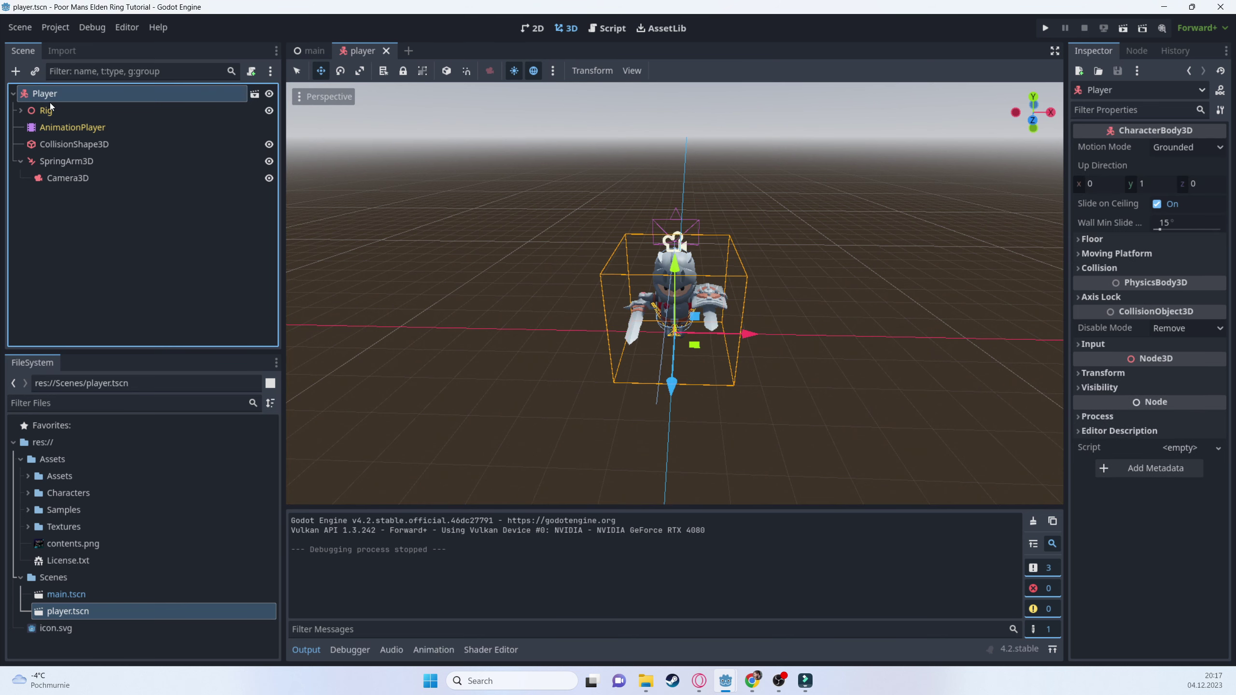
{"action": "left_click", "coordinate": [50, 109]}
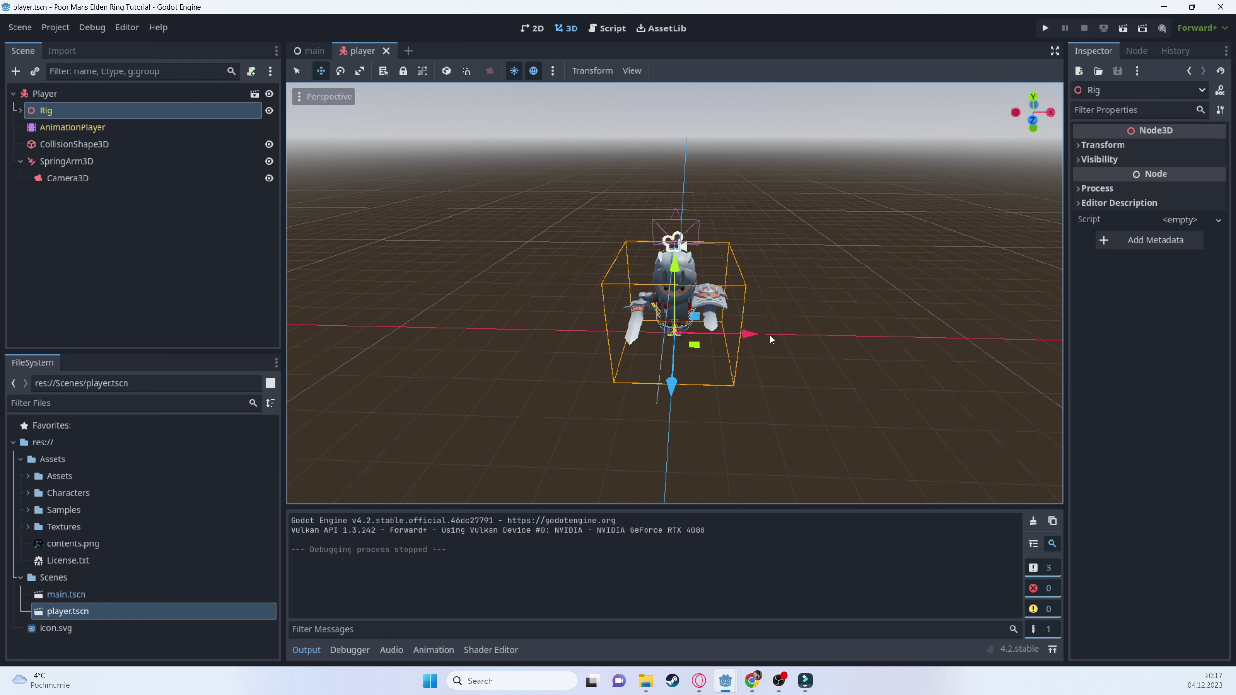
{"action": "middle_click_drag", "start_coordinate": [769, 336], "coordinate": [332, 323]}
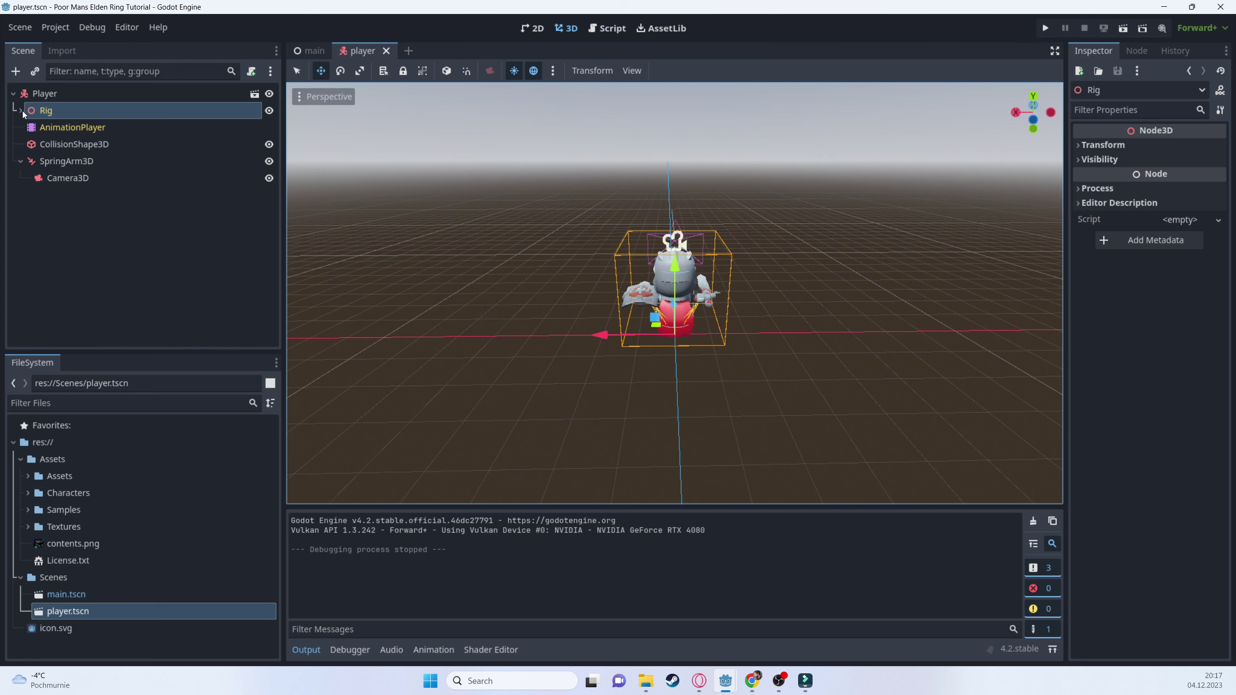
{"action": "left_click", "coordinate": [73, 127]}
{"action": "left_click", "coordinate": [136, 110]}
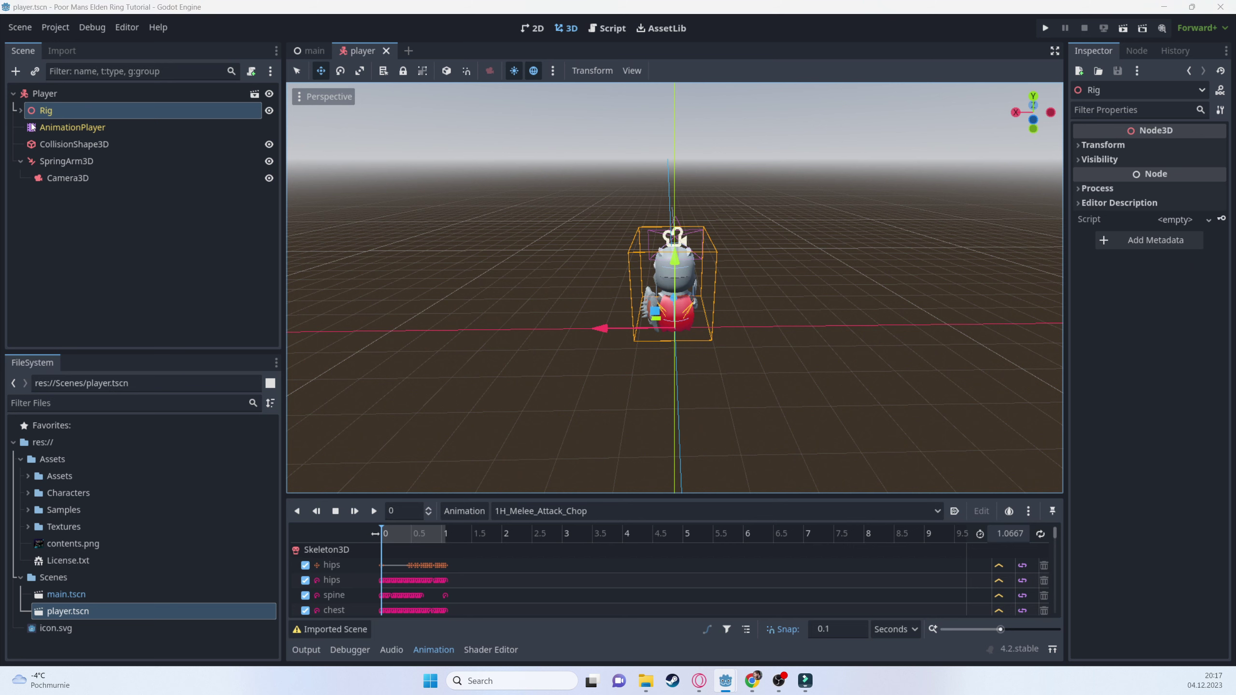
- Rotate the Rig's Skeleton3D 180° on Y and save the player scene
{"action": "left_click", "coordinate": [21, 109]}
{"action": "left_click", "coordinate": [64, 127]}
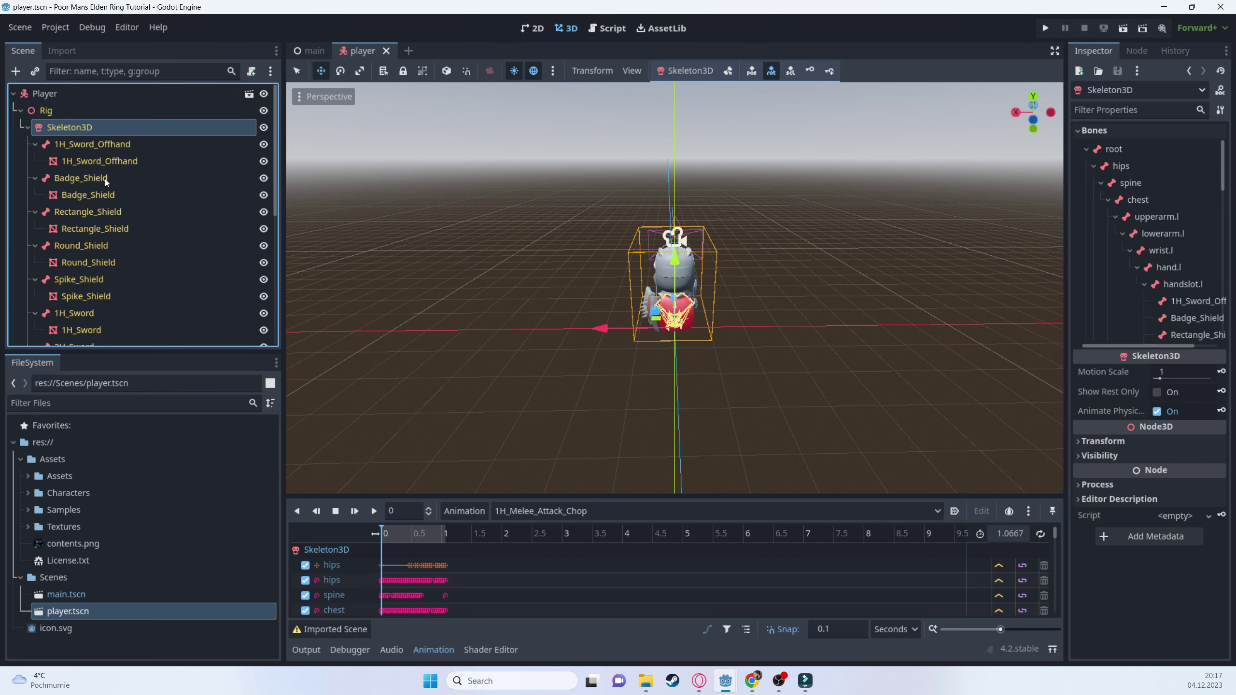
{"action": "scroll", "coordinate": [94, 287], "scroll_direction": "down", "scroll_amount": 6}
{"action": "scroll", "coordinate": [95, 290], "scroll_direction": "up", "scroll_amount": 3}
{"action": "scroll", "coordinate": [94, 289], "scroll_direction": "up", "scroll_amount": 3}
{"action": "left_click", "coordinate": [1103, 441]}
{"action": "left_click", "coordinate": [1149, 510]}
{"action": "type", "text": "180"}
{"action": "key", "text": "Return"}
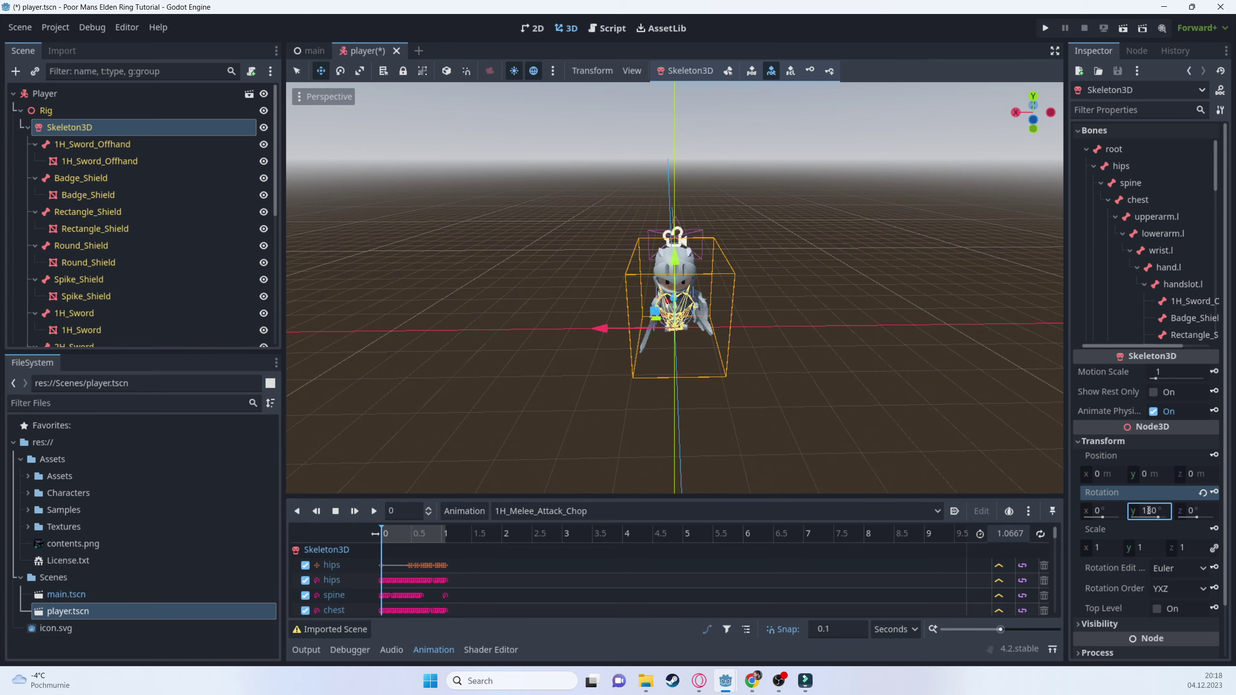
{"action": "key", "text": "ctrl+s"}
- Test-run the game to view the knight from behind, then close it
{"action": "middle_click_drag", "start_coordinate": [802, 430], "coordinate": [526, 368]}
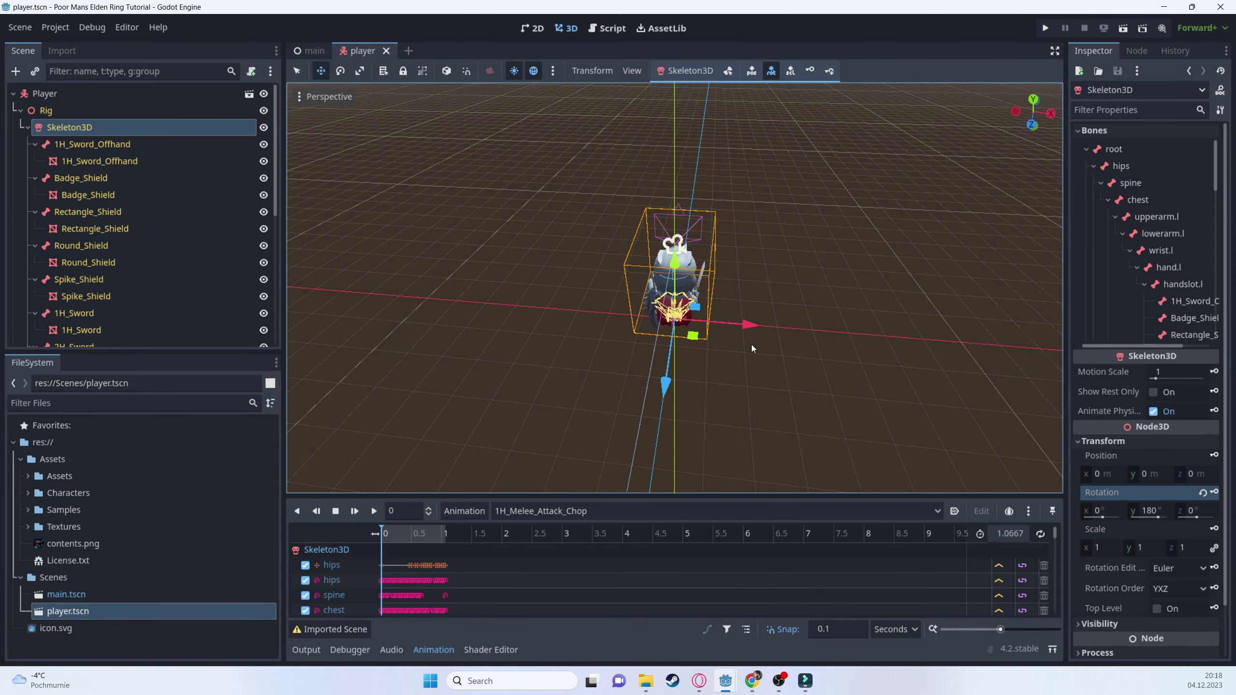
{"action": "middle_click_drag", "start_coordinate": [752, 344], "coordinate": [736, 321]}
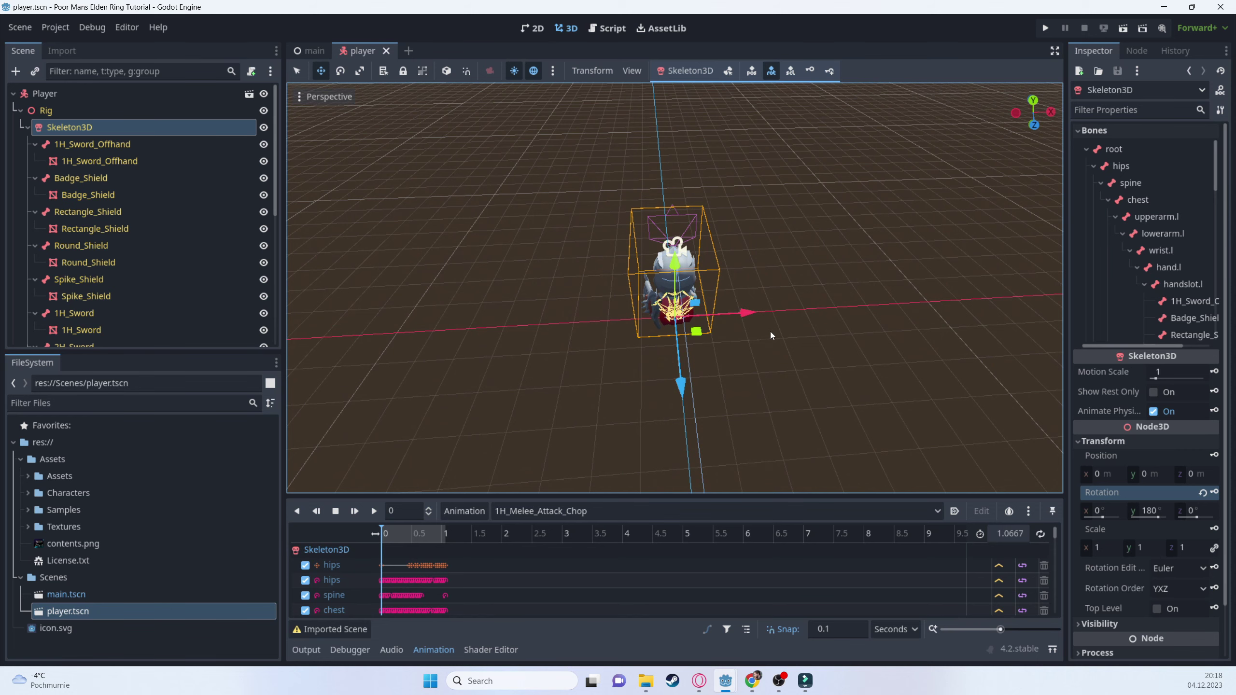
{"action": "left_click", "coordinate": [1045, 28]}
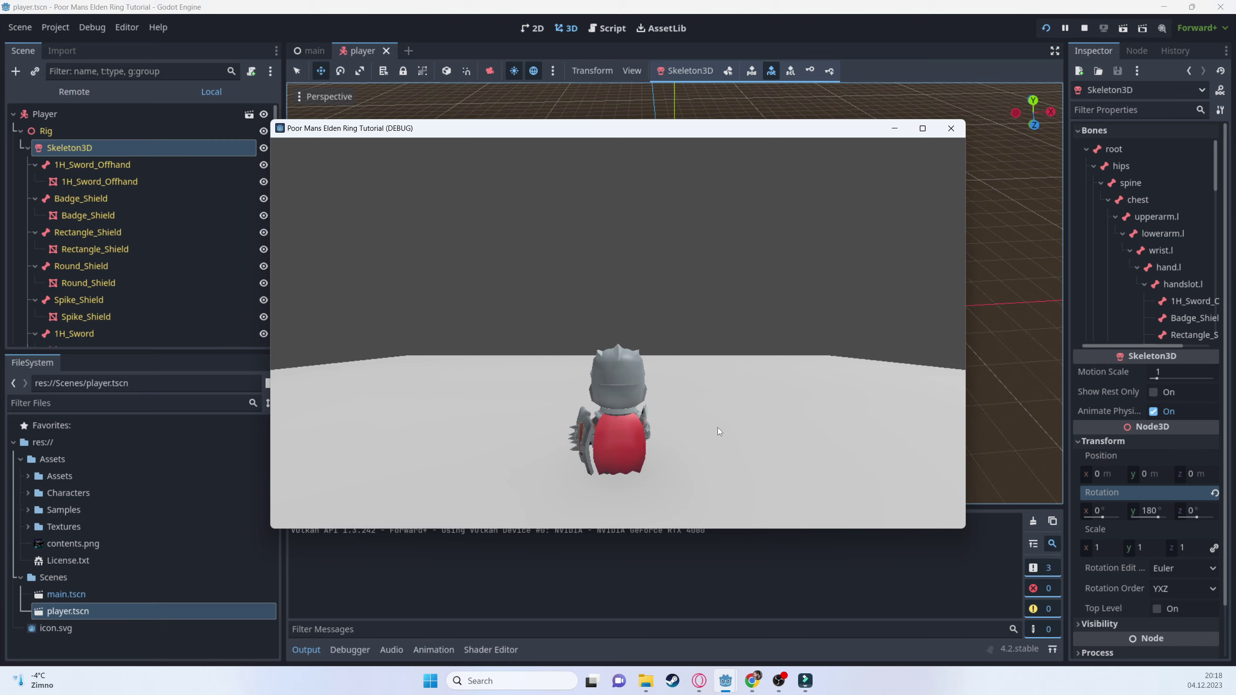
{"action": "left_click", "coordinate": [960, 132]}
{"action": "middle_click_drag", "start_coordinate": [914, 147], "coordinate": [738, 368]}
- Revert the Skeleton3D rotation to 0° to compare the character's facing
{"action": "left_click", "coordinate": [68, 97]}
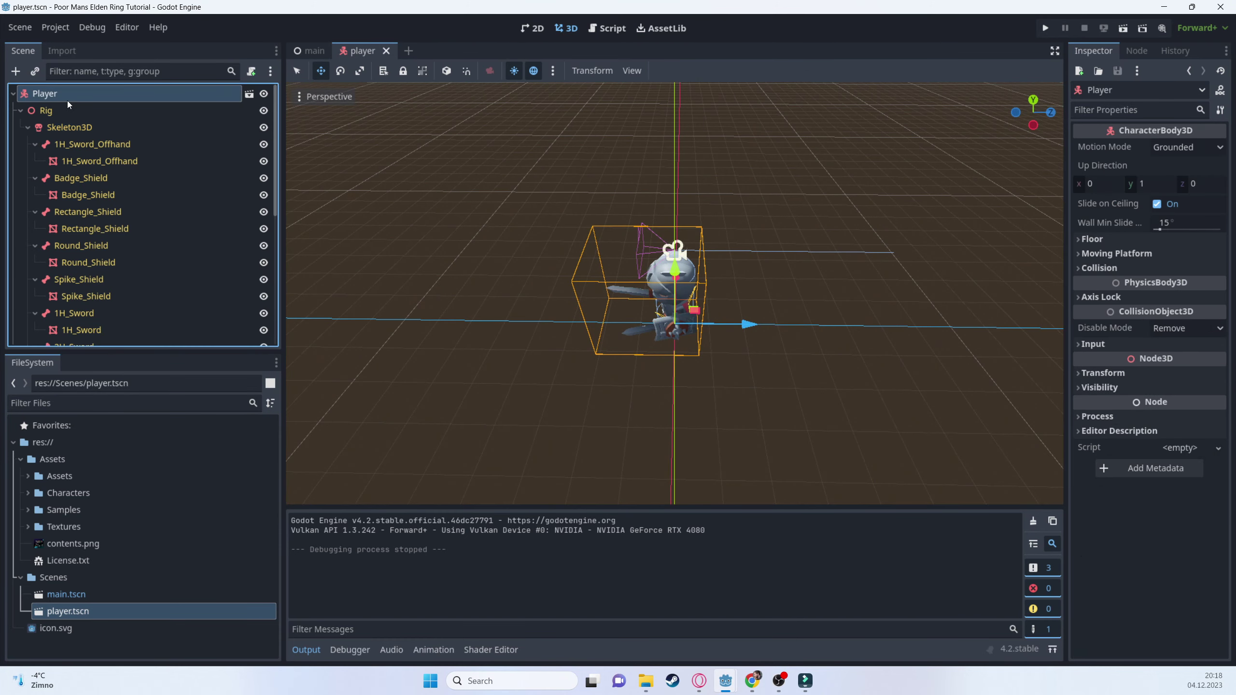
{"action": "left_click", "coordinate": [66, 110]}
{"action": "left_click", "coordinate": [73, 123]}
{"action": "left_click", "coordinate": [64, 94]}
{"action": "left_click", "coordinate": [68, 126]}
{"action": "middle_click_drag", "start_coordinate": [776, 303], "coordinate": [789, 326]}
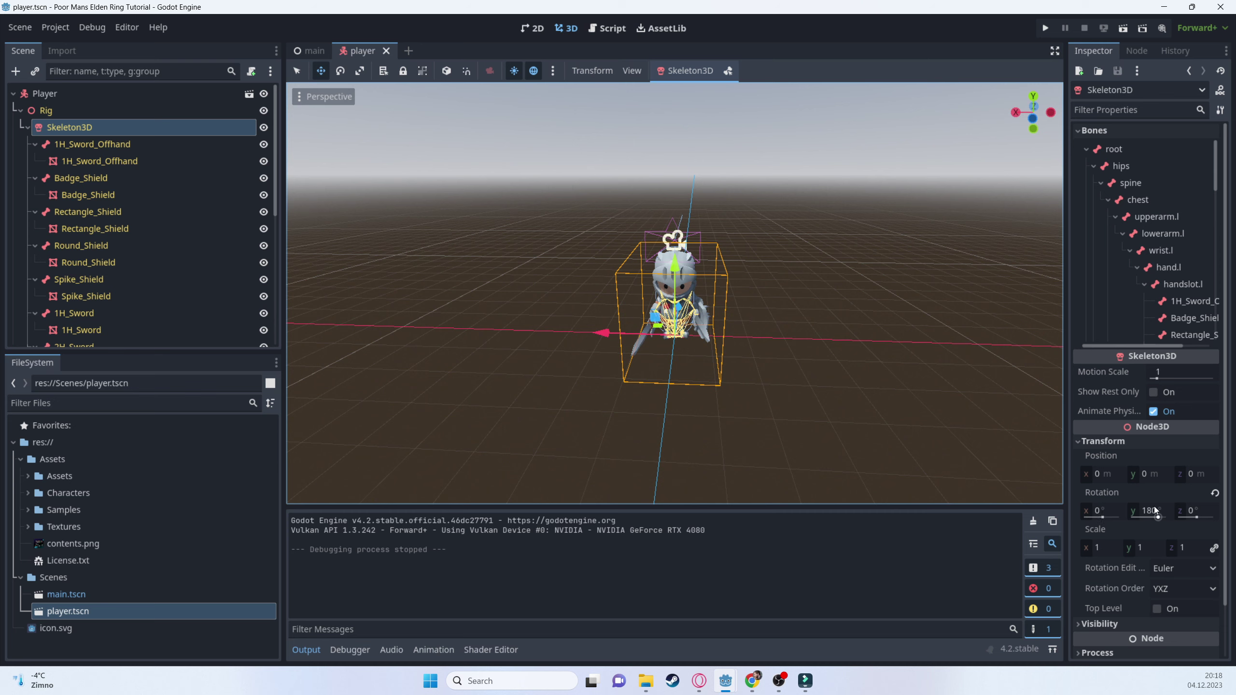
{"action": "left_click", "coordinate": [1216, 494]}
{"action": "middle_click_drag", "start_coordinate": [690, 288], "coordinate": [631, 344]}
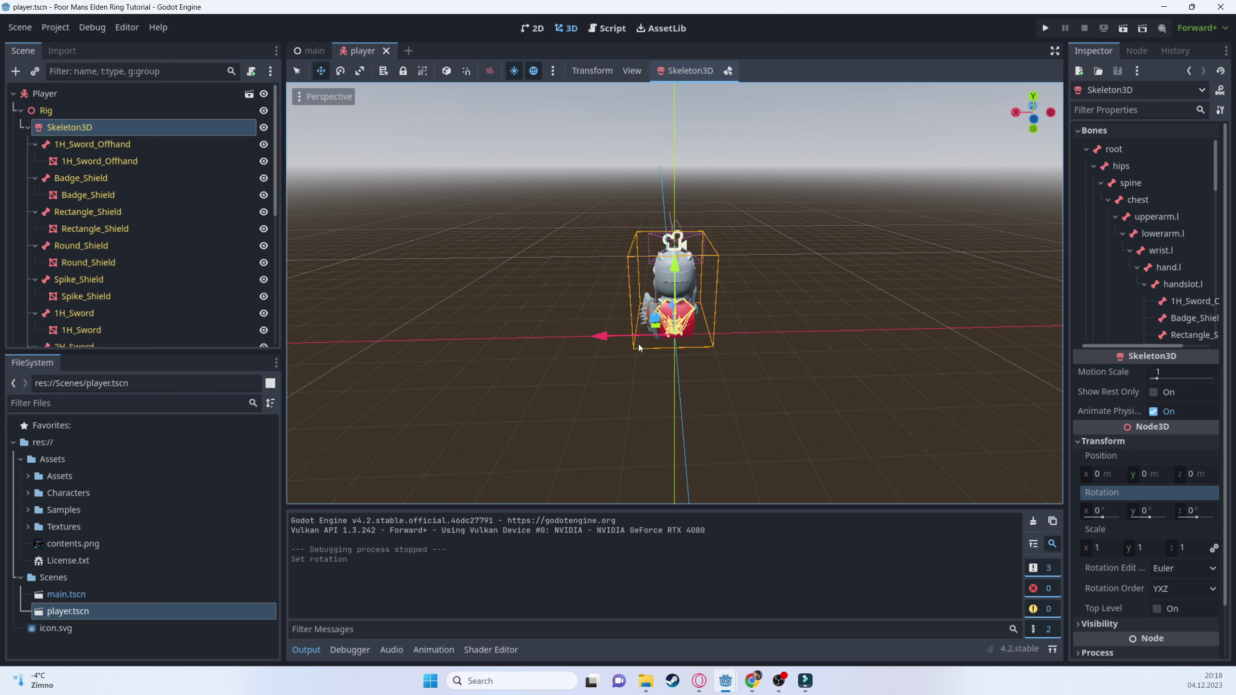
{"action": "middle_click_drag", "start_coordinate": [685, 340], "coordinate": [664, 338]}
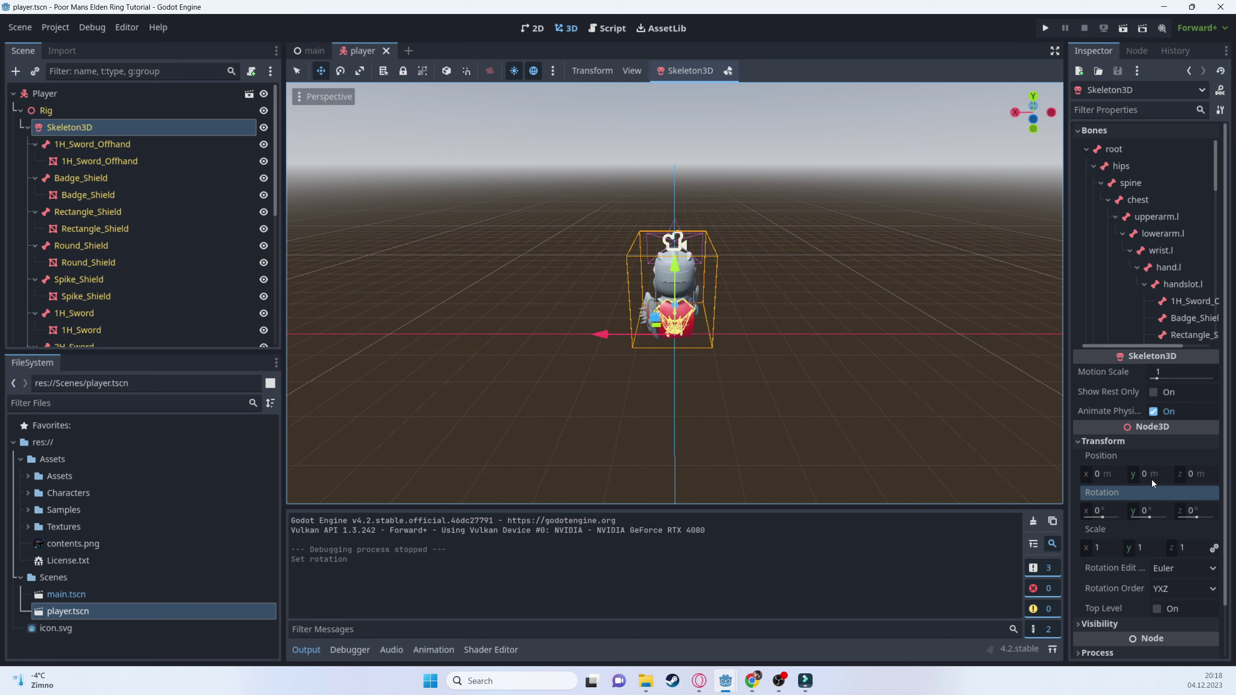
- Set the Skeleton3D Y rotation back to 180° and launch the game
{"action": "left_click", "coordinate": [1148, 511]}
{"action": "type", "text": "180"}
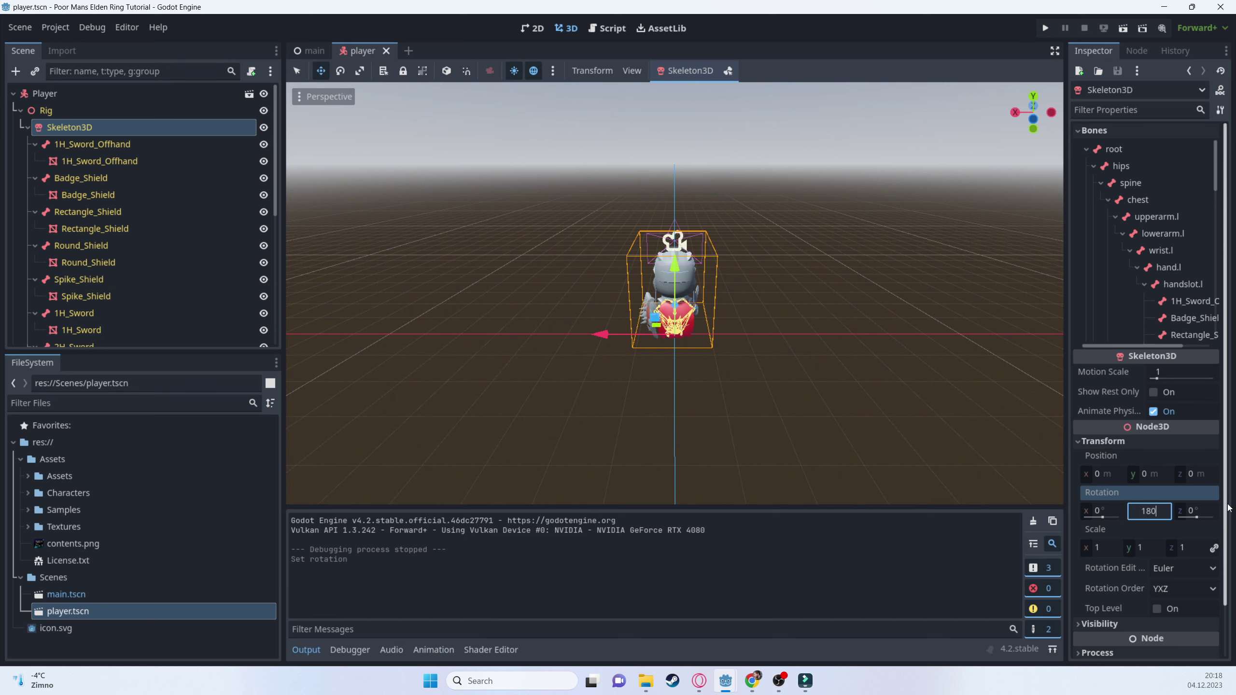
{"action": "key", "text": "Return"}
{"action": "middle_click_drag", "start_coordinate": [876, 292], "coordinate": [371, 256]}
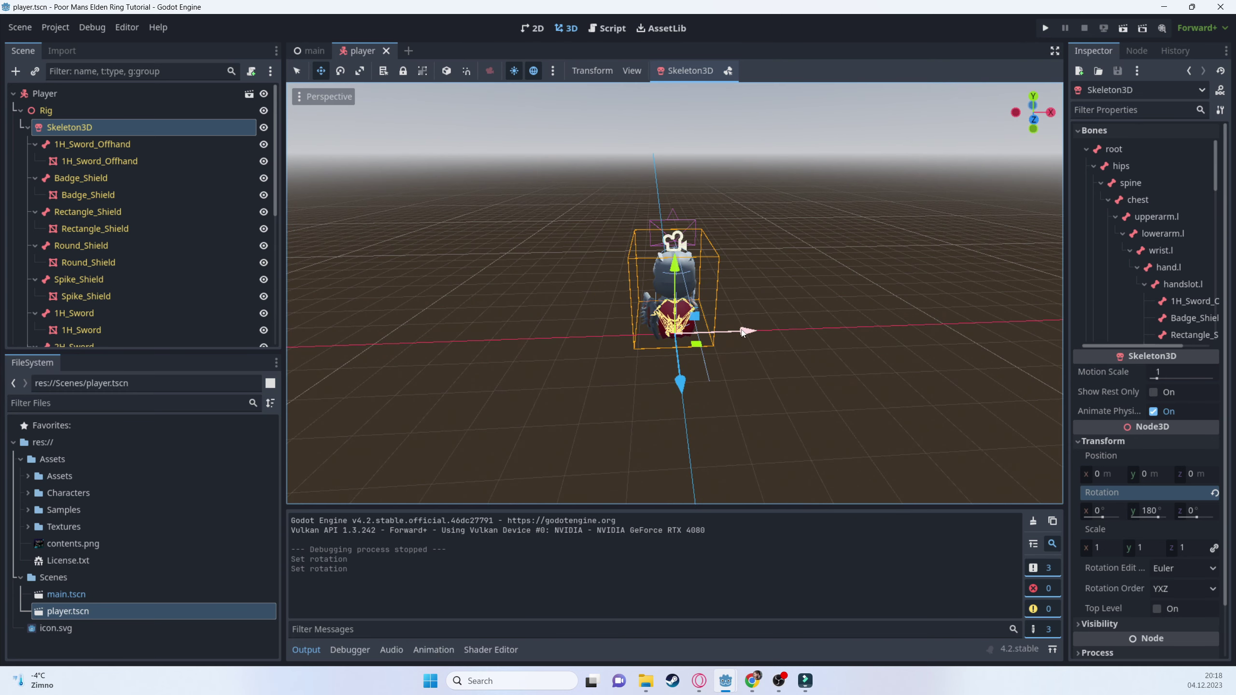
{"action": "left_click", "coordinate": [1045, 28]}
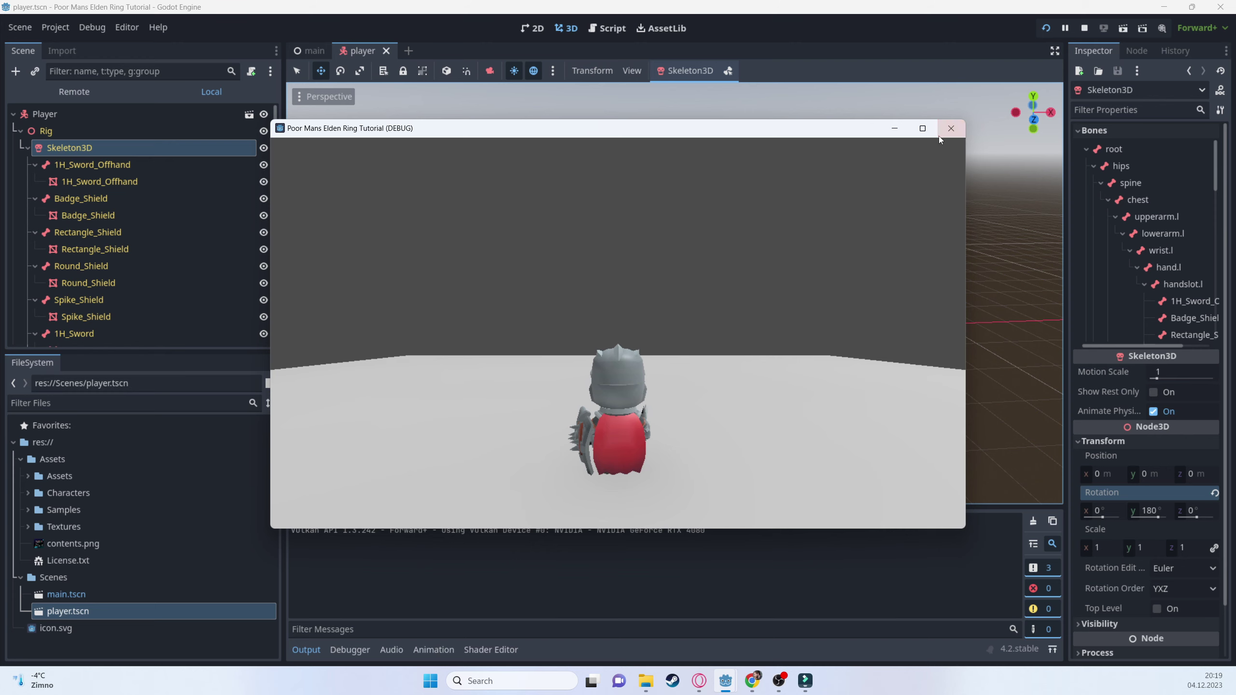
- Close the game and select the Floor's MeshInstance3D in the main scene
{"action": "left_click", "coordinate": [950, 129]}
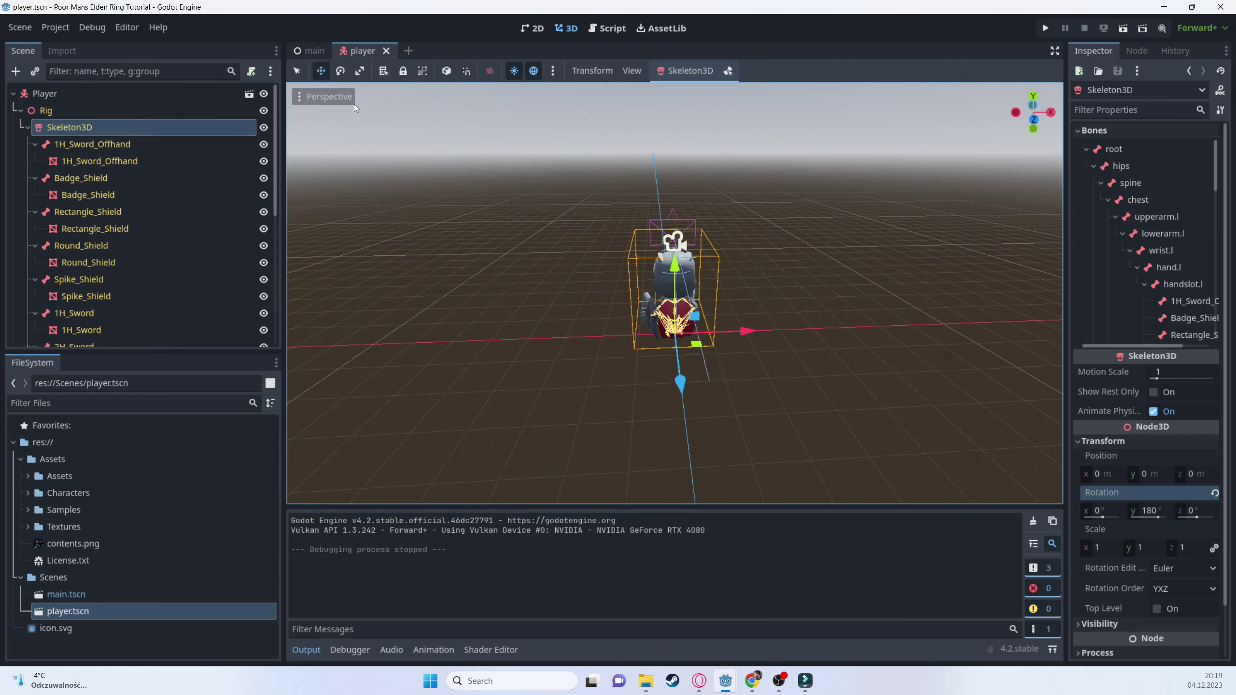
{"action": "left_click", "coordinate": [15, 94]}
{"action": "left_click", "coordinate": [315, 51]}
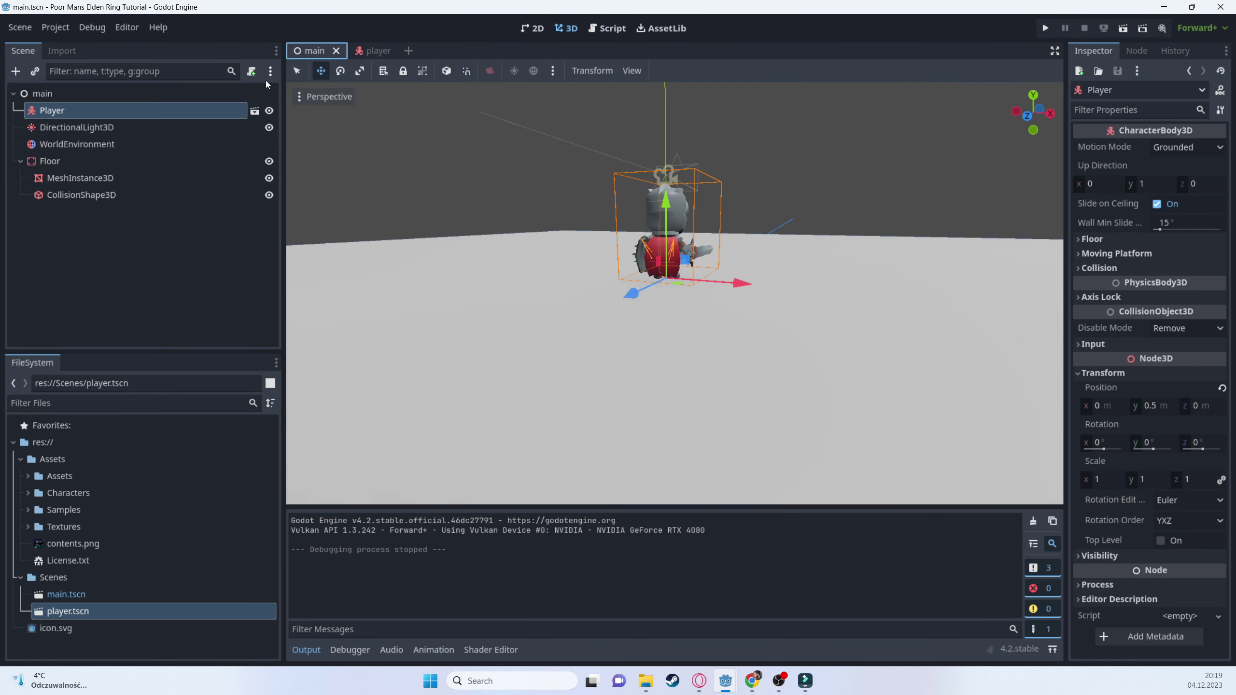
{"action": "left_click", "coordinate": [62, 160]}
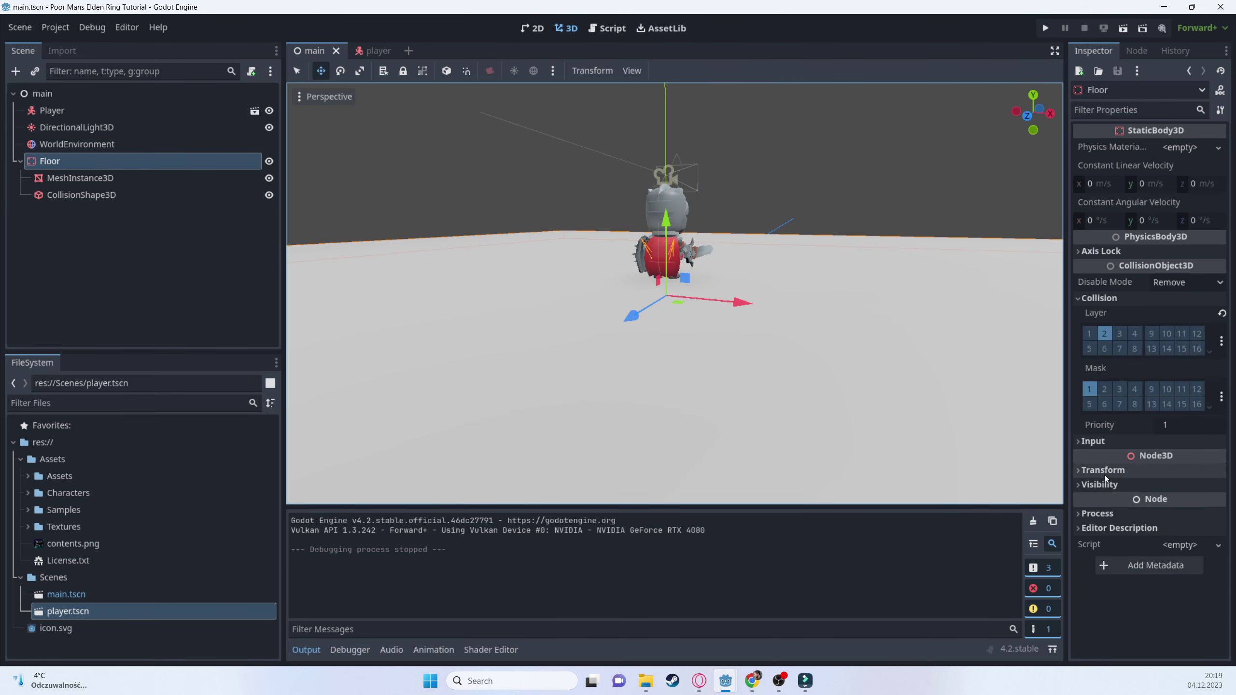
{"action": "left_click", "coordinate": [115, 194]}
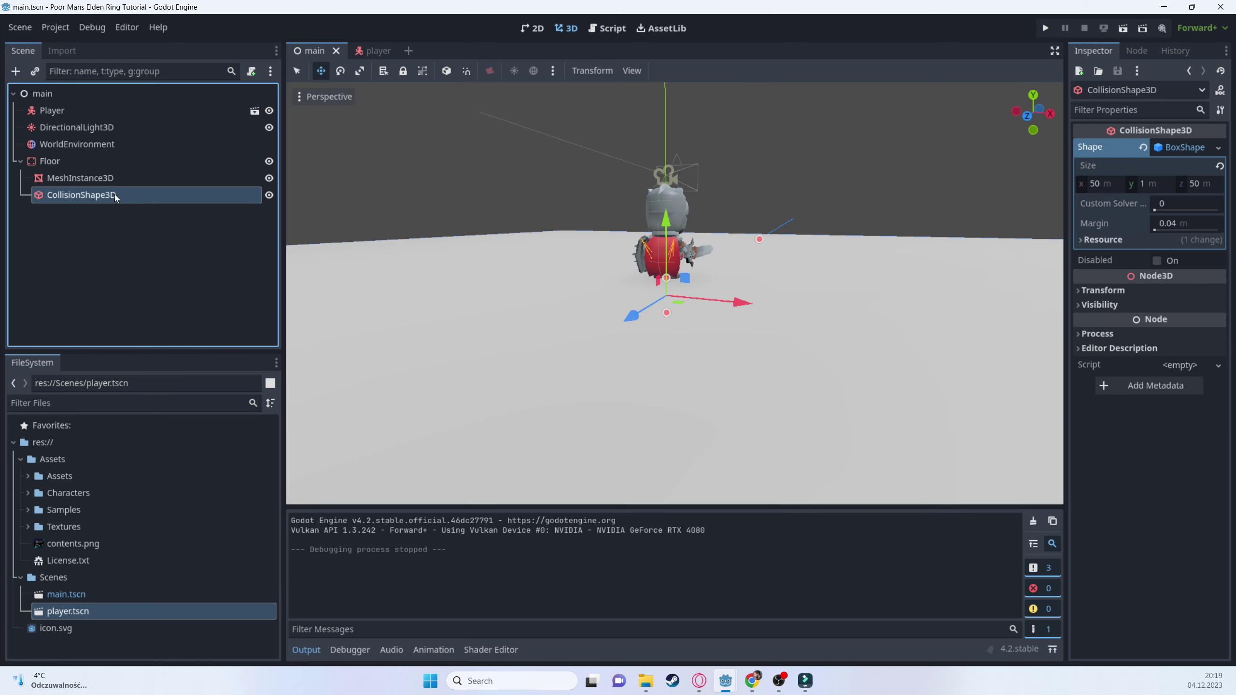
{"action": "left_click", "coordinate": [86, 178]}
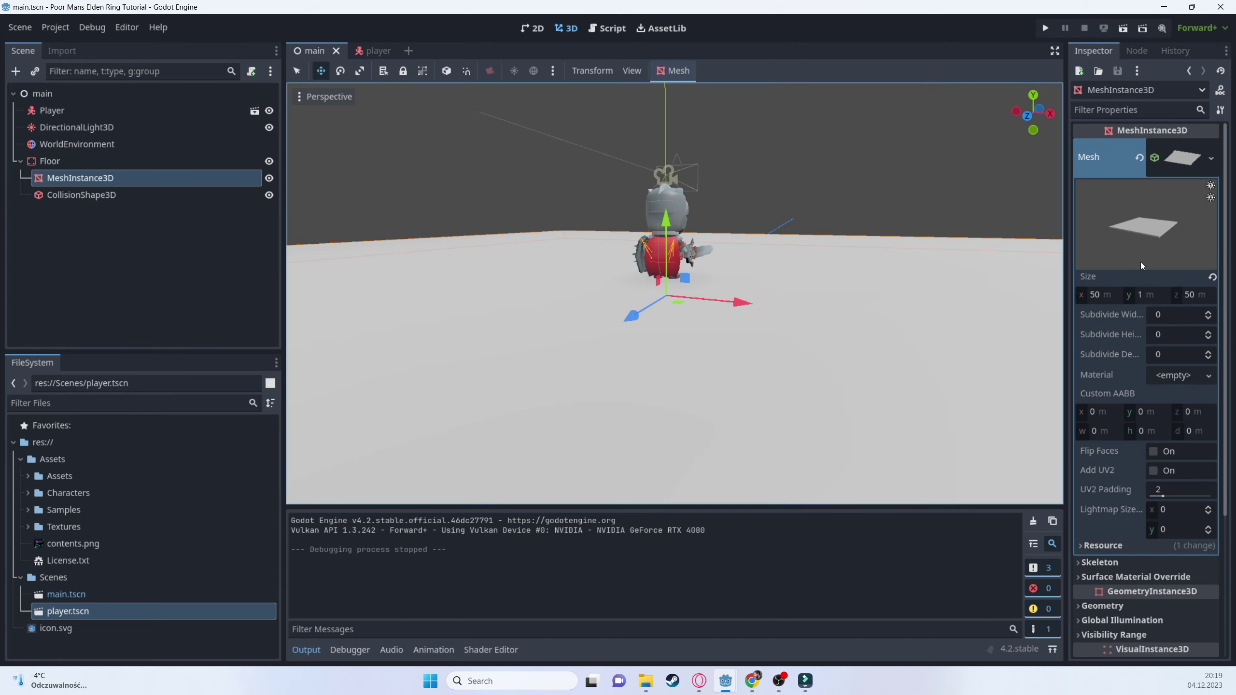
{"action": "scroll", "coordinate": [1144, 316], "scroll_direction": "down", "scroll_amount": 5}
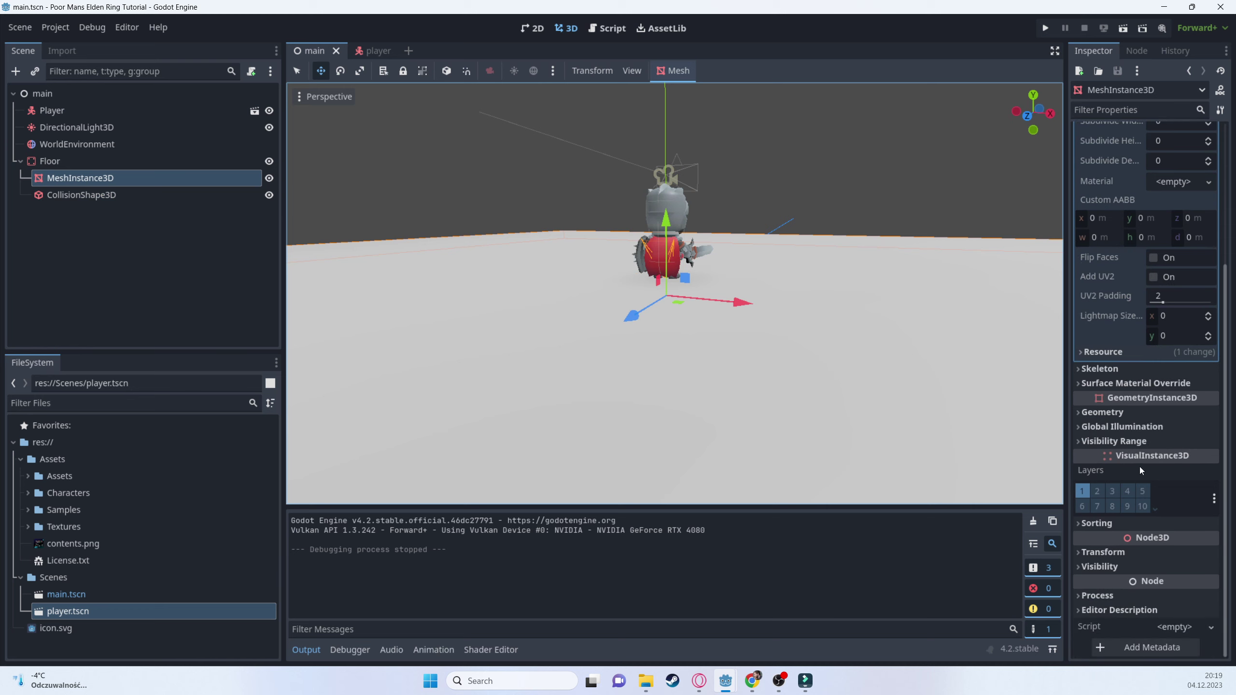
{"action": "scroll", "coordinate": [1109, 267], "scroll_direction": "up", "scroll_amount": 3}
{"action": "scroll", "coordinate": [1115, 266], "scroll_direction": "up", "scroll_amount": 2}
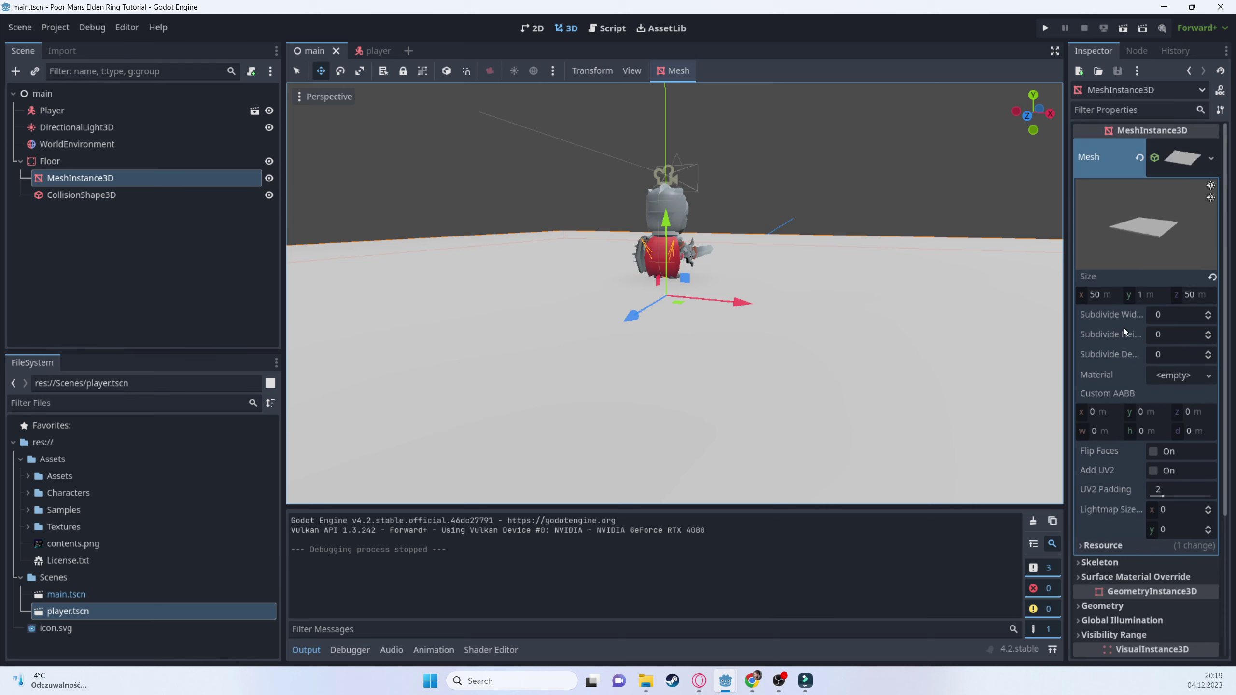
{"action": "scroll", "coordinate": [1118, 431], "scroll_direction": "down", "scroll_amount": 5}
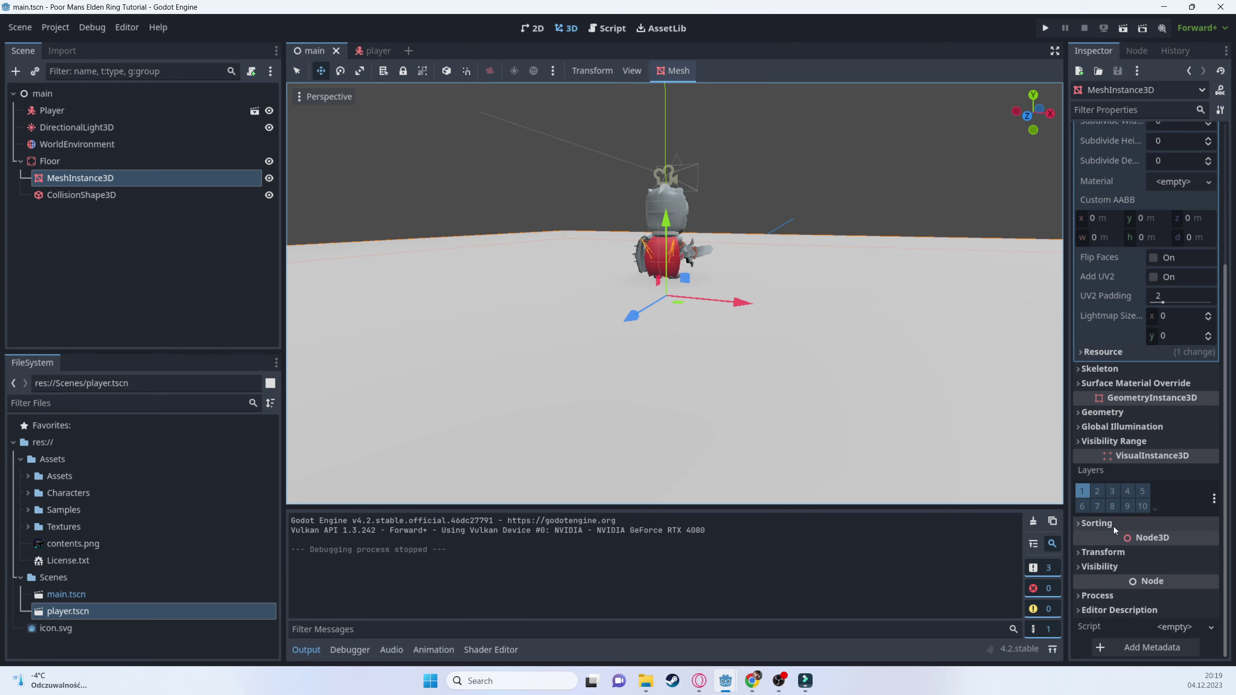
- Give the floor a new StandardMaterial3D material override with a grey albedo colour
{"action": "left_click", "coordinate": [1108, 110]}
{"action": "type", "text": "mat"}
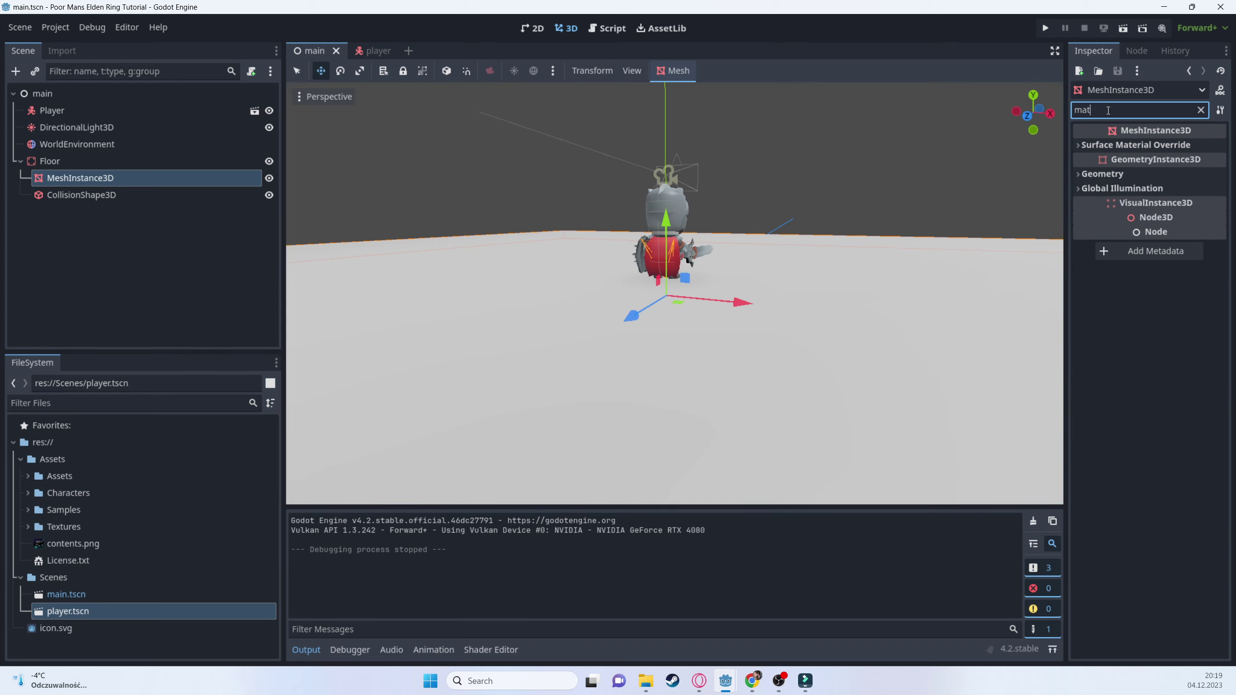
{"action": "left_click", "coordinate": [1101, 173]}
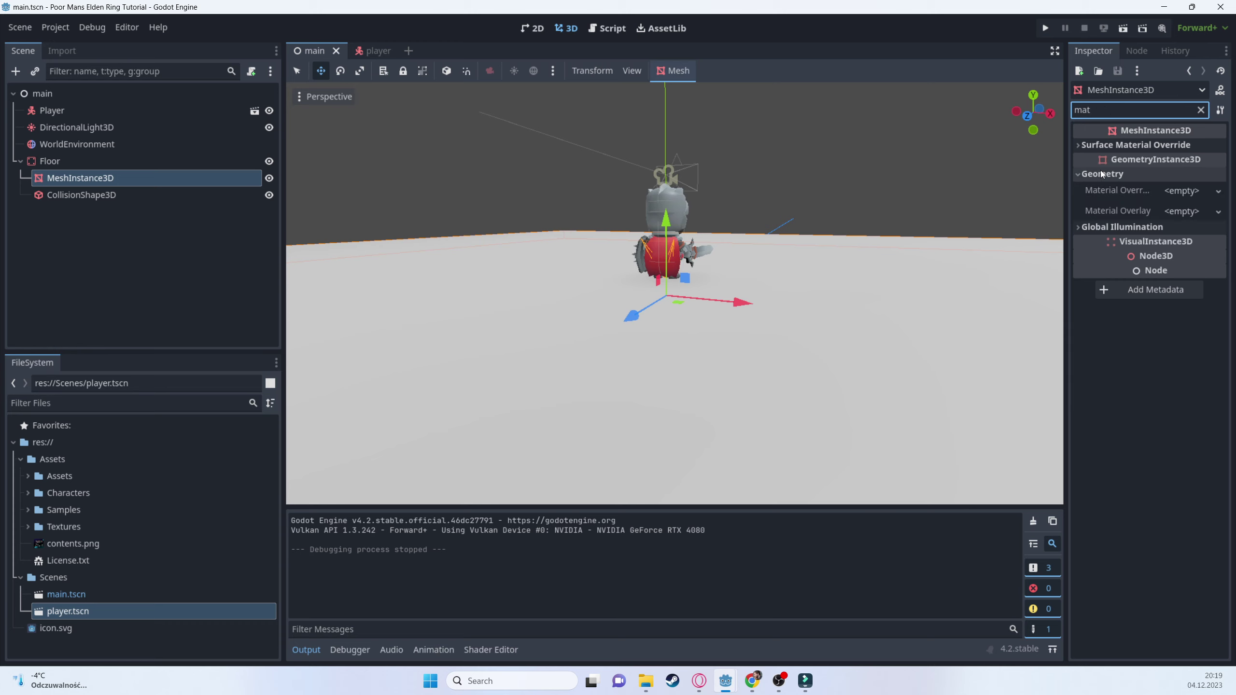
{"action": "left_click", "coordinate": [1174, 195]}
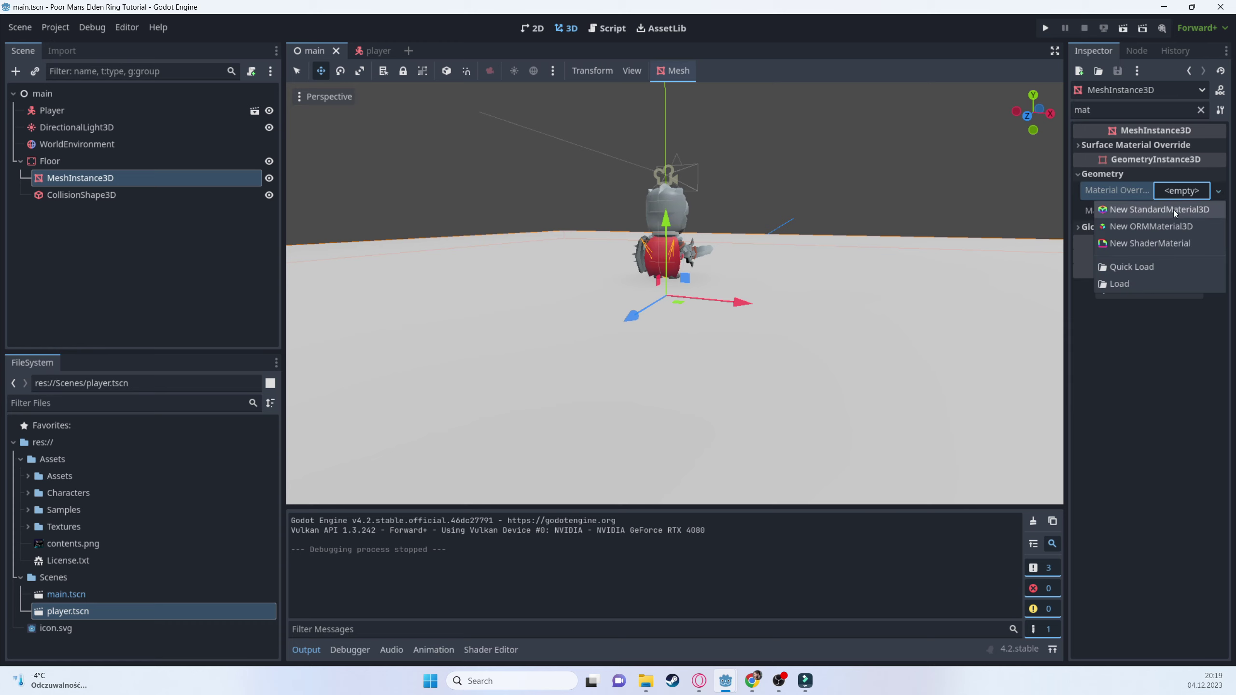
{"action": "left_click", "coordinate": [1174, 211]}
{"action": "left_click", "coordinate": [1178, 205]}
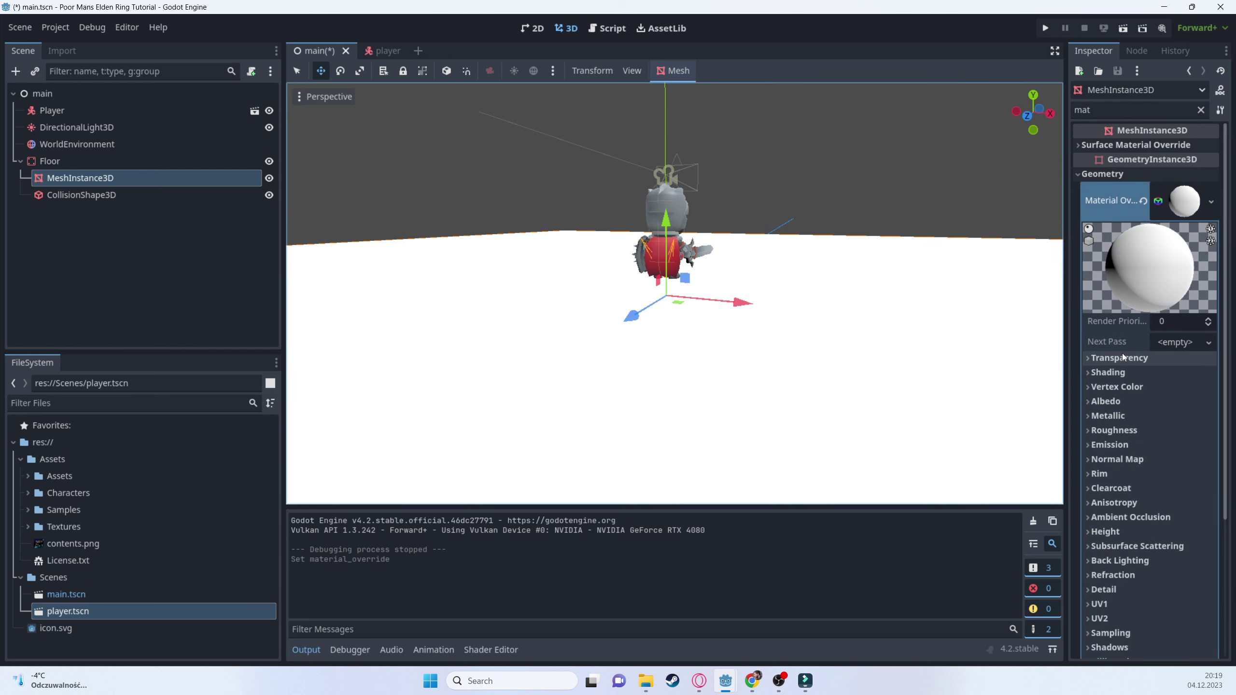
{"action": "left_click", "coordinate": [1119, 401]}
{"action": "left_click", "coordinate": [1185, 417]}
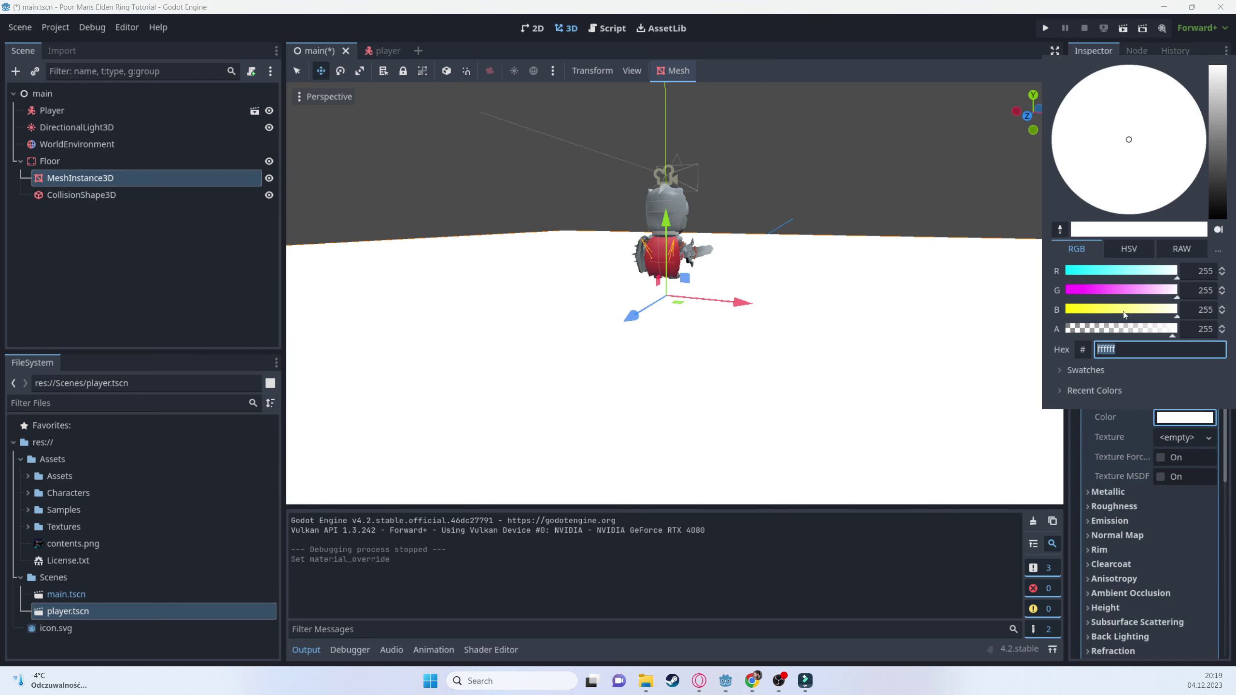
{"action": "left_click_drag", "start_coordinate": [1209, 150], "coordinate": [1217, 146]}
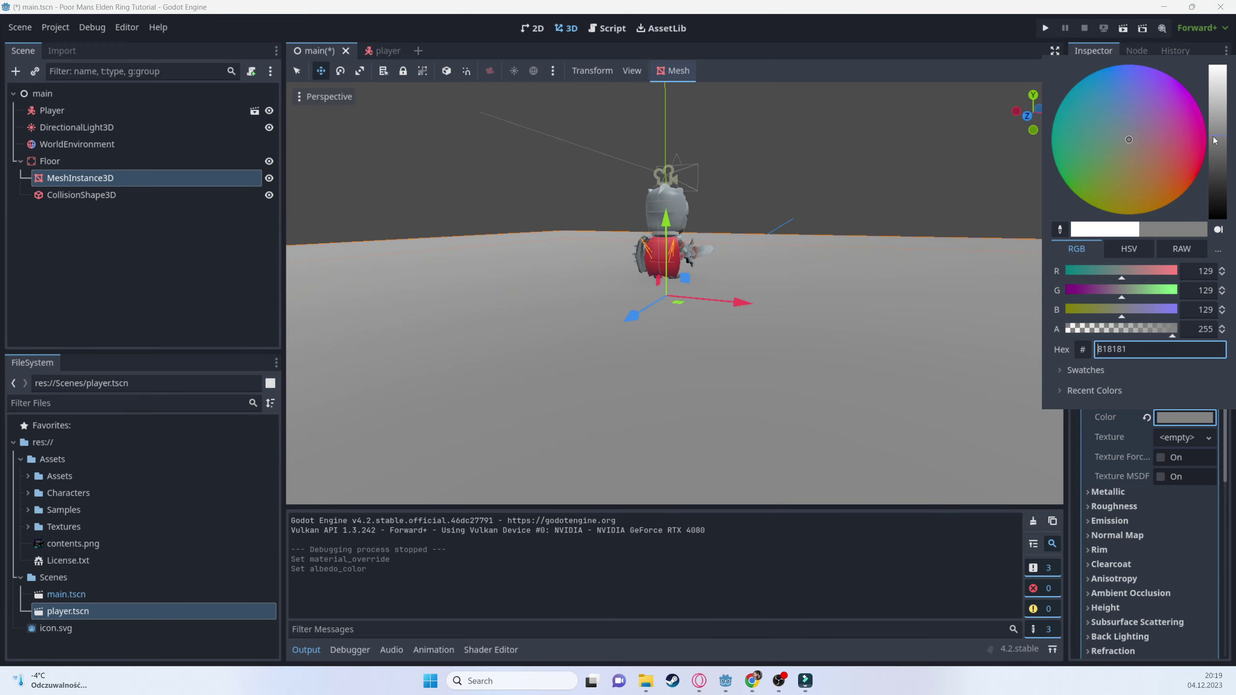
{"action": "left_click", "coordinate": [902, 194]}
- Run the game to check the grey floor, then close it
{"action": "middle_click_drag", "start_coordinate": [902, 198], "coordinate": [890, 322]}
{"action": "scroll", "coordinate": [811, 235], "scroll_direction": "down", "scroll_amount": 3}
{"action": "middle_click_drag", "start_coordinate": [812, 236], "coordinate": [716, 217]}
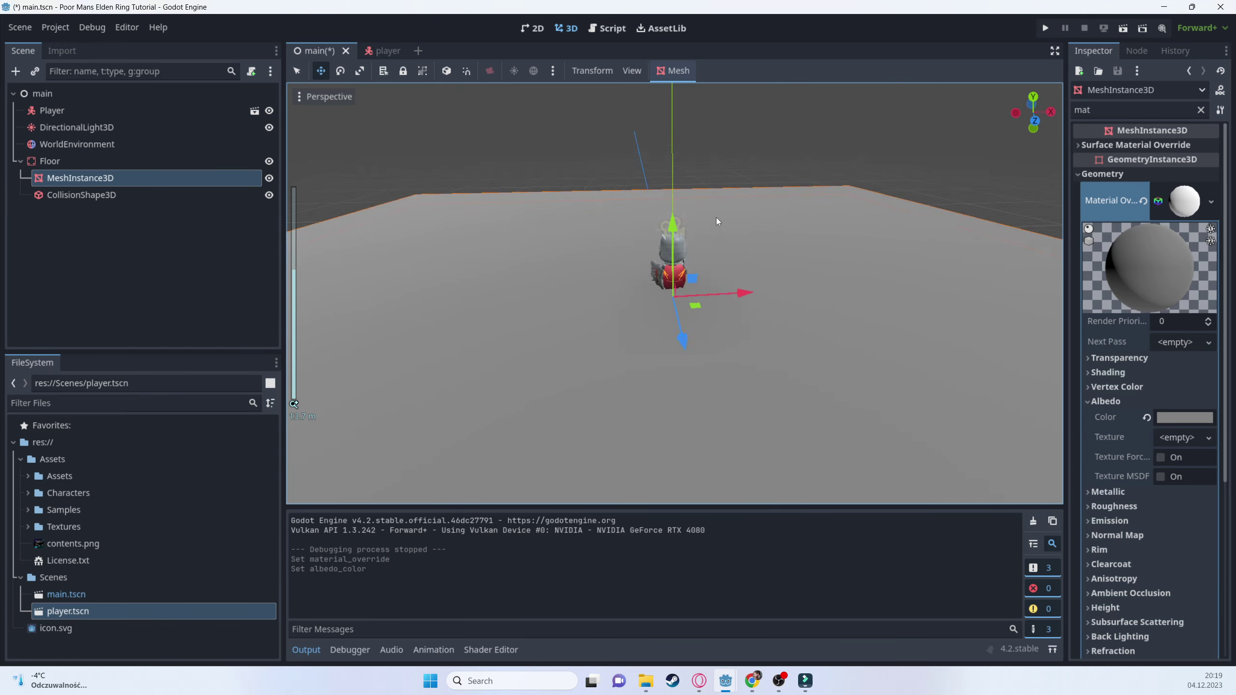
{"action": "left_click", "coordinate": [1045, 28]}
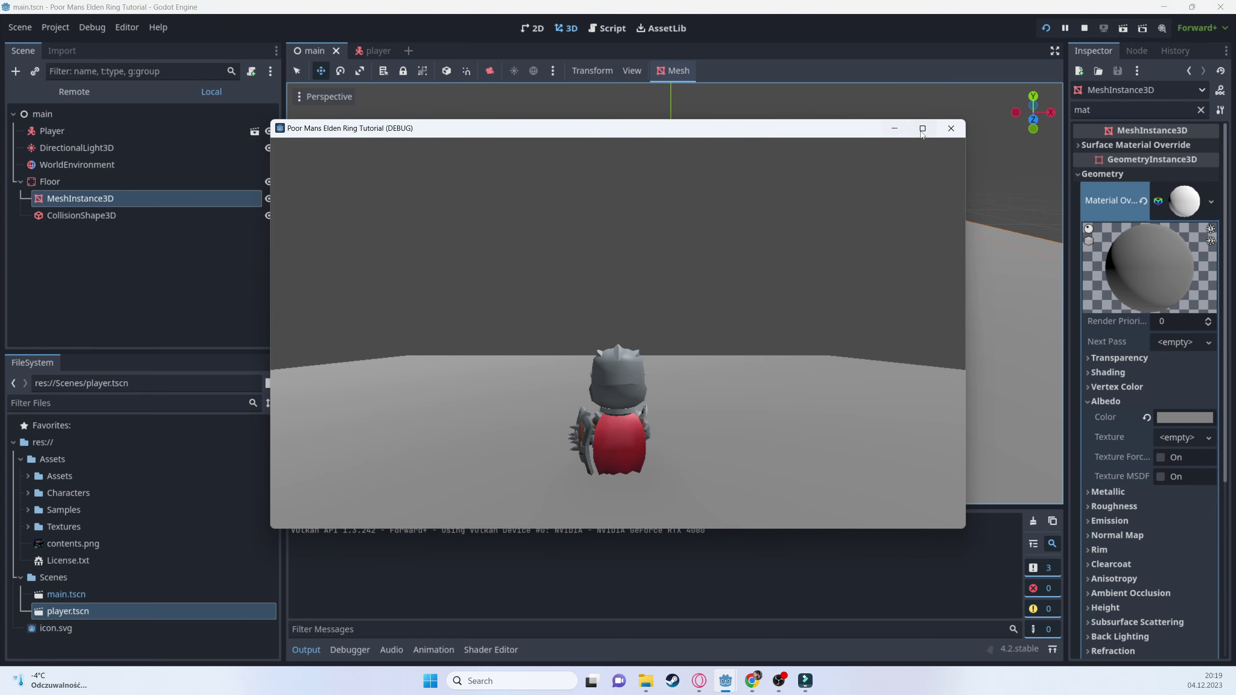
{"action": "left_click", "coordinate": [951, 129]}
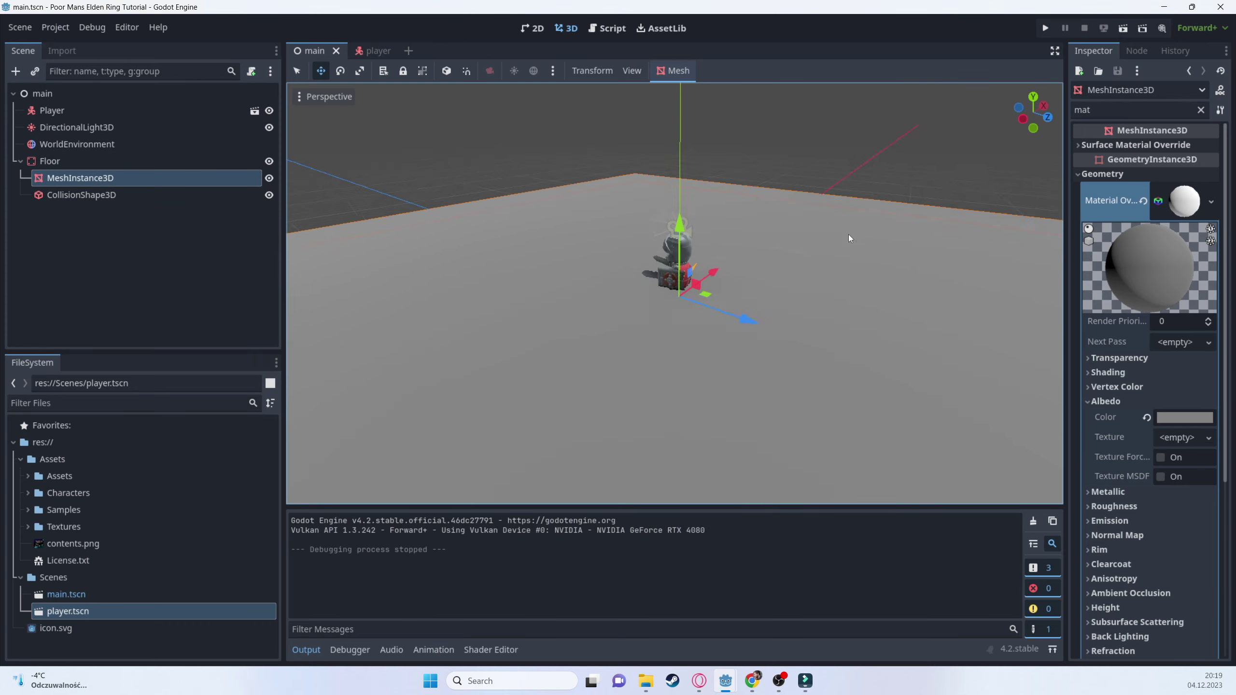
{"action": "scroll", "coordinate": [850, 237], "scroll_direction": "down", "scroll_amount": 3}
{"action": "middle_click_drag", "start_coordinate": [849, 237], "coordinate": [833, 220]}
{"action": "scroll", "coordinate": [676, 243], "scroll_direction": "up", "scroll_amount": 3}
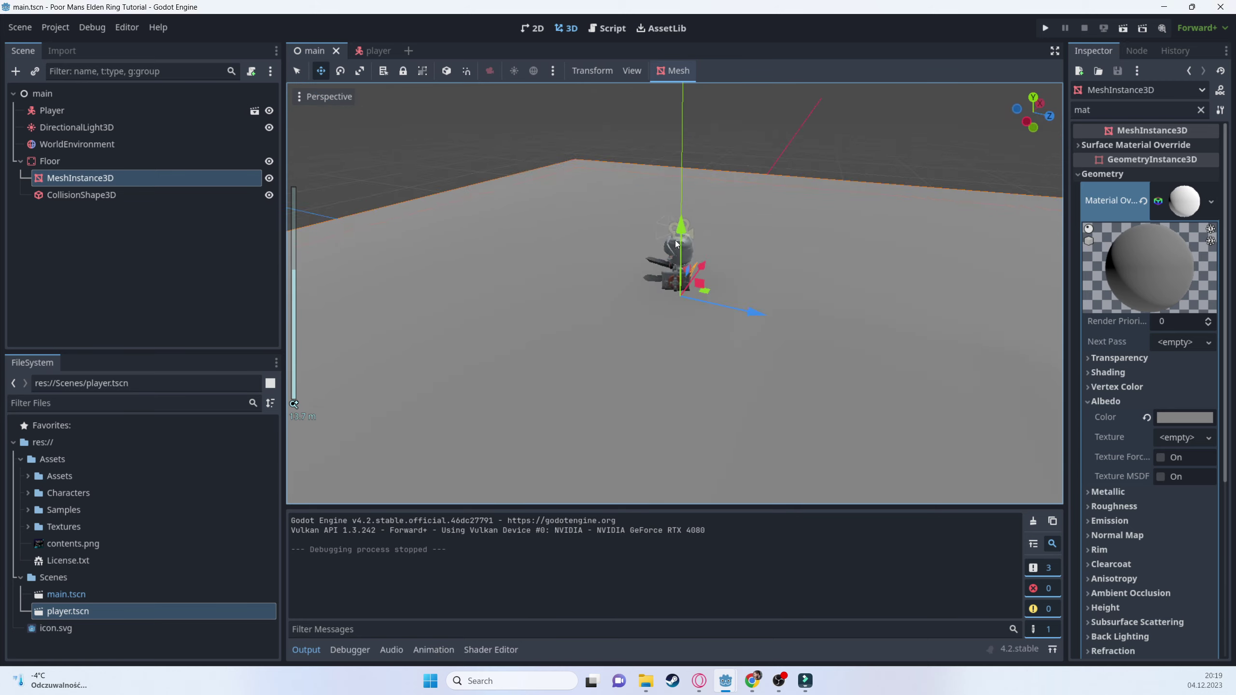
{"action": "middle_click_drag", "start_coordinate": [676, 243], "coordinate": [586, 259]}
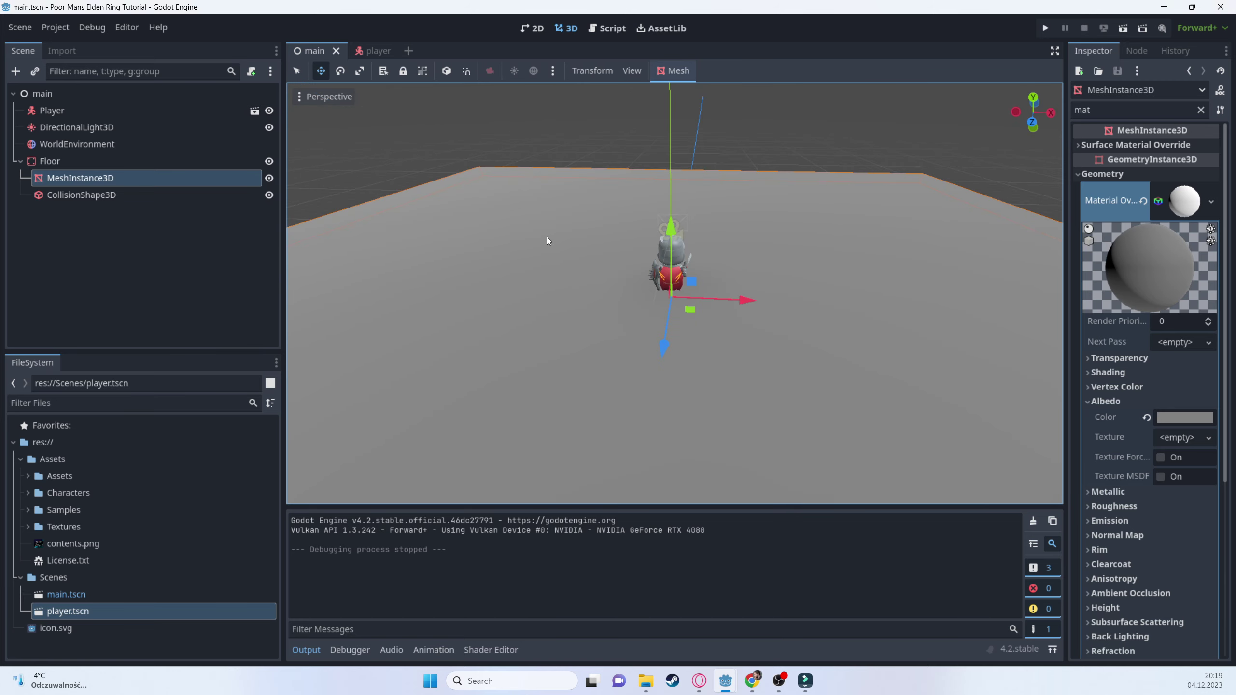
- Return to the player scene, expand Player, and select the SpringArm3D node
{"action": "left_click", "coordinate": [371, 51]}
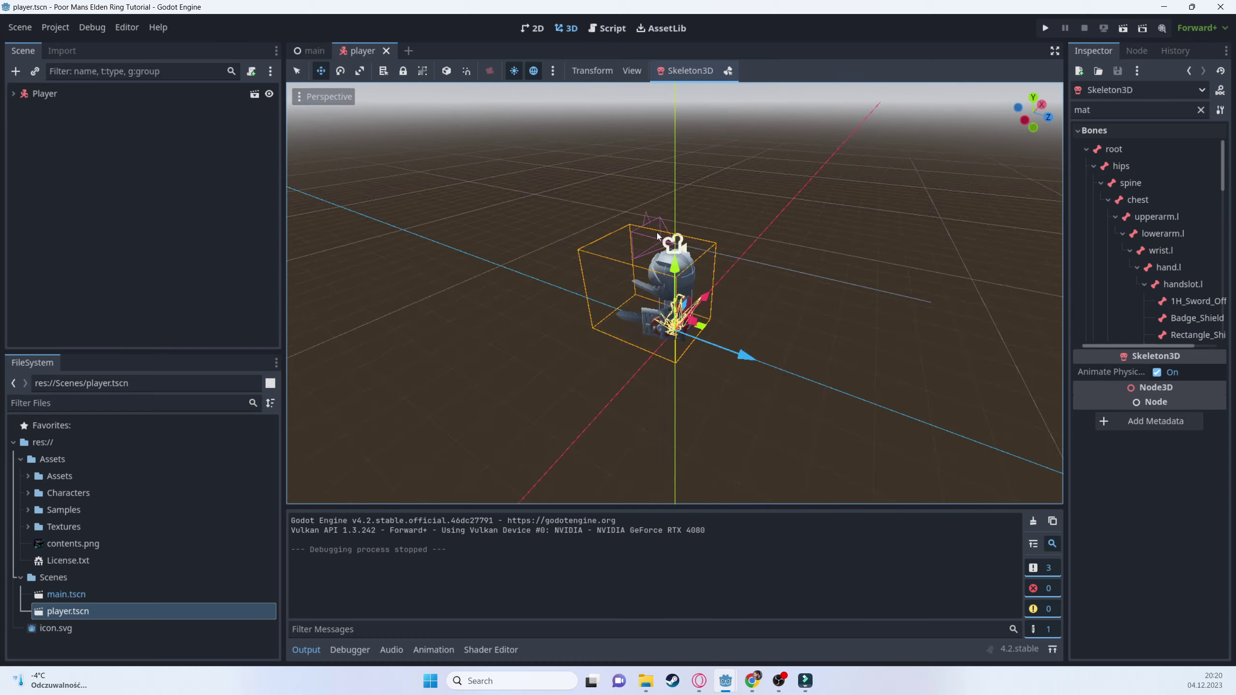
{"action": "middle_click_drag", "start_coordinate": [657, 237], "coordinate": [409, 241]}
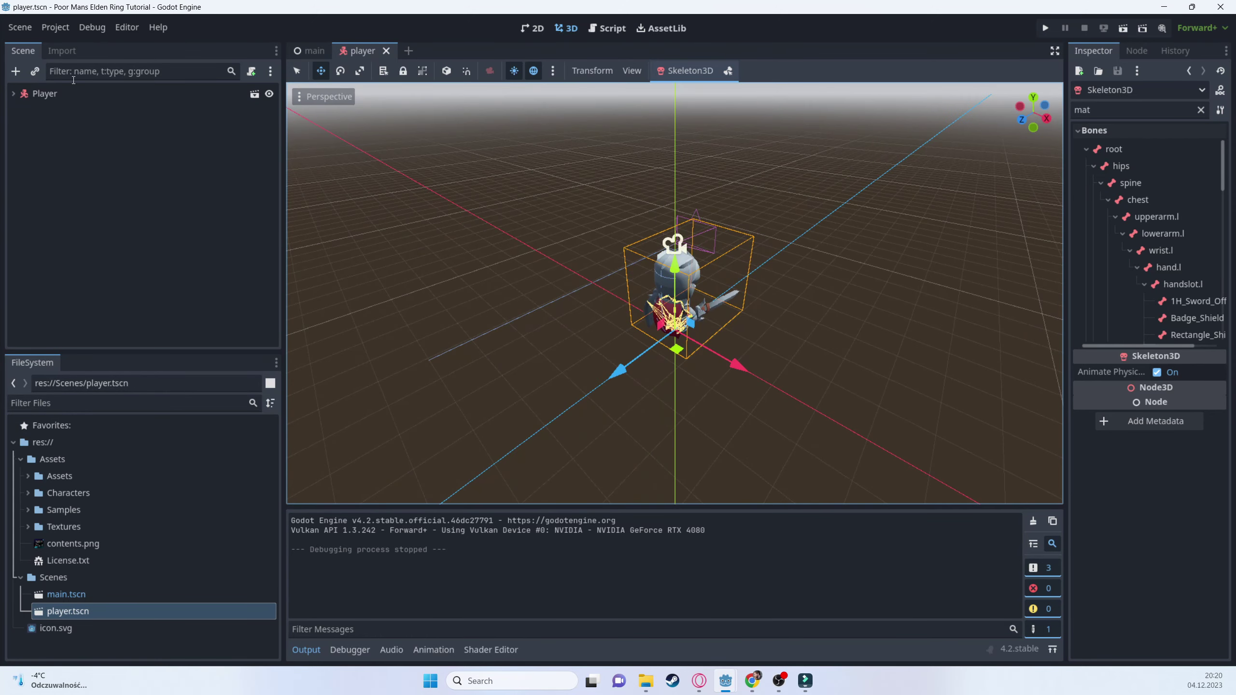
{"action": "left_click", "coordinate": [13, 93]}
{"action": "left_click", "coordinate": [21, 111]}
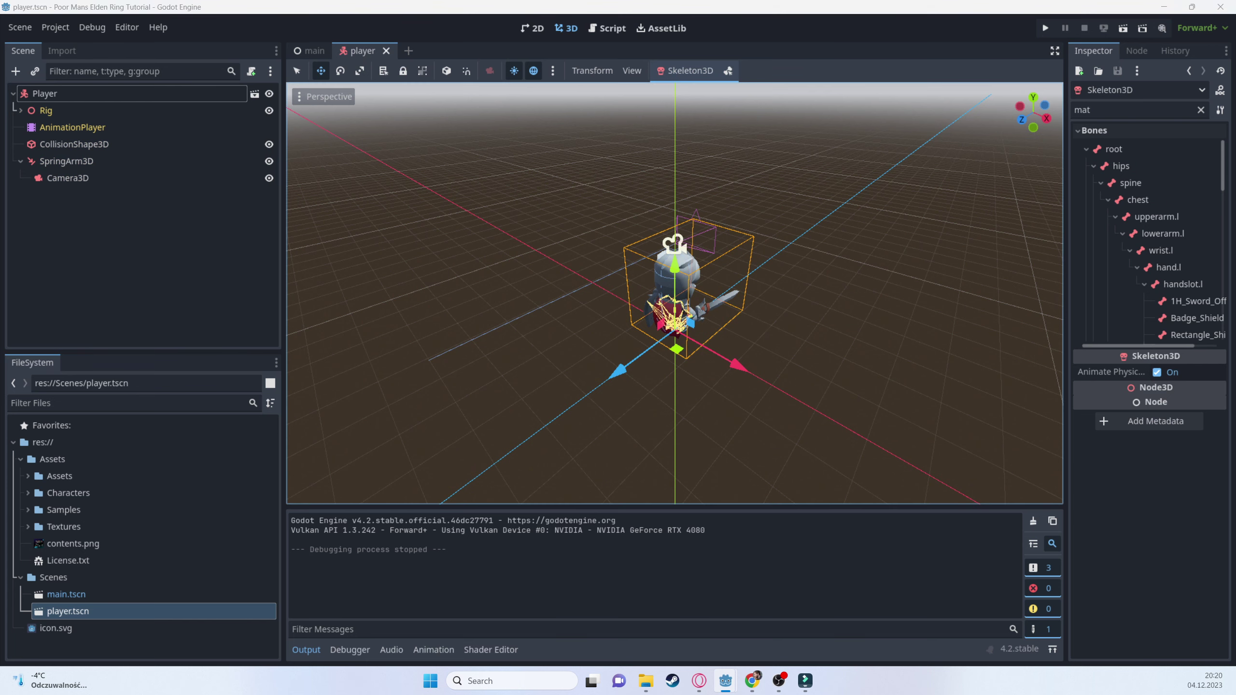
{"action": "middle_click_drag", "start_coordinate": [486, 273], "coordinate": [939, 279]}
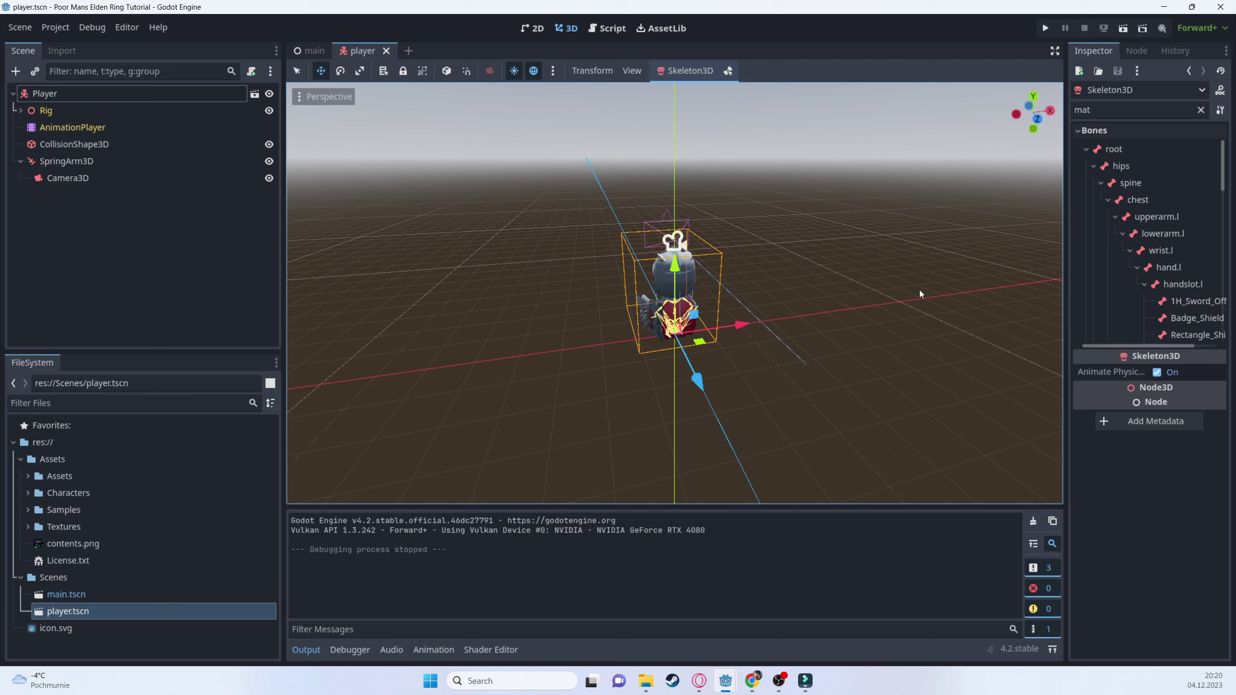
{"action": "left_click", "coordinate": [75, 160]}
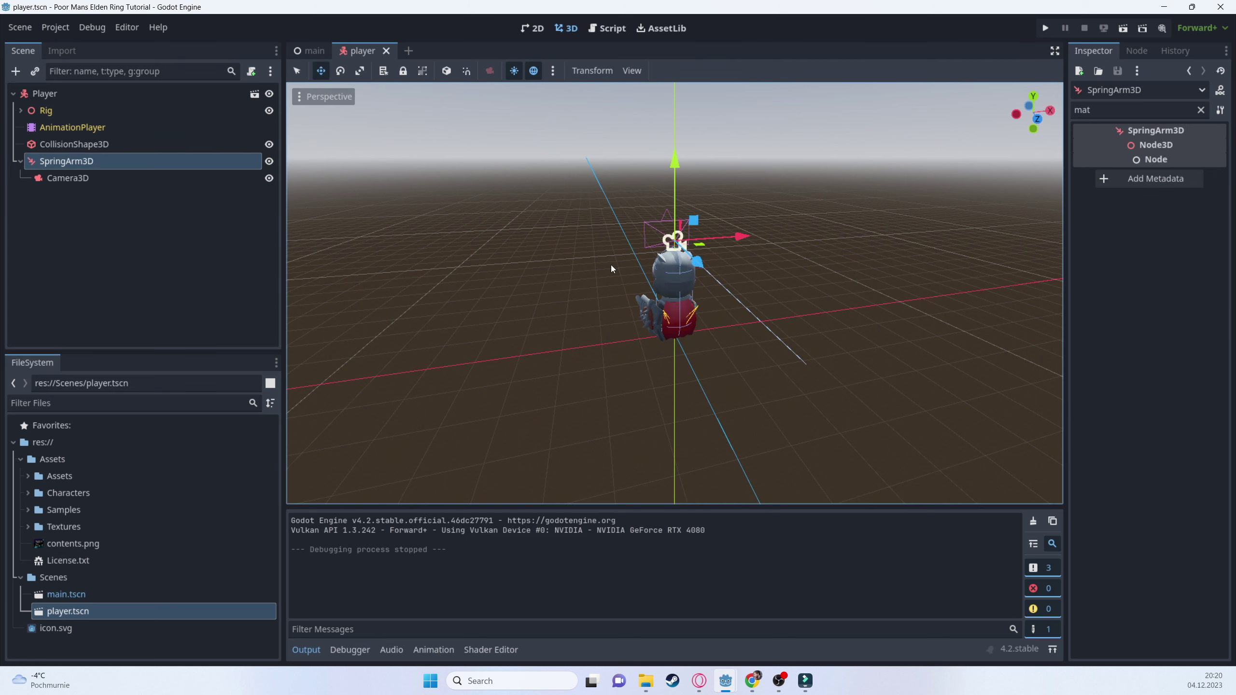
{"action": "left_click", "coordinate": [55, 185]}
{"action": "left_click", "coordinate": [68, 160]}
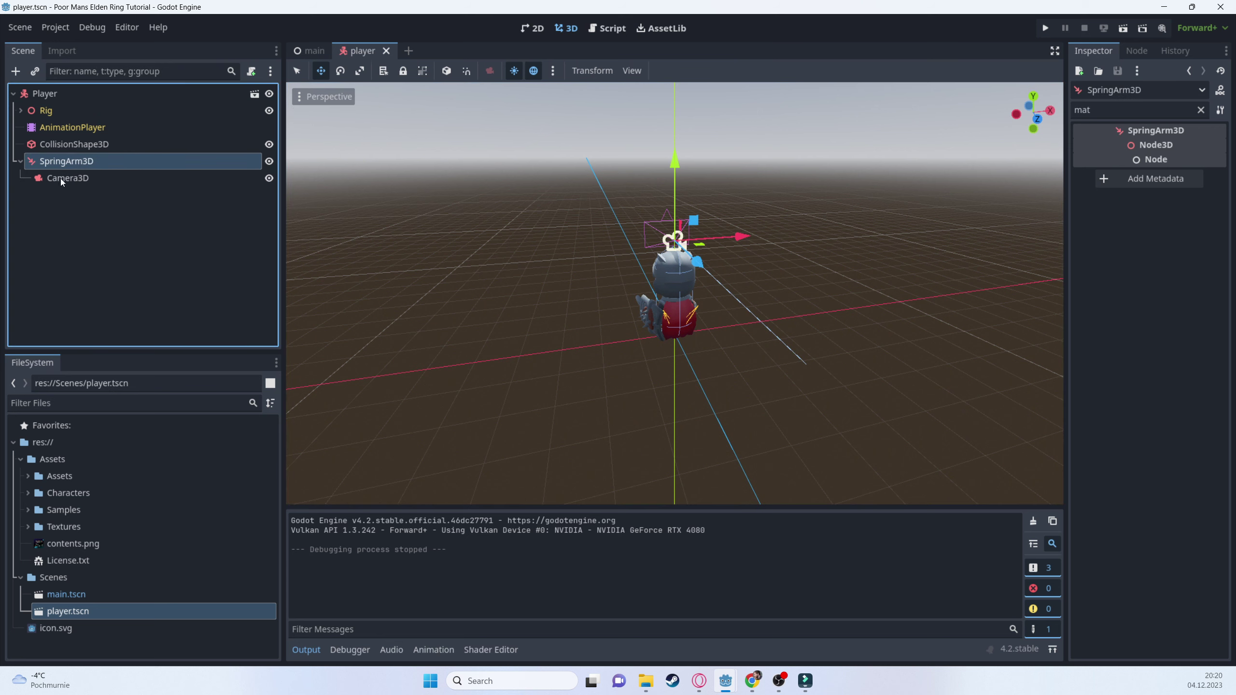
- Attach a new cameraa_controller.gd script to SpringArm3D and delete the template code
{"action": "left_click", "coordinate": [251, 71]}
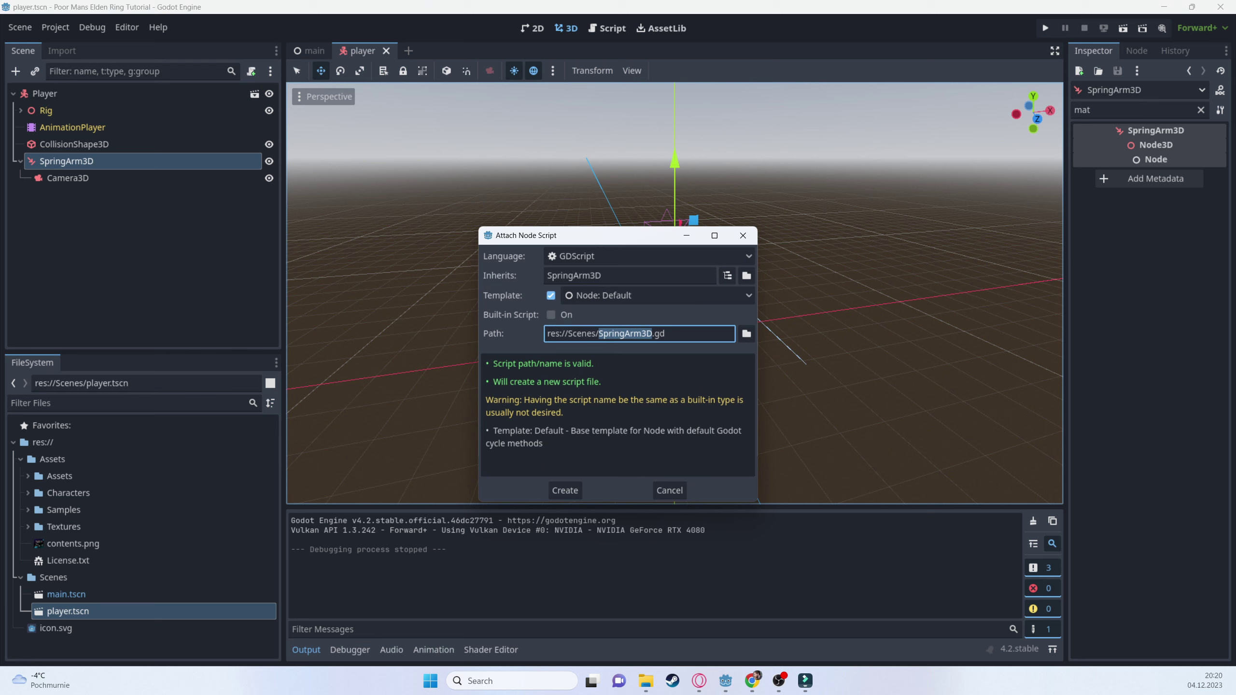
{"action": "key", "text": "BackSpace"}
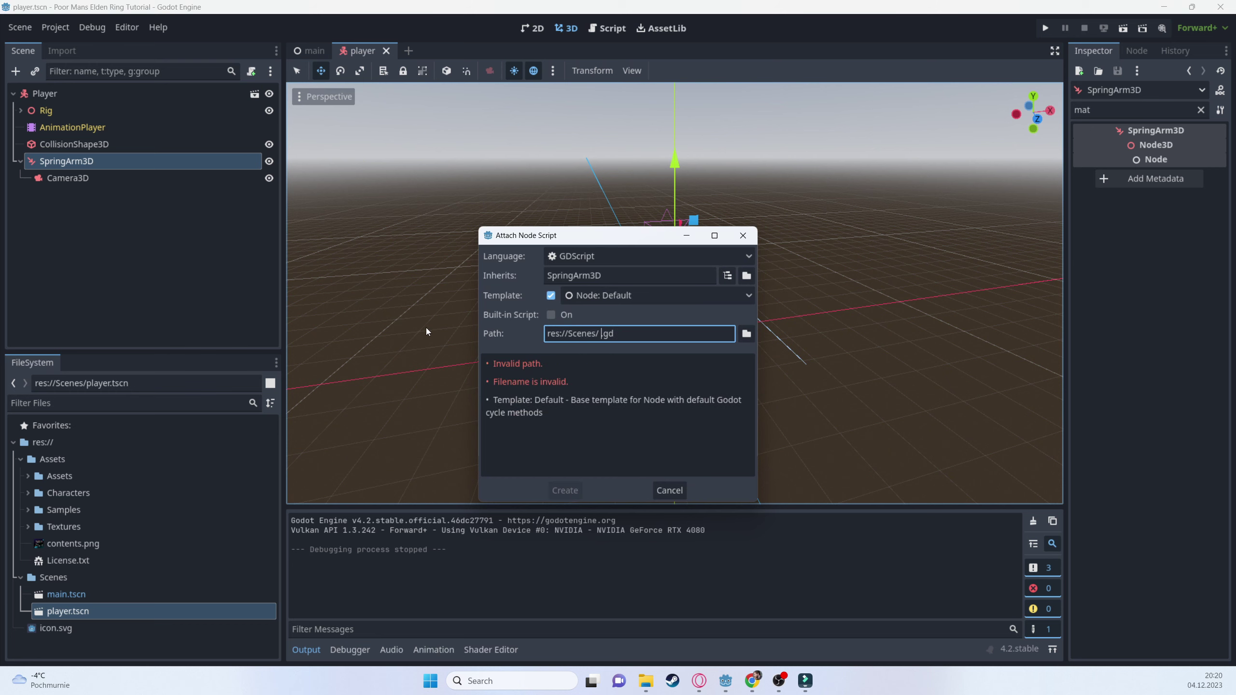
{"action": "type", "text": "cameraa"}
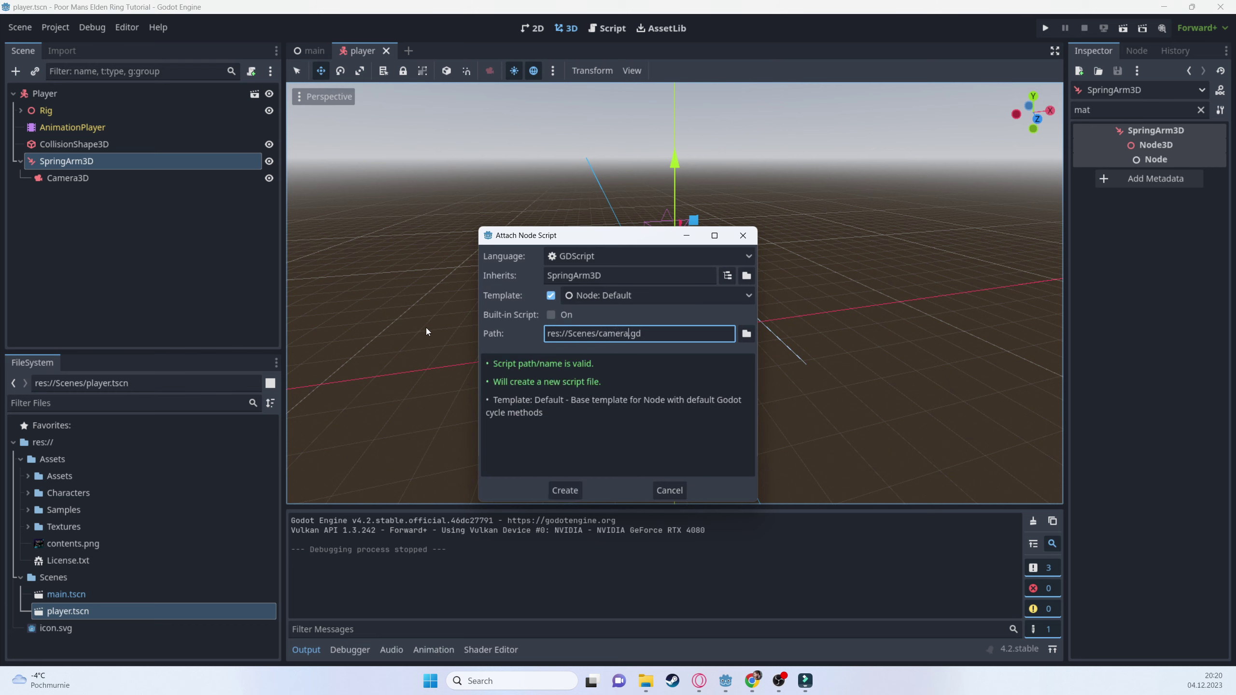
{"action": "type", "text": "_controller"}
{"action": "key", "text": "Return"}
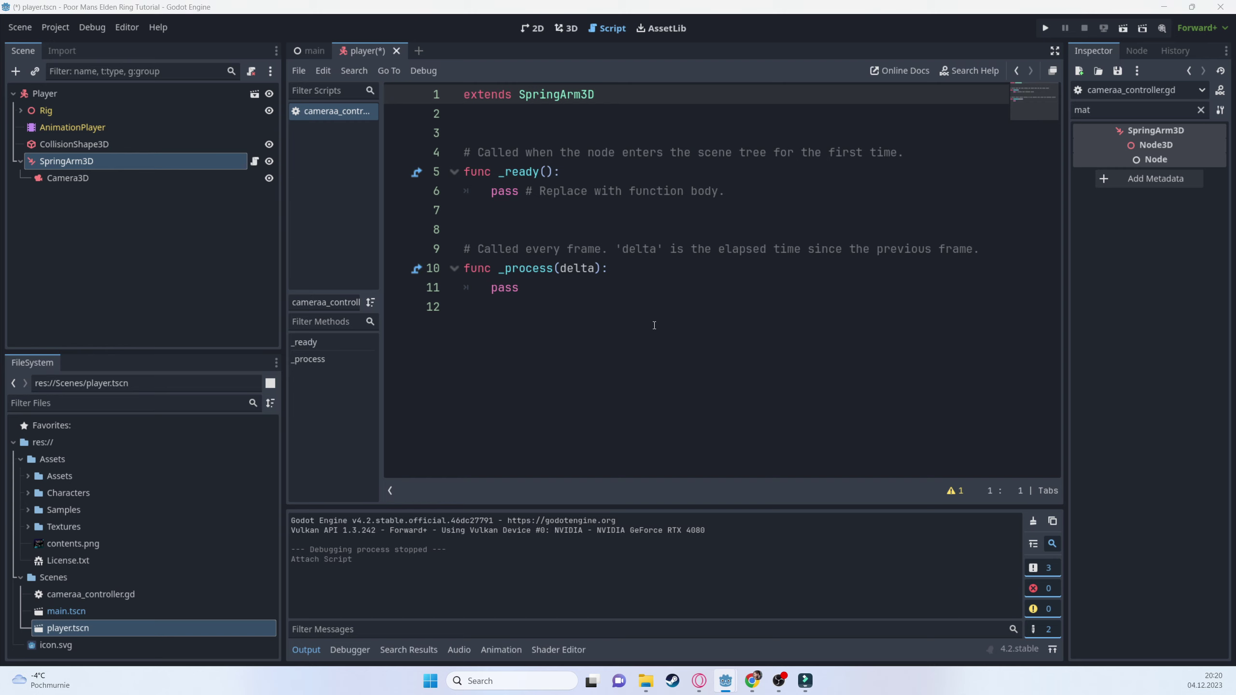
{"action": "left_click_drag", "start_coordinate": [627, 306], "coordinate": [390, 151]}
{"action": "key", "text": "BackSpace"}
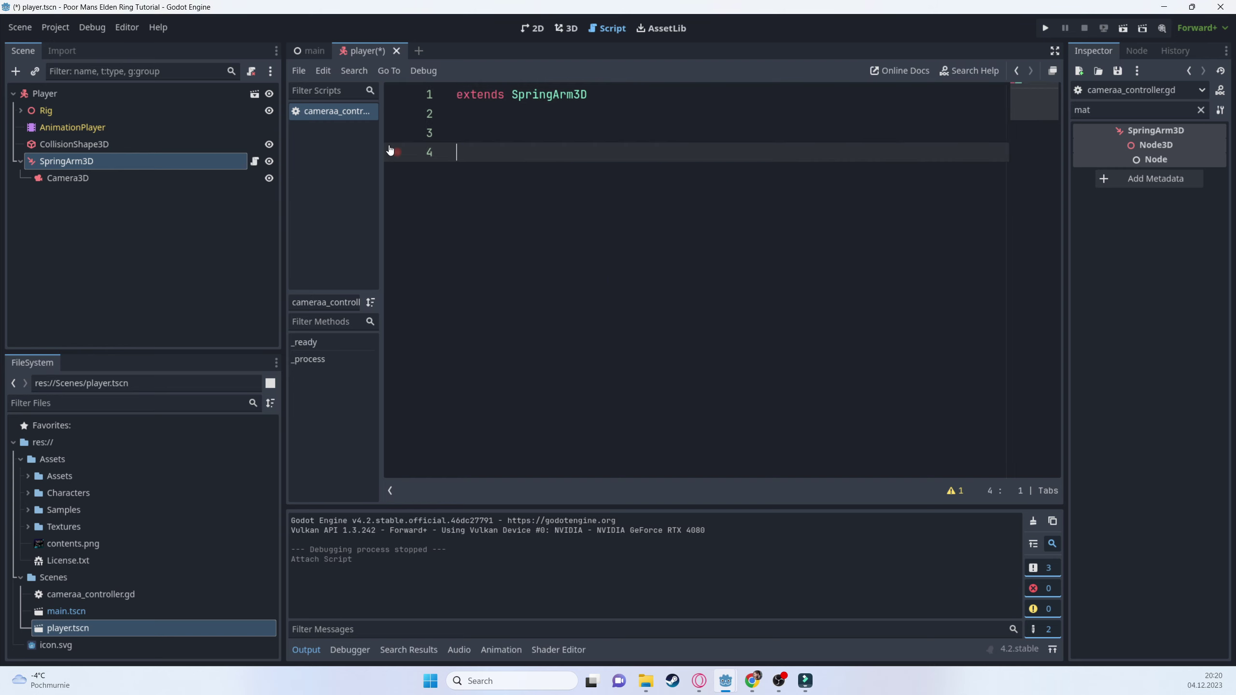
{"action": "type", "text": "@expor"}
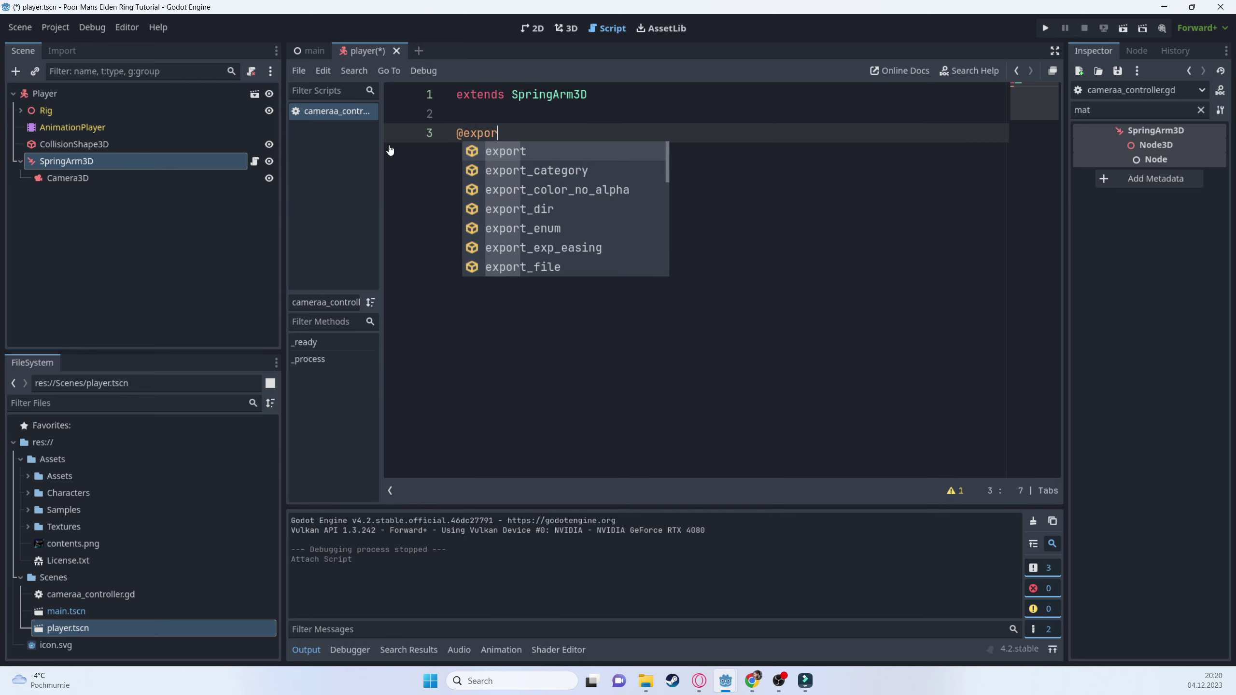
{"action": "key", "text": "Return"}
{"action": "type", "text": "var mouse"}
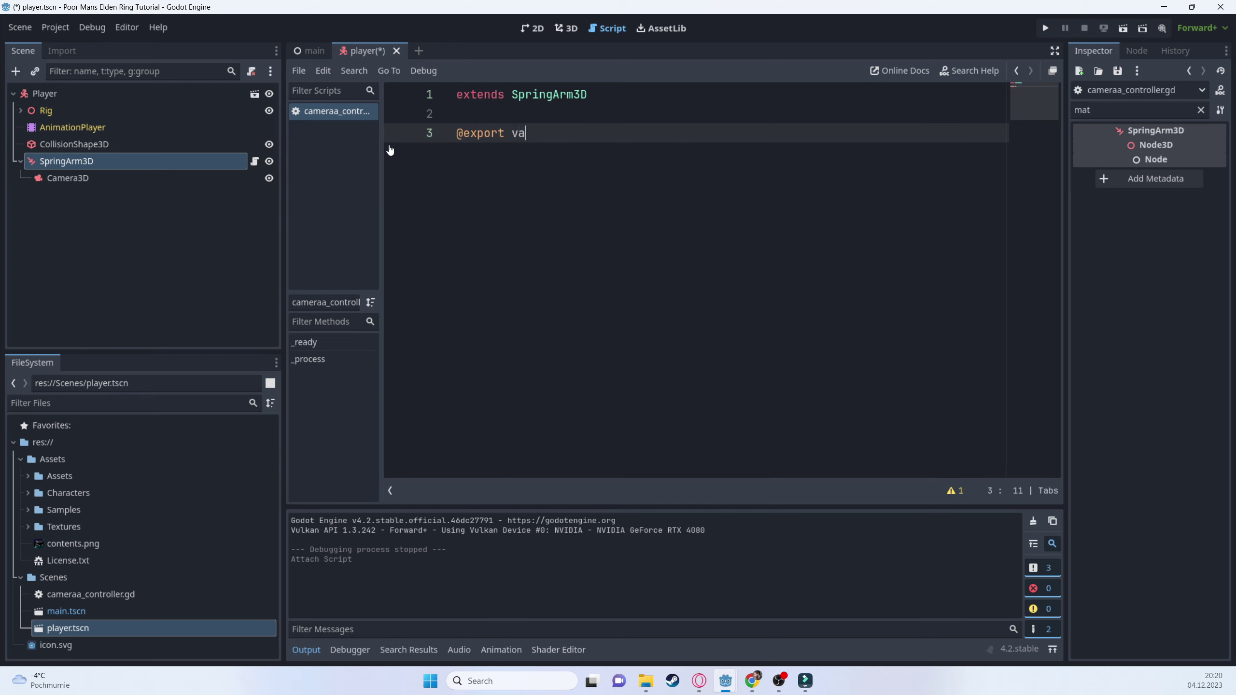
{"action": "type", "text": "_sensitivity = 0.5"}
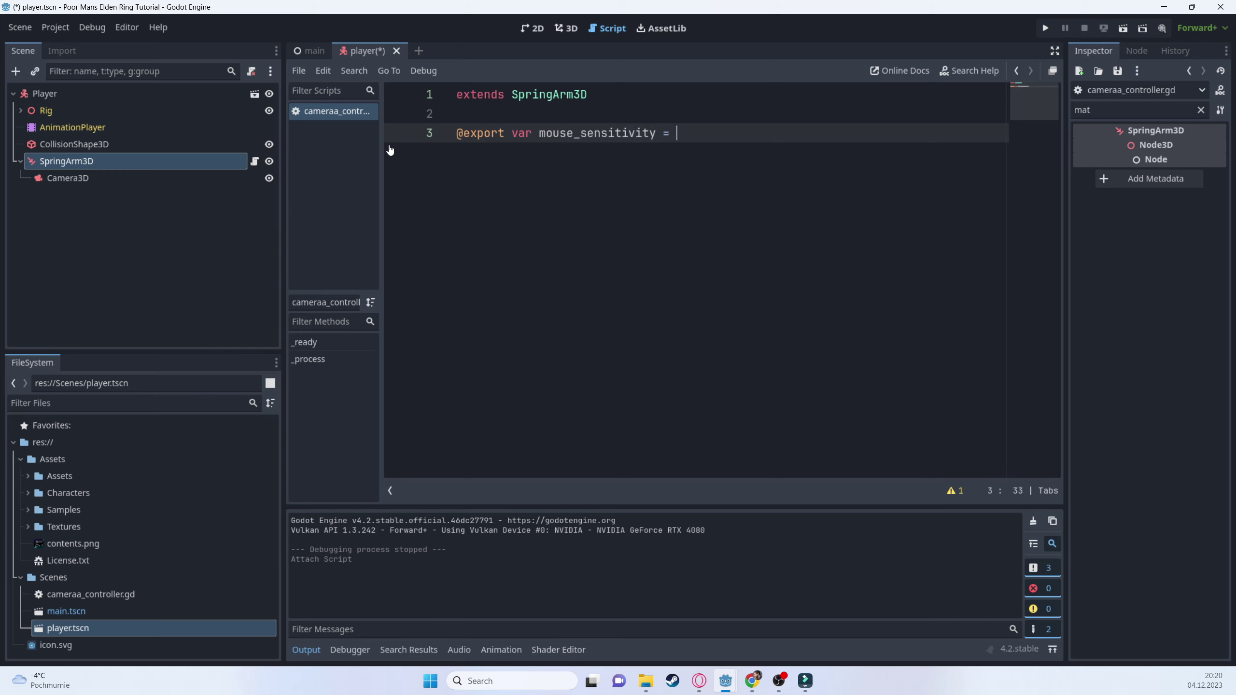
{"action": "key", "text": "Return"}
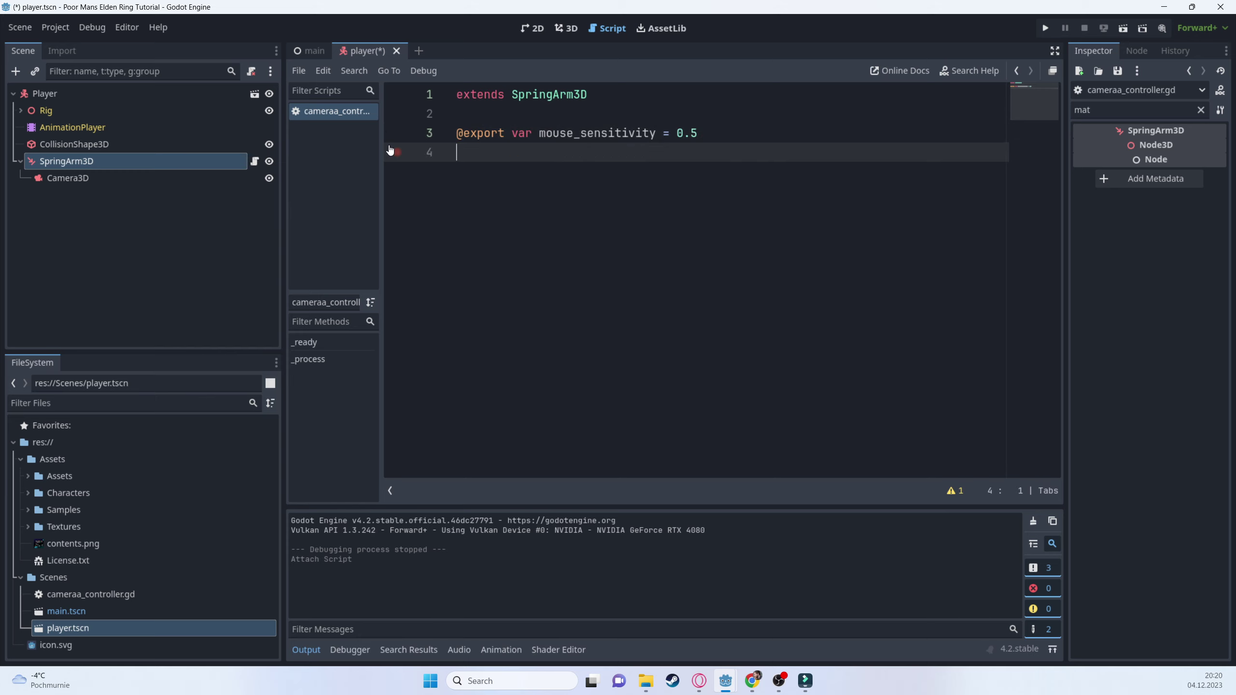
{"action": "type", "text": "@export"}
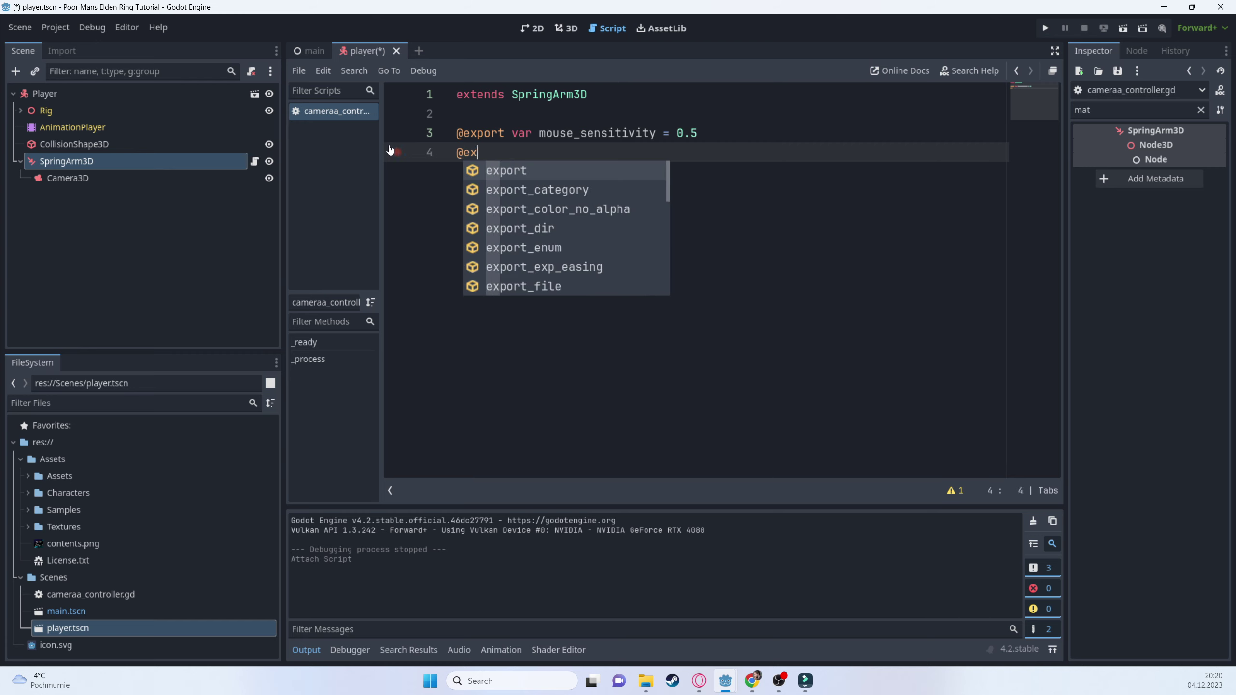
{"action": "key", "text": "Return"}
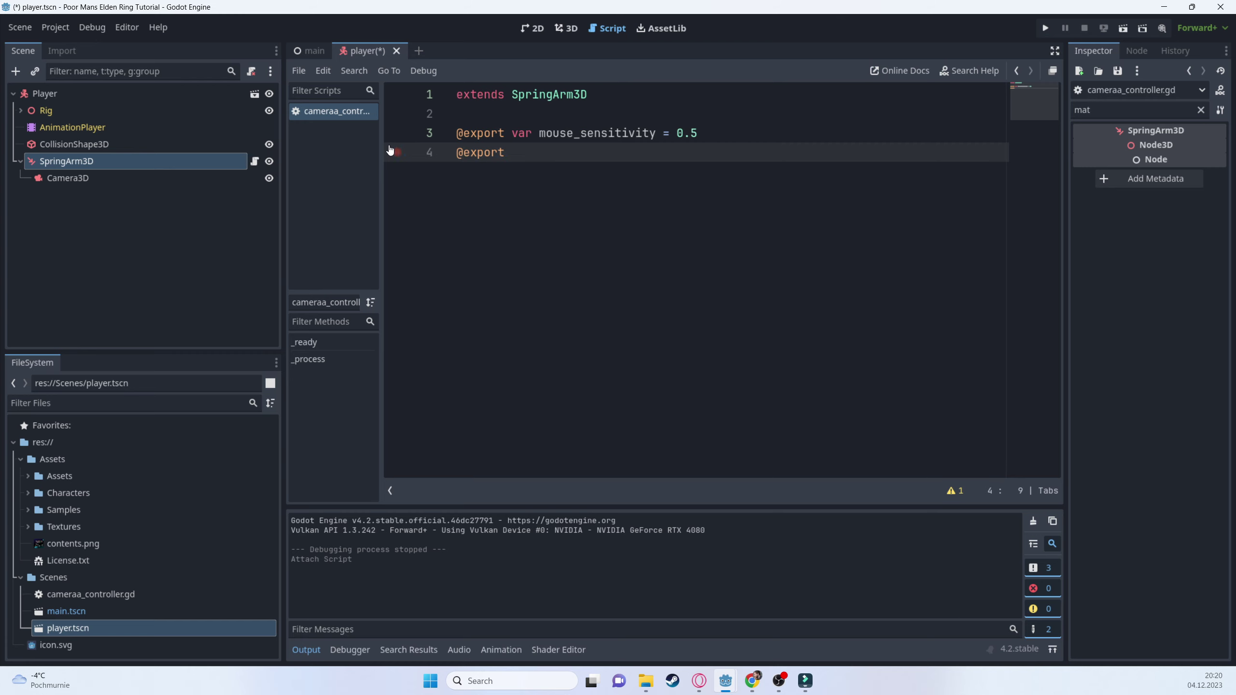
{"action": "type", "text": "var player"}
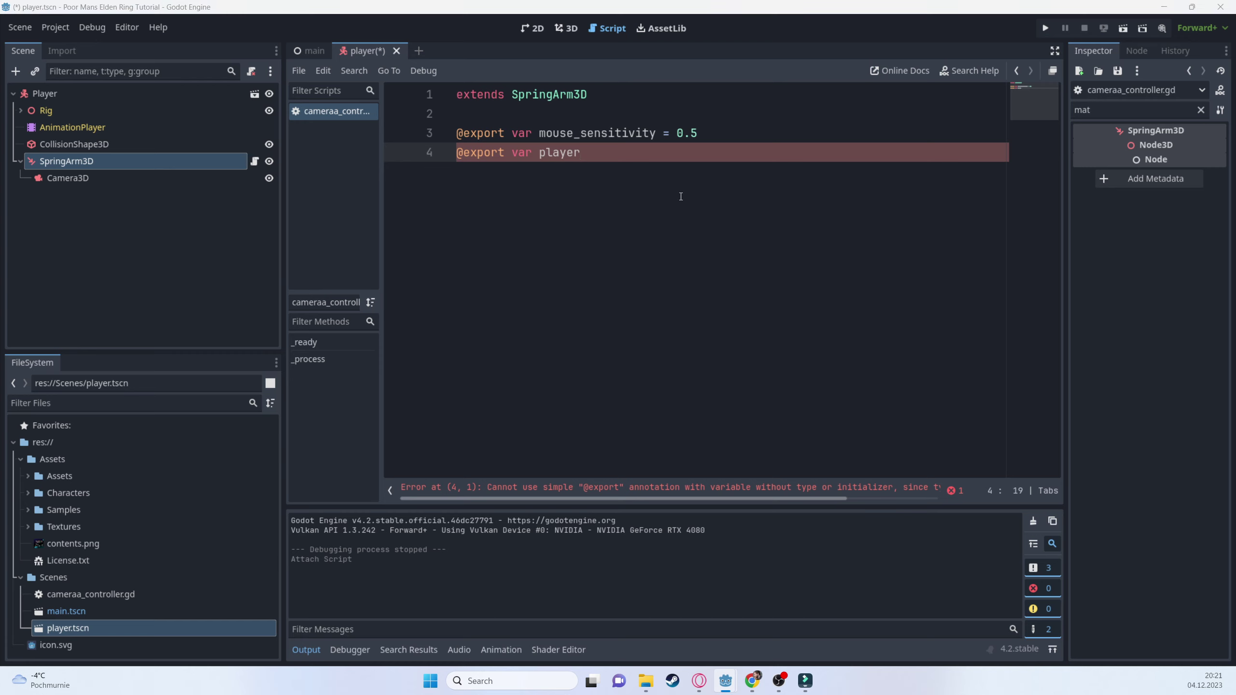
{"action": "left_click_drag", "start_coordinate": [581, 153], "coordinate": [440, 145]}
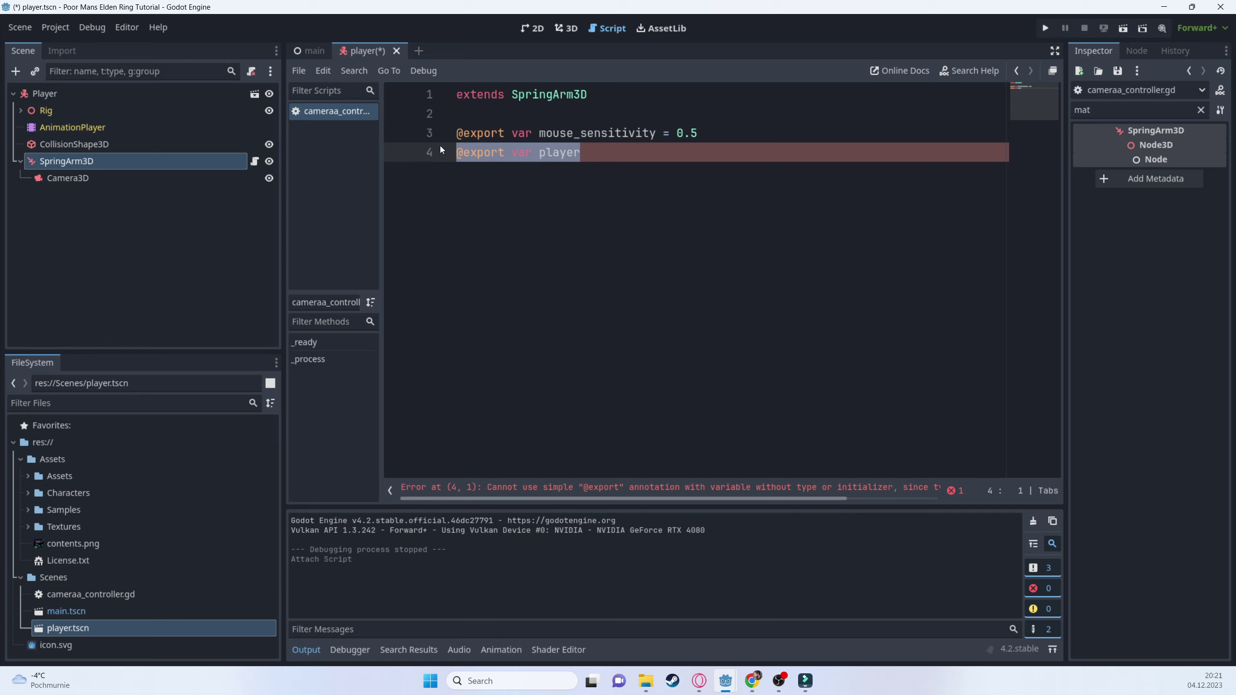
{"action": "key", "text": "BackSpace"}
{"action": "key", "text": "BackSpace"}
- Write _ready() setting Input.mouse_mode to MOUSE_MODE_CAPTURED and save the script
{"action": "key", "text": "Return"}
{"action": "key", "text": "Return"}
{"action": "type", "text": "f"}
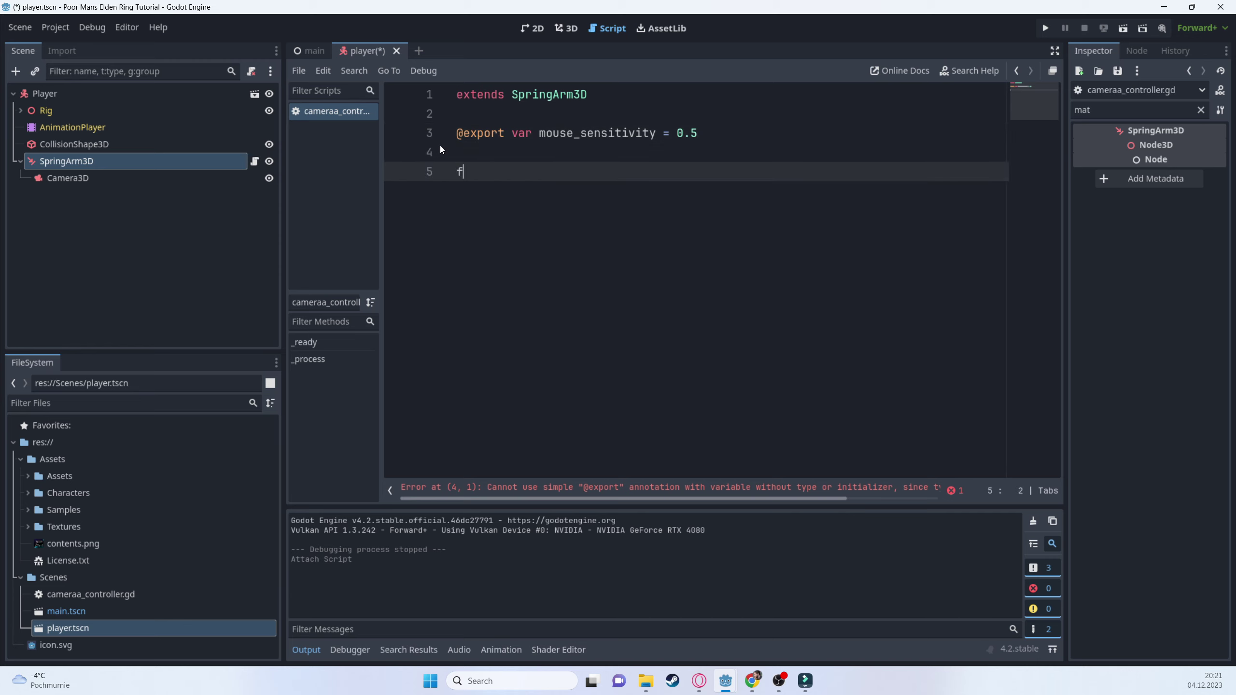
{"action": "type", "text": "unc _read"}
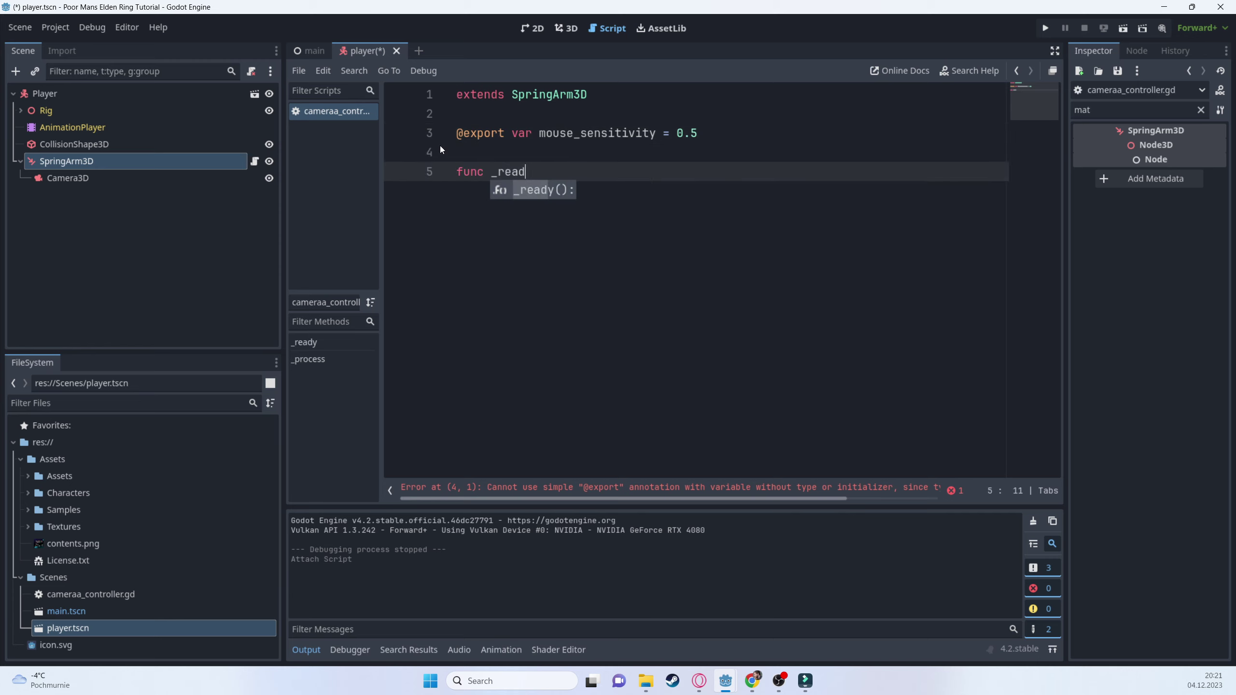
{"action": "key", "text": "Return"}
{"action": "key", "text": "Return"}
{"action": "type", "text": "Inpu"}
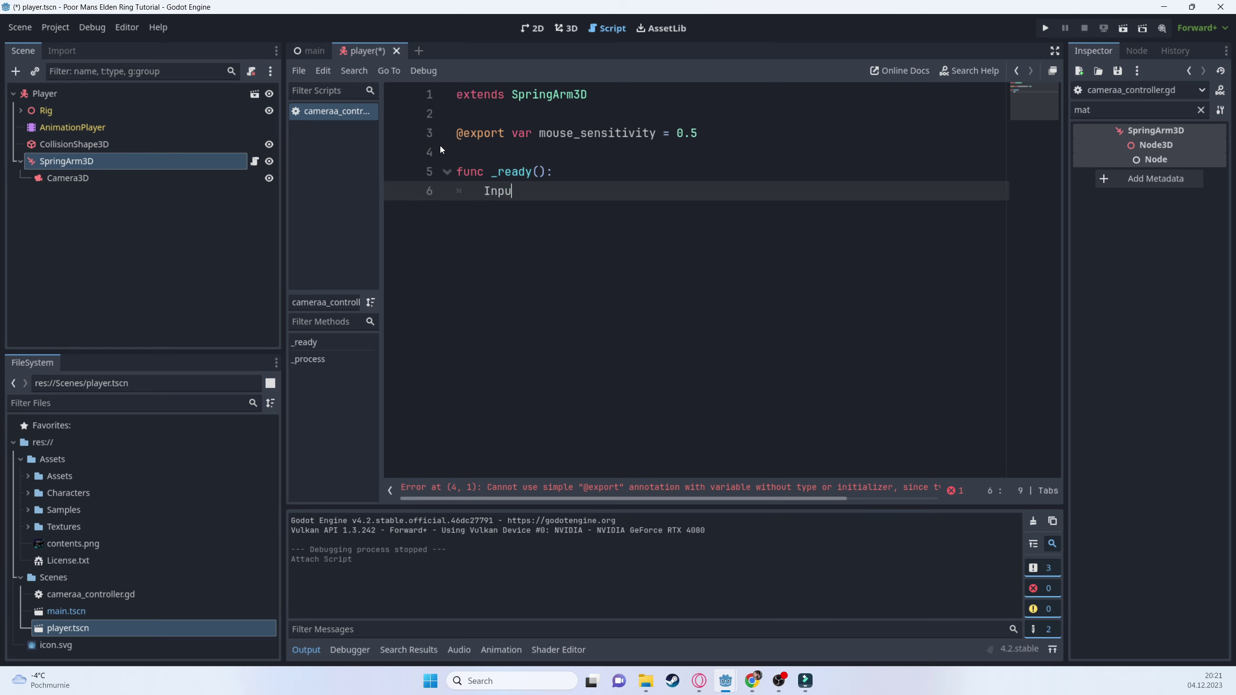
{"action": "type", "text": "t.mouse_mode"}
{"action": "key", "text": "Return"}
{"action": "type", "text": "= Input"}
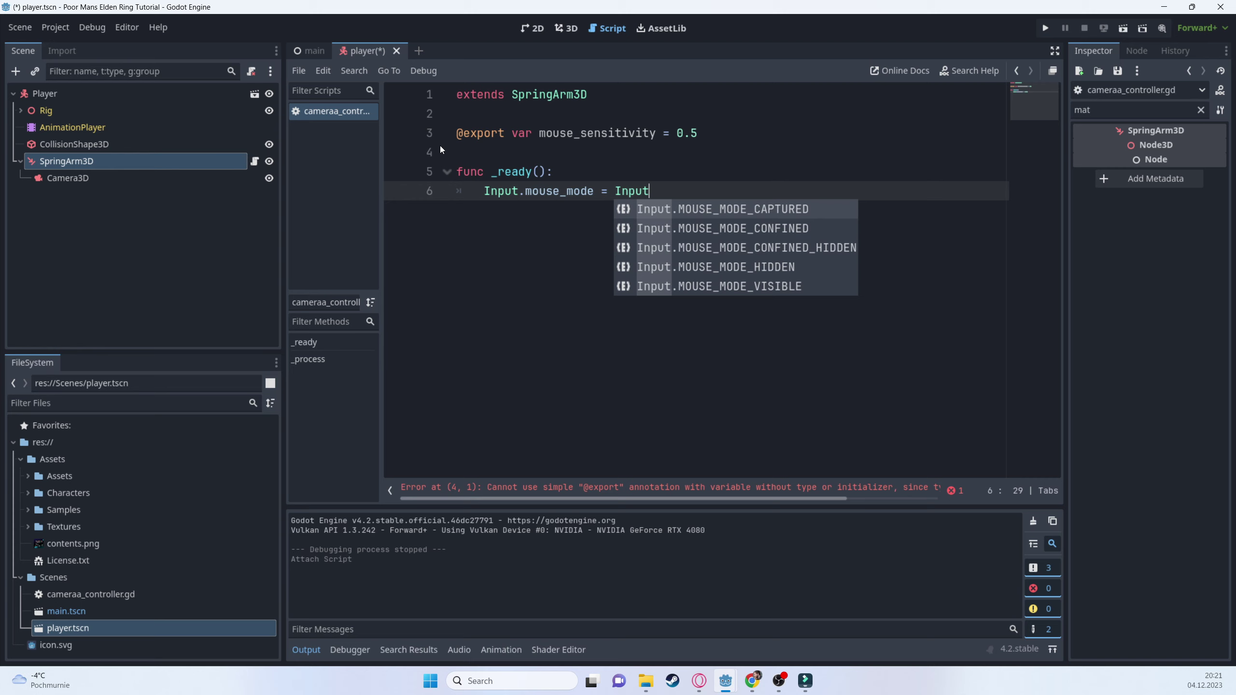
{"action": "key", "text": "Return"}
{"action": "key", "text": "ctrl+s"}
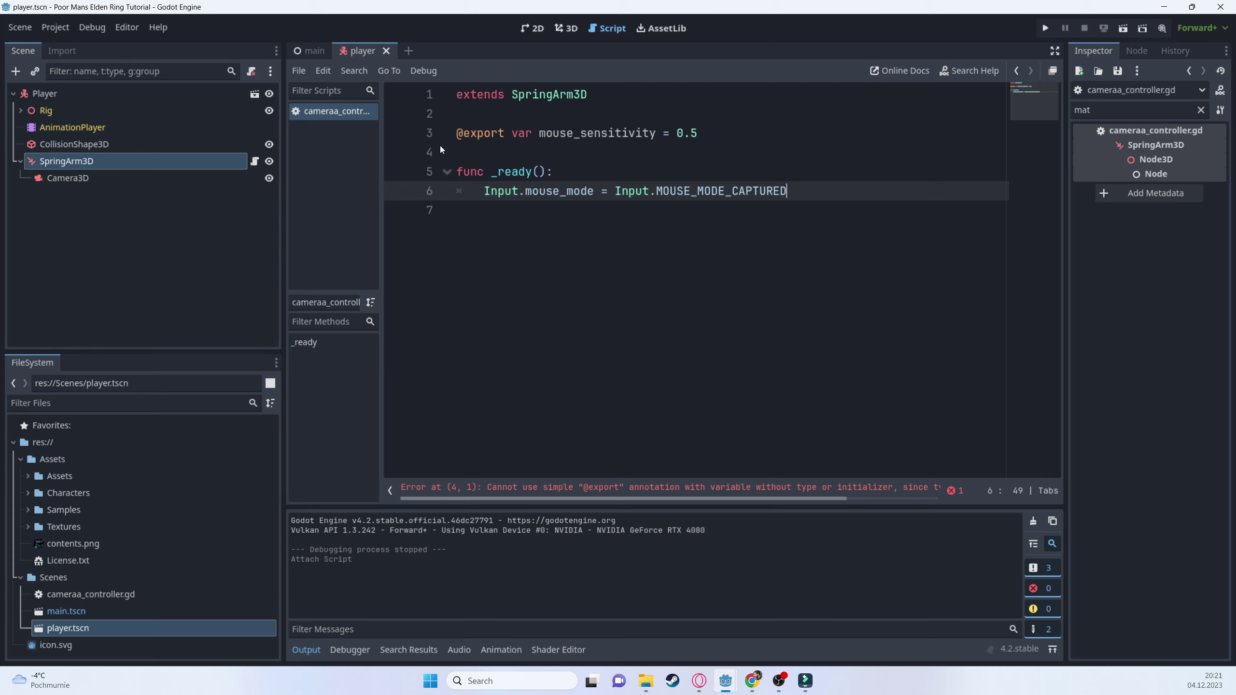
- Run the game to test the mouse-capturing camera script, then stop it with F8
{"action": "left_click", "coordinate": [1047, 27]}
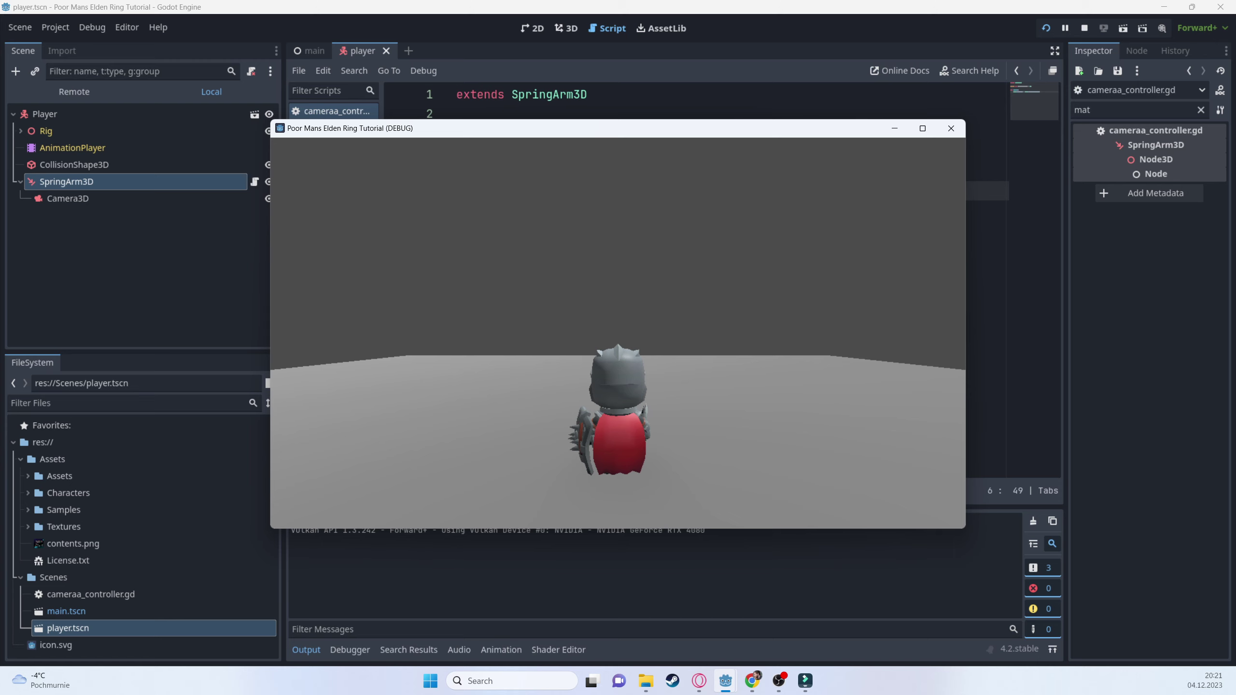
{"action": "key", "text": "F8"}
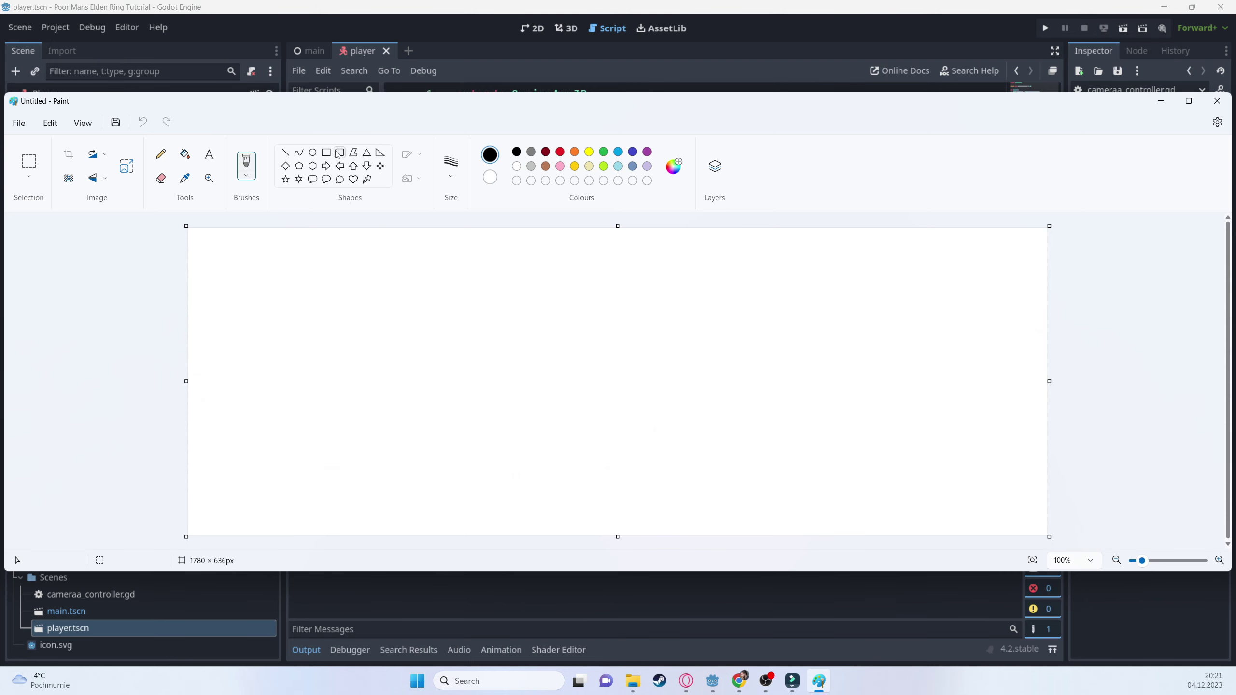
- Draw a tall black oval crossed by red curved and vertical arrows
{"action": "left_click", "coordinate": [313, 153]}
{"action": "mouse_move", "coordinate": [452, 279]}
{"action": "left_mouse_down"}
{"action": "mouse_move", "coordinate": [481, 425]}
{"action": "mouse_move", "coordinate": [503, 425]}
{"action": "left_mouse_up"}
{"action": "left_click", "coordinate": [161, 154]}
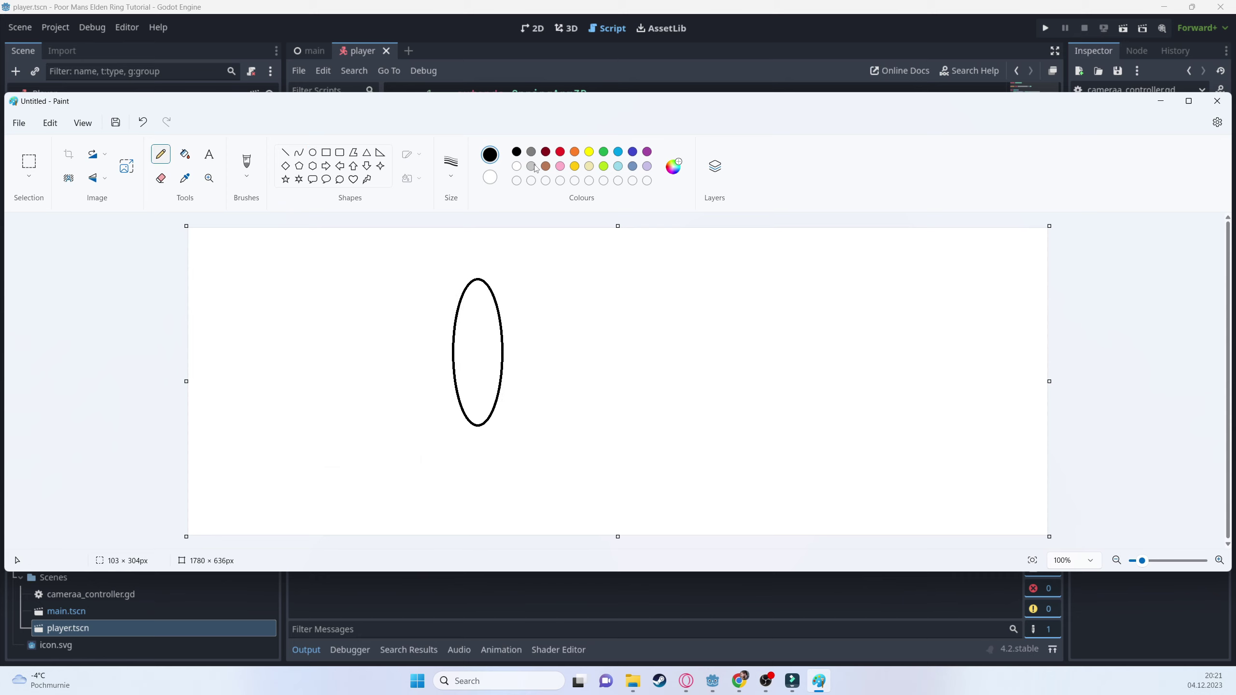
{"action": "left_click", "coordinate": [560, 152]}
{"action": "mouse_move", "coordinate": [355, 344]}
{"action": "left_mouse_down"}
{"action": "mouse_move", "coordinate": [511, 368]}
{"action": "mouse_move", "coordinate": [631, 334]}
{"action": "mouse_move", "coordinate": [614, 360]}
{"action": "left_mouse_up"}
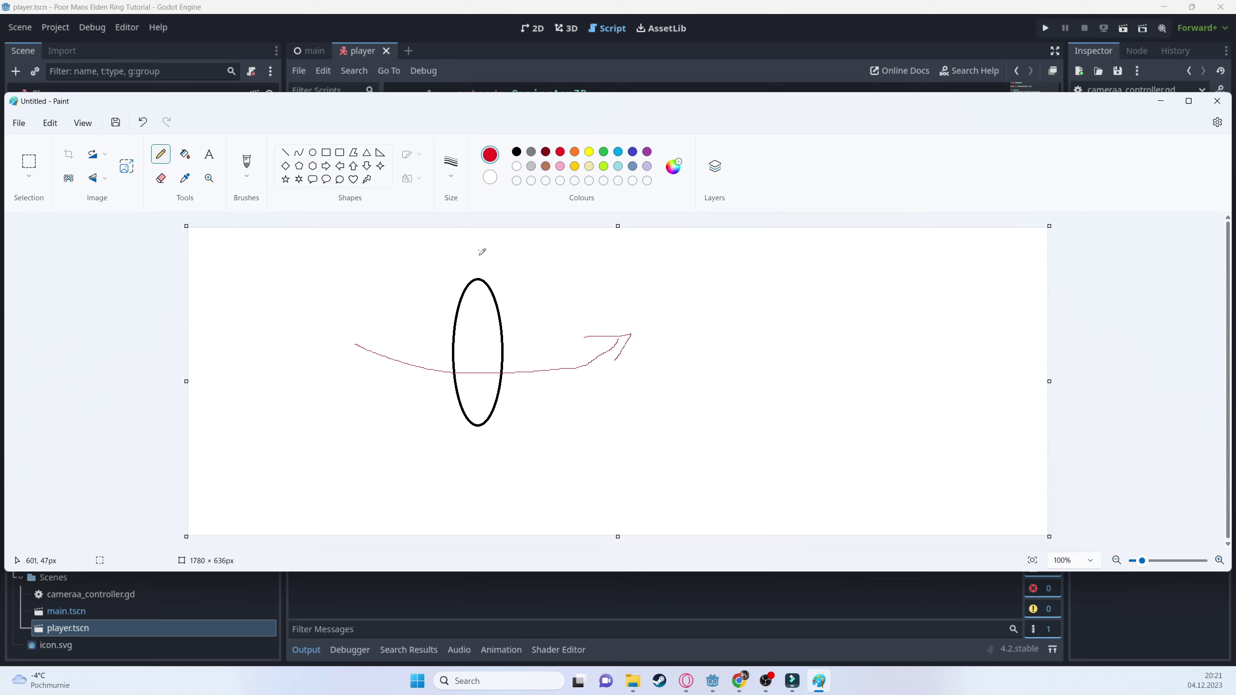
{"action": "mouse_move", "coordinate": [479, 250]}
{"action": "left_mouse_down"}
{"action": "mouse_move", "coordinate": [474, 436]}
{"action": "mouse_move", "coordinate": [510, 407]}
{"action": "mouse_move", "coordinate": [511, 388]}
{"action": "mouse_move", "coordinate": [515, 425]}
{"action": "left_mouse_up"}
{"action": "mouse_move", "coordinate": [474, 255]}
{"action": "left_mouse_down"}
{"action": "mouse_move", "coordinate": [496, 271]}
{"action": "mouse_move", "coordinate": [555, 241]}
{"action": "mouse_move", "coordinate": [569, 264]}
{"action": "mouse_move", "coordinate": [545, 273]}
{"action": "mouse_move", "coordinate": [516, 245]}
{"action": "mouse_move", "coordinate": [501, 277]}
{"action": "left_mouse_up"}
- Write a red 30° label at the top and -30° below the oval
{"action": "left_click_drag", "start_coordinate": [582, 245], "coordinate": [560, 274]}
{"action": "left_click_drag", "start_coordinate": [612, 244], "coordinate": [610, 247]}
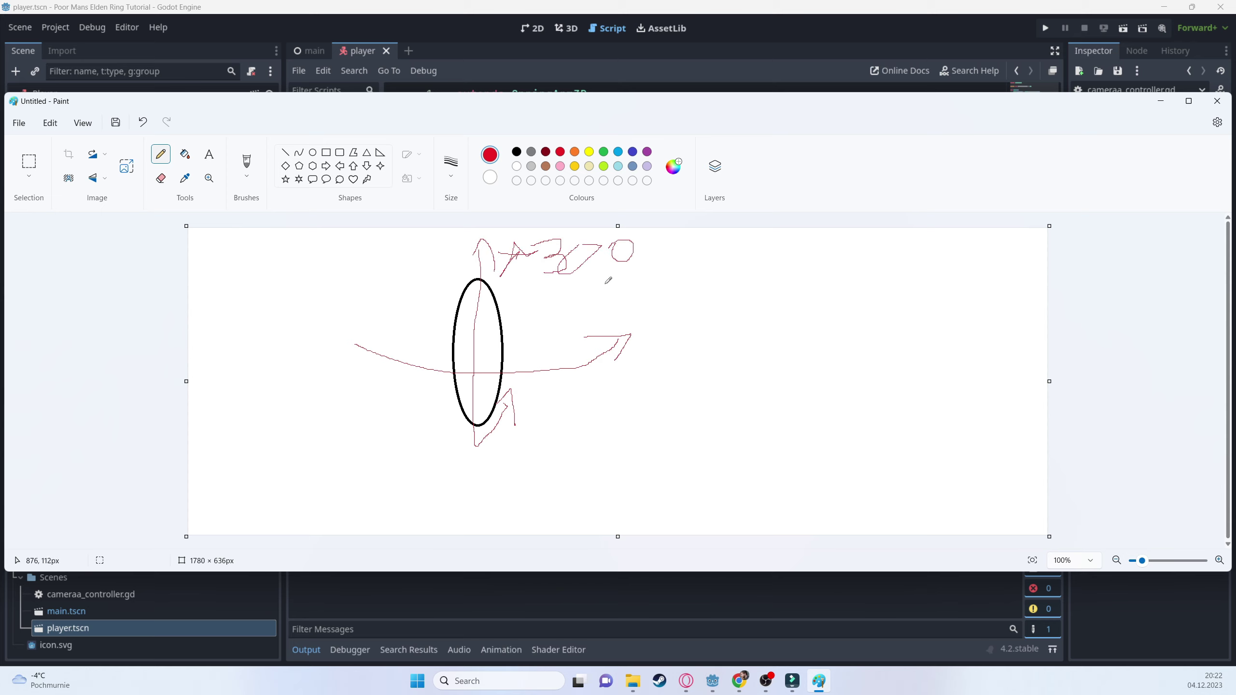
{"action": "left_click", "coordinate": [247, 162]}
{"action": "left_click", "coordinate": [312, 153]}
{"action": "left_click_drag", "start_coordinate": [523, 436], "coordinate": [550, 439]}
{"action": "key", "text": "ctrl+z"}
{"action": "left_click", "coordinate": [247, 161]}
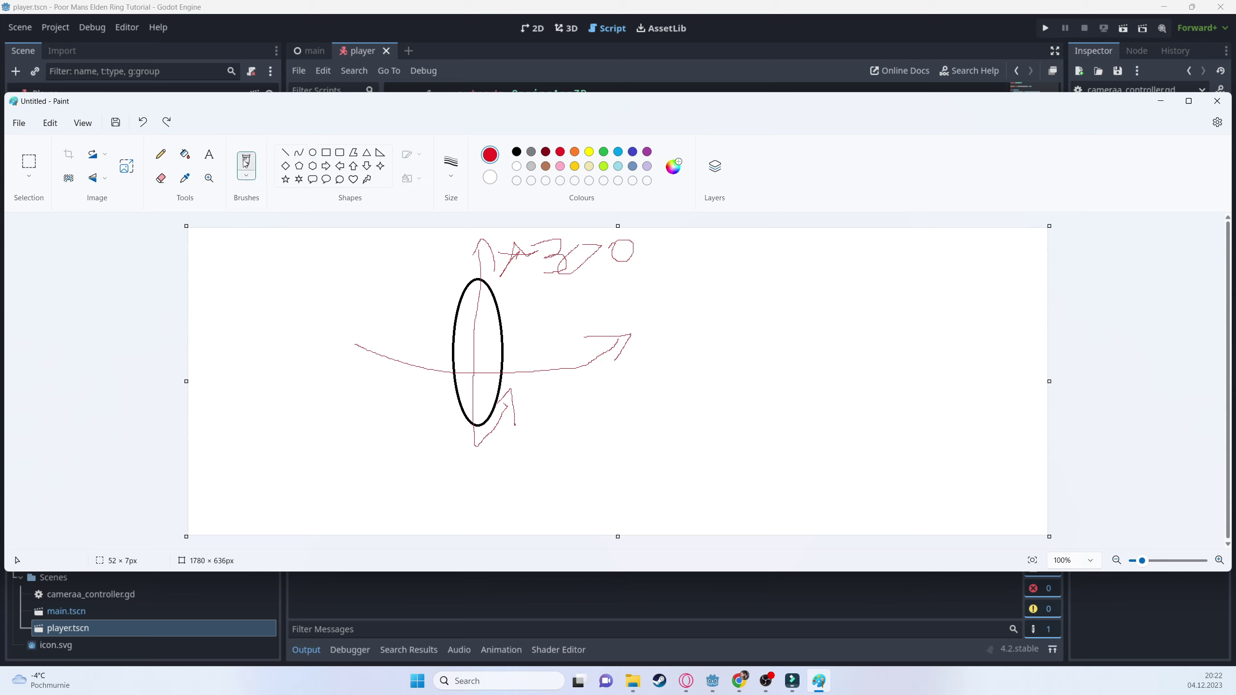
{"action": "mouse_move", "coordinate": [510, 443]}
{"action": "left_mouse_down"}
{"action": "mouse_move", "coordinate": [542, 442]}
{"action": "mouse_move", "coordinate": [553, 460]}
{"action": "left_mouse_up"}
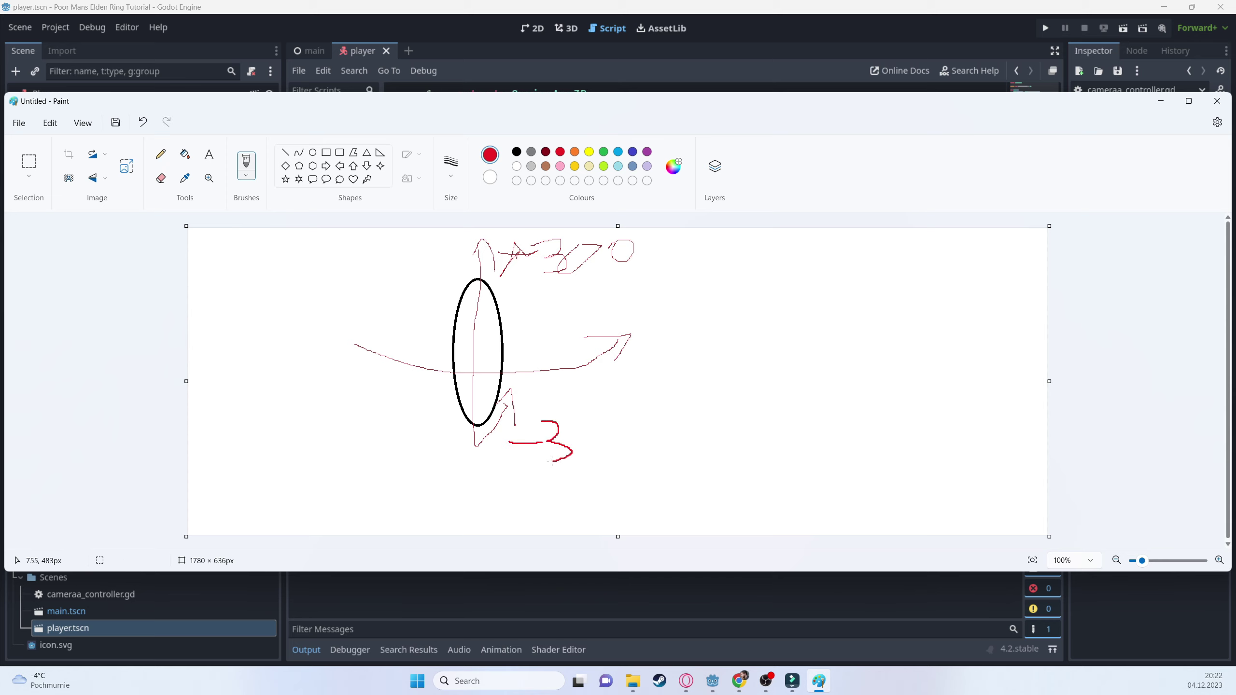
{"action": "mouse_move", "coordinate": [585, 409]}
{"action": "left_mouse_down"}
{"action": "mouse_move", "coordinate": [628, 458]}
{"action": "mouse_move", "coordinate": [585, 402]}
{"action": "mouse_move", "coordinate": [641, 413]}
{"action": "left_mouse_up"}
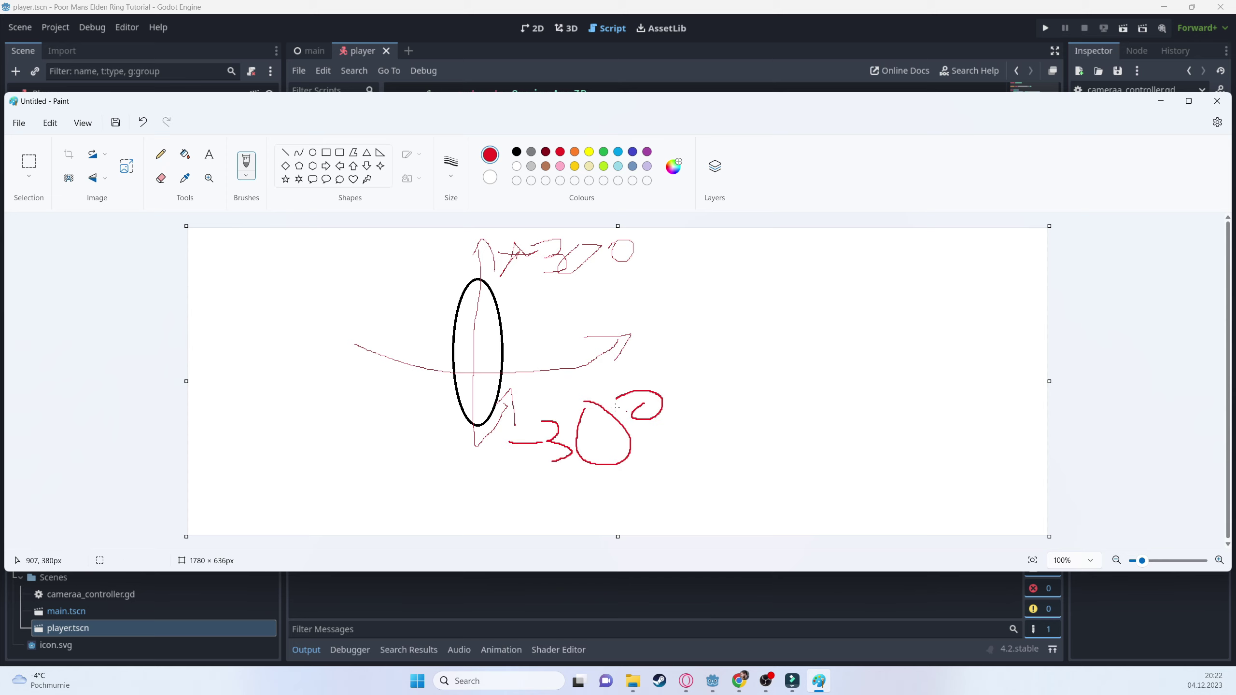
- Label 0 left of the oval and 360° by the arrowhead, keeping Paint open
{"action": "mouse_move", "coordinate": [358, 307]}
{"action": "left_mouse_down"}
{"action": "mouse_move", "coordinate": [341, 331]}
{"action": "mouse_move", "coordinate": [368, 298]}
{"action": "left_mouse_up"}
{"action": "left_click_drag", "start_coordinate": [629, 310], "coordinate": [652, 333]}
{"action": "mouse_move", "coordinate": [663, 290]}
{"action": "left_mouse_down"}
{"action": "mouse_move", "coordinate": [667, 322]}
{"action": "mouse_move", "coordinate": [648, 325]}
{"action": "mouse_move", "coordinate": [695, 312]}
{"action": "mouse_move", "coordinate": [681, 295]}
{"action": "mouse_move", "coordinate": [718, 292]}
{"action": "left_mouse_up"}
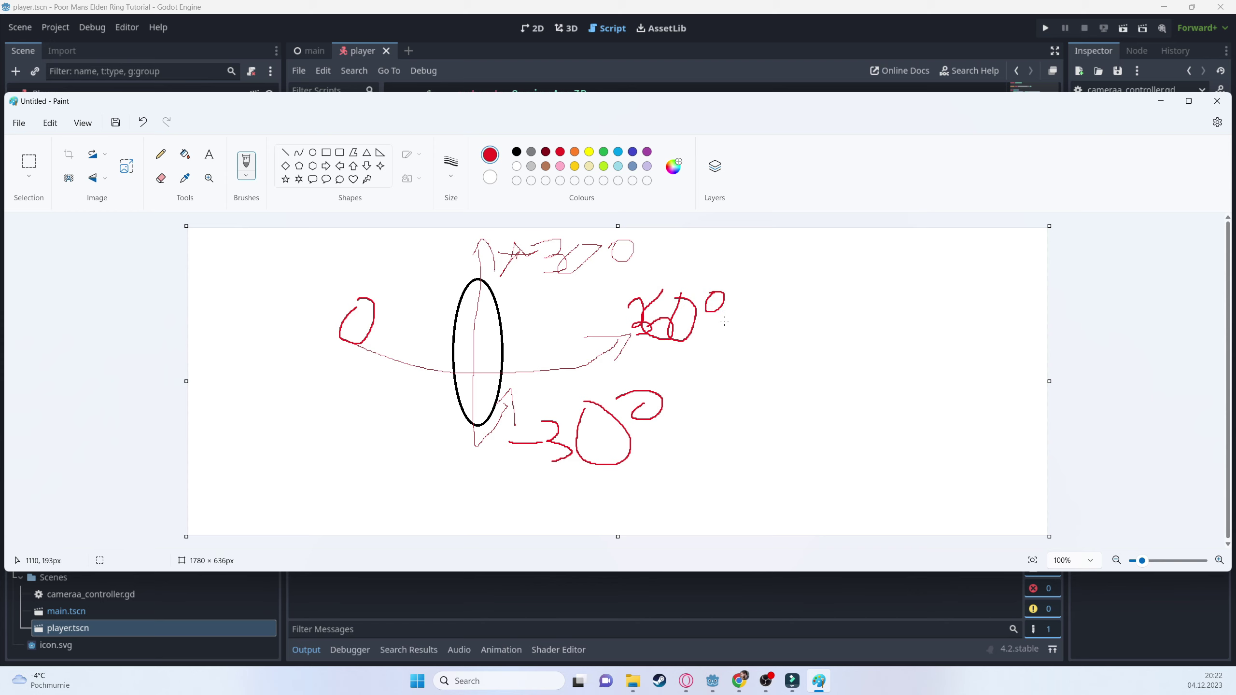
{"action": "left_click", "coordinate": [1218, 104]}
{"action": "left_click", "coordinate": [674, 381]}
- Declare func _unhandled_input(event): at the end of the camera script via autocompletion
{"action": "left_click", "coordinate": [1113, 81]}
{"action": "left_click", "coordinate": [582, 227]}
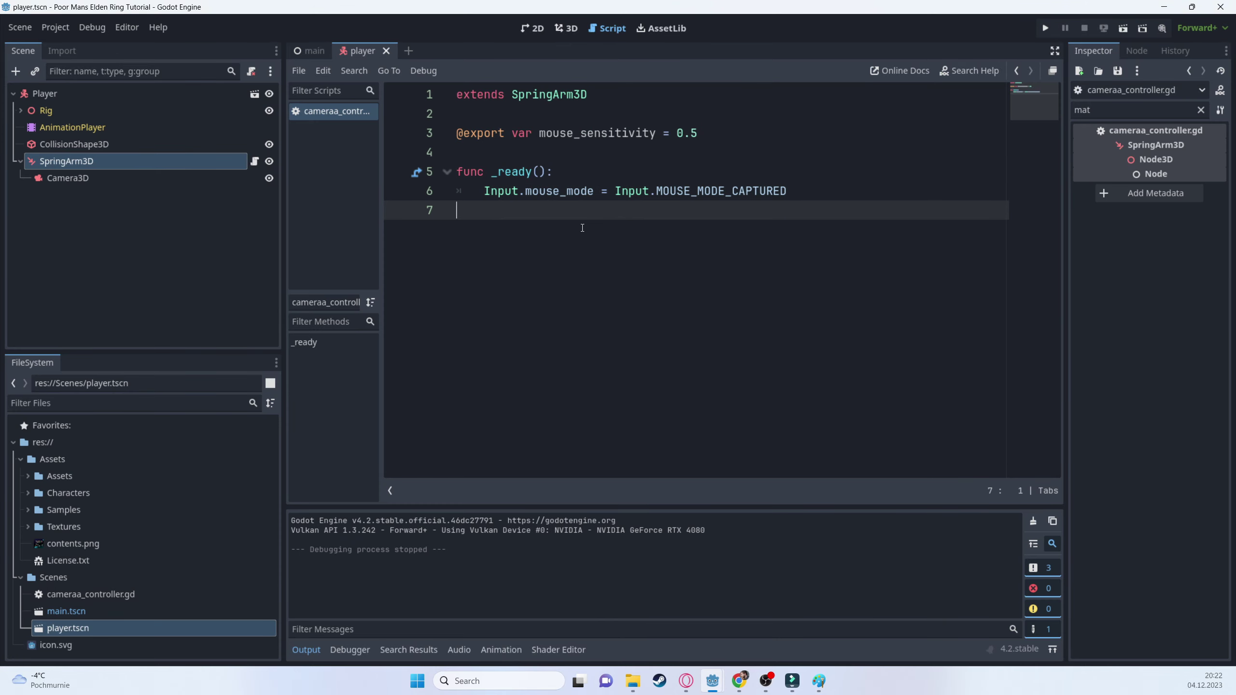
{"action": "key", "text": "Return"}
{"action": "key", "text": "Return"}
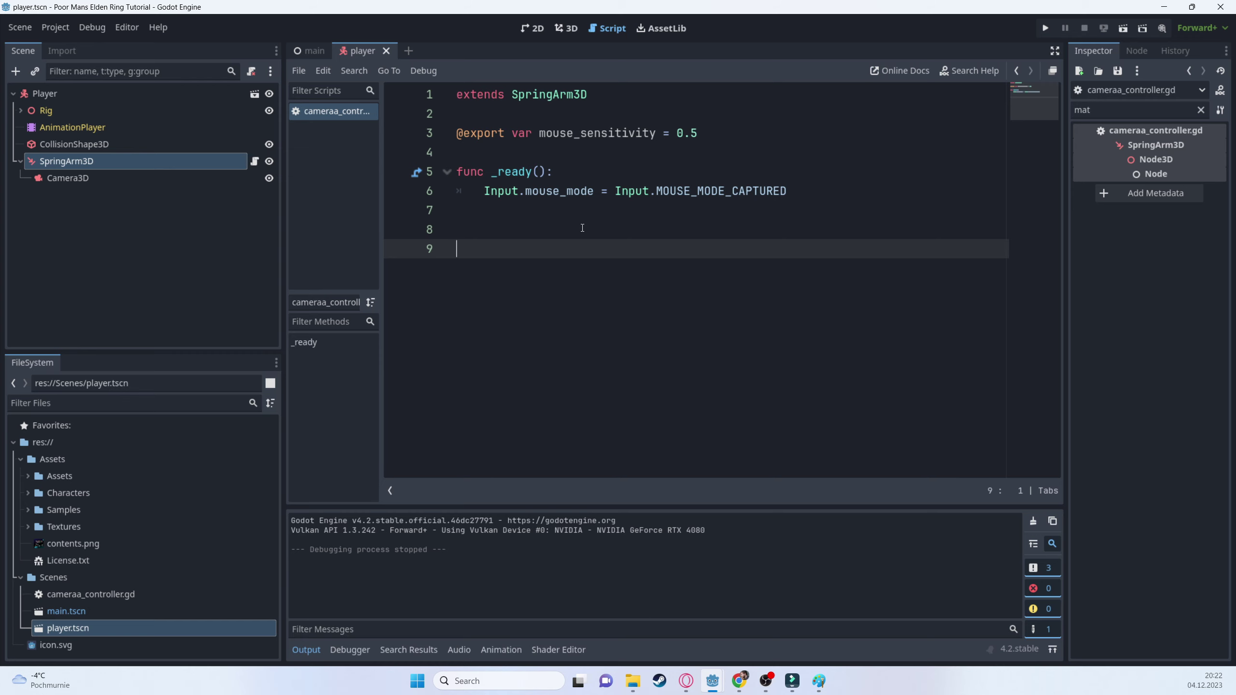
{"action": "type", "text": "func"}
{"action": "type", "text": " _"}
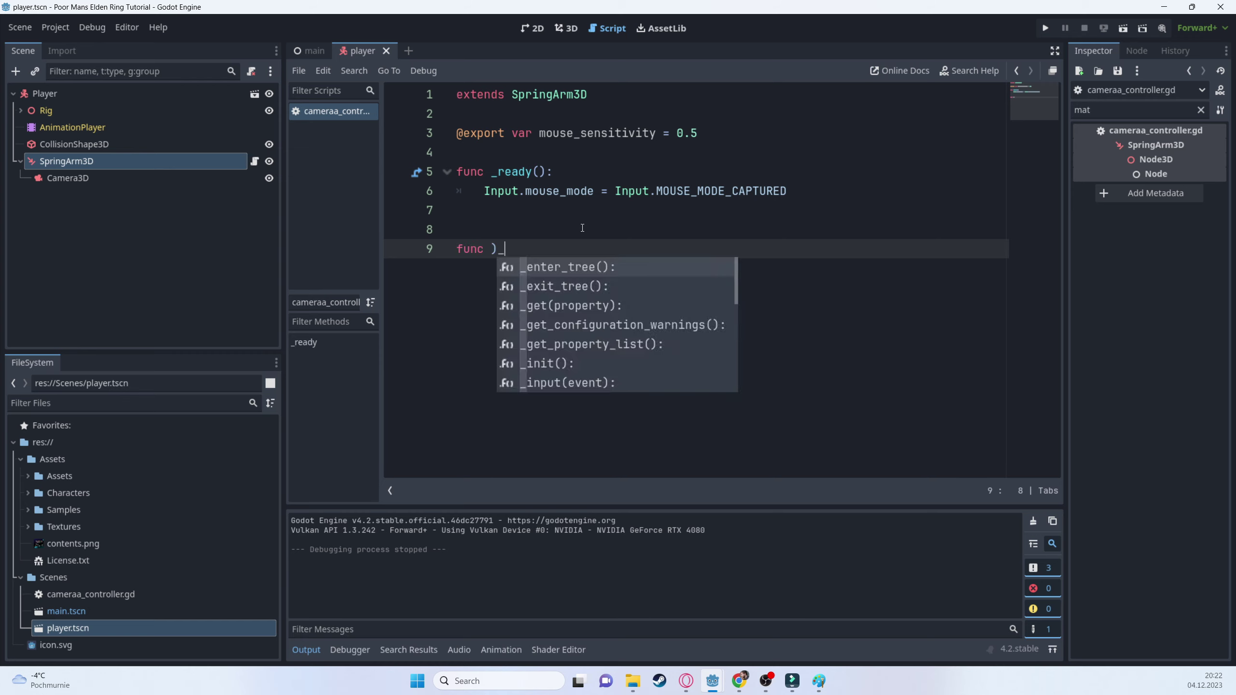
{"action": "key", "text": "Escape"}
{"action": "type", "text": "un"}
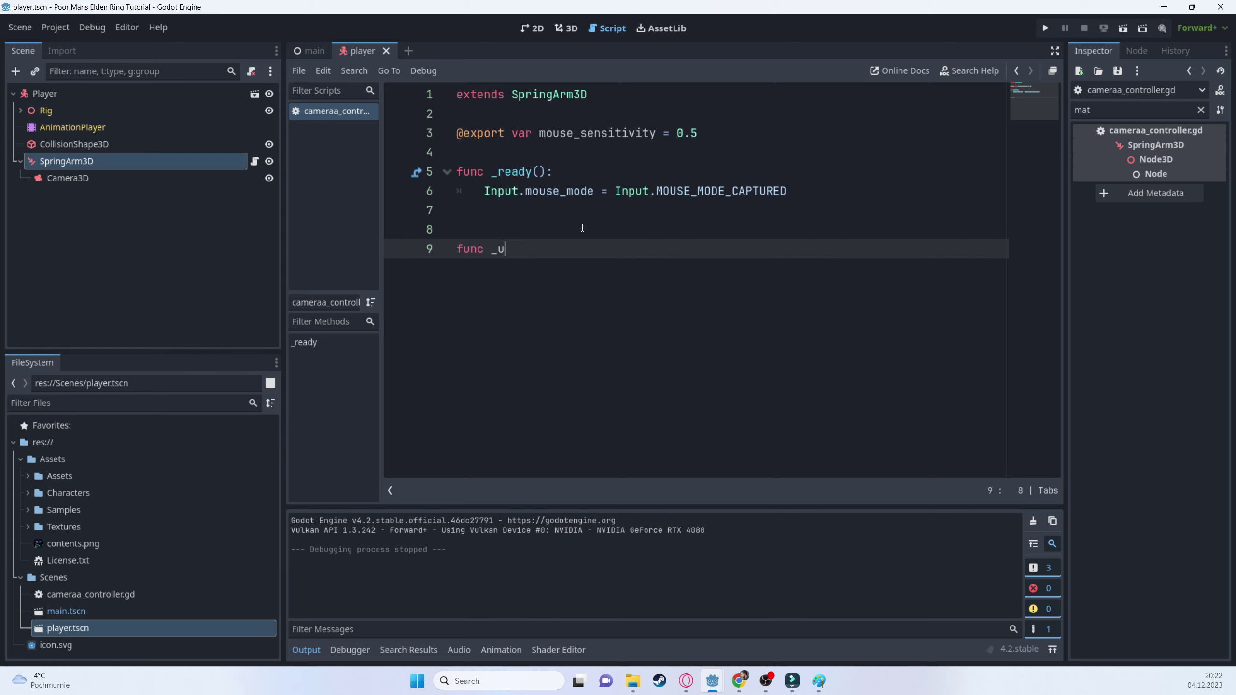
{"action": "key", "text": "Return"}
- Read the _unhandled_input documentation, then return to line 9 of the player script
{"action": "left_click", "coordinate": [565, 245], "text": "ctrl"}
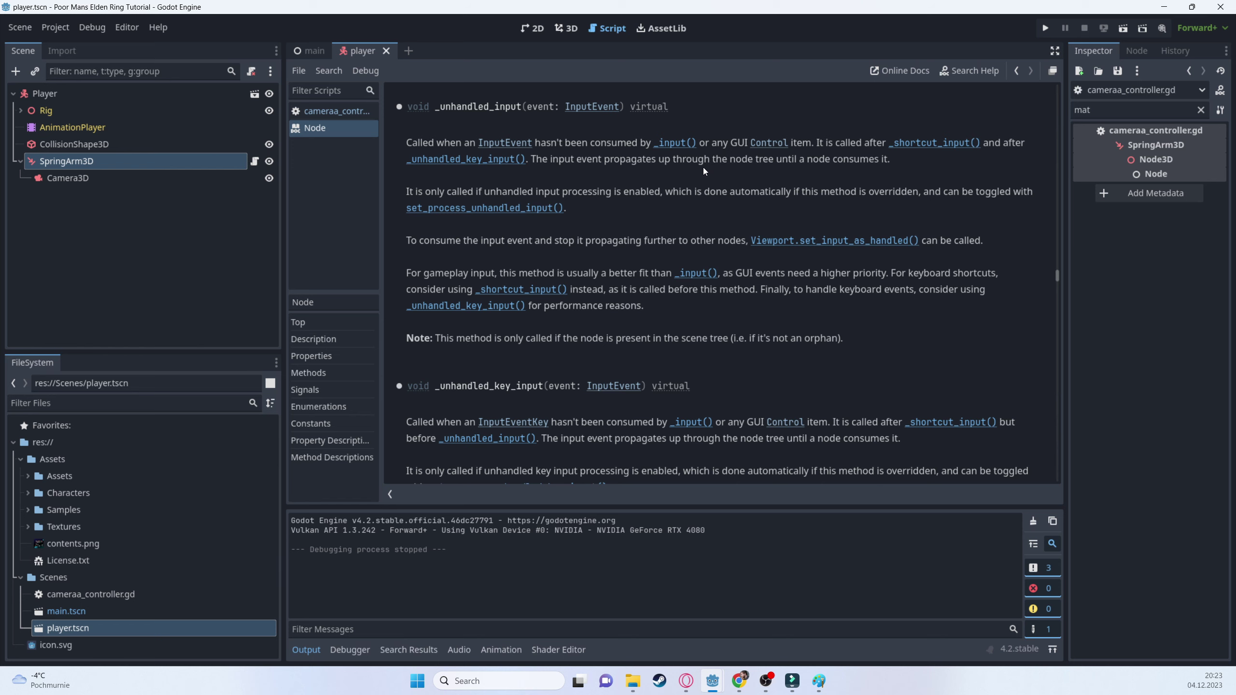
{"action": "left_click", "coordinate": [315, 53]}
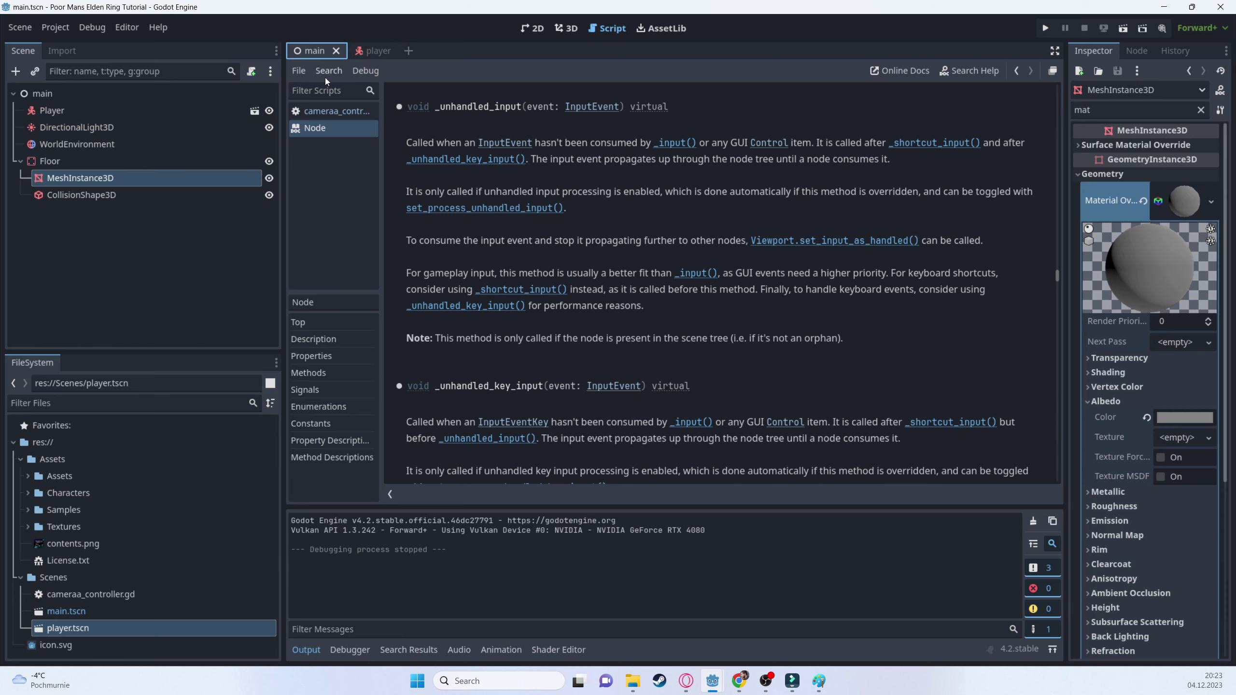
{"action": "left_click", "coordinate": [376, 52]}
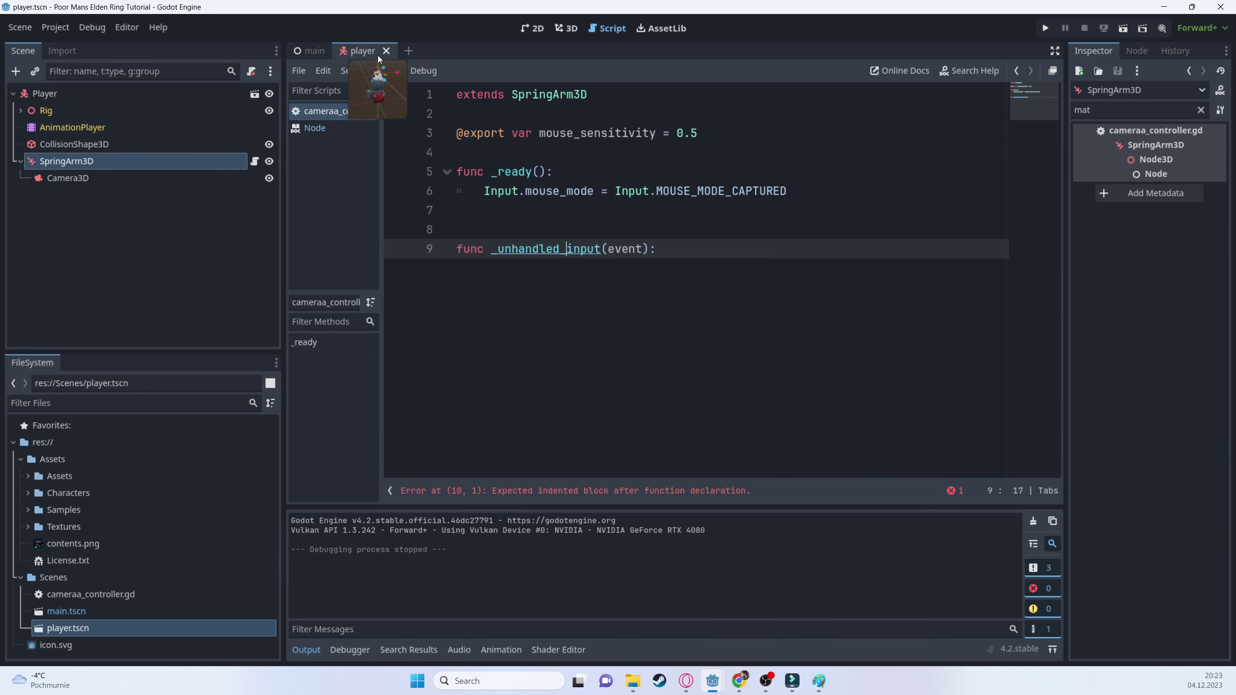
{"action": "left_click", "coordinate": [644, 251]}
- Add 'if event is InputEventMouseMotion:' inside _unhandled_input
{"action": "left_click", "coordinate": [734, 258]}
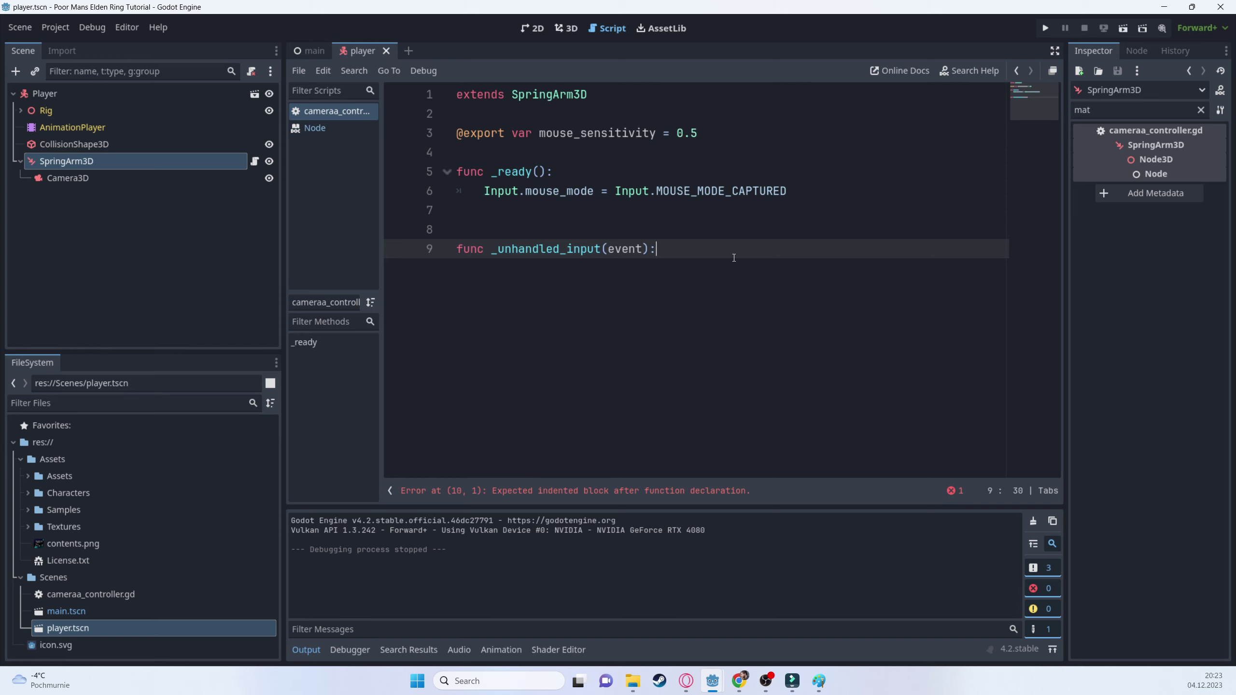
{"action": "key", "text": "Return"}
{"action": "type", "text": "if event "}
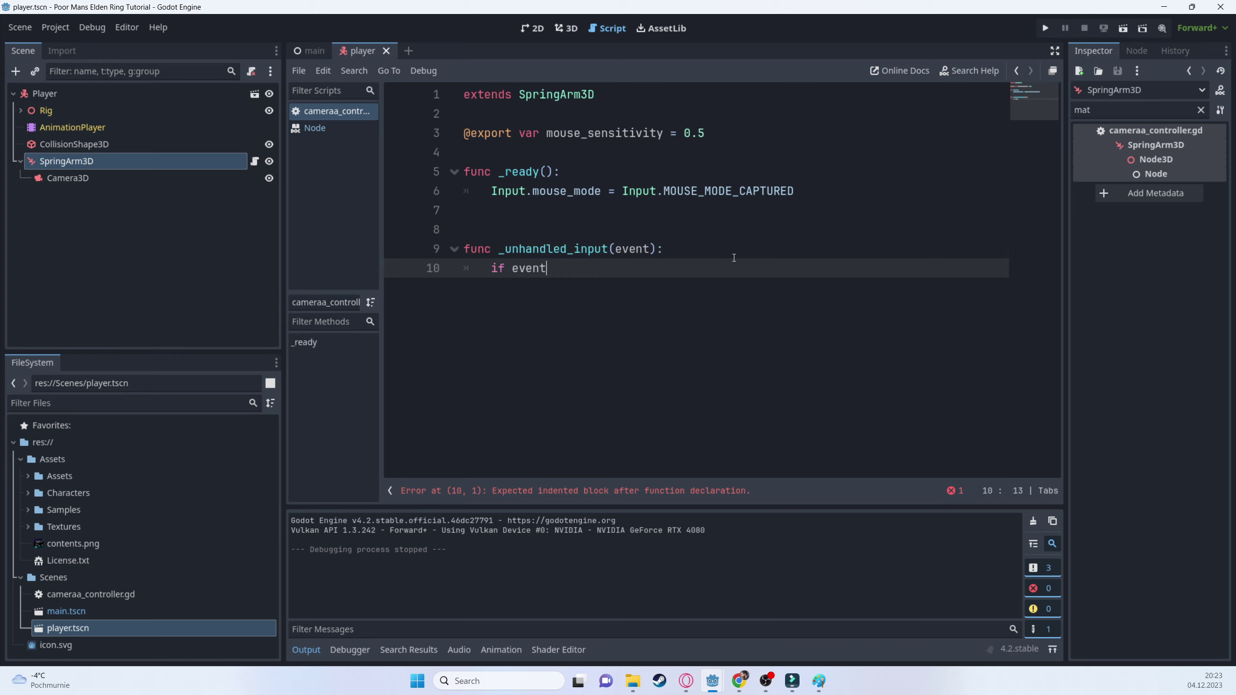
{"action": "type", "text": "is "}
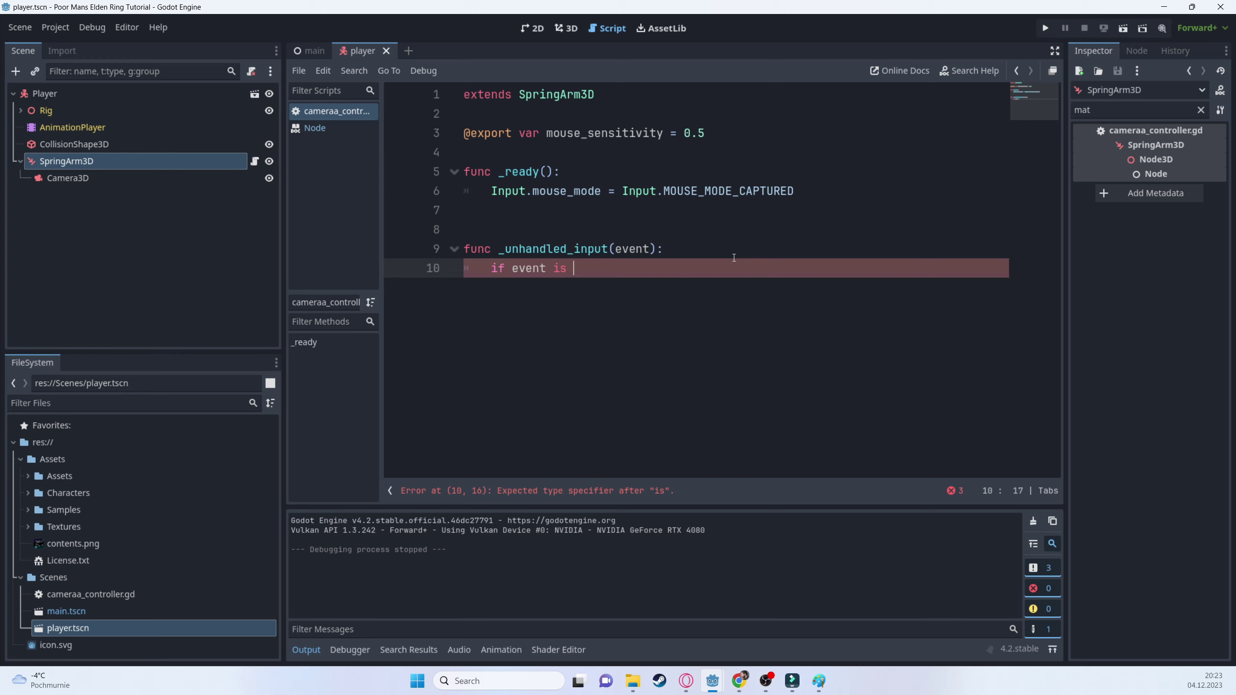
{"action": "type", "text": "Input"}
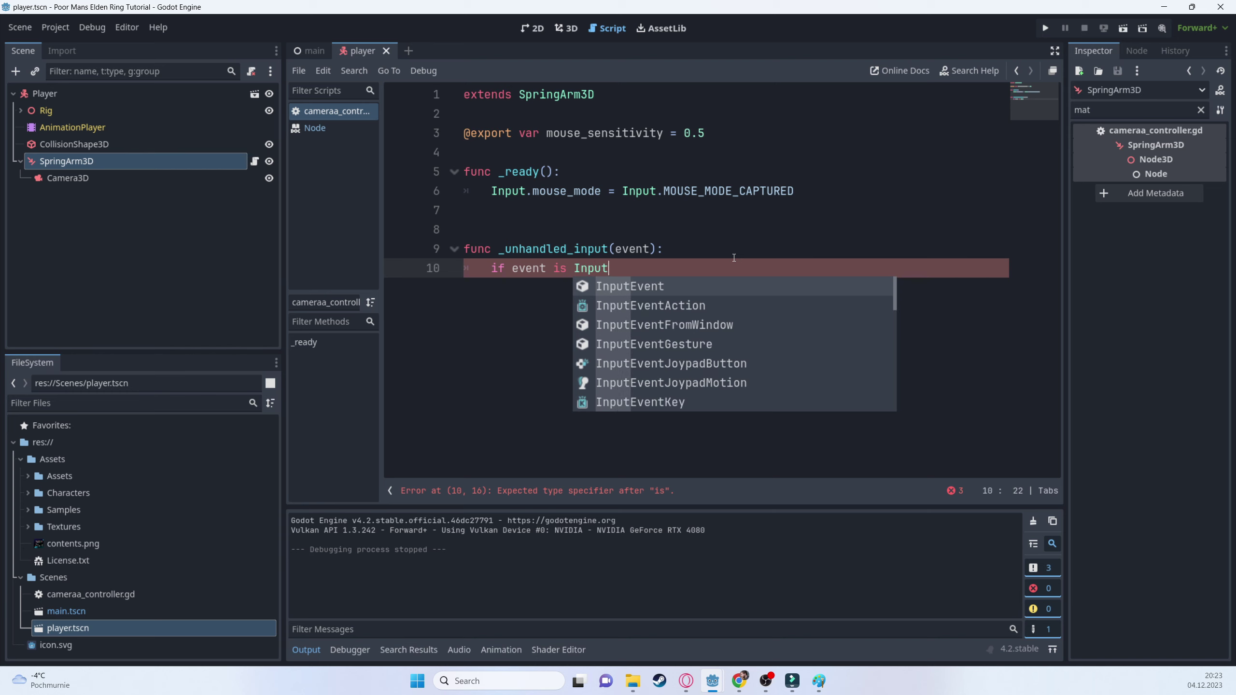
{"action": "type", "text": "Eve"}
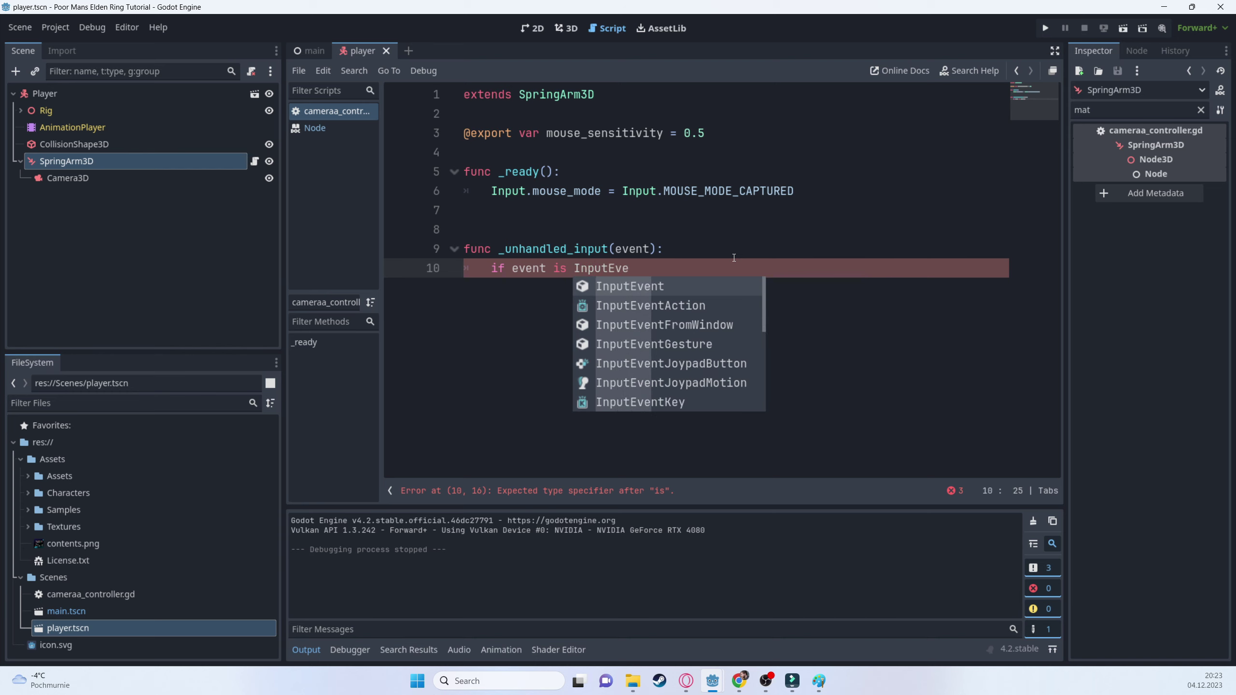
{"action": "type", "text": "ntMous"}
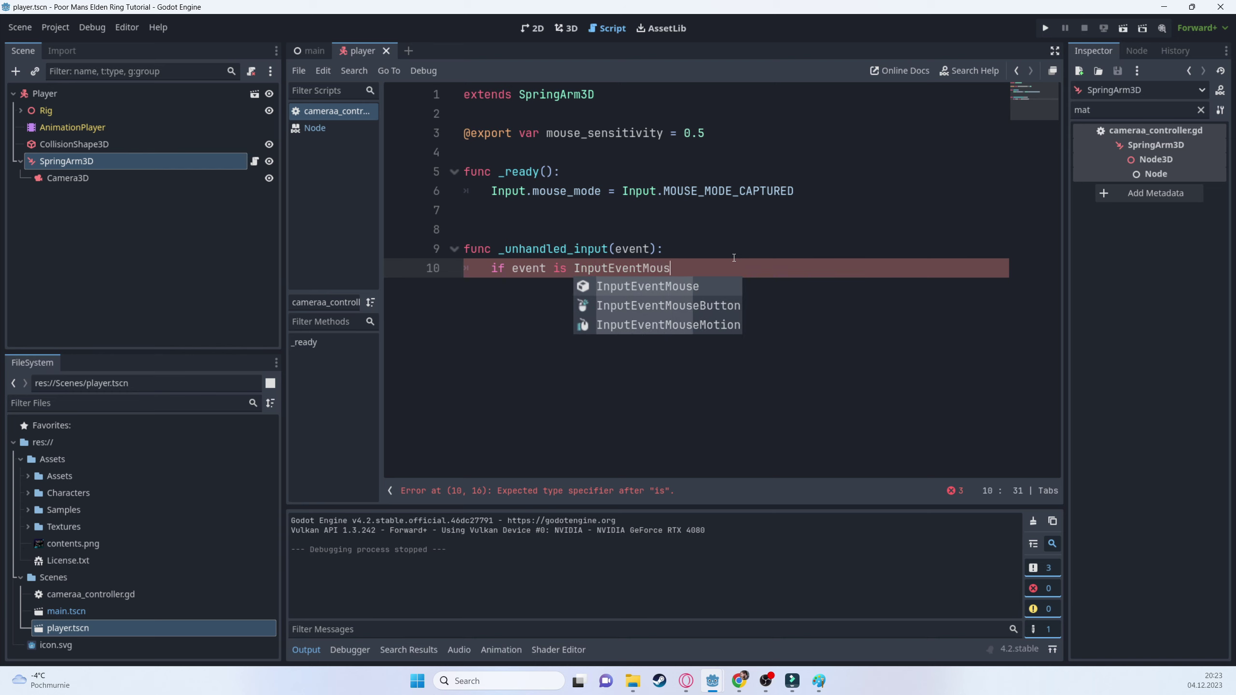
{"action": "key", "text": "Down"}
{"action": "key", "text": "Down"}
{"action": "key", "text": "Return"}
{"action": "type", "text": ":"}
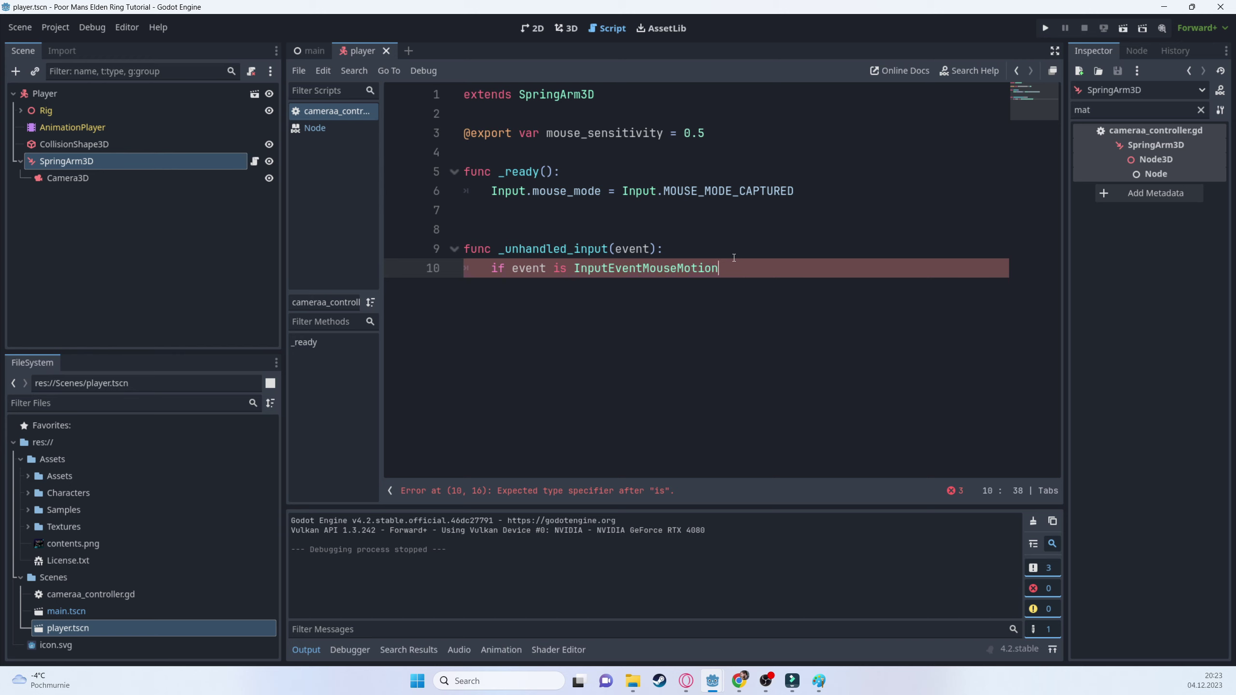
- Reference event.relative in the if block and check its documentation
{"action": "key", "text": "Return"}
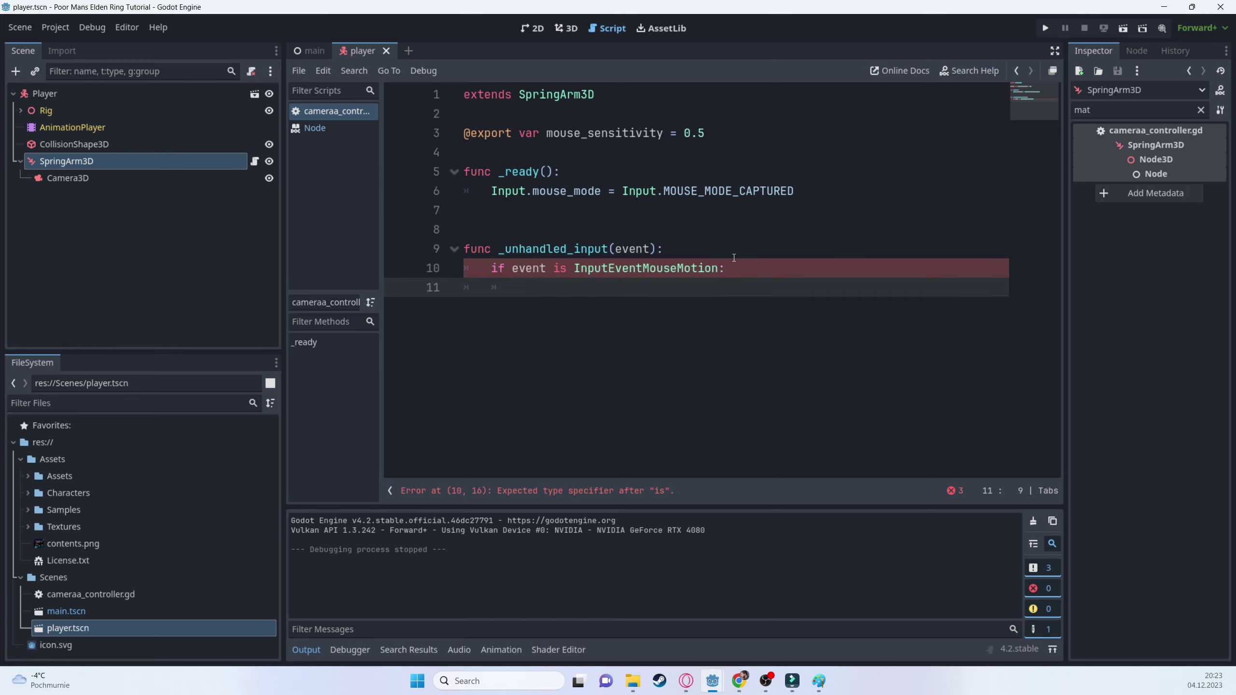
{"action": "type", "text": "eve"}
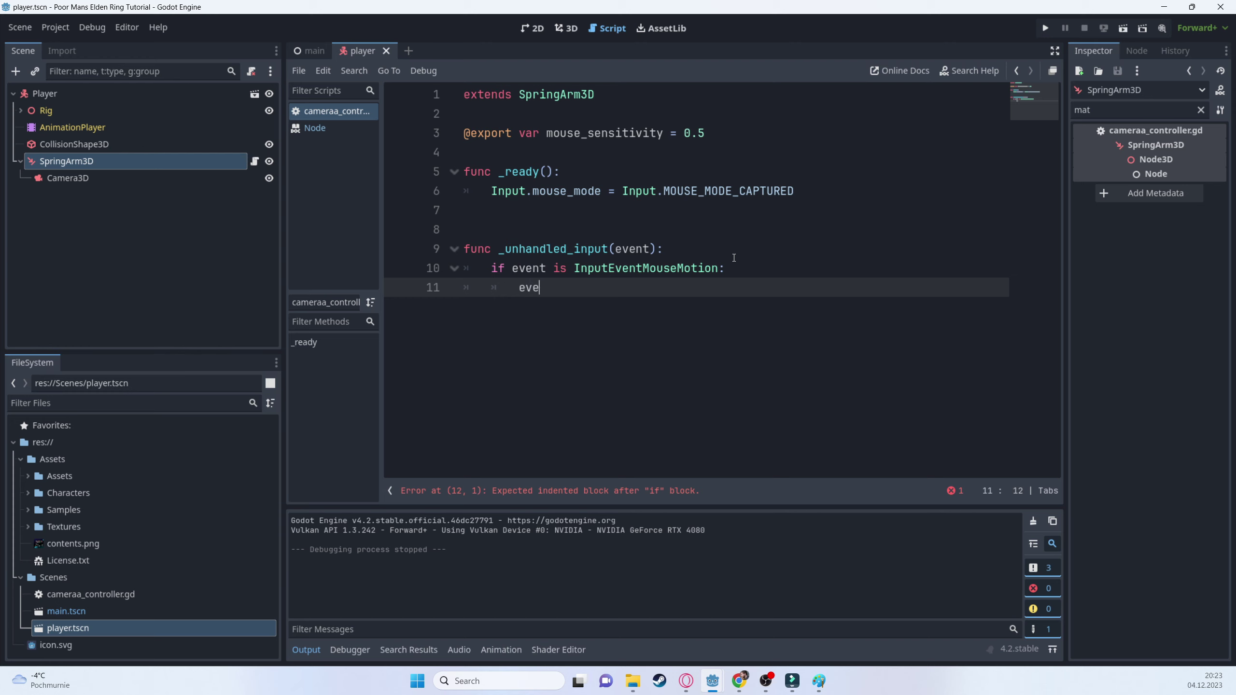
{"action": "type", "text": "nt.relative"}
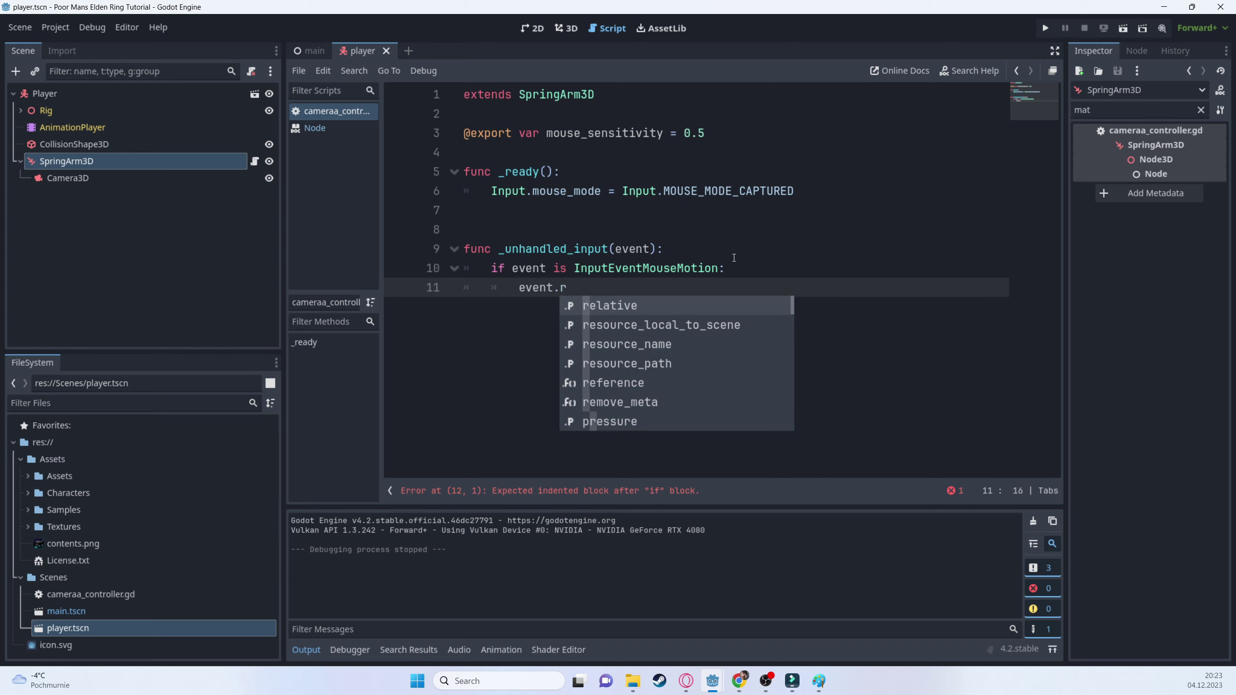
{"action": "left_click", "coordinate": [591, 290], "text": "ctrl"}
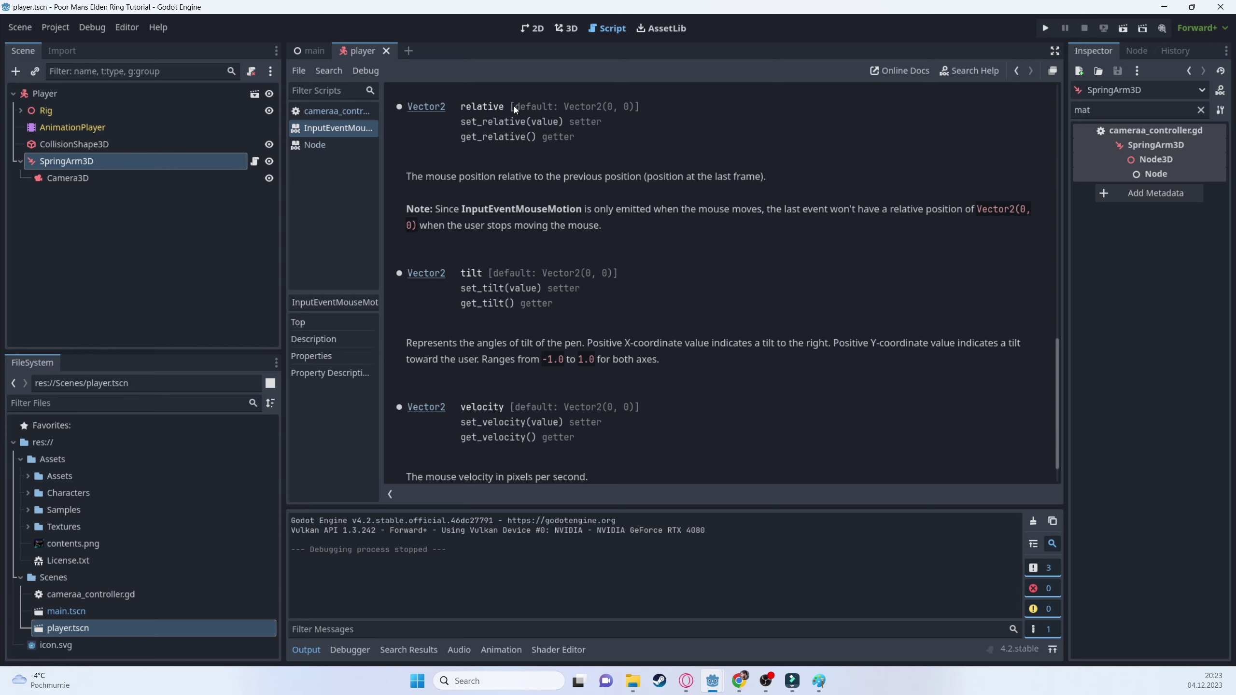
{"action": "scroll", "coordinate": [513, 106], "scroll_direction": "down", "scroll_amount": 1}
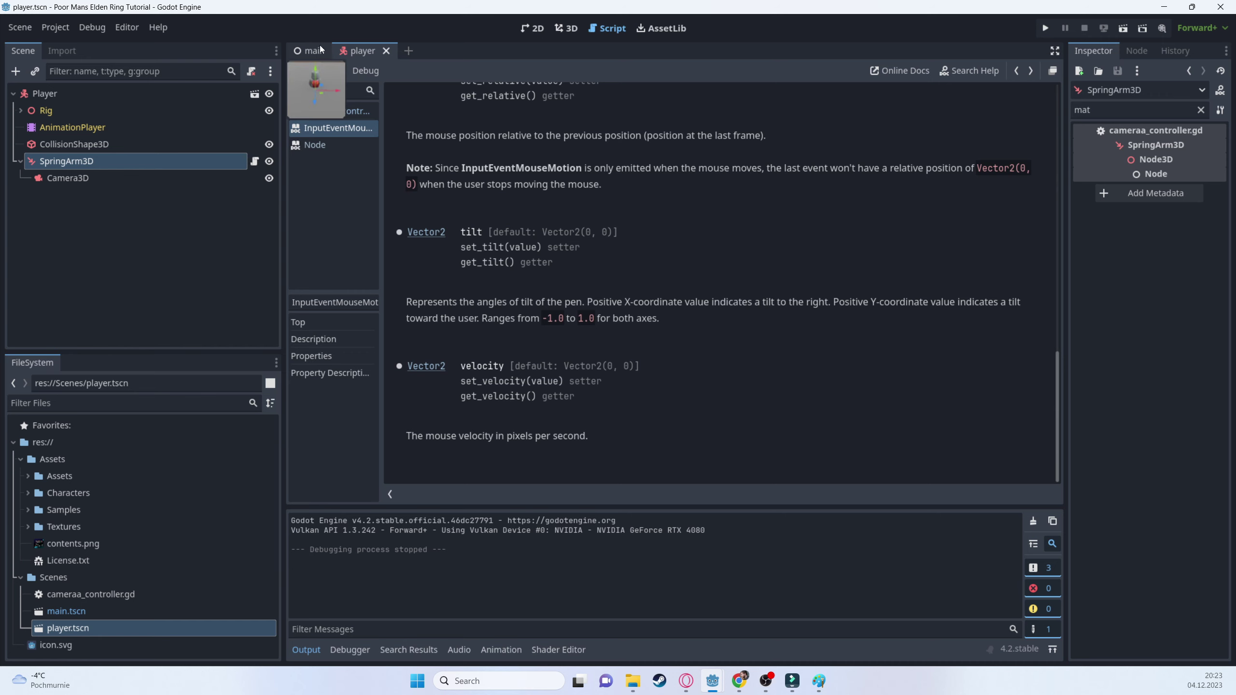
{"action": "left_click", "coordinate": [323, 111]}
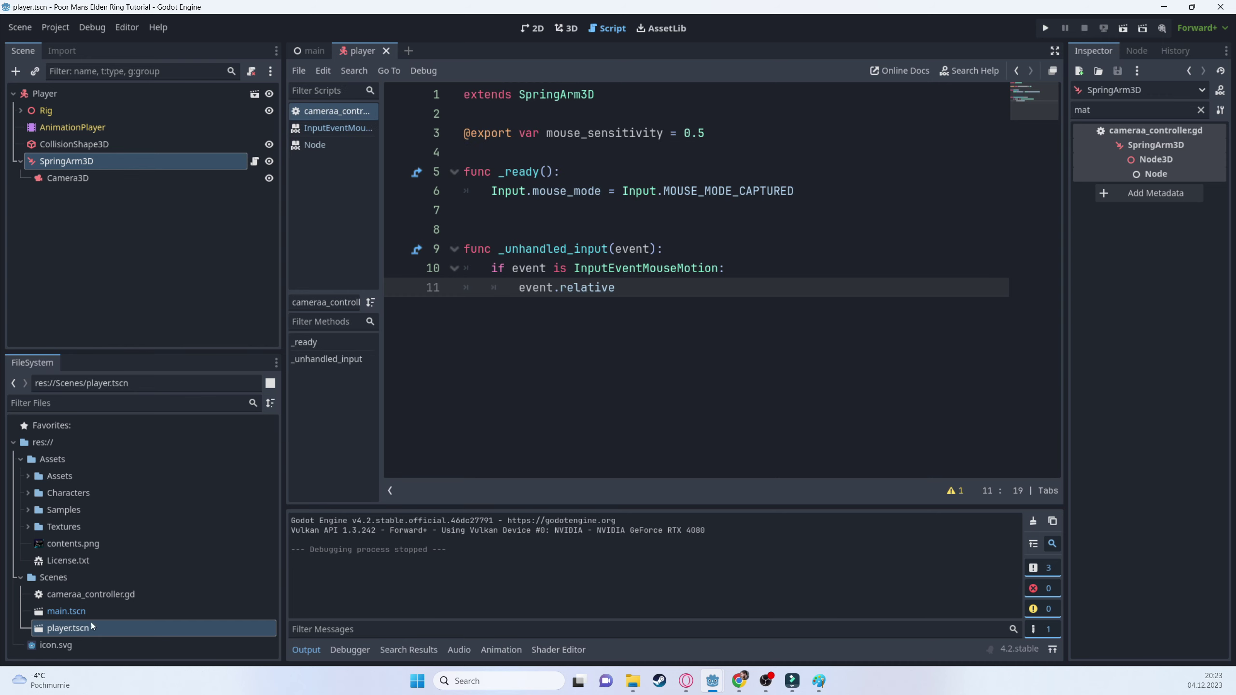
- Rename cameraa_controller.gd to camera_controller.gd in the FileSystem dock
{"action": "left_click", "coordinate": [102, 597]}
{"action": "left_click", "coordinate": [554, 288]}
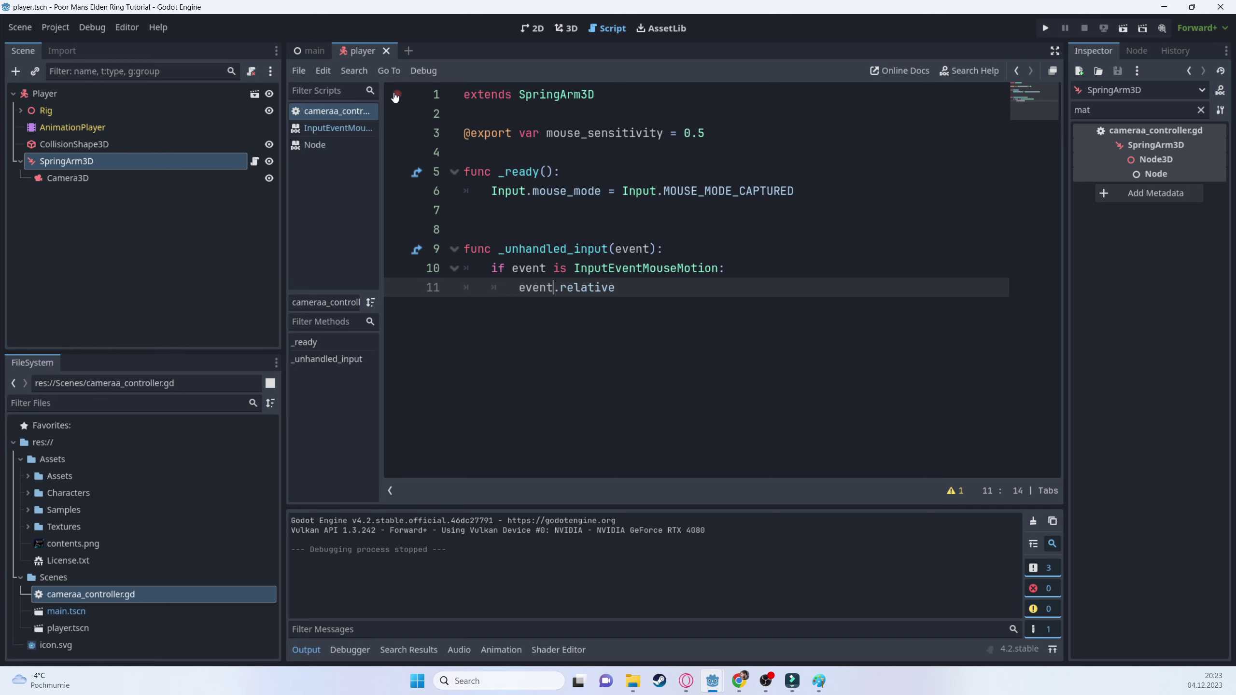
{"action": "left_click", "coordinate": [76, 598]}
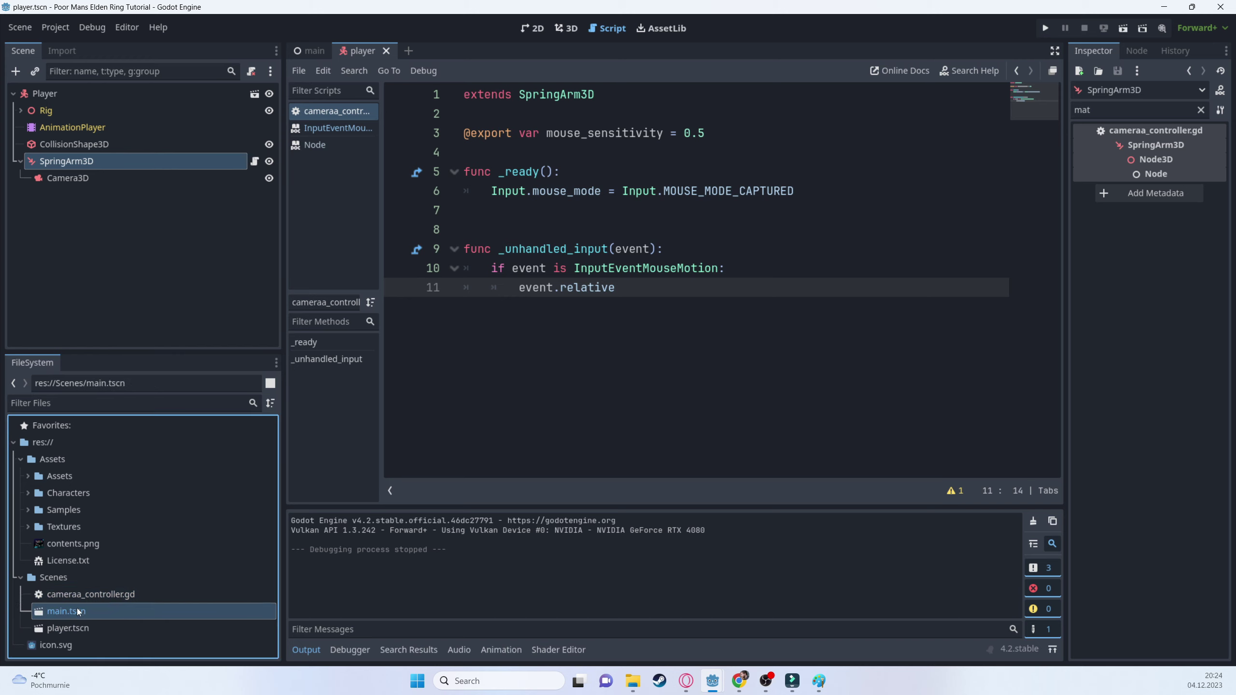
{"action": "key", "text": "F2"}
{"action": "key", "text": "Right"}
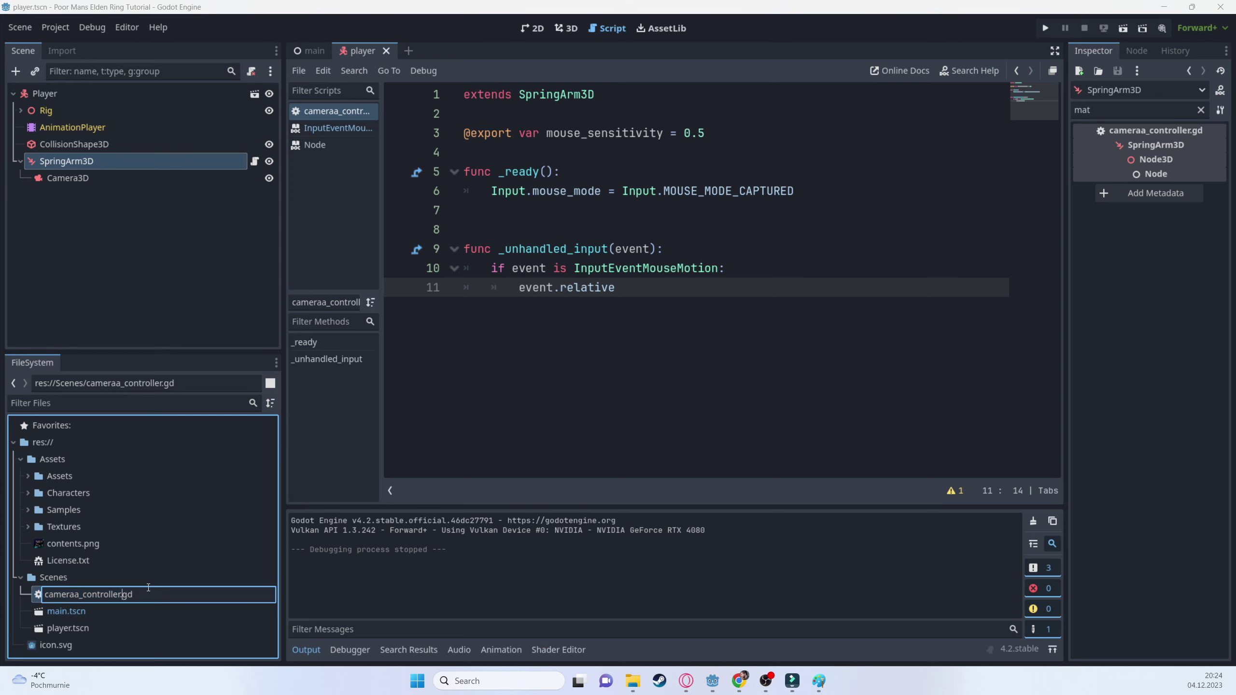
{"action": "key", "text": "BackSpace"}
{"action": "key", "text": "Return"}
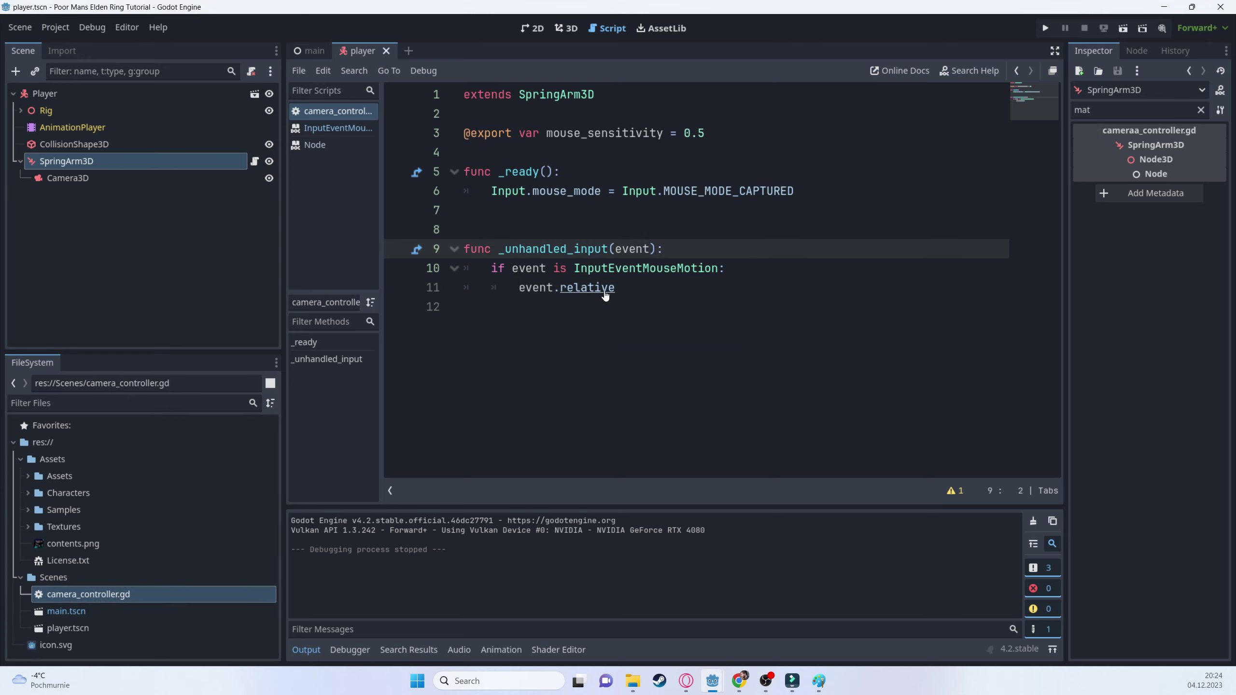
- Select the event.relative line and bring the Paint sketch to the front
{"action": "left_click", "coordinate": [648, 287]}
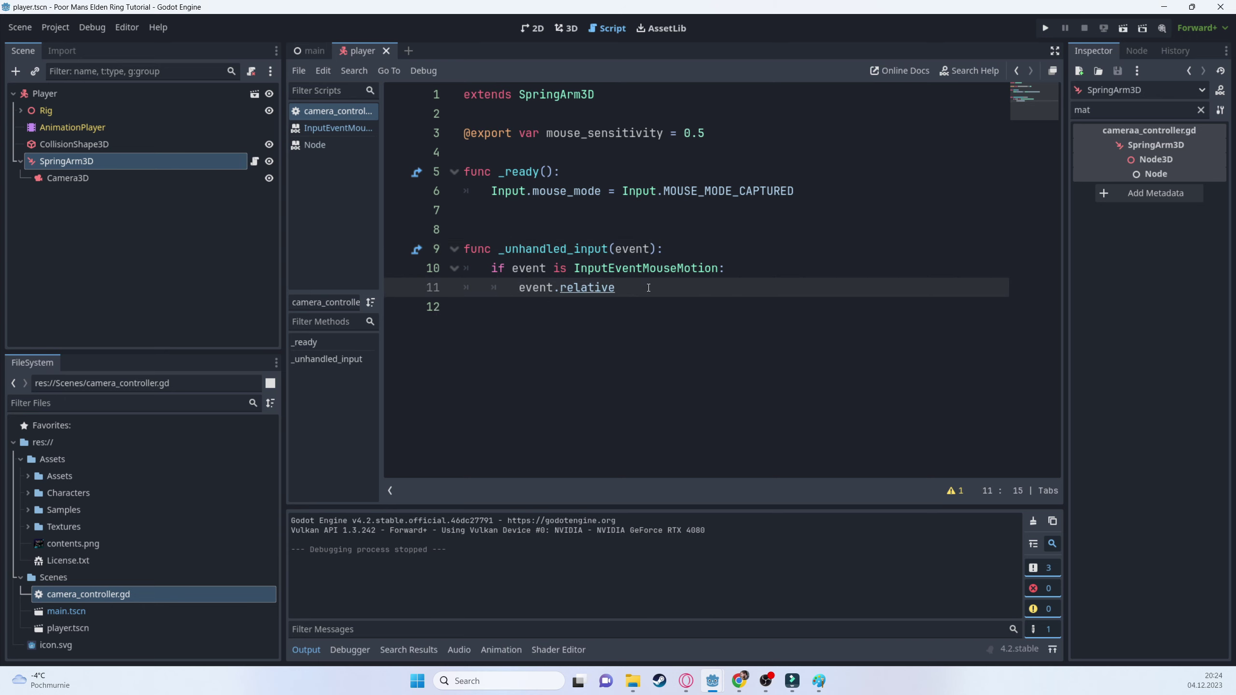
{"action": "triple_click", "coordinate": [649, 288]}
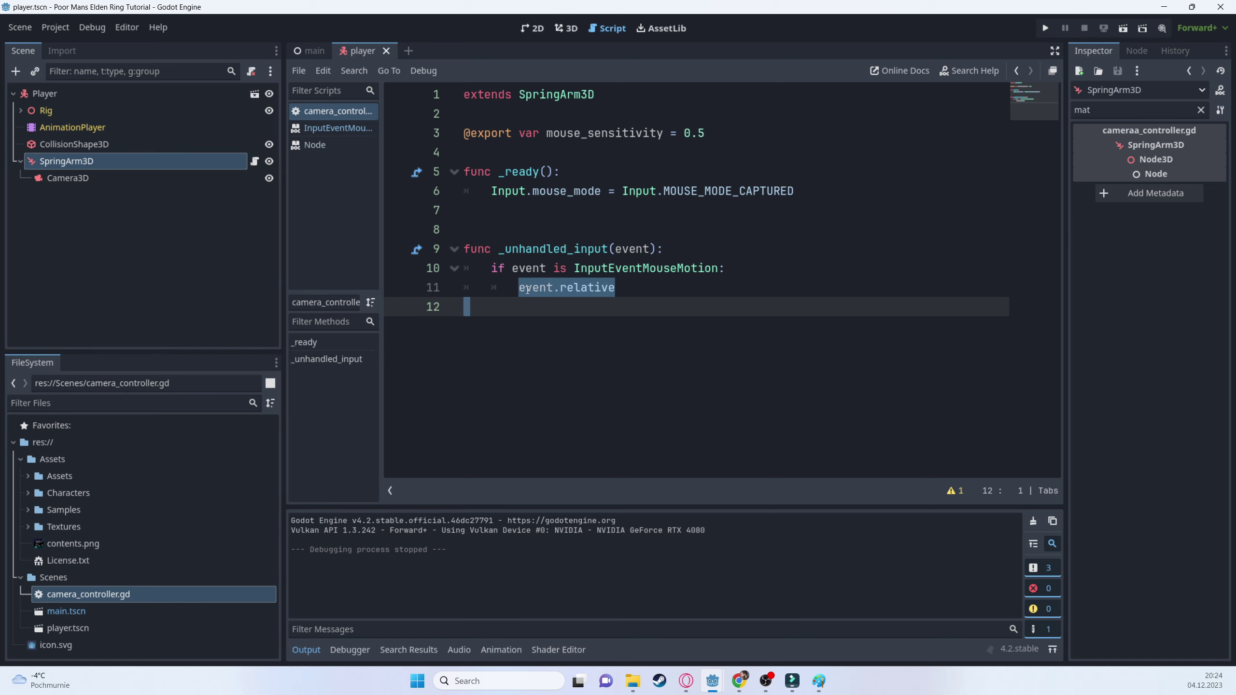
{"action": "left_click", "coordinate": [820, 680]}
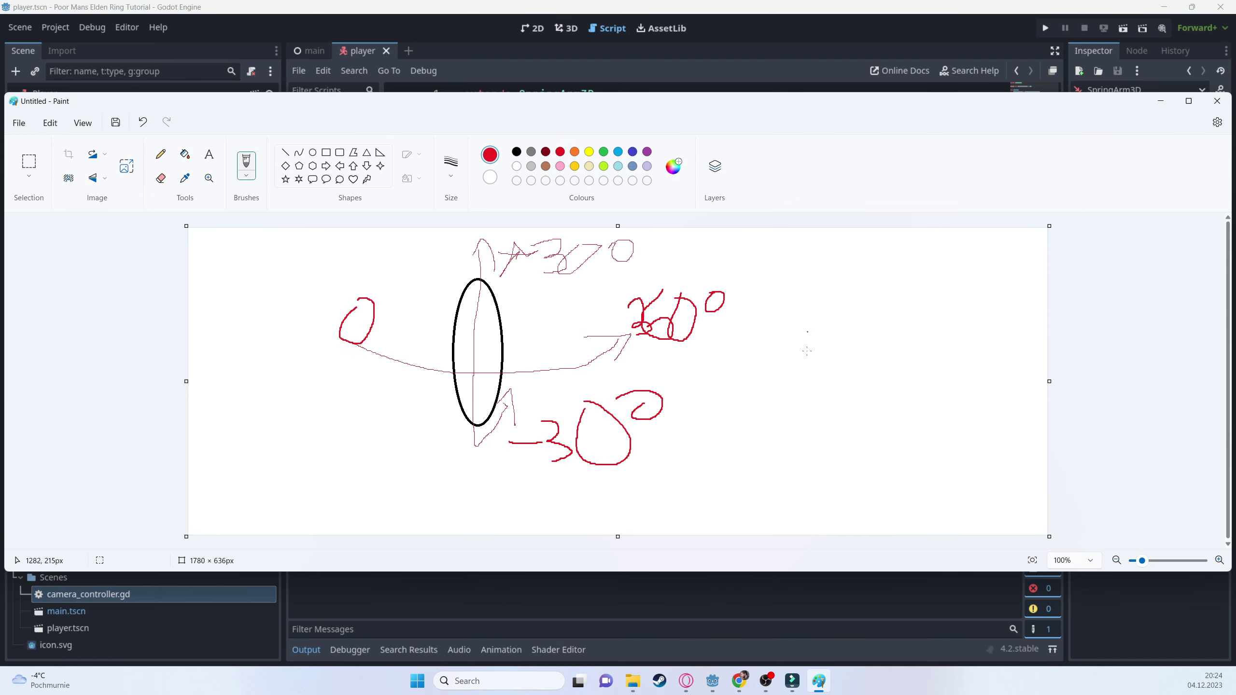
- Draw a red circle with a green centre mark, TOP label and green arrow
{"action": "left_click", "coordinate": [312, 152]}
{"action": "left_click_drag", "start_coordinate": [823, 336], "coordinate": [885, 395]}
{"action": "left_click", "coordinate": [247, 162]}
{"action": "left_click", "coordinate": [603, 152]}
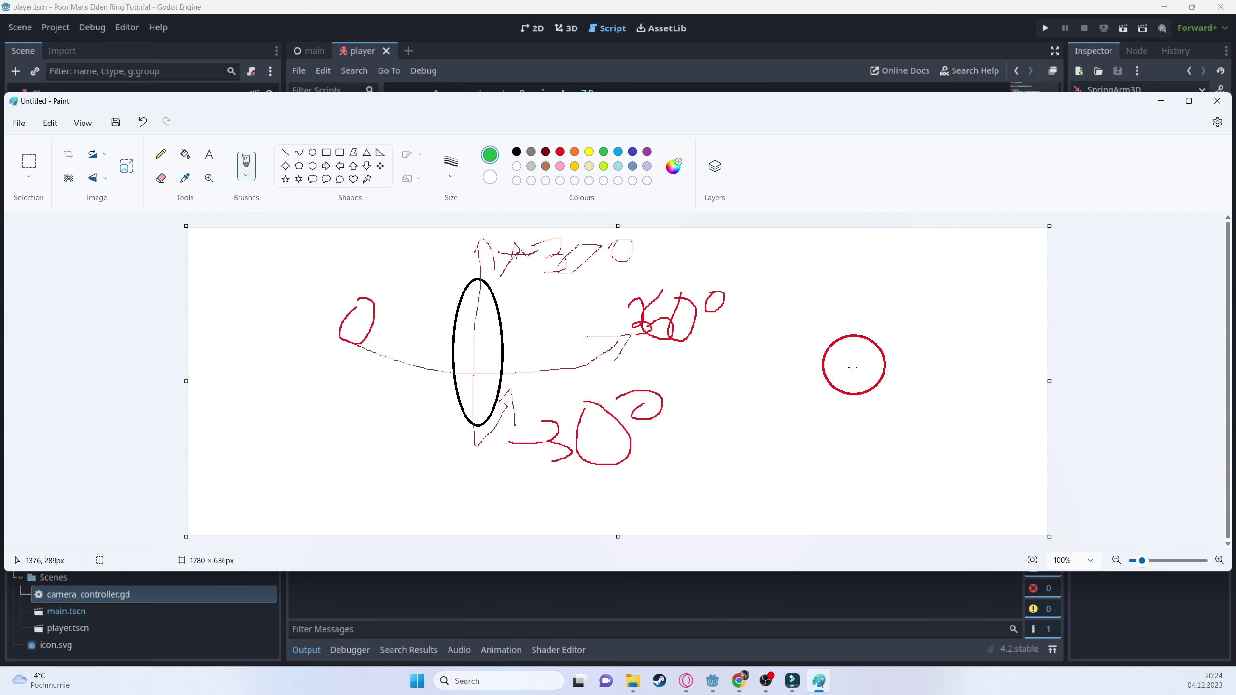
{"action": "left_click_drag", "start_coordinate": [859, 361], "coordinate": [857, 364]}
{"action": "mouse_move", "coordinate": [801, 287]}
{"action": "left_mouse_down"}
{"action": "mouse_move", "coordinate": [865, 289]}
{"action": "mouse_move", "coordinate": [826, 323]}
{"action": "mouse_move", "coordinate": [862, 292]}
{"action": "mouse_move", "coordinate": [888, 291]}
{"action": "mouse_move", "coordinate": [872, 296]}
{"action": "left_mouse_up"}
{"action": "left_click_drag", "start_coordinate": [859, 364], "coordinate": [993, 365]}
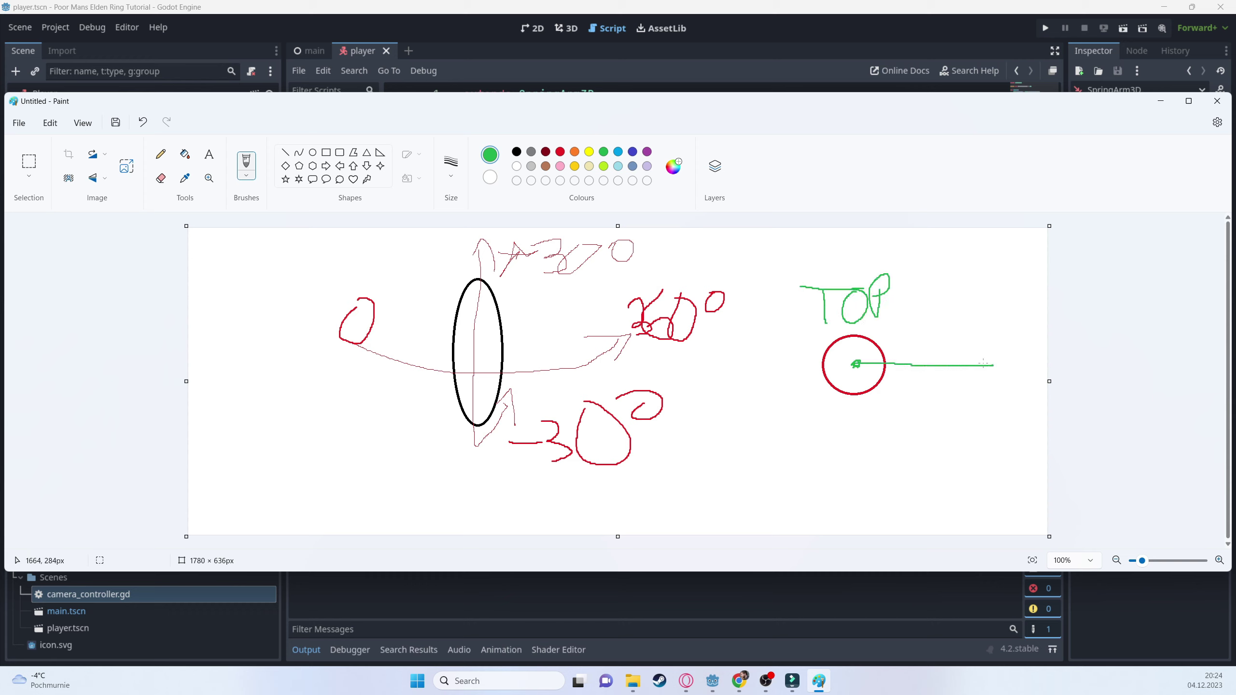
{"action": "mouse_move", "coordinate": [854, 364]}
{"action": "left_mouse_down"}
{"action": "mouse_move", "coordinate": [883, 353]}
{"action": "mouse_move", "coordinate": [883, 378]}
{"action": "left_mouse_up"}
{"action": "mouse_move", "coordinate": [1001, 349]}
{"action": "left_mouse_down"}
{"action": "mouse_move", "coordinate": [1006, 385]}
{"action": "mouse_move", "coordinate": [1021, 369]}
{"action": "mouse_move", "coordinate": [1006, 385]}
{"action": "mouse_move", "coordinate": [1046, 372]}
{"action": "mouse_move", "coordinate": [1017, 351]}
{"action": "left_mouse_up"}
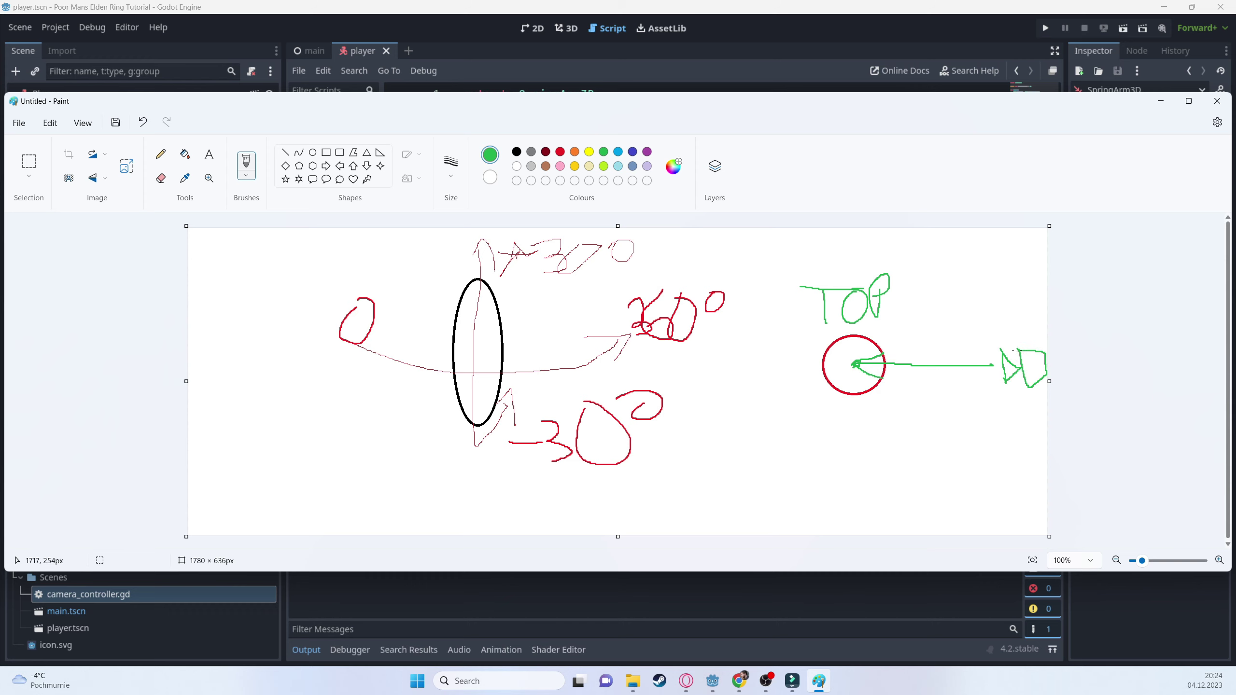
- Add red curved rotation arrows around the circle, then return to the Godot script
{"action": "left_click", "coordinate": [560, 152]}
{"action": "mouse_move", "coordinate": [938, 371]}
{"action": "left_mouse_down"}
{"action": "mouse_move", "coordinate": [895, 429]}
{"action": "mouse_move", "coordinate": [827, 436]}
{"action": "mouse_move", "coordinate": [850, 414]}
{"action": "mouse_move", "coordinate": [877, 459]}
{"action": "left_mouse_up"}
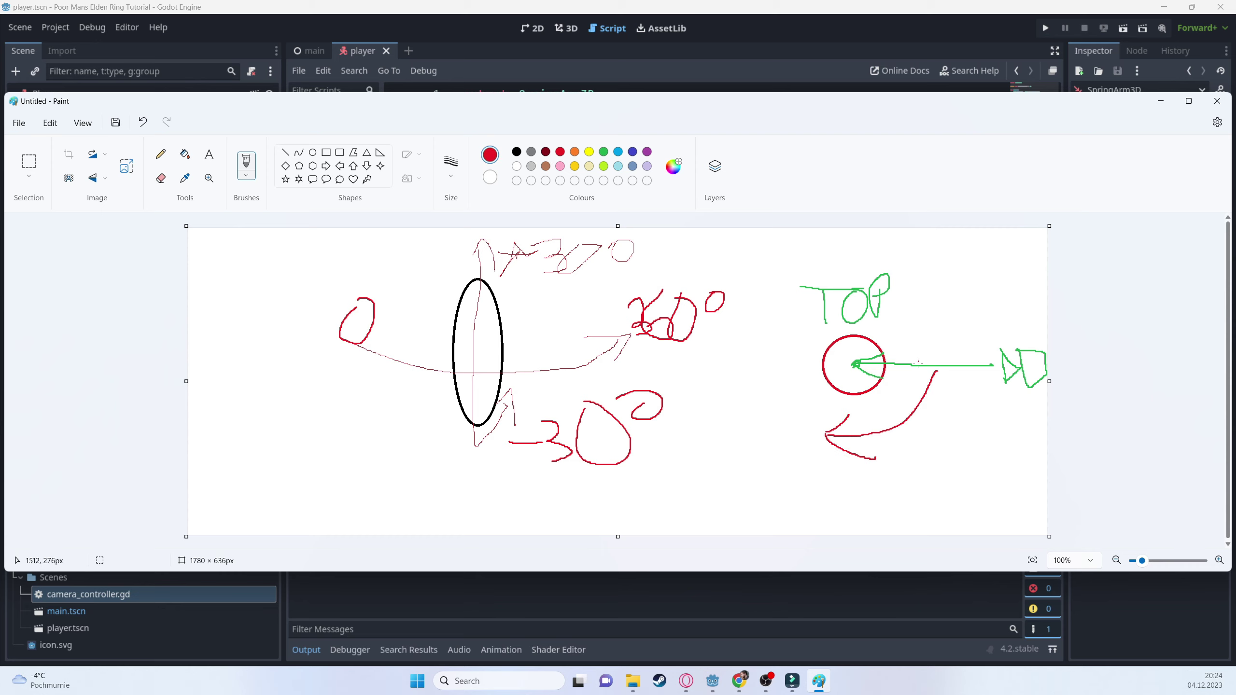
{"action": "mouse_move", "coordinate": [934, 365]}
{"action": "left_mouse_down"}
{"action": "mouse_move", "coordinate": [833, 309]}
{"action": "mouse_move", "coordinate": [857, 295]}
{"action": "left_mouse_up"}
{"action": "left_click_drag", "start_coordinate": [833, 312], "coordinate": [850, 329]}
{"action": "left_click", "coordinate": [1160, 101]}
{"action": "left_click", "coordinate": [645, 289]}
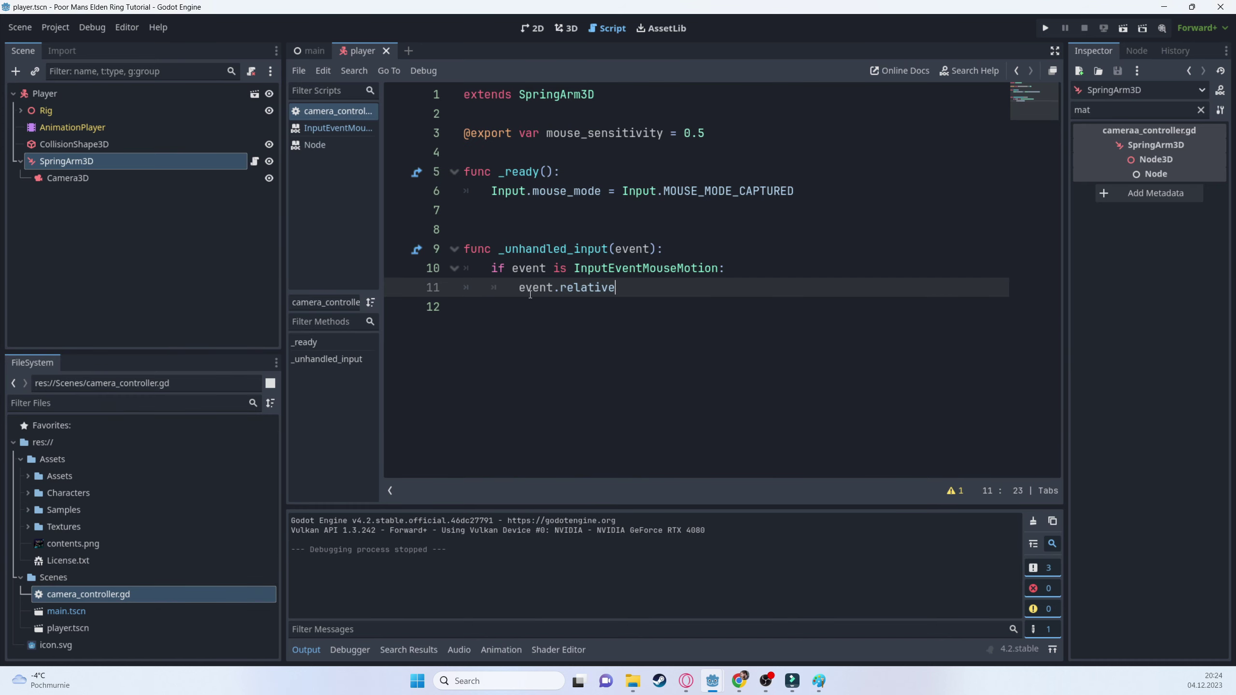
- Rewrite line 11 as rotation_degrees.x -= event.relative.y * mouse_sensitivity
{"action": "left_click_drag", "start_coordinate": [518, 291], "coordinate": [656, 295]}
{"action": "type", "text": "rotation"}
{"action": "key", "text": "BackSpace"}
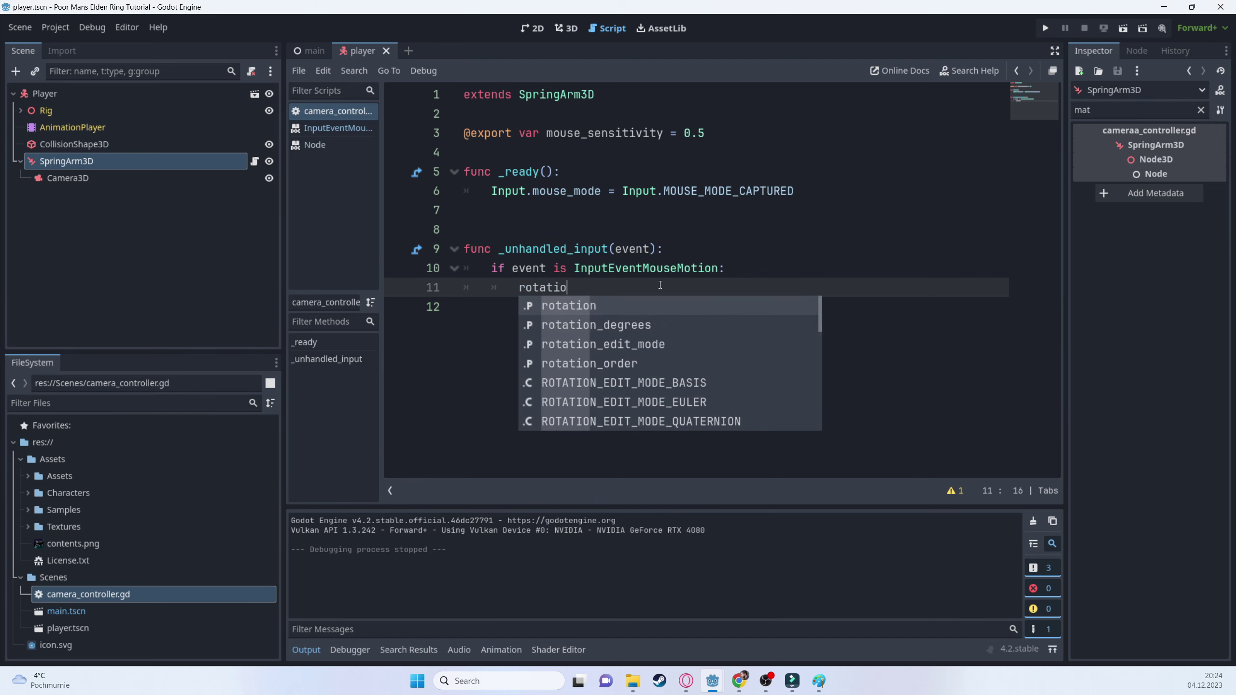
{"action": "key", "text": "Down"}
{"action": "key", "text": "Return"}
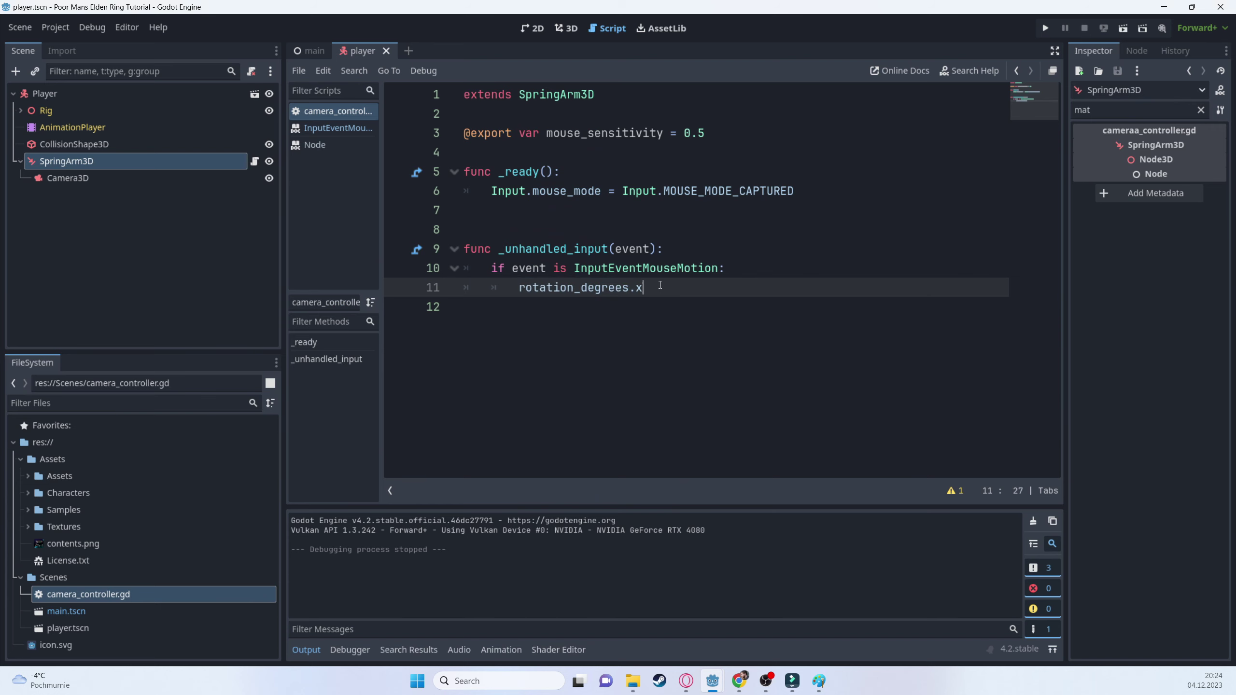
{"action": "key", "text": "BackSpace"}
{"action": "key", "text": "BackSpace"}
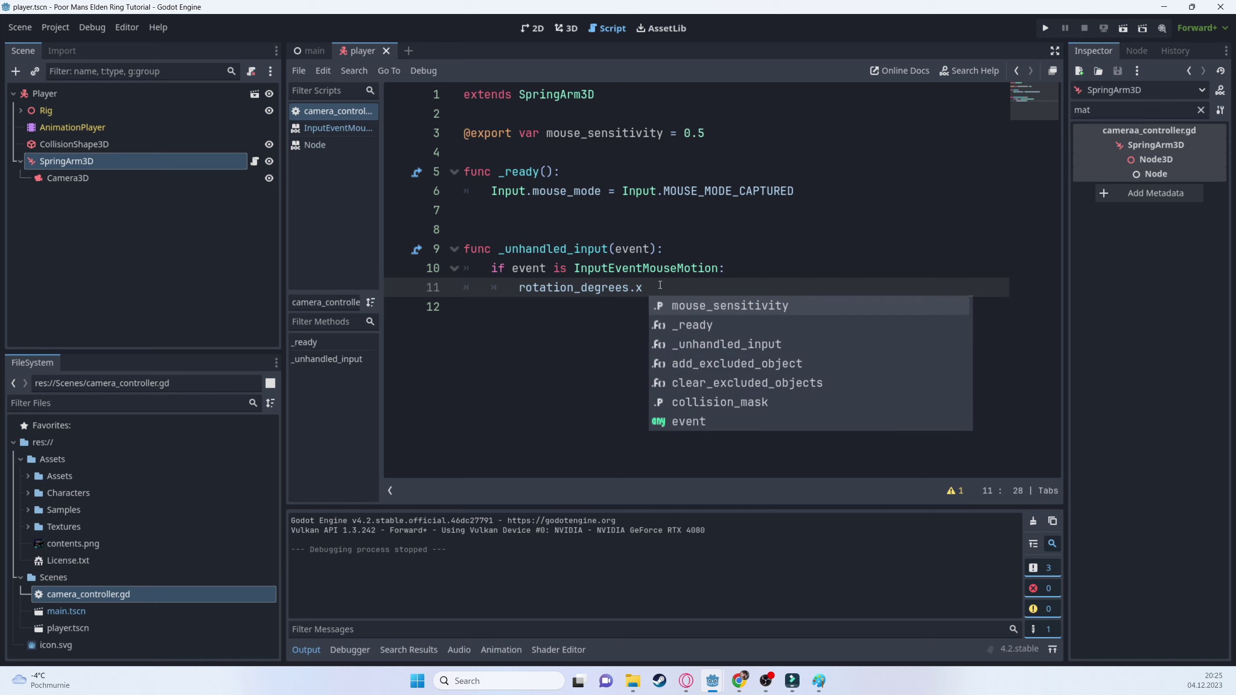
{"action": "type", "text": "-= ev"}
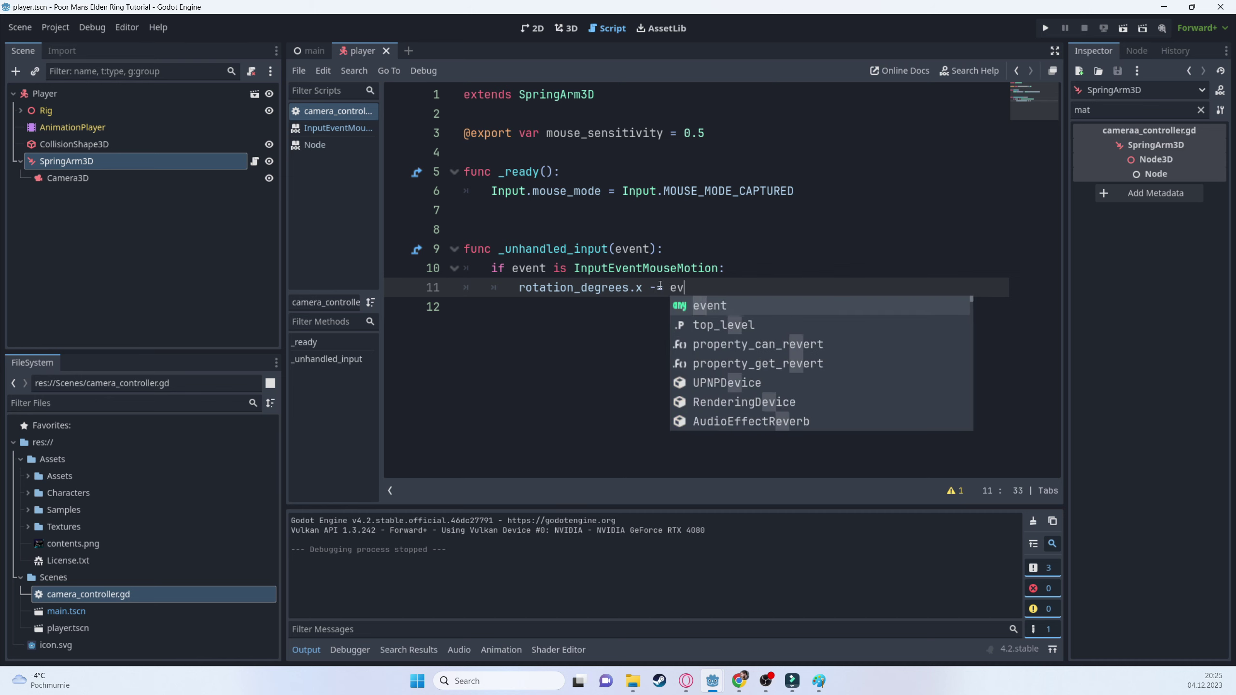
{"action": "type", "text": "ent.re"}
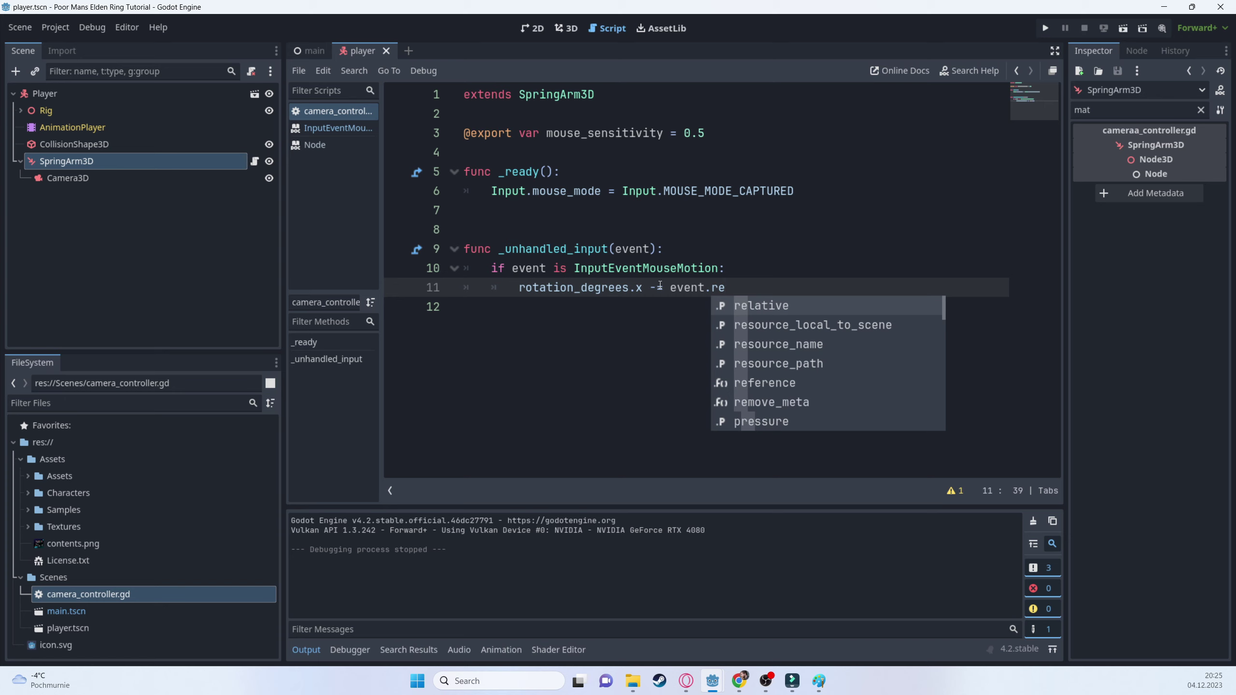
{"action": "key", "text": "Return"}
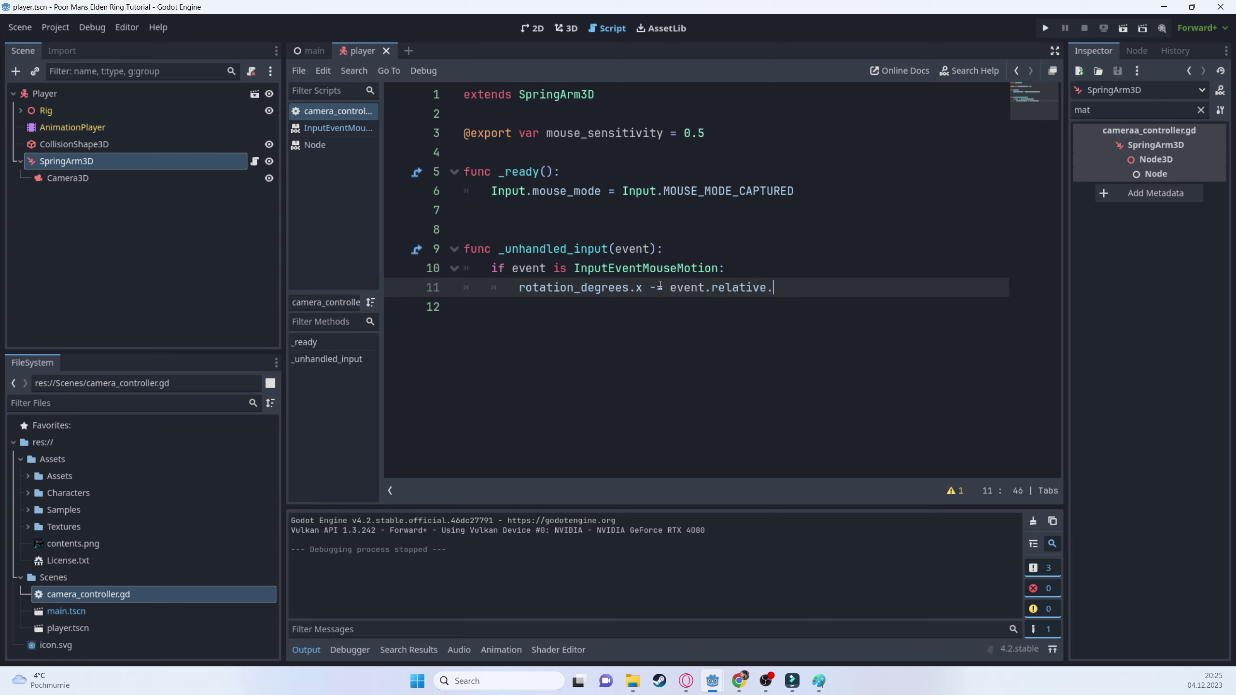
{"action": "type", "text": ".y * mouse"}
{"action": "key", "text": "Return"}
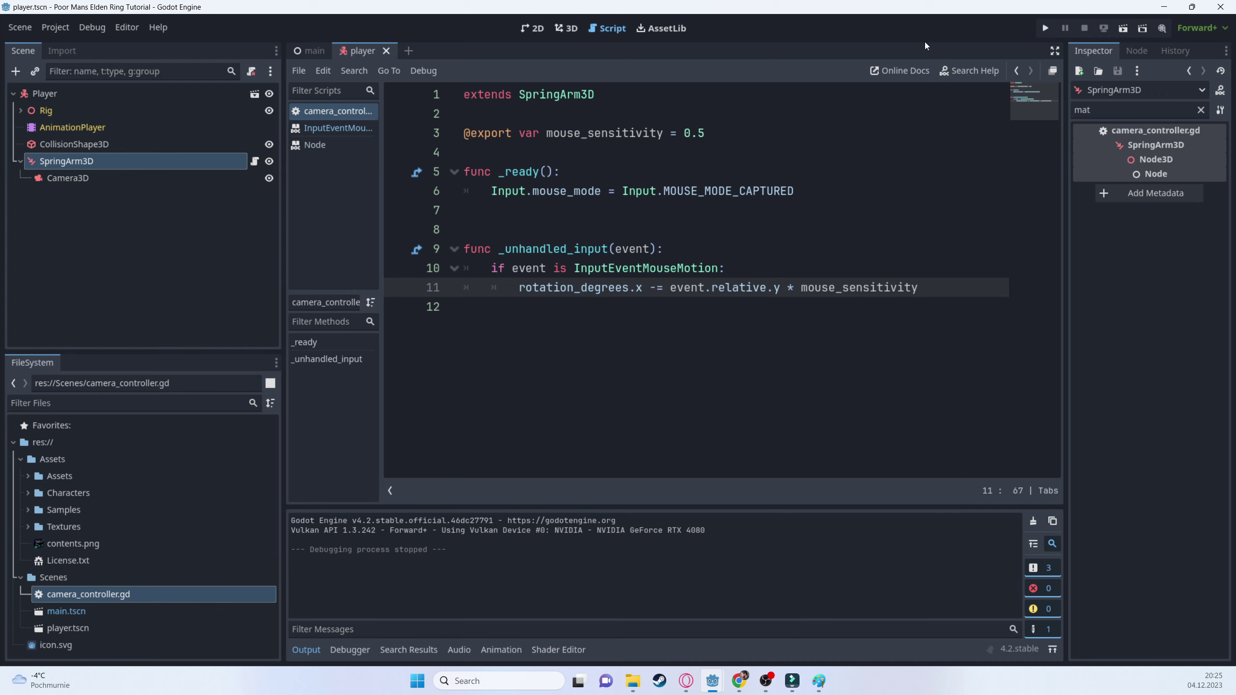
- Test the vertical camera look in a game run, then add blank lines after line 3
{"action": "left_click", "coordinate": [1043, 27]}
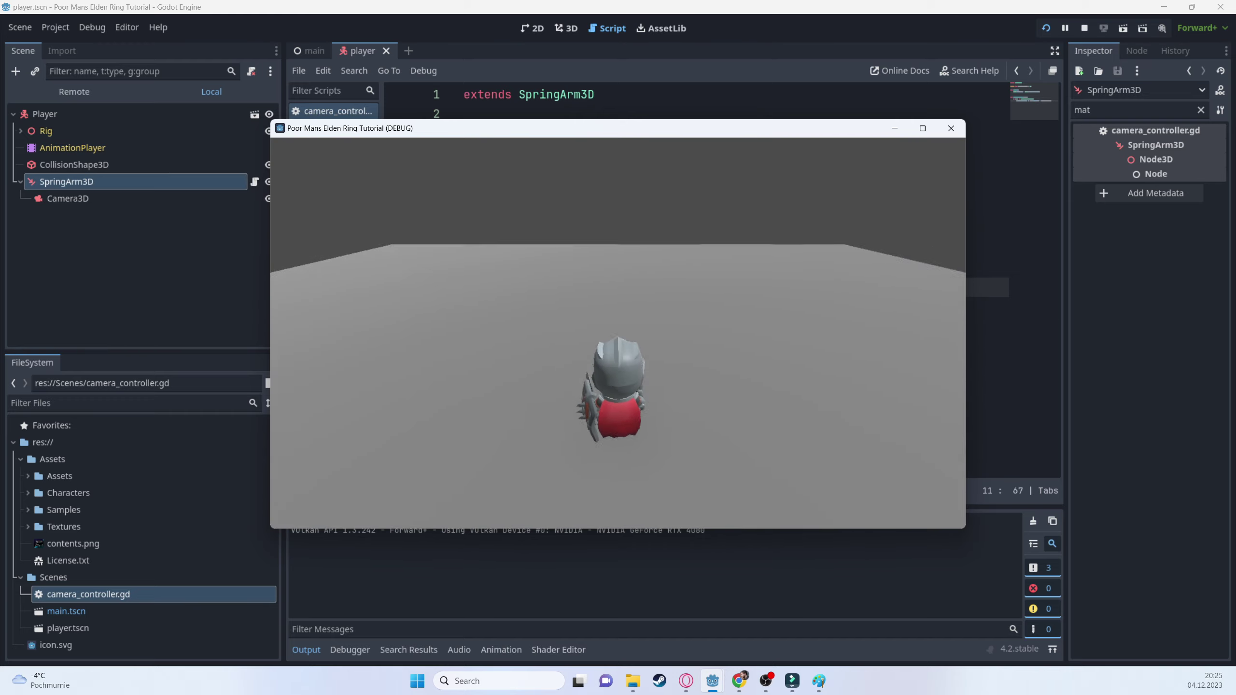
{"action": "left_click", "coordinate": [417, 681]}
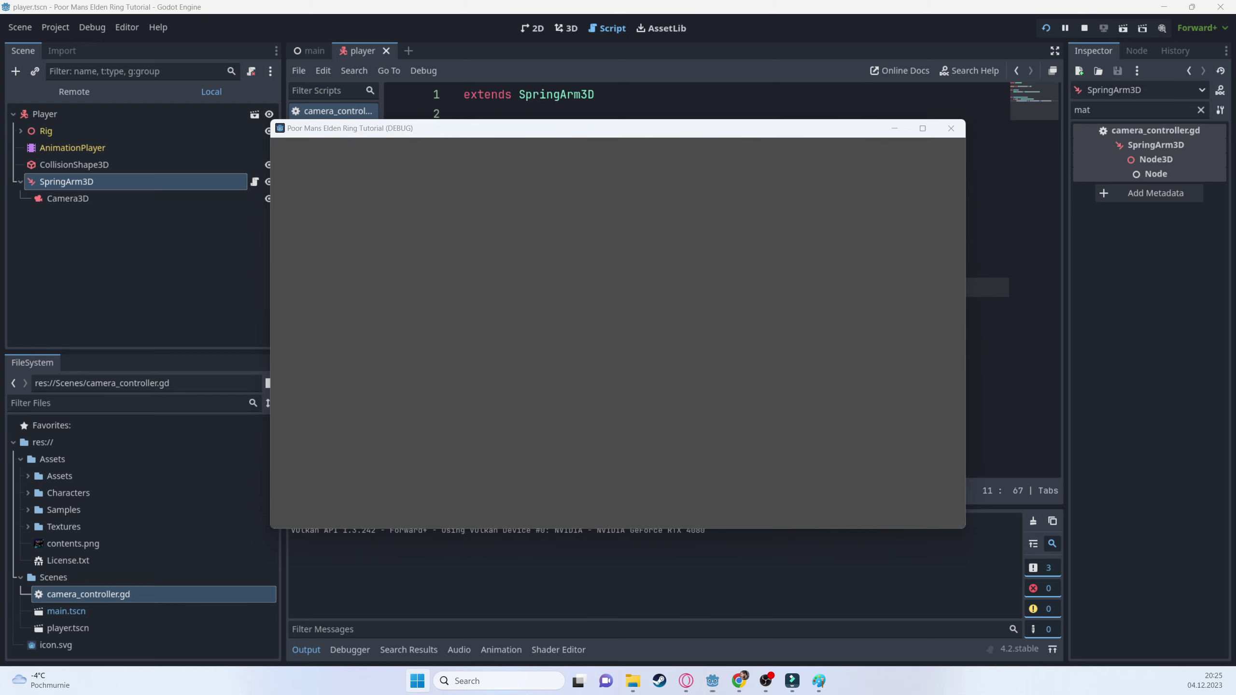
{"action": "left_click", "coordinate": [1087, 27]}
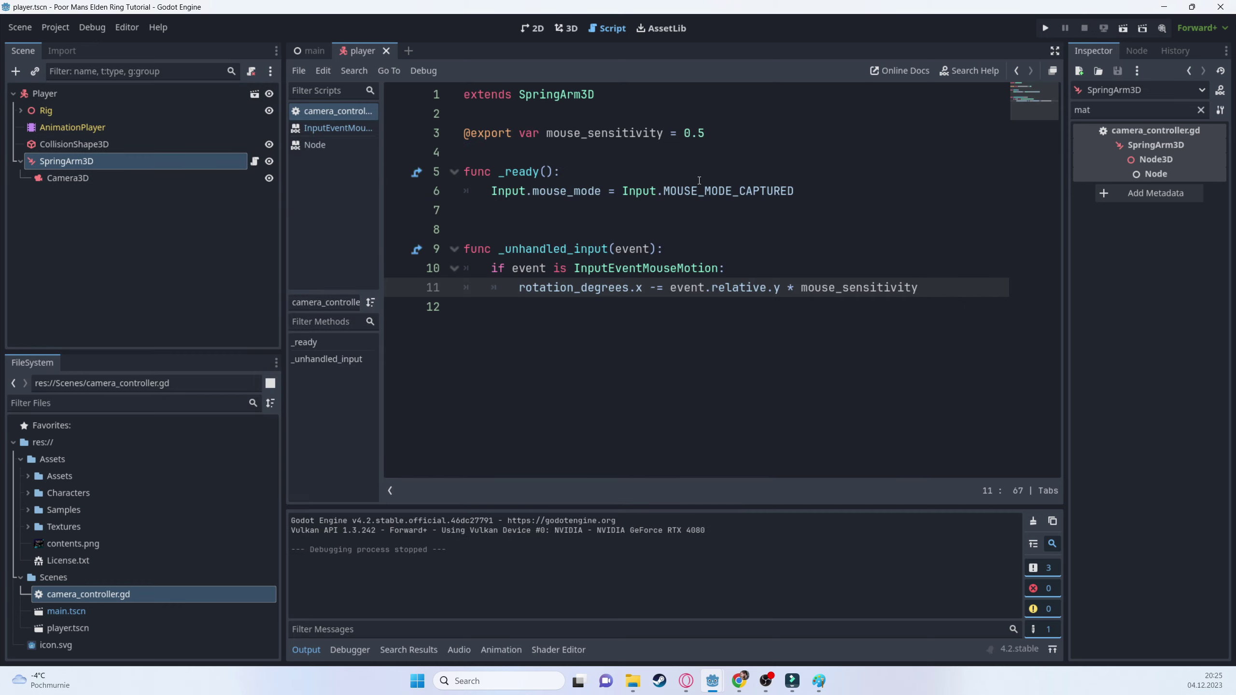
{"action": "left_click", "coordinate": [732, 132]}
{"action": "key", "text": "Return"}
{"action": "key", "text": "Return"}
- Add exported variables min_x_degrees = -30 and max_x_degrees = 30
{"action": "key", "text": "Up"}
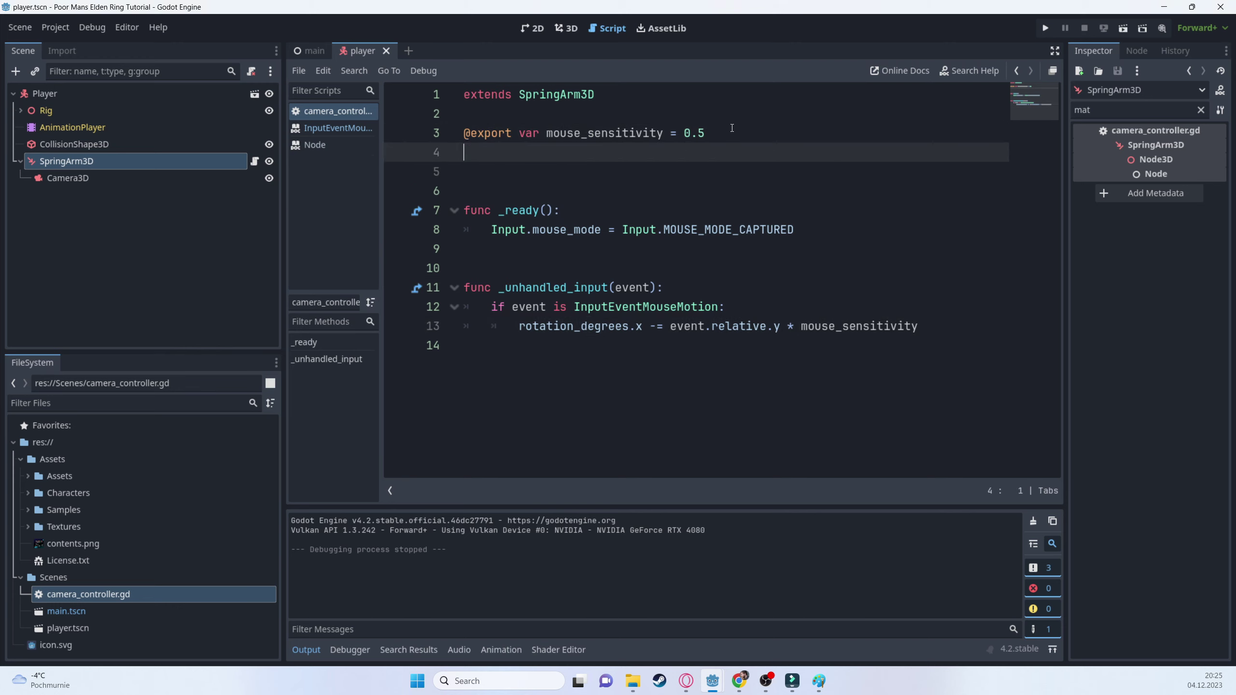
{"action": "type", "text": "@export var min_x_degress"}
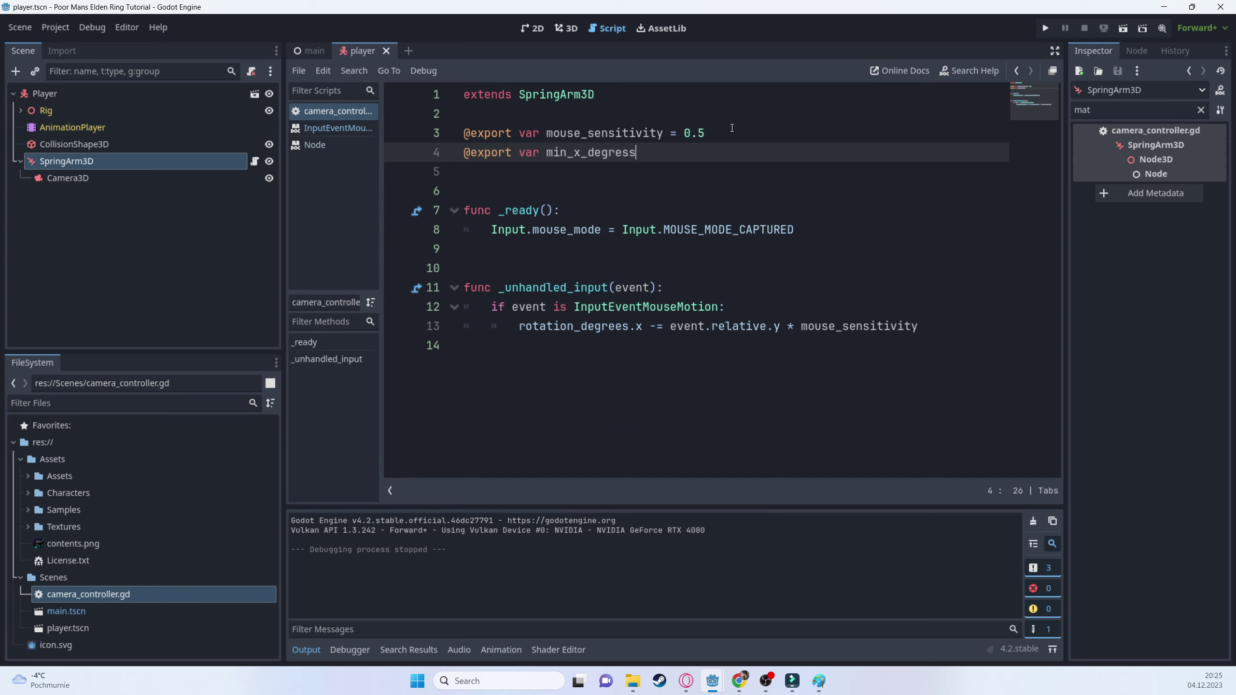
{"action": "key", "text": "BackSpace"}
{"action": "key", "text": "BackSpace"}
{"action": "type", "text": "es = "}
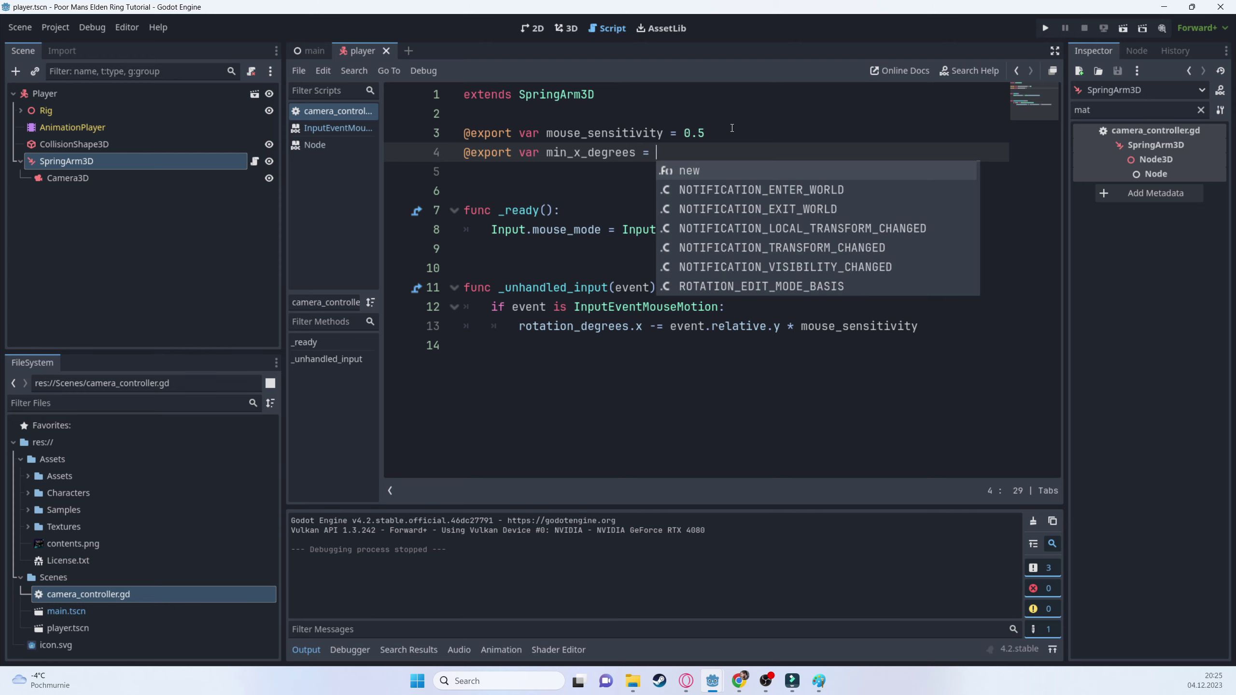
{"action": "type", "text": "-30"}
{"action": "key", "text": "Return"}
{"action": "type", "text": "@e"}
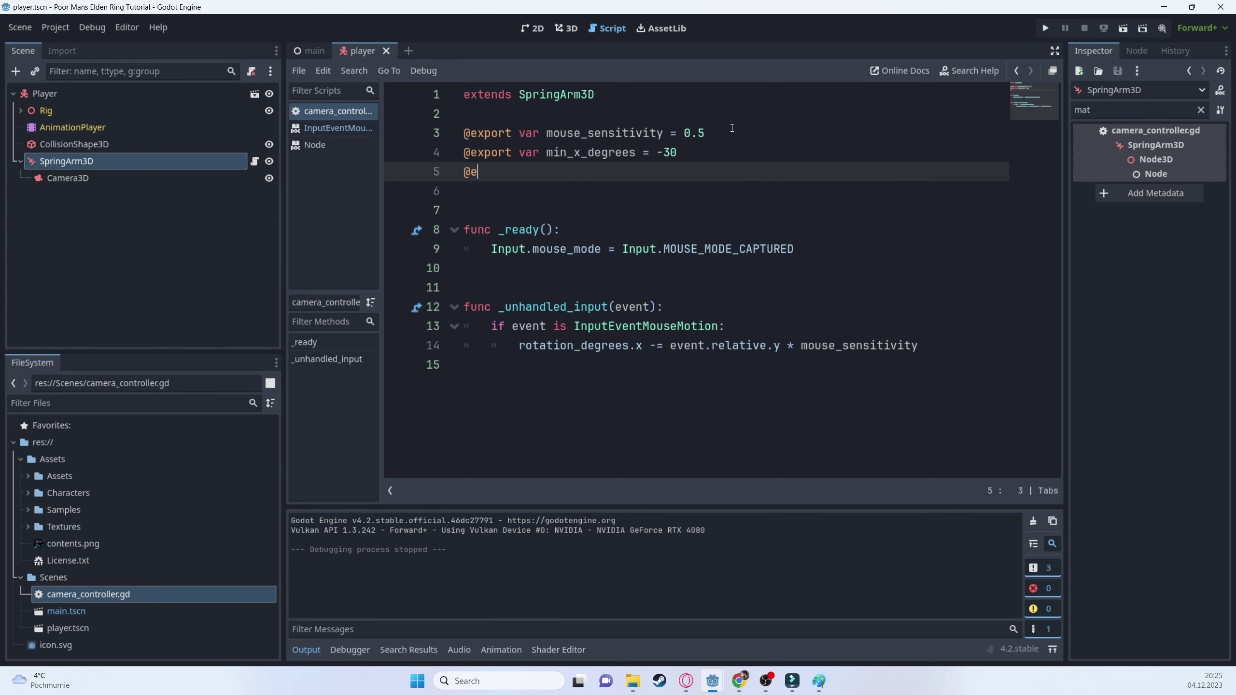
{"action": "type", "text": "xport var max_x_degre"}
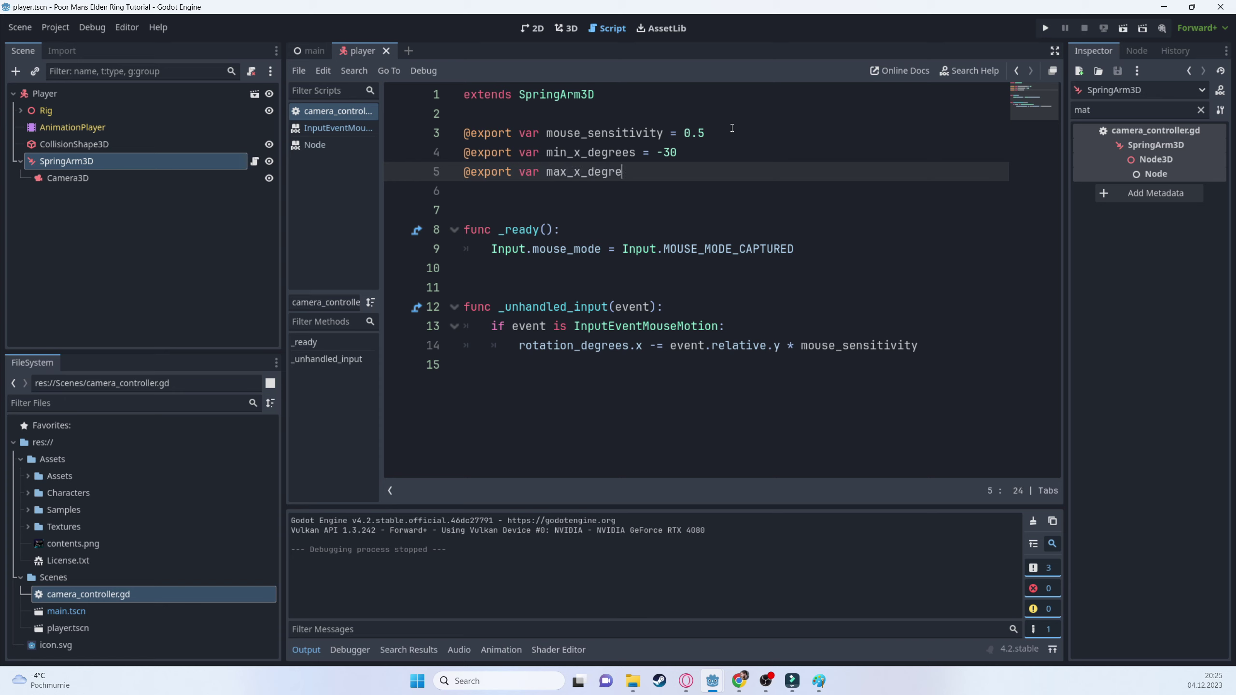
{"action": "type", "text": "es = 30"}
- On line 15 write rotation_degrees.x = clamp(rotation_degrees, -30, 30)
{"action": "key", "text": "Down"}
{"action": "key", "text": "Down"}
{"action": "key", "text": "Down"}
{"action": "key", "text": "Down"}
{"action": "key", "text": "Down"}
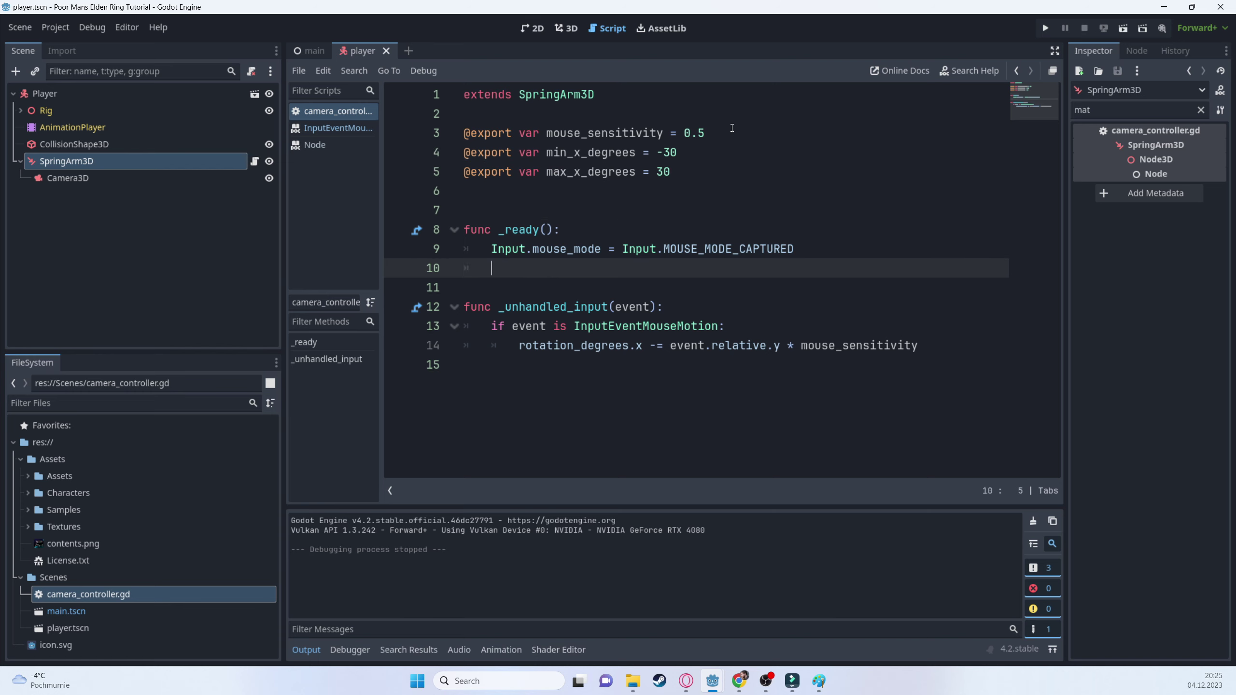
{"action": "key", "text": "Down"}
{"action": "key", "text": "Down"}
{"action": "key", "text": "Down"}
{"action": "key", "text": "Down"}
{"action": "key", "text": "Down"}
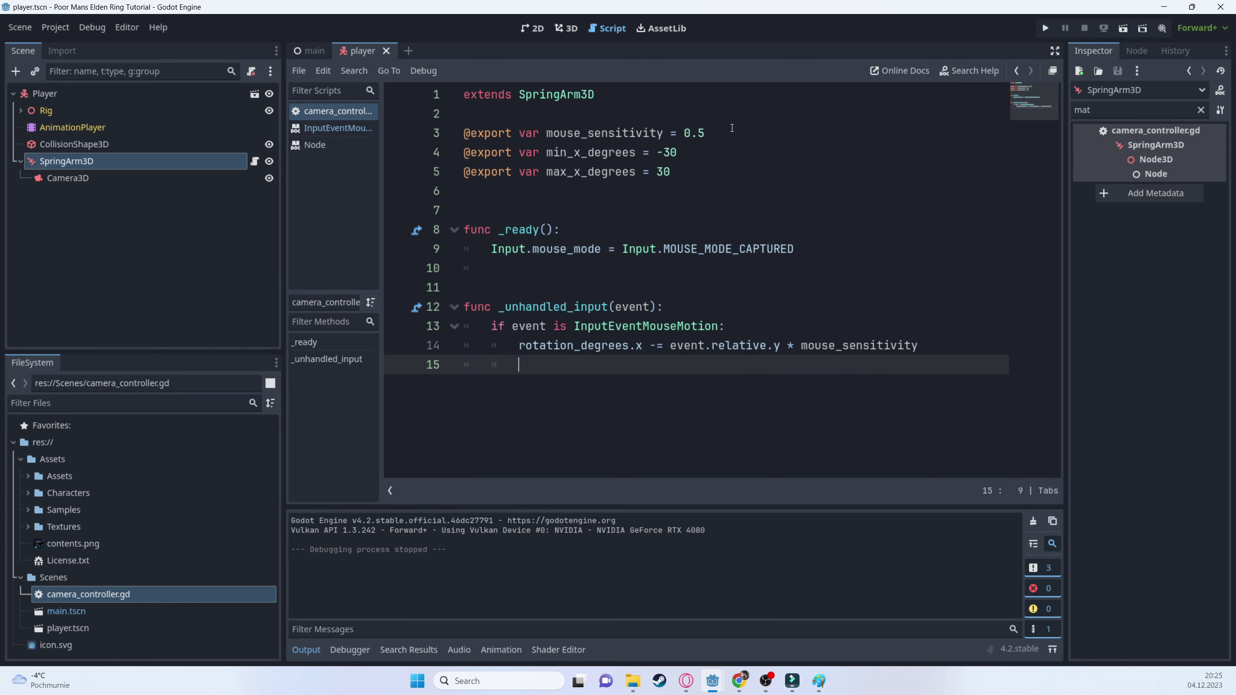
{"action": "type", "text": "rotatio"}
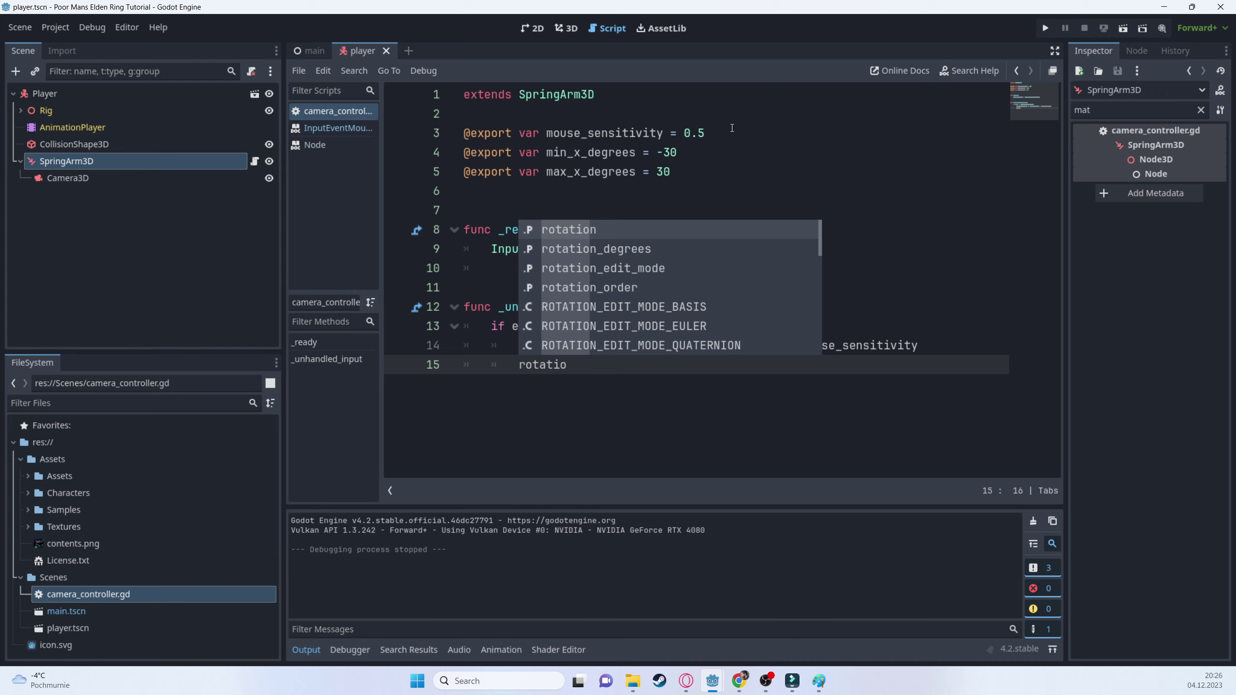
{"action": "key", "text": "Down"}
{"action": "key", "text": "Return"}
{"action": "type", "text": ".x = cla"}
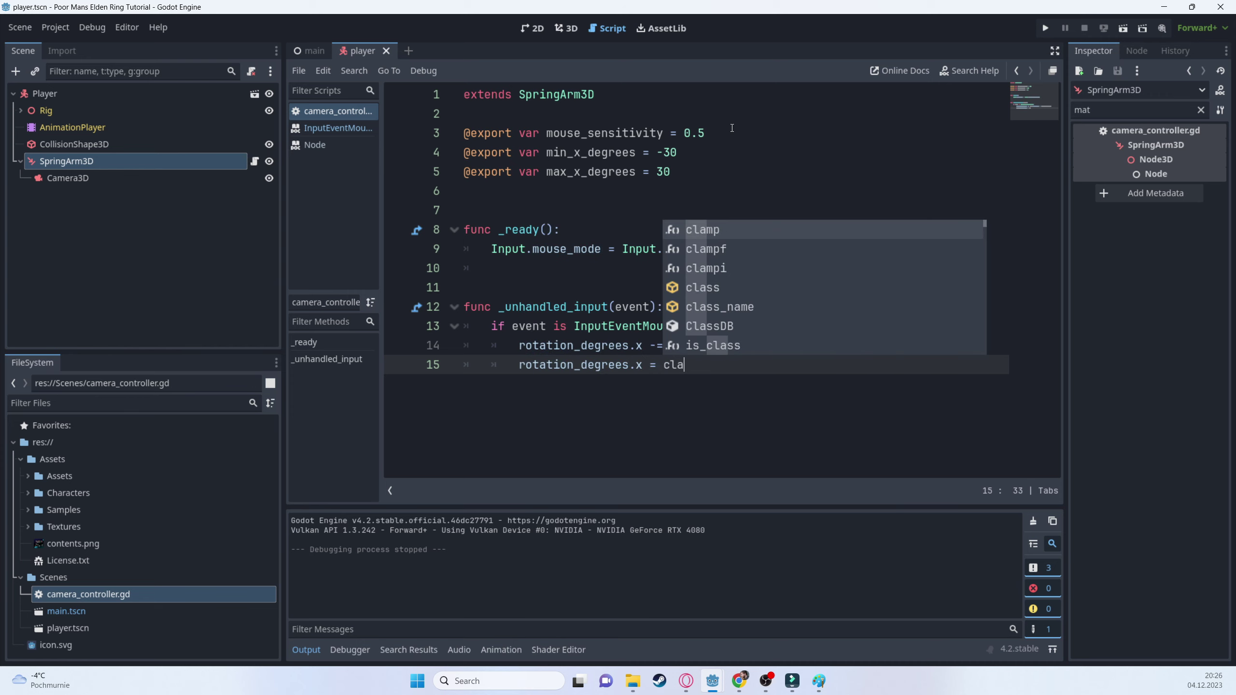
{"action": "key", "text": "Return"}
{"action": "type", "text": "("}
{"action": "key", "text": "BackSpace"}
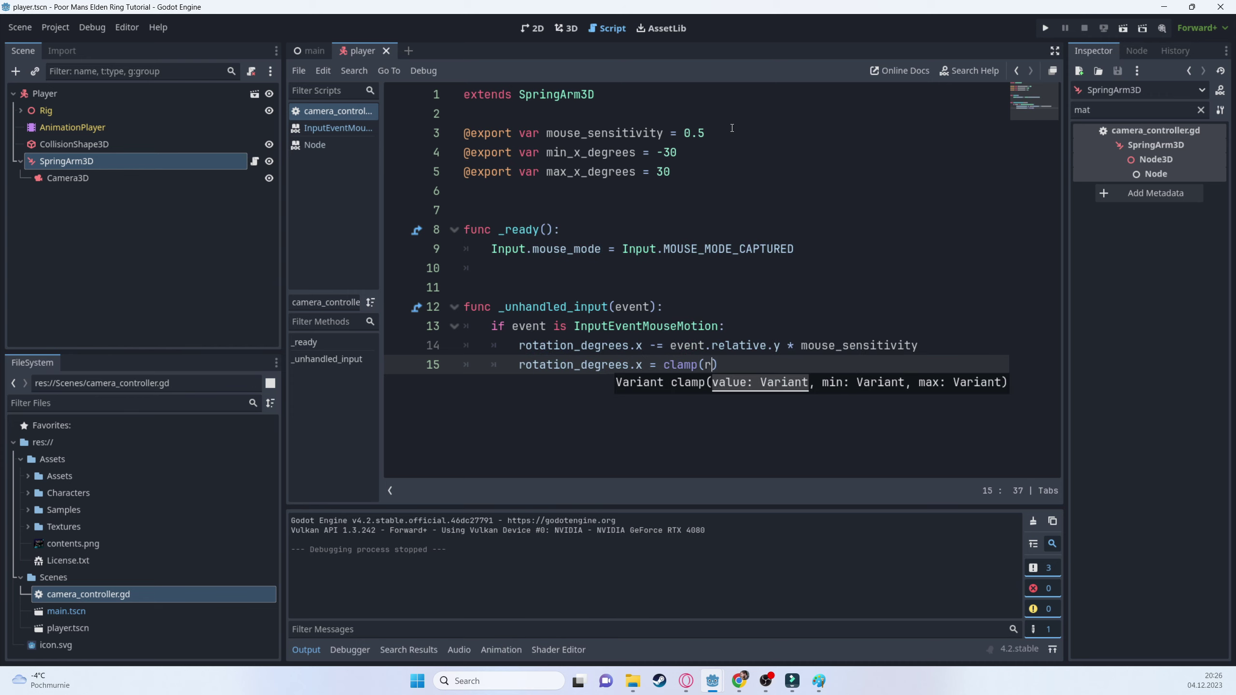
{"action": "type", "text": "rot"}
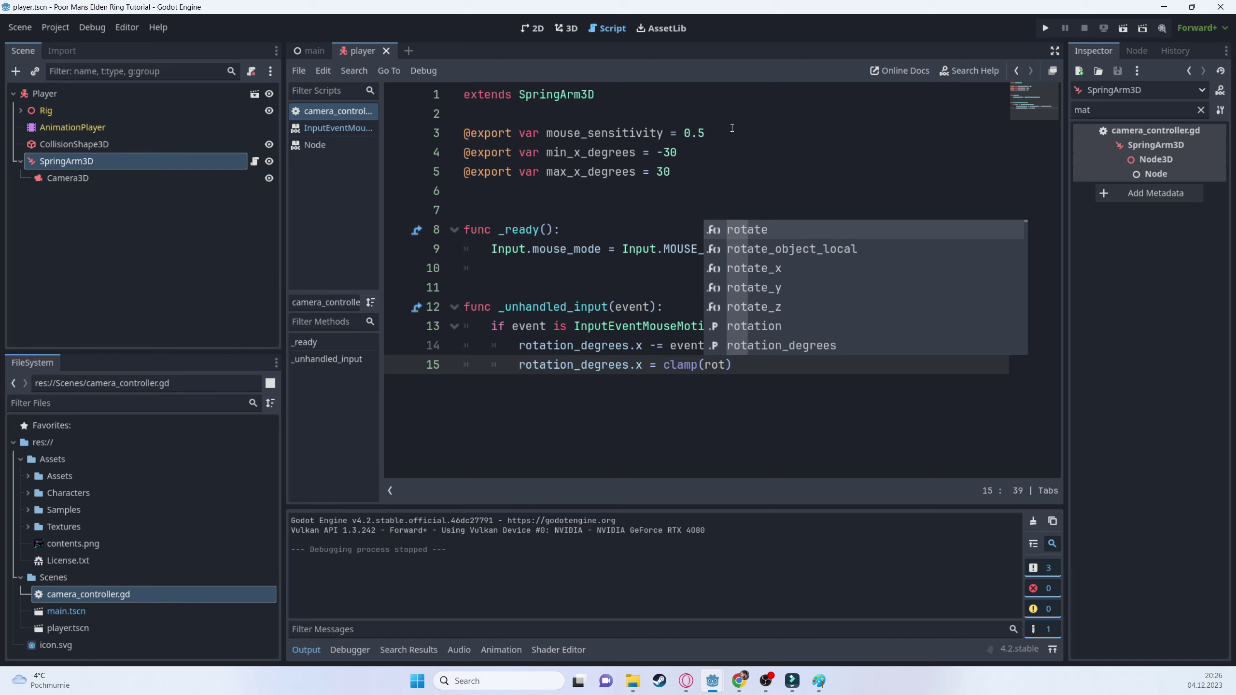
{"action": "type", "text": "at"}
{"action": "key", "text": "Down"}
{"action": "key", "text": "Down"}
{"action": "key", "text": "Down"}
{"action": "key", "text": "Down"}
{"action": "key", "text": "Down"}
{"action": "key", "text": "Down"}
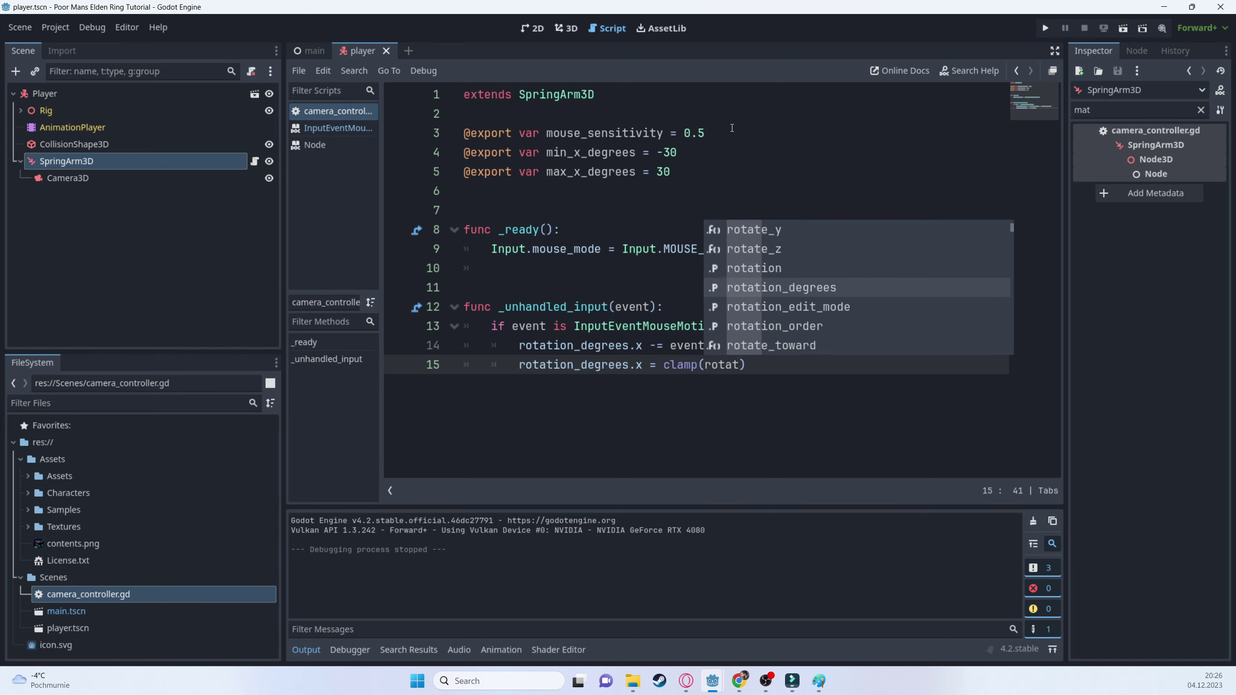
{"action": "key", "text": "Return"}
{"action": "type", "text": ", -"}
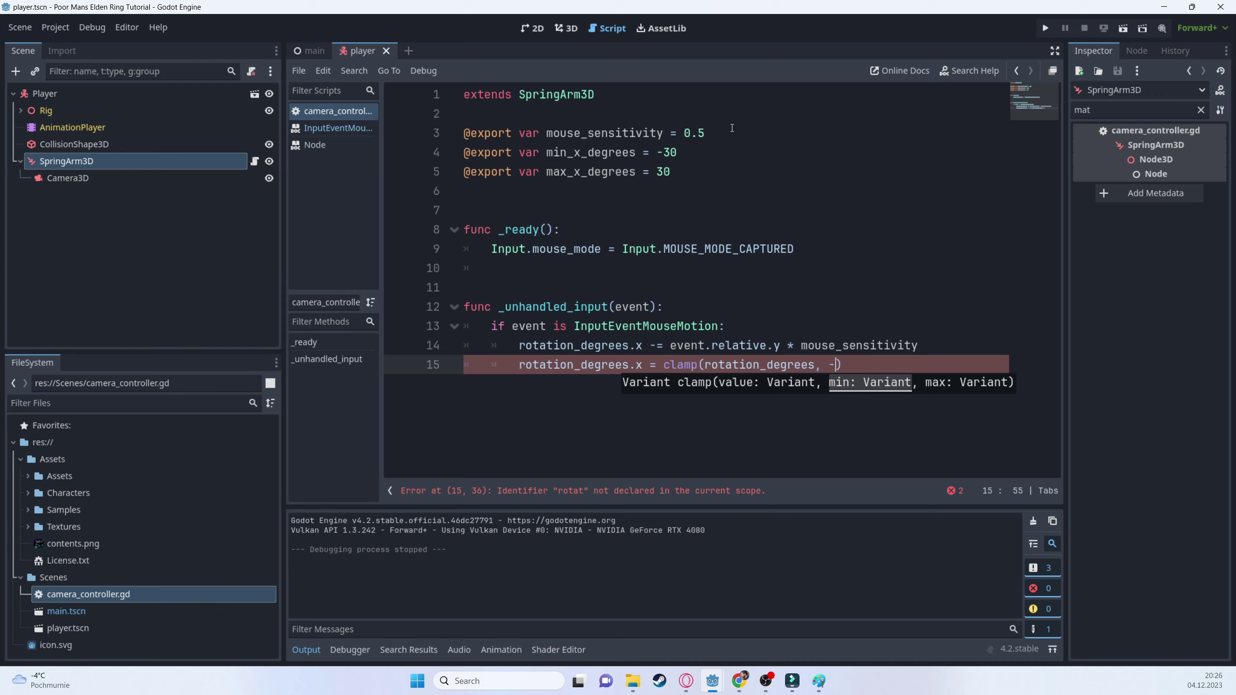
{"action": "type", "text": "30, 30"}
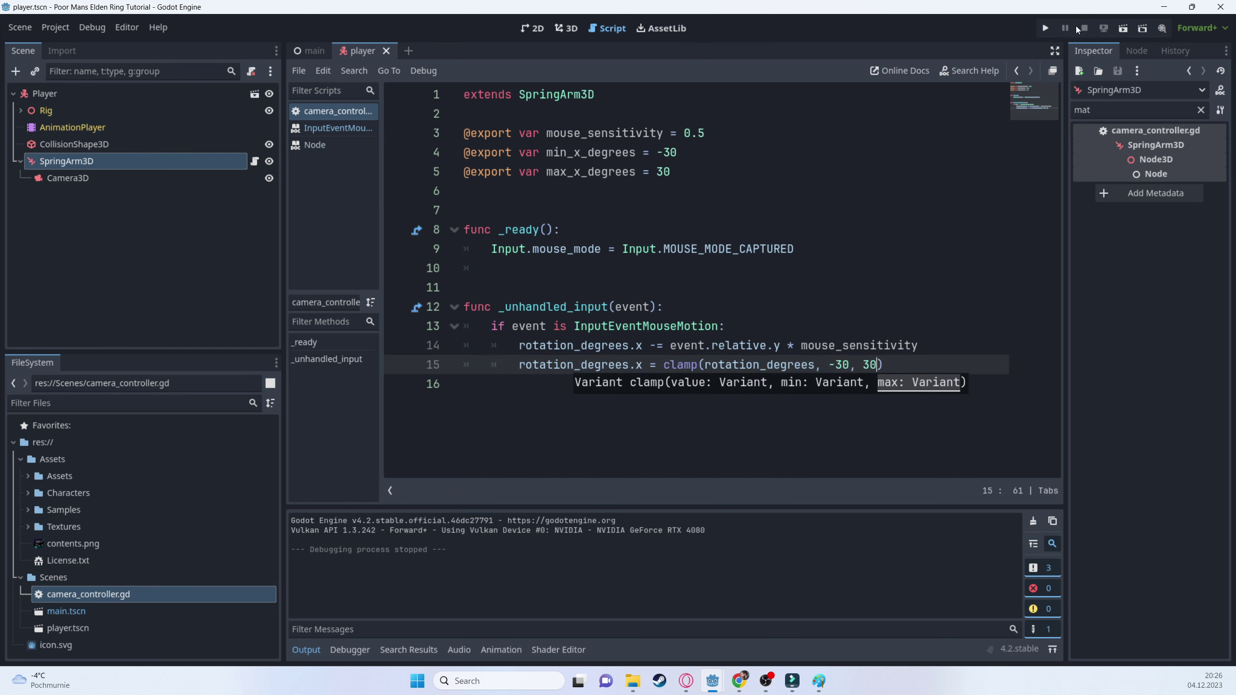
- After the clamp error, replace the -30, 30 limits with min_x_degrees and max_x_degrees
{"action": "left_click", "coordinate": [1046, 28]}
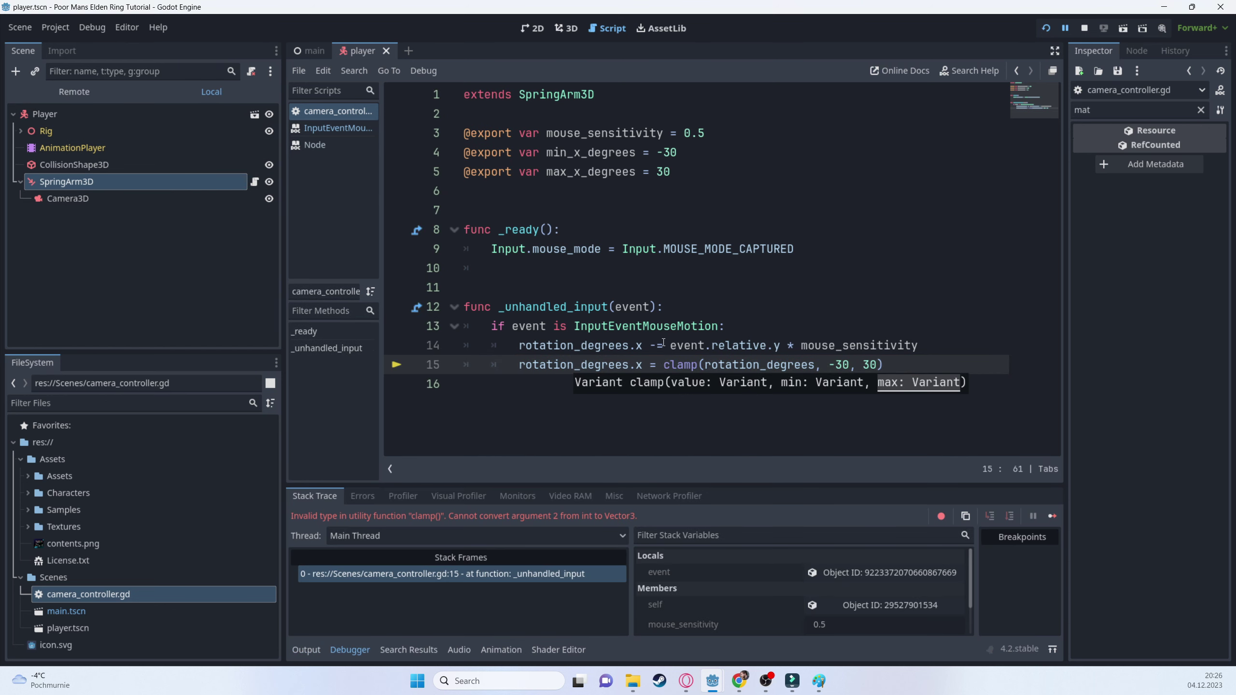
{"action": "left_click_drag", "start_coordinate": [831, 364], "coordinate": [876, 364]}
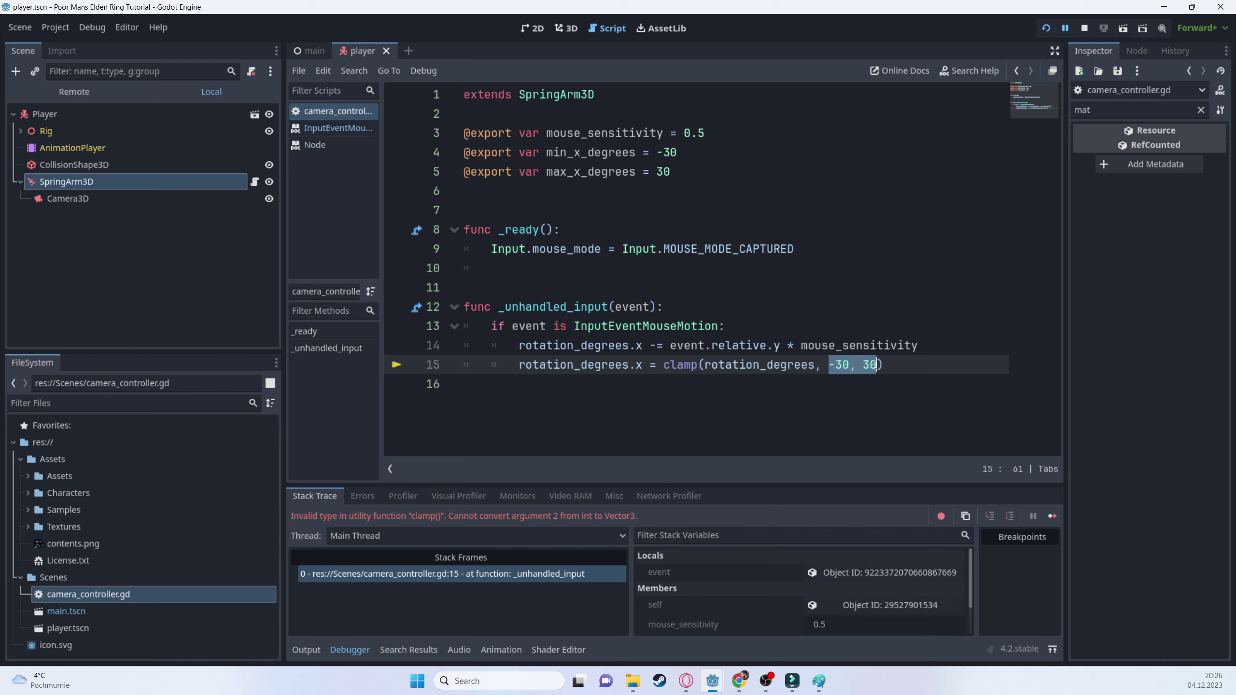
{"action": "key", "text": "BackSpace"}
{"action": "type", "text": "mi"}
{"action": "key", "text": "Return"}
{"action": "type", "text": ", ma"}
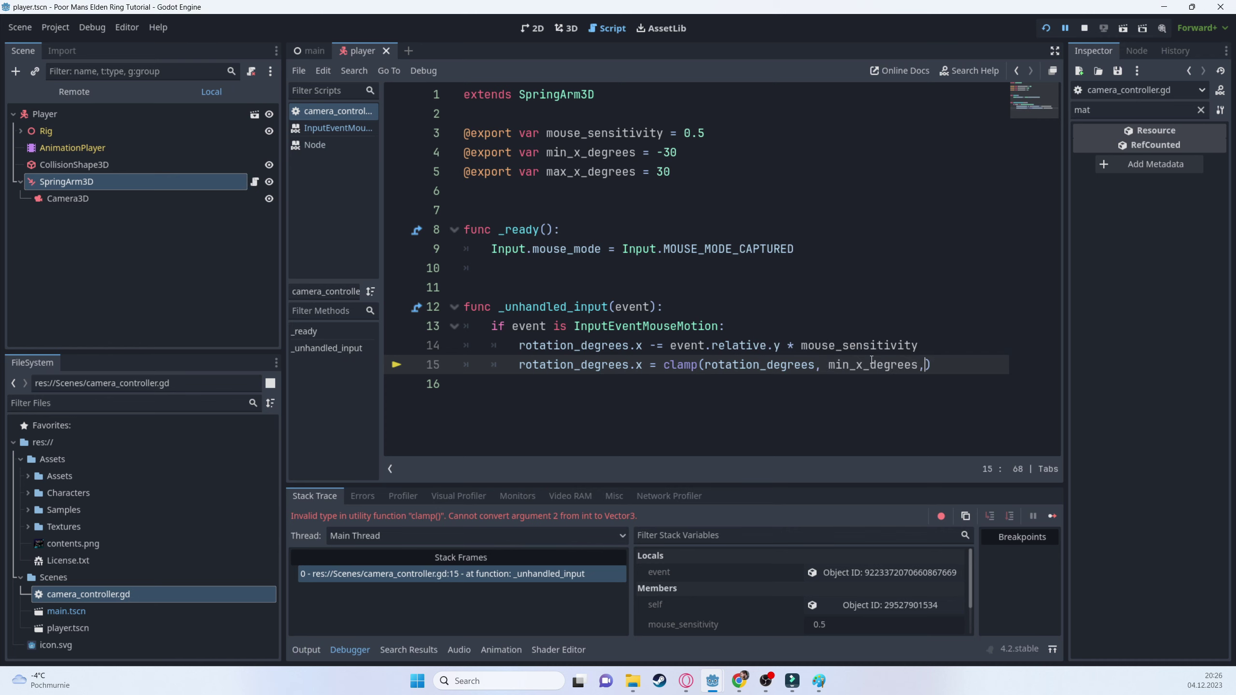
{"action": "key", "text": "Return"}
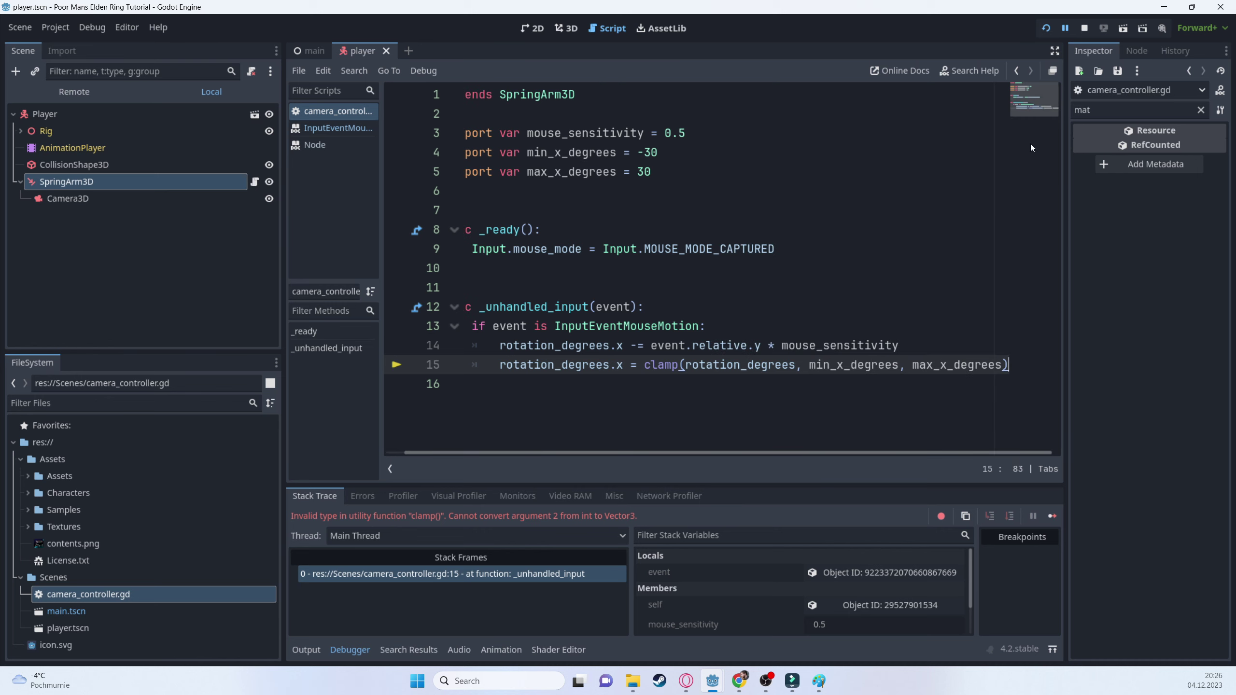
- Clamp rotation_degrees.x instead of rotation_degrees, save, and stop the failed run
{"action": "left_click", "coordinate": [798, 365]}
{"action": "type", "text": ".x"}
{"action": "key", "text": "ctrl+s"}
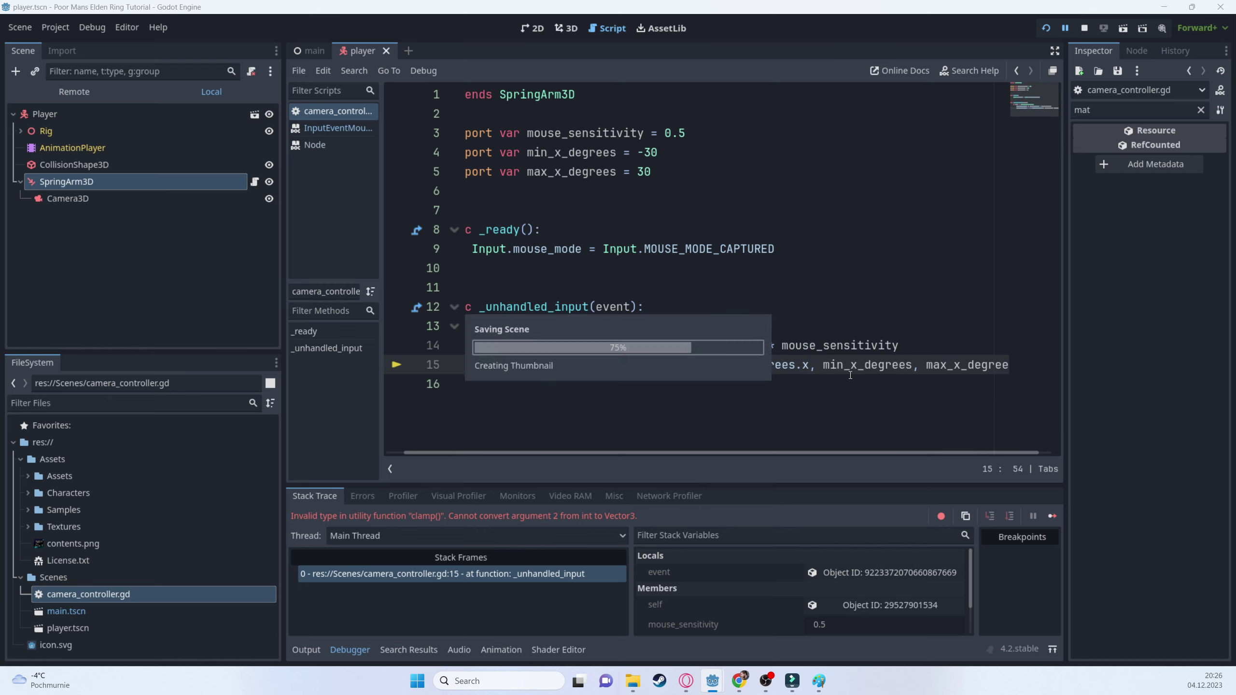
{"action": "left_click", "coordinate": [758, 405]}
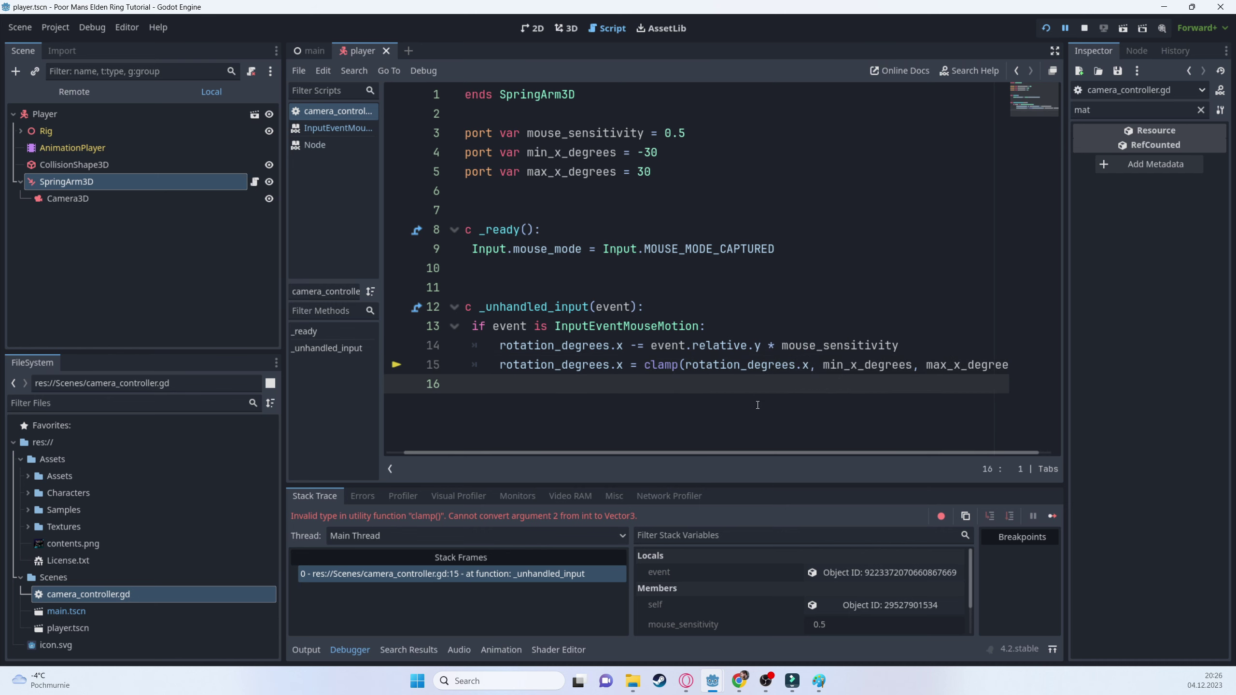
{"action": "left_click", "coordinate": [1085, 28]}
- Relaunch the game to test the clamped camera pitch, then stop the run
{"action": "left_click", "coordinate": [1045, 27]}
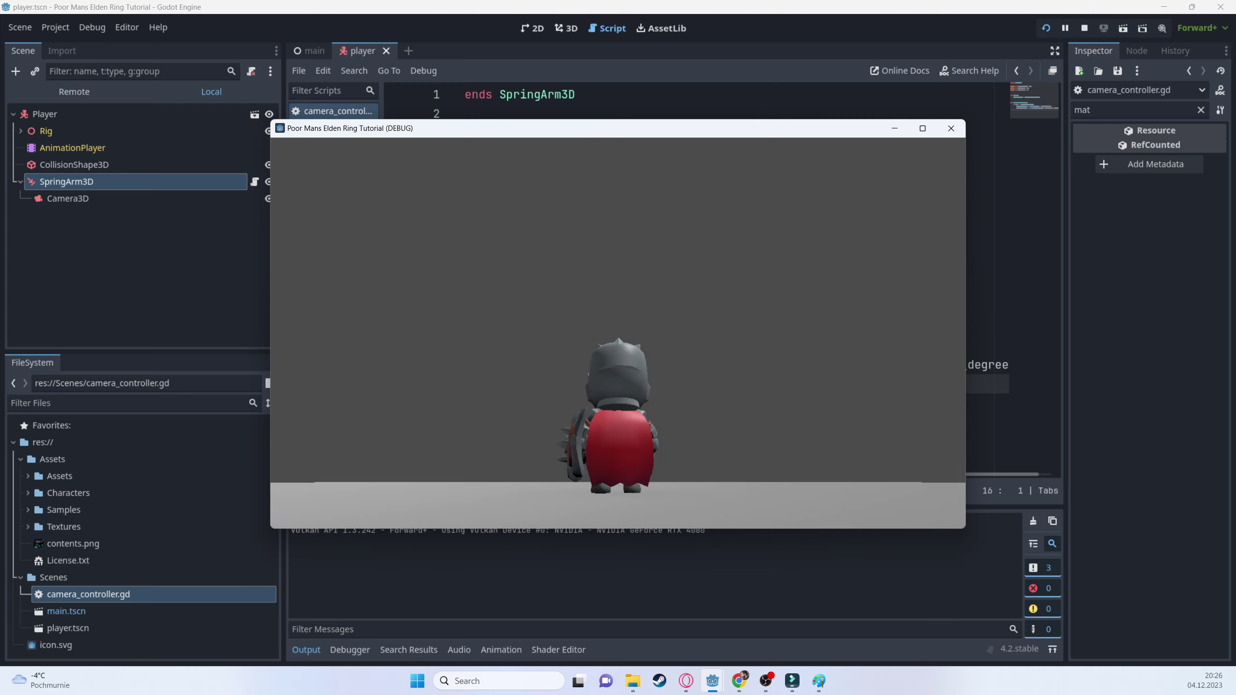
{"action": "key", "text": "Escape"}
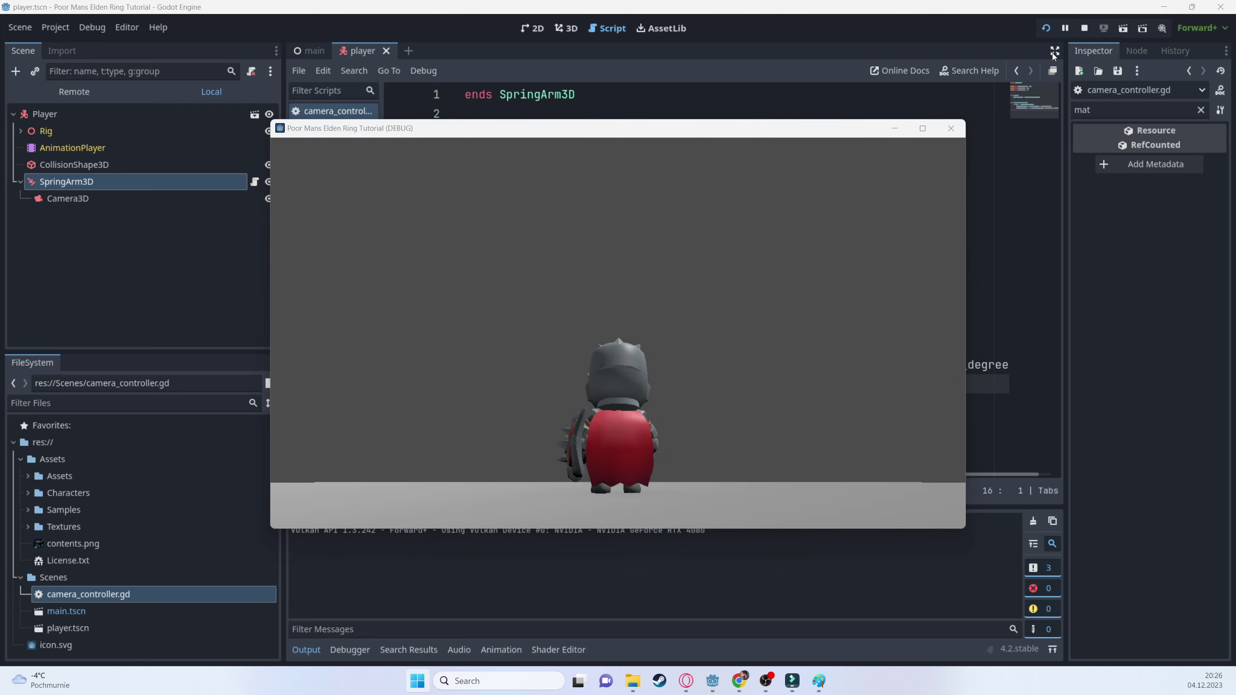
{"action": "left_click", "coordinate": [1086, 28]}
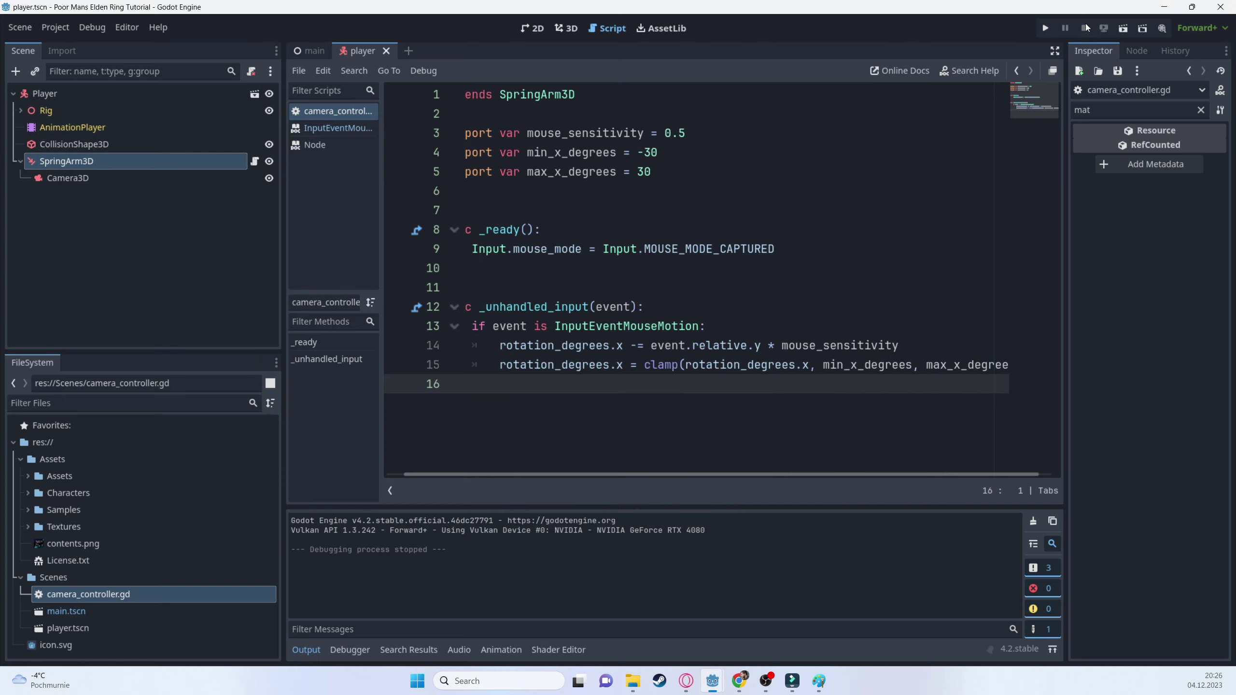
- Change max_x_degrees to 45, save, and test the pitch limit in a game run
{"action": "left_click", "coordinate": [639, 171]}
{"action": "double_click", "coordinate": [644, 171]}
{"action": "type", "text": "45"}
{"action": "key", "text": "ctrl+s"}
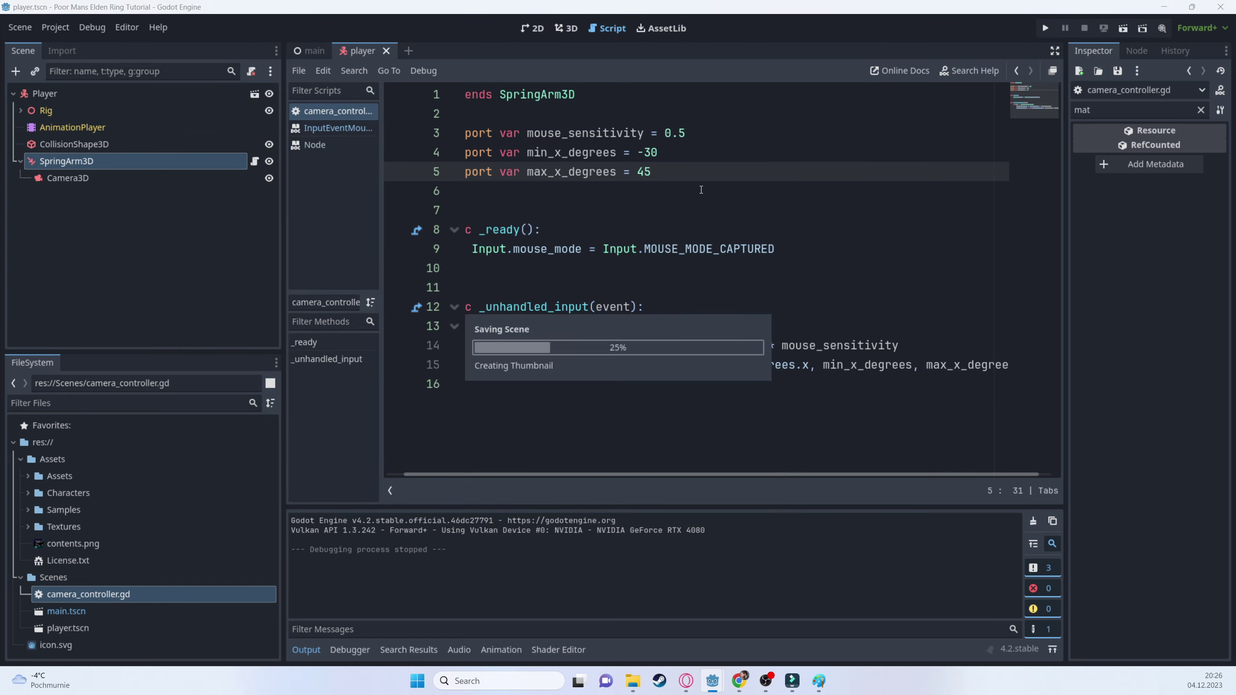
{"action": "key", "text": "F5"}
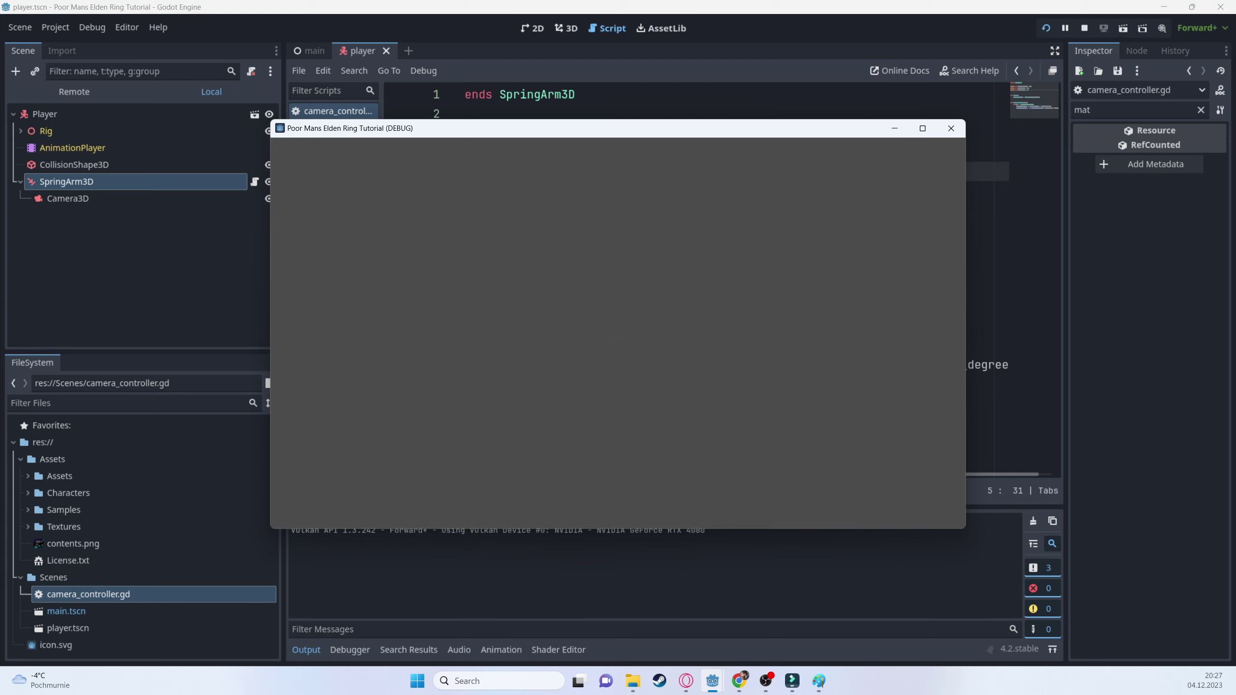
{"action": "left_click", "coordinate": [1022, 5]}
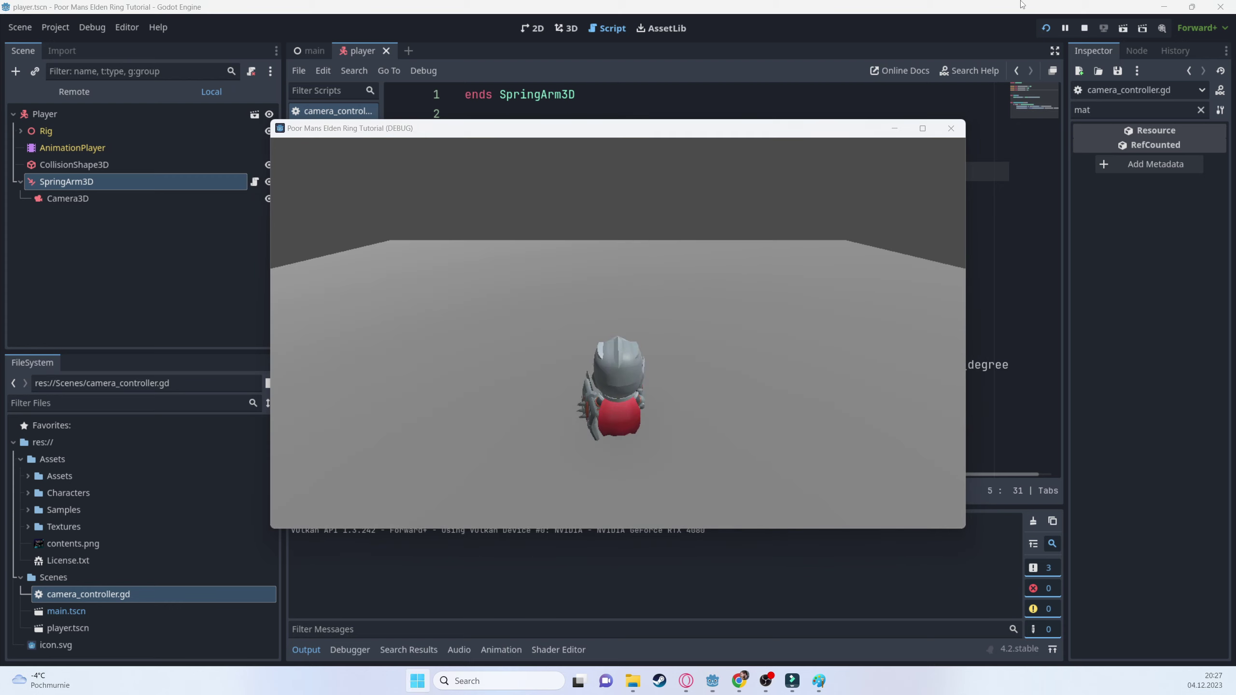
{"action": "left_click", "coordinate": [1085, 28]}
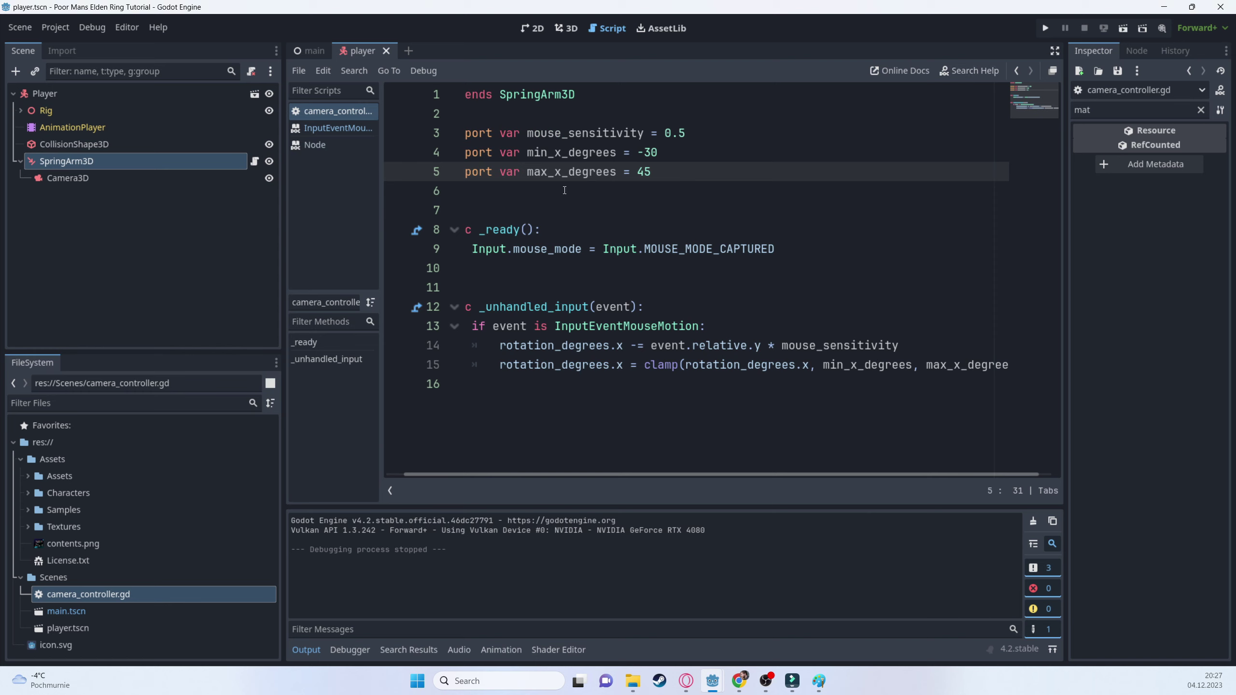
- Set max_x_degrees to 30 and min_x_degrees to -45, then test again in game
{"action": "left_click_drag", "start_coordinate": [637, 172], "coordinate": [654, 172]}
{"action": "type", "text": "30"}
{"action": "key", "text": "Up"}
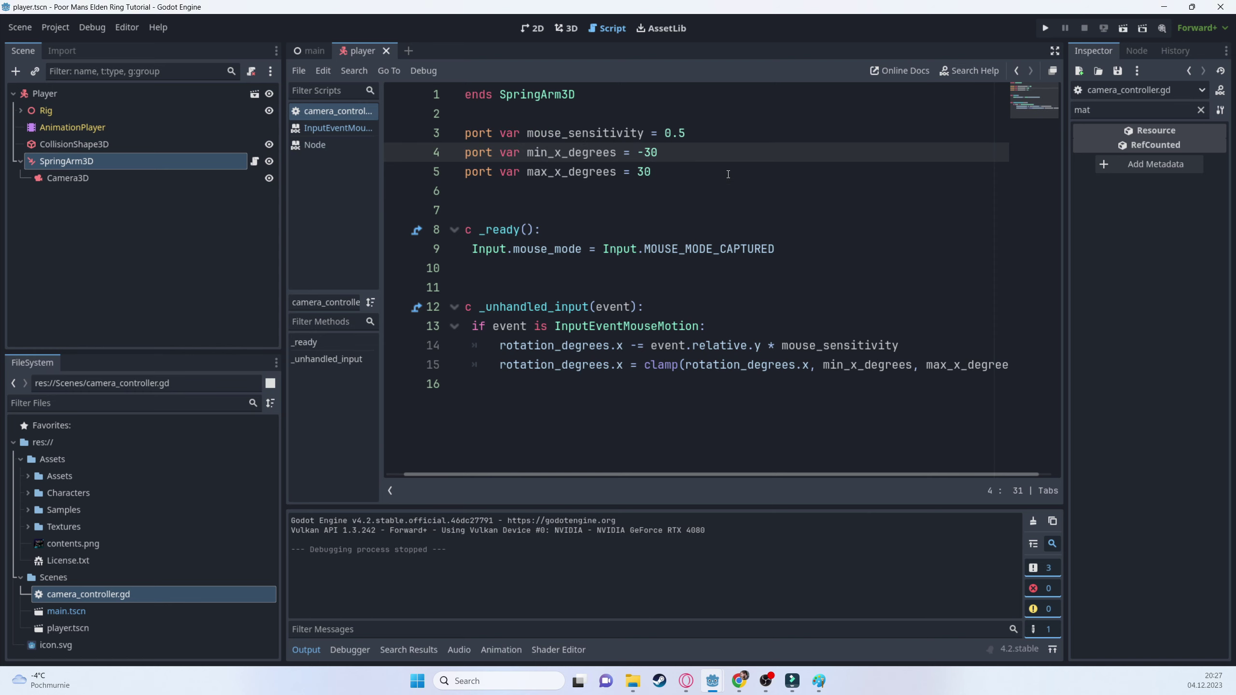
{"action": "key", "text": "shift+Left"}
{"action": "key", "text": "shift+Left"}
{"action": "type", "text": "45"}
{"action": "left_click", "coordinate": [1055, 28]}
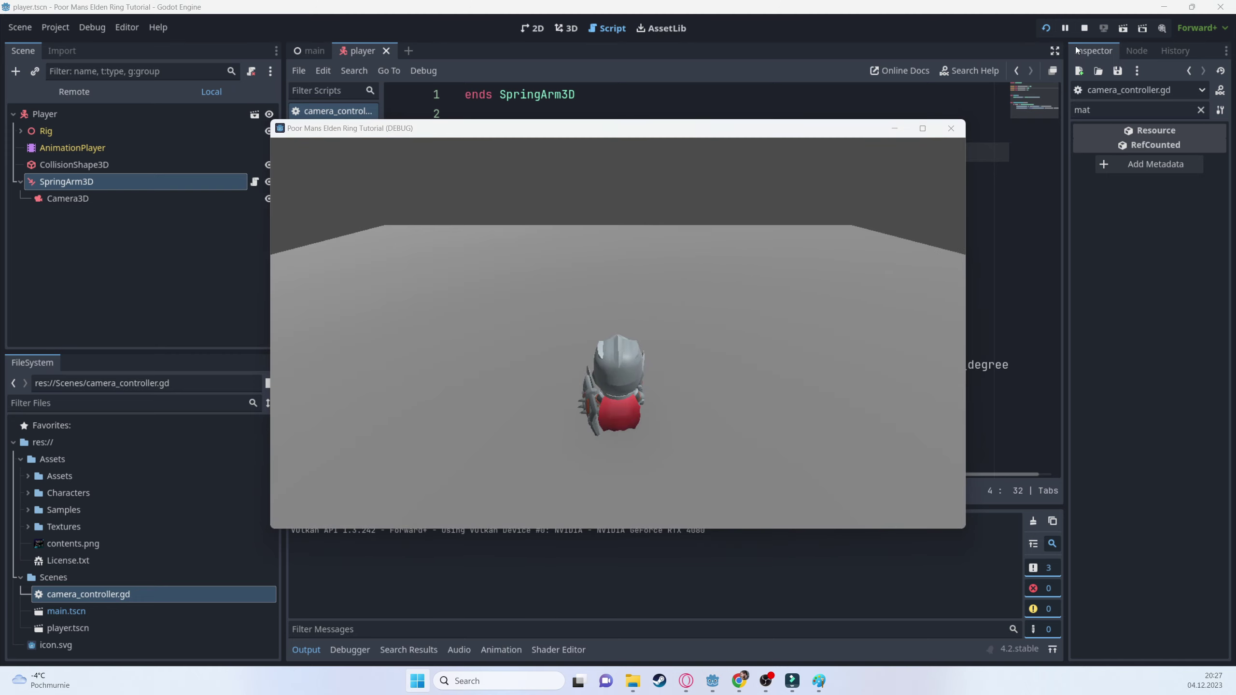
{"action": "left_click", "coordinate": [1085, 27]}
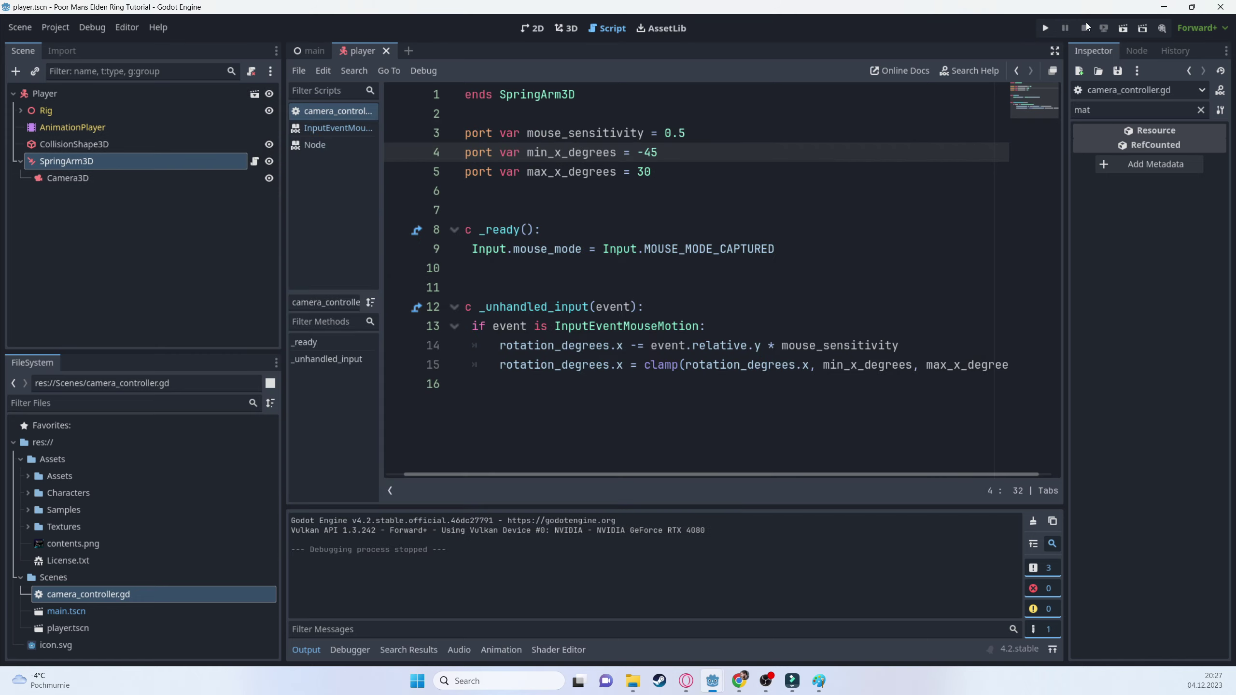
- Start an indented line 17 after the clamp reading rotation_degrees
{"action": "left_click", "coordinate": [569, 390]}
{"action": "key", "text": "Return"}
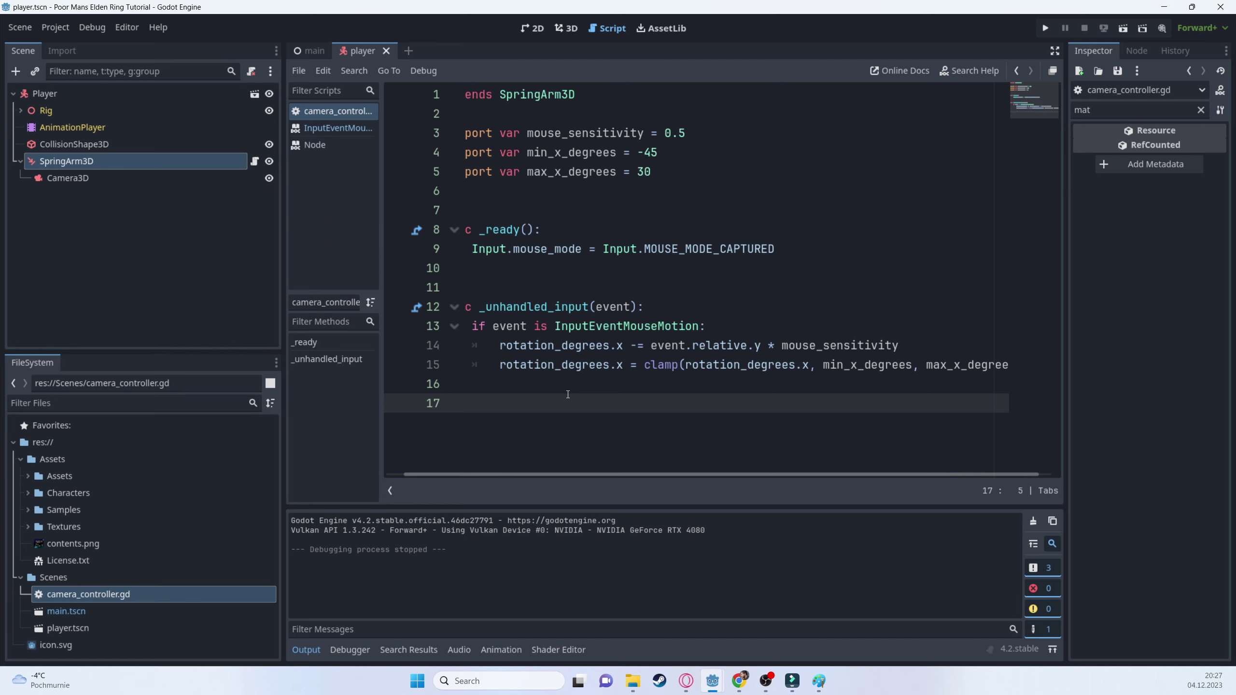
{"action": "type", "text": "rotat"}
{"action": "key", "text": "Home"}
{"action": "key", "text": "Tab"}
{"action": "type", "text": "ion_degrees"}
- Bring up the Paint rotation sketch, show its layers, and browse the menus for a clear option
{"action": "left_click", "coordinate": [819, 681]}
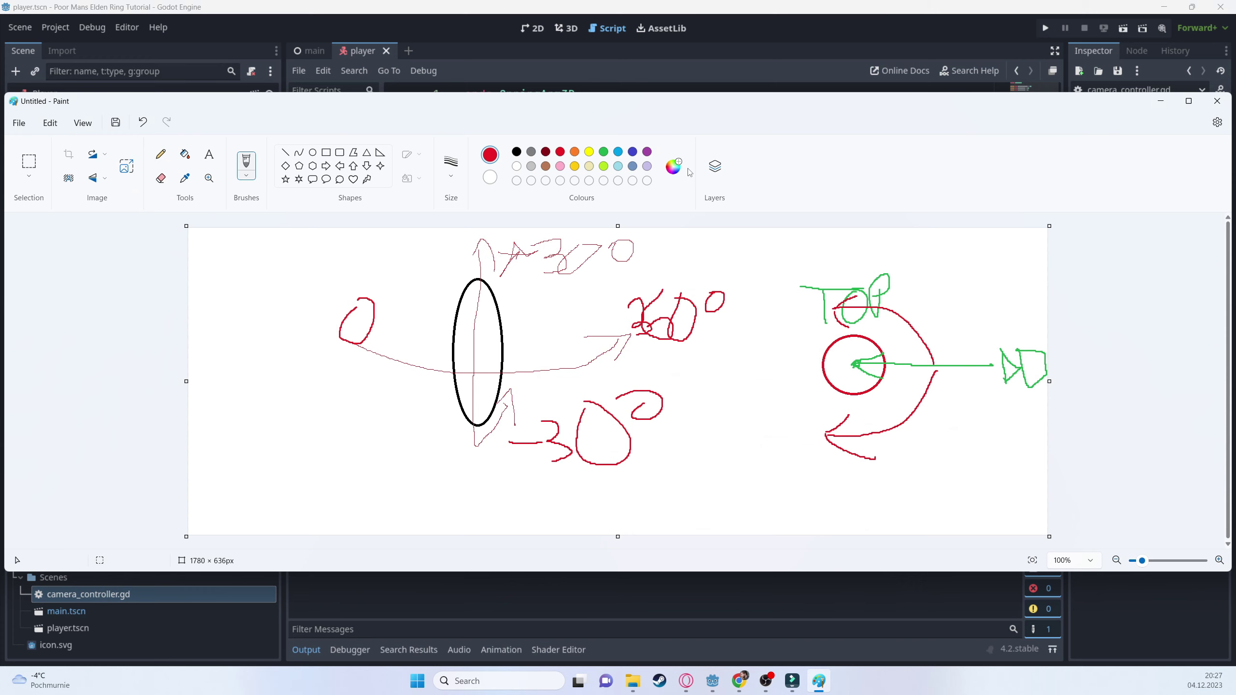
{"action": "left_click", "coordinate": [715, 167]}
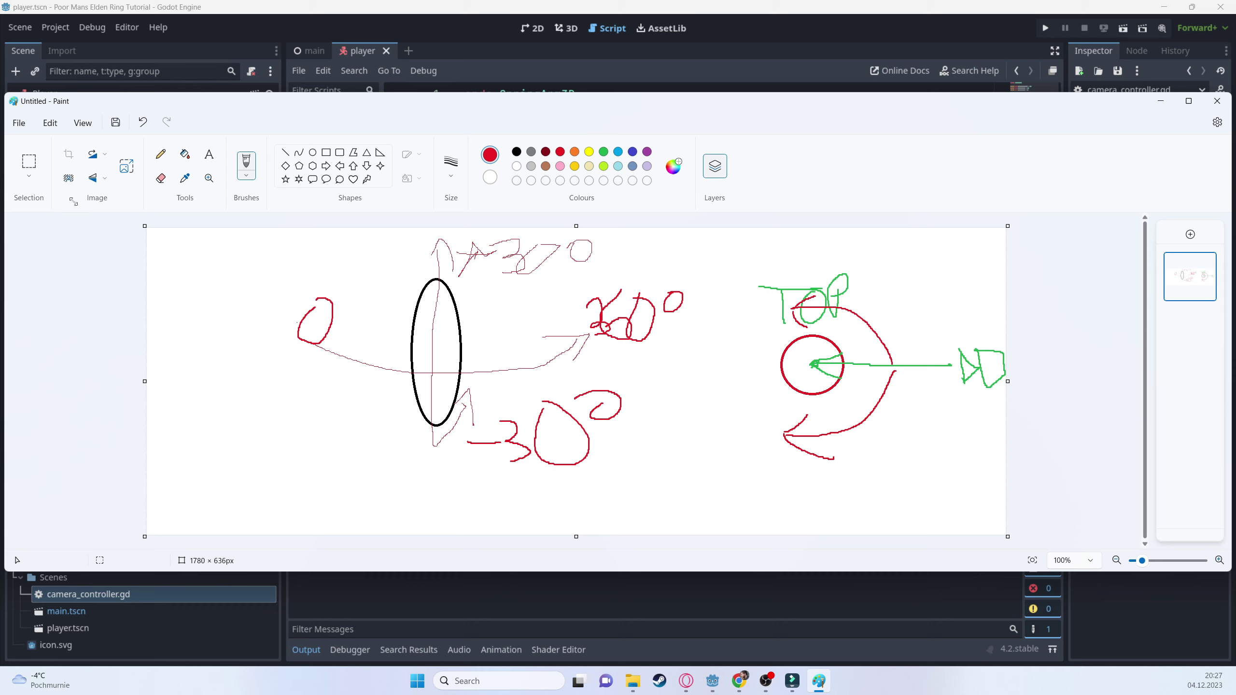
{"action": "key", "text": "alt+e"}
{"action": "key", "text": "Escape"}
{"action": "key", "text": "Left"}
{"action": "key", "text": "Left"}
{"action": "key", "text": "Left"}
{"action": "key", "text": "Down"}
{"action": "key", "text": "Left"}
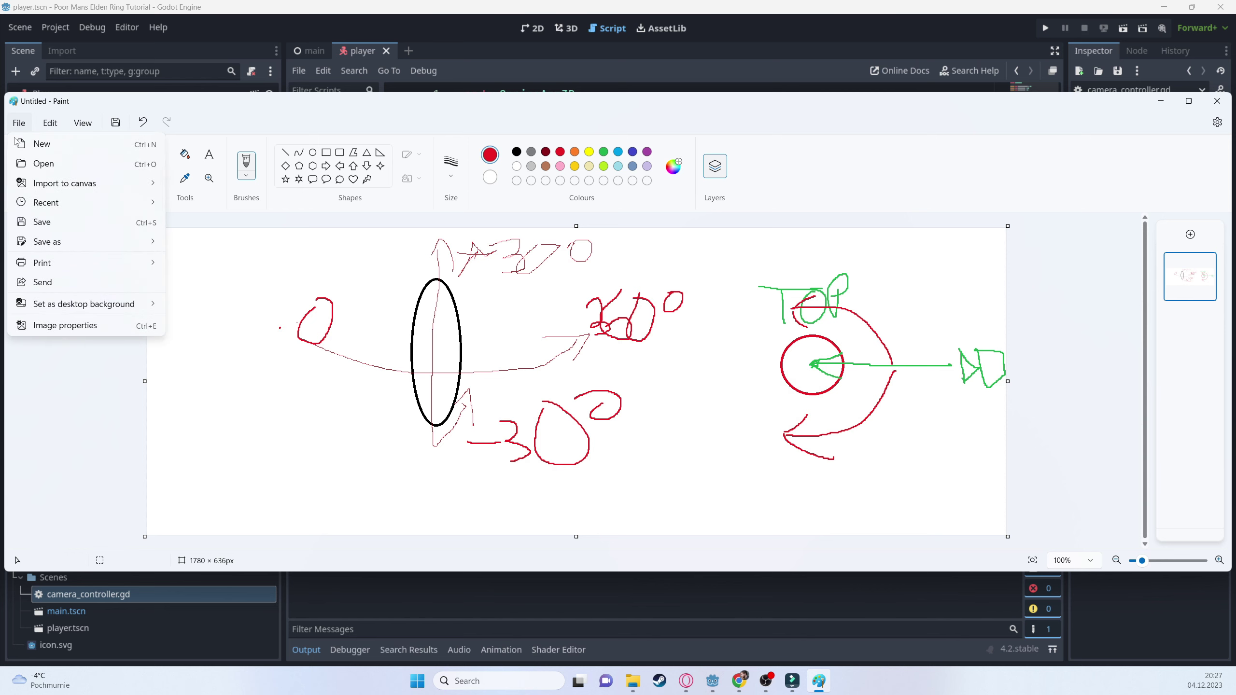
{"action": "key", "text": "Escape"}
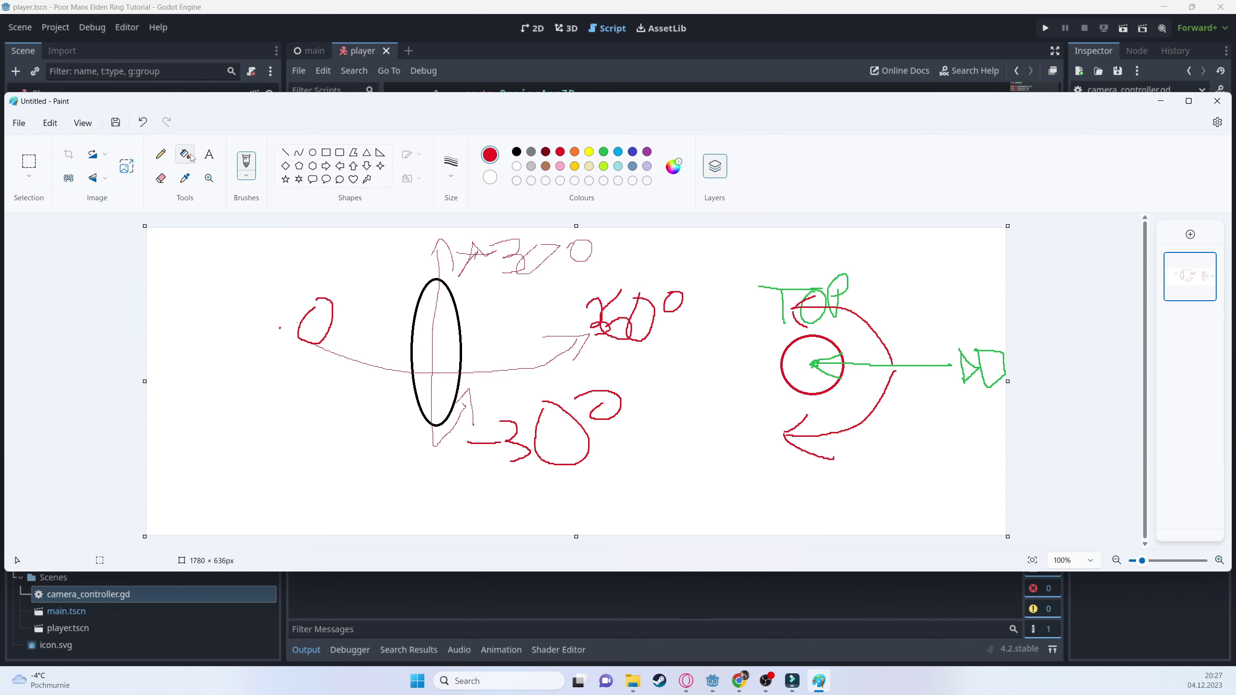
- Try clearing the canvas with a red fill and a selection delete, undoing both
{"action": "left_click", "coordinate": [189, 156]}
{"action": "left_click", "coordinate": [275, 268]}
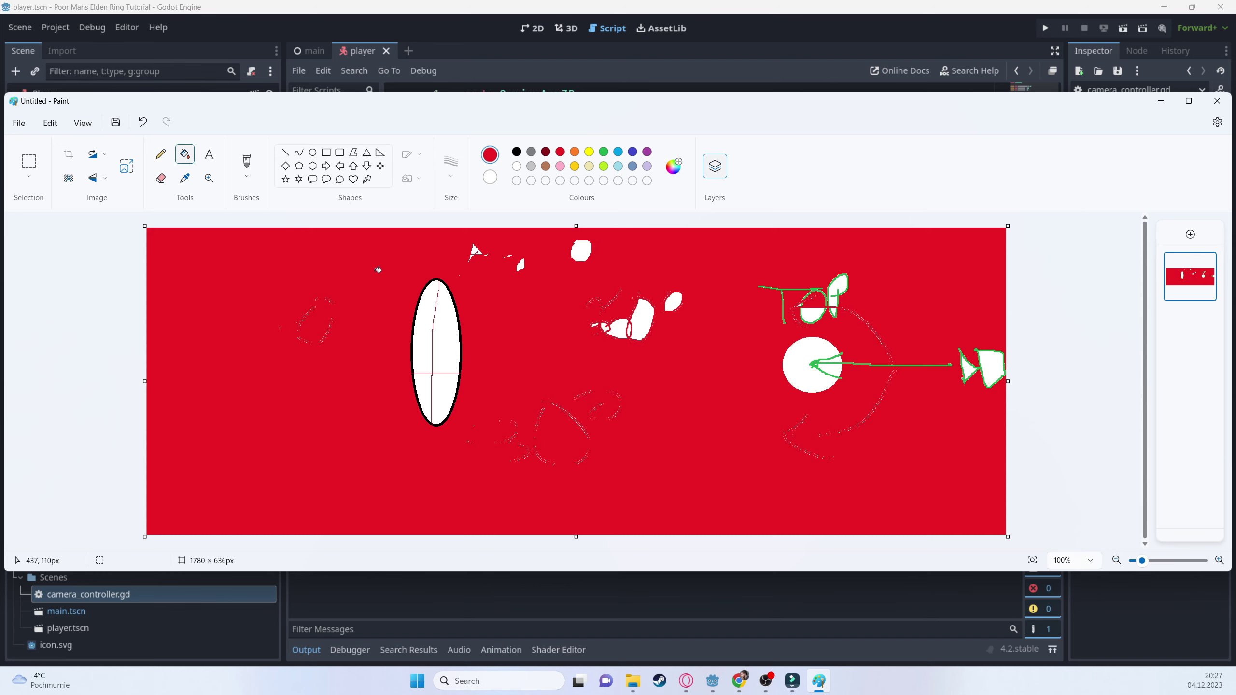
{"action": "key", "text": "ctrl+z"}
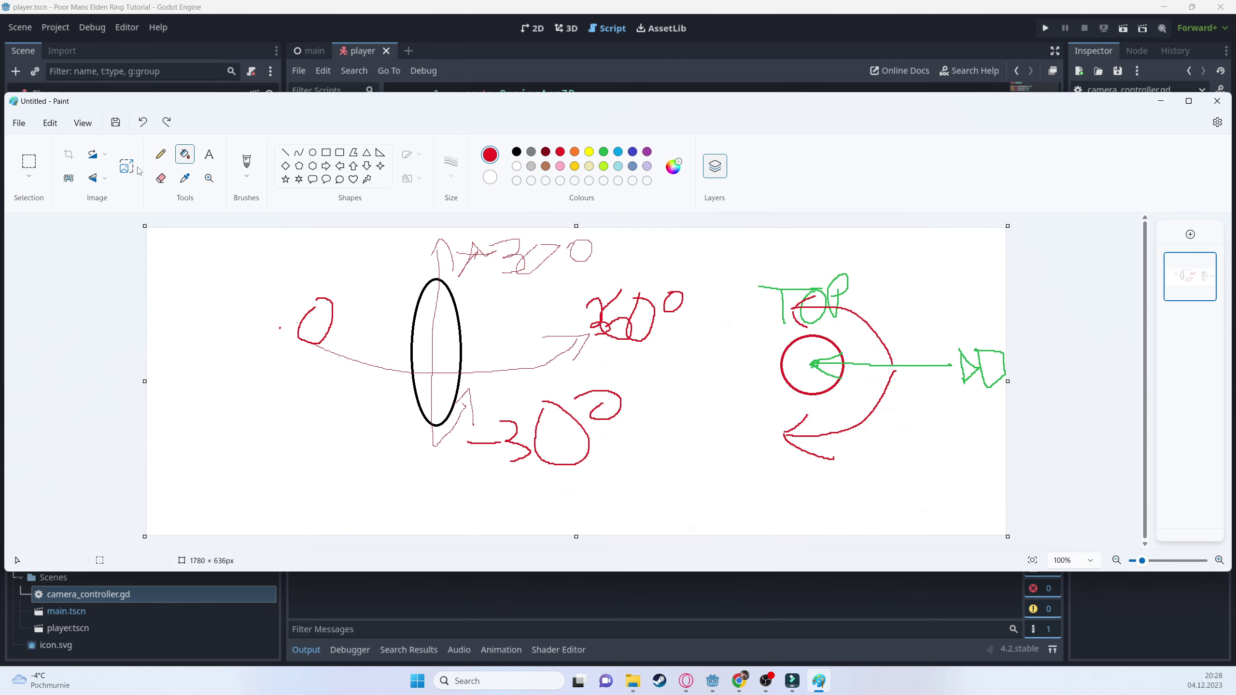
{"action": "left_click", "coordinate": [29, 164]}
{"action": "left_click_drag", "start_coordinate": [242, 240], "coordinate": [384, 310]}
{"action": "left_click_drag", "start_coordinate": [538, 360], "coordinate": [1034, 525]}
{"action": "key", "text": "Delete"}
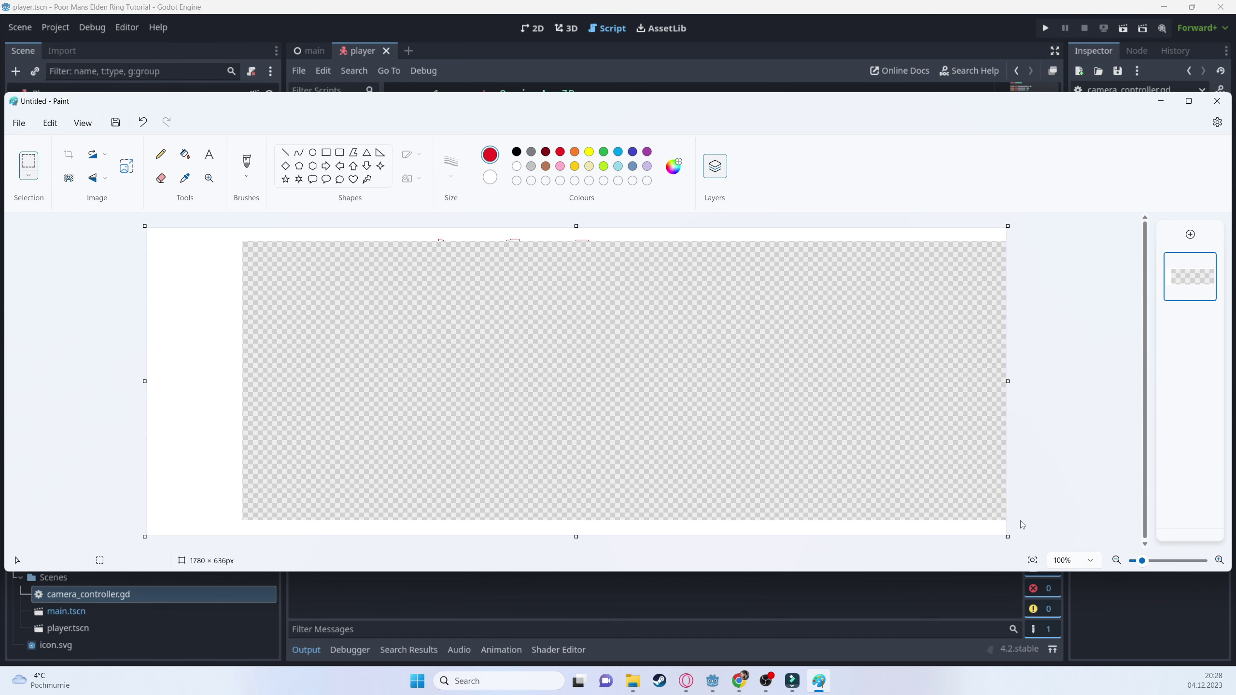
{"action": "key", "text": "ctrl+z"}
{"action": "left_click", "coordinate": [34, 181]}
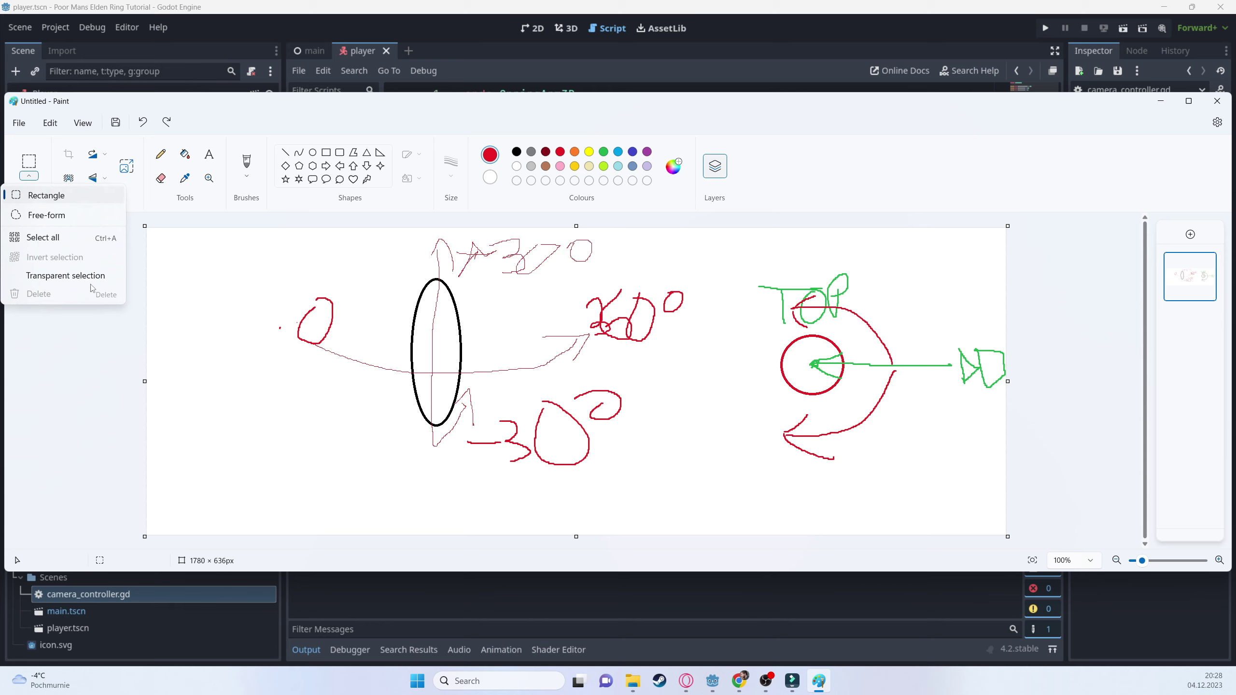
{"action": "left_click", "coordinate": [646, 183]}
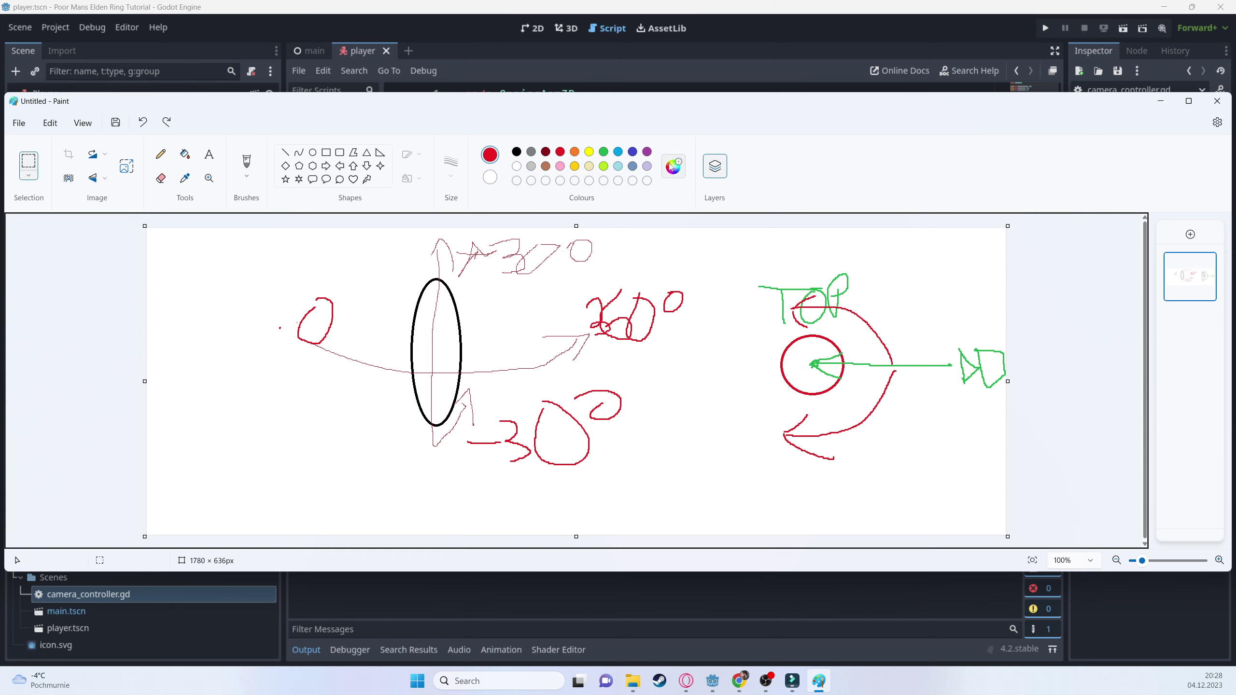
{"action": "left_click", "coordinate": [327, 153]}
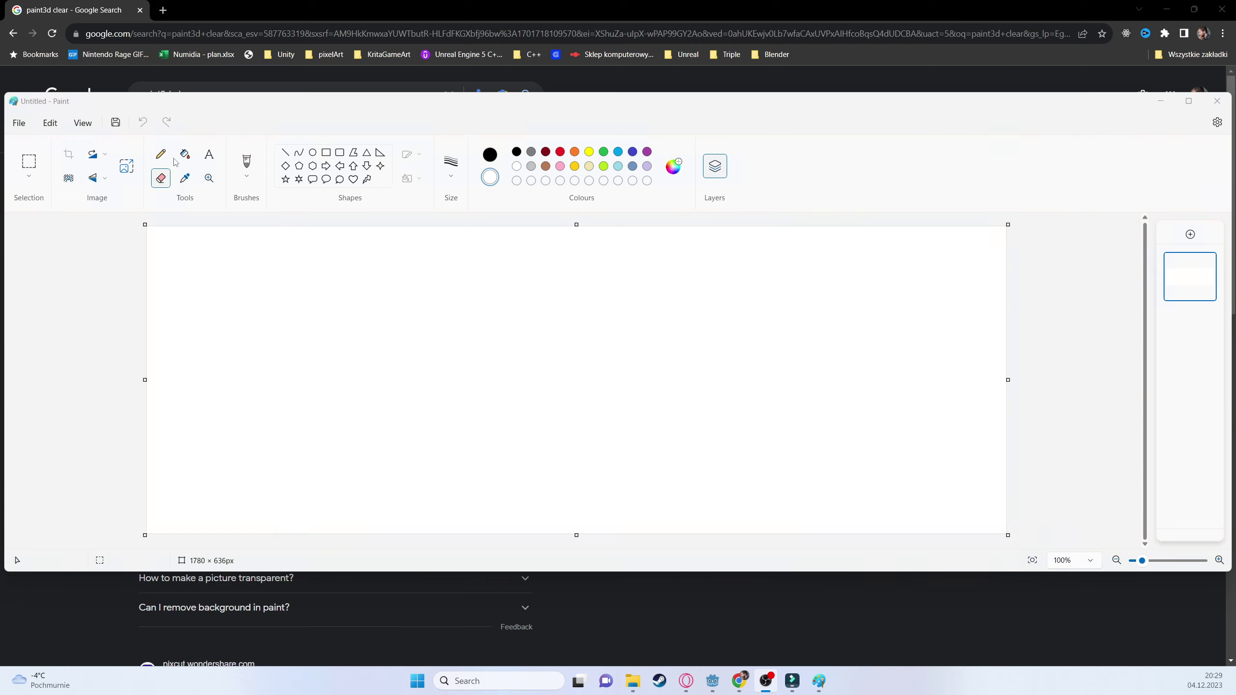
- Sketch a pencil head with a green vertical axis arrow through it
{"action": "left_click", "coordinate": [161, 154]}
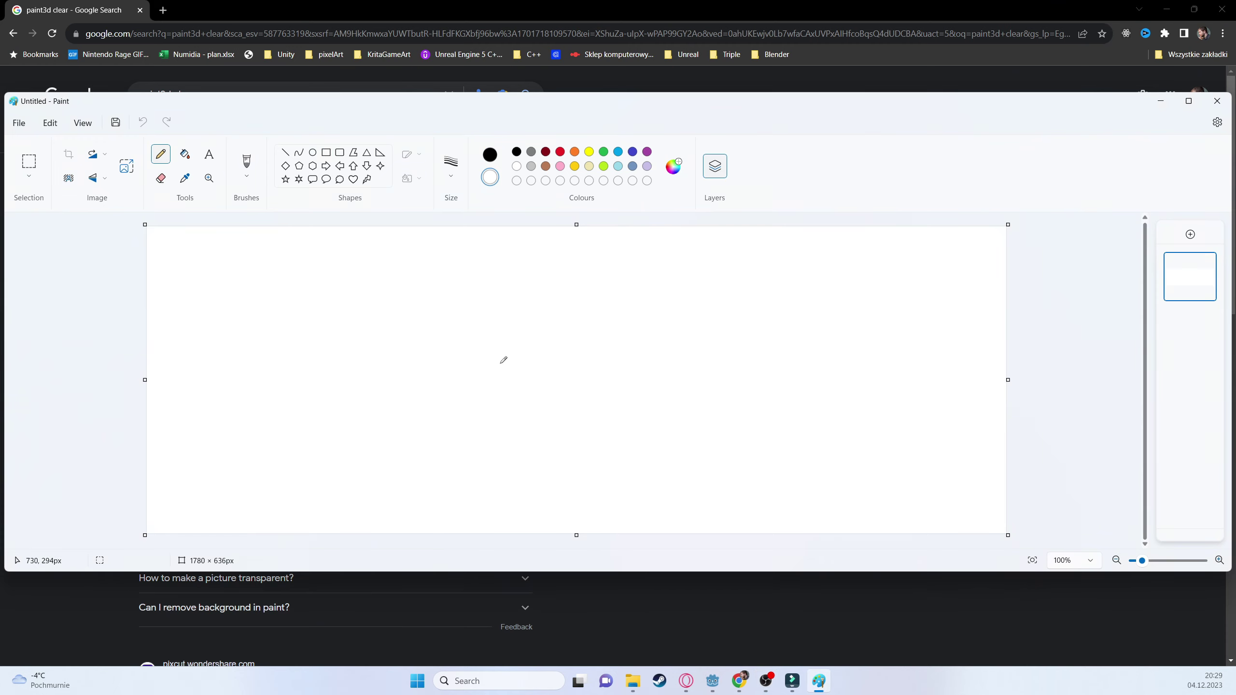
{"action": "mouse_move", "coordinate": [488, 340]}
{"action": "left_mouse_down"}
{"action": "mouse_move", "coordinate": [488, 389]}
{"action": "mouse_move", "coordinate": [498, 333]}
{"action": "left_mouse_up"}
{"action": "left_click", "coordinate": [247, 163]}
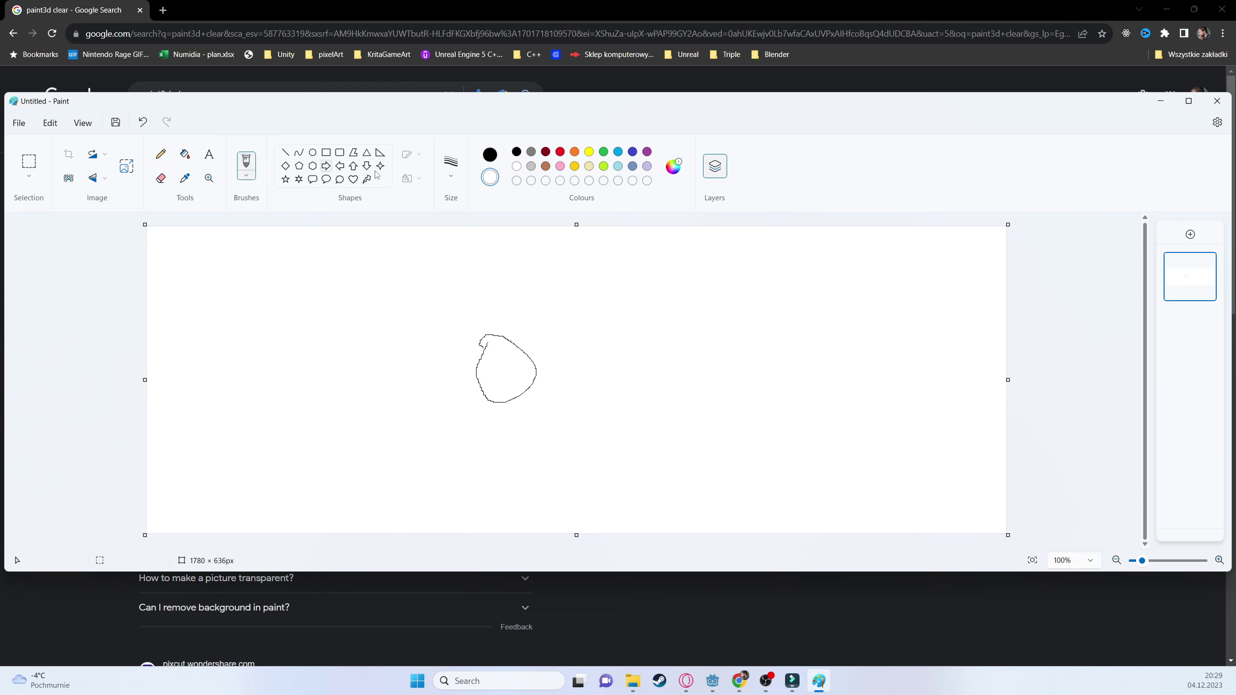
{"action": "left_click", "coordinate": [604, 152]}
{"action": "left_click_drag", "start_coordinate": [499, 302], "coordinate": [505, 373]}
{"action": "key", "text": "ctrl+z"}
{"action": "left_click", "coordinate": [603, 153]}
{"action": "left_click_drag", "start_coordinate": [508, 298], "coordinate": [507, 372]}
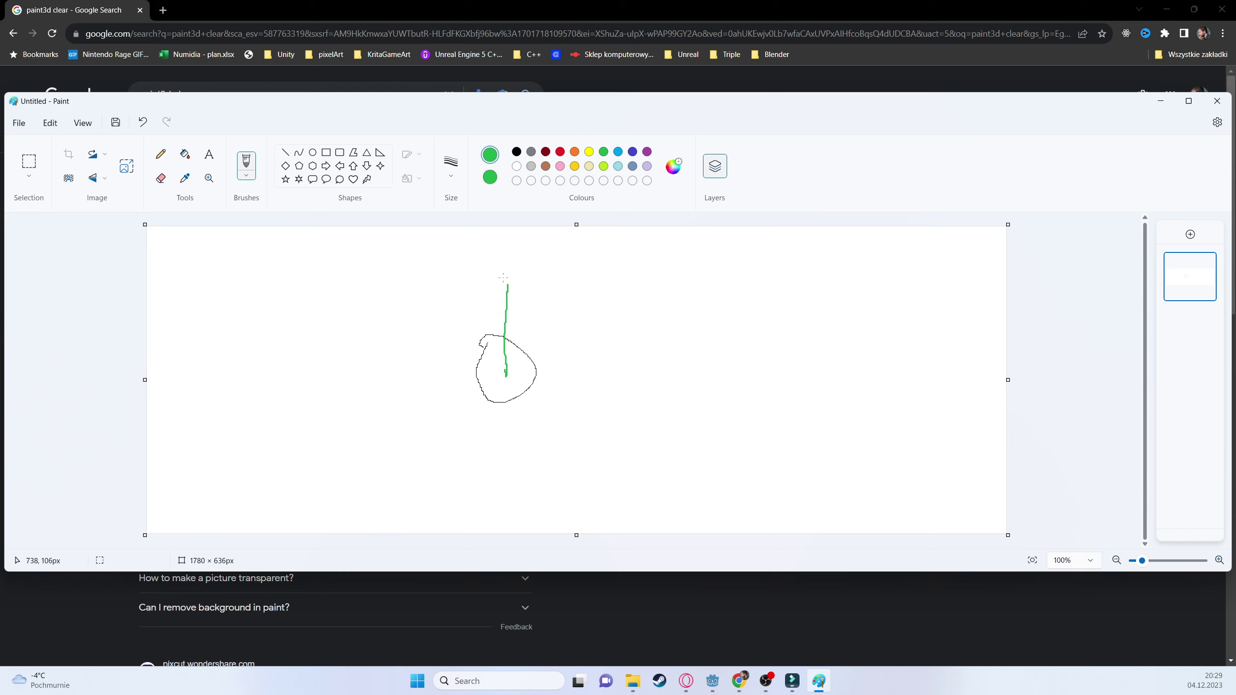
{"action": "left_click_drag", "start_coordinate": [508, 286], "coordinate": [518, 316]}
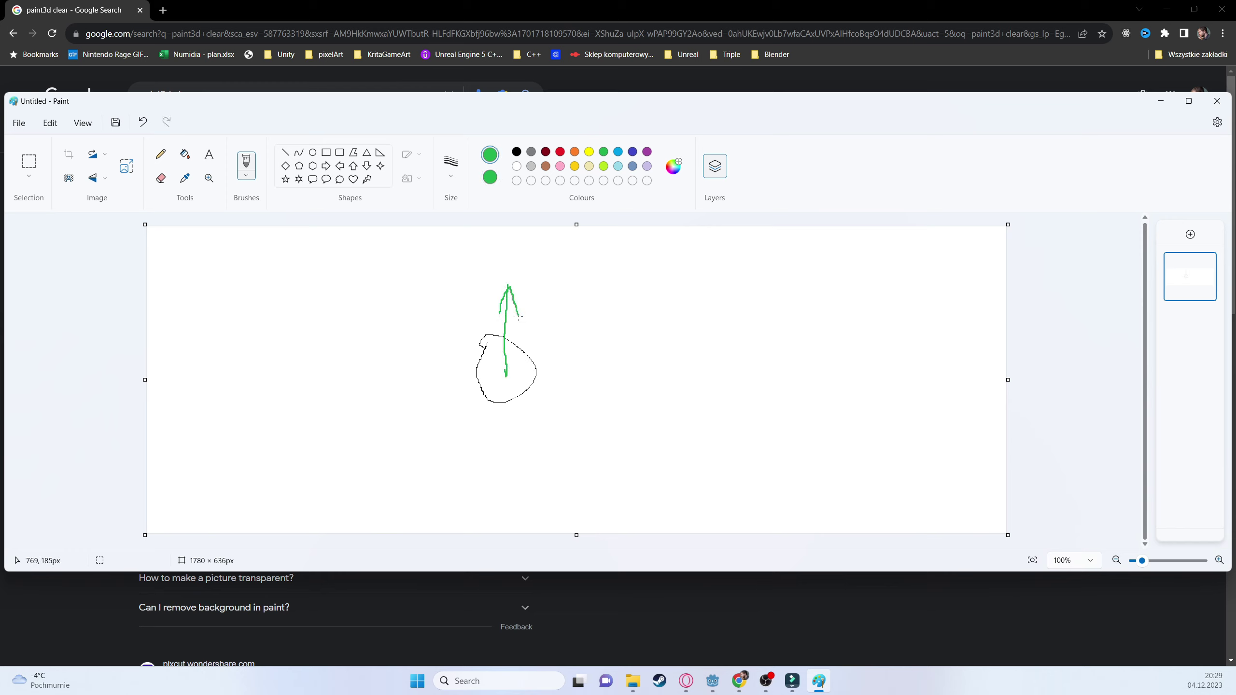
- Add a red arrow turning around the axis and a black circle to the right
{"action": "left_click", "coordinate": [560, 155]}
{"action": "mouse_move", "coordinate": [486, 366]}
{"action": "left_mouse_down"}
{"action": "mouse_move", "coordinate": [547, 357]}
{"action": "mouse_move", "coordinate": [520, 348]}
{"action": "mouse_move", "coordinate": [521, 336]}
{"action": "left_mouse_up"}
{"action": "left_click", "coordinate": [516, 152]}
{"action": "mouse_move", "coordinate": [736, 342]}
{"action": "left_mouse_down"}
{"action": "mouse_move", "coordinate": [704, 358]}
{"action": "mouse_move", "coordinate": [732, 343]}
{"action": "left_mouse_up"}
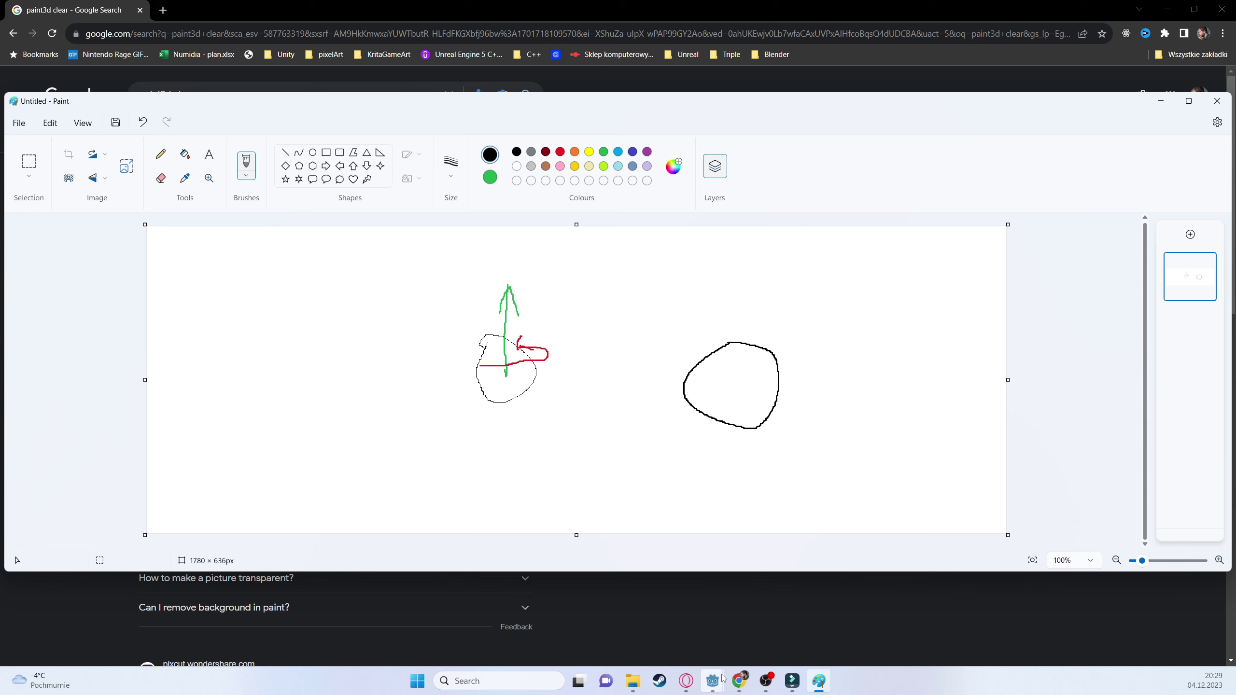
- Switch to Godot and run the project to test the camera
{"action": "mouse_move", "coordinate": [713, 681]}
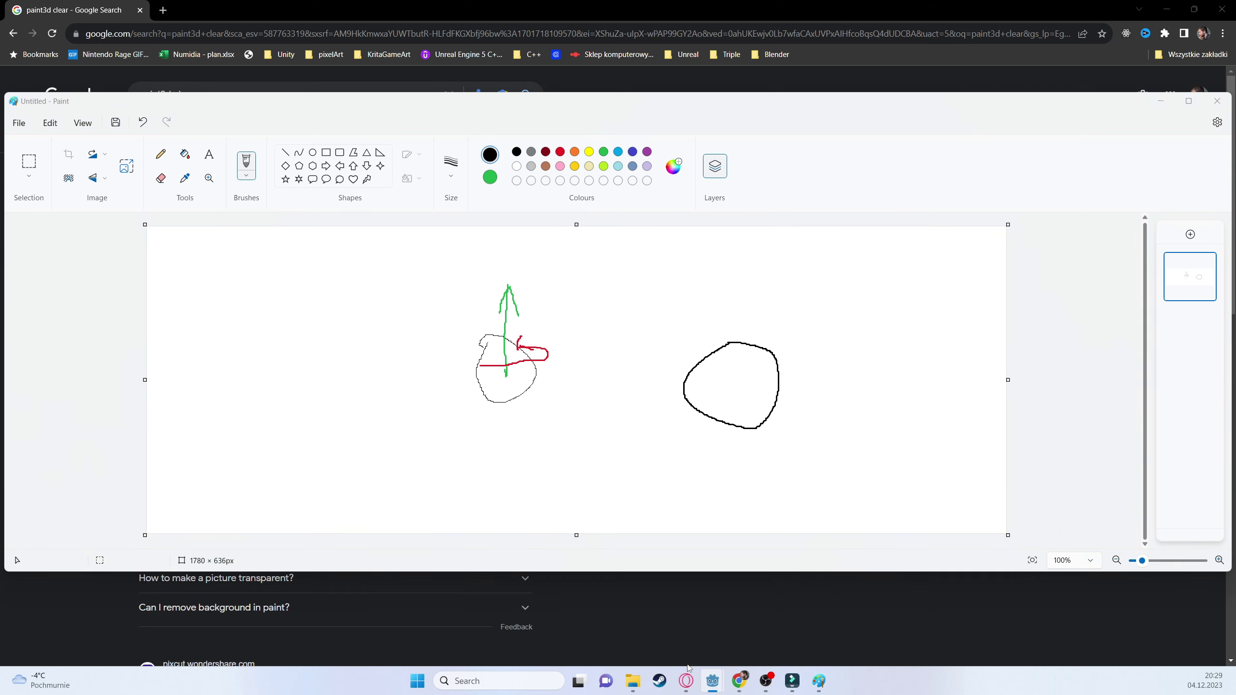
{"action": "left_click", "coordinate": [778, 623]}
{"action": "left_click", "coordinate": [1044, 28]}
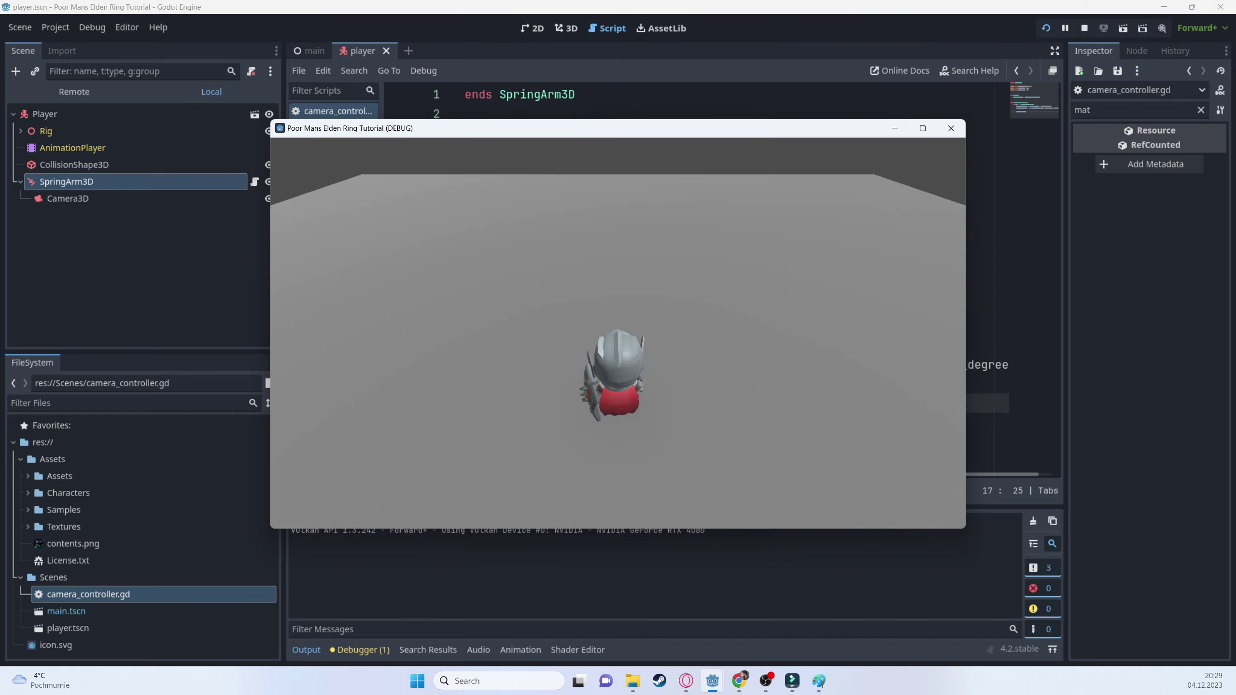
- Stop the game and draw a red axis rightward from the black circle's centre
{"action": "left_click", "coordinate": [1084, 28]}
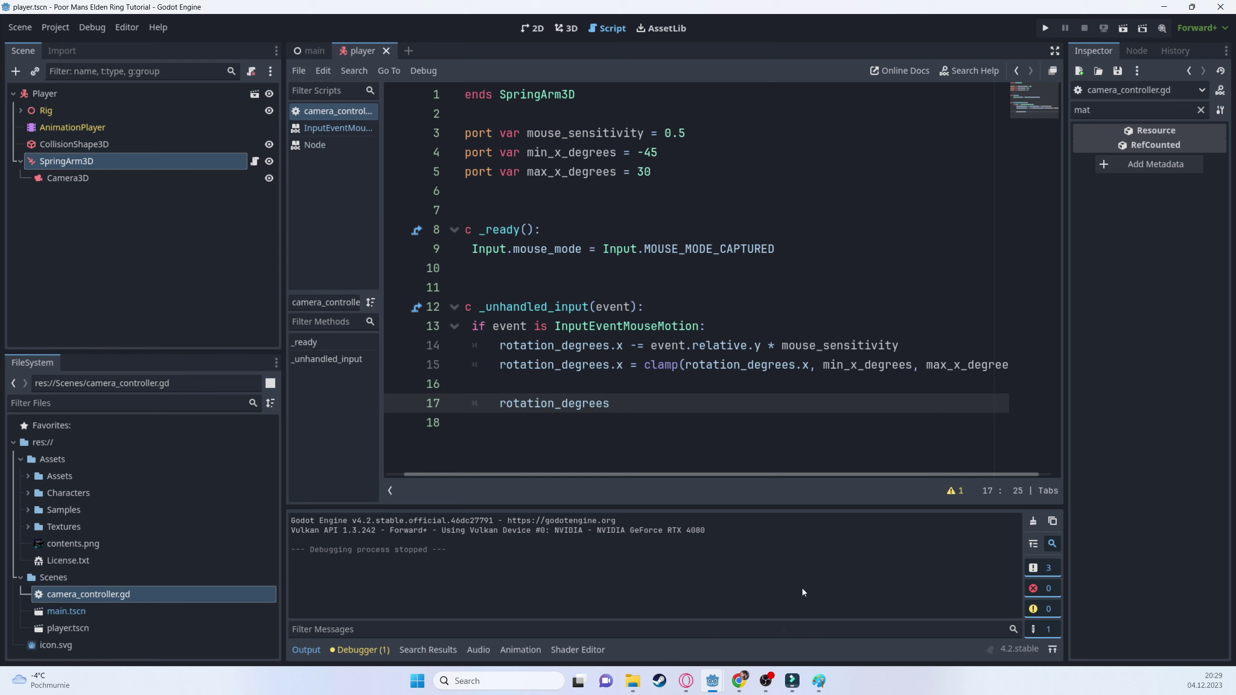
{"action": "left_click", "coordinate": [819, 680]}
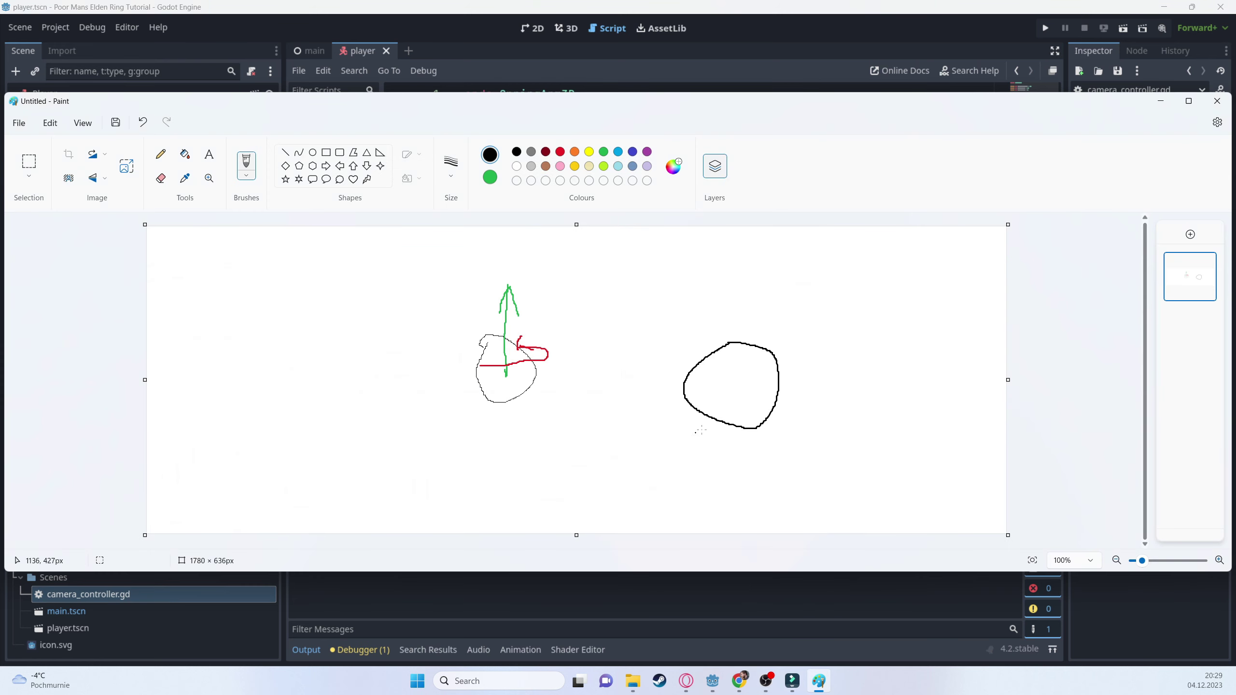
{"action": "left_click", "coordinate": [561, 151]}
{"action": "left_click", "coordinate": [728, 387]}
{"action": "mouse_move", "coordinate": [741, 399]}
{"action": "left_mouse_down"}
{"action": "mouse_move", "coordinate": [869, 394]}
{"action": "mouse_move", "coordinate": [870, 416]}
{"action": "mouse_move", "coordinate": [798, 375]}
{"action": "mouse_move", "coordinate": [810, 380]}
{"action": "left_mouse_up"}
- Add a green rotation curl around the red axis and label it X
{"action": "left_click", "coordinate": [604, 152]}
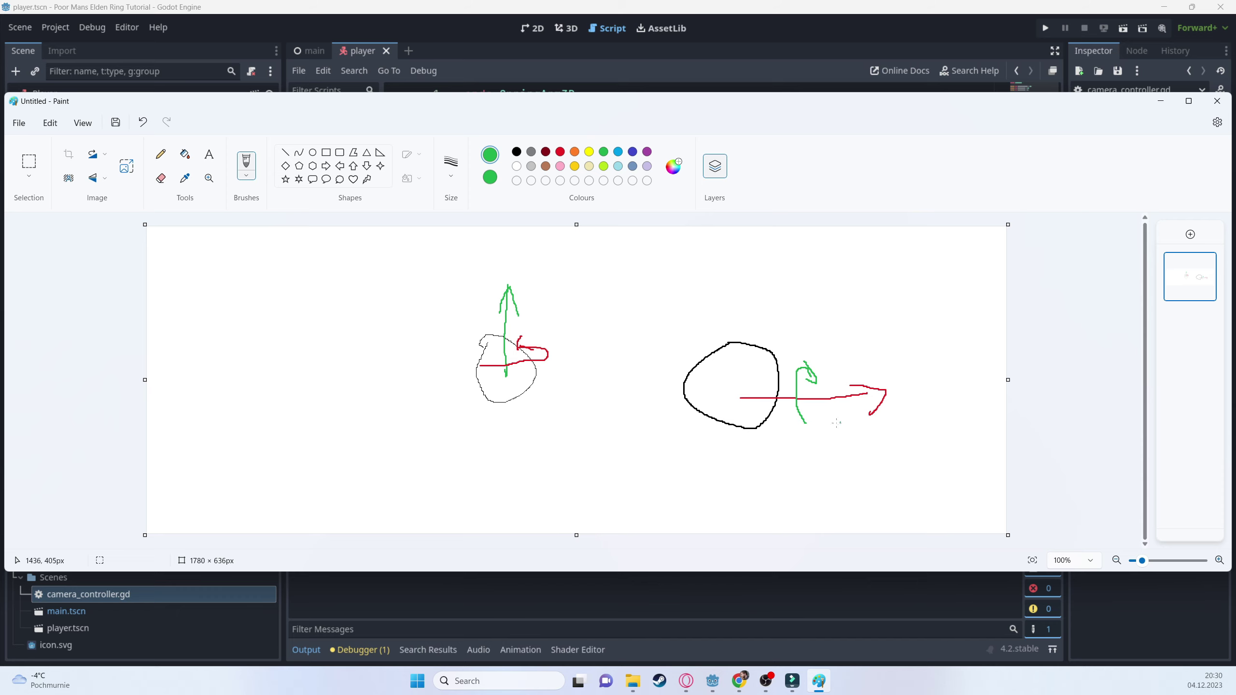
{"action": "mouse_move", "coordinate": [525, 284]}
{"action": "left_mouse_down"}
{"action": "mouse_move", "coordinate": [541, 287]}
{"action": "mouse_move", "coordinate": [540, 323]}
{"action": "left_mouse_up"}
{"action": "left_click", "coordinate": [561, 153]}
{"action": "mouse_move", "coordinate": [846, 406]}
{"action": "left_mouse_down"}
{"action": "mouse_move", "coordinate": [876, 435]}
{"action": "mouse_move", "coordinate": [855, 440]}
{"action": "left_mouse_up"}
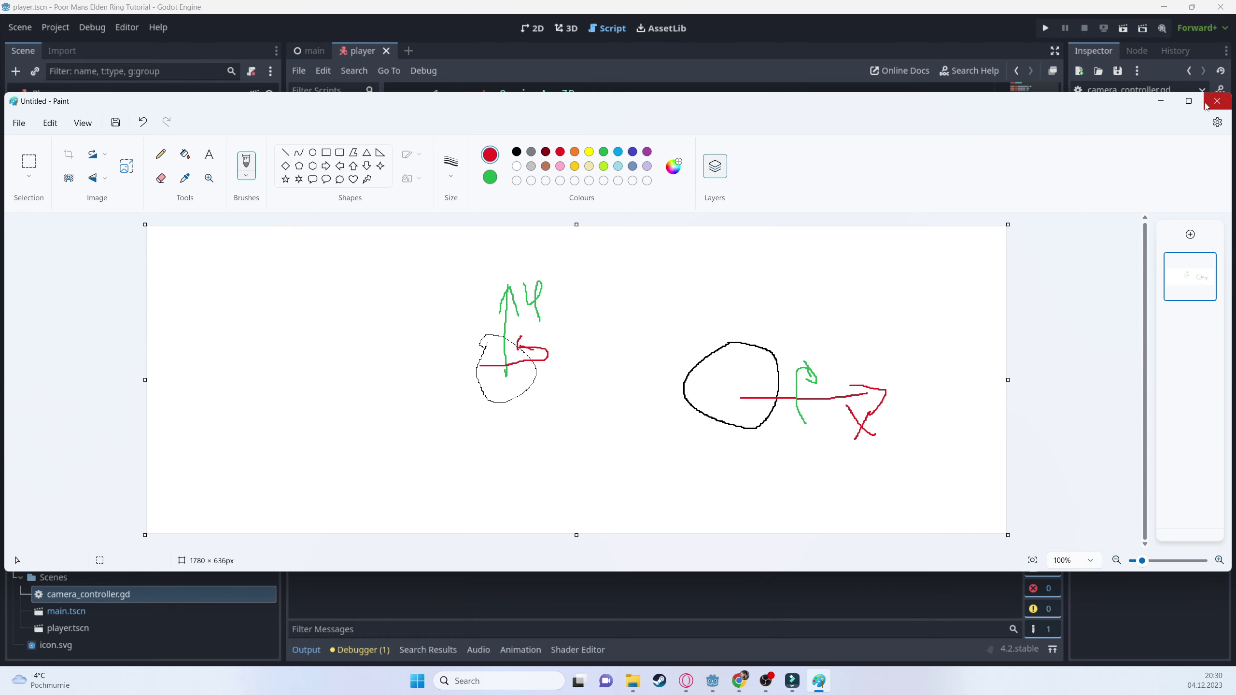
- Complete line 17 as rotation_degrees.y -= event.relative.x * mouse_sensitivity
{"action": "left_click", "coordinate": [1161, 101]}
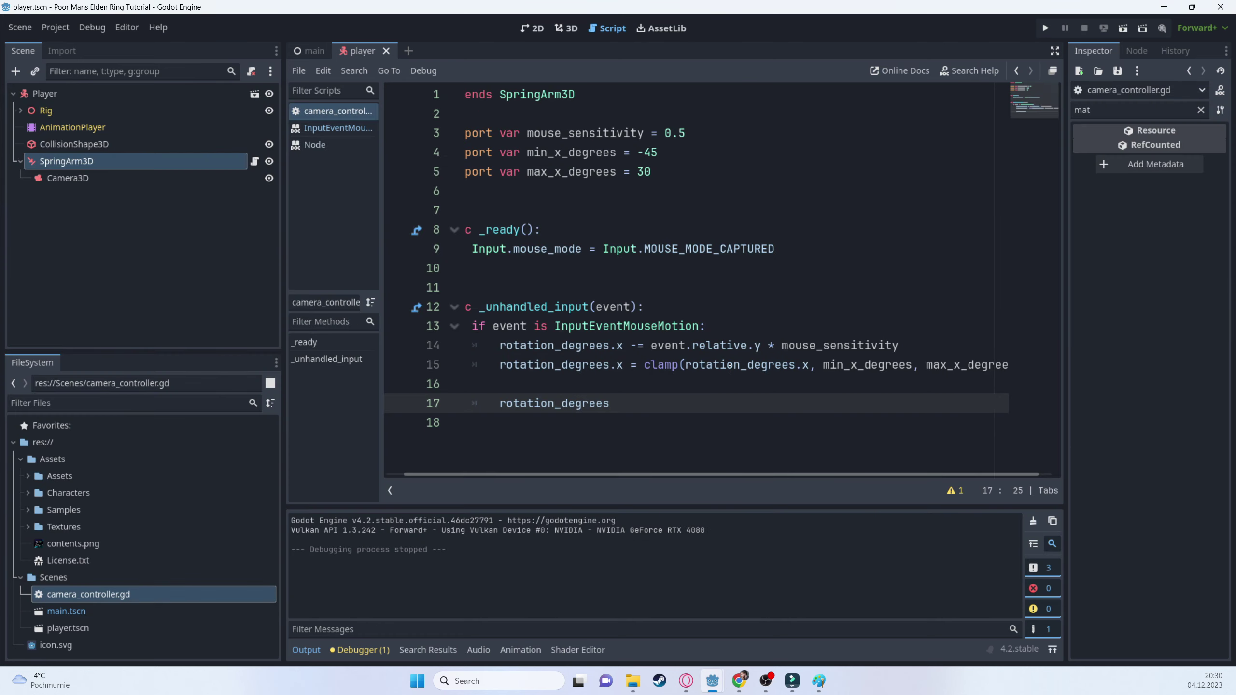
{"action": "type", "text": "y -= event.relative.x * mous"}
{"action": "key", "text": "Return"}
{"action": "key", "text": "Return"}
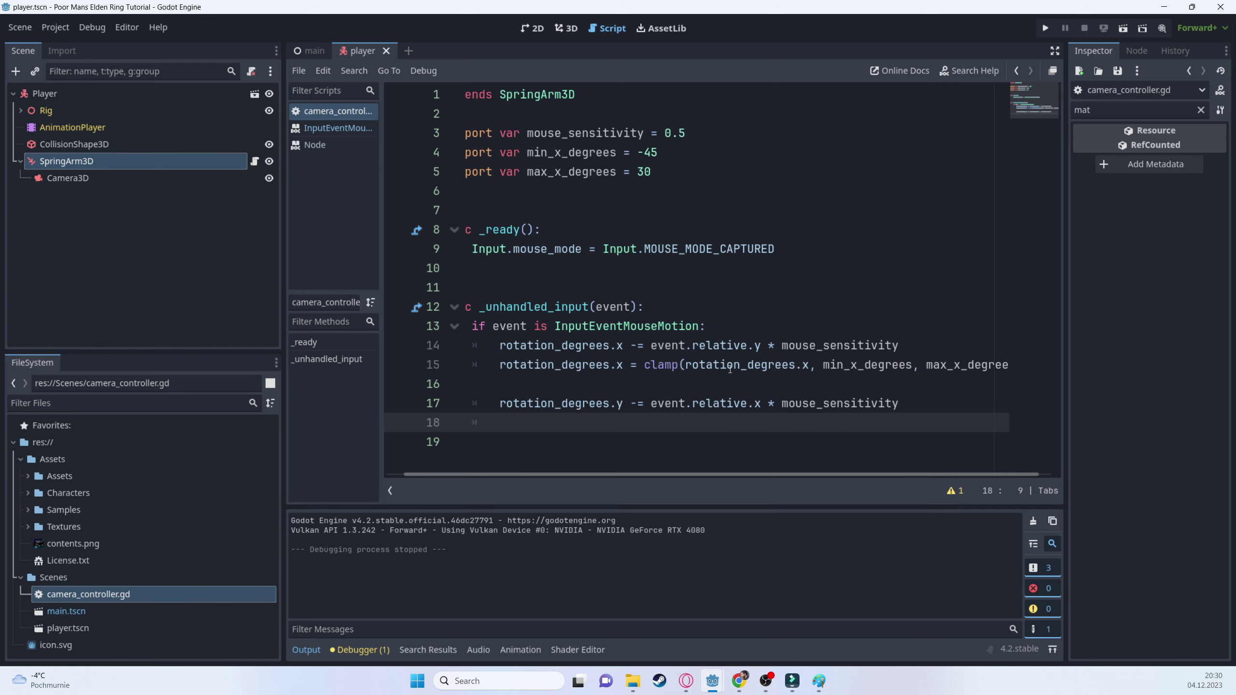
- Write line 18: rotation_degrees.y = wrapf(rotation_degrees.y, 0, 360.0)
{"action": "type", "text": "rot"}
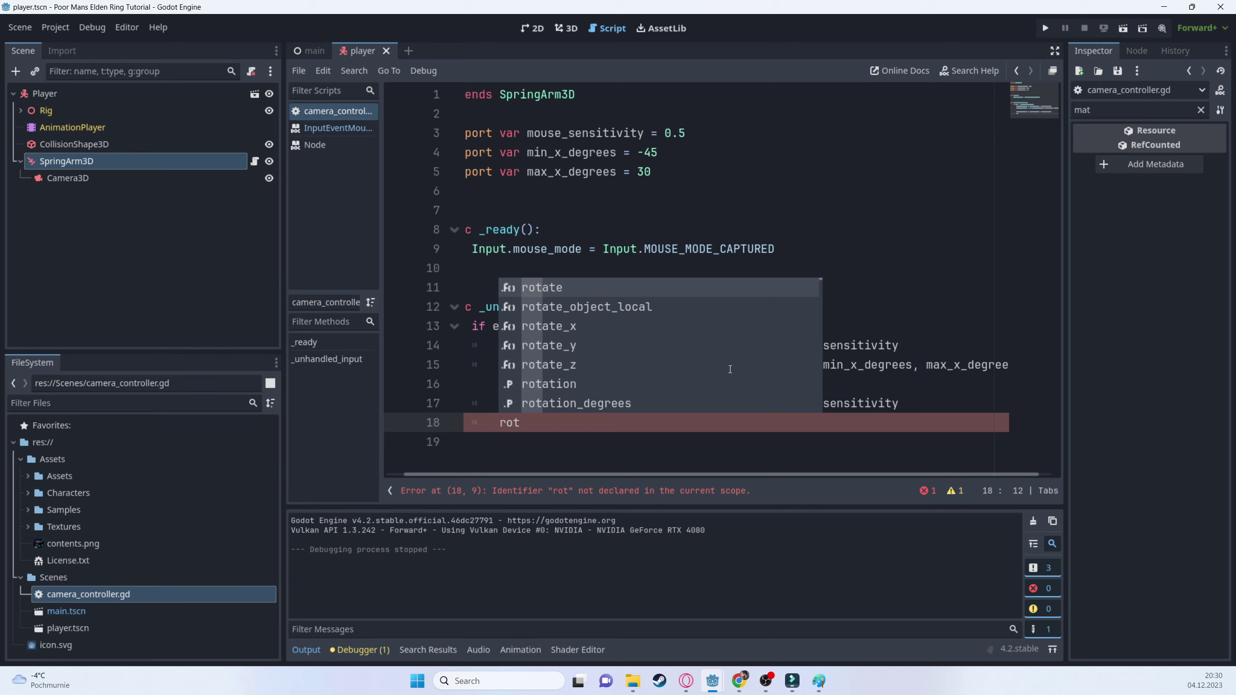
{"action": "key", "text": "Down"}
{"action": "key", "text": "Down"}
{"action": "key", "text": "Down"}
{"action": "key", "text": "Down"}
{"action": "key", "text": "Down"}
{"action": "key", "text": "Down"}
{"action": "key", "text": "Return"}
{"action": "type", "text": "."}
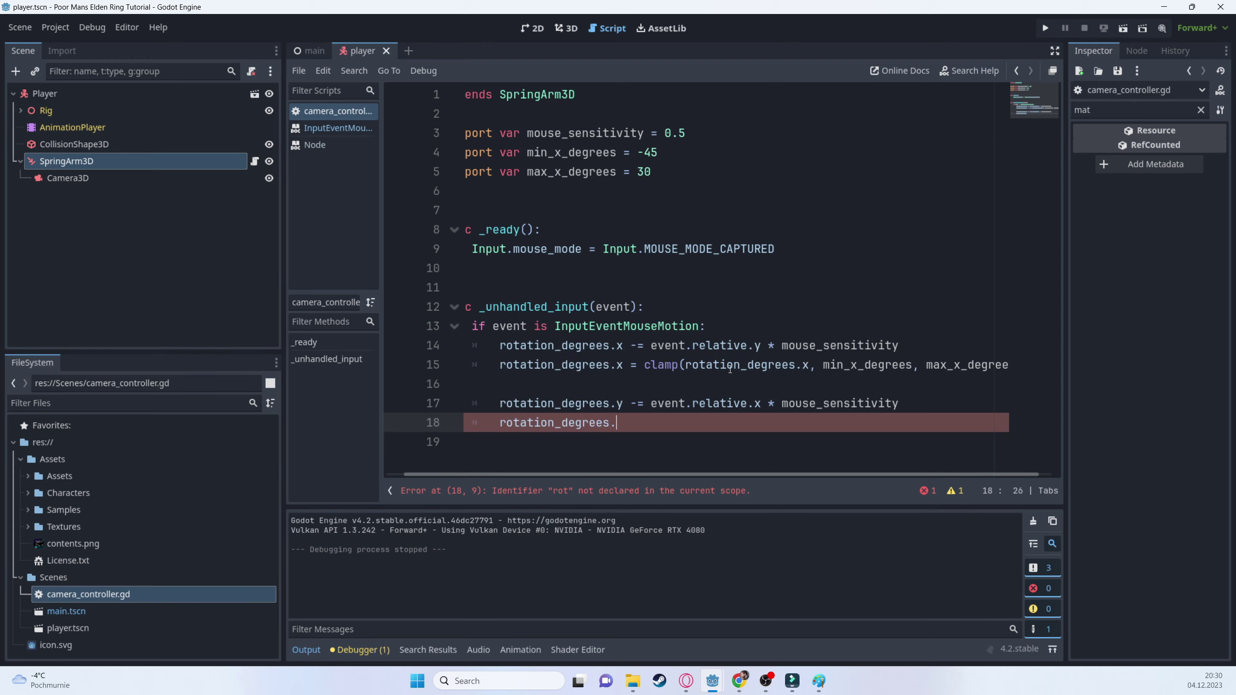
{"action": "type", "text": "y = "}
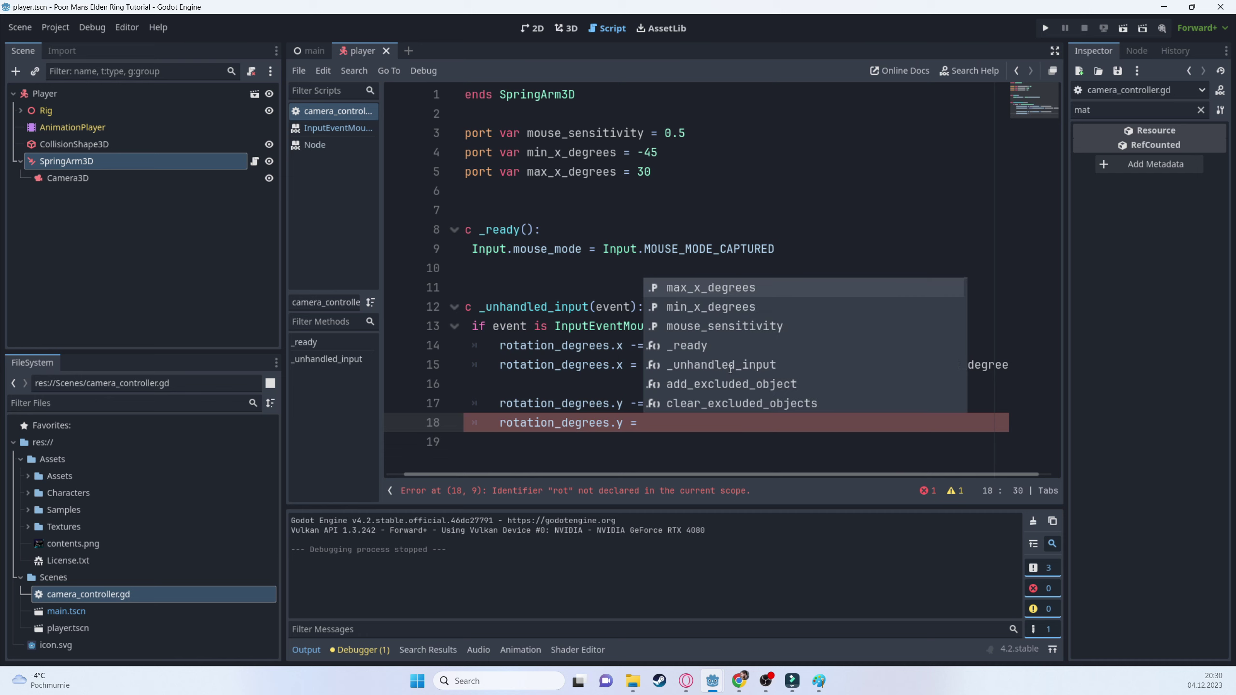
{"action": "type", "text": "wrap"}
{"action": "key", "text": "Return"}
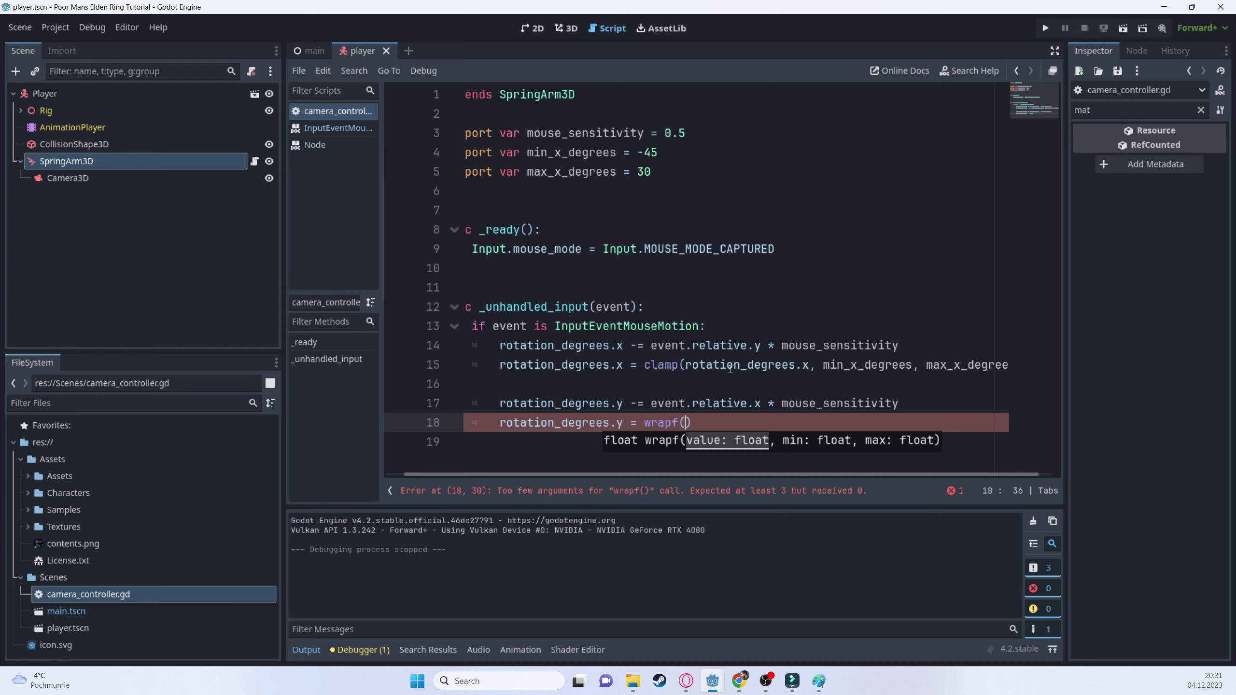
{"action": "type", "text": "rot"}
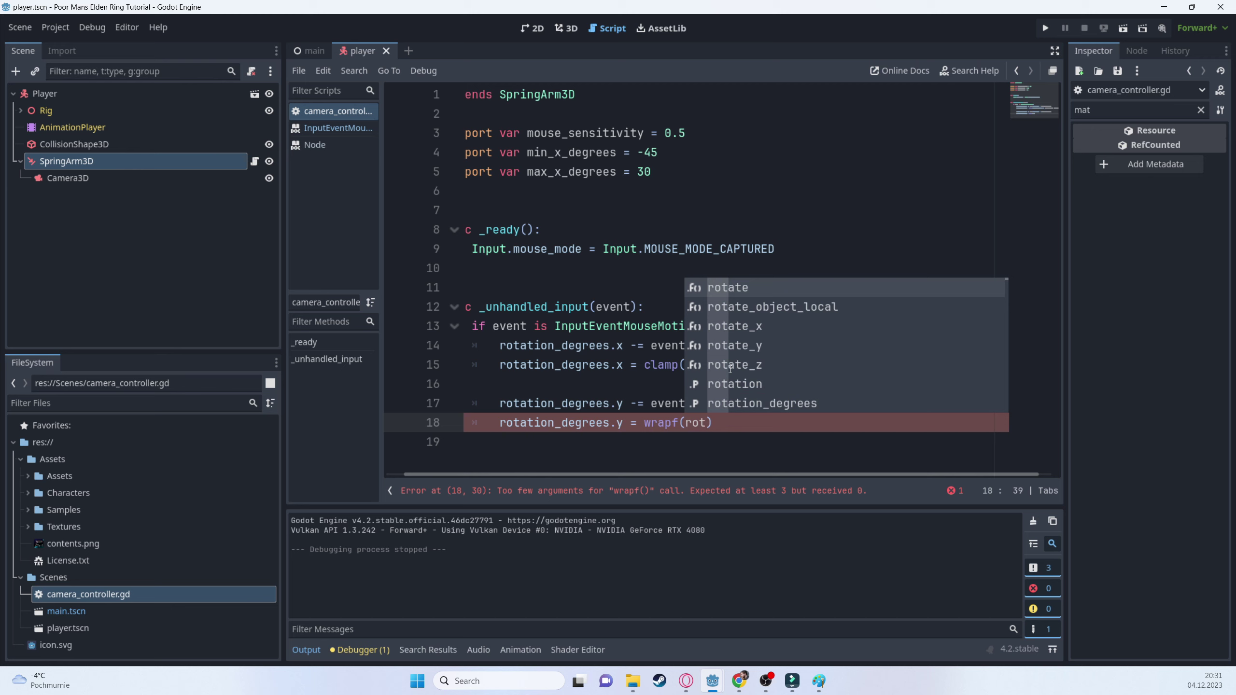
{"action": "type", "text": "ation"}
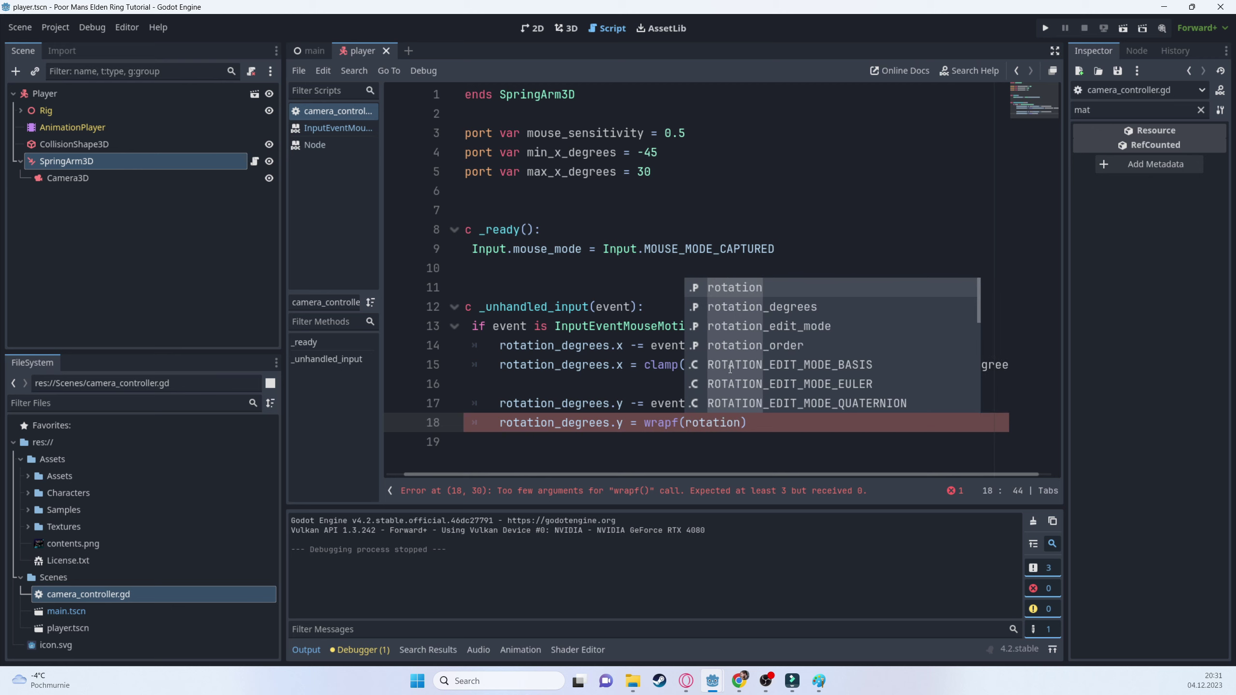
{"action": "key", "text": "Down"}
{"action": "key", "text": "Return"}
{"action": "type", "text": ".y, 0"}
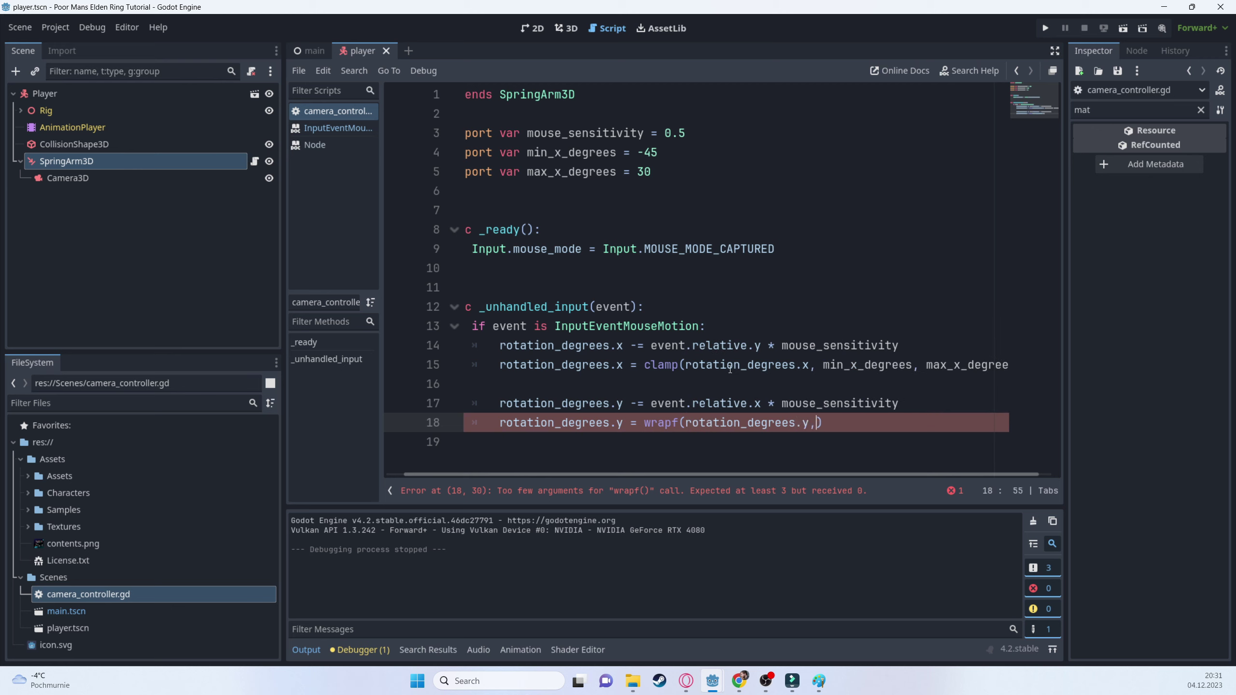
{"action": "type", "text": ", "}
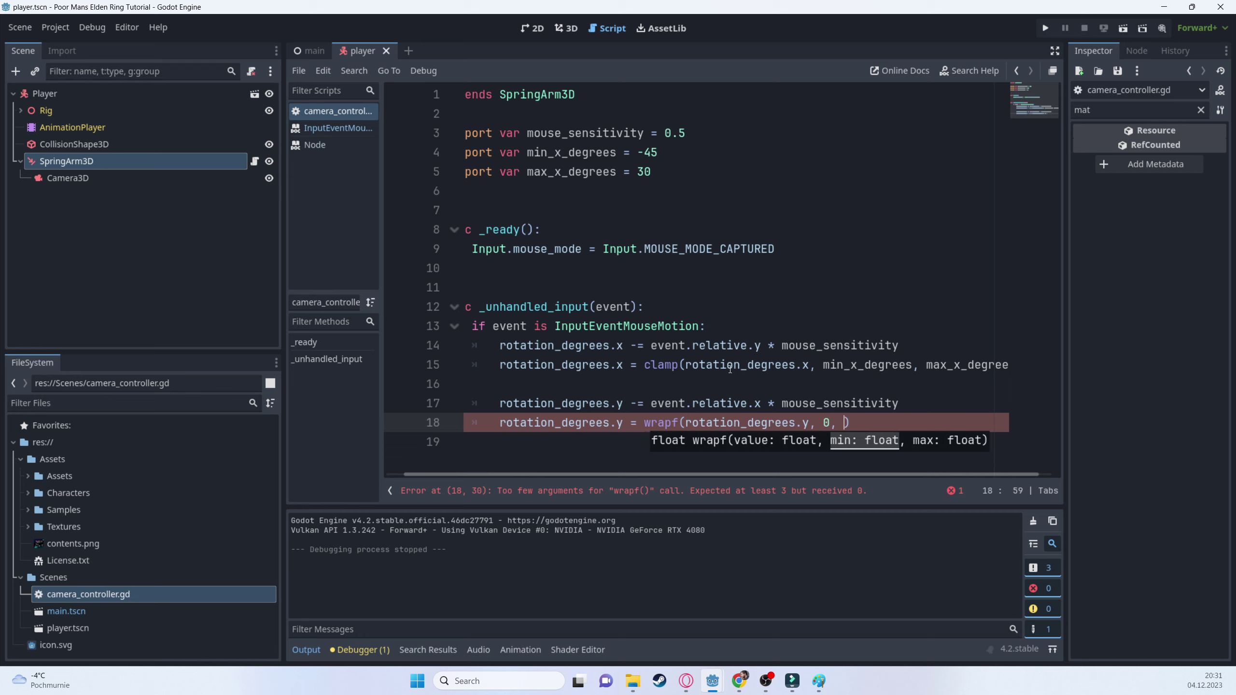
{"action": "type", "text": "360"}
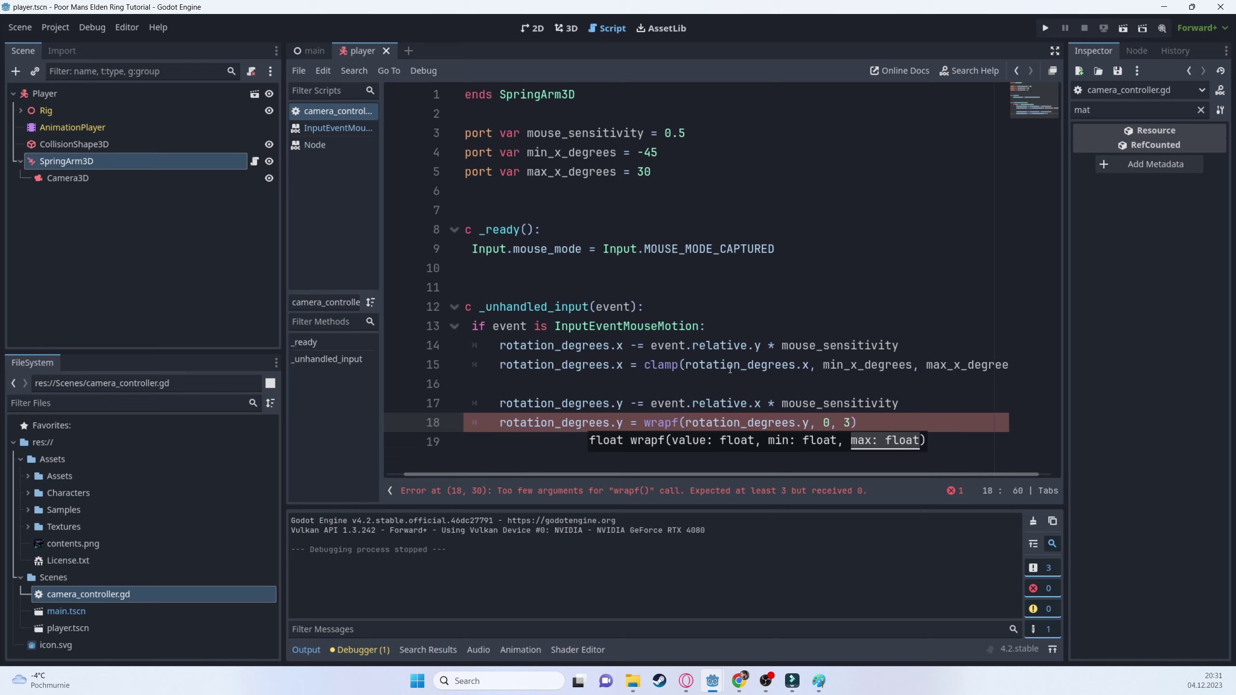
{"action": "type", "text": "."}
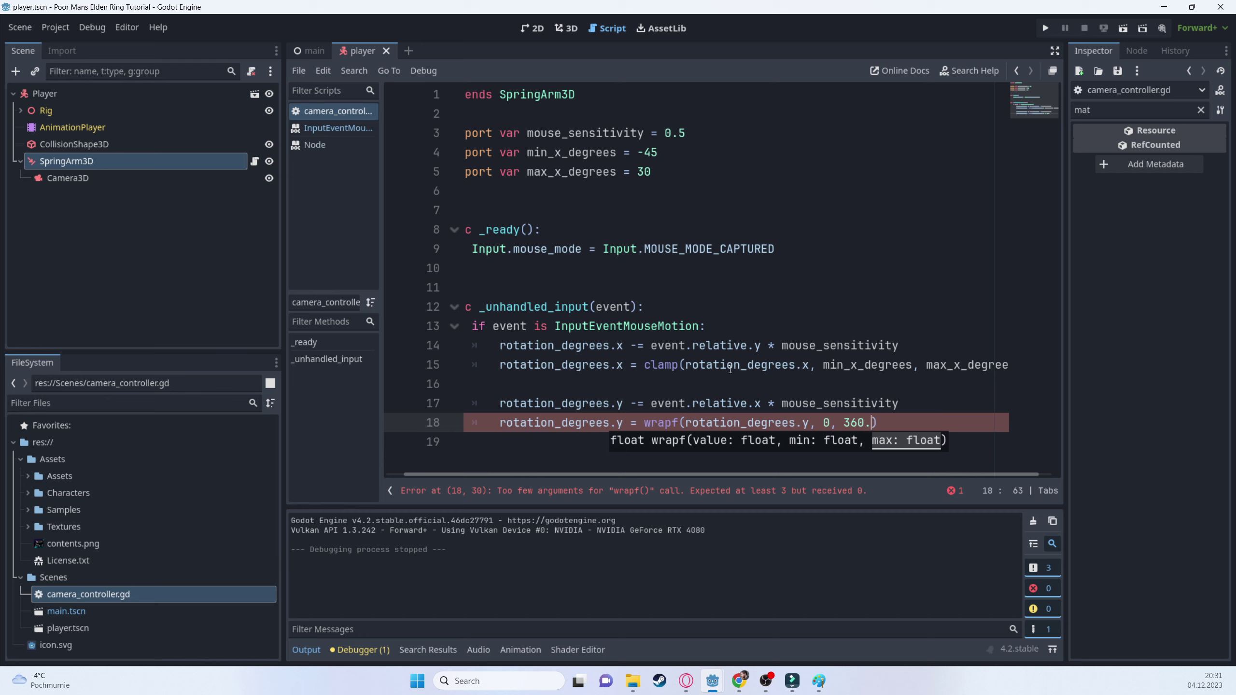
{"action": "type", "text": "0"}
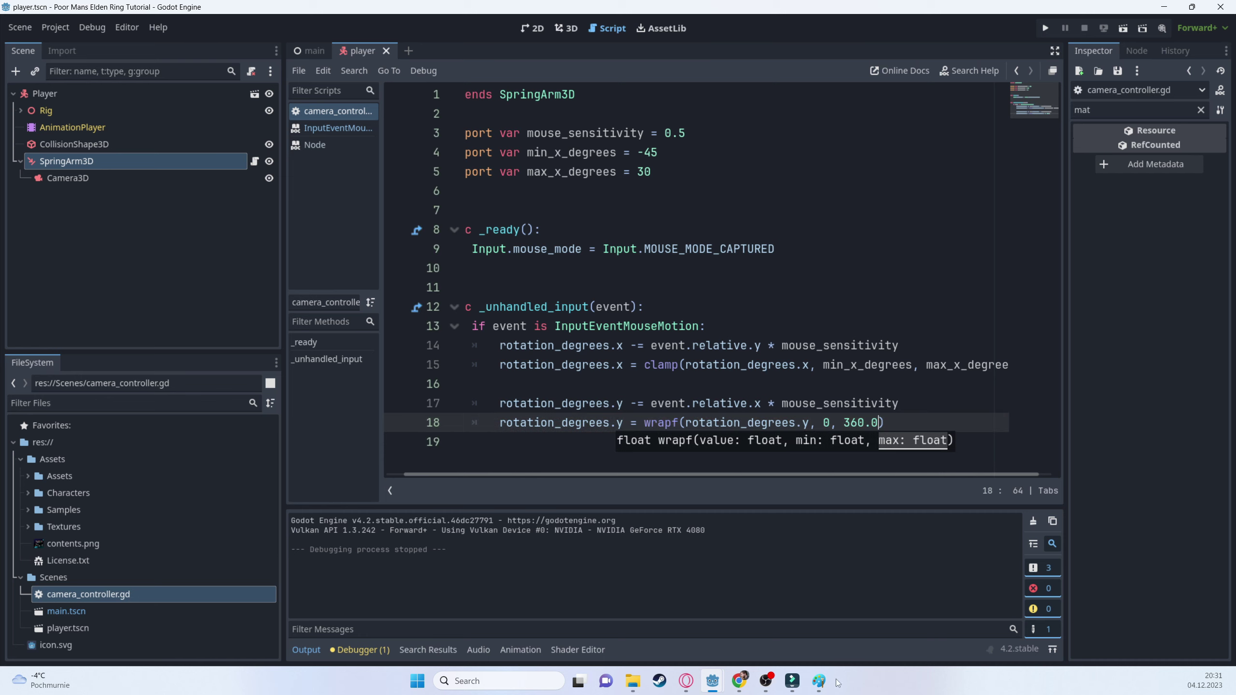
{"action": "left_click", "coordinate": [819, 681]}
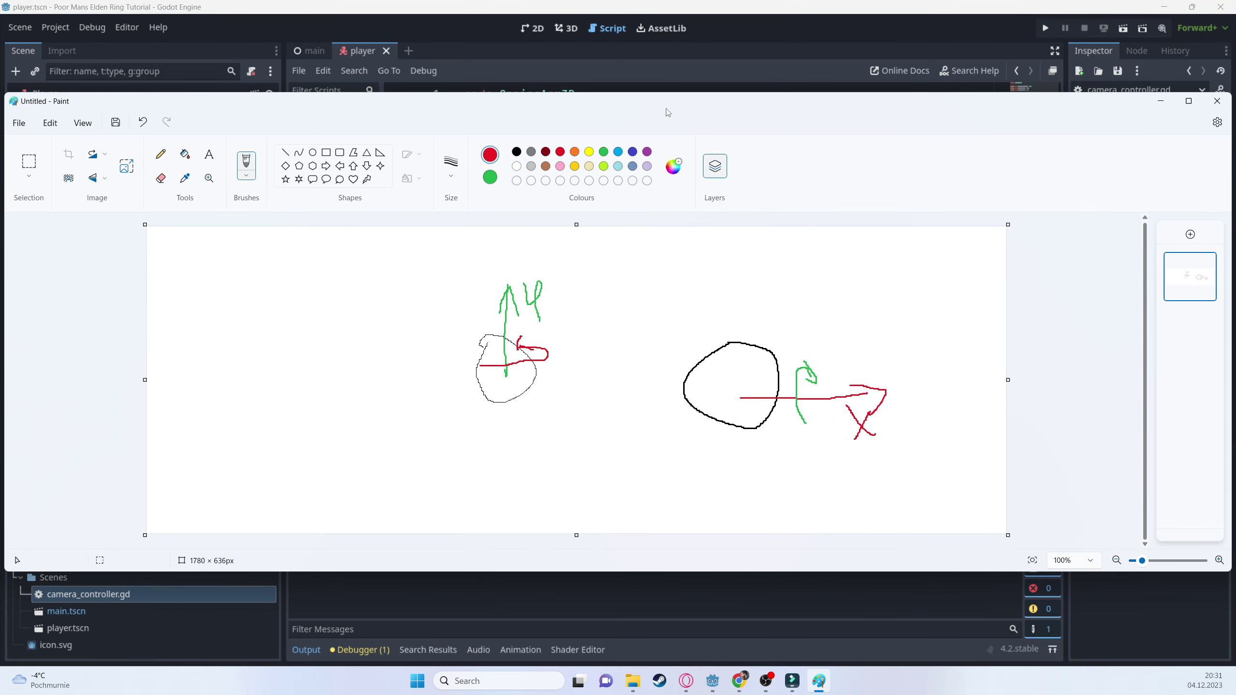
- Reposition the Paint window and write 372 in red on the canvas
{"action": "left_click_drag", "start_coordinate": [668, 102], "coordinate": [757, 539]}
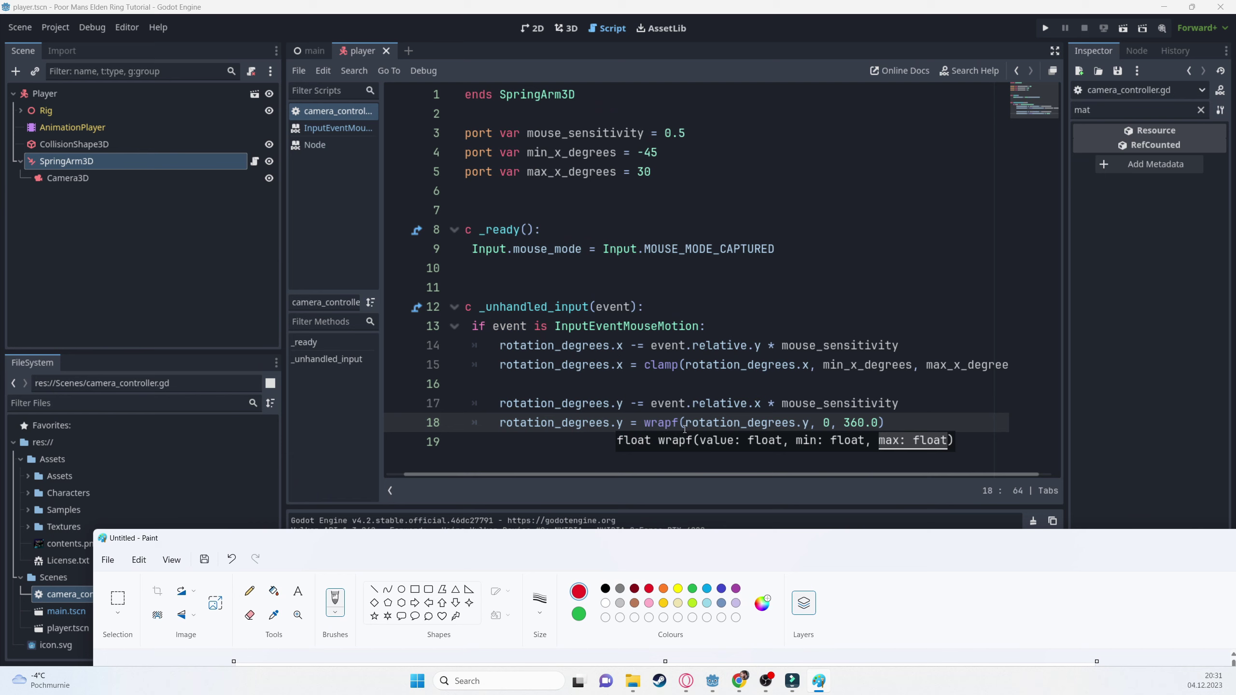
{"action": "left_click_drag", "start_coordinate": [674, 550], "coordinate": [629, 131]}
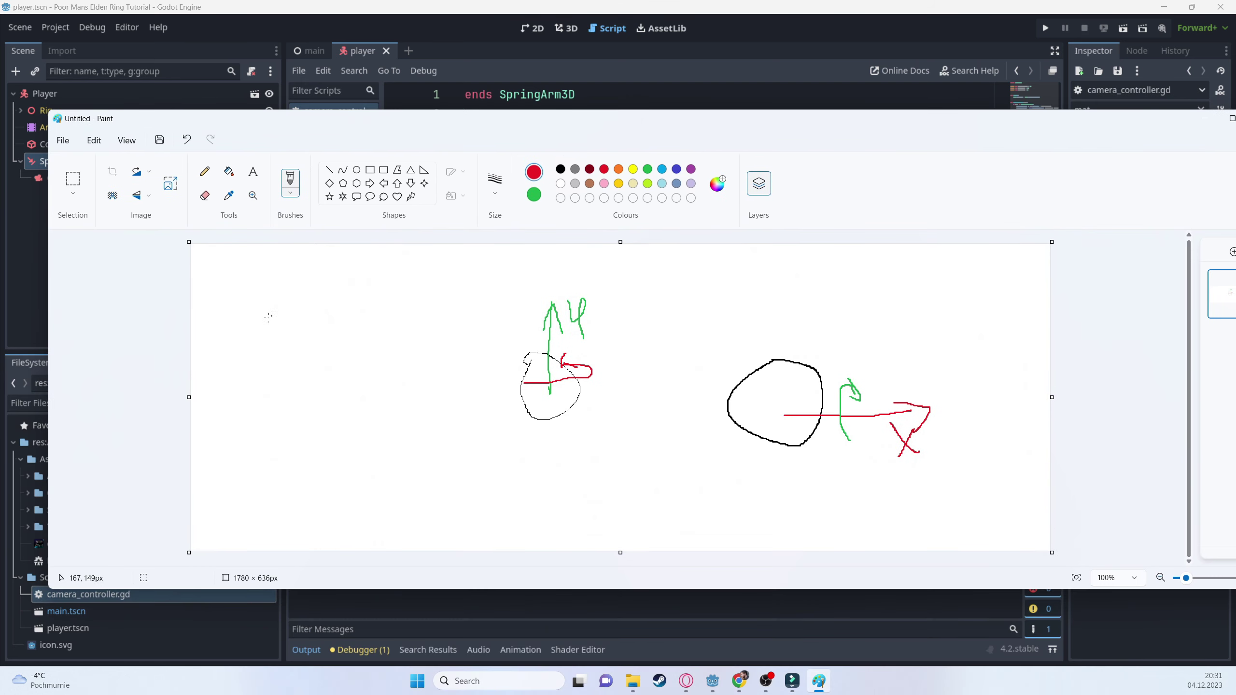
{"action": "mouse_move", "coordinate": [256, 321]}
{"action": "left_mouse_down"}
{"action": "mouse_move", "coordinate": [299, 327]}
{"action": "mouse_move", "coordinate": [254, 378]}
{"action": "left_mouse_up"}
{"action": "mouse_move", "coordinate": [324, 318]}
{"action": "left_mouse_down"}
{"action": "mouse_move", "coordinate": [331, 389]}
{"action": "mouse_move", "coordinate": [403, 347]}
{"action": "mouse_move", "coordinate": [411, 390]}
{"action": "mouse_move", "coordinate": [473, 394]}
{"action": "left_mouse_up"}
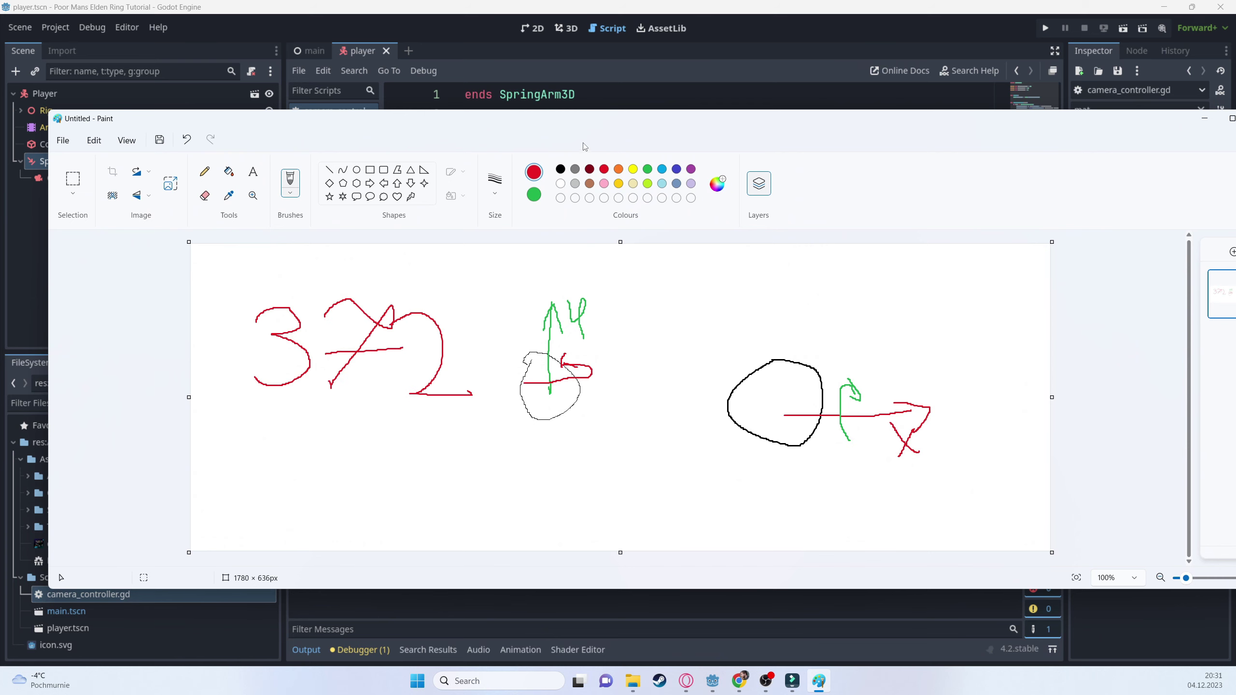
{"action": "mouse_move", "coordinate": [569, 124]}
{"action": "left_mouse_down"}
{"action": "mouse_move", "coordinate": [805, 539]}
{"action": "mouse_move", "coordinate": [796, 512]}
{"action": "left_mouse_up"}
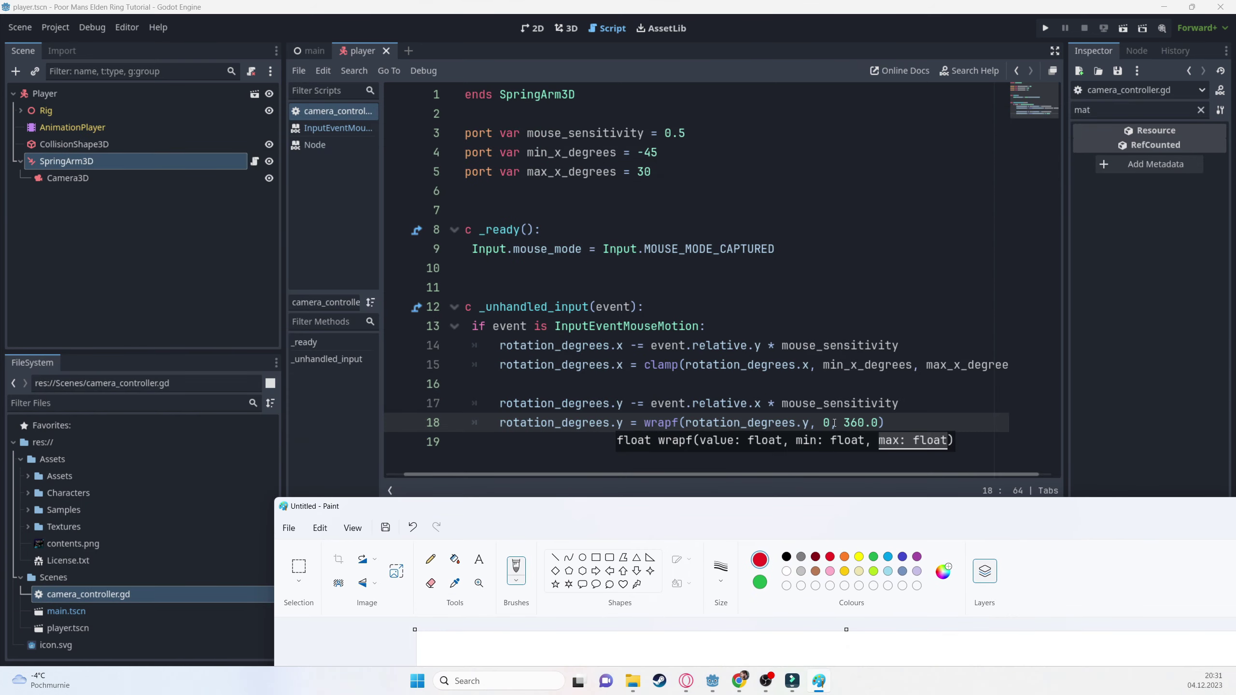
- Maximize Paint and continue the red example with − 360
{"action": "left_click_drag", "start_coordinate": [817, 421], "coordinate": [889, 425]}
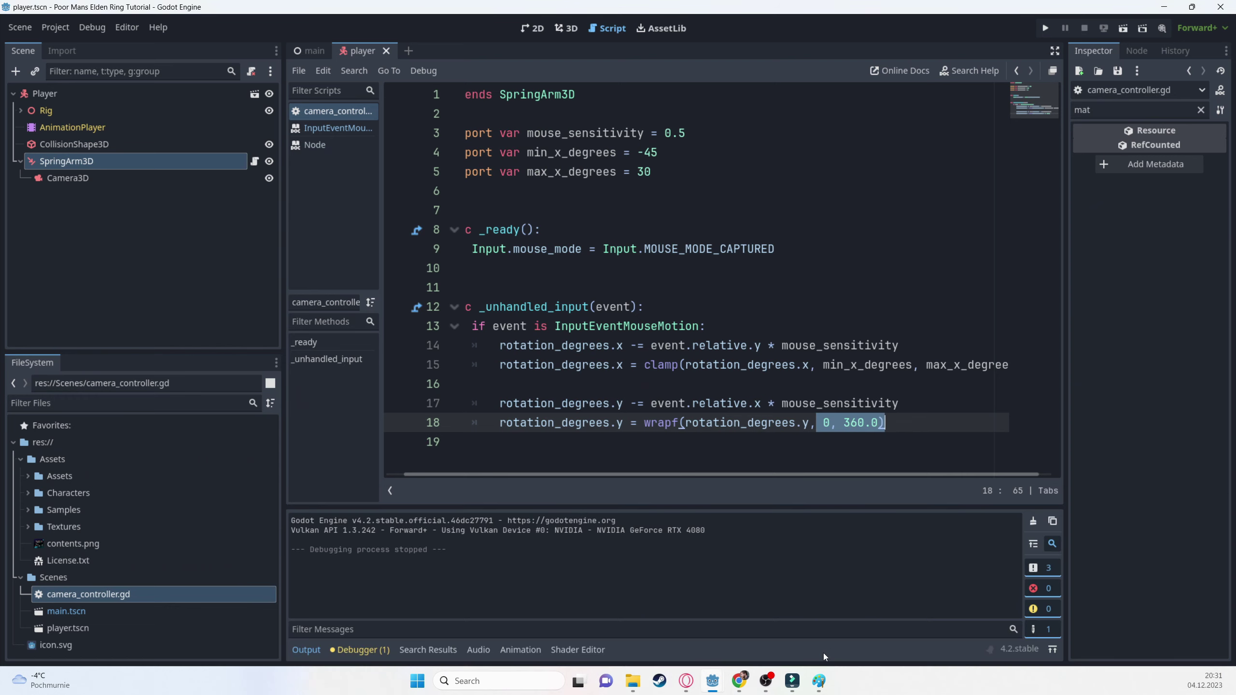
{"action": "left_click", "coordinate": [819, 681]}
{"action": "double_click", "coordinate": [540, 475]}
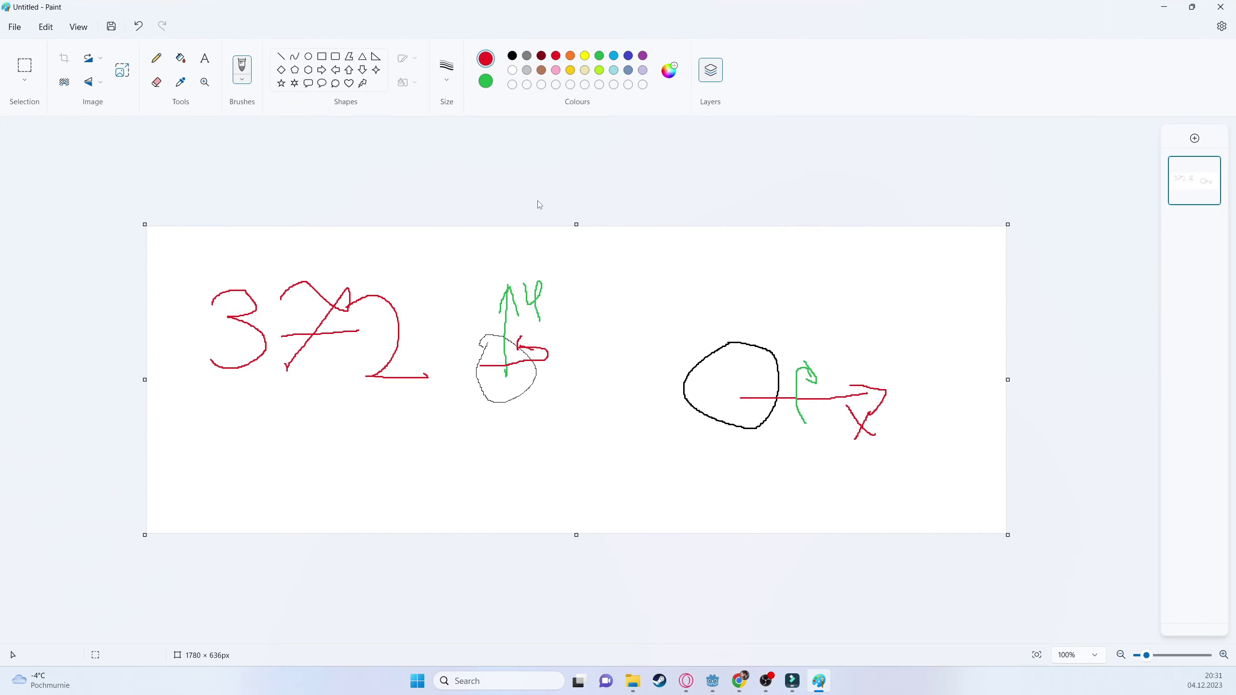
{"action": "mouse_move", "coordinate": [428, 338]}
{"action": "left_mouse_down"}
{"action": "mouse_move", "coordinate": [559, 358]}
{"action": "mouse_move", "coordinate": [568, 379]}
{"action": "left_mouse_up"}
{"action": "left_click_drag", "start_coordinate": [638, 317], "coordinate": [609, 366]}
{"action": "mouse_move", "coordinate": [684, 314]}
{"action": "left_mouse_down"}
{"action": "mouse_move", "coordinate": [701, 323]}
{"action": "mouse_move", "coordinate": [674, 307]}
{"action": "mouse_move", "coordinate": [706, 309]}
{"action": "left_mouse_up"}
- Finish the example with = 12° below 372
{"action": "left_click_drag", "start_coordinate": [222, 475], "coordinate": [312, 476]}
{"action": "left_click_drag", "start_coordinate": [245, 456], "coordinate": [315, 462]}
{"action": "mouse_move", "coordinate": [358, 462]}
{"action": "left_mouse_down"}
{"action": "mouse_move", "coordinate": [408, 419]}
{"action": "mouse_move", "coordinate": [400, 498]}
{"action": "left_mouse_up"}
{"action": "left_click_drag", "start_coordinate": [433, 424], "coordinate": [491, 516]}
{"action": "mouse_move", "coordinate": [494, 431]}
{"action": "left_mouse_down"}
{"action": "mouse_move", "coordinate": [471, 422]}
{"action": "mouse_move", "coordinate": [469, 439]}
{"action": "left_mouse_up"}
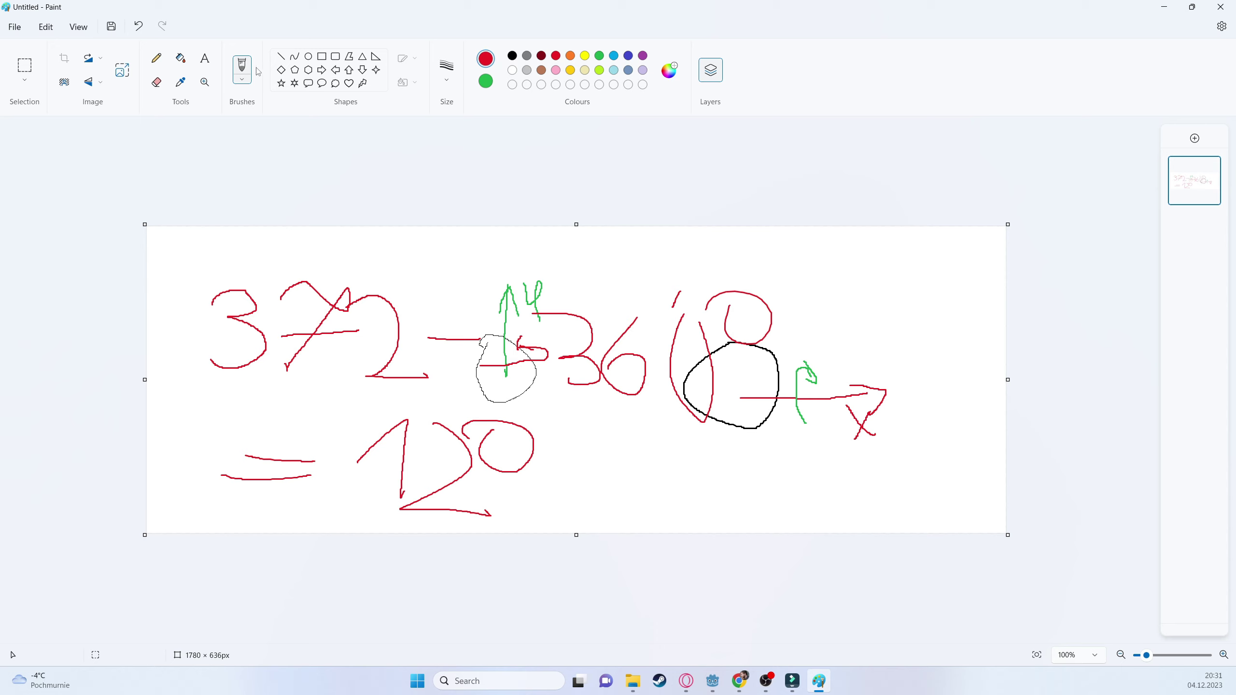
{"action": "left_click", "coordinate": [14, 26]}
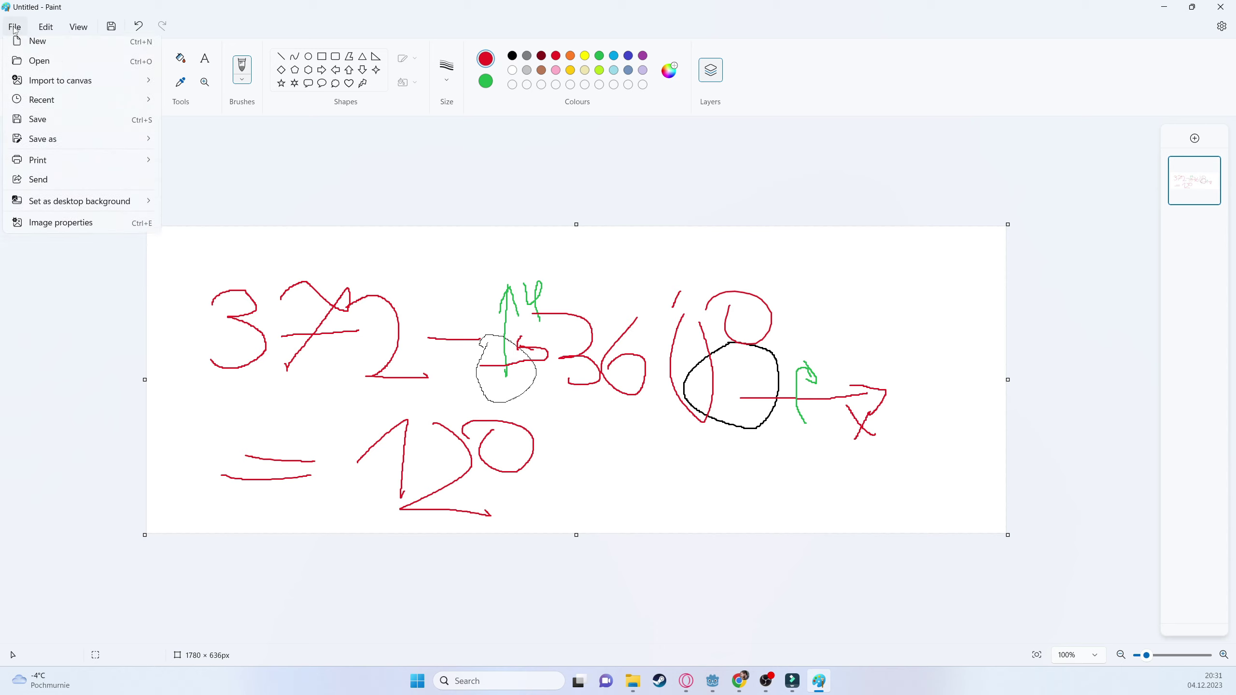
- Start a new unsaved canvas and write −15° + 360° = in black pencil
{"action": "left_click", "coordinate": [30, 47]}
{"action": "left_click", "coordinate": [606, 383]}
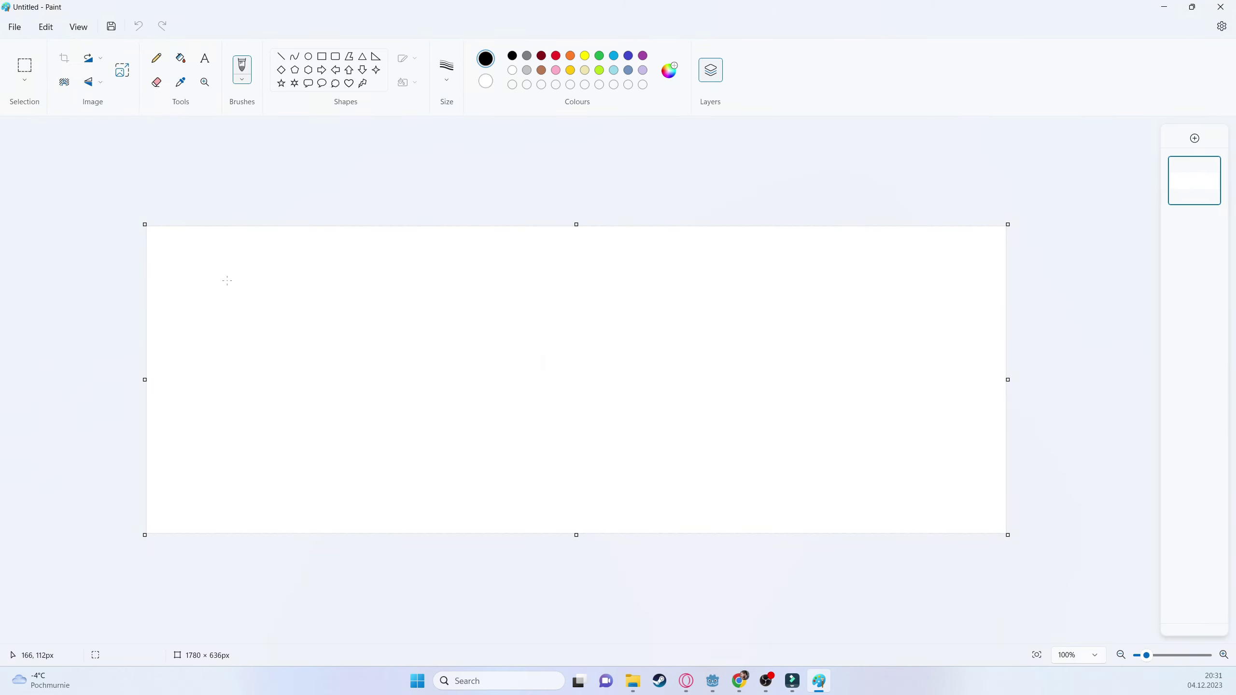
{"action": "mouse_move", "coordinate": [215, 281]}
{"action": "left_mouse_down"}
{"action": "mouse_move", "coordinate": [293, 286]}
{"action": "mouse_move", "coordinate": [338, 309]}
{"action": "left_mouse_up"}
{"action": "mouse_move", "coordinate": [406, 261]}
{"action": "left_mouse_down"}
{"action": "mouse_move", "coordinate": [366, 273]}
{"action": "mouse_move", "coordinate": [368, 304]}
{"action": "mouse_move", "coordinate": [439, 253]}
{"action": "left_mouse_up"}
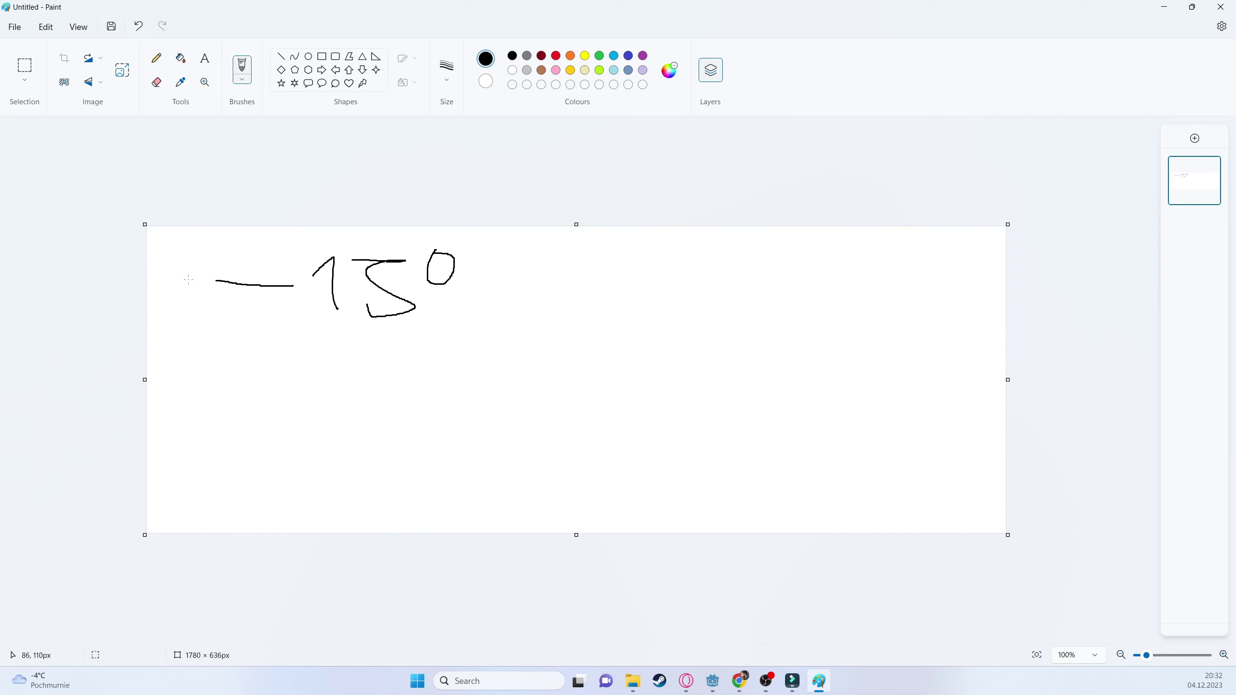
{"action": "mouse_move", "coordinate": [504, 286]}
{"action": "left_mouse_down"}
{"action": "mouse_move", "coordinate": [546, 282]}
{"action": "mouse_move", "coordinate": [532, 312]}
{"action": "left_mouse_up"}
{"action": "left_click_drag", "start_coordinate": [569, 258], "coordinate": [588, 308]}
{"action": "left_click", "coordinate": [656, 287]}
{"action": "mouse_move", "coordinate": [704, 245]}
{"action": "left_mouse_down"}
{"action": "mouse_move", "coordinate": [682, 314]}
{"action": "mouse_move", "coordinate": [655, 291]}
{"action": "left_mouse_up"}
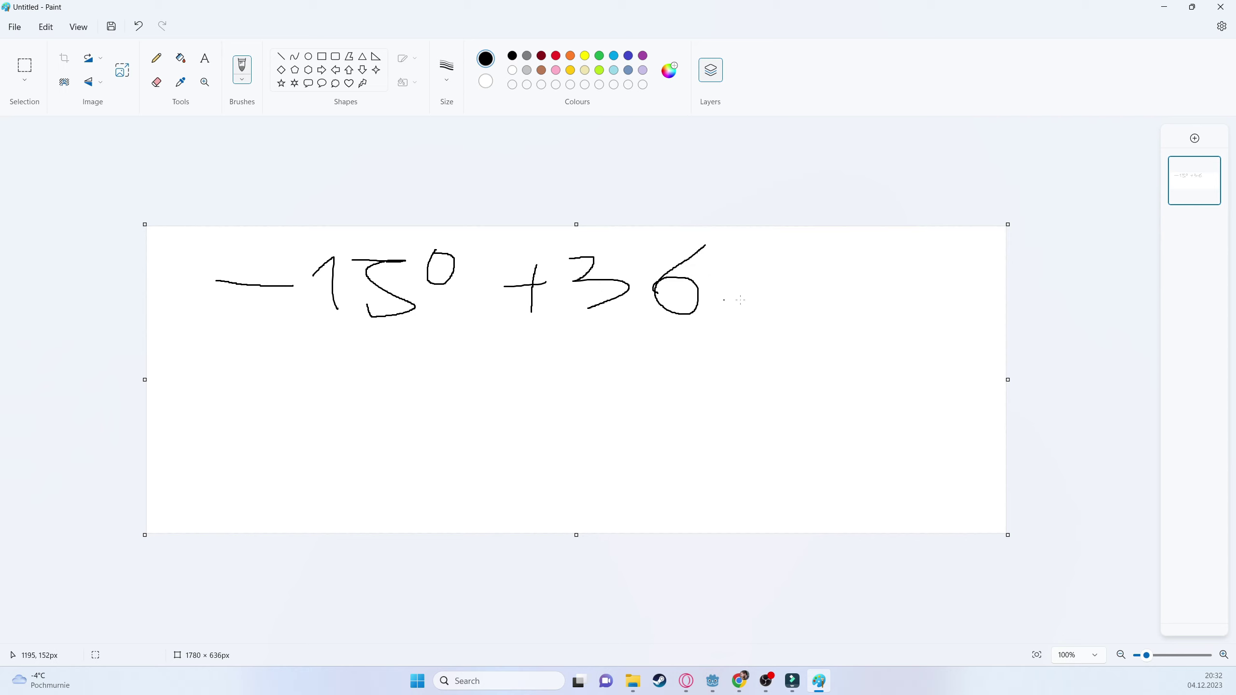
{"action": "left_click_drag", "start_coordinate": [740, 250], "coordinate": [712, 250]}
{"action": "mouse_move", "coordinate": [787, 255]}
{"action": "left_mouse_down"}
{"action": "mouse_move", "coordinate": [786, 289]}
{"action": "mouse_move", "coordinate": [775, 242]}
{"action": "left_mouse_up"}
{"action": "left_click", "coordinate": [635, 303]}
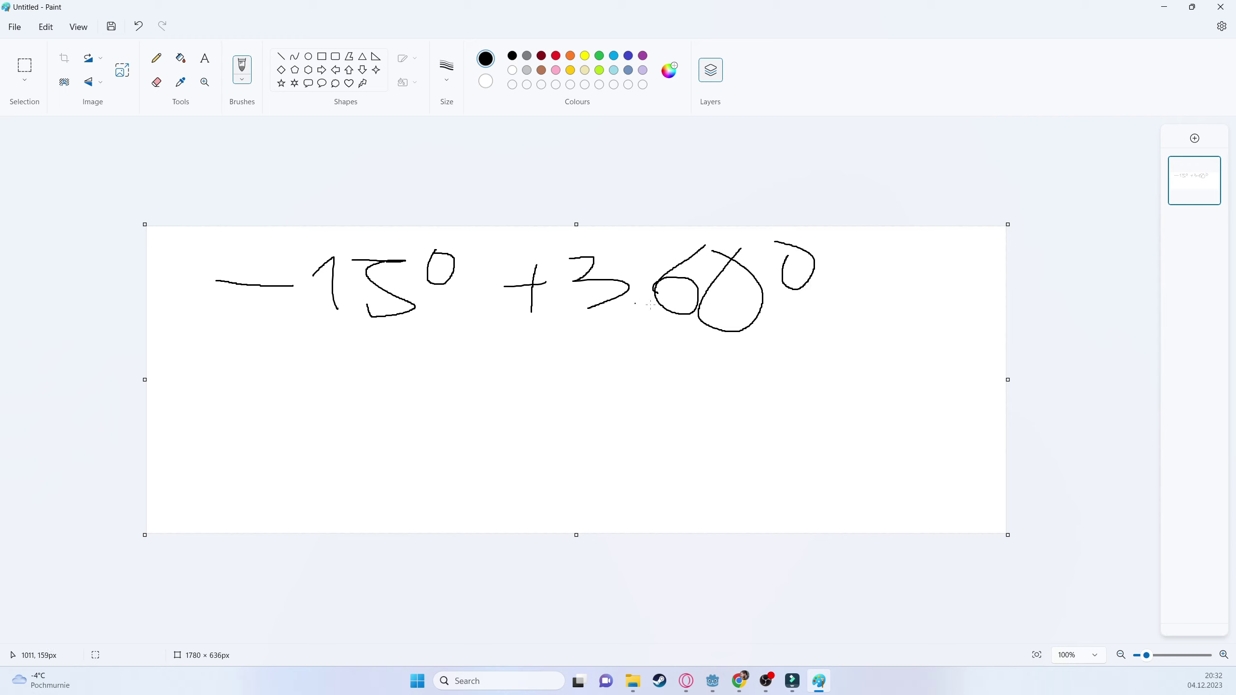
{"action": "mouse_move", "coordinate": [799, 320]}
{"action": "left_mouse_down"}
{"action": "mouse_move", "coordinate": [867, 308]}
{"action": "mouse_move", "coordinate": [885, 280]}
{"action": "left_mouse_up"}
- Write 345° (0, 360°) on the next line, then return to the Godot script
{"action": "mouse_move", "coordinate": [289, 383]}
{"action": "left_mouse_down"}
{"action": "mouse_move", "coordinate": [351, 378]}
{"action": "mouse_move", "coordinate": [338, 433]}
{"action": "left_mouse_up"}
{"action": "mouse_move", "coordinate": [429, 367]}
{"action": "left_mouse_down"}
{"action": "mouse_move", "coordinate": [475, 393]}
{"action": "mouse_move", "coordinate": [455, 434]}
{"action": "left_mouse_up"}
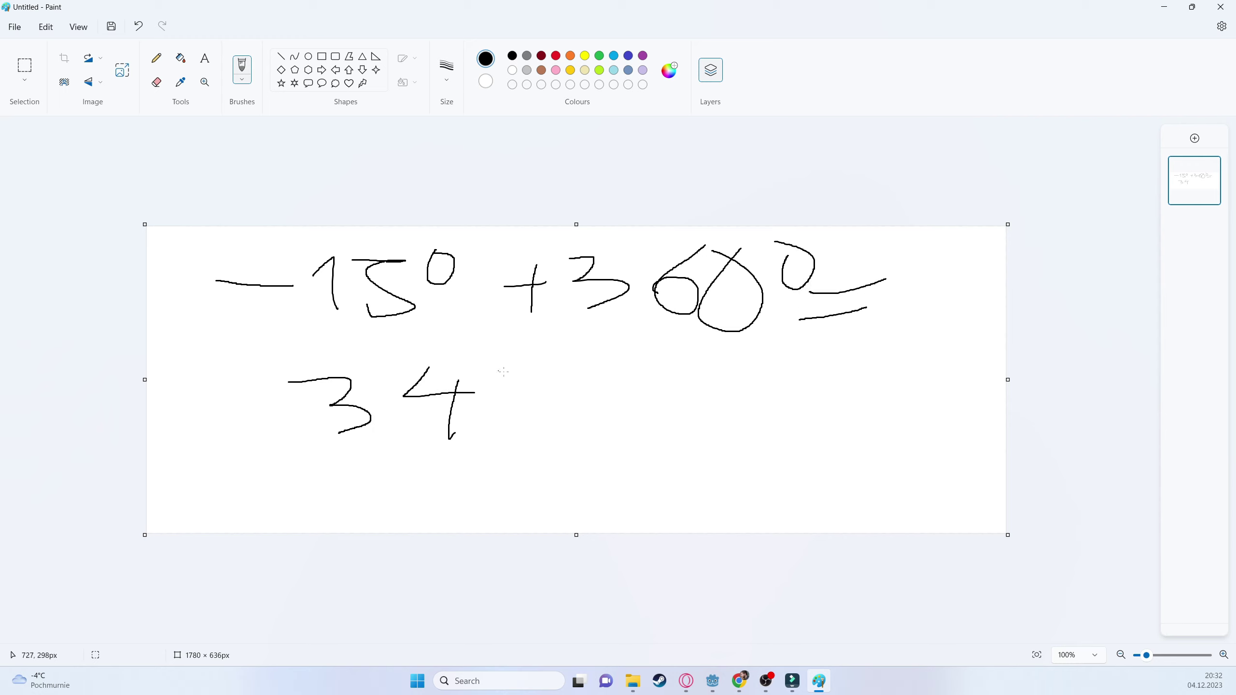
{"action": "left_click_drag", "start_coordinate": [498, 370], "coordinate": [493, 447]}
{"action": "mouse_move", "coordinate": [560, 371]}
{"action": "left_mouse_down"}
{"action": "mouse_move", "coordinate": [595, 364]}
{"action": "mouse_move", "coordinate": [559, 371]}
{"action": "left_mouse_up"}
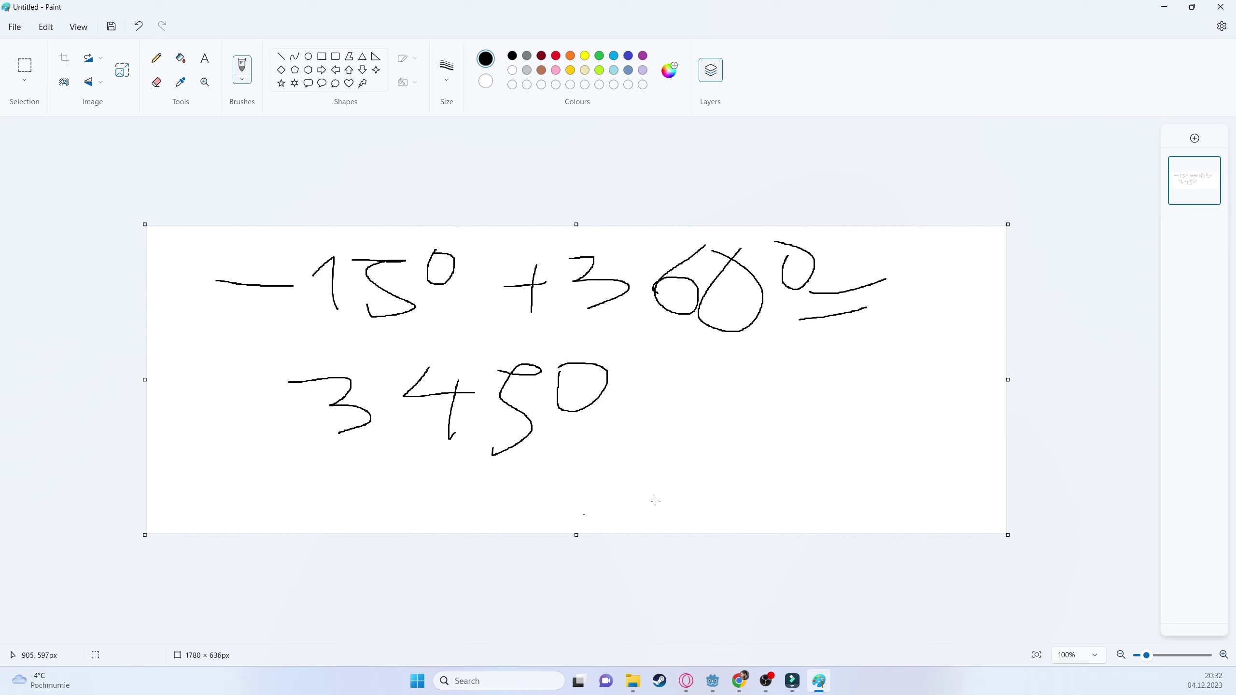
{"action": "left_click_drag", "start_coordinate": [660, 373], "coordinate": [656, 483]}
{"action": "mouse_move", "coordinate": [709, 373]}
{"action": "left_mouse_down"}
{"action": "mouse_move", "coordinate": [748, 413]}
{"action": "mouse_move", "coordinate": [721, 385]}
{"action": "left_mouse_up"}
{"action": "left_click_drag", "start_coordinate": [777, 450], "coordinate": [773, 500]}
{"action": "mouse_move", "coordinate": [821, 400]}
{"action": "left_mouse_down"}
{"action": "mouse_move", "coordinate": [837, 475]}
{"action": "mouse_move", "coordinate": [817, 484]}
{"action": "left_mouse_up"}
{"action": "mouse_move", "coordinate": [895, 405]}
{"action": "left_mouse_down"}
{"action": "mouse_move", "coordinate": [898, 484]}
{"action": "mouse_move", "coordinate": [898, 438]}
{"action": "left_mouse_up"}
{"action": "mouse_move", "coordinate": [950, 403]}
{"action": "left_mouse_down"}
{"action": "mouse_move", "coordinate": [858, 454]}
{"action": "mouse_move", "coordinate": [878, 471]}
{"action": "mouse_move", "coordinate": [962, 417]}
{"action": "mouse_move", "coordinate": [960, 508]}
{"action": "left_mouse_up"}
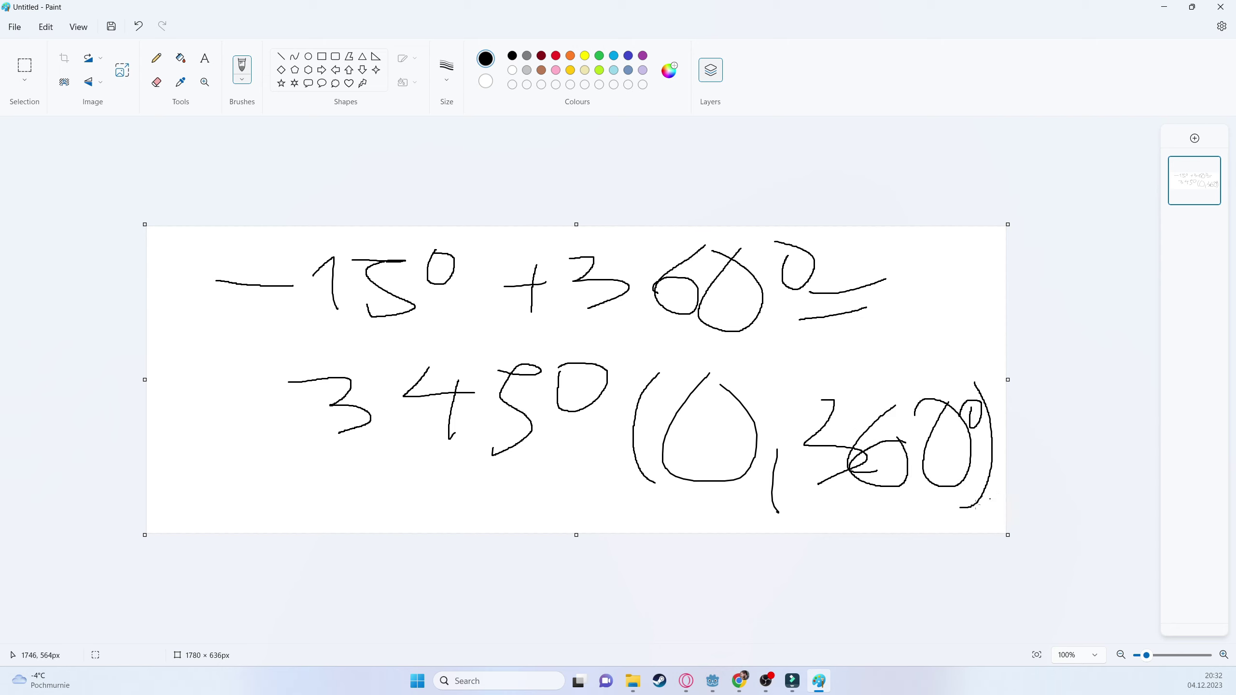
{"action": "left_click", "coordinate": [1164, 7]}
{"action": "left_click", "coordinate": [927, 374]}
- Run the project with F5 to watch the wrapped camera orbit the knight
{"action": "key", "text": "F5"}
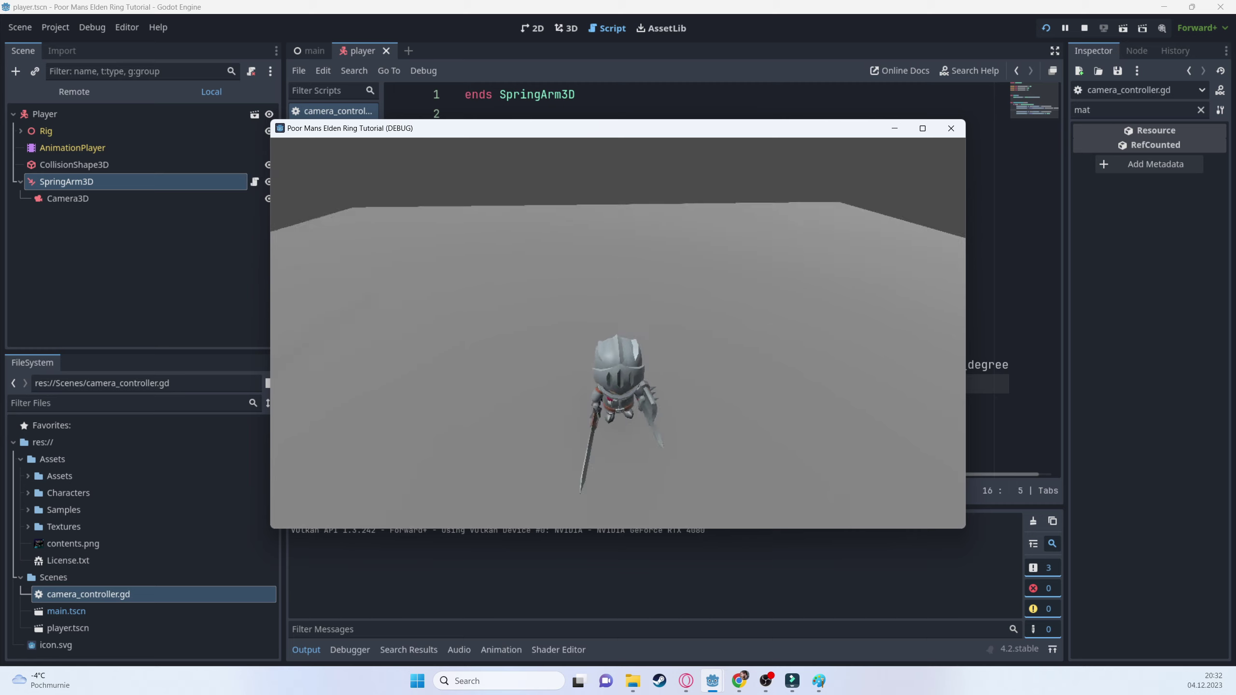
{"action": "key", "text": "super"}
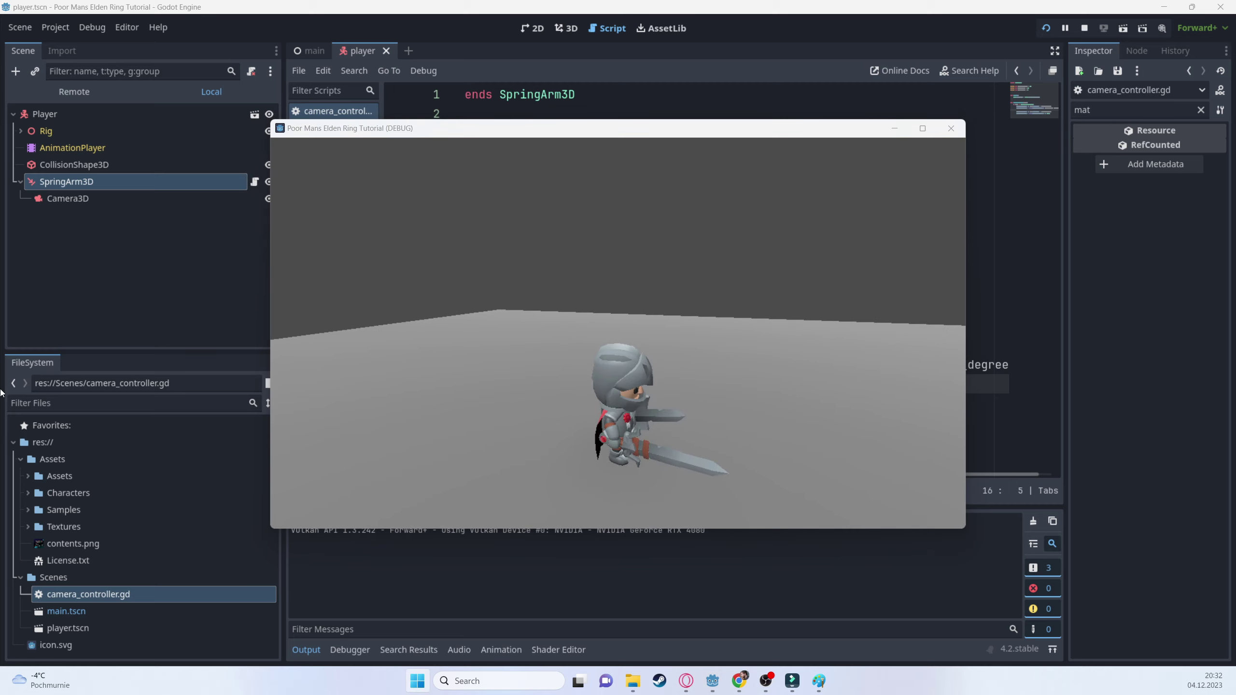
{"action": "key", "text": "super"}
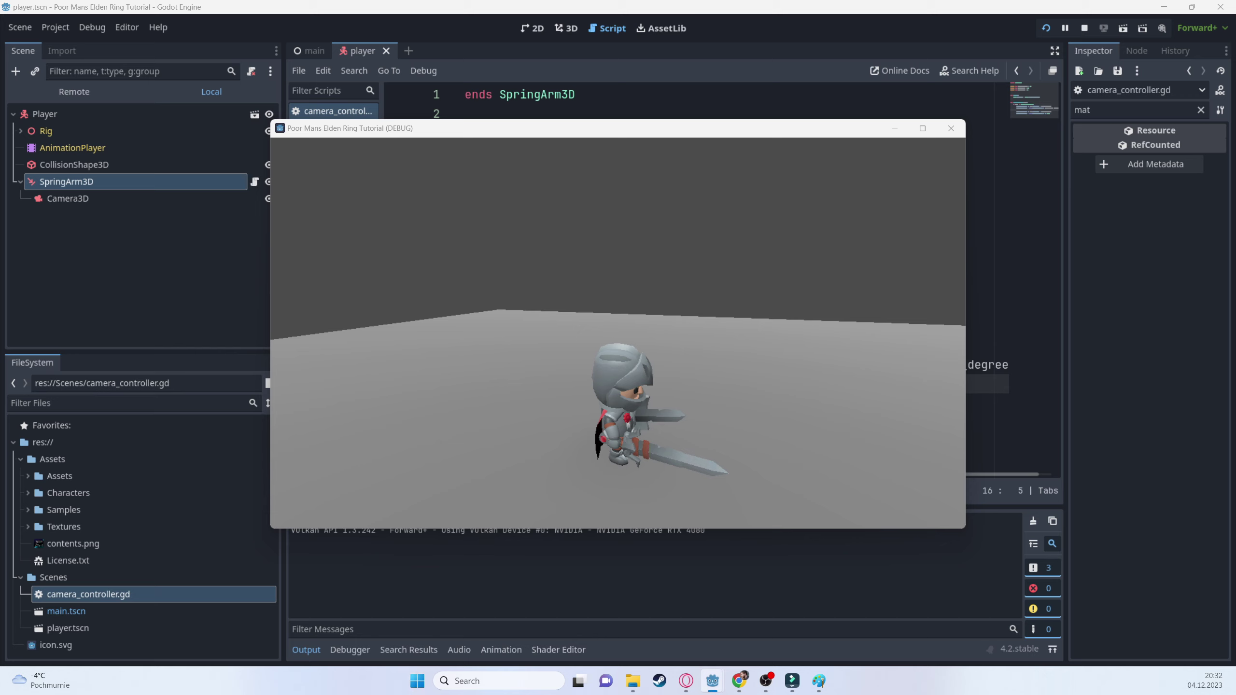
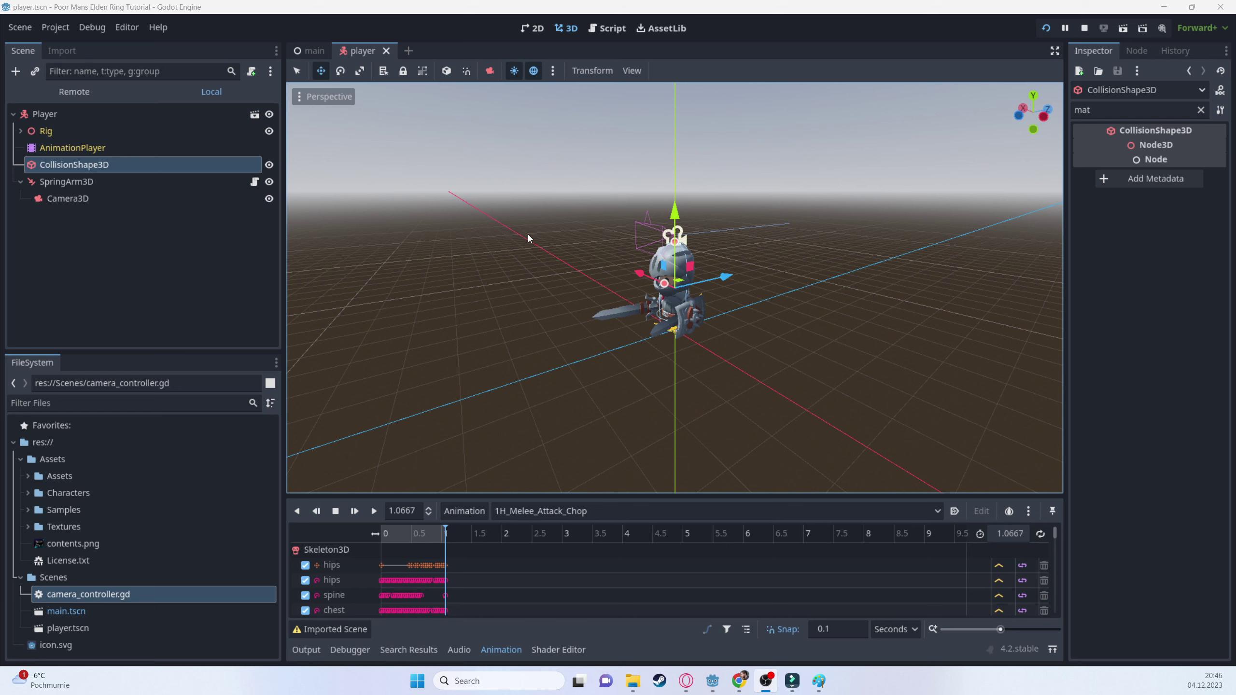
- Select the AnimationPlayer, frame the knight in the 3D view, and enlarge the animation panel
{"action": "left_click", "coordinate": [102, 144]}
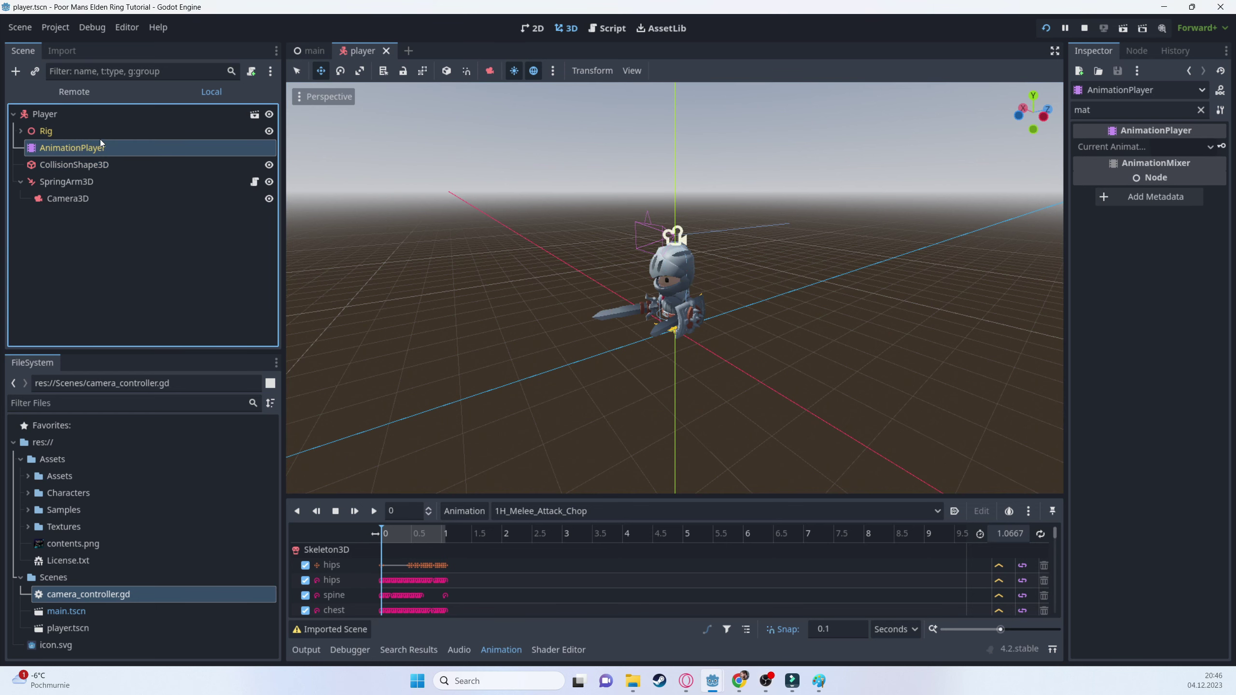
{"action": "middle_click_drag", "start_coordinate": [583, 293], "coordinate": [691, 292]}
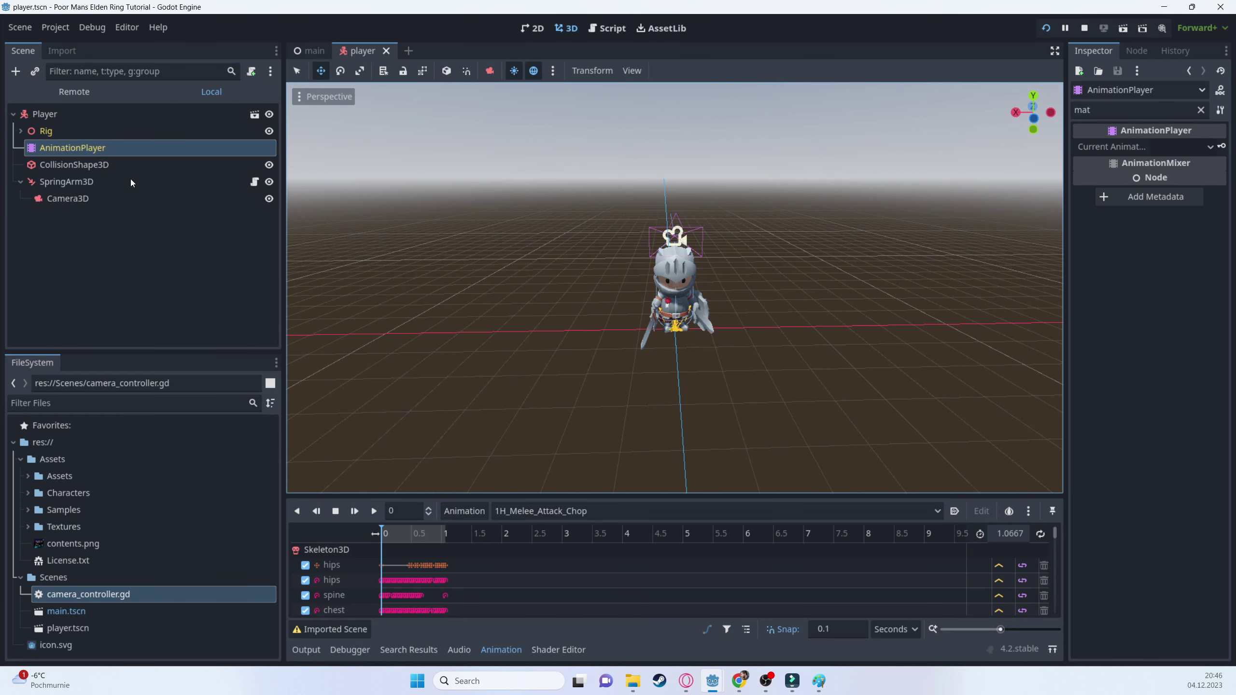
{"action": "scroll", "coordinate": [645, 329], "scroll_direction": "up", "scroll_amount": 2}
{"action": "scroll", "coordinate": [645, 329], "scroll_direction": "up", "scroll_amount": 3}
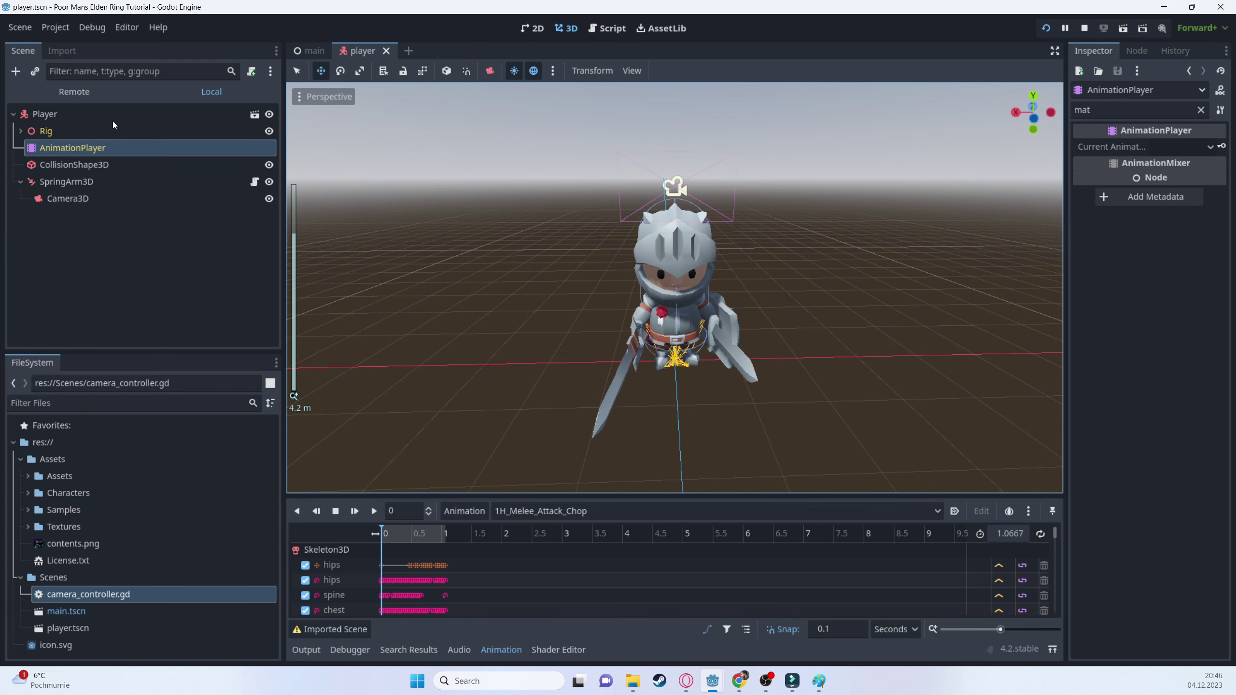
{"action": "middle_click_drag", "start_coordinate": [735, 335], "coordinate": [632, 462]}
{"action": "left_click_drag", "start_coordinate": [624, 501], "coordinate": [623, 337]}
- Preview the Death_B, Block and Block_Hit clips on the knight
{"action": "left_click", "coordinate": [546, 351]}
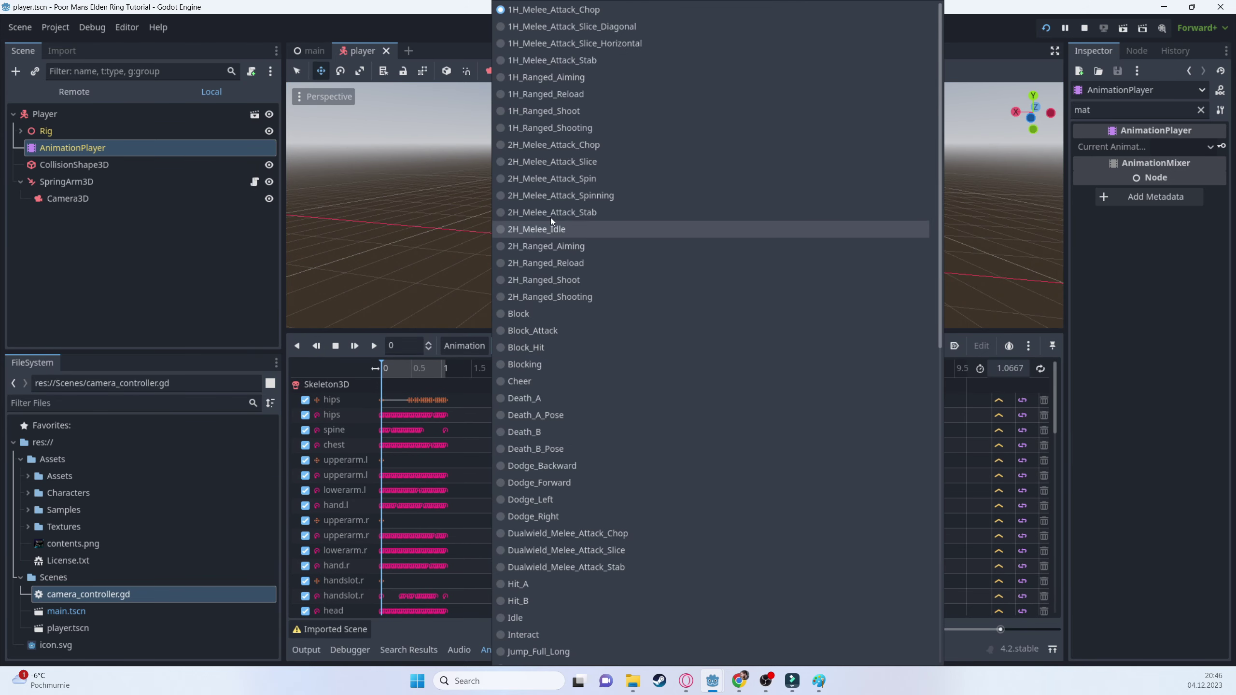
{"action": "left_click", "coordinate": [537, 431]}
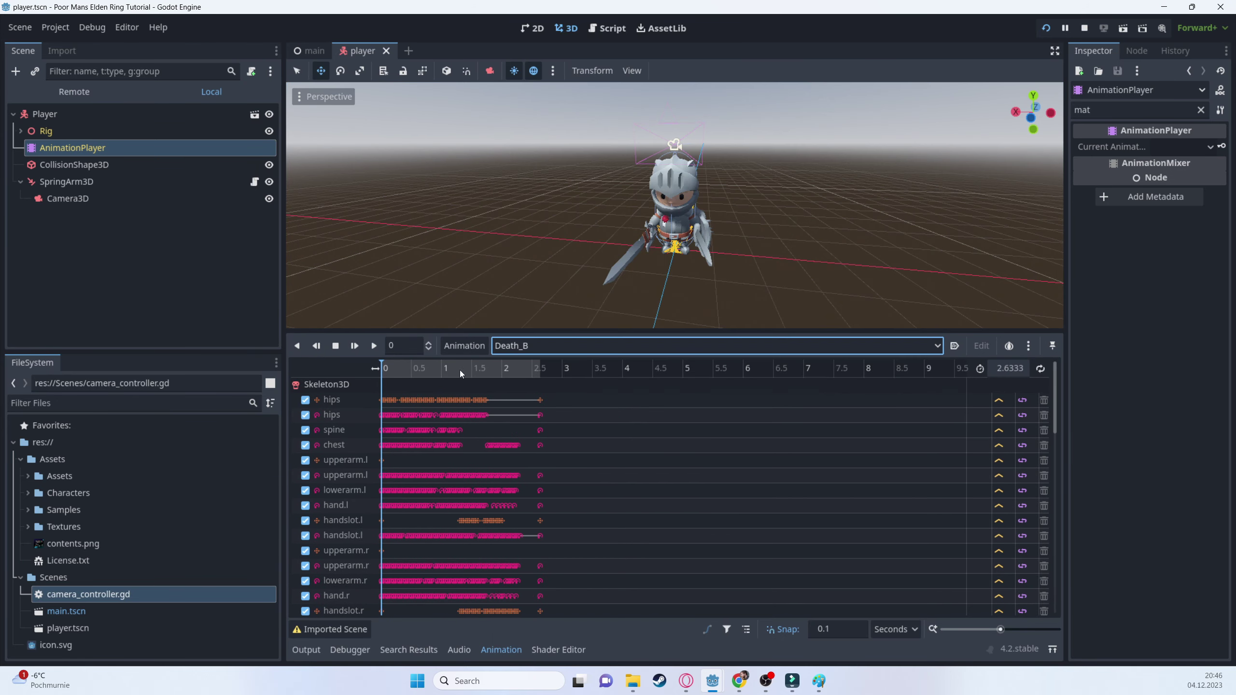
{"action": "left_click", "coordinate": [372, 348]}
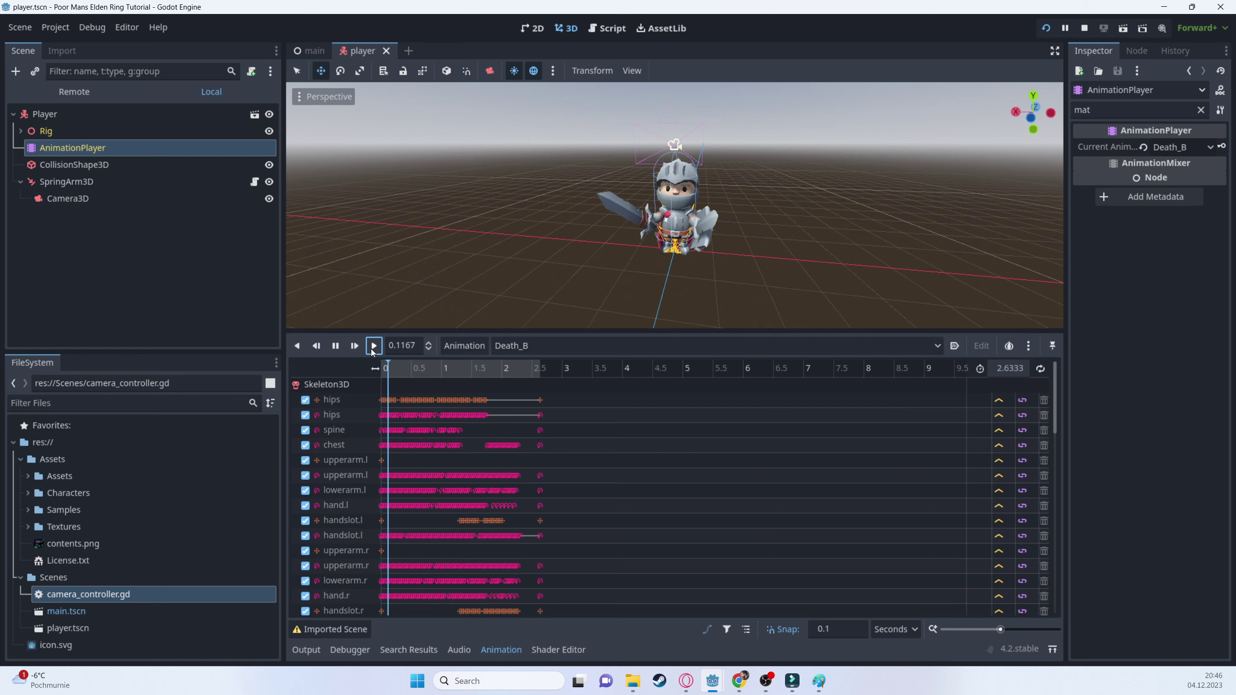
{"action": "left_click", "coordinate": [562, 349]}
{"action": "left_click", "coordinate": [540, 314]}
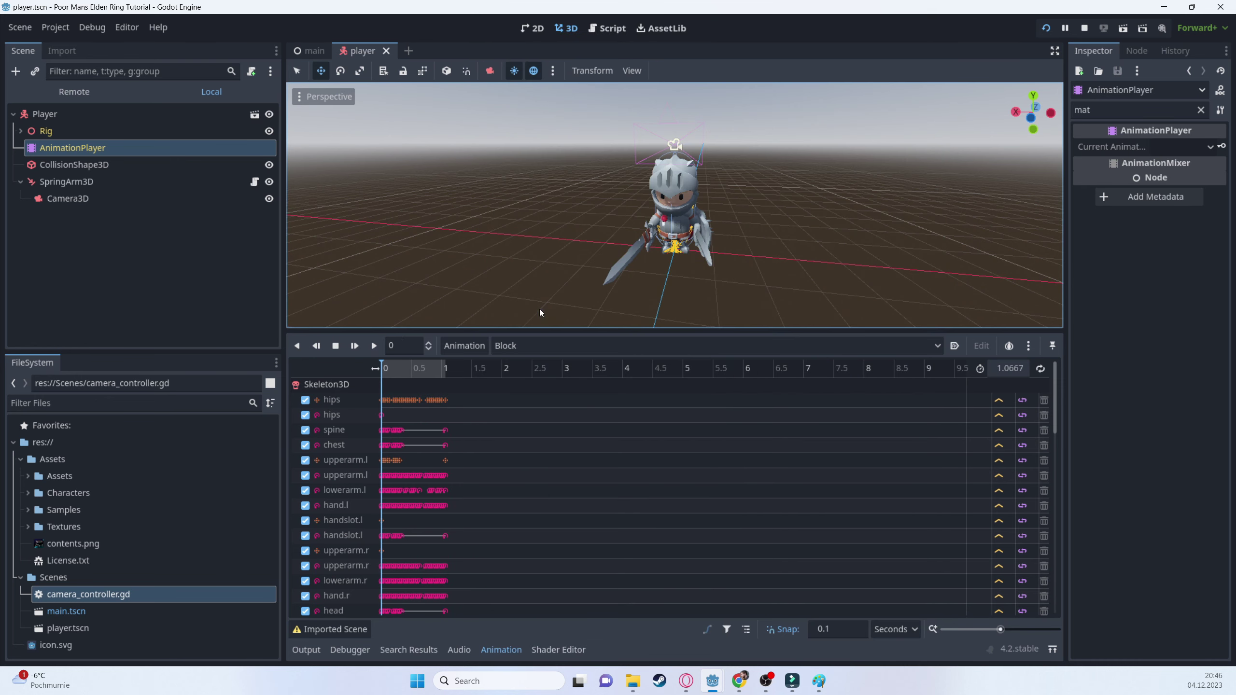
{"action": "left_click", "coordinate": [378, 346]}
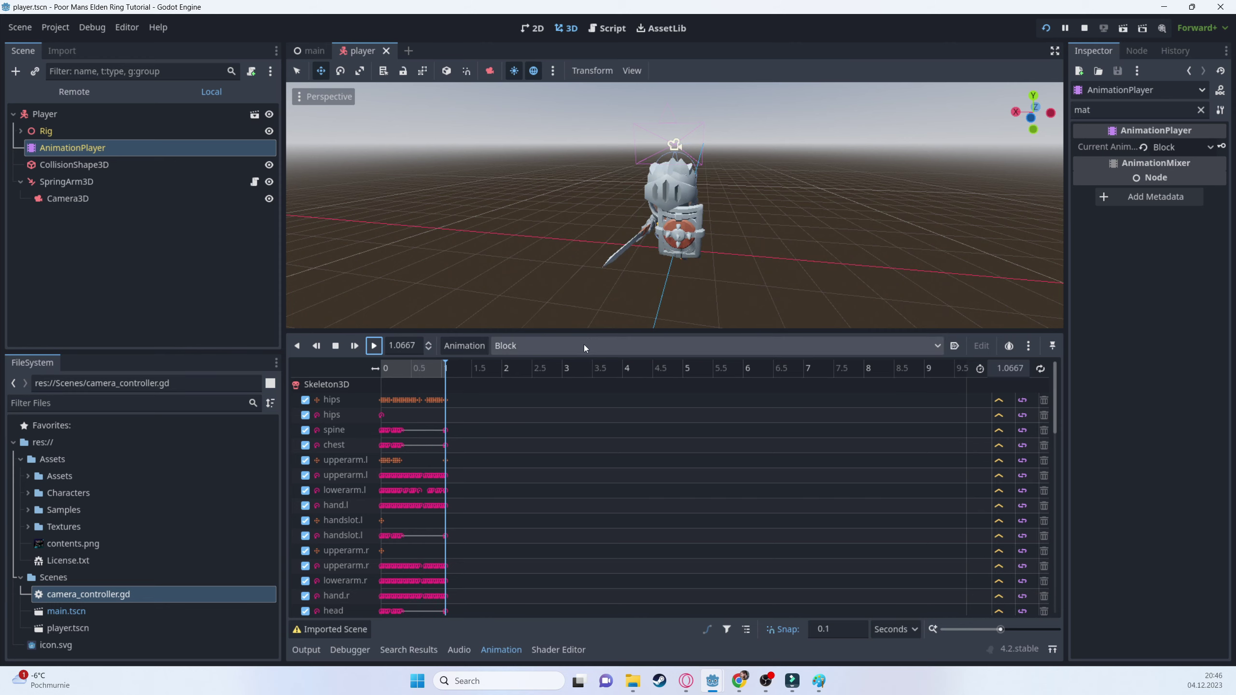
{"action": "left_click", "coordinate": [583, 345]}
{"action": "left_click", "coordinate": [557, 344]}
{"action": "left_click", "coordinate": [376, 346]}
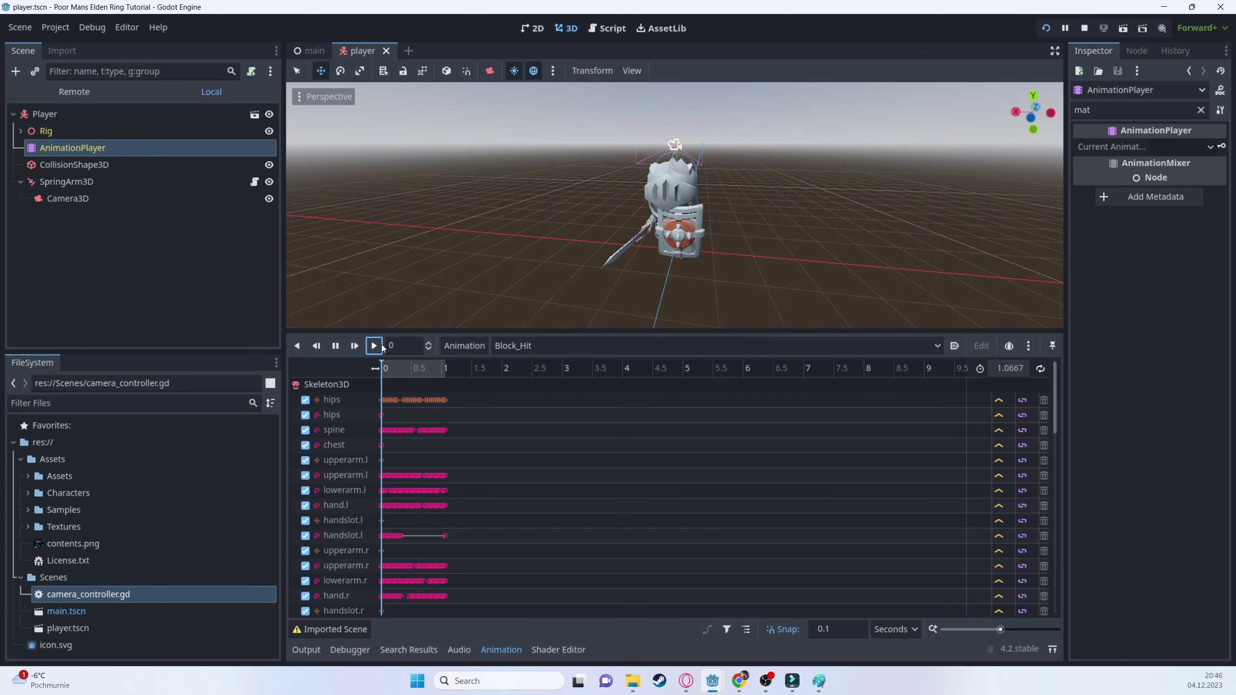
- Preview the Walking_A and 2H_Melee_Attack_Chop clips, orbiting around the knight
{"action": "left_click", "coordinate": [586, 346]}
{"action": "scroll", "coordinate": [574, 468], "scroll_direction": "down", "scroll_amount": 10}
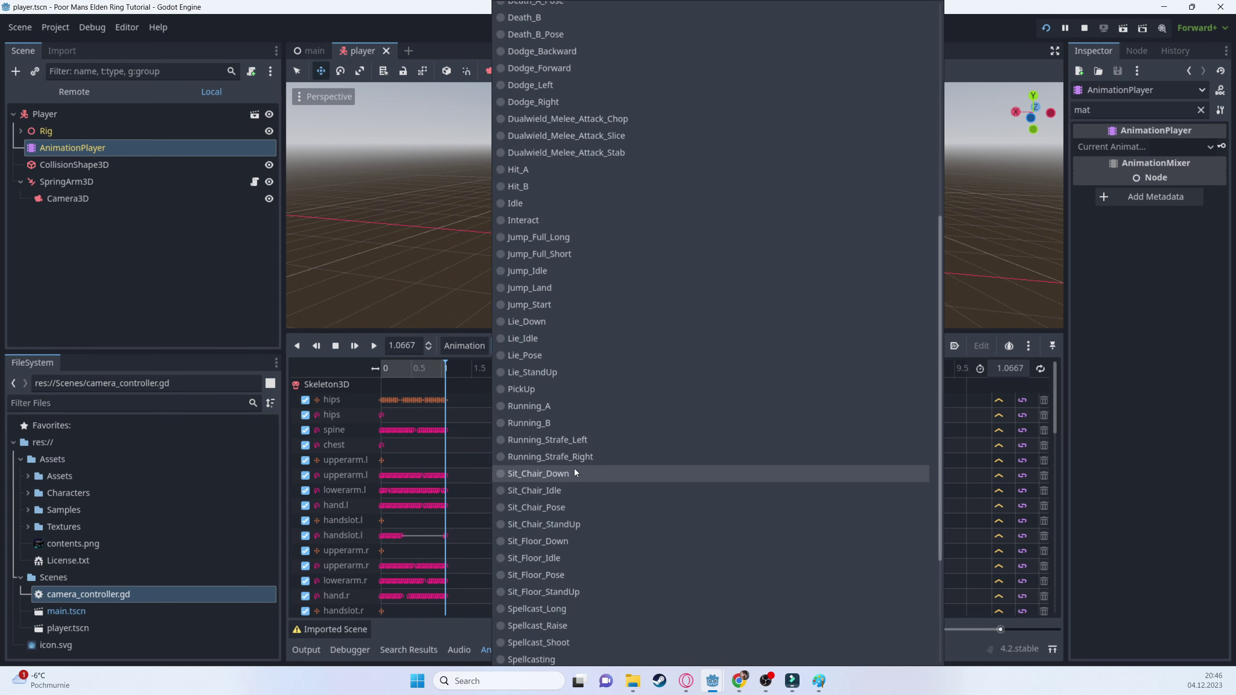
{"action": "left_click", "coordinate": [533, 615]}
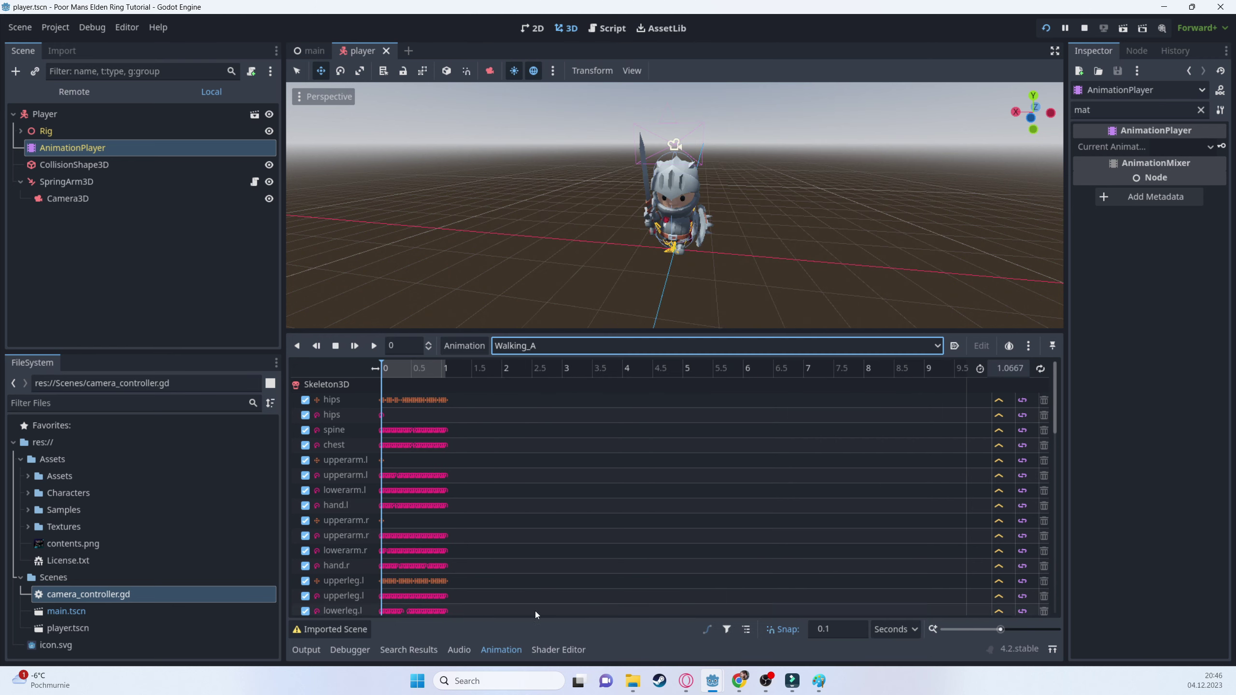
{"action": "left_click", "coordinate": [373, 346]}
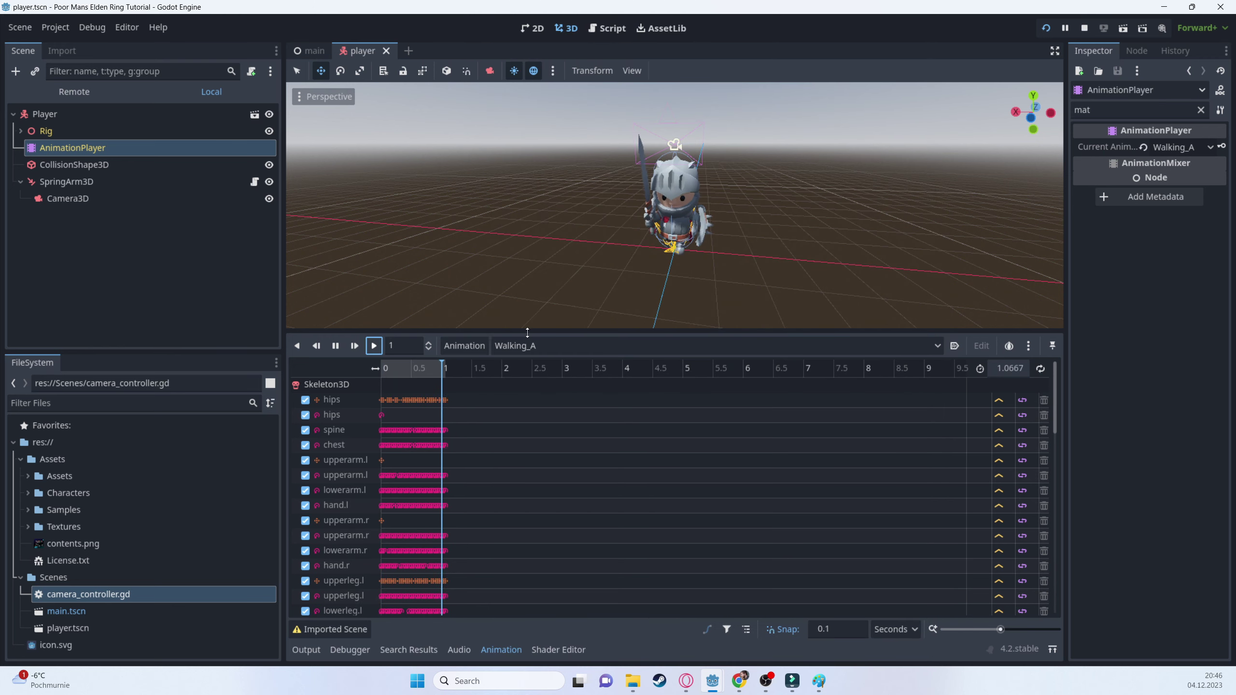
{"action": "left_click", "coordinate": [551, 351]}
{"action": "scroll", "coordinate": [536, 371], "scroll_direction": "up", "scroll_amount": 10}
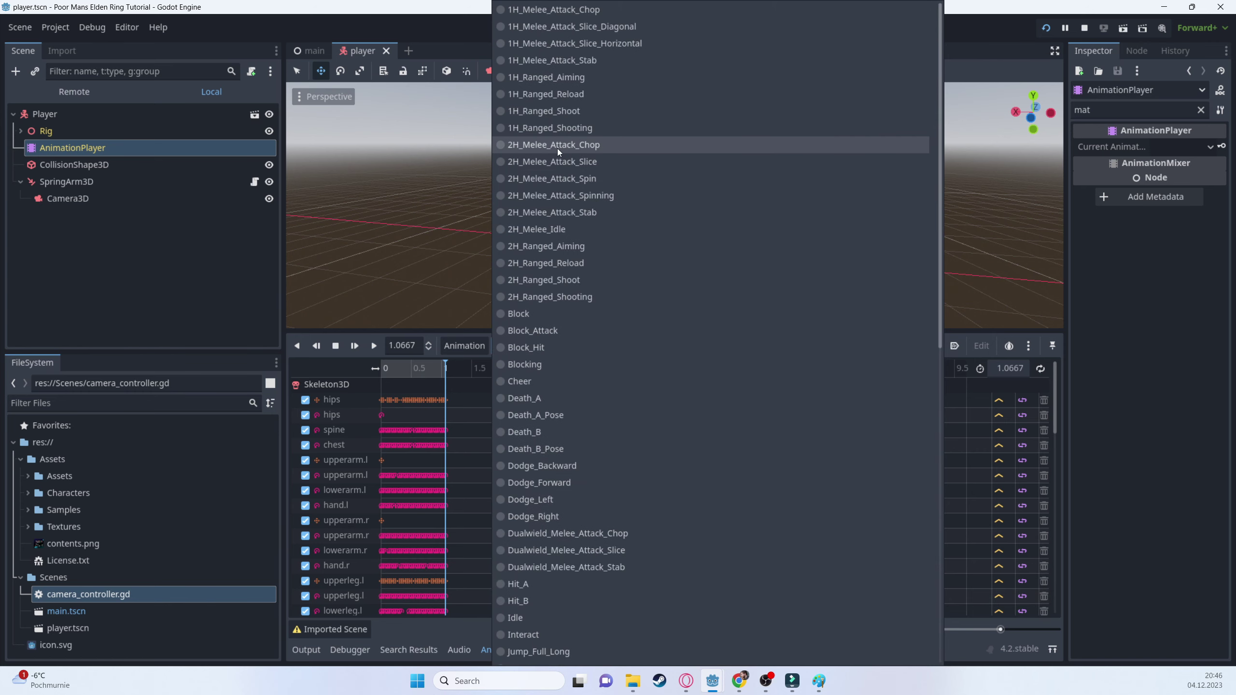
{"action": "left_click", "coordinate": [557, 150]}
{"action": "left_click", "coordinate": [374, 346]}
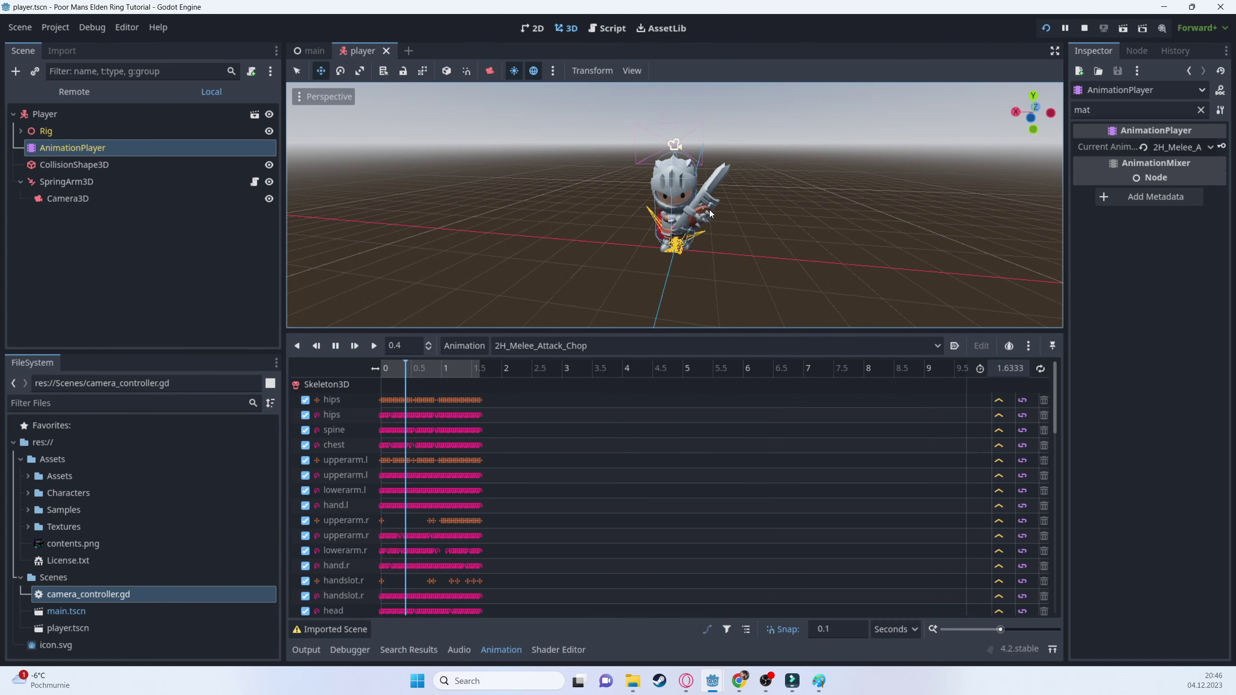
{"action": "middle_click_drag", "start_coordinate": [414, 292], "coordinate": [740, 229]}
{"action": "scroll", "coordinate": [657, 243], "scroll_direction": "up", "scroll_amount": 5}
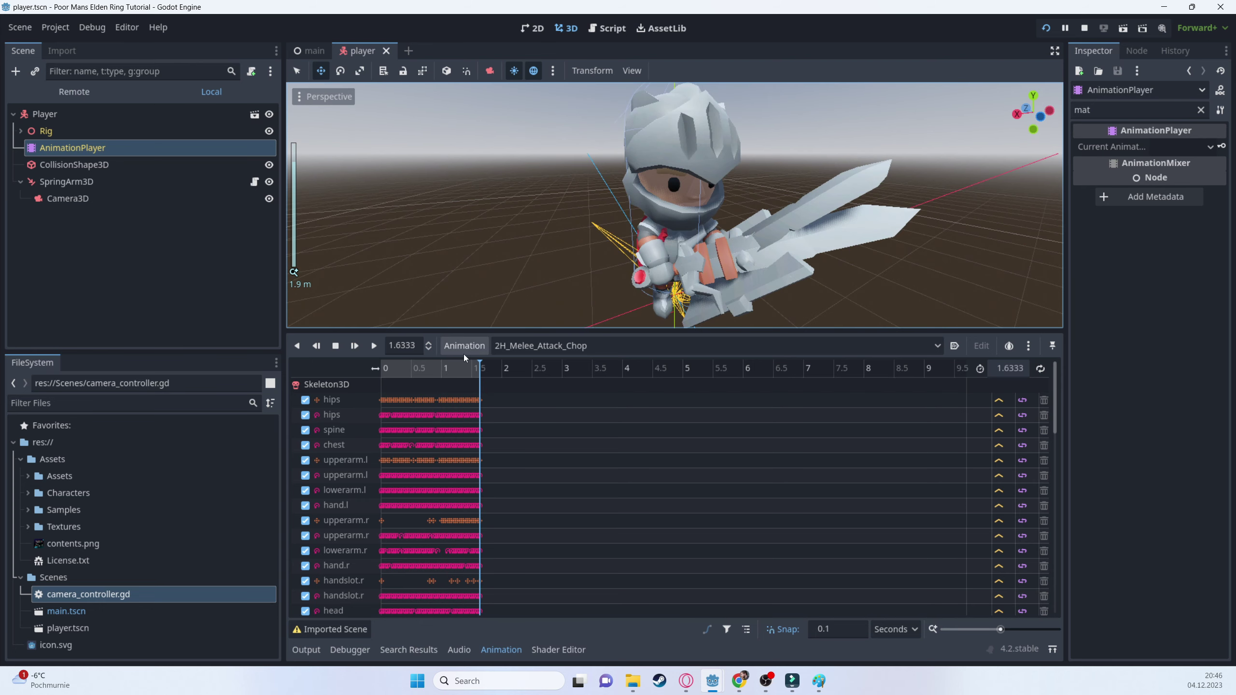
{"action": "left_click", "coordinate": [548, 345]}
- Load and play the 1H_Melee_Attack_Stab clip, viewing the knight side-on
{"action": "left_click", "coordinate": [560, 60]}
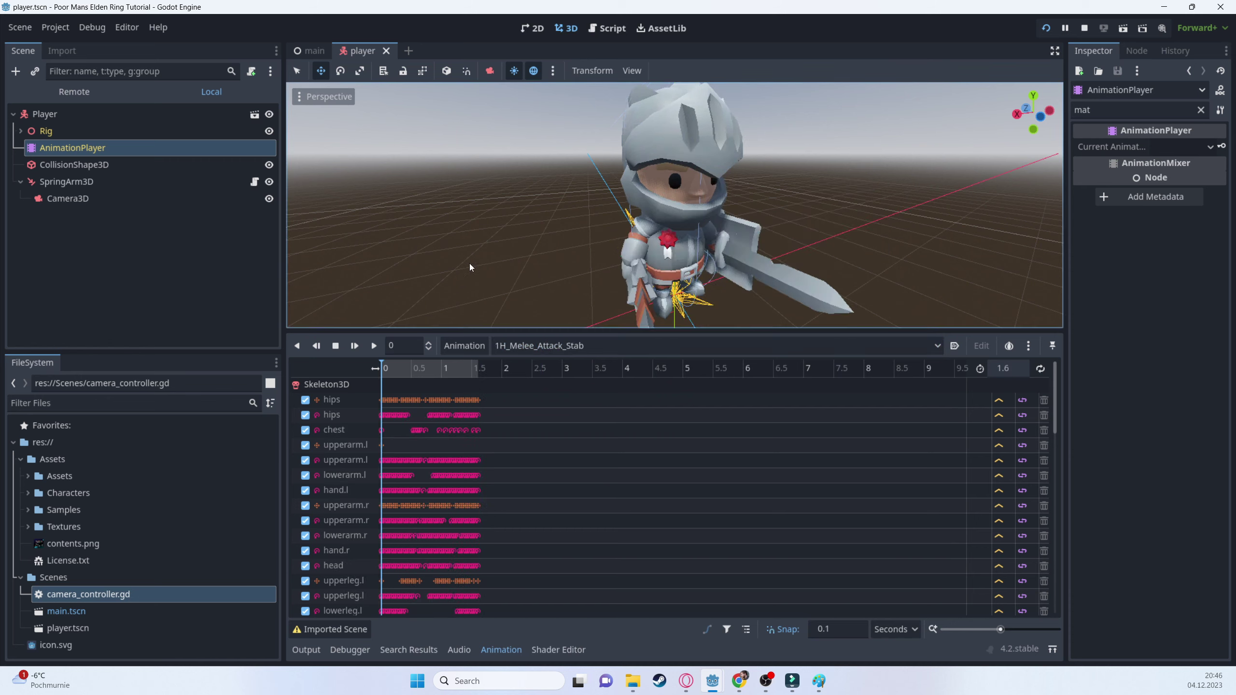
{"action": "left_click", "coordinate": [374, 345]}
{"action": "middle_click_drag", "start_coordinate": [701, 191], "coordinate": [530, 251]}
{"action": "scroll", "coordinate": [424, 244], "scroll_direction": "down", "scroll_amount": 6}
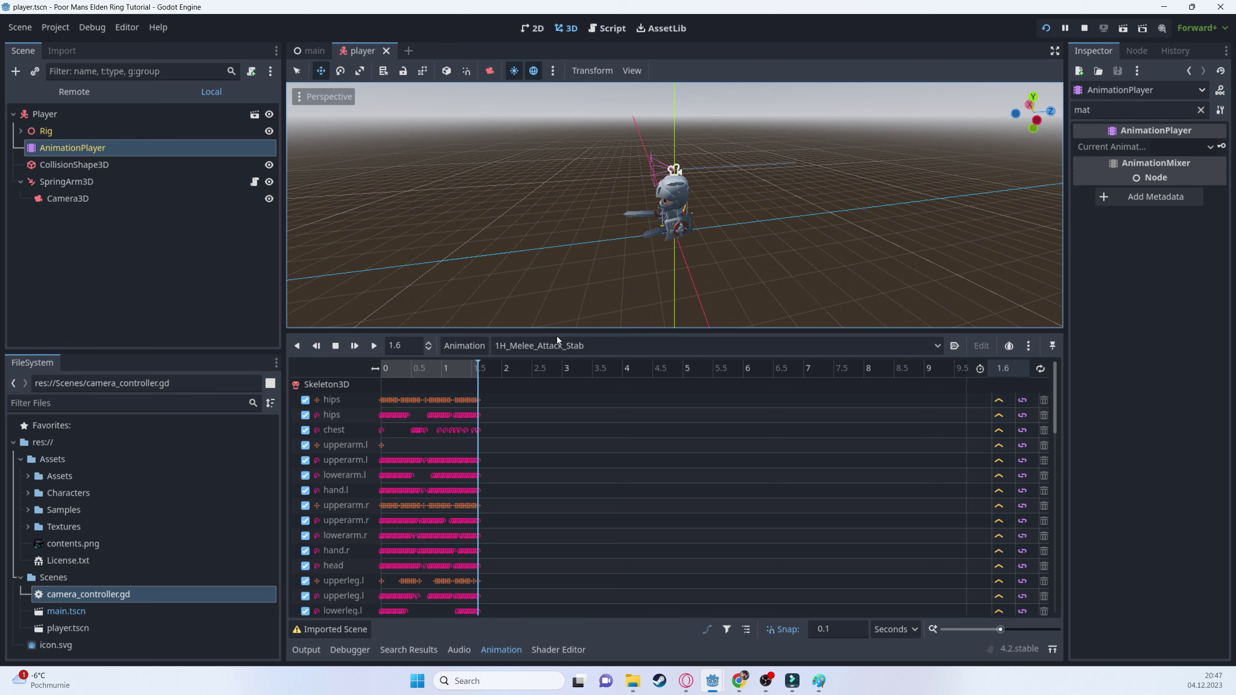
- Enlarge the 3D view, orbit around the knight, then select the Player root node
{"action": "left_click_drag", "start_coordinate": [564, 332], "coordinate": [563, 372]}
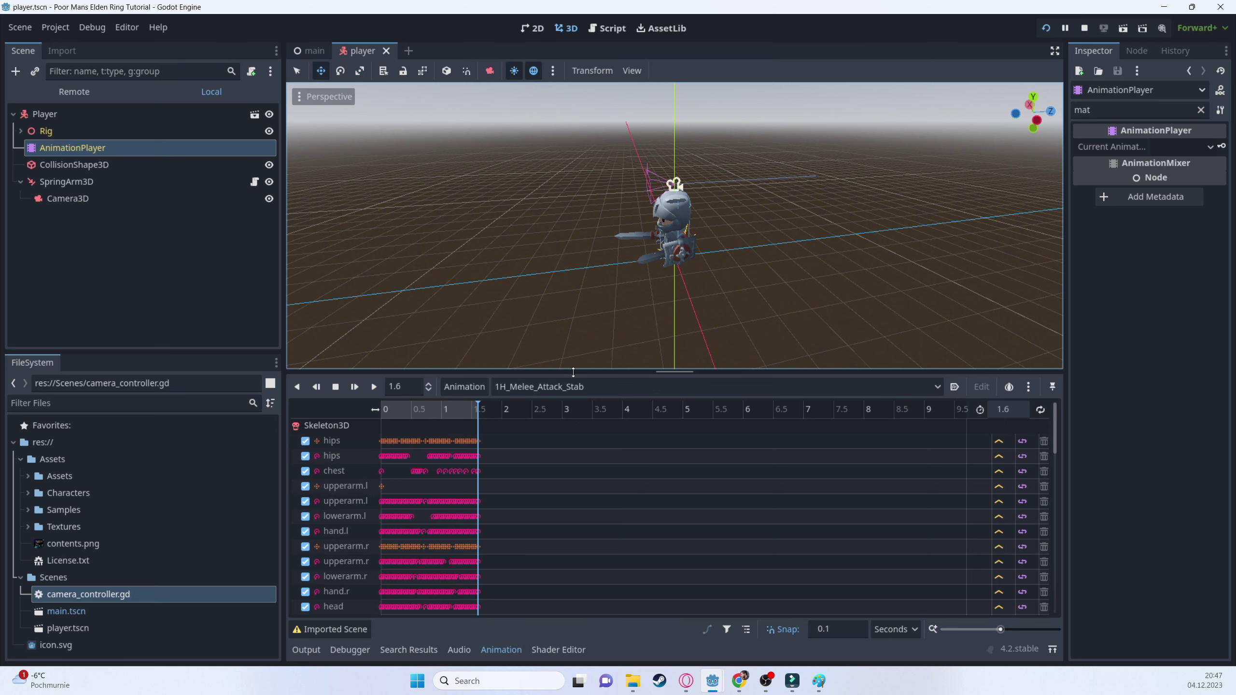
{"action": "left_click_drag", "start_coordinate": [566, 369], "coordinate": [565, 374]}
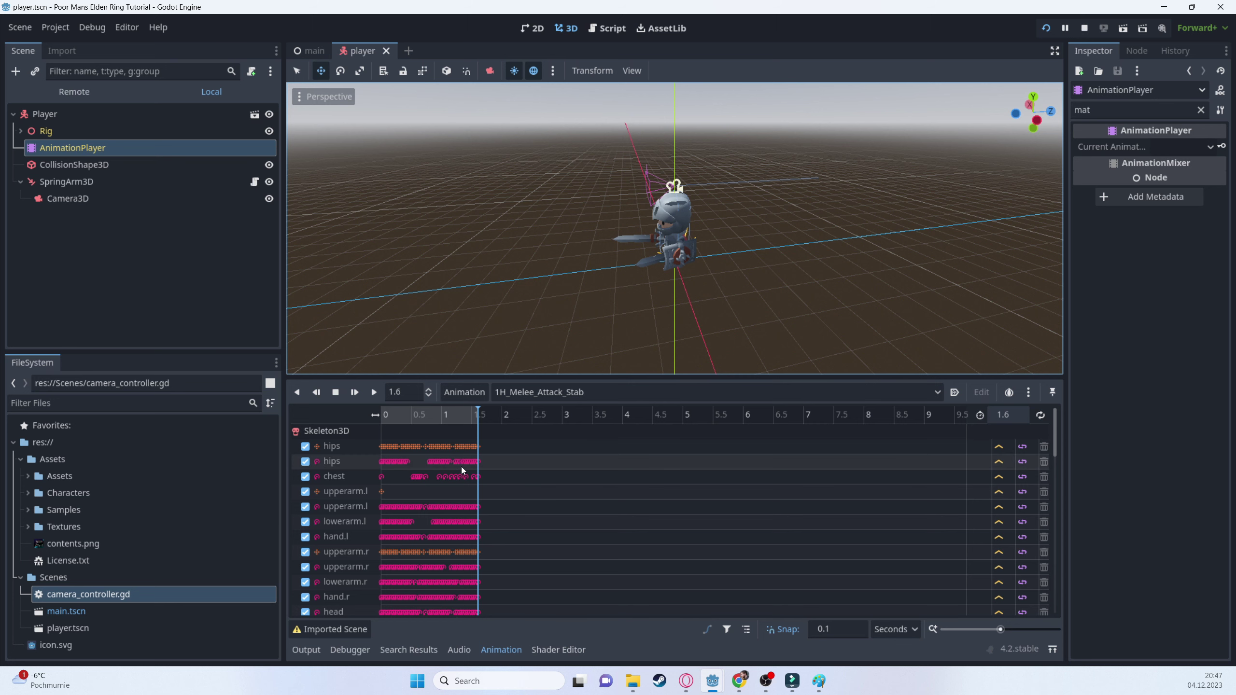
{"action": "mouse_move", "coordinate": [462, 467]}
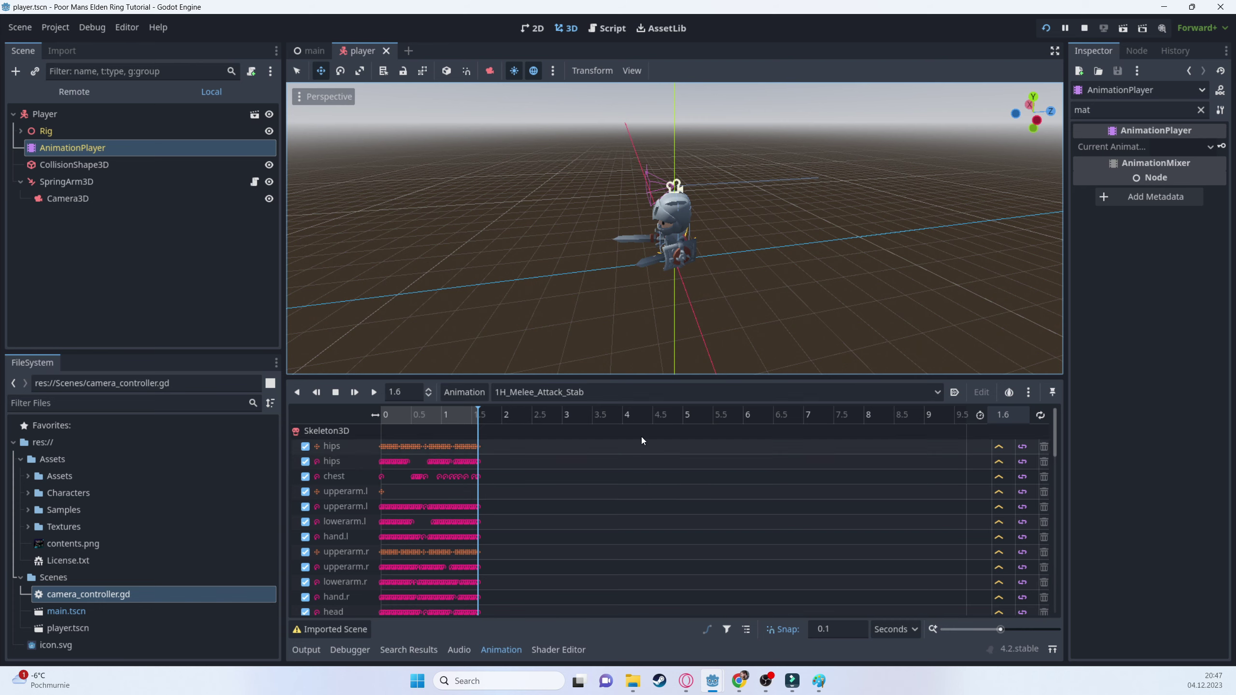
{"action": "left_click_drag", "start_coordinate": [629, 380], "coordinate": [626, 442]}
{"action": "middle_click_drag", "start_coordinate": [633, 413], "coordinate": [529, 266]}
{"action": "scroll", "coordinate": [547, 280], "scroll_direction": "up", "scroll_amount": 5}
{"action": "scroll", "coordinate": [889, 276], "scroll_direction": "down", "scroll_amount": 2}
{"action": "scroll", "coordinate": [699, 279], "scroll_direction": "up", "scroll_amount": 3}
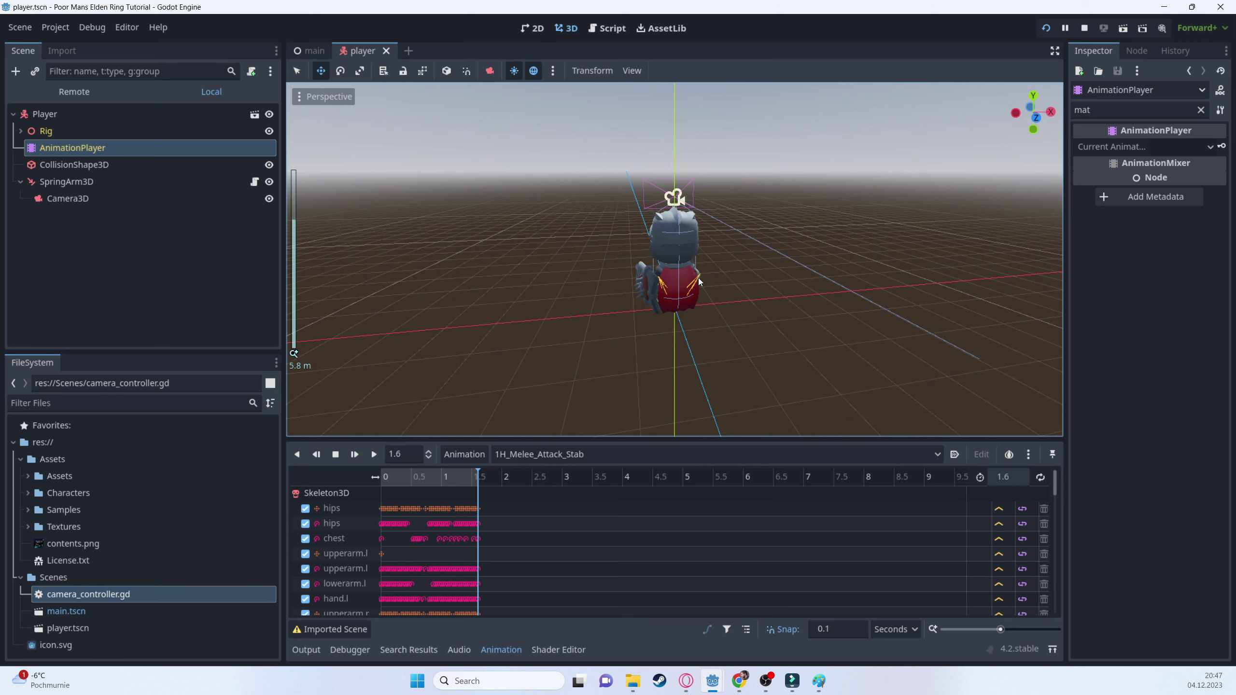
{"action": "left_click", "coordinate": [64, 131]}
{"action": "left_click", "coordinate": [56, 118]}
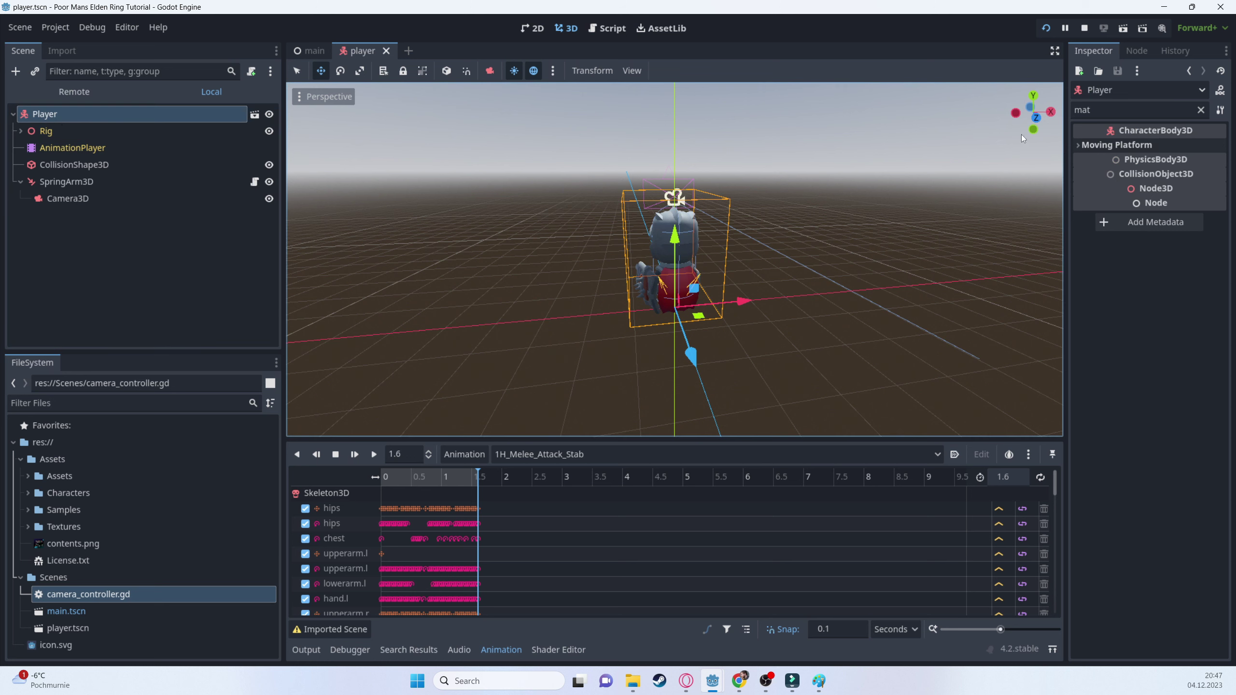
- Clear the Inspector filter and add an AnimationTree as a child of Player
{"action": "left_click", "coordinate": [1201, 110]}
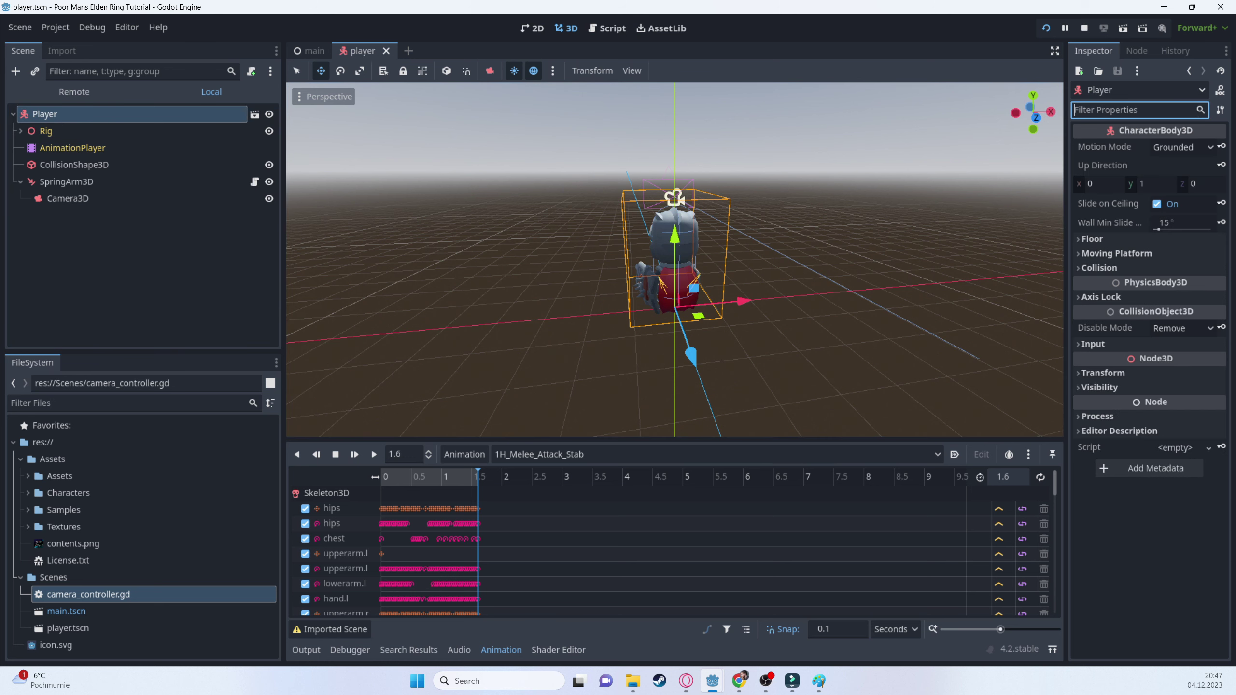
{"action": "right_click", "coordinate": [91, 114]}
{"action": "left_click", "coordinate": [108, 126]}
{"action": "type", "text": "Animatio"}
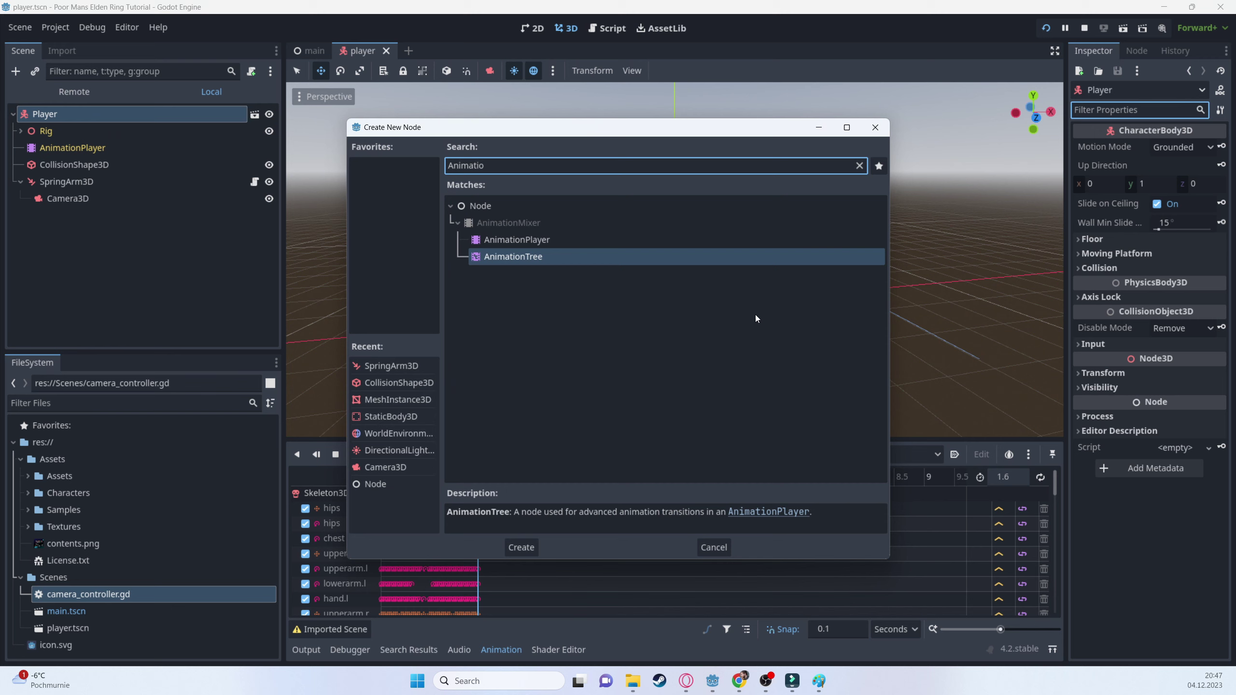
{"action": "double_click", "coordinate": [516, 257]}
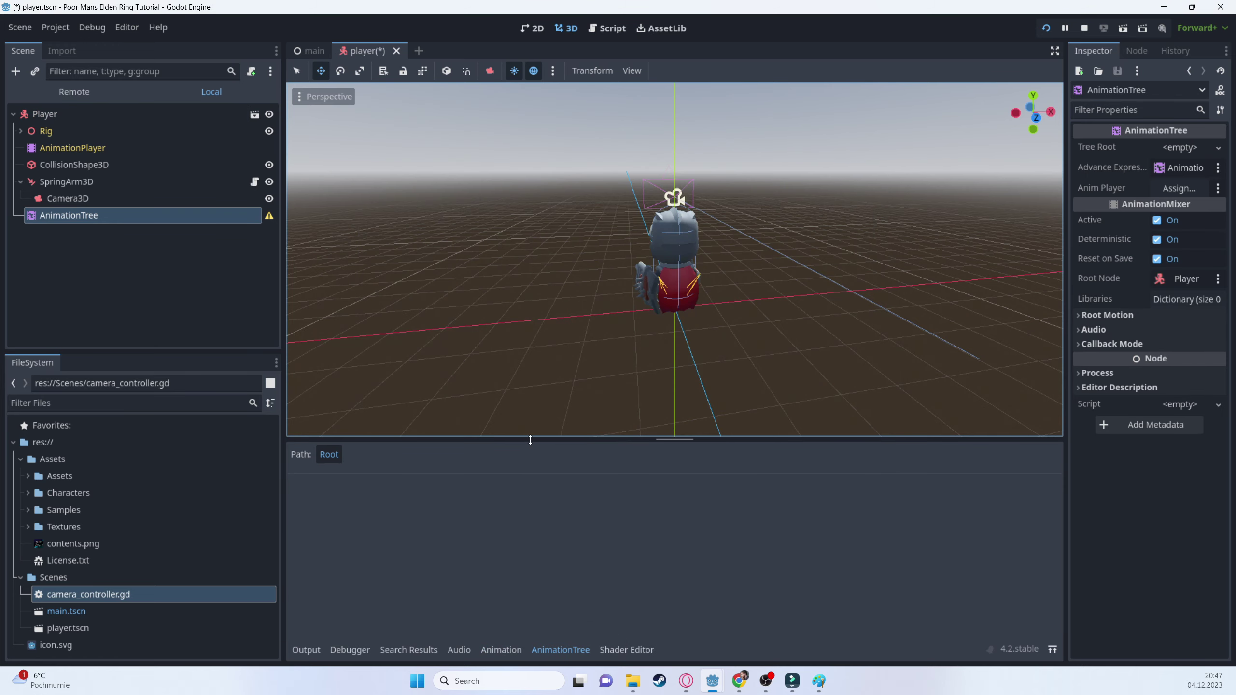
- Assign the AnimationPlayer node as the AnimationTree's Anim Player
{"action": "left_click_drag", "start_coordinate": [462, 440], "coordinate": [538, 358]}
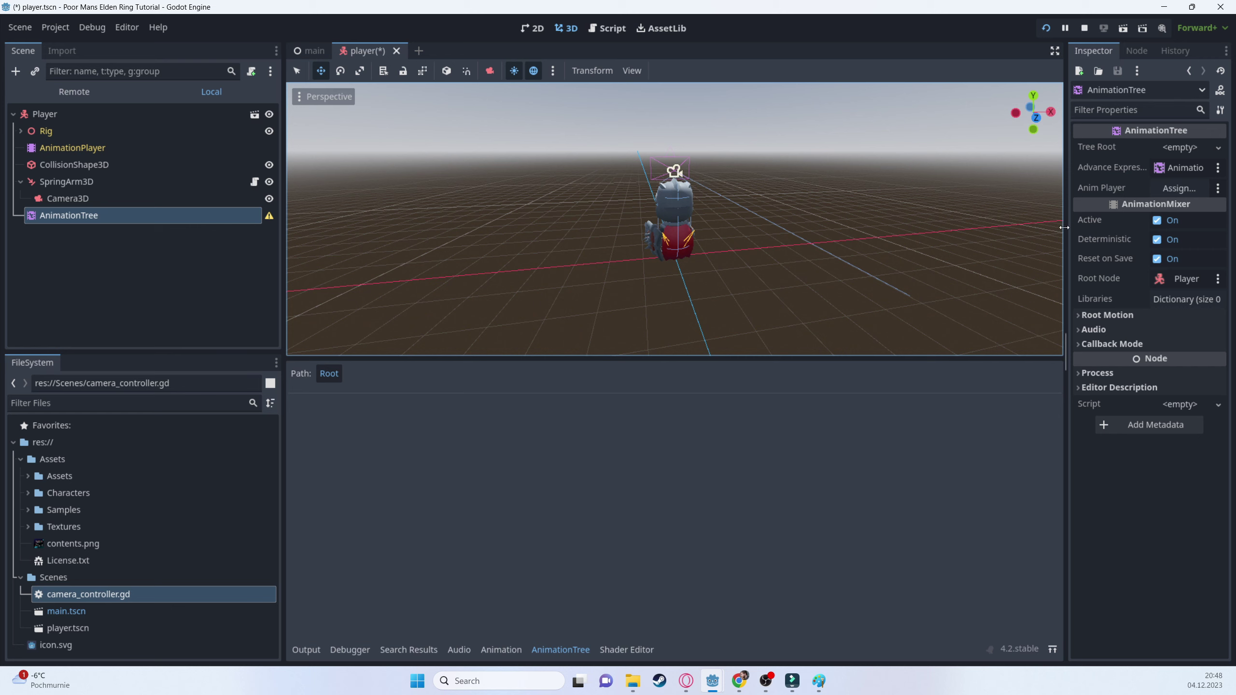
{"action": "left_click_drag", "start_coordinate": [1066, 227], "coordinate": [979, 222]}
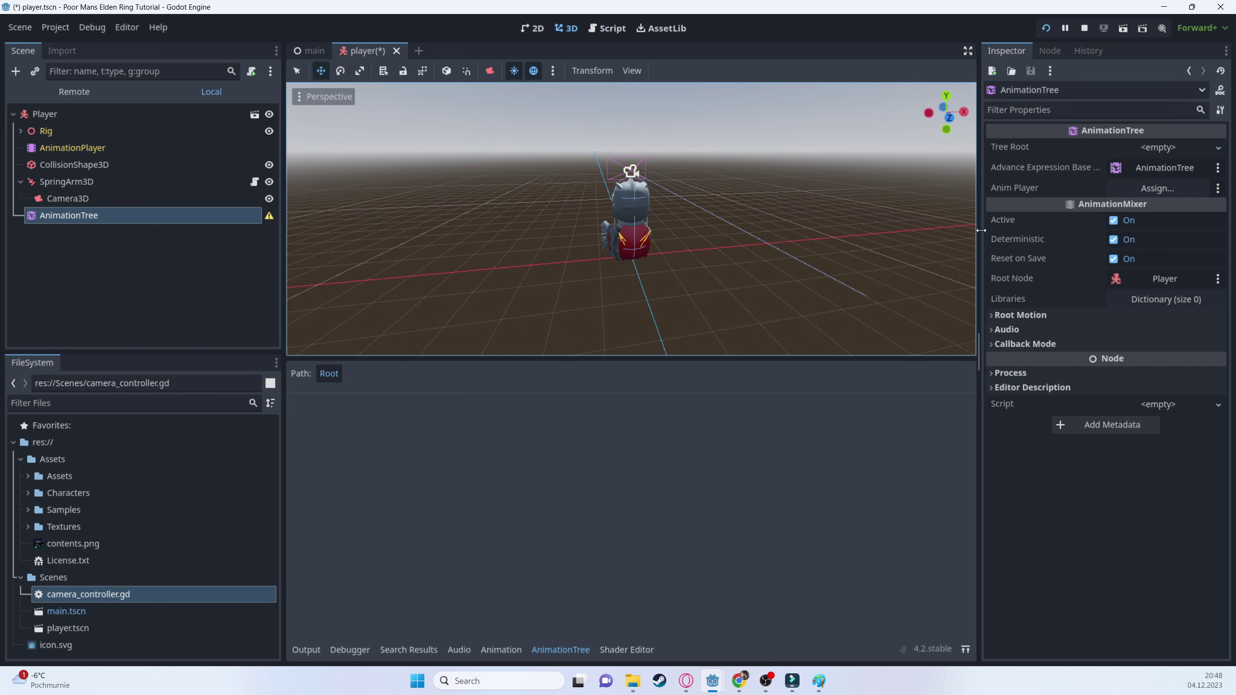
{"action": "left_click", "coordinate": [1159, 188]}
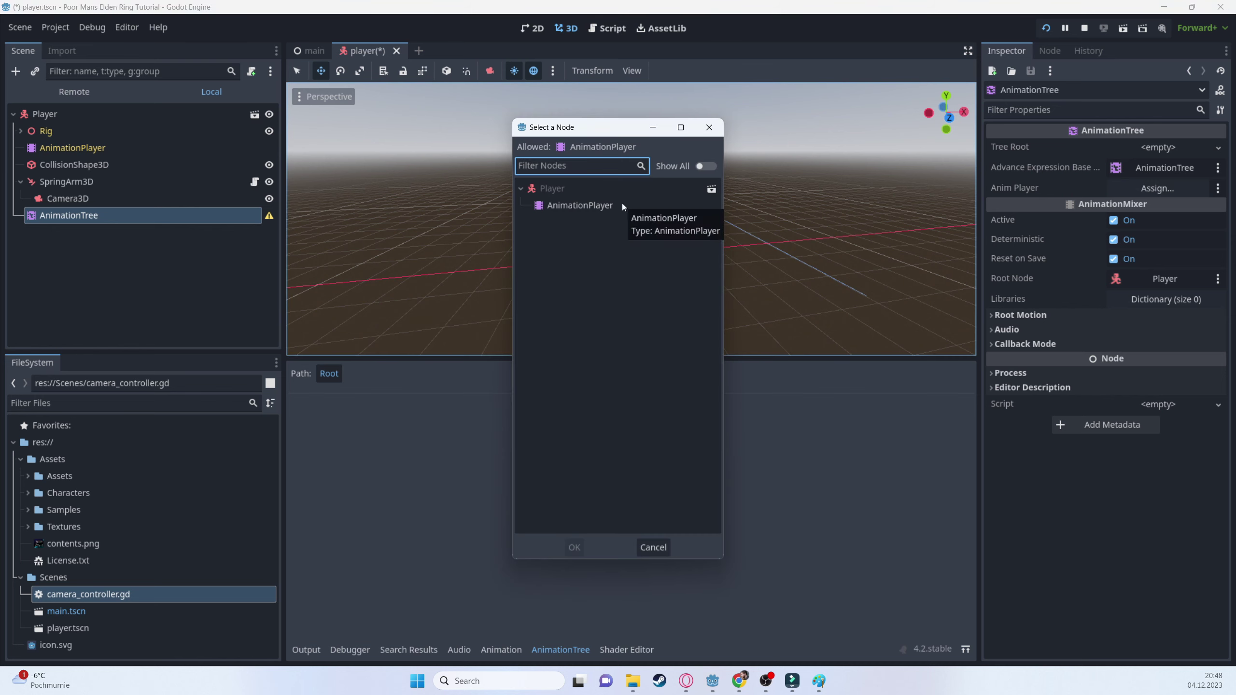
{"action": "double_click", "coordinate": [575, 207]}
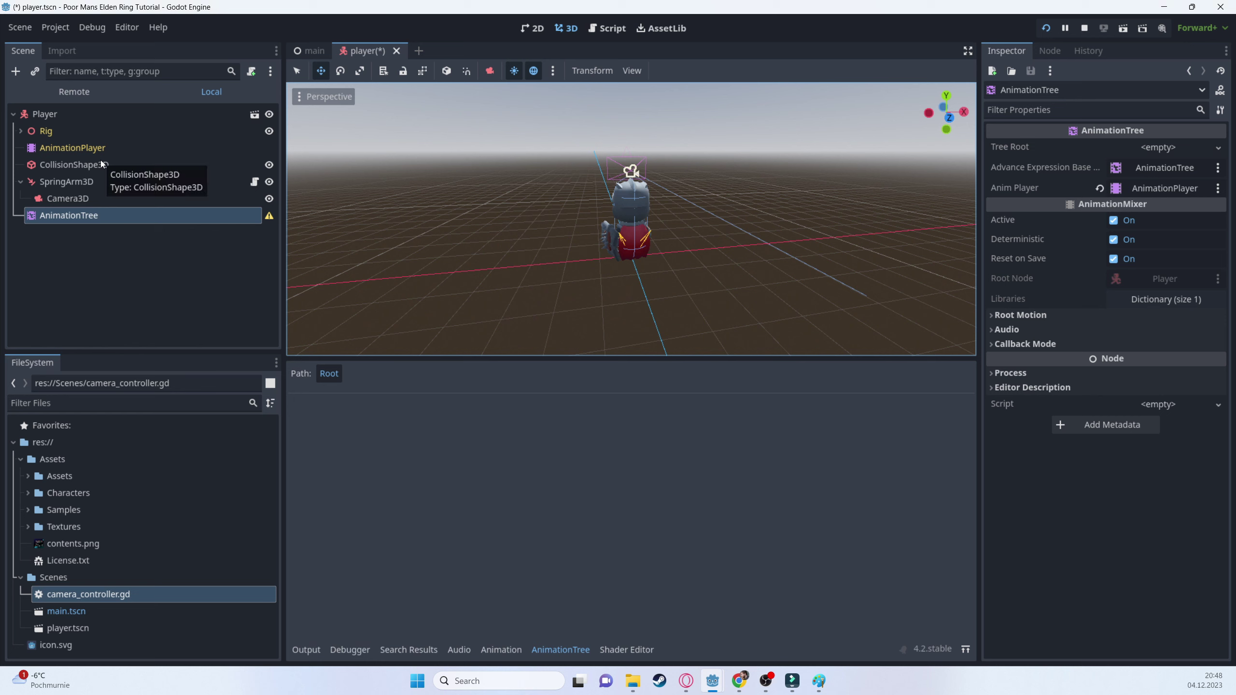
{"action": "left_click", "coordinate": [1145, 155]}
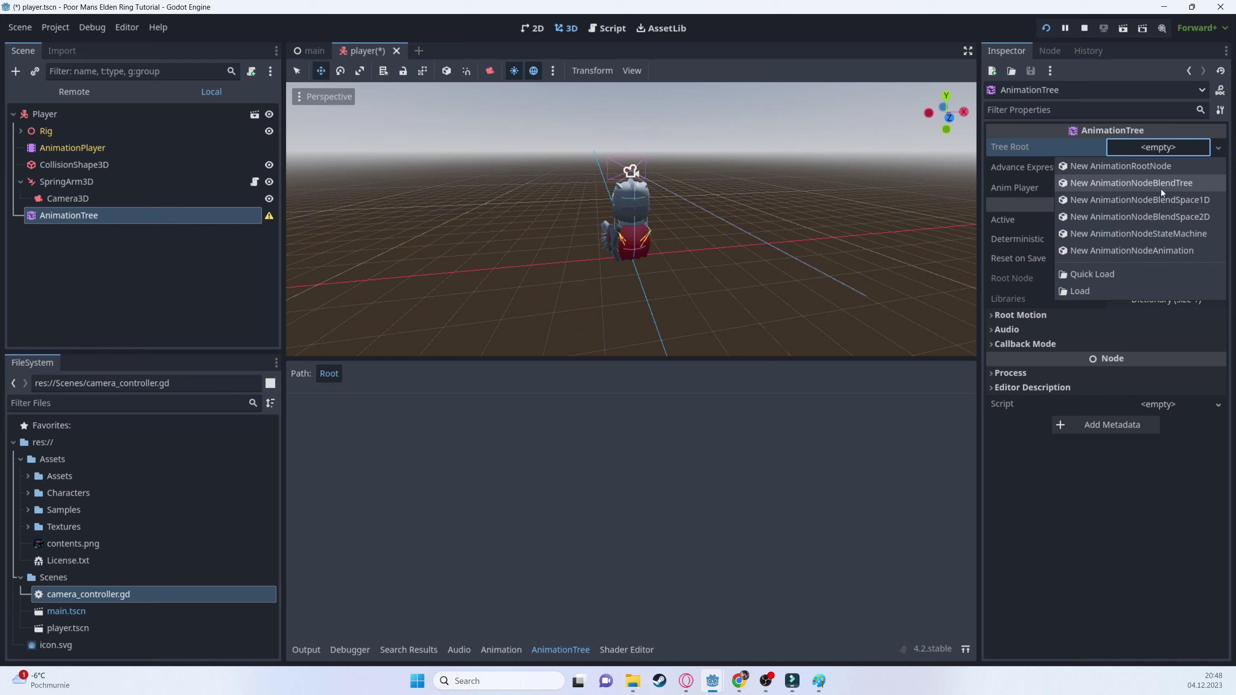
- Dismiss and then reopen the Tree Root resource choices for the AnimationTree
{"action": "key", "text": "Escape"}
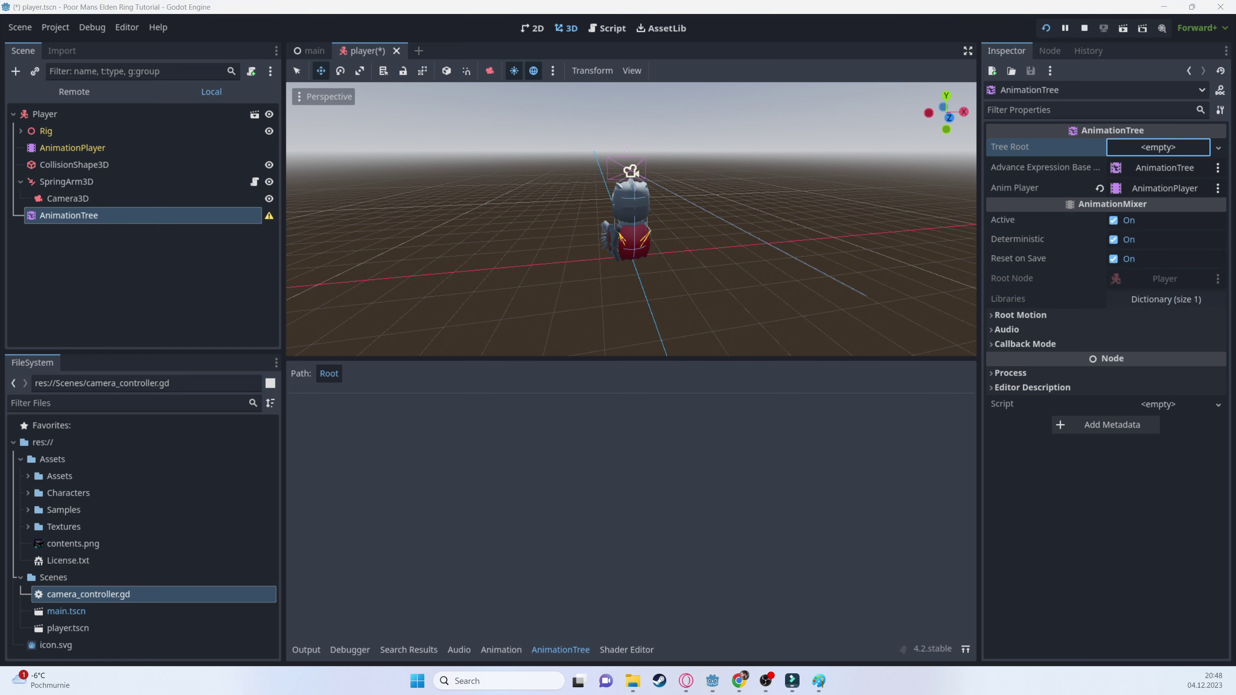
{"action": "left_click", "coordinate": [1167, 150]}
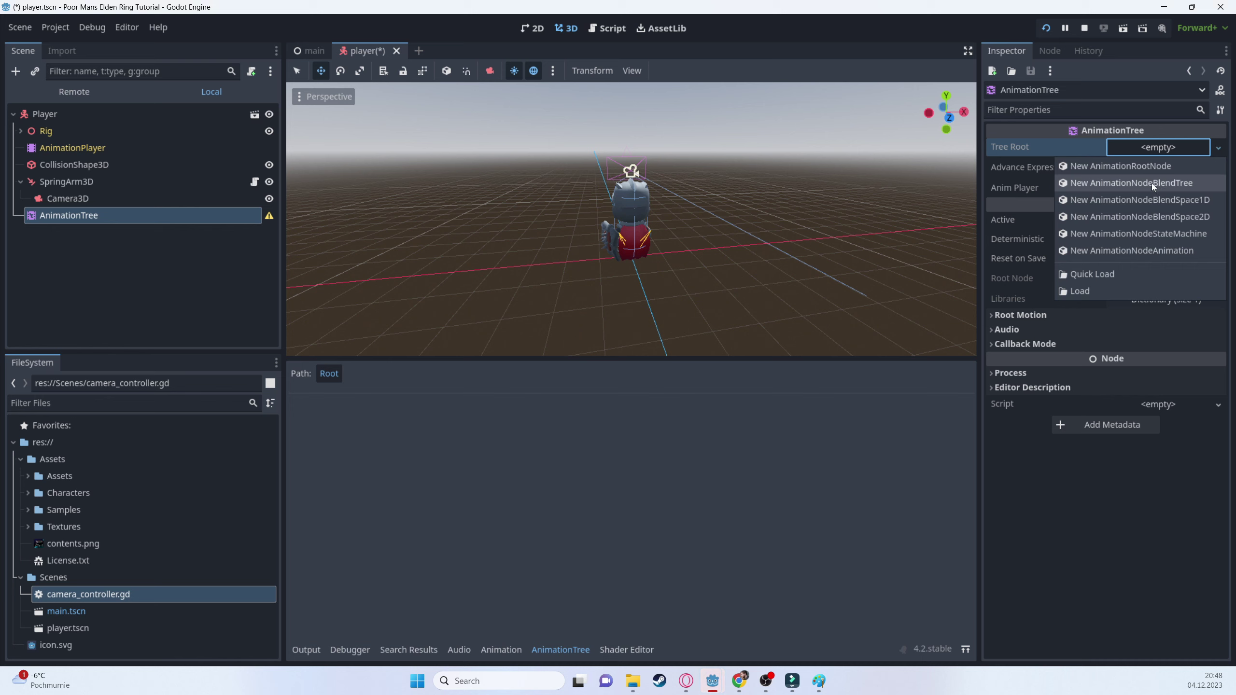
- Switch to Paint and start a new blank canvas without saving the old sketch
{"action": "left_click", "coordinate": [819, 681]}
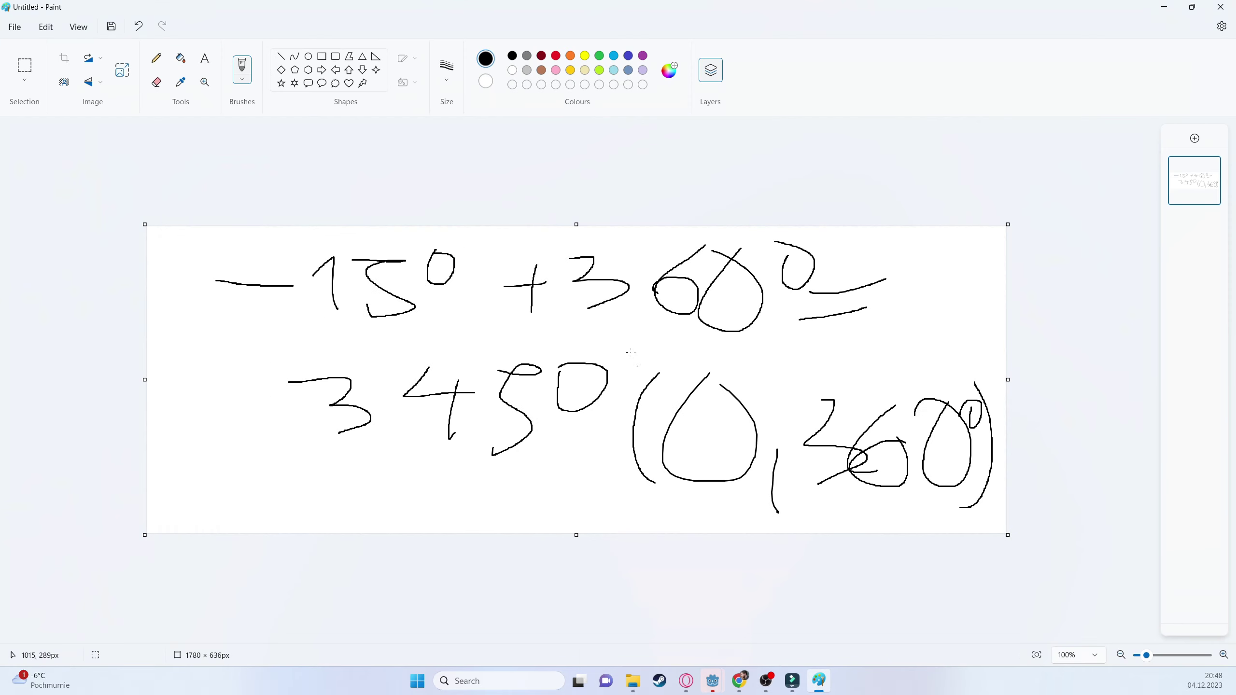
{"action": "left_click", "coordinate": [14, 27]}
{"action": "left_click", "coordinate": [35, 47]}
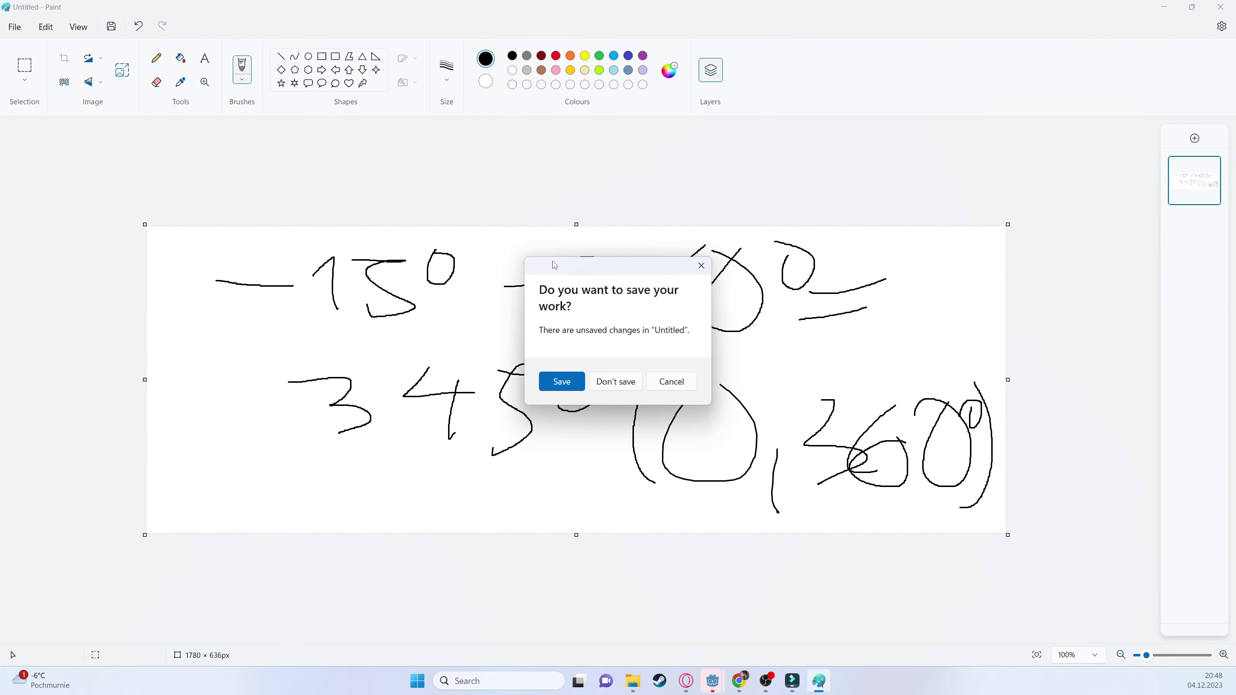
{"action": "left_click", "coordinate": [611, 387]}
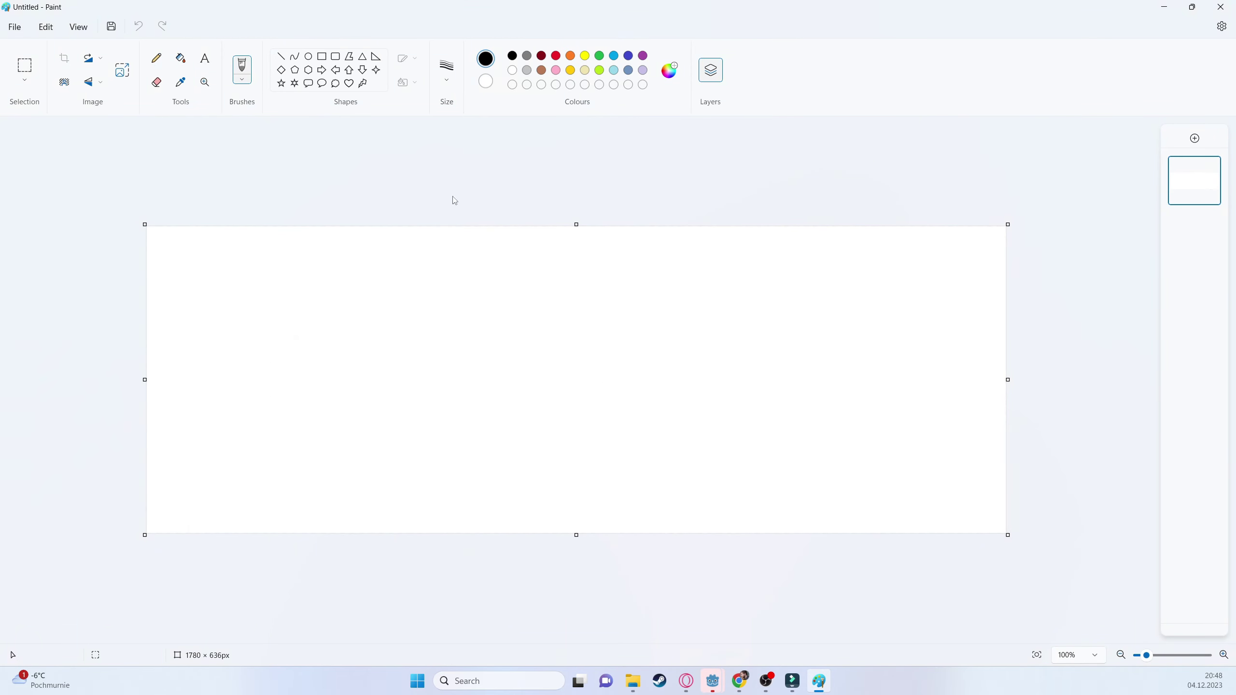
- Draw an OUT box and two input boxes to its left
{"action": "mouse_move", "coordinate": [751, 334]}
{"action": "left_mouse_down"}
{"action": "mouse_move", "coordinate": [787, 420]}
{"action": "mouse_move", "coordinate": [798, 317]}
{"action": "mouse_move", "coordinate": [745, 325]}
{"action": "left_mouse_up"}
{"action": "mouse_move", "coordinate": [780, 370]}
{"action": "left_mouse_down"}
{"action": "mouse_move", "coordinate": [785, 395]}
{"action": "mouse_move", "coordinate": [779, 370]}
{"action": "mouse_move", "coordinate": [814, 378]}
{"action": "mouse_move", "coordinate": [816, 397]}
{"action": "mouse_move", "coordinate": [861, 376]}
{"action": "left_mouse_up"}
{"action": "left_click_drag", "start_coordinate": [840, 379], "coordinate": [840, 397]}
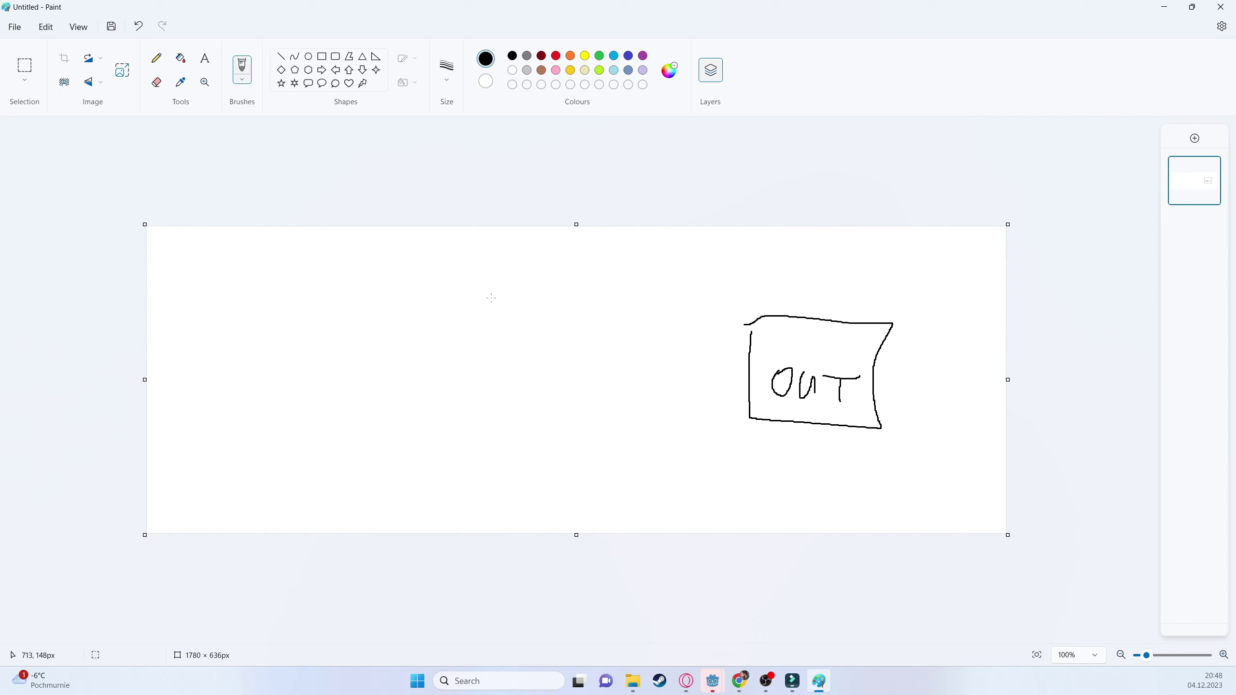
{"action": "left_click_drag", "start_coordinate": [444, 273], "coordinate": [524, 325]}
{"action": "left_click_drag", "start_coordinate": [438, 265], "coordinate": [521, 330]}
{"action": "mouse_move", "coordinate": [430, 388]}
{"action": "left_mouse_down"}
{"action": "mouse_move", "coordinate": [495, 433]}
{"action": "mouse_move", "coordinate": [524, 376]}
{"action": "mouse_move", "coordinate": [502, 437]}
{"action": "mouse_move", "coordinate": [561, 400]}
{"action": "left_mouse_up"}
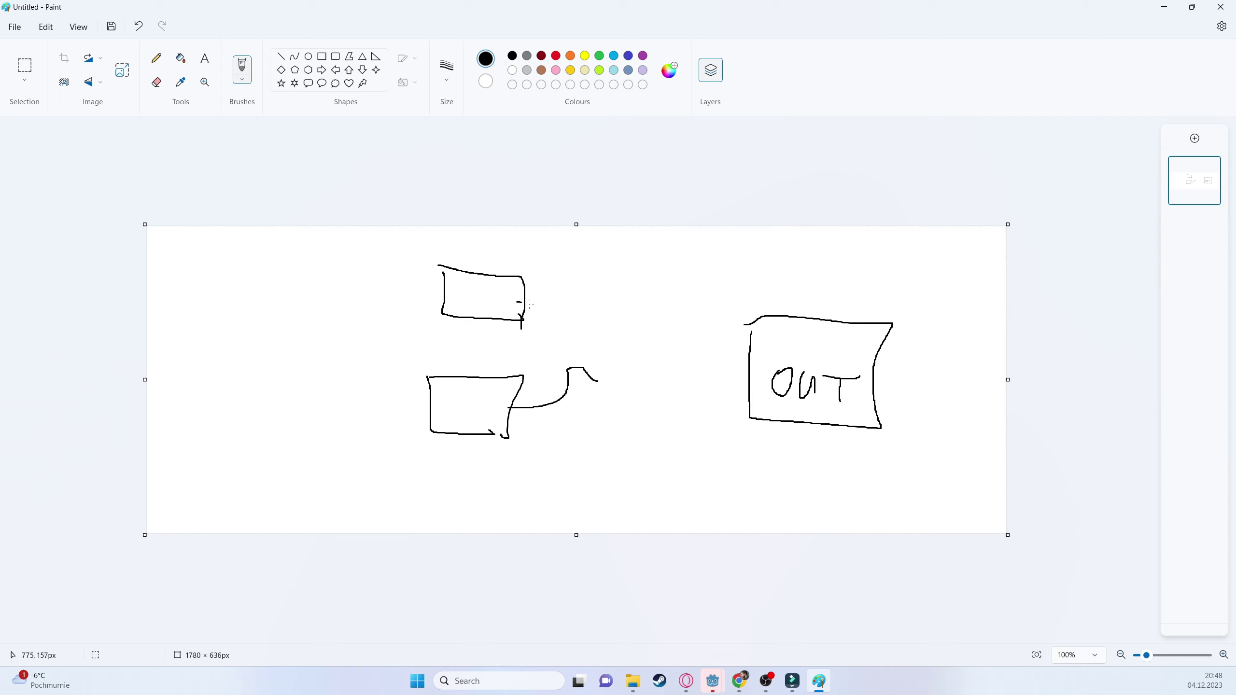
- Draw a plus node linking boxes 1 and 2 to OUT with an arrow
{"action": "mouse_move", "coordinate": [518, 302]}
{"action": "left_mouse_down"}
{"action": "mouse_move", "coordinate": [619, 367]}
{"action": "mouse_move", "coordinate": [679, 344]}
{"action": "mouse_move", "coordinate": [566, 397]}
{"action": "mouse_move", "coordinate": [595, 331]}
{"action": "left_mouse_up"}
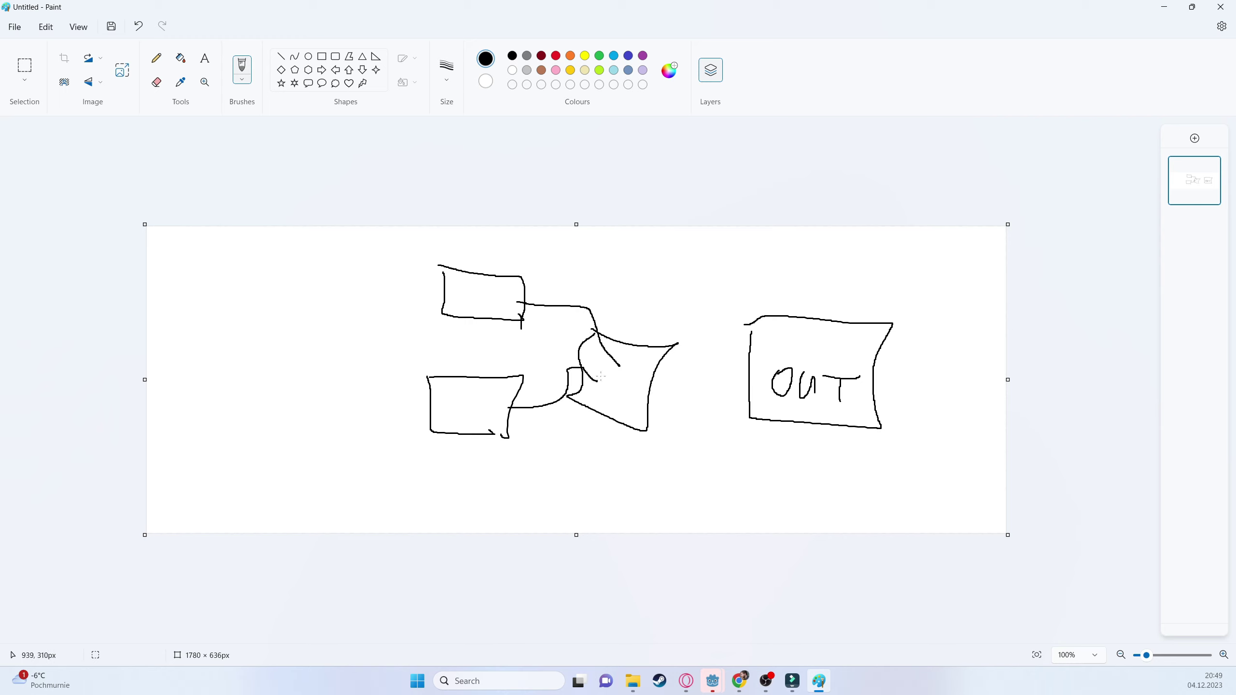
{"action": "left_click_drag", "start_coordinate": [601, 376], "coordinate": [631, 376]}
{"action": "left_click_drag", "start_coordinate": [619, 363], "coordinate": [614, 399]}
{"action": "left_click_drag", "start_coordinate": [658, 365], "coordinate": [749, 372]}
{"action": "left_click_drag", "start_coordinate": [466, 301], "coordinate": [480, 311]}
{"action": "left_click_drag", "start_coordinate": [450, 407], "coordinate": [505, 428]}
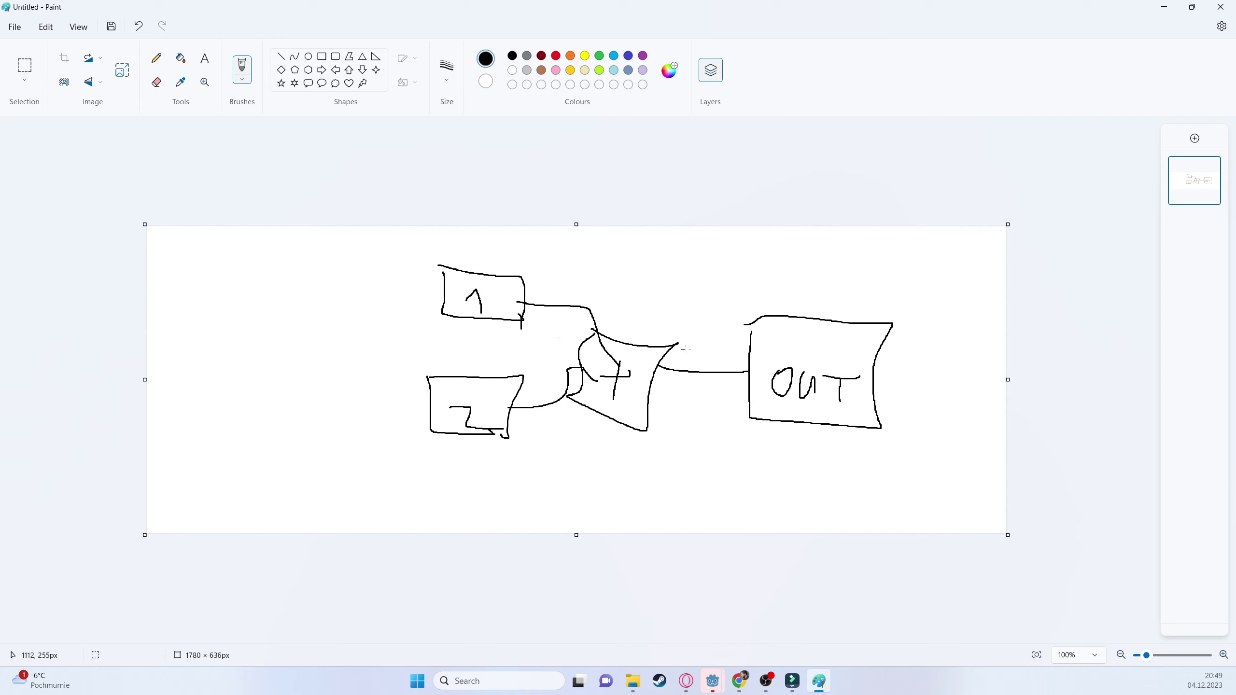
{"action": "mouse_move", "coordinate": [720, 359]}
{"action": "left_mouse_down"}
{"action": "mouse_move", "coordinate": [739, 369]}
{"action": "mouse_move", "coordinate": [735, 383]}
{"action": "left_mouse_up"}
- Annotate the diagram in red with circles, arrows, letters and cross-outs, then return to Godot
{"action": "mouse_move", "coordinate": [485, 253]}
{"action": "left_mouse_down"}
{"action": "mouse_move", "coordinate": [463, 255]}
{"action": "mouse_move", "coordinate": [480, 352]}
{"action": "mouse_move", "coordinate": [440, 252]}
{"action": "mouse_move", "coordinate": [409, 261]}
{"action": "left_mouse_up"}
{"action": "left_click", "coordinate": [556, 56]}
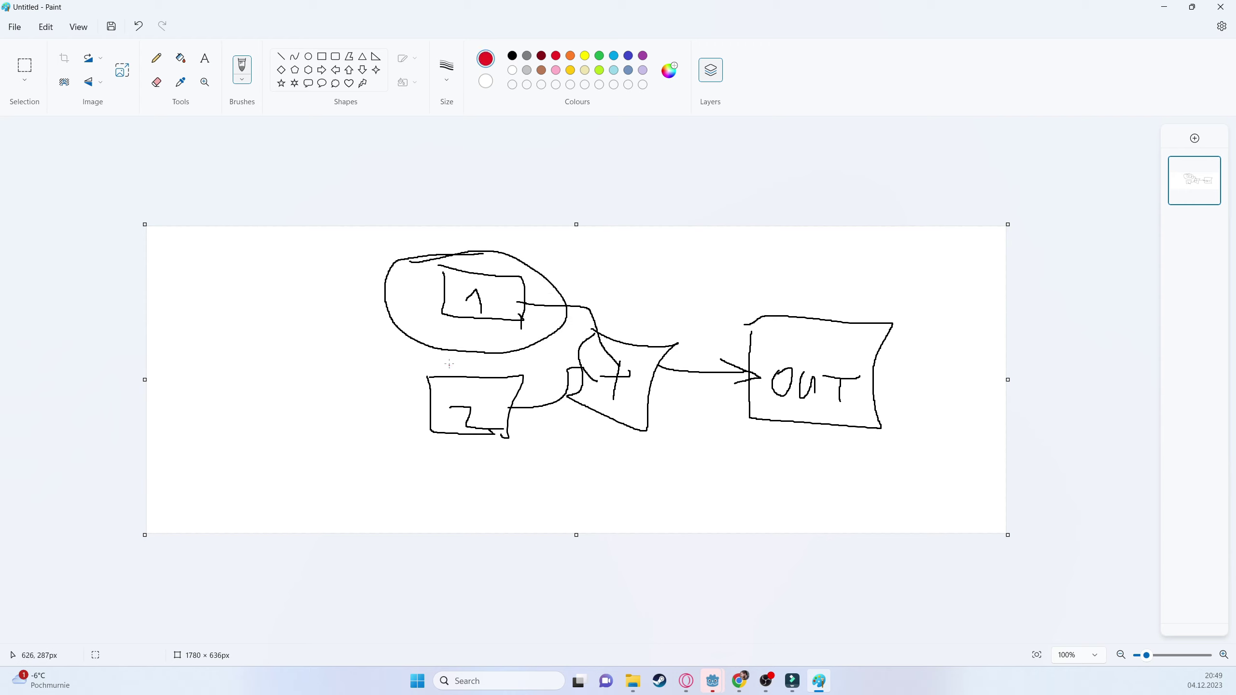
{"action": "mouse_move", "coordinate": [446, 363]}
{"action": "left_mouse_down"}
{"action": "mouse_move", "coordinate": [373, 422]}
{"action": "mouse_move", "coordinate": [538, 402]}
{"action": "mouse_move", "coordinate": [457, 360]}
{"action": "mouse_move", "coordinate": [421, 364]}
{"action": "left_mouse_up"}
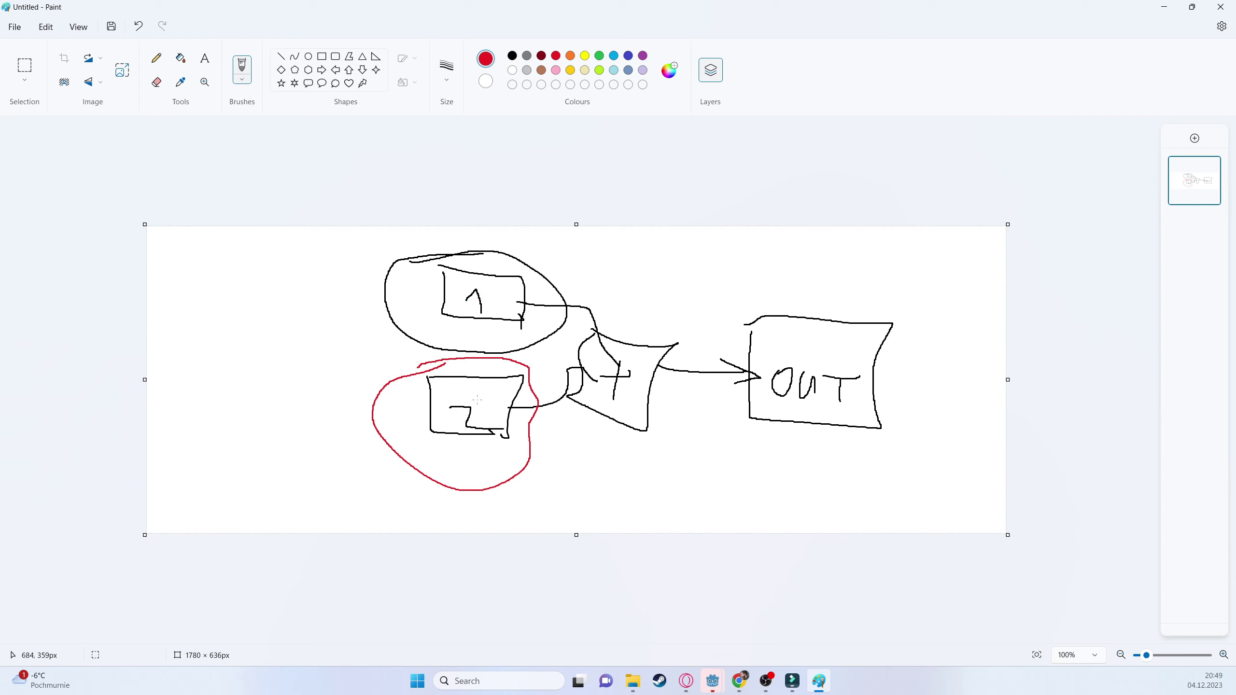
{"action": "mouse_move", "coordinate": [504, 422]}
{"action": "left_mouse_down"}
{"action": "mouse_move", "coordinate": [602, 487]}
{"action": "mouse_move", "coordinate": [511, 456]}
{"action": "mouse_move", "coordinate": [524, 406]}
{"action": "left_mouse_up"}
{"action": "mouse_move", "coordinate": [590, 467]}
{"action": "left_mouse_down"}
{"action": "mouse_move", "coordinate": [634, 449]}
{"action": "mouse_move", "coordinate": [596, 507]}
{"action": "mouse_move", "coordinate": [615, 509]}
{"action": "left_mouse_up"}
{"action": "mouse_move", "coordinate": [598, 502]}
{"action": "left_mouse_down"}
{"action": "mouse_move", "coordinate": [629, 496]}
{"action": "mouse_move", "coordinate": [645, 511]}
{"action": "mouse_move", "coordinate": [680, 494]}
{"action": "mouse_move", "coordinate": [670, 523]}
{"action": "left_mouse_up"}
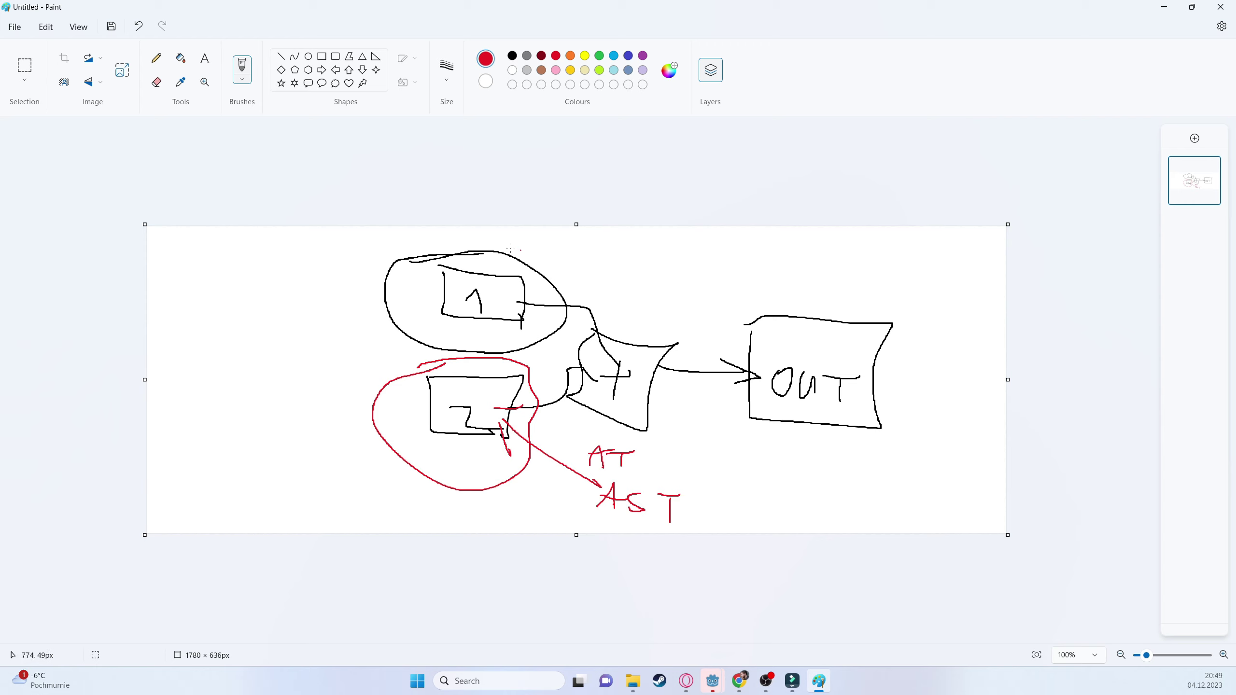
{"action": "left_click_drag", "start_coordinate": [400, 243], "coordinate": [506, 304]}
{"action": "left_click_drag", "start_coordinate": [714, 290], "coordinate": [872, 449]}
{"action": "left_click_drag", "start_coordinate": [874, 327], "coordinate": [760, 431]}
{"action": "left_click_drag", "start_coordinate": [828, 305], "coordinate": [884, 320]}
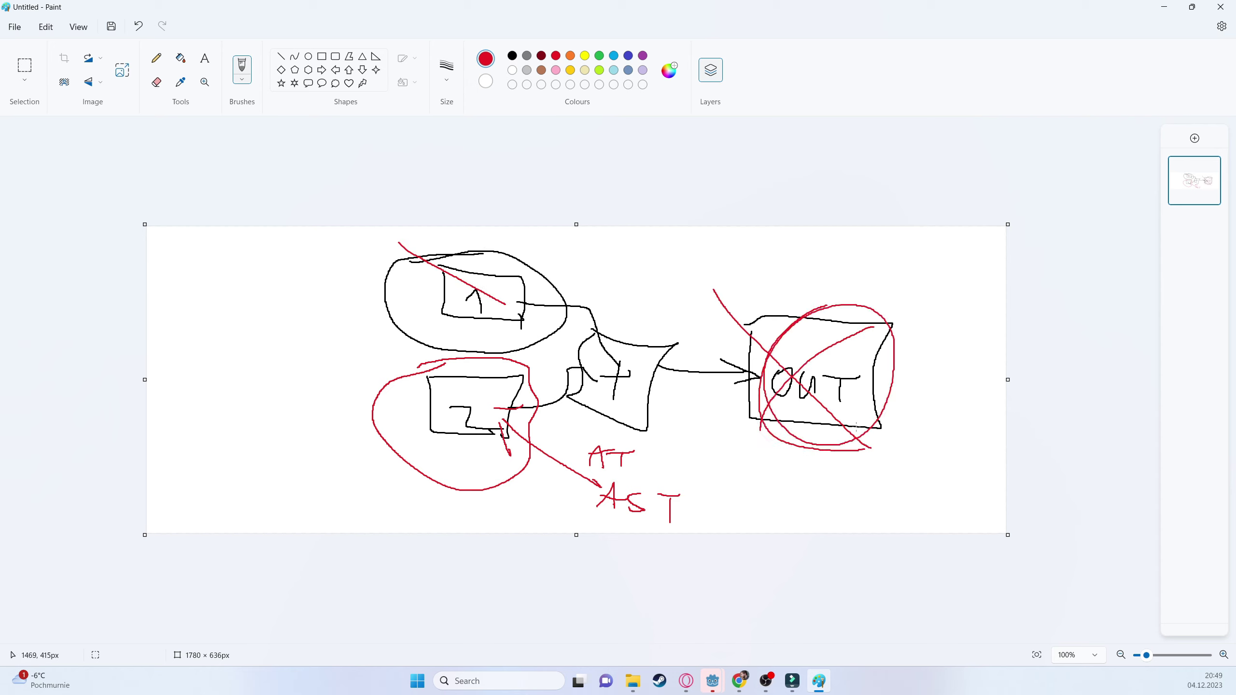
{"action": "left_click", "coordinate": [1164, 6]}
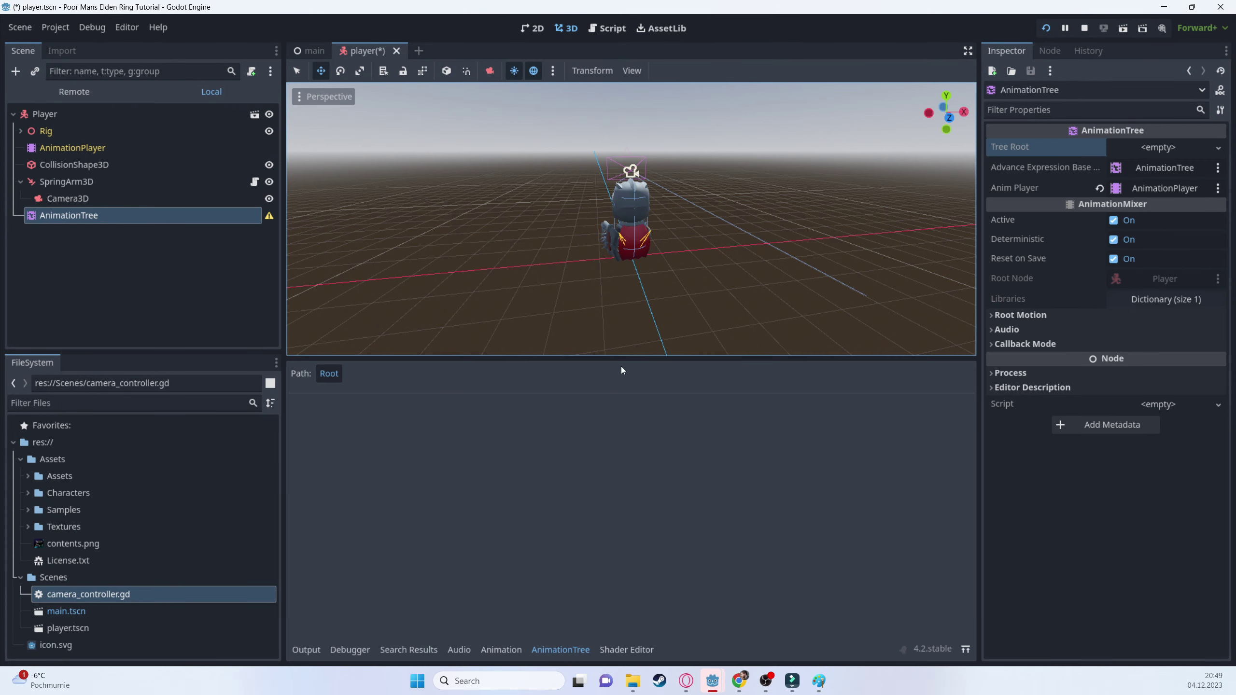
{"action": "left_click", "coordinate": [1139, 146]}
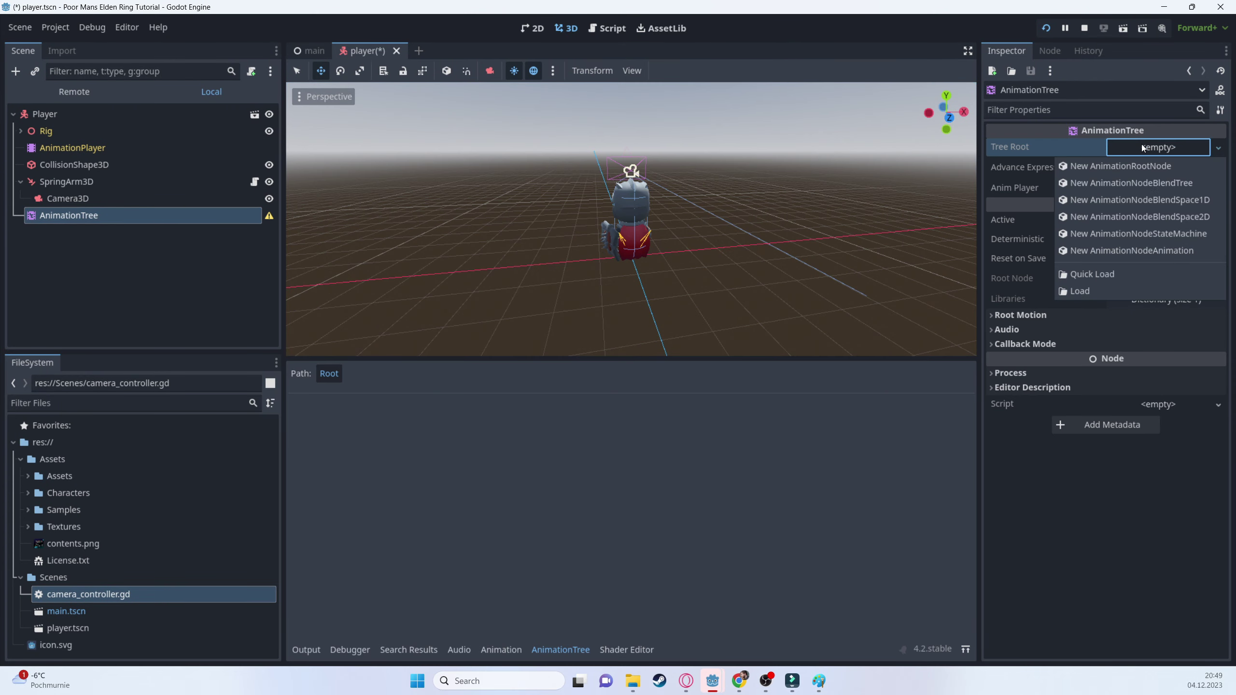
- Set the AnimationTree's Tree Root to a new AnimationNodeBlendTree
{"action": "left_click", "coordinate": [1151, 185]}
{"action": "middle_click_drag", "start_coordinate": [624, 479], "coordinate": [805, 503]}
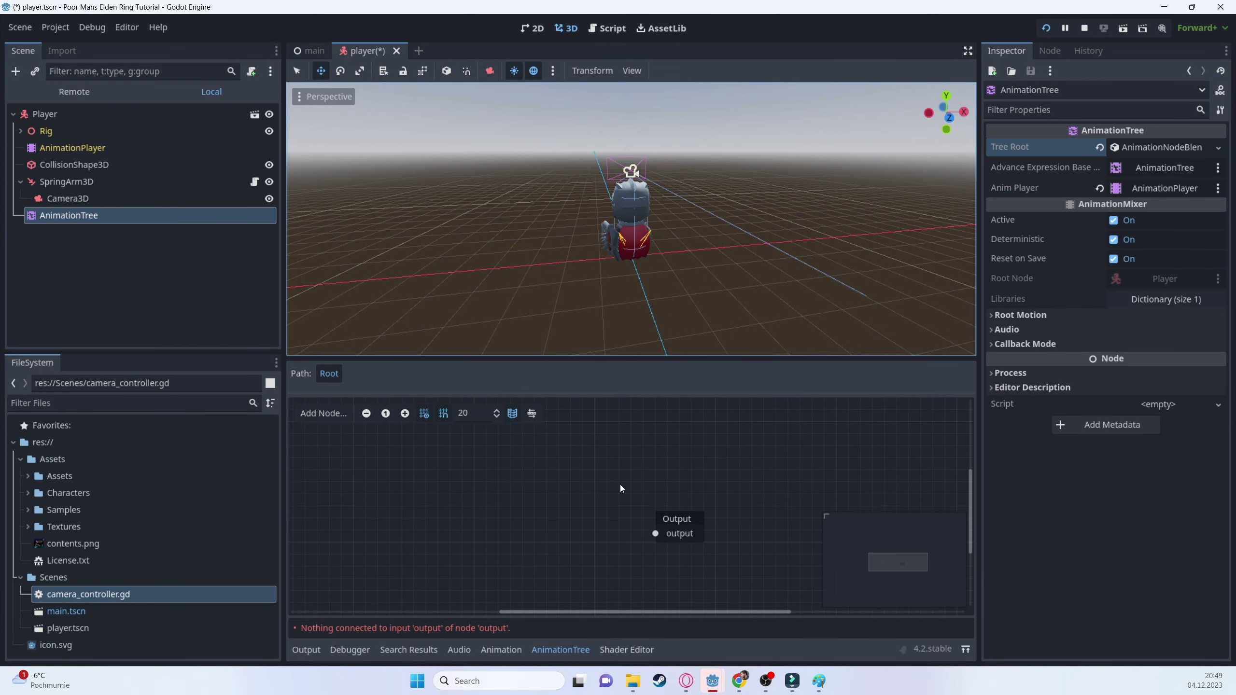
{"action": "middle_click_drag", "start_coordinate": [620, 485], "coordinate": [646, 443]}
{"action": "middle_click_drag", "start_coordinate": [475, 479], "coordinate": [510, 465]}
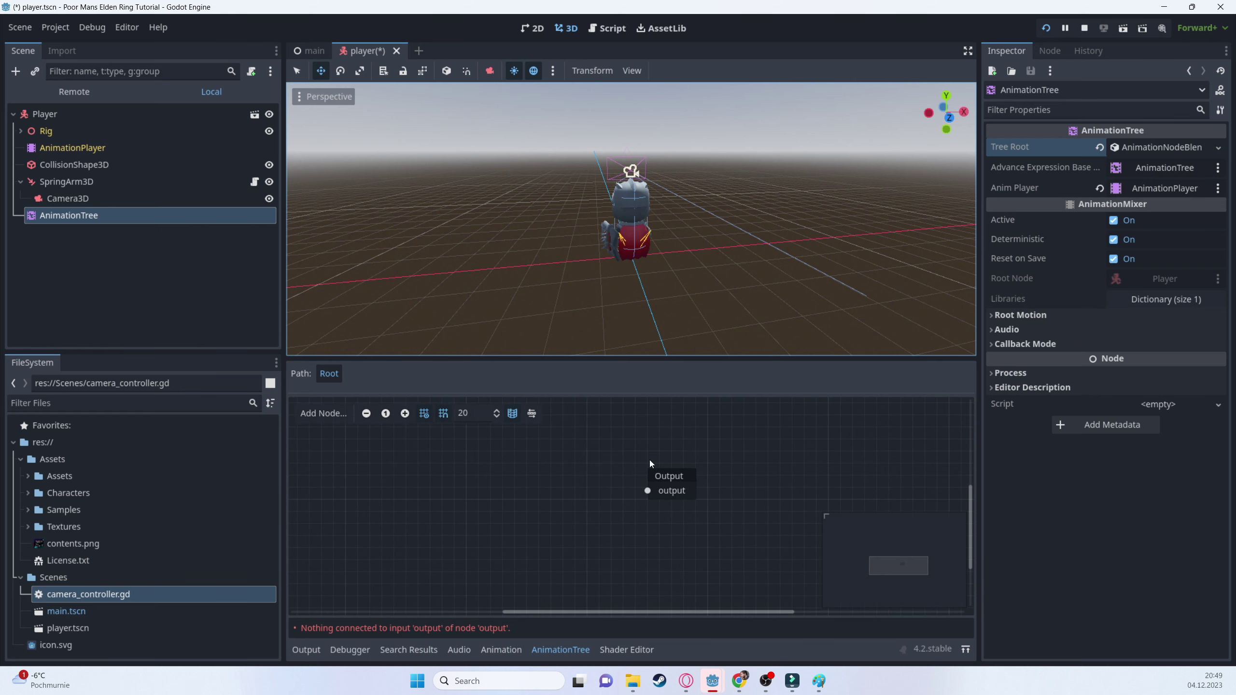
- Add an Animation node playing Walking_A and connect it to Output
{"action": "right_click", "coordinate": [456, 479]}
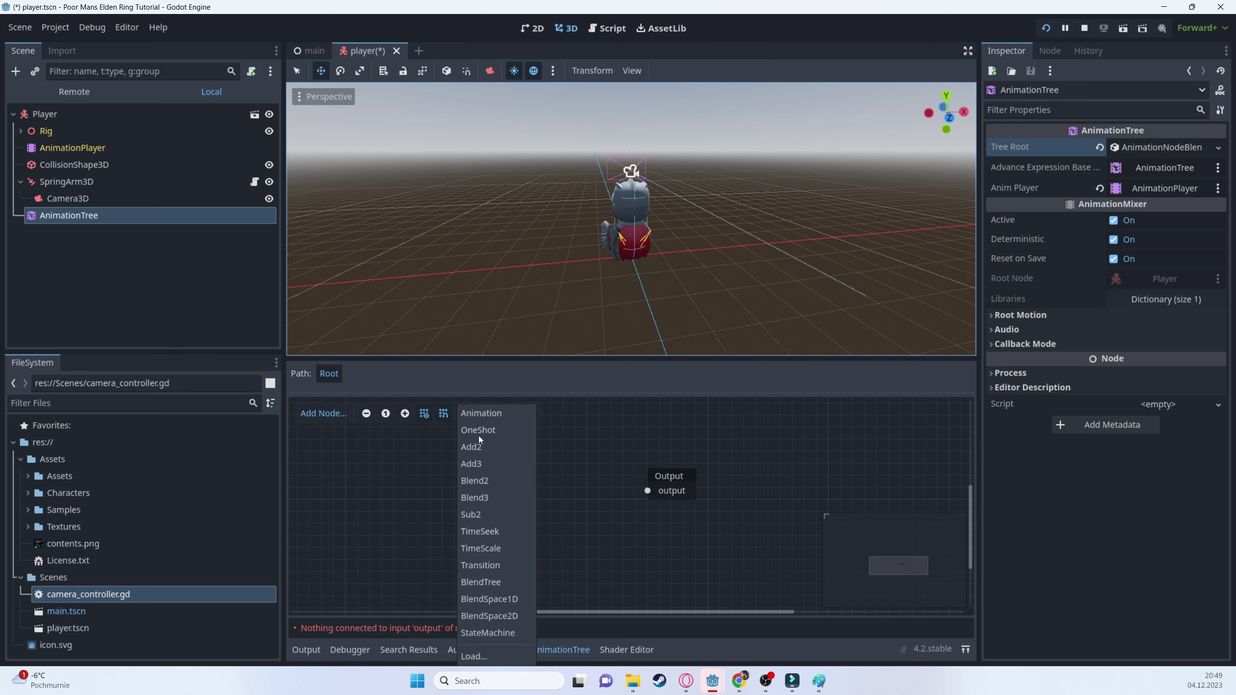
{"action": "left_click", "coordinate": [487, 416]}
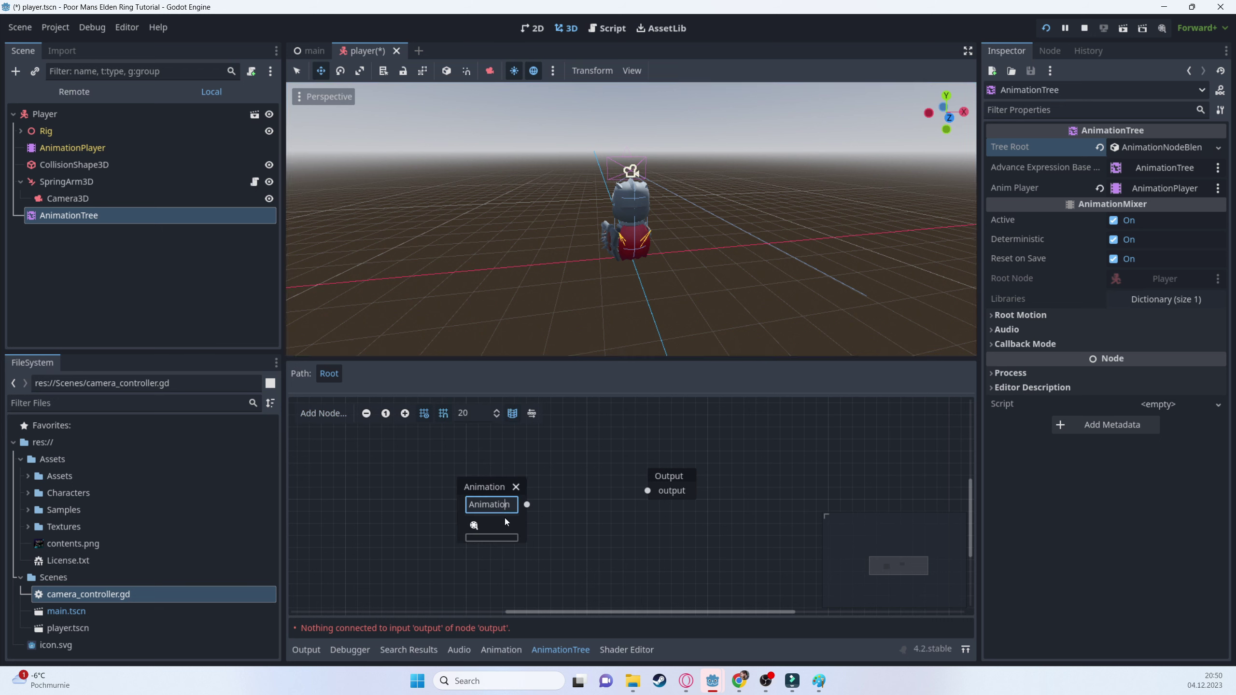
{"action": "left_click", "coordinate": [495, 488]}
{"action": "left_click", "coordinate": [1129, 147]}
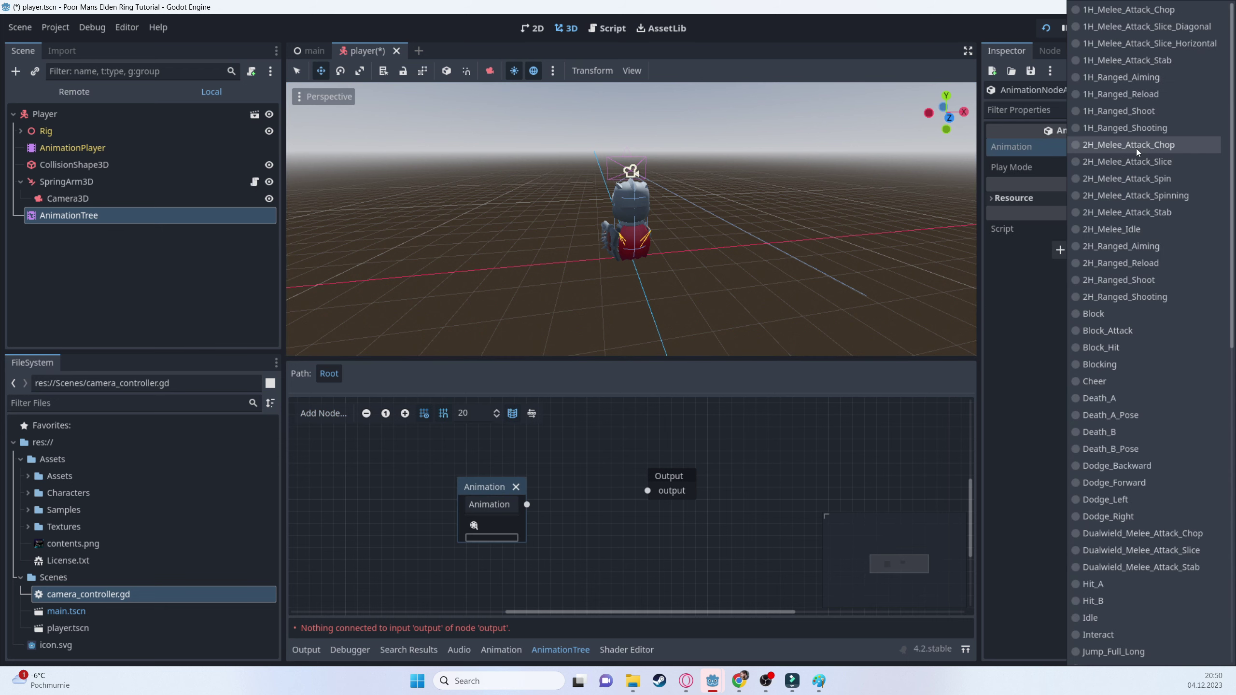
{"action": "scroll", "coordinate": [1101, 574], "scroll_direction": "down", "scroll_amount": 10}
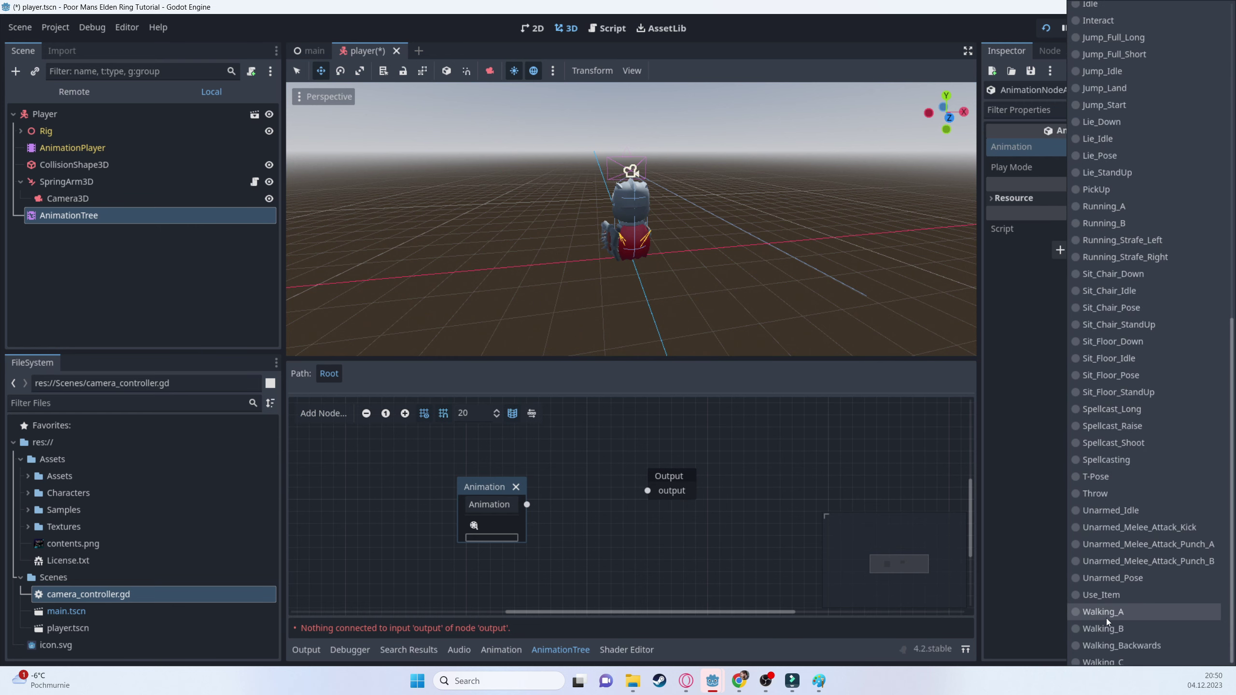
{"action": "left_click", "coordinate": [1108, 622]}
{"action": "left_click_drag", "start_coordinate": [529, 506], "coordinate": [647, 490]}
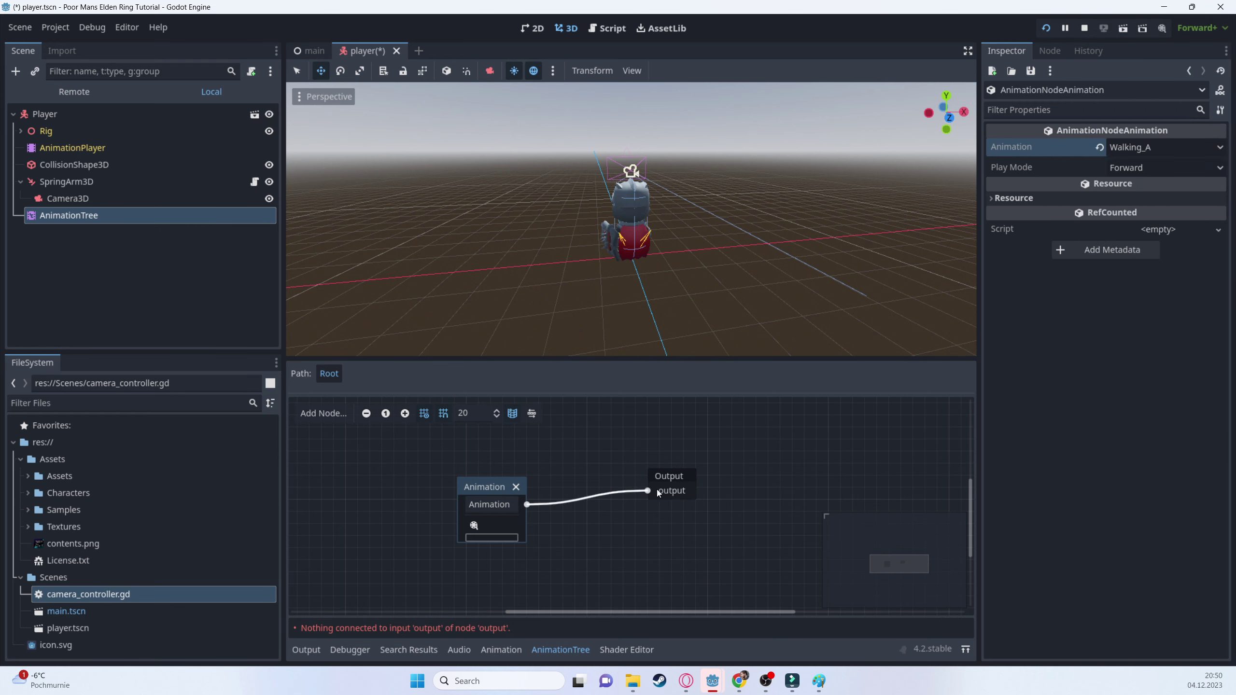
- Orbit the view, check the node's clip list without changing it, and select the AnimationPlayer
{"action": "middle_click_drag", "start_coordinate": [532, 234], "coordinate": [580, 431]}
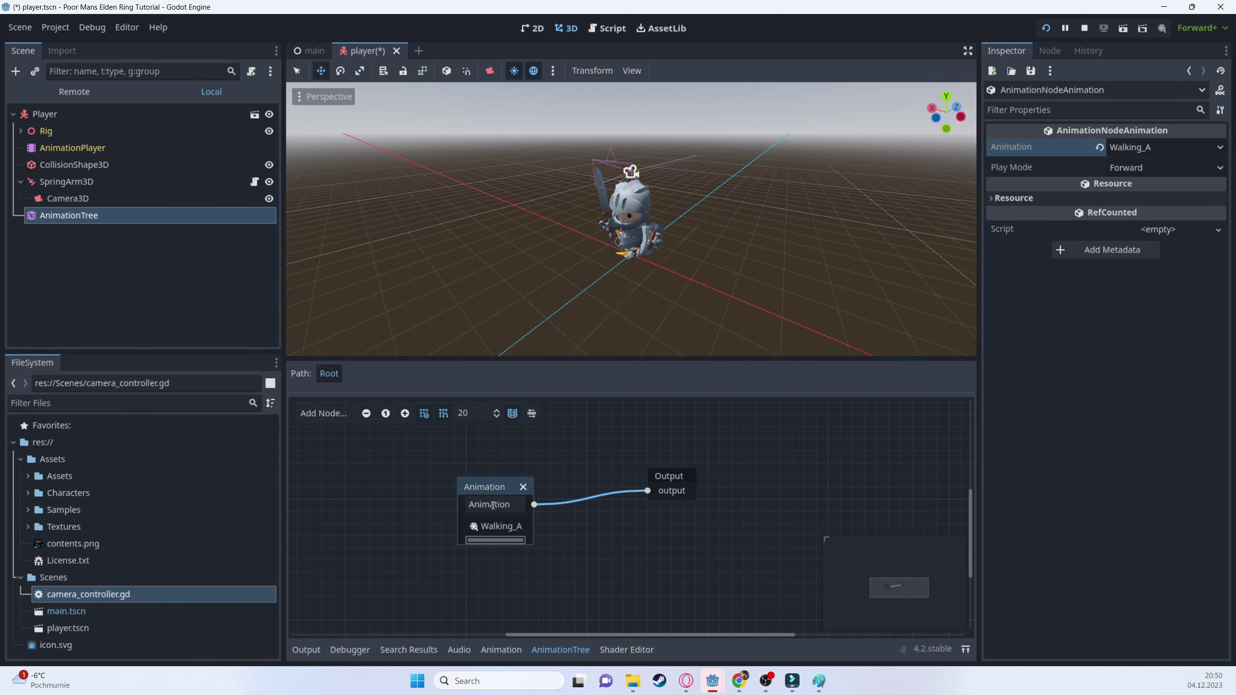
{"action": "left_click", "coordinate": [503, 527]}
{"action": "key", "text": "Escape"}
{"action": "left_click", "coordinate": [76, 149]}
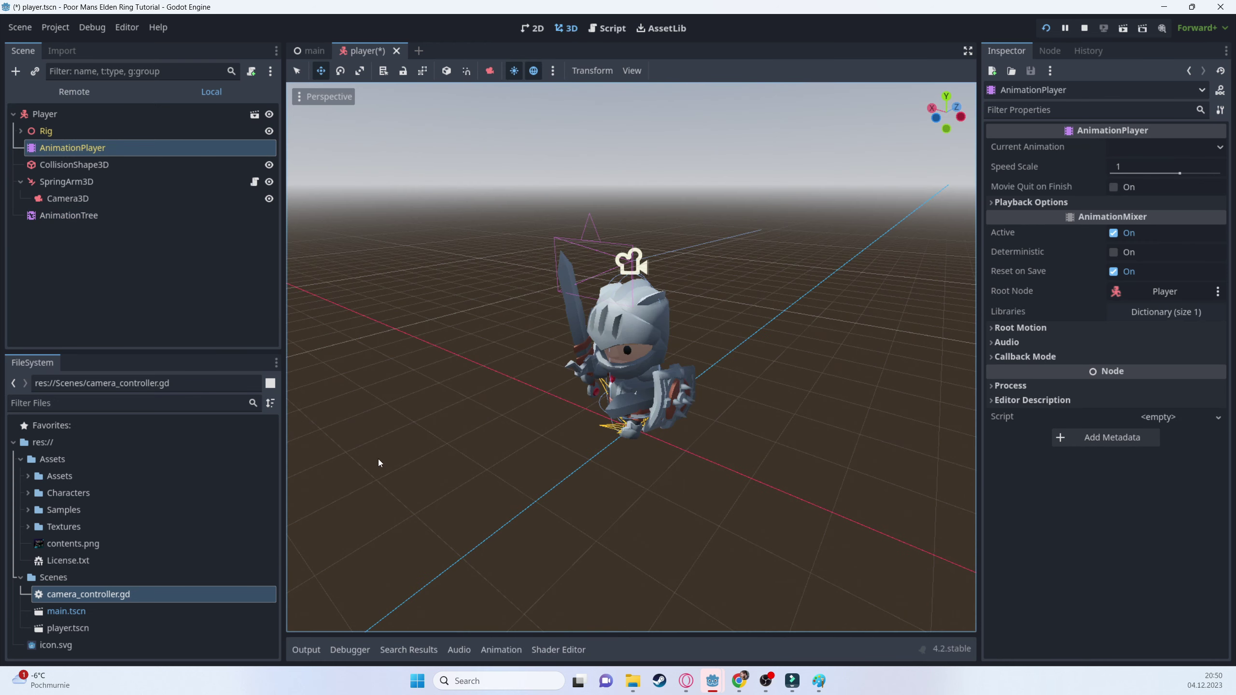
- Load Walking_B in the animation editor and try to enable looping, dismissing the warning
{"action": "left_click", "coordinate": [83, 182]}
{"action": "left_click", "coordinate": [75, 149]}
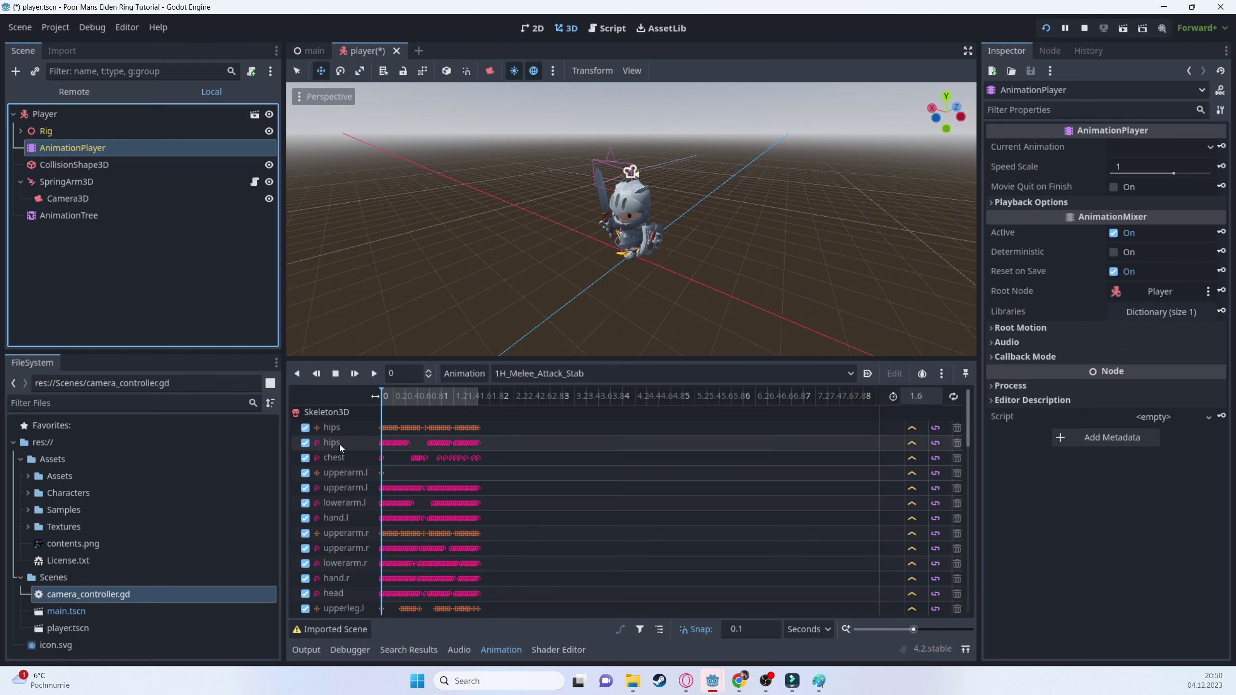
{"action": "left_click", "coordinate": [501, 373]}
{"action": "scroll", "coordinate": [536, 535], "scroll_direction": "down", "scroll_amount": 10}
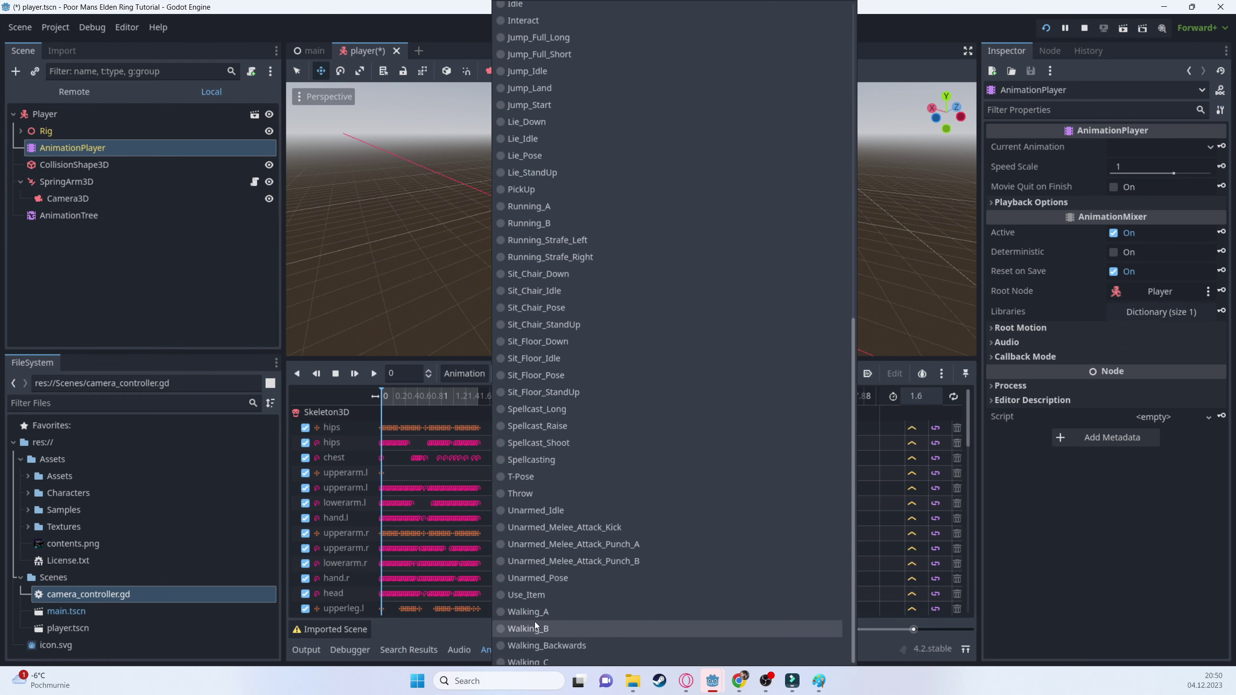
{"action": "left_click", "coordinate": [540, 630]}
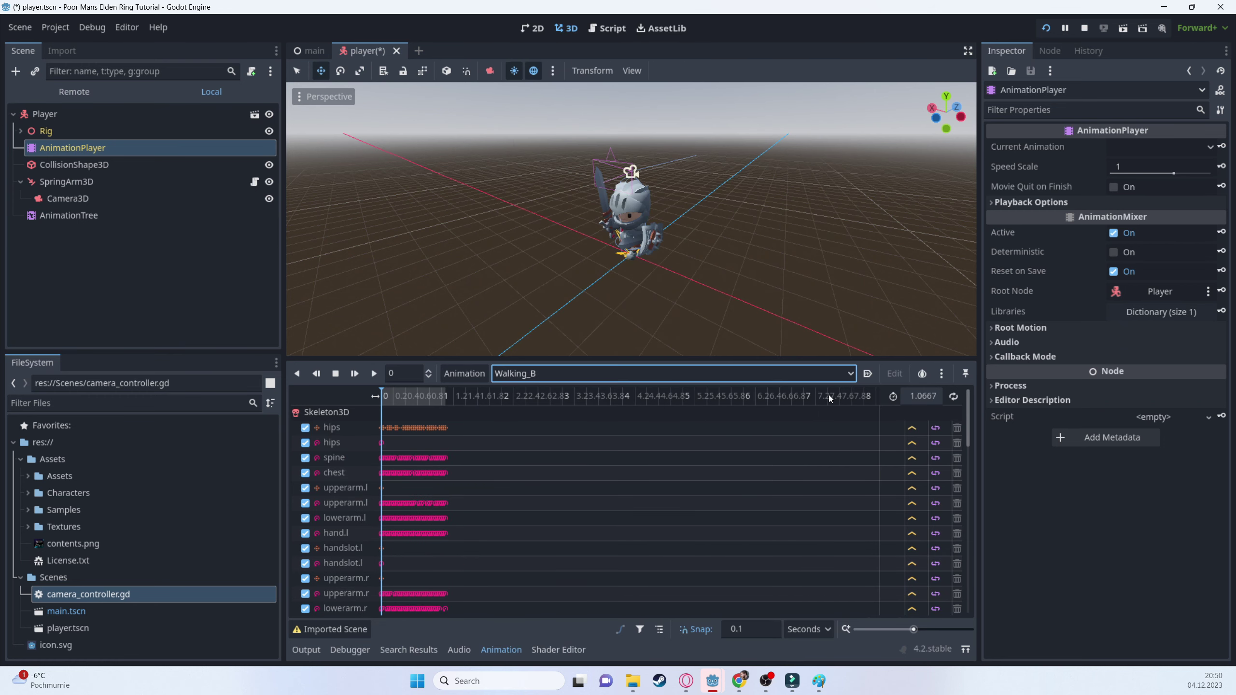
{"action": "left_click", "coordinate": [952, 400]}
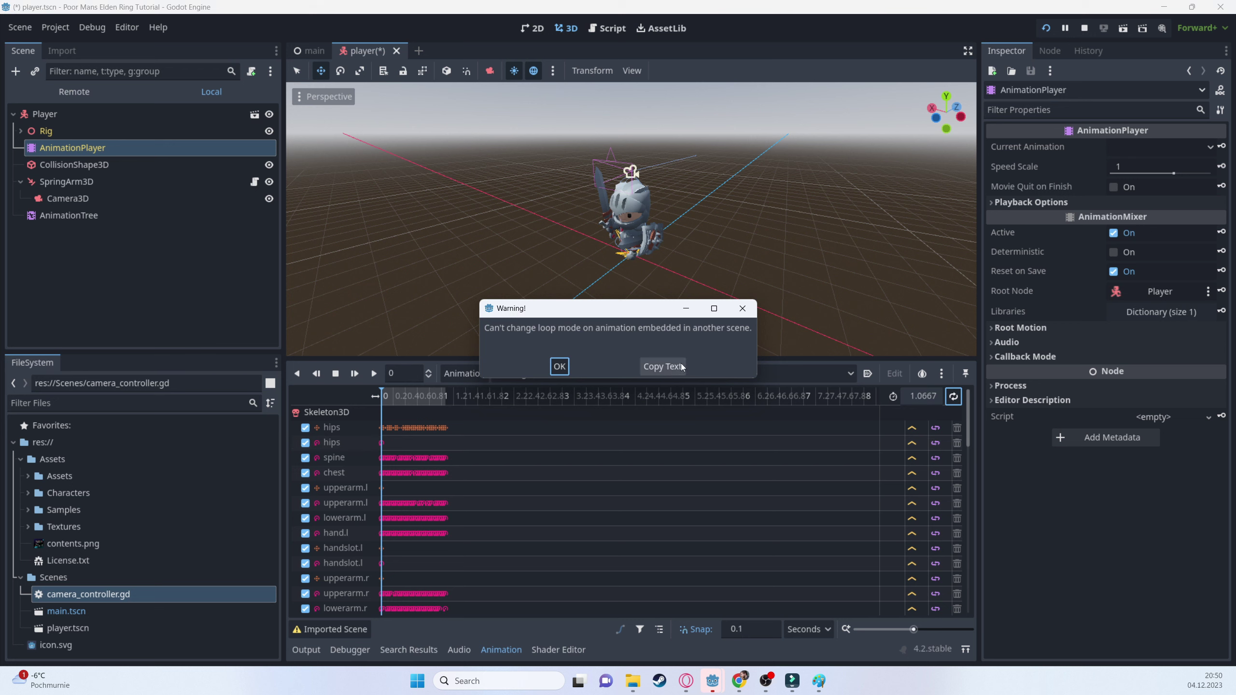
{"action": "left_click", "coordinate": [559, 368]}
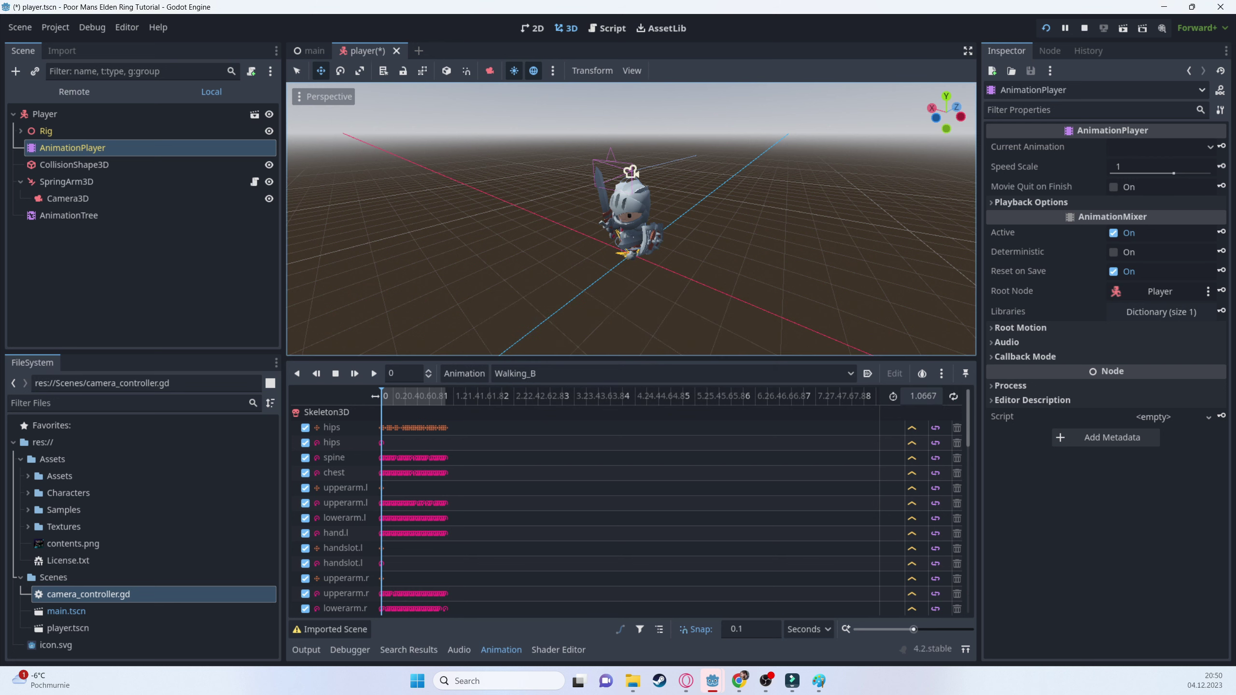
- Try to make Walking_A loop and close the embedded-animation warning
{"action": "left_click", "coordinate": [44, 114]}
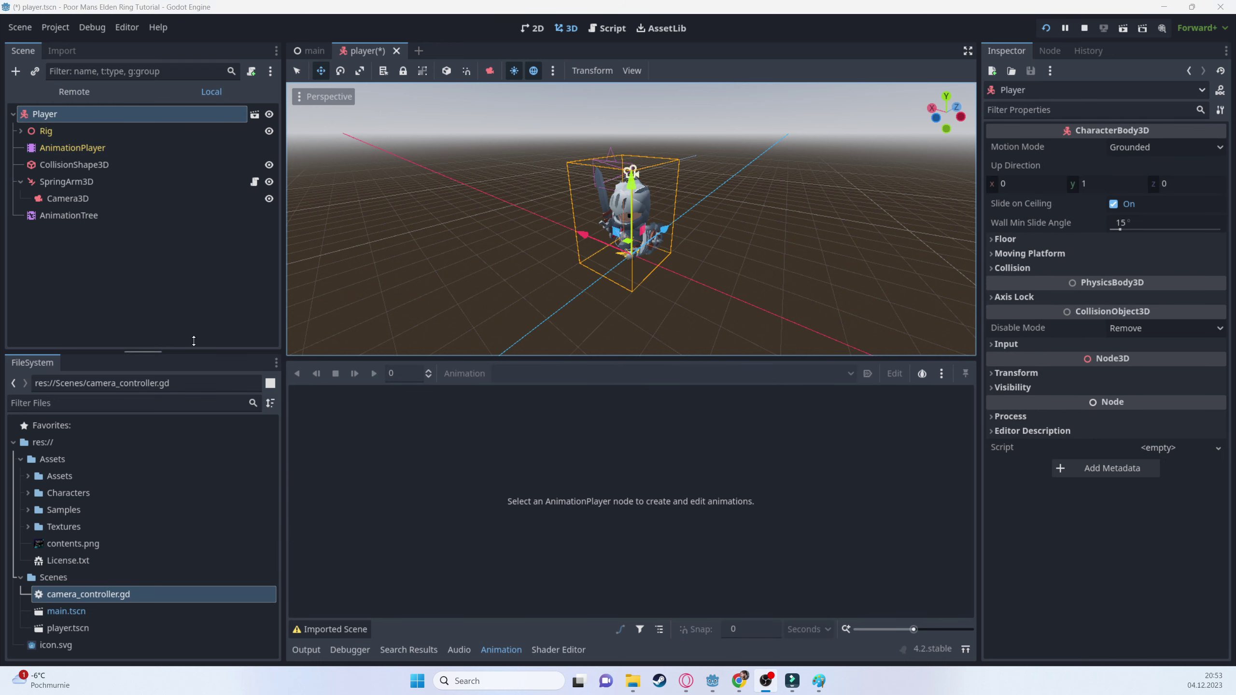
{"action": "left_click", "coordinate": [92, 148]}
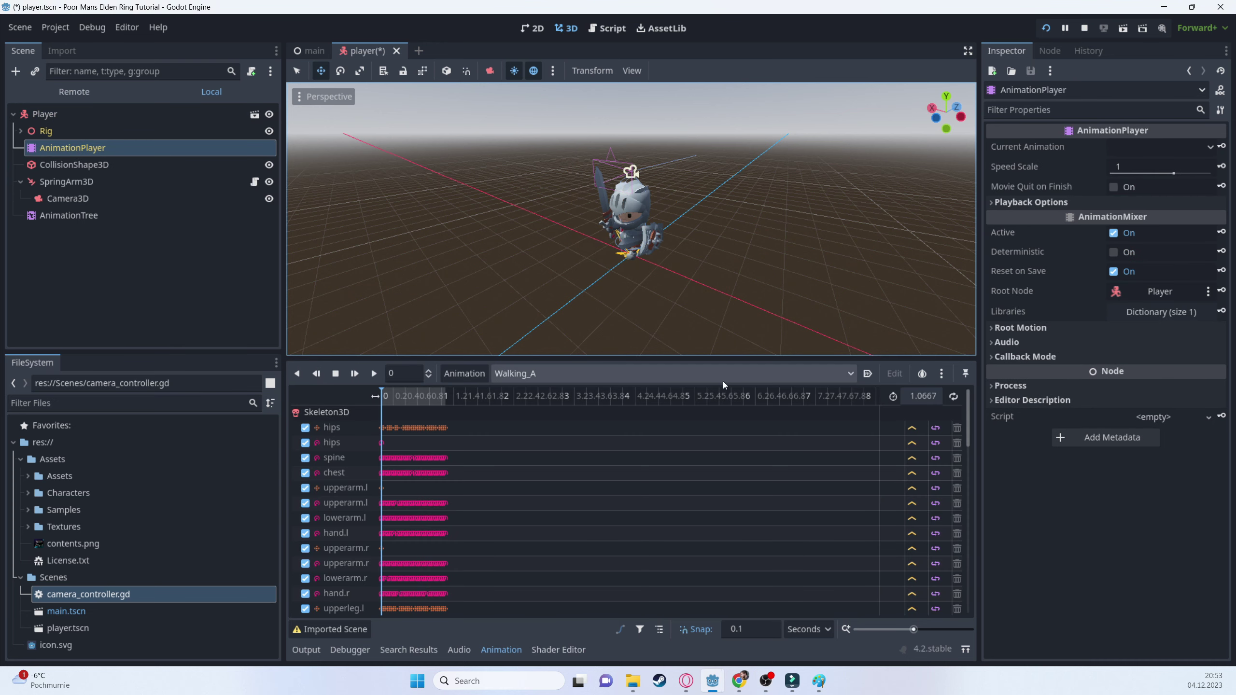
{"action": "left_click", "coordinate": [952, 397]}
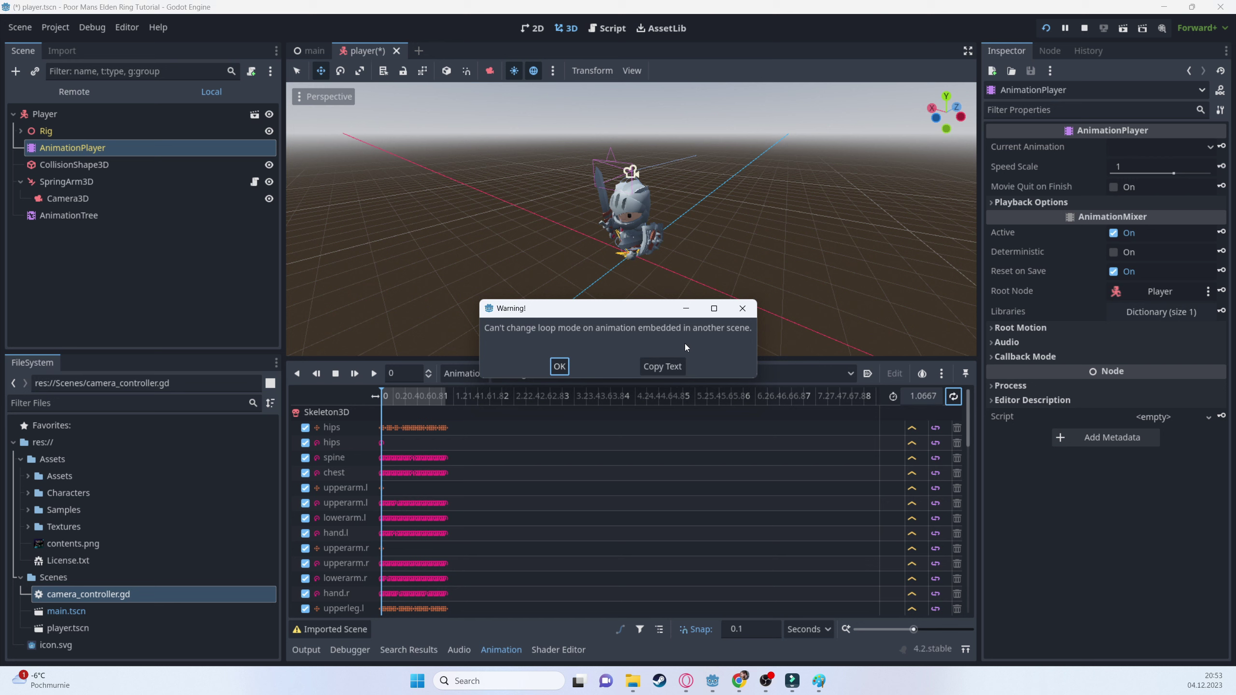
{"action": "left_click", "coordinate": [734, 311]}
- Clear the Player scene's inheritance from the imported model and save
{"action": "left_click", "coordinate": [46, 116]}
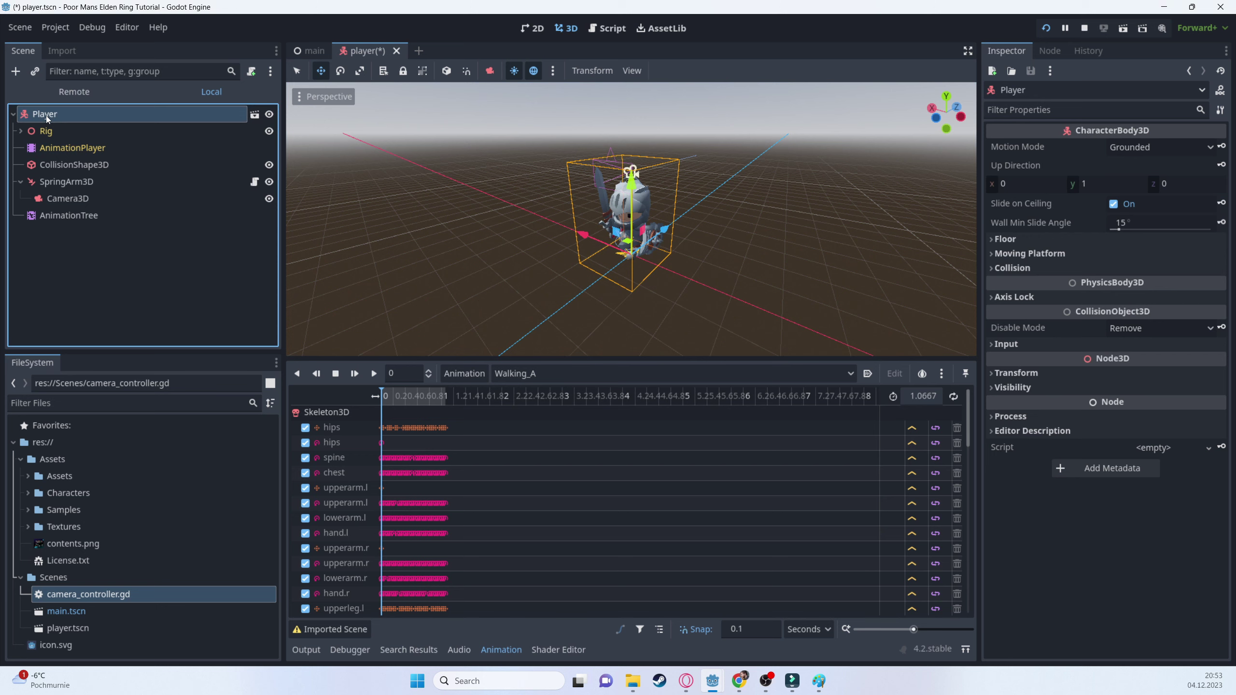
{"action": "left_click", "coordinate": [67, 147]}
{"action": "right_click", "coordinate": [73, 162]}
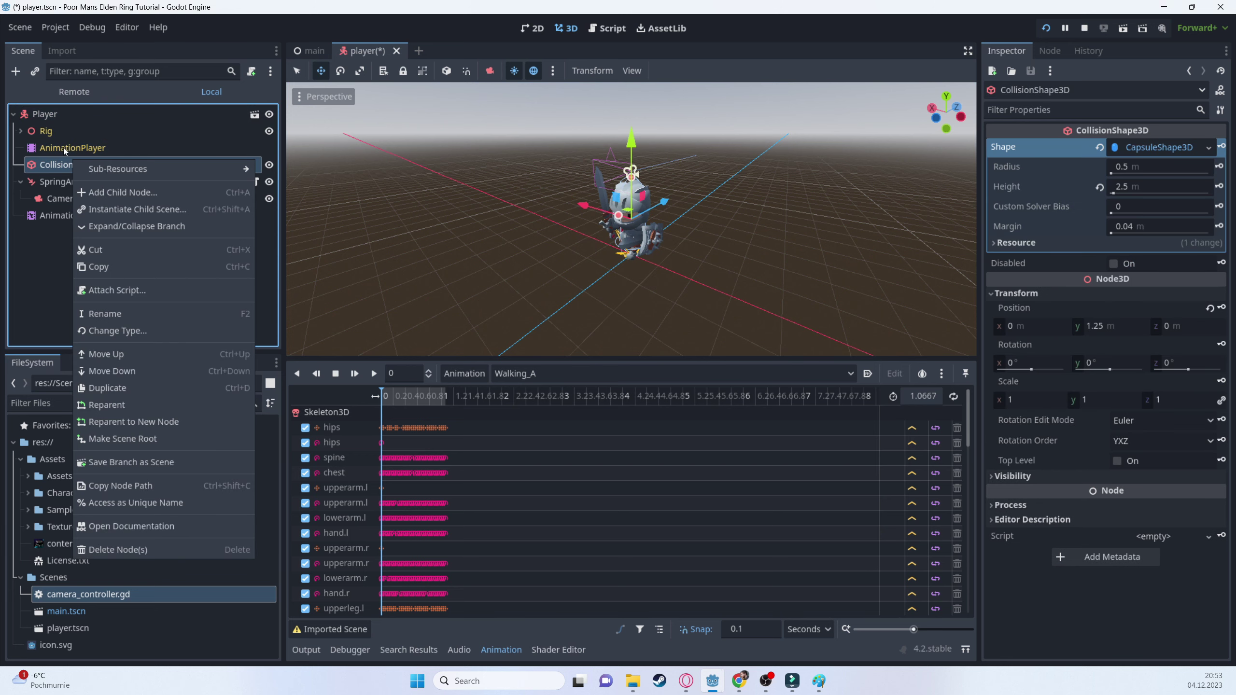
{"action": "right_click", "coordinate": [62, 147]}
{"action": "right_click", "coordinate": [62, 147]}
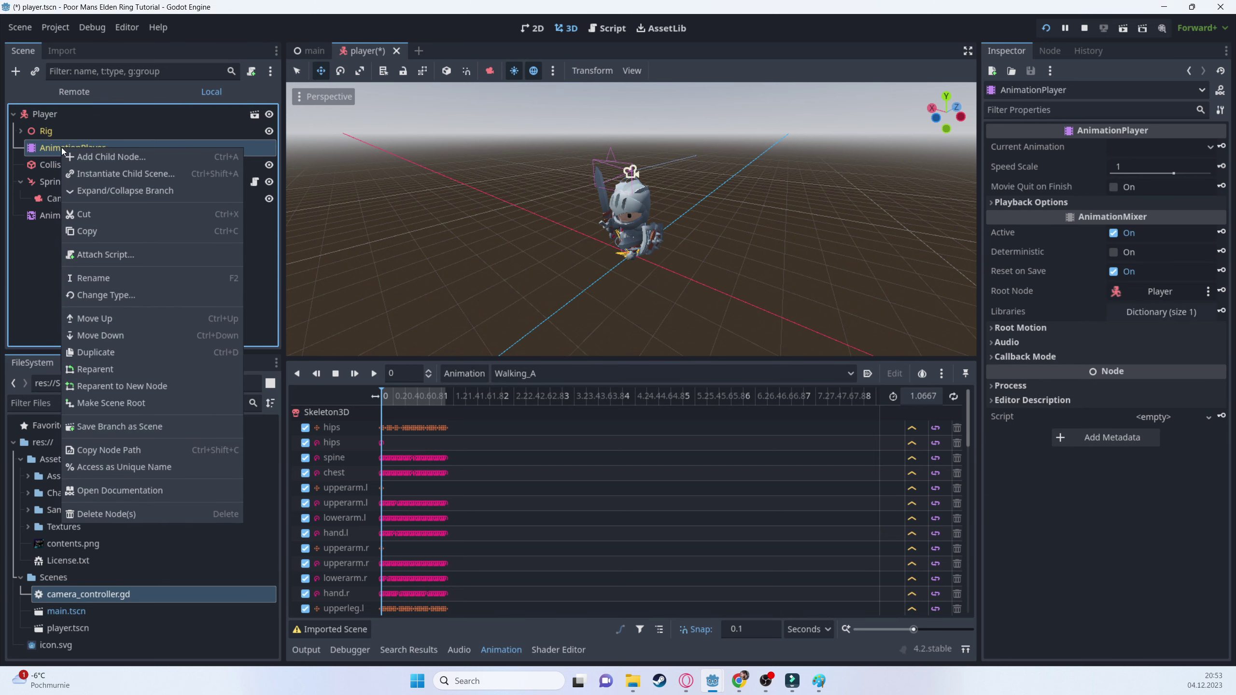
{"action": "right_click", "coordinate": [42, 114]}
{"action": "right_click", "coordinate": [43, 114]}
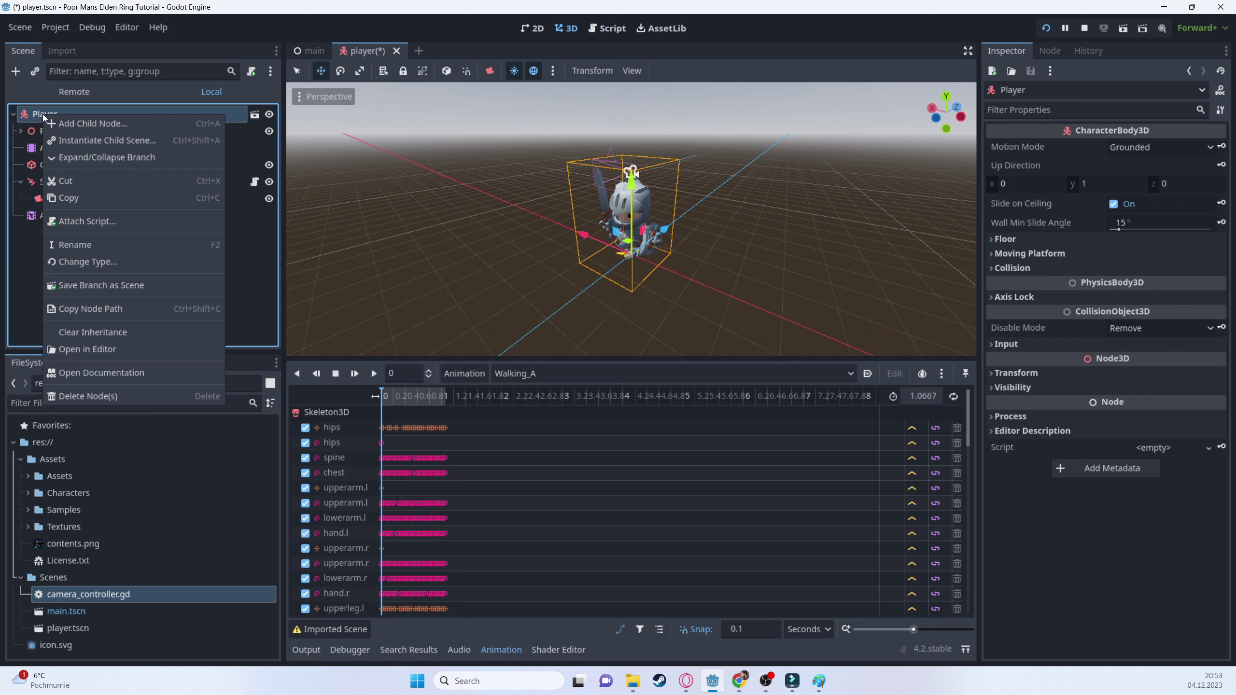
{"action": "left_click", "coordinate": [110, 332]}
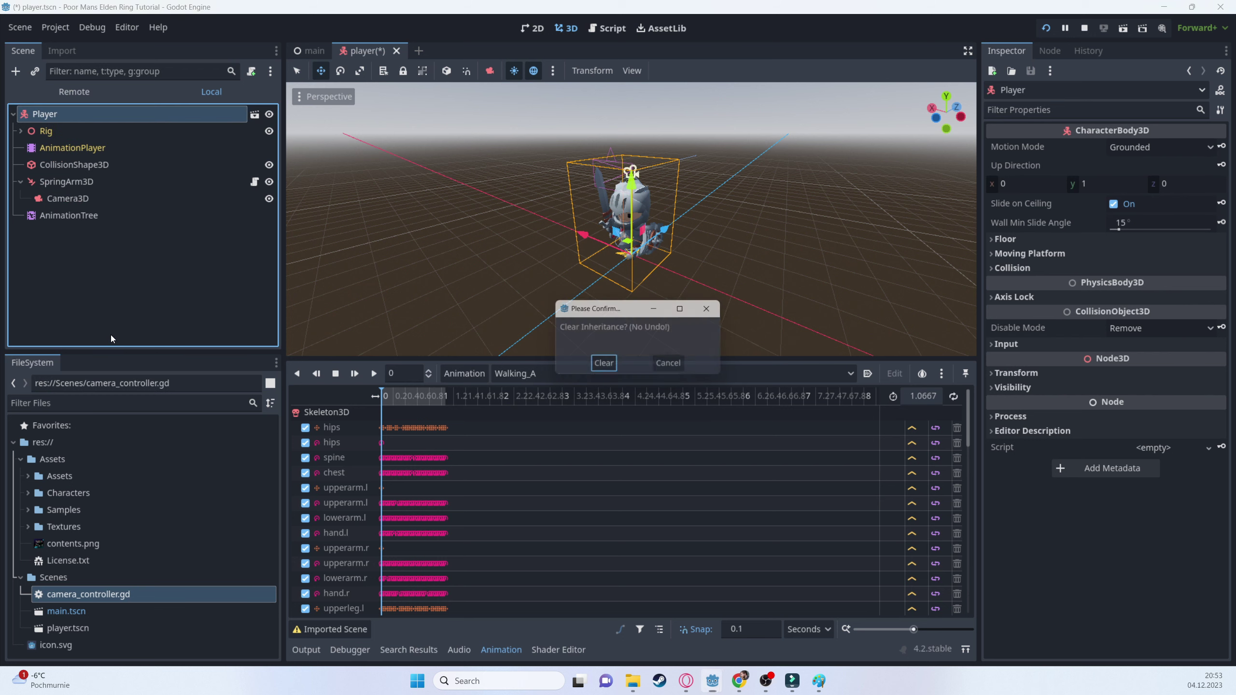
{"action": "left_click", "coordinate": [606, 366]}
{"action": "key", "text": "ctrl+s"}
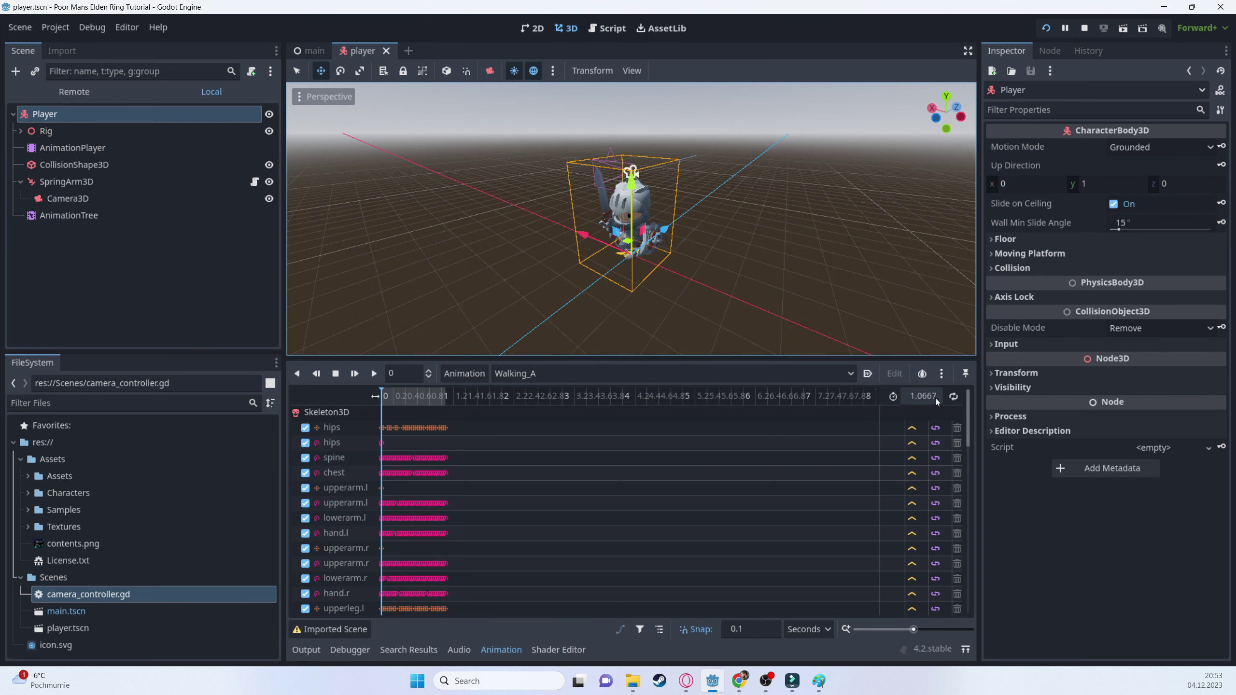
- Turn on looping for the Walking_A animation and save the scene
{"action": "left_click", "coordinate": [954, 396]}
{"action": "left_click", "coordinate": [560, 366]}
{"action": "left_click", "coordinate": [111, 149]}
{"action": "left_click", "coordinate": [954, 396]}
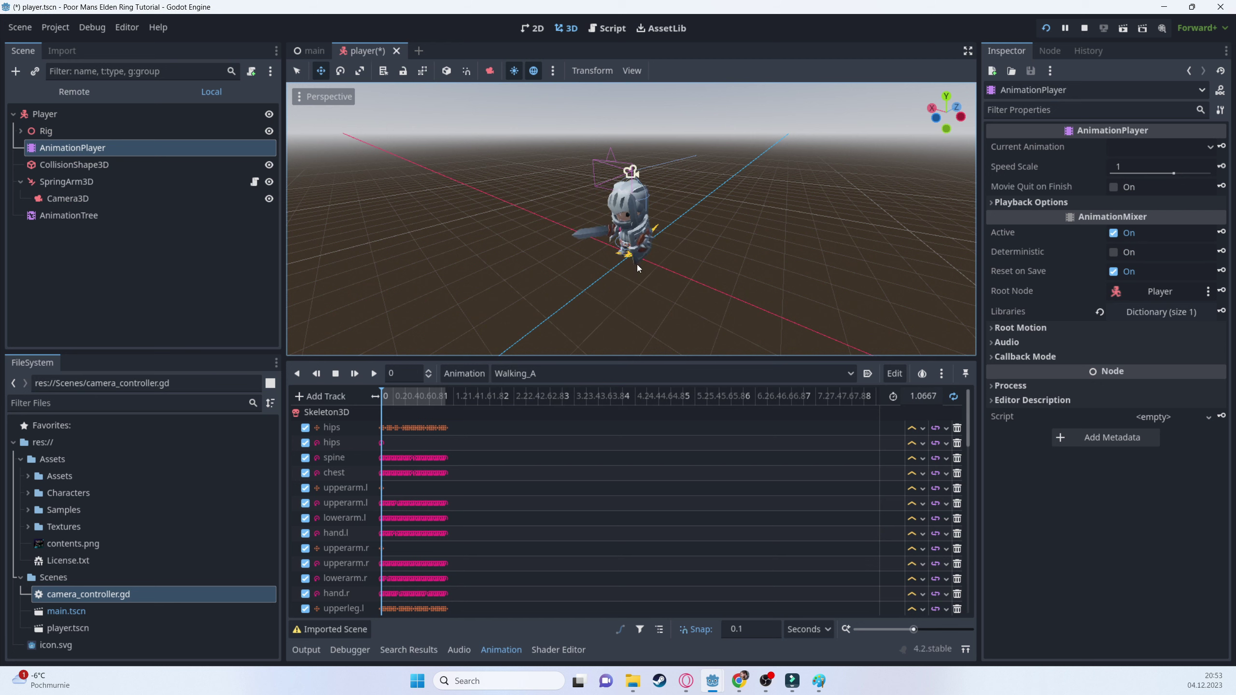
{"action": "key", "text": "ctrl+s"}
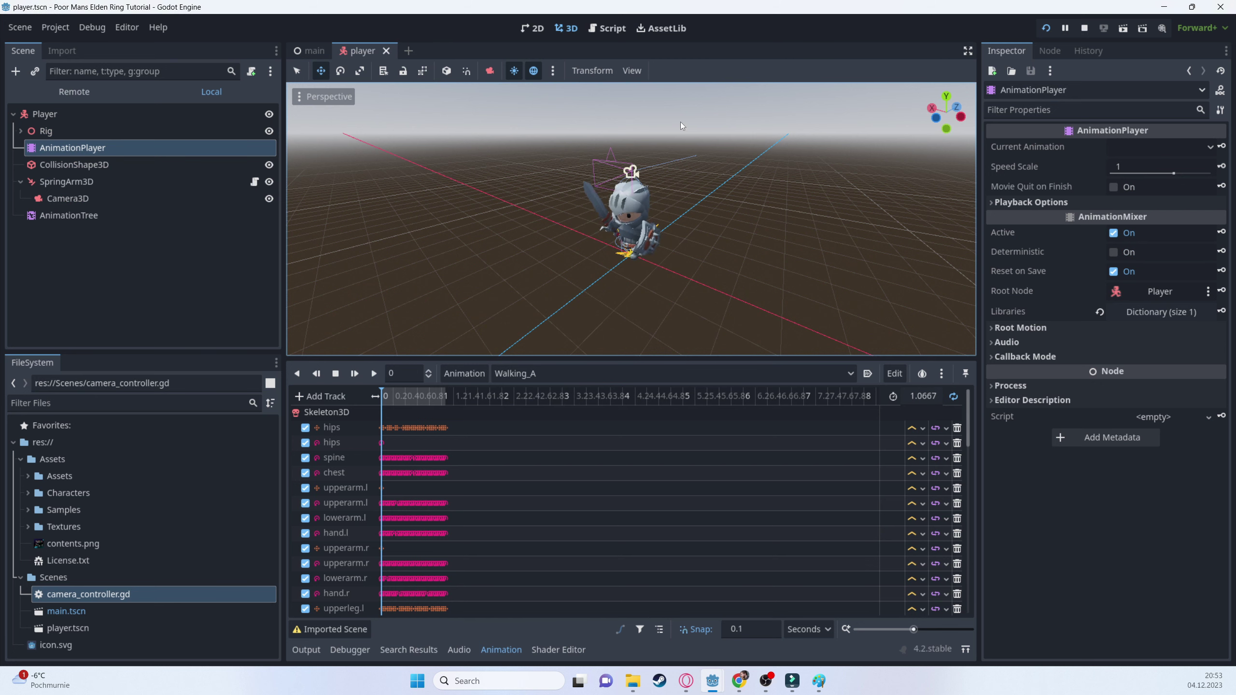
- Stop the running game and reposition the Animation node in the AnimationTree graph
{"action": "left_click", "coordinate": [1084, 27]}
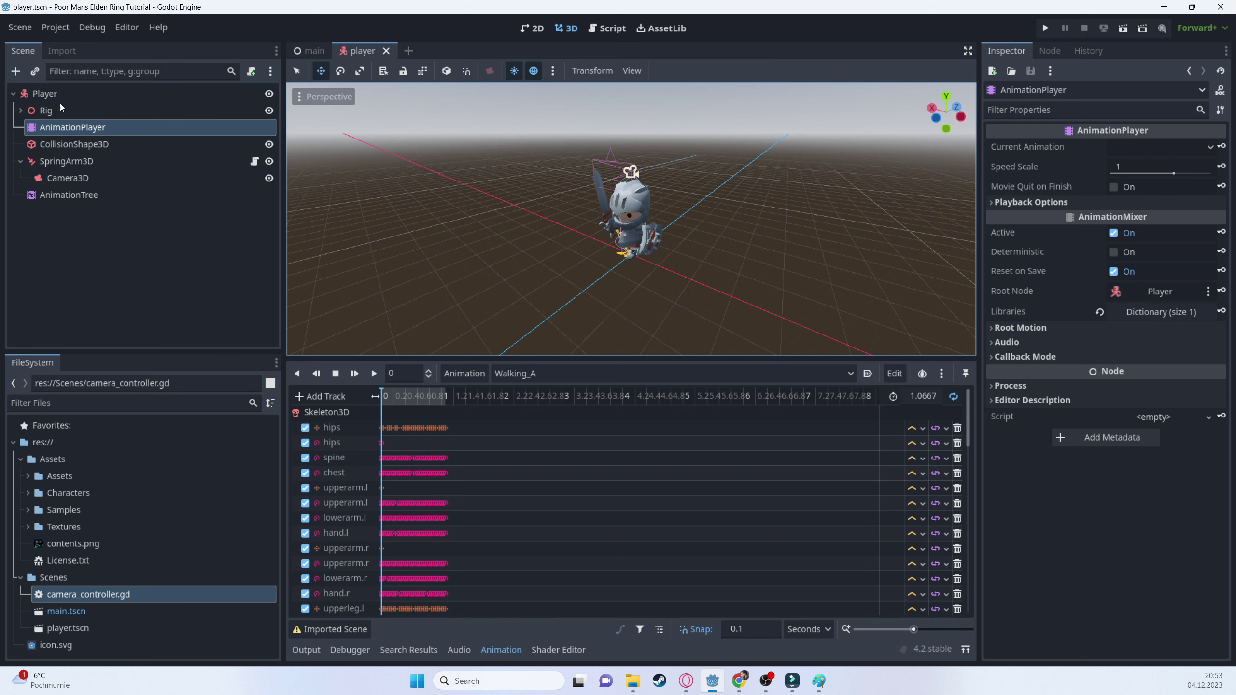
{"action": "left_click", "coordinate": [77, 195]}
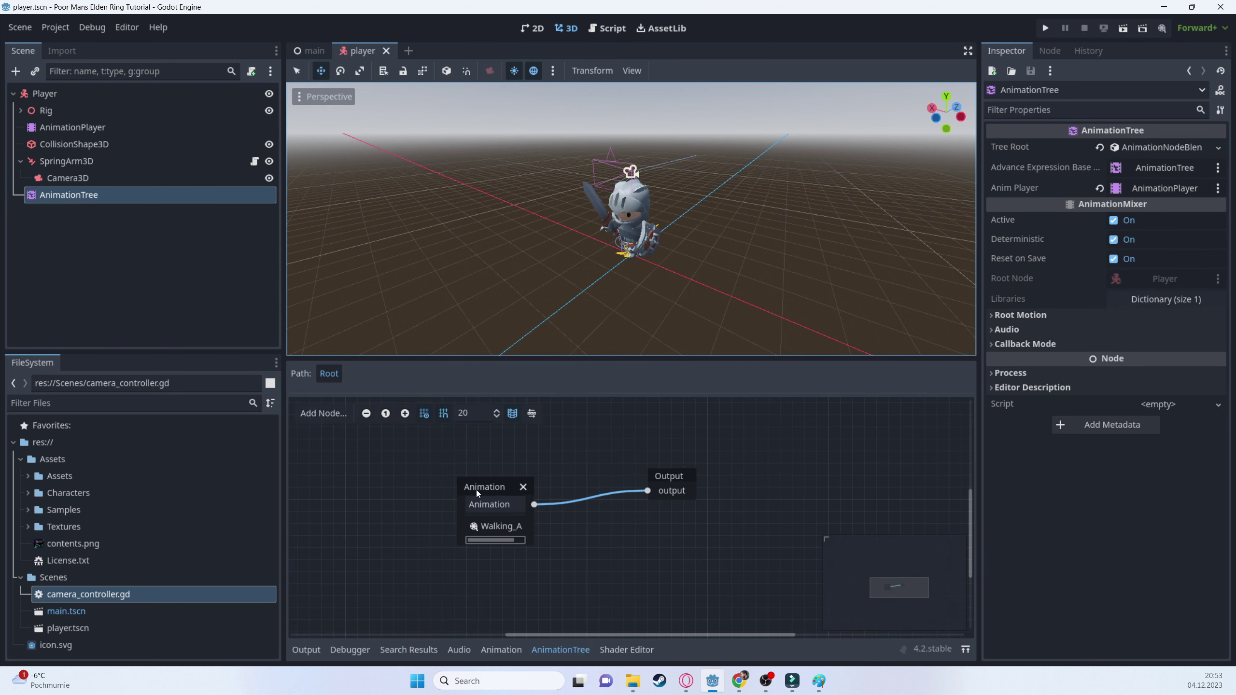
{"action": "left_click_drag", "start_coordinate": [476, 490], "coordinate": [451, 464]}
{"action": "key", "text": "ctrl+s"}
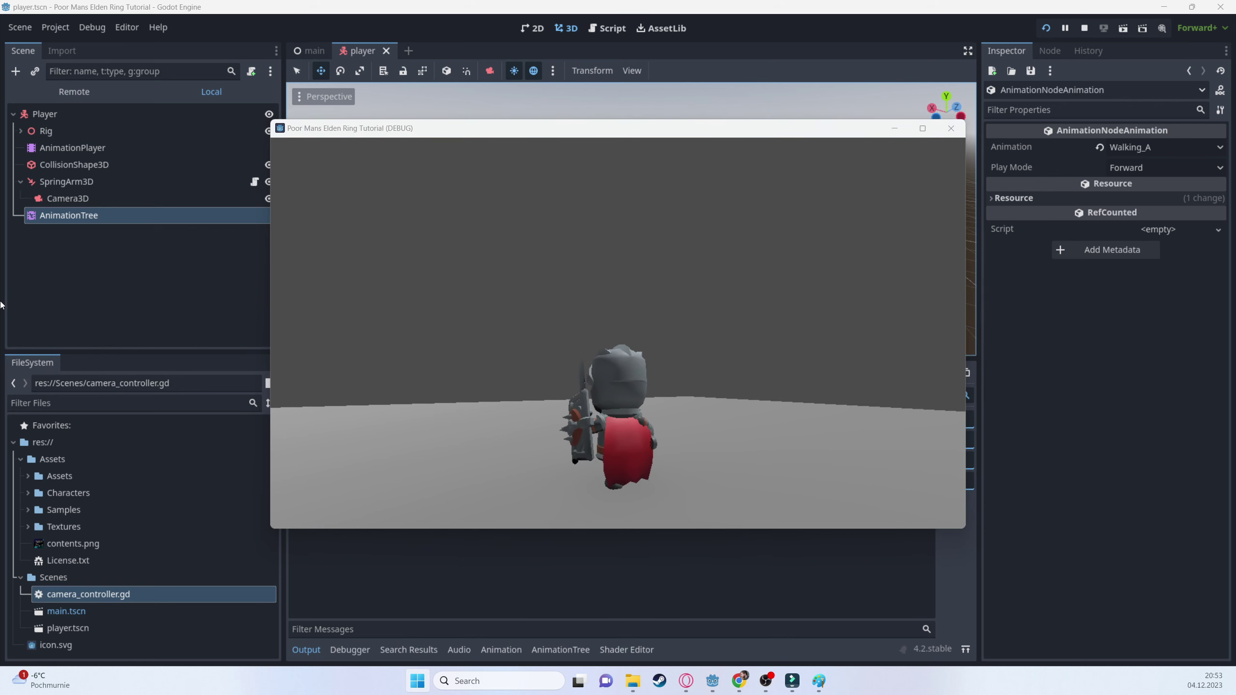
{"action": "left_click", "coordinate": [1084, 28]}
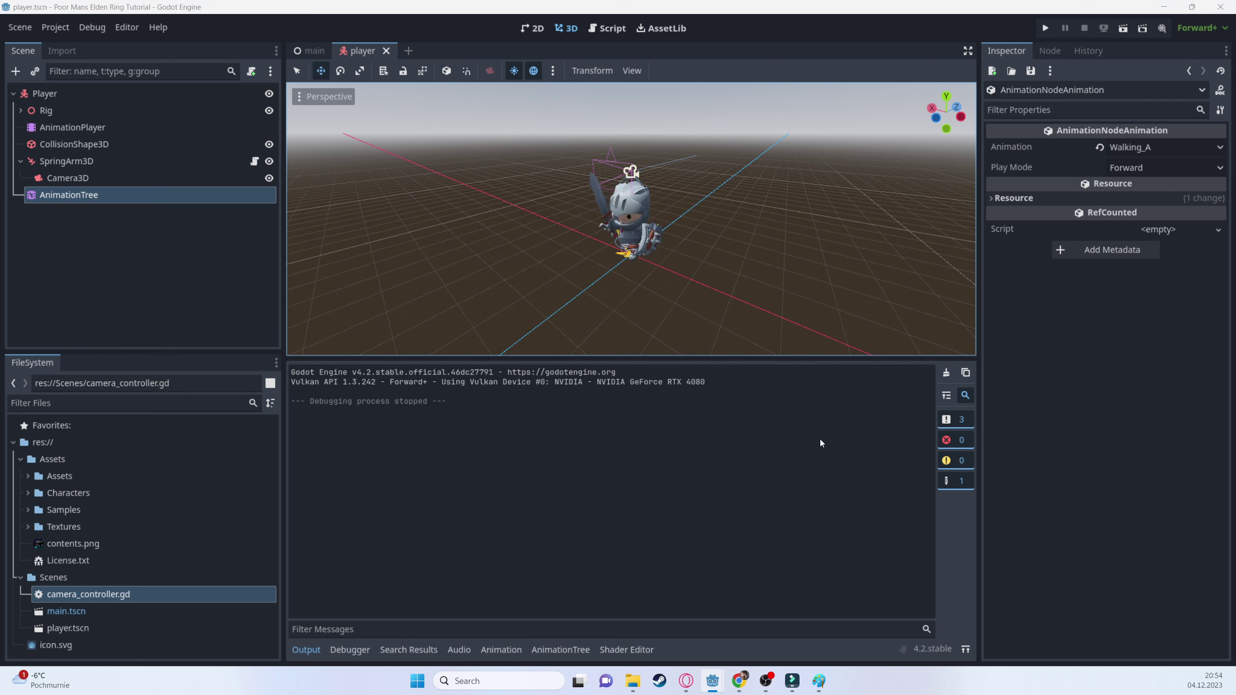
{"action": "left_click", "coordinate": [60, 115]}
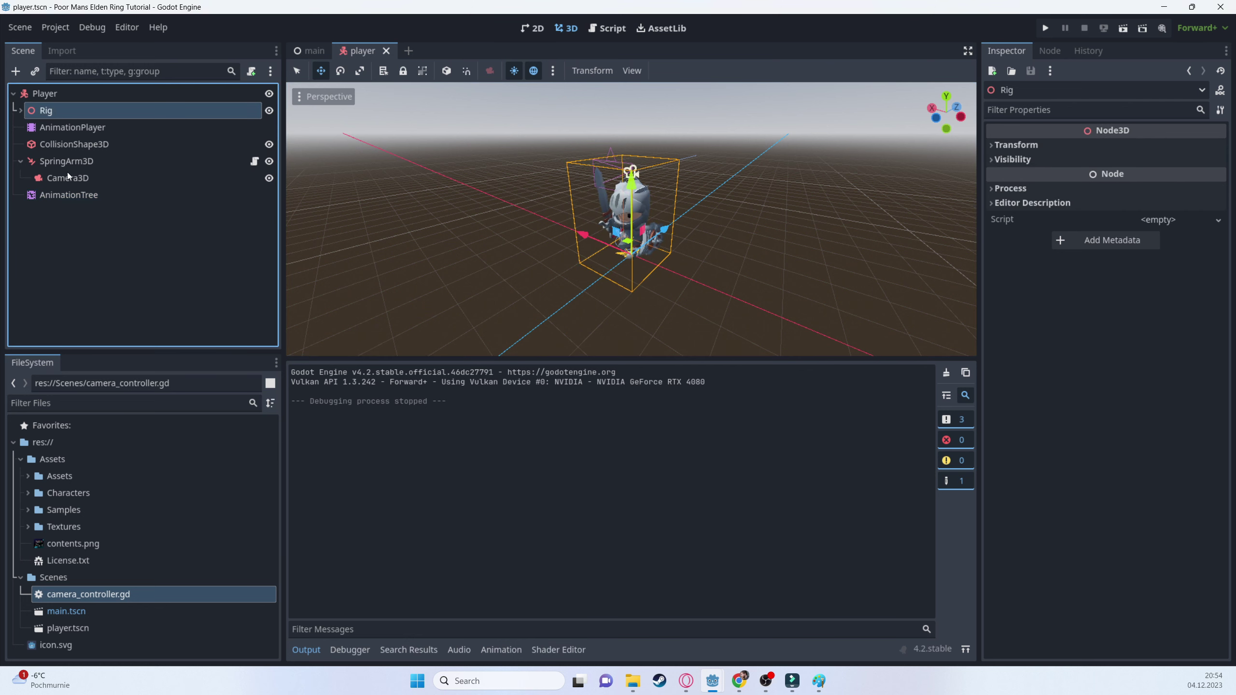
{"action": "left_click", "coordinate": [69, 194]}
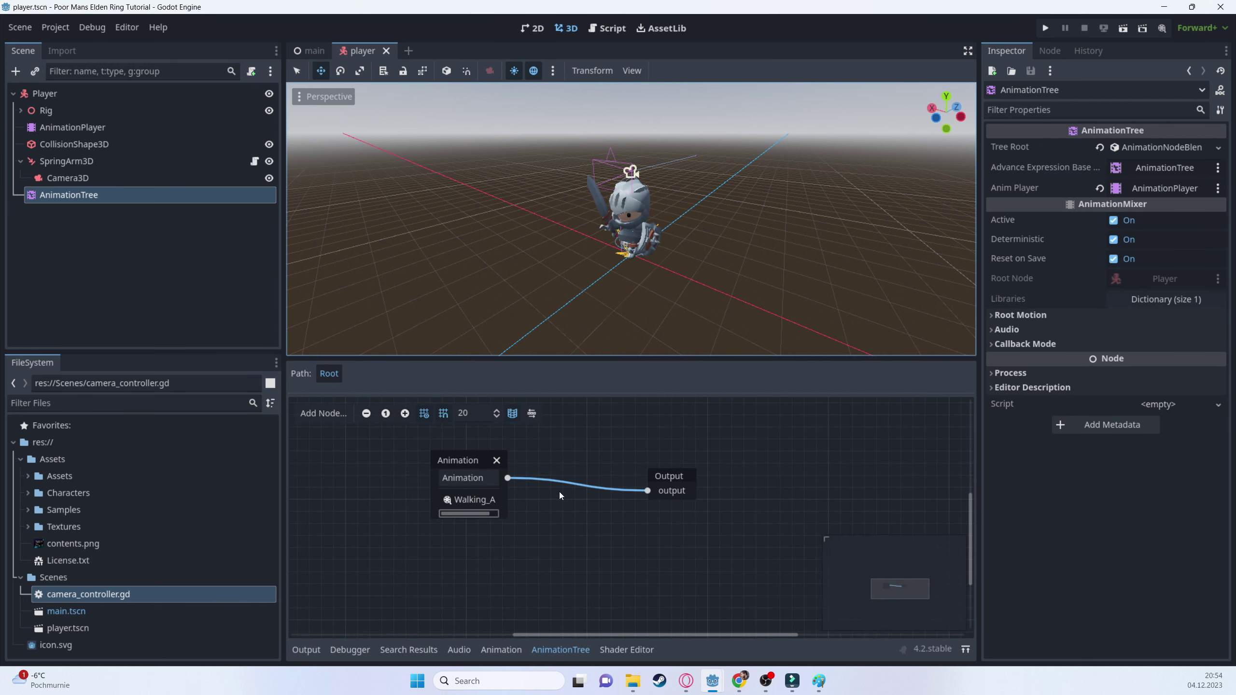
- Swap the Walking_A node for a StateMachine named UnfocusedLocomotionStateMachine wired to Output
{"action": "left_click", "coordinate": [498, 460]}
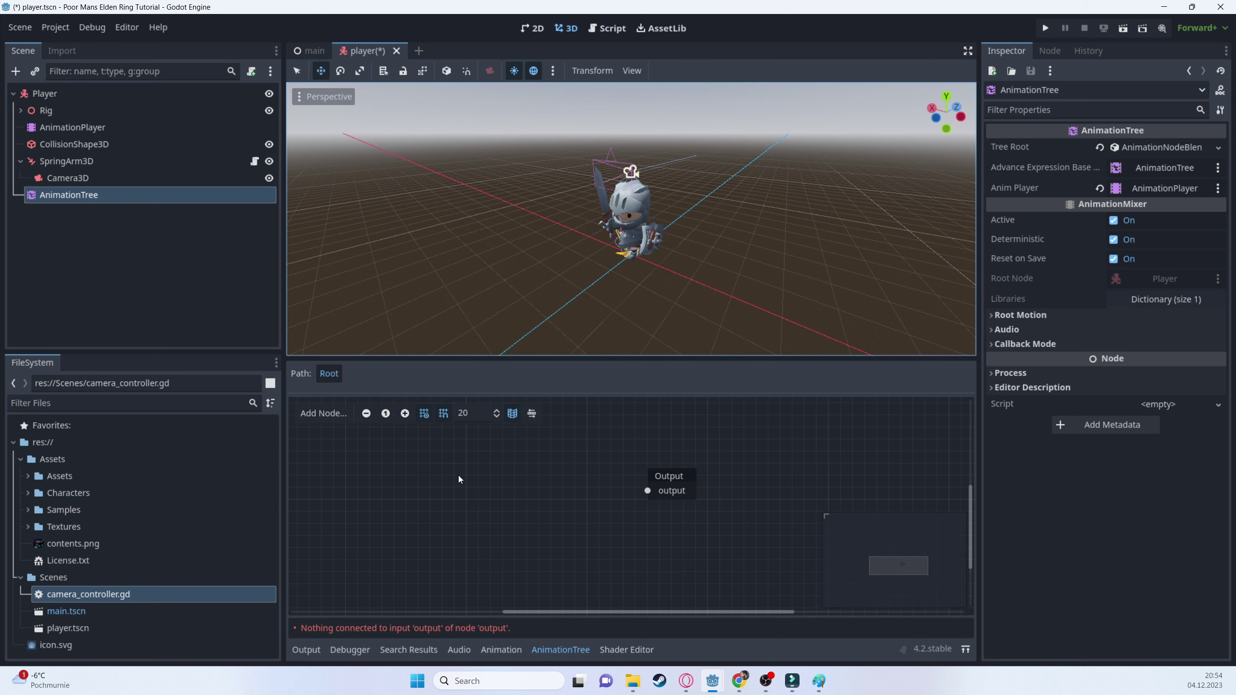
{"action": "right_click", "coordinate": [392, 467]}
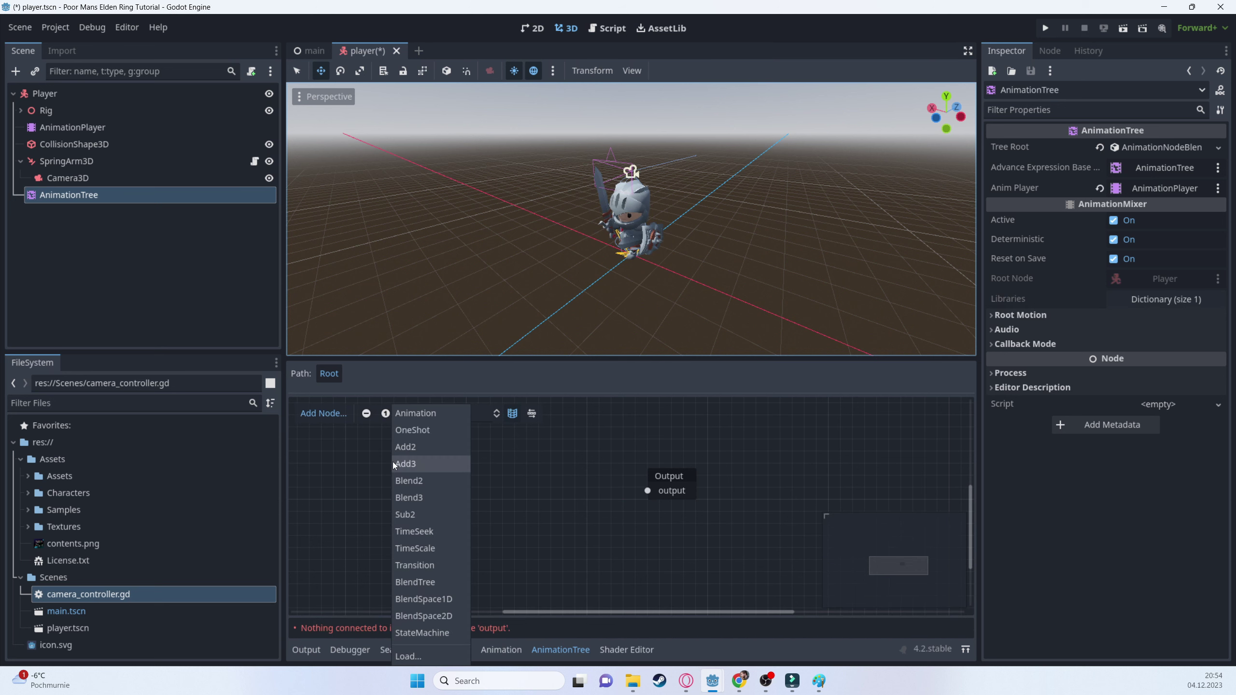
{"action": "left_click", "coordinate": [423, 633]}
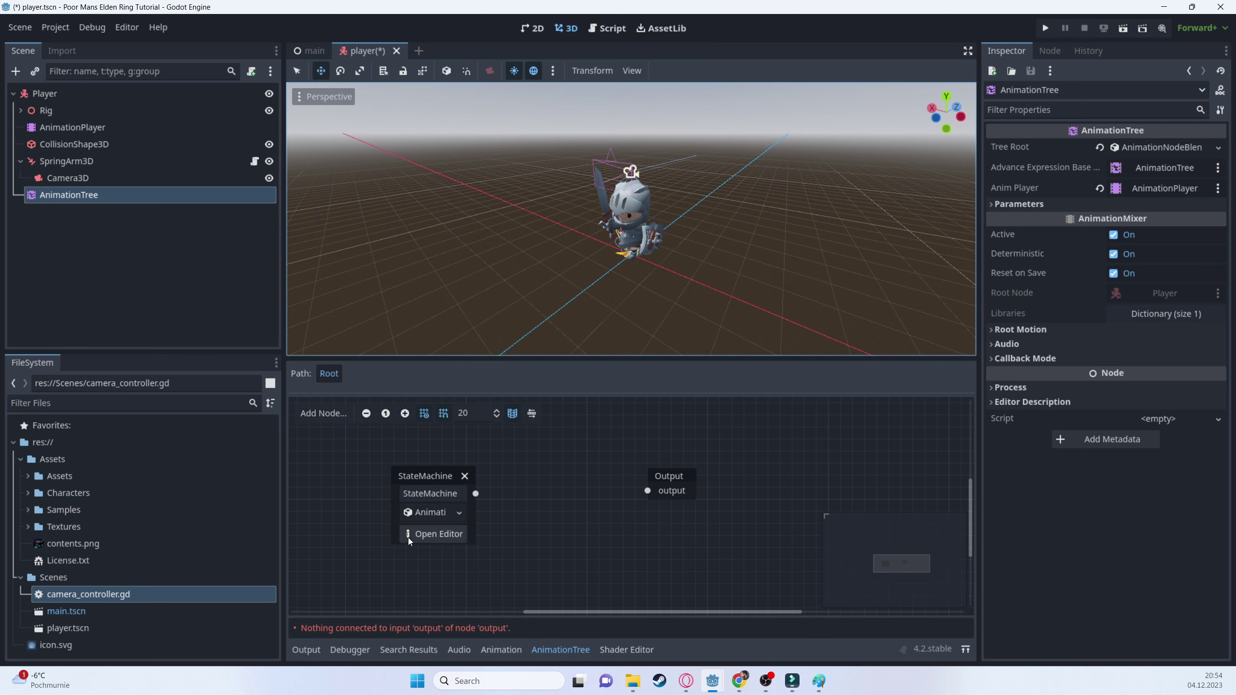
{"action": "double_click", "coordinate": [443, 499]}
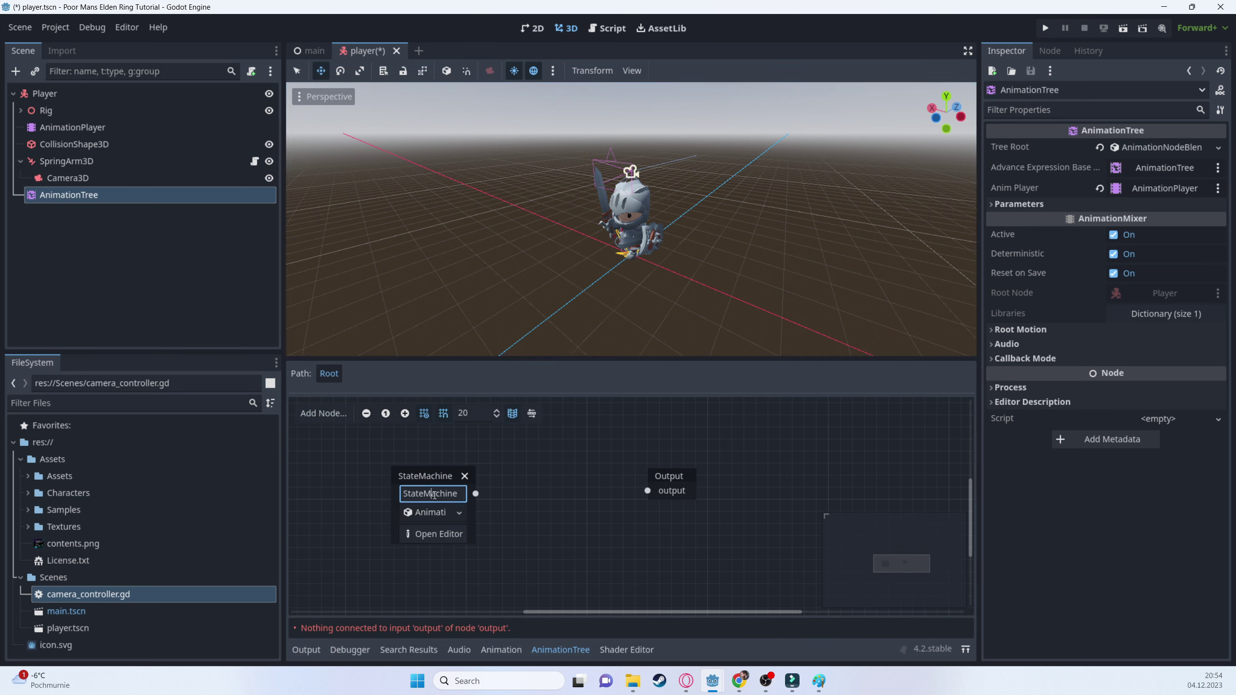
{"action": "type", "text": "Unfocused"}
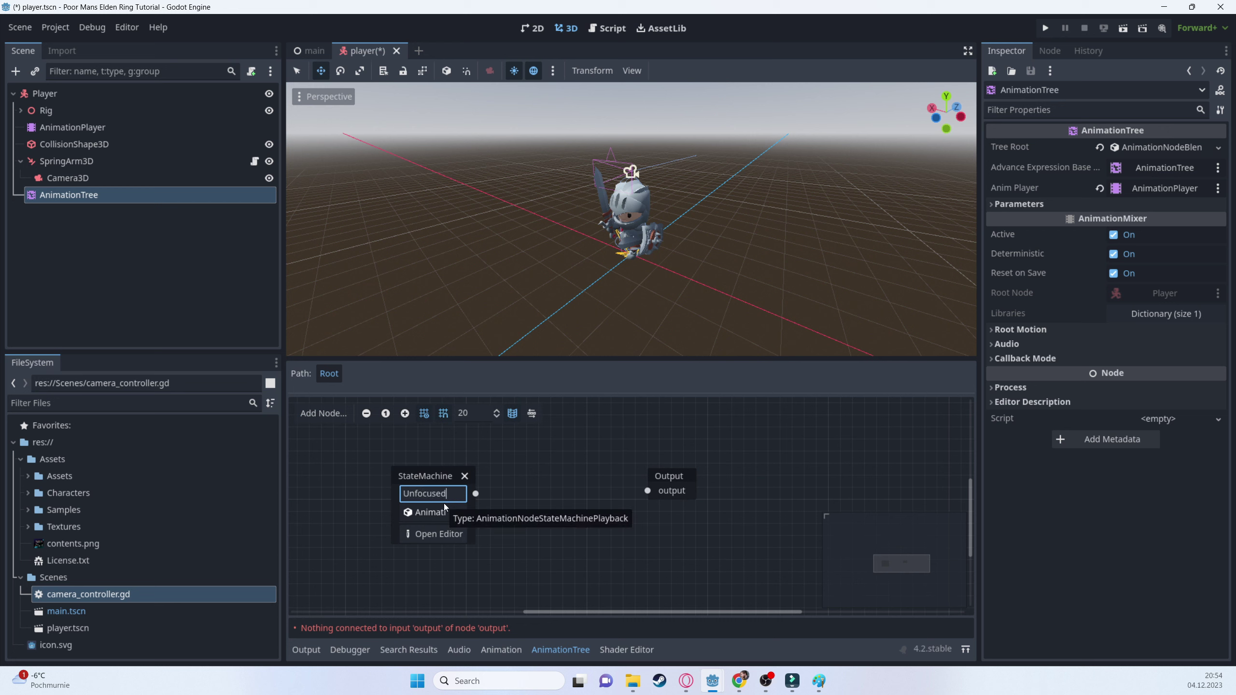
{"action": "type", "text": "Locomot"}
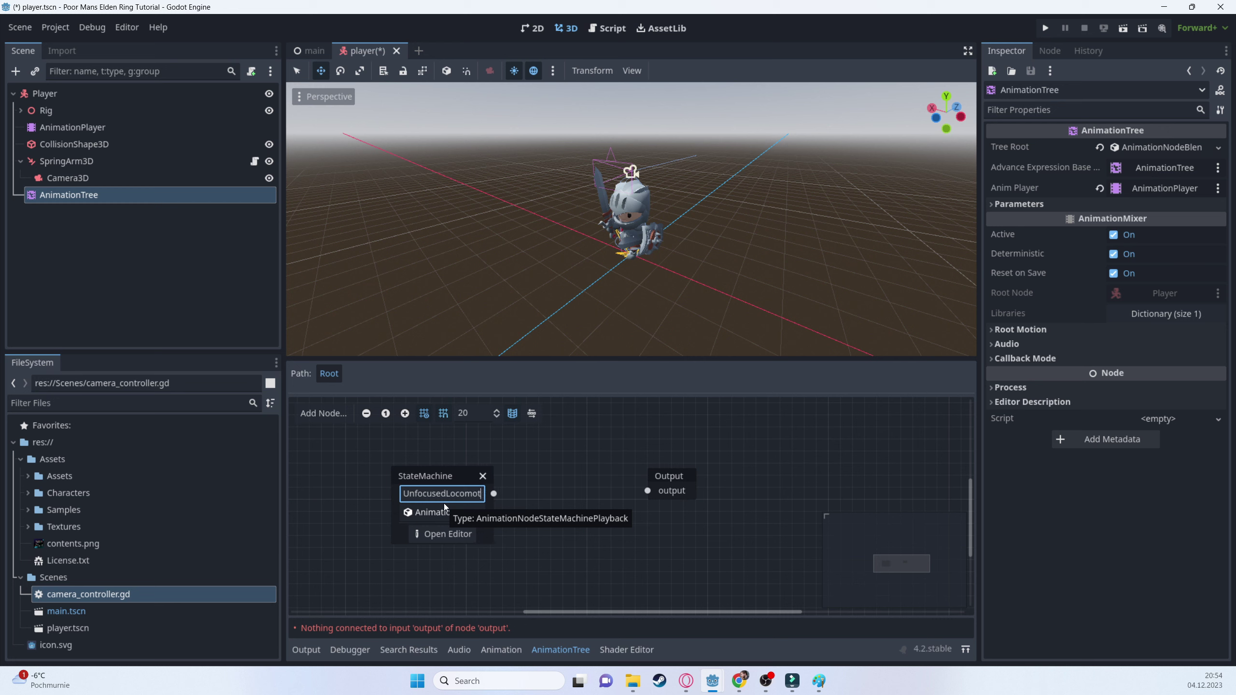
{"action": "type", "text": "ionStateM"}
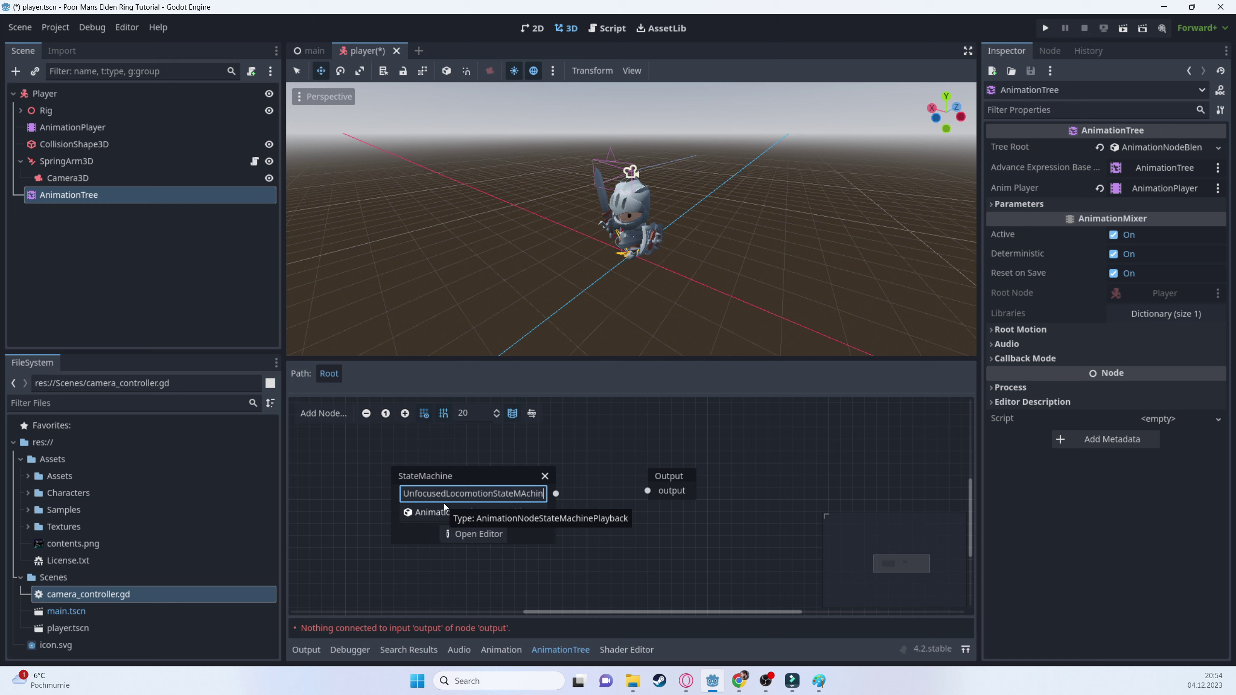
{"action": "type", "text": "achine"}
{"action": "key", "text": "Return"}
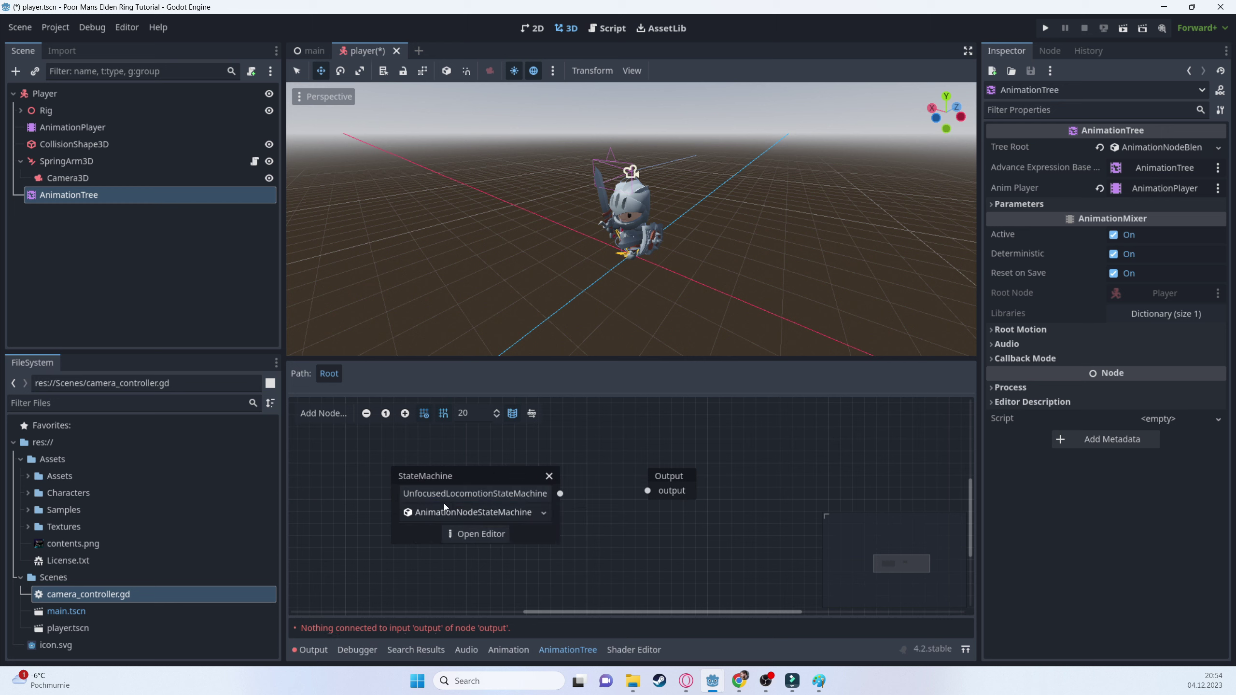
{"action": "left_click_drag", "start_coordinate": [451, 482], "coordinate": [394, 563]}
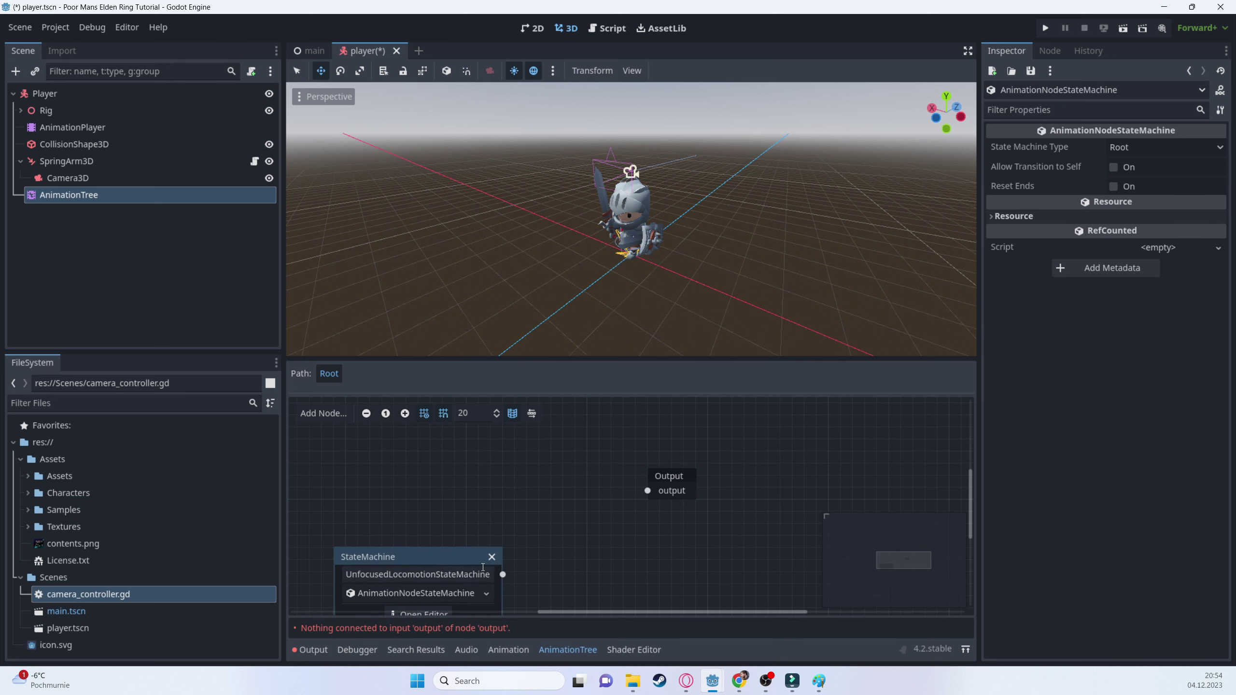
{"action": "left_click_drag", "start_coordinate": [502, 575], "coordinate": [659, 481]}
- Save the scene and open the UnfocusedLocomotionStateMachine graph for editing
{"action": "scroll", "coordinate": [515, 543], "scroll_direction": "down", "scroll_amount": 1}
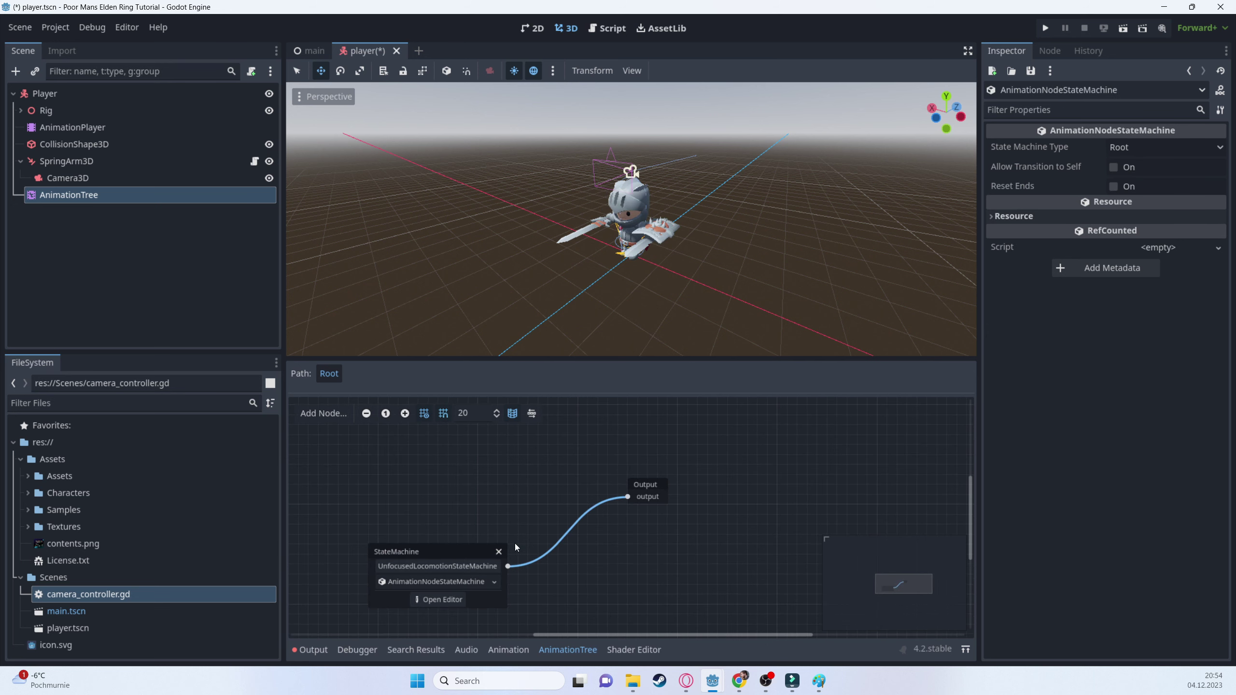
{"action": "key", "text": "ctrl+s"}
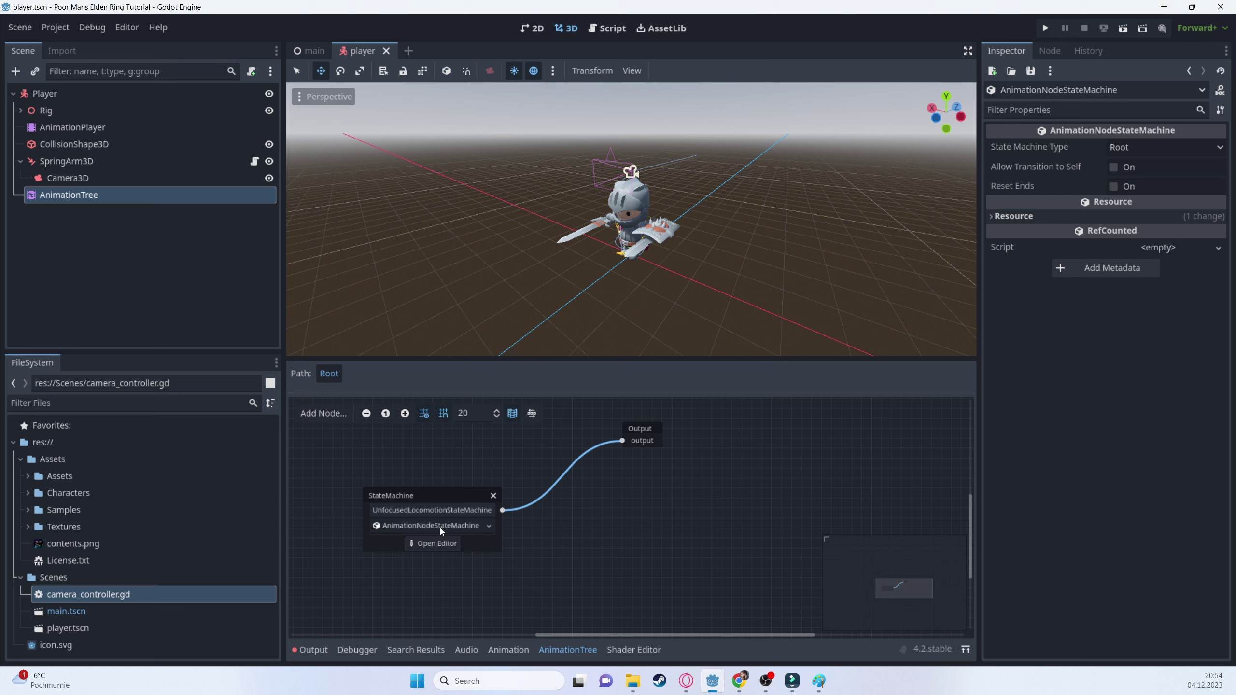
{"action": "left_click", "coordinate": [432, 543]}
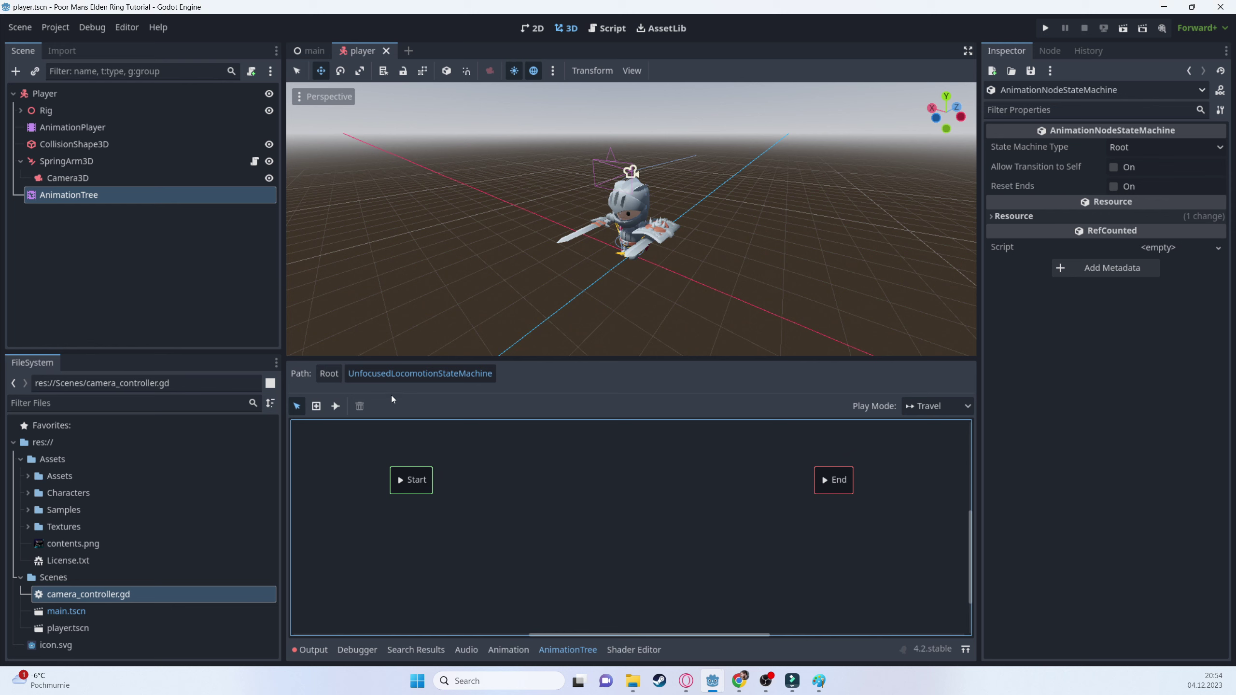
{"action": "left_click", "coordinate": [333, 372]}
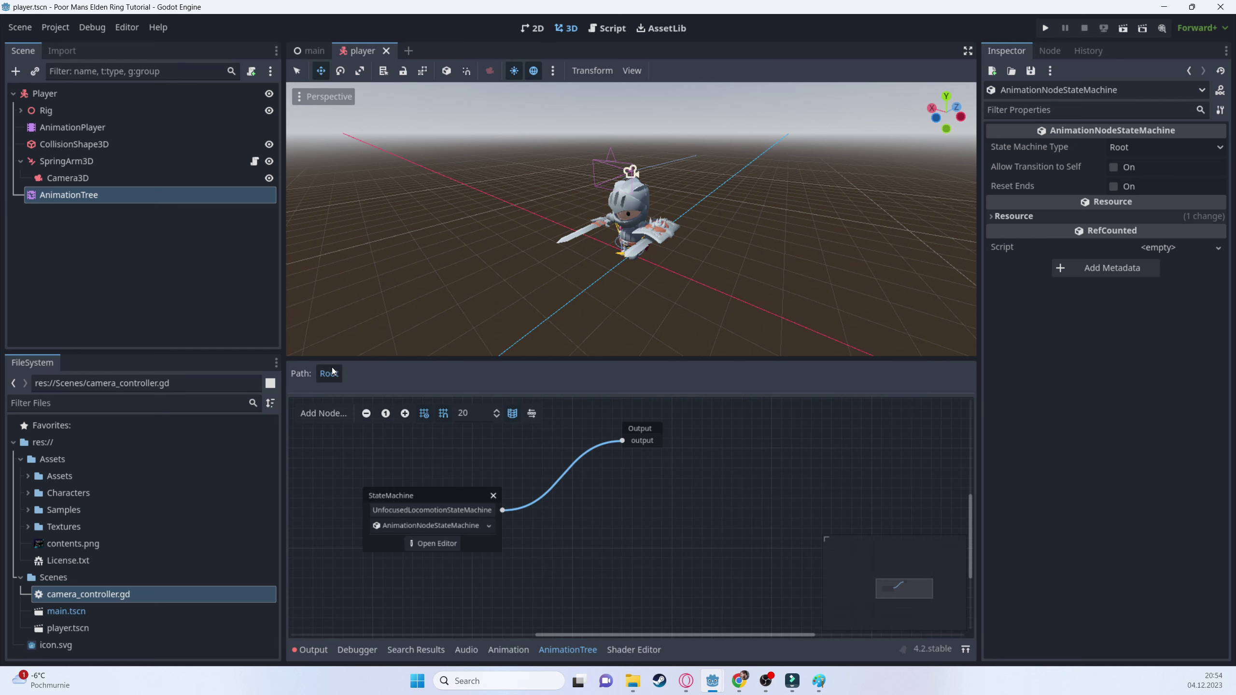
{"action": "left_click", "coordinate": [437, 542]}
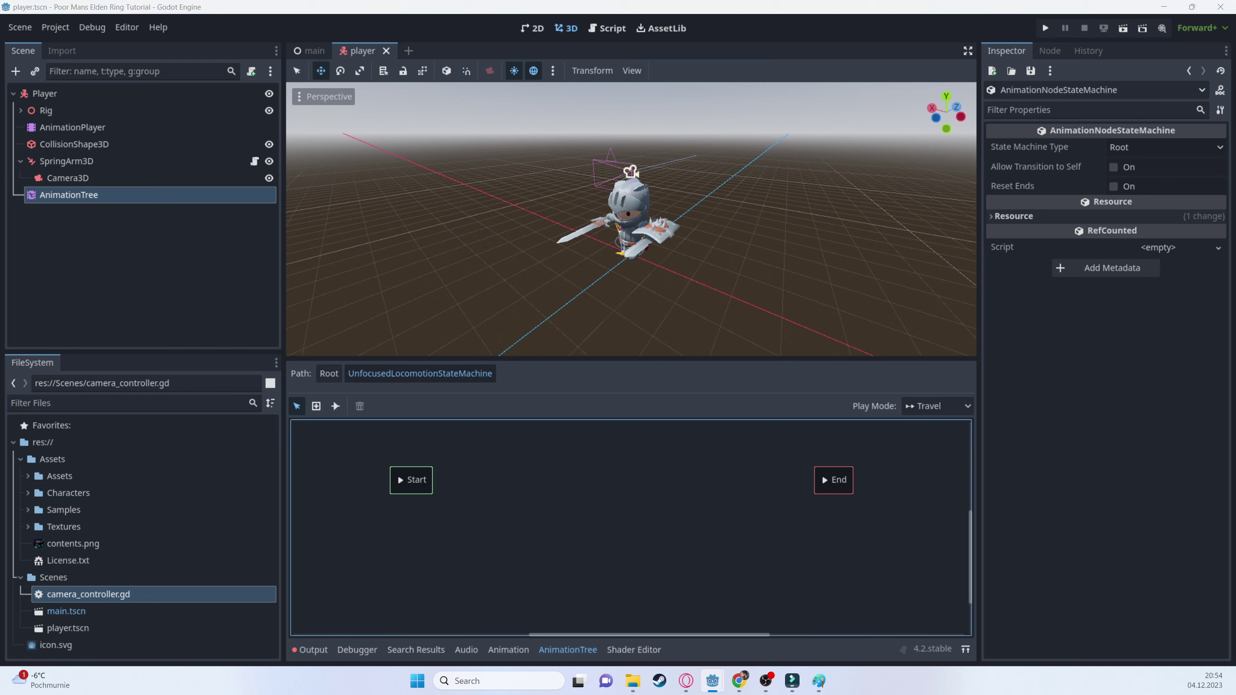
- Add a BlendSpace1D state to the state machine graph and shift the Start node further left
{"action": "left_click", "coordinate": [747, 533]}
{"action": "right_click", "coordinate": [482, 480]}
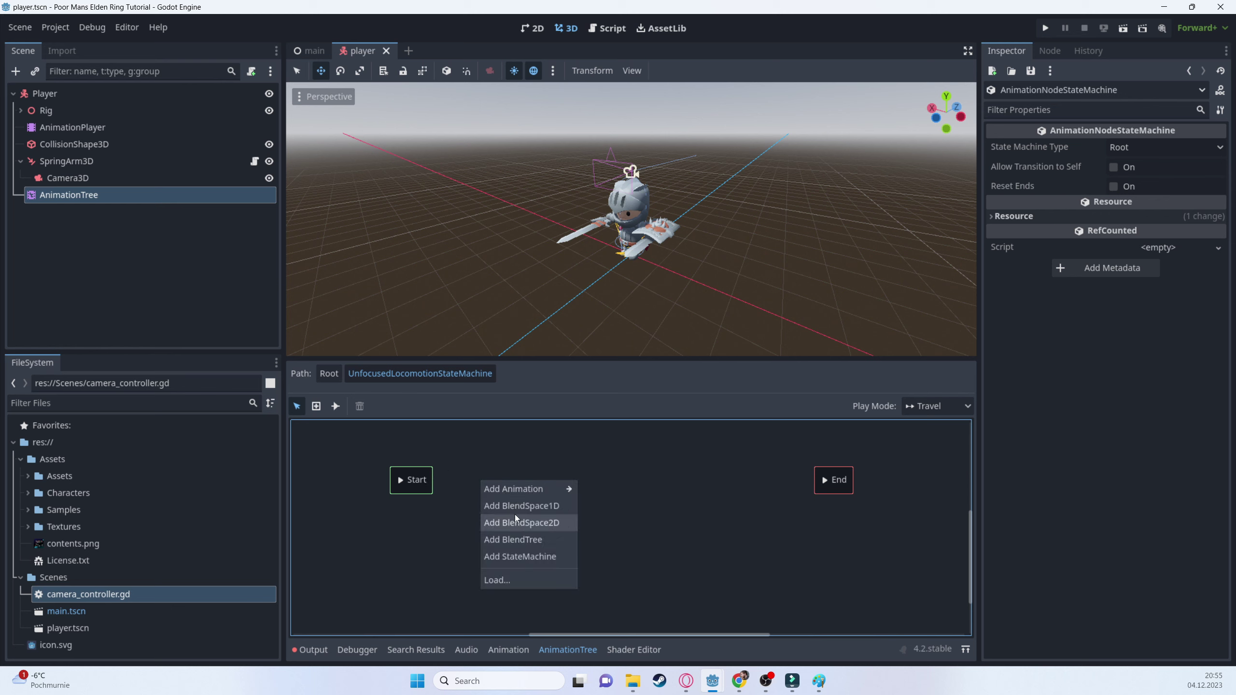
{"action": "key", "text": "Escape"}
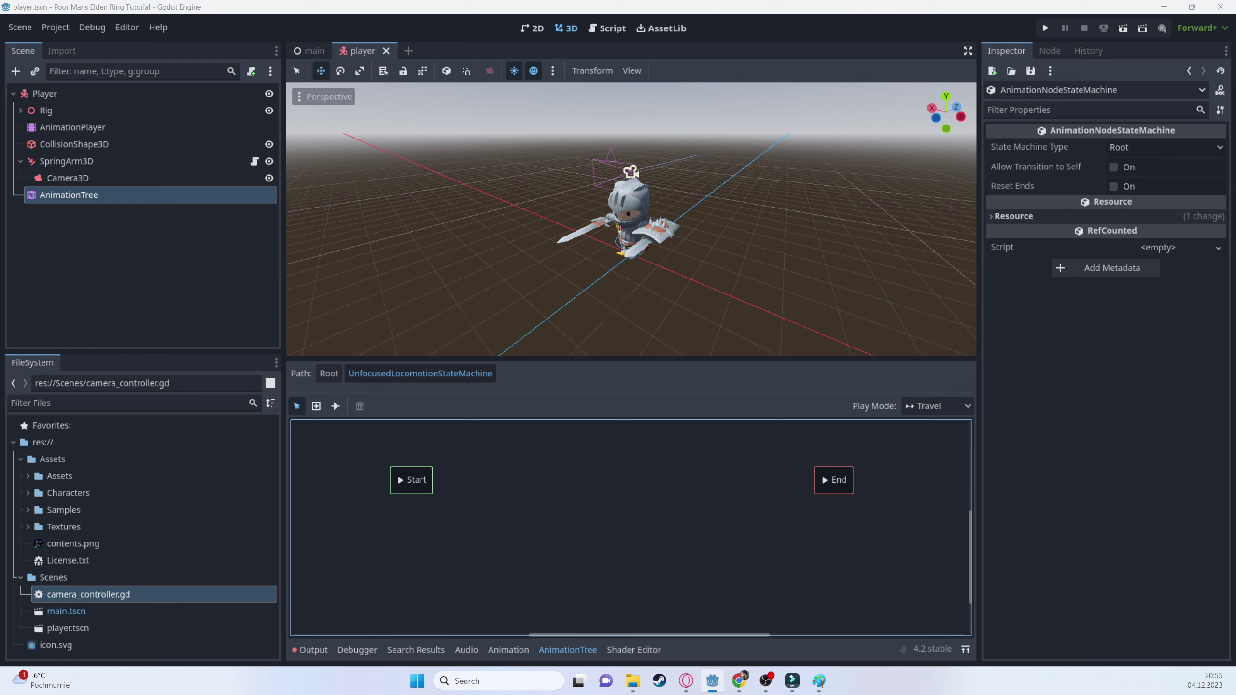
{"action": "right_click", "coordinate": [490, 480]}
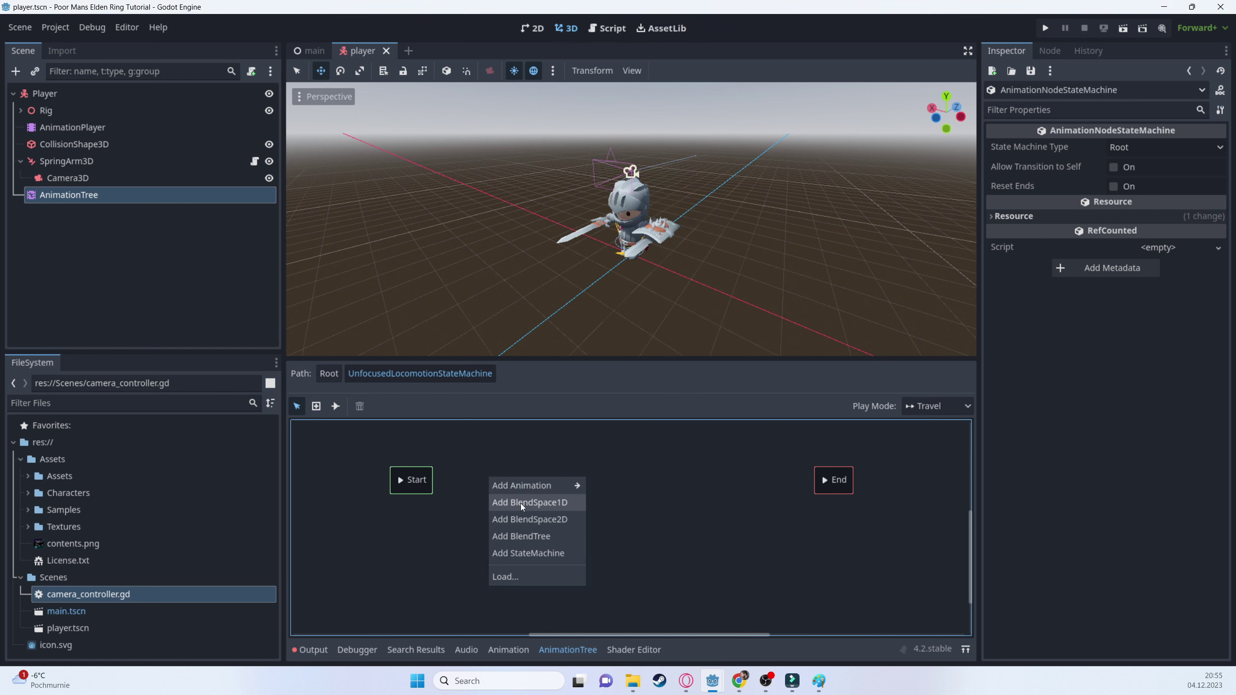
{"action": "left_click", "coordinate": [521, 504]}
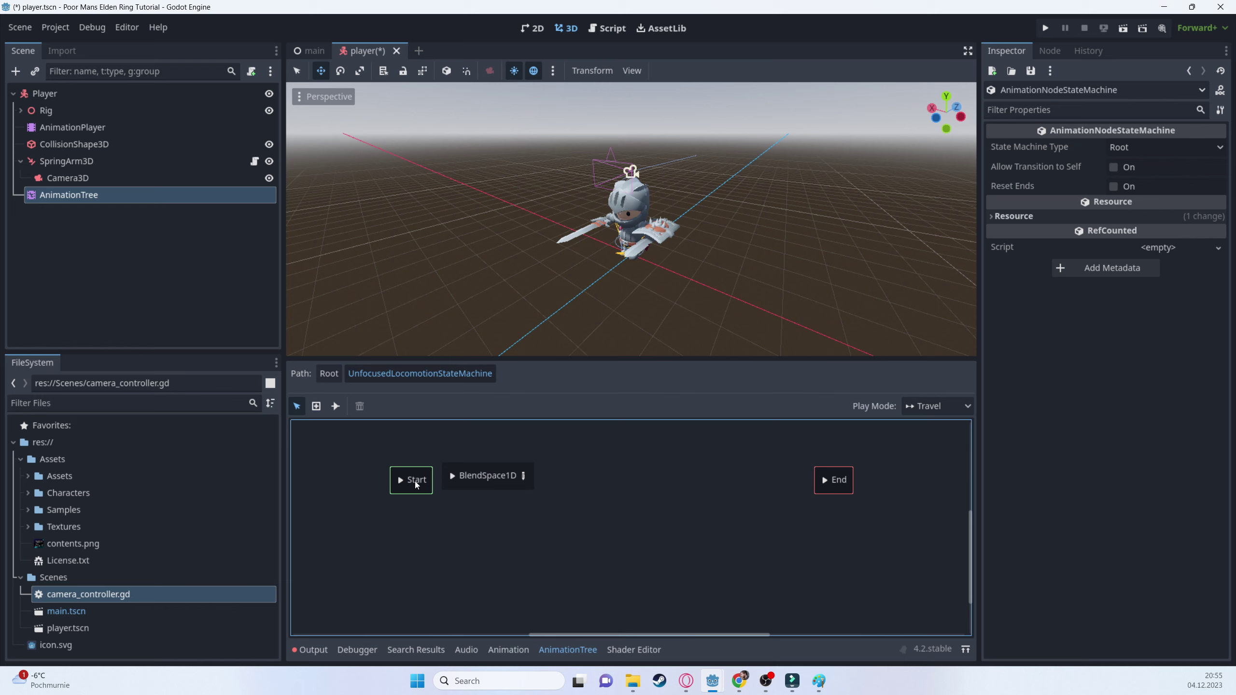
{"action": "left_click_drag", "start_coordinate": [416, 484], "coordinate": [360, 484]}
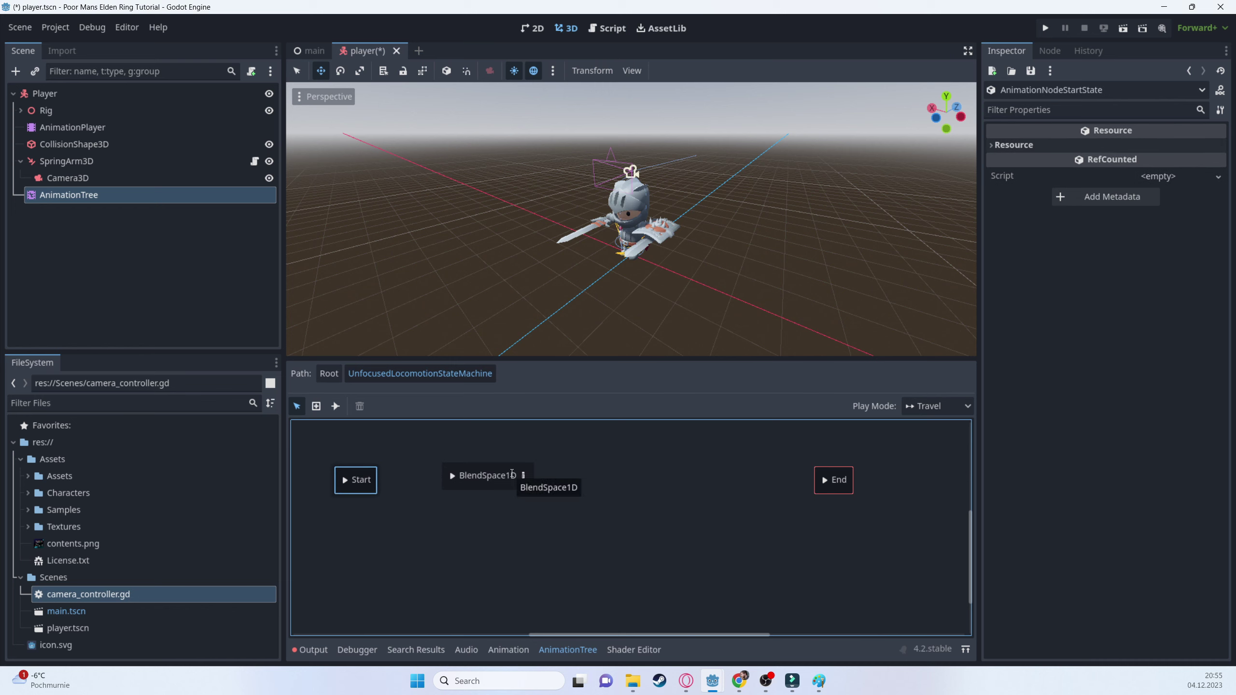
- Start a new Paint canvas without saving the old sketch and brush-draw -1, 0 and 1 along the bottom
{"action": "left_click", "coordinate": [819, 681]}
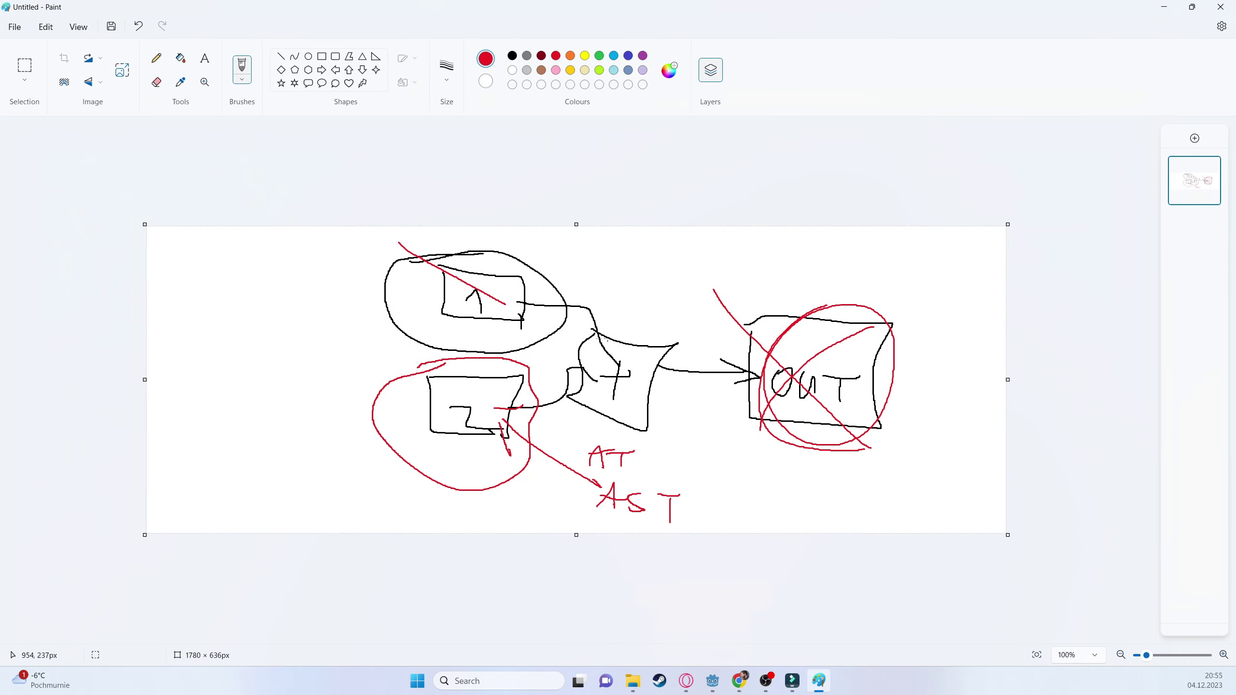
{"action": "left_click", "coordinate": [15, 27]}
{"action": "left_click", "coordinate": [29, 47]}
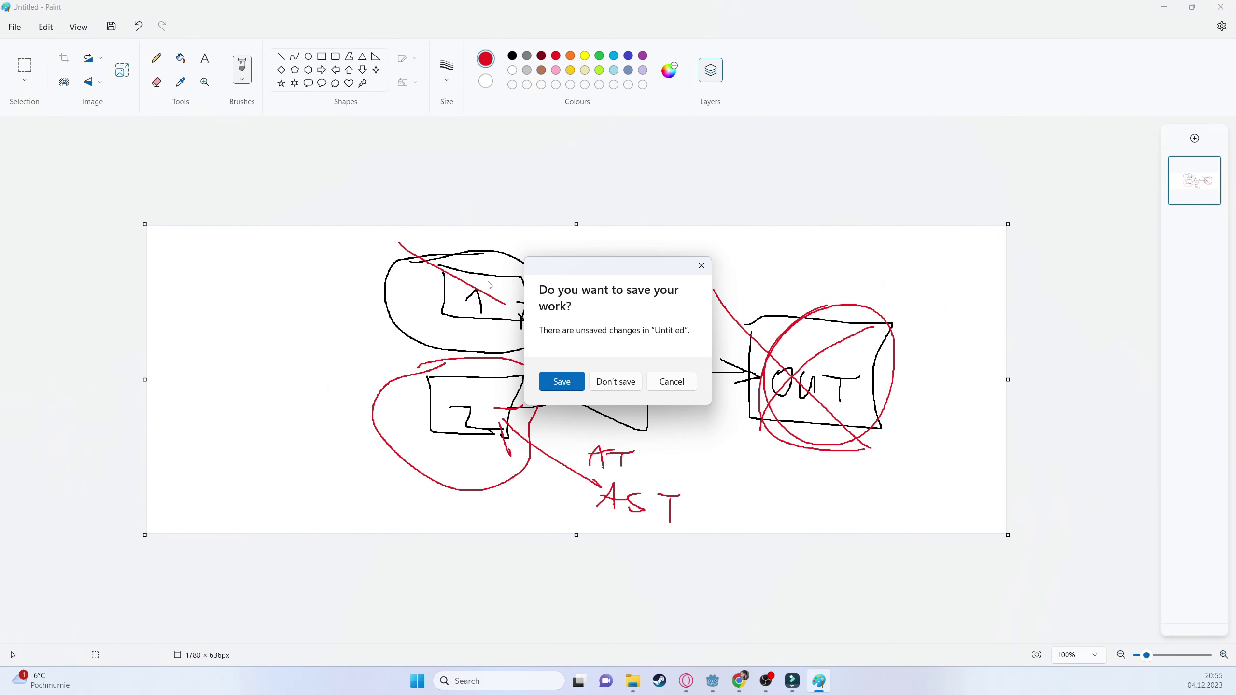
{"action": "left_click", "coordinate": [616, 382]}
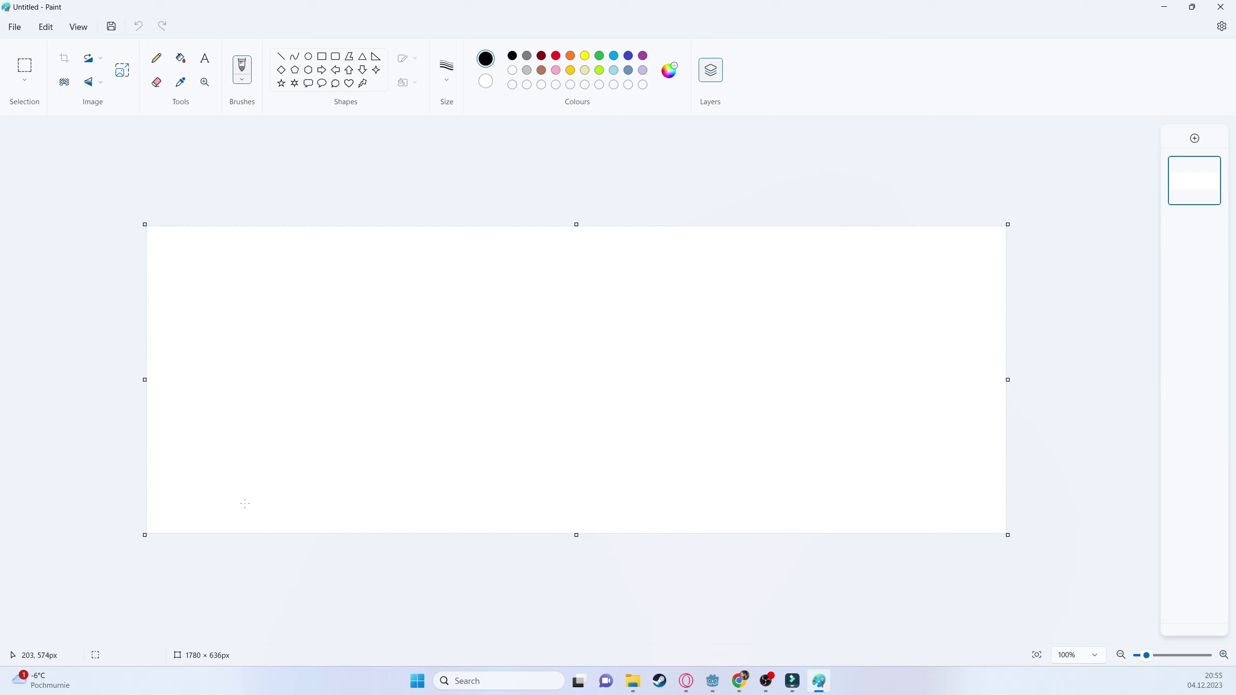
{"action": "mouse_move", "coordinate": [162, 516]}
{"action": "left_mouse_down"}
{"action": "mouse_move", "coordinate": [201, 512]}
{"action": "mouse_move", "coordinate": [238, 479]}
{"action": "mouse_move", "coordinate": [238, 511]}
{"action": "left_mouse_up"}
{"action": "mouse_move", "coordinate": [586, 486]}
{"action": "left_mouse_down"}
{"action": "mouse_move", "coordinate": [571, 515]}
{"action": "mouse_move", "coordinate": [588, 487]}
{"action": "left_mouse_up"}
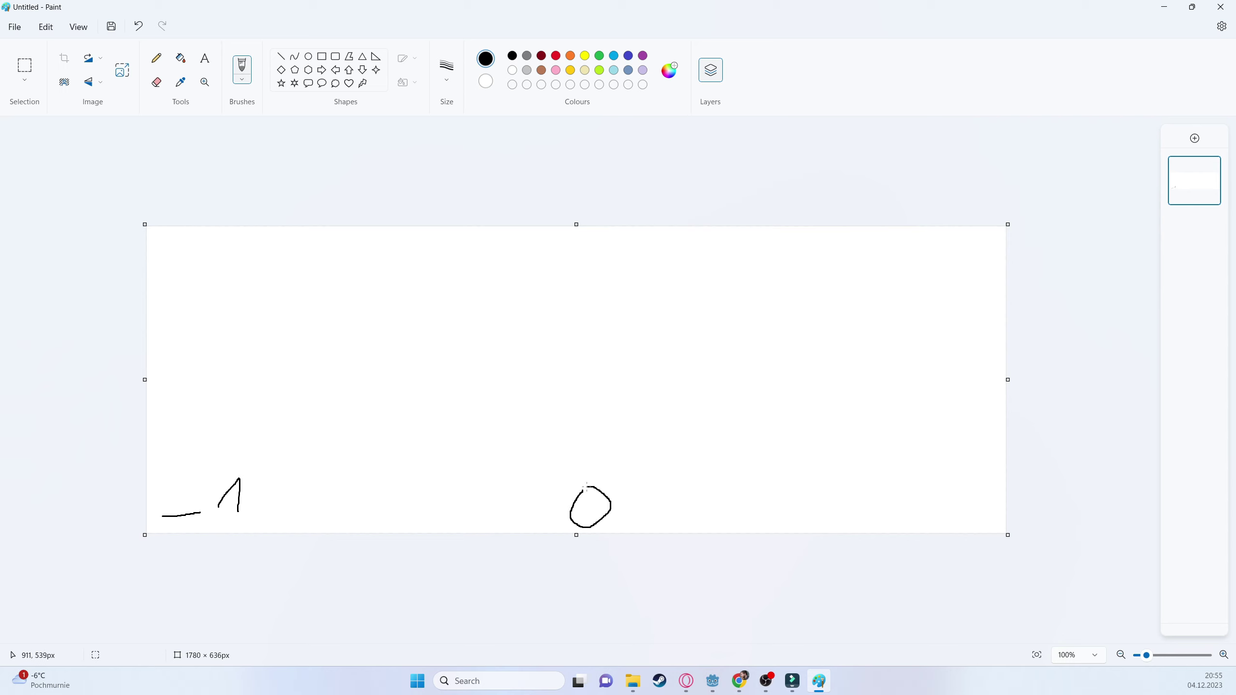
{"action": "mouse_move", "coordinate": [956, 509]}
{"action": "left_mouse_down"}
{"action": "mouse_move", "coordinate": [981, 488]}
{"action": "mouse_move", "coordinate": [987, 530]}
{"action": "left_mouse_up"}
- Draw a red diamond shape above each of -1, 0 and 1
{"action": "left_click", "coordinate": [309, 56]}
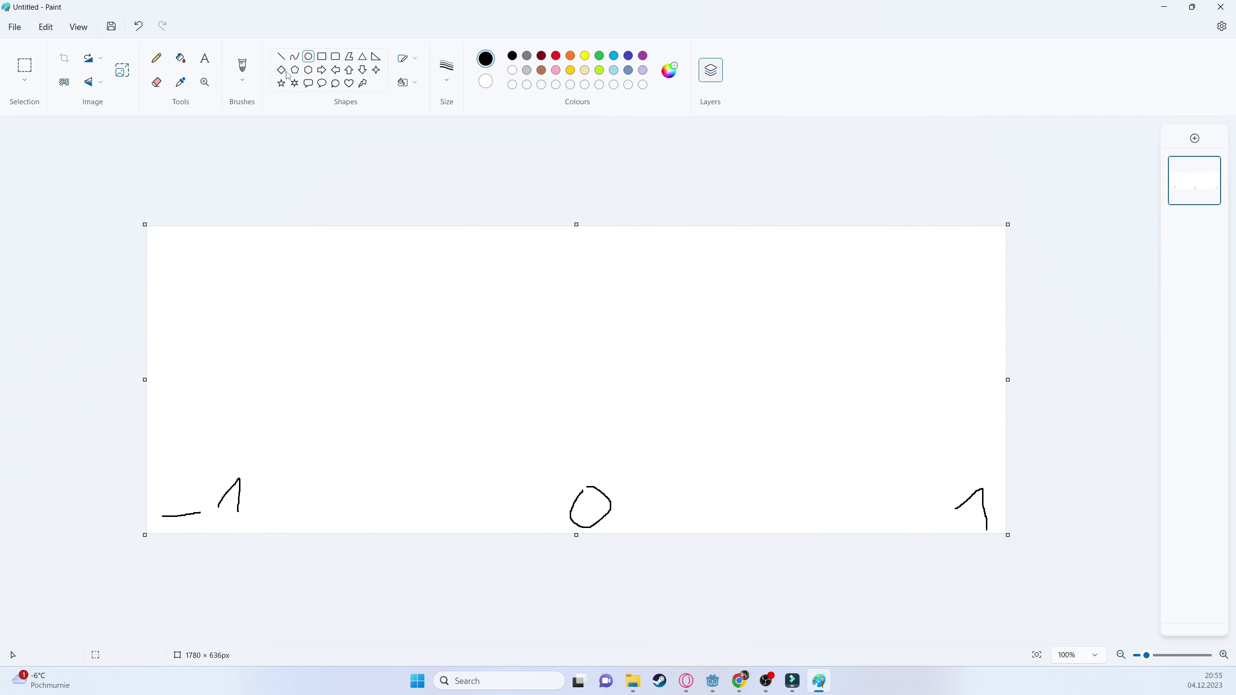
{"action": "left_click", "coordinate": [281, 69]}
{"action": "left_click", "coordinate": [571, 56]}
{"action": "left_click", "coordinate": [556, 56]}
{"action": "left_click_drag", "start_coordinate": [212, 353], "coordinate": [246, 389]}
{"action": "left_click_drag", "start_coordinate": [568, 358], "coordinate": [608, 399]}
{"action": "left_click_drag", "start_coordinate": [955, 361], "coordinate": [990, 397]}
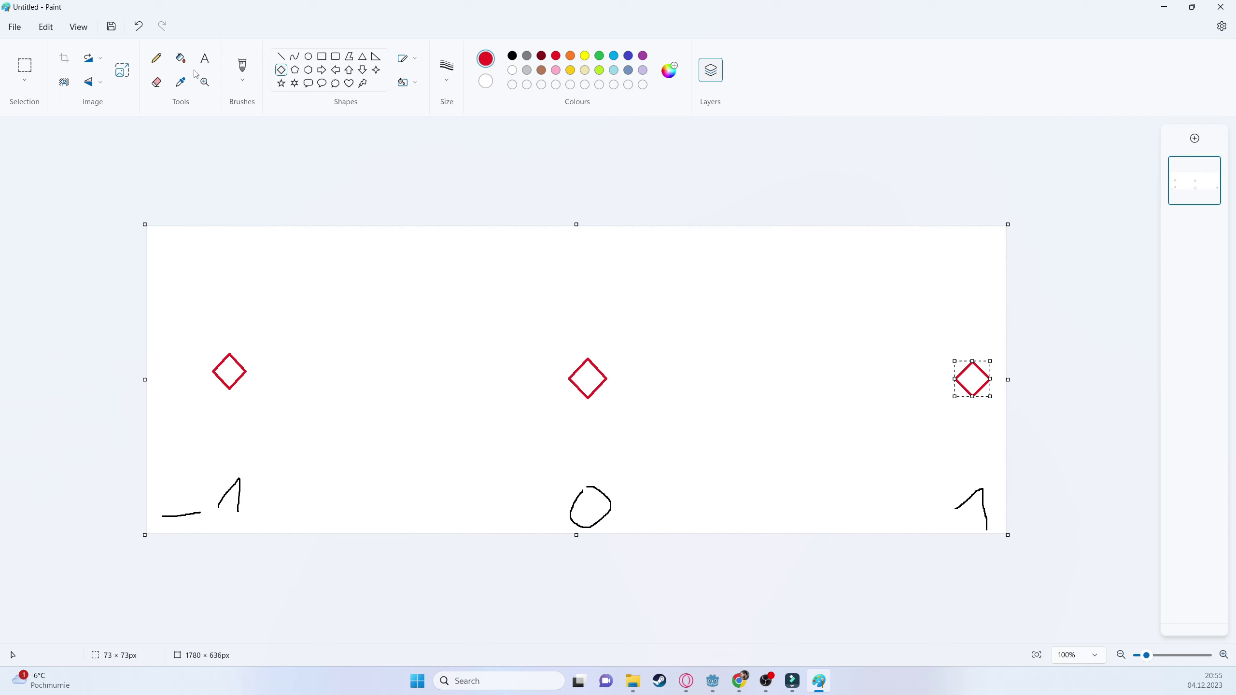
- In green, write VEL under the middle diamond and draw arrows from the outer diamonds toward the middle
{"action": "left_click", "coordinate": [242, 68]}
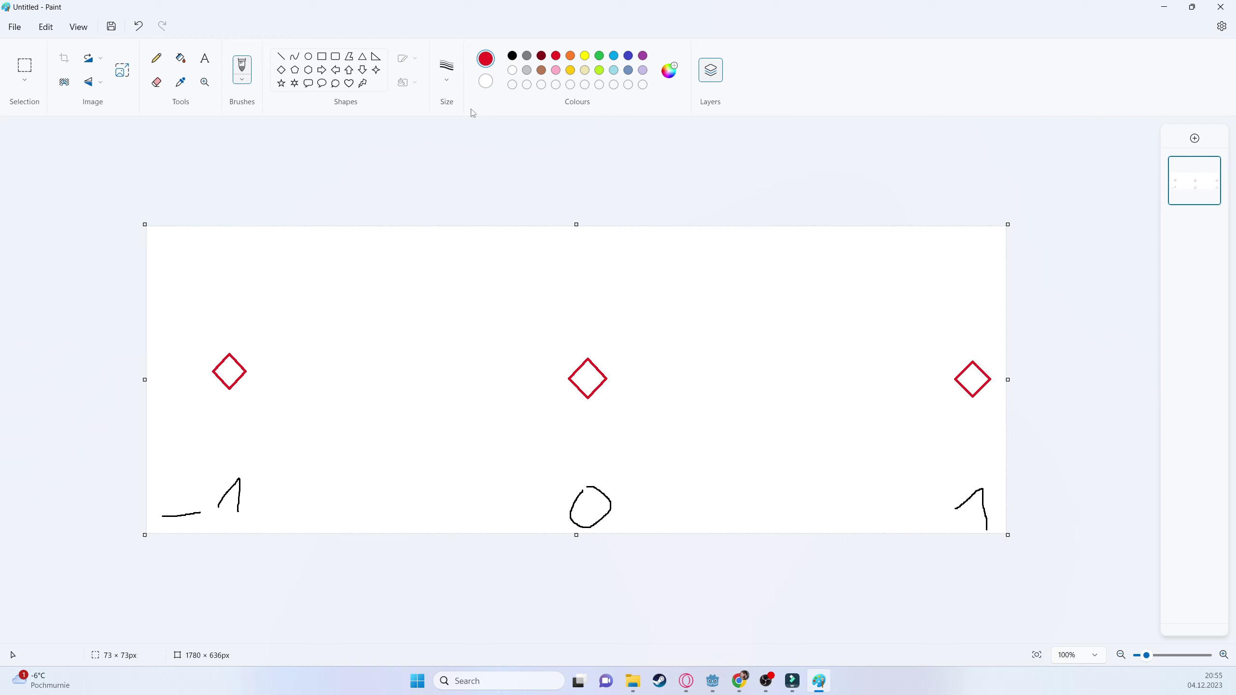
{"action": "left_click", "coordinate": [600, 55]}
{"action": "mouse_move", "coordinate": [562, 451]}
{"action": "left_mouse_down"}
{"action": "mouse_move", "coordinate": [598, 436]}
{"action": "mouse_move", "coordinate": [603, 457]}
{"action": "mouse_move", "coordinate": [645, 440]}
{"action": "mouse_move", "coordinate": [604, 447]}
{"action": "mouse_move", "coordinate": [685, 461]}
{"action": "left_mouse_up"}
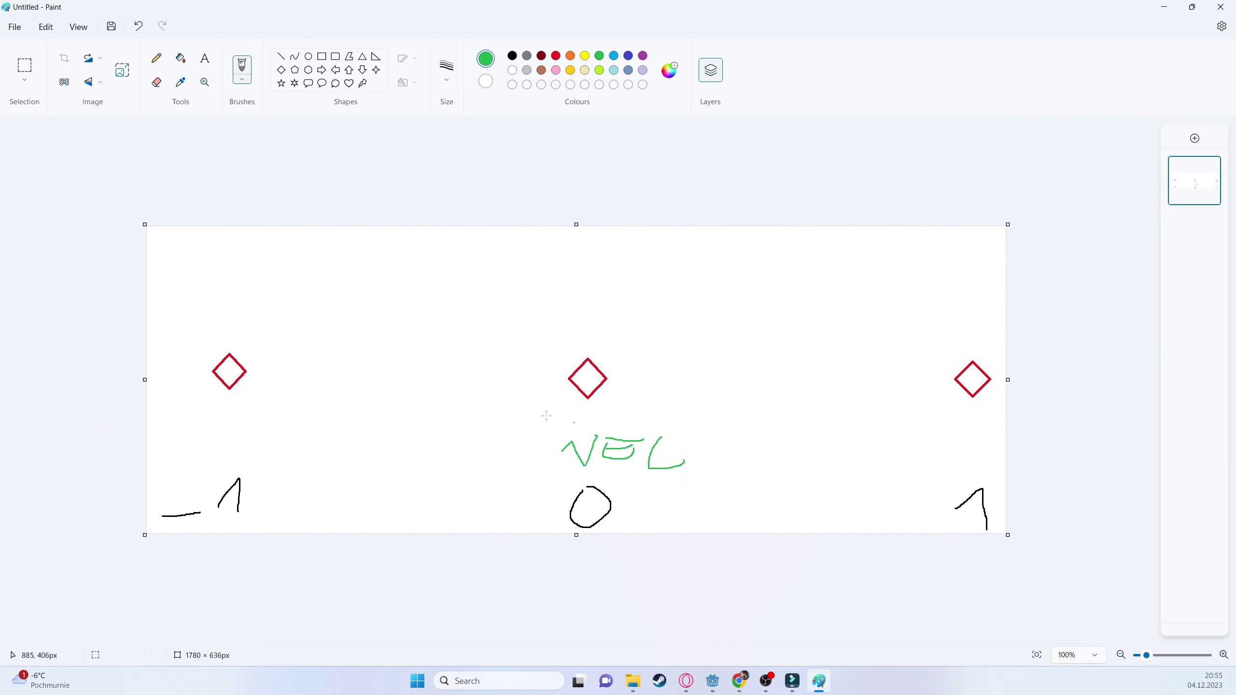
{"action": "mouse_move", "coordinate": [539, 415]}
{"action": "left_mouse_down"}
{"action": "mouse_move", "coordinate": [730, 432]}
{"action": "mouse_move", "coordinate": [700, 447]}
{"action": "left_mouse_up"}
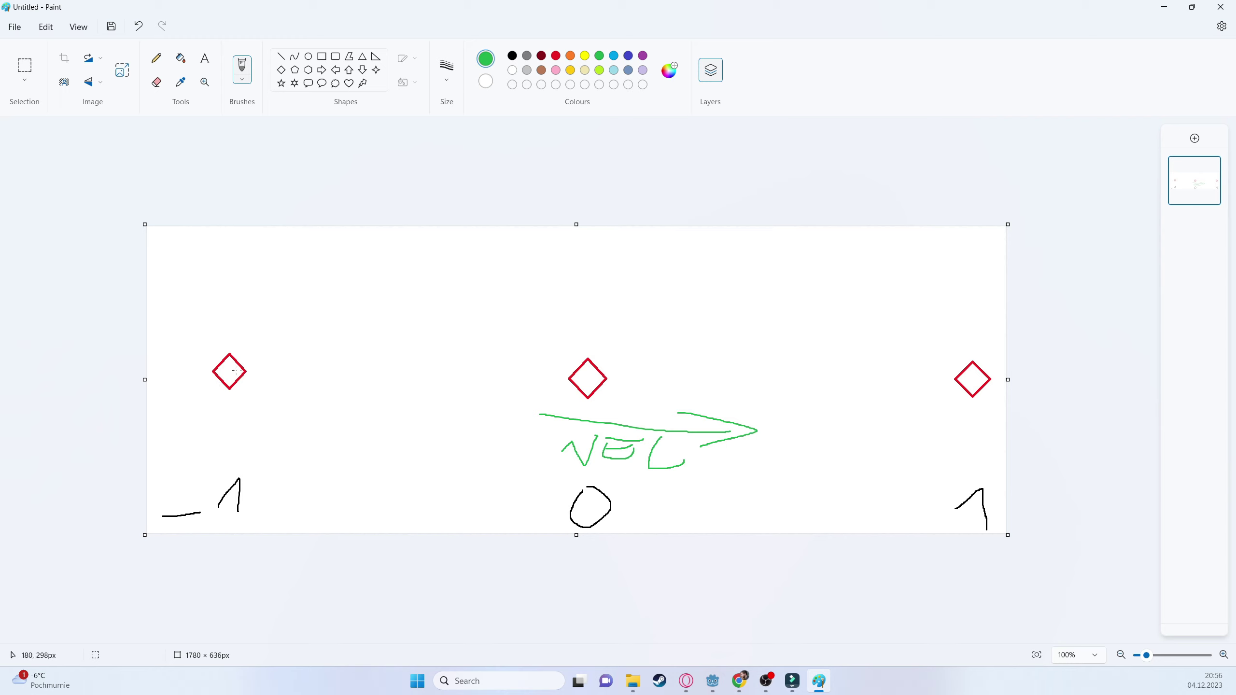
{"action": "mouse_move", "coordinate": [247, 372]}
{"action": "left_mouse_down"}
{"action": "mouse_move", "coordinate": [439, 366]}
{"action": "mouse_move", "coordinate": [574, 382]}
{"action": "mouse_move", "coordinate": [556, 396]}
{"action": "left_mouse_up"}
{"action": "mouse_move", "coordinate": [269, 358]}
{"action": "left_mouse_down"}
{"action": "mouse_move", "coordinate": [247, 372]}
{"action": "mouse_move", "coordinate": [277, 392]}
{"action": "left_mouse_up"}
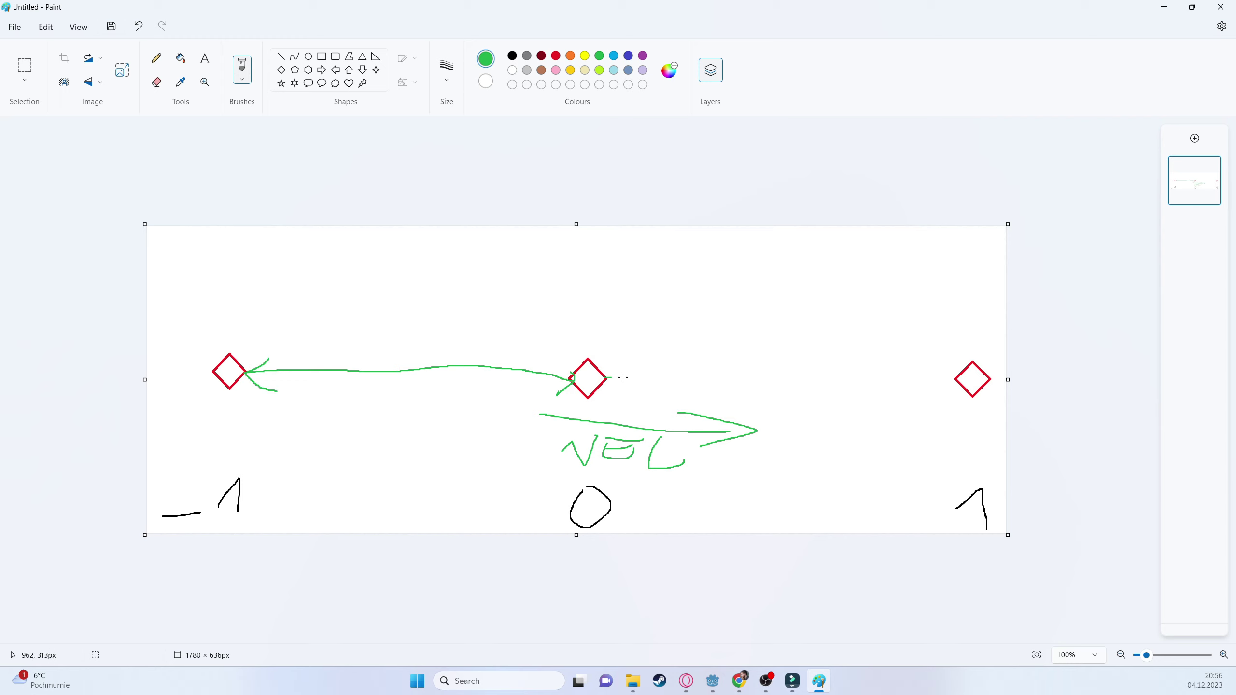
{"action": "mouse_move", "coordinate": [623, 378]}
{"action": "left_mouse_down"}
{"action": "mouse_move", "coordinate": [956, 373]}
{"action": "mouse_move", "coordinate": [952, 393]}
{"action": "left_mouse_up"}
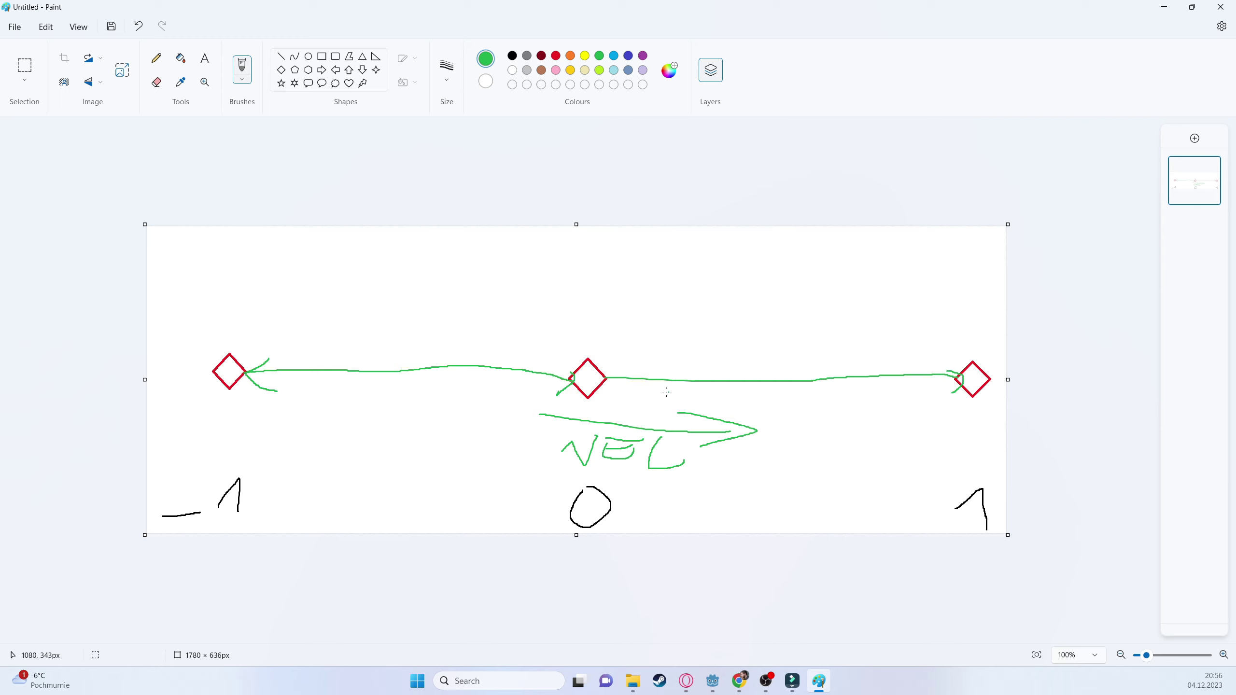
{"action": "mouse_move", "coordinate": [639, 365]}
{"action": "left_mouse_down"}
{"action": "mouse_move", "coordinate": [608, 377]}
{"action": "mouse_move", "coordinate": [630, 388]}
{"action": "left_mouse_up"}
- Label the diamonds WALK BACK, IDLE and WALK FRONT in green
{"action": "mouse_move", "coordinate": [188, 296]}
{"action": "left_mouse_down"}
{"action": "mouse_move", "coordinate": [213, 295]}
{"action": "mouse_move", "coordinate": [202, 295]}
{"action": "mouse_move", "coordinate": [229, 258]}
{"action": "mouse_move", "coordinate": [245, 301]}
{"action": "mouse_move", "coordinate": [285, 275]}
{"action": "mouse_move", "coordinate": [330, 302]}
{"action": "left_mouse_up"}
{"action": "left_click_drag", "start_coordinate": [331, 289], "coordinate": [360, 274]}
{"action": "left_click_drag", "start_coordinate": [339, 288], "coordinate": [344, 310]}
{"action": "mouse_move", "coordinate": [232, 333]}
{"action": "left_mouse_down"}
{"action": "mouse_move", "coordinate": [251, 302]}
{"action": "mouse_move", "coordinate": [239, 325]}
{"action": "left_mouse_up"}
{"action": "mouse_move", "coordinate": [240, 325]}
{"action": "left_mouse_down"}
{"action": "mouse_move", "coordinate": [259, 341]}
{"action": "mouse_move", "coordinate": [271, 314]}
{"action": "mouse_move", "coordinate": [279, 338]}
{"action": "left_mouse_up"}
{"action": "left_click_drag", "start_coordinate": [263, 331], "coordinate": [337, 351]}
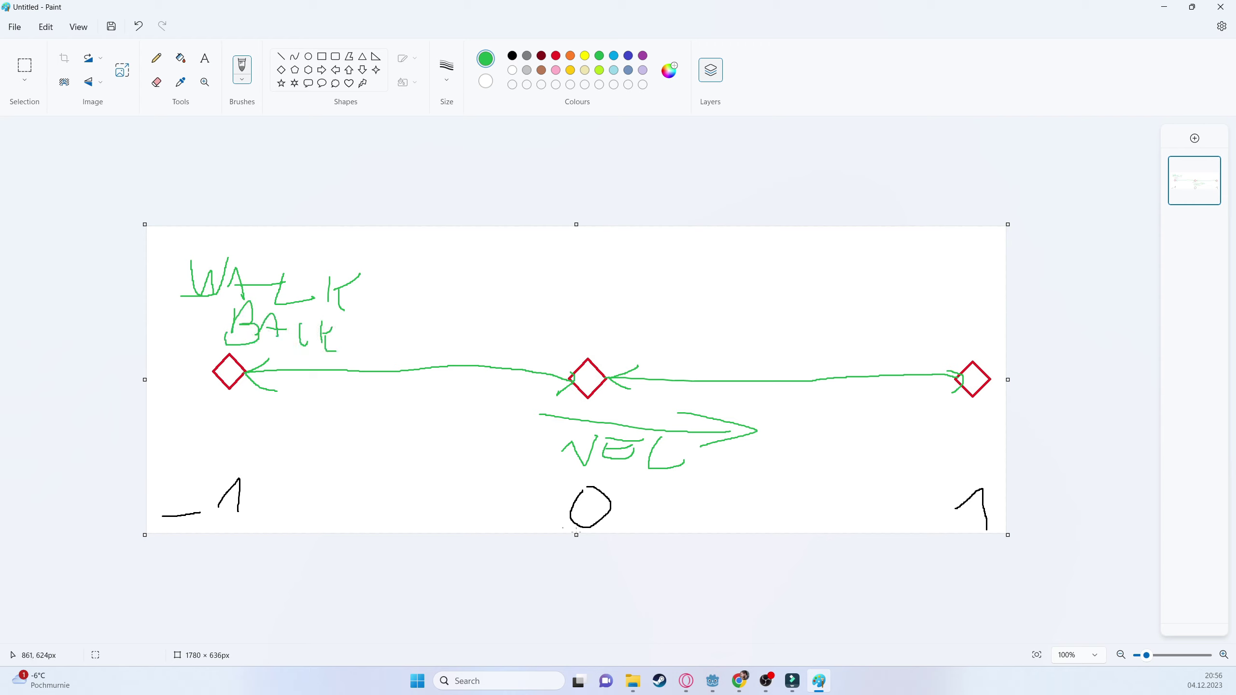
{"action": "mouse_move", "coordinate": [568, 282]}
{"action": "left_mouse_down"}
{"action": "mouse_move", "coordinate": [564, 323]}
{"action": "mouse_move", "coordinate": [598, 303]}
{"action": "mouse_move", "coordinate": [583, 326]}
{"action": "mouse_move", "coordinate": [634, 327]}
{"action": "mouse_move", "coordinate": [681, 311]}
{"action": "mouse_move", "coordinate": [678, 289]}
{"action": "mouse_move", "coordinate": [677, 317]}
{"action": "left_mouse_up"}
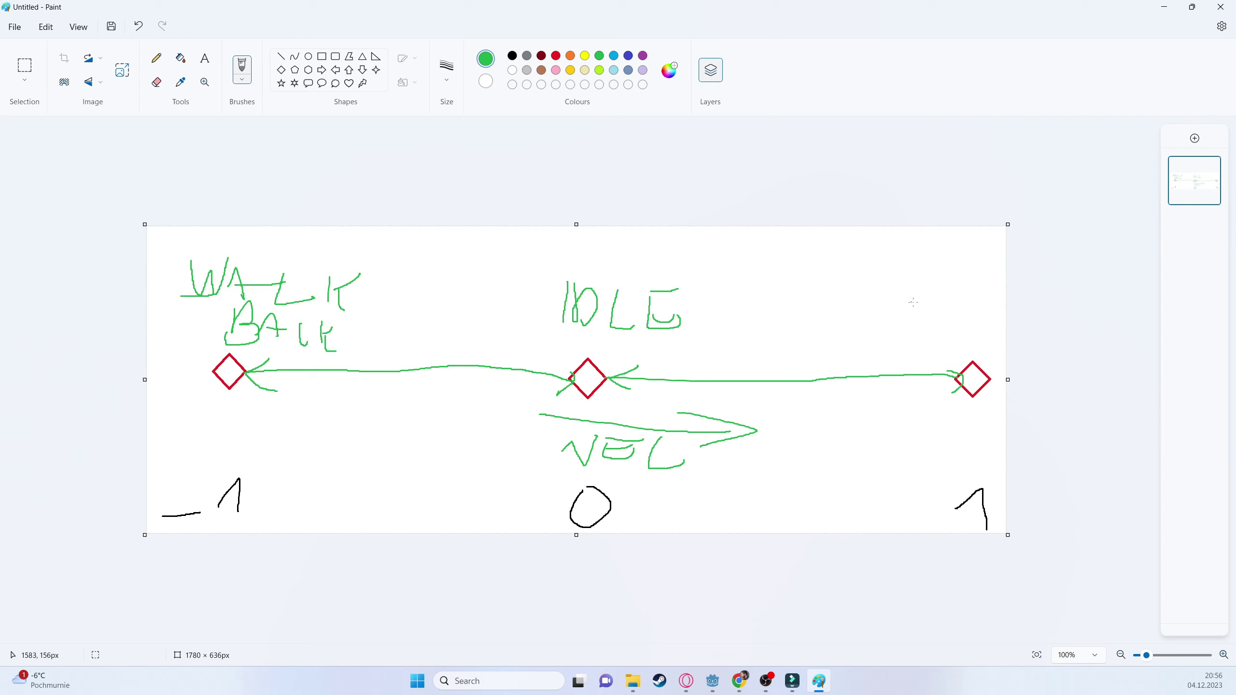
{"action": "mouse_move", "coordinate": [928, 287]}
{"action": "left_mouse_down"}
{"action": "mouse_move", "coordinate": [930, 313]}
{"action": "mouse_move", "coordinate": [954, 285]}
{"action": "mouse_move", "coordinate": [1005, 307]}
{"action": "left_mouse_up"}
{"action": "mouse_move", "coordinate": [920, 325]}
{"action": "left_mouse_down"}
{"action": "mouse_move", "coordinate": [926, 347]}
{"action": "mouse_move", "coordinate": [955, 320]}
{"action": "left_mouse_up"}
{"action": "mouse_move", "coordinate": [926, 343]}
{"action": "left_mouse_down"}
{"action": "mouse_move", "coordinate": [954, 334]}
{"action": "mouse_move", "coordinate": [951, 350]}
{"action": "mouse_move", "coordinate": [964, 349]}
{"action": "mouse_move", "coordinate": [980, 323]}
{"action": "mouse_move", "coordinate": [1003, 375]}
{"action": "left_mouse_up"}
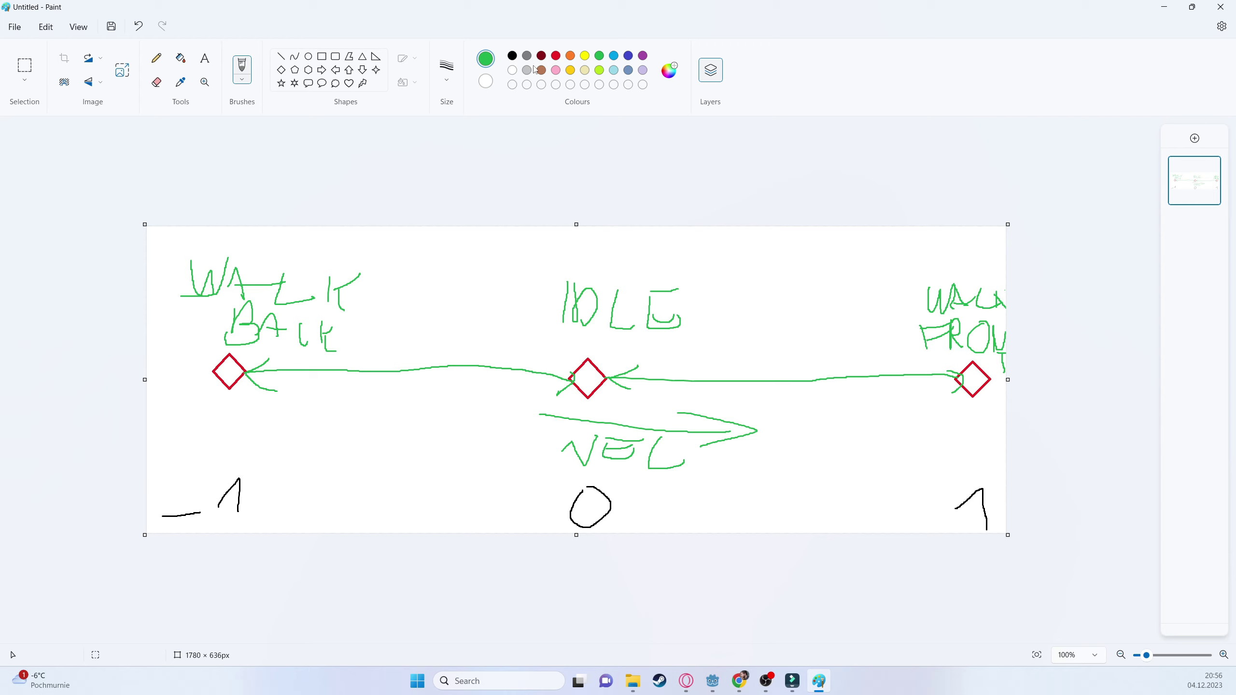
- In red, mark both connecting lines, circle and cross out the left diamond, then minimise Paint
{"action": "left_click", "coordinate": [556, 55]}
{"action": "mouse_move", "coordinate": [806, 356]}
{"action": "left_mouse_down"}
{"action": "mouse_move", "coordinate": [809, 394]}
{"action": "mouse_move", "coordinate": [803, 361]}
{"action": "mouse_move", "coordinate": [814, 361]}
{"action": "left_mouse_up"}
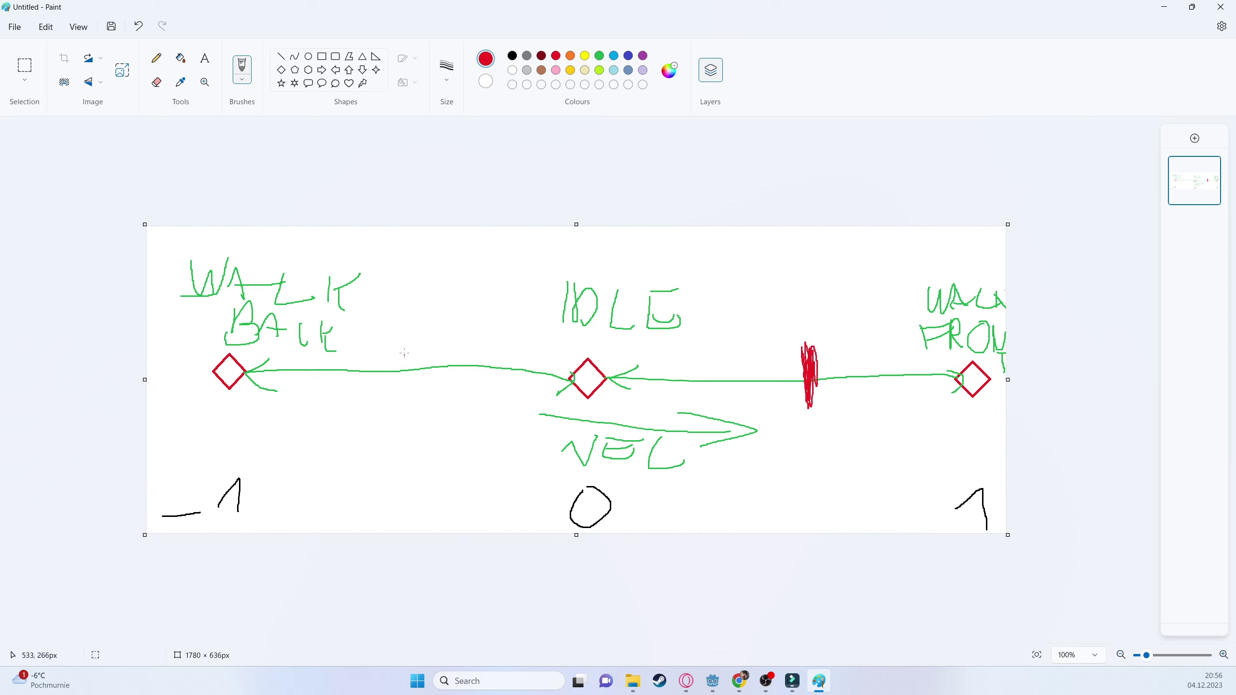
{"action": "mouse_move", "coordinate": [405, 353]}
{"action": "left_mouse_down"}
{"action": "mouse_move", "coordinate": [407, 389]}
{"action": "mouse_move", "coordinate": [410, 343]}
{"action": "mouse_move", "coordinate": [408, 372]}
{"action": "left_mouse_up"}
{"action": "mouse_move", "coordinate": [204, 334]}
{"action": "left_mouse_down"}
{"action": "mouse_move", "coordinate": [183, 367]}
{"action": "mouse_move", "coordinate": [594, 420]}
{"action": "mouse_move", "coordinate": [390, 337]}
{"action": "mouse_move", "coordinate": [209, 340]}
{"action": "mouse_move", "coordinate": [245, 398]}
{"action": "left_mouse_up"}
{"action": "left_click_drag", "start_coordinate": [241, 351], "coordinate": [223, 400]}
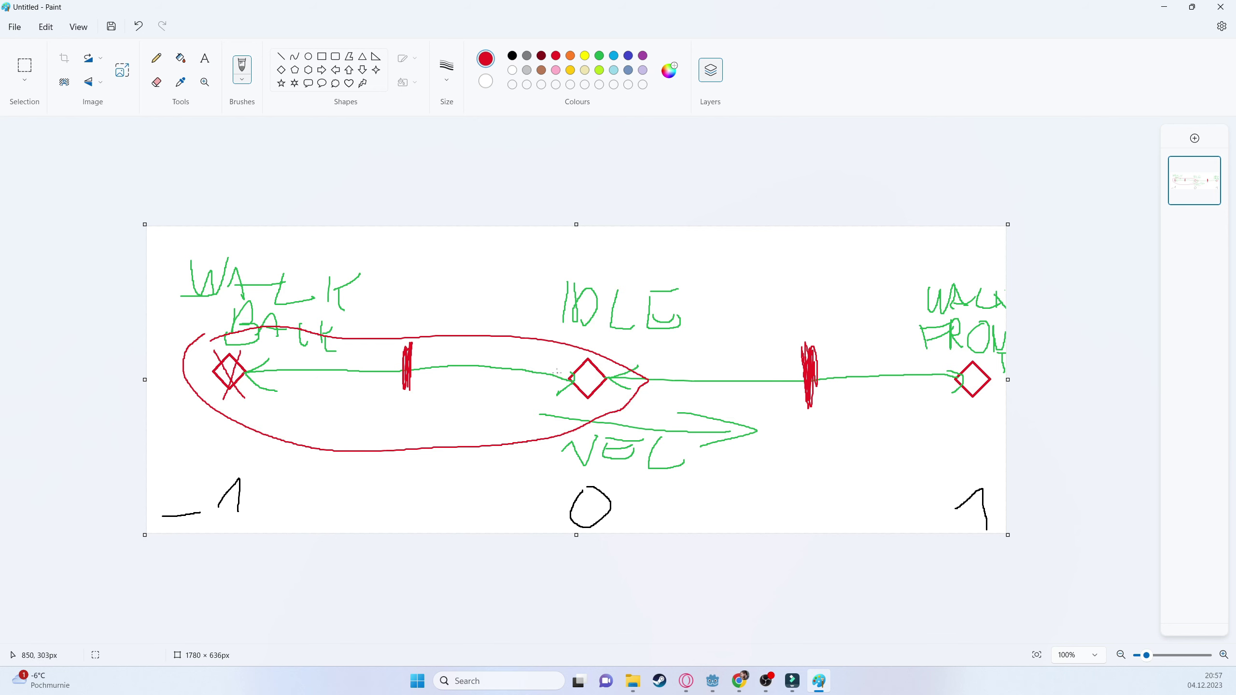
{"action": "left_click", "coordinate": [1164, 7]}
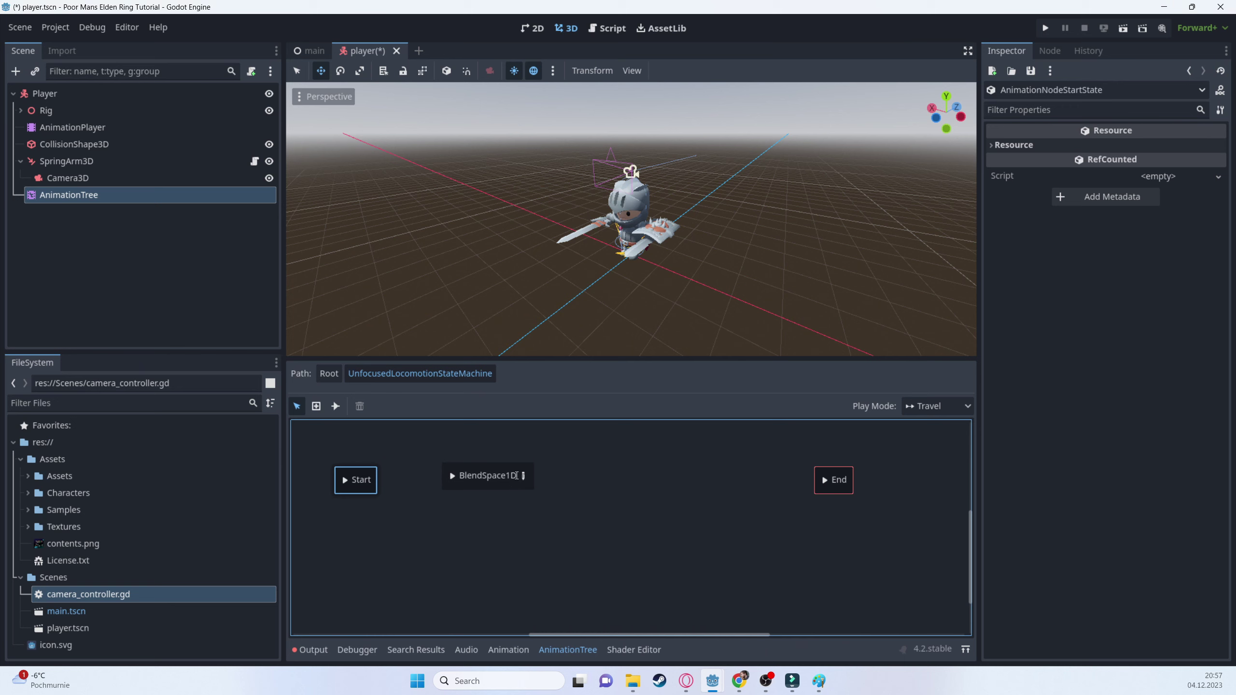
- Name the BlendSpace1D state UnfocusedLocomotion and open its blend space editor
{"action": "double_click", "coordinate": [495, 480]}
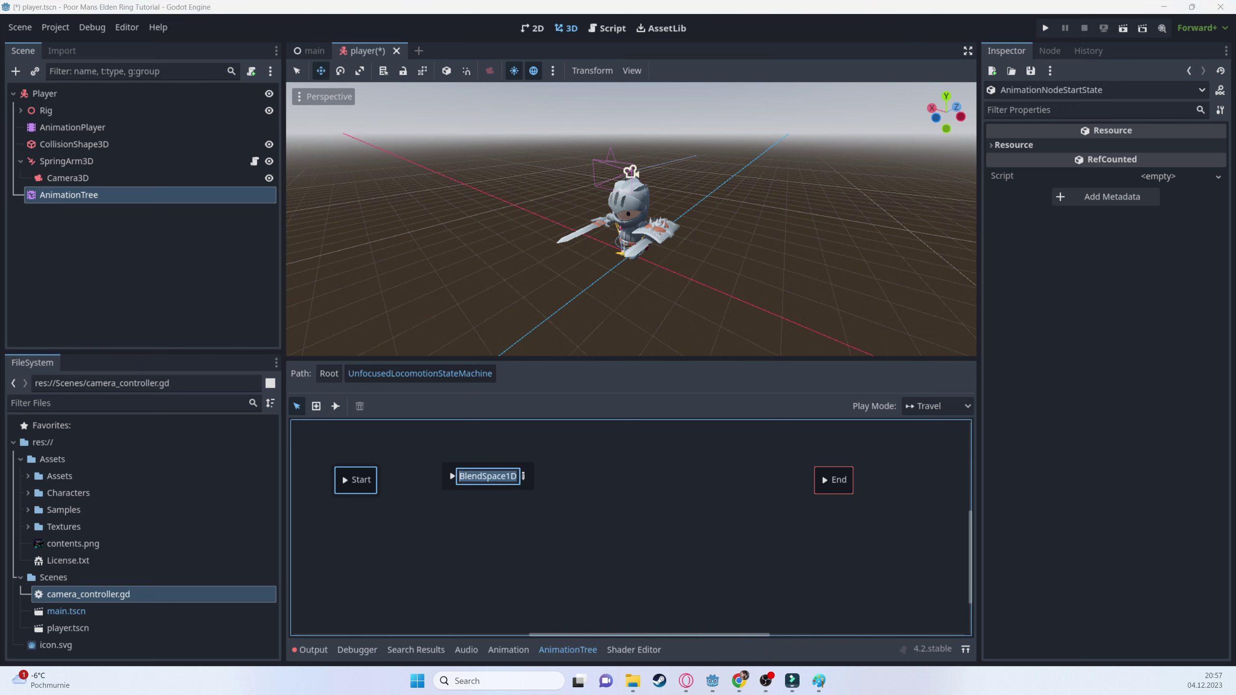
{"action": "type", "text": "Unf"}
{"action": "type", "text": "co"}
{"action": "key", "text": "BackSpace"}
{"action": "key", "text": "BackSpace"}
{"action": "type", "text": "ocusedLocomotion"}
{"action": "key", "text": "Return"}
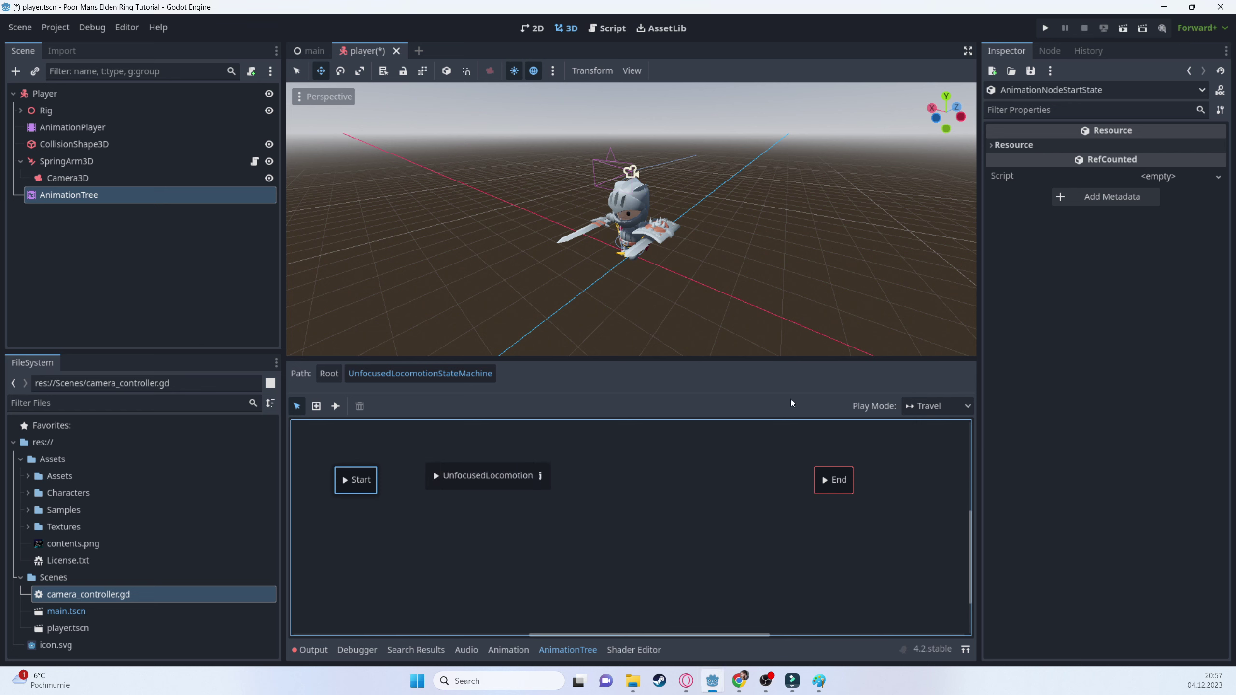
{"action": "left_click", "coordinate": [542, 475]}
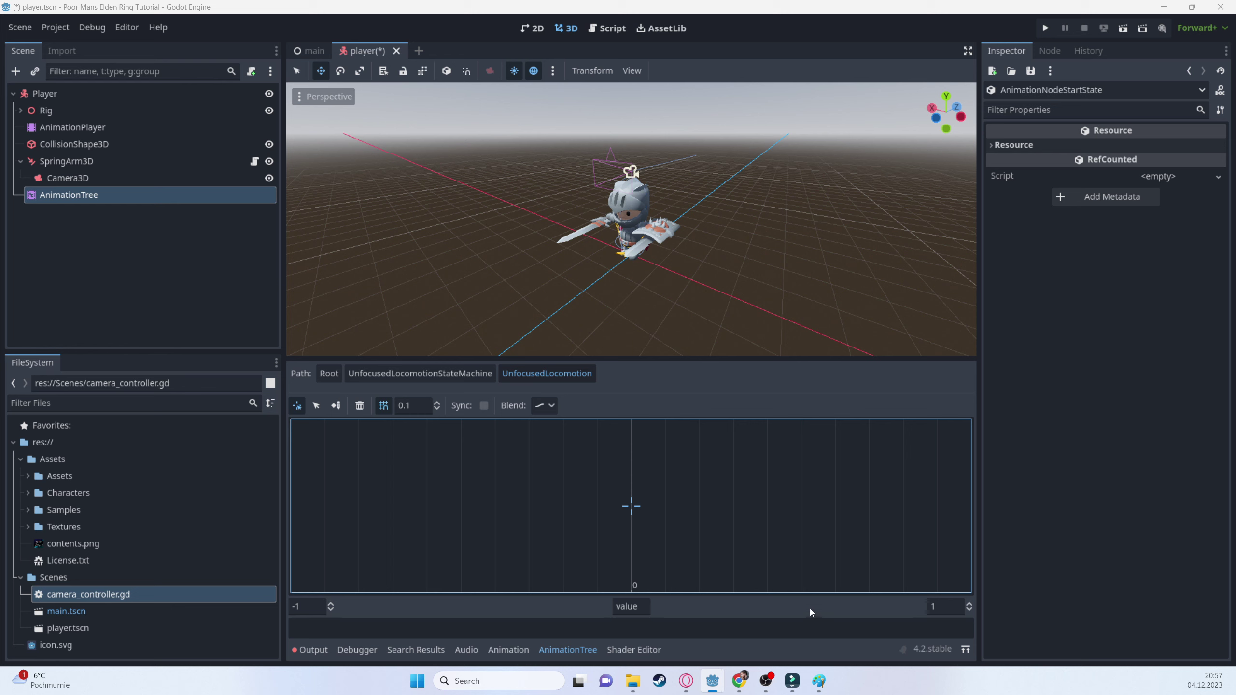
- Place the Idle animation as a blend point at value 0
{"action": "left_click", "coordinate": [315, 408]}
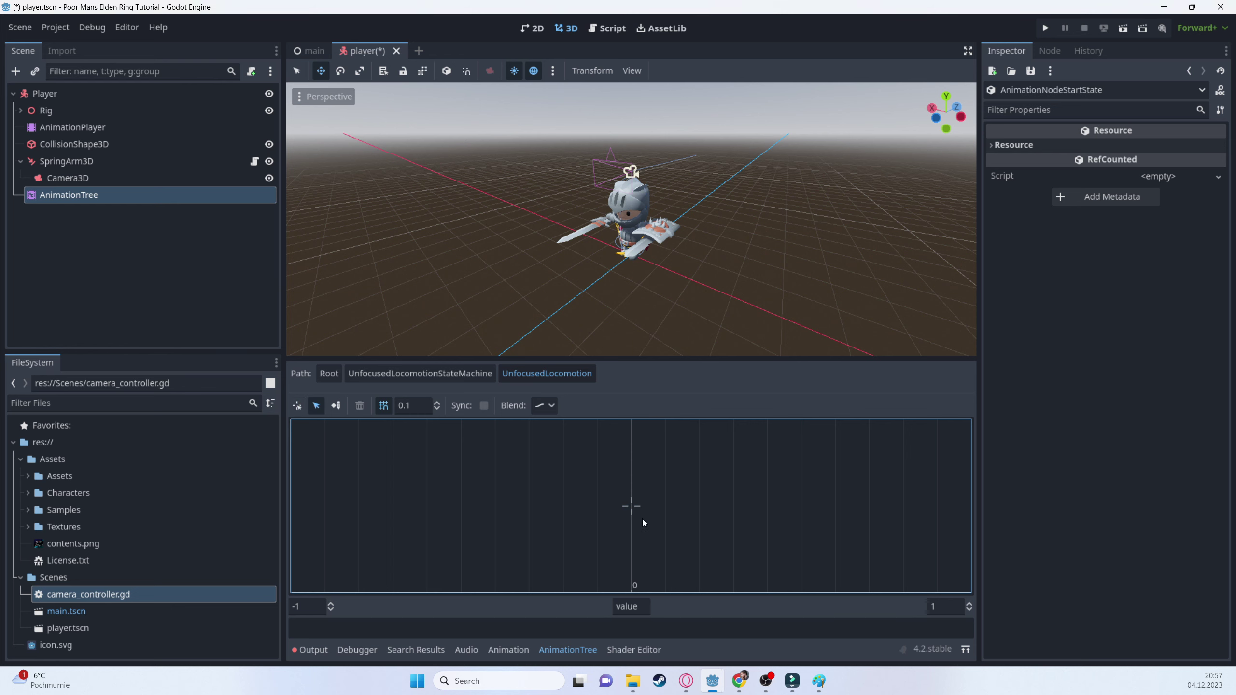
{"action": "left_click", "coordinate": [335, 406]}
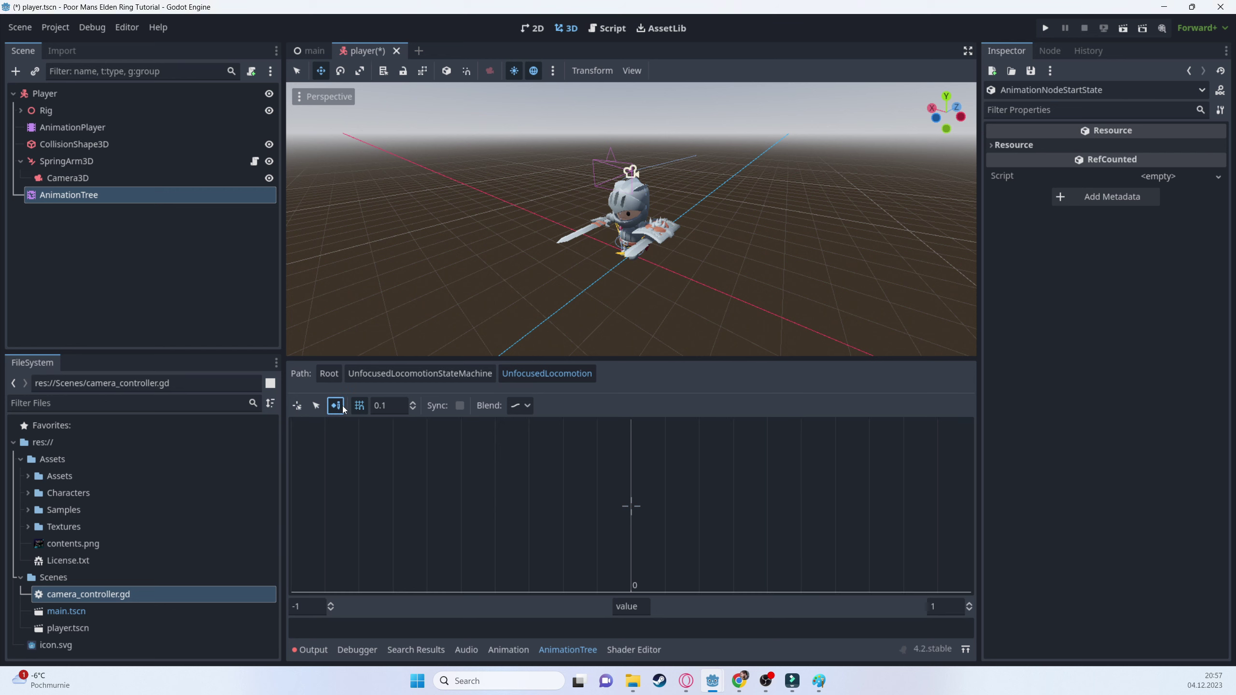
{"action": "left_click", "coordinate": [631, 503]}
{"action": "mouse_move", "coordinate": [653, 510]}
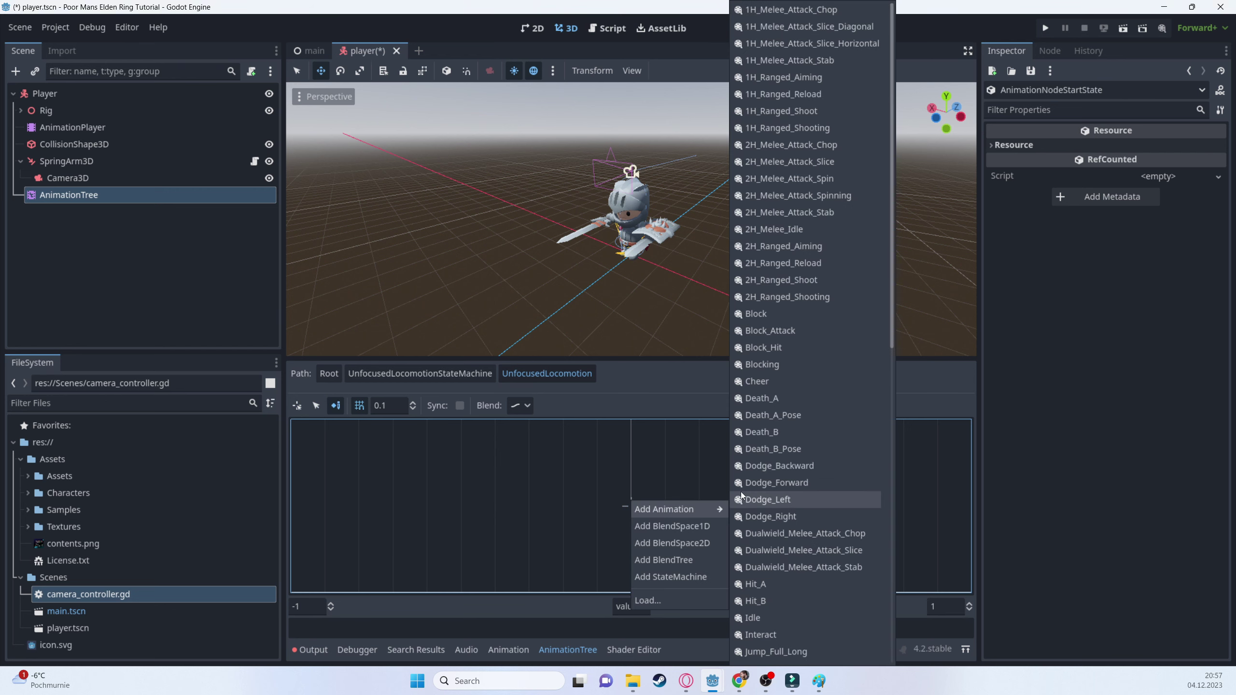
{"action": "scroll", "coordinate": [803, 555], "scroll_direction": "down", "scroll_amount": 8}
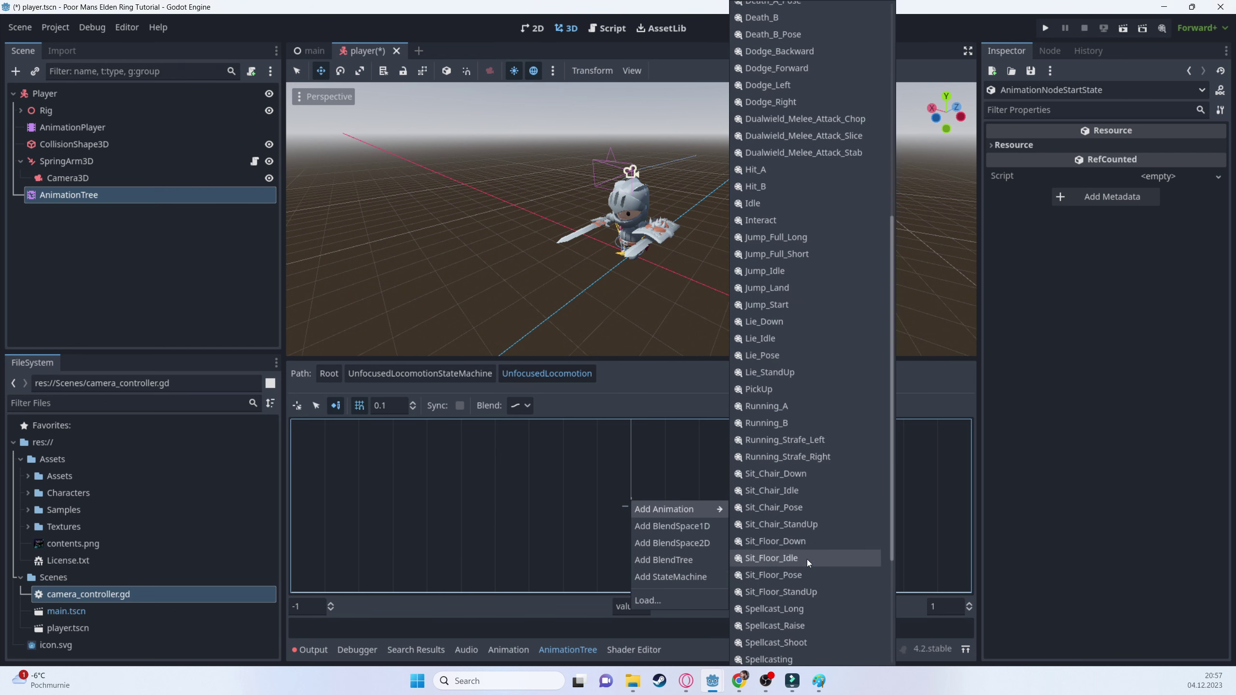
{"action": "left_click", "coordinate": [762, 204]}
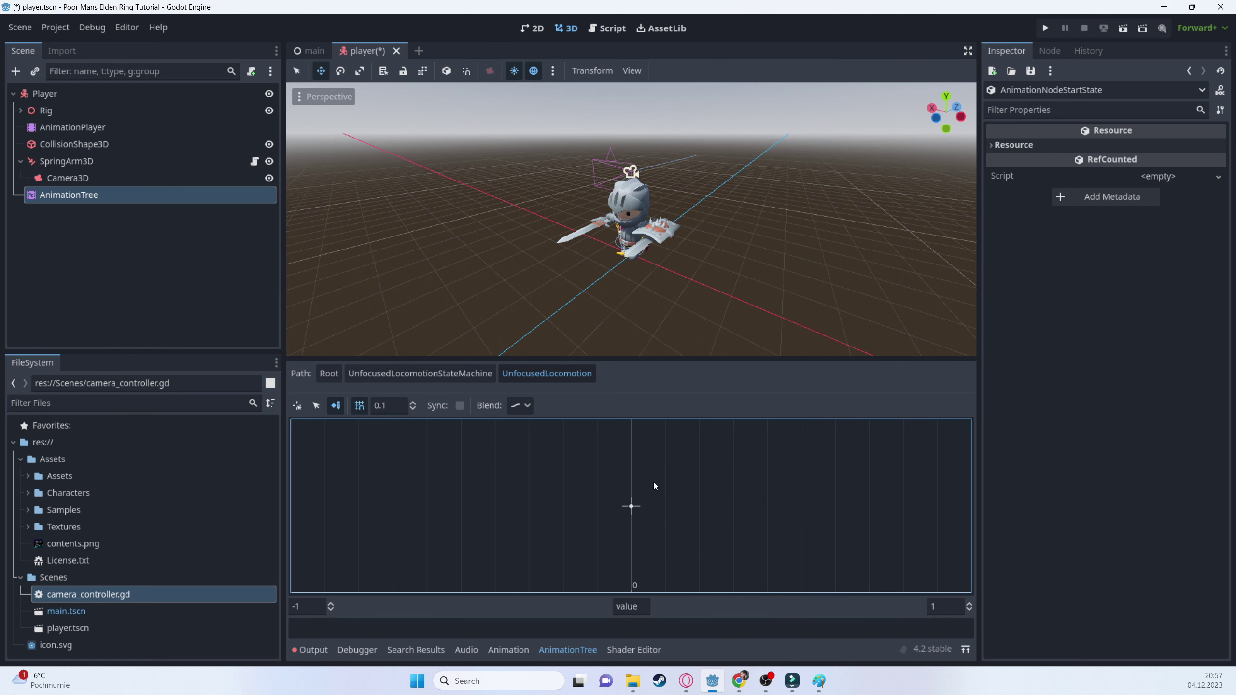
- Place Running_A blend points at both ends, values 1 and -1
{"action": "left_click", "coordinate": [971, 510]}
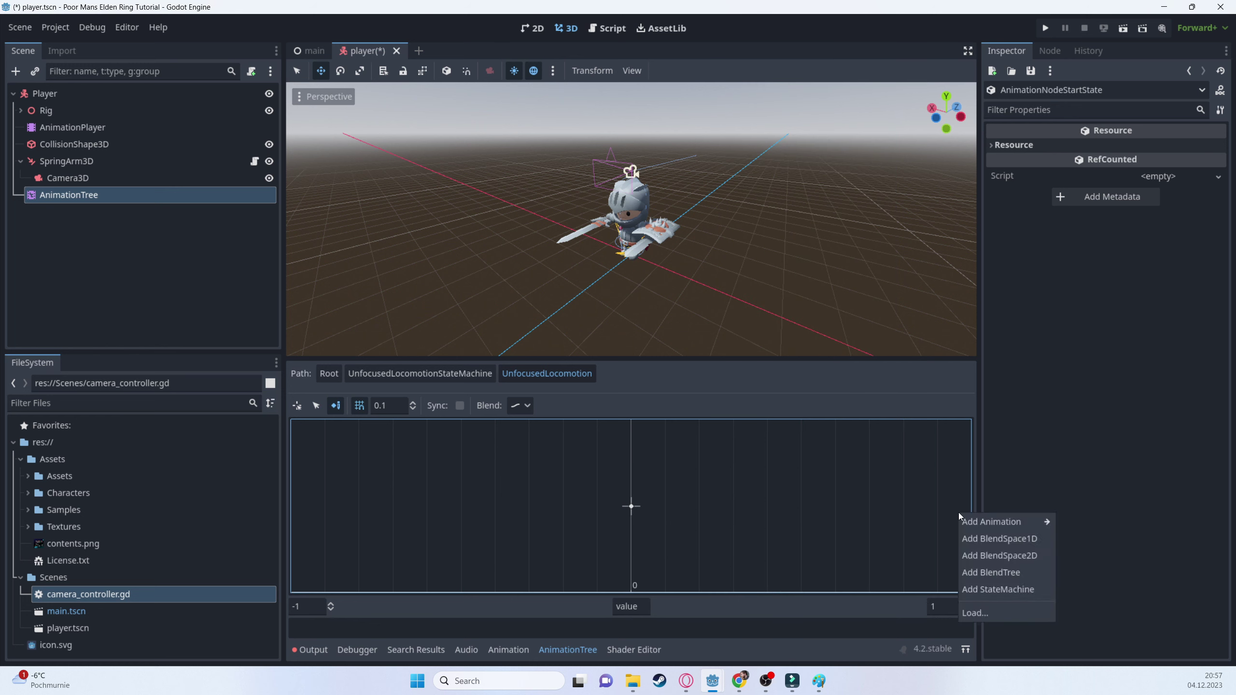
{"action": "mouse_move", "coordinate": [1004, 523]}
{"action": "scroll", "coordinate": [1159, 573], "scroll_direction": "down", "scroll_amount": 4}
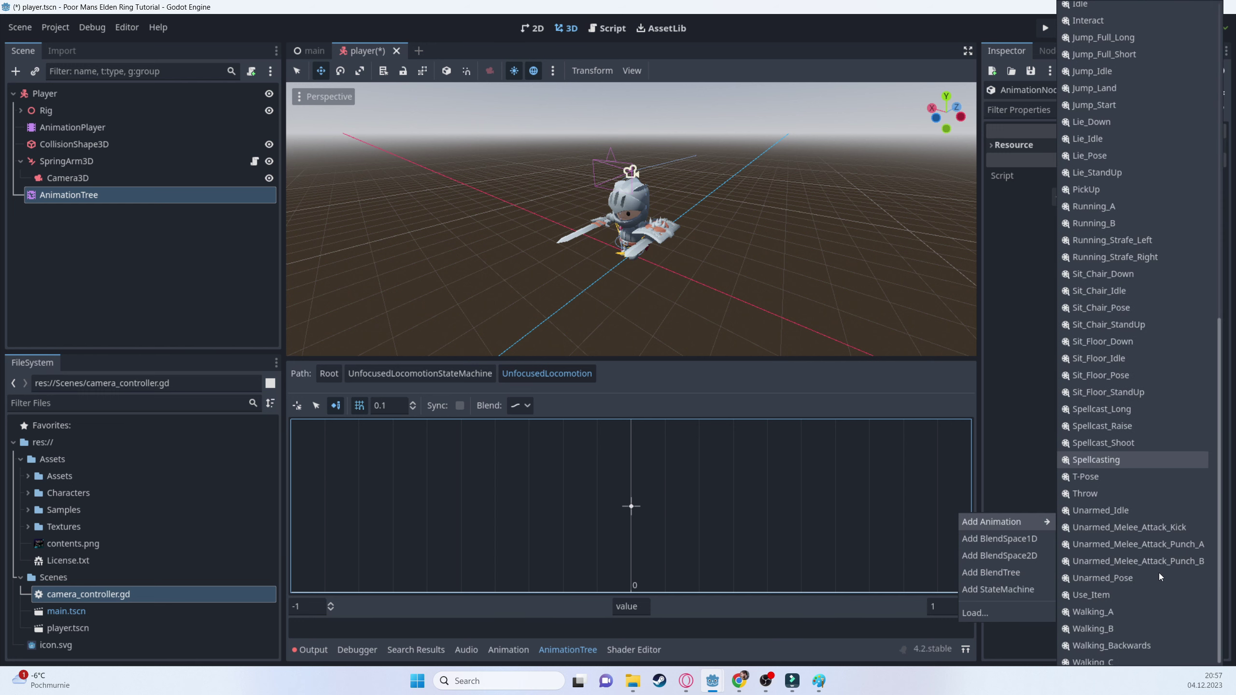
{"action": "left_click", "coordinate": [1104, 211]}
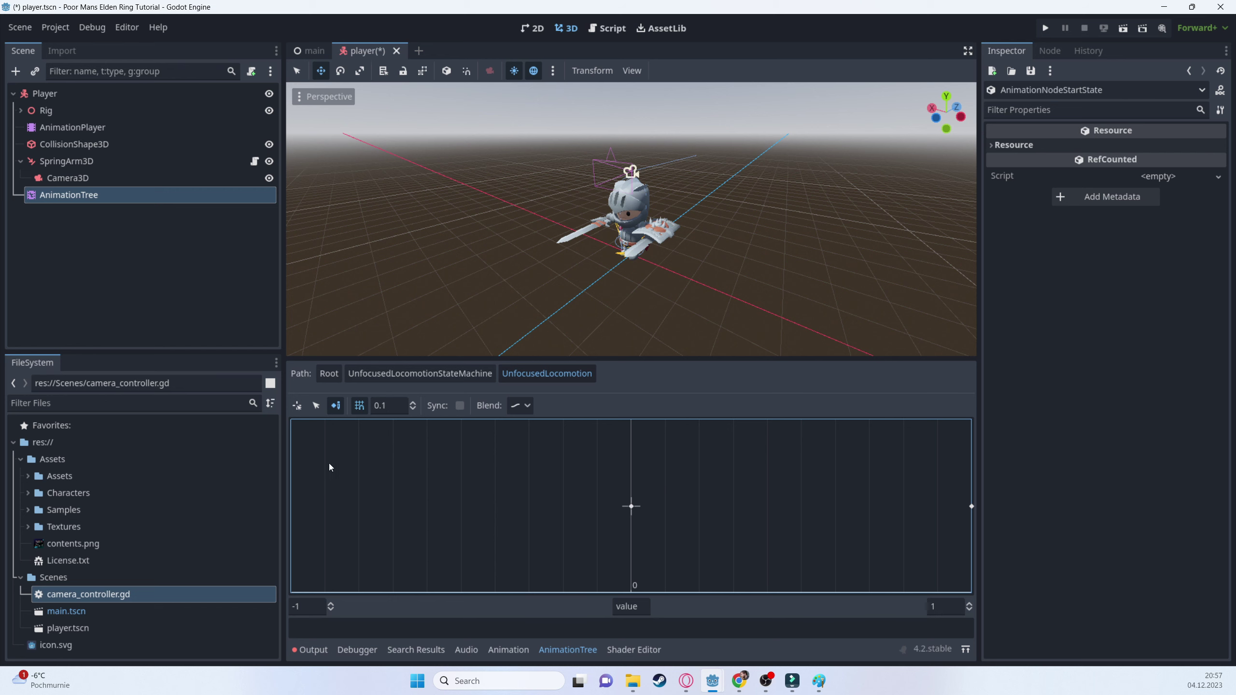
{"action": "left_click", "coordinate": [292, 509]}
{"action": "mouse_move", "coordinate": [302, 519]}
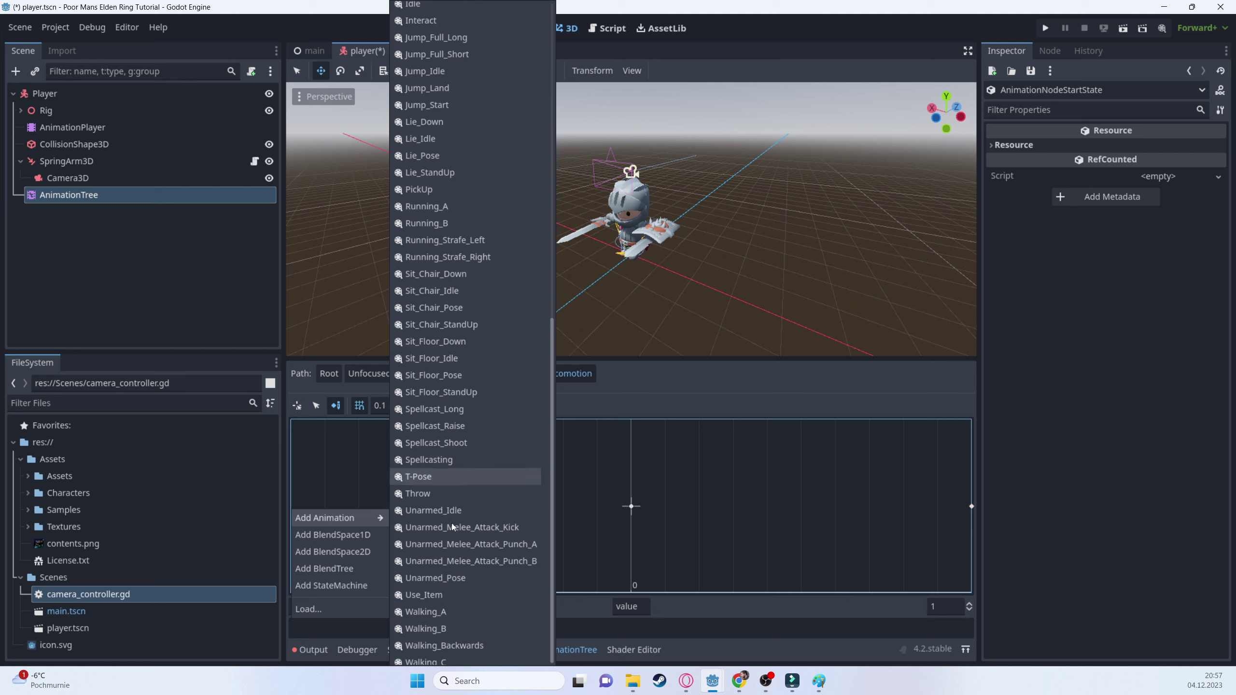
{"action": "left_click", "coordinate": [426, 206]}
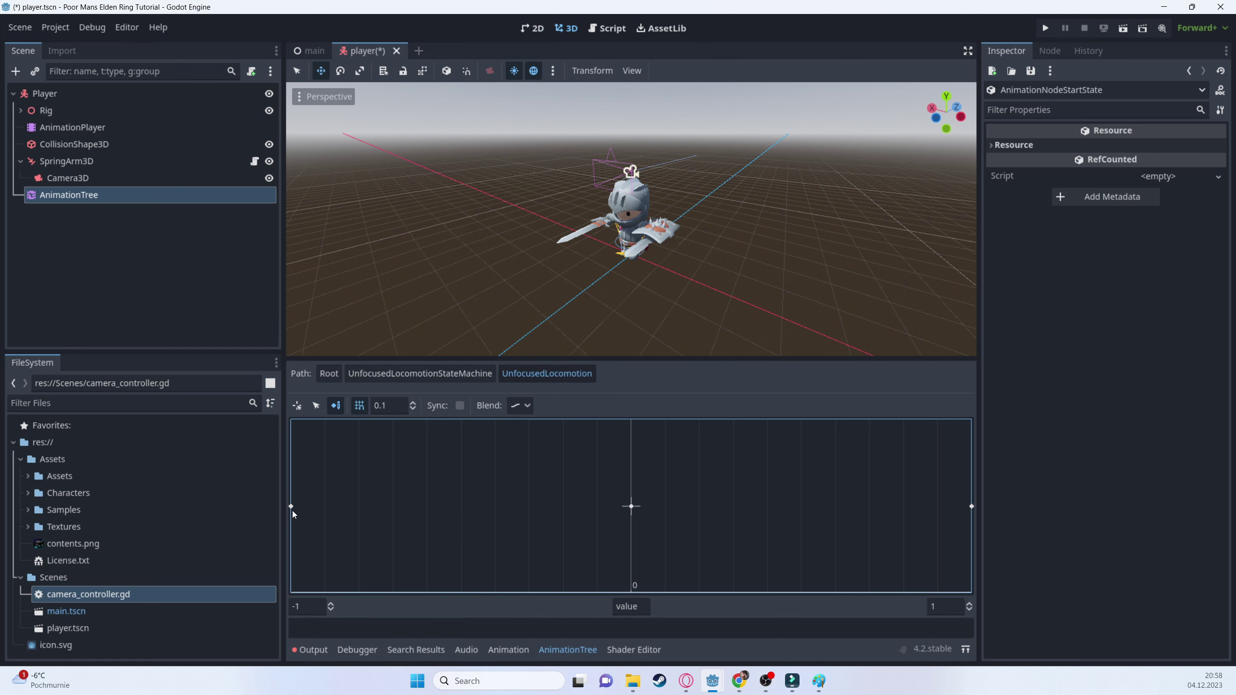
- Check the blend points at -1, 0 and 1, then return to the UnfocusedLocomotionStateMachine graph
{"action": "left_click", "coordinate": [316, 406]}
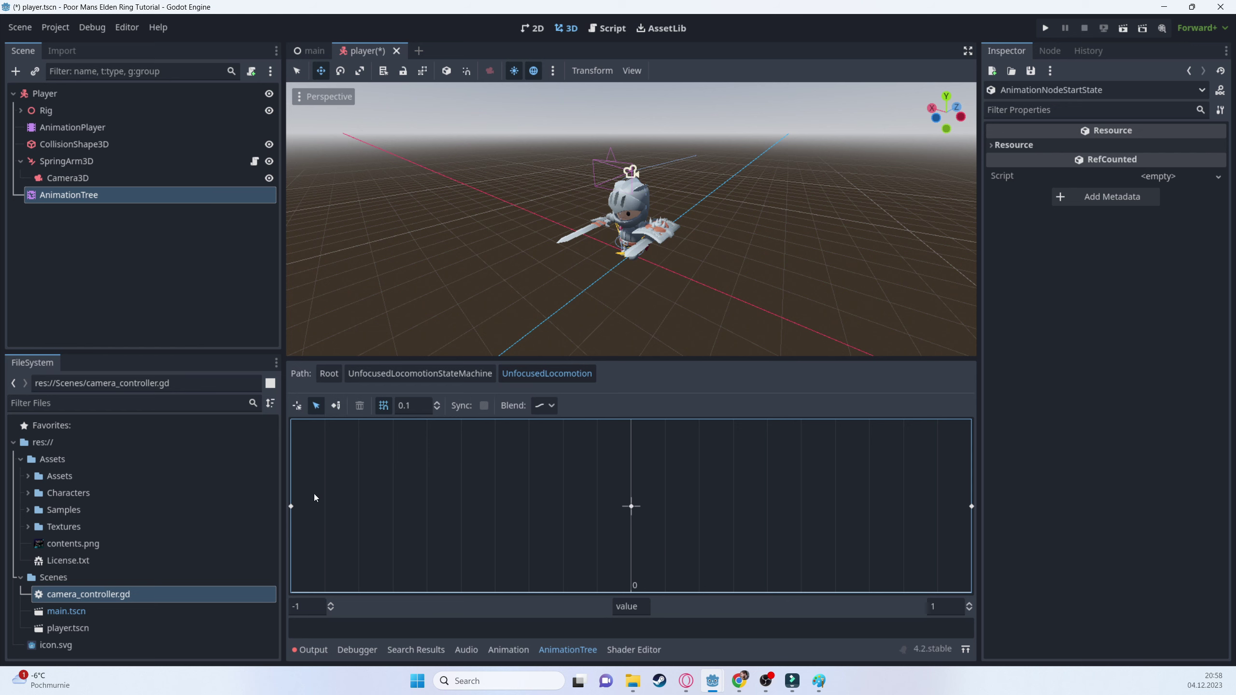
{"action": "left_click", "coordinate": [292, 506]}
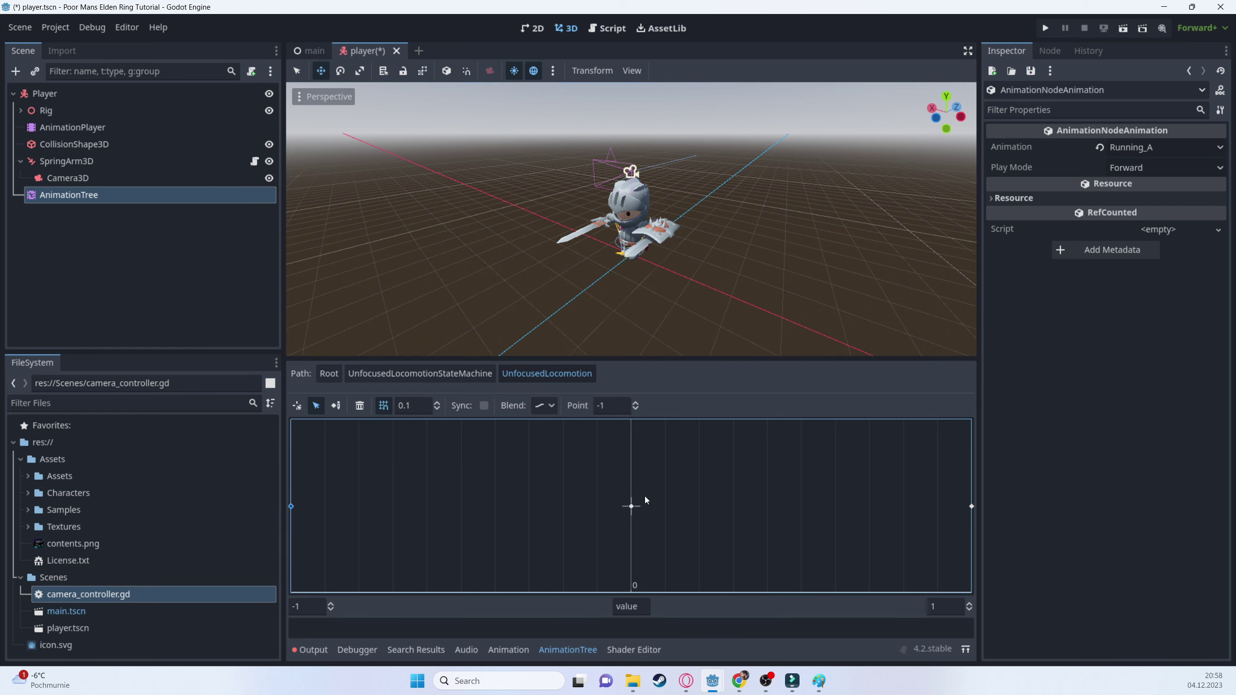
{"action": "left_click", "coordinate": [632, 507]}
{"action": "left_click", "coordinate": [972, 507]}
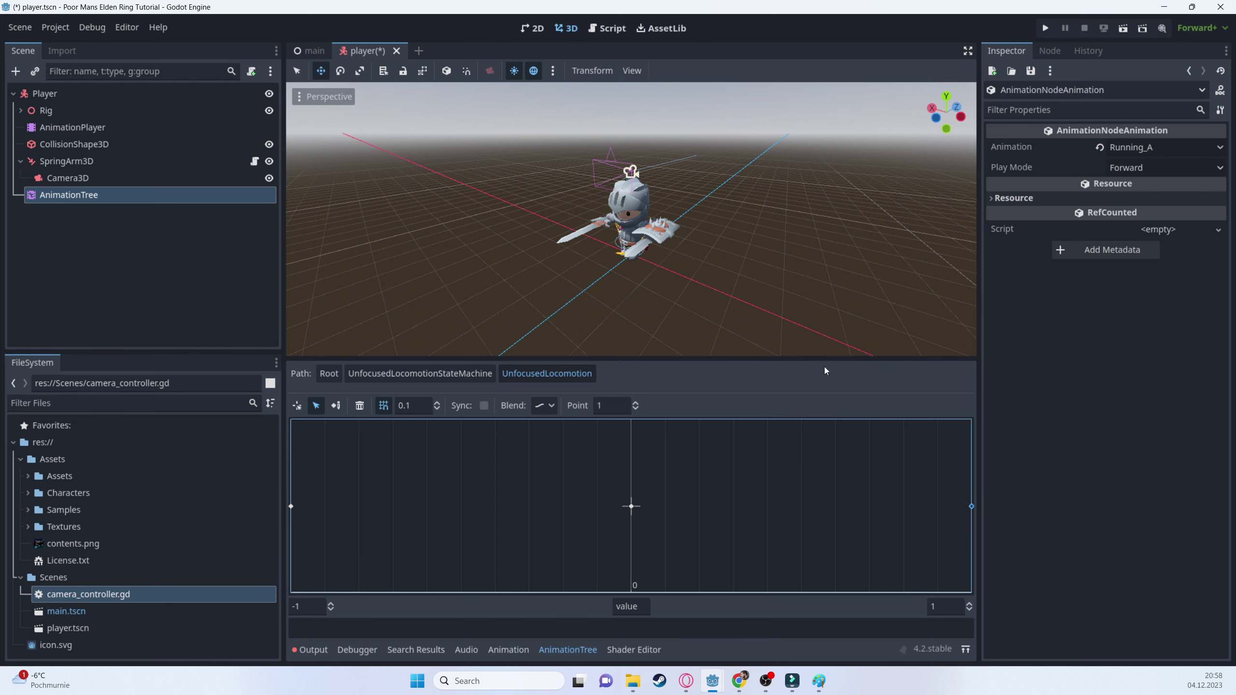
{"action": "left_click", "coordinate": [297, 406]}
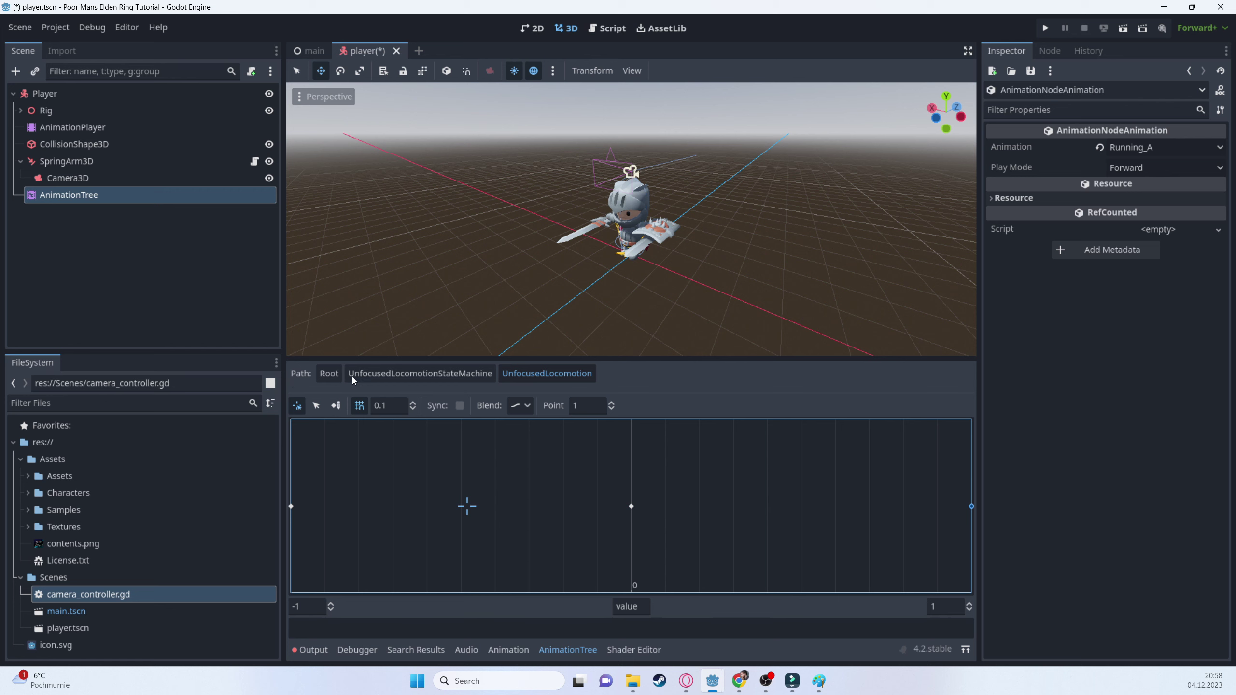
{"action": "left_click", "coordinate": [388, 375]}
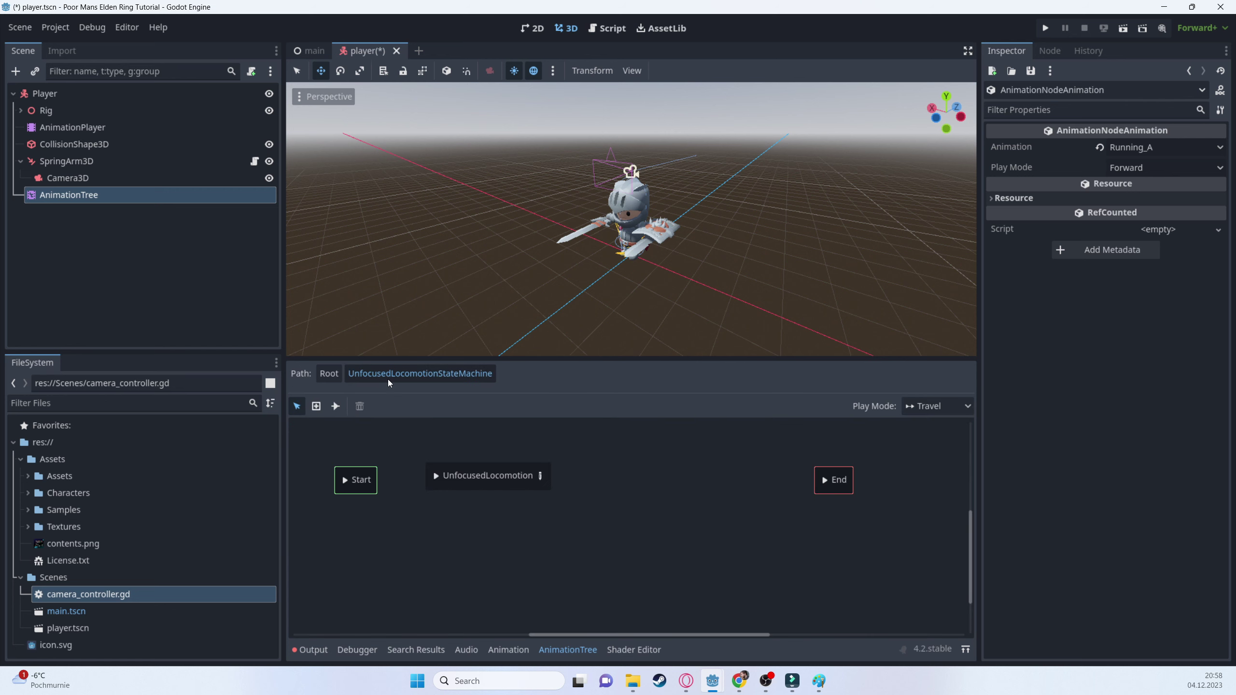
- Connect Start to UnfocusedLocomotion with a transition and save the player scene with Ctrl+S
{"action": "left_click", "coordinate": [336, 407]}
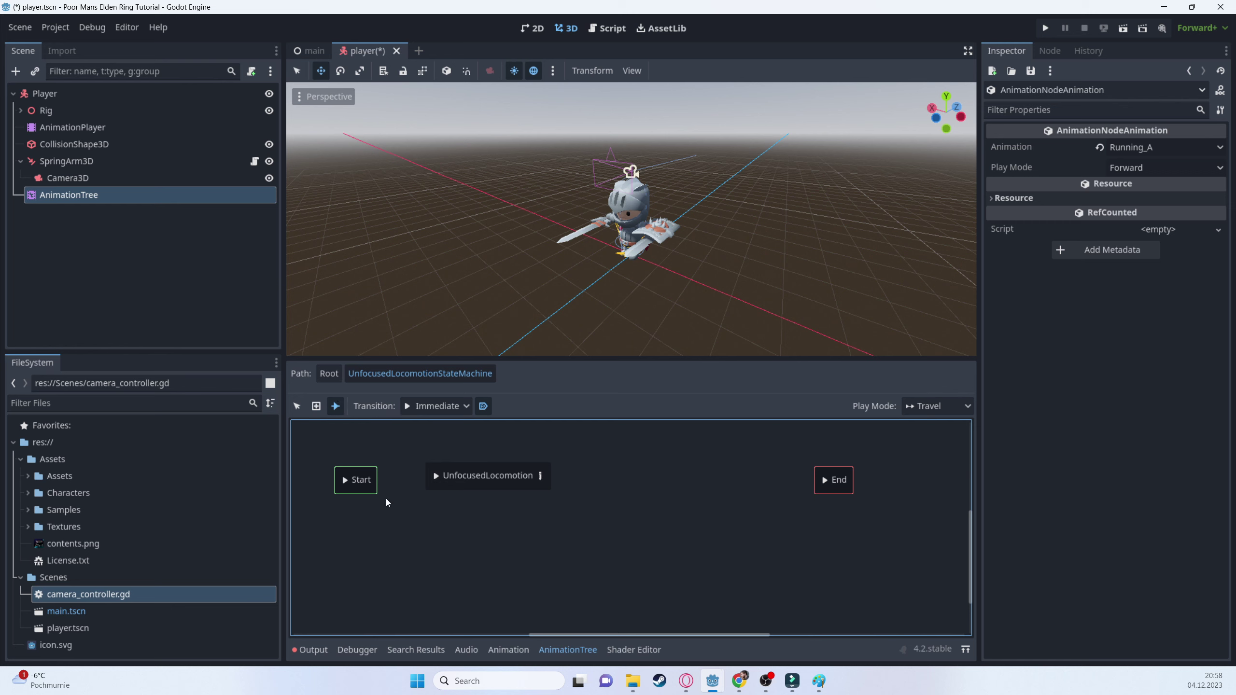
{"action": "left_click_drag", "start_coordinate": [429, 477], "coordinate": [431, 477]}
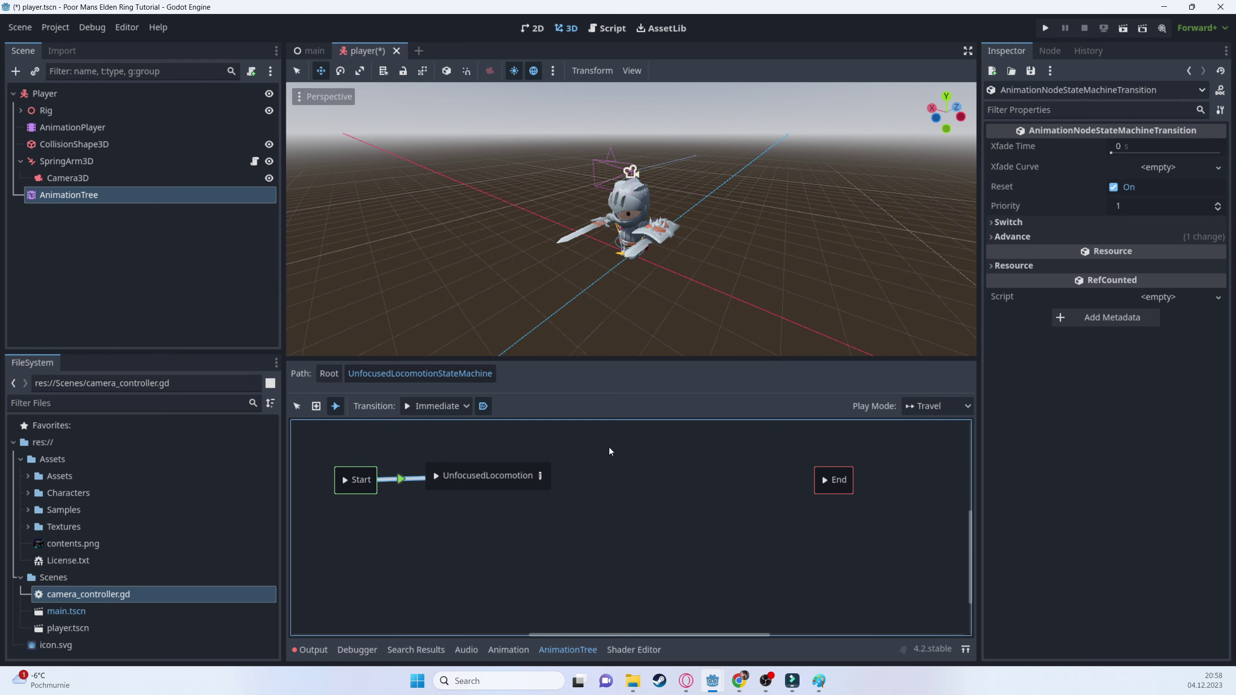
{"action": "mouse_move", "coordinate": [612, 475]}
{"action": "middle_mouse_down"}
{"action": "mouse_move", "coordinate": [616, 488]}
{"action": "mouse_move", "coordinate": [605, 487]}
{"action": "middle_mouse_up"}
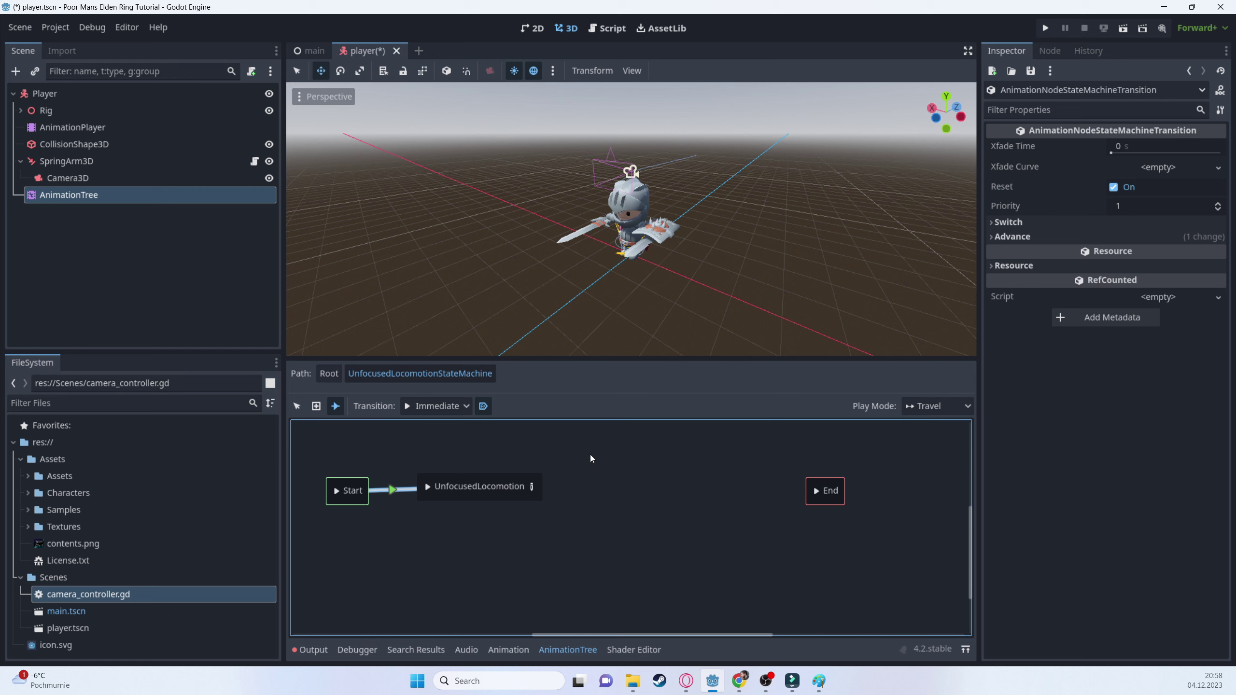
{"action": "key", "text": "ctrl+s"}
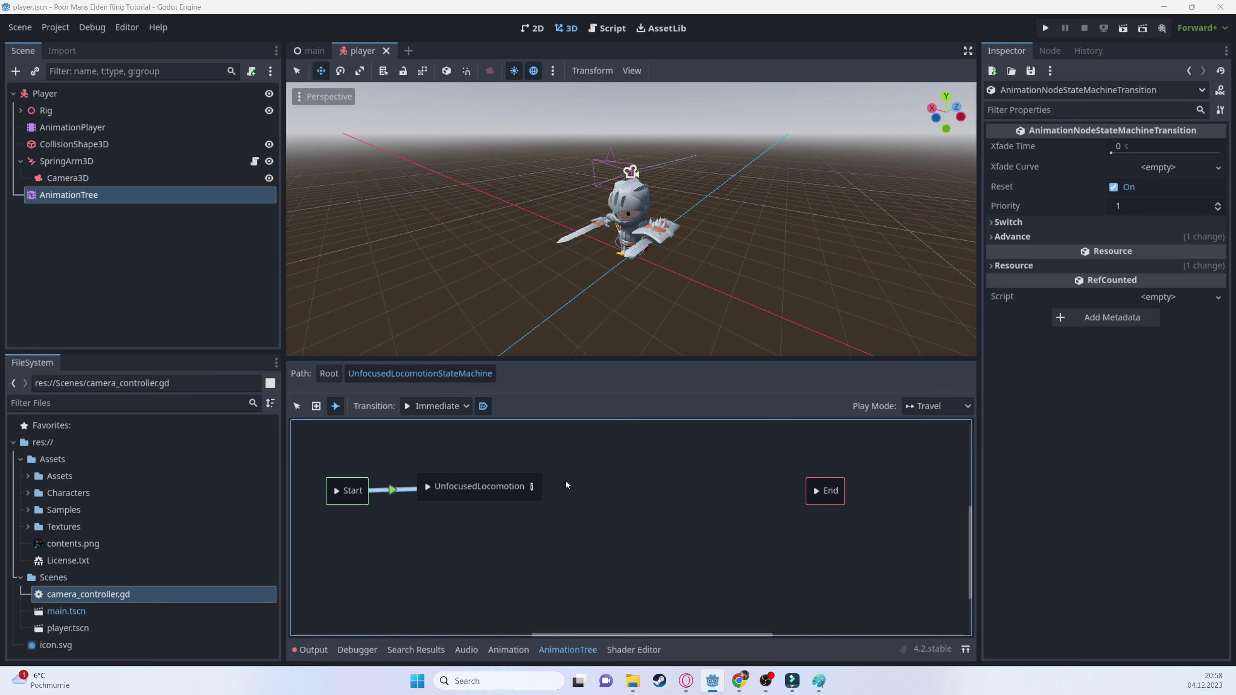
- Add Jump_Start, Jump_Idle and Jump_Land animation states, placing Jump_Land beside UnfocusedLocomotion
{"action": "left_click", "coordinate": [297, 406]}
{"action": "right_click", "coordinate": [469, 557]}
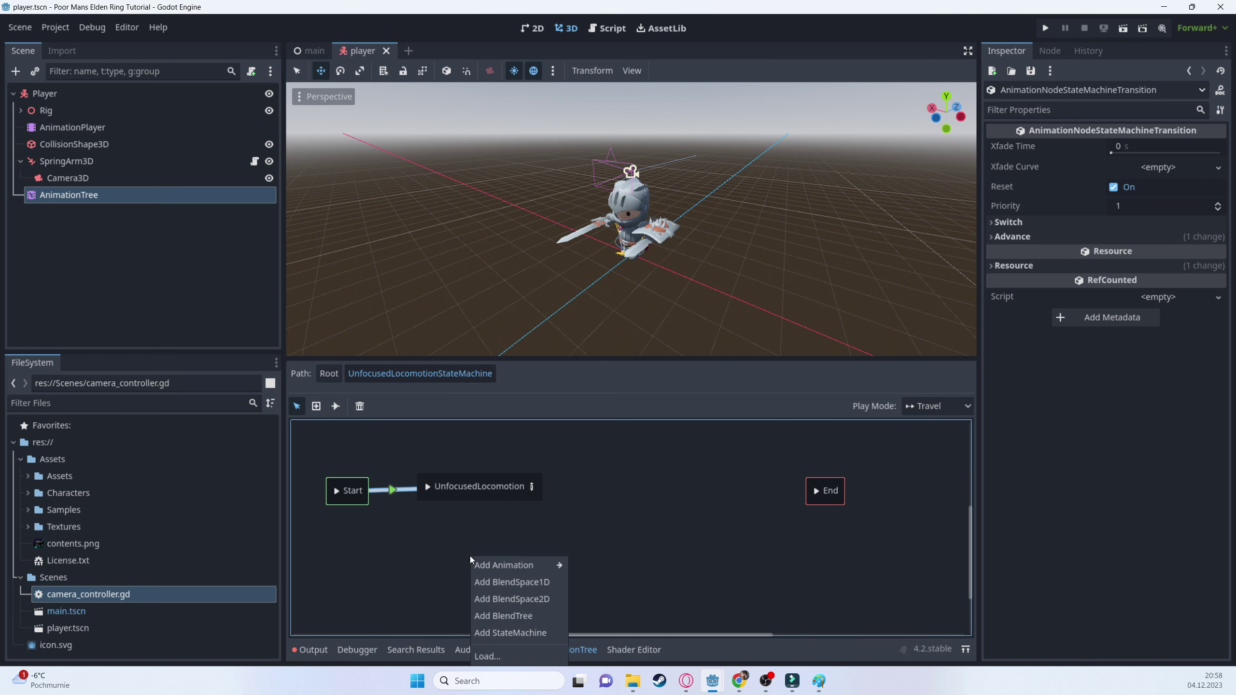
{"action": "mouse_move", "coordinate": [497, 564]}
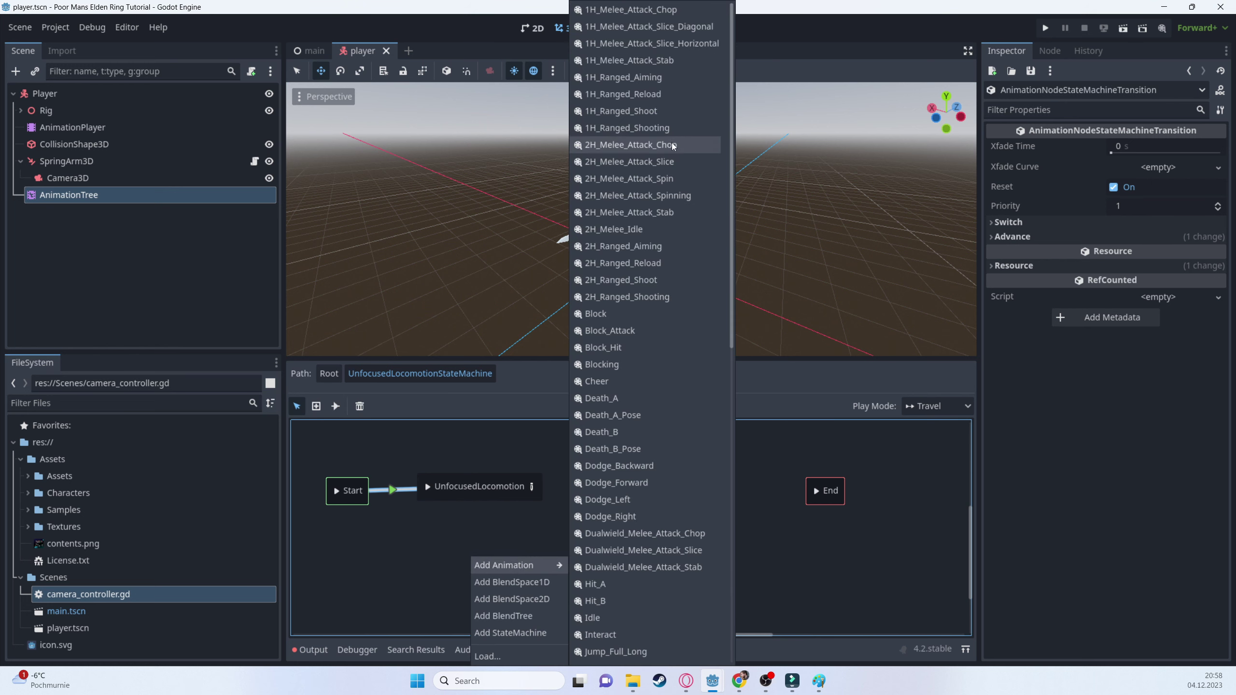
{"action": "scroll", "coordinate": [603, 585], "scroll_direction": "down", "scroll_amount": 4}
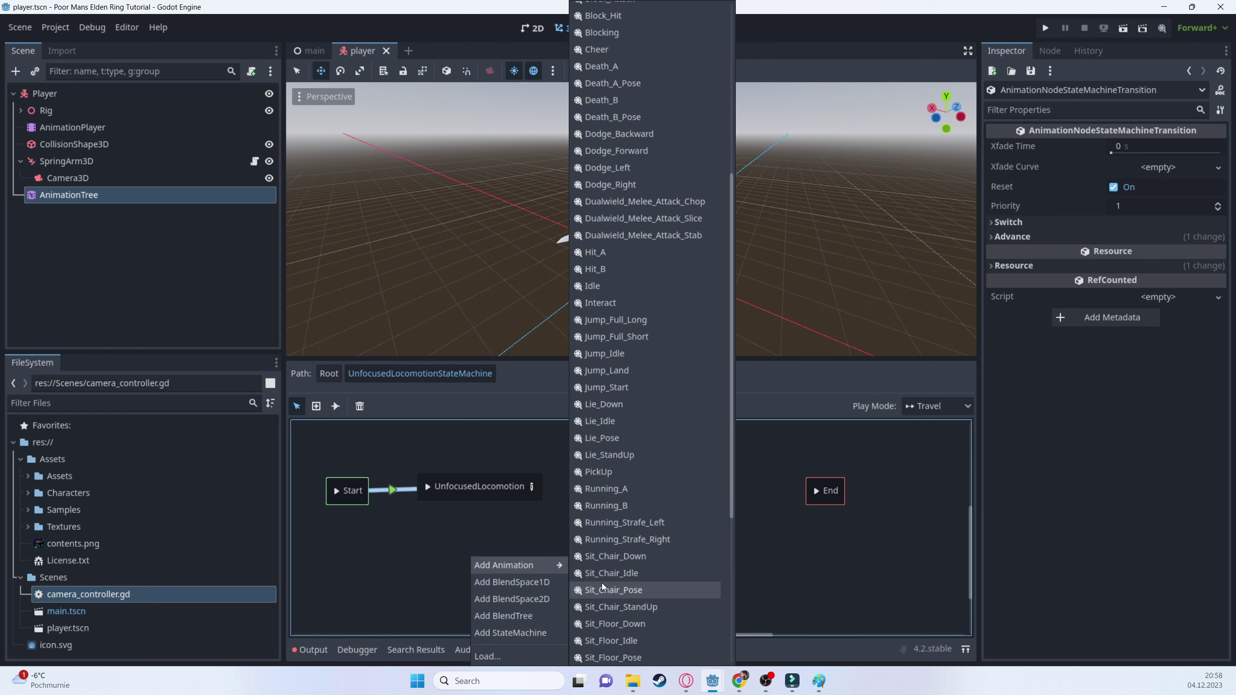
{"action": "left_click", "coordinate": [618, 388]}
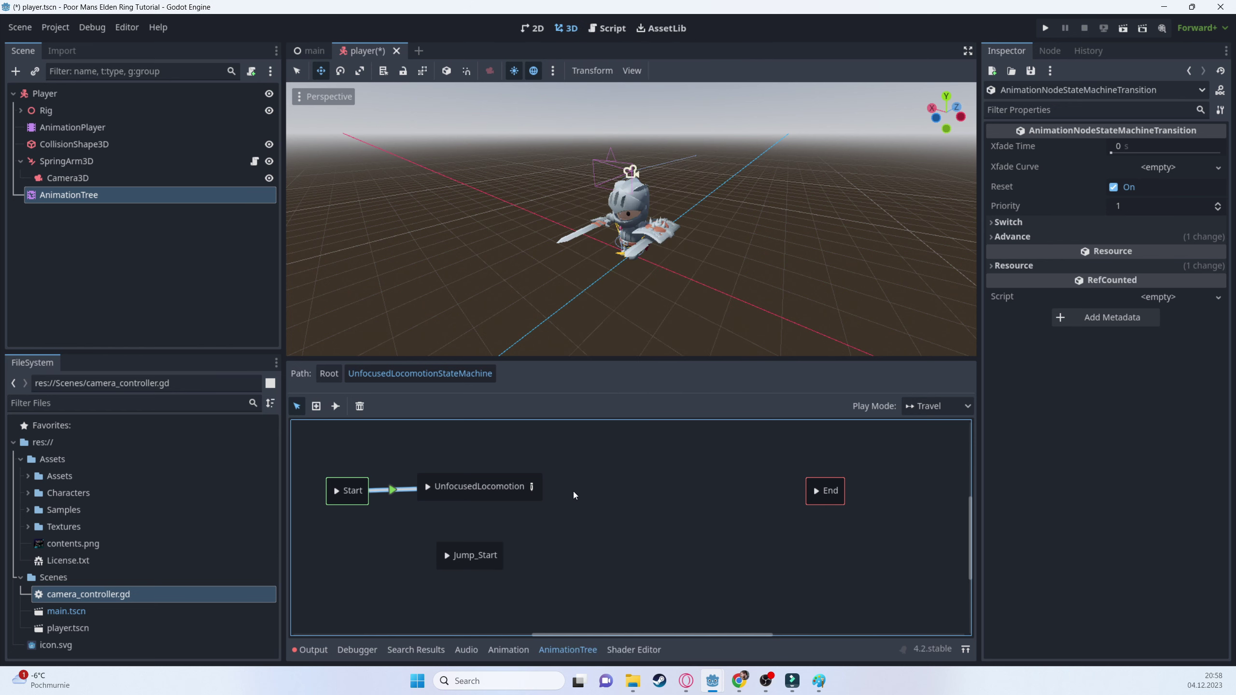
{"action": "right_click", "coordinate": [604, 566]}
{"action": "mouse_move", "coordinate": [638, 564]}
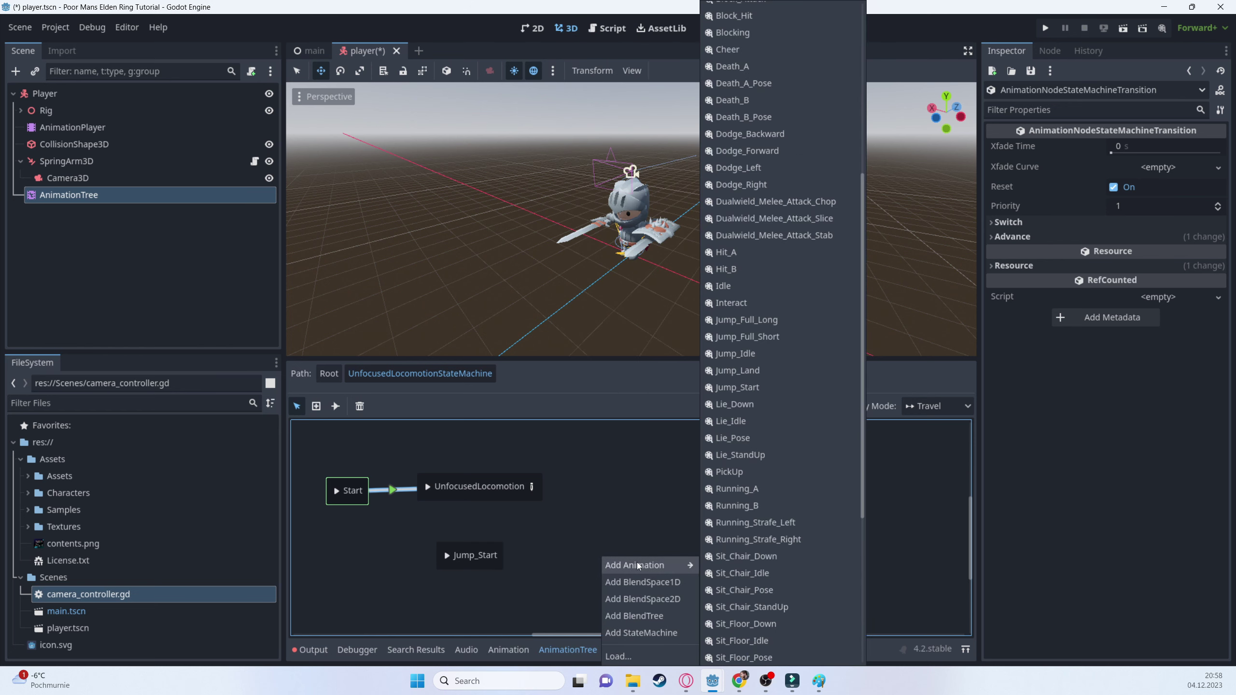
{"action": "left_click", "coordinate": [735, 354]}
{"action": "right_click", "coordinate": [684, 510]}
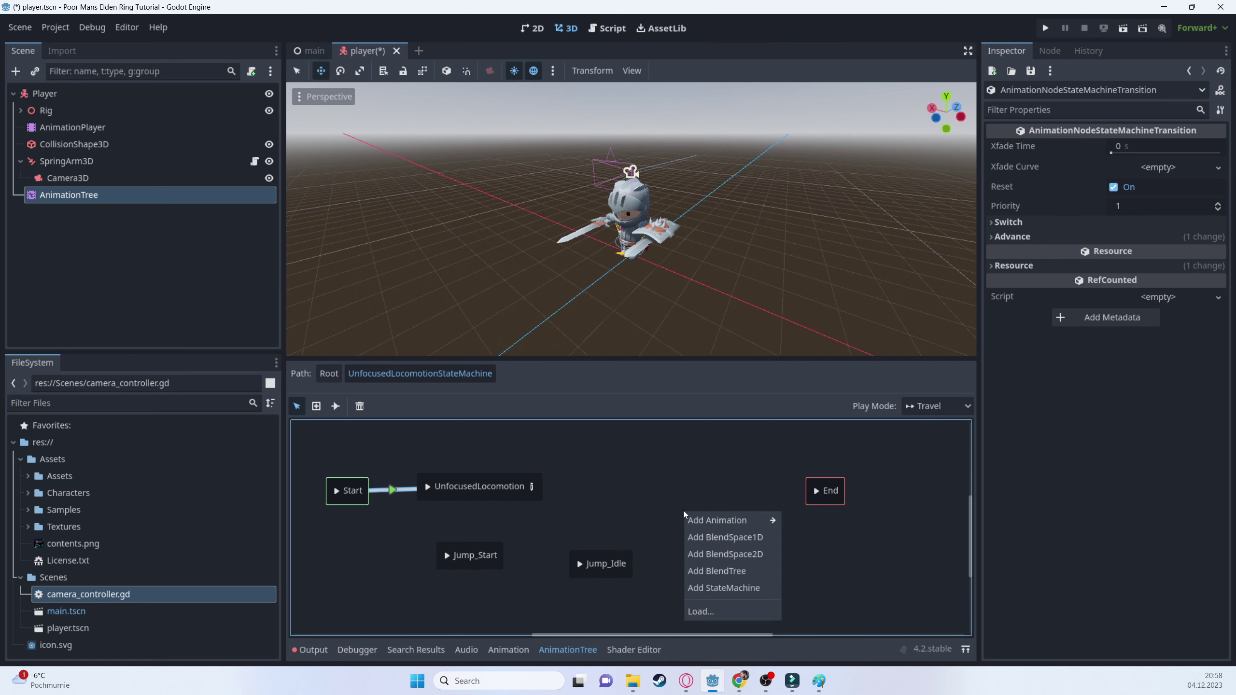
{"action": "mouse_move", "coordinate": [709, 526]}
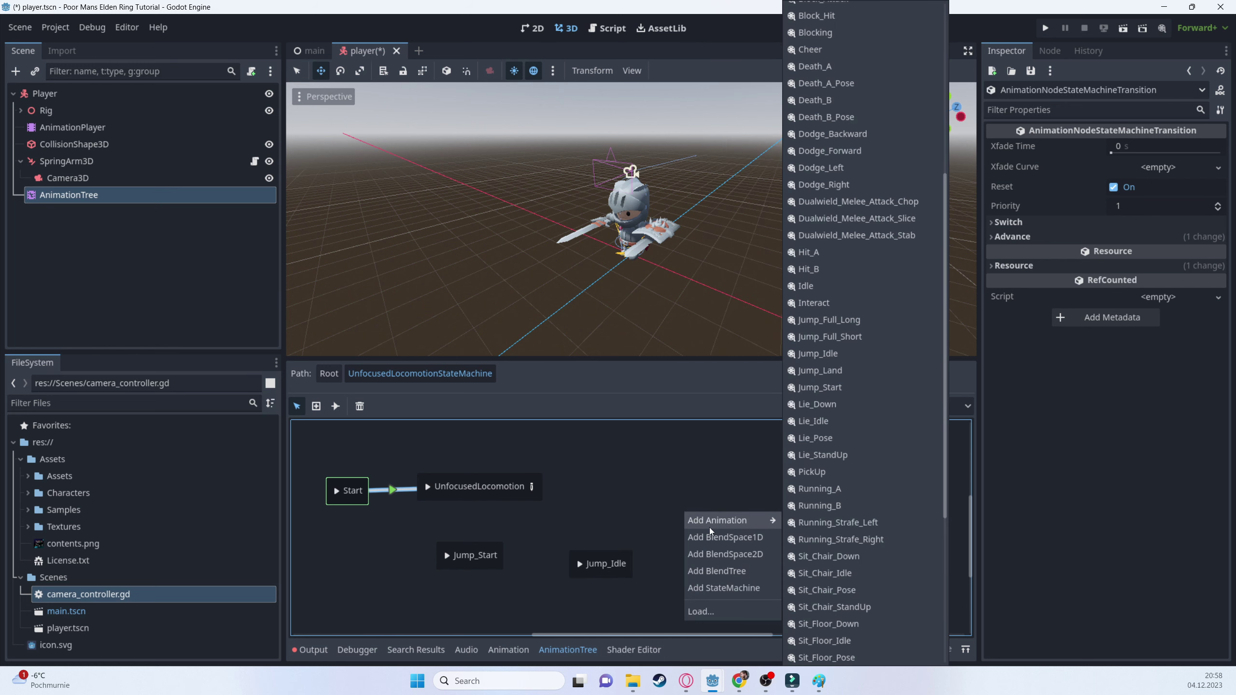
{"action": "left_click", "coordinate": [819, 371]}
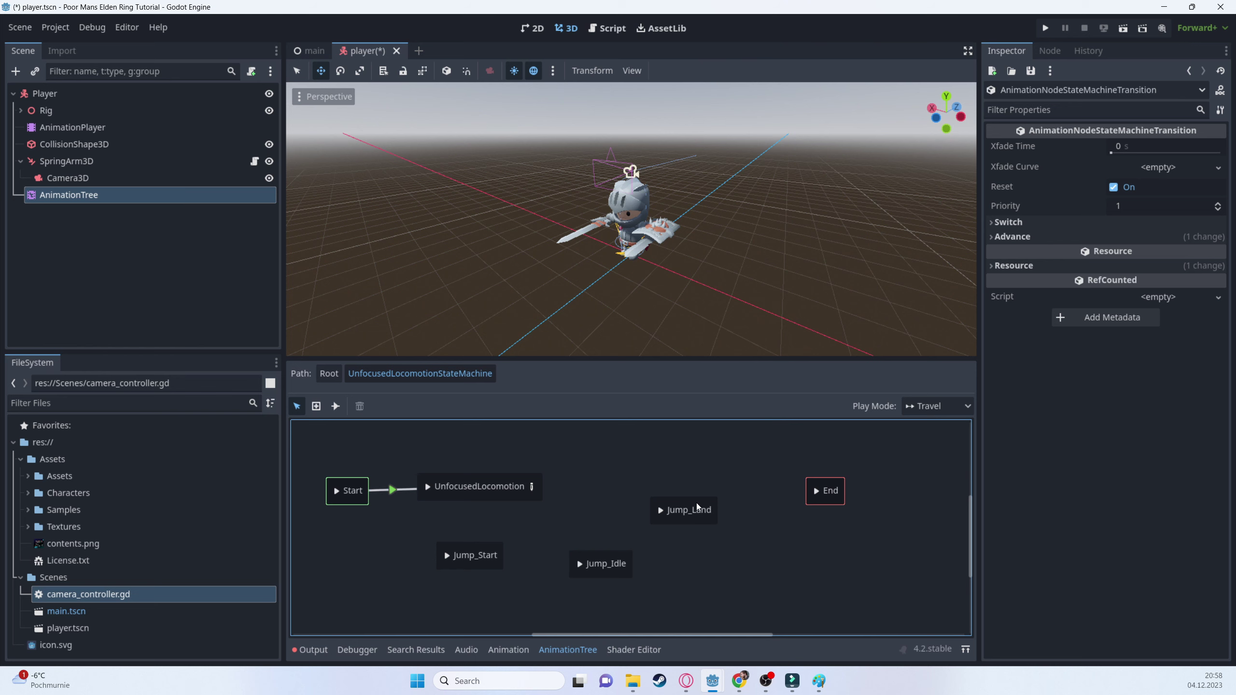
{"action": "left_click_drag", "start_coordinate": [696, 503], "coordinate": [671, 488]}
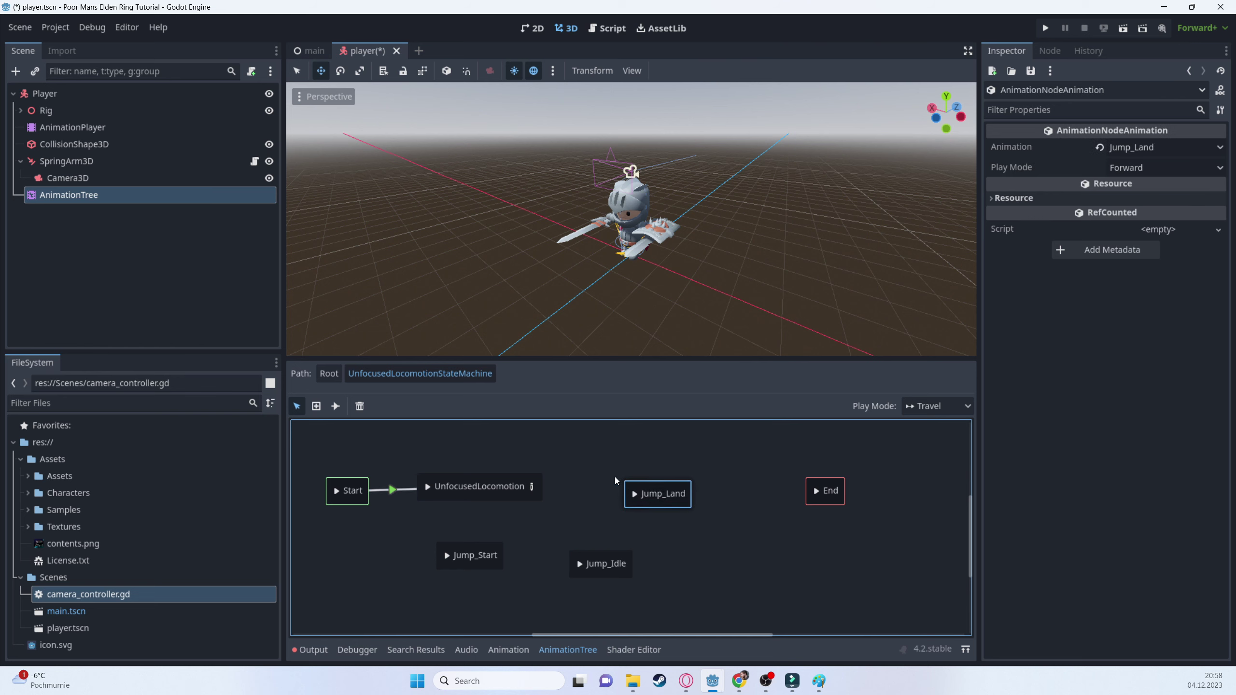
- Draw transitions UnfocusedLocomotion→Jump_Start and Jump_Idle→Jump_Land, then select the UnfocusedLocomotion→Jump_Start transition
{"action": "left_click", "coordinate": [336, 406]}
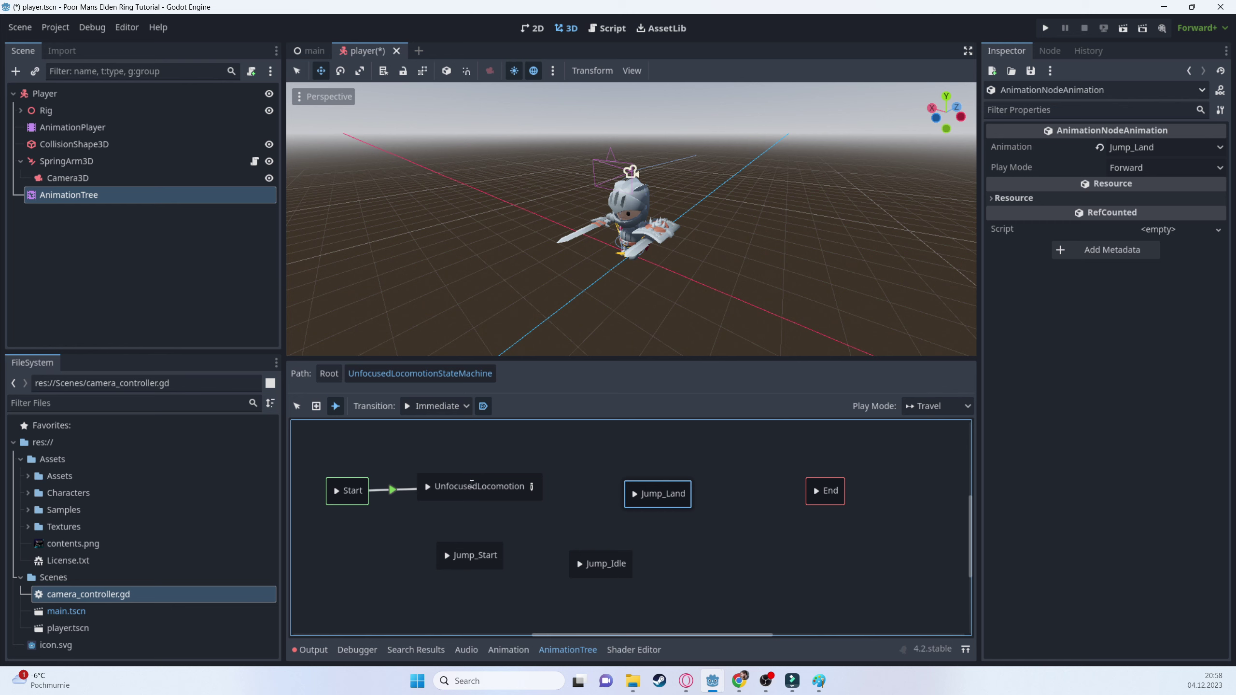
{"action": "left_click_drag", "start_coordinate": [479, 550], "coordinate": [575, 568]}
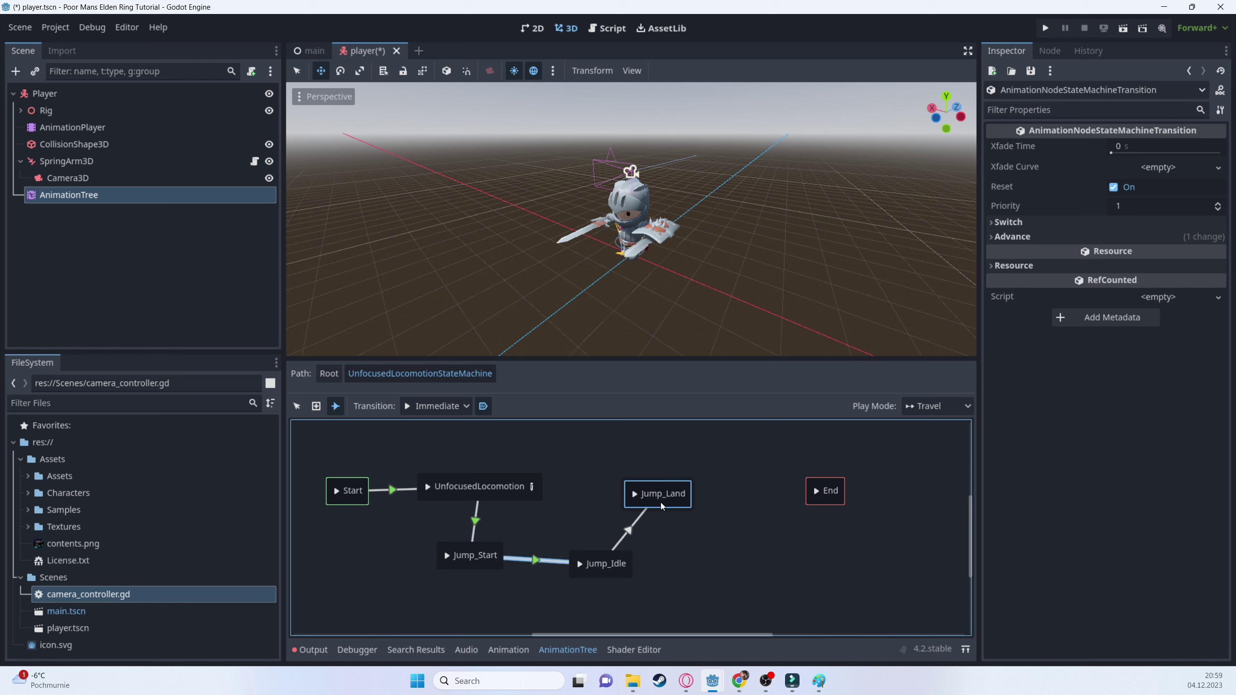
{"action": "left_click_drag", "start_coordinate": [662, 507], "coordinate": [521, 496]}
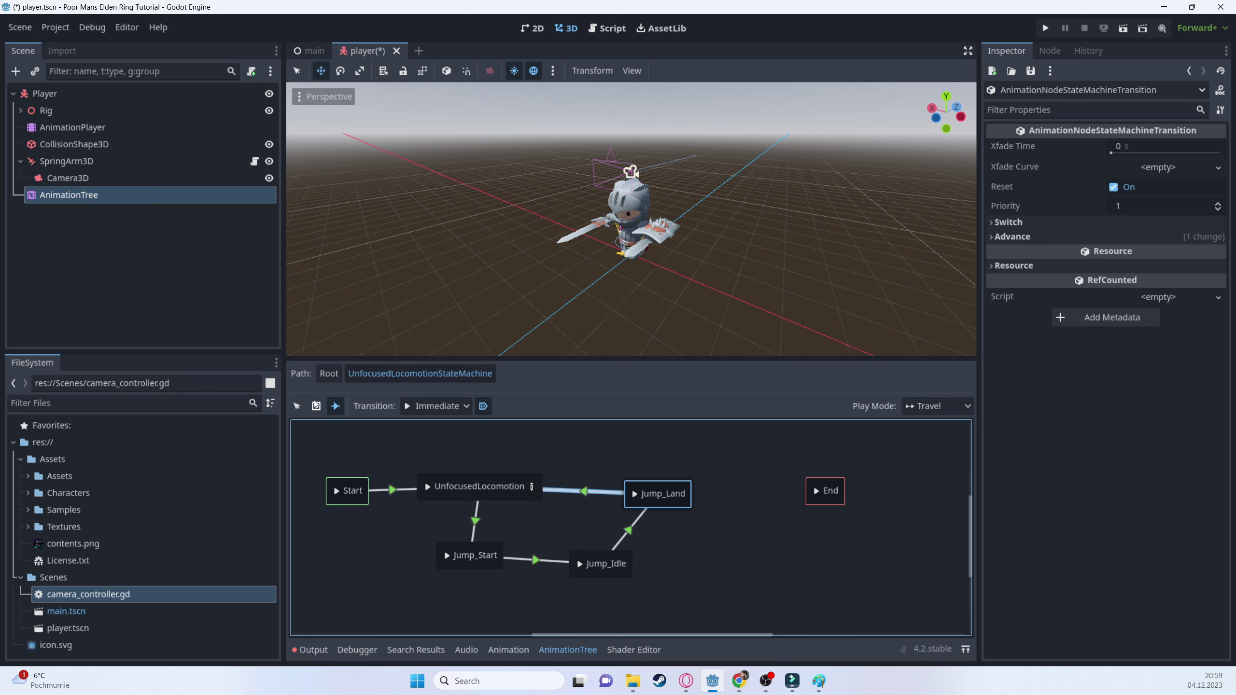
{"action": "left_click", "coordinate": [297, 406]}
{"action": "left_click", "coordinate": [476, 531]}
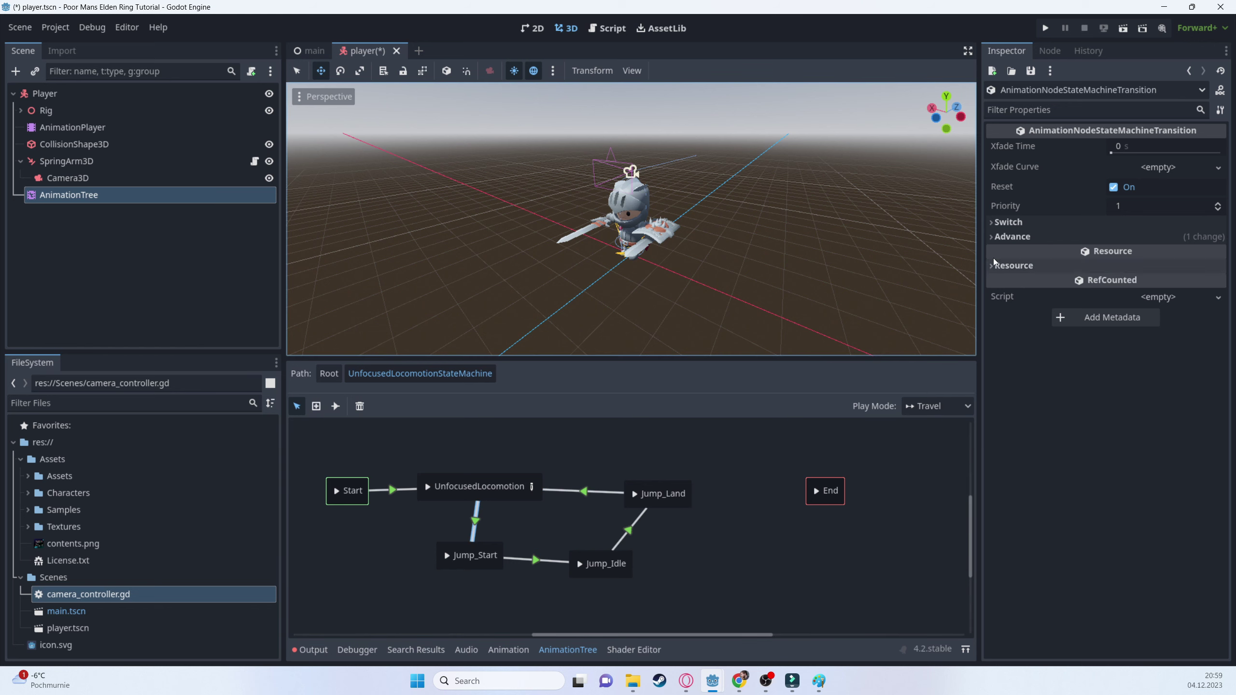
- Review the transition's Switch and Advance settings, leaving switch Immediate and advance Auto
{"action": "left_click", "coordinate": [1004, 225]}
{"action": "left_click", "coordinate": [1010, 255]}
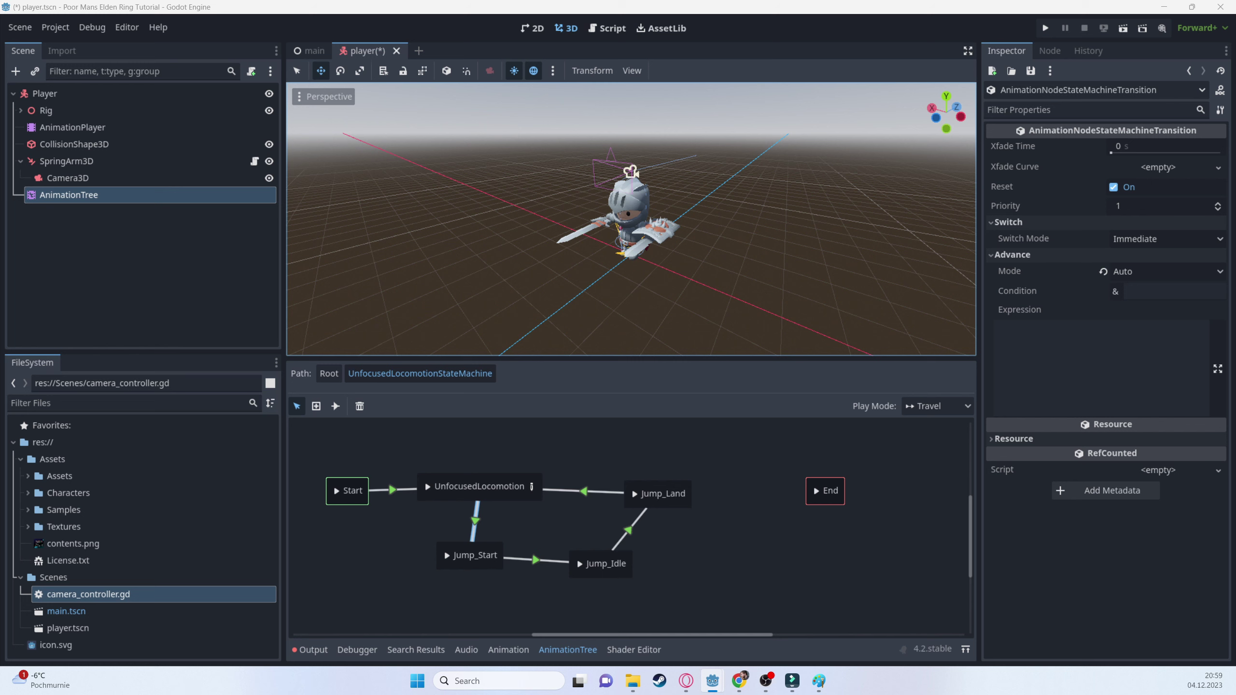
{"action": "left_click", "coordinate": [1199, 239]}
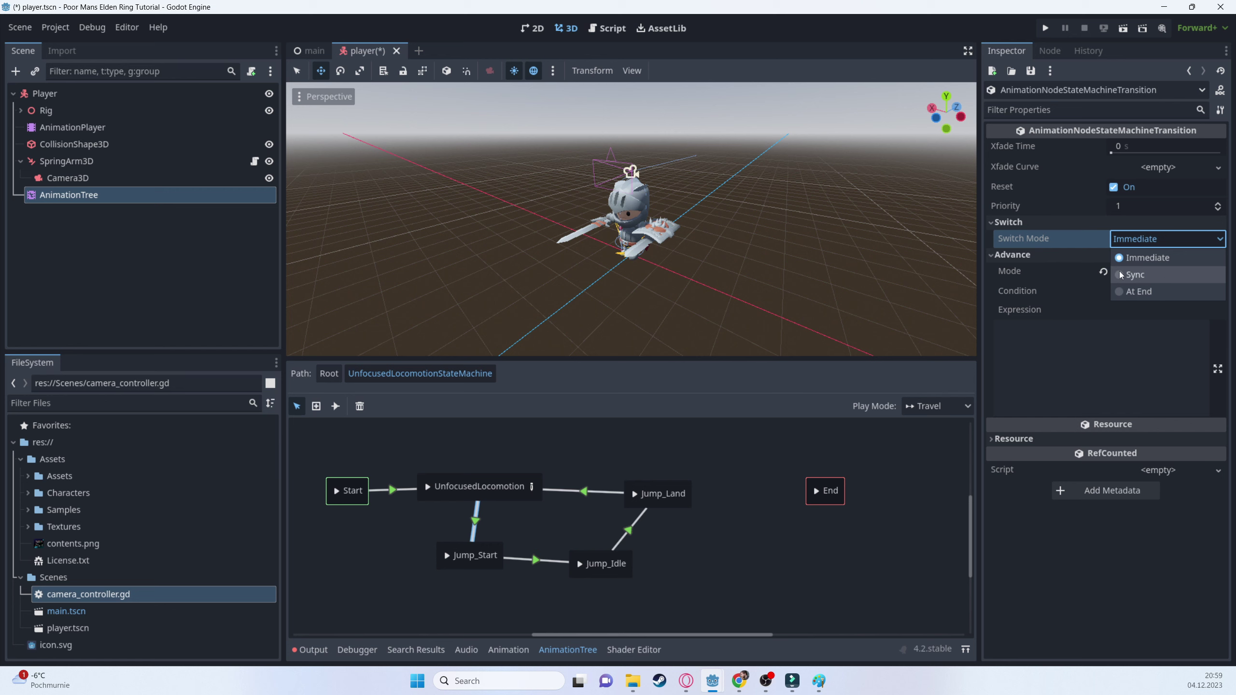
{"action": "left_click", "coordinate": [1068, 267]}
{"action": "left_click", "coordinate": [468, 495]}
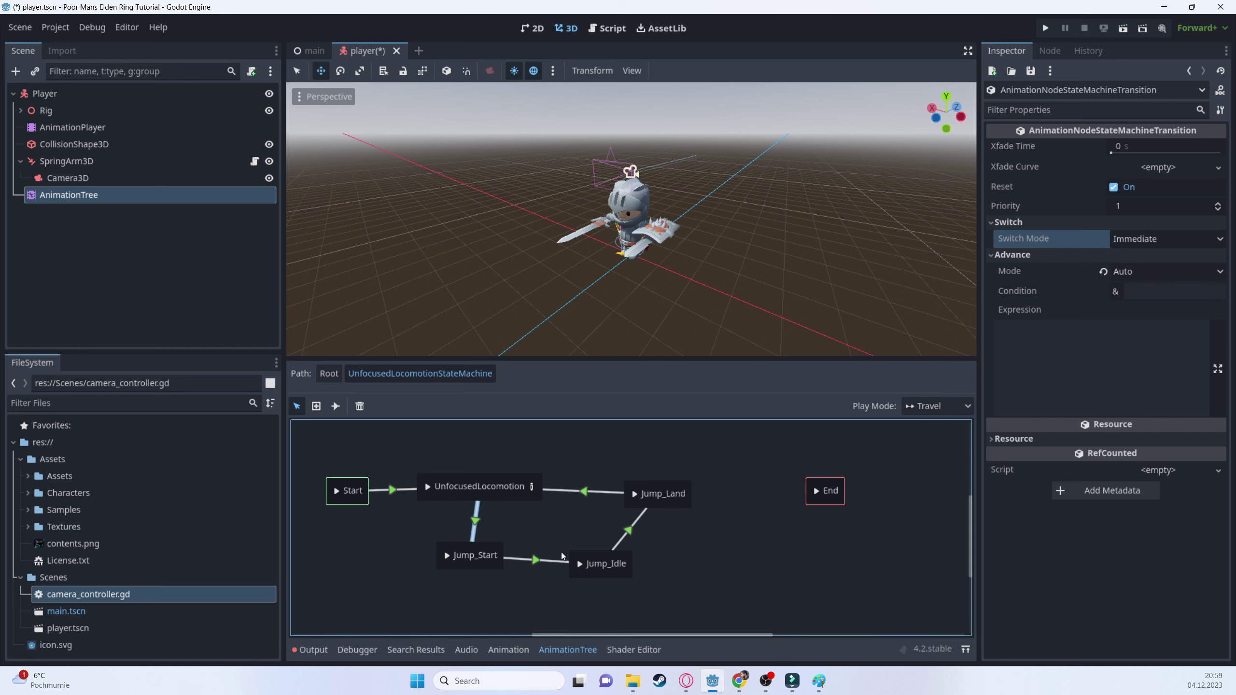
{"action": "left_click", "coordinate": [1150, 271]}
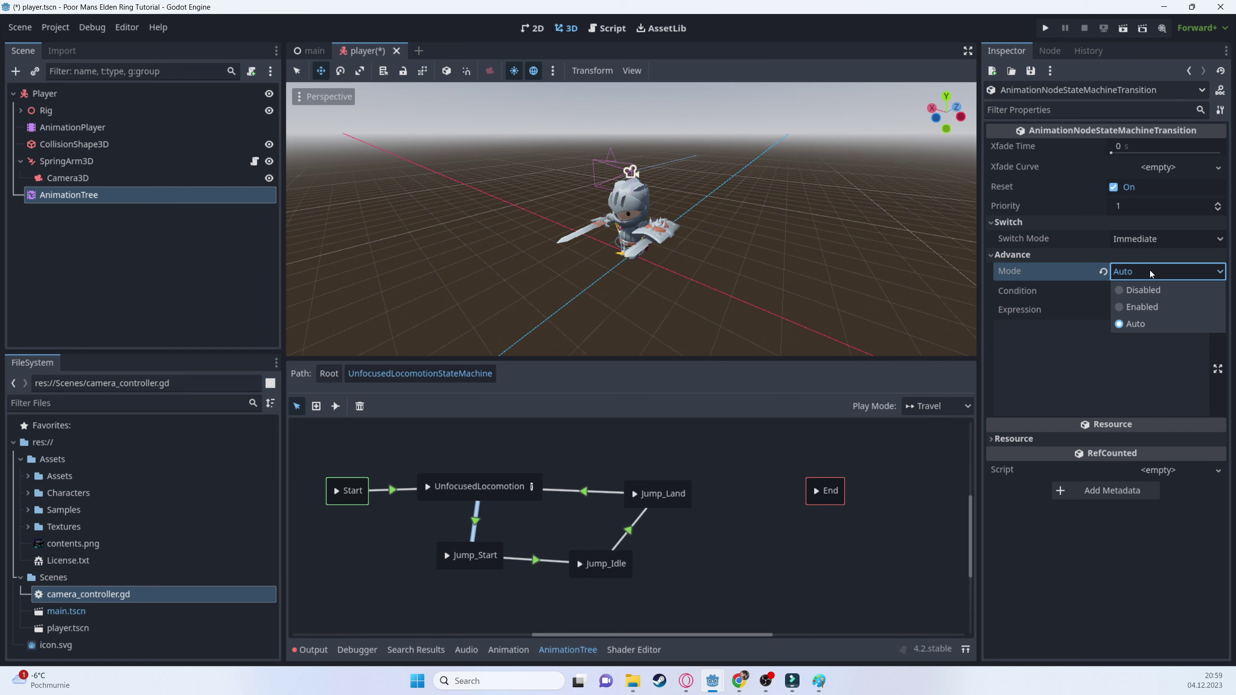
{"action": "left_click", "coordinate": [524, 460]}
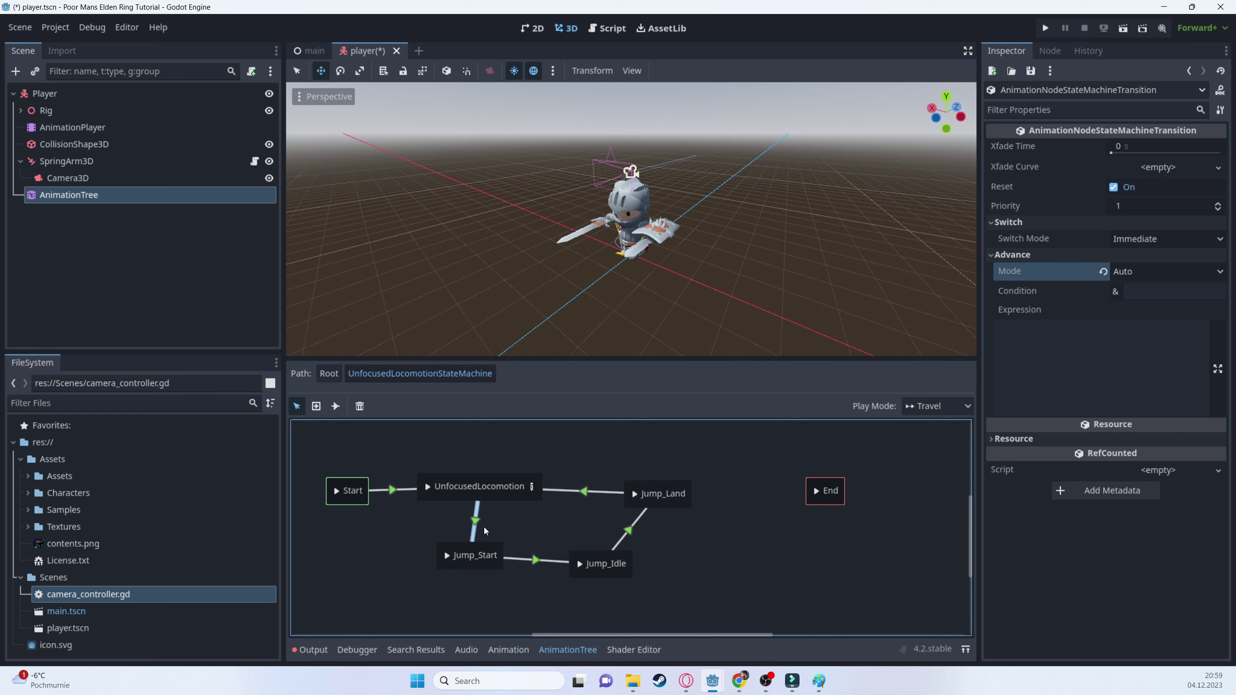
- Reselect the UnfocusedLocomotion→Jump_Start transition and set its advance mode to Enabled
{"action": "left_click", "coordinate": [475, 498]}
{"action": "left_click", "coordinate": [487, 564]}
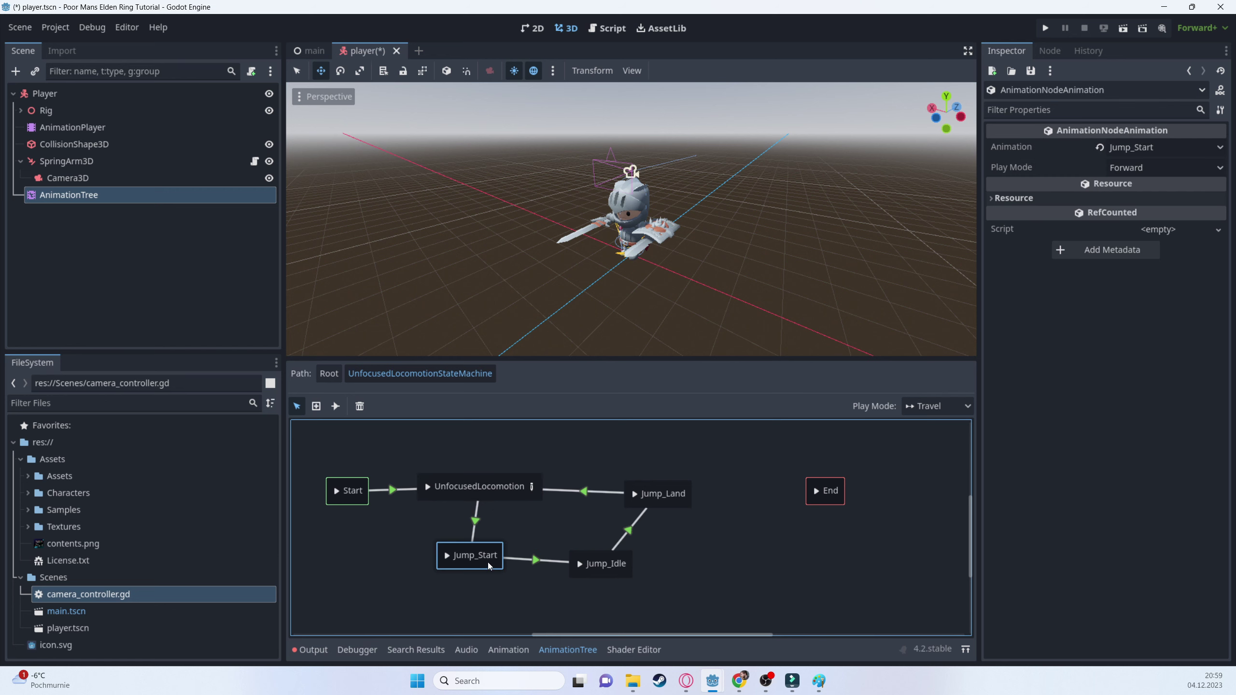
{"action": "left_click", "coordinate": [475, 521]}
{"action": "left_click", "coordinate": [1141, 271]}
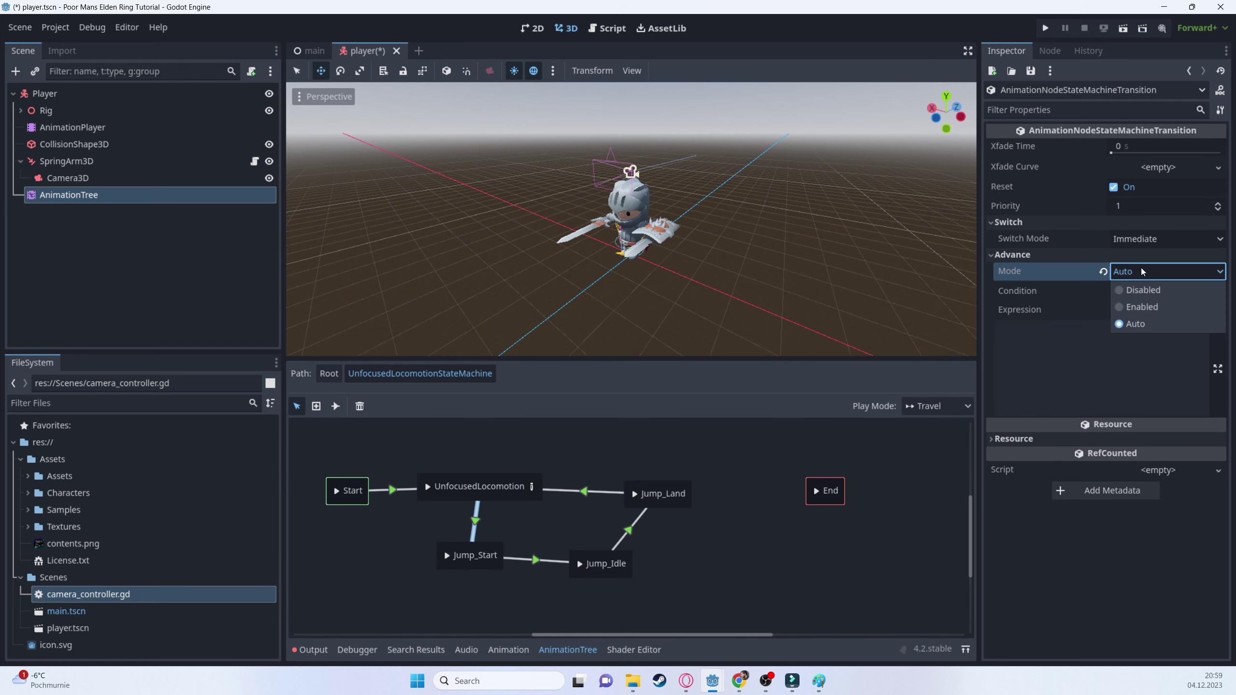
{"action": "left_click", "coordinate": [1135, 307]}
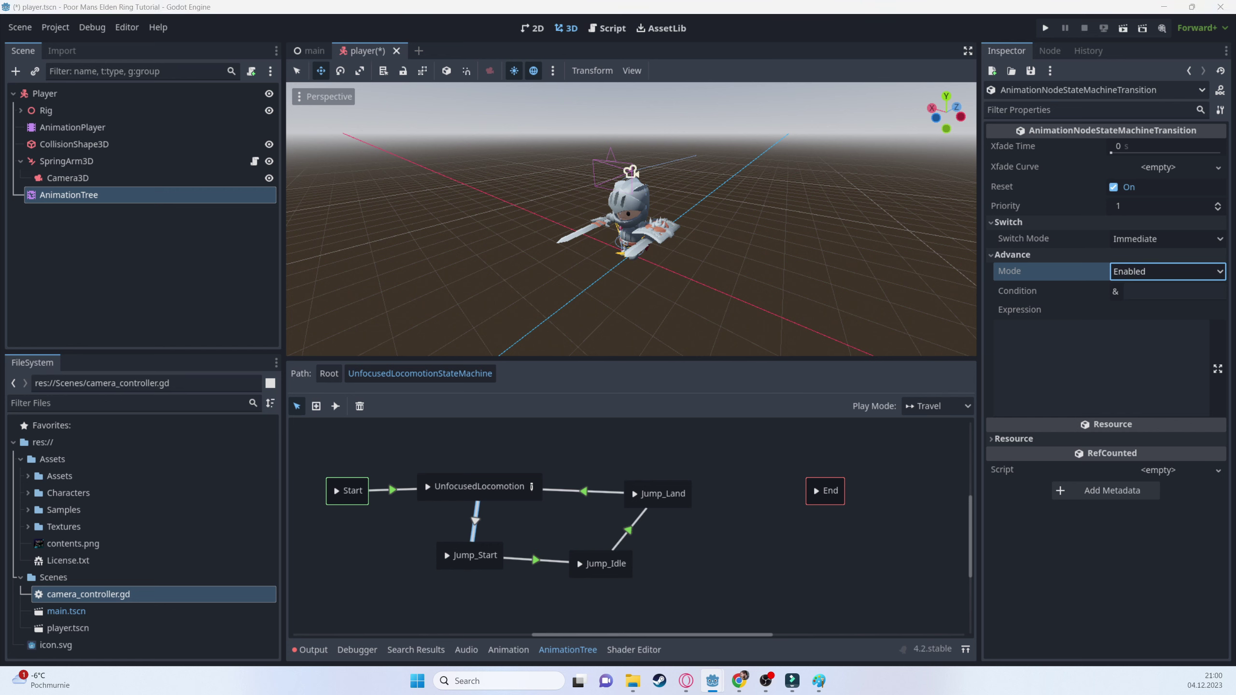
- Inspect the Jump_Start→Jump_Idle transition and set Jump_Idle→Jump_Land advance mode to Enabled
{"action": "left_click", "coordinate": [549, 565]}
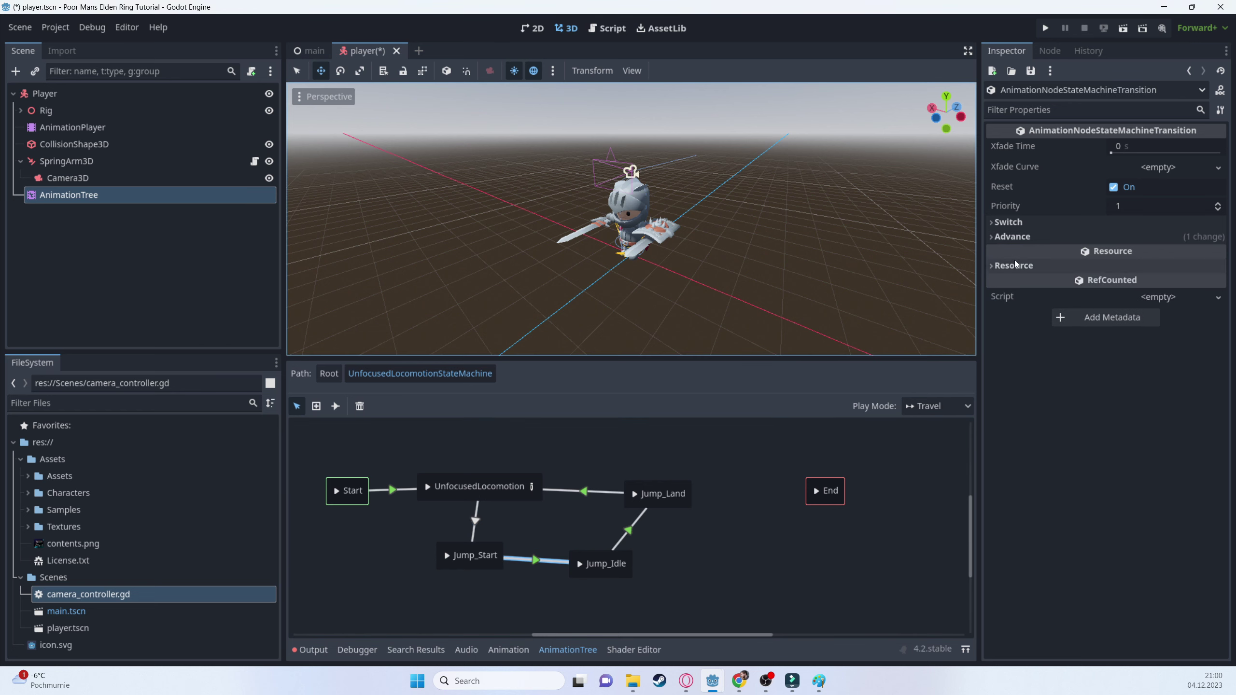
{"action": "left_click", "coordinate": [1004, 239]}
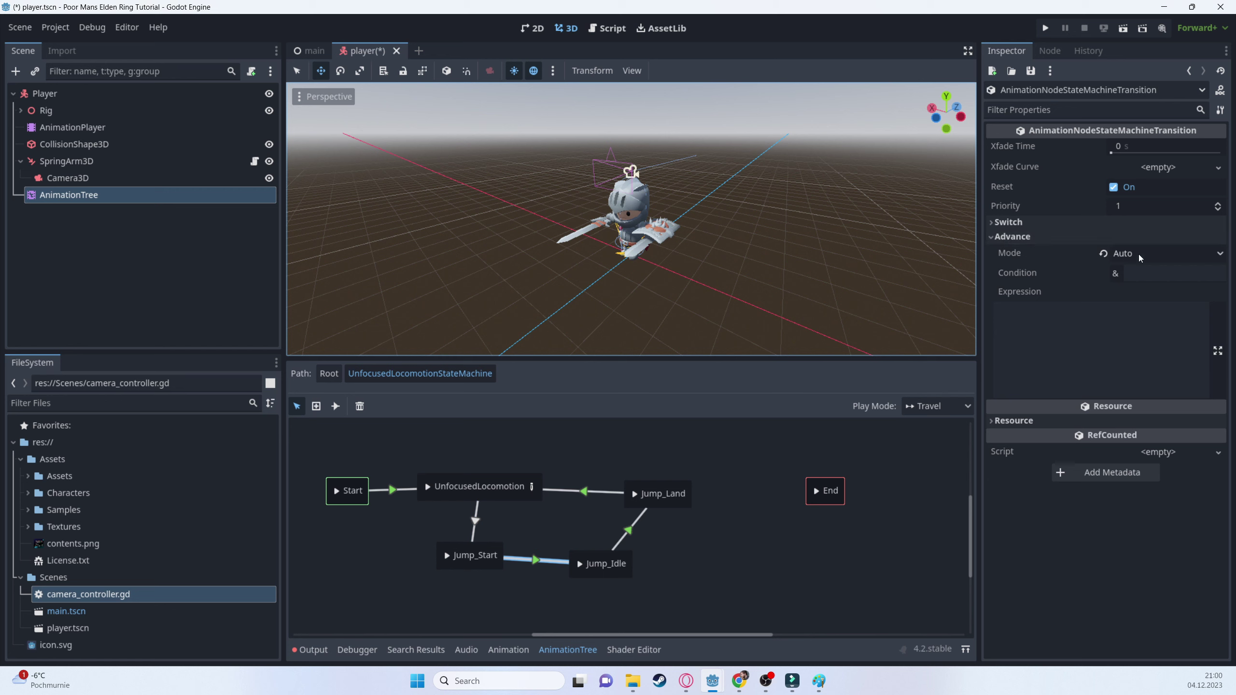
{"action": "left_click", "coordinate": [625, 534]}
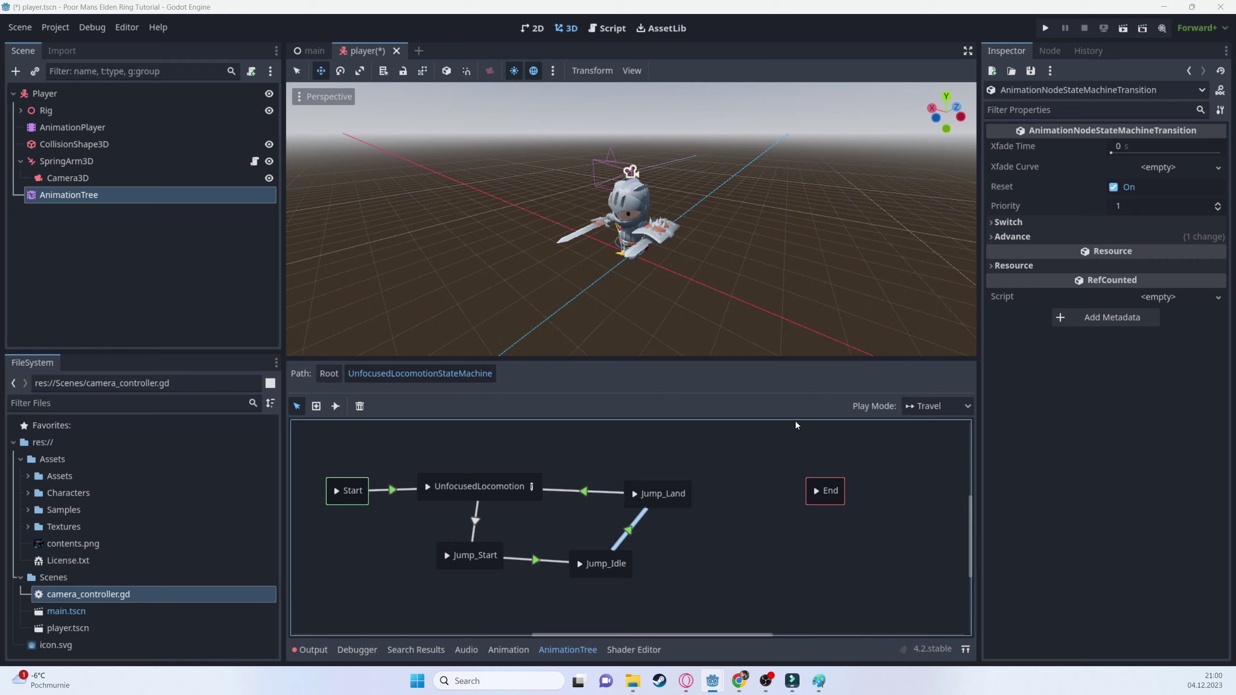
{"action": "left_click", "coordinate": [1032, 238]}
{"action": "left_click", "coordinate": [1187, 256]}
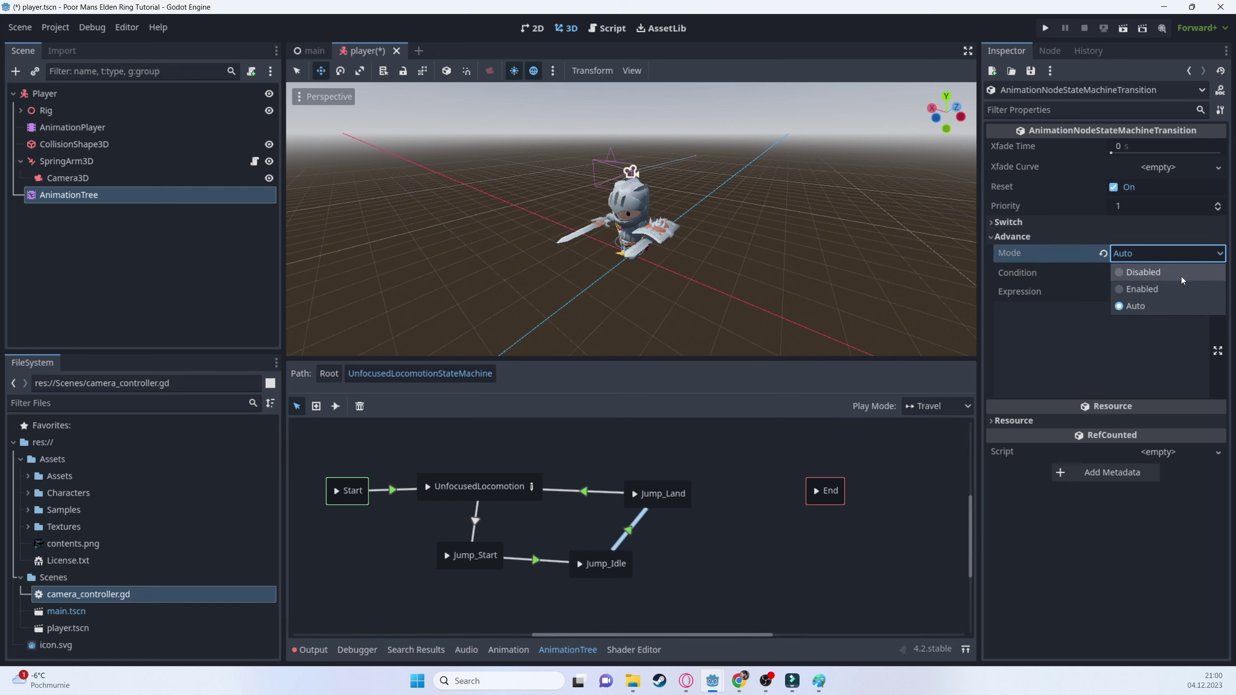
{"action": "left_click", "coordinate": [1174, 282]}
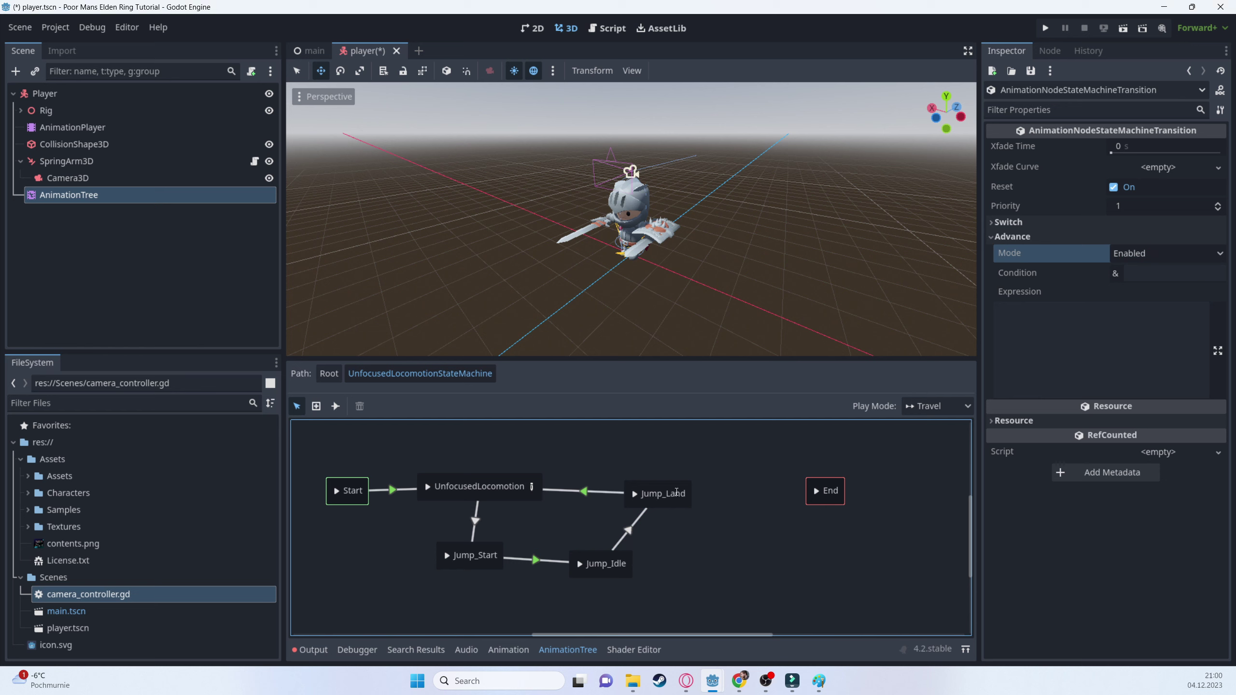
- Set the Jump_Land→UnfocusedLocomotion transition's switch mode to At End and return to the root tree
{"action": "left_click", "coordinate": [597, 494]}
{"action": "left_click", "coordinate": [1027, 235]}
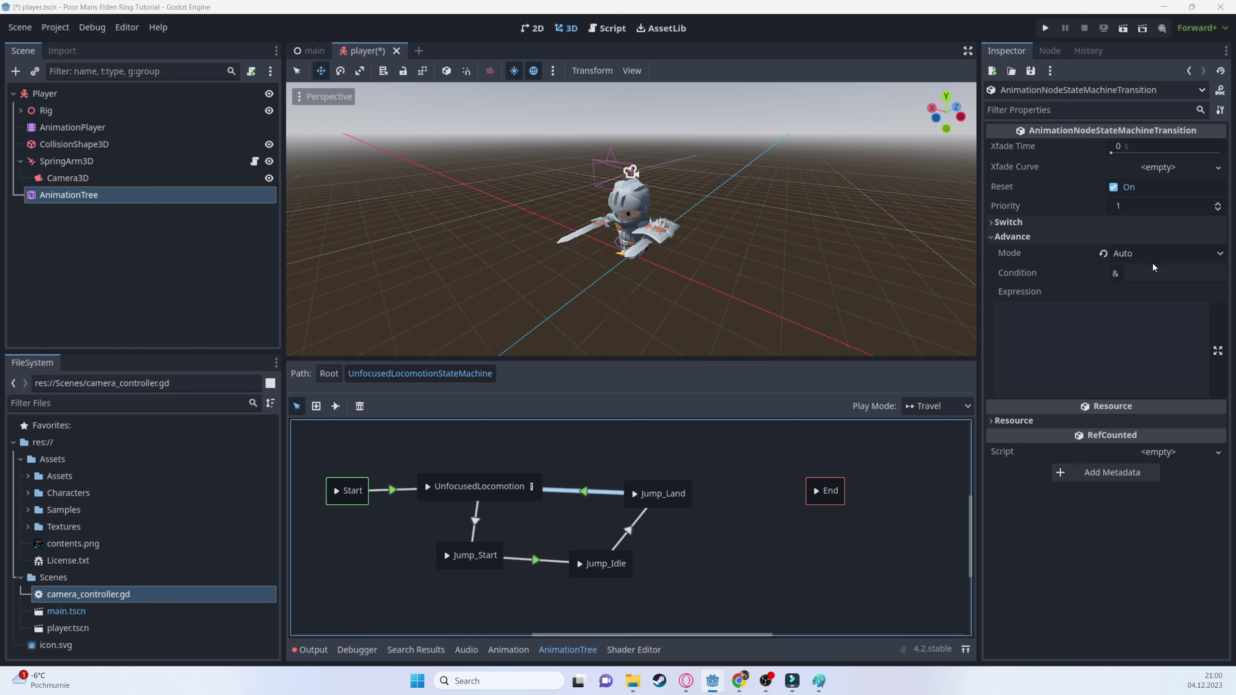
{"action": "left_click", "coordinate": [1022, 225]}
{"action": "left_click", "coordinate": [1166, 239]}
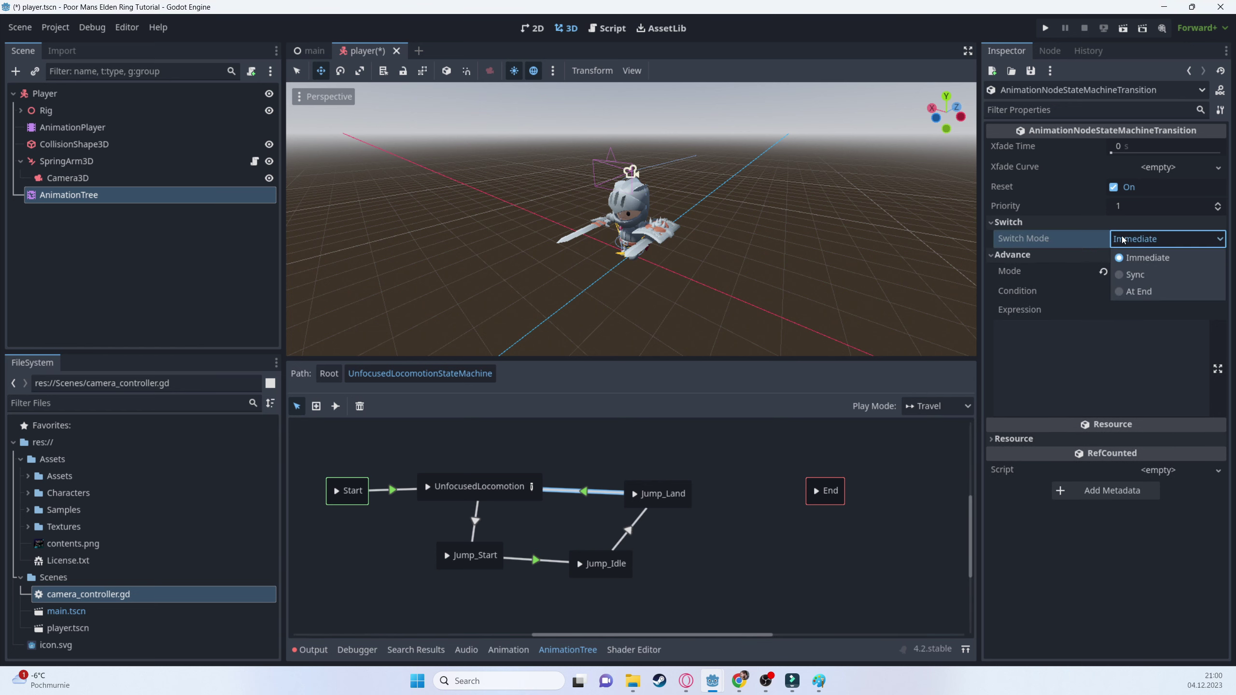
{"action": "left_click", "coordinate": [1142, 290]}
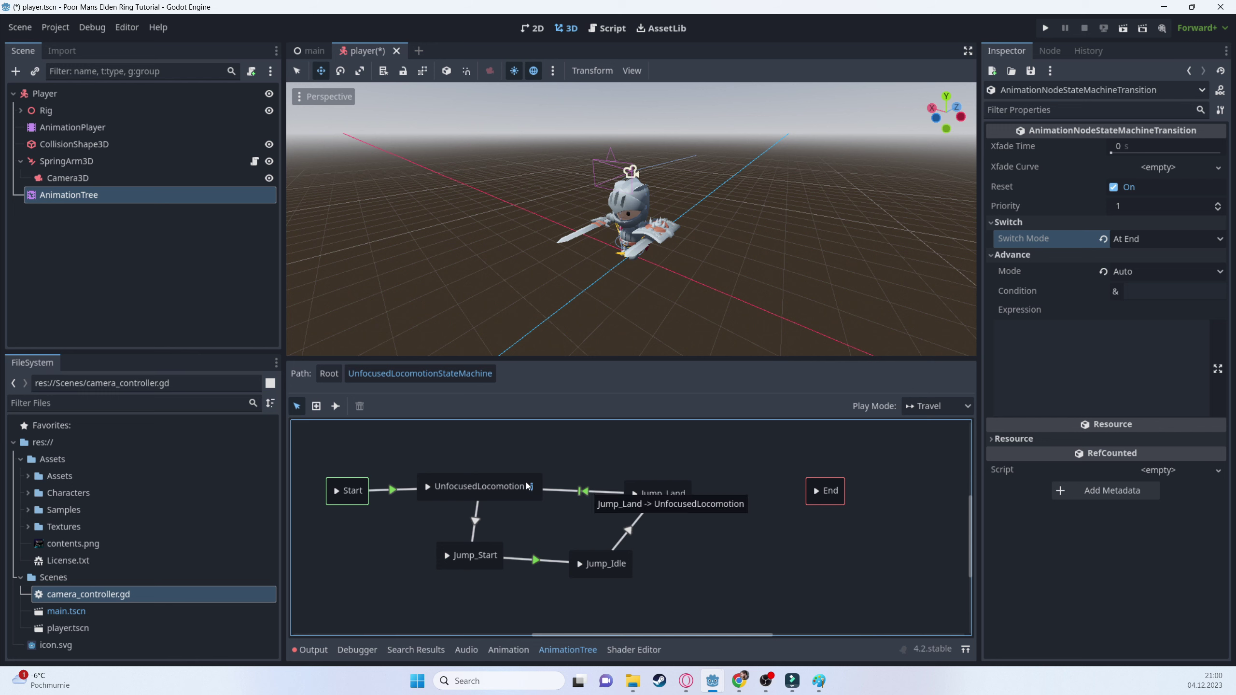
{"action": "left_click", "coordinate": [329, 373]}
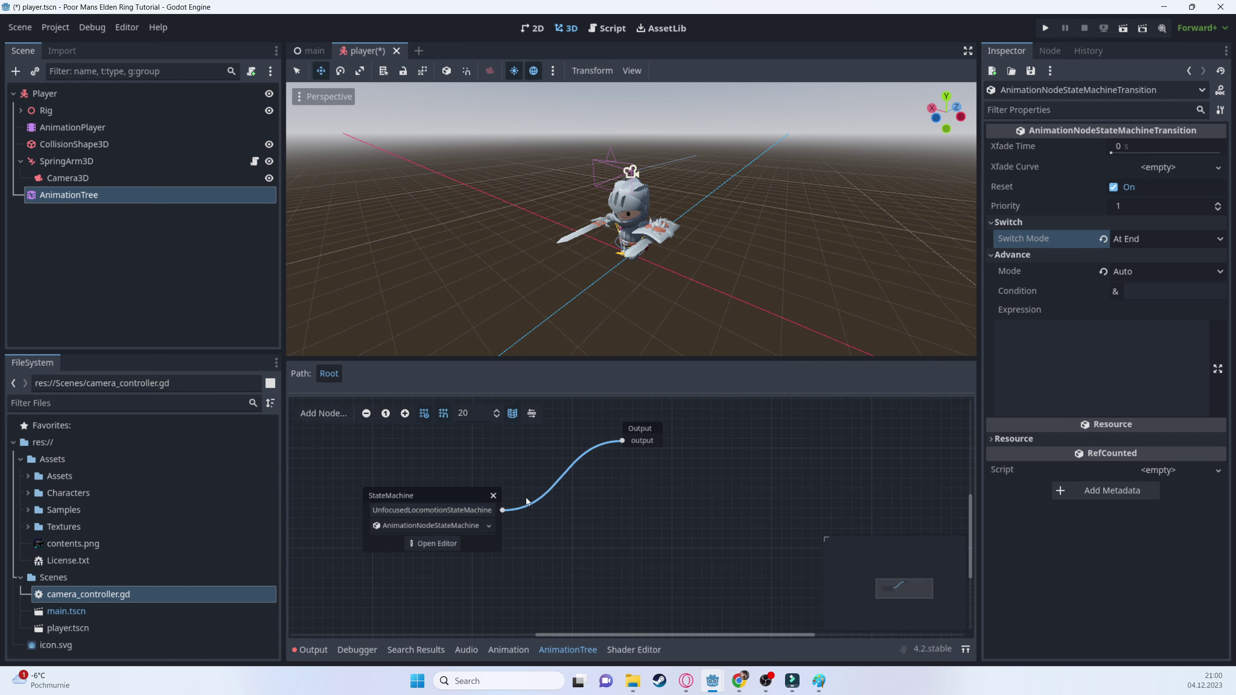
- Save the player scene, then reopen the UnfocusedLocomotionStateMachine graph from the StateMachine node
{"action": "key", "text": "ctrl+s"}
{"action": "left_click", "coordinate": [437, 494]}
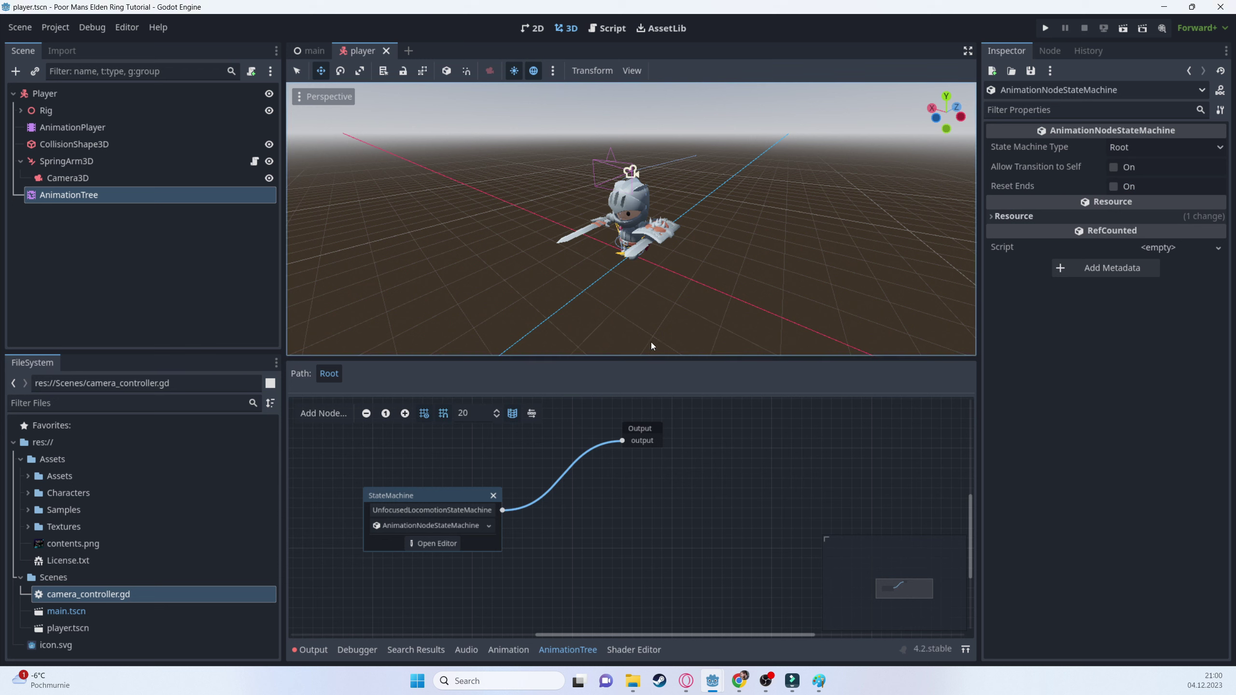
{"action": "left_click", "coordinate": [440, 544]}
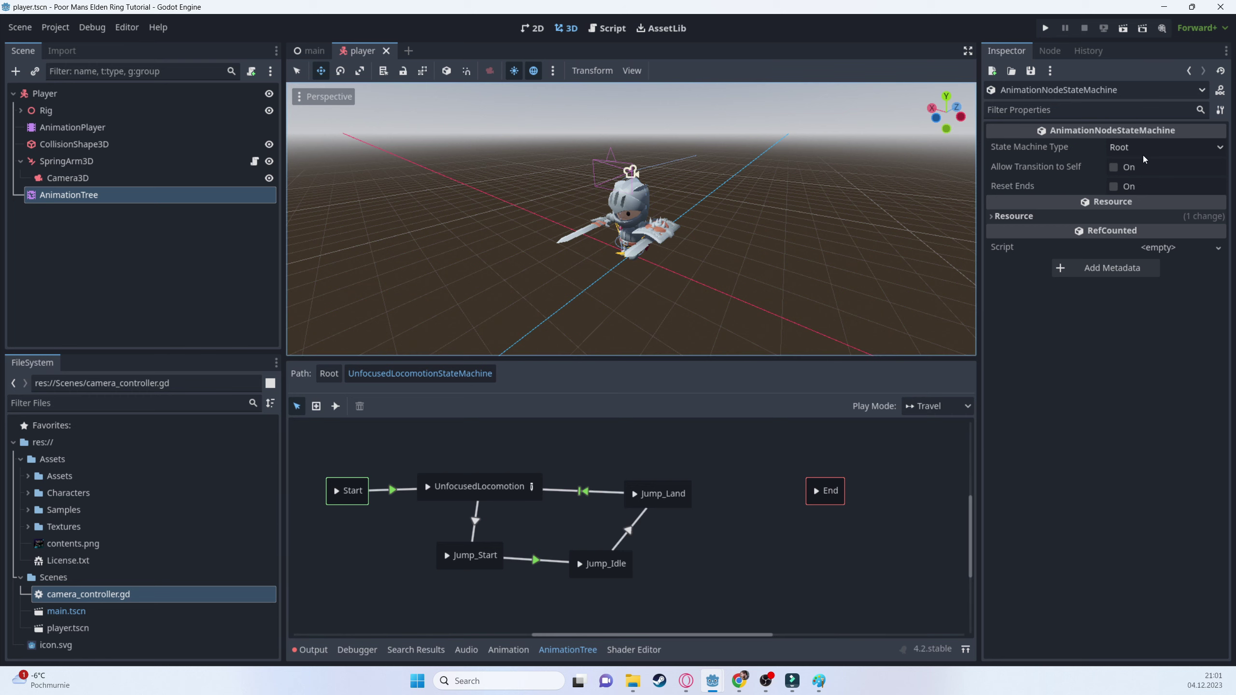
{"action": "double_click", "coordinate": [479, 486]}
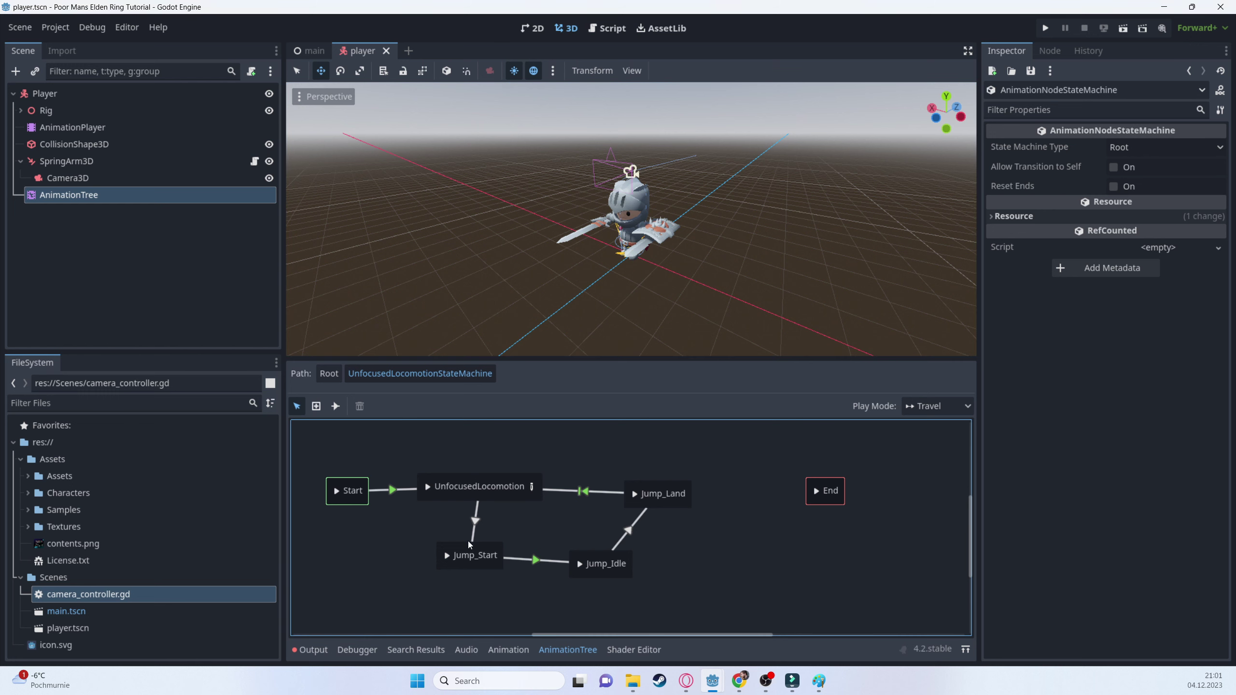
- Set the UnfocusedLocomotion to Jump_Start transition's Xfade Time to 0.3
{"action": "left_click", "coordinate": [479, 520]}
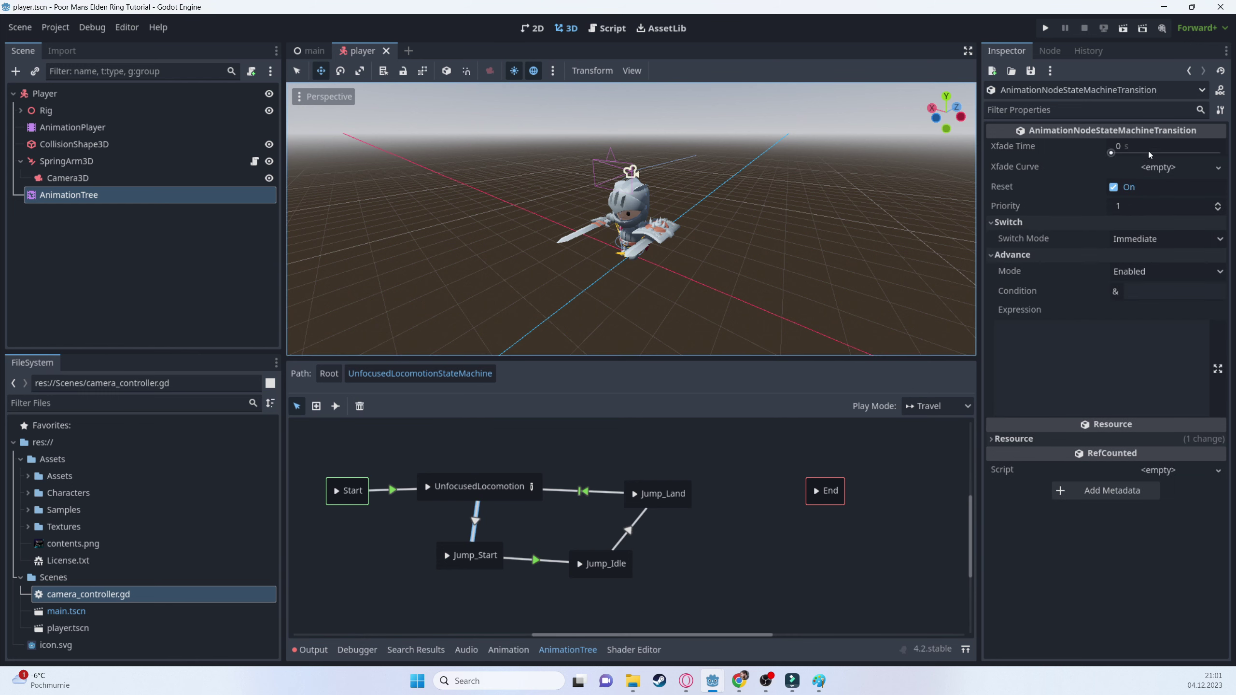
{"action": "mouse_move", "coordinate": [1149, 151]}
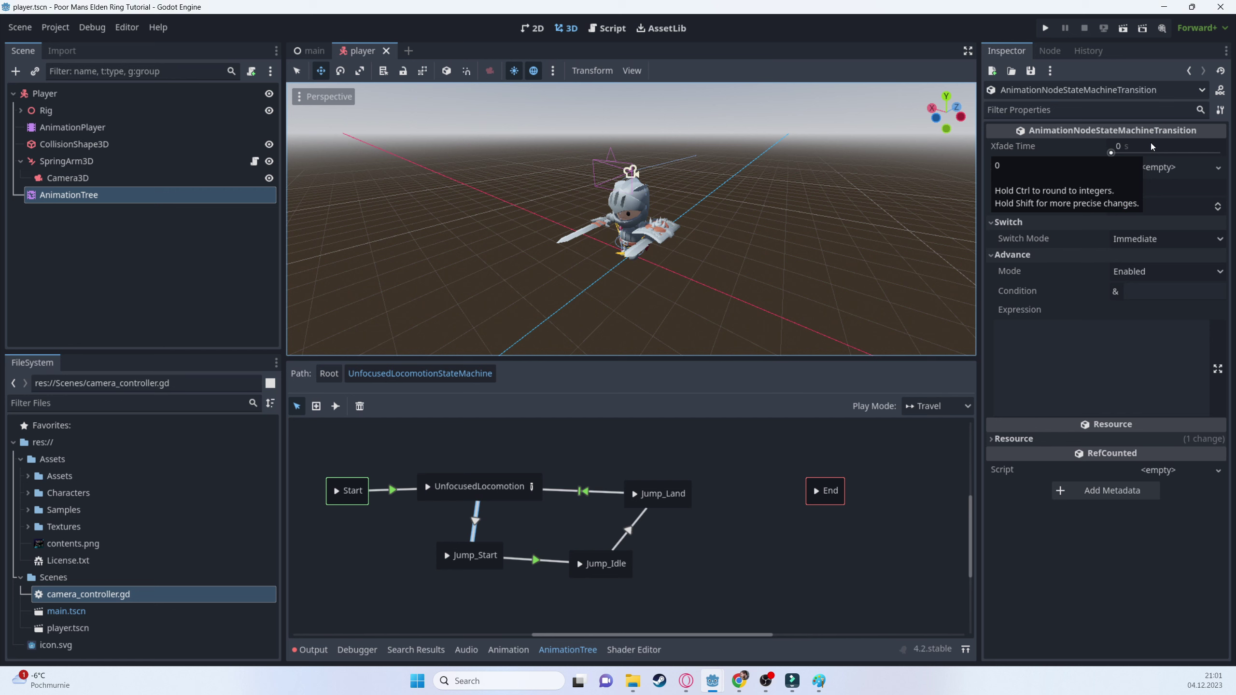
{"action": "left_click", "coordinate": [1151, 143]}
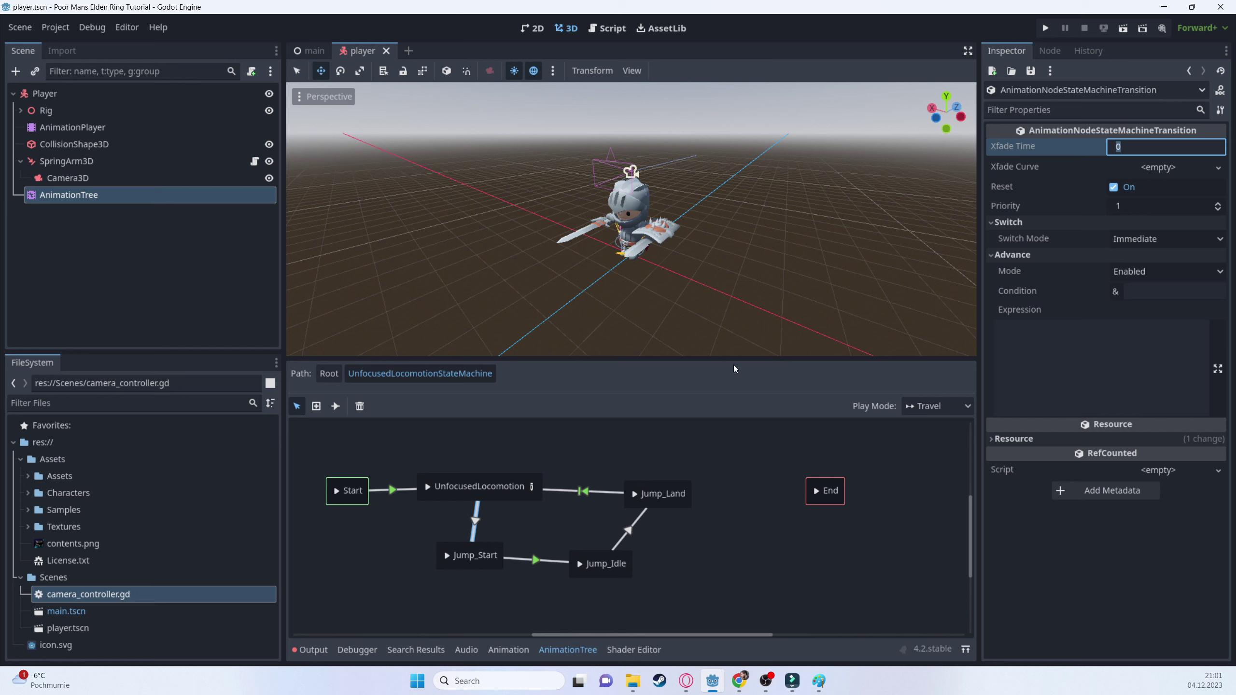
{"action": "left_click", "coordinate": [545, 448]}
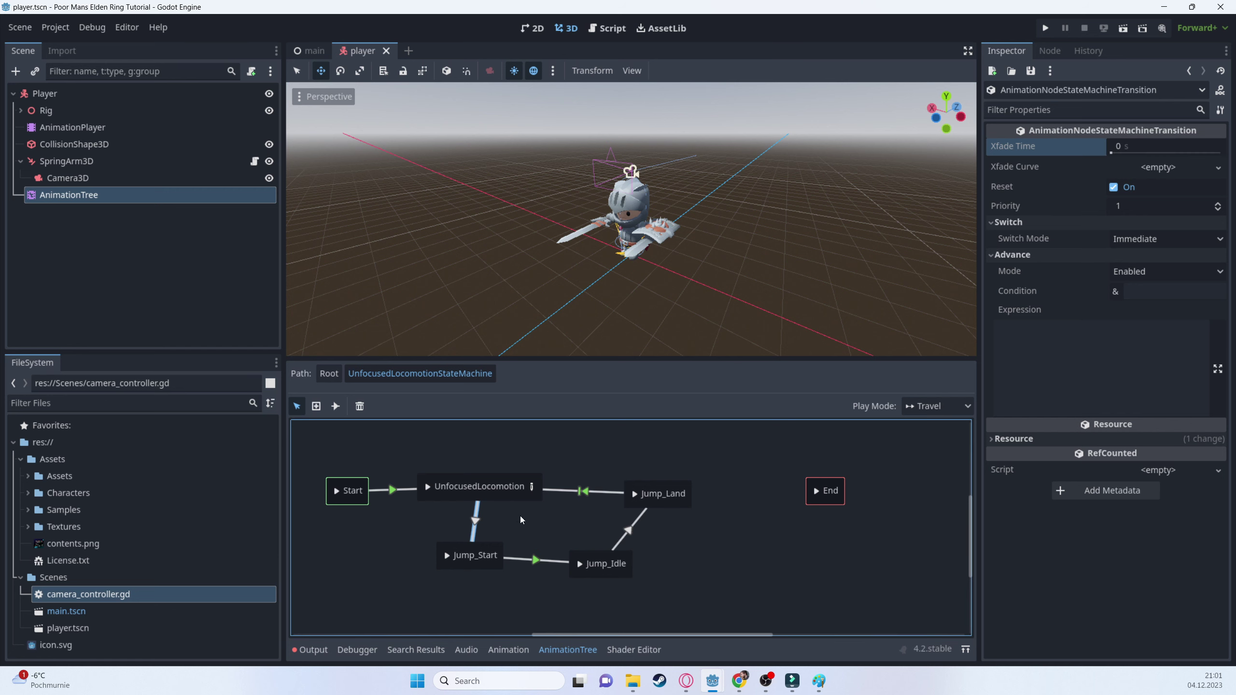
{"action": "left_click_drag", "start_coordinate": [428, 450], "coordinate": [481, 579]}
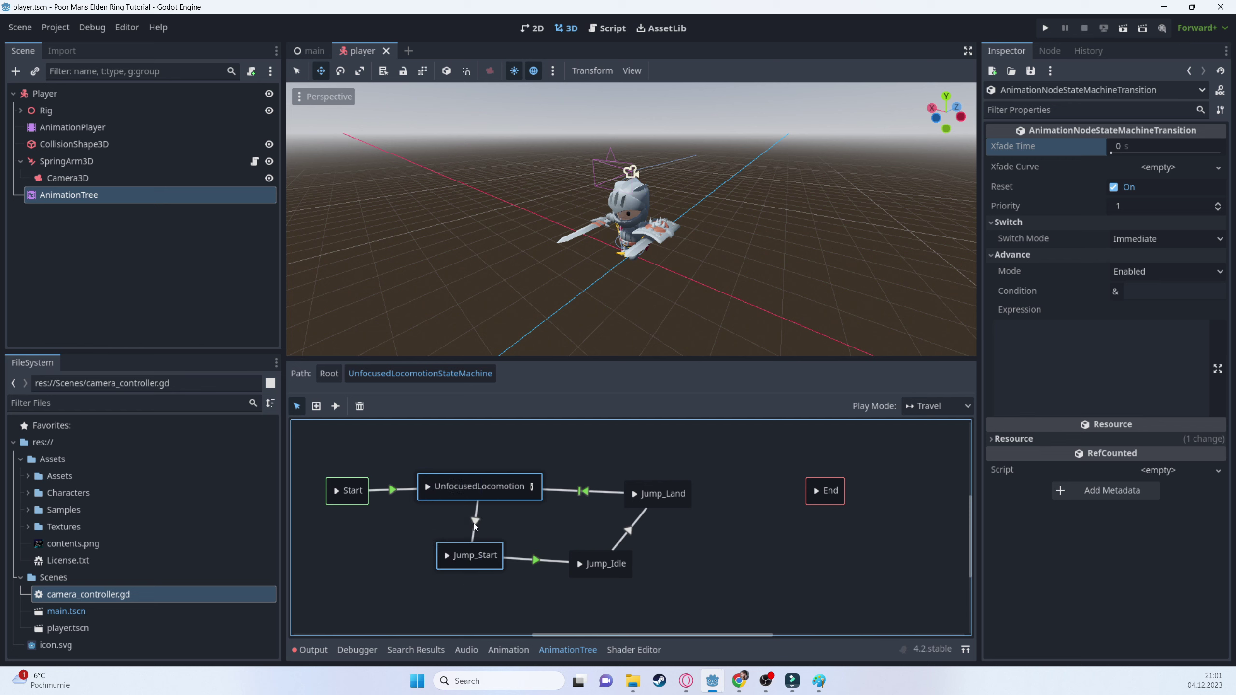
{"action": "left_click", "coordinate": [489, 521]}
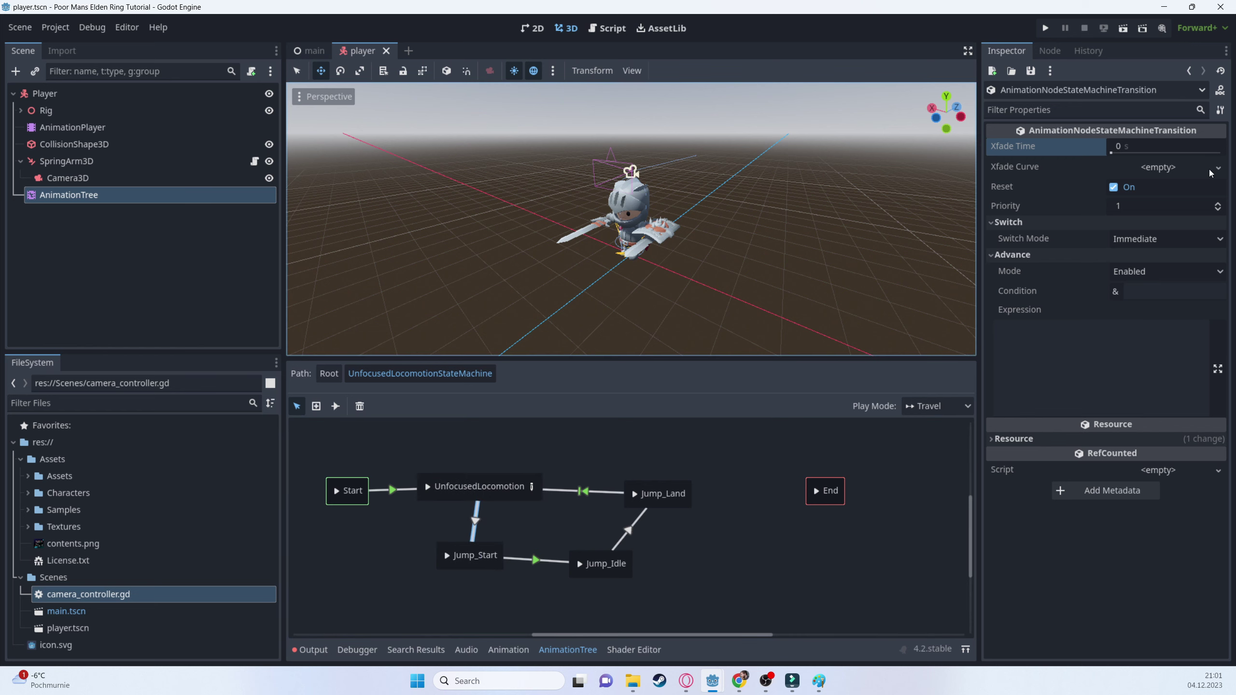
{"action": "left_click", "coordinate": [1158, 147]}
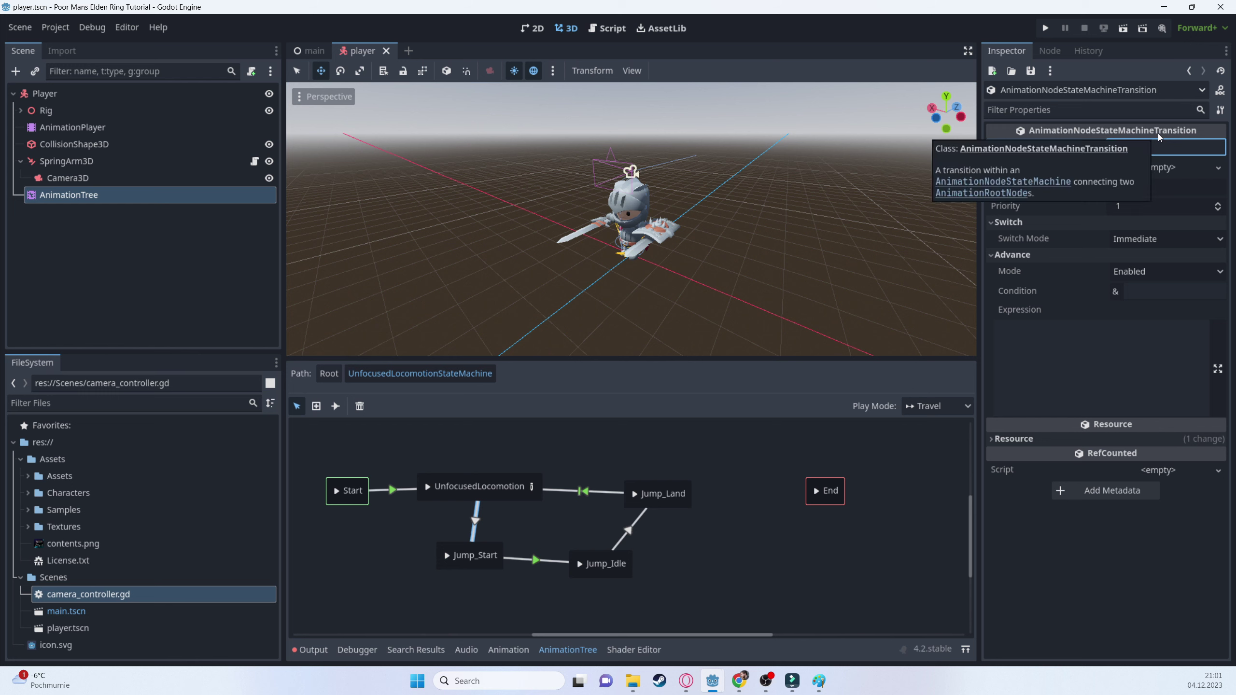
{"action": "key", "text": "Return"}
- Set Xfade Time 0.3 on the Jump_Start→Jump_Idle and Jump_Idle→Jump_Land transitions
{"action": "left_click", "coordinate": [545, 473]}
{"action": "left_click", "coordinate": [539, 559]}
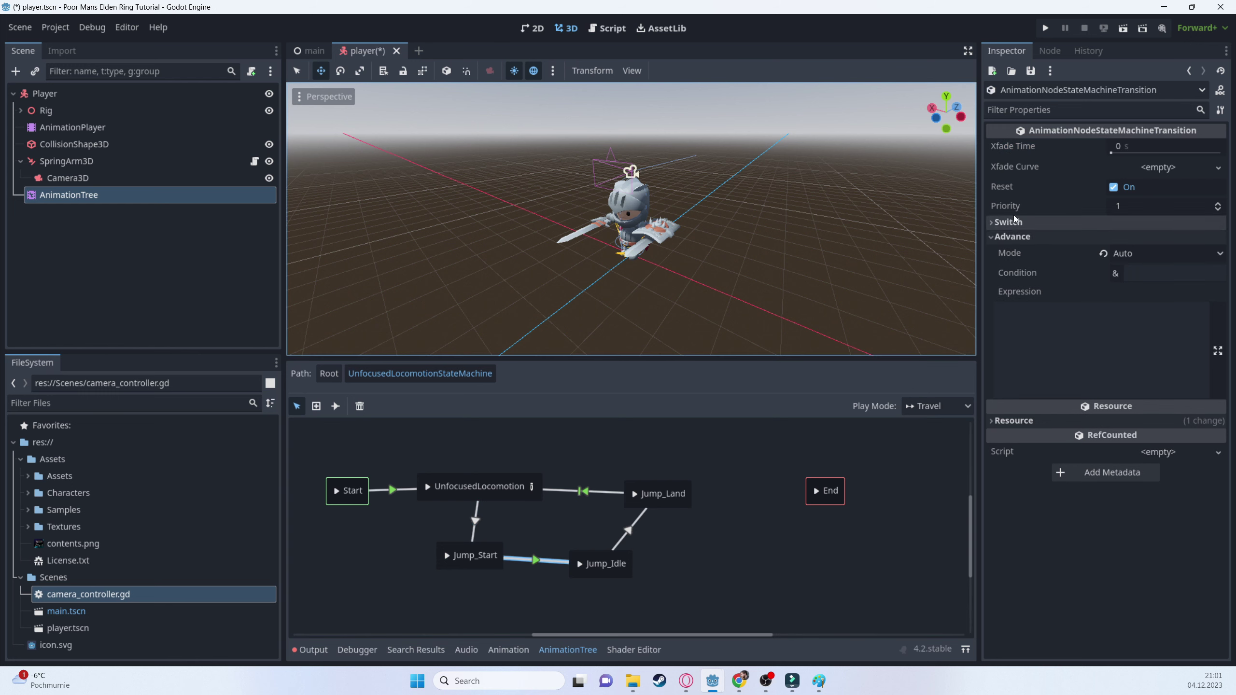
{"action": "left_click", "coordinate": [1132, 146]}
{"action": "type", "text": ".3"}
{"action": "key", "text": "Return"}
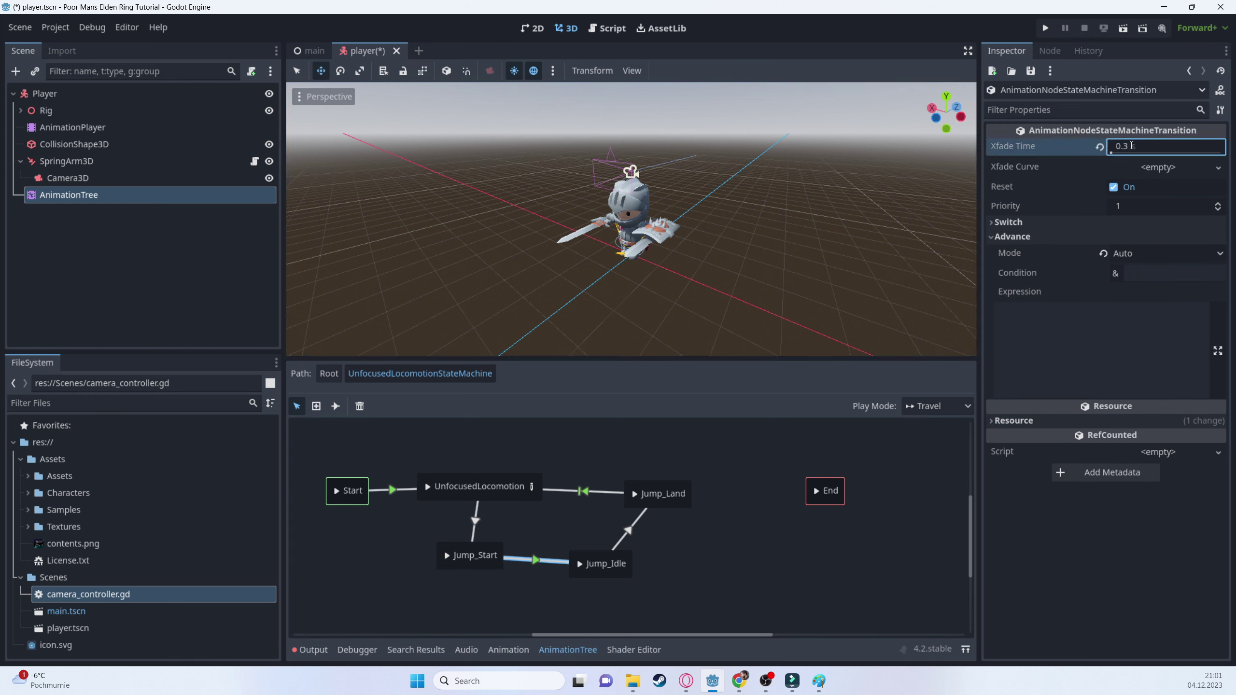
{"action": "left_click", "coordinate": [531, 581]}
{"action": "left_click", "coordinate": [626, 535]}
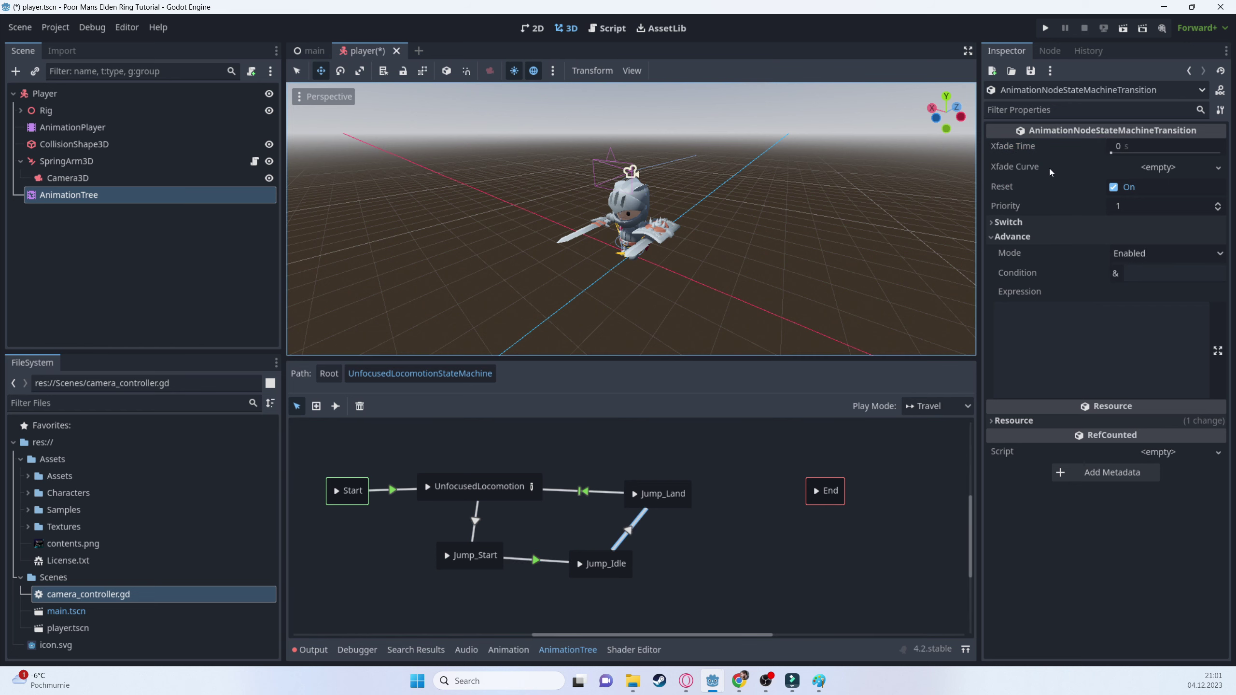
{"action": "left_click", "coordinate": [1153, 152]}
{"action": "type", "text": ".3"}
{"action": "key", "text": "Return"}
- Give the Jump_Land to UnfocusedLocomotion transition a 0.3 Xfade Time and save the scene
{"action": "left_click", "coordinate": [455, 473]}
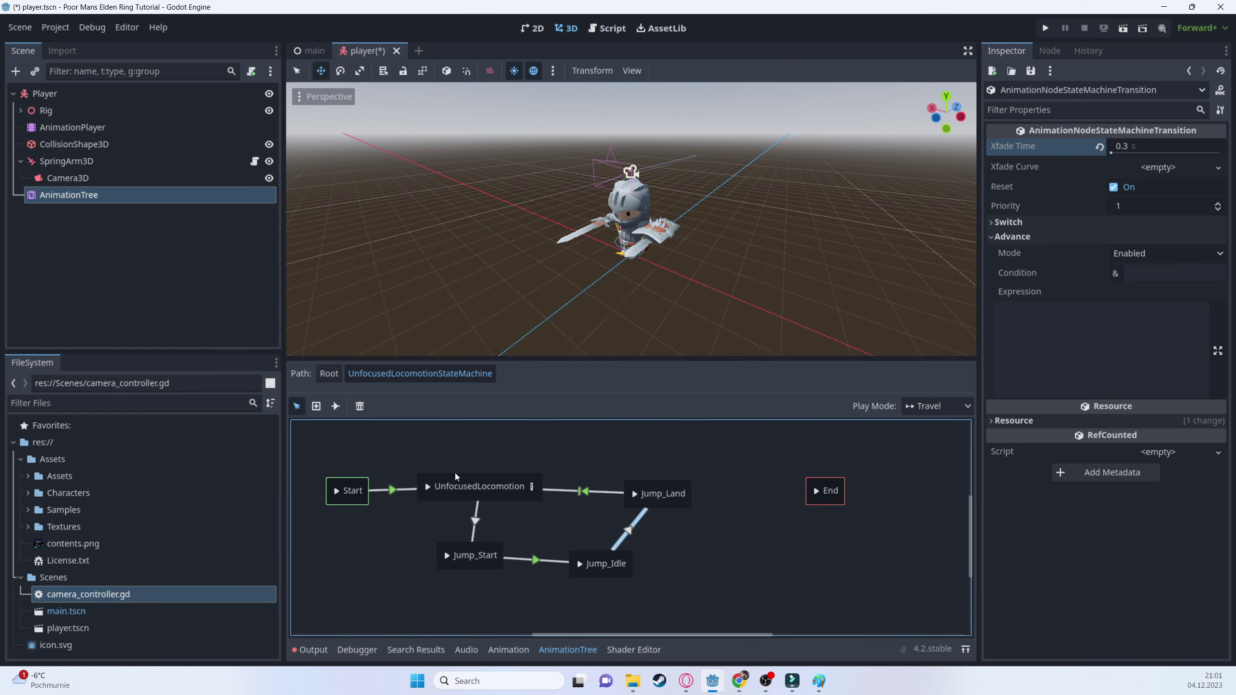
{"action": "left_click", "coordinate": [599, 493]}
{"action": "left_click", "coordinate": [1154, 146]}
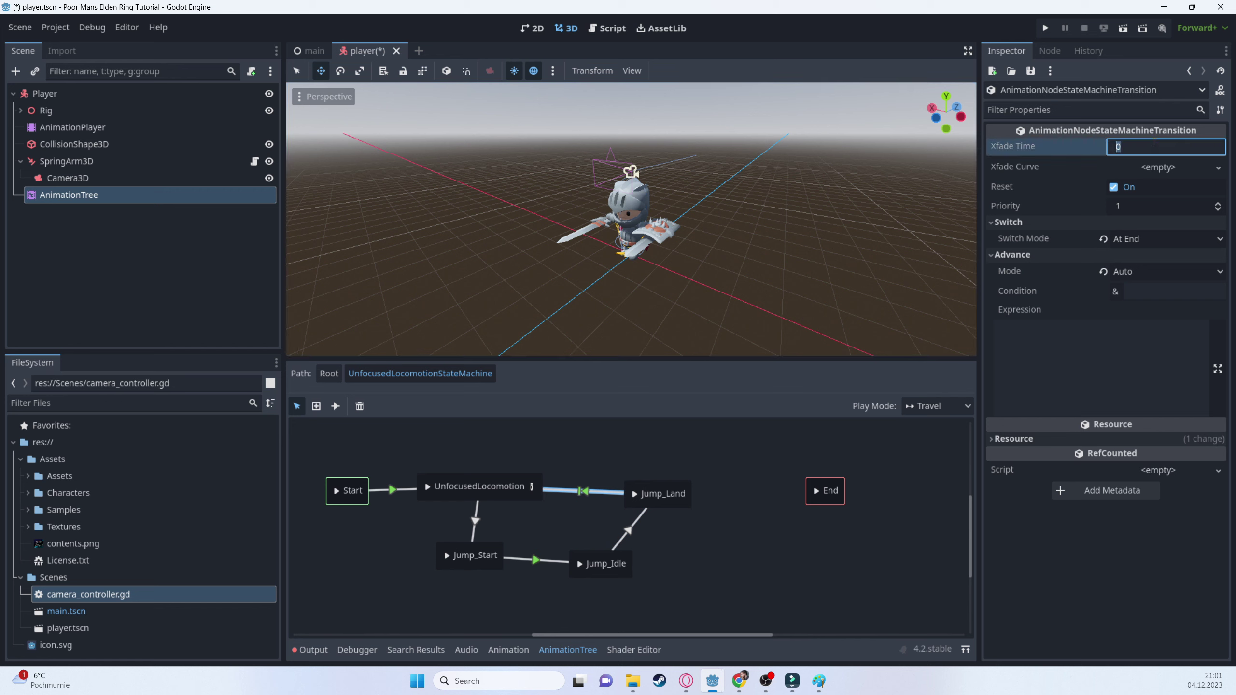
{"action": "type", "text": ".3"}
{"action": "key", "text": "Return"}
{"action": "key", "text": "ctrl+s"}
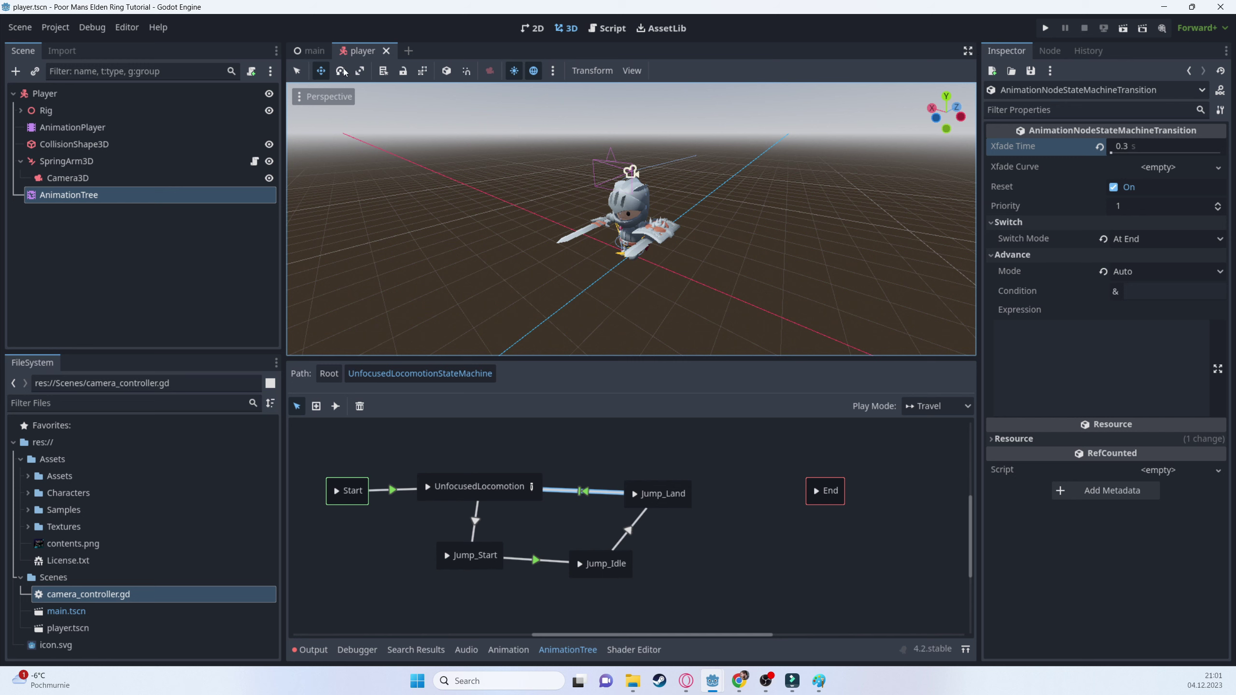
- Return to the root animation tree, select the StateMachine node and run the game with F5
{"action": "left_click", "coordinate": [326, 374]}
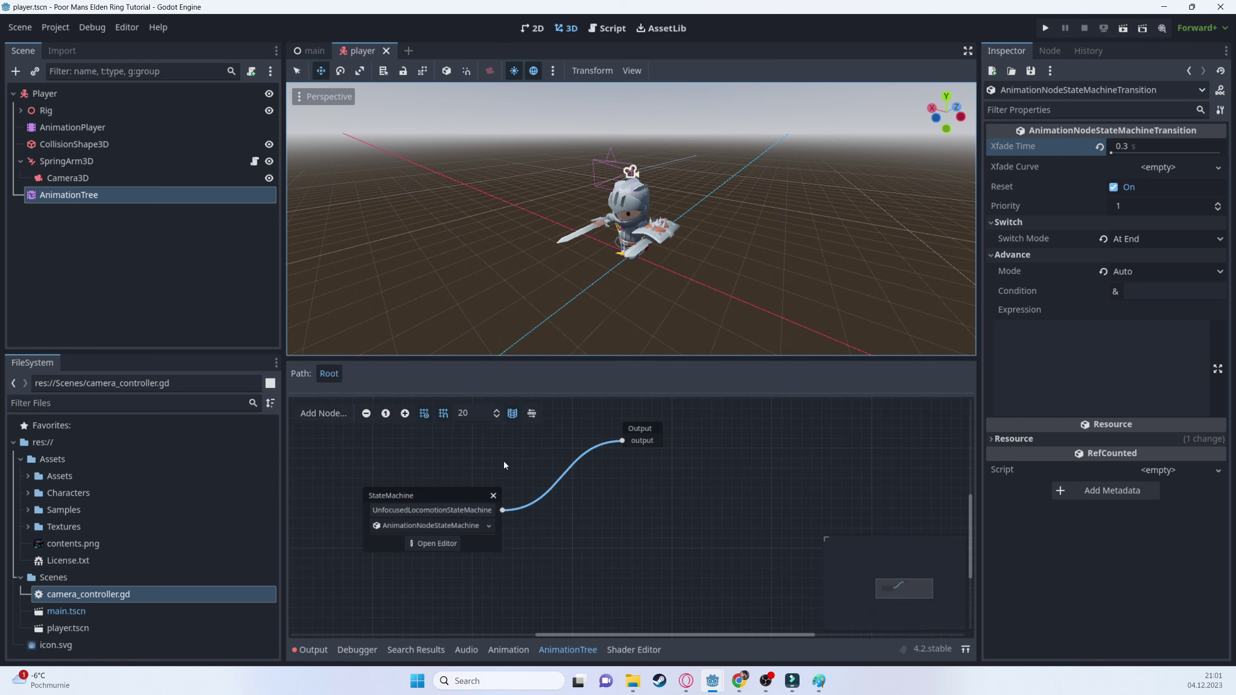
{"action": "left_click", "coordinate": [457, 489]}
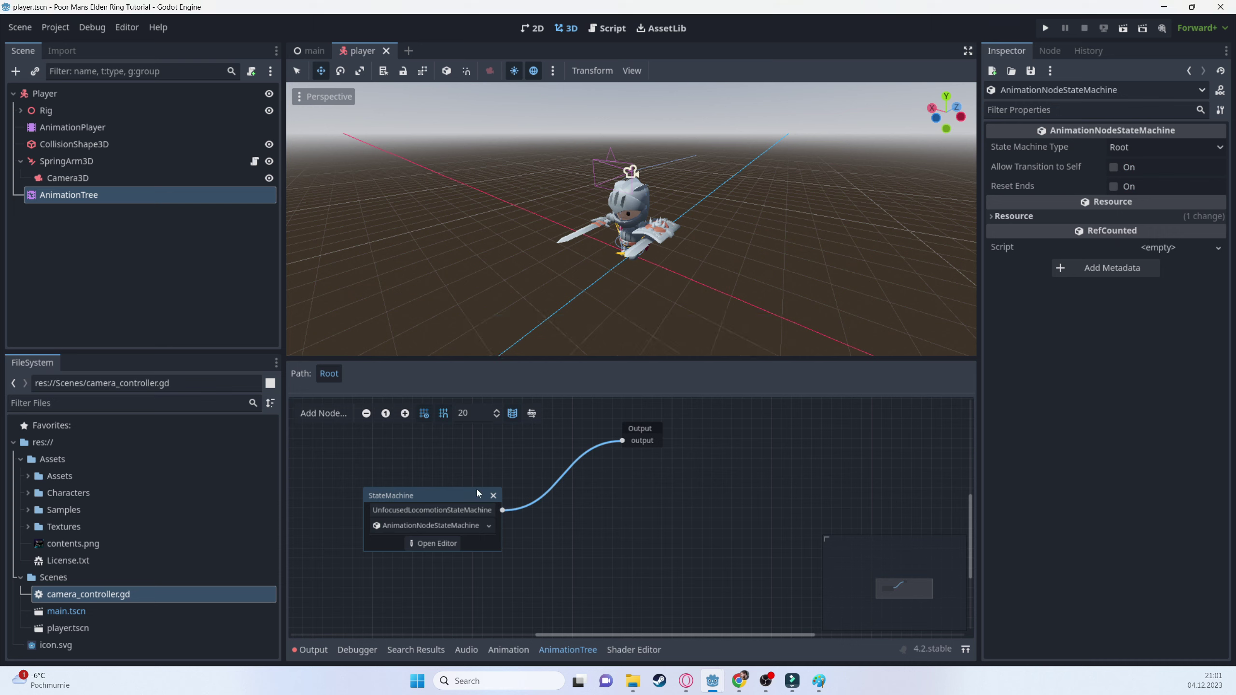
{"action": "key", "text": "F5"}
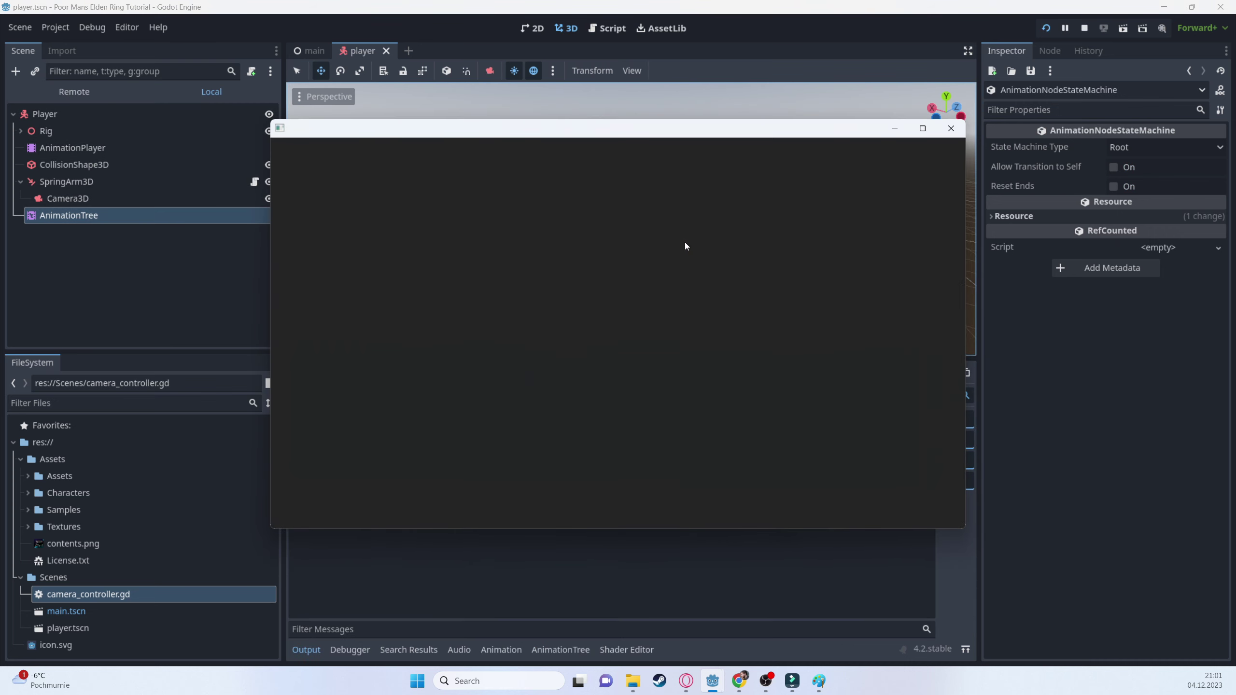
- Walk and turn the knight around with WASD, then stop the running game
{"action": "key", "text": "d"}
{"action": "key", "text": "s"}
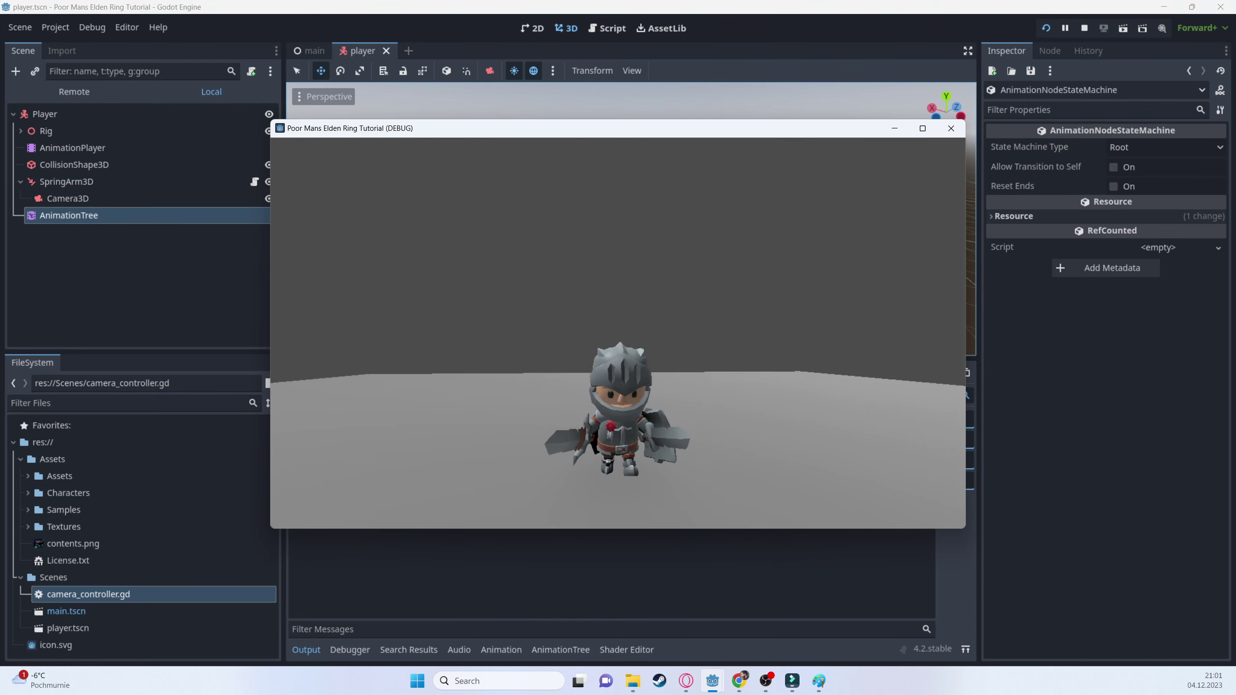
{"action": "key", "text": "w"}
{"action": "key", "text": "d"}
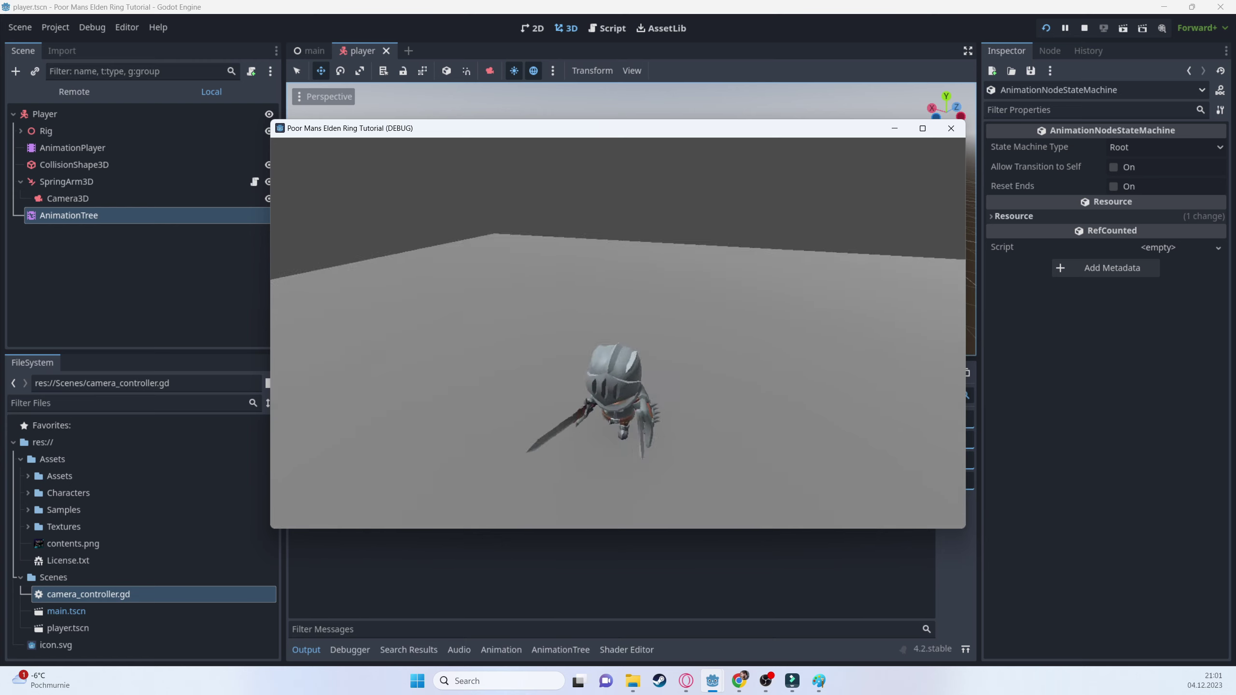
{"action": "key", "text": "w"}
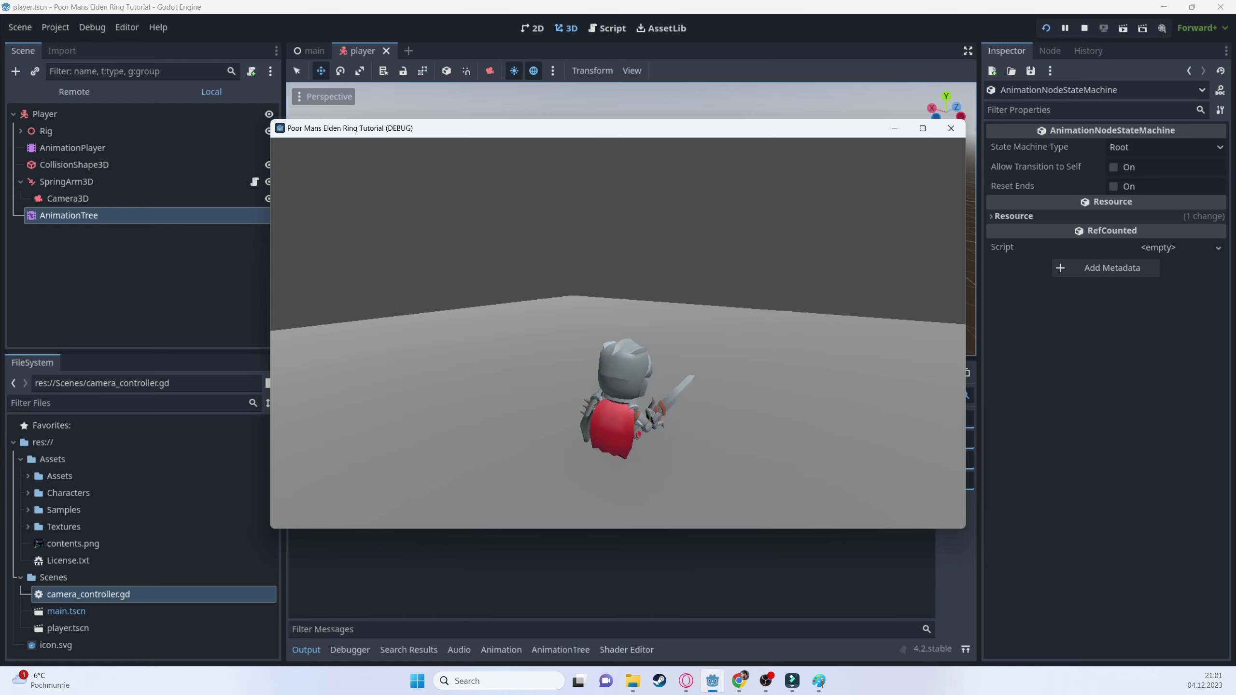
{"action": "key", "text": "Escape"}
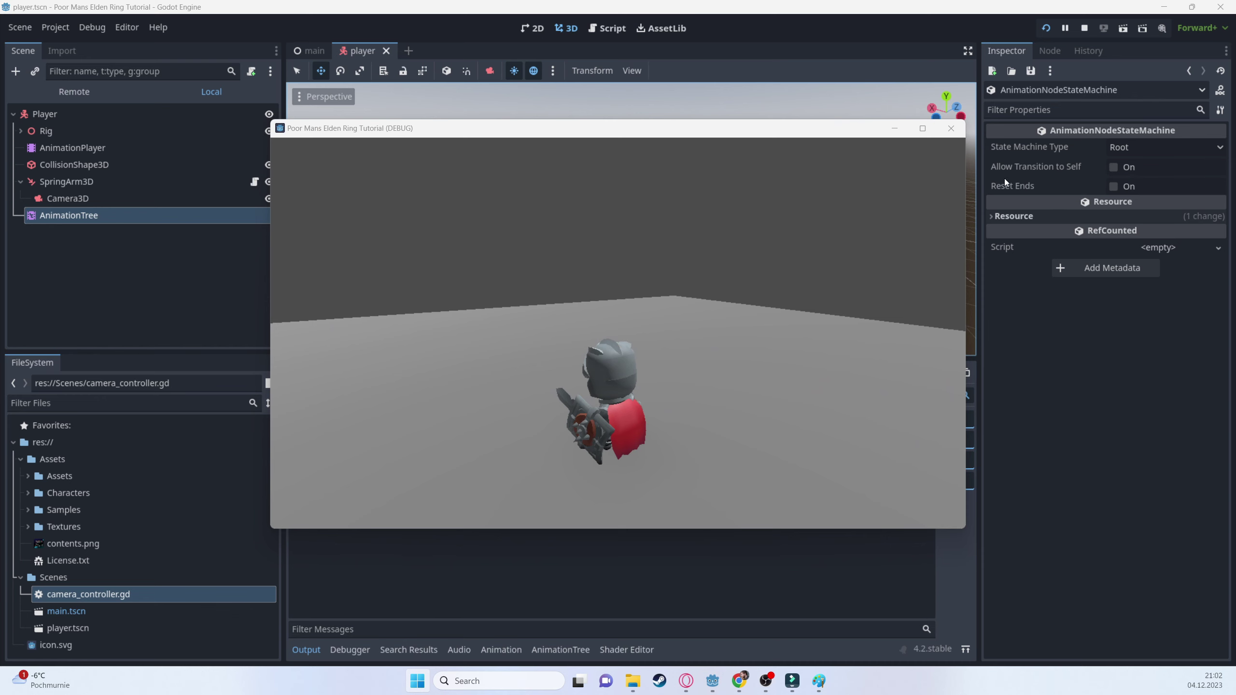
{"action": "left_click", "coordinate": [951, 129]}
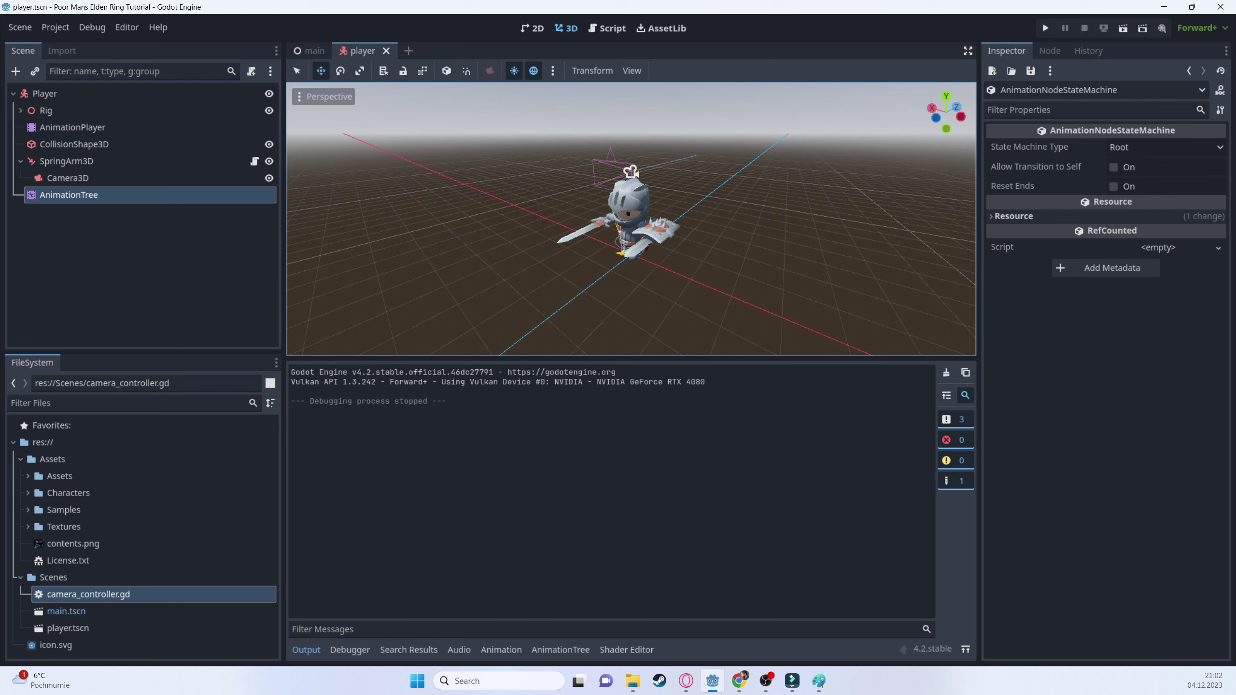
- Select the Player node and begin attaching a new script to it
{"action": "key", "text": "alt+Tab"}
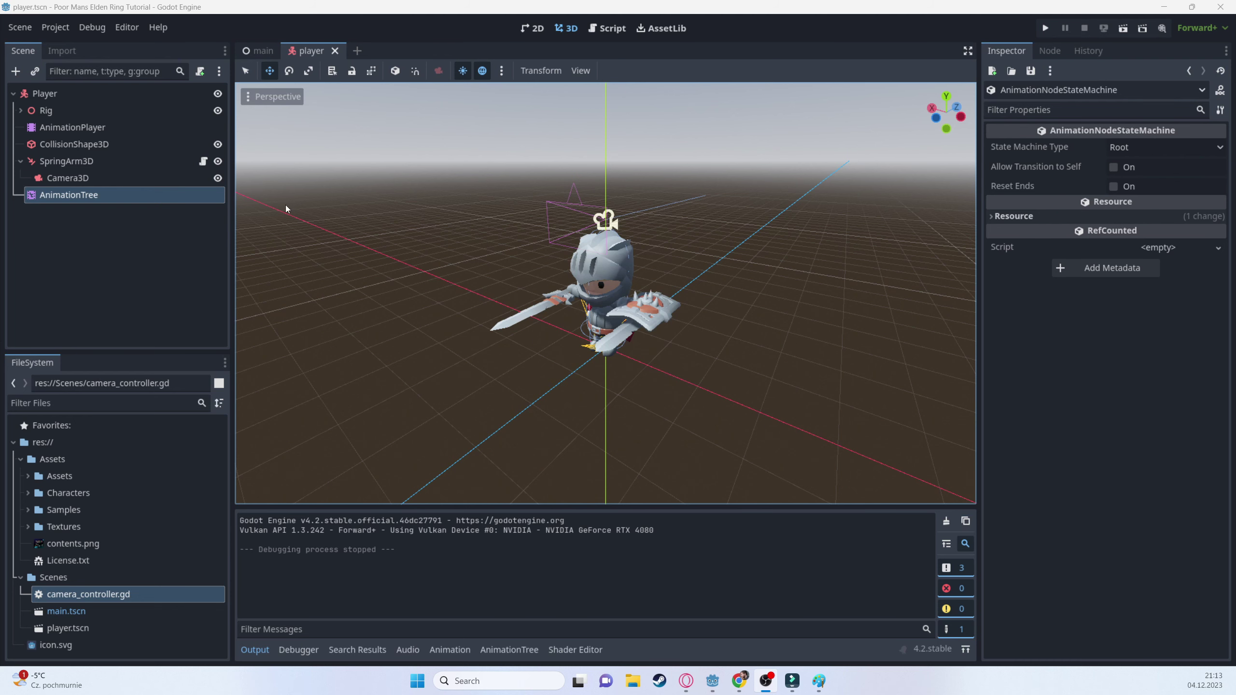
{"action": "left_click", "coordinate": [45, 94]}
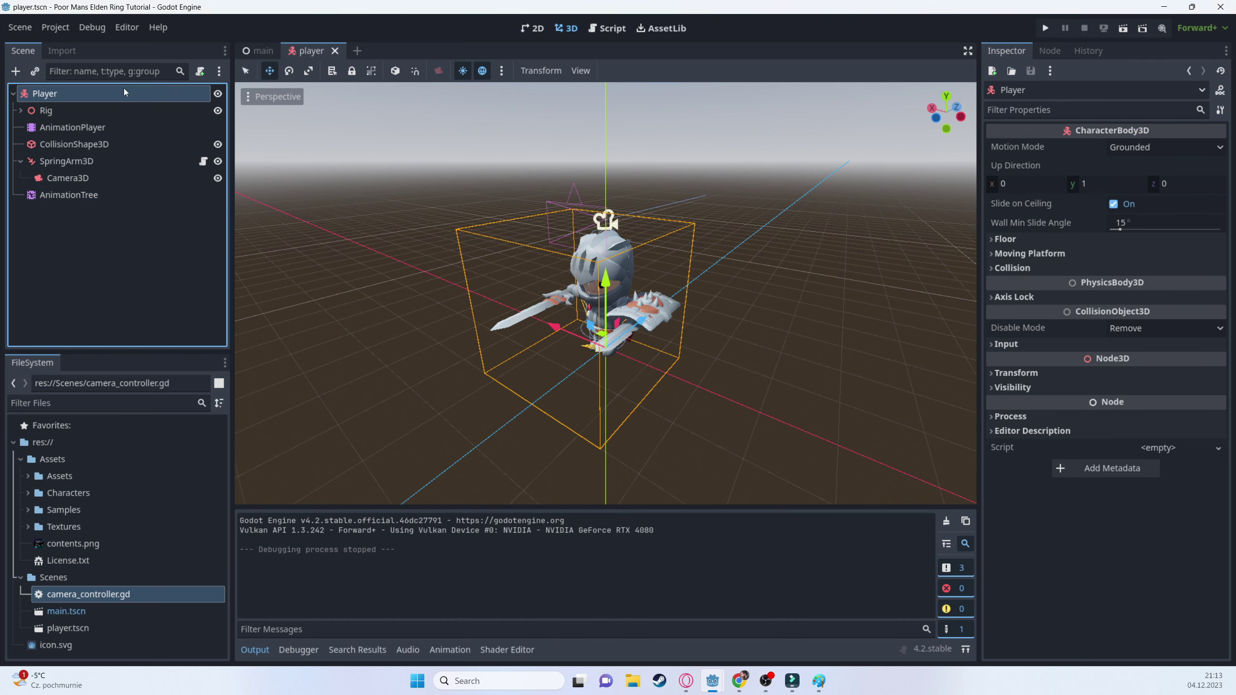
{"action": "left_click", "coordinate": [199, 71]}
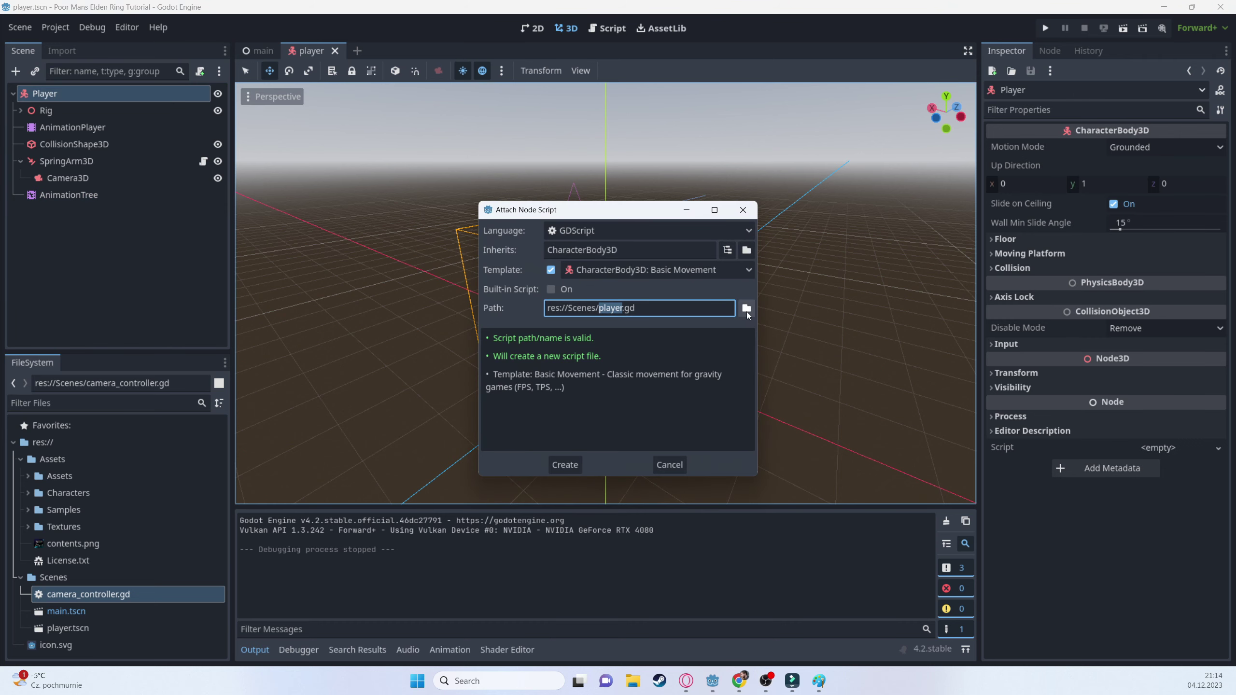
- Create a 'Scripts' folder in the project root and choose it as the script location
{"action": "left_click", "coordinate": [746, 308]}
{"action": "left_click", "coordinate": [342, 148]}
{"action": "right_click", "coordinate": [663, 308]}
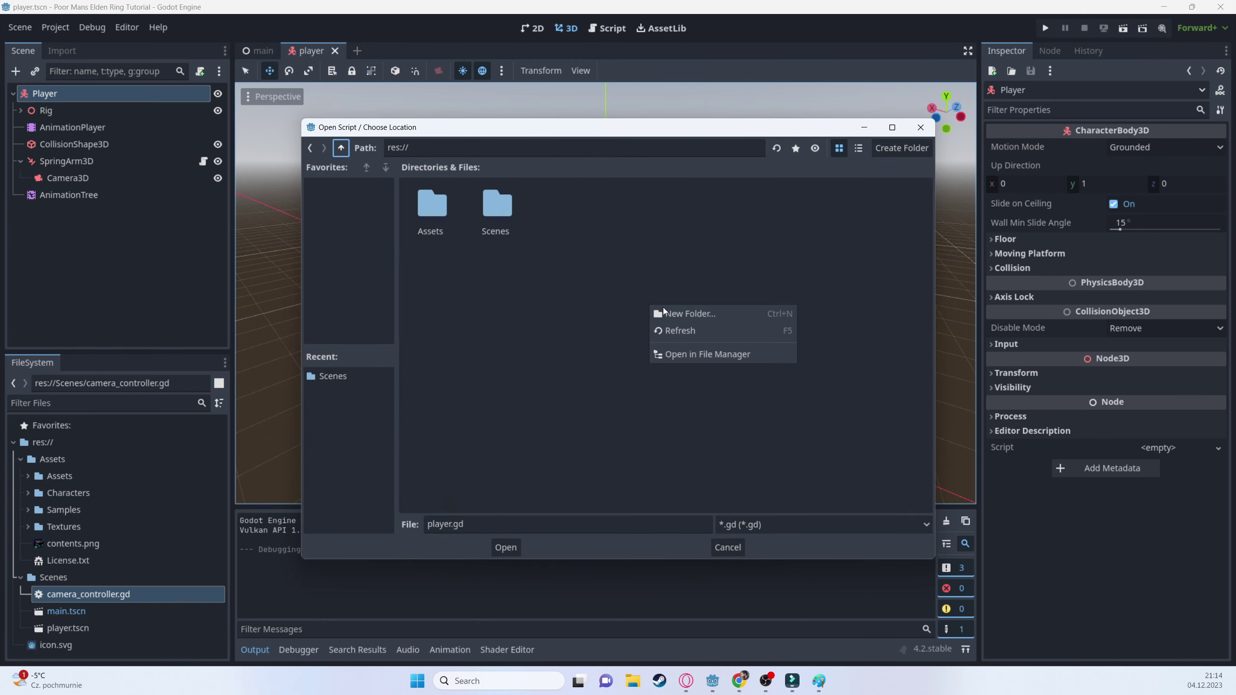
{"action": "left_click", "coordinate": [665, 309]}
{"action": "type", "text": "Sc"}
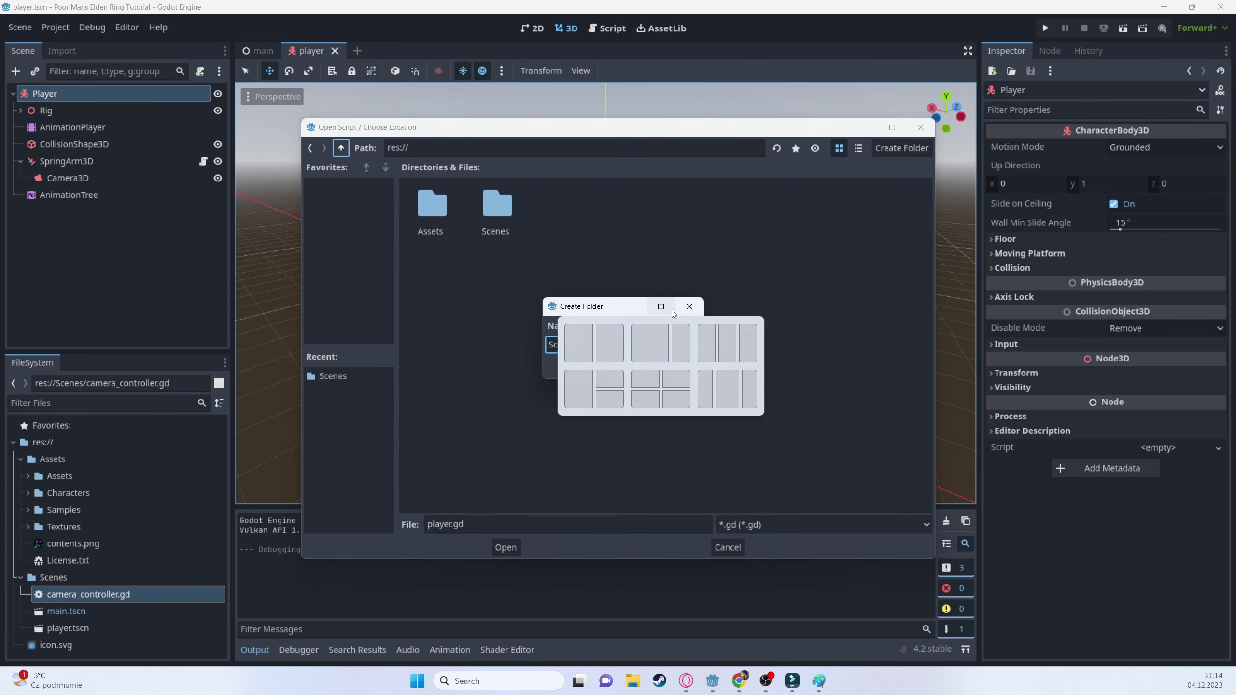
{"action": "type", "text": "ripts"}
{"action": "key", "text": "Return"}
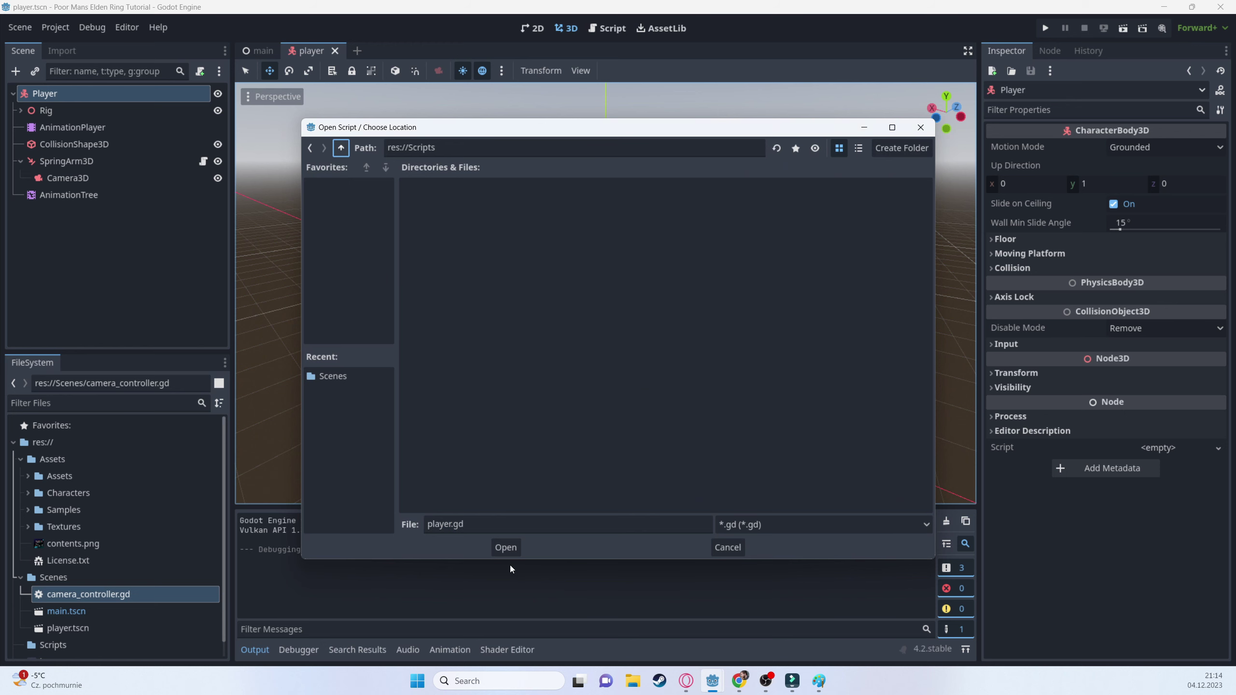
{"action": "left_click", "coordinate": [505, 547]}
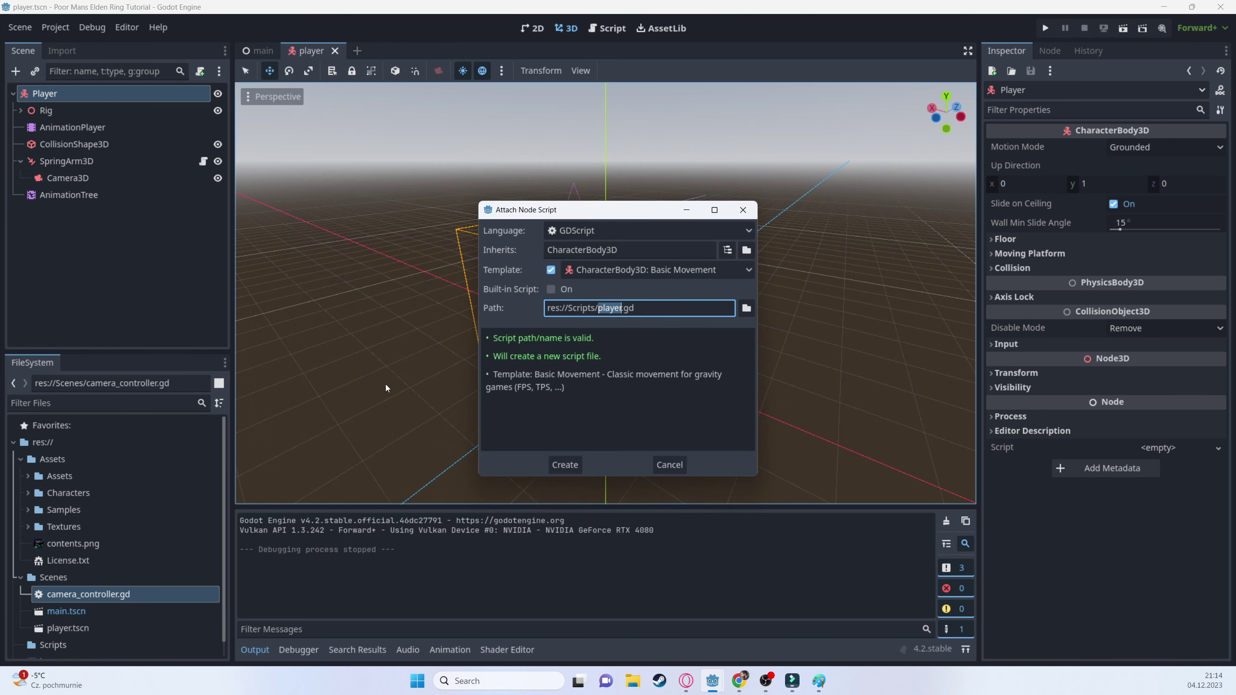
- Create and attach player.gd with the Basic Movement template code
{"action": "left_click", "coordinate": [566, 465]}
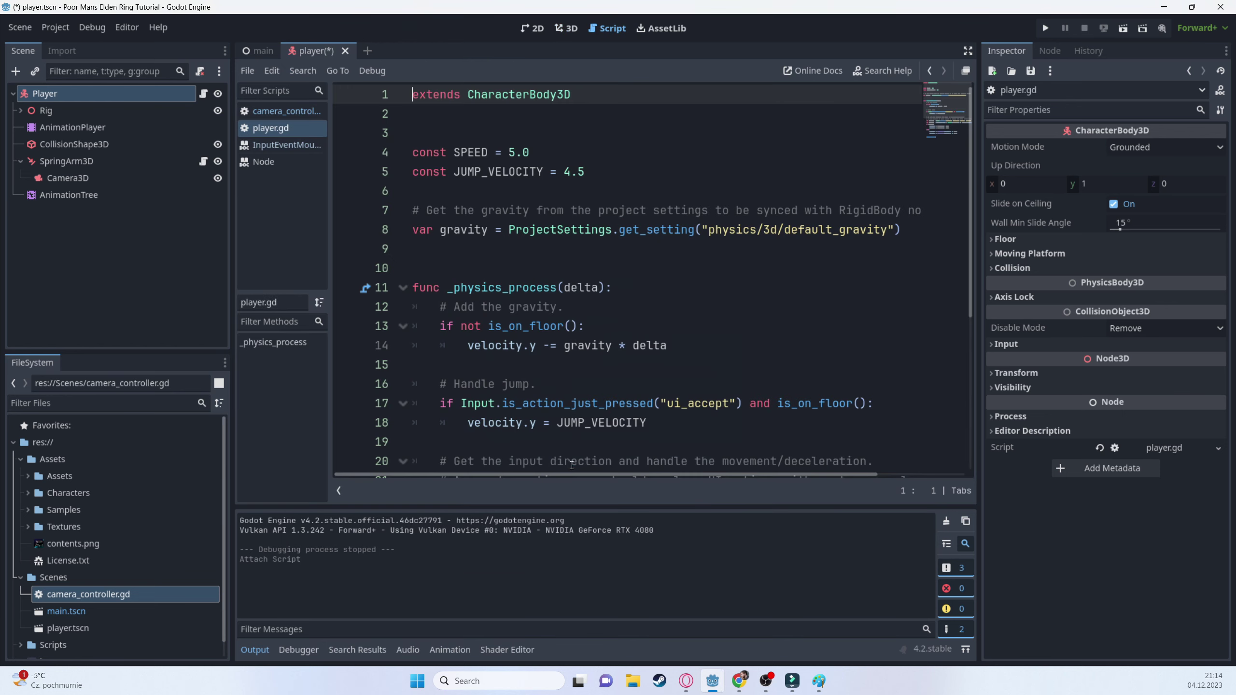
{"action": "scroll", "coordinate": [631, 378], "scroll_direction": "down", "scroll_amount": 5, "text": "ctrl"}
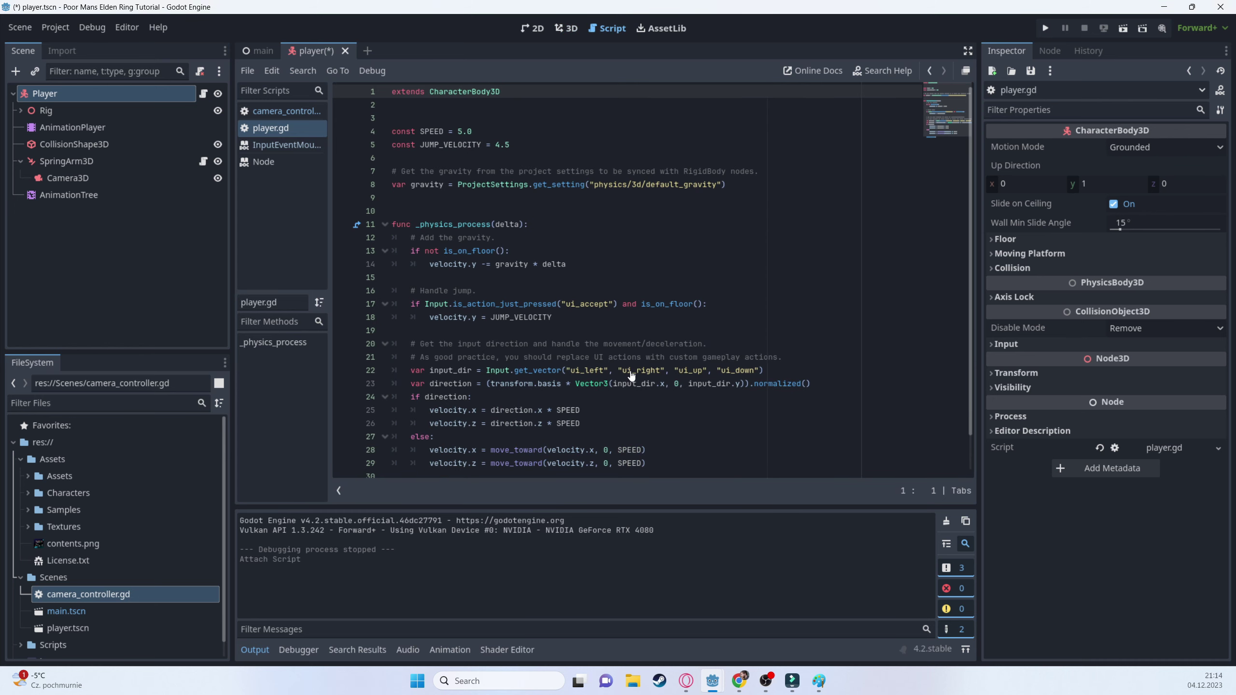
{"action": "scroll", "coordinate": [535, 324], "scroll_direction": "up", "scroll_amount": 4, "text": "ctrl"}
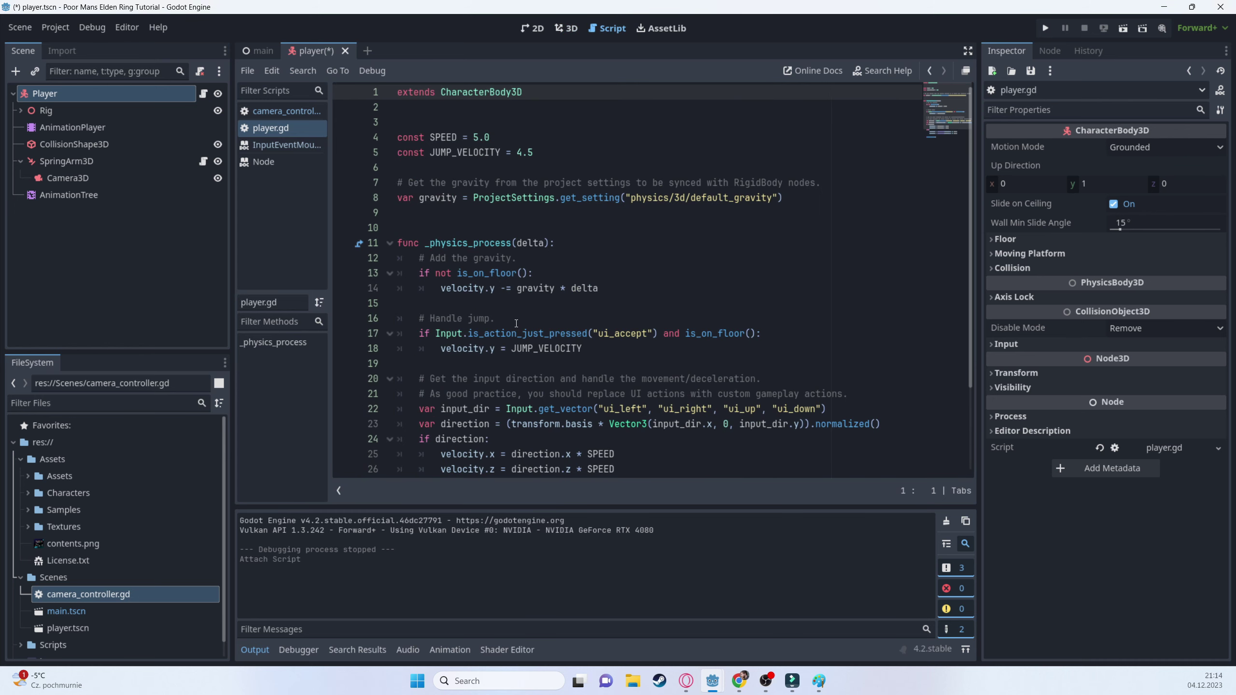
- Run and stop the game, then expand the Player node's Collision settings in the Inspector
{"action": "left_click", "coordinate": [1045, 28]}
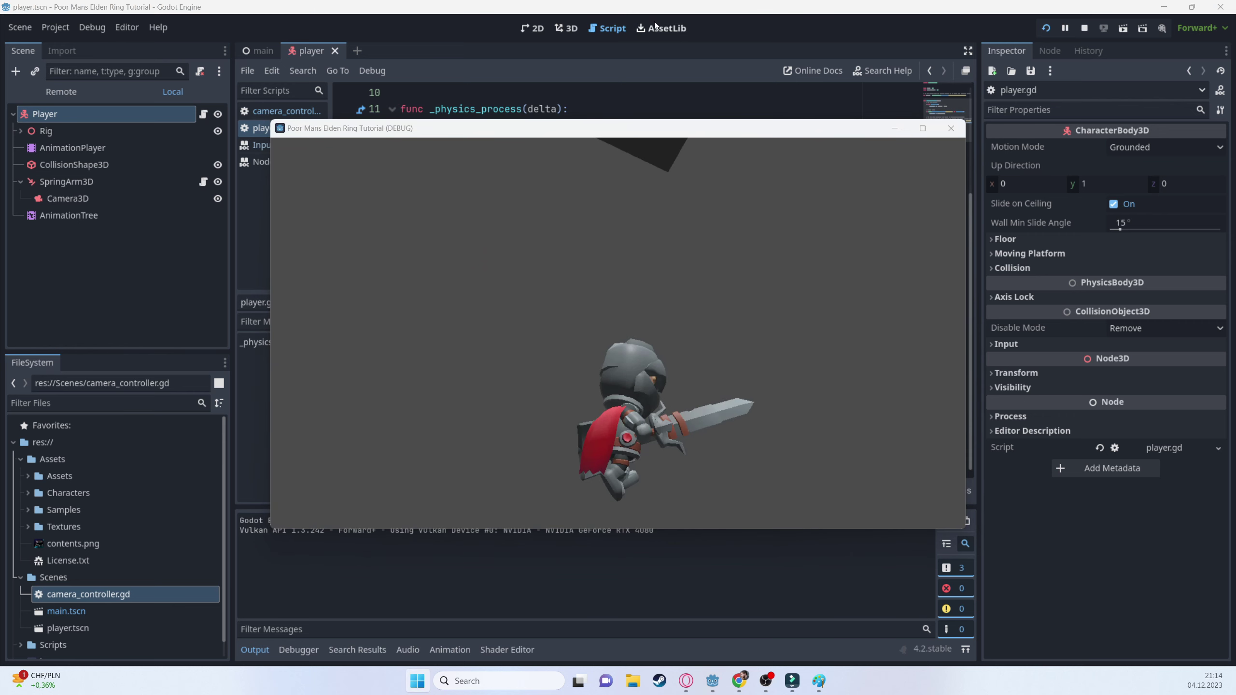
{"action": "left_click", "coordinate": [1086, 27]}
{"action": "left_click", "coordinate": [115, 94]}
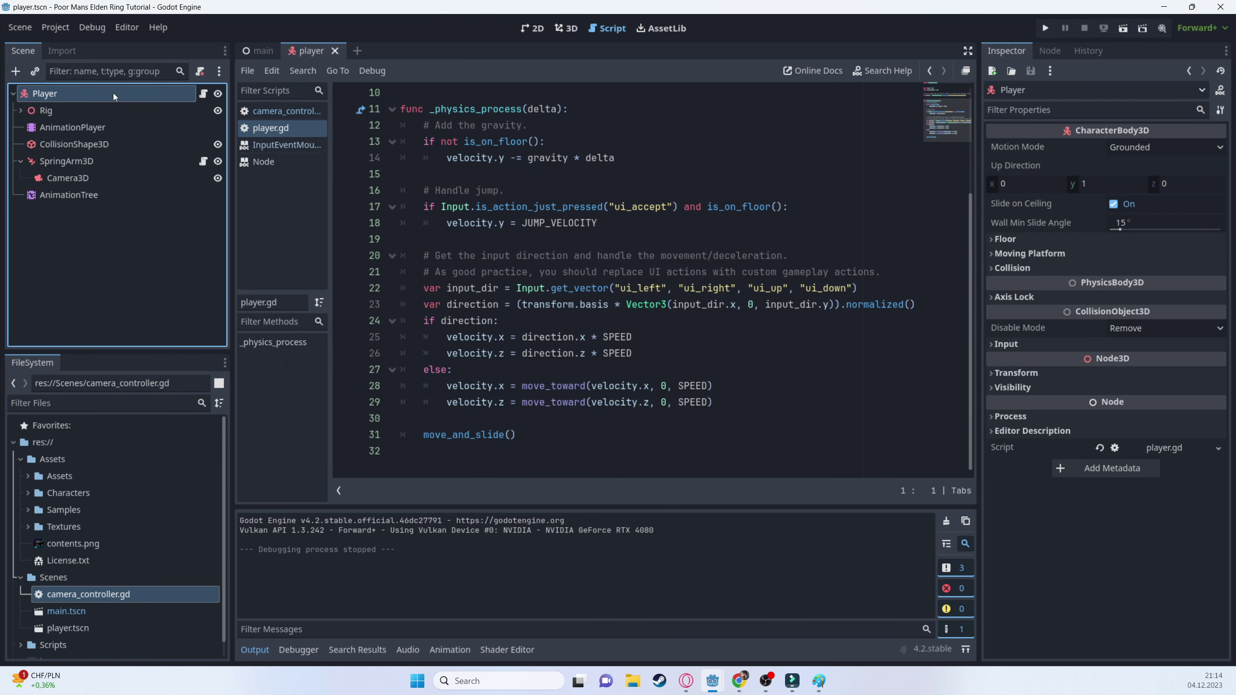
{"action": "left_click", "coordinate": [1003, 269]}
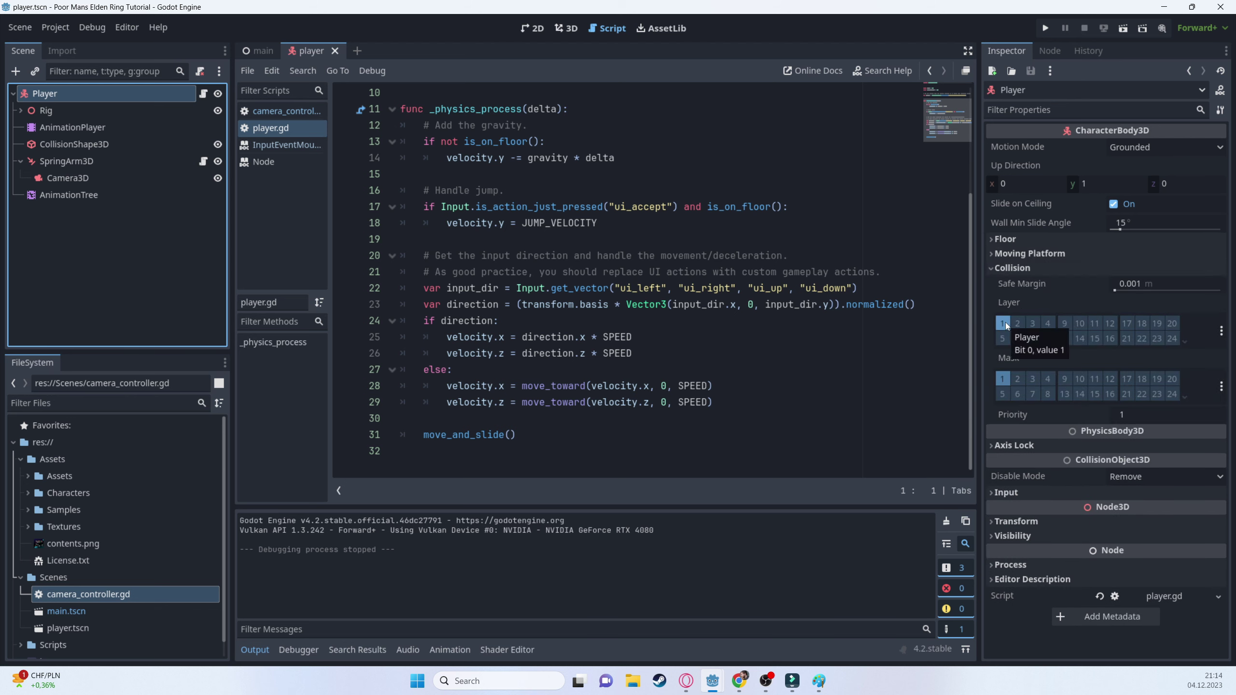
- Remove layer 1 from the Player's collision mask and retest the game
{"action": "left_click", "coordinate": [1007, 379]}
{"action": "key", "text": "F5"}
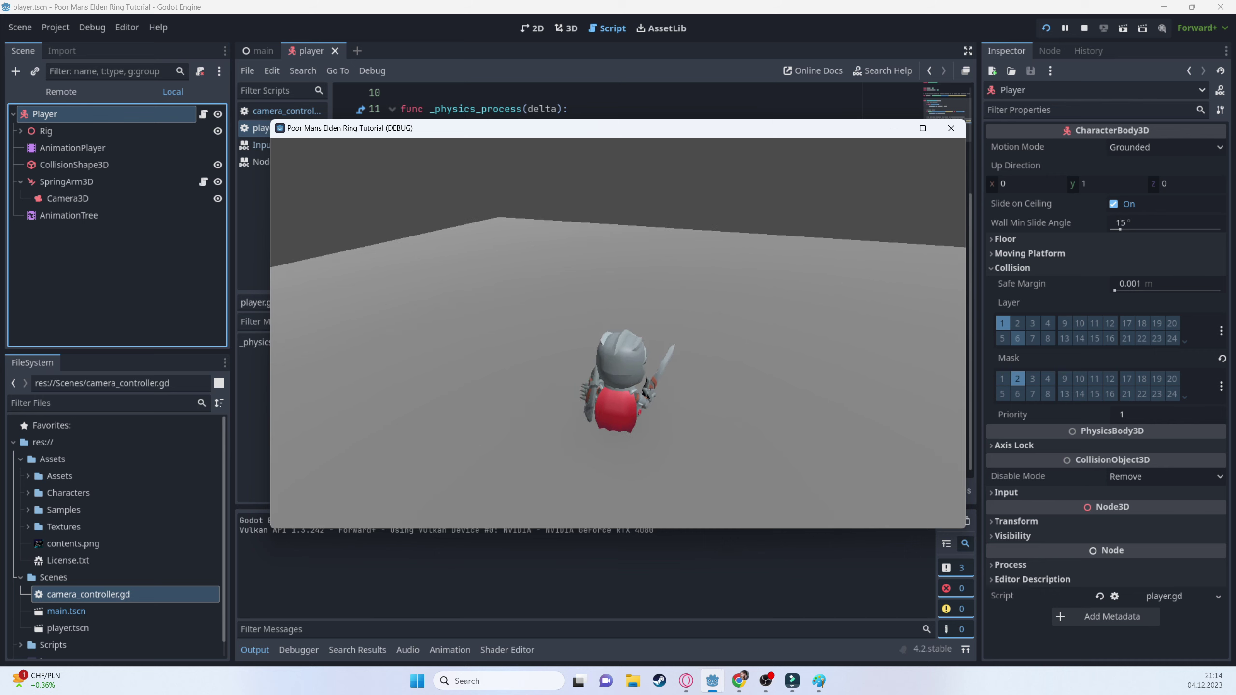
{"action": "left_click", "coordinate": [1090, 29]}
- Load the Idle animation for preview in the AnimationPlayer
{"action": "left_click", "coordinate": [89, 127]}
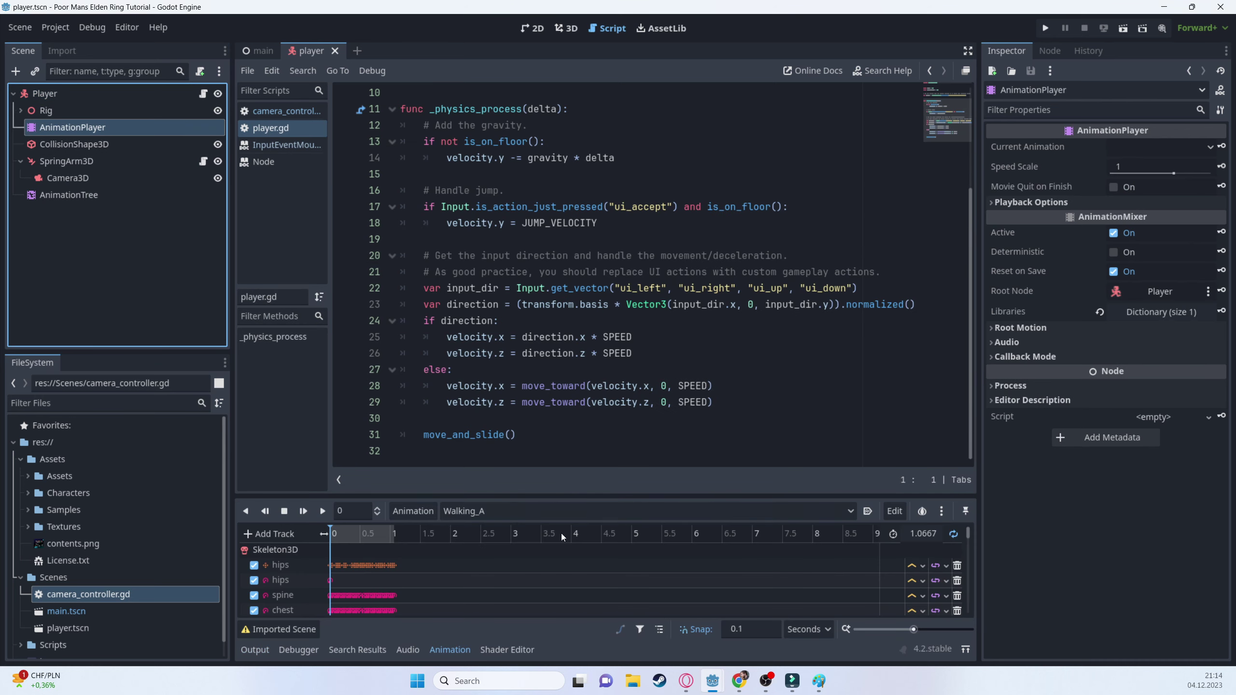
{"action": "left_click_drag", "start_coordinate": [578, 496], "coordinate": [612, 331]}
{"action": "left_click", "coordinate": [568, 354]}
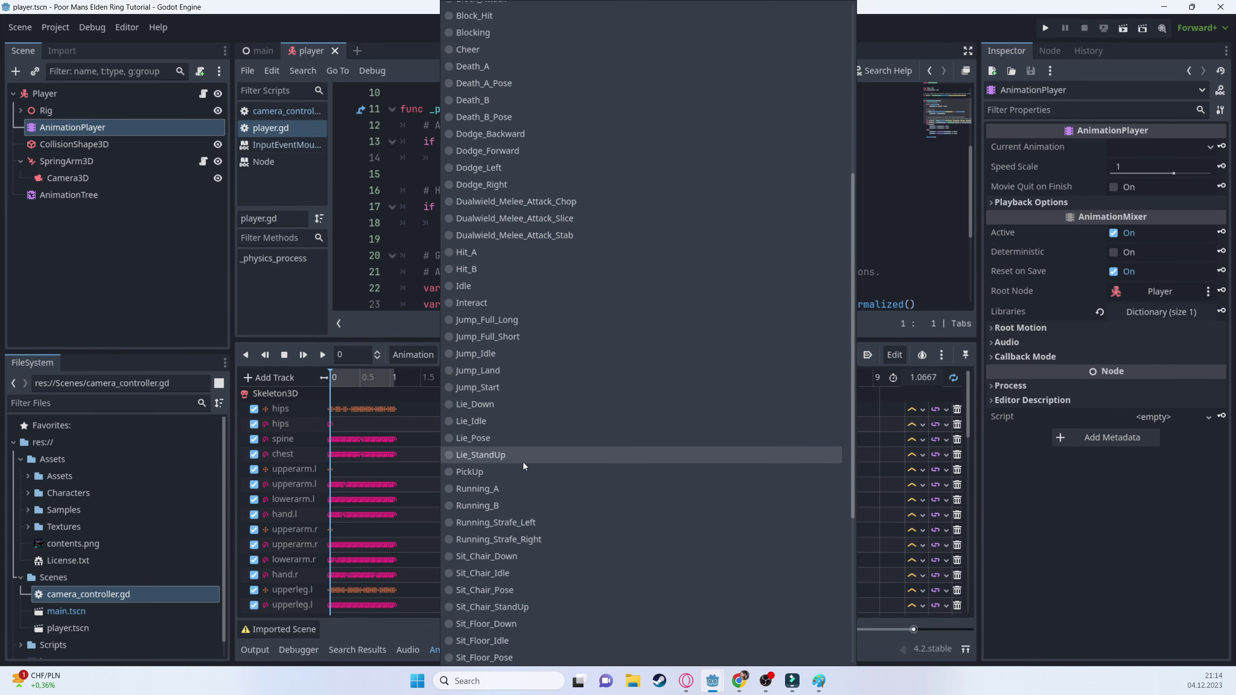
{"action": "left_click", "coordinate": [496, 293]}
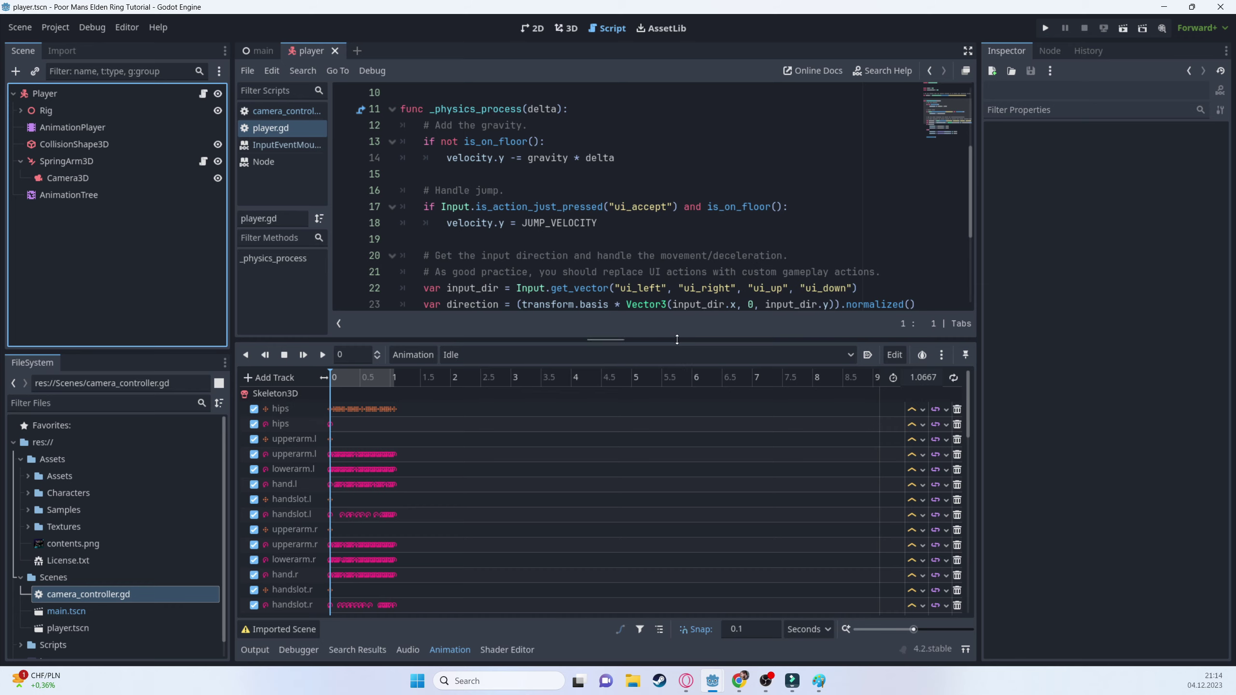
- Enlarge the code editor and select the _physics_process body above move_and_slide
{"action": "left_click_drag", "start_coordinate": [605, 340], "coordinate": [606, 496]}
{"action": "left_click_drag", "start_coordinate": [539, 455], "coordinate": [492, 322]}
{"action": "left_click", "coordinate": [758, 433]}
{"action": "left_click_drag", "start_coordinate": [713, 419], "coordinate": [407, 143]}
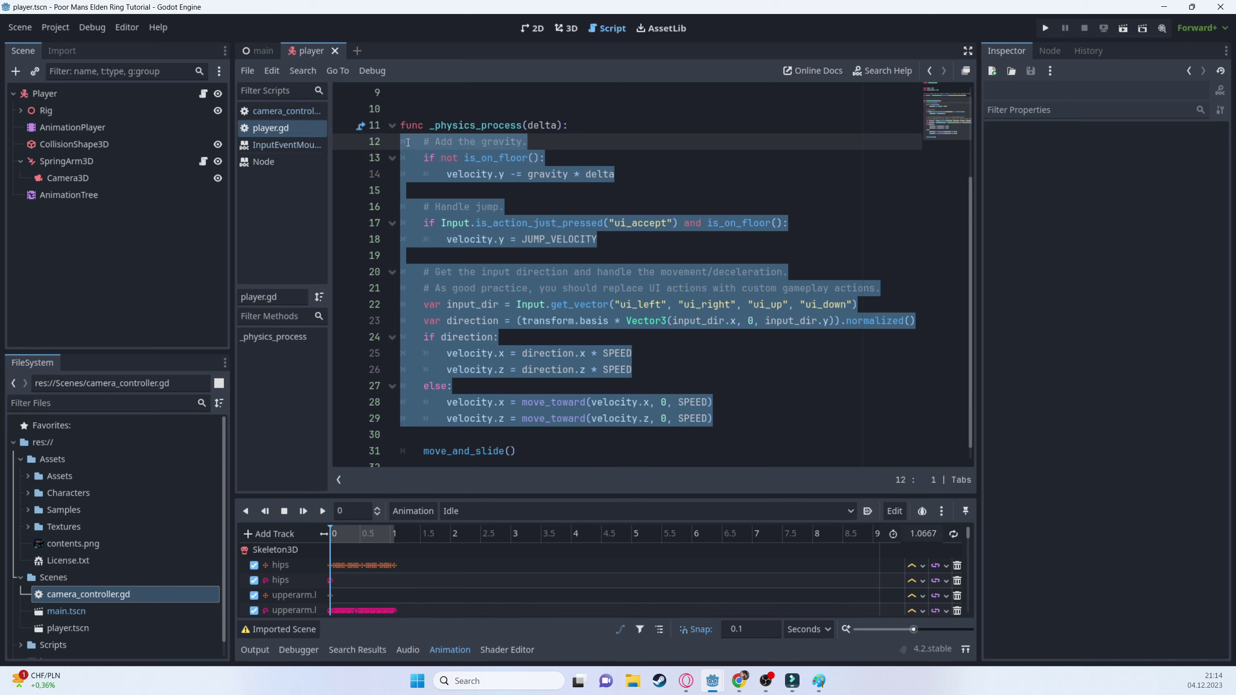
- Delete the _physics_process movement code and the SPEED/JUMP_VELOCITY constants with the gravity comment
{"action": "key", "text": "BackSpace"}
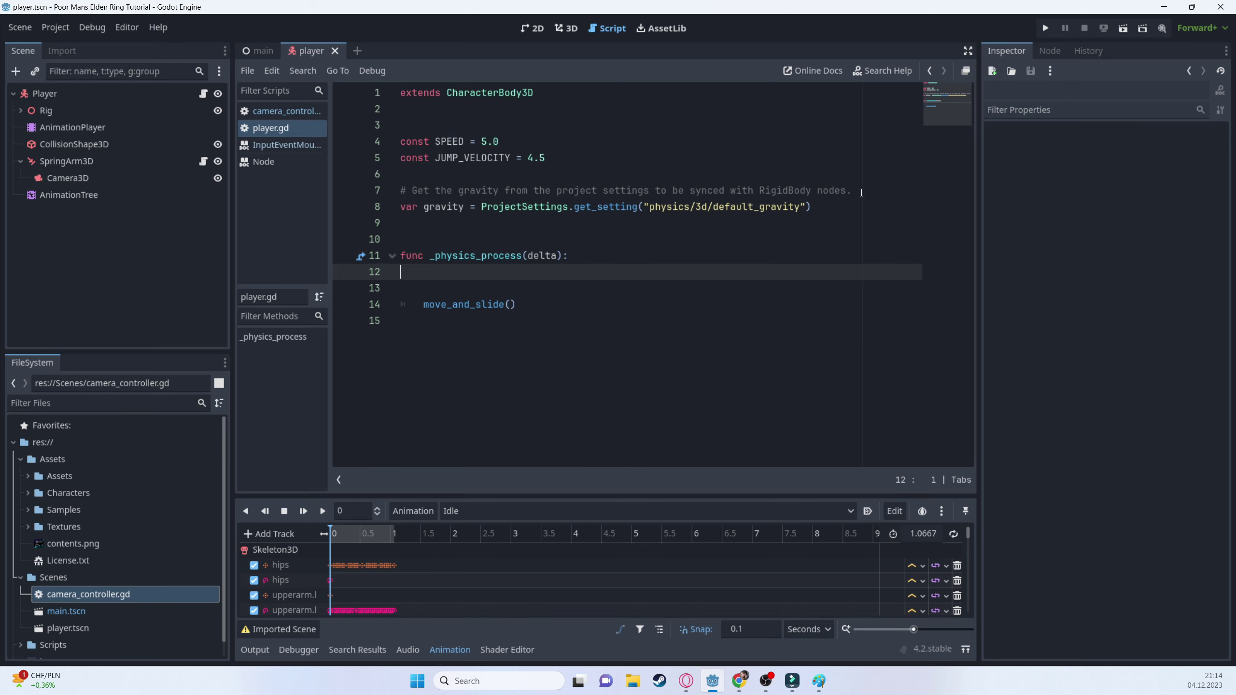
{"action": "left_click_drag", "start_coordinate": [862, 193], "coordinate": [346, 142]}
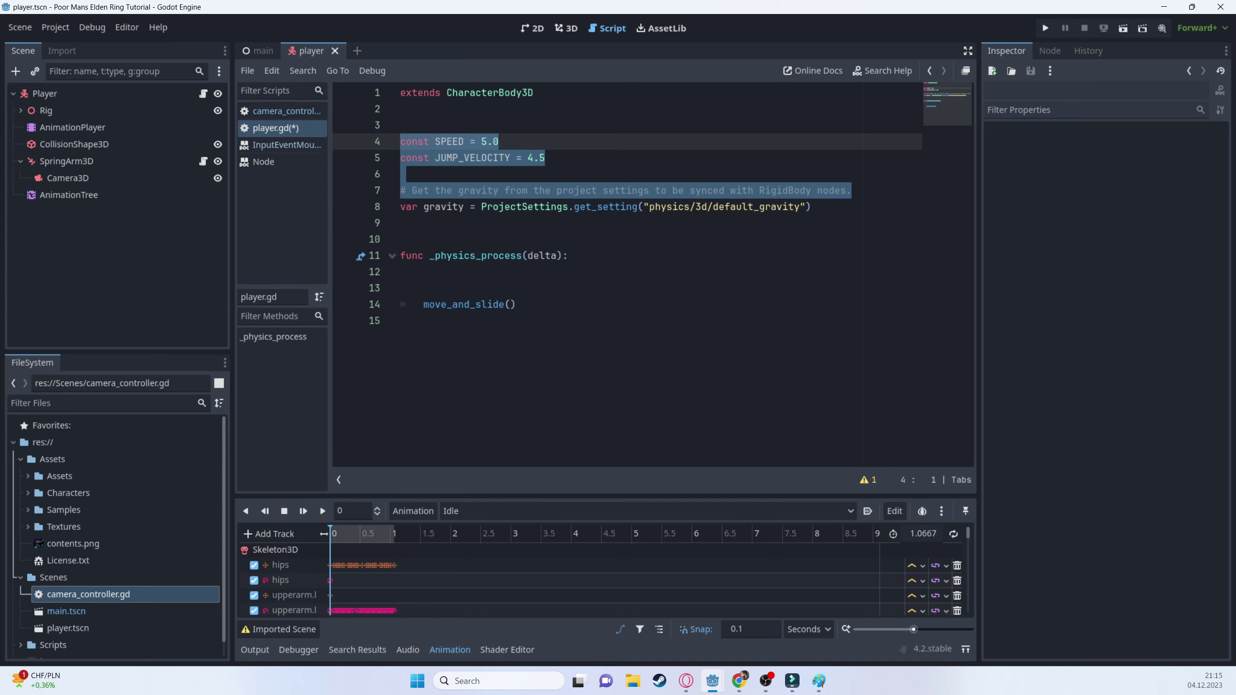
{"action": "left_click", "coordinate": [519, 236]}
{"action": "left_click_drag", "start_coordinate": [855, 192], "coordinate": [360, 122]}
{"action": "key", "text": "BackSpace"}
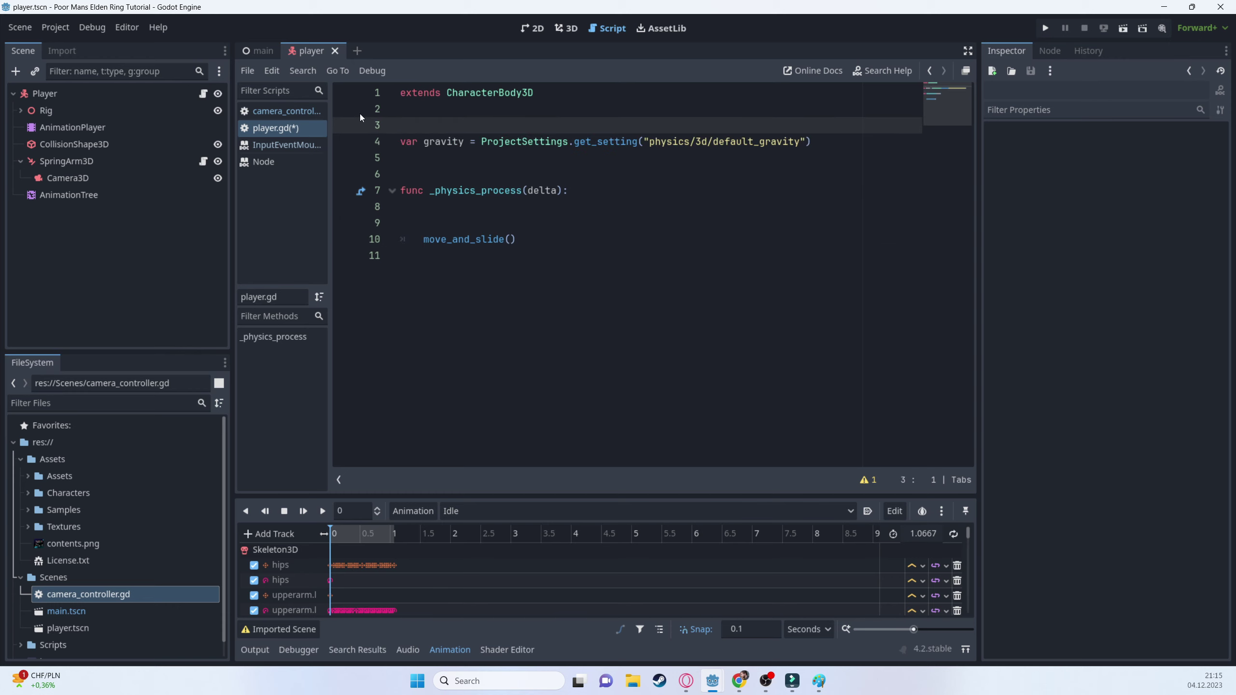
- Add 'class_name Player' on line 3 above var gravity
{"action": "key", "text": "Up"}
{"action": "key", "text": "Return"}
{"action": "type", "text": "class"}
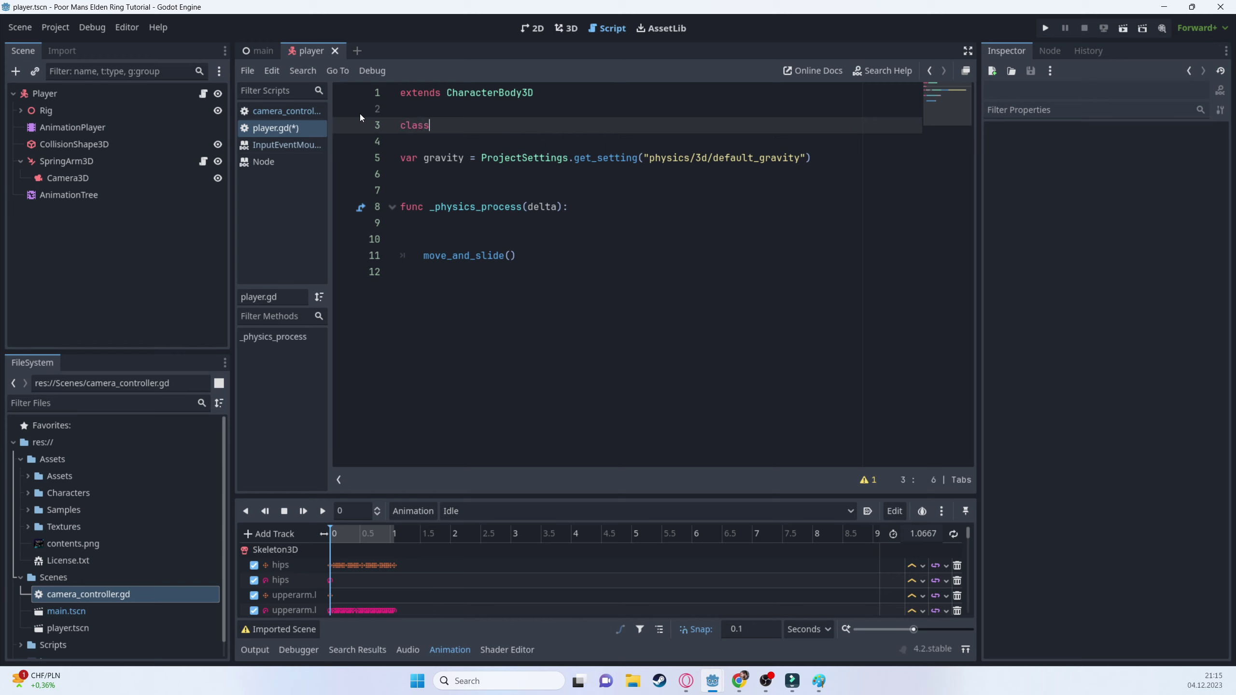
{"action": "type", "text": "_nam"}
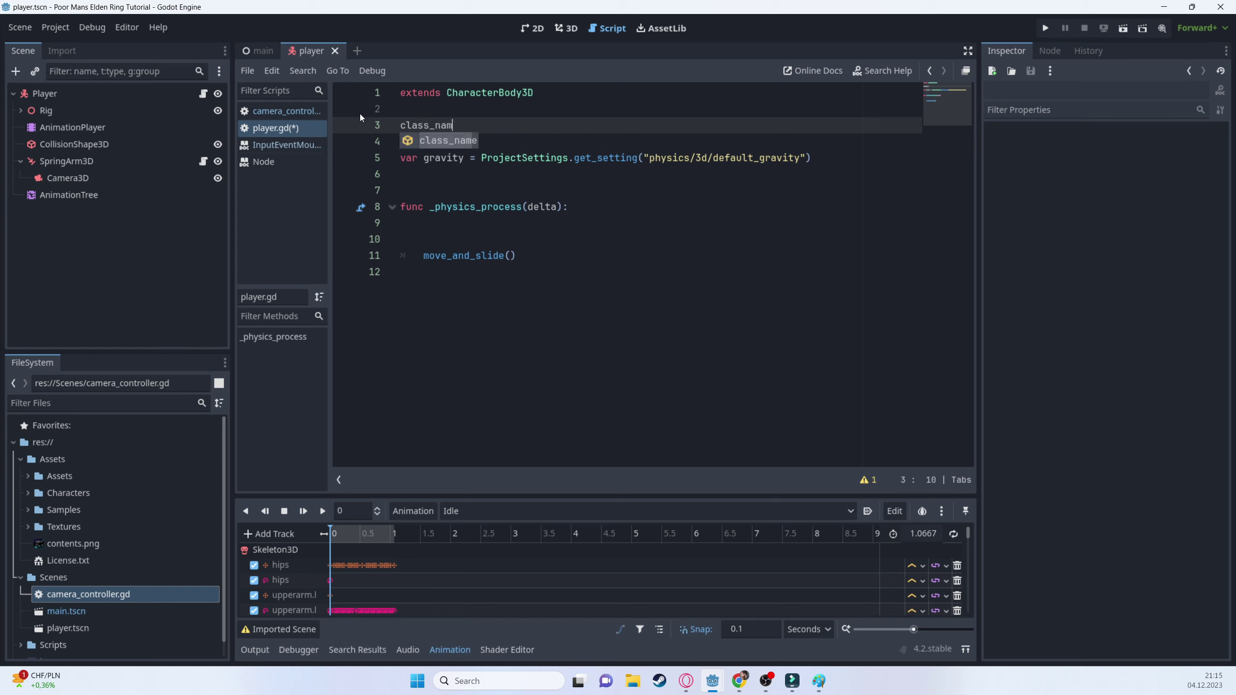
{"action": "key", "text": "Return"}
{"action": "type", "text": "Player"}
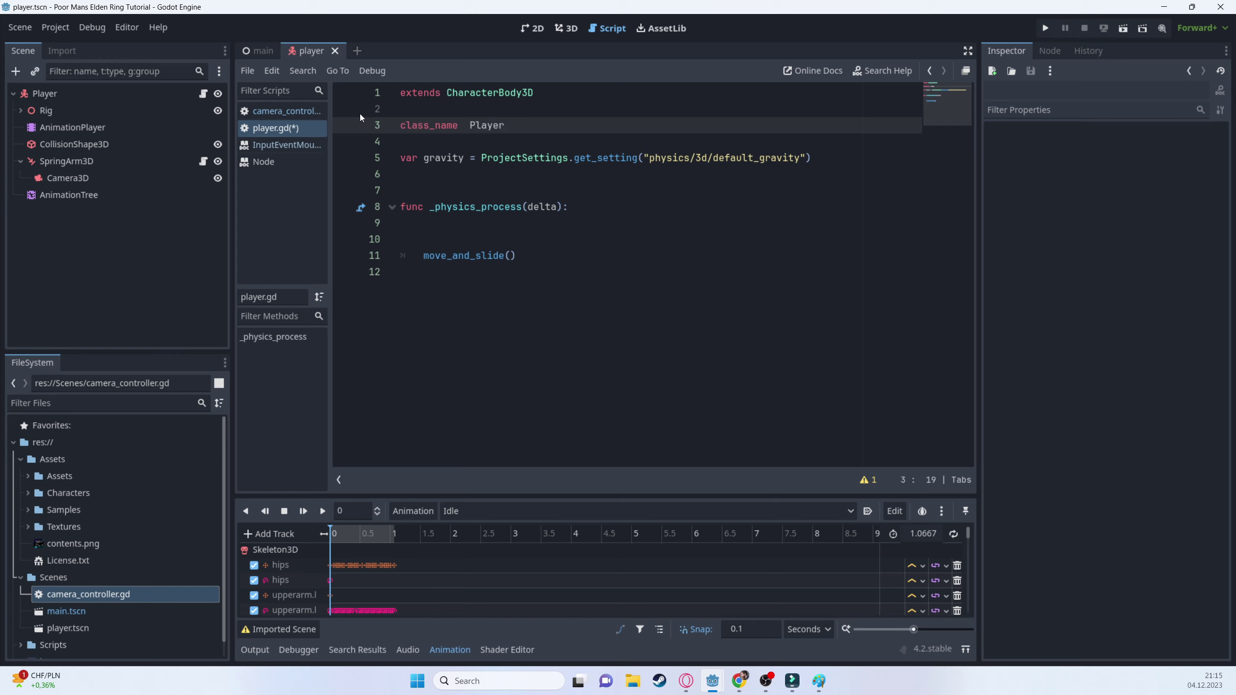
{"action": "key", "text": "BackSpace"}
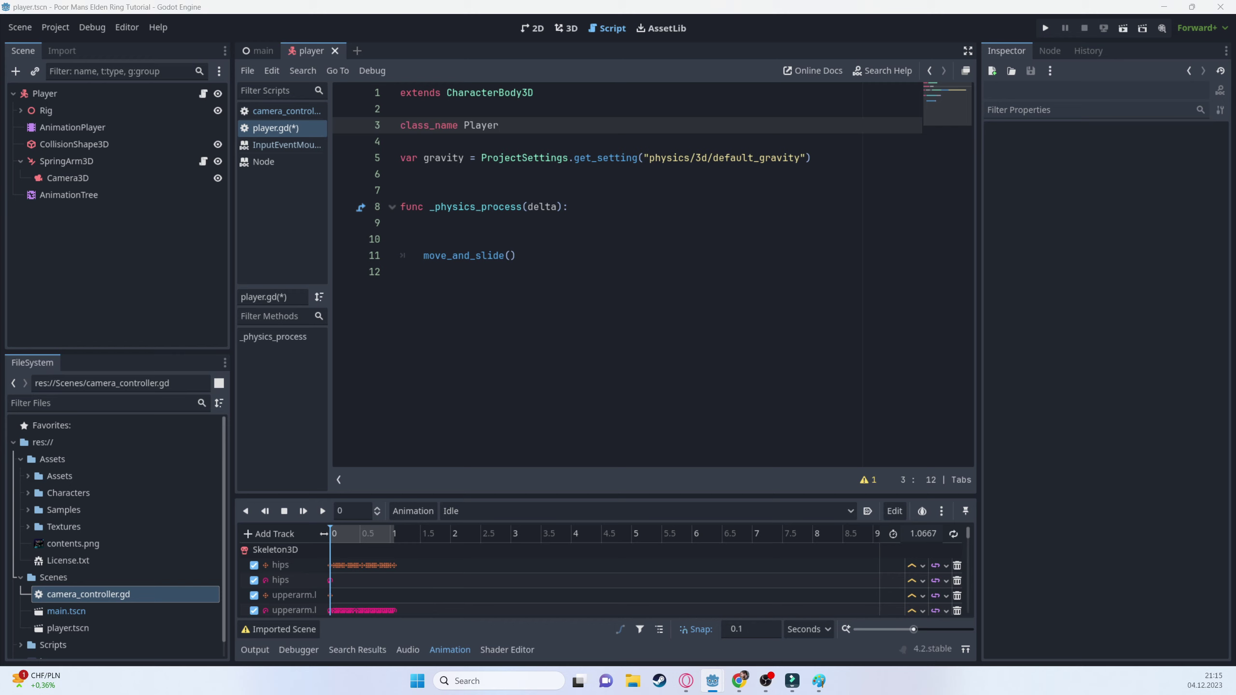
{"action": "left_click", "coordinate": [424, 256]}
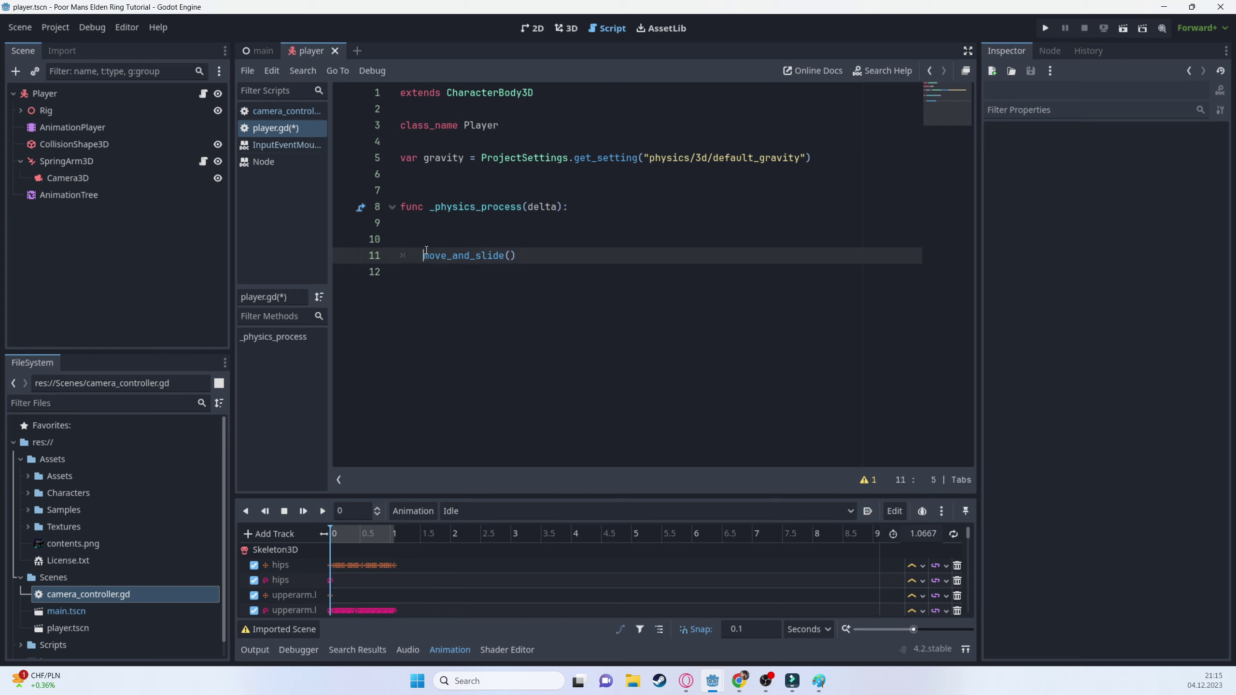
- Call get_input(delta) before move_and_slide and declare func get_input(delta) starting with 'var vy = velocity.y'
{"action": "left_click", "coordinate": [673, 232]}
{"action": "type", "text": "get"}
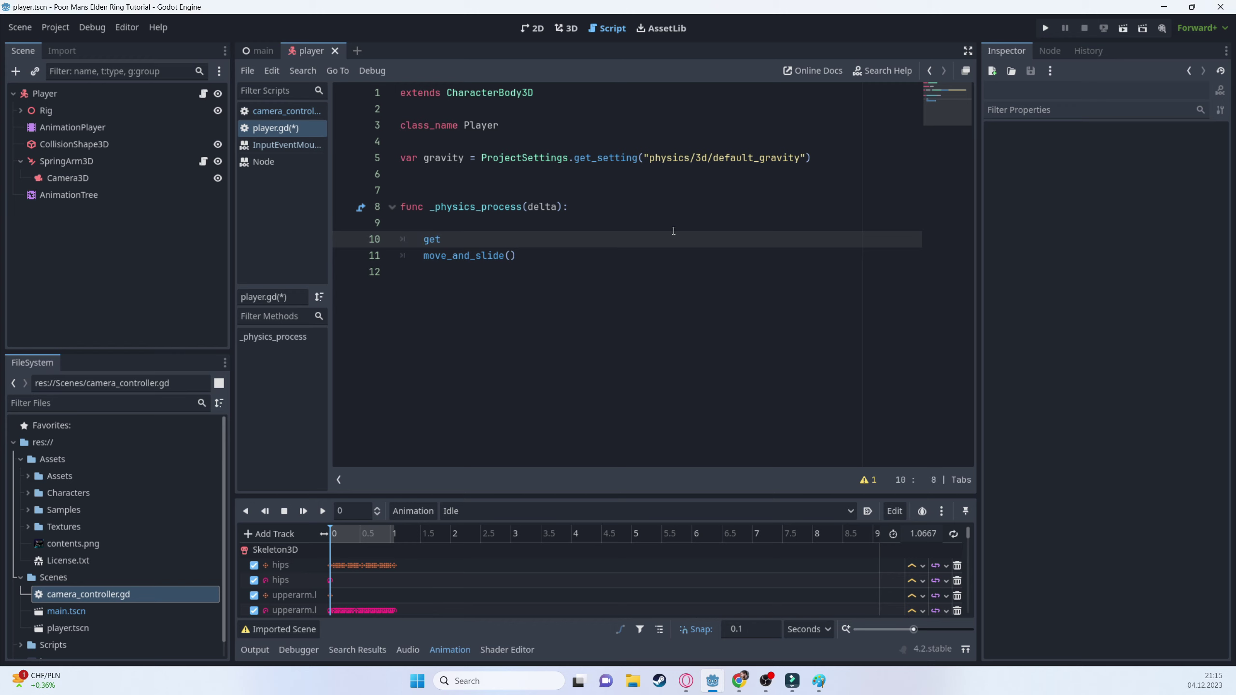
{"action": "type", "text": "_input(delta"}
{"action": "left_click", "coordinate": [401, 272]}
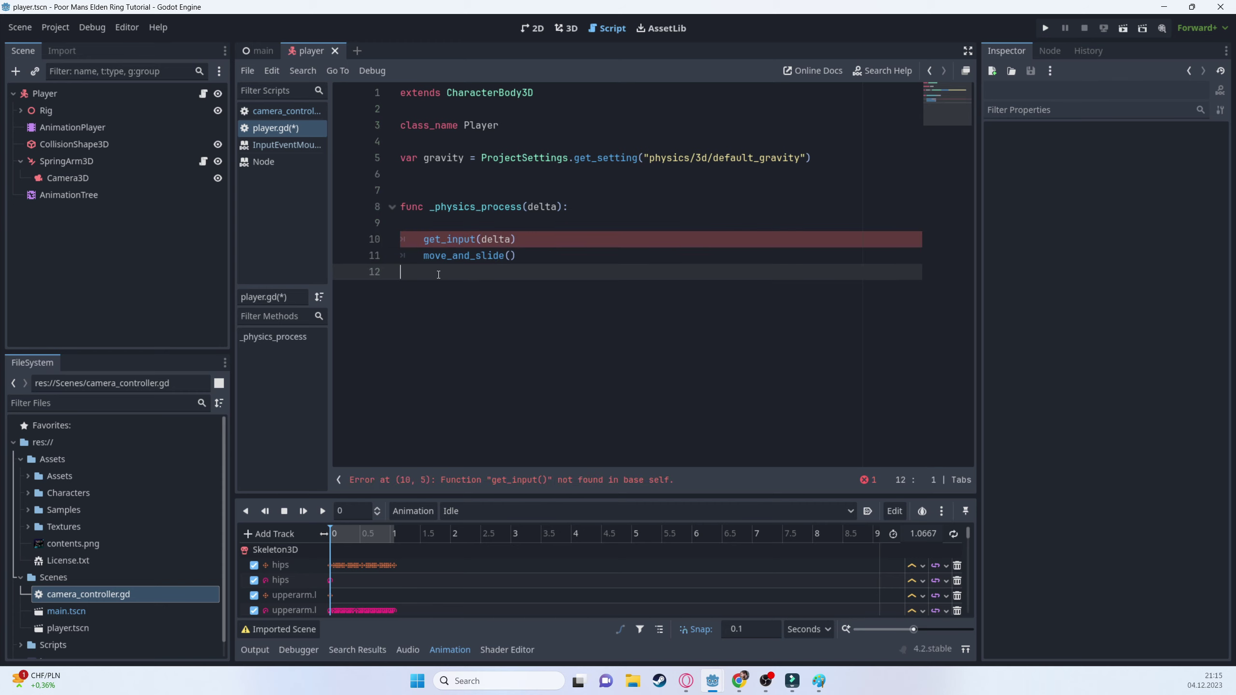
{"action": "key", "text": "Return"}
{"action": "key", "text": "Return"}
{"action": "type", "text": "func g"}
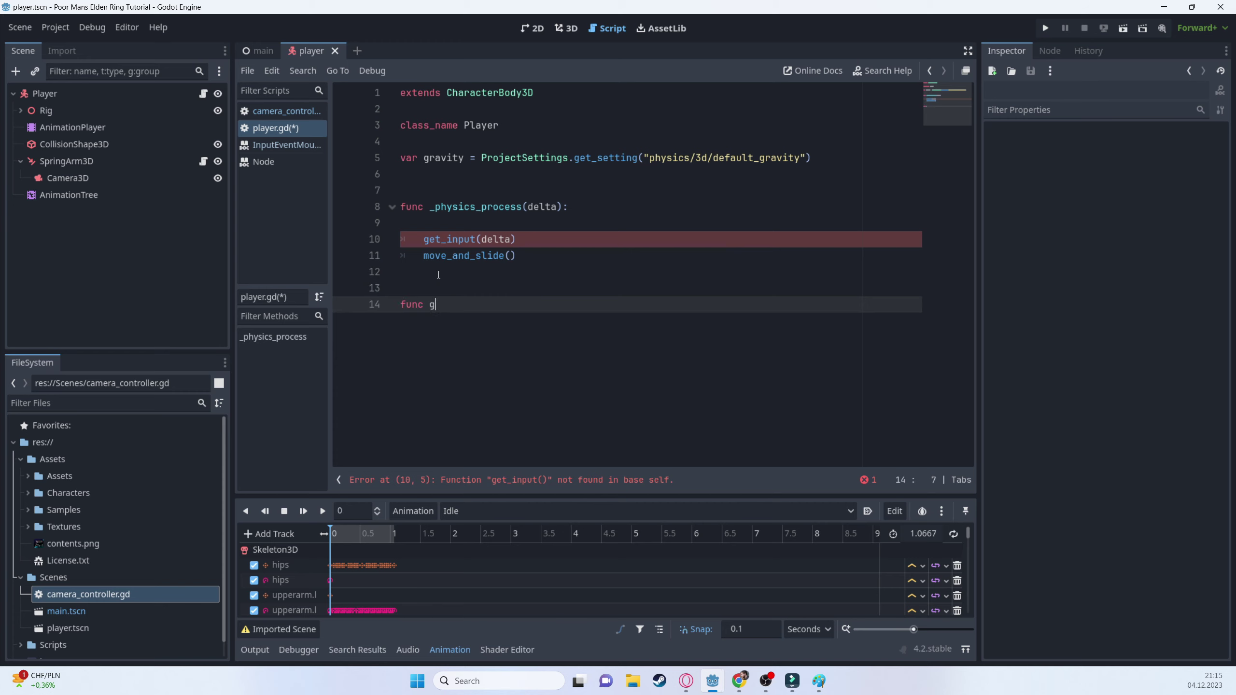
{"action": "type", "text": "et_input(delta):"}
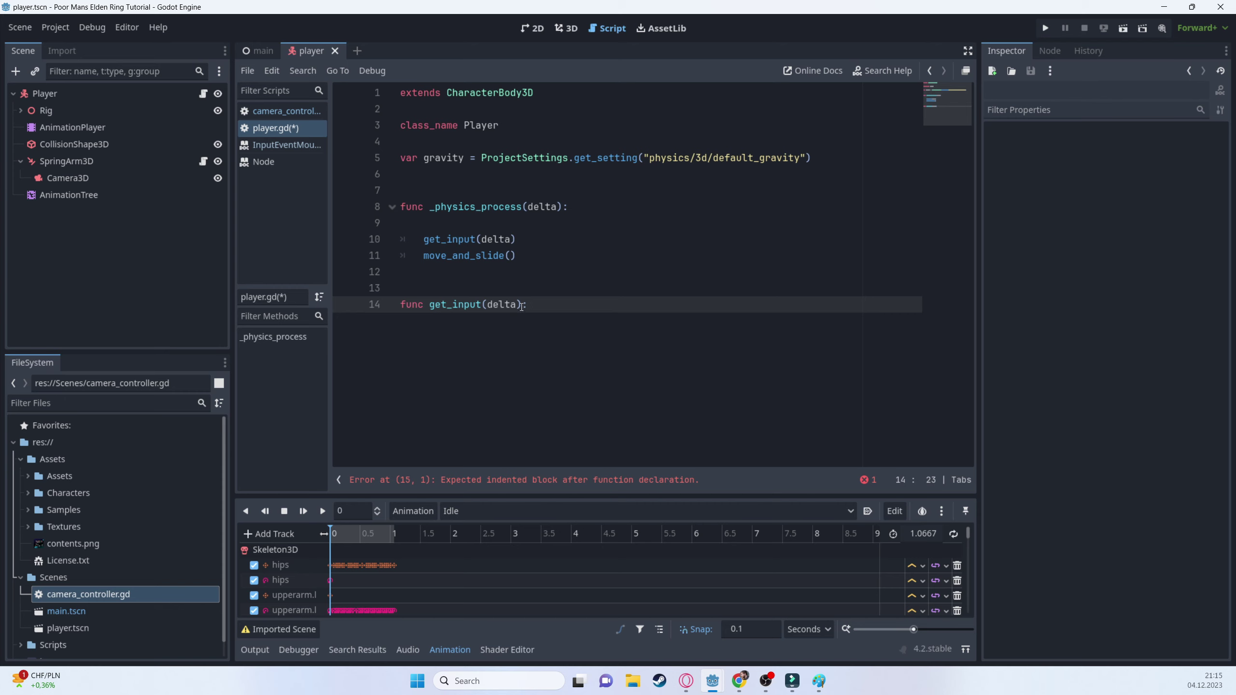
{"action": "key", "text": "Return"}
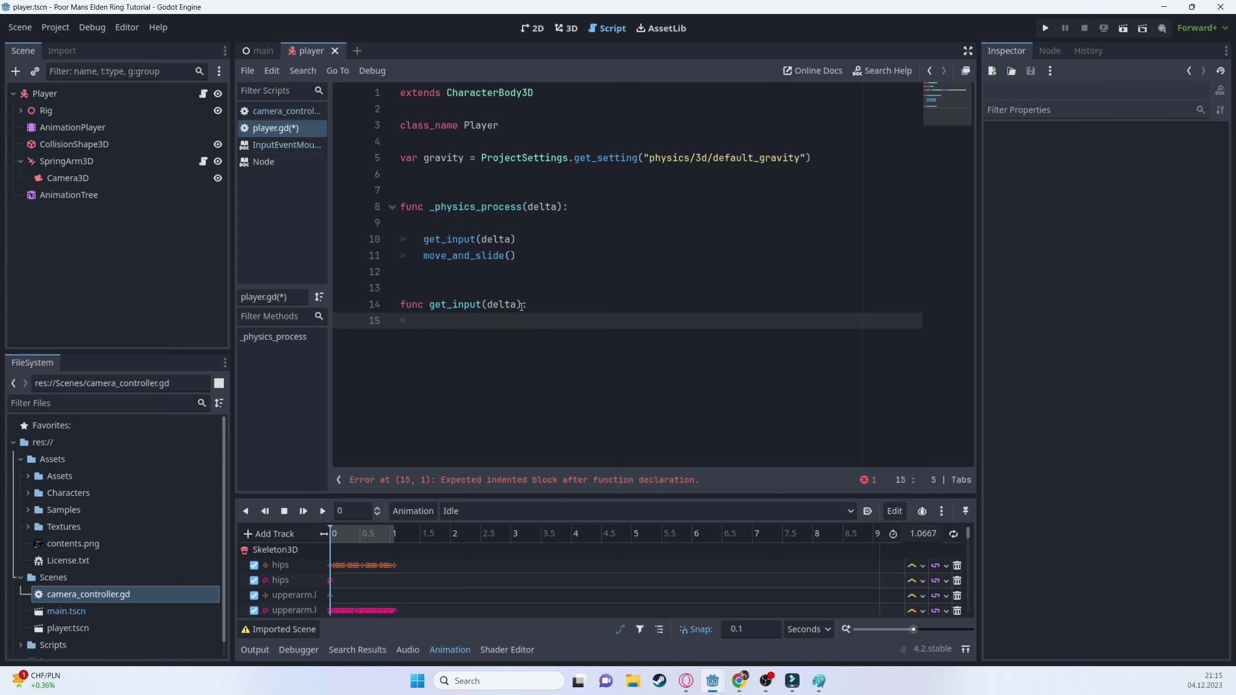
{"action": "type", "text": "var vy = ve"}
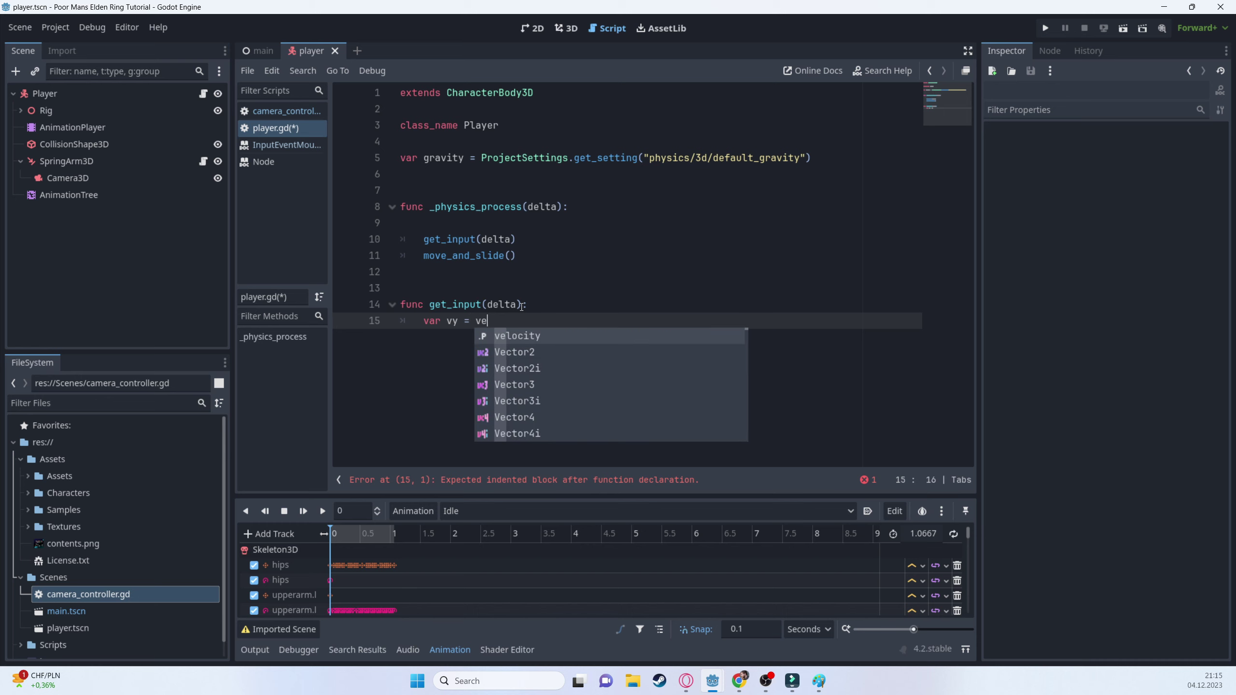
{"action": "type", "text": "locity.y"}
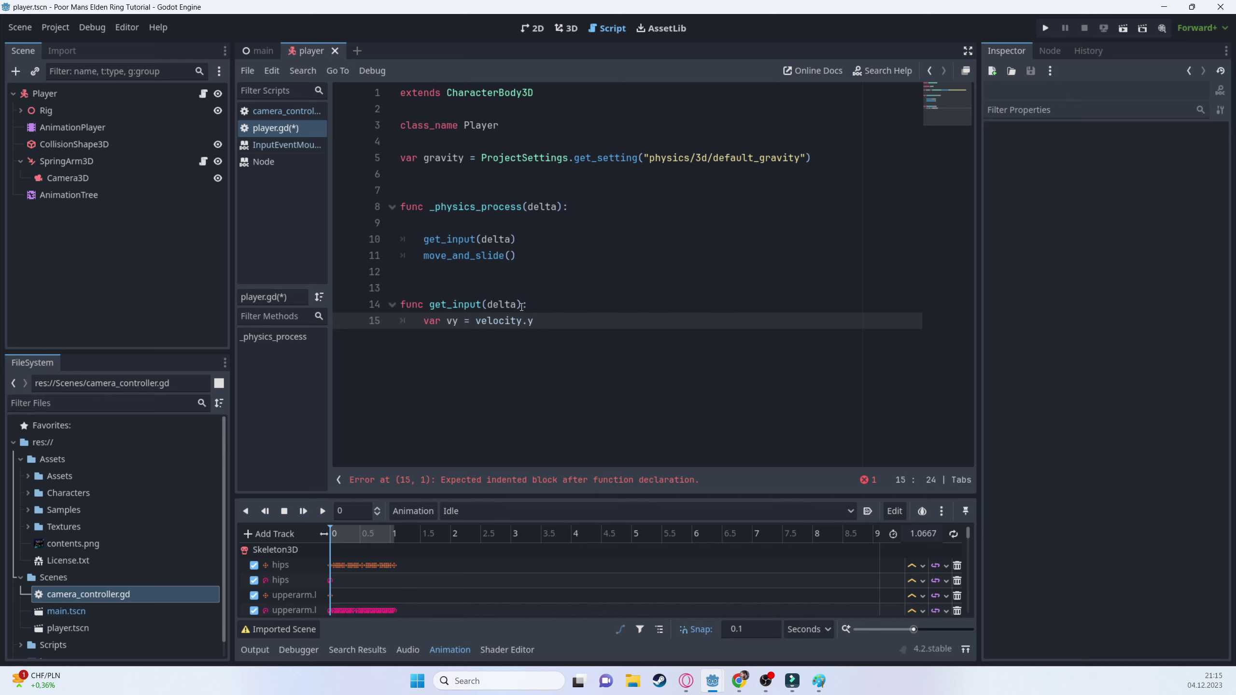
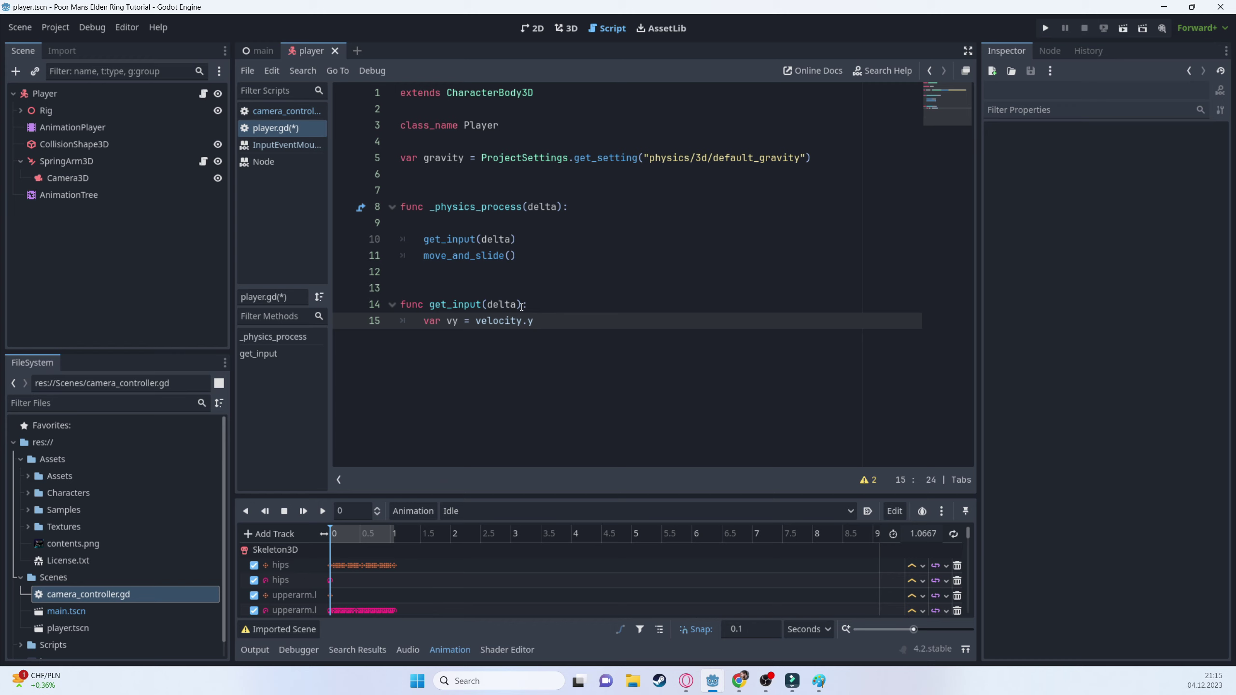
- Add velocity.y = 0 on a new line beneath var vy = velocity.y in get_input
{"action": "key", "text": "Return"}
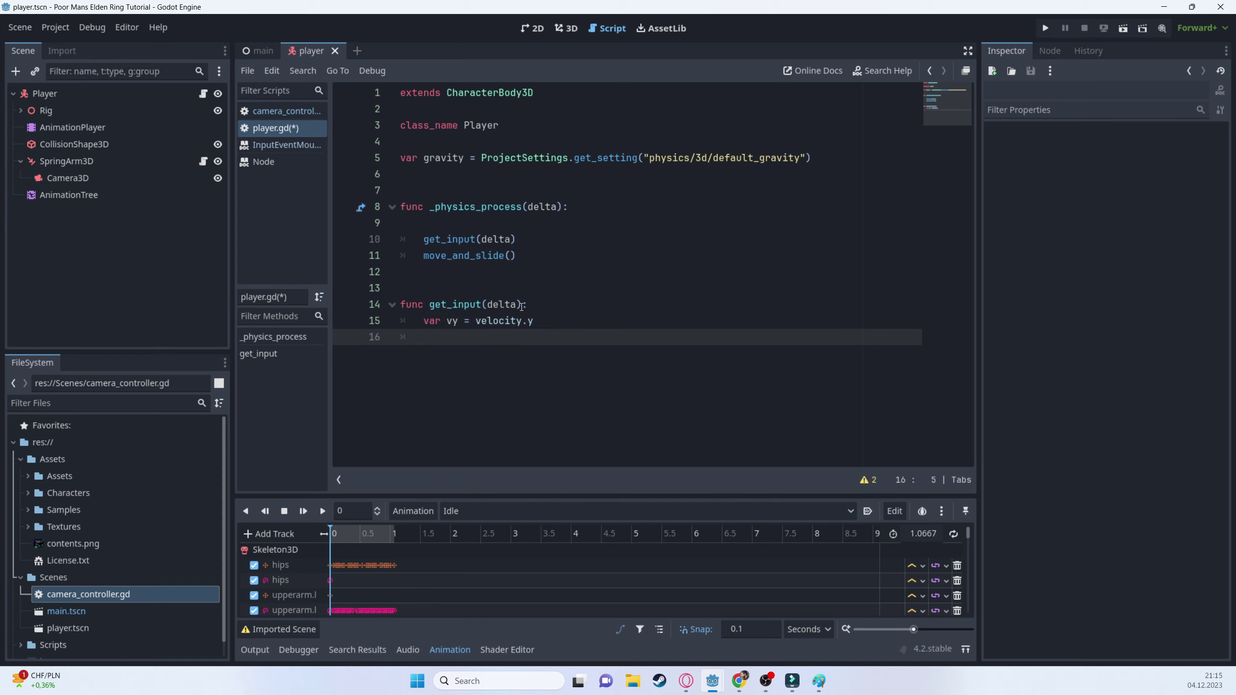
{"action": "type", "text": "velocity.y = 0"}
{"action": "double_click", "coordinate": [450, 321]}
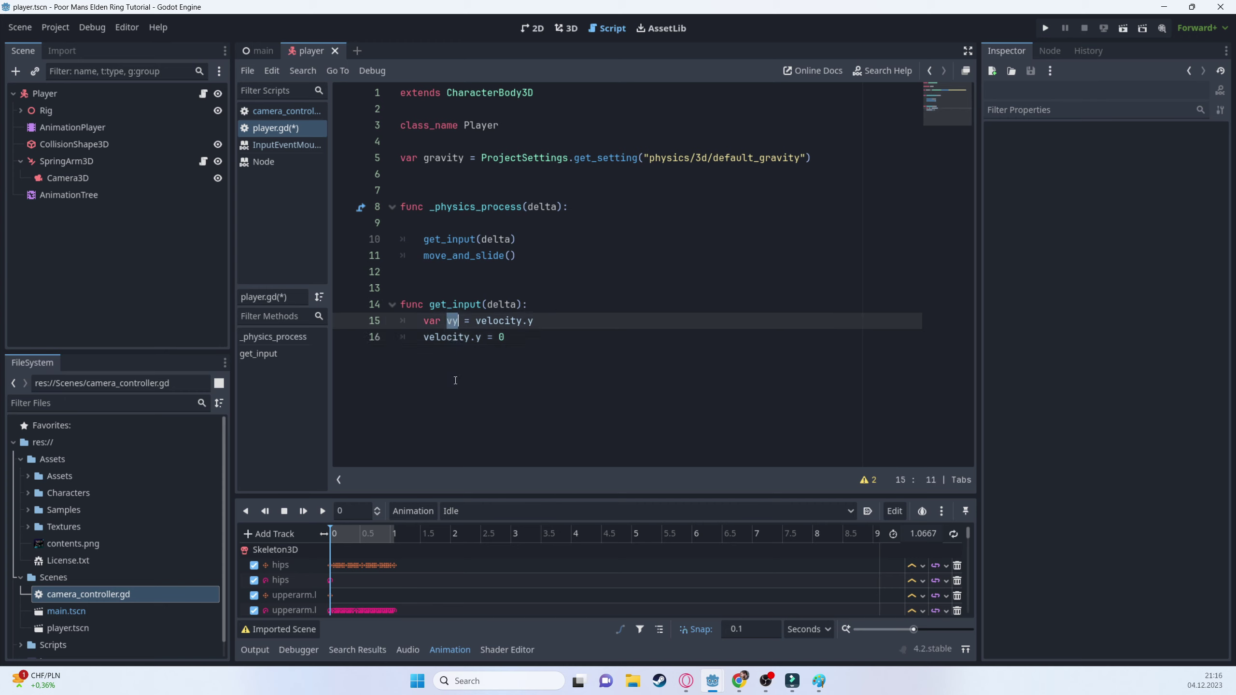
{"action": "scroll", "coordinate": [463, 378], "scroll_direction": "up", "scroll_amount": 1, "text": "ctrl"}
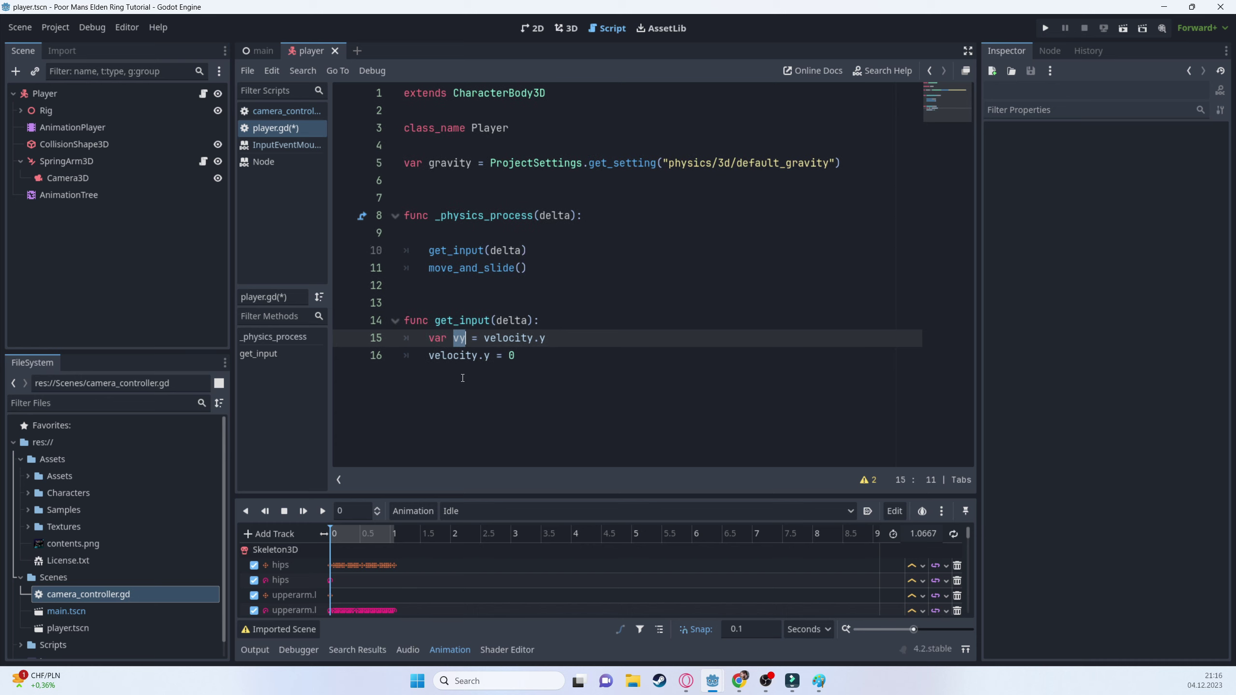
{"action": "scroll", "coordinate": [462, 378], "scroll_direction": "up", "scroll_amount": 1, "text": "ctrl"}
{"action": "scroll", "coordinate": [463, 378], "scroll_direction": "up", "scroll_amount": 1, "text": "ctrl"}
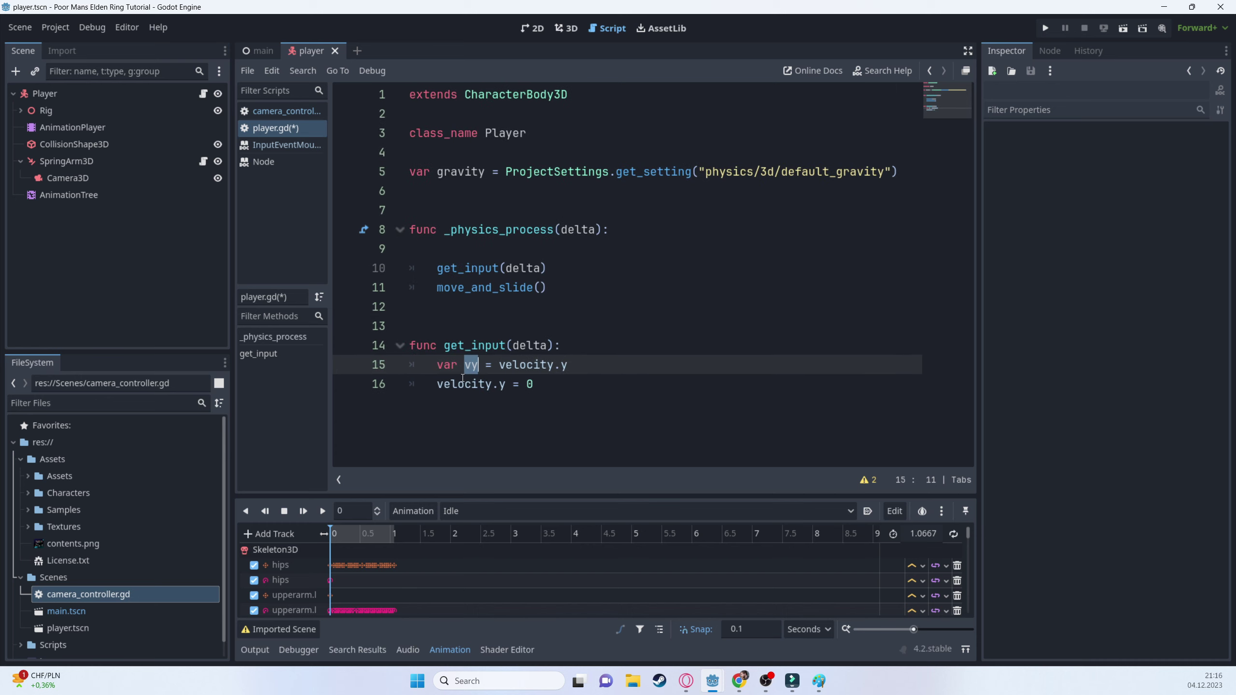
{"action": "scroll", "coordinate": [463, 378], "scroll_direction": "up", "scroll_amount": 1, "text": "ctrl"}
{"action": "scroll", "coordinate": [463, 378], "scroll_direction": "up", "scroll_amount": 1, "text": "ctrl"}
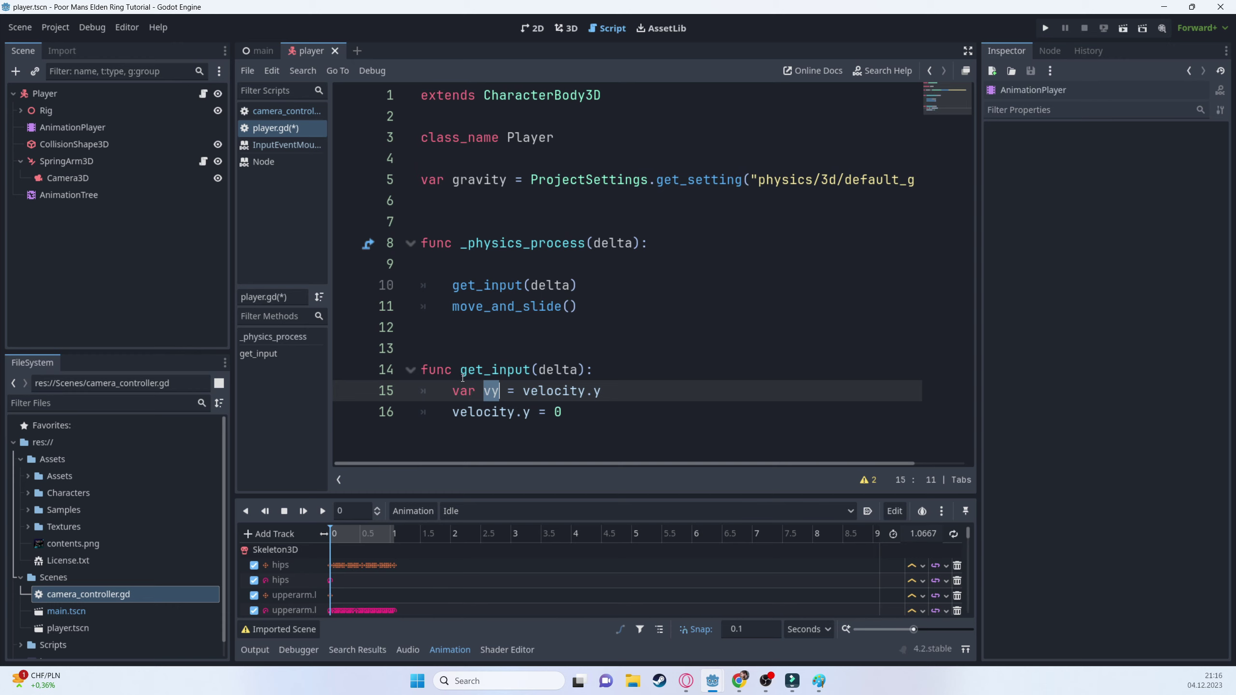
- Begin a new line reading 'input' below velocity.y = 0
{"action": "left_click", "coordinate": [605, 407]}
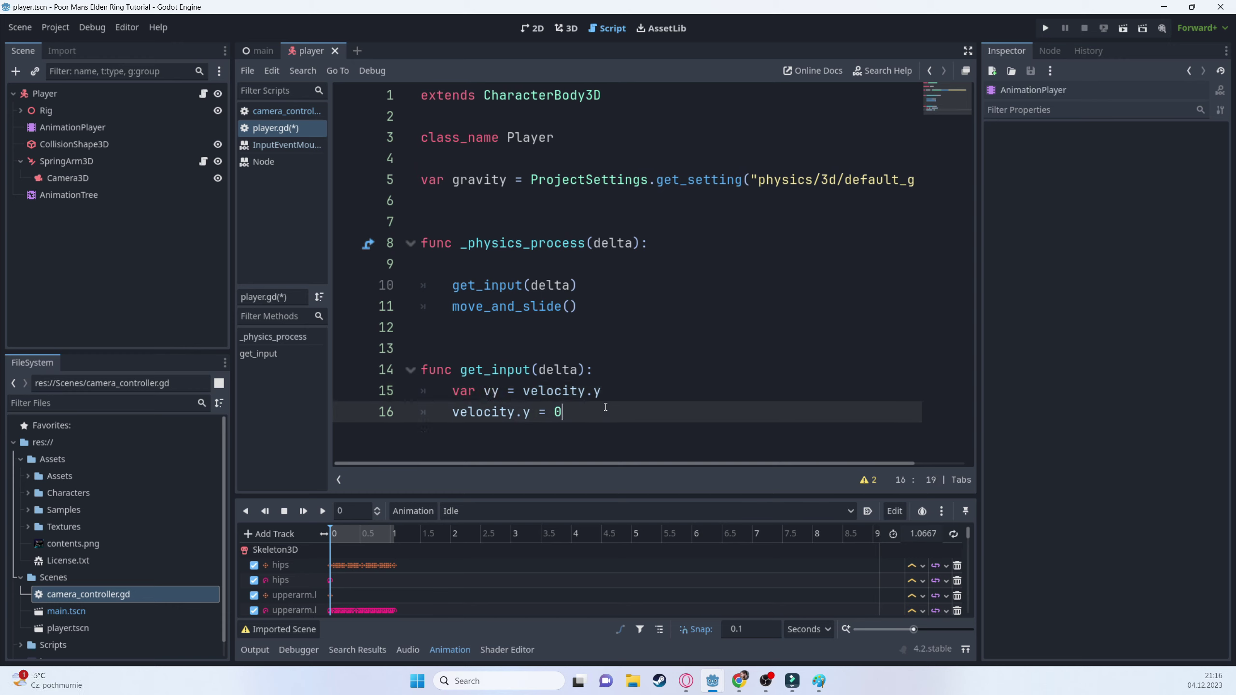
{"action": "key", "text": "Return"}
{"action": "type", "text": "in"}
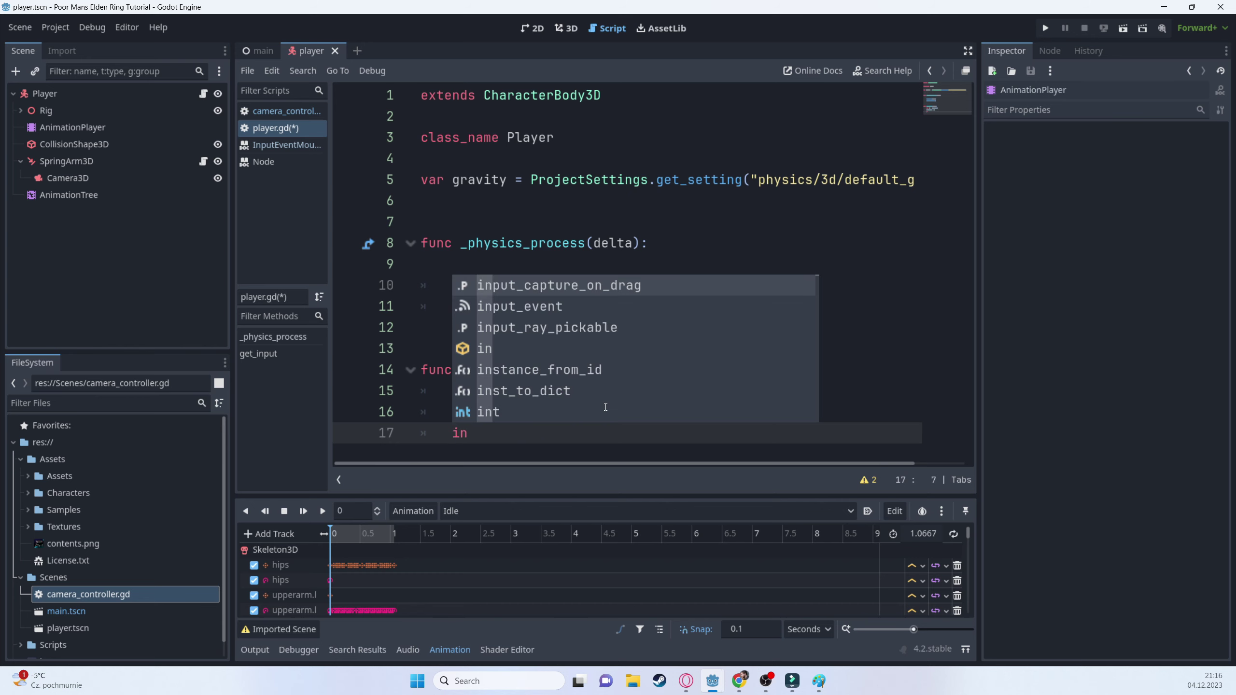
{"action": "type", "text": "put"}
{"action": "key", "text": "Escape"}
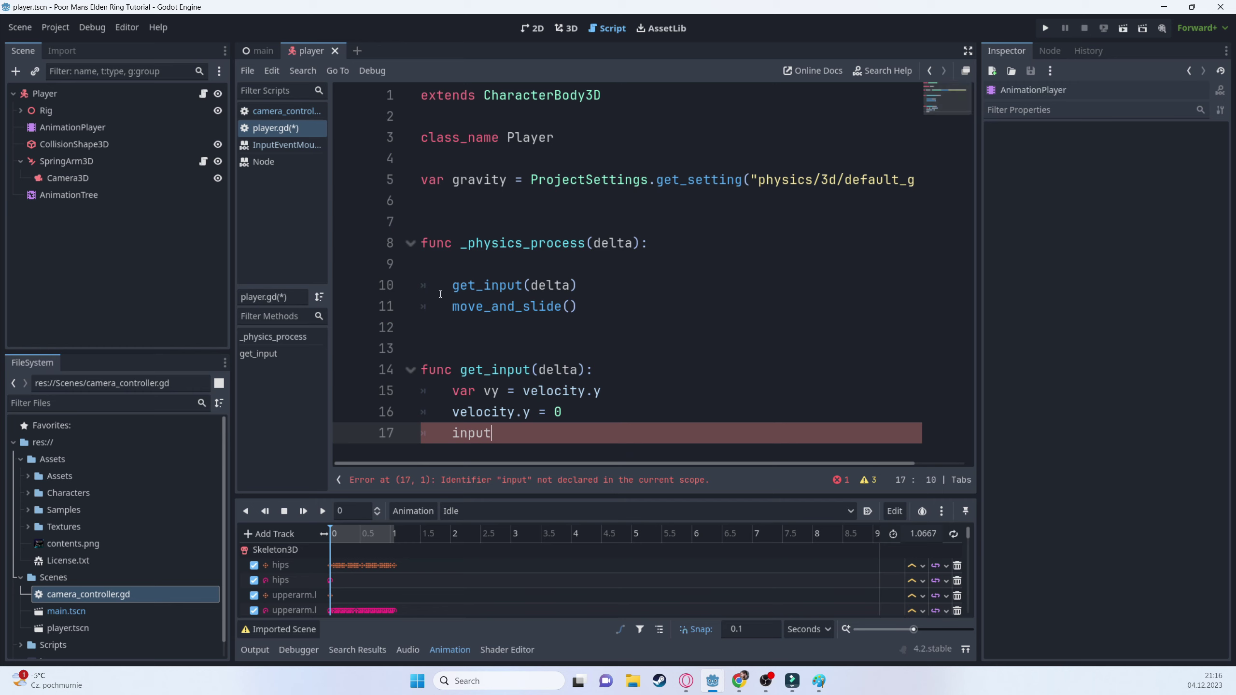
- Declare var input: Vector2 on empty line 7
{"action": "left_click", "coordinate": [481, 222]}
{"action": "type", "text": "var "}
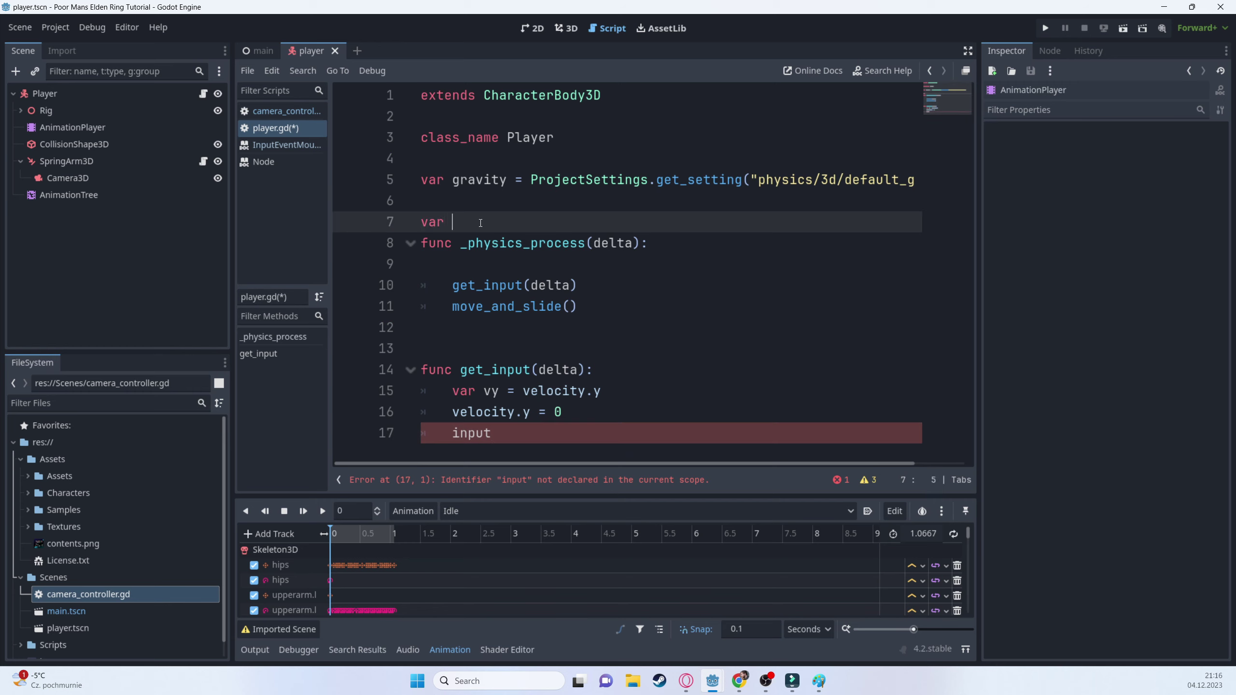
{"action": "type", "text": "input: Vec"}
{"action": "key", "text": "Return"}
{"action": "key", "text": "Return"}
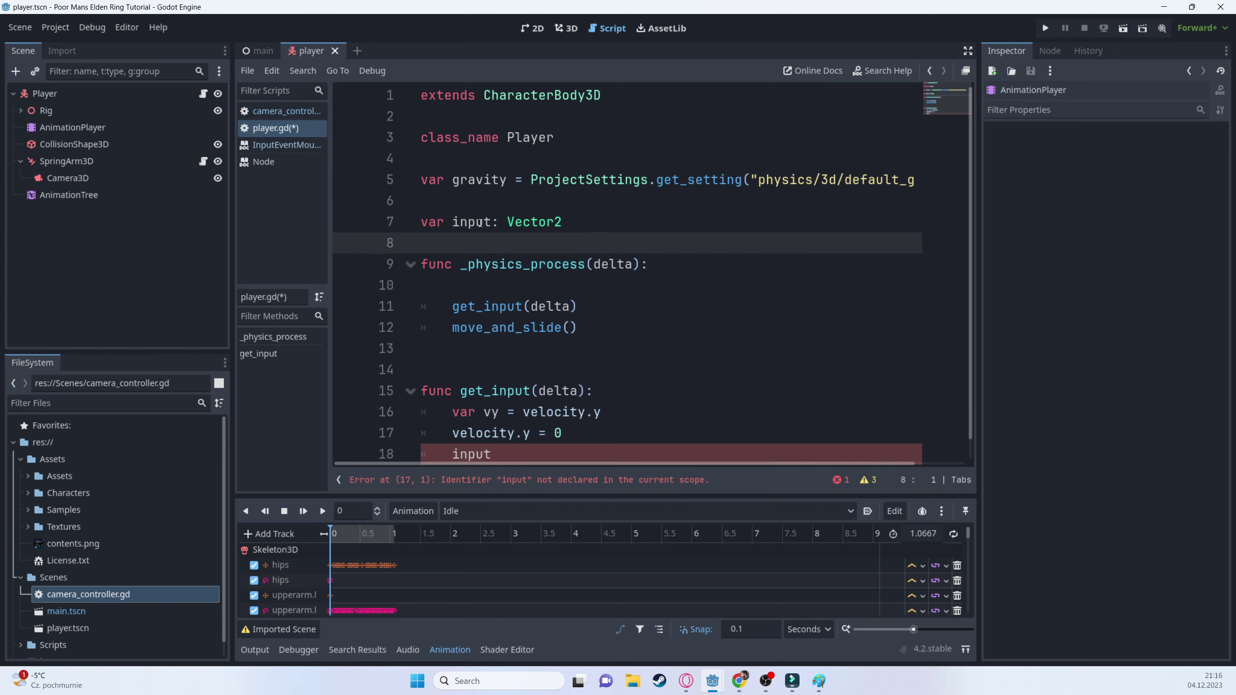
- Complete line 18 as input = Input.get_vector("left", "right", "forward", "back")
{"action": "scroll", "coordinate": [481, 222], "scroll_direction": "down", "scroll_amount": 1}
{"action": "left_click", "coordinate": [535, 433]}
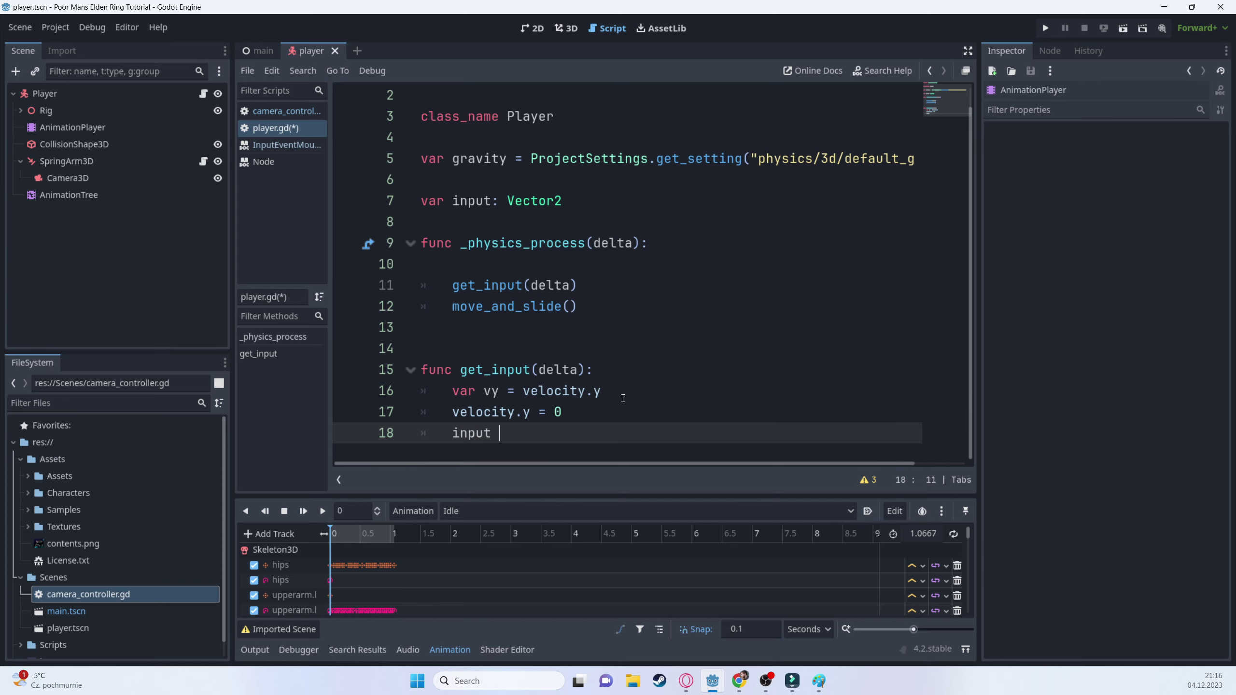
{"action": "type", "text": "= Inpu"}
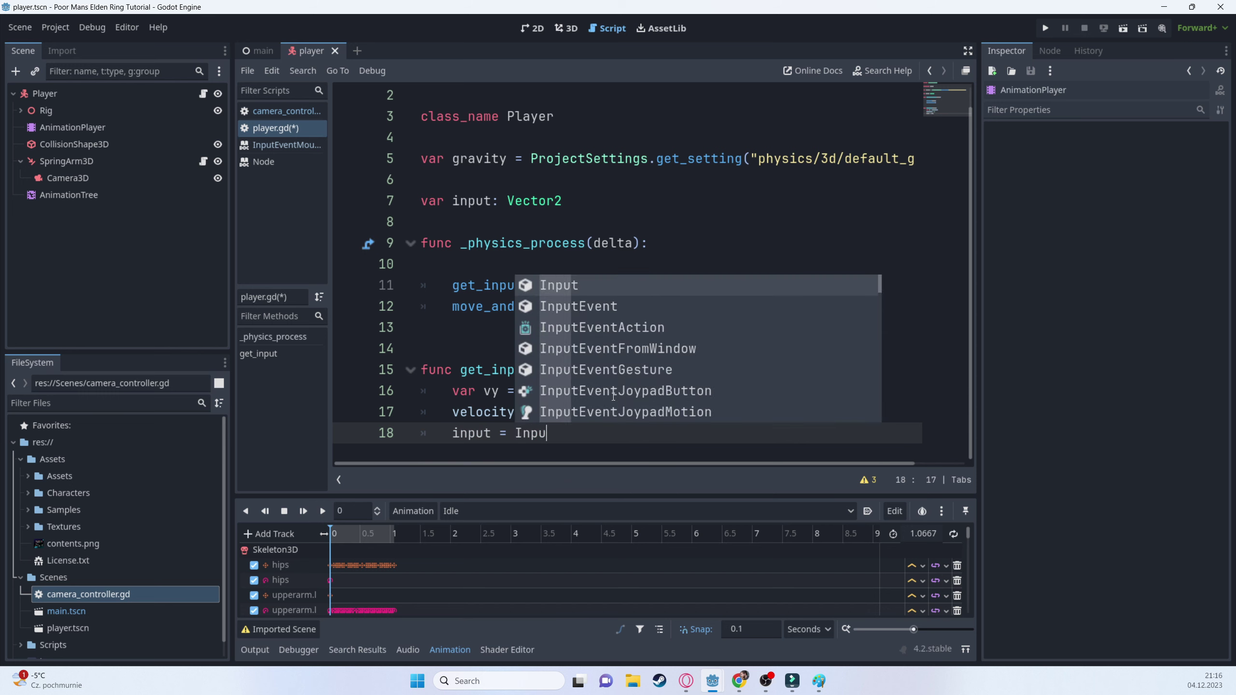
{"action": "type", "text": "t.get_ve"}
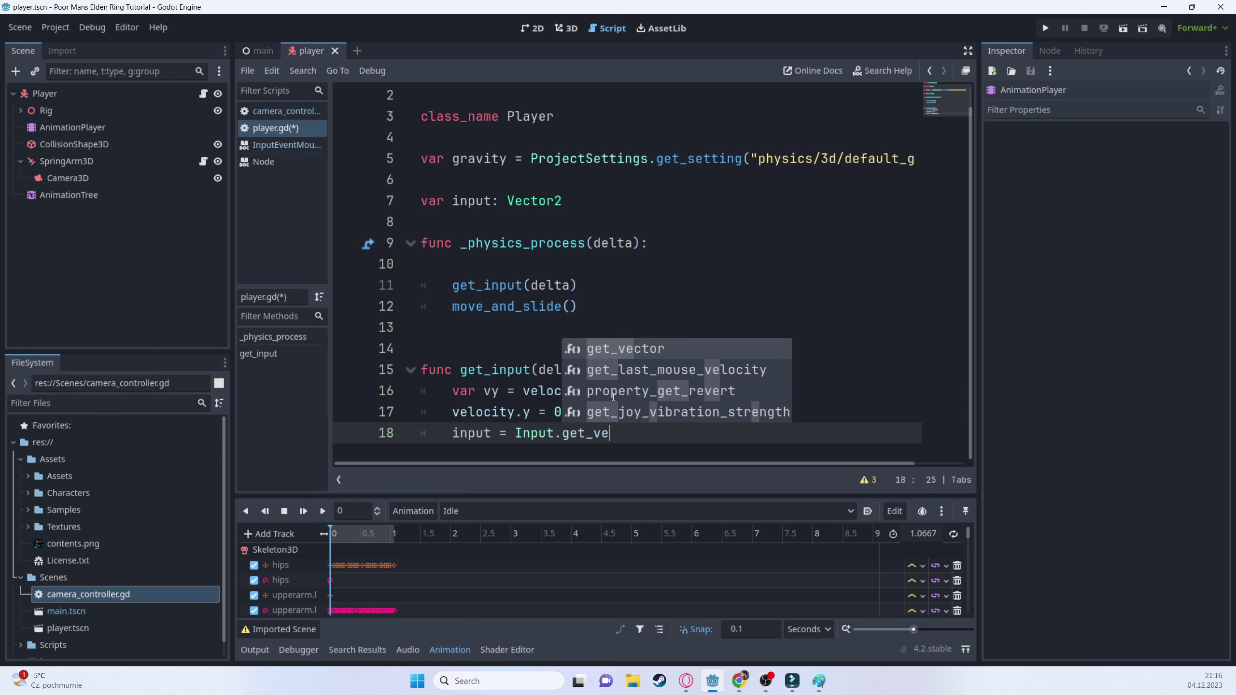
{"action": "key", "text": "Return"}
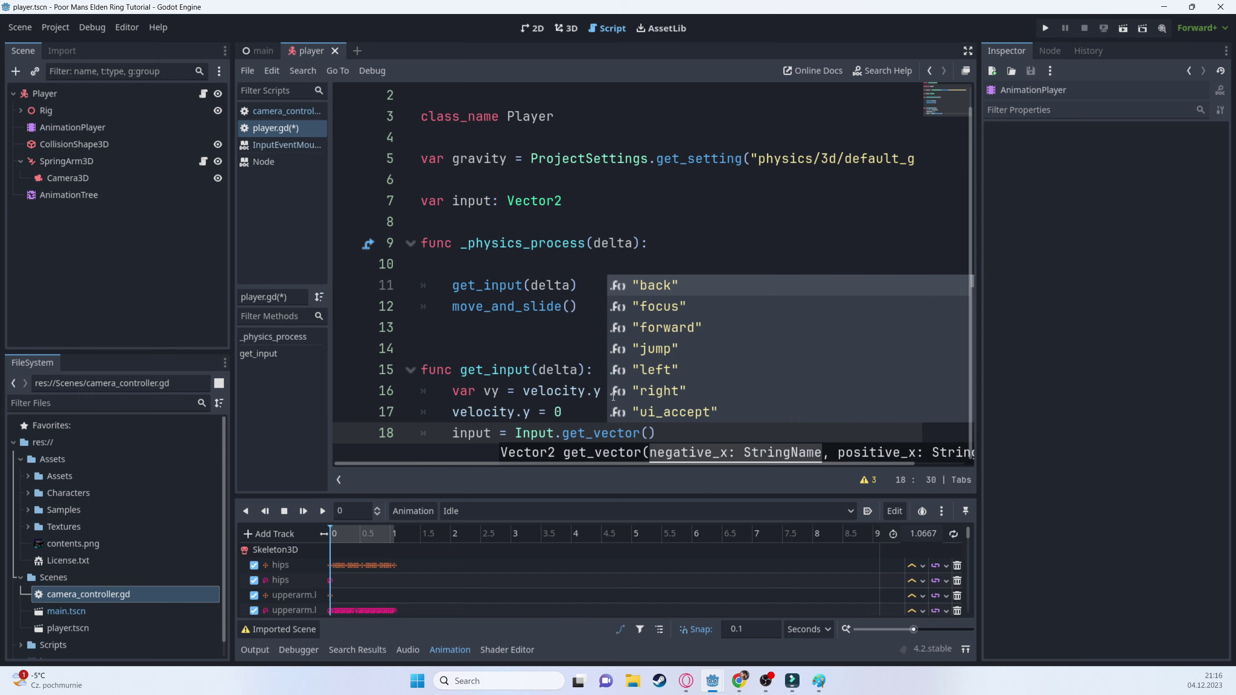
{"action": "type", "text": "\"left"}
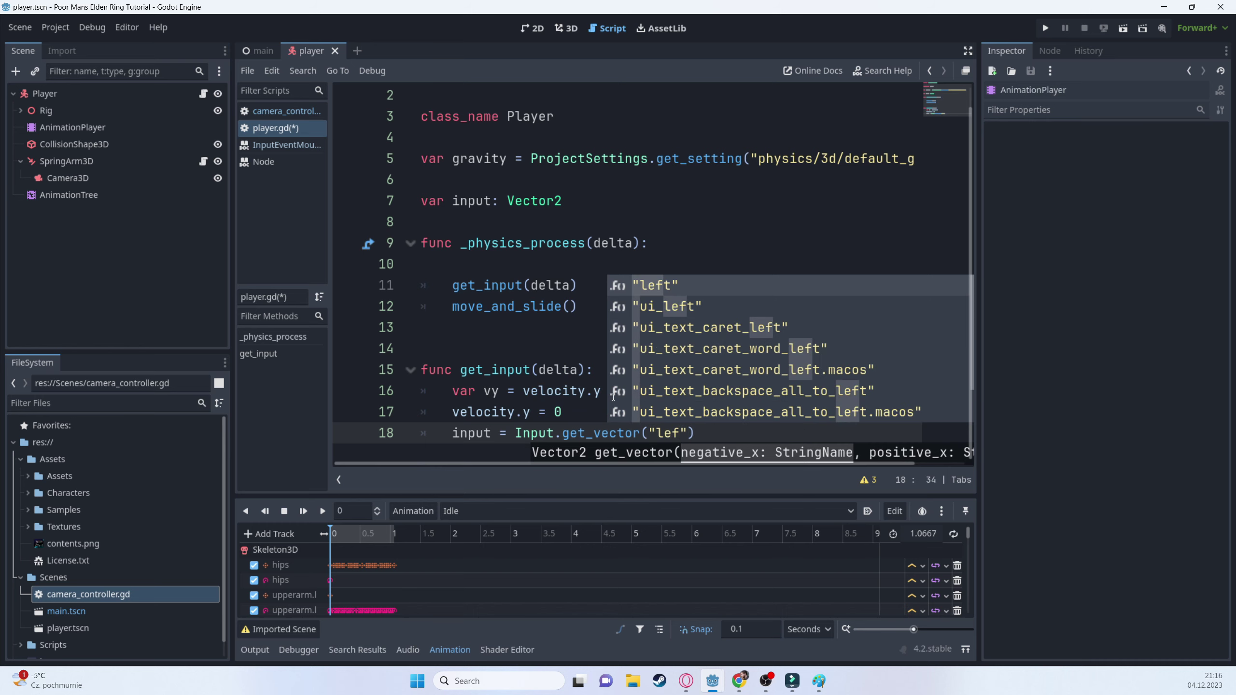
{"action": "key", "text": "Return"}
{"action": "type", "text": ", \"r"}
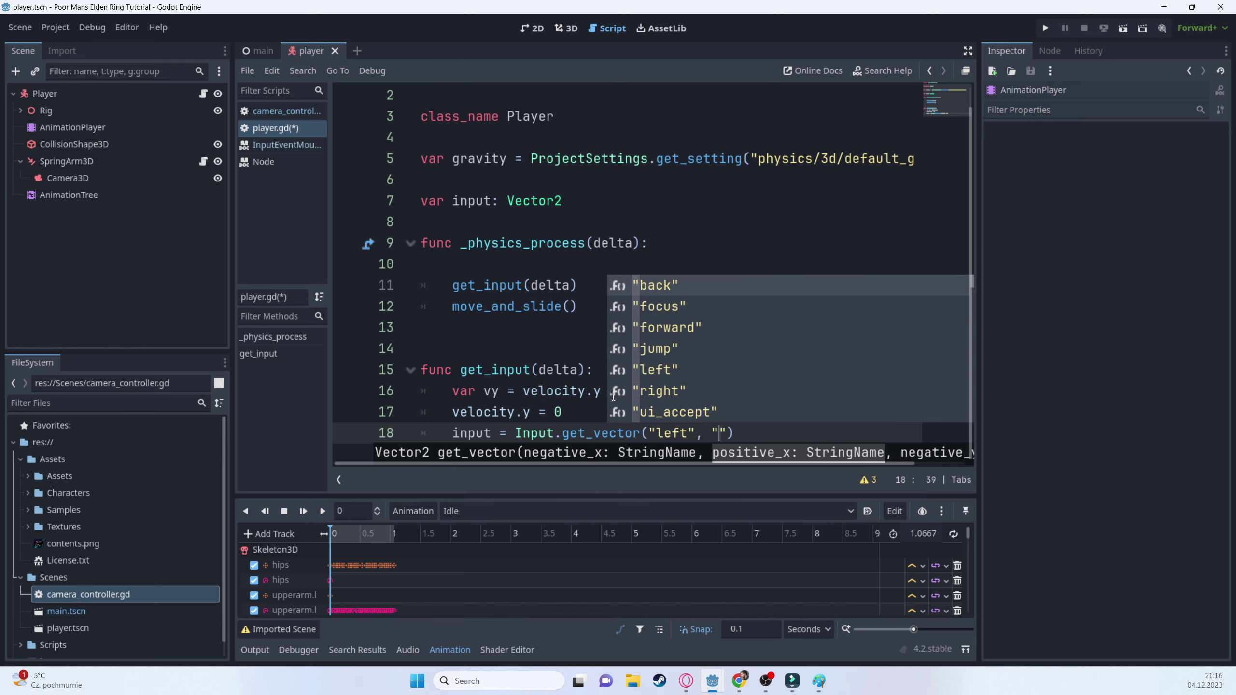
{"action": "key", "text": "Return"}
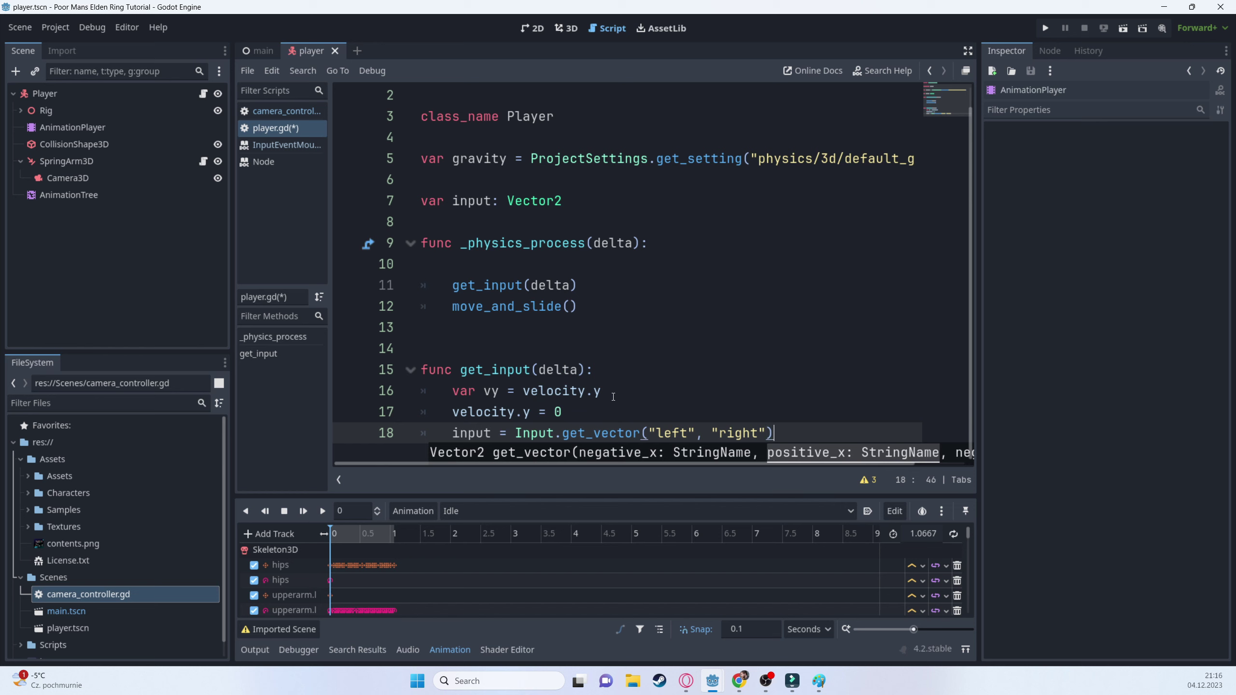
{"action": "type", "text": ", \"for"}
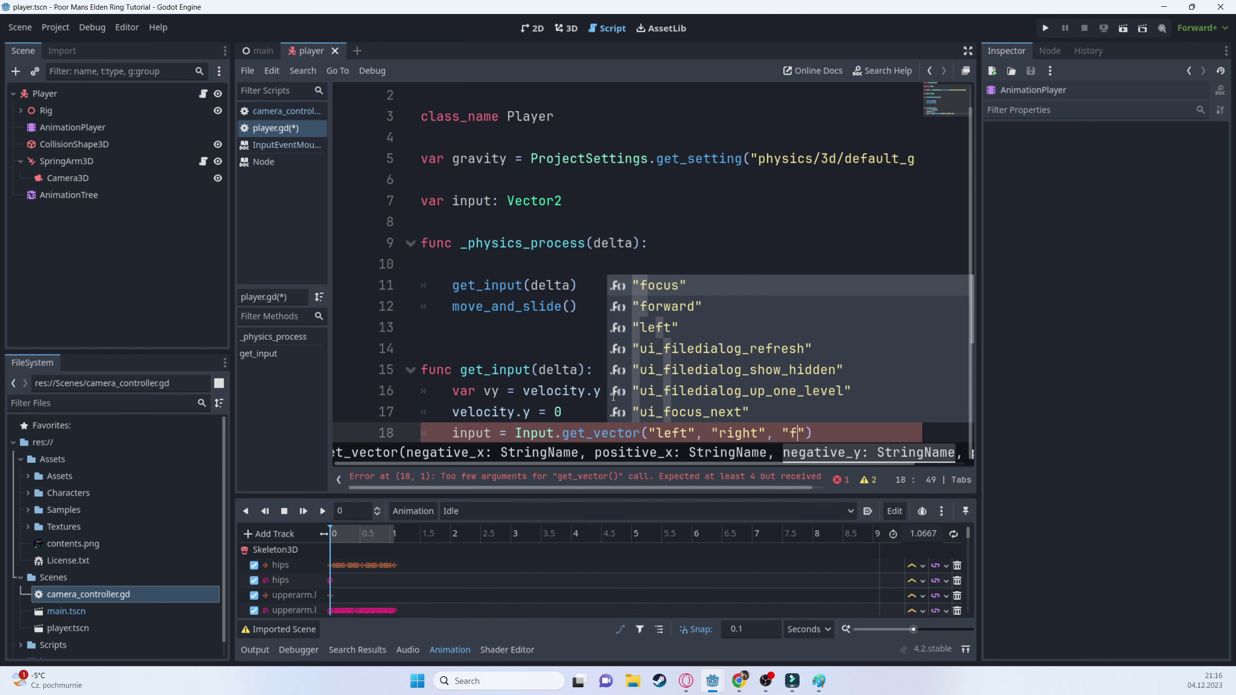
{"action": "key", "text": "Return"}
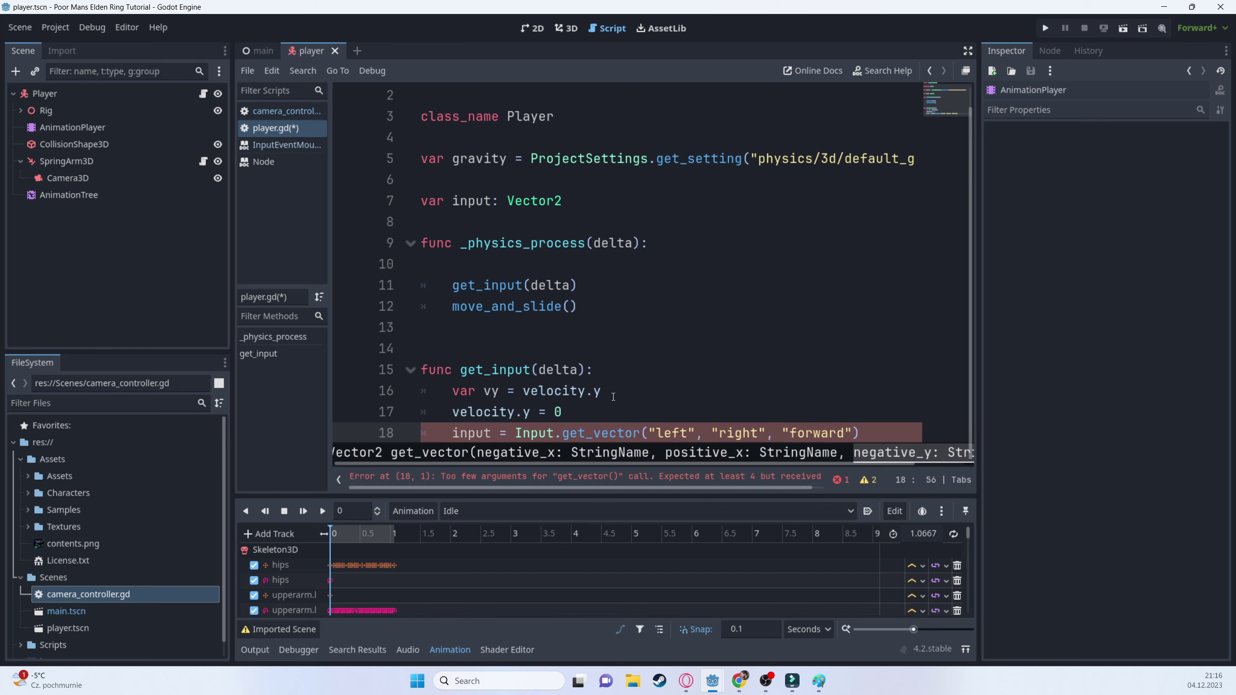
{"action": "type", "text": ", \""}
{"action": "key", "text": "Return"}
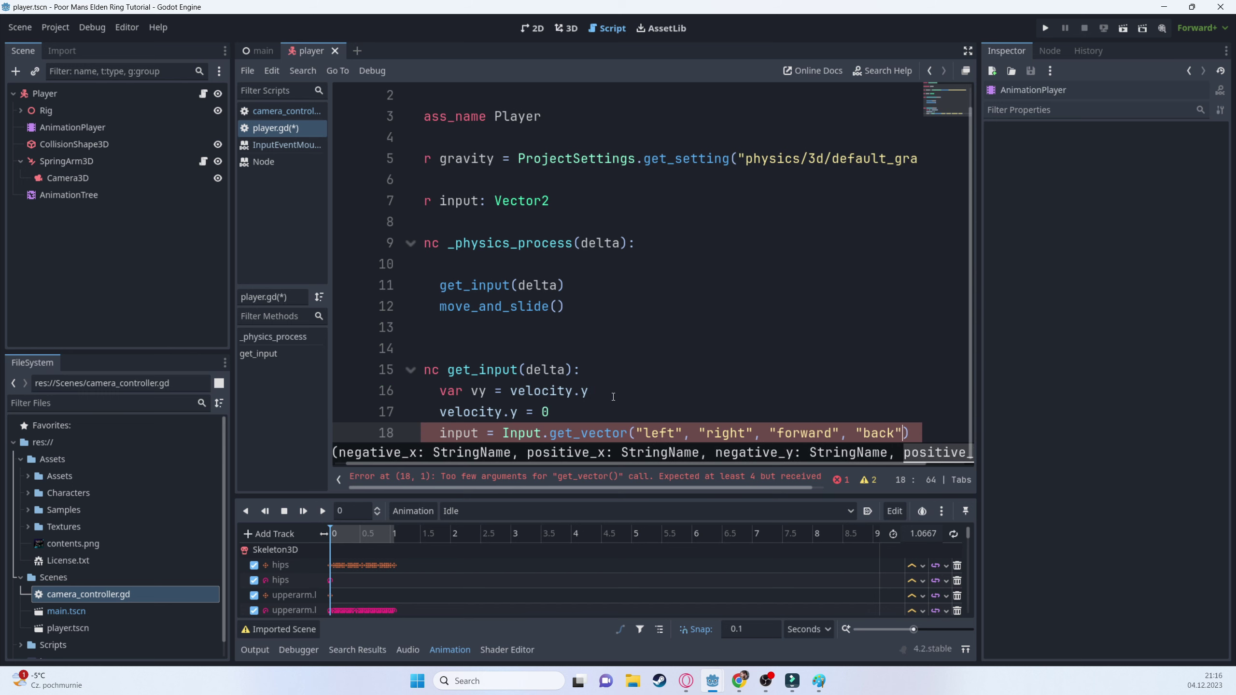
{"action": "key", "text": "Escape"}
{"action": "left_click", "coordinate": [668, 430]}
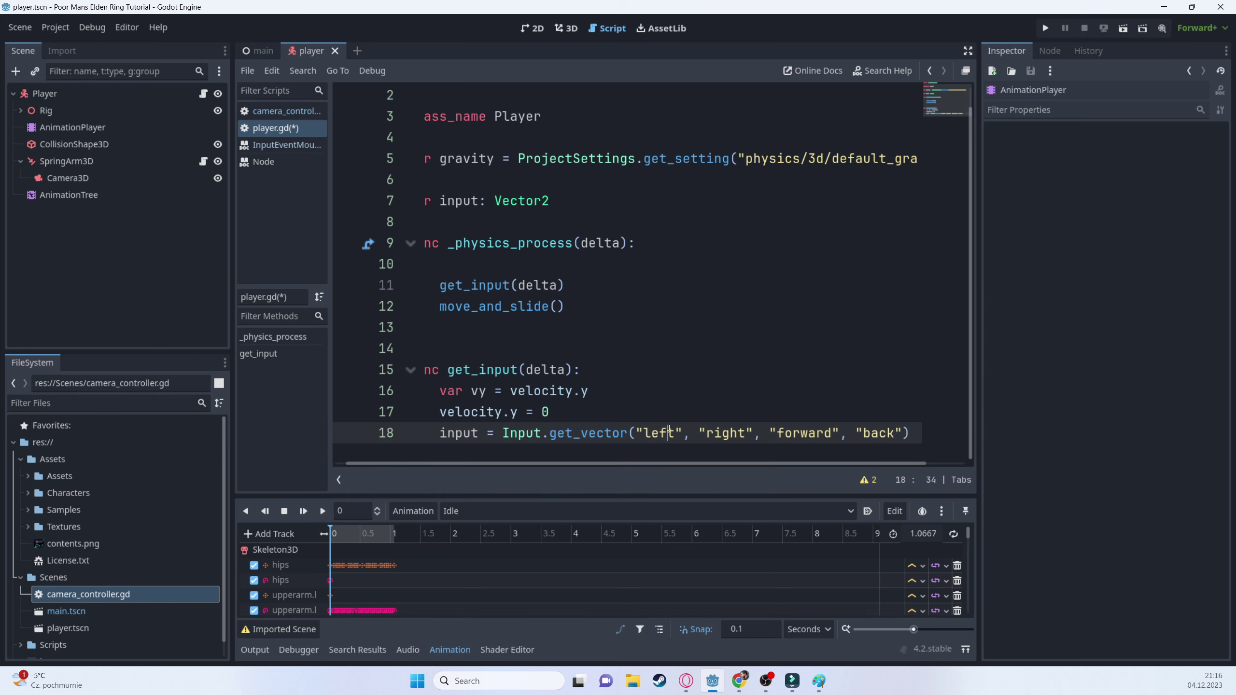
{"action": "left_click", "coordinate": [589, 433], "text": "ctrl"}
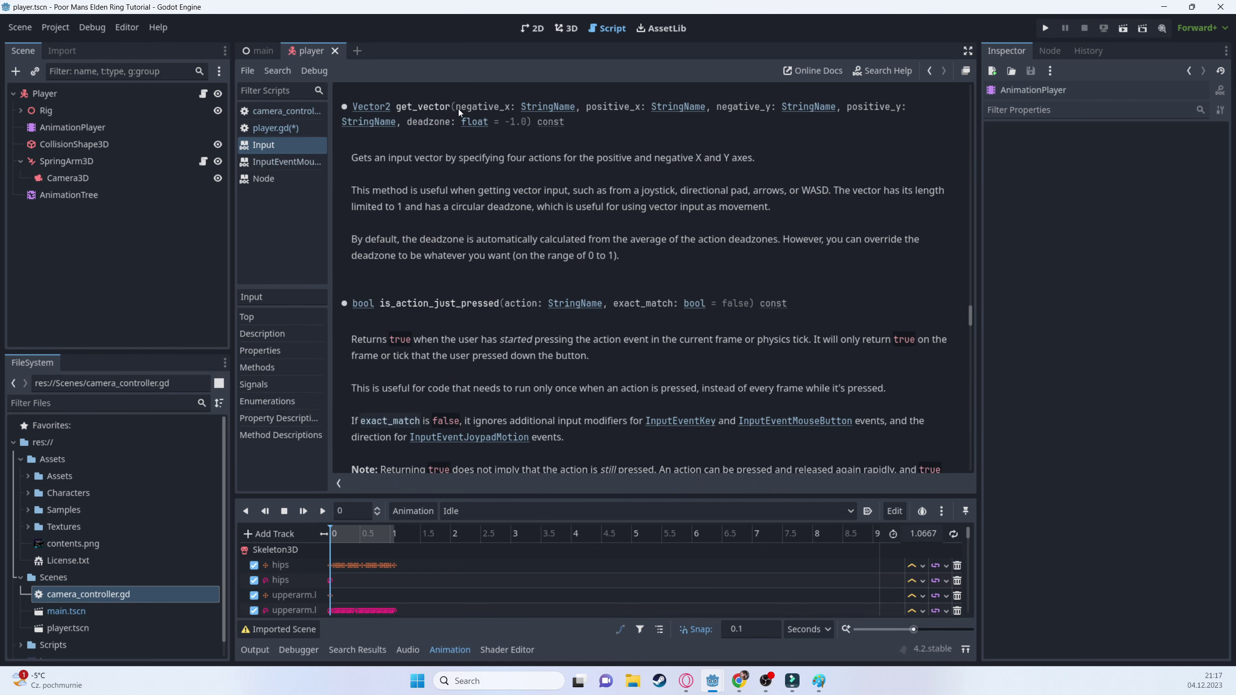
{"action": "left_click_drag", "start_coordinate": [458, 109], "coordinate": [782, 110]}
{"action": "left_click", "coordinate": [880, 123]}
{"action": "key", "text": "Home"}
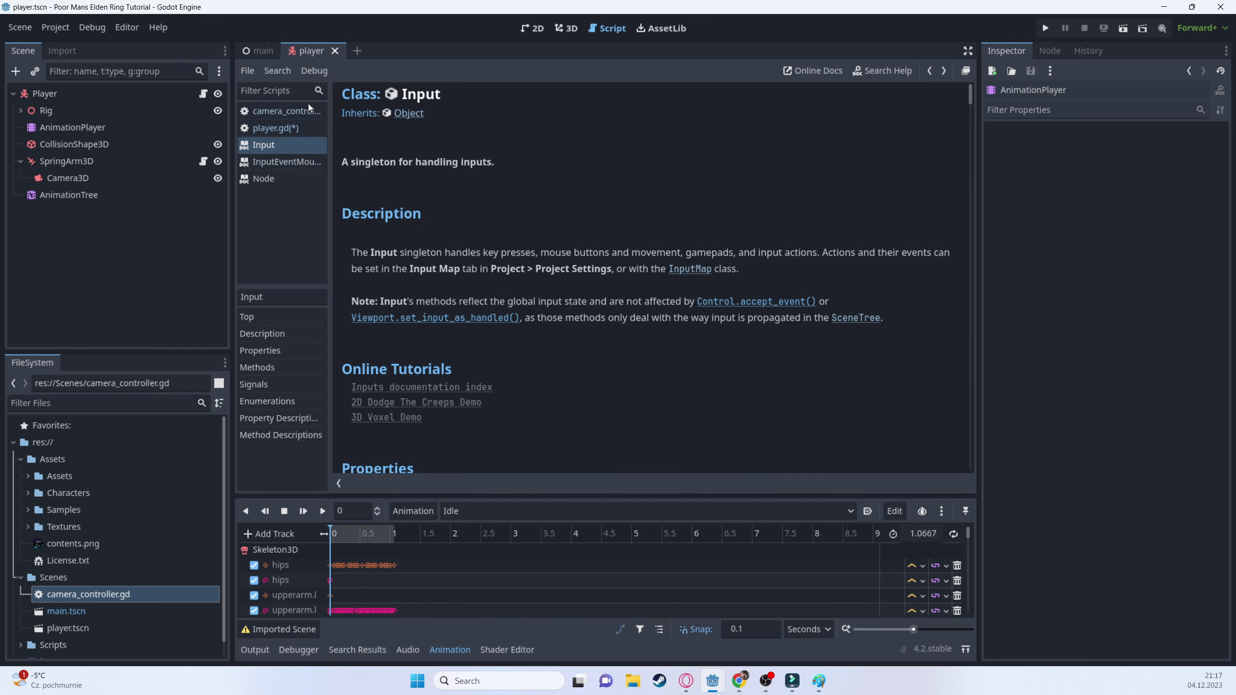
{"action": "left_click", "coordinate": [290, 123]}
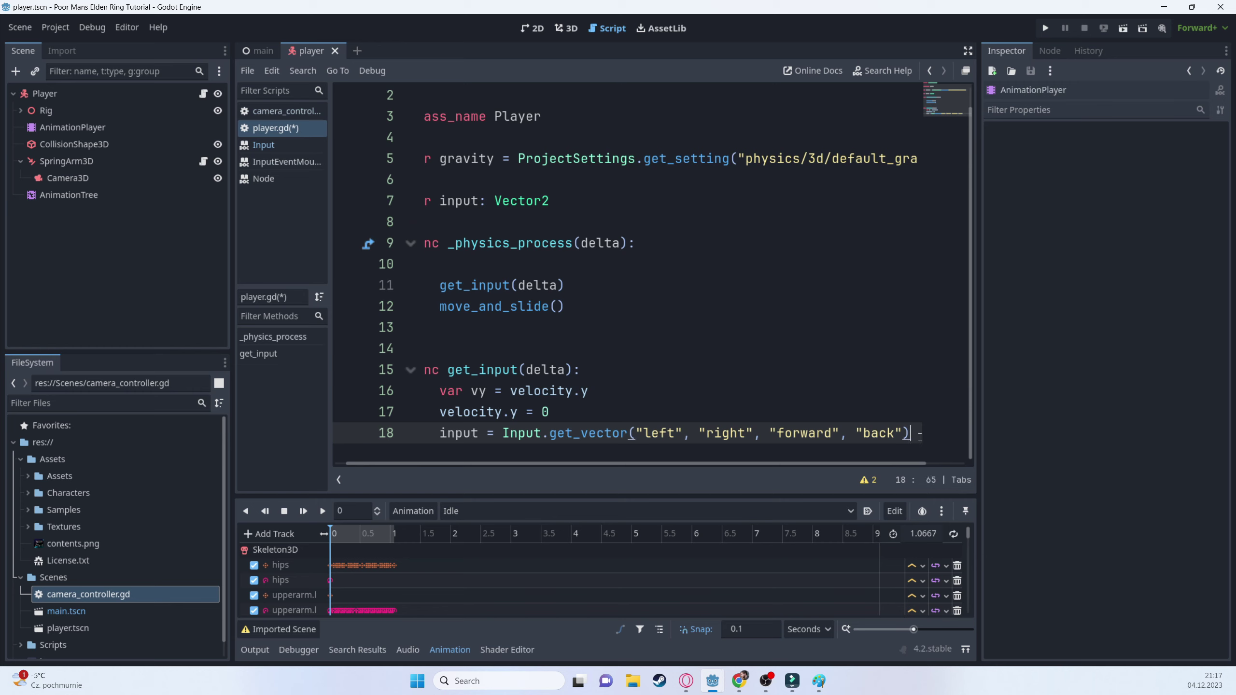
- Add var dir = Vector3(input.x, 0, input.y), then switch to the Paint sketch
{"action": "key", "text": "Return"}
{"action": "type", "text": "v"}
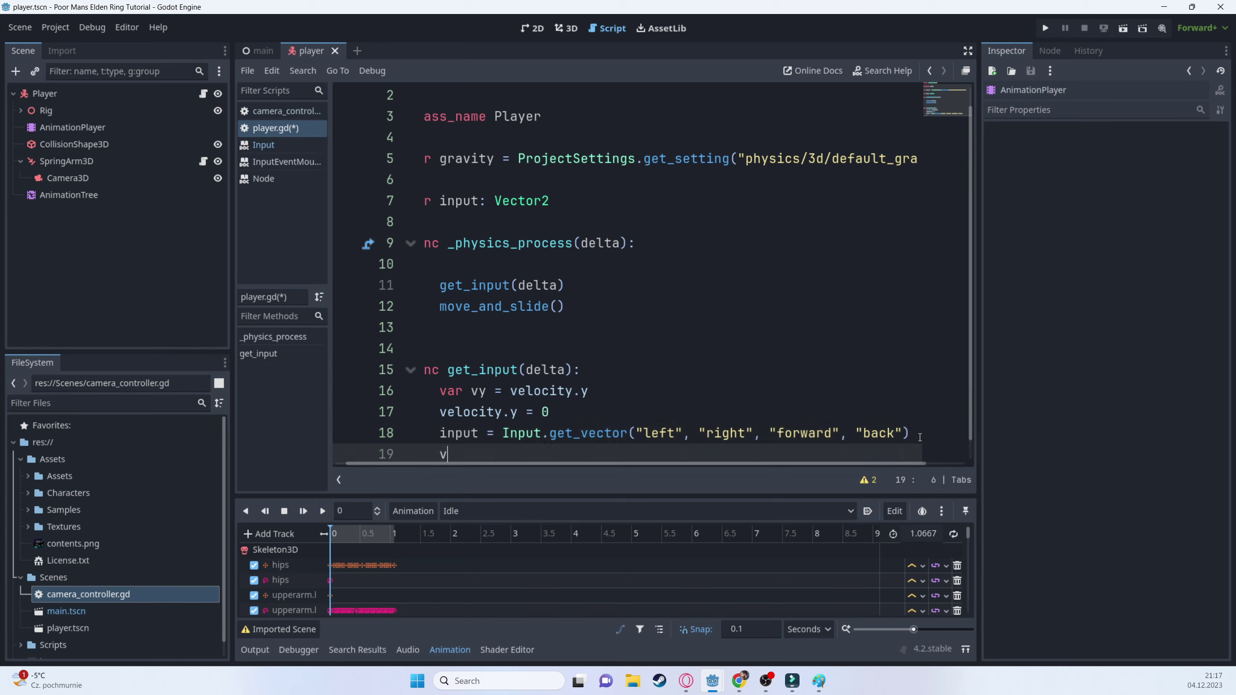
{"action": "type", "text": "ar dir = Vec"}
{"action": "key", "text": "Down"}
{"action": "key", "text": "Down"}
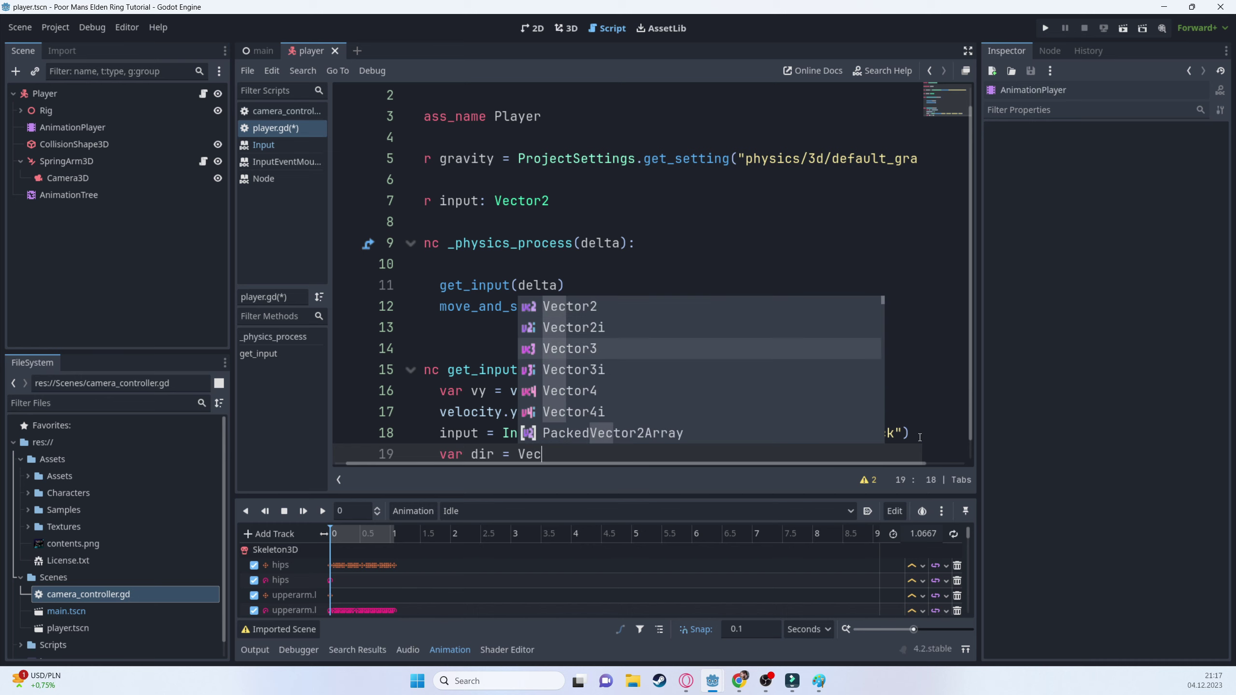
{"action": "key", "text": "Return"}
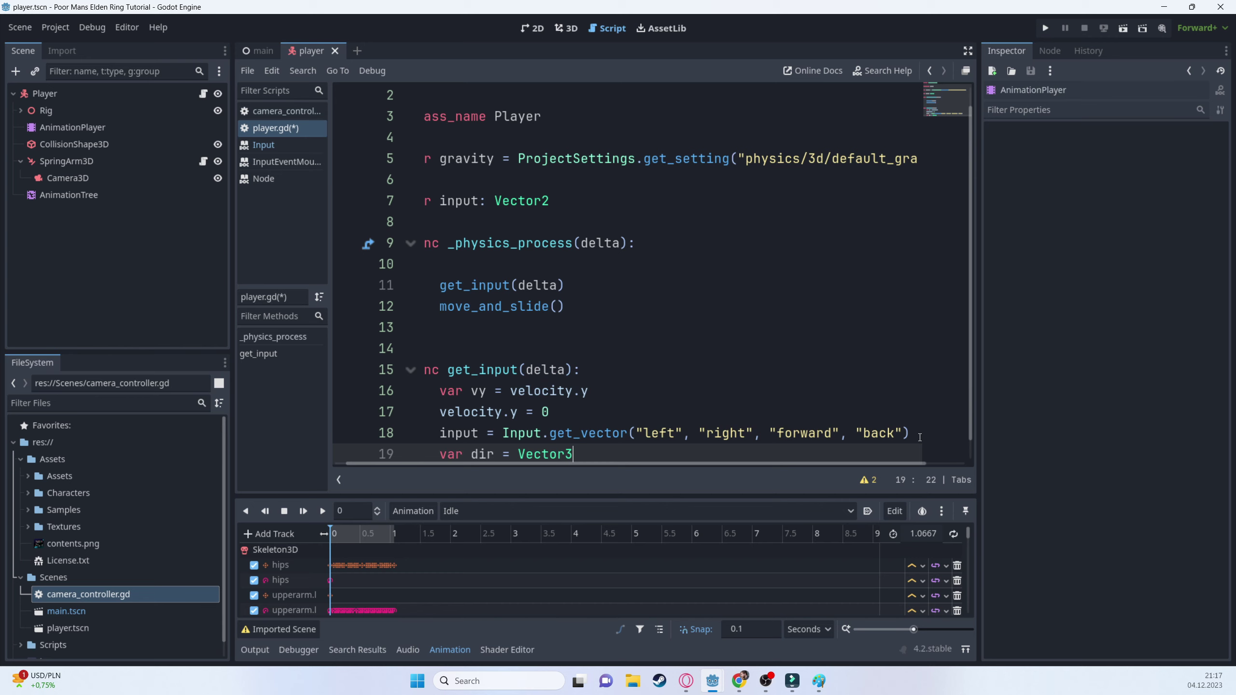
{"action": "type", "text": "(input"}
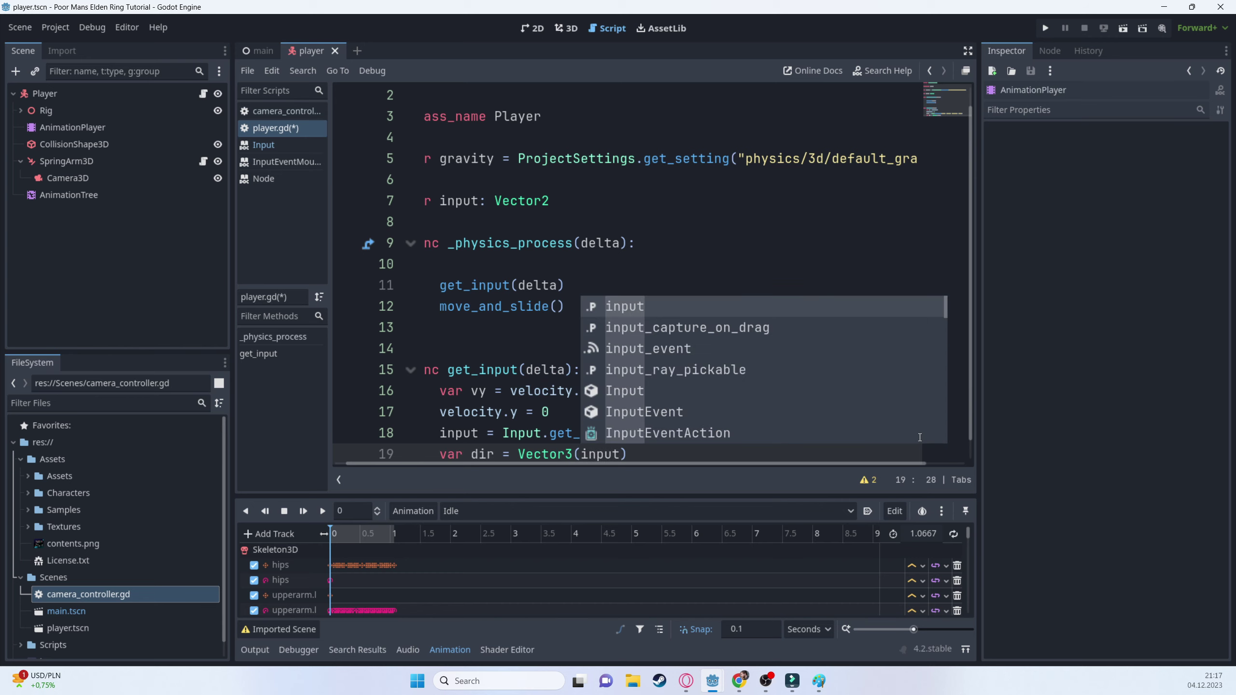
{"action": "type", "text": ".x, 0, "}
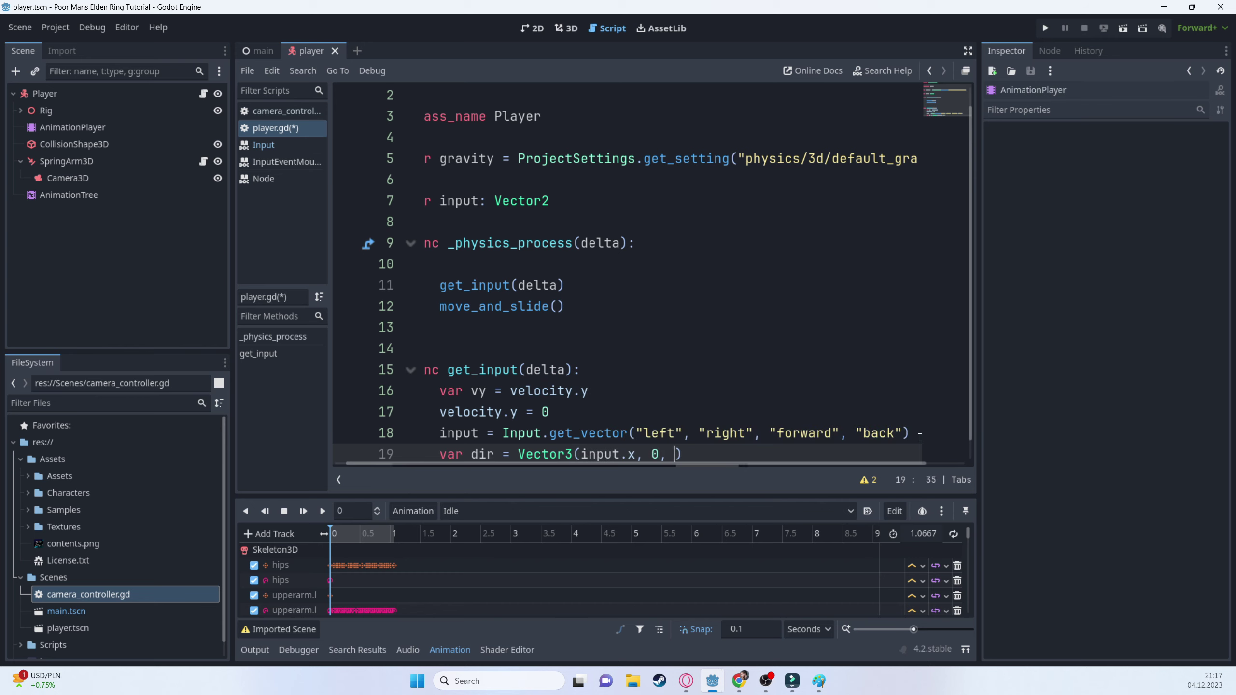
{"action": "type", "text": "input.y"}
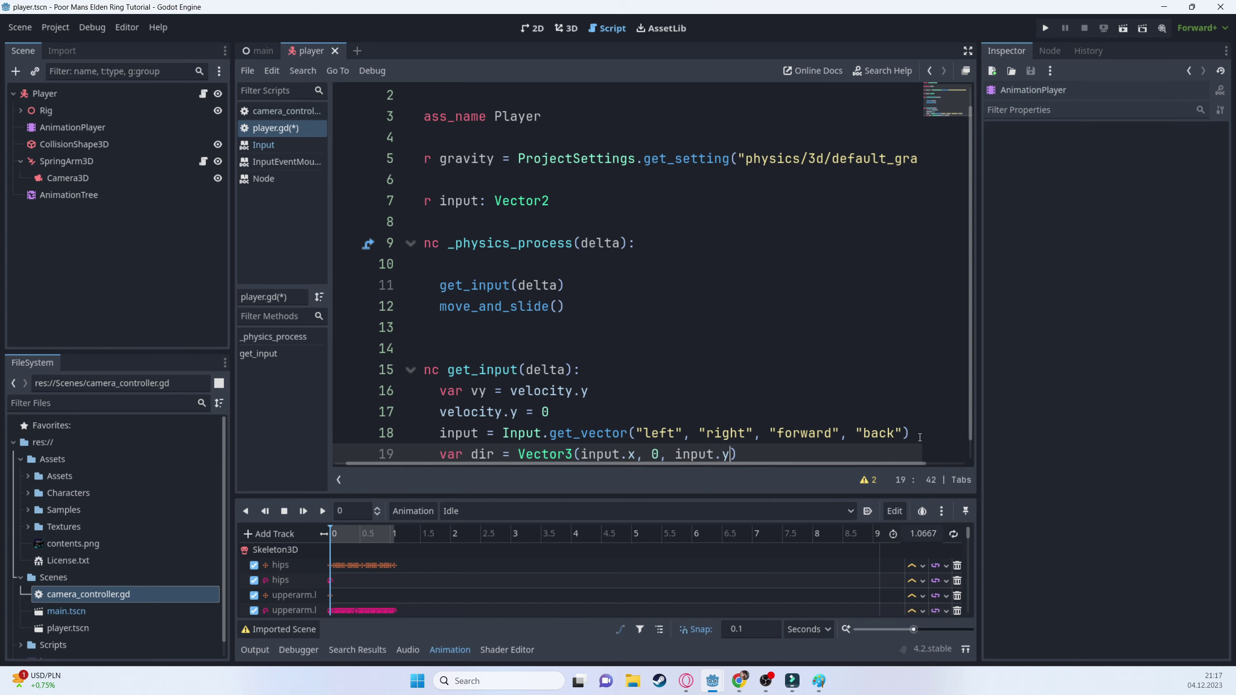
{"action": "type", "text": ")"}
{"action": "scroll", "coordinate": [675, 370], "scroll_direction": "down", "scroll_amount": 1}
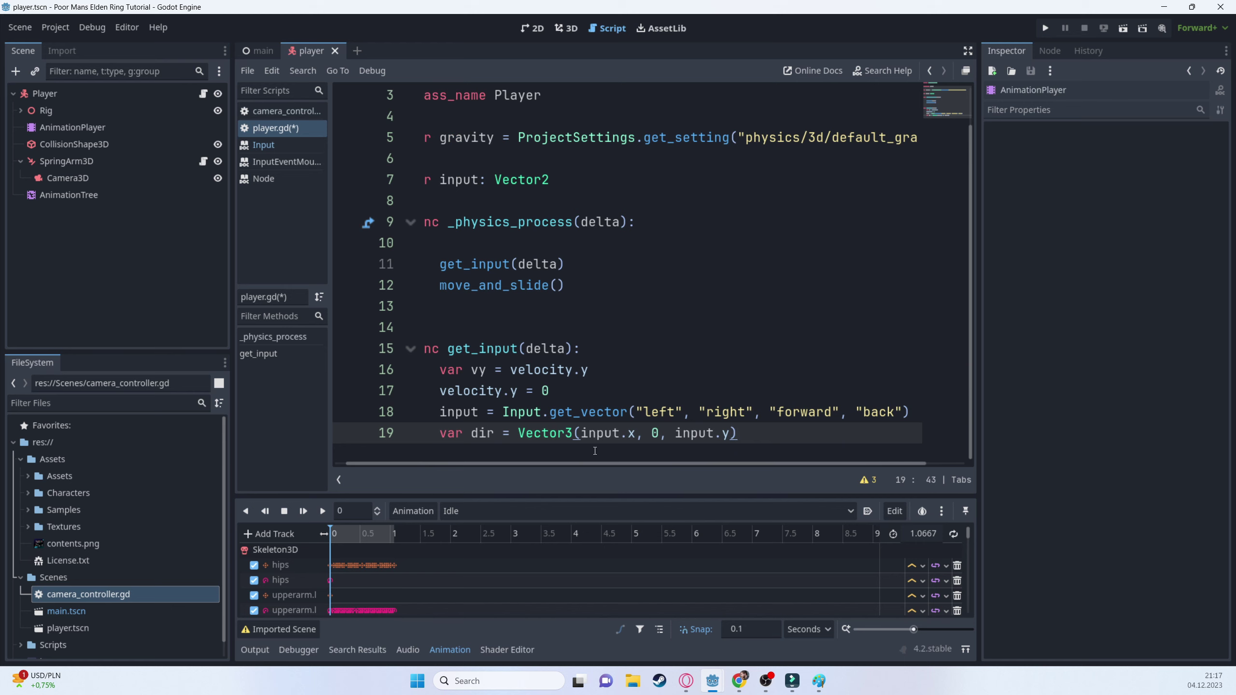
{"action": "left_click", "coordinate": [819, 681]}
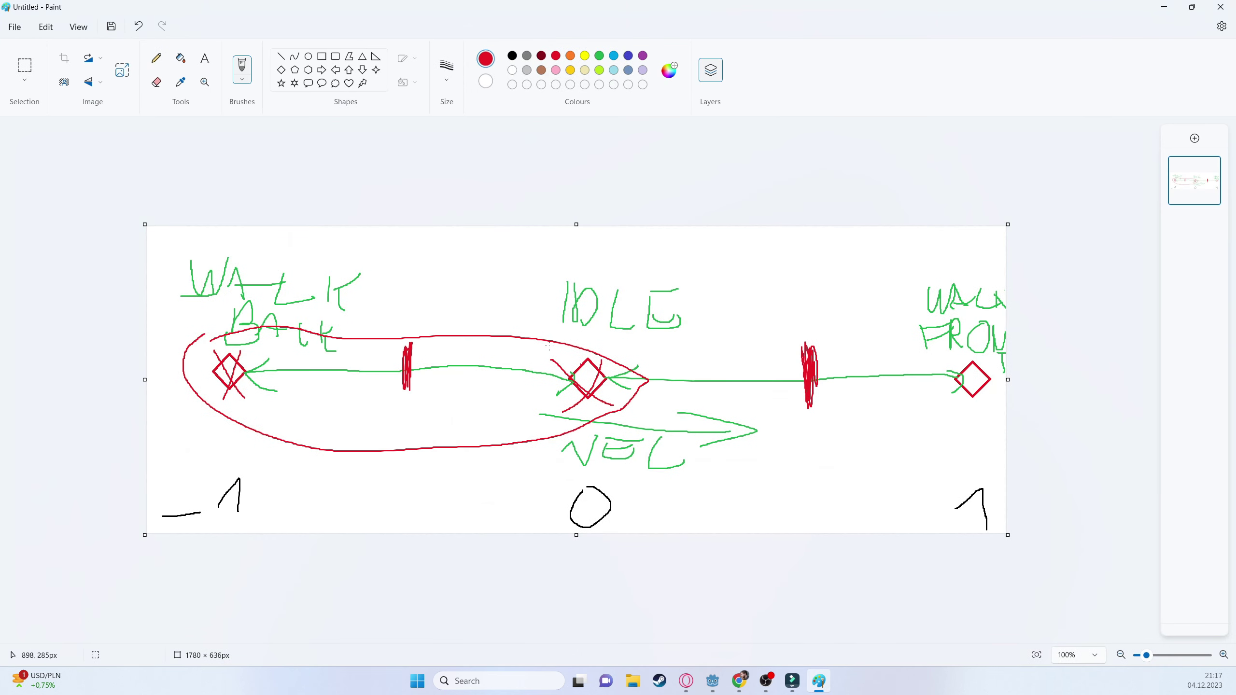
- Start a new blank Paint canvas, discarding the old diagram without saving
{"action": "left_click", "coordinate": [15, 27]}
{"action": "left_click", "coordinate": [28, 44]}
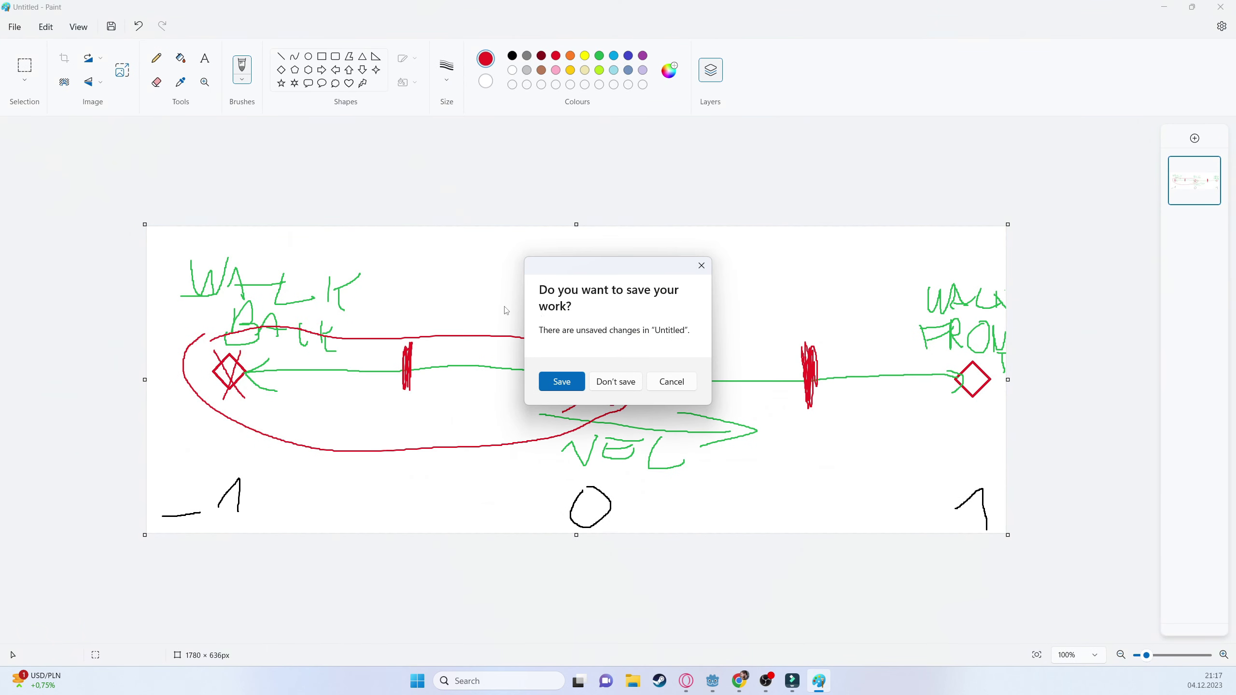
{"action": "left_click", "coordinate": [614, 382]}
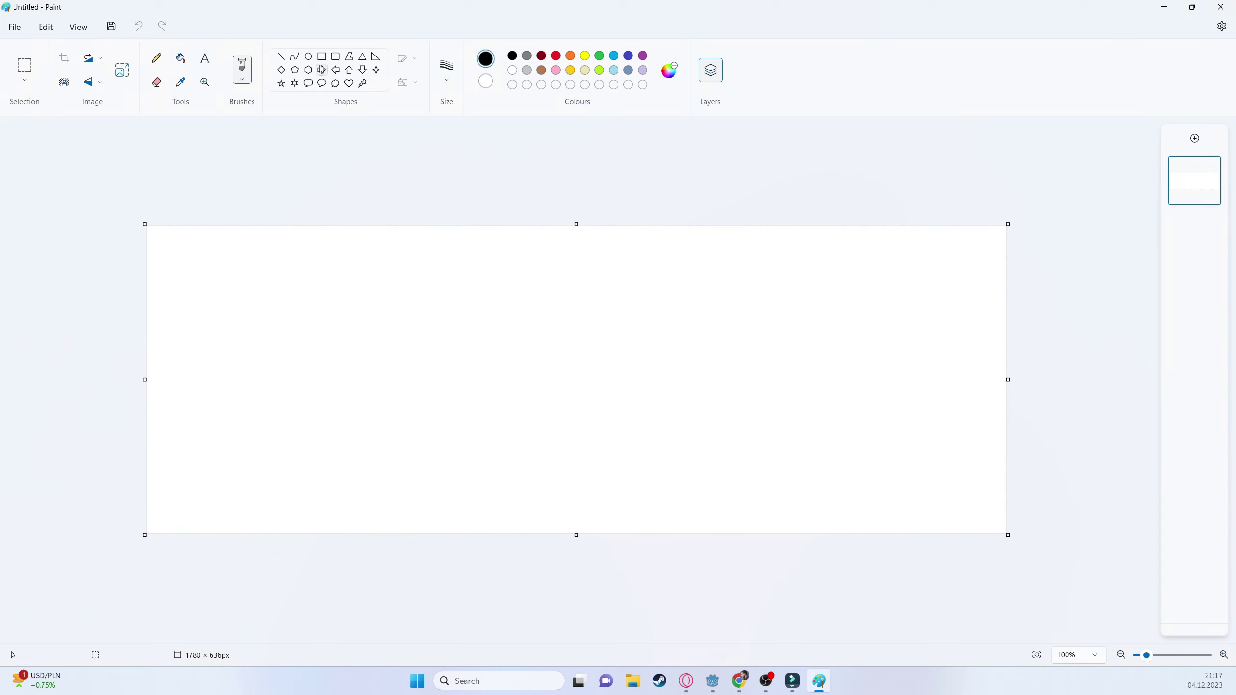
- In red, handwrite 'INPUT' followed by a right-pointing arrow
{"action": "left_click", "coordinate": [556, 56]}
{"action": "mouse_move", "coordinate": [275, 262]}
{"action": "left_mouse_down"}
{"action": "mouse_move", "coordinate": [274, 289]}
{"action": "mouse_move", "coordinate": [293, 254]}
{"action": "mouse_move", "coordinate": [313, 275]}
{"action": "mouse_move", "coordinate": [366, 279]}
{"action": "mouse_move", "coordinate": [359, 291]}
{"action": "left_mouse_up"}
{"action": "mouse_move", "coordinate": [384, 263]}
{"action": "left_mouse_down"}
{"action": "mouse_move", "coordinate": [431, 264]}
{"action": "mouse_move", "coordinate": [390, 307]}
{"action": "left_mouse_up"}
{"action": "left_click", "coordinate": [456, 267]}
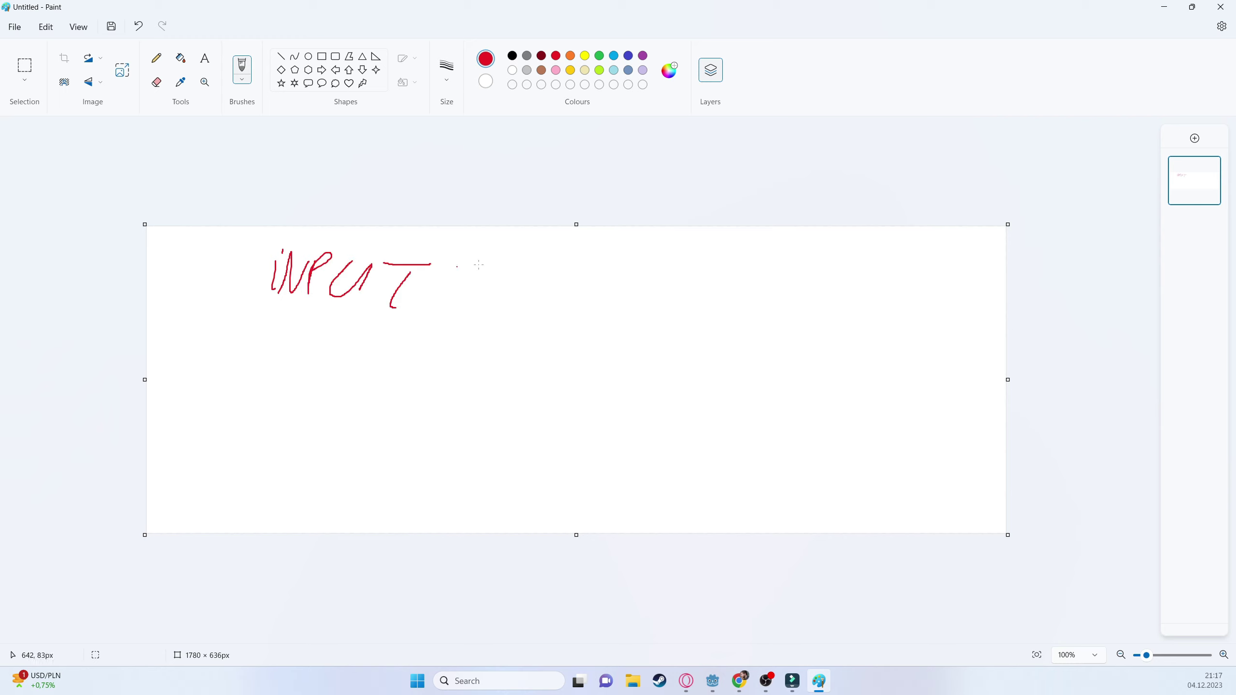
{"action": "left_click_drag", "start_coordinate": [466, 287], "coordinate": [601, 299]}
{"action": "mouse_move", "coordinate": [559, 288]}
{"action": "left_mouse_down"}
{"action": "mouse_move", "coordinate": [639, 305]}
{"action": "mouse_move", "coordinate": [584, 330]}
{"action": "left_mouse_up"}
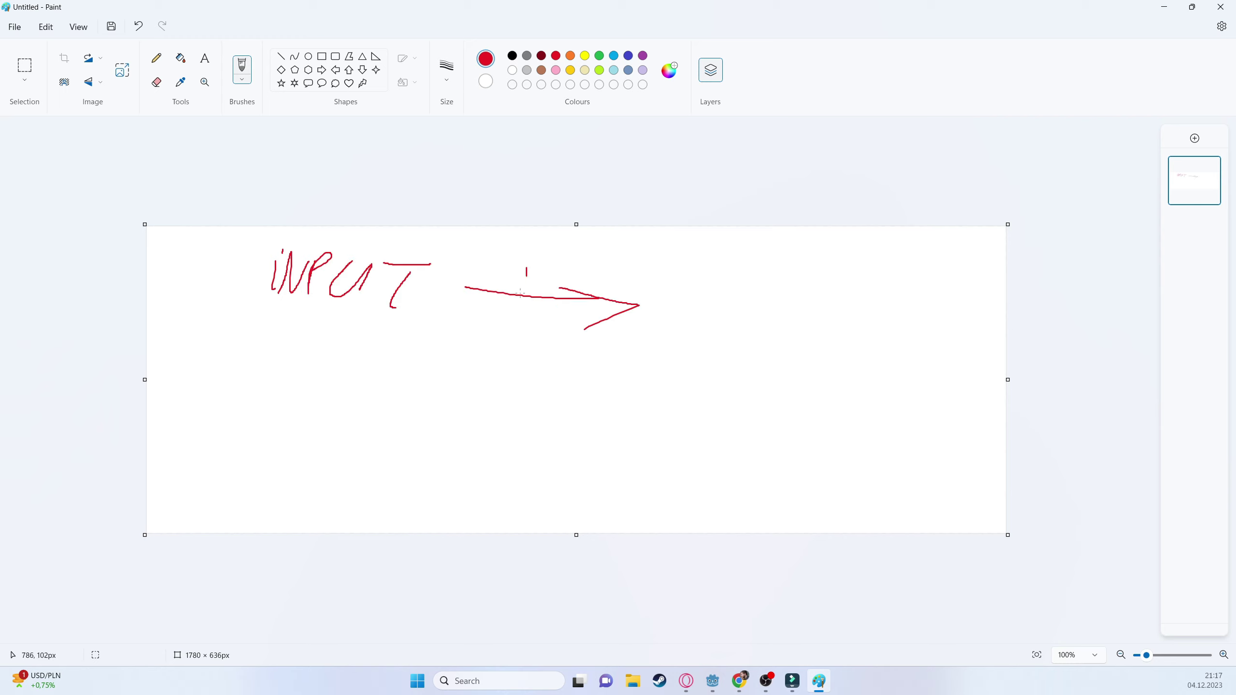
{"action": "mouse_move", "coordinate": [526, 271]}
{"action": "left_mouse_down"}
{"action": "mouse_move", "coordinate": [496, 355]}
{"action": "mouse_move", "coordinate": [534, 291]}
{"action": "mouse_move", "coordinate": [619, 338]}
{"action": "mouse_move", "coordinate": [594, 339]}
{"action": "mouse_move", "coordinate": [563, 263]}
{"action": "mouse_move", "coordinate": [530, 297]}
{"action": "mouse_move", "coordinate": [566, 273]}
{"action": "left_mouse_up"}
- Handwrite 'Vector2(x, y)' after the arrow
{"action": "mouse_move", "coordinate": [652, 251]}
{"action": "left_mouse_down"}
{"action": "mouse_move", "coordinate": [664, 289]}
{"action": "mouse_move", "coordinate": [688, 253]}
{"action": "left_mouse_up"}
{"action": "left_click_drag", "start_coordinate": [686, 305], "coordinate": [734, 305]}
{"action": "left_click_drag", "start_coordinate": [755, 251], "coordinate": [743, 304]}
{"action": "left_click_drag", "start_coordinate": [724, 264], "coordinate": [757, 276]}
{"action": "mouse_move", "coordinate": [779, 276]}
{"action": "left_mouse_down"}
{"action": "mouse_move", "coordinate": [759, 308]}
{"action": "mouse_move", "coordinate": [782, 285]}
{"action": "mouse_move", "coordinate": [818, 287]}
{"action": "mouse_move", "coordinate": [828, 309]}
{"action": "mouse_move", "coordinate": [874, 309]}
{"action": "left_mouse_up"}
{"action": "mouse_move", "coordinate": [917, 244]}
{"action": "left_mouse_down"}
{"action": "mouse_move", "coordinate": [898, 310]}
{"action": "mouse_move", "coordinate": [944, 311]}
{"action": "left_mouse_up"}
{"action": "left_click_drag", "start_coordinate": [947, 279], "coordinate": [922, 312]}
{"action": "mouse_move", "coordinate": [960, 306]}
{"action": "left_mouse_down"}
{"action": "mouse_move", "coordinate": [959, 322]}
{"action": "mouse_move", "coordinate": [1006, 290]}
{"action": "mouse_move", "coordinate": [991, 346]}
{"action": "left_mouse_up"}
{"action": "left_click_drag", "start_coordinate": [990, 244], "coordinate": [998, 349]}
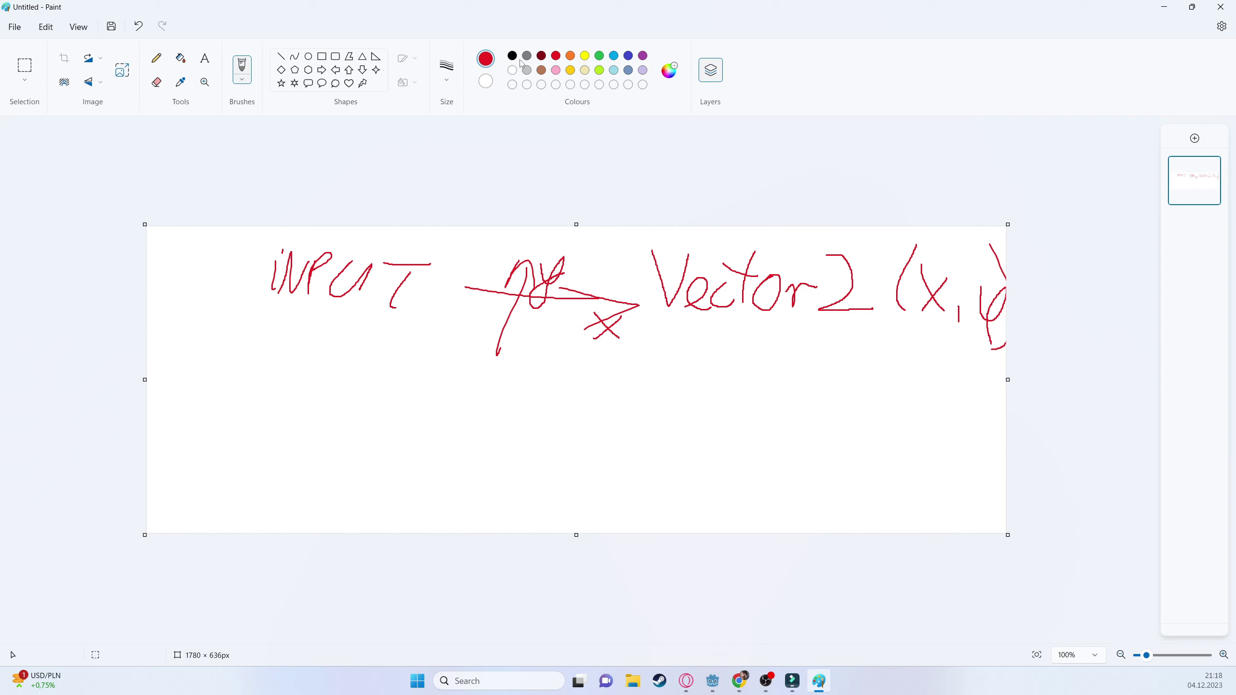
- In green, write 'Dir' below INPUT with a small axis sketch beside it
{"action": "left_click", "coordinate": [599, 56]}
{"action": "left_click_drag", "start_coordinate": [264, 371], "coordinate": [261, 429]}
{"action": "mouse_move", "coordinate": [290, 418]}
{"action": "left_mouse_down"}
{"action": "mouse_move", "coordinate": [299, 400]}
{"action": "mouse_move", "coordinate": [334, 394]}
{"action": "left_mouse_up"}
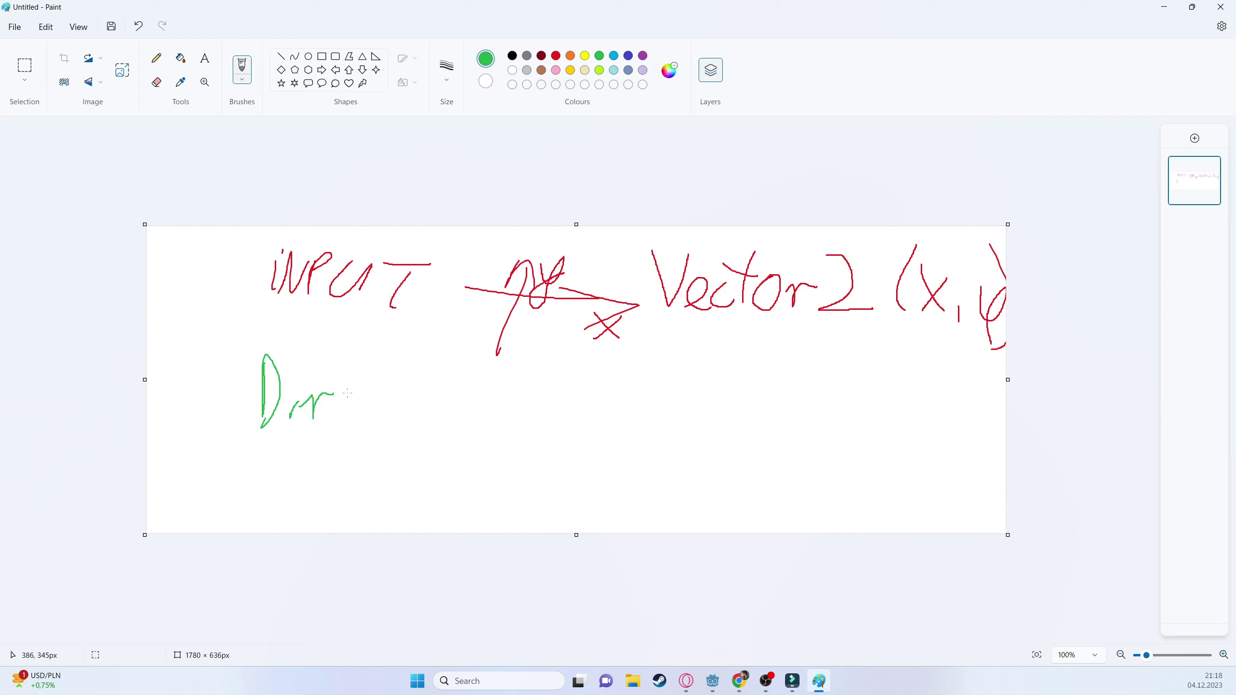
{"action": "mouse_move", "coordinate": [422, 369]}
{"action": "left_mouse_down"}
{"action": "mouse_move", "coordinate": [424, 441]}
{"action": "mouse_move", "coordinate": [410, 416]}
{"action": "mouse_move", "coordinate": [442, 408]}
{"action": "mouse_move", "coordinate": [449, 369]}
{"action": "left_mouse_up"}
{"action": "mouse_move", "coordinate": [410, 428]}
{"action": "left_mouse_down"}
{"action": "mouse_move", "coordinate": [491, 433]}
{"action": "mouse_move", "coordinate": [493, 447]}
{"action": "mouse_move", "coordinate": [518, 432]}
{"action": "mouse_move", "coordinate": [502, 463]}
{"action": "left_mouse_up"}
{"action": "mouse_move", "coordinate": [418, 437]}
{"action": "left_mouse_down"}
{"action": "mouse_move", "coordinate": [471, 408]}
{"action": "mouse_move", "coordinate": [467, 432]}
{"action": "mouse_move", "coordinate": [502, 459]}
{"action": "mouse_move", "coordinate": [546, 448]}
{"action": "left_mouse_up"}
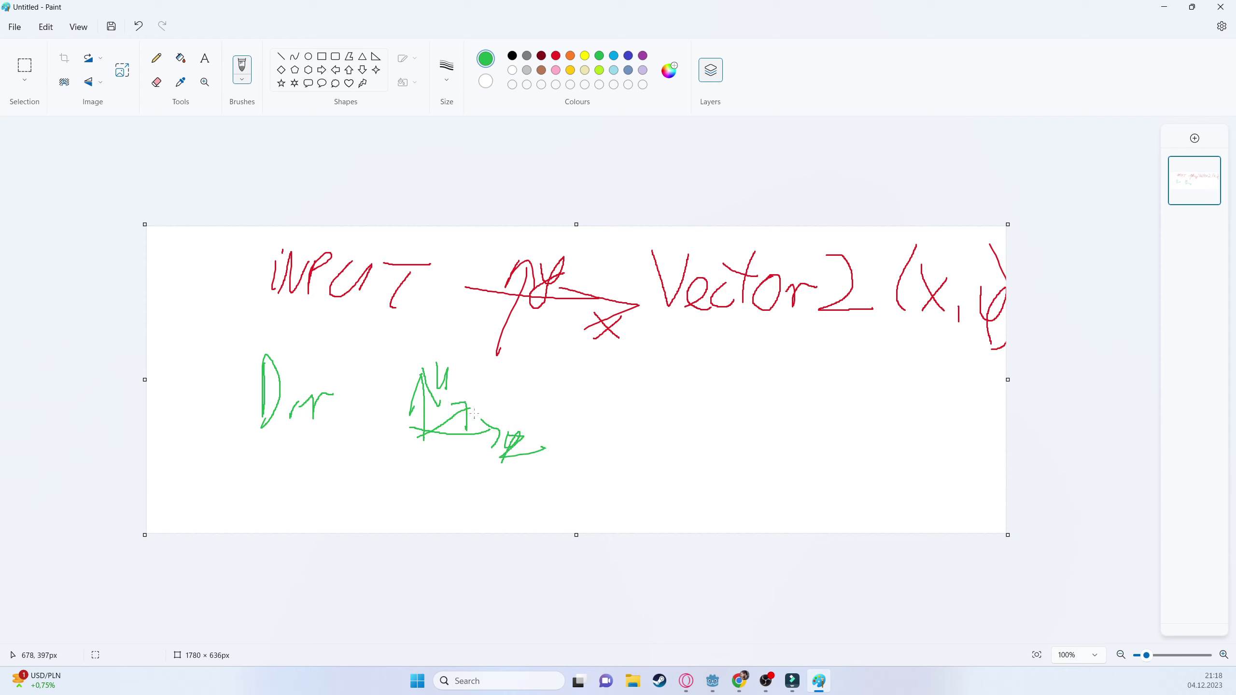
{"action": "mouse_move", "coordinate": [473, 399]}
{"action": "left_mouse_down"}
{"action": "mouse_move", "coordinate": [492, 425]}
{"action": "mouse_move", "coordinate": [469, 430]}
{"action": "left_mouse_up"}
- Handwrite 'Vector3(i.x, 0,' to the right of the axis sketch
{"action": "mouse_move", "coordinate": [597, 402]}
{"action": "left_mouse_down"}
{"action": "mouse_move", "coordinate": [619, 414]}
{"action": "mouse_move", "coordinate": [621, 460]}
{"action": "mouse_move", "coordinate": [638, 462]}
{"action": "left_mouse_up"}
{"action": "left_click_drag", "start_coordinate": [653, 437], "coordinate": [653, 456]}
{"action": "mouse_move", "coordinate": [673, 398]}
{"action": "left_mouse_down"}
{"action": "mouse_move", "coordinate": [671, 468]}
{"action": "mouse_move", "coordinate": [707, 442]}
{"action": "left_mouse_up"}
{"action": "mouse_move", "coordinate": [684, 440]}
{"action": "left_mouse_down"}
{"action": "mouse_move", "coordinate": [679, 465]}
{"action": "mouse_move", "coordinate": [710, 440]}
{"action": "mouse_move", "coordinate": [787, 450]}
{"action": "mouse_move", "coordinate": [757, 473]}
{"action": "left_mouse_up"}
{"action": "mouse_move", "coordinate": [806, 409]}
{"action": "left_mouse_down"}
{"action": "mouse_move", "coordinate": [801, 472]}
{"action": "mouse_move", "coordinate": [818, 478]}
{"action": "mouse_move", "coordinate": [860, 475]}
{"action": "mouse_move", "coordinate": [863, 453]}
{"action": "mouse_move", "coordinate": [891, 465]}
{"action": "mouse_move", "coordinate": [900, 427]}
{"action": "left_mouse_up"}
{"action": "left_click", "coordinate": [828, 476]}
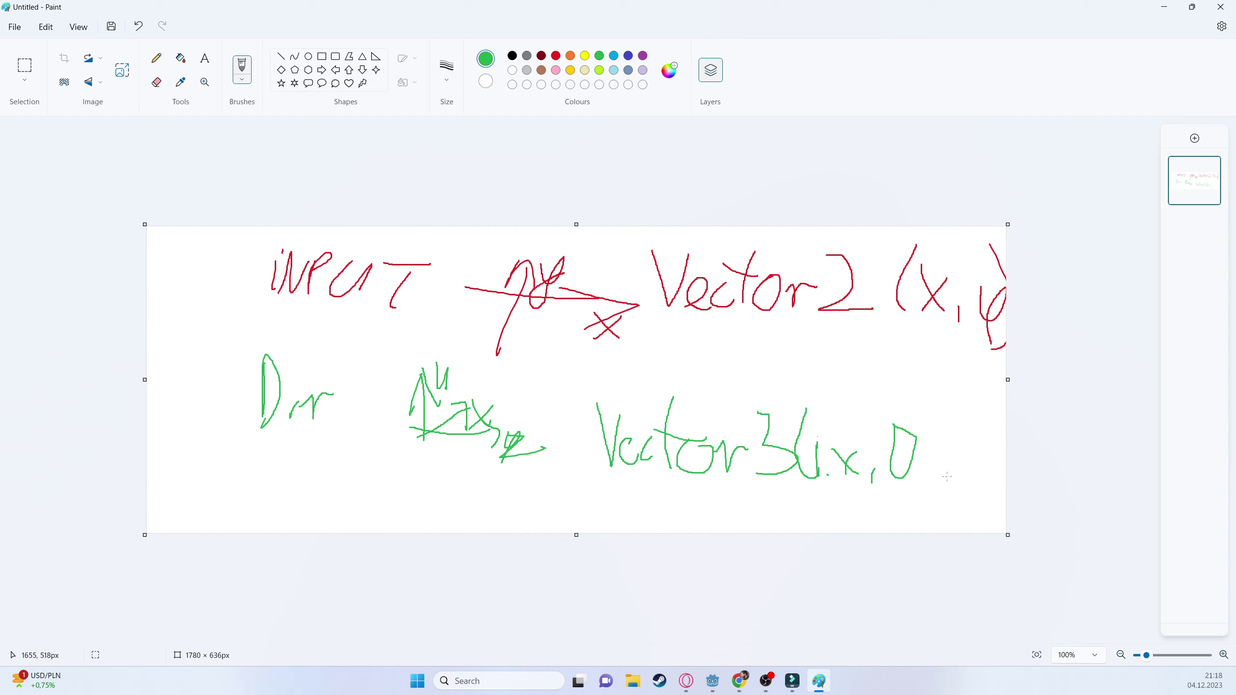
{"action": "left_click_drag", "start_coordinate": [935, 480], "coordinate": [933, 497]}
- Check the Player node in Godot's 3D view, orbiting around the knight
{"action": "mouse_move", "coordinate": [713, 681]}
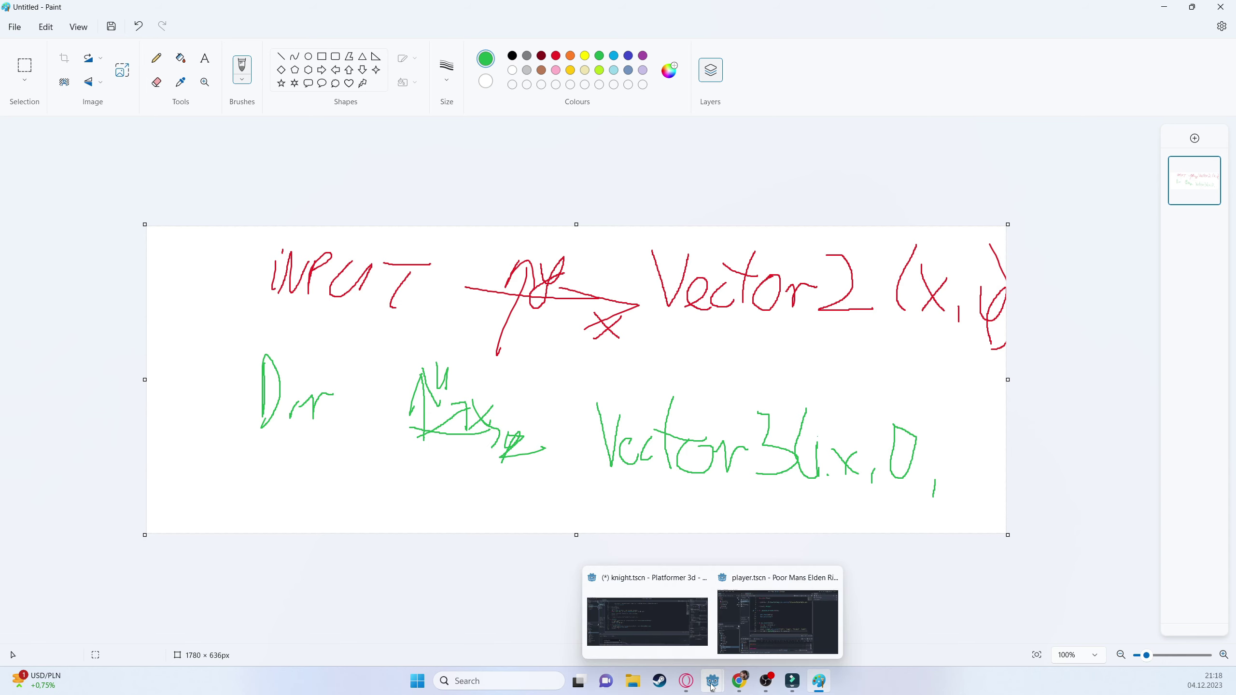
{"action": "left_click", "coordinate": [746, 624]}
{"action": "left_click", "coordinate": [568, 30]}
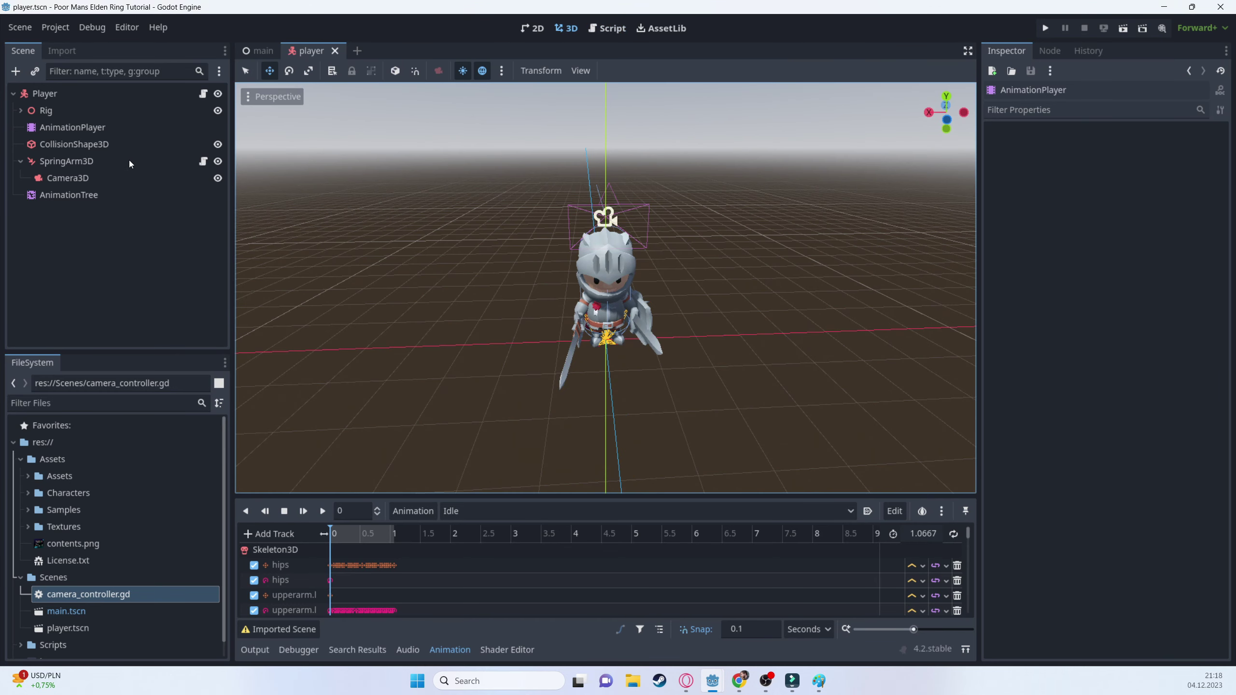
{"action": "left_click", "coordinate": [79, 94]}
{"action": "middle_click_drag", "start_coordinate": [477, 312], "coordinate": [681, 337]}
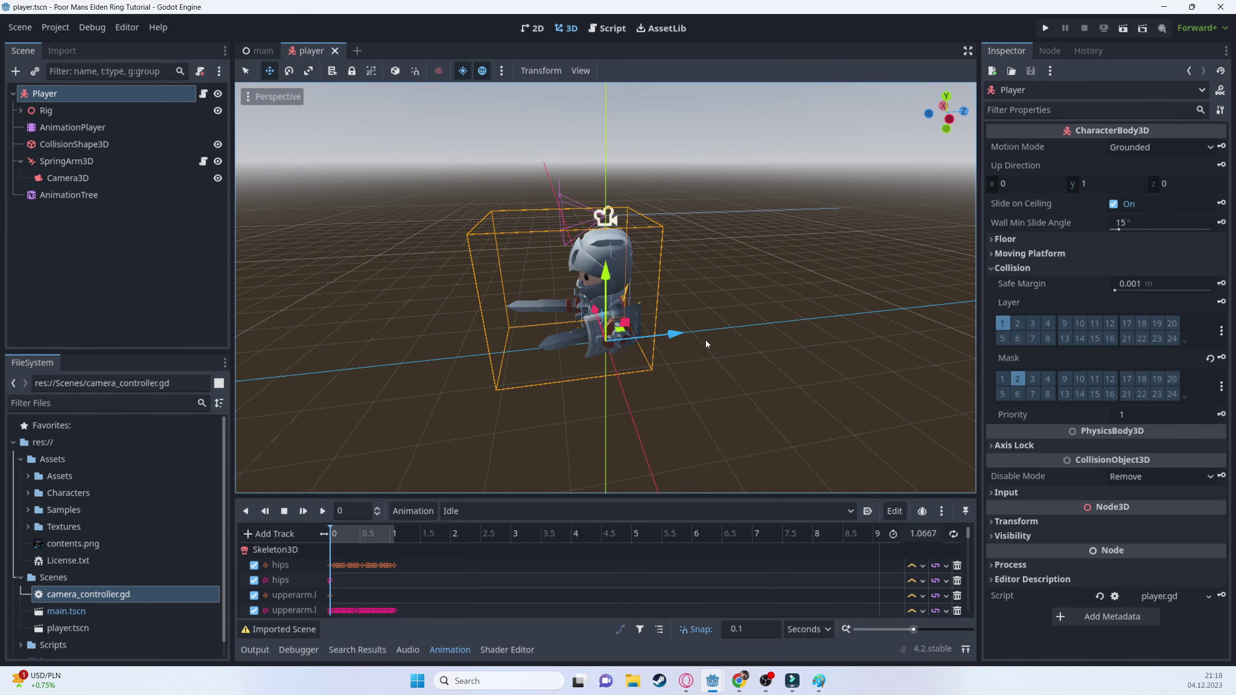
{"action": "left_click", "coordinate": [1164, 7]}
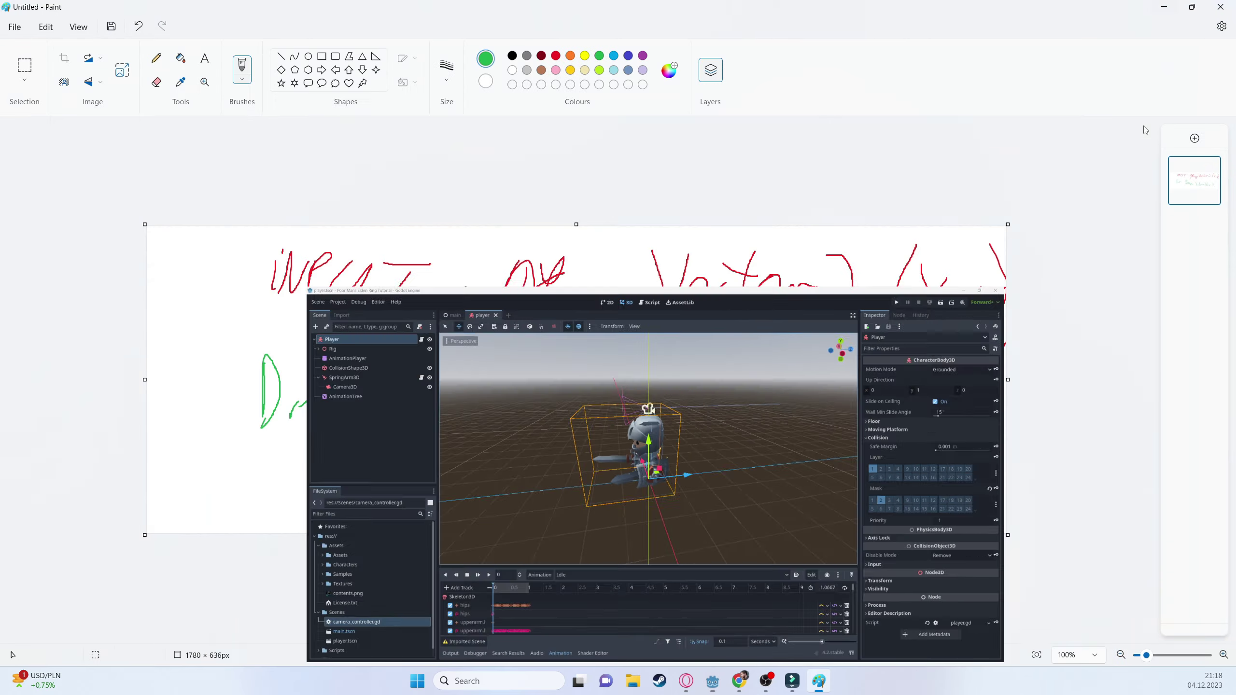
- Finish the Vector3 with 'i.y)' and underline both vector expressions in green
{"action": "mouse_move", "coordinate": [962, 458]}
{"action": "left_mouse_down"}
{"action": "mouse_move", "coordinate": [963, 481]}
{"action": "mouse_move", "coordinate": [991, 476]}
{"action": "mouse_move", "coordinate": [987, 505]}
{"action": "left_mouse_up"}
{"action": "left_click", "coordinate": [973, 477]}
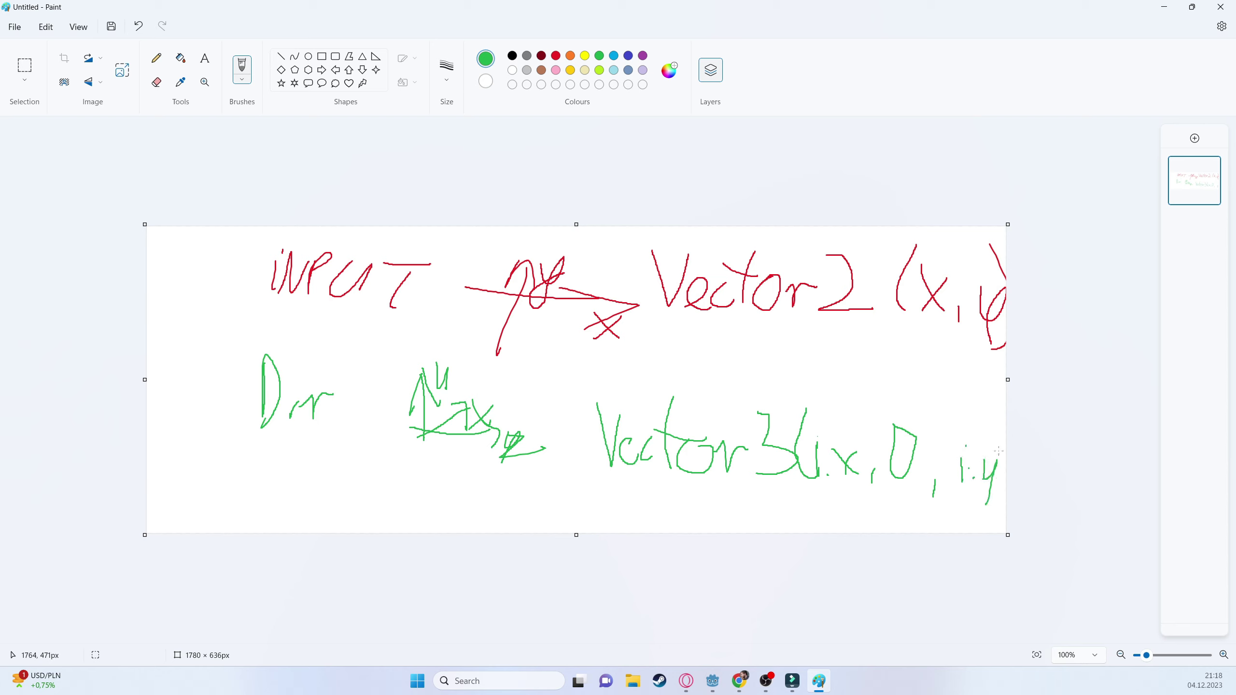
{"action": "left_click_drag", "start_coordinate": [993, 432], "coordinate": [997, 506]}
{"action": "left_click_drag", "start_coordinate": [655, 335], "coordinate": [1005, 323]}
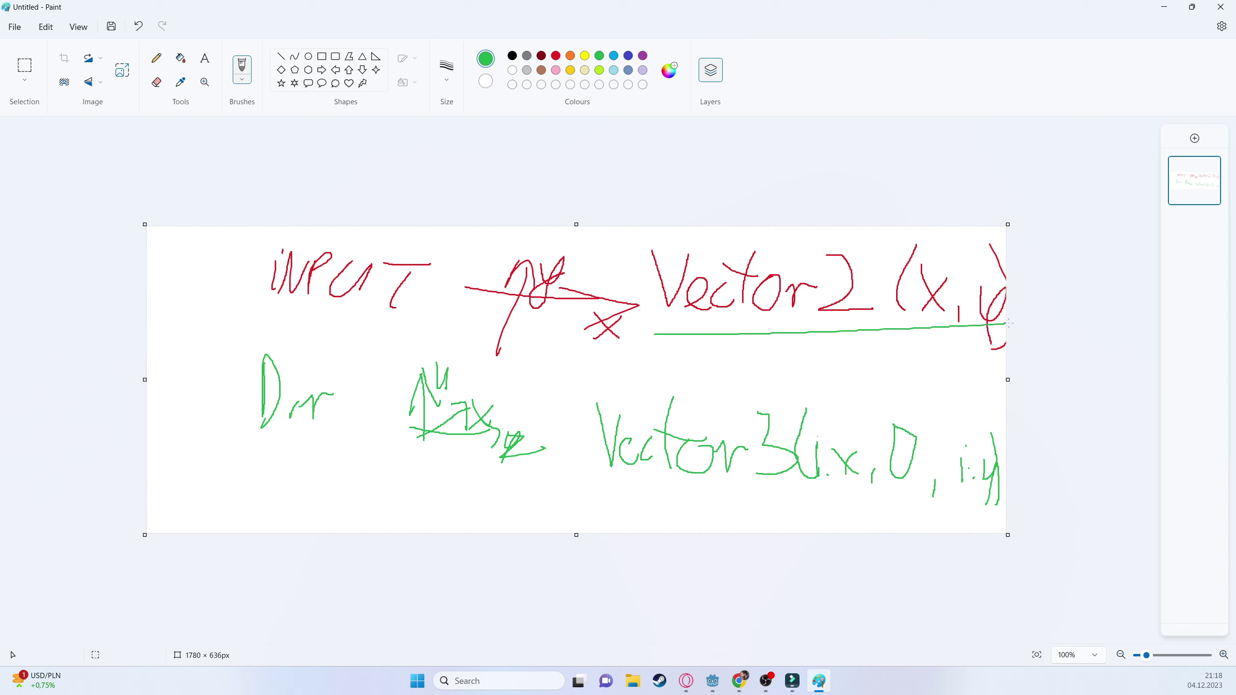
{"action": "left_click_drag", "start_coordinate": [583, 484], "coordinate": [1005, 496]}
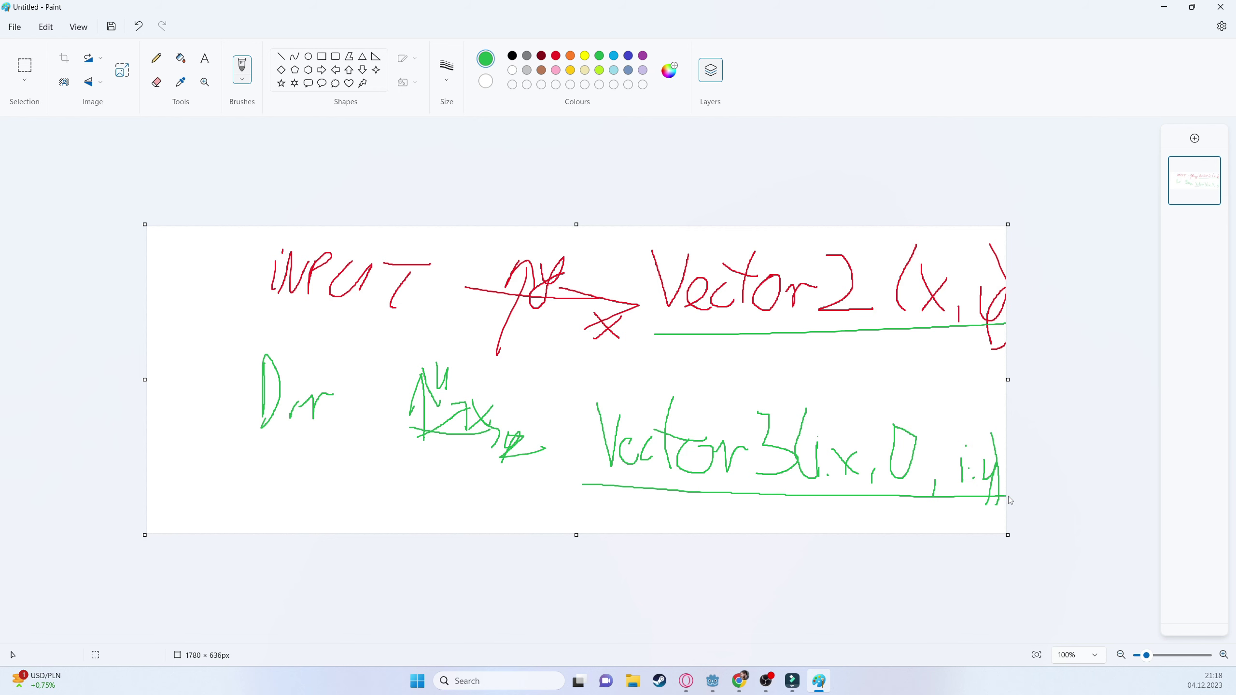
{"action": "left_click", "coordinate": [1162, 8]}
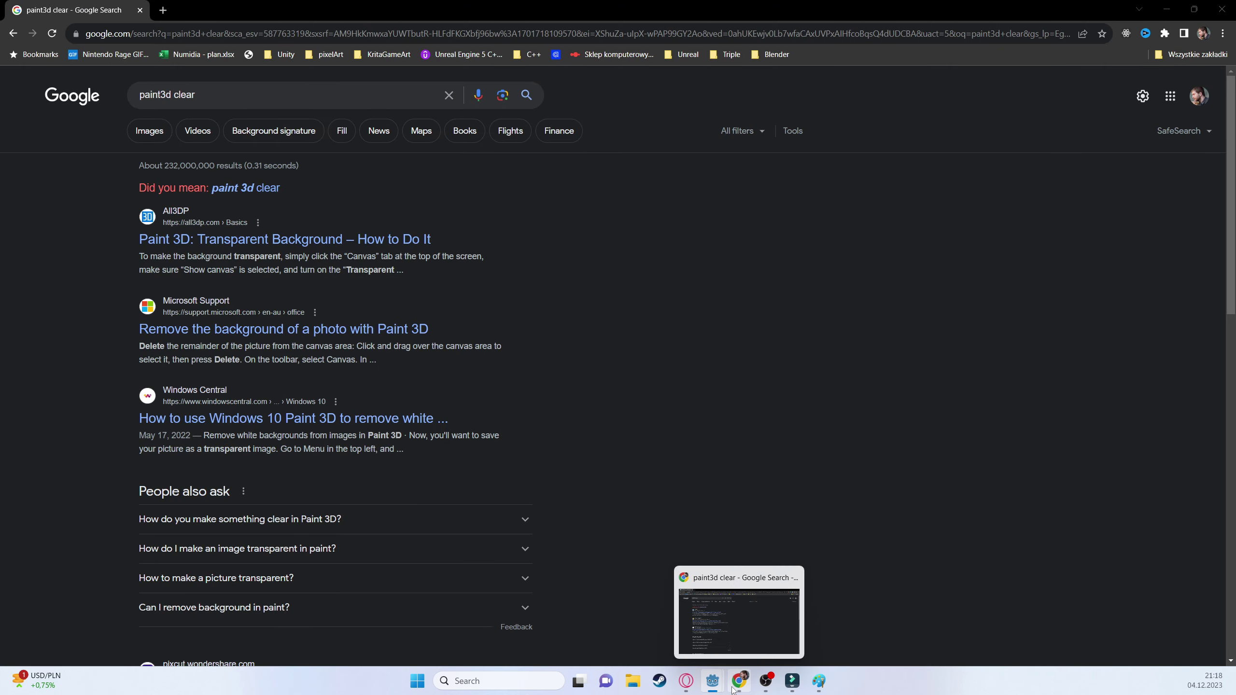
- Chain .rotated(Vector3.UP, ) onto the dir Vector3 on line 19 of player.gd
{"action": "mouse_move", "coordinate": [713, 681]}
{"action": "left_click", "coordinate": [754, 634]}
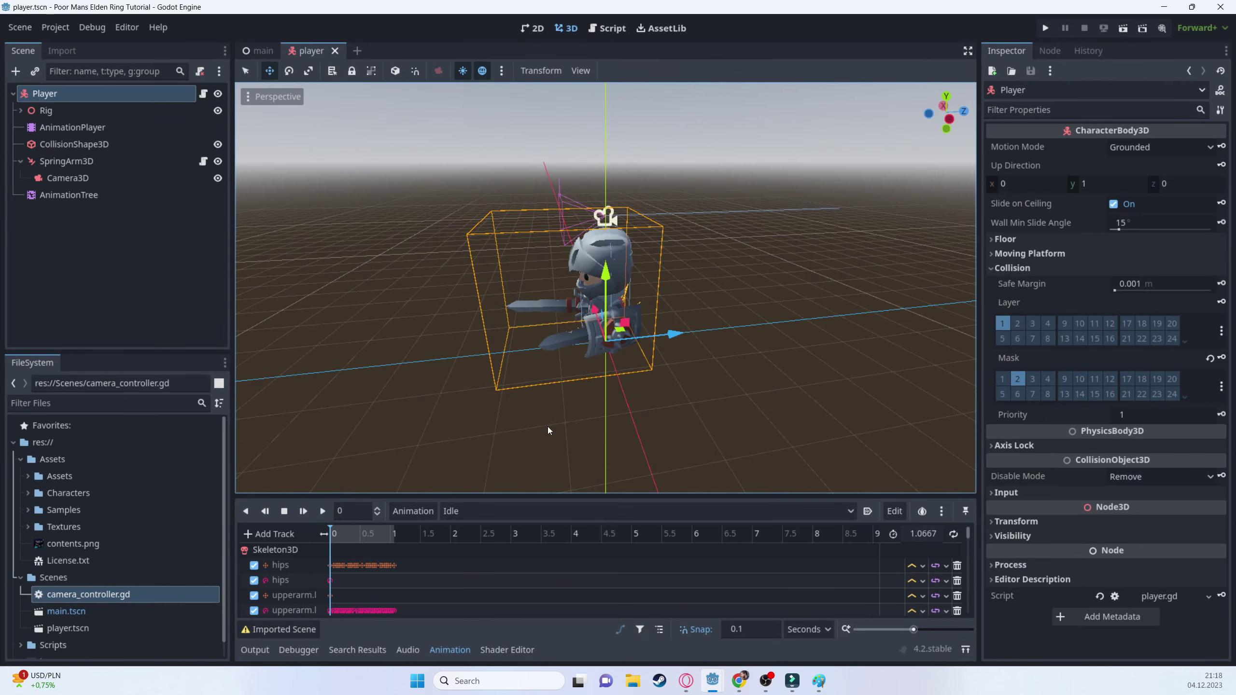
{"action": "left_click", "coordinate": [203, 93]}
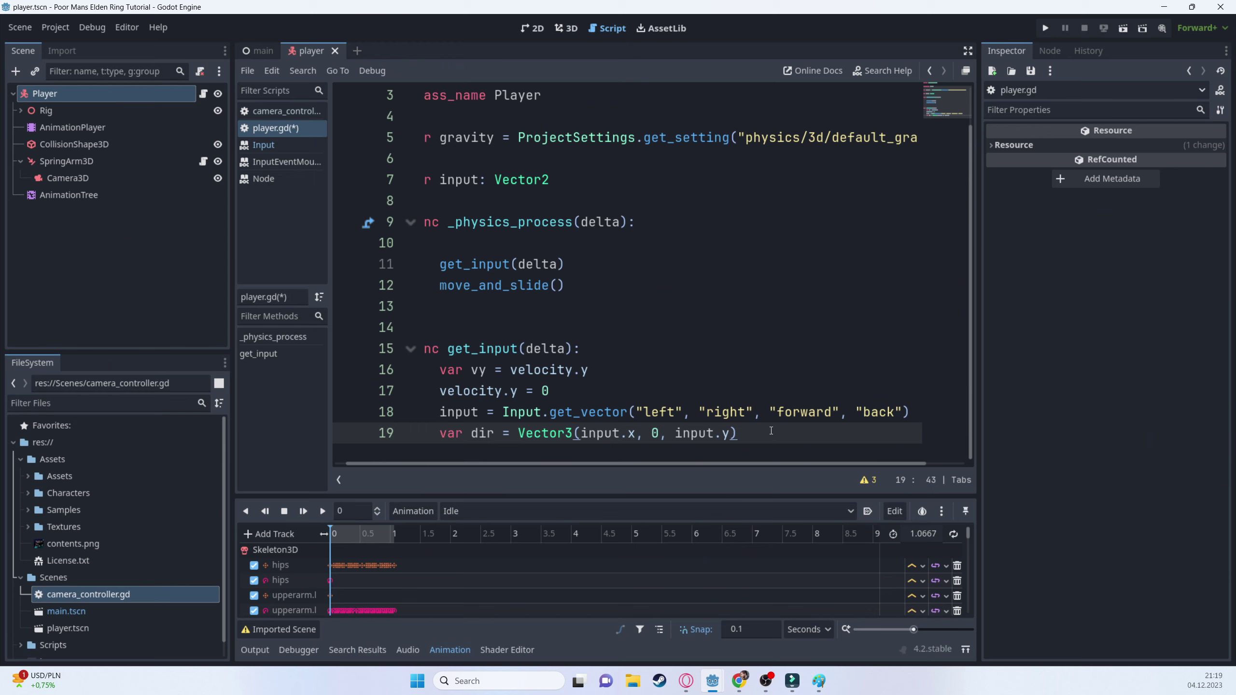
{"action": "type", "text": ".rotated"}
{"action": "type", "text": "()"}
{"action": "type", "text": "Vec"}
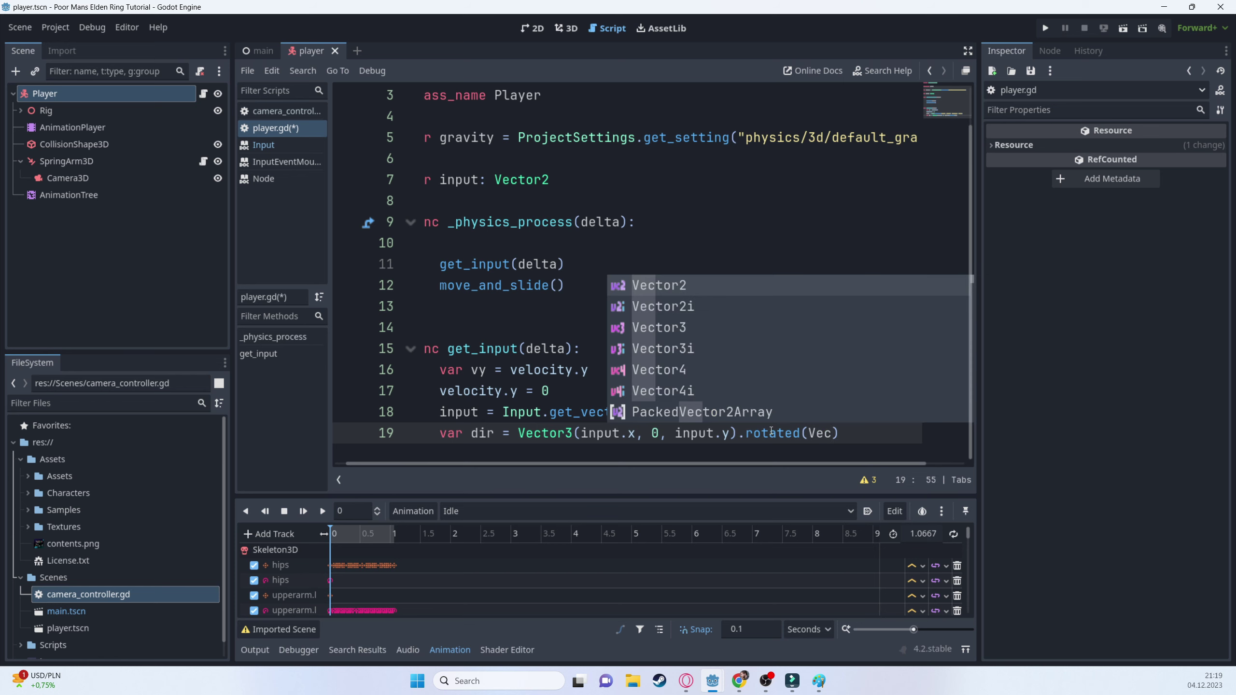
{"action": "key", "text": "Down"}
{"action": "key", "text": "Down"}
{"action": "key", "text": "Return"}
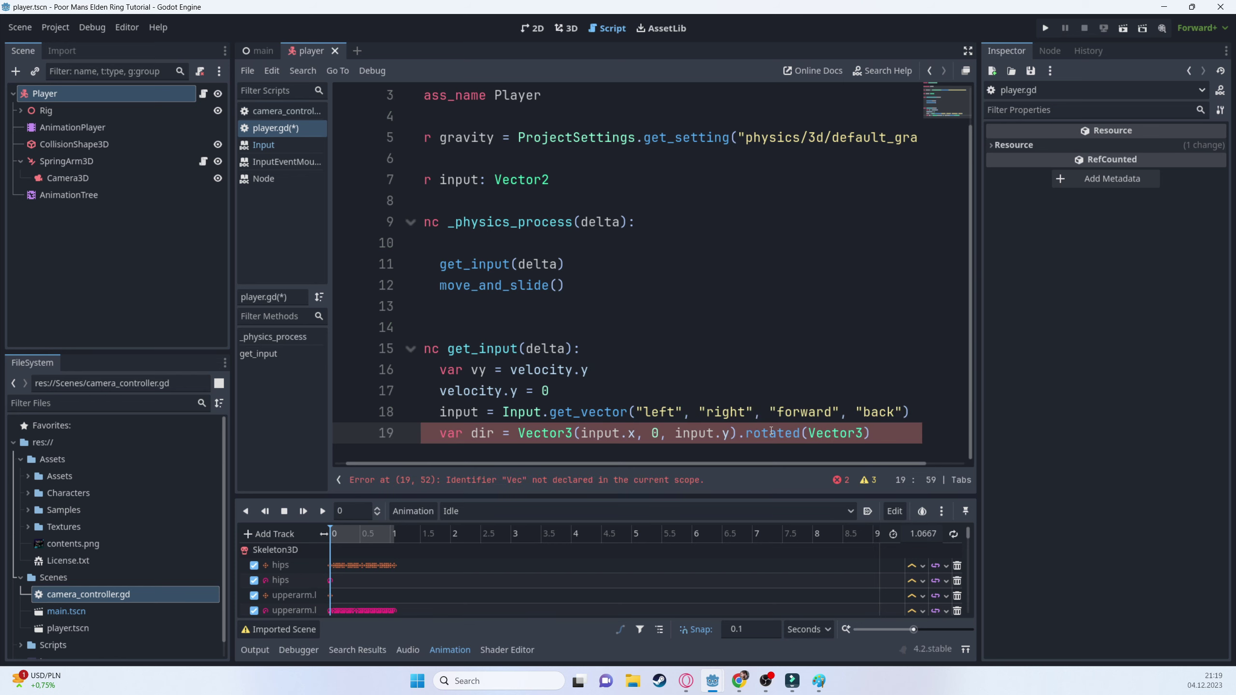
{"action": "type", "text": ".U"}
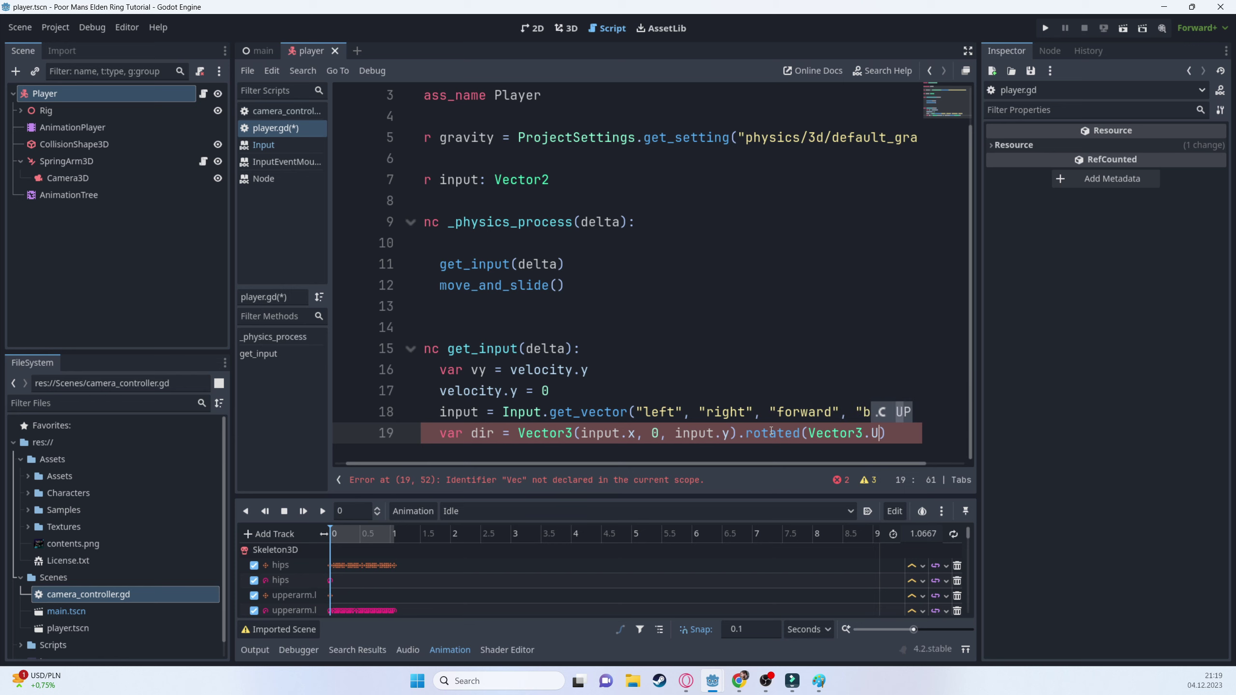
{"action": "type", "text": "P, sp"}
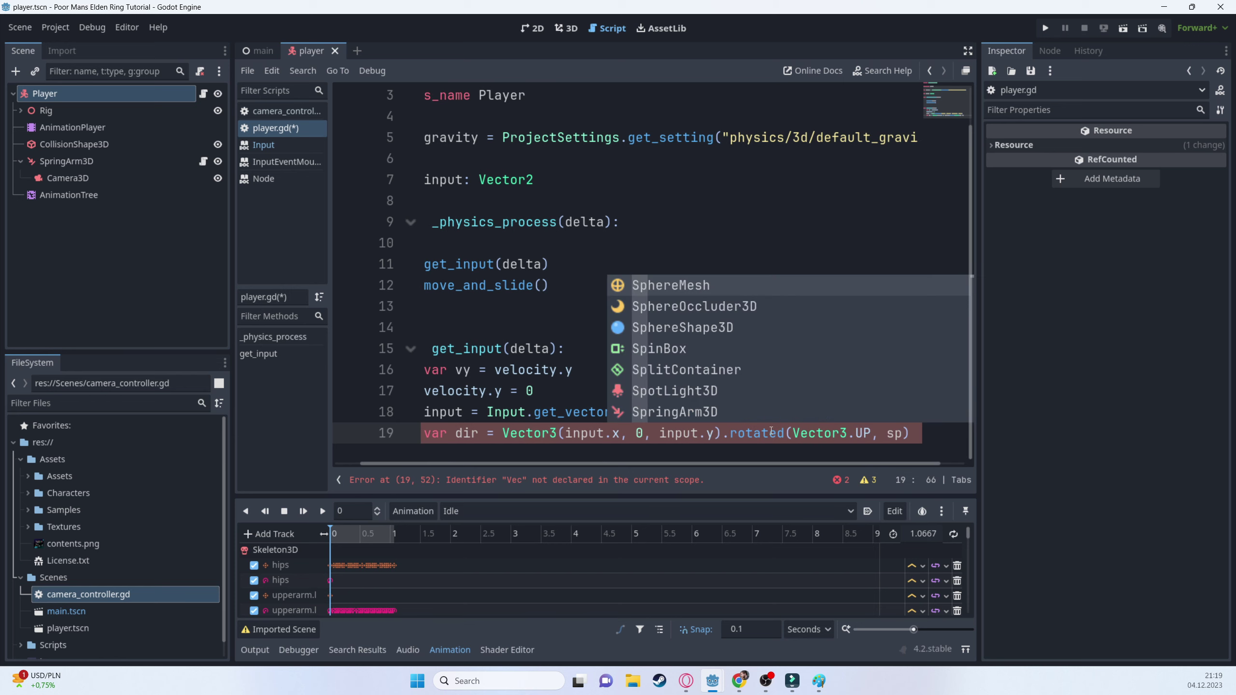
{"action": "key", "text": "BackSpace"}
{"action": "key", "text": "BackSpace"}
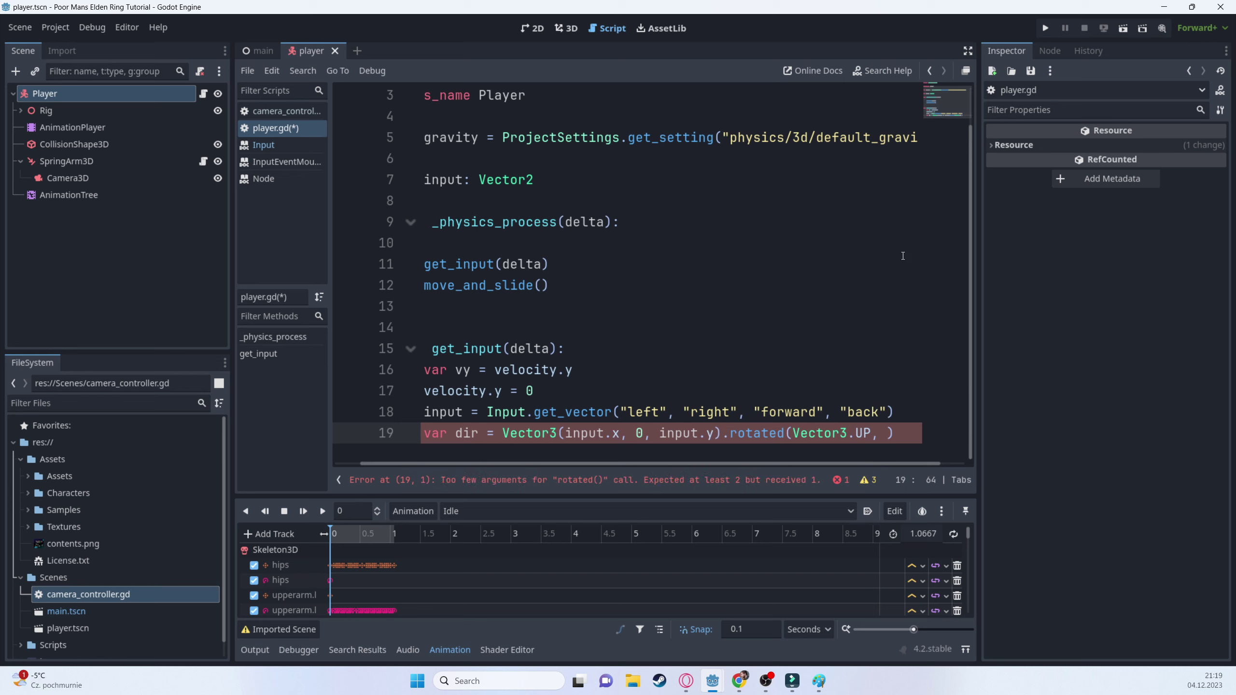
{"action": "left_click_drag", "start_coordinate": [550, 463], "coordinate": [443, 448]}
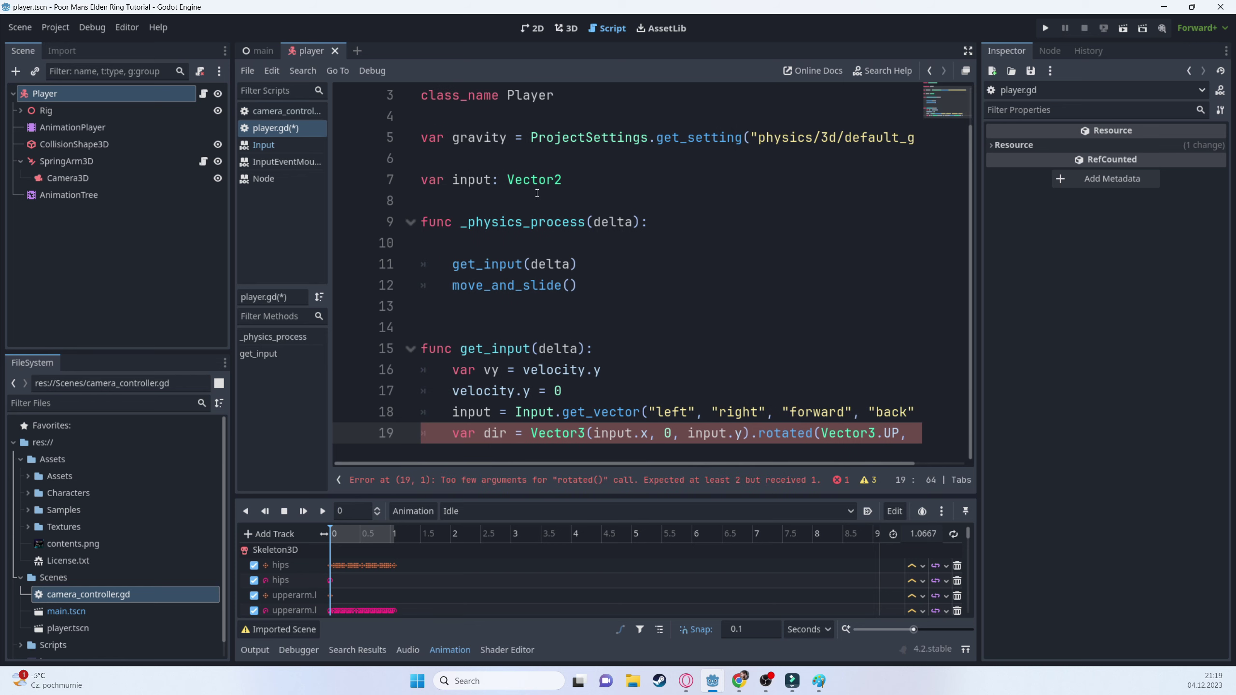
- Add a '#node references' comment below the input declaration
{"action": "left_click", "coordinate": [566, 184]}
{"action": "key", "text": "Return"}
{"action": "key", "text": "Return"}
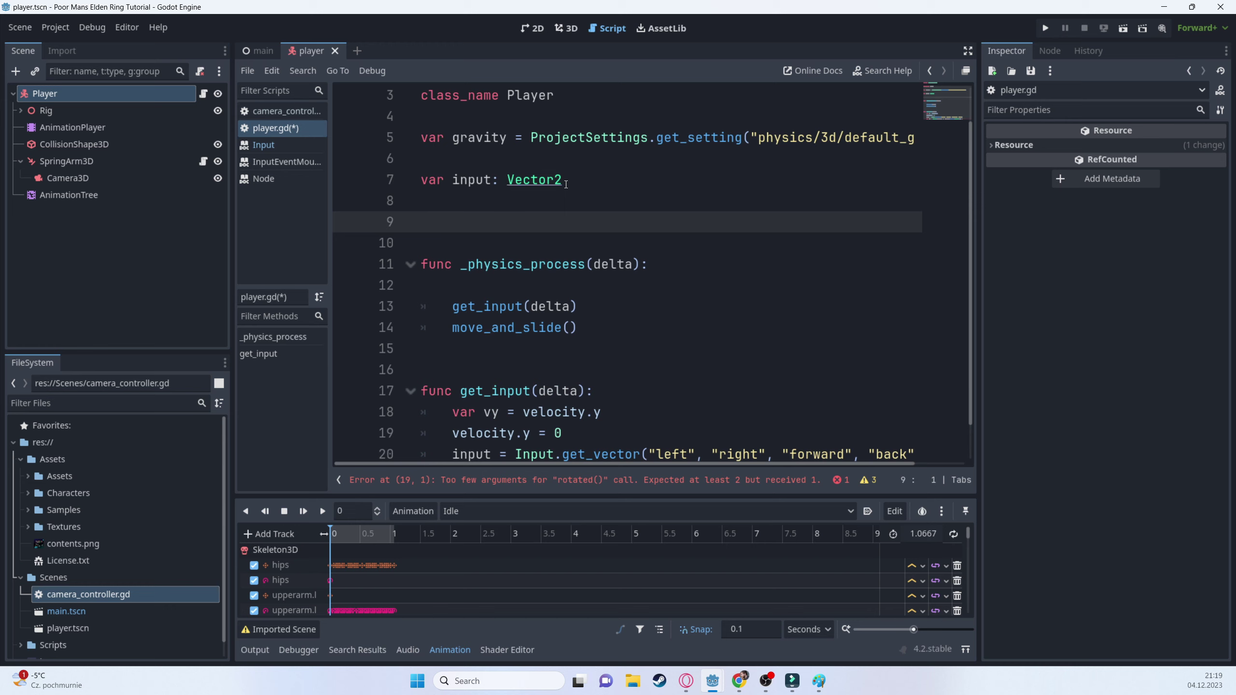
{"action": "type", "text": "#referenc"}
{"action": "key", "text": "BackSpace"}
{"action": "key", "text": "BackSpace"}
{"action": "type", "text": "nced"}
{"action": "key", "text": "ctrl+BackSpace"}
{"action": "type", "text": "bide"}
{"action": "key", "text": "BackSpace"}
{"action": "key", "text": "BackSpace"}
{"action": "key", "text": "BackSpace"}
{"action": "key", "text": "BackSpace"}
{"action": "key", "text": "BackSpace"}
{"action": "type", "text": "bi"}
{"action": "key", "text": "BackSpace"}
{"action": "key", "text": "BackSpace"}
{"action": "key", "text": "BackSpace"}
{"action": "key", "text": "BackSpace"}
{"action": "type", "text": "n"}
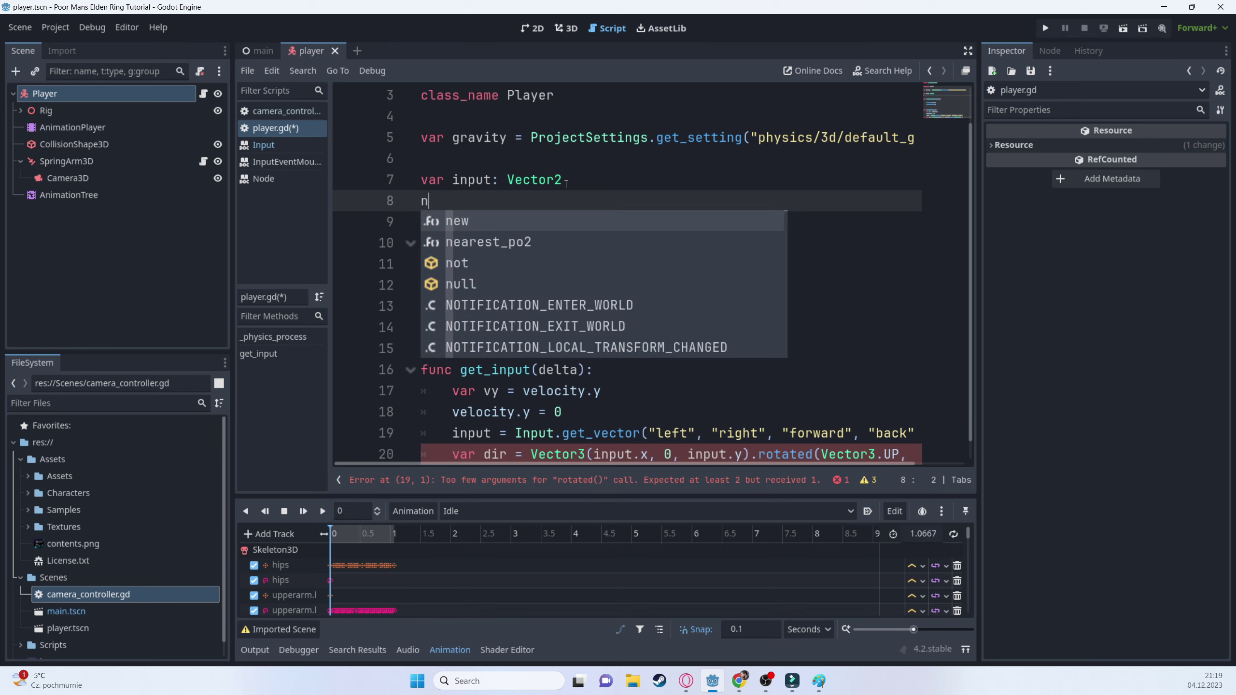
{"action": "key", "text": "BackSpace"}
{"action": "key", "text": "Return"}
{"action": "type", "text": "#"}
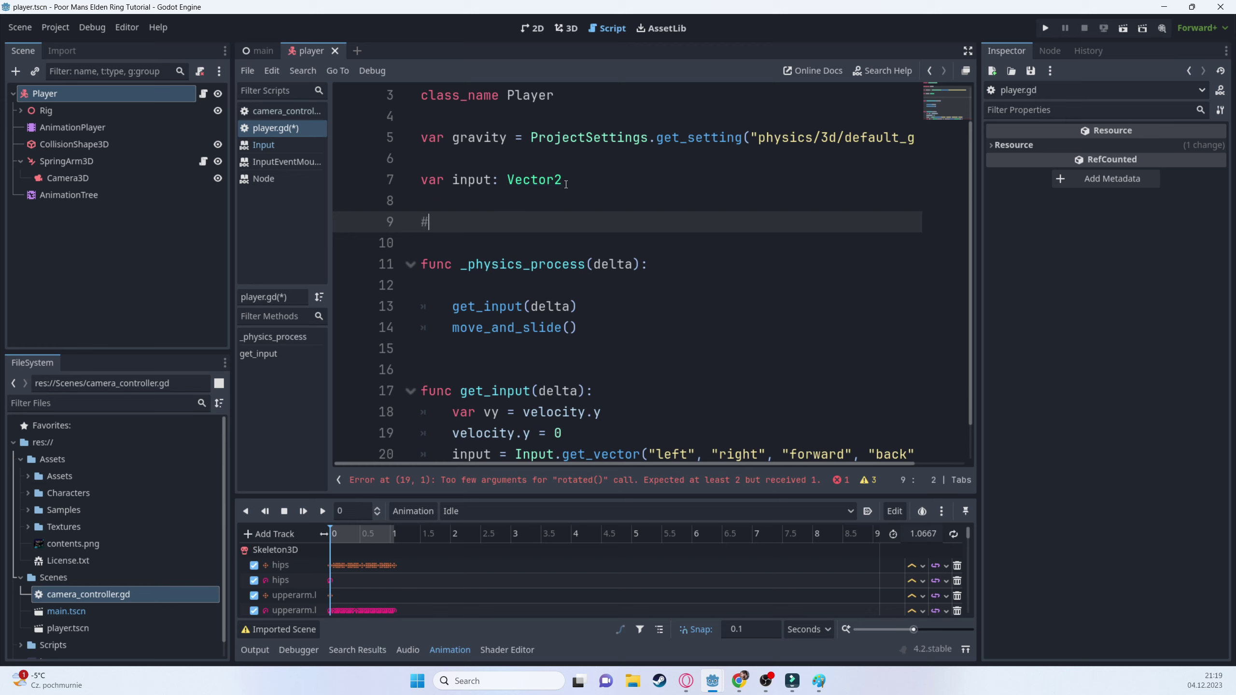
{"action": "type", "text": "node references"}
{"action": "key", "text": "Return"}
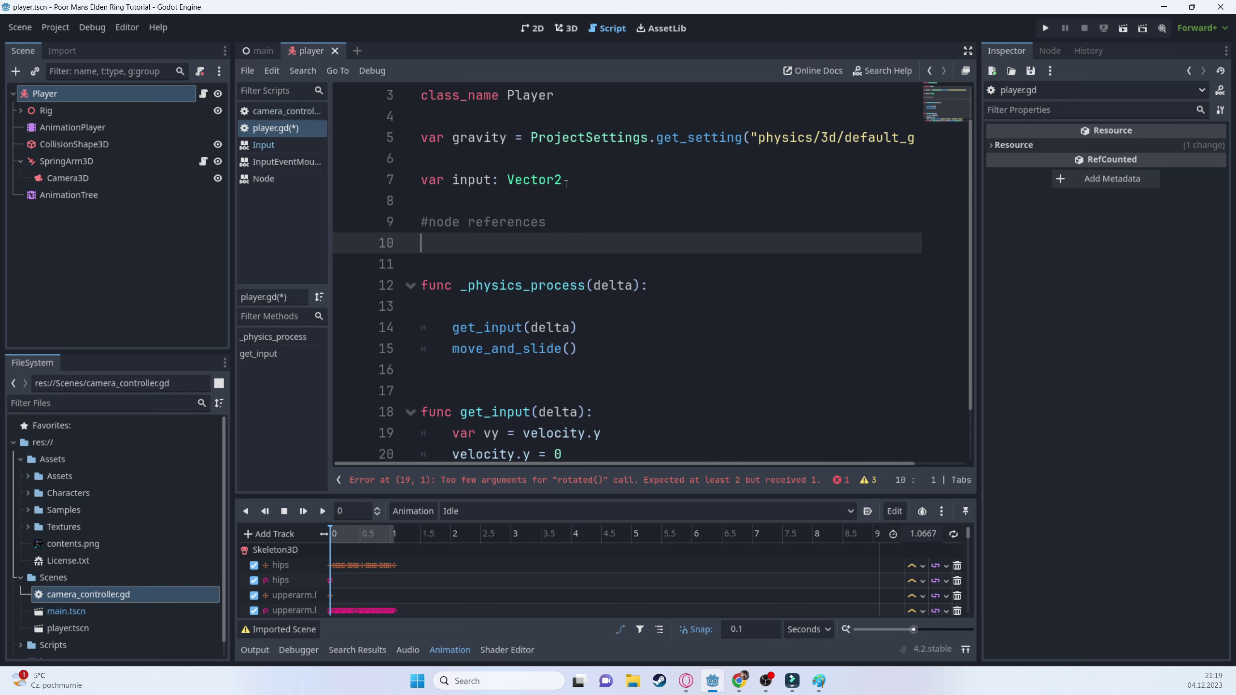
{"action": "left_click", "coordinate": [66, 163]}
{"action": "left_click_drag", "start_coordinate": [65, 161], "coordinate": [427, 251]}
{"action": "key", "text": "ctrl+s"}
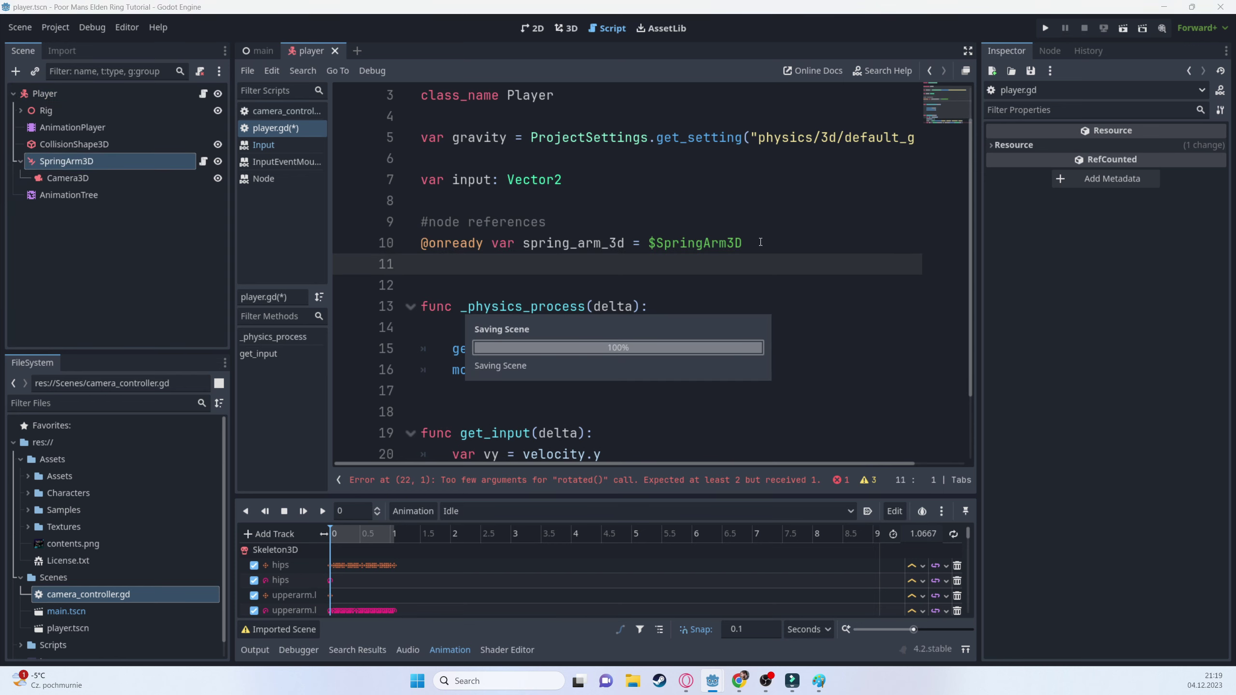
{"action": "scroll", "coordinate": [932, 177], "scroll_direction": "down", "scroll_amount": 2}
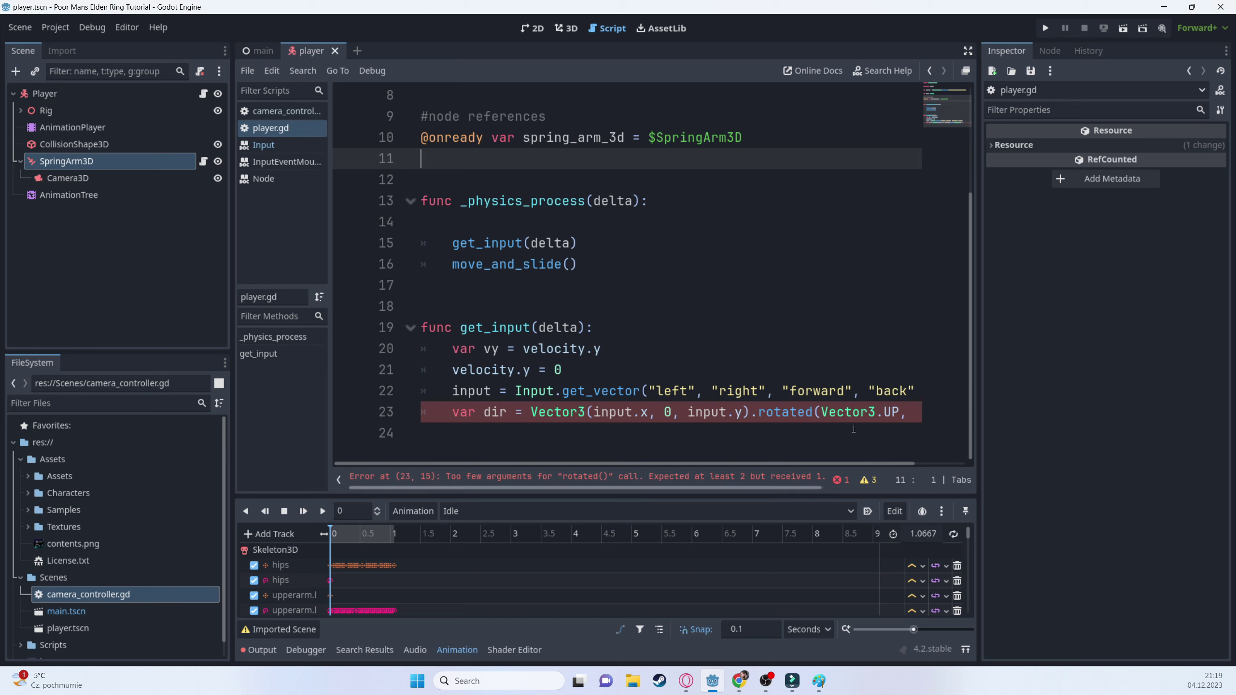
- Fill the rotated() angle argument with spring_arm_3d.rotation.y and save the script
{"action": "left_click", "coordinate": [915, 412]}
{"action": "left_click_drag", "start_coordinate": [796, 490], "coordinate": [799, 489]}
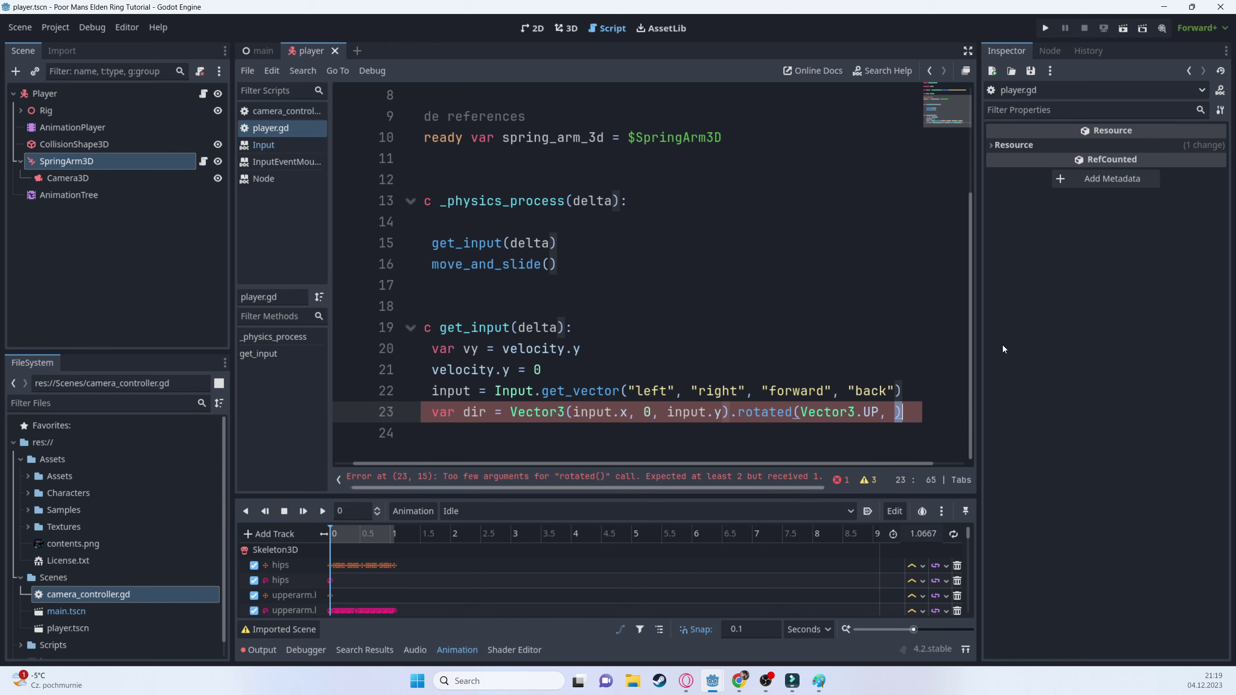
{"action": "type", "text": "spr"}
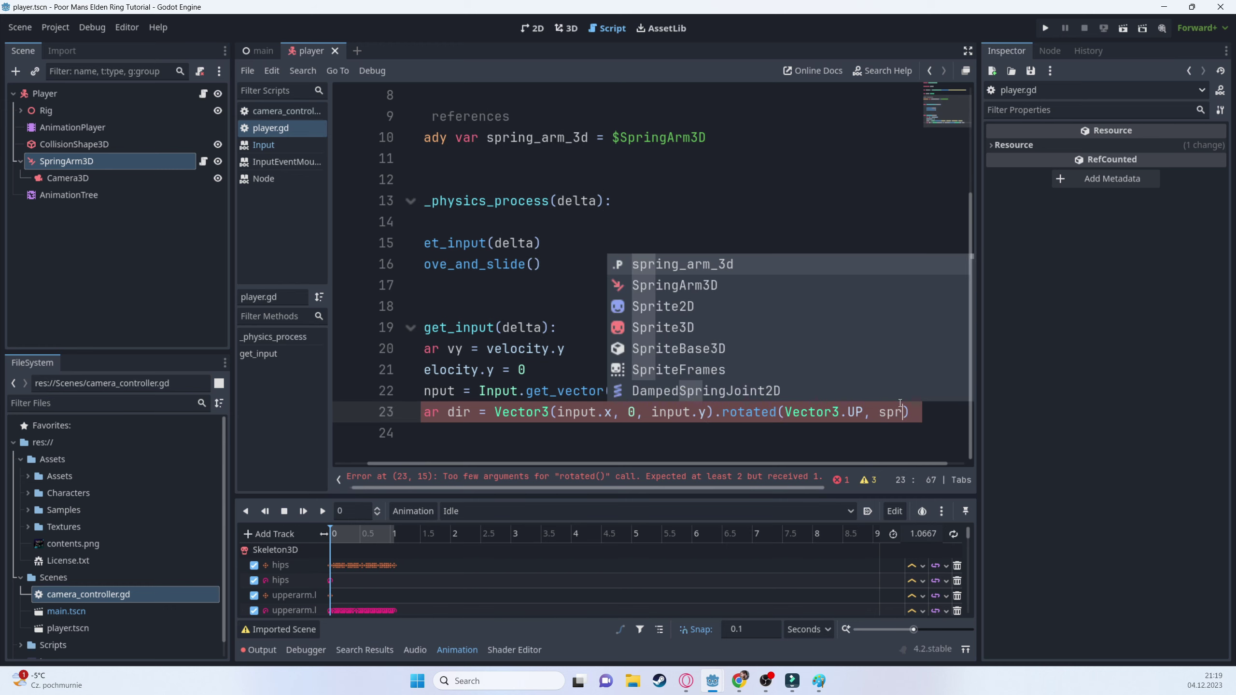
{"action": "key", "text": "Return"}
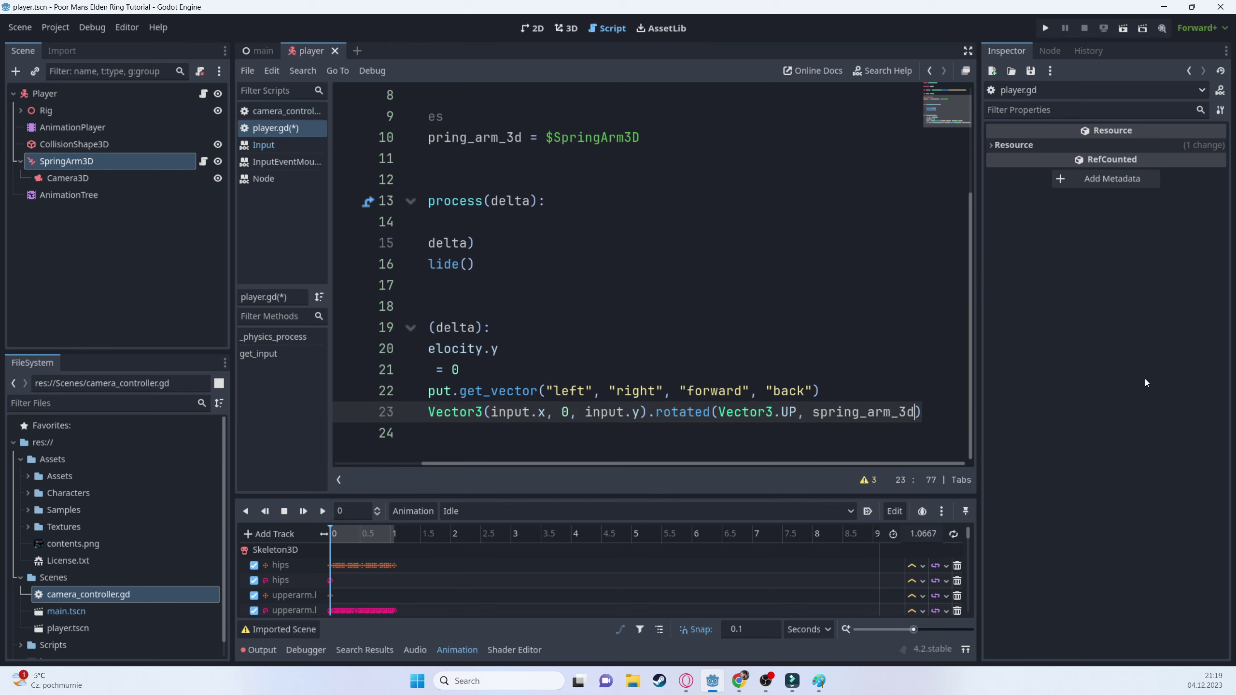
{"action": "type", "text": ".ro"}
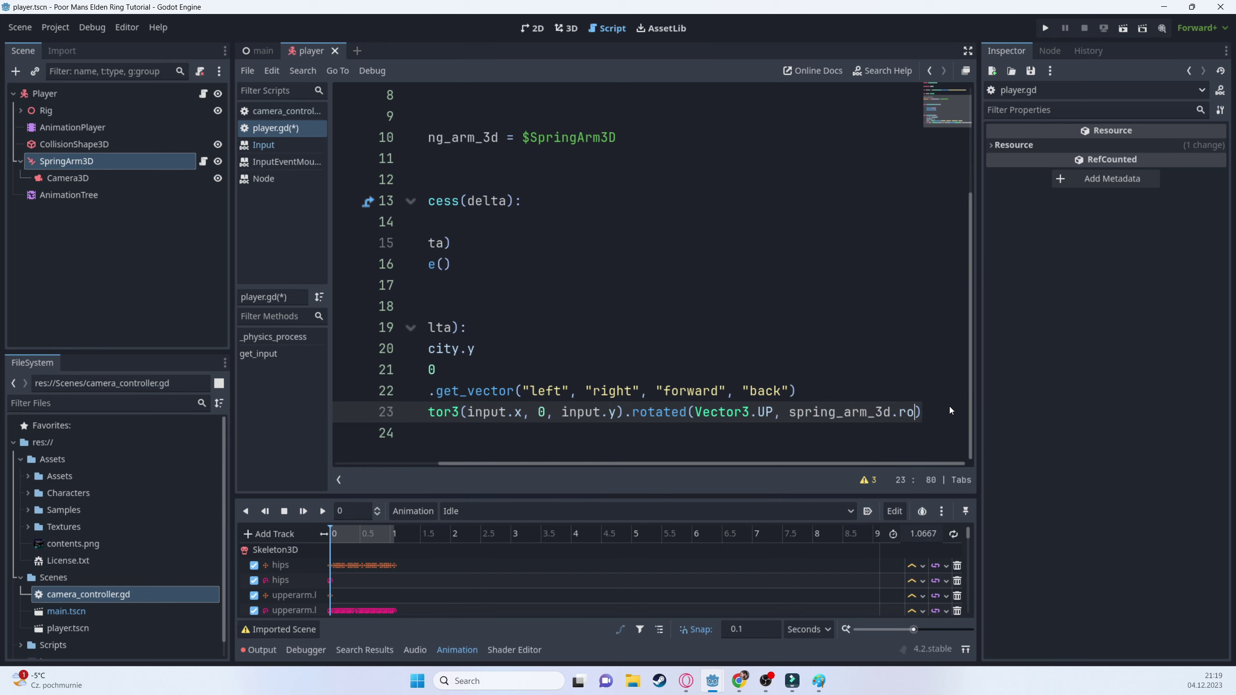
{"action": "key", "text": "Down"}
{"action": "key", "text": "Down"}
{"action": "key", "text": "Down"}
{"action": "key", "text": "Down"}
{"action": "key", "text": "Down"}
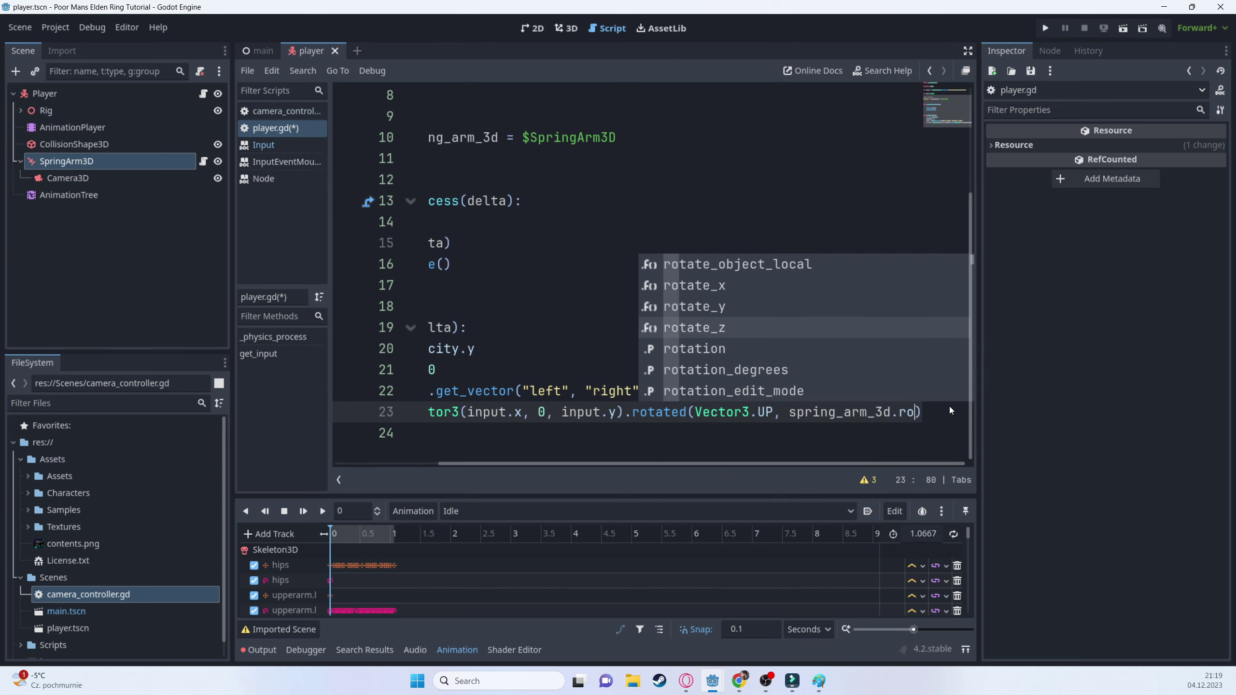
{"action": "key", "text": "Return"}
{"action": "type", "text": "/."}
{"action": "key", "text": "BackSpace"}
{"action": "key", "text": "BackSpace"}
{"action": "type", "text": ".y"}
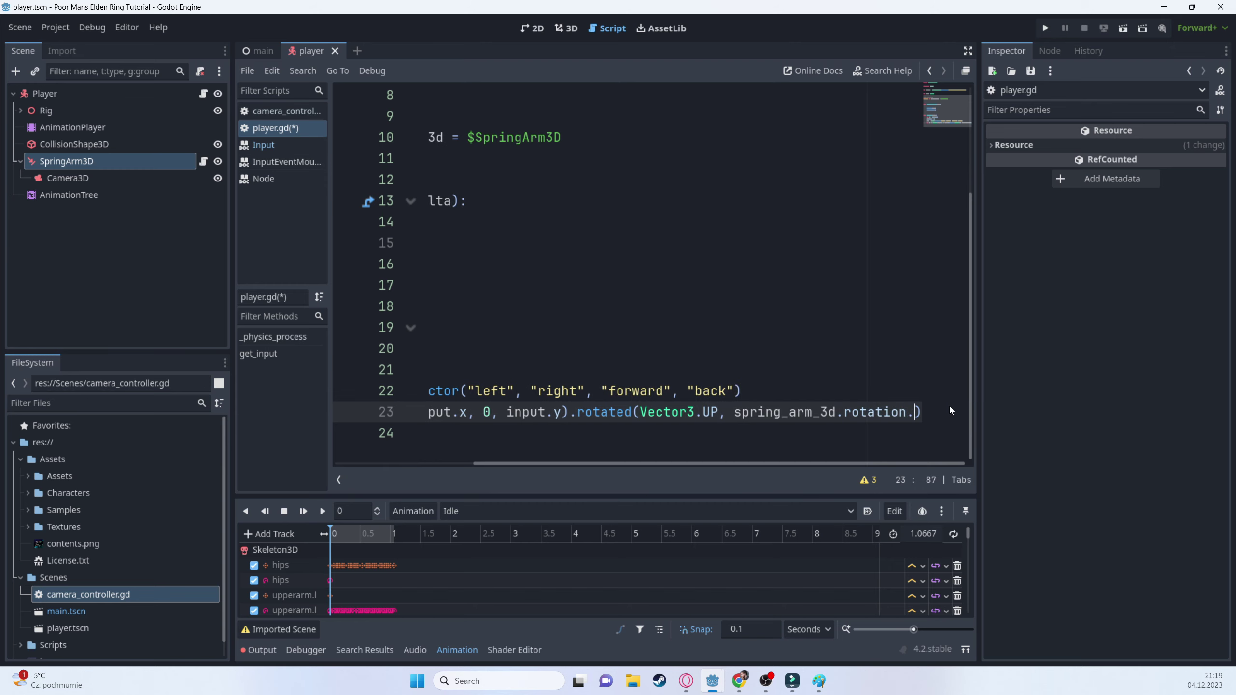
{"action": "key", "text": "ctrl+s"}
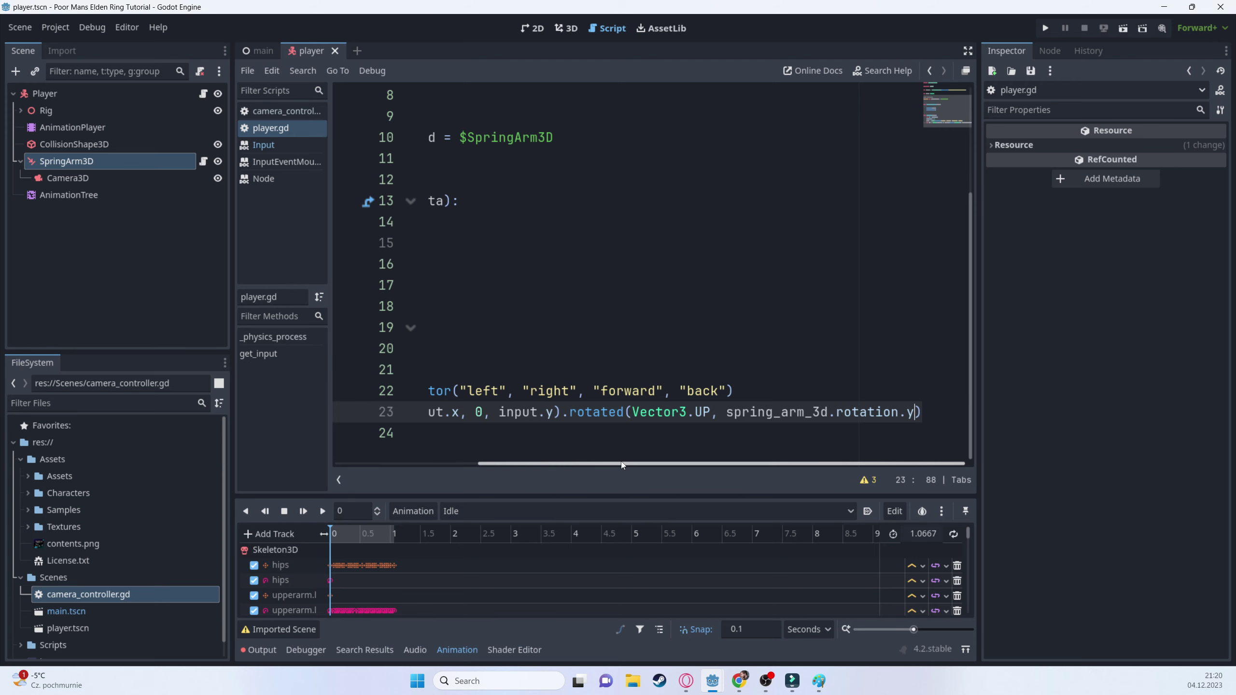
{"action": "scroll", "coordinate": [652, 341], "scroll_direction": "left", "scroll_amount": 4, "text": "shift"}
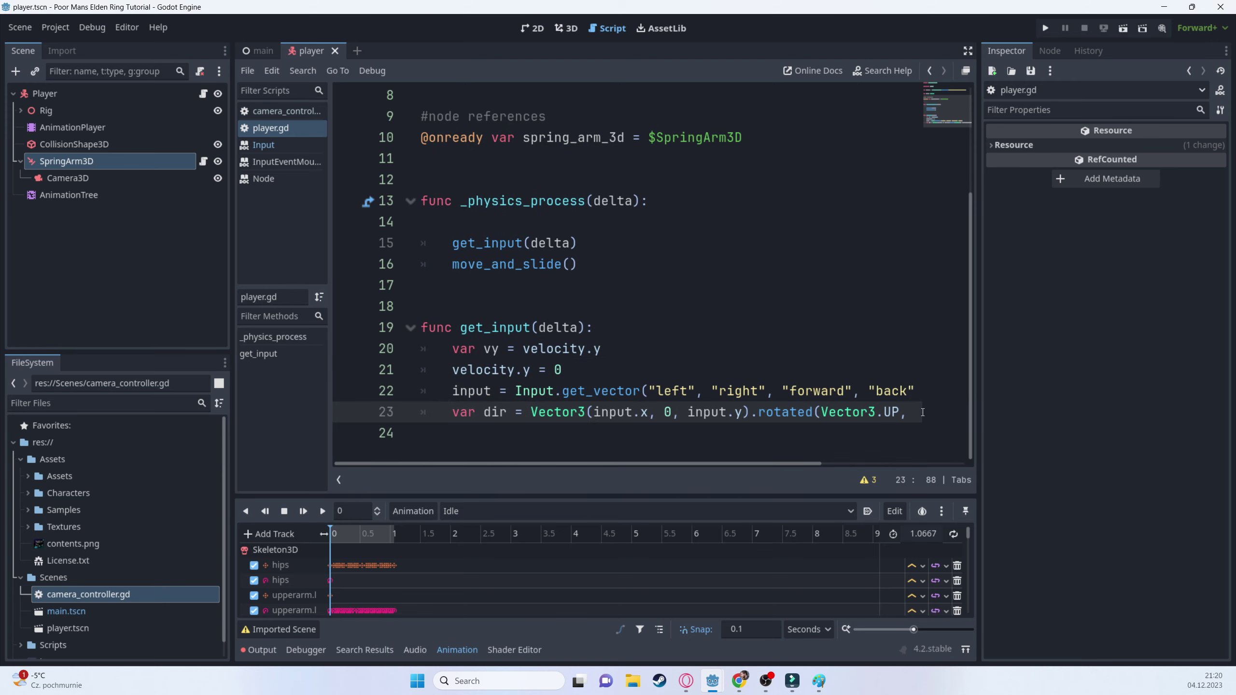
- Write velocity = lerp(velocity, MOVE) on indented line 24
{"action": "left_click", "coordinate": [826, 434]}
{"action": "key", "text": "Tab"}
{"action": "type", "text": "vec"}
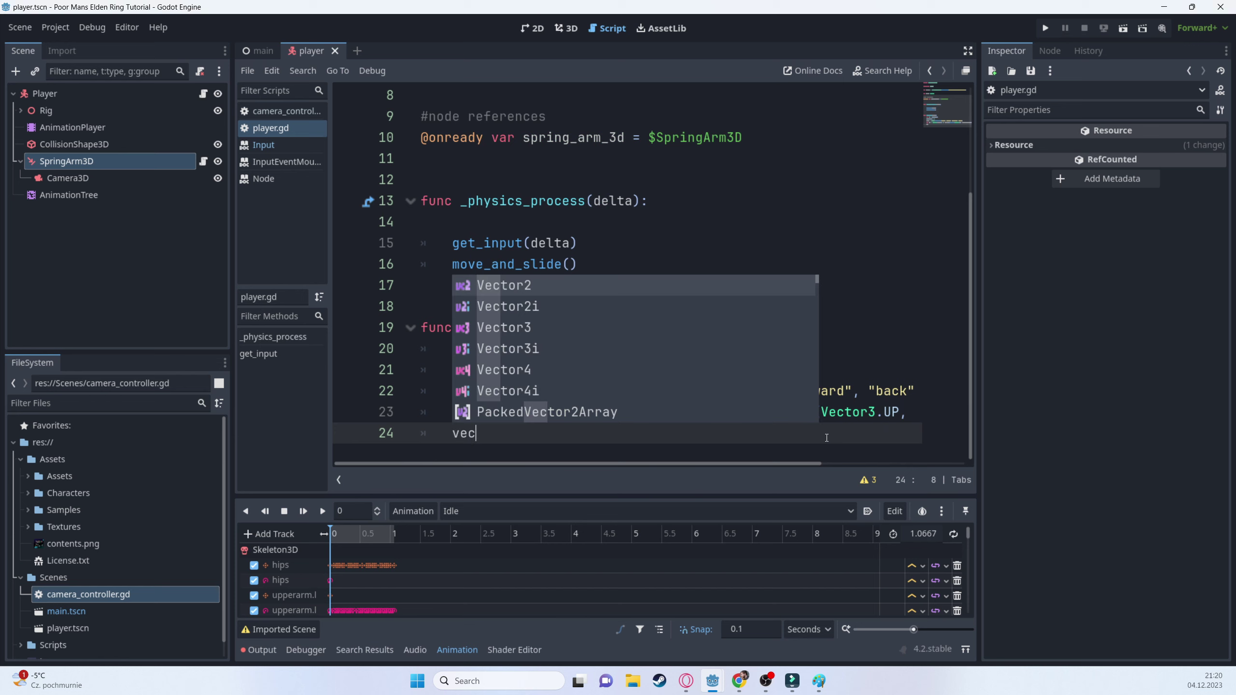
{"action": "key", "text": "BackSpace"}
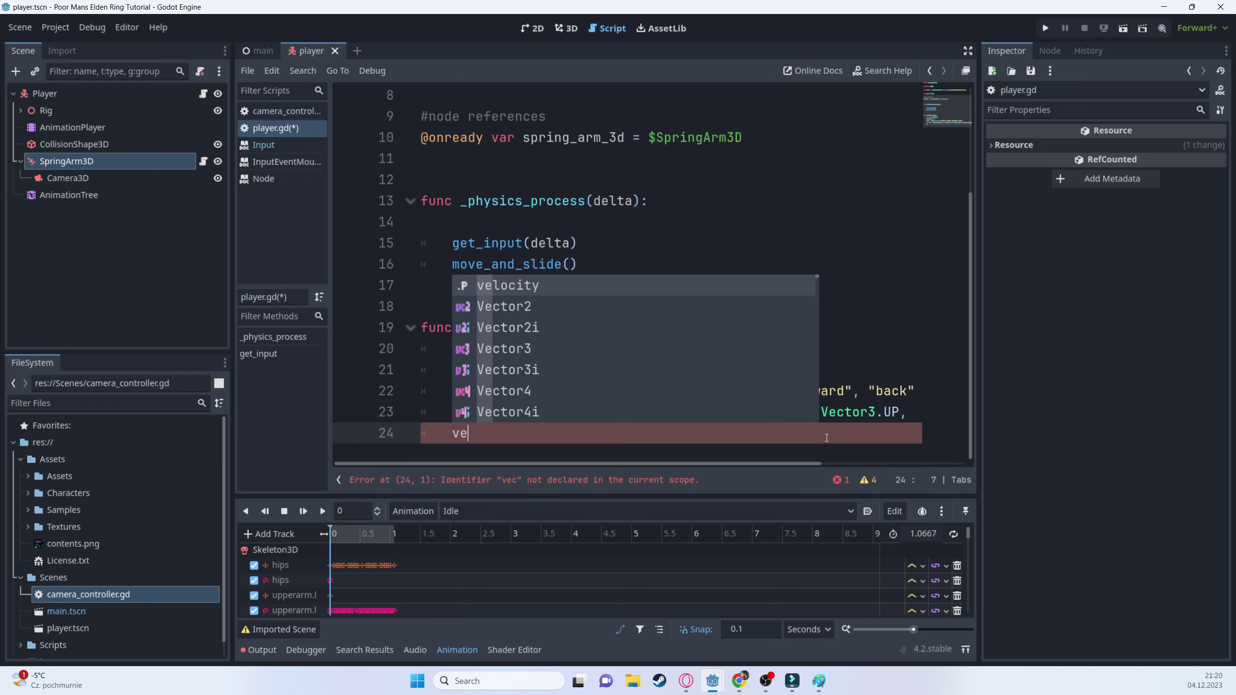
{"action": "type", "text": "locity = lerp"}
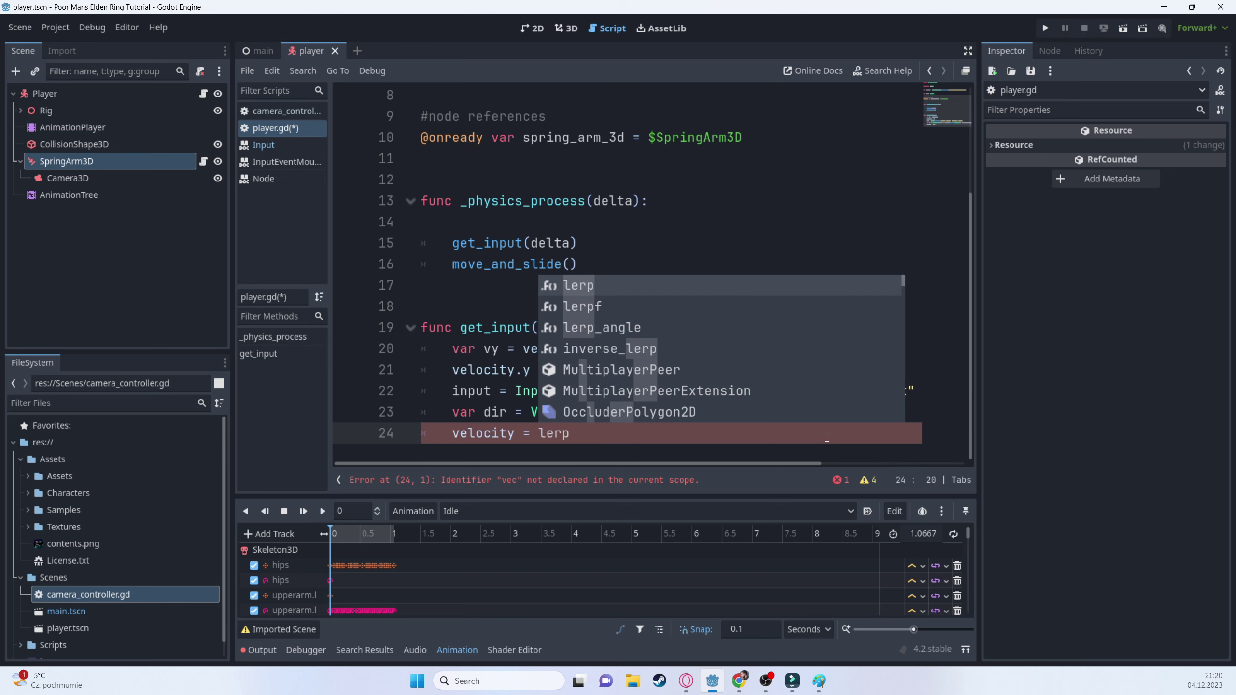
{"action": "type", "text": "("}
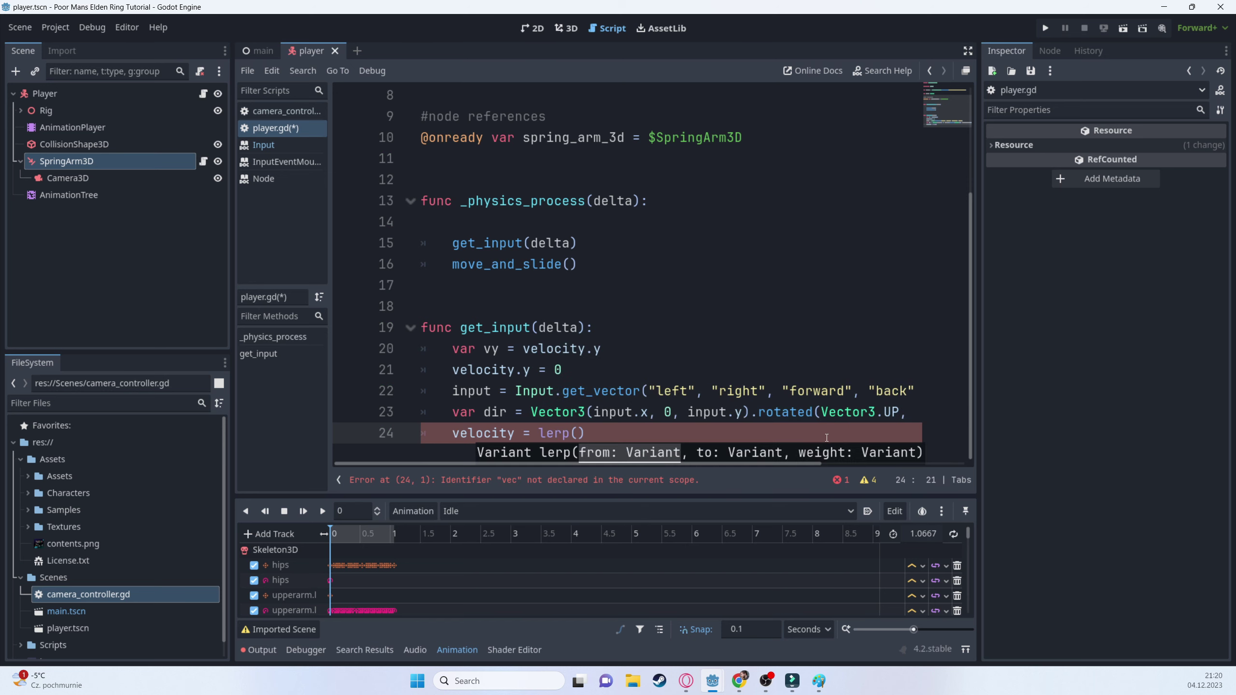
{"action": "type", "text": "velocity"}
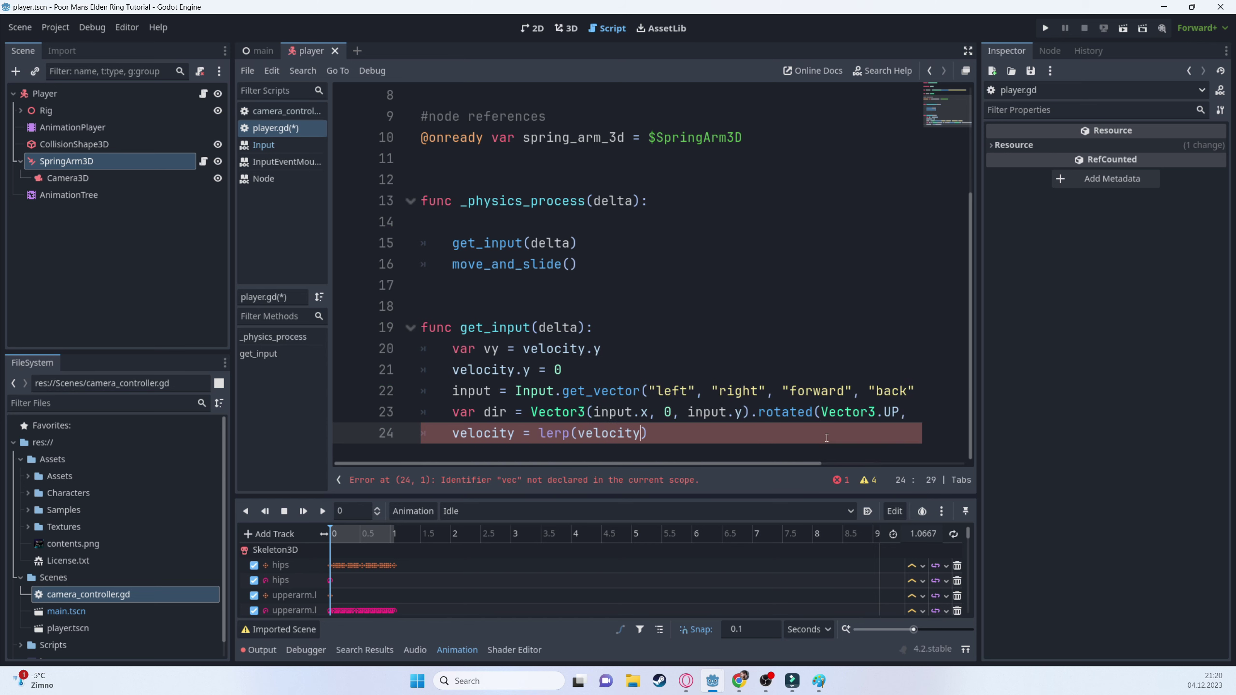
{"action": "type", "text": ", MOV"}
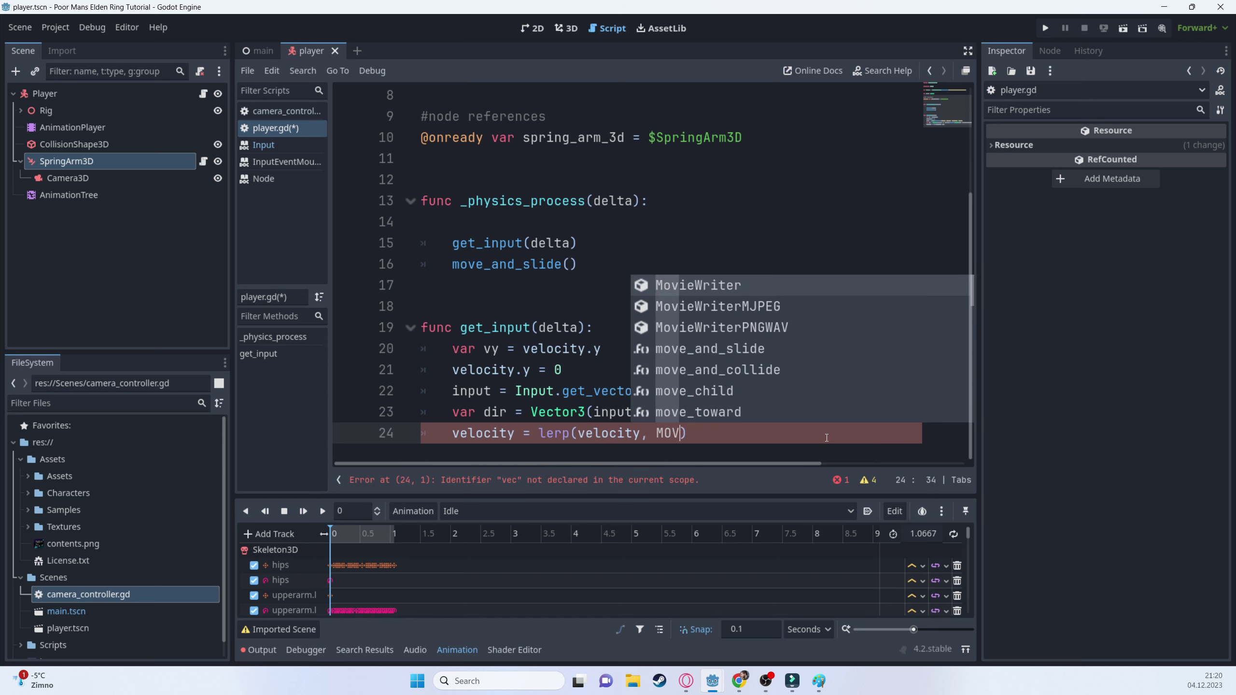
{"action": "type", "text": "E"}
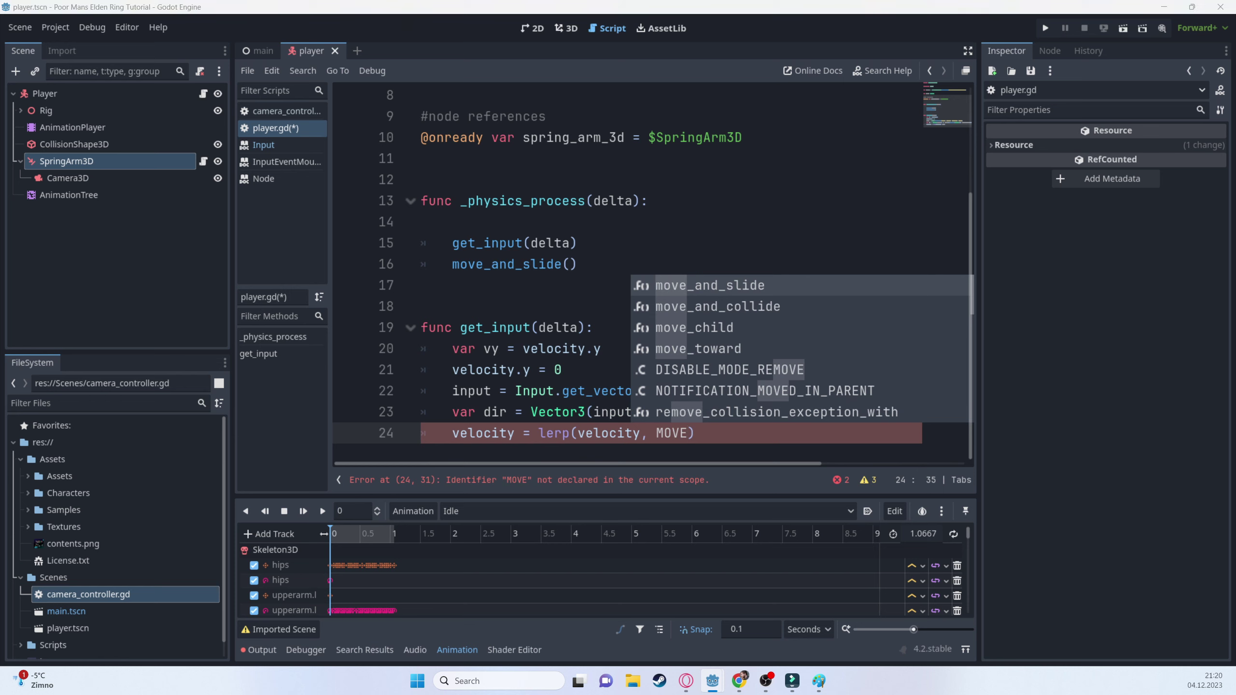
{"action": "scroll", "coordinate": [518, 262], "scroll_direction": "up", "scroll_amount": 3}
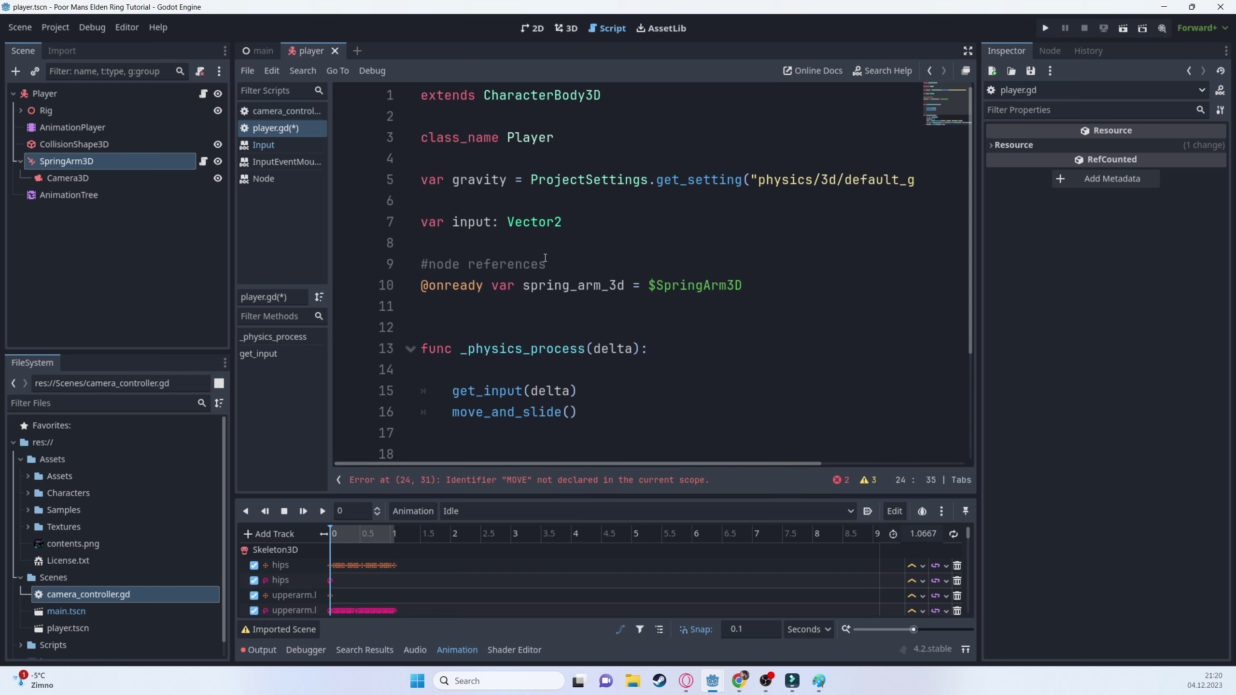
{"action": "left_click", "coordinate": [511, 249]}
{"action": "key", "text": "Return"}
{"action": "key", "text": "Return"}
{"action": "key", "text": "Up"}
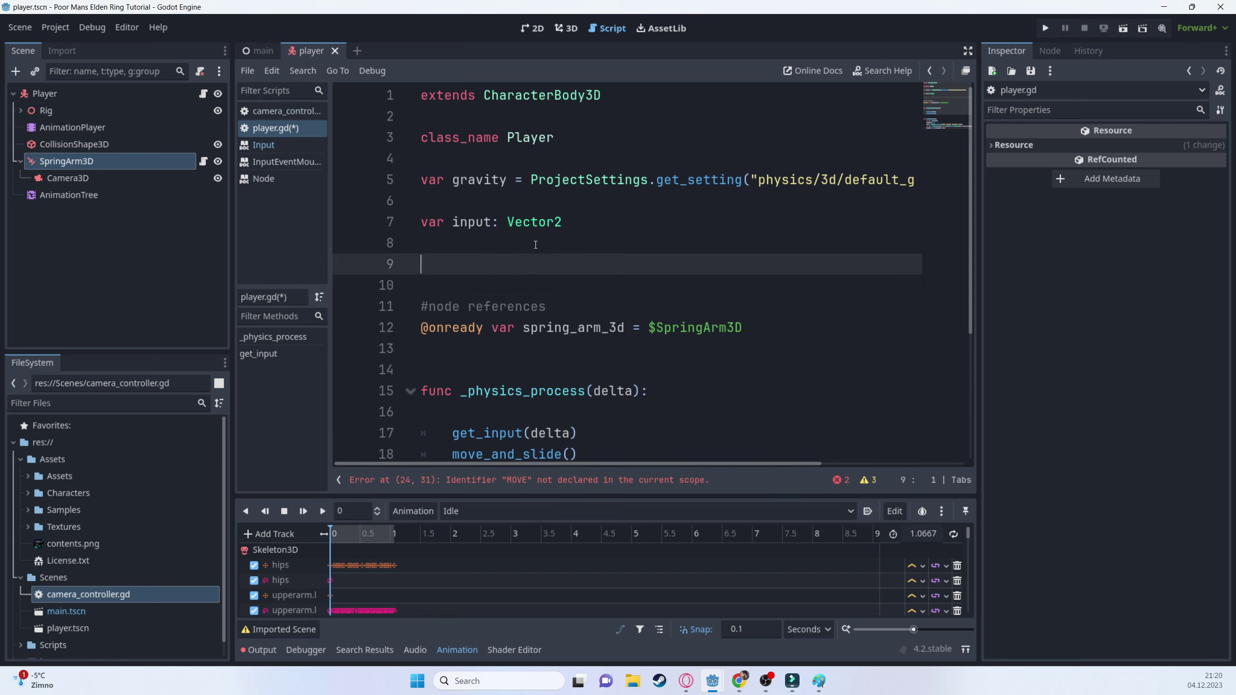
{"action": "type", "text": "#exports"}
{"action": "key", "text": "Return"}
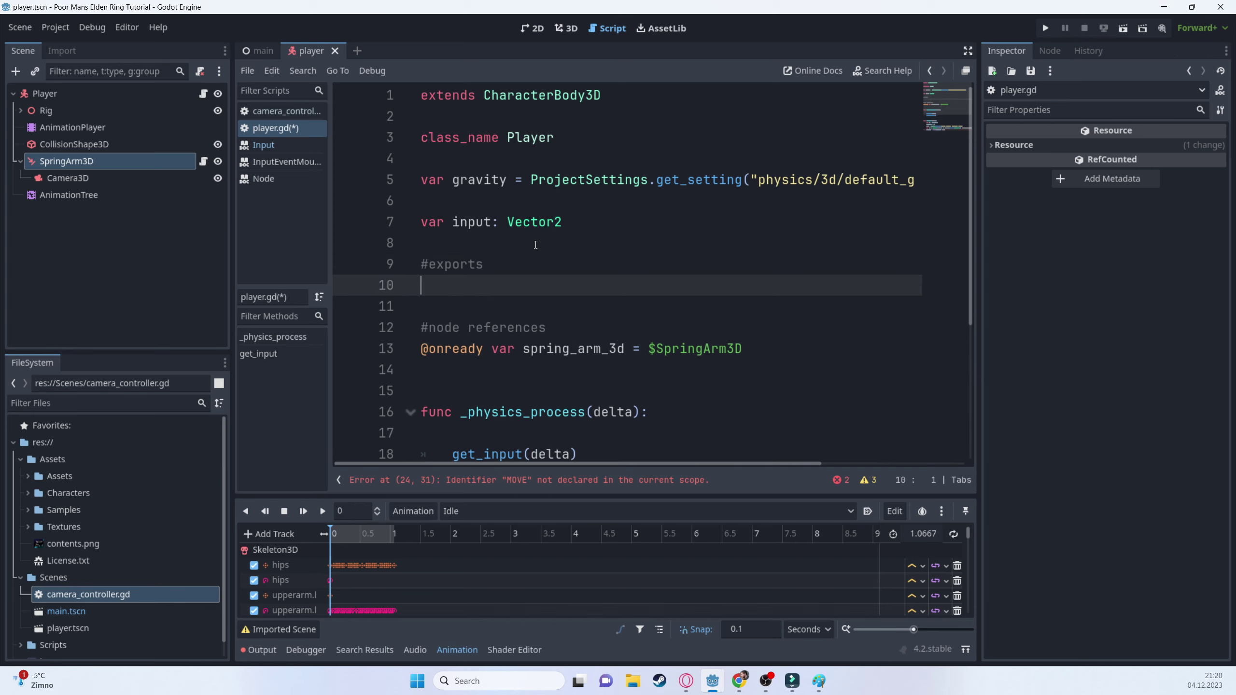
{"action": "type", "text": "@e"}
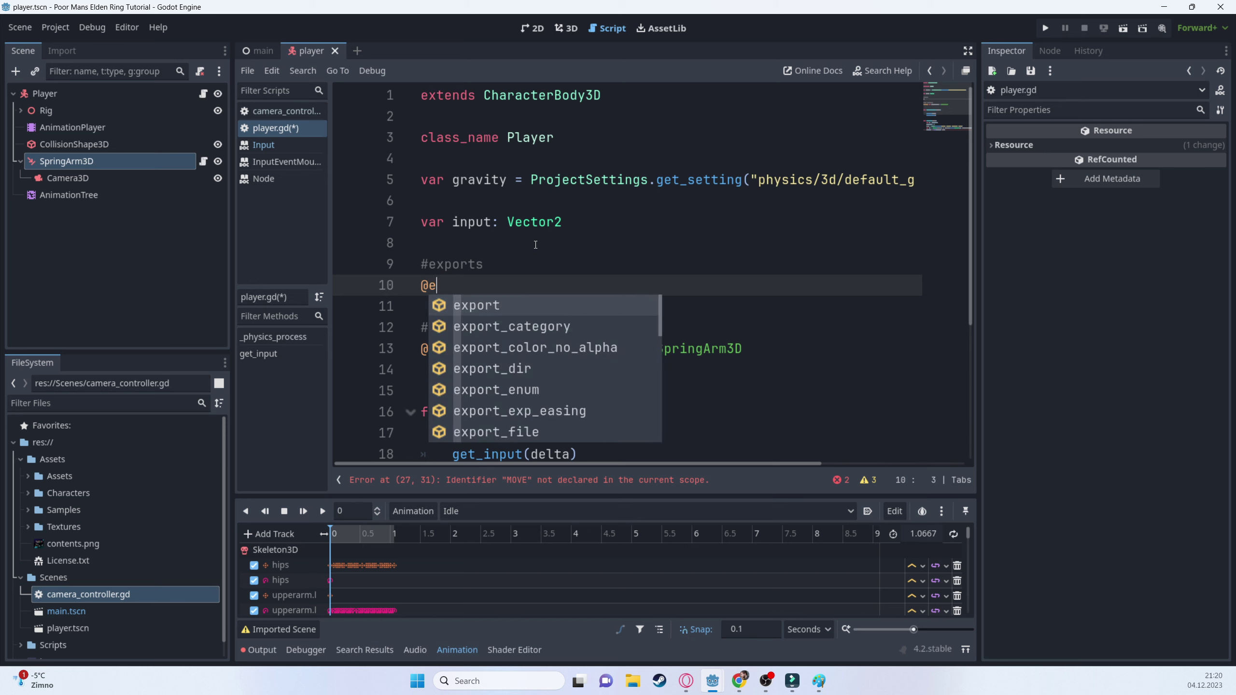
{"action": "type", "text": "xport var "}
{"action": "type", "text": "move-"}
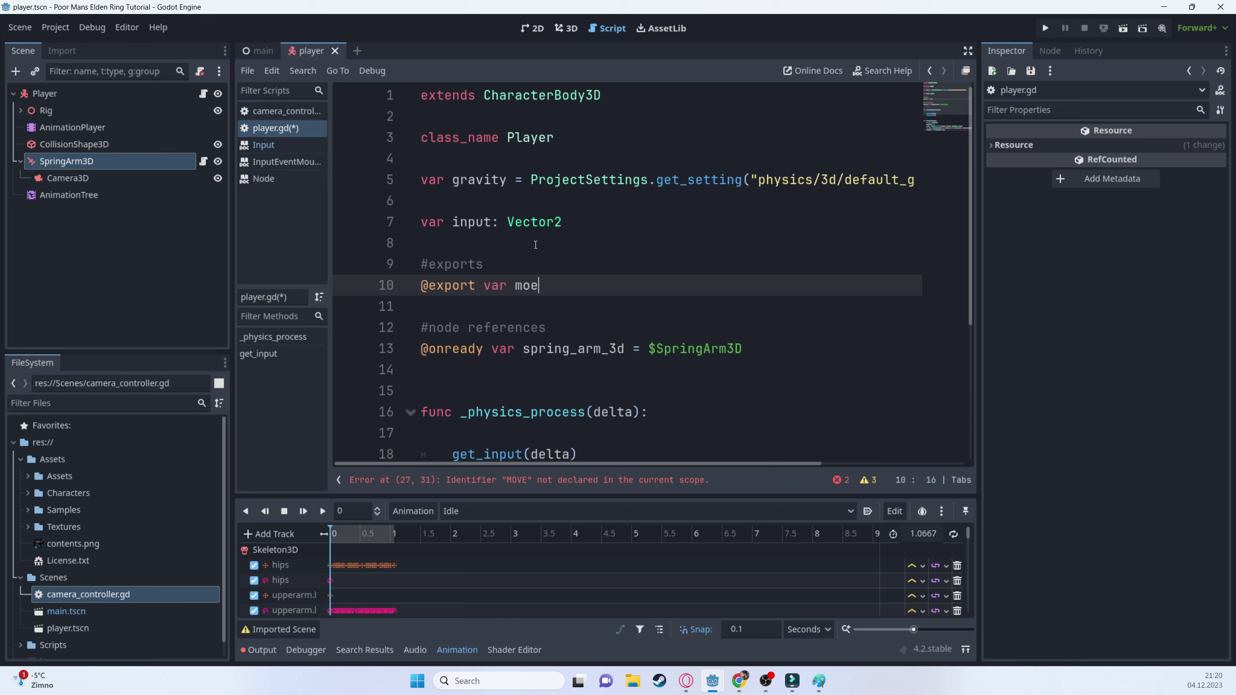
{"action": "key", "text": "BackSpace"}
{"action": "type", "text": "_speed = 30"}
{"action": "key", "text": "ctrl+s"}
- Complete line 27 as velocity = lerp(velocity, move_speed * dir, delta * acceleration)
{"action": "scroll", "coordinate": [901, 175], "scroll_direction": "down", "scroll_amount": 4}
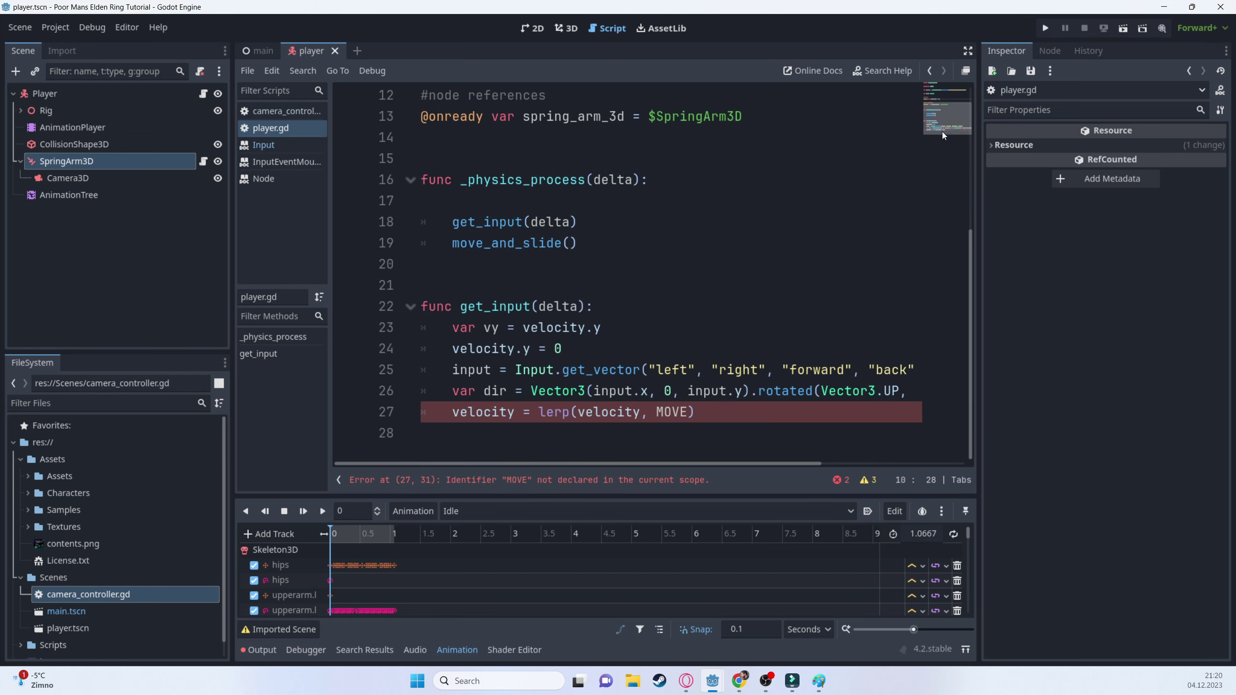
{"action": "double_click", "coordinate": [673, 412]}
{"action": "type", "text": "move"}
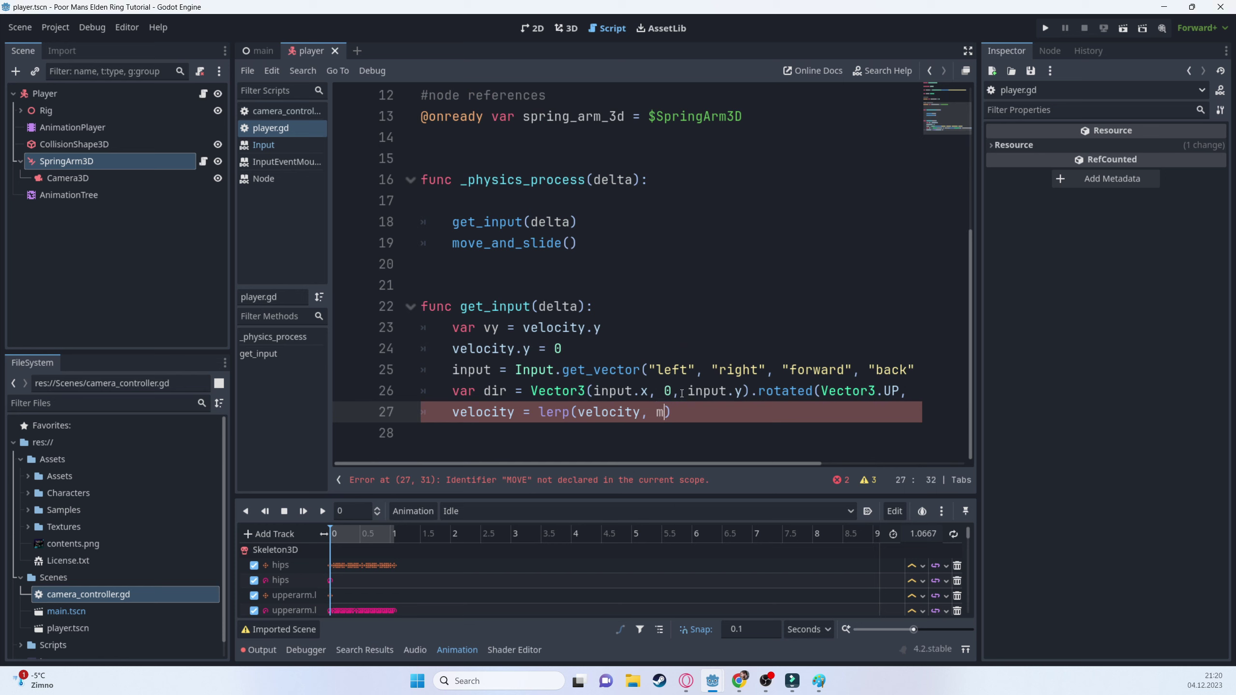
{"action": "key", "text": "Return"}
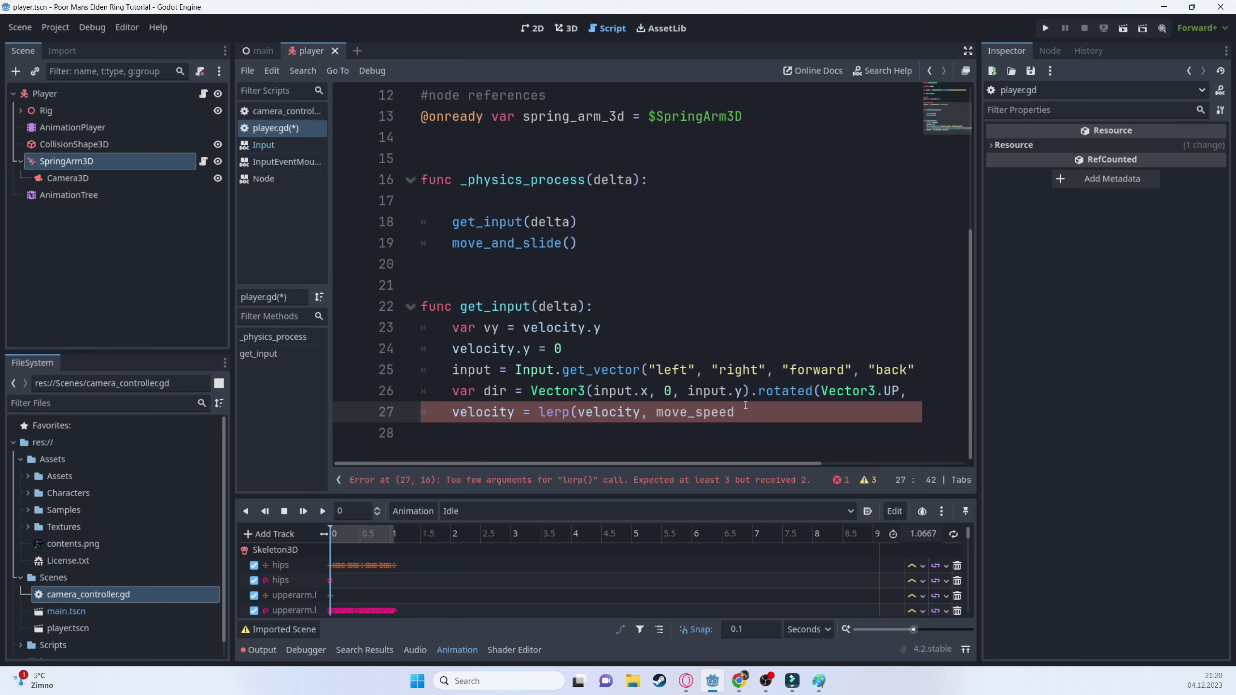
{"action": "type", "text": "* di"}
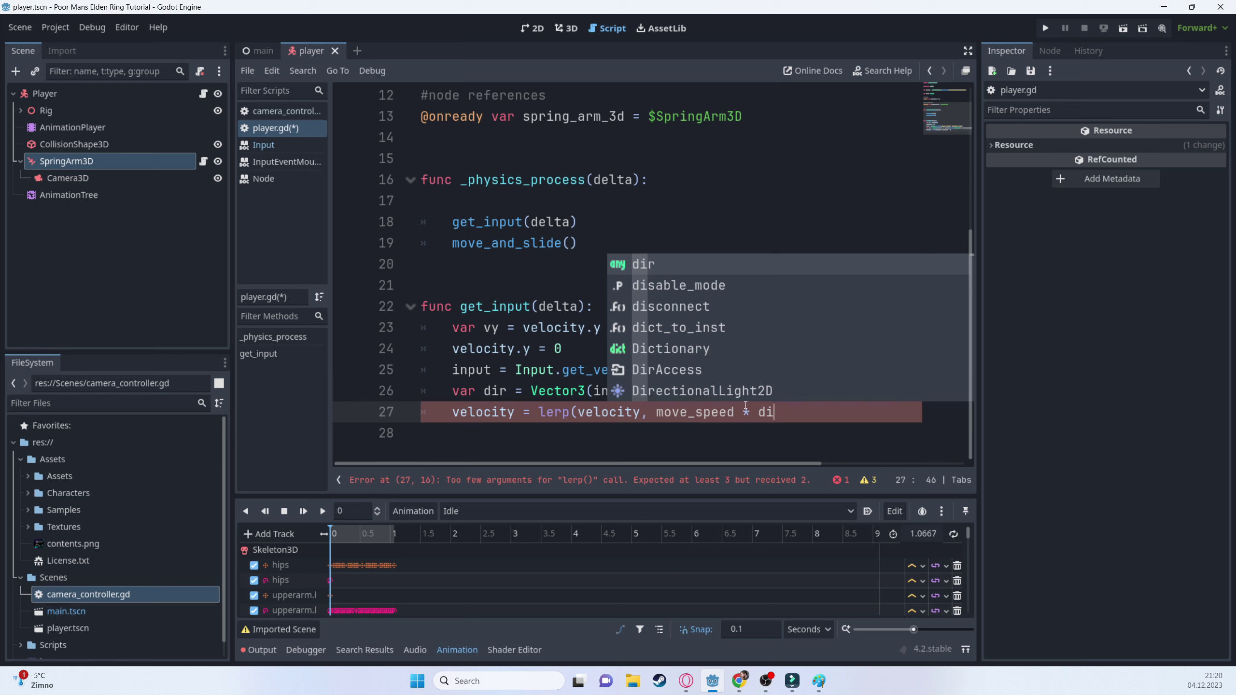
{"action": "type", "text": "r, delta"}
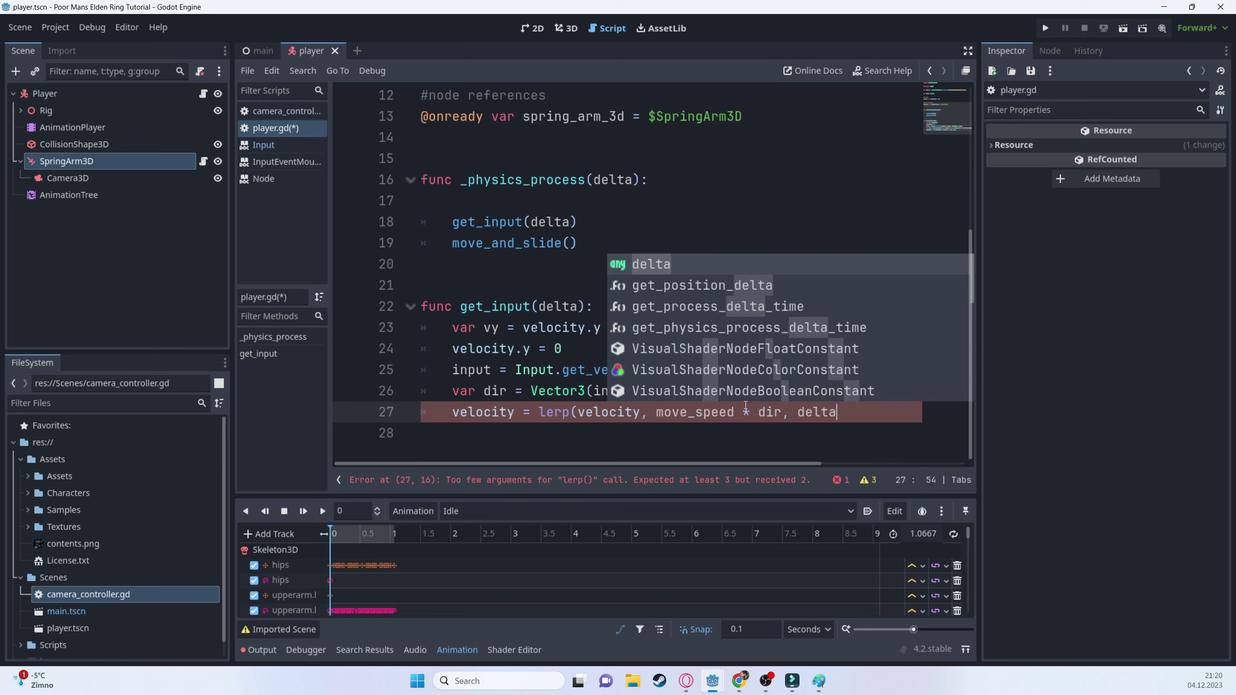
{"action": "type", "text": ")"}
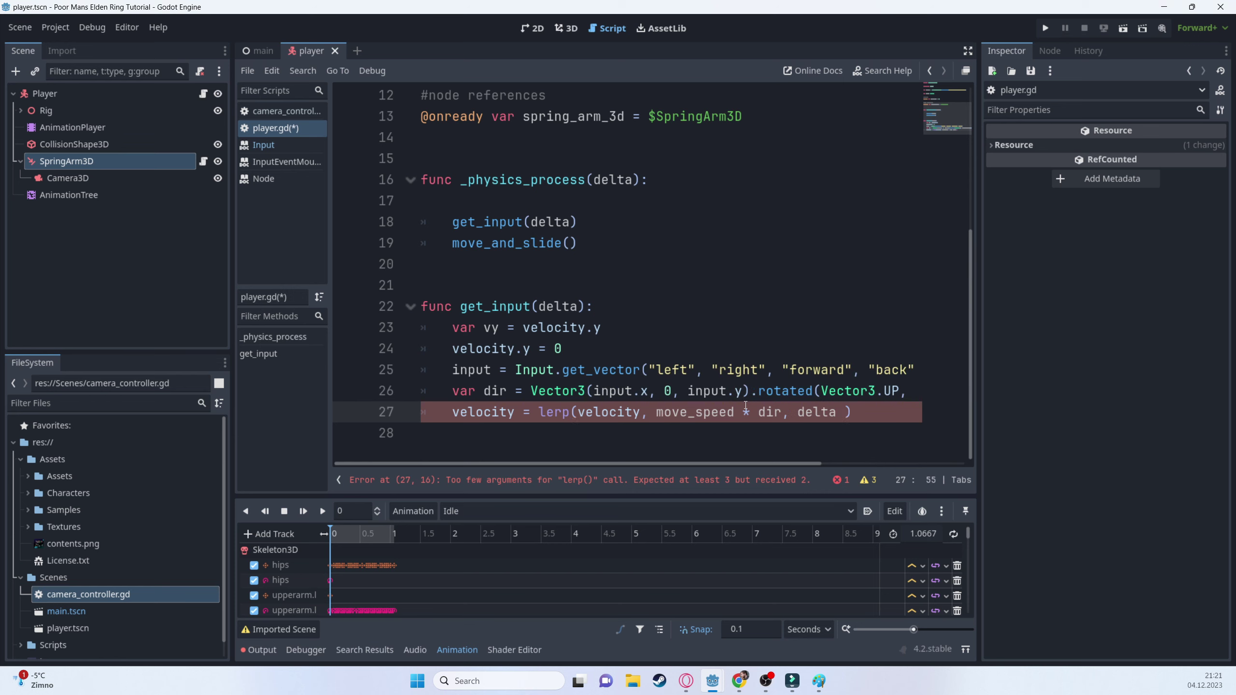
{"action": "type", "text": " * accel"}
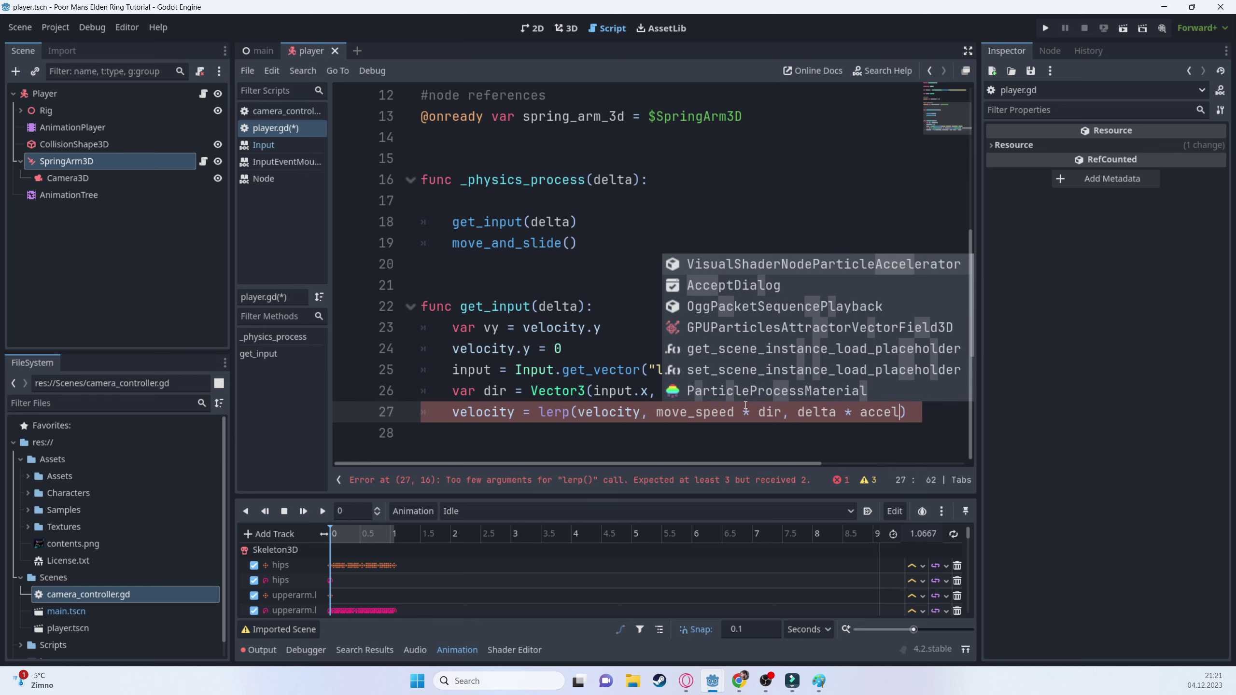
{"action": "type", "text": "eration"}
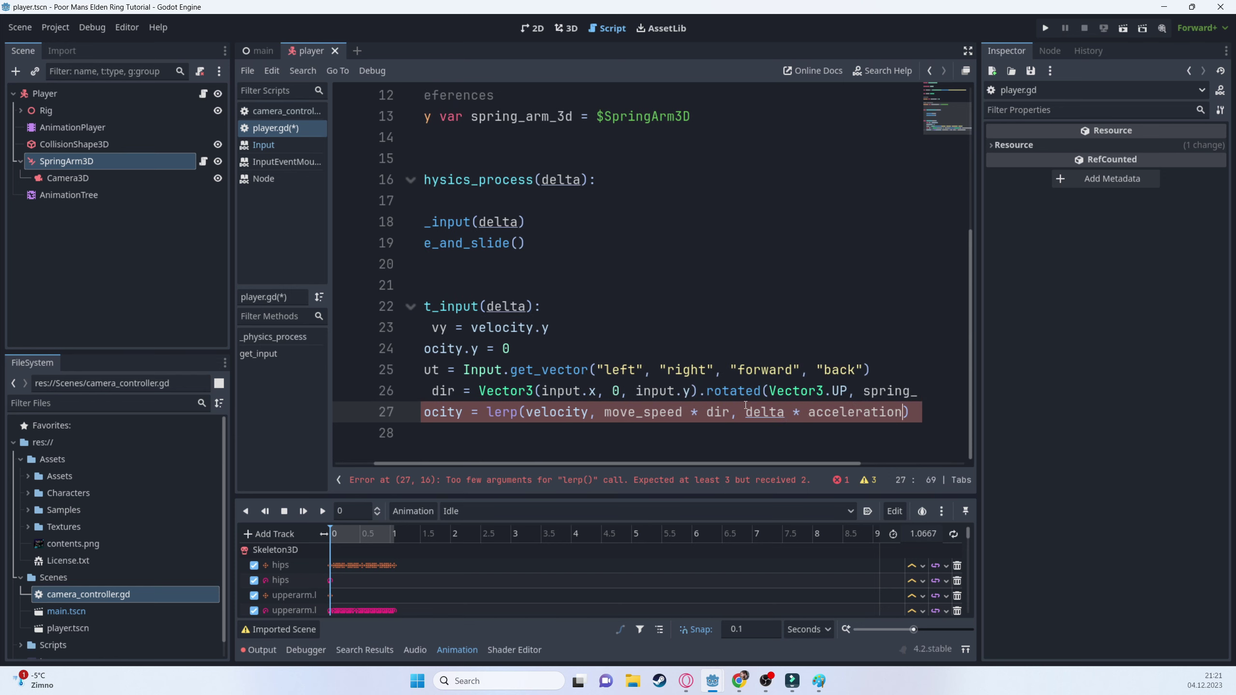
- Widen the script editor to show full lines and scroll back to the top
{"action": "left_click_drag", "start_coordinate": [462, 464], "coordinate": [412, 459]}
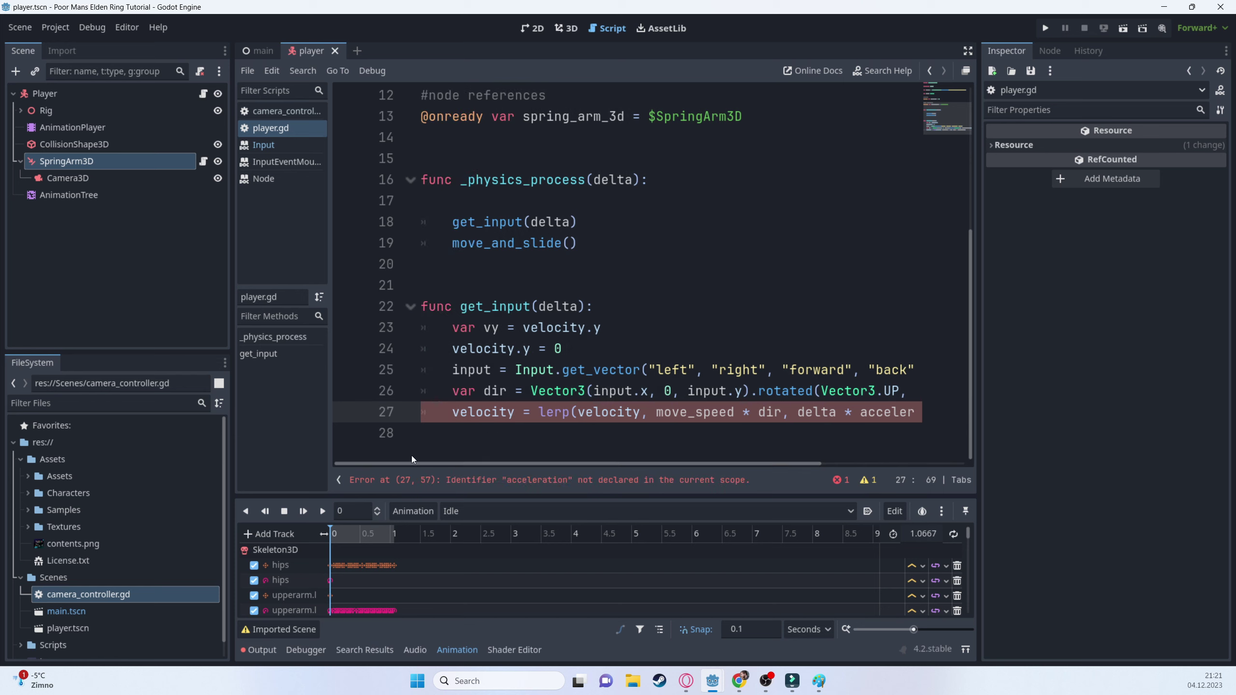
{"action": "left_click_drag", "start_coordinate": [539, 413], "coordinate": [917, 413]}
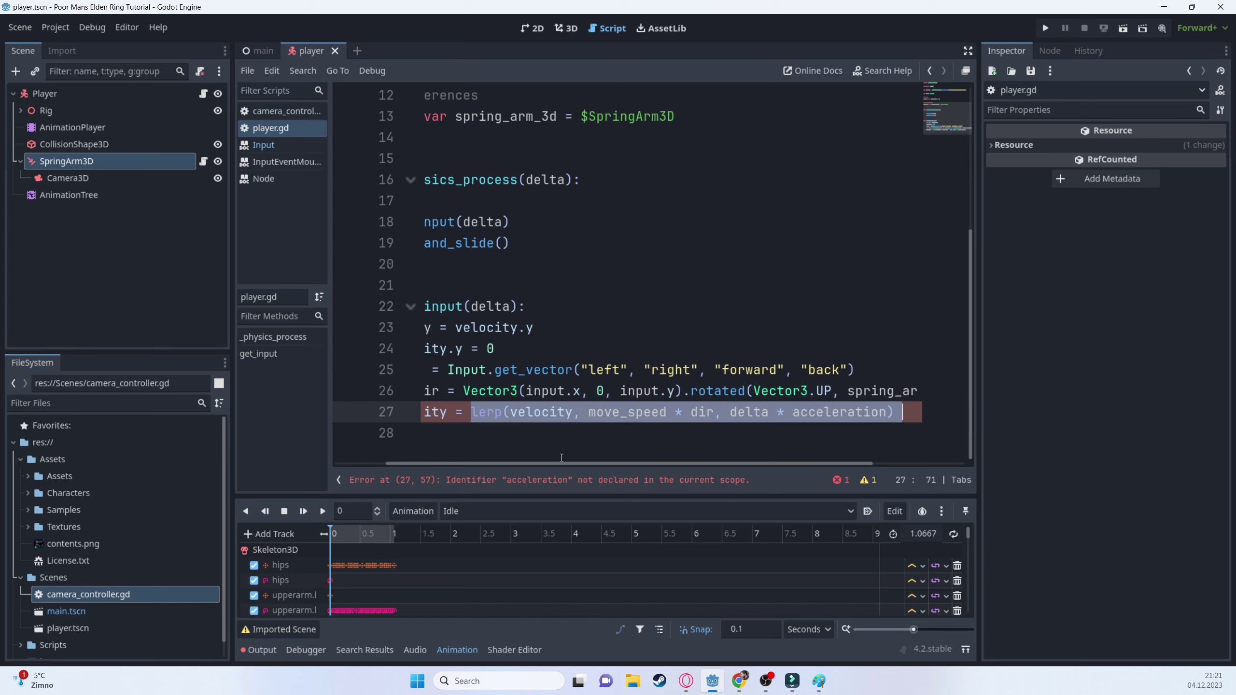
{"action": "left_click_drag", "start_coordinate": [230, 336], "coordinate": [180, 336]}
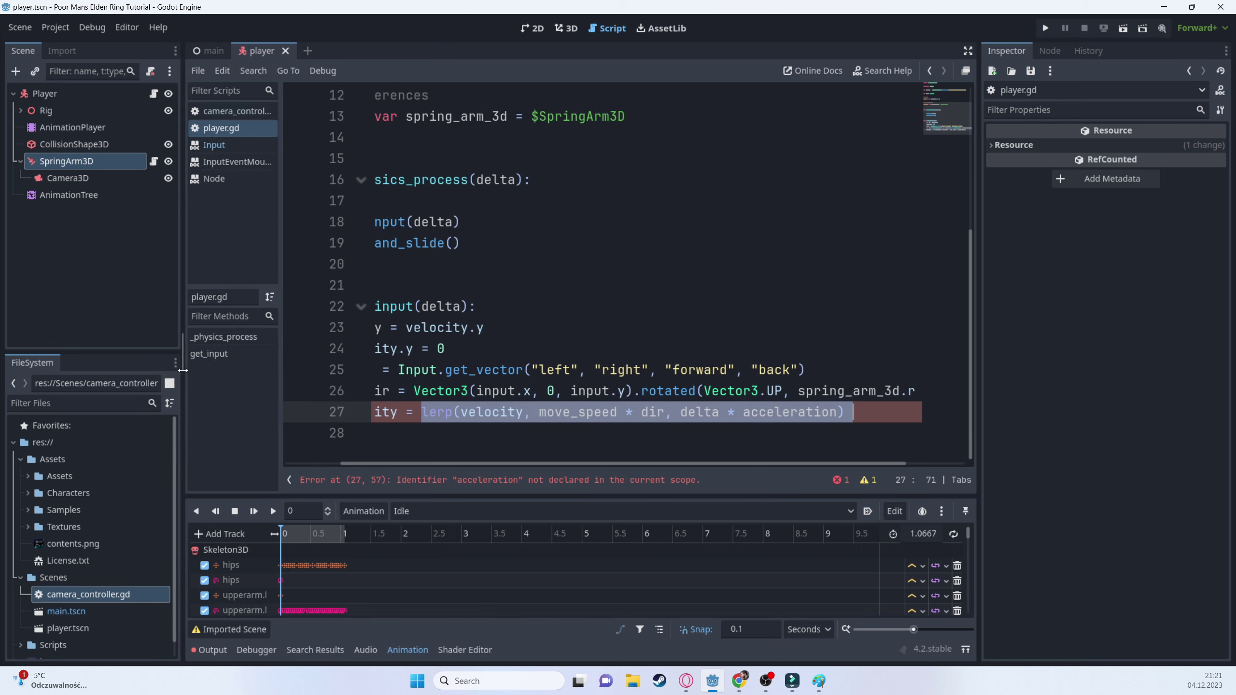
{"action": "left_click_drag", "start_coordinate": [415, 463], "coordinate": [360, 463]}
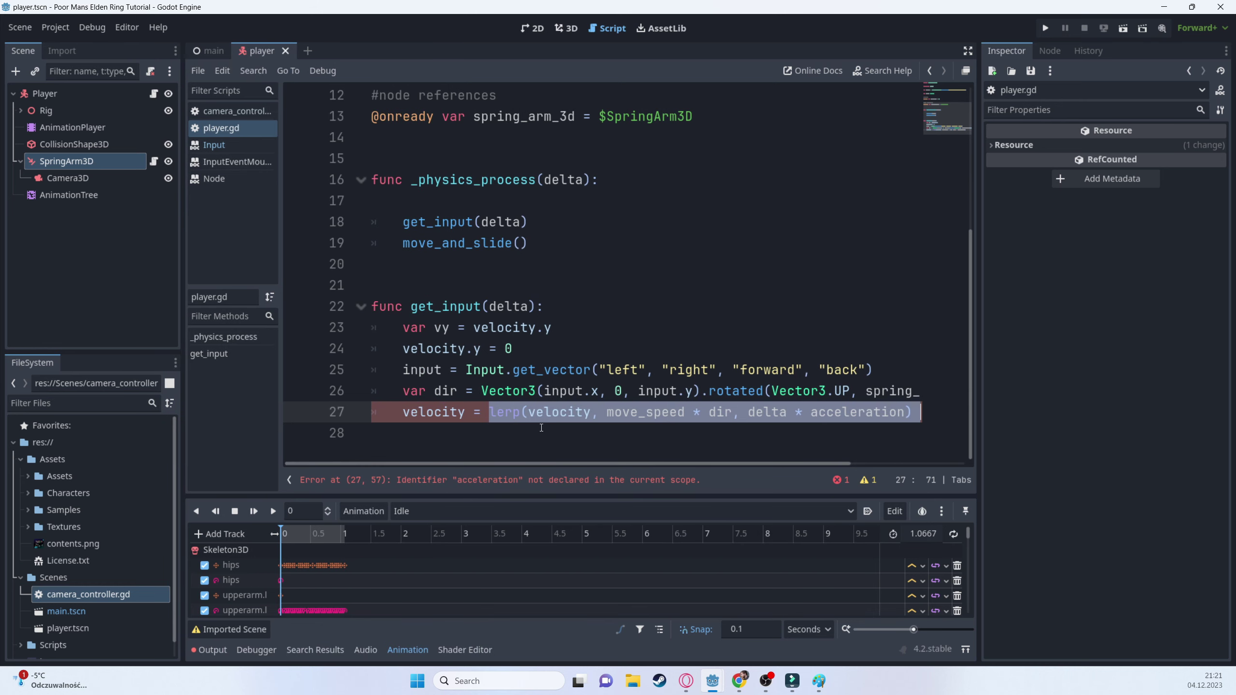
{"action": "scroll", "coordinate": [541, 428], "scroll_direction": "up", "scroll_amount": 4}
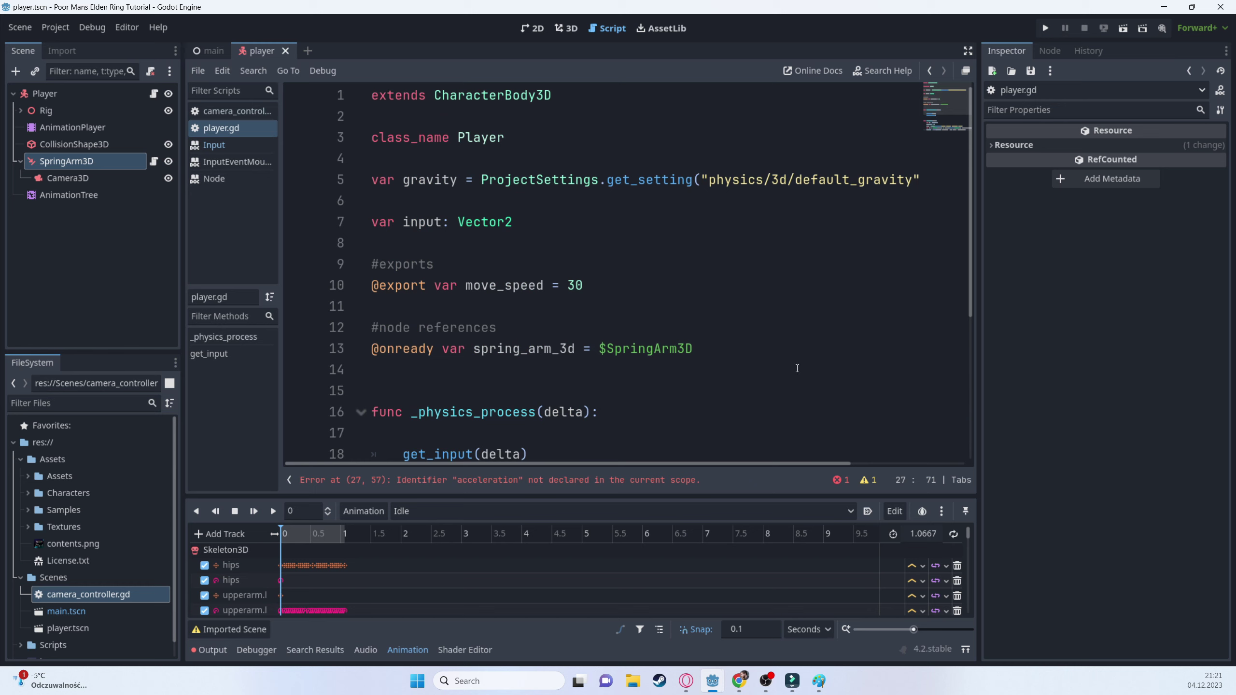
{"action": "left_click", "coordinate": [726, 352]}
{"action": "left_click", "coordinate": [659, 280]}
{"action": "key", "text": "Return"}
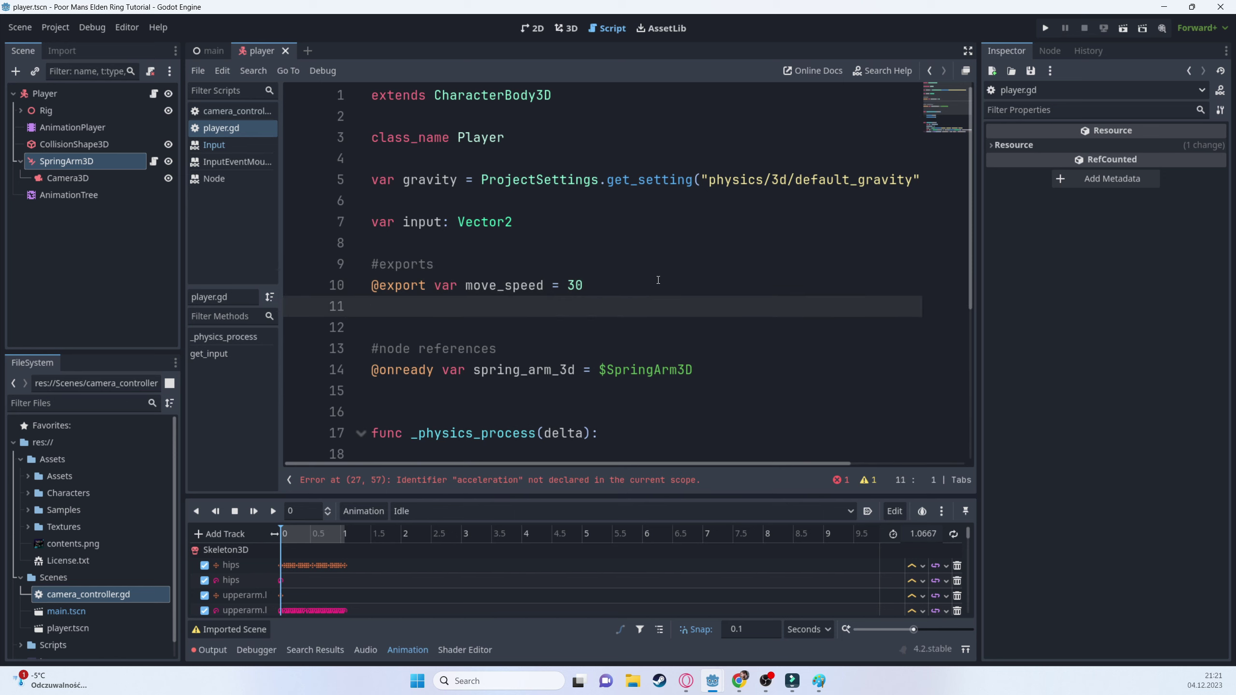
{"action": "type", "text": "@export var acceleration = 15"}
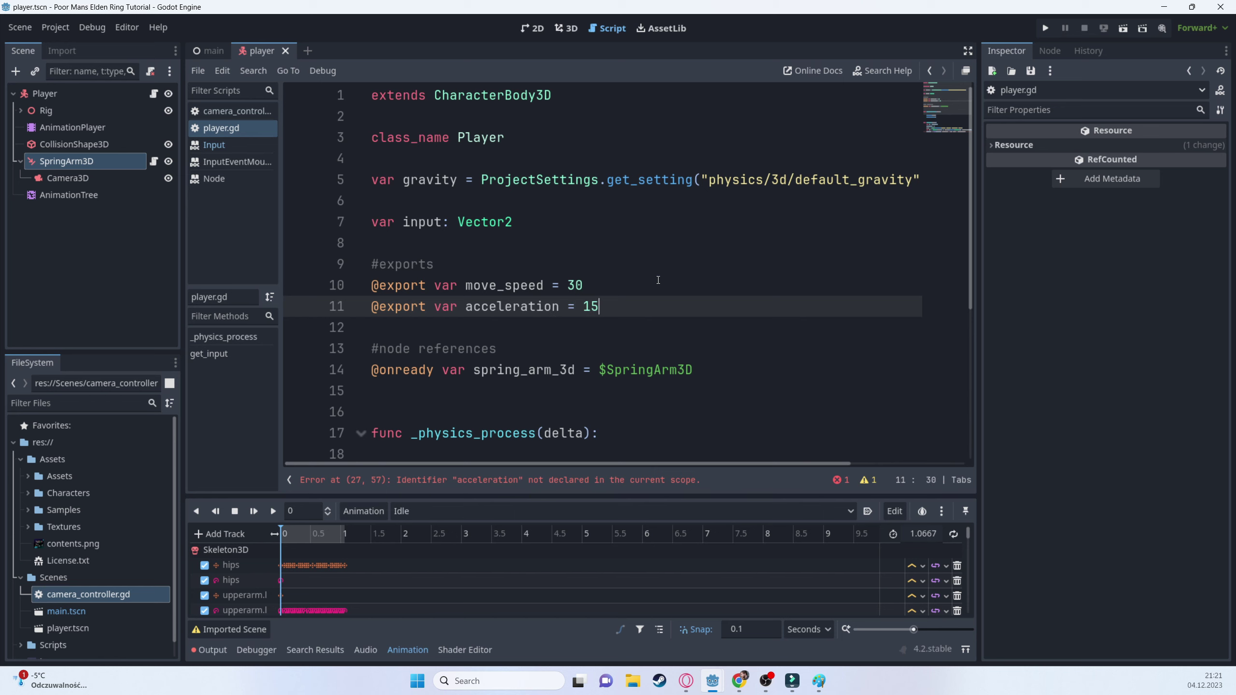
{"action": "key", "text": "ctrl+s"}
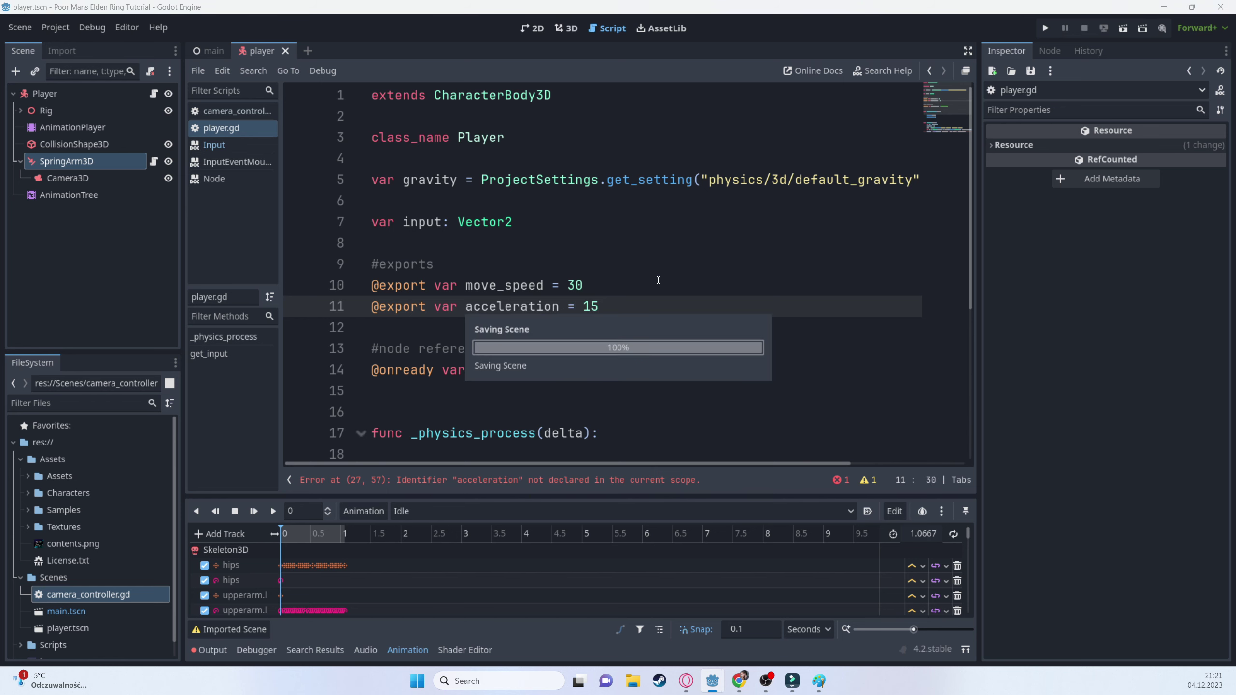
{"action": "scroll", "coordinate": [682, 307], "scroll_direction": "down", "scroll_amount": 4}
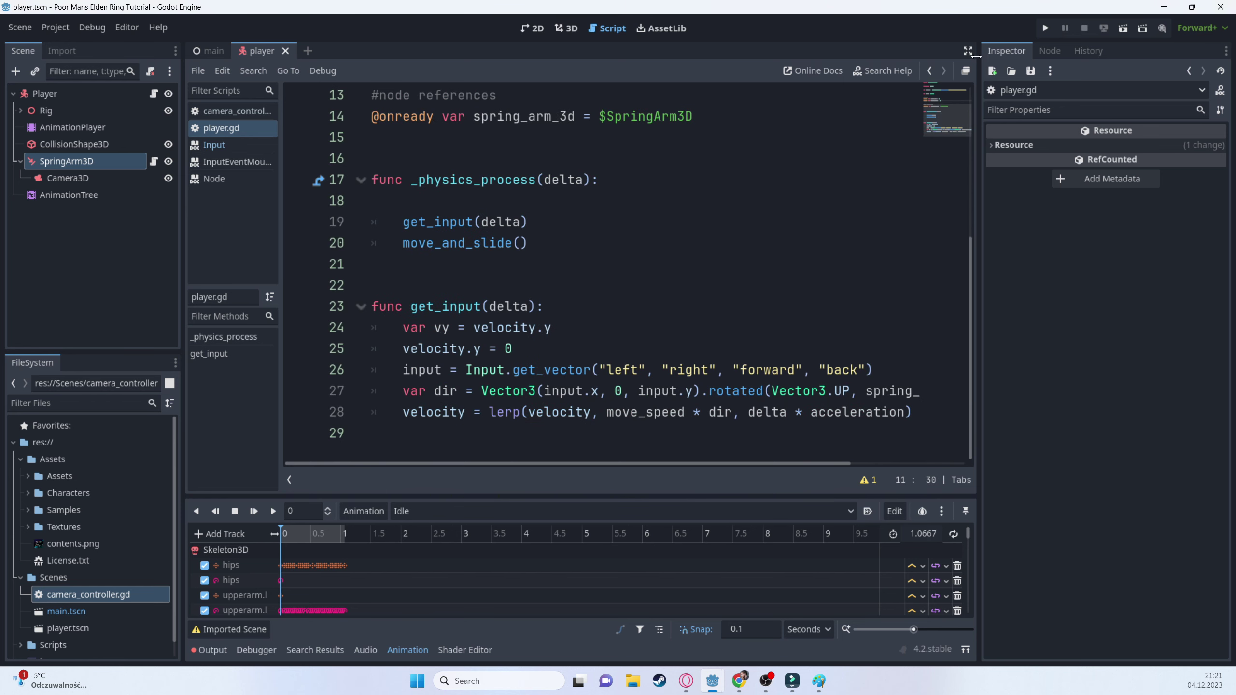
{"action": "left_click", "coordinate": [1045, 27]}
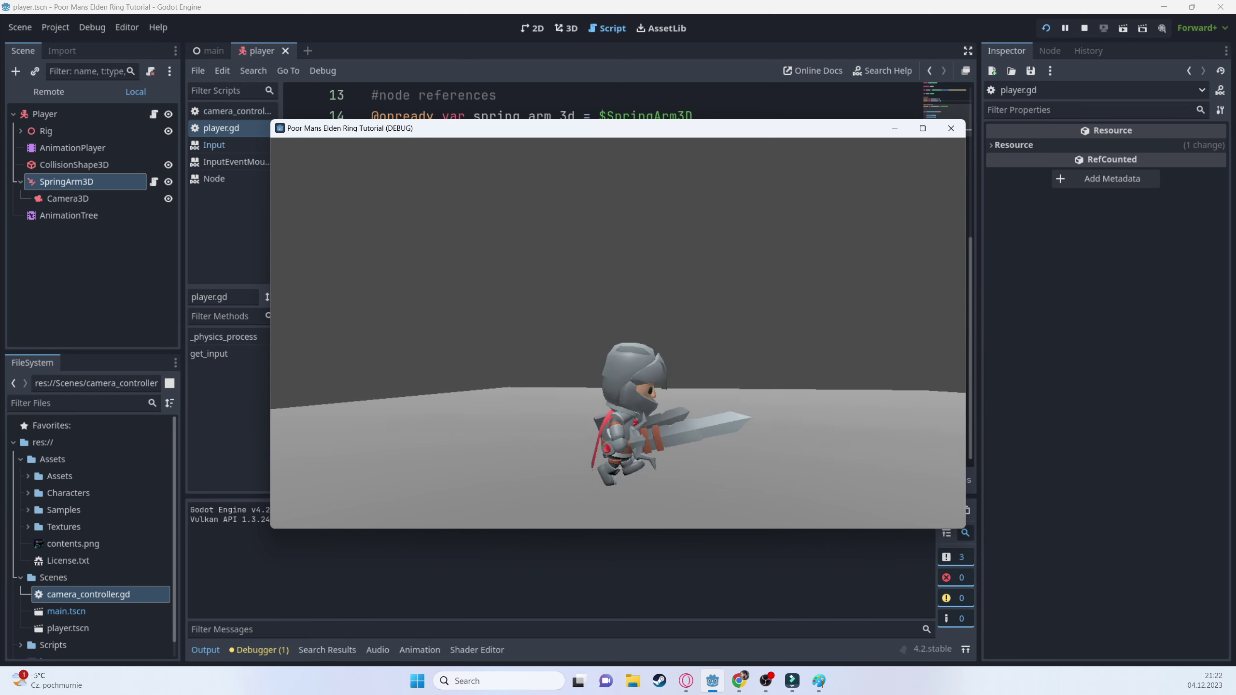
- Release the mouse from the game window and stop the debug run
{"action": "key", "text": "super"}
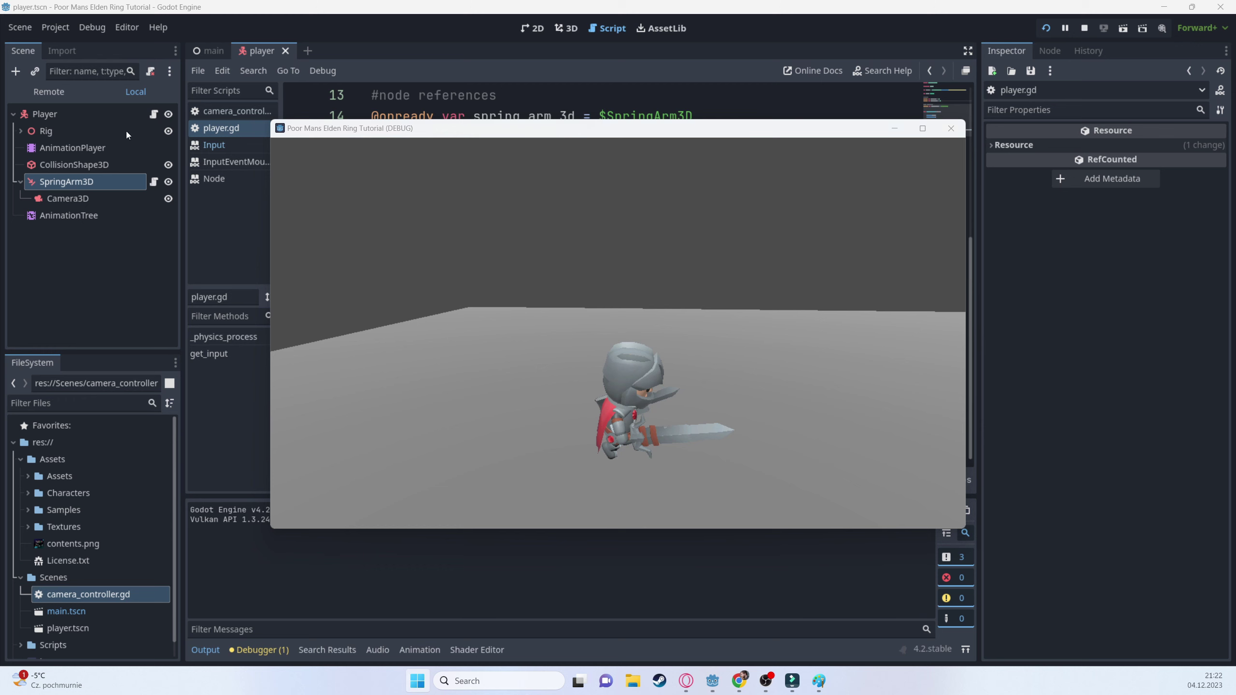
{"action": "left_click", "coordinate": [1085, 27]}
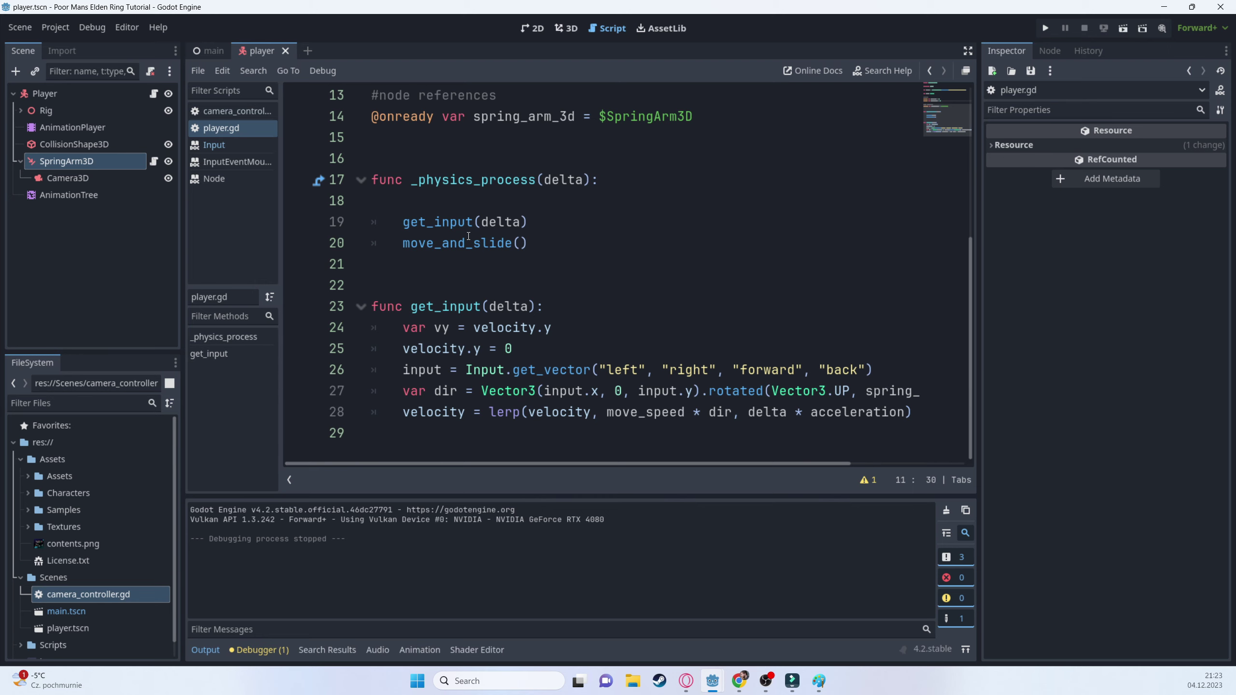
- Insert an empty func _process(delta): on line 16 and bring up the Paint notes
{"action": "left_click", "coordinate": [450, 158]}
{"action": "key", "text": "Return"}
{"action": "key", "text": "Return"}
{"action": "key", "text": "Up"}
{"action": "key", "text": "Up"}
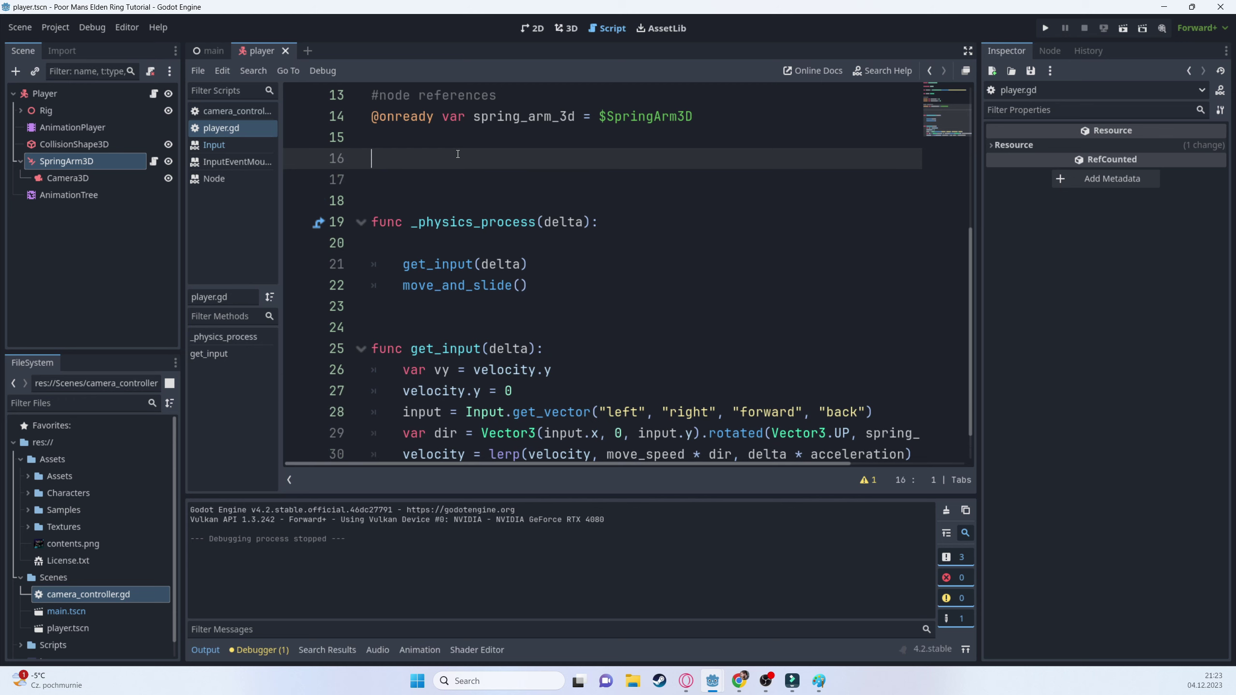
{"action": "type", "text": "func _pr"}
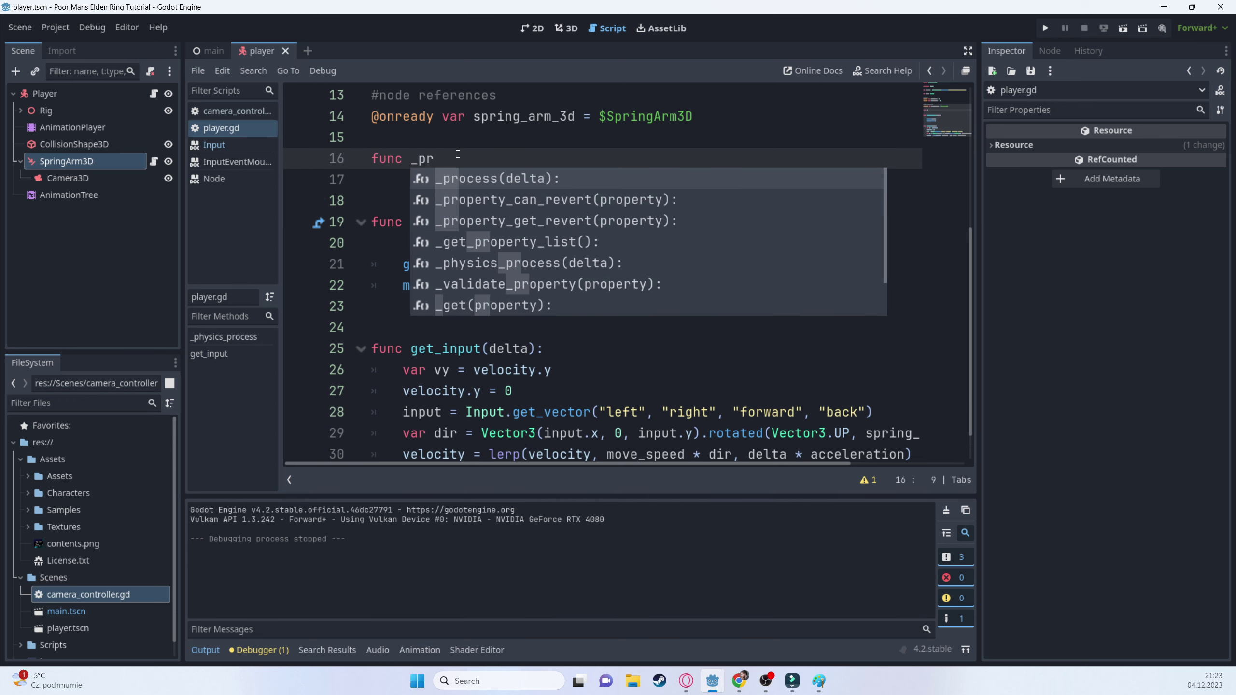
{"action": "key", "text": "Return"}
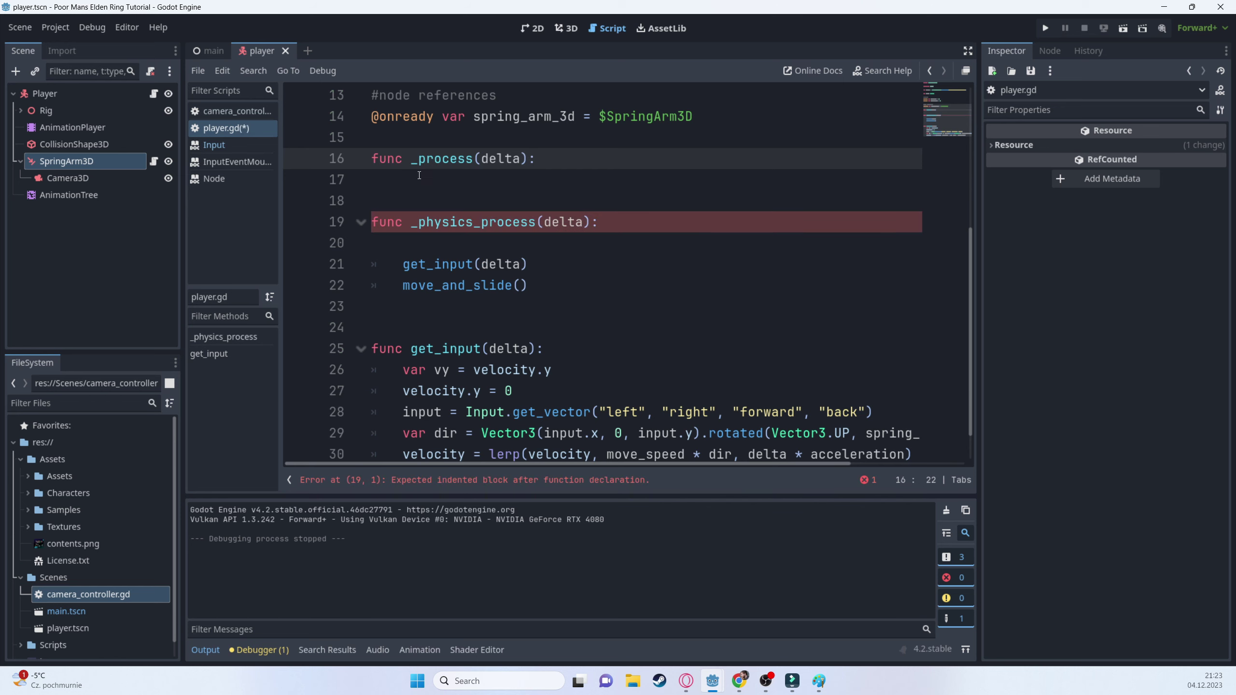
{"action": "scroll", "coordinate": [707, 409], "scroll_direction": "down", "scroll_amount": 1}
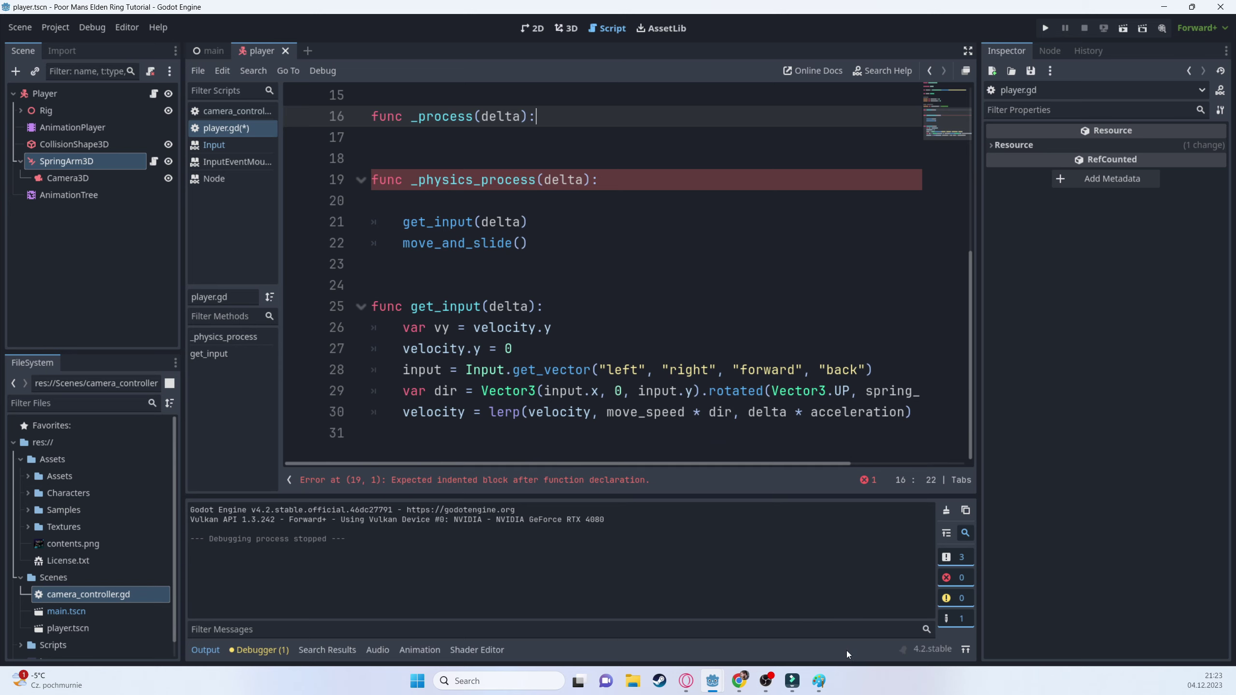
{"action": "left_click", "coordinate": [819, 681]}
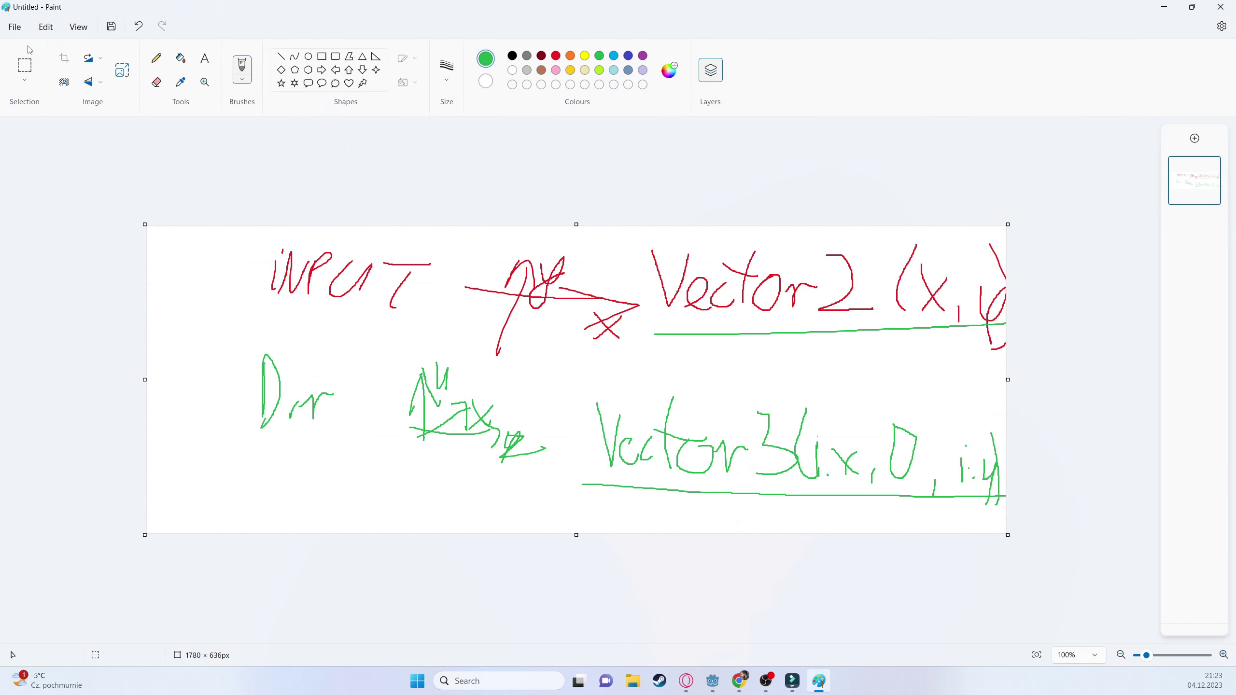
- Start a new blank Paint picture without saving the old notes, in a smaller window
{"action": "left_click", "coordinate": [15, 26]}
{"action": "left_click", "coordinate": [29, 49]}
{"action": "left_click", "coordinate": [615, 381]}
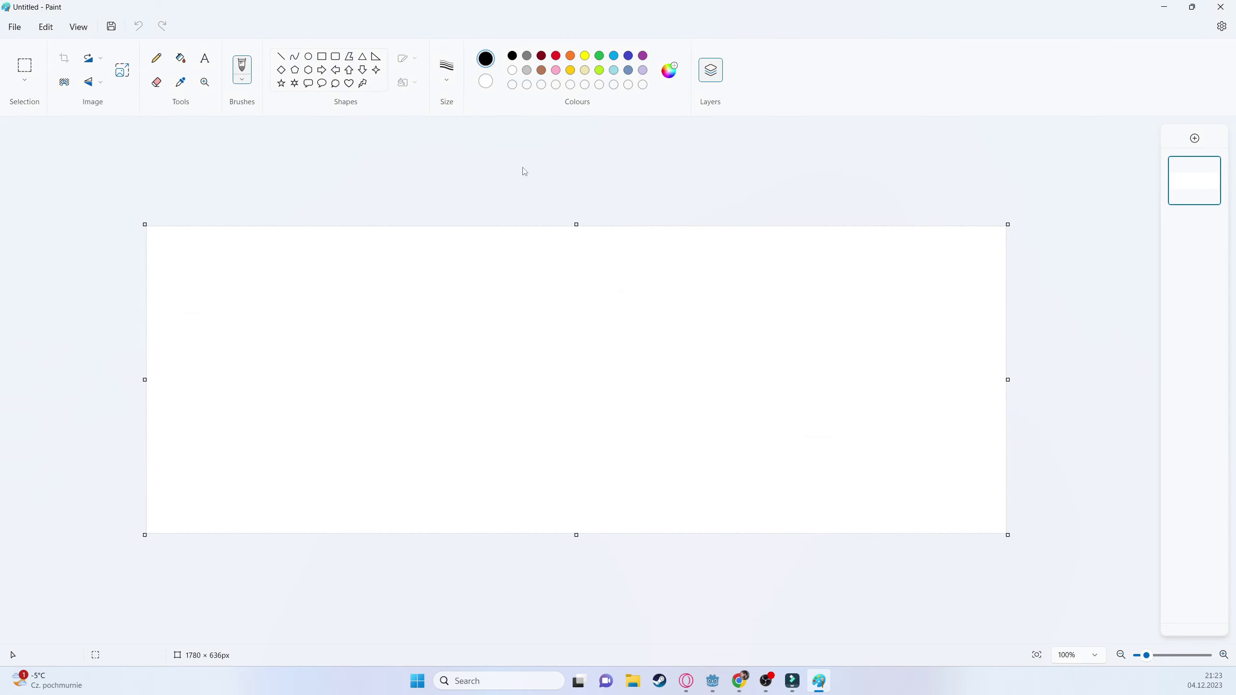
{"action": "mouse_move", "coordinate": [659, 9]}
{"action": "left_mouse_down"}
{"action": "mouse_move", "coordinate": [736, 238]}
{"action": "mouse_move", "coordinate": [1214, 63]}
{"action": "mouse_move", "coordinate": [1005, 113]}
{"action": "mouse_move", "coordinate": [786, 84]}
{"action": "mouse_move", "coordinate": [805, 23]}
{"action": "mouse_move", "coordinate": [829, 175]}
{"action": "mouse_move", "coordinate": [877, 223]}
{"action": "mouse_move", "coordinate": [580, 424]}
{"action": "mouse_move", "coordinate": [577, 472]}
{"action": "mouse_move", "coordinate": [551, 167]}
{"action": "left_mouse_up"}
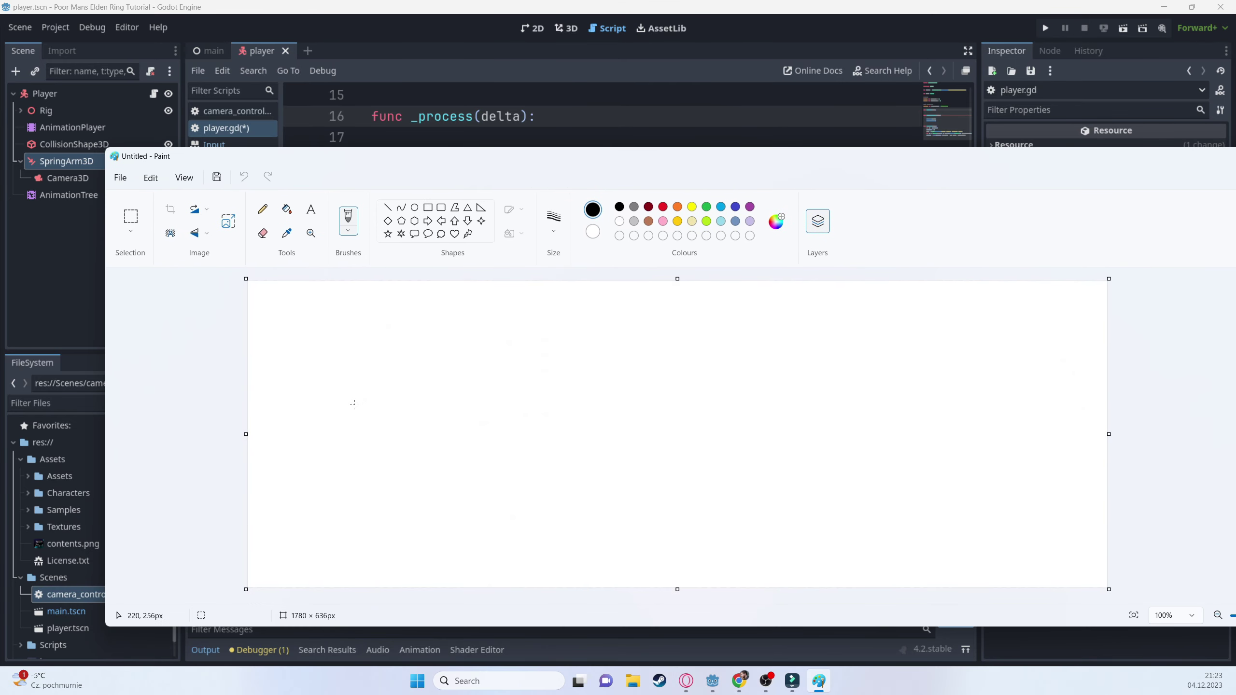
- Sketch -1 over A and 1 over D on the left half
{"action": "mouse_move", "coordinate": [306, 335]}
{"action": "left_mouse_down"}
{"action": "mouse_move", "coordinate": [382, 338]}
{"action": "mouse_move", "coordinate": [409, 365]}
{"action": "left_mouse_up"}
{"action": "mouse_move", "coordinate": [584, 325]}
{"action": "left_mouse_down"}
{"action": "mouse_move", "coordinate": [646, 299]}
{"action": "mouse_move", "coordinate": [625, 374]}
{"action": "left_mouse_up"}
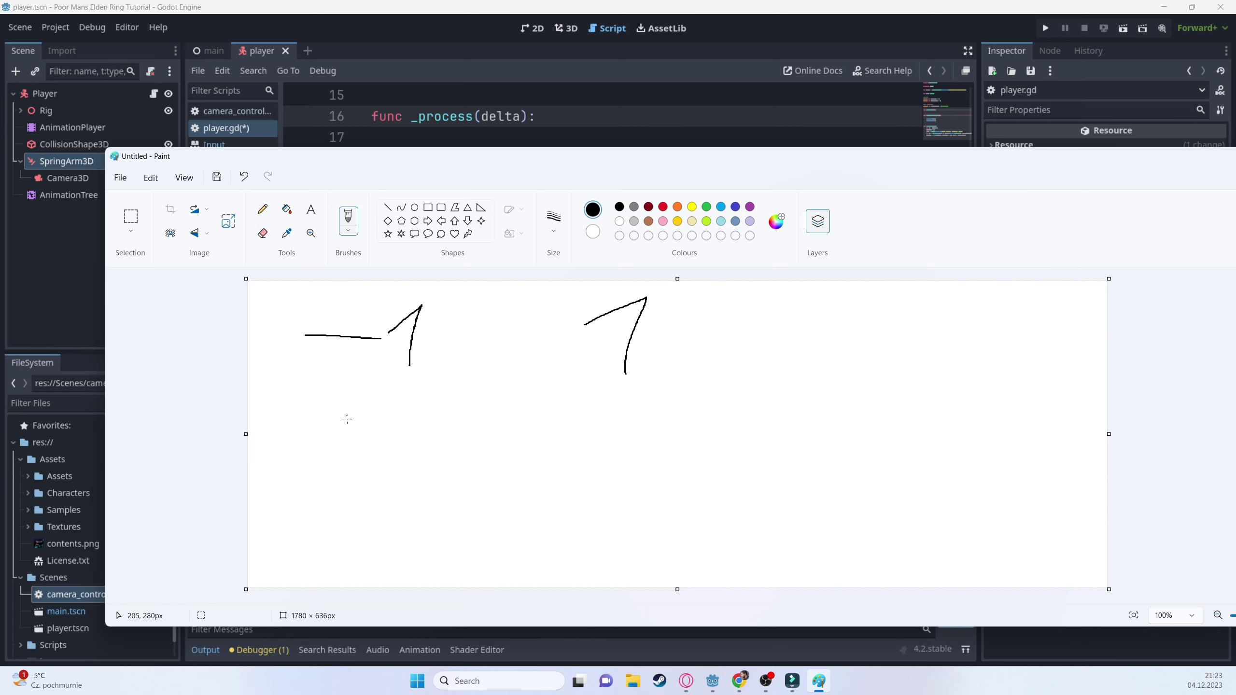
{"action": "mouse_move", "coordinate": [358, 449]}
{"action": "left_mouse_down"}
{"action": "mouse_move", "coordinate": [364, 437]}
{"action": "mouse_move", "coordinate": [385, 449]}
{"action": "mouse_move", "coordinate": [468, 423]}
{"action": "left_mouse_up"}
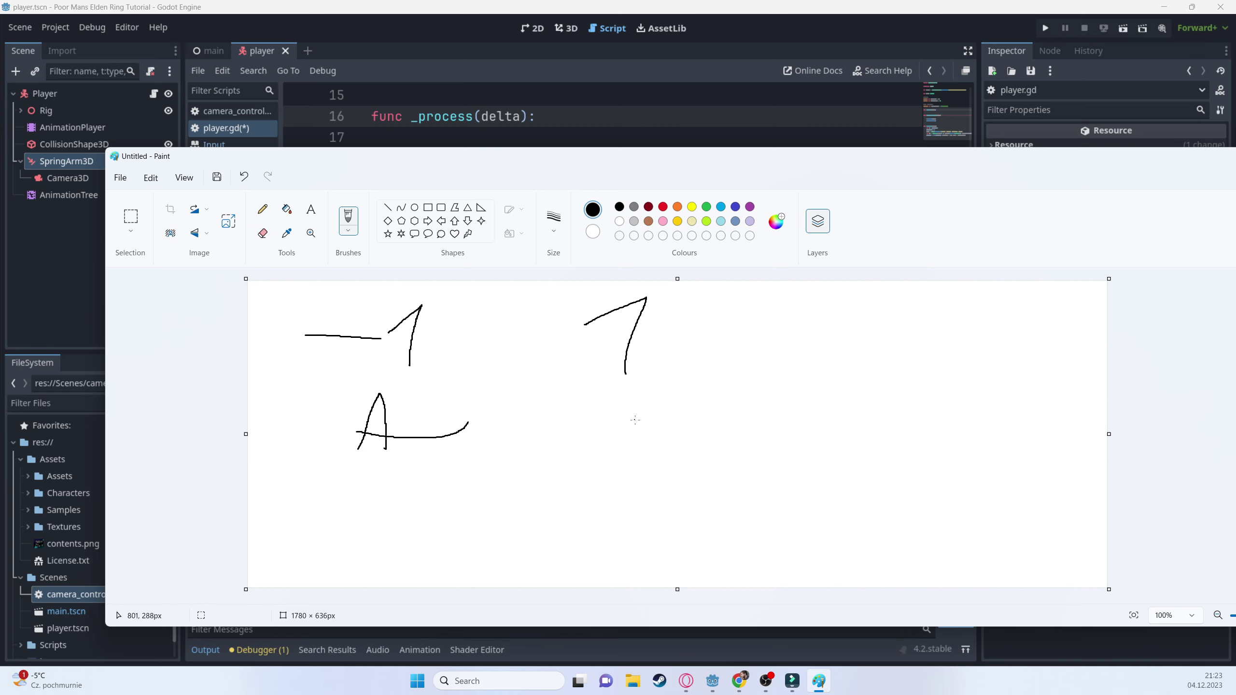
{"action": "left_click_drag", "start_coordinate": [627, 400], "coordinate": [633, 461]}
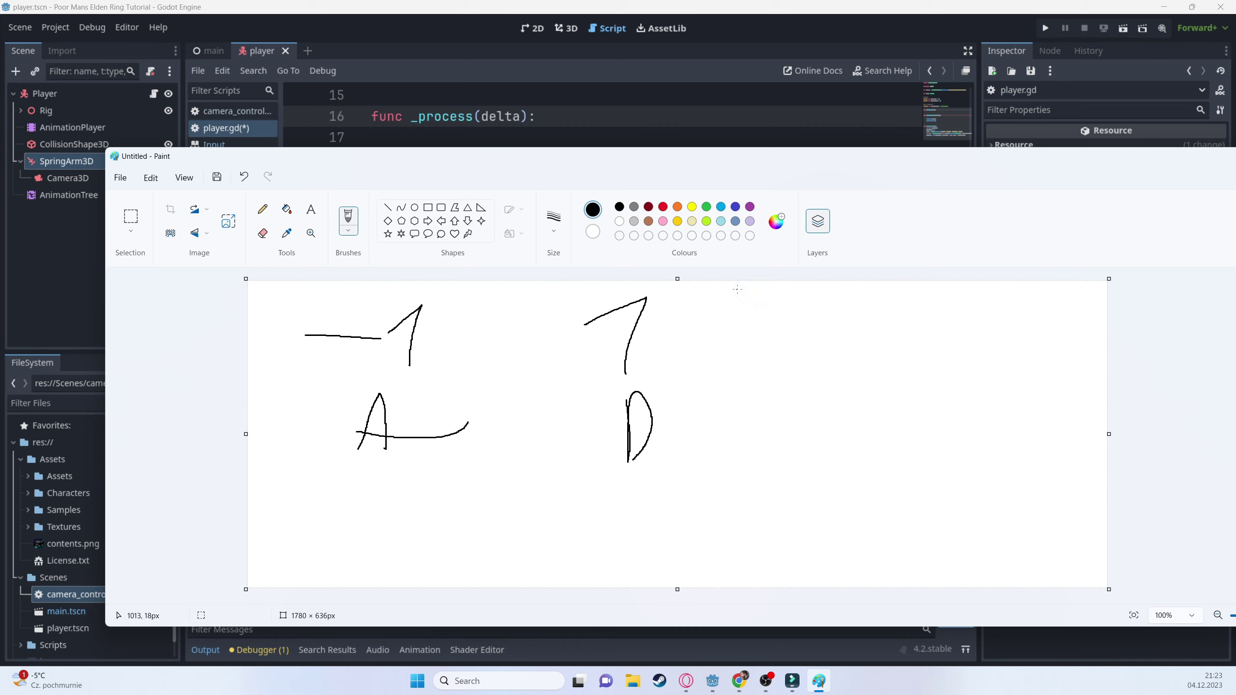
- Draw a divider, then sketch -1 over S and 1 over W on the right half
{"action": "left_click_drag", "start_coordinate": [738, 290], "coordinate": [715, 580]}
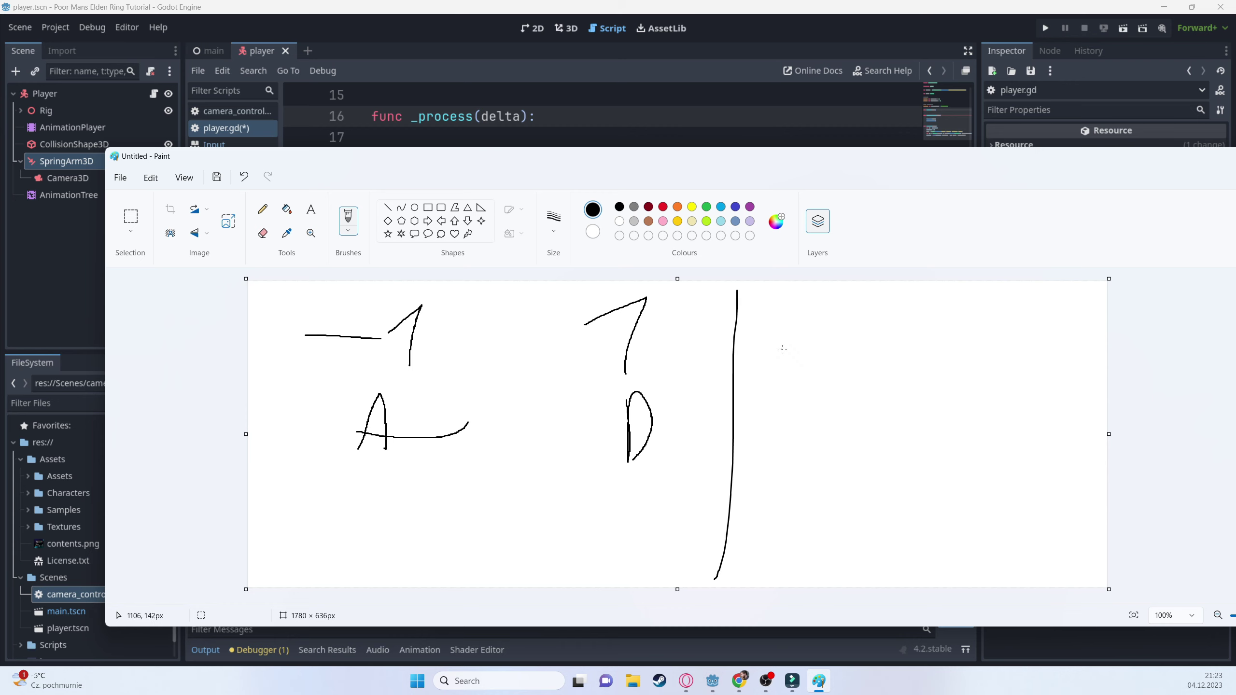
{"action": "mouse_move", "coordinate": [783, 350]}
{"action": "left_mouse_down"}
{"action": "mouse_move", "coordinate": [829, 345]}
{"action": "mouse_move", "coordinate": [879, 374]}
{"action": "left_mouse_up"}
{"action": "mouse_move", "coordinate": [1004, 332]}
{"action": "left_mouse_down"}
{"action": "mouse_move", "coordinate": [1059, 307]}
{"action": "mouse_move", "coordinate": [1055, 375]}
{"action": "left_mouse_up"}
{"action": "left_click_drag", "start_coordinate": [875, 410], "coordinate": [817, 486]}
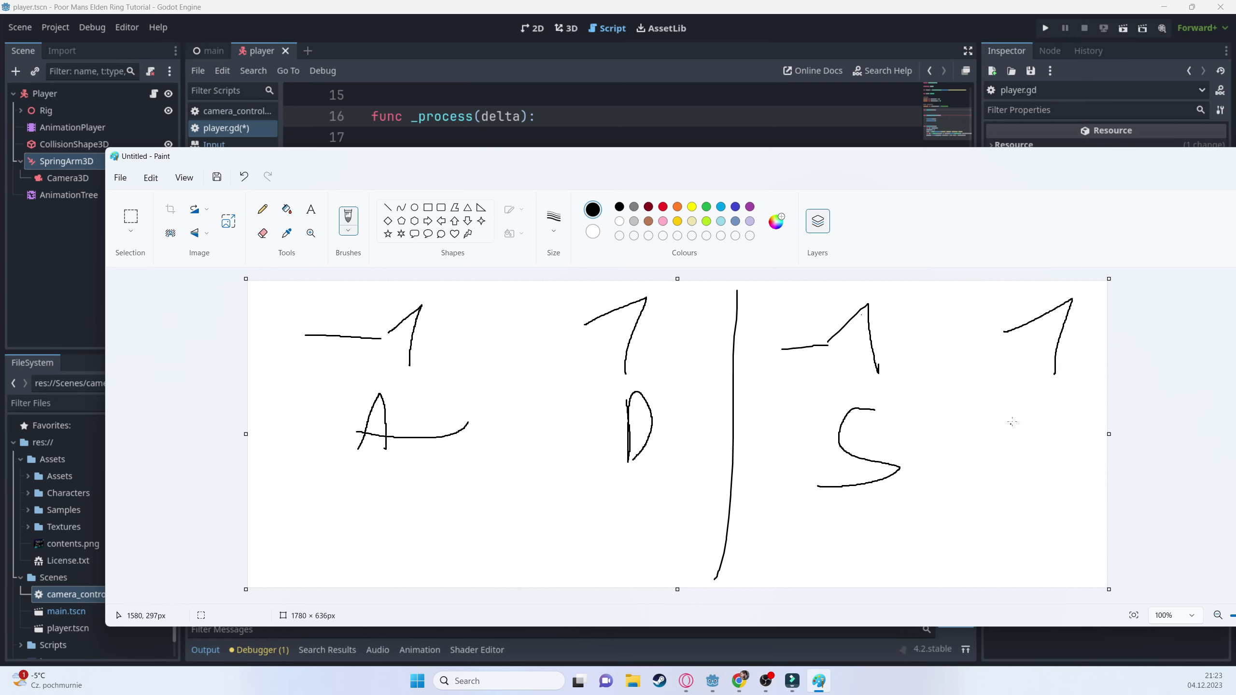
{"action": "mouse_move", "coordinate": [1016, 414]}
{"action": "left_mouse_down"}
{"action": "mouse_move", "coordinate": [1050, 444]}
{"action": "mouse_move", "coordinate": [1097, 414]}
{"action": "left_mouse_up"}
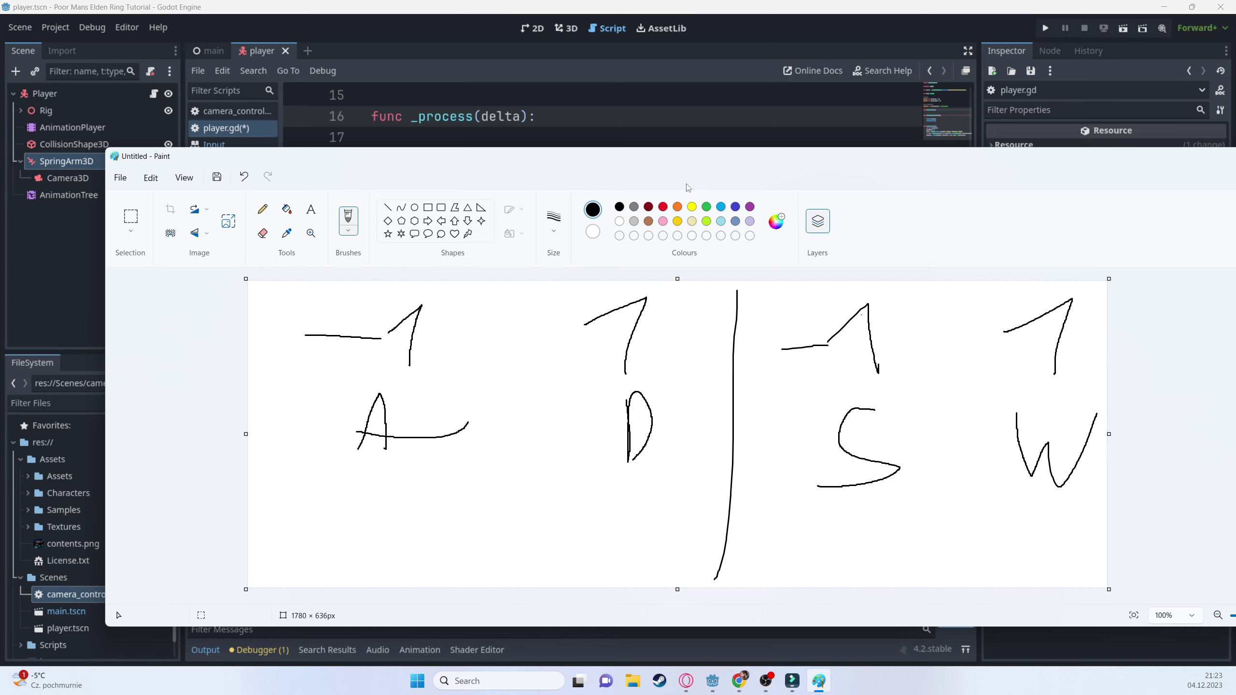
{"action": "key", "text": "alt+Tab"}
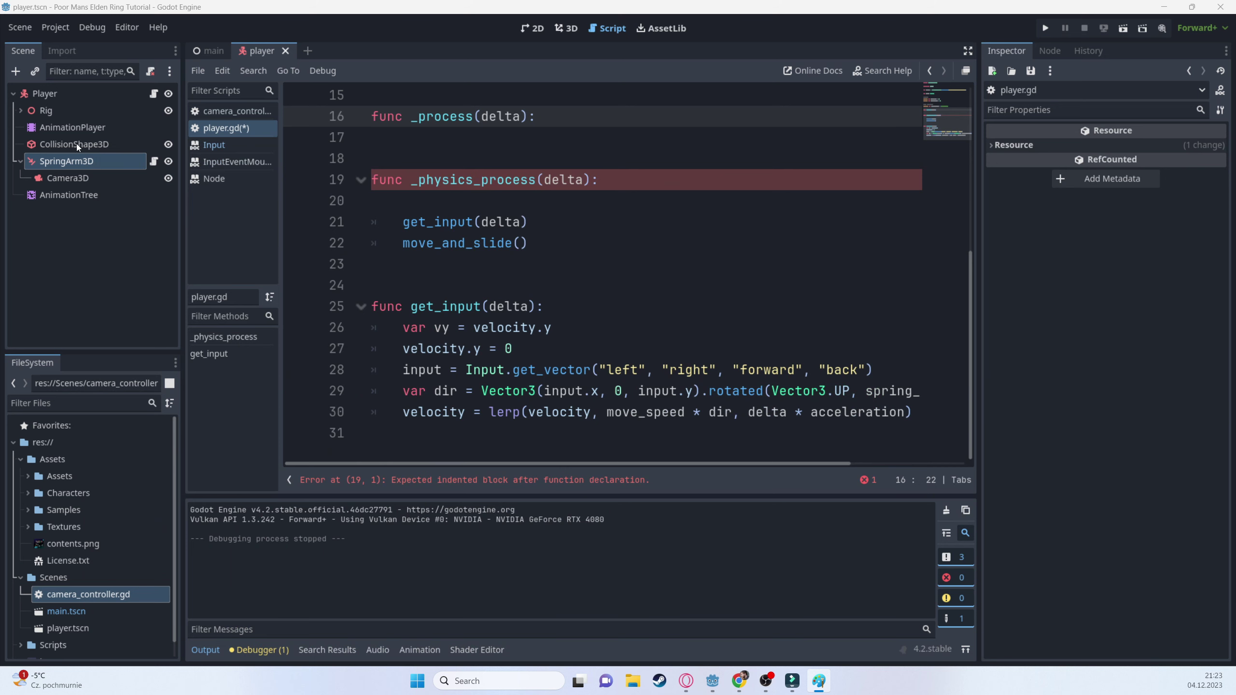
- Open the AnimationTree's UnfocusedLocomotion blend space in an enlarged panel beside the 3D view
{"action": "left_click", "coordinate": [73, 195]}
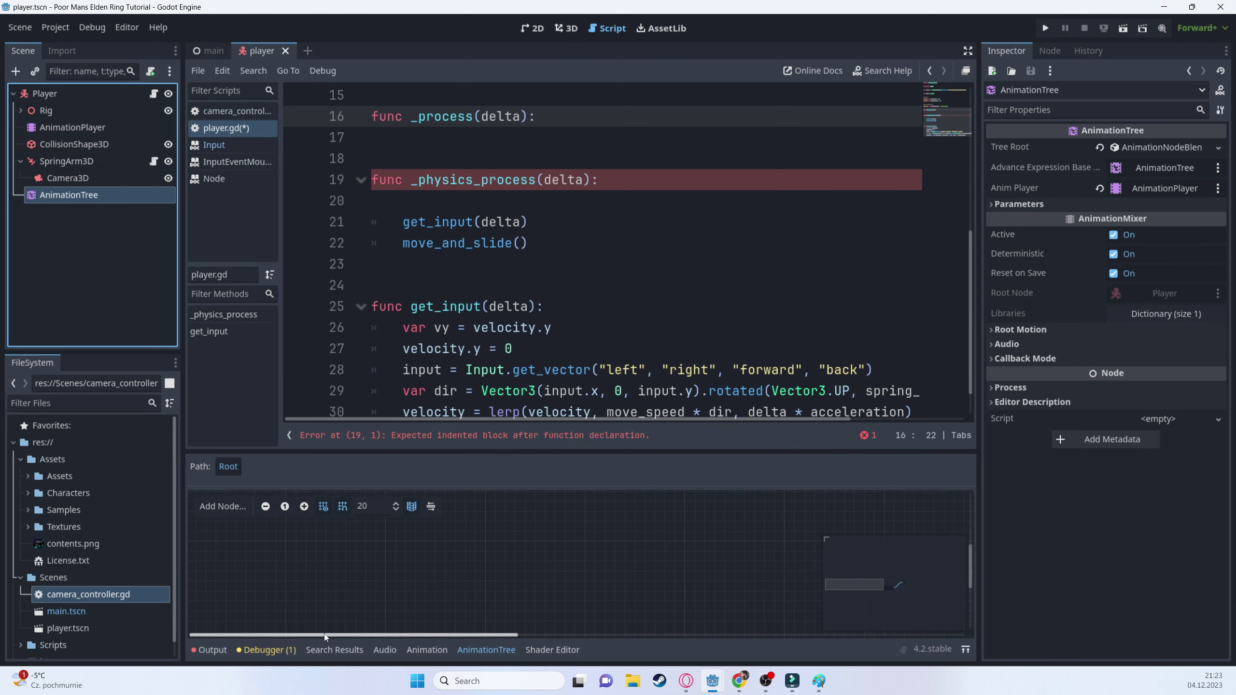
{"action": "left_click", "coordinate": [324, 634]}
{"action": "left_click_drag", "start_coordinate": [582, 452], "coordinate": [507, 163]}
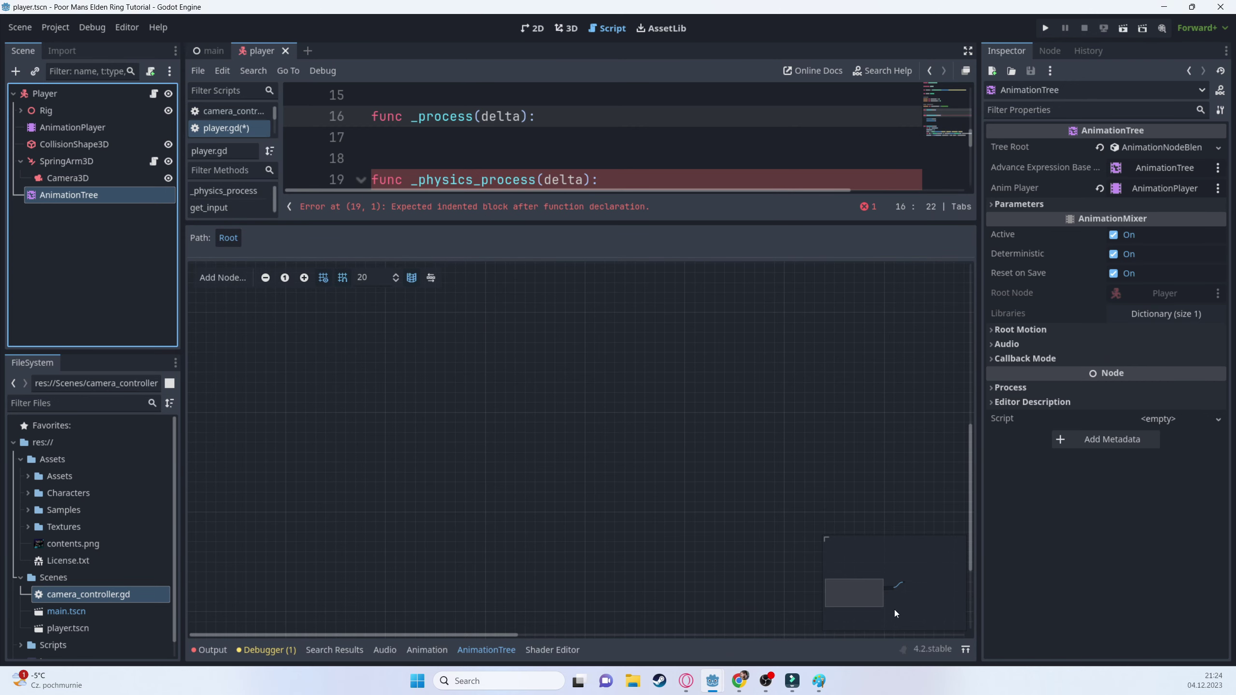
{"action": "left_click_drag", "start_coordinate": [894, 610], "coordinate": [900, 592]}
{"action": "left_click", "coordinate": [446, 478]}
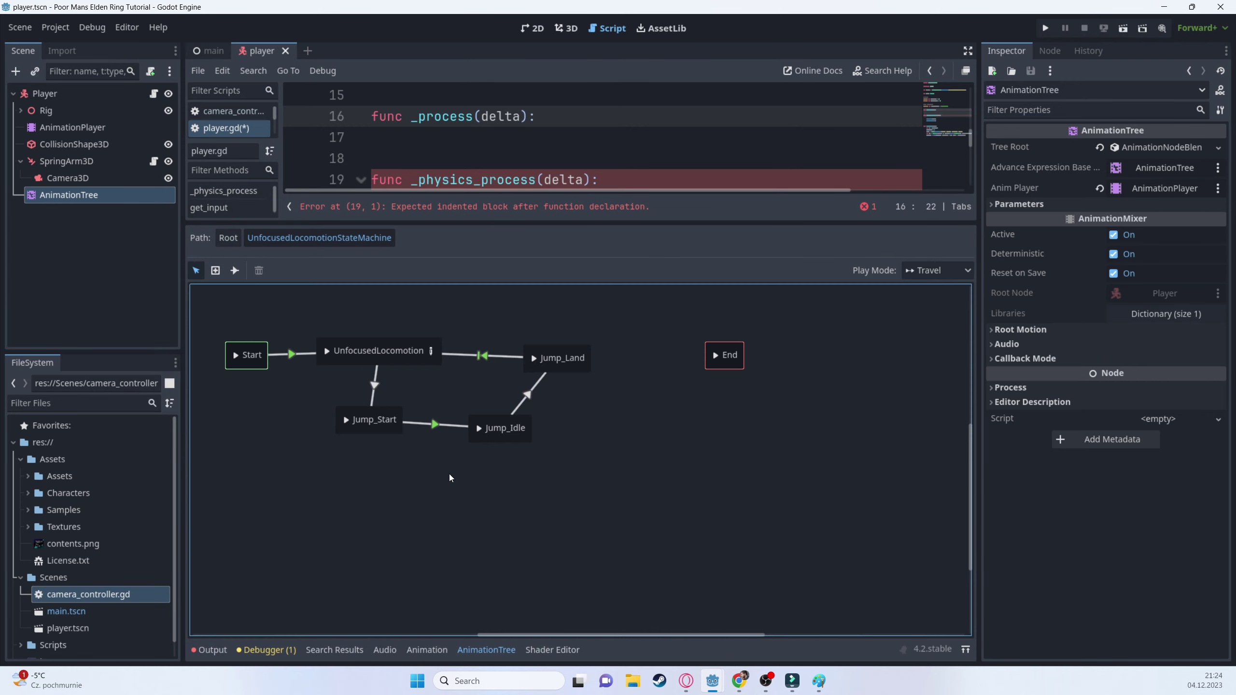
{"action": "double_click", "coordinate": [377, 352]}
{"action": "left_click", "coordinate": [433, 350]}
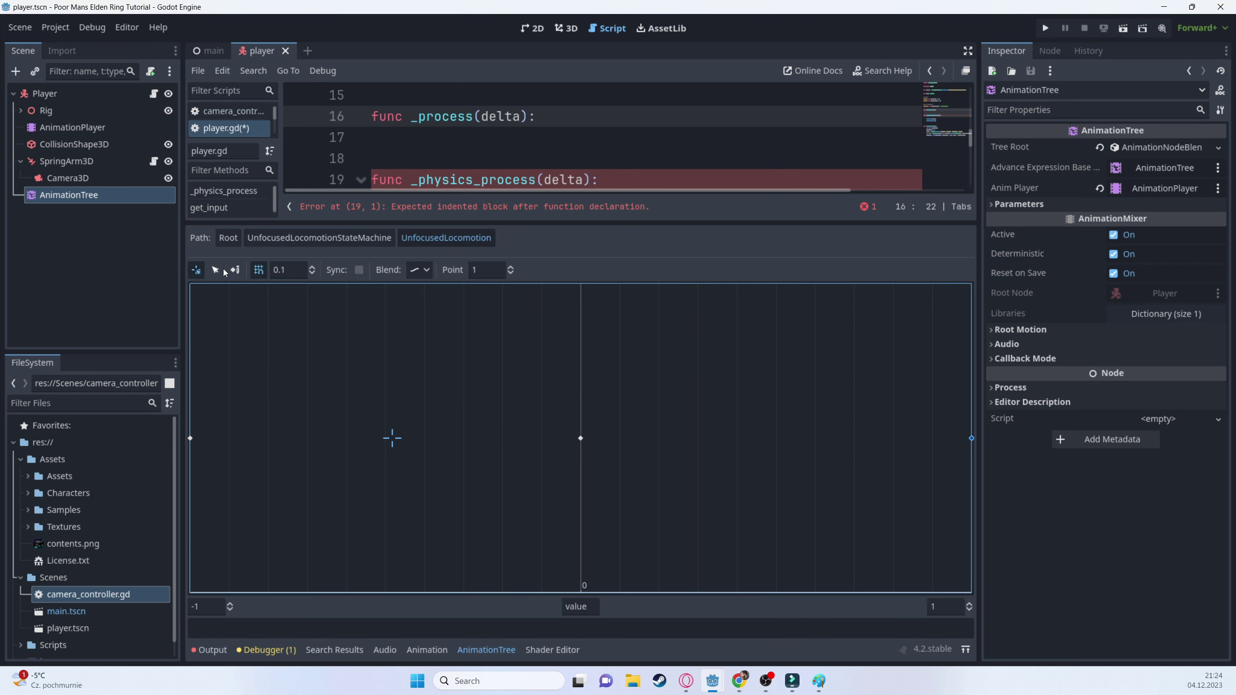
{"action": "left_click", "coordinate": [567, 27]}
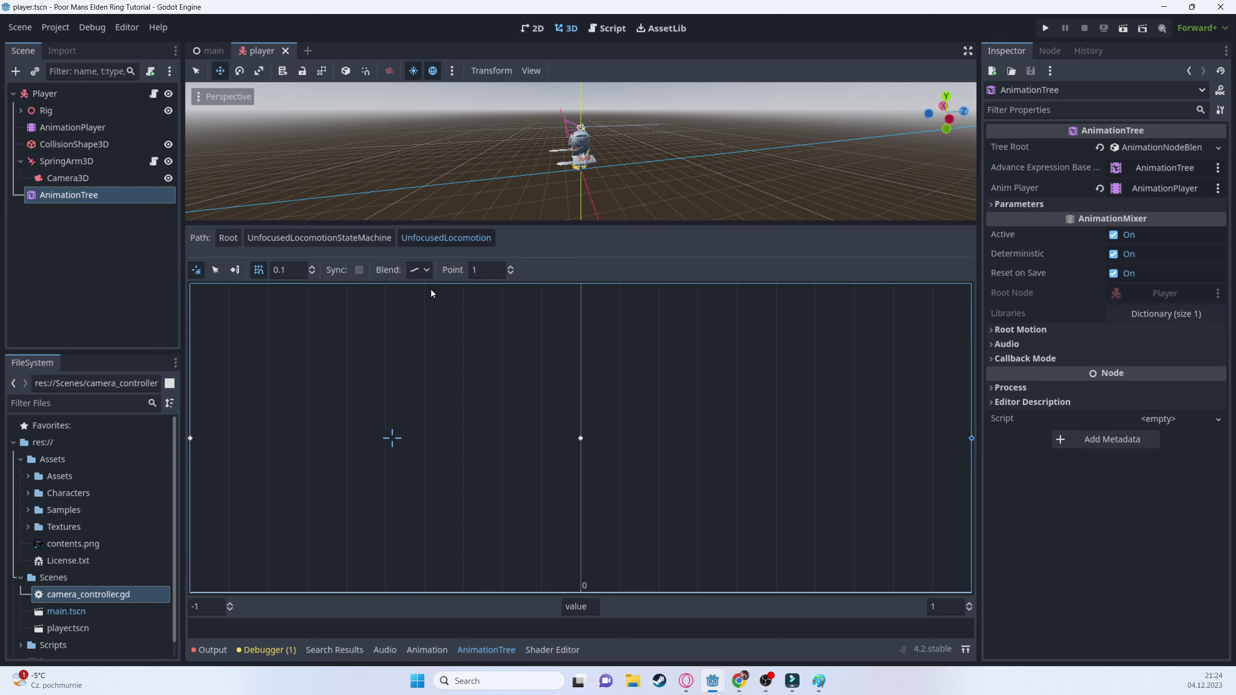
- Sweep the blend position along the axis, ending partway from -1 toward 0
{"action": "left_click", "coordinate": [217, 270]}
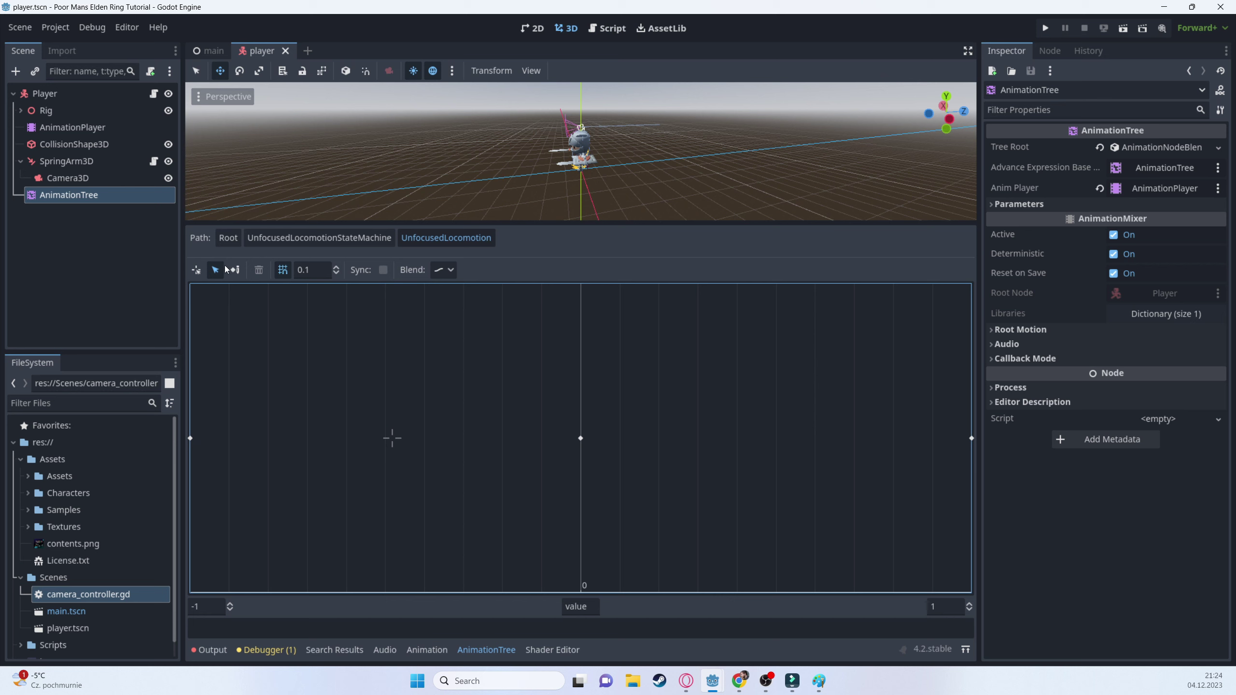
{"action": "left_click", "coordinate": [196, 270]}
{"action": "left_click", "coordinate": [238, 431]}
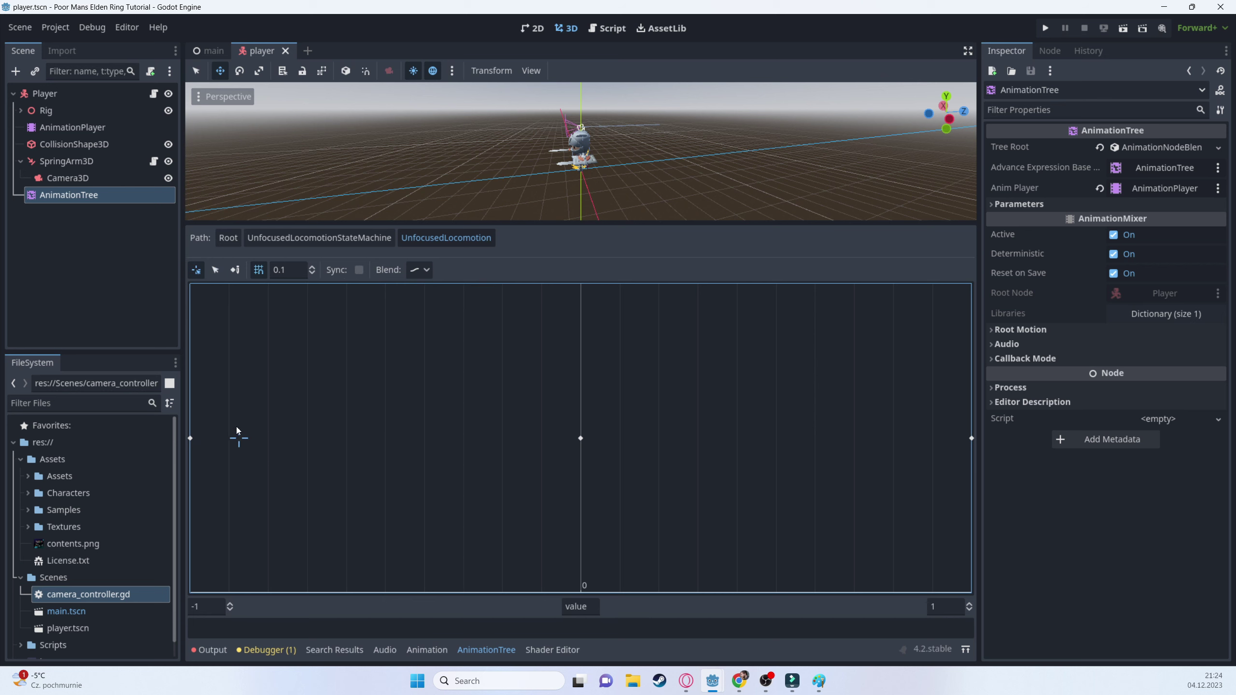
{"action": "left_click_drag", "start_coordinate": [237, 431], "coordinate": [444, 426]}
{"action": "left_click_drag", "start_coordinate": [187, 428], "coordinate": [345, 452]}
{"action": "left_click_drag", "start_coordinate": [594, 460], "coordinate": [760, 458]}
{"action": "left_click_drag", "start_coordinate": [614, 227], "coordinate": [595, 373]}
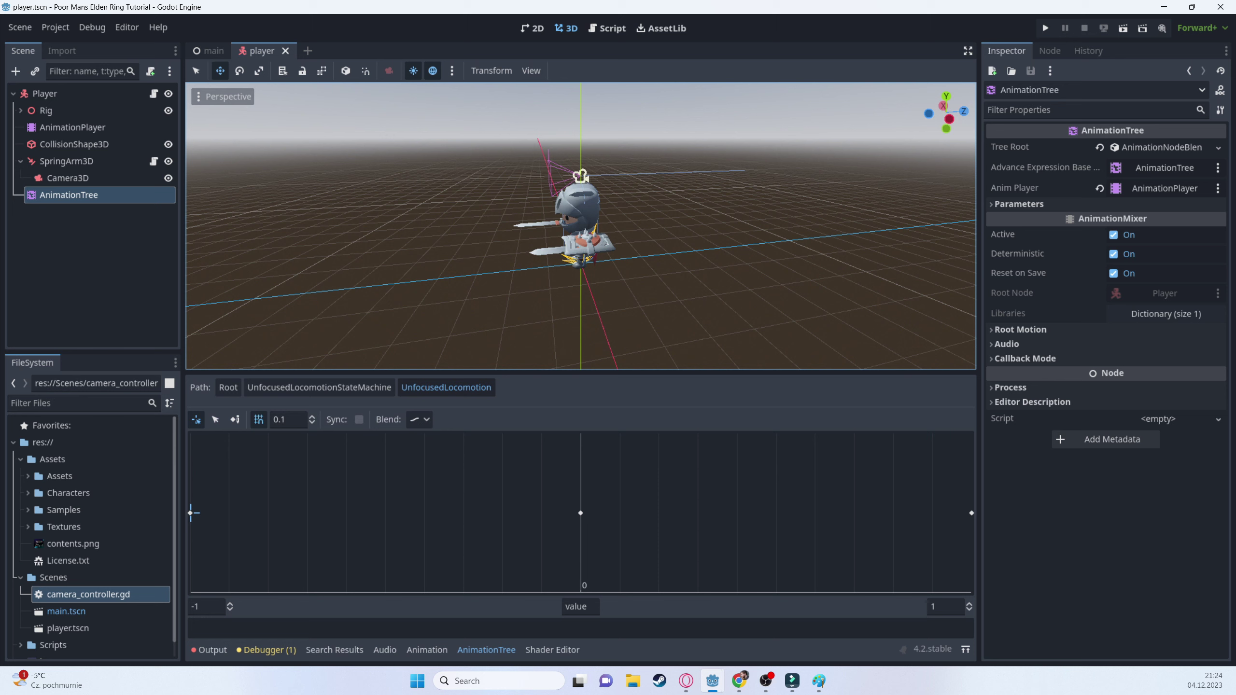
{"action": "key", "text": "alt+Tab"}
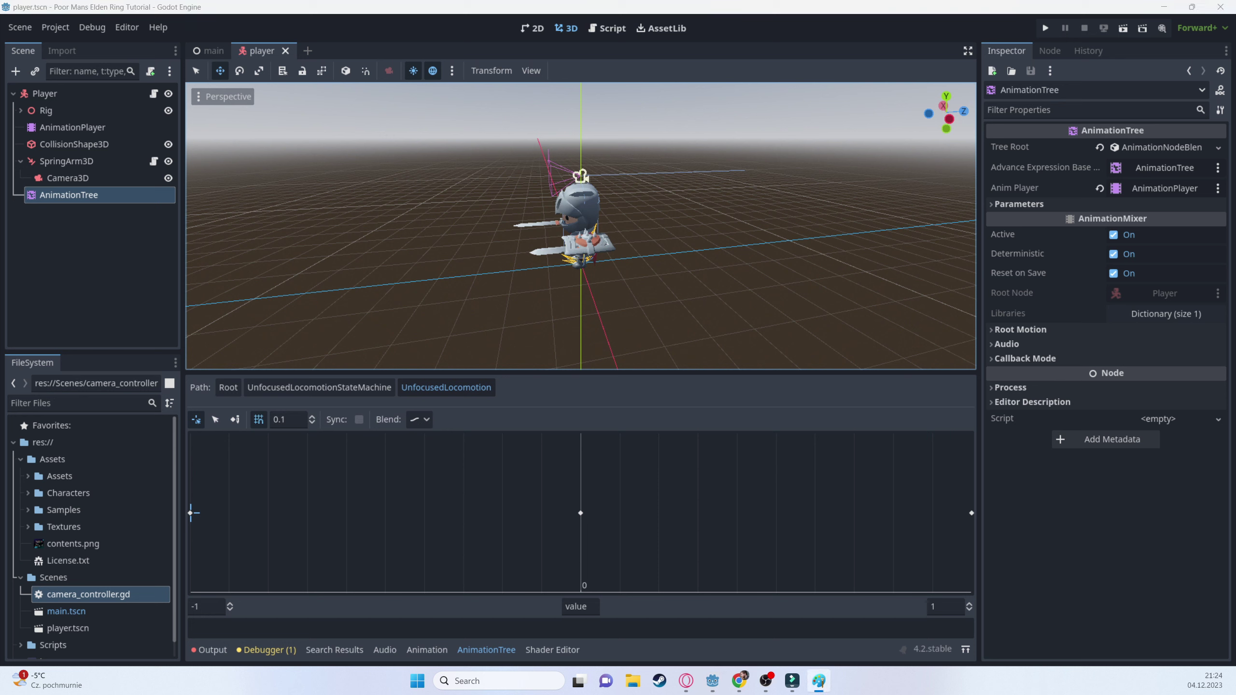
{"action": "key", "text": "alt+Tab"}
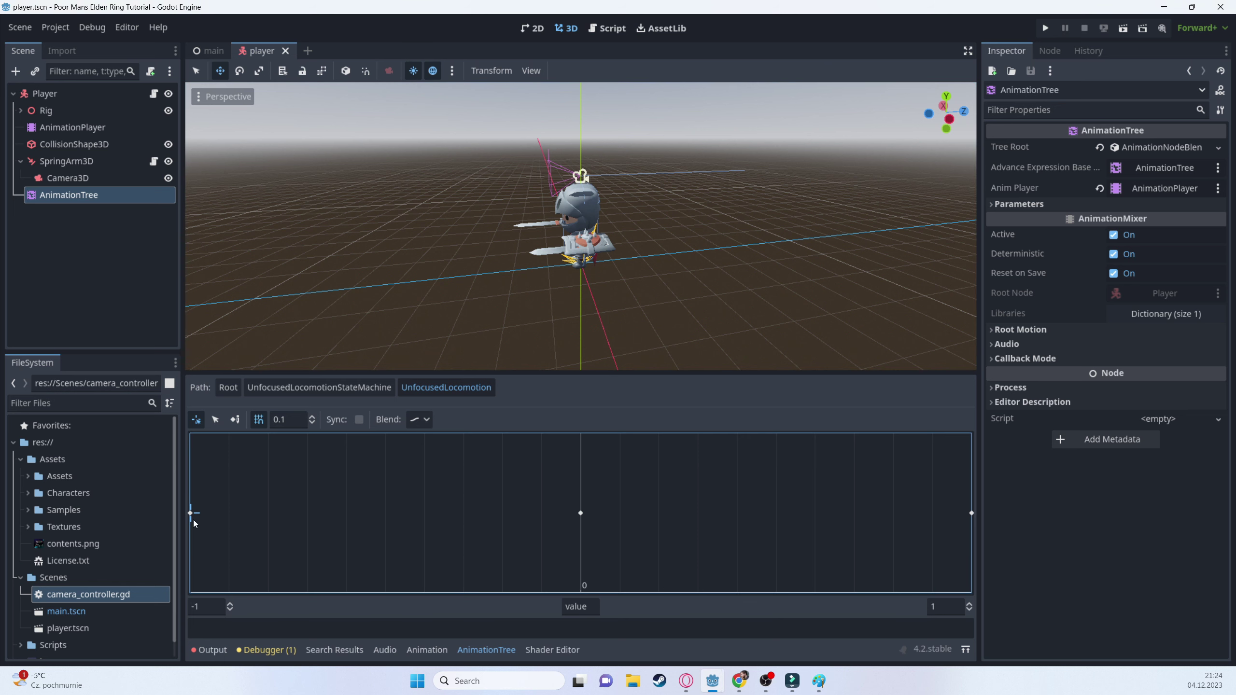
{"action": "mouse_move", "coordinate": [194, 517]}
{"action": "left_mouse_down"}
{"action": "mouse_move", "coordinate": [980, 511]}
{"action": "mouse_move", "coordinate": [163, 516]}
{"action": "left_mouse_up"}
- Inspect the Player scene's AnimationPlayer and AnimationTree nodes, then open player.gd
{"action": "left_click", "coordinate": [210, 51]}
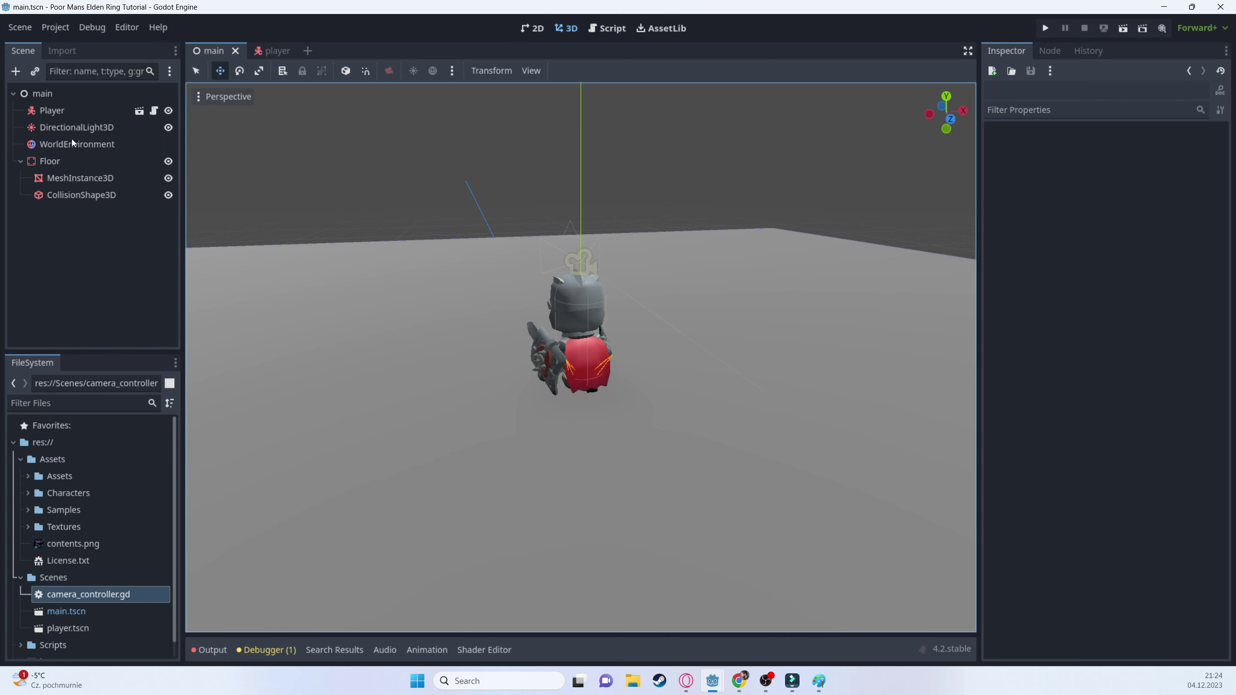
{"action": "left_click", "coordinate": [139, 112]}
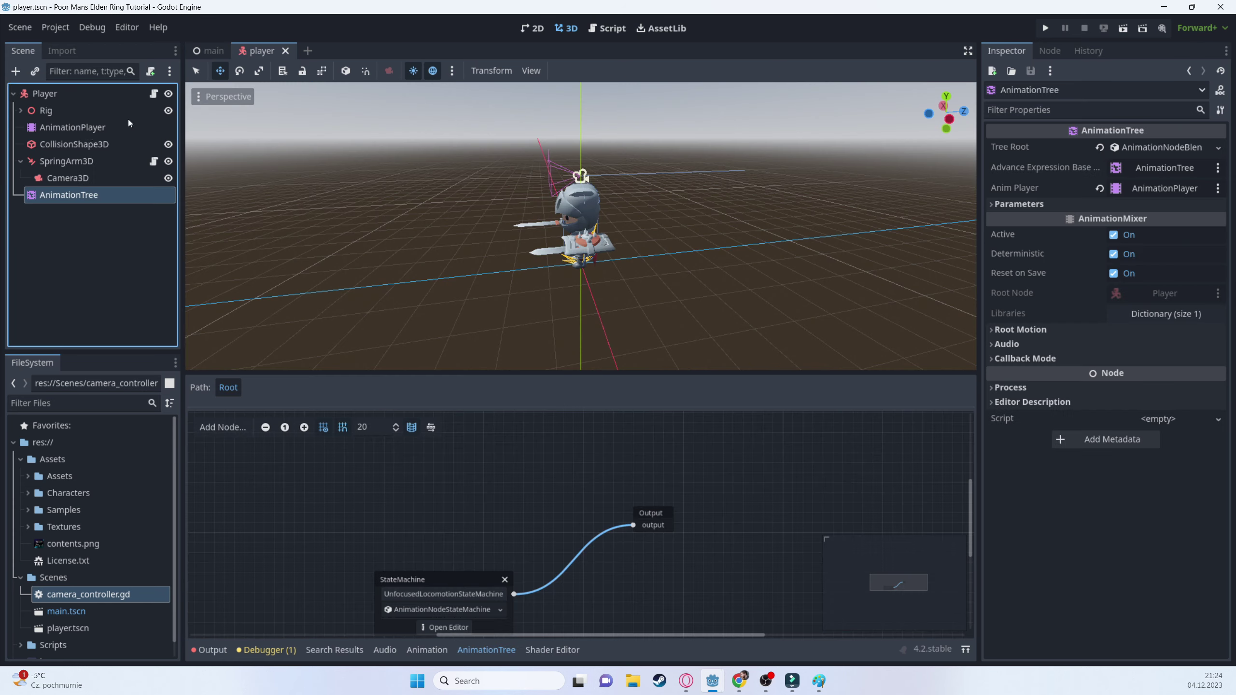
{"action": "left_click", "coordinate": [73, 127]}
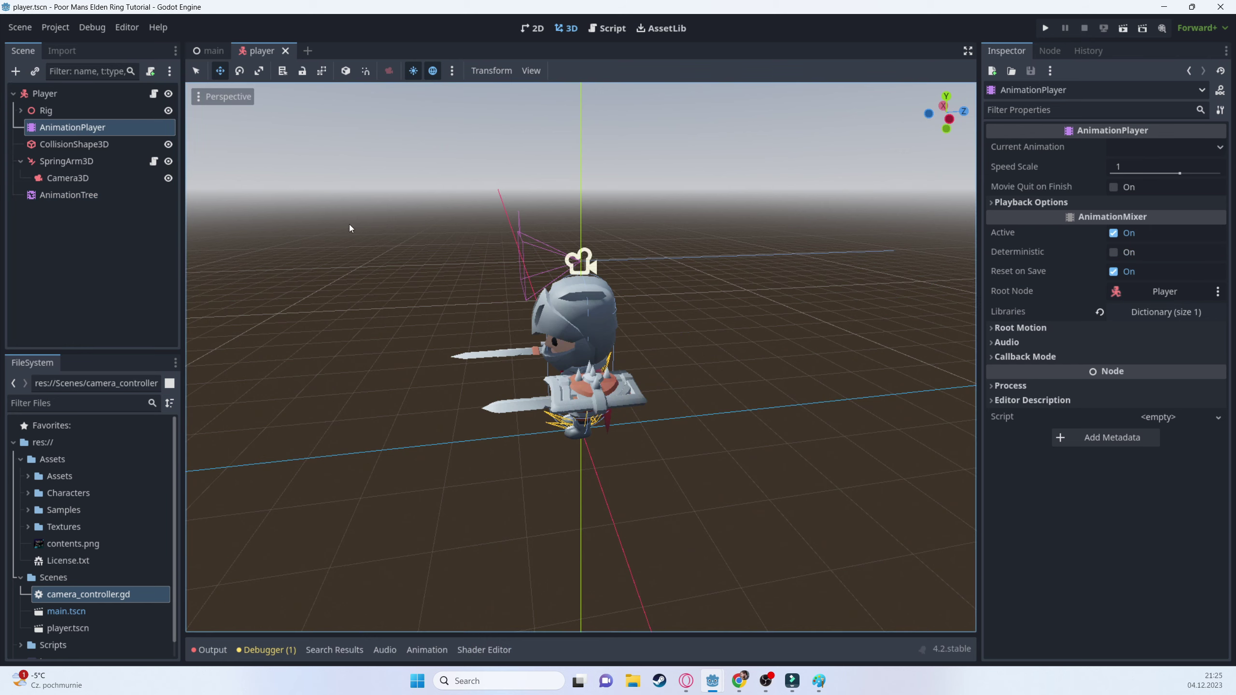
{"action": "middle_click_drag", "start_coordinate": [349, 224], "coordinate": [523, 307]}
{"action": "scroll", "coordinate": [524, 307], "scroll_direction": "down", "scroll_amount": 2}
{"action": "scroll", "coordinate": [523, 312], "scroll_direction": "down", "scroll_amount": 5}
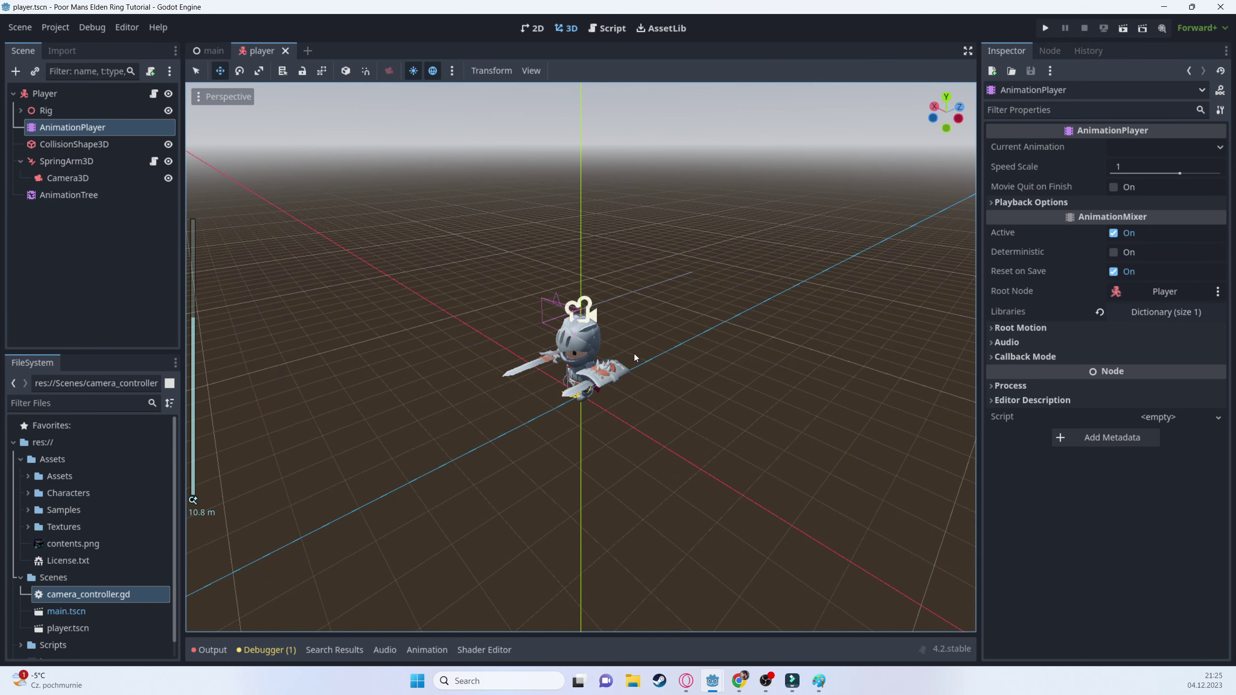
{"action": "middle_click_drag", "start_coordinate": [633, 353], "coordinate": [222, 228]}
{"action": "left_click", "coordinate": [70, 195]}
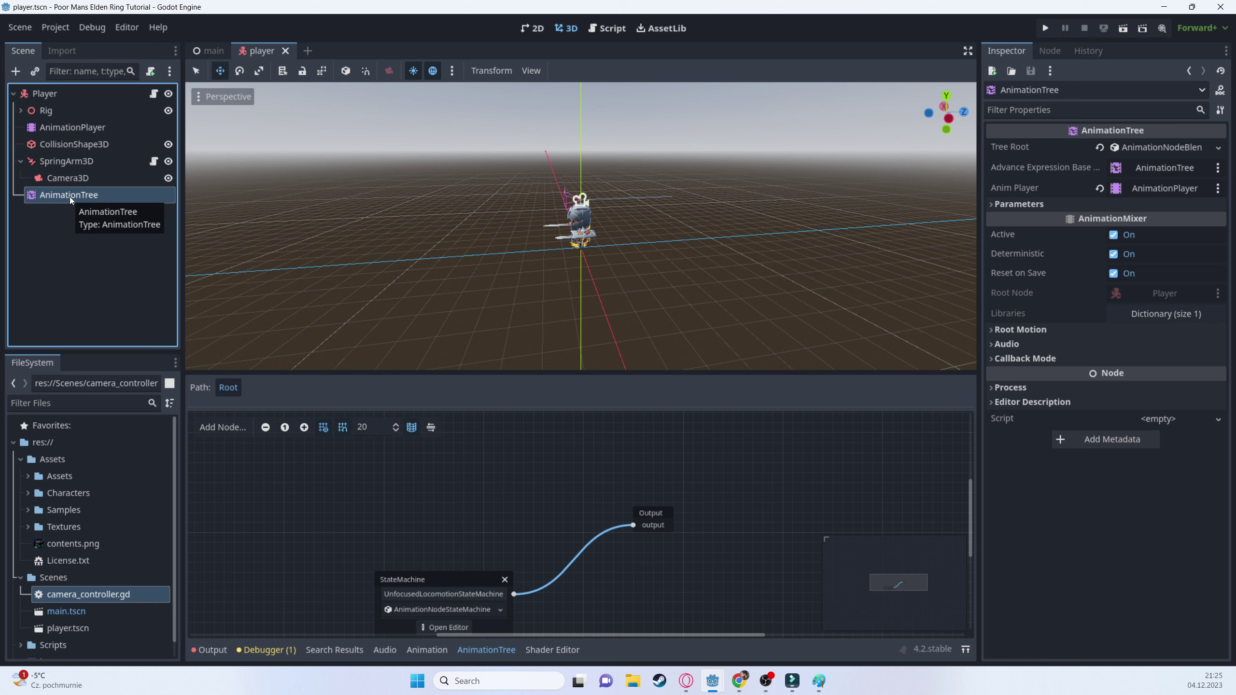
{"action": "left_click", "coordinate": [153, 94]}
- In _process, add var velocityDelta = (input - current_velocity) and save
{"action": "left_click", "coordinate": [479, 138]}
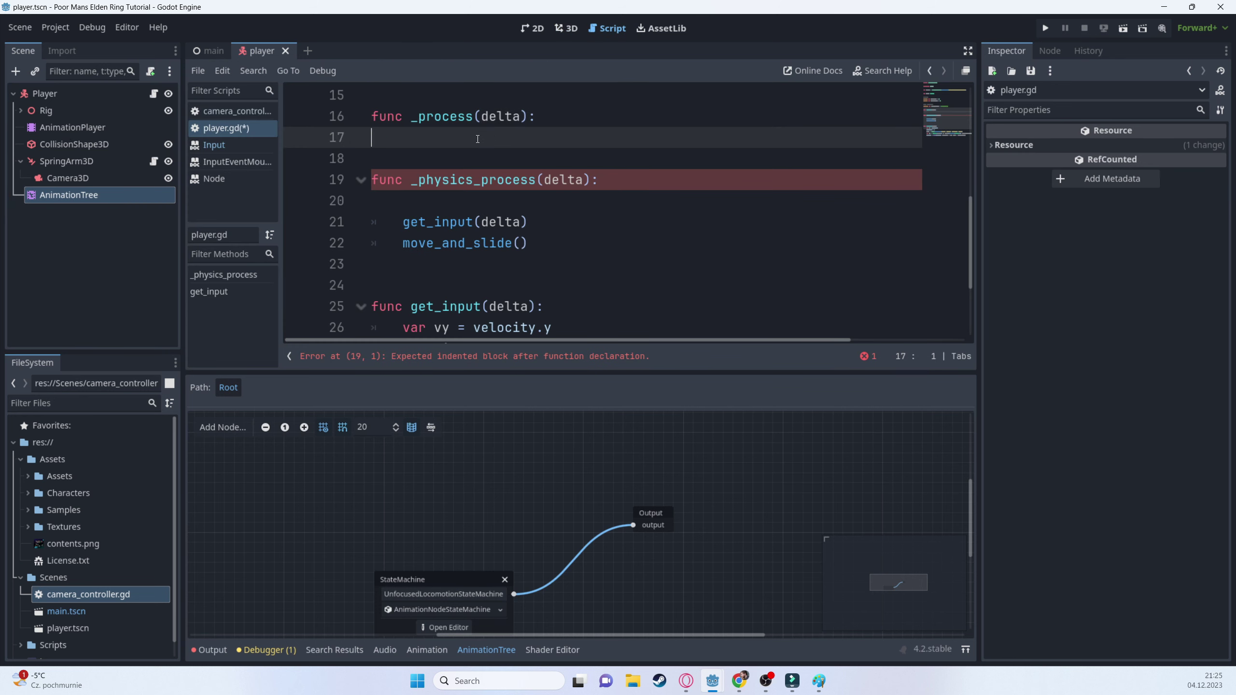
{"action": "key", "text": "Tab"}
{"action": "type", "text": "var vel0oc"}
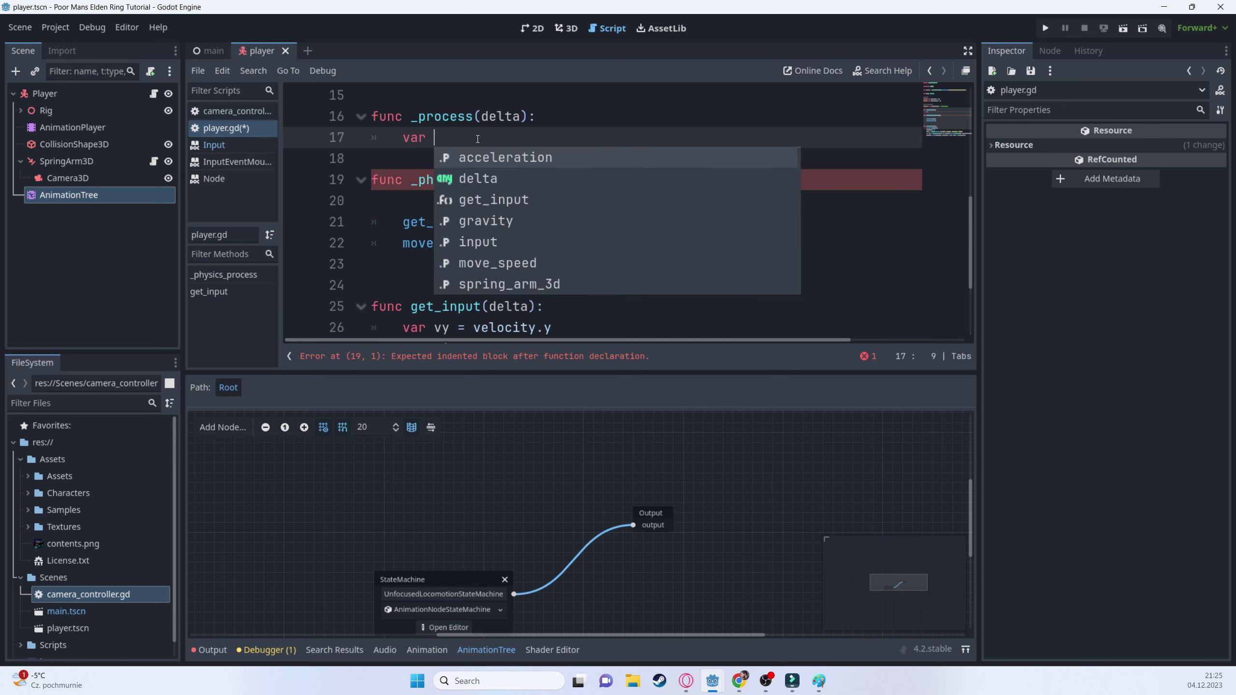
{"action": "key", "text": "BackSpace"}
{"action": "key", "text": "BackSpace"}
{"action": "key", "text": "BackSpace"}
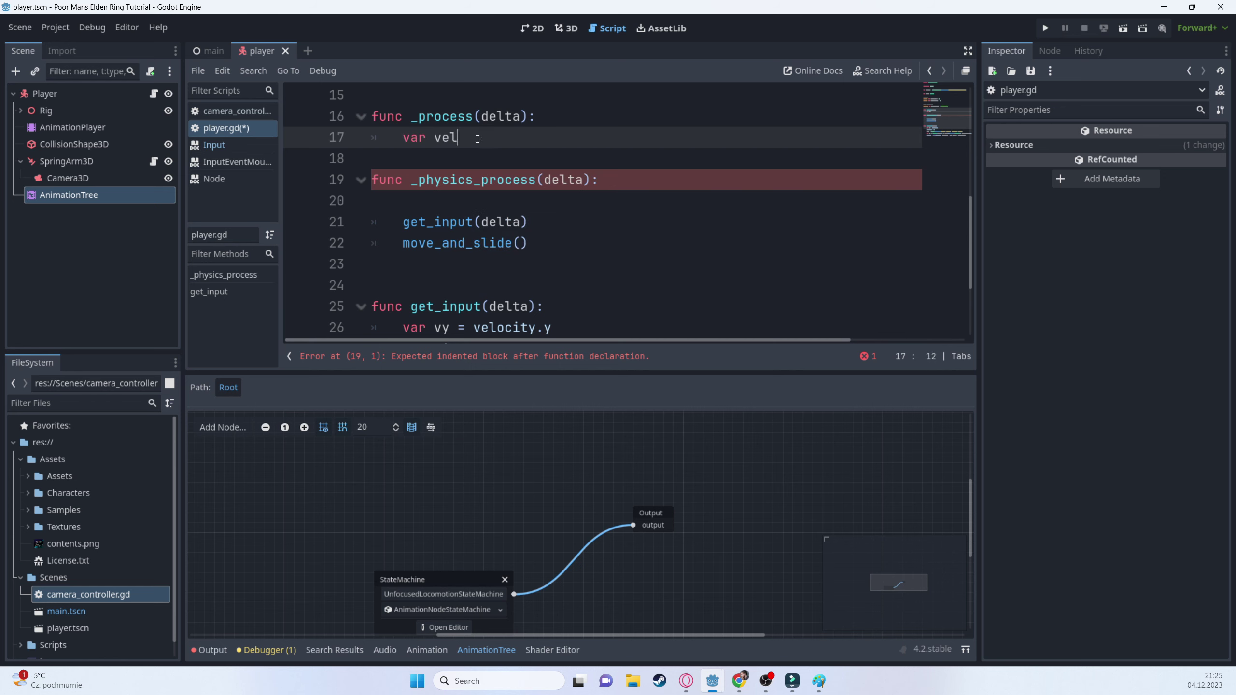
{"action": "type", "text": "ocityDelta = (input "}
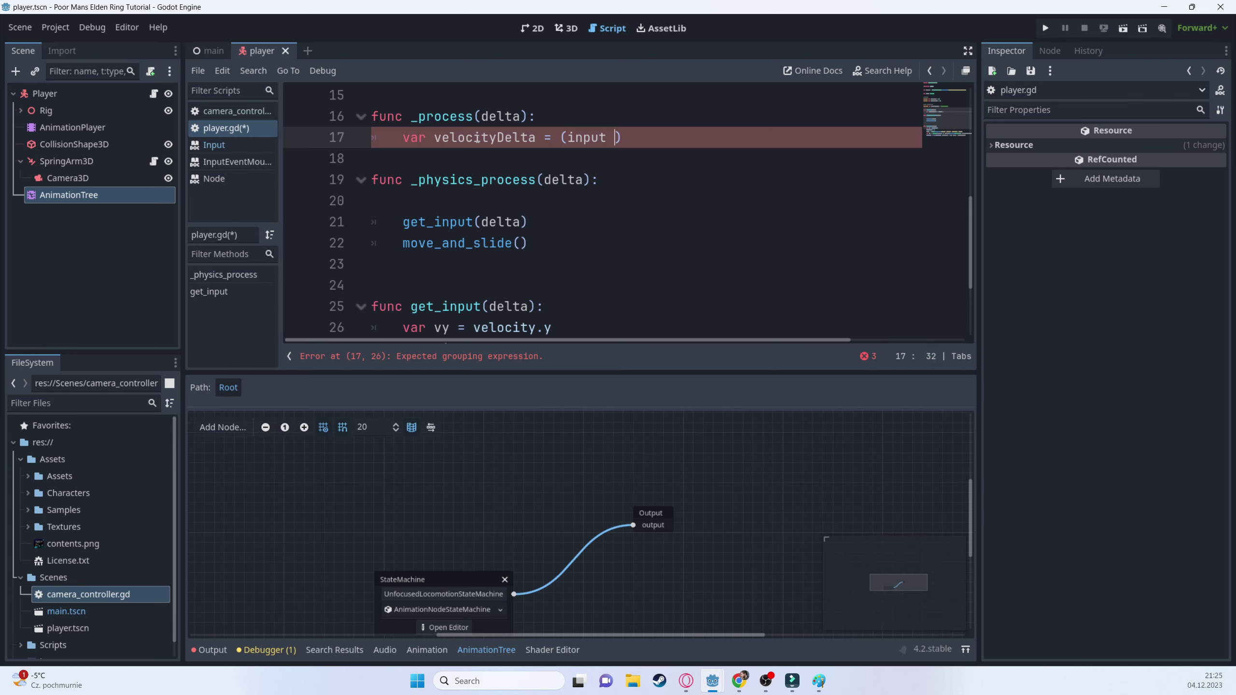
{"action": "type", "text": "- current_velocity"}
{"action": "key", "text": "ctrl+s"}
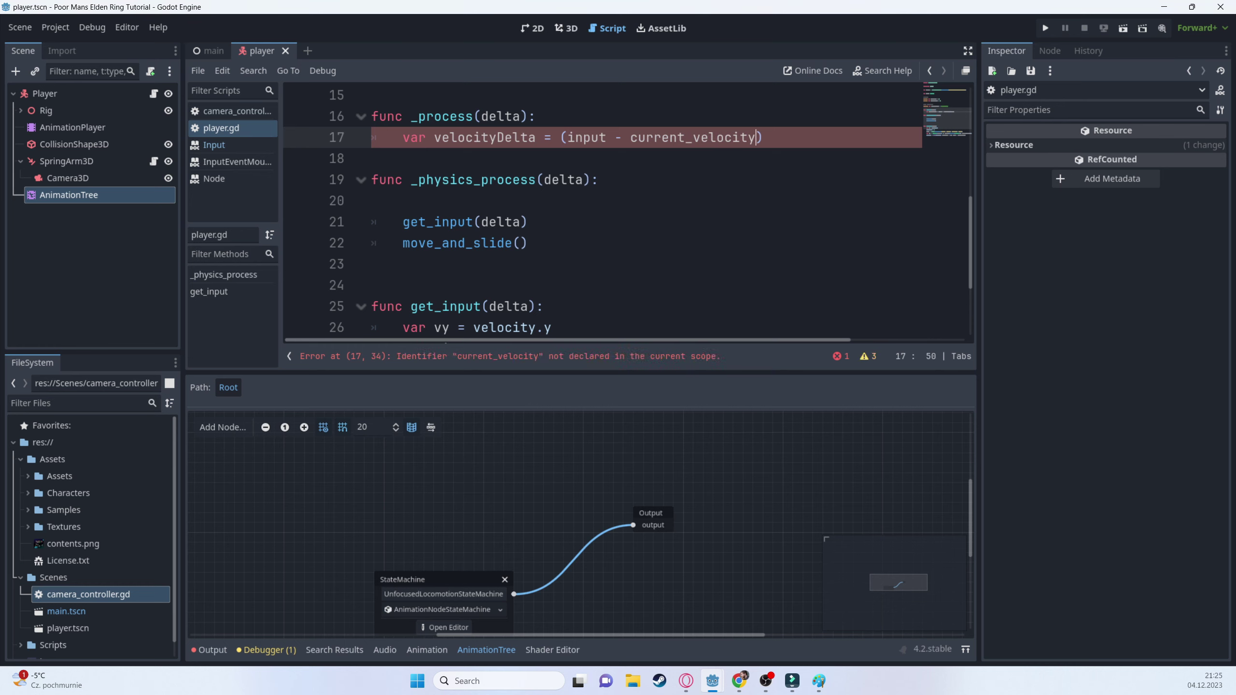
- Declare var current_velocity: Vector2 on a new line below the input declaration
{"action": "scroll", "coordinate": [369, 253], "scroll_direction": "up", "scroll_amount": 5}
{"action": "left_click", "coordinate": [528, 227]}
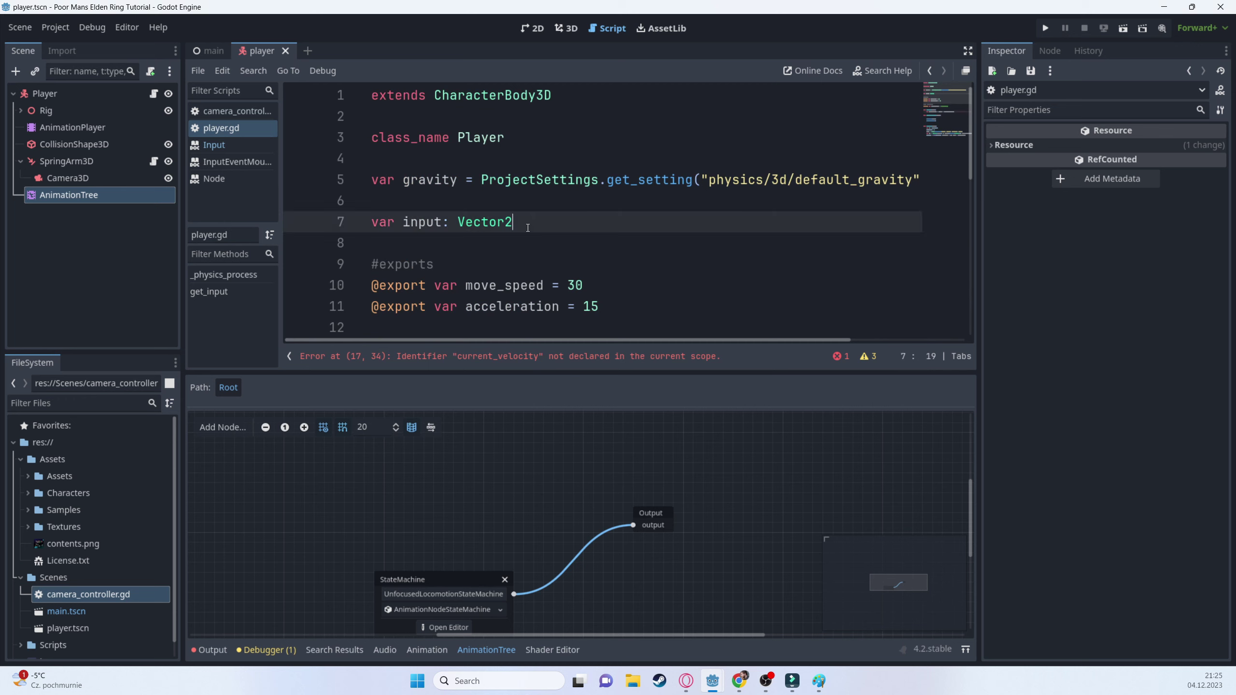
{"action": "key", "text": "Return"}
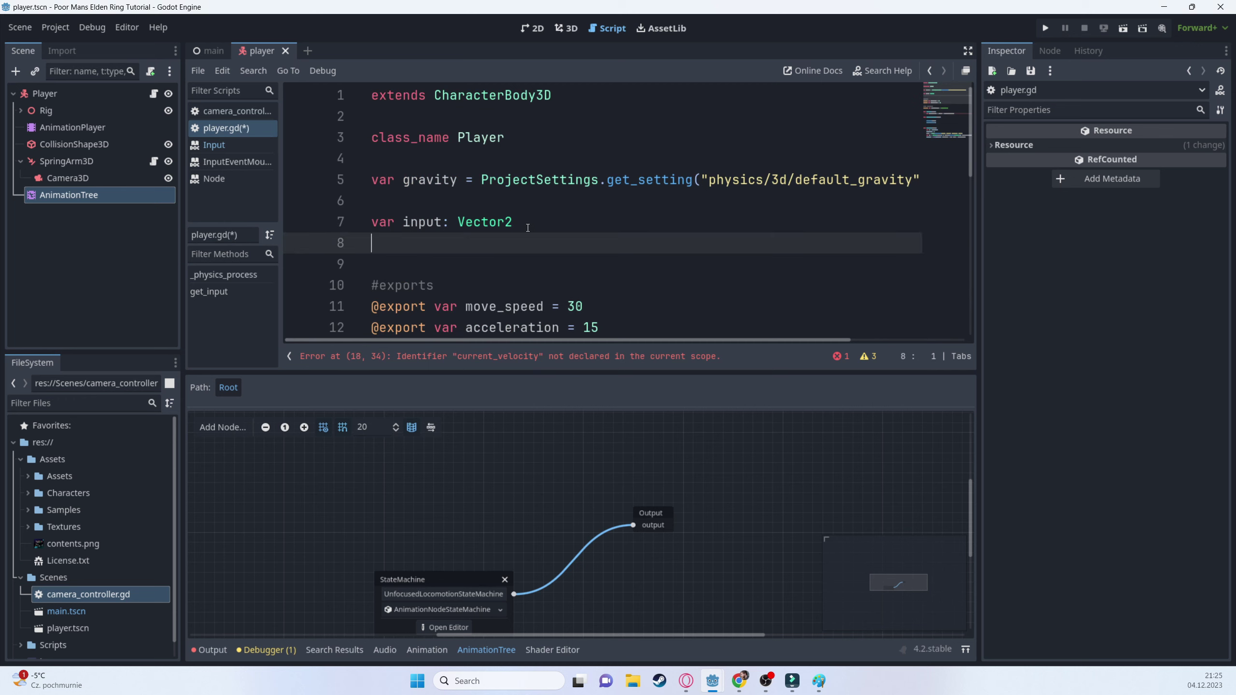
{"action": "type", "text": "var current_velocity: Vector2"}
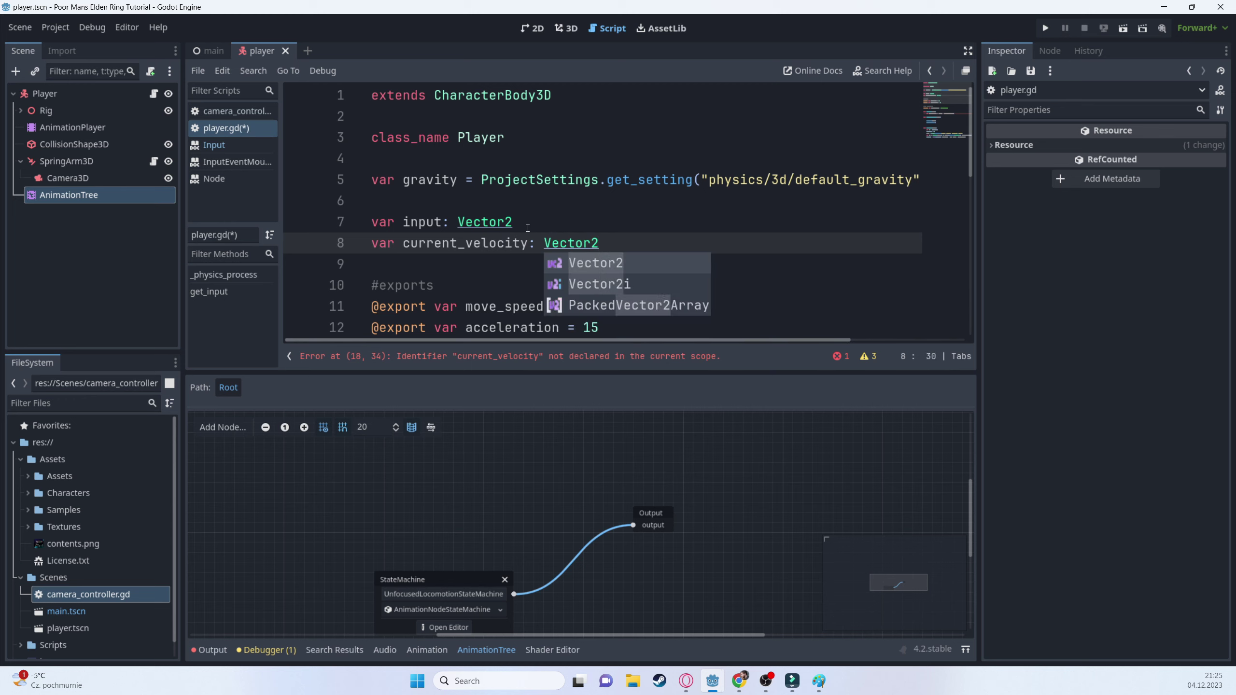
{"action": "key", "text": "Escape"}
- Begin an if statement on a new line below velocityDelta
{"action": "scroll", "coordinate": [533, 224], "scroll_direction": "down", "scroll_amount": 7}
{"action": "scroll", "coordinate": [537, 221], "scroll_direction": "up", "scroll_amount": 4}
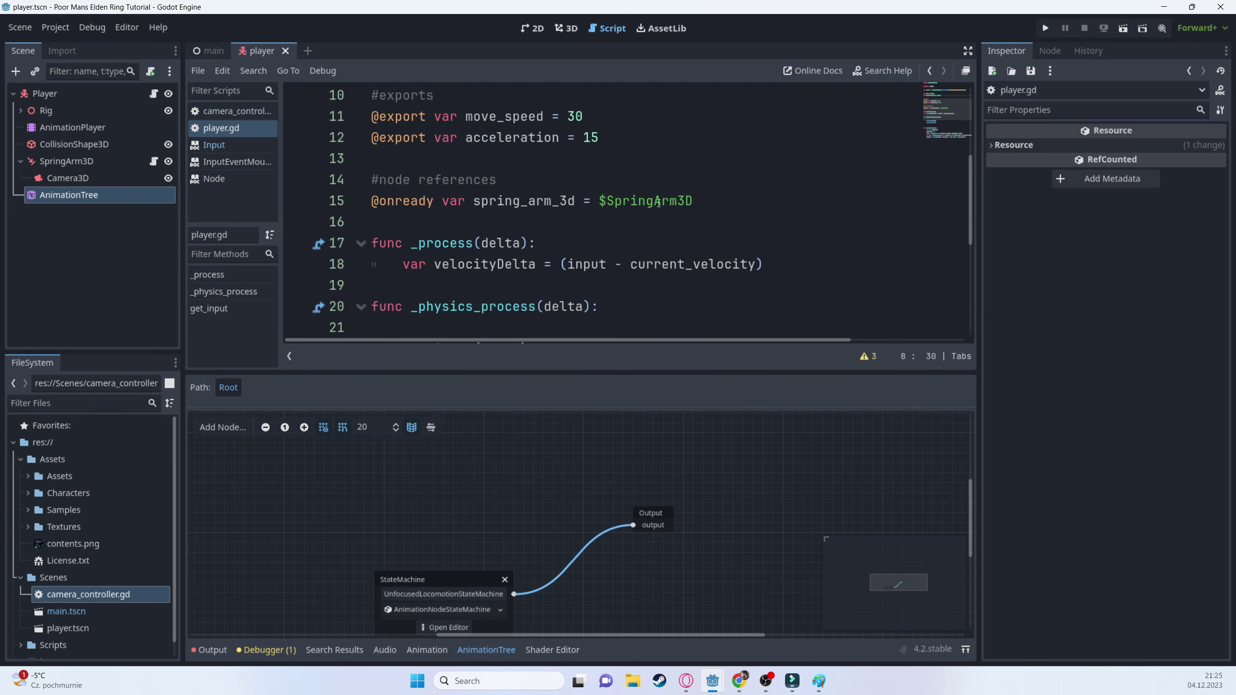
{"action": "scroll", "coordinate": [559, 229], "scroll_direction": "down", "scroll_amount": 3}
{"action": "scroll", "coordinate": [629, 244], "scroll_direction": "up", "scroll_amount": 4}
{"action": "scroll", "coordinate": [630, 244], "scroll_direction": "up", "scroll_amount": 1}
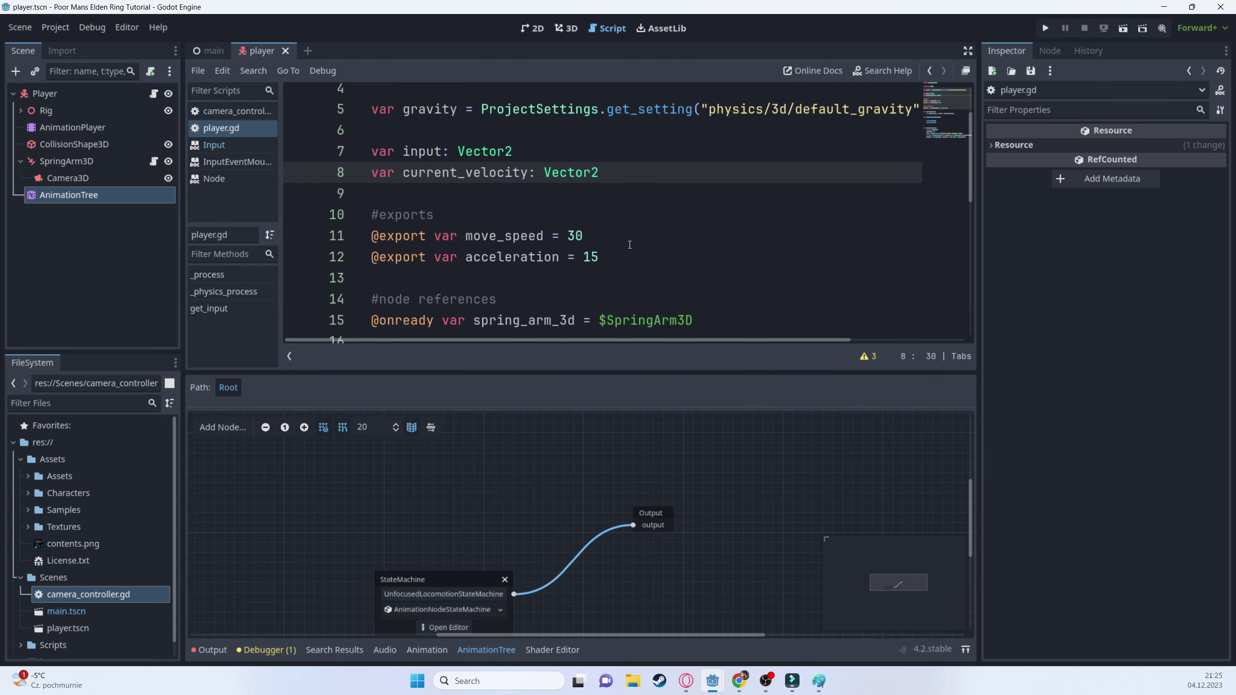
{"action": "scroll", "coordinate": [630, 244], "scroll_direction": "down", "scroll_amount": 4}
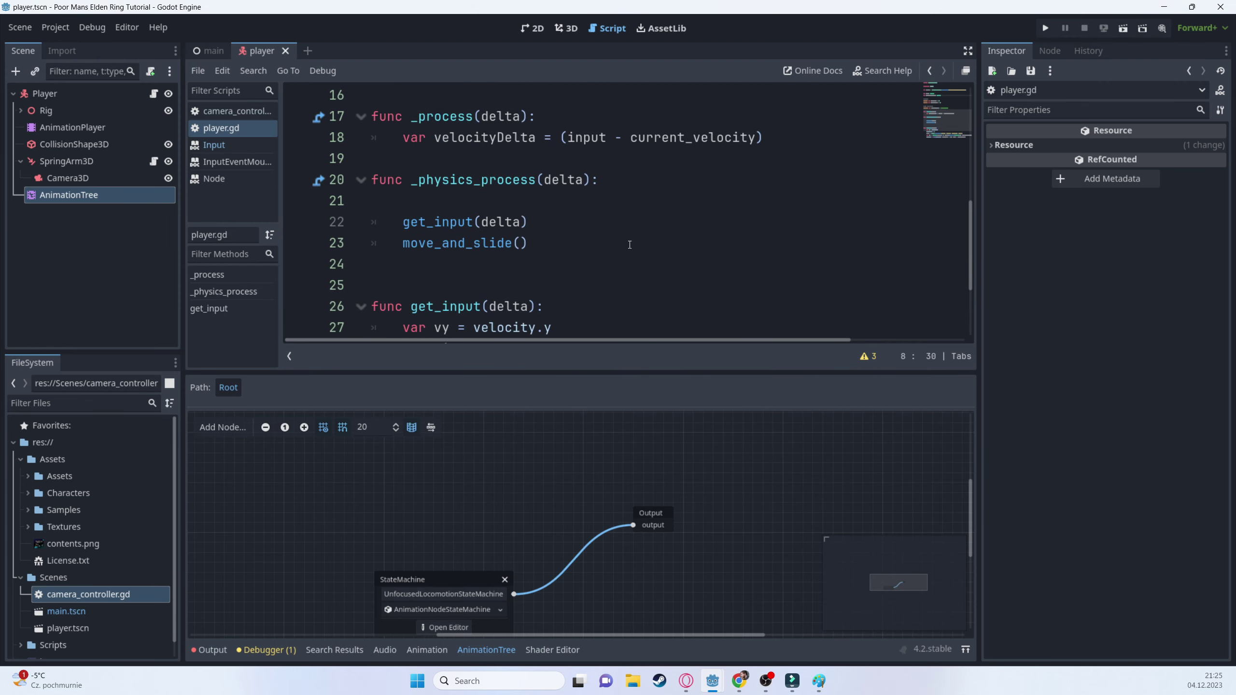
{"action": "left_click", "coordinate": [782, 135]}
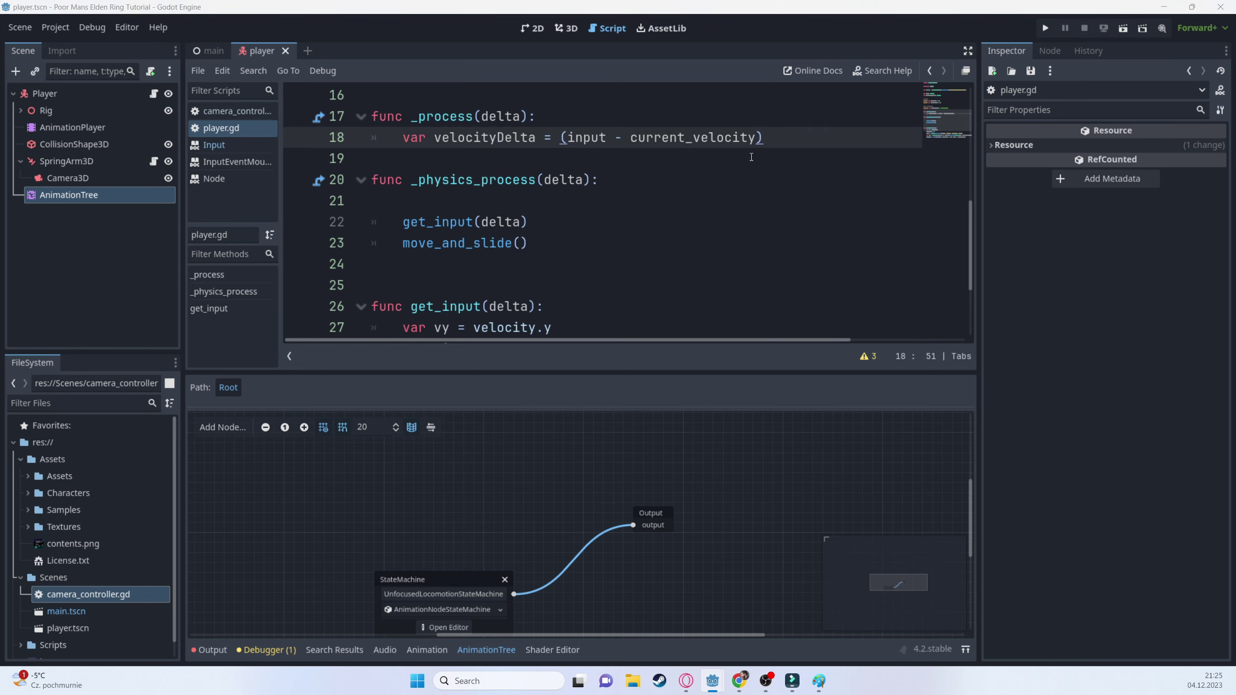
{"action": "key", "text": "Return"}
{"action": "type", "text": "if"}
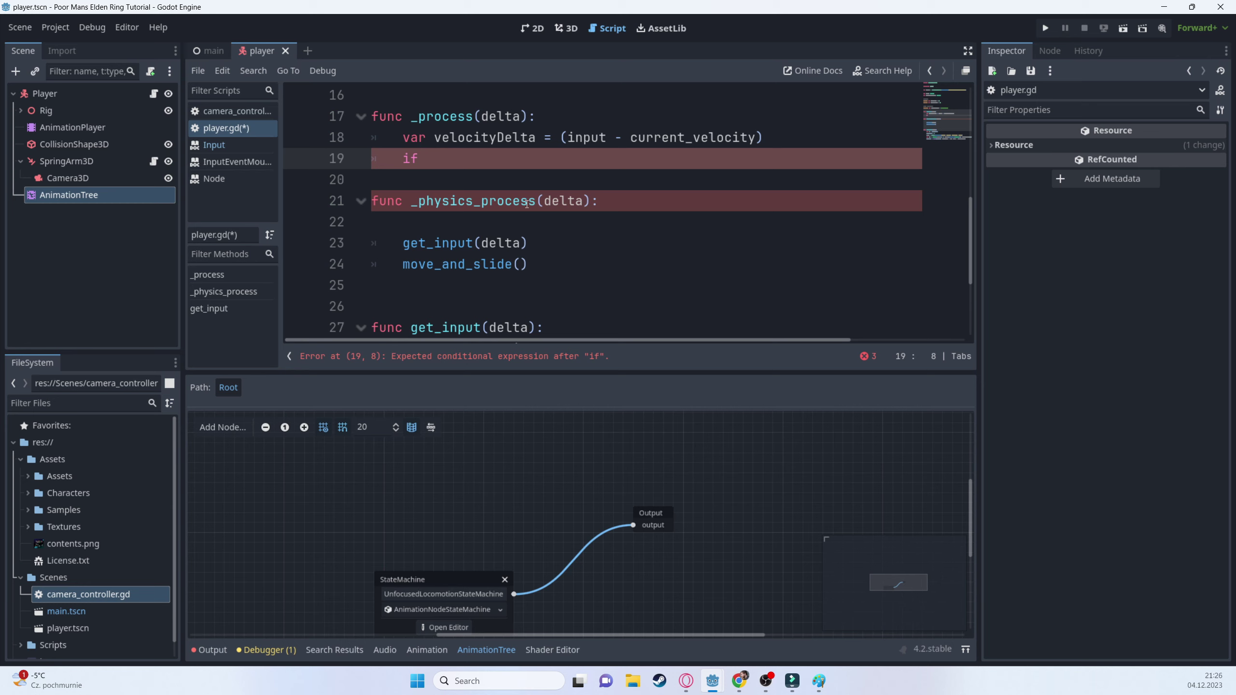
{"action": "scroll", "coordinate": [527, 191], "scroll_direction": "up", "scroll_amount": 4}
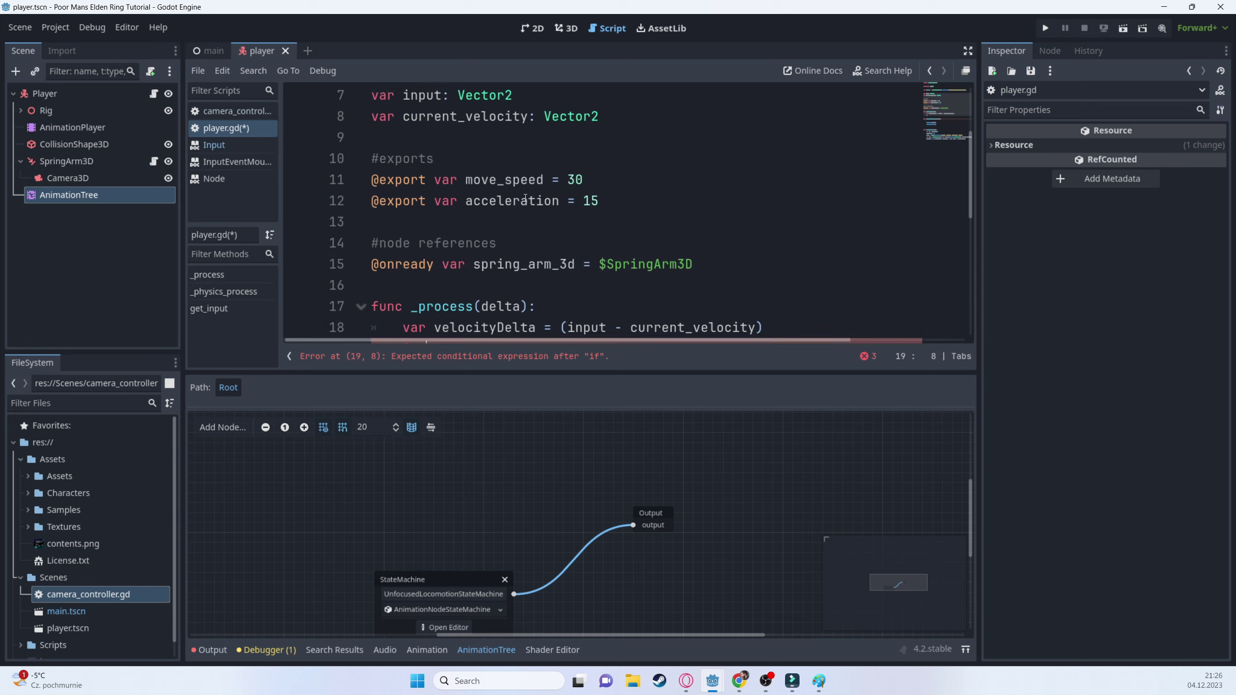
{"action": "scroll", "coordinate": [560, 209], "scroll_direction": "down", "scroll_amount": 1}
{"action": "scroll", "coordinate": [594, 230], "scroll_direction": "up", "scroll_amount": 1}
{"action": "left_click", "coordinate": [635, 264]}
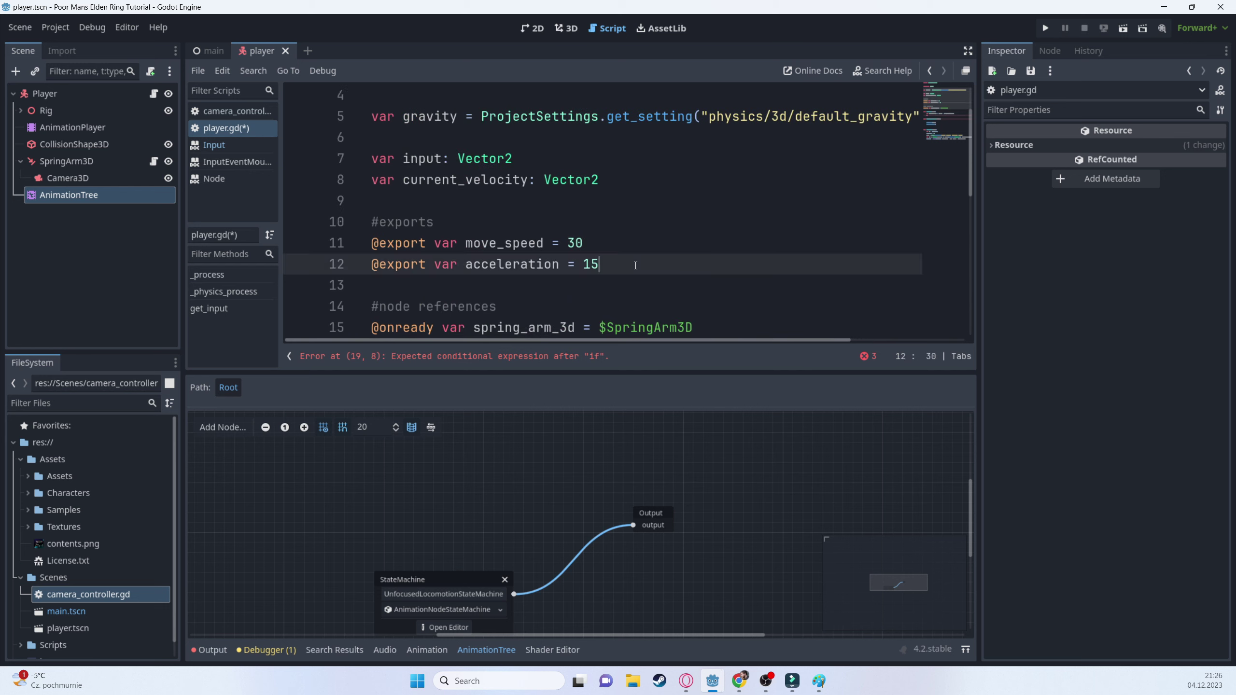
{"action": "key", "text": "Return"}
{"action": "type", "text": "@"}
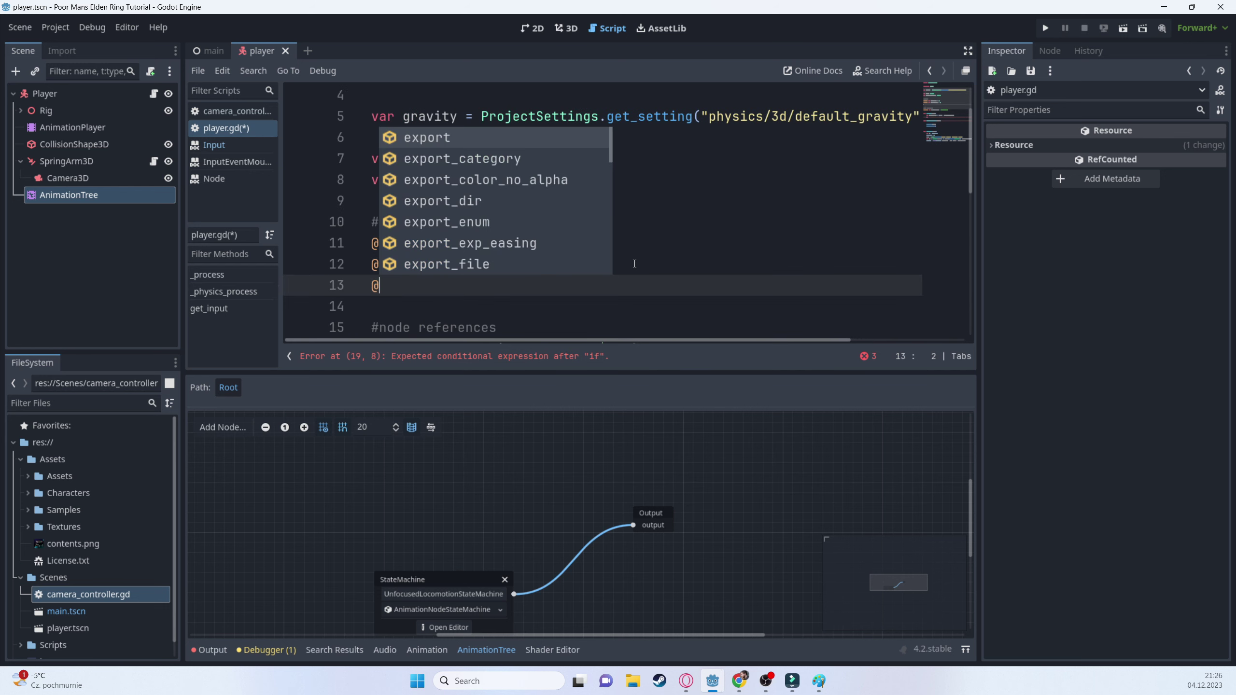
{"action": "type", "text": "e"}
{"action": "key", "text": "Return"}
{"action": "type", "text": "var l"}
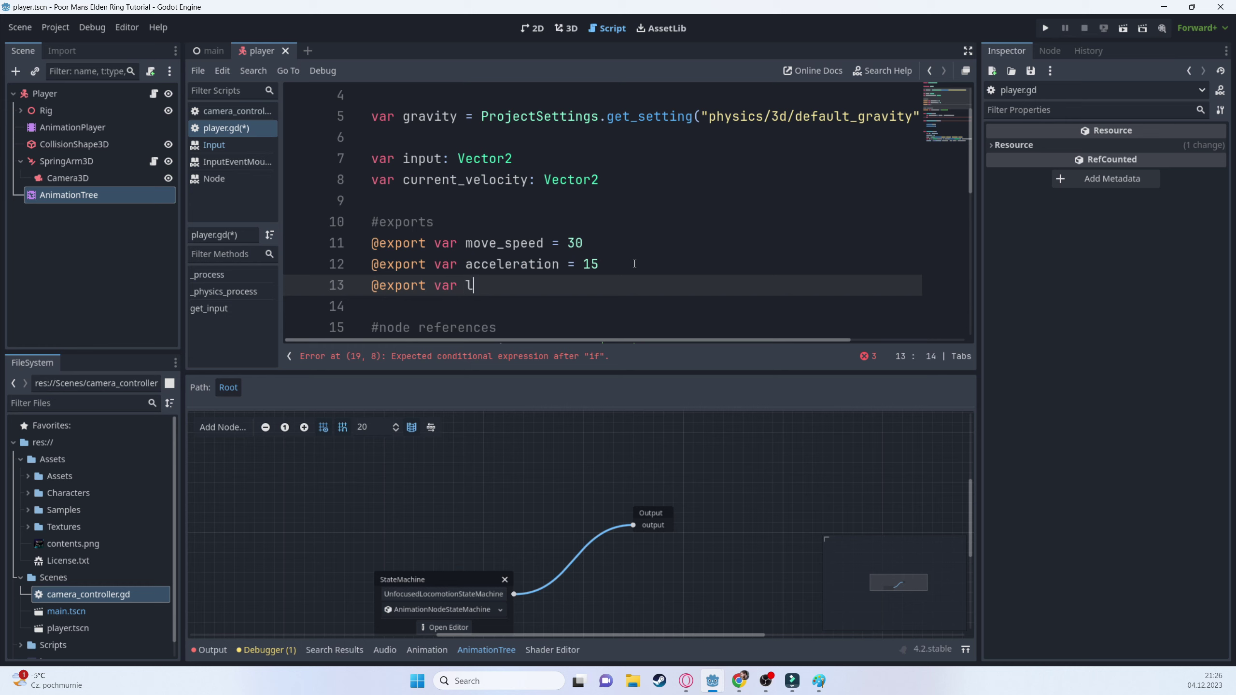
{"action": "type", "text": "ocomotion_animation"}
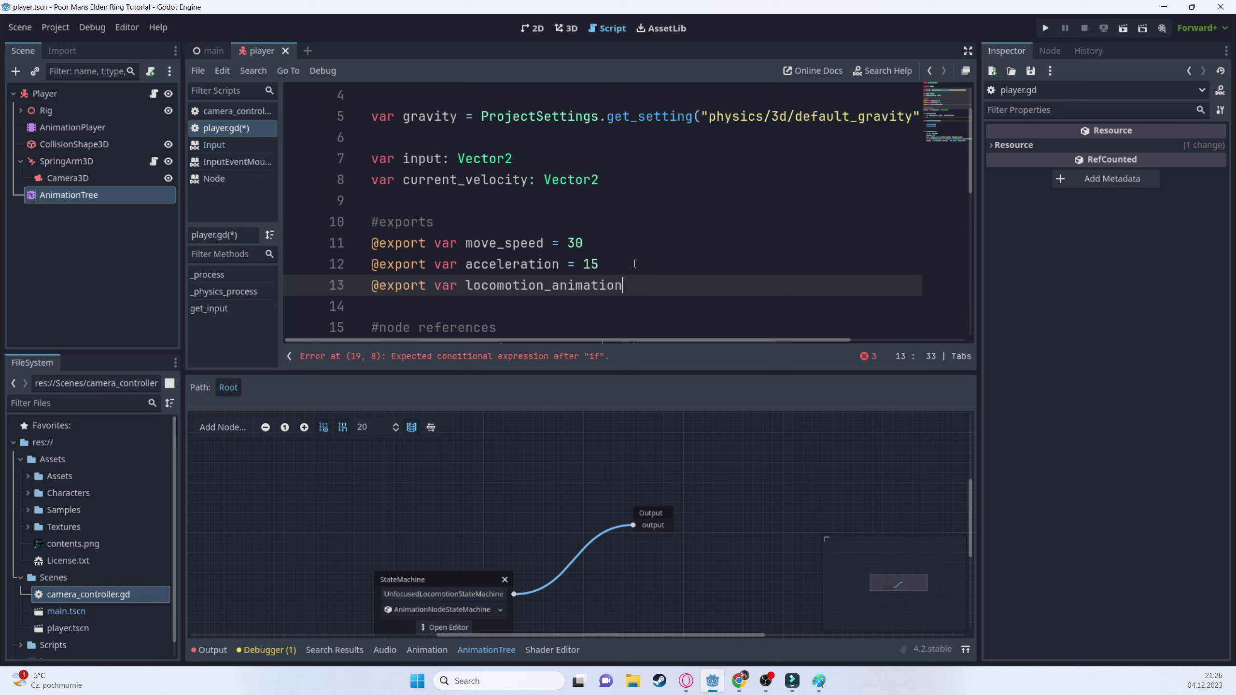
{"action": "type", "text": "_transition_speed"}
{"action": "type", "text": "0.15"}
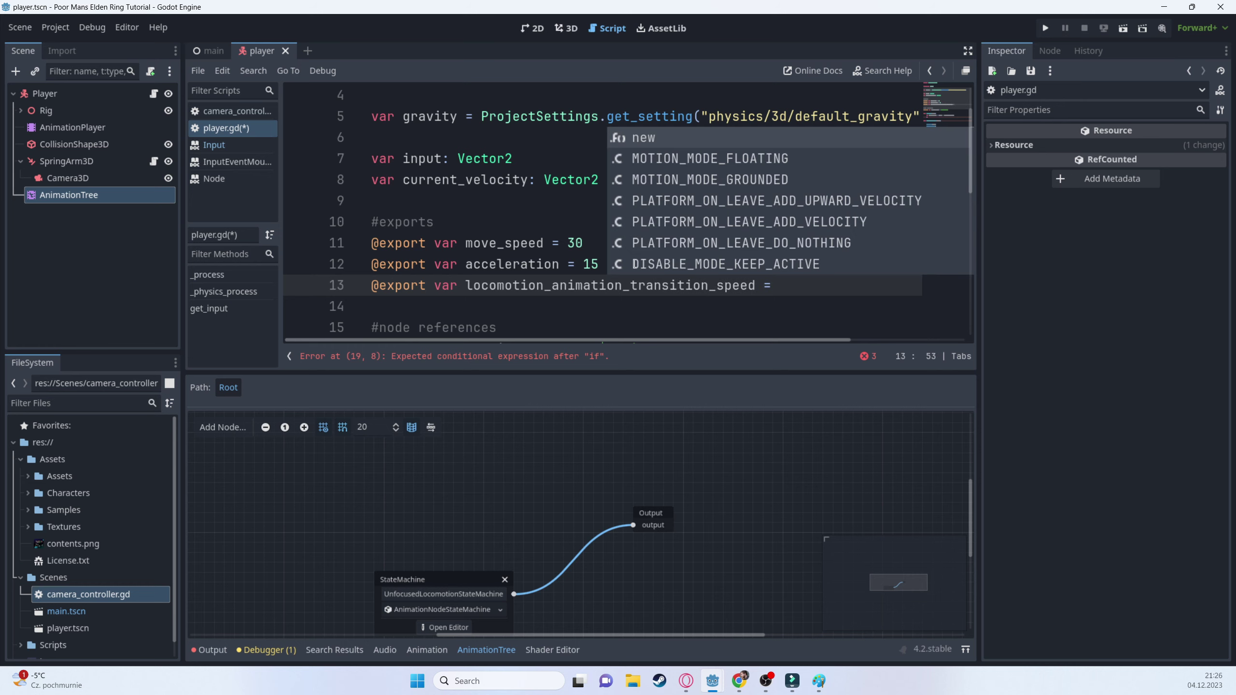
{"action": "key", "text": "ctrl+s"}
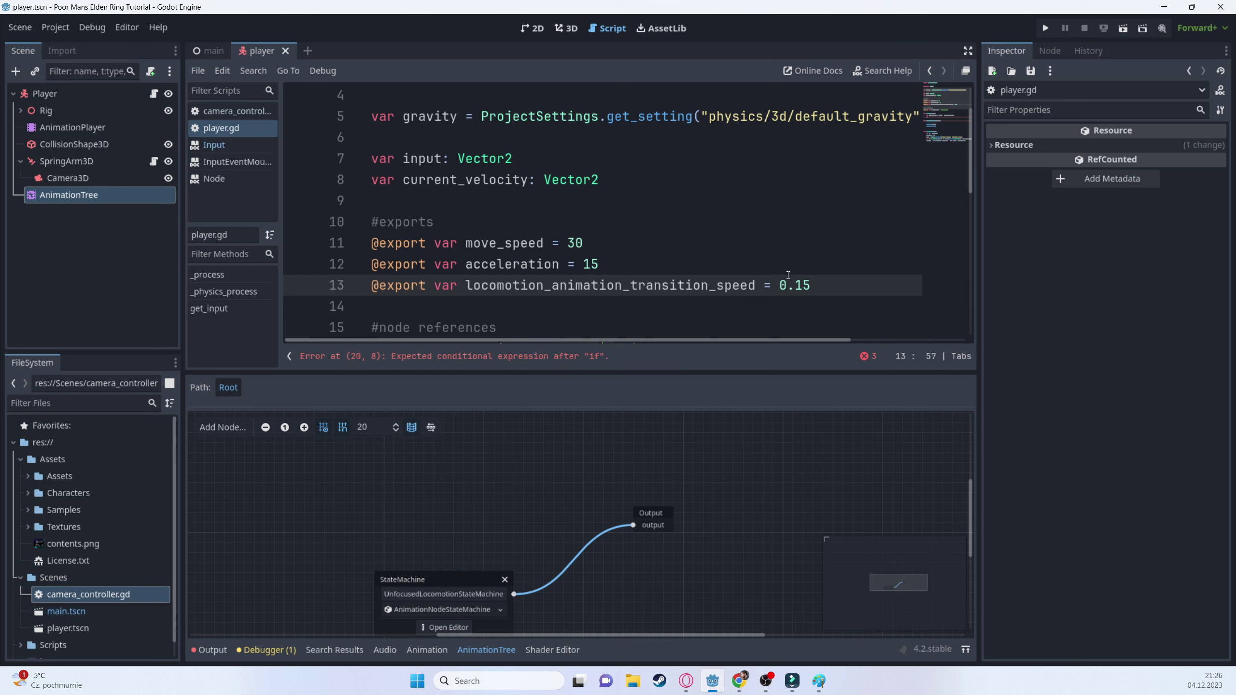
{"action": "left_click_drag", "start_coordinate": [779, 285], "coordinate": [814, 284]}
- Check the locomotion state machine and the UnfocusedLocomotion blend space editor
{"action": "left_click", "coordinate": [438, 628]}
{"action": "left_click", "coordinate": [431, 502]}
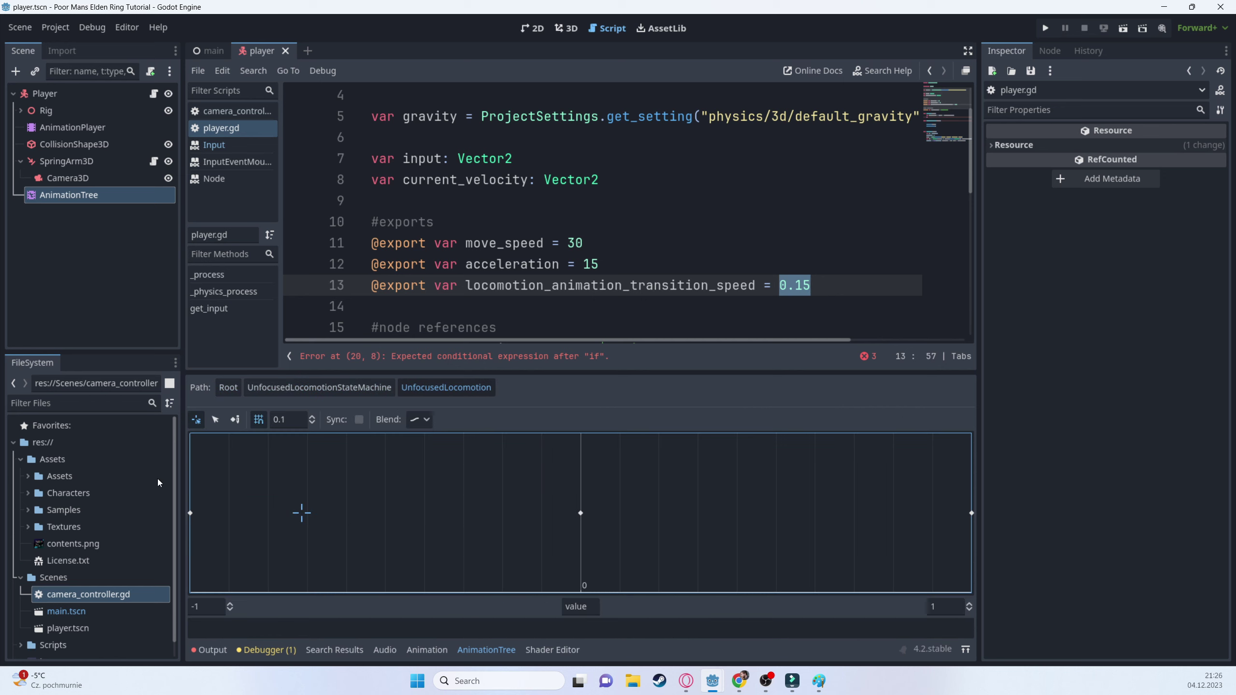
{"action": "scroll", "coordinate": [681, 234], "scroll_direction": "down", "scroll_amount": 5}
{"action": "scroll", "coordinate": [601, 232], "scroll_direction": "up", "scroll_amount": 2}
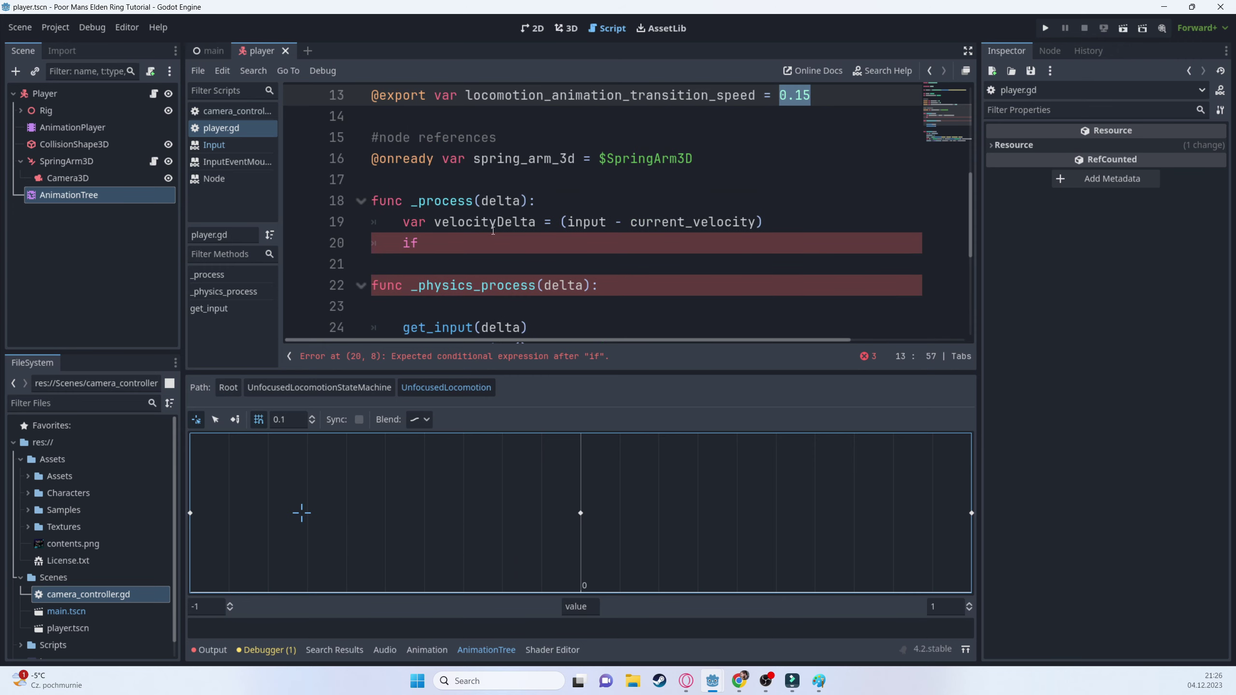
- Complete the condition: if velocityDelta.length() > locomotion_animation_transition_speed:
{"action": "left_click", "coordinate": [489, 244]}
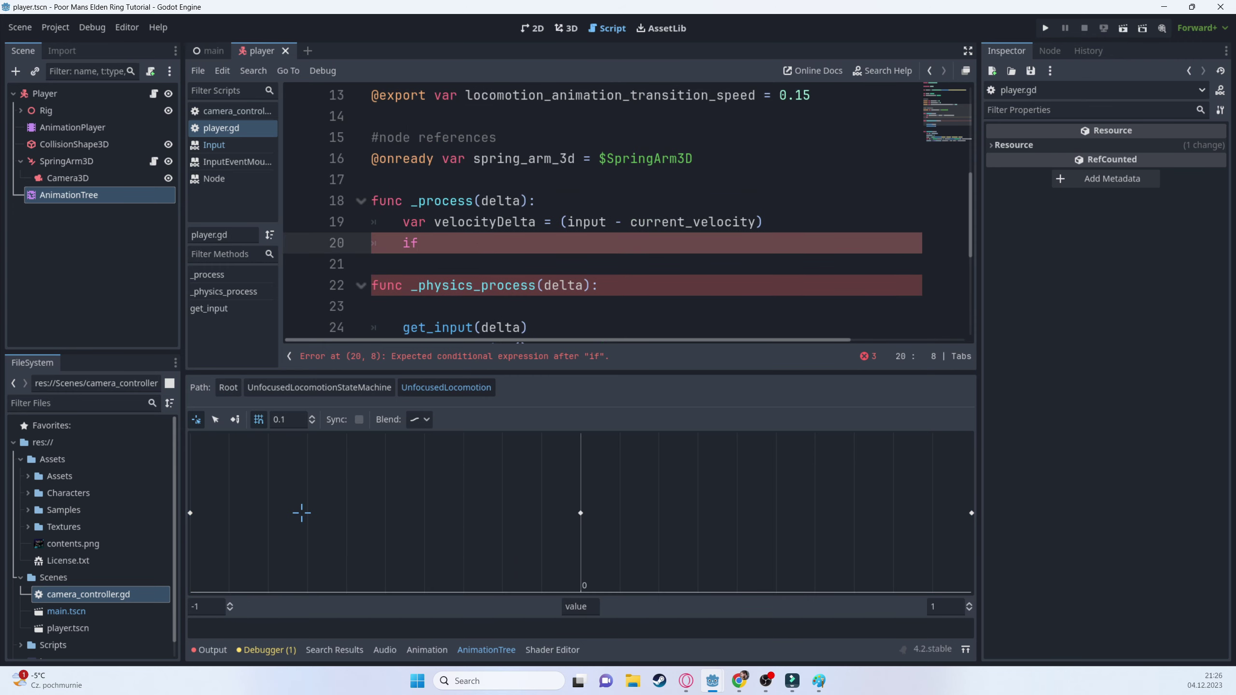
{"action": "type", "text": "velocityDelta.le"}
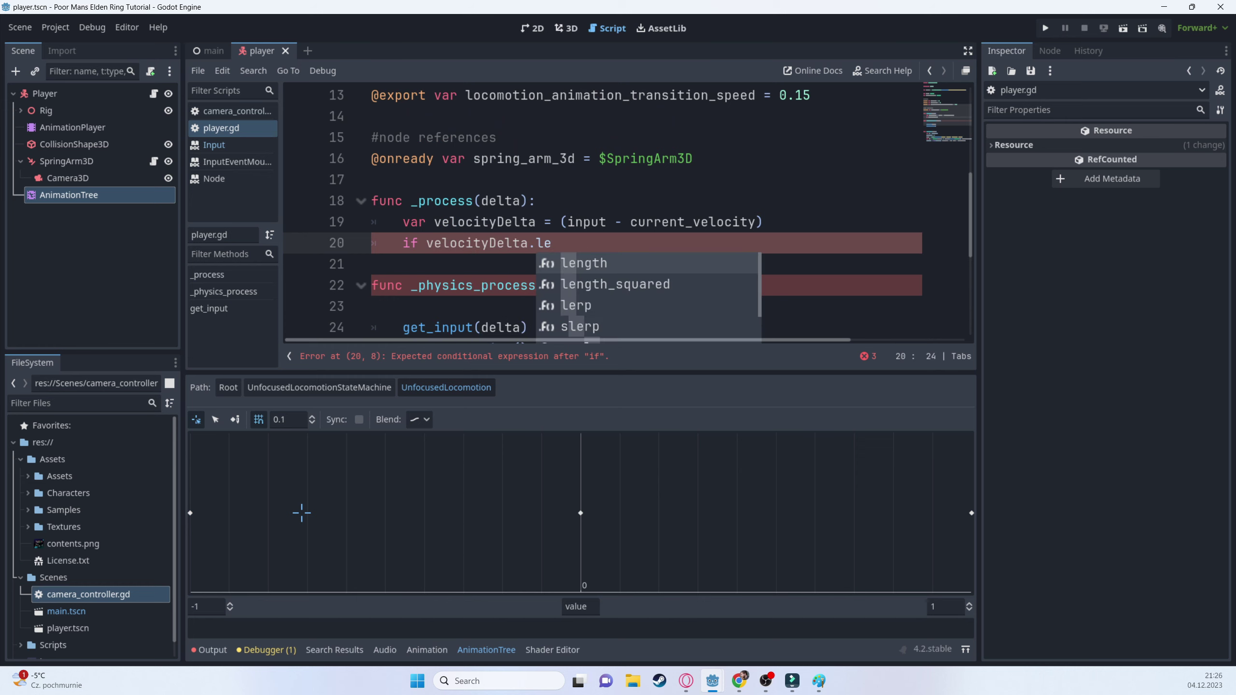
{"action": "key", "text": "Return"}
{"action": "type", "text": "> lo"}
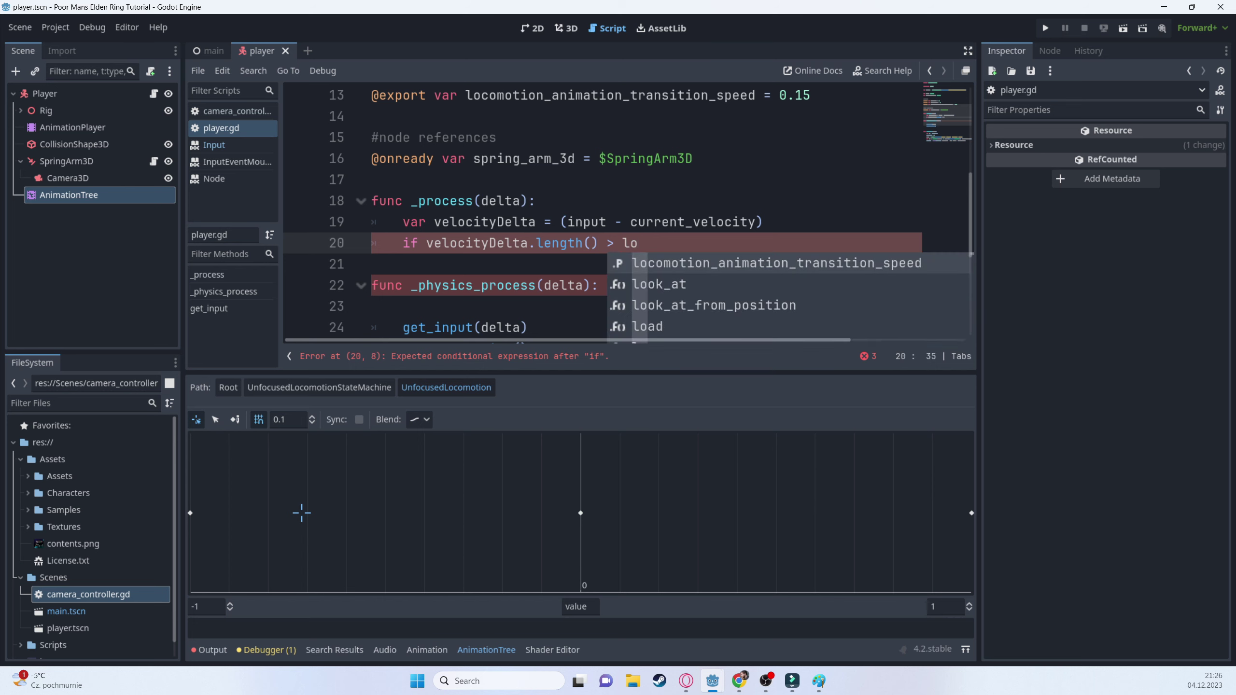
{"action": "key", "text": "Return"}
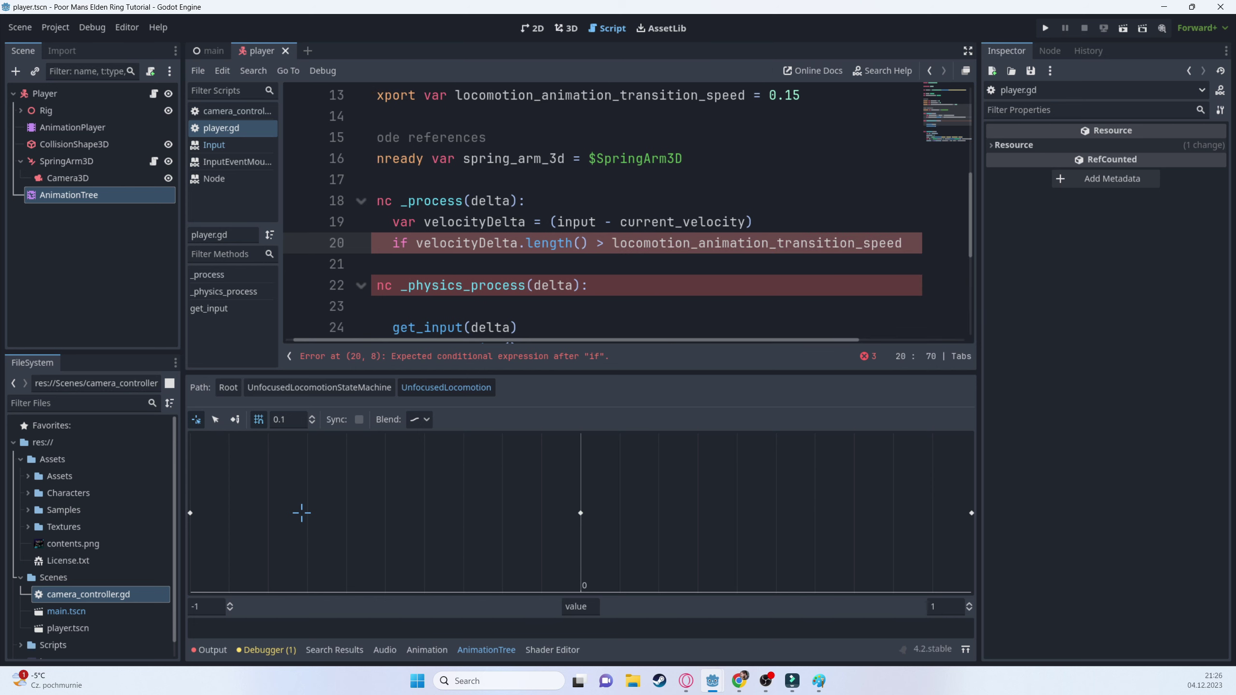
{"action": "type", "text": ":"}
{"action": "key", "text": "Return"}
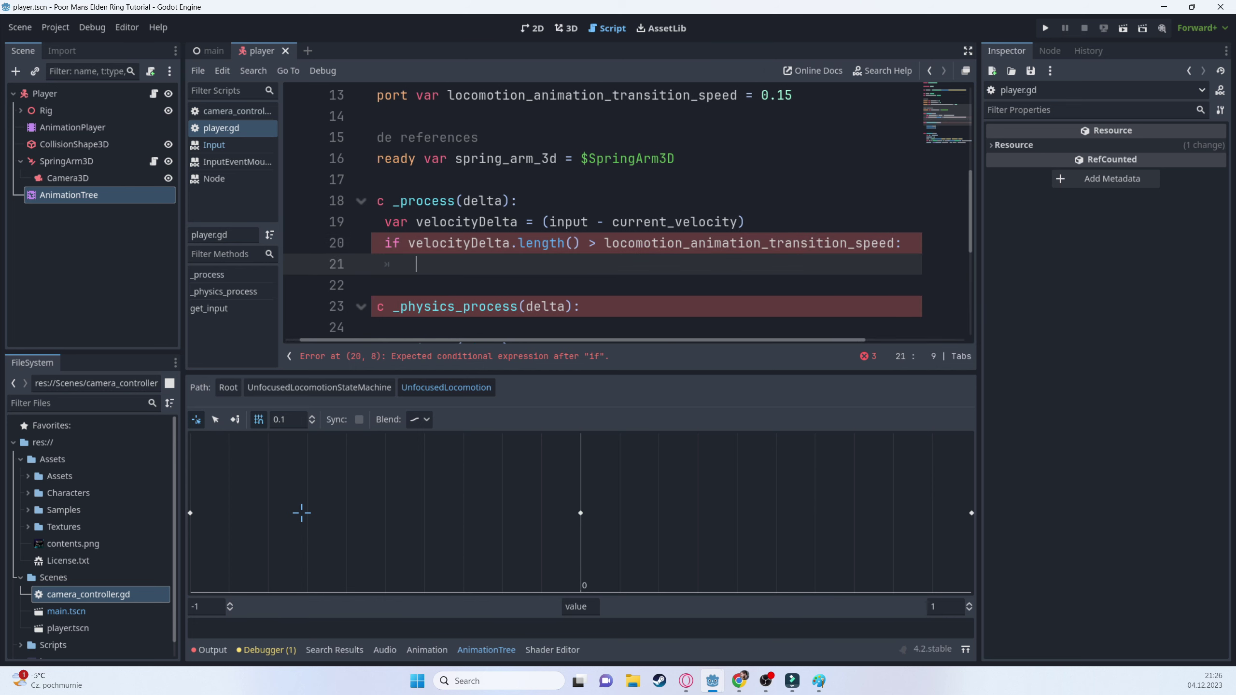
- In the if body, set velocityDelta = velocityDelta.normalized() * locomotion_animation_transition_speed, then save
{"action": "type", "text": "ve"}
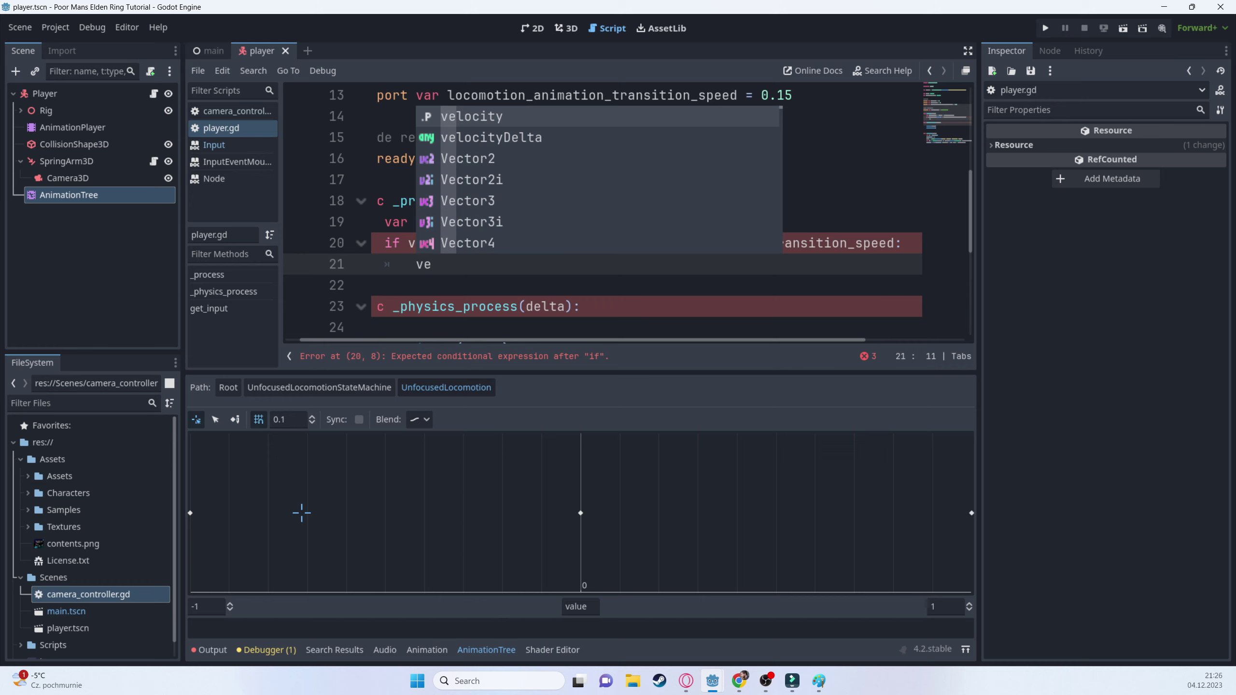
{"action": "key", "text": "Down"}
{"action": "key", "text": "Return"}
{"action": "type", "text": "= ve"}
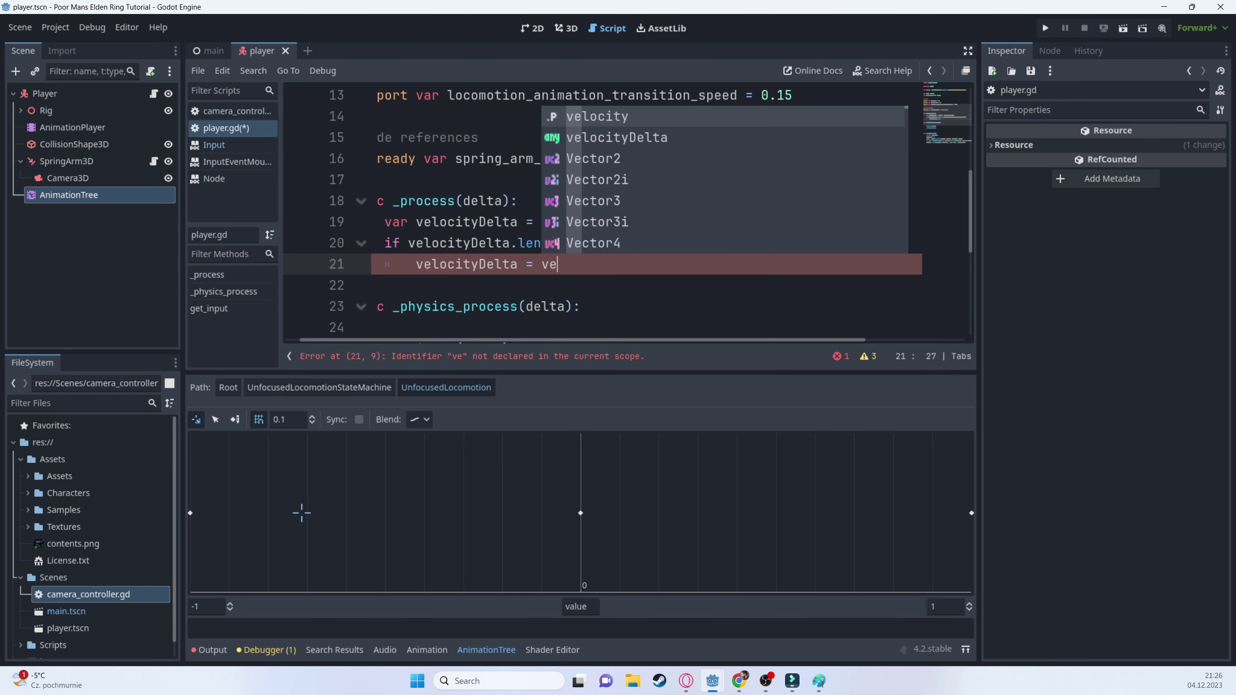
{"action": "key", "text": "Down"}
{"action": "key", "text": "Return"}
{"action": "type", "text": ".no"}
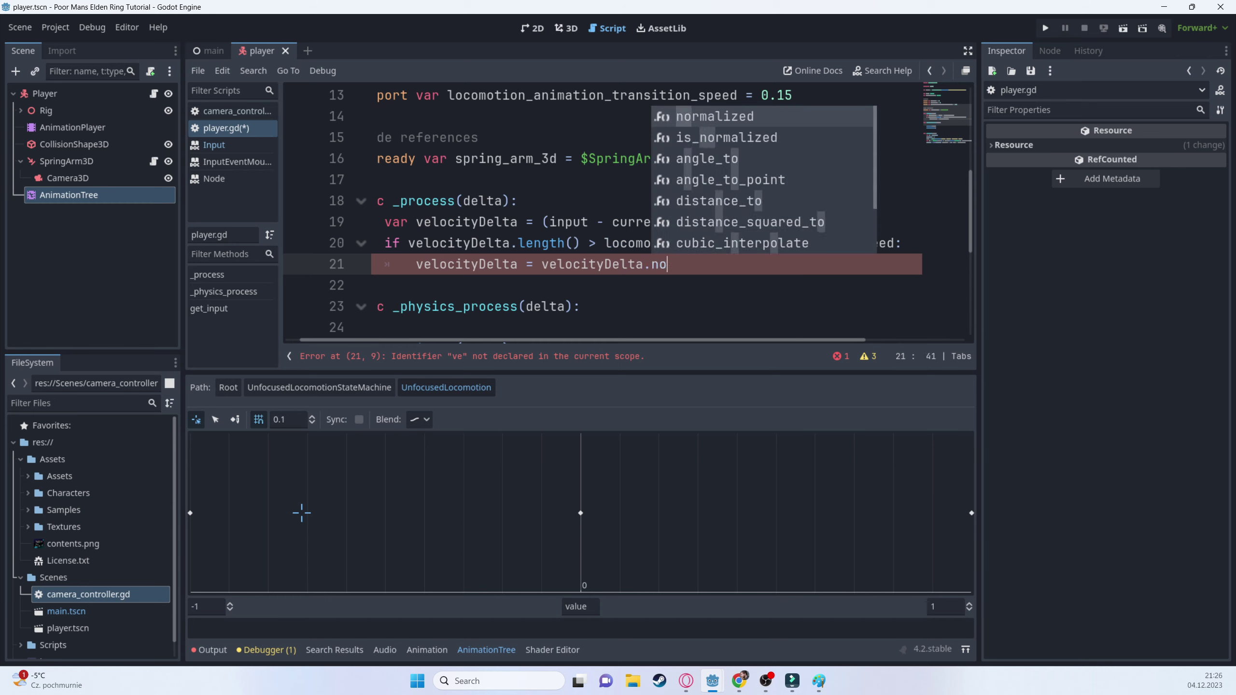
{"action": "key", "text": "Return"}
{"action": "type", "text": "* lo"}
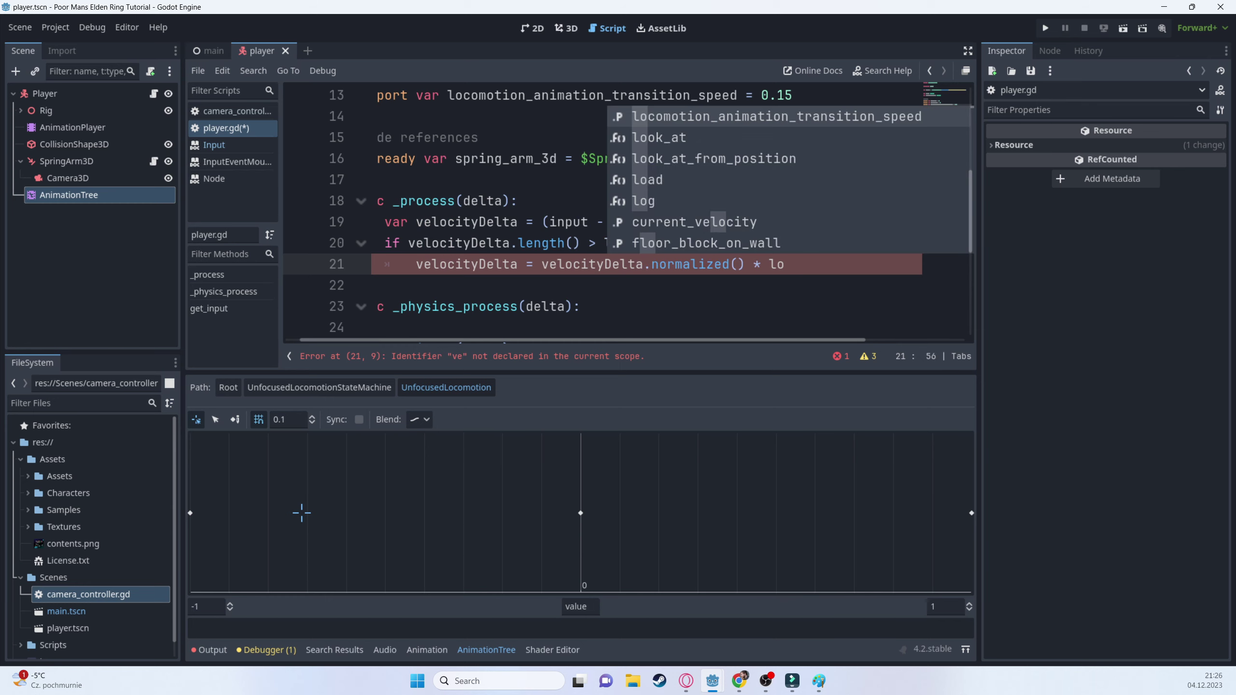
{"action": "key", "text": "Return"}
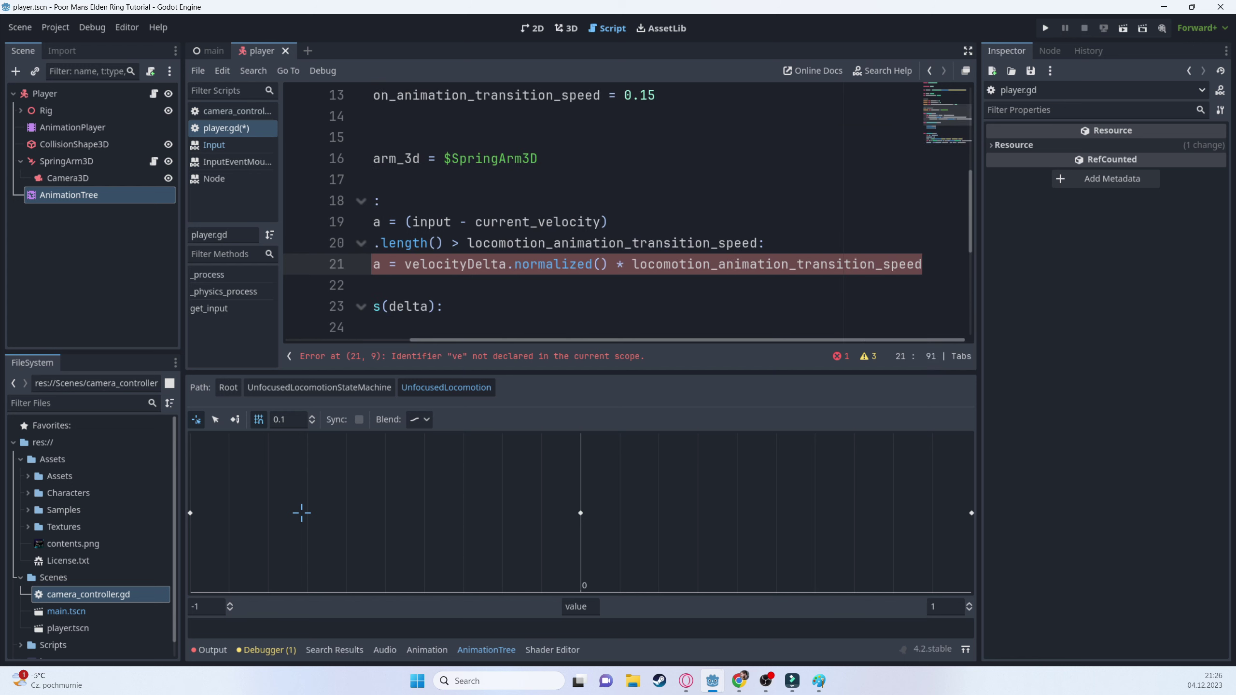
{"action": "key", "text": "ctrl+s"}
- After the if block, add current_velocity += velocityDelta
{"action": "key", "text": "Return"}
{"action": "key", "text": "BackSpace"}
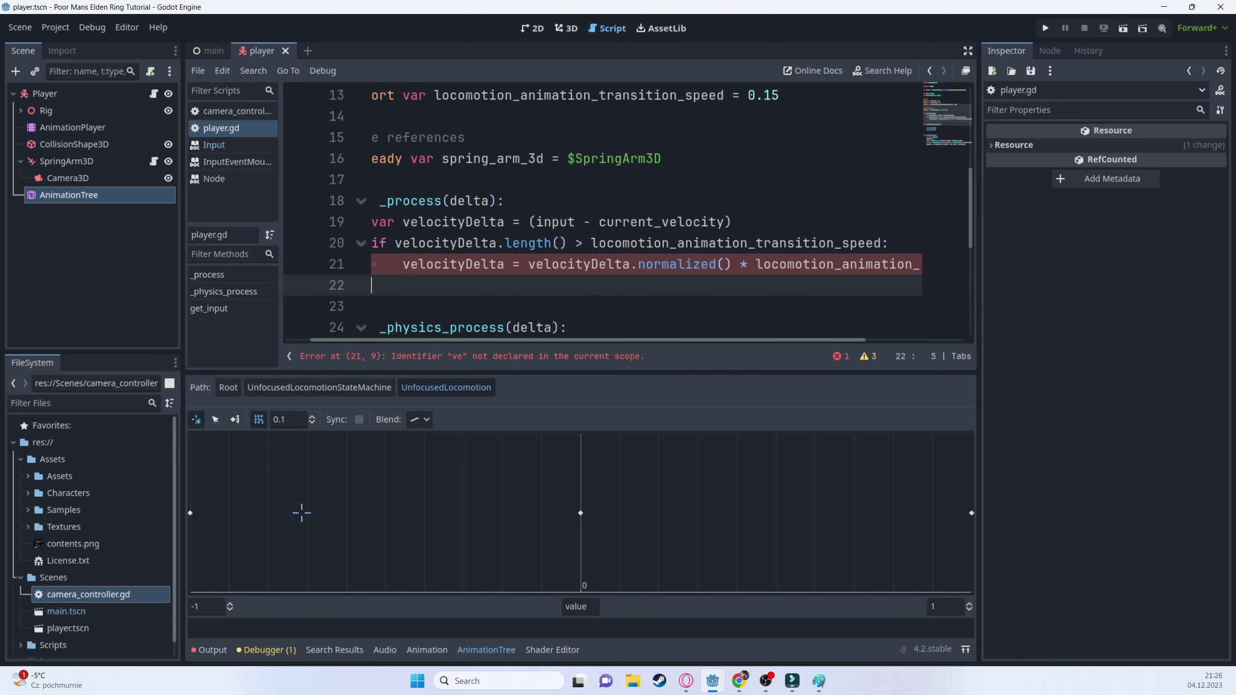
{"action": "key", "text": "Return"}
{"action": "type", "text": "cu"}
{"action": "key", "text": "Return"}
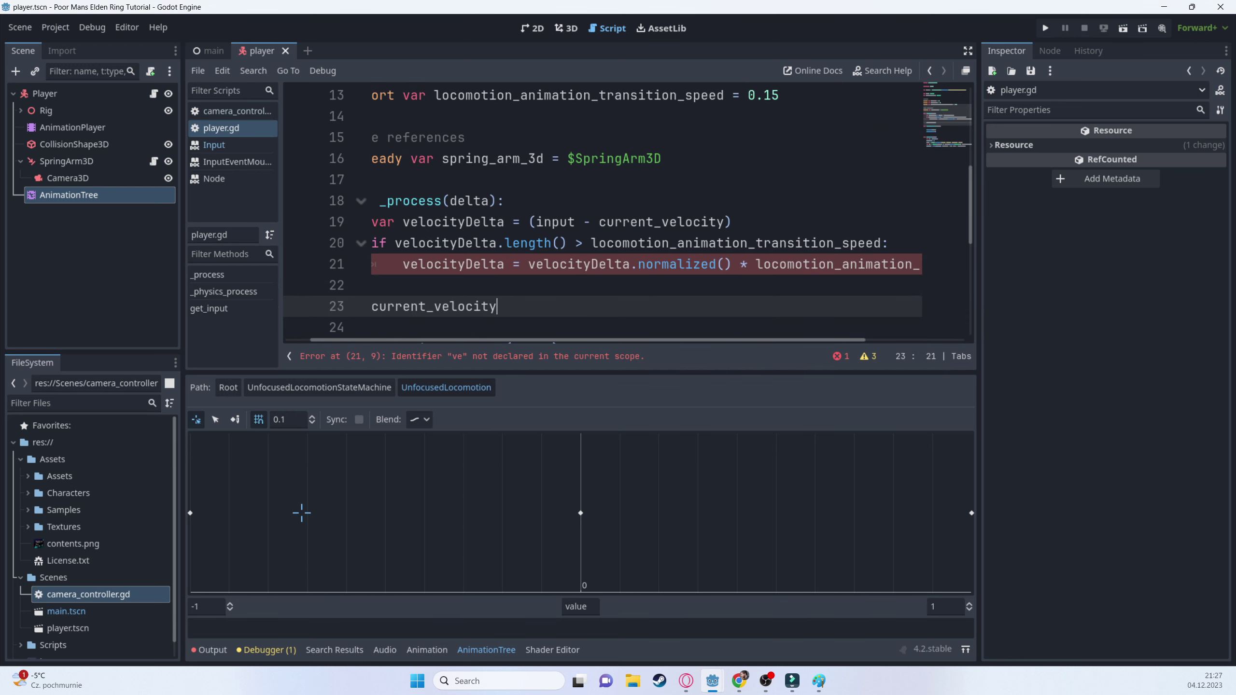
{"action": "type", "text": "+= vel"}
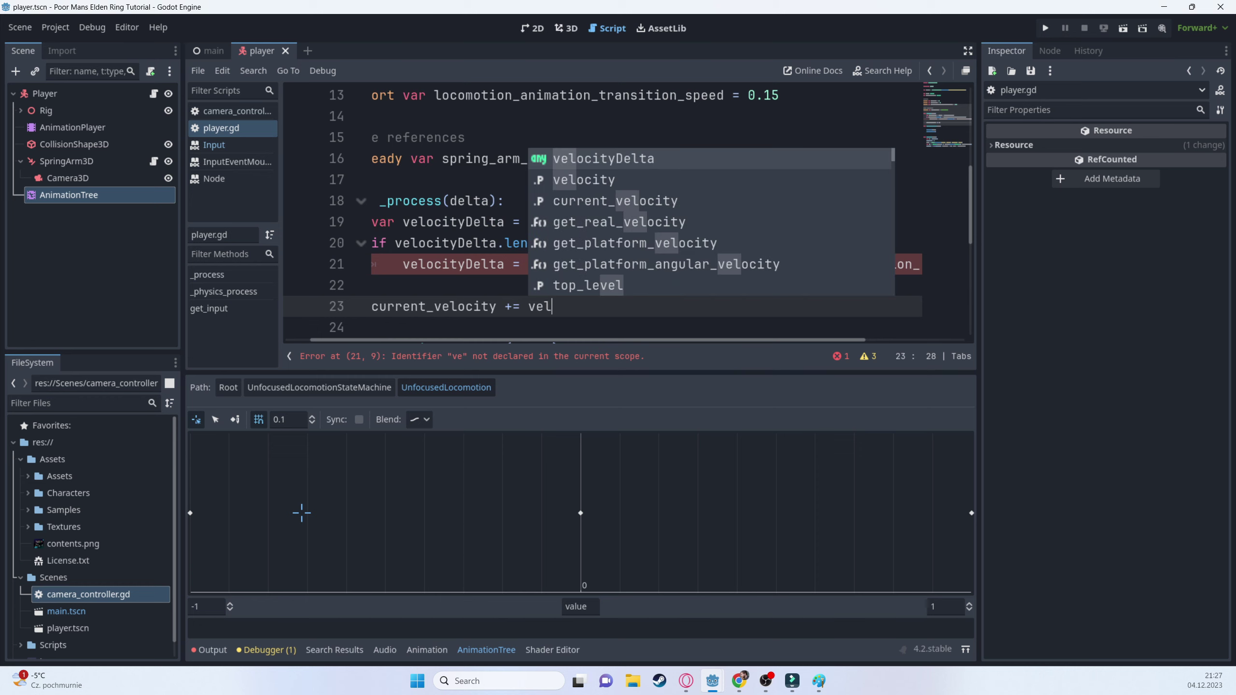
{"action": "key", "text": "Return"}
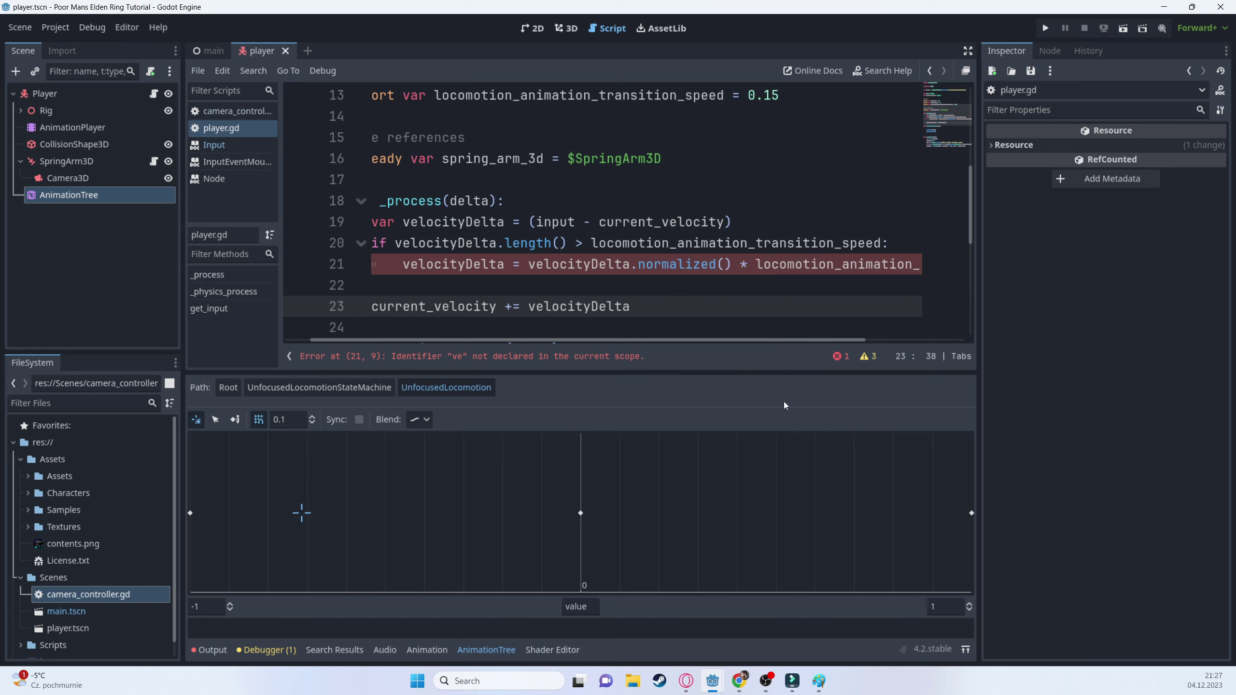
- Declare var animation_velocity = current_velocity on the next line
{"action": "scroll", "coordinate": [679, 276], "scroll_direction": "down", "scroll_amount": 2}
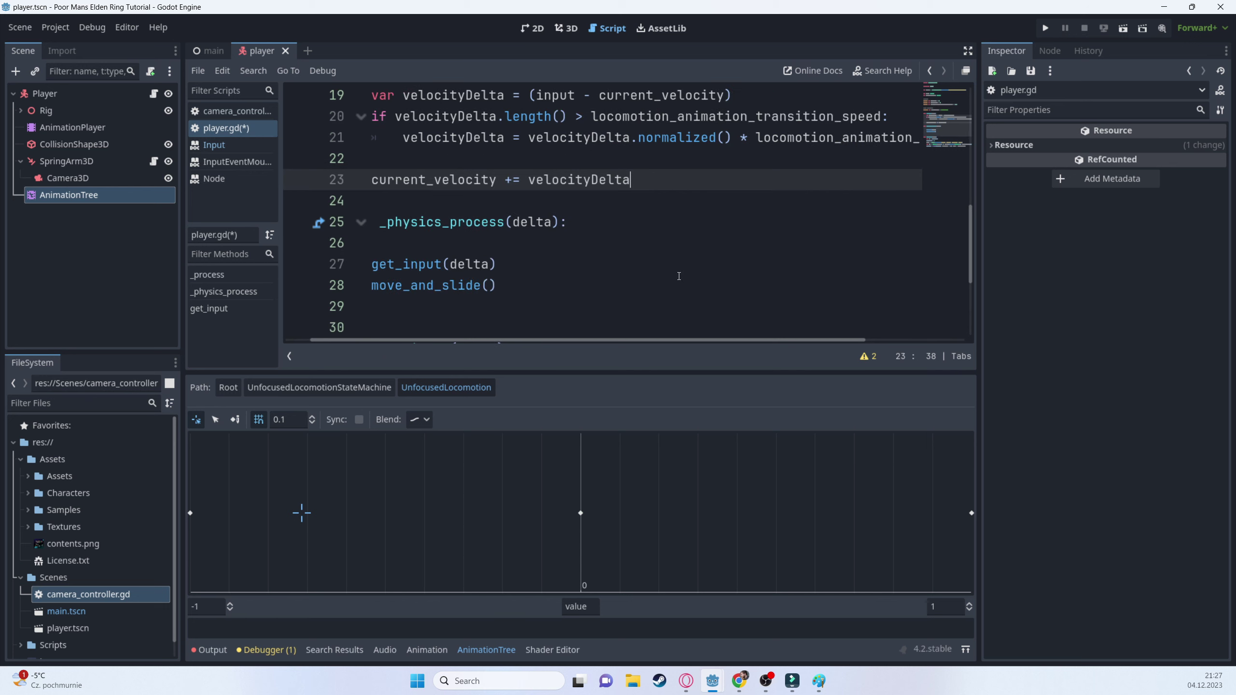
{"action": "scroll", "coordinate": [691, 266], "scroll_direction": "up", "scroll_amount": 1}
{"action": "key", "text": "Return"}
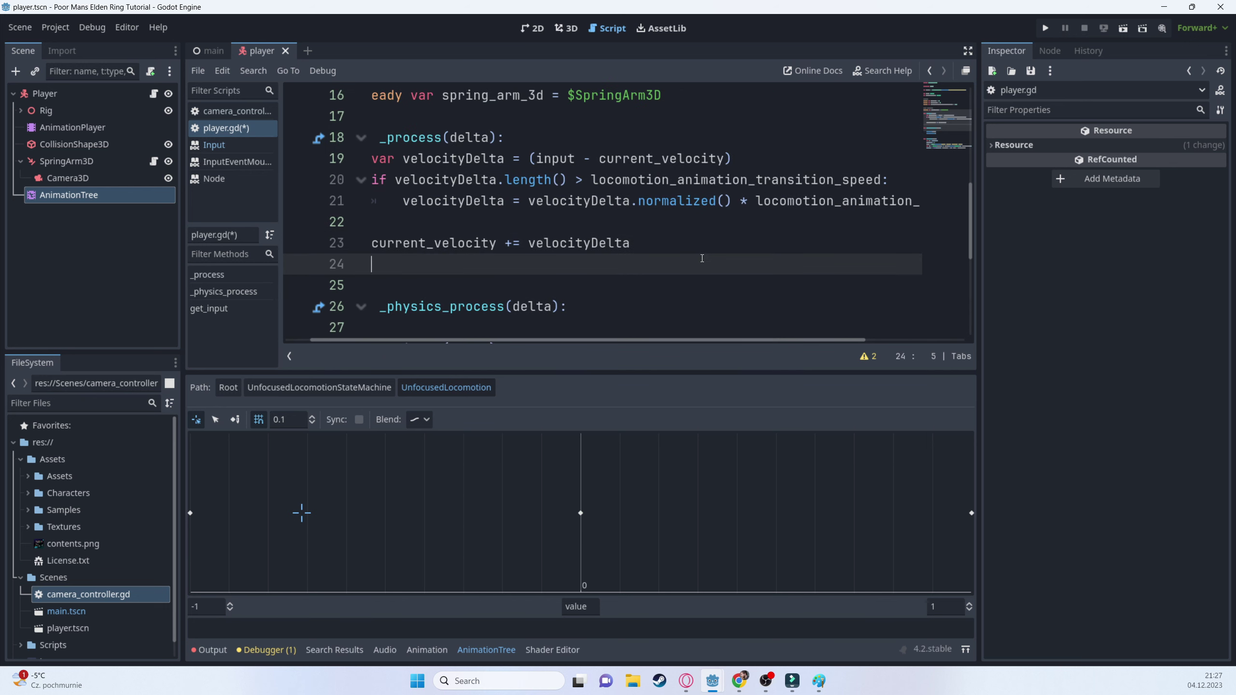
{"action": "type", "text": "var animation_velocity = cu"}
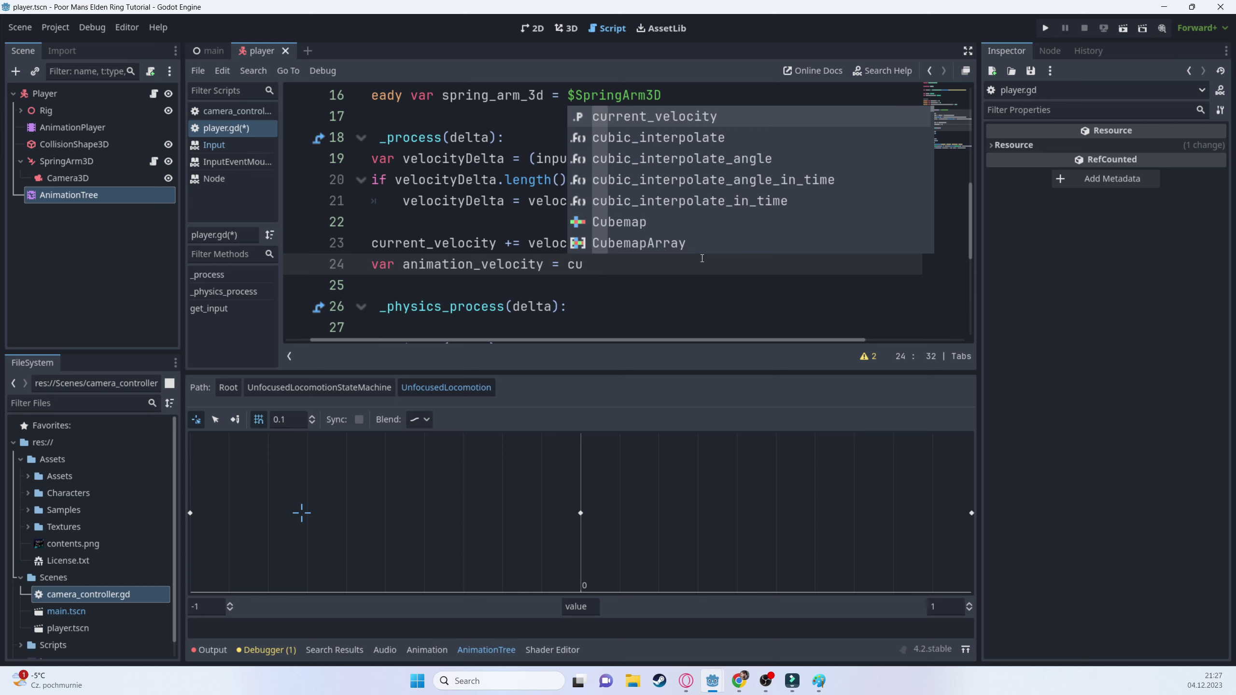
{"action": "key", "text": "Return"}
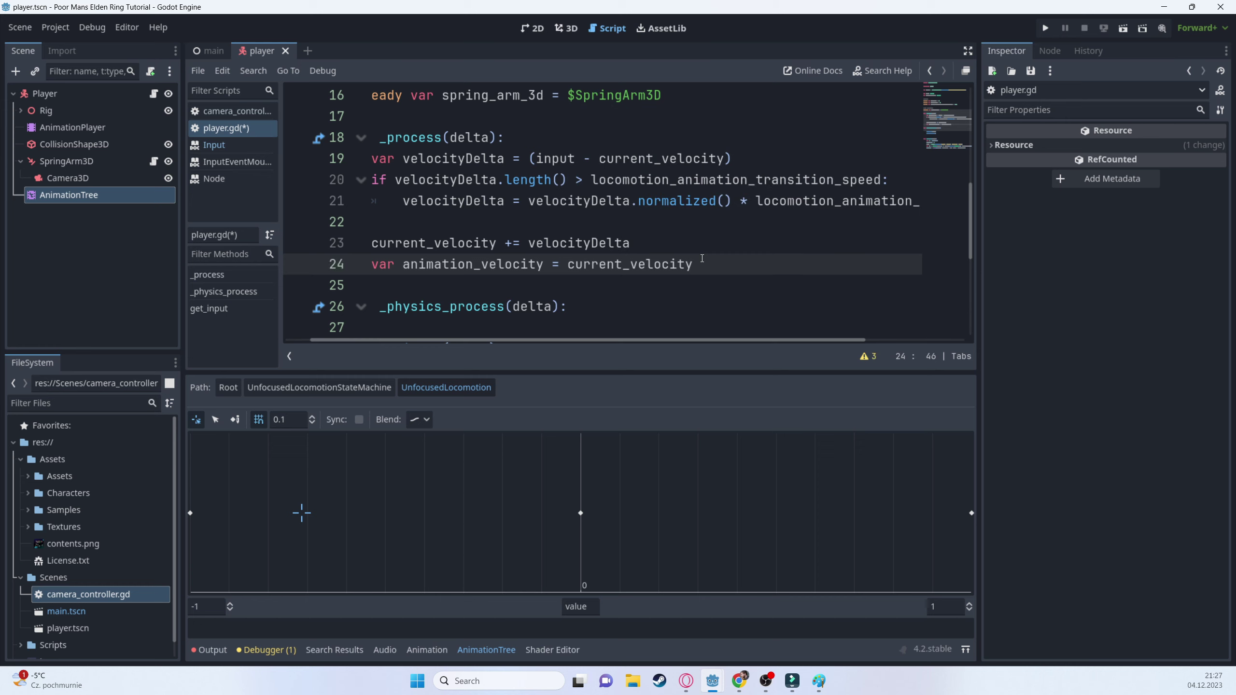
- Add animation_velocity.y *= -1 on line 25 and save the script
{"action": "key", "text": "Return"}
{"action": "type", "text": "ani"}
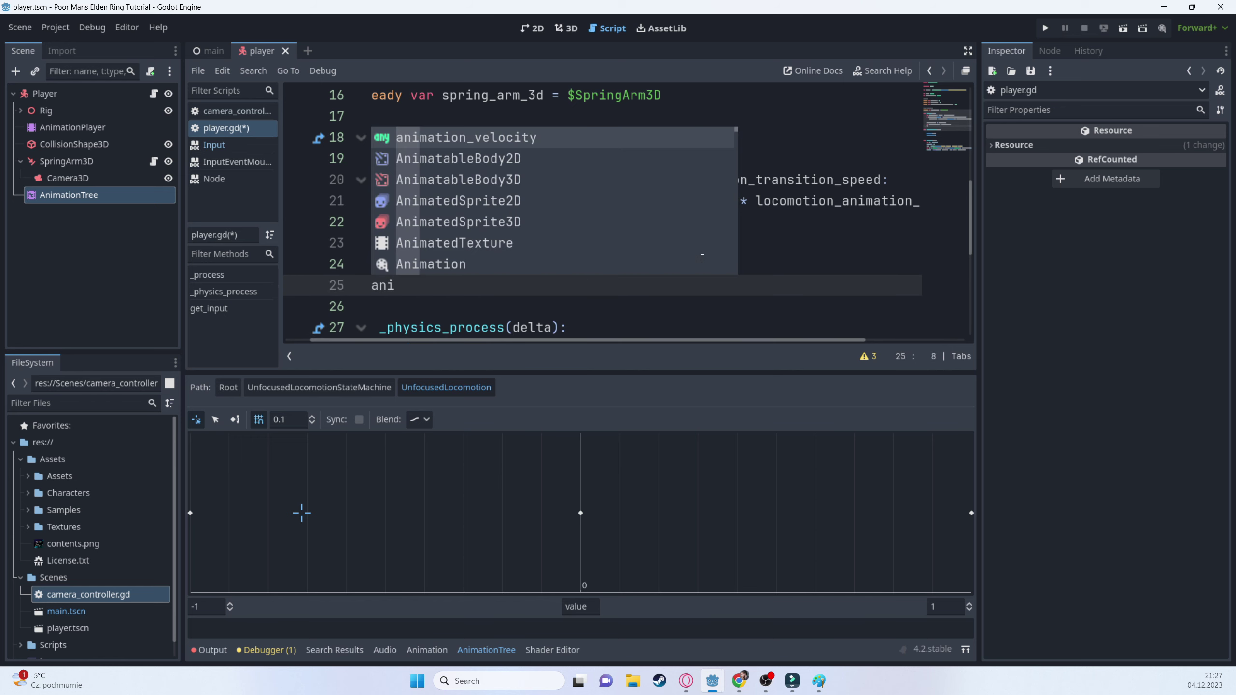
{"action": "key", "text": "Return"}
{"action": "type", "text": ".,"}
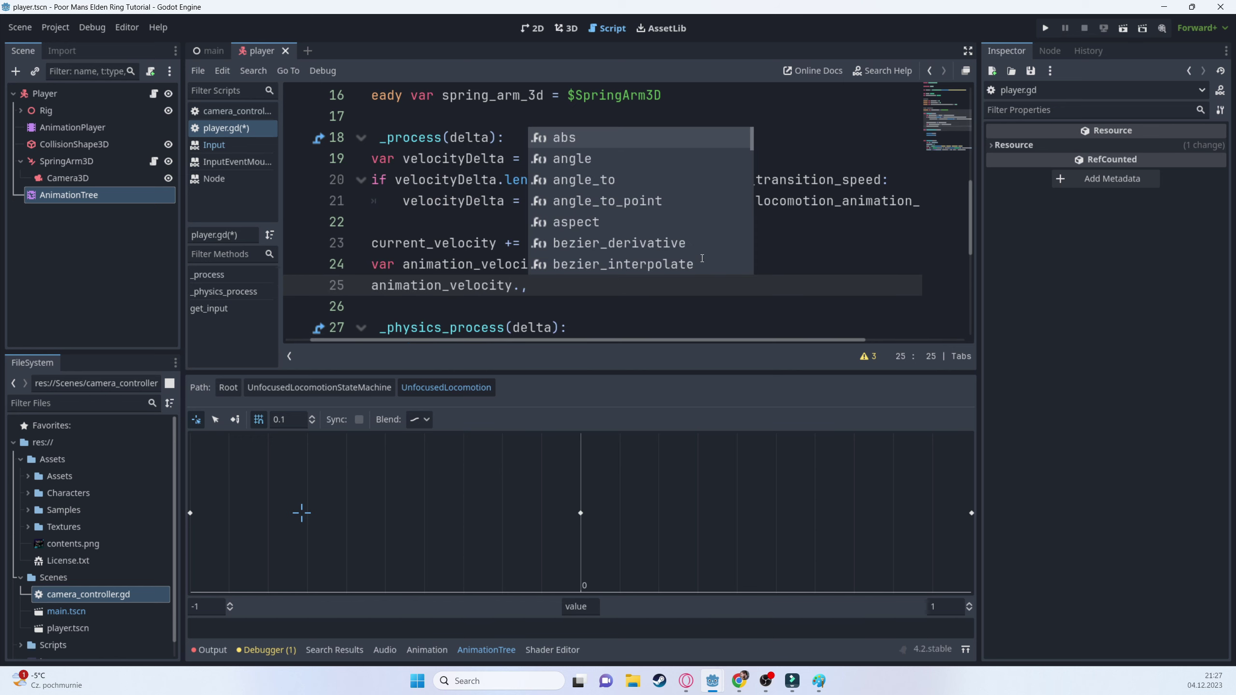
{"action": "key", "text": "BackSpace"}
{"action": "type", "text": "y"}
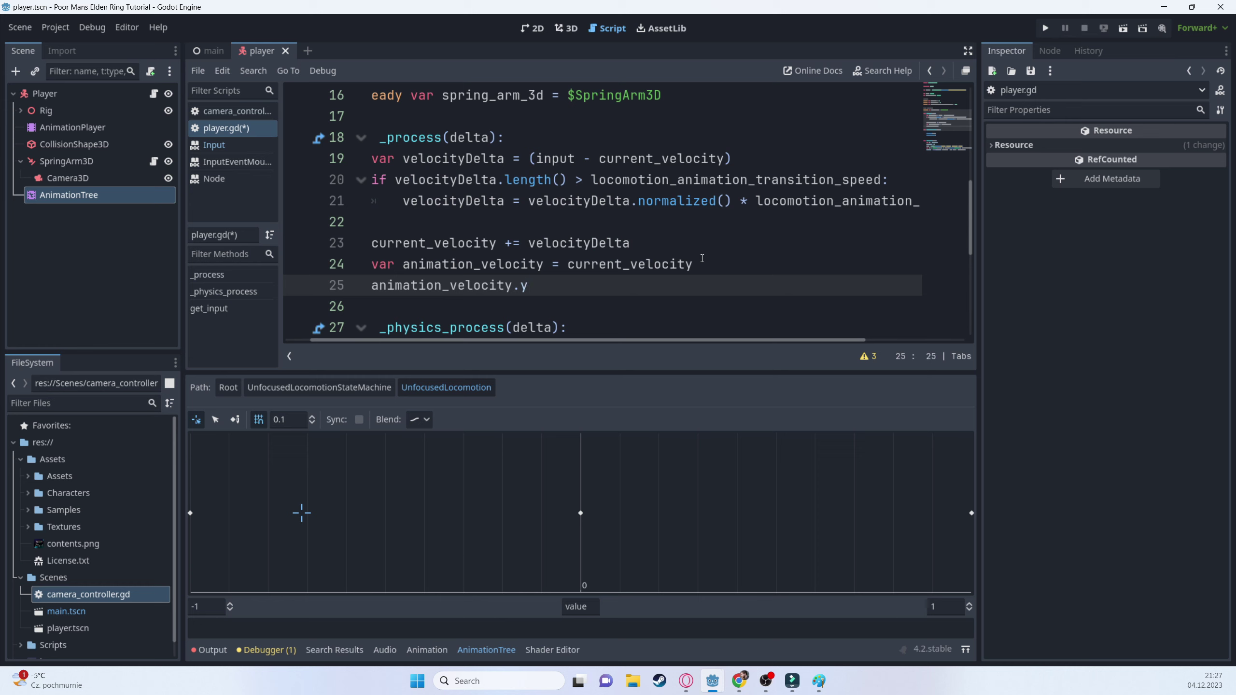
{"action": "type", "text": " *= -1"}
{"action": "key", "text": "ctrl+s"}
{"action": "key", "text": "Return"}
{"action": "scroll", "coordinate": [773, 249], "scroll_direction": "down", "scroll_amount": 2}
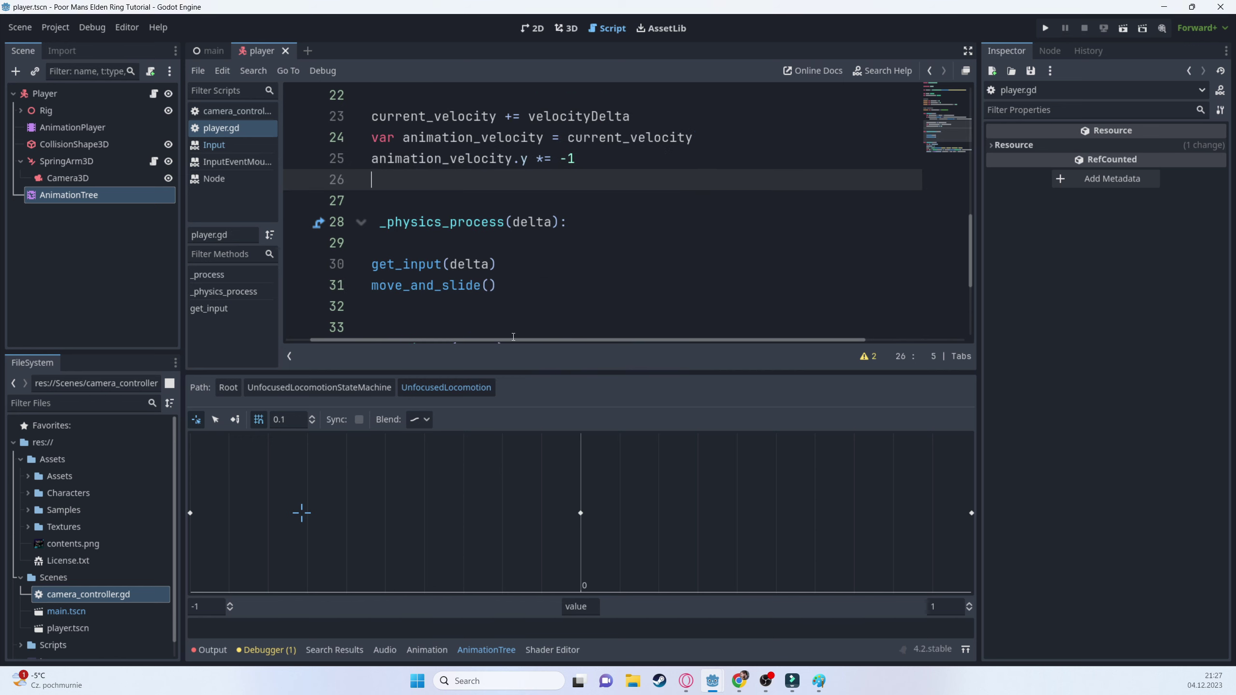
{"action": "scroll", "coordinate": [434, 212], "scroll_direction": "up", "scroll_amount": 3}
{"action": "scroll", "coordinate": [433, 211], "scroll_direction": "down", "scroll_amount": 2}
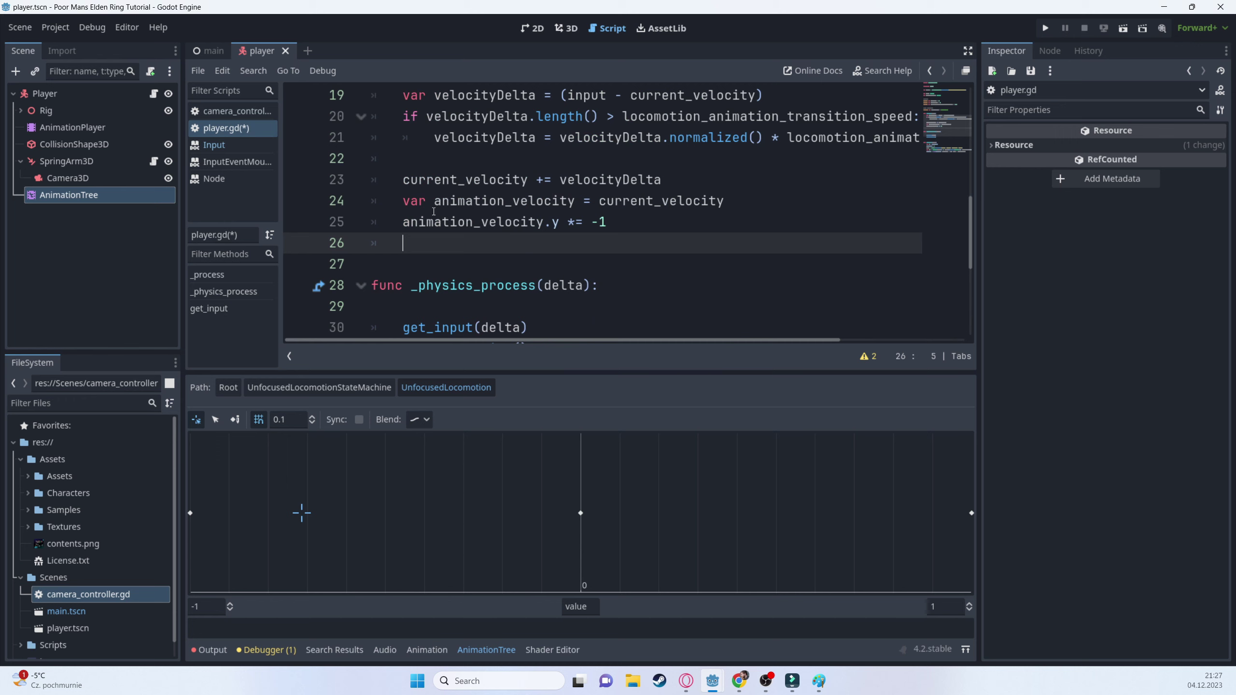
{"action": "scroll", "coordinate": [549, 233], "scroll_direction": "up", "scroll_amount": 1}
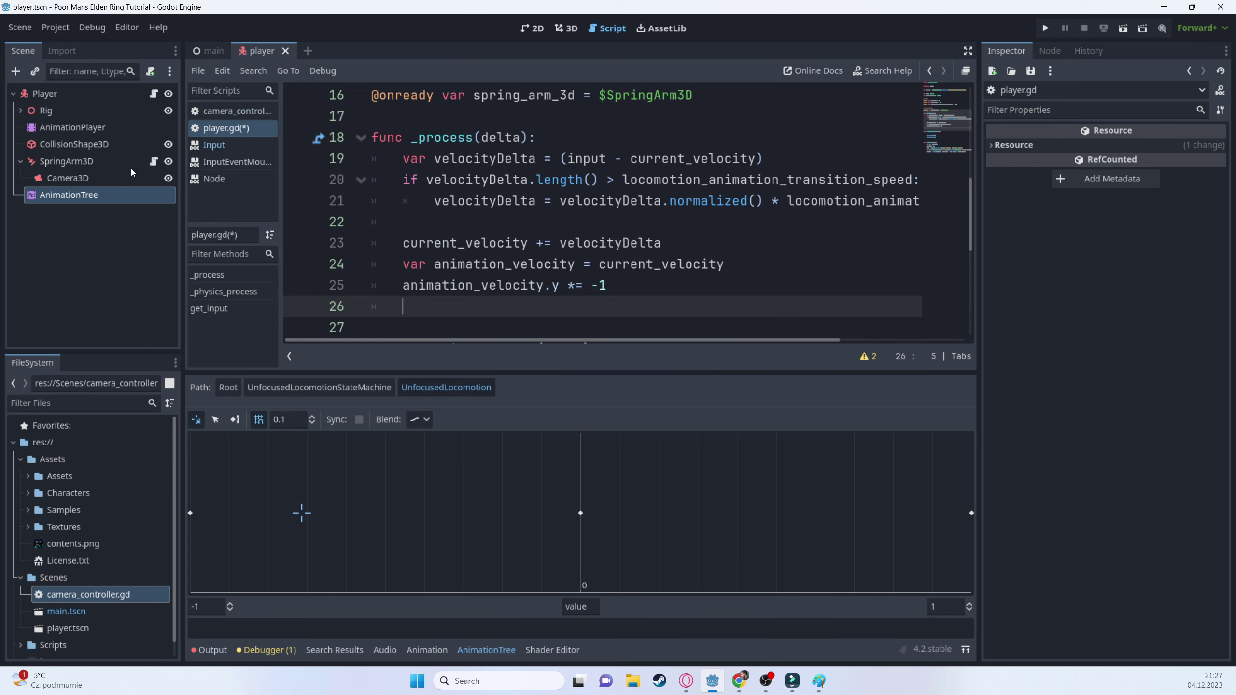
{"action": "left_click", "coordinate": [68, 134]}
{"action": "left_click", "coordinate": [61, 197]}
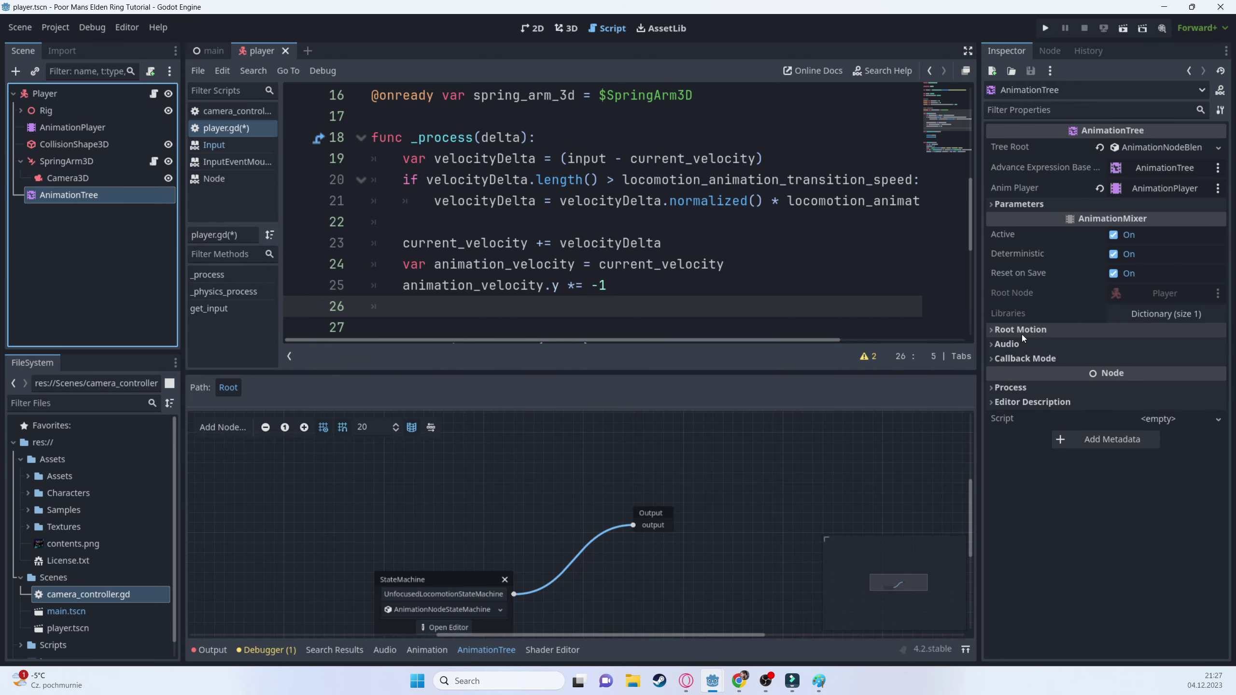
{"action": "left_click", "coordinate": [1023, 202]}
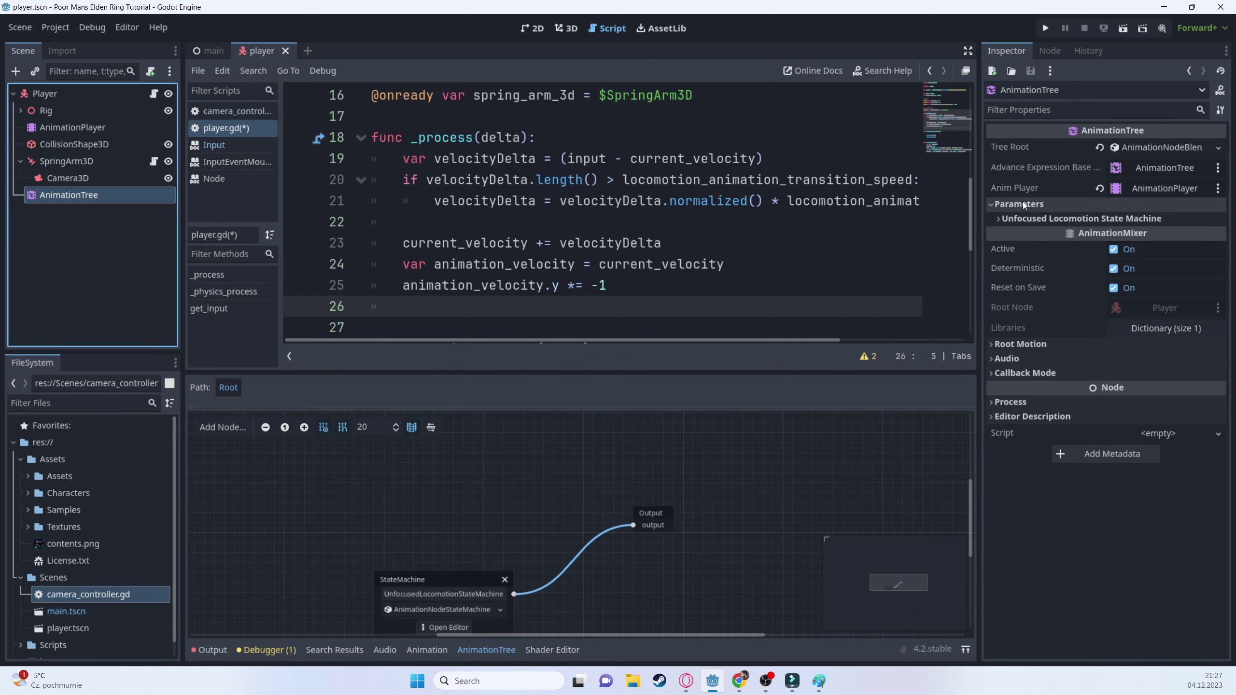
{"action": "left_click", "coordinate": [1026, 219]}
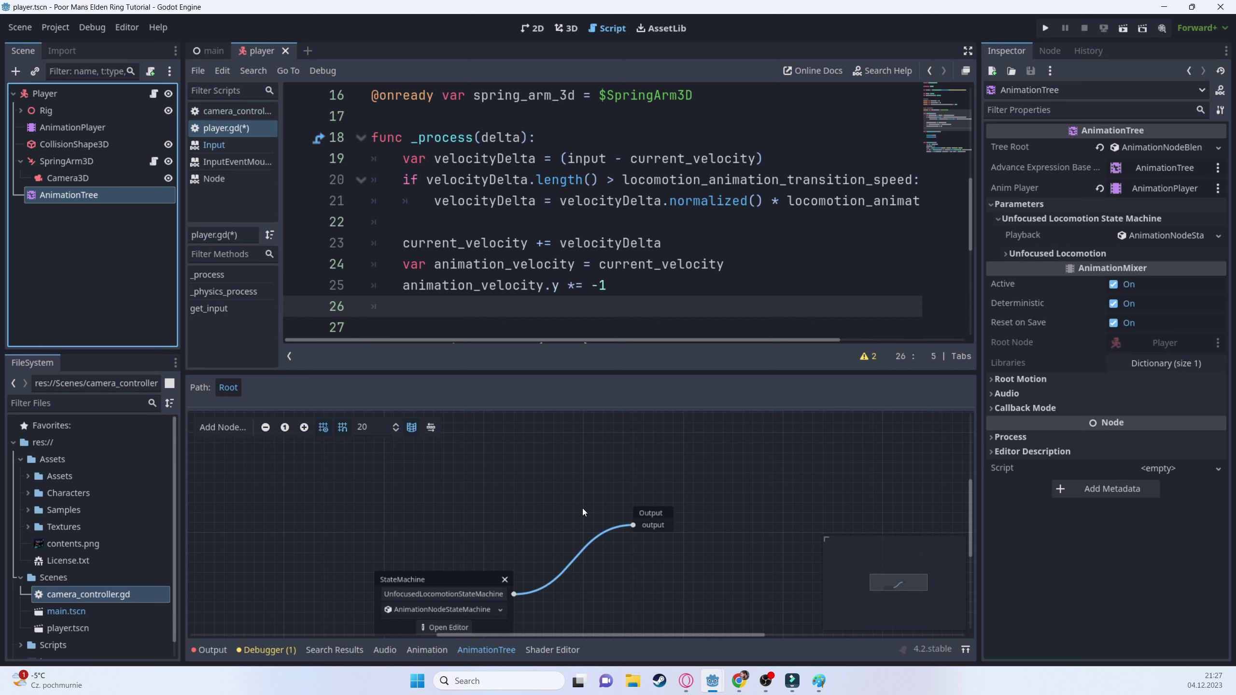
{"action": "scroll", "coordinate": [479, 479], "scroll_direction": "down", "scroll_amount": 3}
{"action": "left_click", "coordinate": [414, 549]}
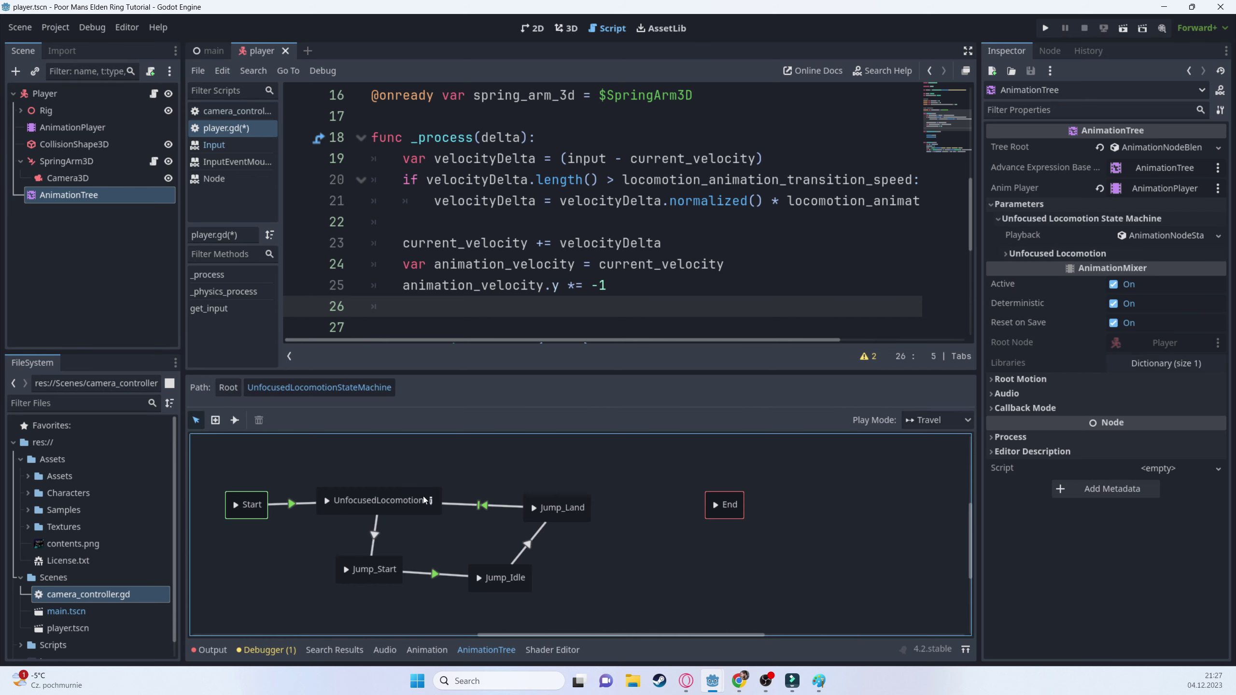
{"action": "left_click", "coordinate": [414, 507]}
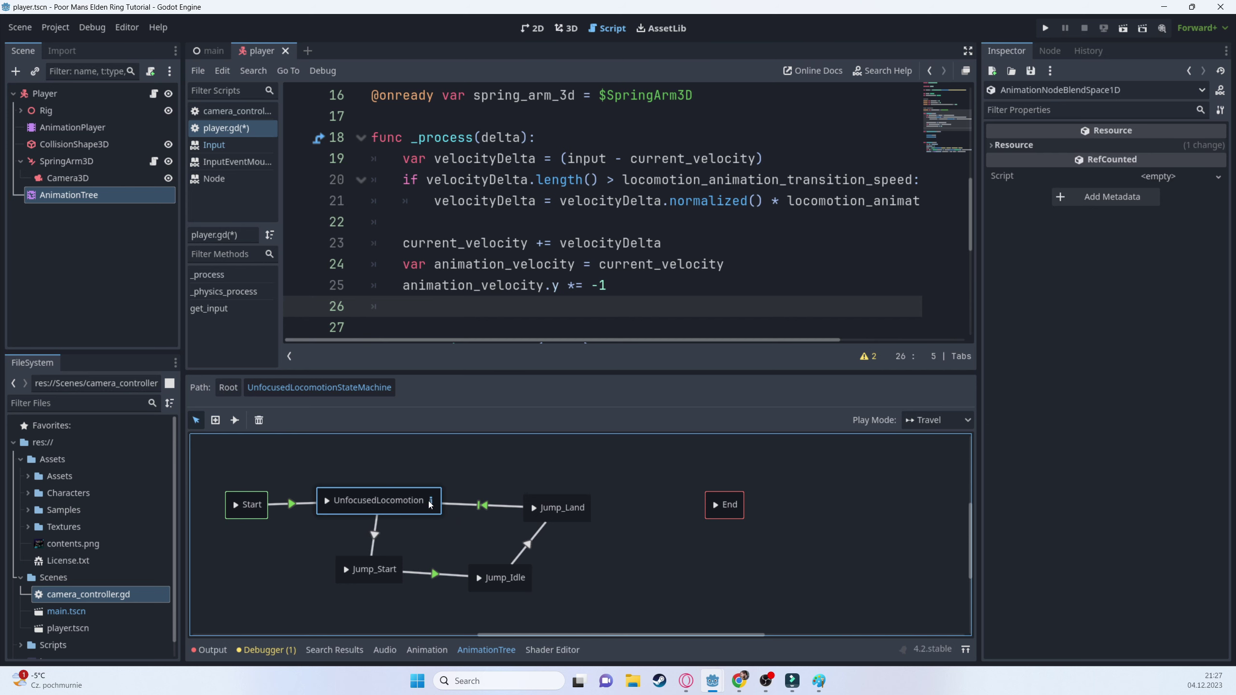
{"action": "left_click", "coordinate": [431, 500]}
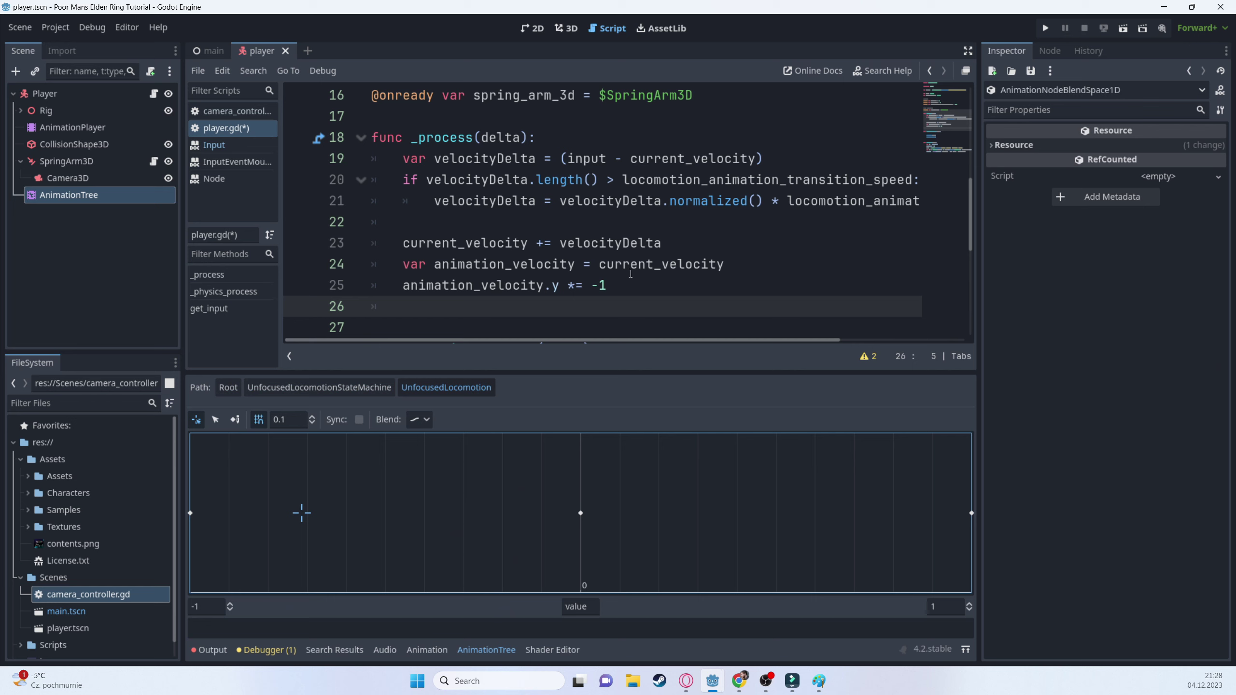
{"action": "left_click", "coordinate": [116, 200]}
{"action": "left_click", "coordinate": [1056, 253]}
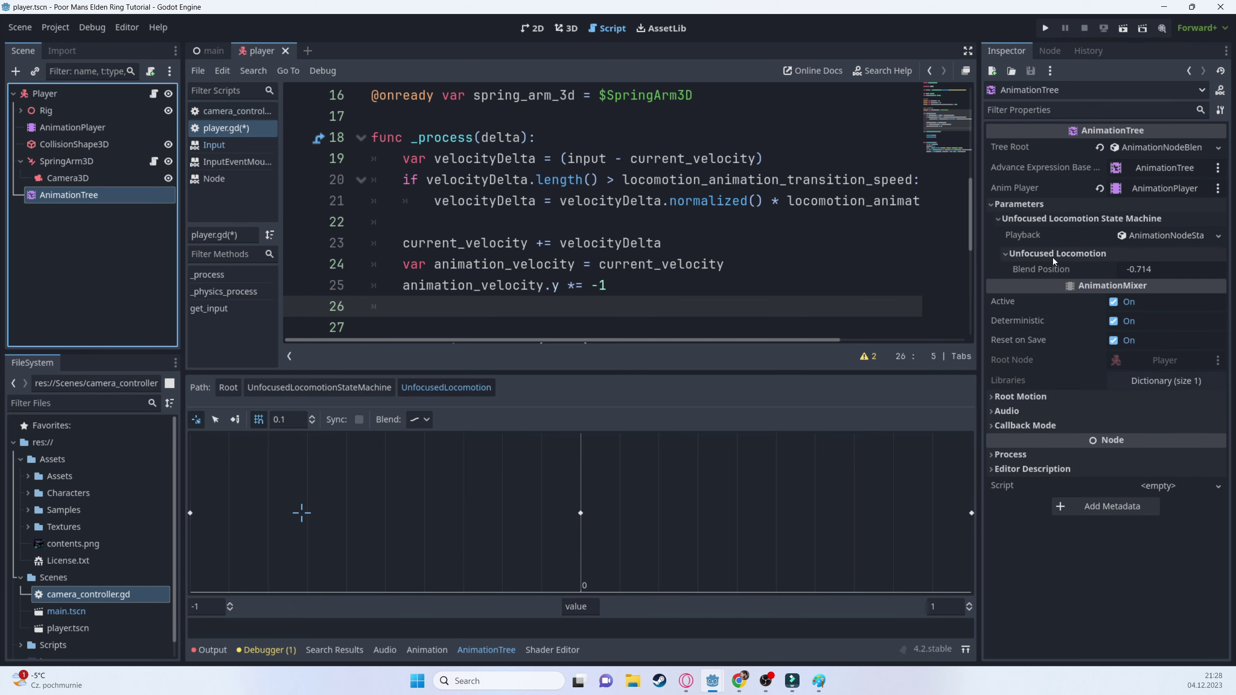
{"action": "mouse_move", "coordinate": [1145, 277]}
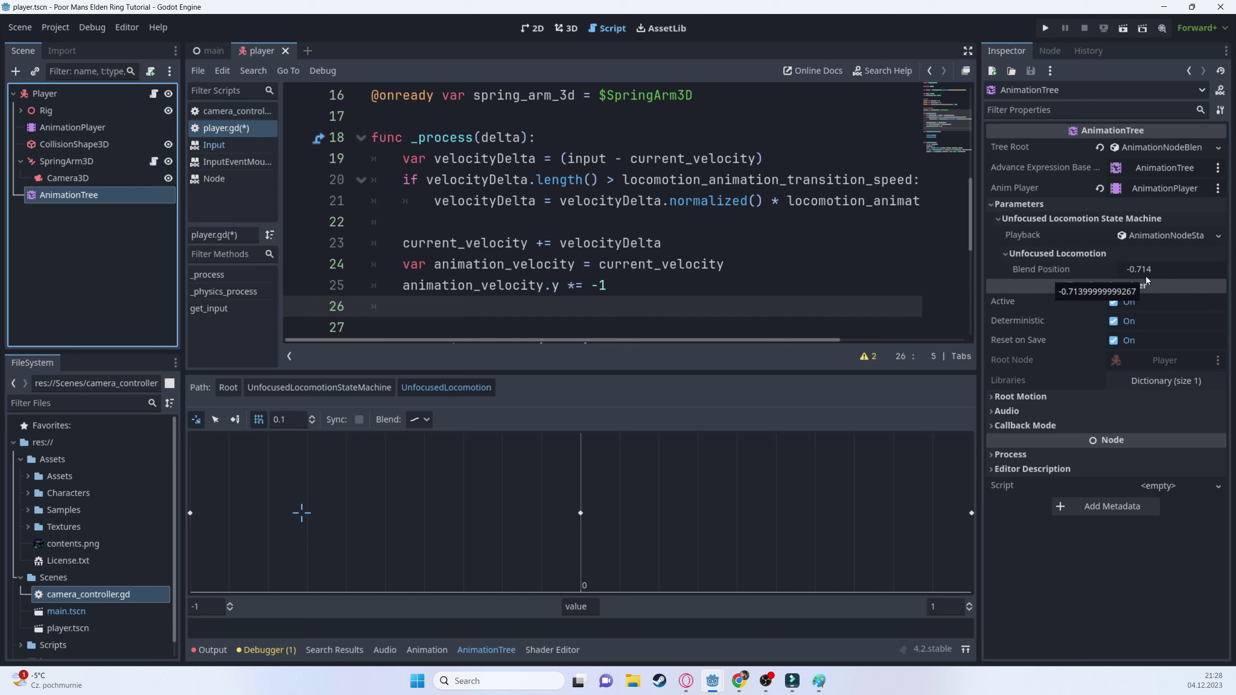
{"action": "left_click", "coordinate": [1146, 276]}
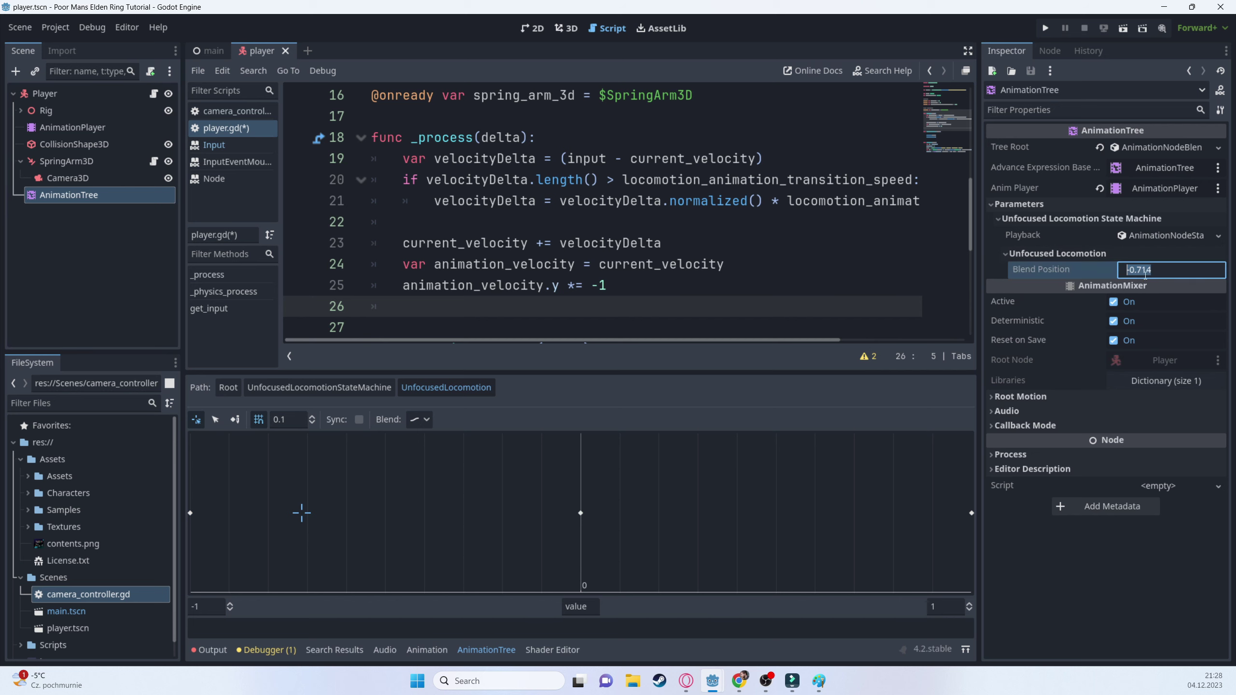
{"action": "right_click", "coordinate": [1065, 273]}
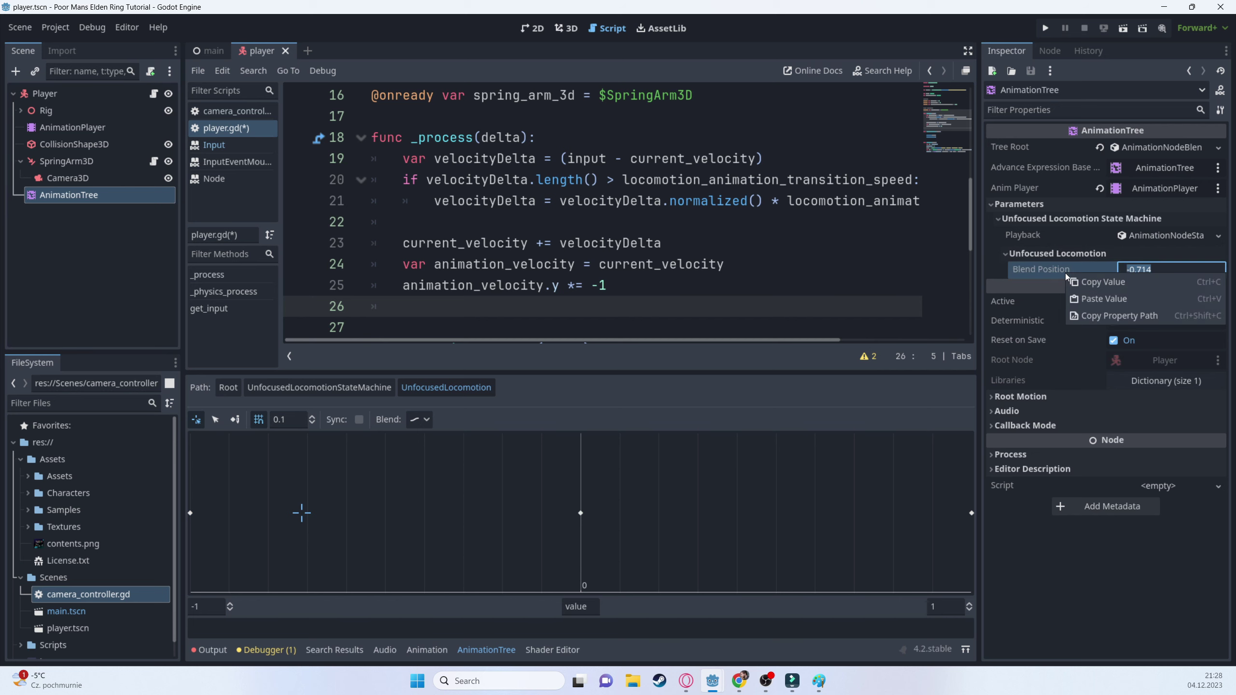
{"action": "left_click", "coordinate": [1104, 315]}
{"action": "left_click", "coordinate": [557, 302]}
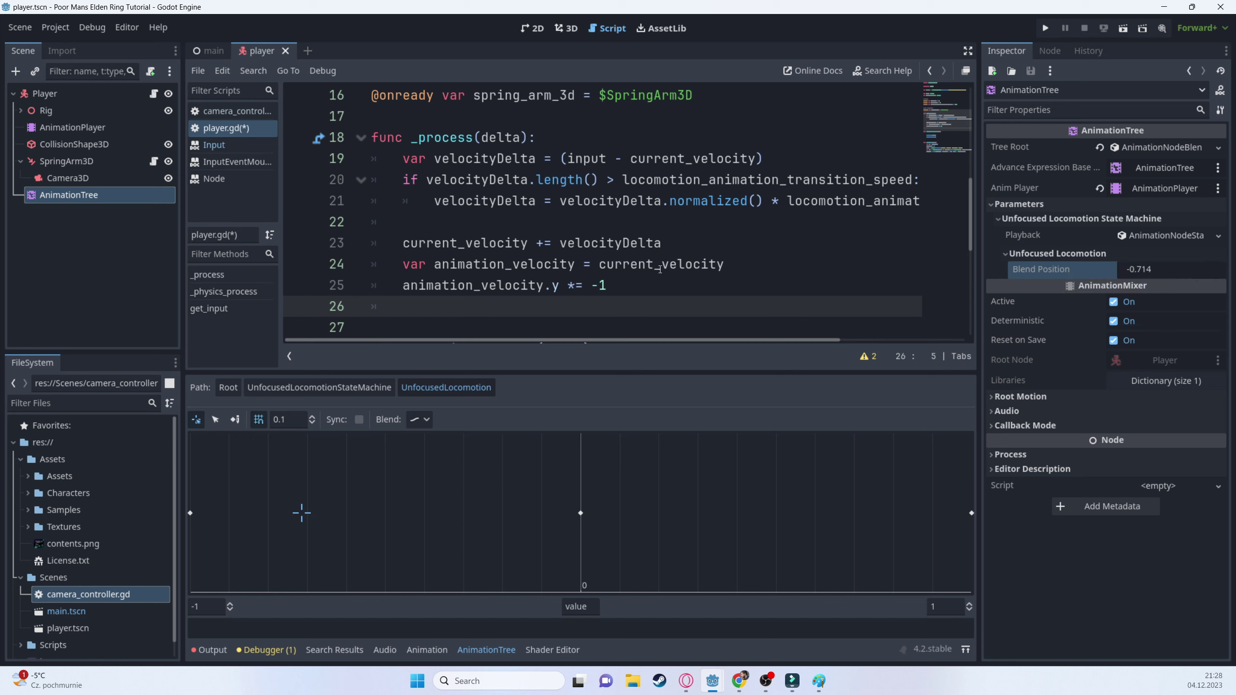
{"action": "key", "text": "Return"}
{"action": "type", "text": "anima"}
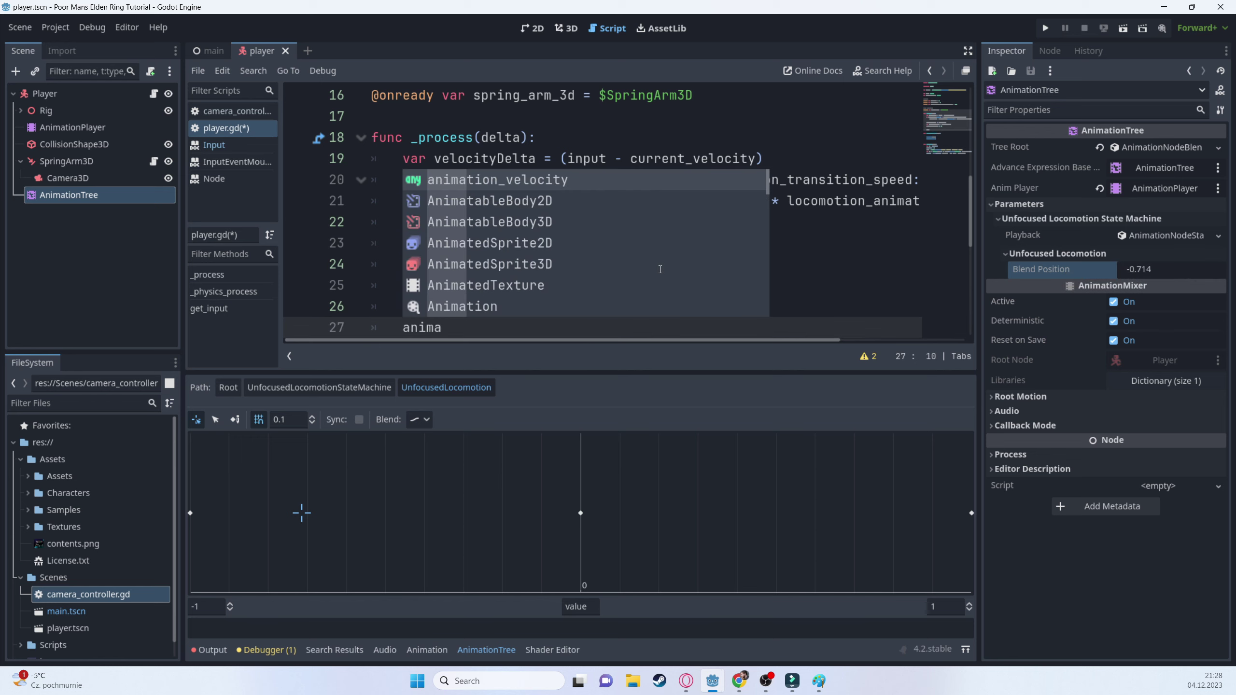
{"action": "type", "text": "tion"}
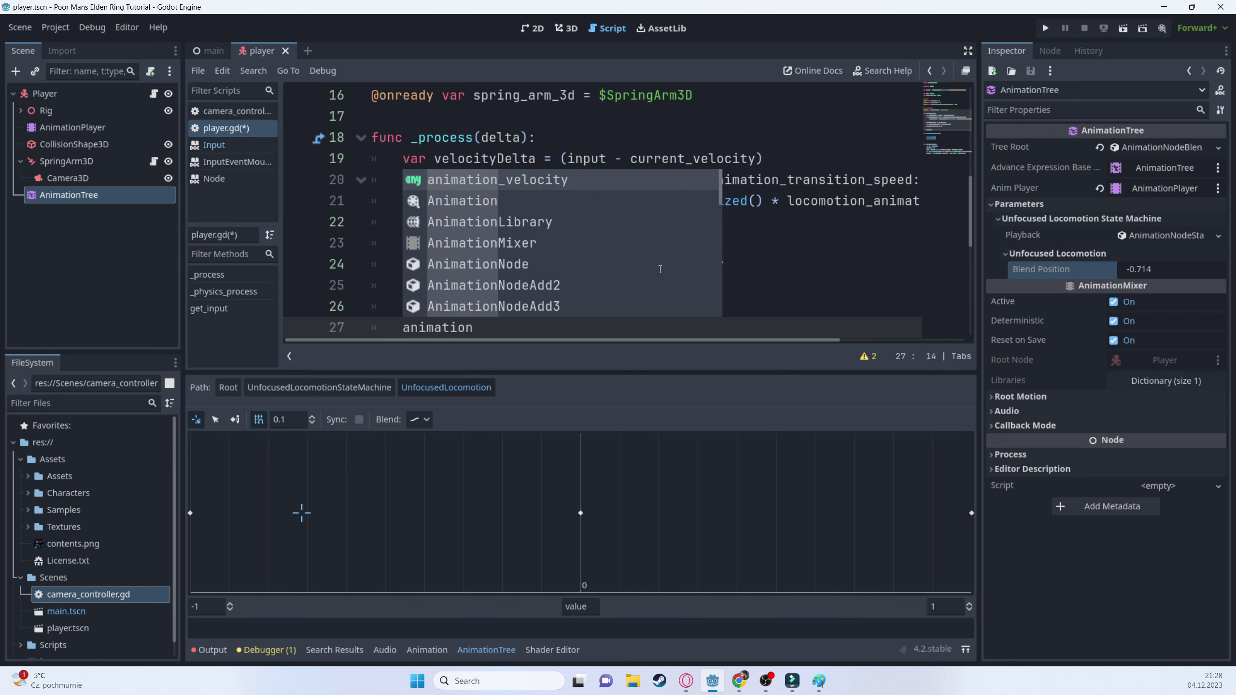
{"action": "key", "text": "BackSpace"}
{"action": "key", "text": "BackSpace"}
{"action": "key", "text": "BackSpace"}
{"action": "key", "text": "BackSpace"}
{"action": "key", "text": "BackSpace"}
{"action": "key", "text": "BackSpace"}
{"action": "key", "text": "BackSpace"}
{"action": "key", "text": "BackSpace"}
{"action": "key", "text": "BackSpace"}
{"action": "scroll", "coordinate": [734, 237], "scroll_direction": "up", "scroll_amount": 5}
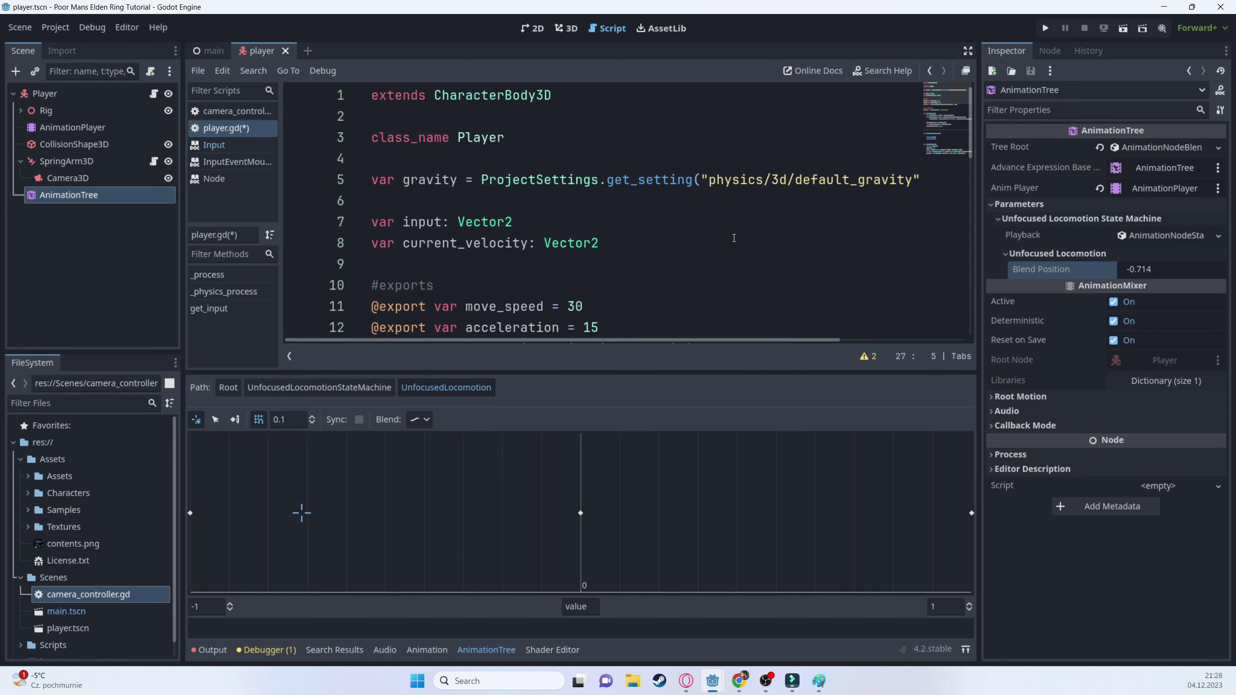
{"action": "scroll", "coordinate": [724, 229], "scroll_direction": "down", "scroll_amount": 3}
{"action": "scroll", "coordinate": [652, 240], "scroll_direction": "up", "scroll_amount": 1}
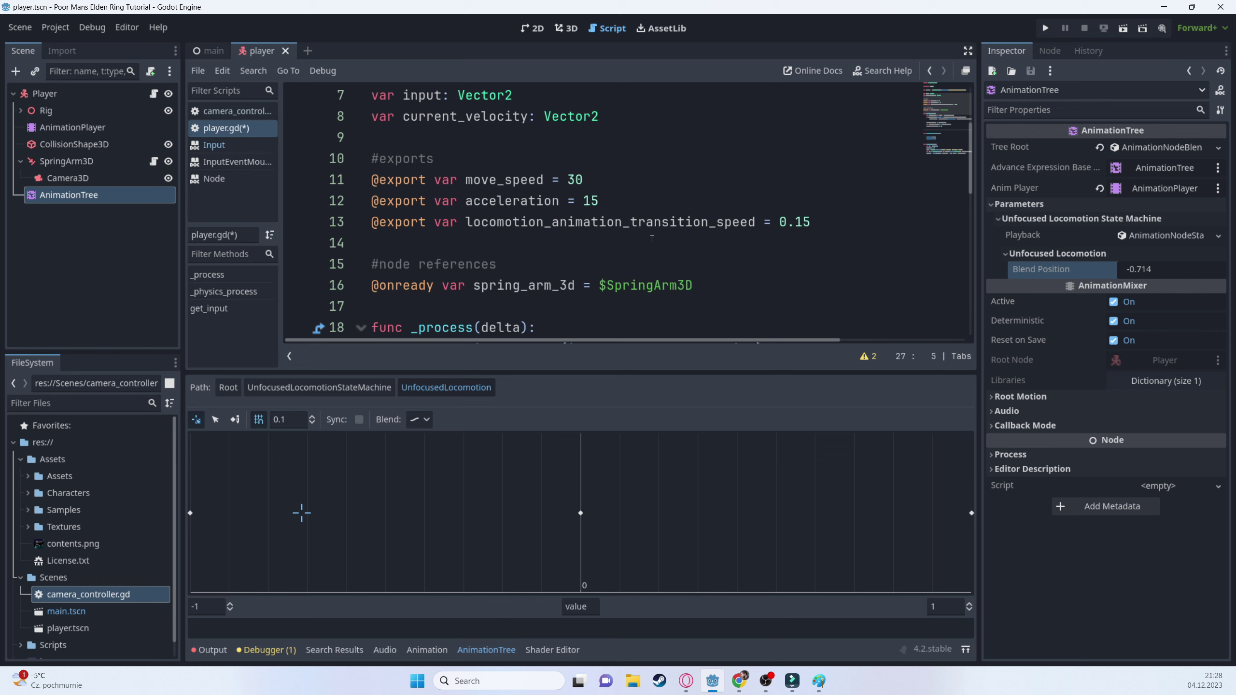
{"action": "left_click", "coordinate": [714, 281]}
{"action": "left_click_drag", "start_coordinate": [120, 194], "coordinate": [381, 310]}
{"action": "scroll", "coordinate": [679, 275], "scroll_direction": "down", "scroll_amount": 6}
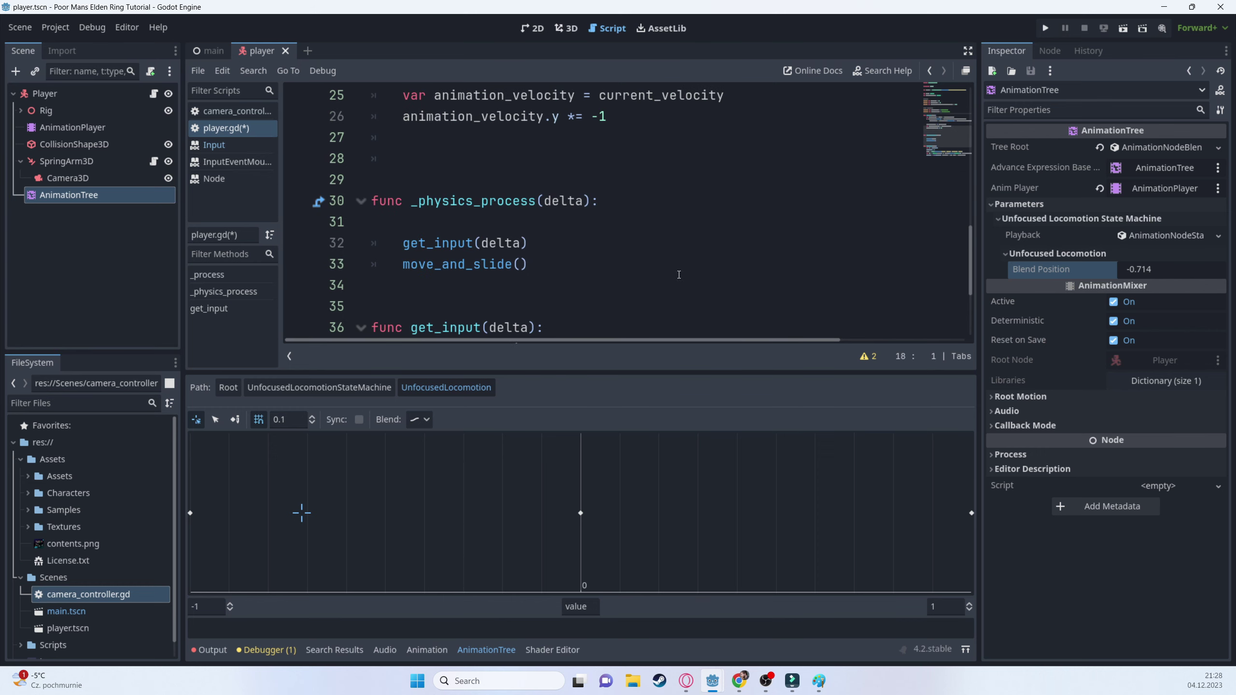
- On line 28, write animation_tree.set with the pasted blend_position path and animation_velocity, then save
{"action": "left_click", "coordinate": [486, 159]}
{"action": "type", "text": "ani"}
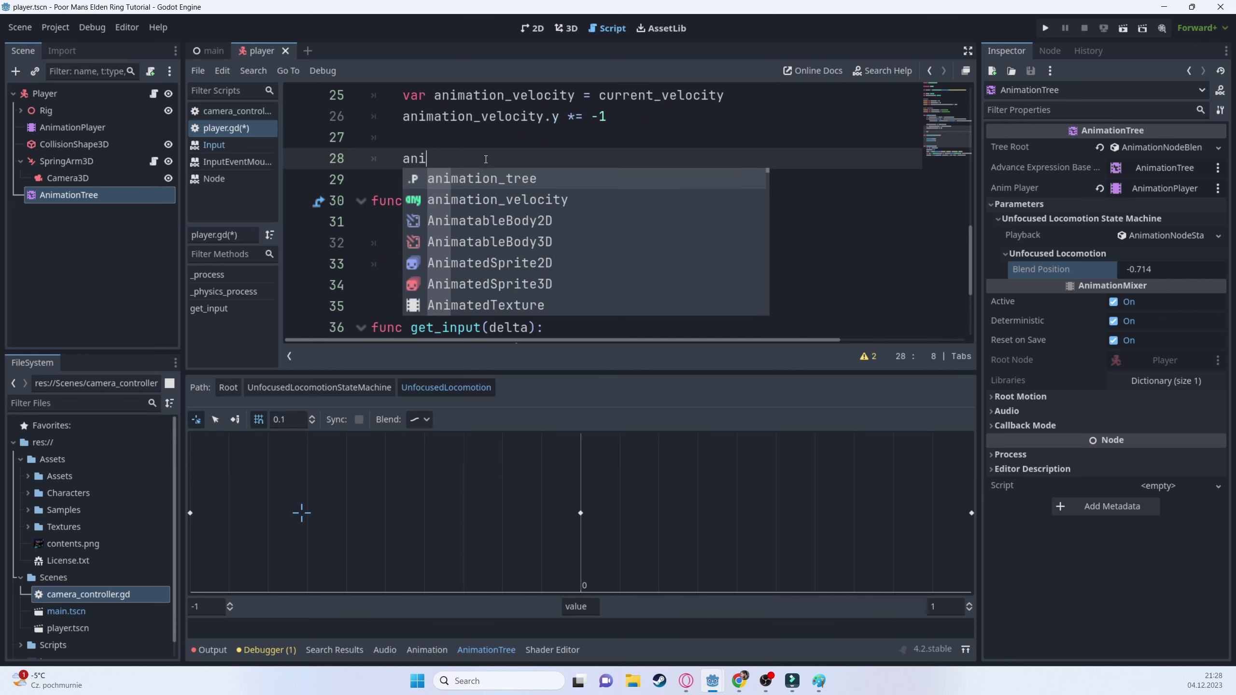
{"action": "key", "text": "Return"}
{"action": "type", "text": "."}
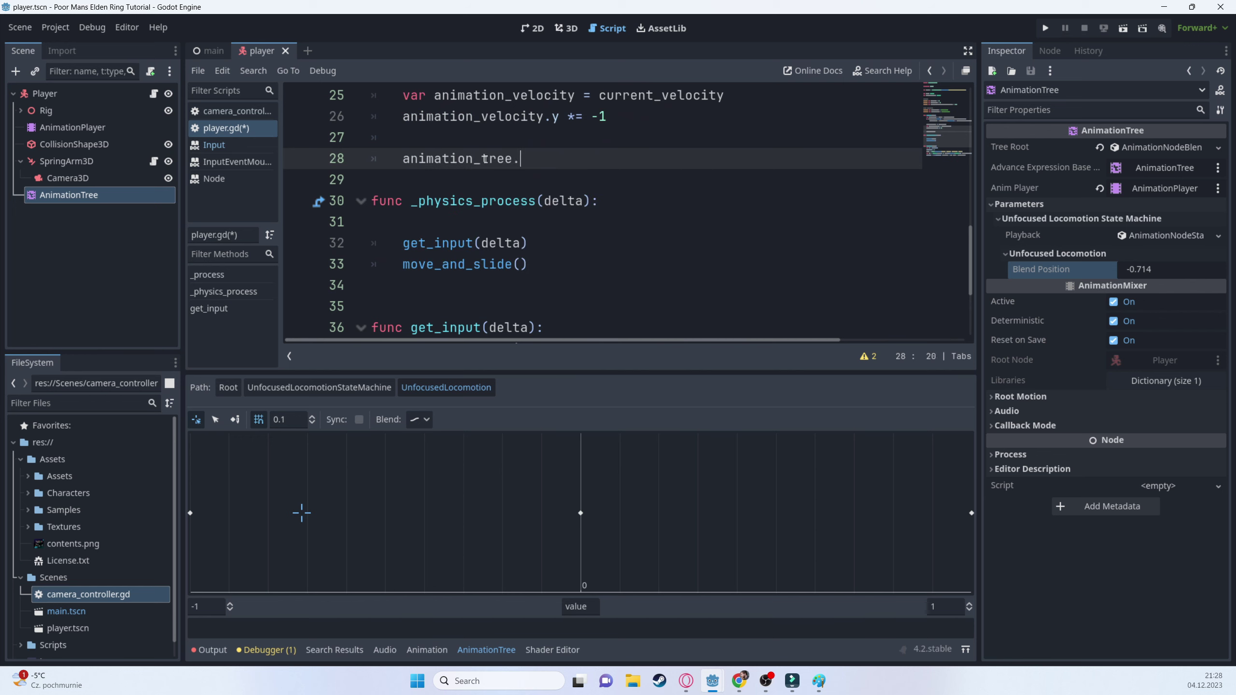
{"action": "type", "text": "set("}
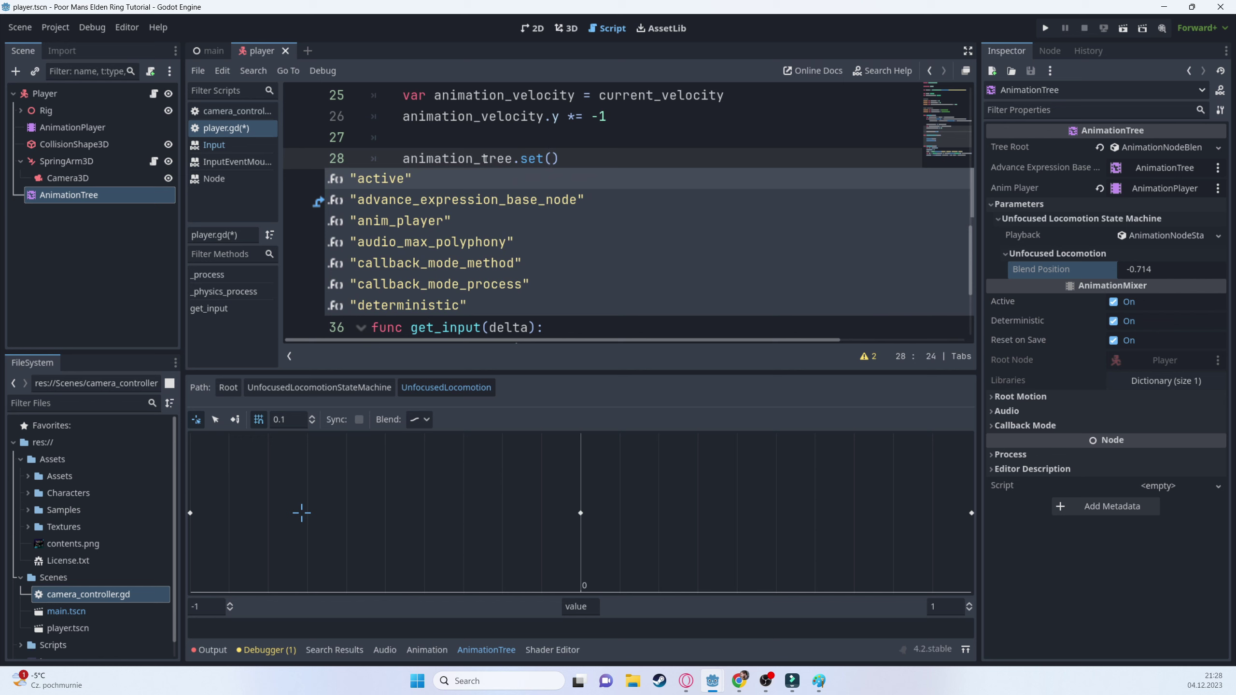
{"action": "type", "text": "\""}
{"action": "key", "text": "ctrl+v"}
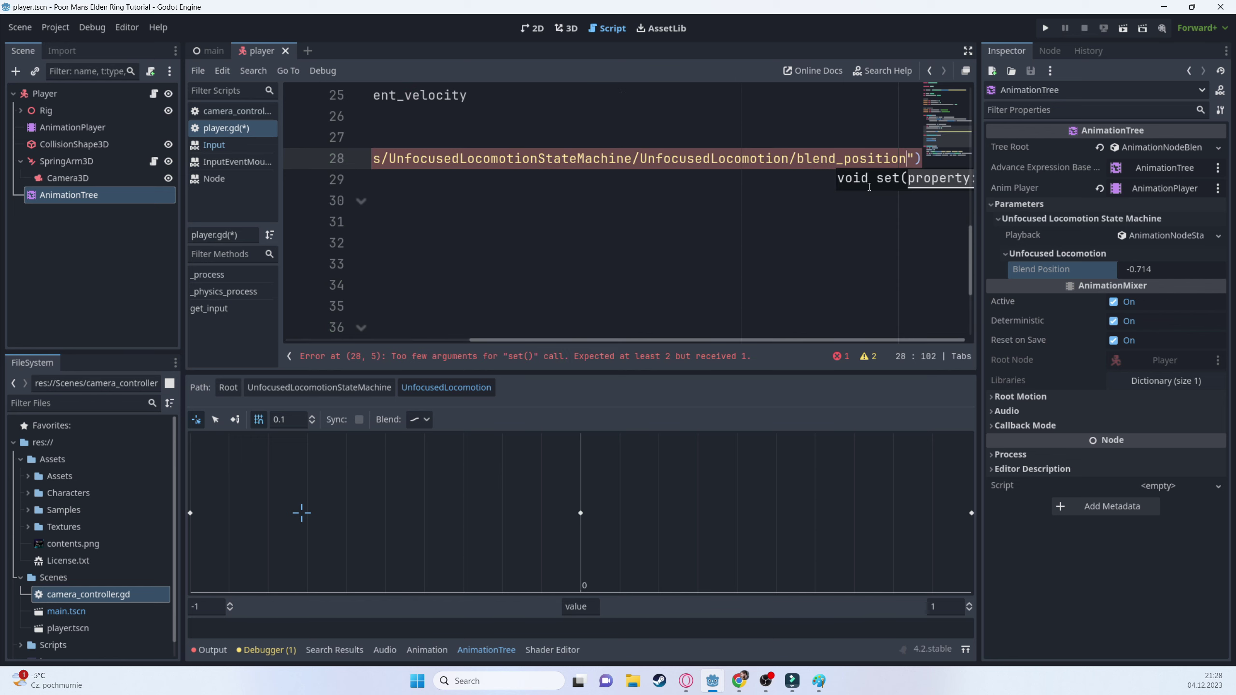
{"action": "left_click", "coordinate": [917, 160]}
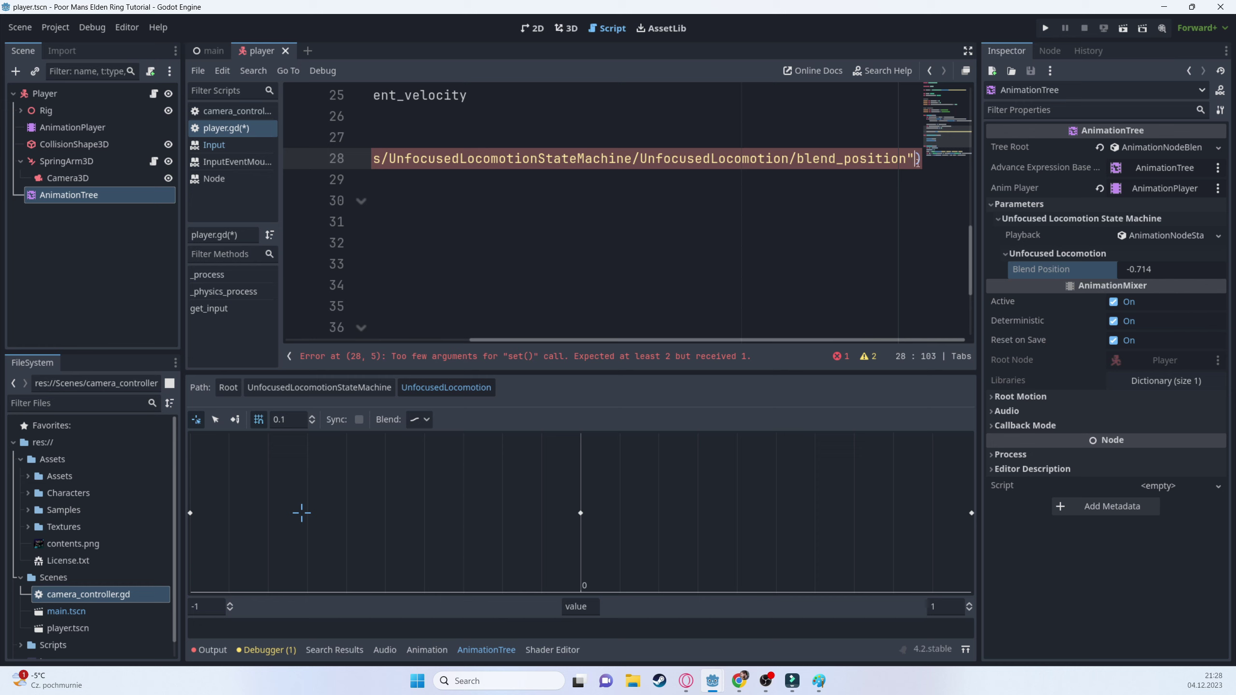
{"action": "type", "text": ", anim"}
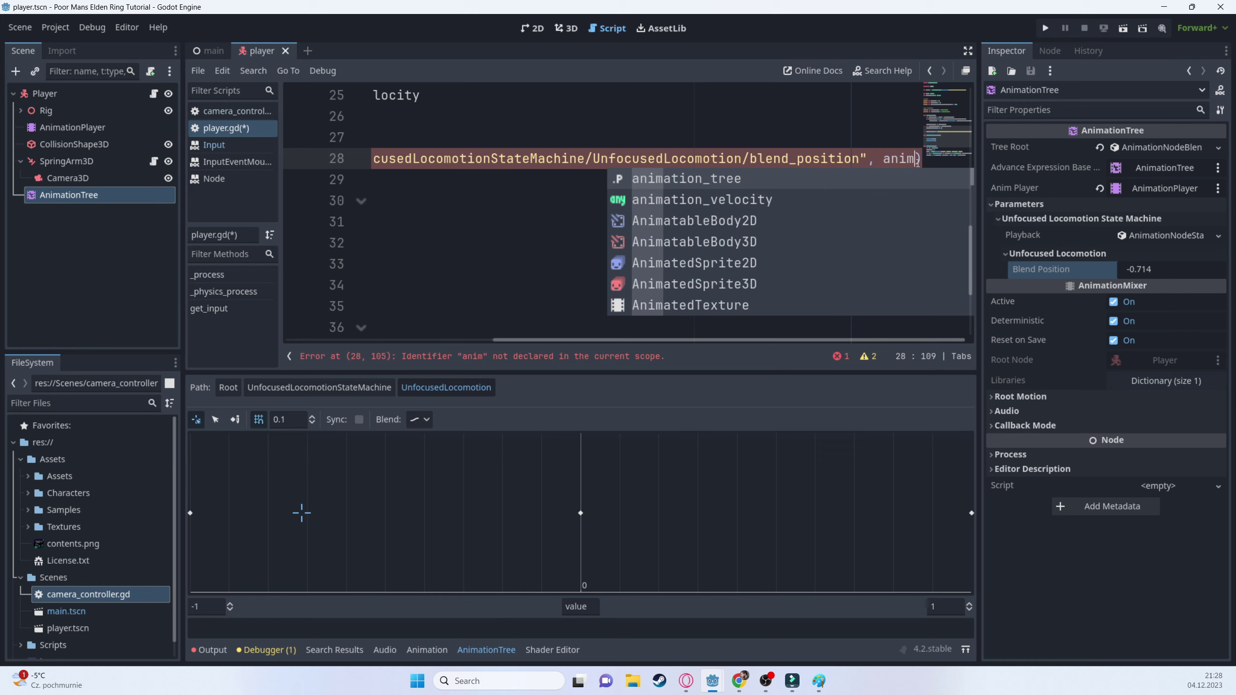
{"action": "key", "text": "Down"}
{"action": "key", "text": "Return"}
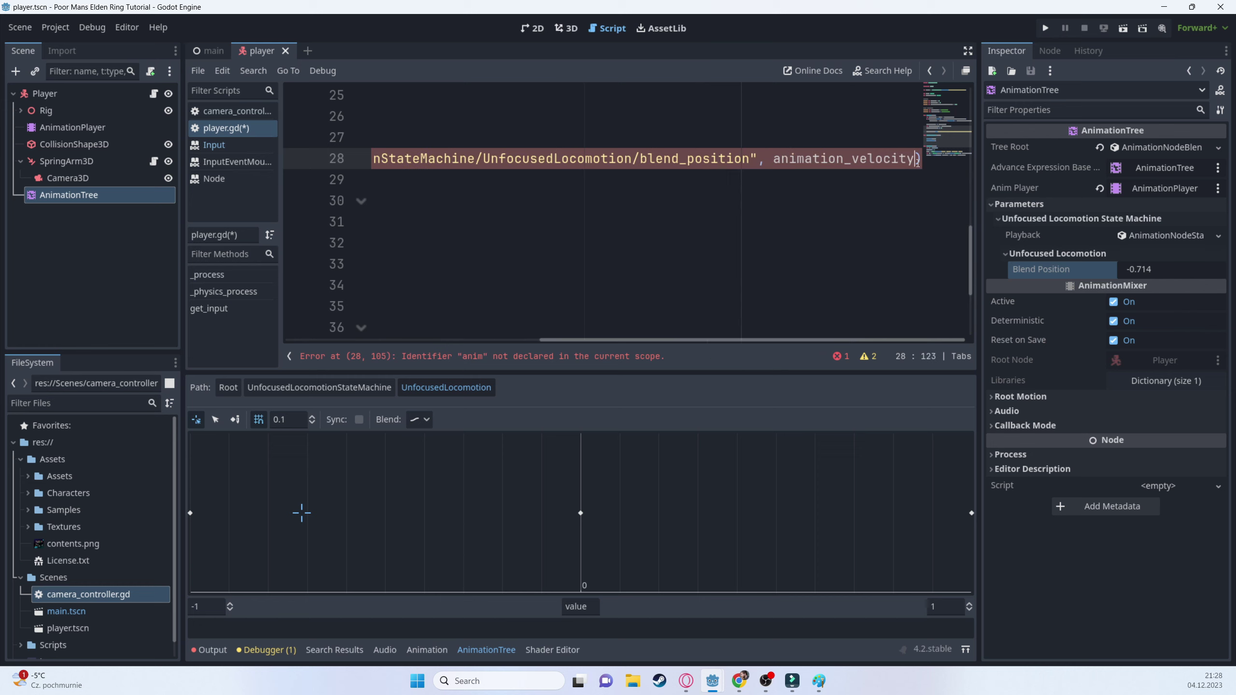
{"action": "key", "text": "ctrl+s"}
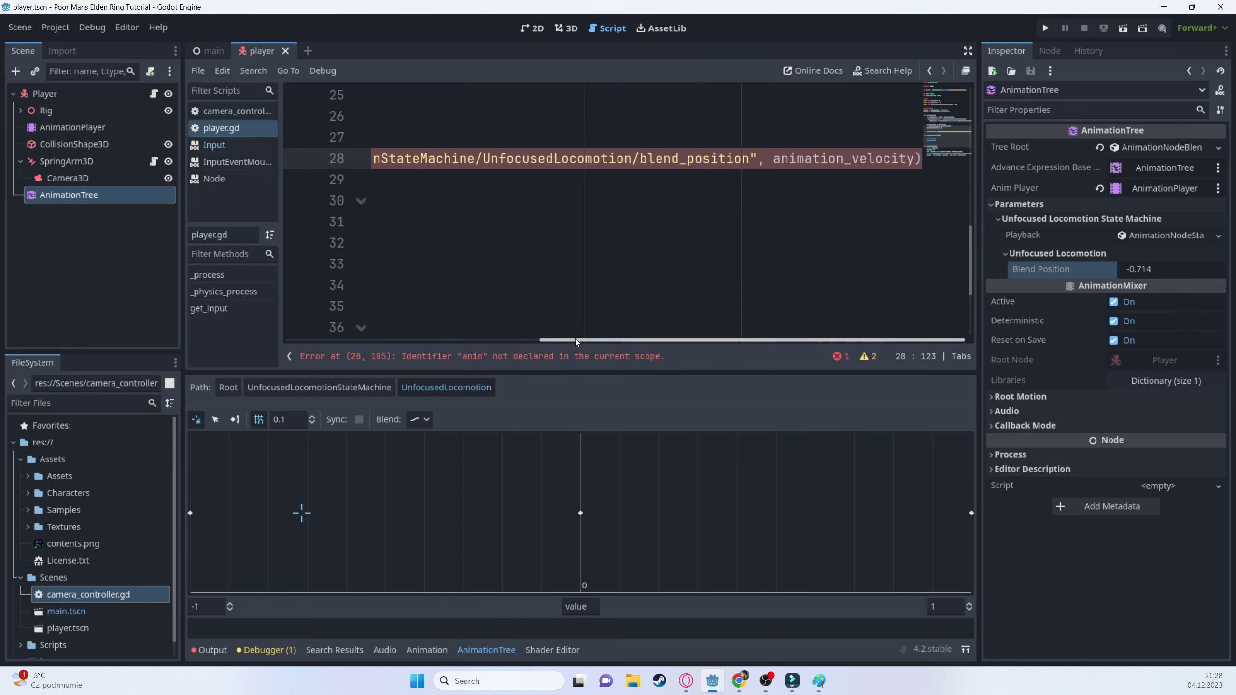
- Enlarge the script editor panel
{"action": "scroll", "coordinate": [499, 339], "scroll_direction": "left", "scroll_amount": 5}
{"action": "scroll", "coordinate": [500, 341], "scroll_direction": "left", "scroll_amount": 2}
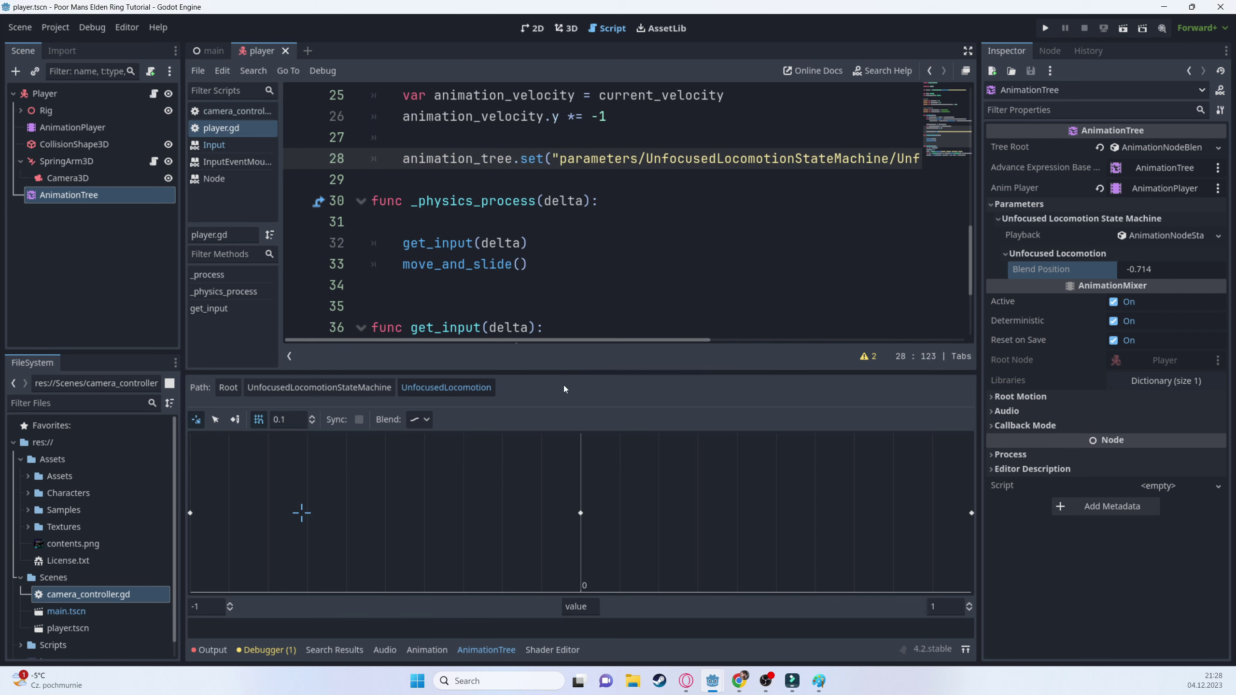
{"action": "left_click_drag", "start_coordinate": [573, 377], "coordinate": [572, 451]}
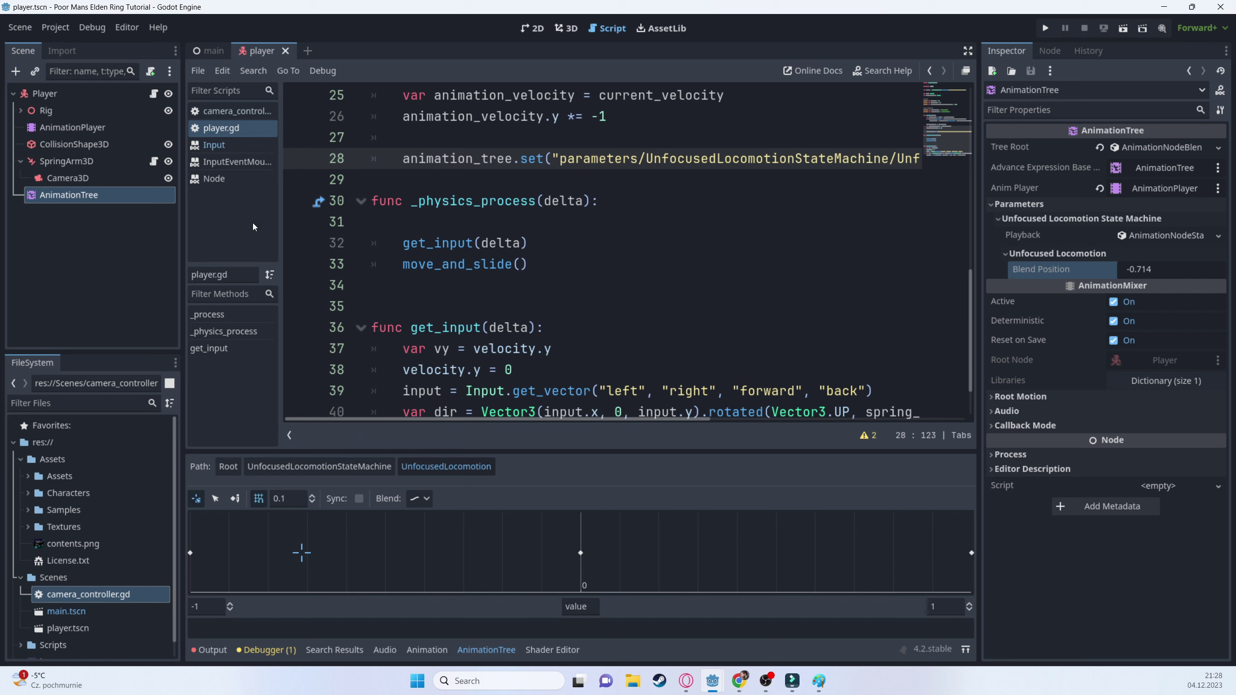
{"action": "left_click_drag", "start_coordinate": [547, 420], "coordinate": [270, 409]}
- Run the game to watch the knight's movement animation, then free the mouse
{"action": "left_click", "coordinate": [1044, 28]}
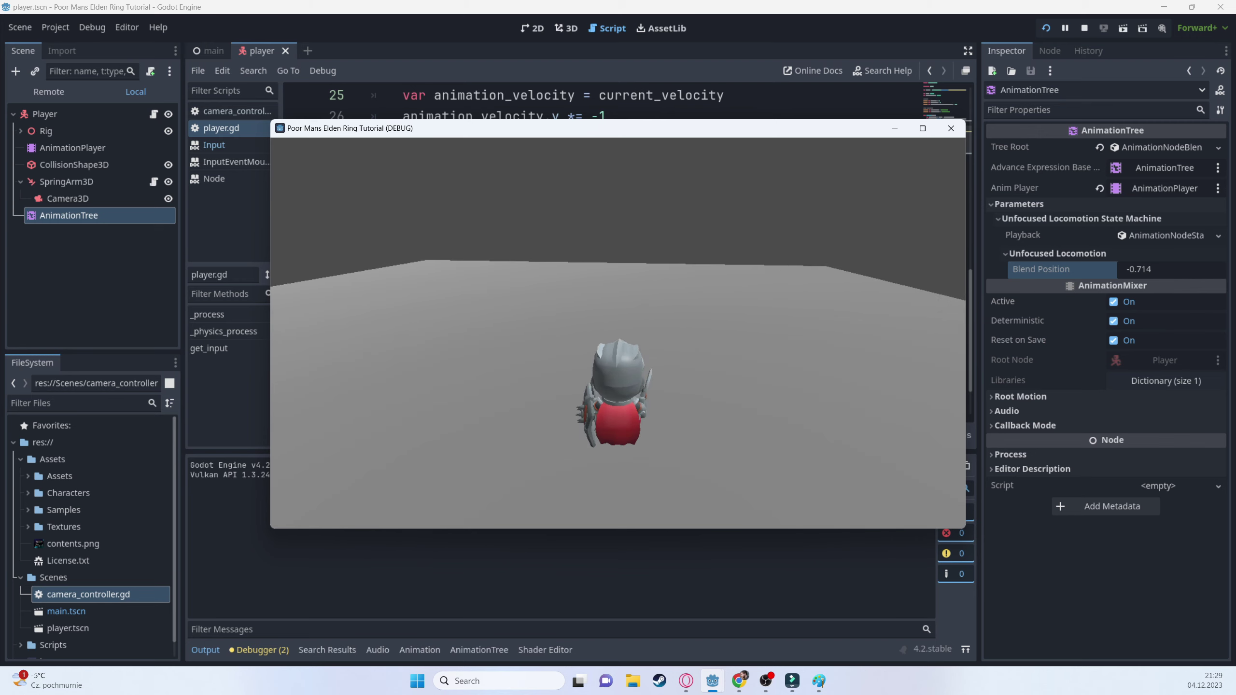
{"action": "key", "text": "super"}
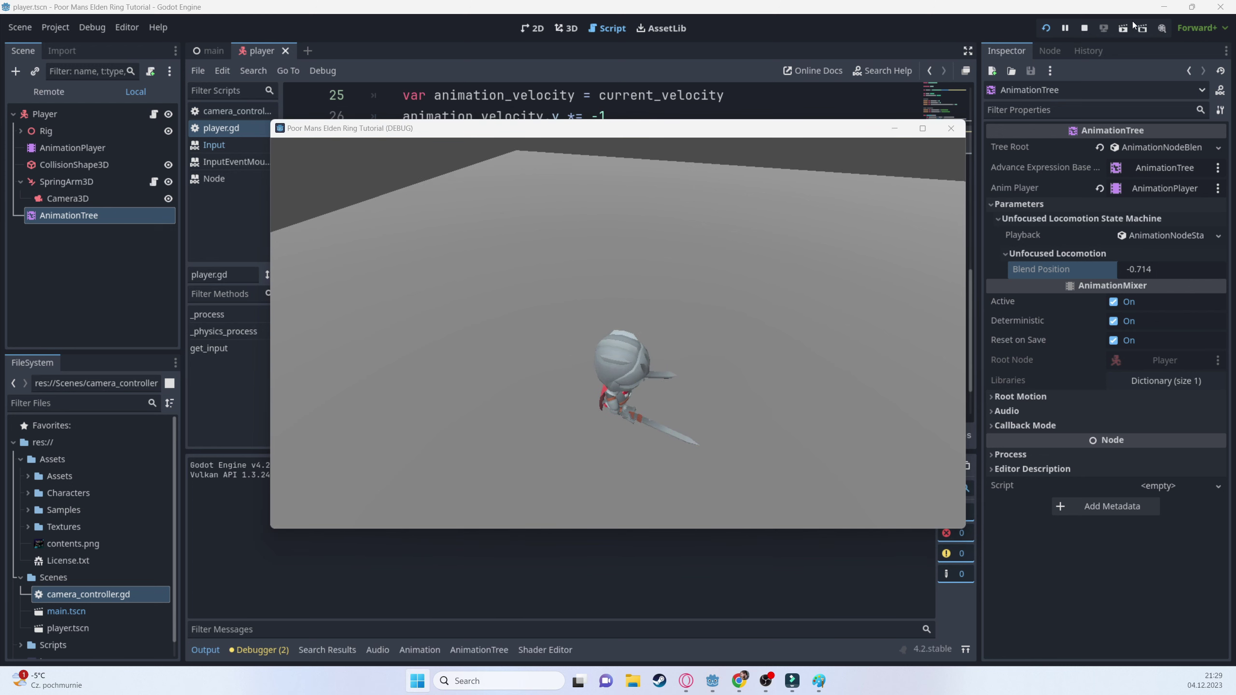
- Stop the running game and return to the player scene
{"action": "left_click", "coordinate": [1084, 28]}
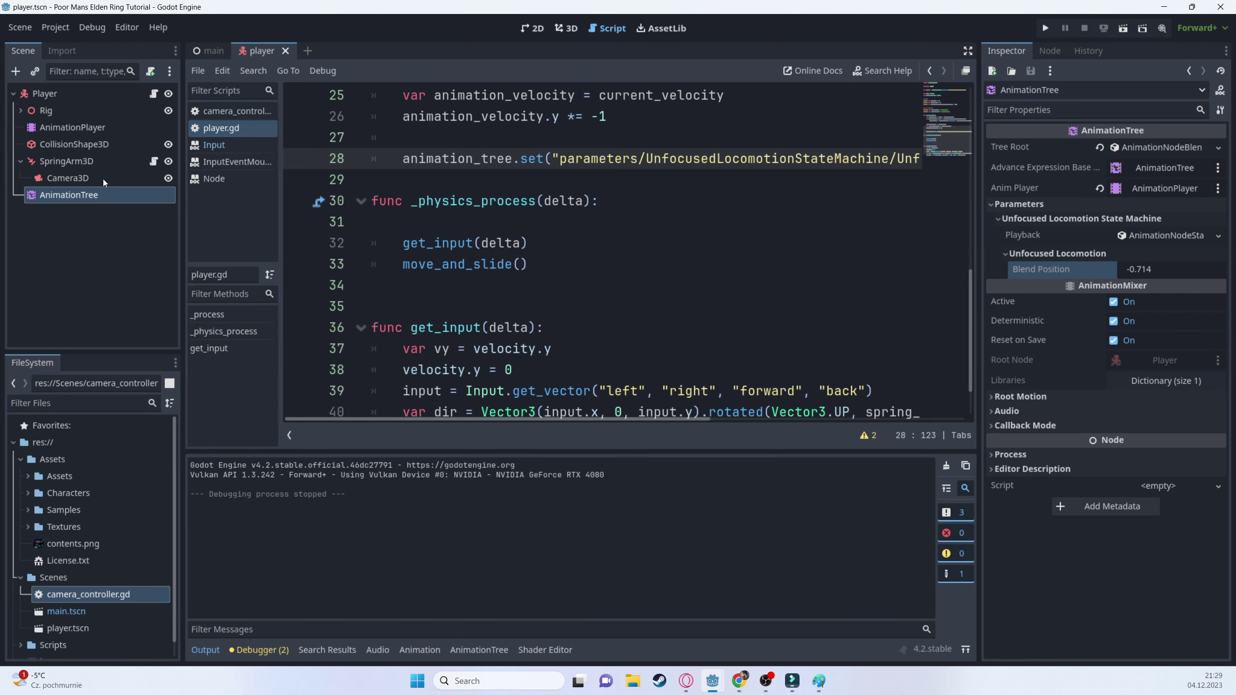
{"action": "left_click", "coordinate": [209, 50]}
{"action": "left_click", "coordinate": [272, 50]}
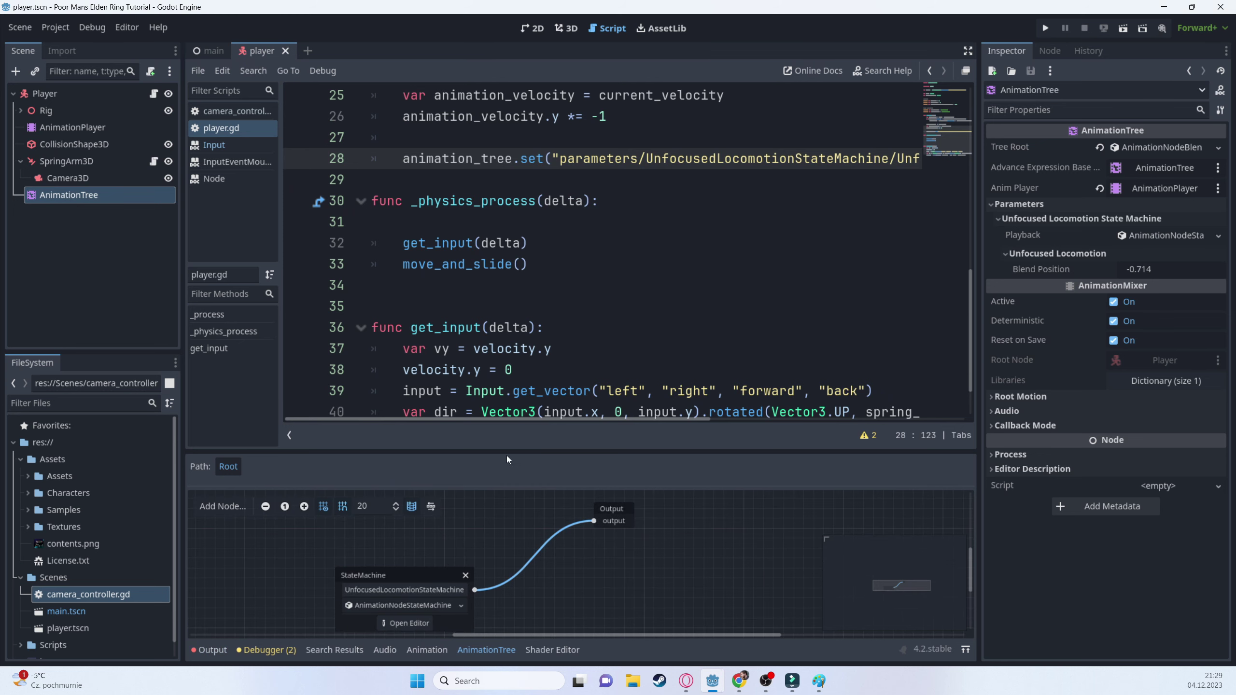
- In UnfocusedLocomotionStateMachine, select the Start transition and expand its Switch and Advance settings
{"action": "left_click_drag", "start_coordinate": [512, 446], "coordinate": [512, 276]}
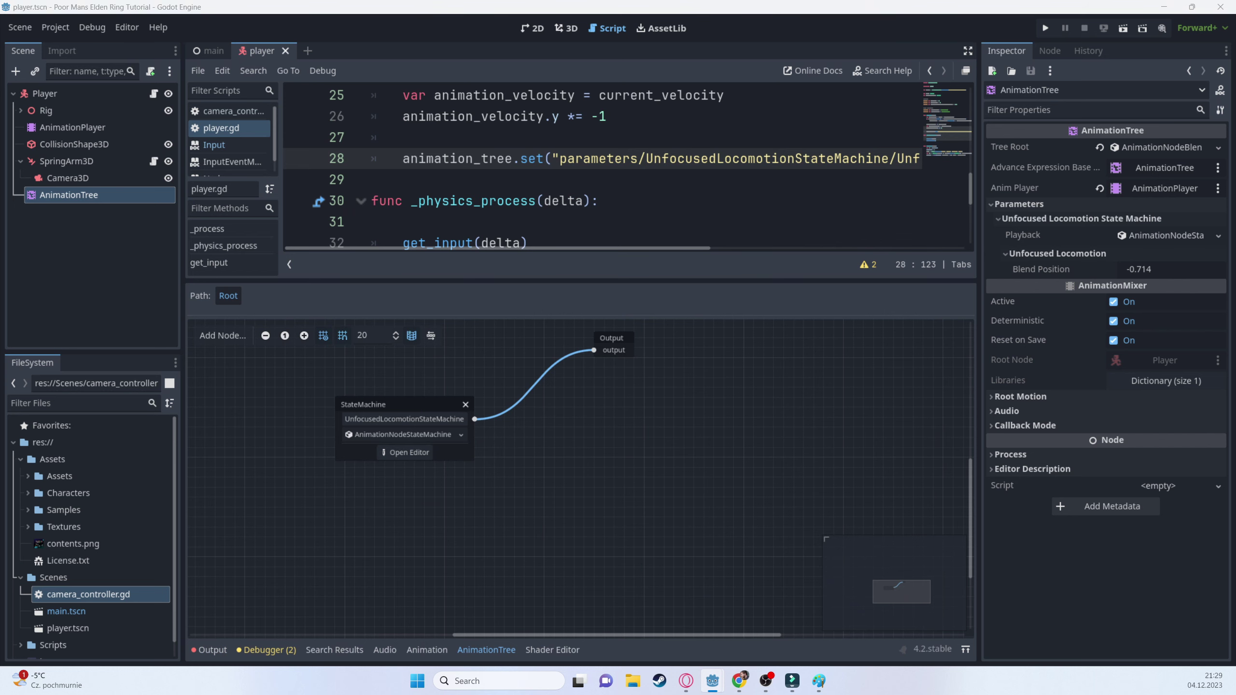
{"action": "left_click", "coordinate": [411, 451]}
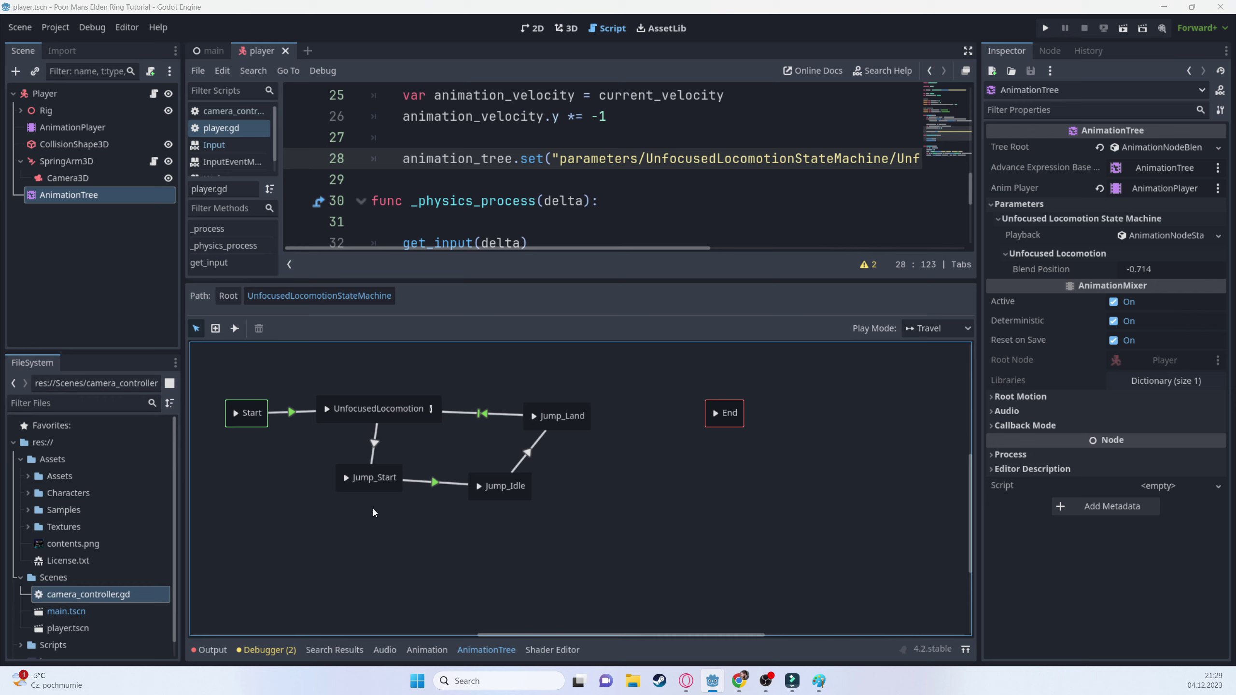
{"action": "left_click", "coordinate": [288, 414]}
{"action": "left_click", "coordinate": [1033, 228]}
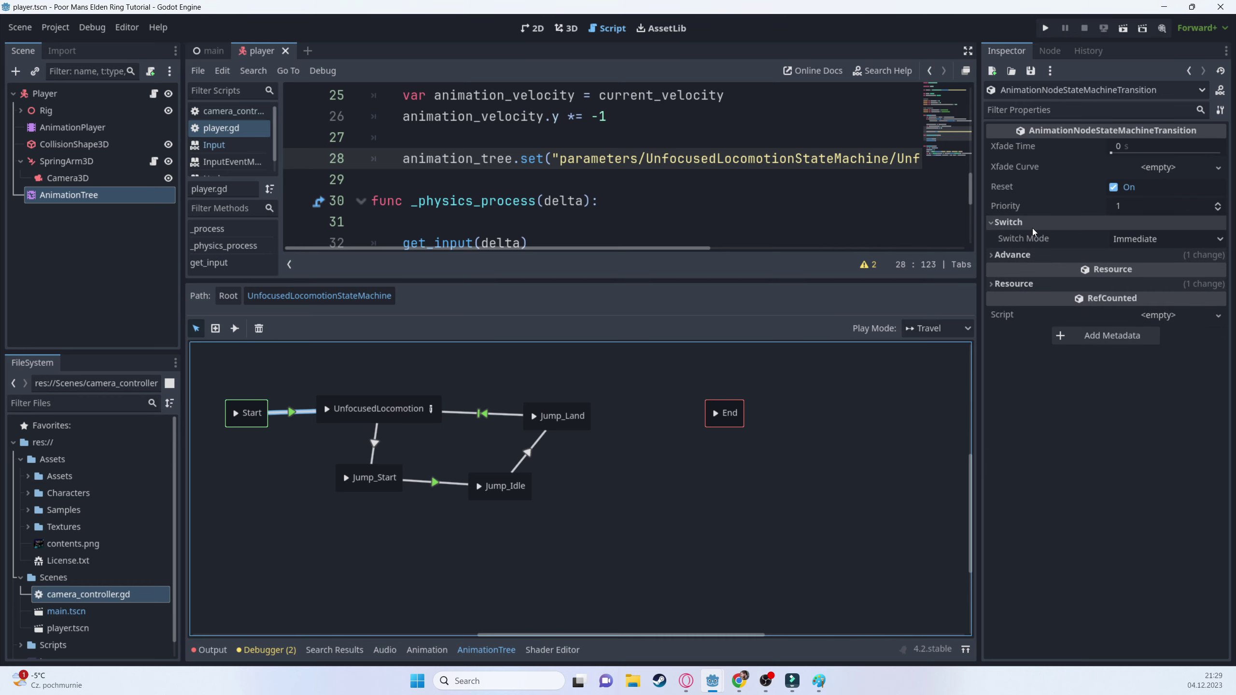
{"action": "left_click", "coordinate": [1017, 255]}
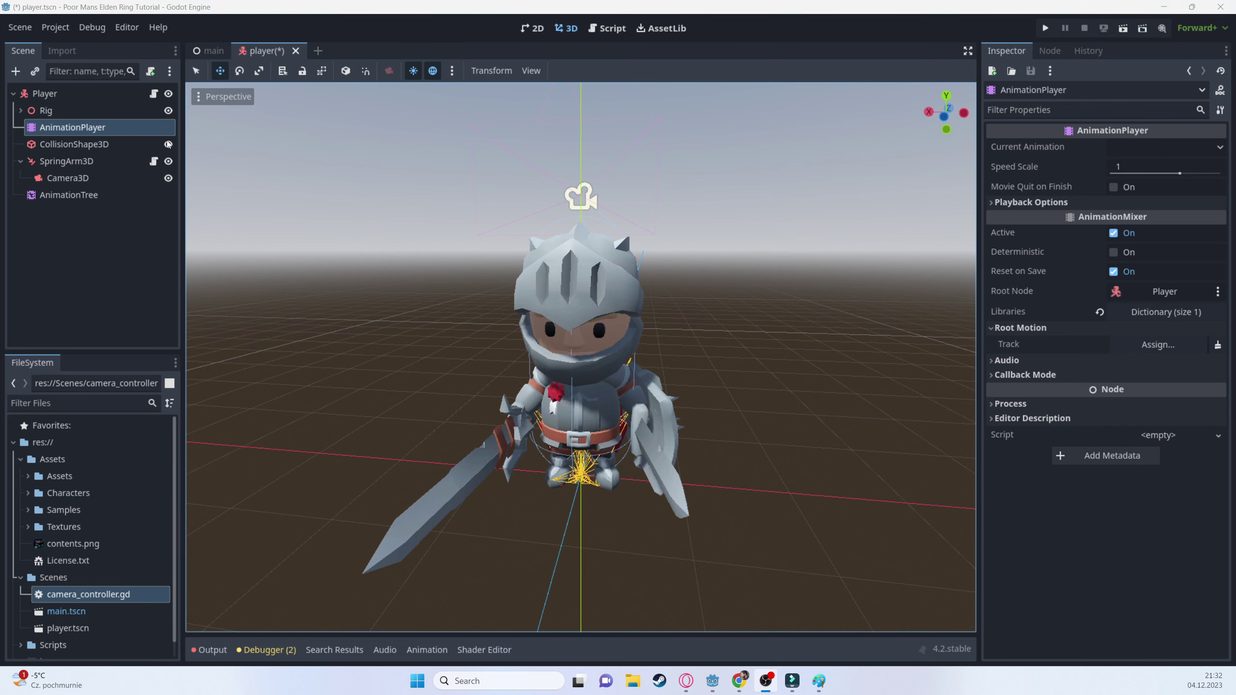
- Make the Idle animation loop in the AnimationPlayer timeline and save the scene
{"action": "left_click", "coordinate": [57, 195]}
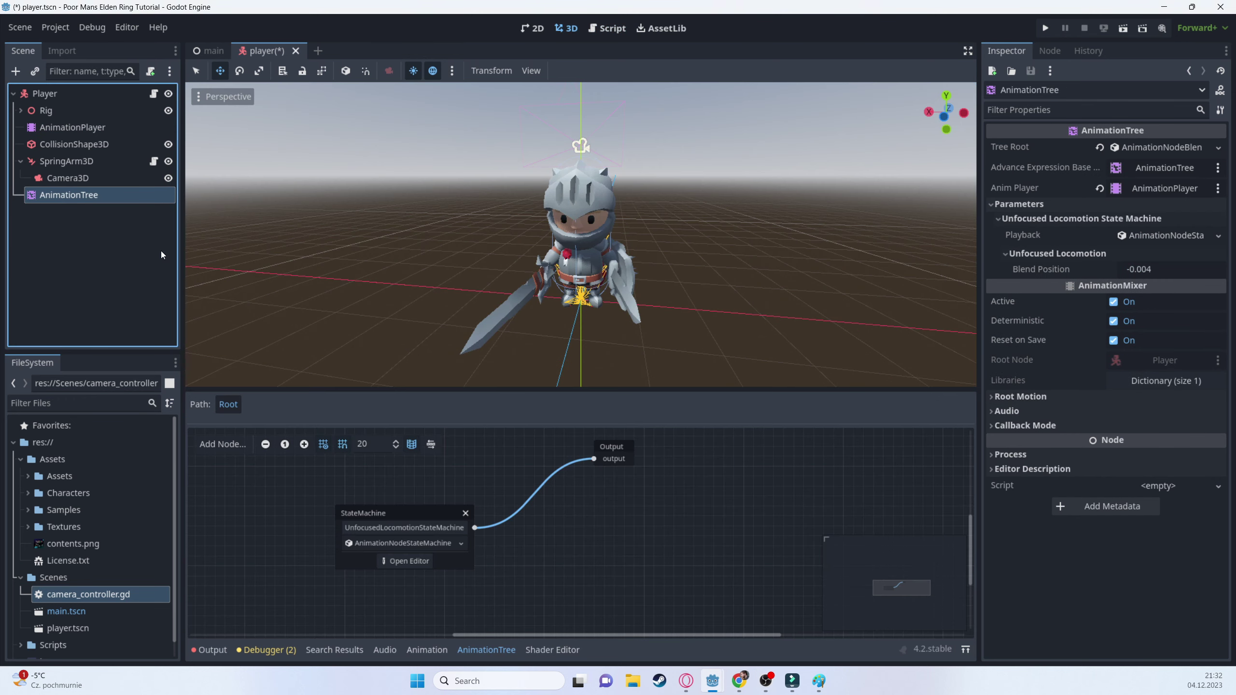
{"action": "left_click", "coordinate": [83, 128]}
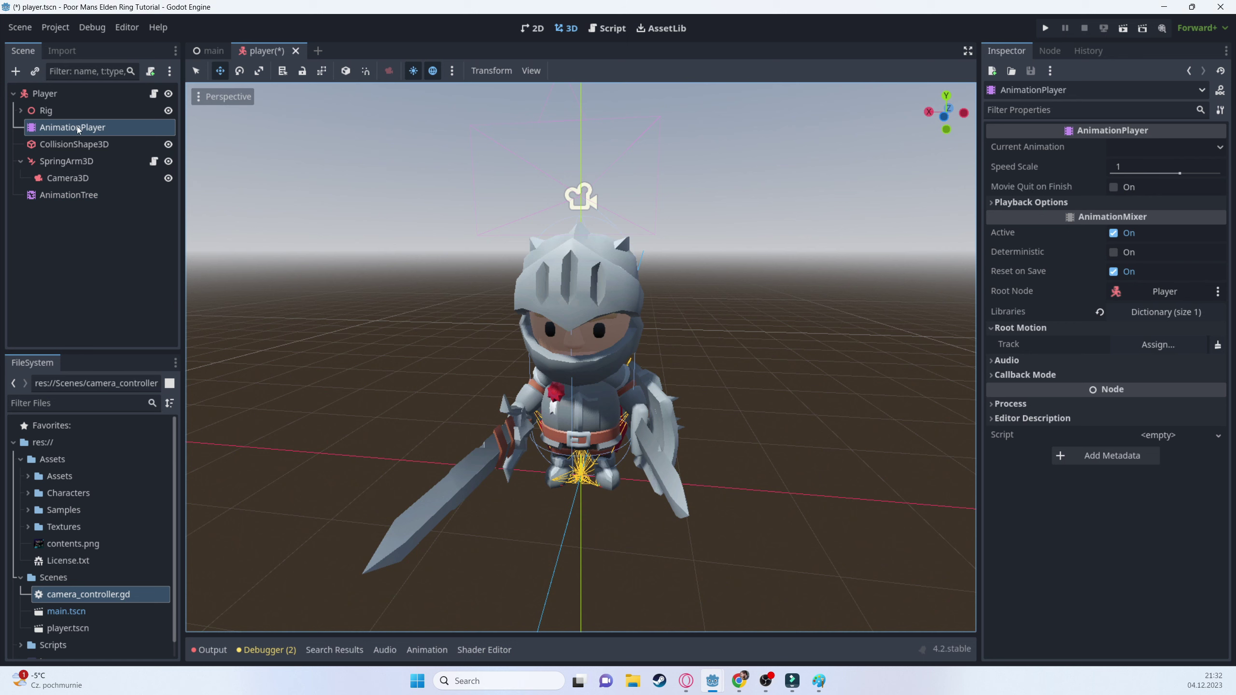
{"action": "left_click", "coordinate": [427, 650]}
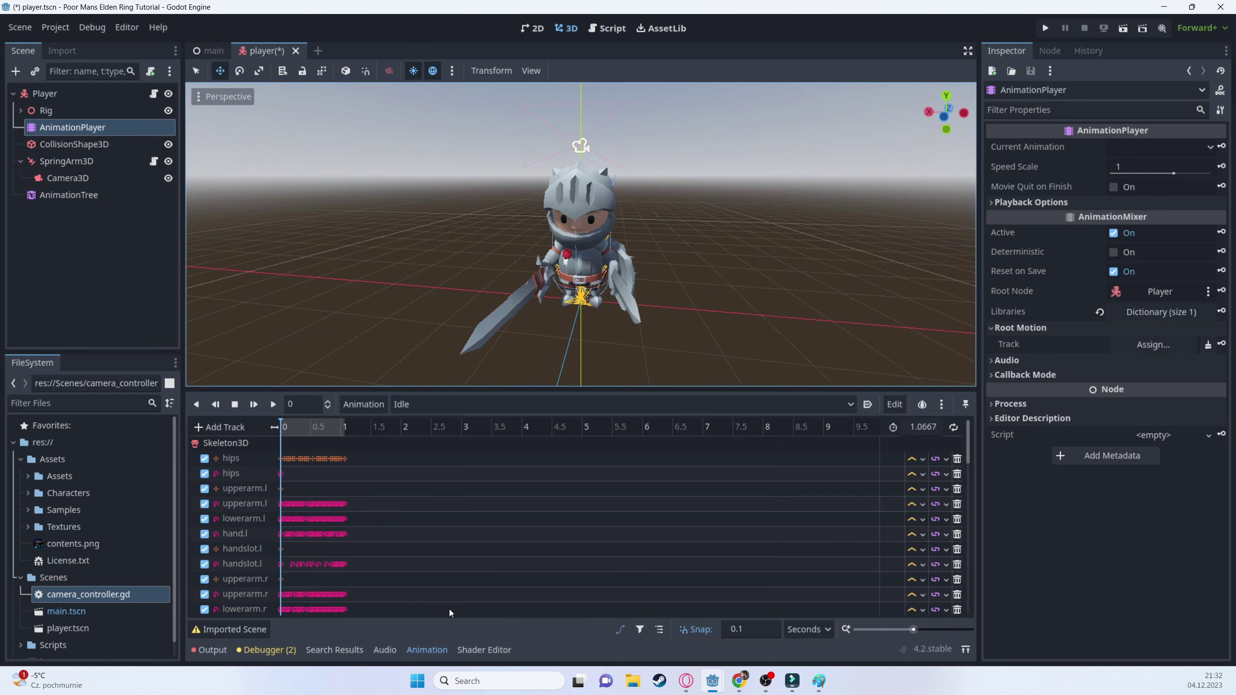
{"action": "left_click", "coordinate": [953, 428]}
{"action": "key", "text": "ctrl+s"}
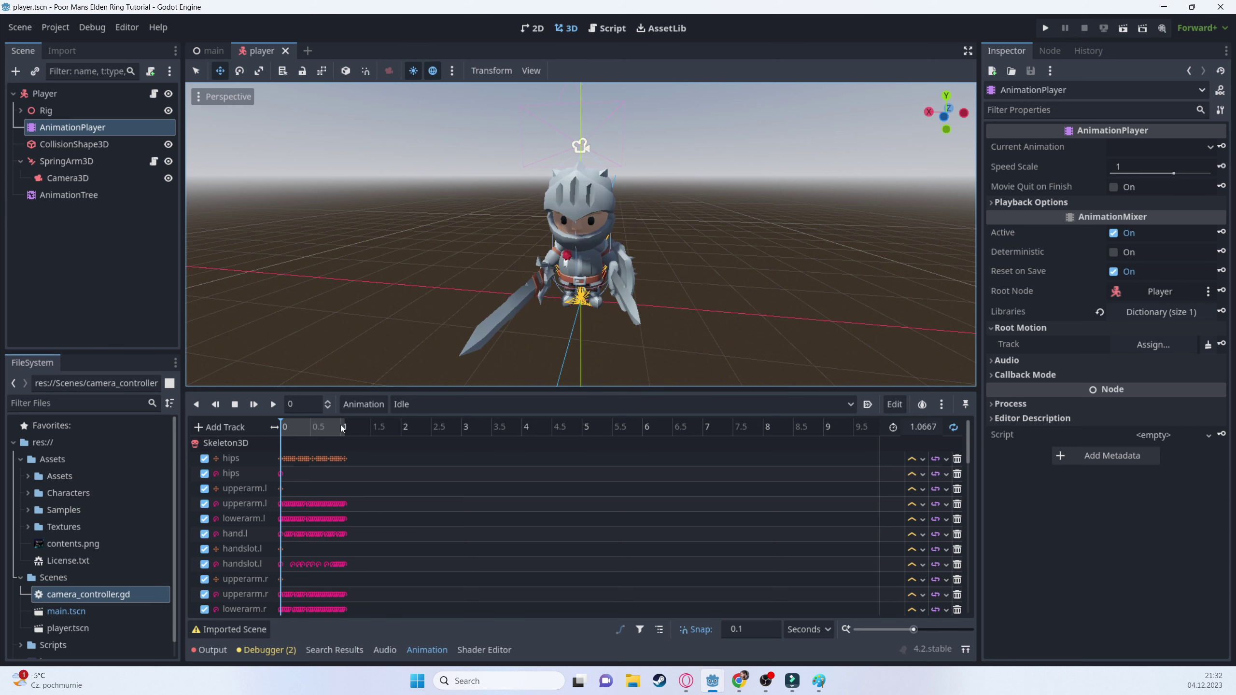
- Switch the timeline to Running_A, save the scene, and run the game with F5
{"action": "left_click", "coordinate": [426, 404]}
{"action": "scroll", "coordinate": [457, 536], "scroll_direction": "down", "scroll_amount": 12}
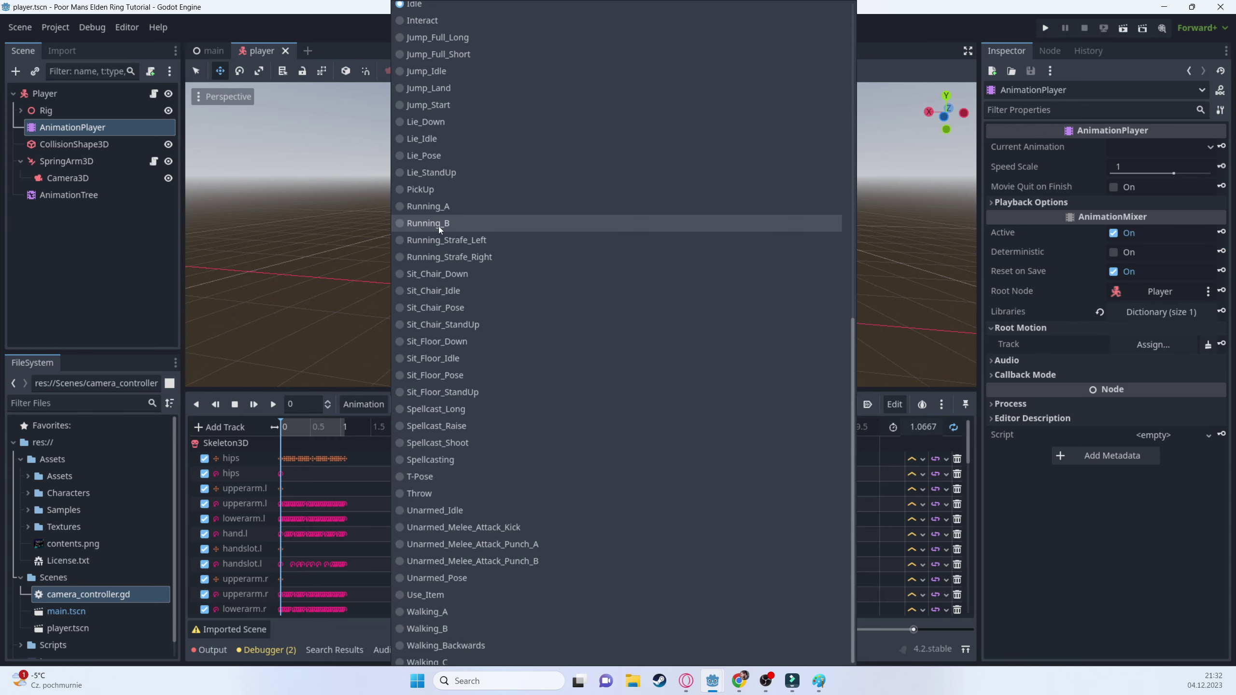
{"action": "left_click", "coordinate": [441, 209]}
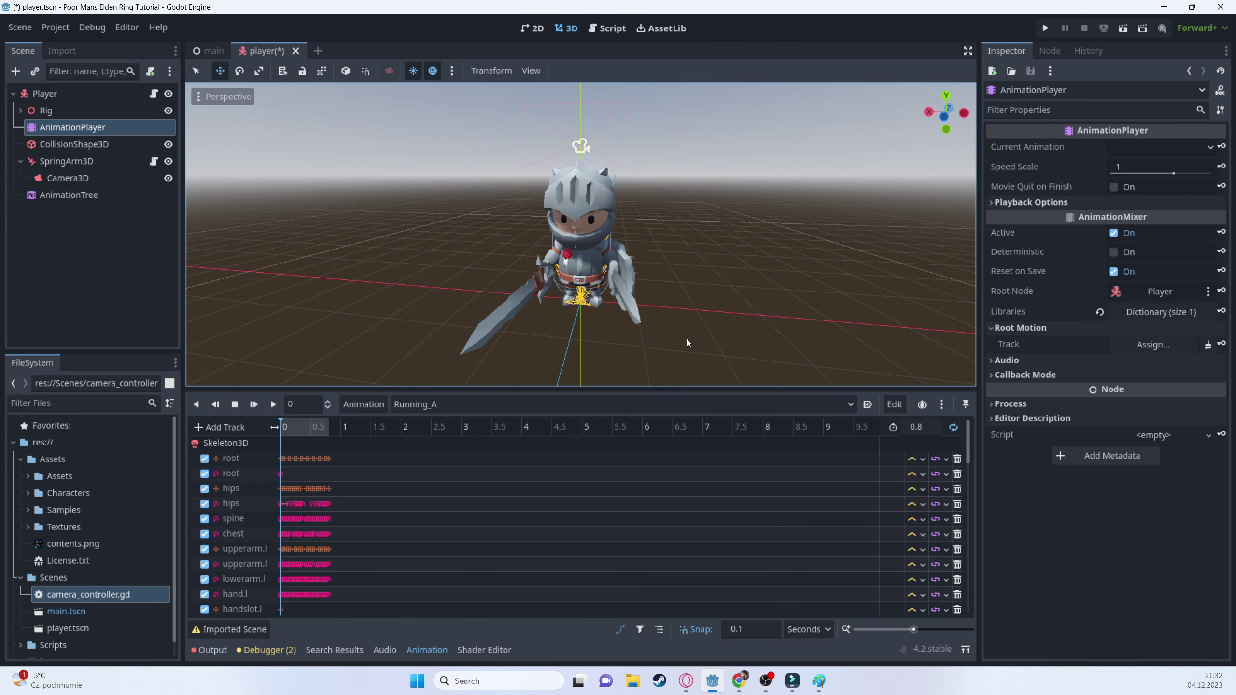
{"action": "key", "text": "ctrl+s"}
{"action": "key", "text": "F5"}
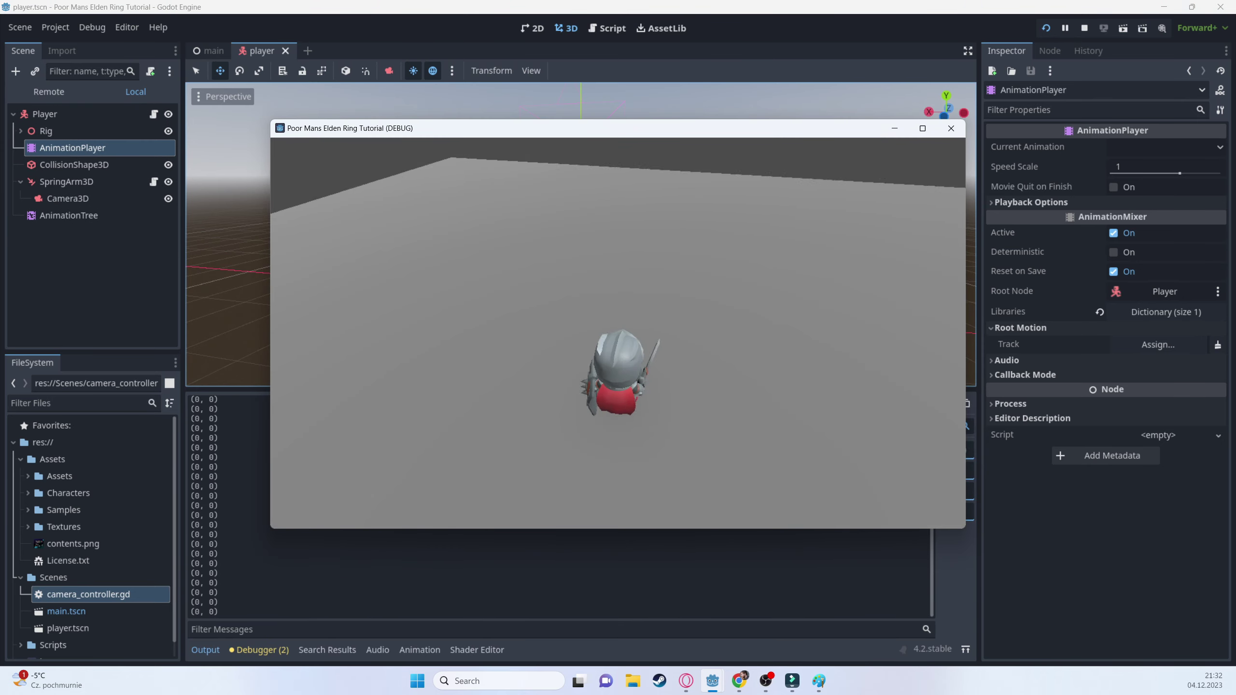
- Walk the knight left and right with the A and D keys to test blending
{"action": "key", "text": "a"}
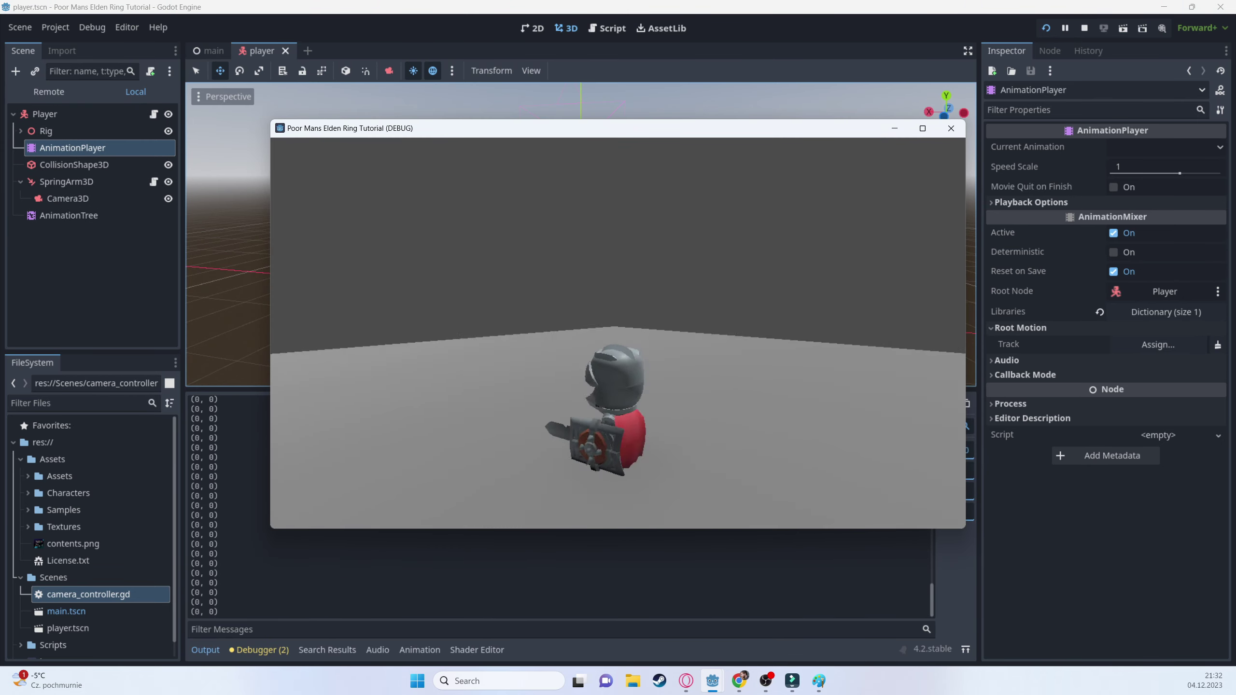
{"action": "key", "text": "d"}
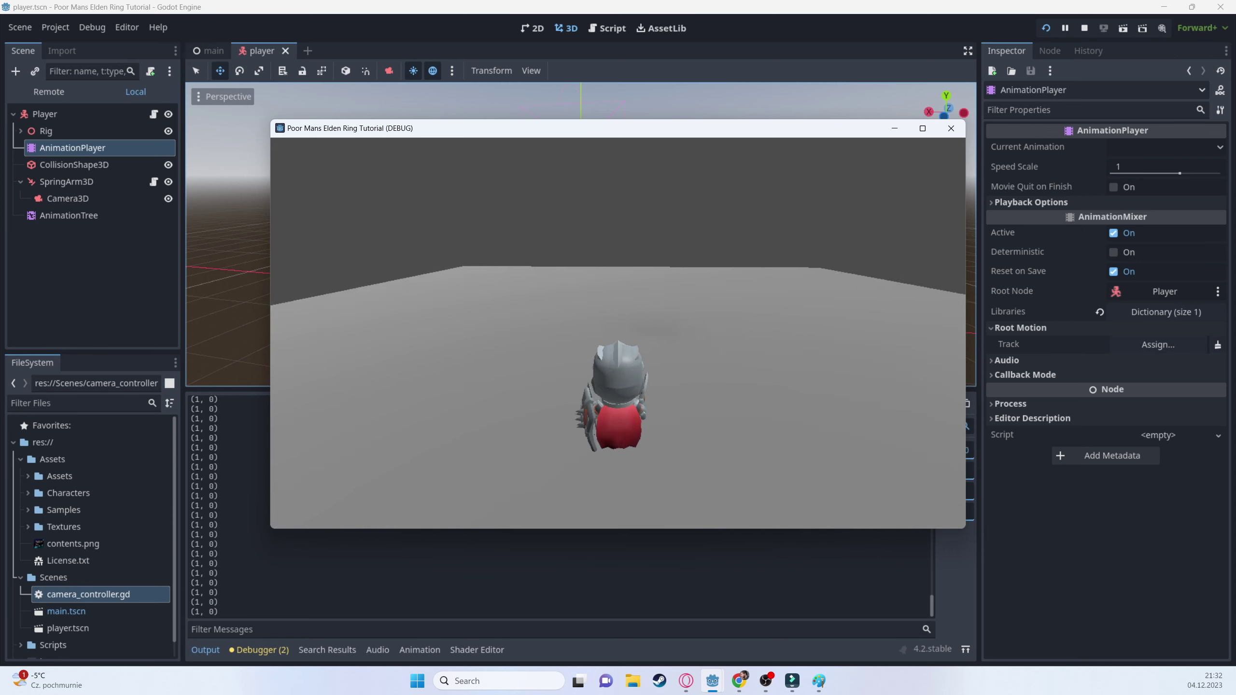
{"action": "key", "text": "a"}
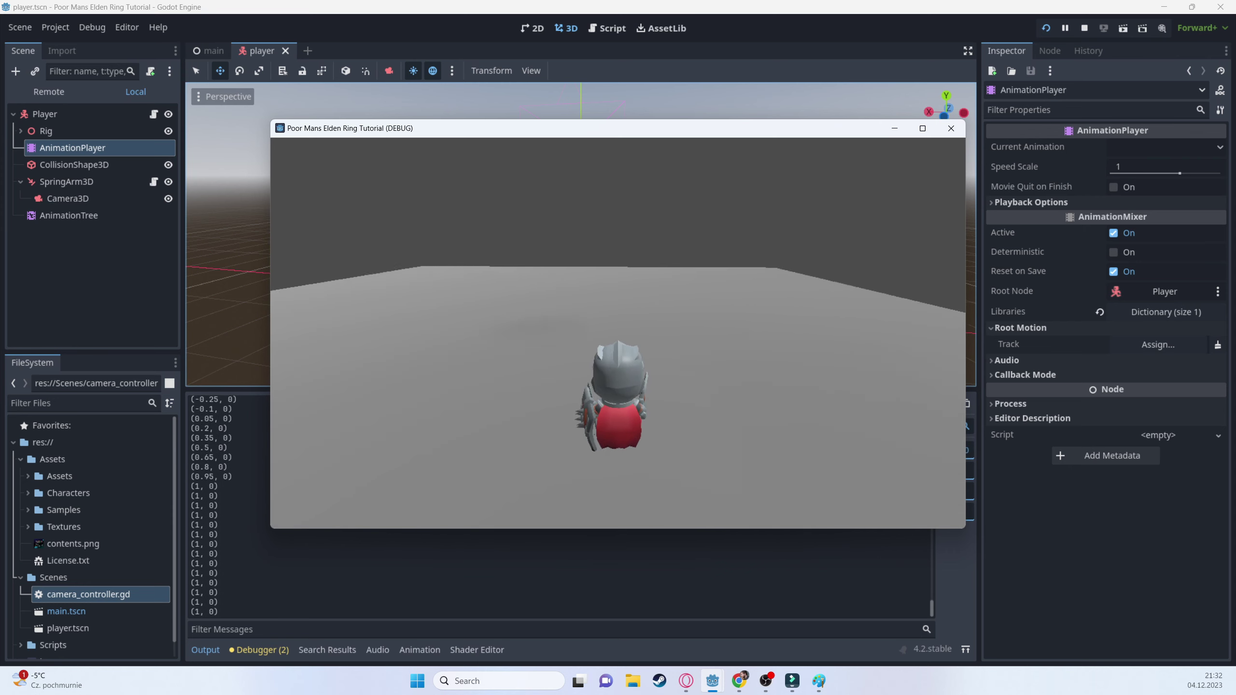
{"action": "key", "text": "d"}
{"action": "key", "text": "d"}
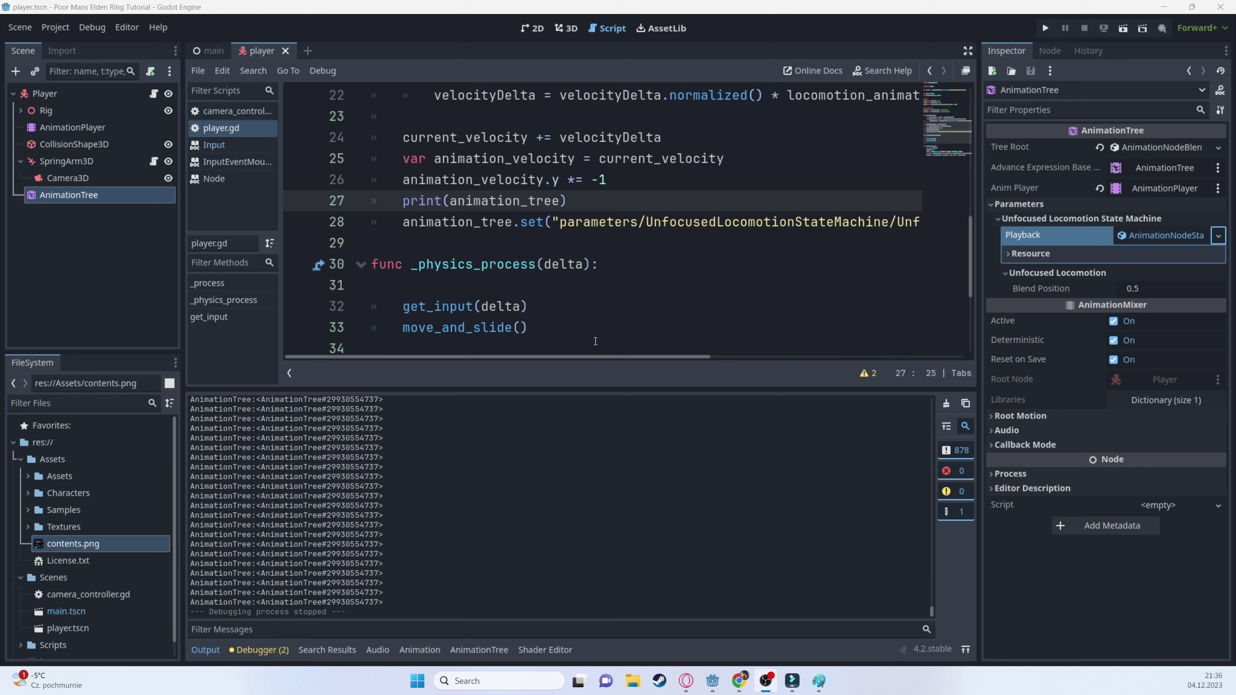
- Delete the print(animation_tree) debug line
{"action": "left_click_drag", "start_coordinate": [584, 201], "coordinate": [360, 196]}
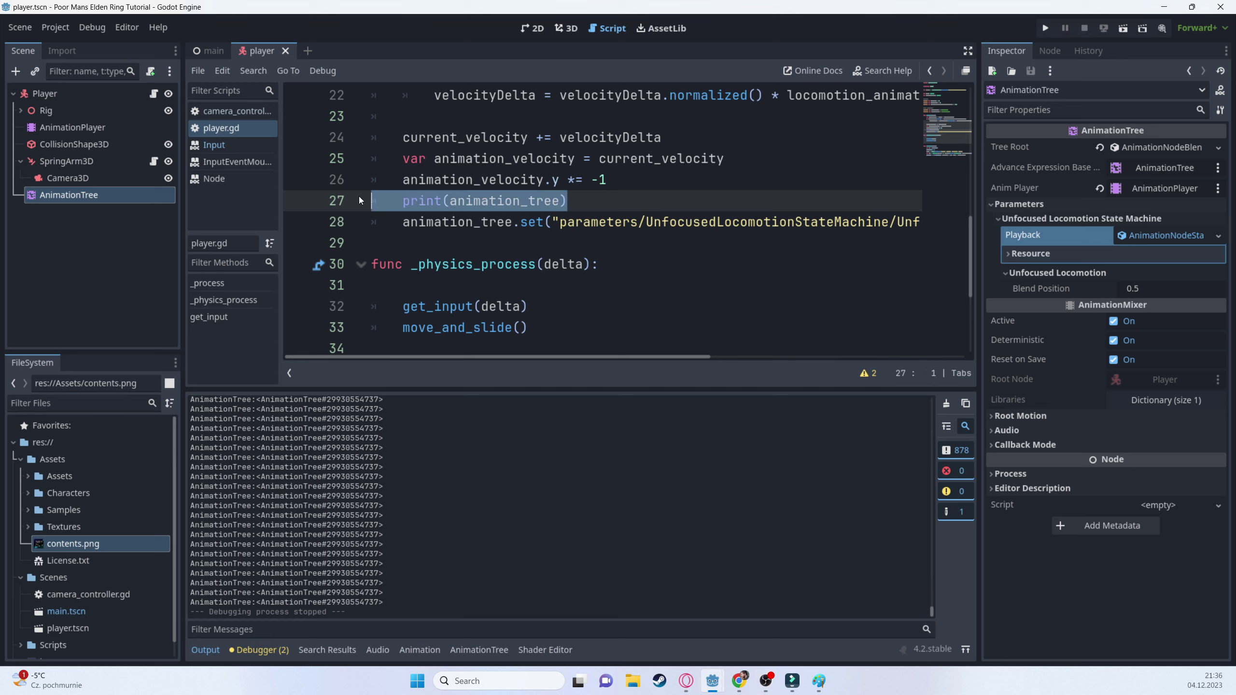
{"action": "key", "text": "BackSpace"}
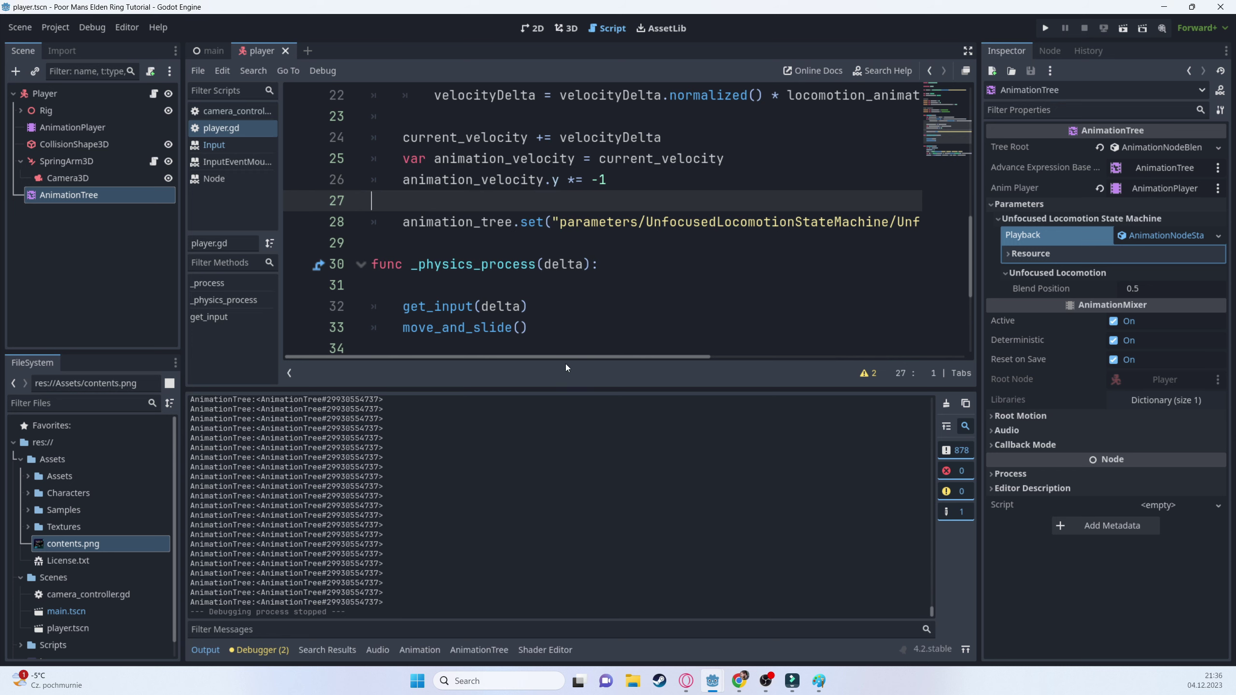
{"action": "left_click_drag", "start_coordinate": [566, 358], "coordinate": [828, 361]}
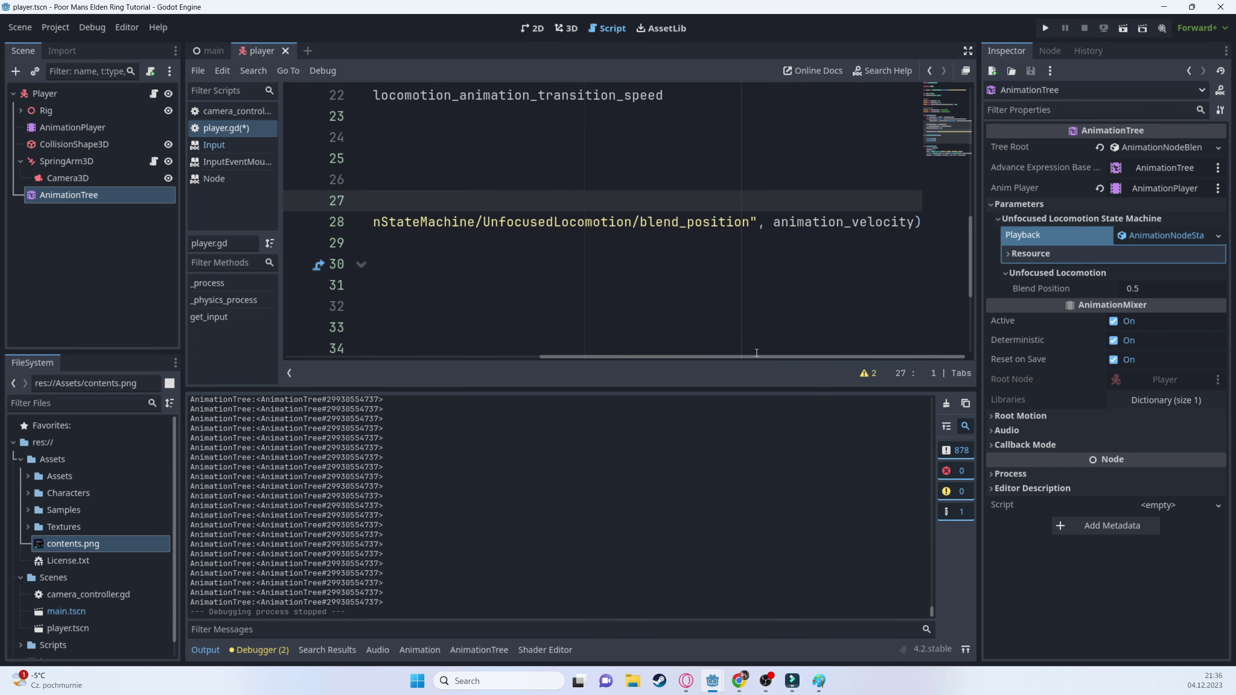
{"action": "left_click_drag", "start_coordinate": [753, 355], "coordinate": [443, 317]}
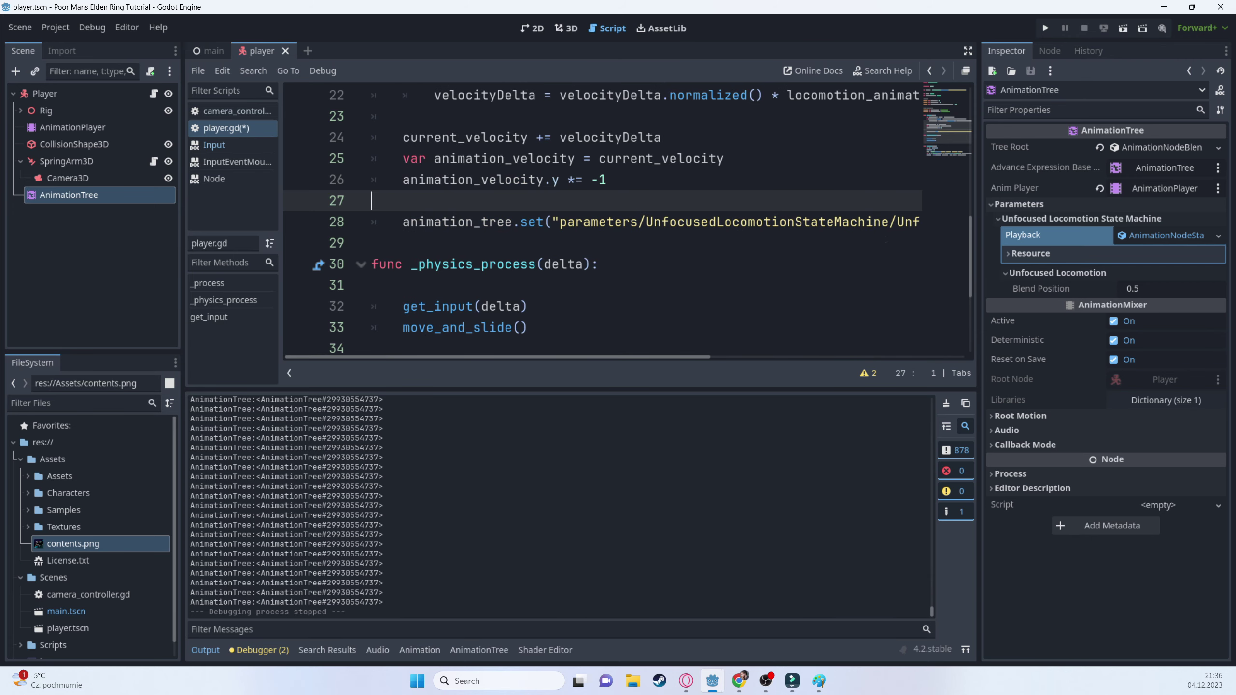
- Add a new line declaring var velocity_value = maxf(...)
{"action": "key", "text": "Return"}
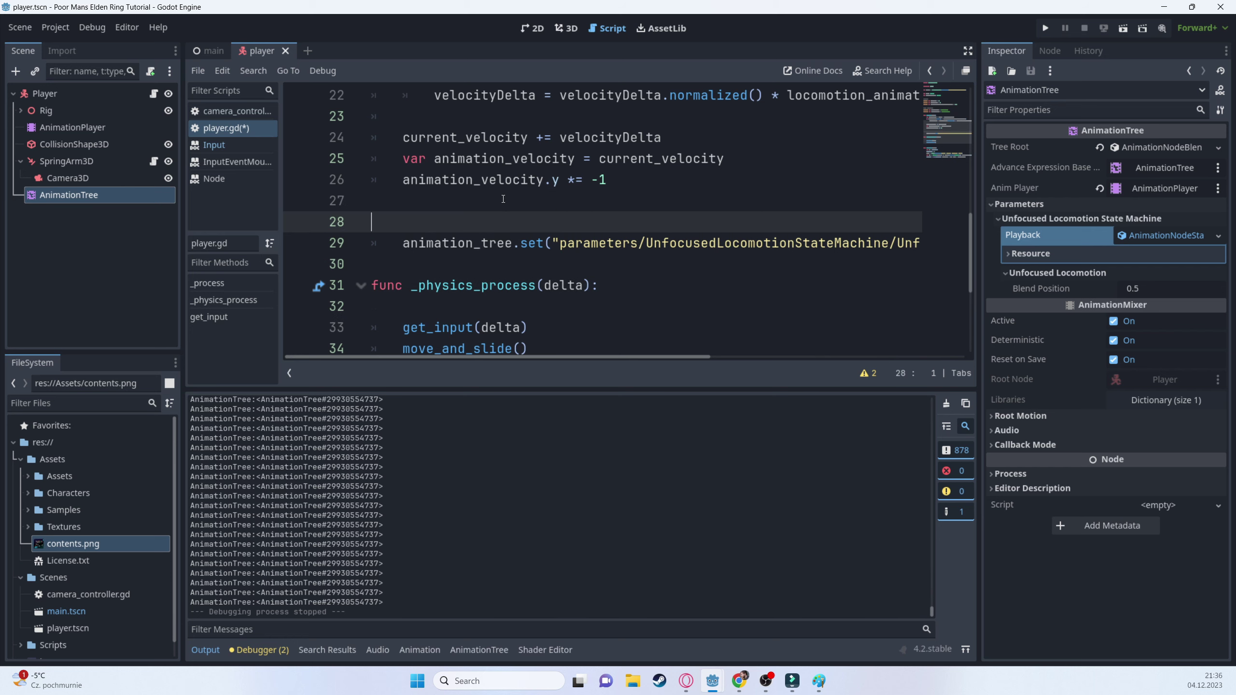
{"action": "type", "text": "var"}
{"action": "key", "text": "Tab"}
{"action": "type", "text": "velocity_value ani"}
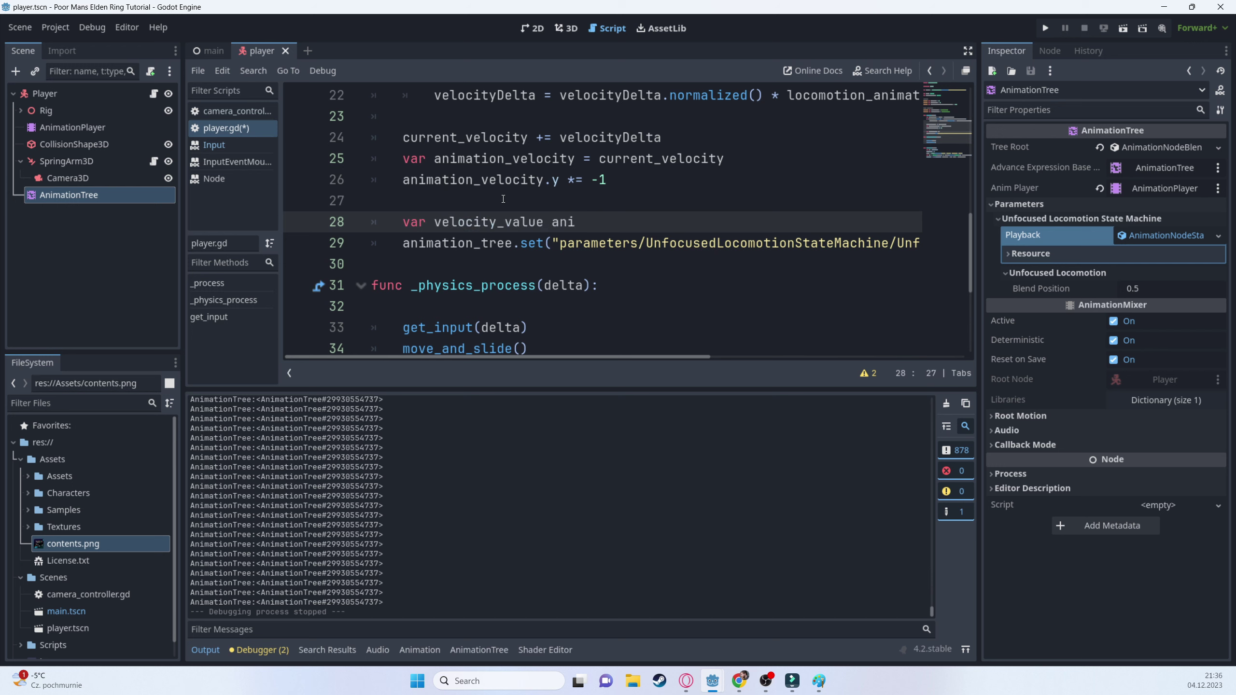
{"action": "key", "text": "BackSpace"}
{"action": "key", "text": "BackSpace"}
{"action": "key", "text": "BackSpace"}
{"action": "type", "text": "="}
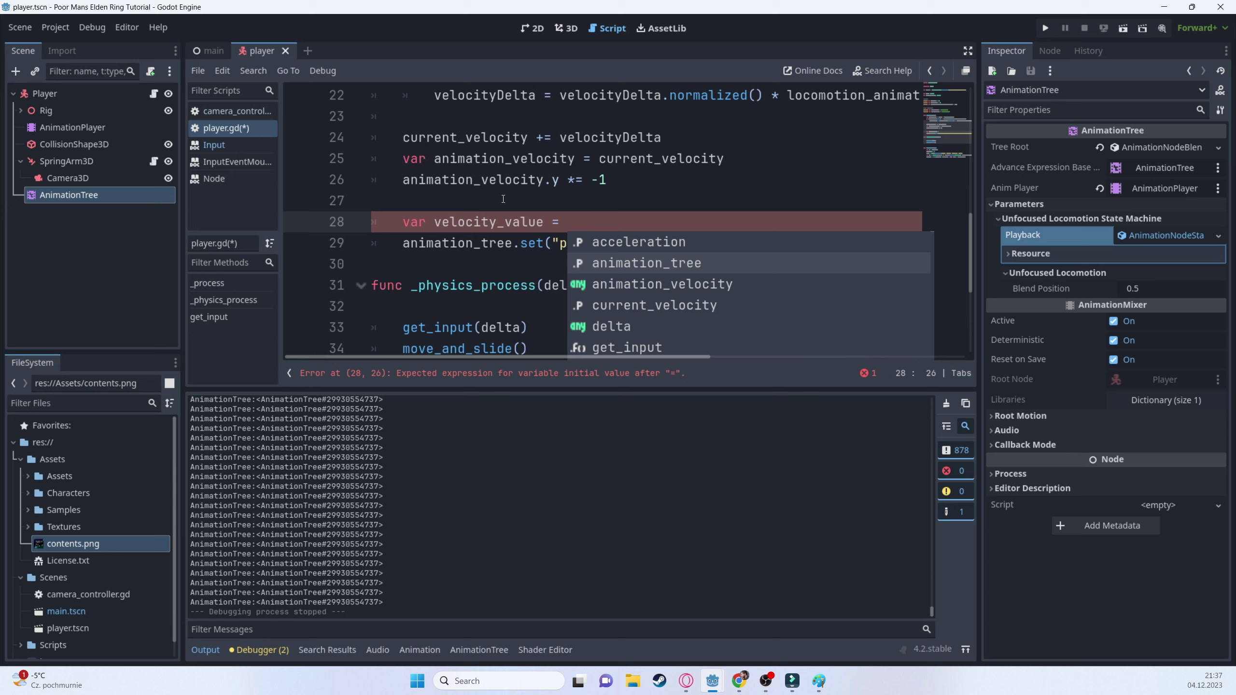
{"action": "type", "text": ",ax"}
{"action": "key", "text": "BackSpace"}
{"action": "key", "text": "BackSpace"}
{"action": "key", "text": "BackSpace"}
{"action": "type", "text": "max"}
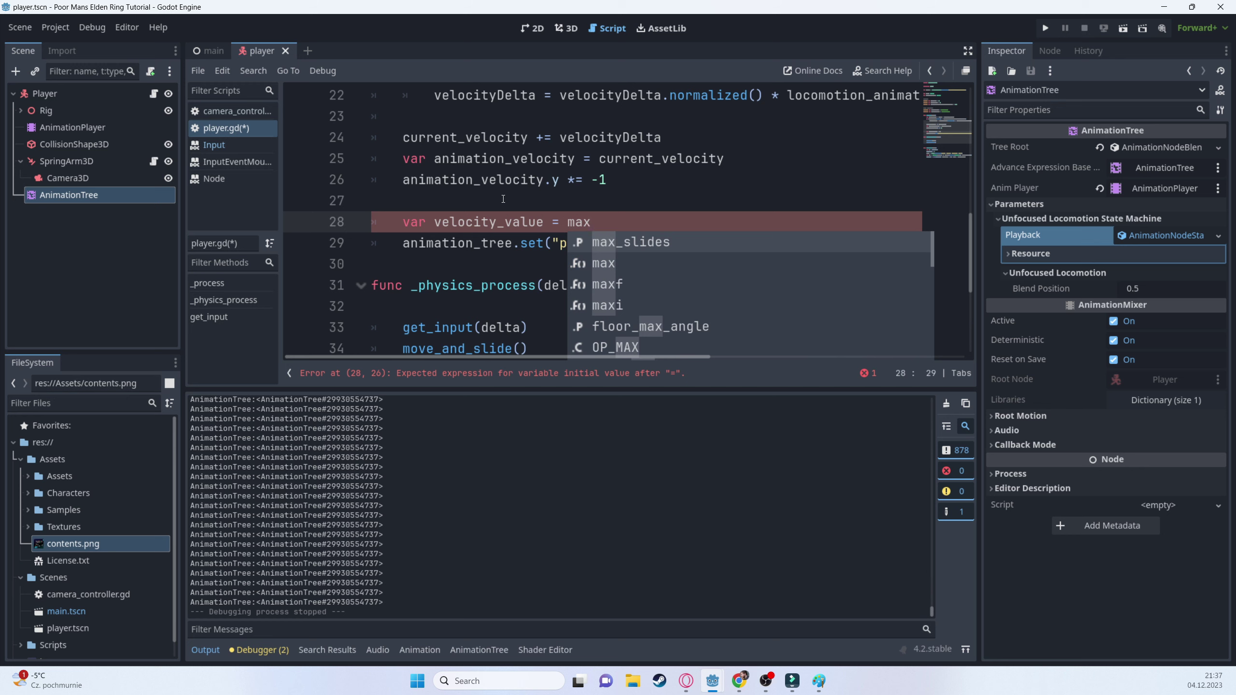
{"action": "key", "text": "Down"}
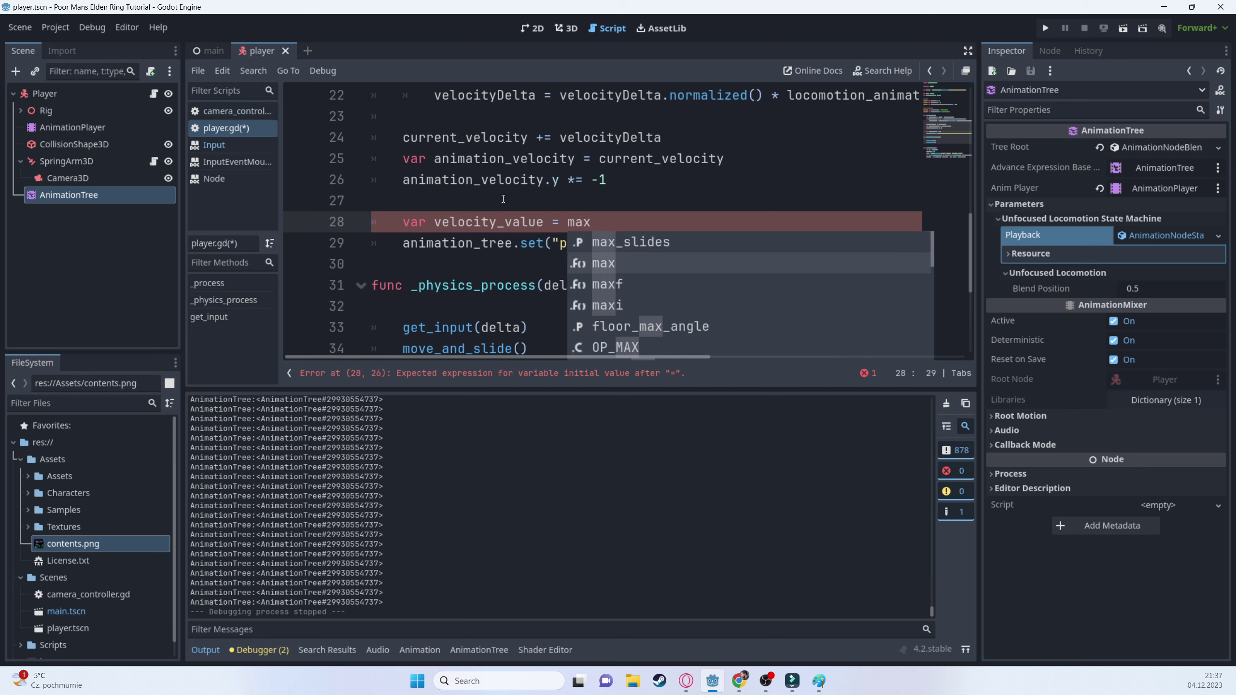
{"action": "key", "text": "Down"}
{"action": "key", "text": "Return"}
- Fill maxf with absf(animation_velocity.x) and absf(animation_velocity.y), fixing parentheses, and save
{"action": "type", "text": "abs"}
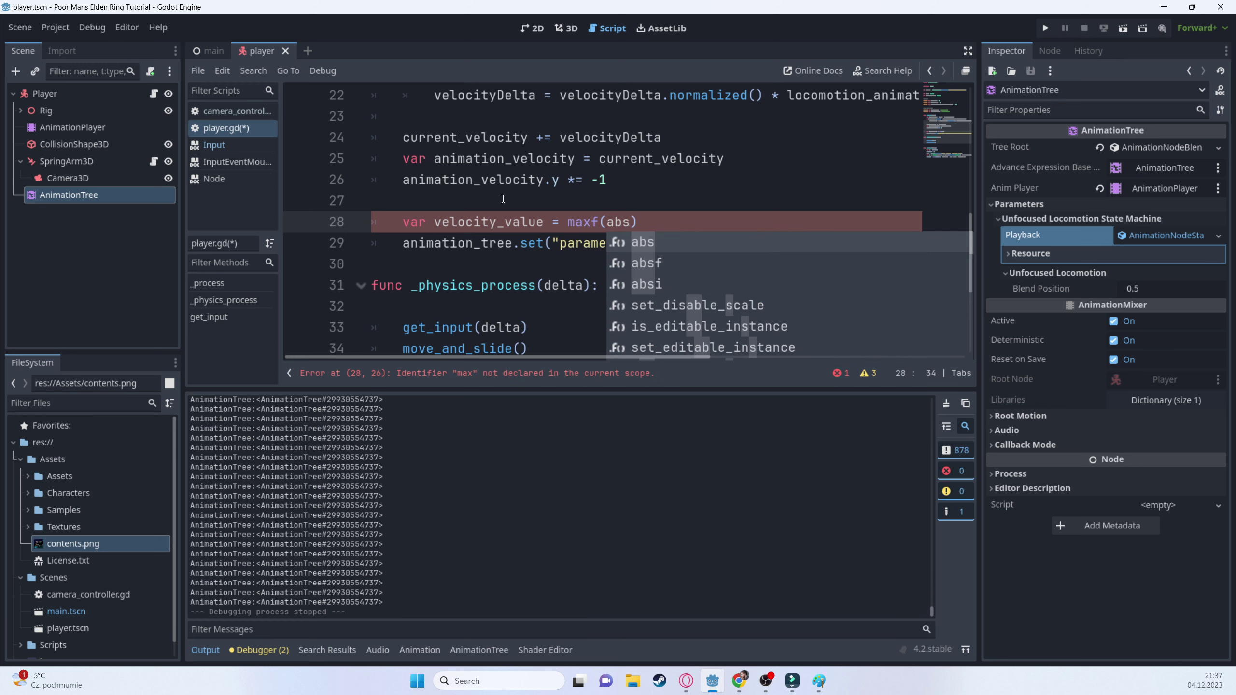
{"action": "type", "text": "f"}
{"action": "key", "text": "Return"}
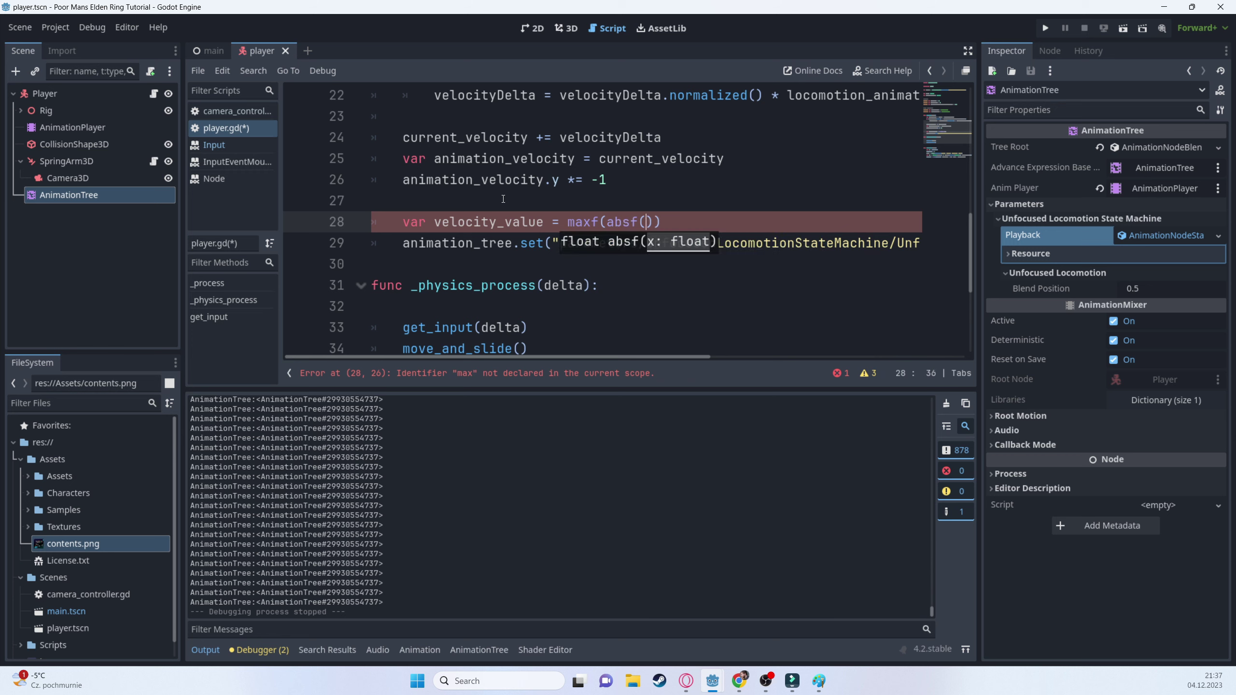
{"action": "type", "text": "anima"}
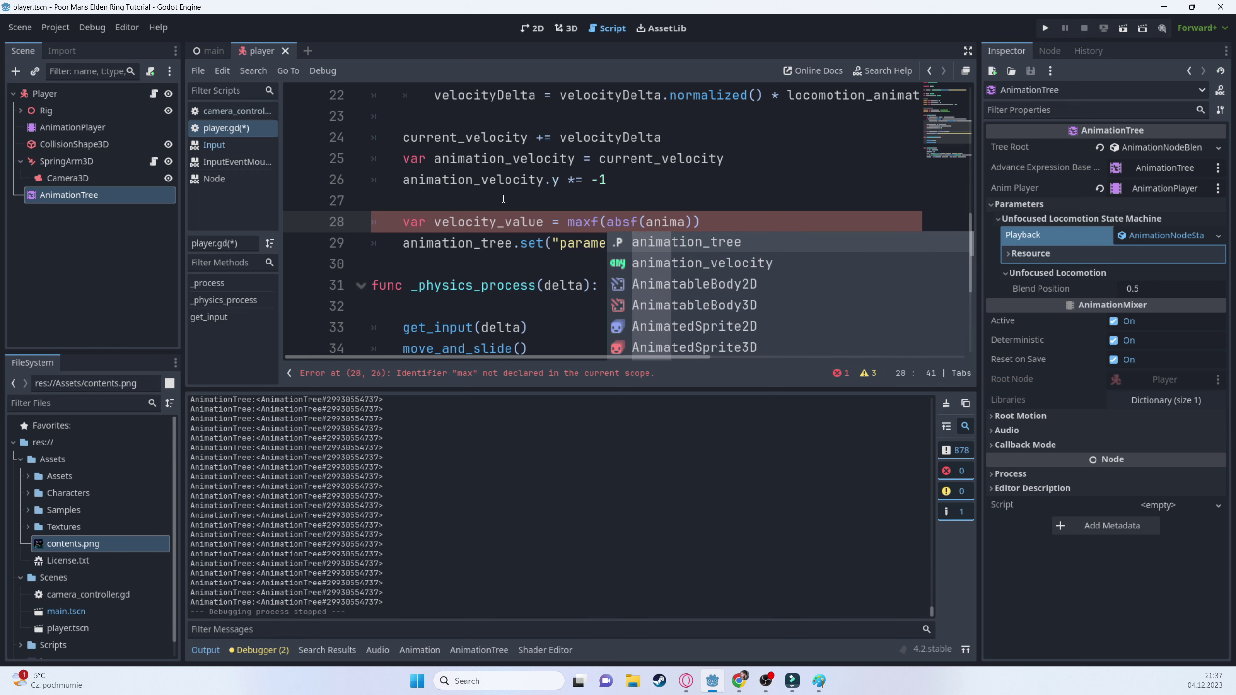
{"action": "type", "text": "tion"}
{"action": "key", "text": "Down"}
{"action": "key", "text": "Return"}
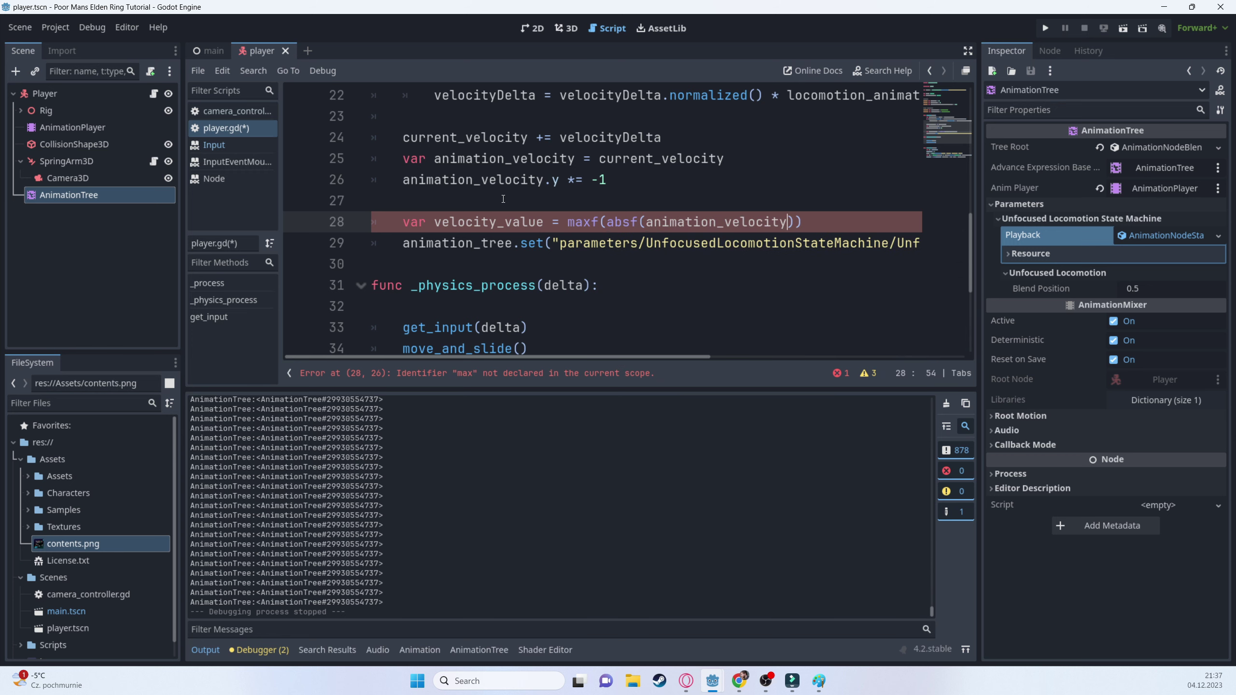
{"action": "type", "text": ".x, ani"}
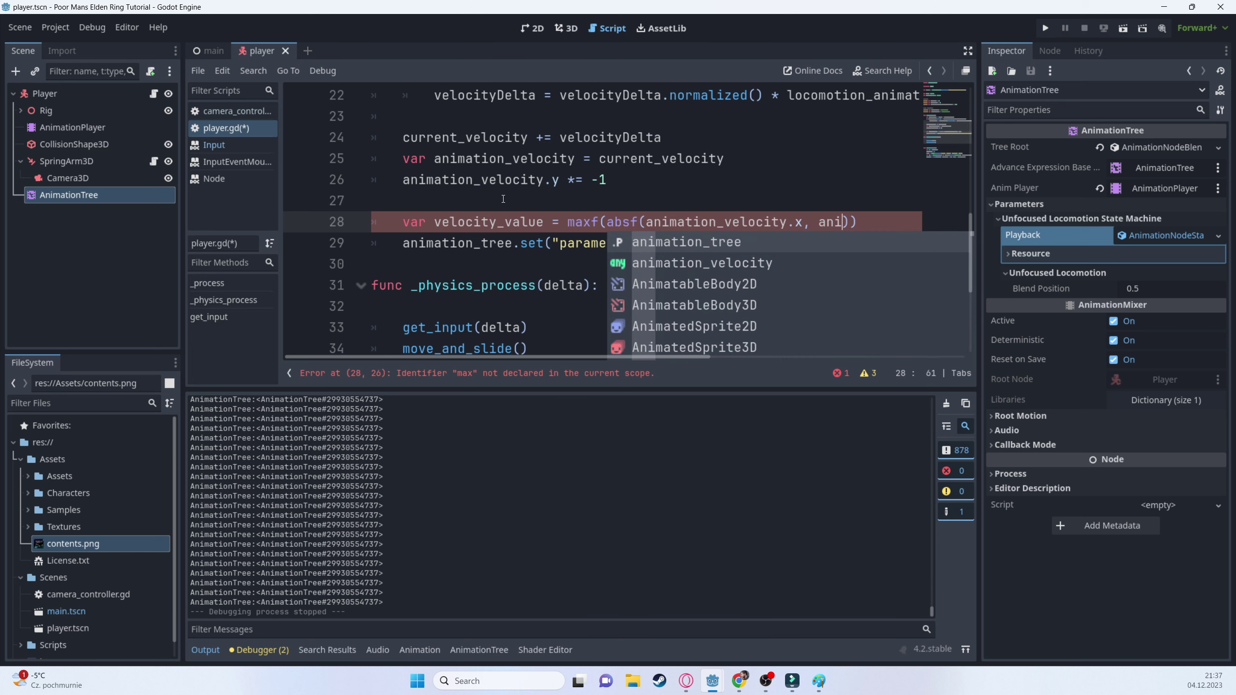
{"action": "key", "text": "Down"}
{"action": "key", "text": "Return"}
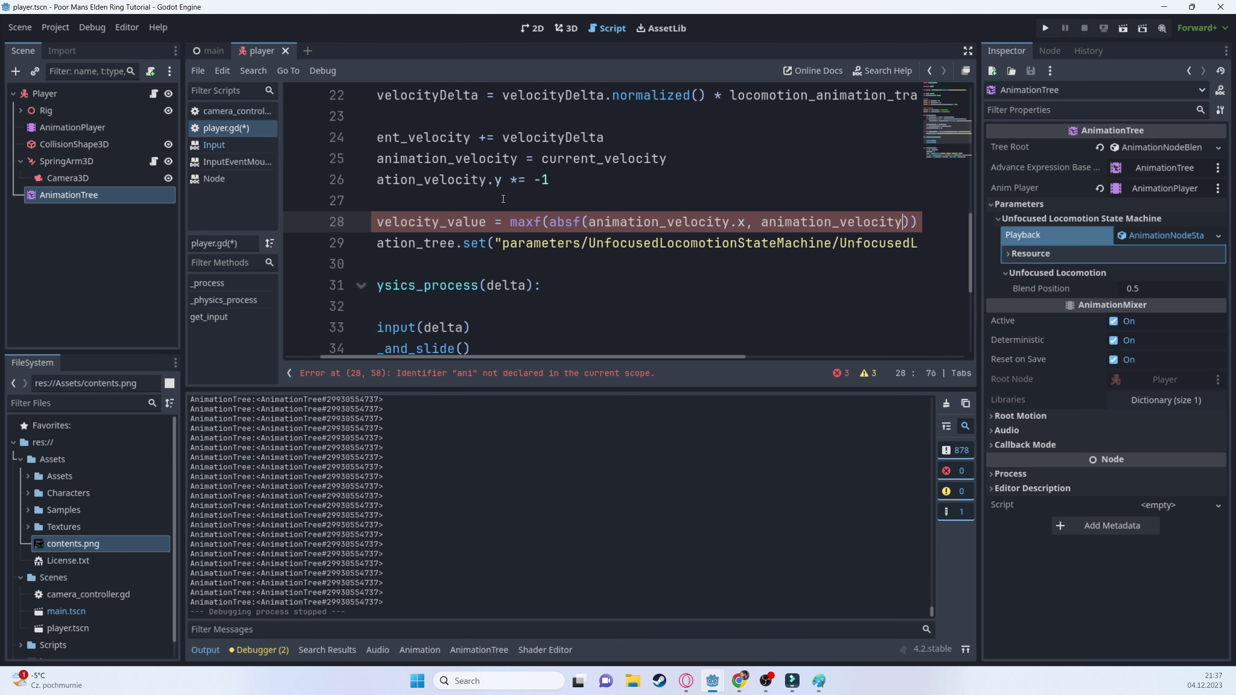
{"action": "type", "text": ".y"}
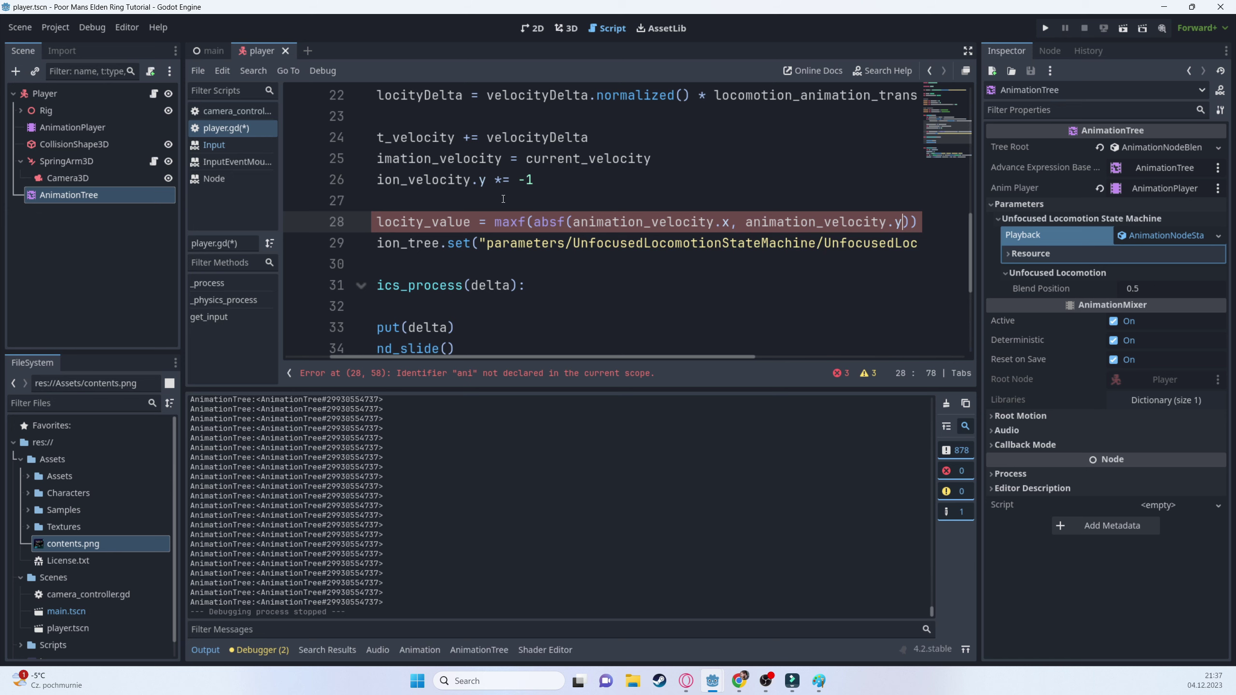
{"action": "key", "text": "ctrl+s"}
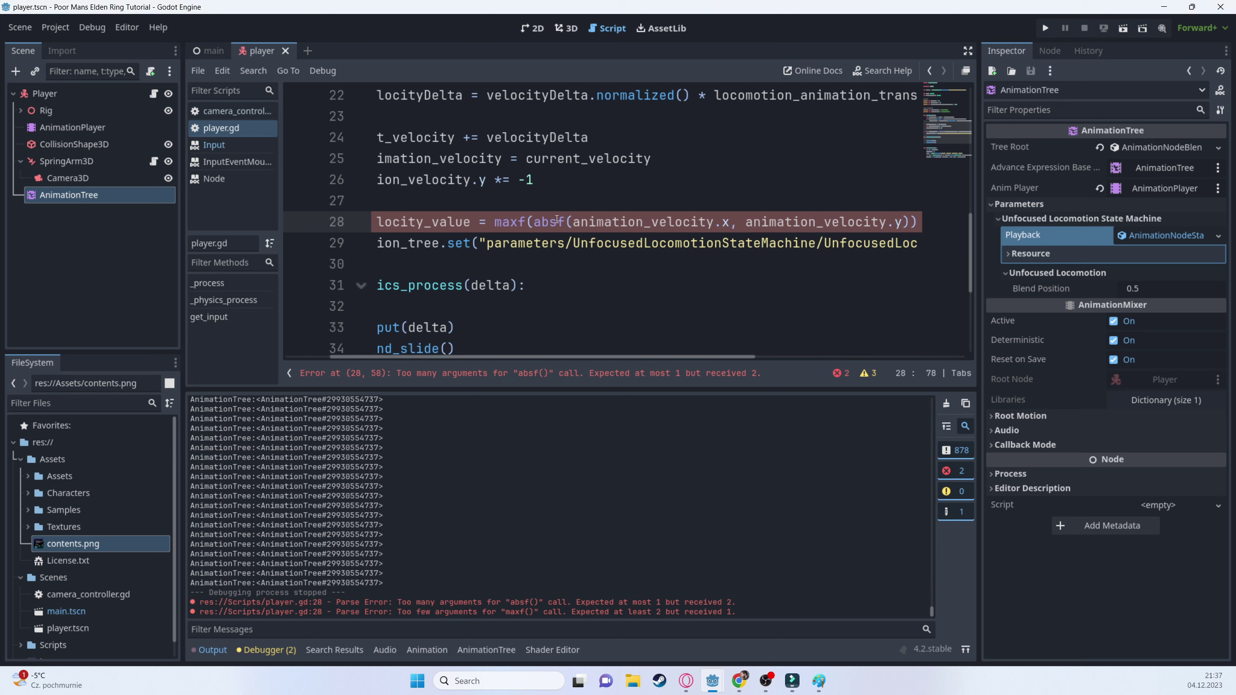
{"action": "left_click", "coordinate": [739, 223]}
{"action": "type", "text": "), "}
{"action": "type", "text": "absf("}
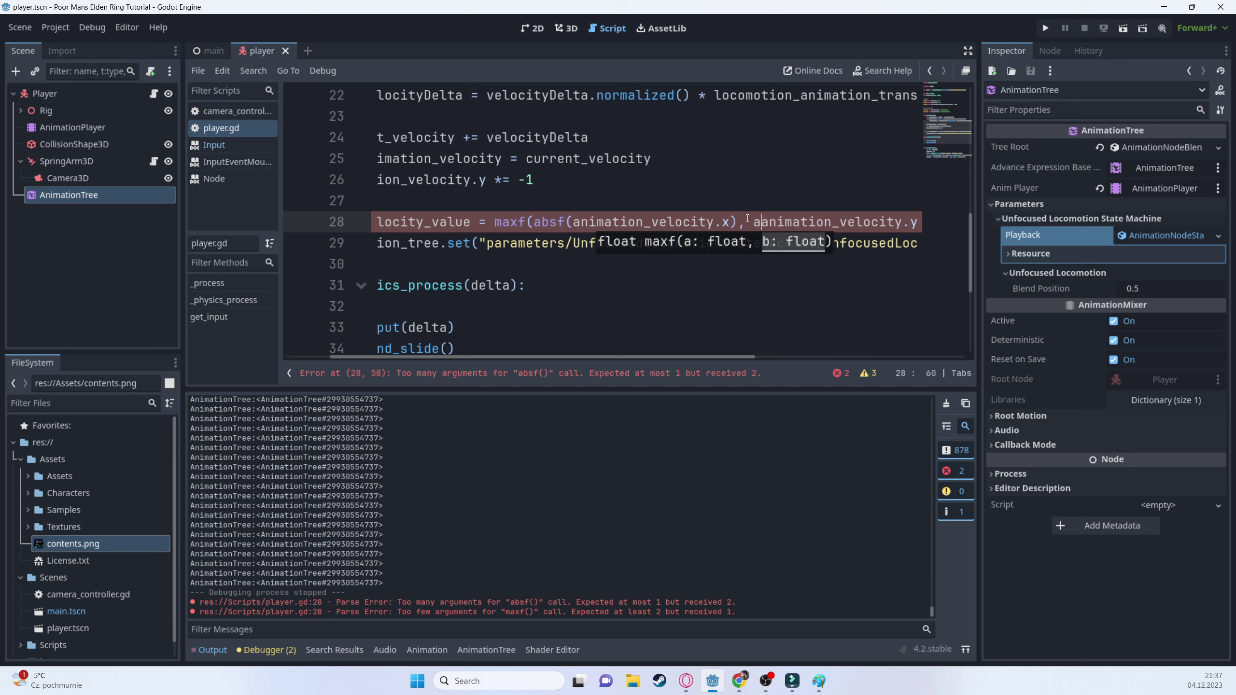
{"action": "key", "text": "Right"}
{"action": "key", "text": "Right"}
{"action": "key", "text": "Right"}
{"action": "key", "text": "Right"}
{"action": "key", "text": "Right"}
{"action": "key", "text": "Right"}
{"action": "key", "text": "Right"}
{"action": "key", "text": "Right"}
{"action": "key", "text": "Right"}
{"action": "key", "text": "Right"}
{"action": "key", "text": "Right"}
{"action": "key", "text": "Right"}
{"action": "key", "text": "Right"}
{"action": "key", "text": "Right"}
{"action": "key", "text": "Right"}
{"action": "key", "text": "Right"}
{"action": "key", "text": "Right"}
{"action": "key", "text": "Right"}
{"action": "key", "text": "Right"}
{"action": "key", "text": "Right"}
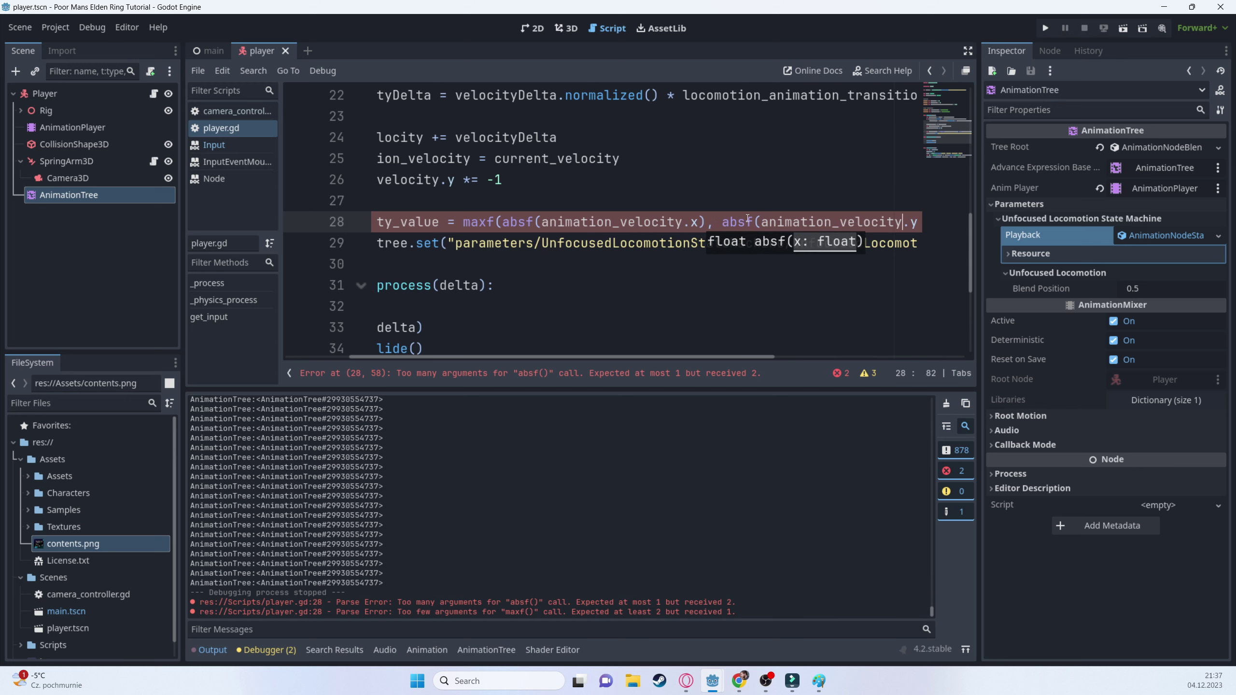
{"action": "key", "text": "ctrl+s"}
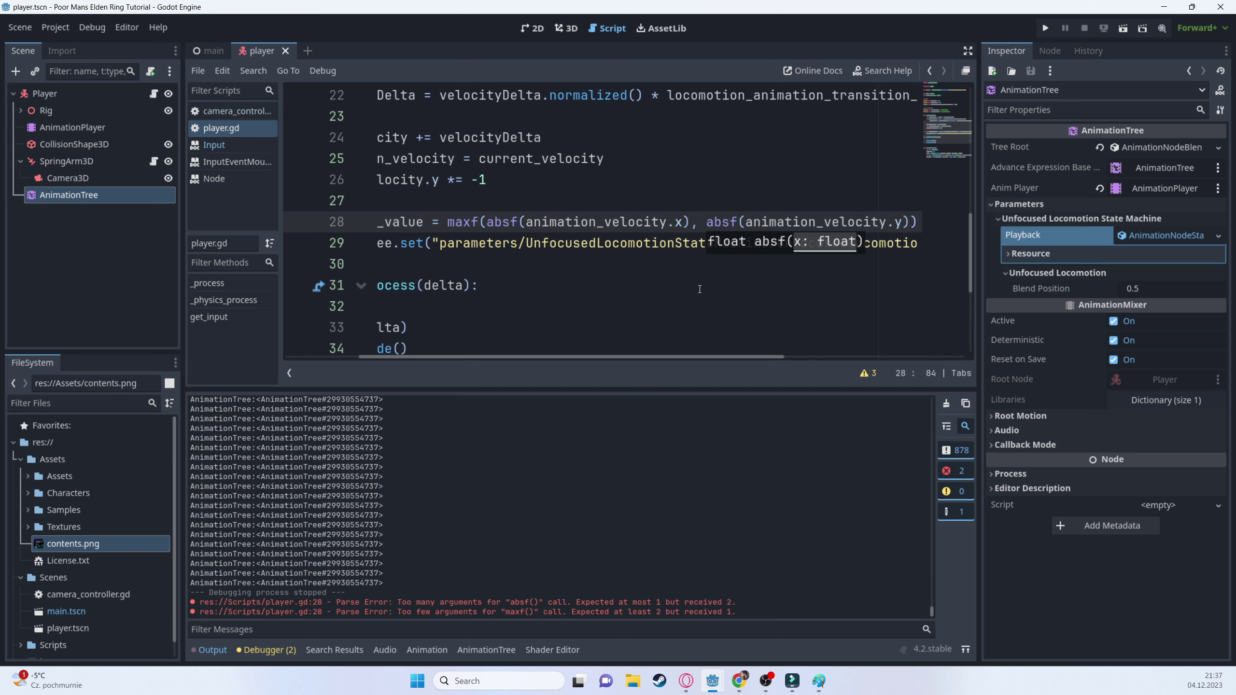
- Pass velocity_value as the animation_tree.set value instead of animation_velocity, then run the game
{"action": "left_click", "coordinate": [633, 264]}
{"action": "double_click", "coordinate": [488, 222]}
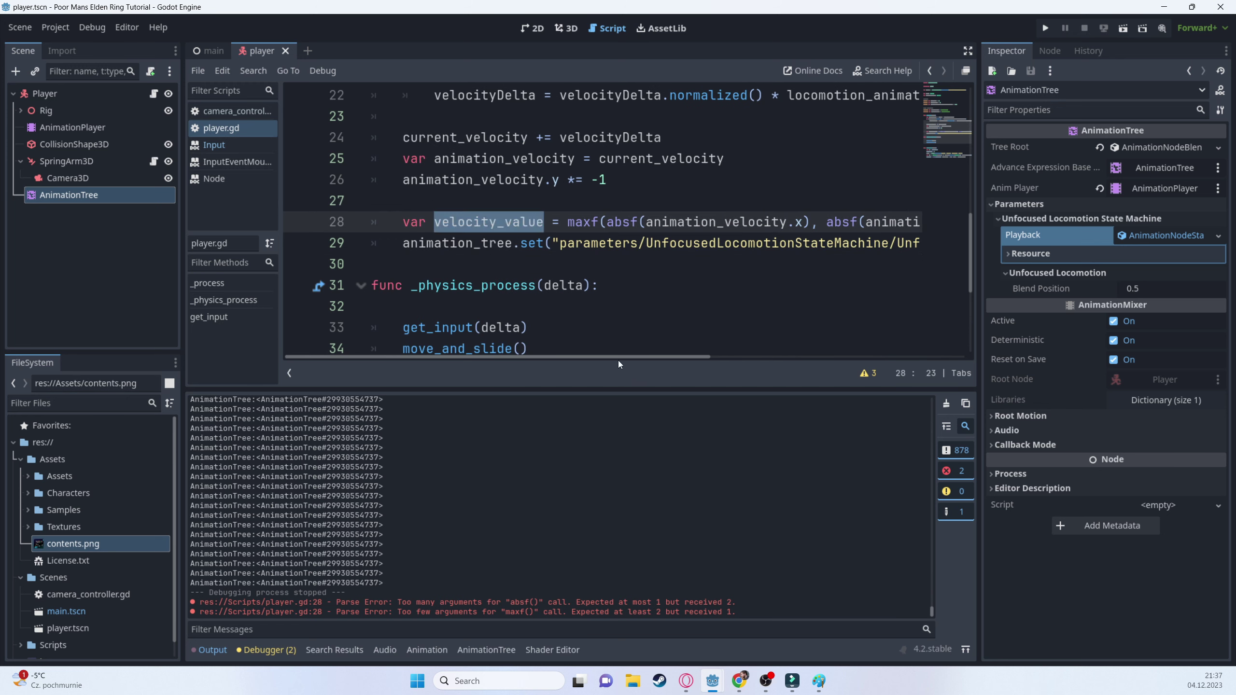
{"action": "key", "text": "ctrl+c"}
{"action": "left_click_drag", "start_coordinate": [618, 360], "coordinate": [822, 358]}
{"action": "double_click", "coordinate": [838, 243]}
{"action": "key", "text": "ctrl+v"}
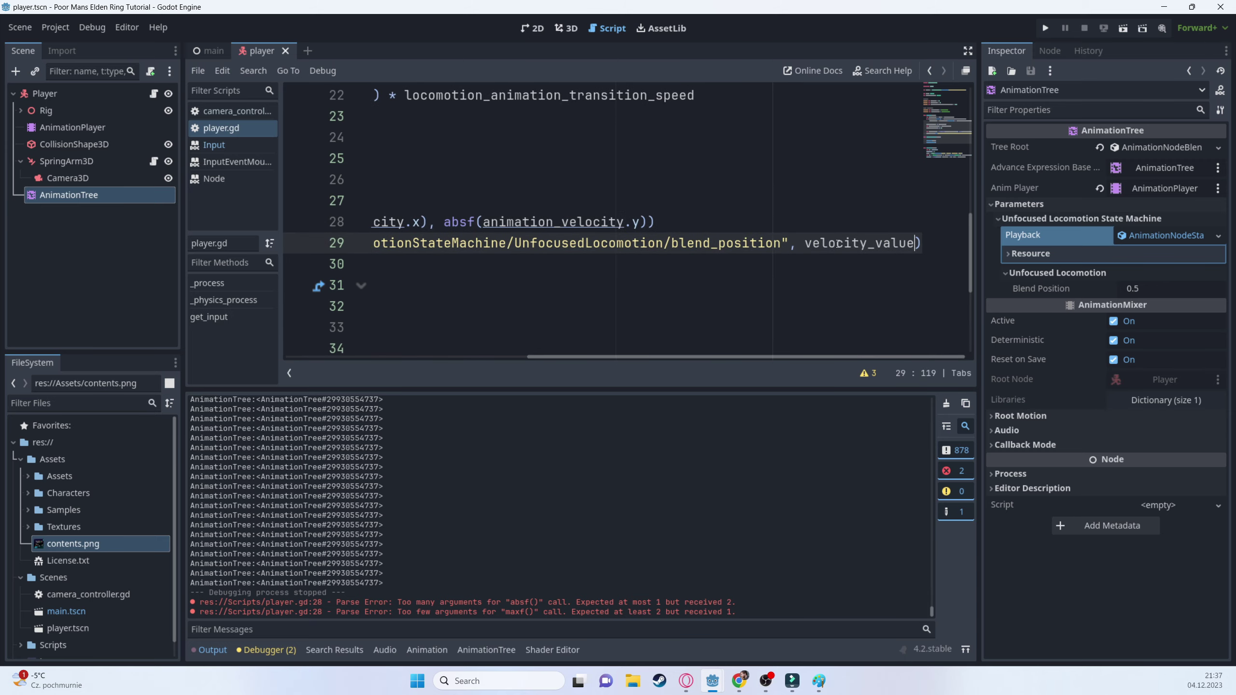
{"action": "key", "text": "F5"}
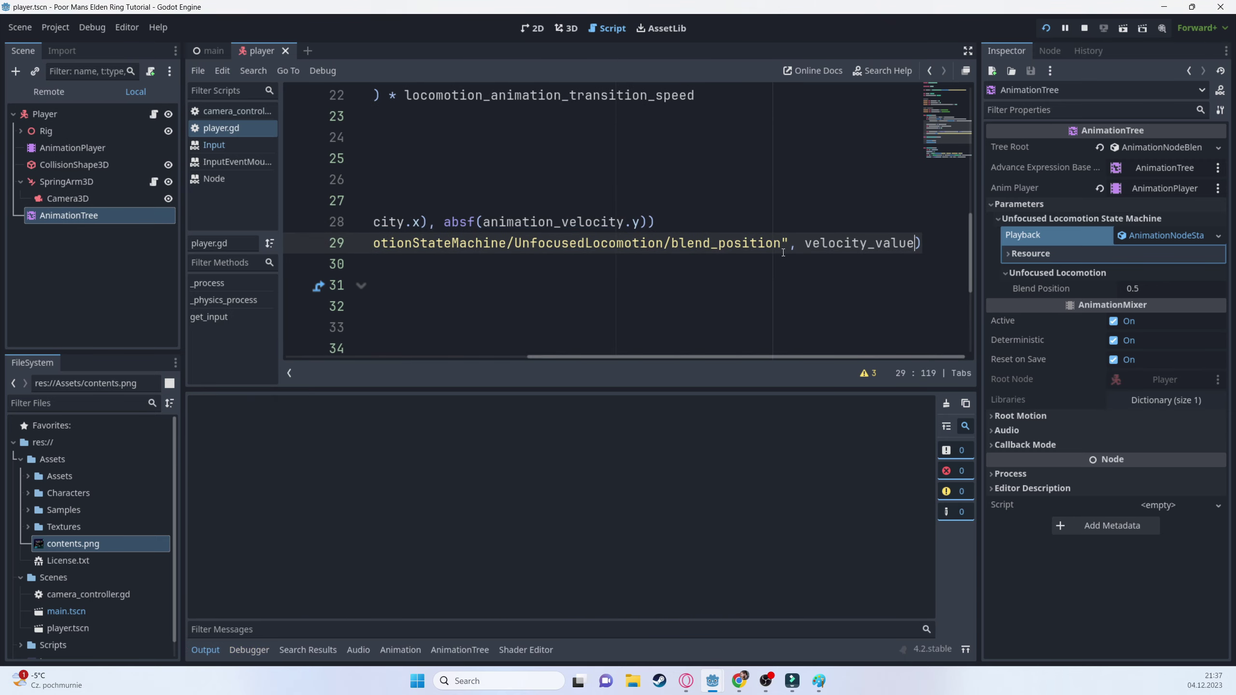
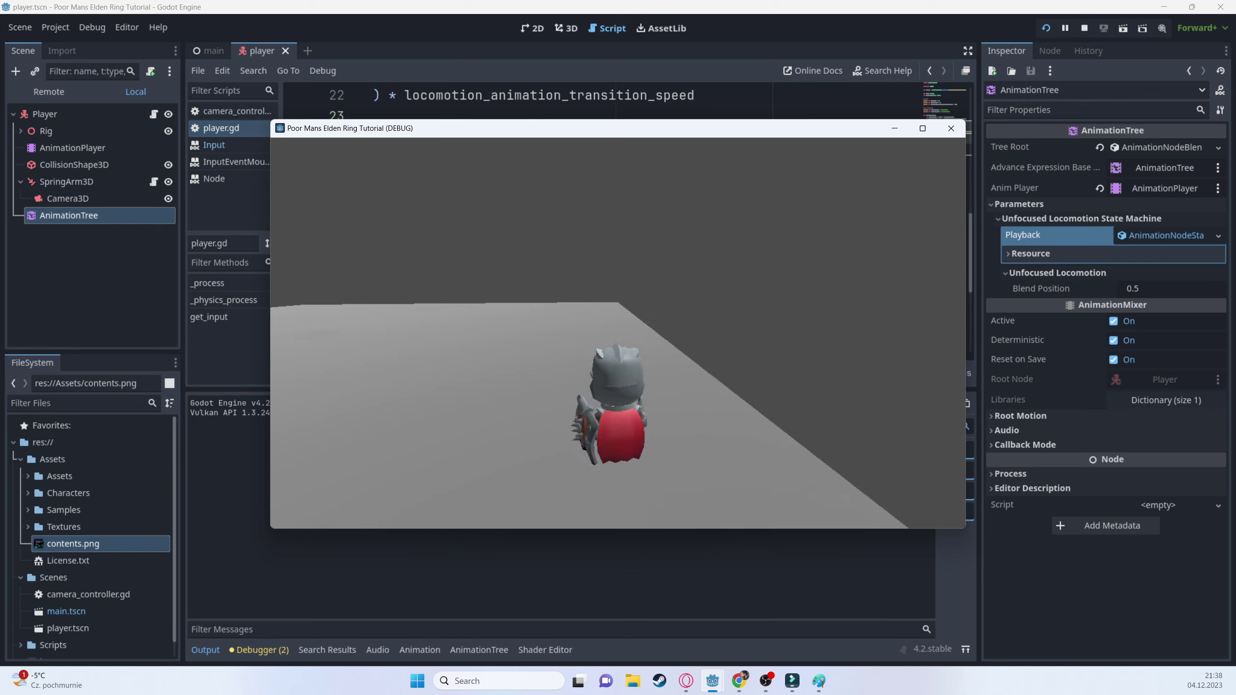
- Free the mouse from the running game and stop the debug run
{"action": "key", "text": "super"}
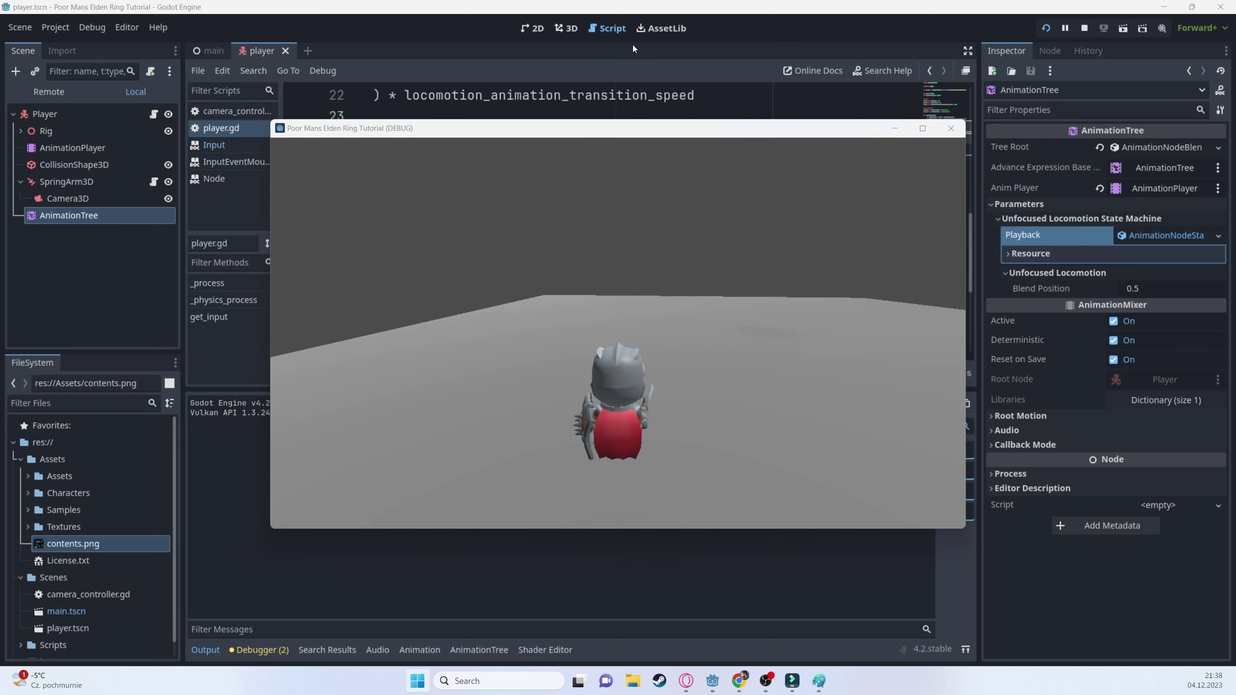
{"action": "left_click", "coordinate": [1085, 27]}
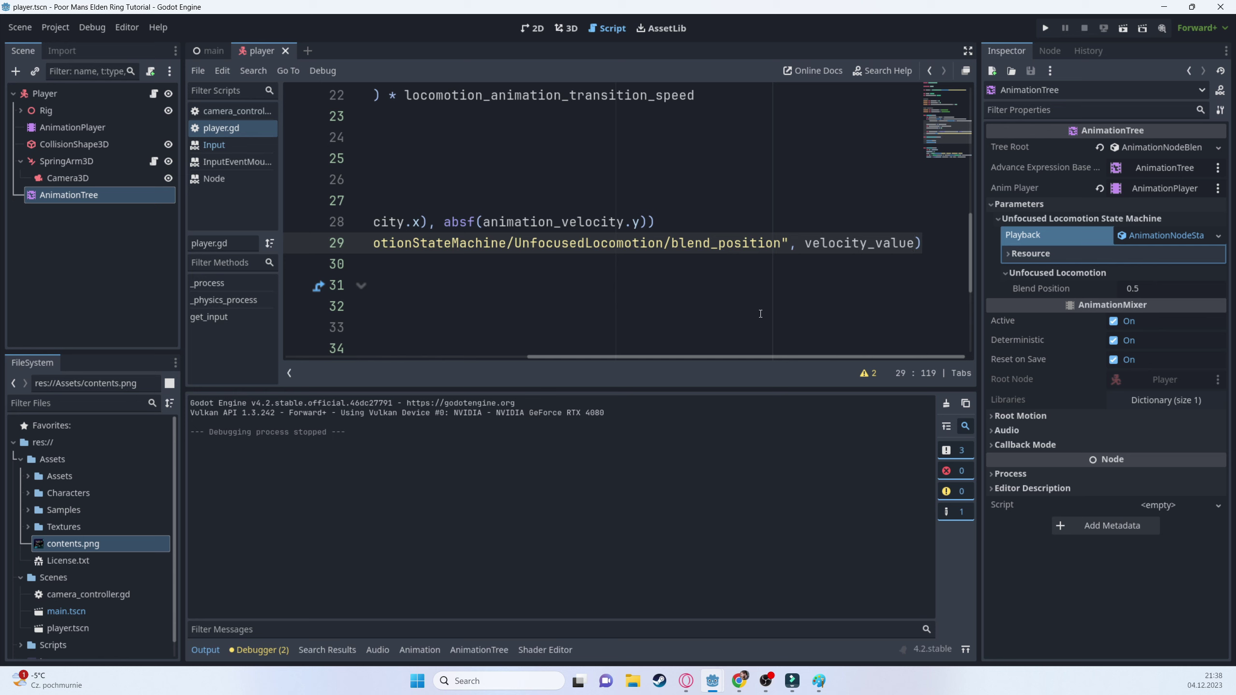
- Below get_input(delta), add the condition 'if velocity.length() > 0.01'
{"action": "left_click_drag", "start_coordinate": [636, 357], "coordinate": [393, 355]}
{"action": "scroll", "coordinate": [528, 270], "scroll_direction": "down", "scroll_amount": 3}
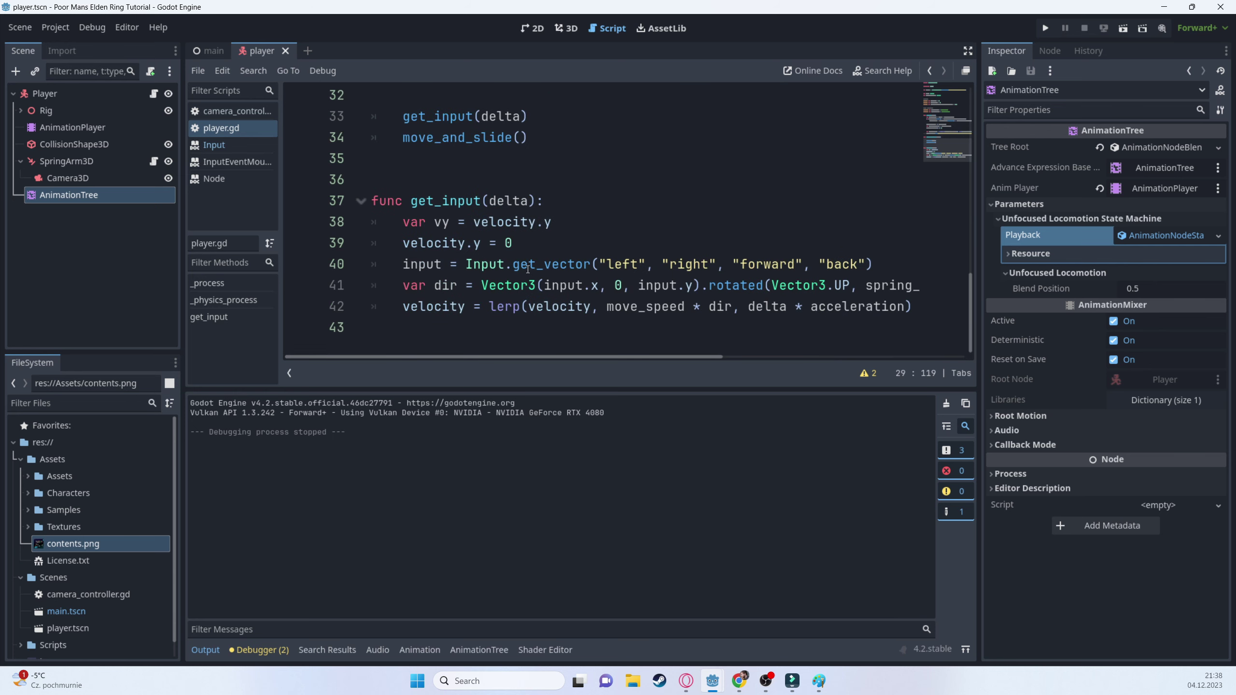
{"action": "scroll", "coordinate": [530, 269], "scroll_direction": "up", "scroll_amount": 1}
{"action": "left_click", "coordinate": [544, 174]}
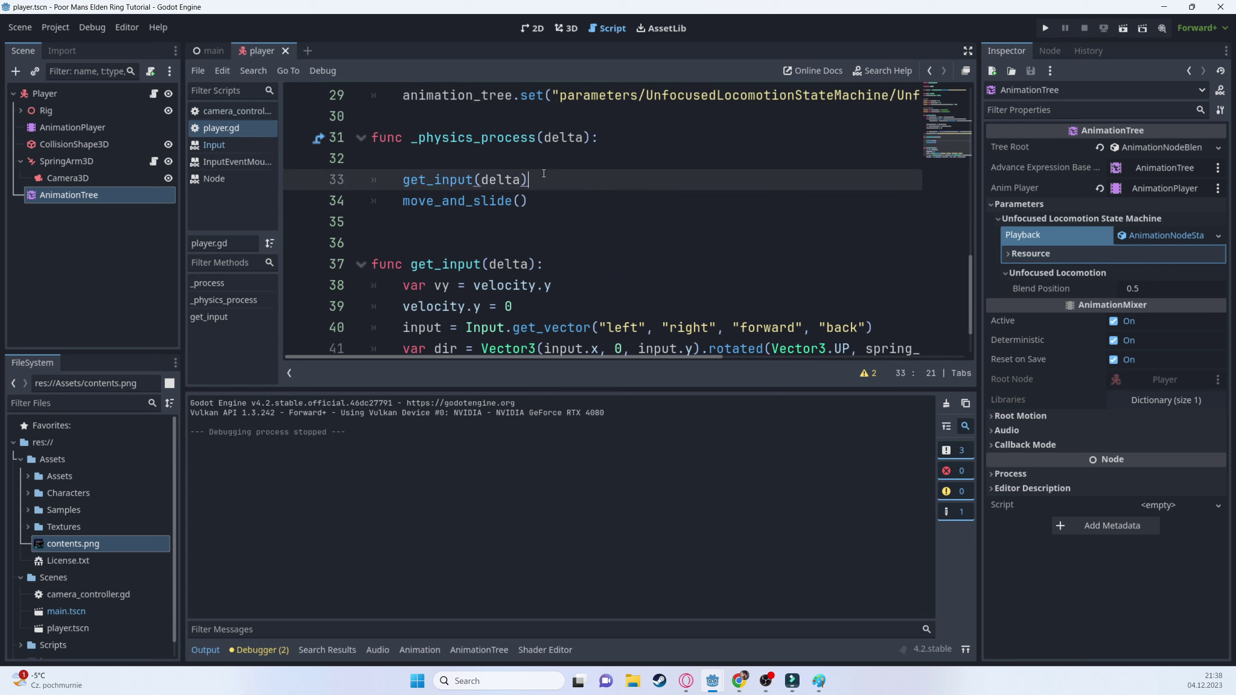
{"action": "key", "text": "Return"}
{"action": "key", "text": "Return"}
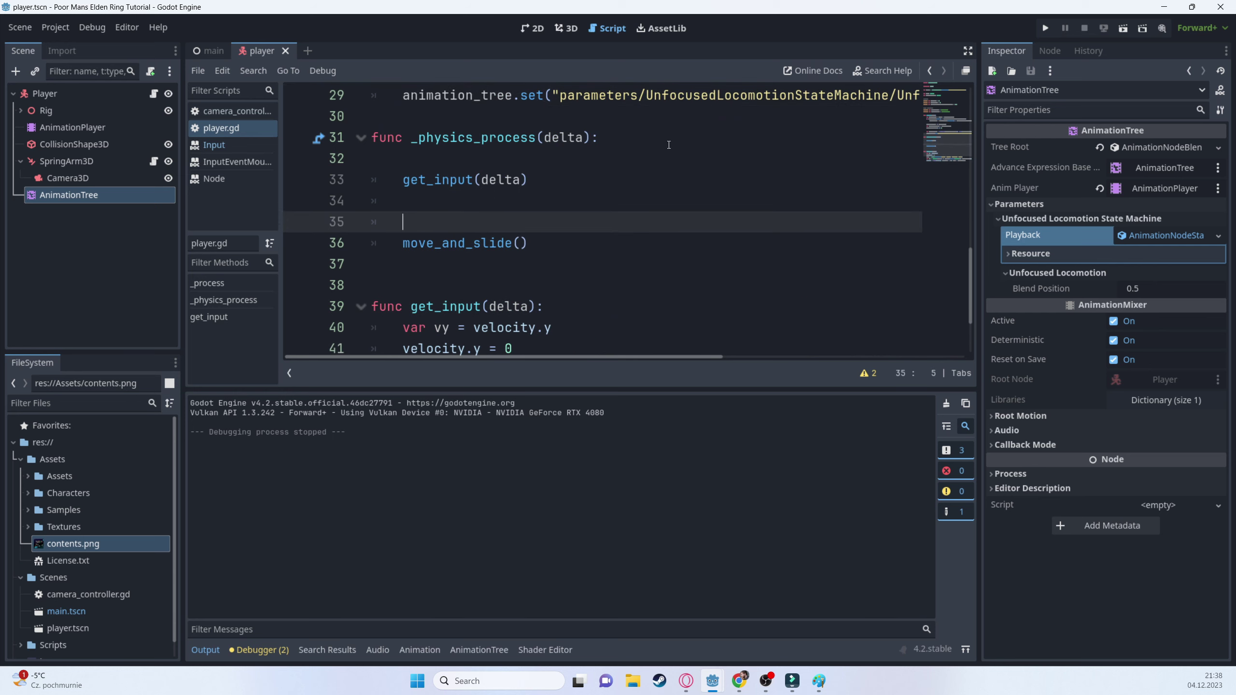
{"action": "type", "text": "if veloc"}
{"action": "key", "text": "Return"}
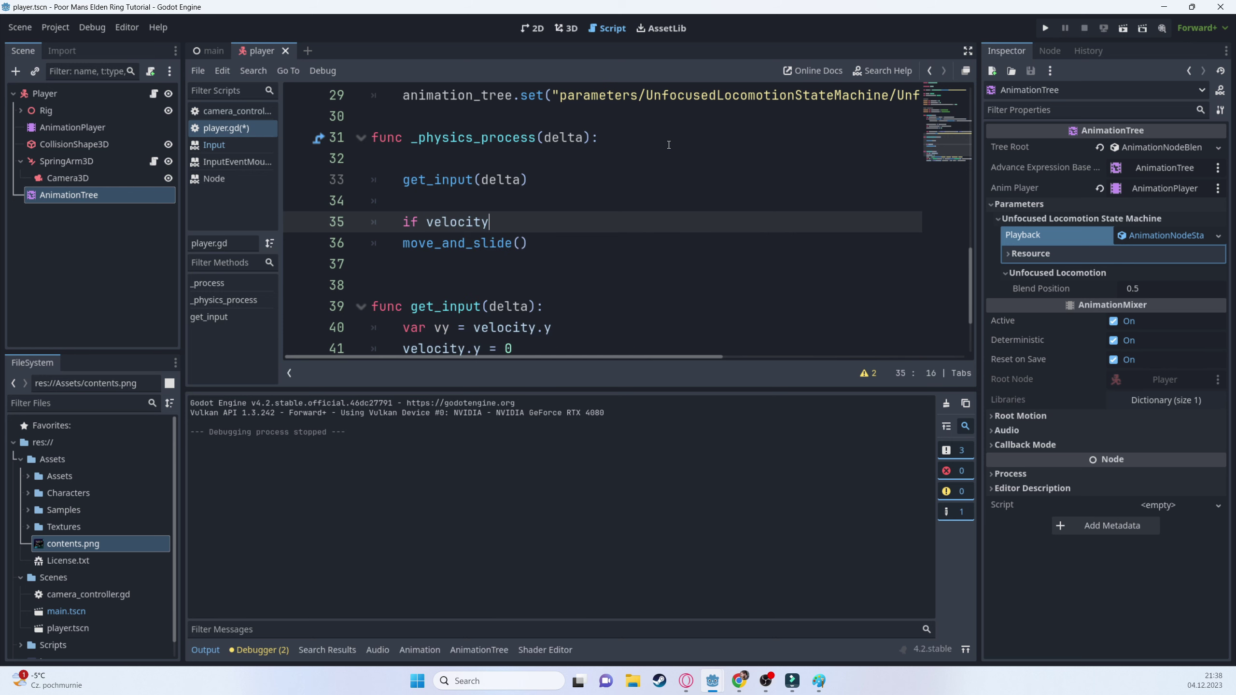
{"action": "type", "text": ".le"}
{"action": "key", "text": "Return"}
{"action": "type", "text": "> 0."}
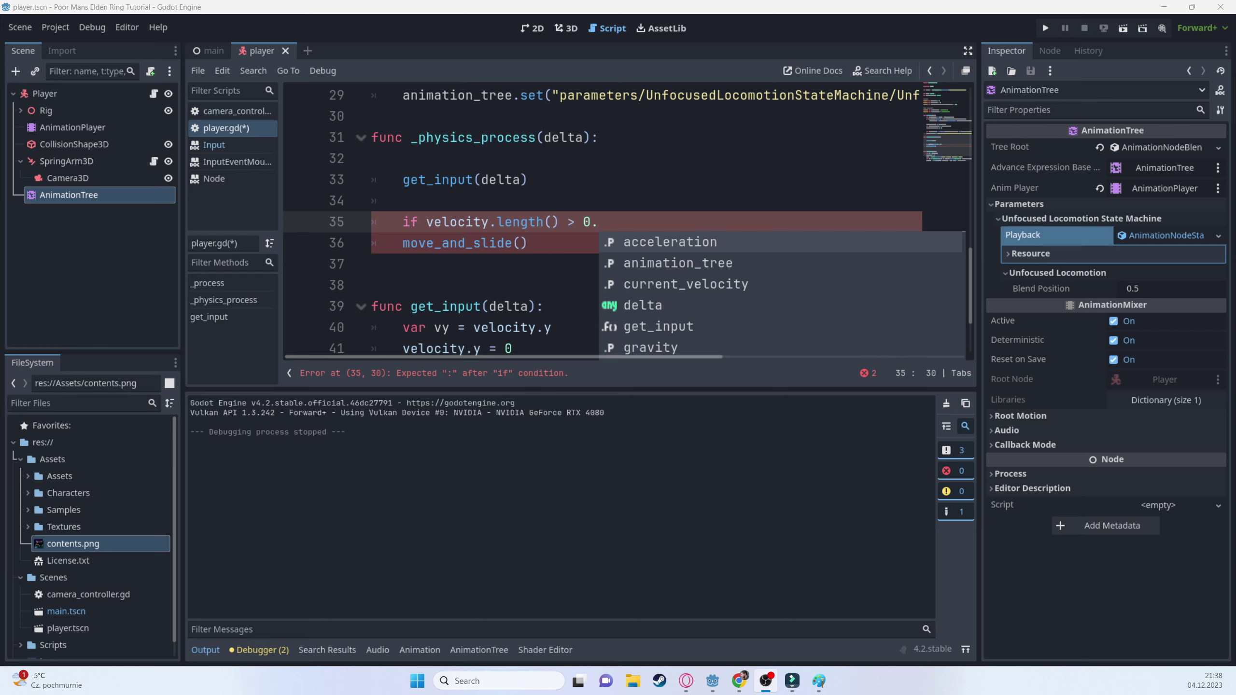
{"action": "key", "text": "Escape"}
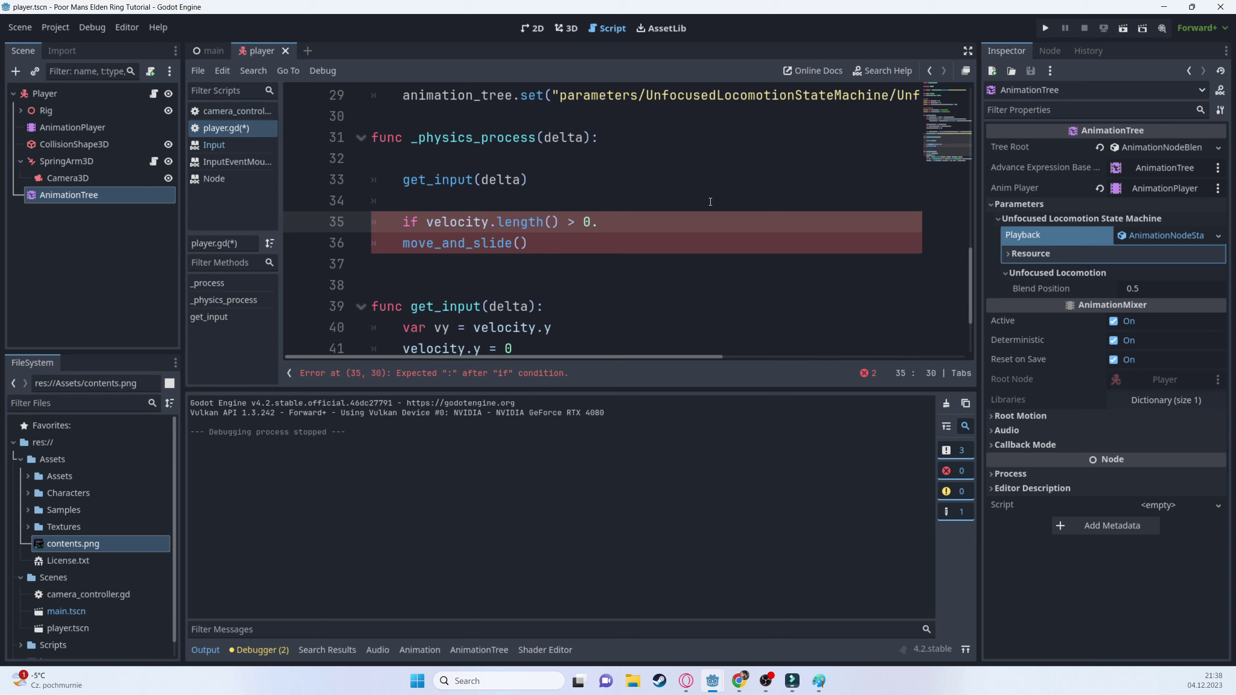
{"action": "type", "text": "01:"}
- Open an indented line inside the new velocity check
{"action": "key", "text": "Down"}
{"action": "key", "text": "Left"}
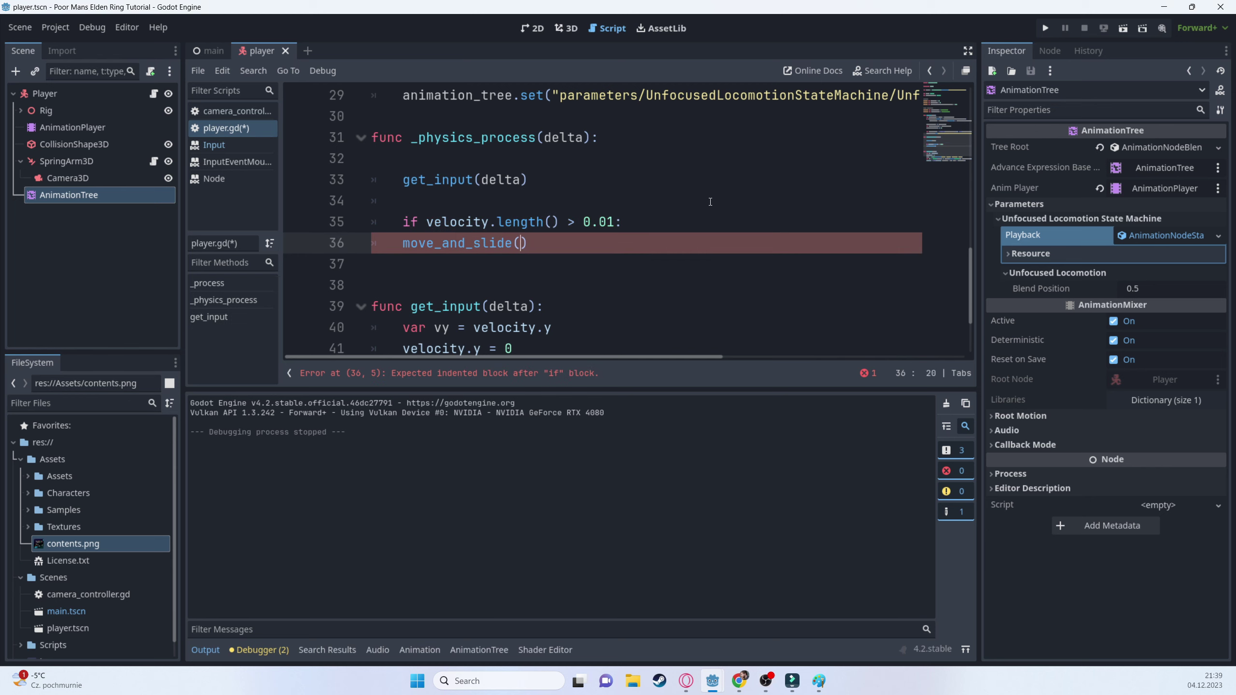
{"action": "key", "text": "Up"}
{"action": "key", "text": "Up"}
{"action": "key", "text": "Down"}
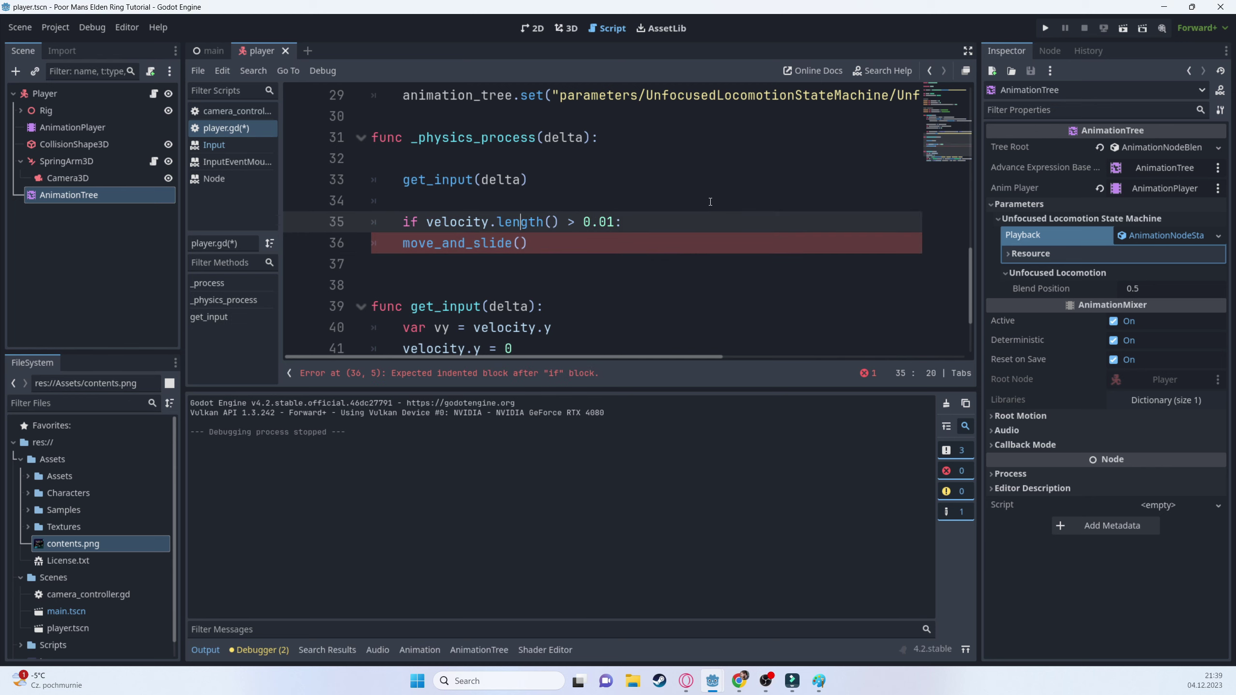
{"action": "left_click", "coordinate": [718, 224]}
{"action": "key", "text": "Return"}
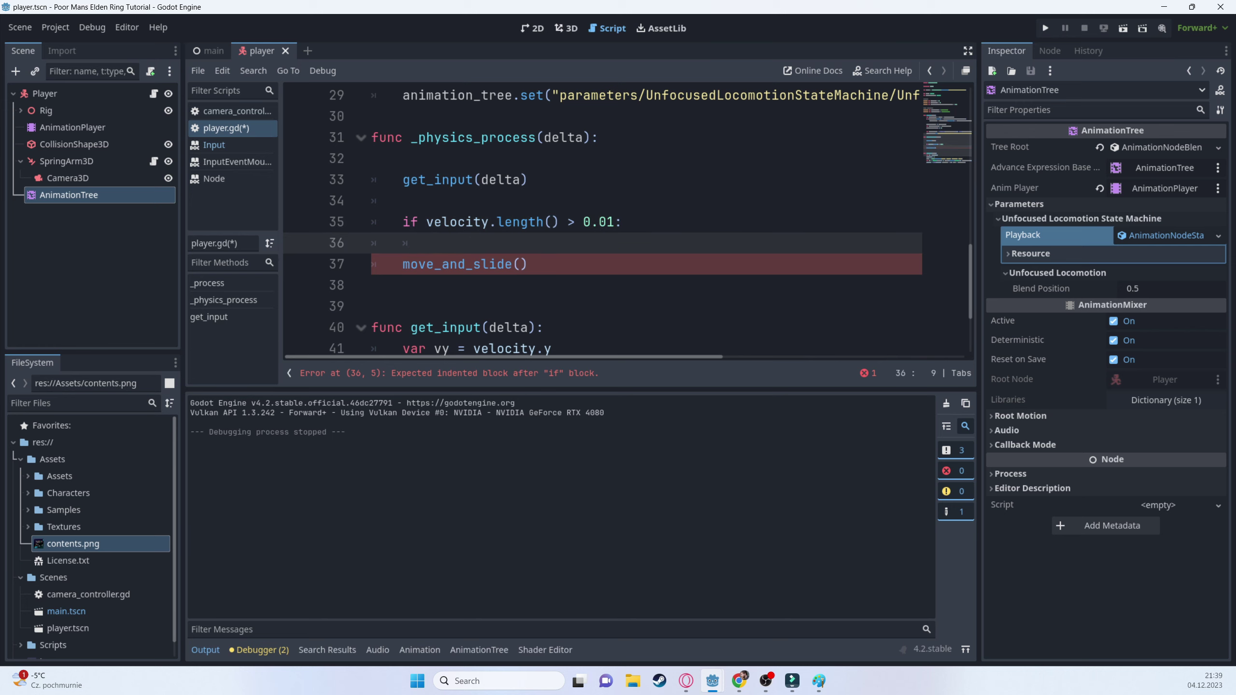
{"action": "scroll", "coordinate": [392, 162], "scroll_direction": "up", "scroll_amount": 10}
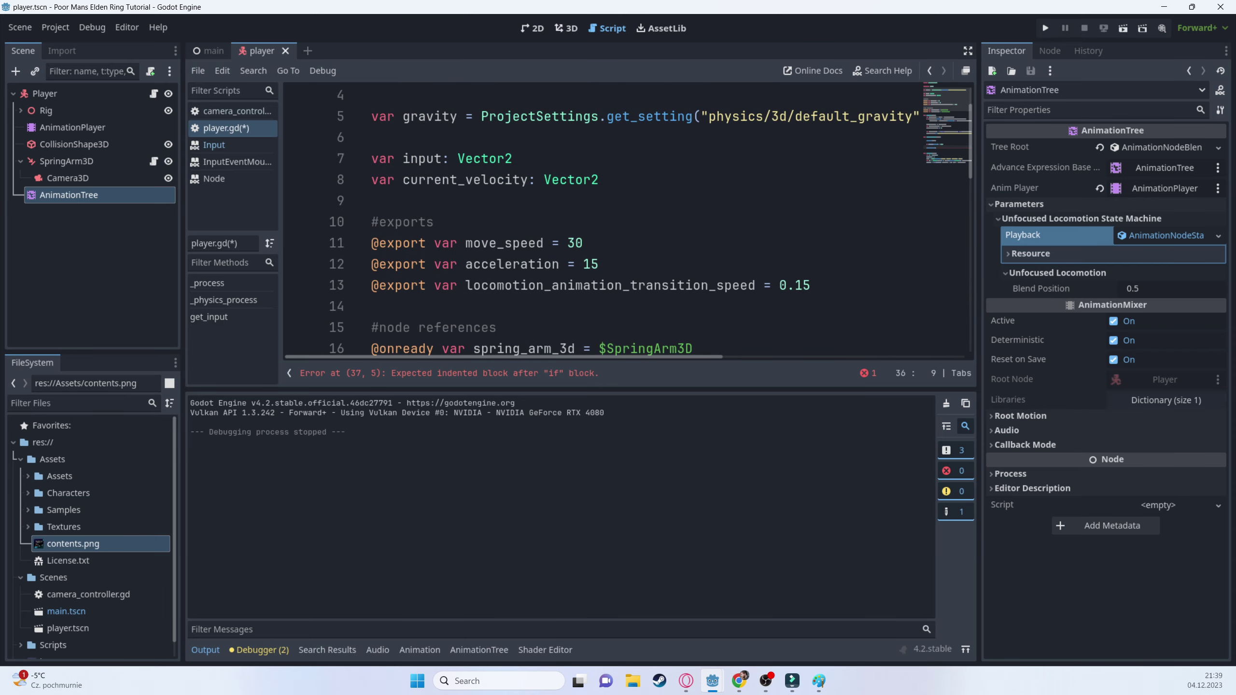
{"action": "scroll", "coordinate": [541, 145], "scroll_direction": "down", "scroll_amount": 2}
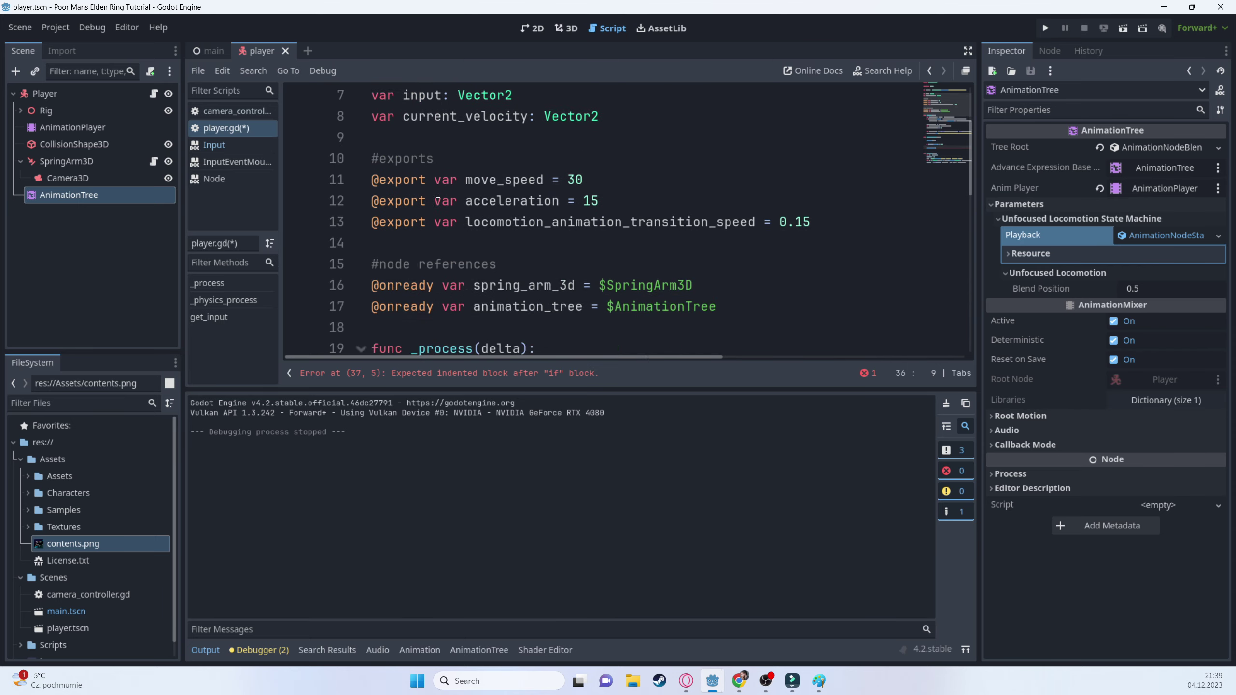
{"action": "scroll", "coordinate": [454, 228], "scroll_direction": "up", "scroll_amount": 1}
{"action": "left_click_drag", "start_coordinate": [47, 110], "coordinate": [500, 331], "text": "ctrl"}
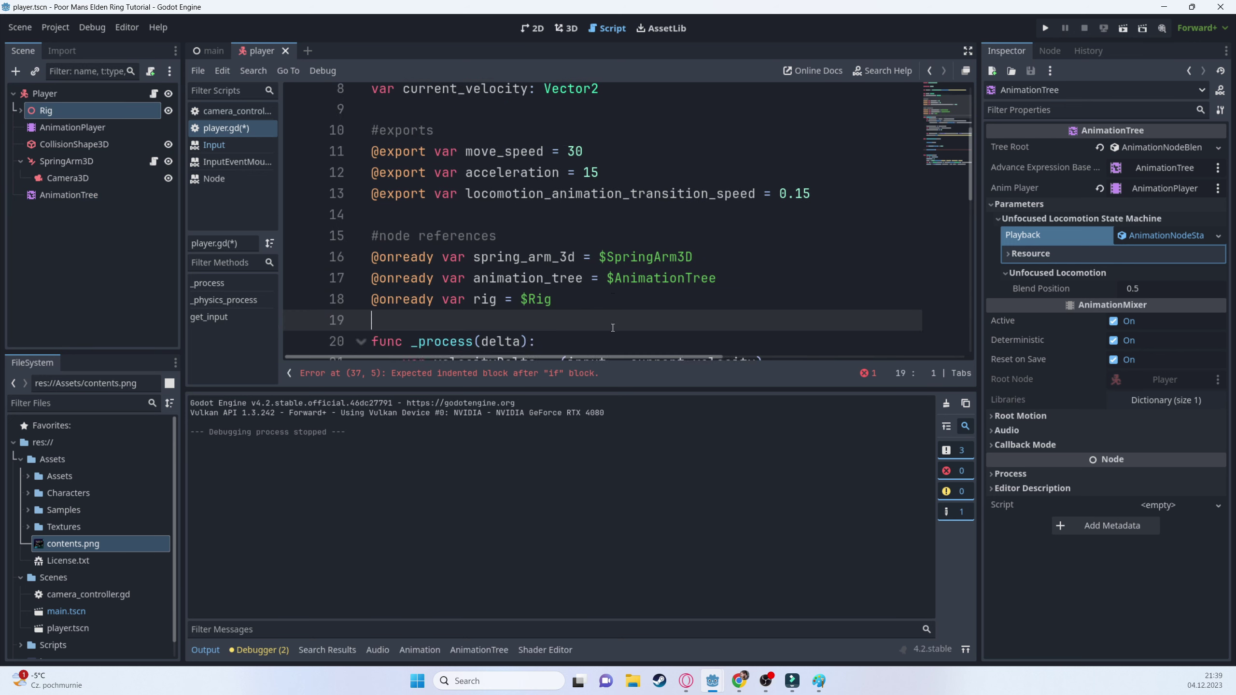
{"action": "scroll", "coordinate": [612, 328], "scroll_direction": "down", "scroll_amount": 10}
{"action": "scroll", "coordinate": [531, 215], "scroll_direction": "up", "scroll_amount": 1}
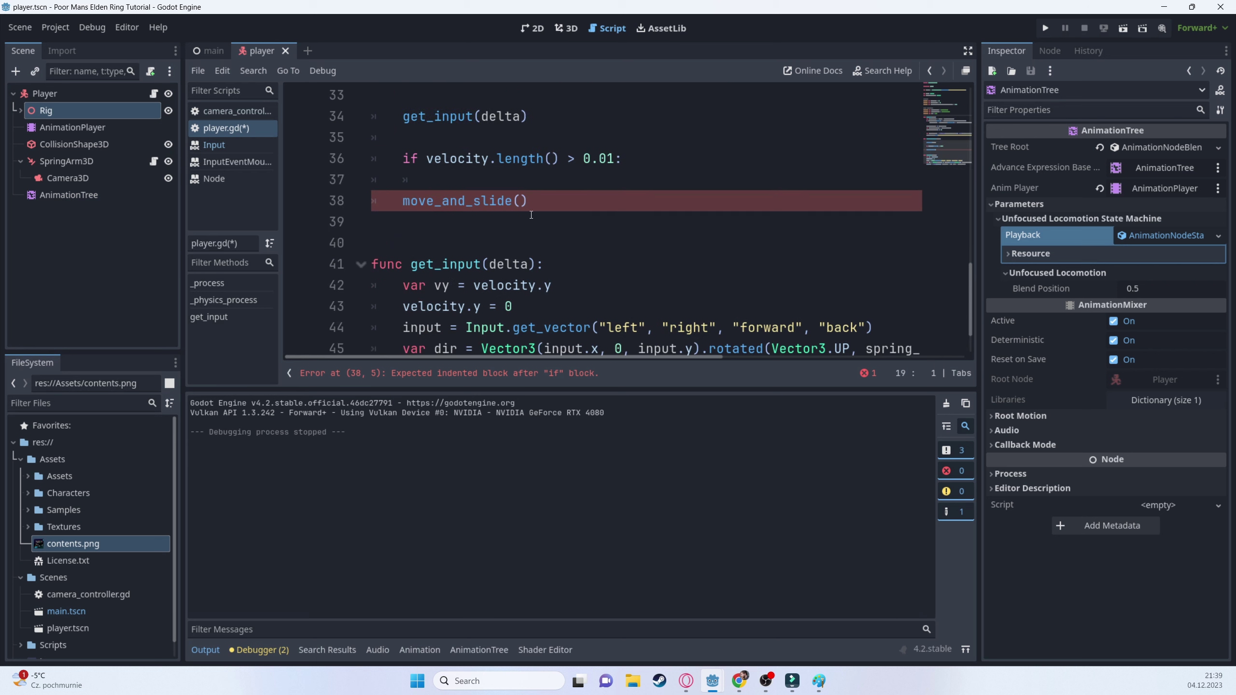
- Inside the if block, write 'rig.rotation.y = lerp_angle(rig.rotation.y'
{"action": "left_click", "coordinate": [548, 188]}
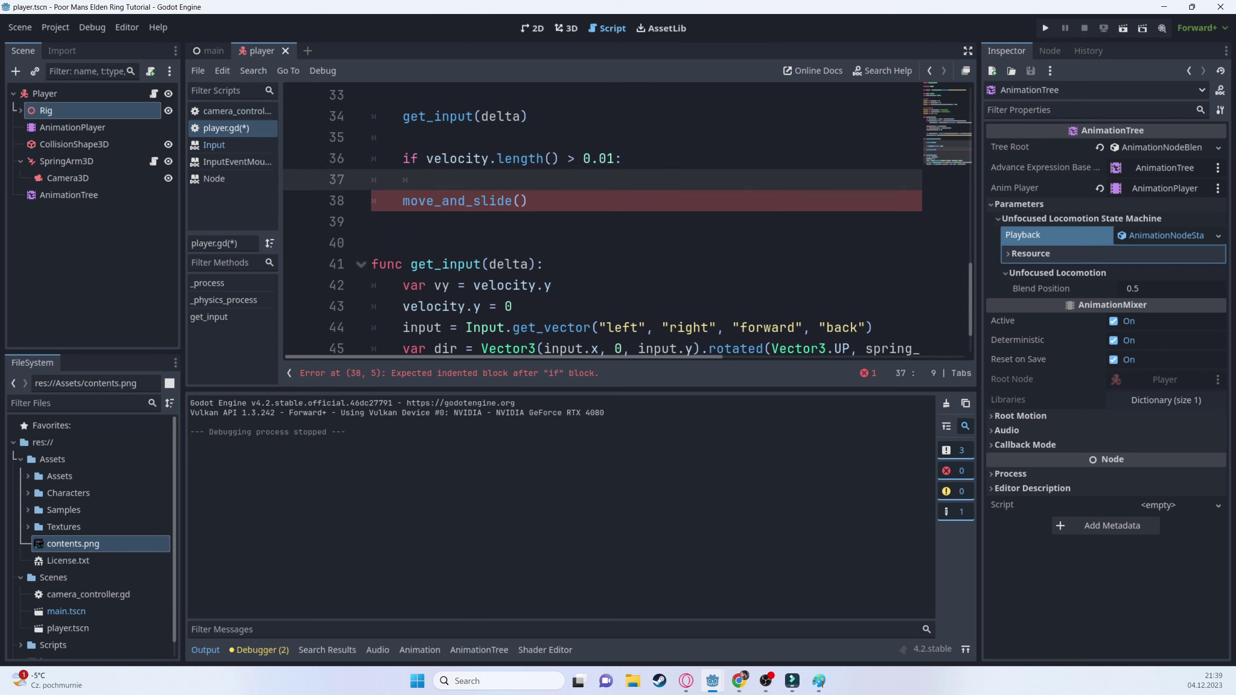
{"action": "type", "text": "r"}
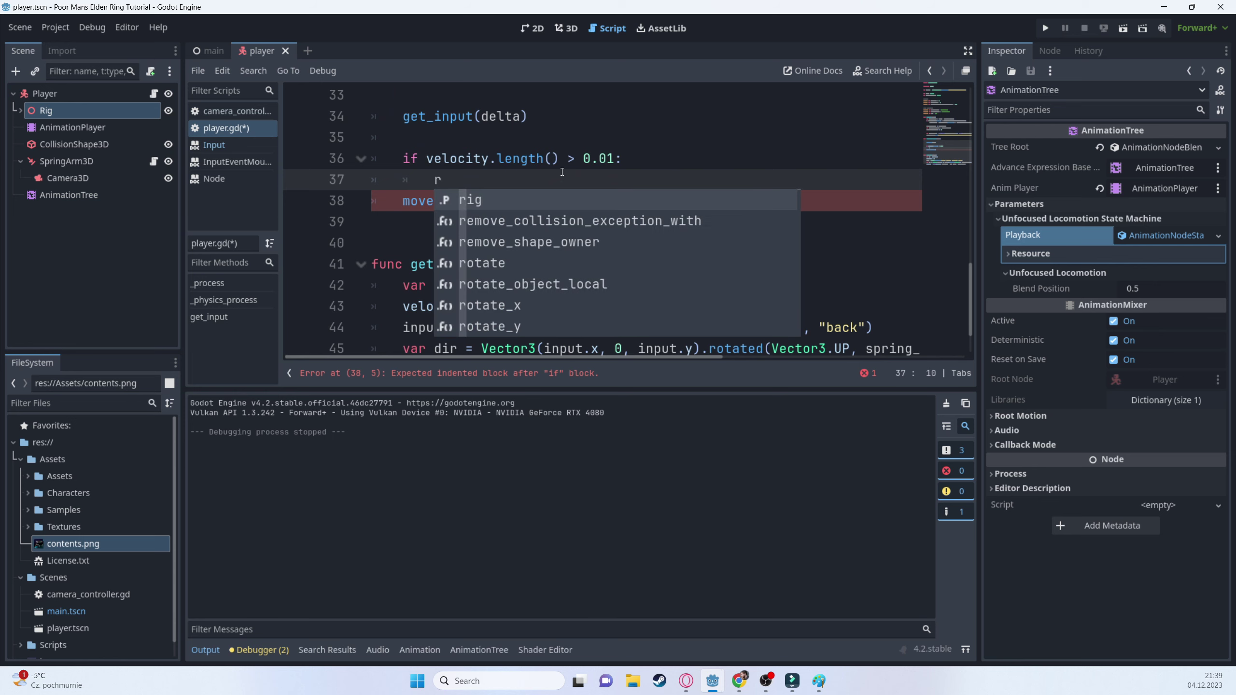
{"action": "type", "text": "ig.rt"}
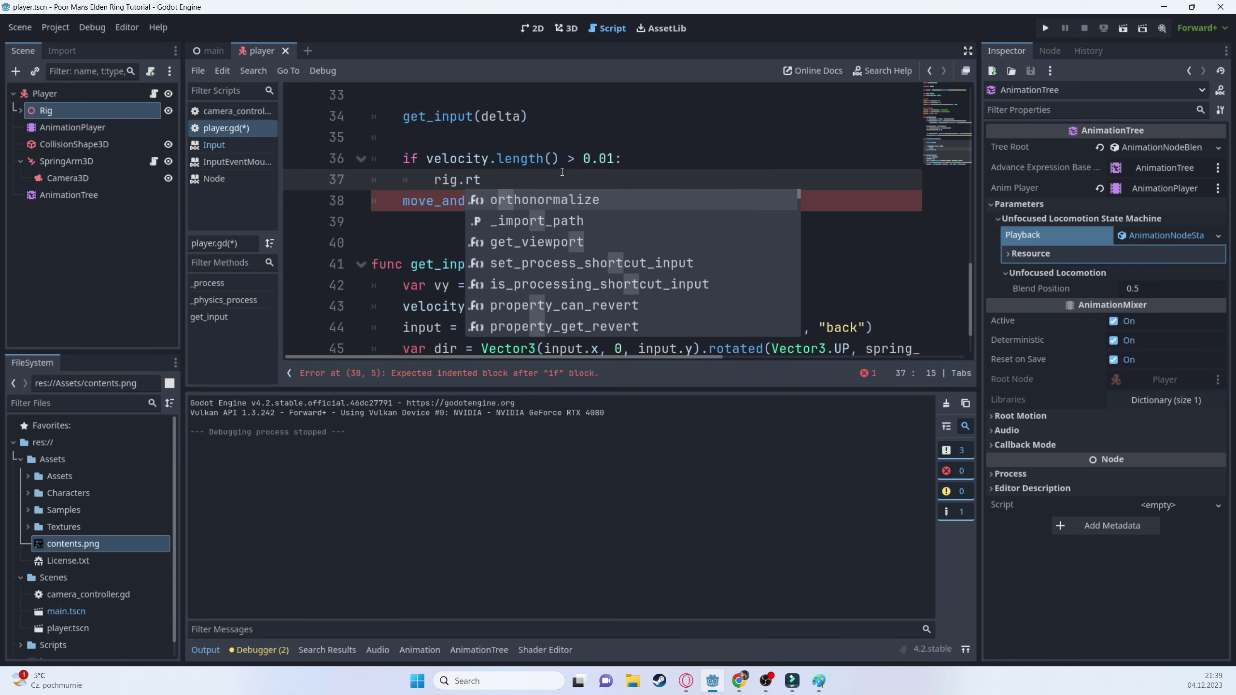
{"action": "key", "text": "BackSpace"}
{"action": "type", "text": "otati"}
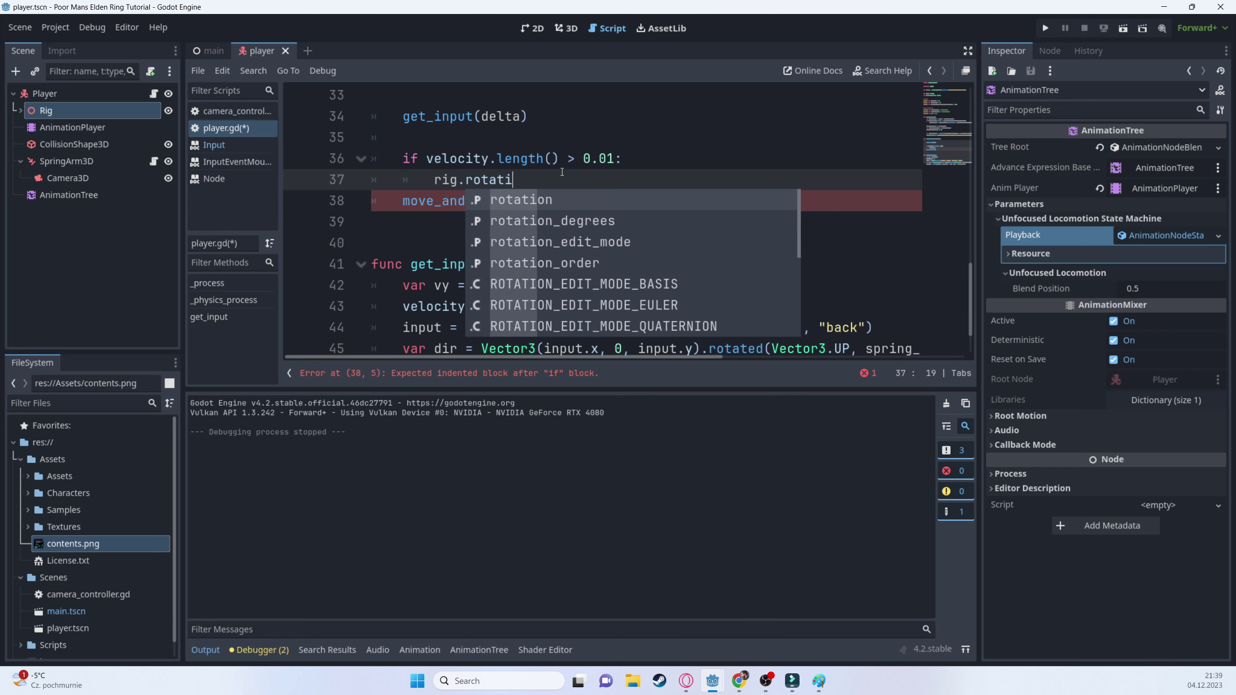
{"action": "type", "text": "on.y "}
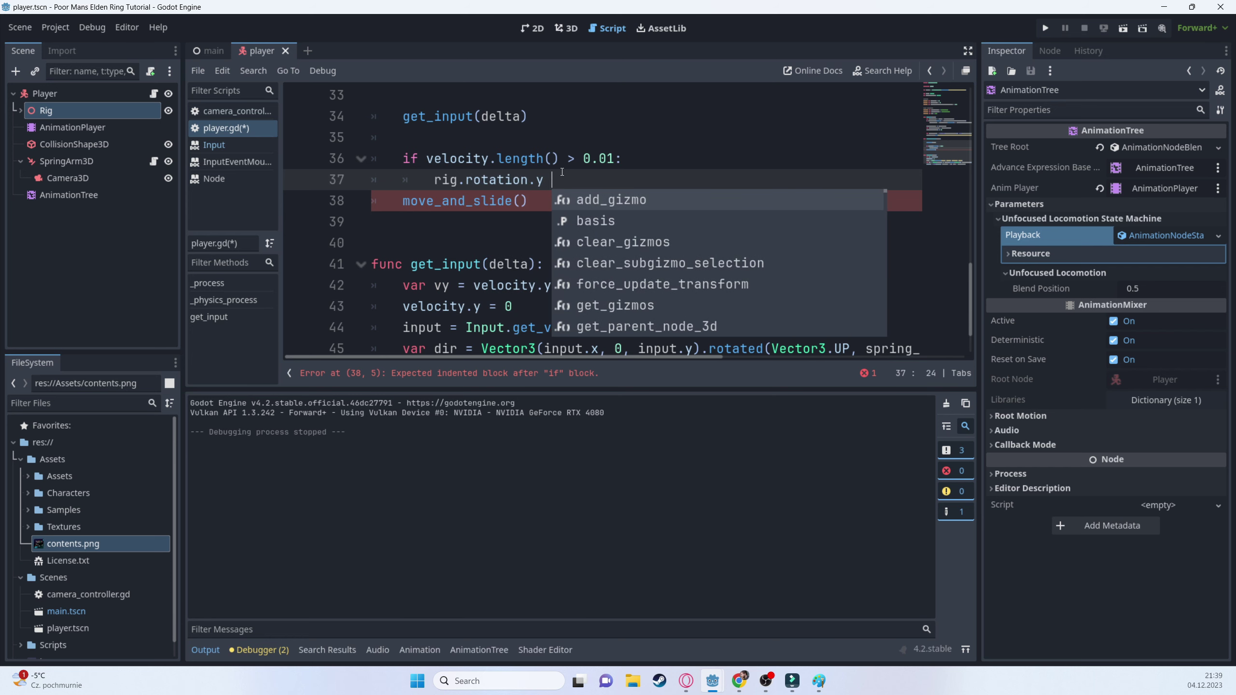
{"action": "type", "text": "= lerg"}
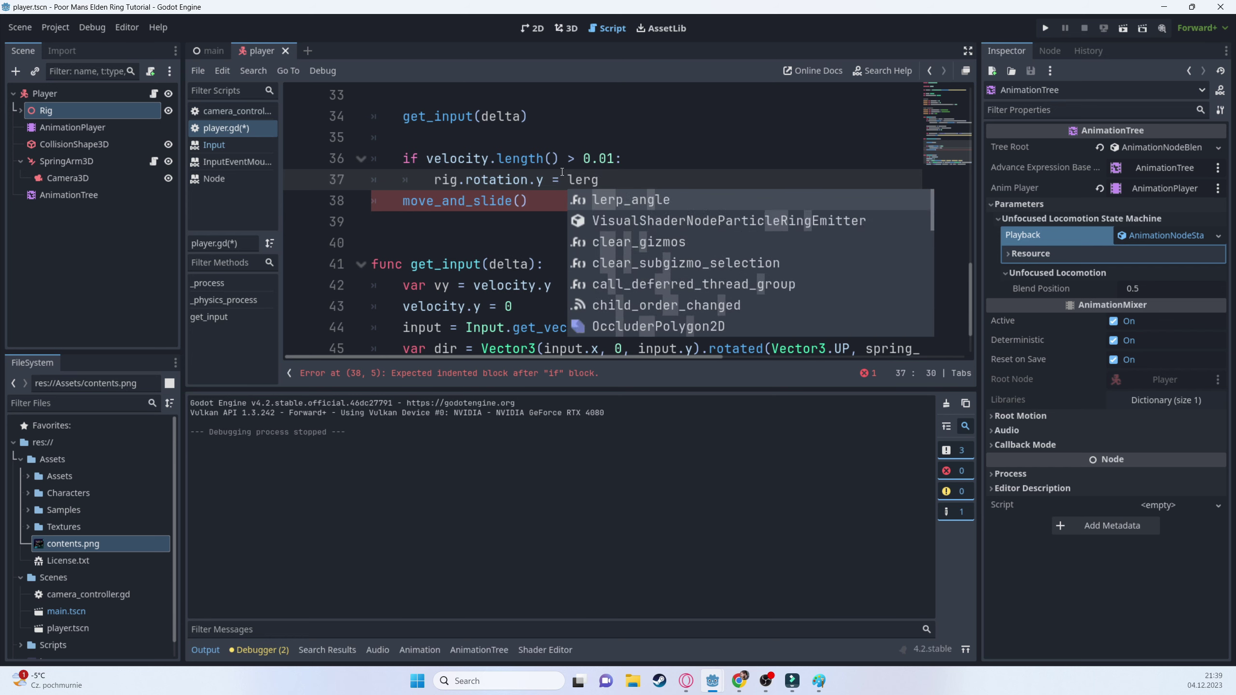
{"action": "key", "text": "Down"}
{"action": "key", "text": "Down"}
{"action": "key", "text": "Down"}
{"action": "key", "text": "Return"}
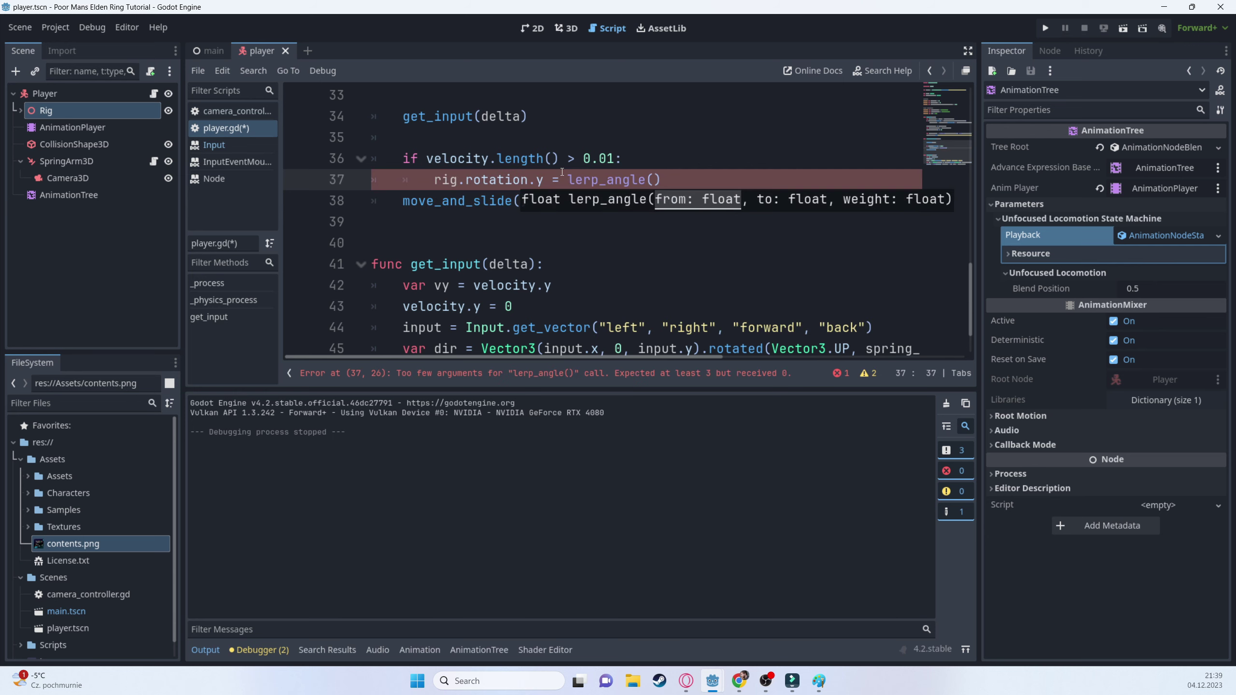
{"action": "type", "text": "rii"}
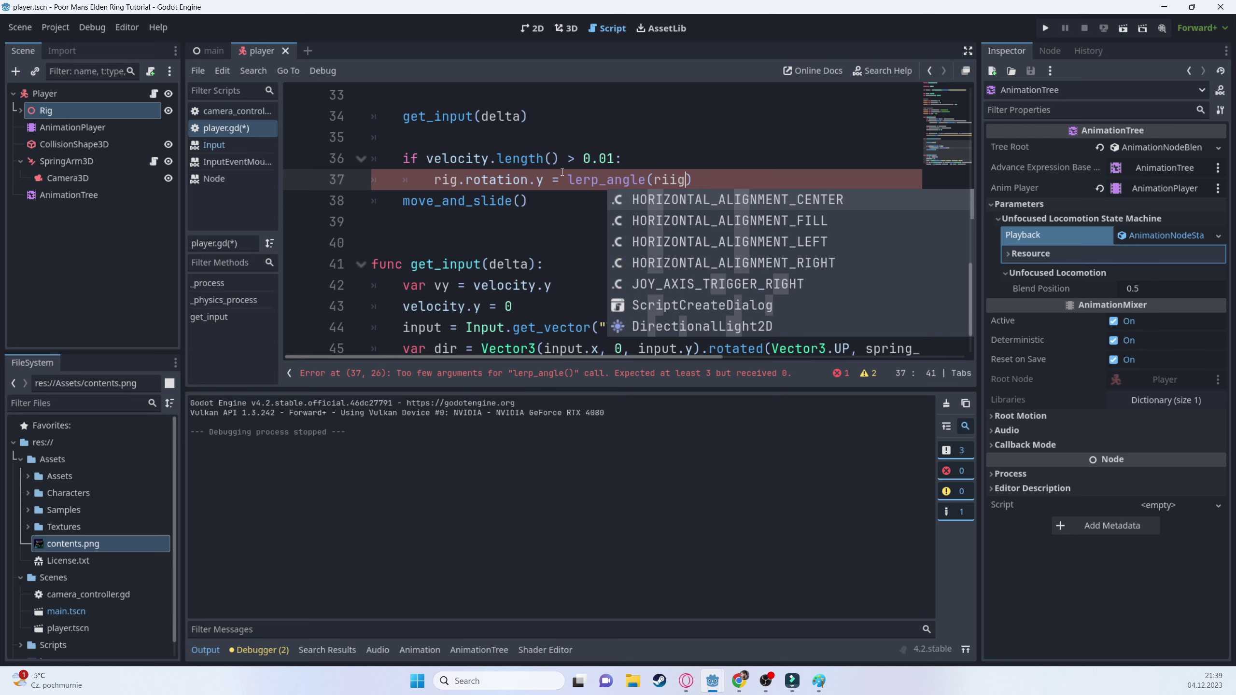
{"action": "key", "text": "BackSpace"}
{"action": "type", "text": "g.rotati"}
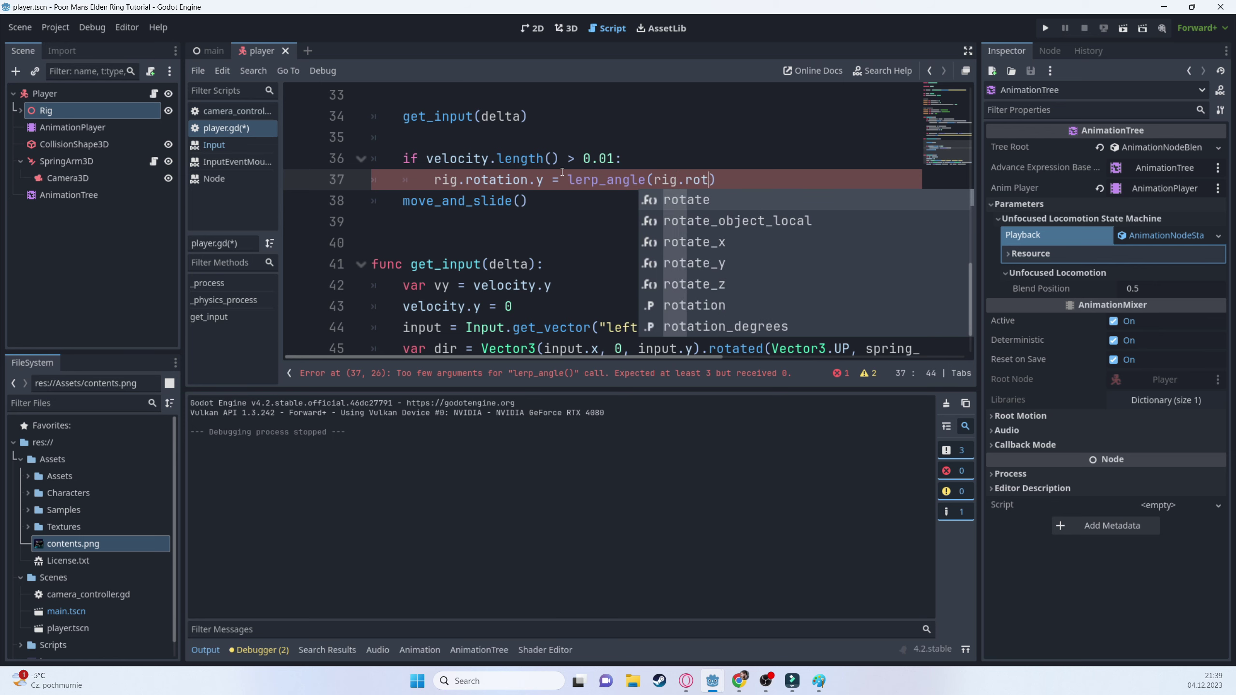
{"action": "type", "text": "on."}
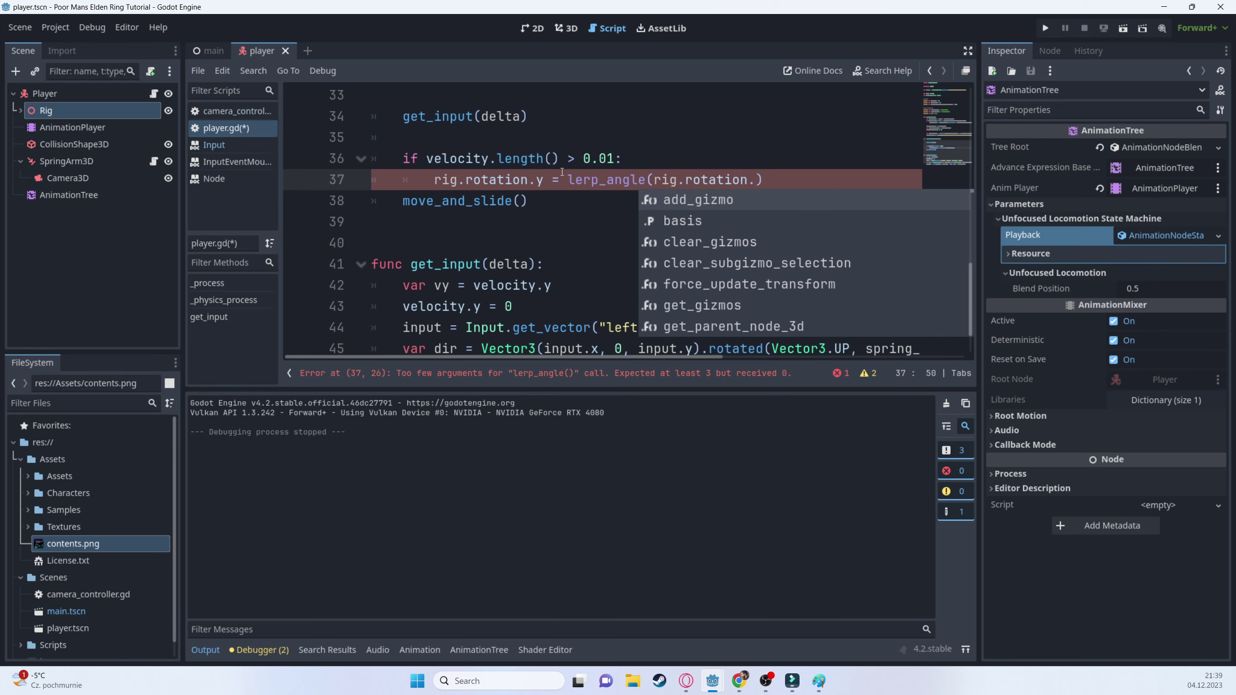
{"action": "type", "text": "y"}
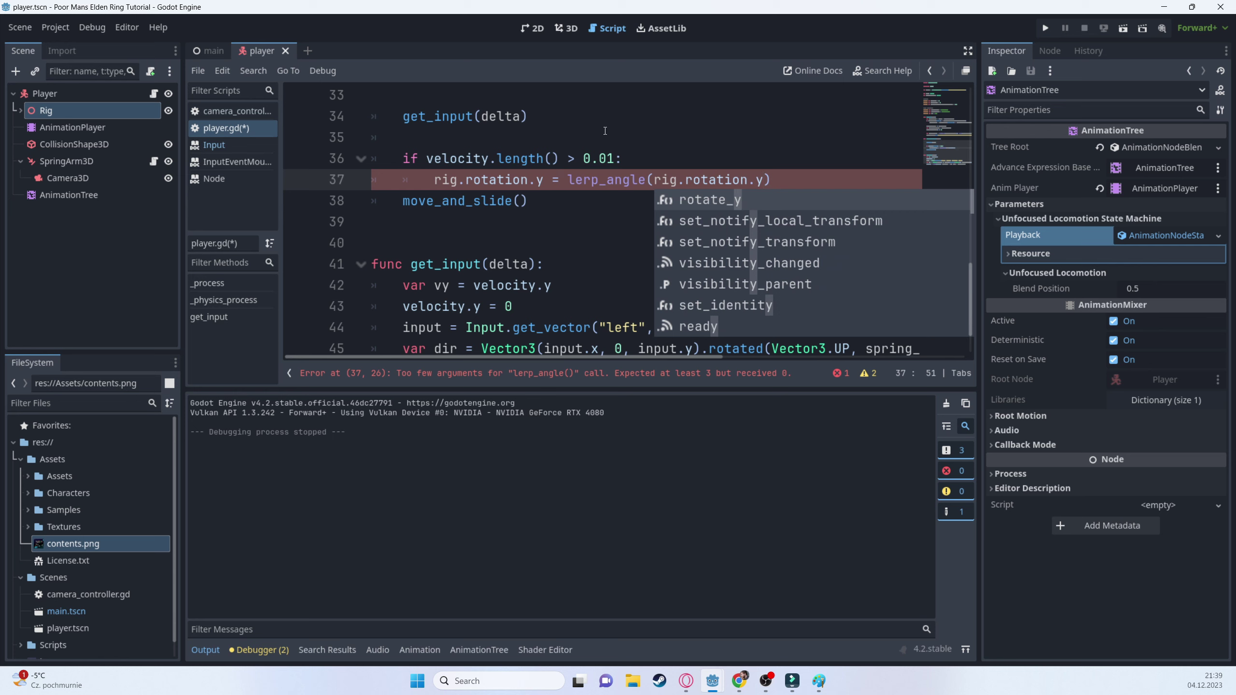
{"action": "left_click", "coordinate": [635, 144]}
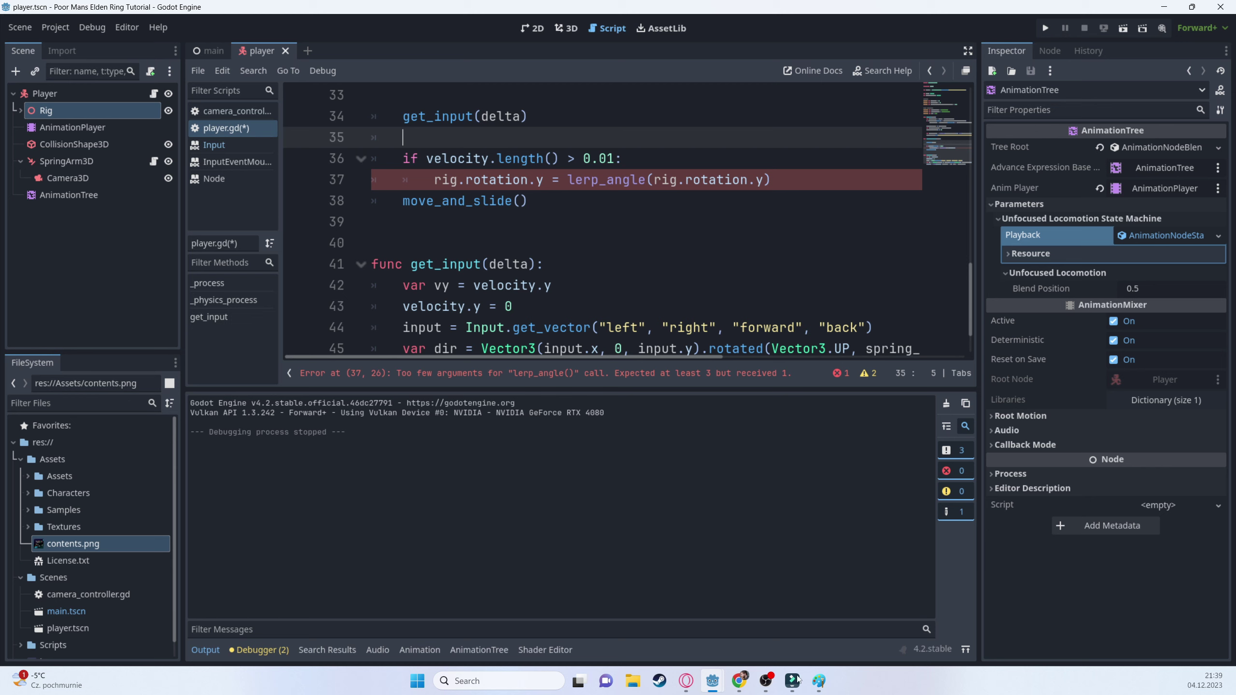
{"action": "mouse_move", "coordinate": [793, 681]}
- Switch to Paint and start a new blank image, discarding the old sketch
{"action": "left_click", "coordinate": [819, 682]}
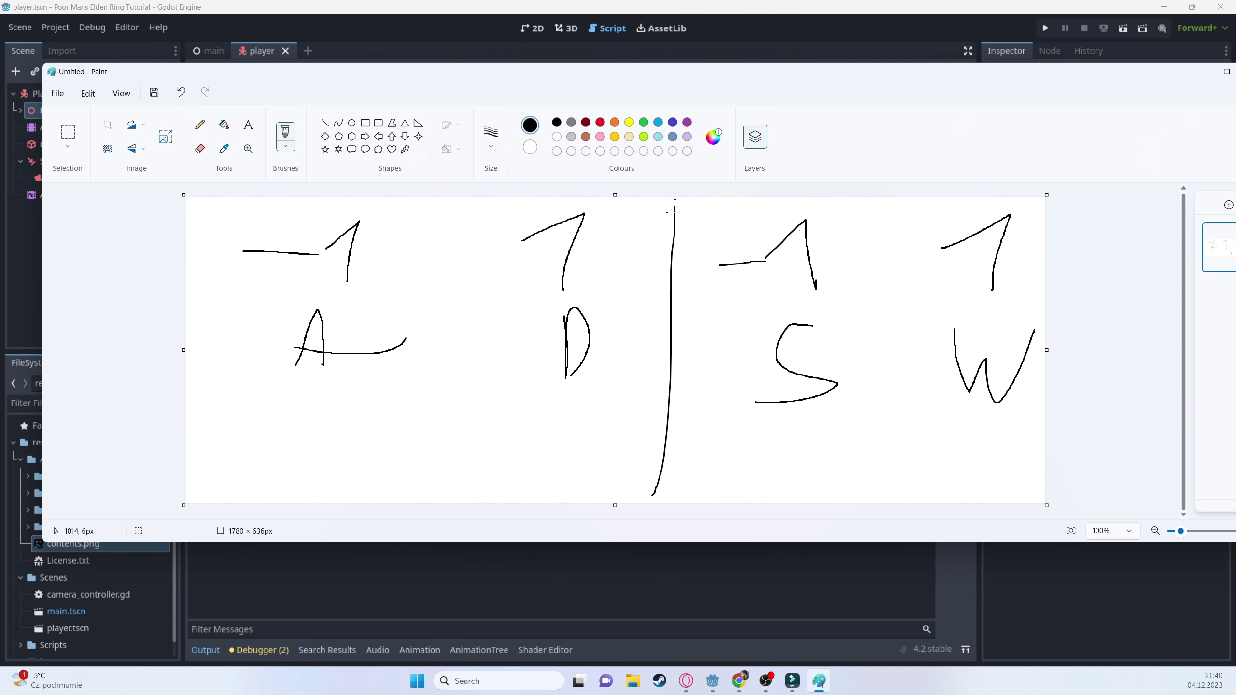
{"action": "left_click", "coordinate": [58, 93]}
{"action": "left_click", "coordinate": [73, 111]}
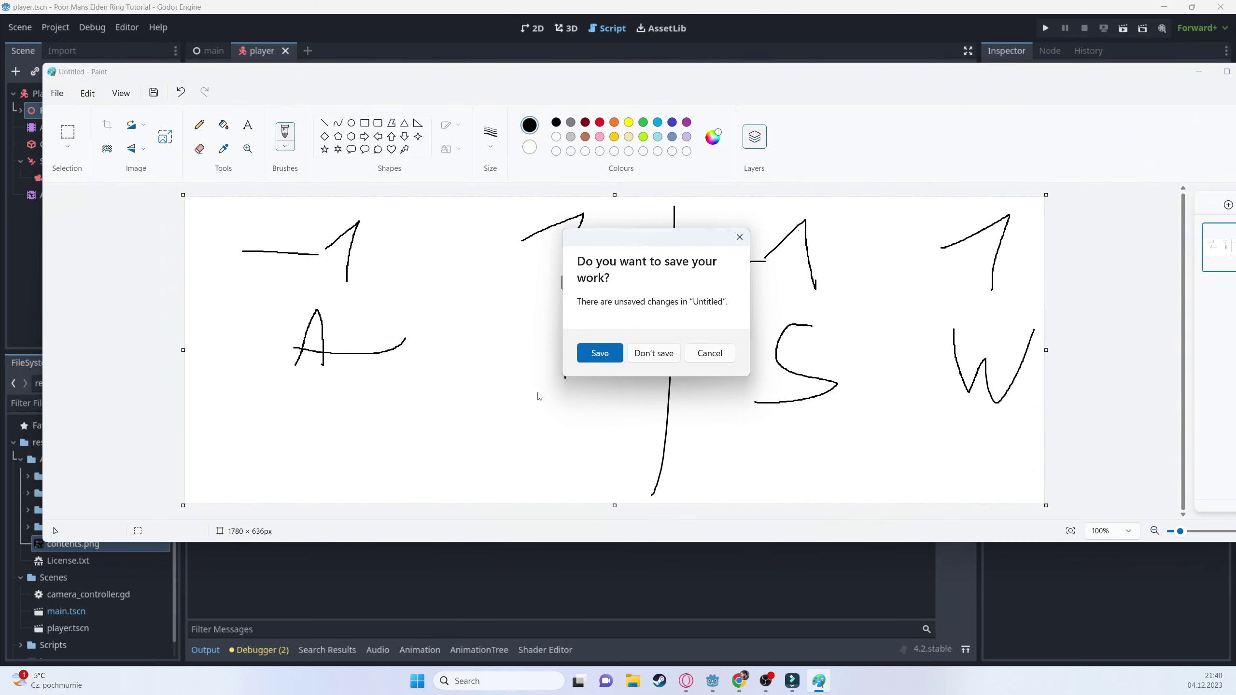
{"action": "left_click", "coordinate": [649, 358]}
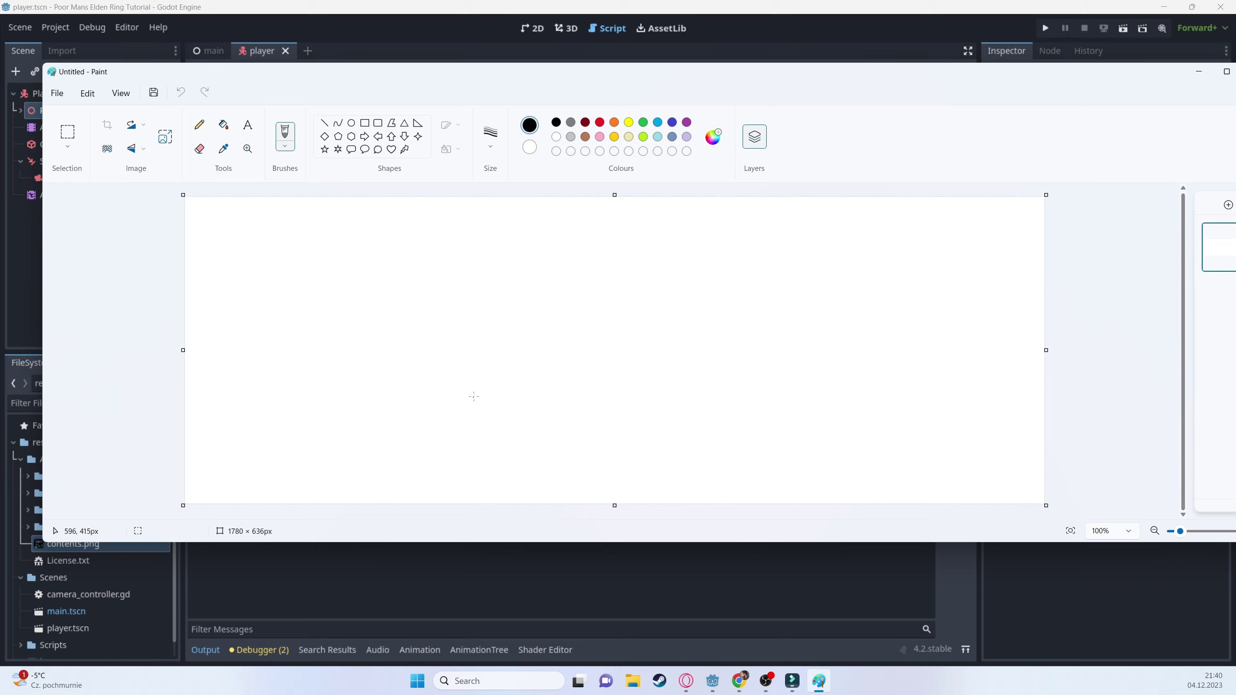
- Draw the two axis arrows and label the horizontal one x
{"action": "mouse_move", "coordinate": [474, 396]}
{"action": "left_mouse_down"}
{"action": "mouse_move", "coordinate": [601, 325]}
{"action": "mouse_move", "coordinate": [613, 334]}
{"action": "left_mouse_up"}
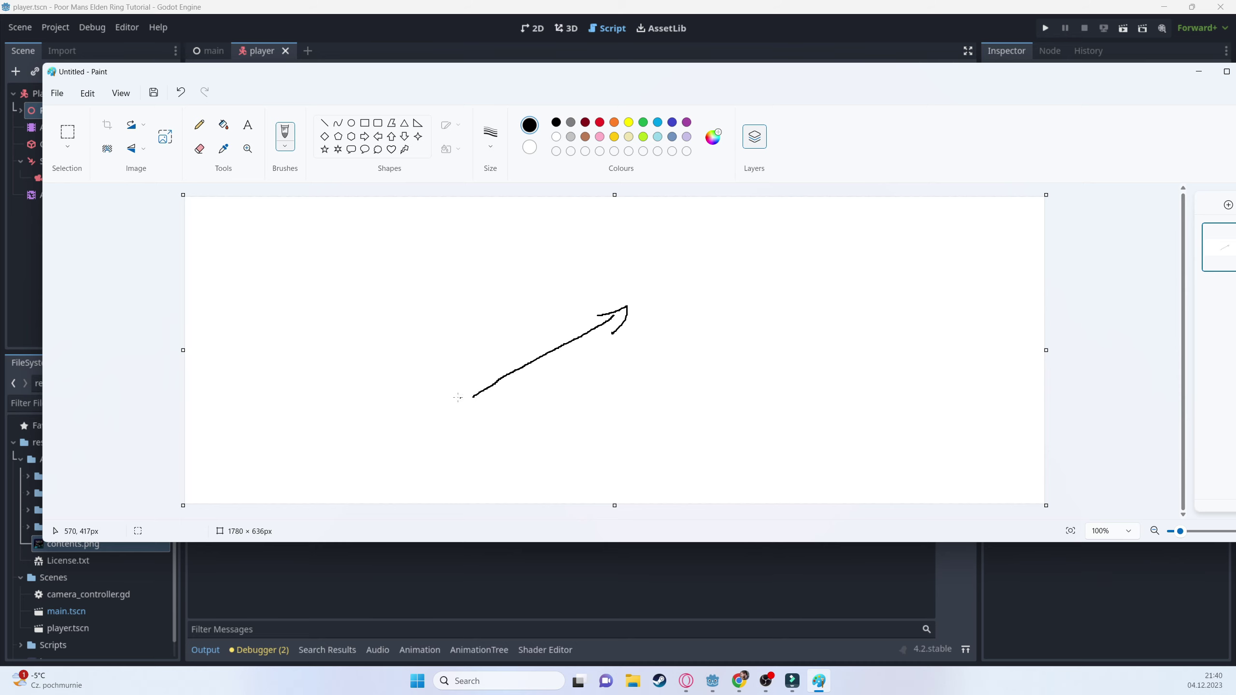
{"action": "left_click_drag", "start_coordinate": [463, 390], "coordinate": [692, 392]}
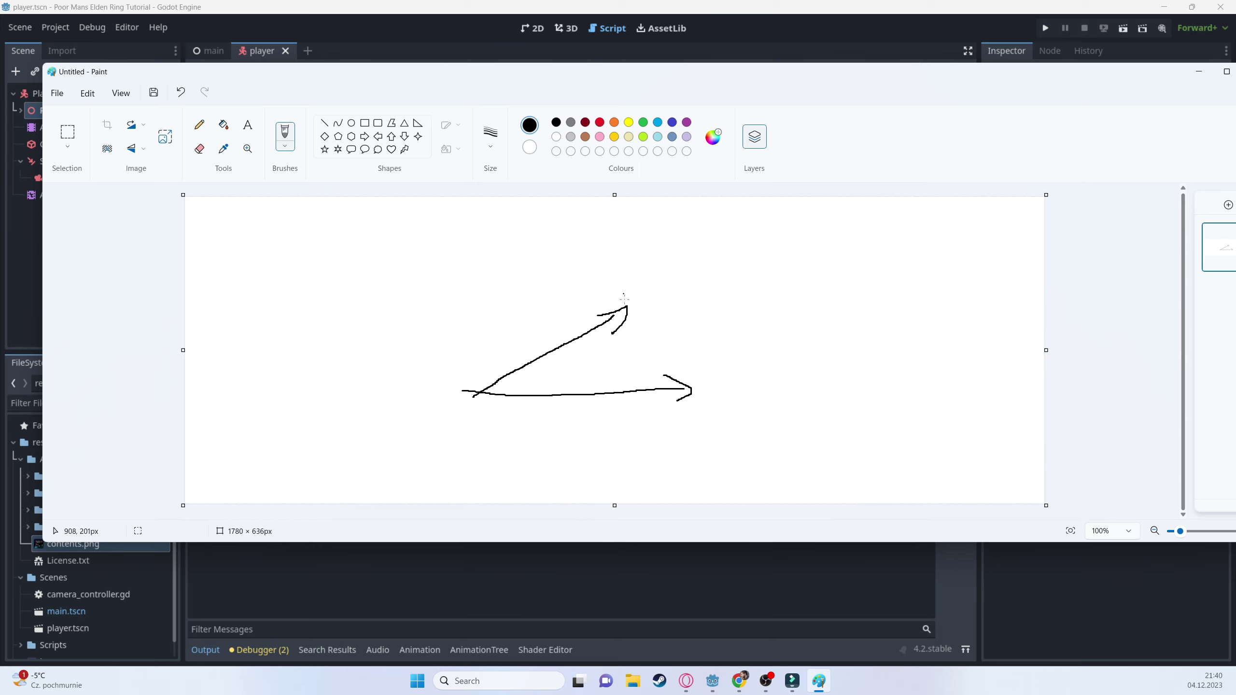
{"action": "left_click_drag", "start_coordinate": [662, 398], "coordinate": [693, 440]}
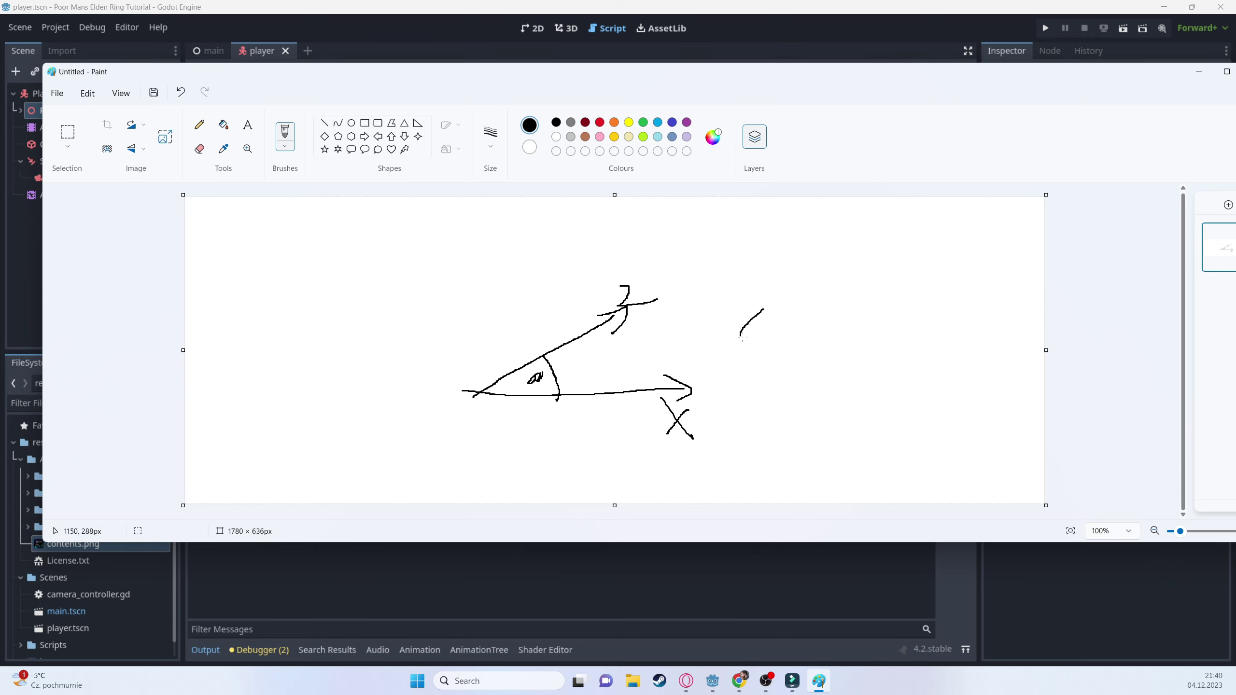
- Handwrite atan2(x, z), circle the axis labels and mark the angle between them
{"action": "left_click_drag", "start_coordinate": [742, 337], "coordinate": [774, 334]}
{"action": "left_click_drag", "start_coordinate": [791, 269], "coordinate": [784, 350]}
{"action": "left_click_drag", "start_coordinate": [776, 299], "coordinate": [823, 296]}
{"action": "mouse_move", "coordinate": [810, 321]}
{"action": "left_mouse_down"}
{"action": "mouse_move", "coordinate": [798, 339]}
{"action": "mouse_move", "coordinate": [844, 345]}
{"action": "mouse_move", "coordinate": [871, 331]}
{"action": "mouse_move", "coordinate": [890, 361]}
{"action": "left_mouse_up"}
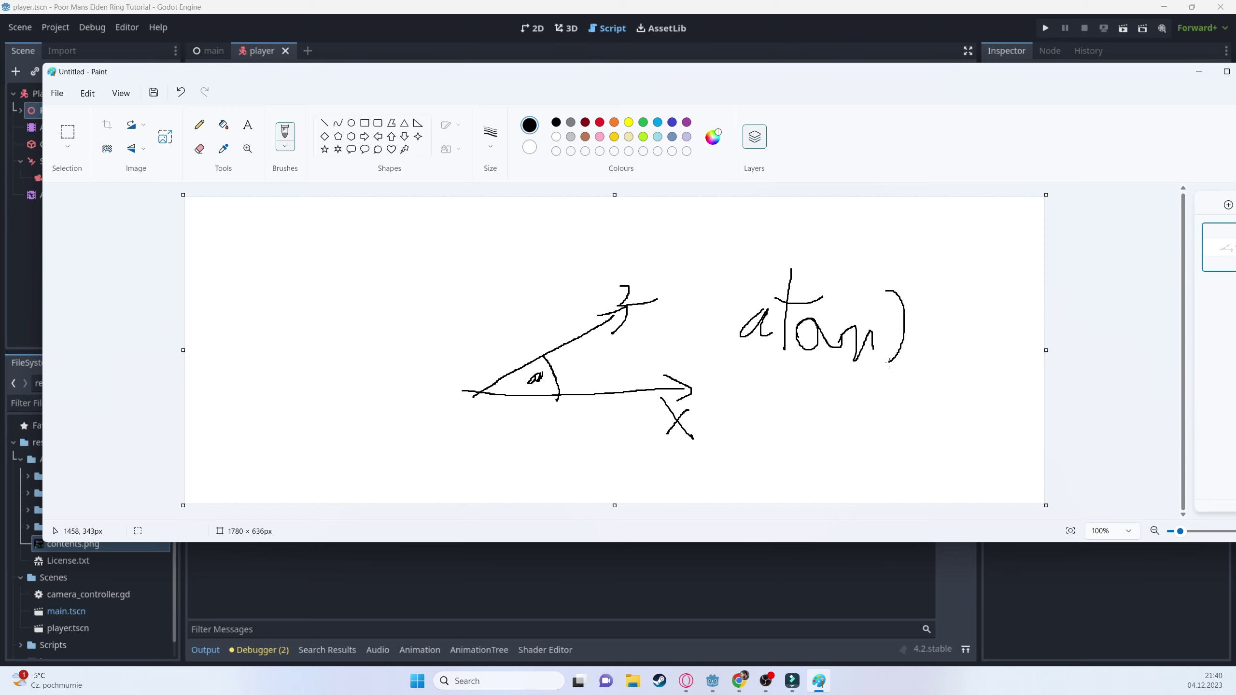
{"action": "mouse_move", "coordinate": [935, 291]}
{"action": "left_mouse_down"}
{"action": "mouse_move", "coordinate": [920, 362]}
{"action": "mouse_move", "coordinate": [967, 361]}
{"action": "left_mouse_up"}
{"action": "left_click_drag", "start_coordinate": [962, 336], "coordinate": [946, 372]}
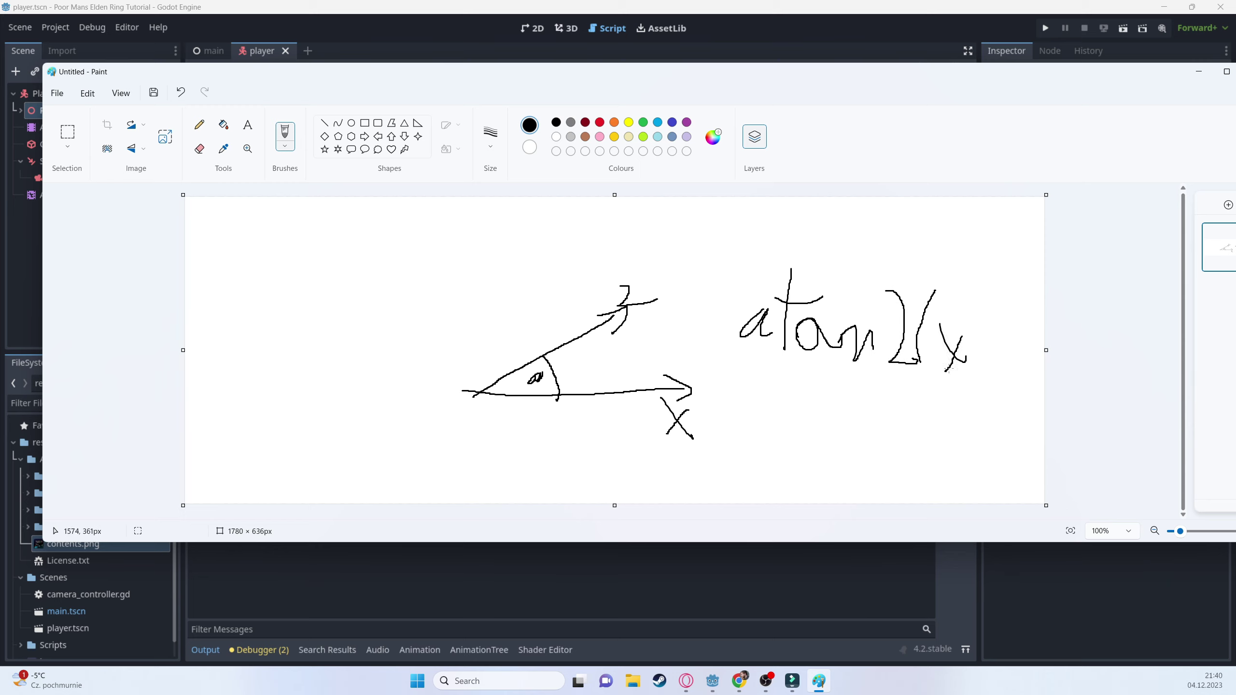
{"action": "left_click_drag", "start_coordinate": [990, 337], "coordinate": [999, 357]}
{"action": "left_click_drag", "start_coordinate": [1022, 264], "coordinate": [1024, 395]}
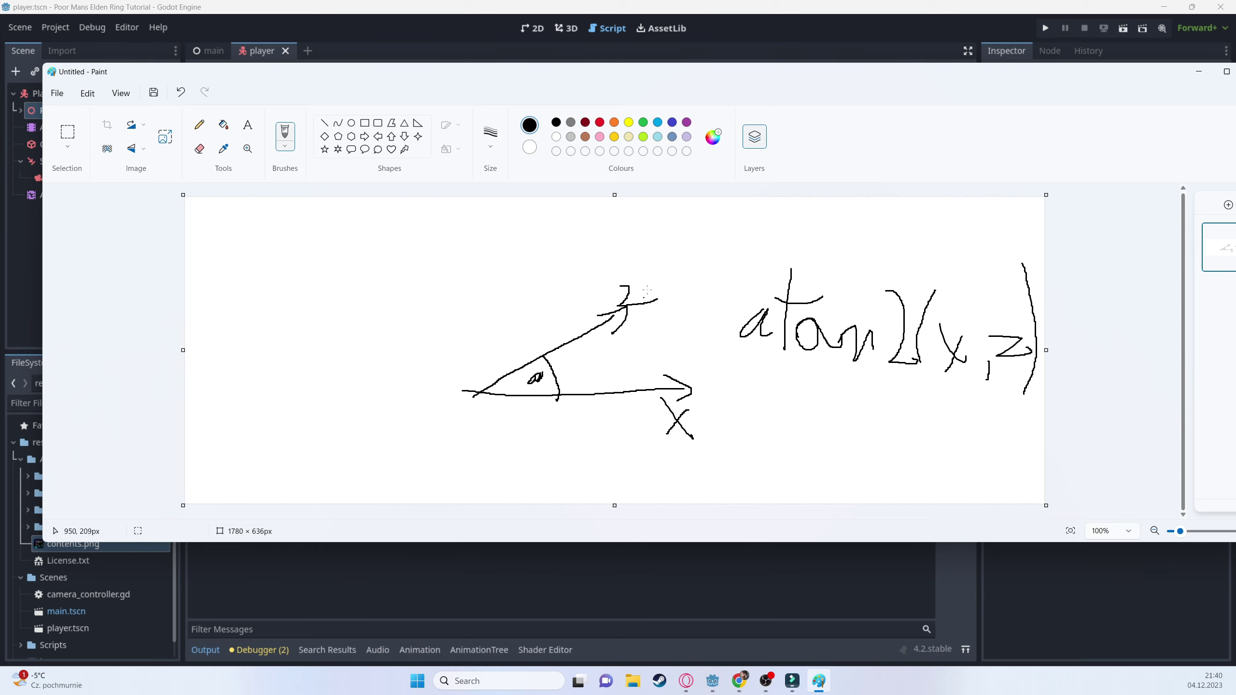
{"action": "mouse_move", "coordinate": [626, 277]}
{"action": "left_mouse_down"}
{"action": "mouse_move", "coordinate": [614, 357]}
{"action": "mouse_move", "coordinate": [632, 277]}
{"action": "left_mouse_up"}
{"action": "mouse_move", "coordinate": [677, 373]}
{"action": "left_mouse_down"}
{"action": "mouse_move", "coordinate": [682, 471]}
{"action": "mouse_move", "coordinate": [691, 390]}
{"action": "left_mouse_up"}
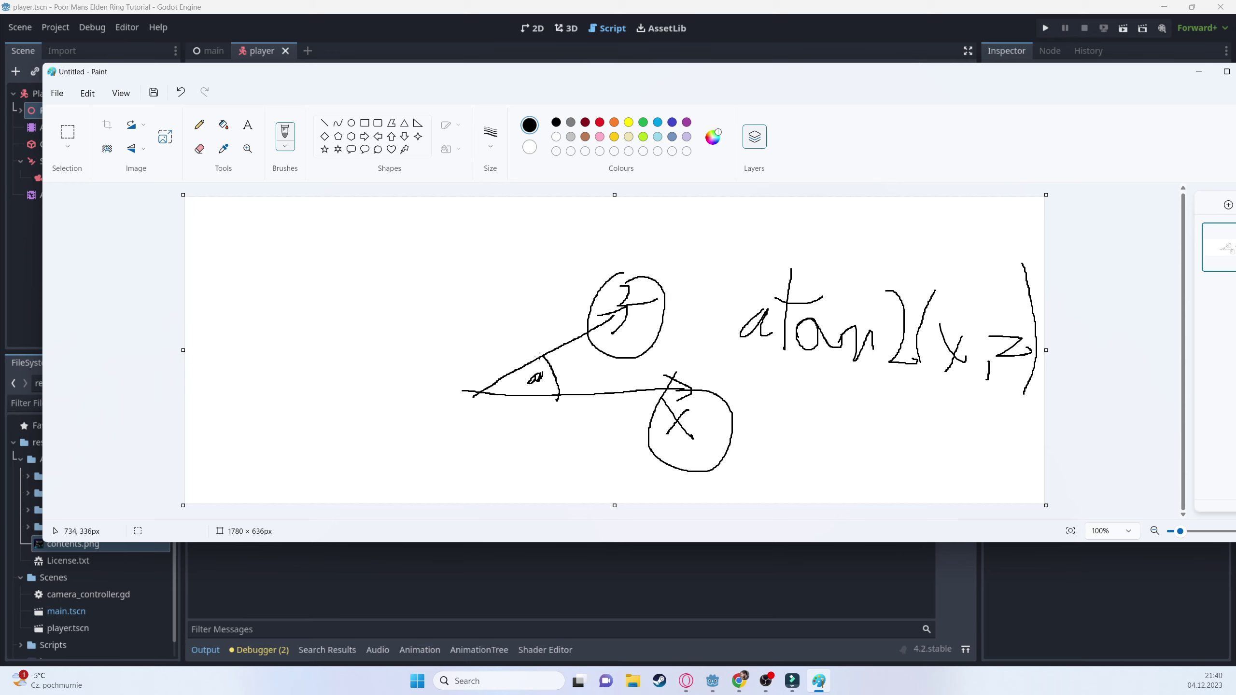
{"action": "mouse_move", "coordinate": [540, 358]}
{"action": "left_mouse_down"}
{"action": "mouse_move", "coordinate": [592, 419]}
{"action": "mouse_move", "coordinate": [599, 389]}
{"action": "mouse_move", "coordinate": [574, 434]}
{"action": "mouse_move", "coordinate": [602, 363]}
{"action": "mouse_move", "coordinate": [531, 417]}
{"action": "left_mouse_up"}
- Complete line 37's lerp_angle with atan2(velocity.x, velocity.z) and weight delta * 10
{"action": "left_click", "coordinate": [1198, 73]}
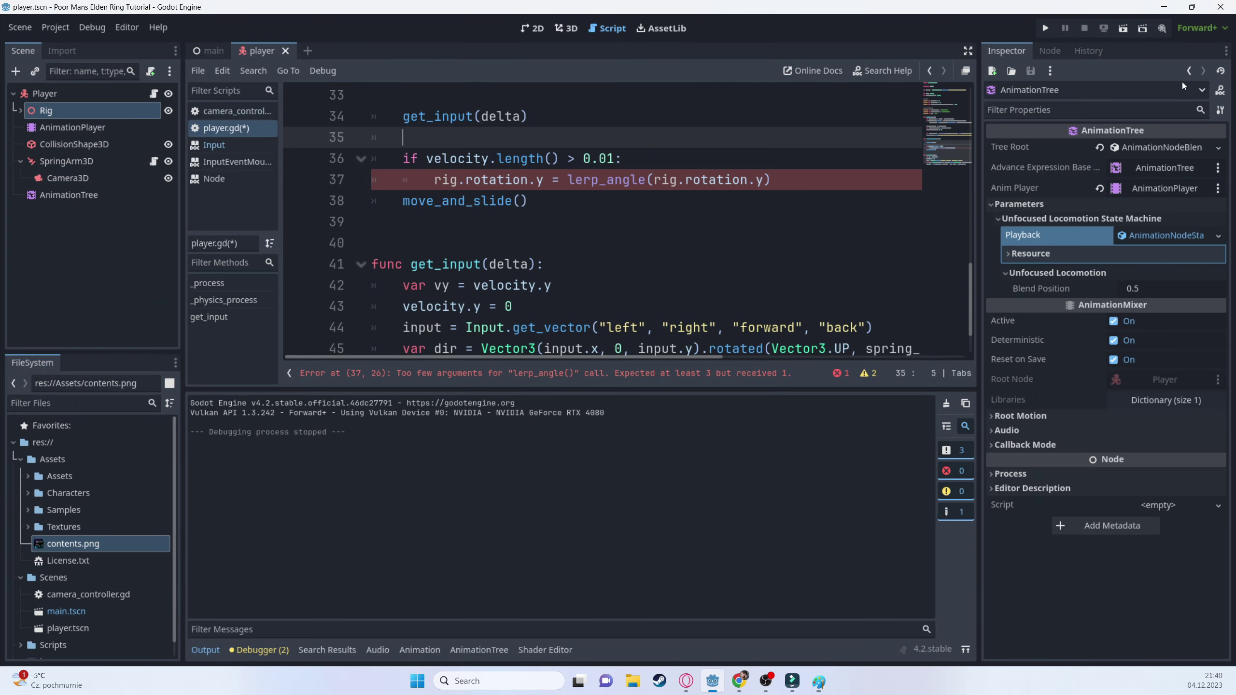
{"action": "left_click", "coordinate": [767, 180]}
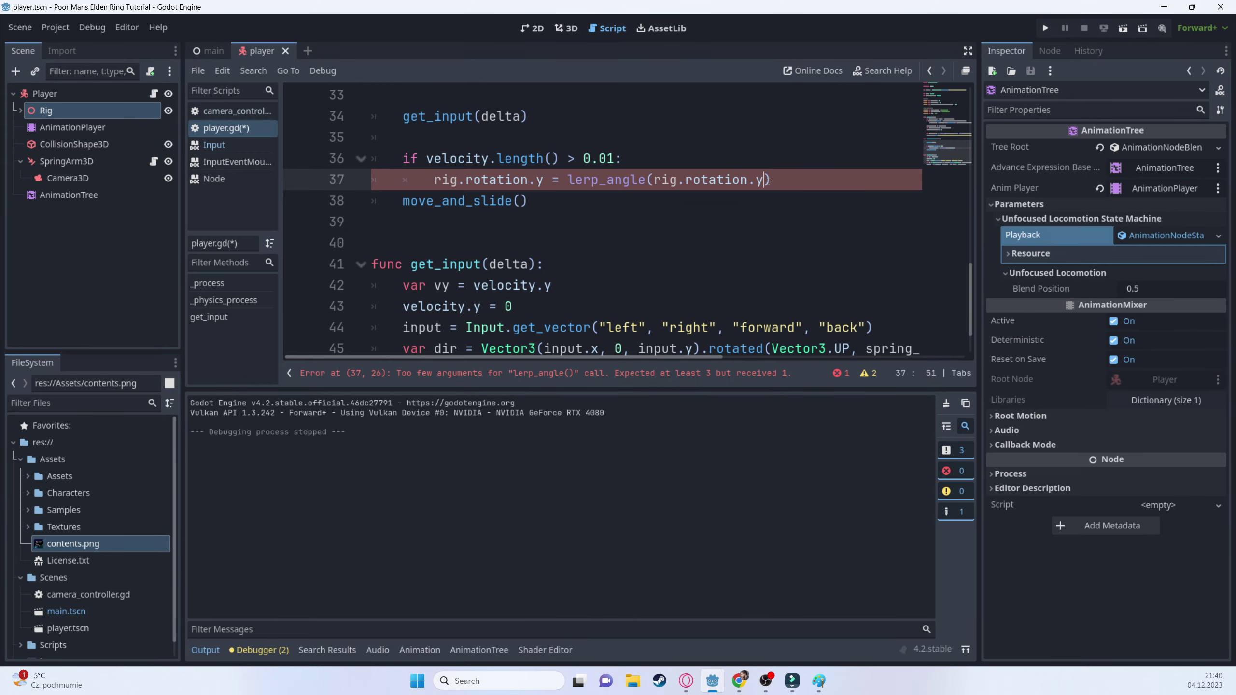
{"action": "type", "text": ", atan"}
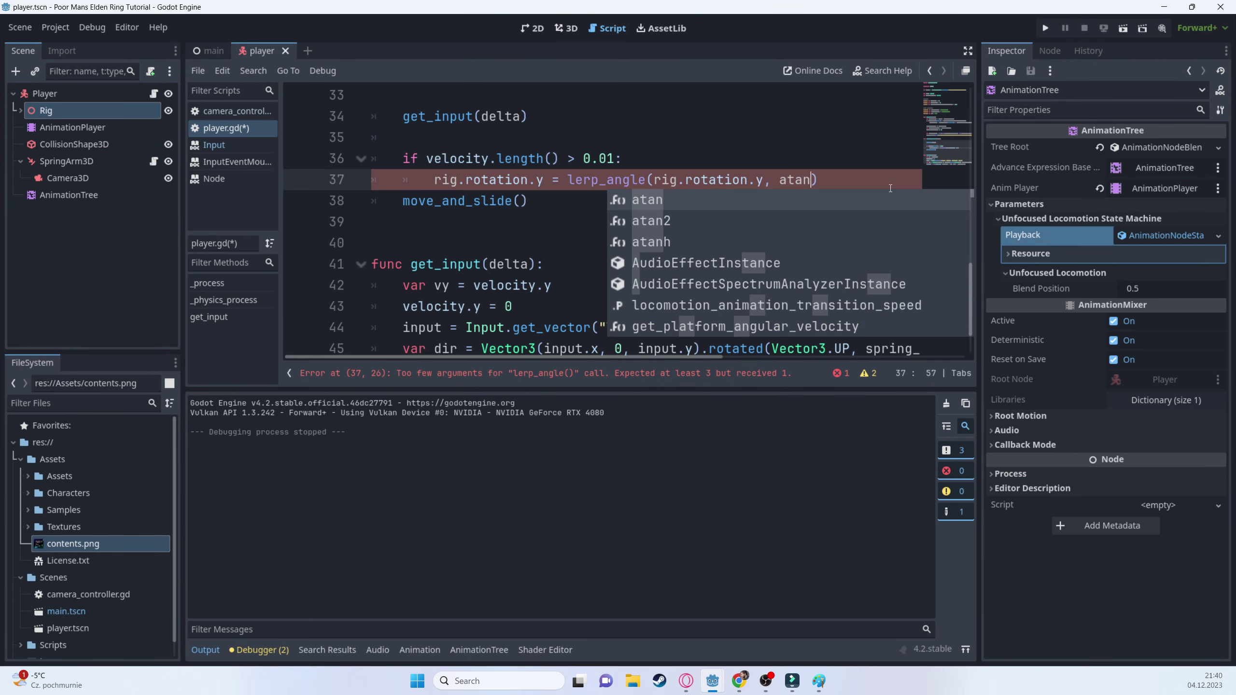
{"action": "type", "text": "("}
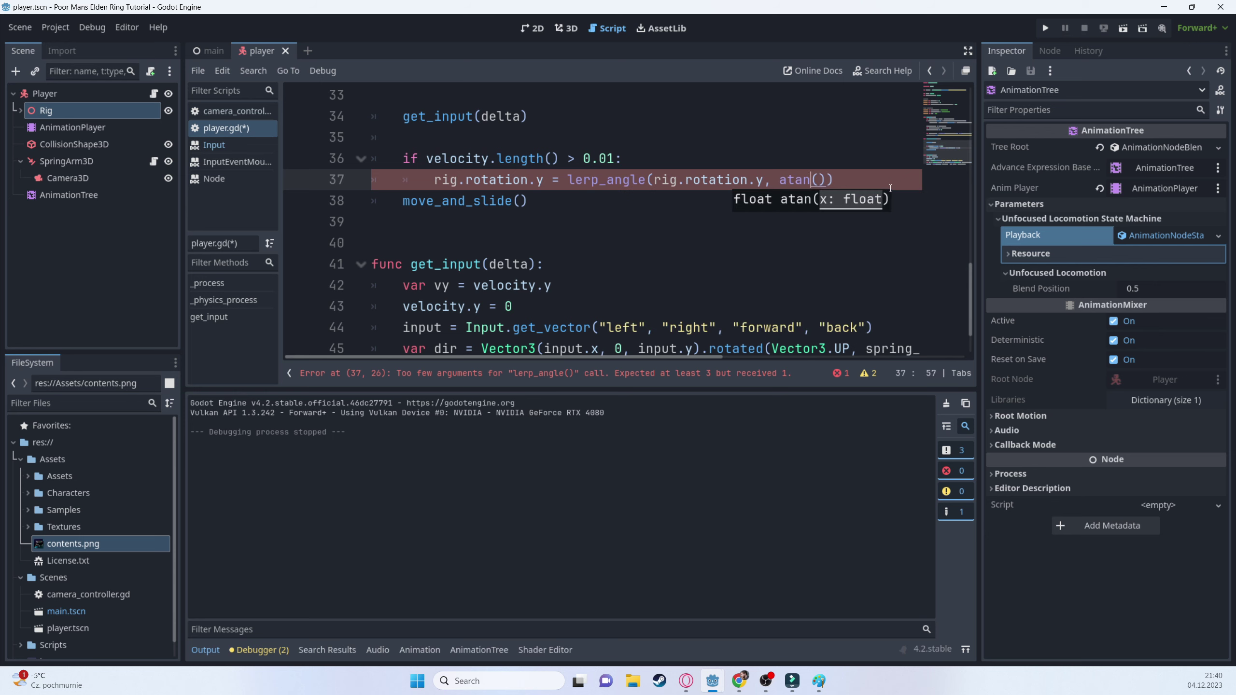
{"action": "type", "text": "2(ve"}
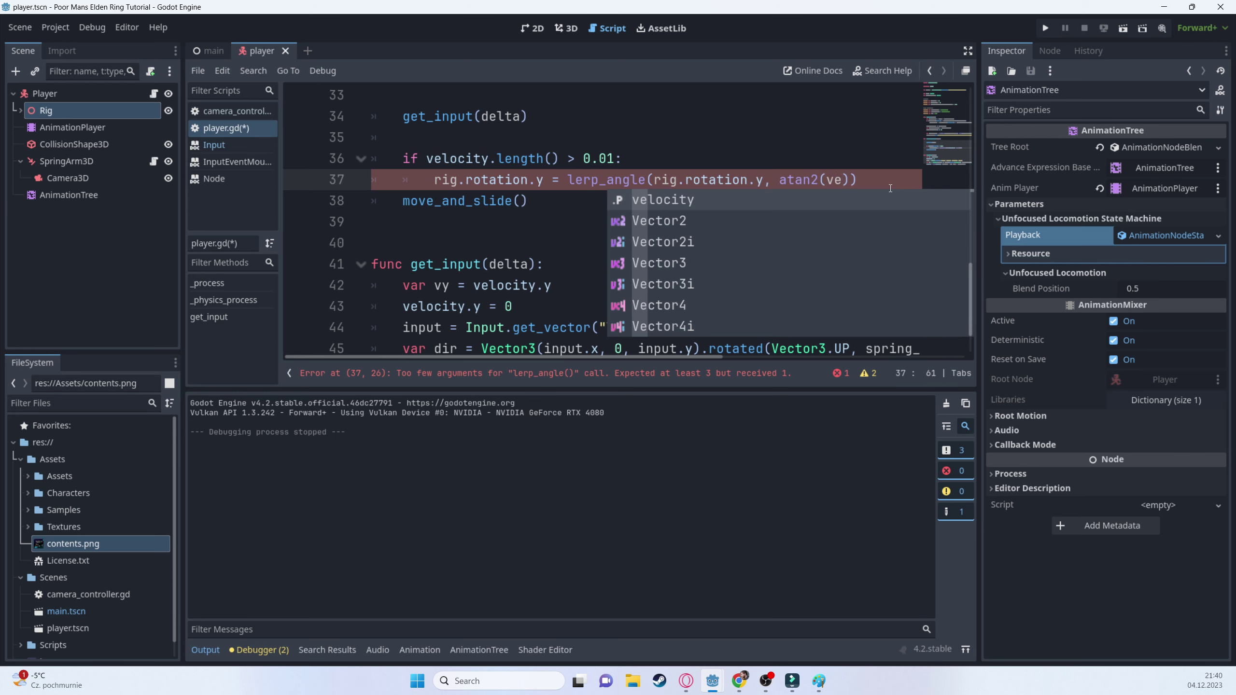
{"action": "key", "text": "Return"}
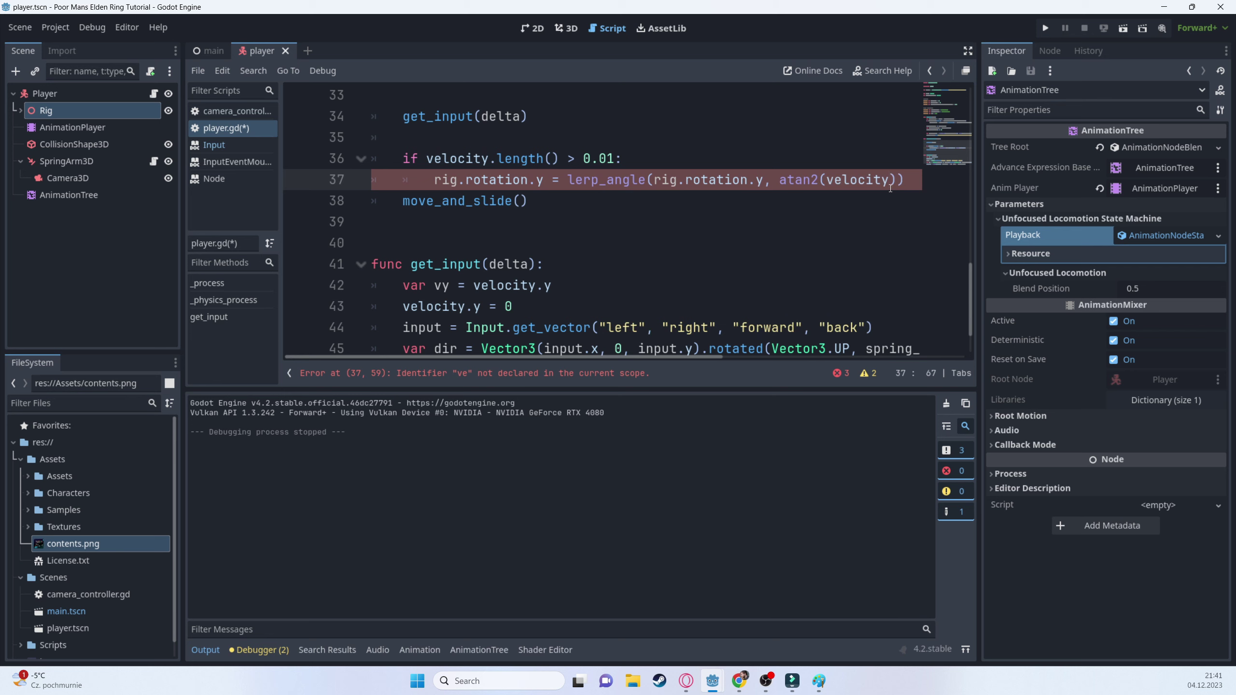
{"action": "type", "text": ".x, "}
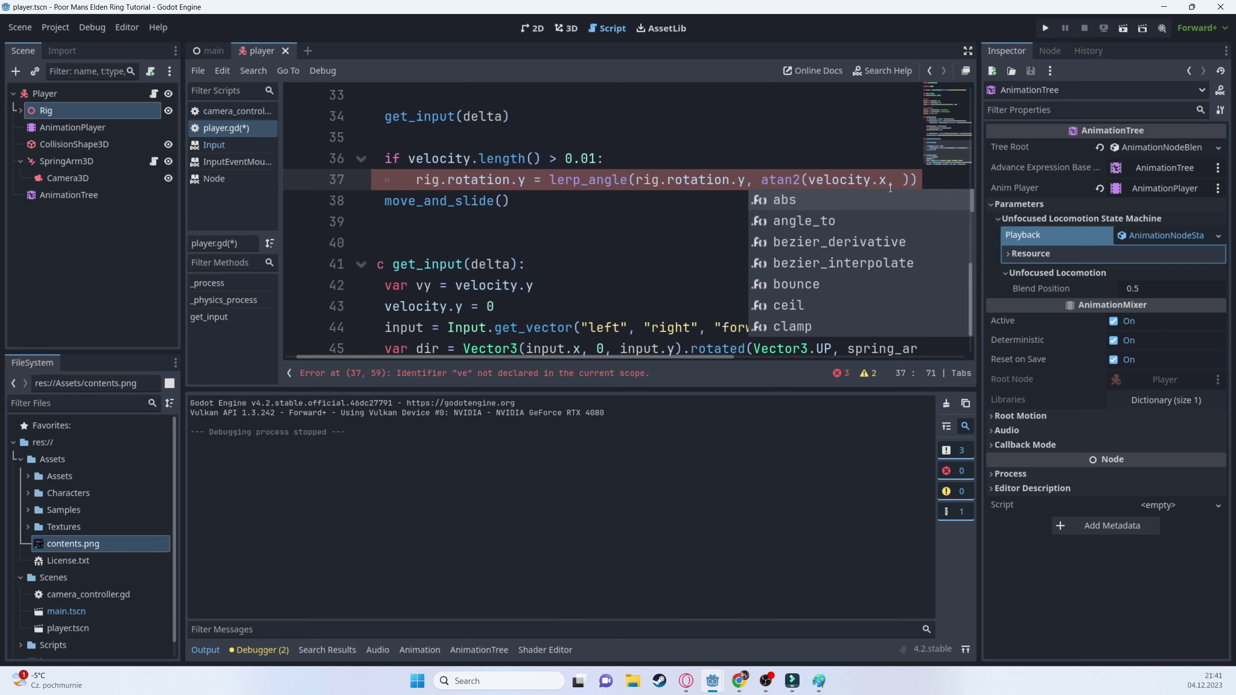
{"action": "type", "text": "vel"}
{"action": "key", "text": "Return"}
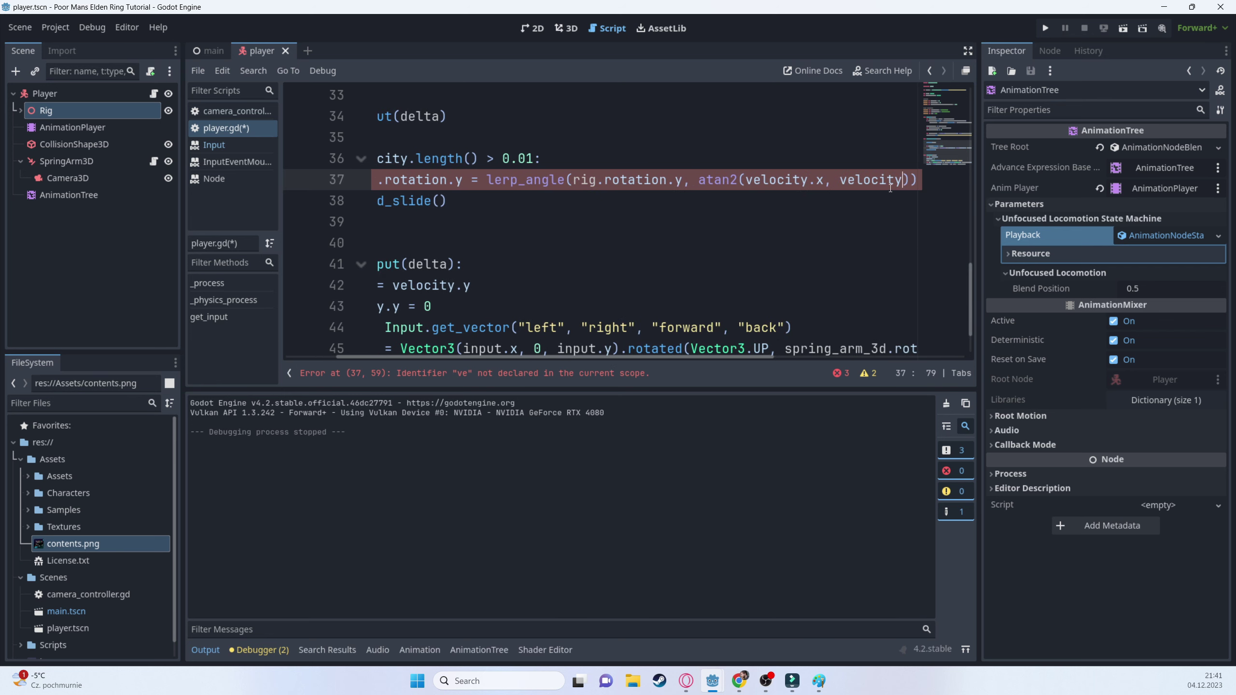
{"action": "type", "text": ".z)"}
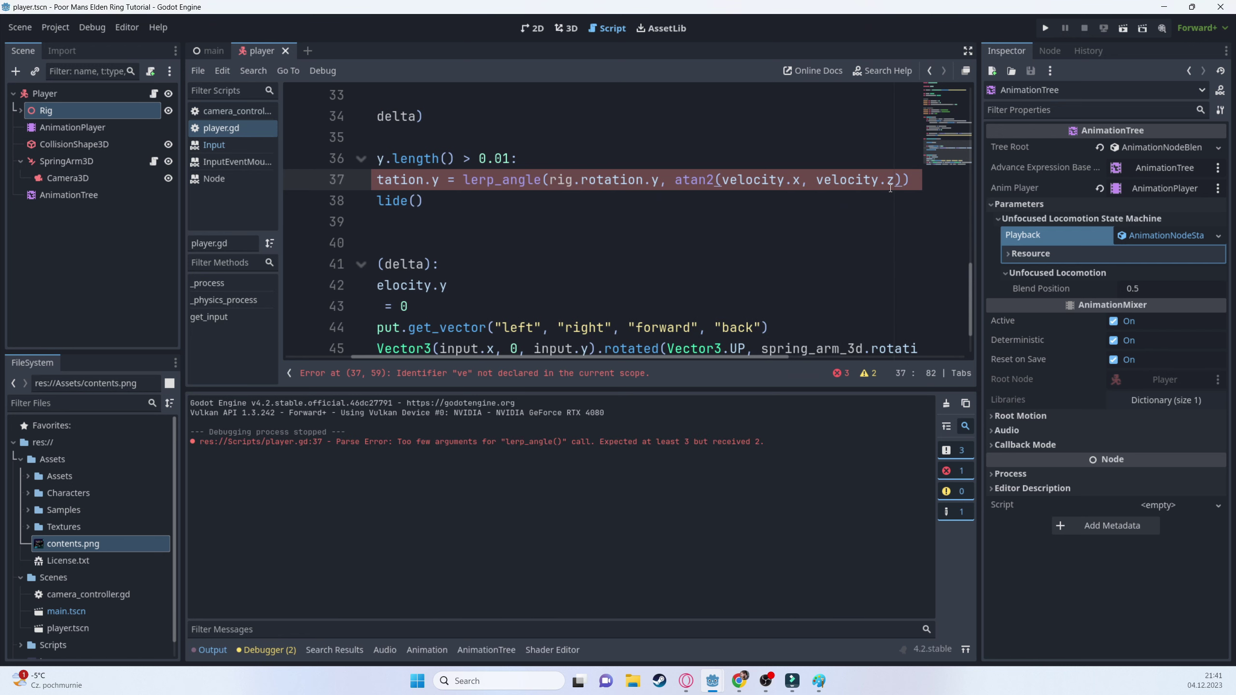
{"action": "type", "text": ", delta * 1"}
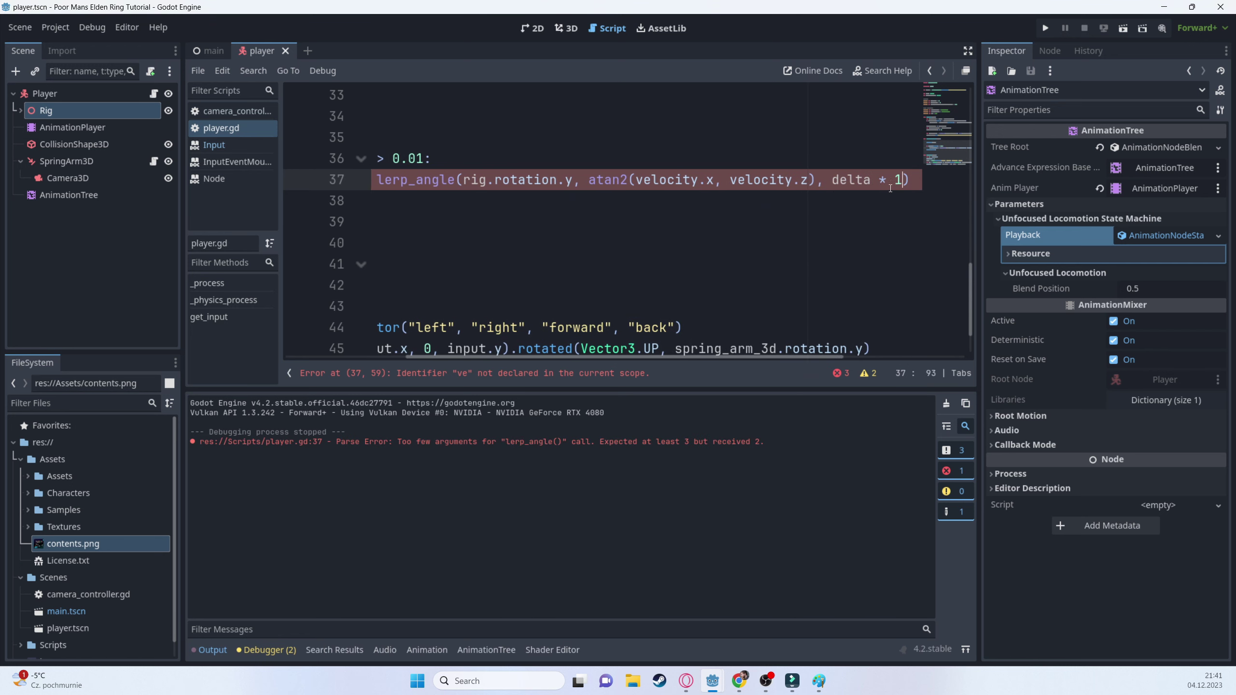
{"action": "type", "text": "0"}
{"action": "left_click_drag", "start_coordinate": [184, 337], "coordinate": [111, 338]}
- Play the game to watch how the knight turns as it moves, then stop the run
{"action": "left_click", "coordinate": [1045, 28]}
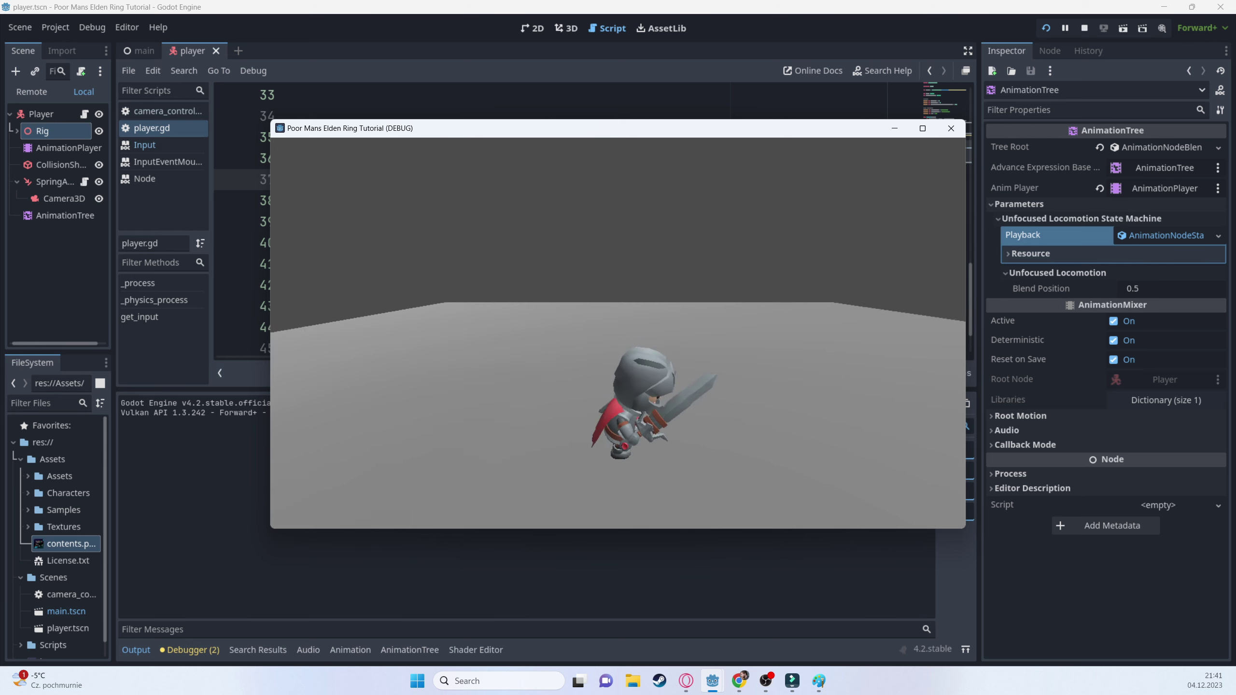
{"action": "left_click", "coordinate": [1115, 53]}
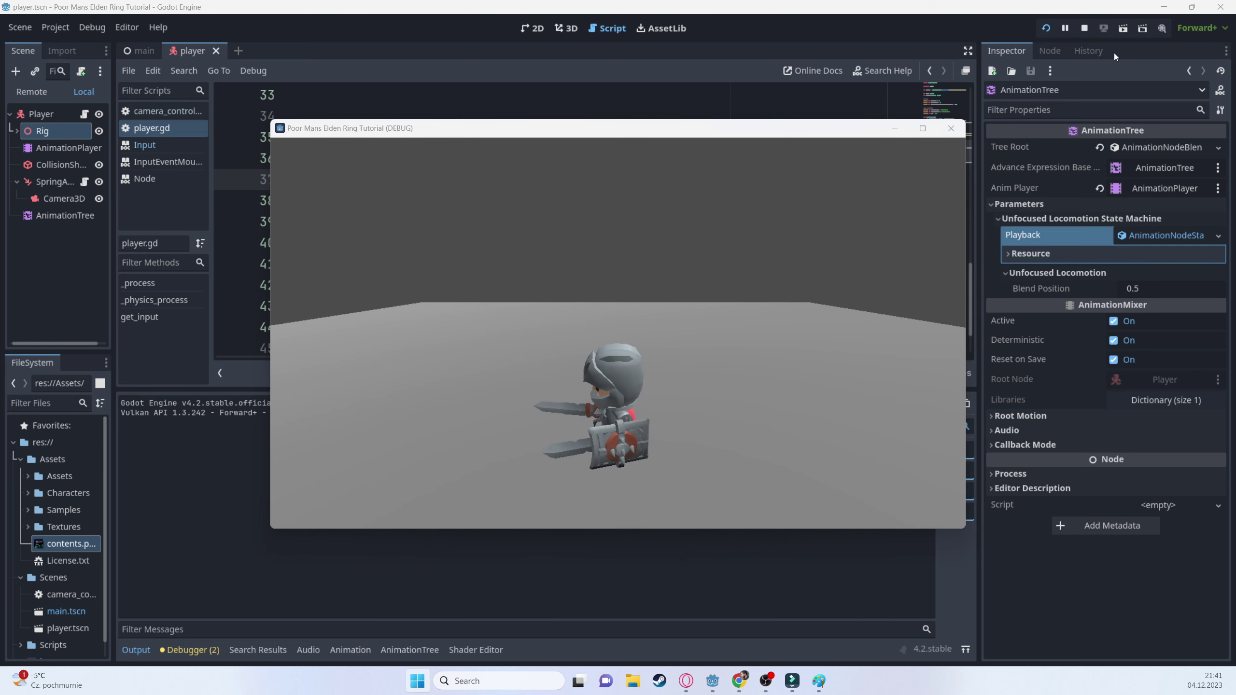
{"action": "left_click", "coordinate": [1086, 28]}
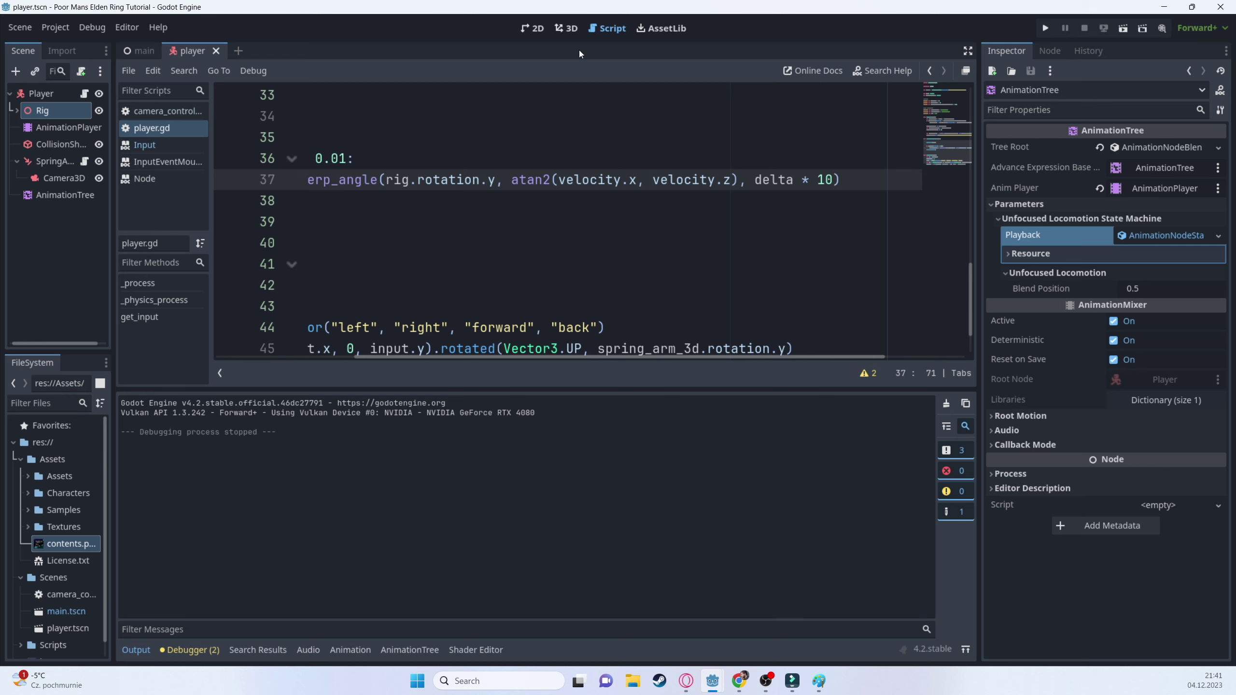
- Negate velocity.z in line 37's atan2 call and save the script
{"action": "left_click", "coordinate": [566, 28]}
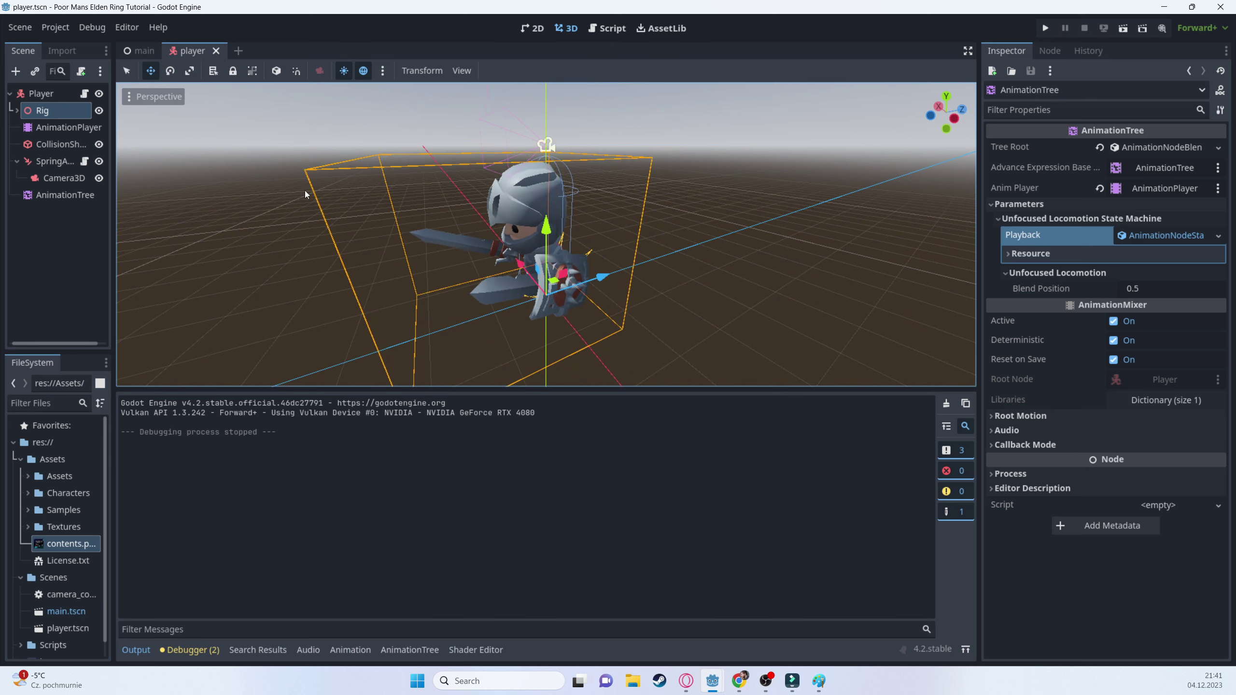
{"action": "left_click", "coordinate": [608, 28]}
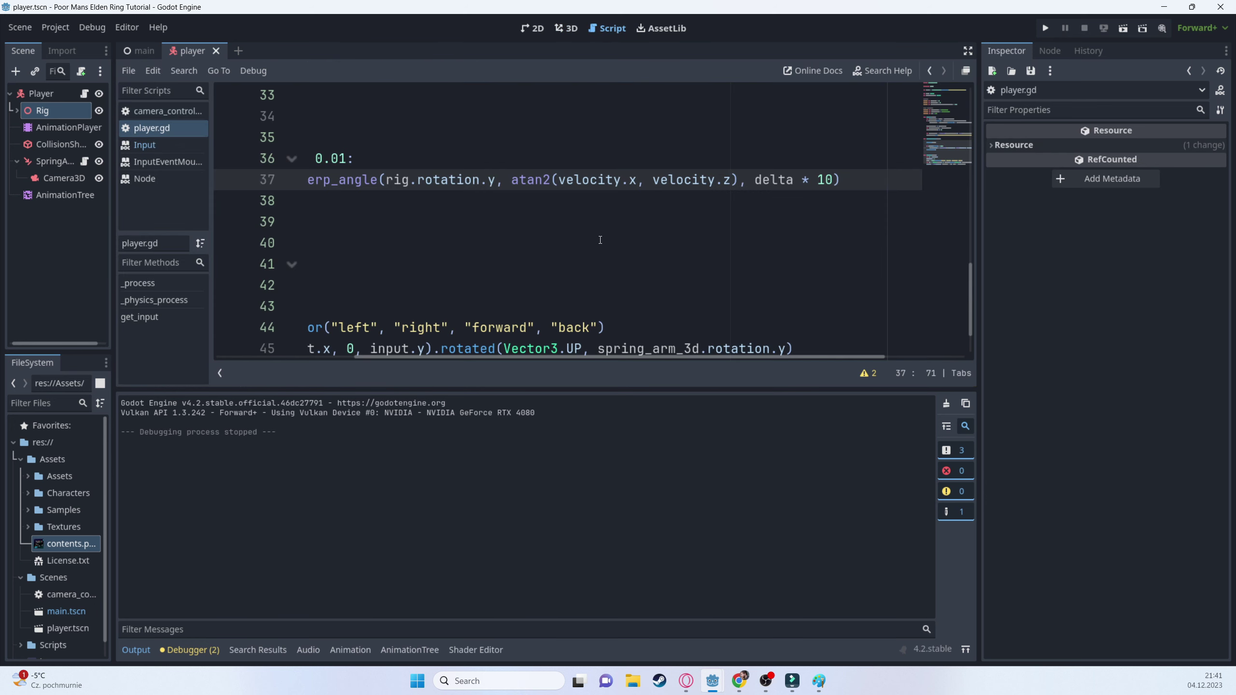
{"action": "type", "text": "-"}
{"action": "key", "text": "ctrl+s"}
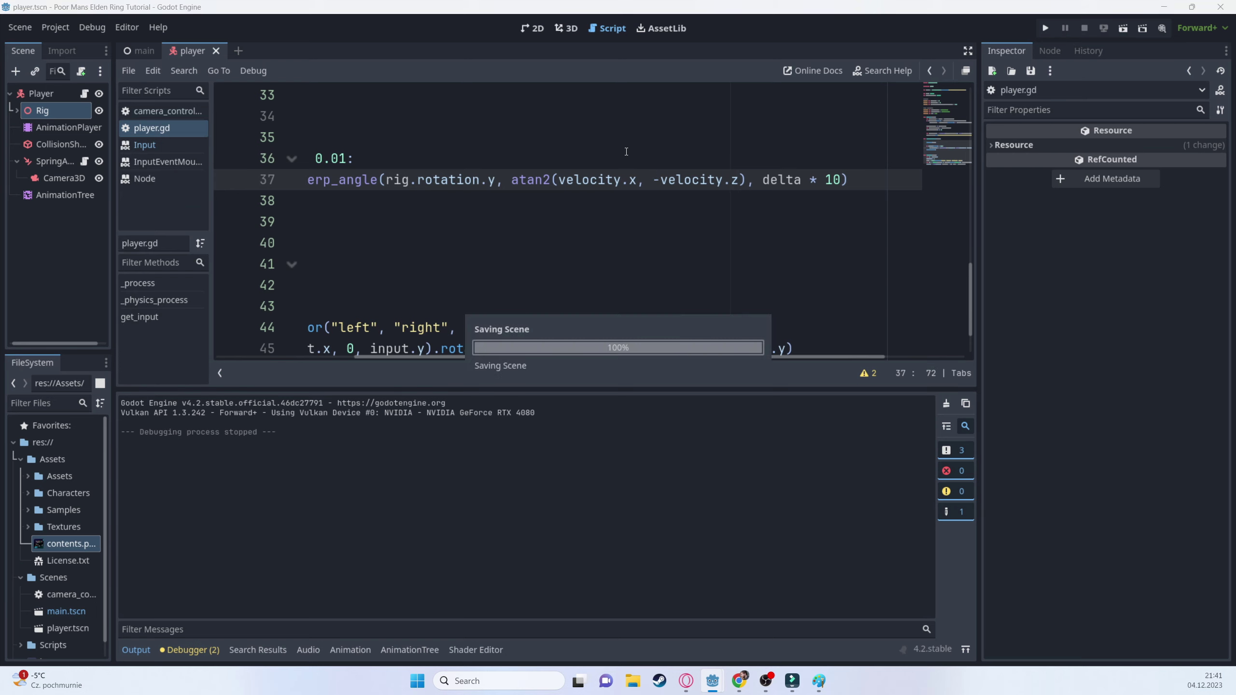
- Run the game, walk the knight with W, A, S, D to check its facing, then stop
{"action": "left_click", "coordinate": [1045, 27]}
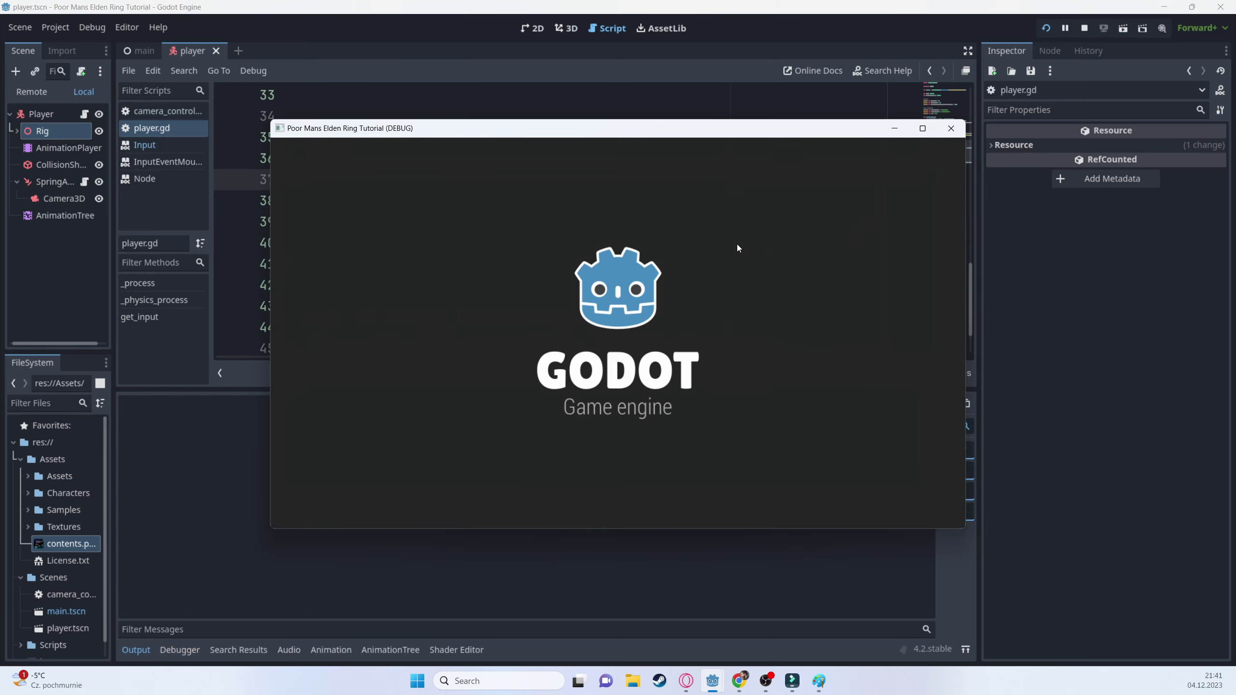
{"action": "key", "text": "w"}
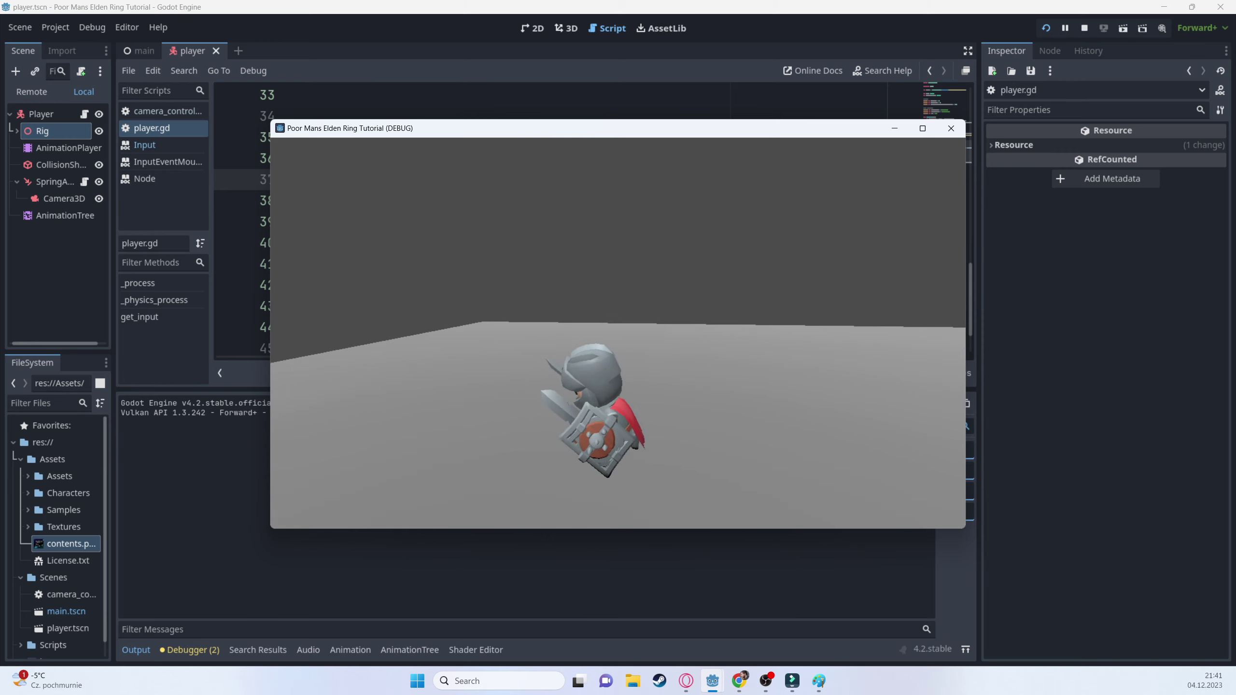
{"action": "key", "text": "a"}
{"action": "key", "text": "d"}
{"action": "key", "text": "s"}
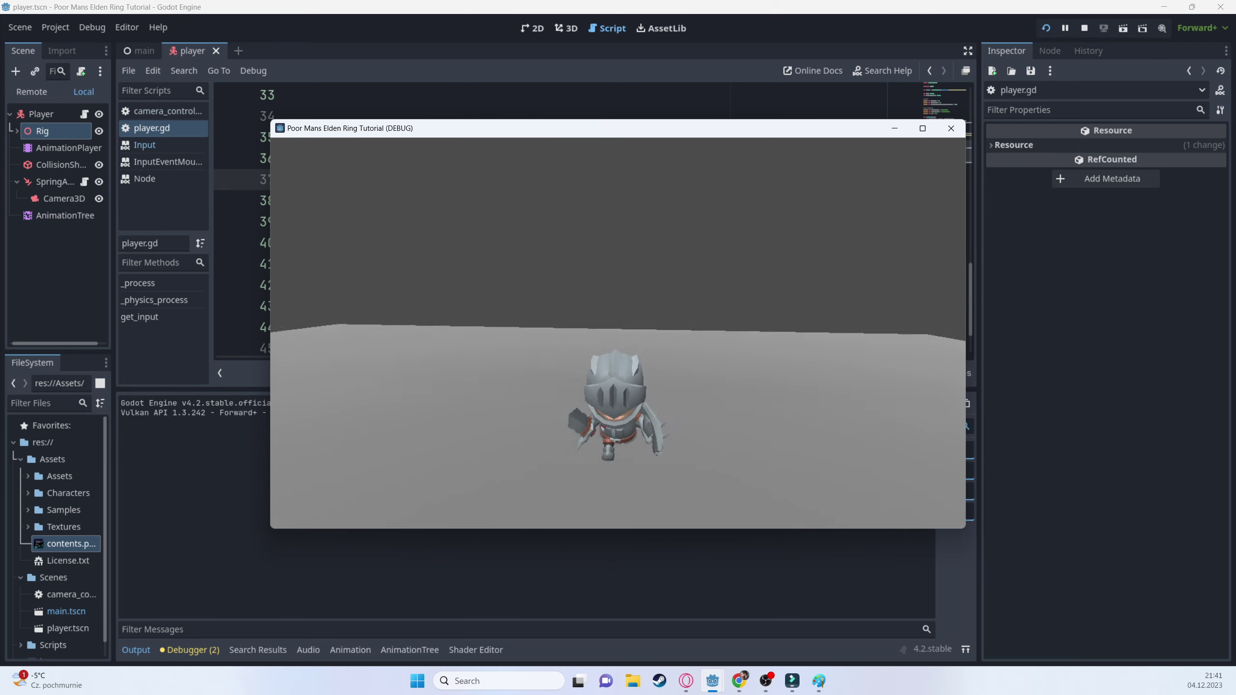
{"action": "key", "text": "w"}
{"action": "key", "text": "s"}
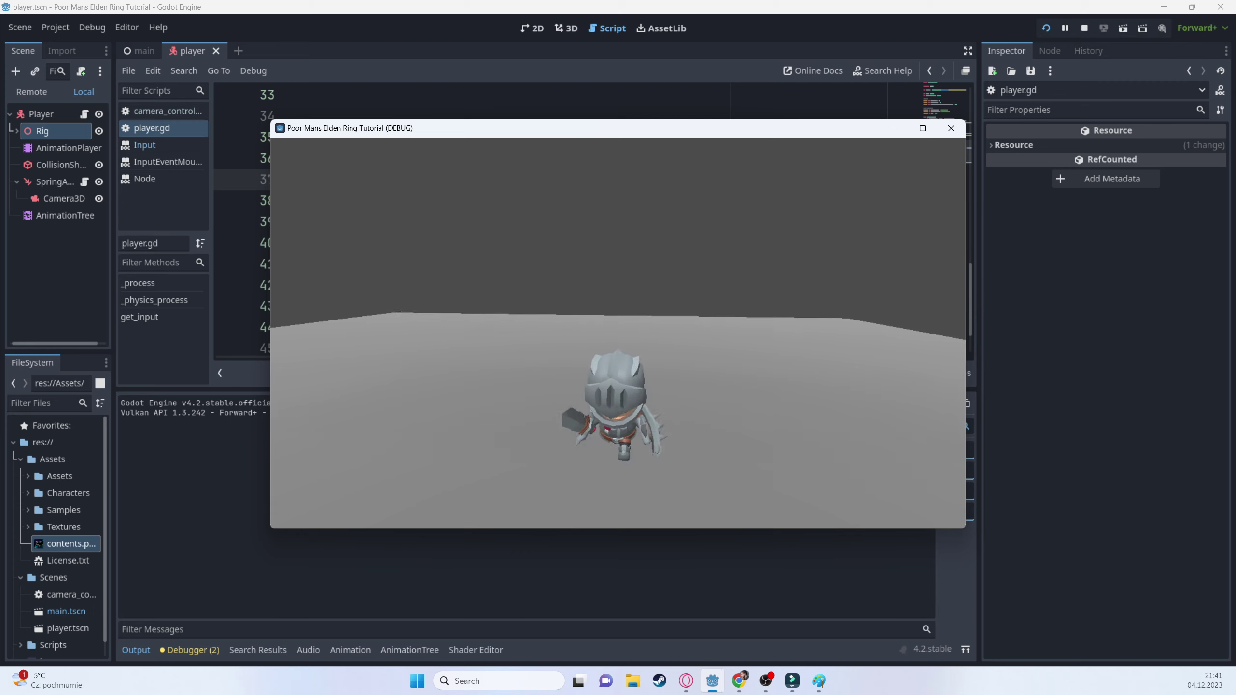
{"action": "key", "text": "w"}
{"action": "key", "text": "s"}
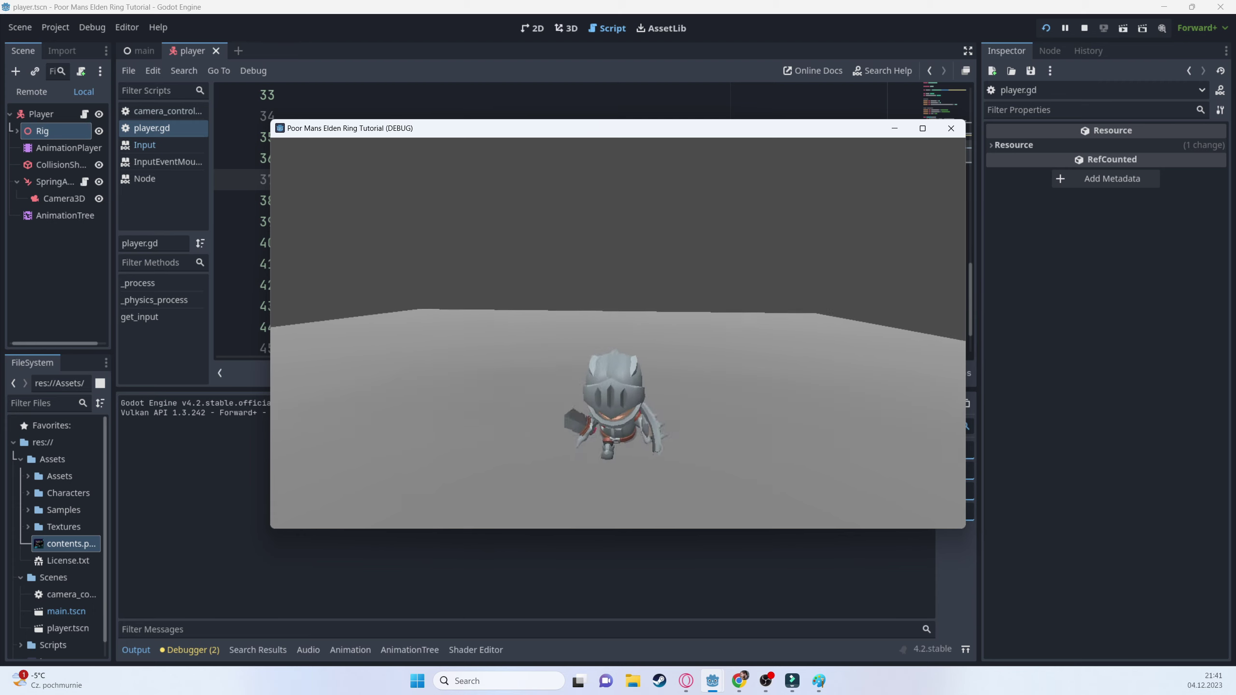
{"action": "key", "text": "w"}
{"action": "key", "text": "s"}
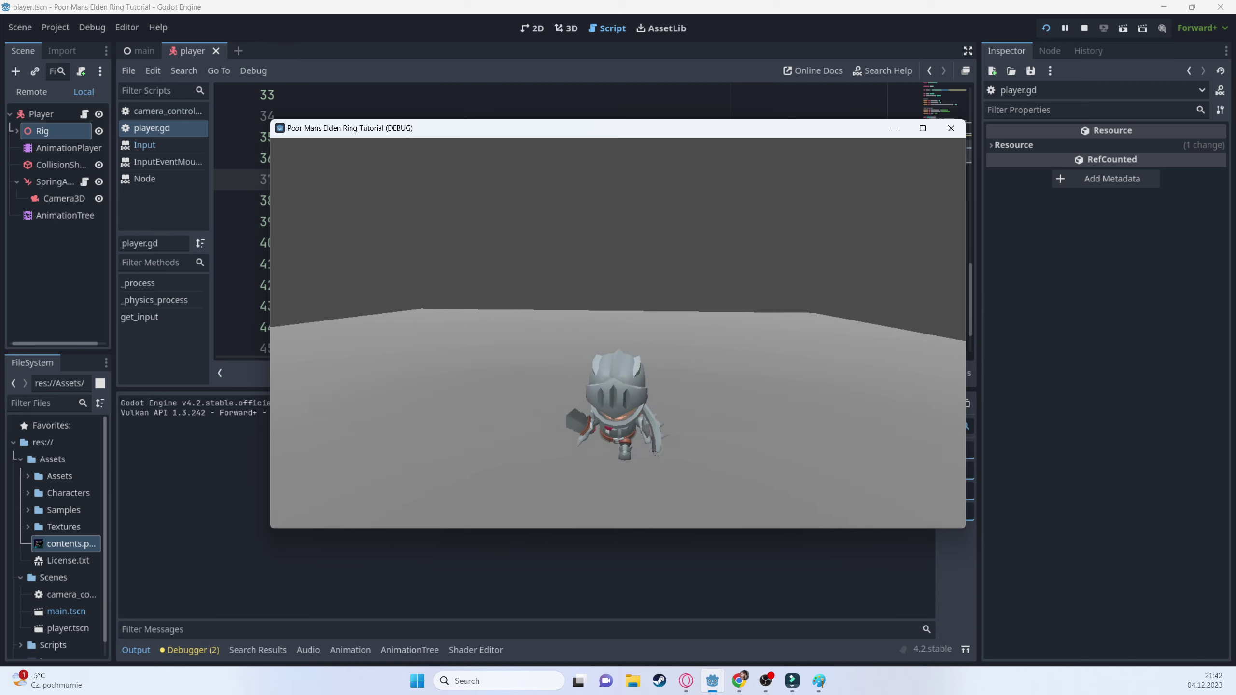
{"action": "key", "text": "a"}
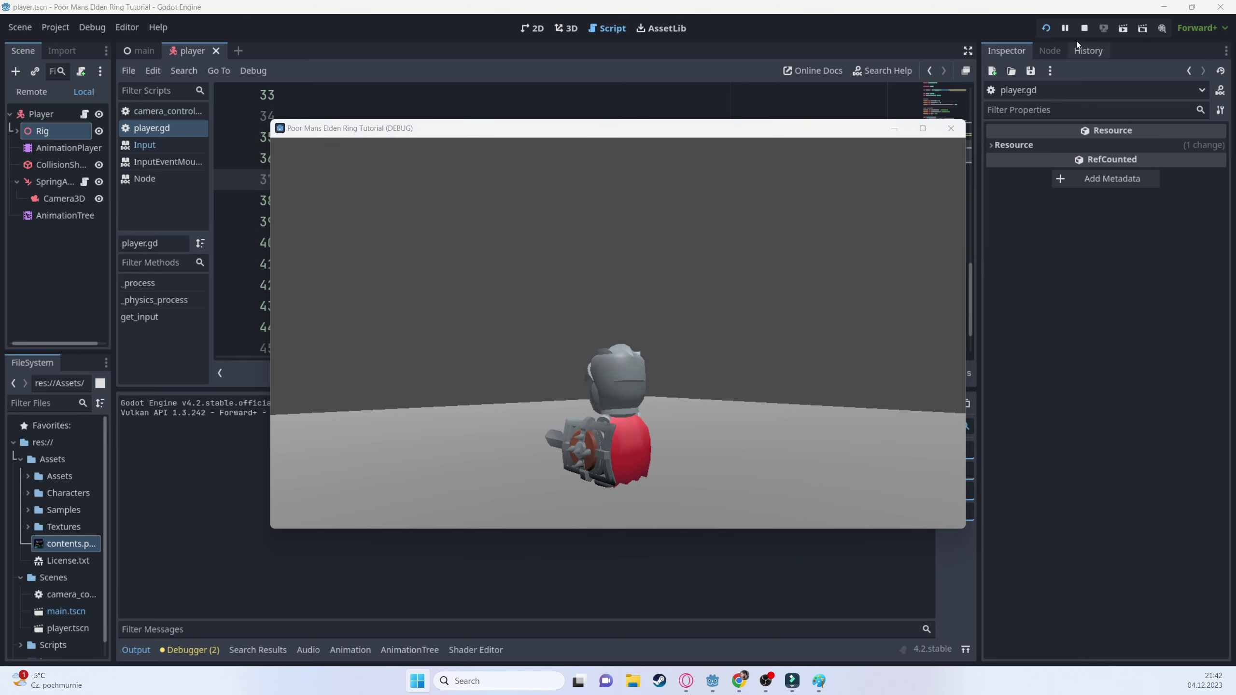
{"action": "left_click", "coordinate": [1089, 27]}
- Negate the whole atan2 call on line 37, making it -atan2(velocity.x, -velocity.z), and save
{"action": "left_click", "coordinate": [517, 176]}
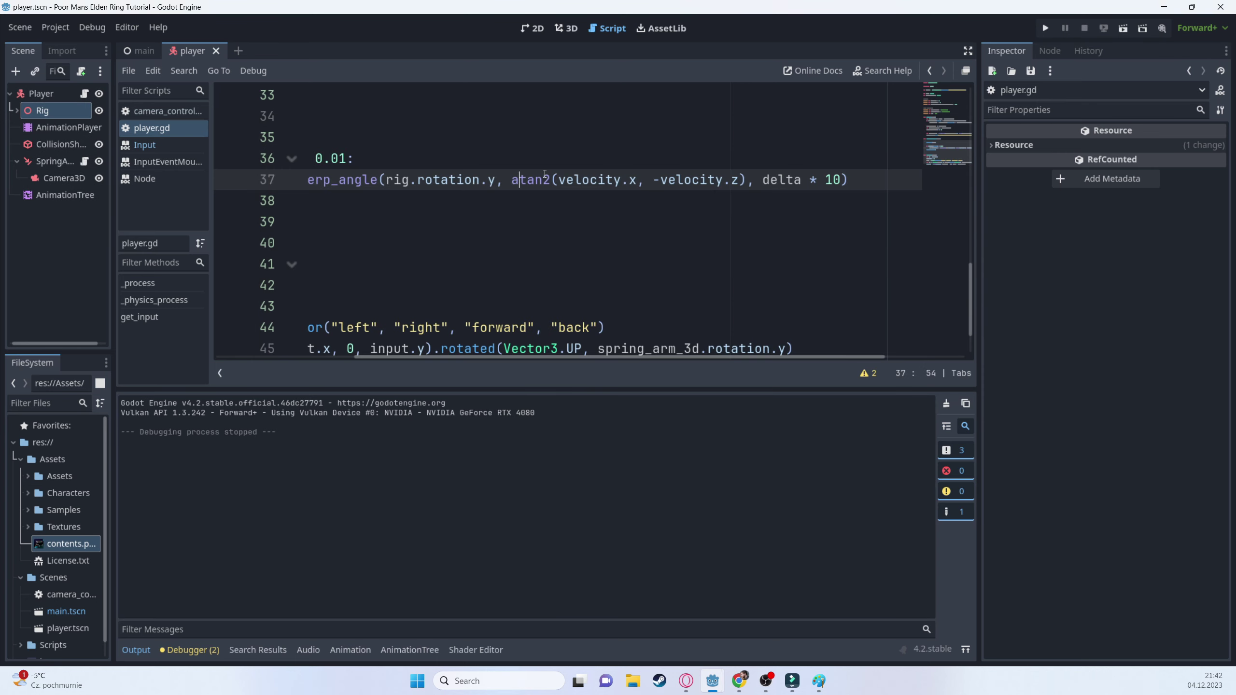
{"action": "type", "text": "-"}
{"action": "key", "text": "ctrl+s"}
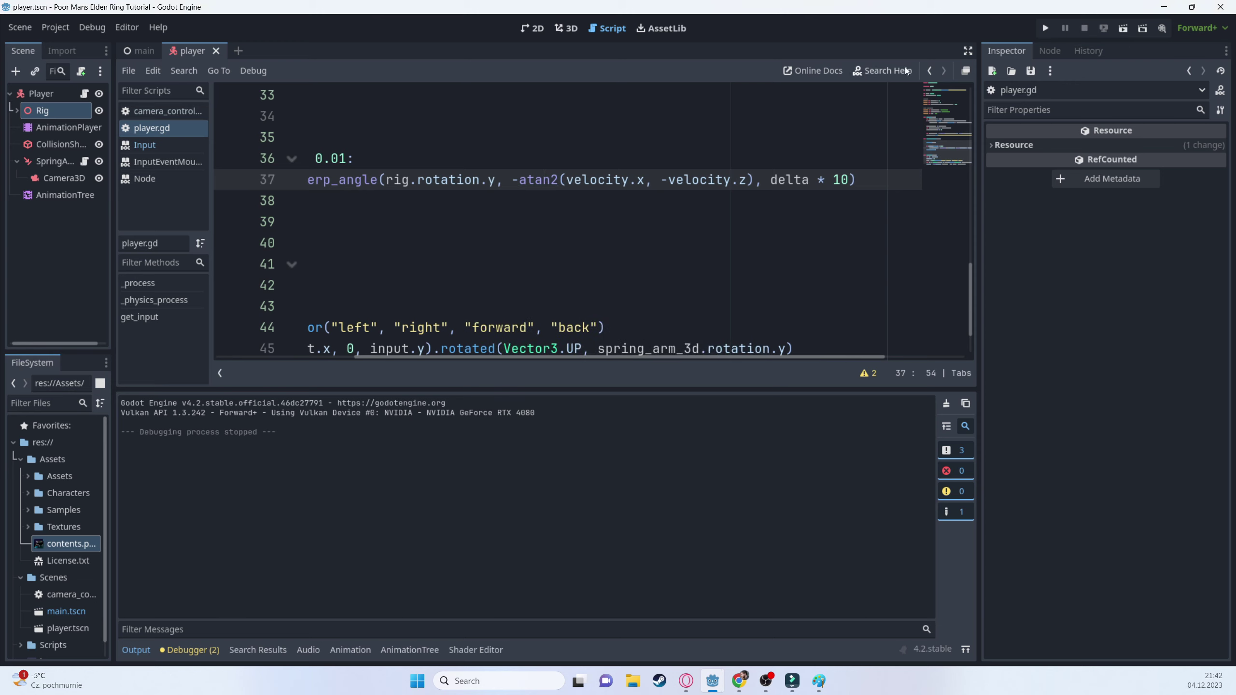
- Test-run the game, steering the knight with W, A, S, D, then stop it
{"action": "left_click", "coordinate": [1045, 28]}
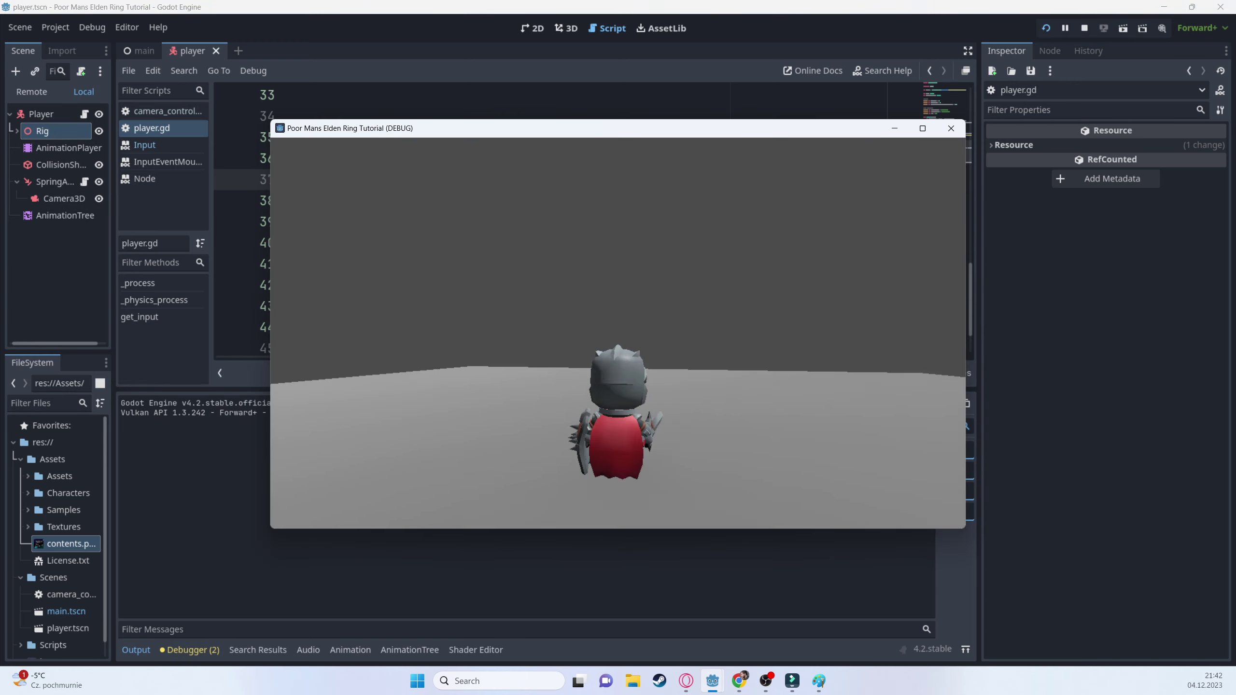
{"action": "key", "text": "s"}
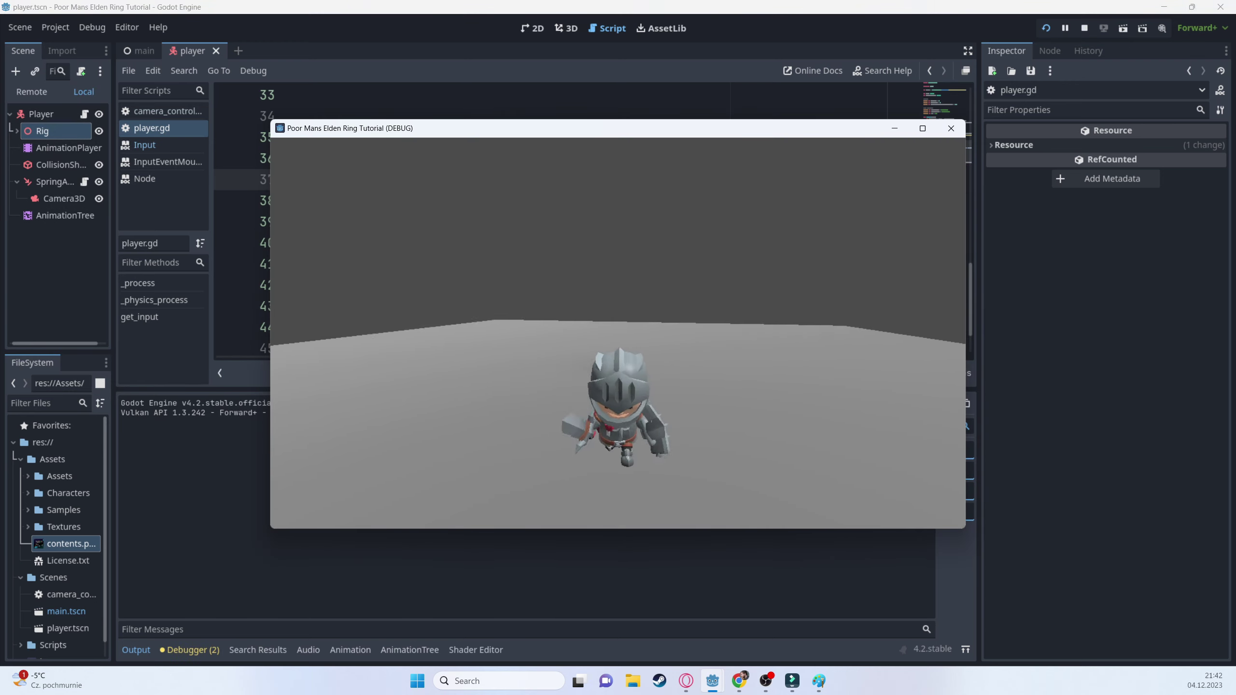
{"action": "key", "text": "s"}
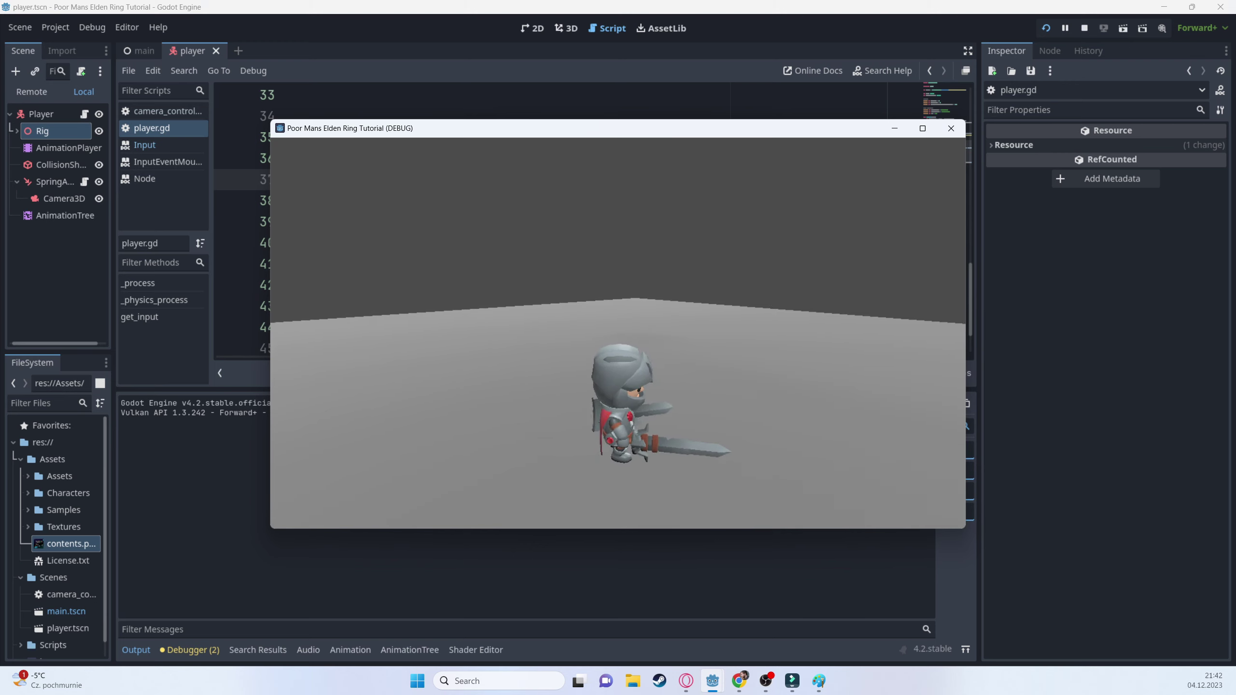
{"action": "key", "text": "w"}
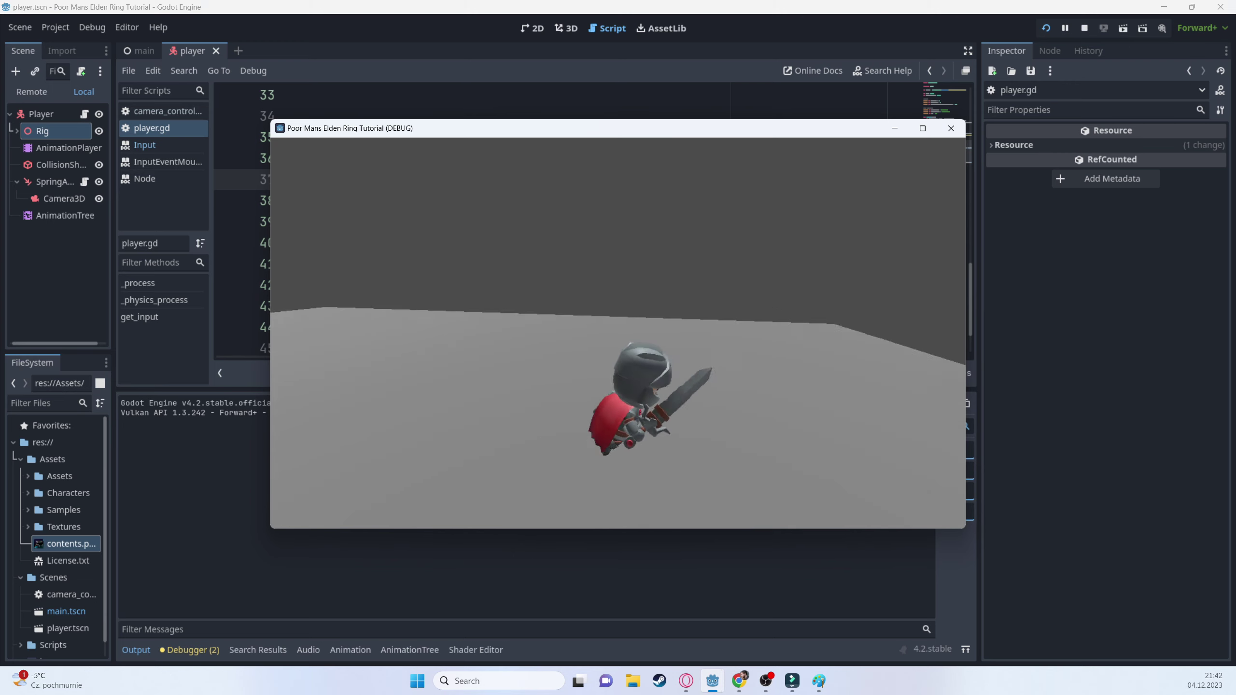
{"action": "key", "text": "s"}
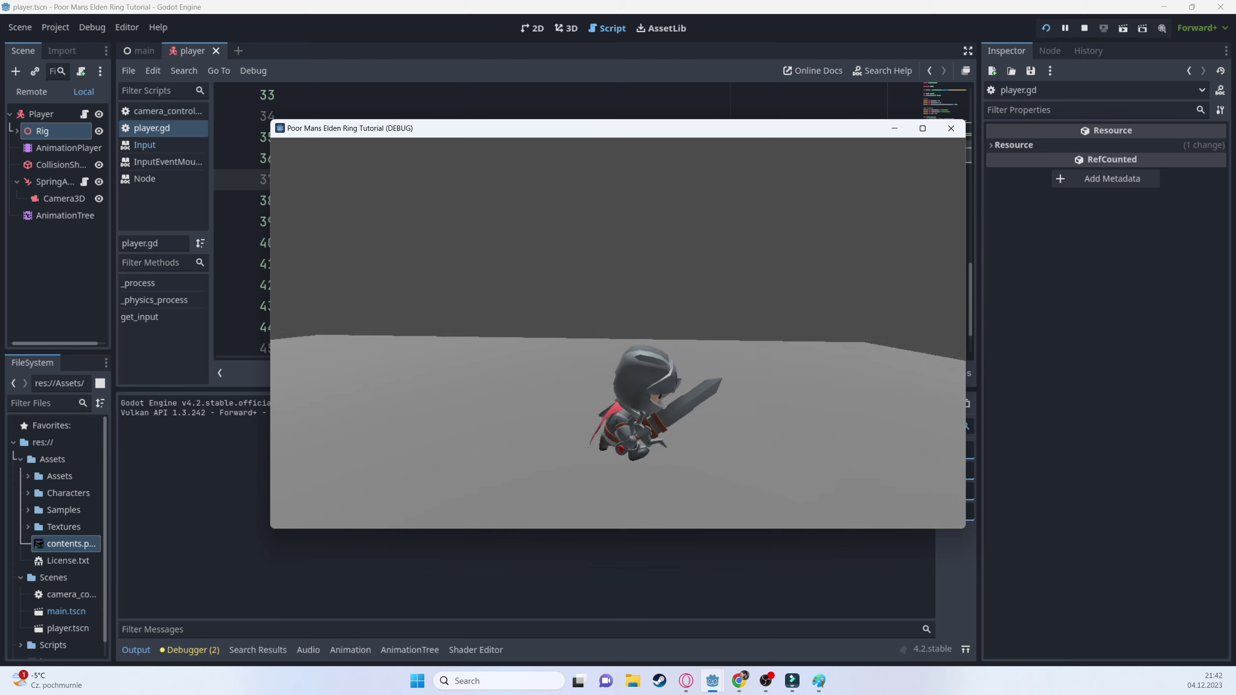
{"action": "key", "text": "d"}
{"action": "key", "text": "w"}
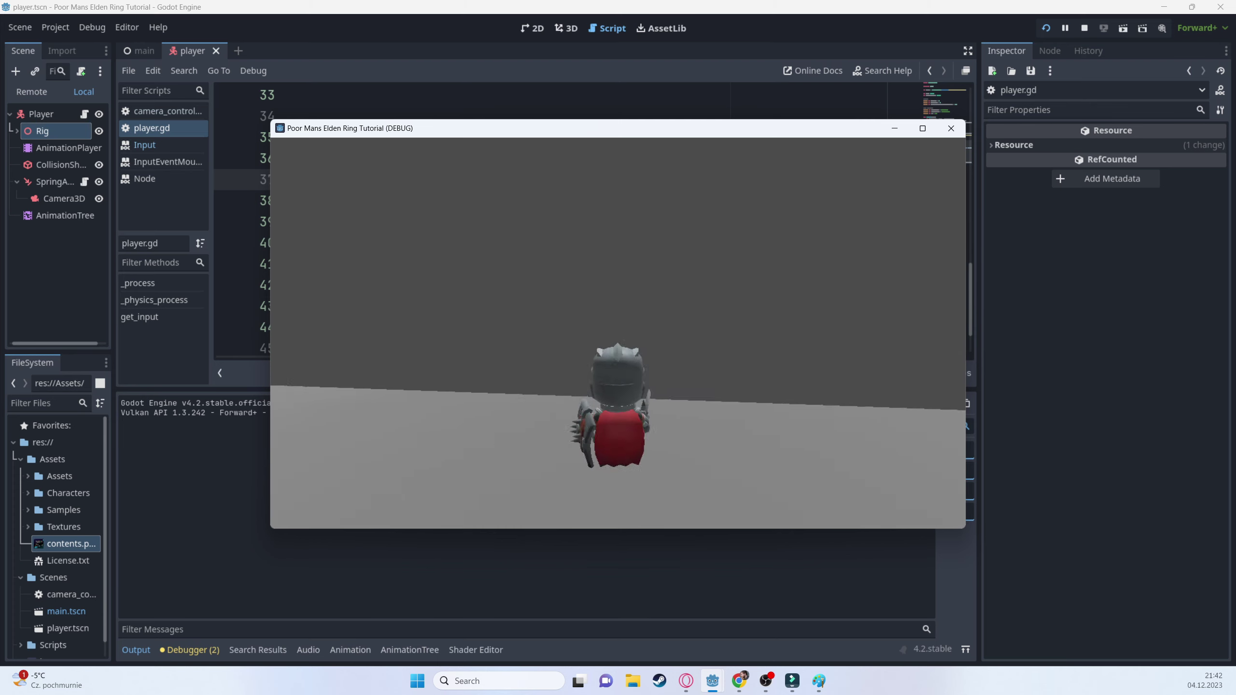
{"action": "key", "text": "s"}
{"action": "key", "text": "d"}
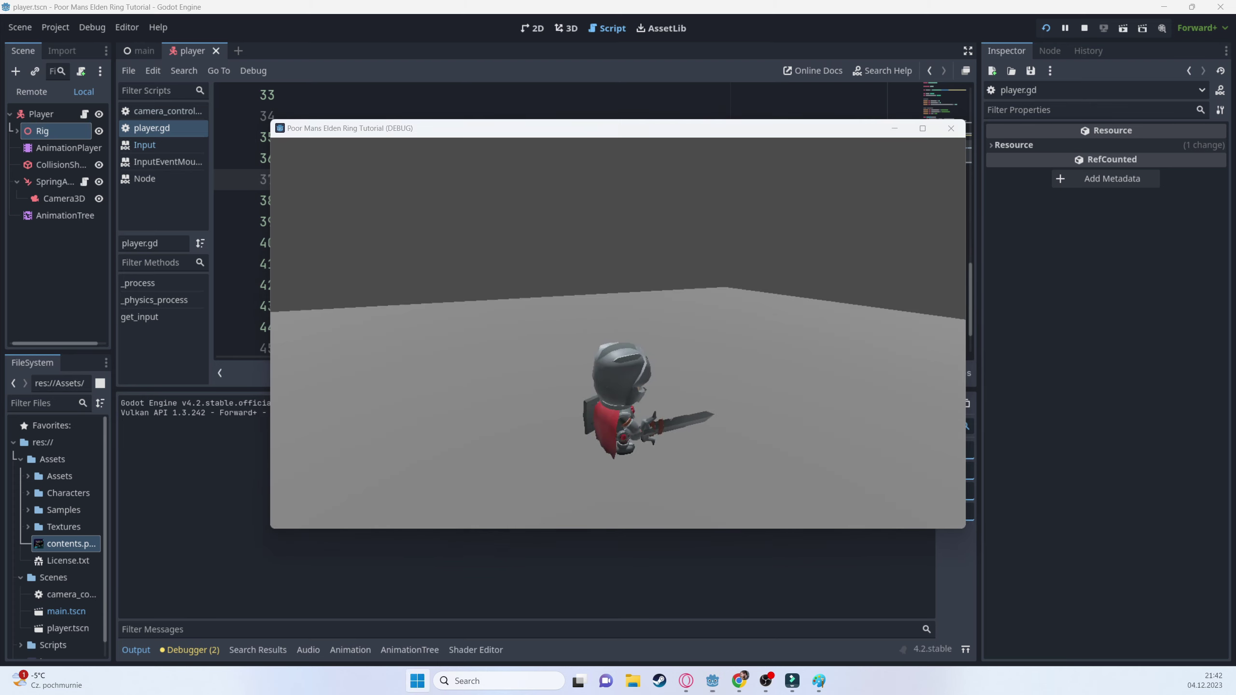
{"action": "left_click", "coordinate": [1085, 27]}
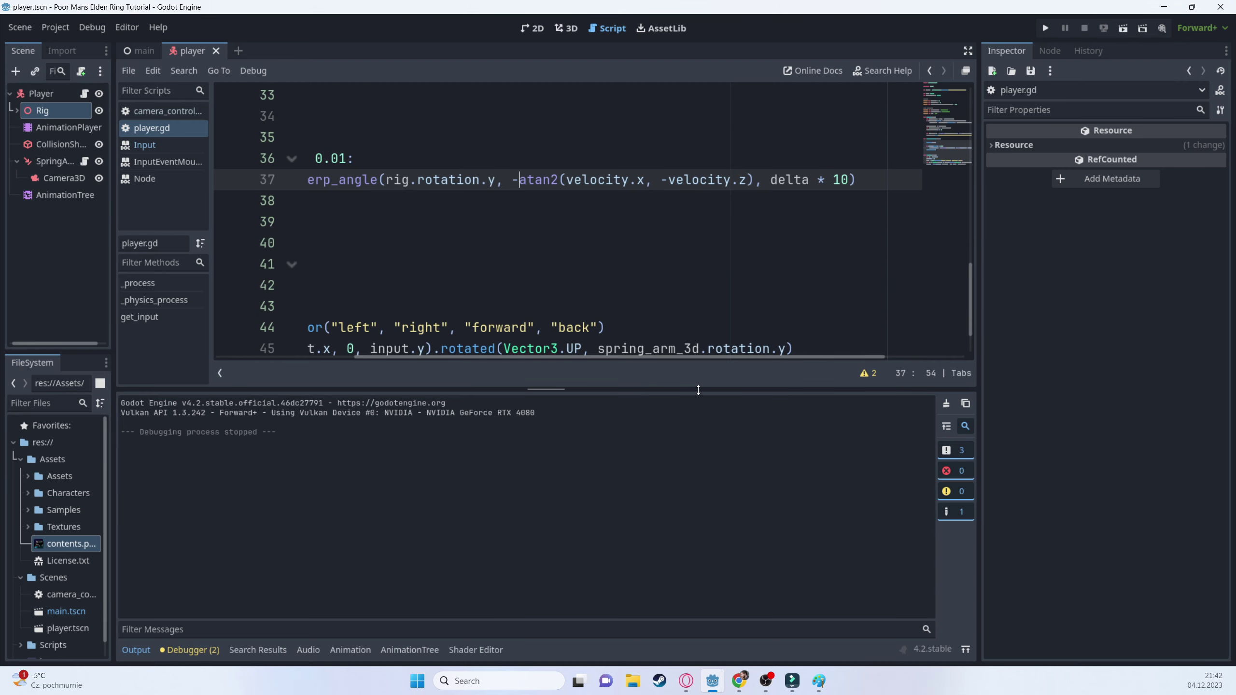
- Enlarge the script area, delete the 10 multiplier from line 37, and save
{"action": "left_click_drag", "start_coordinate": [698, 389], "coordinate": [718, 521]}
{"action": "left_click_drag", "start_coordinate": [544, 476], "coordinate": [567, 453]}
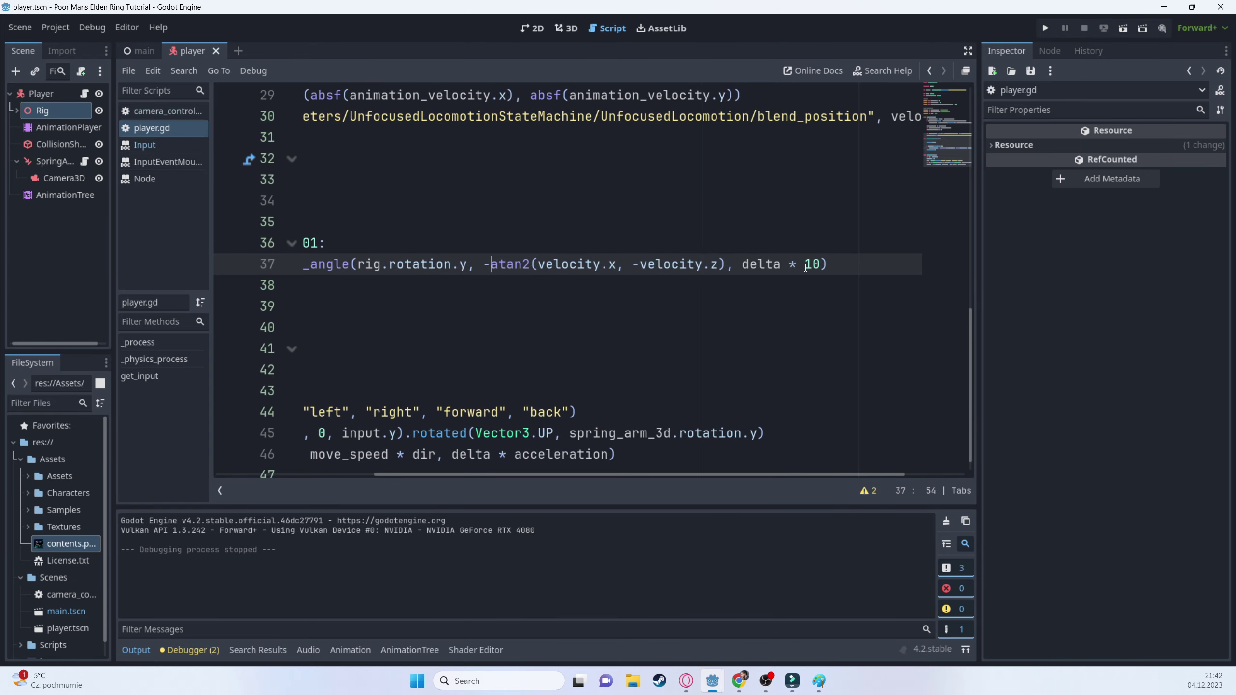
{"action": "left_click_drag", "start_coordinate": [805, 267], "coordinate": [820, 265]}
{"action": "key", "text": "BackSpace"}
{"action": "key", "text": "BackSpace"}
{"action": "key", "text": "BackSpace"}
{"action": "key", "text": "BackSpace"}
{"action": "key", "text": "ctrl+s"}
- Test the knight's turning, stop the game, then append '* direction_change_factor' to line 37
{"action": "left_click", "coordinate": [1046, 28]}
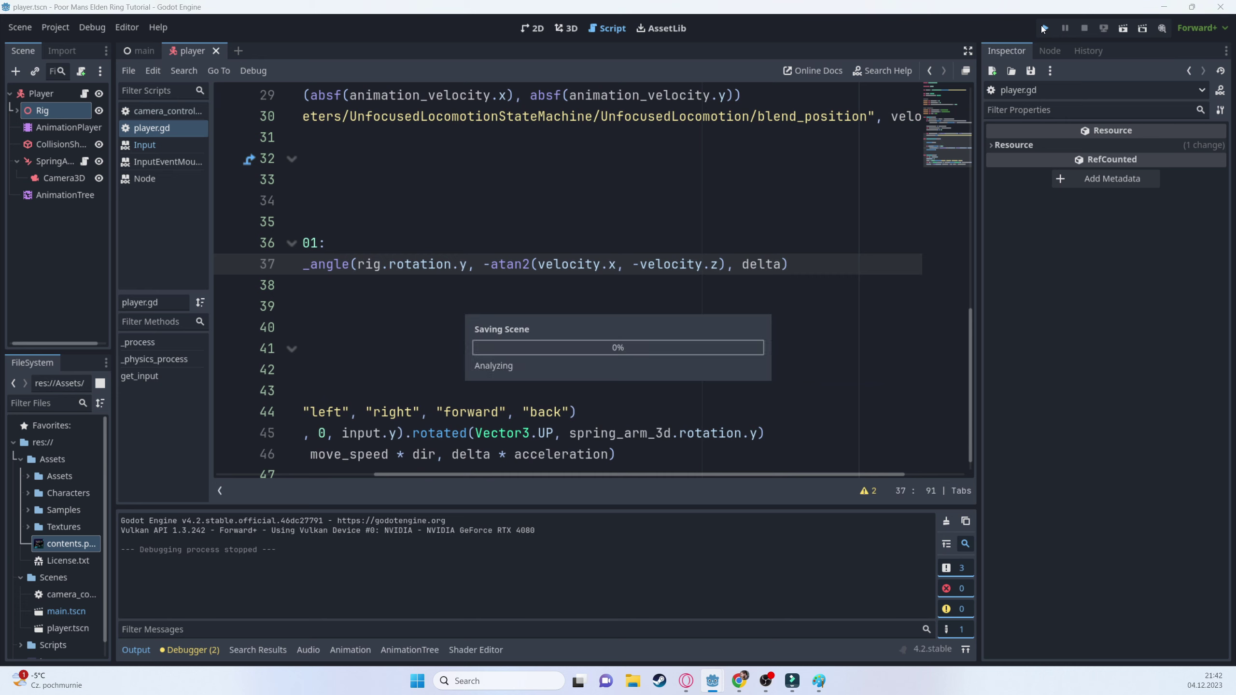
{"action": "key", "text": "w"}
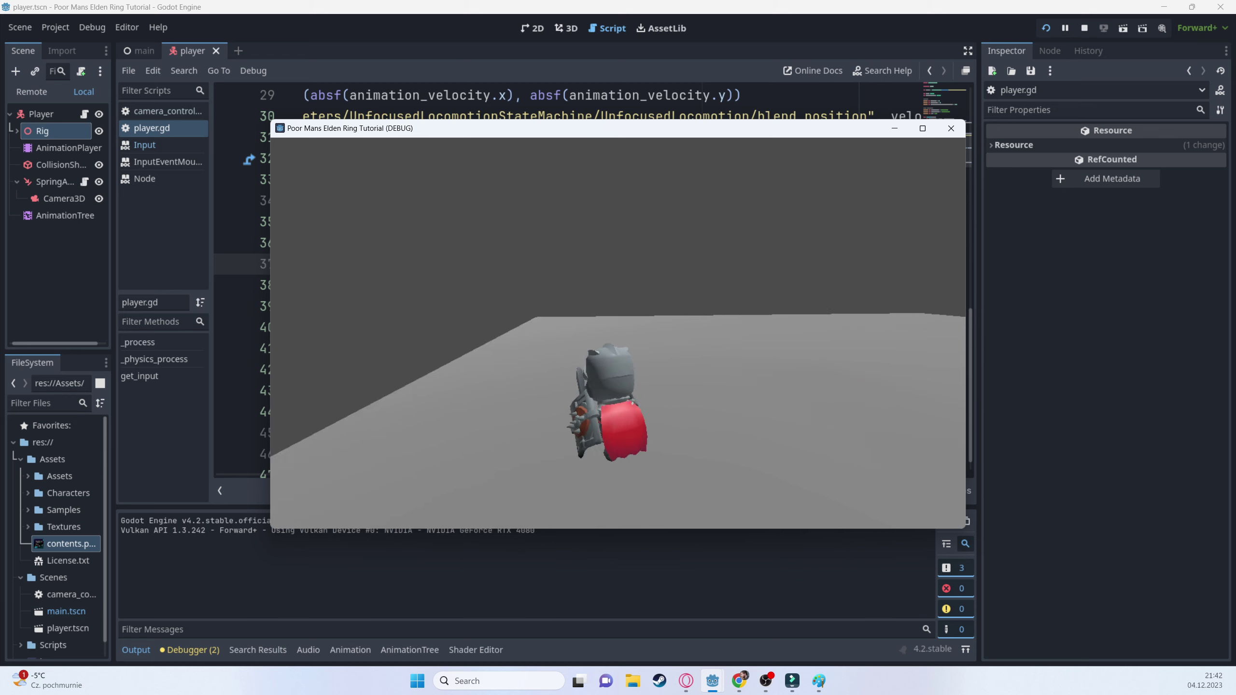
{"action": "key", "text": "Escape"}
{"action": "left_click", "coordinate": [1085, 28]}
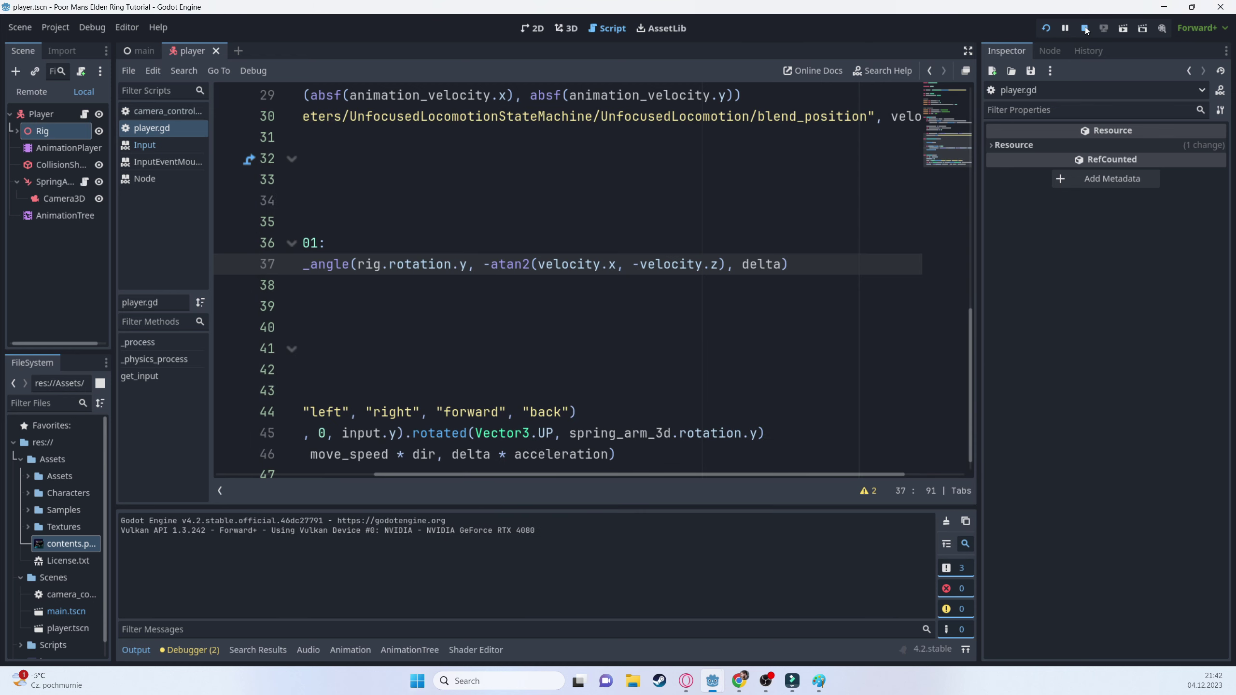
{"action": "type", "text": "* directio"}
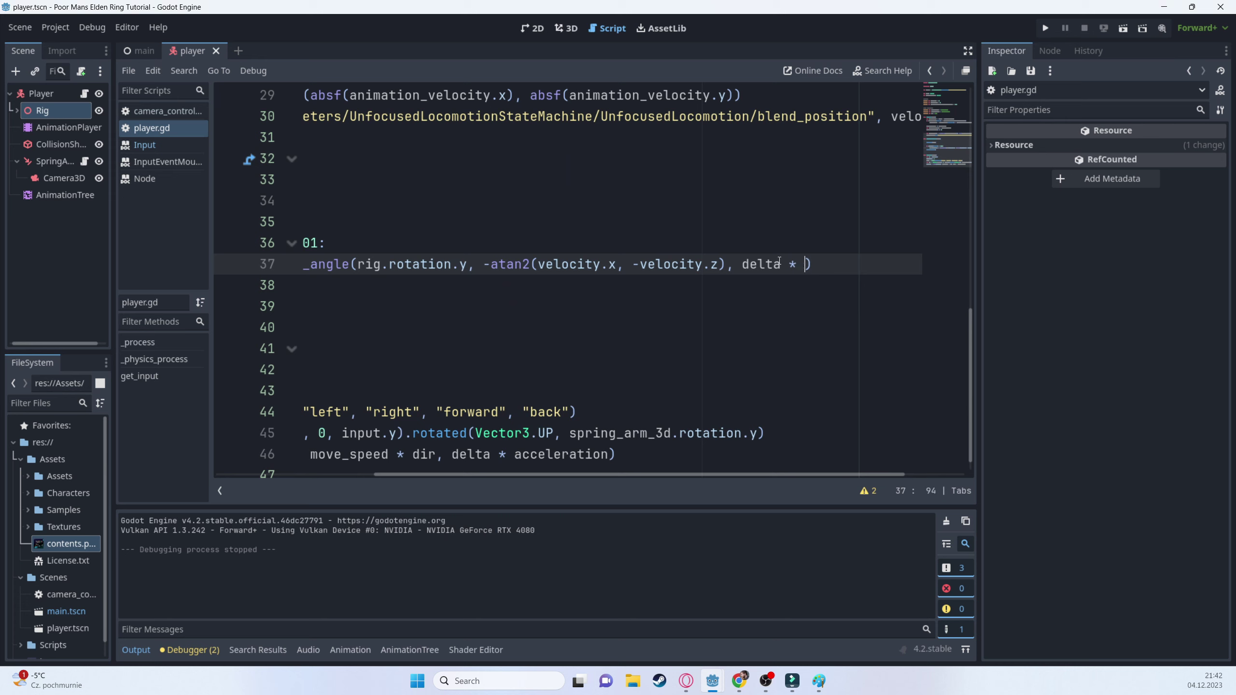
{"action": "type", "text": "n_change_f"}
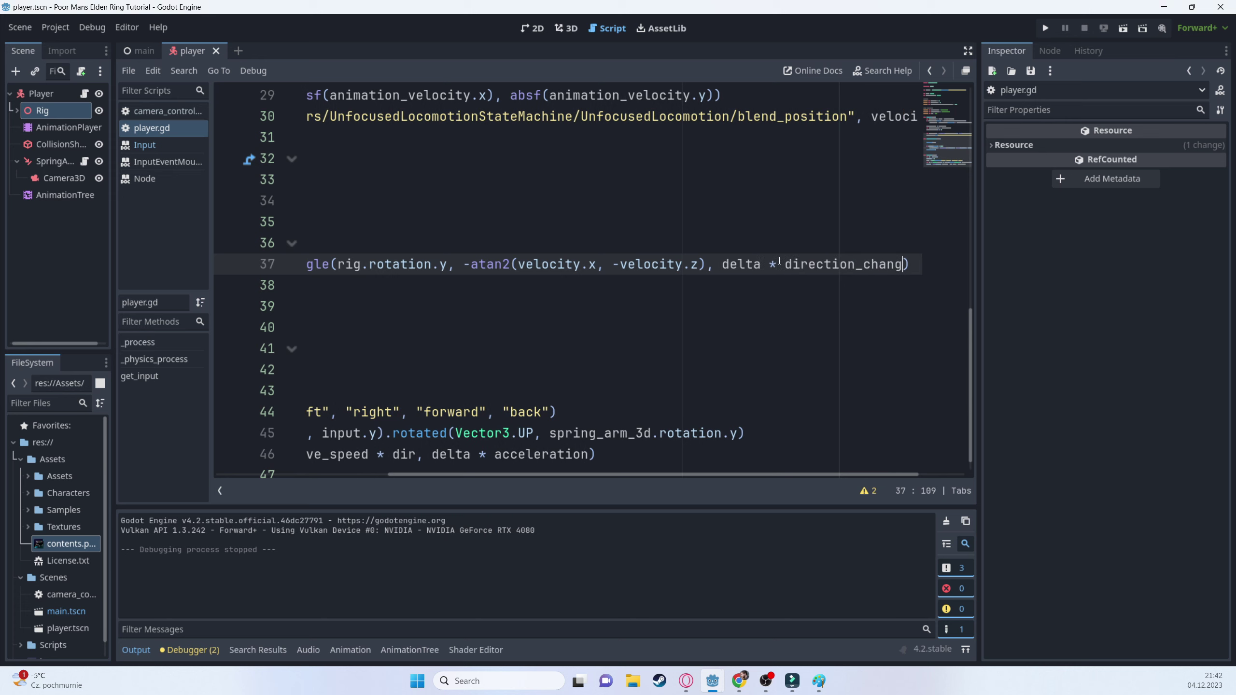
{"action": "type", "text": "actor"}
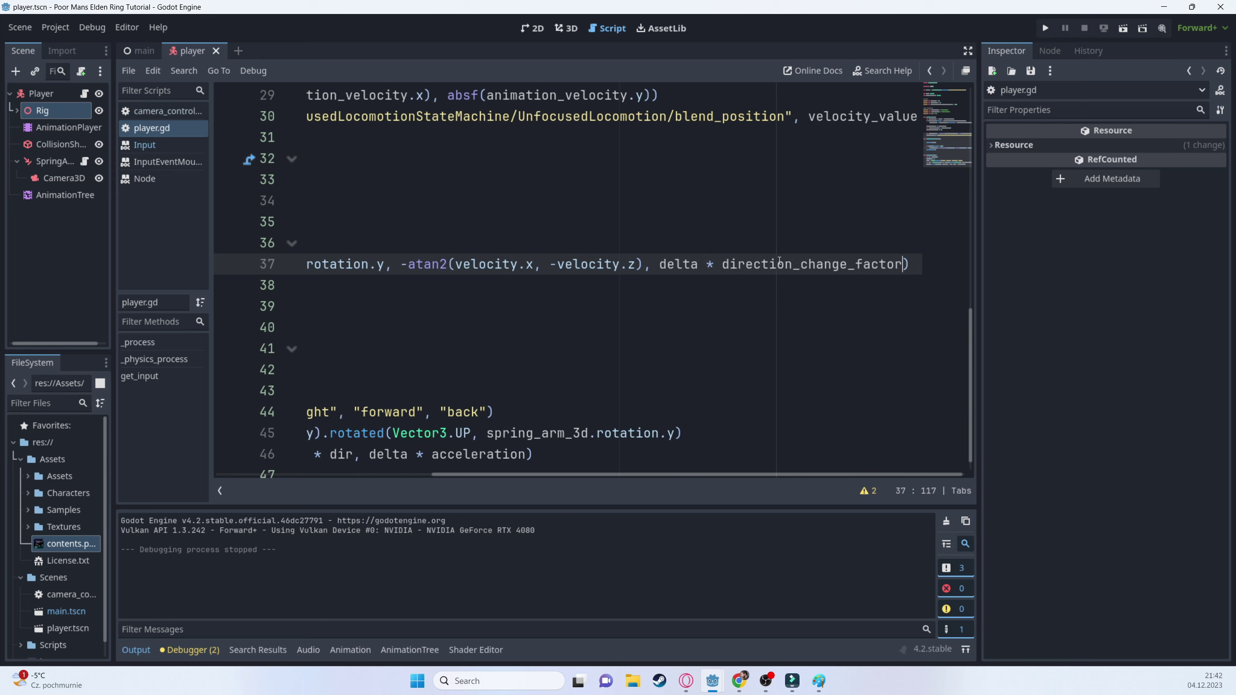
{"action": "left_click", "coordinate": [779, 258]}
{"action": "double_click", "coordinate": [779, 264]}
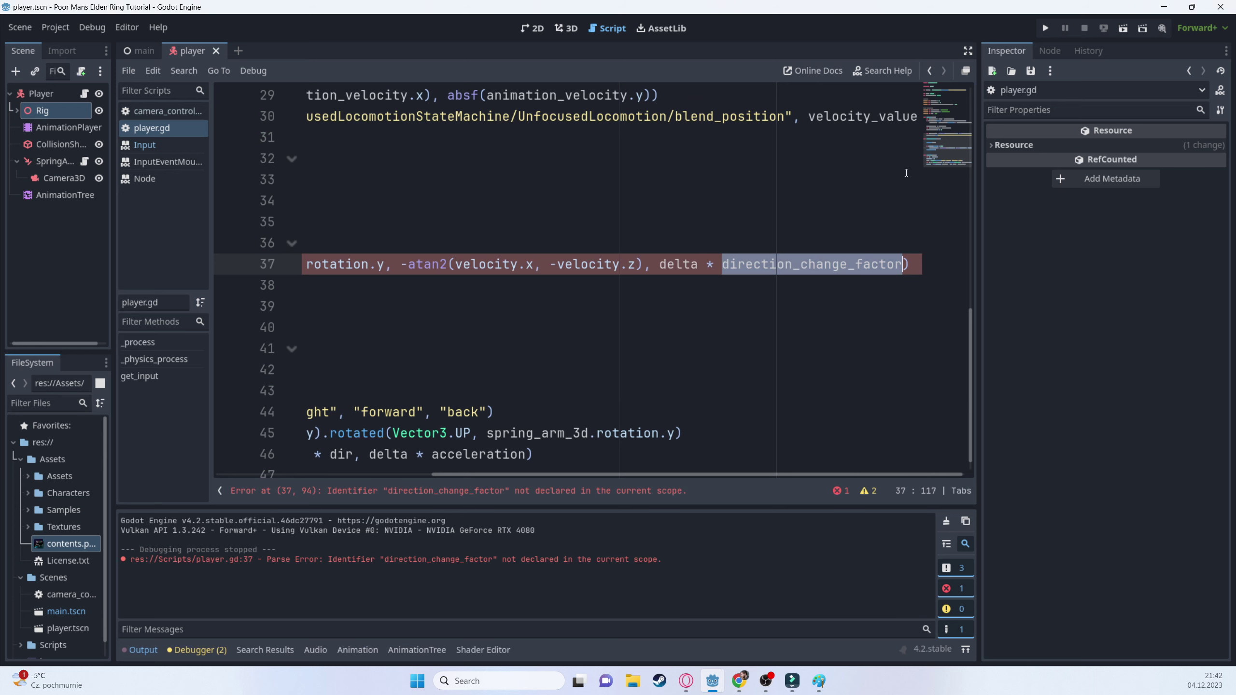
{"action": "scroll", "coordinate": [467, 440], "scroll_direction": "up", "scroll_amount": 7}
{"action": "left_click_drag", "start_coordinate": [470, 469], "coordinate": [253, 471]}
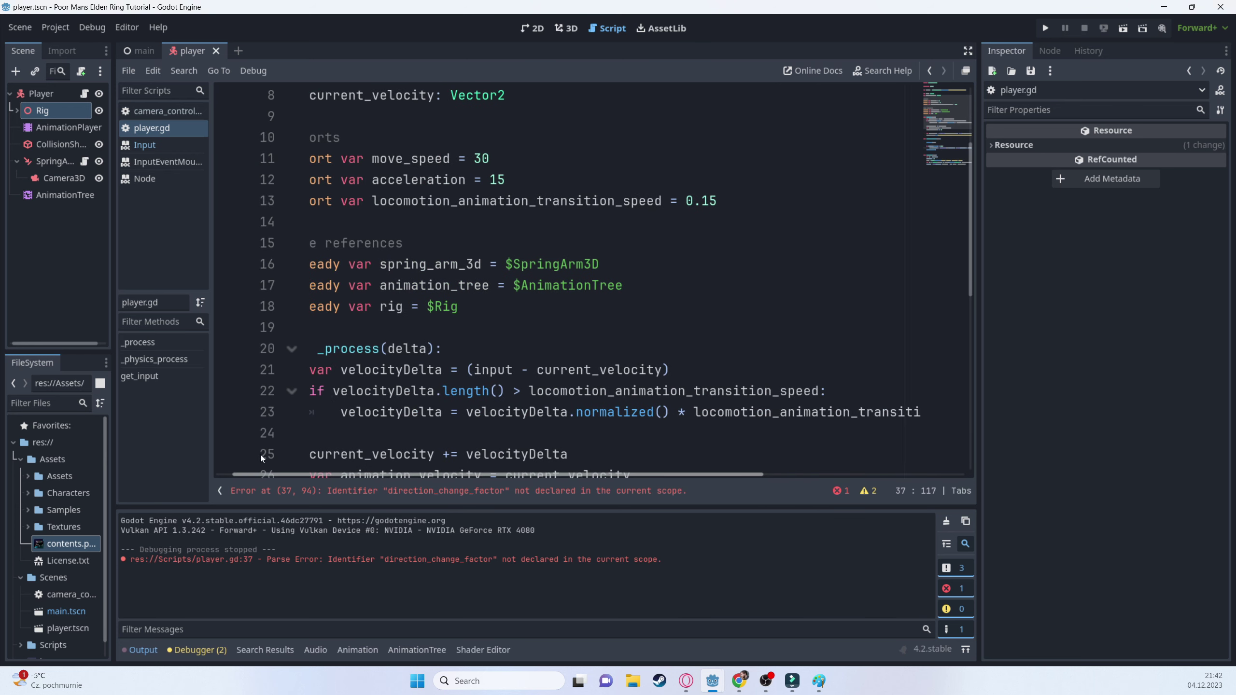
{"action": "left_click", "coordinate": [762, 207]}
{"action": "key", "text": "Return"}
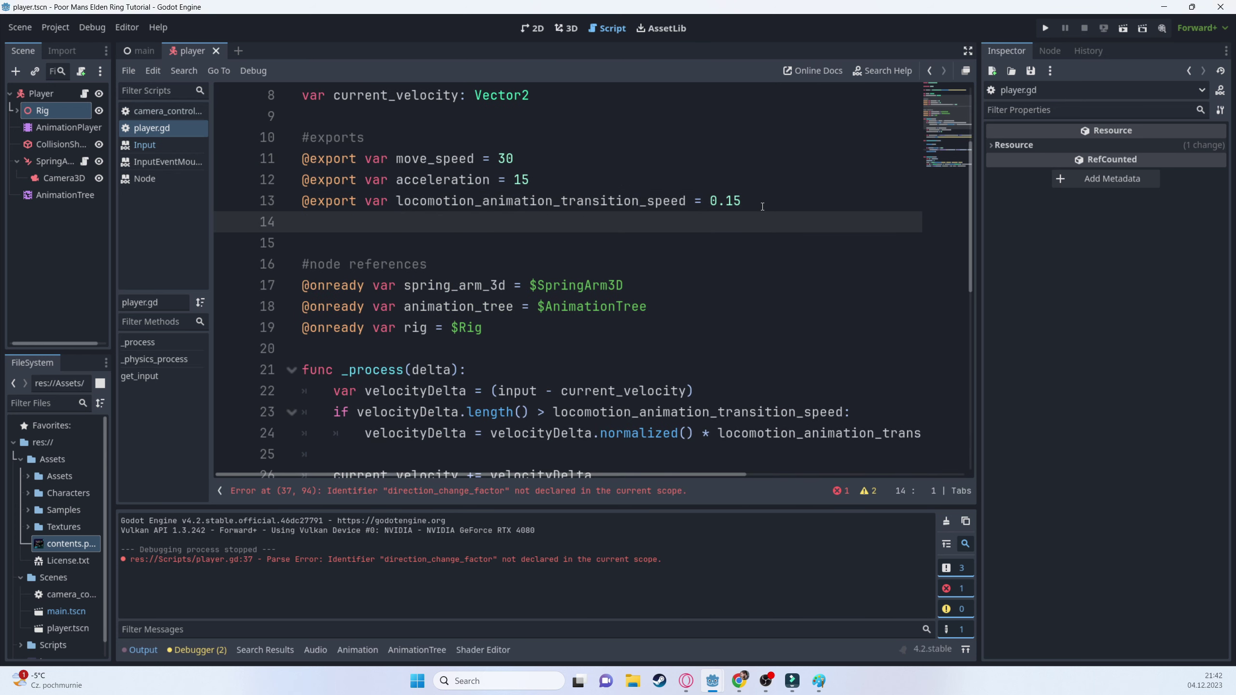
{"action": "type", "text": "@e"}
{"action": "key", "text": "Return"}
{"action": "type", "text": "var direction_change_factor = "}
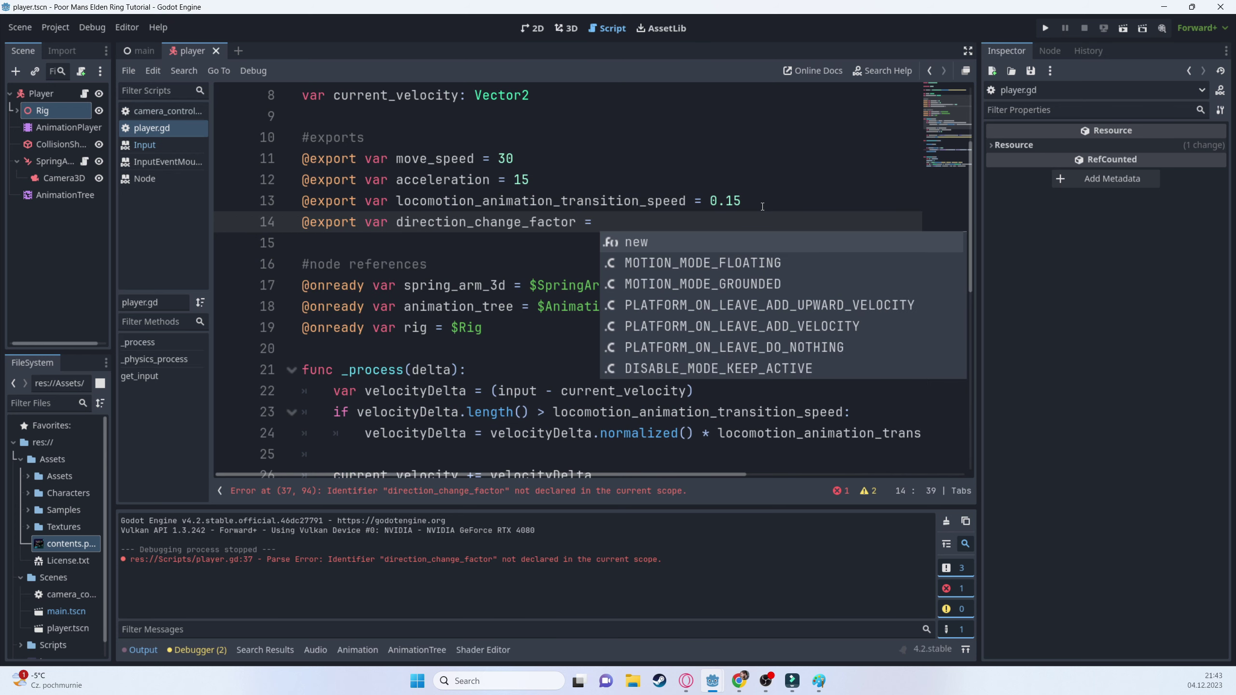
{"action": "type", "text": "10"}
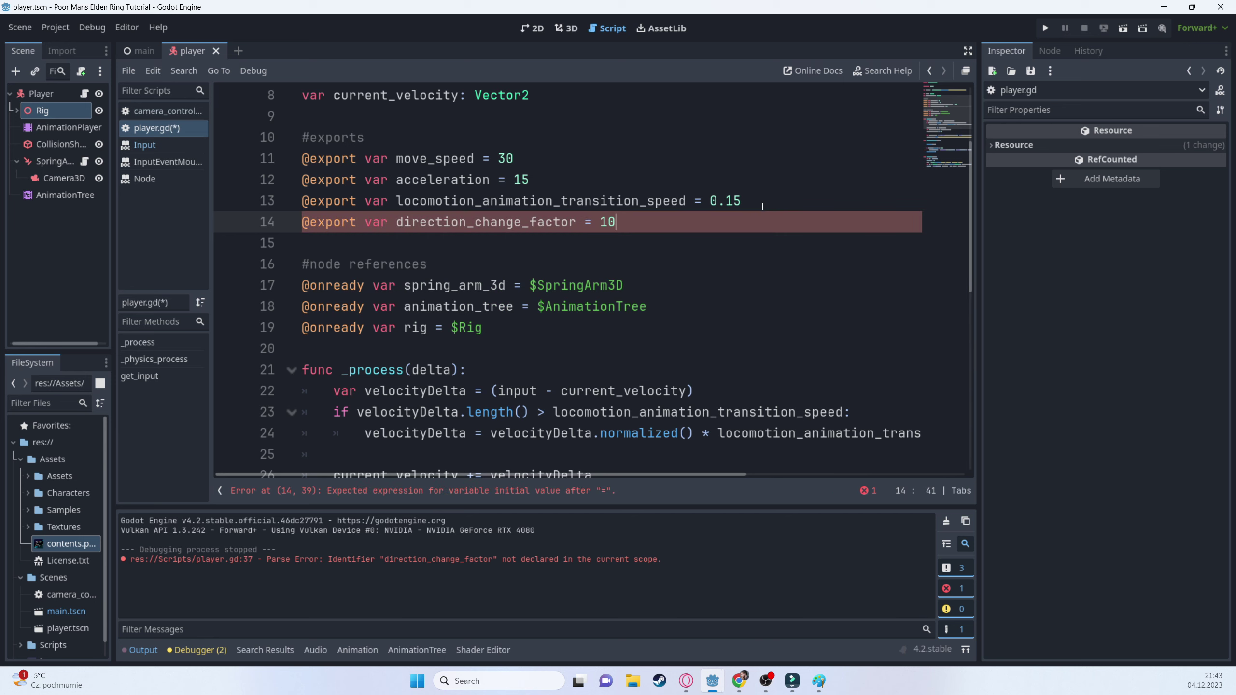
{"action": "key", "text": "ctrl+s"}
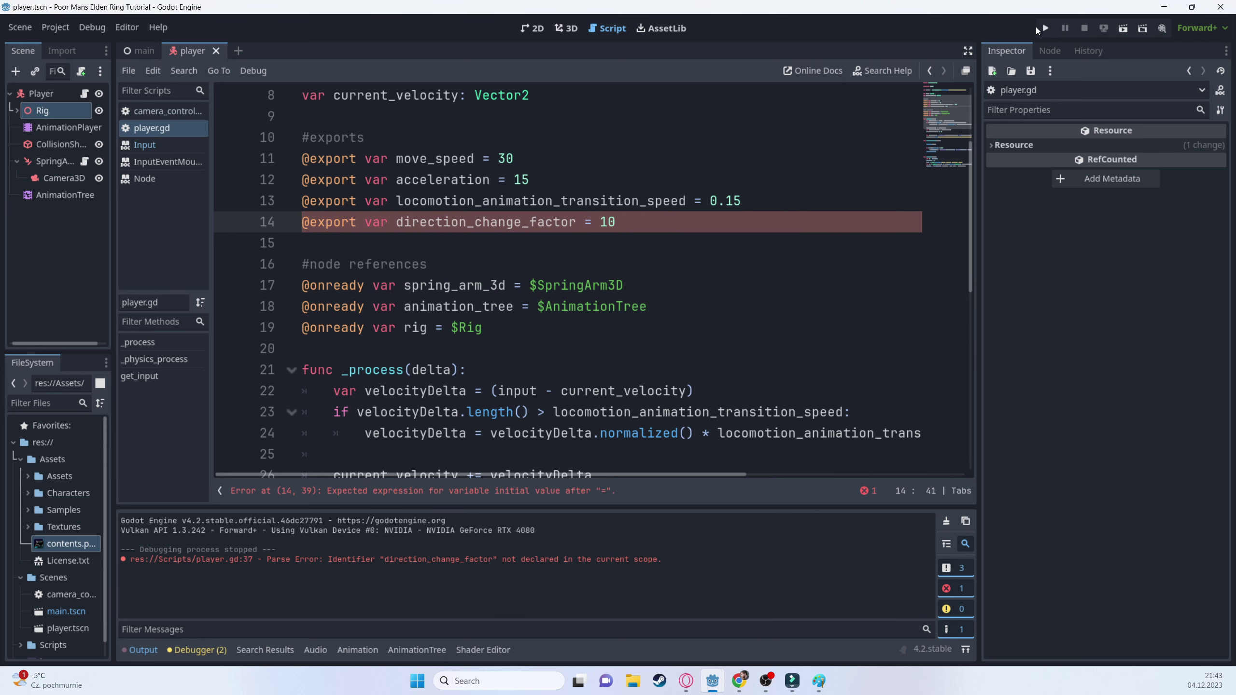
- Run the game to test turning with the new factor, then stop it
{"action": "left_click", "coordinate": [1045, 25]}
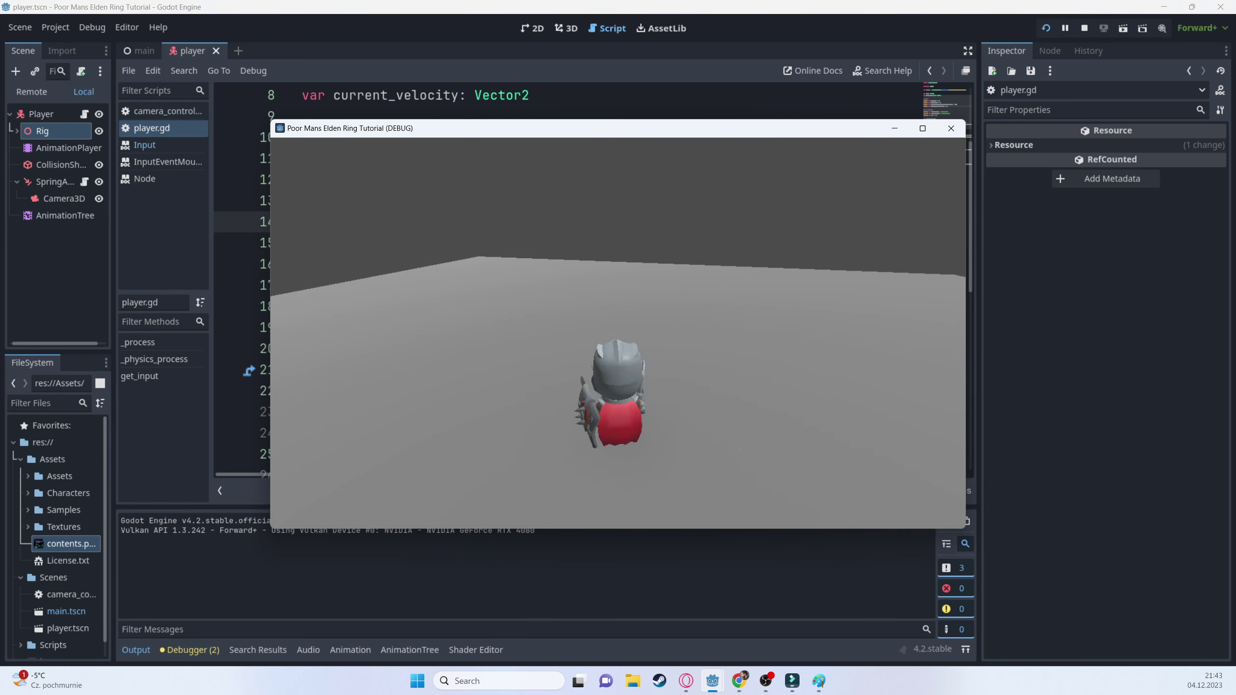
{"action": "key", "text": "a"}
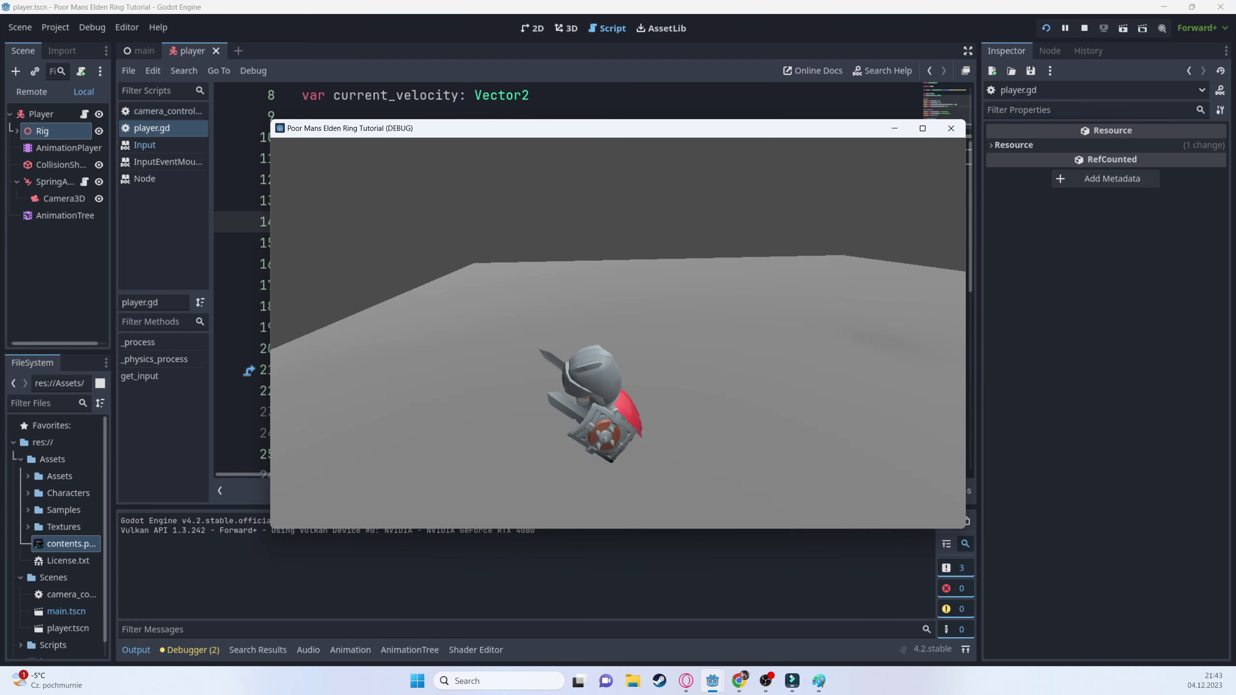
{"action": "left_click", "coordinate": [1046, 27]}
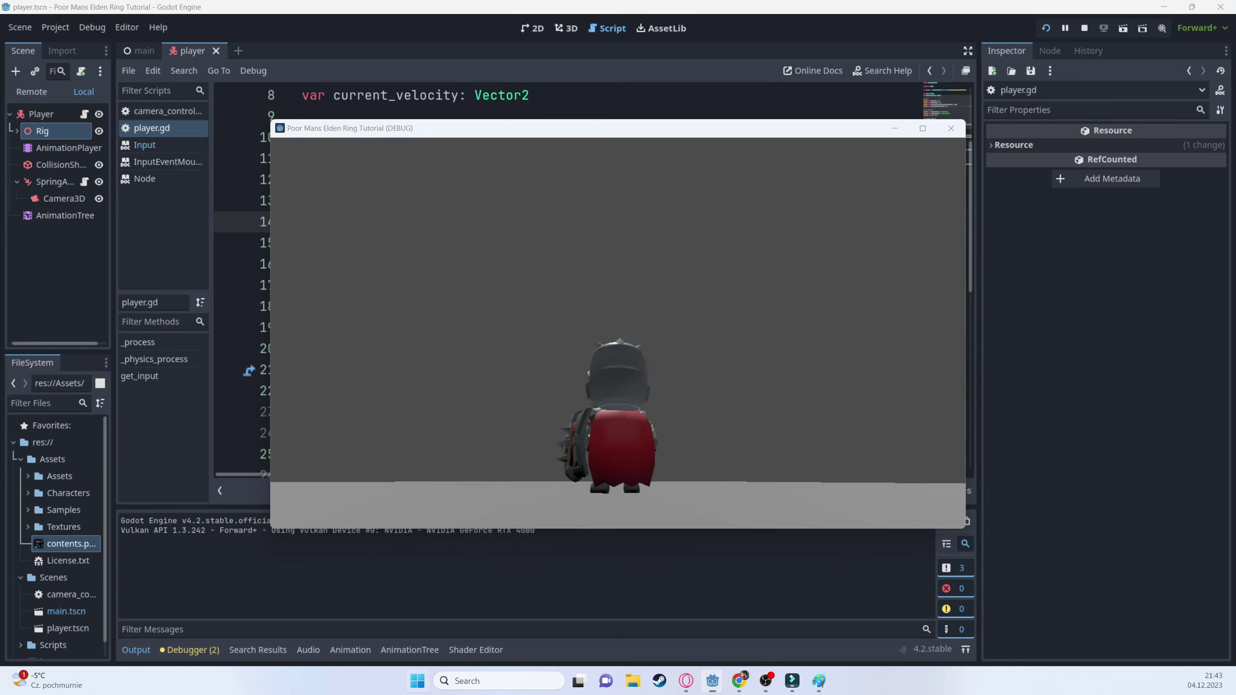
{"action": "left_click", "coordinate": [1087, 27]}
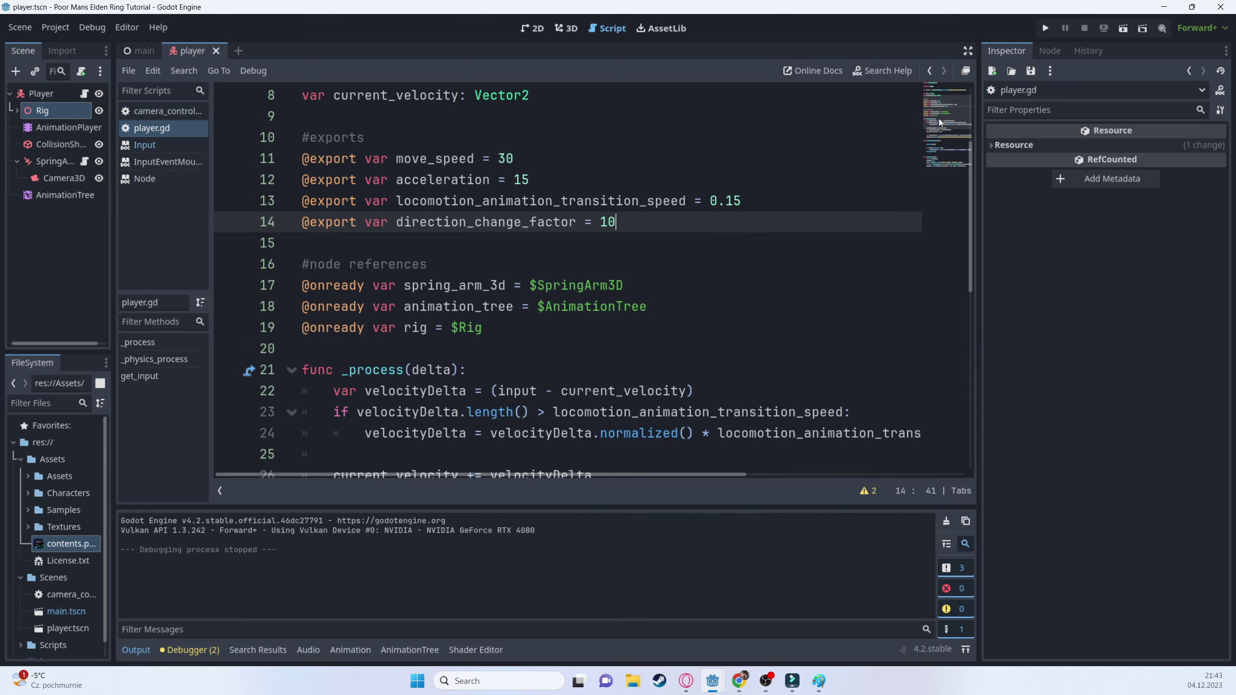
- Change direction_change_factor on line 14 from 10 to 5 and save player.gd
{"action": "left_click", "coordinate": [600, 221]}
{"action": "type", "text": "5"}
{"action": "key", "text": "Delete"}
{"action": "key", "text": "Delete"}
{"action": "key", "text": "ctrl+s"}
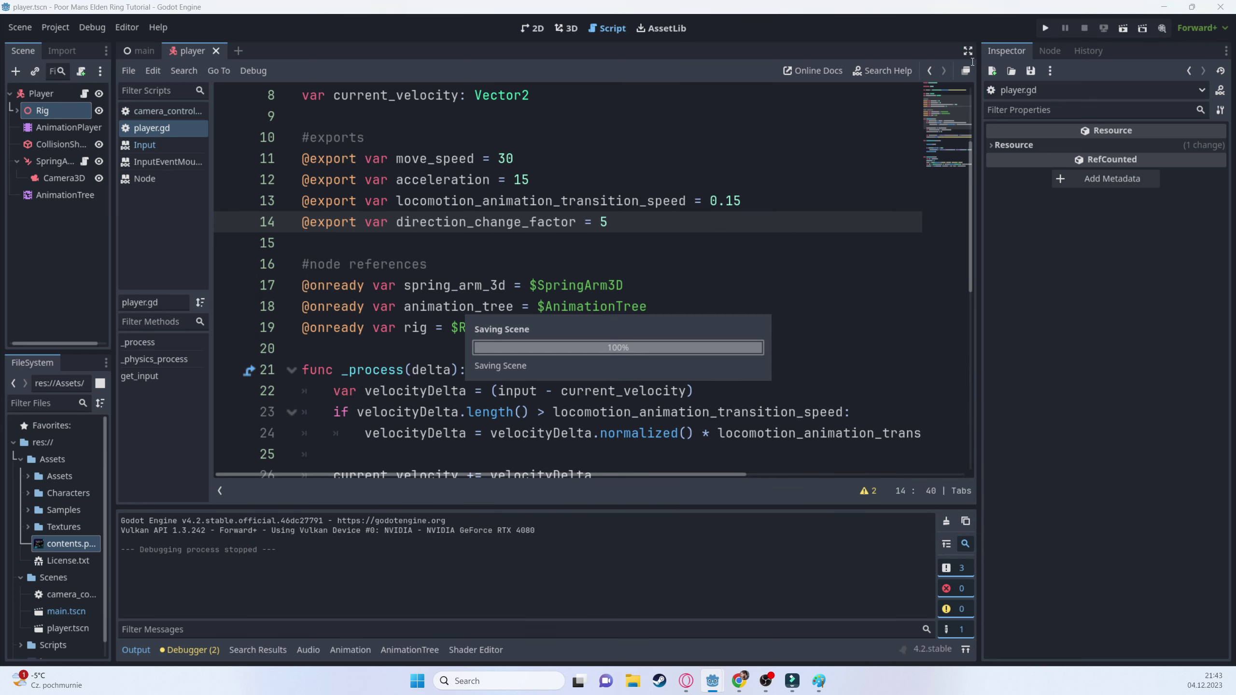
- Run the game and steer the knight with D, S, A, W to test slower turning, then return to the editor
{"action": "key", "text": "F5"}
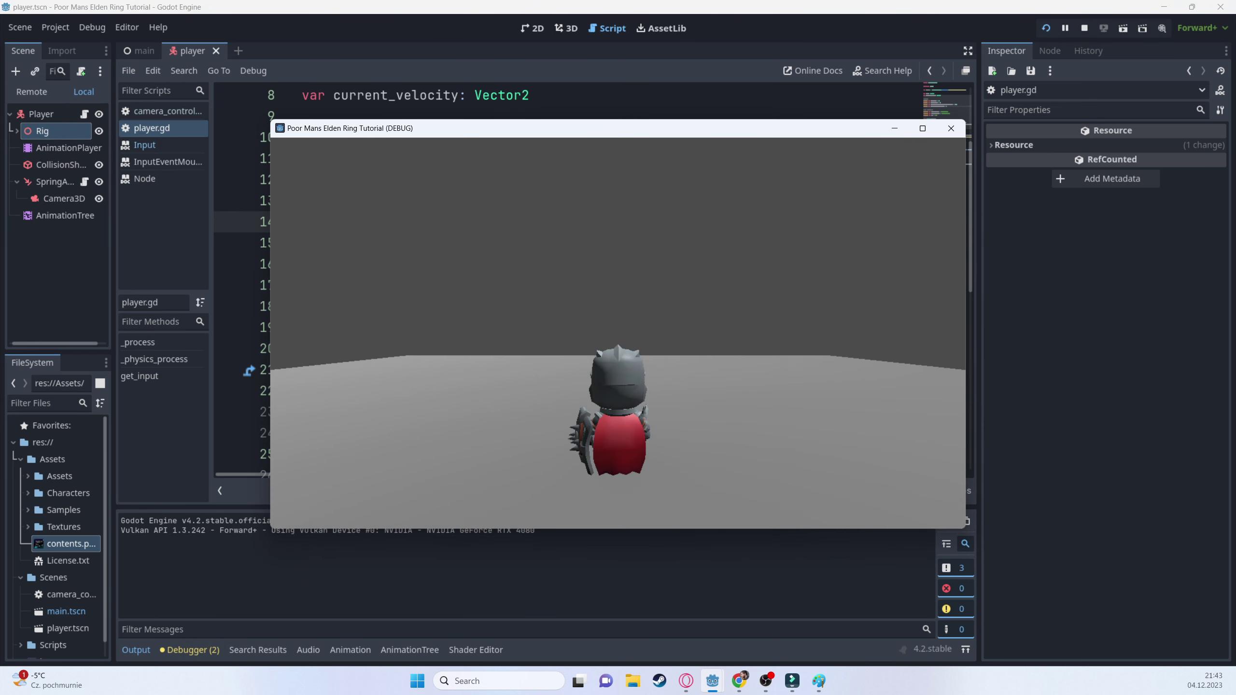
{"action": "key", "text": "d"}
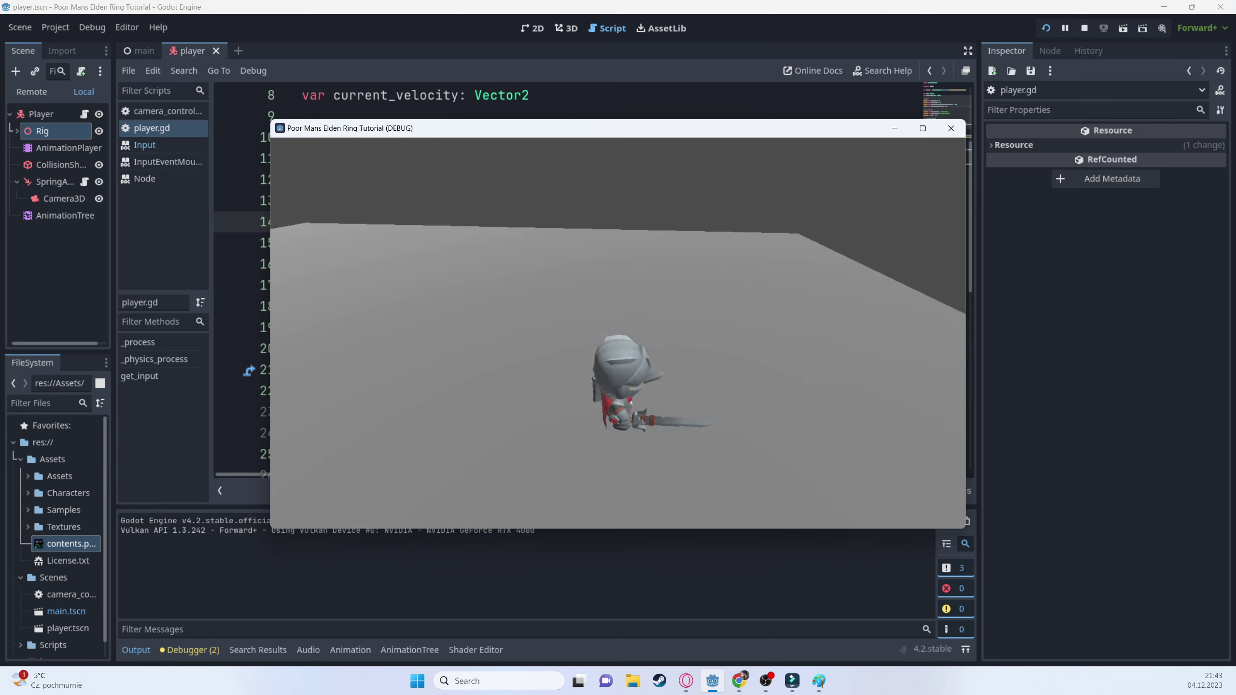
{"action": "key", "text": "s"}
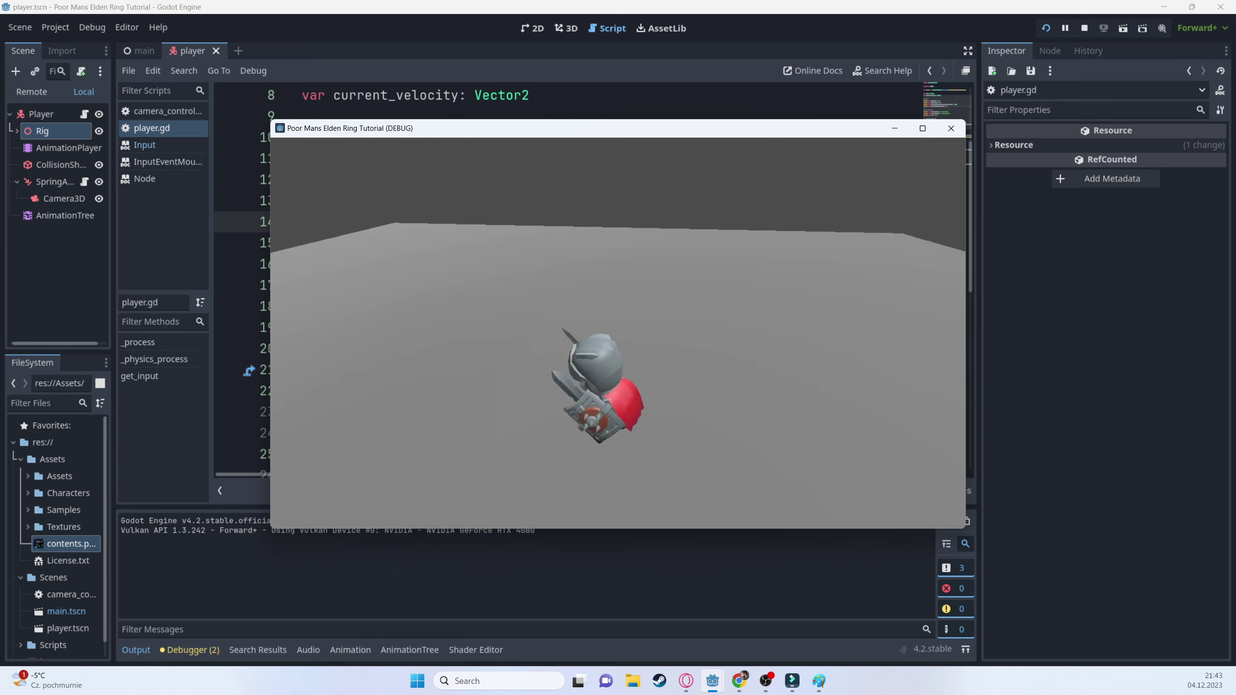
{"action": "key", "text": "a"}
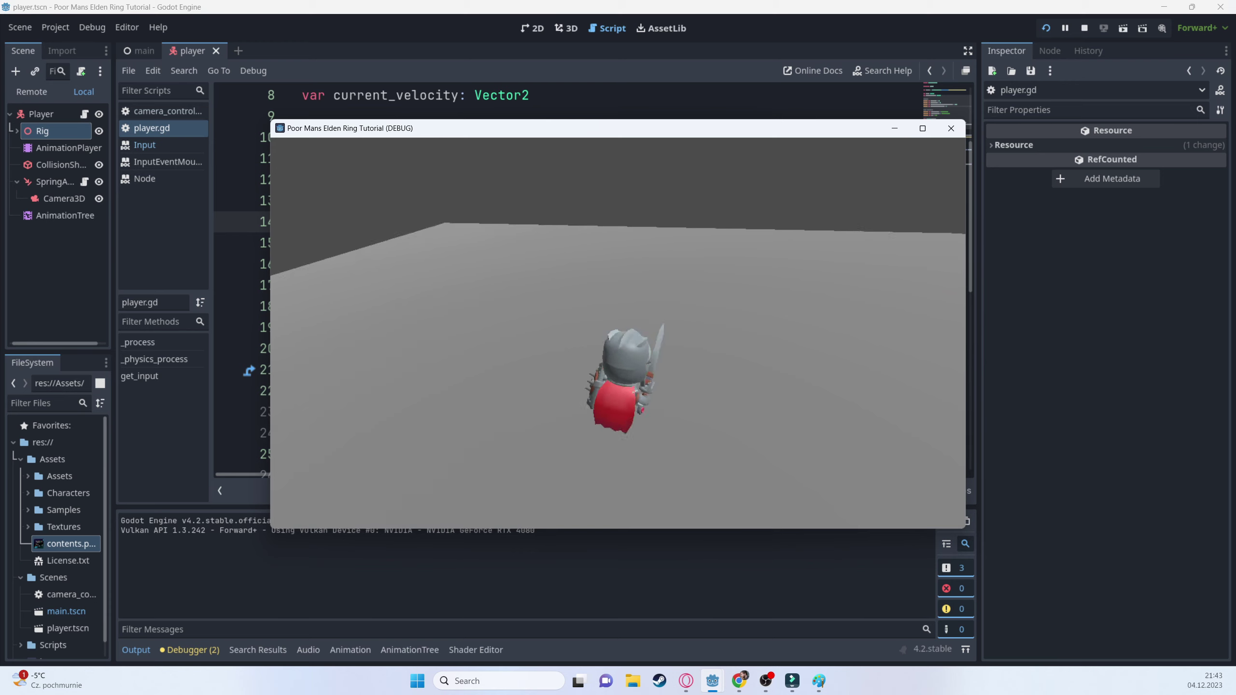
{"action": "key", "text": "w"}
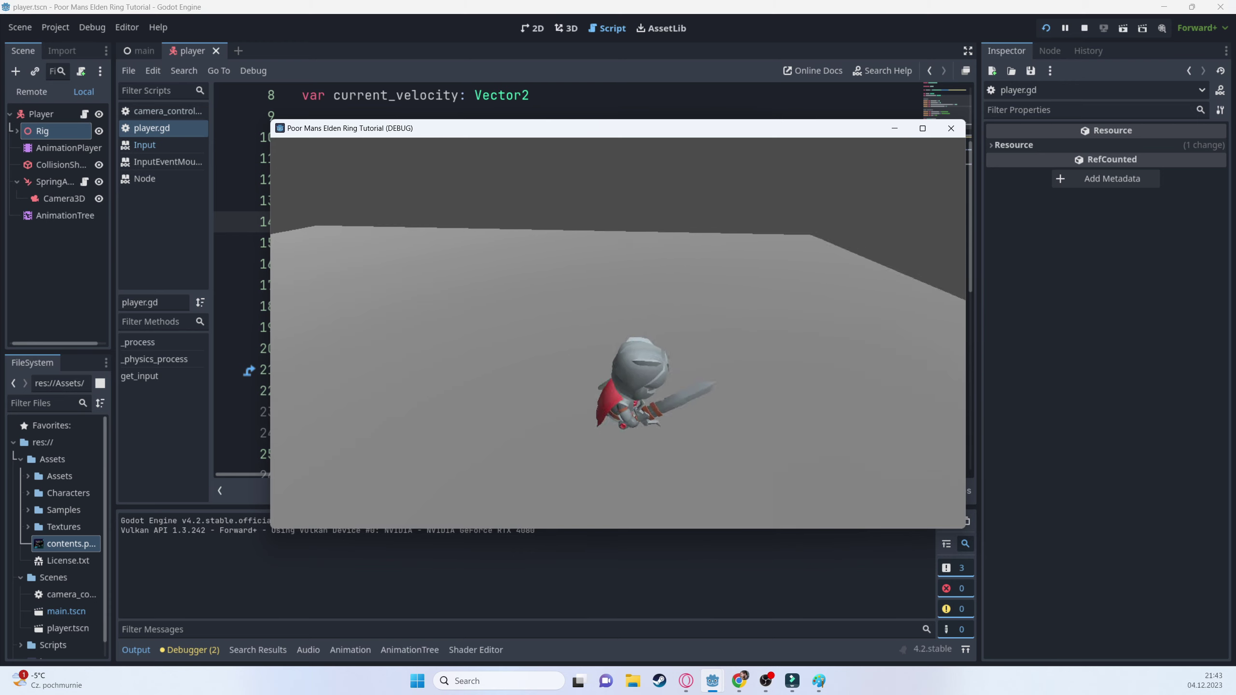
{"action": "key", "text": "a"}
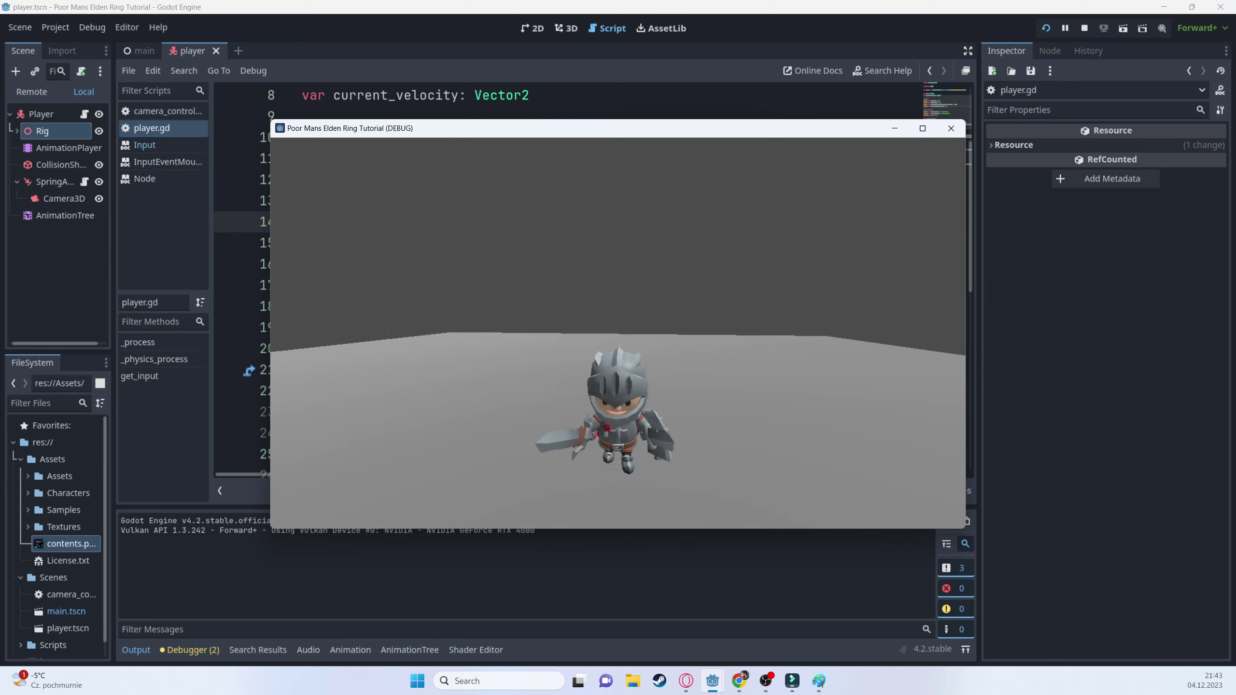
{"action": "key", "text": "a"}
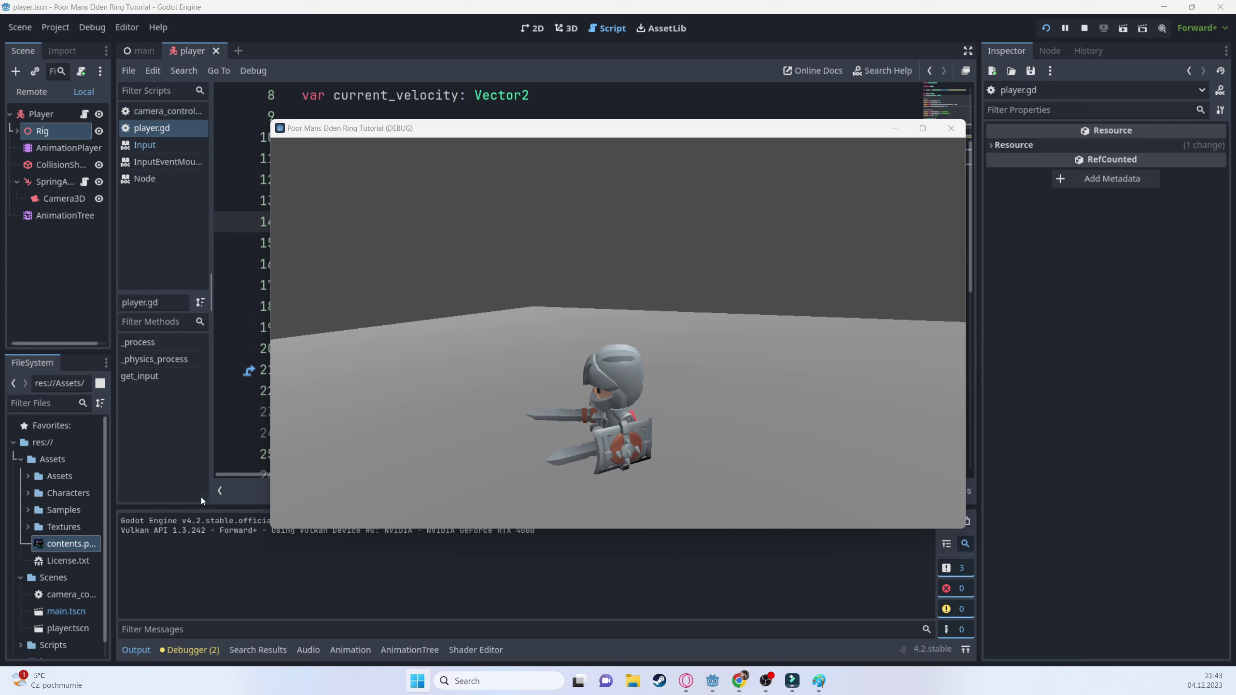
{"action": "left_click", "coordinate": [875, 272]}
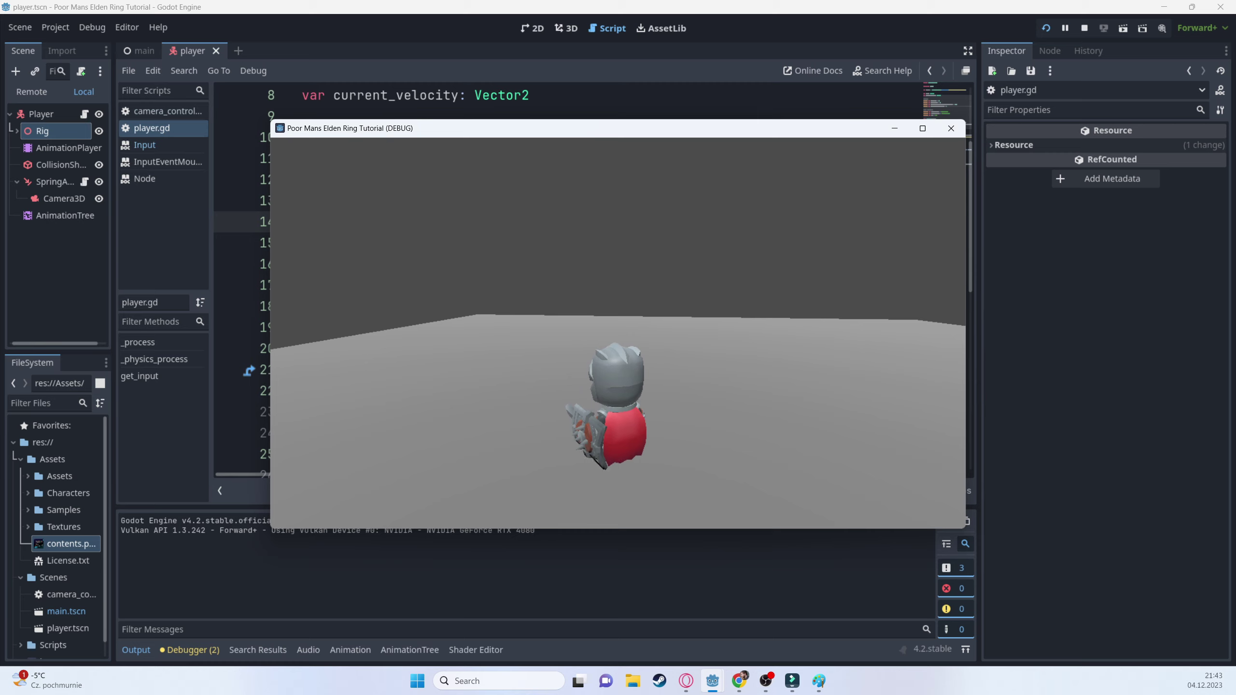
{"action": "left_click", "coordinate": [1181, 371]}
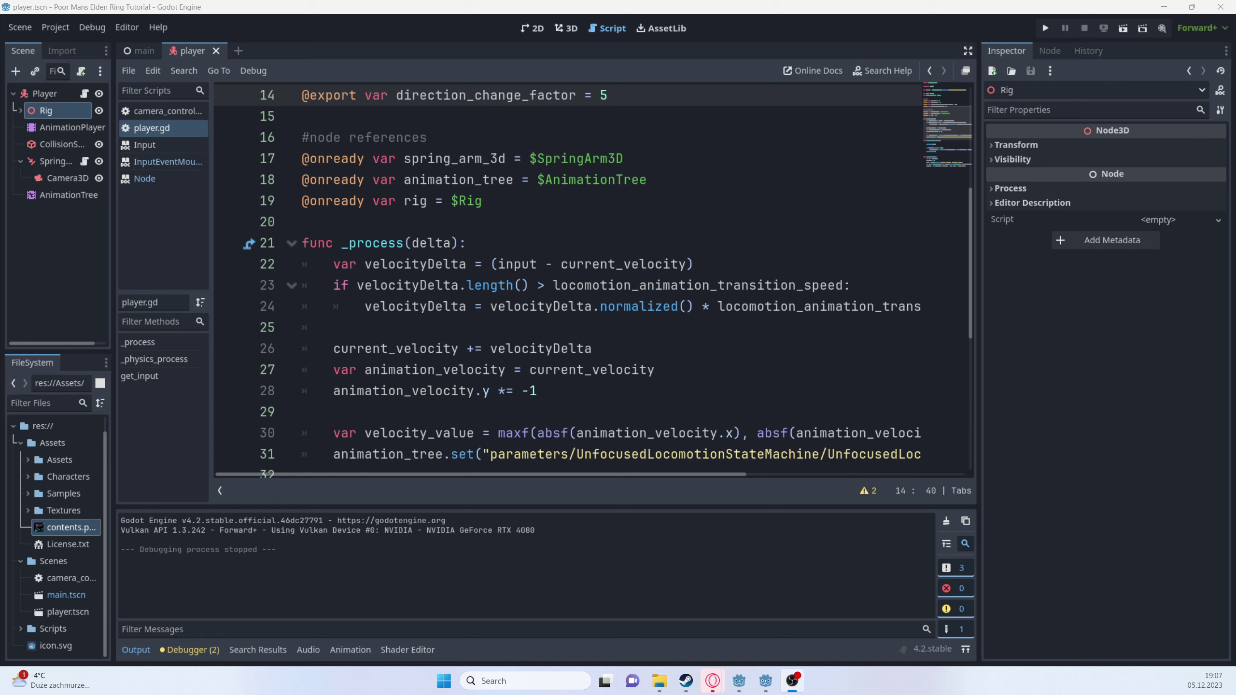
- Select the AnimationTree node and pan its root graph to make room for a new node
{"action": "key", "text": "alt+Tab"}
{"action": "left_click_drag", "start_coordinate": [116, 224], "coordinate": [192, 224]}
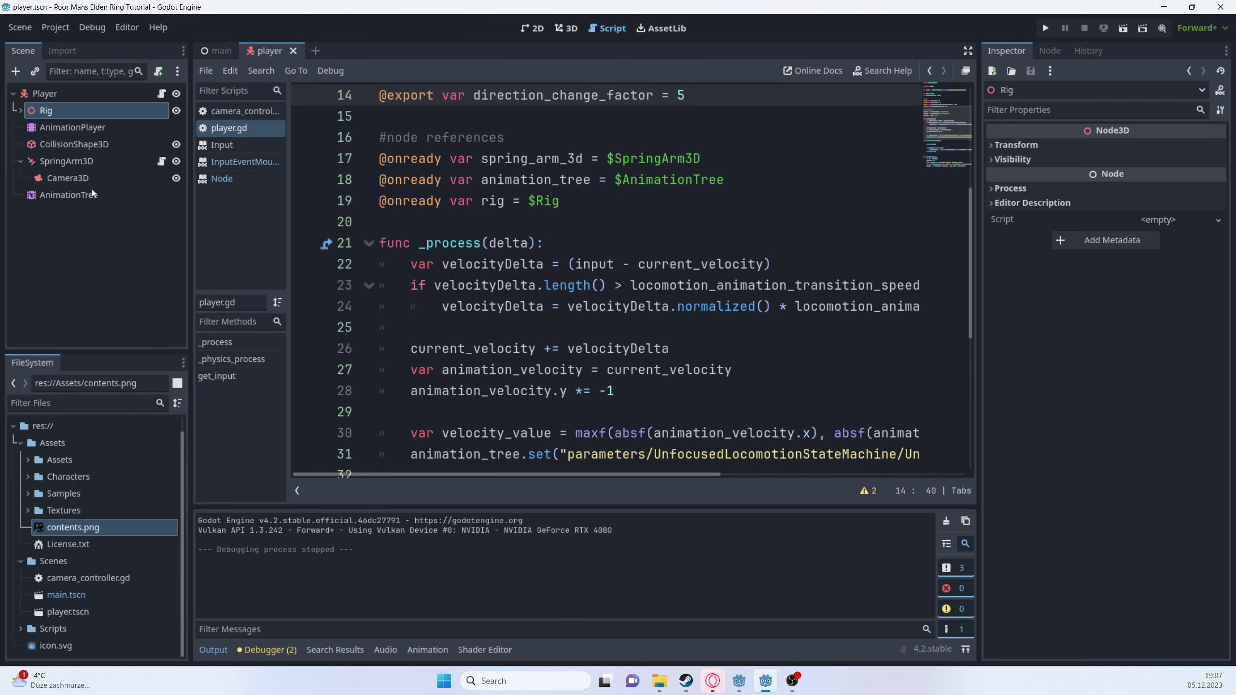
{"action": "left_click", "coordinate": [80, 194]}
{"action": "middle_click_drag", "start_coordinate": [428, 551], "coordinate": [662, 547]}
{"action": "scroll", "coordinate": [663, 547], "scroll_direction": "down", "scroll_amount": 3}
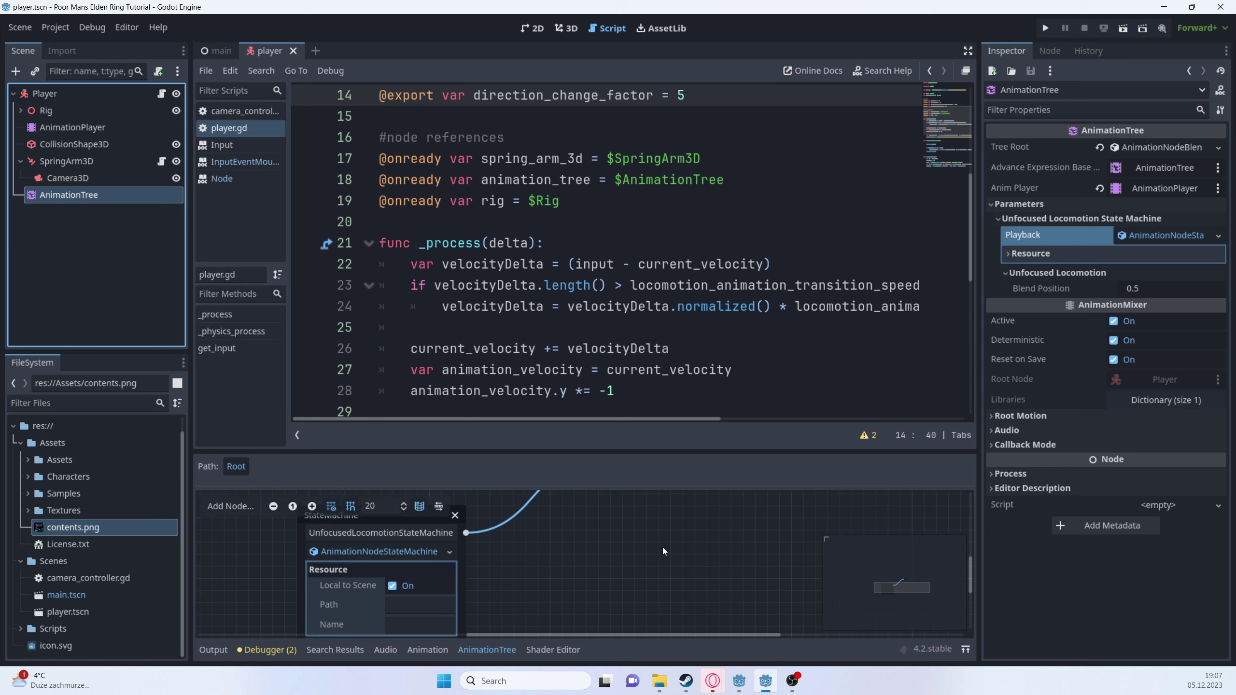
{"action": "left_click_drag", "start_coordinate": [584, 452], "coordinate": [560, 238]}
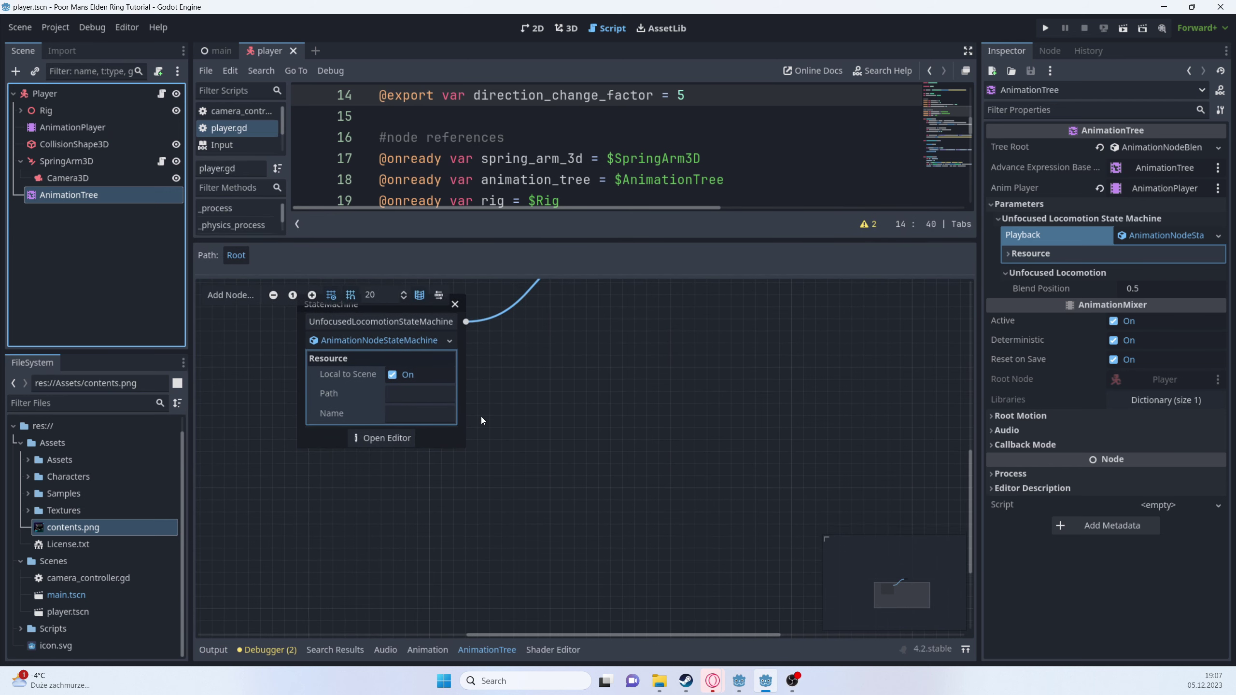
{"action": "middle_click_drag", "start_coordinate": [480, 416], "coordinate": [583, 609]}
- Add a StateMachine named FocusedLocomotionStateMachine to the root graph and open it
{"action": "right_click", "coordinate": [407, 362]}
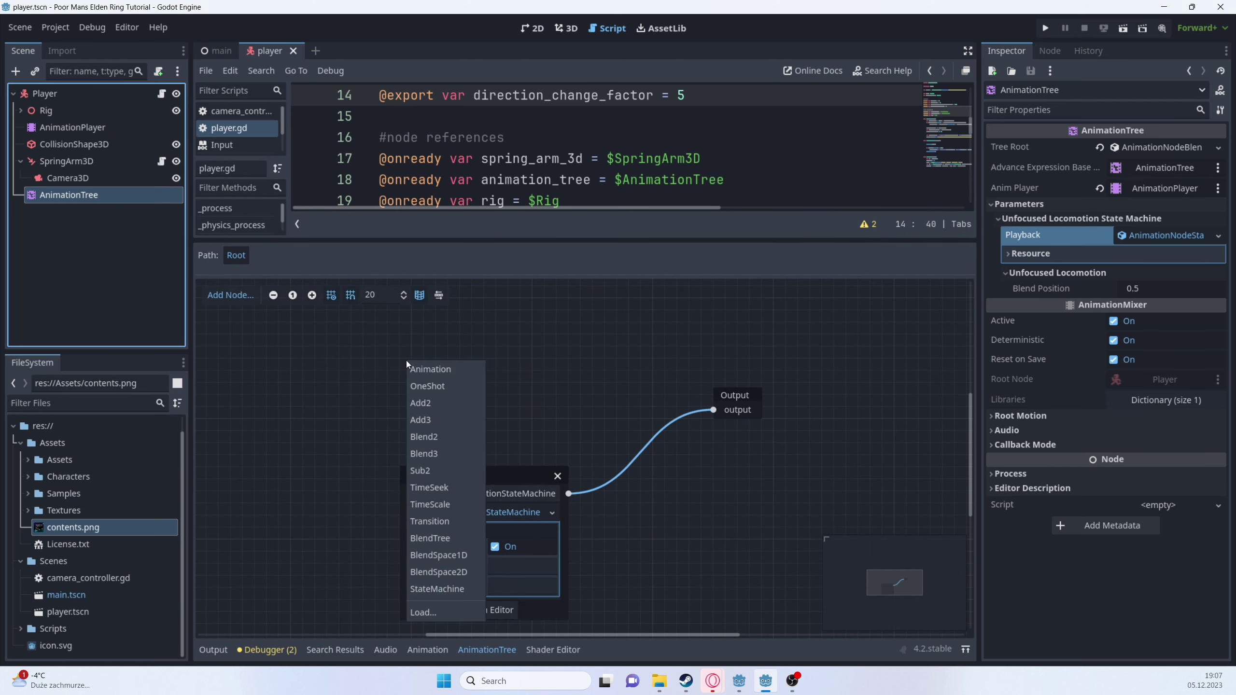
{"action": "left_click", "coordinate": [441, 589]}
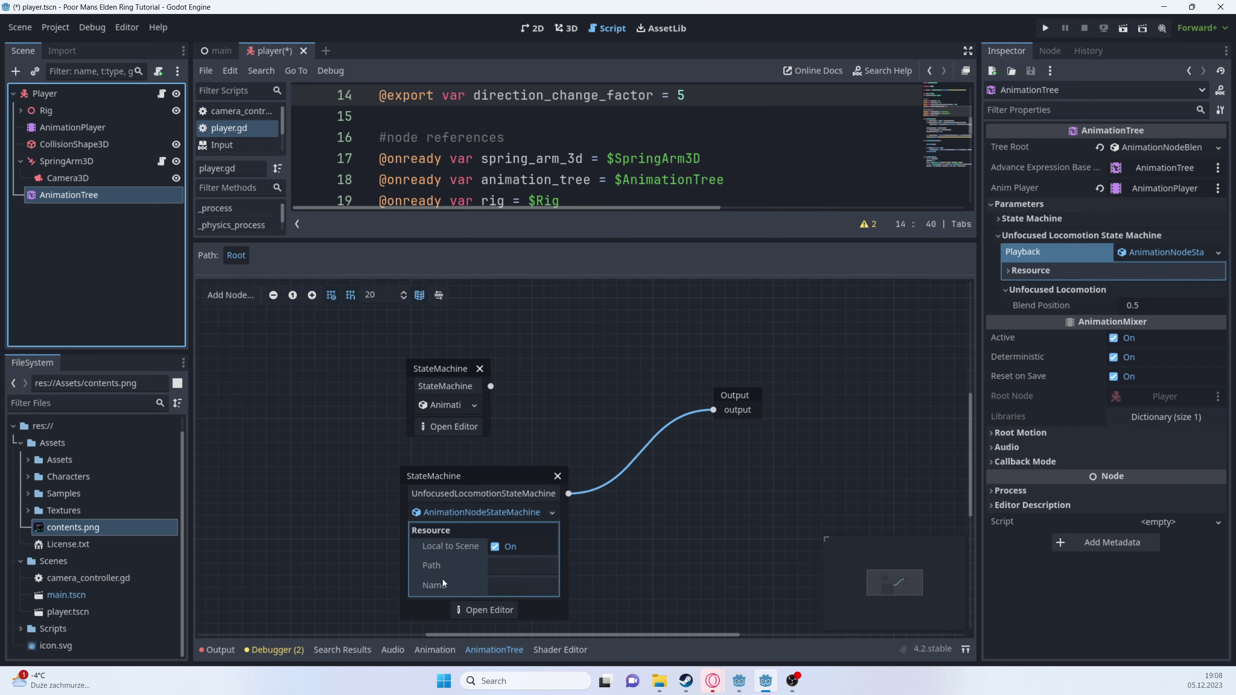
{"action": "left_click", "coordinate": [443, 387]}
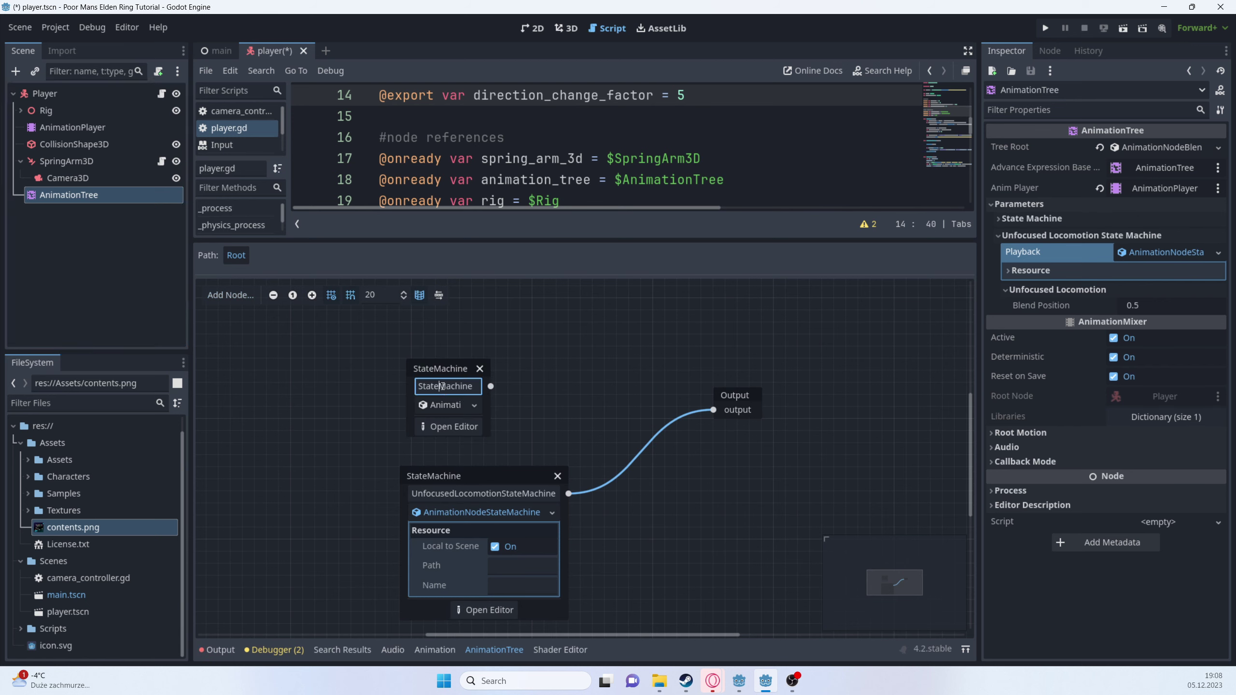
{"action": "double_click", "coordinate": [441, 386]}
{"action": "type", "text": "FocusedLocomotio"}
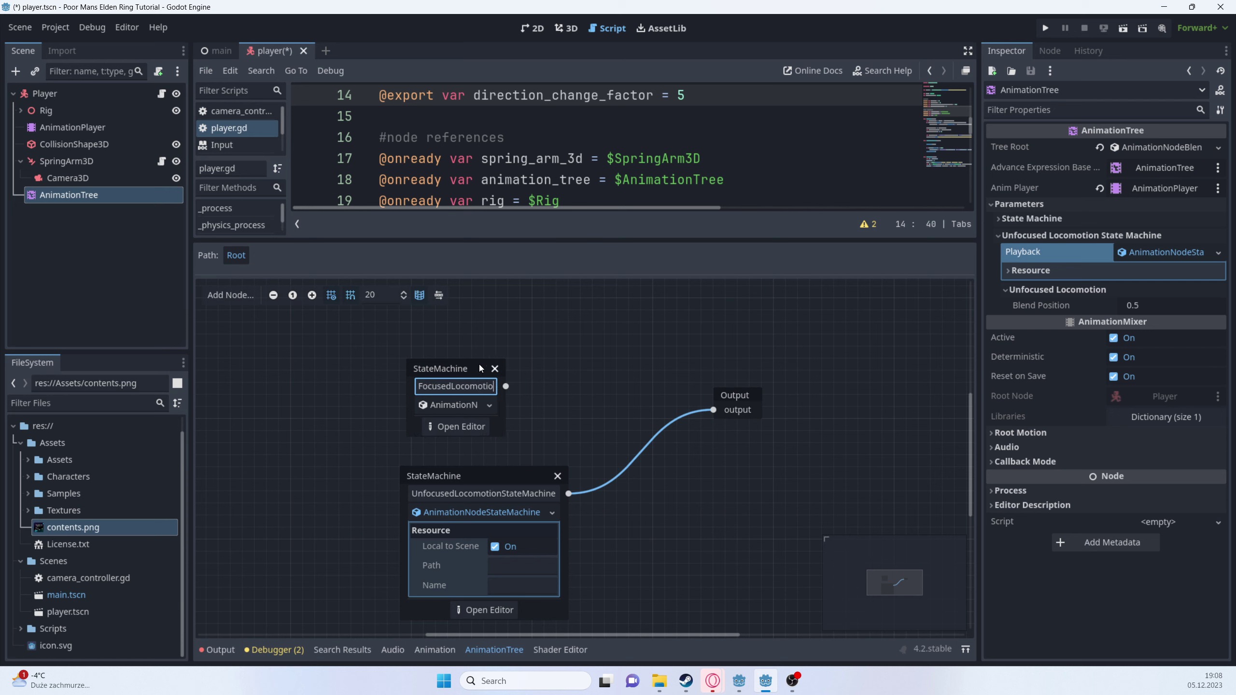
{"action": "type", "text": "nStateMachine"}
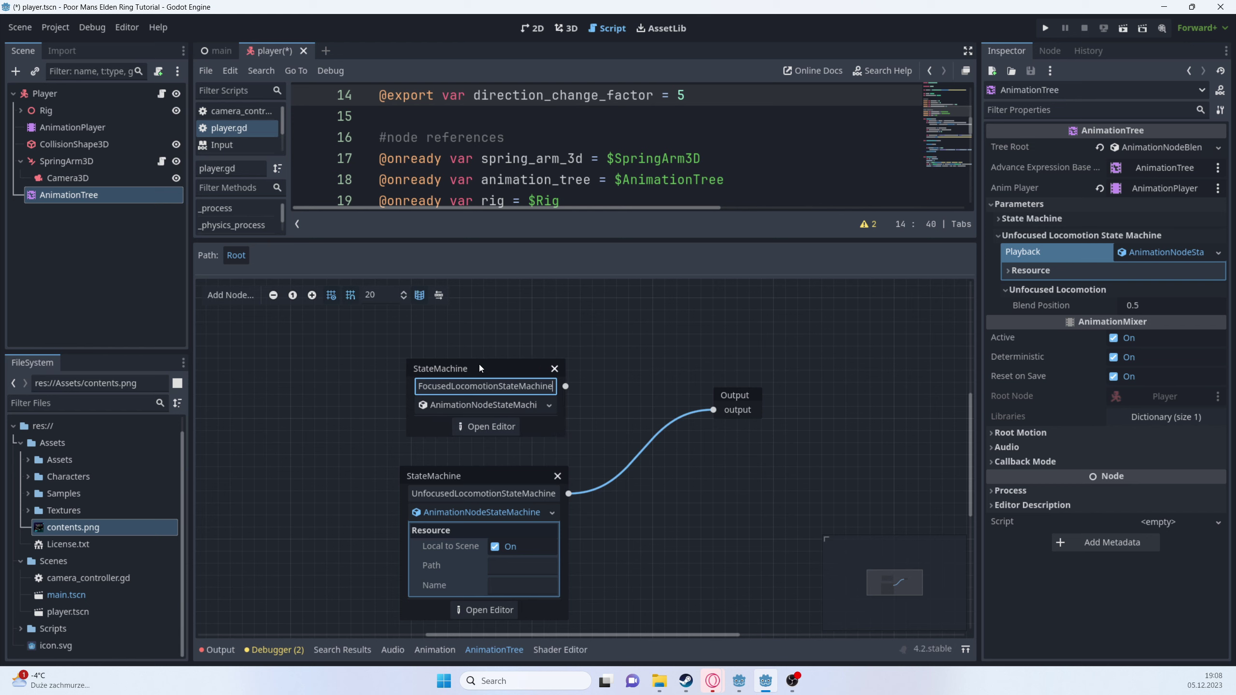
{"action": "key", "text": "Return"}
{"action": "left_click_drag", "start_coordinate": [479, 364], "coordinate": [435, 339]}
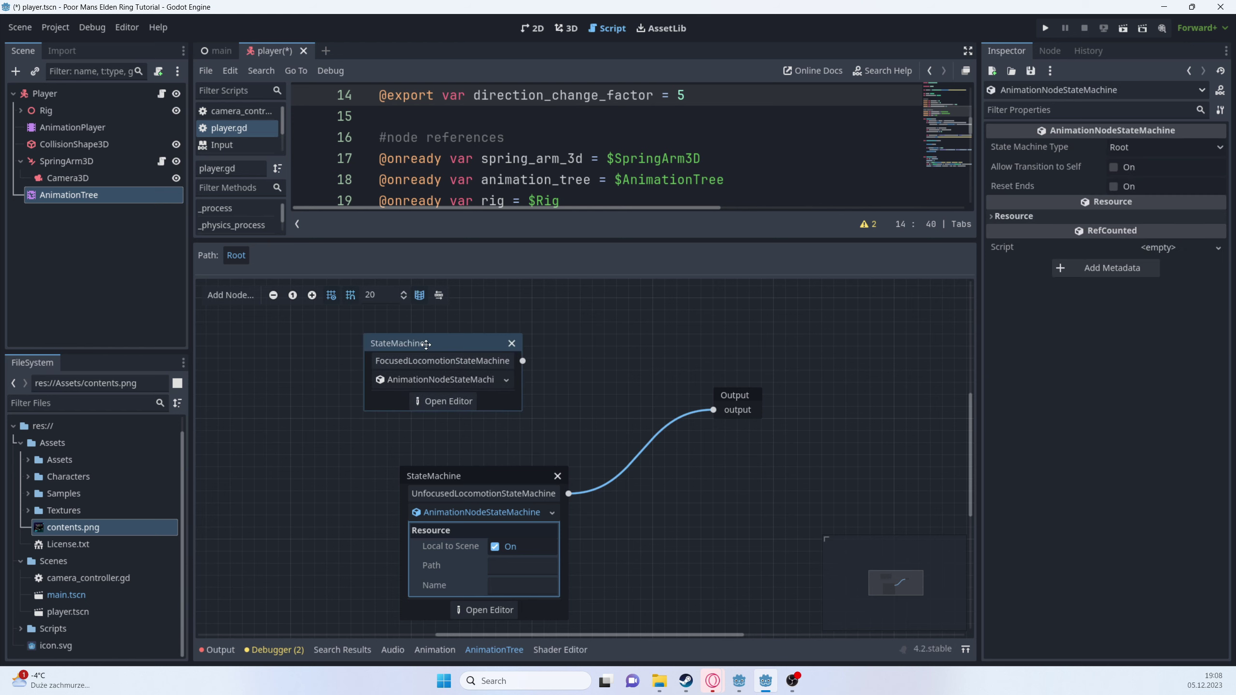
{"action": "left_click", "coordinate": [440, 402]}
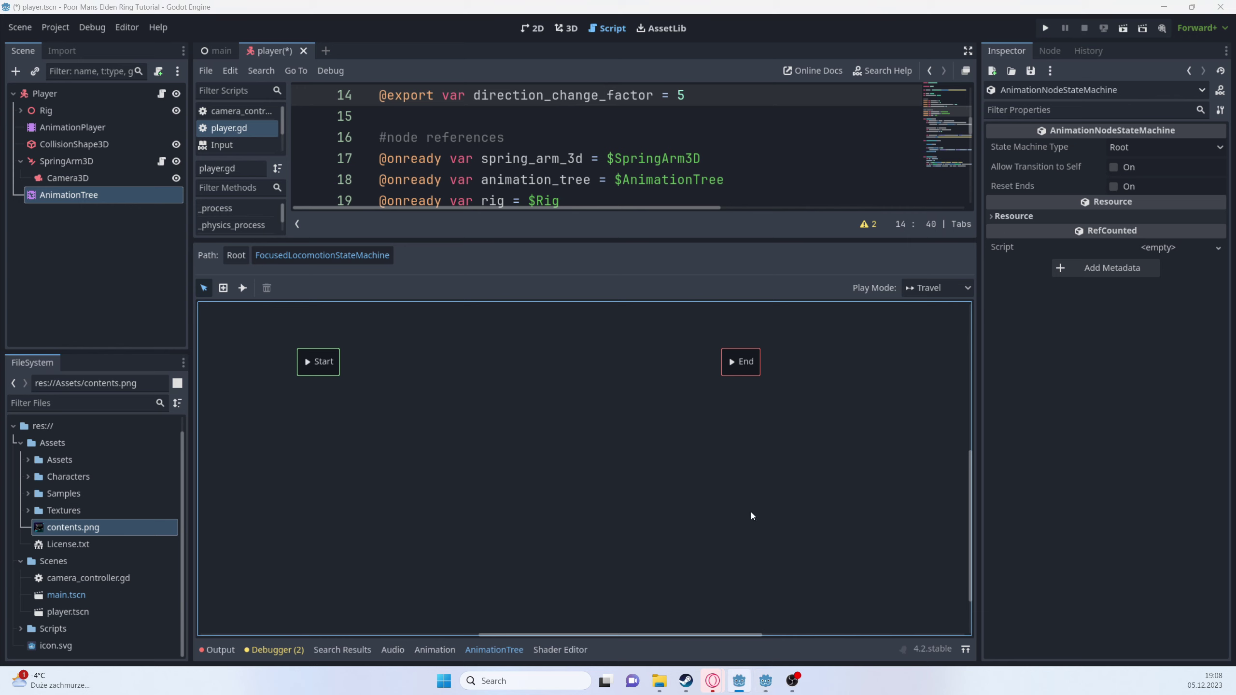
- Add a BlendSpace2D node beside Start in FocusedLocomotionStateMachine and open it for editing
{"action": "right_click", "coordinate": [403, 366]}
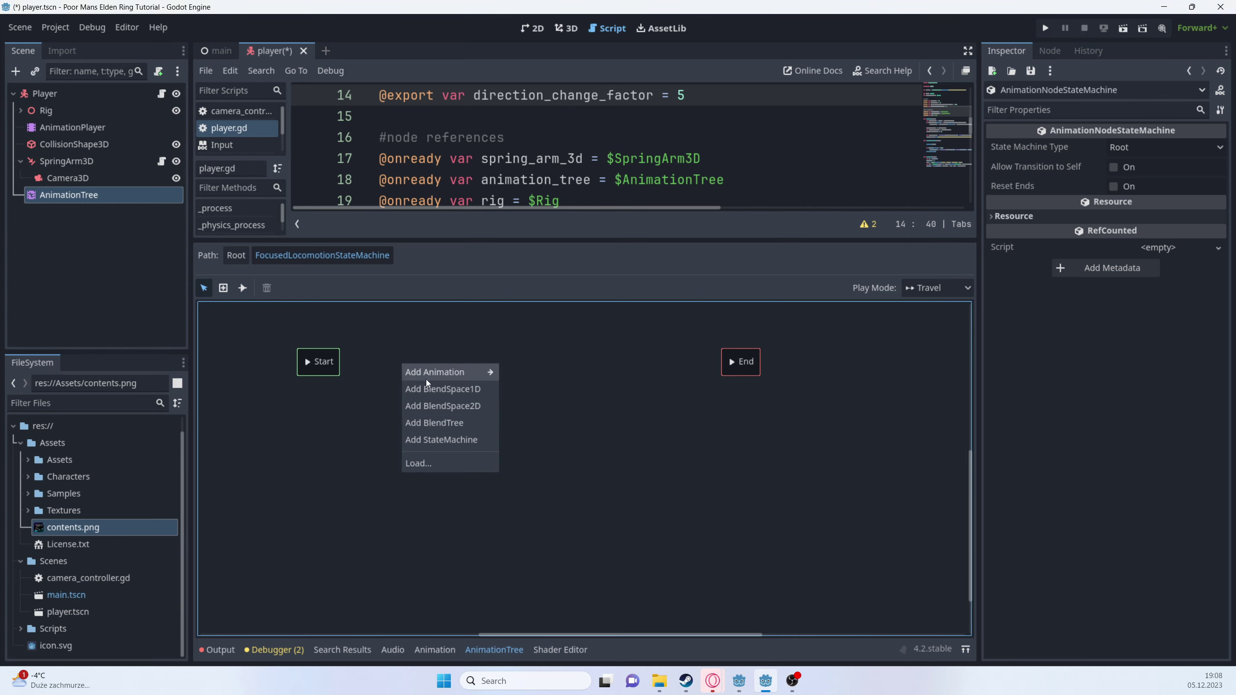
{"action": "key", "text": "Escape"}
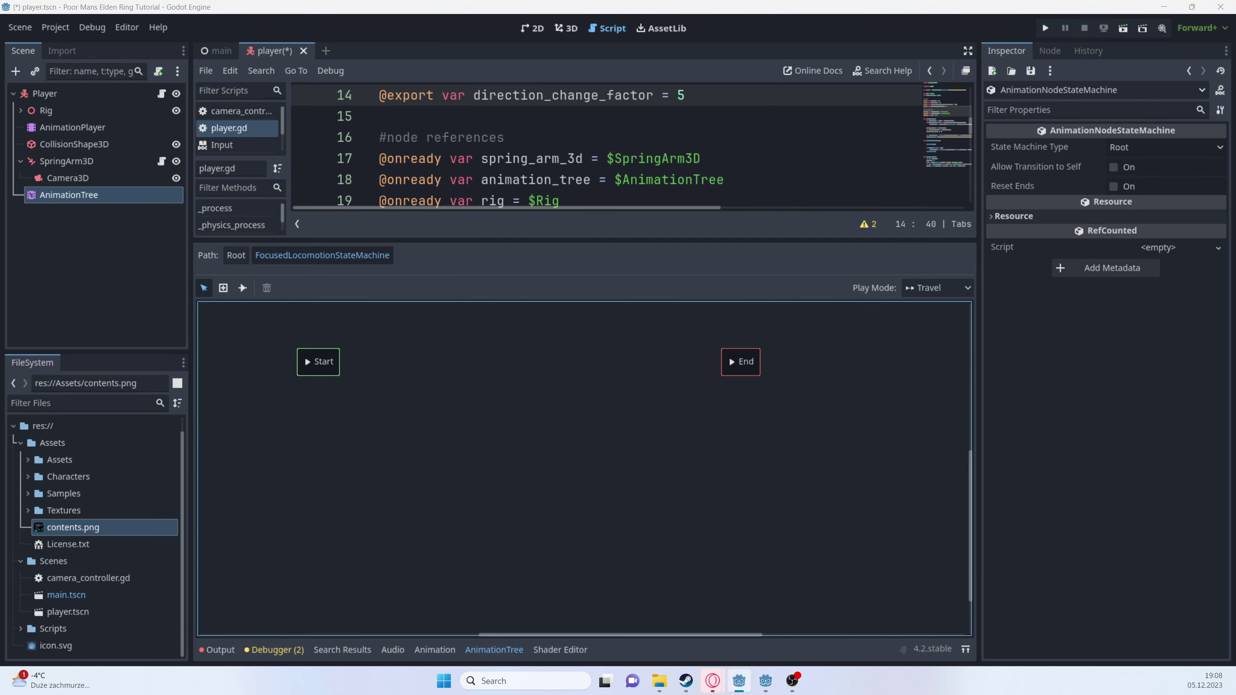
{"action": "right_click", "coordinate": [374, 385]}
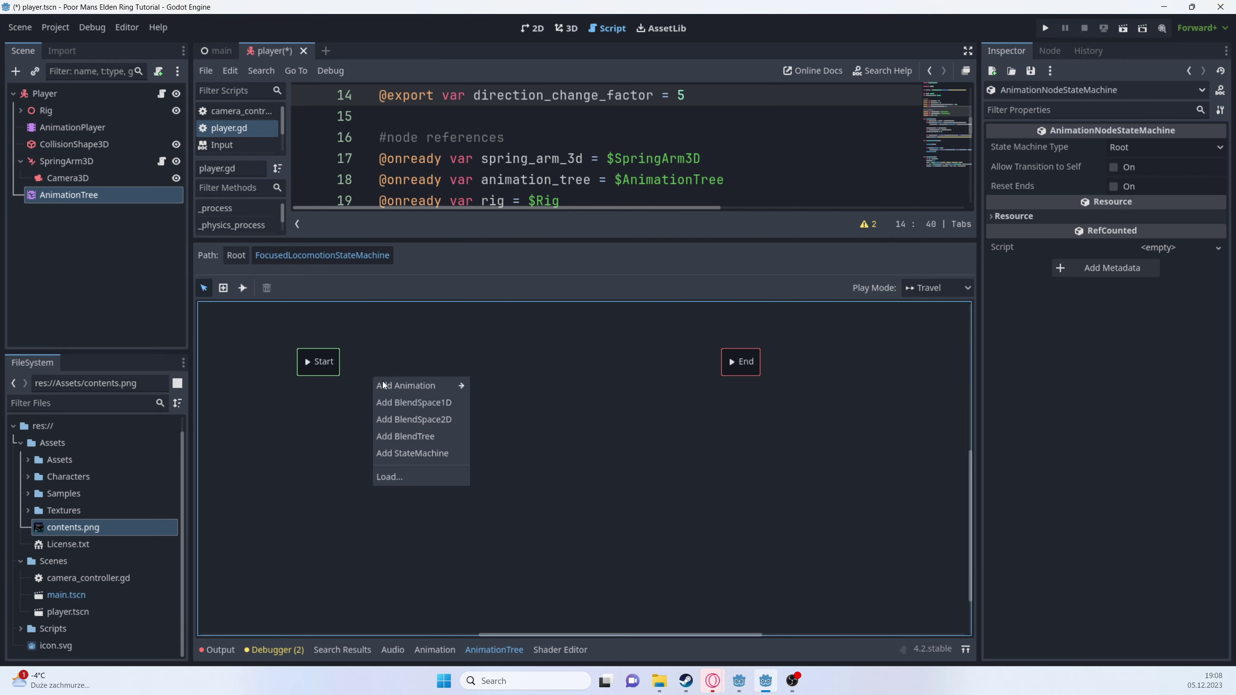
{"action": "left_click", "coordinate": [399, 422]}
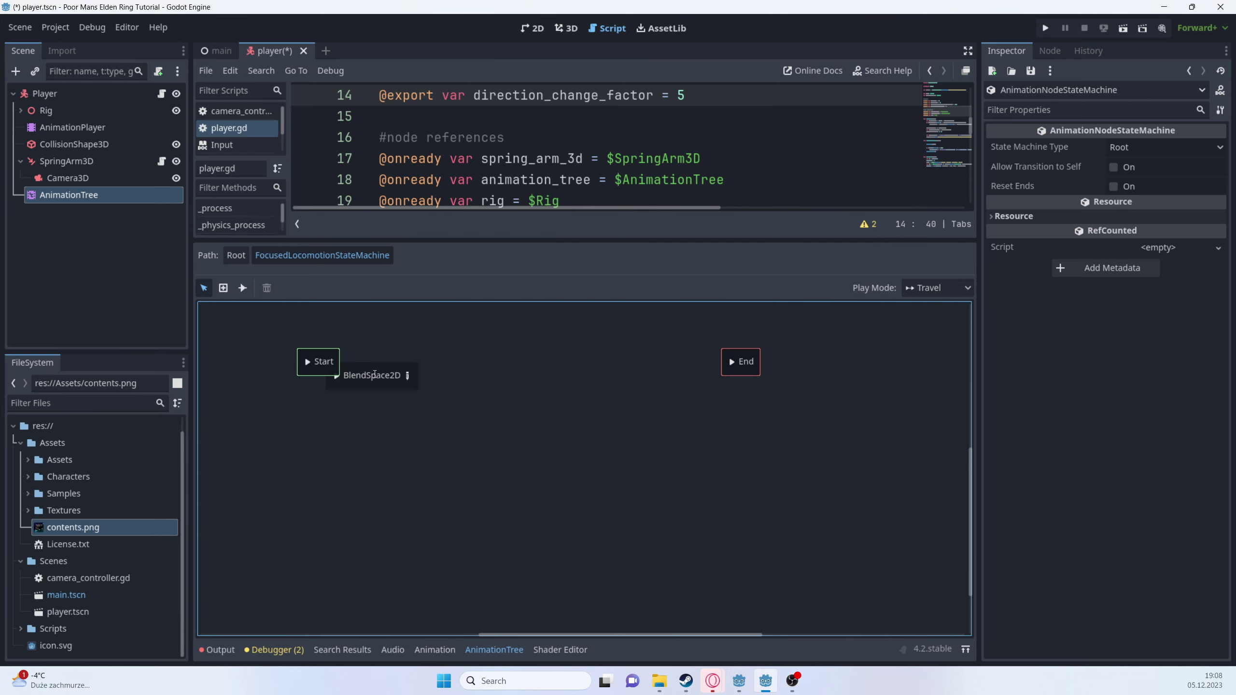
{"action": "left_click_drag", "start_coordinate": [399, 387], "coordinate": [456, 375]}
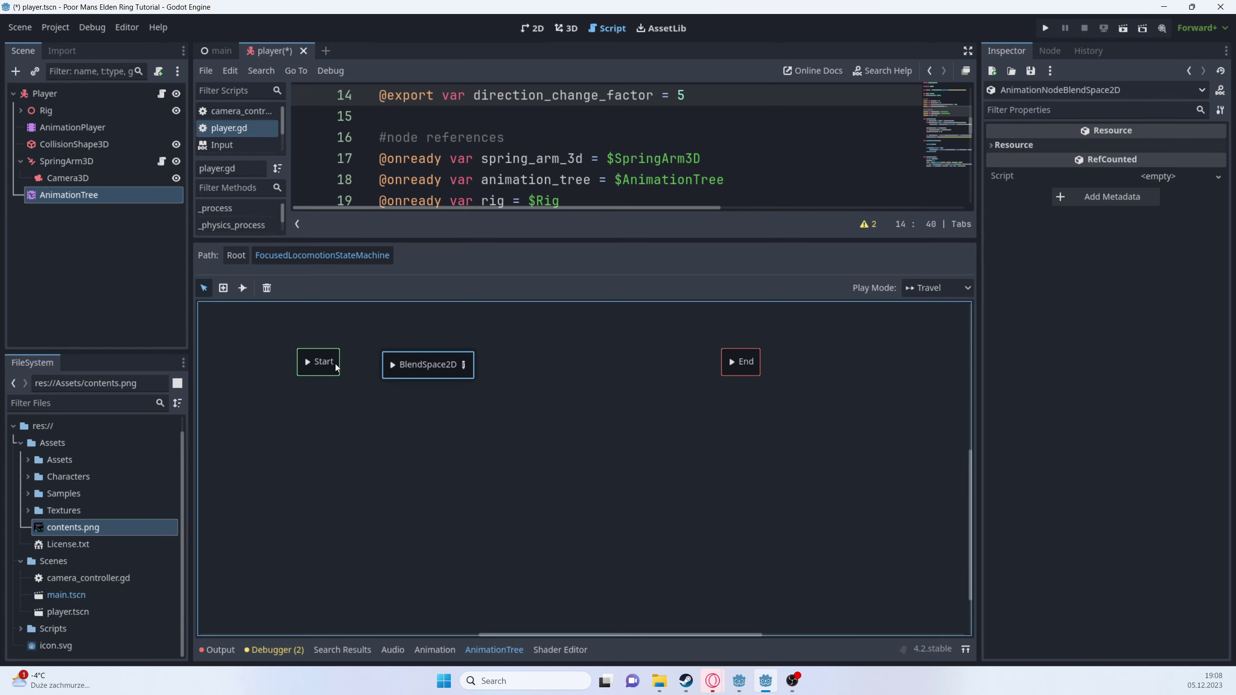
{"action": "left_click", "coordinate": [463, 365]}
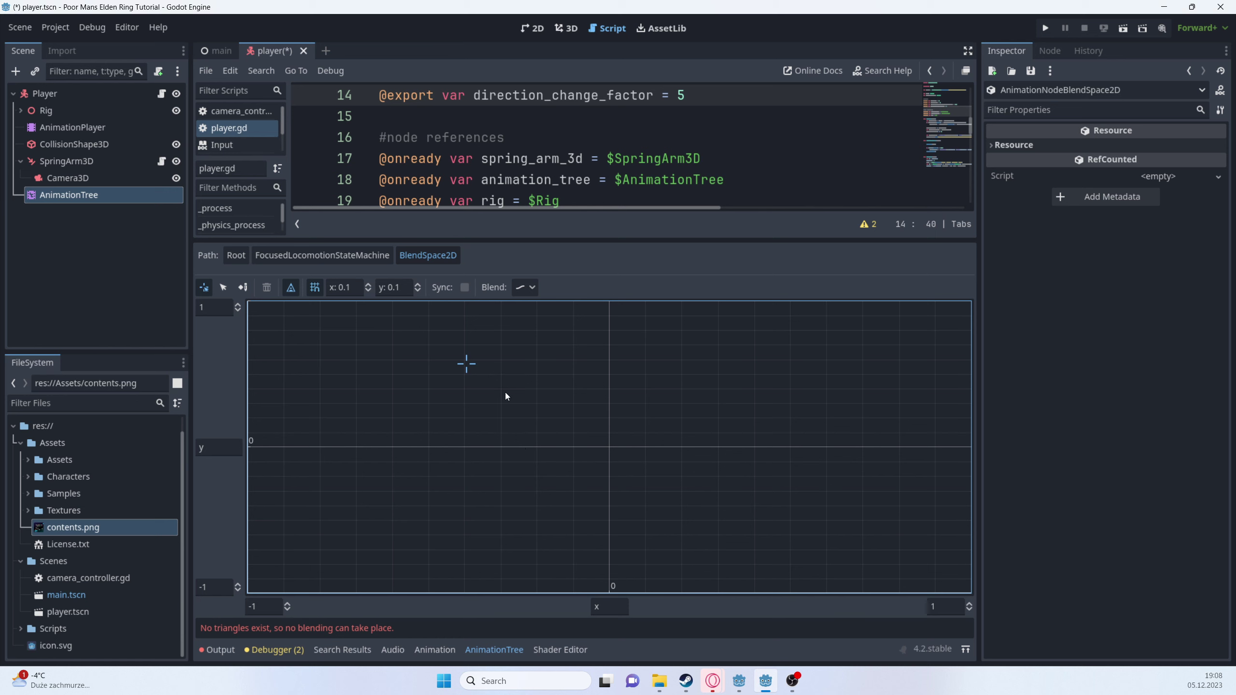
- Add the Idle animation as a blend point at the grid origin
{"action": "left_click", "coordinate": [224, 286]}
{"action": "right_click", "coordinate": [518, 400]}
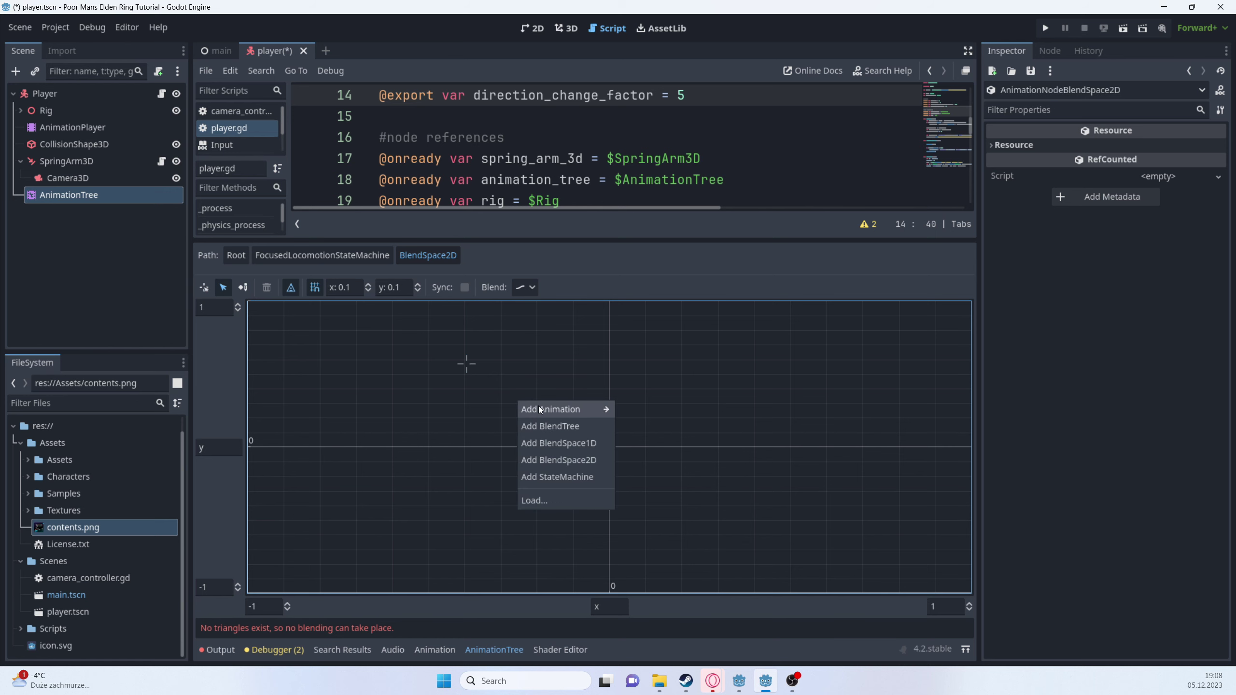
{"action": "mouse_move", "coordinate": [541, 410]}
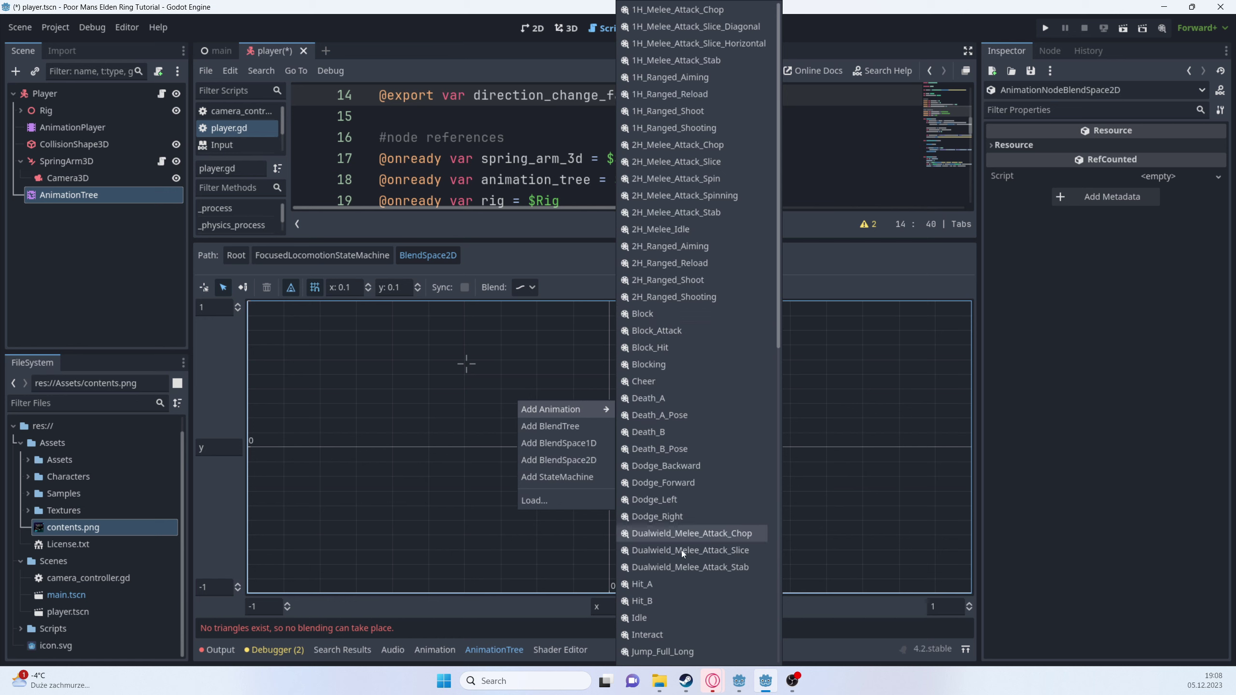
{"action": "scroll", "coordinate": [661, 473], "scroll_direction": "down", "scroll_amount": 3}
{"action": "left_click", "coordinate": [643, 448]}
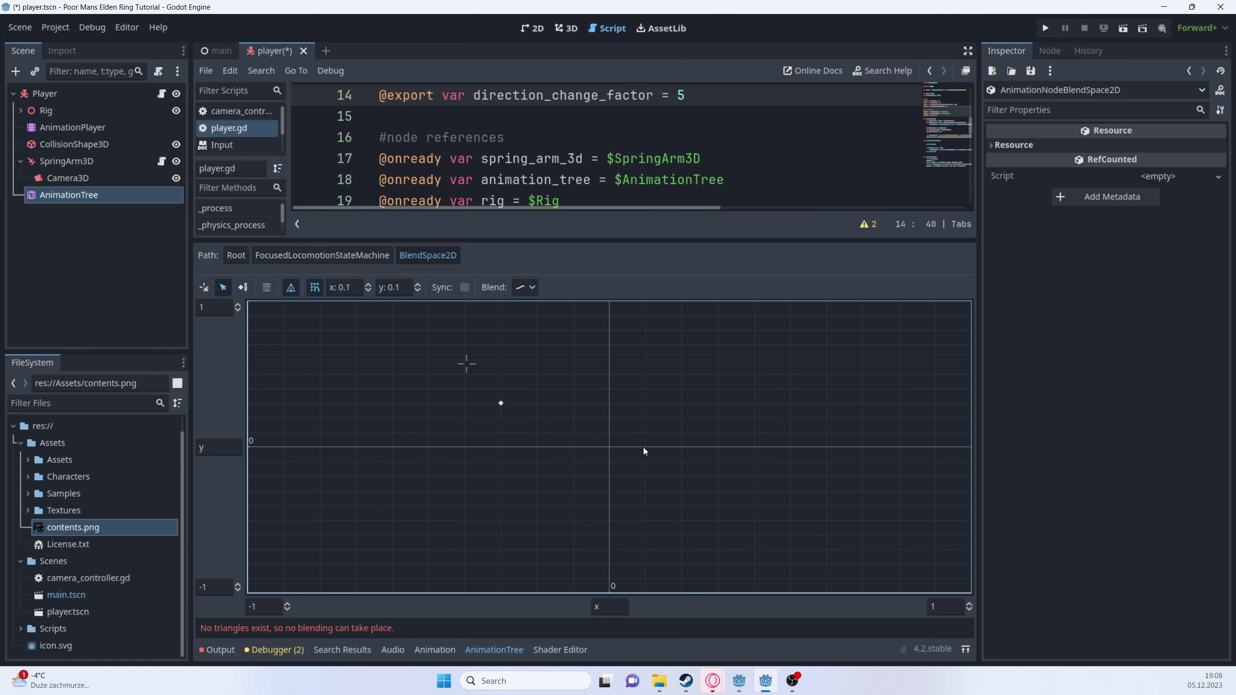
{"action": "left_click_drag", "start_coordinate": [503, 402], "coordinate": [610, 447]}
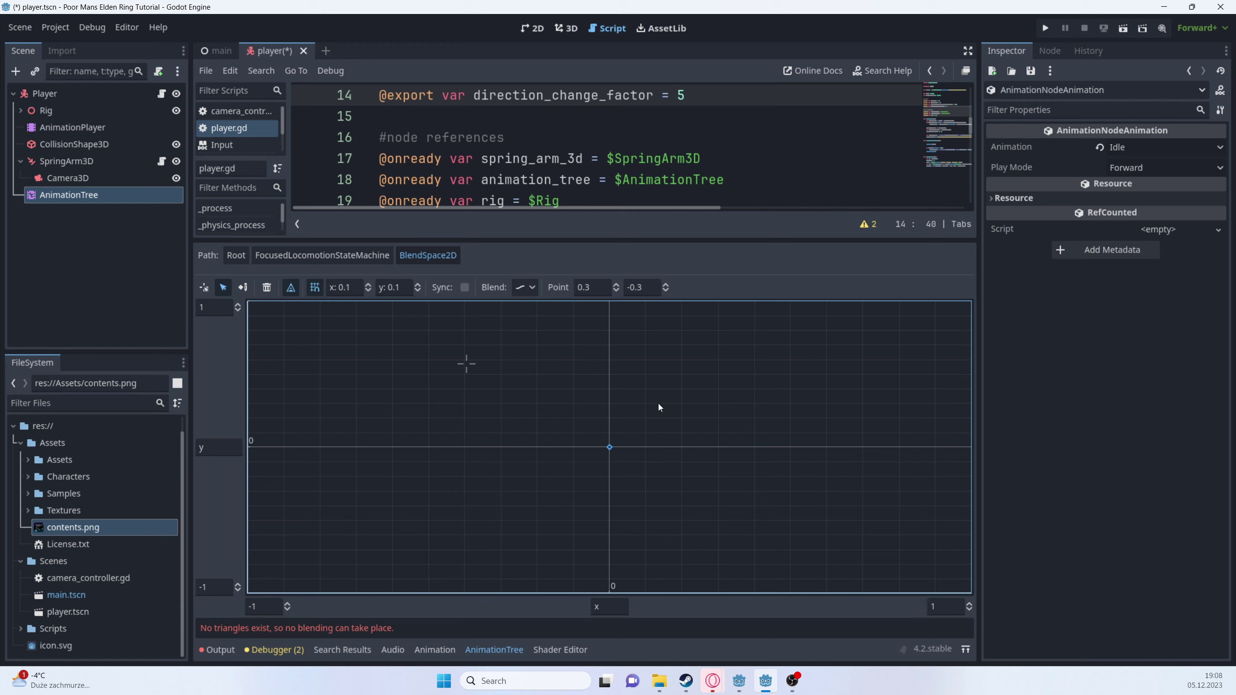
- Add Running_Strafe_Right at the right edge and Running_Strafe_Left at the left edge
{"action": "right_click", "coordinate": [968, 448]}
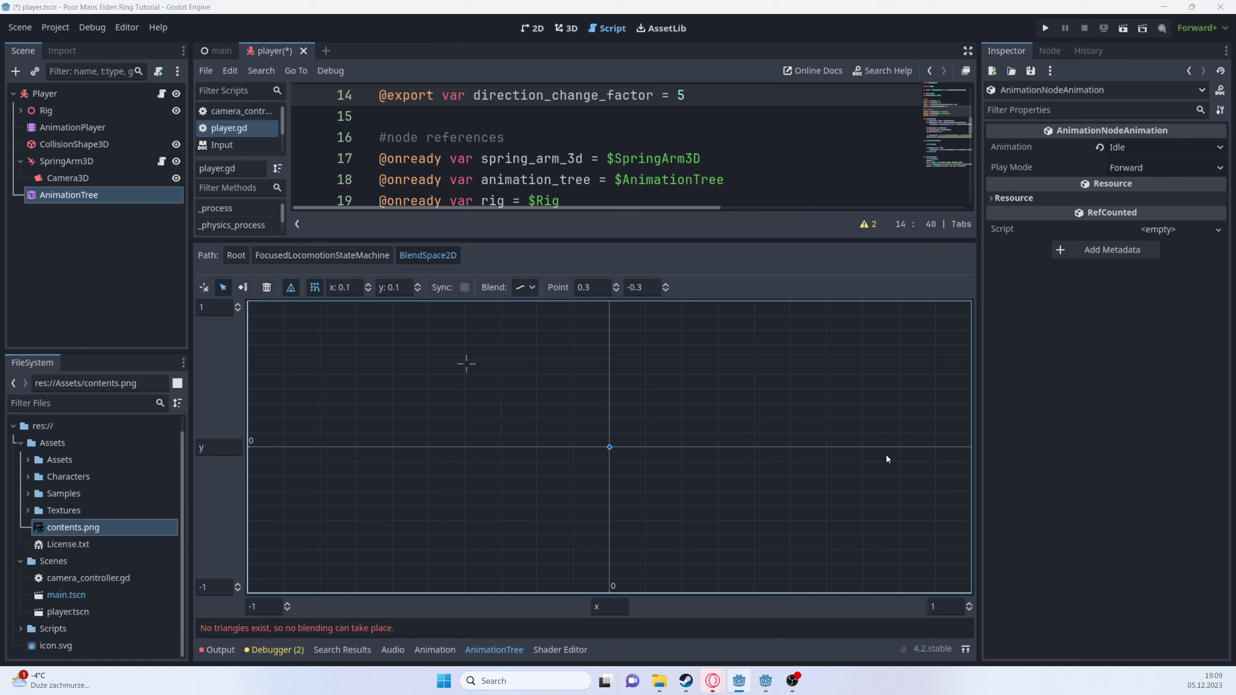
{"action": "right_click", "coordinate": [928, 450]}
{"action": "mouse_move", "coordinate": [940, 463]}
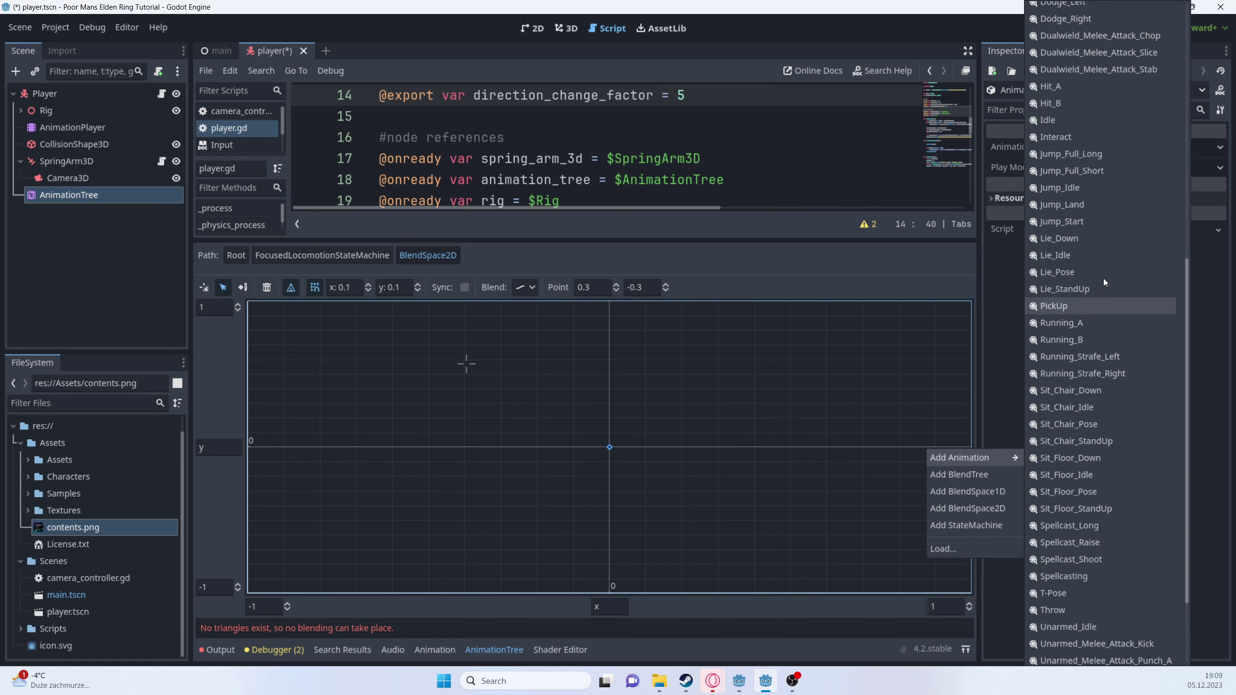
{"action": "scroll", "coordinate": [1064, 432], "scroll_direction": "down", "scroll_amount": 3}
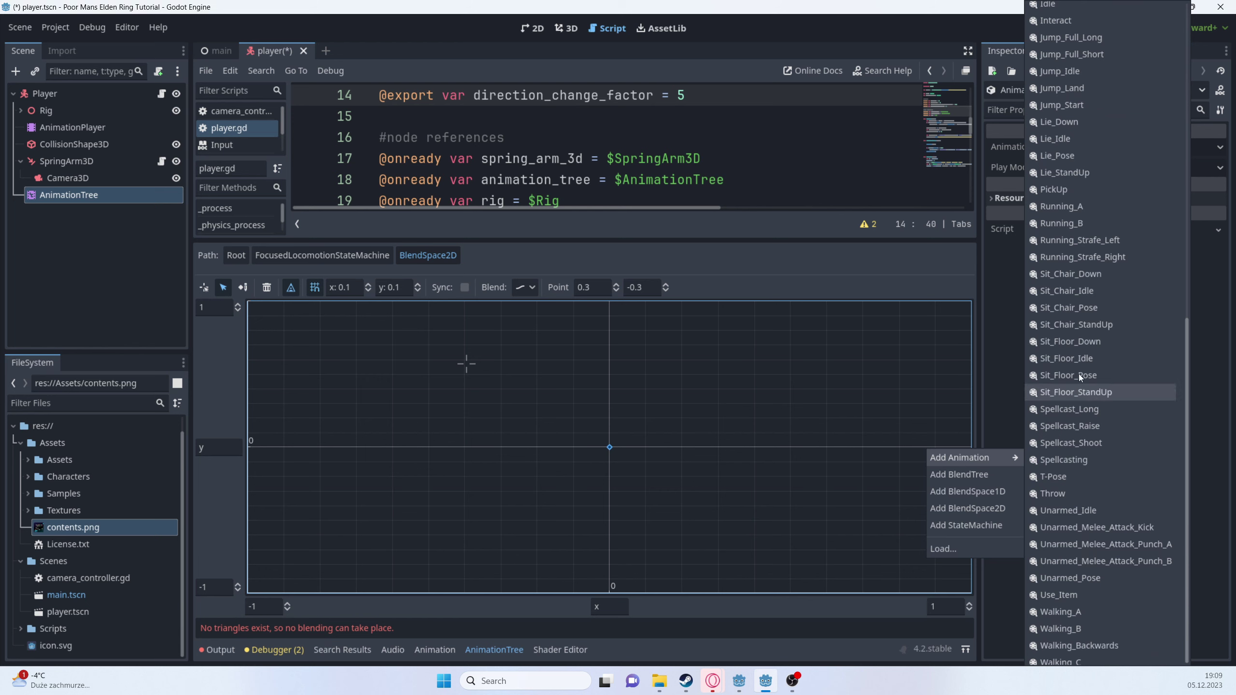
{"action": "left_click", "coordinate": [1080, 255]}
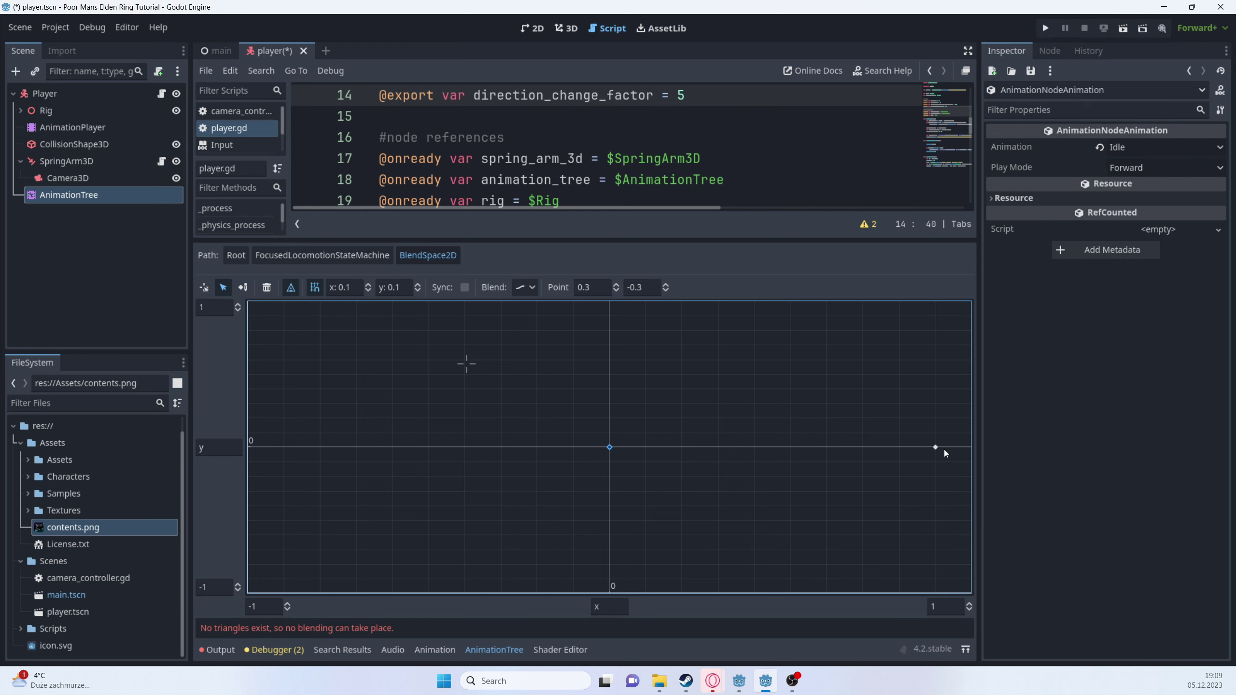
{"action": "left_click_drag", "start_coordinate": [941, 450], "coordinate": [971, 448]}
{"action": "right_click", "coordinate": [250, 451]}
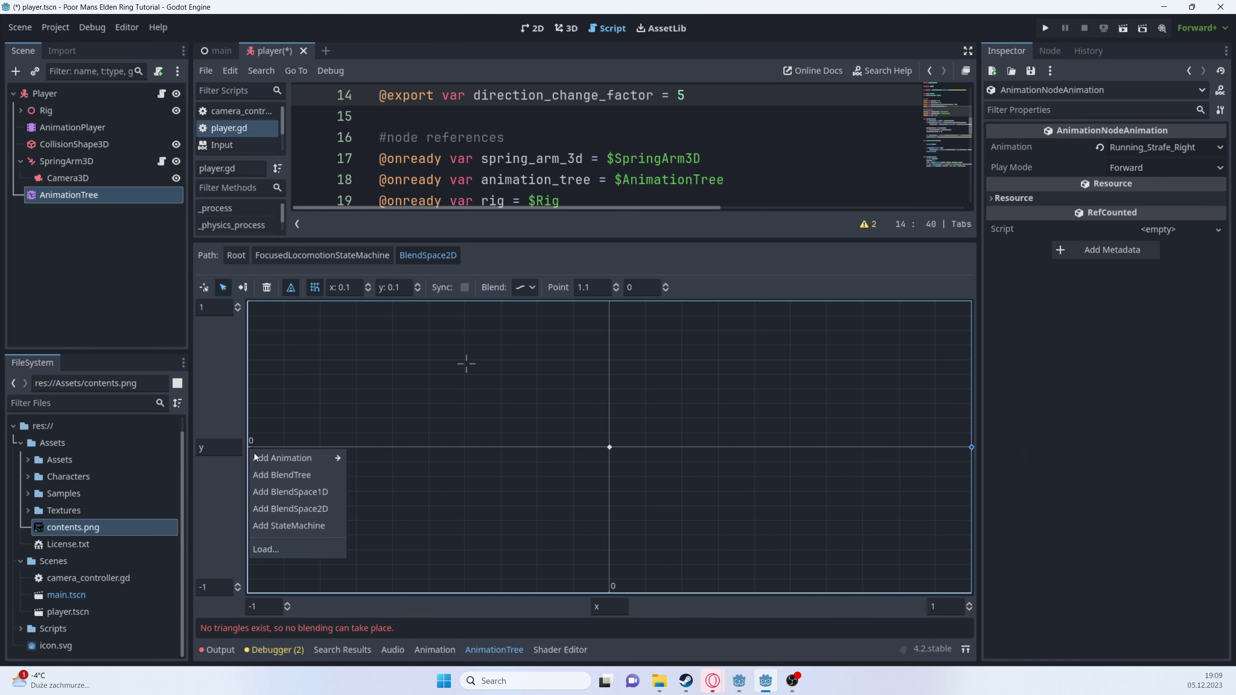
{"action": "mouse_move", "coordinate": [287, 458]}
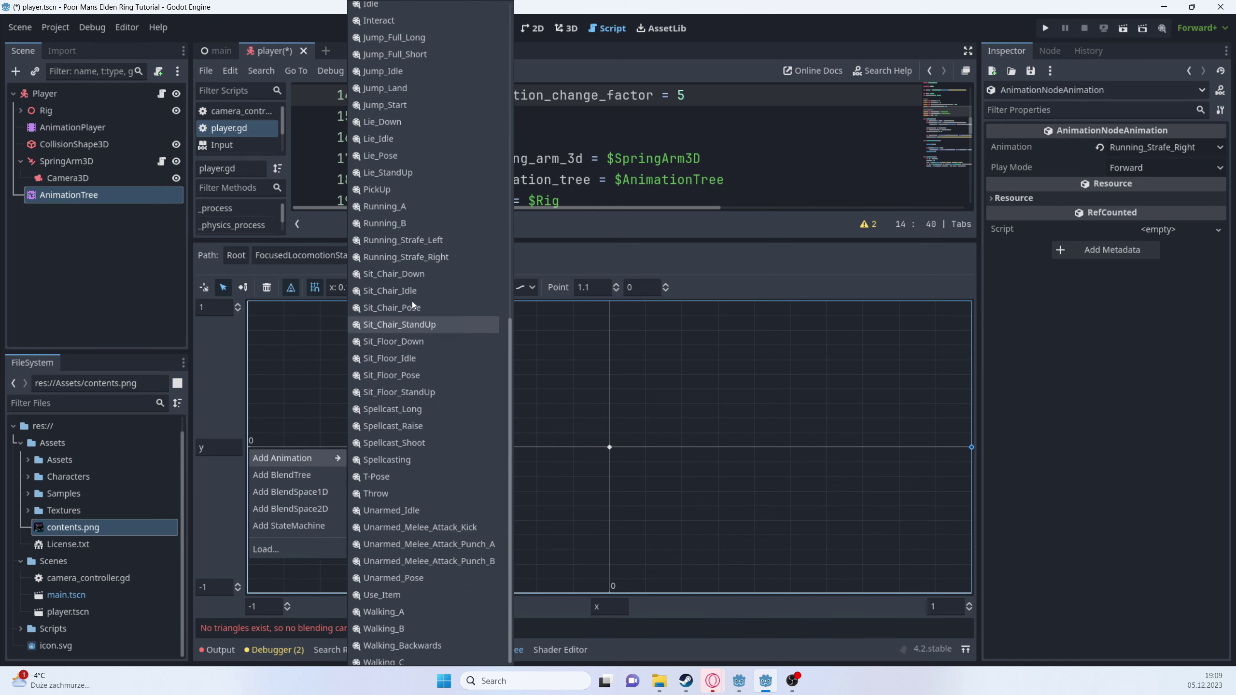
{"action": "left_click", "coordinate": [414, 240]}
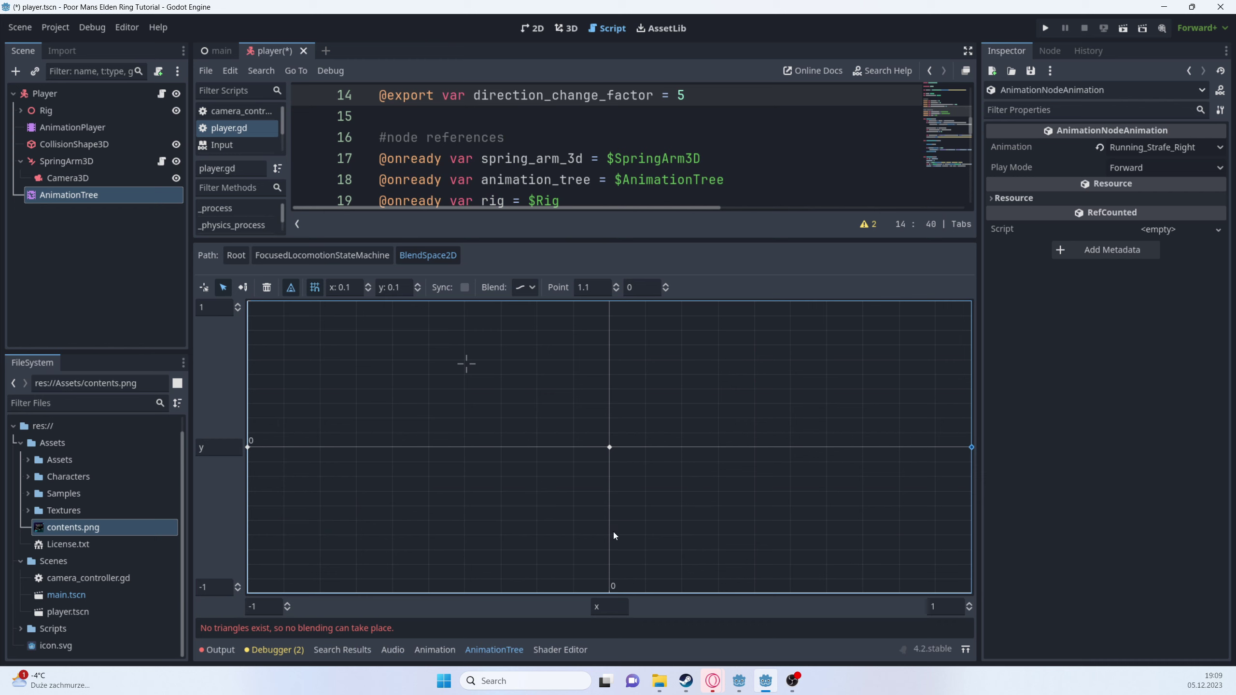
- Add Walking_Backwards at y -0.5 and Walking_A at y 0.6 as blend points
{"action": "right_click", "coordinate": [609, 560]}
{"action": "mouse_move", "coordinate": [650, 566]}
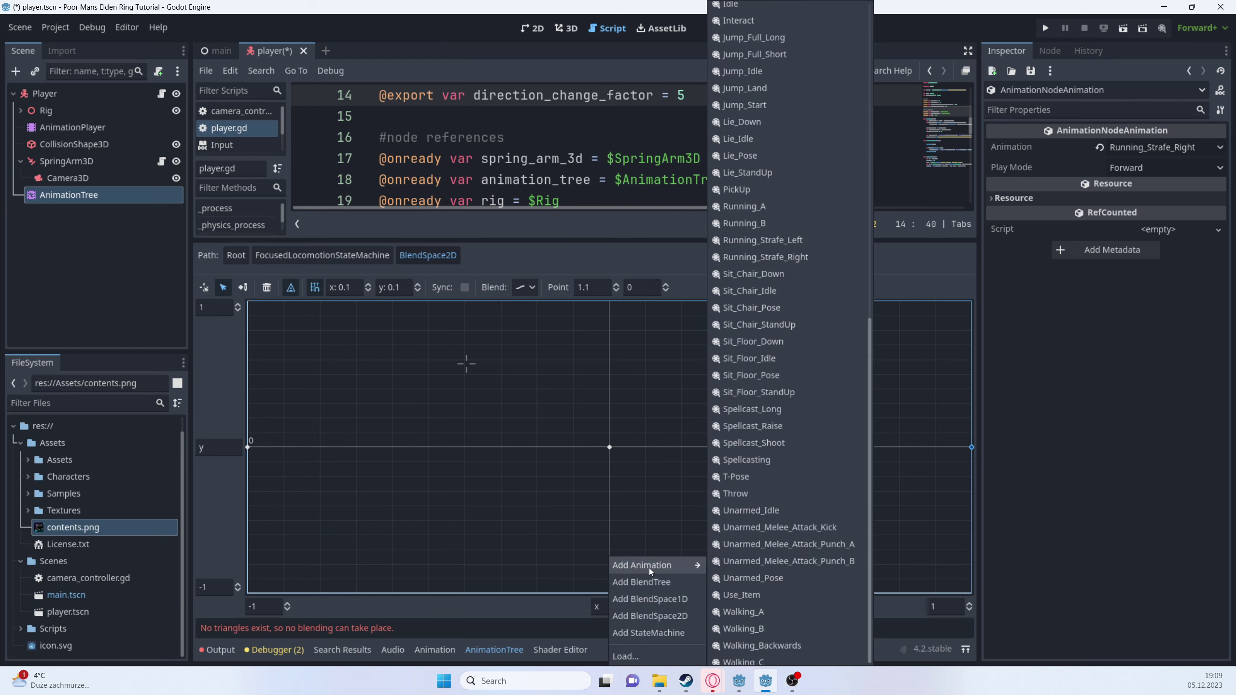
{"action": "left_click", "coordinate": [773, 646]}
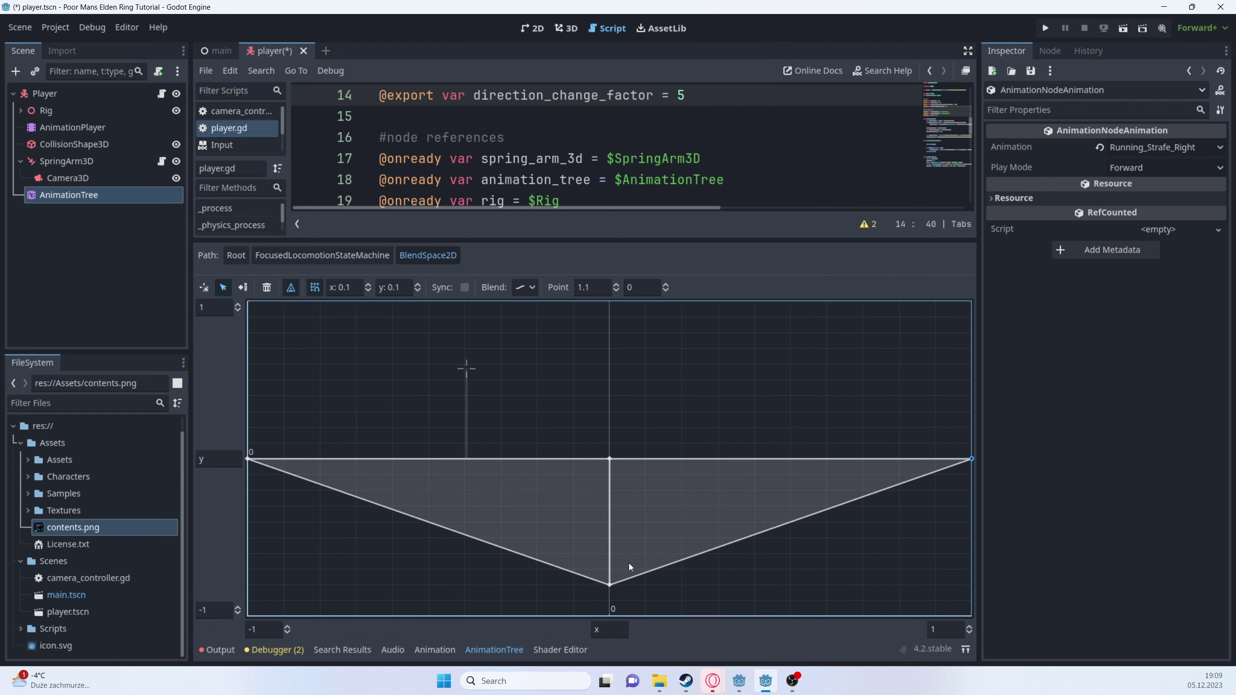
{"action": "left_click_drag", "start_coordinate": [611, 582], "coordinate": [610, 543]}
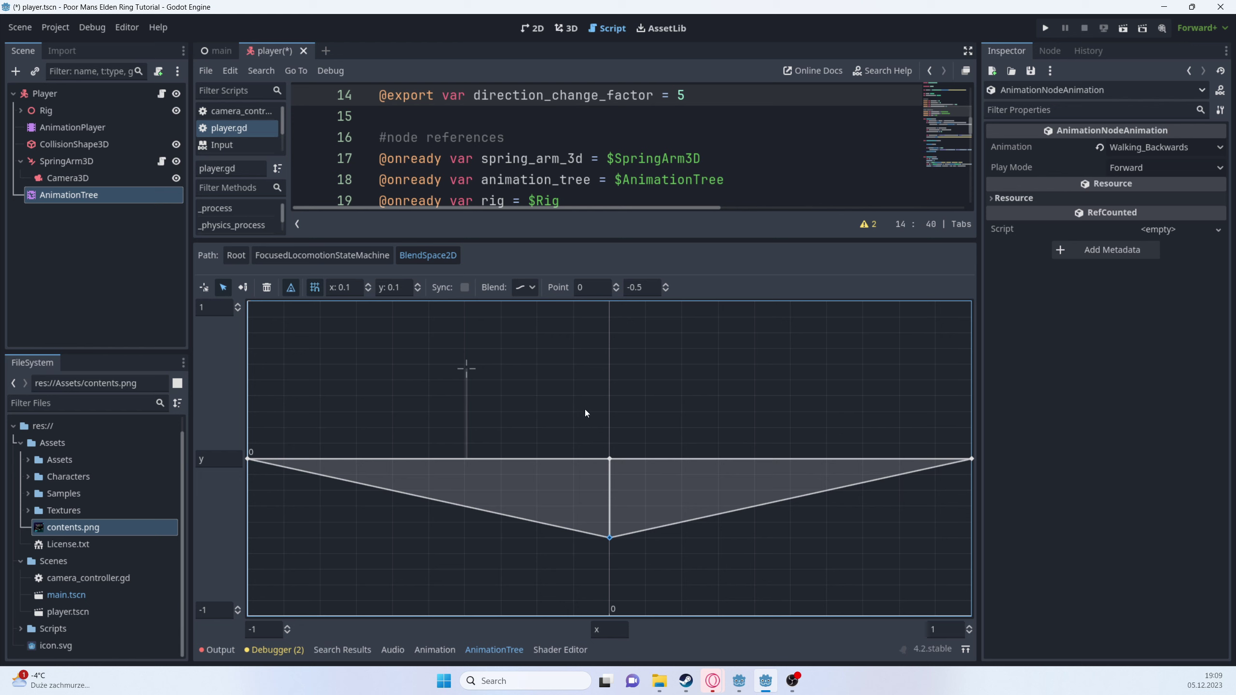
{"action": "right_click", "coordinate": [612, 378]}
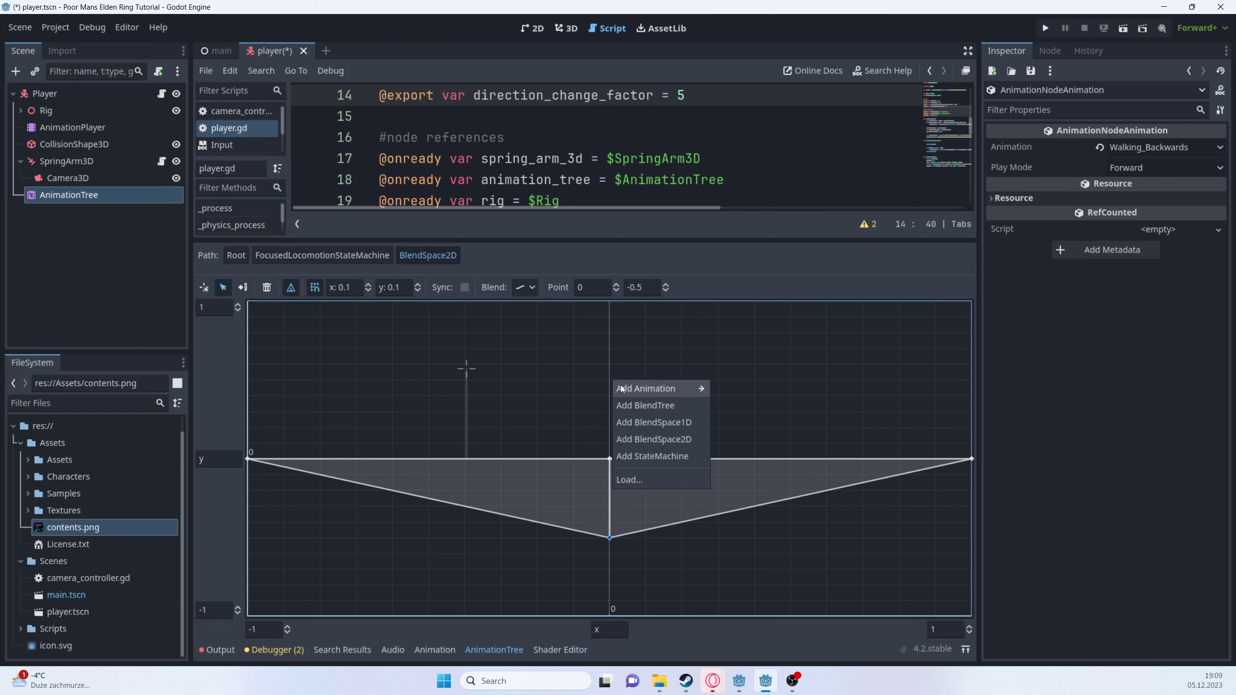
{"action": "mouse_move", "coordinate": [661, 388]}
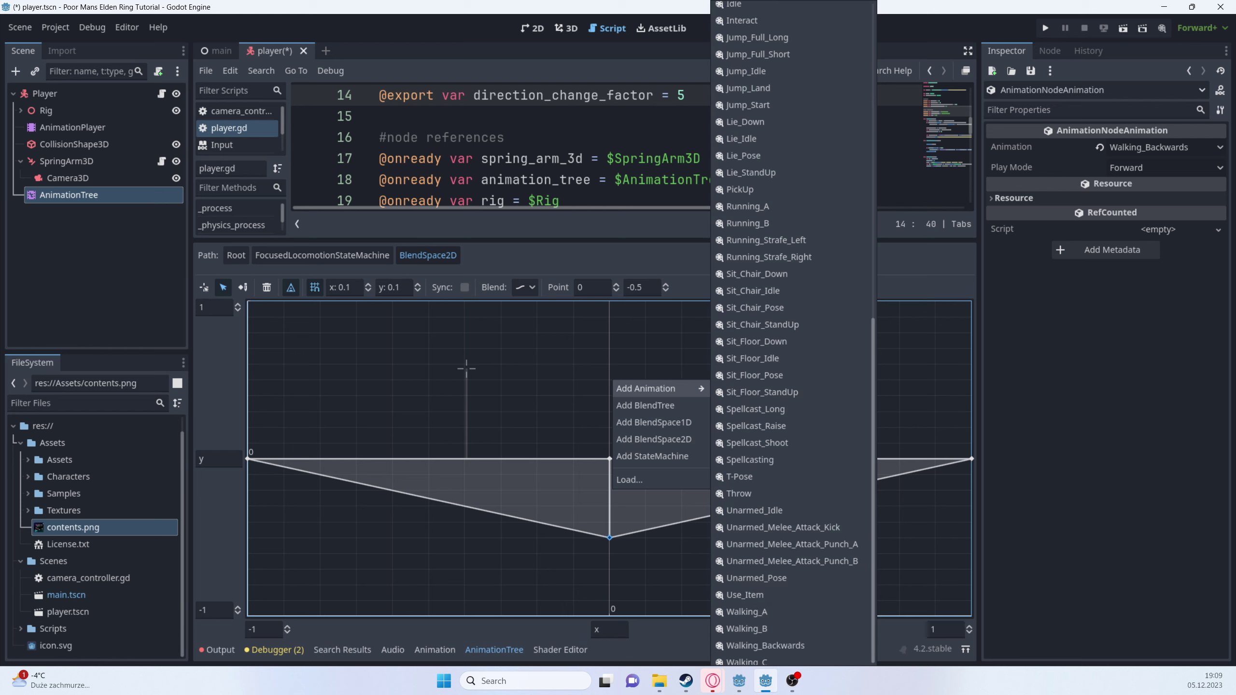
{"action": "key", "text": "Escape"}
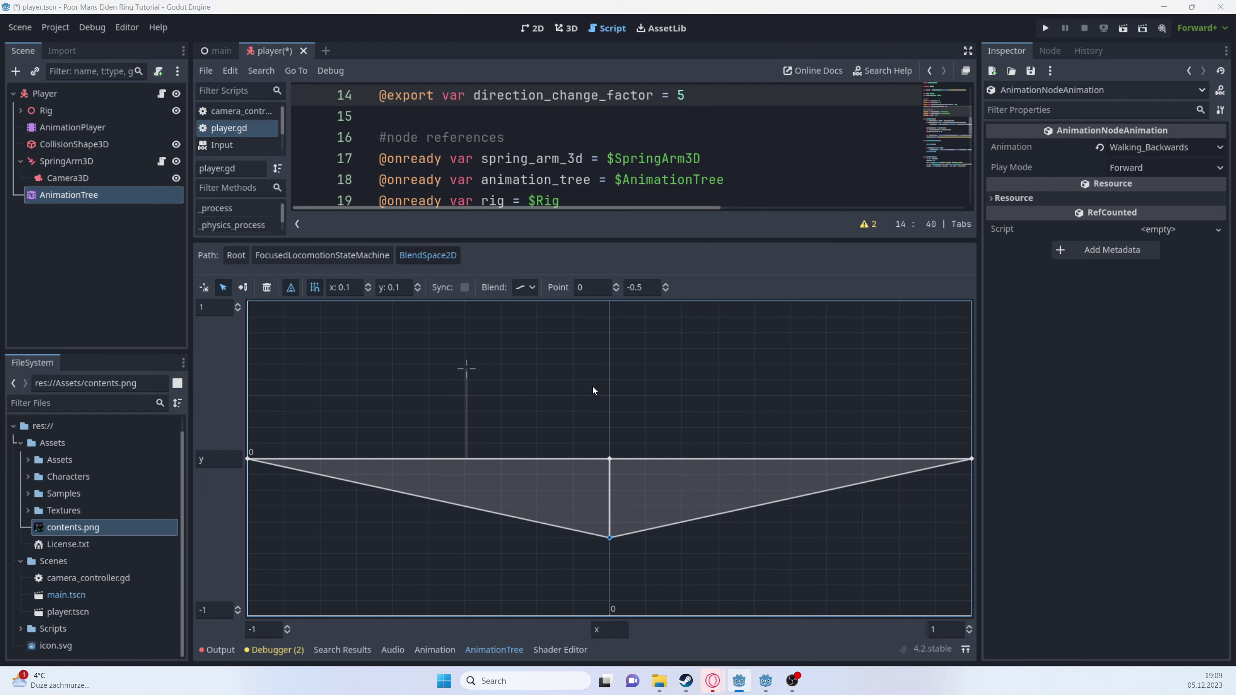
{"action": "right_click", "coordinate": [607, 393]}
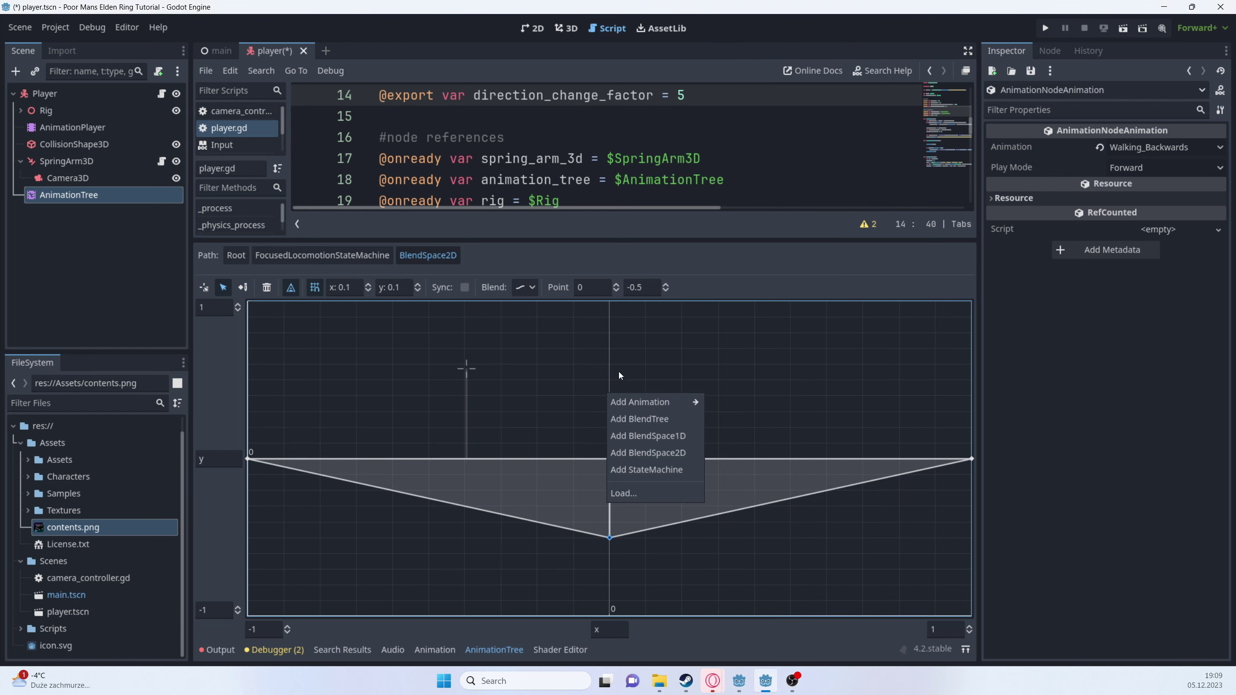
{"action": "mouse_move", "coordinate": [659, 408]}
{"action": "left_click", "coordinate": [773, 605]}
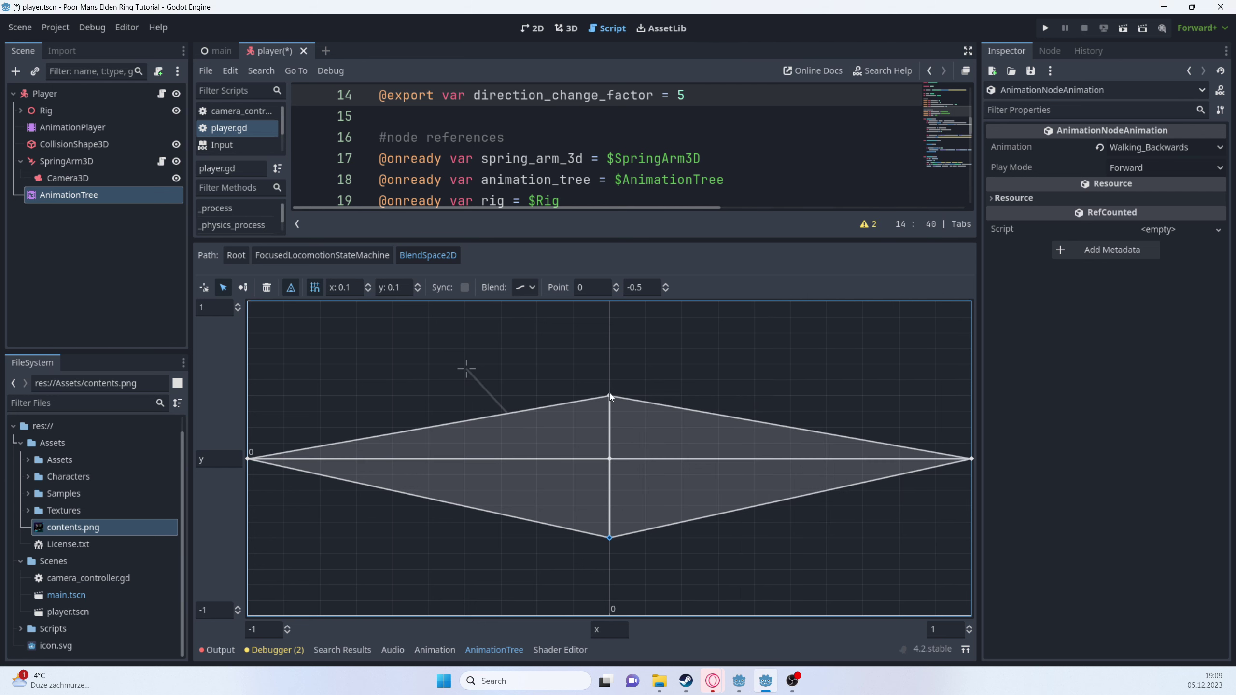
{"action": "left_click_drag", "start_coordinate": [610, 396], "coordinate": [609, 380]}
- Add Running_A as a blend point at y 1.1 and save the scene
{"action": "right_click", "coordinate": [607, 310]}
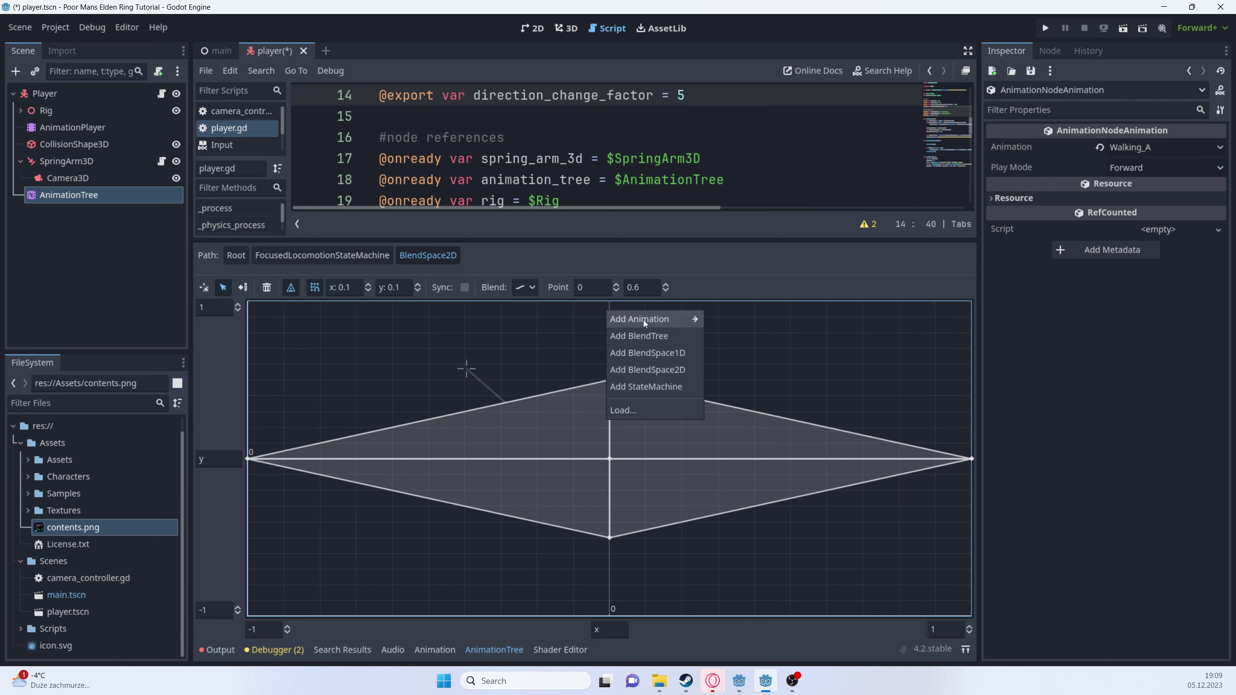
{"action": "mouse_move", "coordinate": [643, 320]}
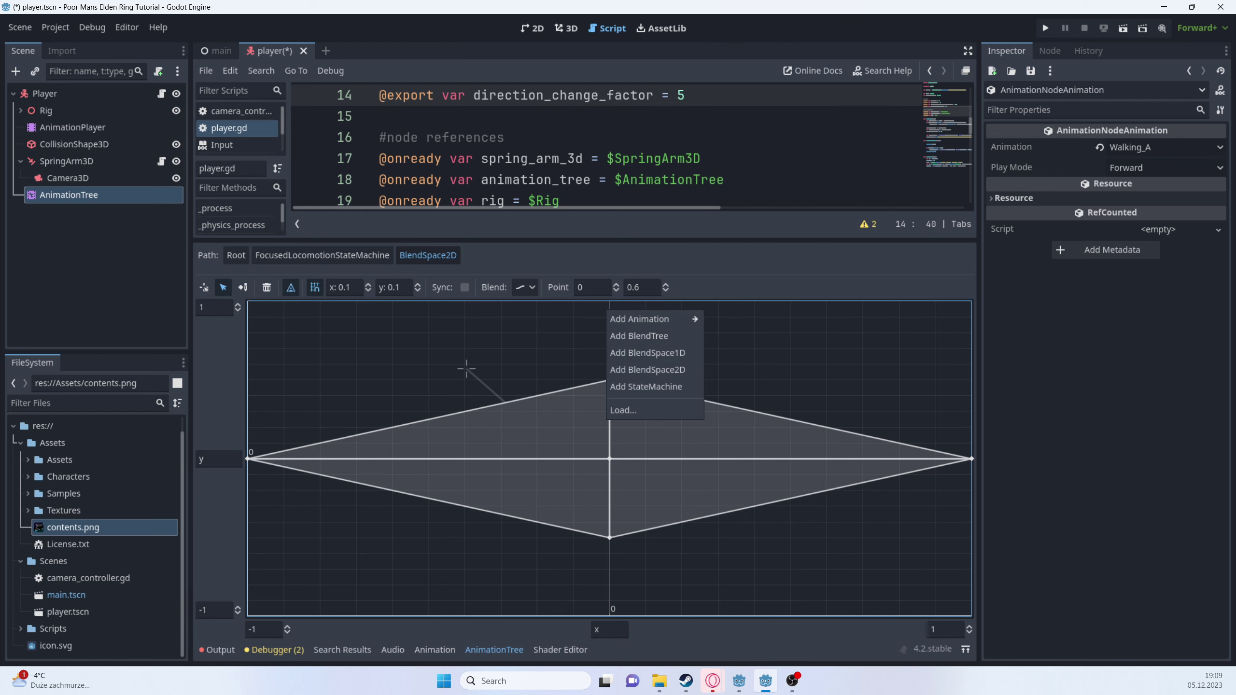
{"action": "key", "text": "alt+Tab"}
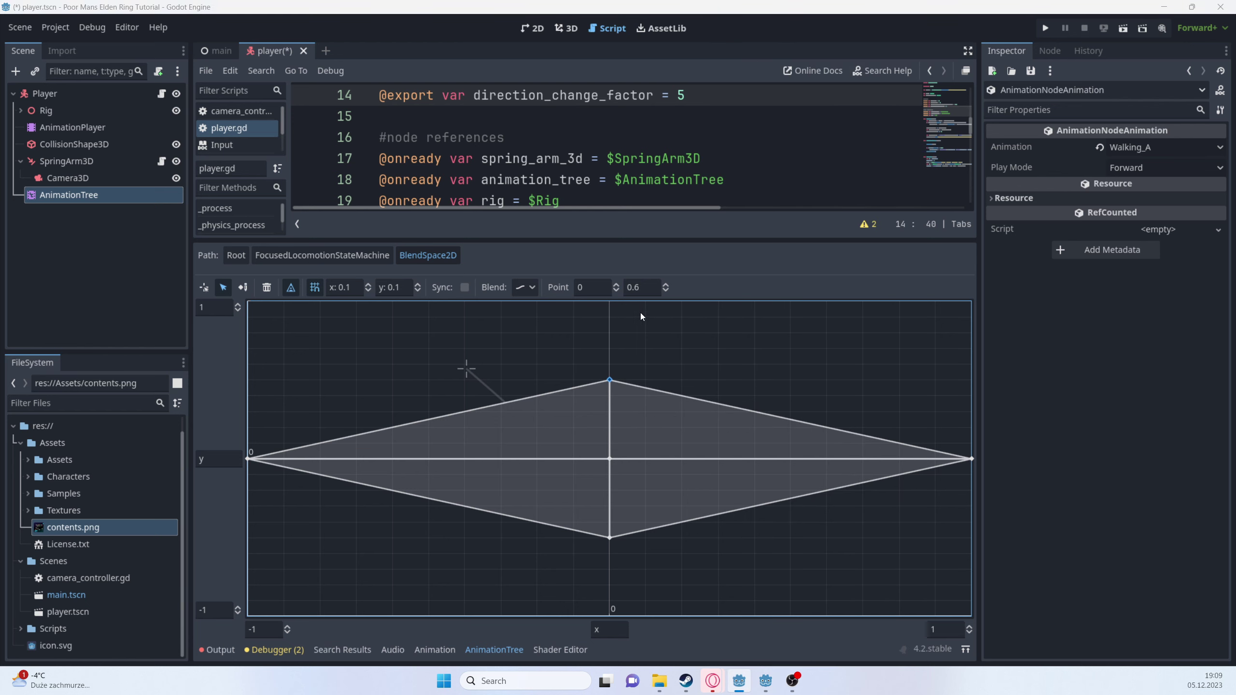
{"action": "right_click", "coordinate": [601, 321]}
{"action": "mouse_move", "coordinate": [624, 327]}
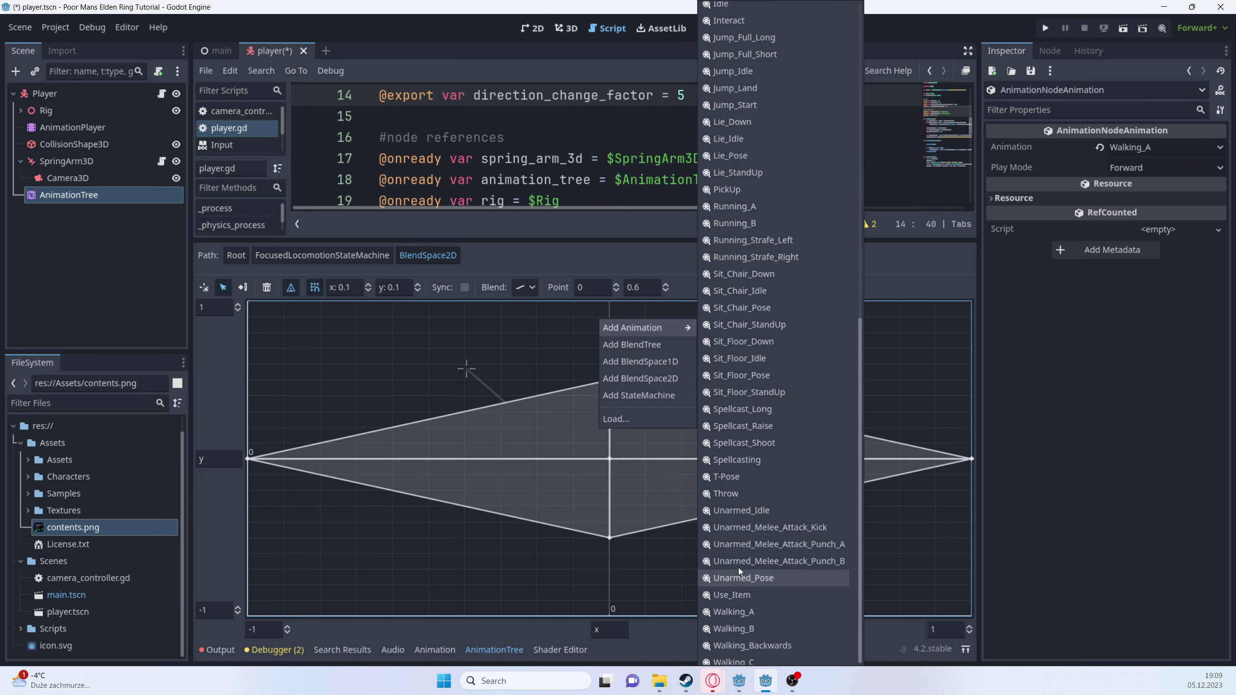
{"action": "left_click", "coordinate": [757, 208]}
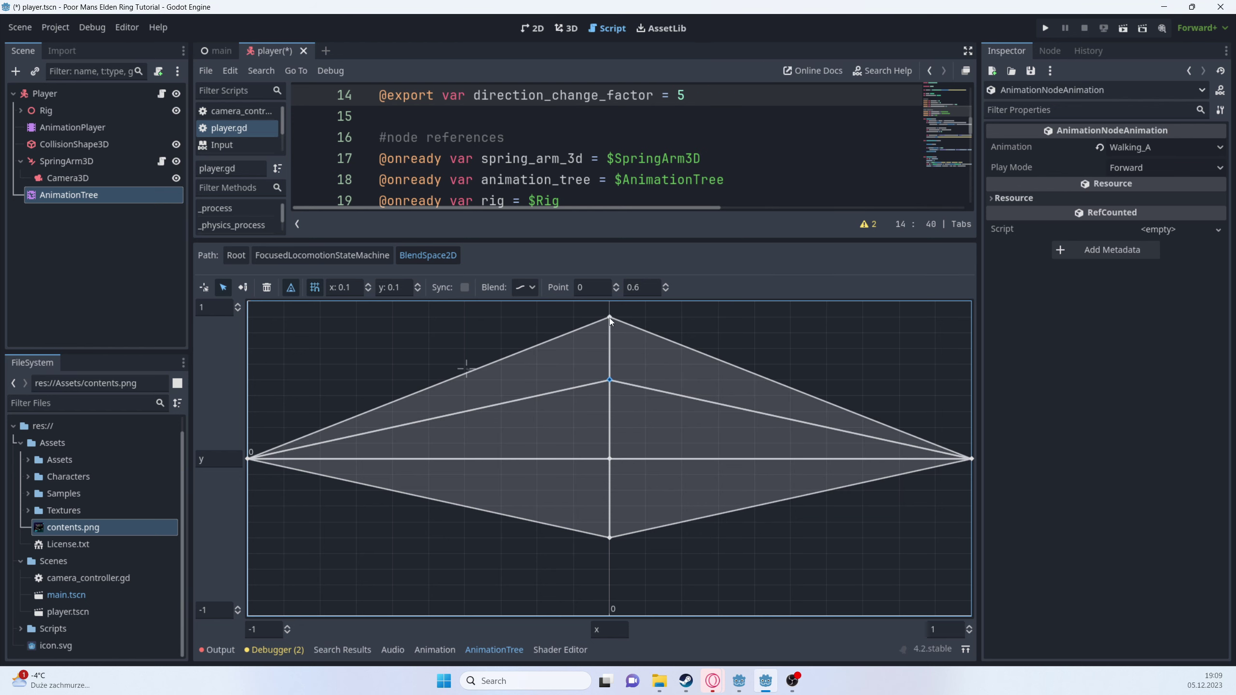
{"action": "left_click_drag", "start_coordinate": [610, 318], "coordinate": [610, 302]}
{"action": "key", "text": "ctrl+s"}
{"action": "left_click", "coordinate": [570, 29]}
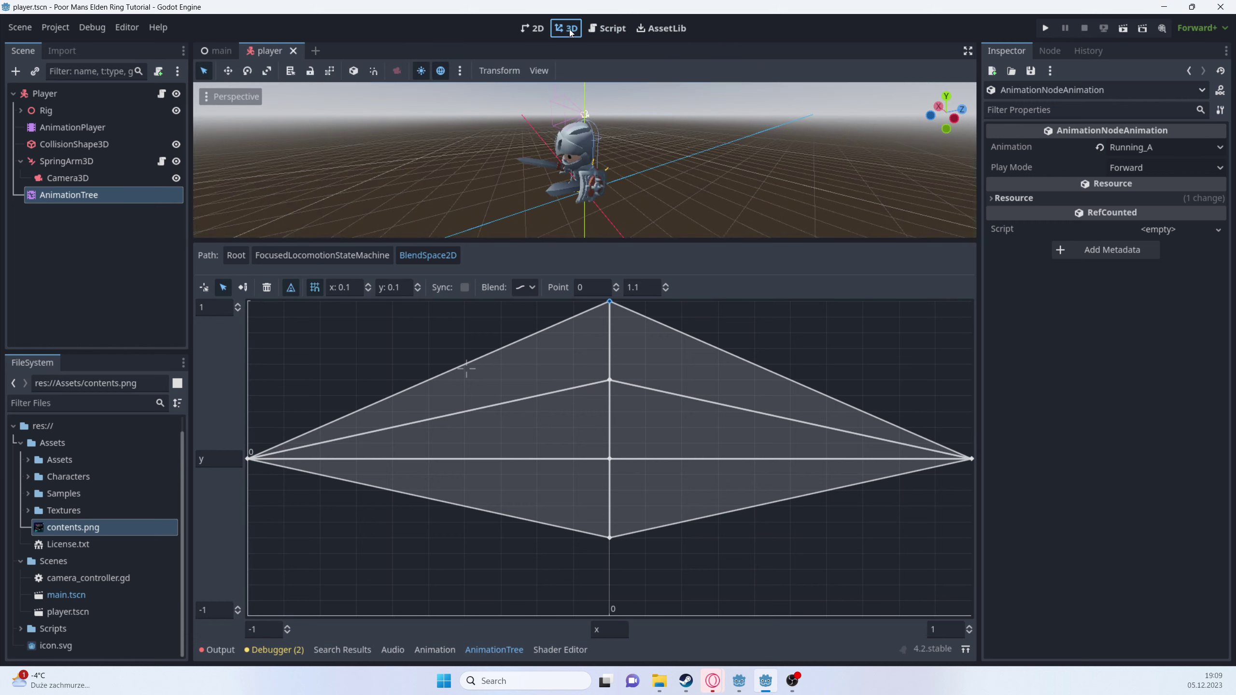
- Preview the blend at centre, above, below, right and upper-left, then go back to FocusedLocomotionStateMachine
{"action": "left_click", "coordinate": [205, 287]}
{"action": "left_click", "coordinate": [610, 424]}
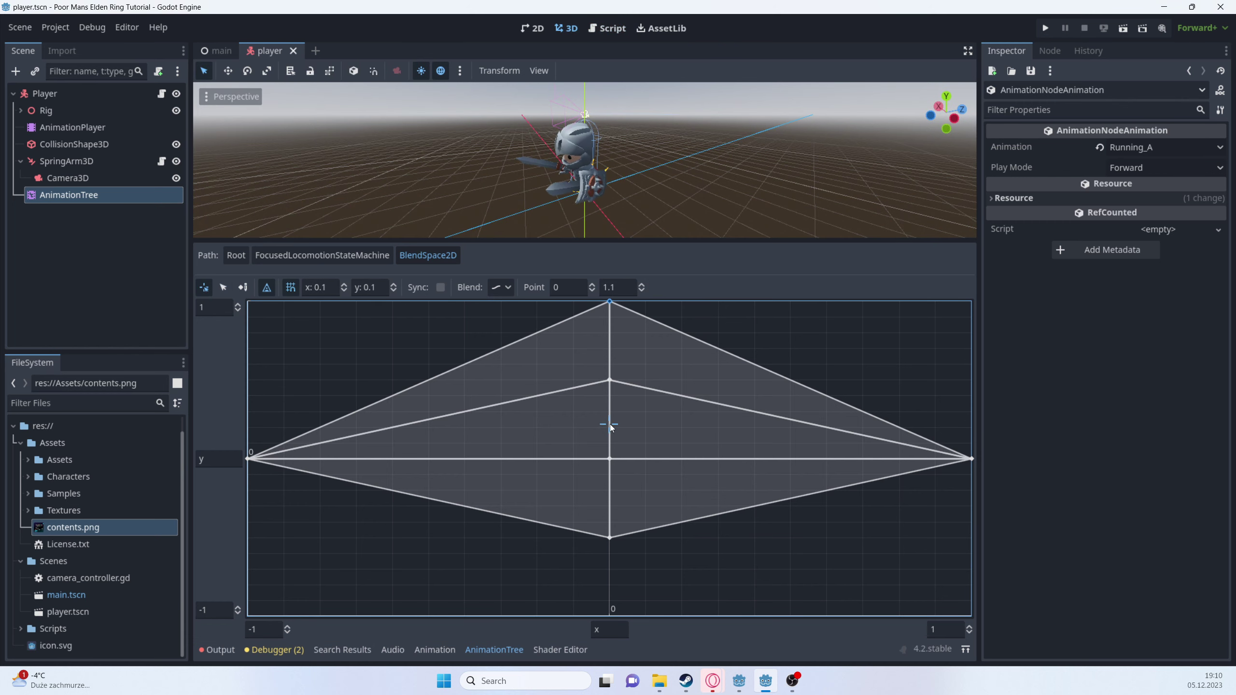
{"action": "left_click", "coordinate": [612, 380]}
{"action": "left_click", "coordinate": [615, 465]}
{"action": "left_click", "coordinate": [877, 432]}
{"action": "left_click", "coordinate": [618, 468]}
{"action": "left_click", "coordinate": [361, 350]}
{"action": "left_click", "coordinate": [608, 438]}
{"action": "left_click", "coordinate": [332, 259]}
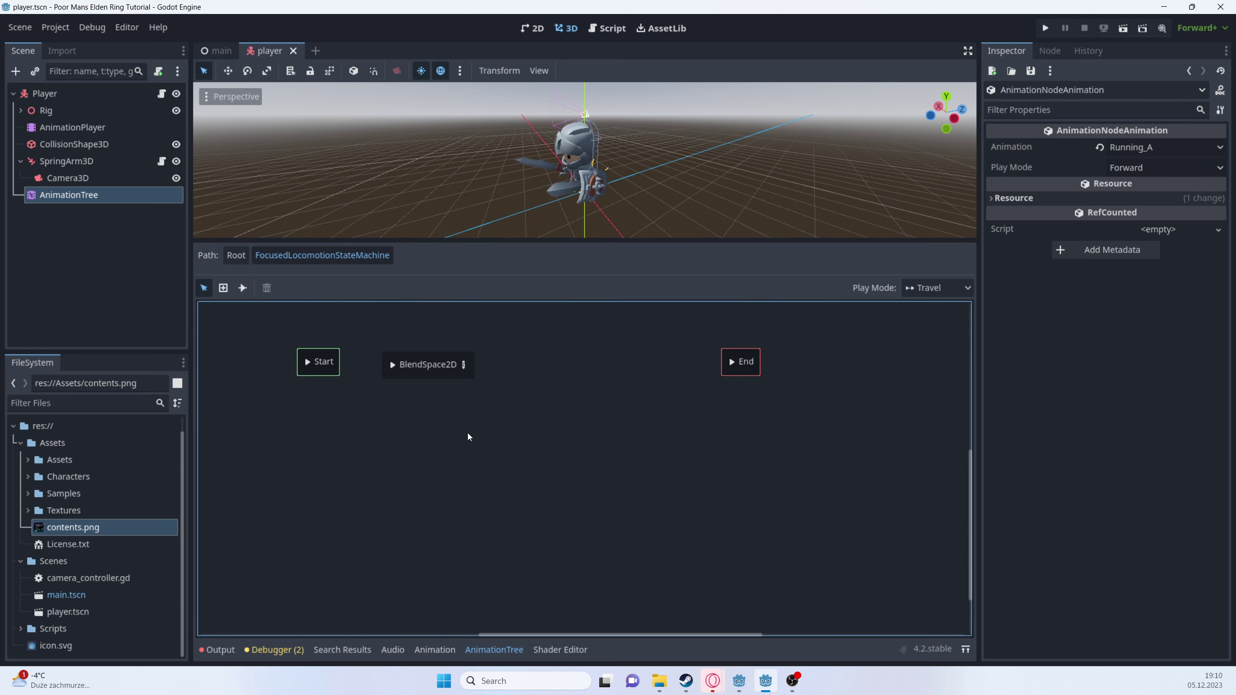
- Connect Start to BlendSpace2D, then look inside UnfocusedLocomotionStateMachine from the root tree
{"action": "left_click", "coordinate": [242, 290]}
{"action": "left_click_drag", "start_coordinate": [426, 368], "coordinate": [424, 367]}
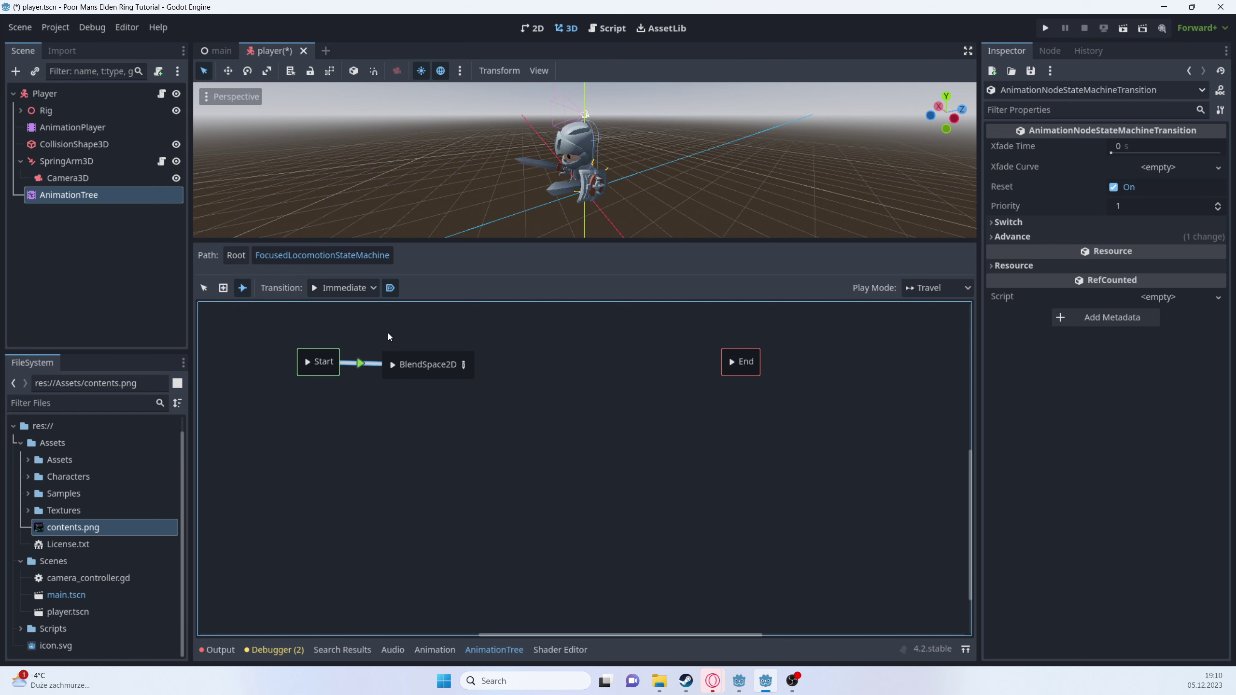
{"action": "left_click", "coordinate": [236, 255]}
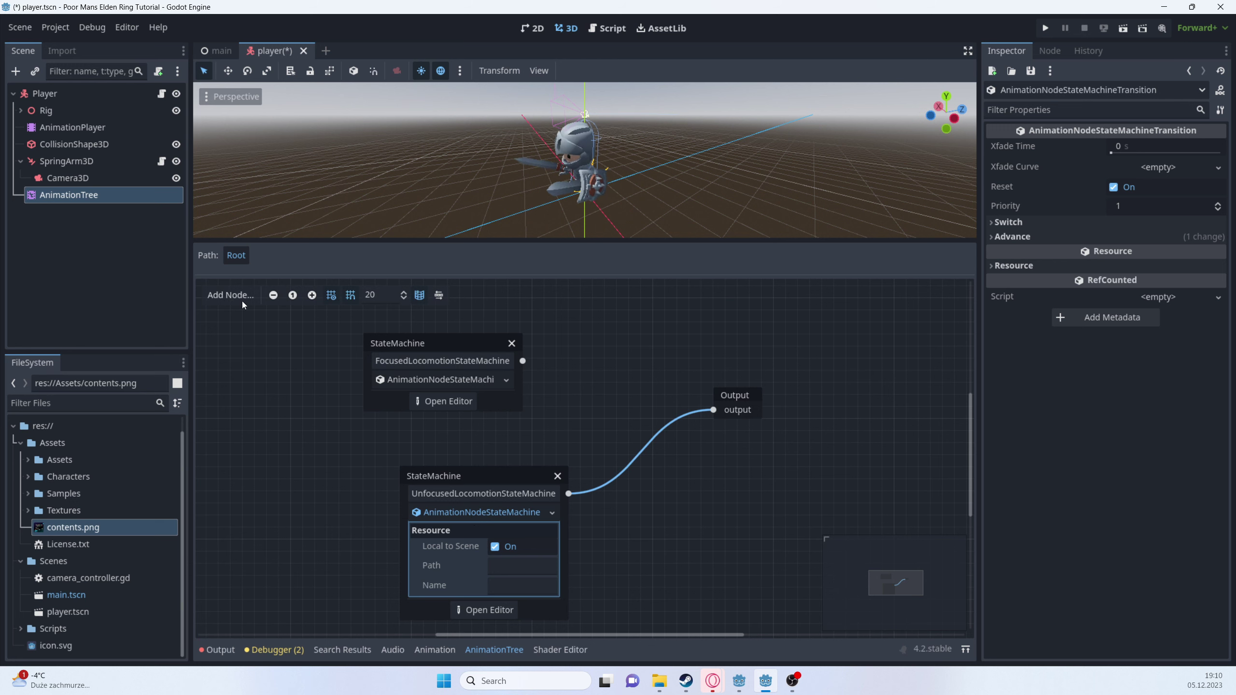
{"action": "left_click", "coordinate": [492, 611]}
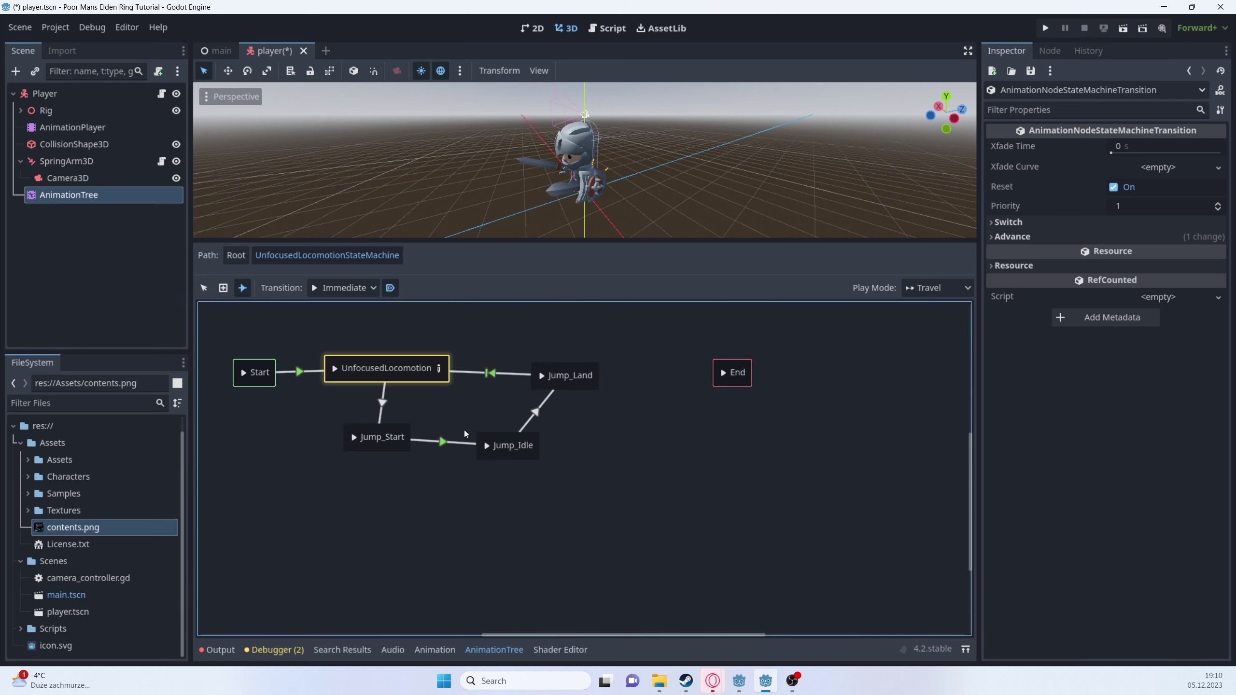
- Back in the root tree, move both locomotion state machine nodes to the left
{"action": "left_click", "coordinate": [203, 288]}
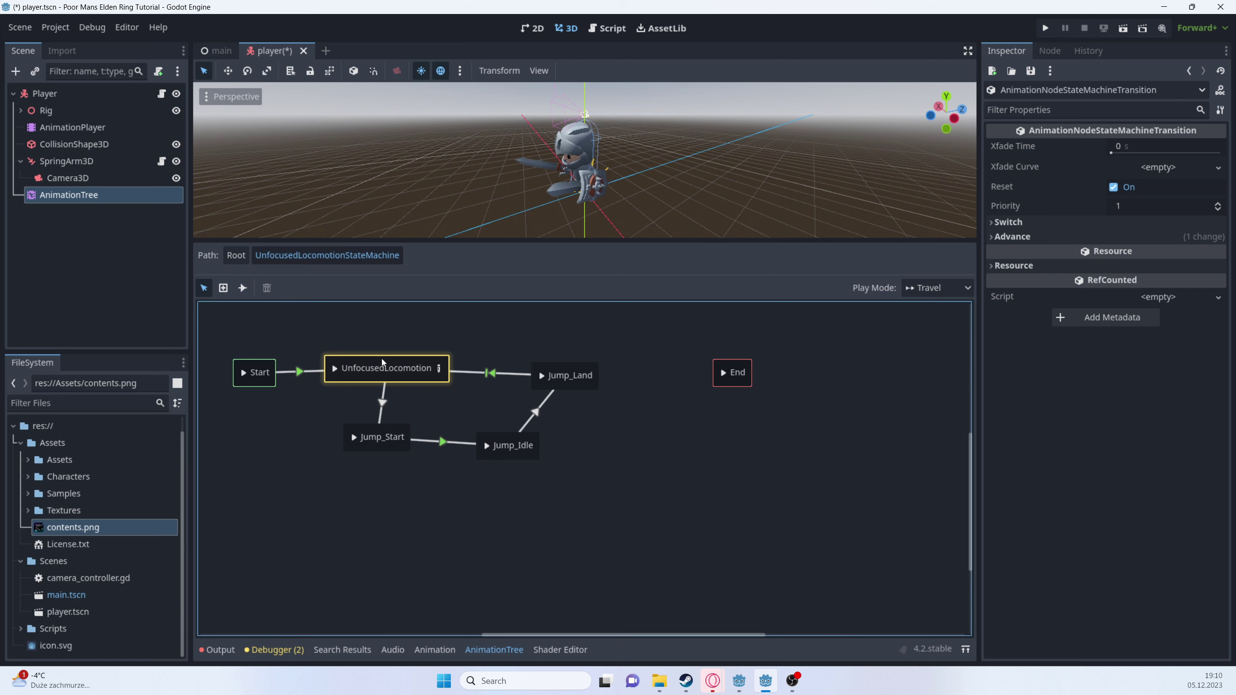
{"action": "left_click", "coordinate": [237, 255]}
{"action": "left_click_drag", "start_coordinate": [478, 542], "coordinate": [357, 531]}
{"action": "left_click_drag", "start_coordinate": [429, 347], "coordinate": [345, 348]}
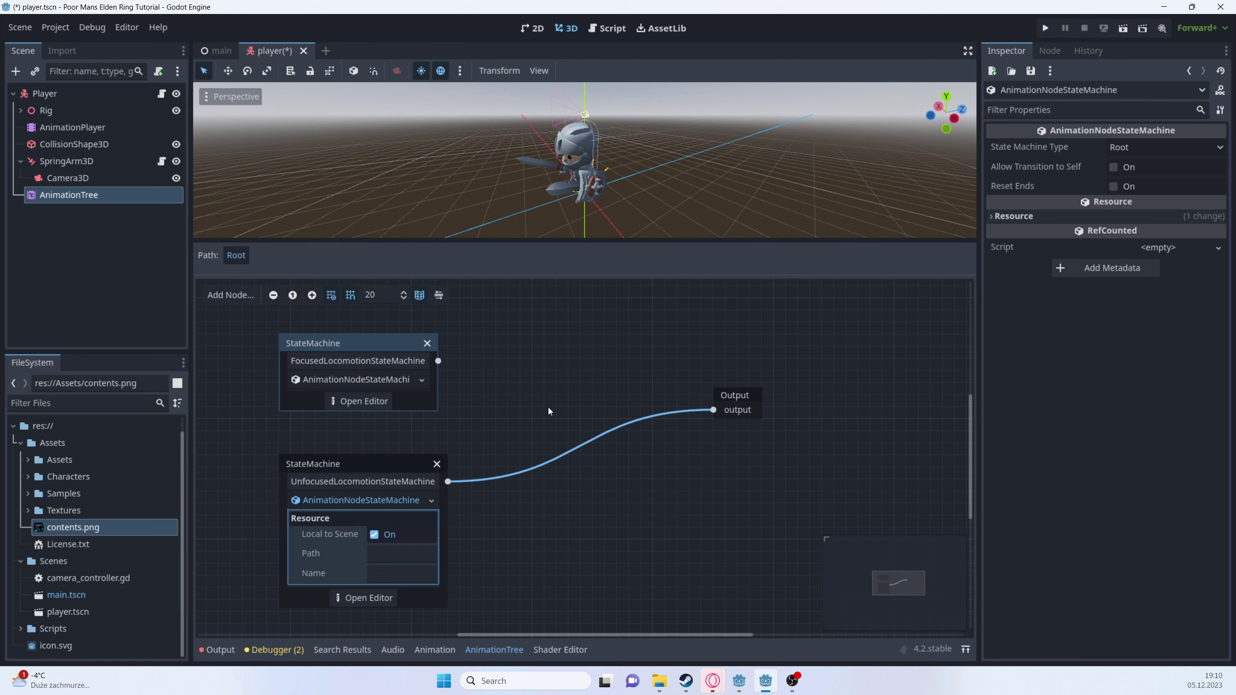
{"action": "scroll", "coordinate": [540, 410], "scroll_direction": "down", "scroll_amount": 2}
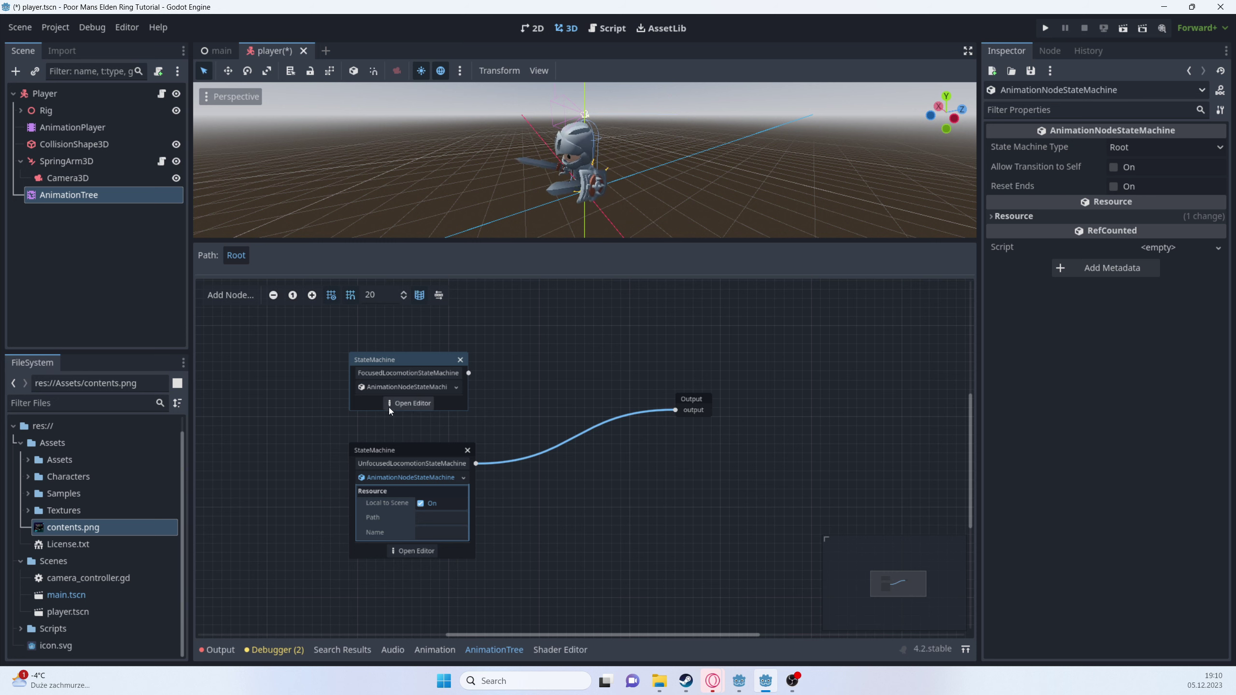
- Add Jump_Start, Lie_Idle and Jump_Land animation states to FocusedLocomotionStateMachine
{"action": "left_click", "coordinate": [403, 405]}
{"action": "right_click", "coordinate": [432, 412]}
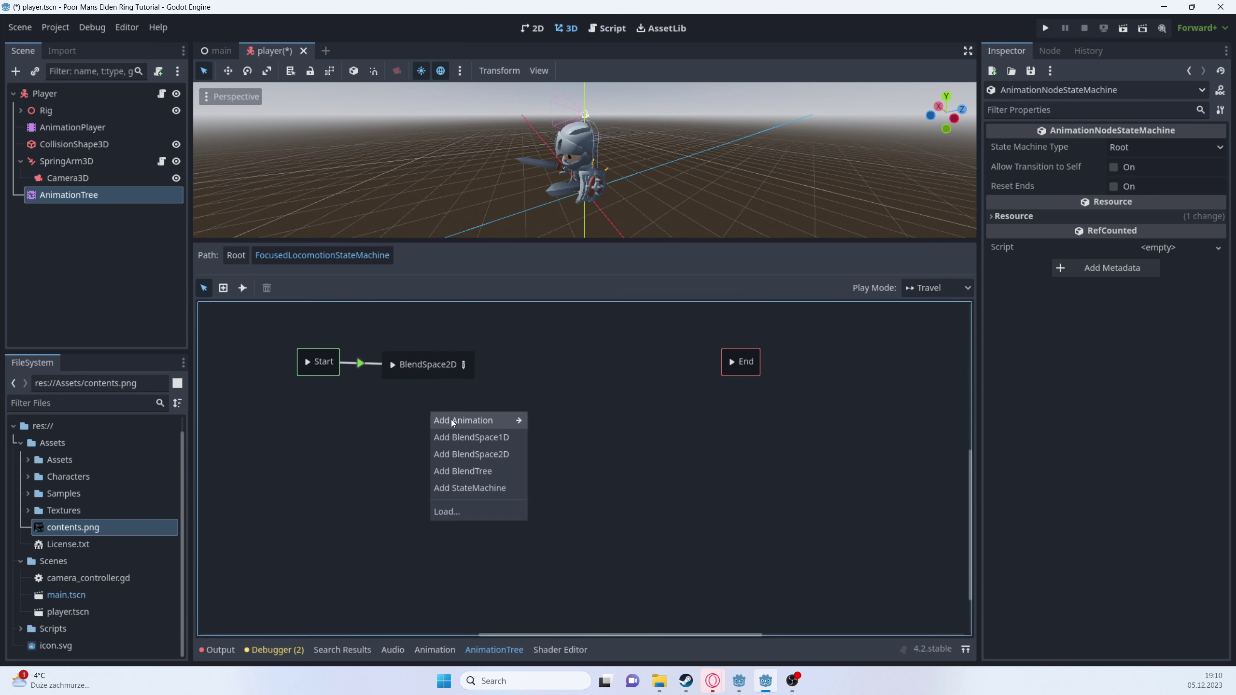
{"action": "mouse_move", "coordinate": [459, 421]}
{"action": "scroll", "coordinate": [595, 401], "scroll_direction": "down", "scroll_amount": 5}
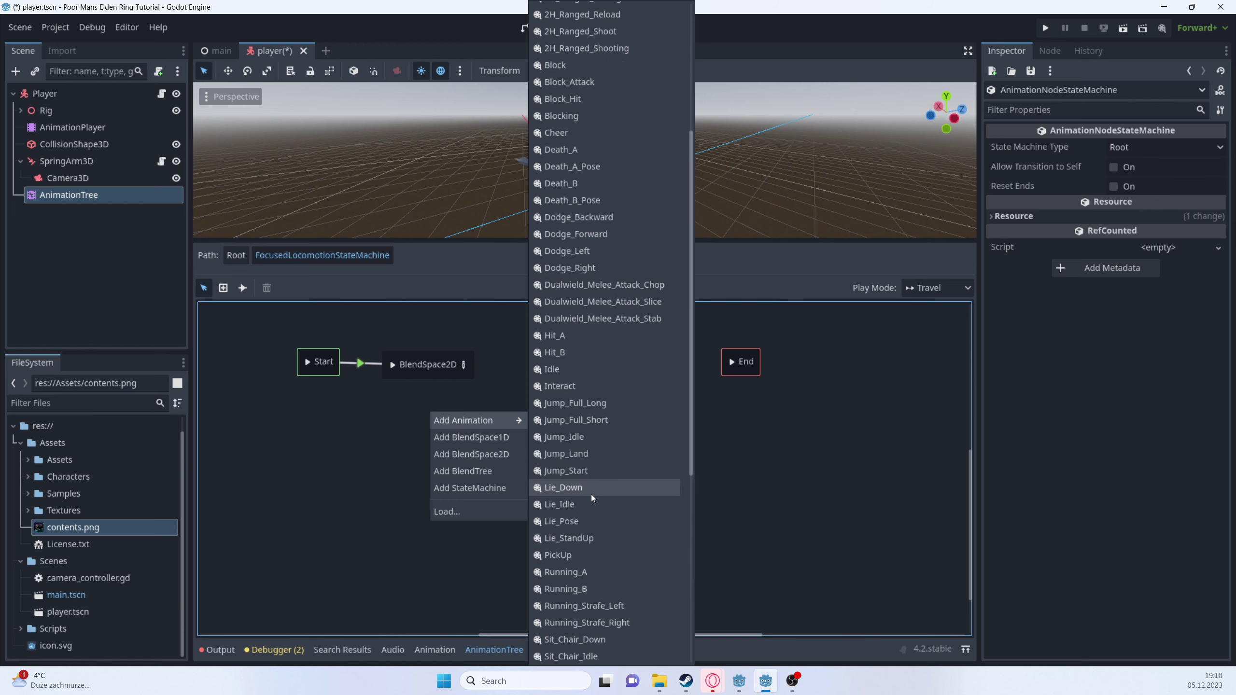
{"action": "left_click", "coordinate": [574, 467]}
{"action": "right_click", "coordinate": [543, 441]}
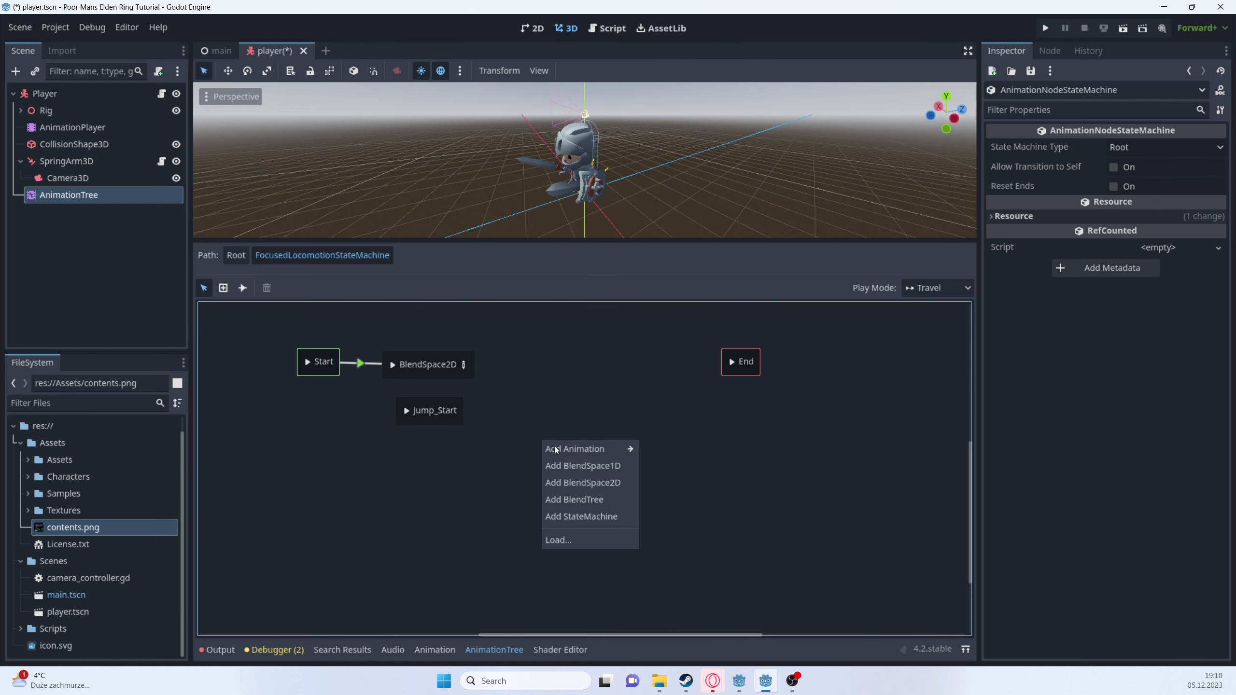
{"action": "mouse_move", "coordinate": [574, 449]}
{"action": "left_click", "coordinate": [674, 502]}
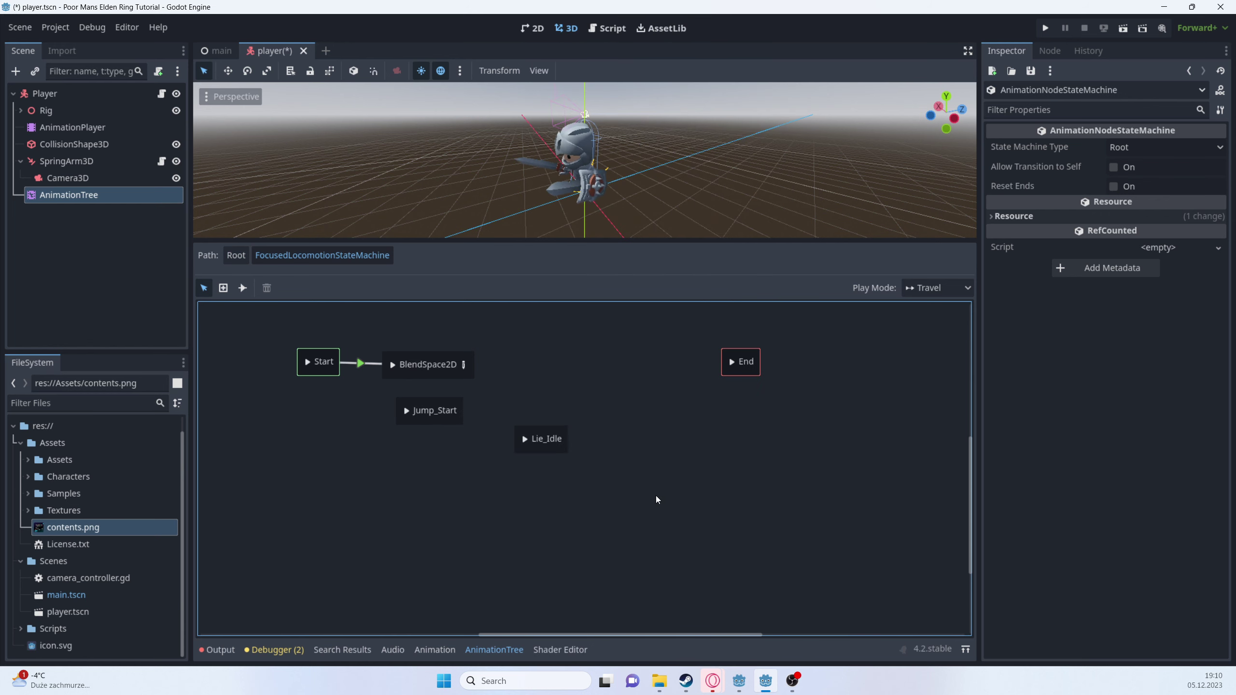
{"action": "right_click", "coordinate": [616, 418]}
{"action": "mouse_move", "coordinate": [660, 429]}
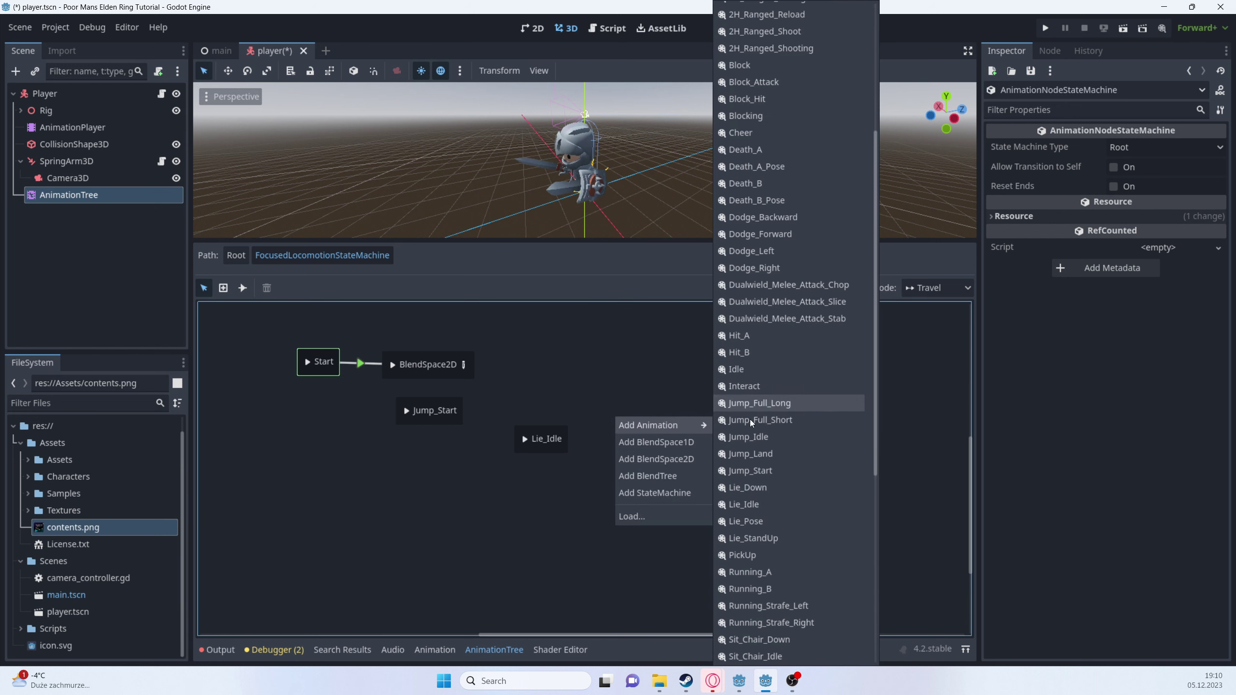
{"action": "left_click", "coordinate": [752, 454]}
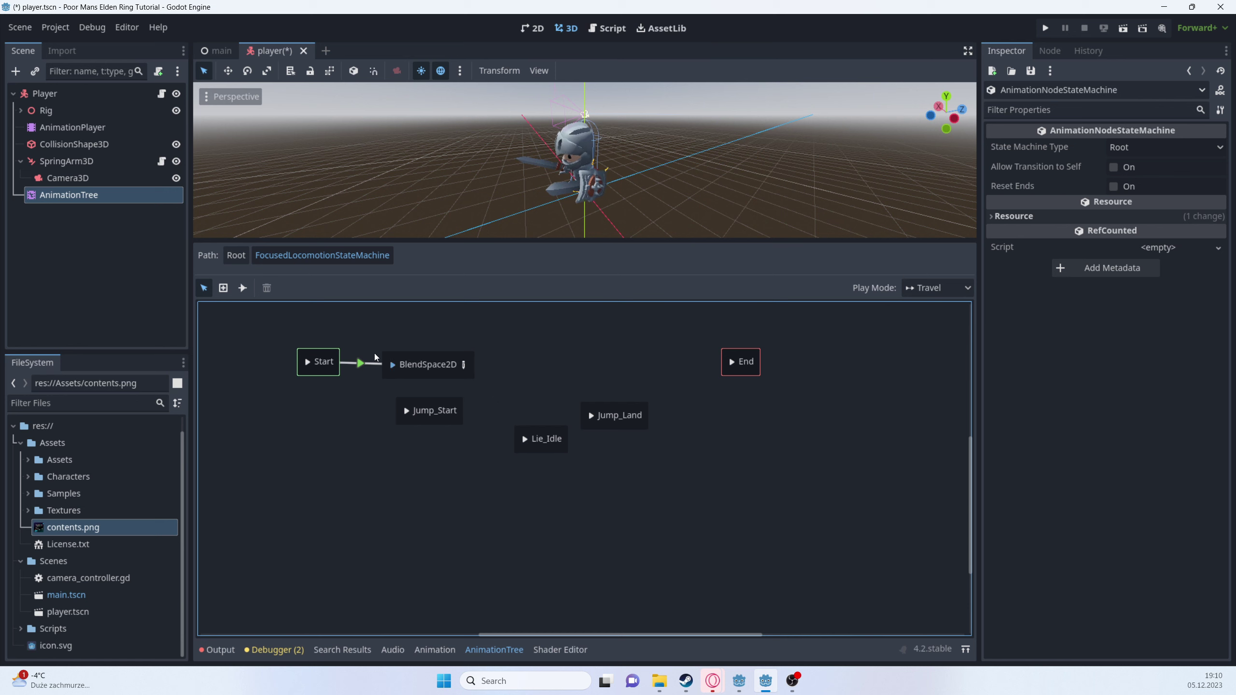
- Connect BlendSpace2D to Jump_Start and chain Lie_Idle and Jump_Land back to BlendSpace2D
{"action": "left_click", "coordinate": [242, 288]}
{"action": "left_click_drag", "start_coordinate": [462, 372], "coordinate": [459, 418]}
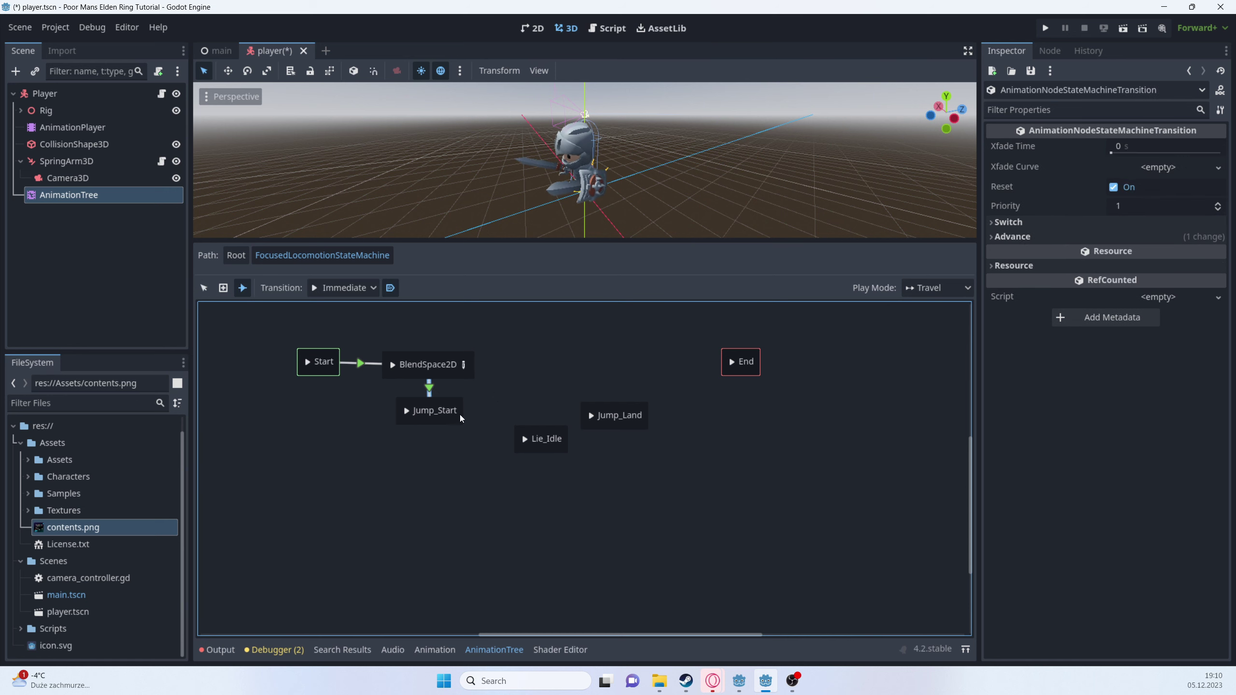
{"action": "left_click_drag", "start_coordinate": [539, 451], "coordinate": [428, 365]}
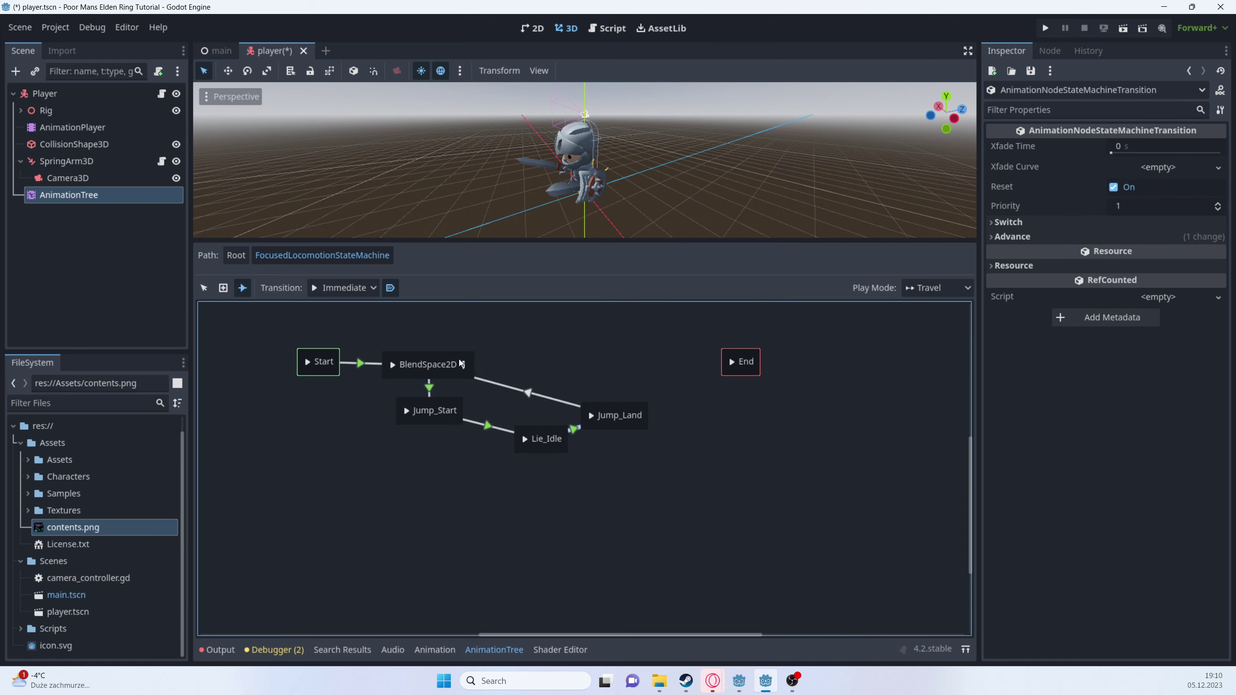
- Give the BlendSpace2D-to-Jump_Start transition a 0.3 s crossfade time
{"action": "left_click", "coordinate": [212, 288]}
{"action": "left_click", "coordinate": [429, 388]}
{"action": "left_click", "coordinate": [1131, 151]}
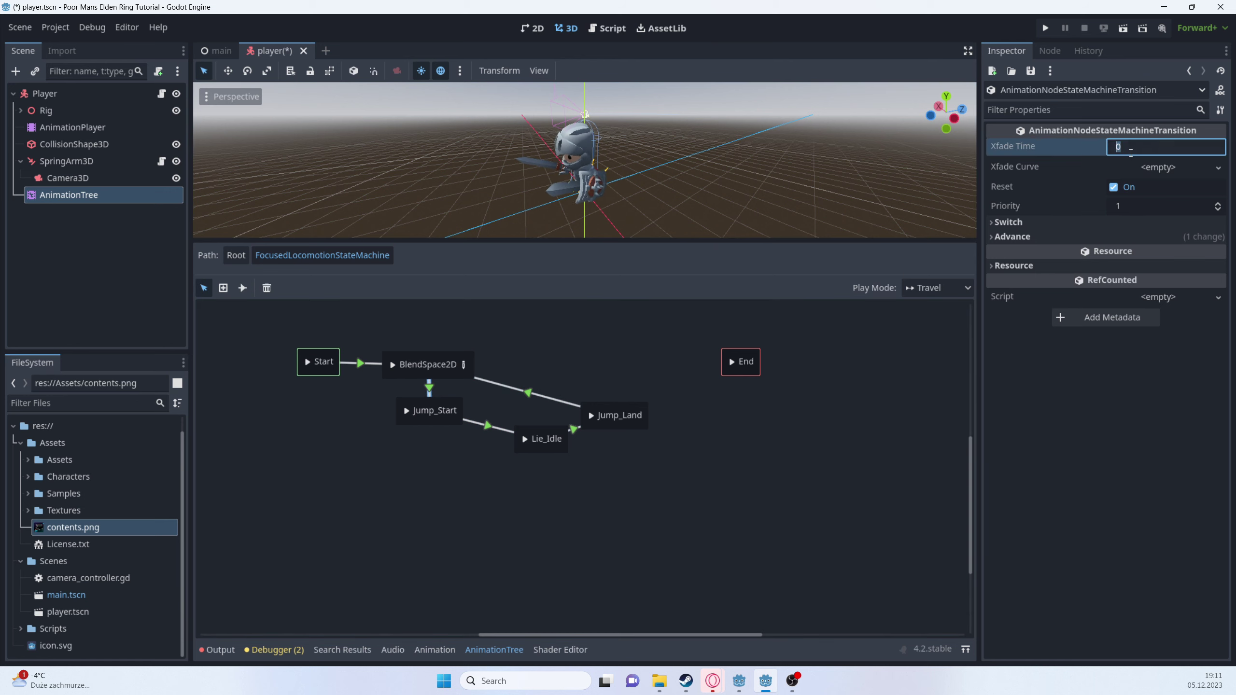
{"action": "type", "text": "0.3"}
{"action": "key", "text": "Tab"}
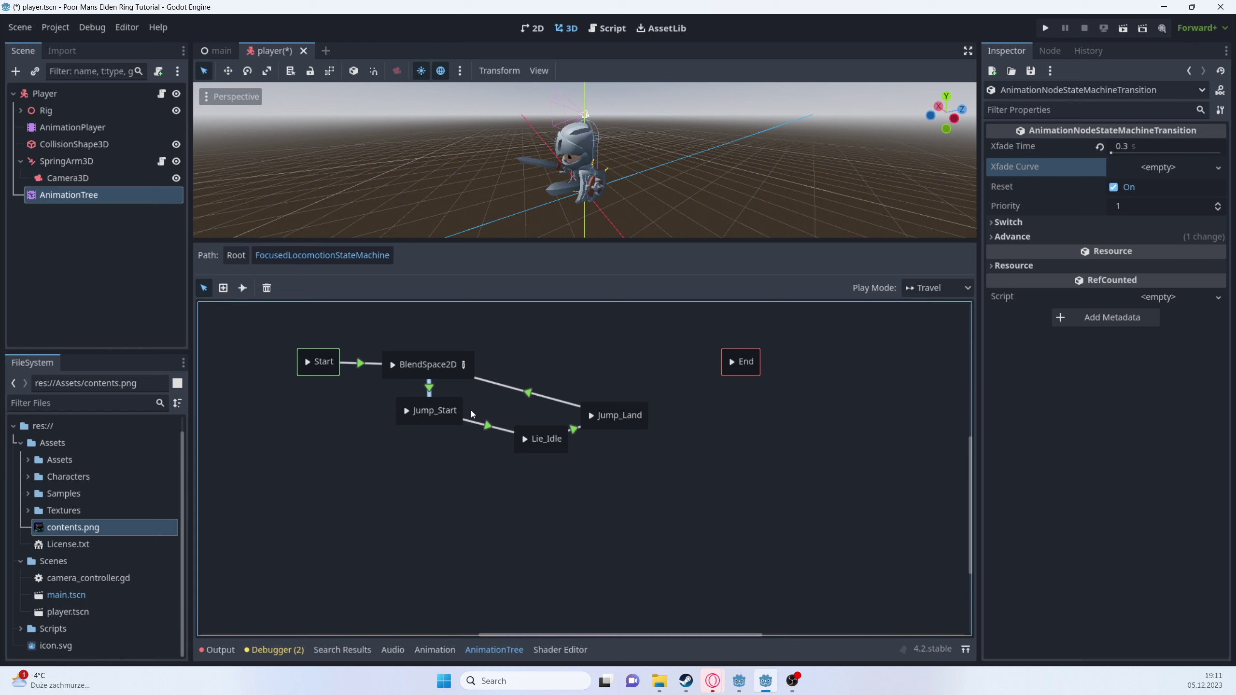
- Set 0.3 s crossfades on the Jump_Start-to-Lie_Idle and Jump_Land-to-BlendSpace2D transitions
{"action": "left_click", "coordinate": [482, 422]}
{"action": "left_click", "coordinate": [1163, 146]}
{"action": "type", "text": "."}
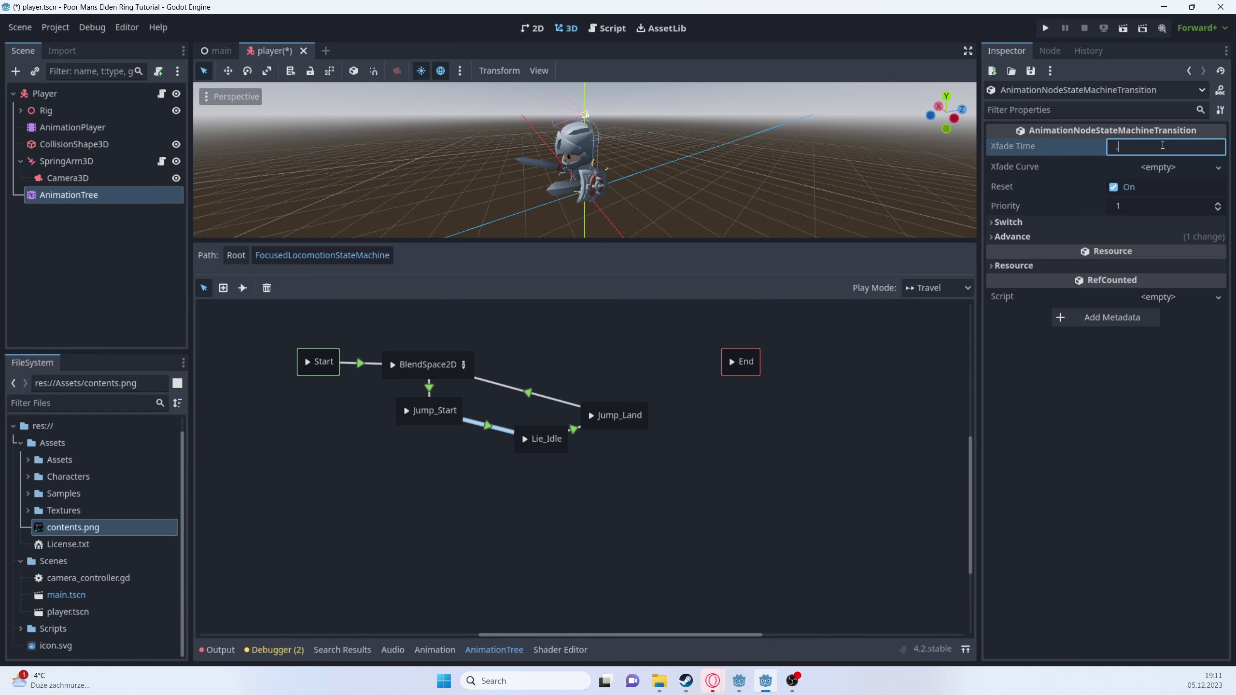
{"action": "left_click", "coordinate": [575, 428]}
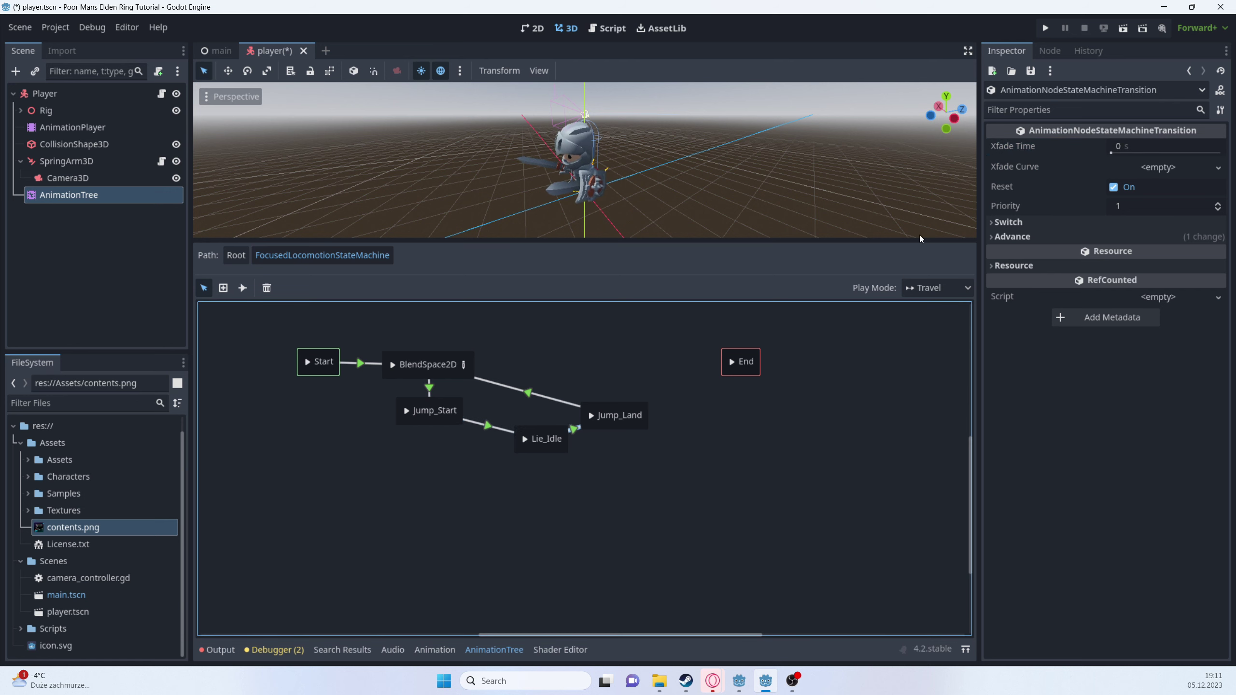
{"action": "left_click", "coordinate": [1156, 147]}
{"action": "type", "text": "0.3"}
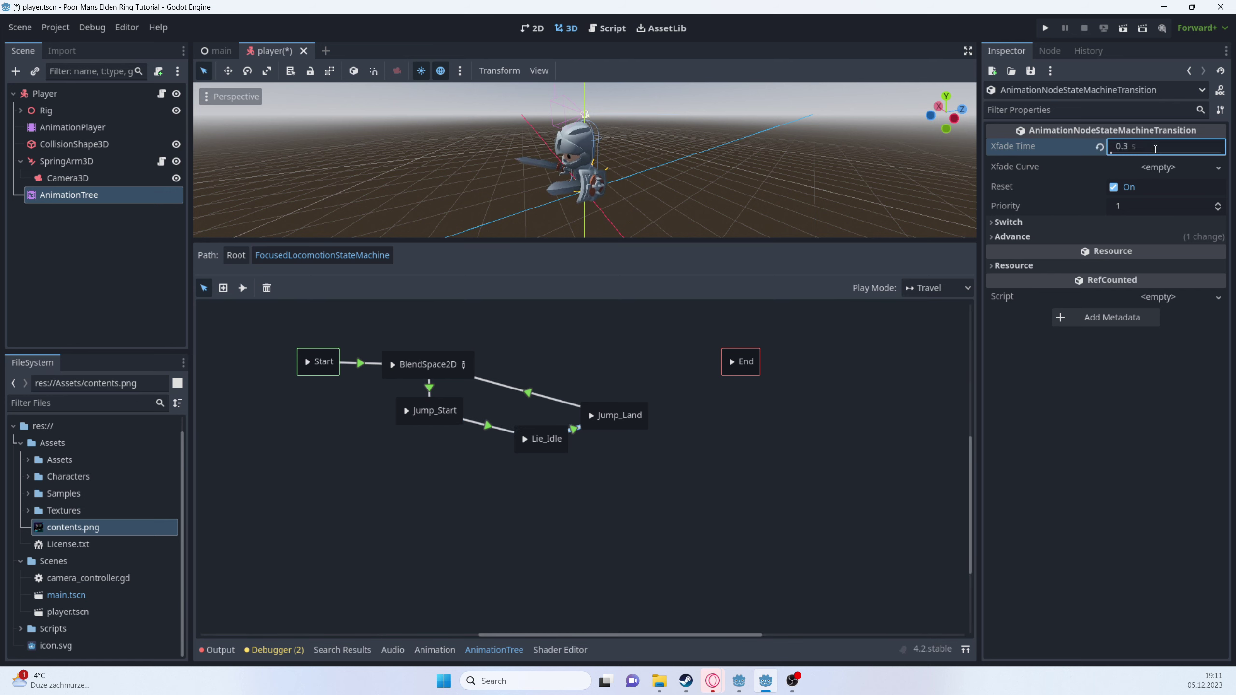
{"action": "left_click", "coordinate": [527, 394]}
{"action": "left_click", "coordinate": [1153, 144]}
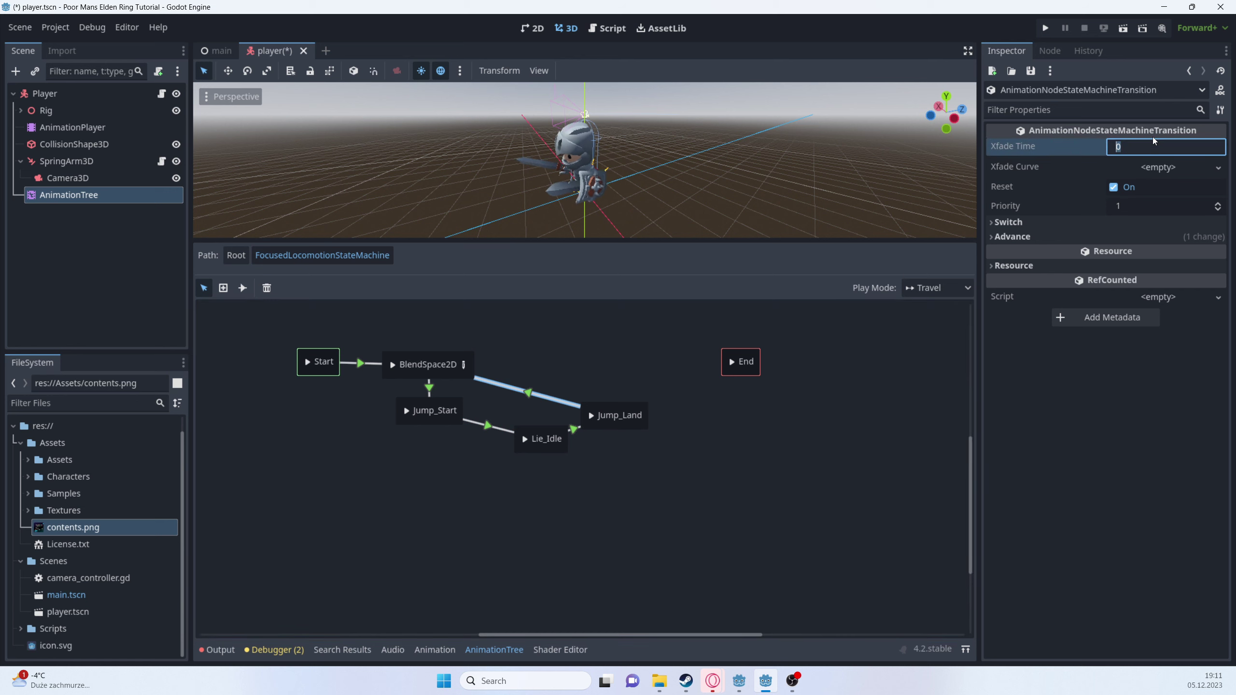
{"action": "type", "text": "0.3"}
{"action": "key", "text": "Return"}
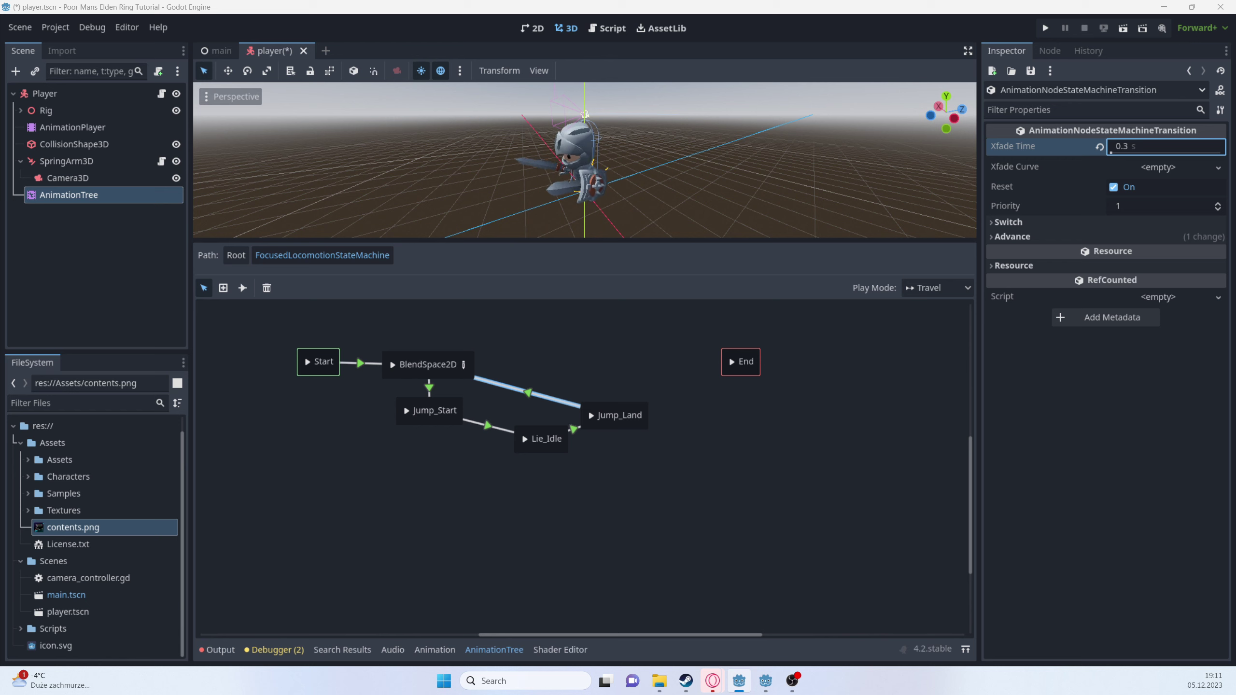
- Set advance mode to Enabled on the BlendSpace2D-to-Jump_Start and Lie_Idle-to-Jump_Land transitions
{"action": "left_click", "coordinate": [429, 388]}
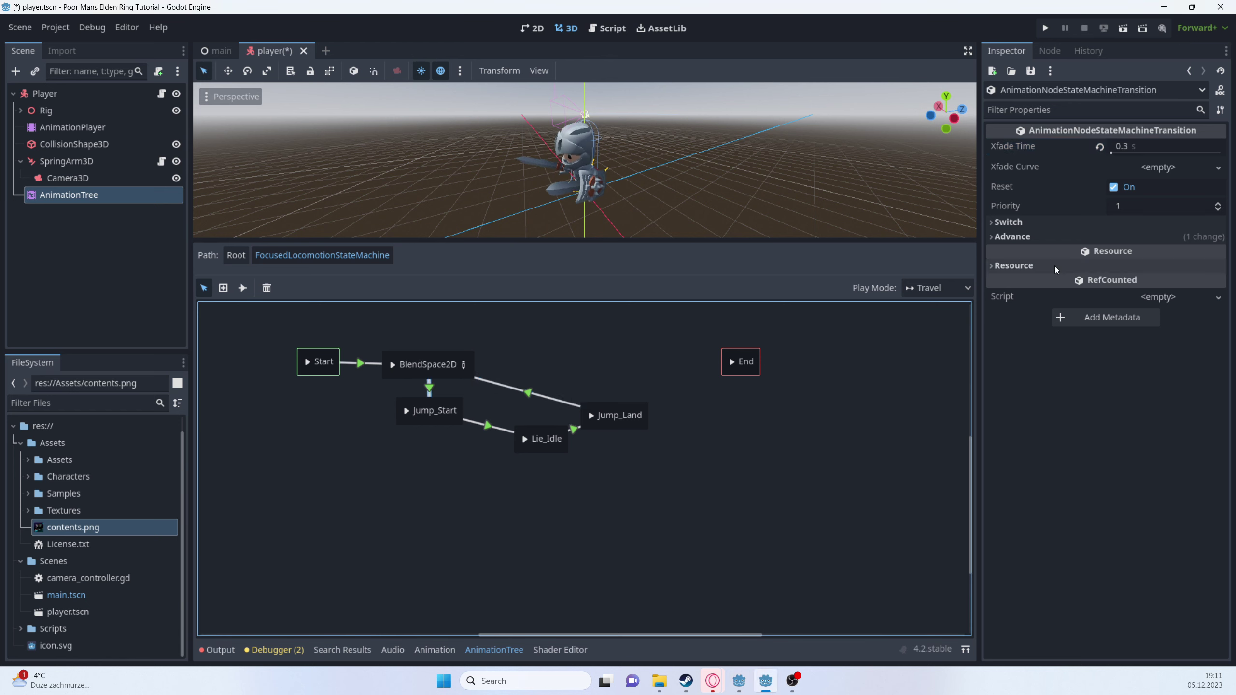
{"action": "left_click", "coordinate": [1014, 237]}
{"action": "left_click", "coordinate": [1010, 222]}
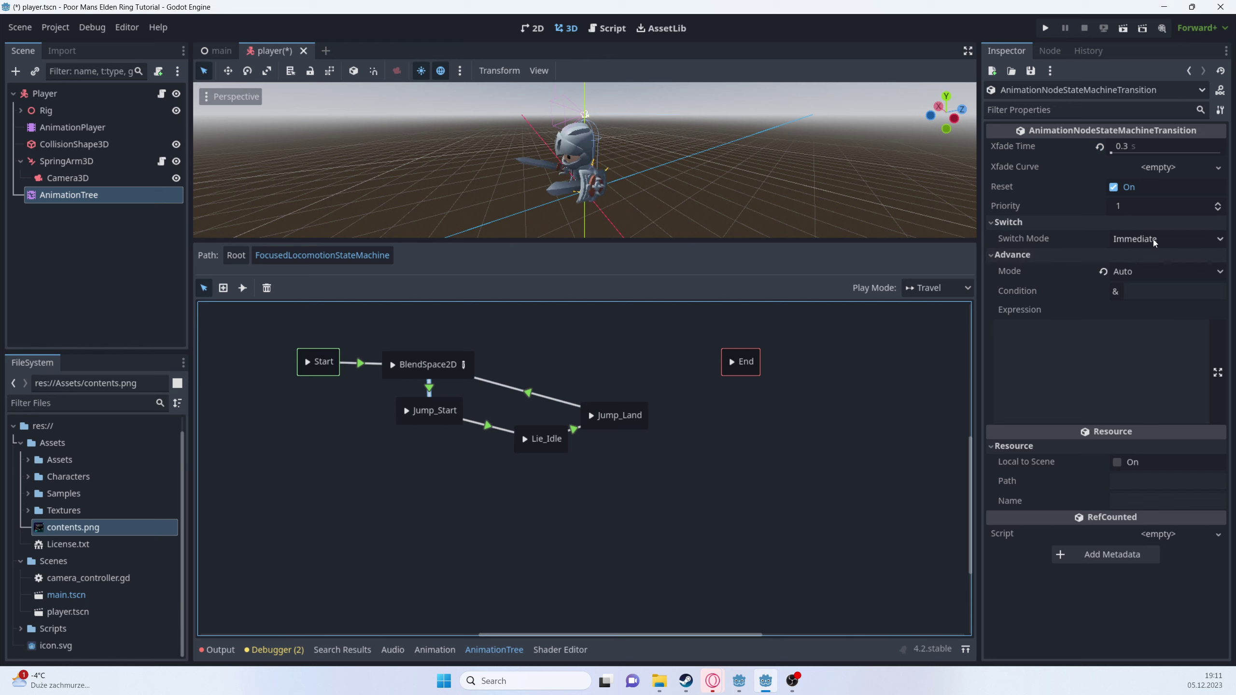
{"action": "left_click", "coordinate": [1149, 271]}
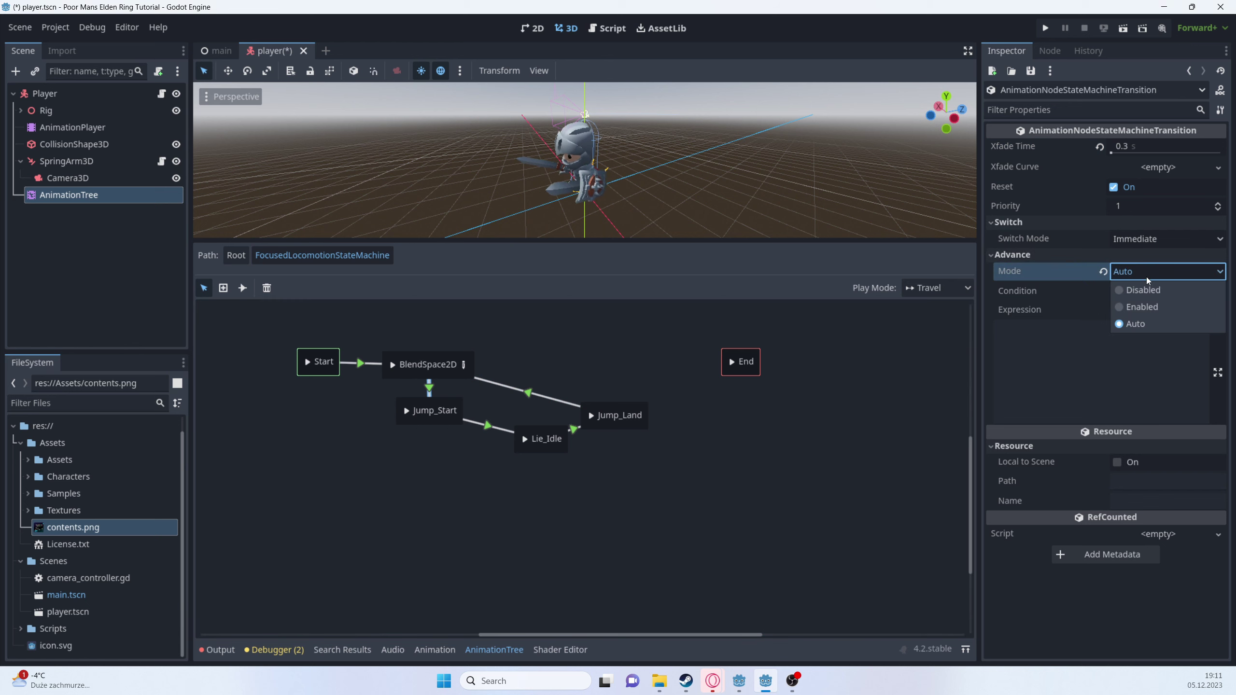
{"action": "left_click", "coordinate": [1168, 307]}
{"action": "left_click", "coordinate": [487, 426]}
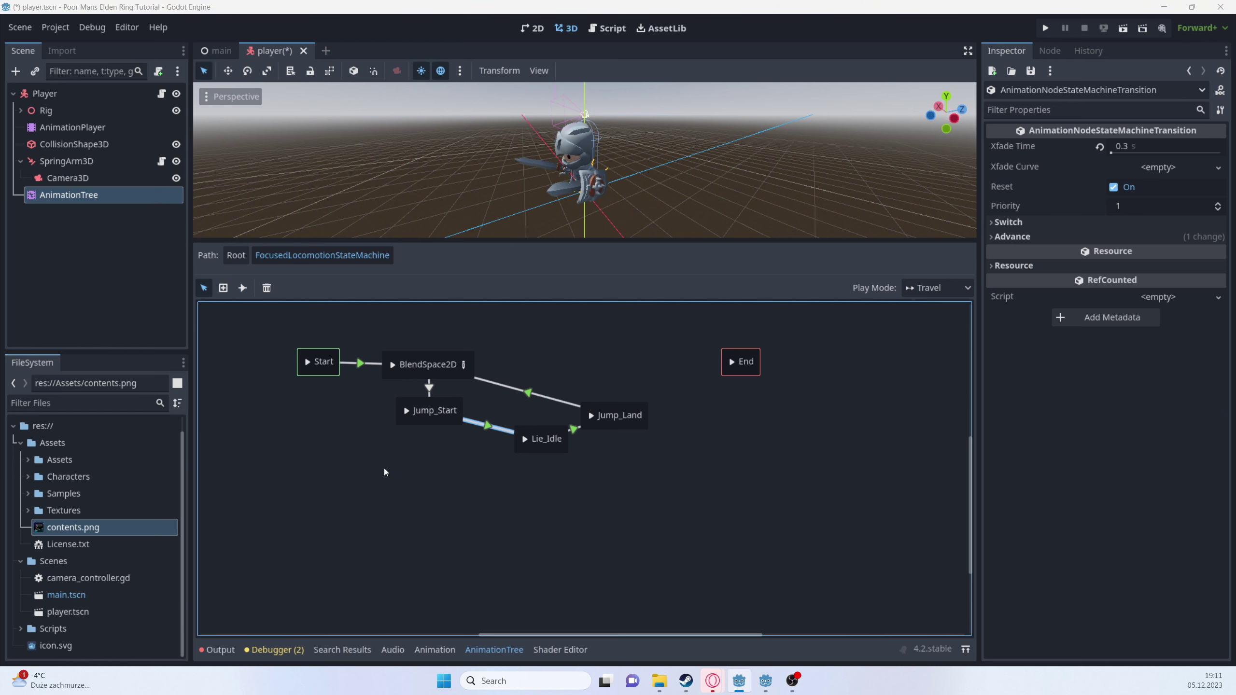
{"action": "left_click", "coordinate": [1009, 222]}
{"action": "left_click", "coordinate": [1012, 254]}
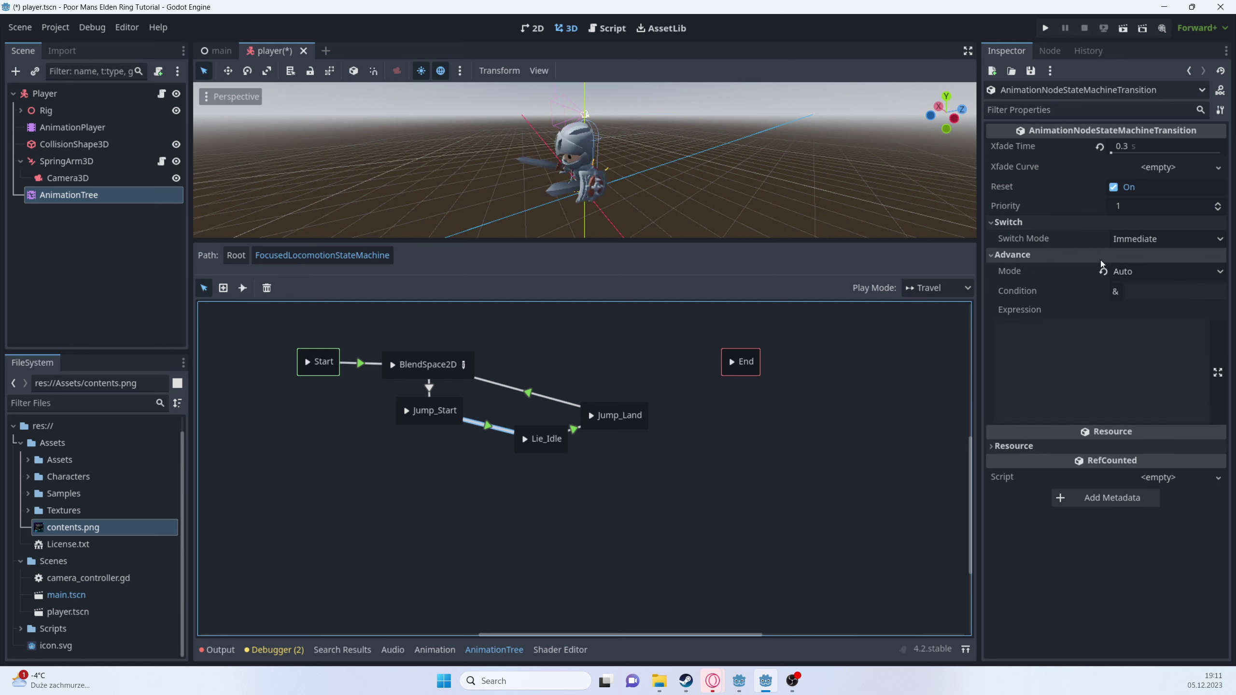
{"action": "left_click", "coordinate": [575, 429]}
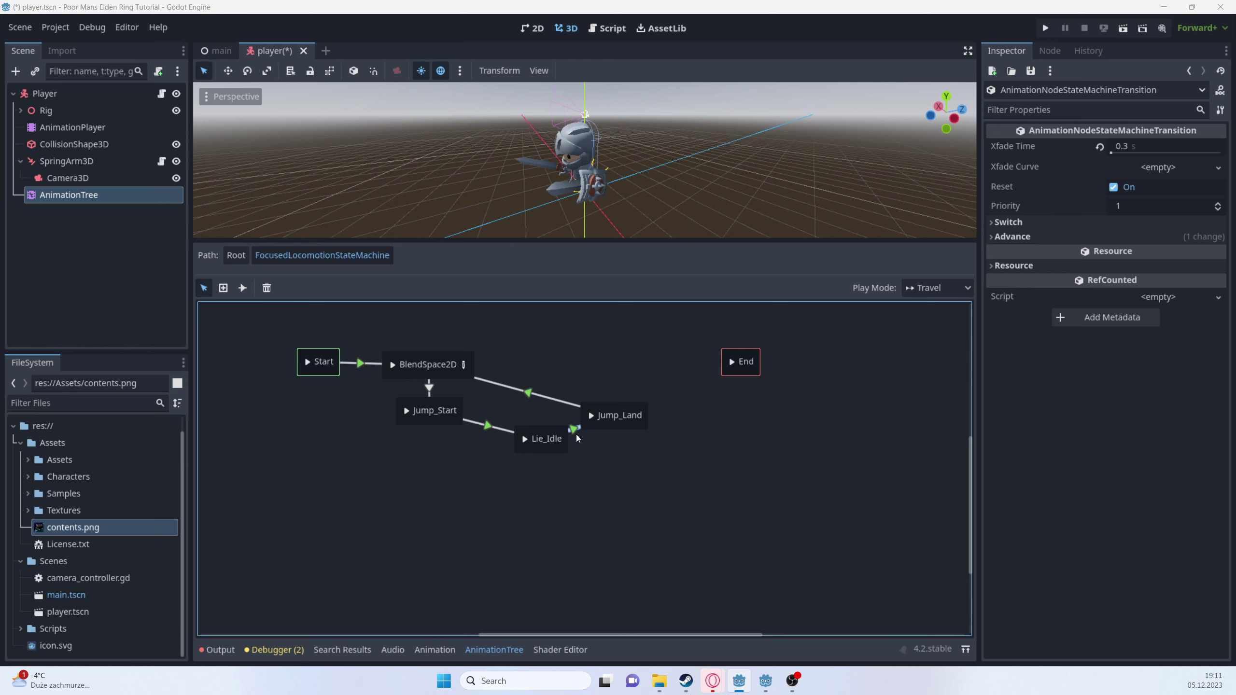
{"action": "left_click", "coordinate": [1008, 222]}
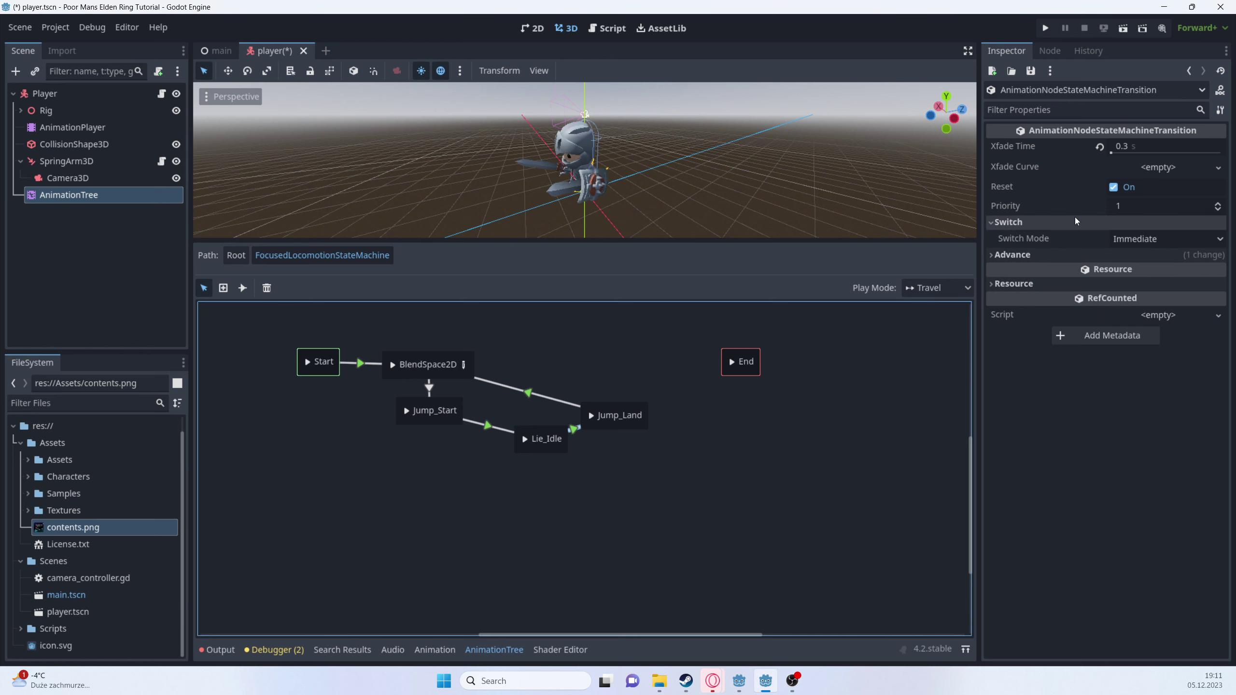
{"action": "left_click", "coordinate": [1114, 254]}
{"action": "left_click", "coordinate": [1134, 271]}
{"action": "left_click", "coordinate": [1136, 308]}
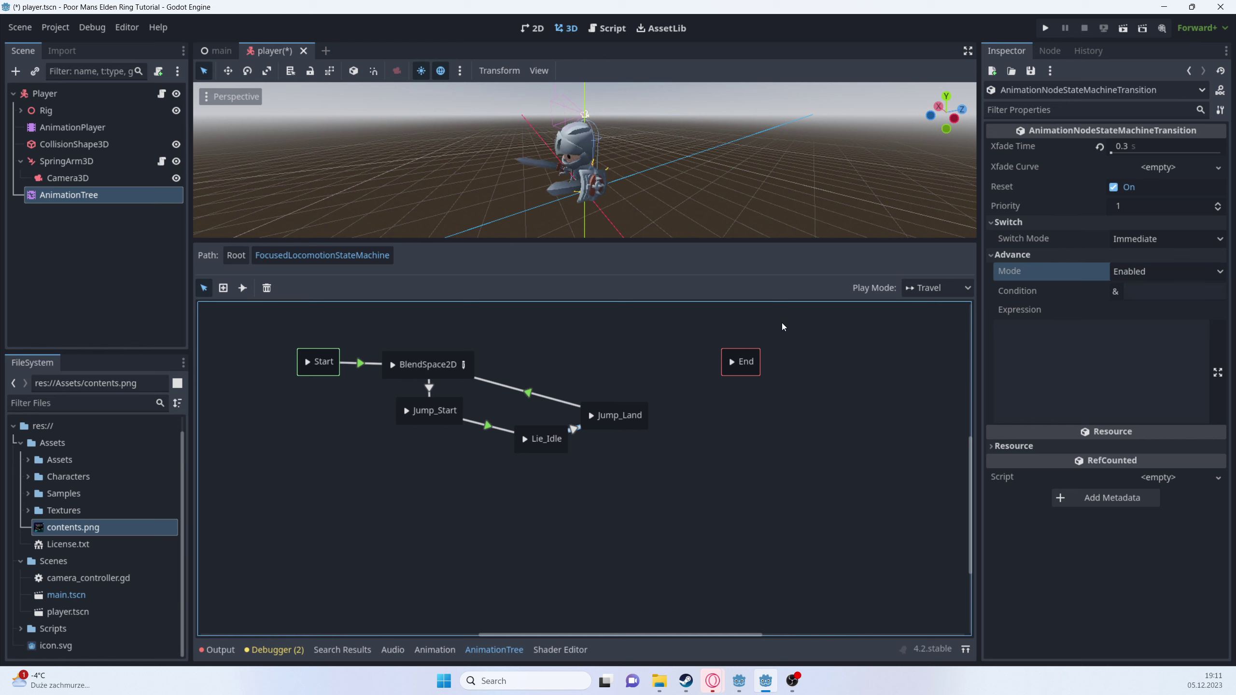
- Make the Jump_Land-to-BlendSpace2D transition switch At End
{"action": "left_click", "coordinate": [554, 400]}
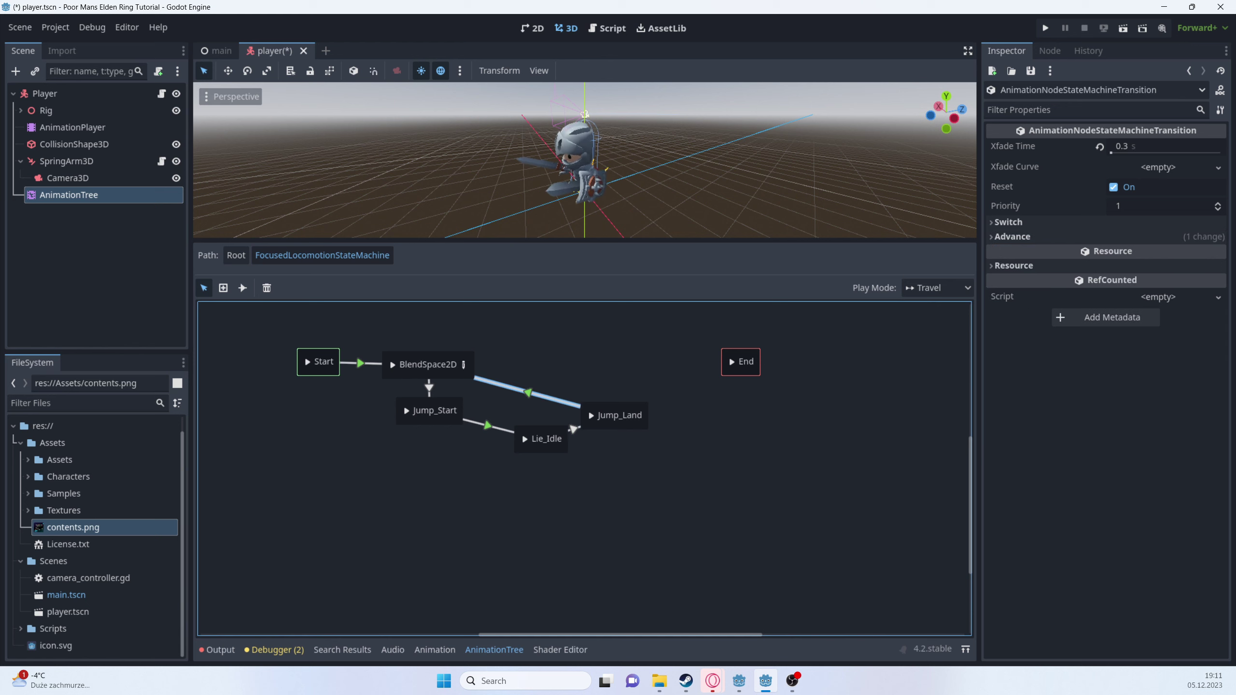
{"action": "left_click", "coordinate": [1008, 222]}
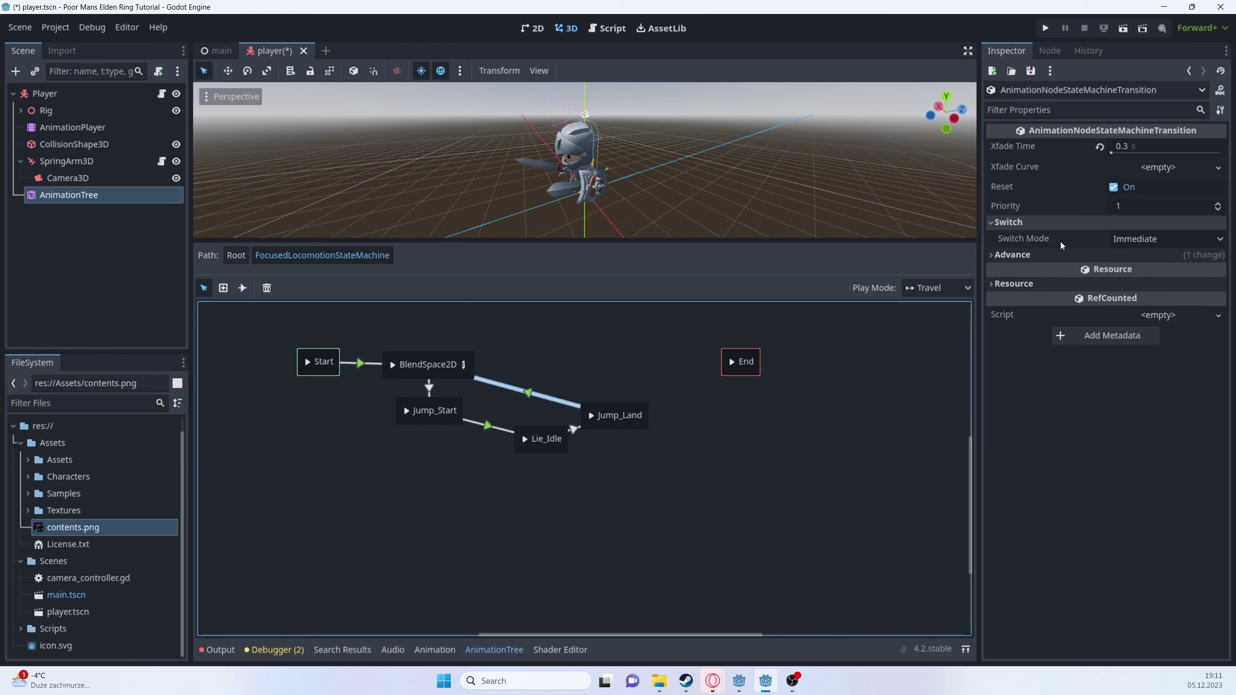
{"action": "left_click", "coordinate": [1038, 255]}
{"action": "left_click", "coordinate": [1168, 238]}
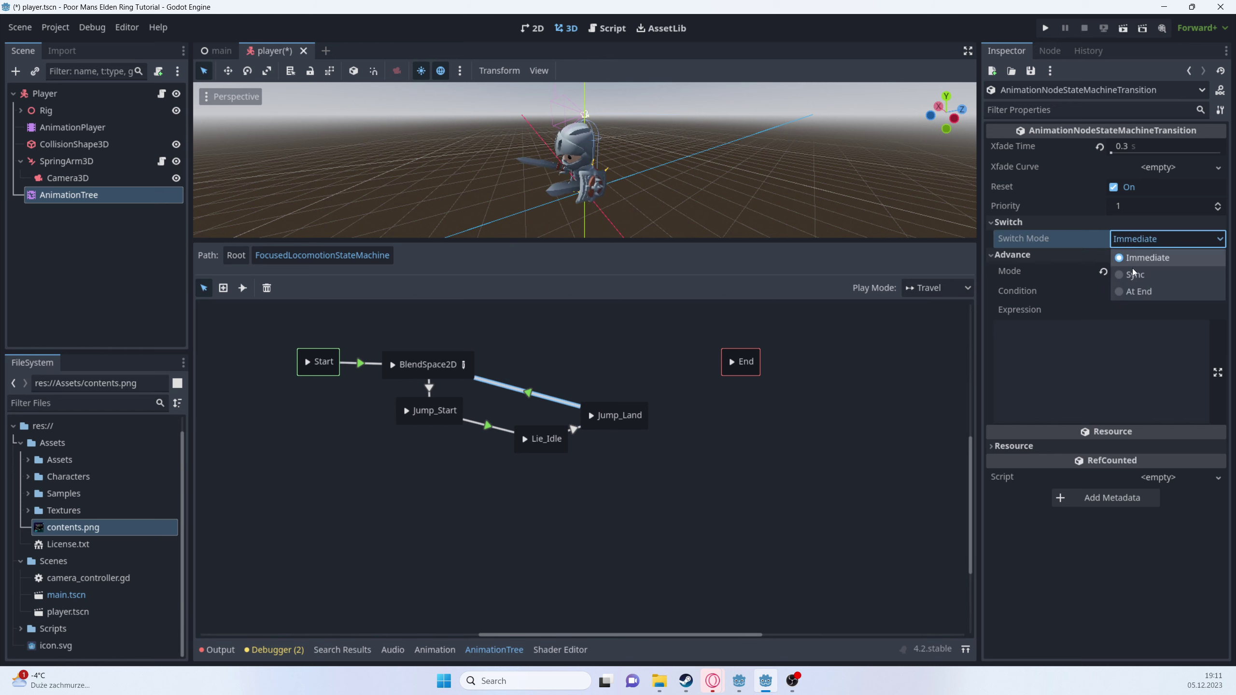
{"action": "left_click", "coordinate": [1138, 291]}
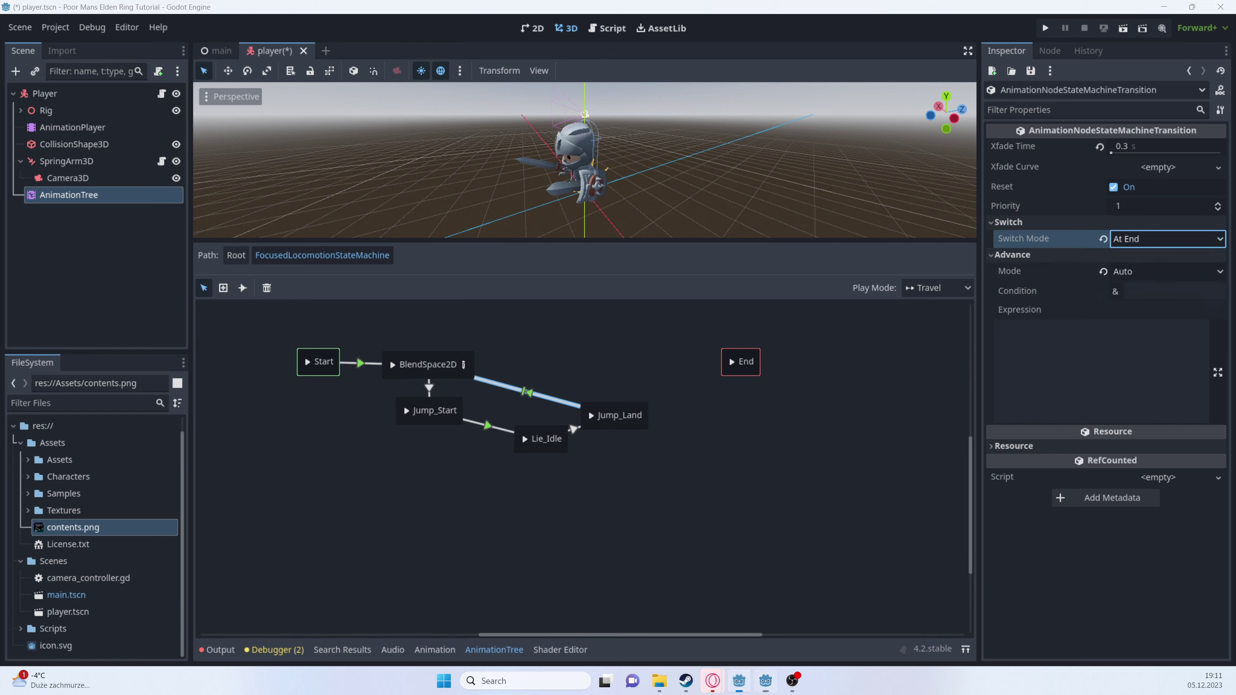
{"action": "left_click", "coordinate": [767, 392]}
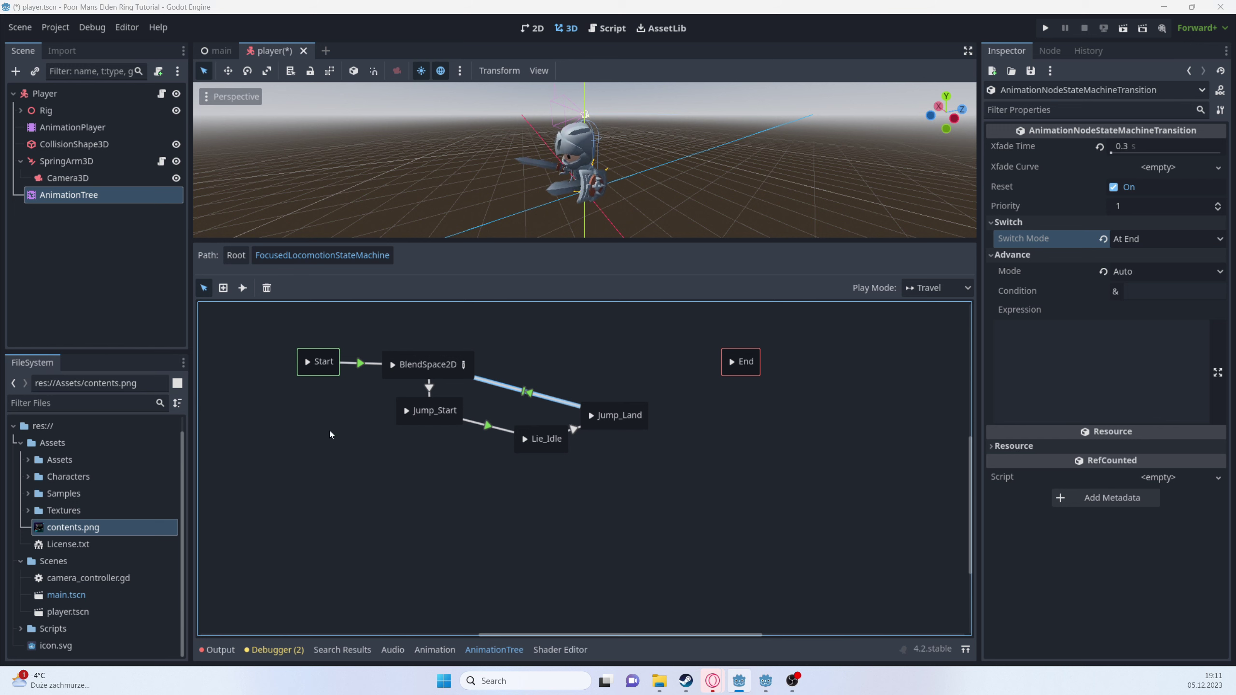
- Line up the Focused and Unfocused locomotion state machines in the Root blend tree
{"action": "left_click", "coordinate": [235, 256]}
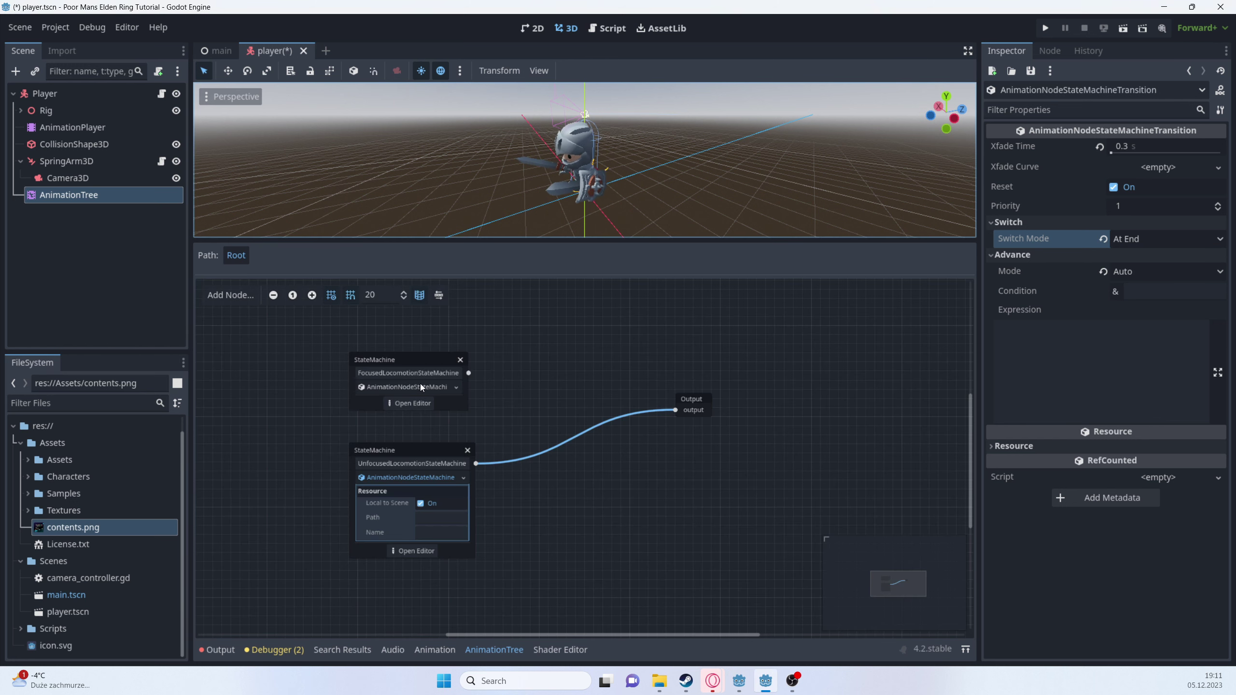
{"action": "left_click_drag", "start_coordinate": [421, 359], "coordinate": [422, 343]}
{"action": "scroll", "coordinate": [452, 414], "scroll_direction": "down", "scroll_amount": 2}
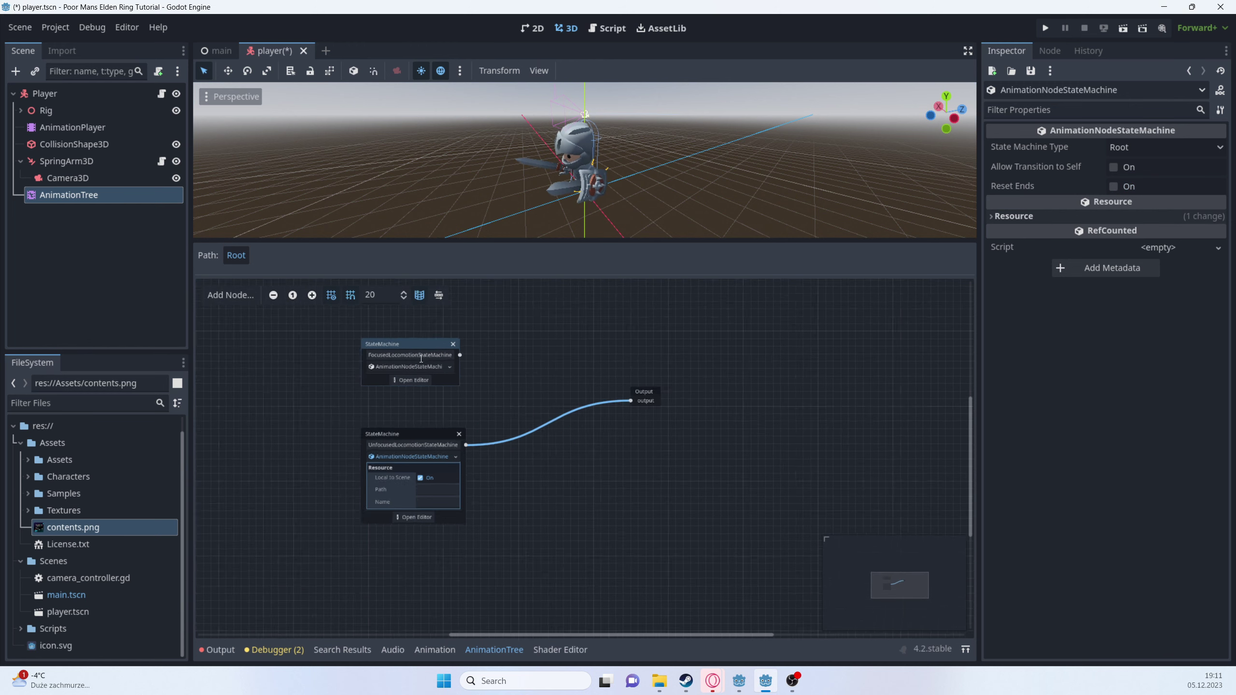
{"action": "left_click_drag", "start_coordinate": [411, 456], "coordinate": [366, 463]}
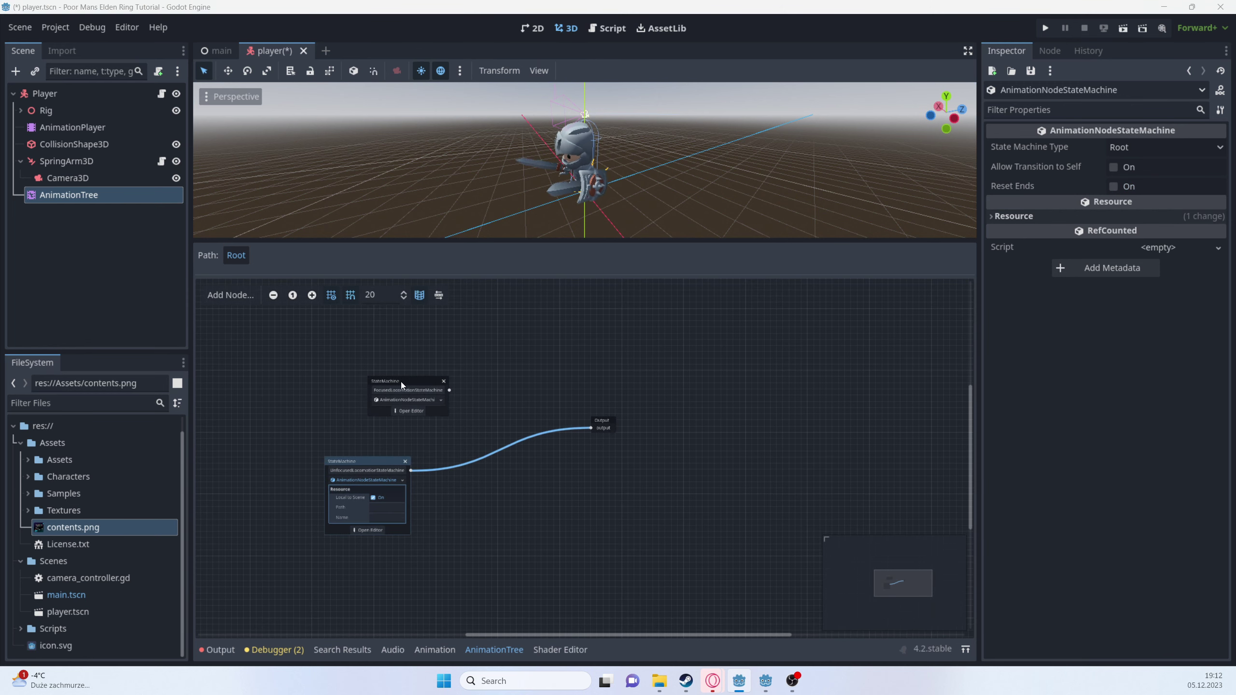
{"action": "left_click_drag", "start_coordinate": [401, 382], "coordinate": [357, 369]}
{"action": "scroll", "coordinate": [378, 437], "scroll_direction": "up", "scroll_amount": 3}
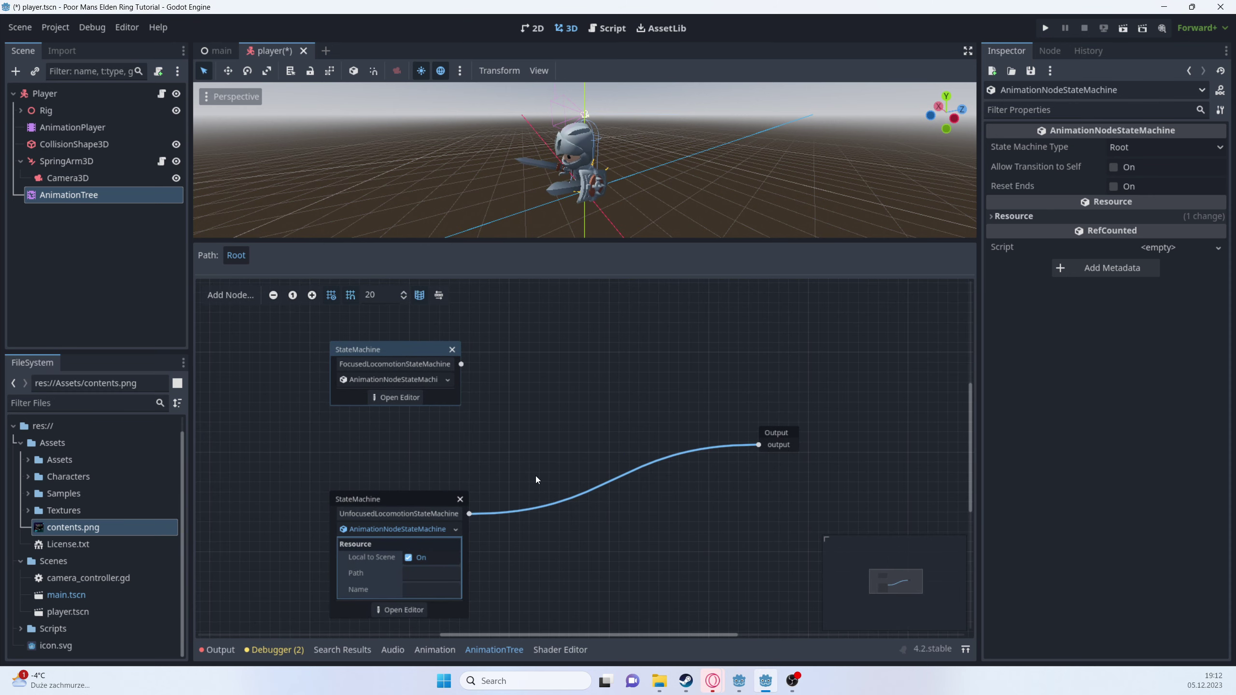
- Add a Transition node to the graph and place it just left of Output
{"action": "right_click", "coordinate": [573, 412]}
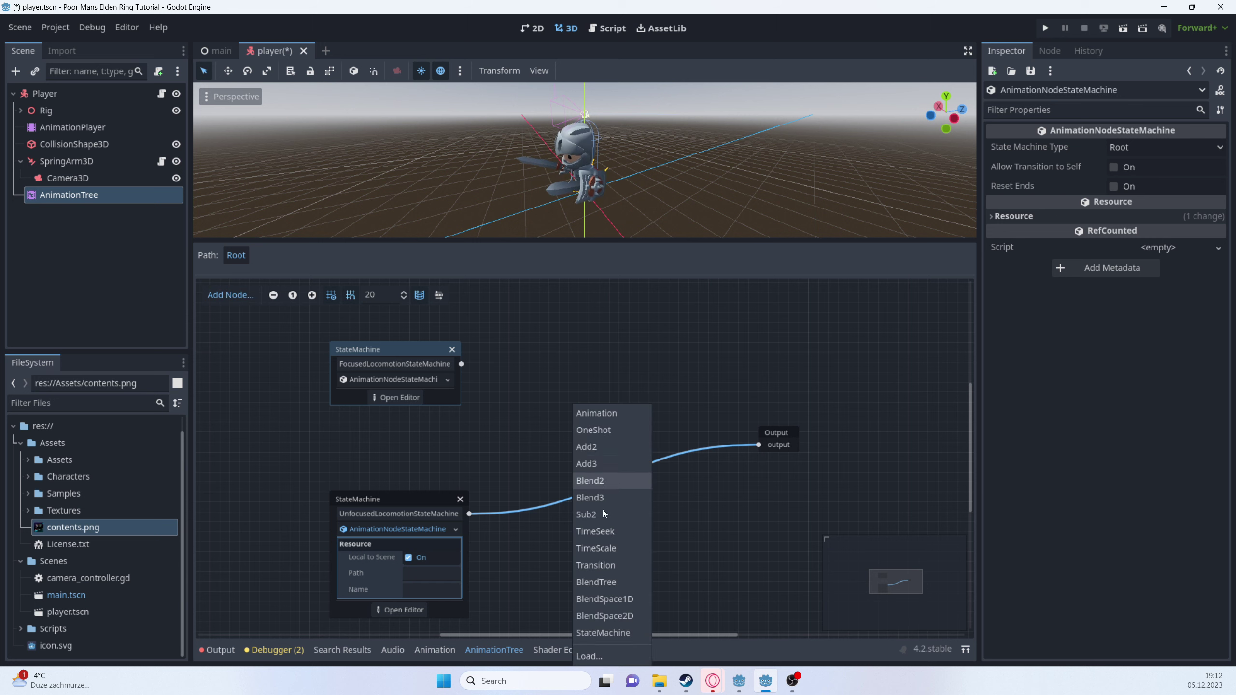
{"action": "left_click", "coordinate": [604, 565]}
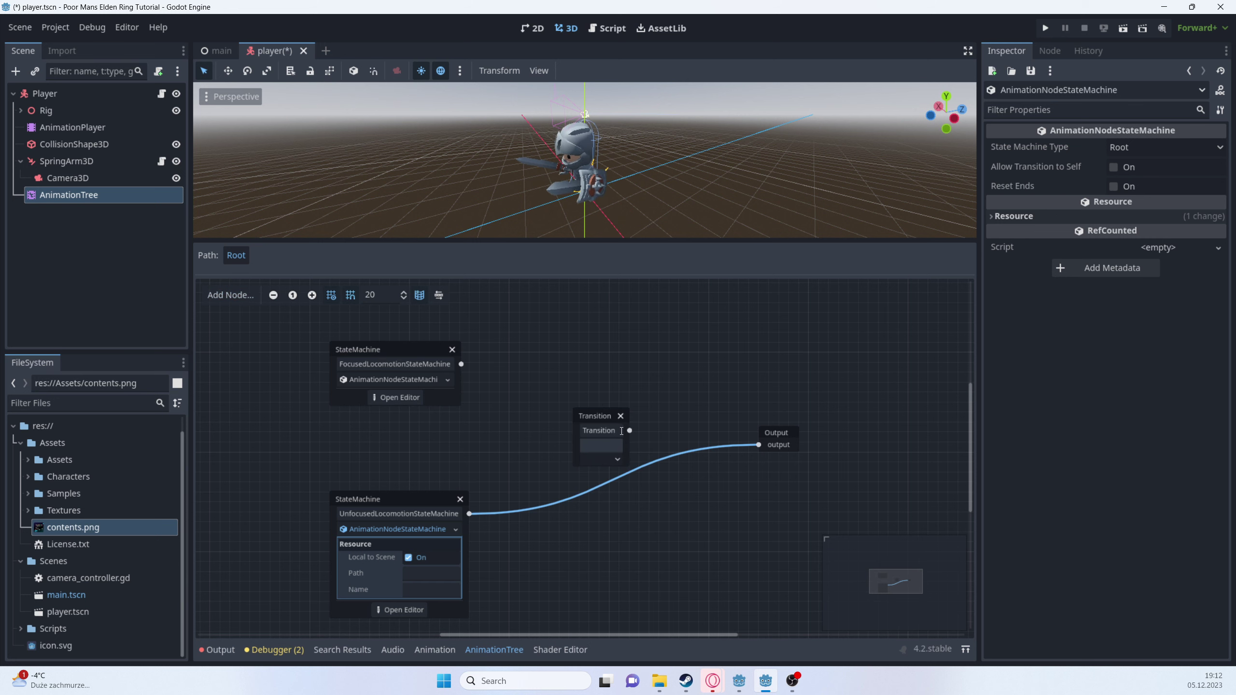
{"action": "left_click_drag", "start_coordinate": [621, 430], "coordinate": [677, 405]}
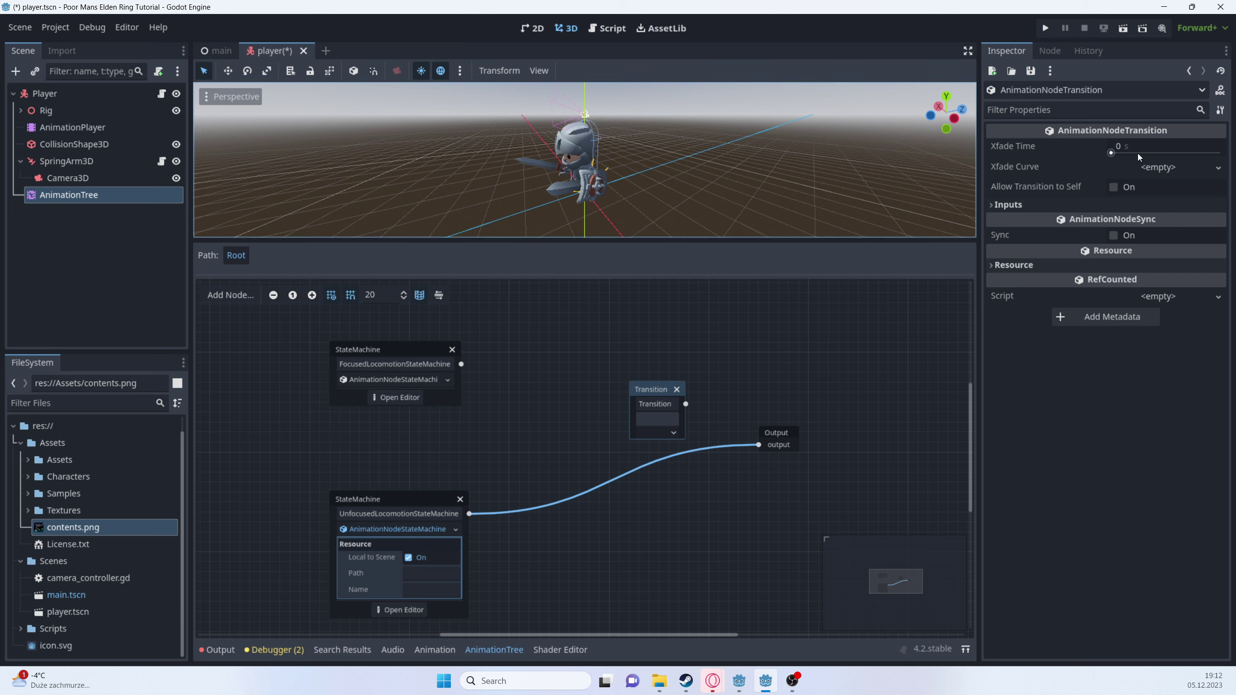
- Give the Transition node two inputs named focused and unfocused
{"action": "left_click", "coordinate": [1042, 211]}
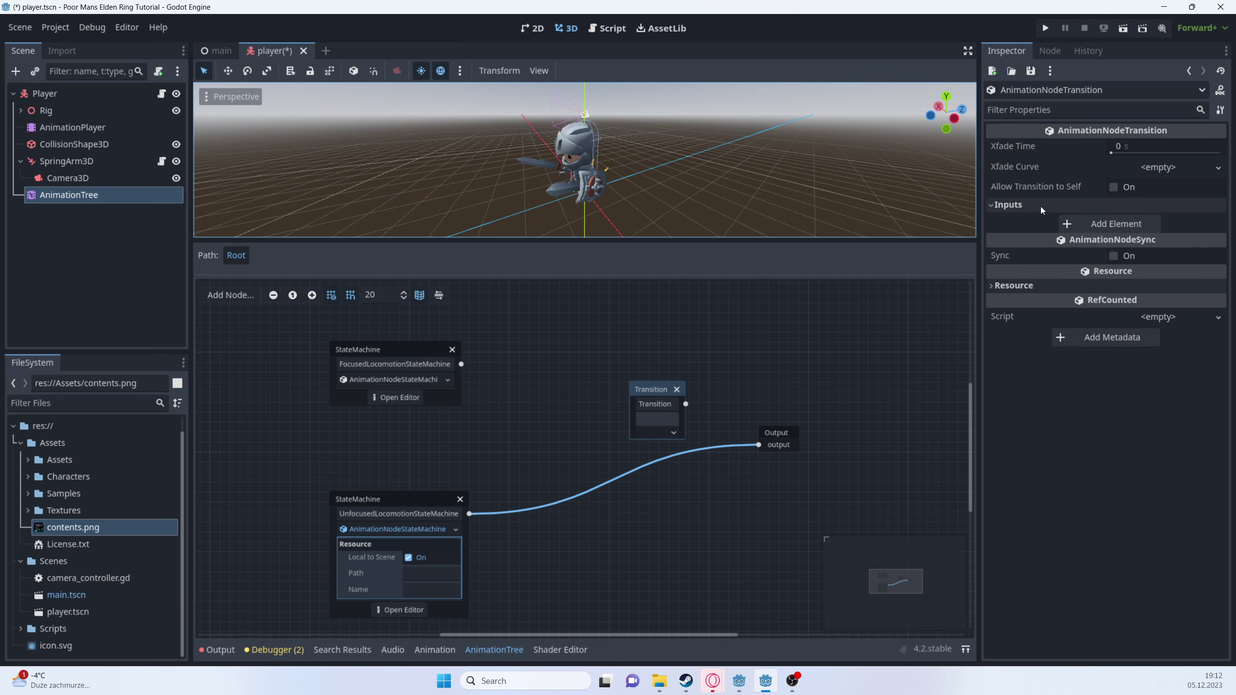
{"action": "left_click", "coordinate": [1093, 224]}
{"action": "left_click", "coordinate": [1109, 285]}
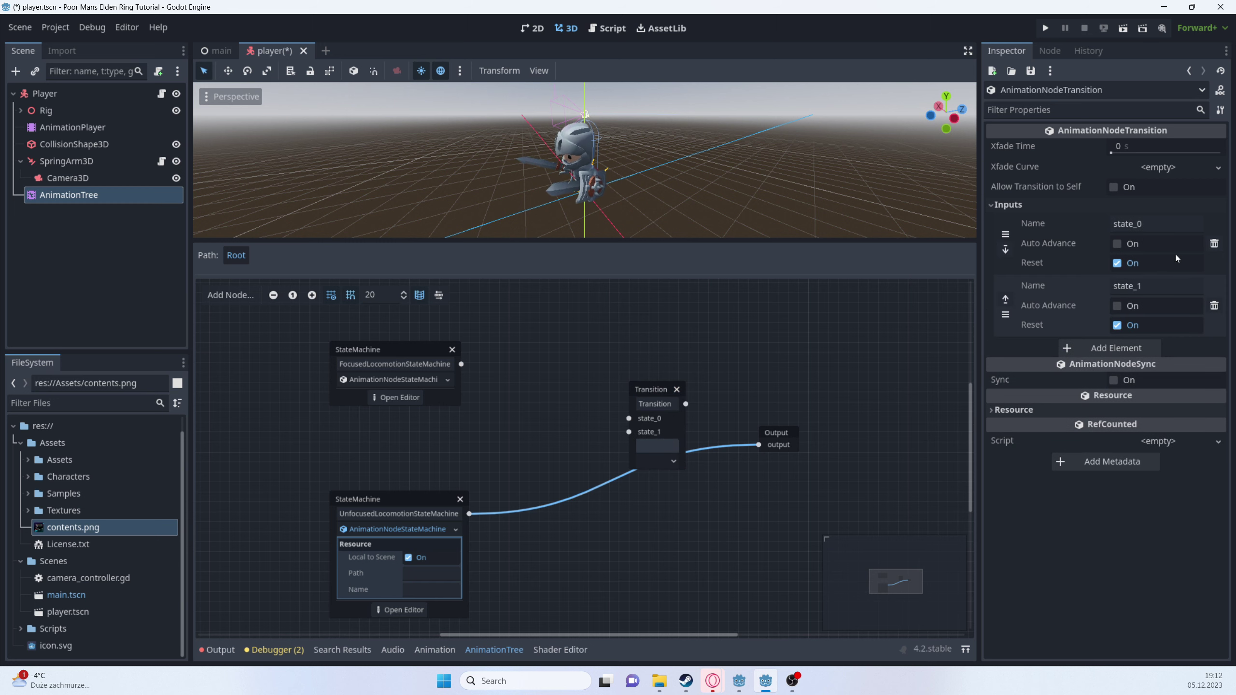
{"action": "left_click", "coordinate": [1129, 223]}
{"action": "type", "text": "focused"}
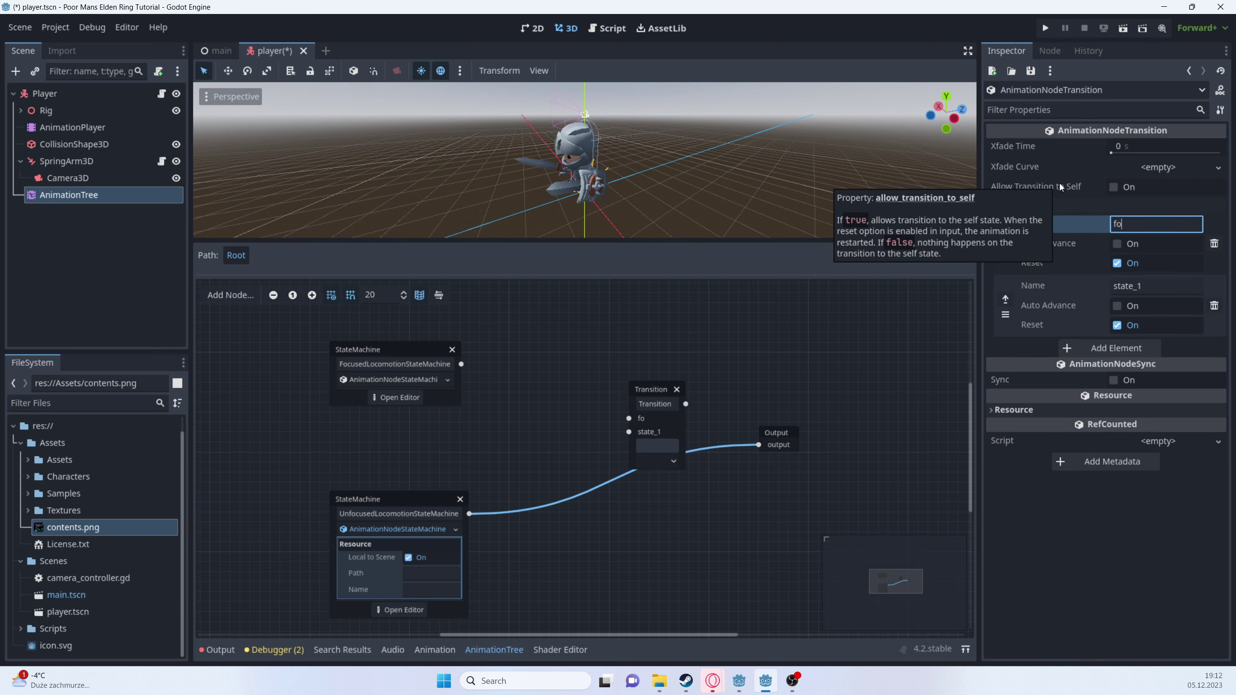
{"action": "key", "text": "Tab"}
{"action": "key", "text": "Tab"}
{"action": "key", "text": "Tab"}
{"action": "key", "text": "Tab"}
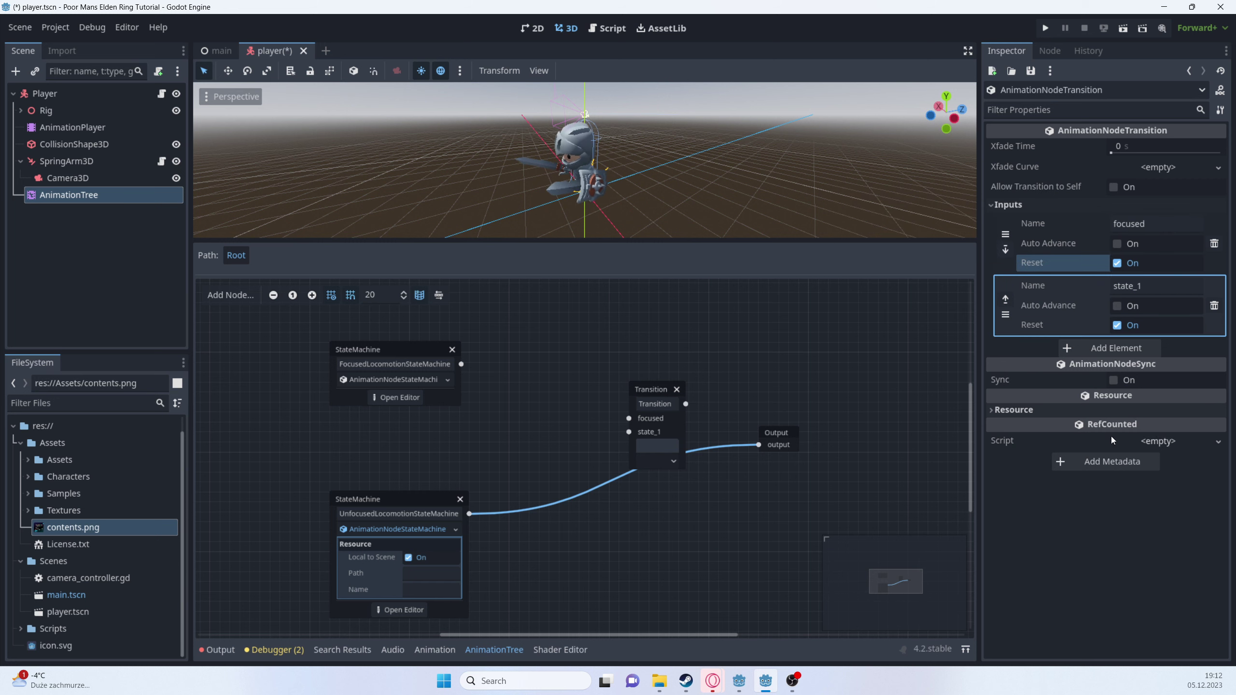
{"action": "key", "text": "Tab"}
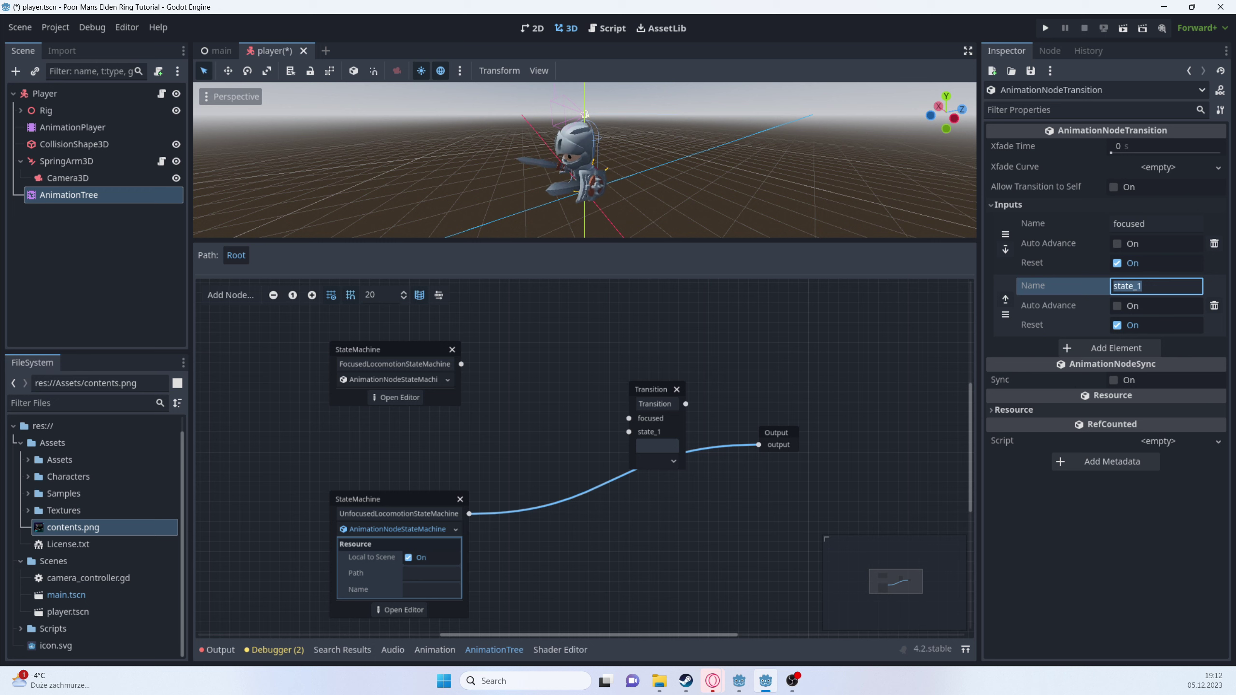
{"action": "type", "text": "unfocused"}
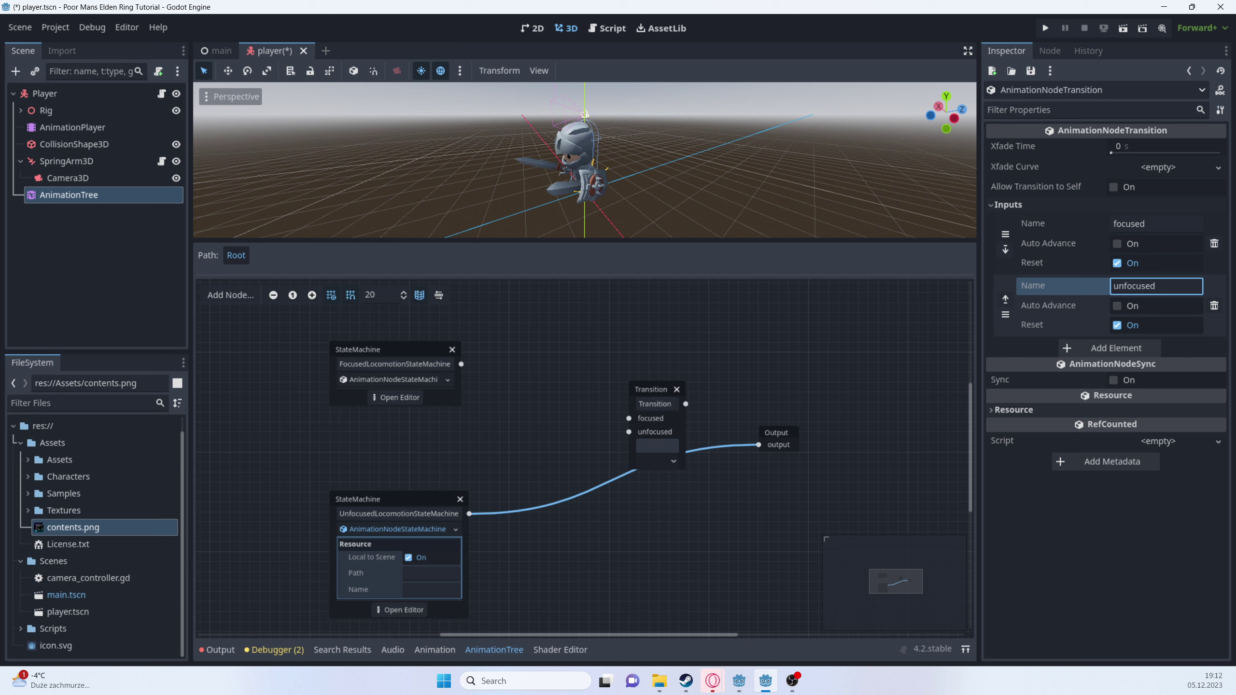
- Set the Transition node's crossfade time to 0.3 s
{"action": "left_click", "coordinate": [1118, 148]}
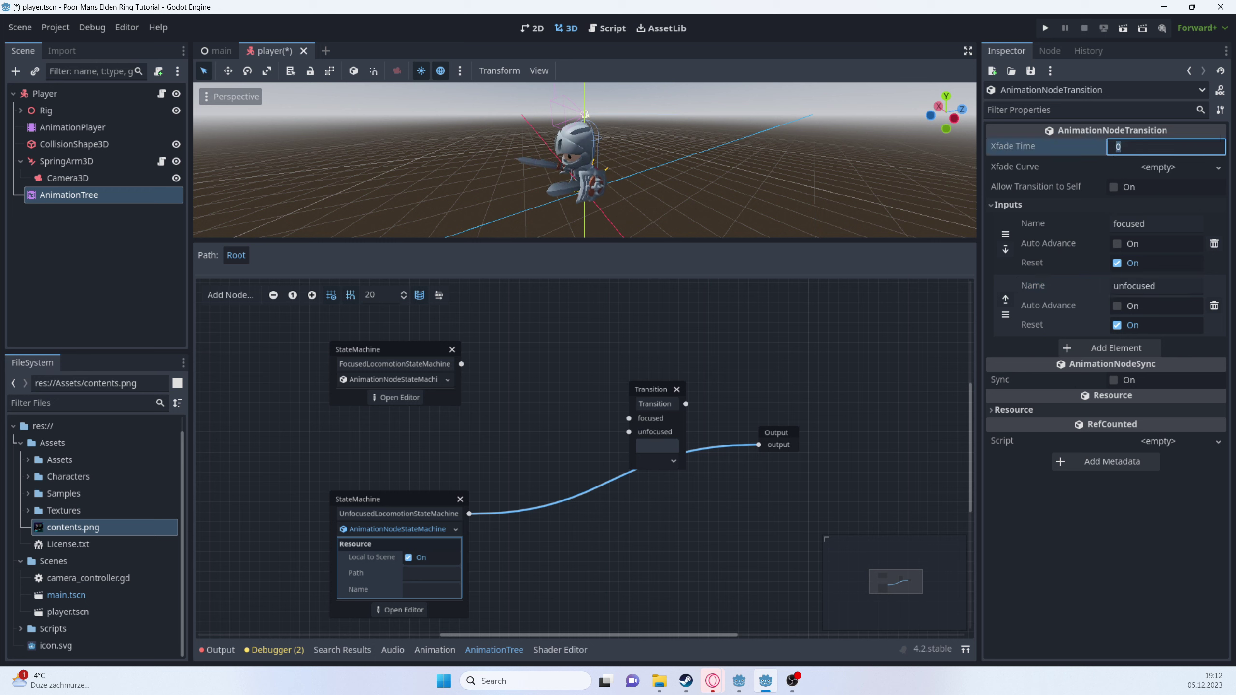
{"action": "type", "text": "0.3"}
{"action": "key", "text": "Return"}
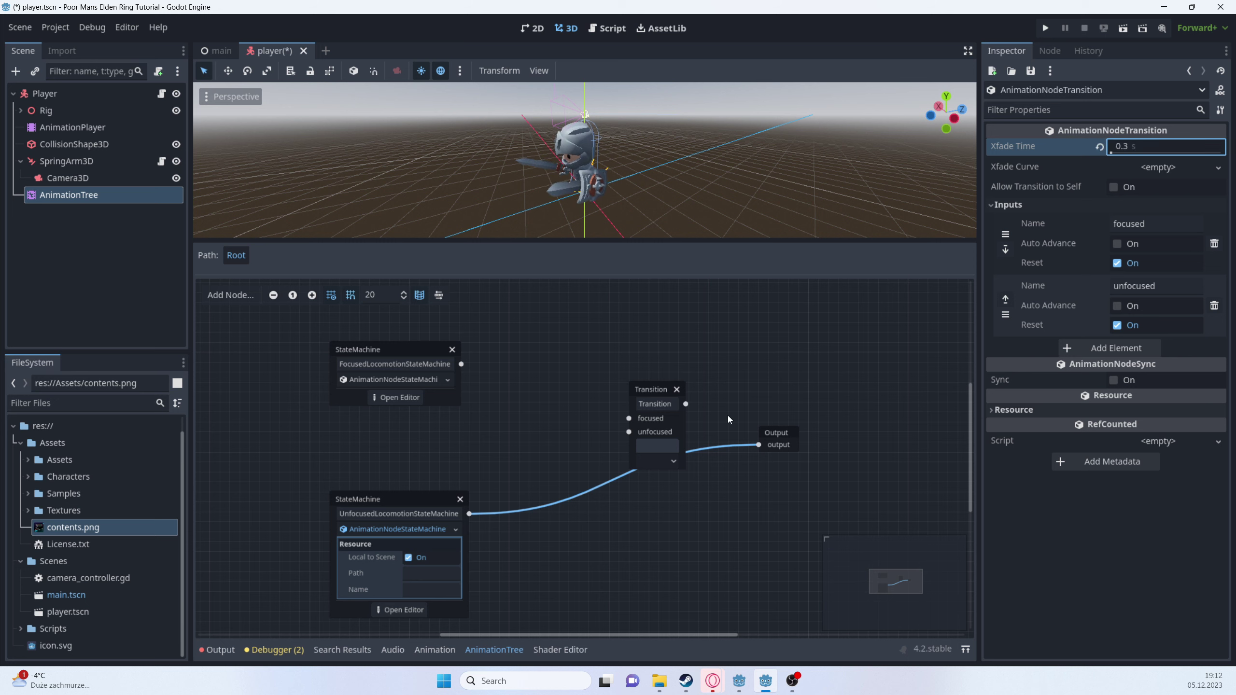
- Wire both state machines into the Transition inputs and the Transition into Output
{"action": "left_click_drag", "start_coordinate": [759, 446], "coordinate": [633, 435]}
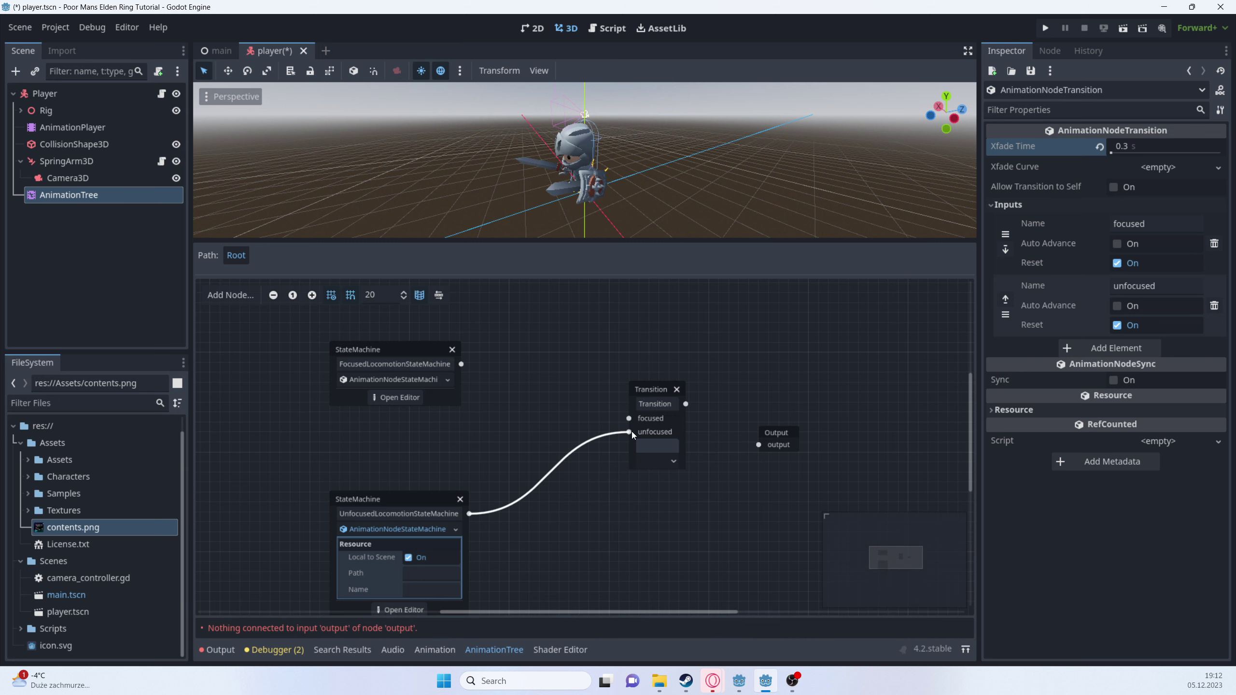
{"action": "left_click_drag", "start_coordinate": [461, 365], "coordinate": [629, 418]}
{"action": "left_click_drag", "start_coordinate": [743, 447], "coordinate": [759, 445]}
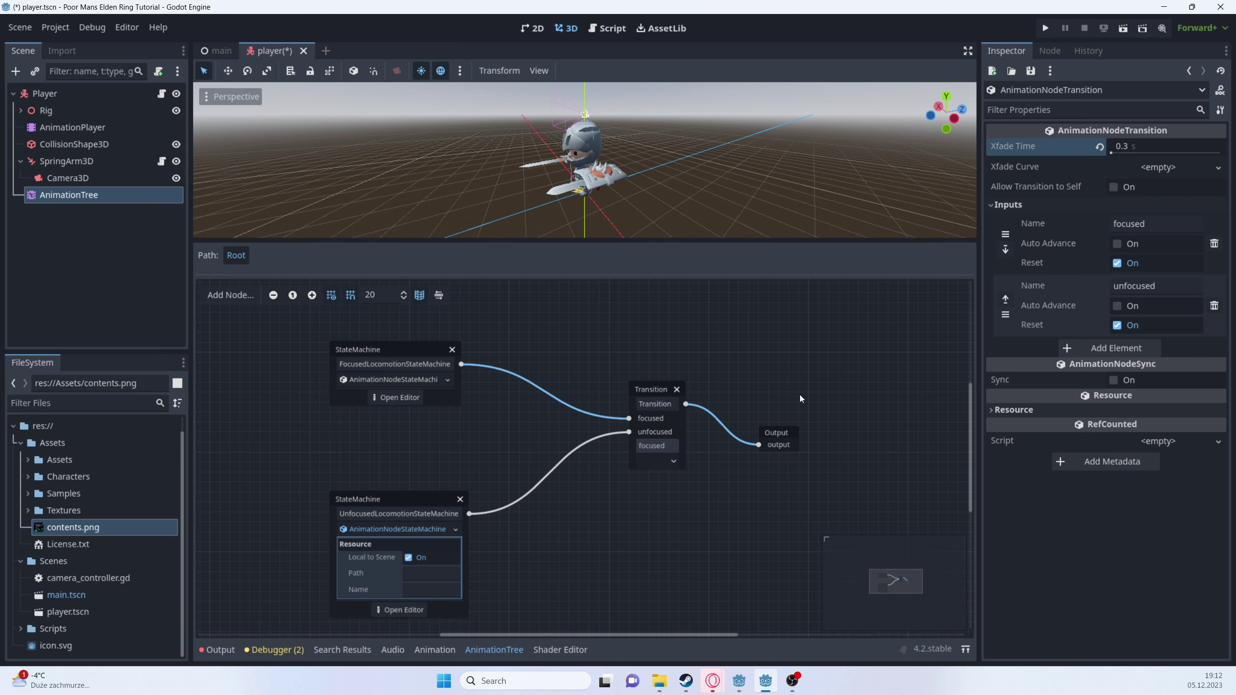
- Save the player scene, test-run the game, then stop it
{"action": "key", "text": "ctrl+s"}
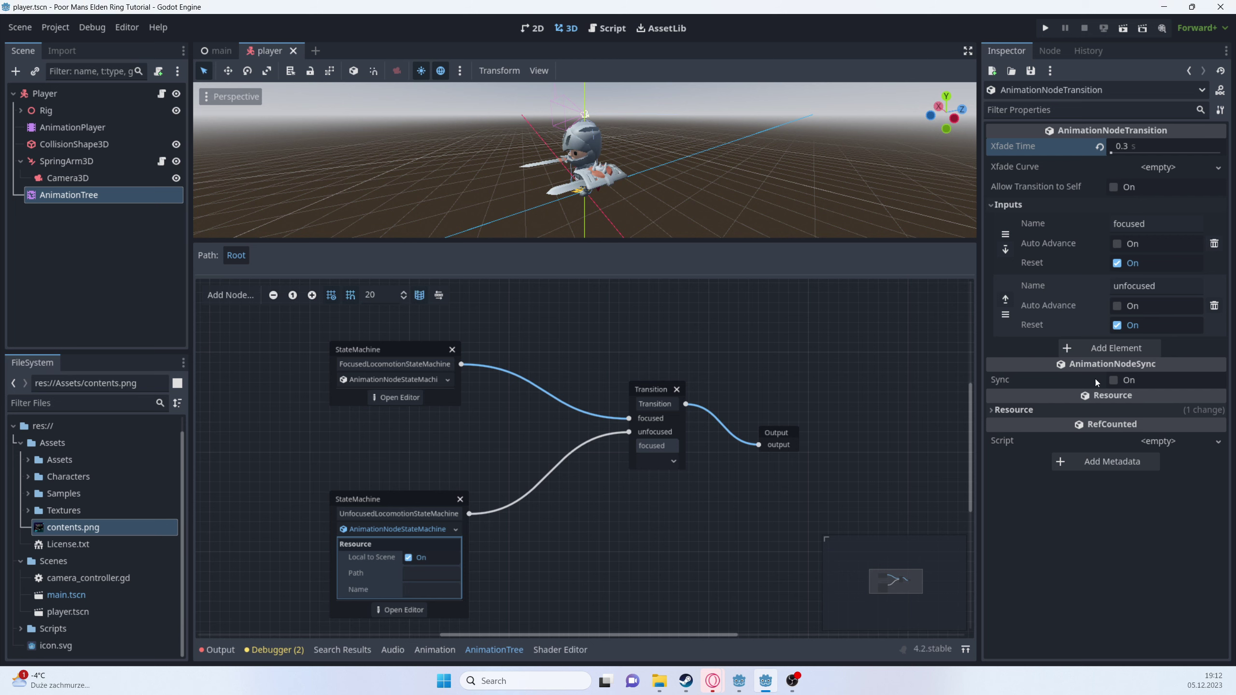
{"action": "left_click", "coordinate": [1045, 27]}
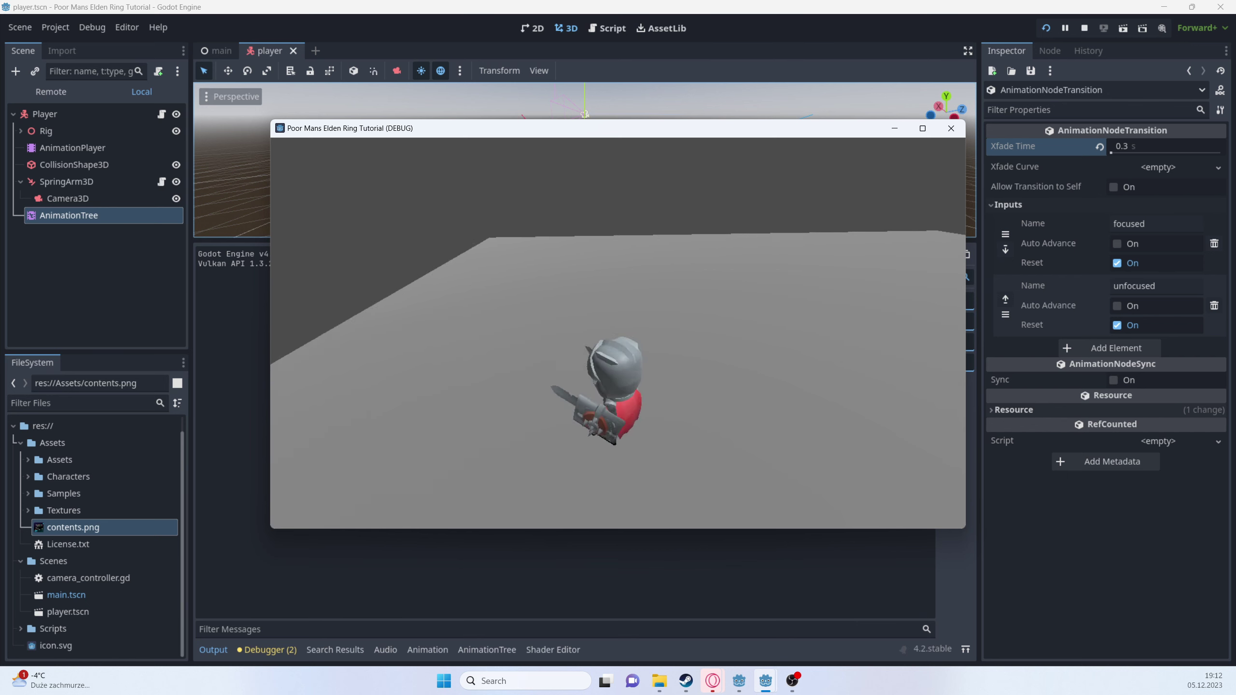
{"action": "key", "text": "Escape"}
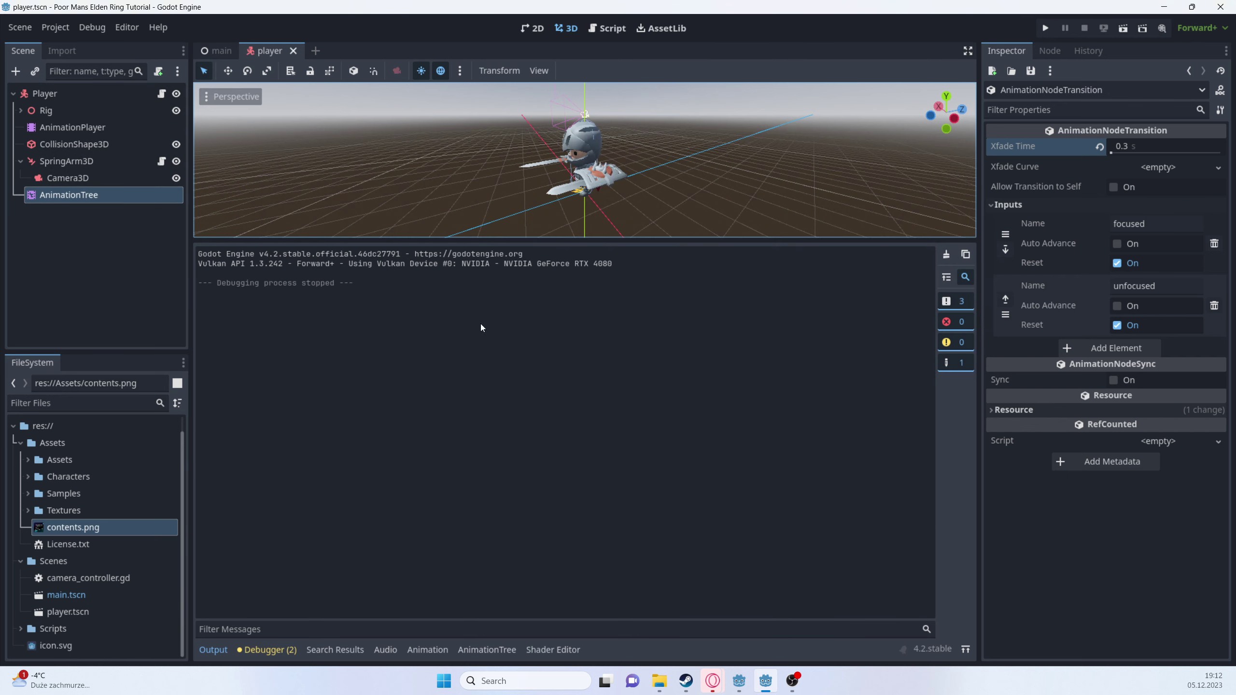
- Reset the Focused Locomotion Blend Space 2d blend position to 0, 0
{"action": "left_click", "coordinate": [95, 143]}
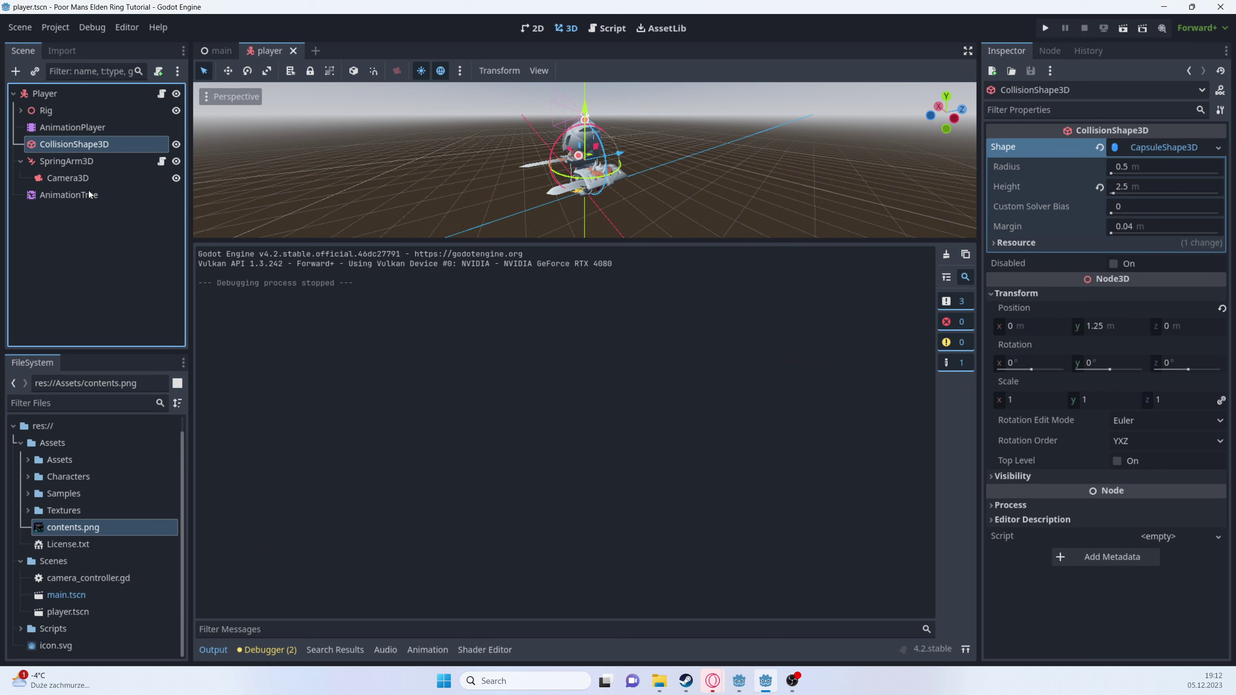
{"action": "left_click", "coordinate": [87, 195]}
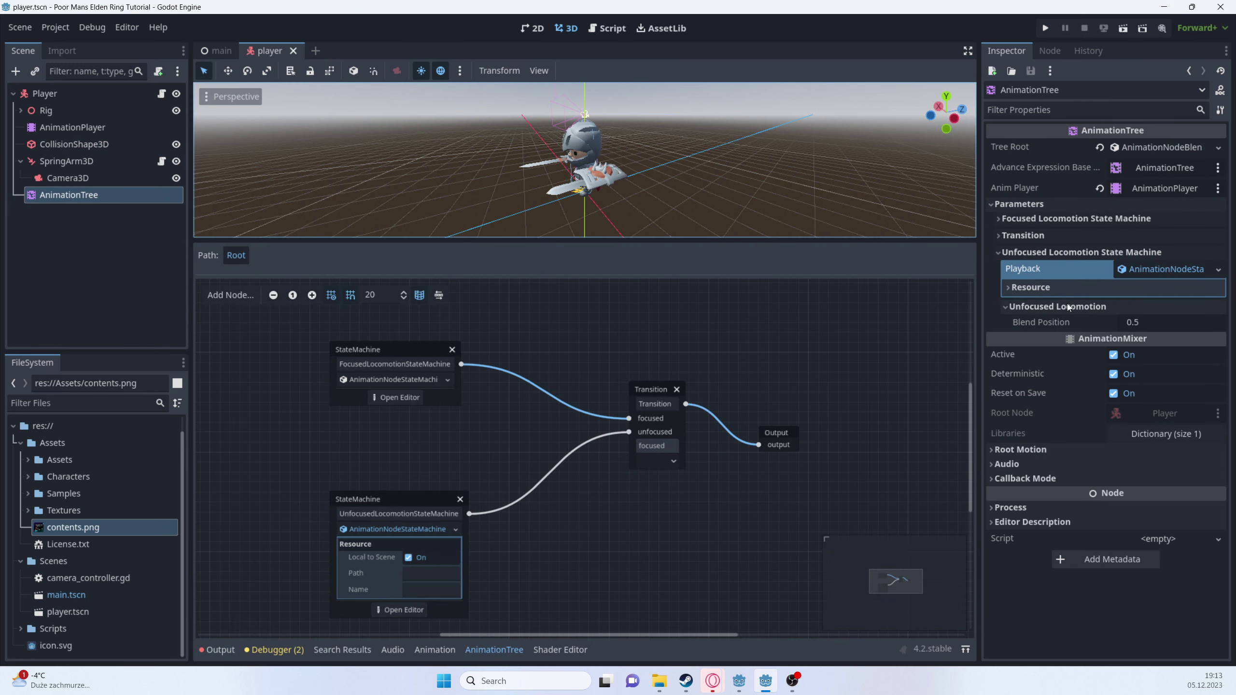
{"action": "left_click", "coordinate": [1037, 238]}
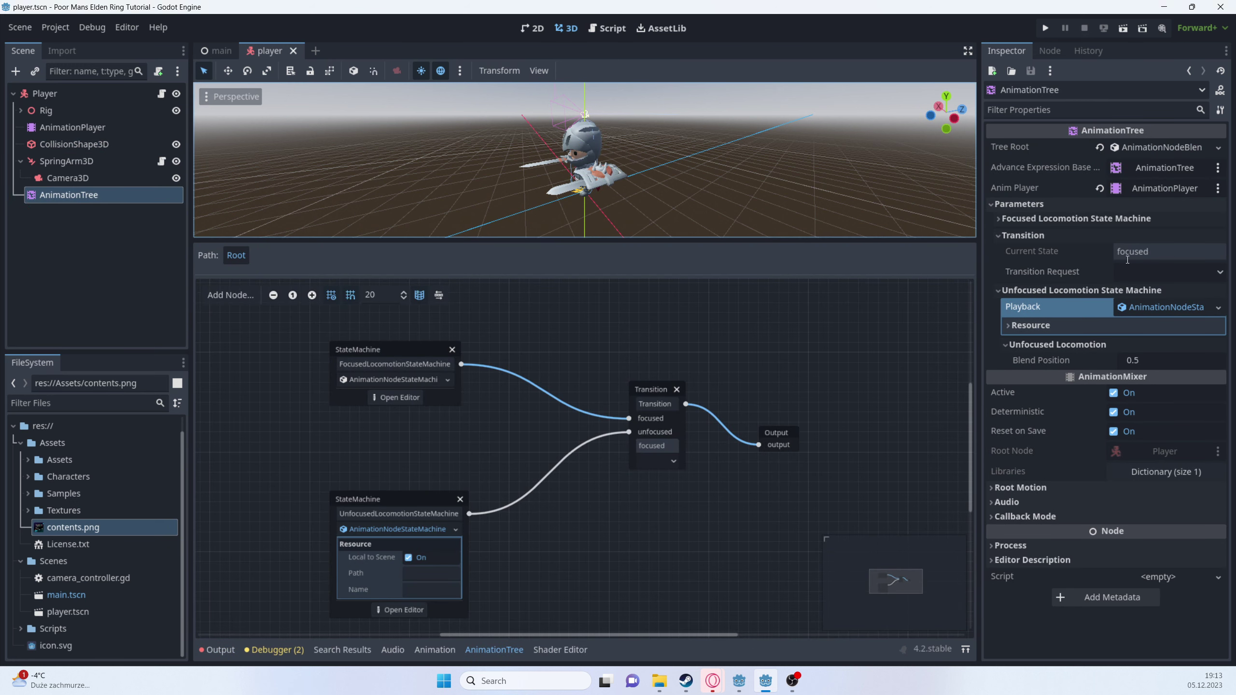
{"action": "left_click", "coordinate": [1038, 220]}
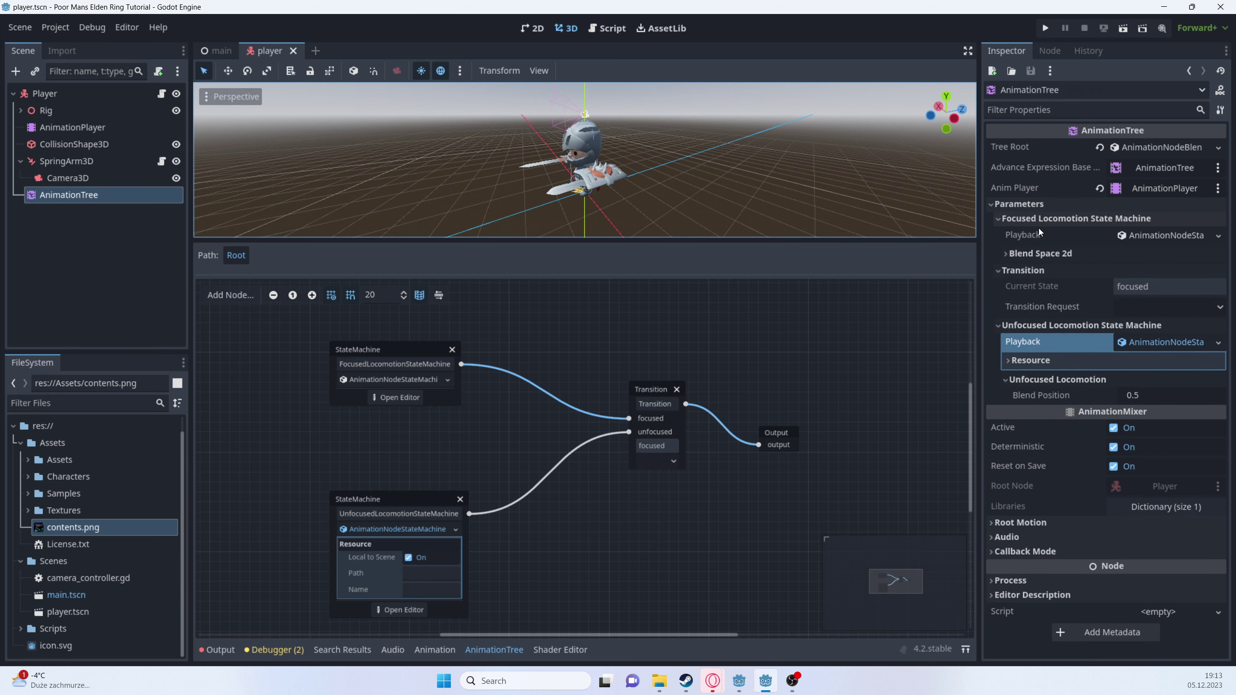
{"action": "left_click", "coordinate": [1047, 254]}
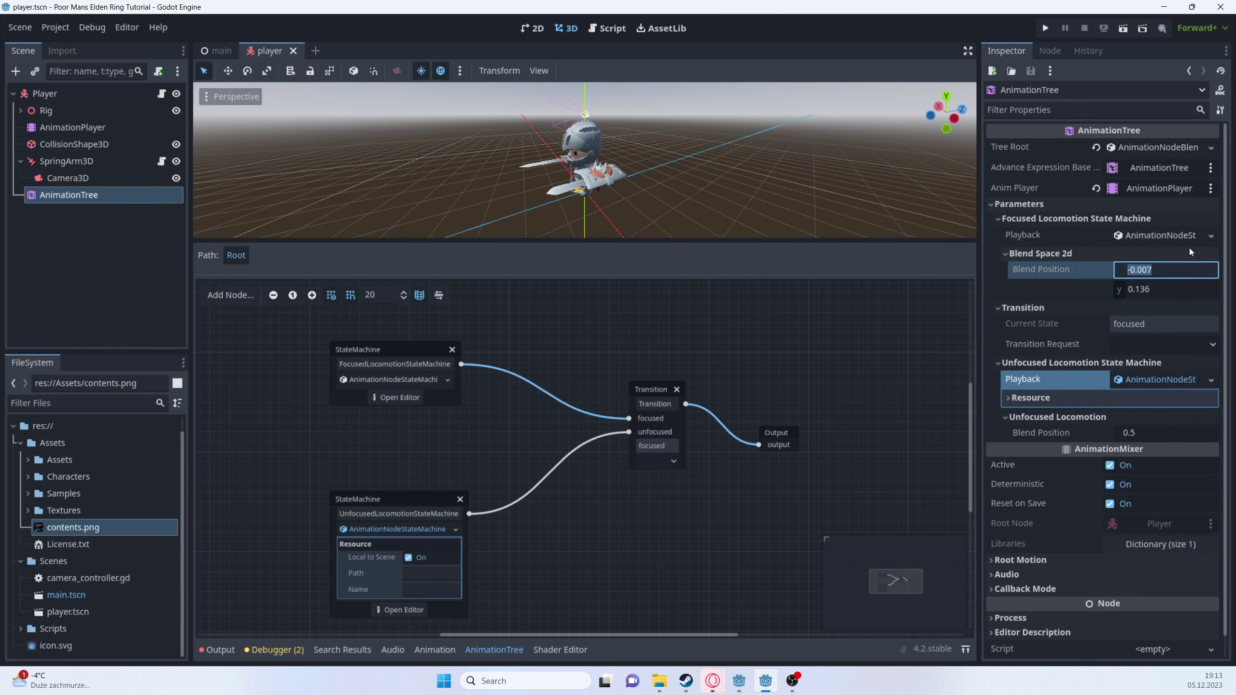
{"action": "type", "text": "0"}
{"action": "key", "text": "Tab"}
{"action": "type", "text": "0"}
{"action": "key", "text": "Tab"}
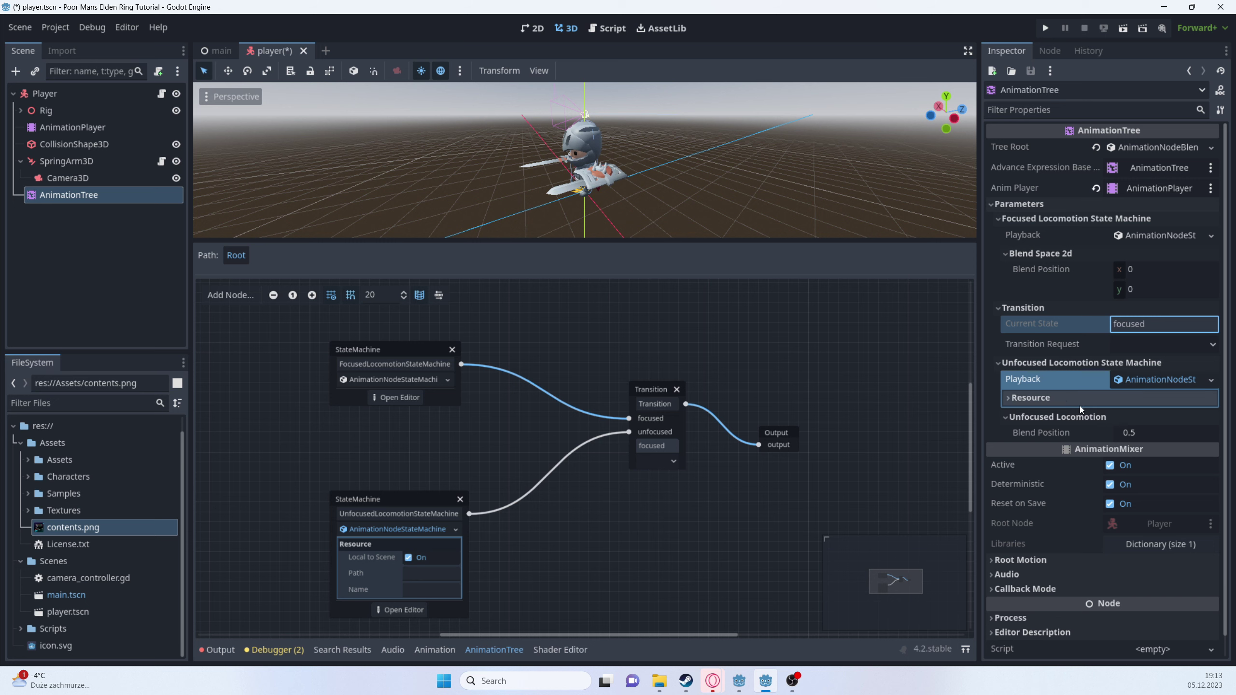
- Save the player scene and show the Player node's properties
{"action": "key", "text": "ctrl+s"}
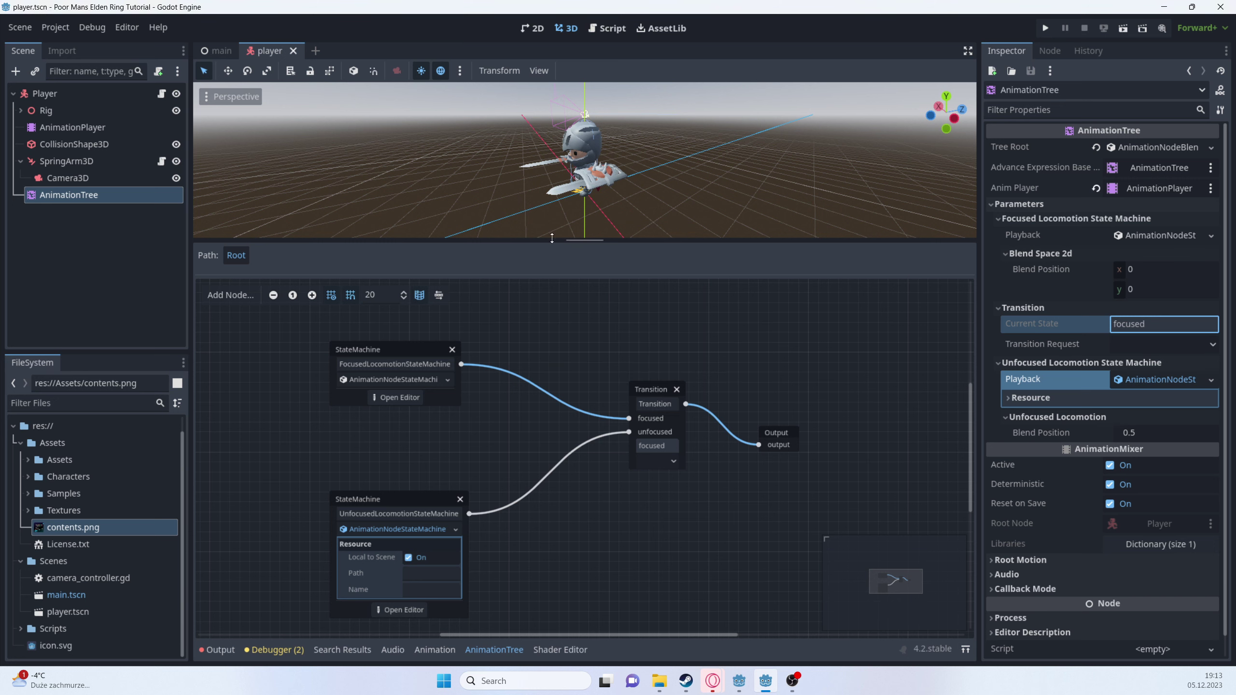
{"action": "left_click_drag", "start_coordinate": [493, 242], "coordinate": [518, 453]}
{"action": "left_click", "coordinate": [86, 101]}
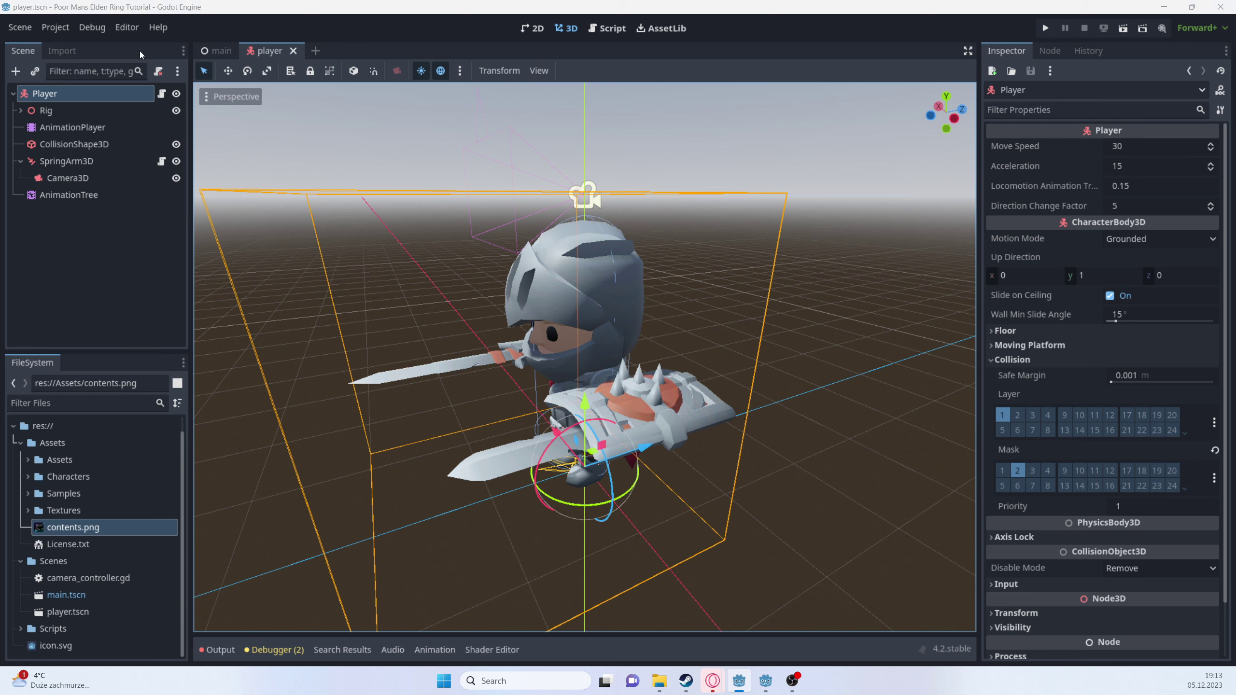
- Add enum MovementMode { FOCUSED, UNFOCUSED } below class_name in player.gd
{"action": "left_click", "coordinate": [163, 93]}
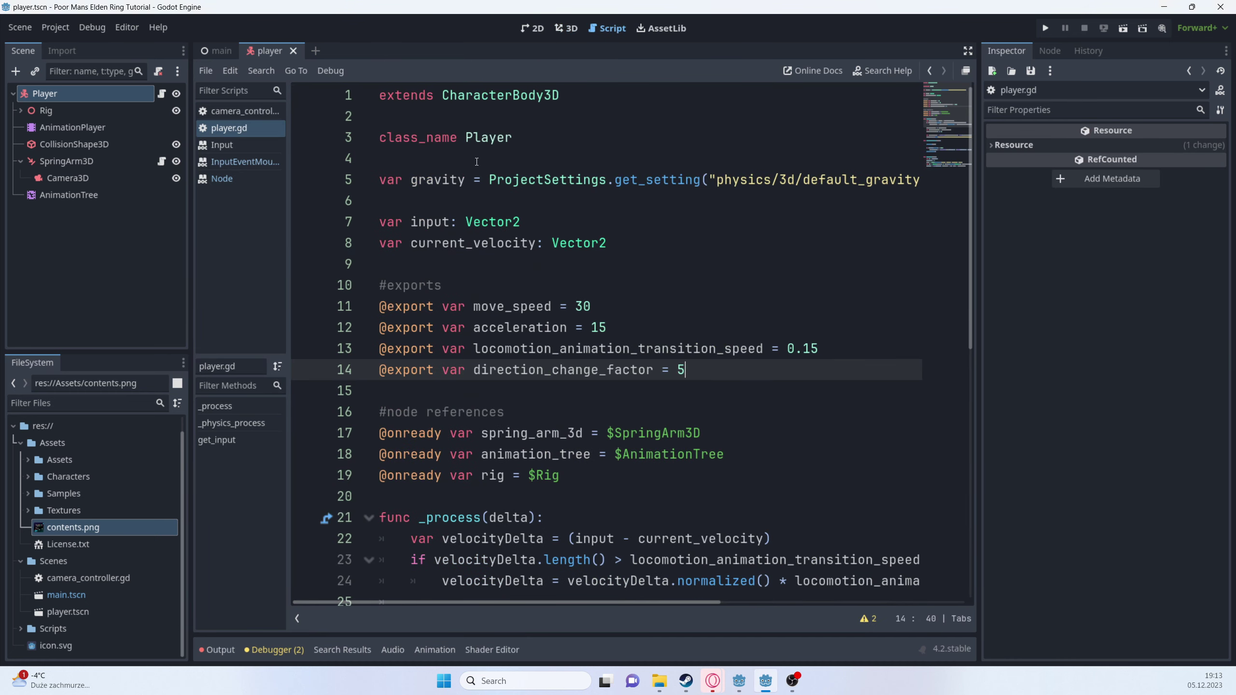
{"action": "left_click", "coordinate": [459, 158]}
{"action": "key", "text": "Return"}
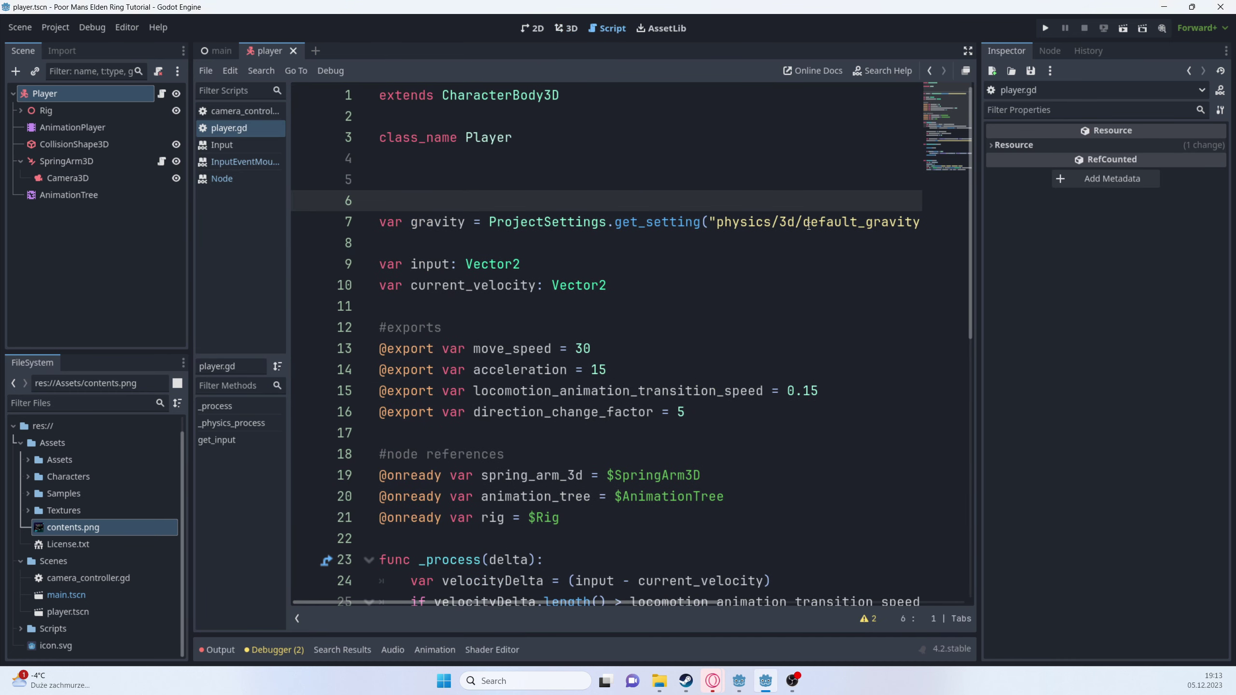
{"action": "type", "text": "enum MovementMocv"}
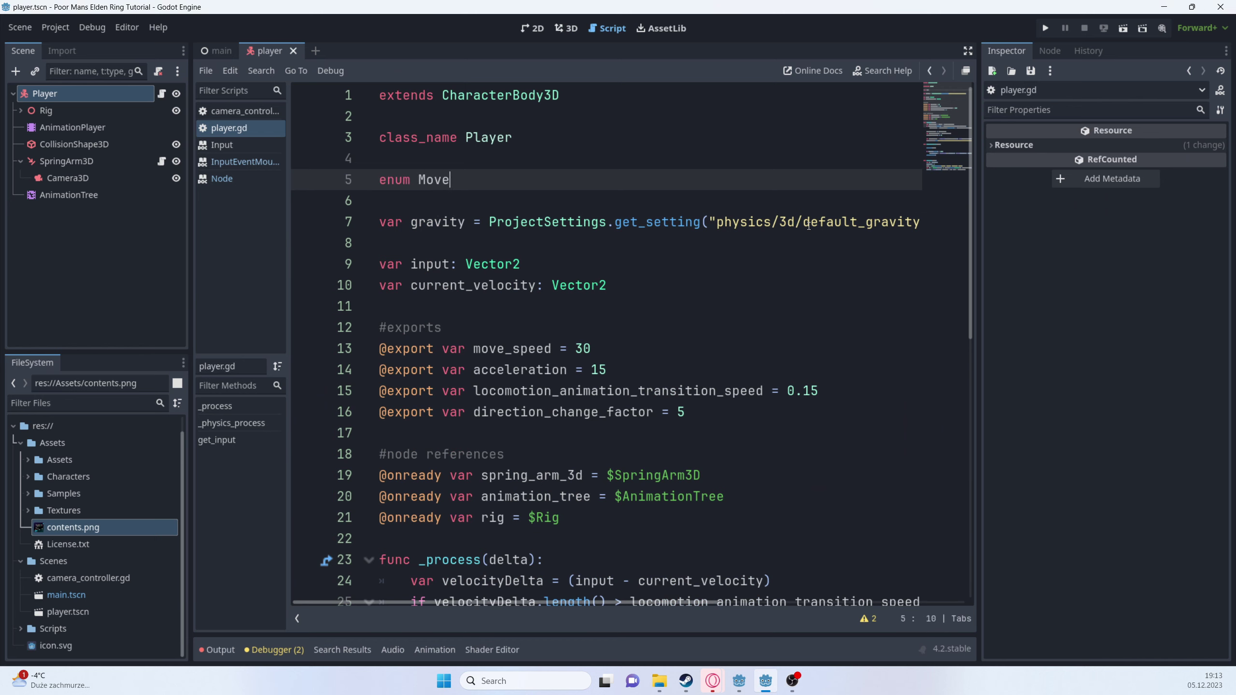
{"action": "key", "text": "BackSpace"}
{"action": "key", "text": "BackSpace"}
{"action": "type", "text": "de {"}
{"action": "key", "text": "Return"}
{"action": "type", "text": "Foc"}
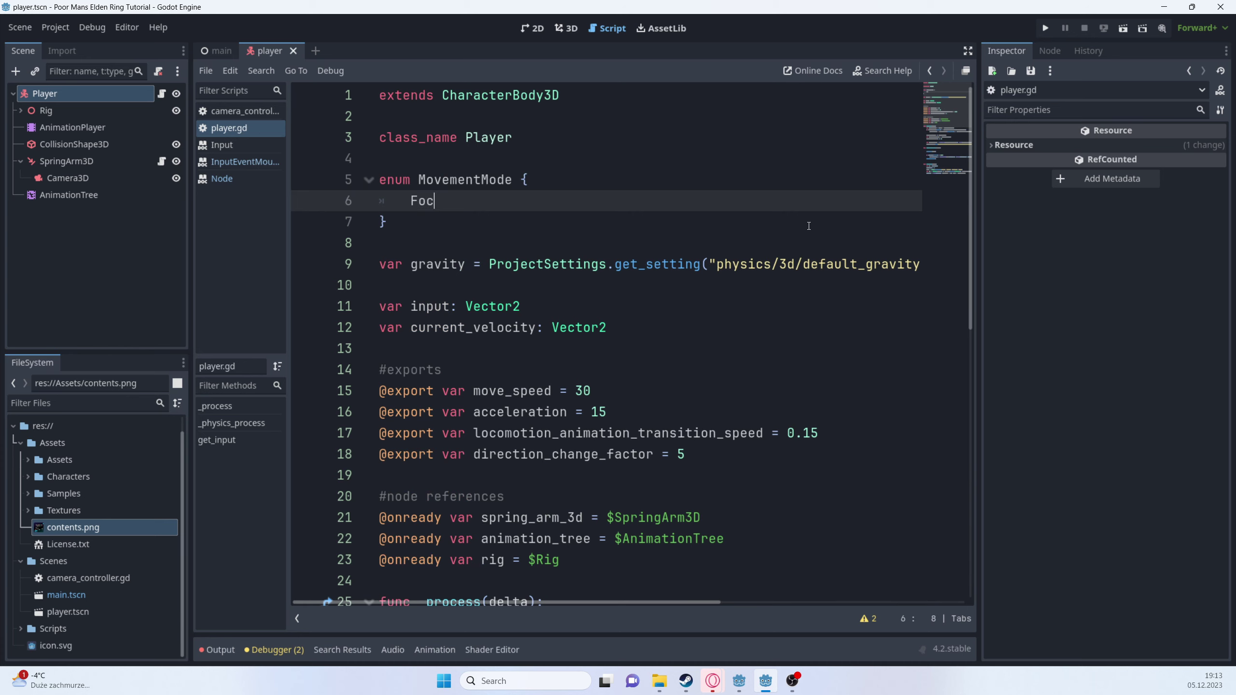
{"action": "key", "text": "BackSpace"}
{"action": "type", "text": "OCUSED,"}
{"action": "key", "text": "Return"}
{"action": "type", "text": "UNFOCUSED"}
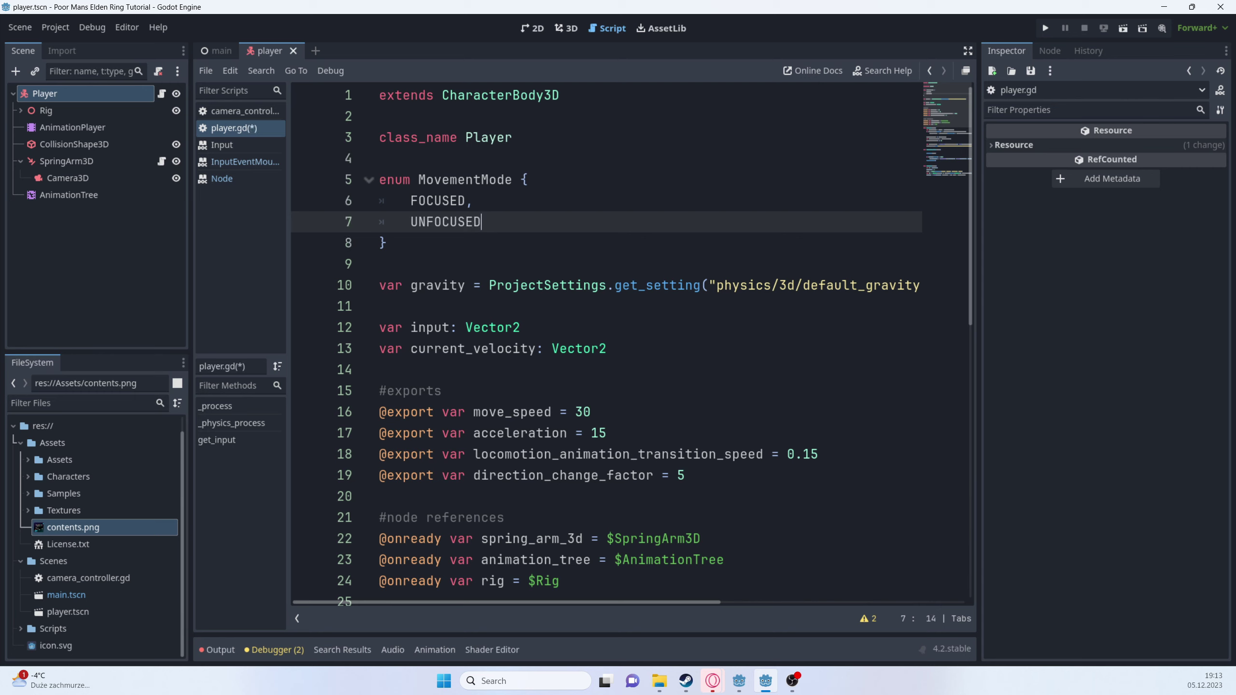
- Export movement_mode: MovementMode defaulting to MovementMode.UNFOCUSED and save the script
{"action": "scroll", "coordinate": [623, 268], "scroll_direction": "down", "scroll_amount": 7}
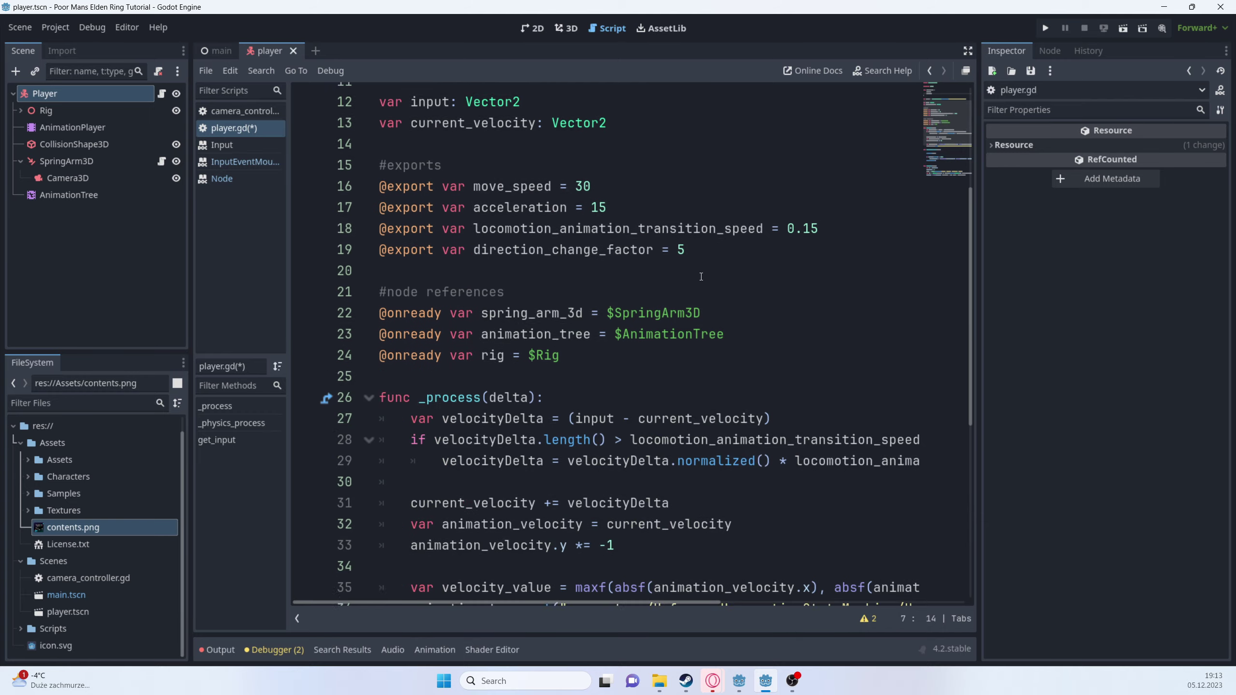
{"action": "scroll", "coordinate": [622, 268], "scroll_direction": "up", "scroll_amount": 2}
{"action": "left_click", "coordinate": [614, 266]}
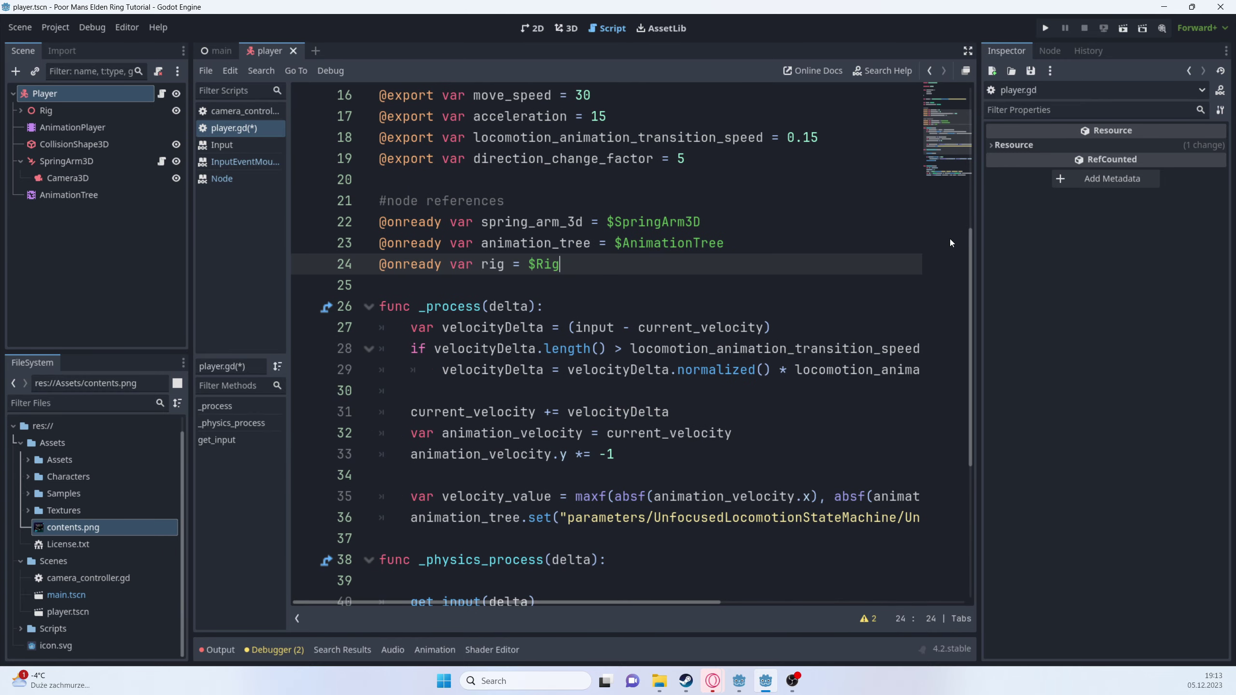
{"action": "key", "text": "Up"}
{"action": "key", "text": "Up"}
{"action": "key", "text": "Up"}
{"action": "key", "text": "Up"}
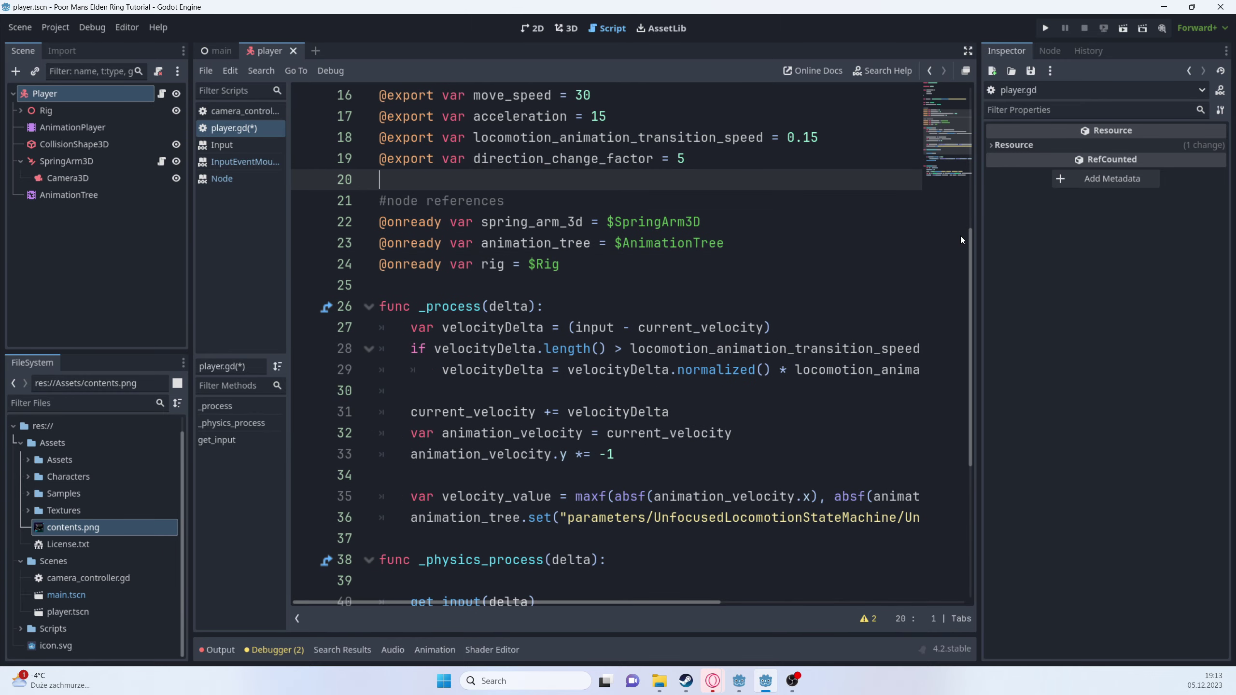
{"action": "key", "text": "Return"}
{"action": "key", "text": "Up"}
{"action": "type", "text": "\""}
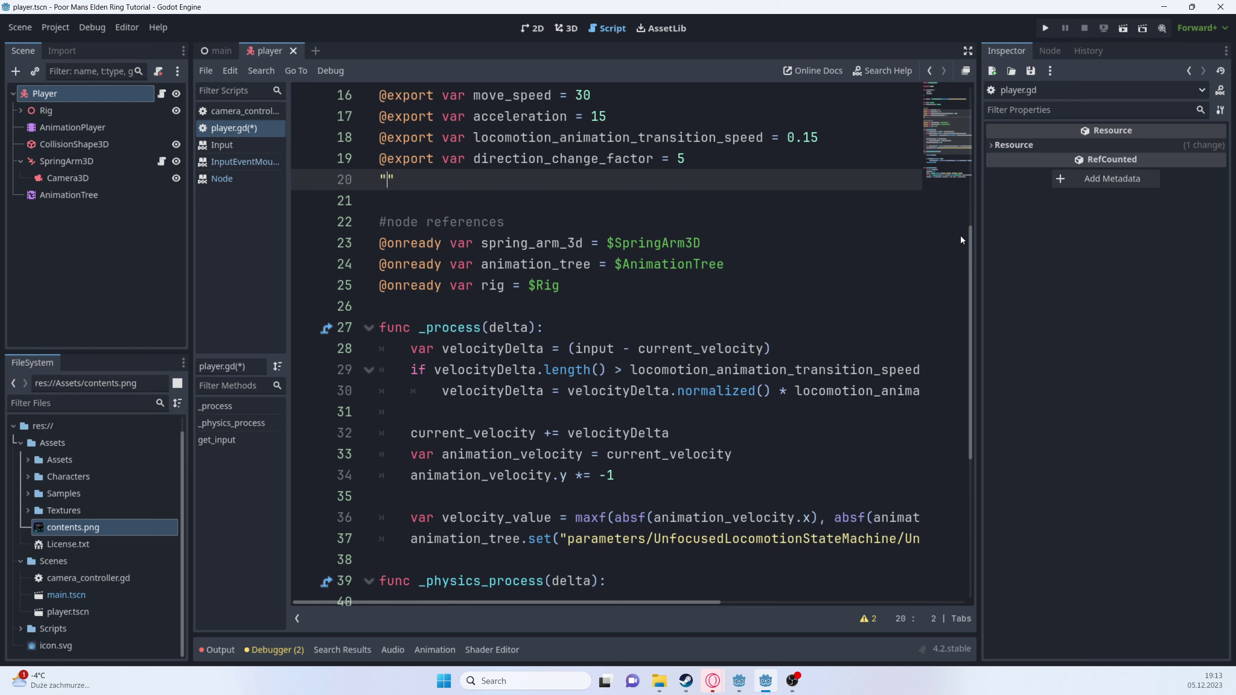
{"action": "key", "text": "BackSpace"}
{"action": "type", "text": "@e"}
{"action": "key", "text": "Return"}
{"action": "type", "text": "var mov"}
{"action": "type", "text": "ememt_s"}
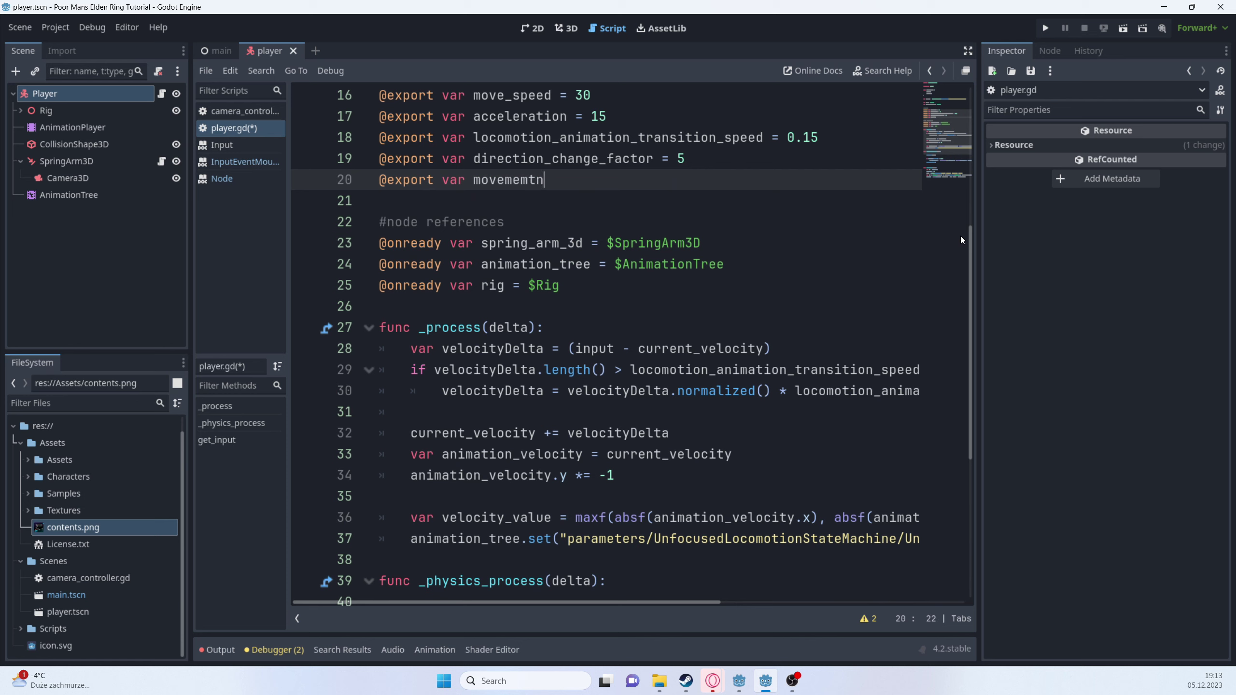
{"action": "key", "text": "BackSpace"}
{"action": "key", "text": "BackSpace"}
{"action": "key", "text": "BackSpace"}
{"action": "key", "text": "BackSpace"}
{"action": "type", "text": "nt_mode: Move"}
{"action": "key", "text": "Return"}
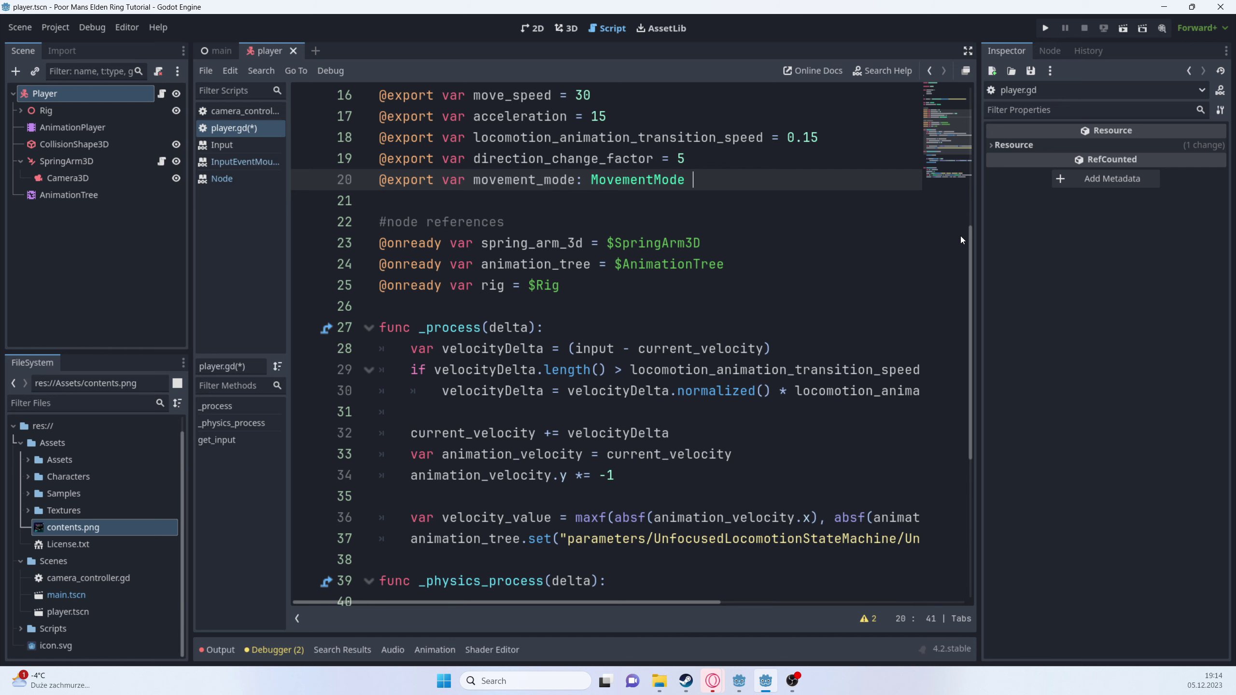
{"action": "type", "text": "= Mov"}
{"action": "key", "text": "Return"}
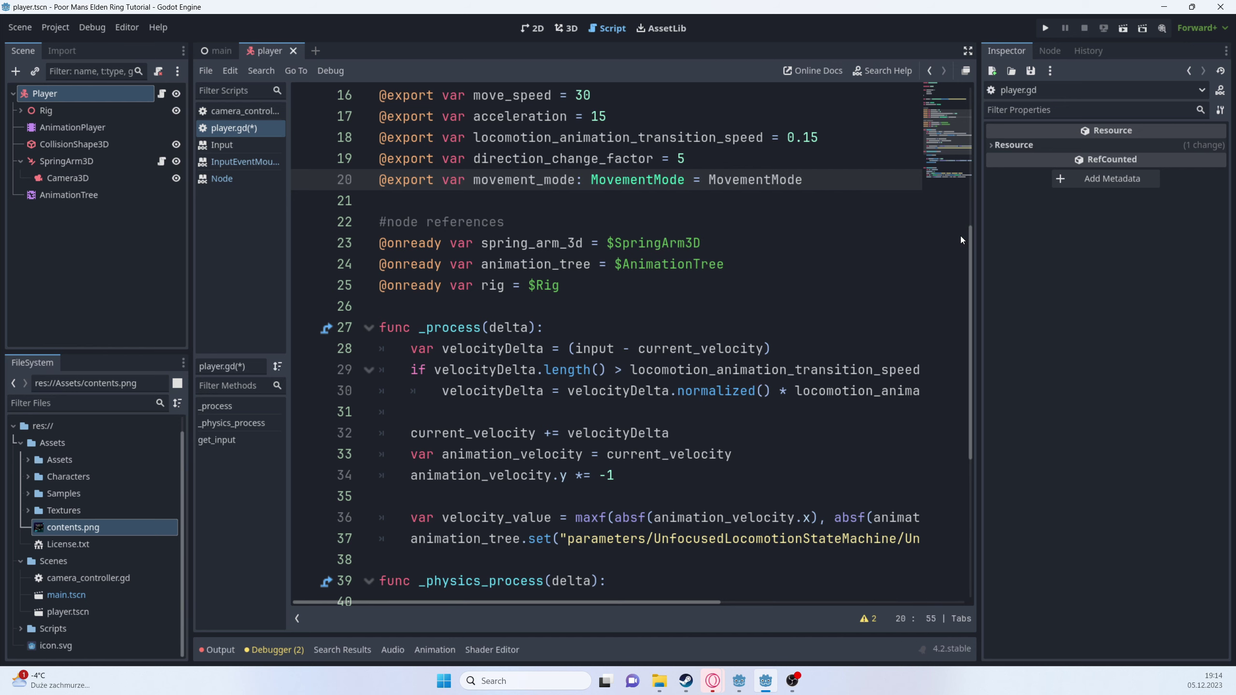
{"action": "type", "text": ".U"}
{"action": "key", "text": "Return"}
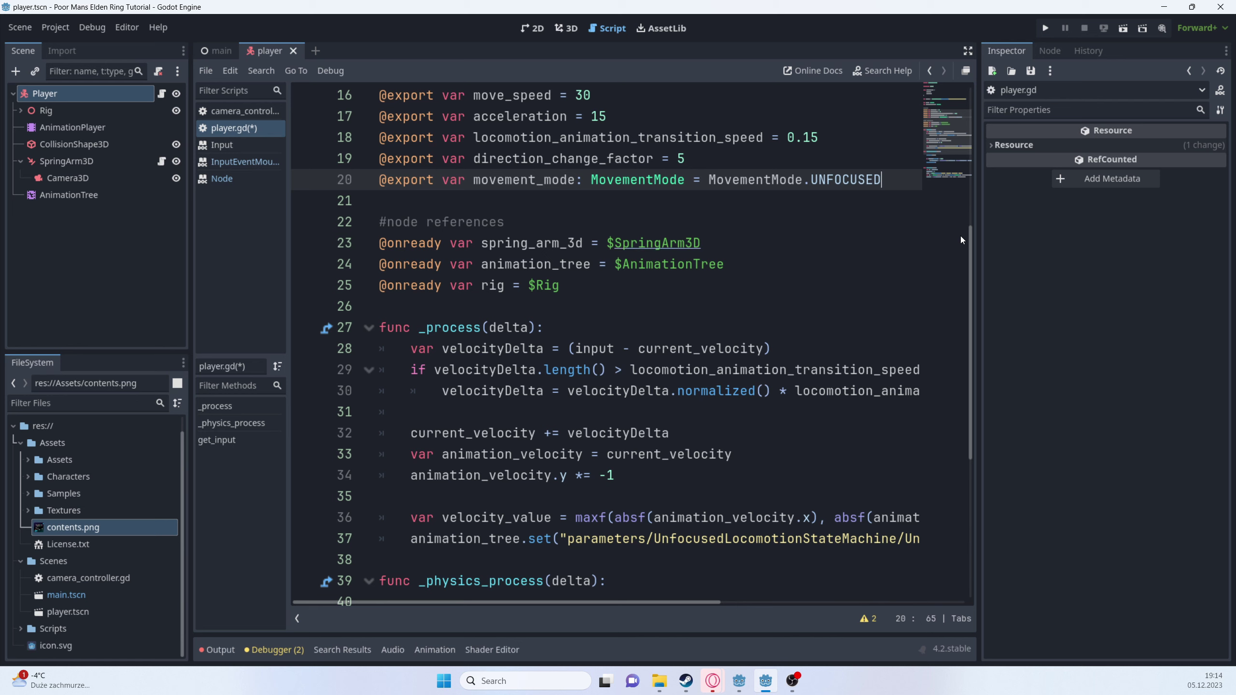
{"action": "key", "text": "ctrl+s"}
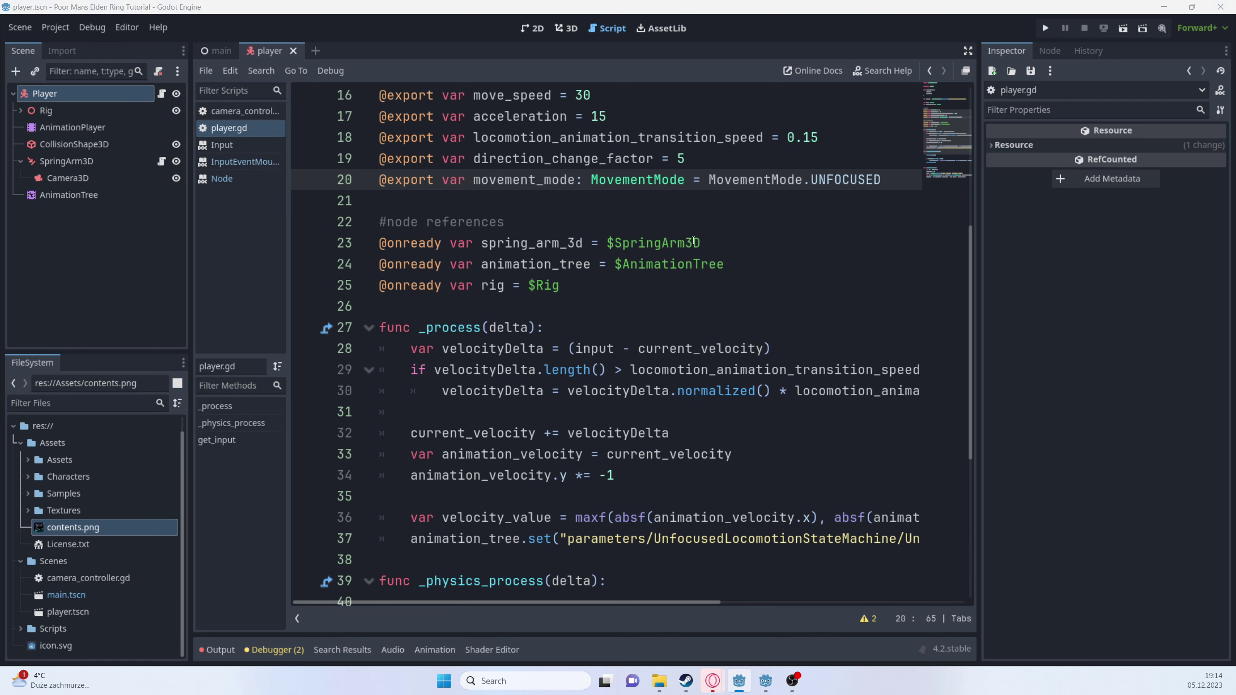
{"action": "scroll", "coordinate": [694, 242], "scroll_direction": "up", "scroll_amount": 2}
- Export focused_locomotion_state_playback_path as a String
{"action": "left_click", "coordinate": [894, 306]}
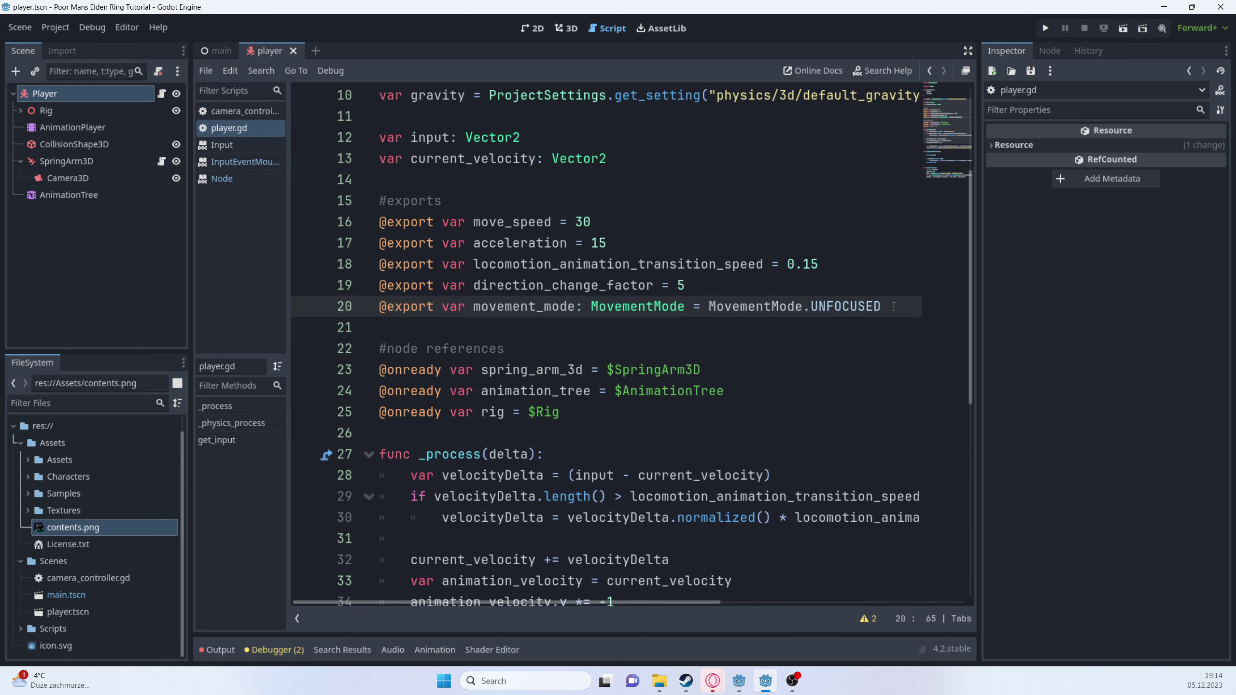
{"action": "key", "text": "Return"}
{"action": "key", "text": "Return"}
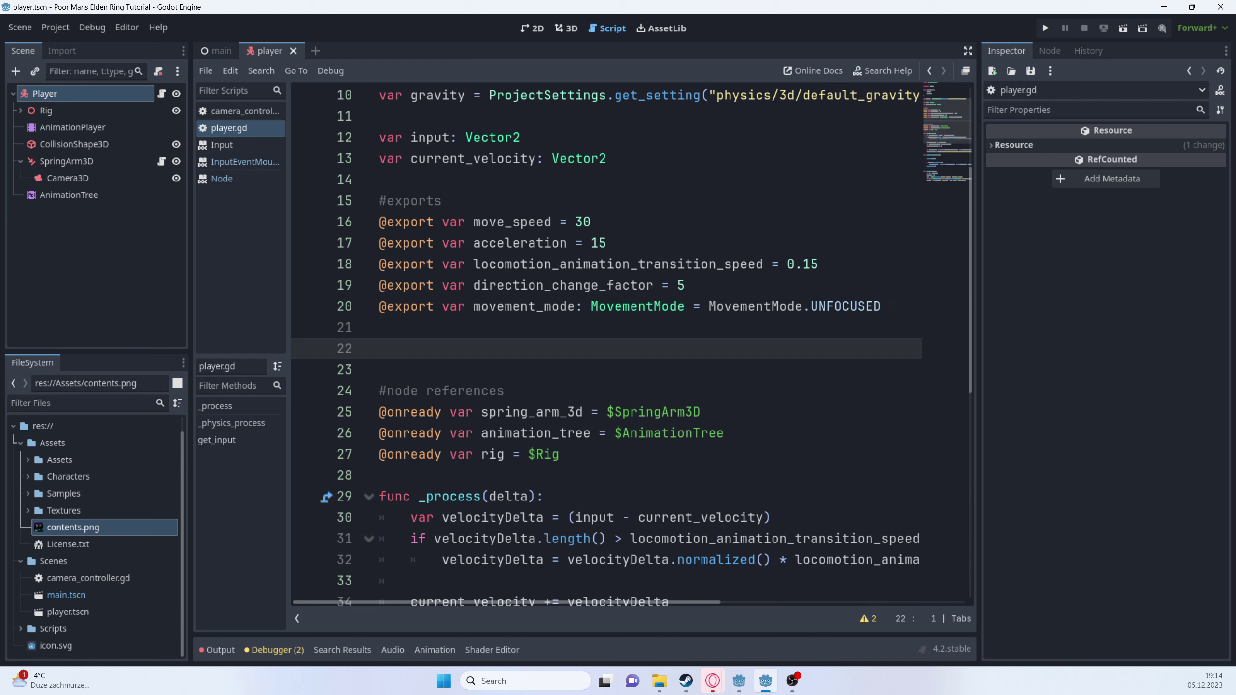
{"action": "key", "text": "Up"}
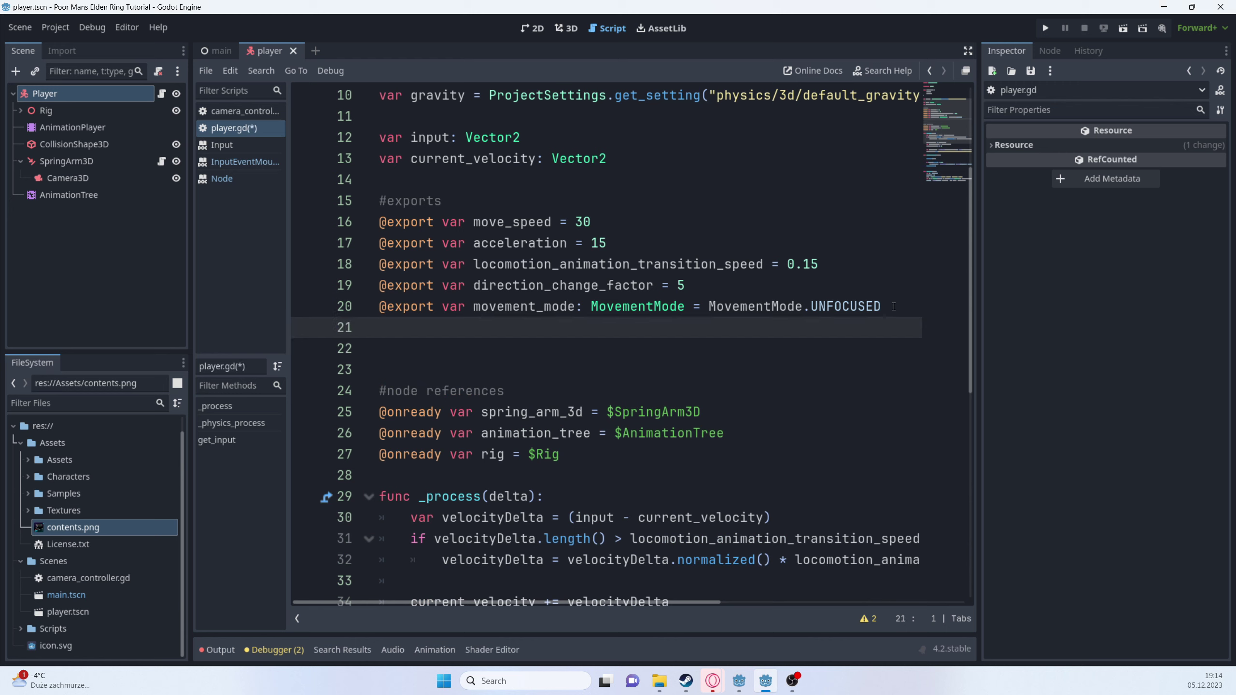
{"action": "type", "text": "@"}
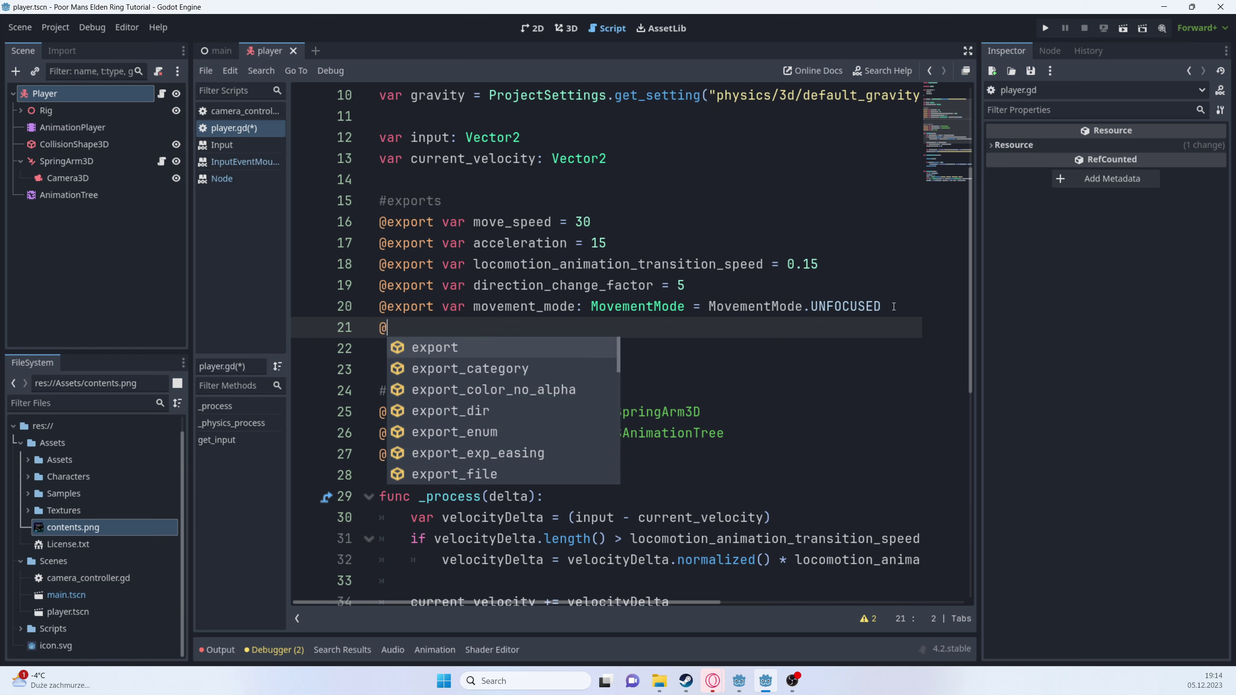
{"action": "key", "text": "Return"}
{"action": "type", "text": "var f"}
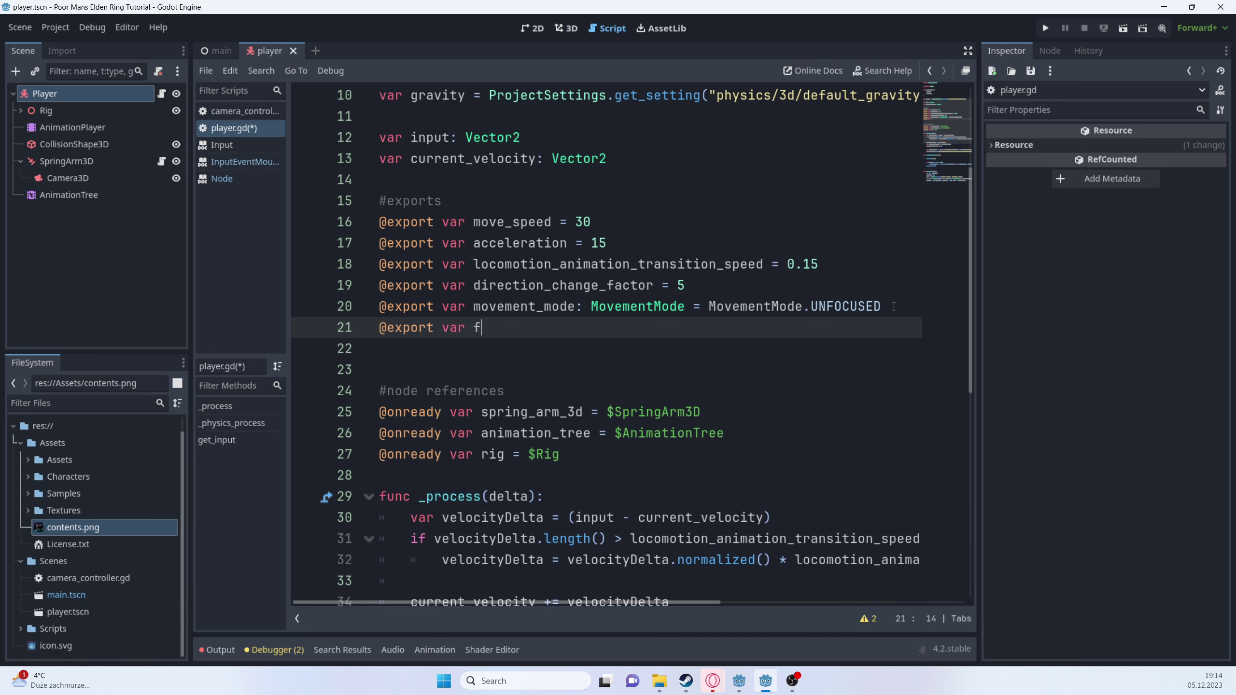
{"action": "type", "text": "ocused_locomotion_state"}
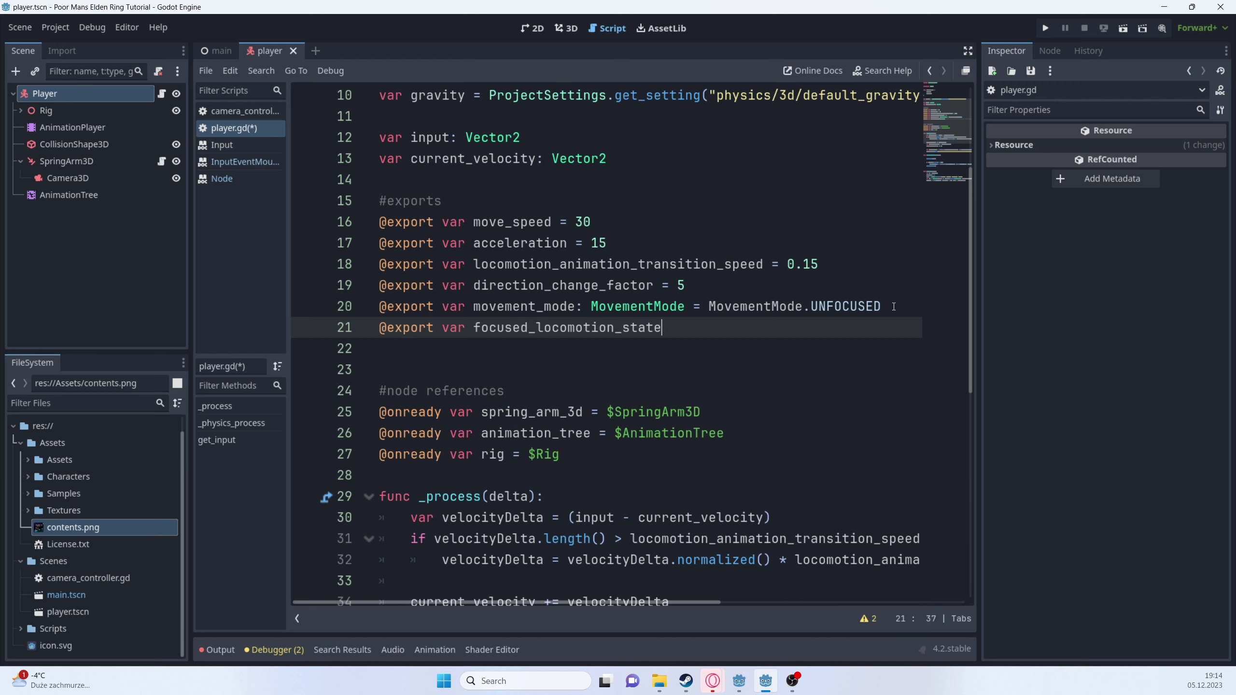
{"action": "type", "text": "_playback_path: String"}
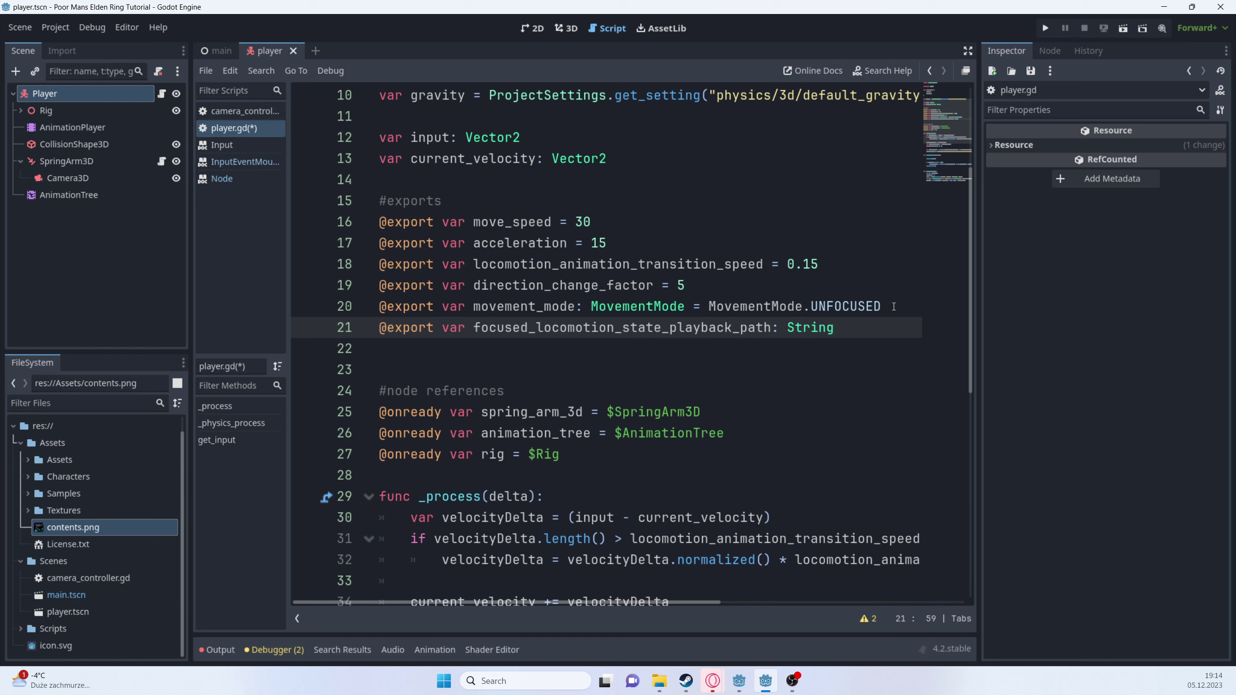
{"action": "key", "text": "Return"}
- Export unfocused_locomotion_state_playback_path as a String
{"action": "type", "text": "@e"}
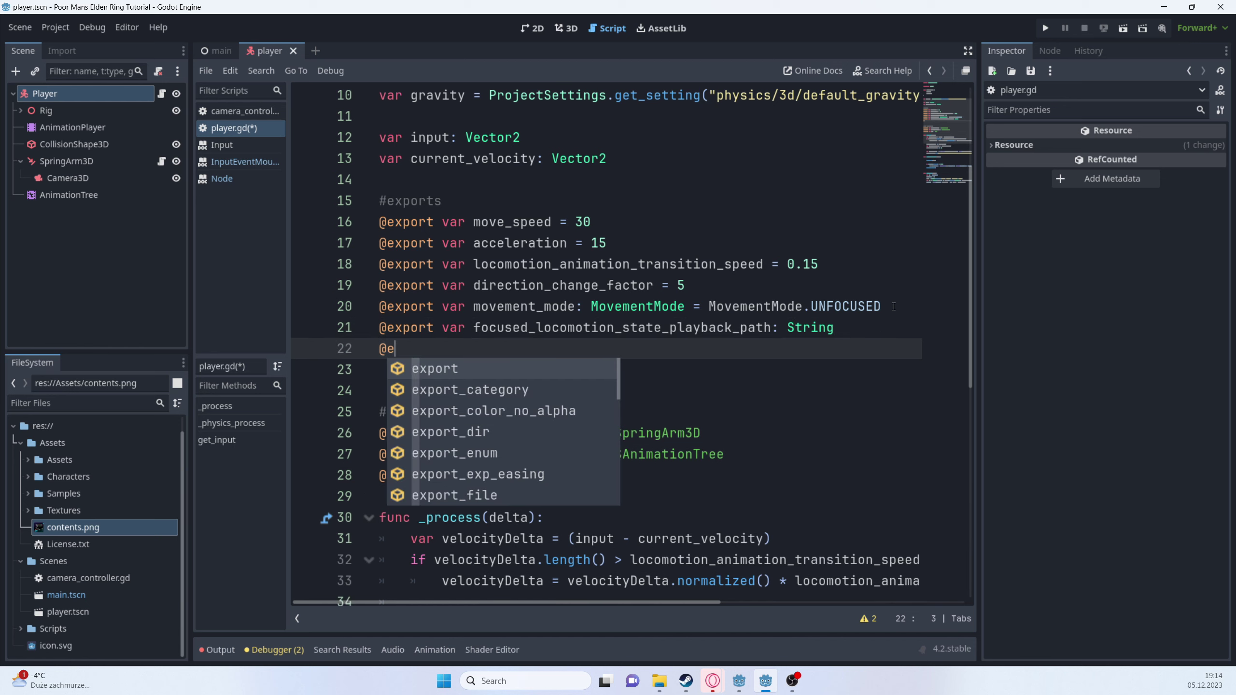
{"action": "type", "text": "xport var u"}
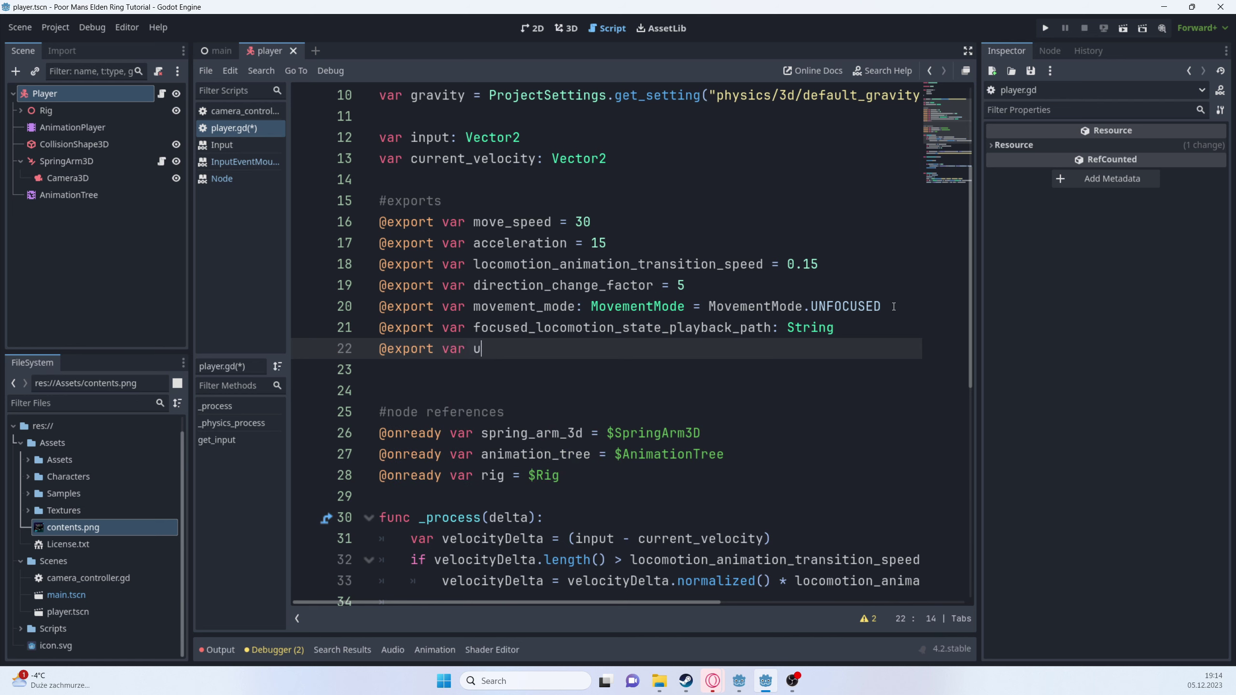
{"action": "type", "text": "nfocused_locomotion_s"}
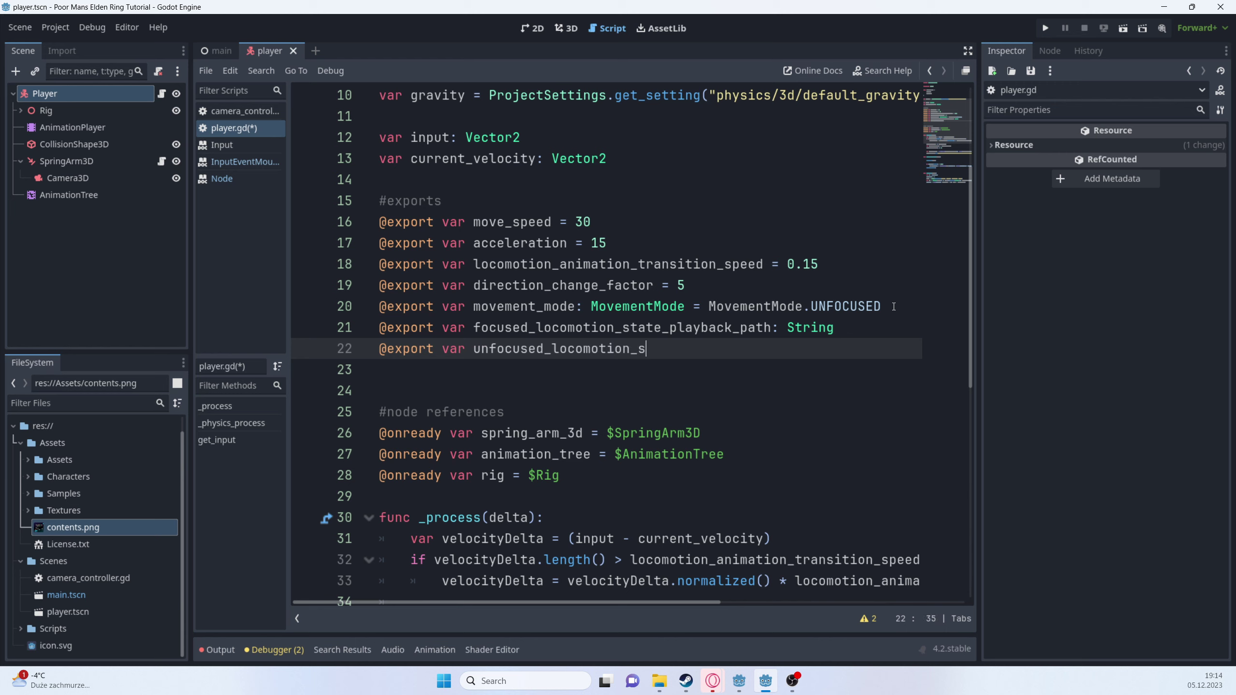
{"action": "type", "text": "tate_playback_path: "}
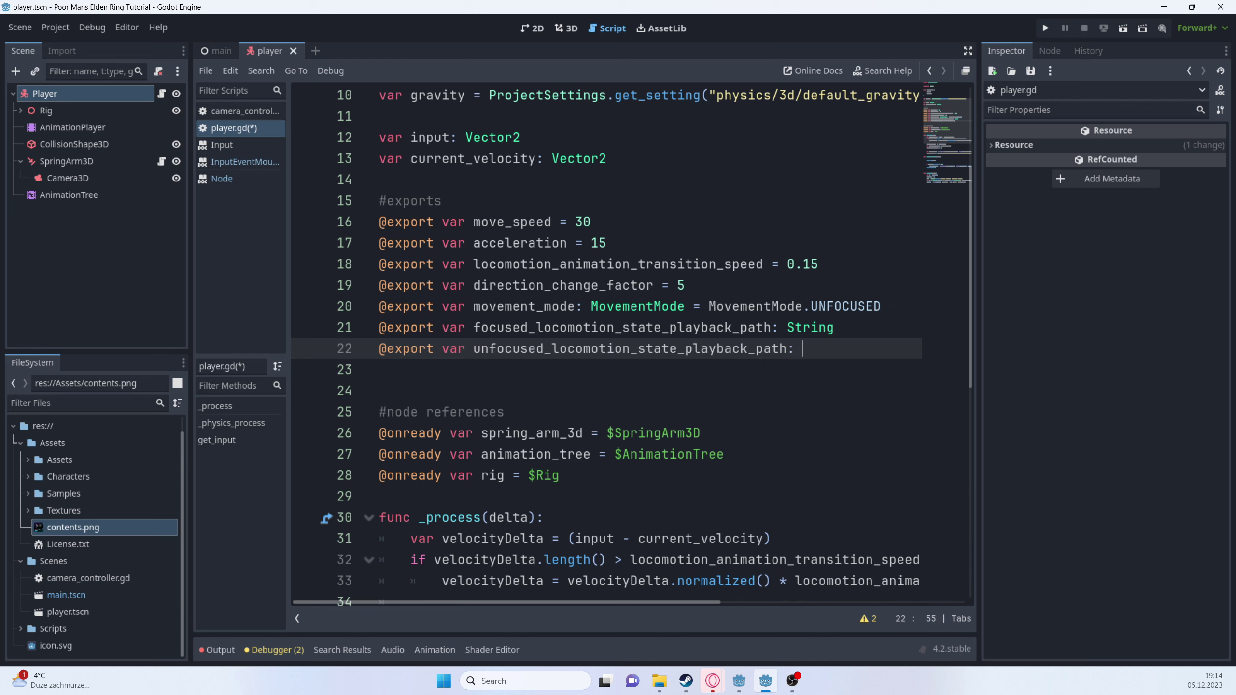
{"action": "type", "text": "String"}
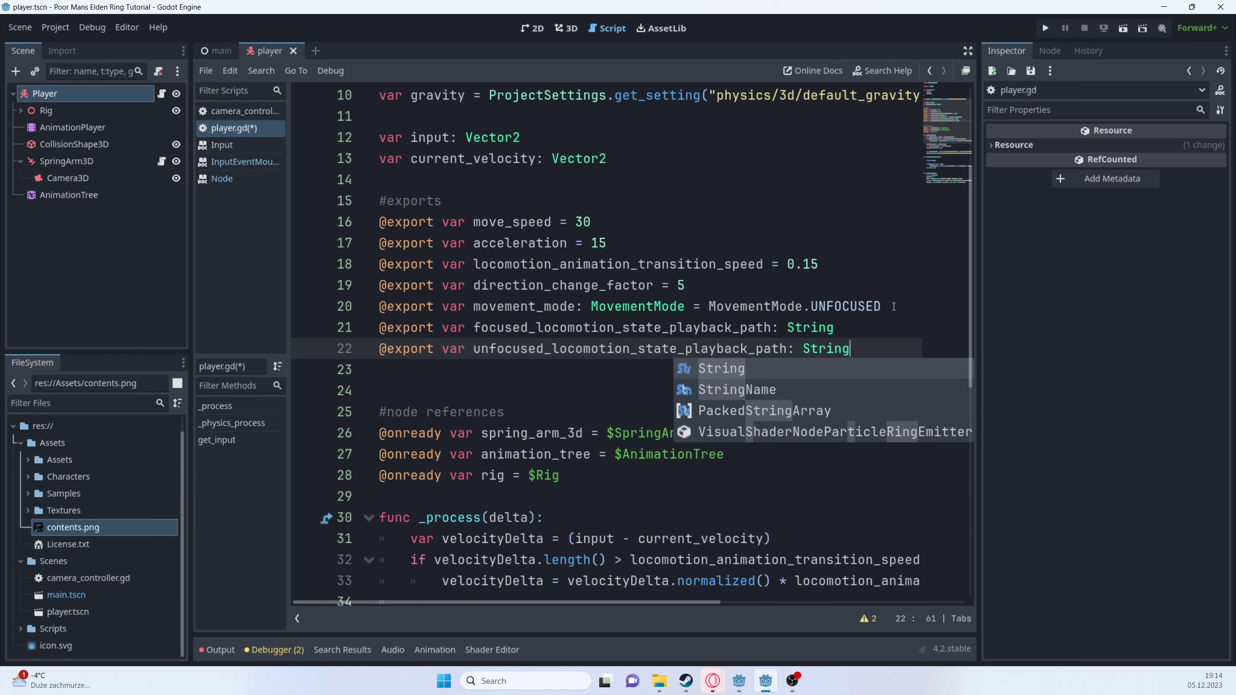
{"action": "key", "text": "Escape"}
{"action": "key", "text": "Up"}
{"action": "key", "text": "Up"}
{"action": "key", "text": "Up"}
{"action": "key", "text": "Up"}
{"action": "key", "text": "Up"}
{"action": "key", "text": "Up"}
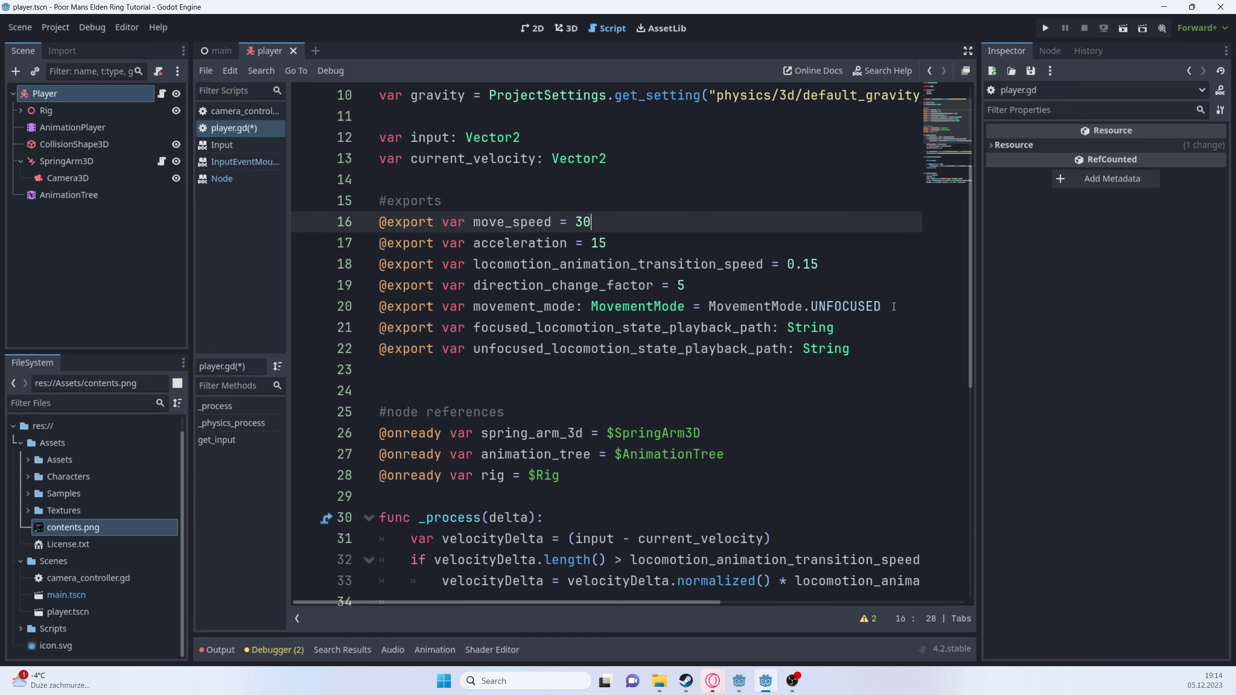
{"action": "key", "text": "Up"}
{"action": "key", "text": "Up"}
- Declare var current_state_playback_path below current_velocity and save
{"action": "key", "text": "Return"}
{"action": "key", "text": "Up"}
{"action": "type", "text": "var "}
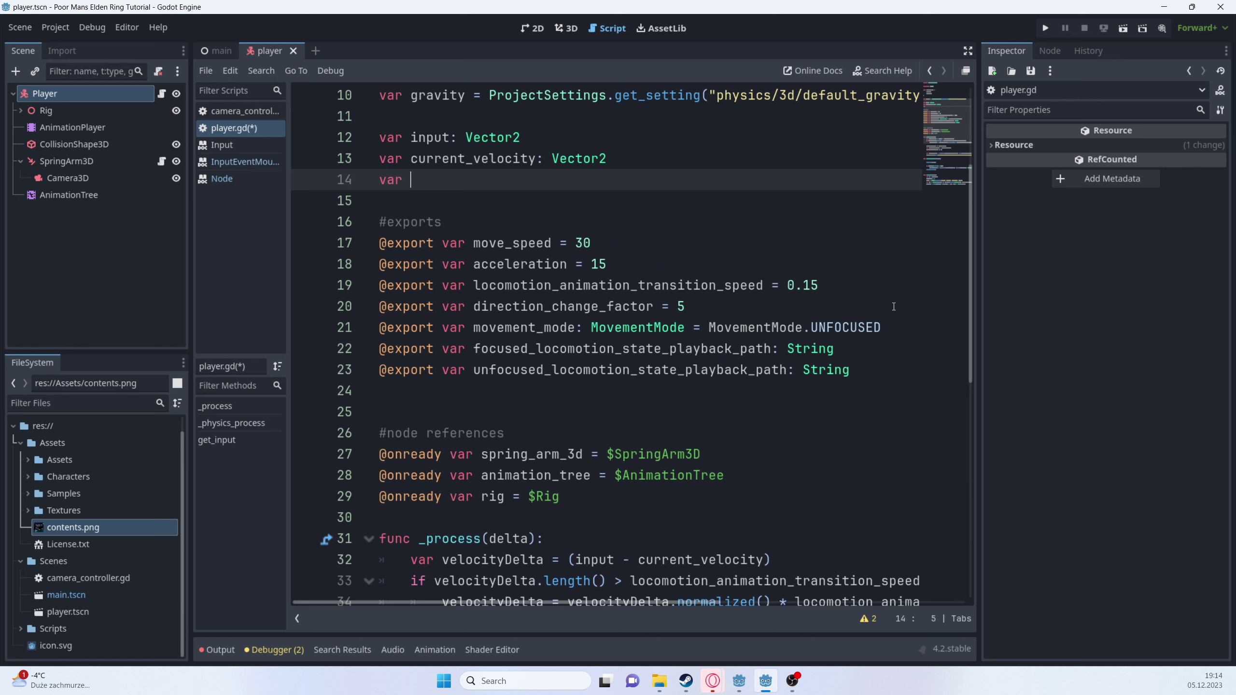
{"action": "type", "text": "current_state_playbac"}
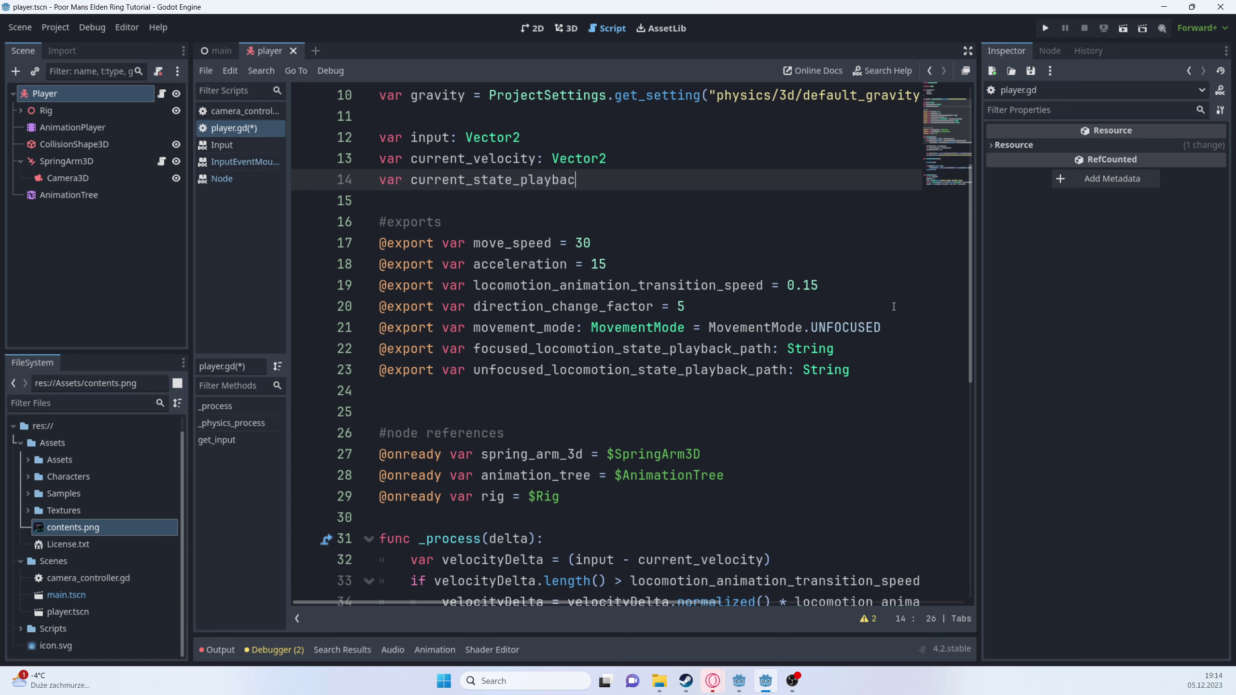
{"action": "type", "text": "k_path"}
{"action": "key", "text": "ctrl+s"}
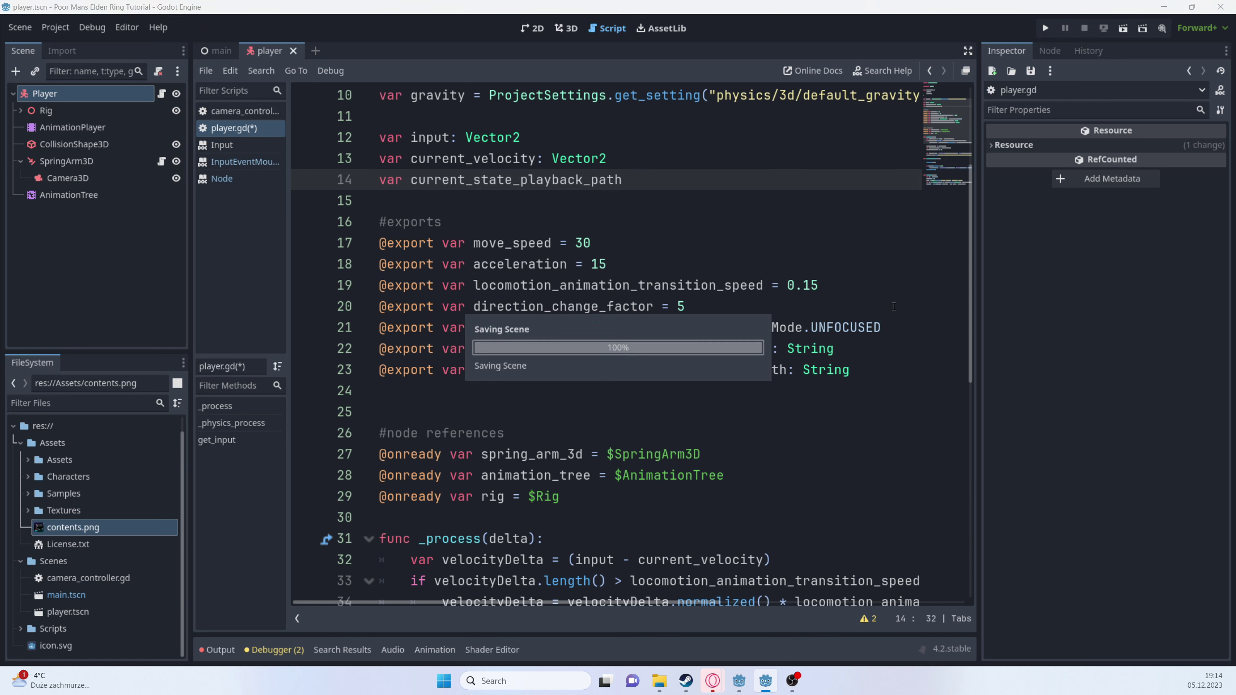
{"action": "key", "text": "alt+Tab"}
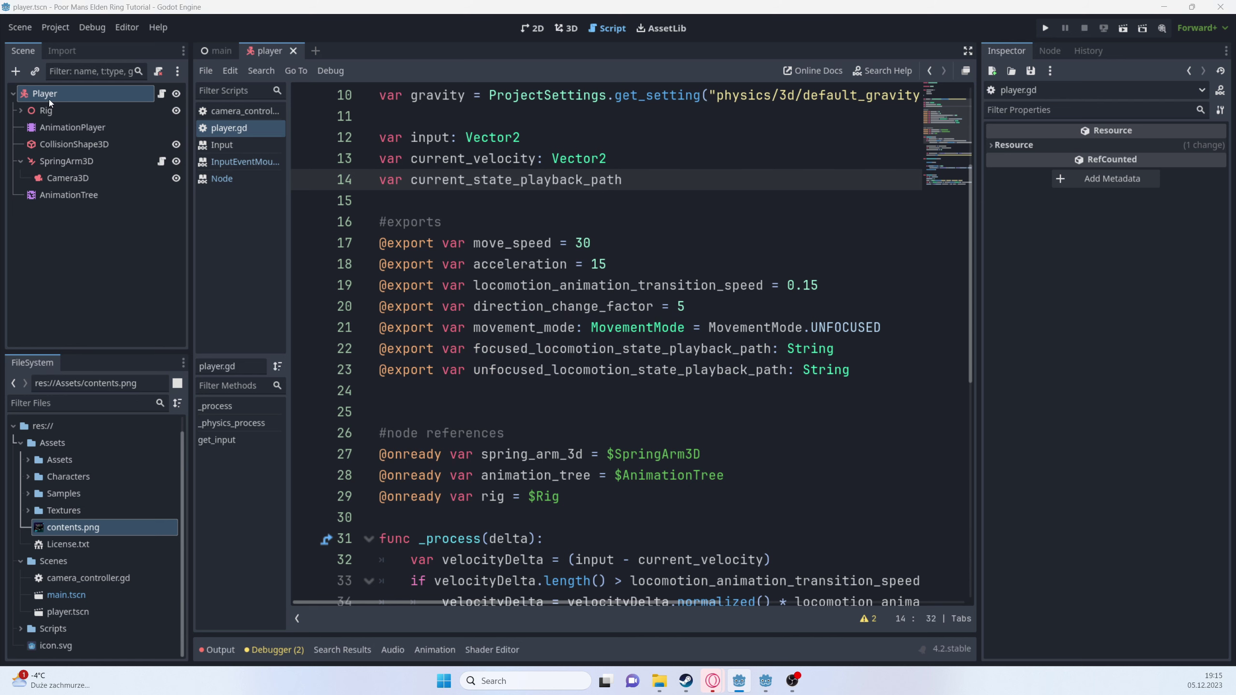
- Copy the property path of the AnimationTree's Unfocused Playback parameter
{"action": "left_click", "coordinate": [73, 97]}
{"action": "left_click", "coordinate": [72, 128]}
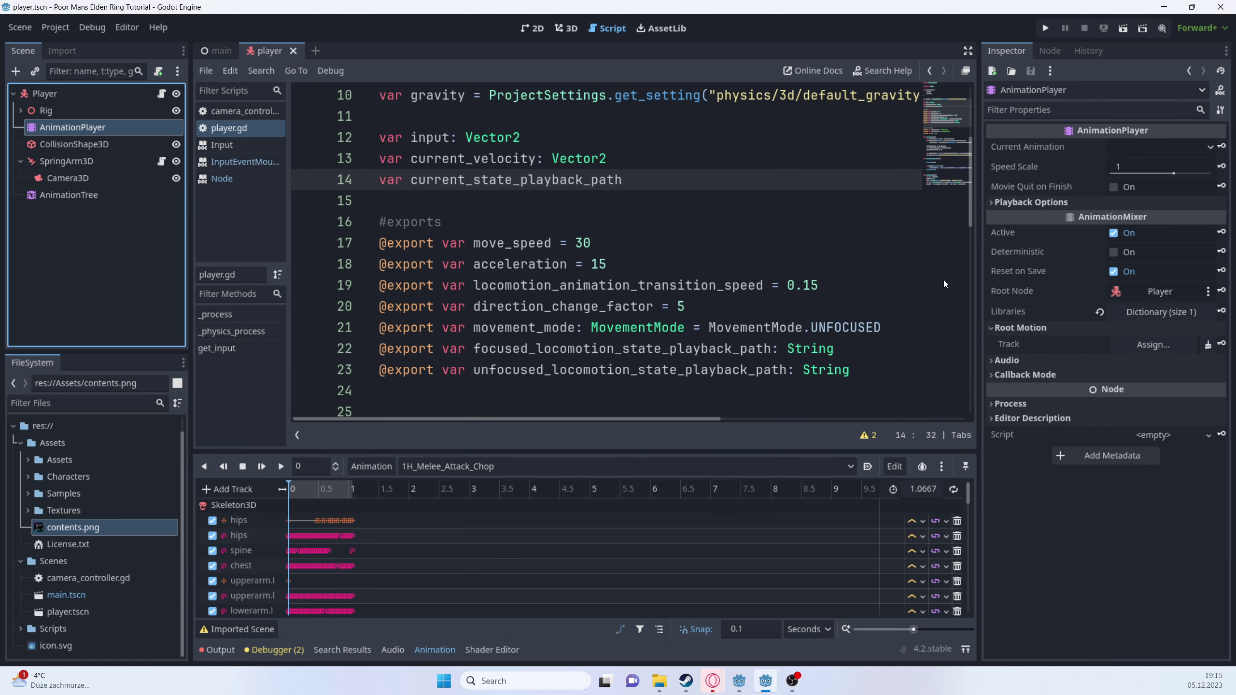
{"action": "left_click", "coordinate": [68, 195]}
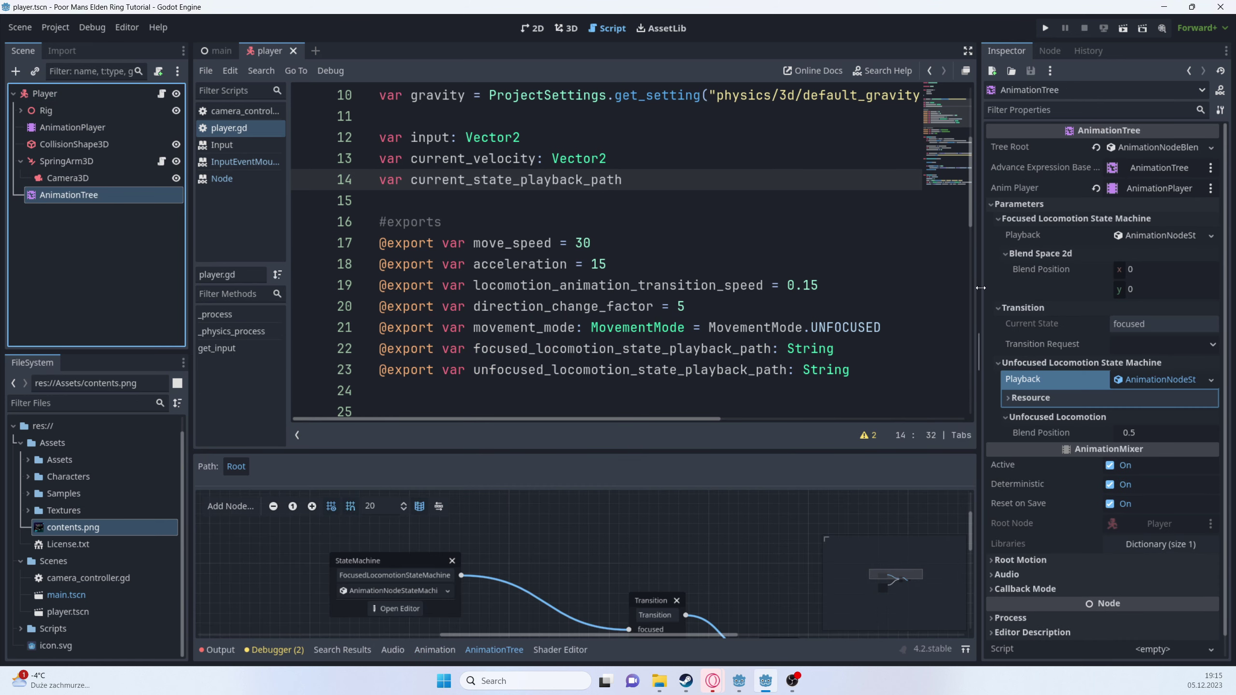
{"action": "left_click_drag", "start_coordinate": [979, 296], "coordinate": [841, 297]}
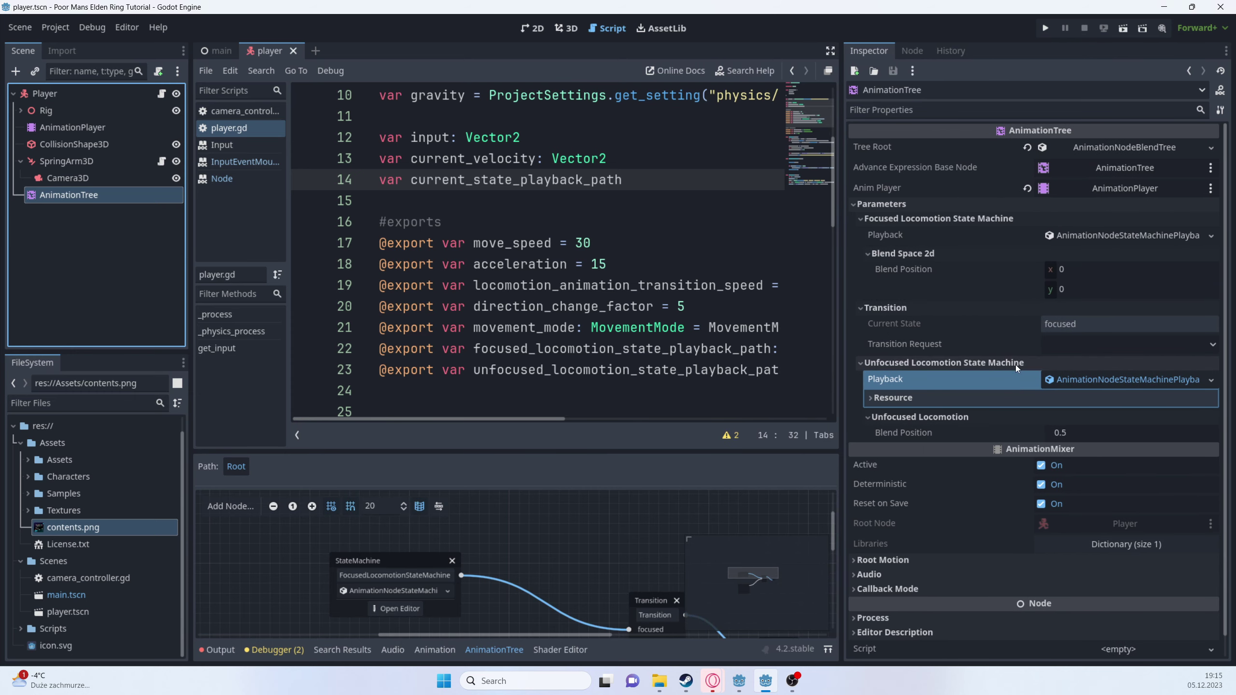
{"action": "right_click", "coordinate": [904, 385]}
{"action": "left_click", "coordinate": [927, 427]}
{"action": "left_click", "coordinate": [163, 95]}
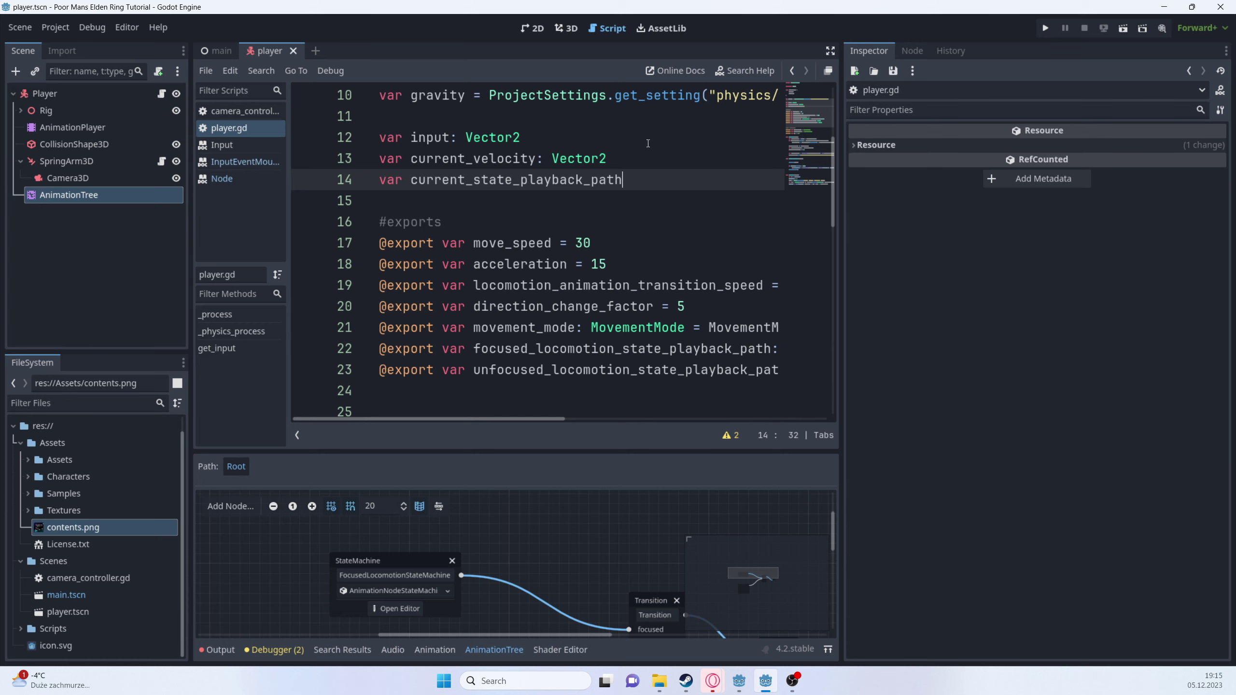
- Paste the copied path into the Player's Unfocused Locomotion State Playback Path
{"action": "left_click", "coordinate": [72, 95]}
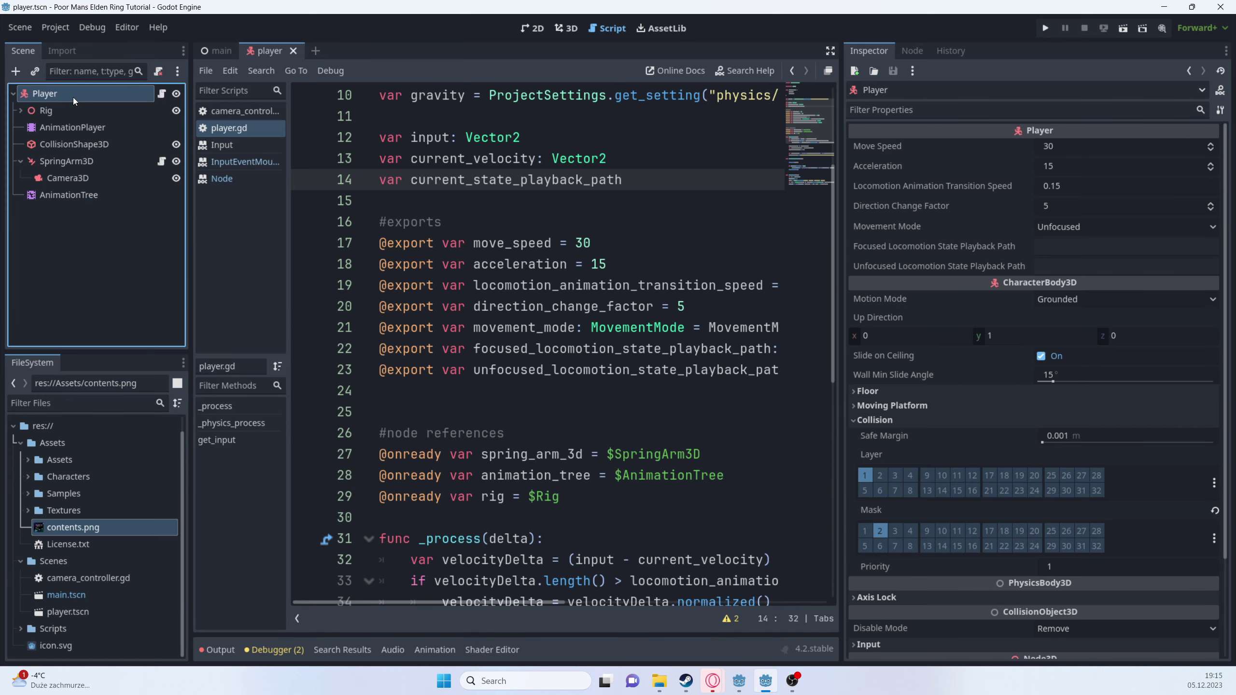
{"action": "left_click", "coordinate": [1047, 268]}
{"action": "key", "text": "ctrl+v"}
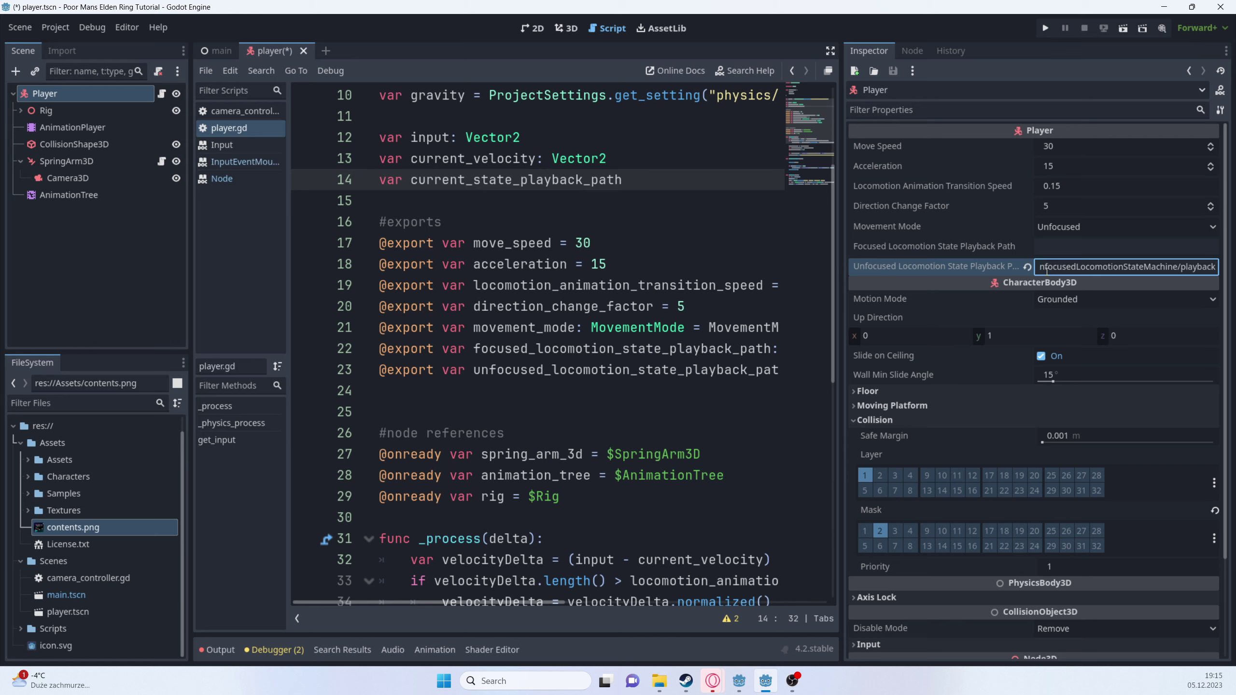
{"action": "left_click_drag", "start_coordinate": [1126, 276], "coordinate": [1017, 276]}
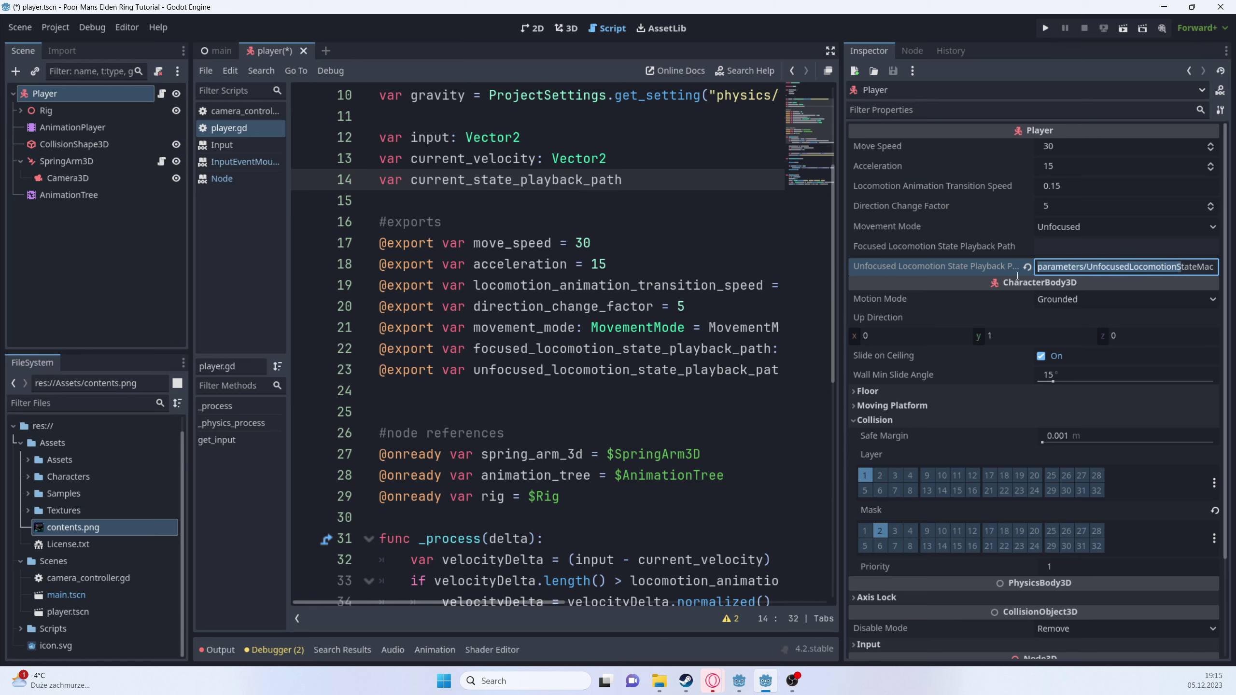
{"action": "left_click_drag", "start_coordinate": [1119, 276], "coordinate": [1219, 275]}
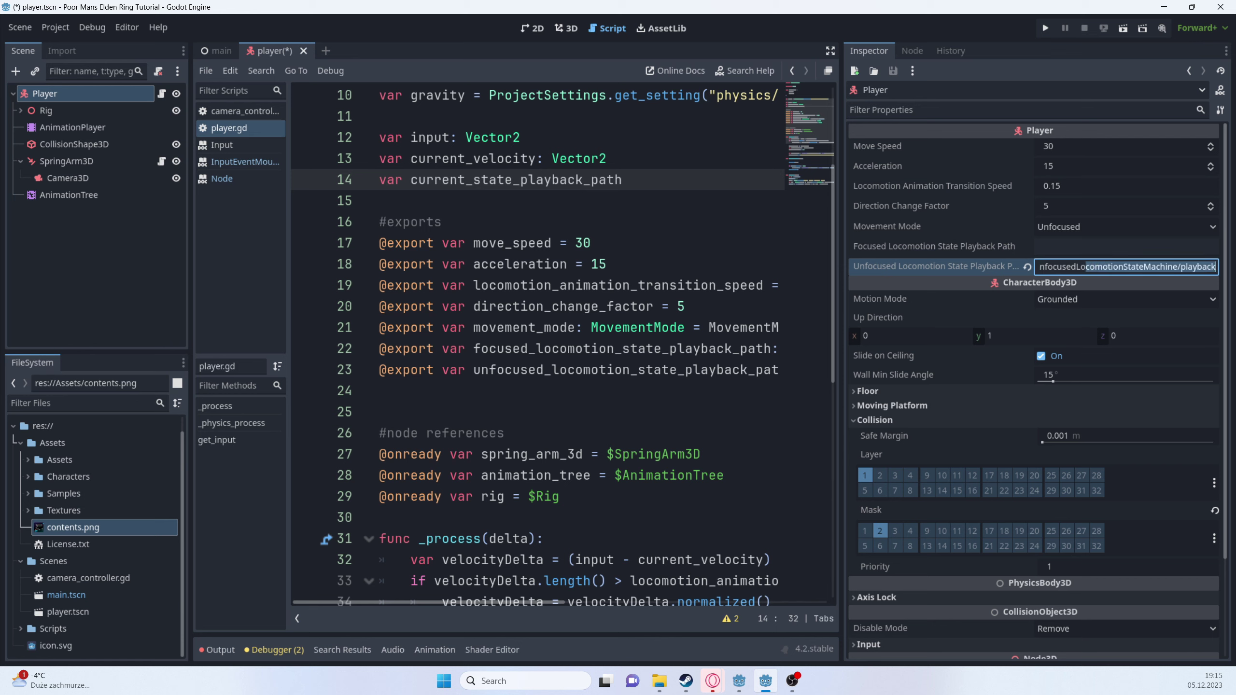
- Copy Focused Playback's property path and paste it into Focused Locomotion State Playback Path
{"action": "left_click", "coordinate": [90, 194]}
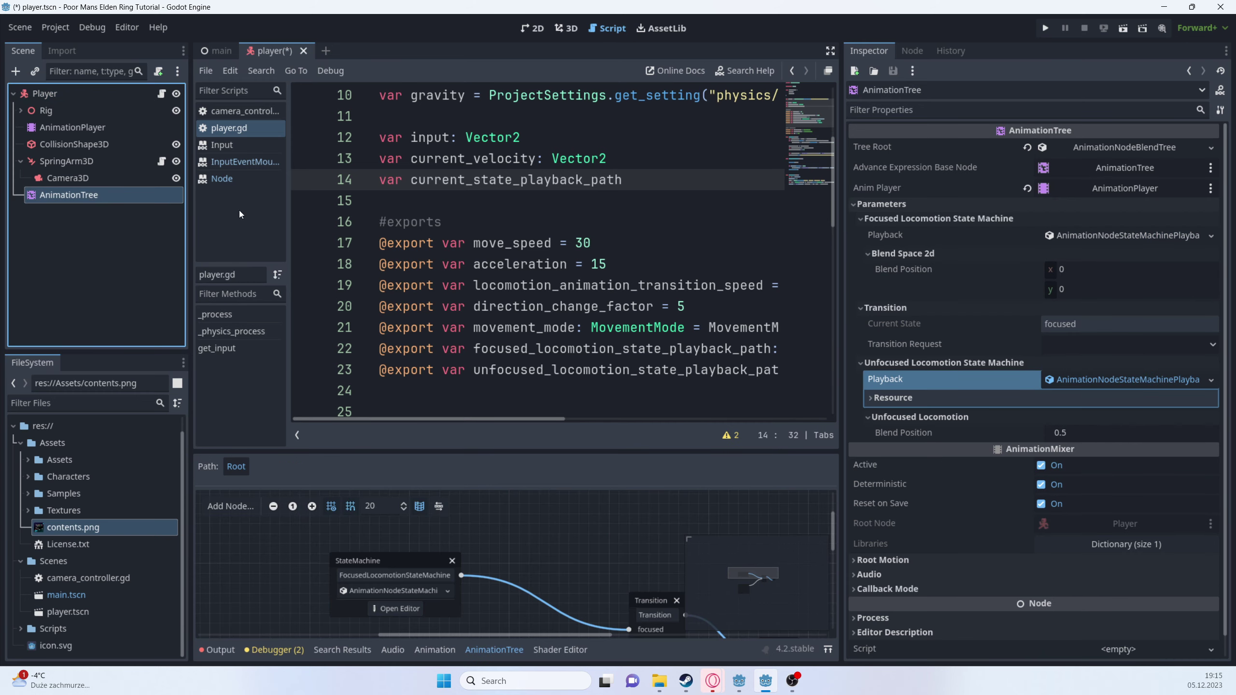
{"action": "right_click", "coordinate": [908, 234]}
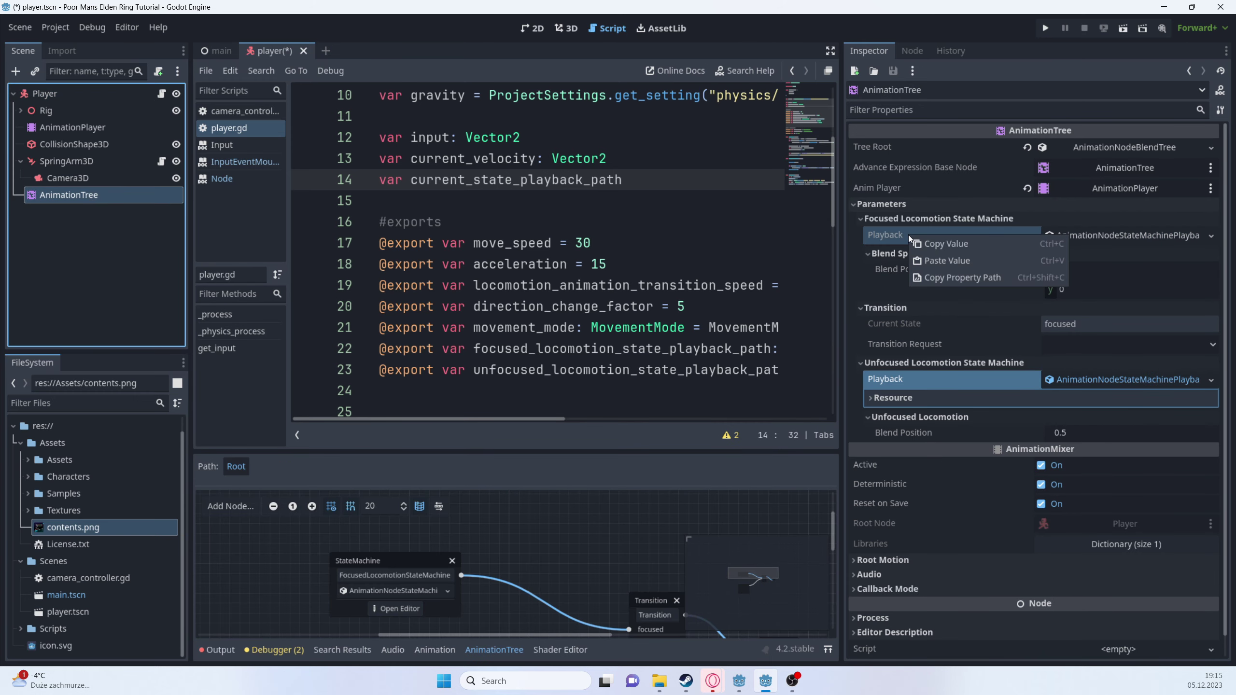
{"action": "left_click", "coordinate": [940, 279]}
{"action": "right_click", "coordinate": [908, 233]}
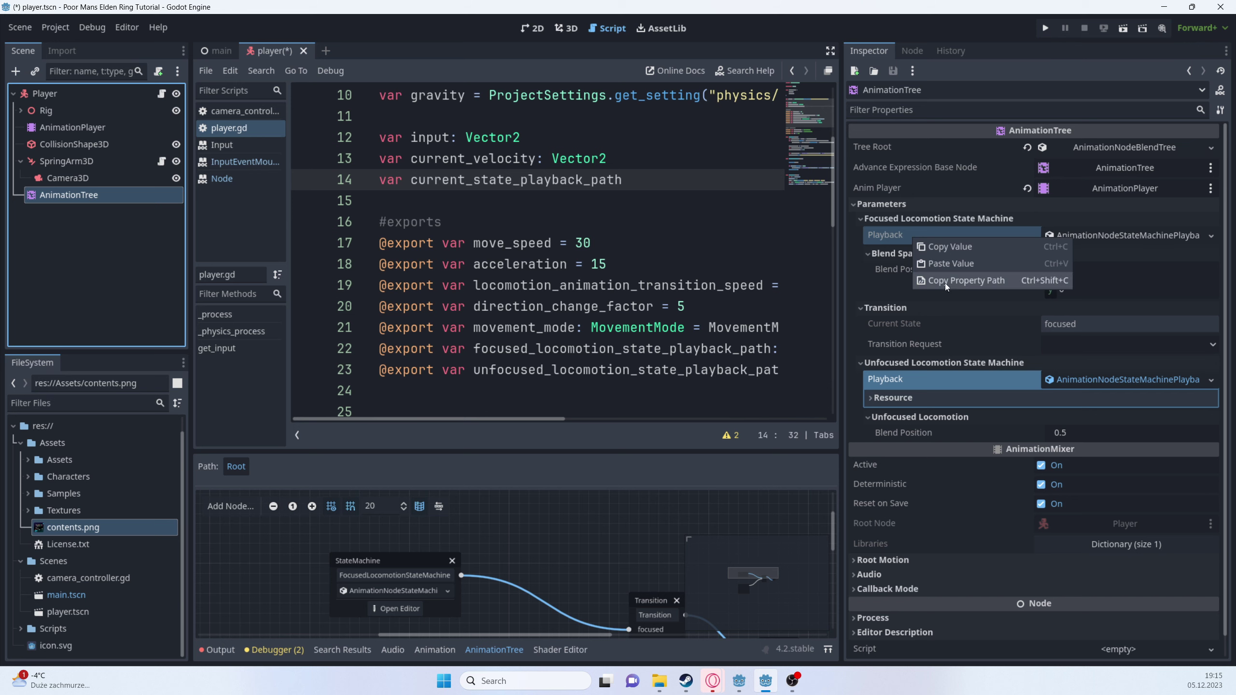
{"action": "left_click", "coordinate": [109, 95]}
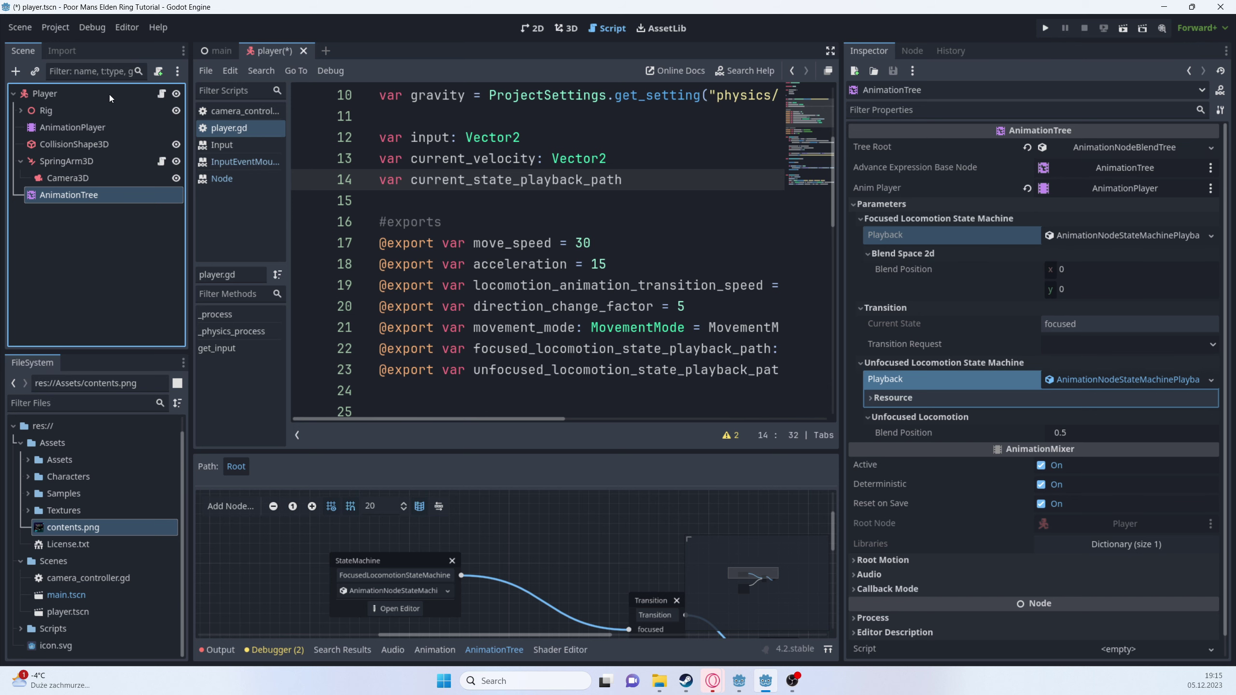
{"action": "left_click", "coordinate": [102, 95]}
{"action": "left_click", "coordinate": [1120, 246]}
{"action": "key", "text": "ctrl+v"}
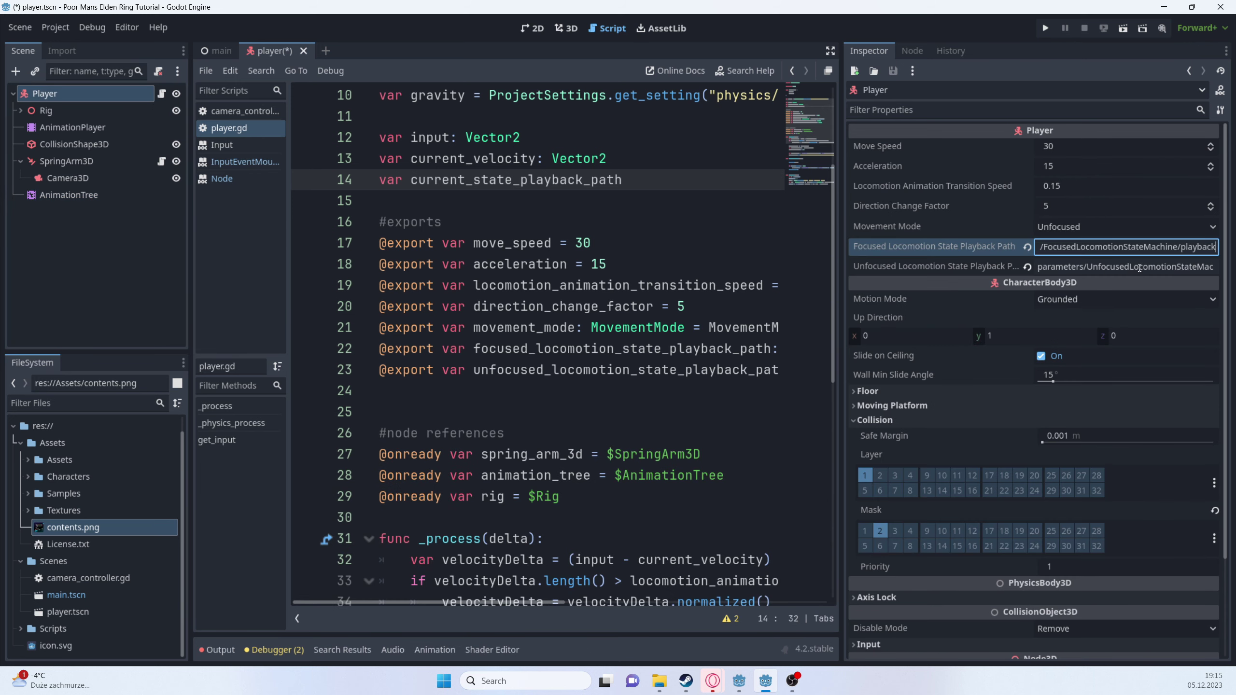
{"action": "left_click", "coordinate": [607, 261]}
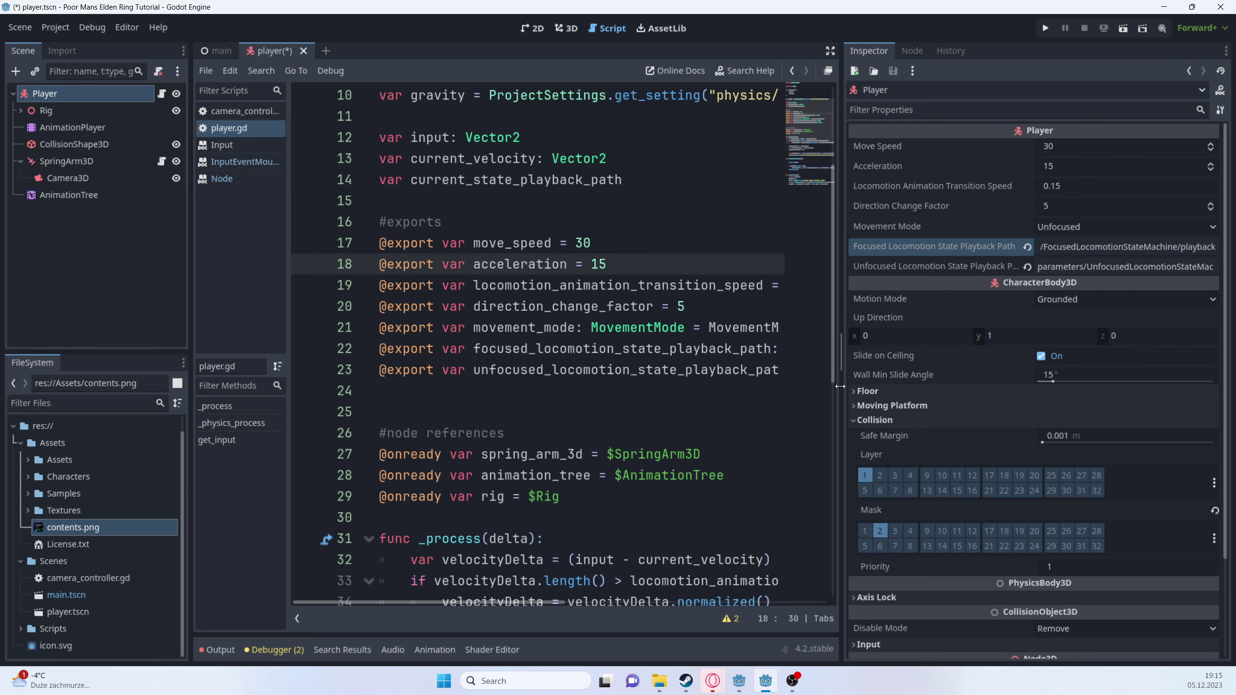
{"action": "left_click_drag", "start_coordinate": [841, 374], "coordinate": [921, 375]}
{"action": "scroll", "coordinate": [709, 344], "scroll_direction": "down", "scroll_amount": 5}
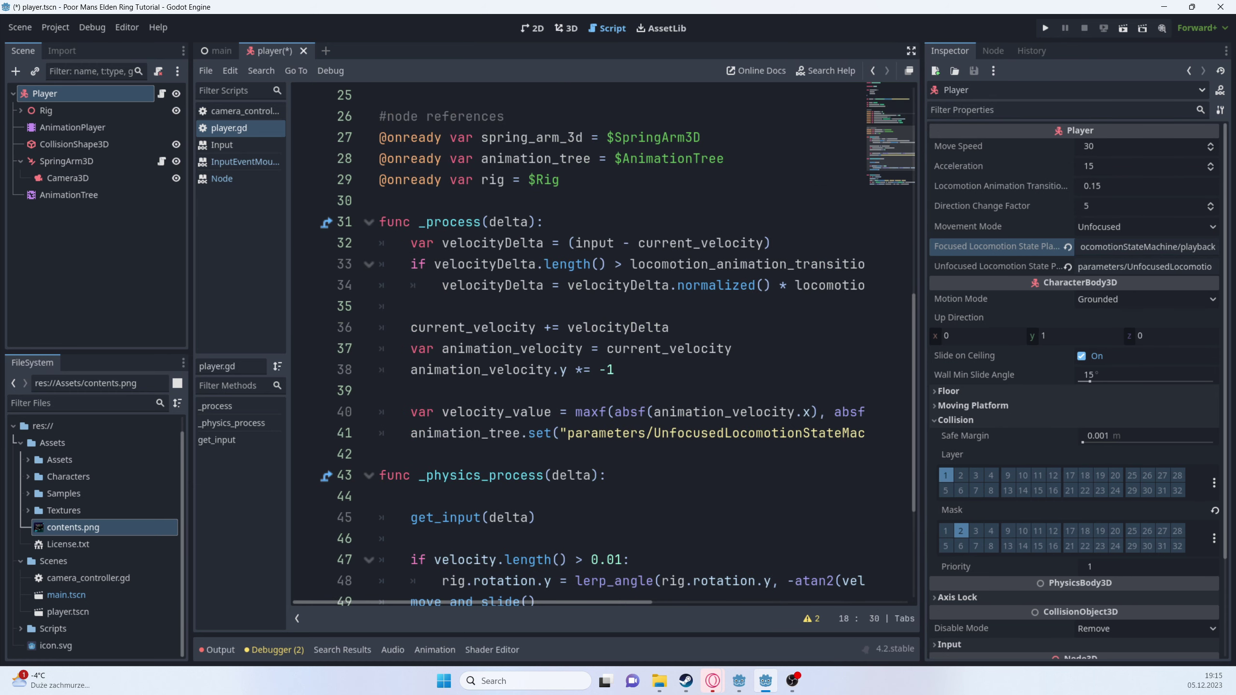
{"action": "scroll", "coordinate": [788, 381], "scroll_direction": "up", "scroll_amount": 2}
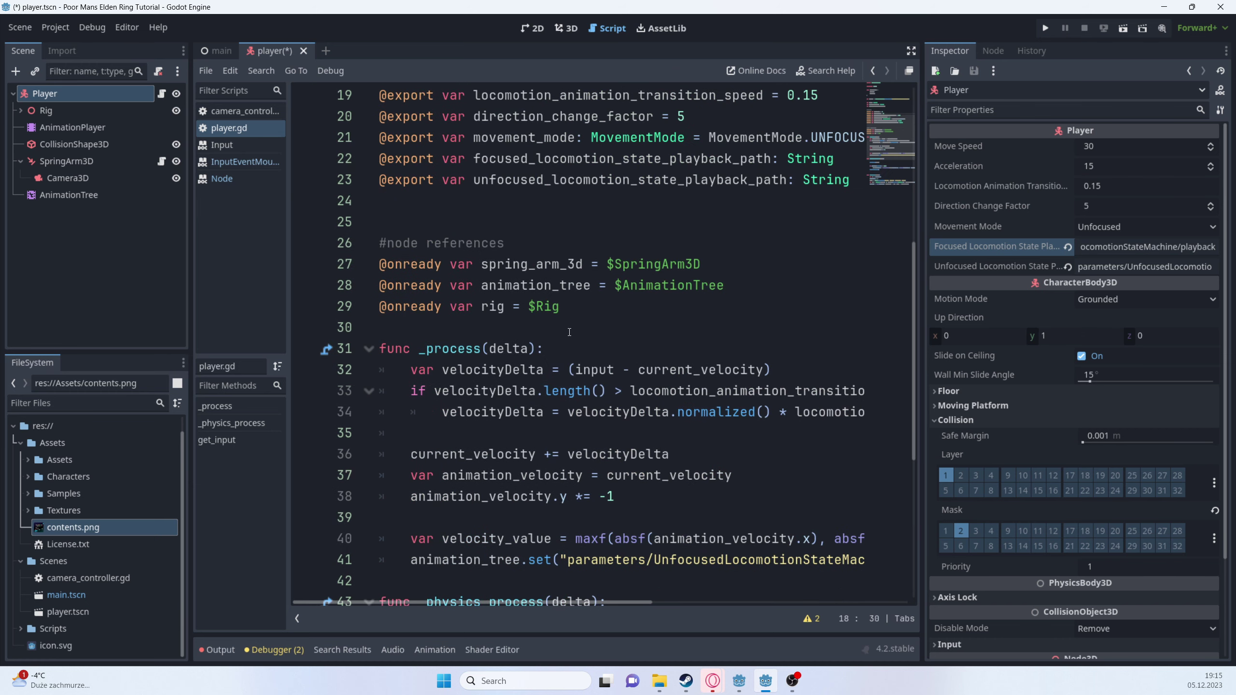
{"action": "left_click", "coordinate": [571, 328]}
{"action": "key", "text": "Return"}
{"action": "key", "text": "Return"}
{"action": "key", "text": "Up"}
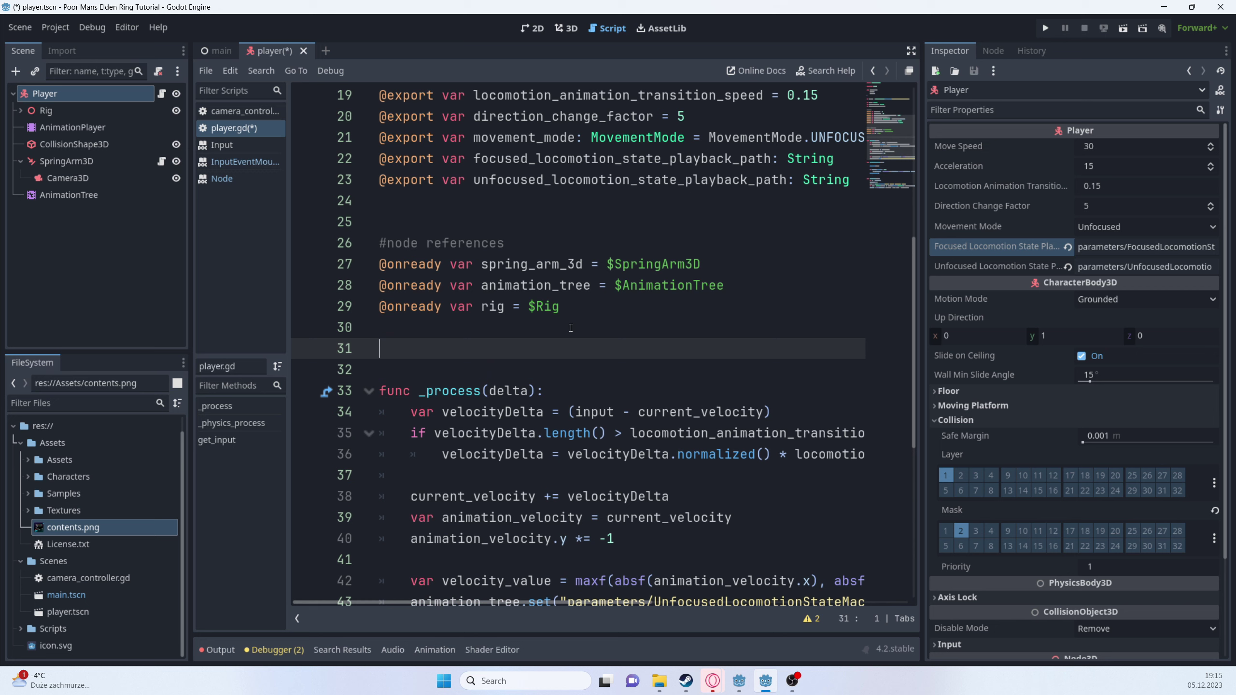
- Declare switch_movement_mode() with transition = "focused" if movement_mode == MovementMode.FOCUSED else "unfocused"
{"action": "type", "text": "func switch_movememnt_"}
{"action": "key", "text": "BackSpace"}
{"action": "key", "text": "BackSpace"}
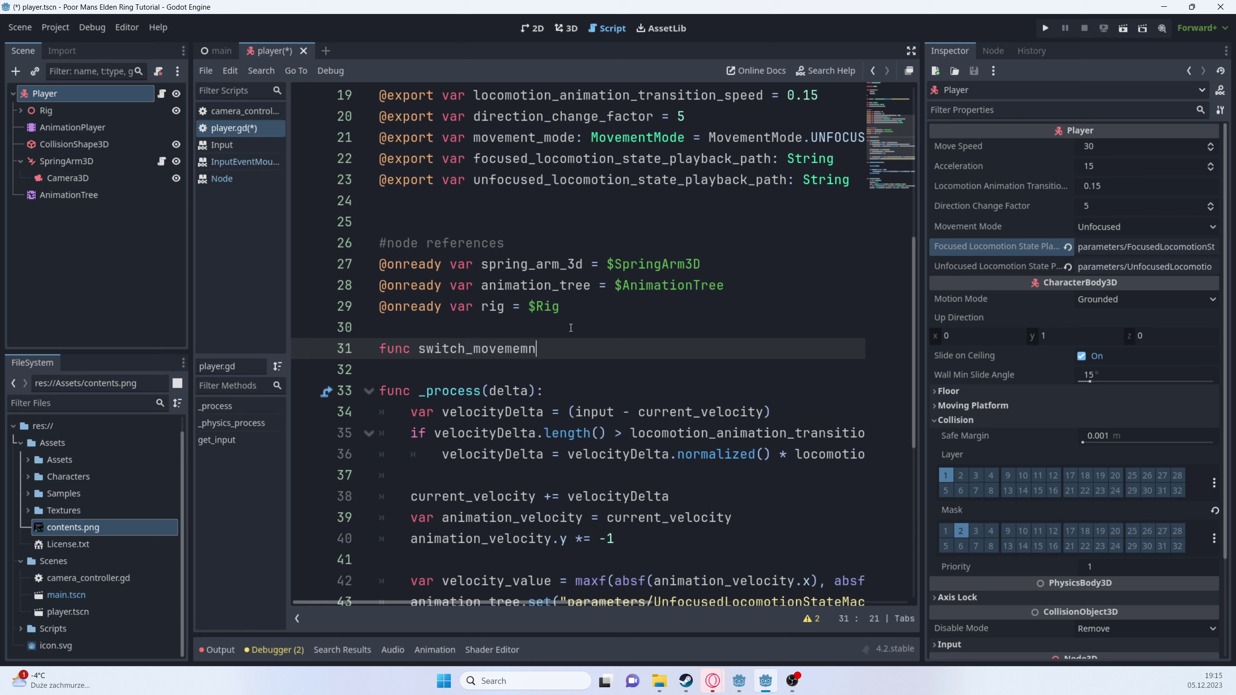
{"action": "key", "text": "BackSpace"}
{"action": "key", "text": "BackSpace"}
{"action": "type", "text": "nt_mode():"}
{"action": "key", "text": "Return"}
{"action": "type", "text": "var transitio"}
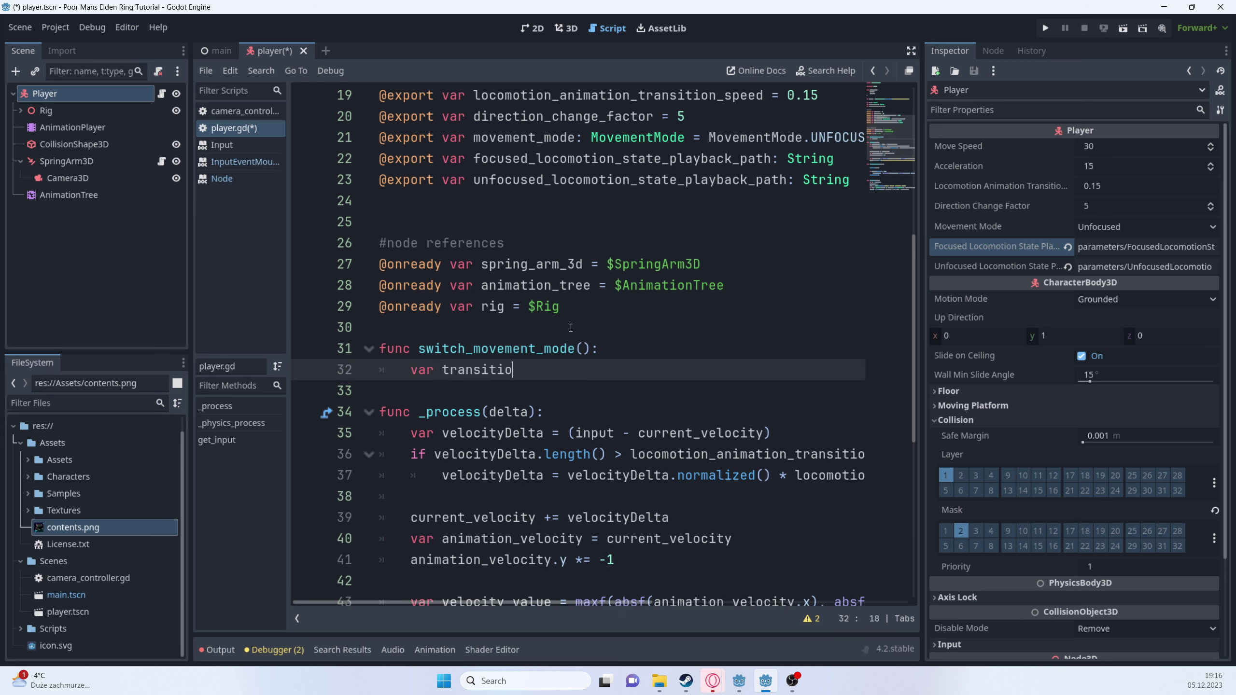
{"action": "type", "text": "n = \"focu"}
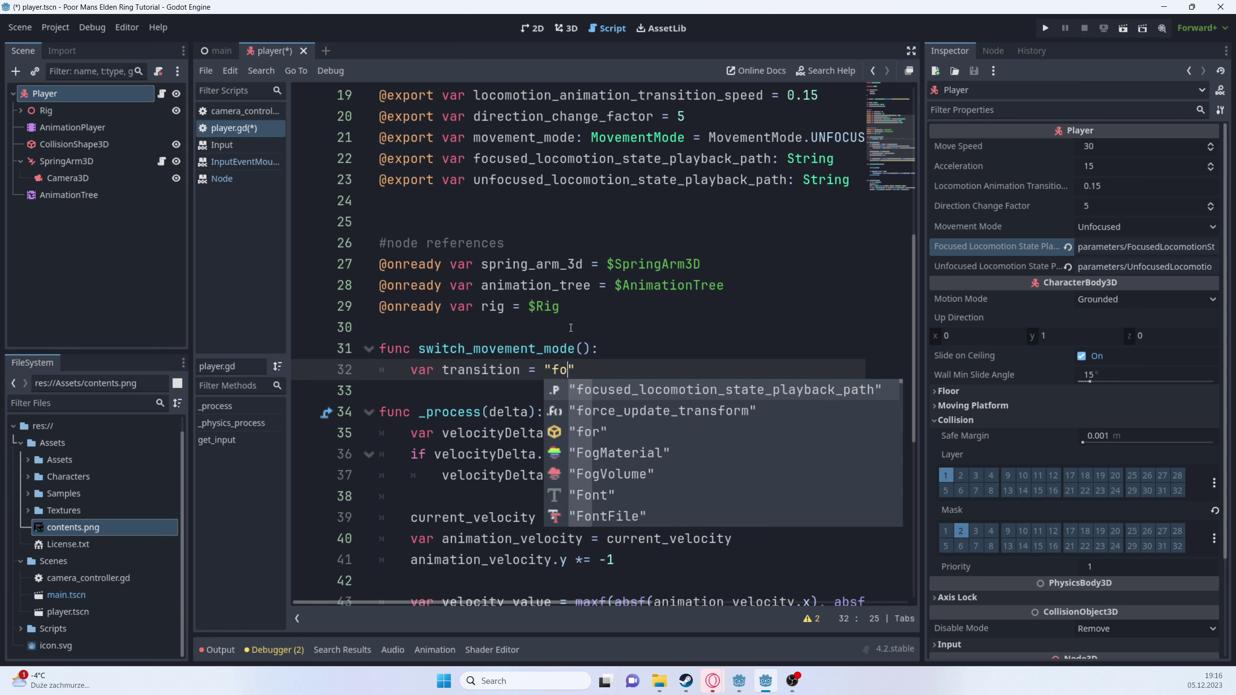
{"action": "type", "text": "sed\" if "}
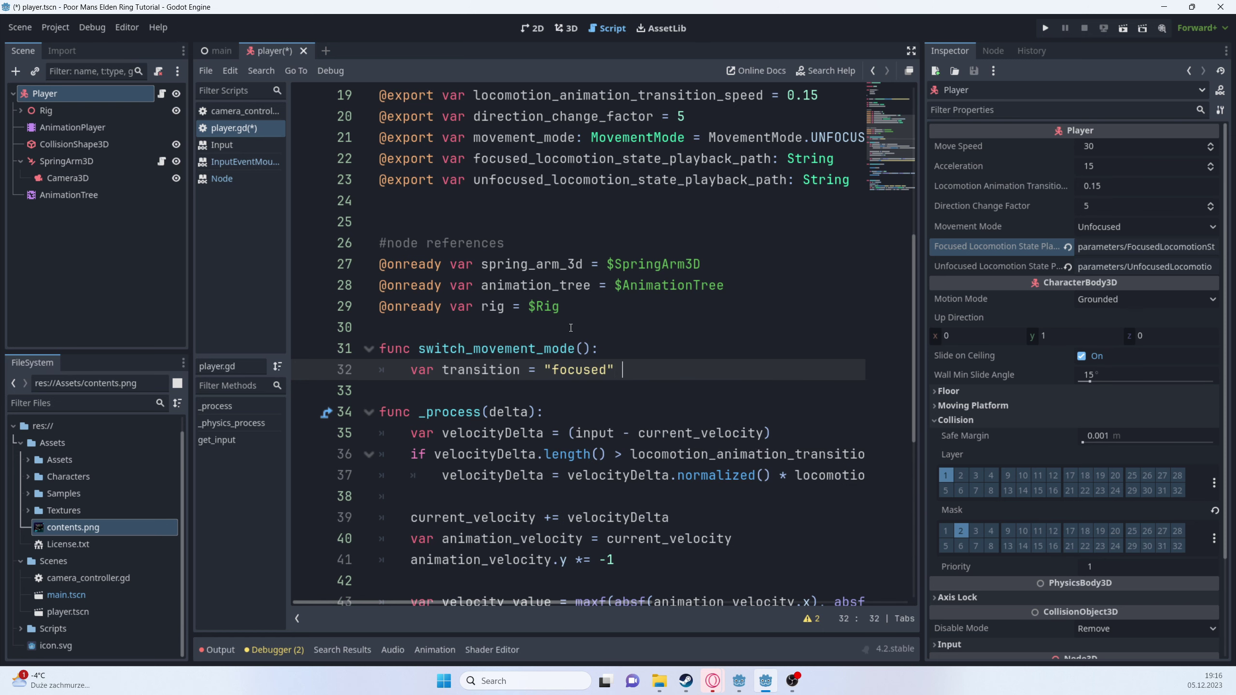
{"action": "type", "text": "movement_mode "}
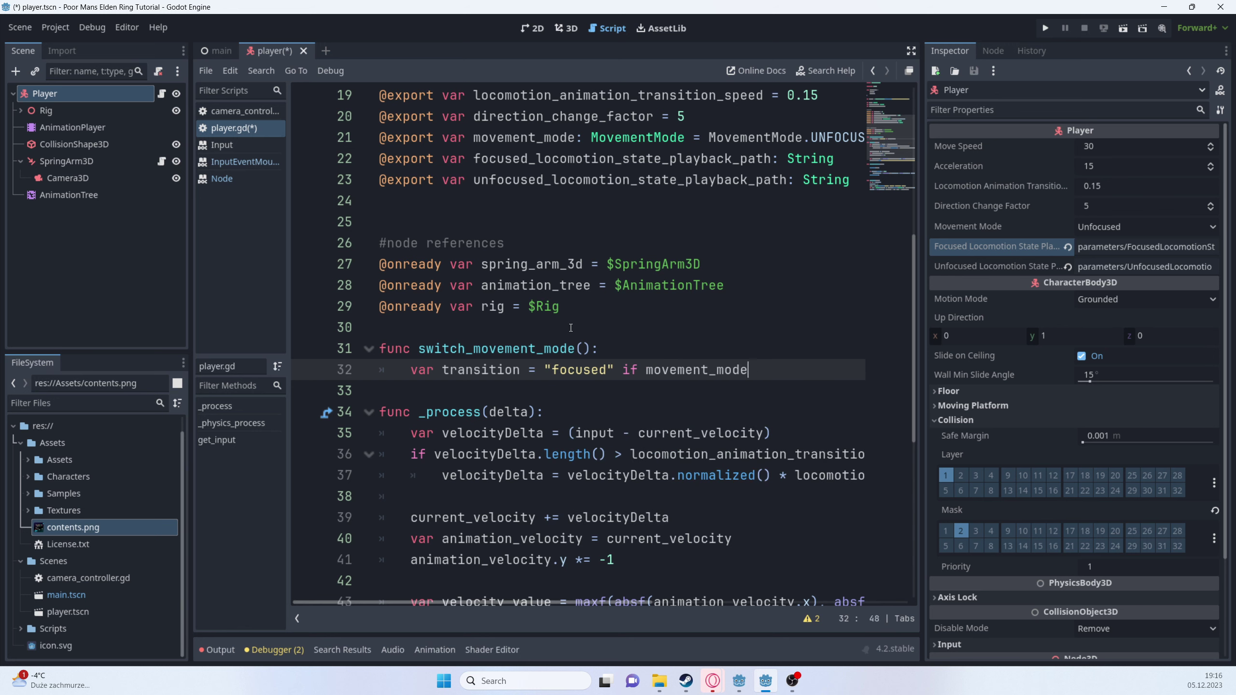
{"action": "type", "text": " == Mov"}
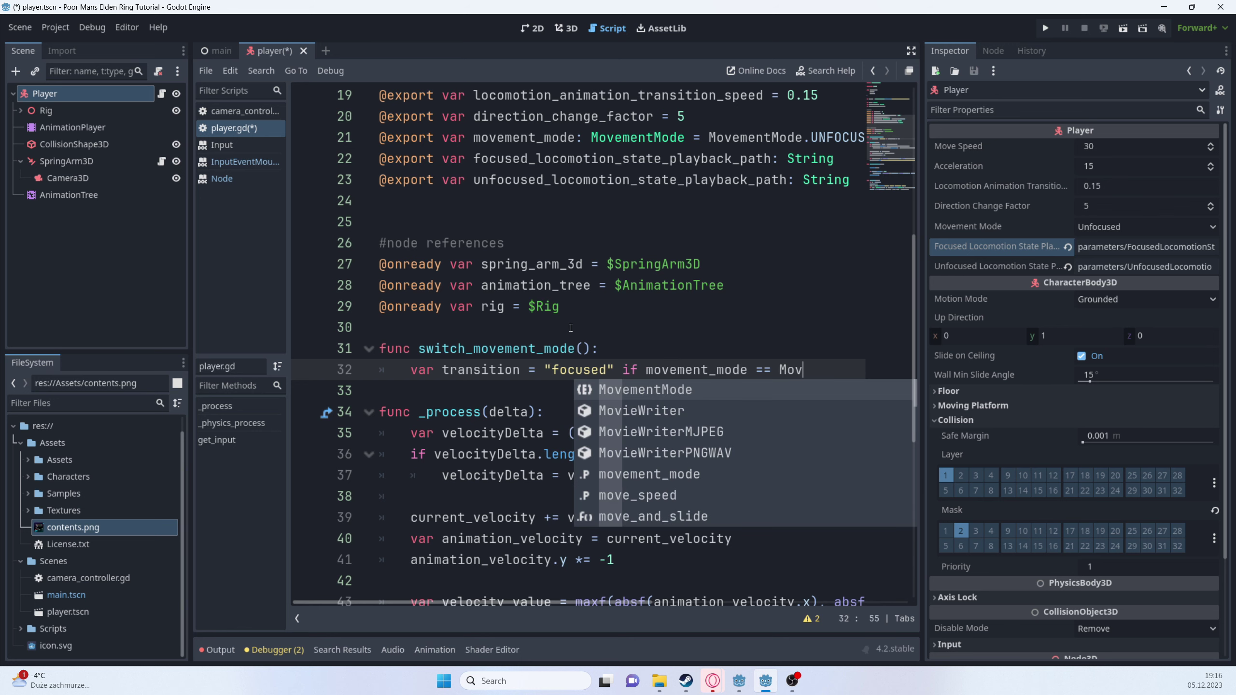
{"action": "type", "text": "e"}
{"action": "key", "text": "Return"}
{"action": "type", "text": ".F"}
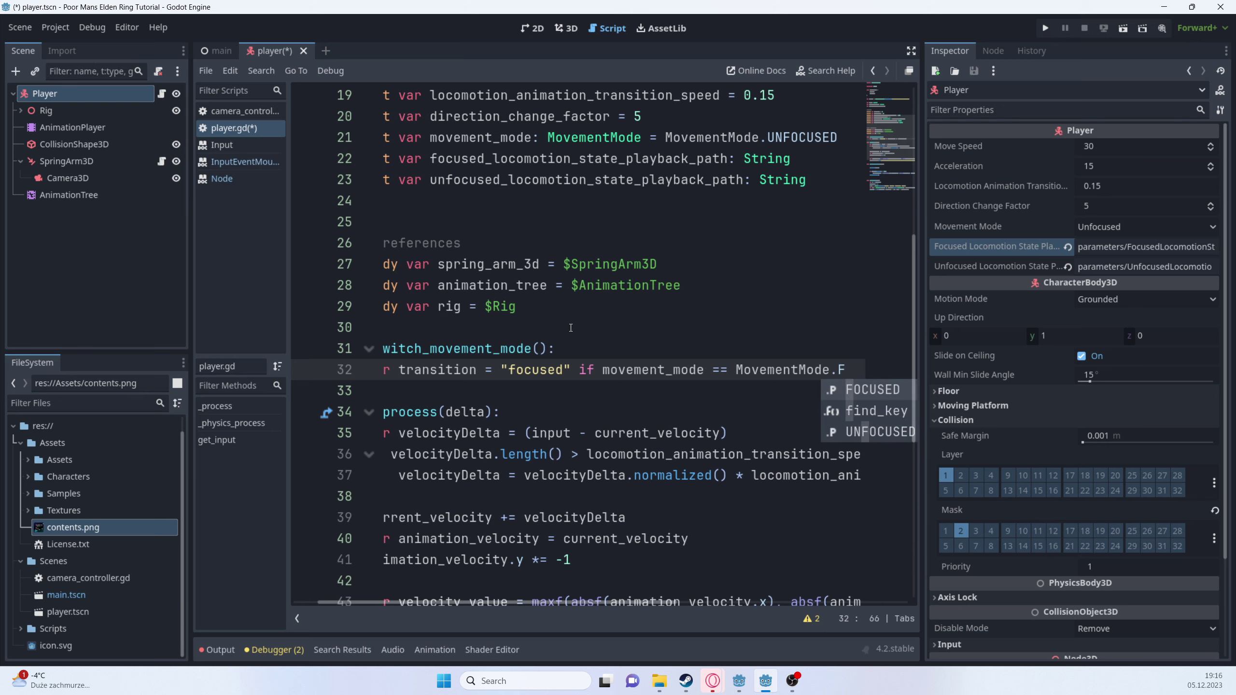
{"action": "key", "text": "Return"}
{"action": "type", "text": "else \"u"}
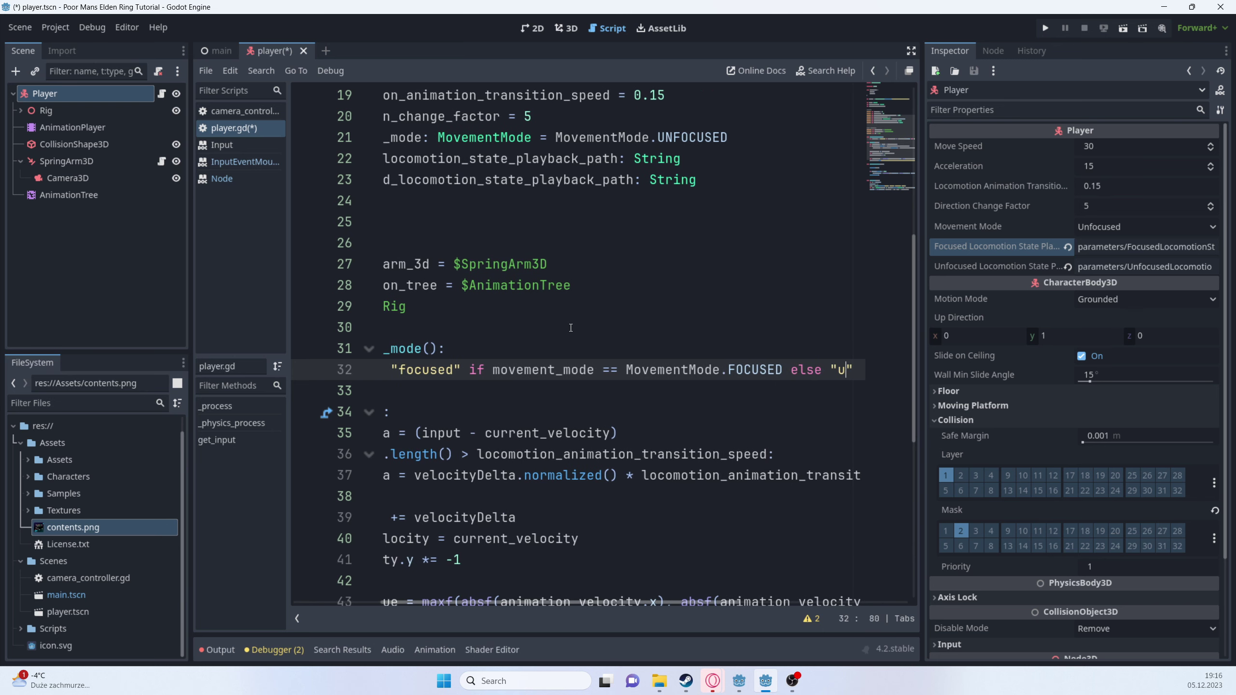
{"action": "type", "text": "nfocu"}
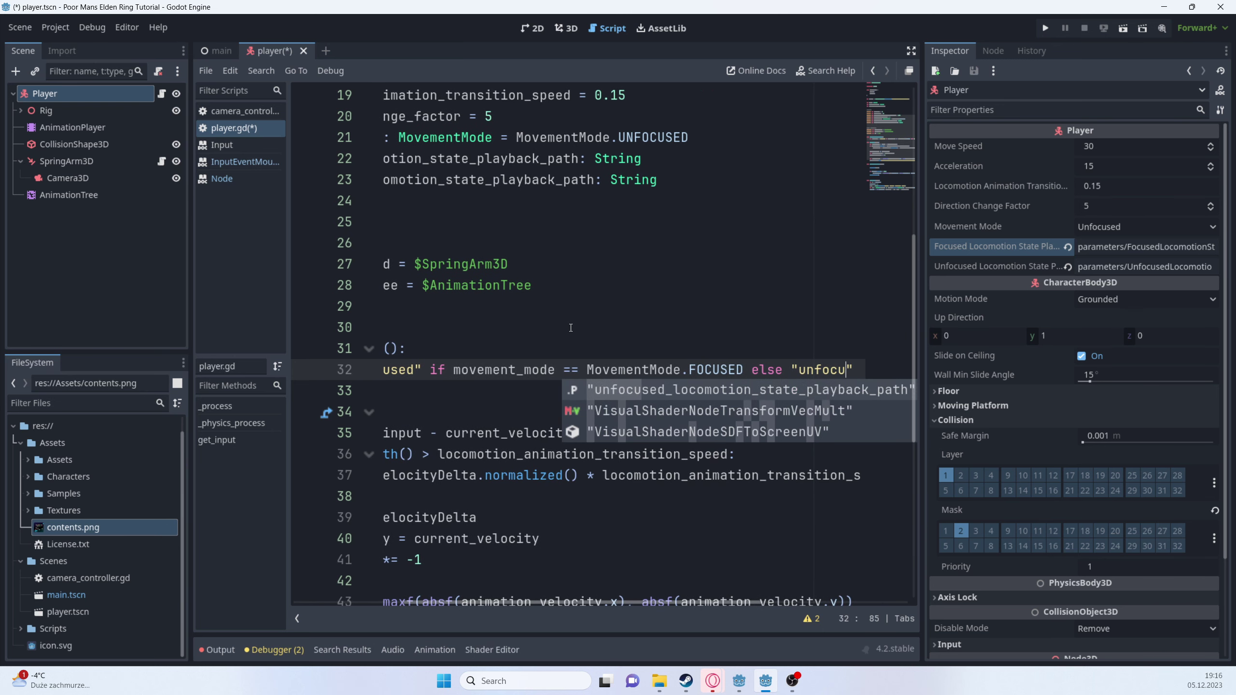
{"action": "type", "text": "sed\""}
- Assign current_state_playback_path = focused_locomotion_state_playback_path if movement_mode == MovementMode.FOCUSED
{"action": "key", "text": "Return"}
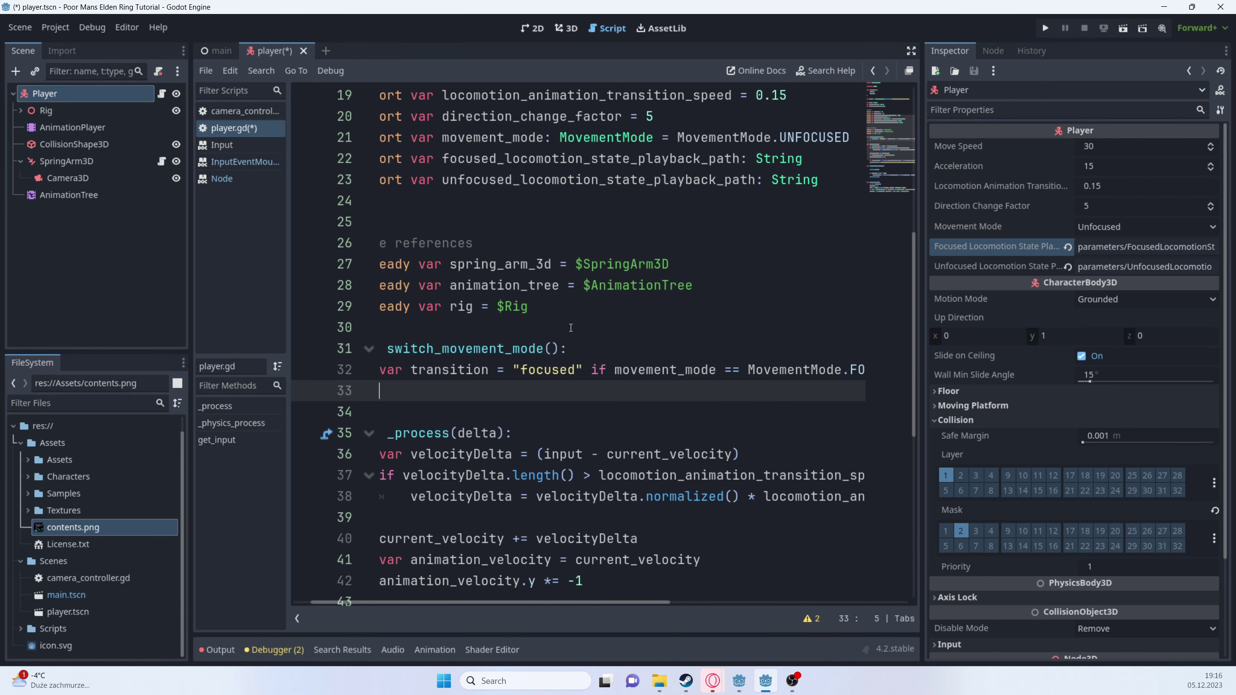
{"action": "type", "text": "cu"}
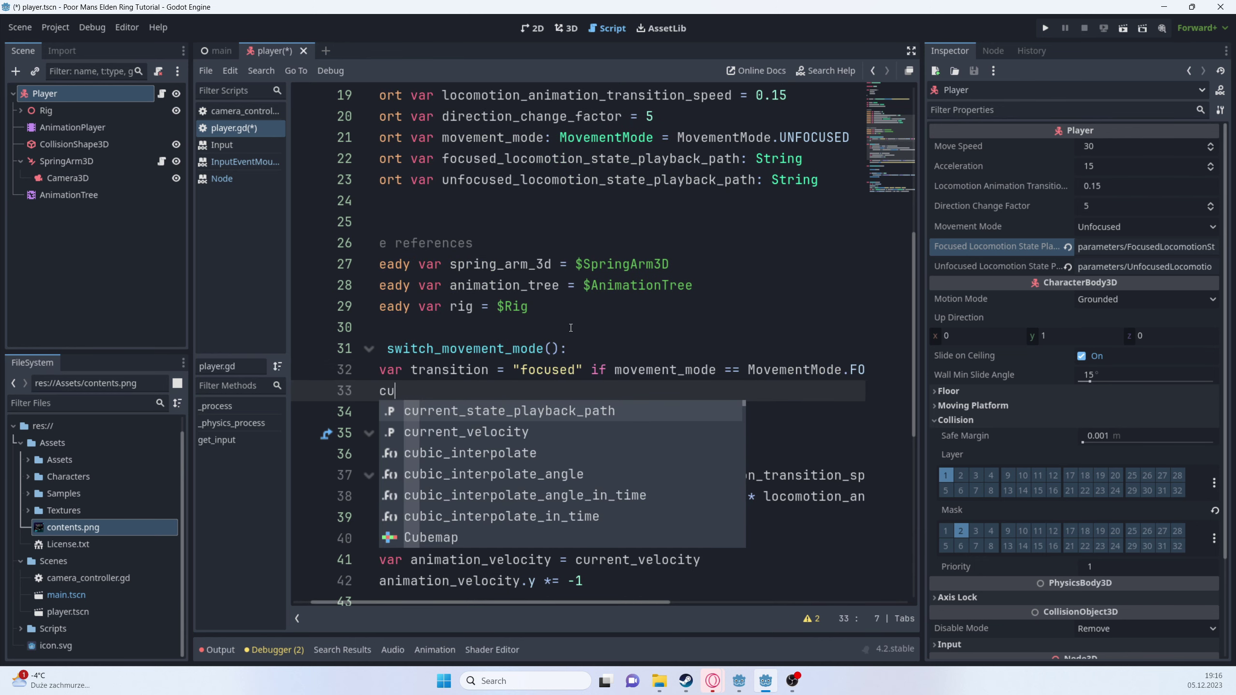
{"action": "type", "text": "rent_state_playback_path"}
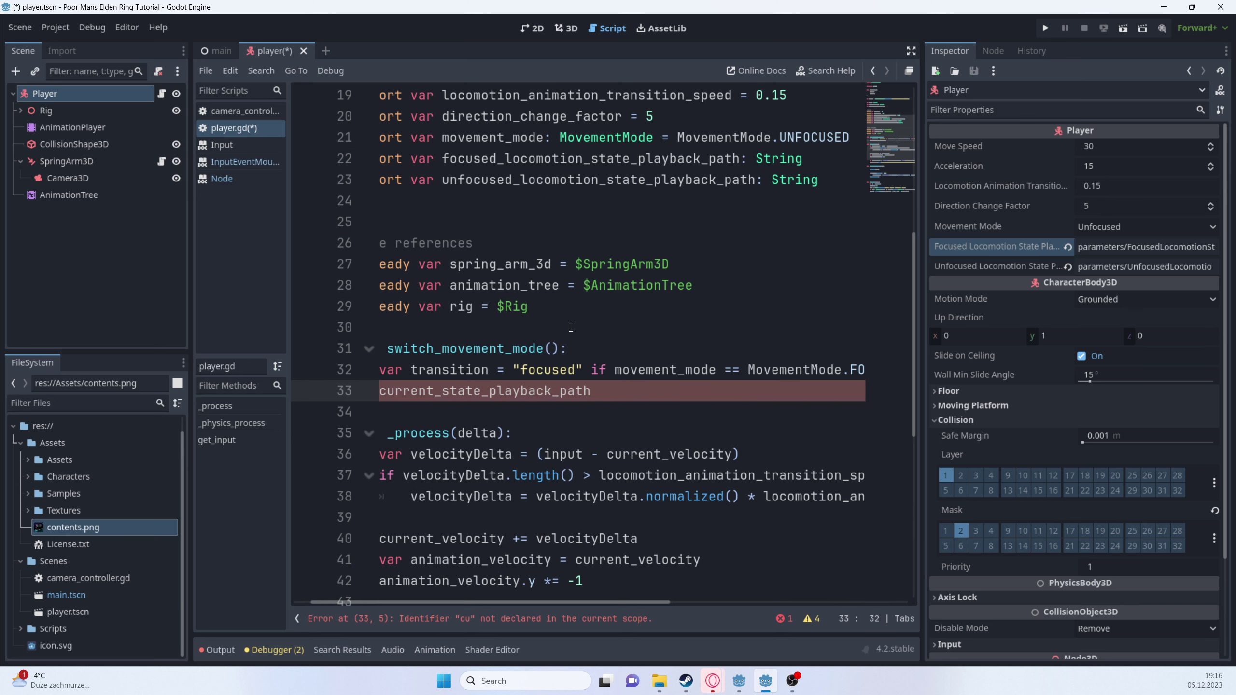
{"action": "type", "text": "."}
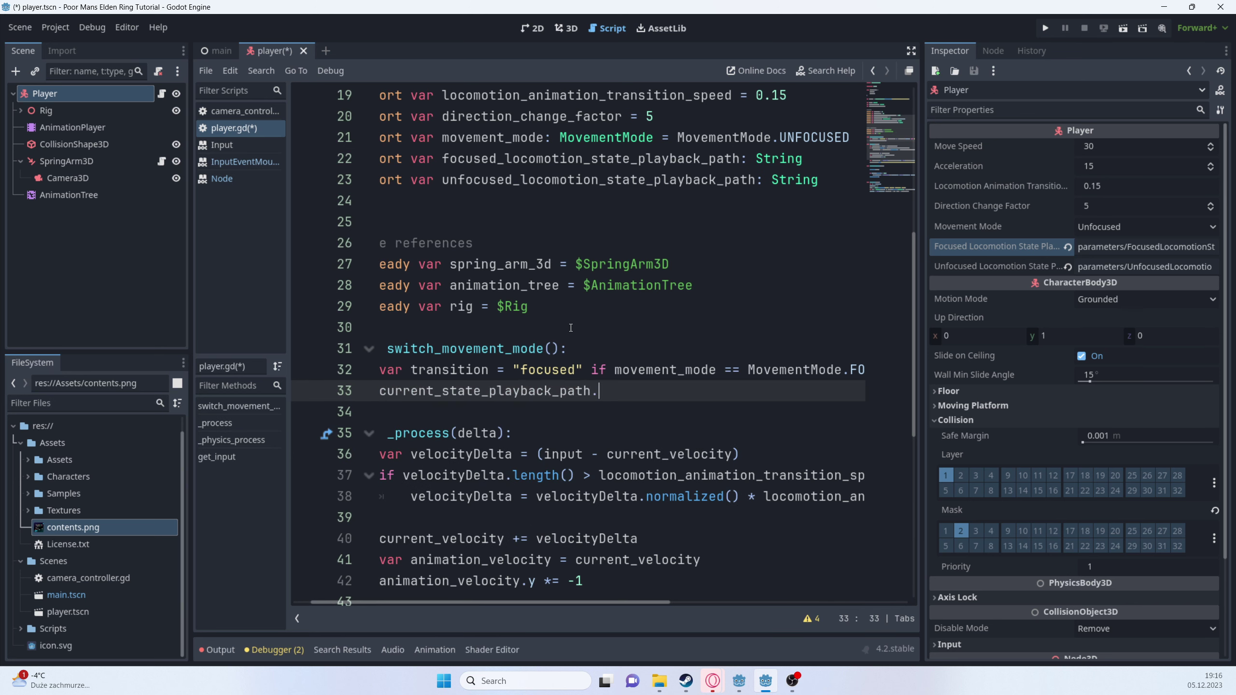
{"action": "key", "text": "BackSpace"}
{"action": "type", "text": " = fo"}
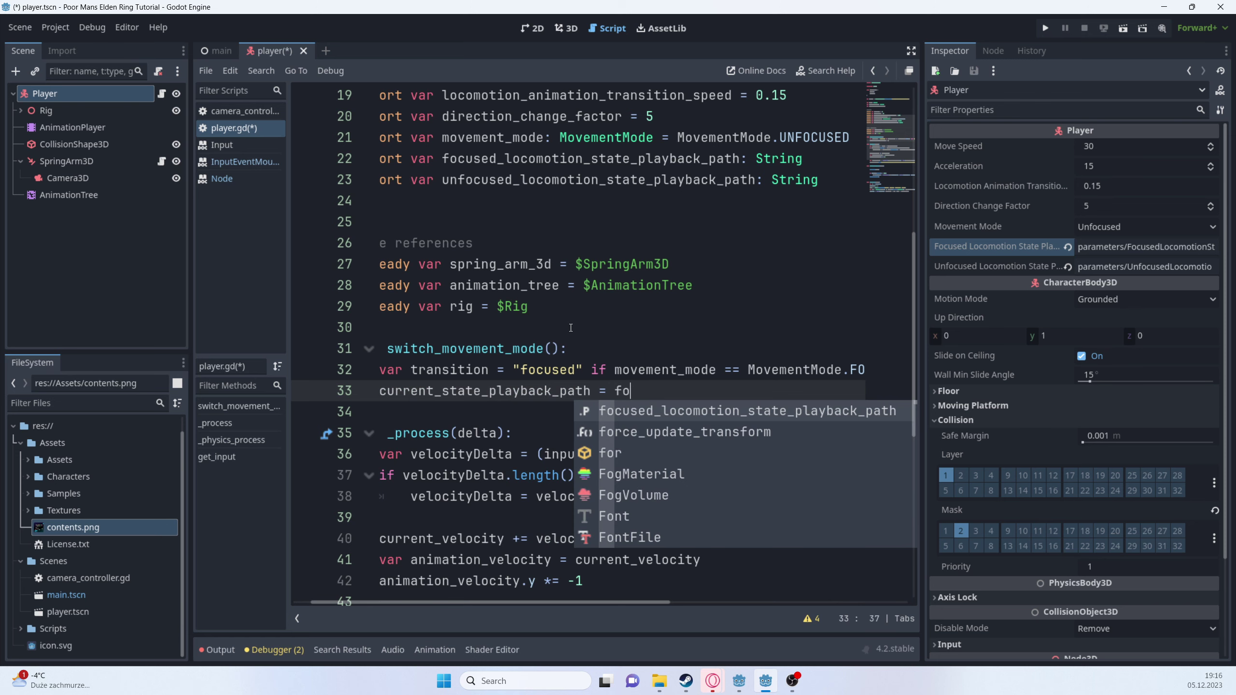
{"action": "key", "text": "Return"}
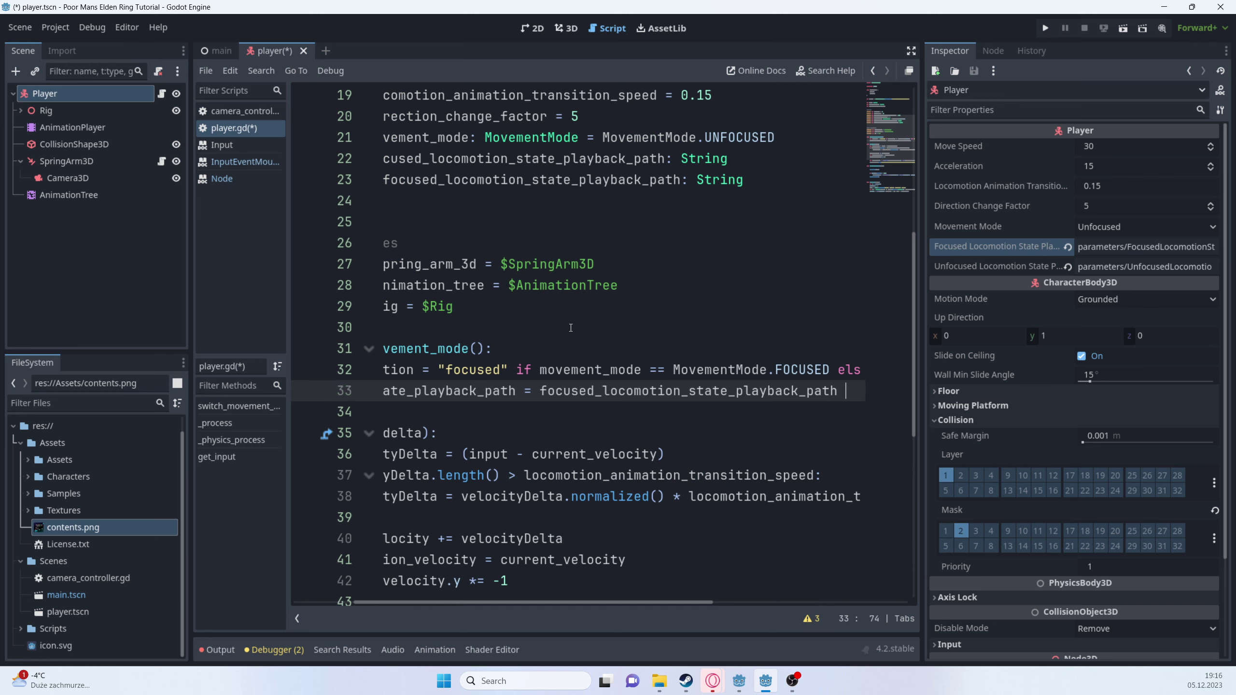
{"action": "type", "text": "if move"}
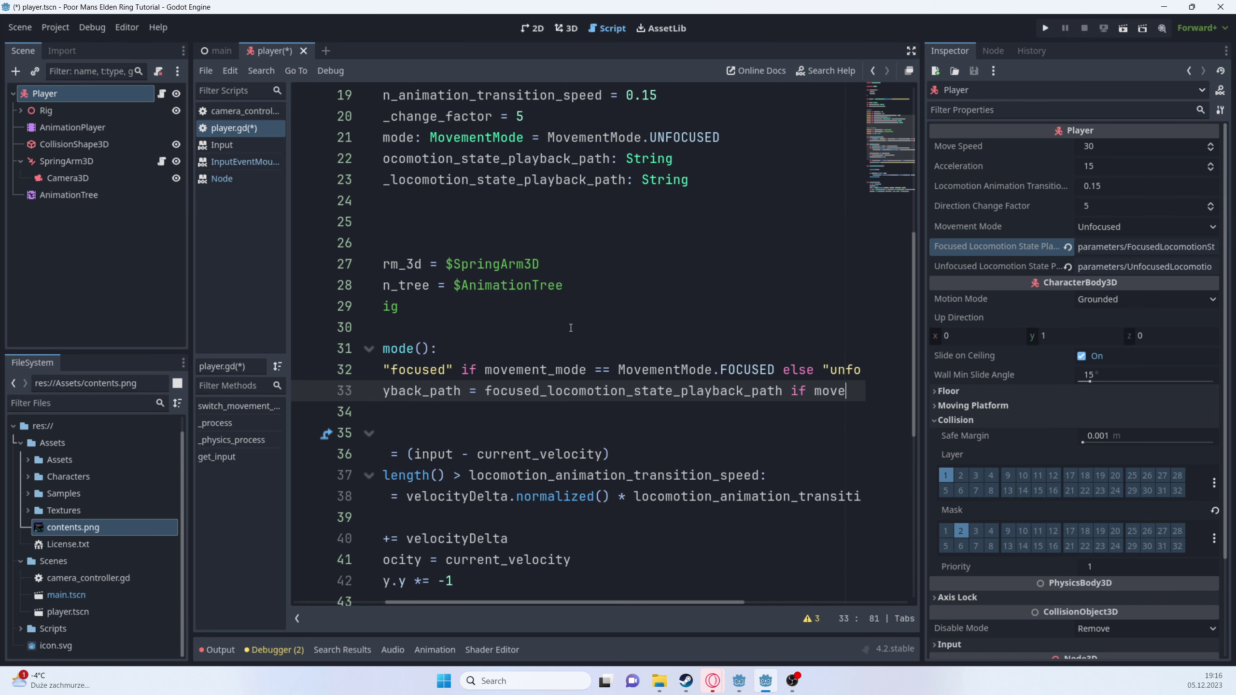
{"action": "key", "text": "Return"}
{"action": "type", "text": "== Move"}
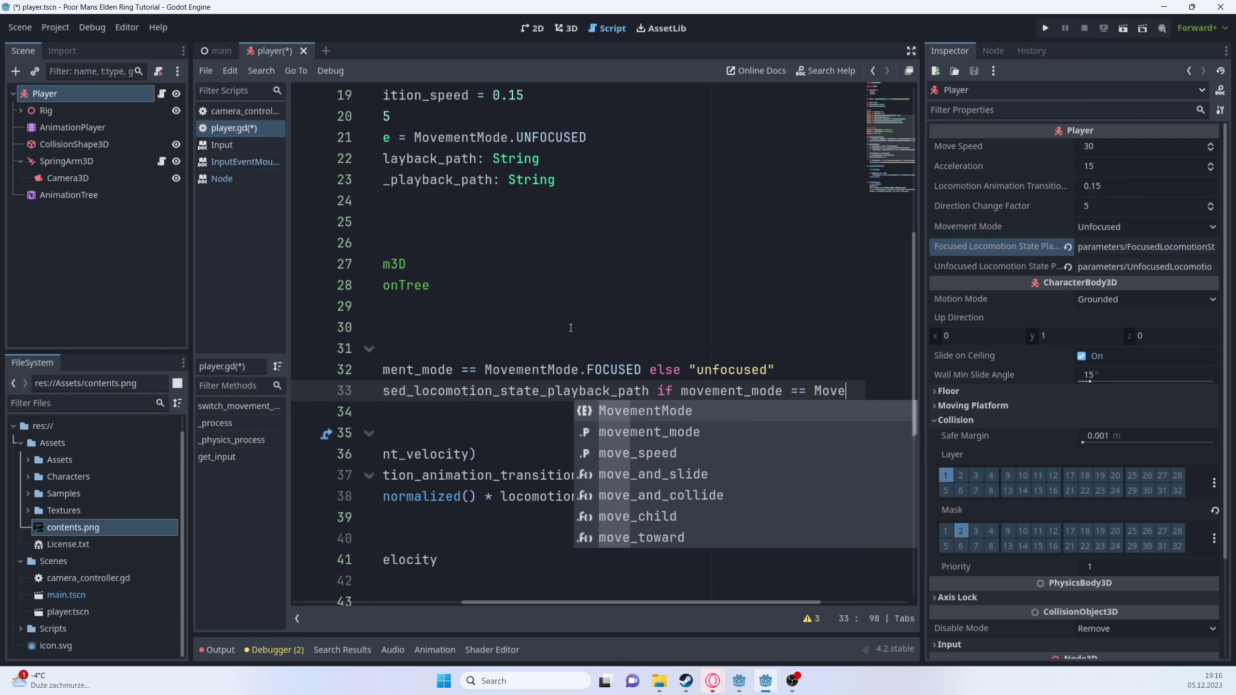
{"action": "key", "text": "Return"}
{"action": "type", "text": "."}
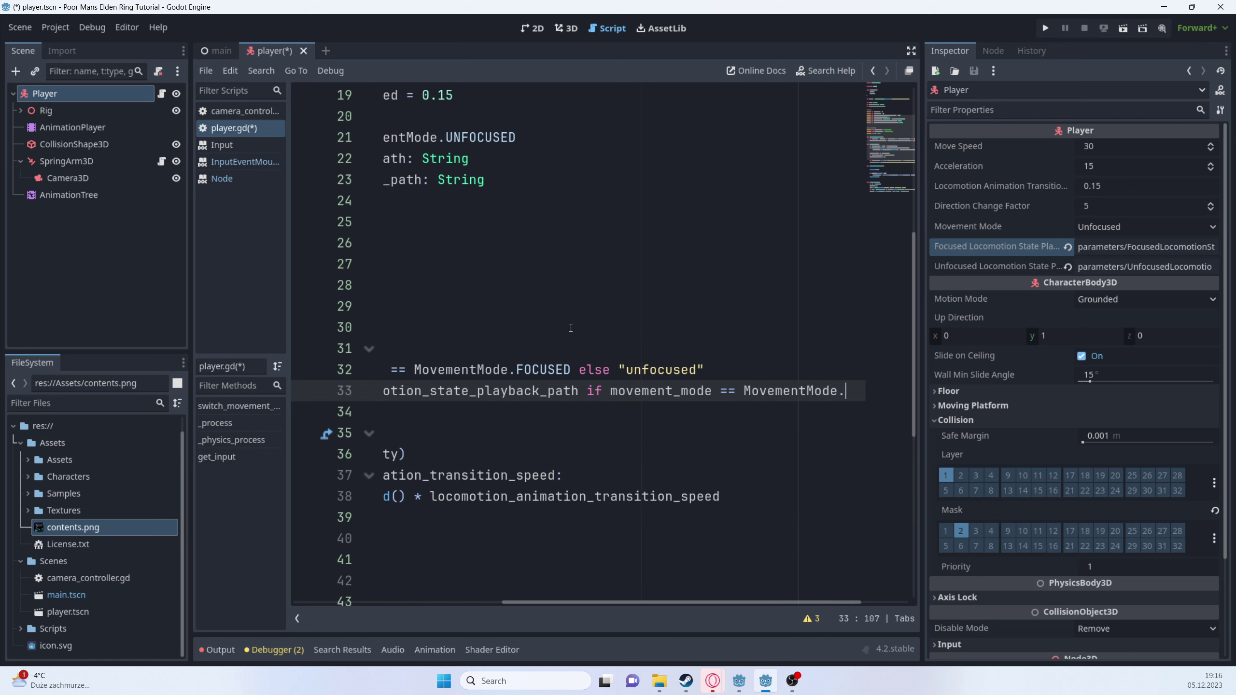
{"action": "type", "text": "F"}
{"action": "key", "text": "Return"}
{"action": "type", "text": "else un"}
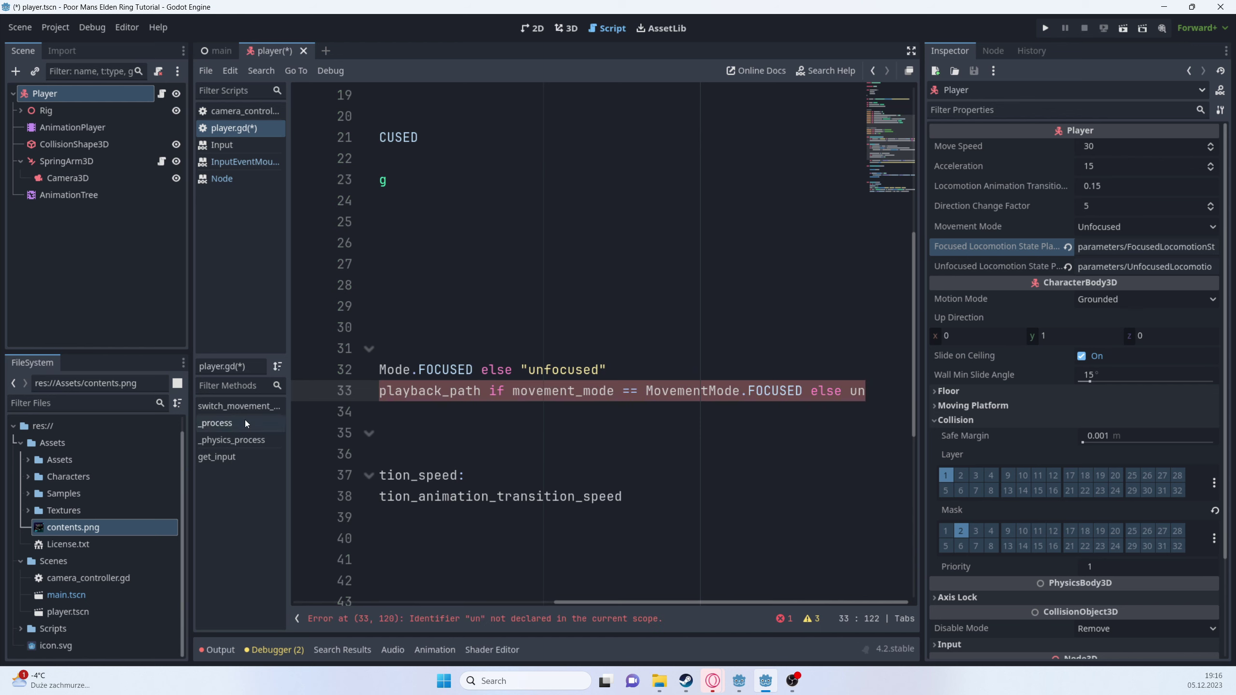
- Widen the script editor and finish the else branch with unfocused_locomotion_state_playback_path
{"action": "left_click_drag", "start_coordinate": [189, 340], "coordinate": [108, 340]}
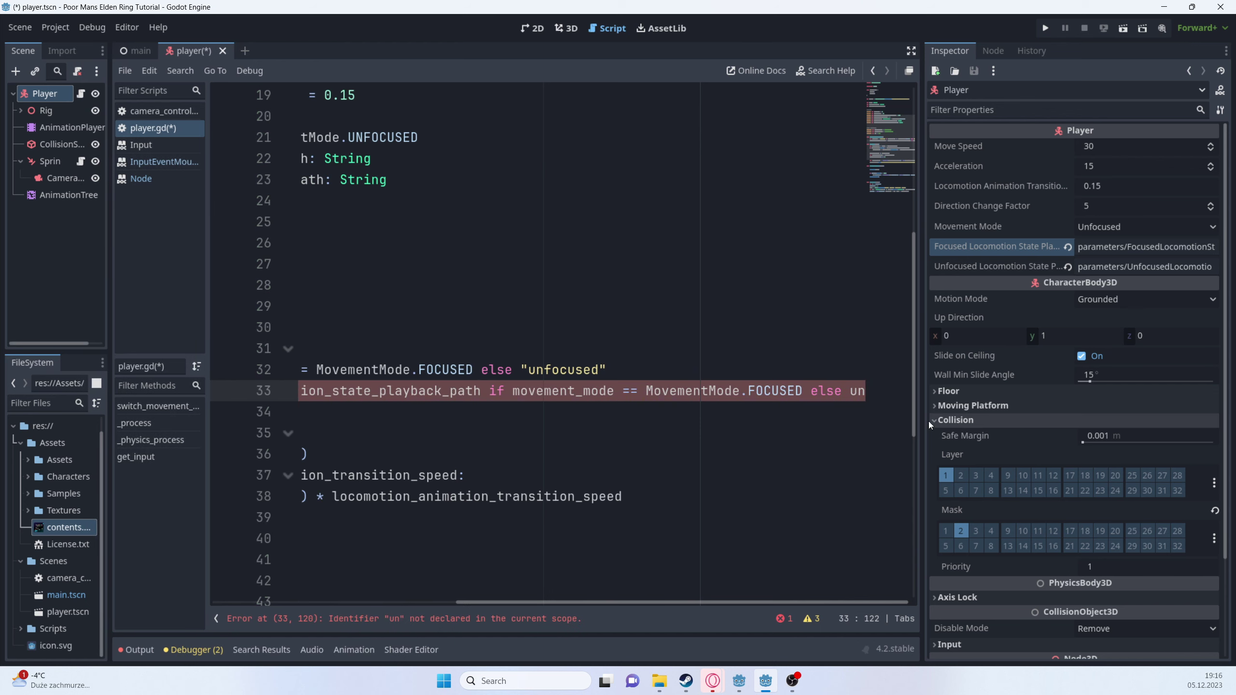
{"action": "left_click_drag", "start_coordinate": [923, 421], "coordinate": [1100, 421]}
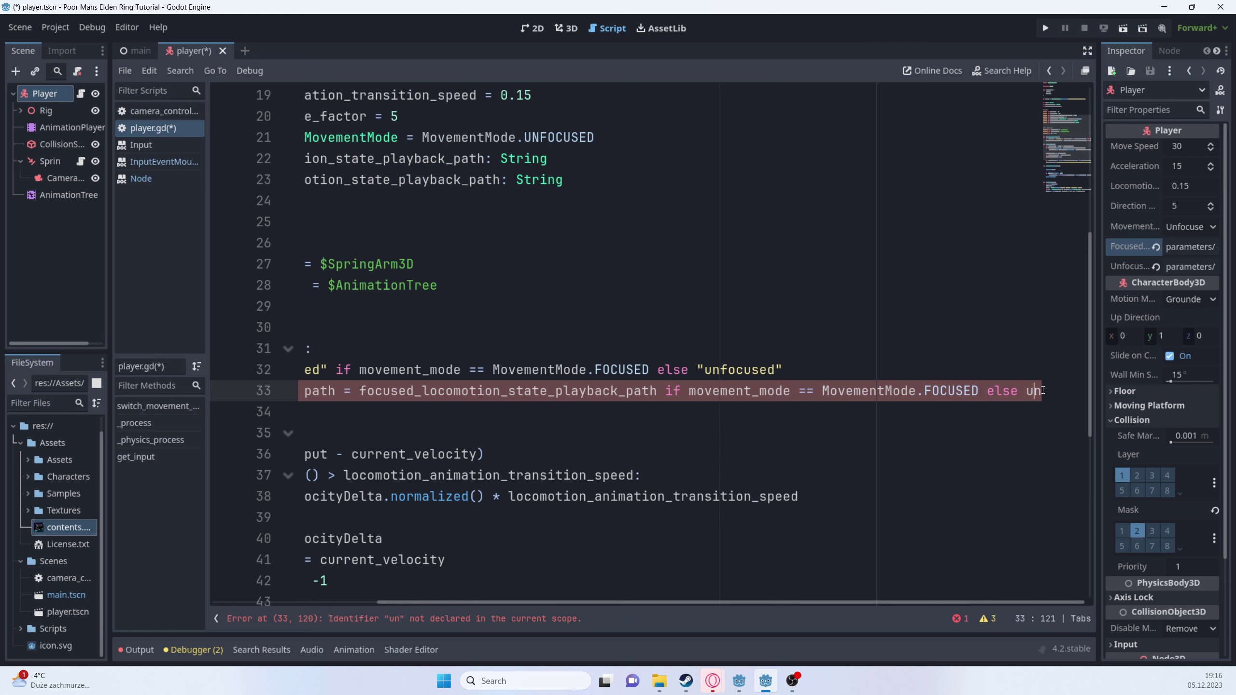
{"action": "key", "text": "Left"}
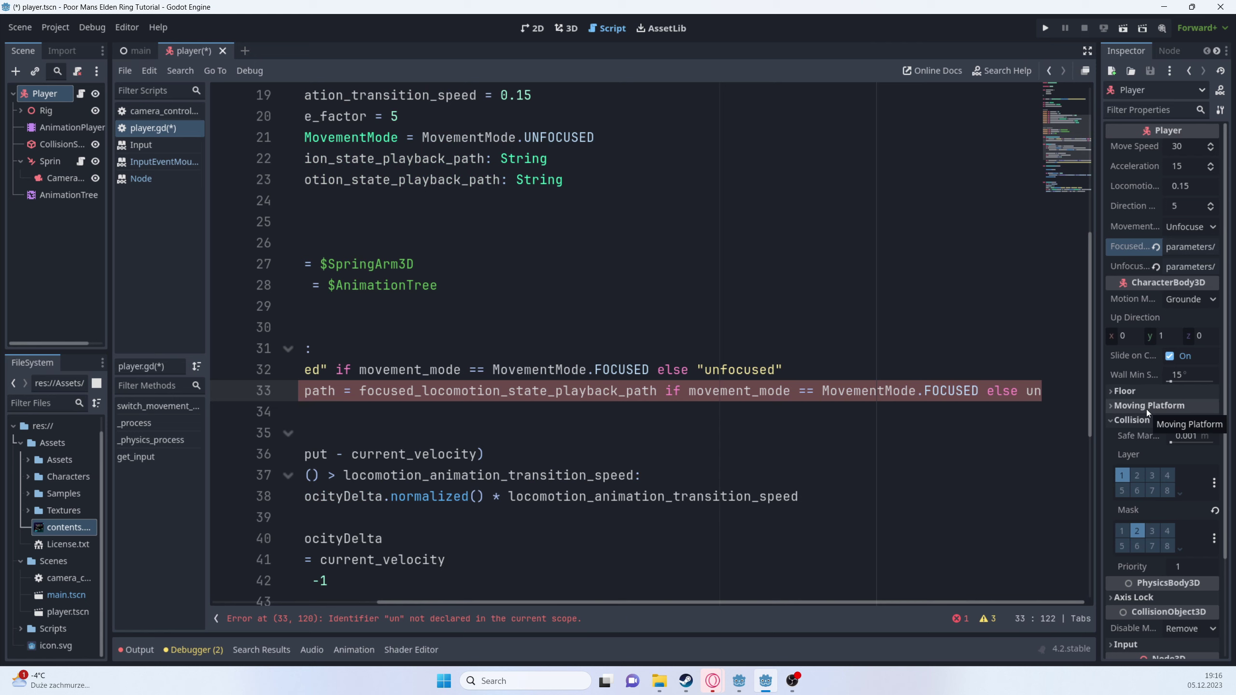
{"action": "key", "text": "ctrl+space"}
{"action": "key", "text": "Return"}
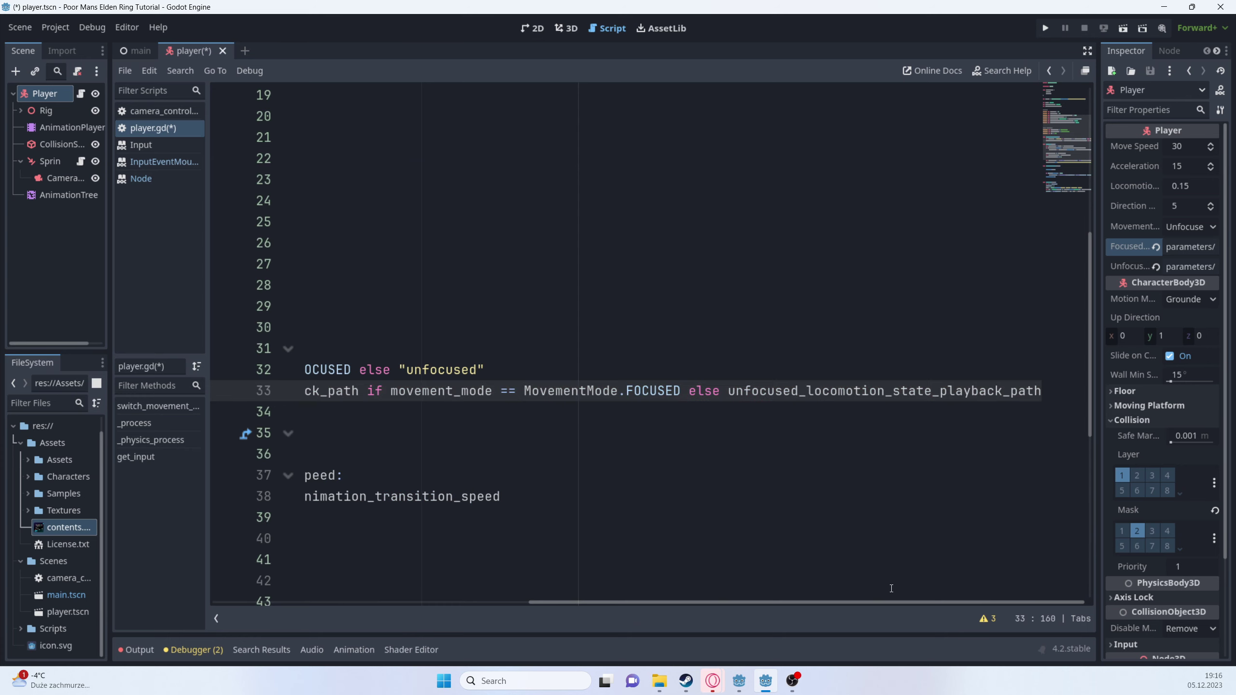
- Cross-check the playback path variable names, add a blank line, save player.gd and widen the Inspector
{"action": "left_click_drag", "start_coordinate": [750, 605], "coordinate": [684, 595]}
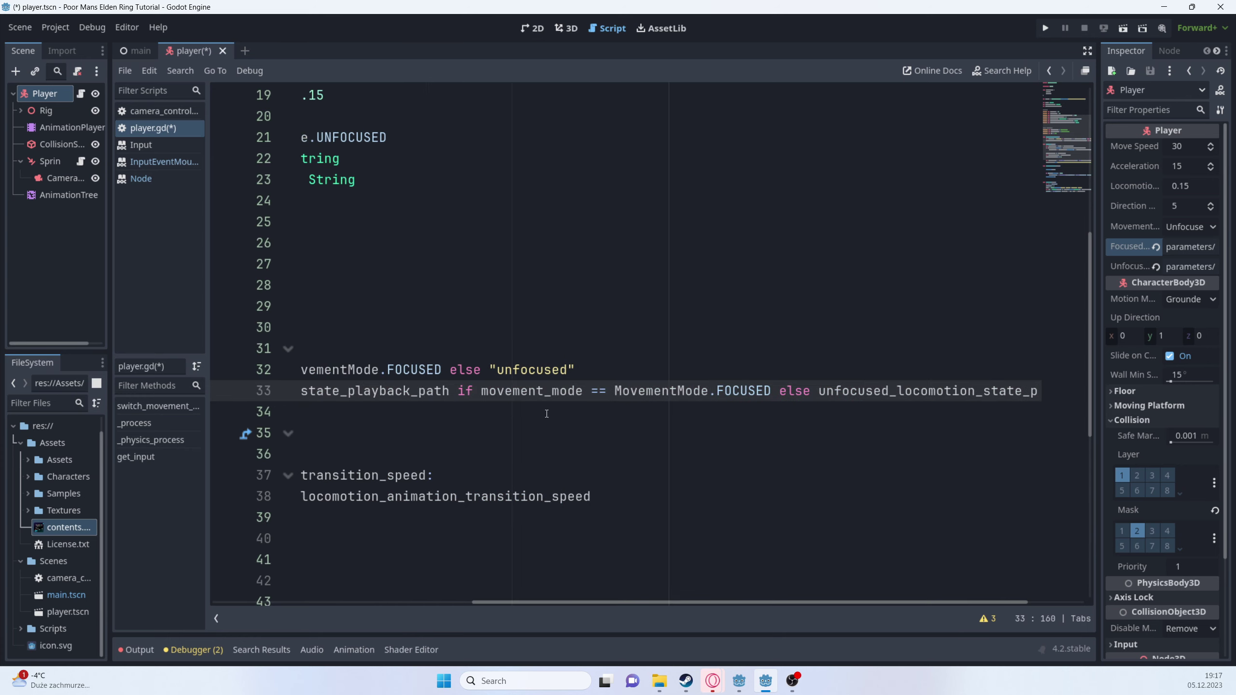
{"action": "double_click", "coordinate": [537, 392]}
{"action": "left_click_drag", "start_coordinate": [598, 602], "coordinate": [431, 587]}
{"action": "double_click", "coordinate": [480, 396]}
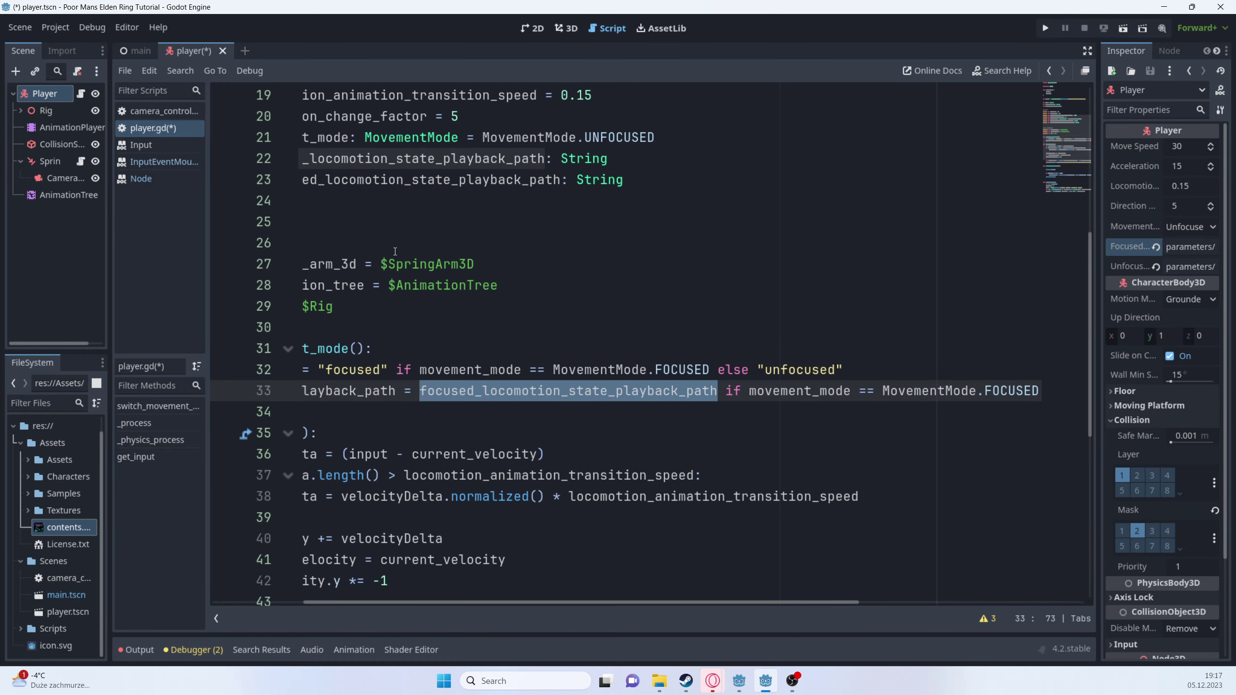
{"action": "double_click", "coordinate": [396, 179]}
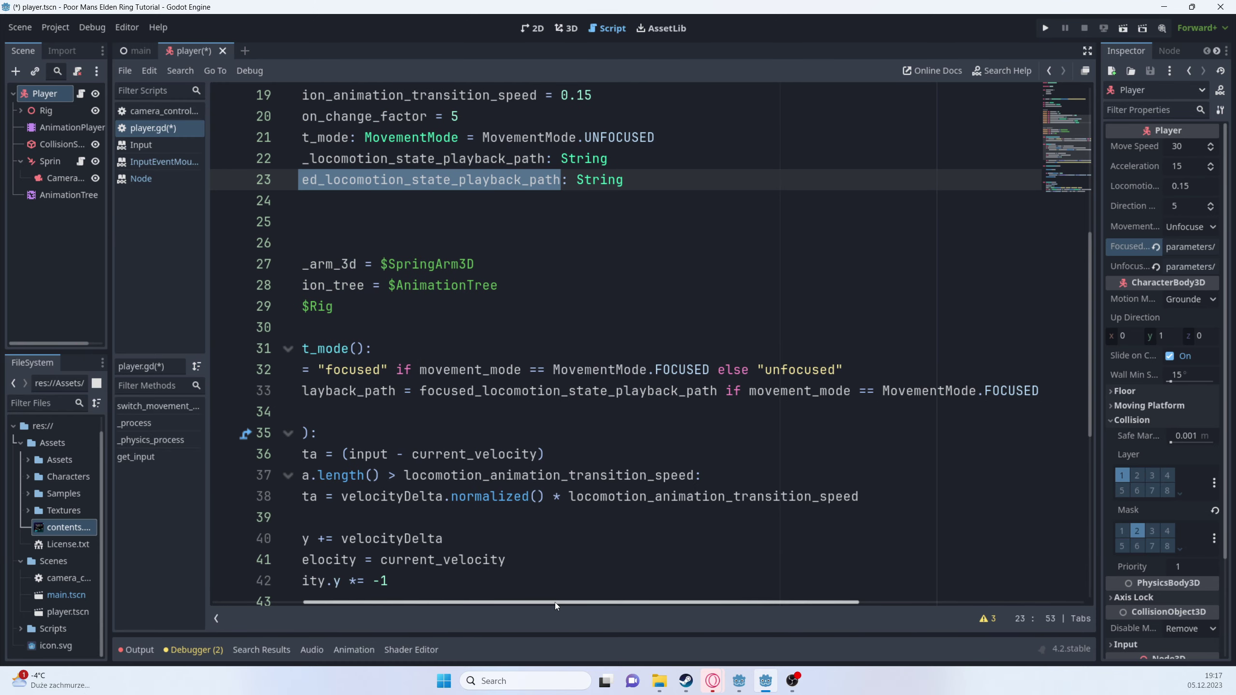
{"action": "left_click_drag", "start_coordinate": [555, 603], "coordinate": [477, 598]}
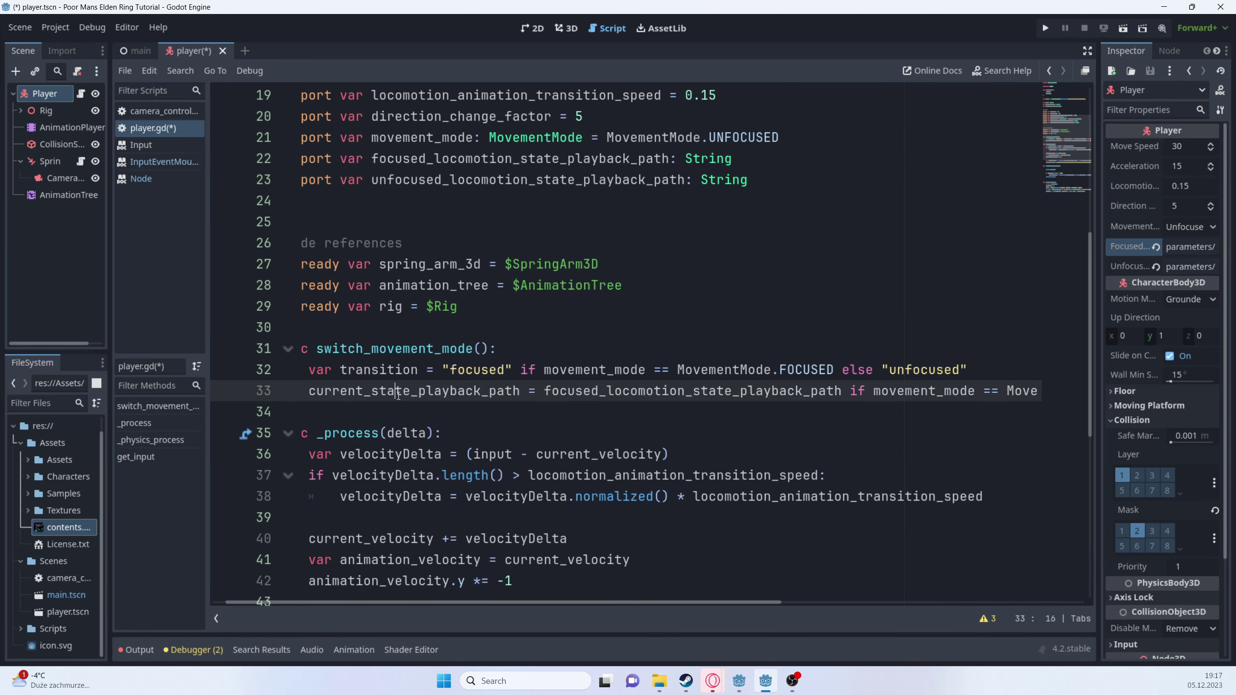
{"action": "double_click", "coordinate": [407, 395]}
{"action": "left_click", "coordinate": [421, 409]}
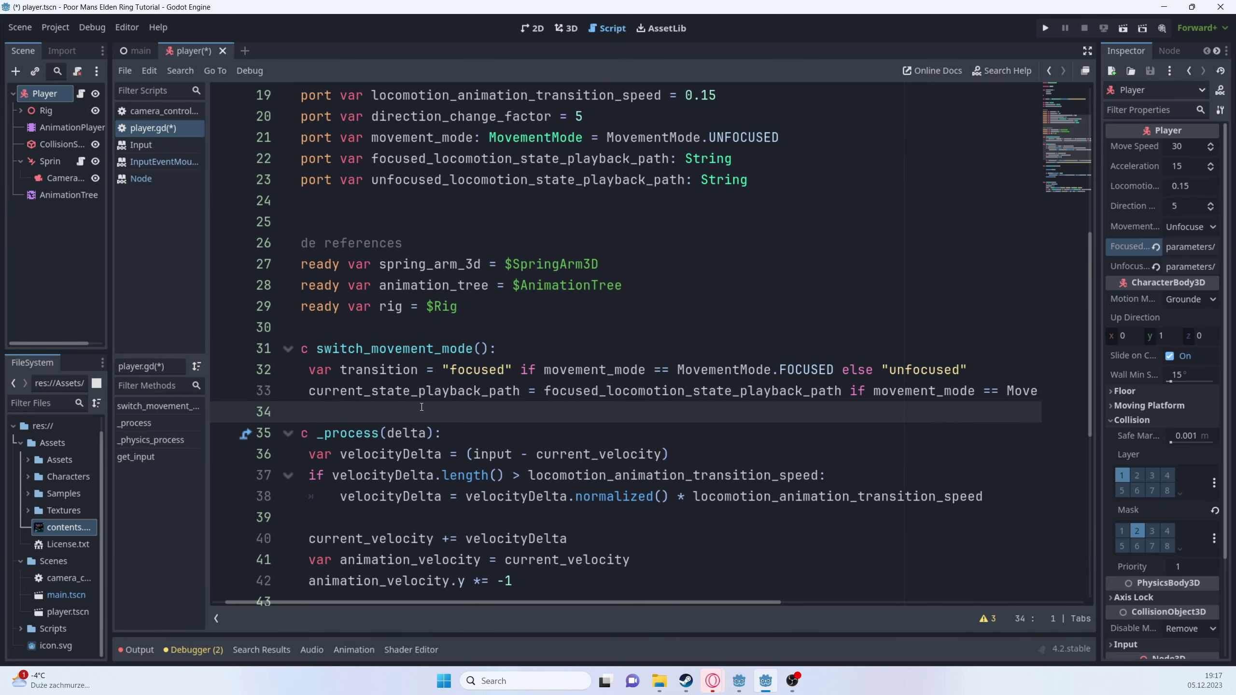
{"action": "key", "text": "Return"}
{"action": "key", "text": "Up"}
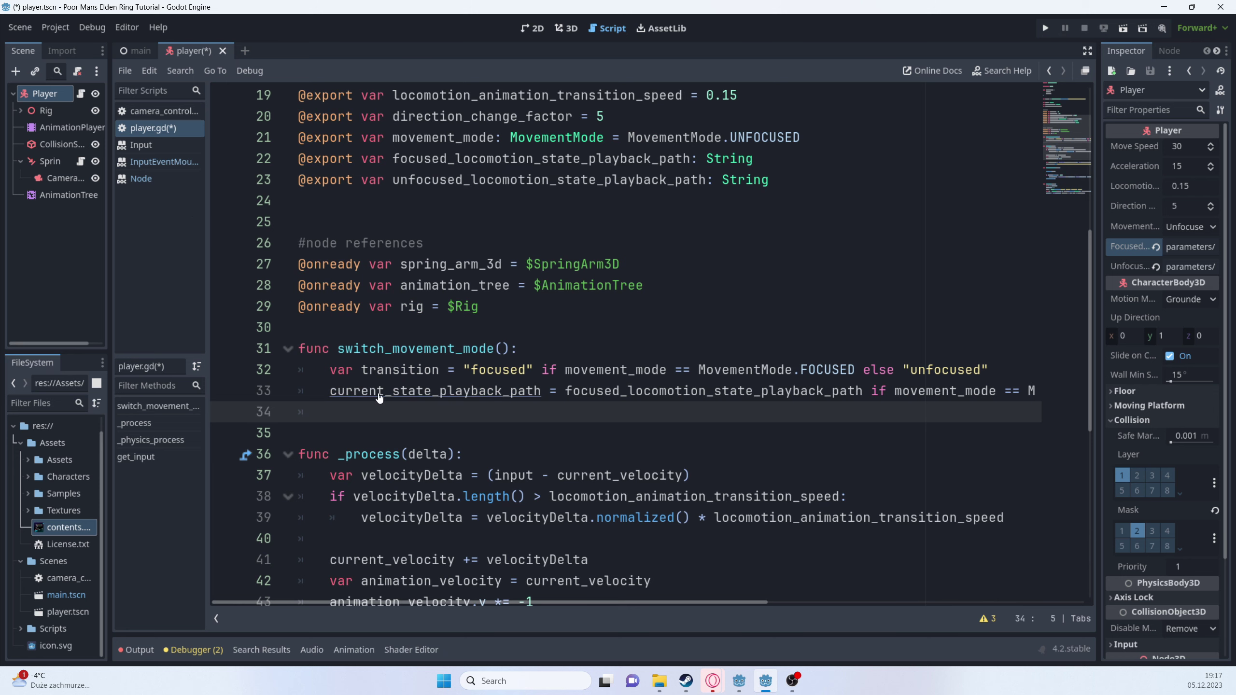
{"action": "key", "text": "ctrl+s"}
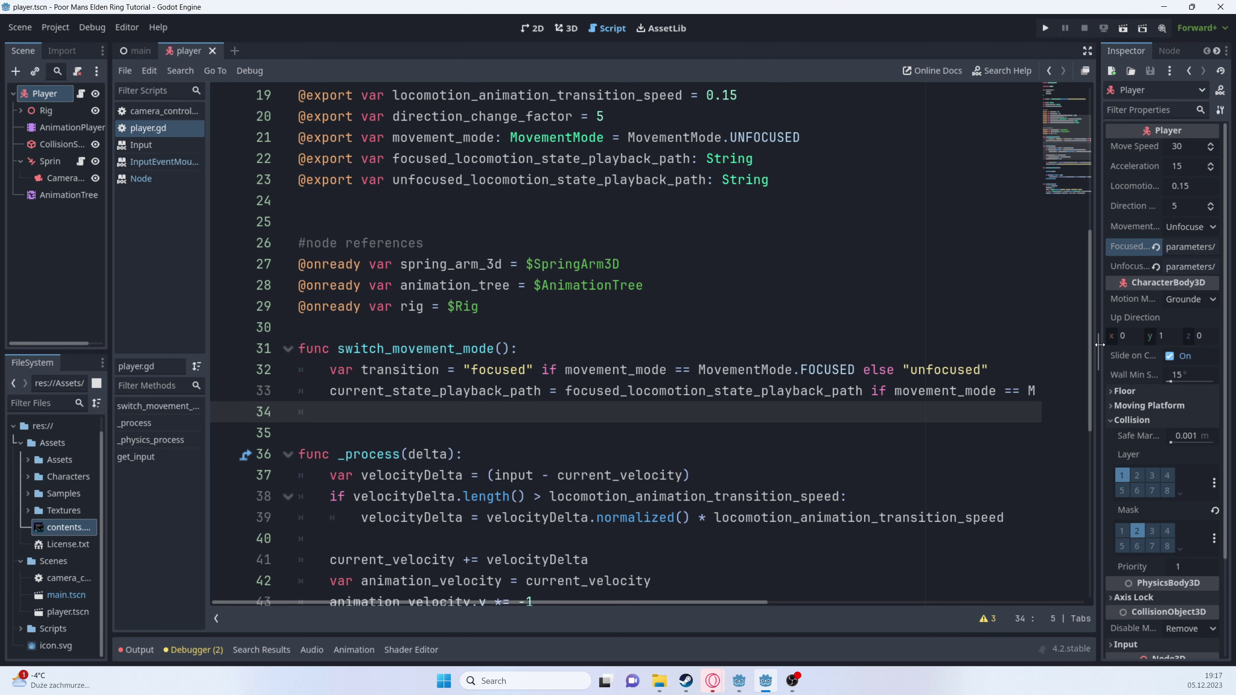
{"action": "left_click_drag", "start_coordinate": [1099, 345], "coordinate": [928, 340]}
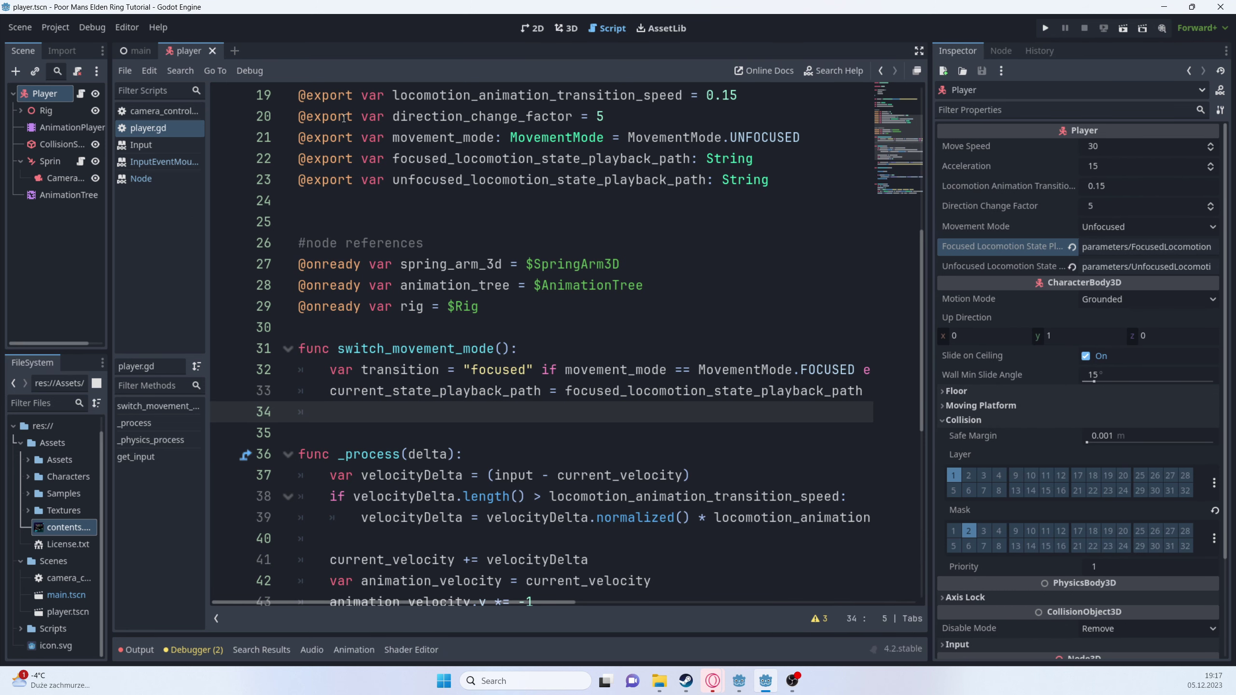
- Select the AnimationTree and copy its Transition Request property path
{"action": "left_click", "coordinate": [54, 195]}
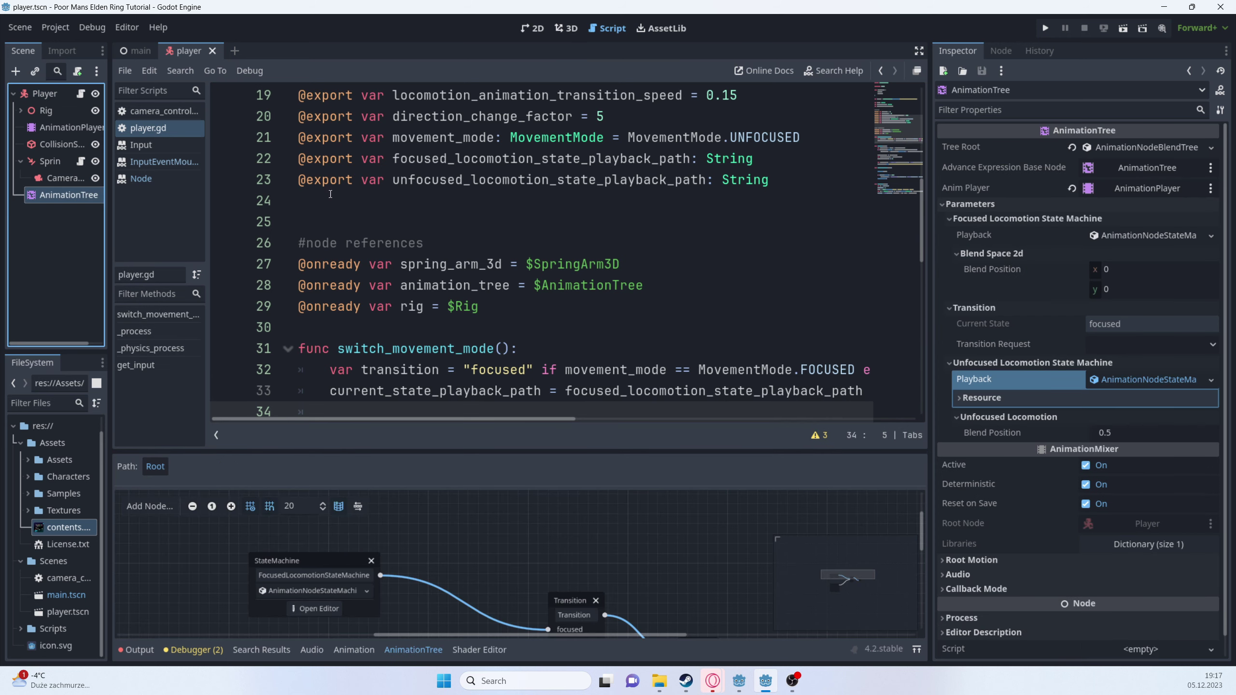
{"action": "left_click", "coordinate": [1197, 345]}
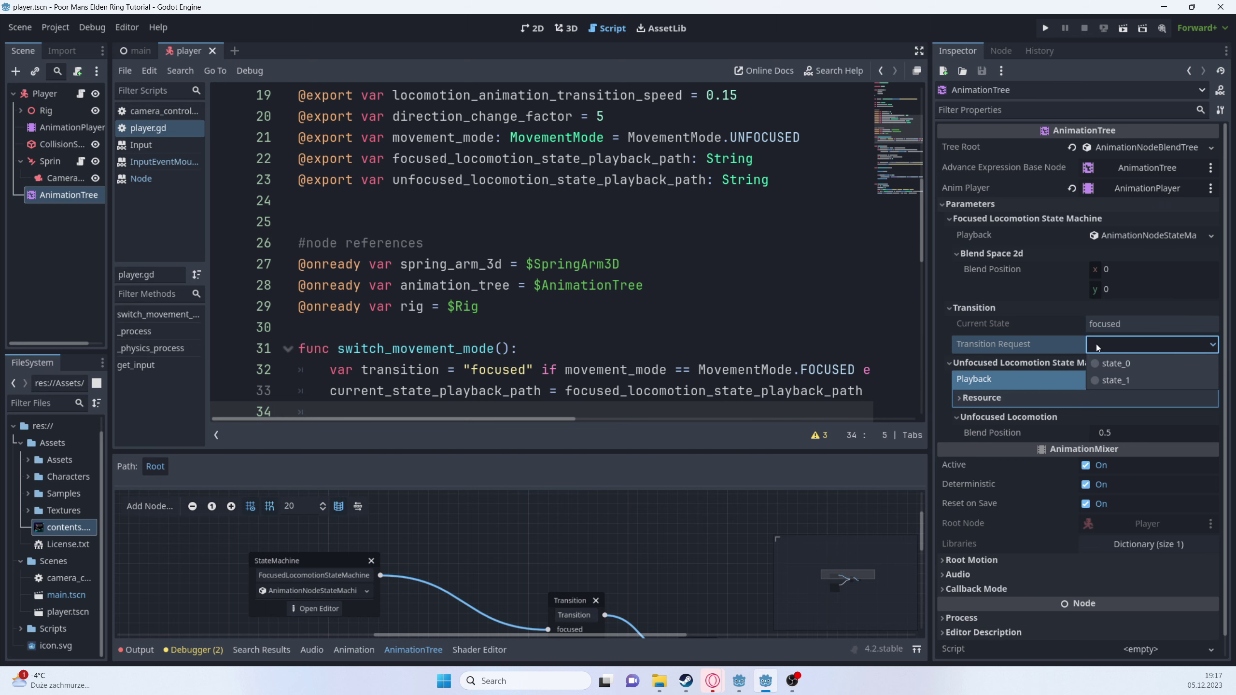
{"action": "left_click", "coordinate": [731, 520]}
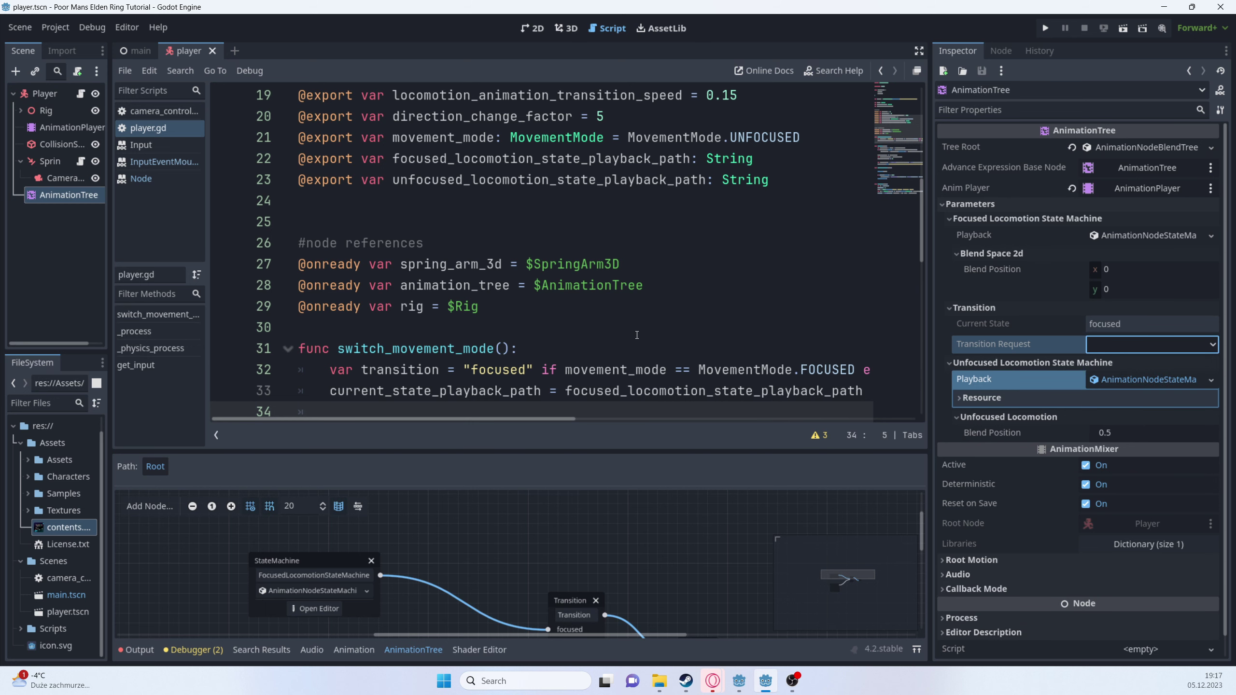
{"action": "scroll", "coordinate": [637, 335], "scroll_direction": "down", "scroll_amount": 2}
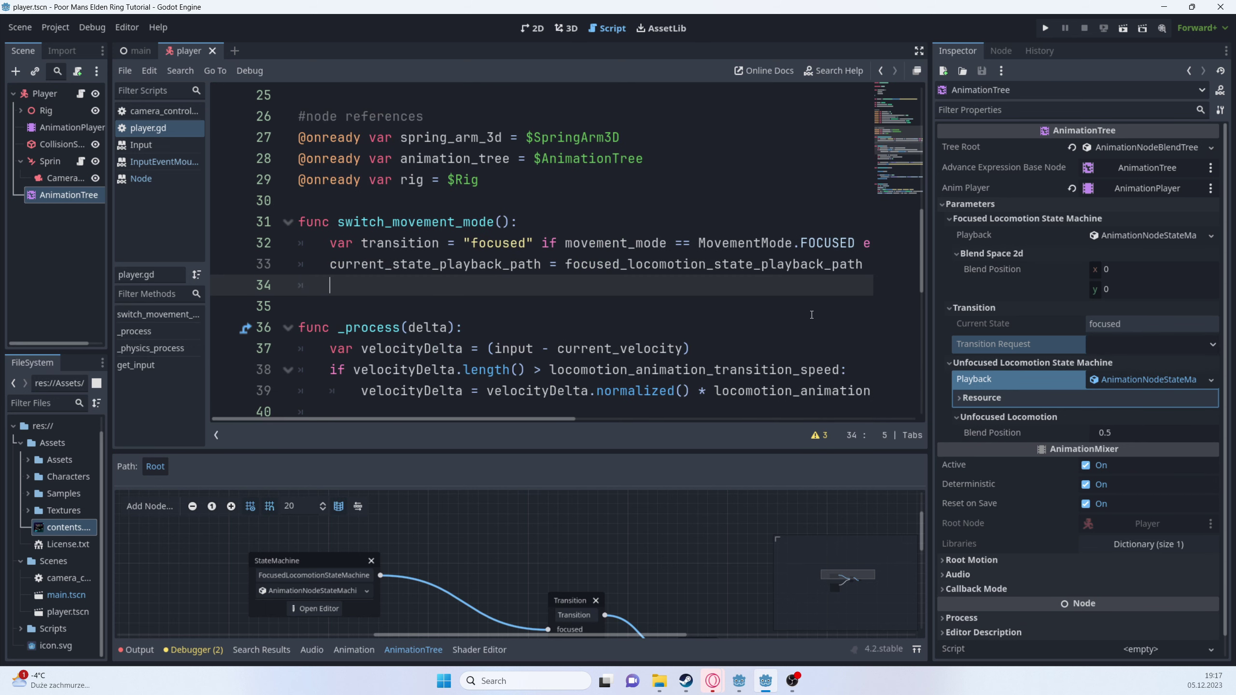
{"action": "right_click", "coordinate": [993, 342]}
{"action": "left_click", "coordinate": [999, 386]}
- Add animation_tree.set("parameters/Transition/transition_request", transition) to switch_movement_mode()
{"action": "type", "text": "anima"}
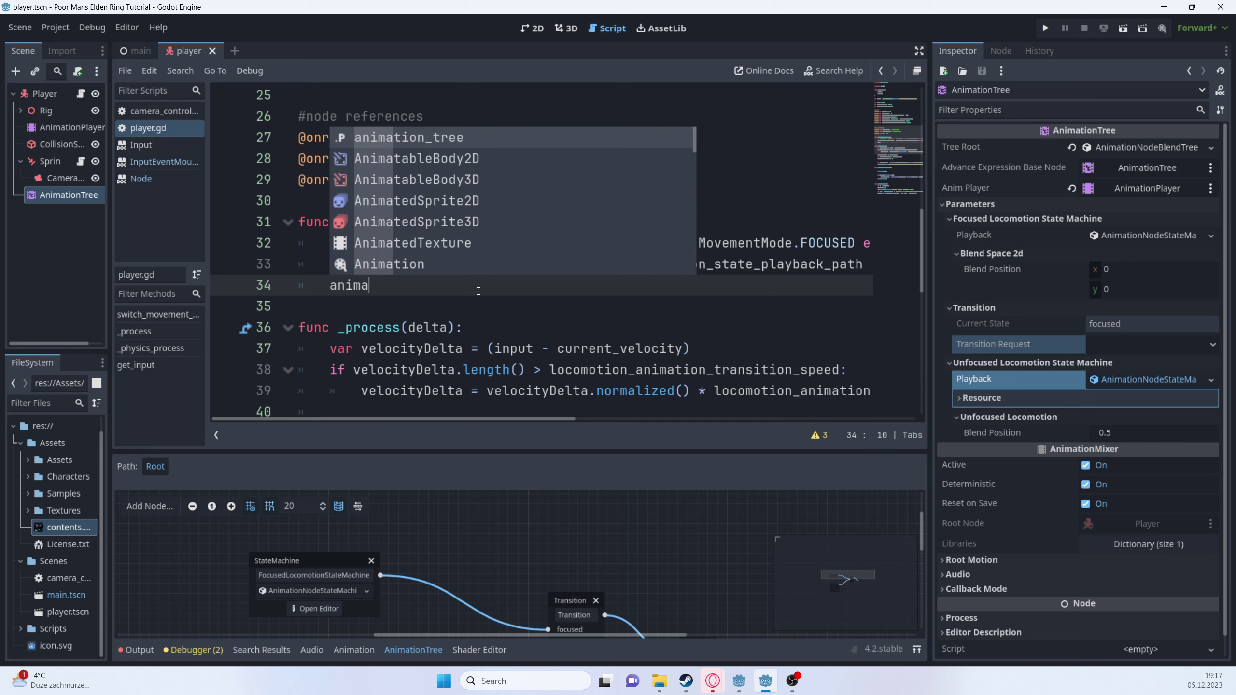
{"action": "key", "text": "Return"}
{"action": "type", "text": ".set(\""}
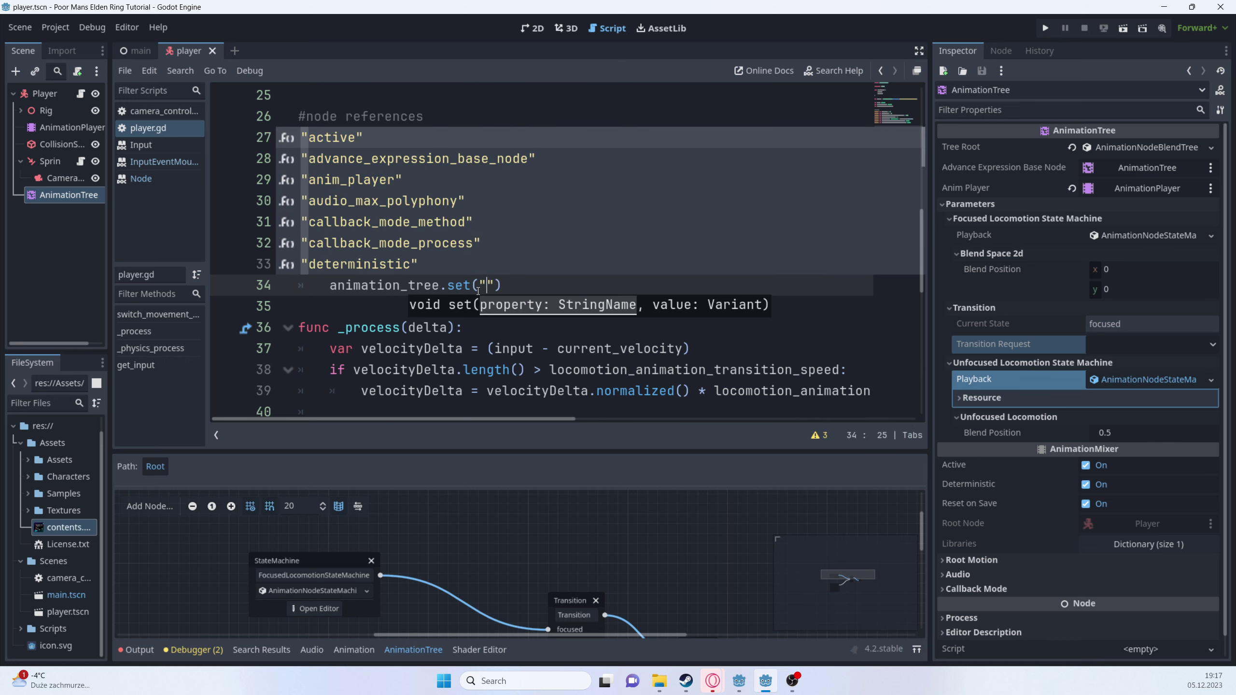
{"action": "key", "text": "ctrl+v"}
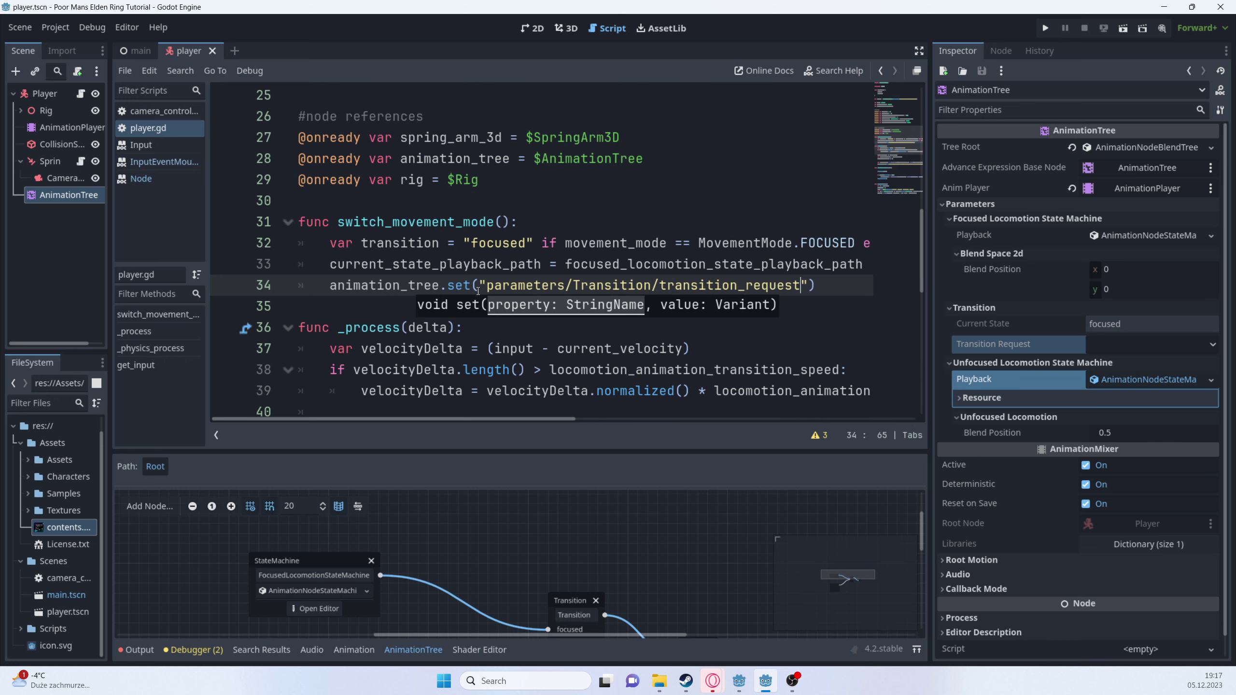
{"action": "type", "text": ", tra"}
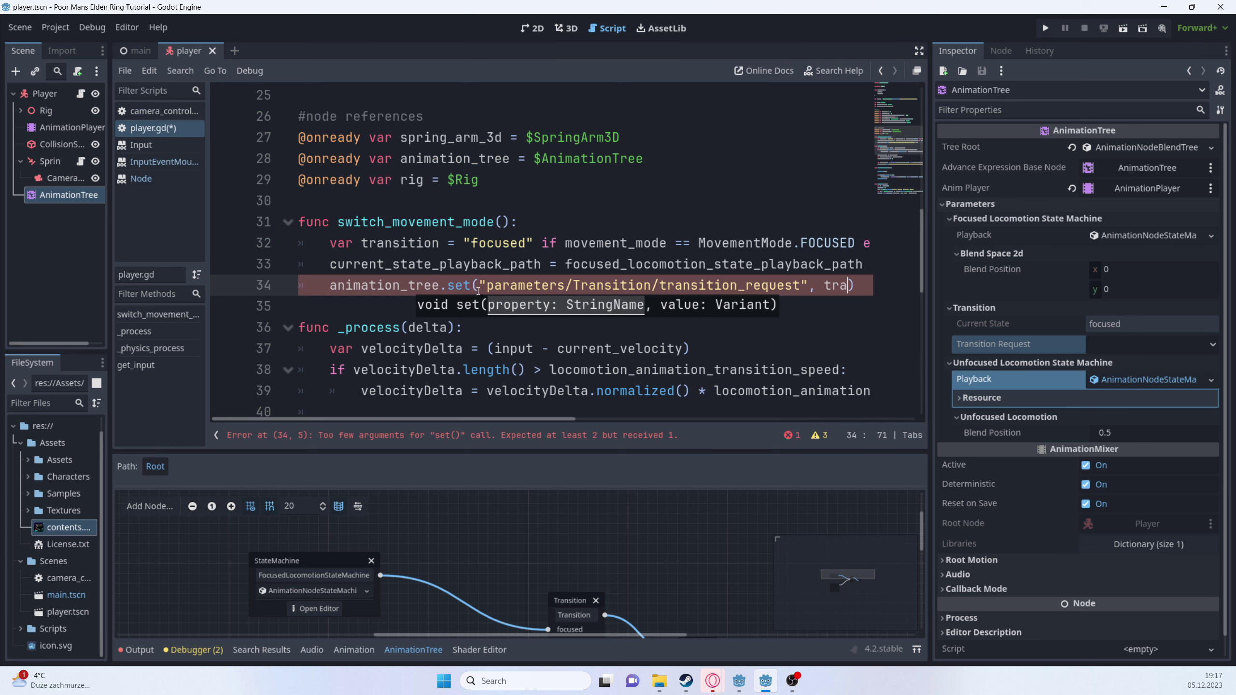
{"action": "key", "text": "Return"}
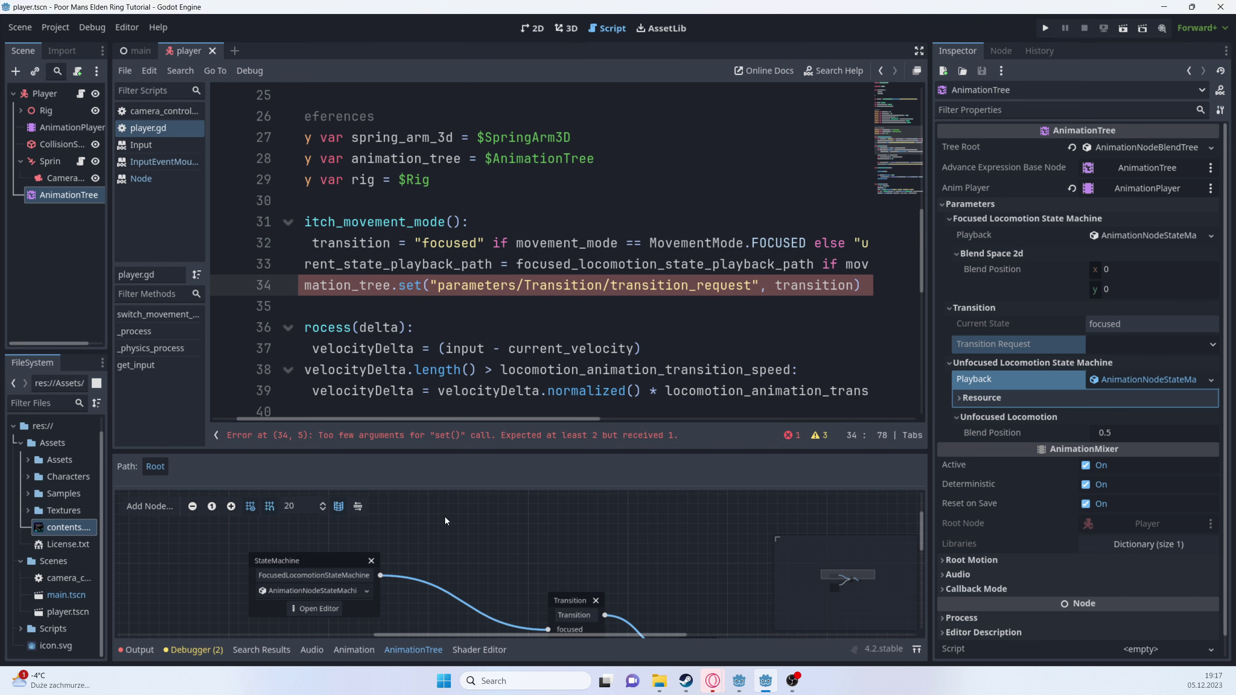
{"action": "scroll", "coordinate": [515, 545], "scroll_direction": "down", "scroll_amount": 1}
{"action": "scroll", "coordinate": [535, 547], "scroll_direction": "down", "scroll_amount": 2}
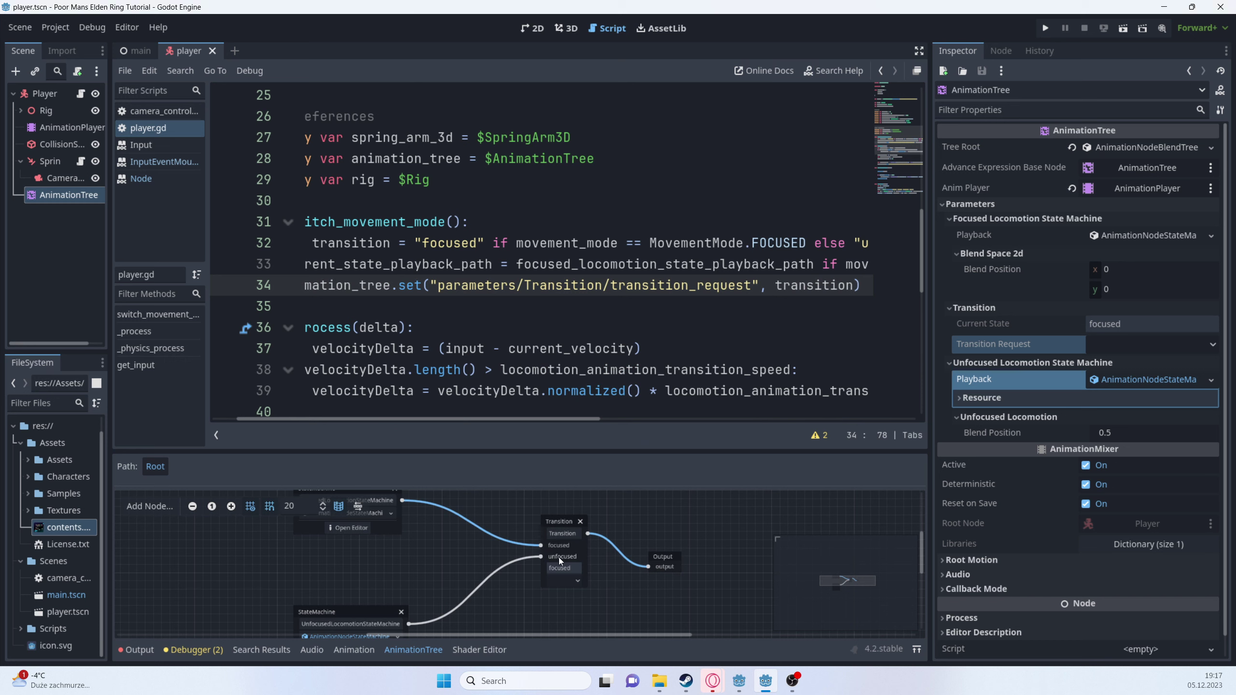
- Check the Transition node's focused state and Current State value, then return to the script
{"action": "left_click", "coordinate": [580, 569]}
{"action": "left_click", "coordinate": [1115, 326]}
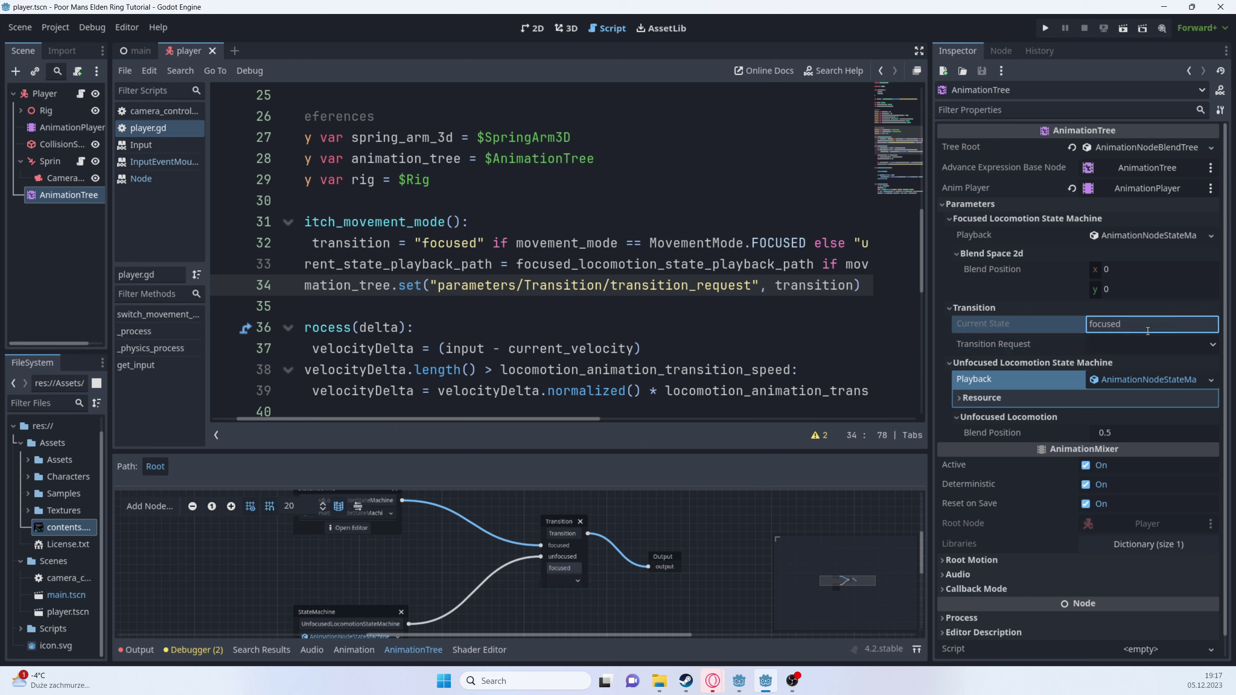
{"action": "left_click_drag", "start_coordinate": [1173, 329], "coordinate": [1094, 327]}
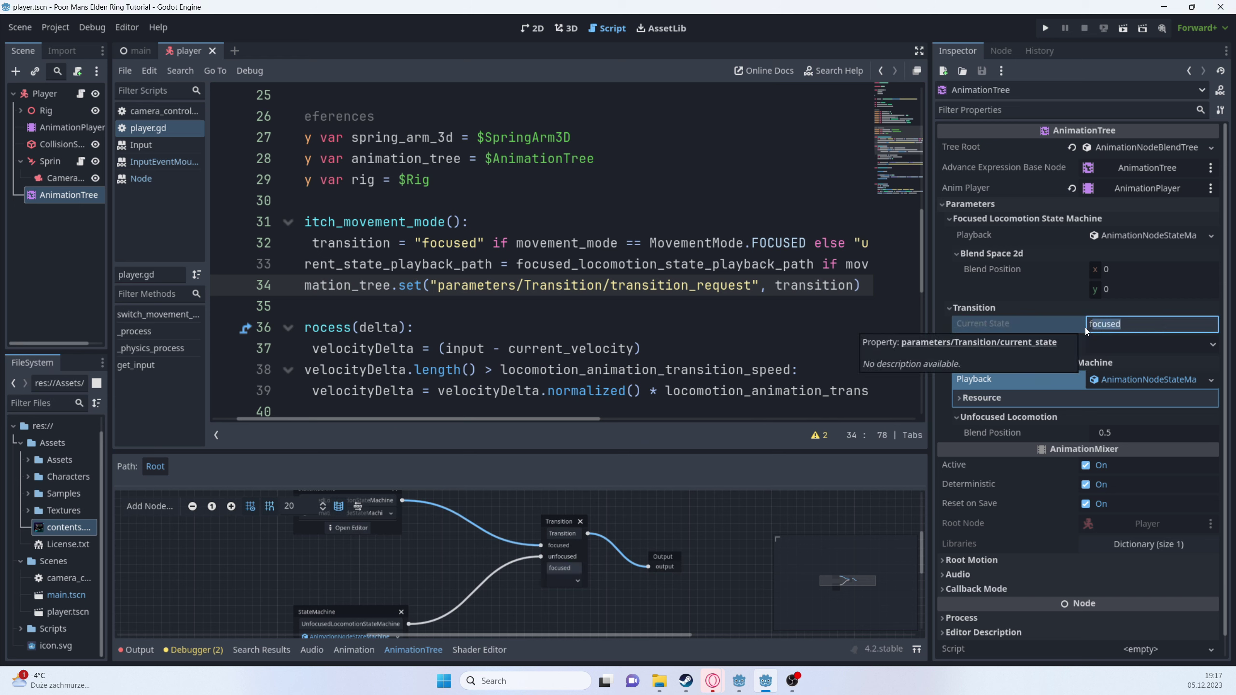
{"action": "left_click", "coordinate": [646, 349]}
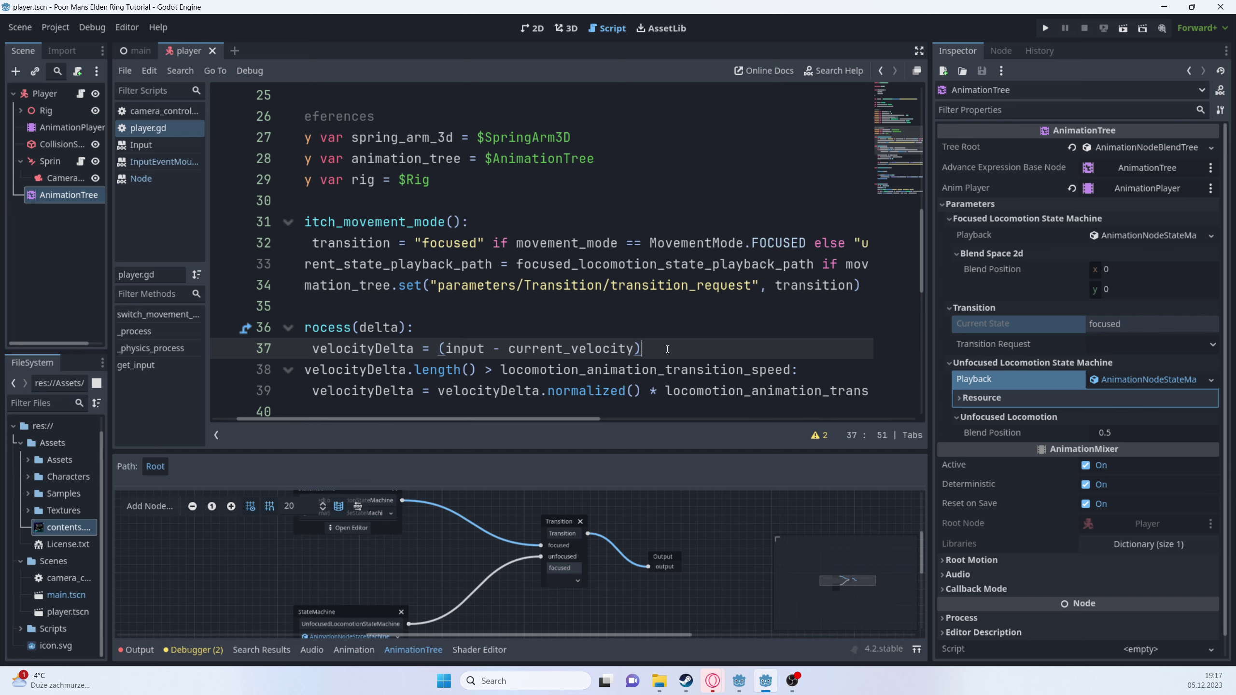
{"action": "scroll", "coordinate": [749, 380], "scroll_direction": "down", "scroll_amount": 2}
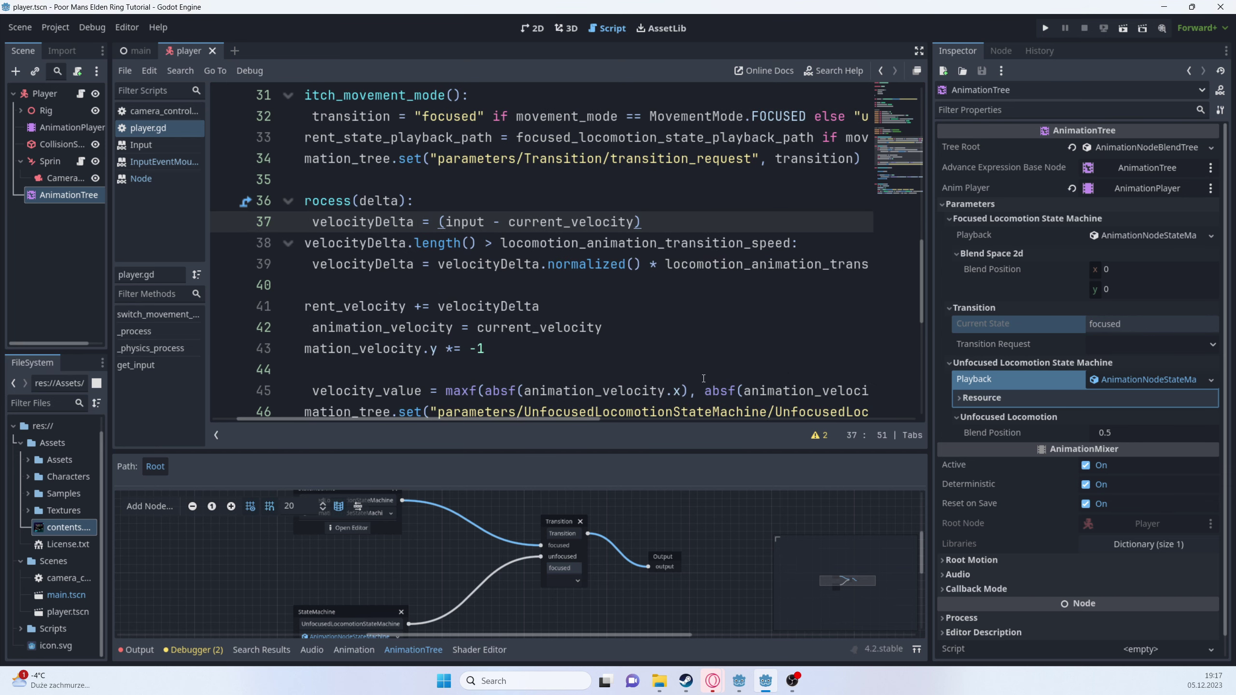
{"action": "left_click_drag", "start_coordinate": [529, 419], "coordinate": [497, 418]}
{"action": "scroll", "coordinate": [440, 322], "scroll_direction": "up", "scroll_amount": 2}
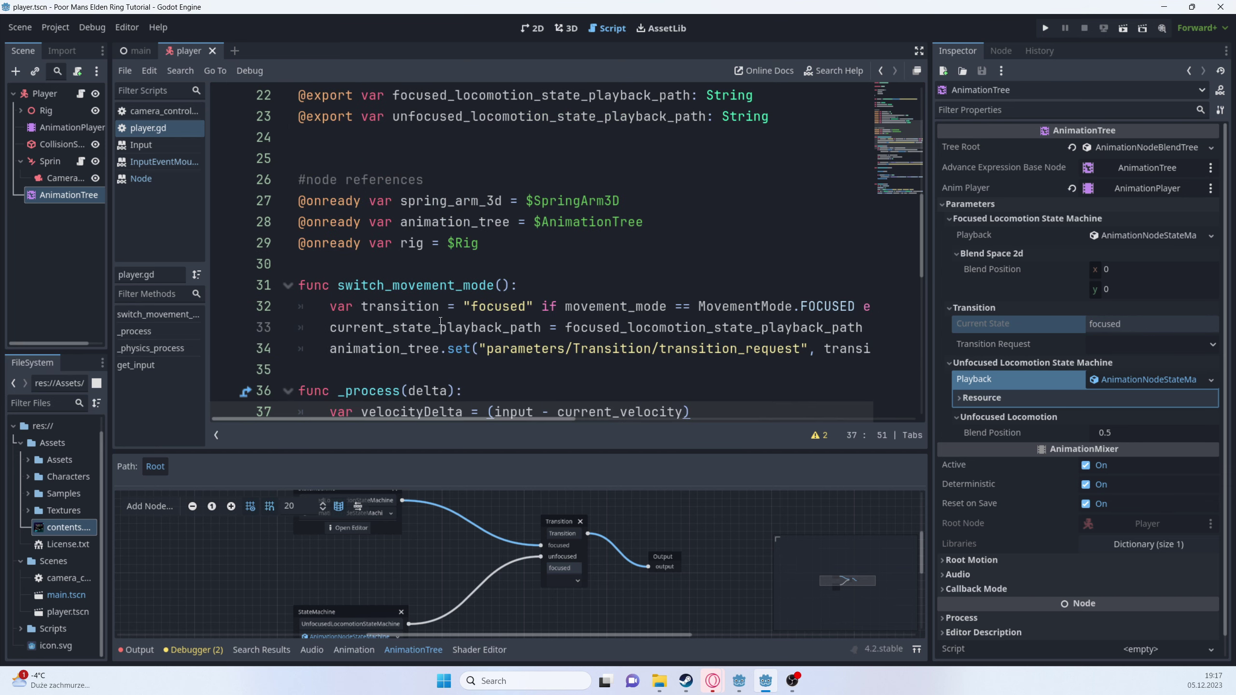
{"action": "scroll", "coordinate": [427, 327], "scroll_direction": "down", "scroll_amount": 2}
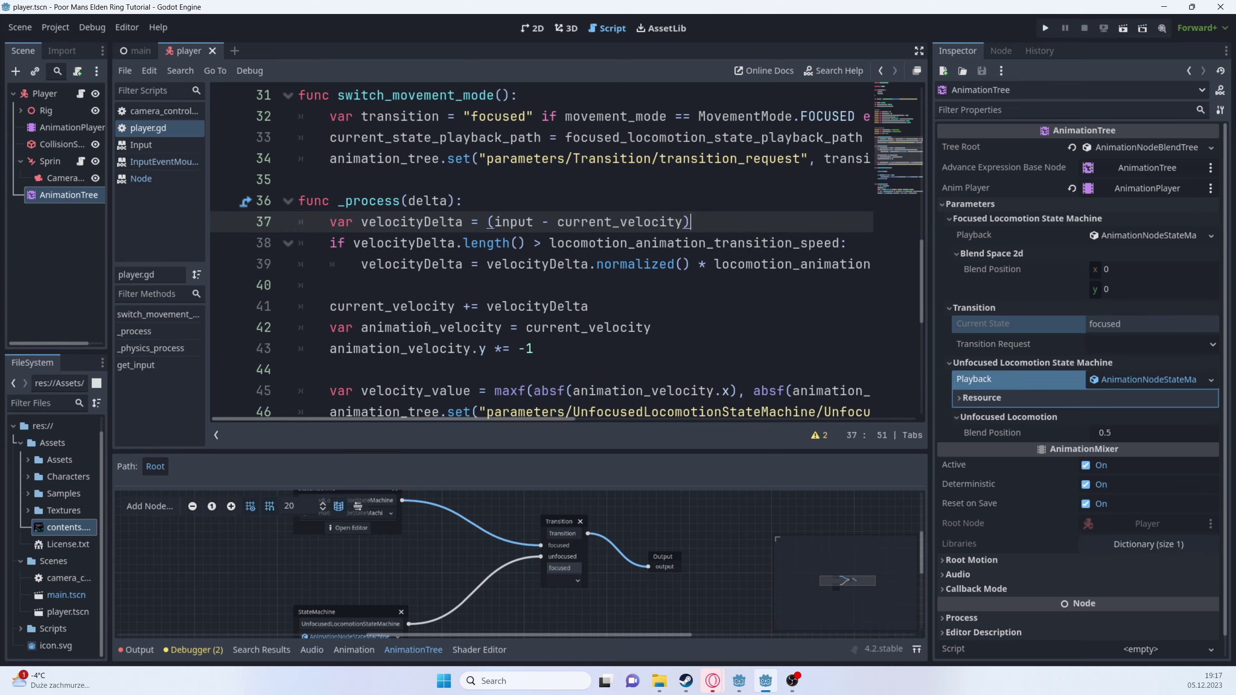
{"action": "scroll", "coordinate": [419, 321], "scroll_direction": "up", "scroll_amount": 4}
- Add a _ready() function that calls switch_movement_mode(), and save player.gd
{"action": "left_click", "coordinate": [369, 327]}
{"action": "key", "text": "Return"}
{"action": "key", "text": "Return"}
{"action": "key", "text": "Up"}
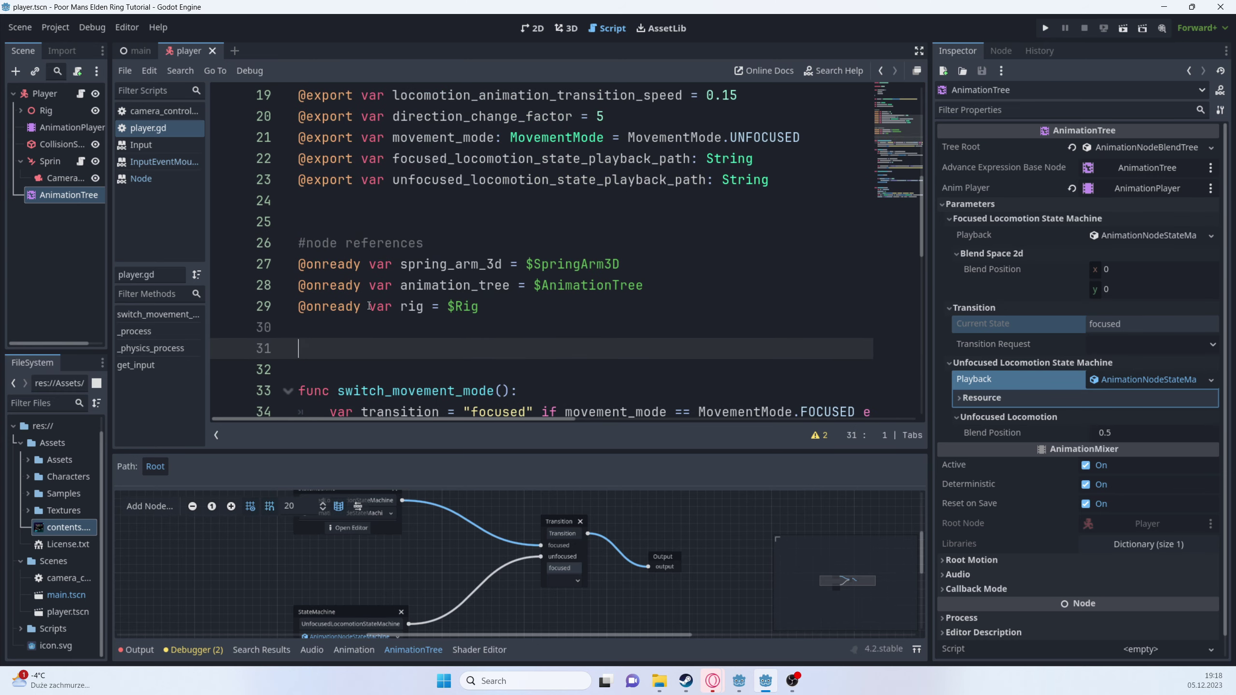
{"action": "type", "text": "func _rea"}
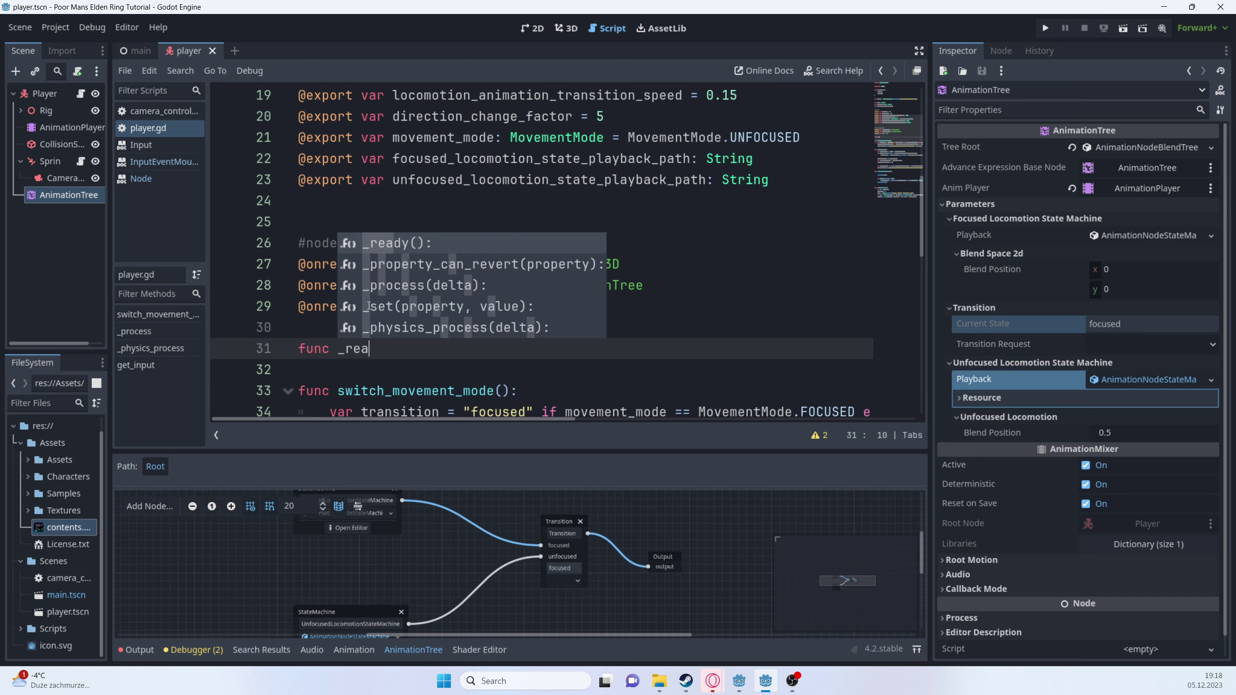
{"action": "key", "text": "Return"}
{"action": "key", "text": "Return"}
{"action": "type", "text": "sw"}
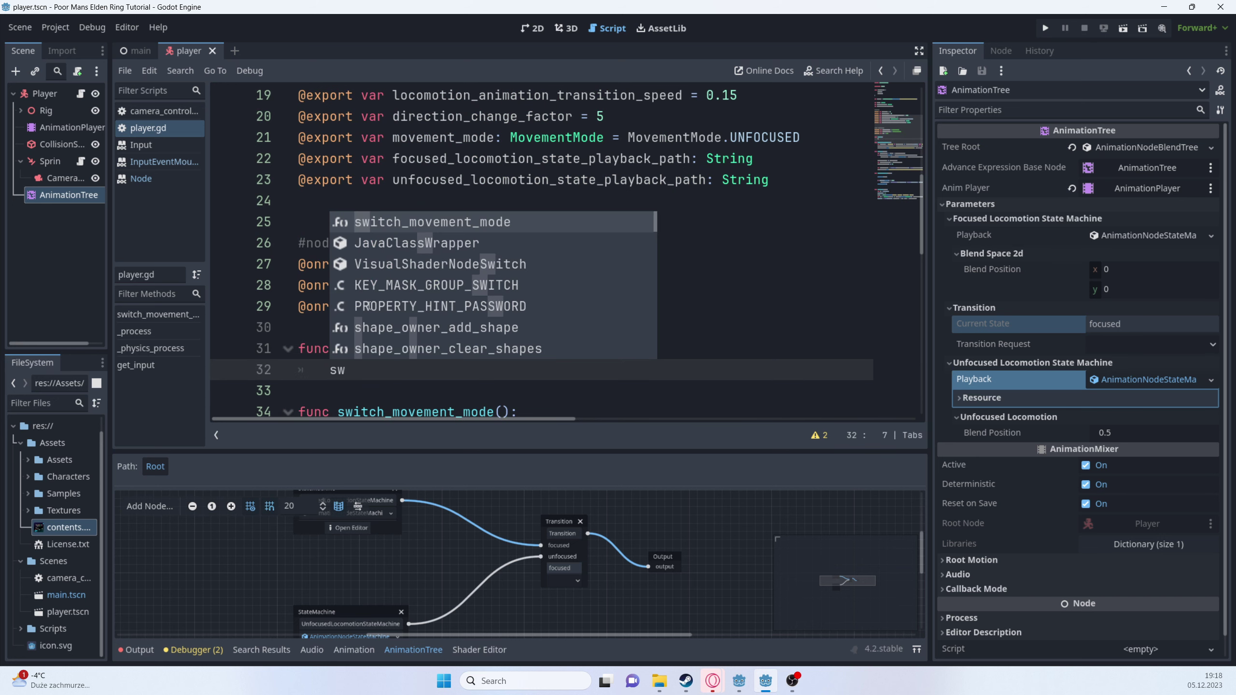
{"action": "key", "text": "Return"}
{"action": "key", "text": "ctrl+s"}
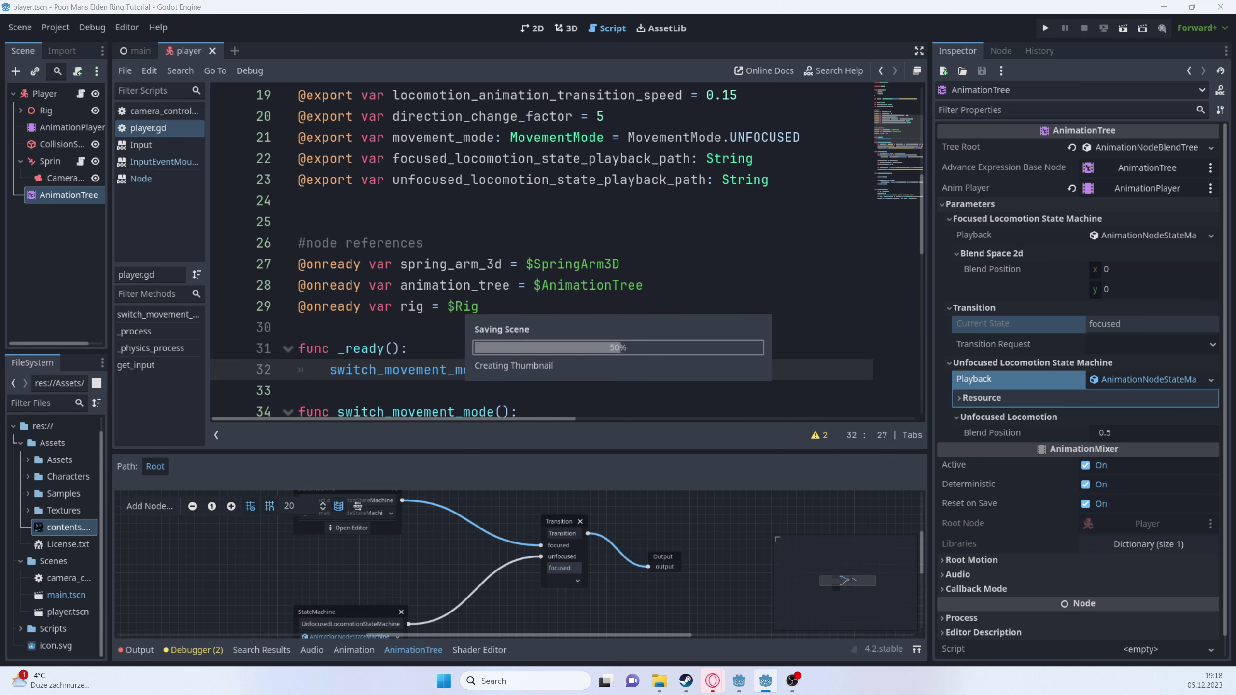
- Check the UNFOCUSED default movement mode, then run the game to test it
{"action": "scroll", "coordinate": [506, 239], "scroll_direction": "up", "scroll_amount": 2}
{"action": "scroll", "coordinate": [506, 239], "scroll_direction": "up", "scroll_amount": 1}
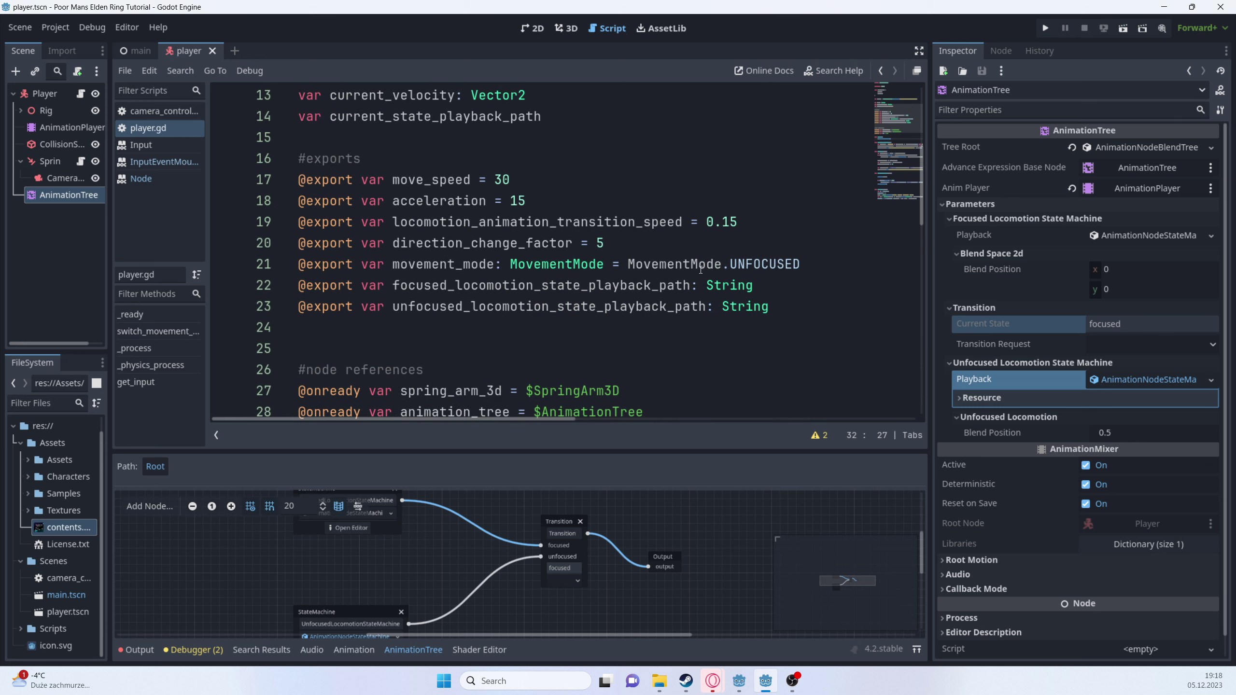
{"action": "double_click", "coordinate": [777, 264]}
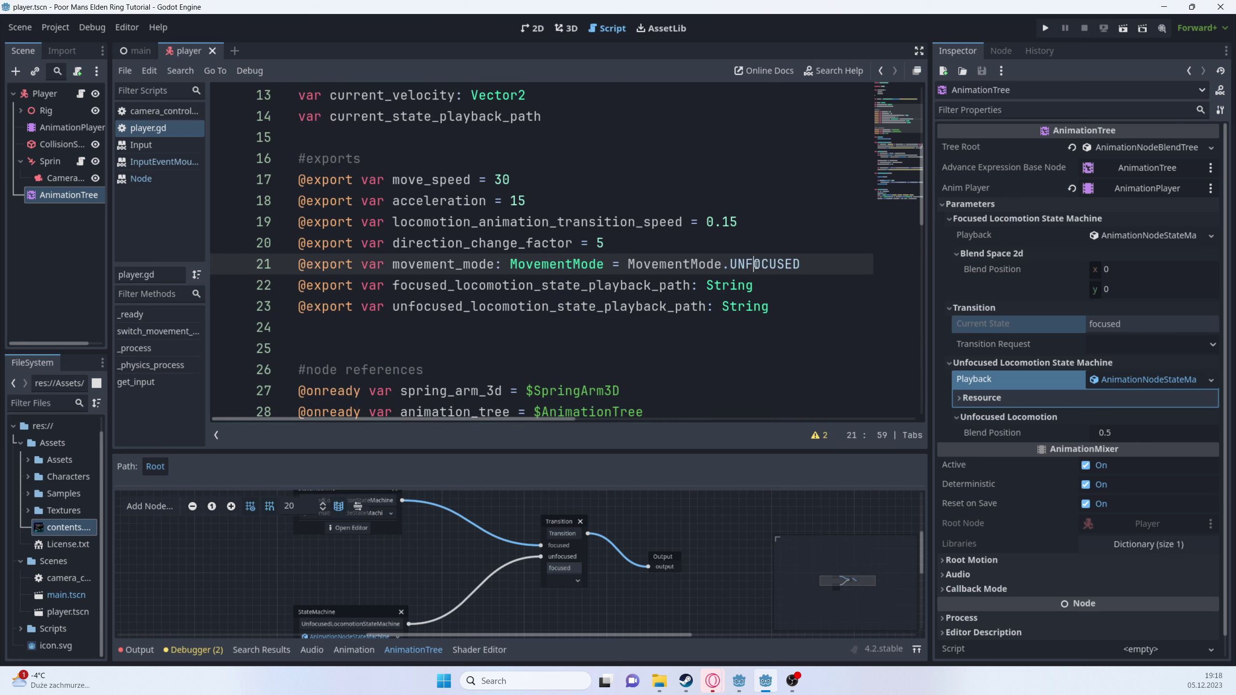
{"action": "scroll", "coordinate": [692, 326], "scroll_direction": "down", "scroll_amount": 3}
{"action": "scroll", "coordinate": [691, 326], "scroll_direction": "down", "scroll_amount": 3}
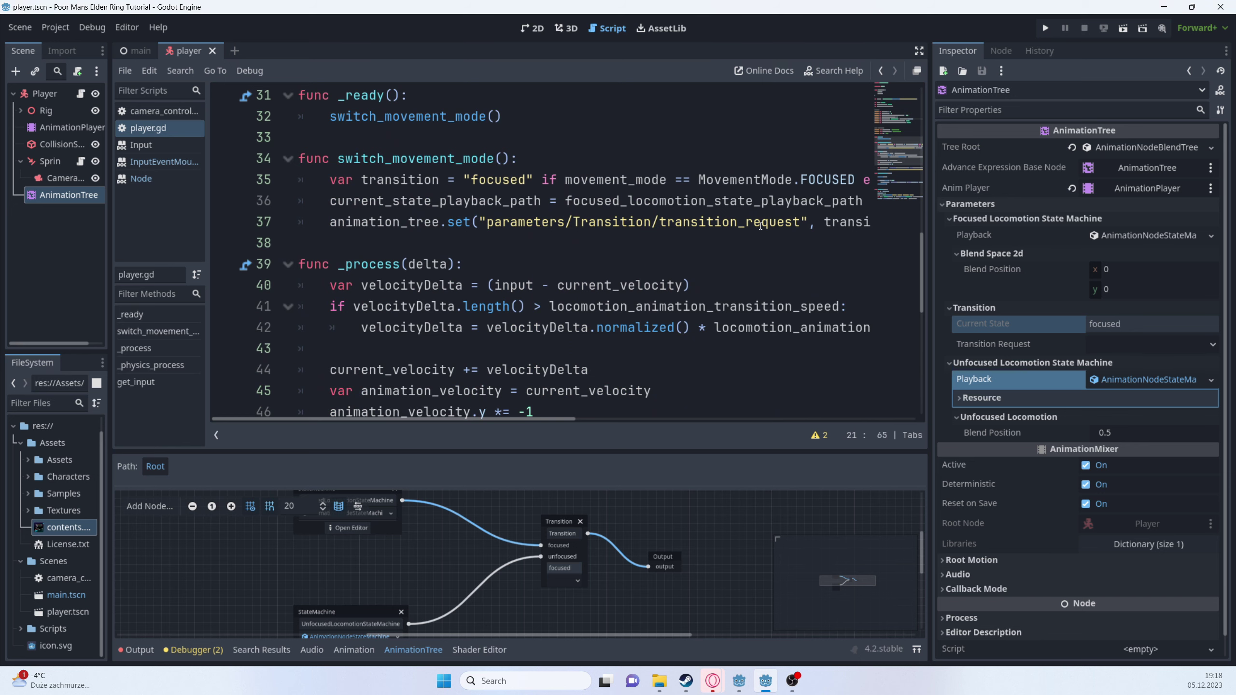
{"action": "left_click", "coordinate": [1045, 27]}
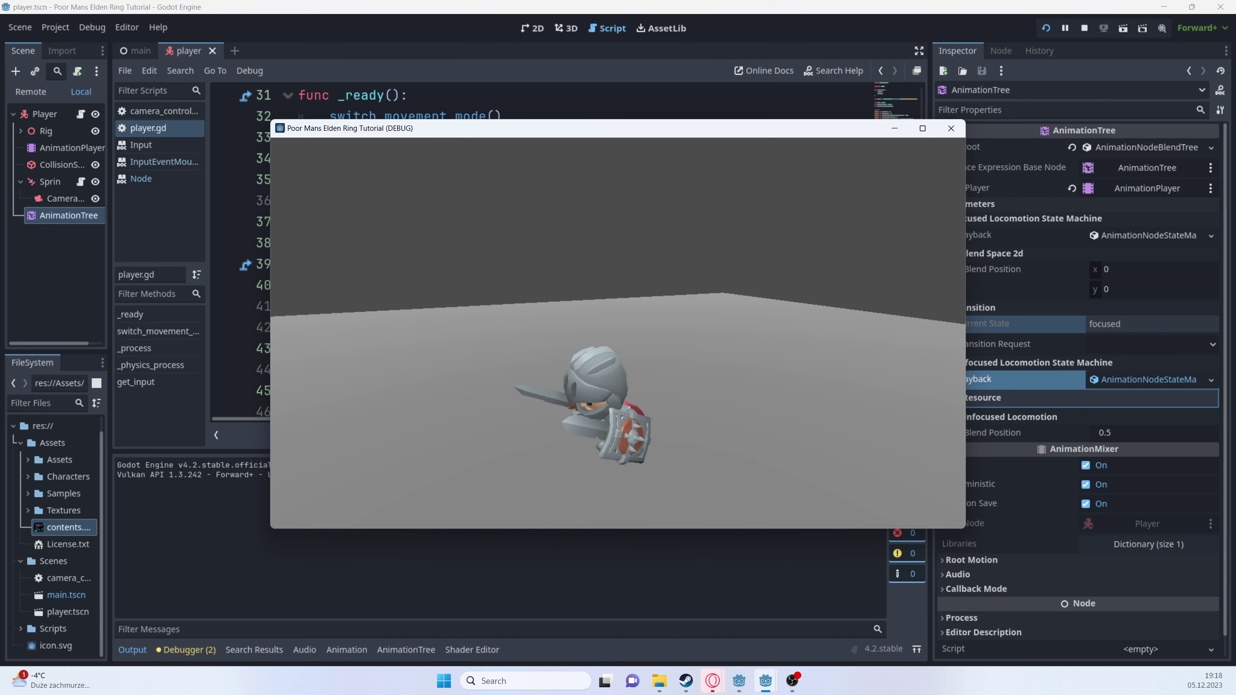
- Stop the running game and scroll player.gd down to get_input
{"action": "left_click", "coordinate": [1086, 27]}
{"action": "scroll", "coordinate": [650, 266], "scroll_direction": "down", "scroll_amount": 1}
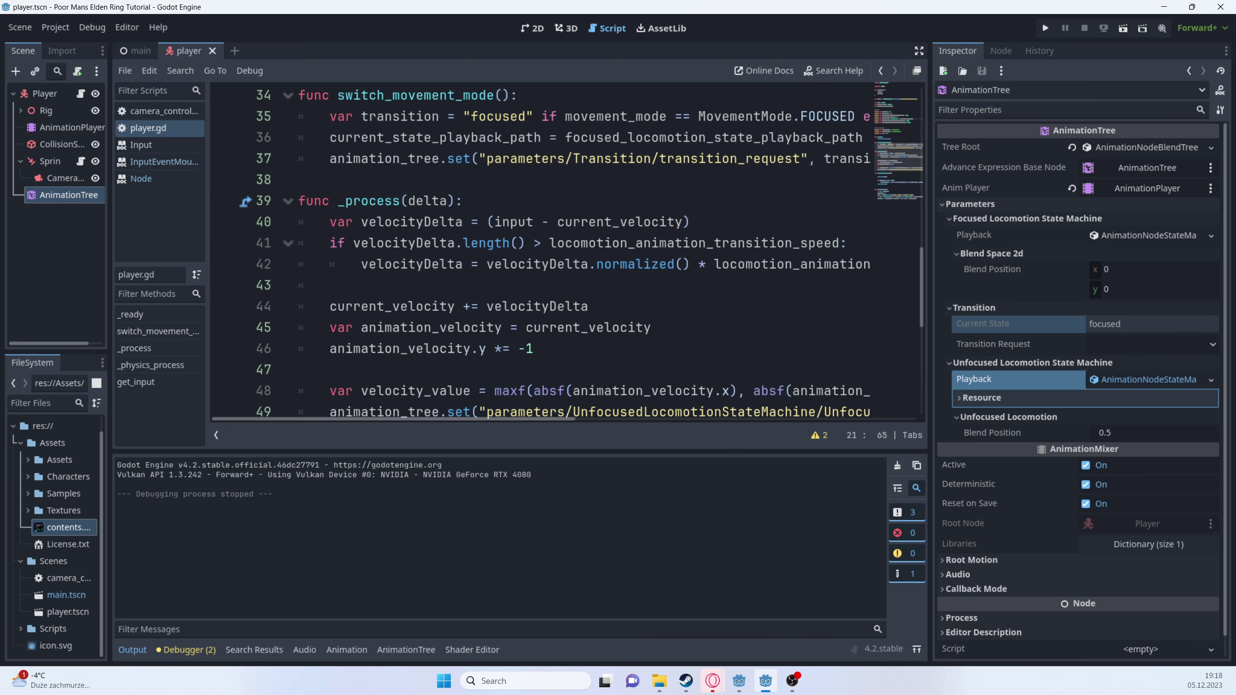
{"action": "scroll", "coordinate": [743, 319], "scroll_direction": "down", "scroll_amount": 6}
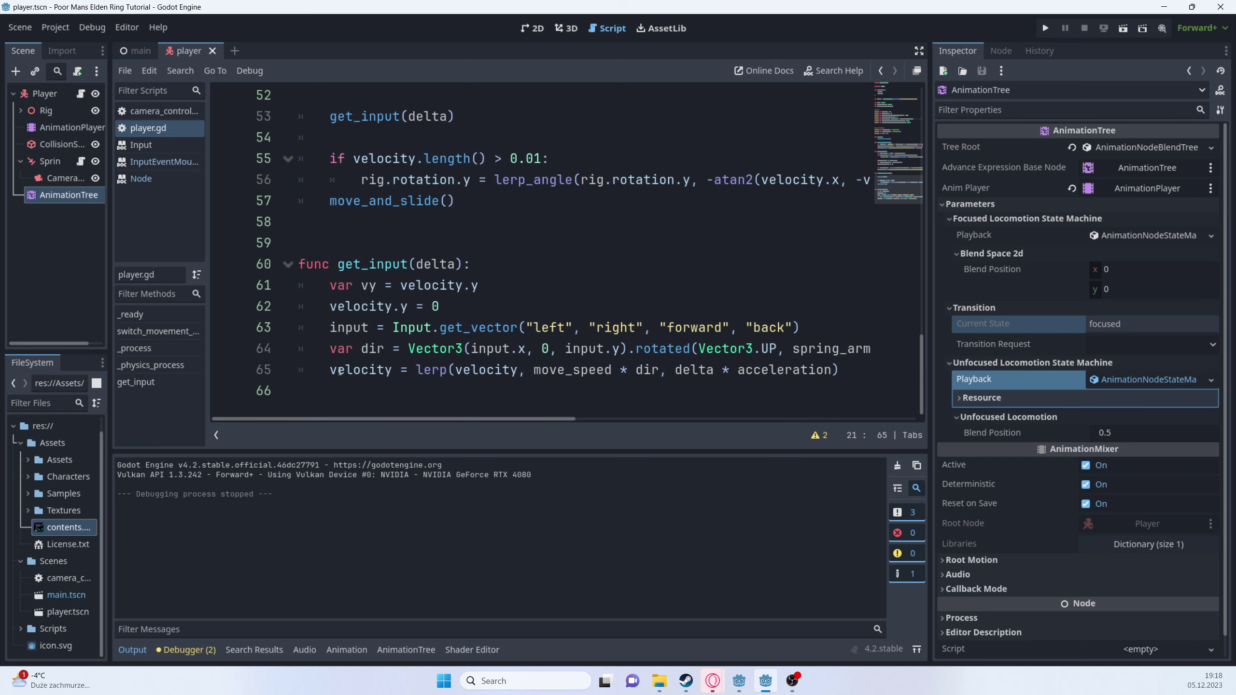
- Add an _input(event) function at the end of player.gd
{"action": "scroll", "coordinate": [340, 373], "scroll_direction": "up", "scroll_amount": 5}
{"action": "scroll", "coordinate": [339, 372], "scroll_direction": "down", "scroll_amount": 5}
{"action": "left_click", "coordinate": [307, 398]}
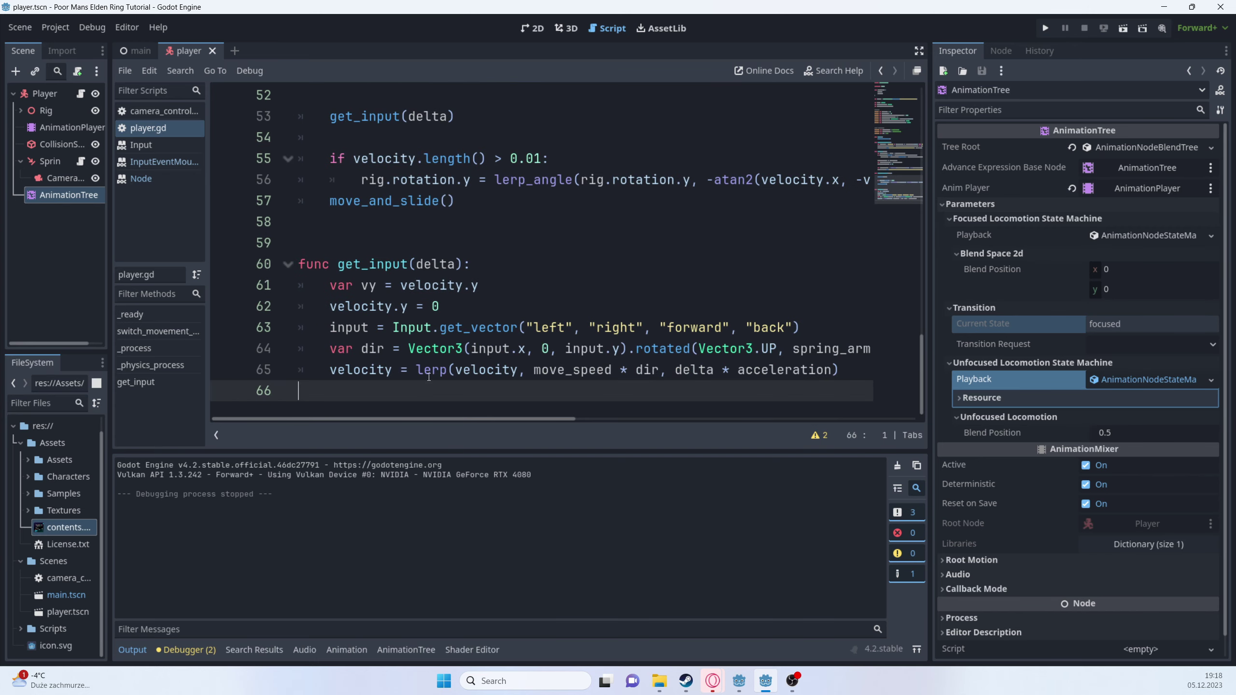
{"action": "scroll", "coordinate": [384, 376], "scroll_direction": "up", "scroll_amount": 3}
{"action": "scroll", "coordinate": [385, 376], "scroll_direction": "down", "scroll_amount": 3}
{"action": "scroll", "coordinate": [349, 387], "scroll_direction": "down", "scroll_amount": 1}
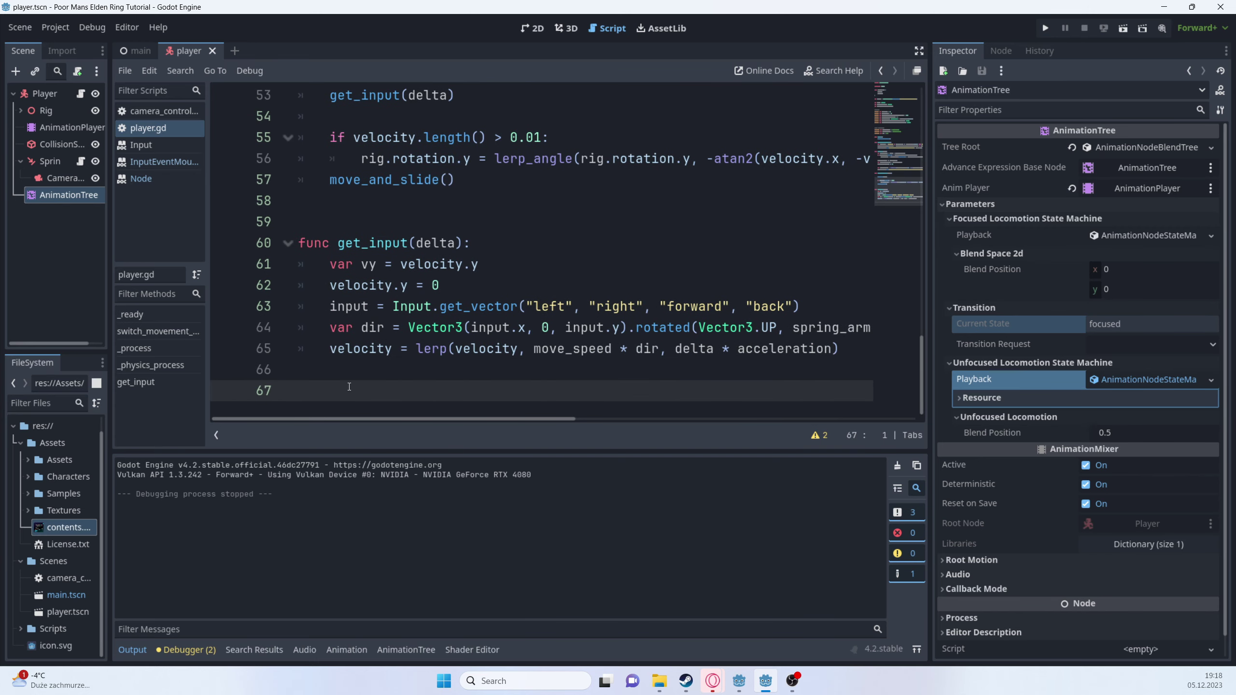
{"action": "key", "text": "Return"}
{"action": "type", "text": "func "}
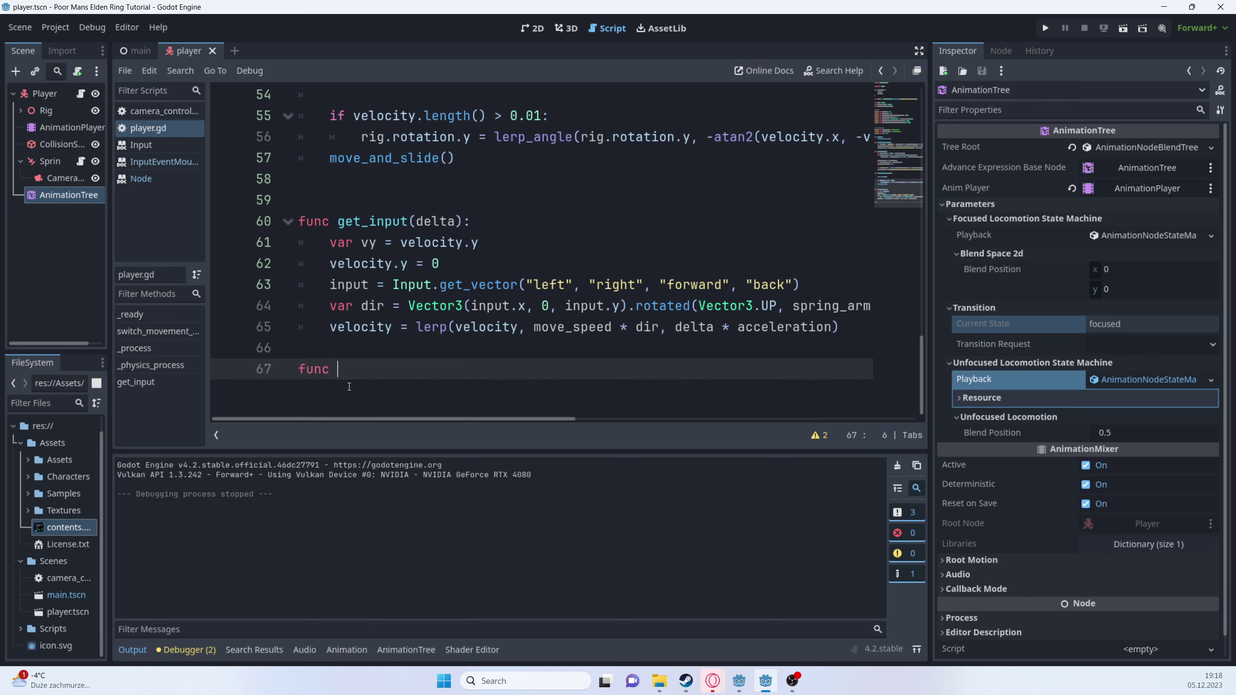
{"action": "type", "text": "_in"}
{"action": "key", "text": "Down"}
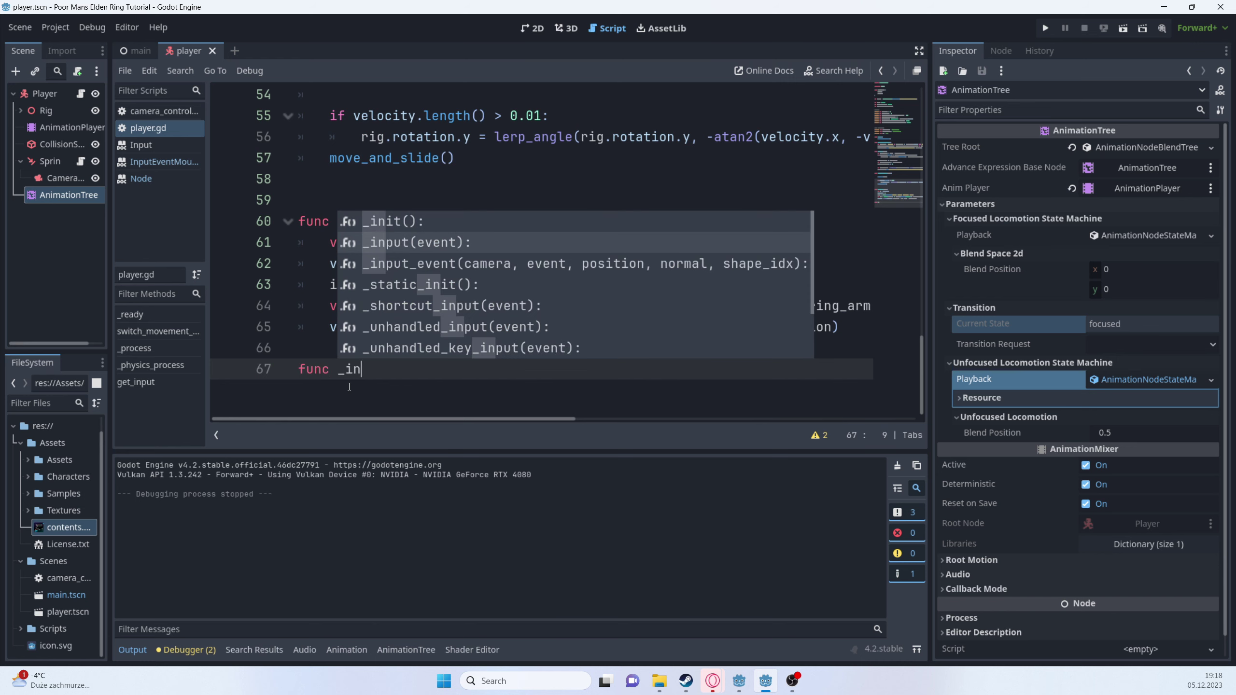
{"action": "key", "text": "Return"}
{"action": "key", "text": "Return"}
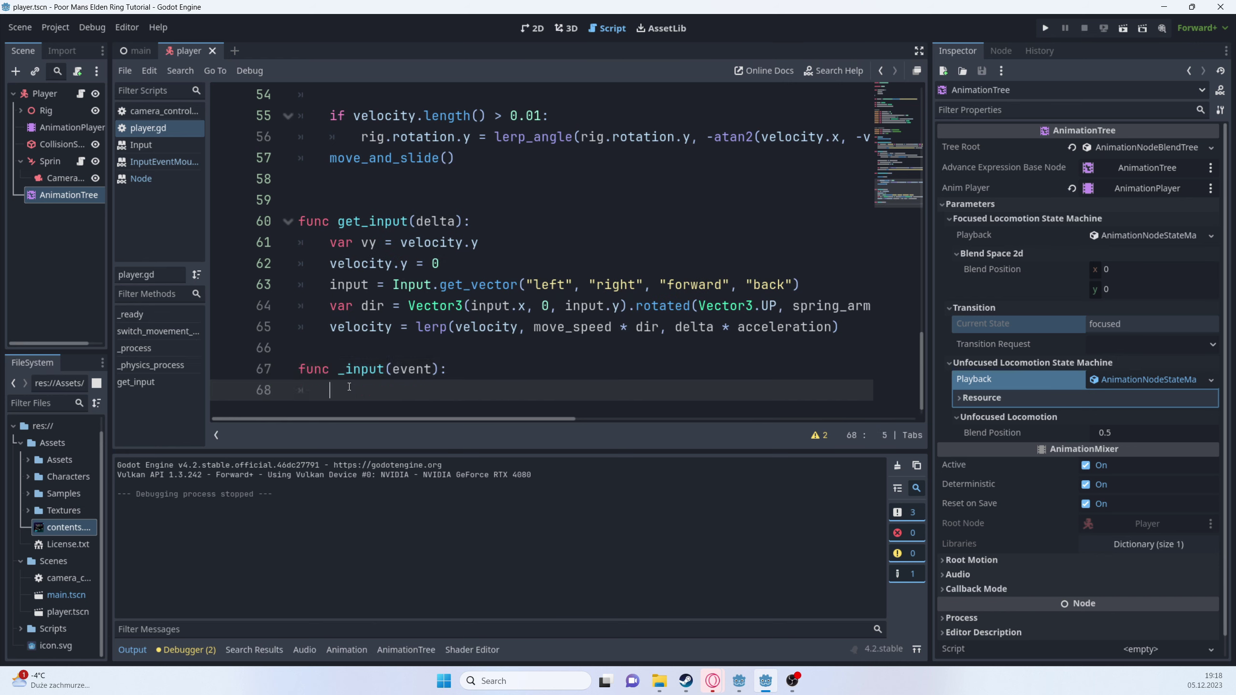
- Add an if Input.is_action_just_pressed("focus") check inside _input
{"action": "type", "text": "if Inp"}
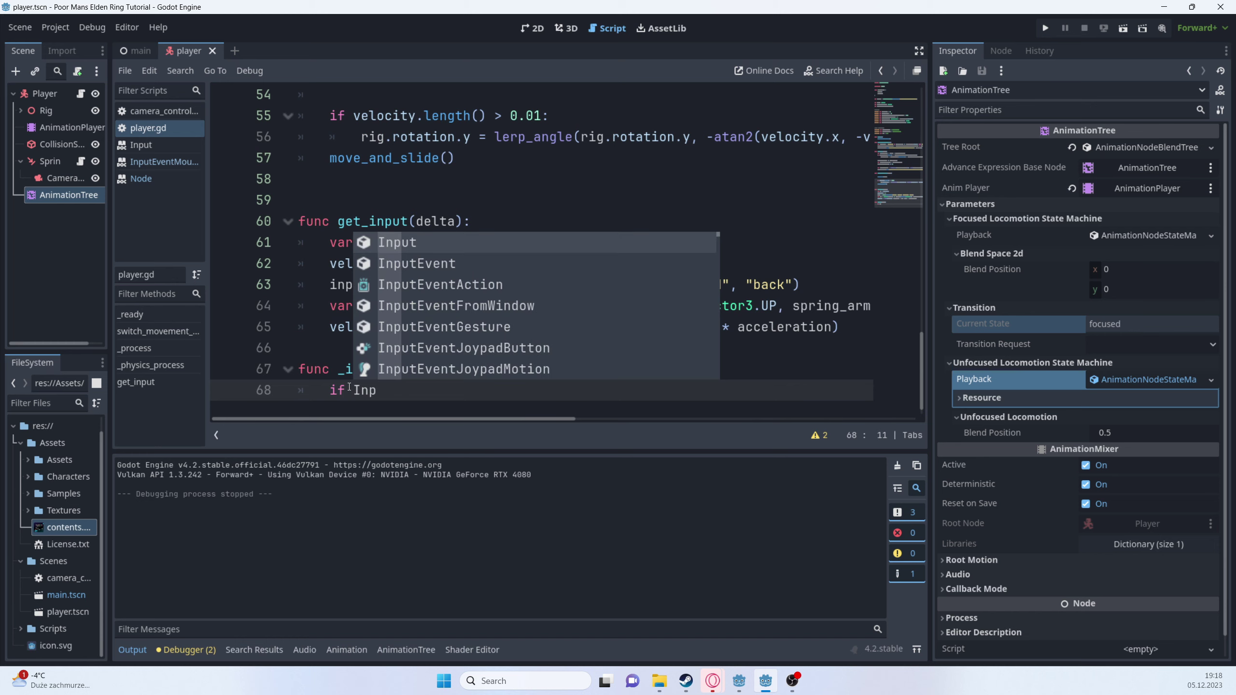
{"action": "key", "text": "Return"}
{"action": "type", "text": ".is_"}
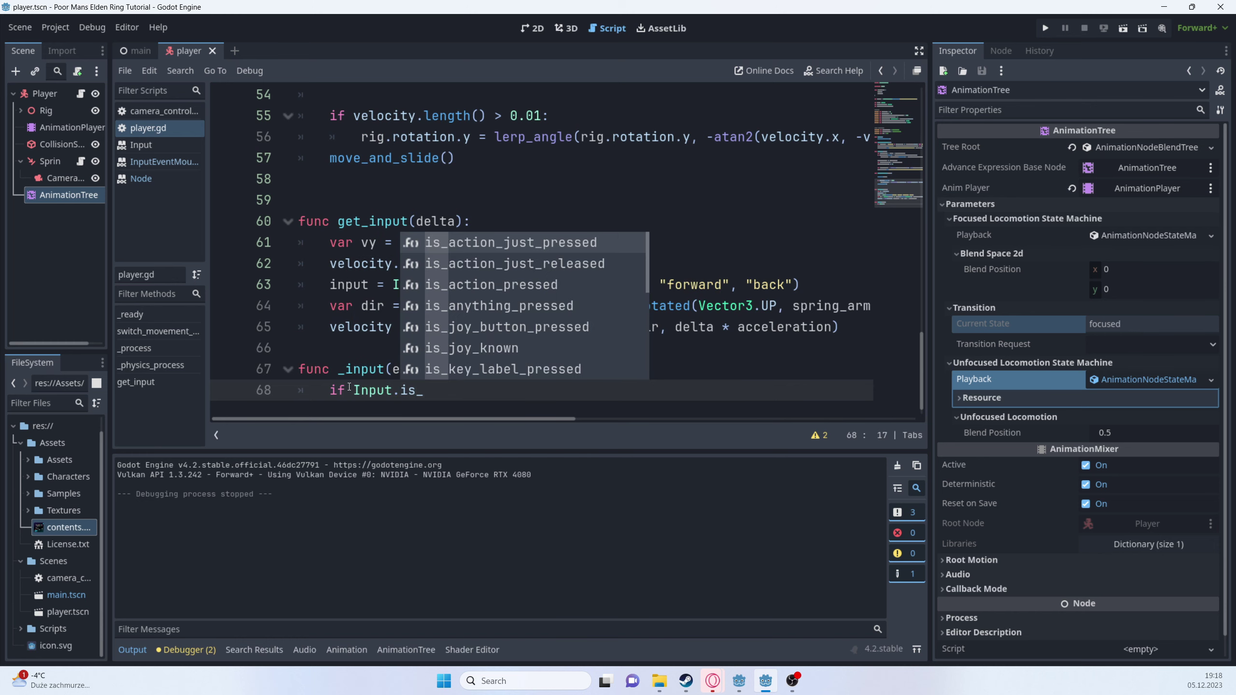
{"action": "key", "text": "Return"}
{"action": "type", "text": "\"fo"}
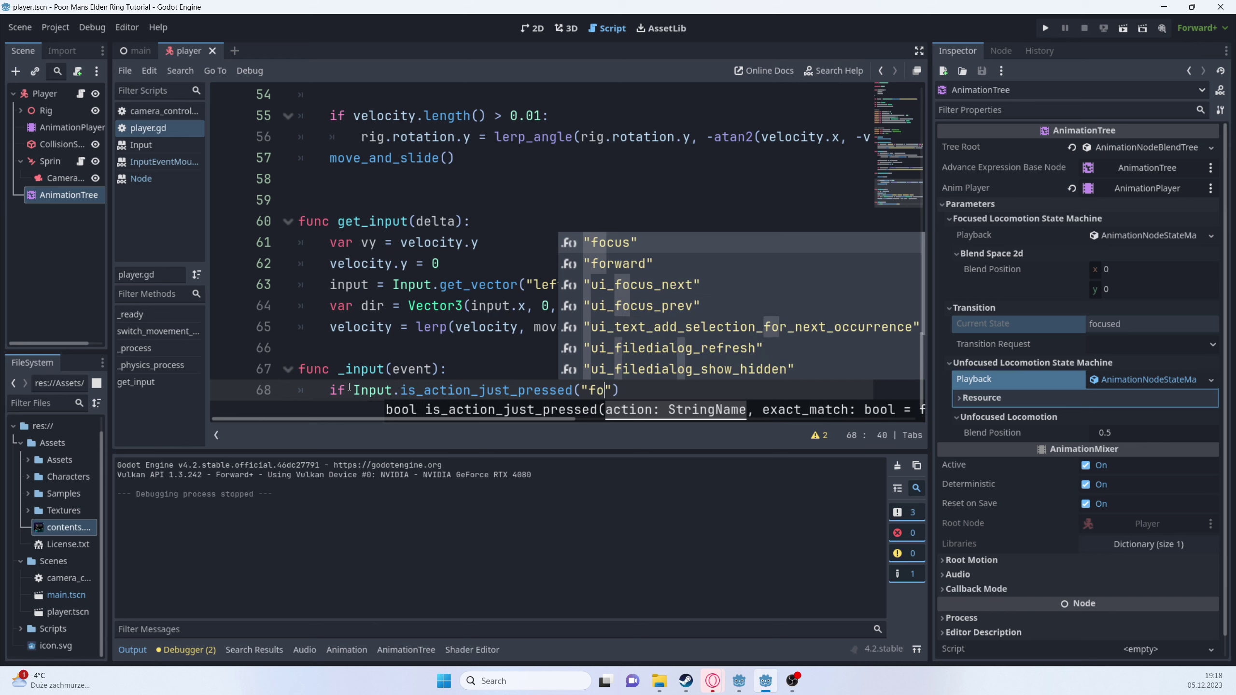
{"action": "key", "text": "Return"}
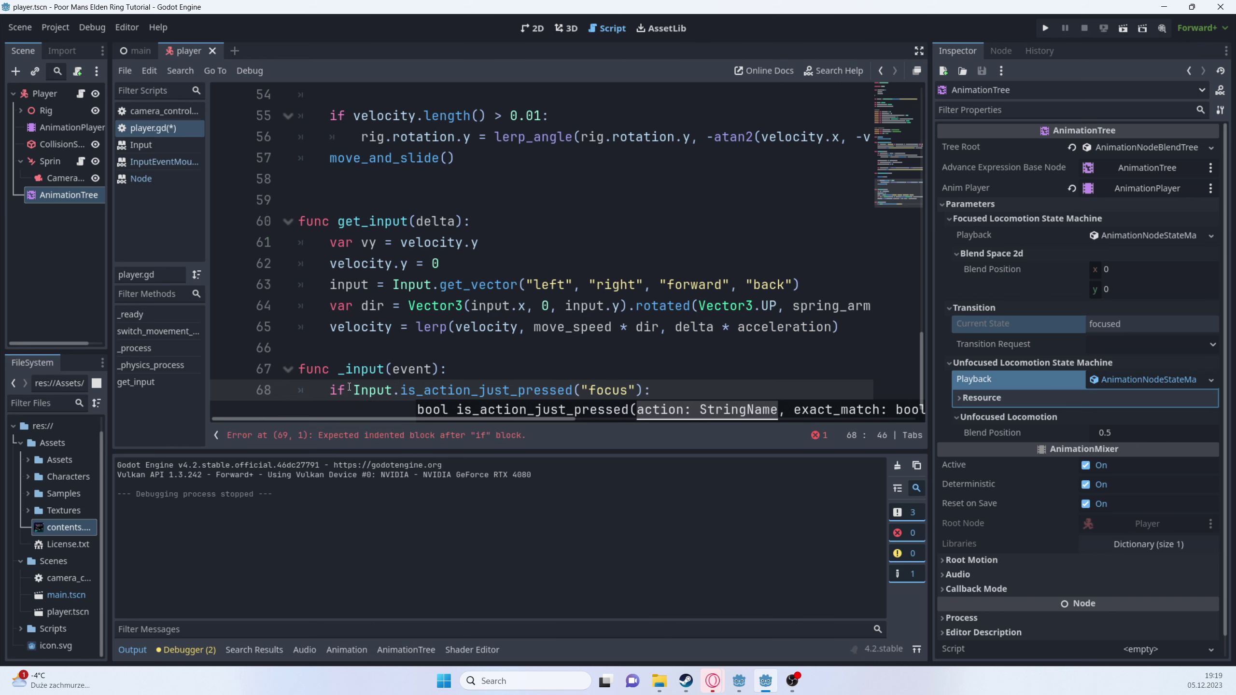
- Set movement_mode via a ternary on whether it equals MovementMode.UNFOCUSED, and save
{"action": "key", "text": "Return"}
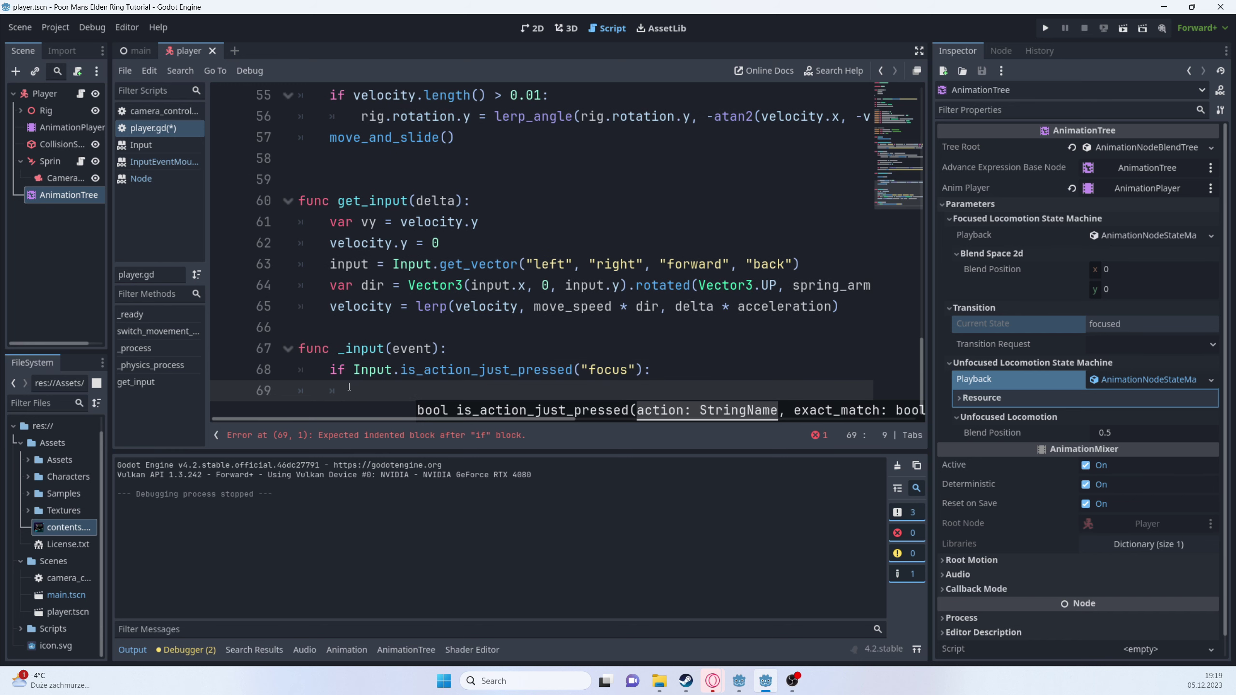
{"action": "type", "text": "move"}
{"action": "key", "text": "Return"}
{"action": "type", "text": "= Move"}
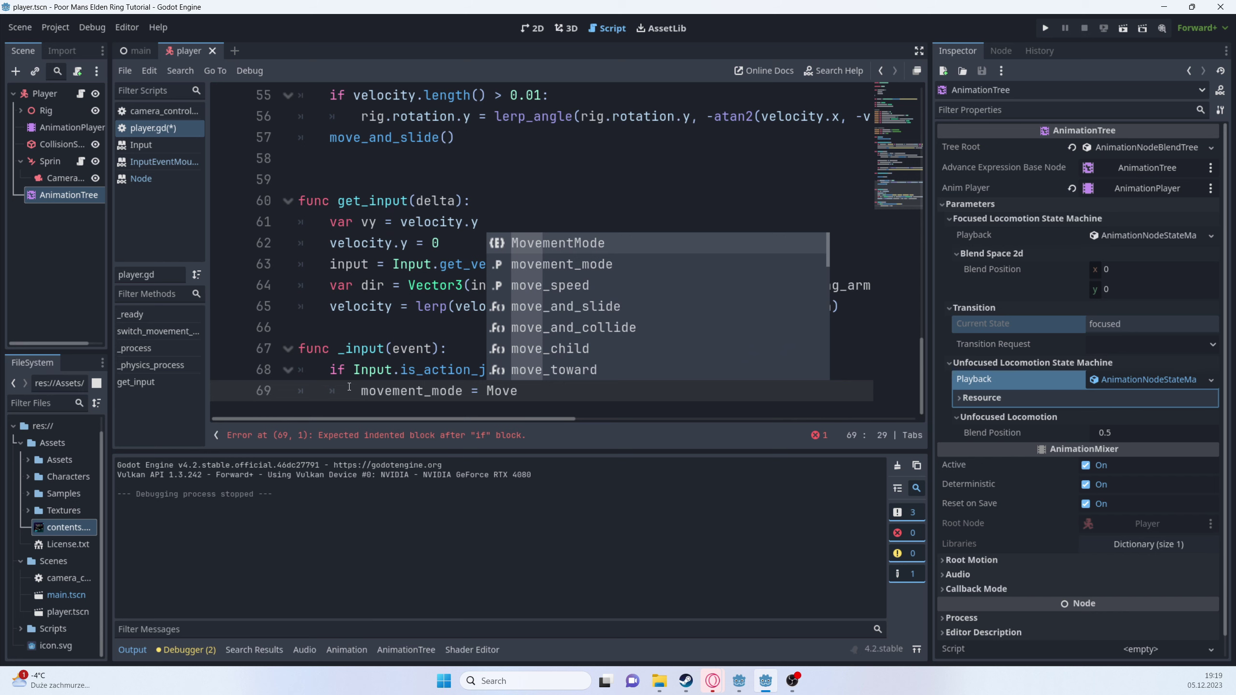
{"action": "key", "text": "Return"}
{"action": "type", "text": ".F"}
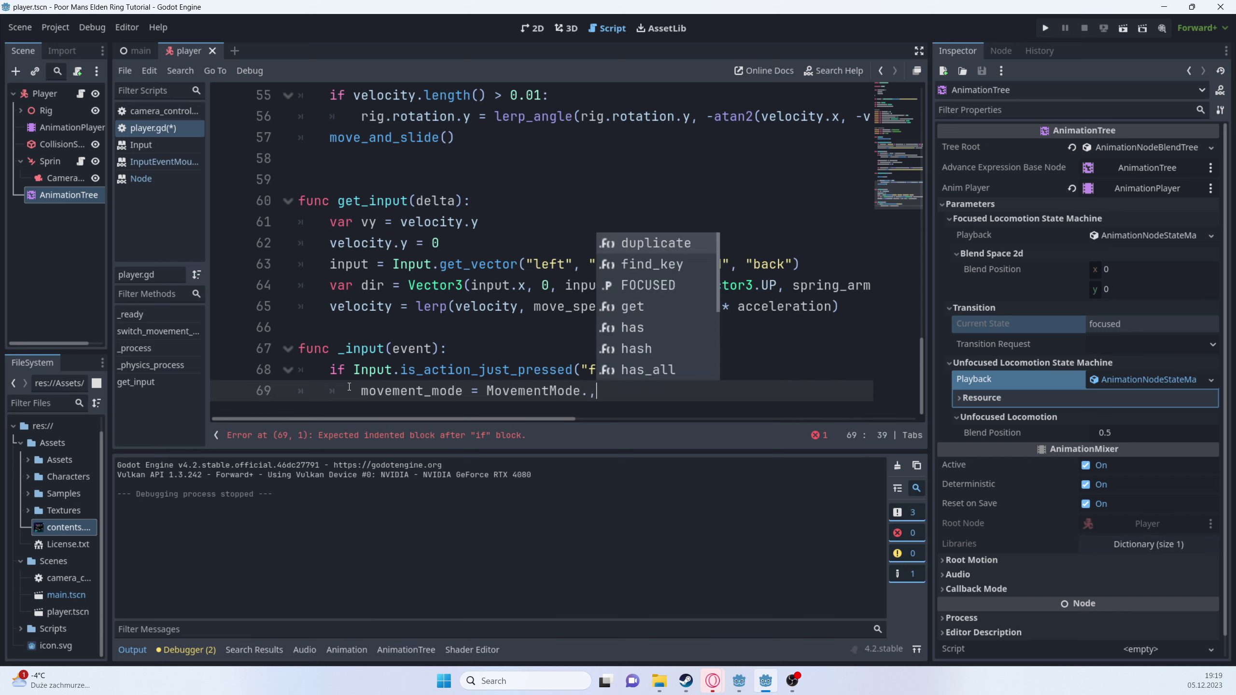
{"action": "key", "text": "Return"}
{"action": "type", "text": "if "}
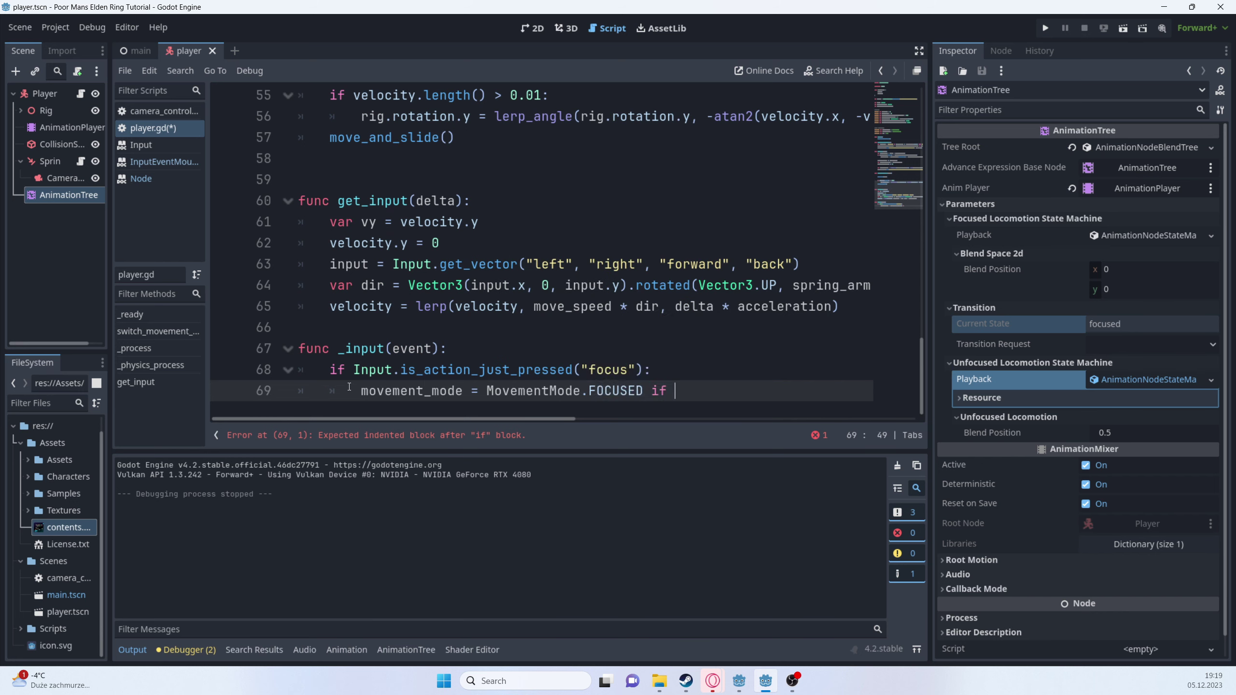
{"action": "type", "text": "mov"}
{"action": "key", "text": "Return"}
{"action": "type", "text": "== Move"}
{"action": "key", "text": "Return"}
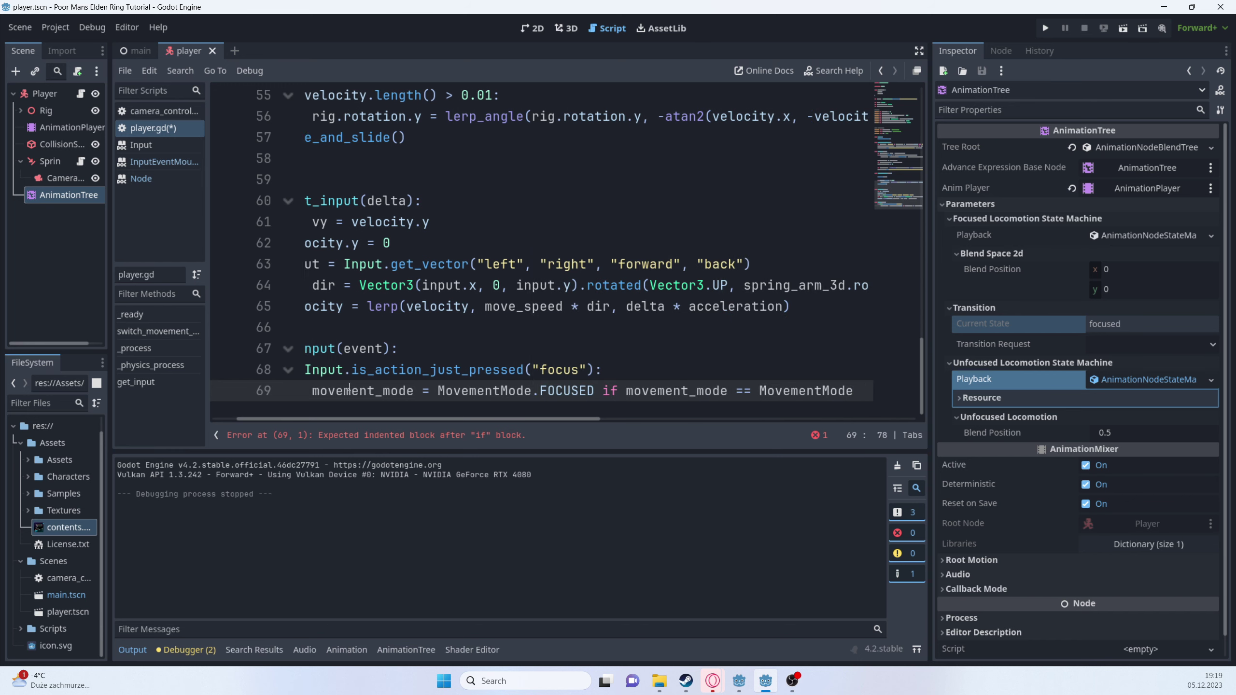
{"action": "type", "text": ".U"}
{"action": "key", "text": "Return"}
{"action": "type", "text": "else "}
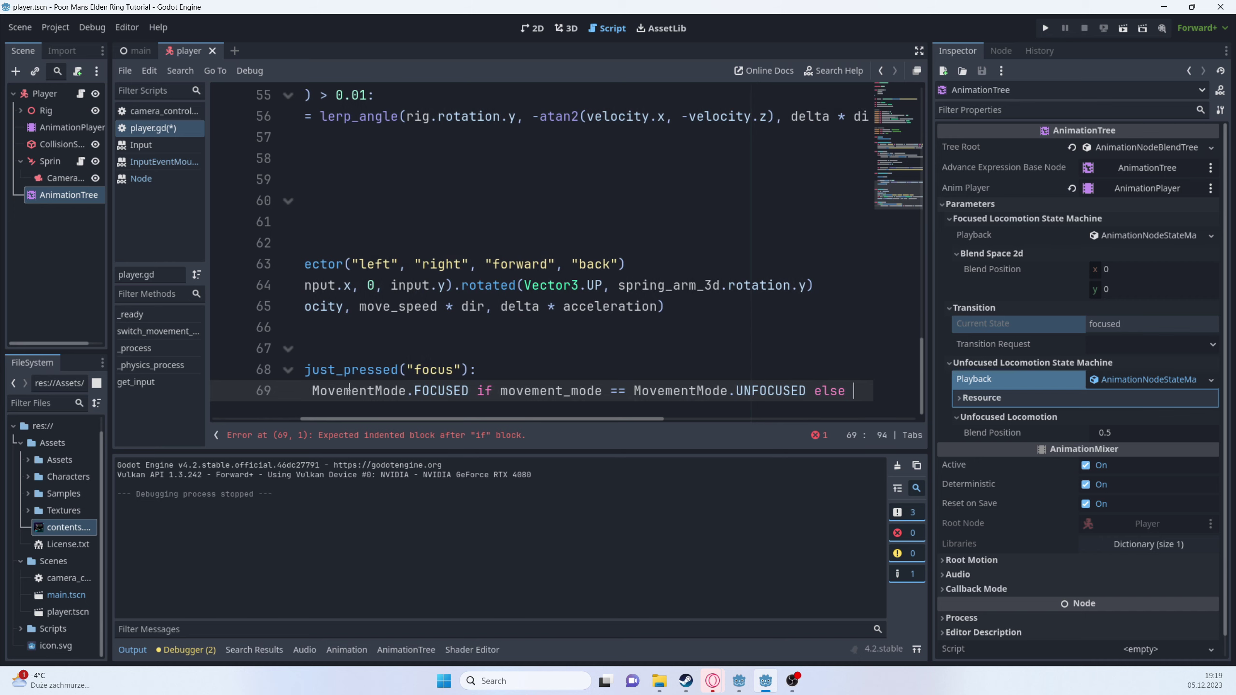
{"action": "type", "text": "Move"}
{"action": "key", "text": "Return"}
{"action": "type", "text": ".F"}
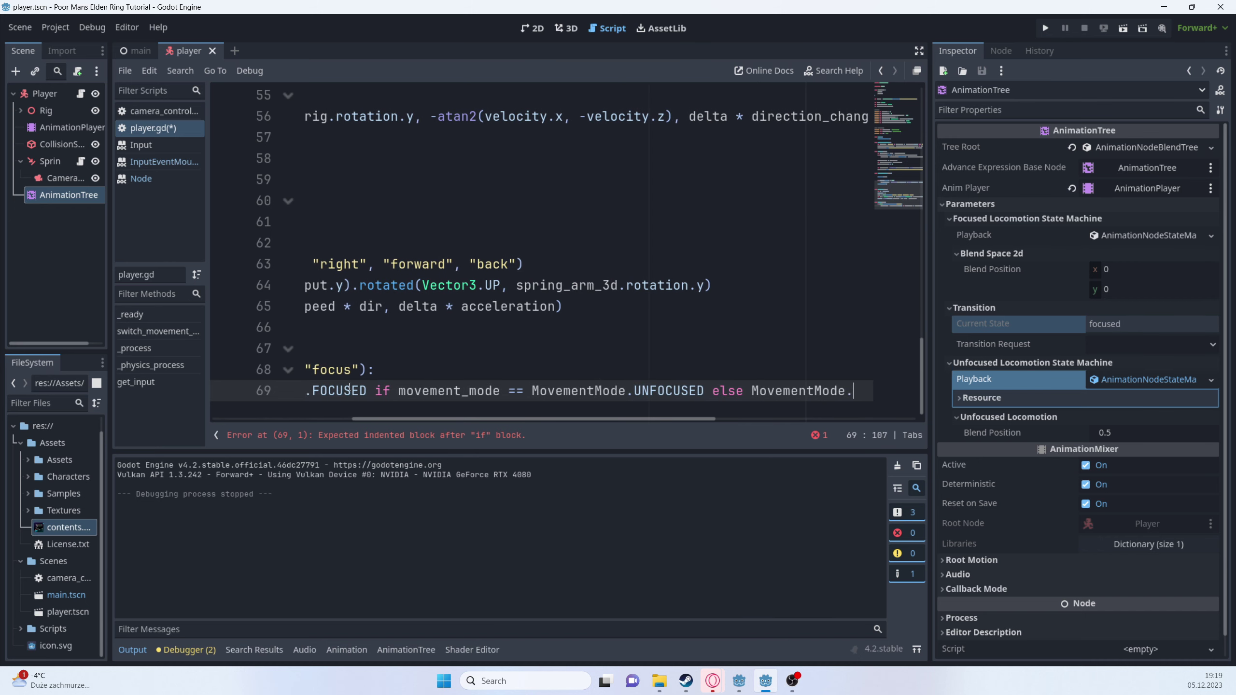
{"action": "key", "text": "Return"}
{"action": "key", "text": "ctrl+s"}
- Call switch_movement_mode() after the toggle and fix the line's indentation
{"action": "key", "text": "Return"}
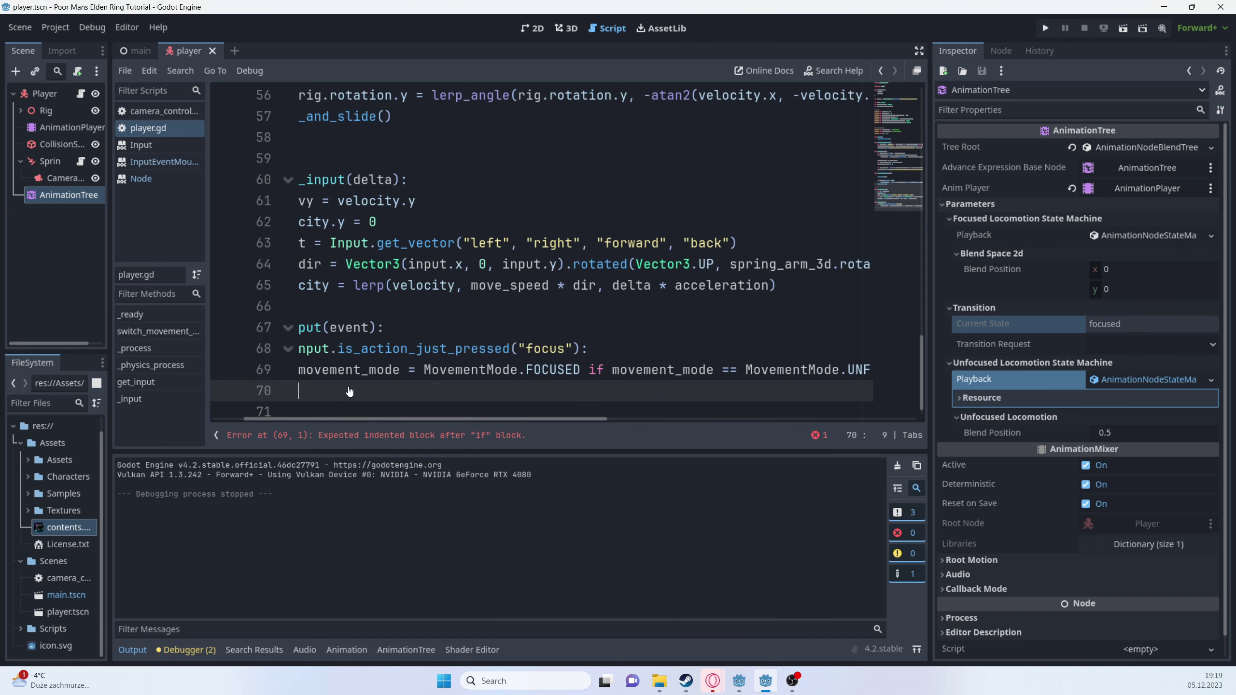
{"action": "type", "text": "swi"}
{"action": "key", "text": "Return"}
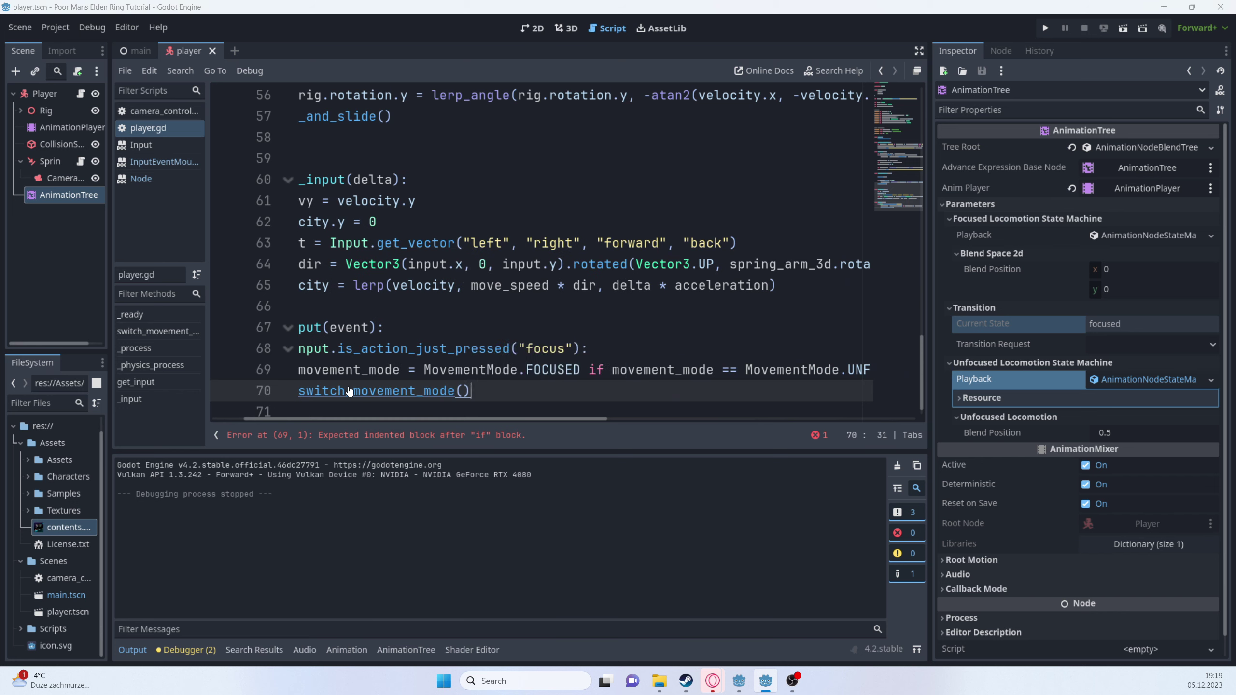
{"action": "left_click_drag", "start_coordinate": [348, 424], "coordinate": [311, 424]}
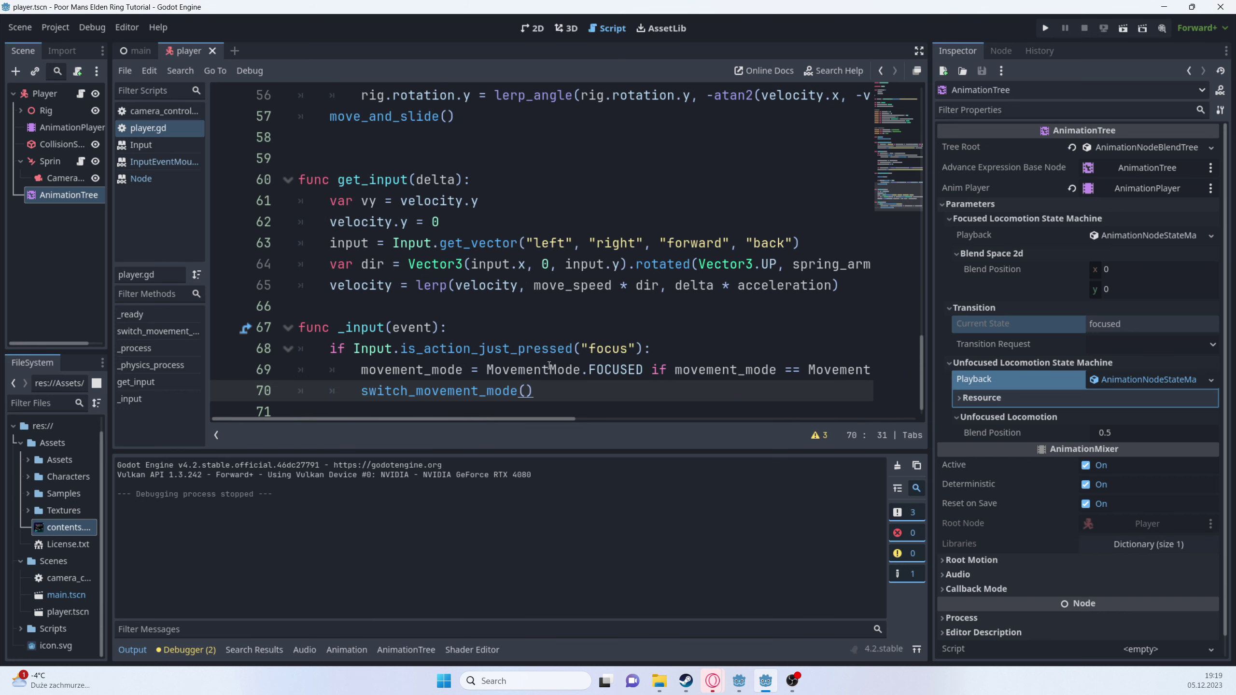
{"action": "left_click", "coordinate": [1045, 27]}
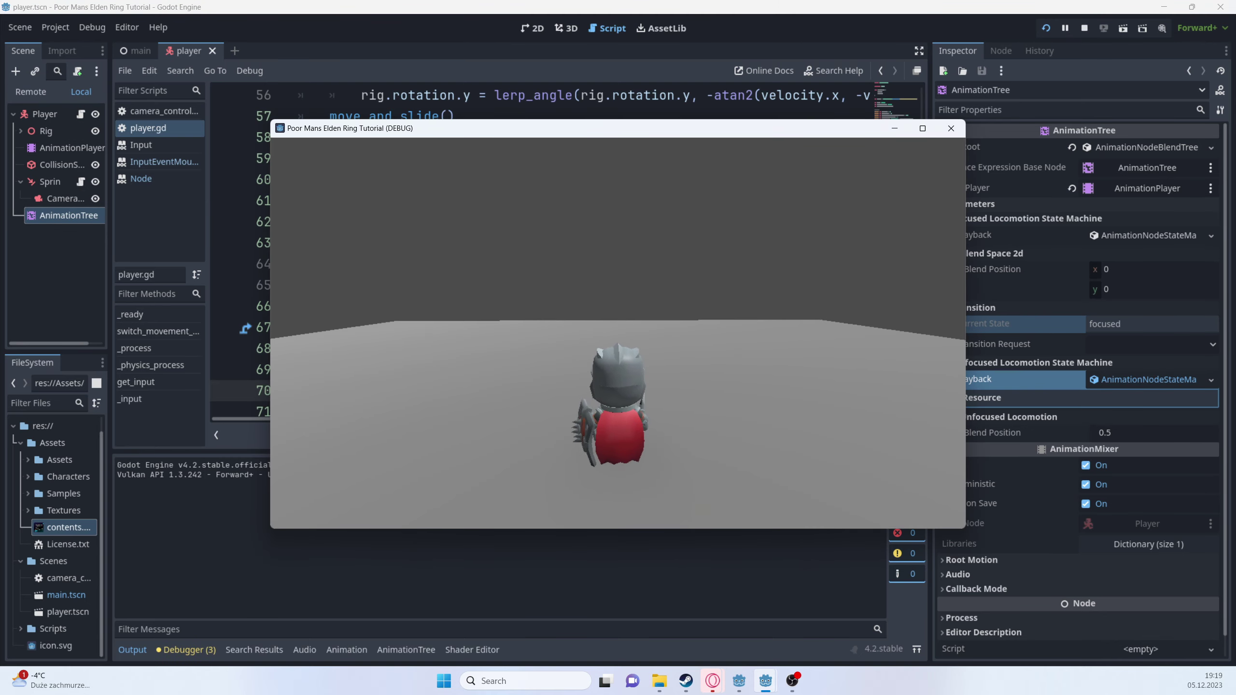
{"action": "key", "text": "w"}
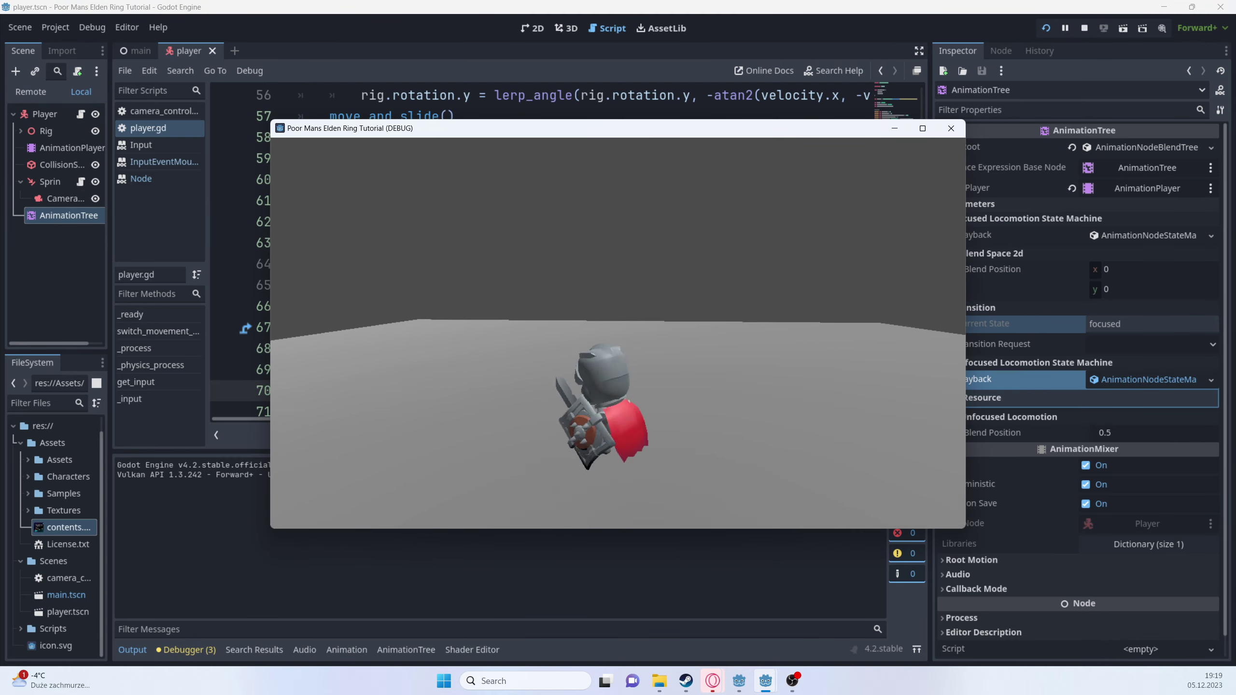
{"action": "key", "text": "d"}
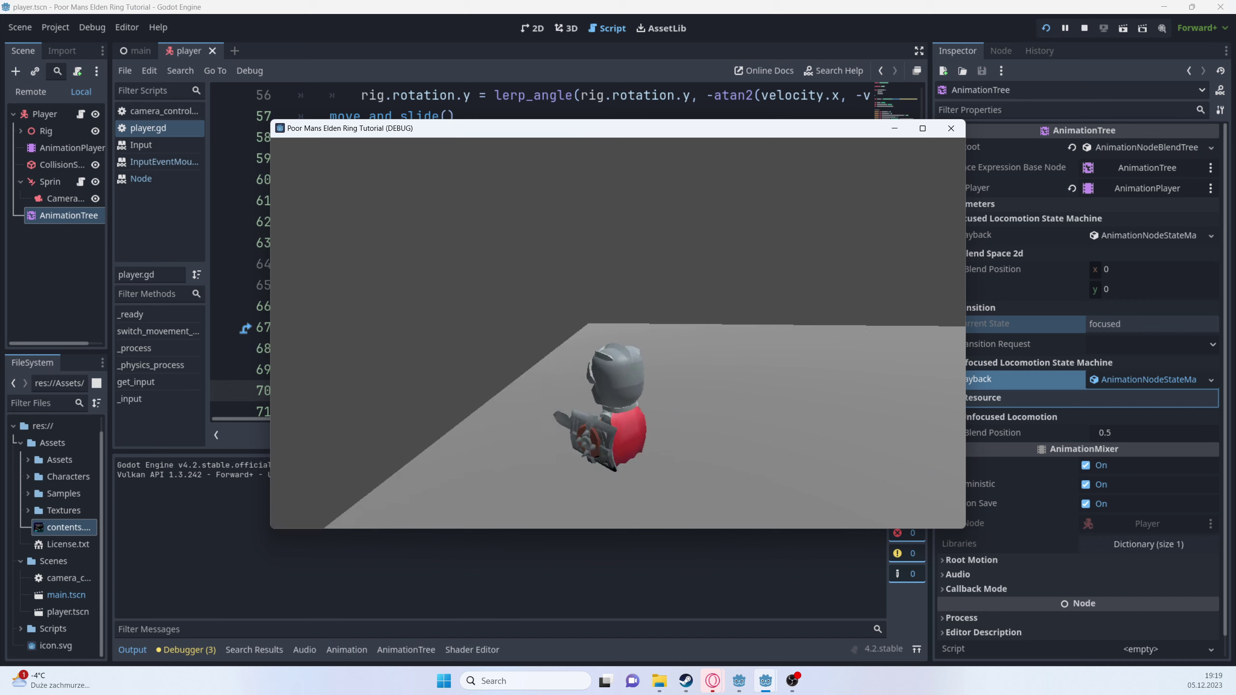
{"action": "key", "text": "w"}
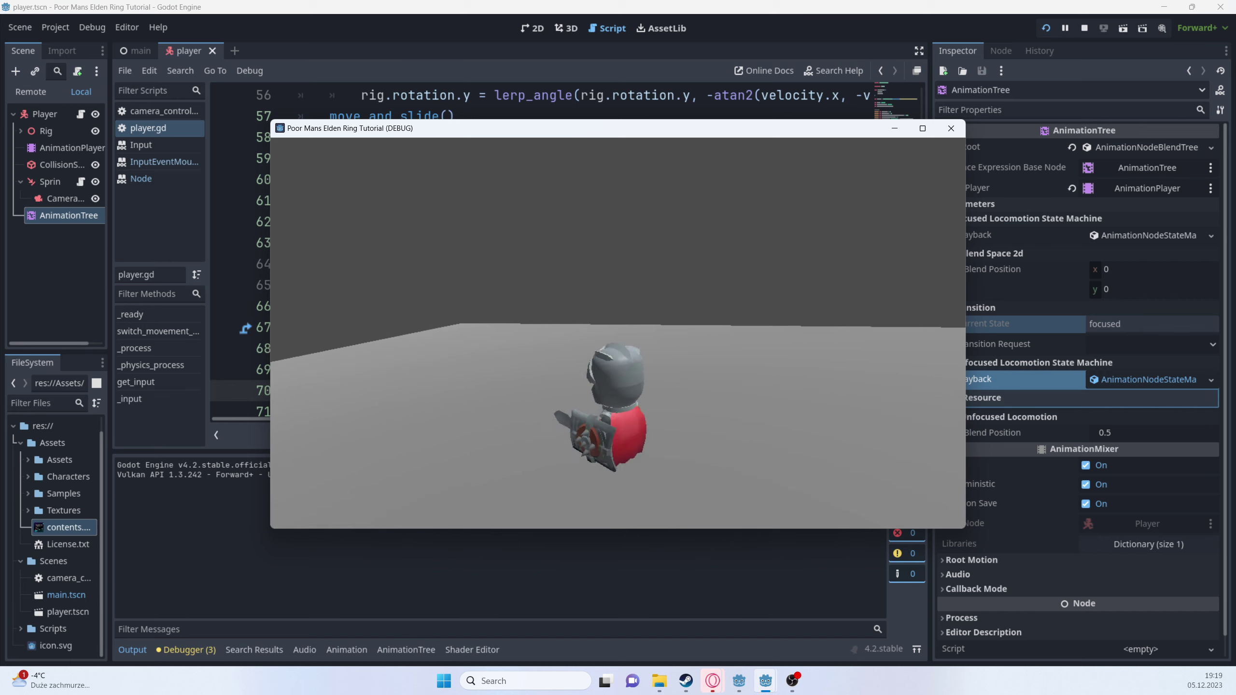
{"action": "key", "text": "d"}
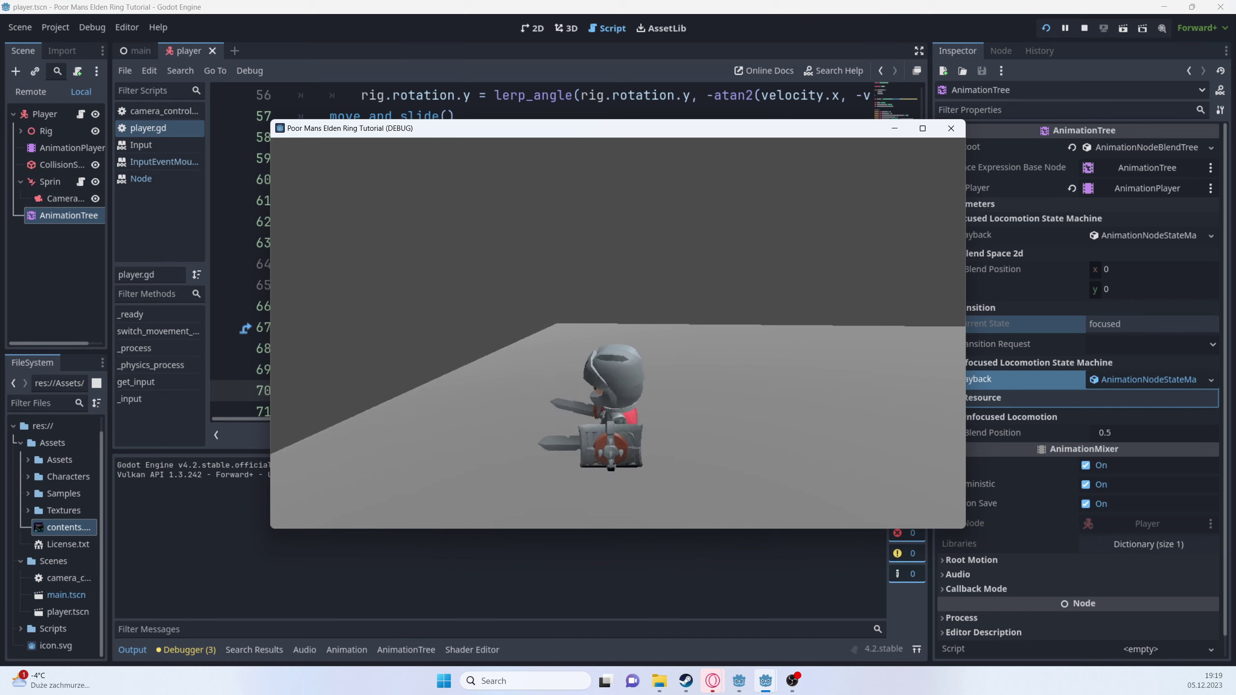
{"action": "key", "text": "w"}
{"action": "key", "text": "d"}
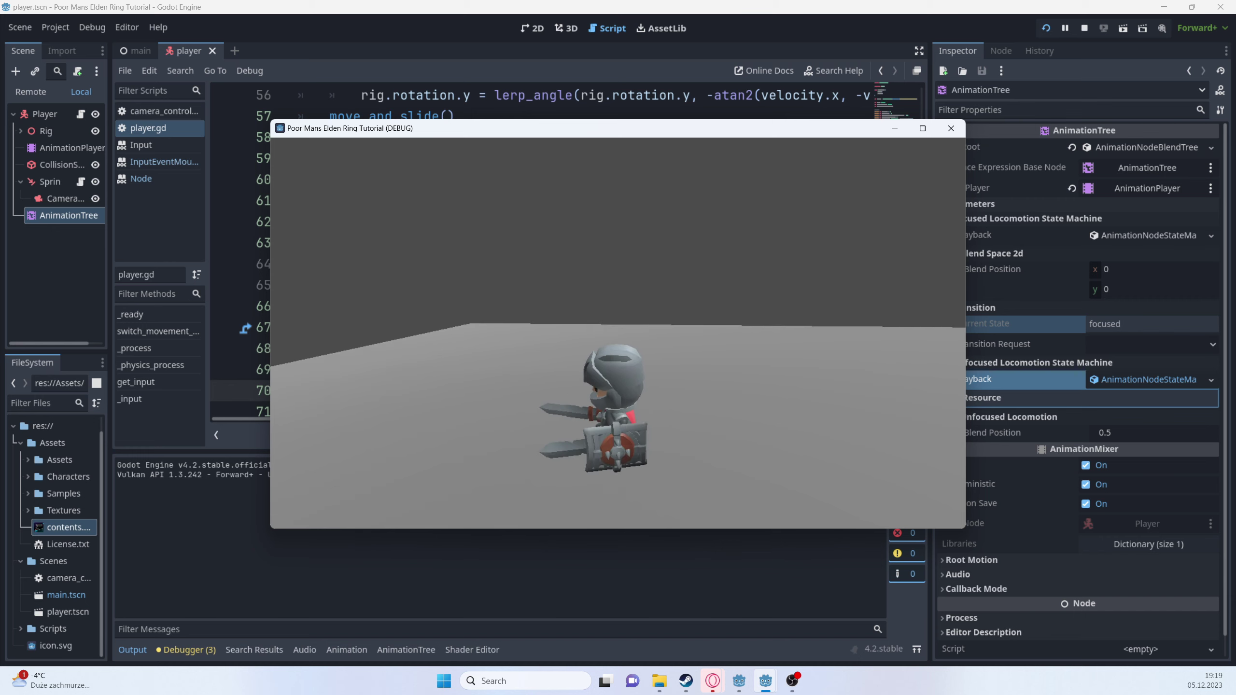
{"action": "key", "text": "w"}
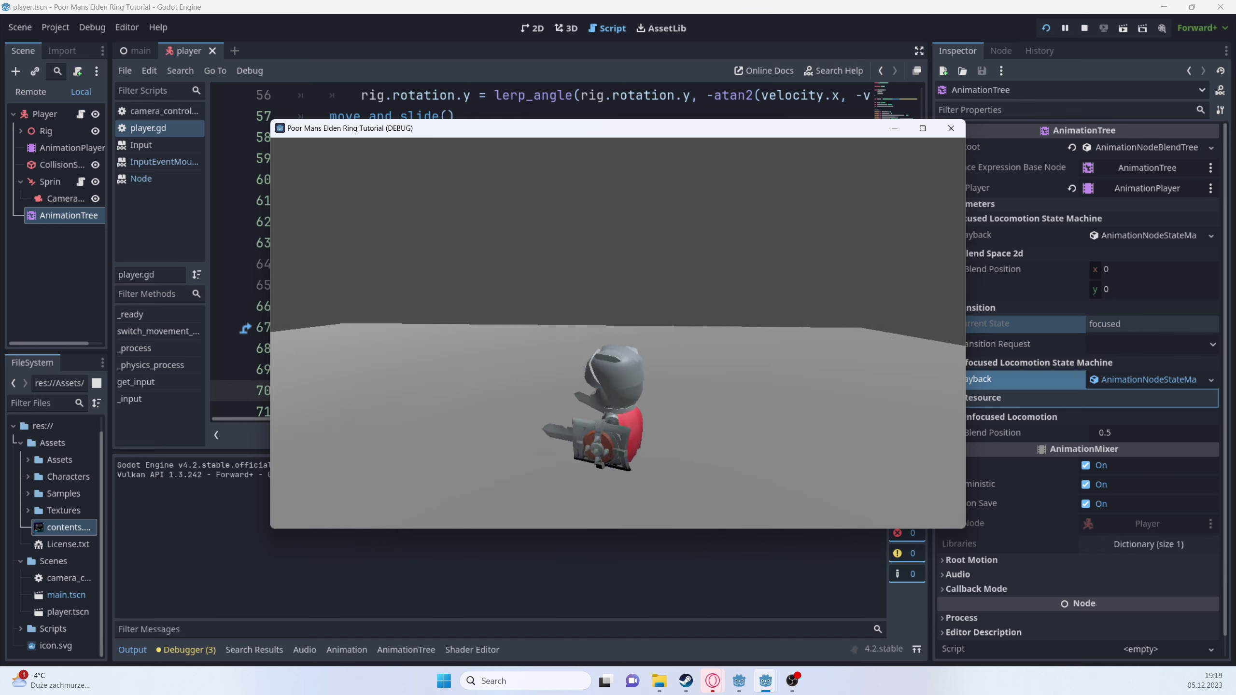
{"action": "key", "text": "d"}
{"action": "key", "text": "s"}
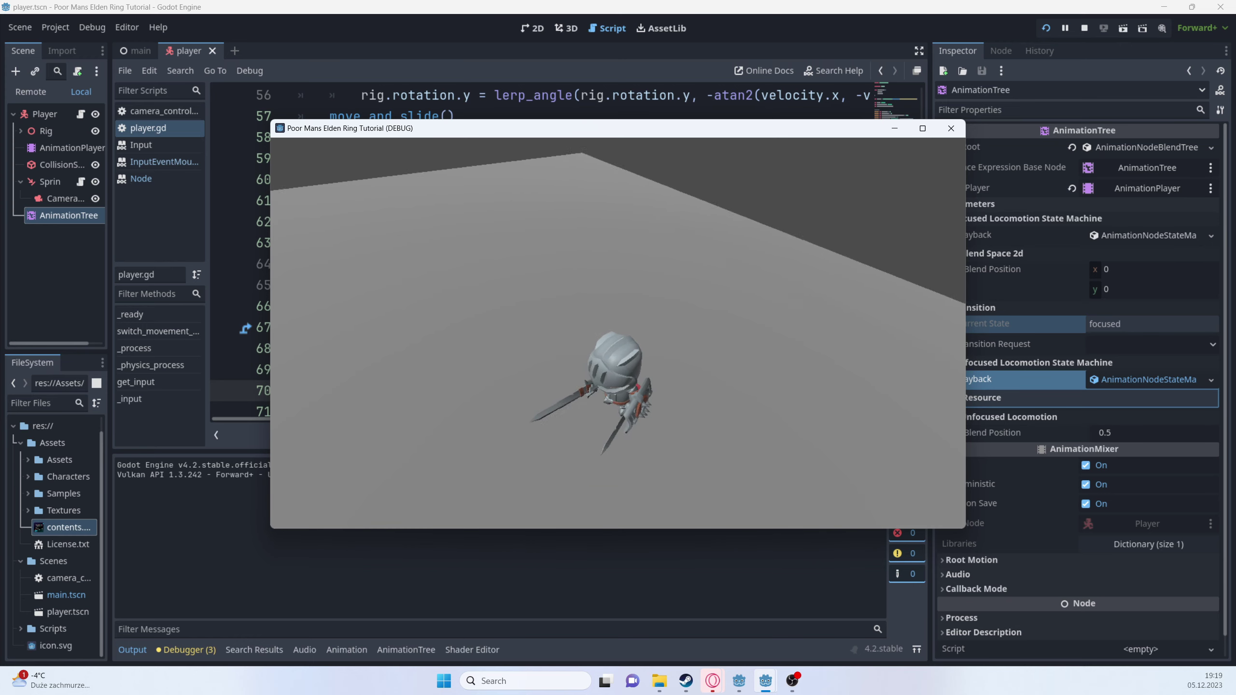
{"action": "key", "text": "F8"}
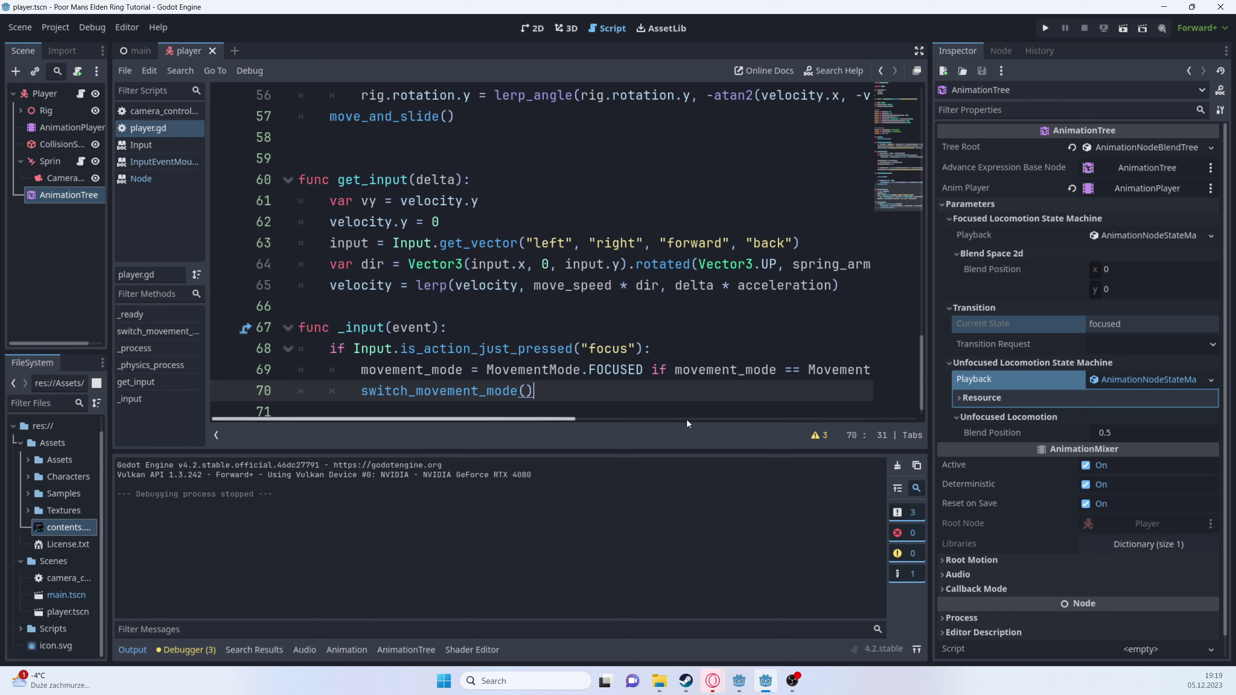
- Wrap velocity lines 49-50 in an 'if movement_mode == MovementMode.UNFOCUSED:' block
{"action": "left_click", "coordinate": [49, 200]}
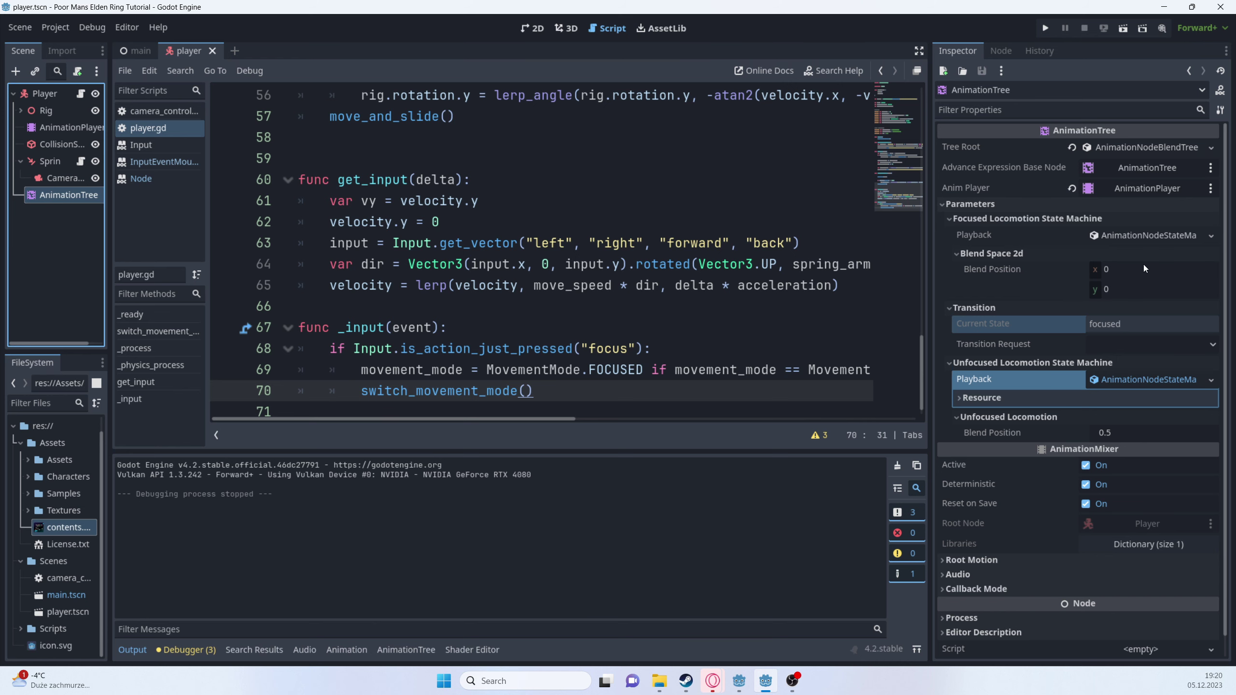
{"action": "scroll", "coordinate": [824, 284], "scroll_direction": "up", "scroll_amount": 7}
{"action": "scroll", "coordinate": [542, 306], "scroll_direction": "down", "scroll_amount": 1}
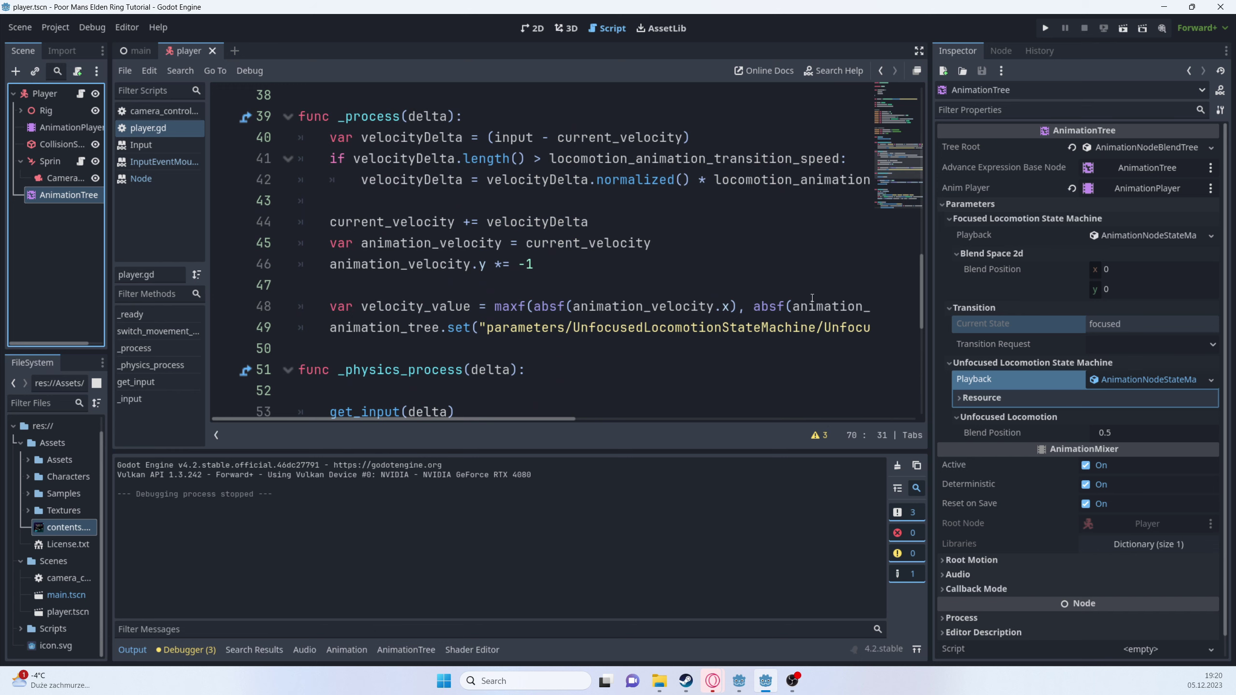
{"action": "left_click_drag", "start_coordinate": [929, 324], "coordinate": [1096, 317]}
{"action": "mouse_move", "coordinate": [622, 421]}
{"action": "left_mouse_down"}
{"action": "mouse_move", "coordinate": [777, 414]}
{"action": "mouse_move", "coordinate": [626, 413]}
{"action": "left_mouse_up"}
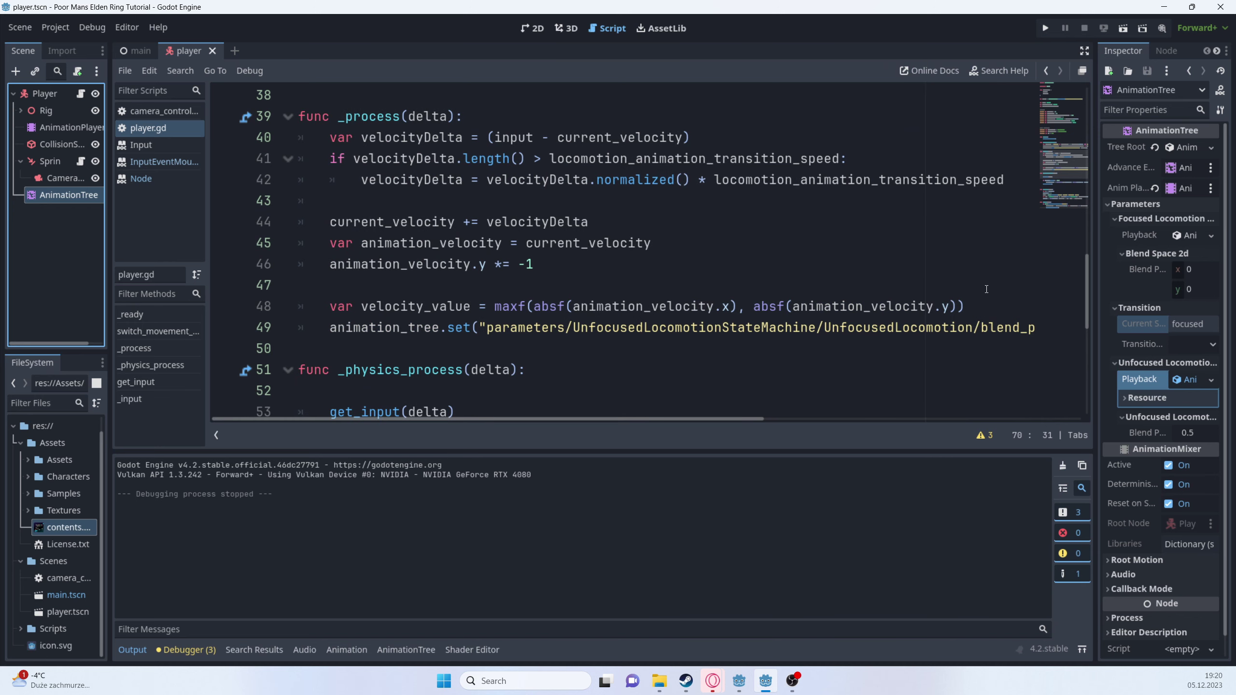
{"action": "left_click", "coordinate": [985, 306]}
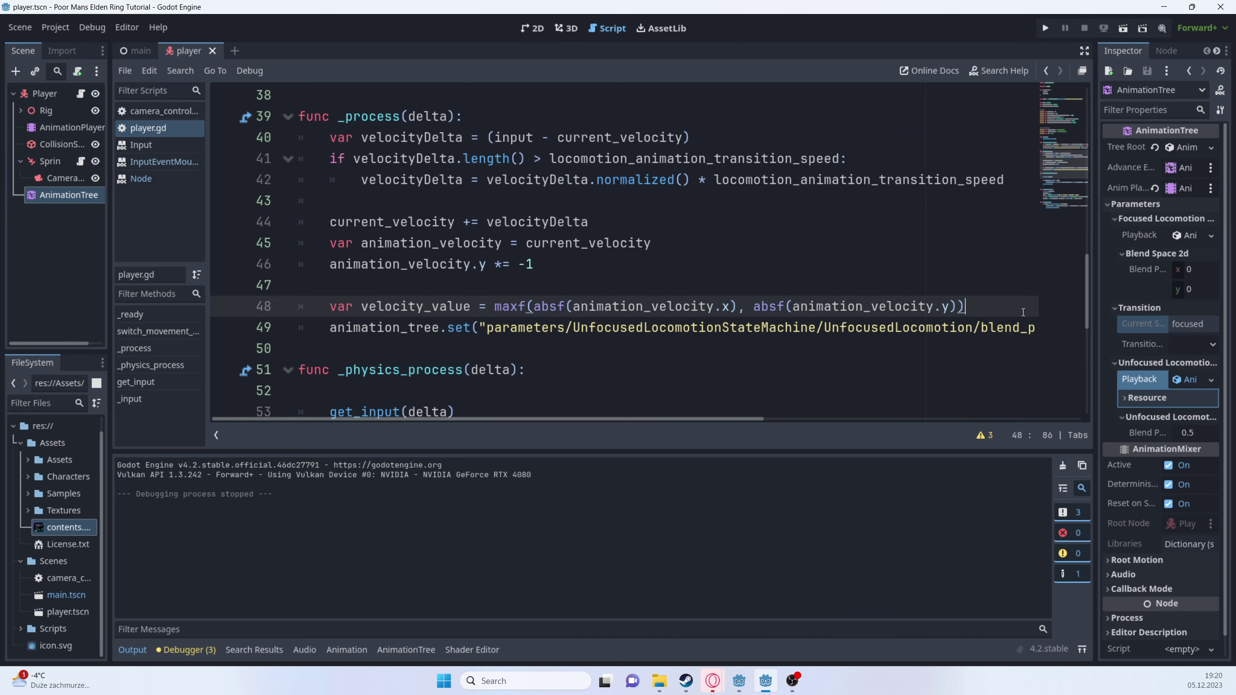
{"action": "key", "text": "ctrl+shift+Return"}
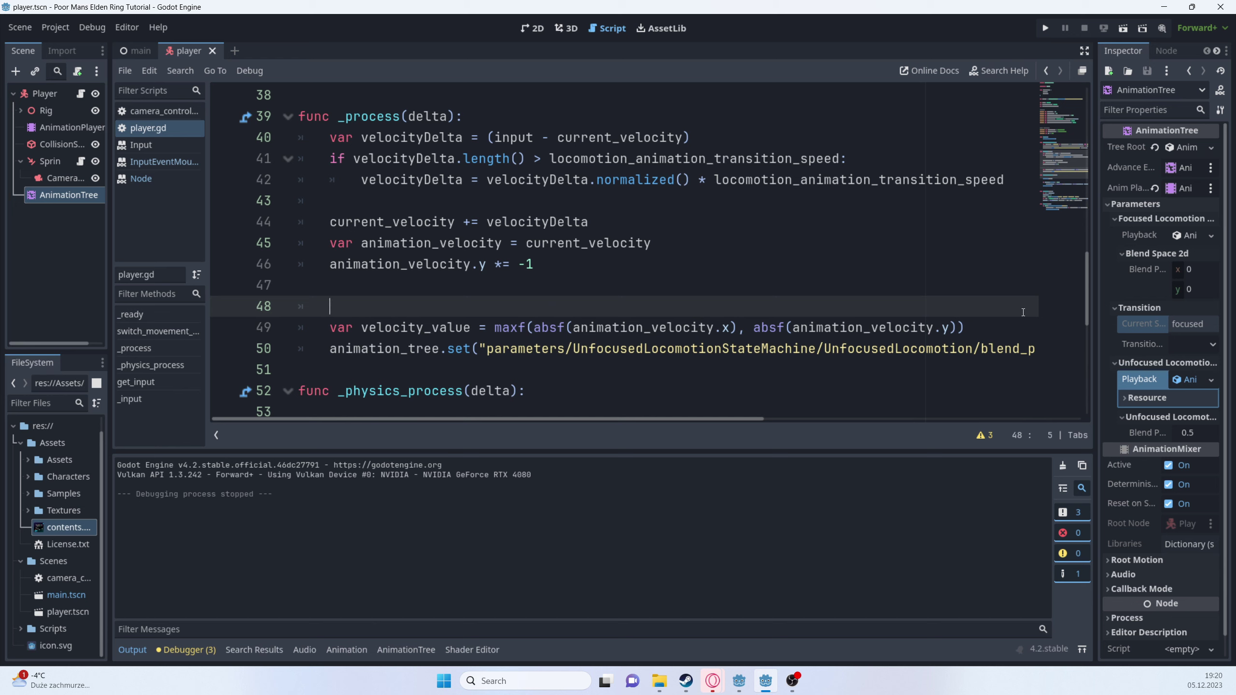
{"action": "type", "text": "if move"}
{"action": "key", "text": "Return"}
{"action": "type", "text": "== "}
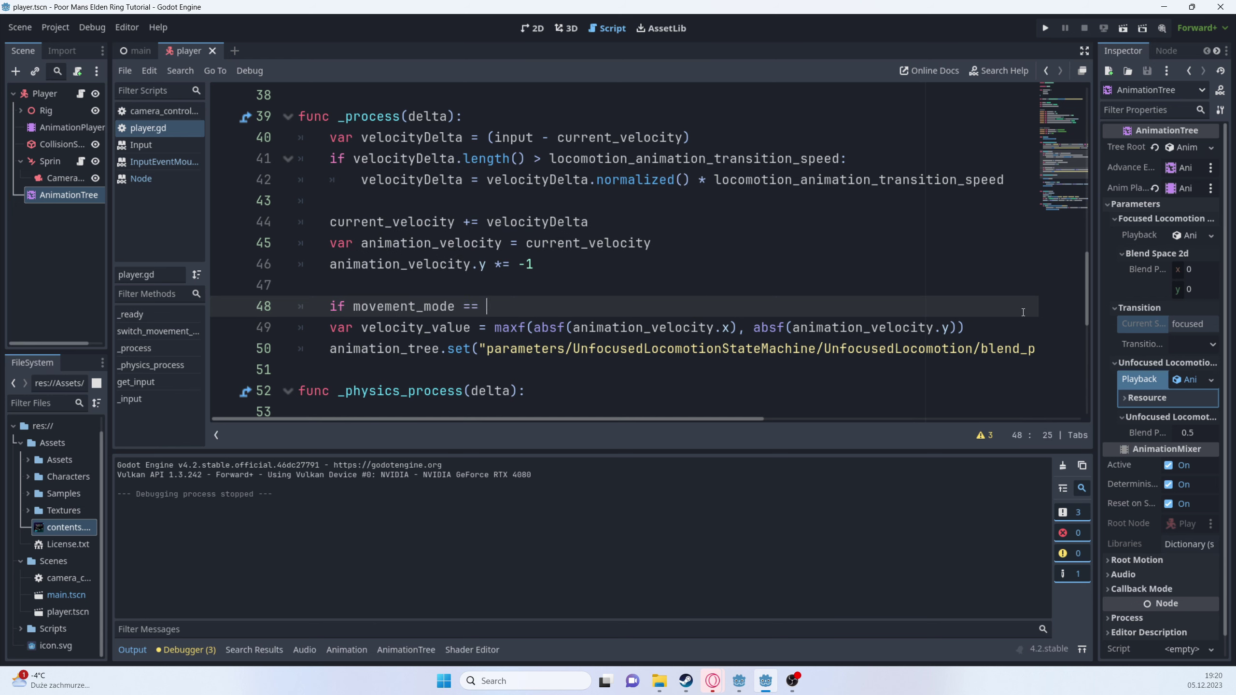
{"action": "type", "text": "MovementMode.UNFOCUSED:"}
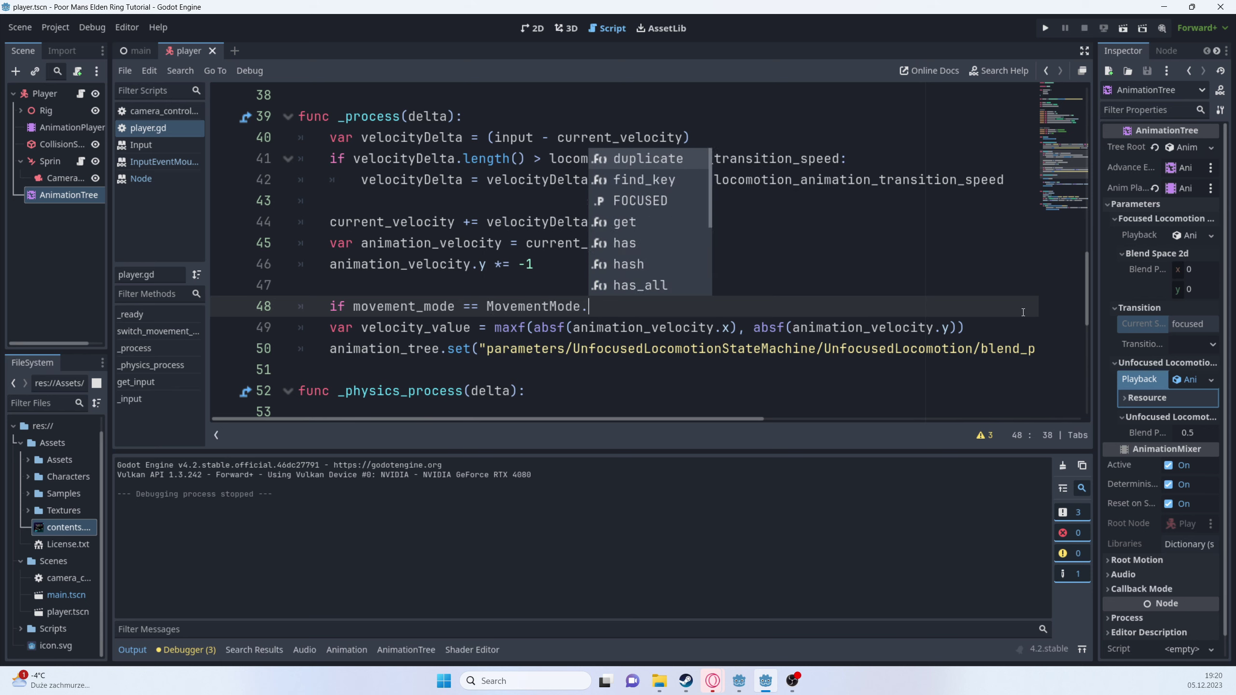
{"action": "key", "text": "shift+Down"}
{"action": "key", "text": "shift+Down"}
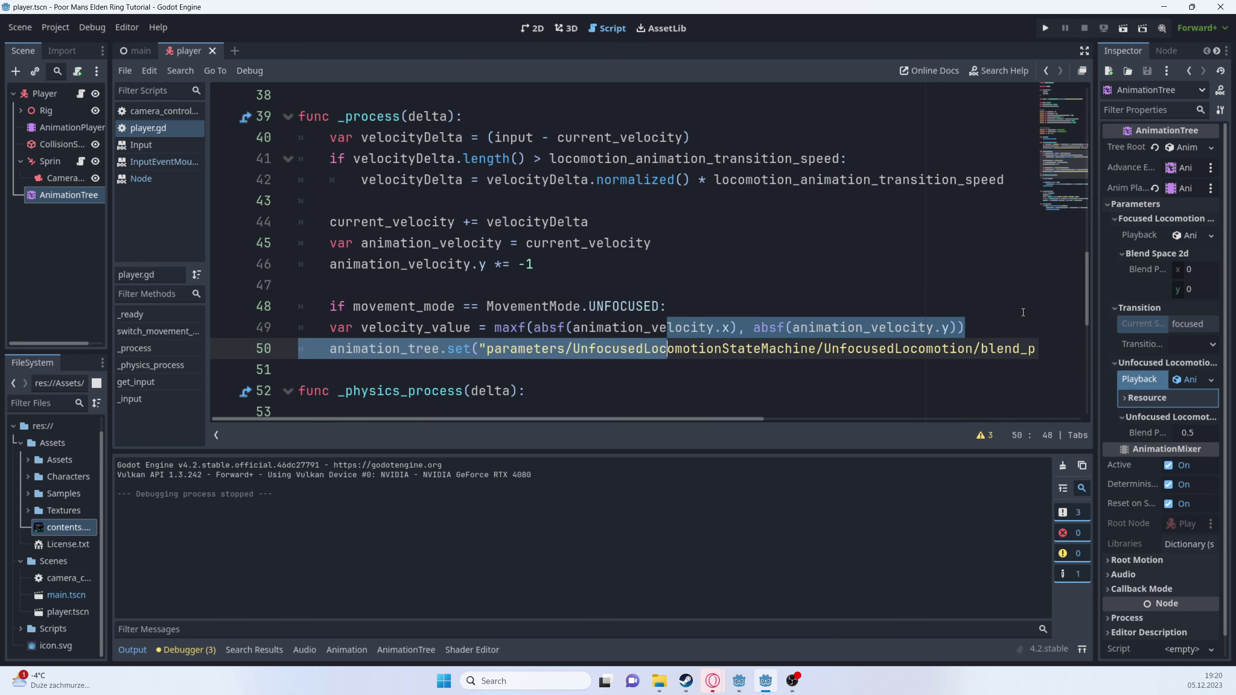
{"action": "key", "text": "Tab"}
{"action": "key", "text": "Down"}
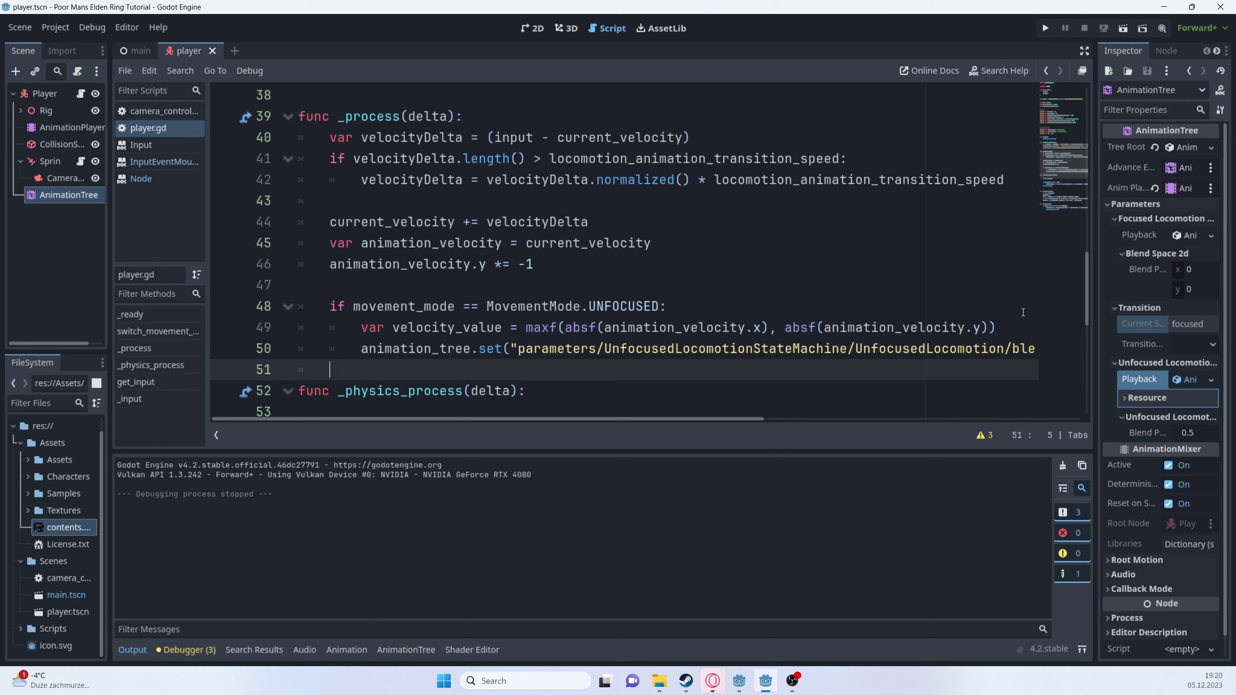
- Add an else: branch that begins an animation_tree.set() call
{"action": "key", "text": "Return"}
{"action": "key", "text": "Up"}
{"action": "key", "text": "Tab"}
{"action": "type", "text": "else"}
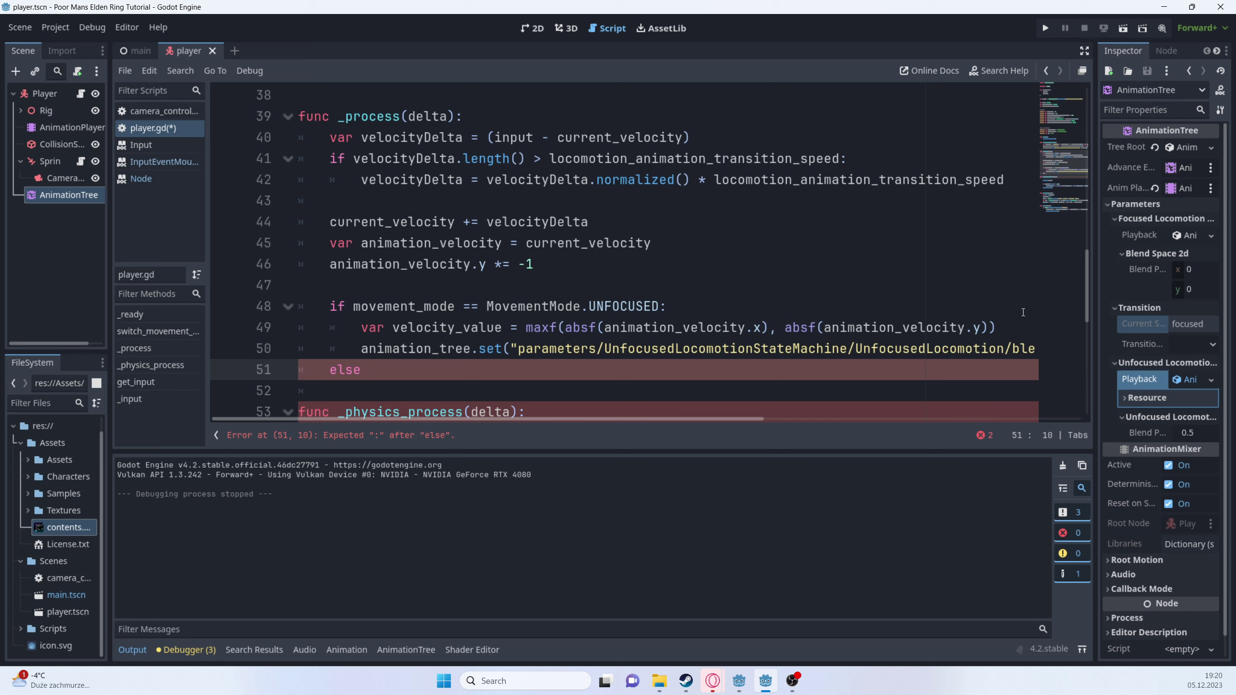
{"action": "key", "text": "BackSpace"}
{"action": "type", "text": ":"}
{"action": "key", "text": "Return"}
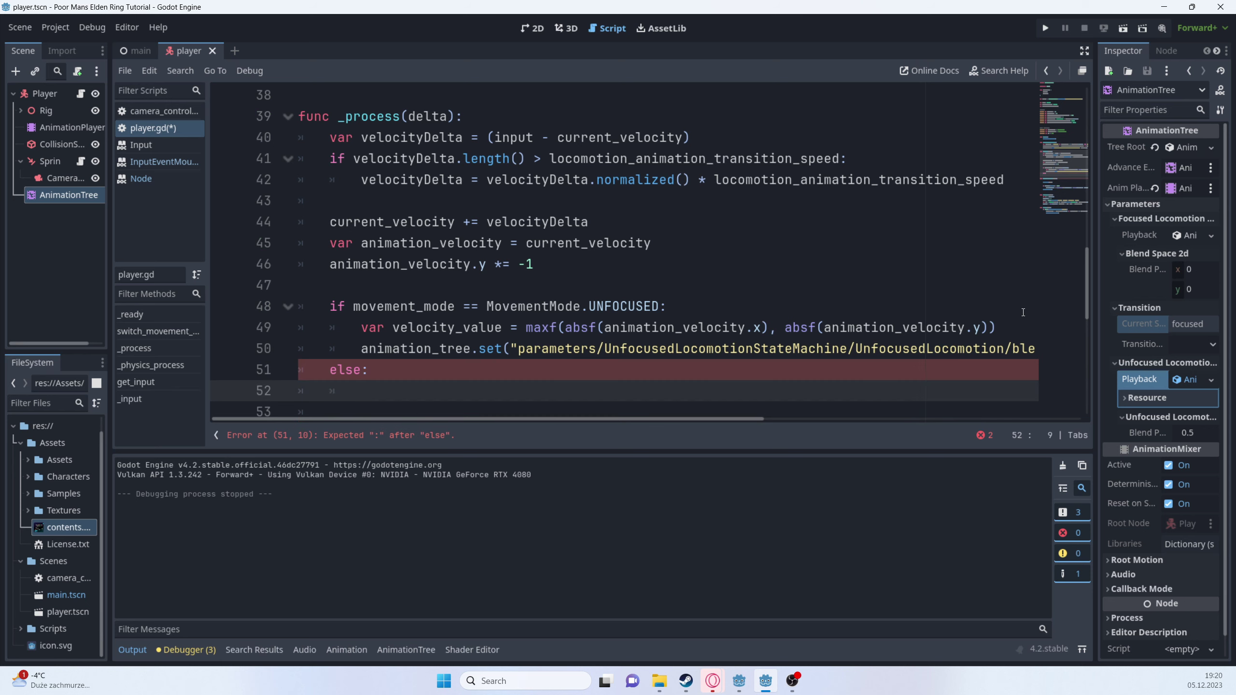
{"action": "type", "text": "anima"}
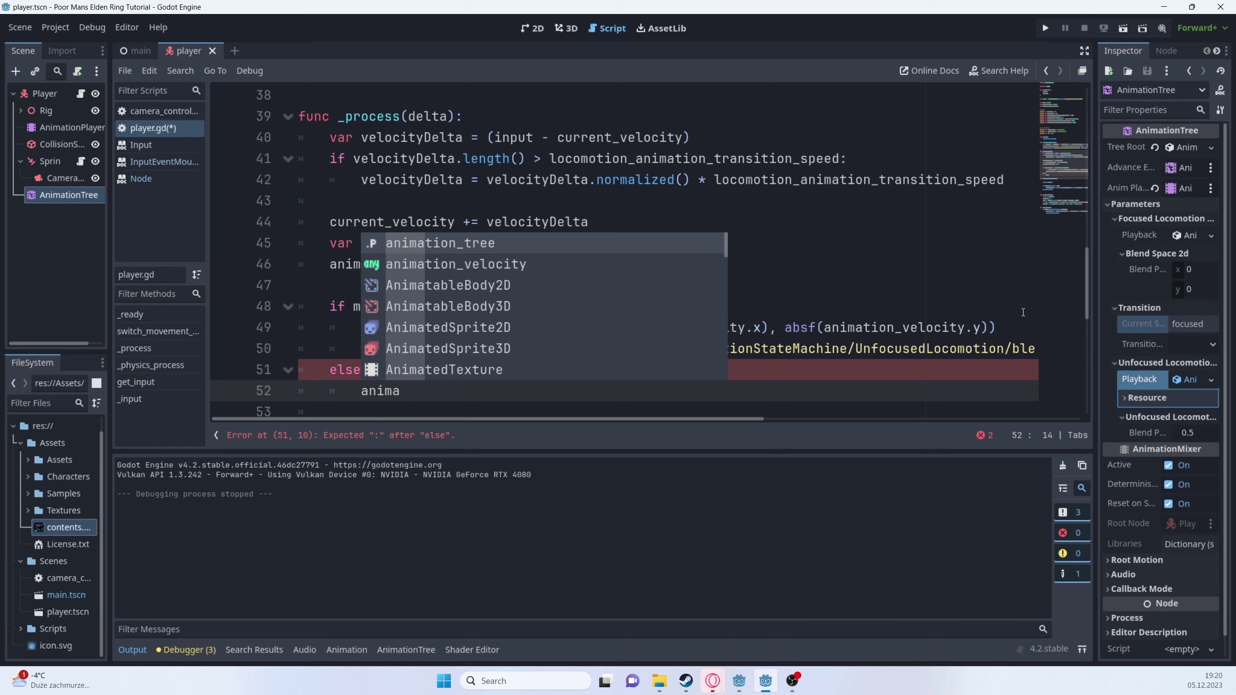
{"action": "key", "text": "Return"}
{"action": "type", "text": ".set("}
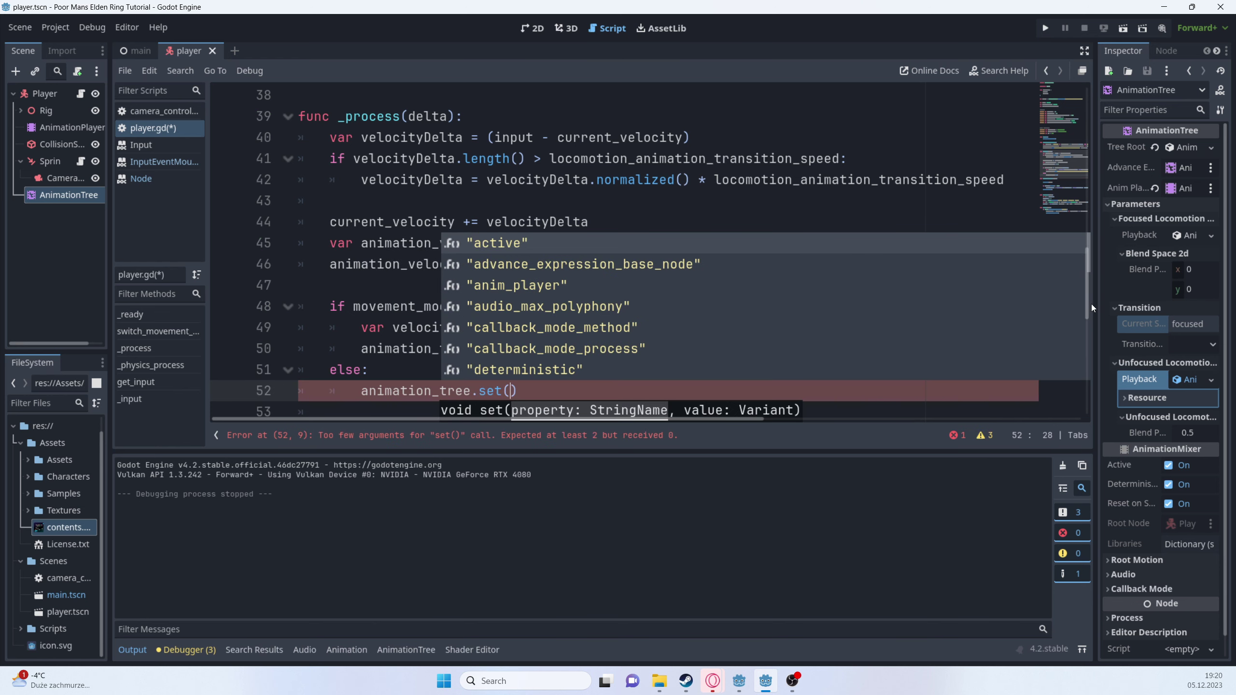
- Pass the copied BlendSpace2D blend_position path and animation_velocity to set(), then save
{"action": "left_click_drag", "start_coordinate": [1094, 303], "coordinate": [939, 282]}
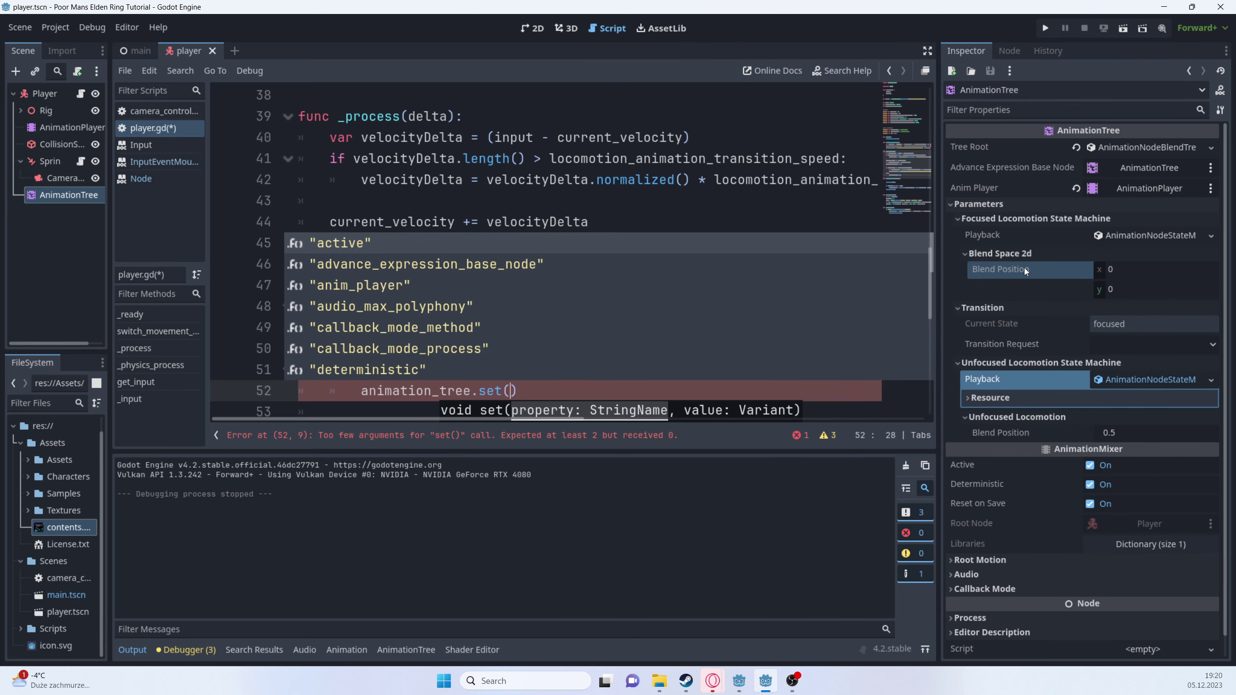
{"action": "right_click", "coordinate": [1024, 268]}
{"action": "left_click", "coordinate": [1064, 307]}
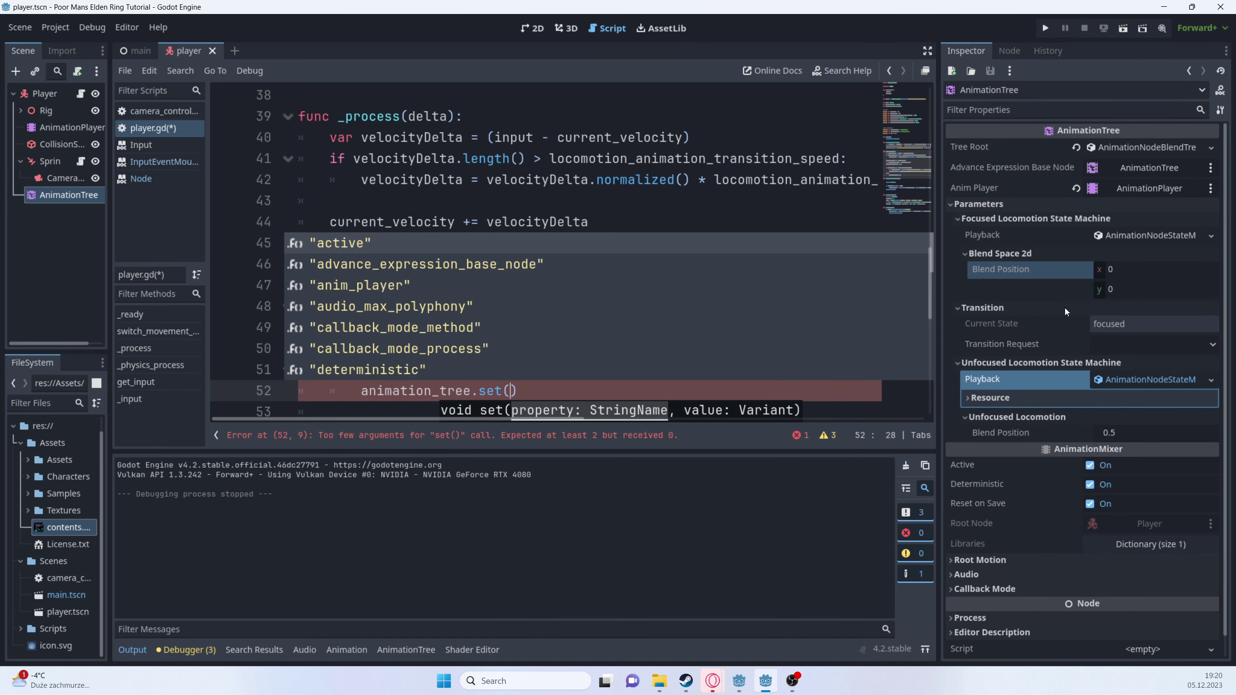
{"action": "left_click", "coordinate": [511, 389]}
{"action": "type", "text": "\""}
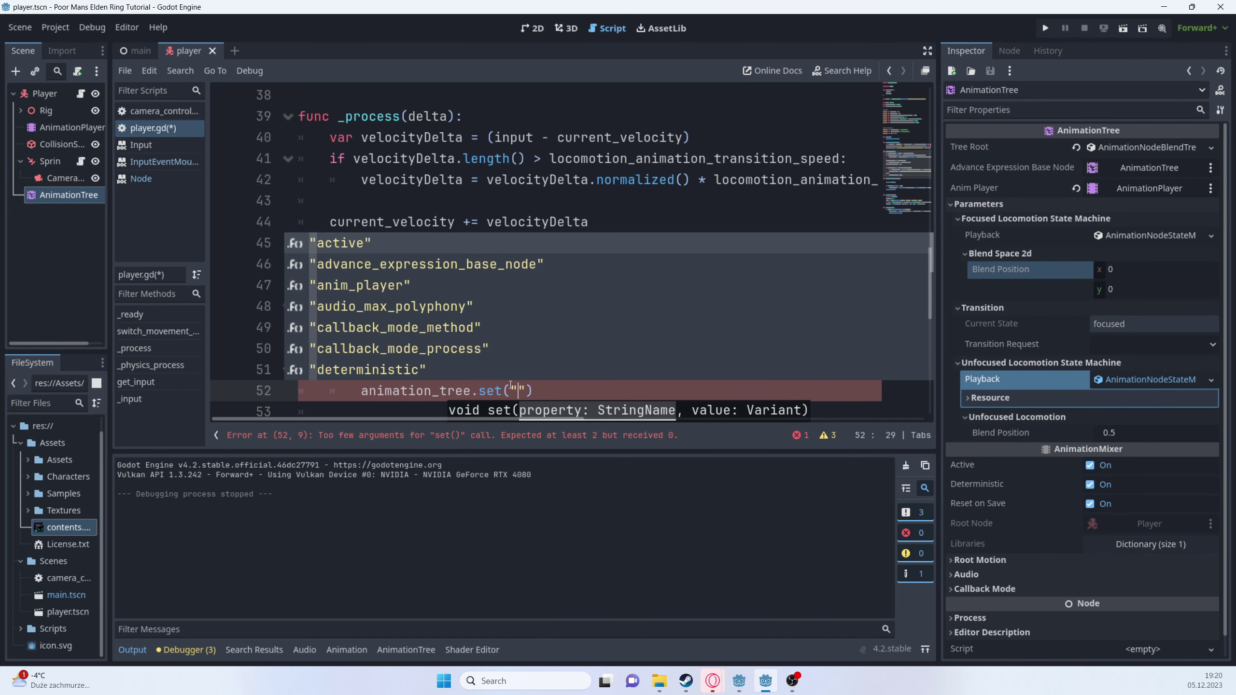
{"action": "type", "text": "parameters/FocusedLocomotionStateMachine/BlendSpace2D/blend_position"}
{"action": "key", "text": "Right"}
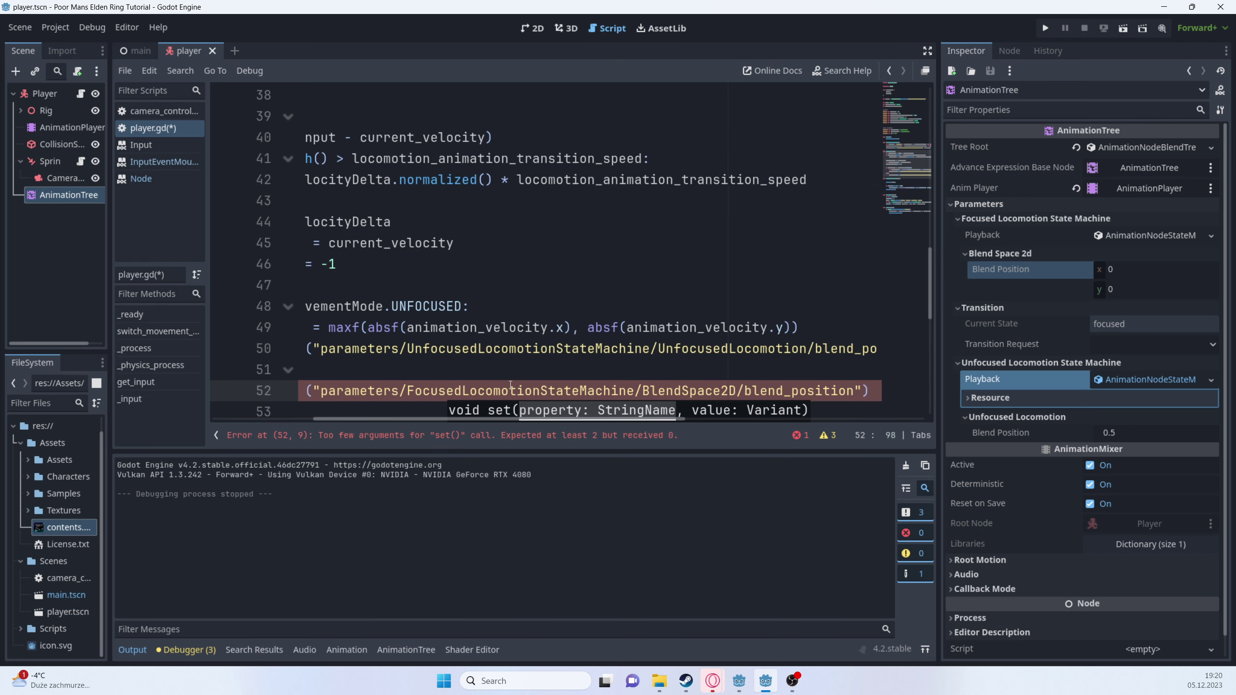
{"action": "type", "text": ", ani"}
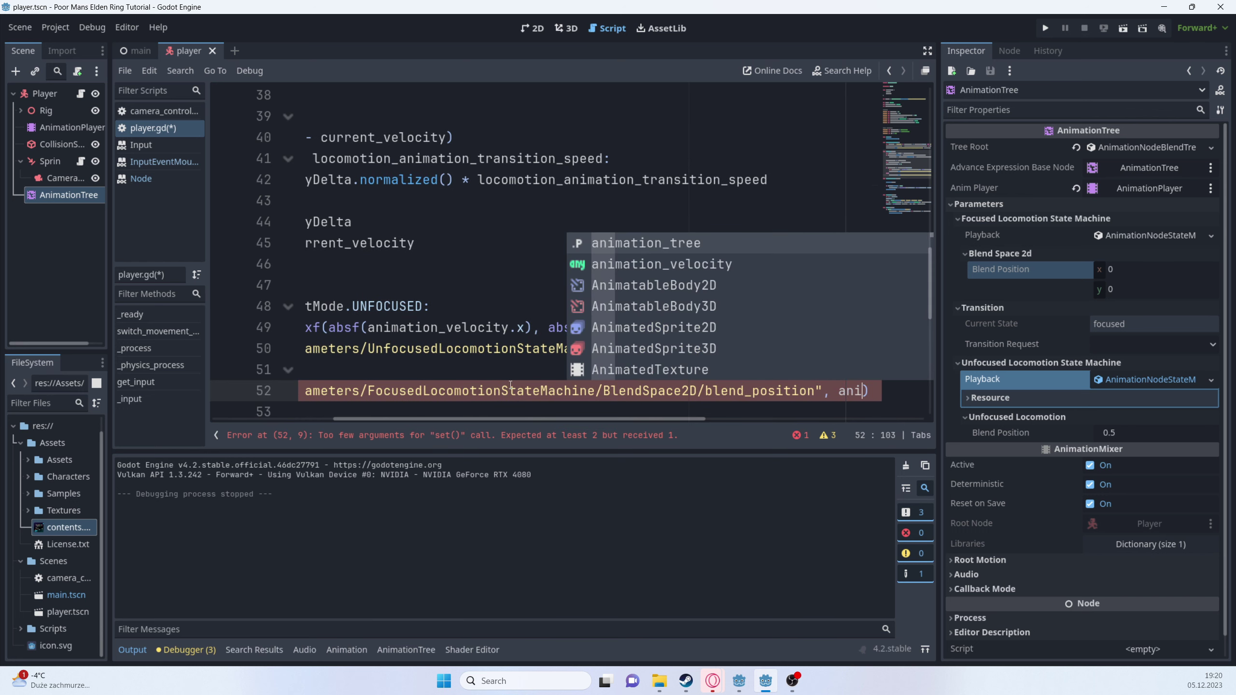
{"action": "key", "text": "Down"}
{"action": "key", "text": "Return"}
{"action": "key", "text": "ctrl+s"}
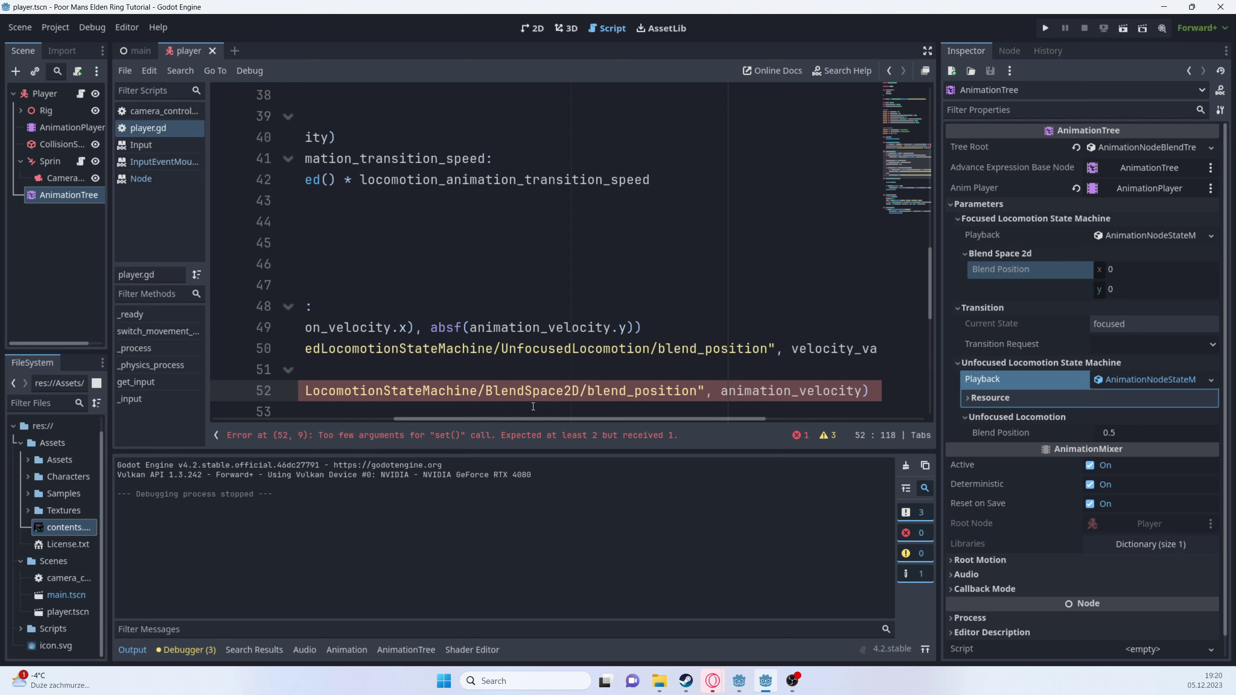
{"action": "left_click_drag", "start_coordinate": [526, 417], "coordinate": [436, 417]}
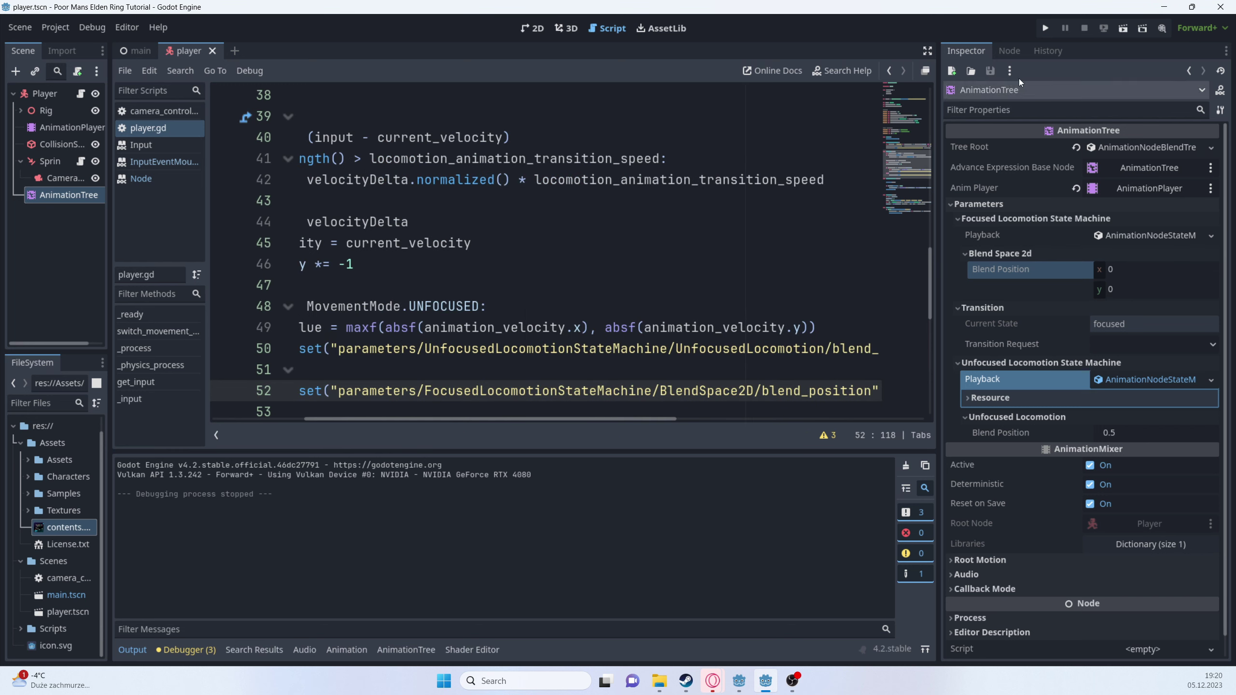
- Test-run the game with the new locomotion code, stop it, and select AnimationPlayer
{"action": "left_click", "coordinate": [1045, 27]}
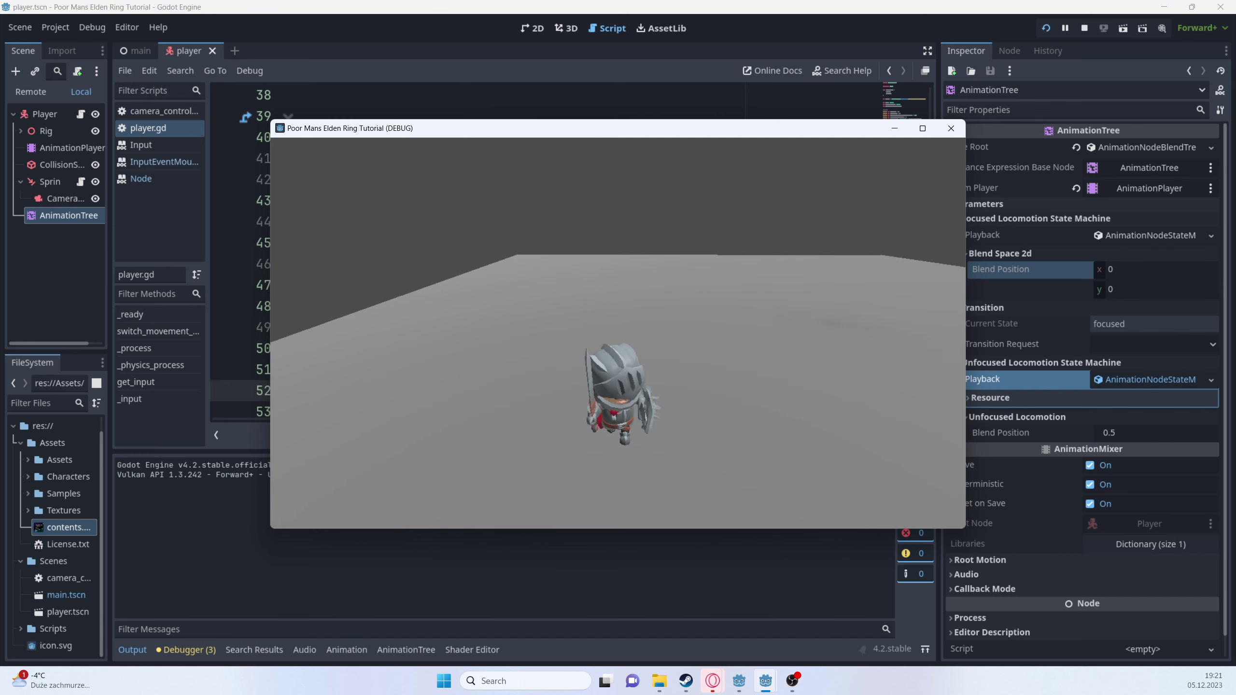
{"action": "left_click", "coordinate": [1085, 30]}
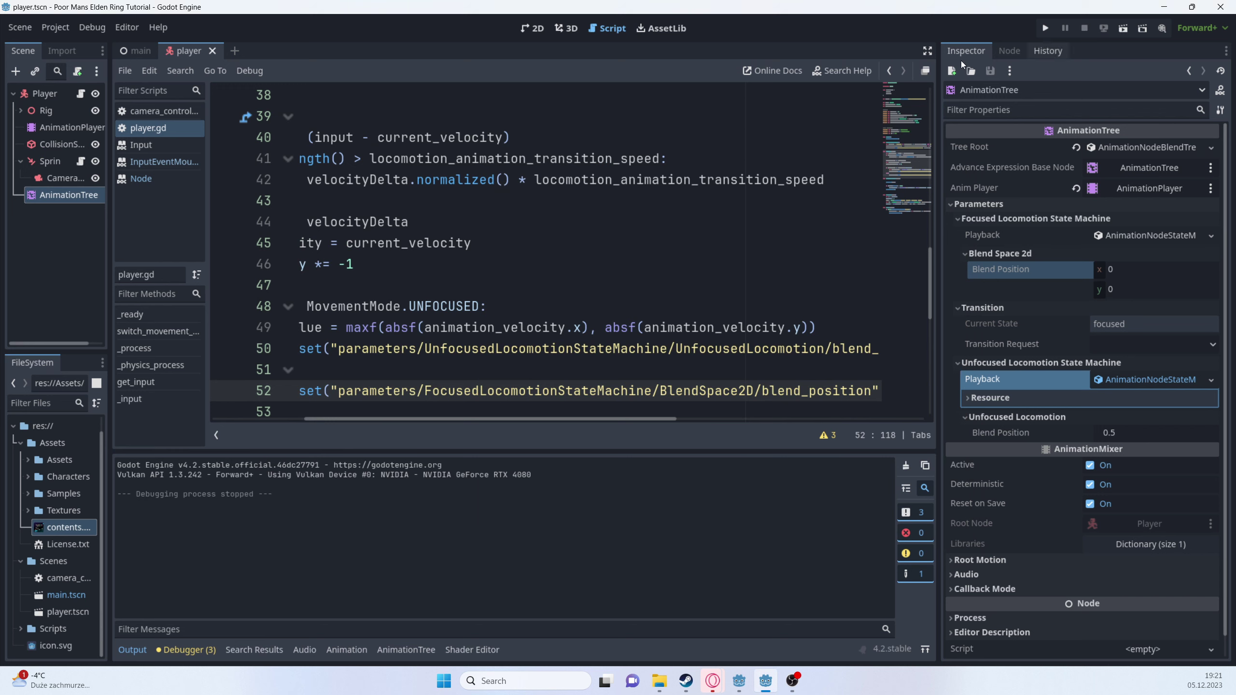
{"action": "left_click", "coordinate": [69, 129]}
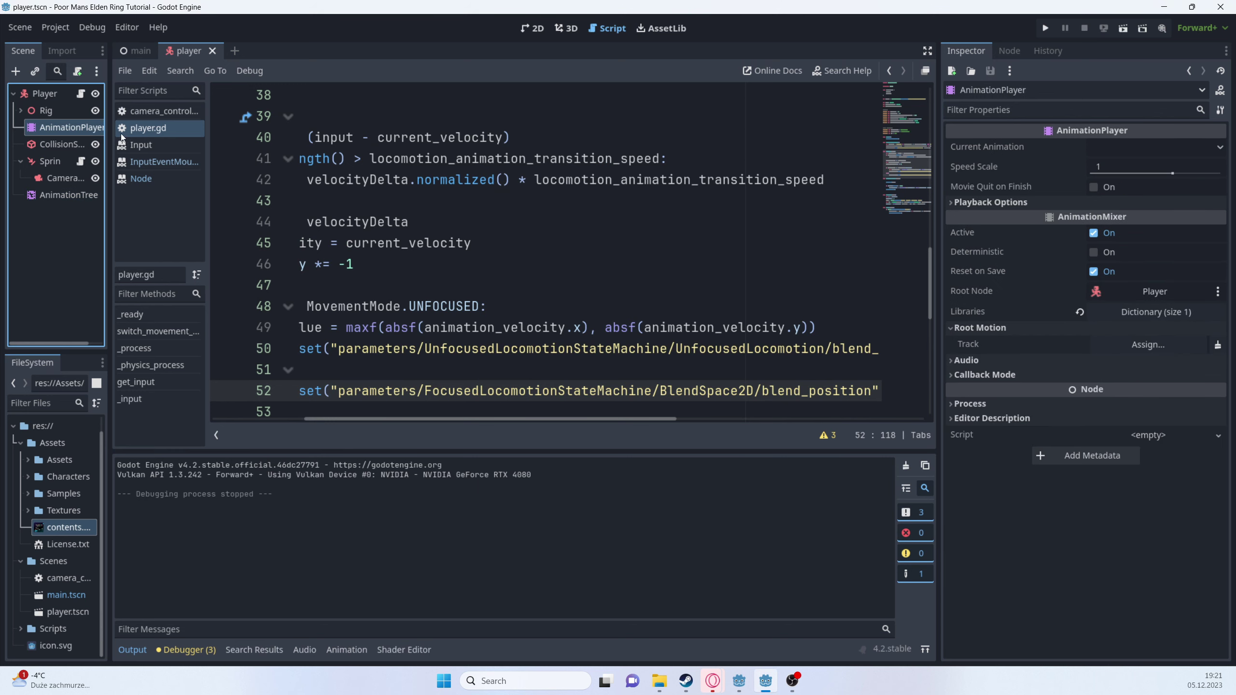
- Enlarge the AnimationPlayer editor and turn on looping for Walking_Backwards
{"action": "left_click", "coordinate": [69, 96]}
{"action": "left_click", "coordinate": [60, 126]}
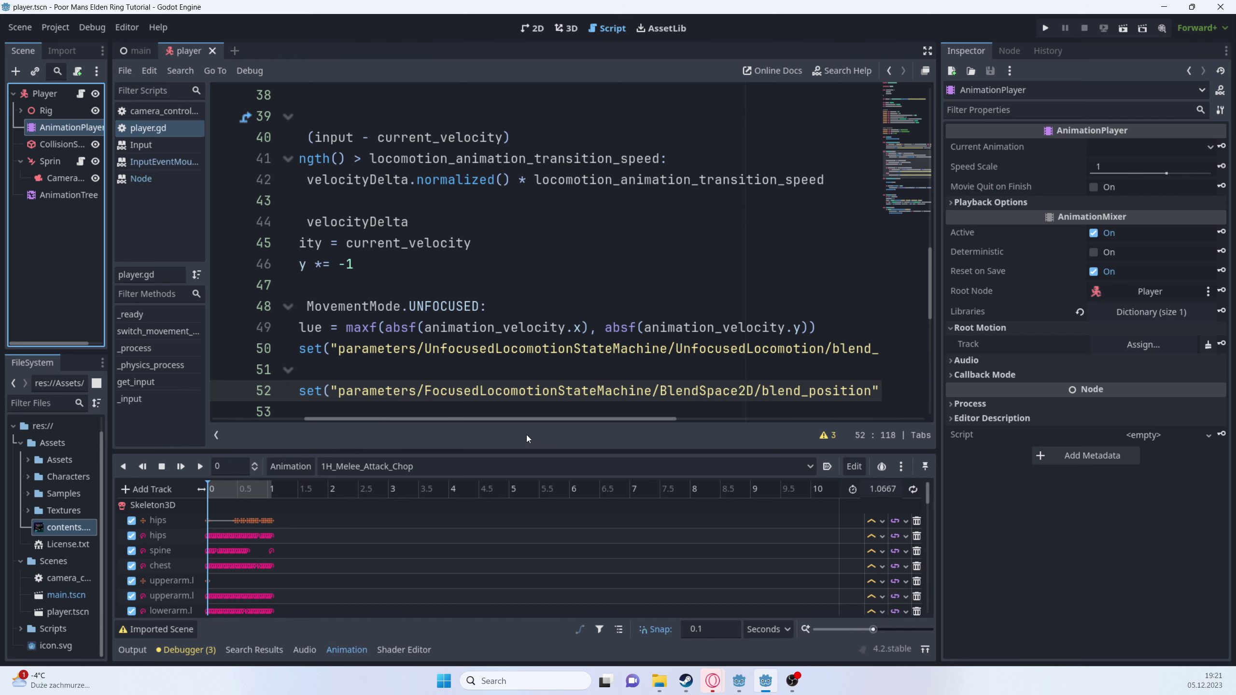
{"action": "left_click_drag", "start_coordinate": [538, 452], "coordinate": [538, 288]}
{"action": "left_click", "coordinate": [638, 300]}
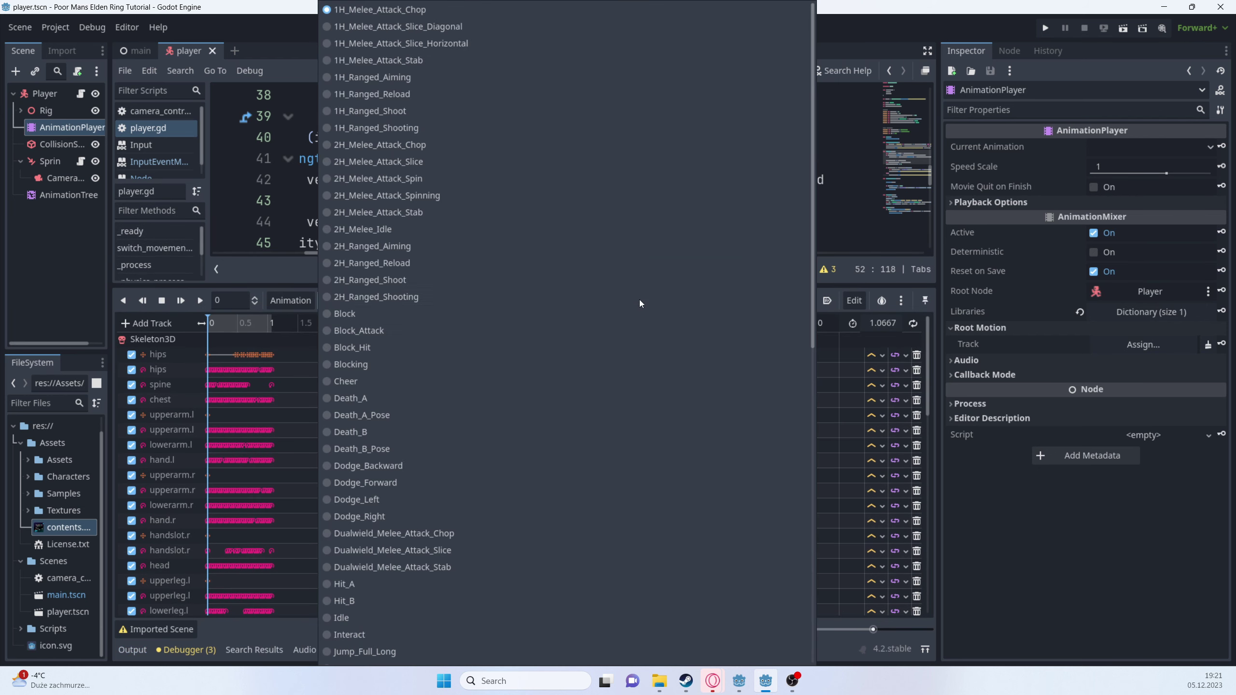
{"action": "scroll", "coordinate": [423, 633], "scroll_direction": "down", "scroll_amount": 10}
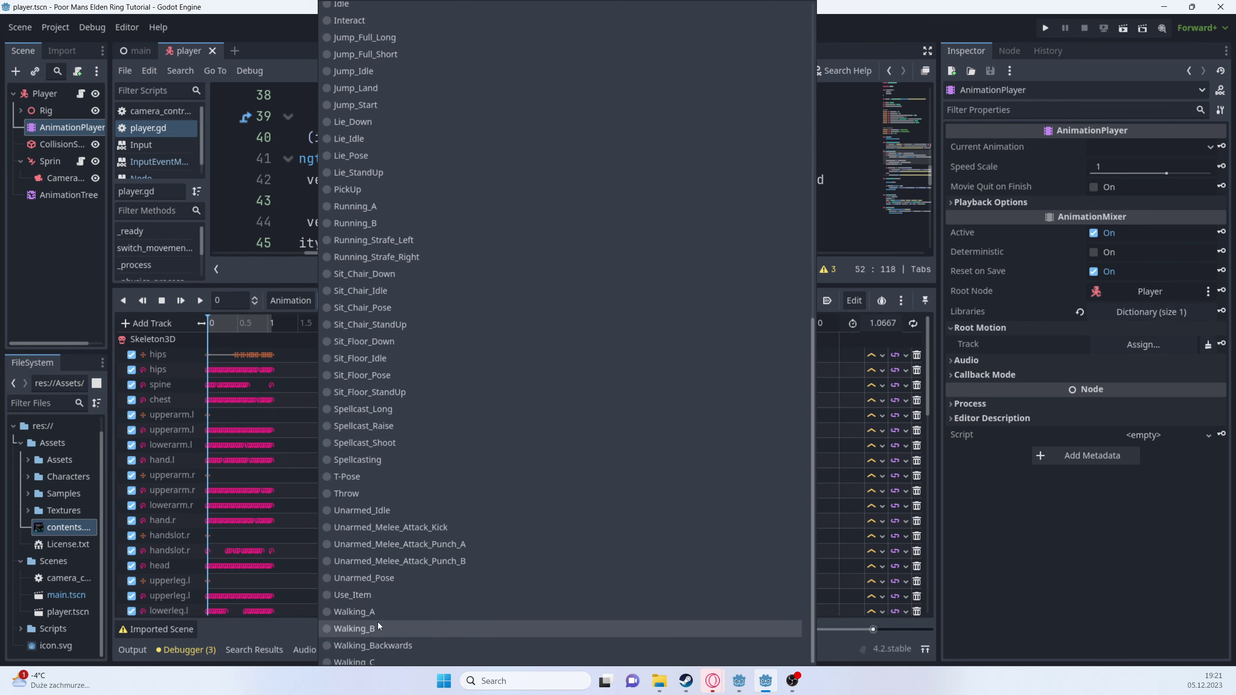
{"action": "left_click", "coordinate": [380, 645]}
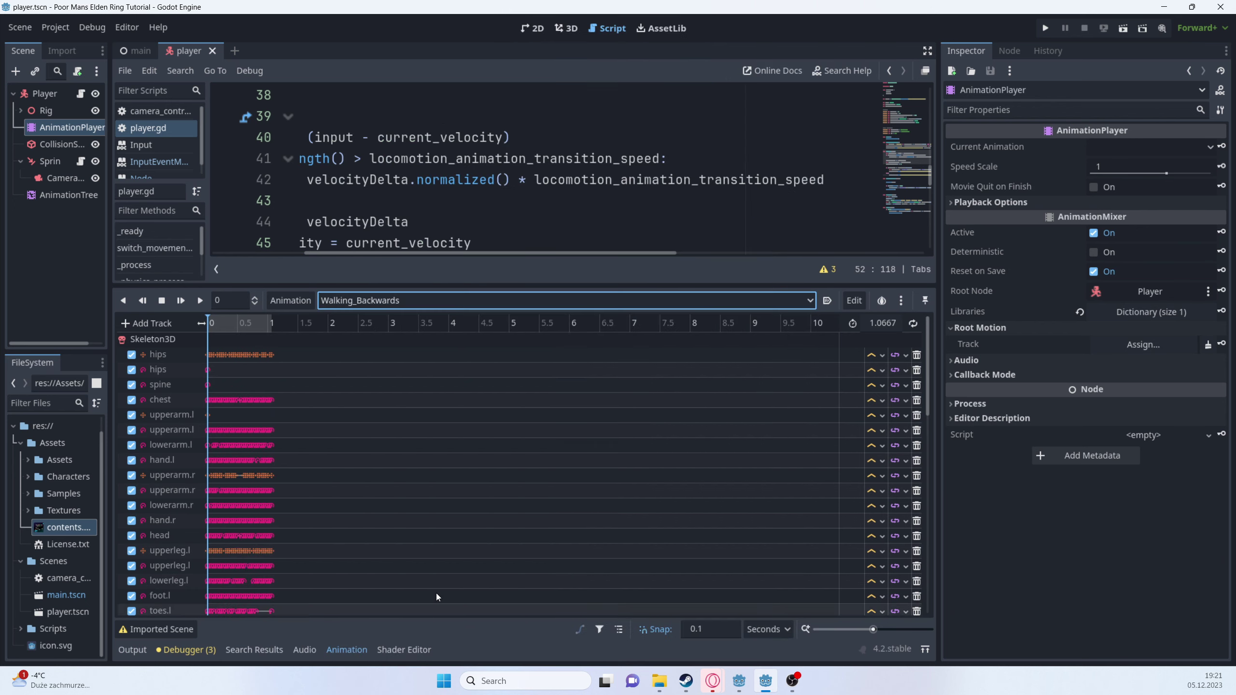
{"action": "left_click", "coordinate": [912, 326]}
- Turn on looping for Running_Strafe_Left and Running_Strafe_Right, then save the scene
{"action": "left_click", "coordinate": [620, 298]}
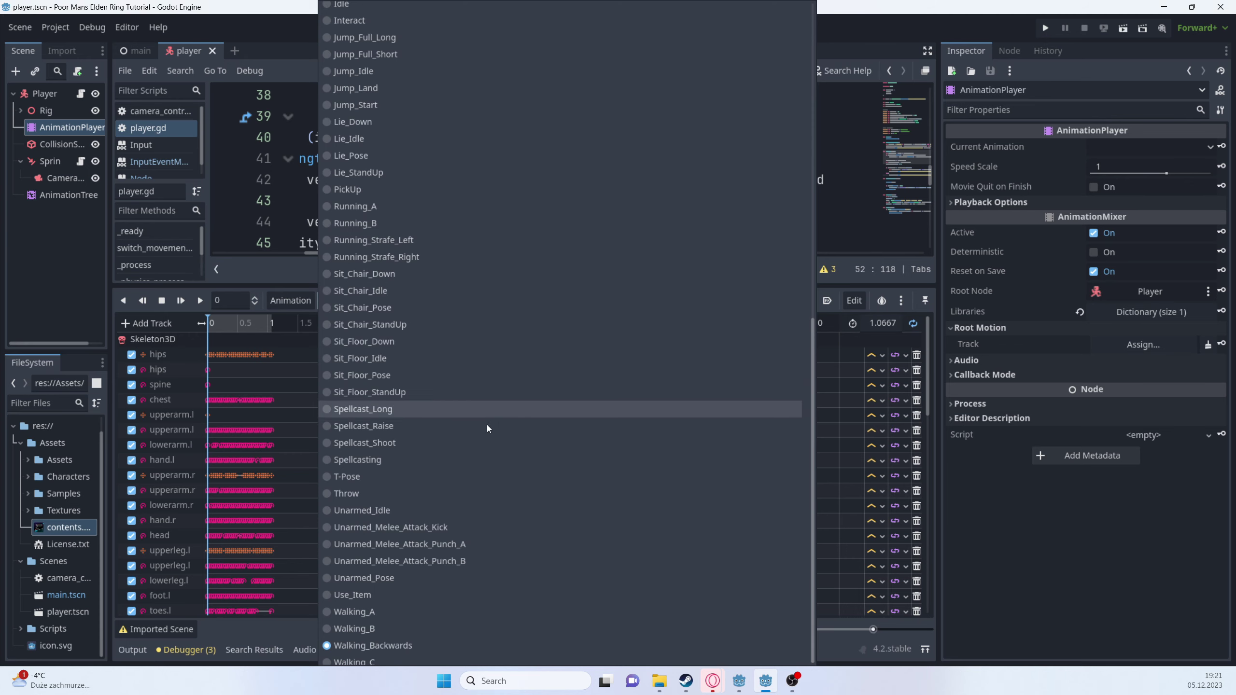
{"action": "left_click", "coordinate": [400, 242]}
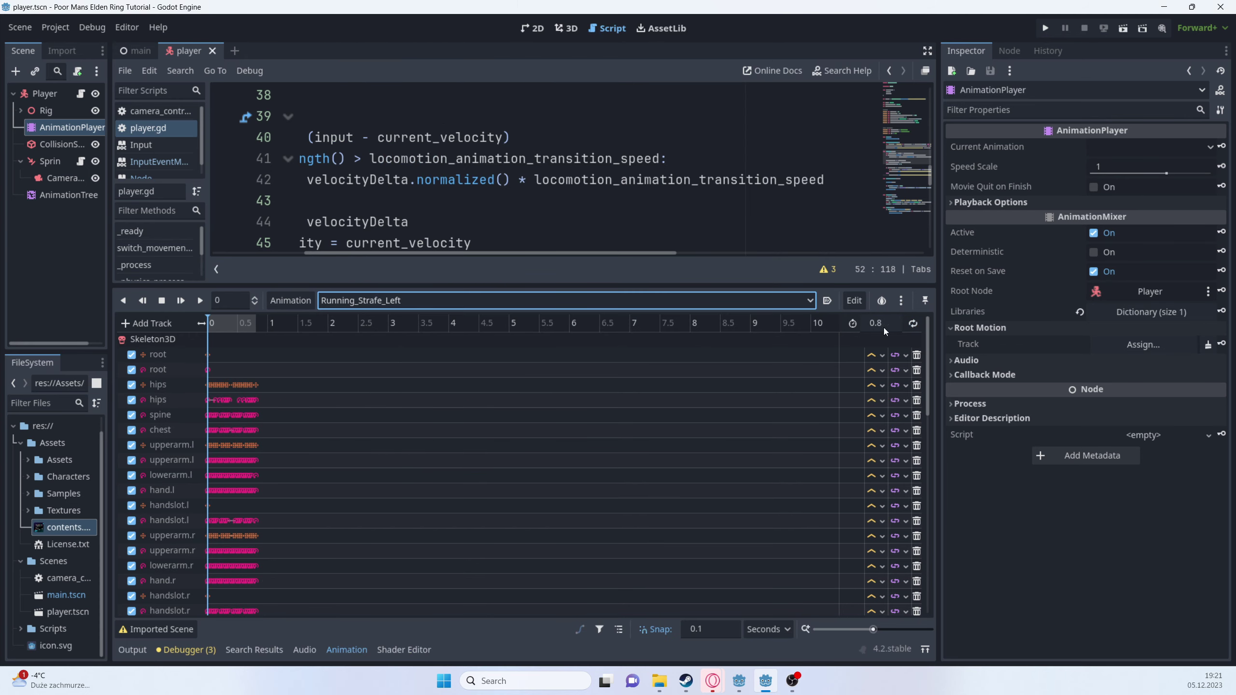
{"action": "left_click", "coordinate": [913, 323]}
{"action": "left_click", "coordinate": [658, 302]}
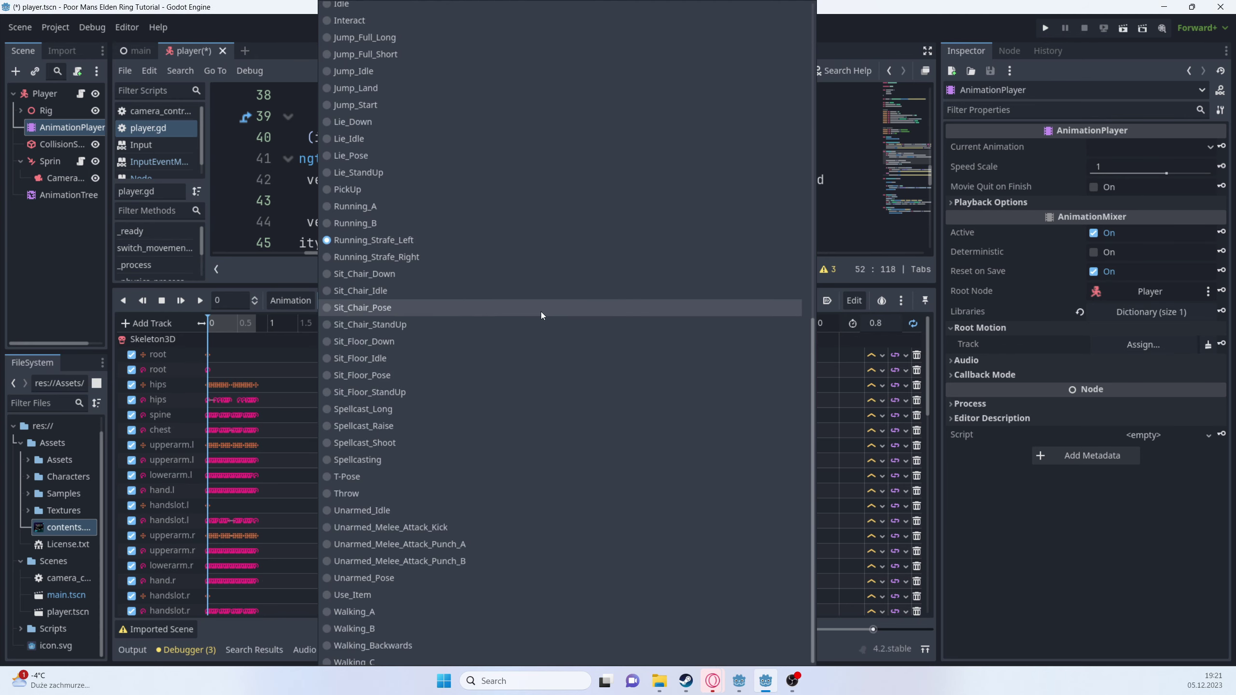
{"action": "left_click", "coordinate": [469, 263]}
{"action": "left_click", "coordinate": [913, 324]}
{"action": "key", "text": "ctrl+s"}
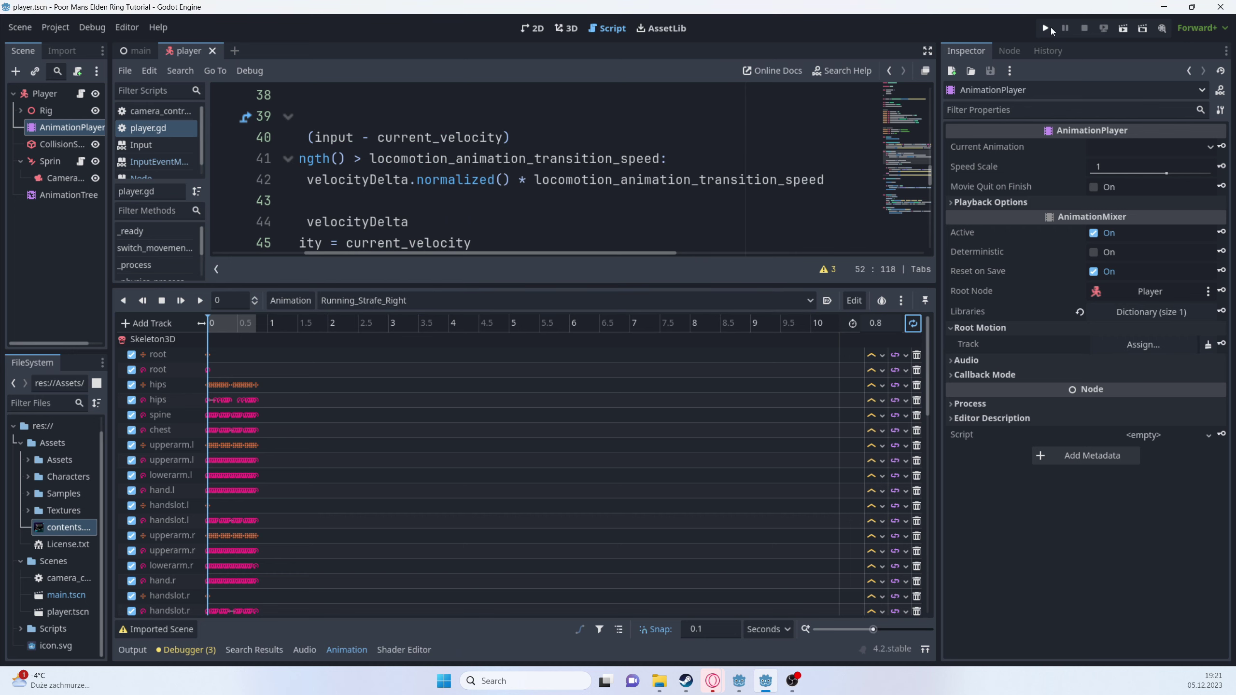
- Run the game to watch the looping strafe and backward animations, then stop it
{"action": "left_click", "coordinate": [1046, 28]}
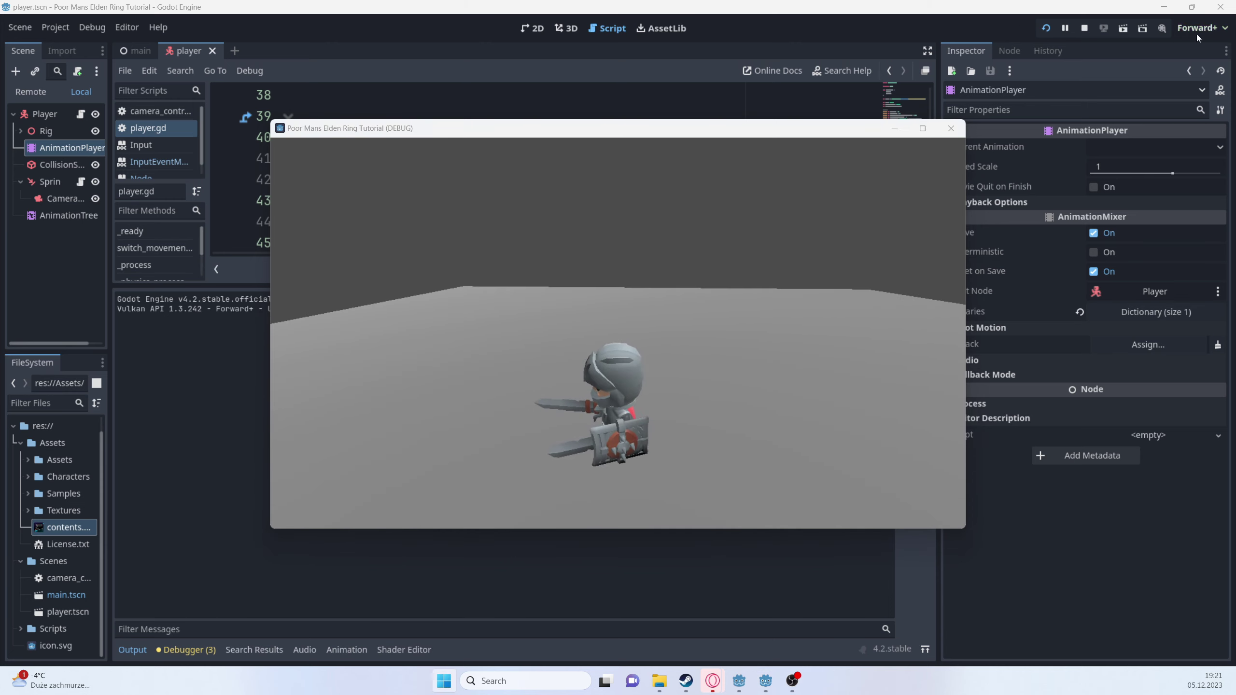
{"action": "left_click", "coordinate": [1085, 28]}
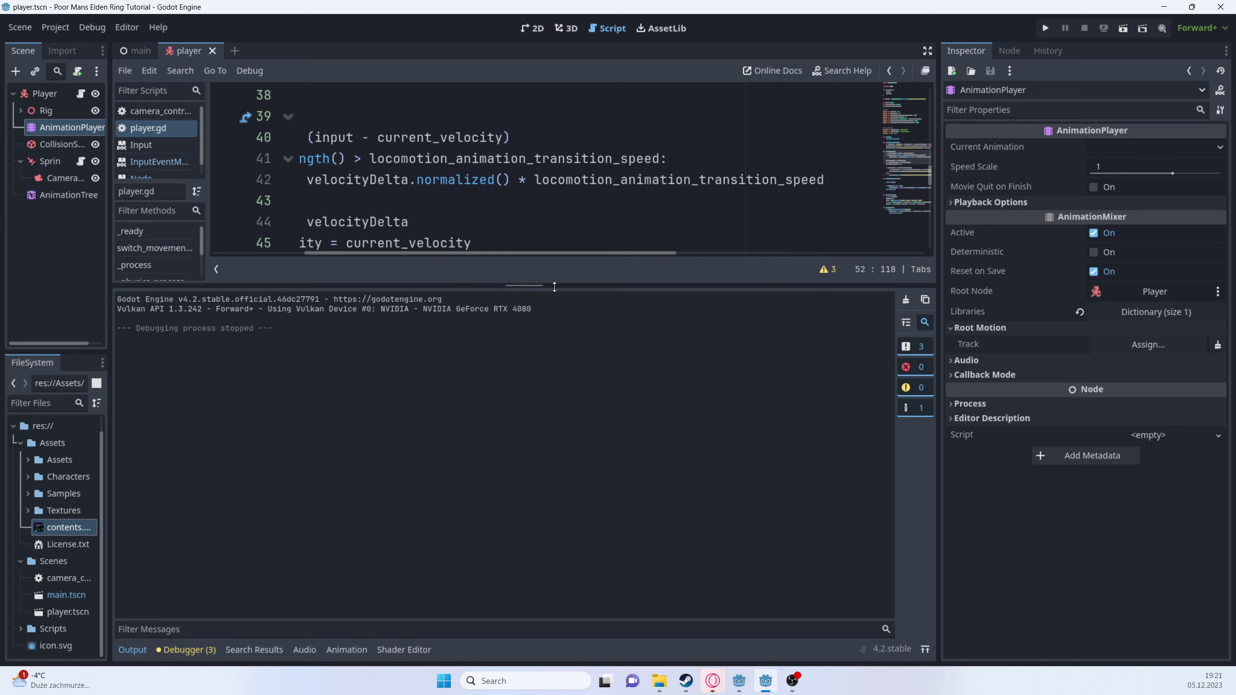
- Enlarge the script editor and fix the spacing after 'if' on line 58
{"action": "left_click_drag", "start_coordinate": [552, 285], "coordinate": [563, 509]}
{"action": "left_click_drag", "start_coordinate": [485, 475], "coordinate": [377, 470]}
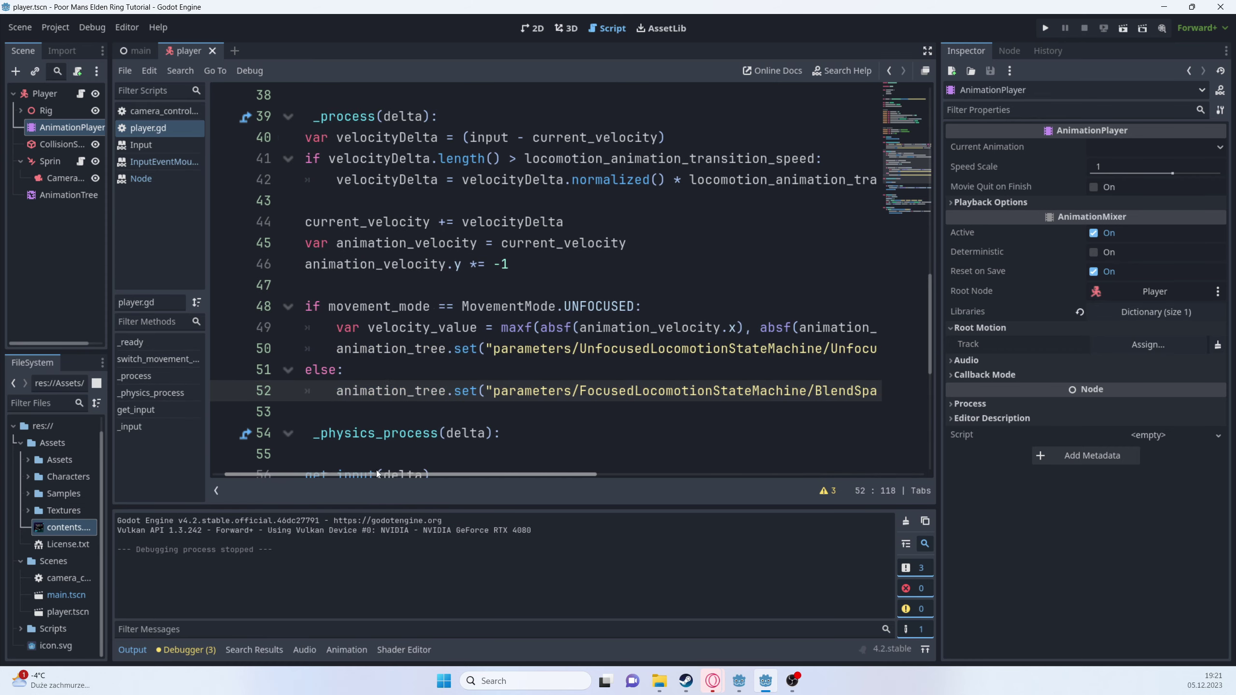
{"action": "scroll", "coordinate": [440, 367], "scroll_direction": "down", "scroll_amount": 4}
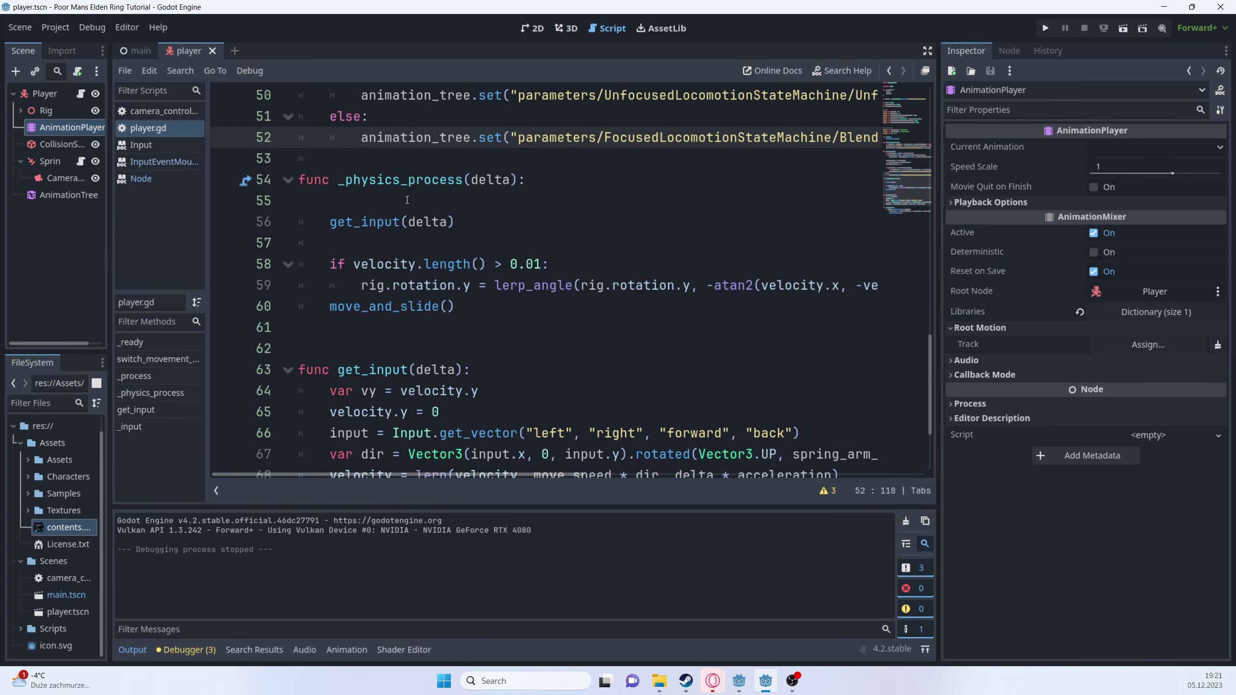
{"action": "left_click_drag", "start_coordinate": [353, 263], "coordinate": [502, 284]}
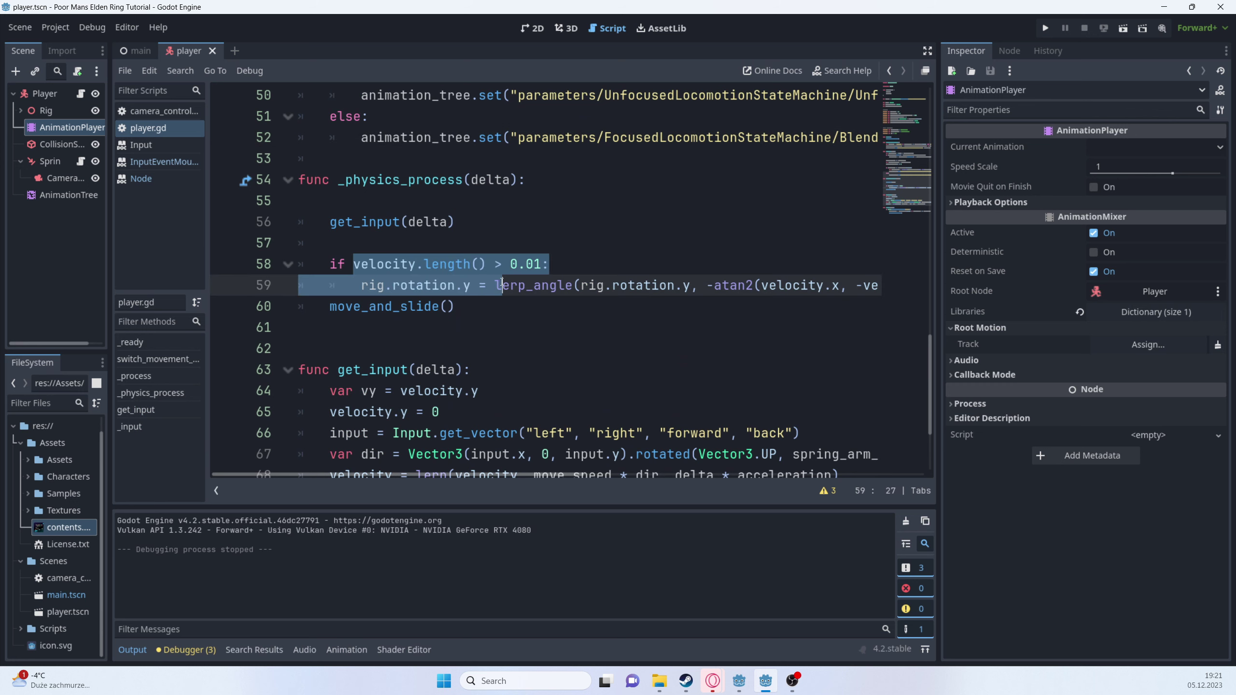
{"action": "left_click", "coordinate": [394, 264]}
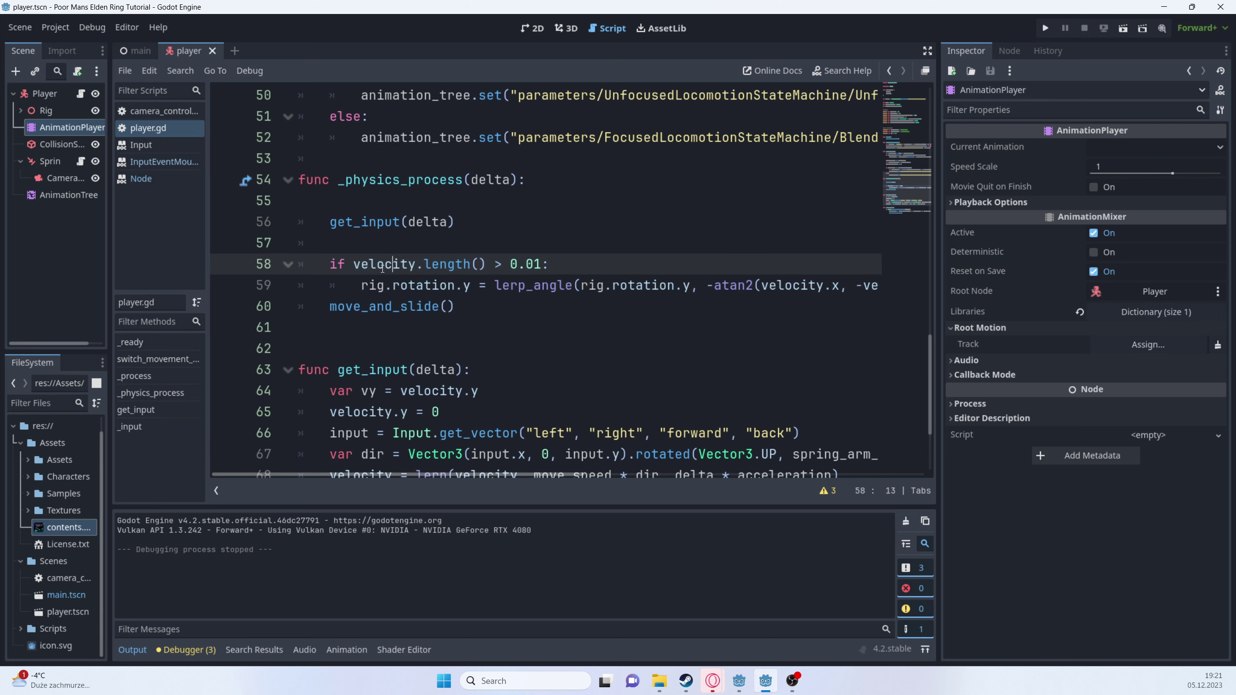
{"action": "left_click", "coordinate": [348, 264]}
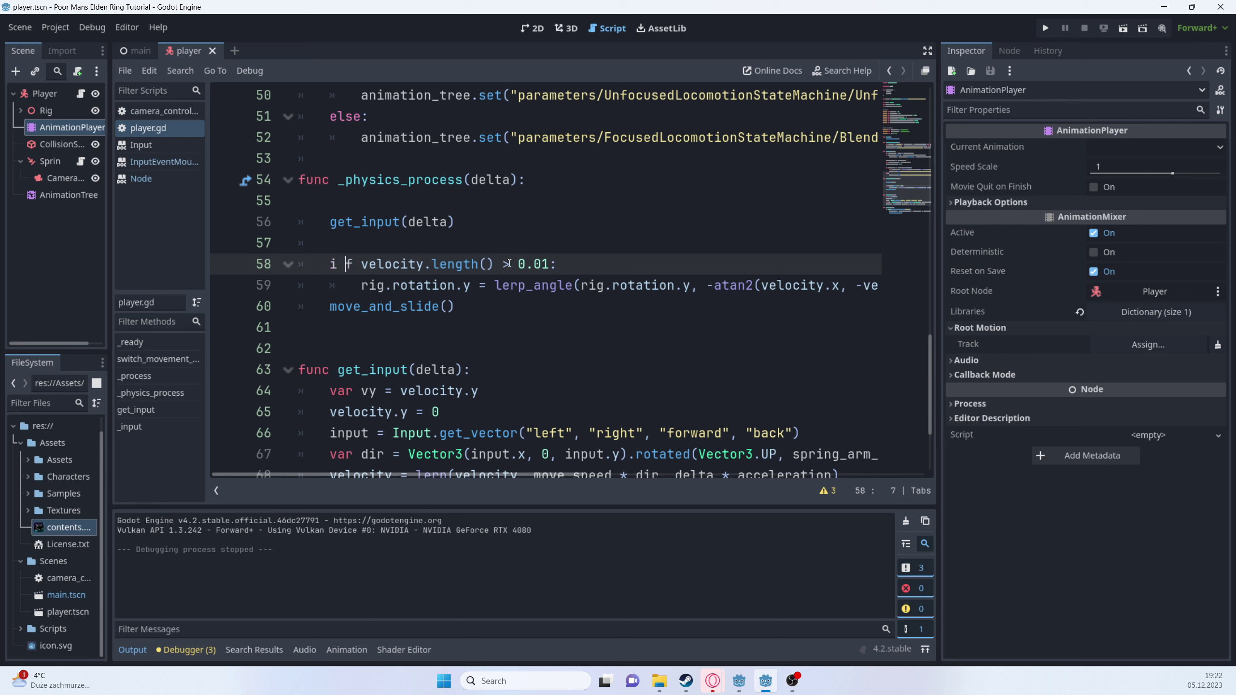
{"action": "key", "text": "BackSpace"}
{"action": "key", "text": "Right"}
- Prefix the condition with 'movement_mode == MovementMode.UNFOCUSED &&' and add a line after the rotation
{"action": "type", "text": "movement_mode "}
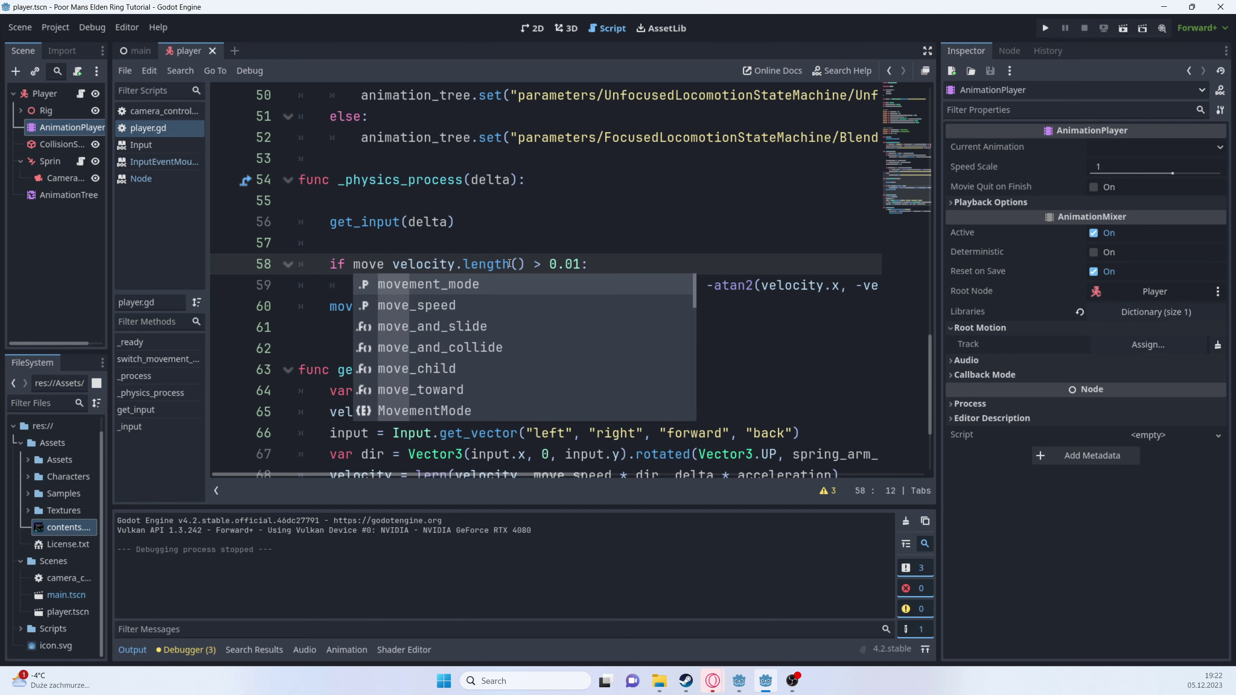
{"action": "type", "text": "== Move"}
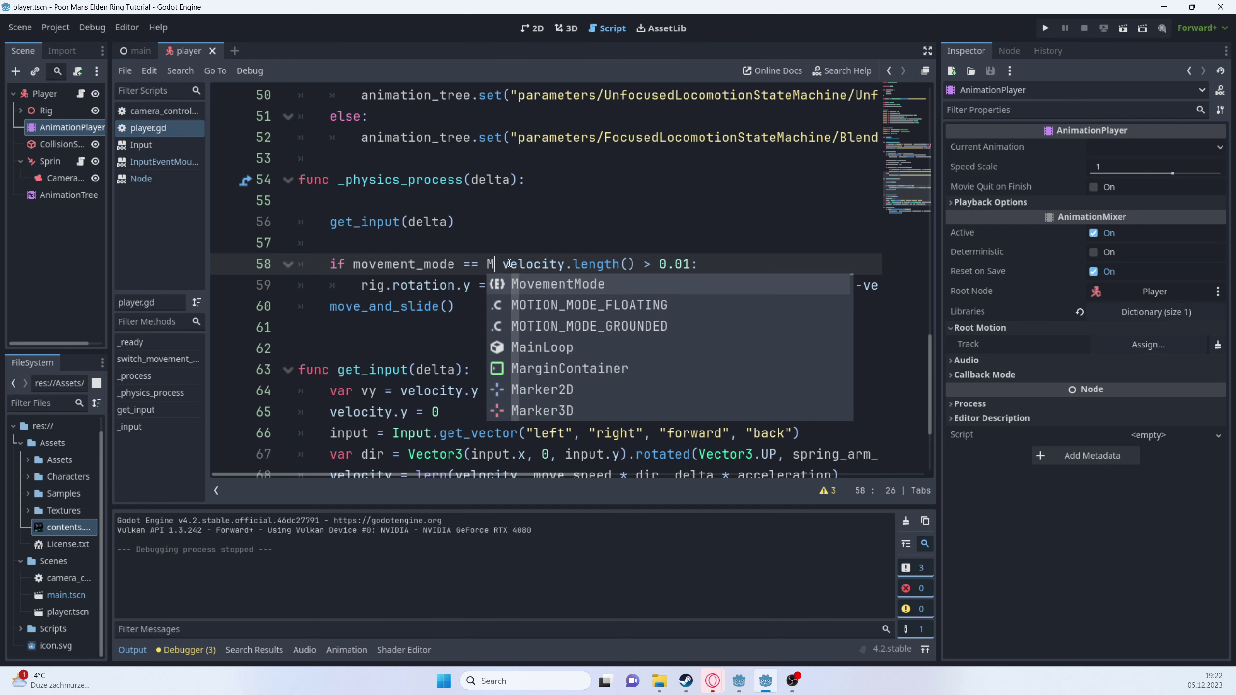
{"action": "key", "text": "Return"}
{"action": "type", "text": "."}
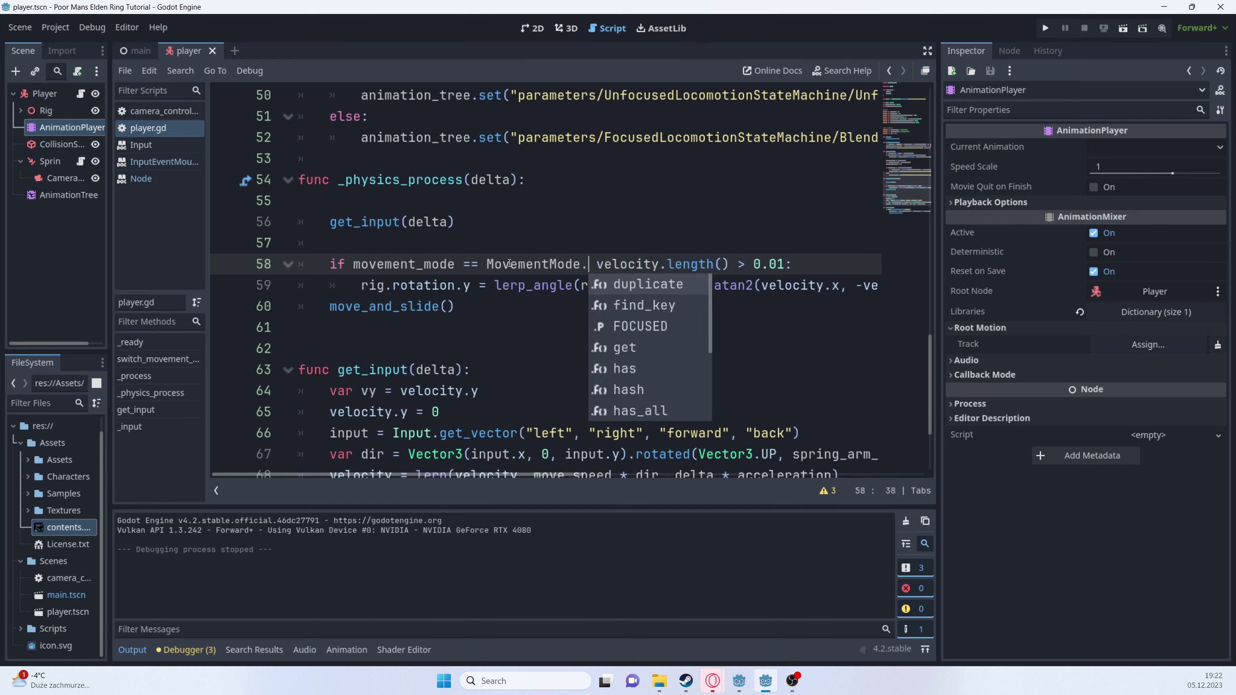
{"action": "type", "text": "U"}
{"action": "key", "text": "Return"}
{"action": "type", "text": "&&"}
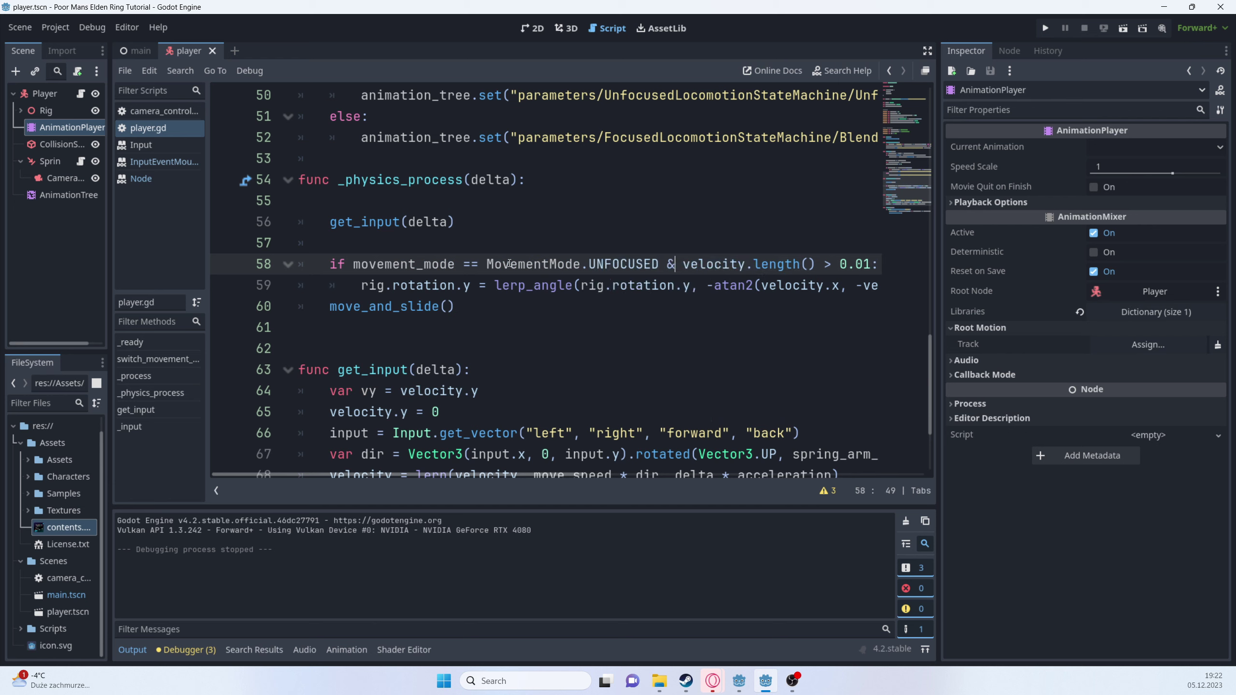
{"action": "key", "text": "Down"}
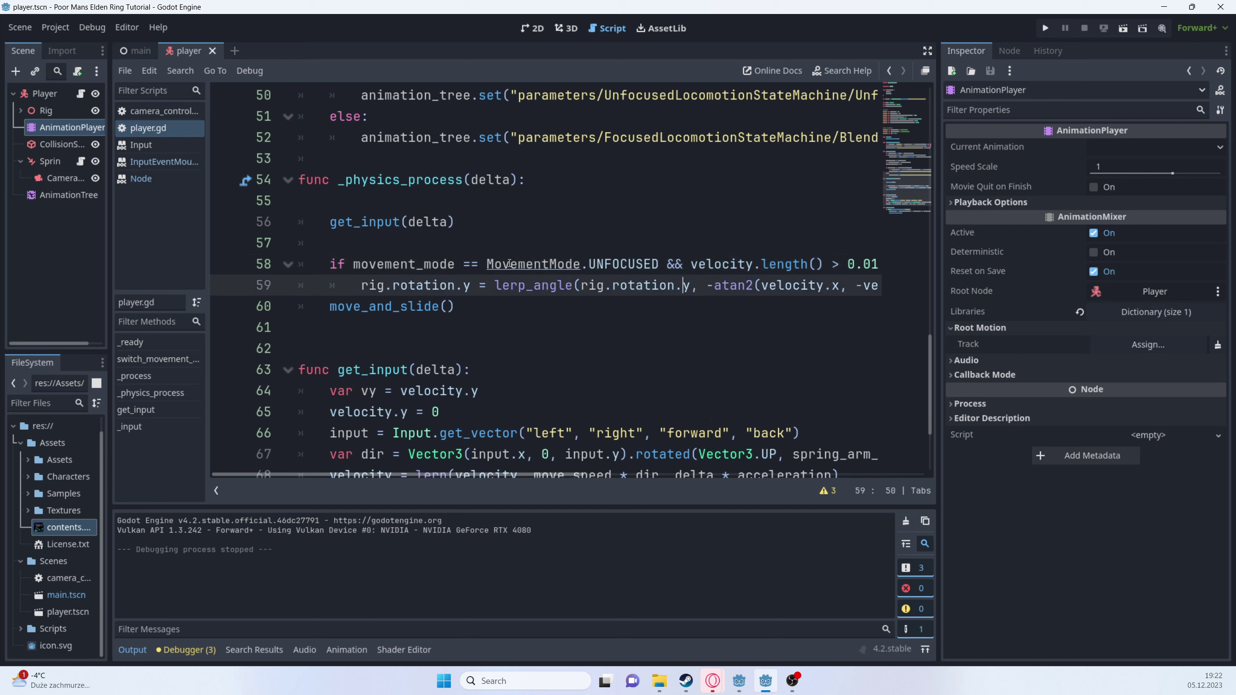
{"action": "key", "text": "End"}
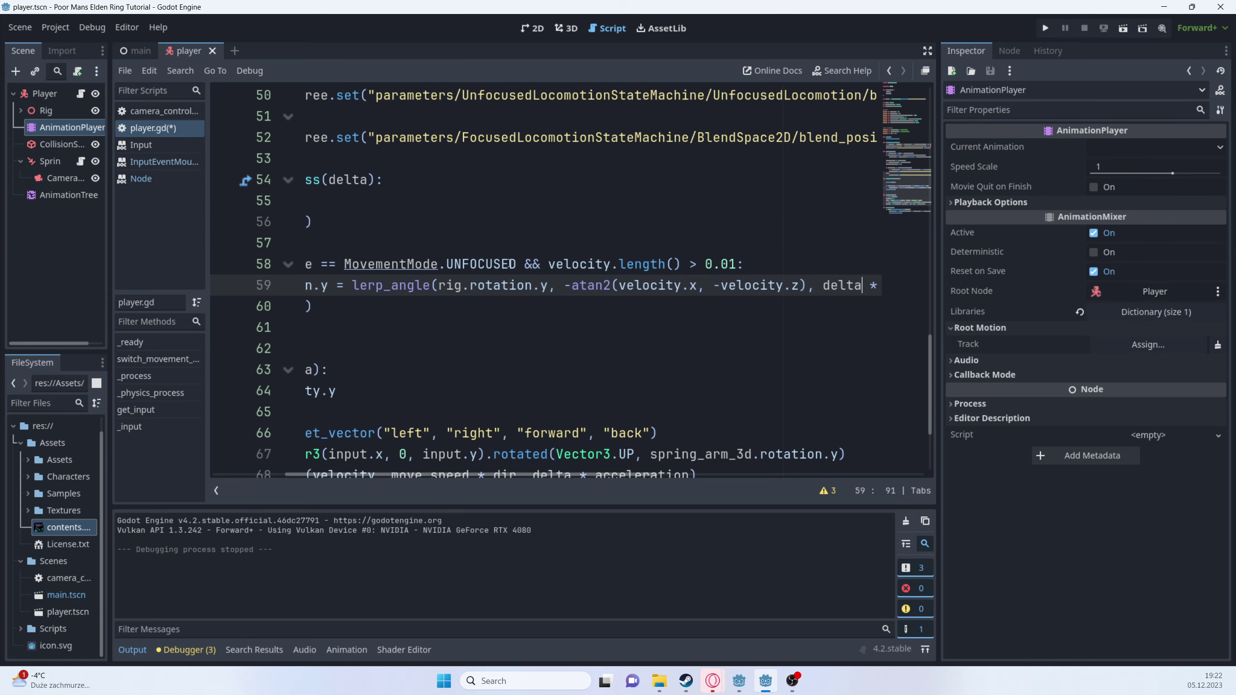
{"action": "key", "text": "Return"}
{"action": "key", "text": "BackSpace"}
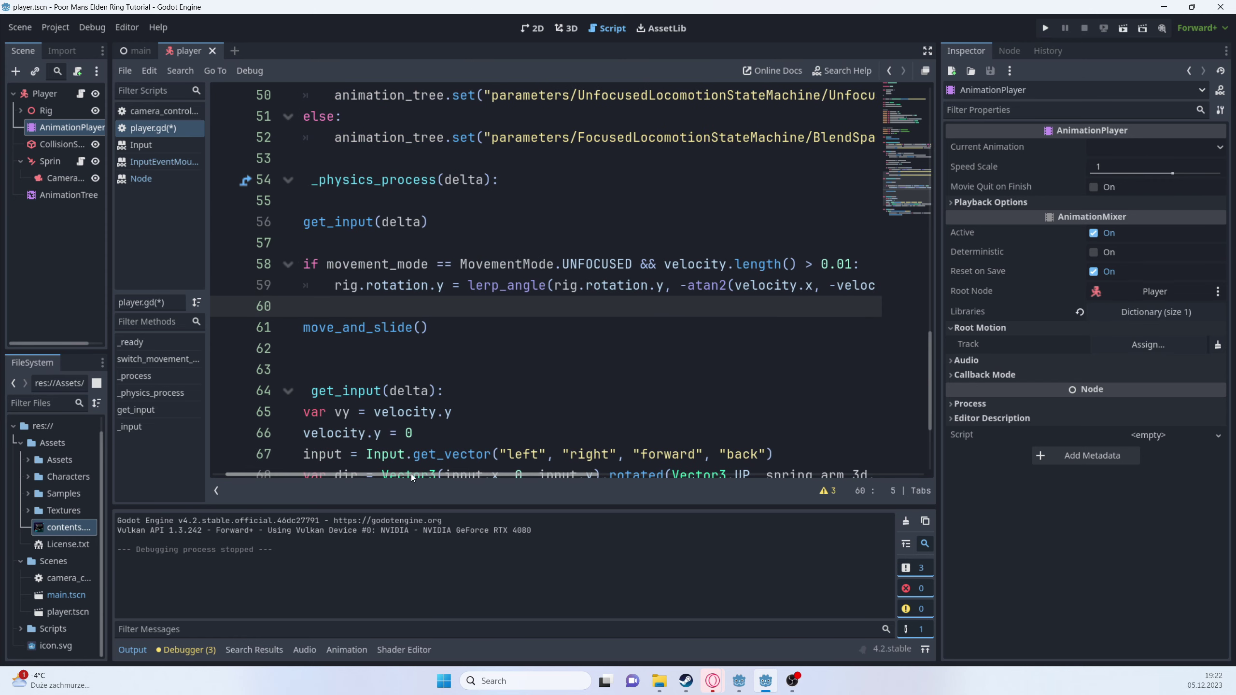
- Add an 'elif velocity.length() > 0.01 && movement_mode == MovementMode.FOCUSED:' line
{"action": "scroll", "coordinate": [411, 474], "scroll_direction": "left", "scroll_amount": 1}
{"action": "type", "text": "els"}
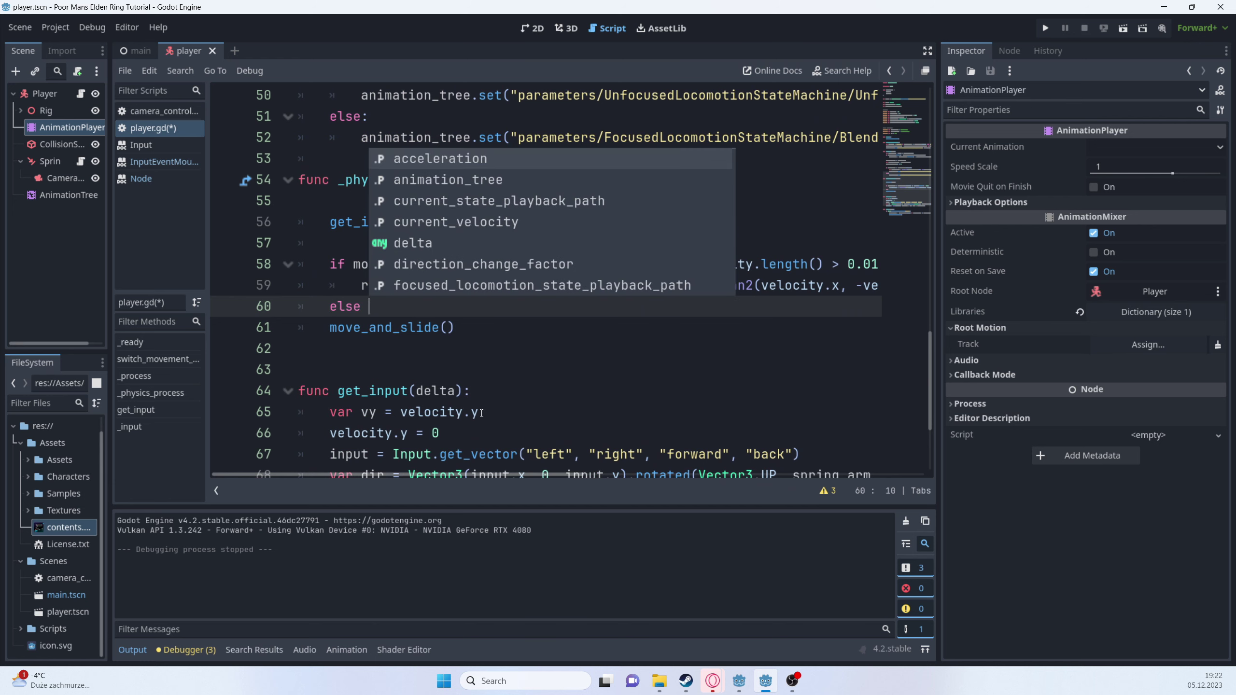
{"action": "key", "text": "BackSpace"}
{"action": "type", "text": "if v"}
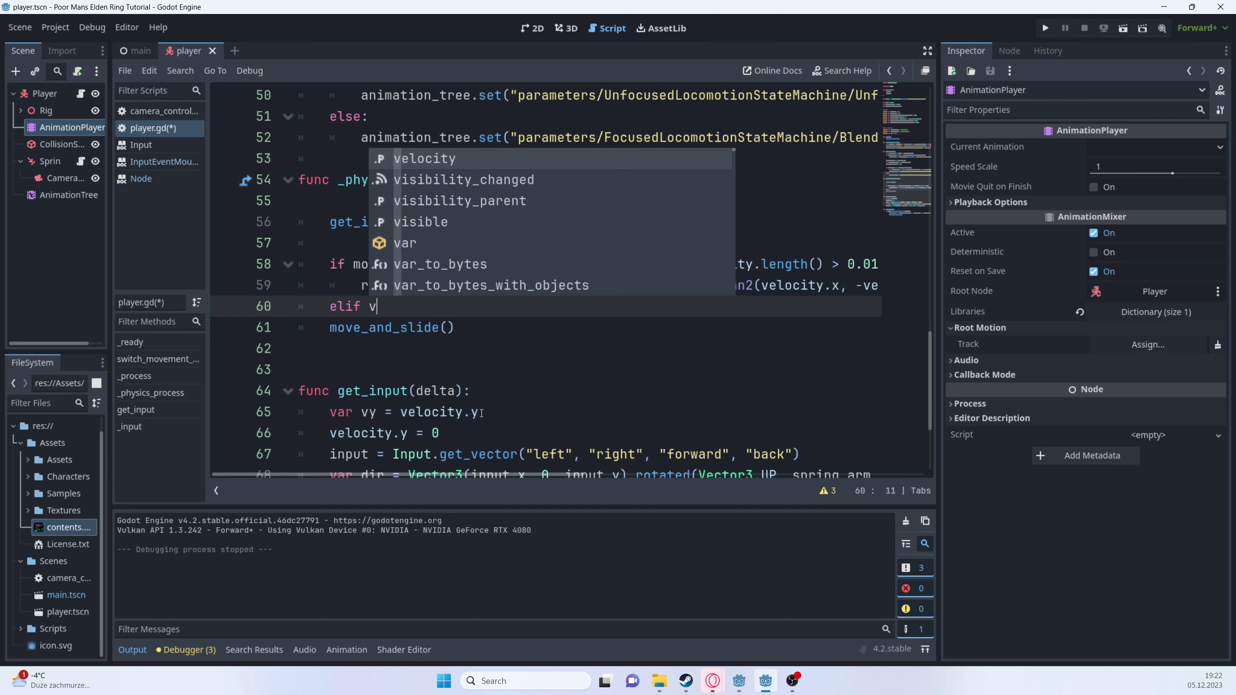
{"action": "type", "text": "elocity.l"}
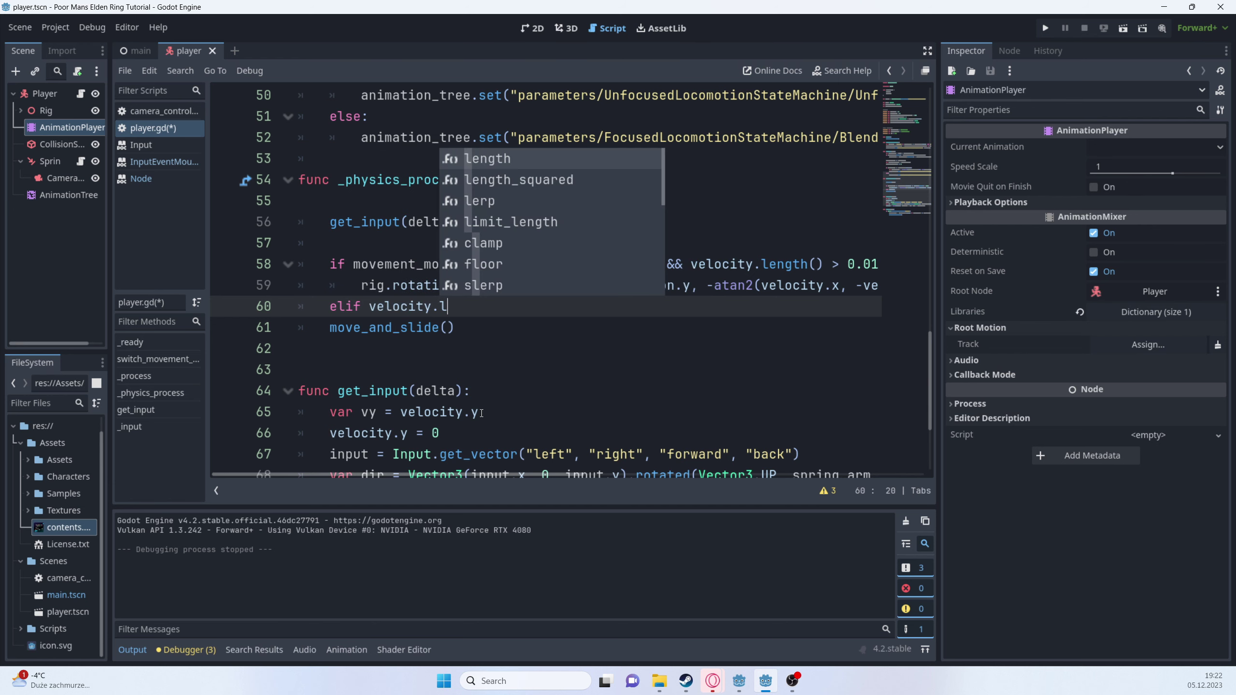
{"action": "key", "text": "Return"}
{"action": "type", "text": "> "}
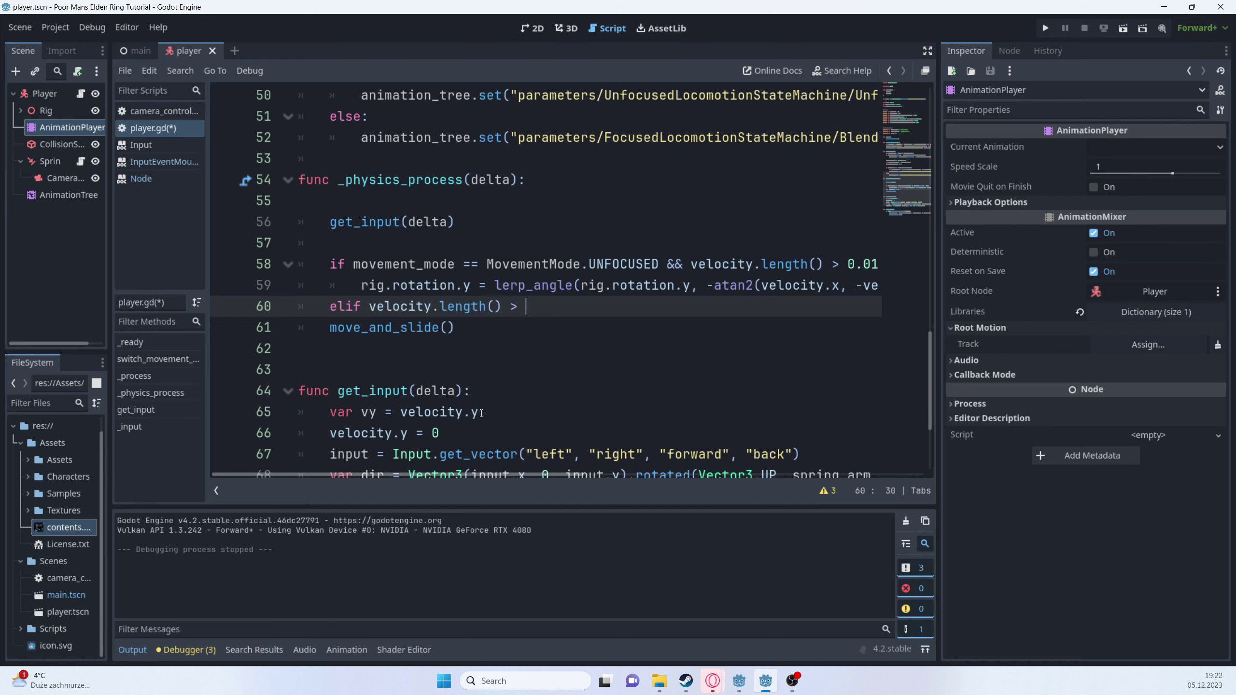
{"action": "type", "text": "0.01 && Move"}
{"action": "key", "text": "BackSpace"}
{"action": "key", "text": "BackSpace"}
{"action": "key", "text": "BackSpace"}
{"action": "key", "text": "BackSpace"}
{"action": "type", "text": "move"}
{"action": "key", "text": "Return"}
{"action": "type", "text": "== "}
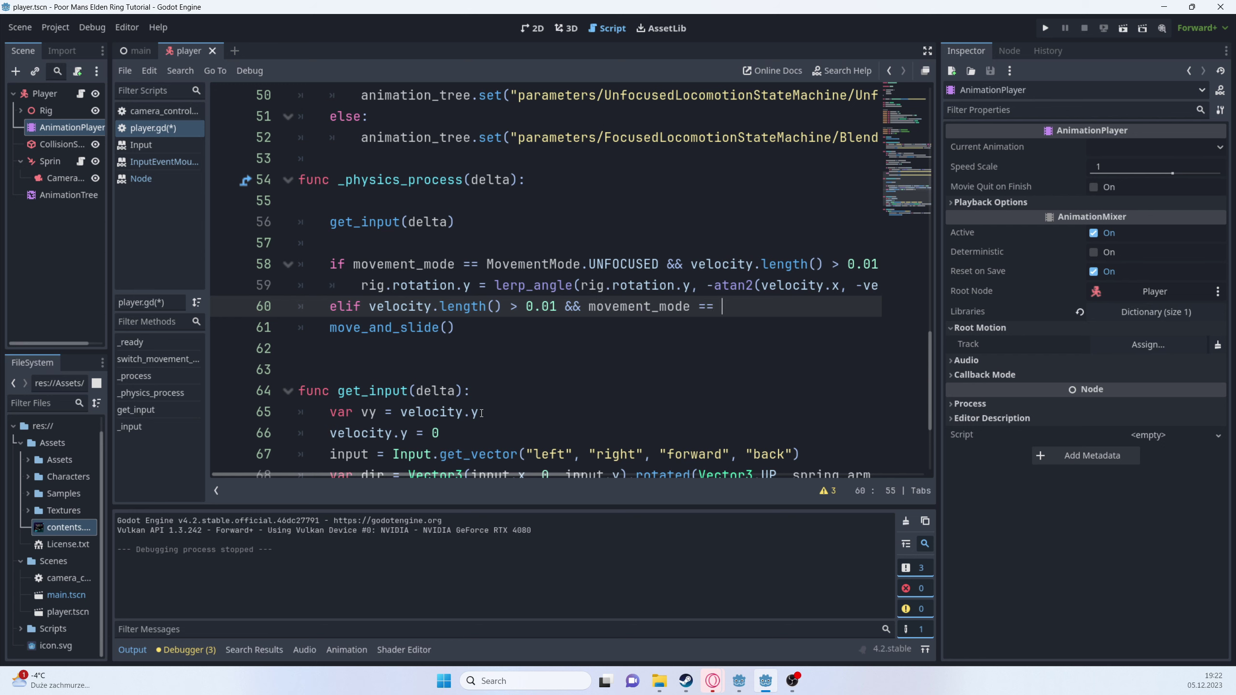
{"action": "type", "text": "Move"}
{"action": "key", "text": "Return"}
{"action": "type", "text": "."}
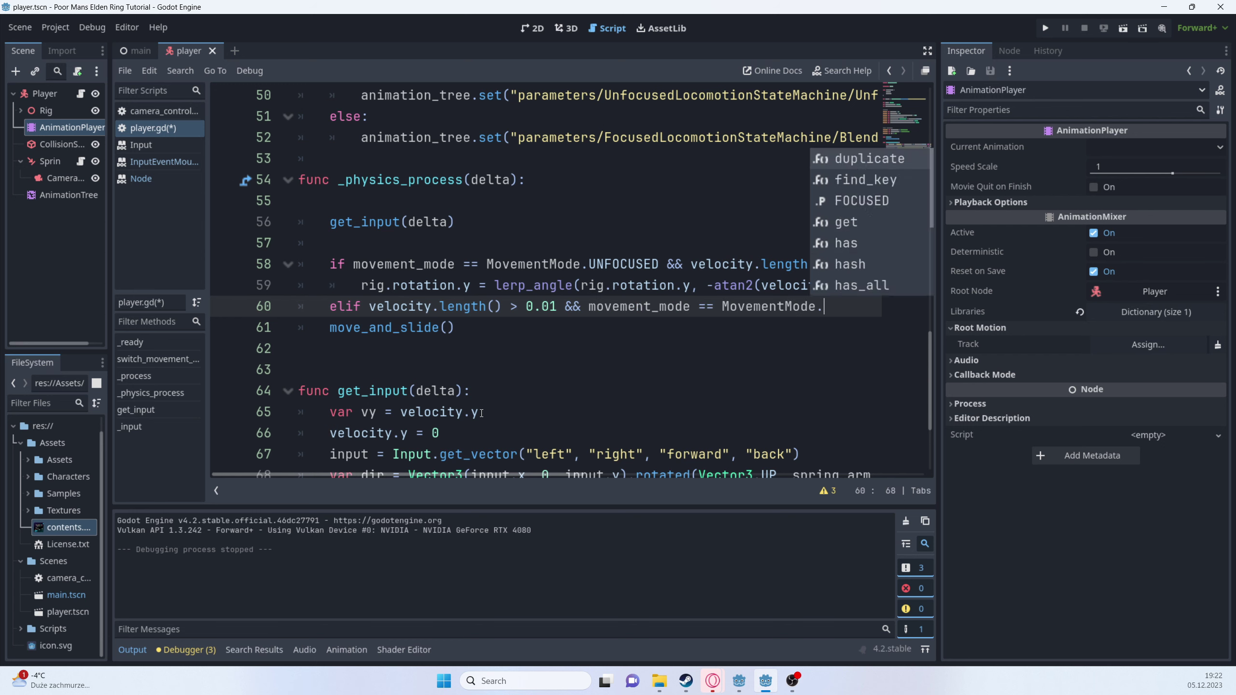
{"action": "type", "text": "u"}
{"action": "key", "text": "Return"}
{"action": "key", "text": "ctrl+BackSpace"}
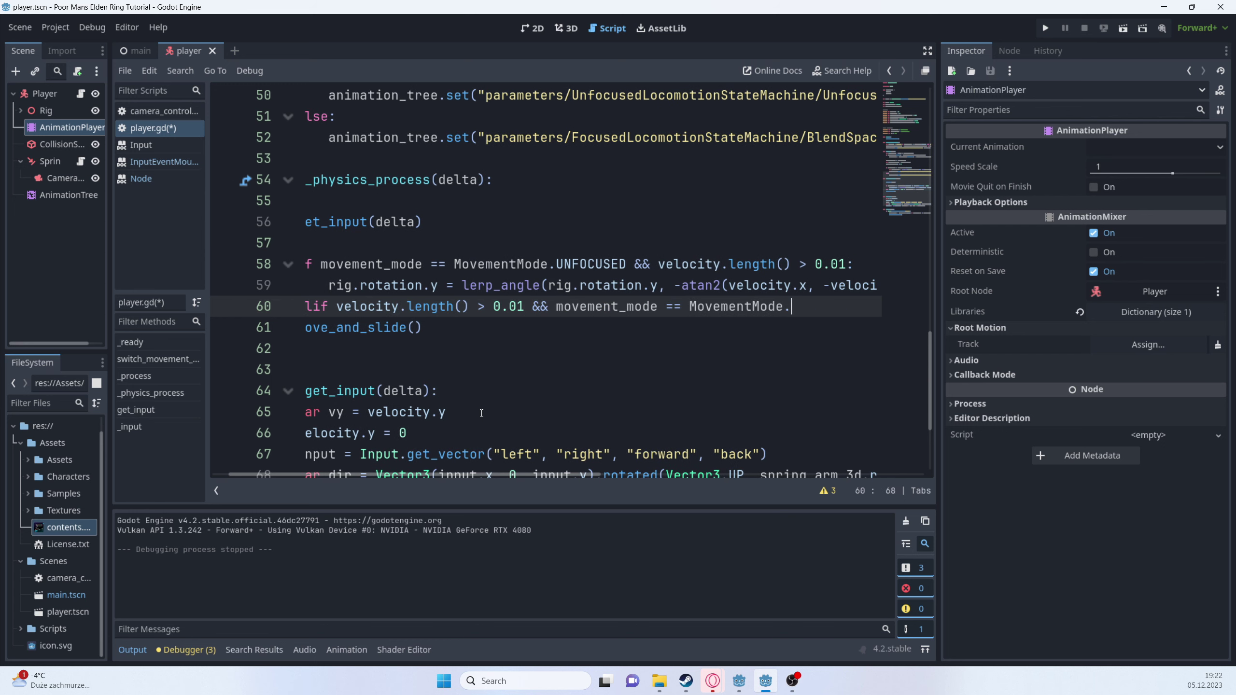
{"action": "type", "text": "Fo"}
{"action": "key", "text": "Return"}
{"action": "type", "text": ":"}
{"action": "key", "text": "Return"}
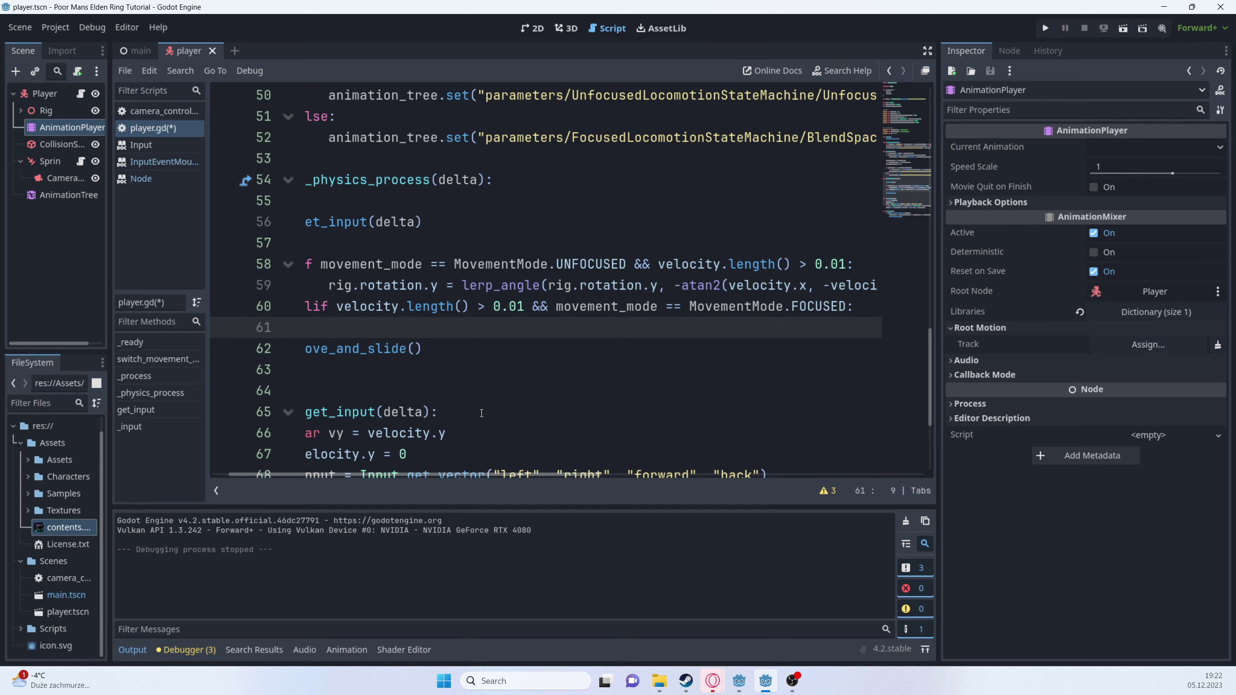
- Start the branch body with 'rig.rotation.y = lerp_angle('
{"action": "type", "text": "rig.ro"}
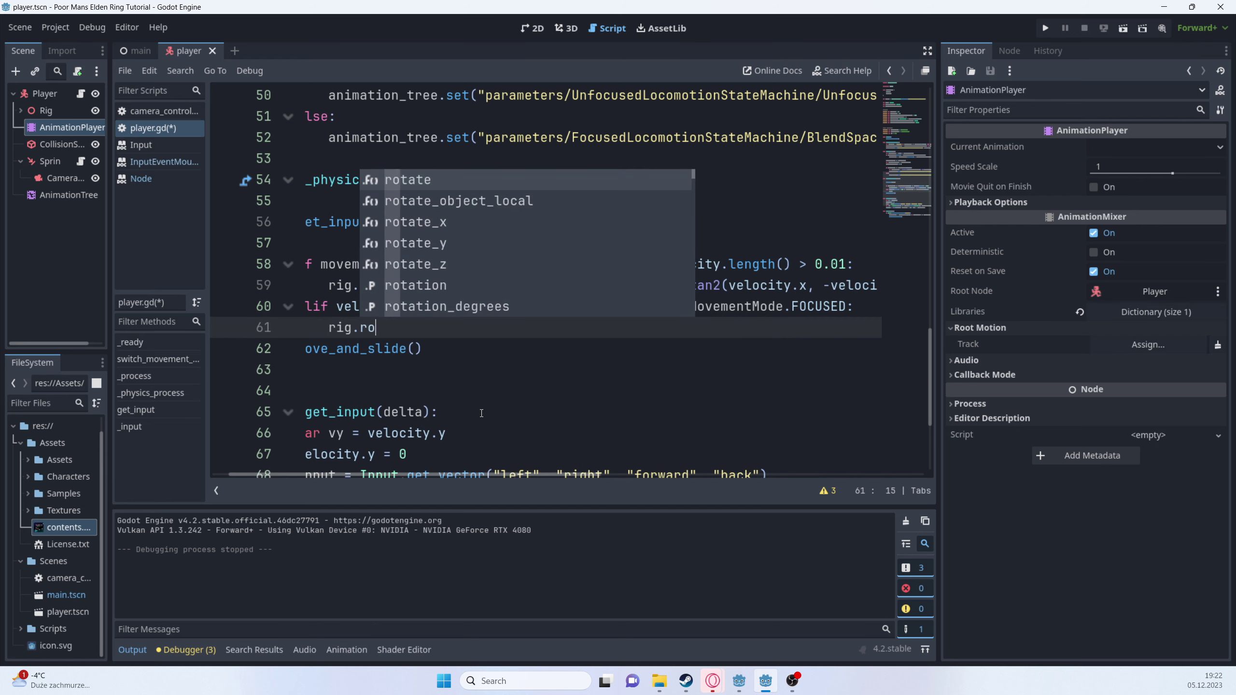
{"action": "type", "text": "tation"}
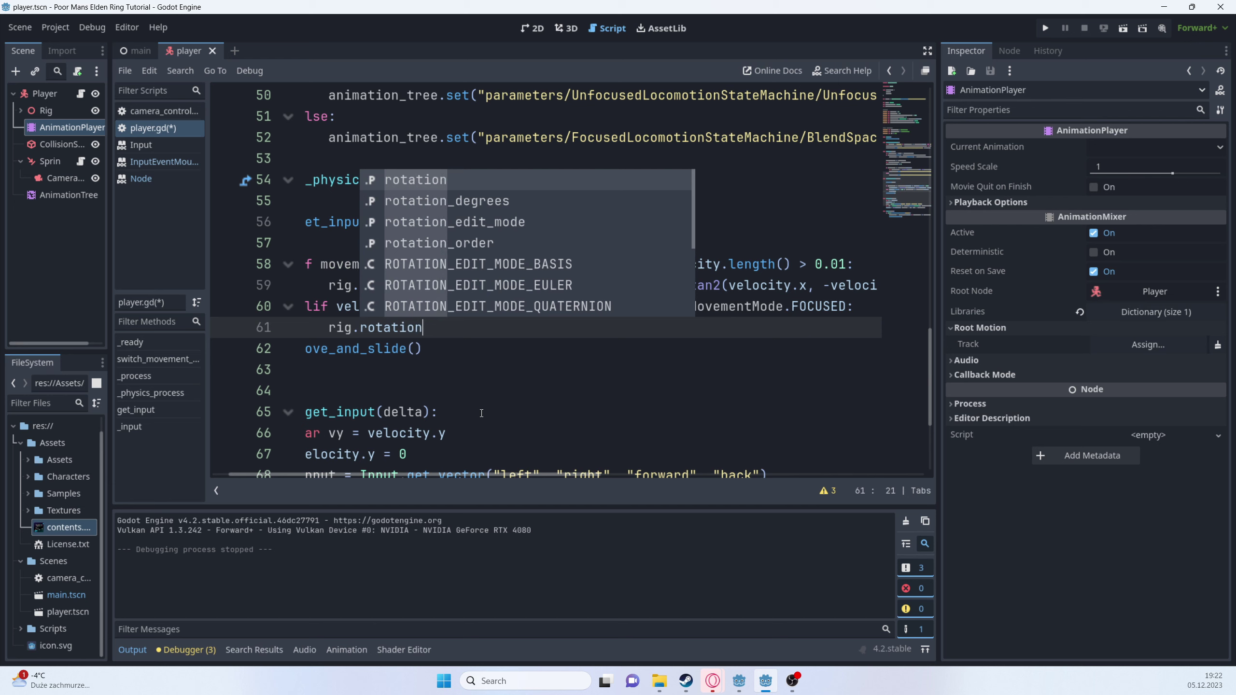
{"action": "type", "text": ".y = "}
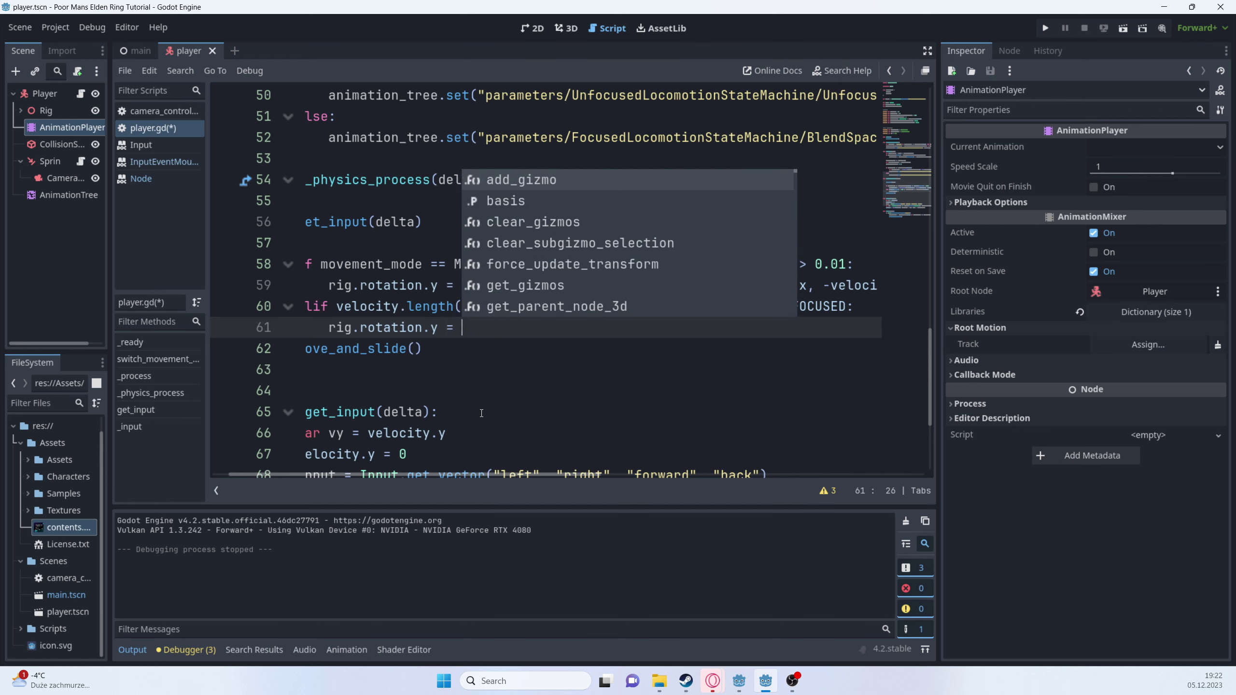
{"action": "type", "text": "ler"}
{"action": "key", "text": "Return"}
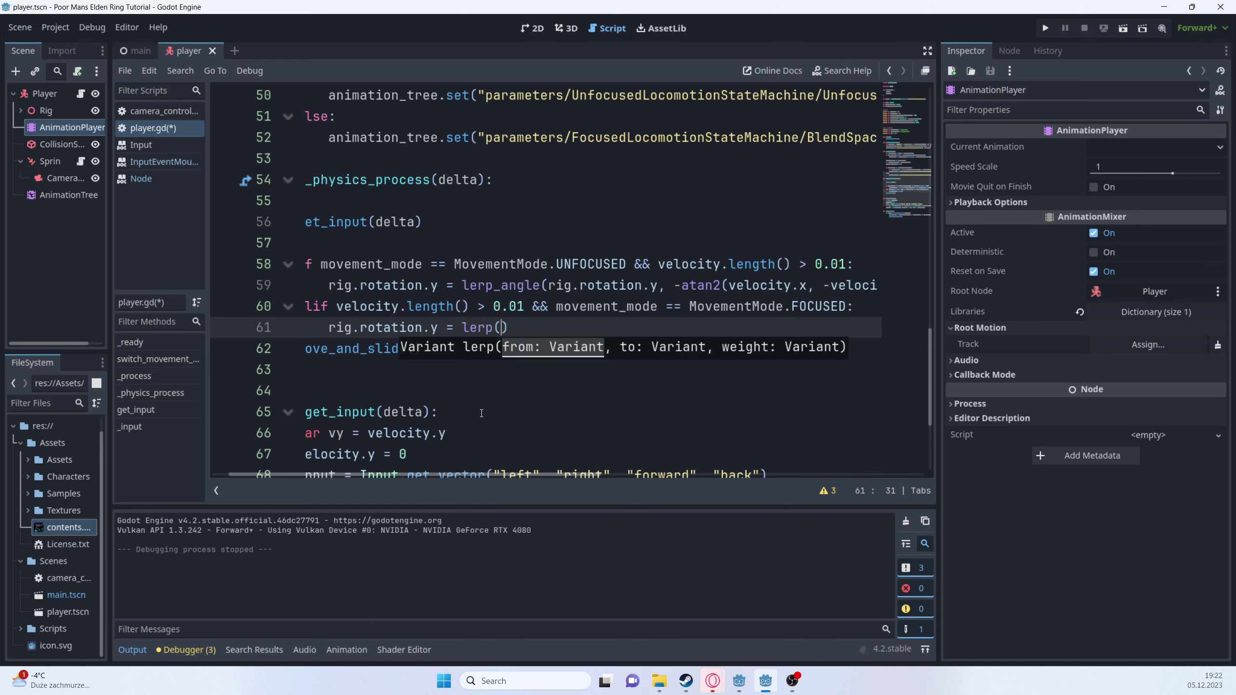
{"action": "key", "text": "BackSpace"}
{"action": "key", "text": "ctrl+space"}
{"action": "key", "text": "Down"}
{"action": "key", "text": "Down"}
{"action": "key", "text": "Return"}
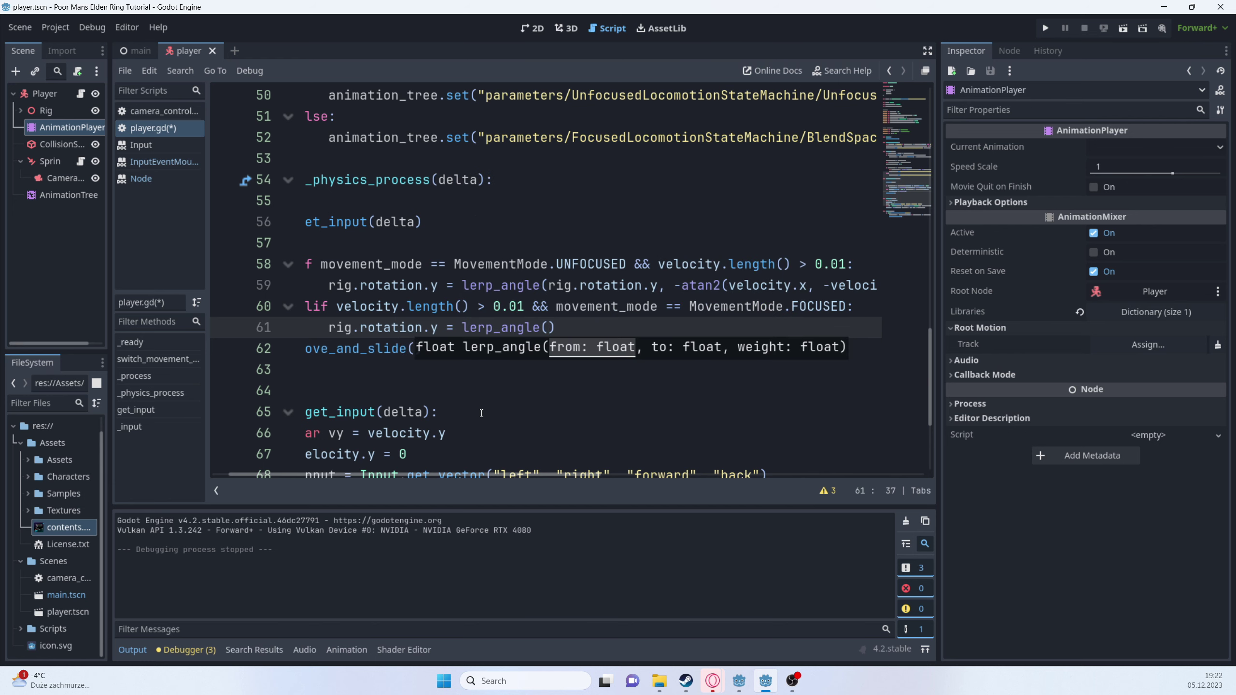
- Give lerp_angle rig.rotation.y, spring_arm_3d.rotation.y and delta * direction_change_factor, then save
{"action": "type", "text": "rig.r"}
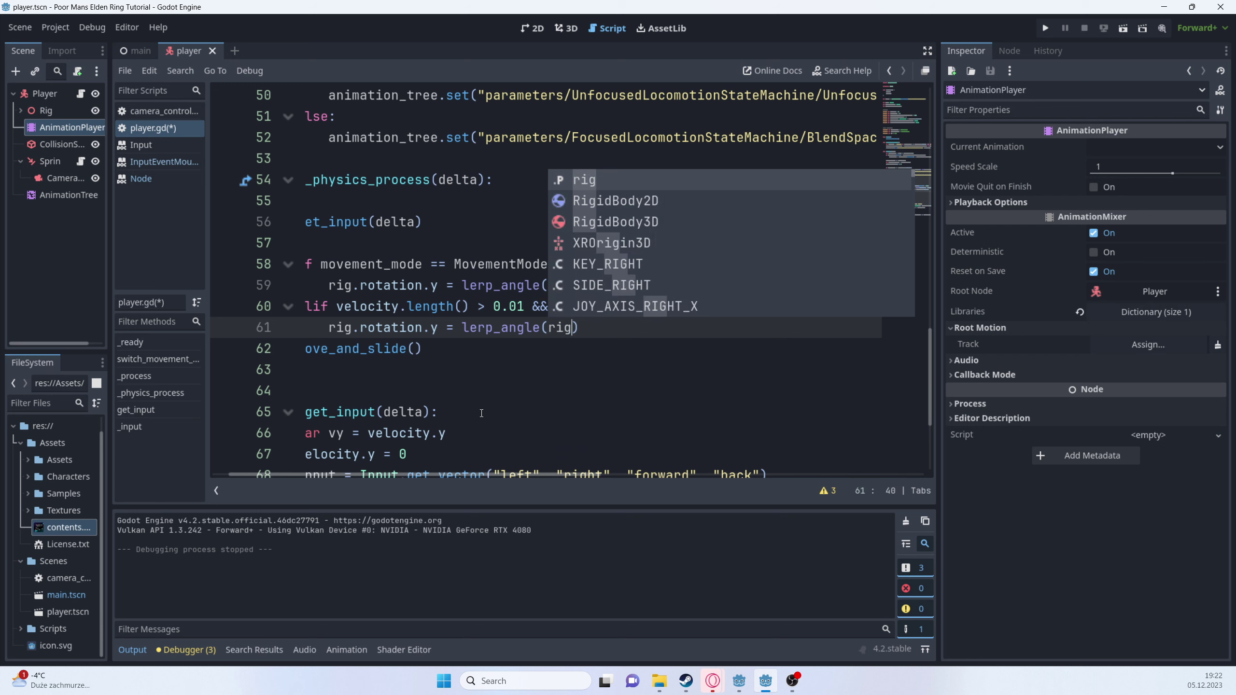
{"action": "type", "text": "ot"}
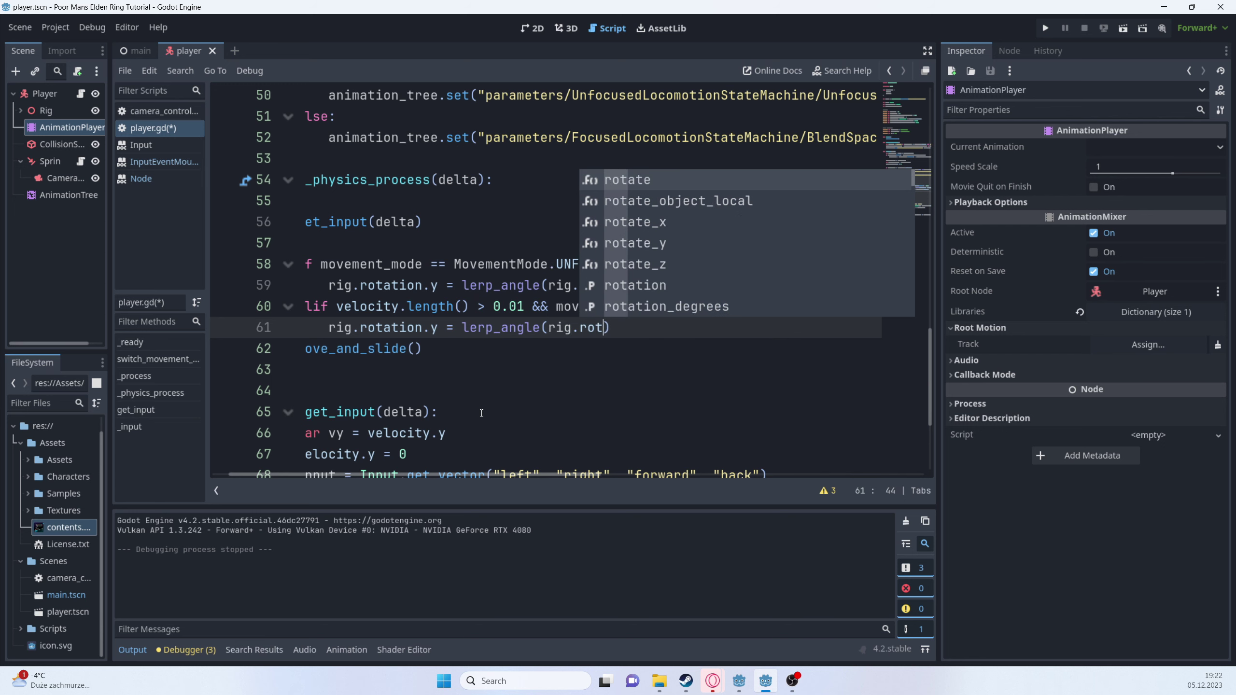
{"action": "type", "text": "io"}
{"action": "key", "text": "Escape"}
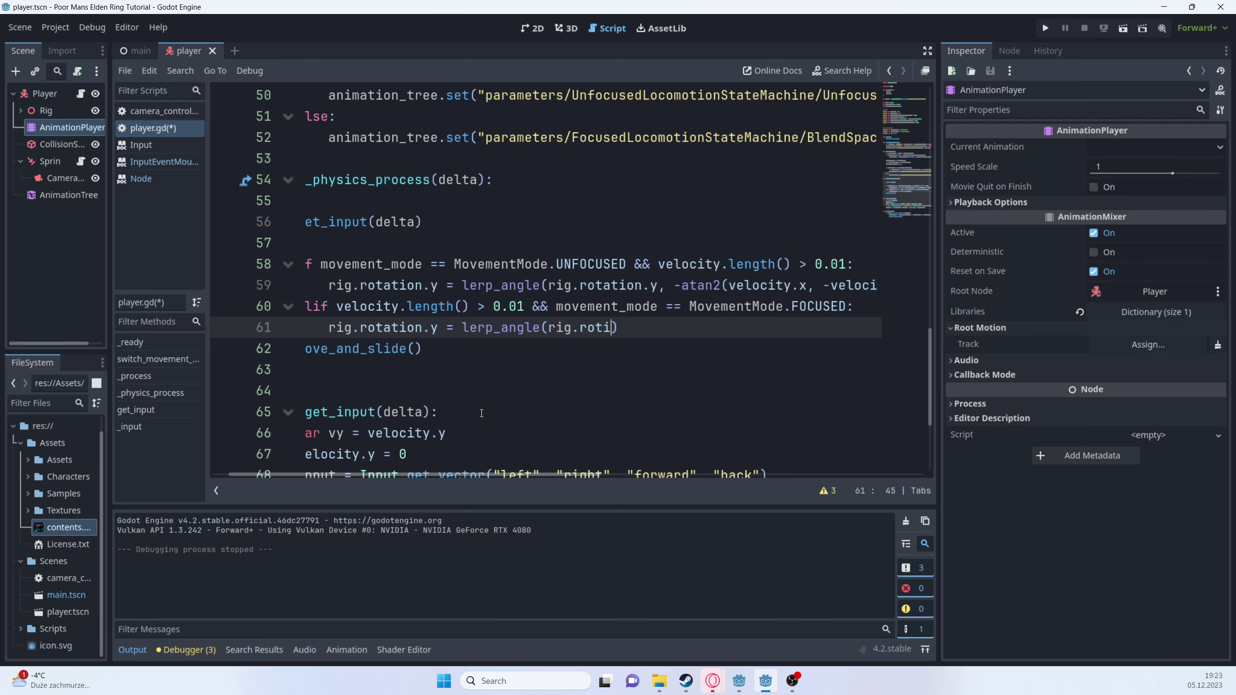
{"action": "key", "text": "BackSpace"}
{"action": "type", "text": "ation.y"}
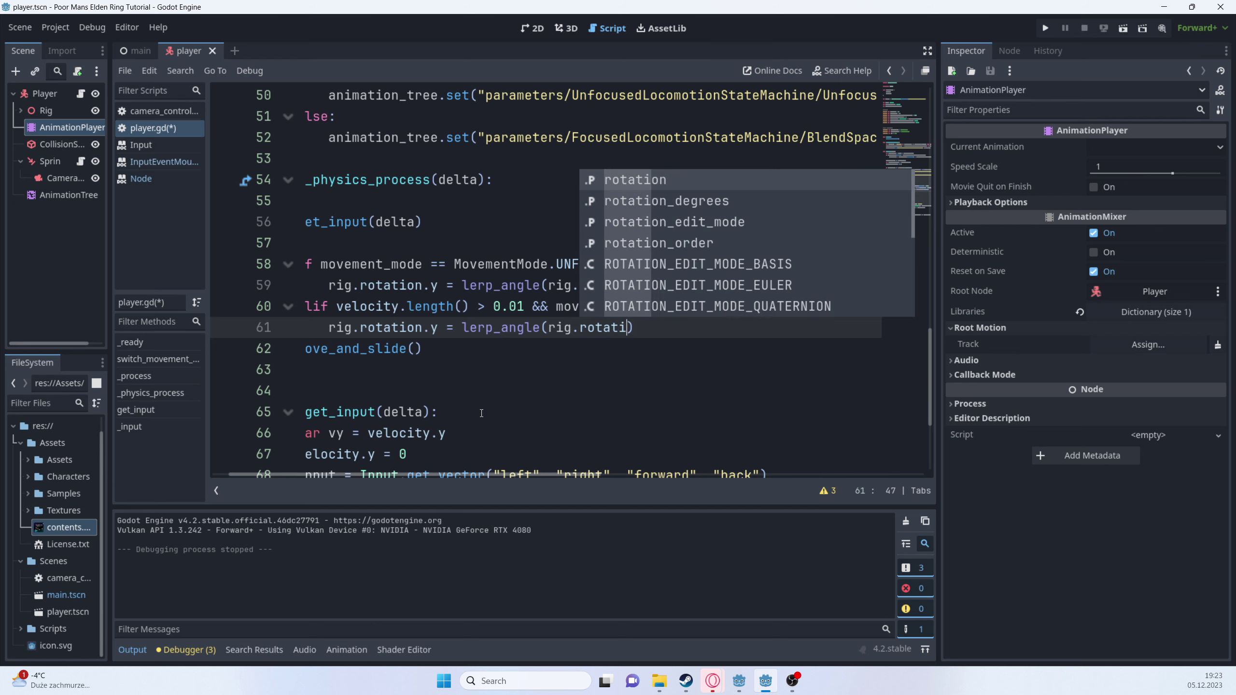
{"action": "type", "text": ", spri"}
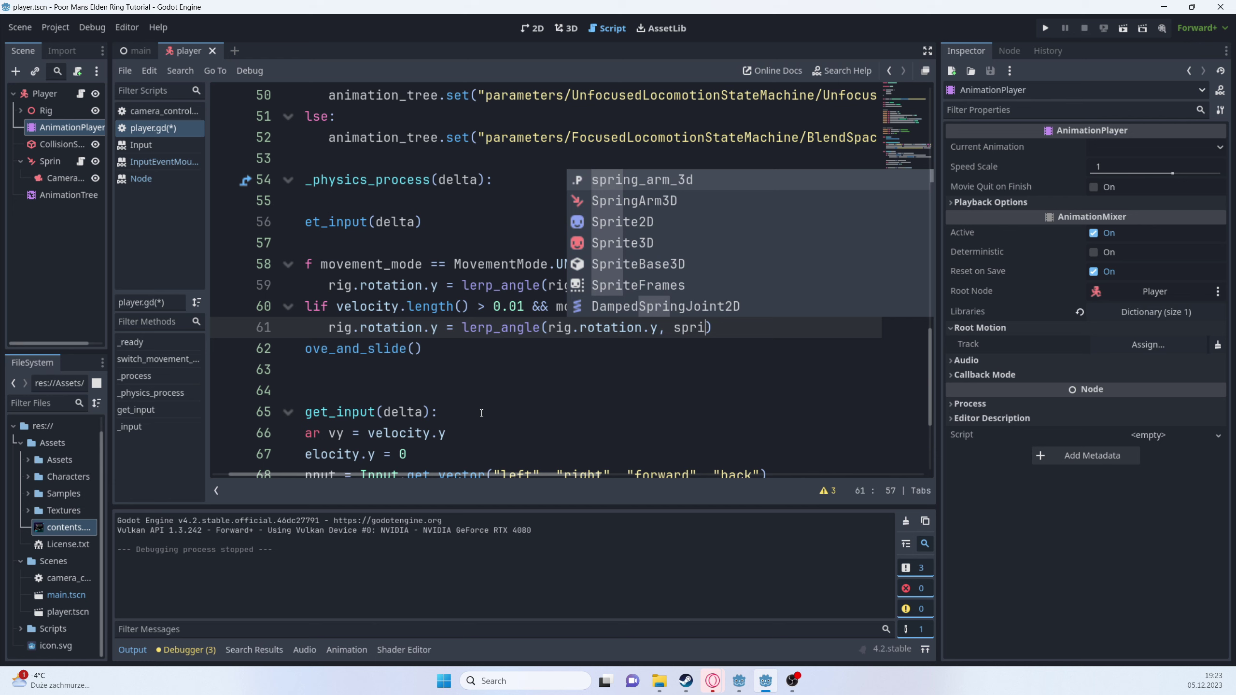
{"action": "key", "text": "Return"}
{"action": "type", "text": "o"}
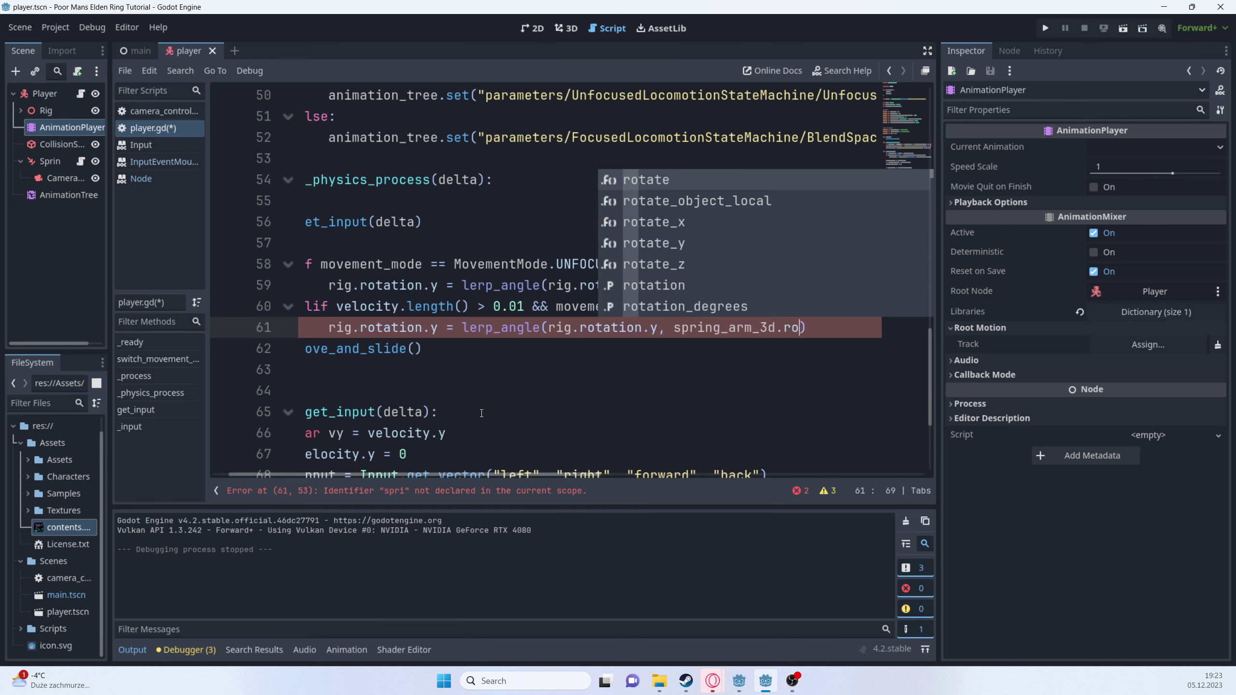
{"action": "type", "text": "tation."}
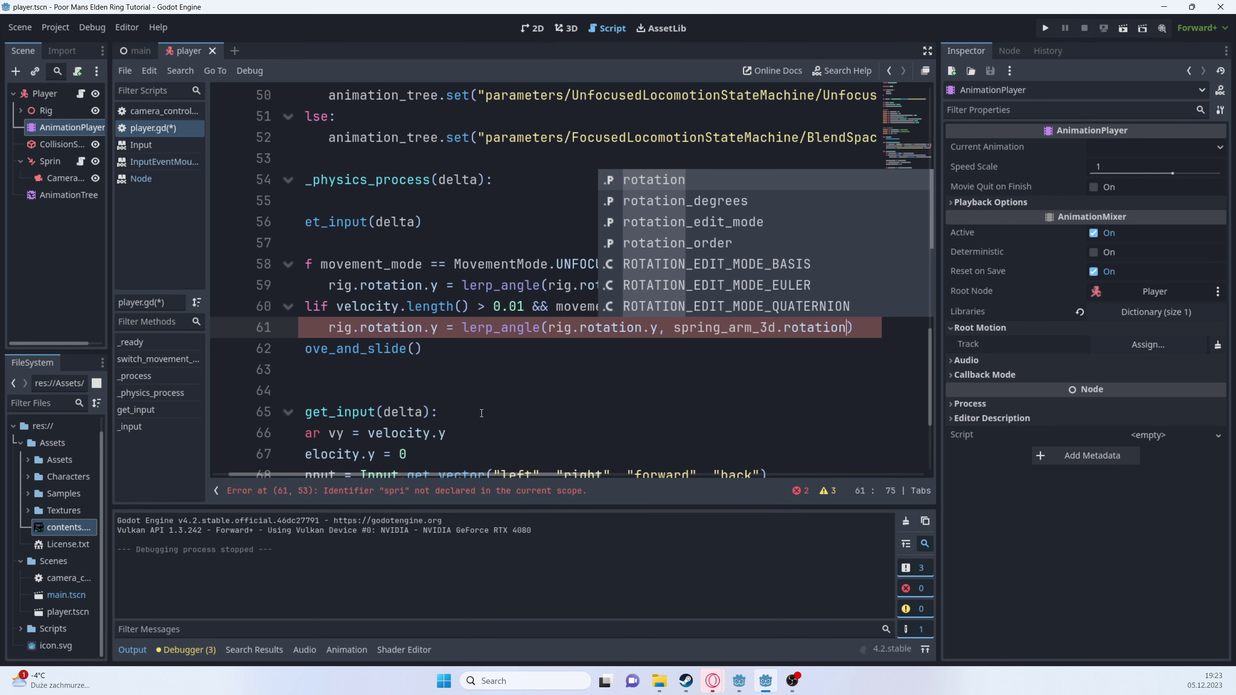
{"action": "type", "text": "y.,"}
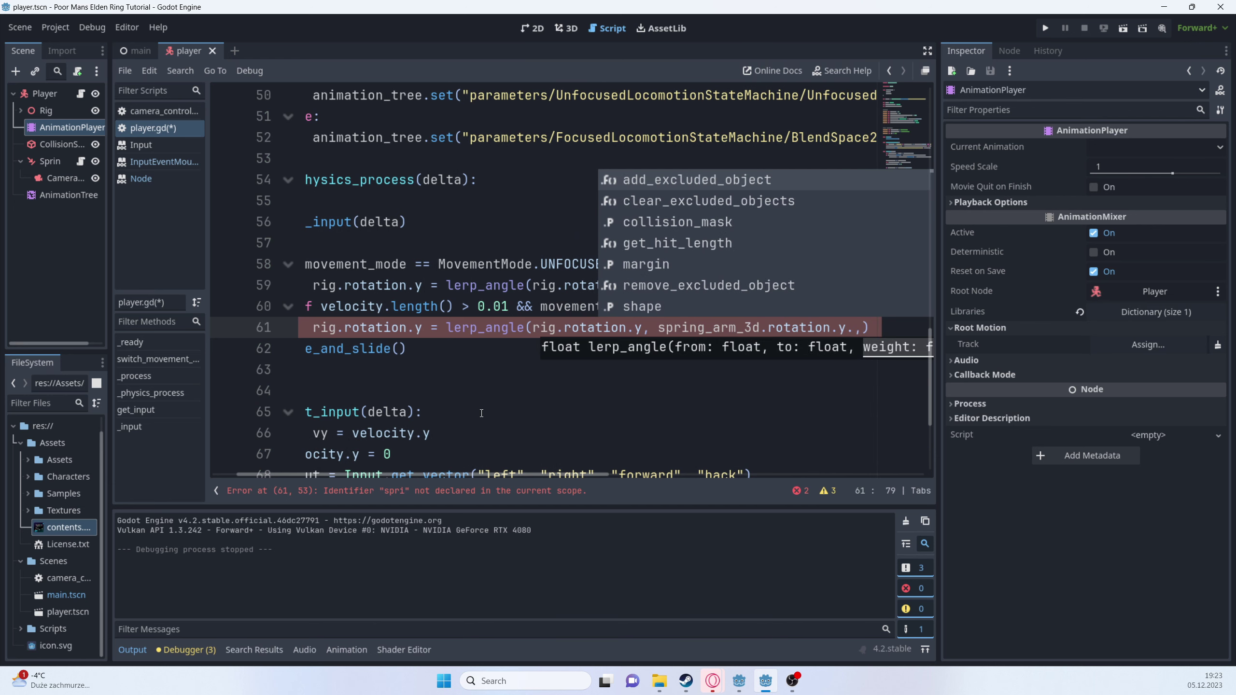
{"action": "key", "text": "BackSpace"}
{"action": "key", "text": "BackSpace"}
{"action": "type", "text": ", delta "}
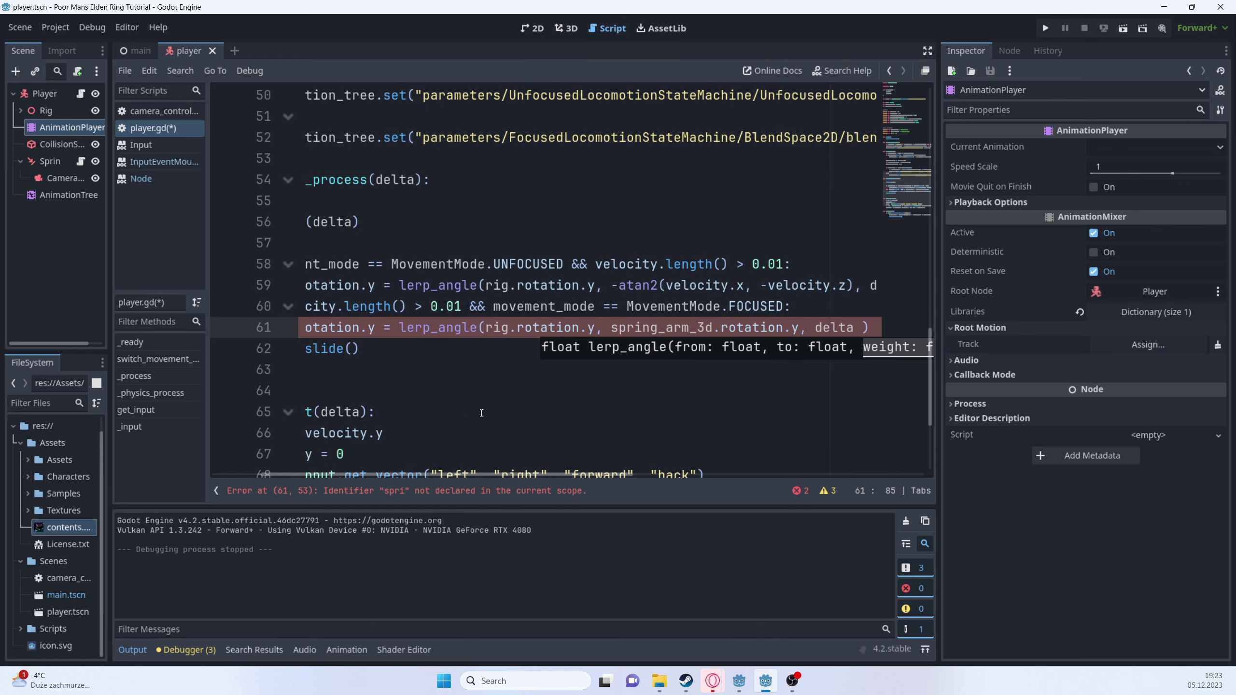
{"action": "type", "text": "*"}
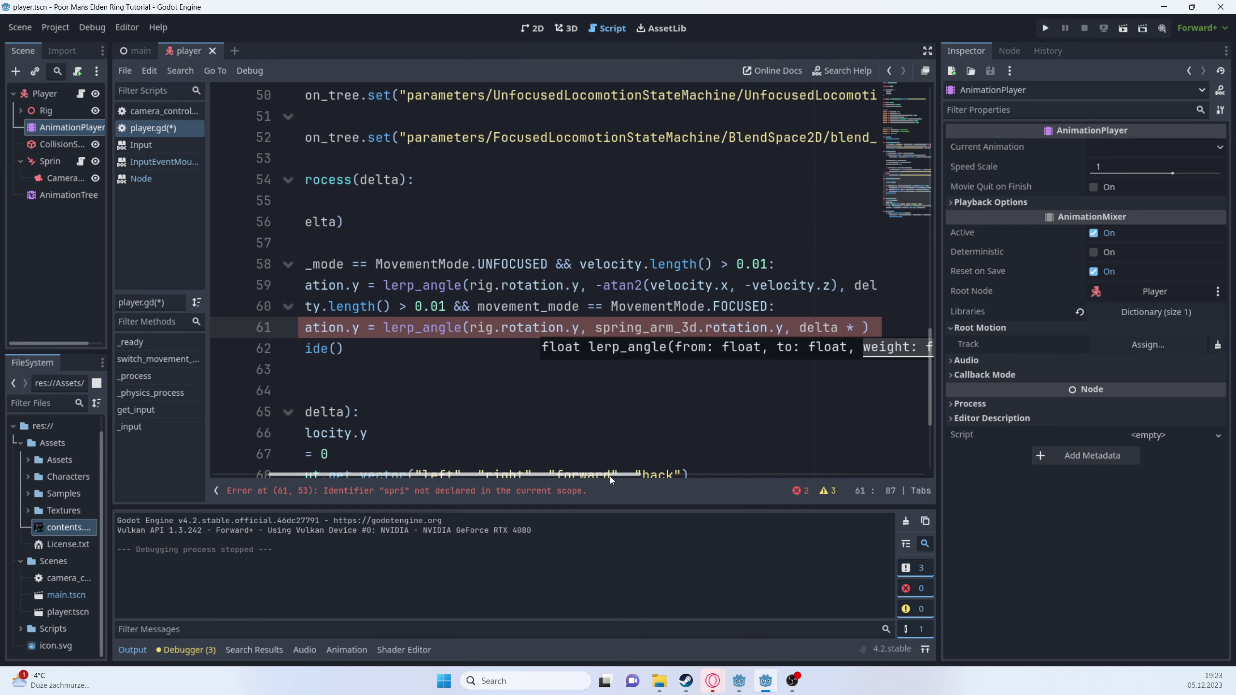
{"action": "left_click_drag", "start_coordinate": [610, 476], "coordinate": [798, 476]}
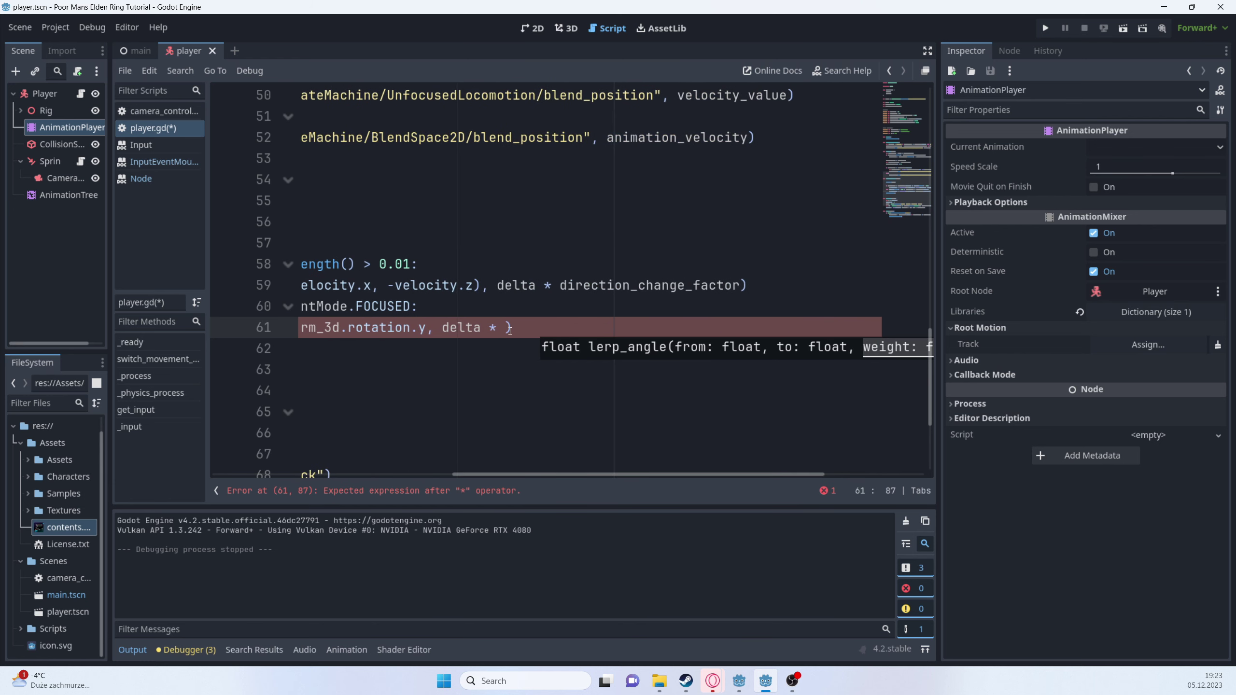
{"action": "type", "text": "d"}
{"action": "key", "text": "Return"}
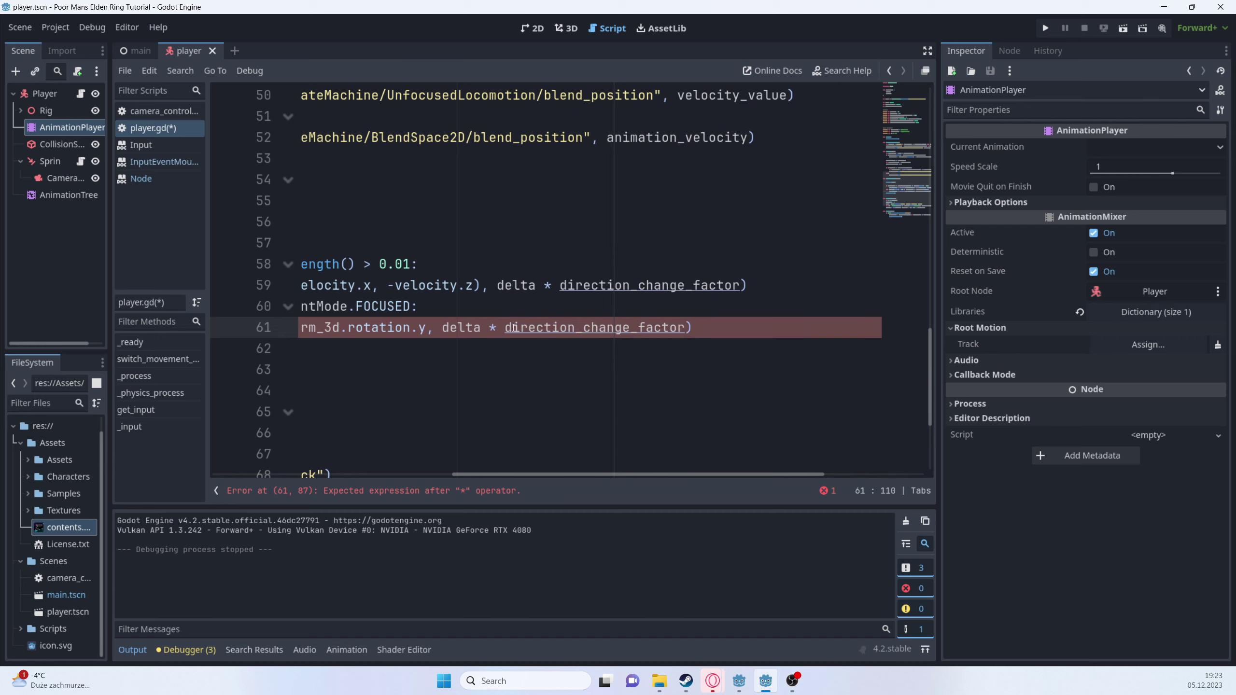
{"action": "key", "text": "ctrl+s"}
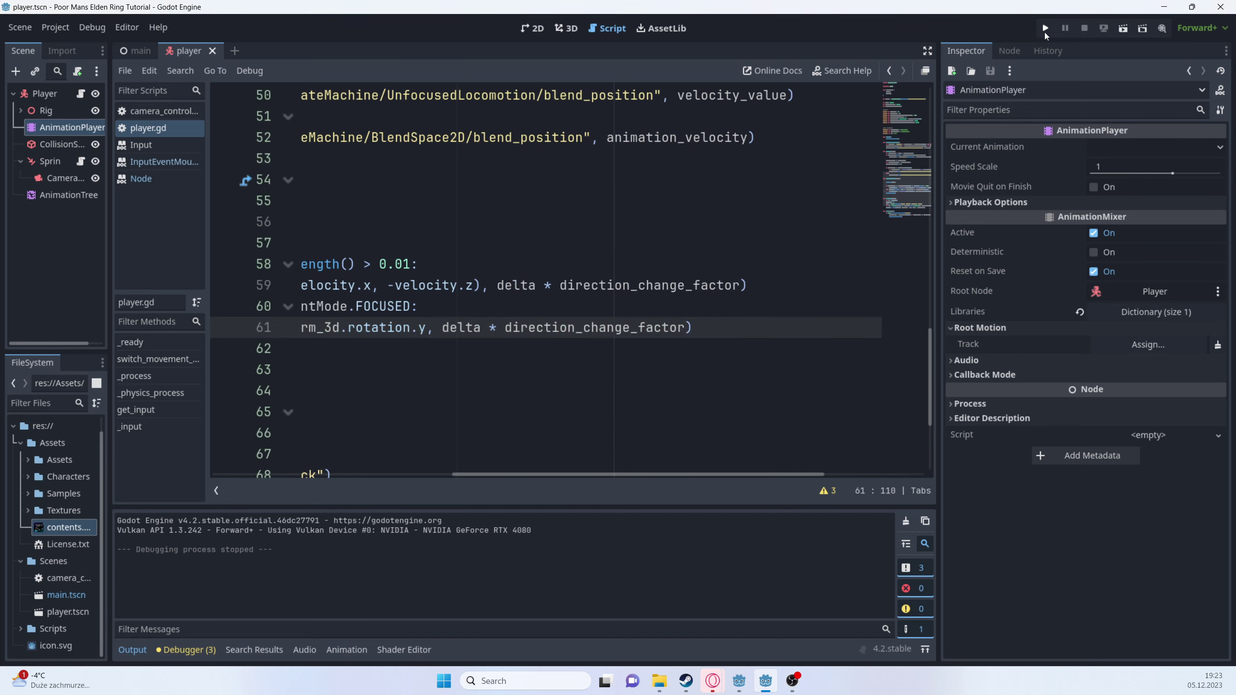
- Run the game and walk the knight with W, testing turning, camera and focused mode
{"action": "left_click", "coordinate": [1046, 28]}
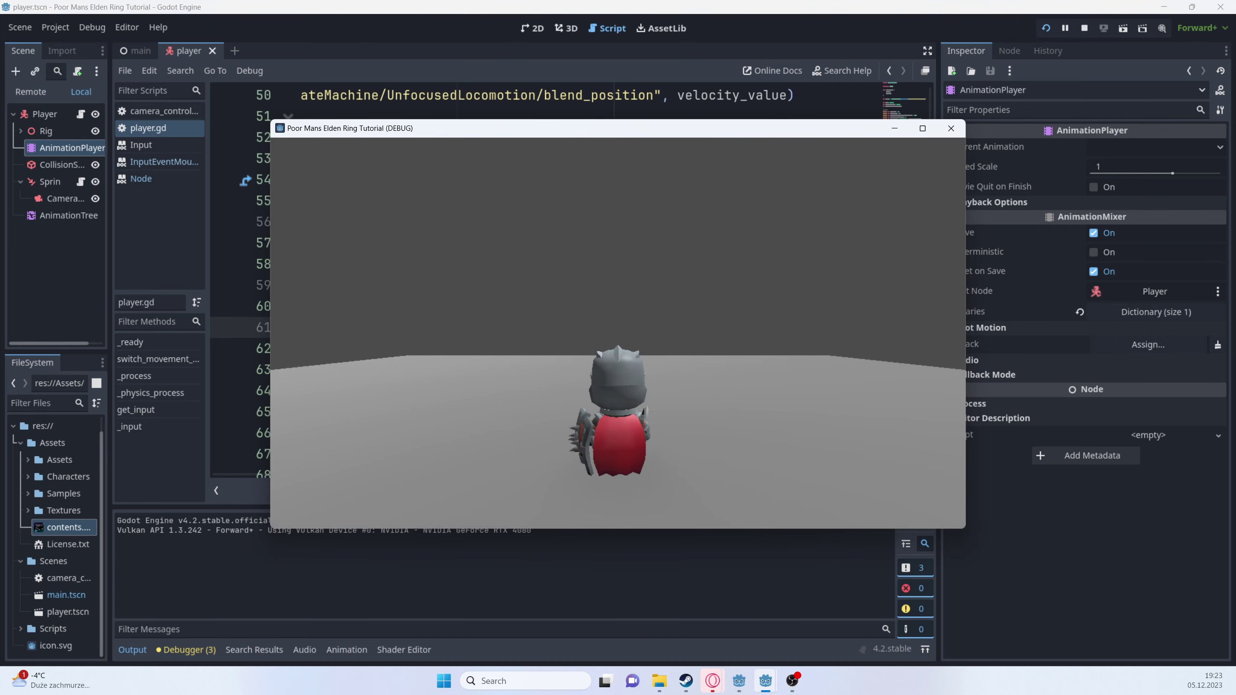
{"action": "key", "text": "w"}
{"action": "key", "text": "w"}
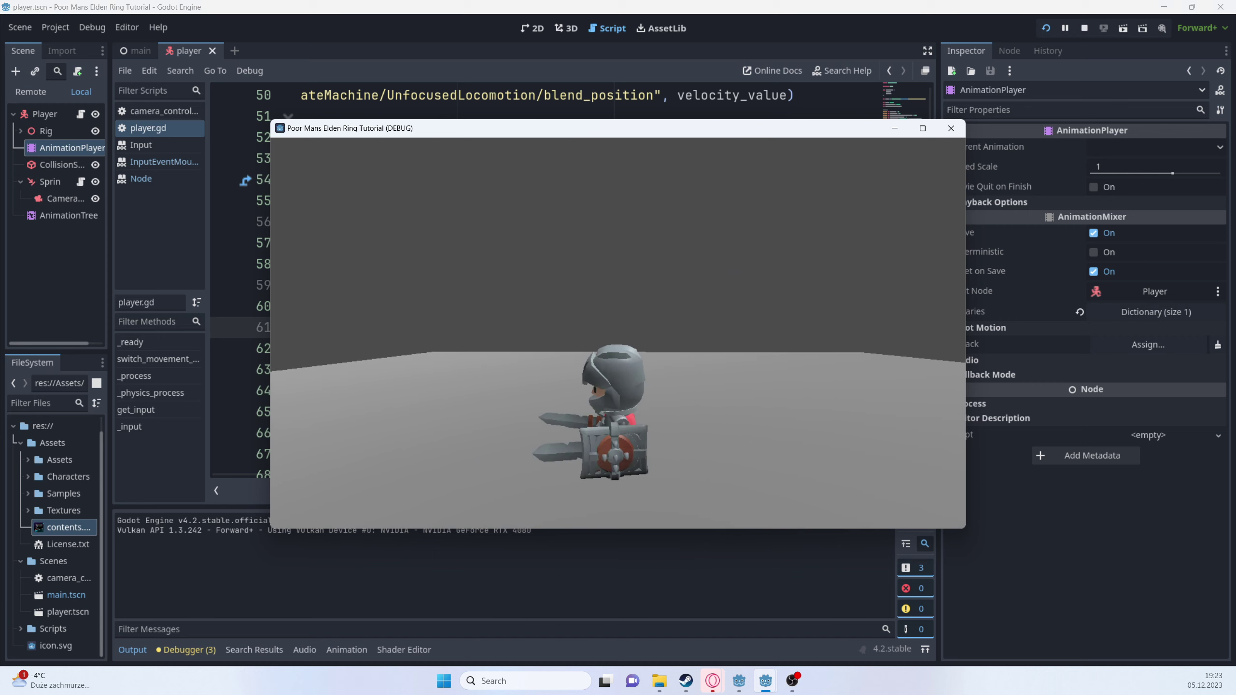
{"action": "key", "text": "w"}
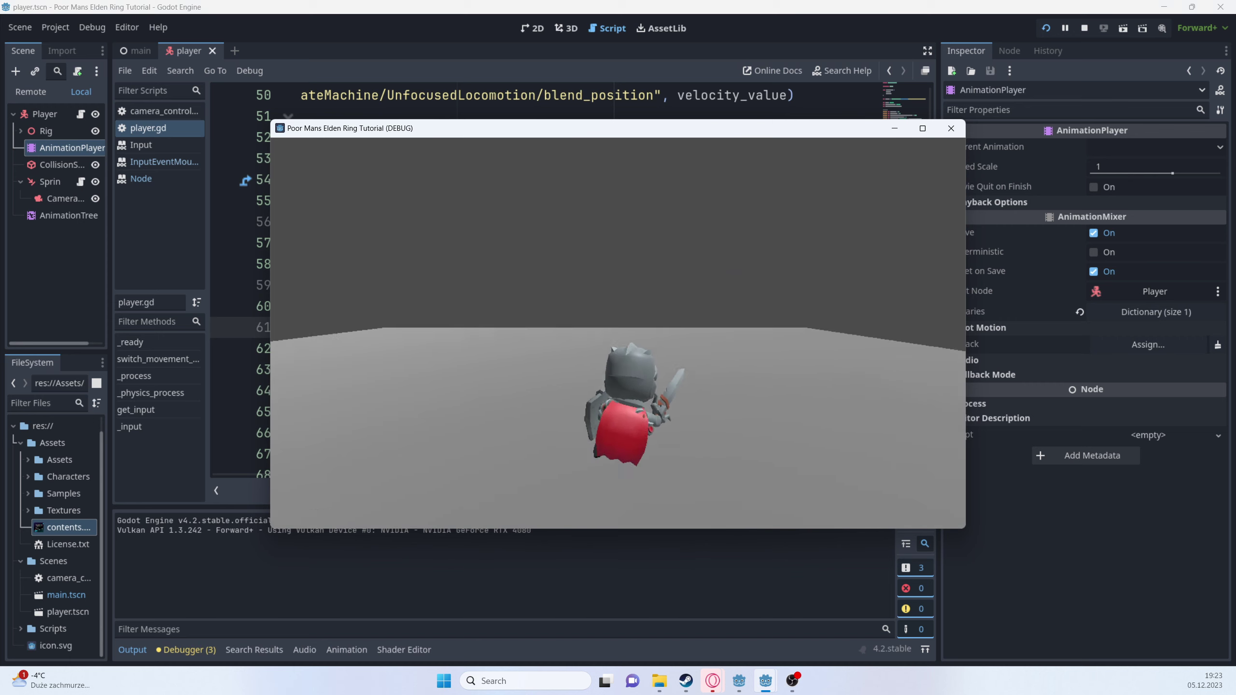
{"action": "key", "text": "w"}
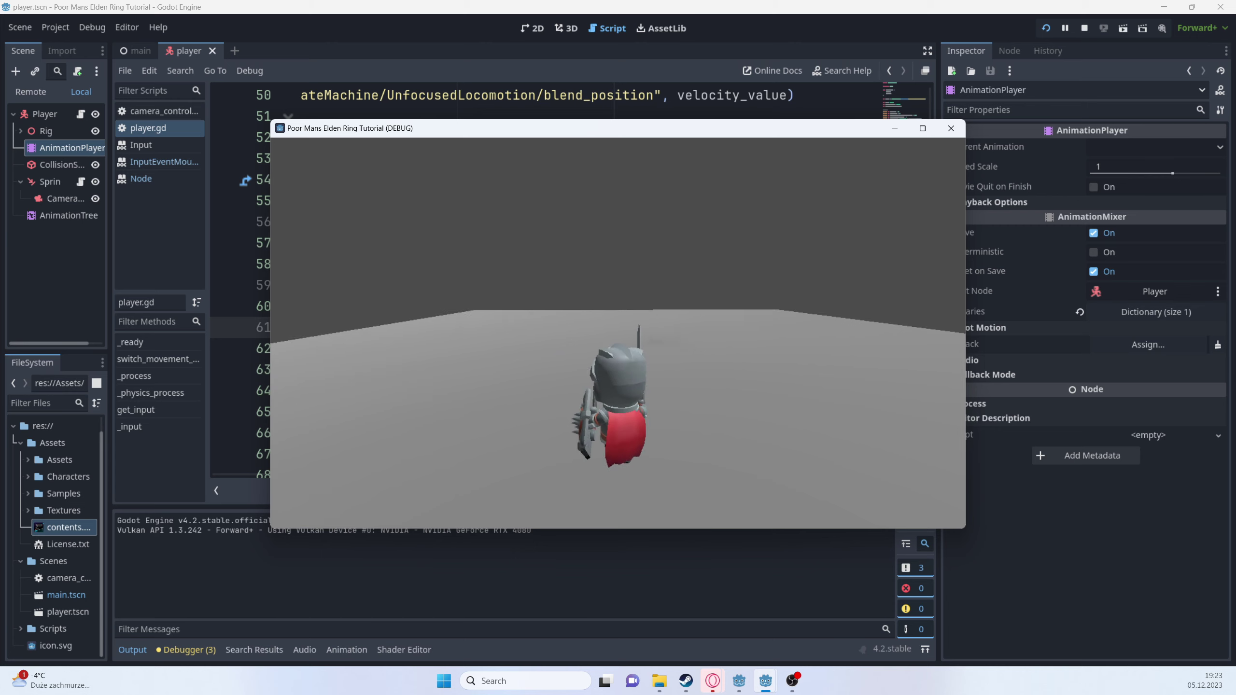
{"action": "key", "text": "w"}
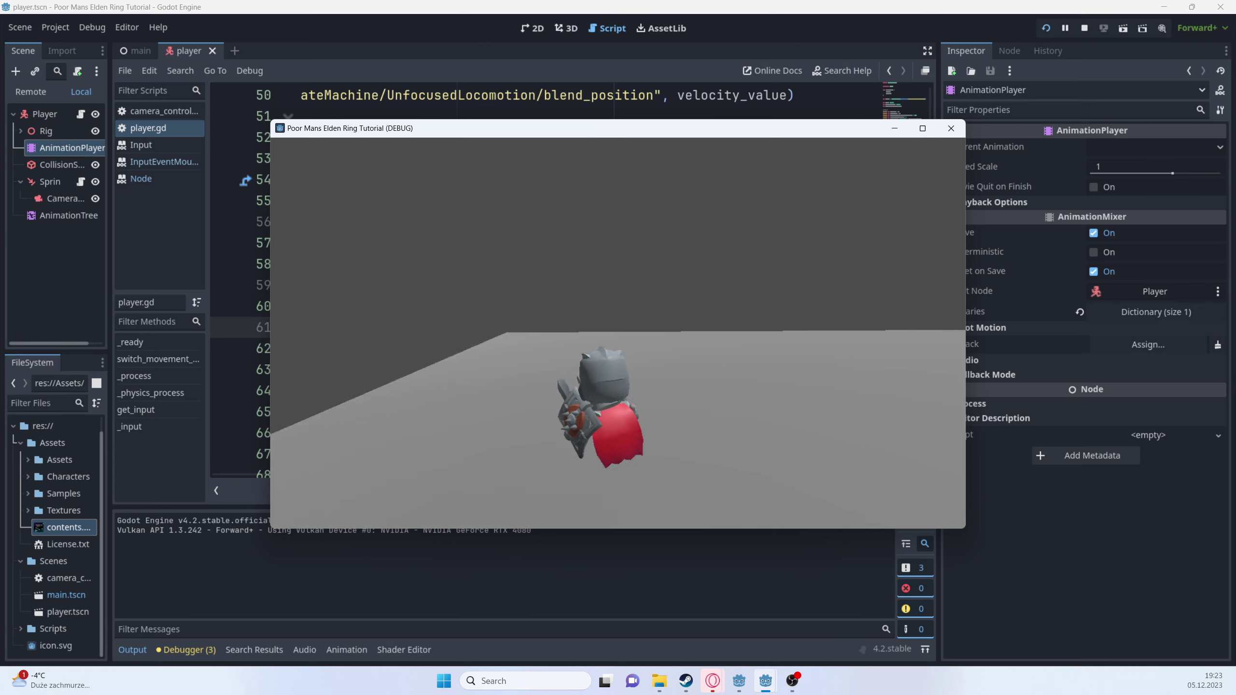
{"action": "key", "text": "w"}
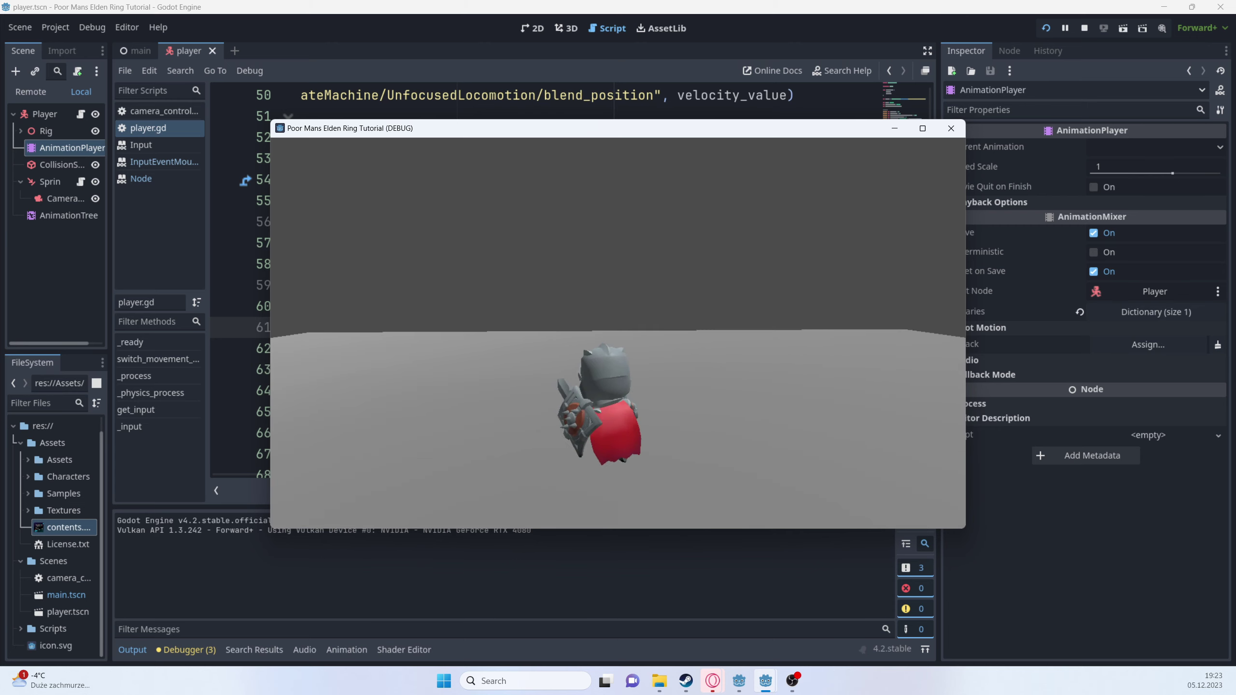
{"action": "key", "text": "w"}
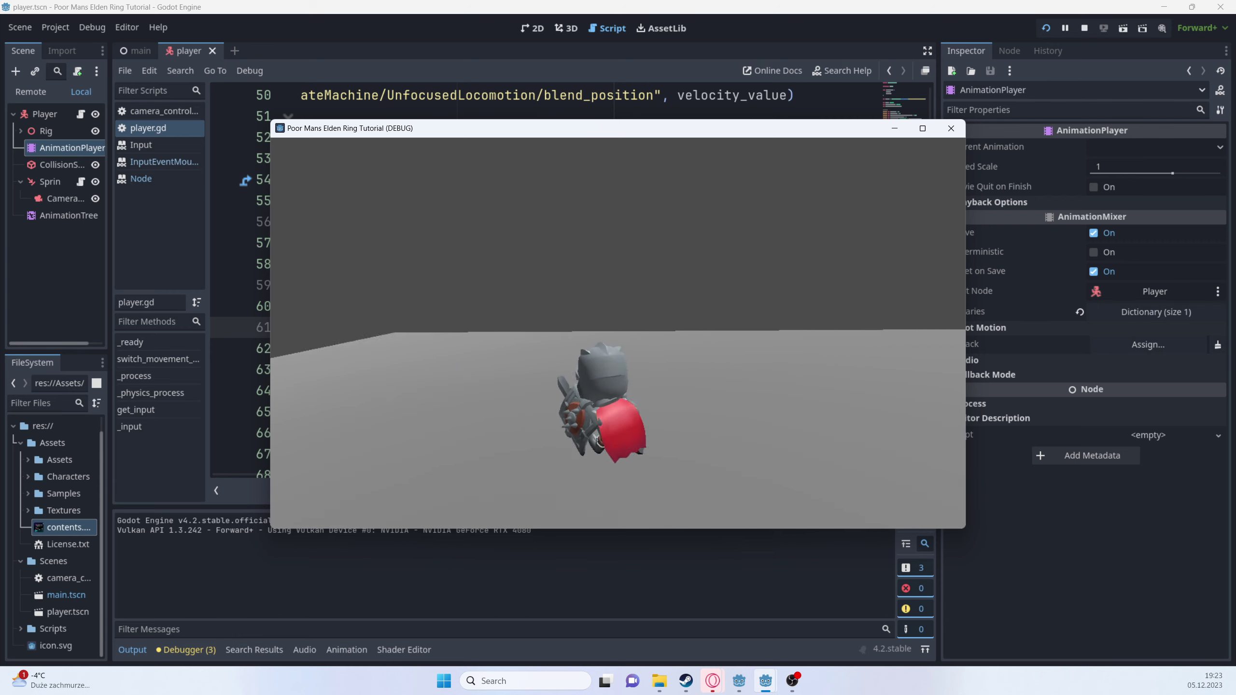
{"action": "key", "text": "w"}
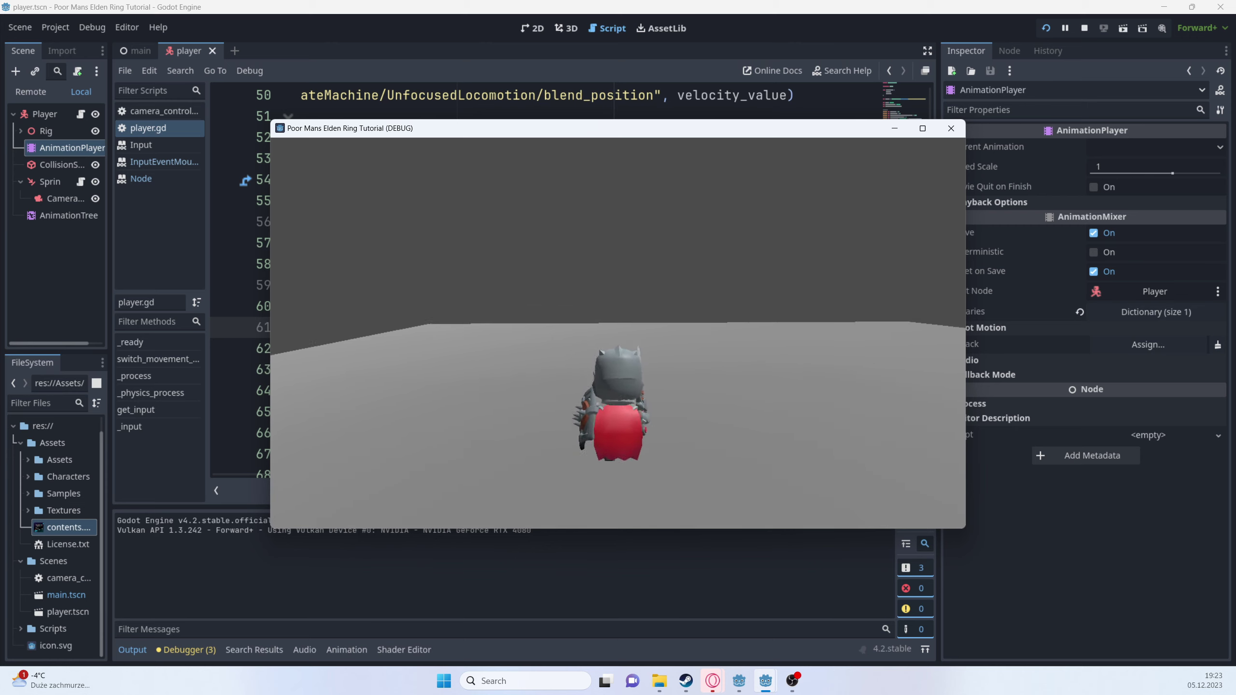
{"action": "key", "text": "w"}
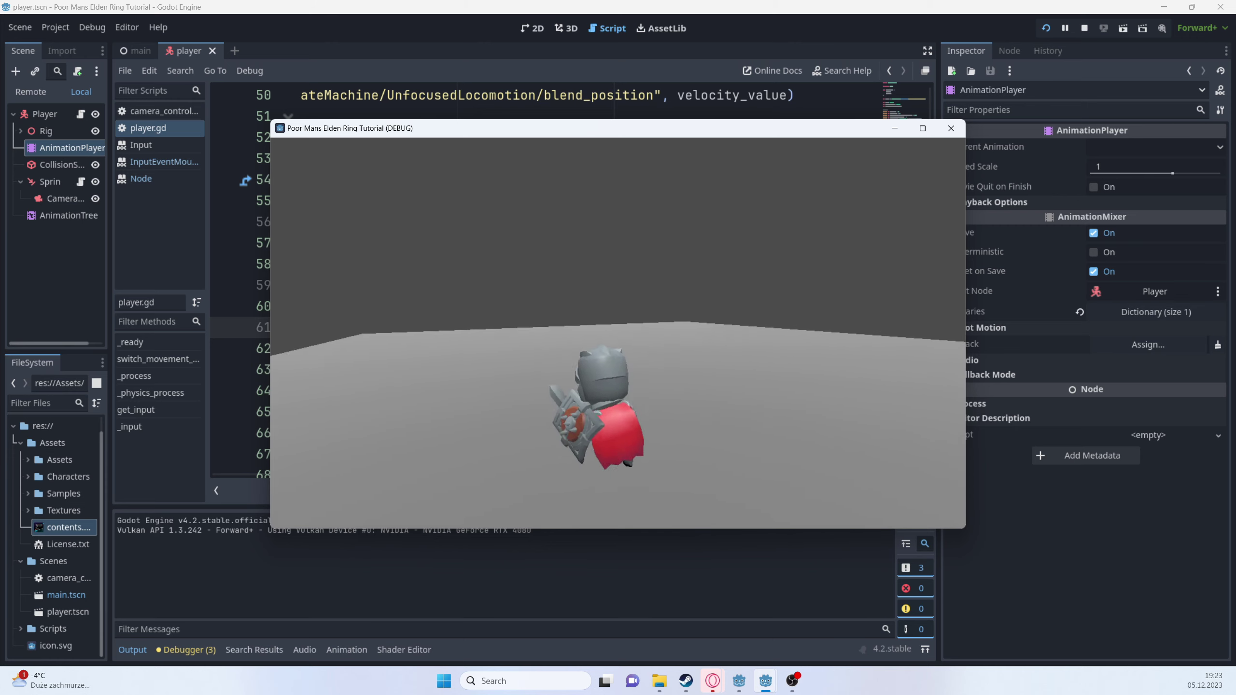
{"action": "key", "text": "w"}
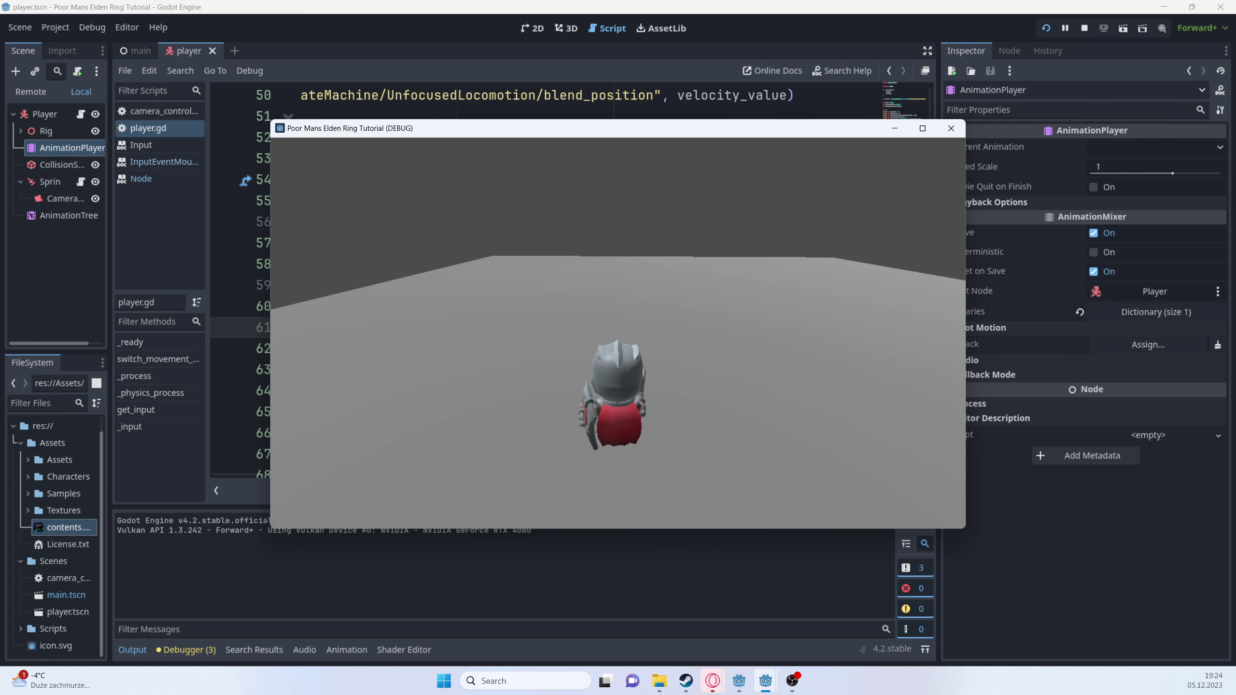
{"action": "key", "text": "super"}
- Stop the game, change line 74's else value from FOCUSED to MovementMode.UNFOCUSED, and save
{"action": "left_click", "coordinate": [1085, 28]}
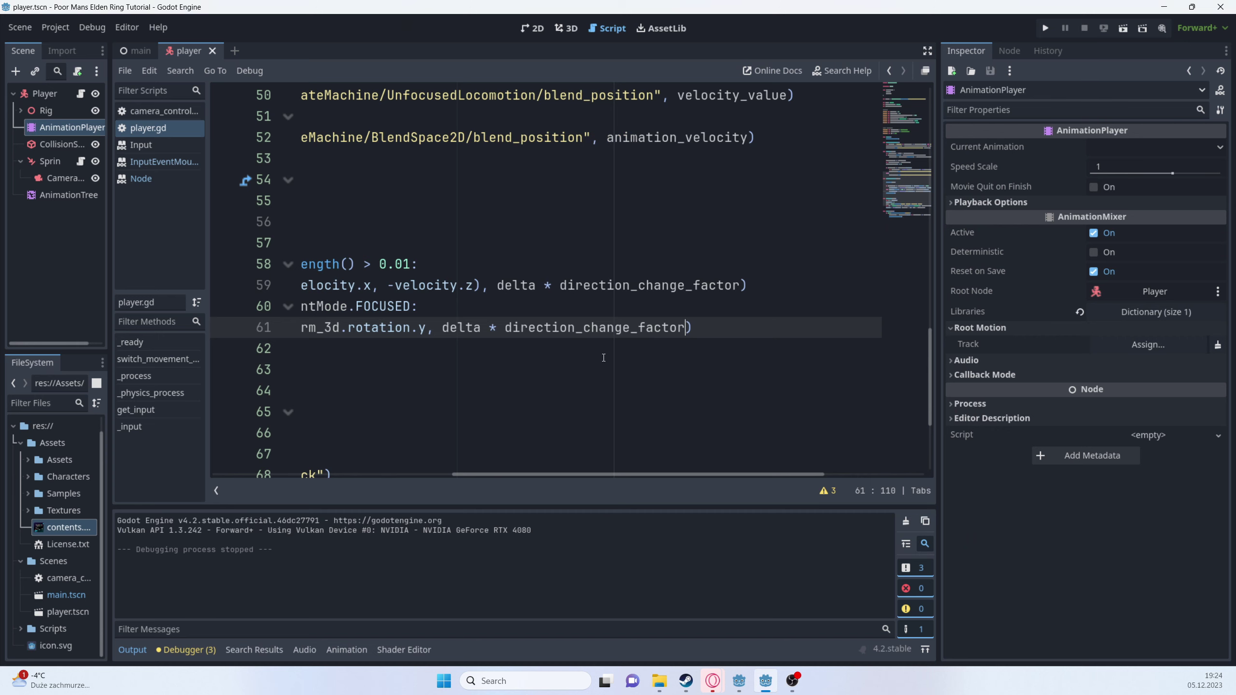
{"action": "left_click_drag", "start_coordinate": [537, 477], "coordinate": [364, 437]}
{"action": "scroll", "coordinate": [364, 437], "scroll_direction": "down", "scroll_amount": 3}
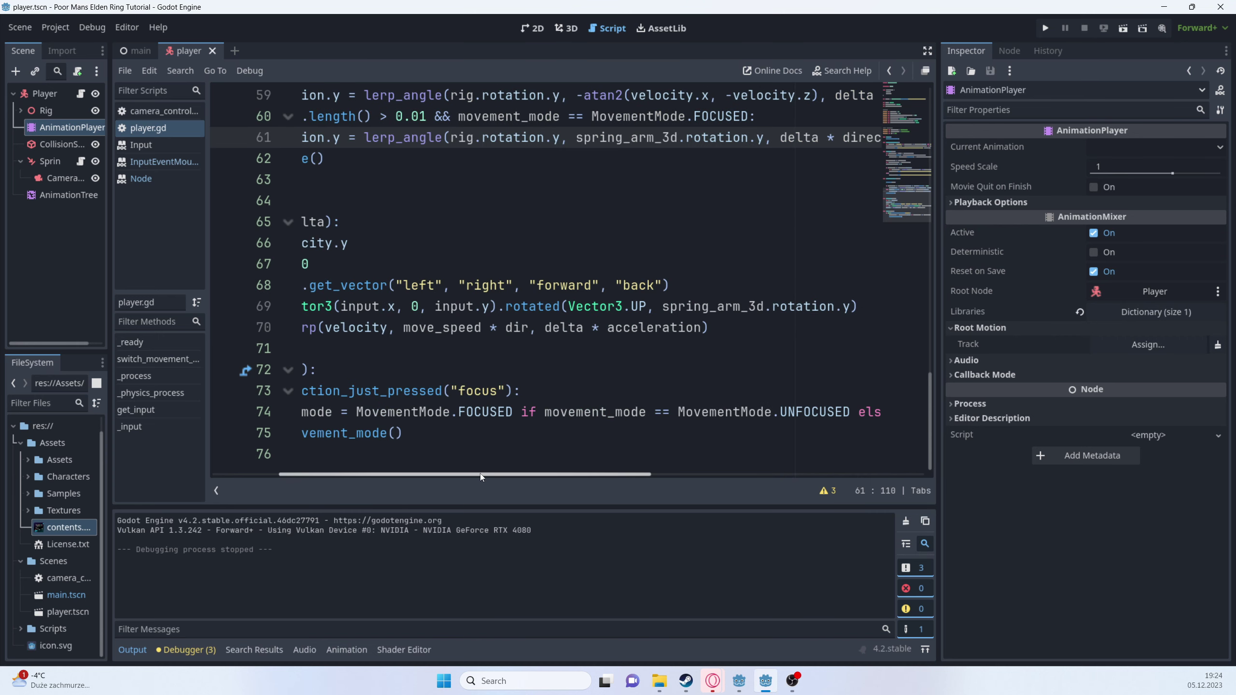
{"action": "left_click_drag", "start_coordinate": [480, 473], "coordinate": [429, 458]}
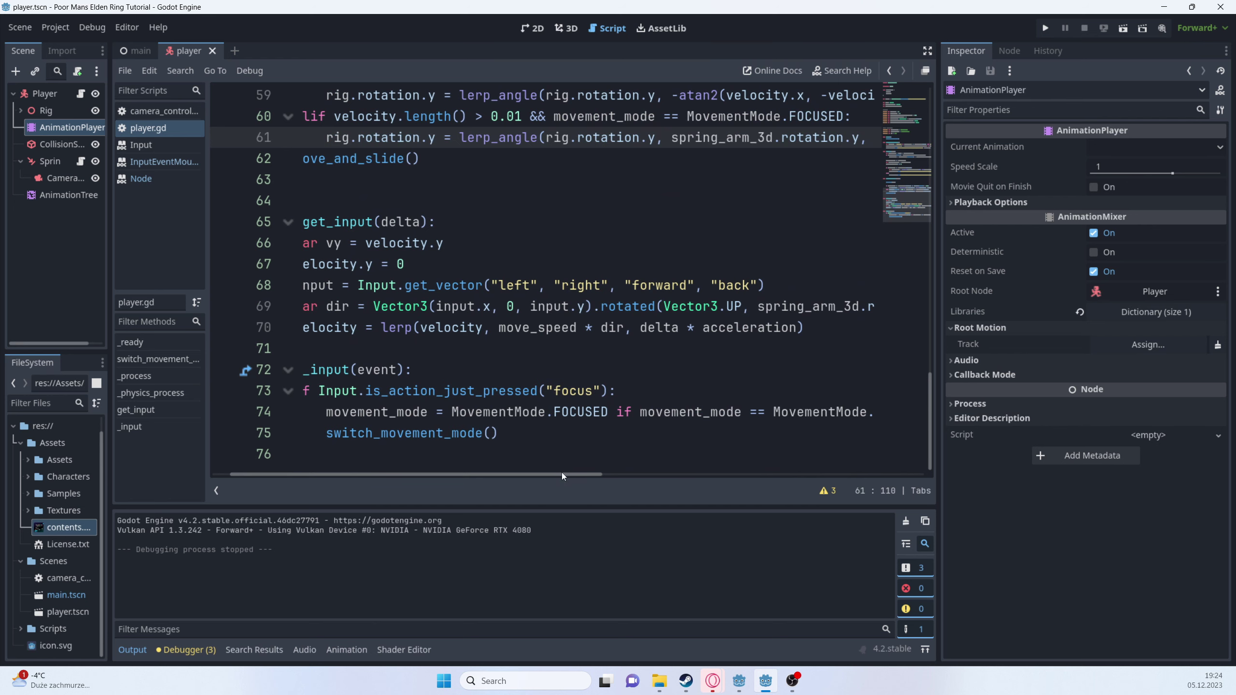
{"action": "left_click_drag", "start_coordinate": [566, 480], "coordinate": [759, 451]}
{"action": "double_click", "coordinate": [778, 411]}
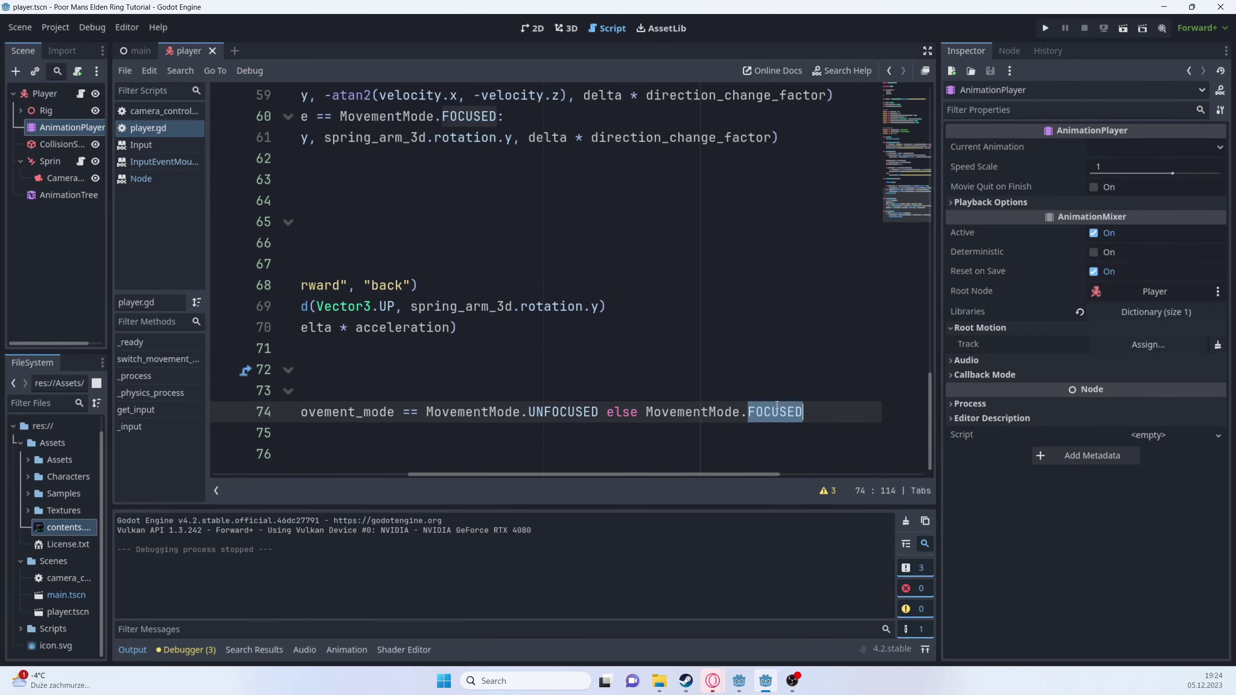
{"action": "type", "text": "UN"}
{"action": "key", "text": "Return"}
{"action": "key", "text": "ctrl+s"}
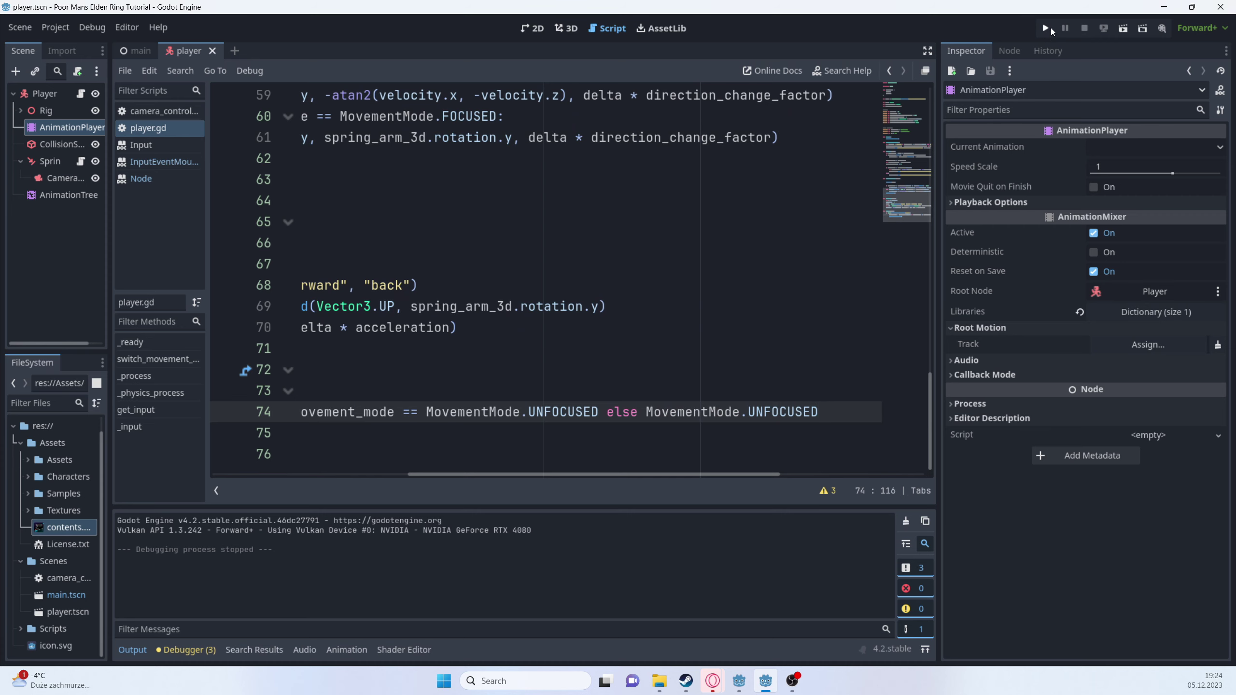
{"action": "left_click", "coordinate": [1046, 28]}
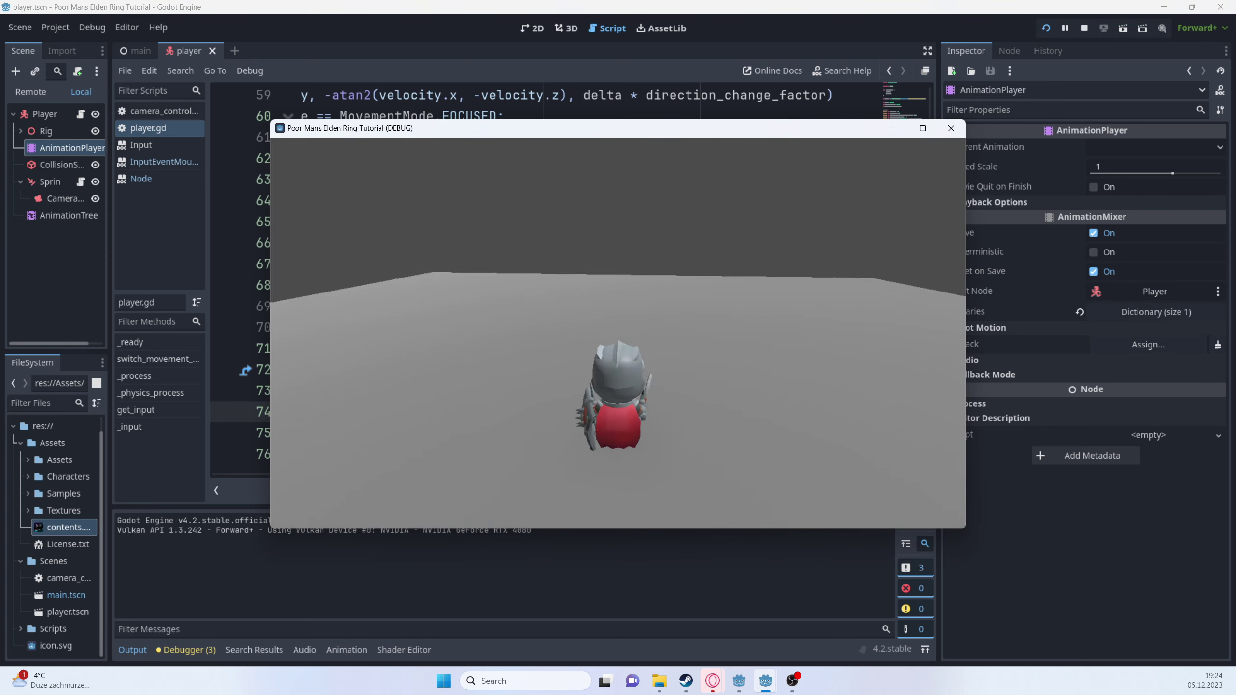
{"action": "key", "text": "d"}
{"action": "key", "text": "a"}
{"action": "key", "text": "s"}
{"action": "key", "text": "w"}
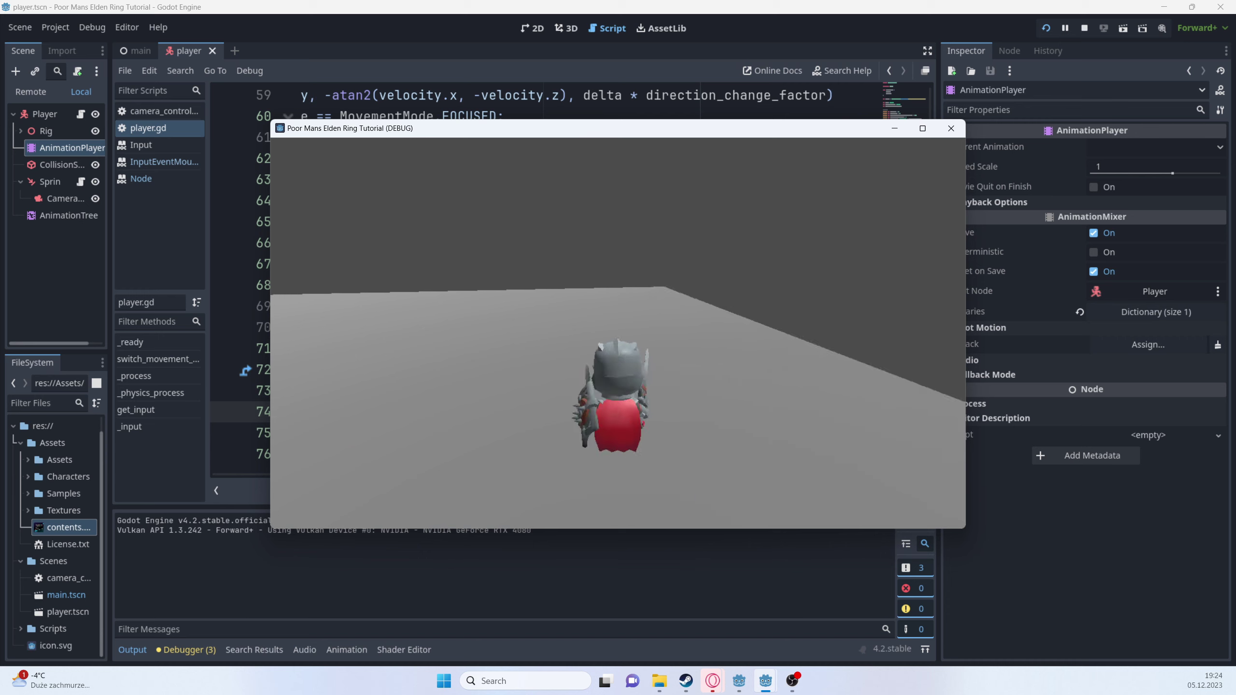
{"action": "key", "text": "d"}
{"action": "key", "text": "a"}
{"action": "key", "text": "s"}
{"action": "key", "text": "a"}
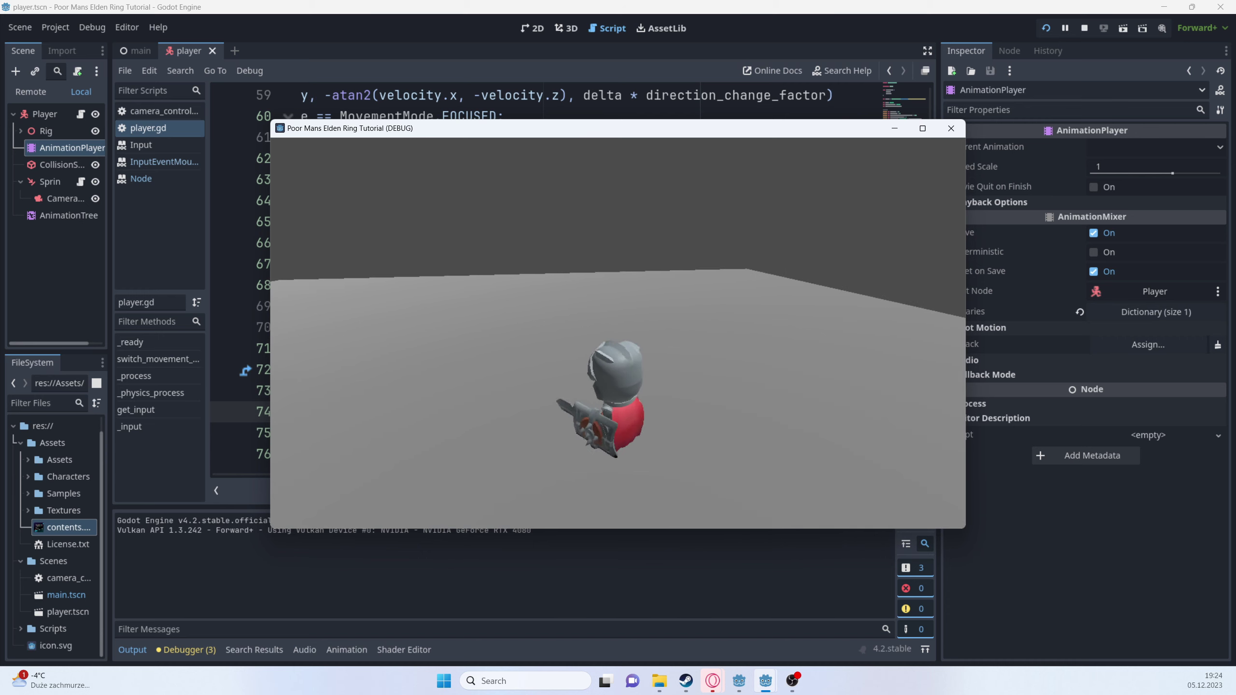
{"action": "key", "text": "w"}
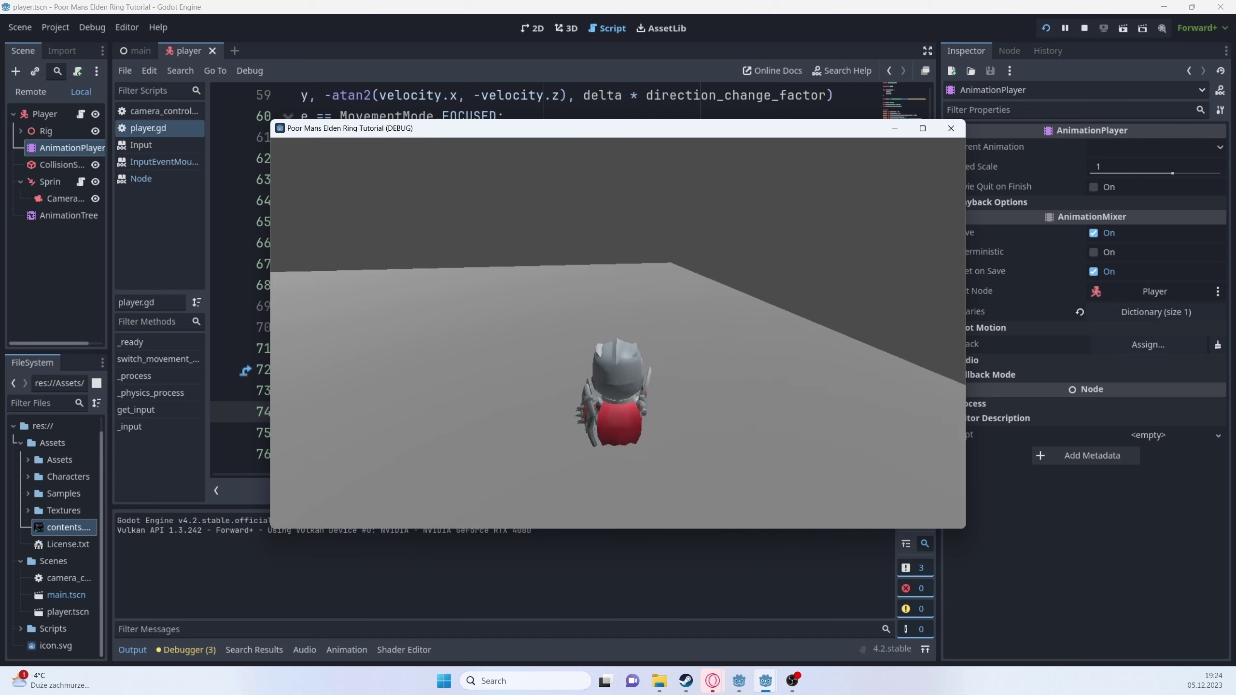
{"action": "key", "text": "a"}
{"action": "key", "text": "s"}
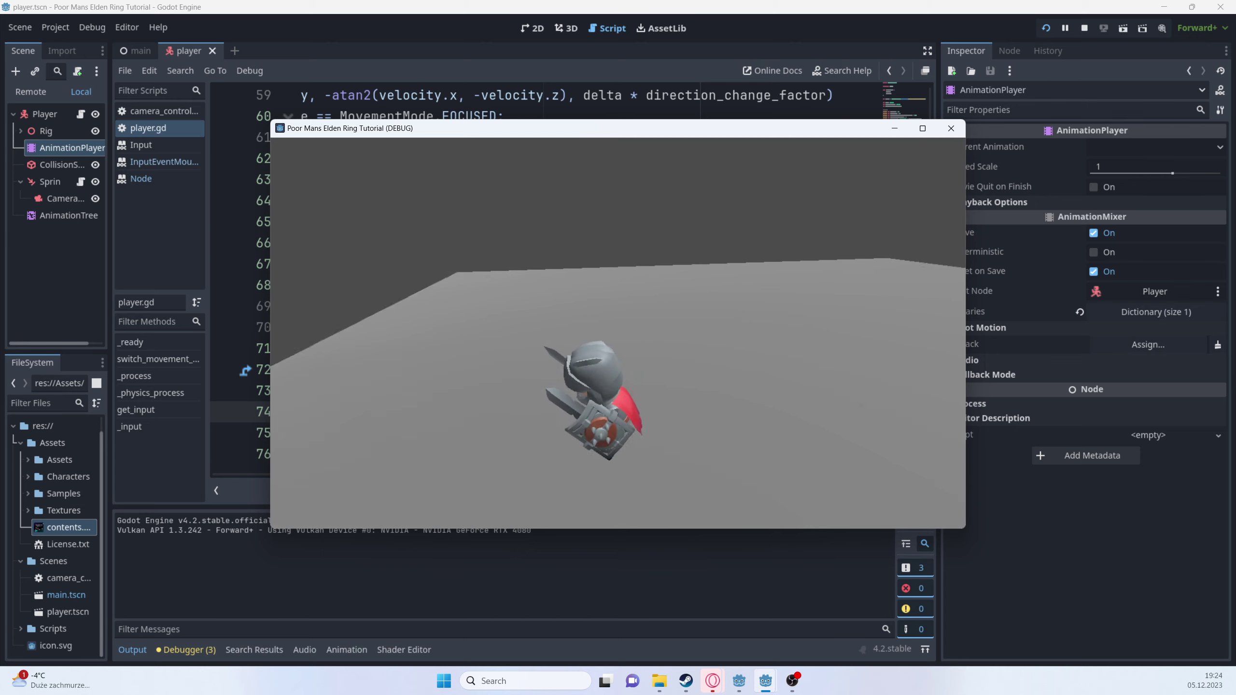
{"action": "key", "text": "w"}
{"action": "key", "text": "s"}
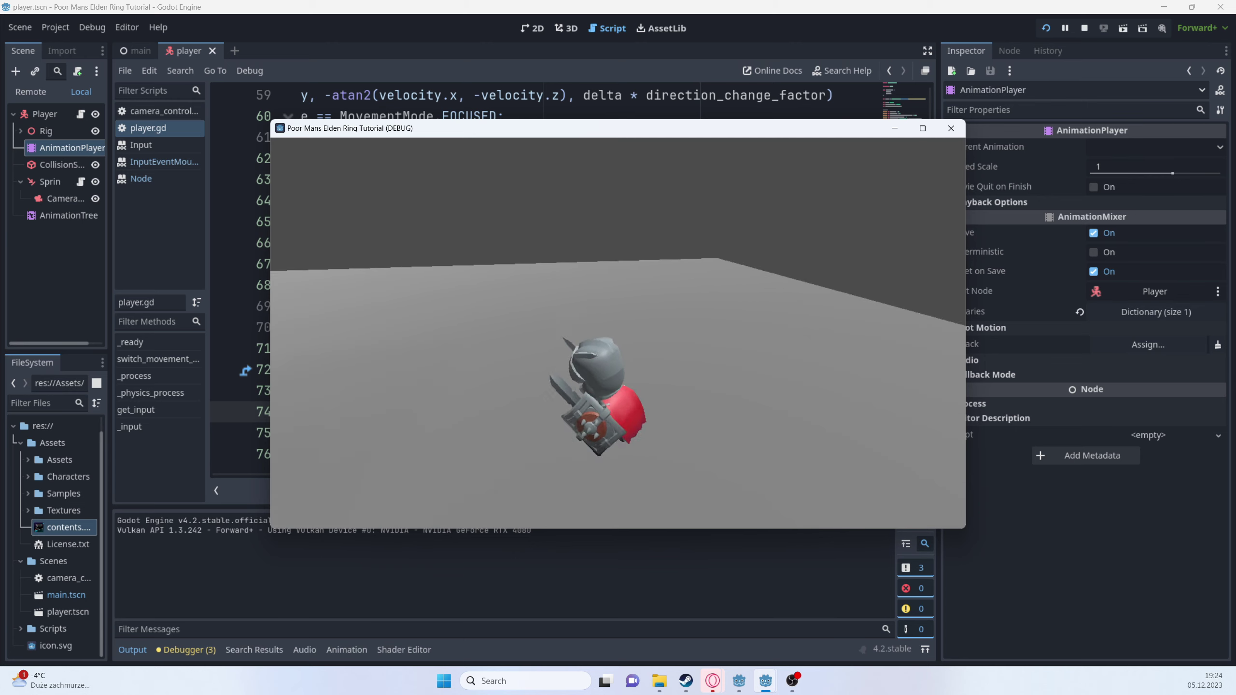
{"action": "key", "text": "d"}
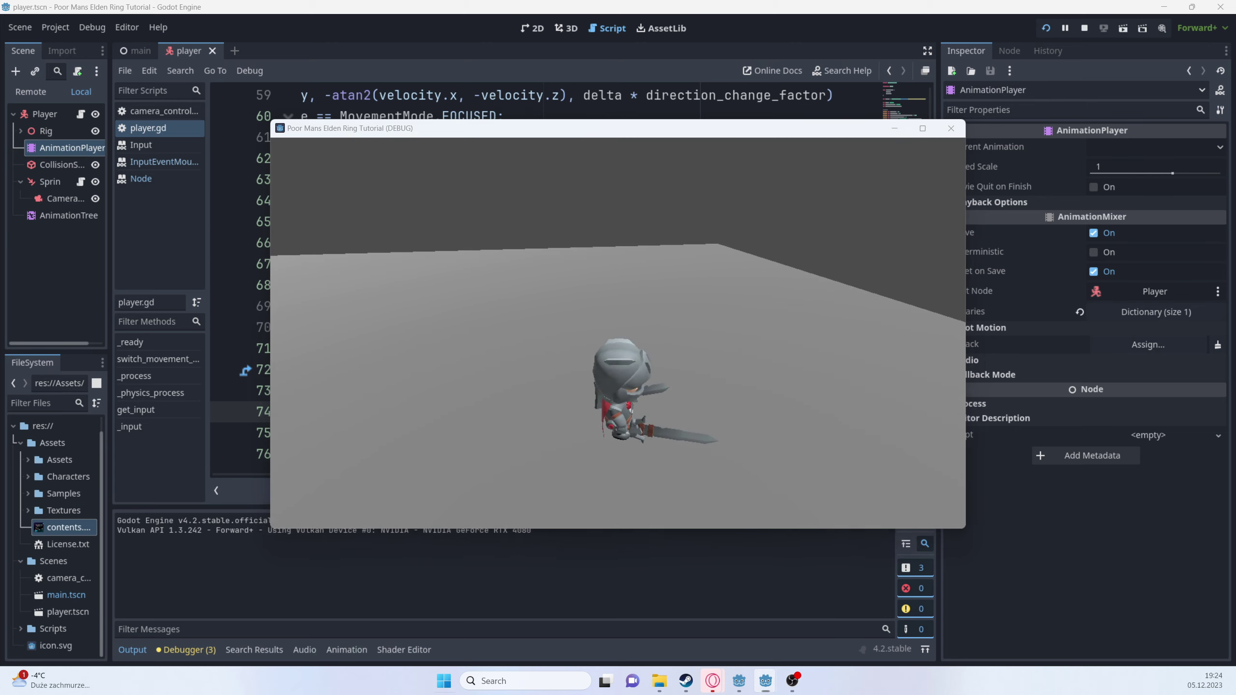
{"action": "key", "text": "Escape"}
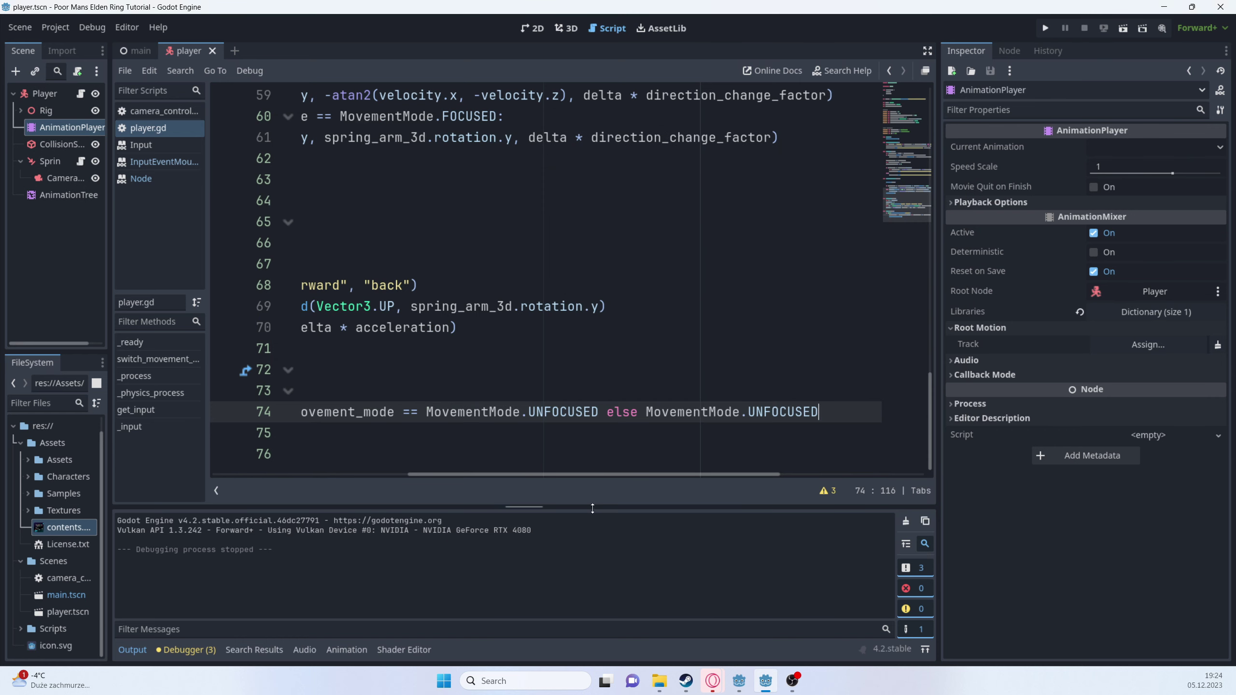
- Open the channel's Join membership offer and read its PLN 14.99/month price
{"action": "left_click_drag", "start_coordinate": [563, 475], "coordinate": [439, 473]}
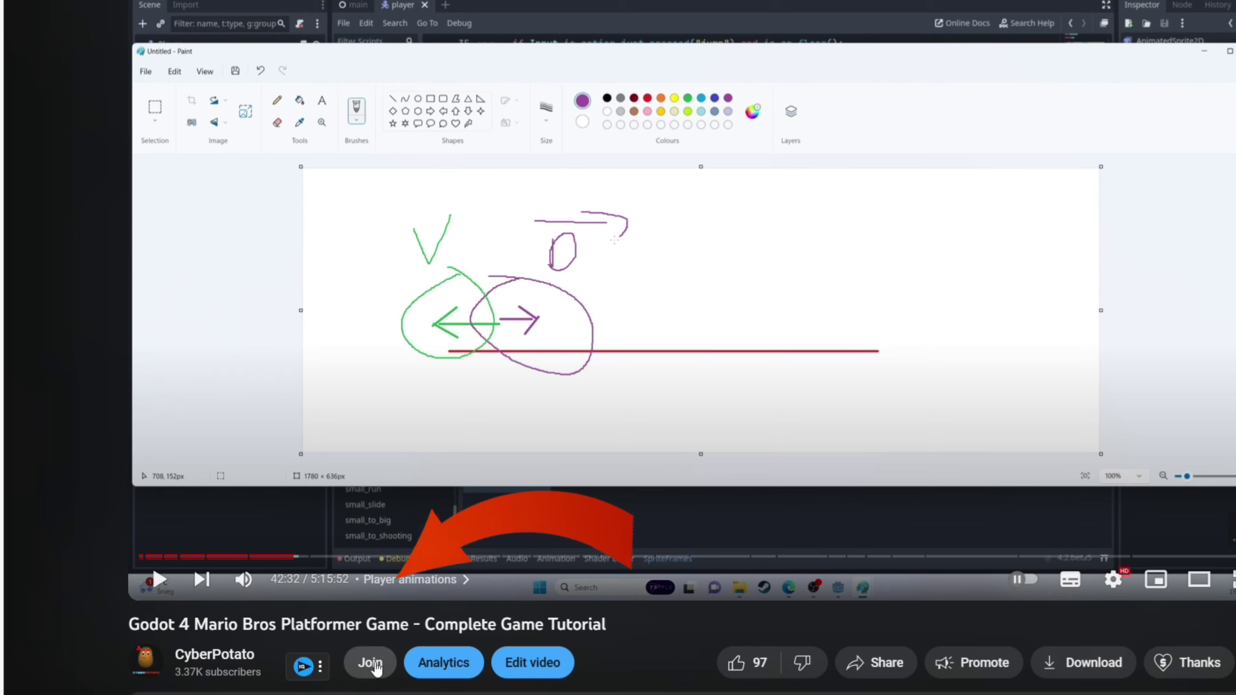
{"action": "left_click", "coordinate": [368, 672]}
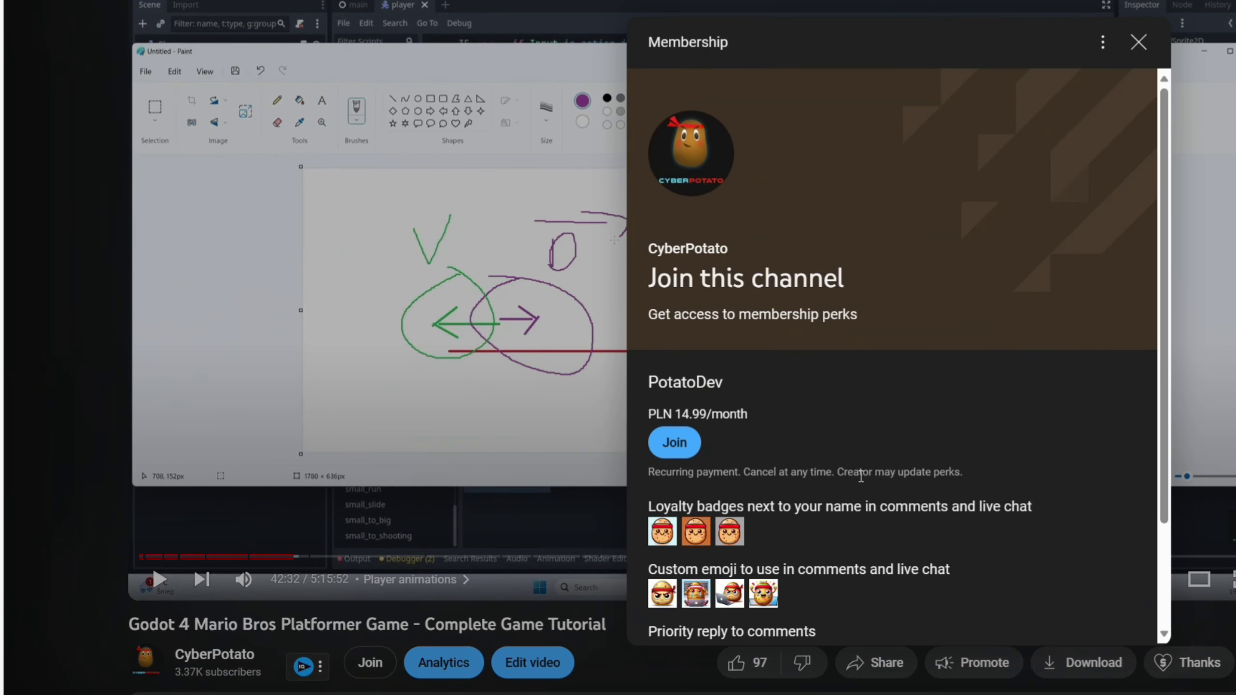
{"action": "scroll", "coordinate": [861, 477], "scroll_direction": "down", "scroll_amount": 3}
{"action": "scroll", "coordinate": [761, 426], "scroll_direction": "up", "scroll_amount": 3}
{"action": "left_click_drag", "start_coordinate": [668, 414], "coordinate": [675, 413]}
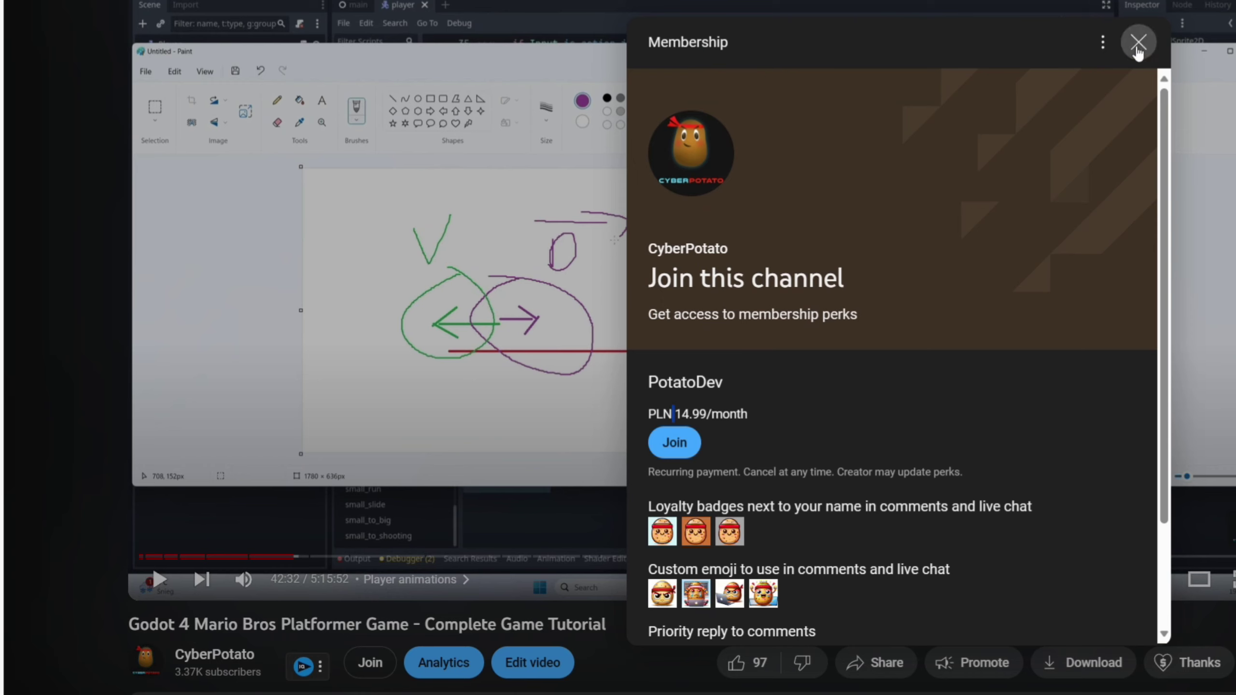
{"action": "left_click_drag", "start_coordinate": [659, 420], "coordinate": [824, 428]}
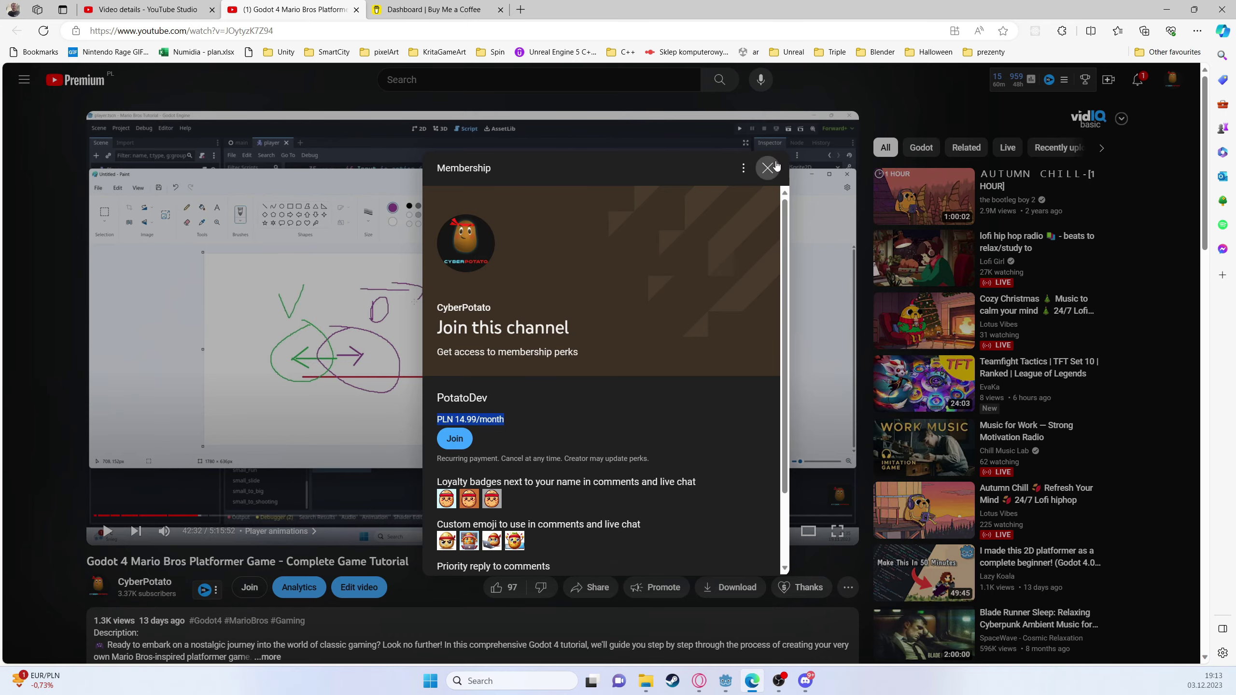
- Close the membership offer and switch to the Buy Me a Coffee dashboard tab
{"action": "left_click", "coordinate": [768, 168]}
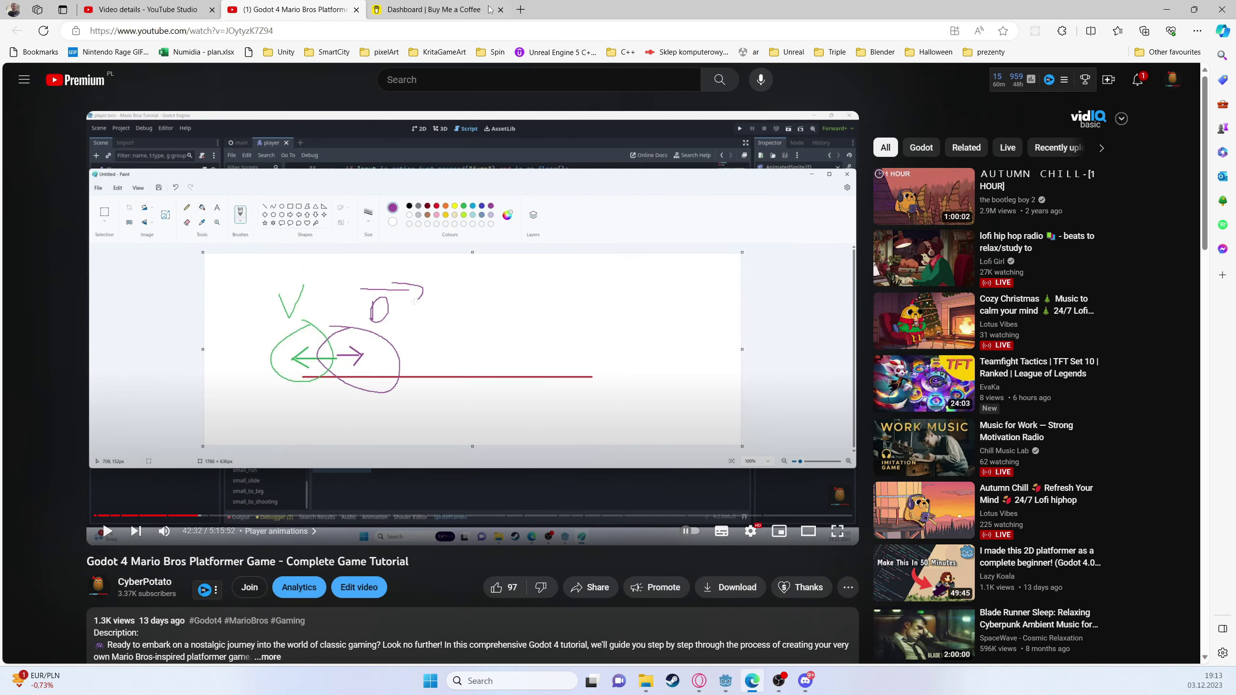
{"action": "left_click", "coordinate": [433, 10]}
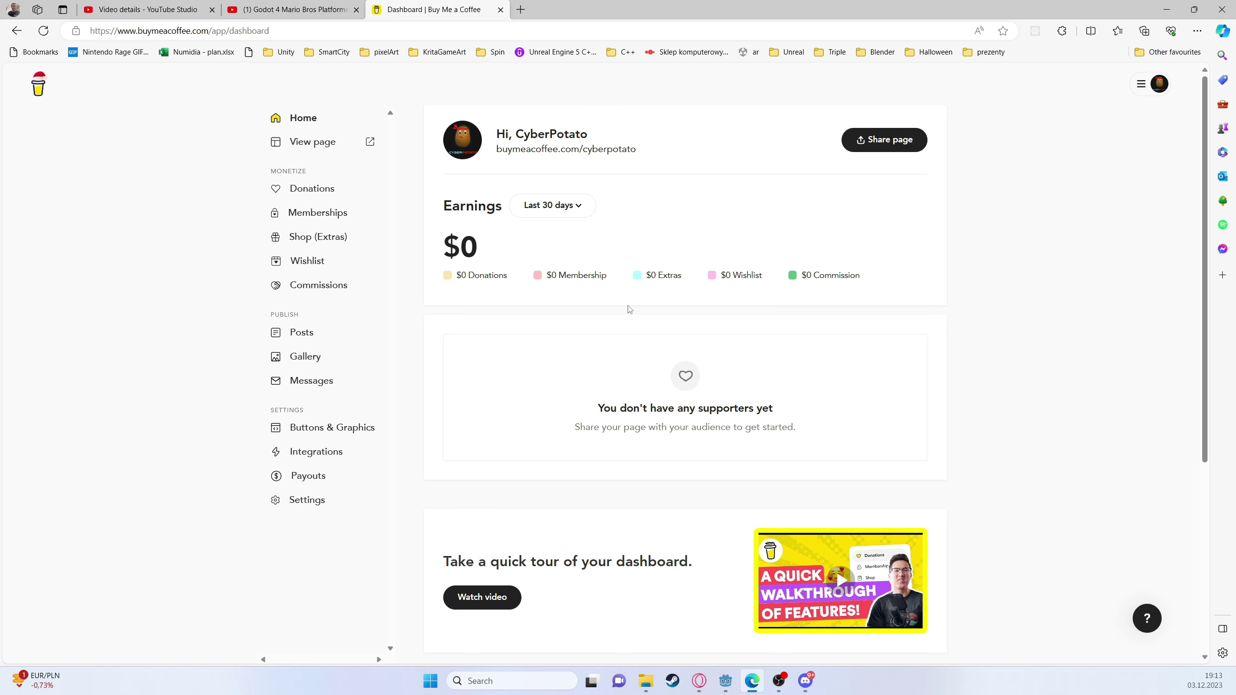
- Scroll through the Discord server's #rules channel and maximize the Discord window
{"action": "key", "text": "alt+Tab"}
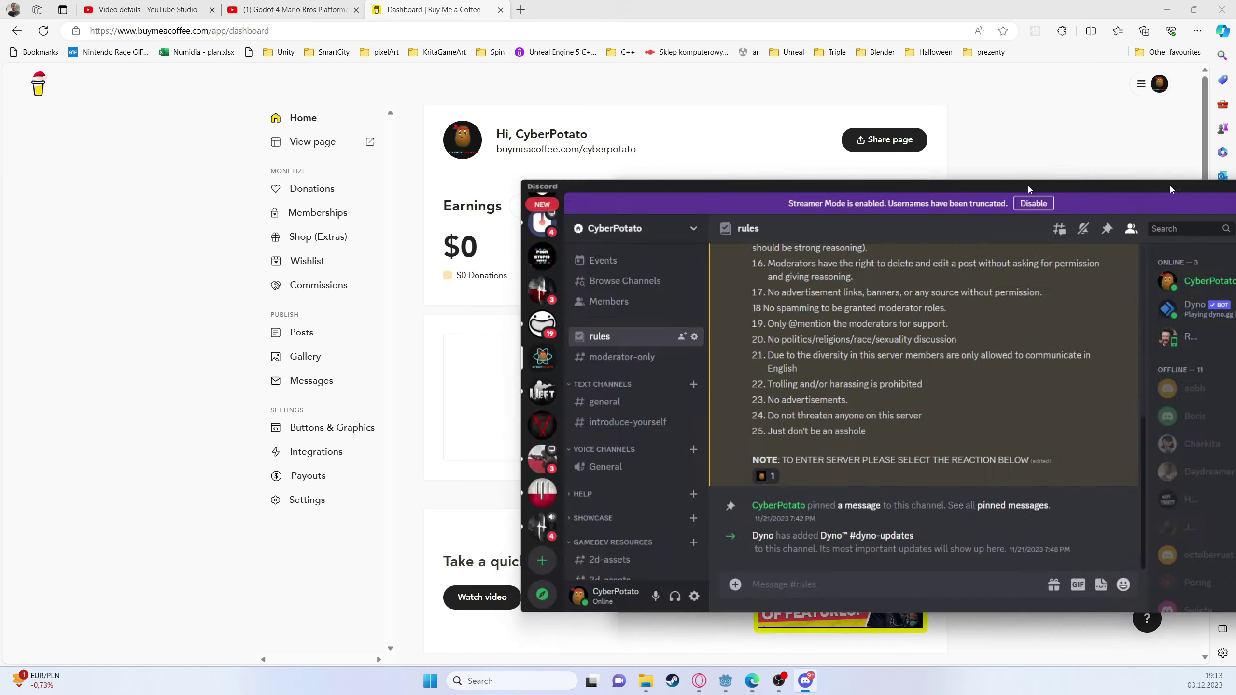
{"action": "scroll", "coordinate": [569, 379], "scroll_direction": "up", "scroll_amount": 5}
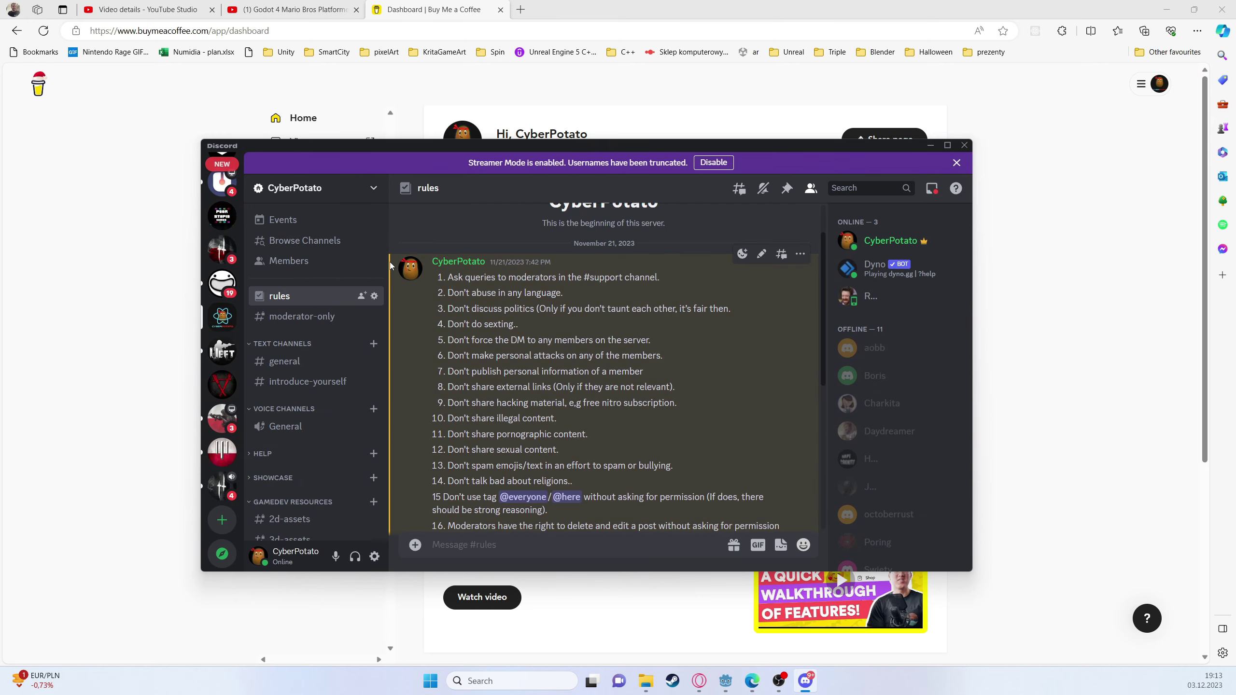
{"action": "scroll", "coordinate": [604, 365], "scroll_direction": "down", "scroll_amount": 2}
{"action": "scroll", "coordinate": [604, 365], "scroll_direction": "up", "scroll_amount": 5}
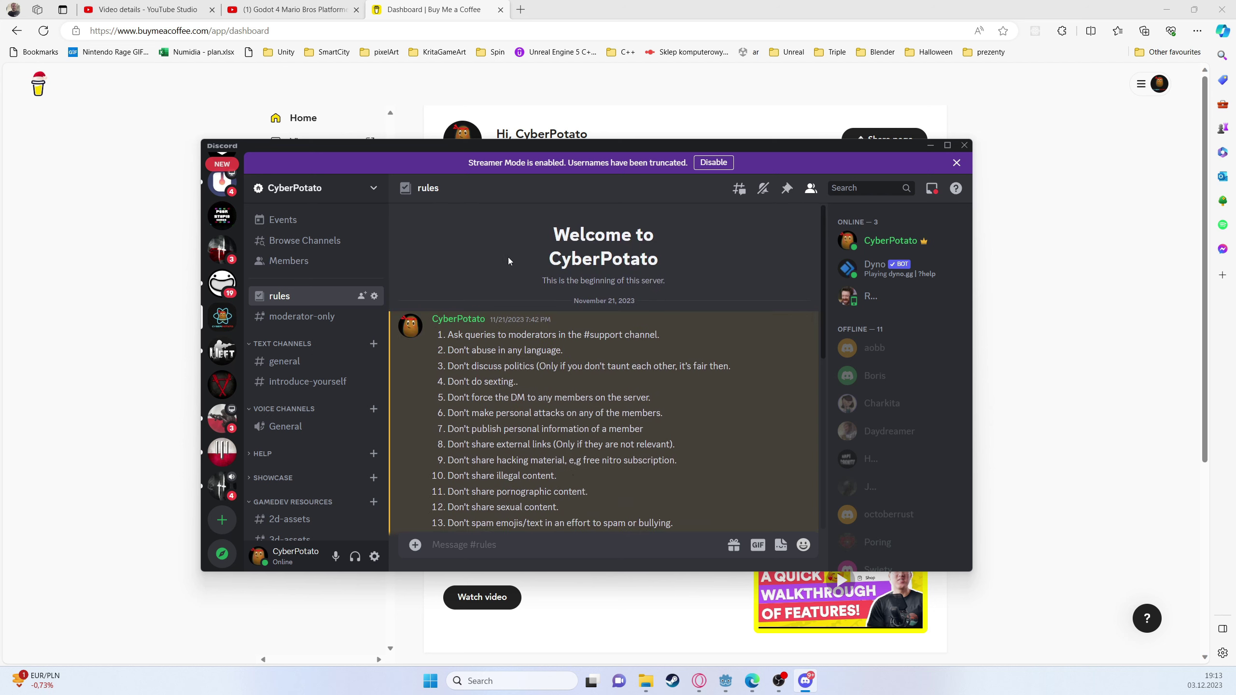
{"action": "left_click", "coordinate": [948, 146]}
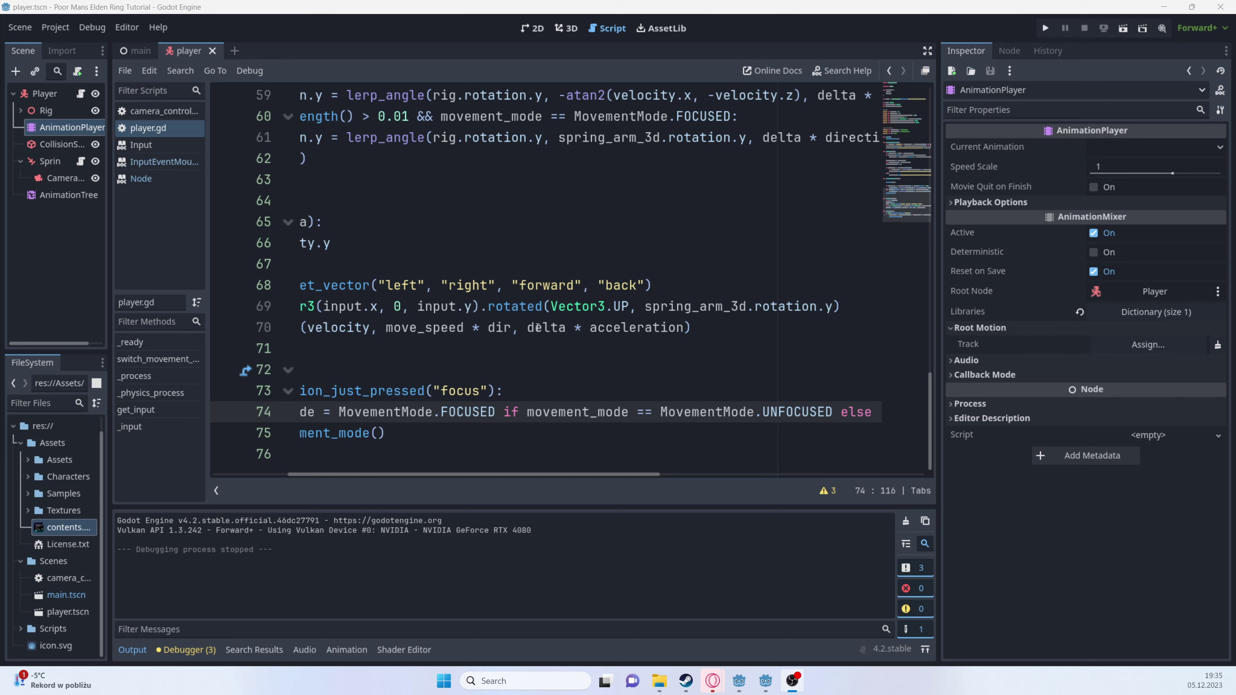
- After switch_movement_mode() in _input, add a check for Input.is_action_just_pressed("jump")
{"action": "left_click_drag", "start_coordinate": [458, 473], "coordinate": [382, 474]}
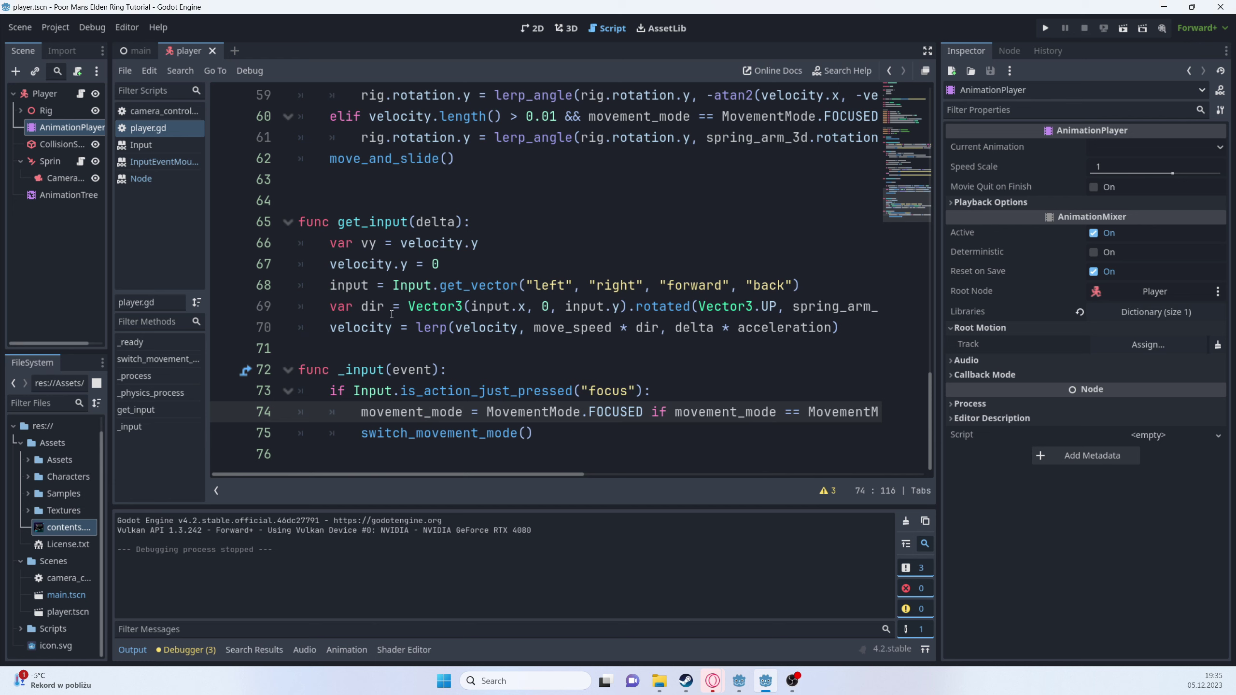
{"action": "scroll", "coordinate": [391, 314], "scroll_direction": "up", "scroll_amount": 4}
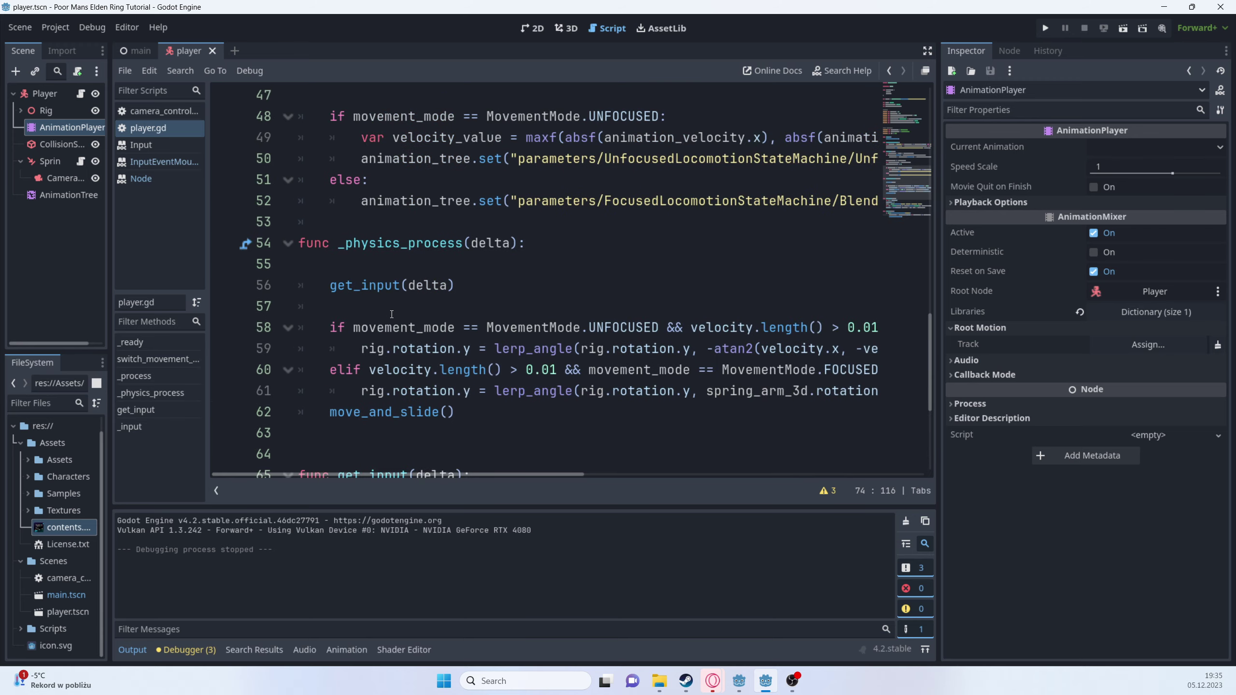
{"action": "scroll", "coordinate": [410, 286], "scroll_direction": "up", "scroll_amount": 4}
{"action": "left_click", "coordinate": [155, 426]}
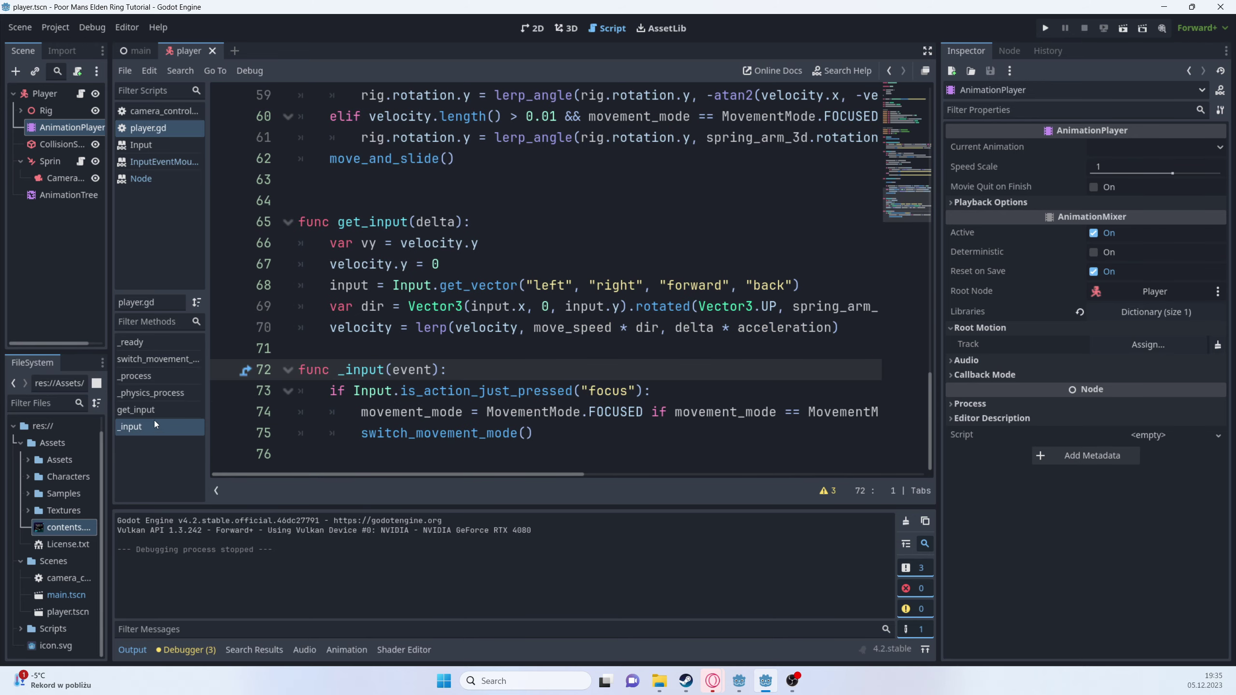
{"action": "left_click", "coordinate": [587, 431]}
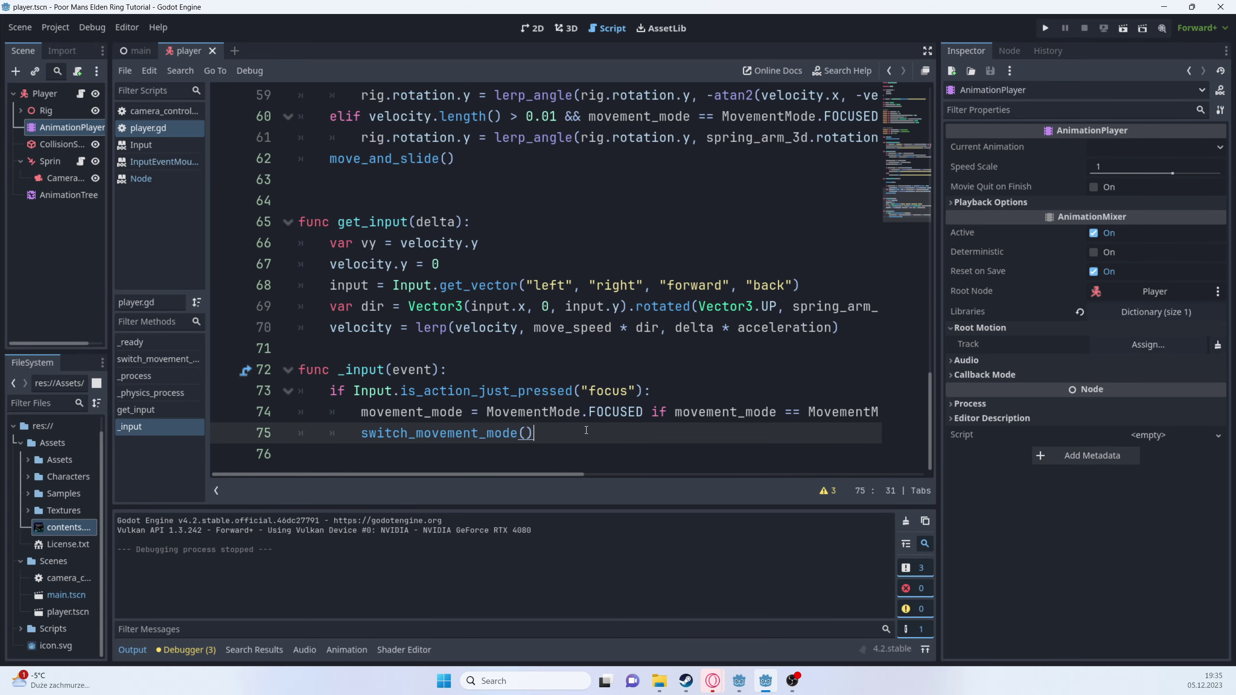
{"action": "key", "text": "Return"}
{"action": "type", "text": "if"}
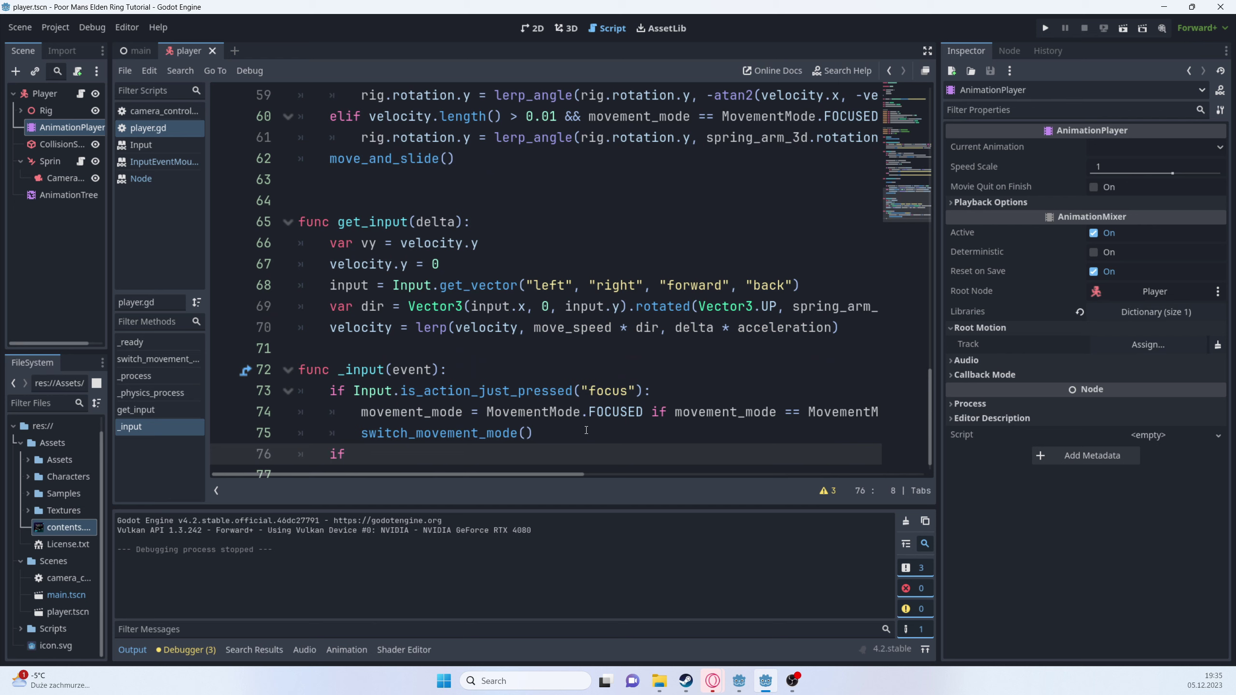
{"action": "type", "text": " Input."}
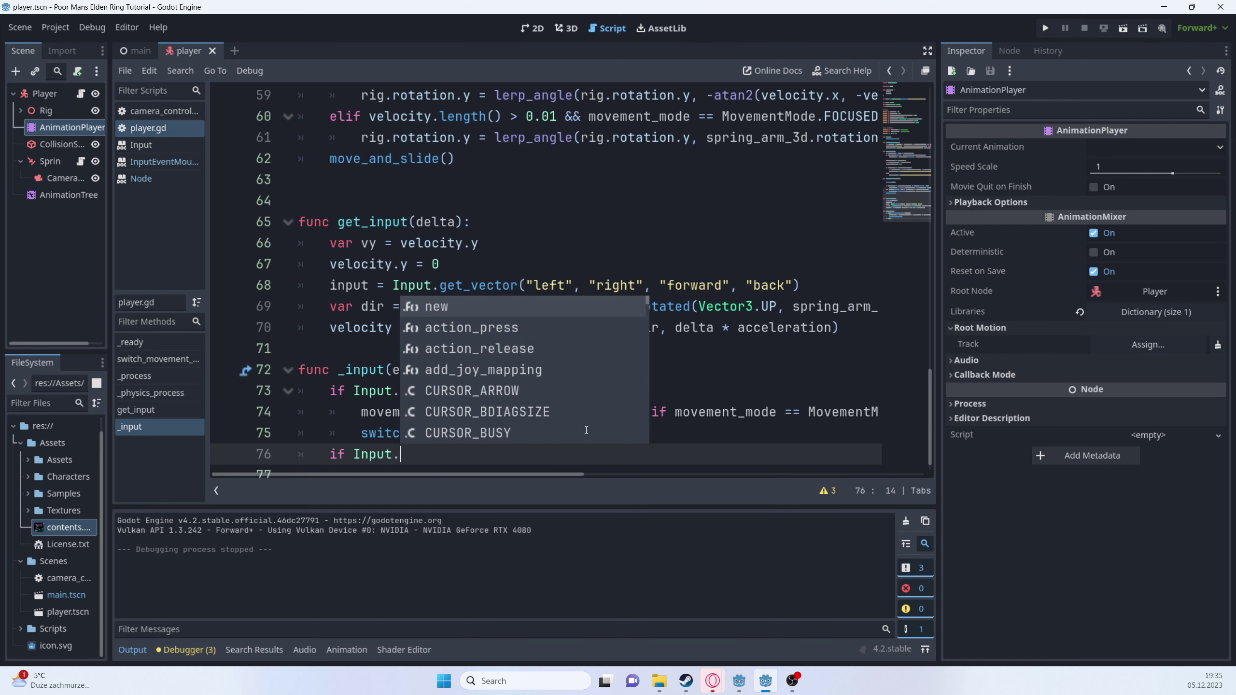
{"action": "type", "text": "is_"}
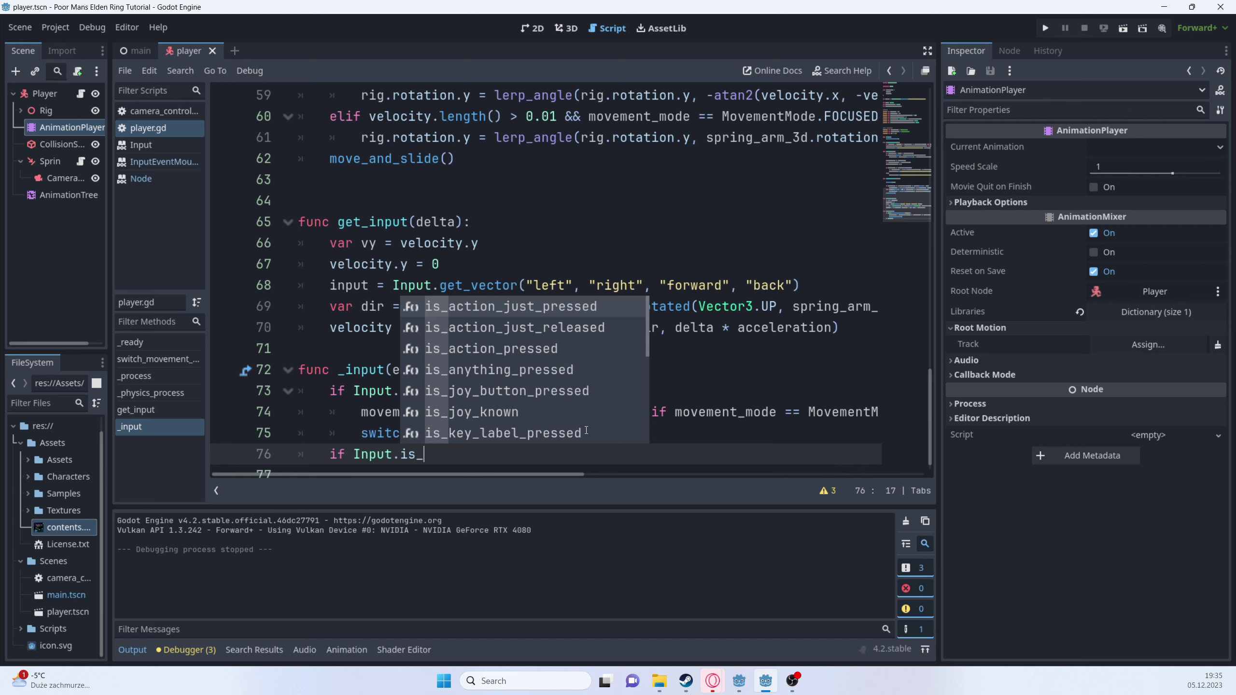
{"action": "key", "text": "Return"}
{"action": "key", "text": "Down"}
{"action": "key", "text": "Down"}
{"action": "key", "text": "Down"}
{"action": "key", "text": "Return"}
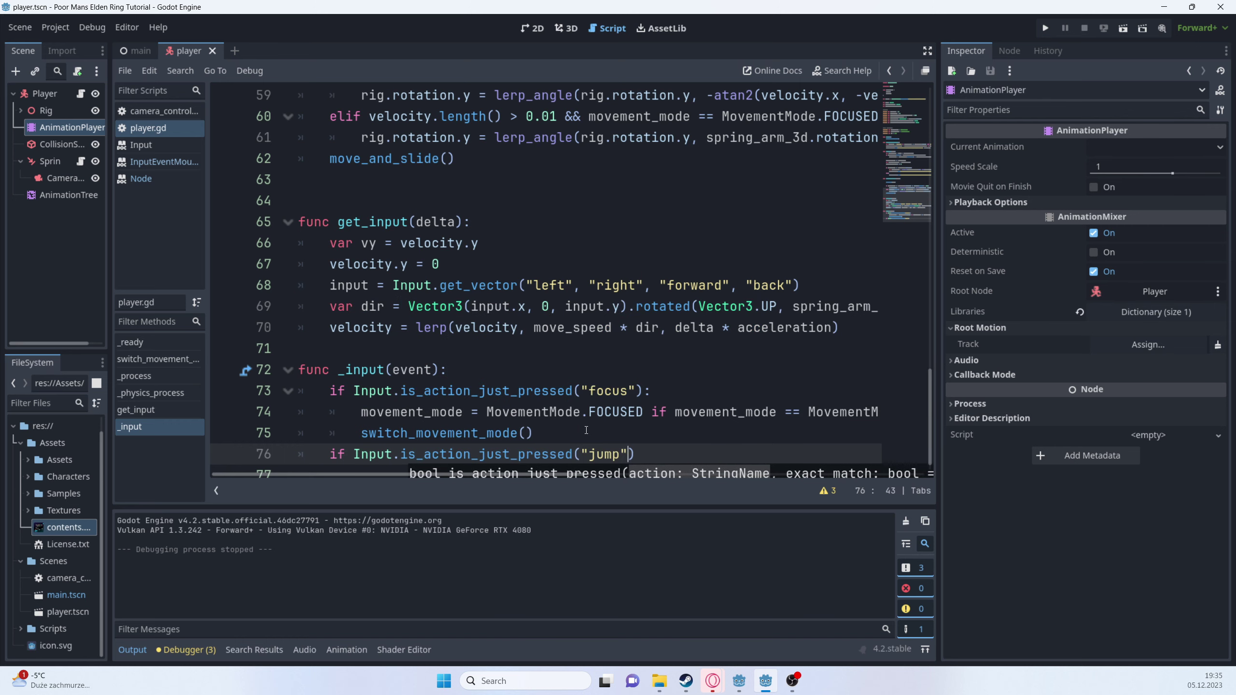
- Finish the jump condition with a colon and call begin_jump() in its indented body
{"action": "type", "text": ":"}
{"action": "key", "text": "Return"}
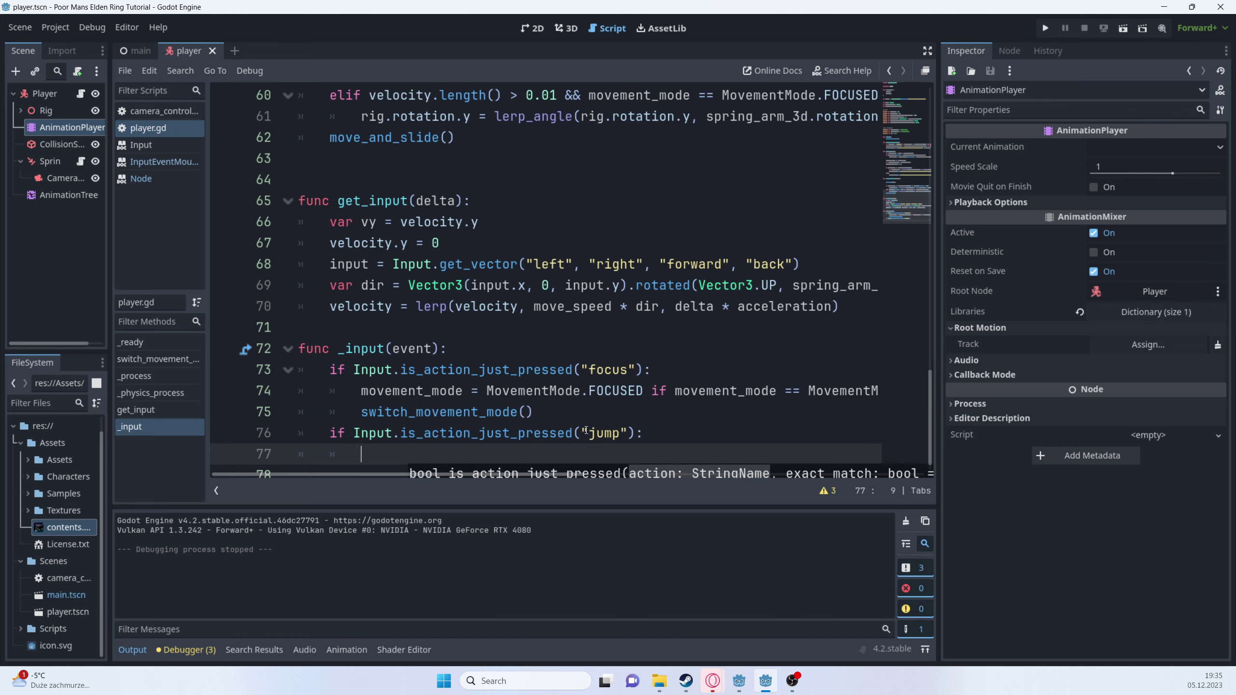
{"action": "type", "text": "begin_j"}
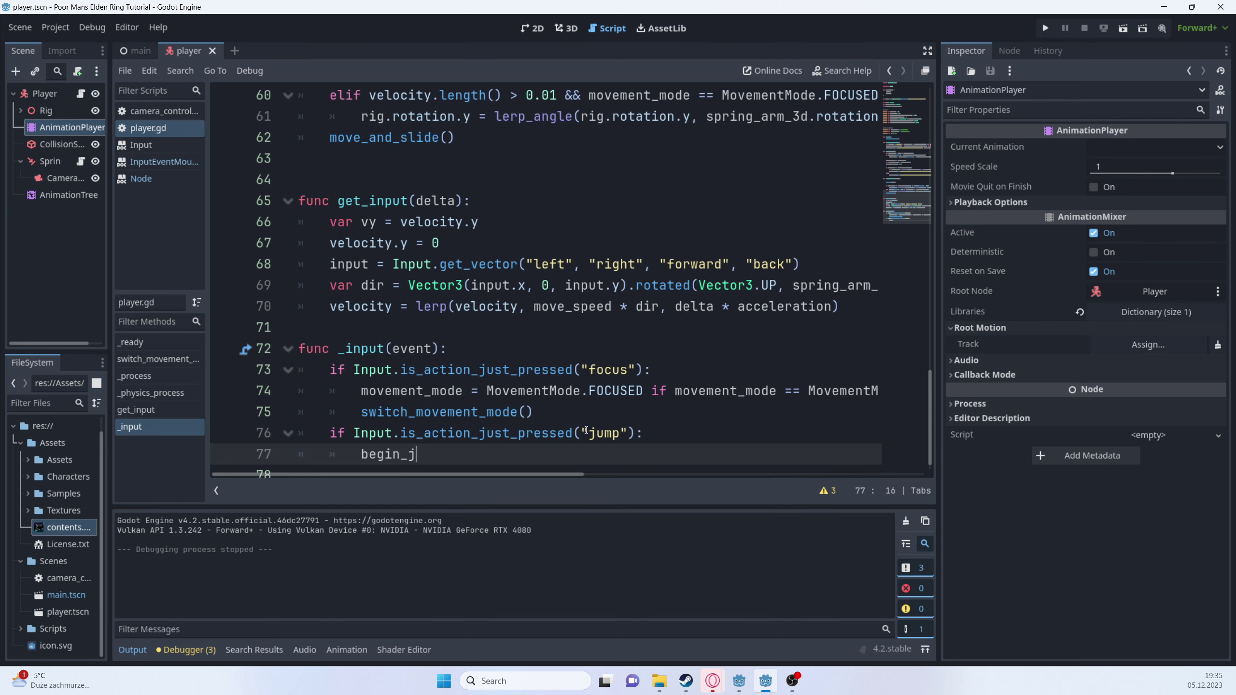
{"action": "type", "text": "ump()"}
{"action": "key", "text": "Return"}
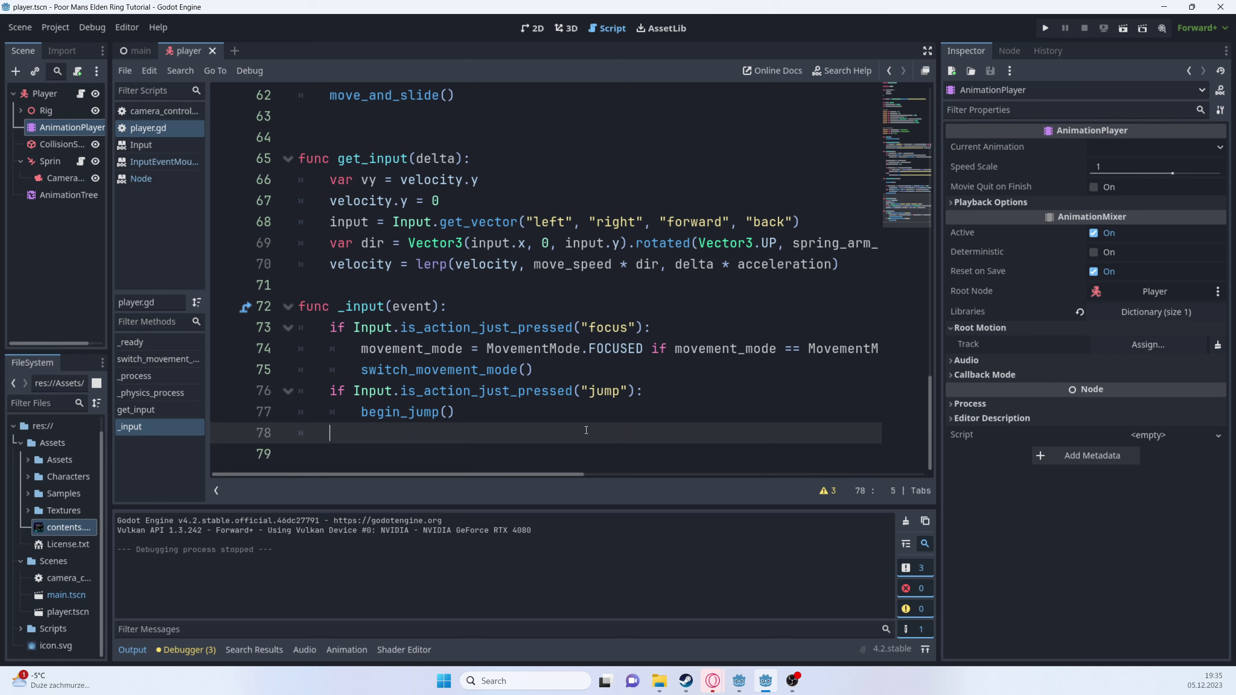
{"action": "key", "text": "Return"}
- Declare a new function 'func begin_jump():' below _input
{"action": "type", "text": "f"}
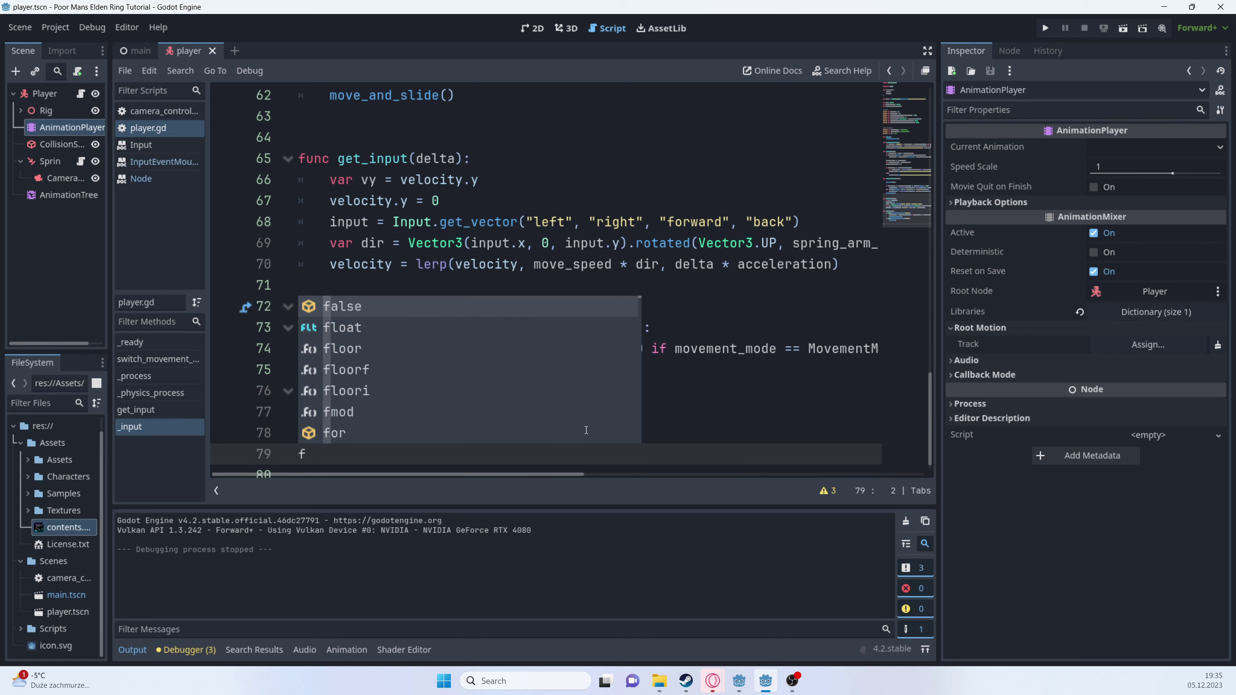
{"action": "key", "text": "BackSpace"}
{"action": "type", "text": "c"}
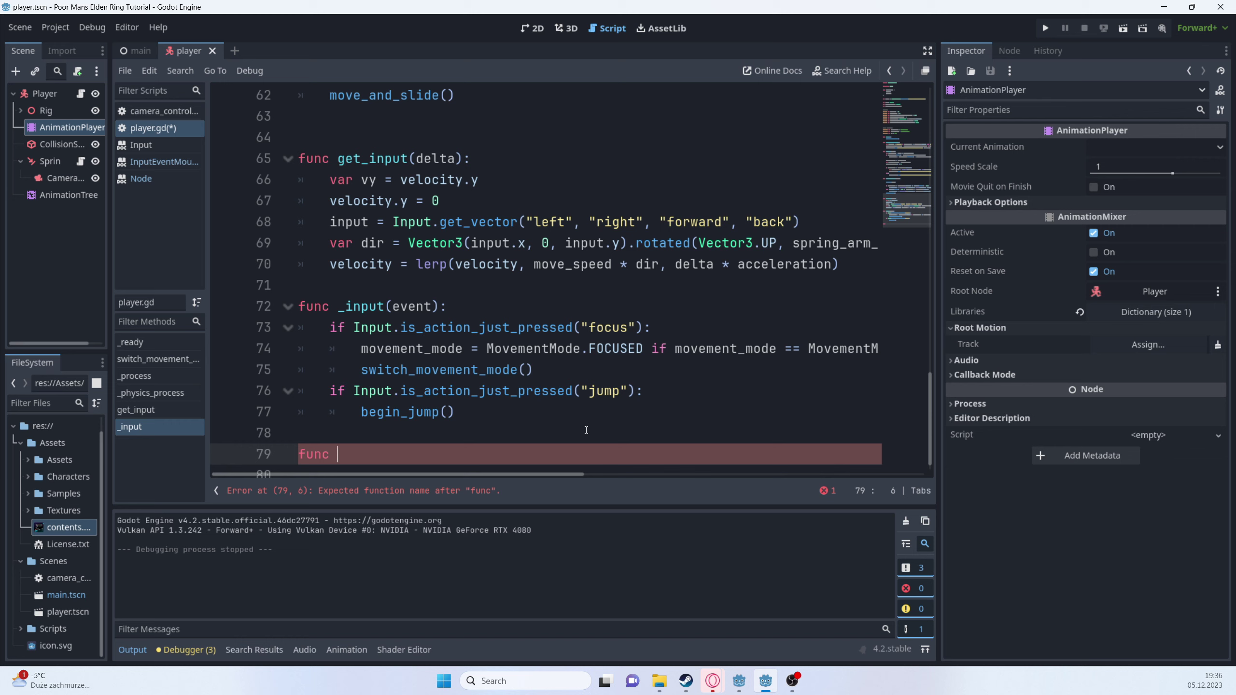
{"action": "type", "text": "beging_)"}
{"action": "key", "text": "BackSpace"}
{"action": "key", "text": "BackSpace"}
{"action": "key", "text": "BackSpace"}
{"action": "type", "text": "_jump():"}
{"action": "key", "text": "Return"}
- Set var playback = animation_tree.get(current_state_playback_path) in begin_jump and save the script
{"action": "type", "text": "var pla"}
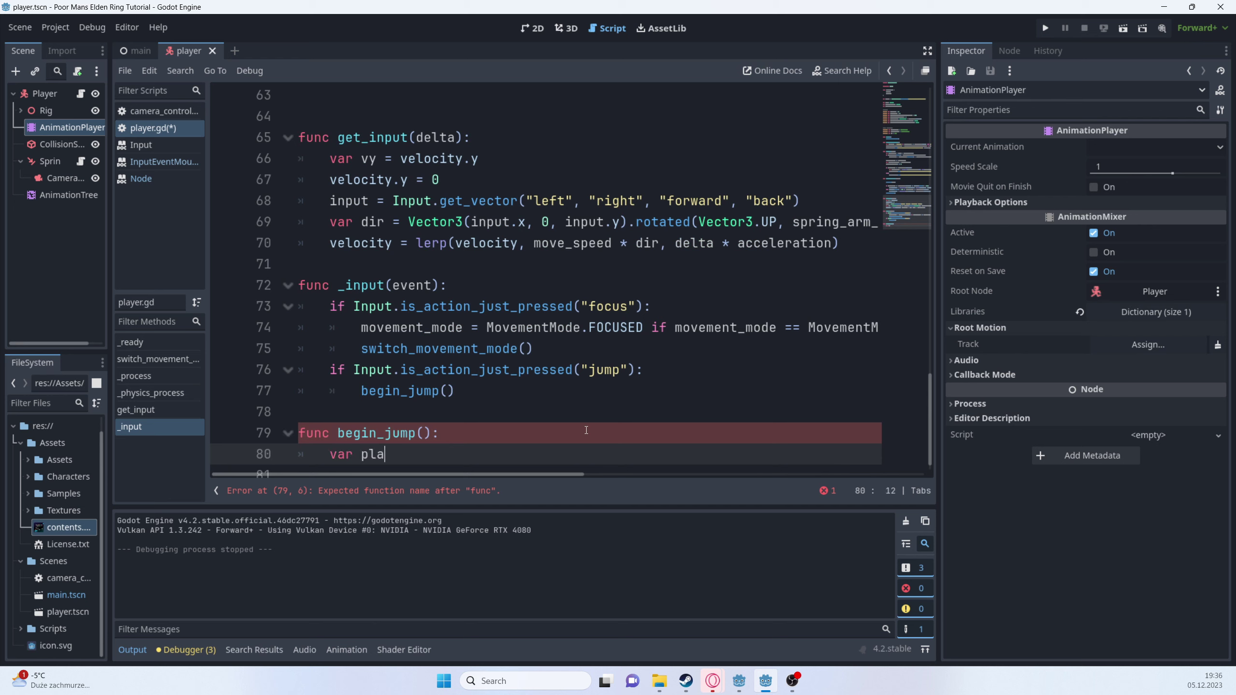
{"action": "type", "text": "yback = animation_tree"}
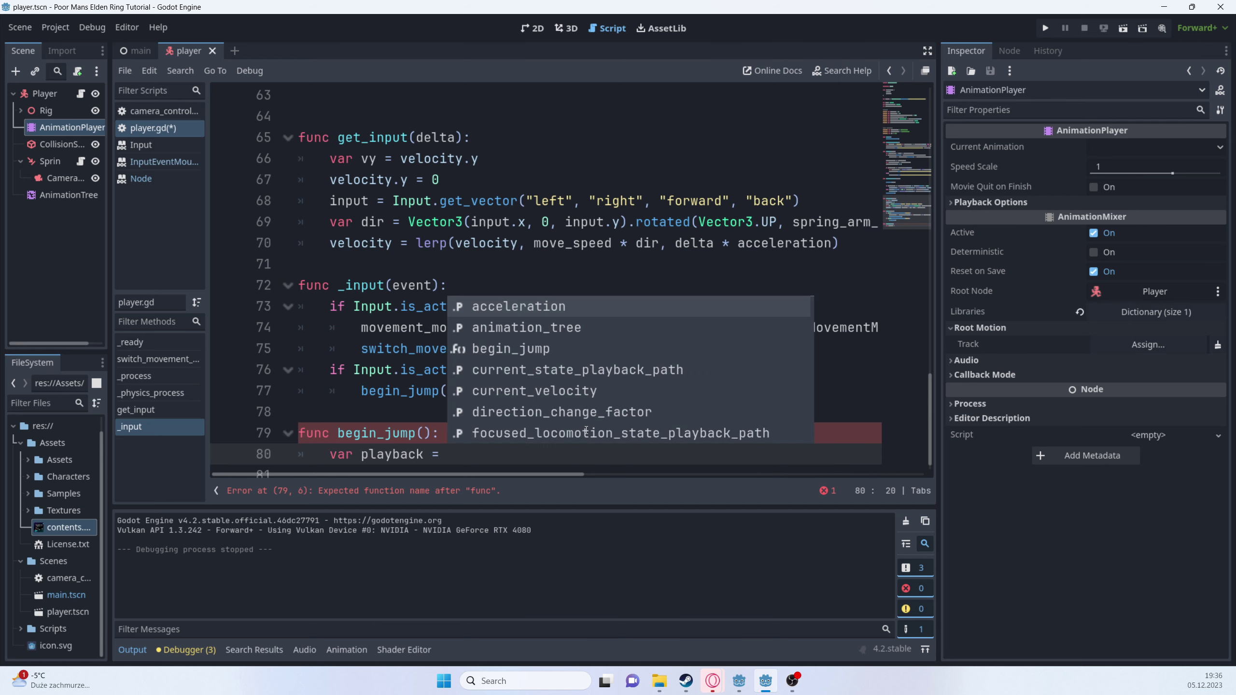
{"action": "key", "text": "Return"}
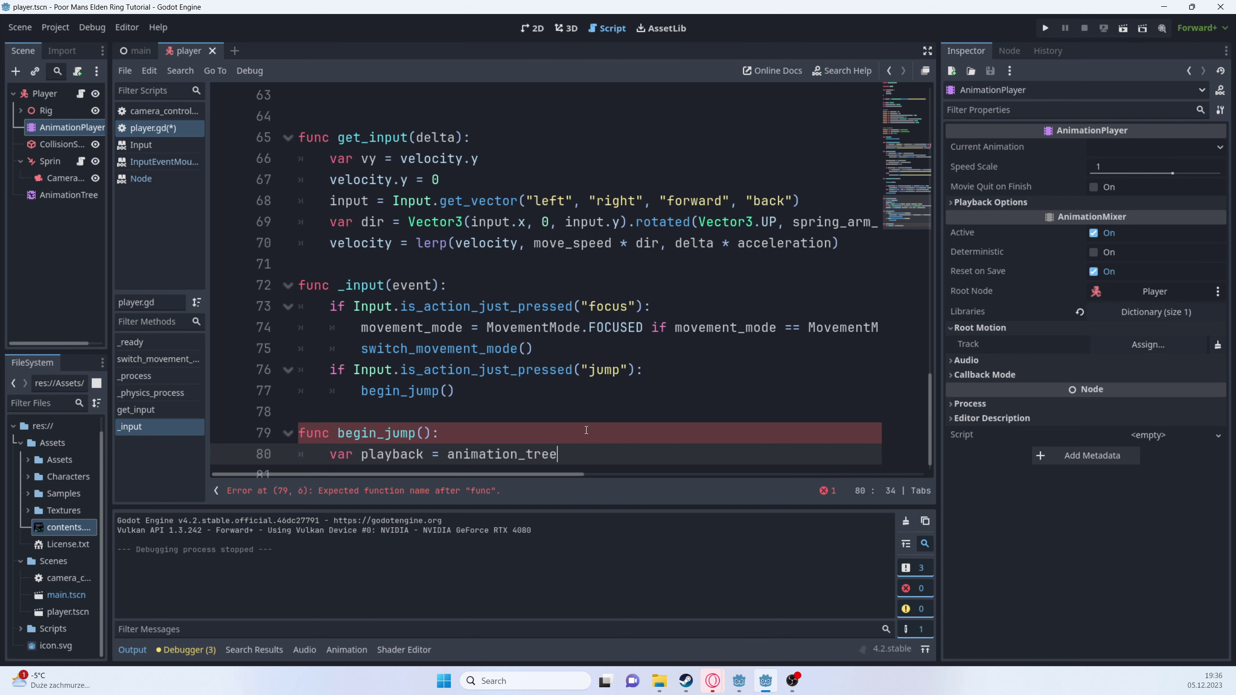
{"action": "type", "text": ".get(cu"}
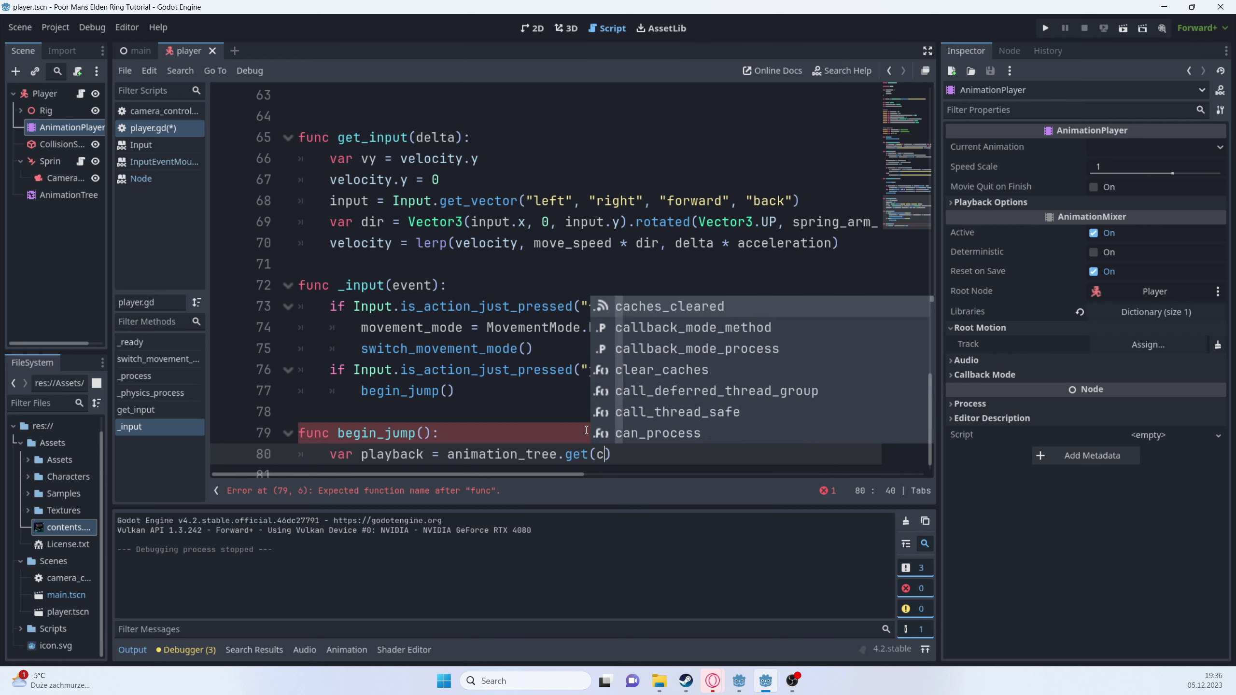
{"action": "type", "text": "r"}
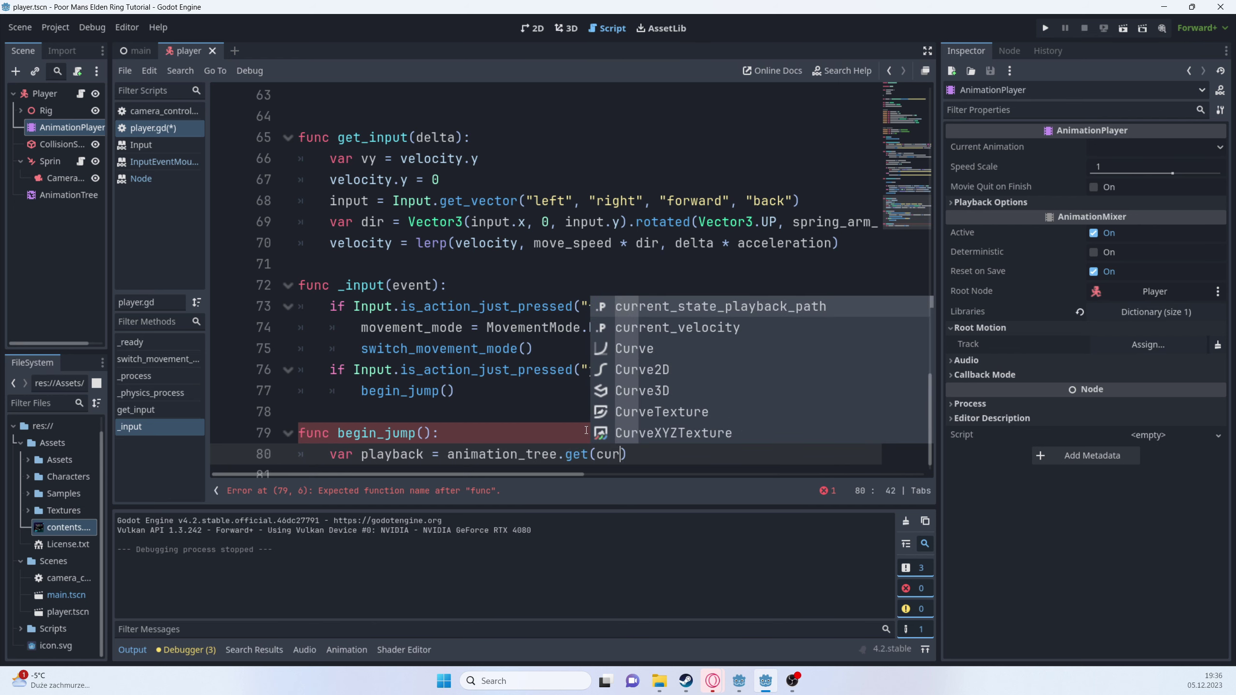
{"action": "key", "text": "Return"}
{"action": "type", "text": ")"}
{"action": "key", "text": "ctrl+s"}
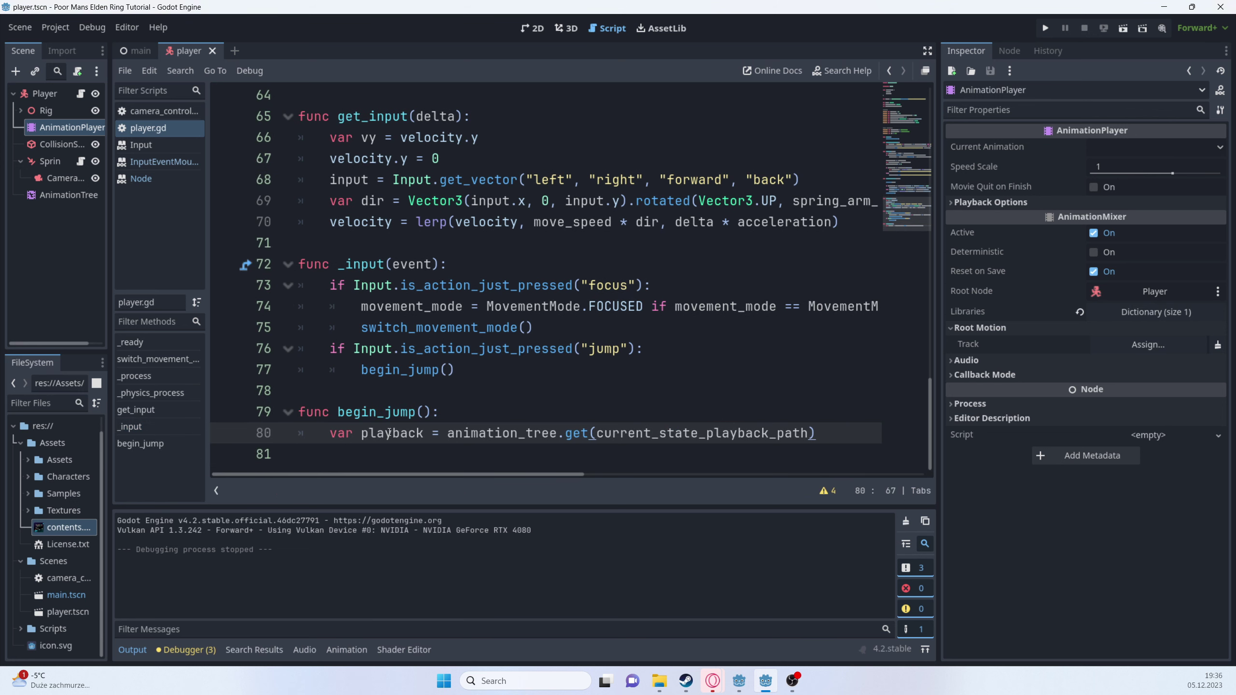
{"action": "double_click", "coordinate": [389, 432]}
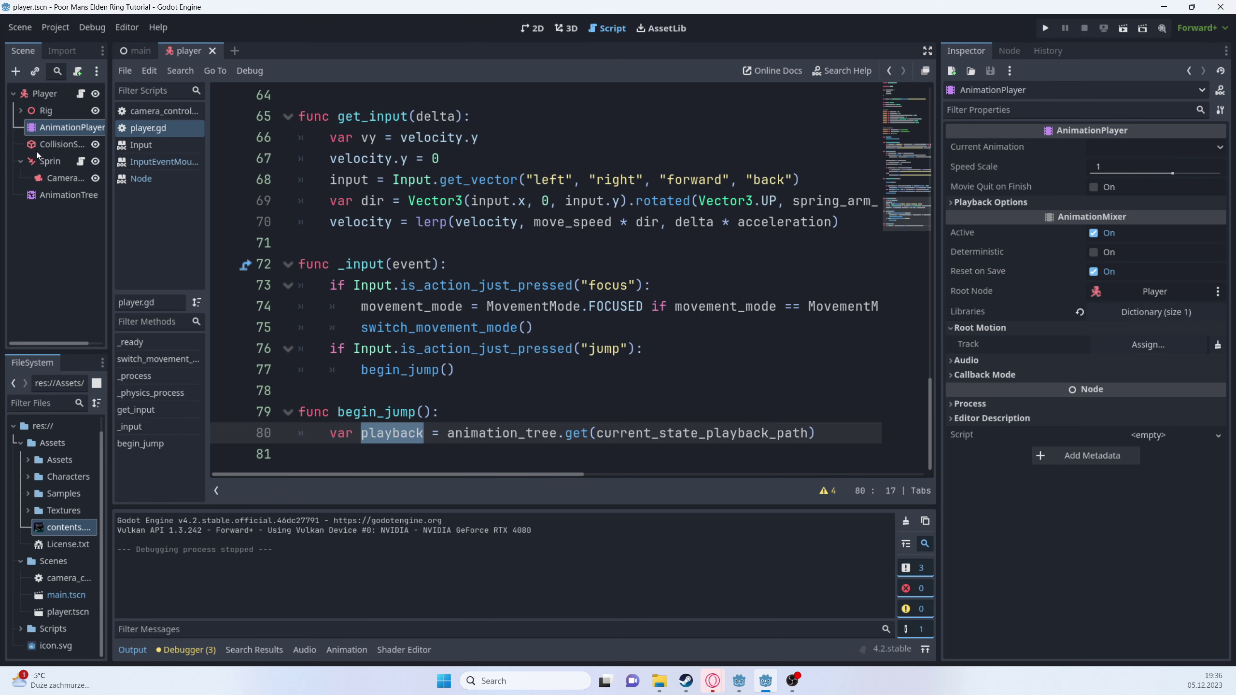
- Open FocusedLocomotionStateMachine from the AnimationTree and select its BlendSpace2D→Jump_Start transition
{"action": "left_click", "coordinate": [66, 196]}
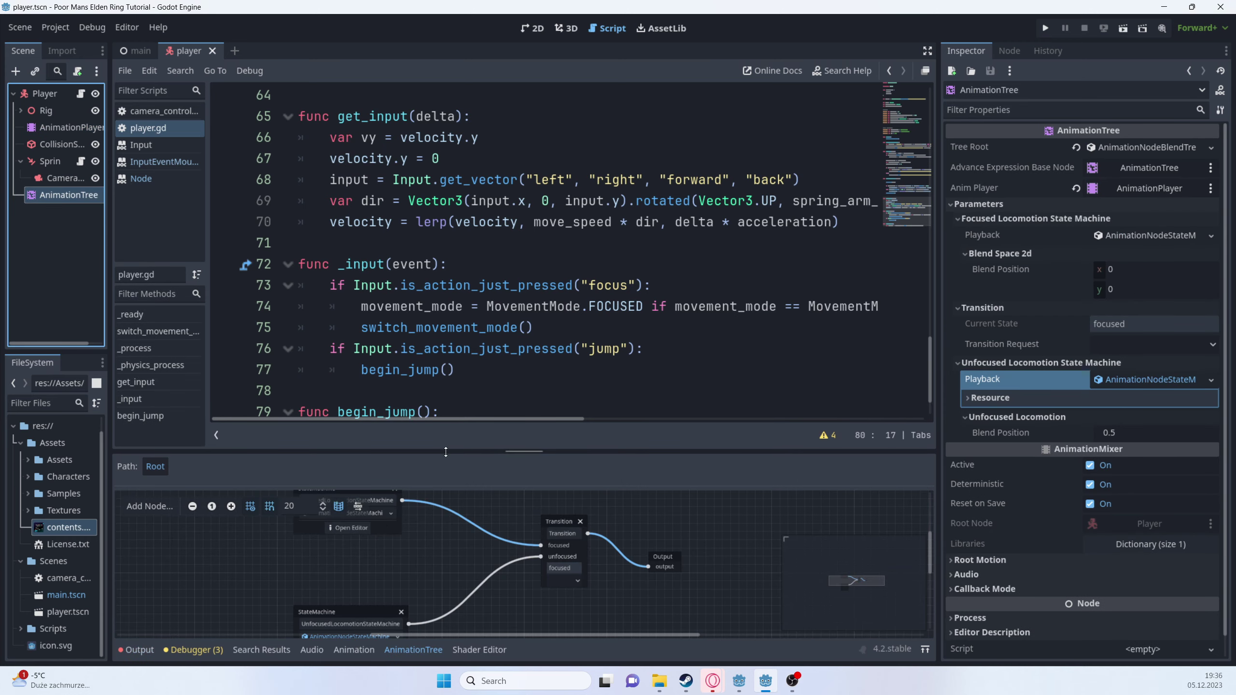
{"action": "left_click_drag", "start_coordinate": [523, 453], "coordinate": [524, 223]}
{"action": "left_click", "coordinate": [346, 406]}
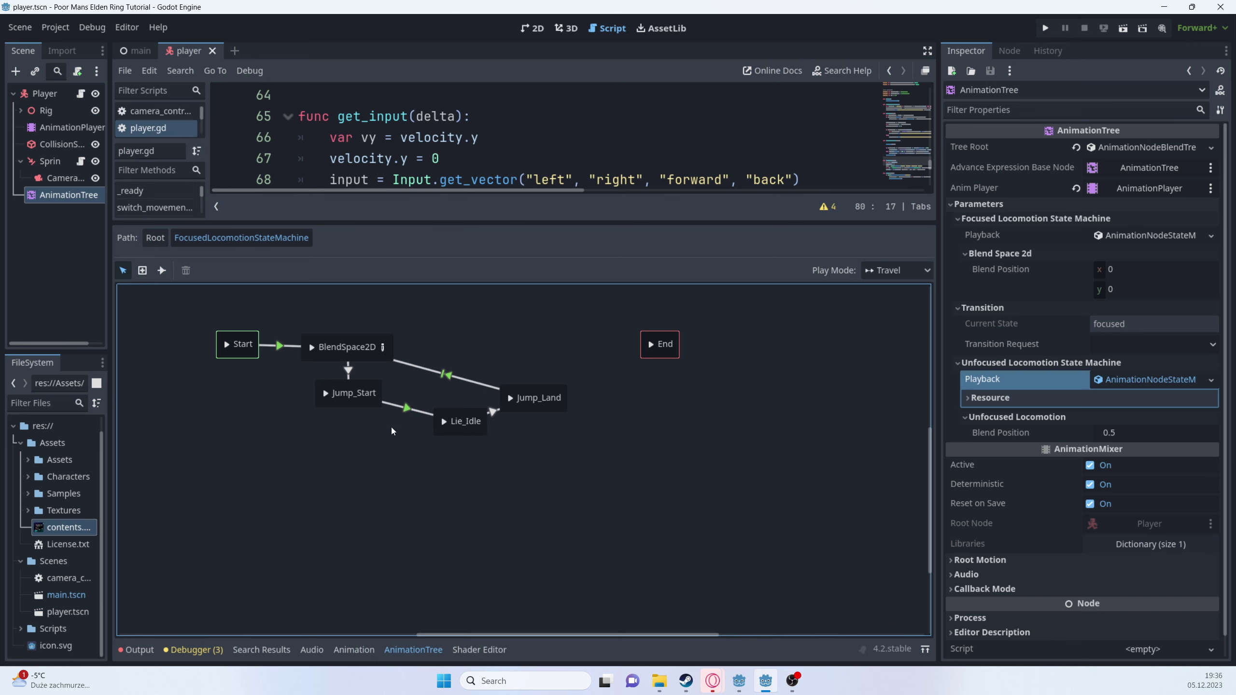
{"action": "left_click", "coordinate": [348, 371]}
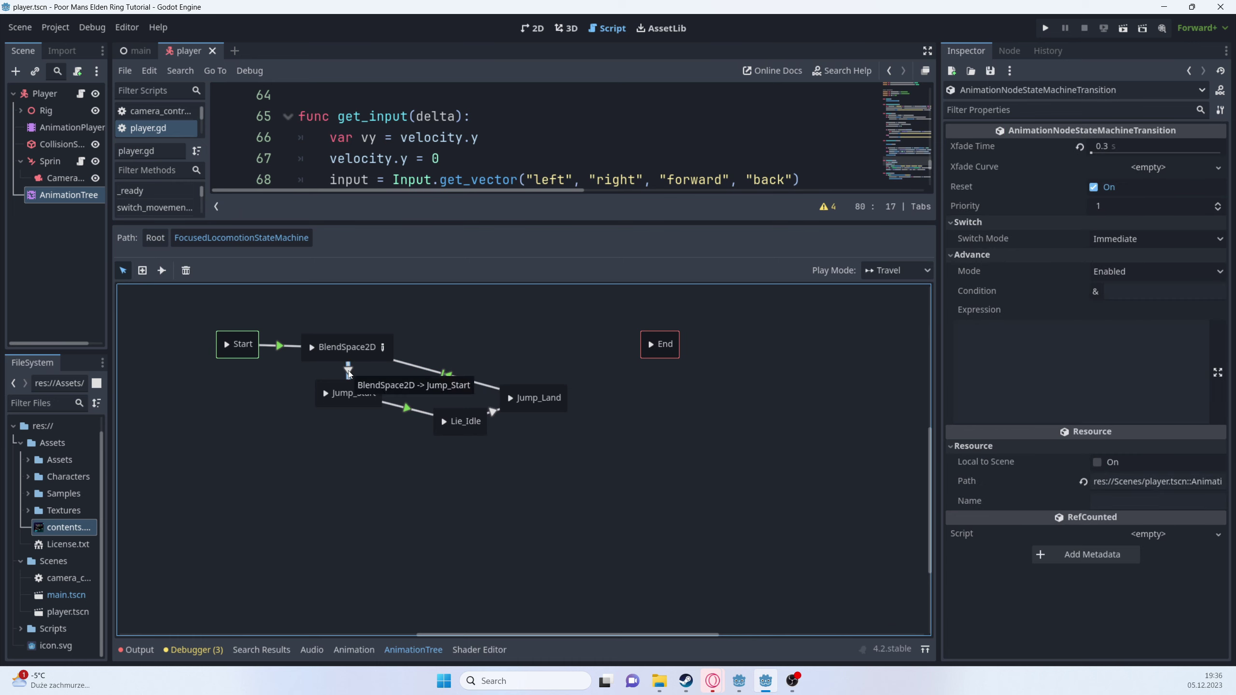
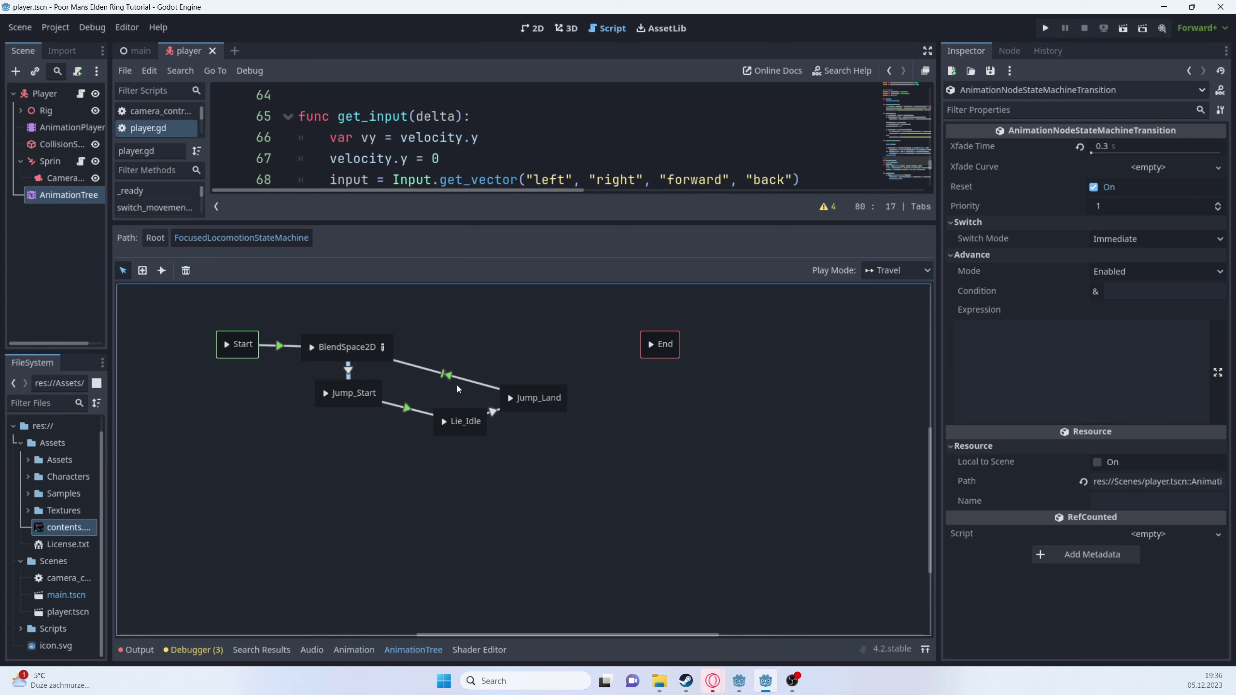
- Make the Lie_Idle state play the Jump_Idle animation
{"action": "left_click", "coordinate": [493, 412]}
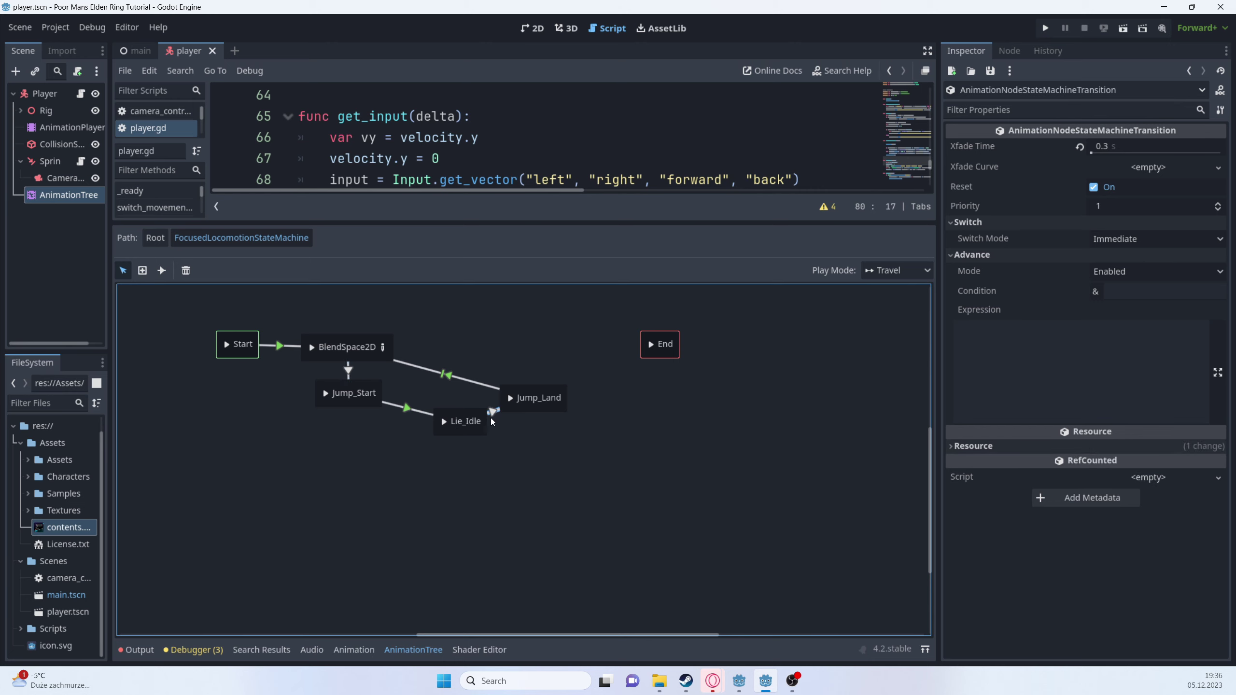
{"action": "left_click", "coordinate": [486, 448]}
{"action": "left_click", "coordinate": [442, 434]}
{"action": "left_click", "coordinate": [1151, 152]}
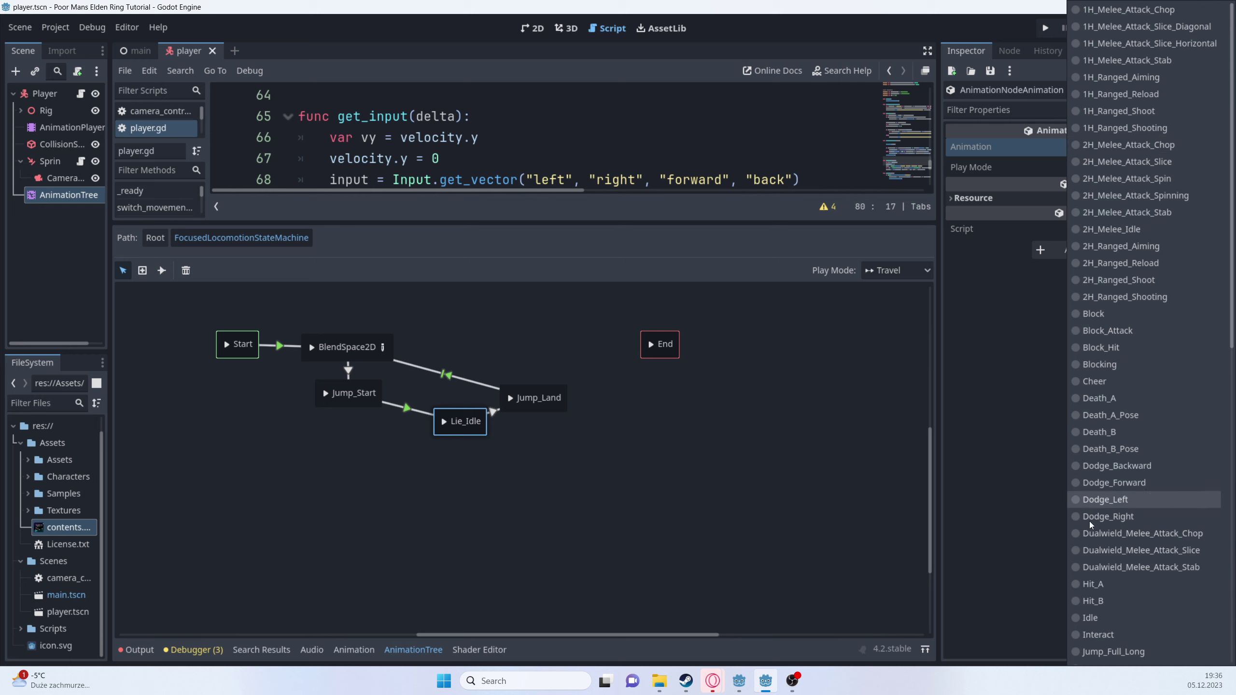
{"action": "scroll", "coordinate": [1098, 204], "scroll_direction": "down", "scroll_amount": 10}
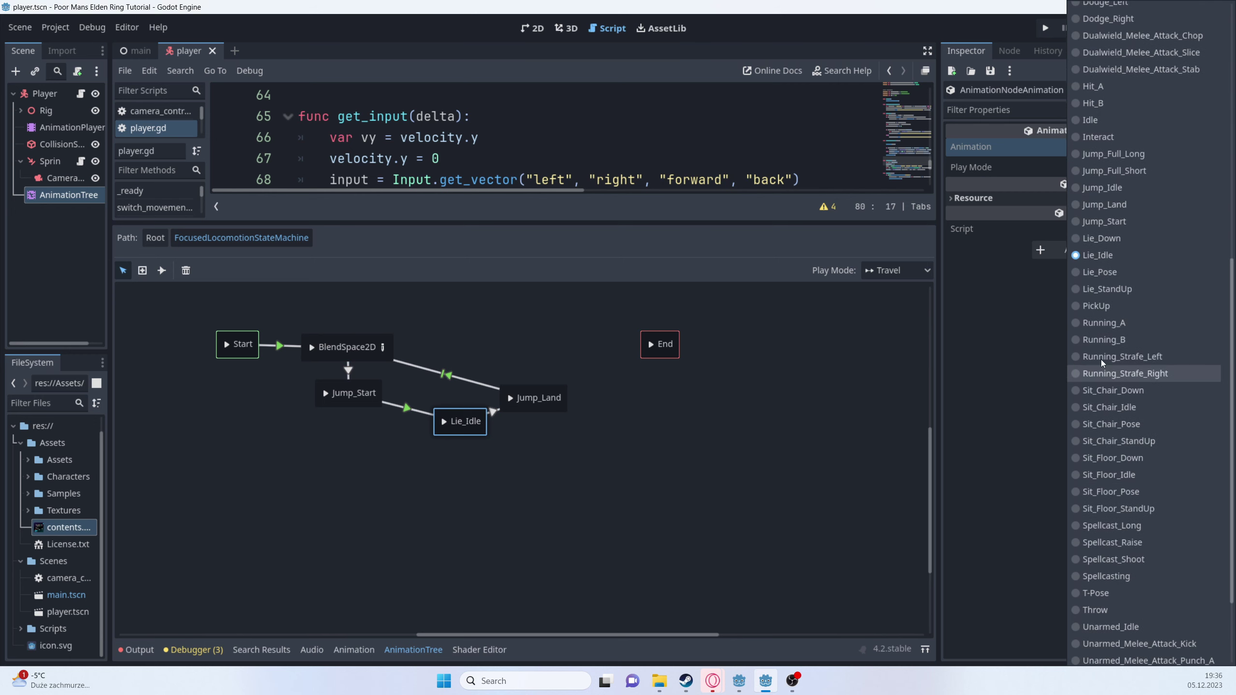
{"action": "left_click", "coordinate": [1101, 187]}
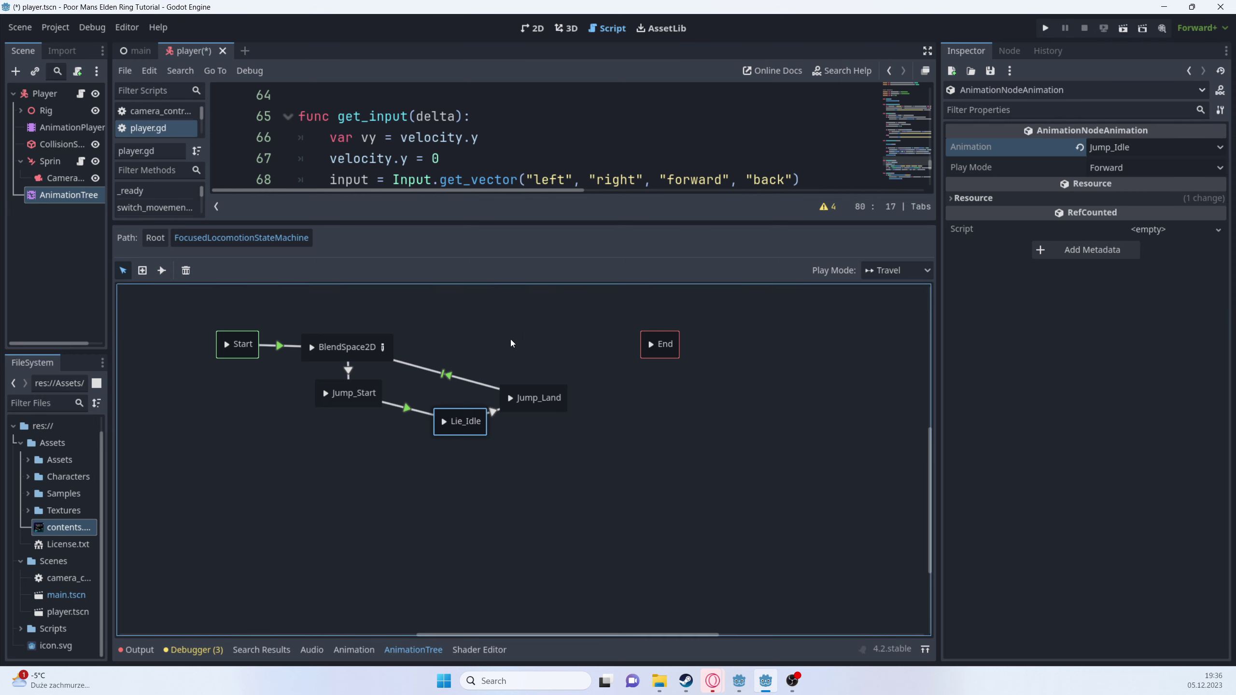
- Rename the Lie_Idle state to Jump_Idle and save the scene
{"action": "double_click", "coordinate": [465, 421]}
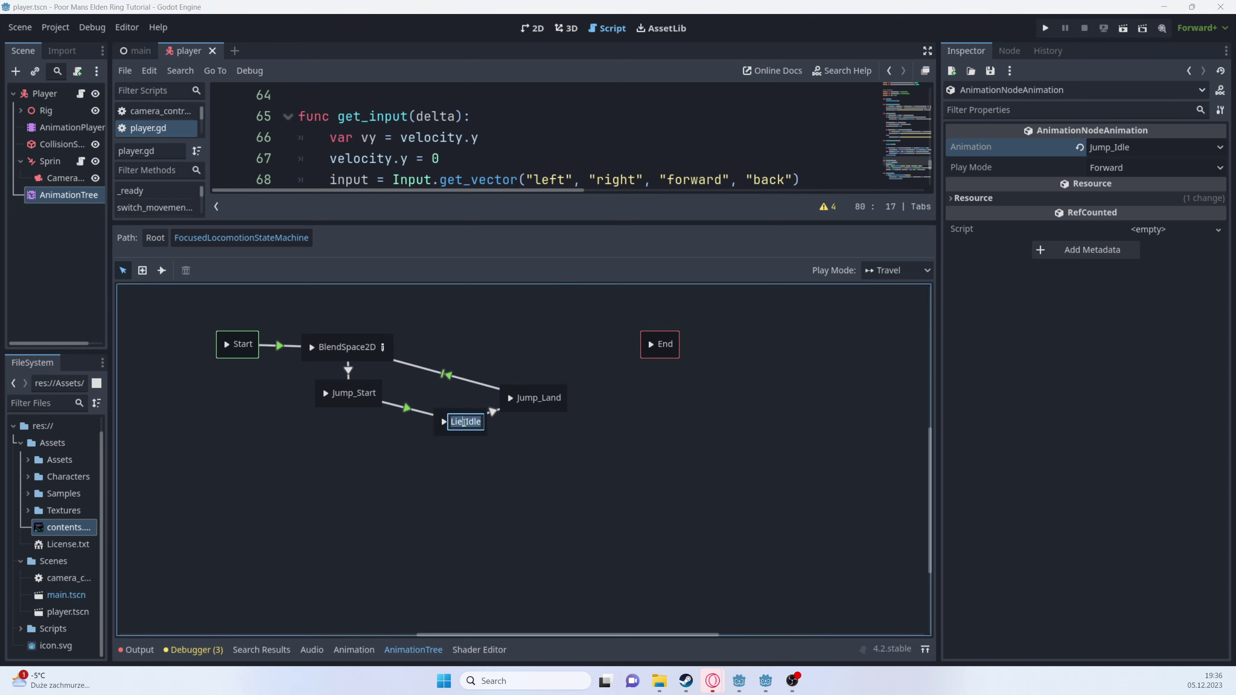
{"action": "type", "text": "Jump_Idle"}
{"action": "key", "text": "Return"}
{"action": "key", "text": "ctrl+s"}
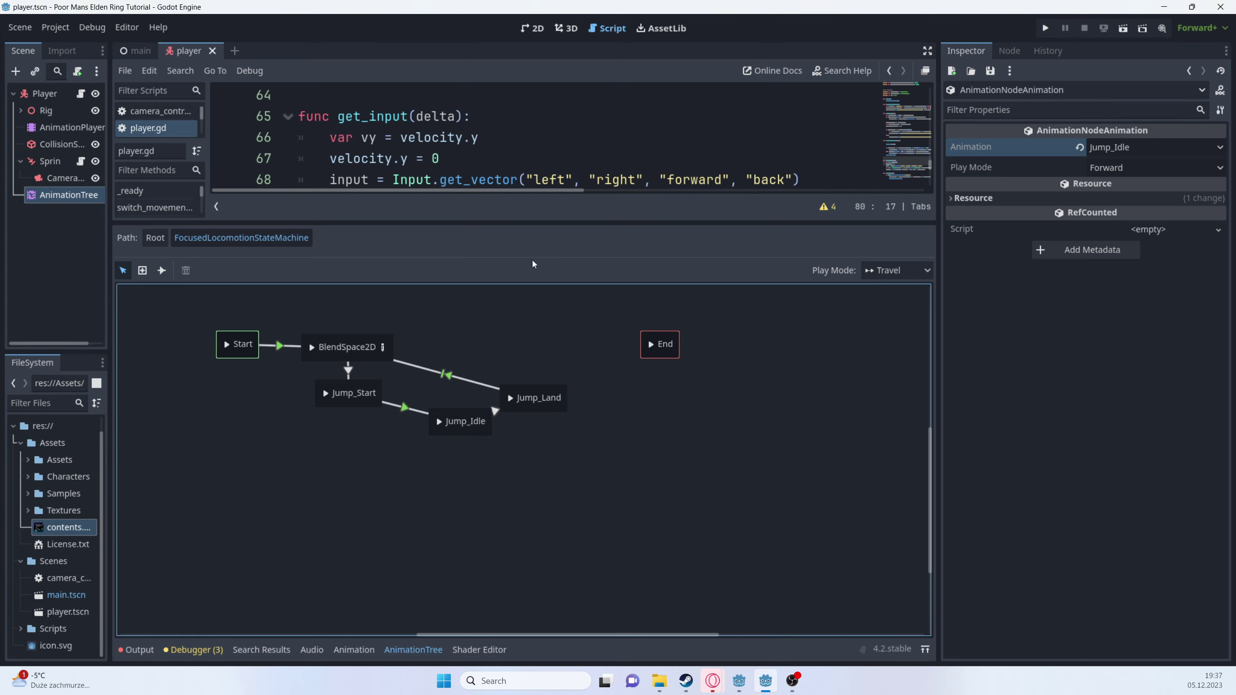
- Move the Jump_Land state up and to the right and save the scene
{"action": "left_click", "coordinate": [348, 371]}
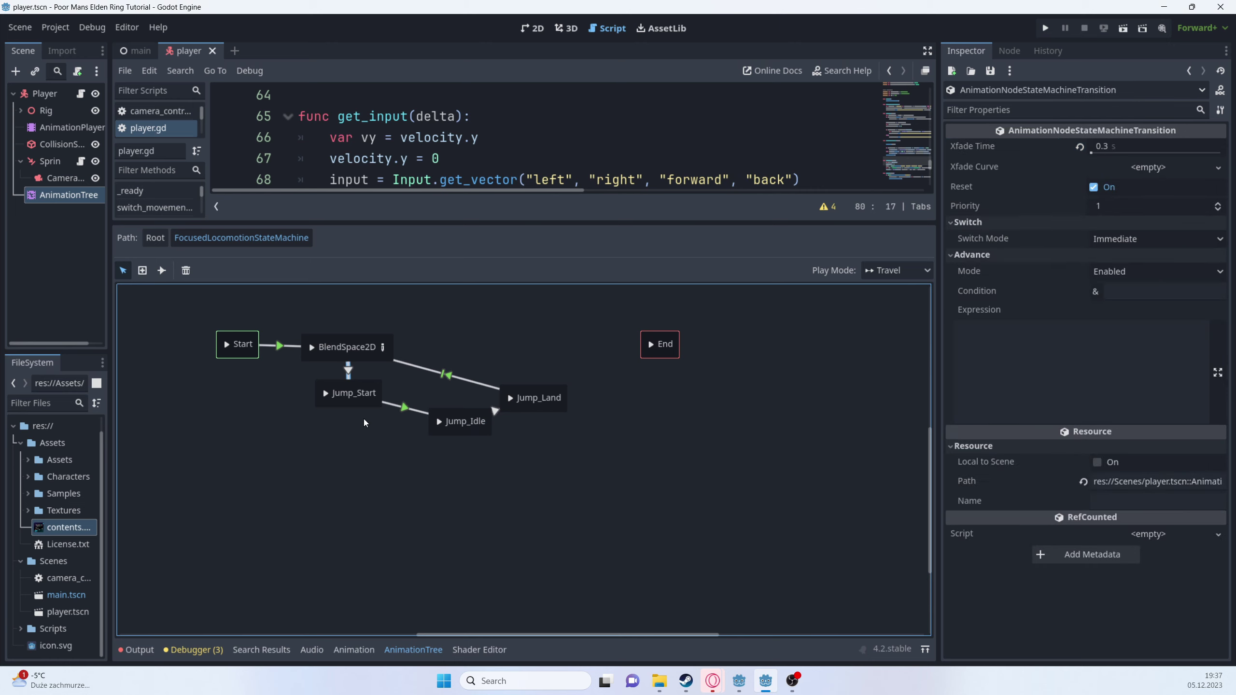
{"action": "left_click", "coordinate": [496, 412]}
{"action": "left_click_drag", "start_coordinate": [555, 399], "coordinate": [596, 379]}
{"action": "key", "text": "ctrl+s"}
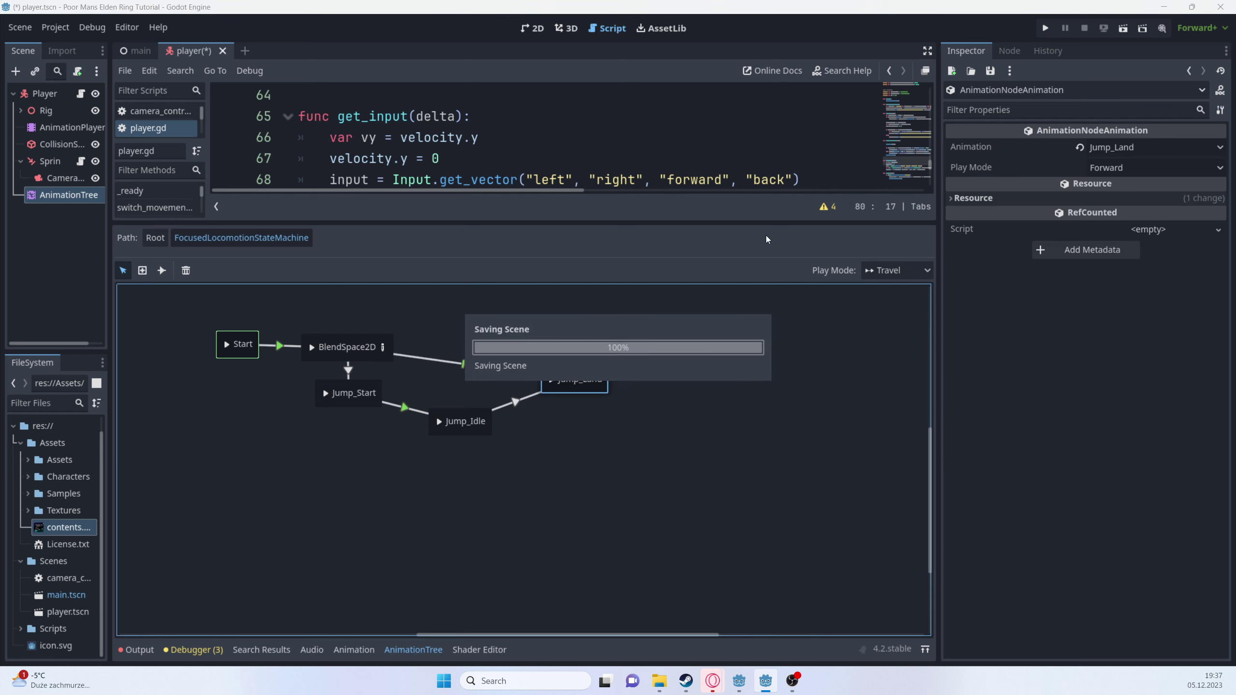
{"action": "left_click_drag", "start_coordinate": [531, 223], "coordinate": [531, 420]}
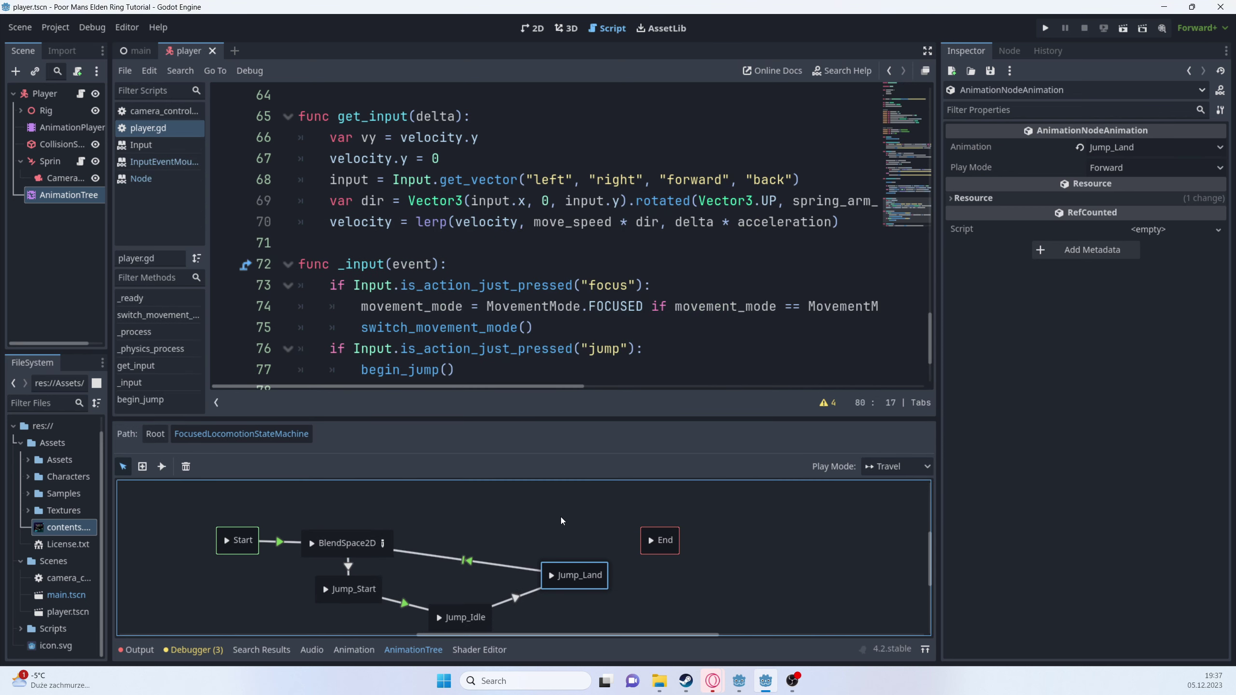
- Add playback.travel("Jump_Start") to begin_jump below line 80
{"action": "scroll", "coordinate": [672, 322], "scroll_direction": "down", "scroll_amount": 3}
{"action": "left_click", "coordinate": [841, 321]}
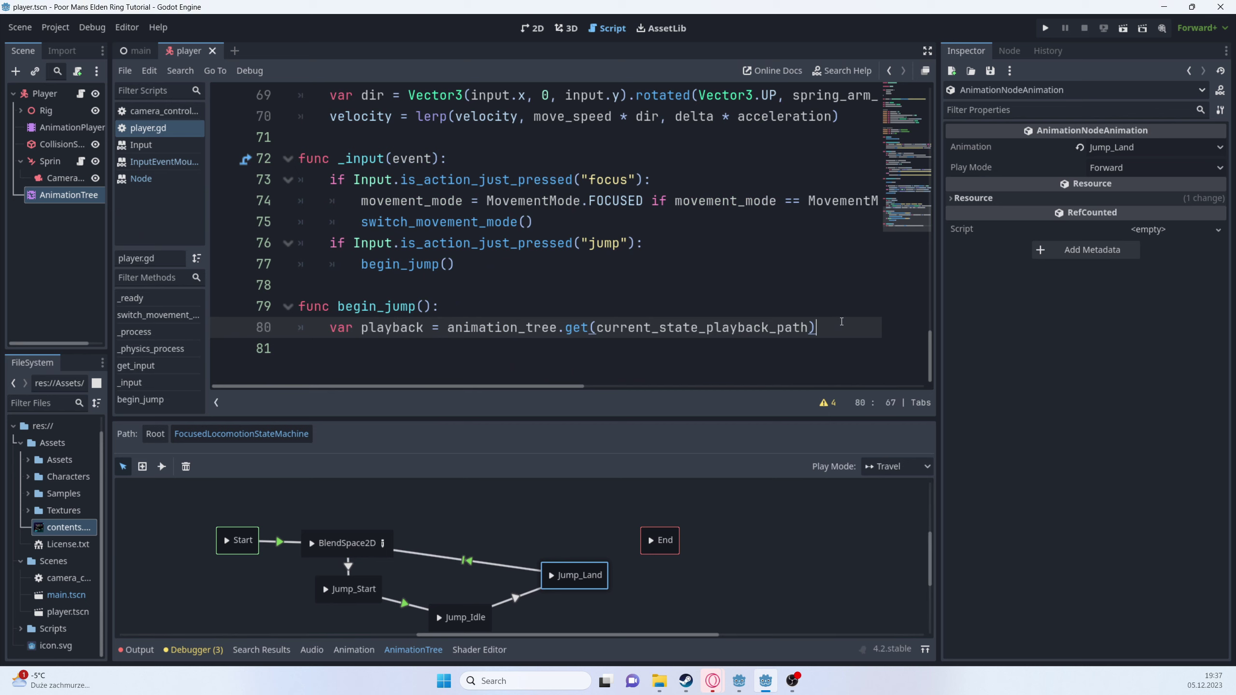
{"action": "key", "text": "Return"}
{"action": "type", "text": "play"}
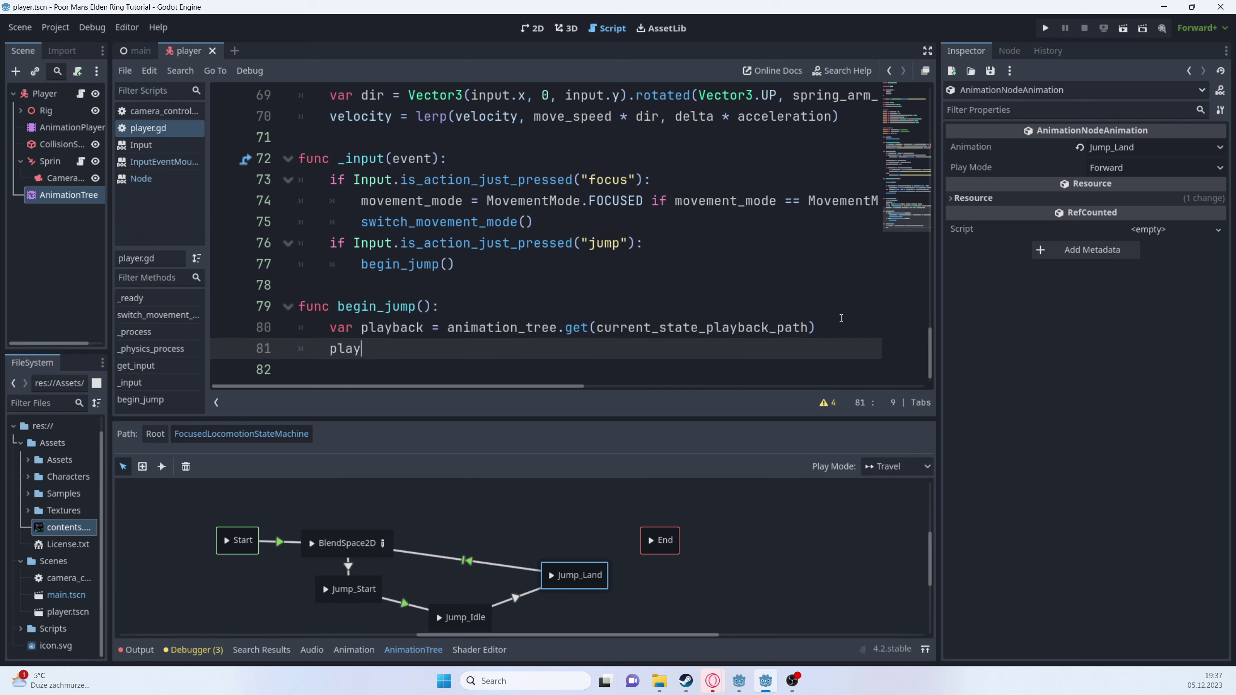
{"action": "type", "text": "back.trave"}
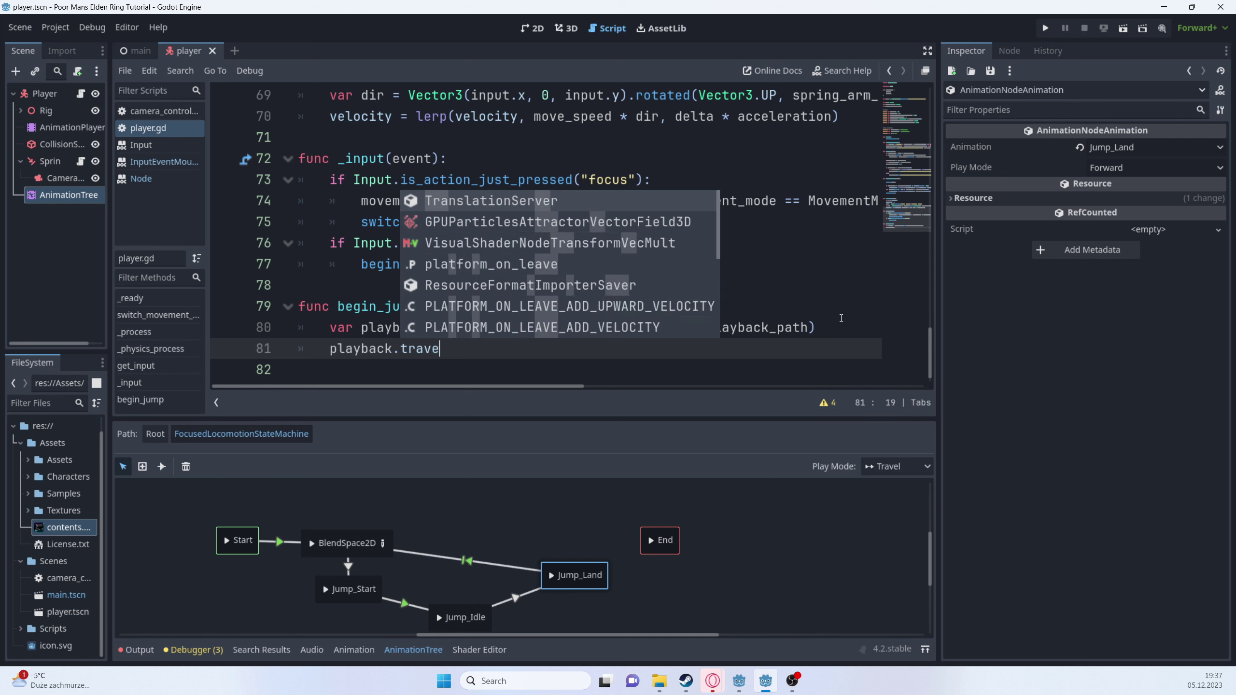
{"action": "type", "text": "l(\""}
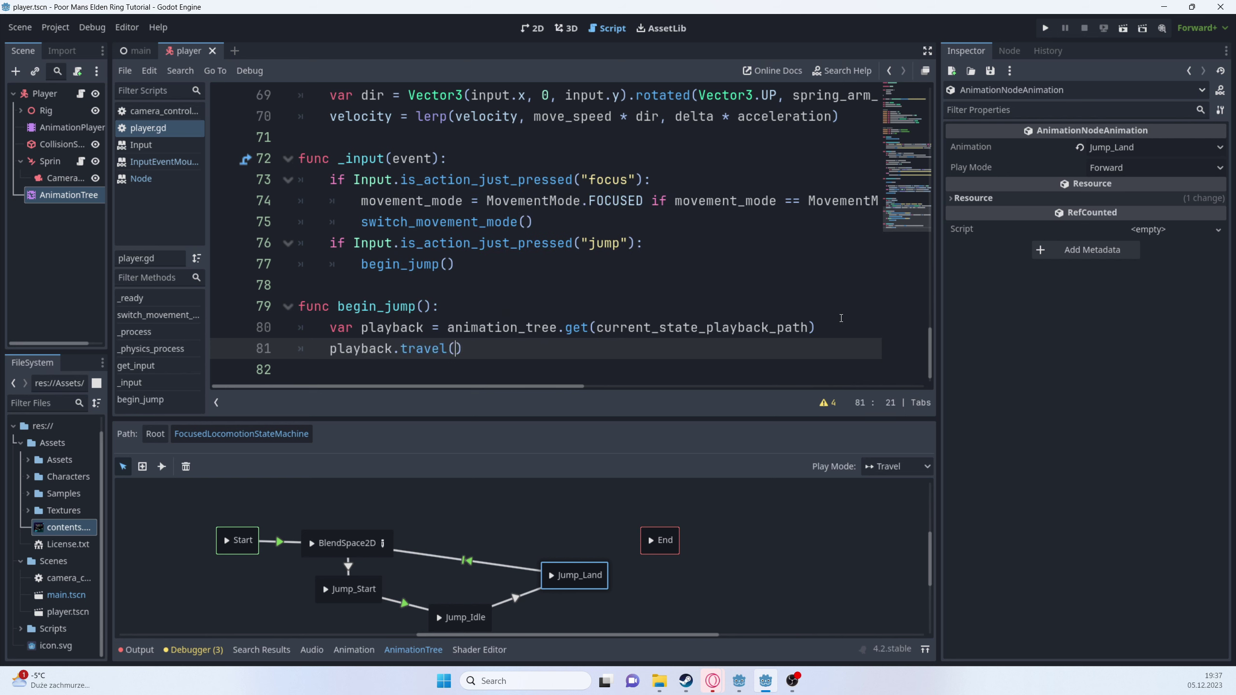
{"action": "type", "text": "Jump_Start"}
{"action": "scroll", "coordinate": [363, 335], "scroll_direction": "down", "scroll_amount": 1}
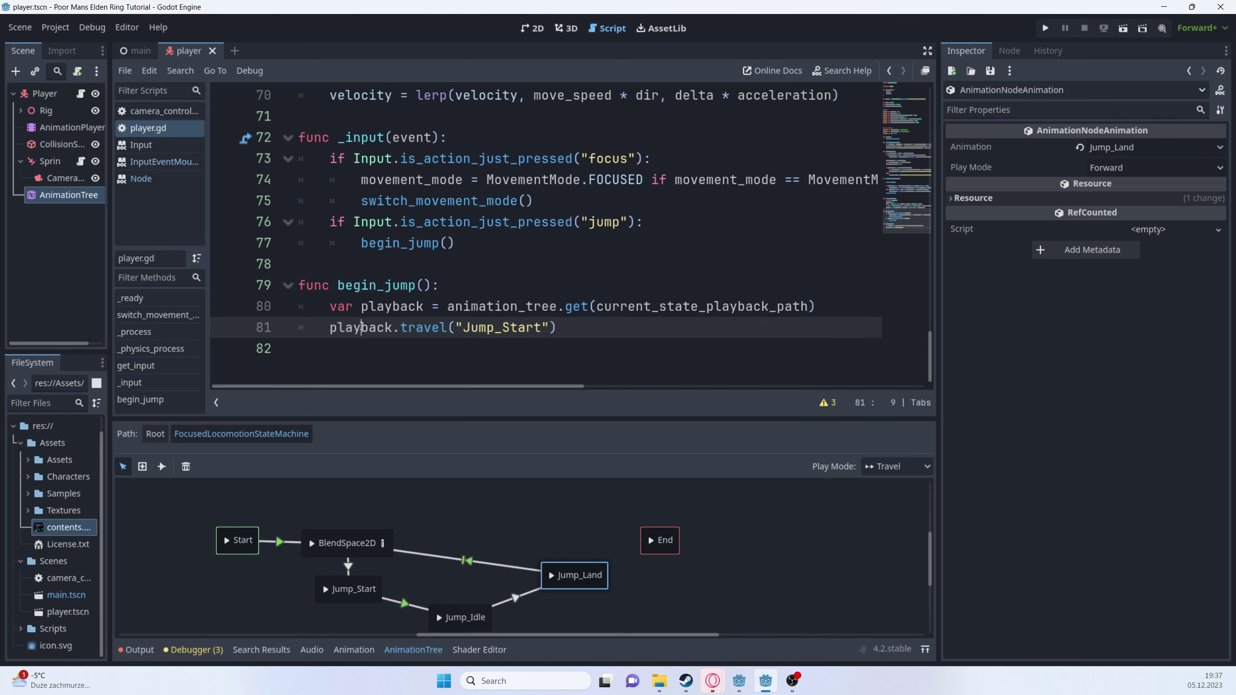
{"action": "key", "text": "End"}
- Add an apply_jump_velocity() function containing only pass and save the script
{"action": "key", "text": "Return"}
{"action": "key", "text": "Return"}
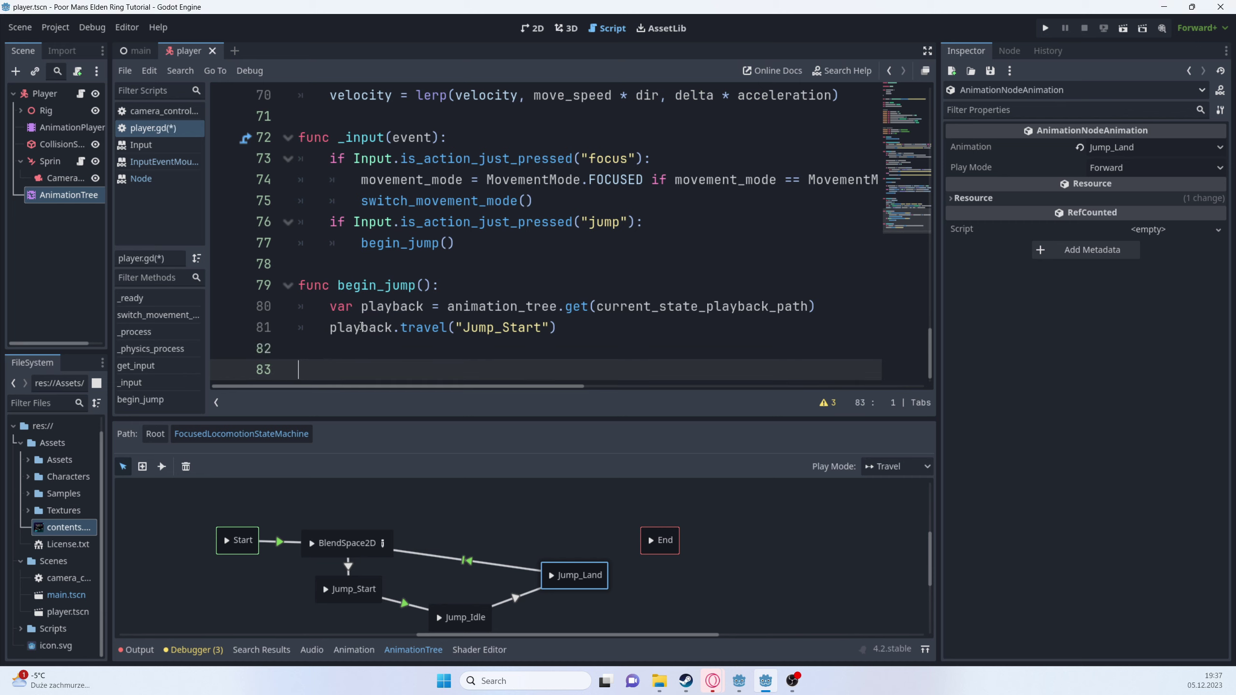
{"action": "type", "text": "func apply_jump_velocity():"}
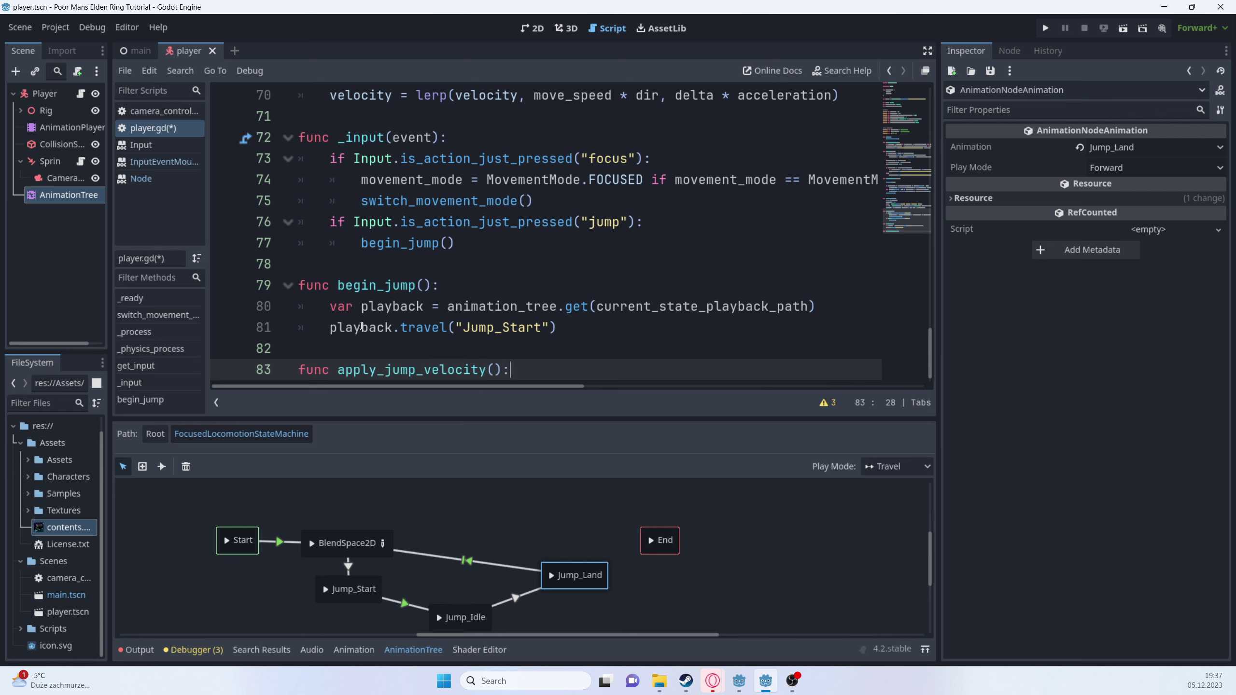
{"action": "key", "text": "Return"}
{"action": "type", "text": "pass"}
{"action": "key", "text": "ctrl+s"}
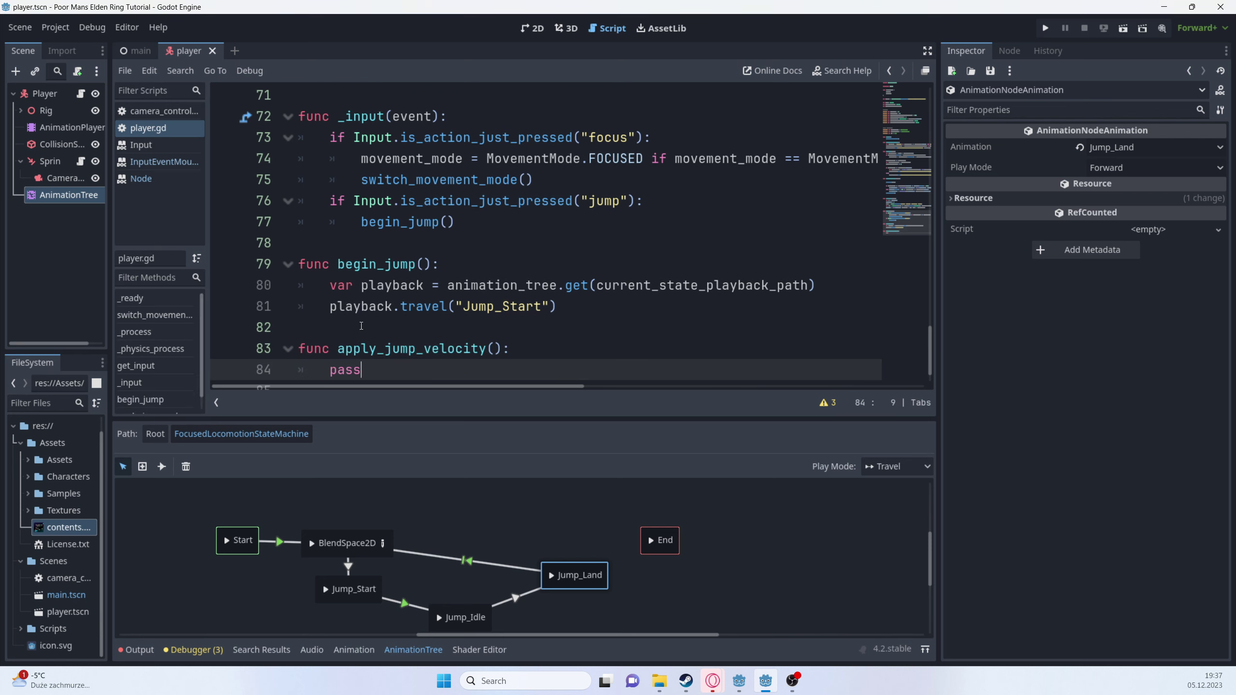
{"action": "left_click", "coordinate": [529, 347]}
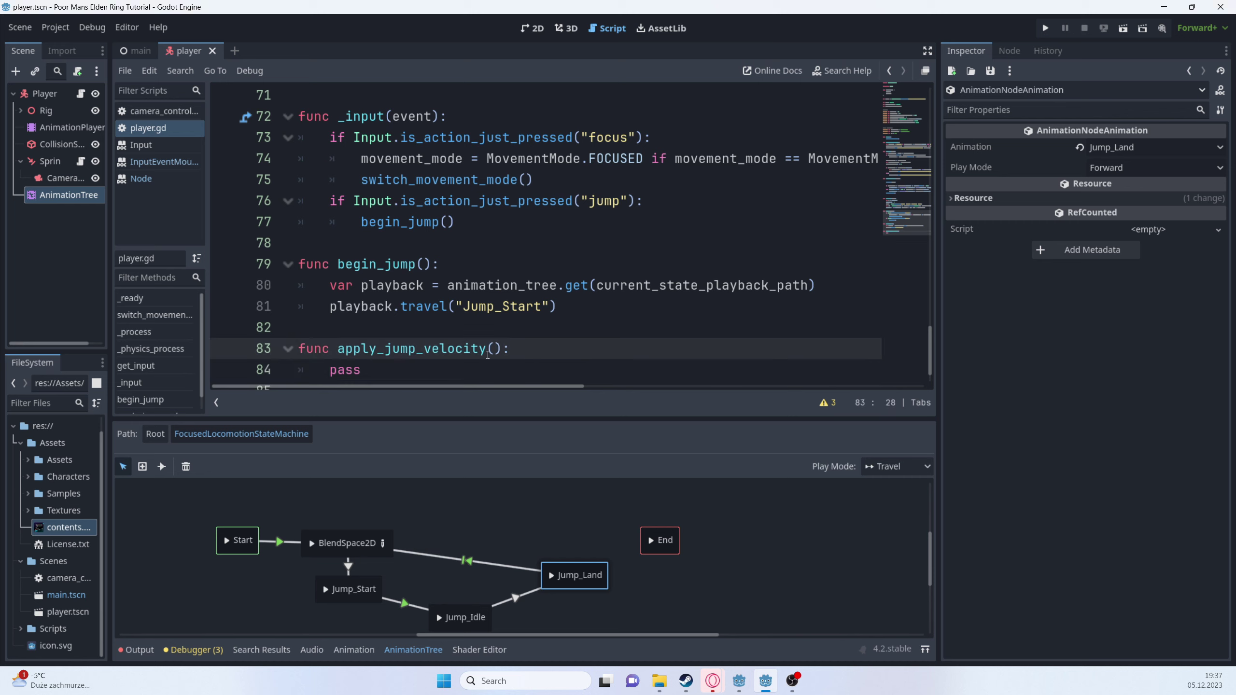
{"action": "double_click", "coordinate": [411, 349]}
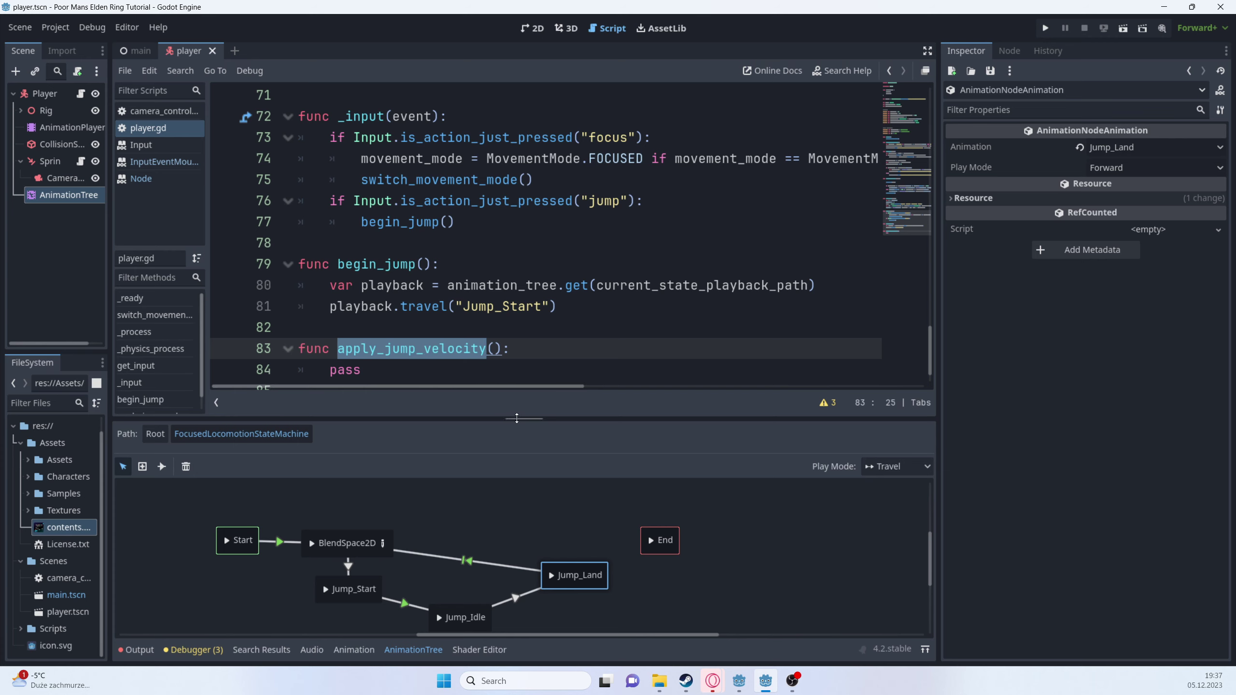
{"action": "left_click_drag", "start_coordinate": [520, 419], "coordinate": [519, 299]}
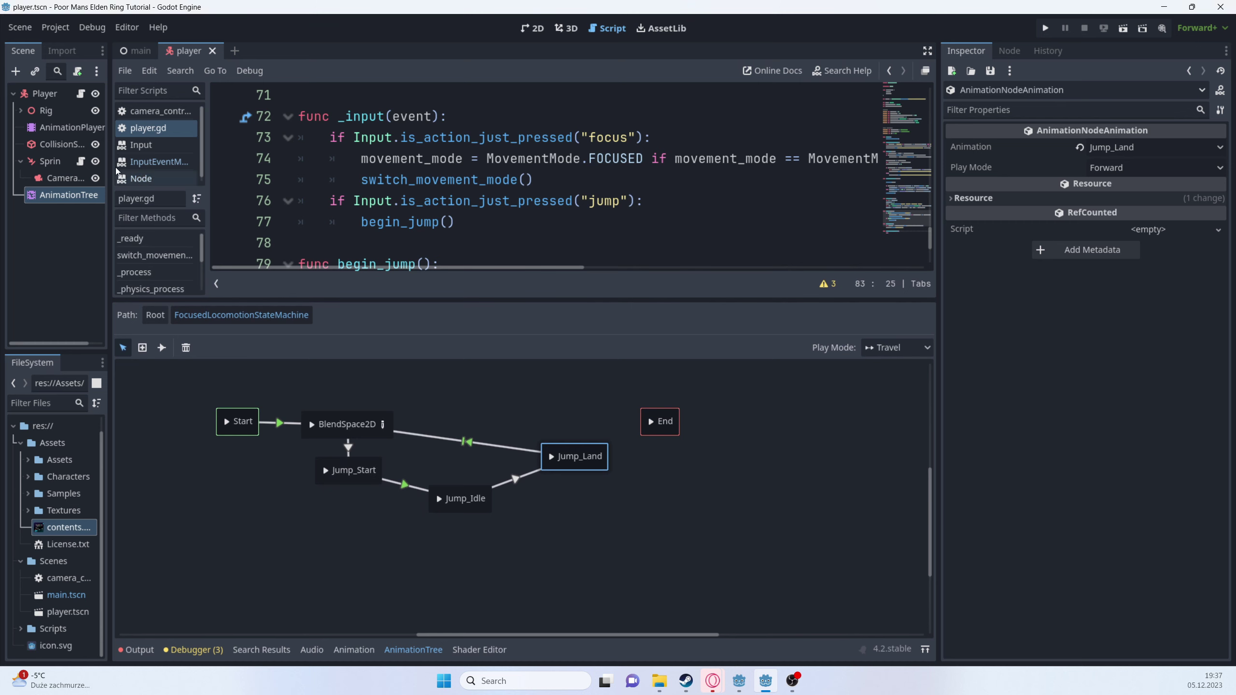
- Show the AnimationPlayer's Jump_Start animation tracks in an expanded animation panel
{"action": "left_click", "coordinate": [62, 128]}
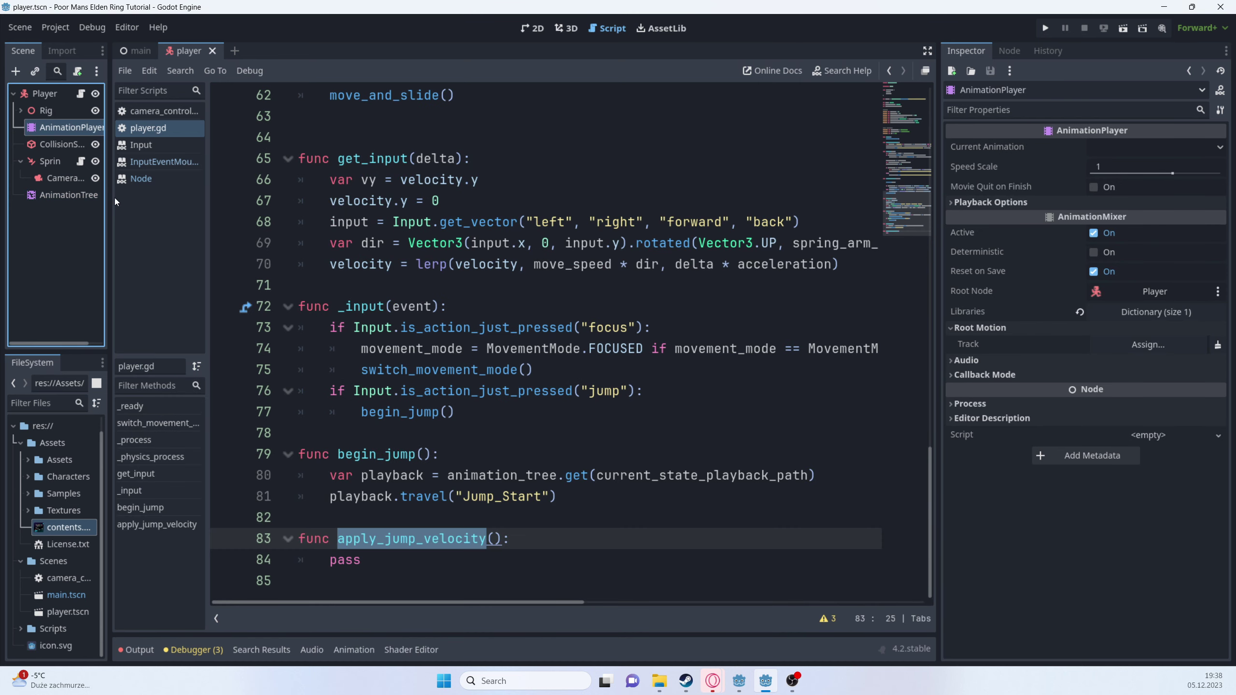
{"action": "left_click_drag", "start_coordinate": [110, 203], "coordinate": [193, 202]}
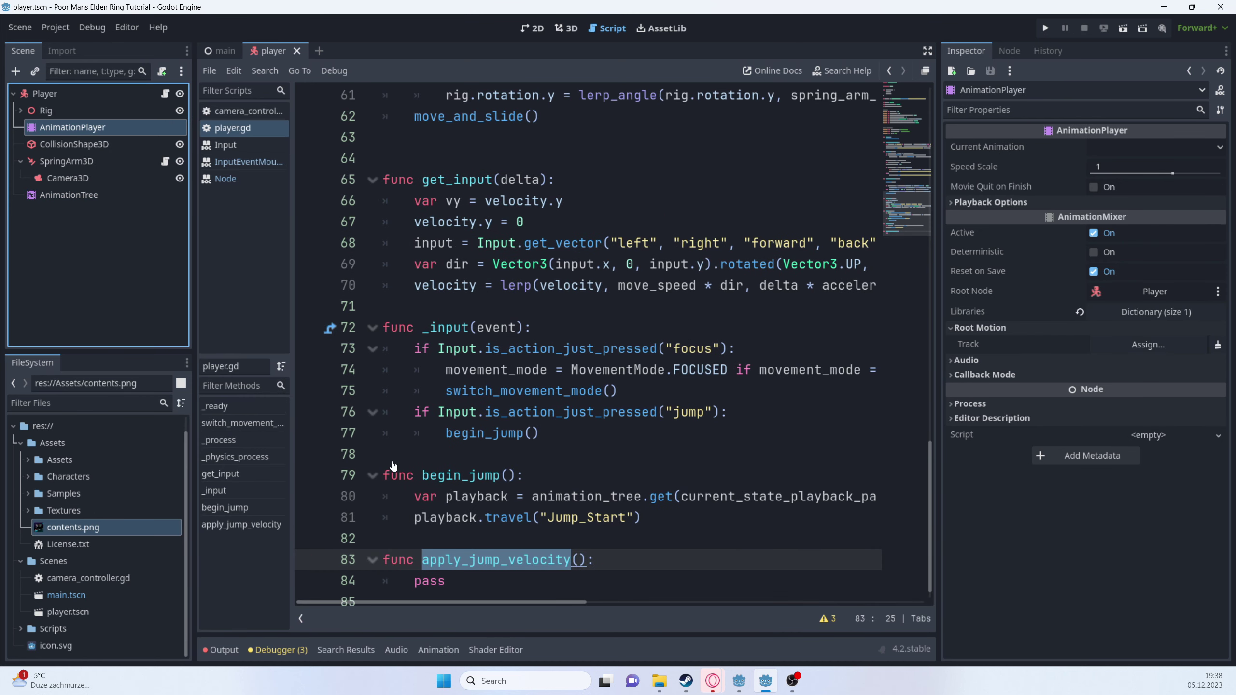
{"action": "left_click", "coordinate": [438, 650]}
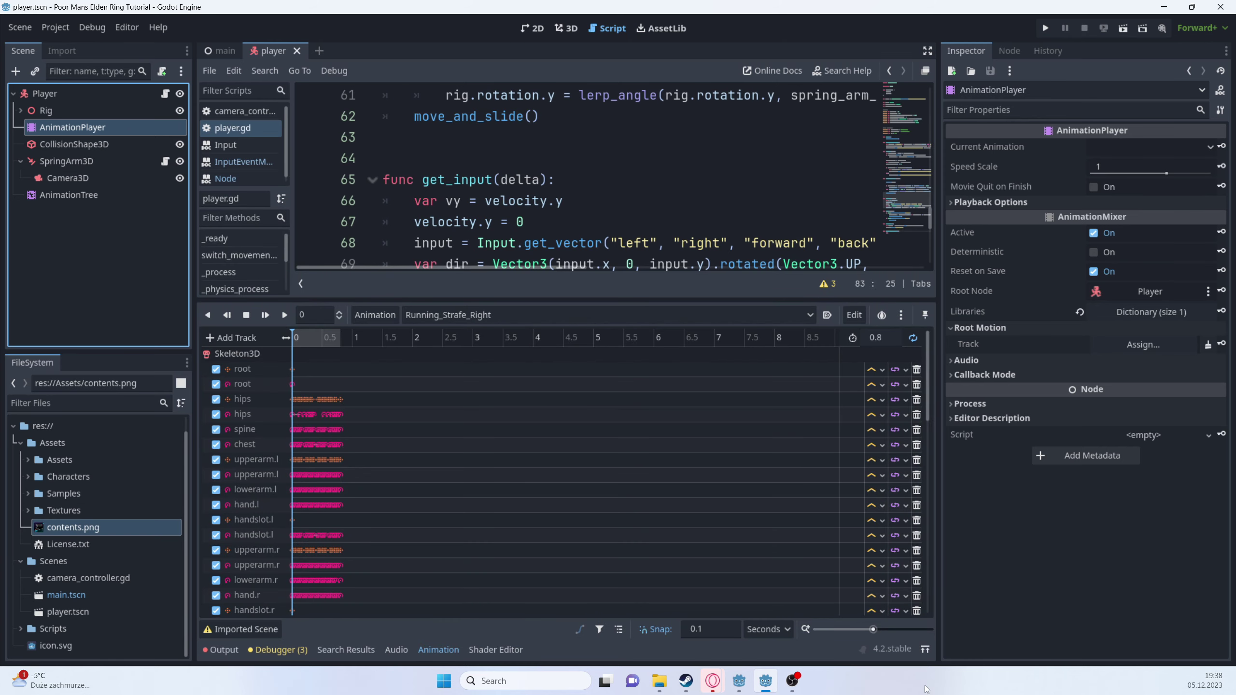
{"action": "left_click", "coordinate": [926, 650]}
{"action": "left_click", "coordinate": [475, 49]}
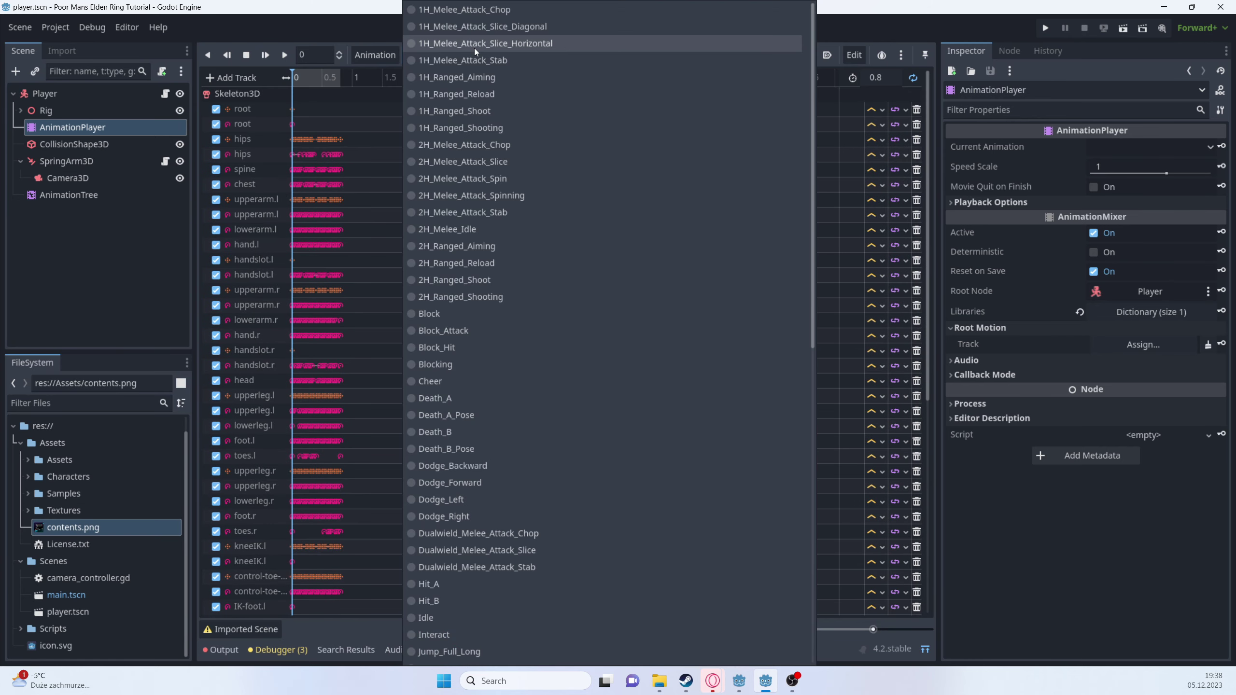
{"action": "scroll", "coordinate": [462, 380], "scroll_direction": "down", "scroll_amount": 5}
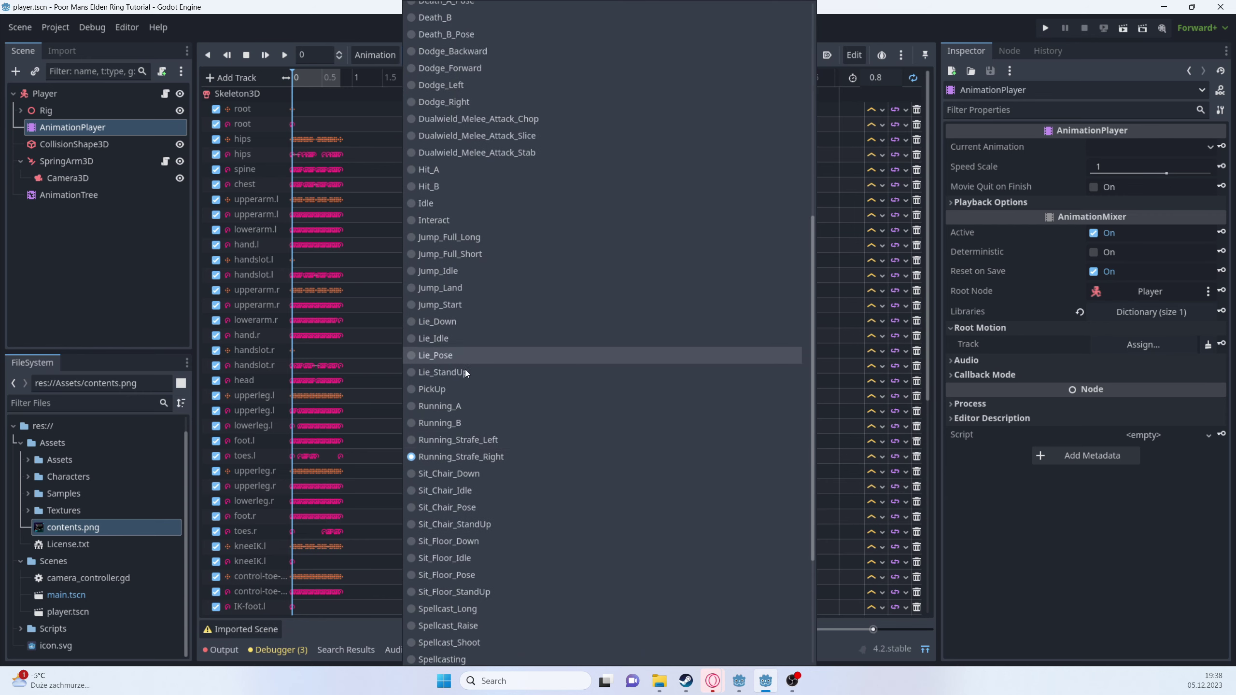
{"action": "left_click", "coordinate": [446, 303]}
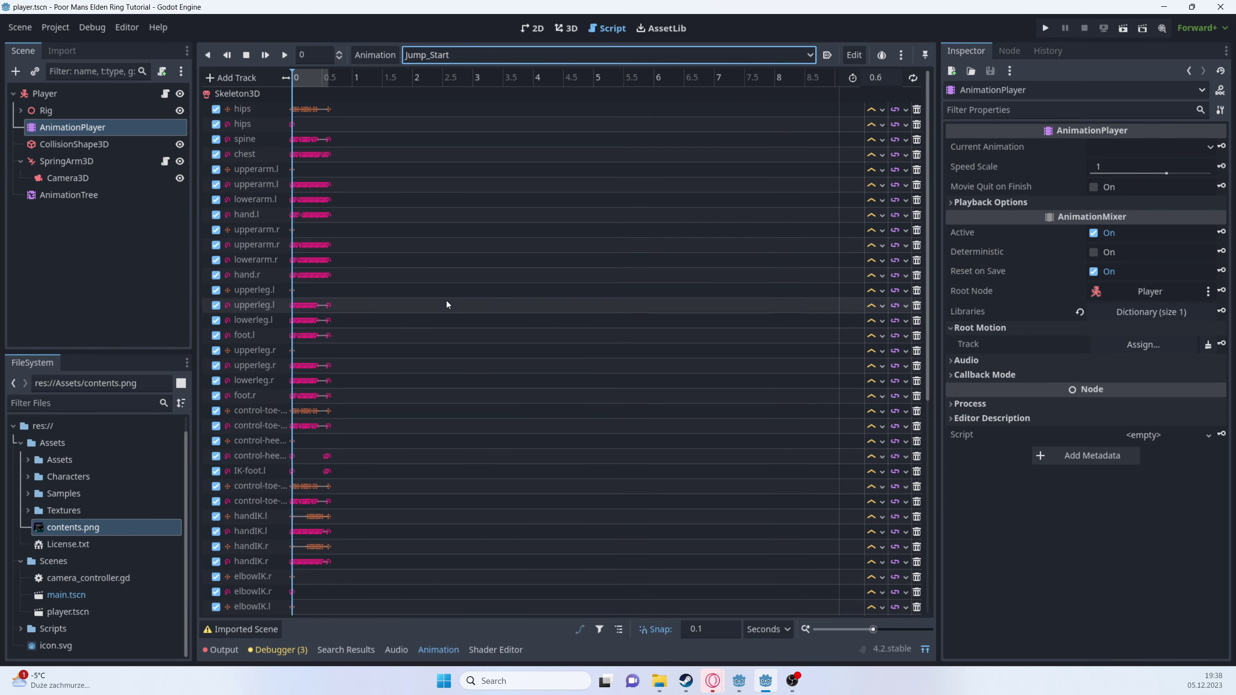
- Play Jump_Start on the knight in the 3D view, then select the AnimationTree
{"action": "left_click", "coordinate": [566, 29]}
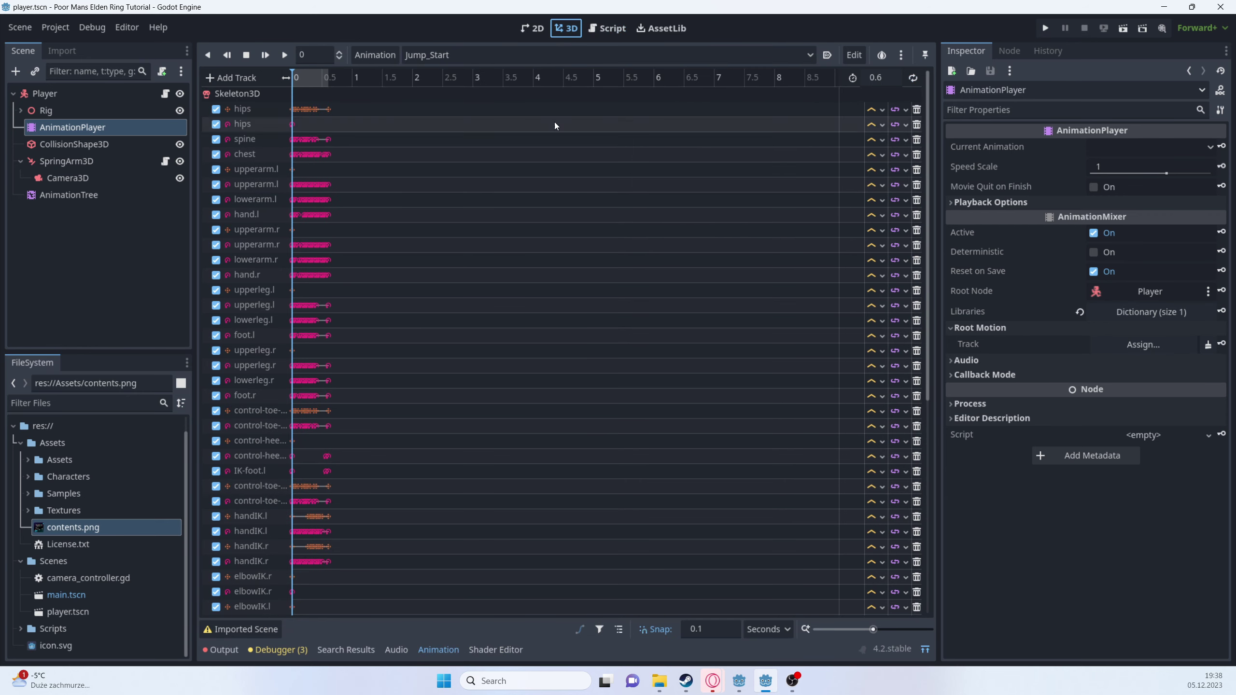
{"action": "left_click", "coordinate": [925, 649]}
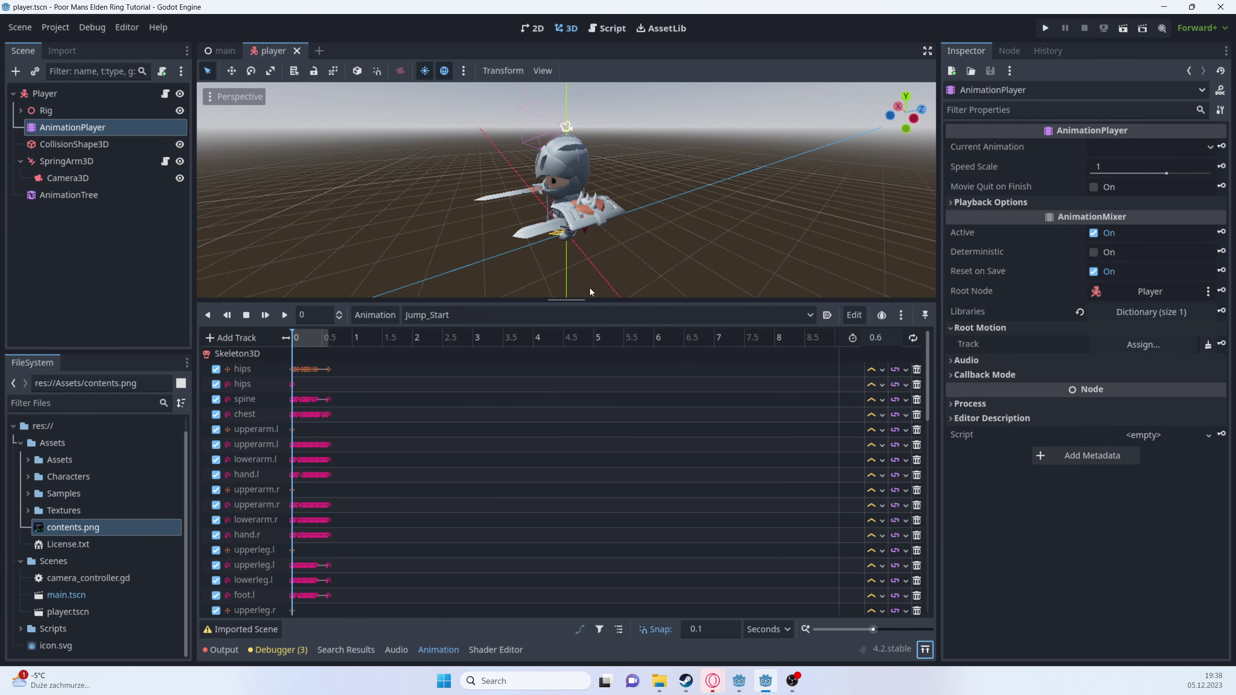
{"action": "left_click", "coordinate": [285, 316]}
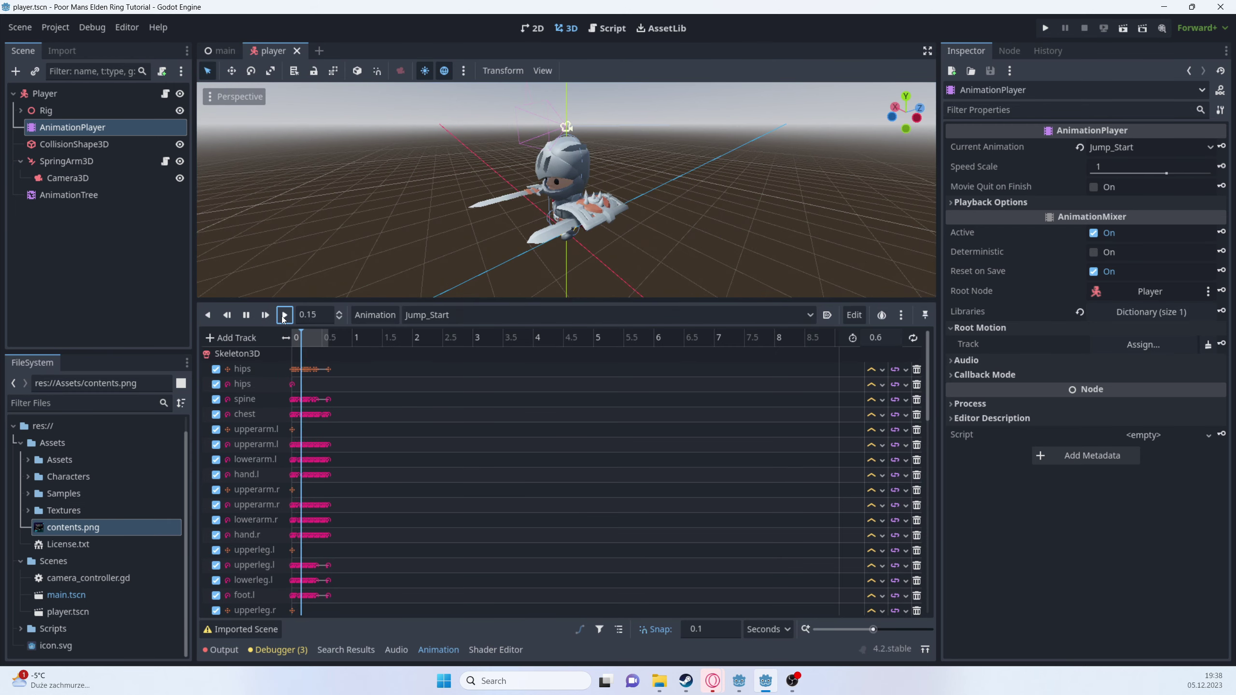
{"action": "left_click", "coordinate": [84, 194]}
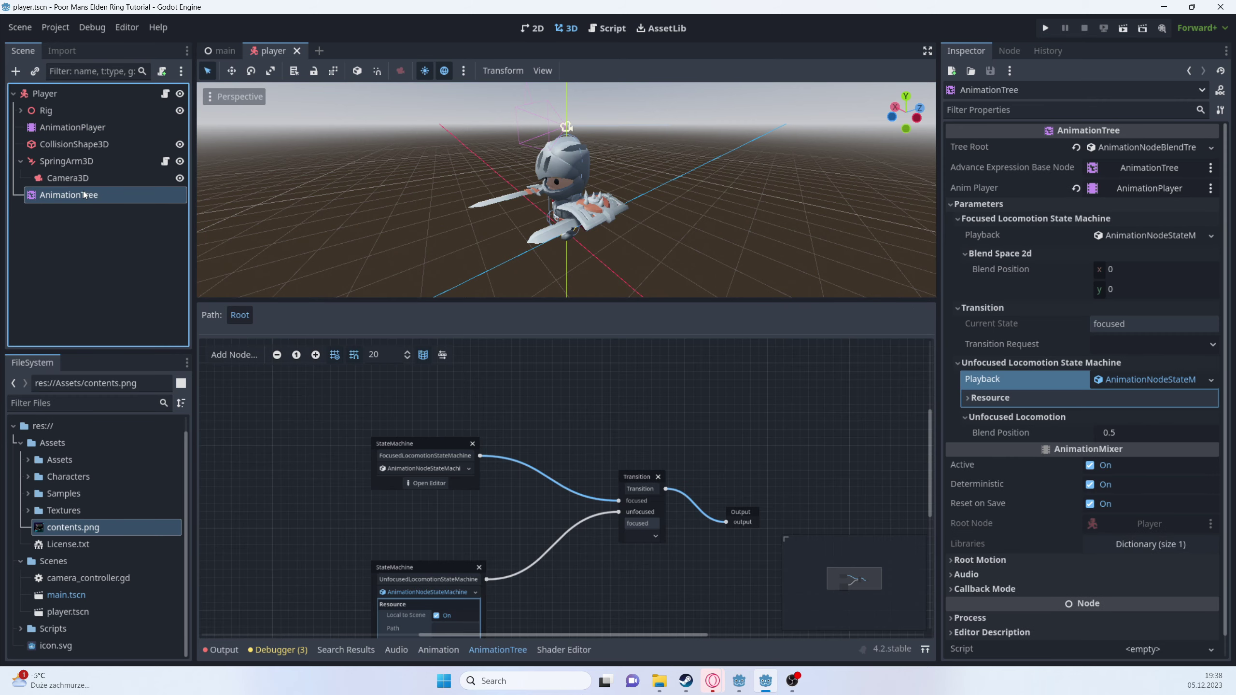
- Deactivate the AnimationTree, save, and play Jump_Start from the AnimationPlayer
{"action": "left_click", "coordinate": [1090, 464]}
{"action": "key", "text": "ctrl+s"}
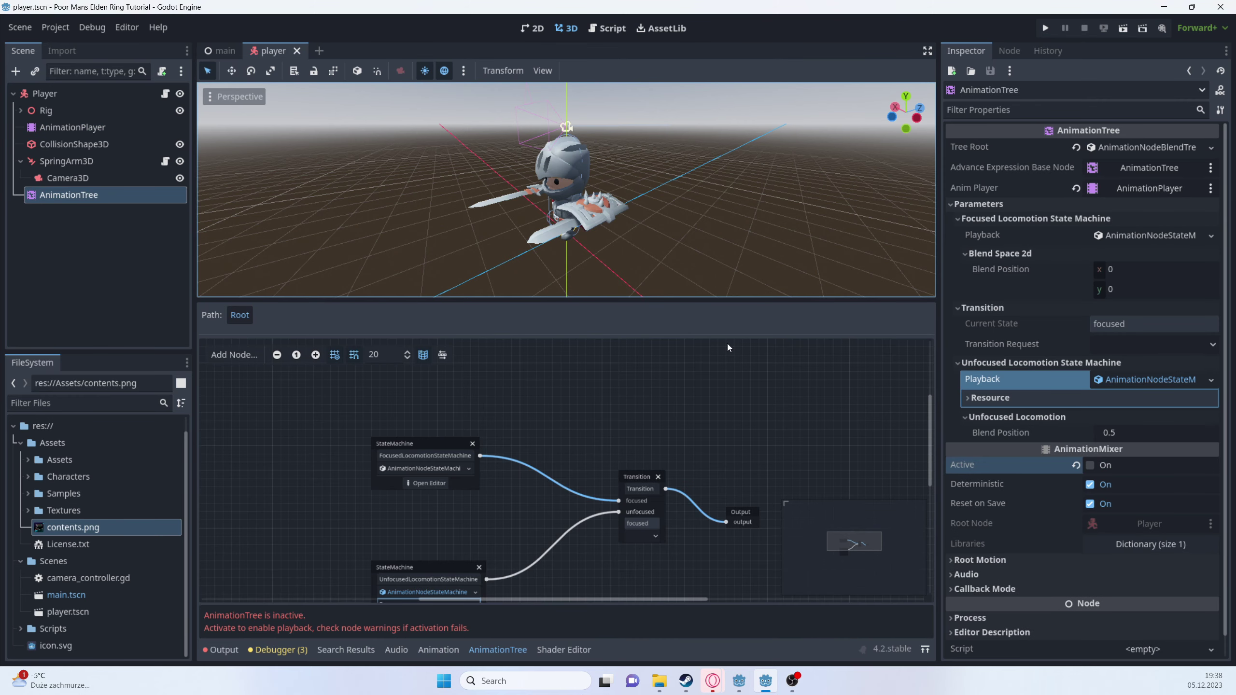
{"action": "left_click", "coordinate": [82, 130]}
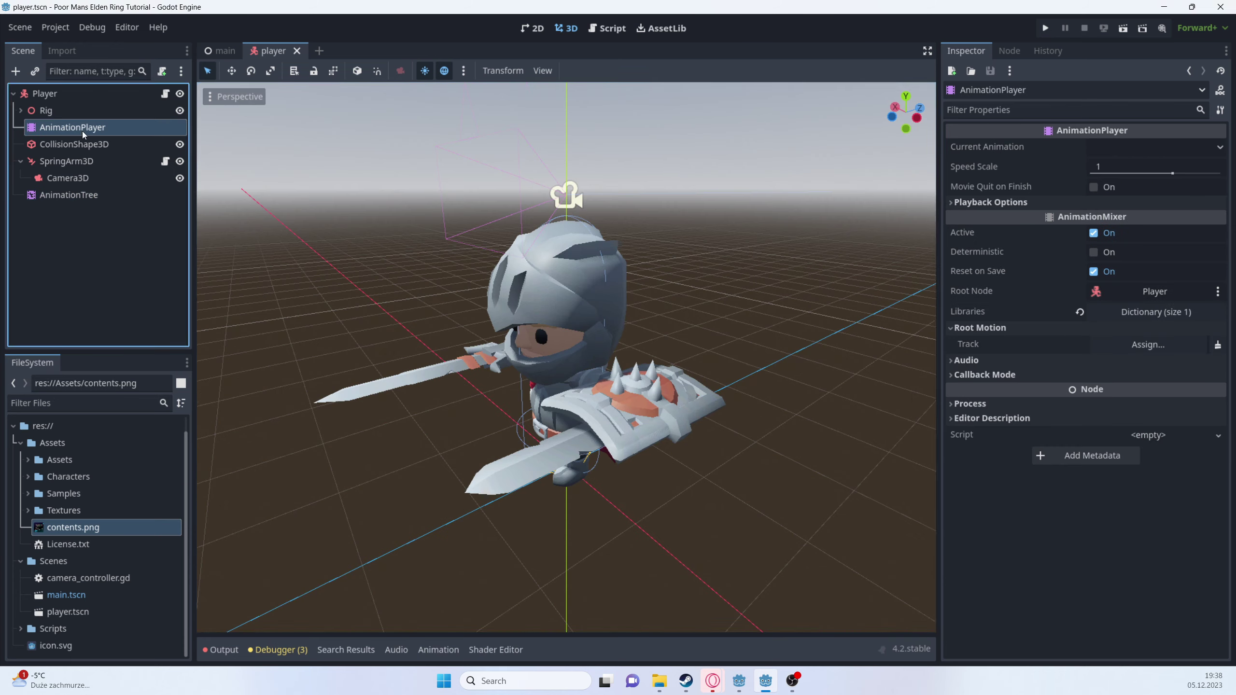
{"action": "left_click", "coordinate": [438, 649]}
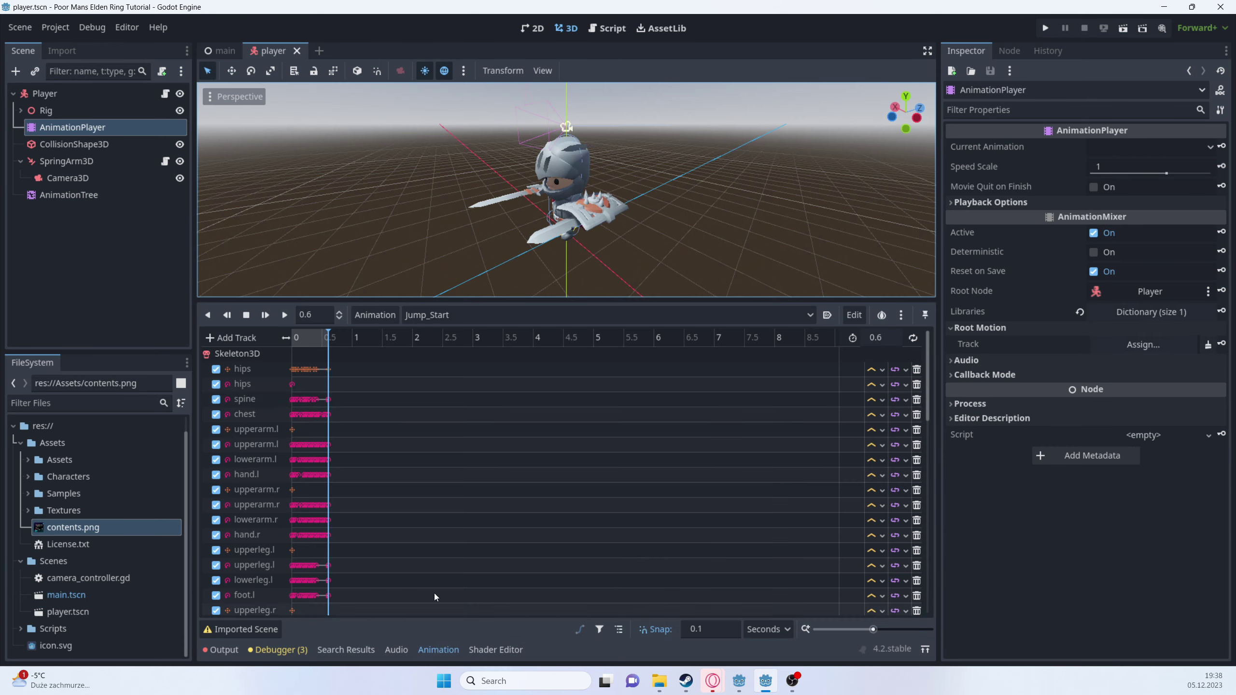
{"action": "left_click", "coordinate": [285, 315]}
{"action": "left_click", "coordinate": [285, 314]}
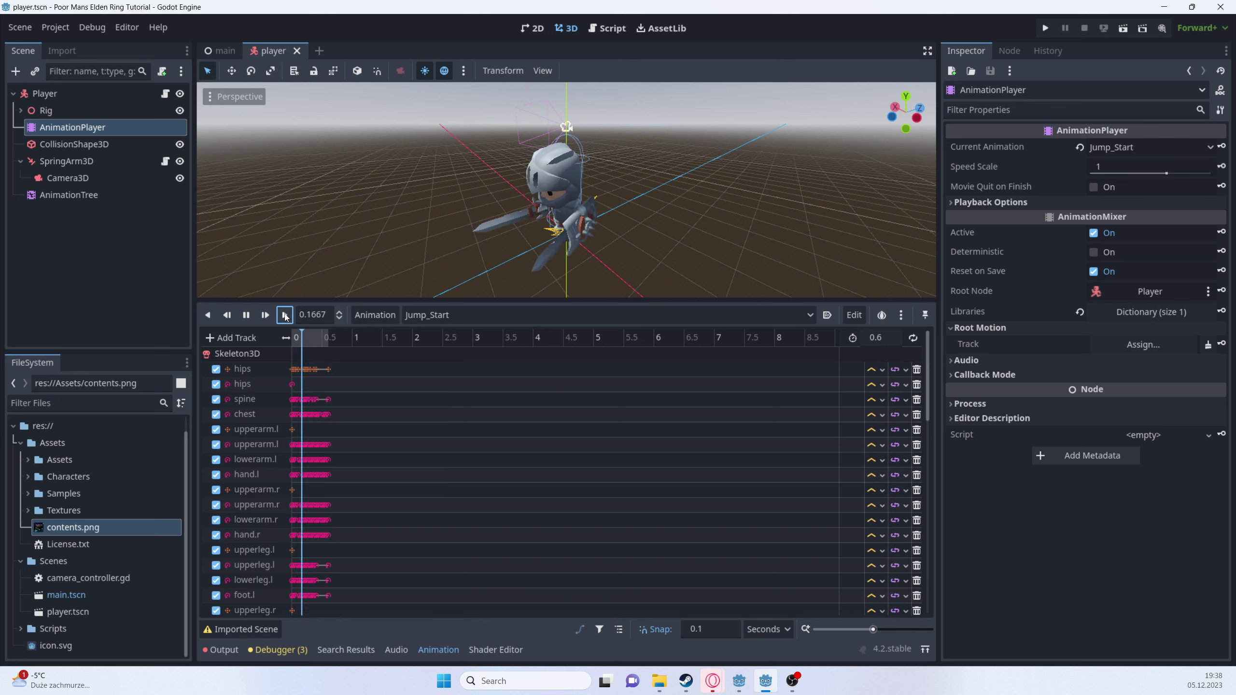
{"action": "left_click", "coordinate": [285, 315]}
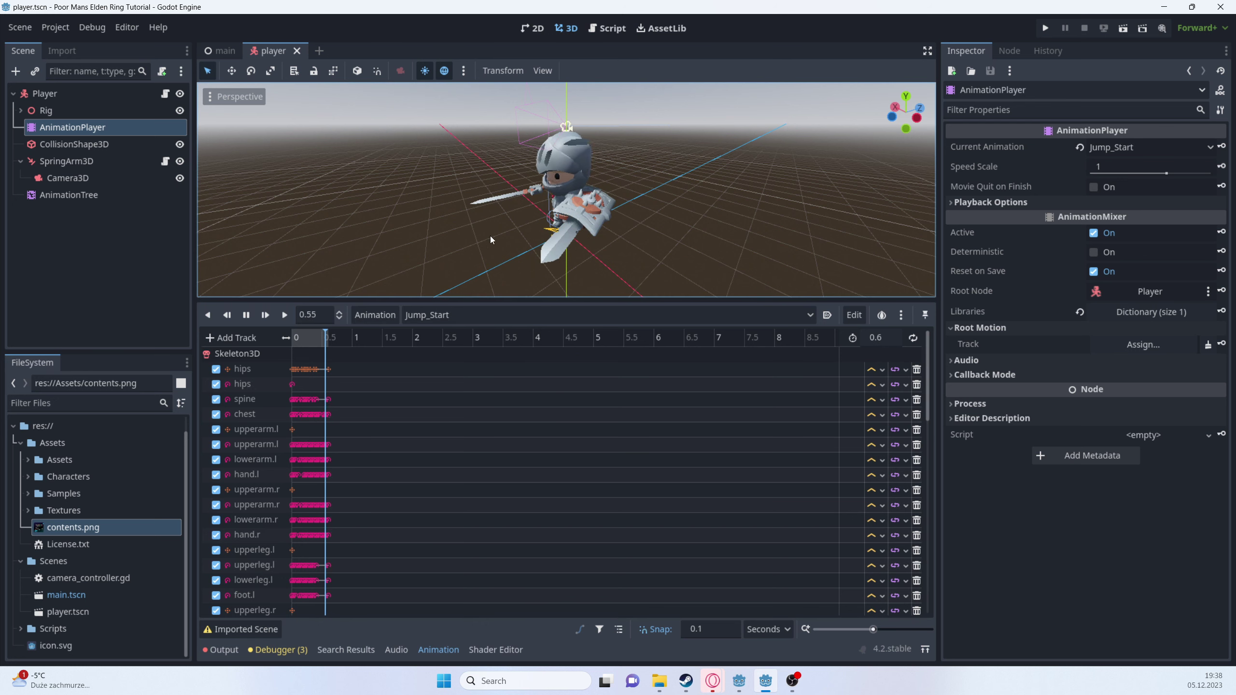
- Replay Jump_Start several times to watch the knight's jump pose
{"action": "scroll", "coordinate": [554, 280], "scroll_direction": "up", "scroll_amount": 6}
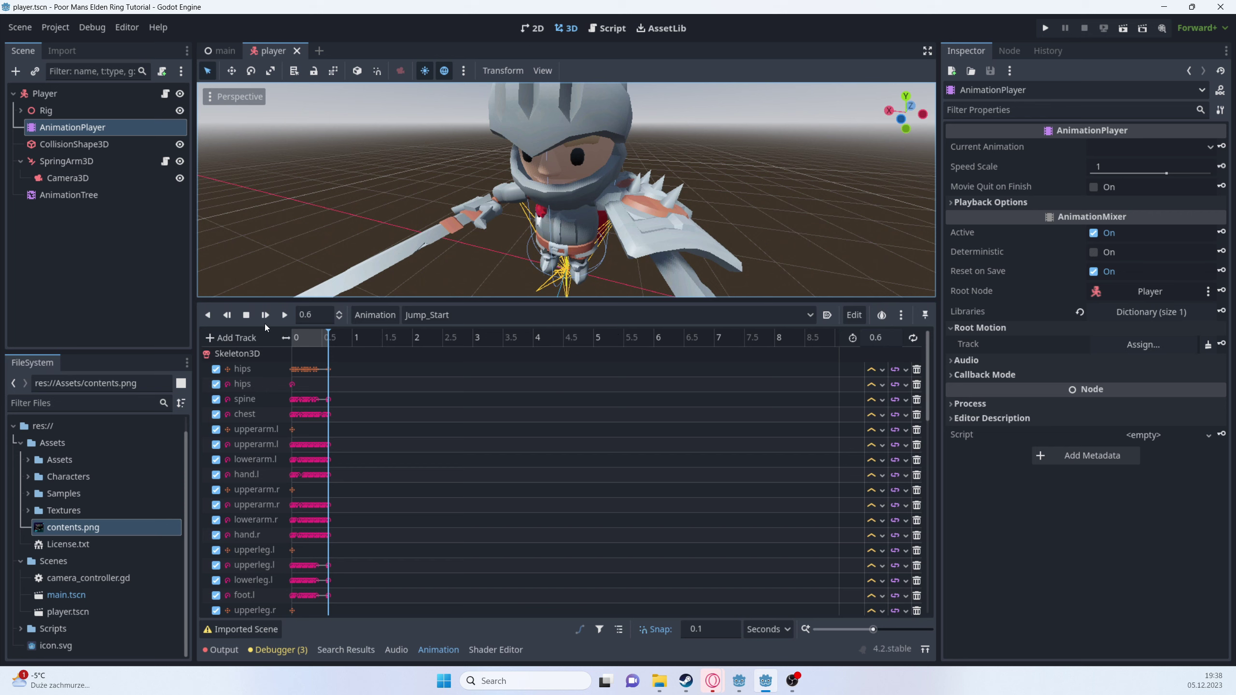
{"action": "left_click", "coordinate": [285, 315]}
{"action": "left_click", "coordinate": [285, 315]}
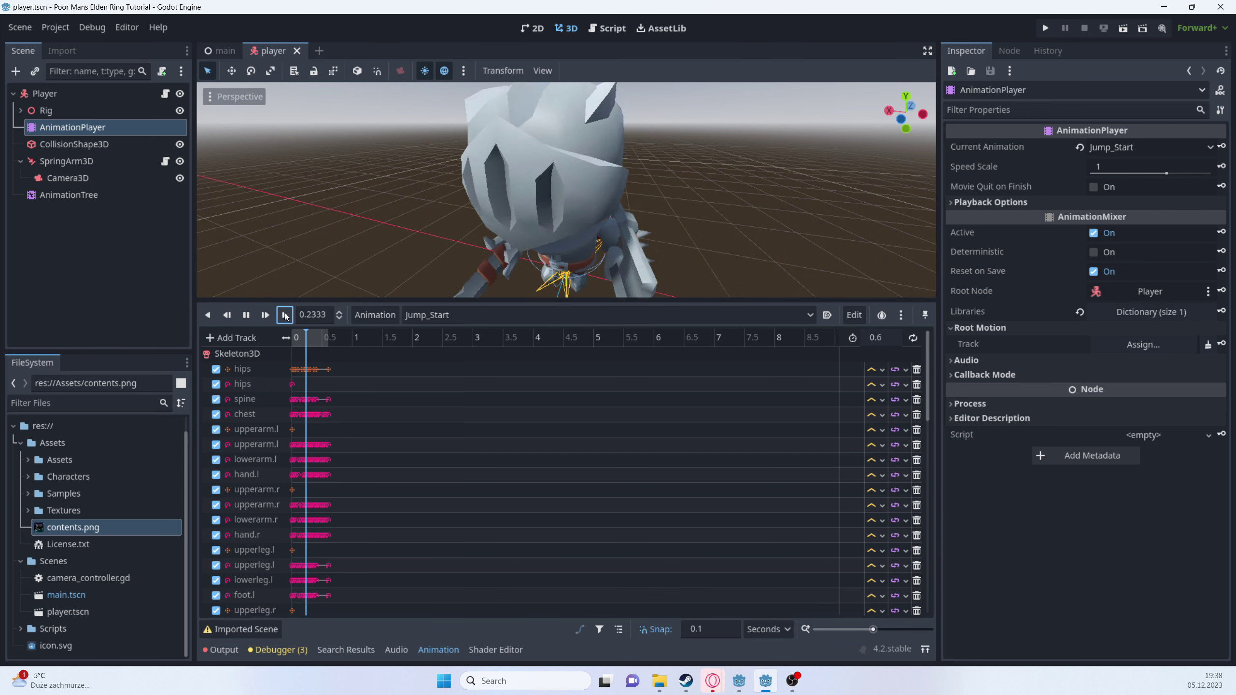
{"action": "left_click", "coordinate": [285, 315]}
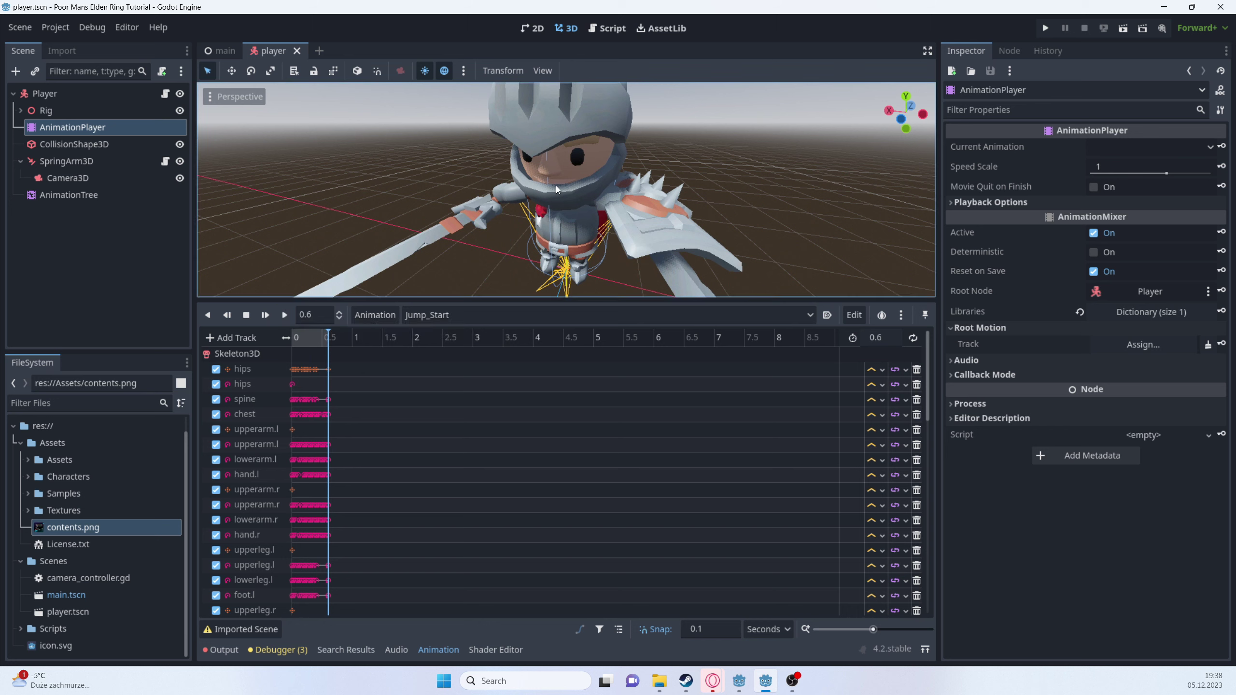
{"action": "scroll", "coordinate": [557, 185], "scroll_direction": "down", "scroll_amount": 3}
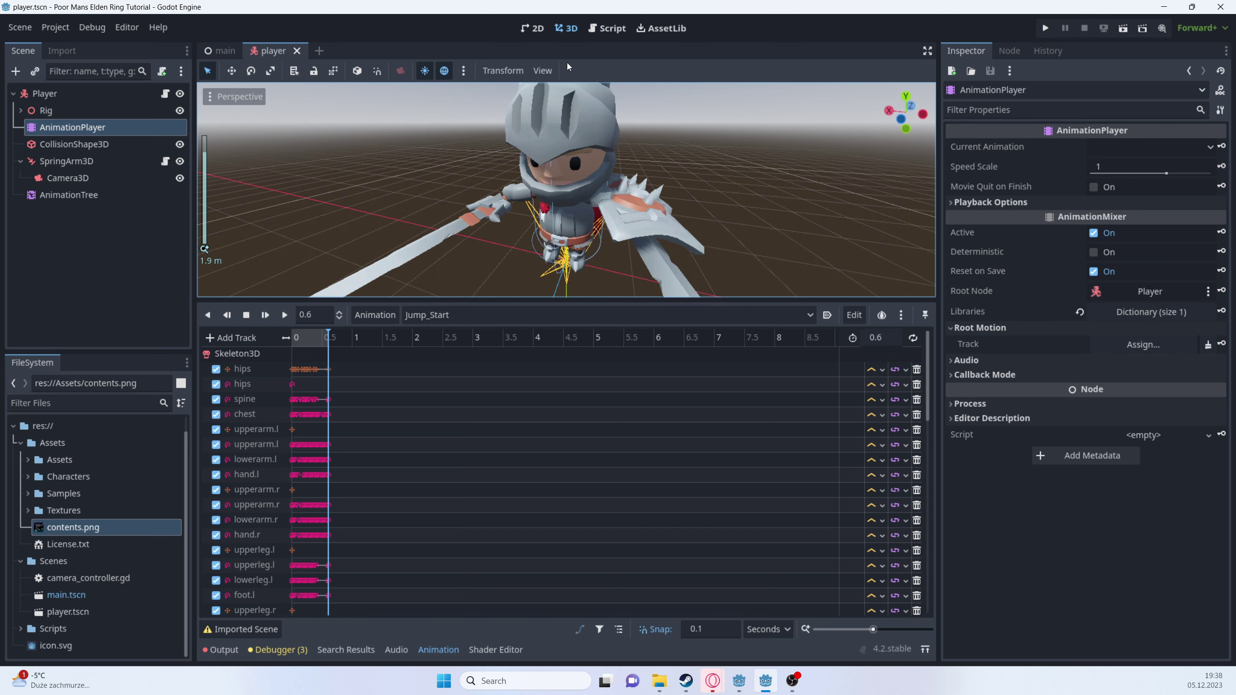
{"action": "left_click", "coordinate": [286, 315]}
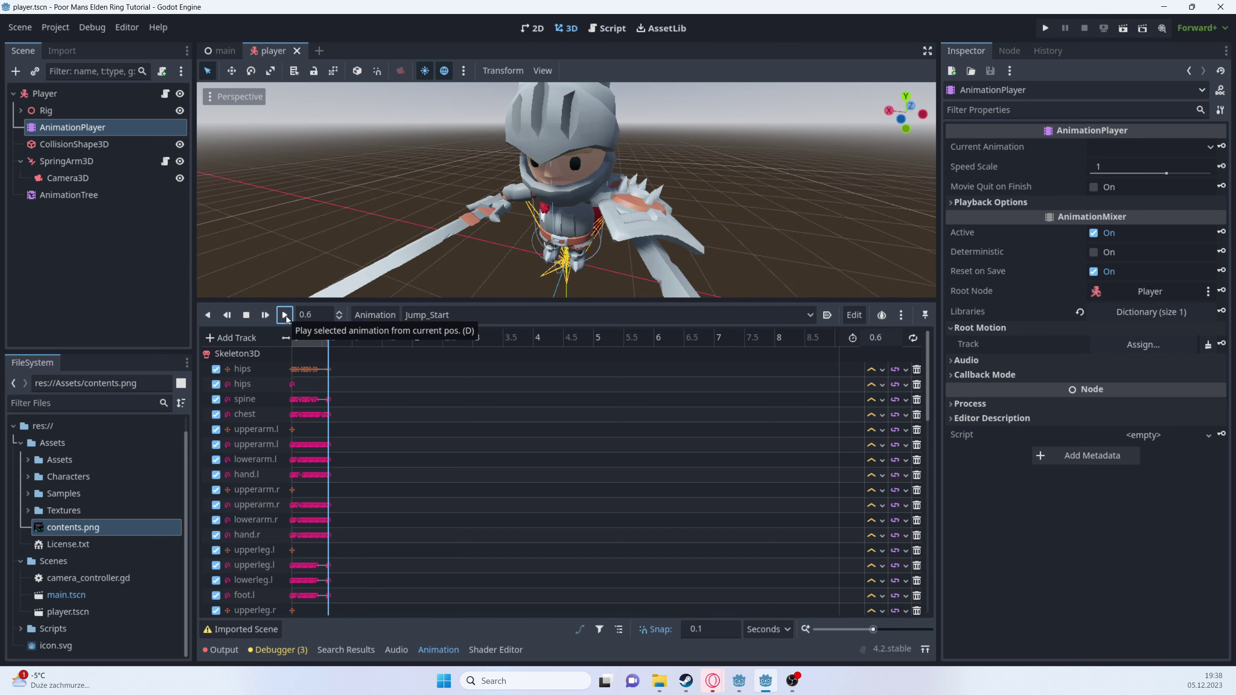
{"action": "left_click", "coordinate": [286, 315]}
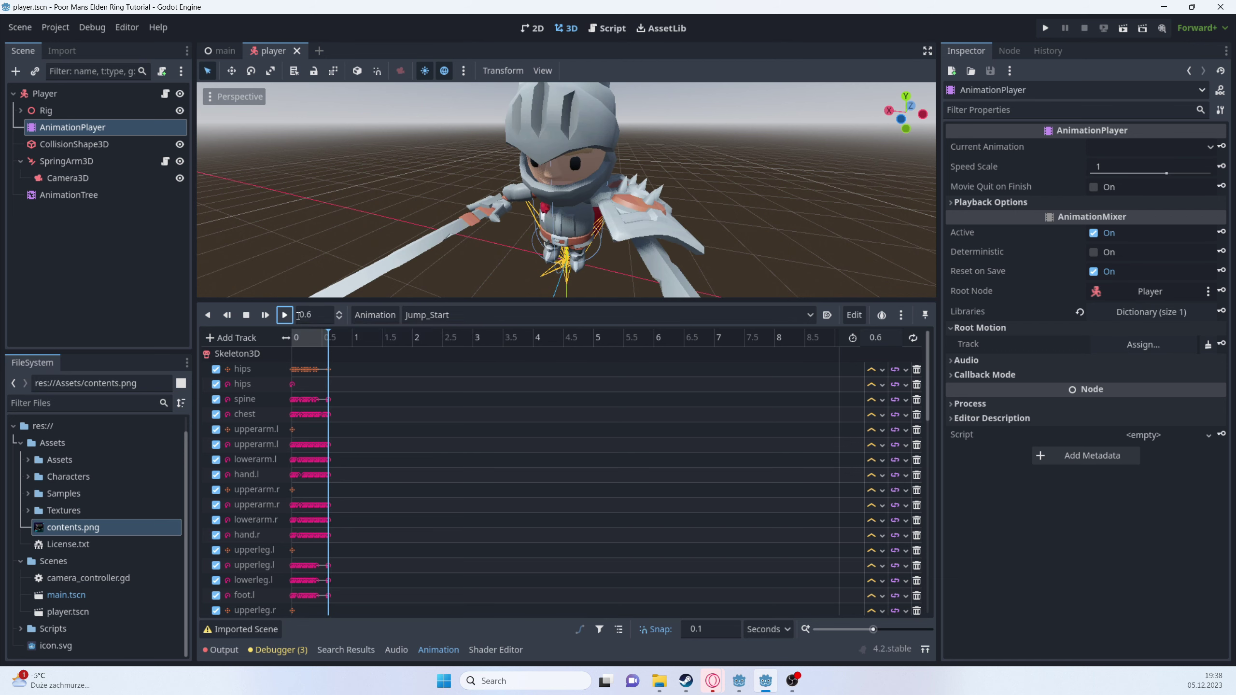
{"action": "left_click", "coordinate": [286, 315]}
- Watch Jump_Start from the knight's side, then return to the front view
{"action": "middle_click_drag", "start_coordinate": [674, 256], "coordinate": [511, 226]}
{"action": "left_click", "coordinate": [285, 315]}
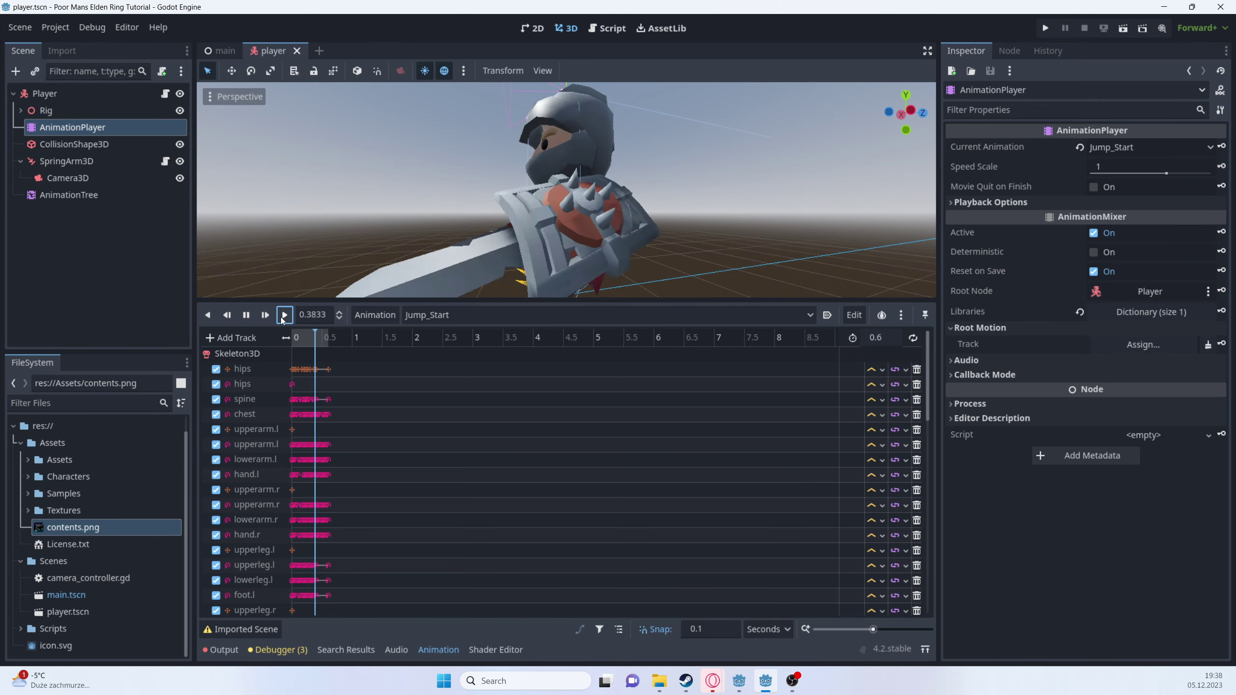
{"action": "middle_click_drag", "start_coordinate": [421, 224], "coordinate": [291, 247]}
{"action": "scroll", "coordinate": [519, 236], "scroll_direction": "down", "scroll_amount": 5}
{"action": "scroll", "coordinate": [553, 250], "scroll_direction": "up", "scroll_amount": 3}
- Briefly reactivate the AnimationTree, check the Jump_Start timeline, then deactivate it again
{"action": "left_click", "coordinate": [98, 196]}
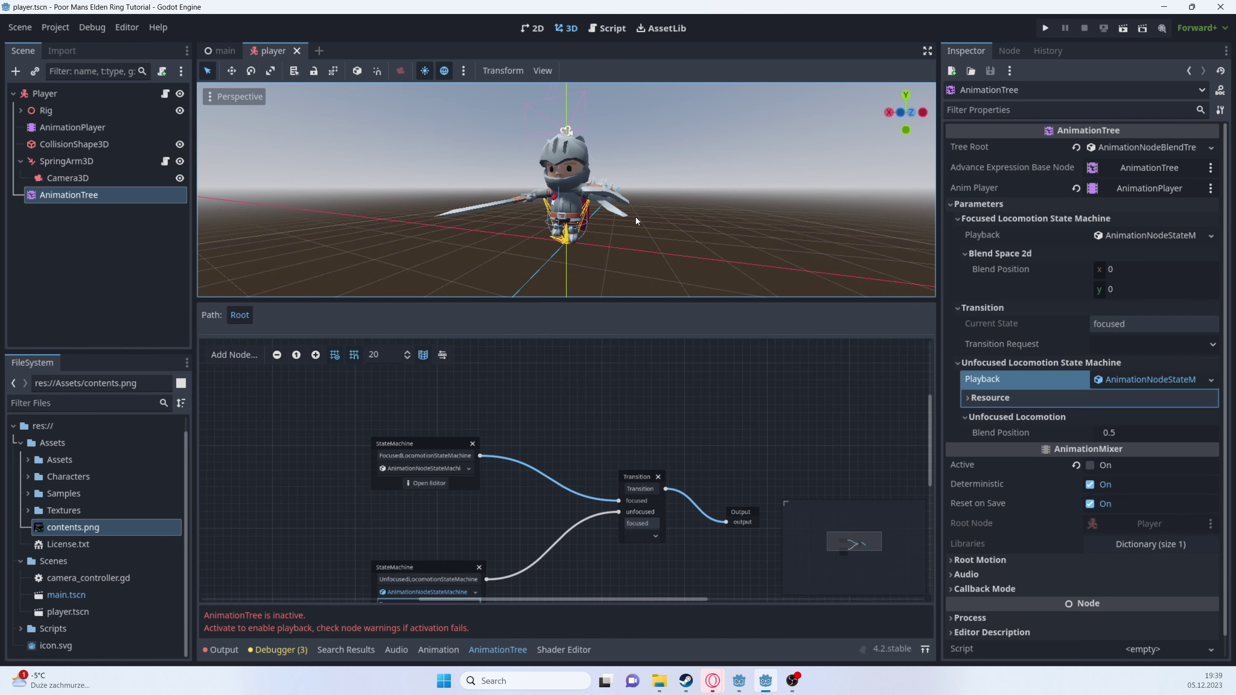
{"action": "left_click", "coordinate": [1092, 466]}
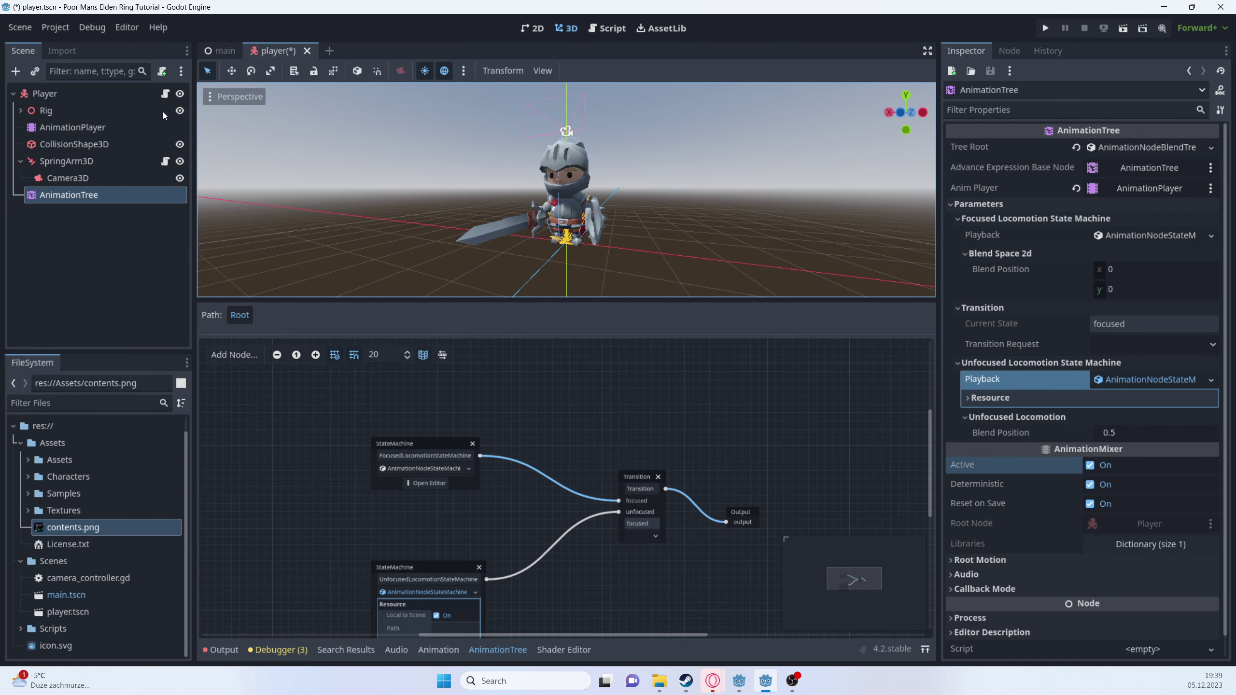
{"action": "left_click", "coordinate": [87, 127]}
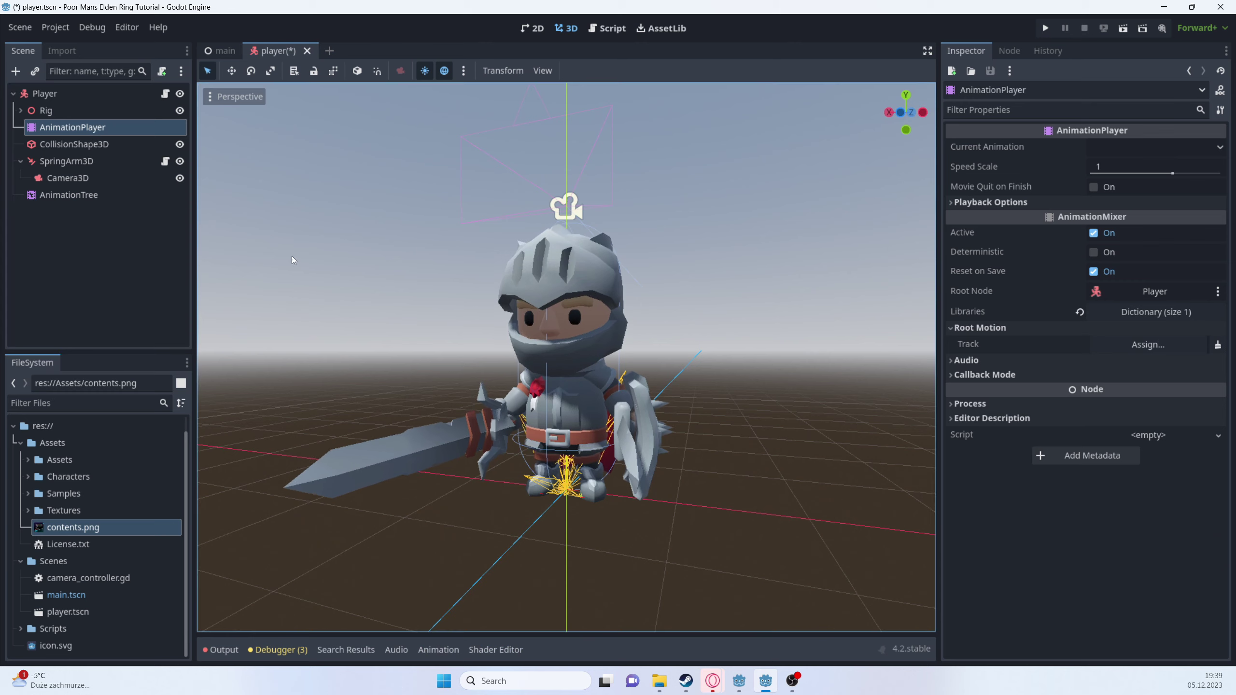
{"action": "left_click", "coordinate": [439, 649]}
{"action": "left_click", "coordinate": [74, 195]}
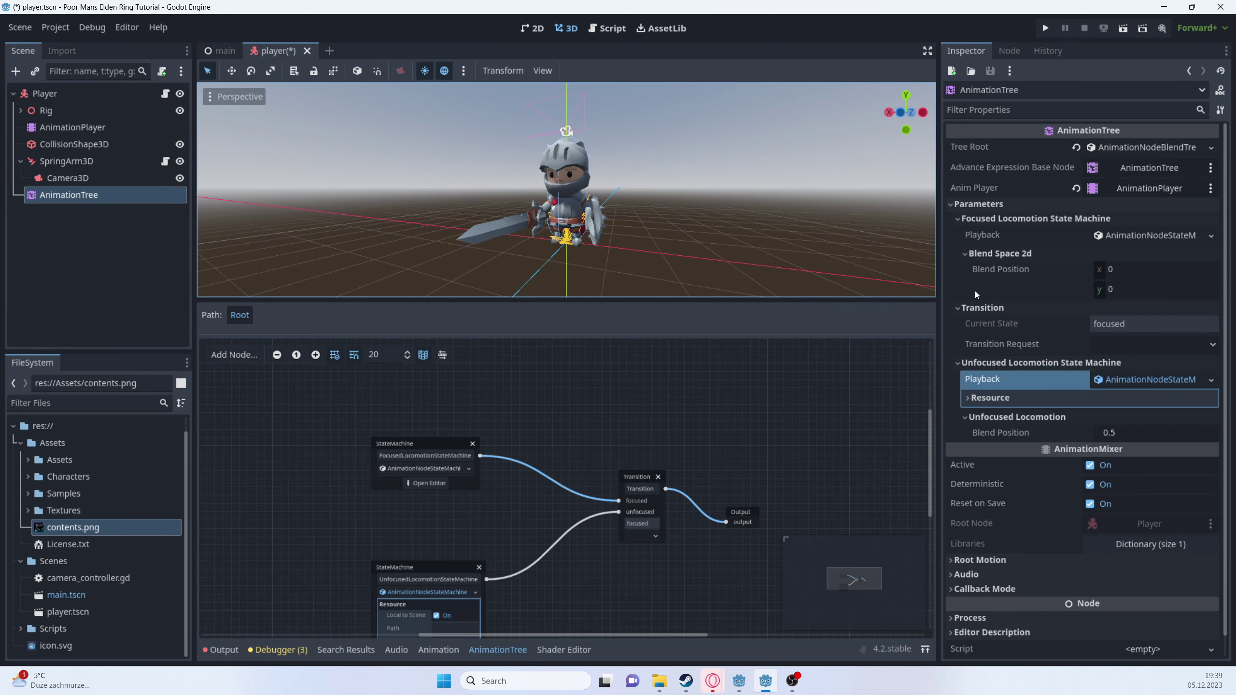
{"action": "left_click", "coordinate": [1090, 465]}
- Open the Jump_Start timeline and scrub it back to about 0.2 seconds
{"action": "left_click", "coordinate": [73, 127]}
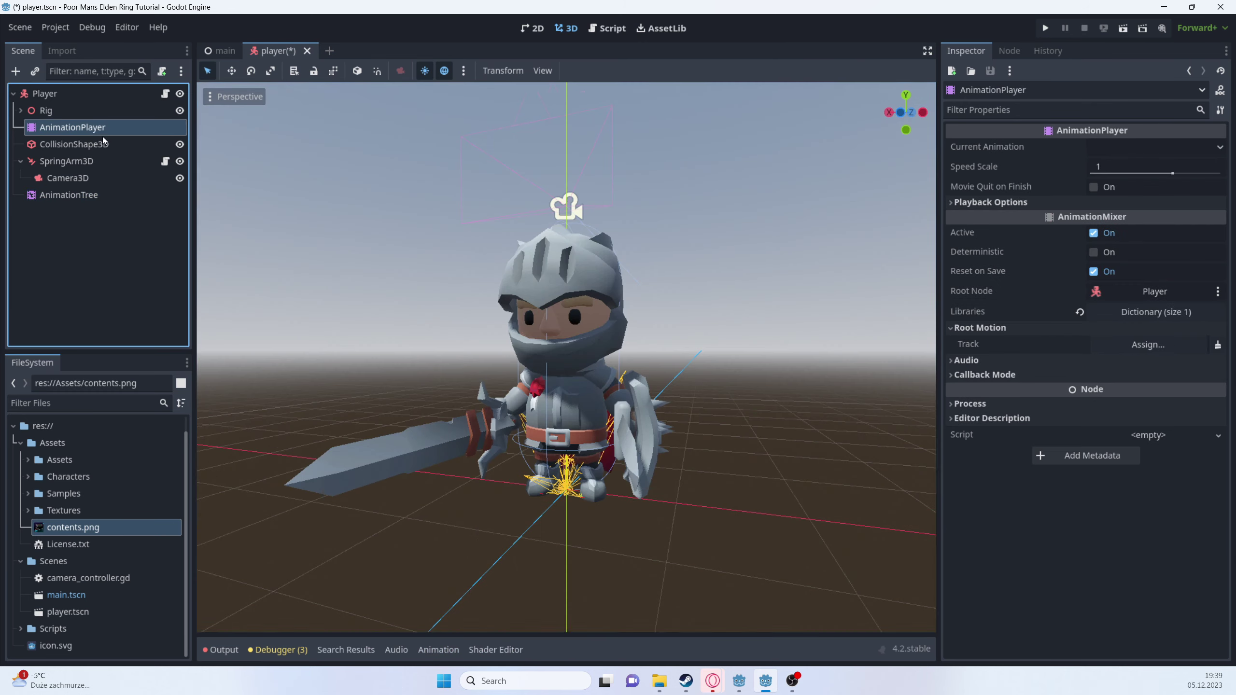
{"action": "left_click", "coordinate": [438, 649]}
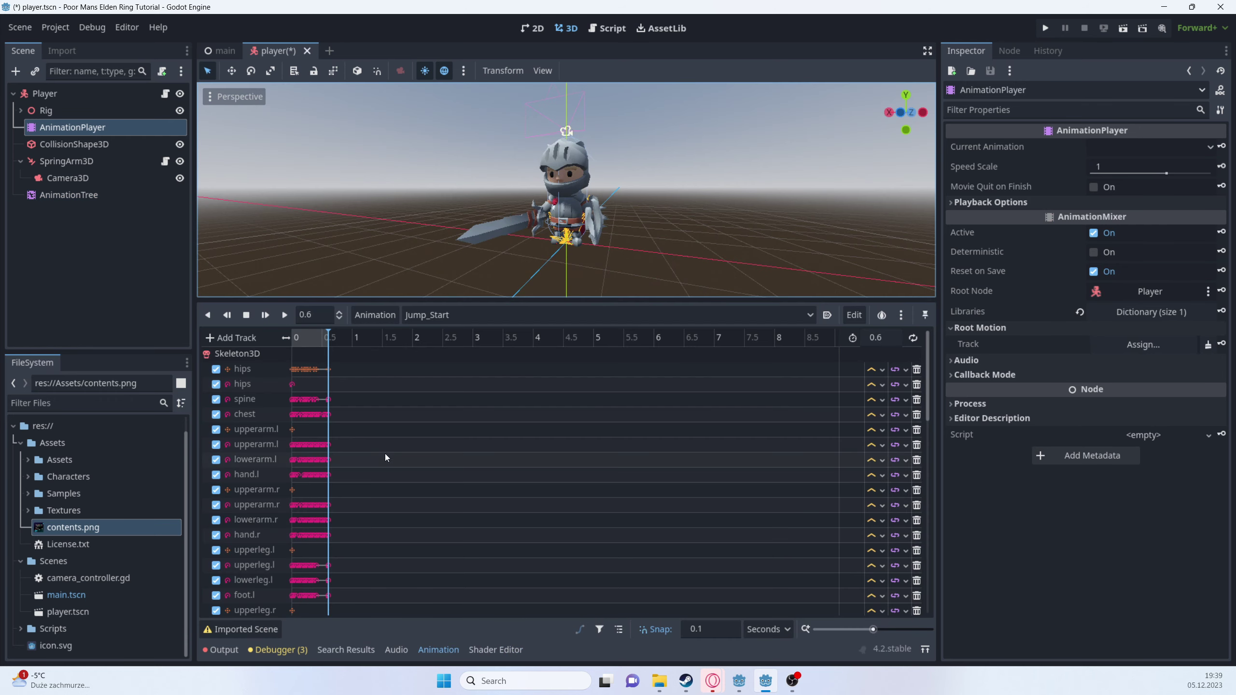
{"action": "left_click", "coordinate": [325, 344]}
{"action": "left_click_drag", "start_coordinate": [325, 344], "coordinate": [313, 348]}
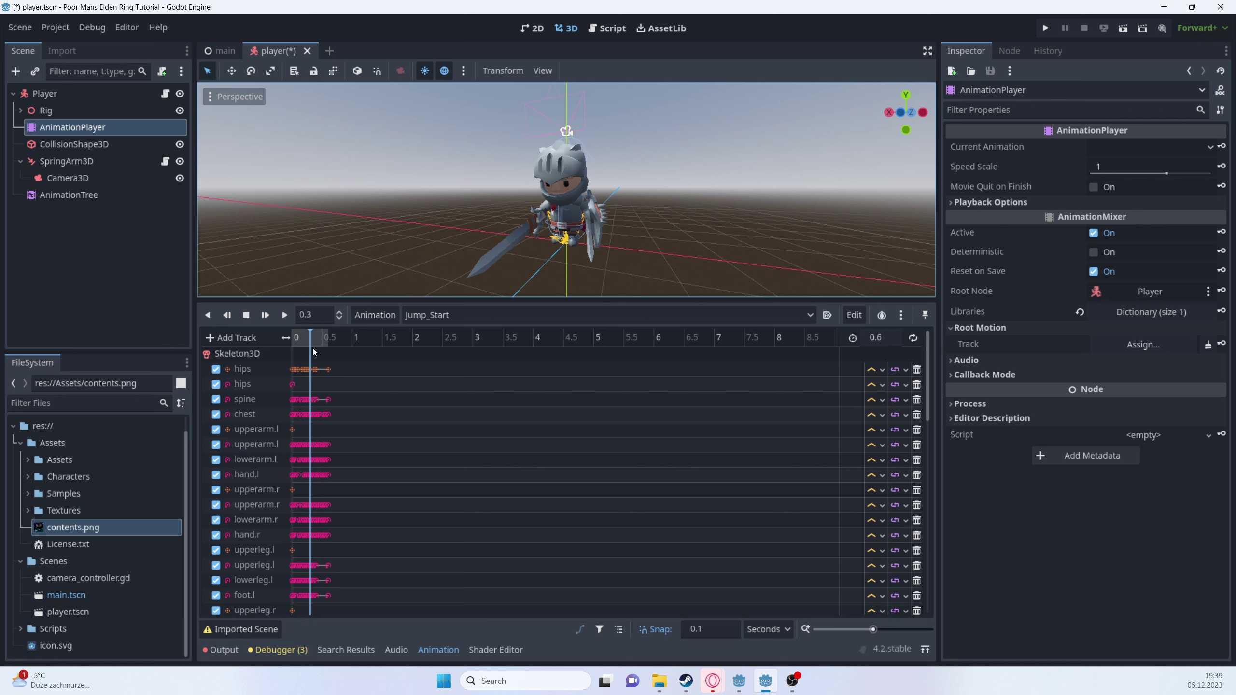
- Set the timeline snap to 0.05 and place the playhead at 0.3 seconds
{"action": "left_click", "coordinate": [701, 630]}
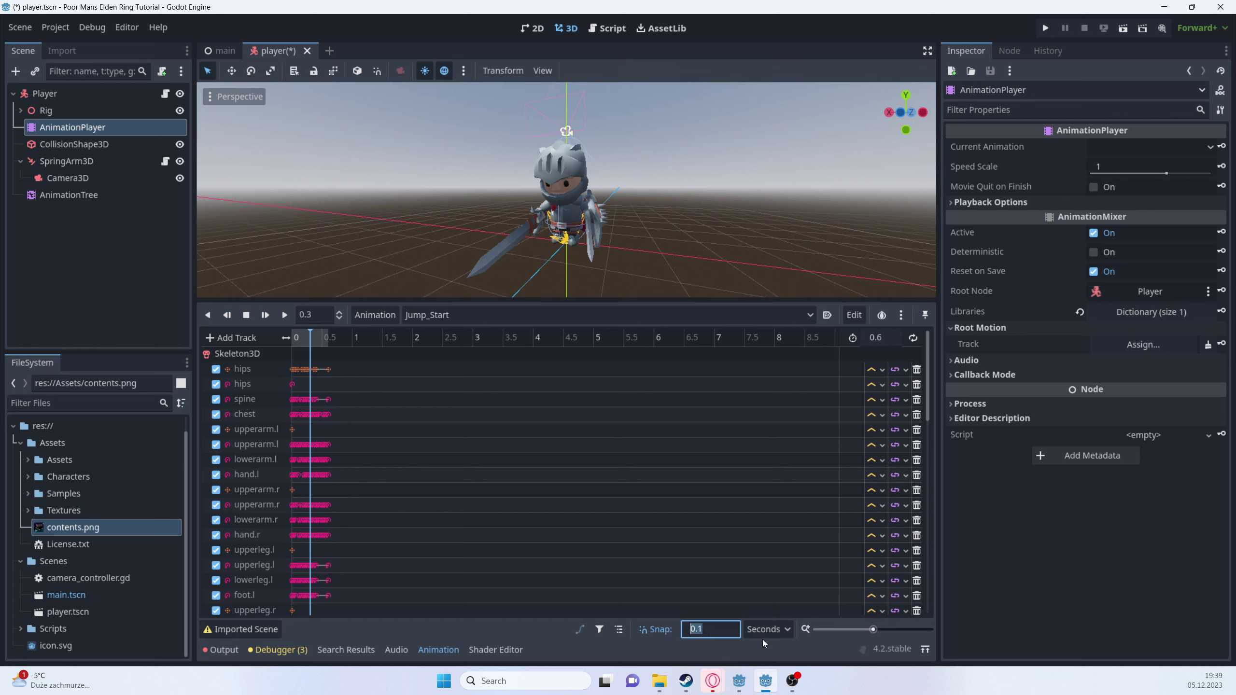
{"action": "type", "text": "0.0."}
{"action": "type", "text": "5"}
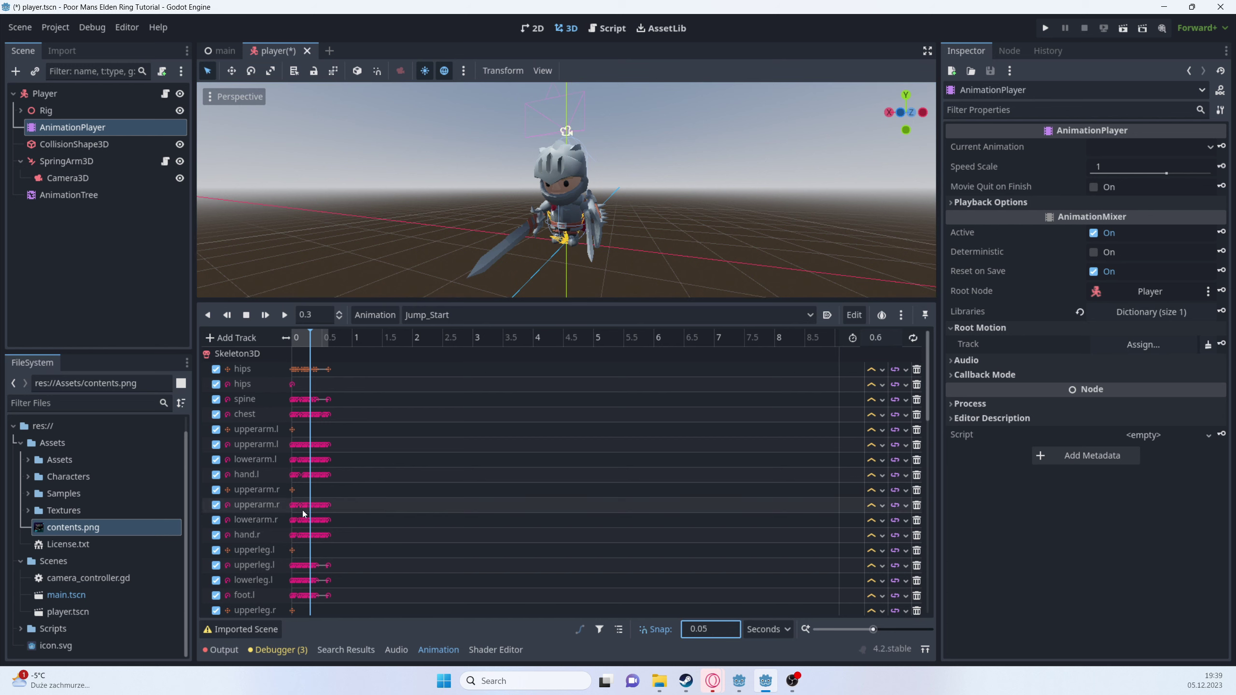
{"action": "left_click", "coordinate": [308, 348]}
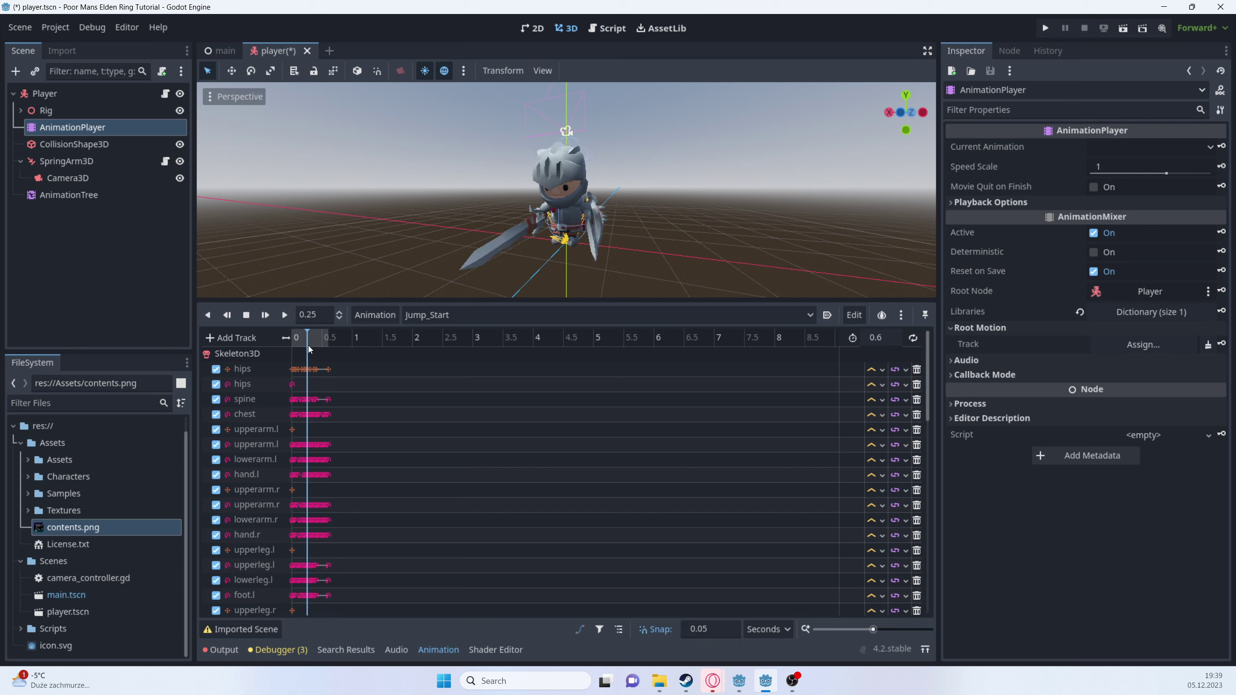
{"action": "left_click", "coordinate": [312, 346]}
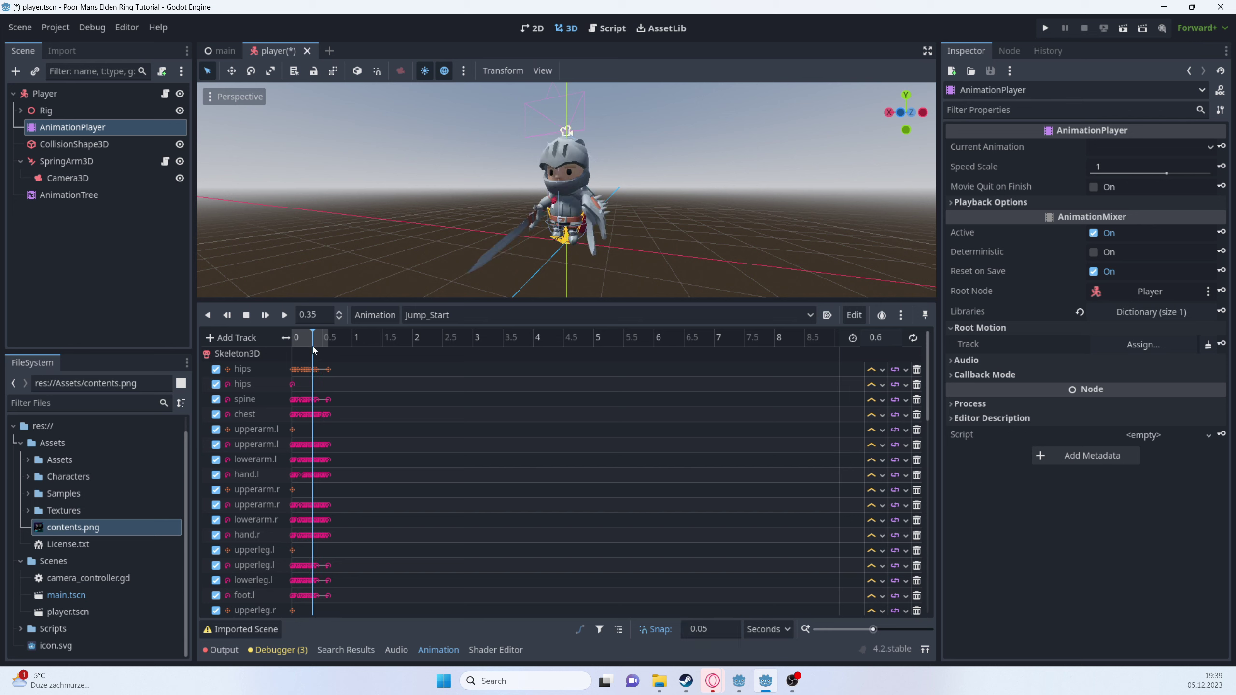
{"action": "left_click", "coordinate": [311, 346]}
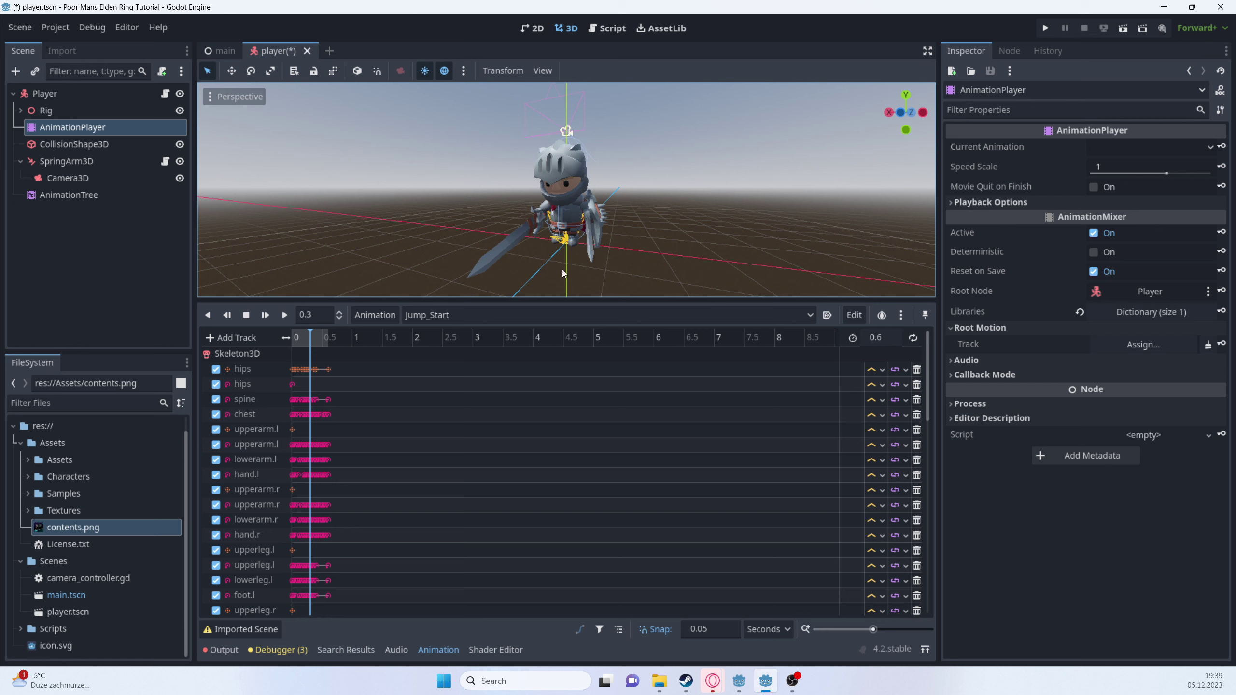
{"action": "left_click", "coordinate": [212, 338]}
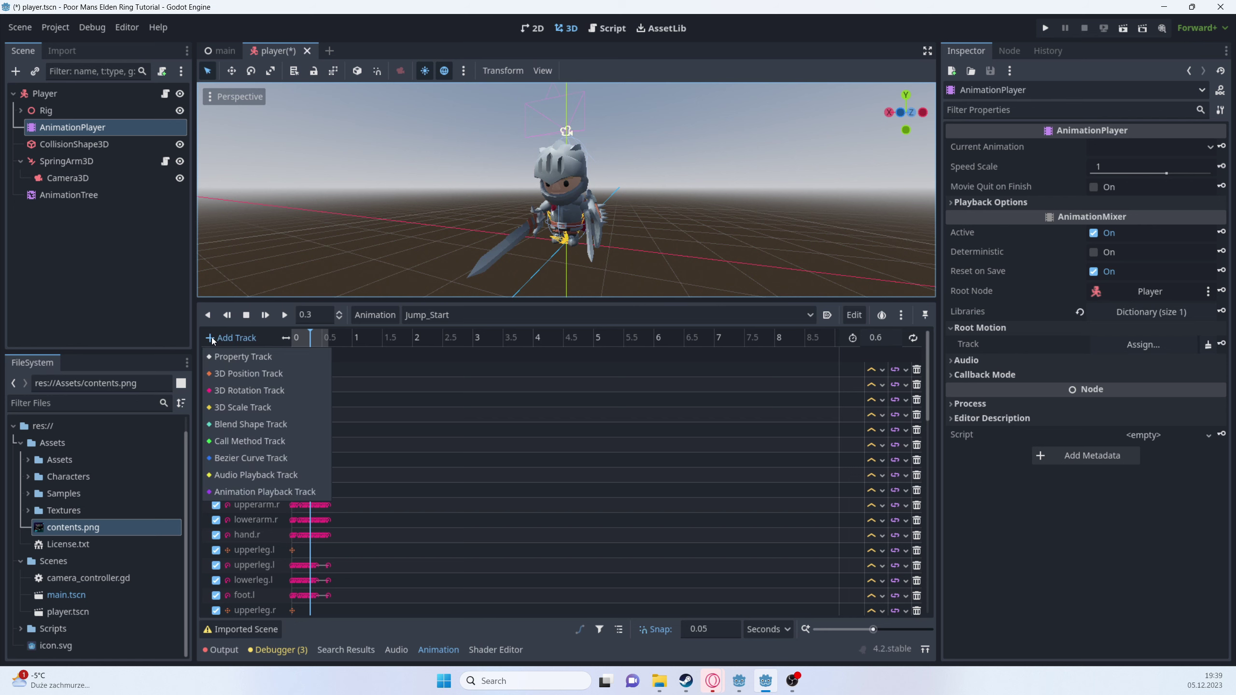
- Add a call-method track targeting the Player node
{"action": "left_click", "coordinate": [257, 442]}
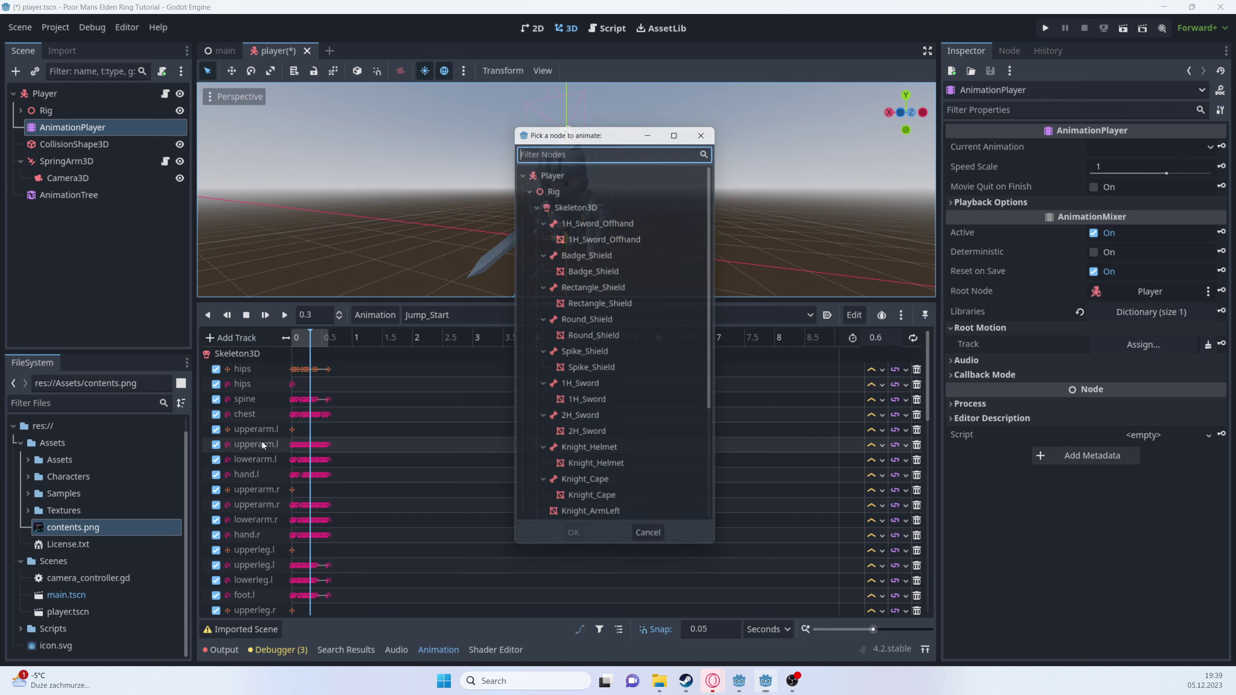
{"action": "left_click", "coordinate": [557, 174]}
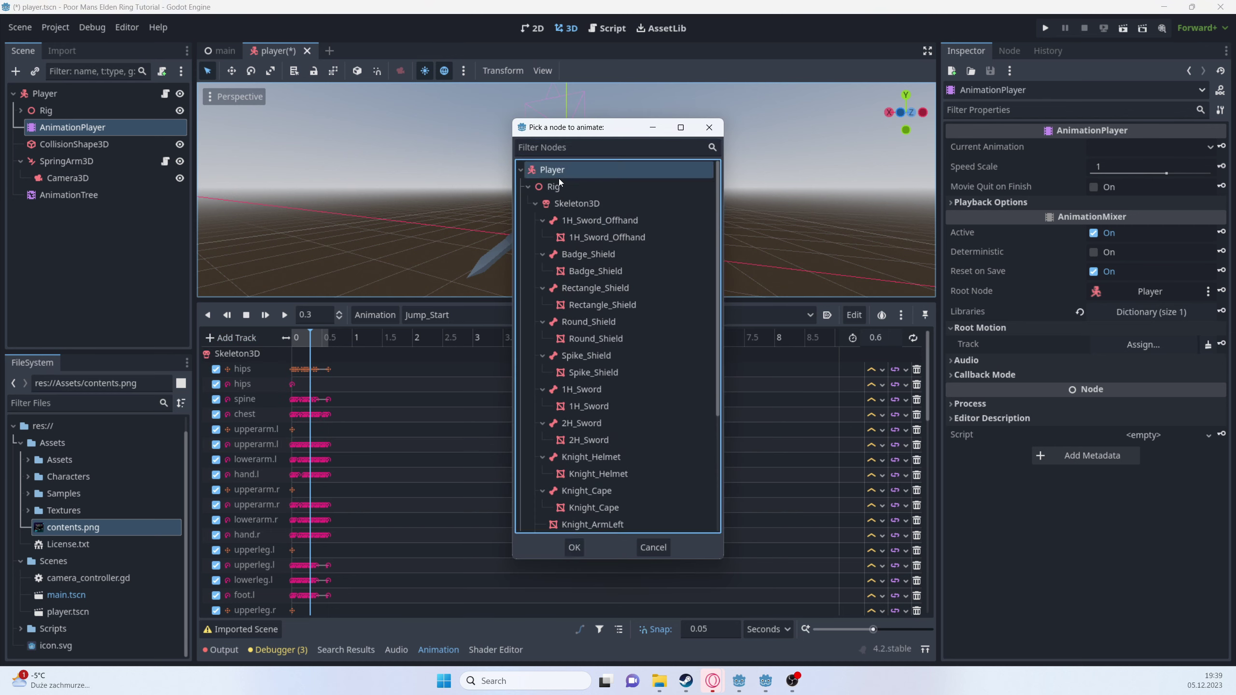
{"action": "left_click", "coordinate": [573, 548]}
{"action": "scroll", "coordinate": [415, 557], "scroll_direction": "down", "scroll_amount": 10}
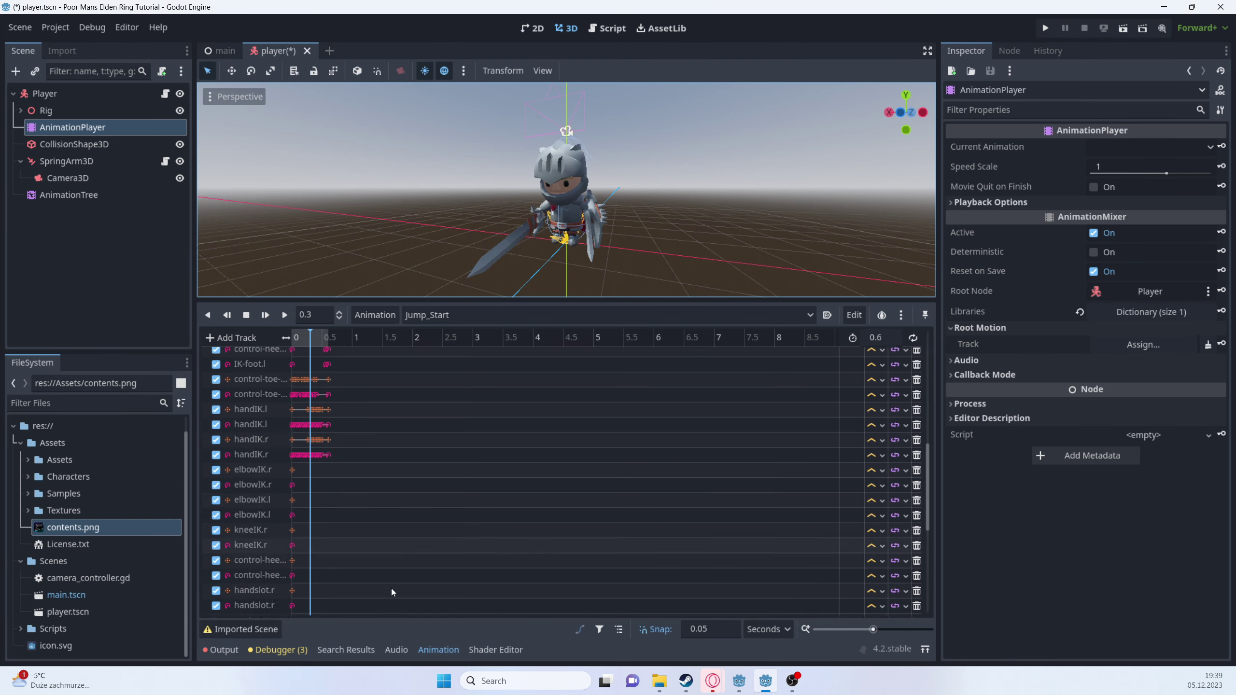
{"action": "scroll", "coordinate": [396, 584], "scroll_direction": "down", "scroll_amount": 3}
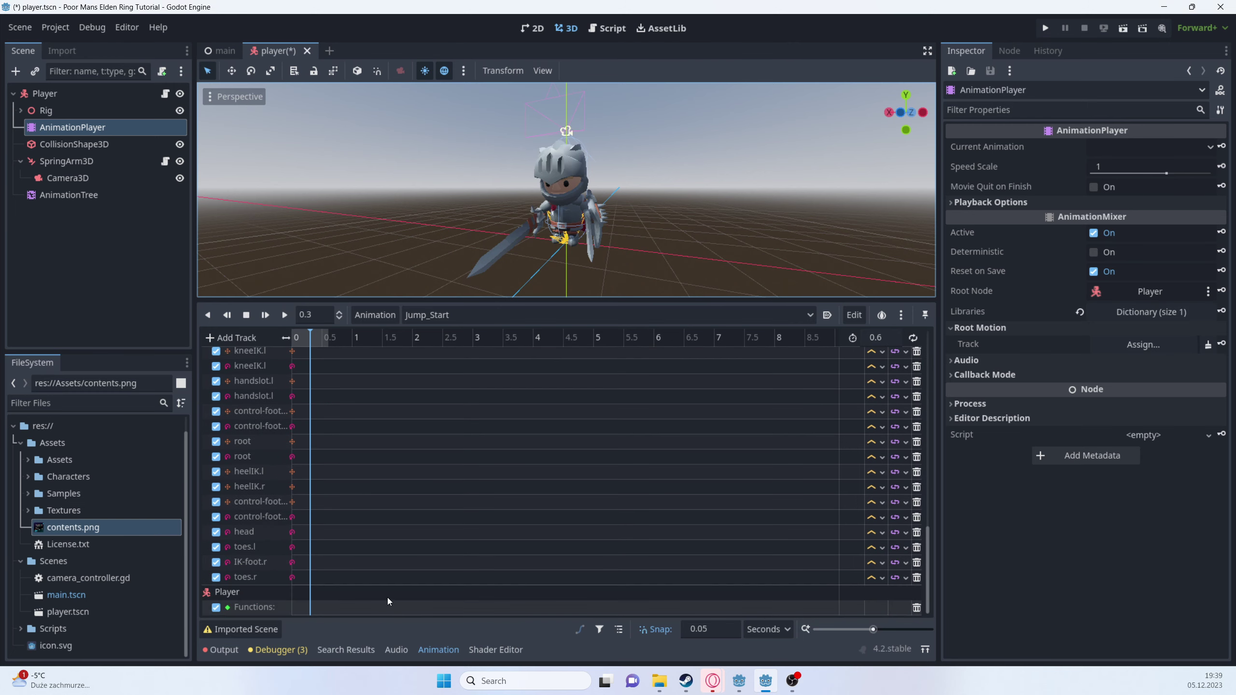
{"action": "left_click", "coordinate": [252, 606]}
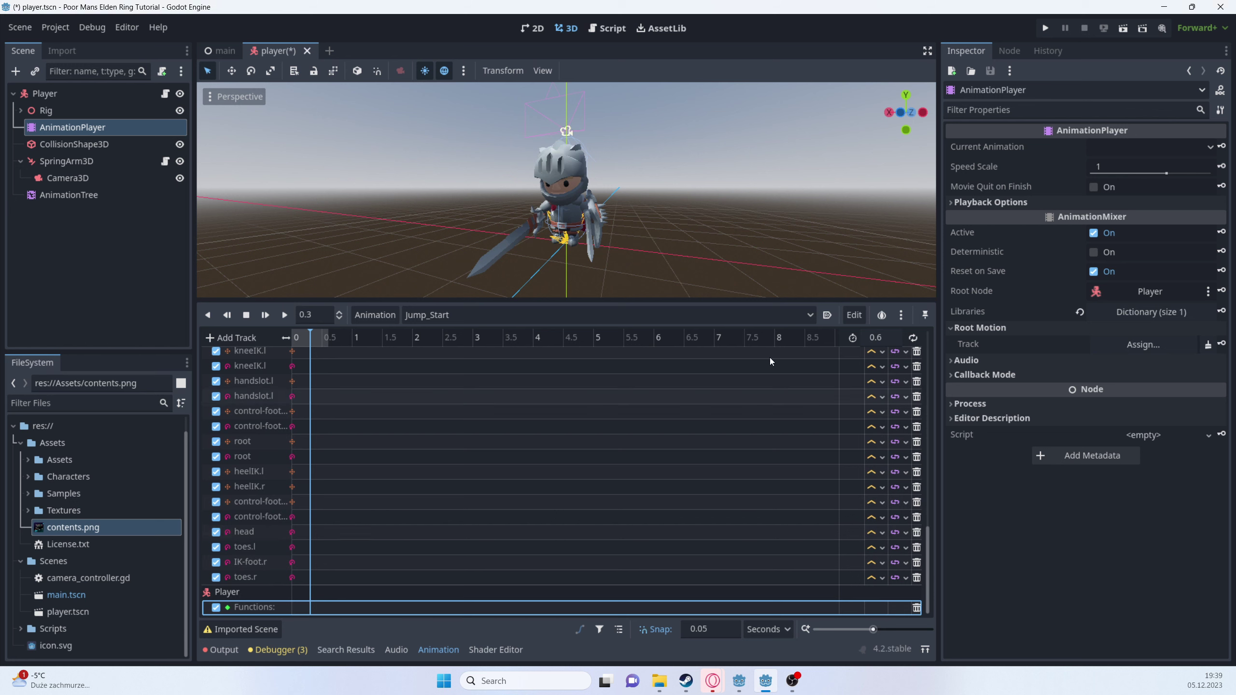
- Key an apply_jump_velocity() call on the Player Functions track and save the scene
{"action": "right_click", "coordinate": [310, 611]}
{"action": "left_click", "coordinate": [318, 619]}
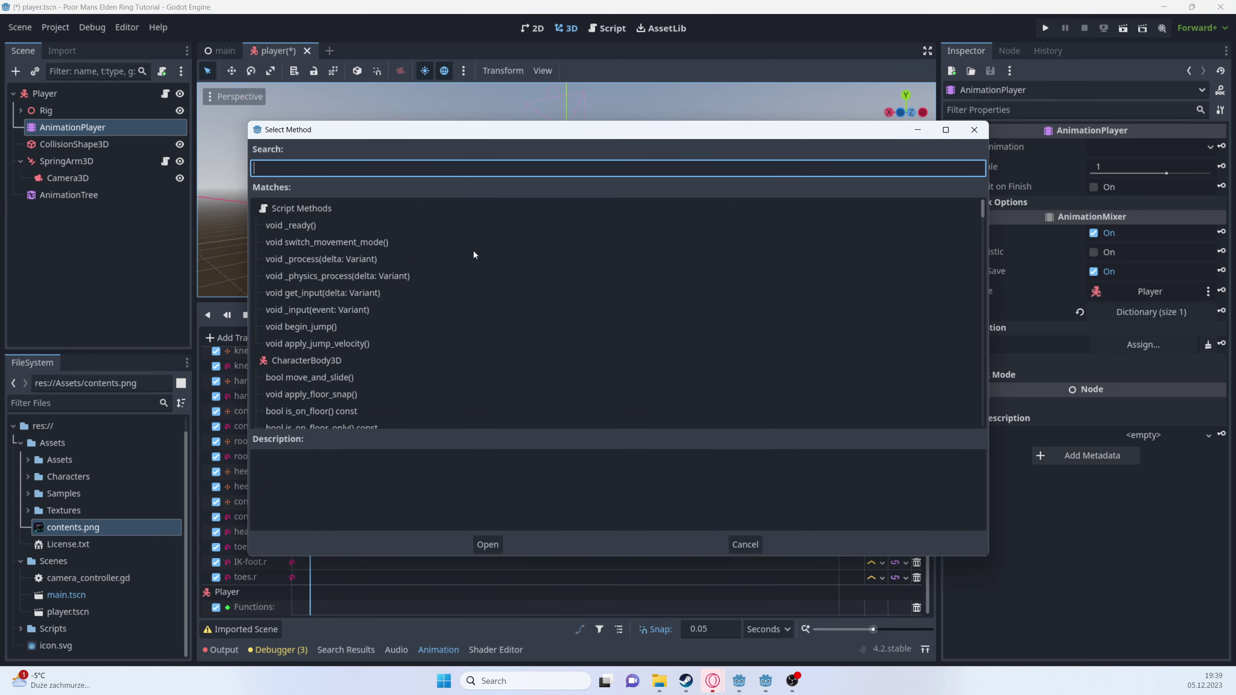
{"action": "left_click", "coordinate": [316, 343]}
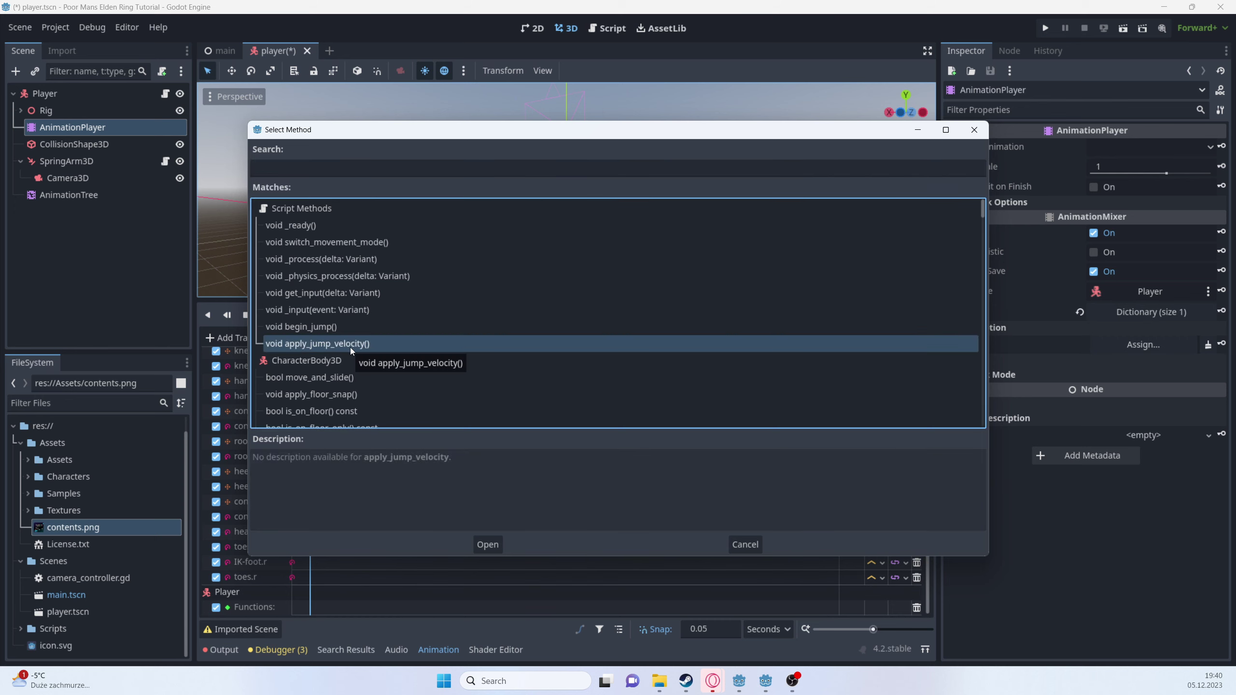
{"action": "left_click", "coordinate": [487, 545]}
{"action": "key", "text": "ctrl+s"}
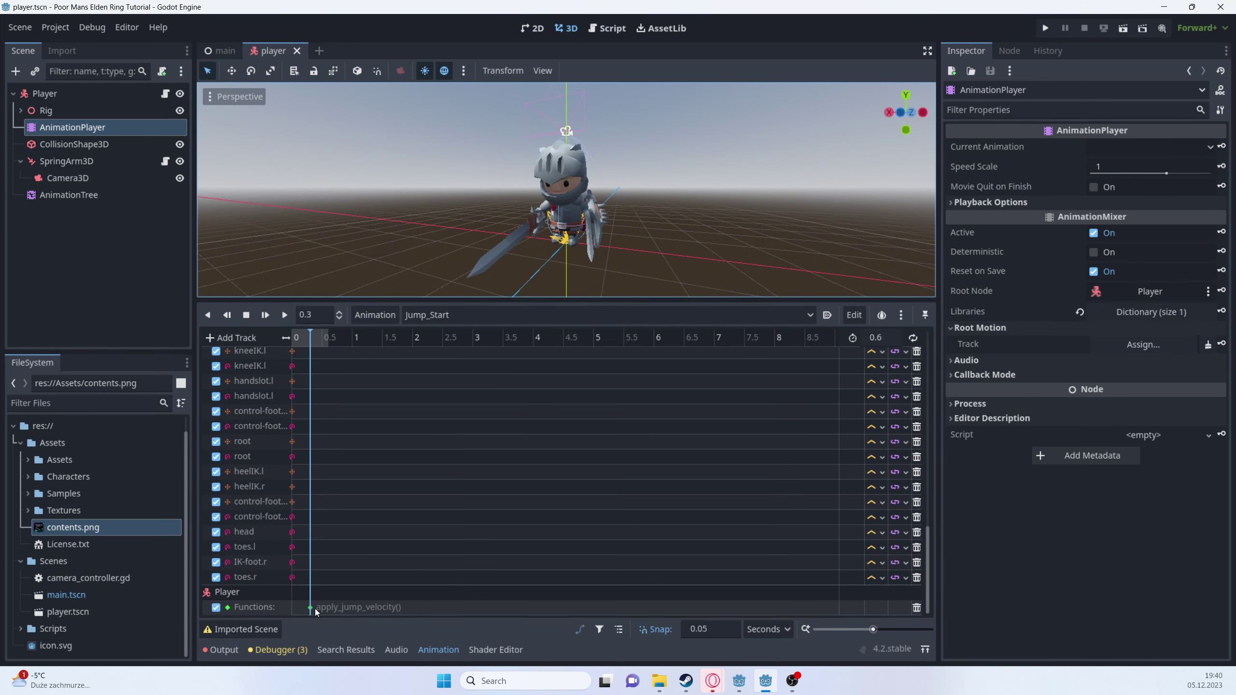
{"action": "left_click", "coordinate": [305, 351]}
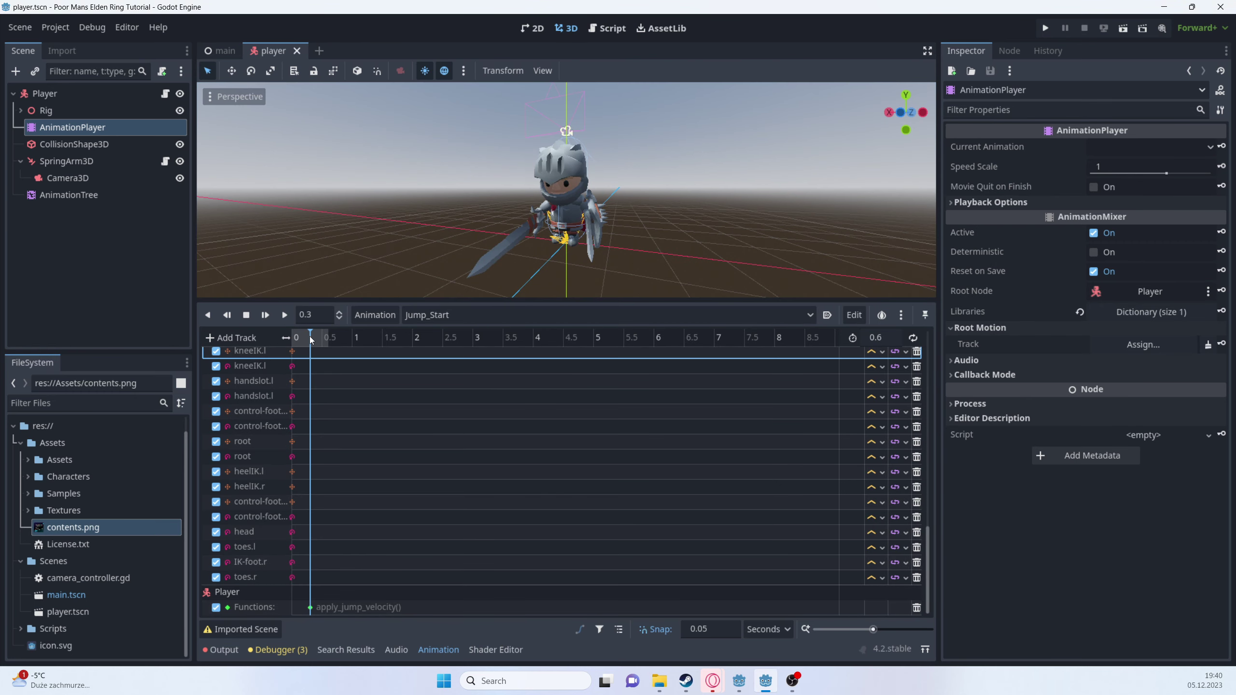
{"action": "mouse_move", "coordinate": [309, 336]}
{"action": "left_mouse_down"}
{"action": "mouse_move", "coordinate": [295, 336]}
{"action": "mouse_move", "coordinate": [310, 342]}
{"action": "left_mouse_up"}
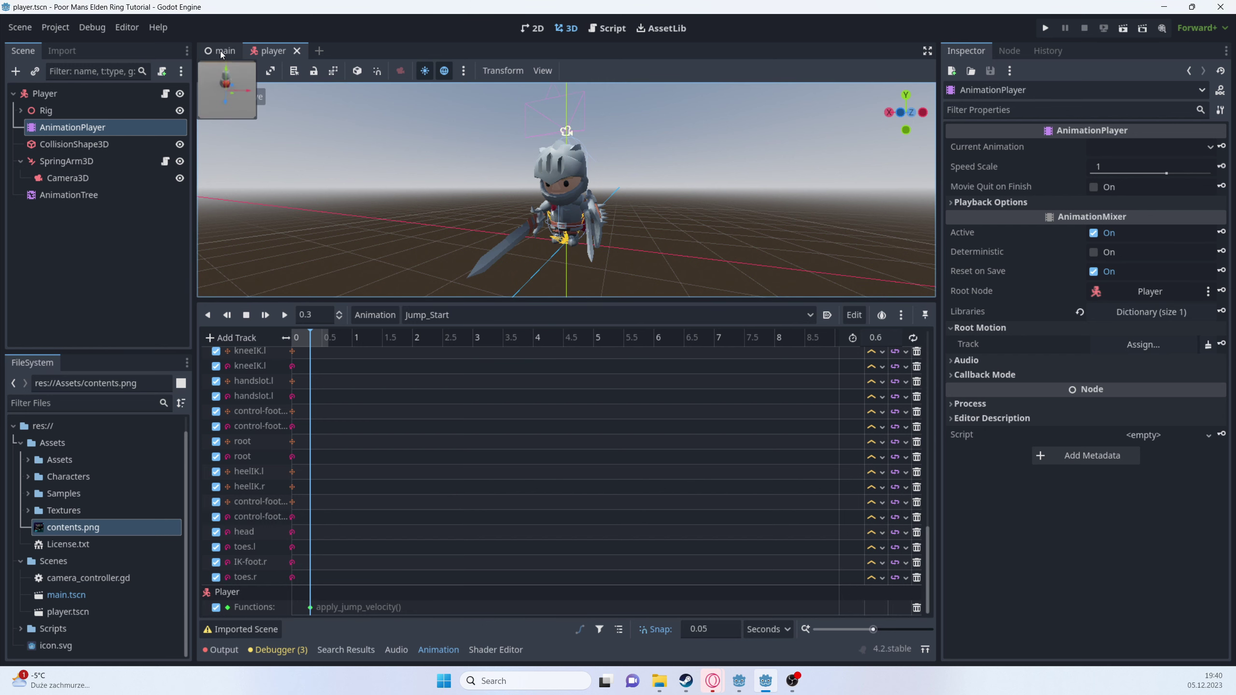
- Declare var jump_queued = false among player.gd's variables
{"action": "left_click", "coordinate": [165, 94]}
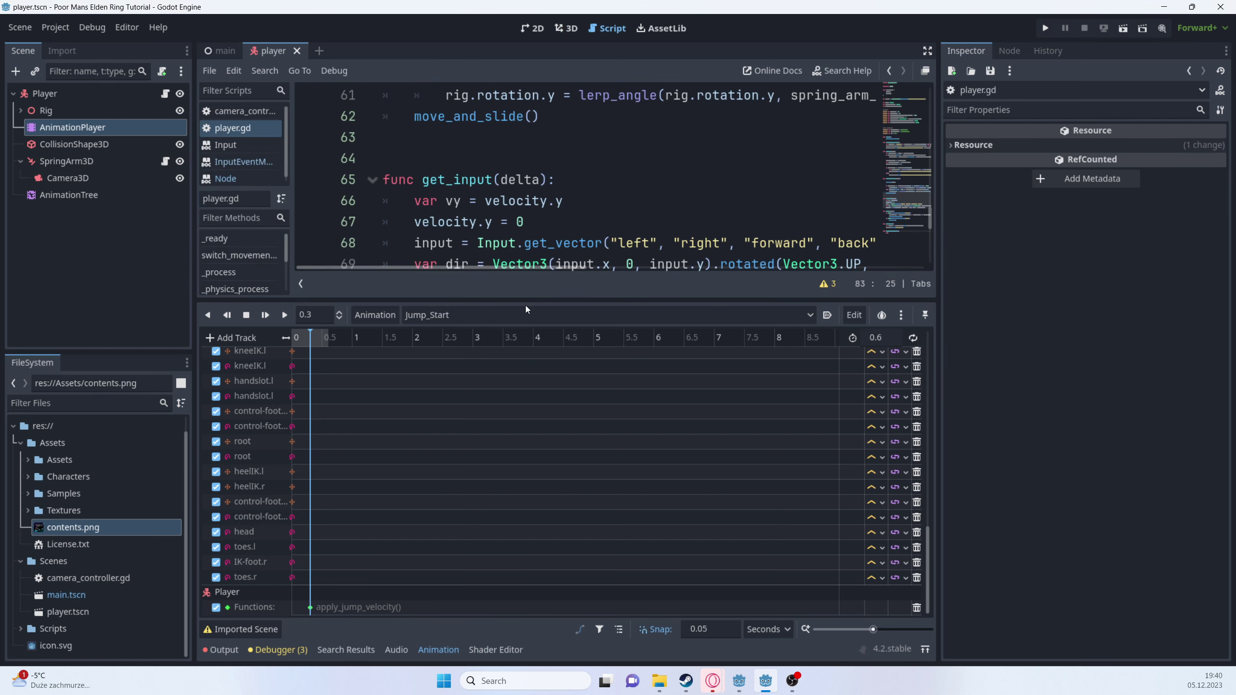
{"action": "left_click_drag", "start_coordinate": [527, 305], "coordinate": [526, 496]}
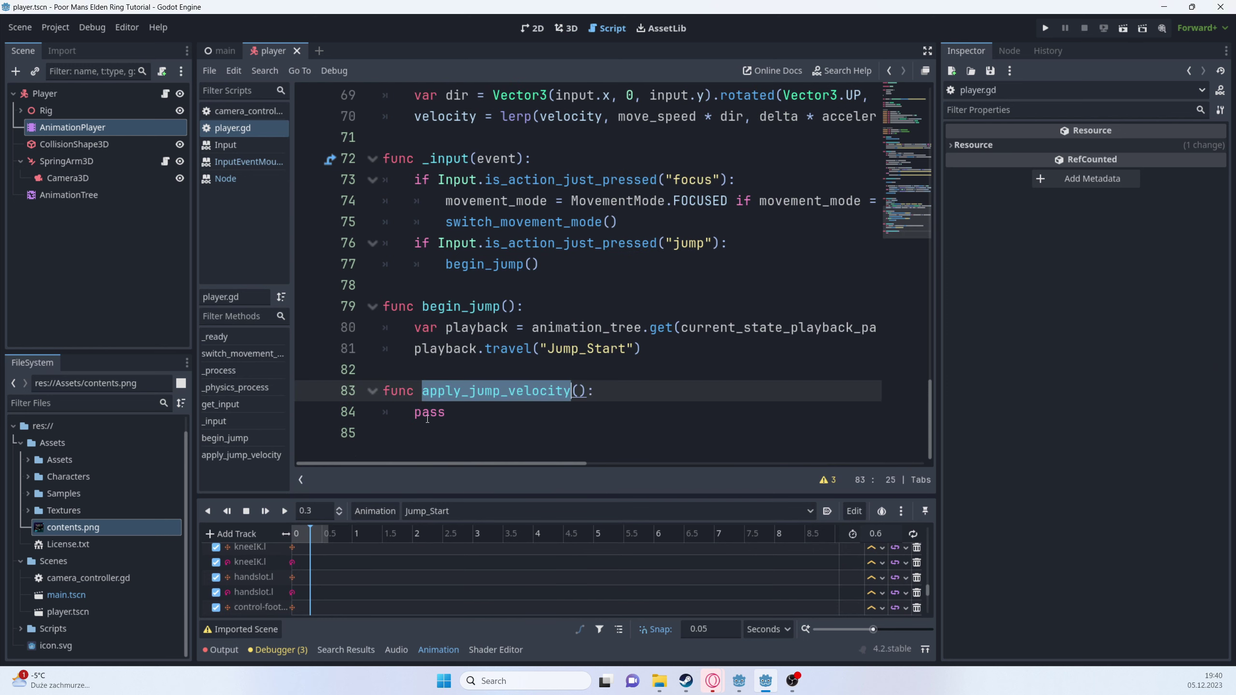
{"action": "left_click", "coordinate": [413, 413]}
{"action": "left_click_drag", "start_coordinate": [413, 413], "coordinate": [518, 417]}
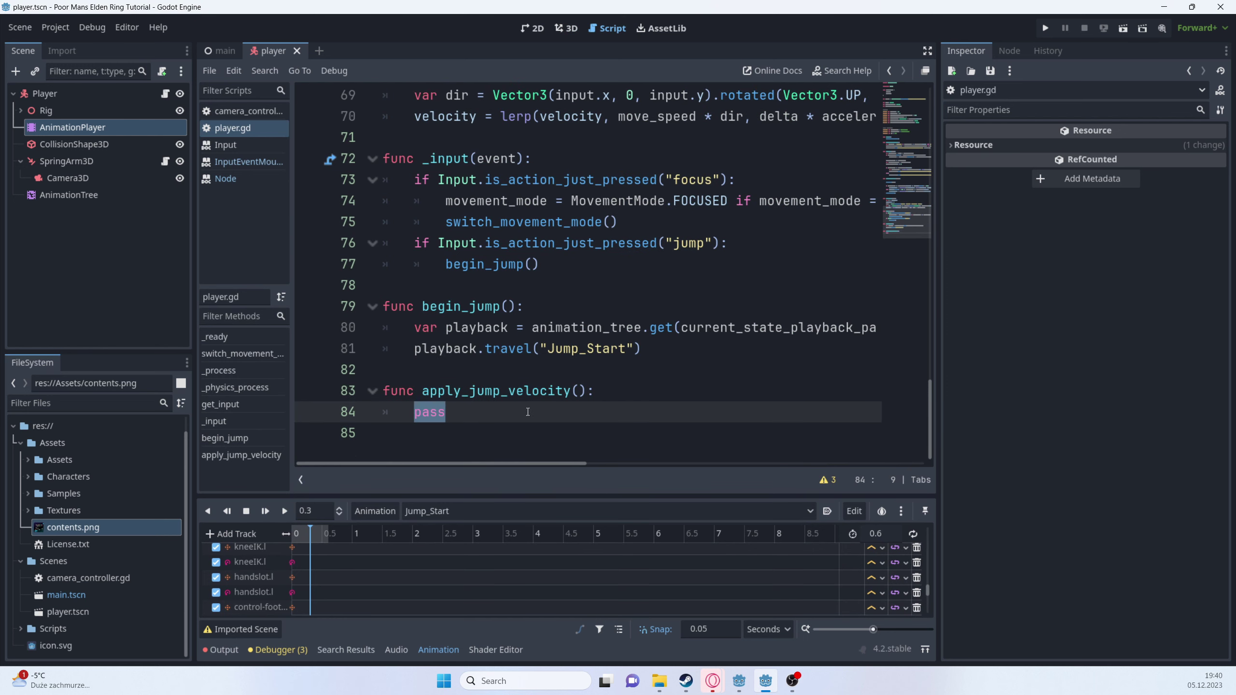
{"action": "left_click", "coordinate": [882, 131]}
{"action": "scroll", "coordinate": [430, 287], "scroll_direction": "up", "scroll_amount": 5}
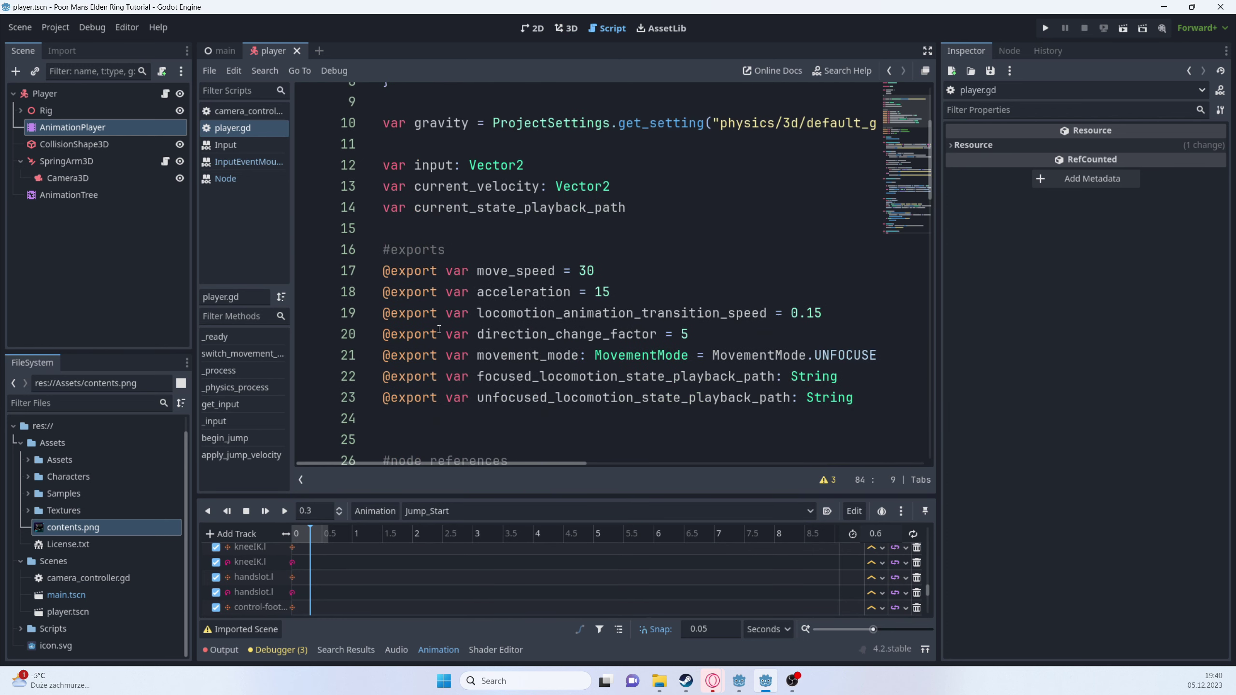
{"action": "left_click", "coordinate": [435, 360]}
{"action": "key", "text": "Return"}
{"action": "key", "text": "Up"}
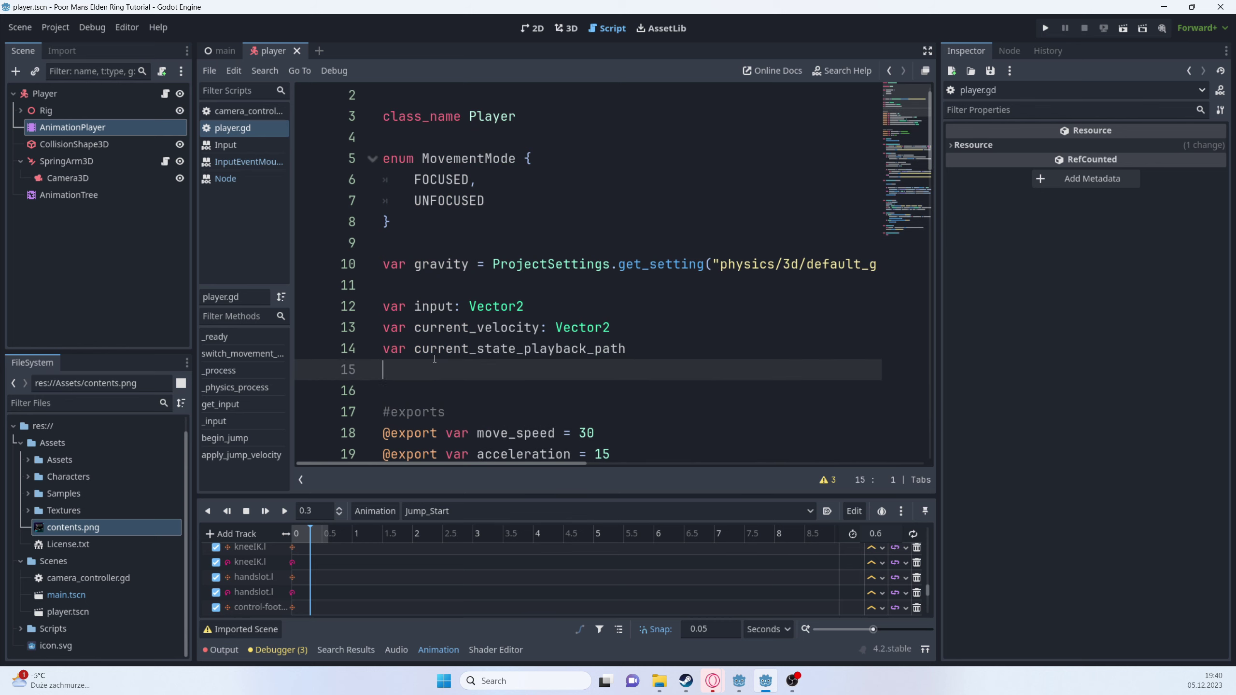
{"action": "type", "text": "var jump_queued = false"}
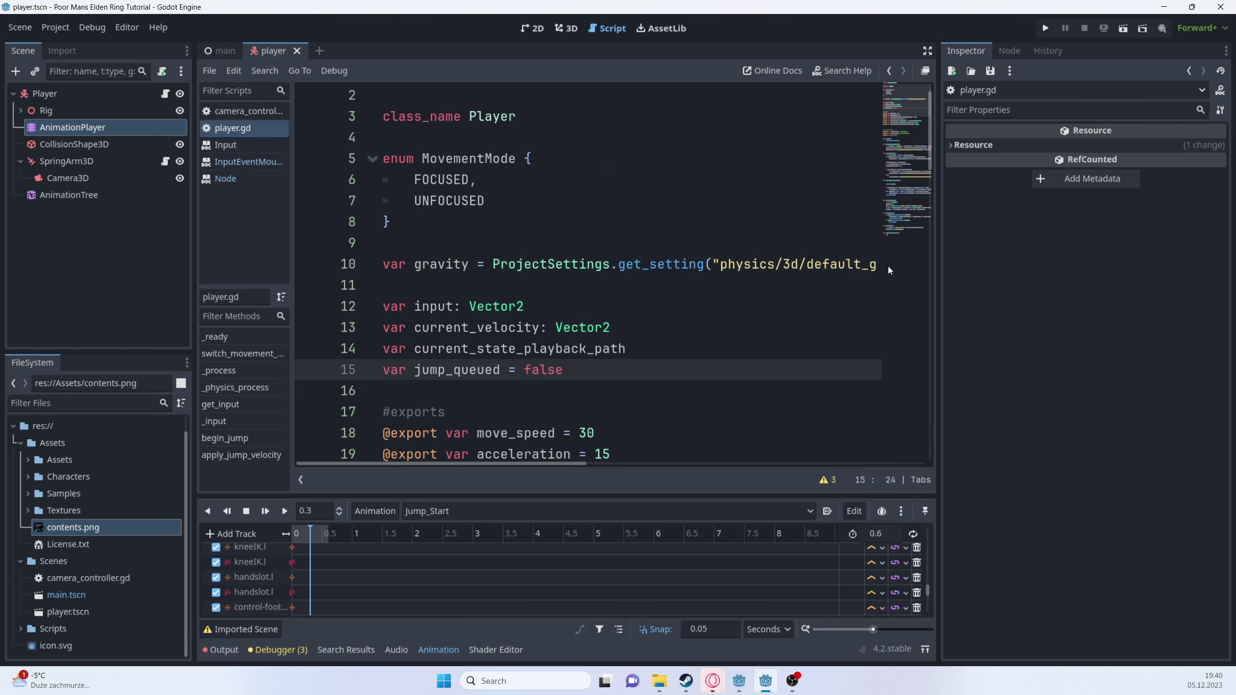
- Replace pass in apply_jump_velocity with jump_queued = true and save
{"action": "left_click", "coordinate": [899, 232]}
{"action": "double_click", "coordinate": [420, 409]}
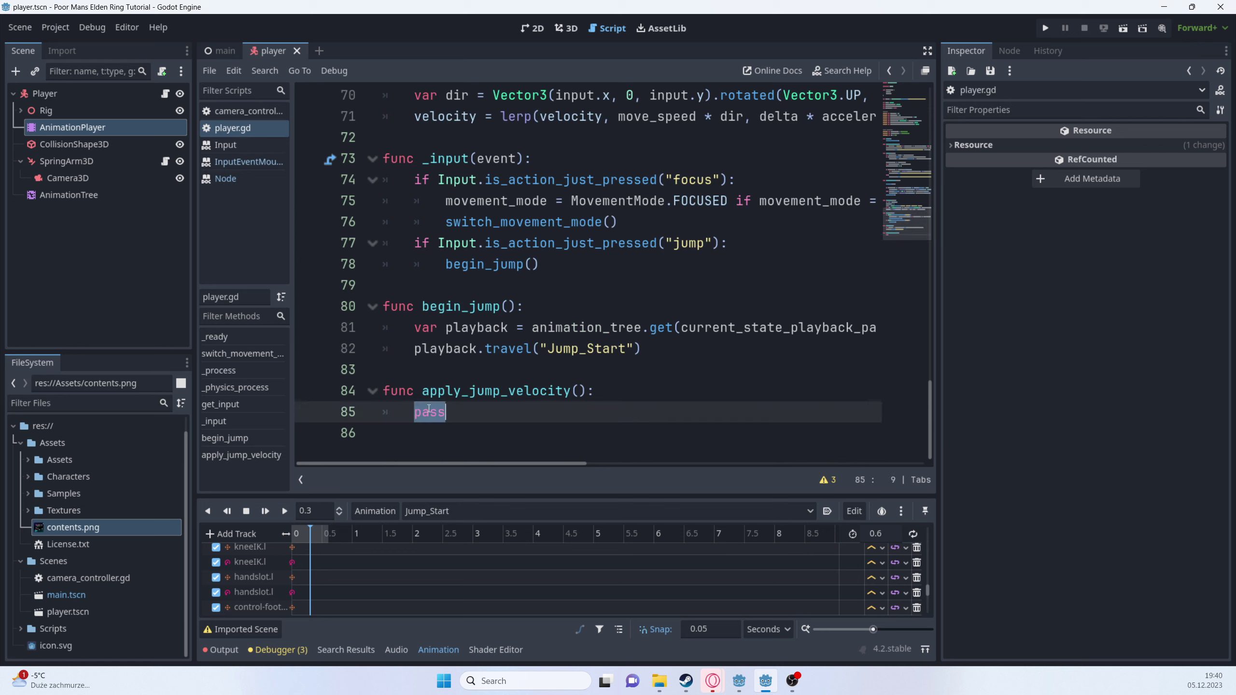
{"action": "type", "text": "jump_queued = true"}
{"action": "key", "text": "ctrl+s"}
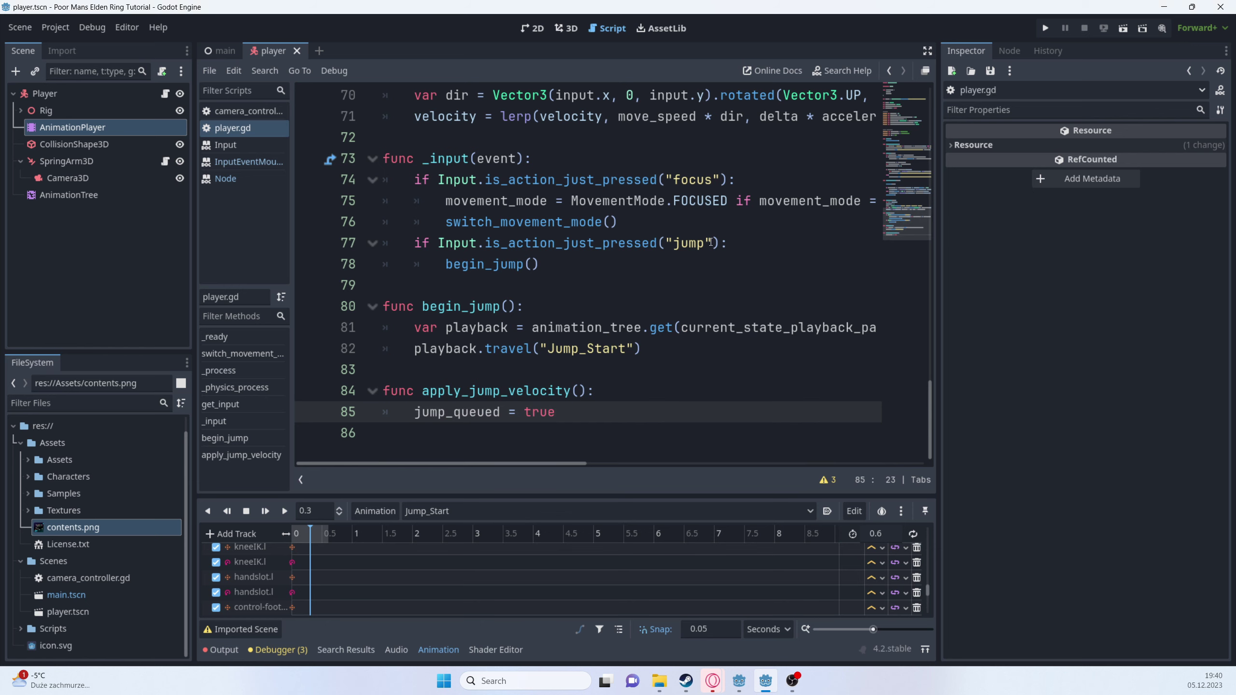
- Remove the extra blank line before the node references
{"action": "scroll", "coordinate": [690, 274], "scroll_direction": "up", "scroll_amount": 8}
{"action": "scroll", "coordinate": [691, 274], "scroll_direction": "up", "scroll_amount": 2}
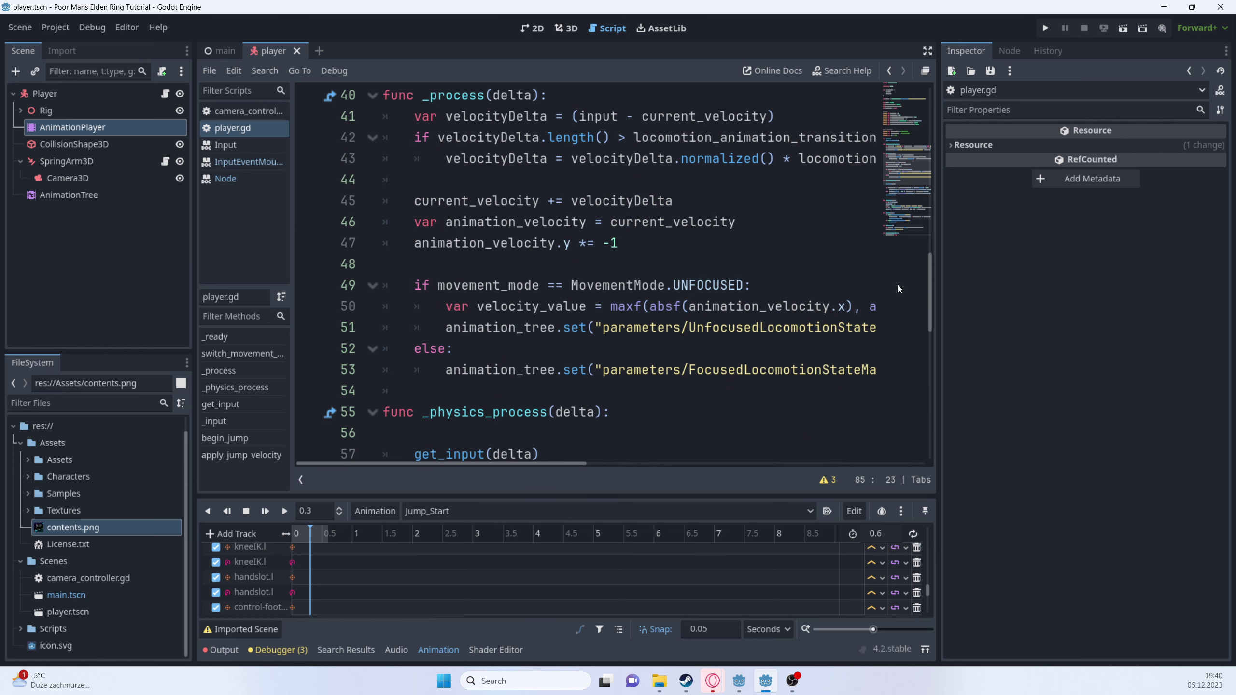
{"action": "scroll", "coordinate": [898, 287], "scroll_direction": "up", "scroll_amount": 8}
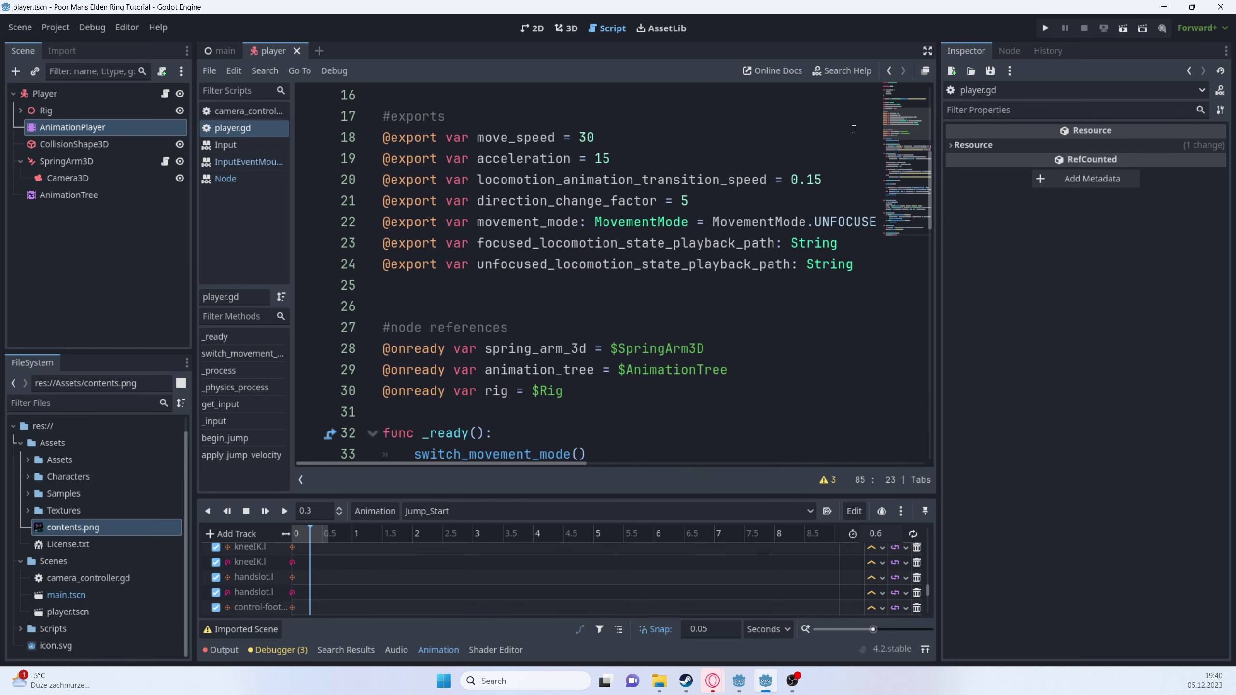
{"action": "left_click", "coordinate": [460, 299]}
{"action": "key", "text": "BackSpace"}
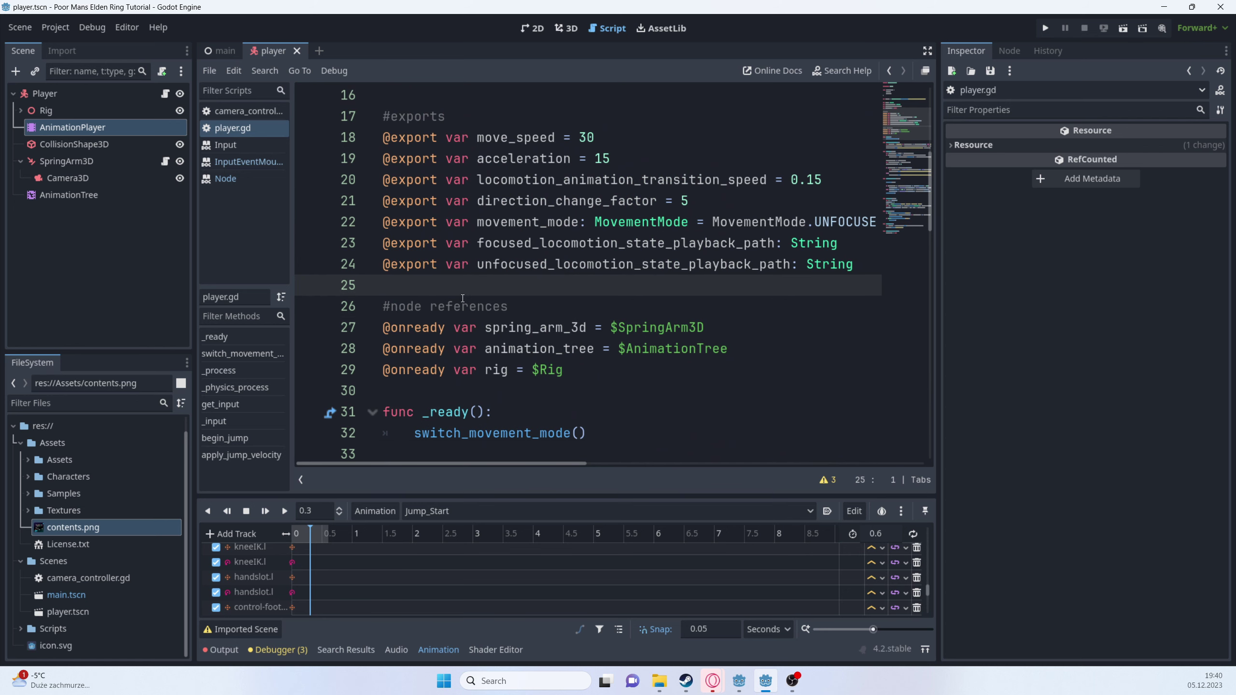
- Add var falling = false below the jump_queued declaration
{"action": "scroll", "coordinate": [463, 298], "scroll_direction": "up", "scroll_amount": 3}
{"action": "left_click", "coordinate": [571, 263]}
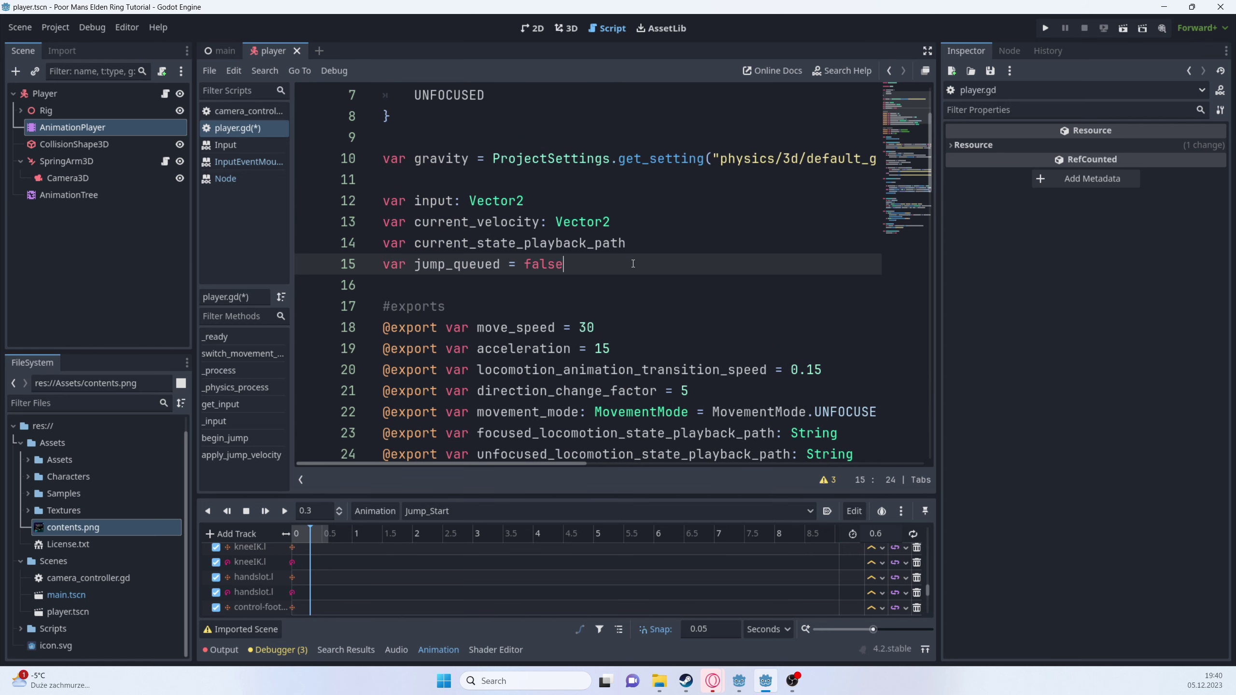
{"action": "key", "text": "Return"}
{"action": "type", "text": "var fal"}
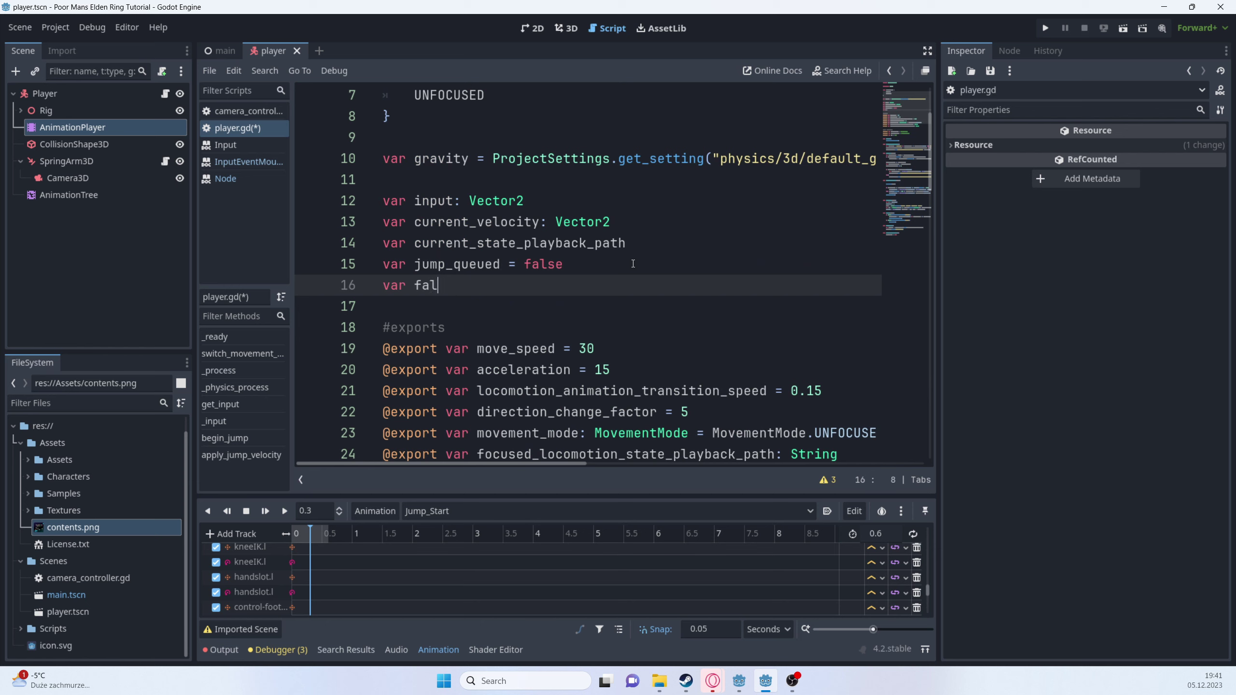
{"action": "type", "text": "ling_= faa"}
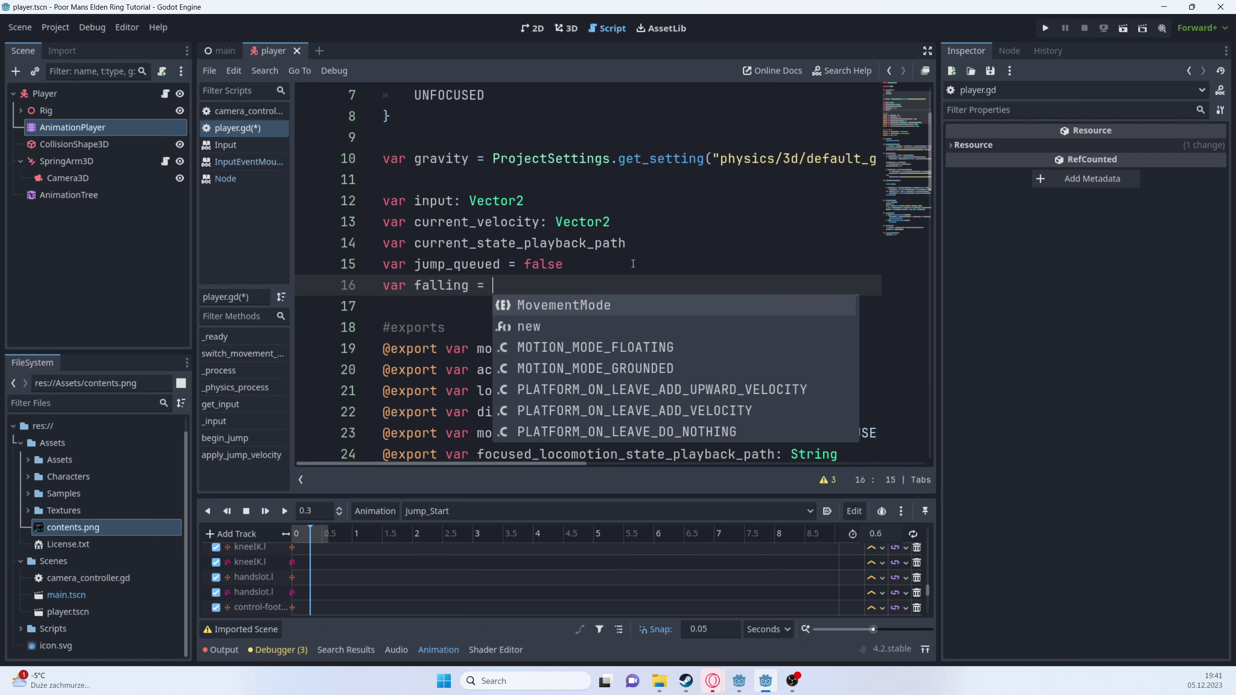
{"action": "key", "text": "BackSpace"}
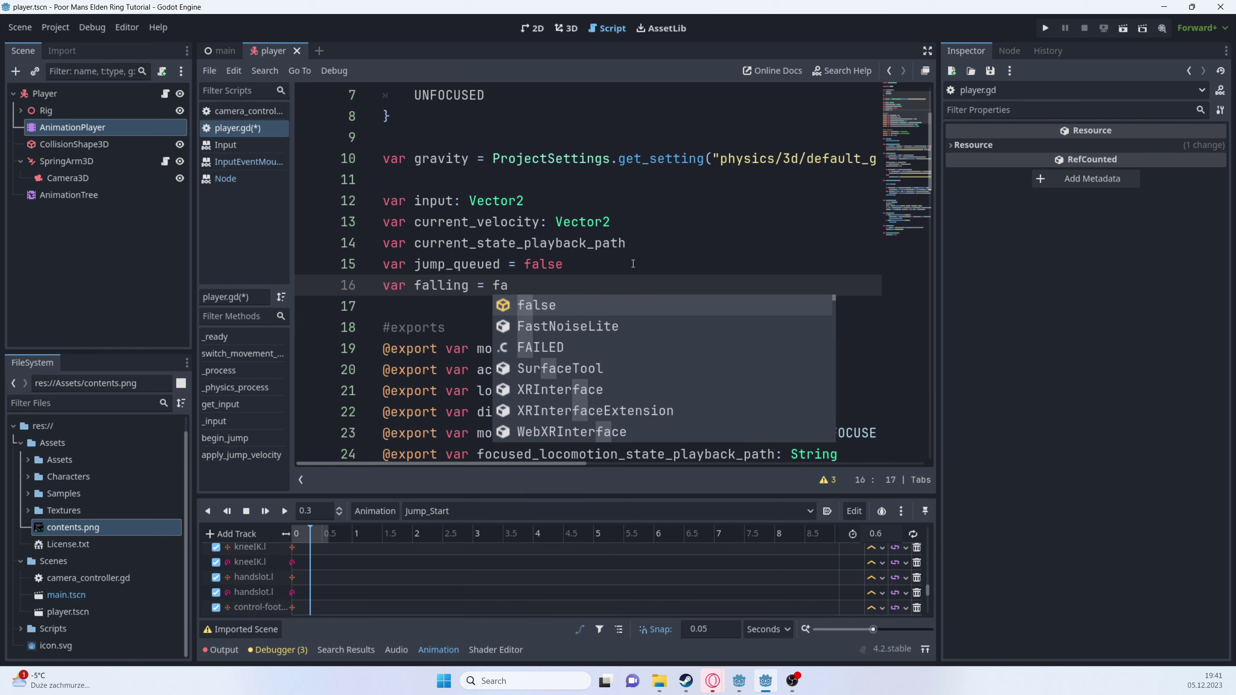
{"action": "key", "text": "Return"}
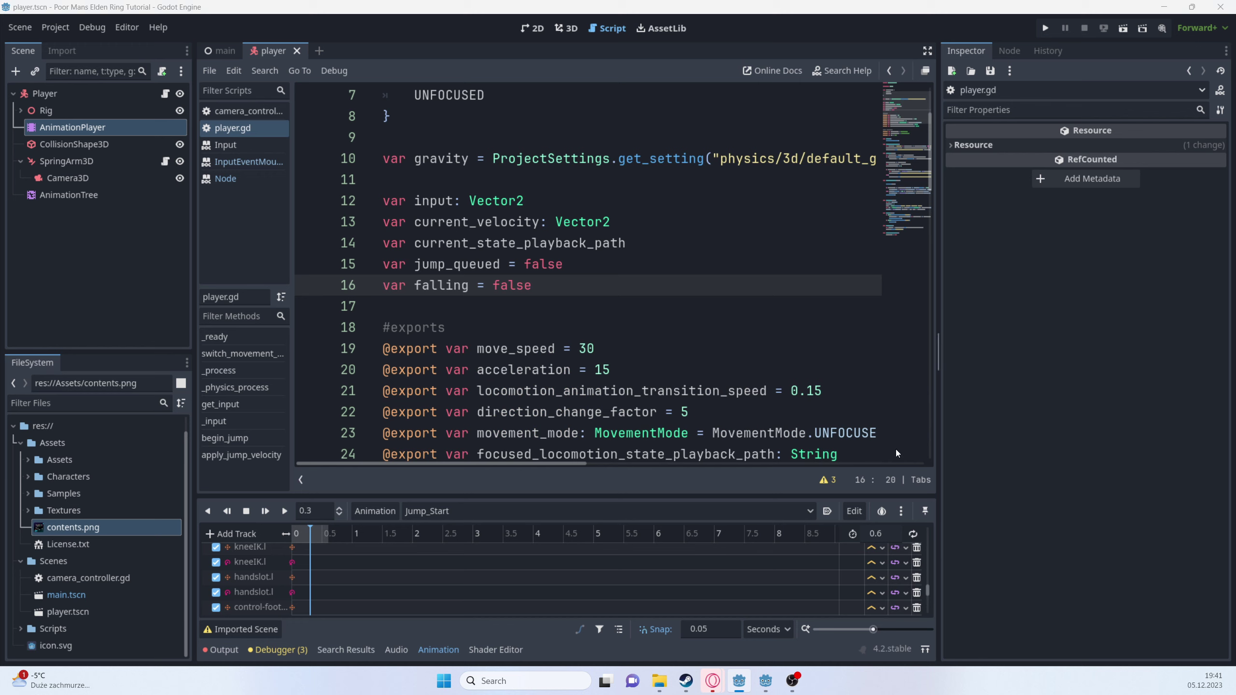
- Insert a handle_jumping() call on a new line after the rig rotation code, before move_and_slide()
{"action": "left_click", "coordinate": [529, 309]}
{"action": "scroll", "coordinate": [541, 336], "scroll_direction": "down", "scroll_amount": 8}
{"action": "scroll", "coordinate": [552, 358], "scroll_direction": "down", "scroll_amount": 7}
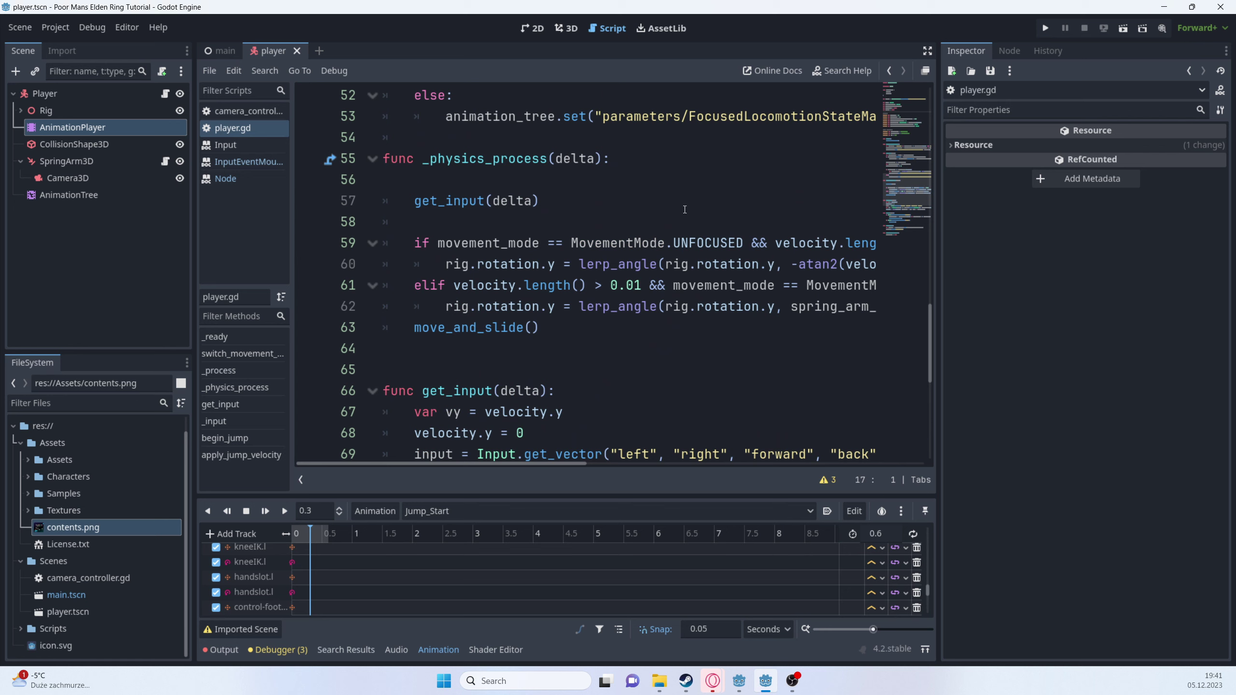
{"action": "left_click", "coordinate": [513, 225]}
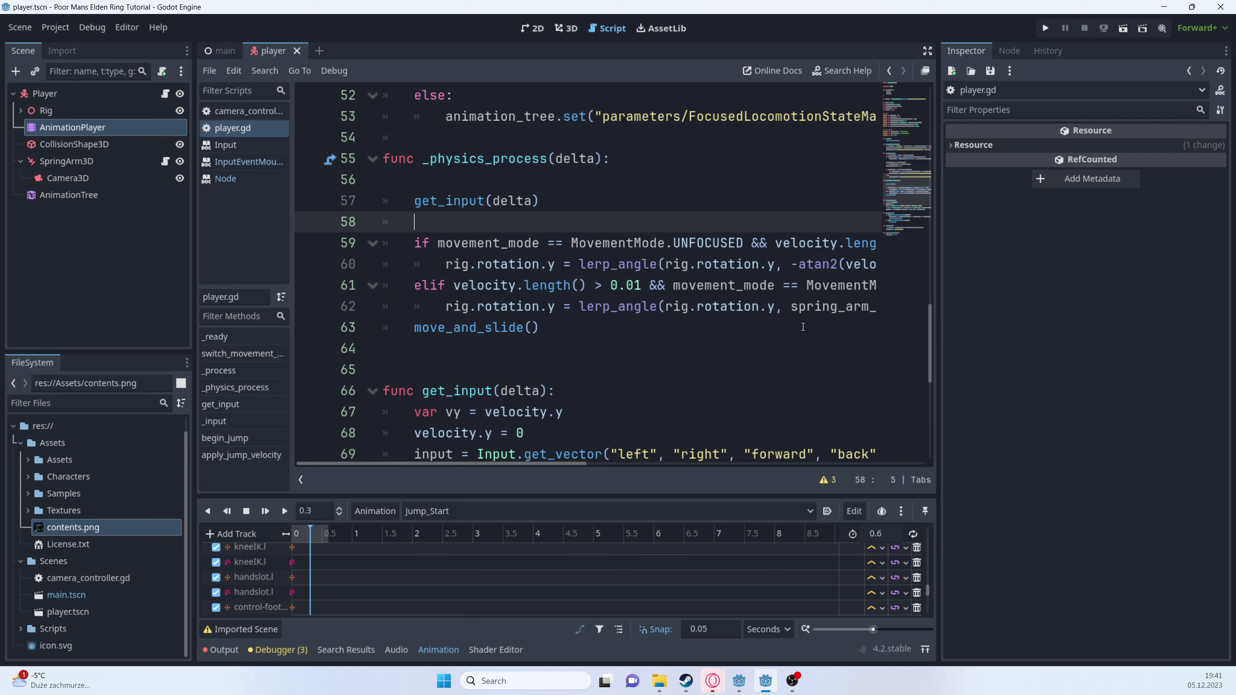
{"action": "left_click", "coordinate": [792, 307]}
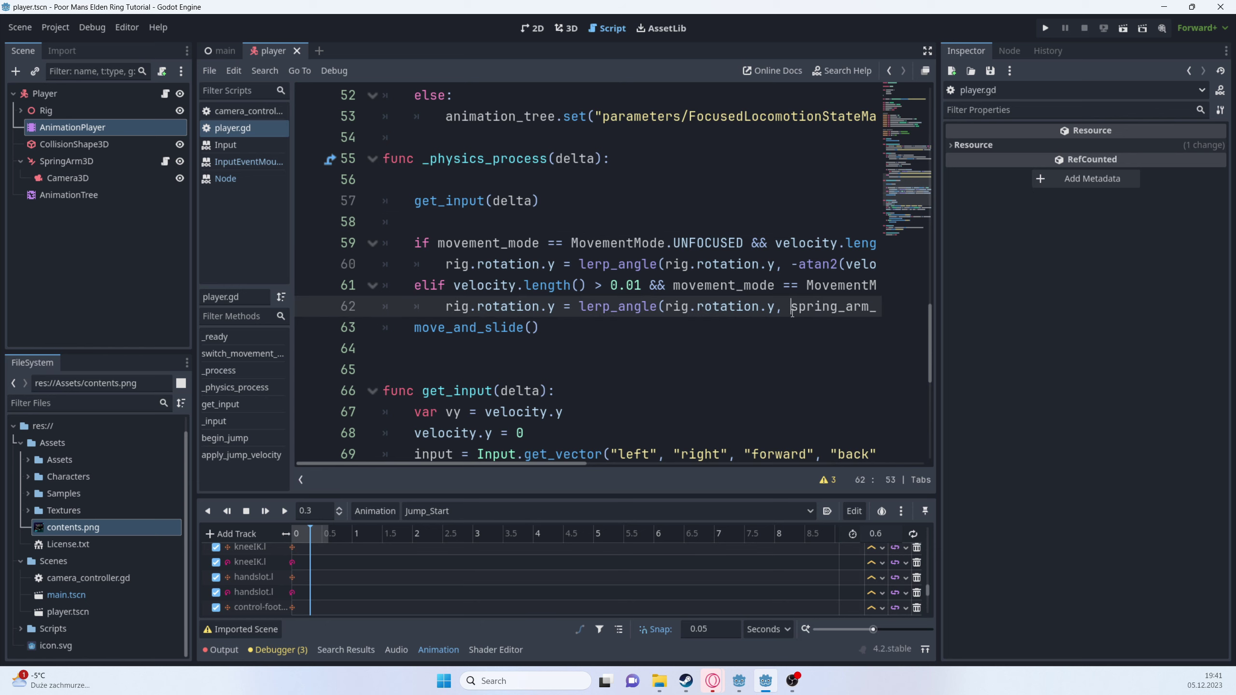
{"action": "key", "text": "End"}
{"action": "key", "text": "Return"}
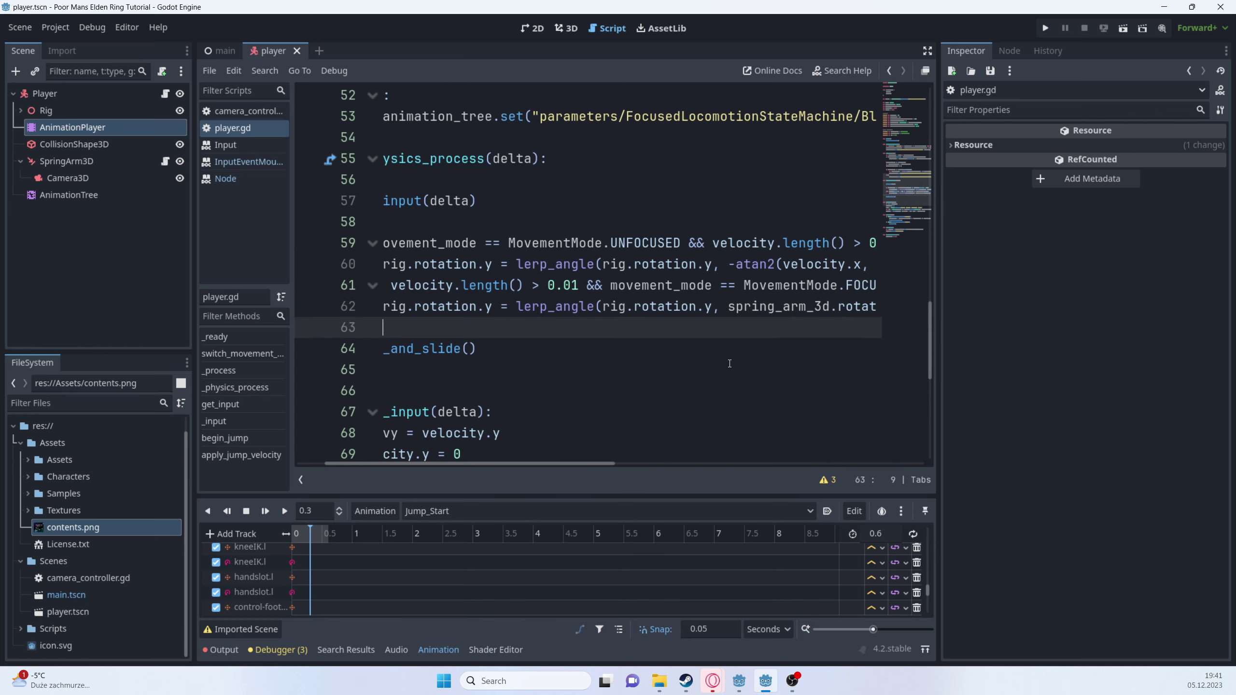
{"action": "key", "text": "BackSpace"}
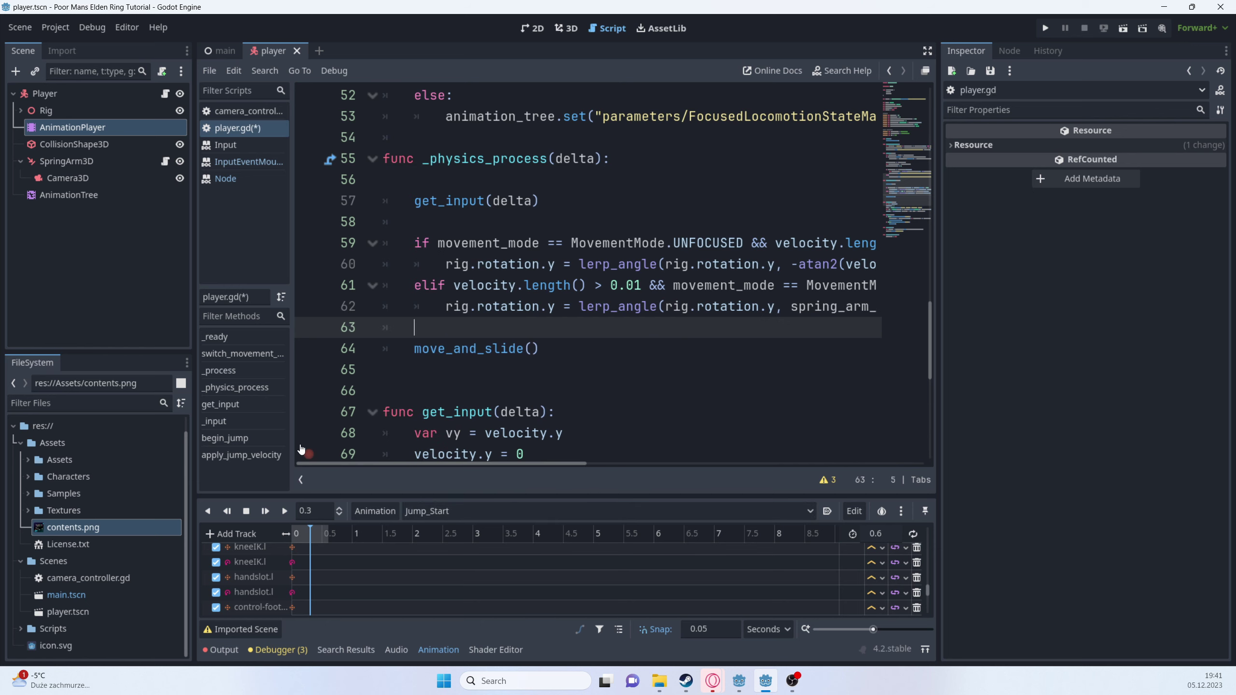
{"action": "key", "text": "Return"}
{"action": "key", "text": "Up"}
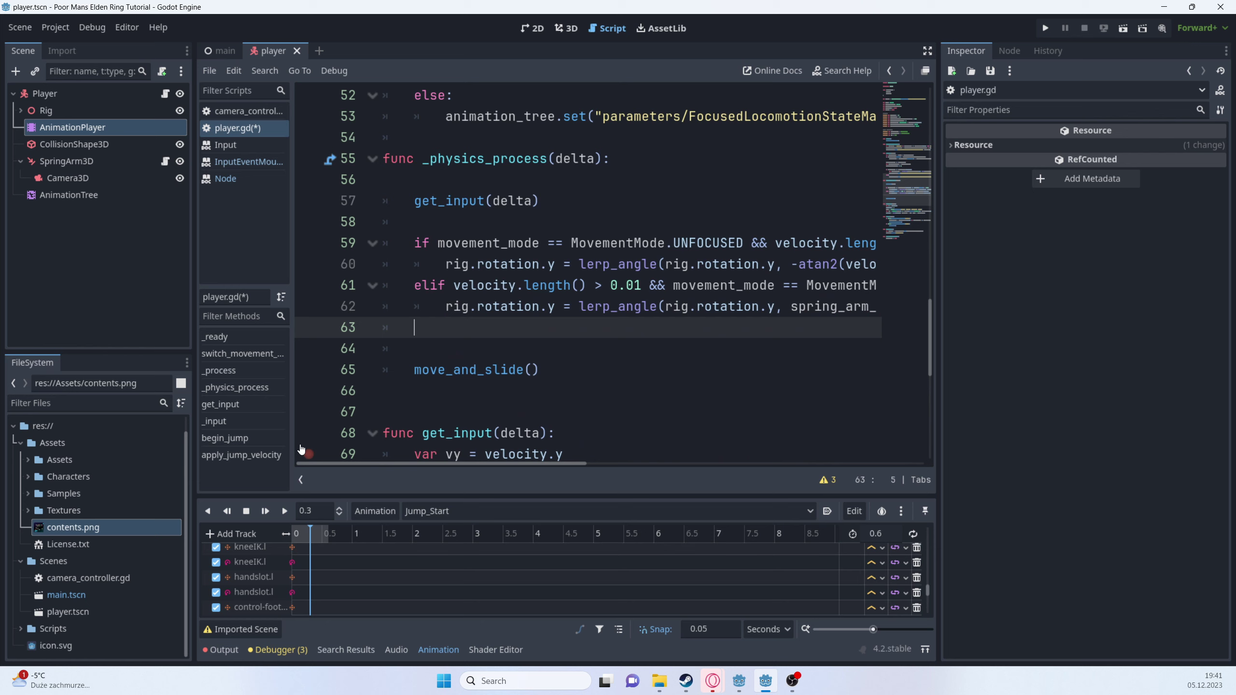
{"action": "type", "text": "handle"}
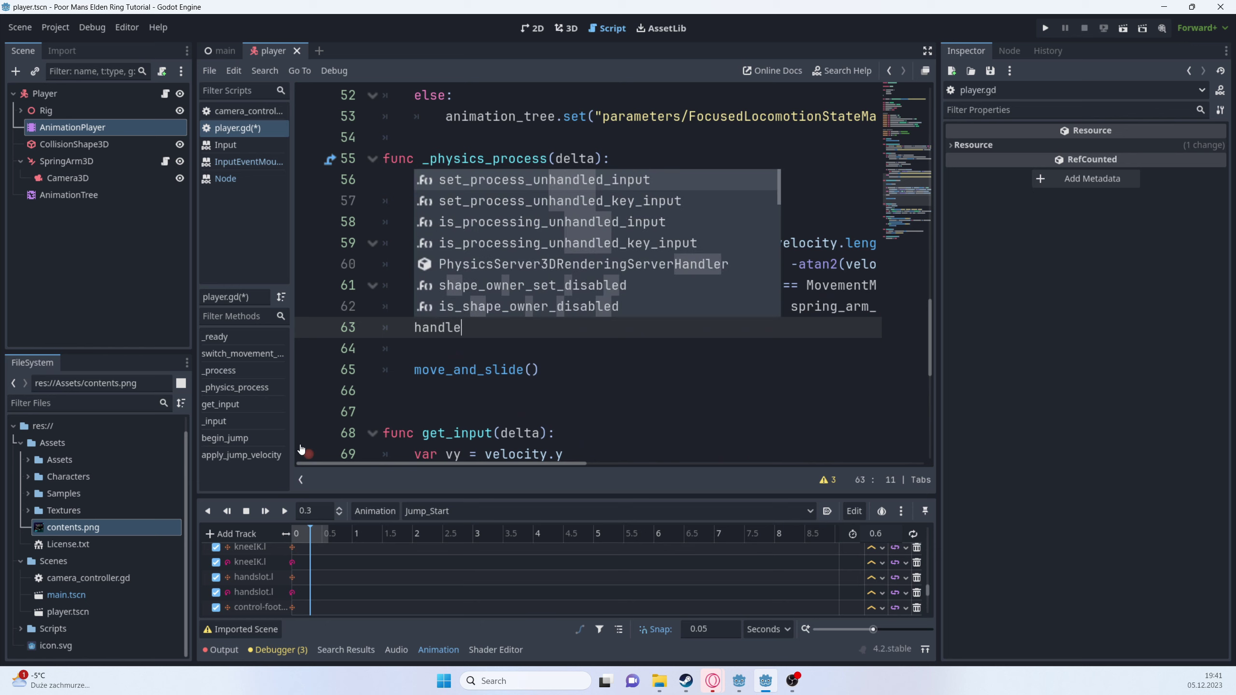
{"action": "key", "text": "Escape"}
{"action": "type", "text": "_"}
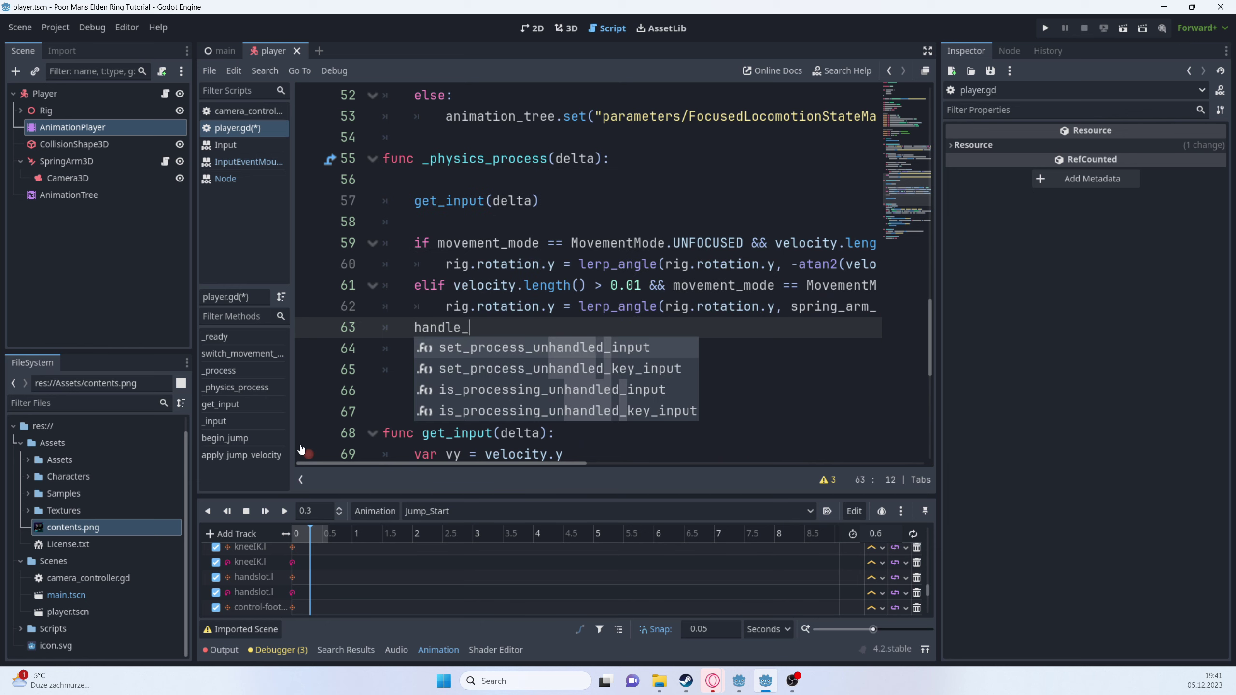
{"action": "type", "text": "jumping"}
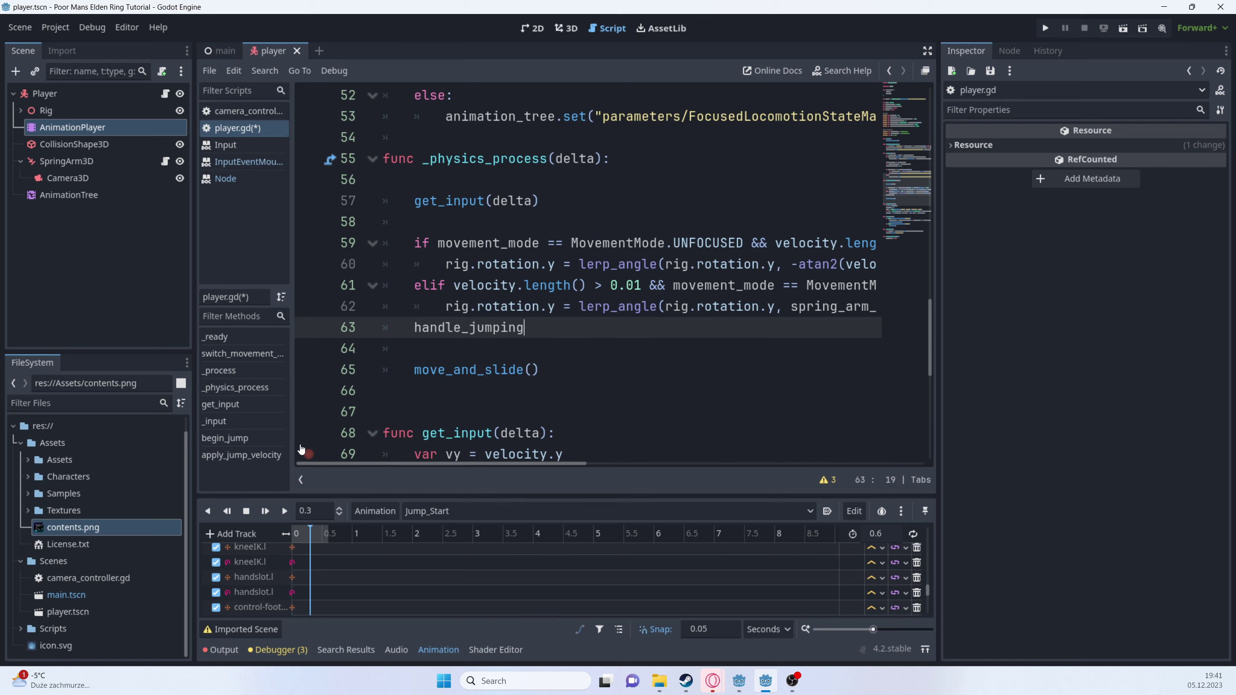
{"action": "key", "text": "Return"}
- Declare a new function handle_rotation(delta): below _physics_process
{"action": "scroll", "coordinate": [361, 332], "scroll_direction": "down", "scroll_amount": 2}
{"action": "left_click", "coordinate": [399, 281]}
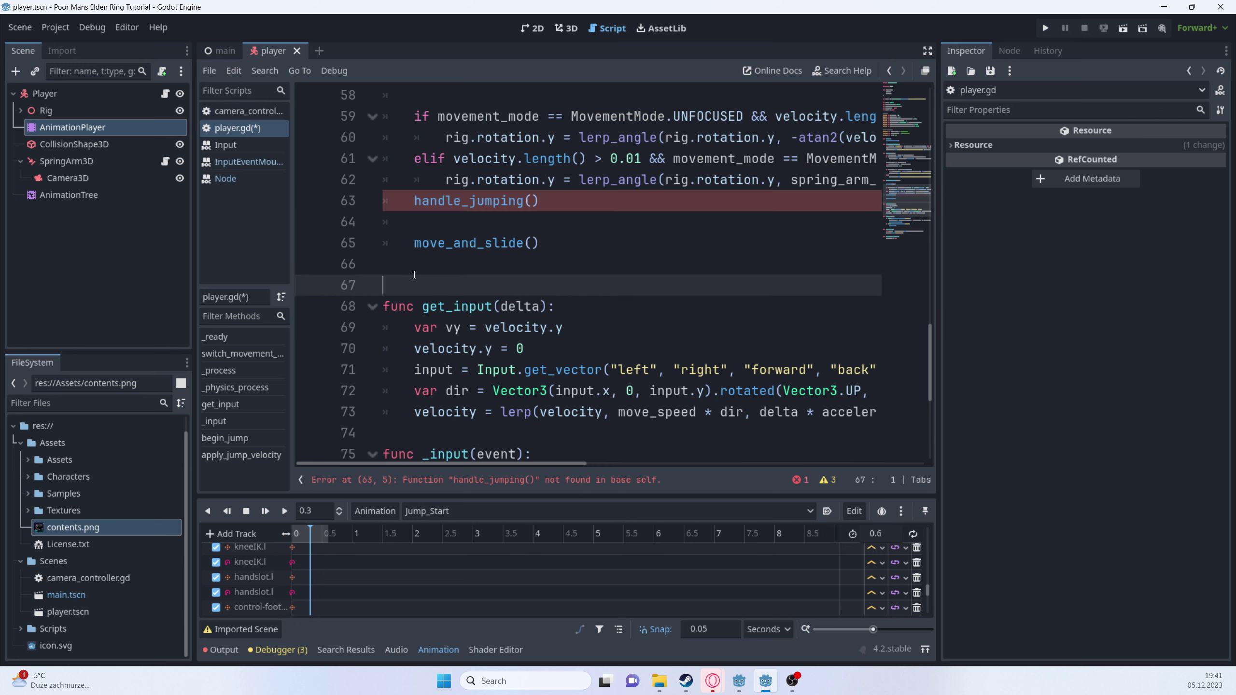
{"action": "key", "text": "Return"}
{"action": "key", "text": "Return"}
{"action": "key", "text": "Up"}
{"action": "type", "text": "func "}
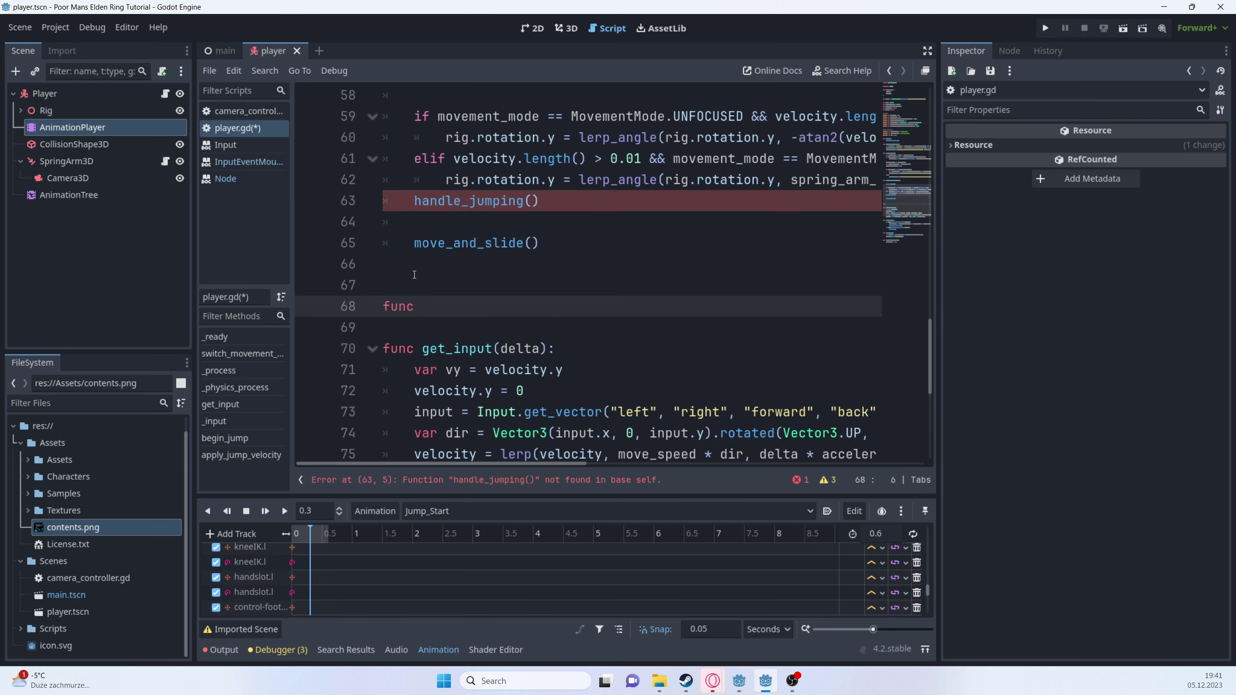
{"action": "type", "text": "handle_)"}
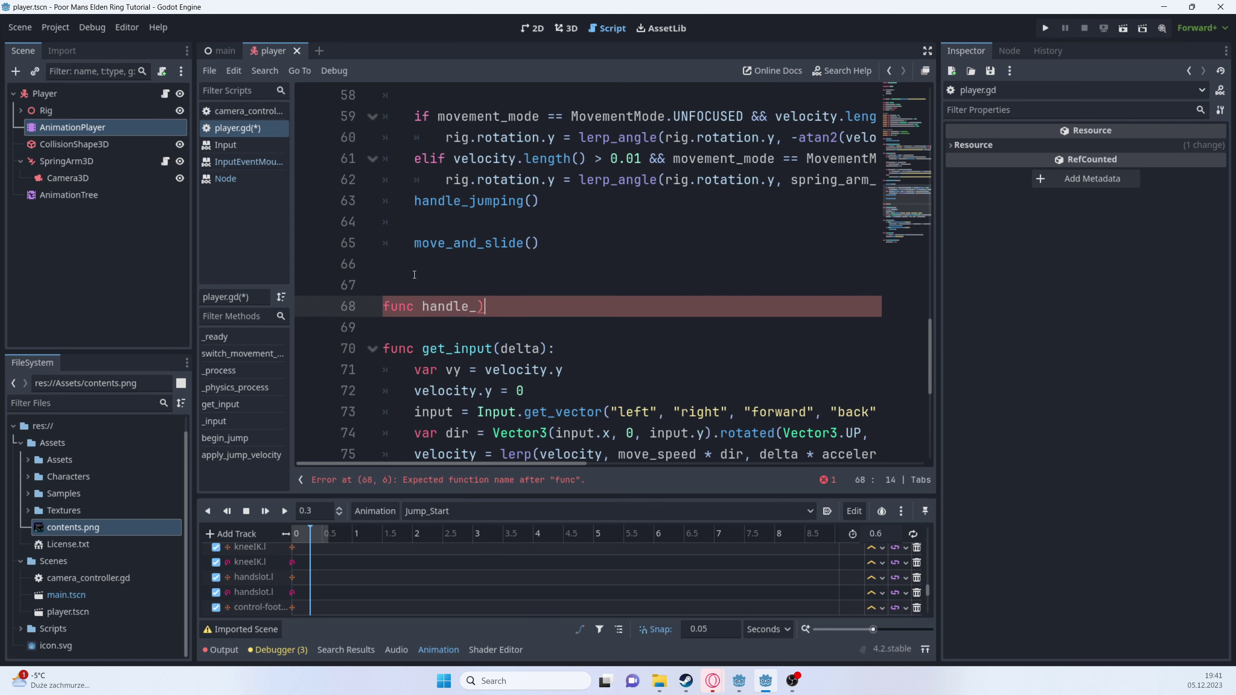
{"action": "key", "text": "BackSpace"}
{"action": "type", "text": "rotation(delta):"}
- Move the rotation if/elif block from _physics_process into handle_rotation and save player.gd
{"action": "scroll", "coordinate": [444, 339], "scroll_direction": "up", "scroll_amount": 3}
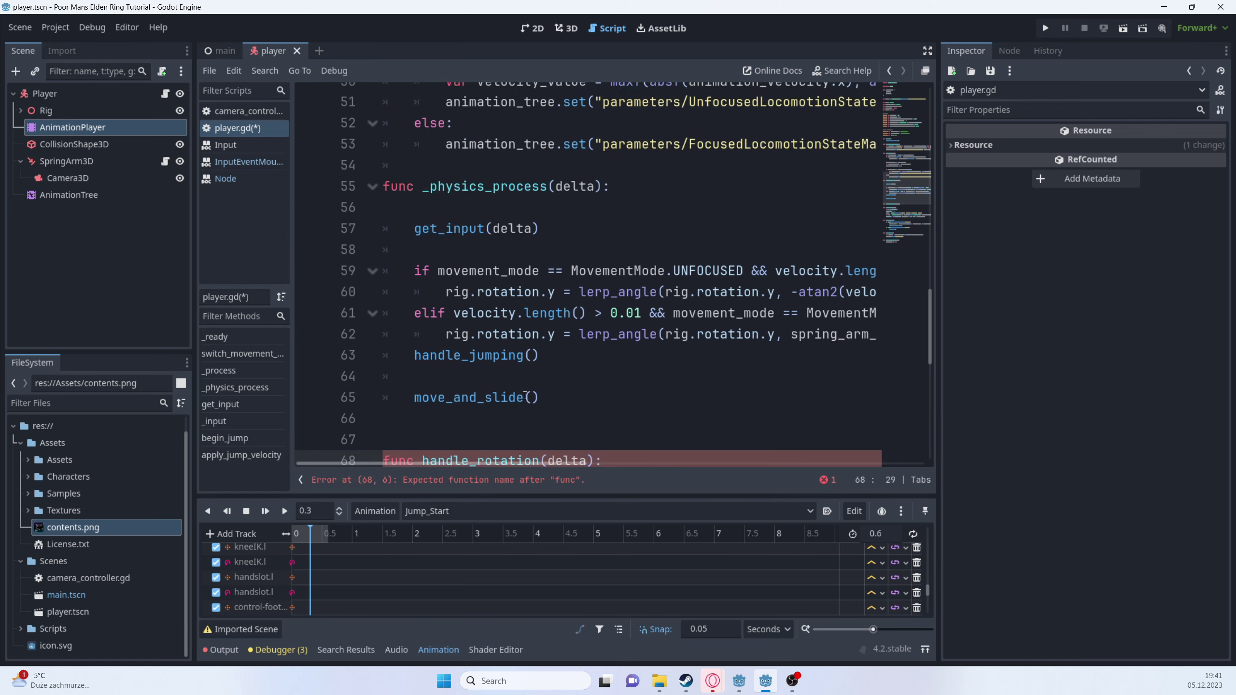
{"action": "left_click_drag", "start_coordinate": [411, 304], "coordinate": [921, 369]}
{"action": "key", "text": "ctrl+x"}
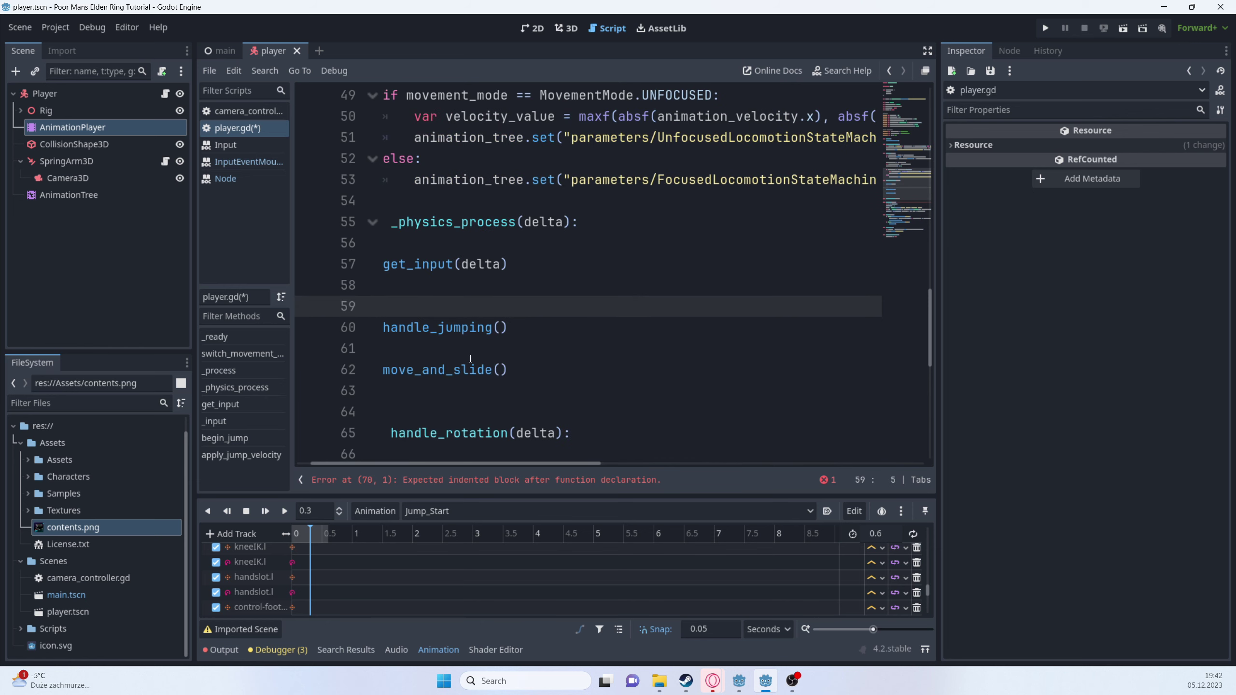
{"action": "scroll", "coordinate": [497, 466], "scroll_direction": "left", "scroll_amount": 1}
{"action": "scroll", "coordinate": [478, 311], "scroll_direction": "down", "scroll_amount": 2}
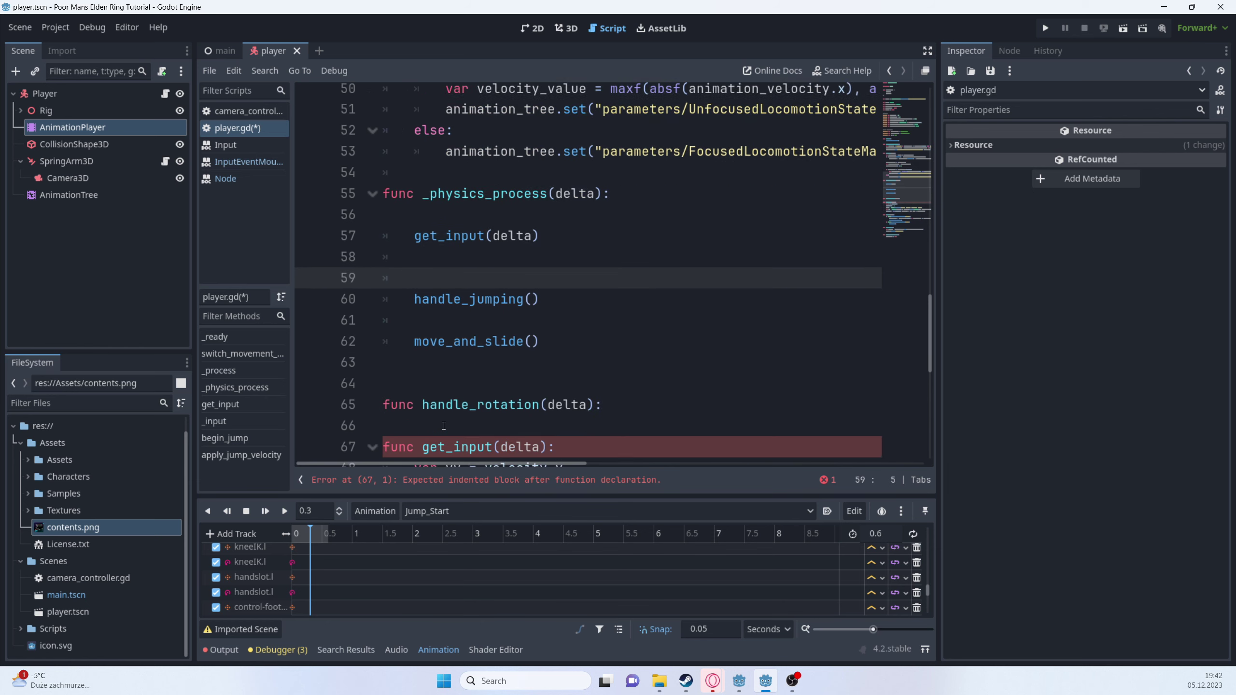
{"action": "left_click", "coordinate": [478, 321]}
{"action": "key", "text": "Tab"}
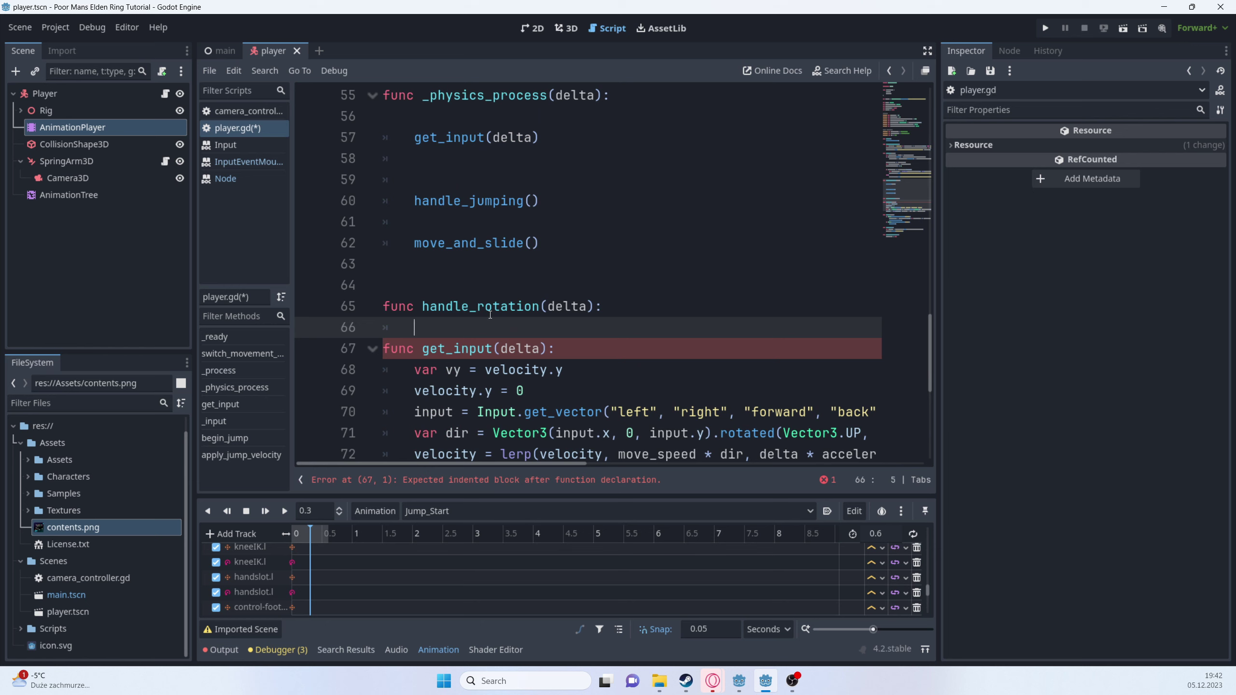
{"action": "key", "text": "ctrl+v"}
{"action": "key", "text": "ctrl+s"}
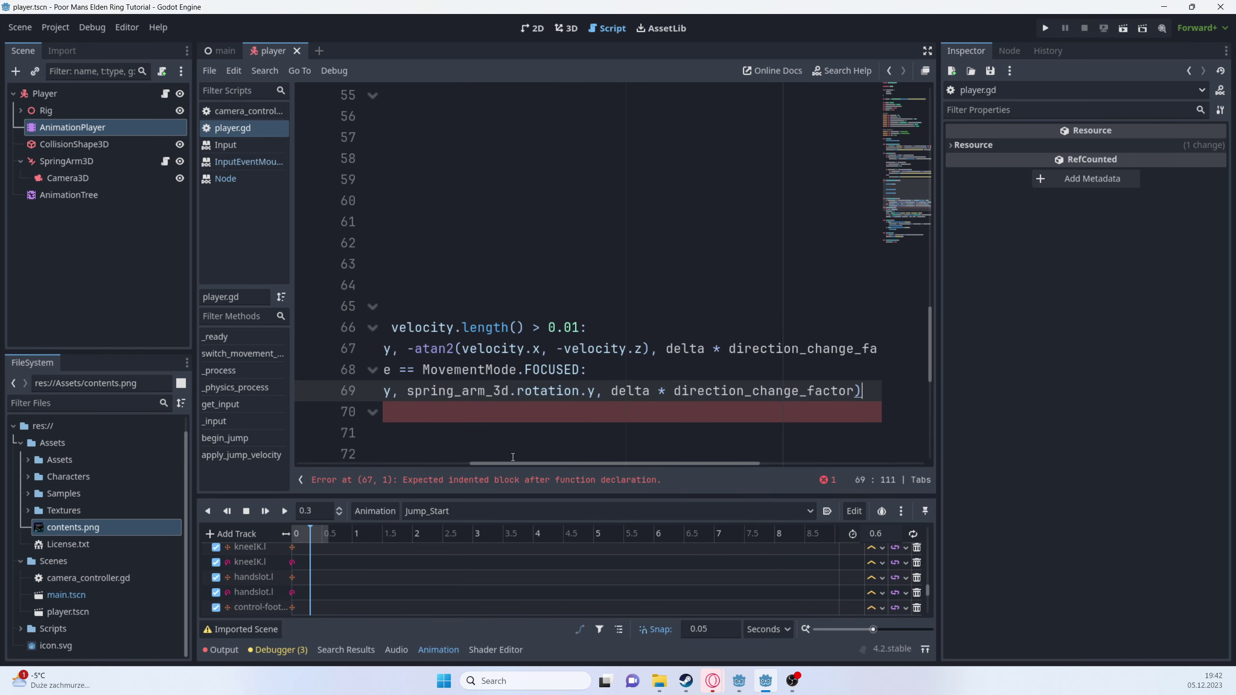
- Call handle_rotation(delta) on the emptied line in _physics_process
{"action": "scroll", "coordinate": [505, 465], "scroll_direction": "left", "scroll_amount": 3}
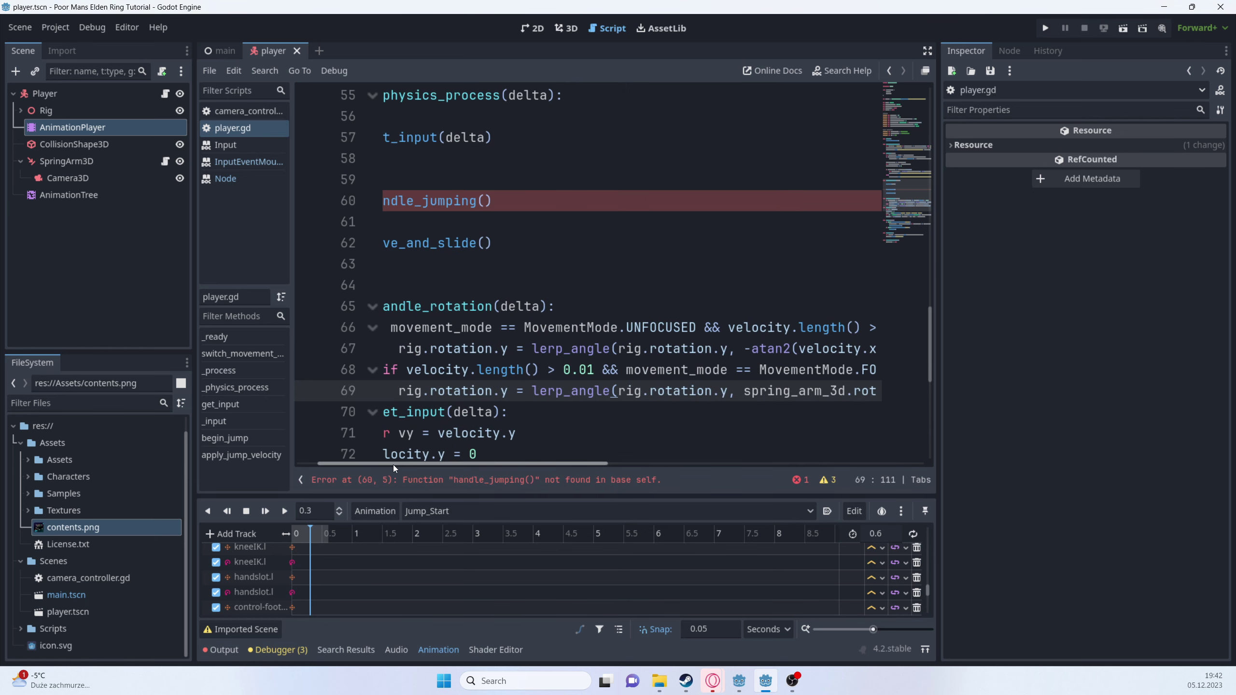
{"action": "scroll", "coordinate": [393, 465], "scroll_direction": "left", "scroll_amount": 3}
{"action": "left_click", "coordinate": [473, 174]}
{"action": "type", "text": "handl"}
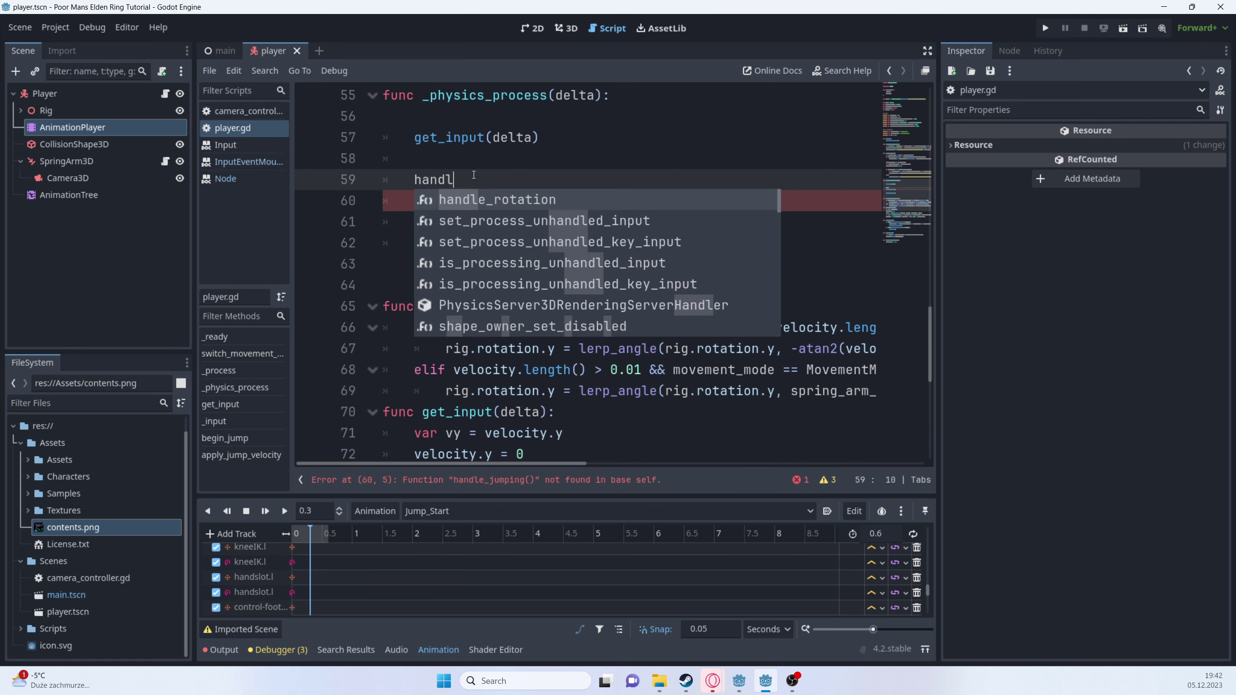
{"action": "key", "text": "Return"}
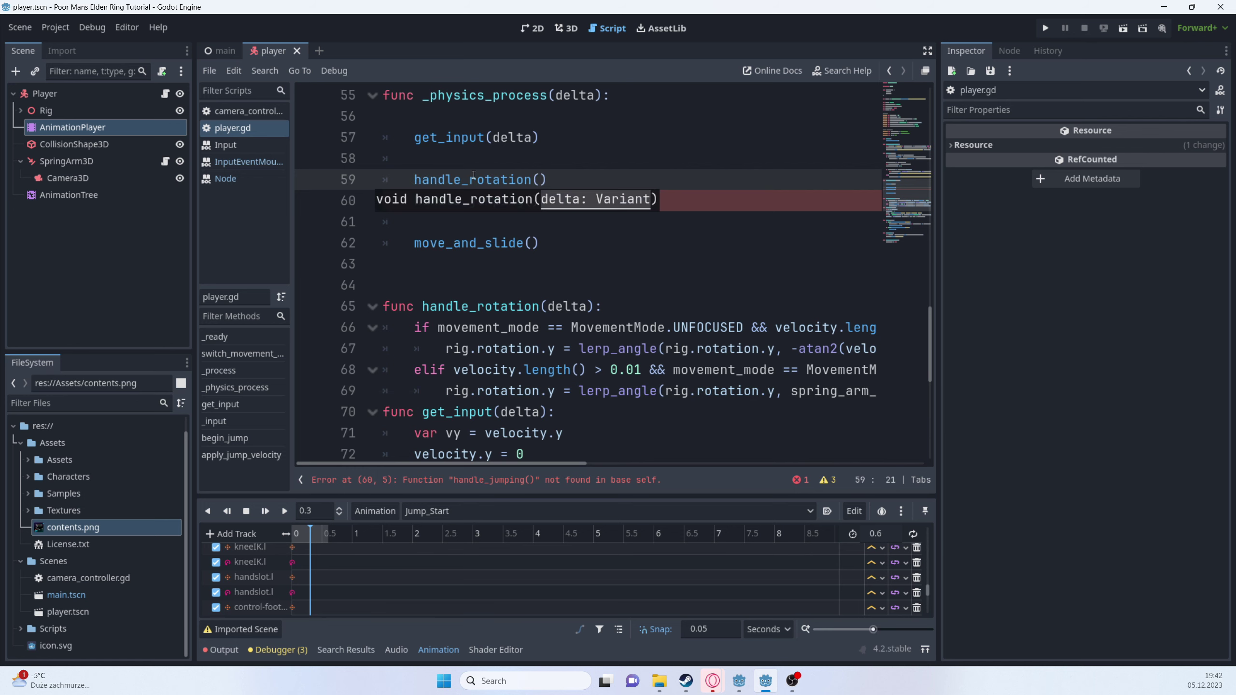
{"action": "type", "text": "de"}
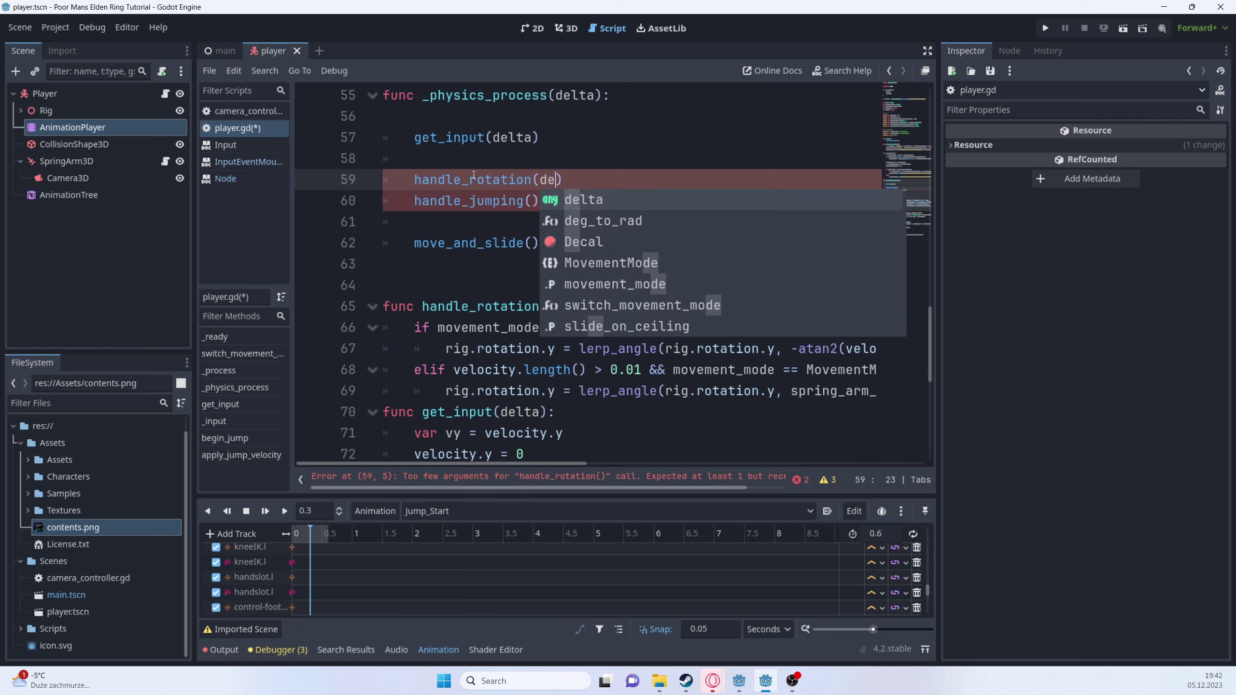
{"action": "key", "text": "Return"}
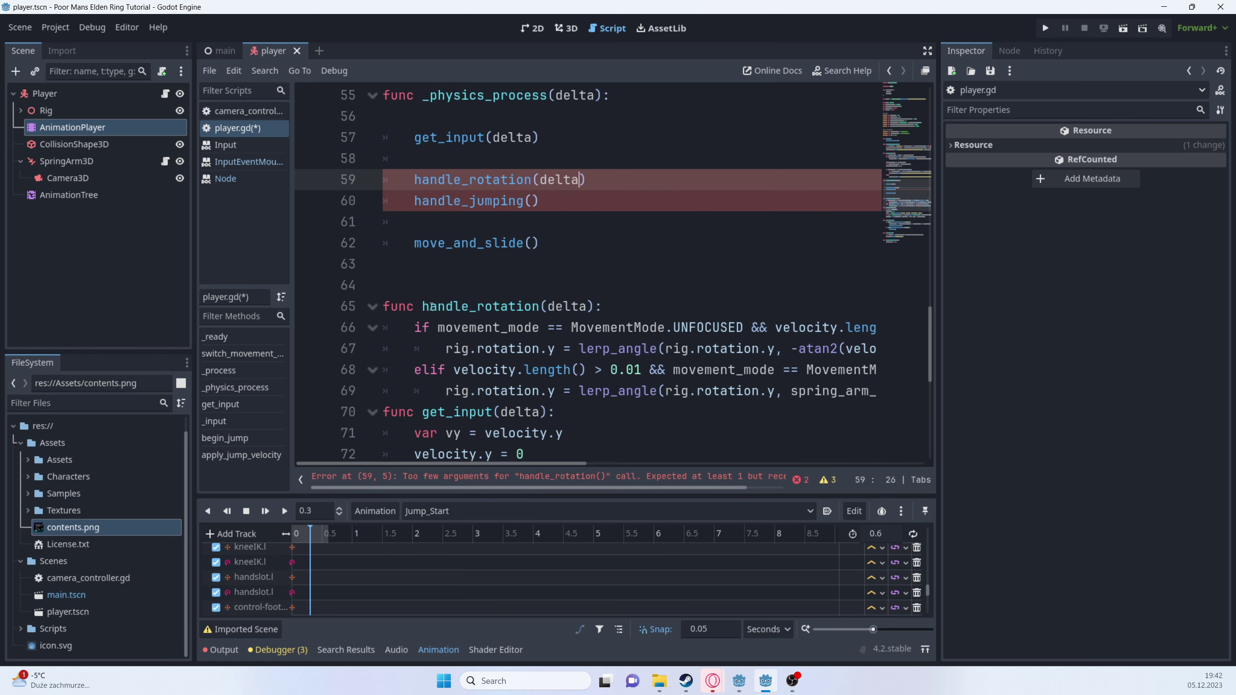
- Begin another func declaration below move_and_slide()
{"action": "left_click", "coordinate": [437, 288]}
{"action": "key", "text": "Up"}
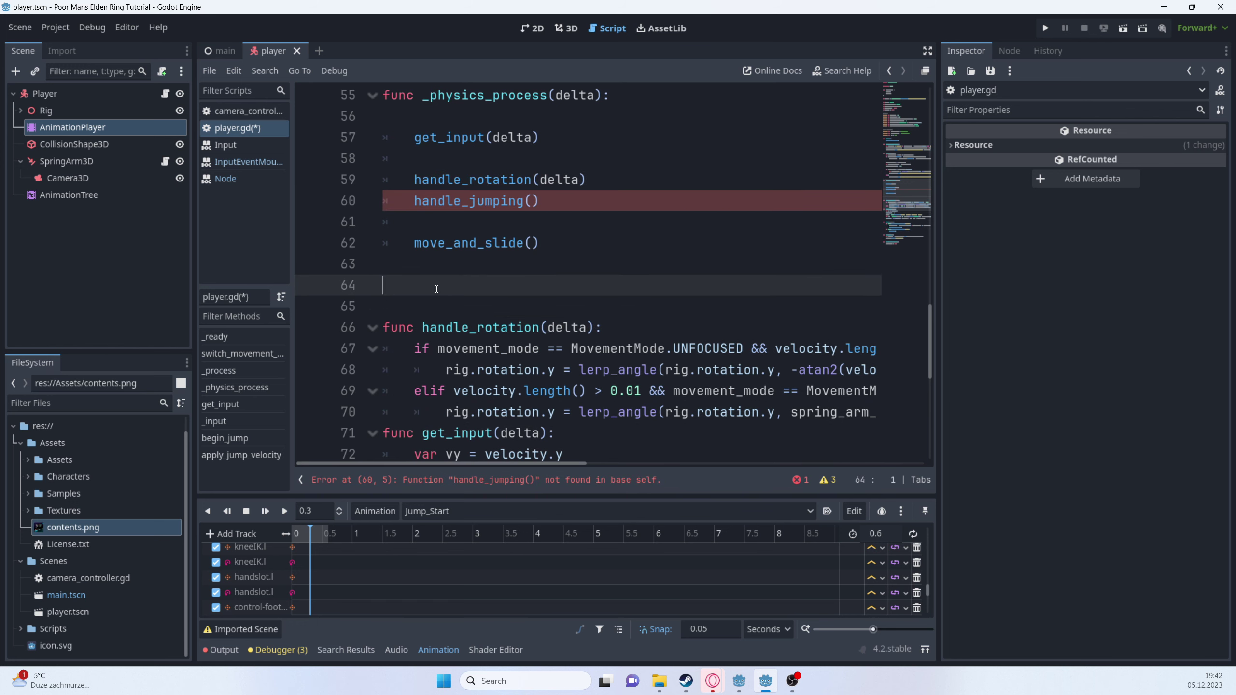
{"action": "key", "text": "Return"}
{"action": "type", "text": "func"}
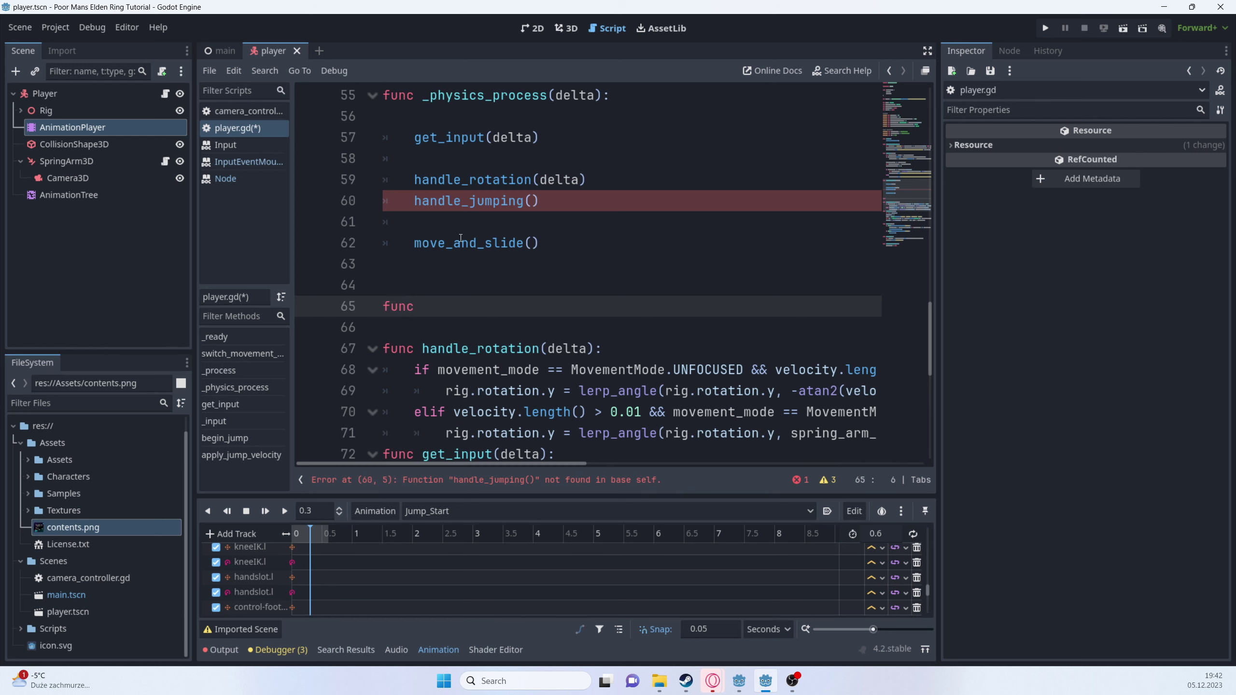
{"action": "left_click", "coordinate": [461, 226]}
{"action": "scroll", "coordinate": [462, 229], "scroll_direction": "up", "scroll_amount": 2}
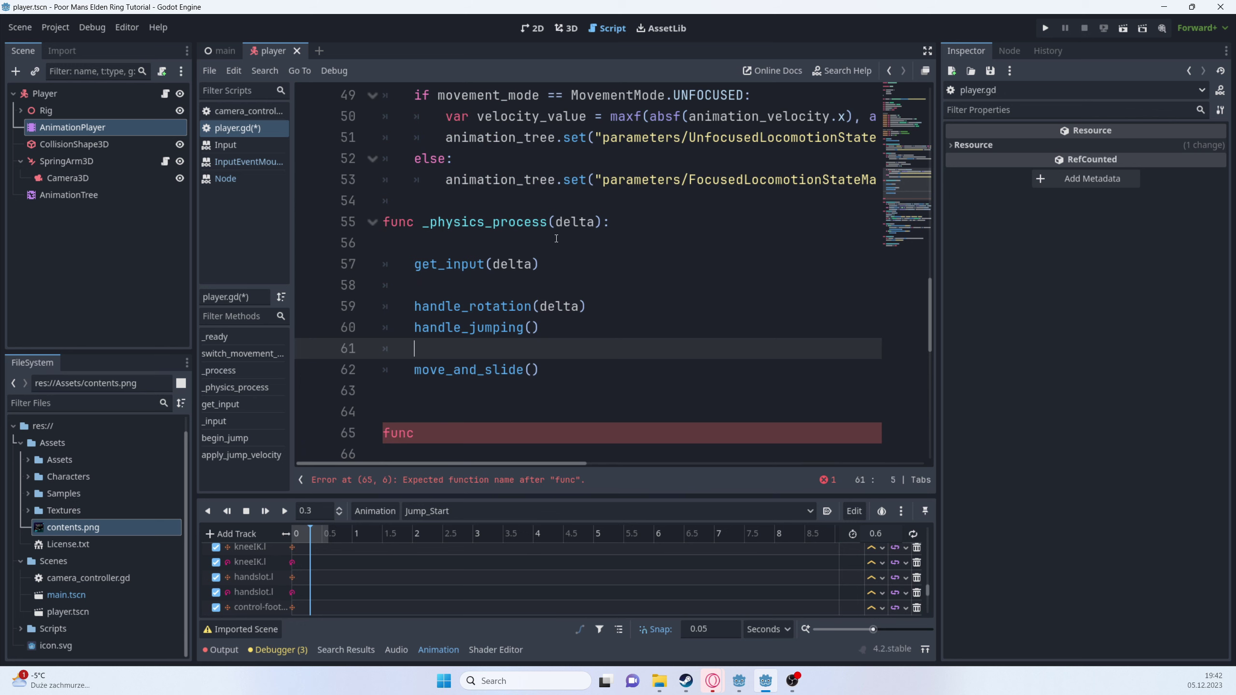
{"action": "scroll", "coordinate": [432, 324], "scroll_direction": "down", "scroll_amount": 2}
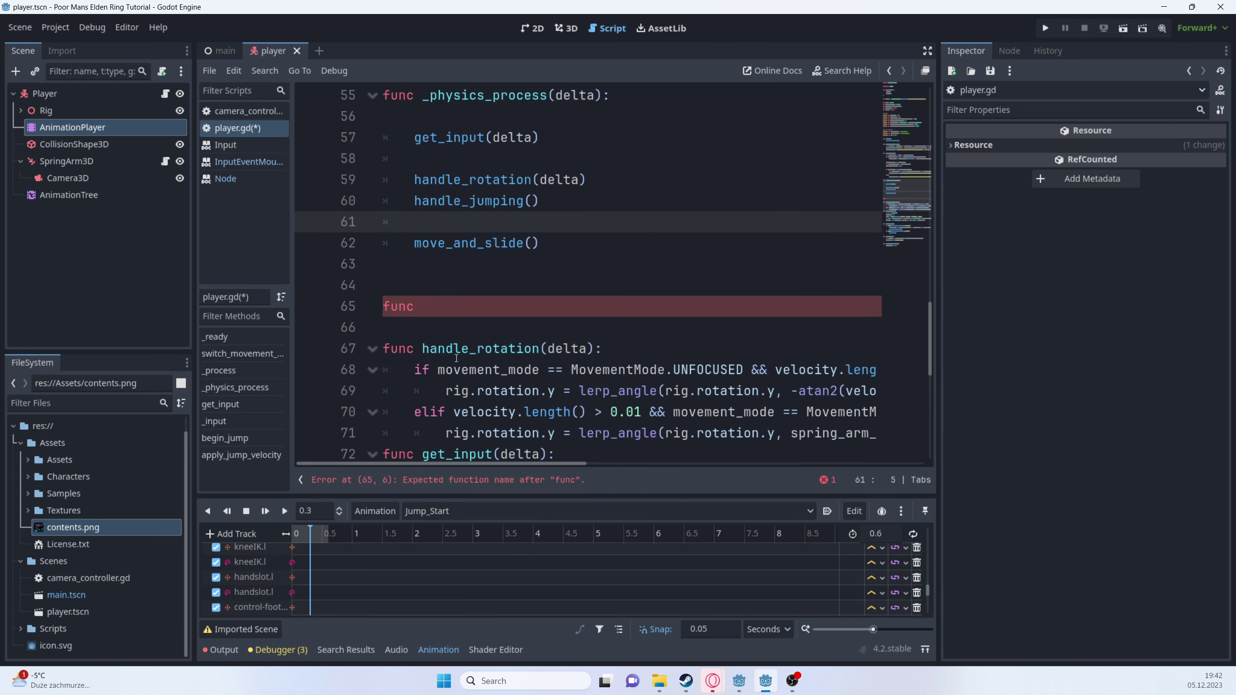
{"action": "left_click", "coordinate": [468, 302]}
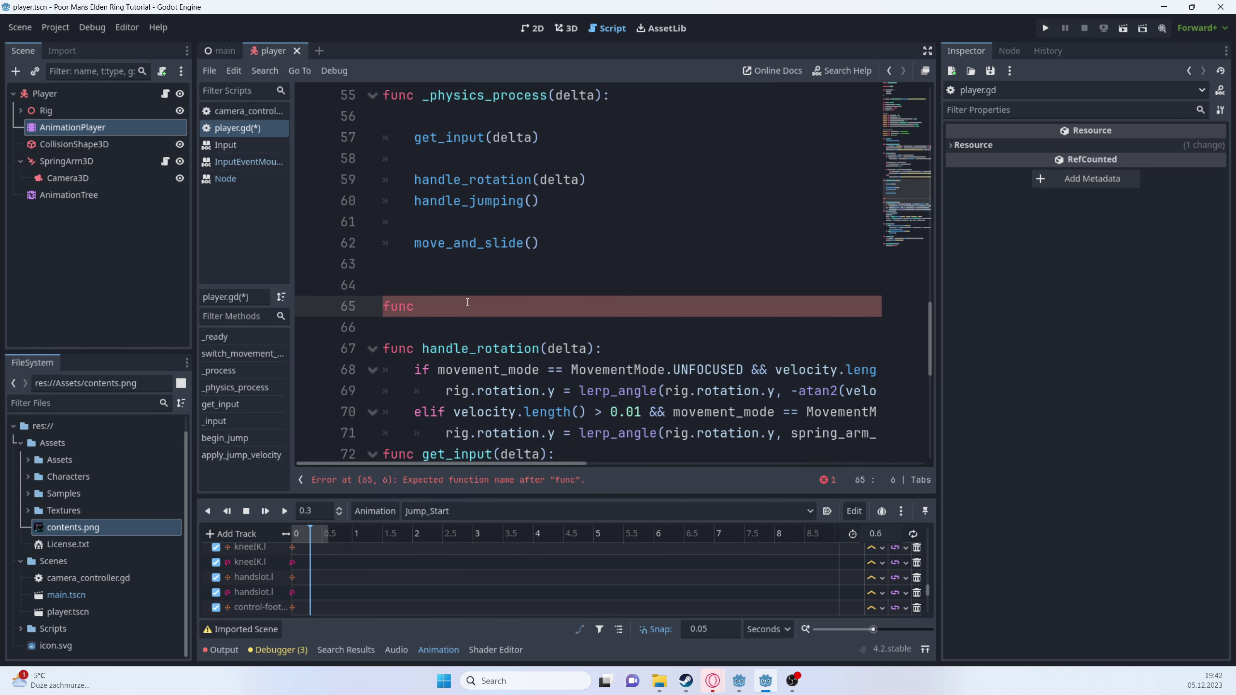
- Name the function handle_jumping() and apply velocity.y -= gravity in its body
{"action": "type", "text": "handle_jumping():"}
{"action": "key", "text": "Return"}
{"action": "type", "text": "velocity"}
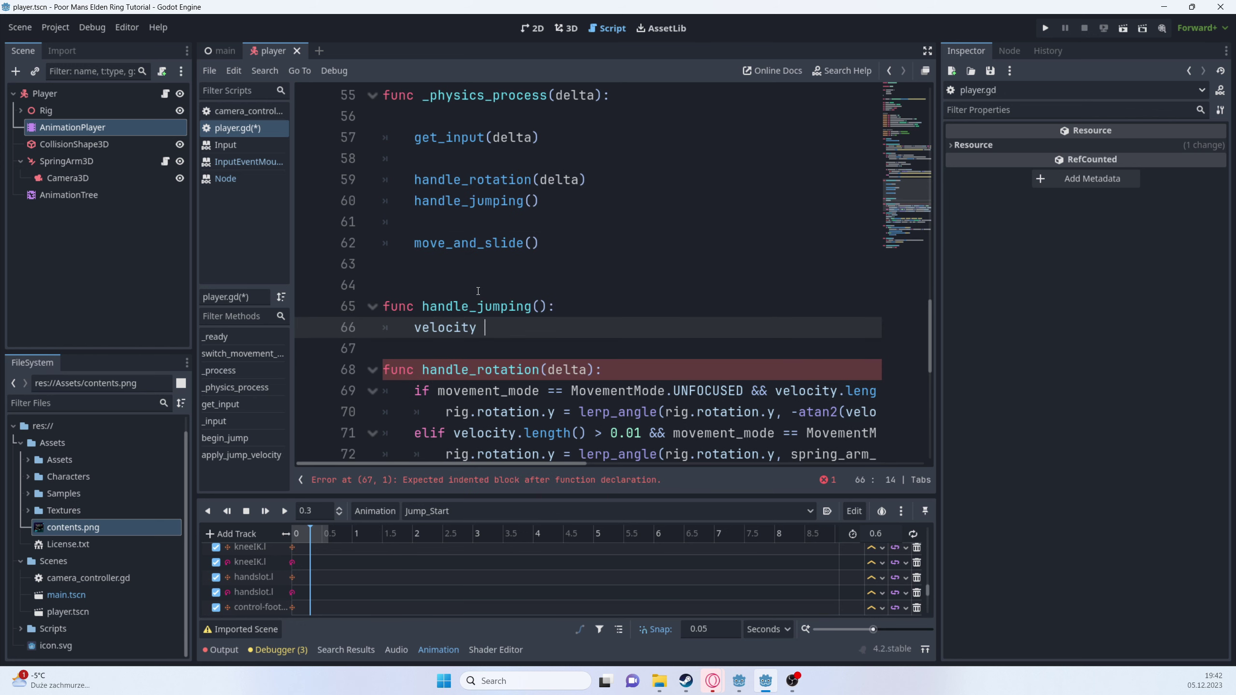
{"action": "key", "text": "BackSpace"}
{"action": "type", "text": ".y"}
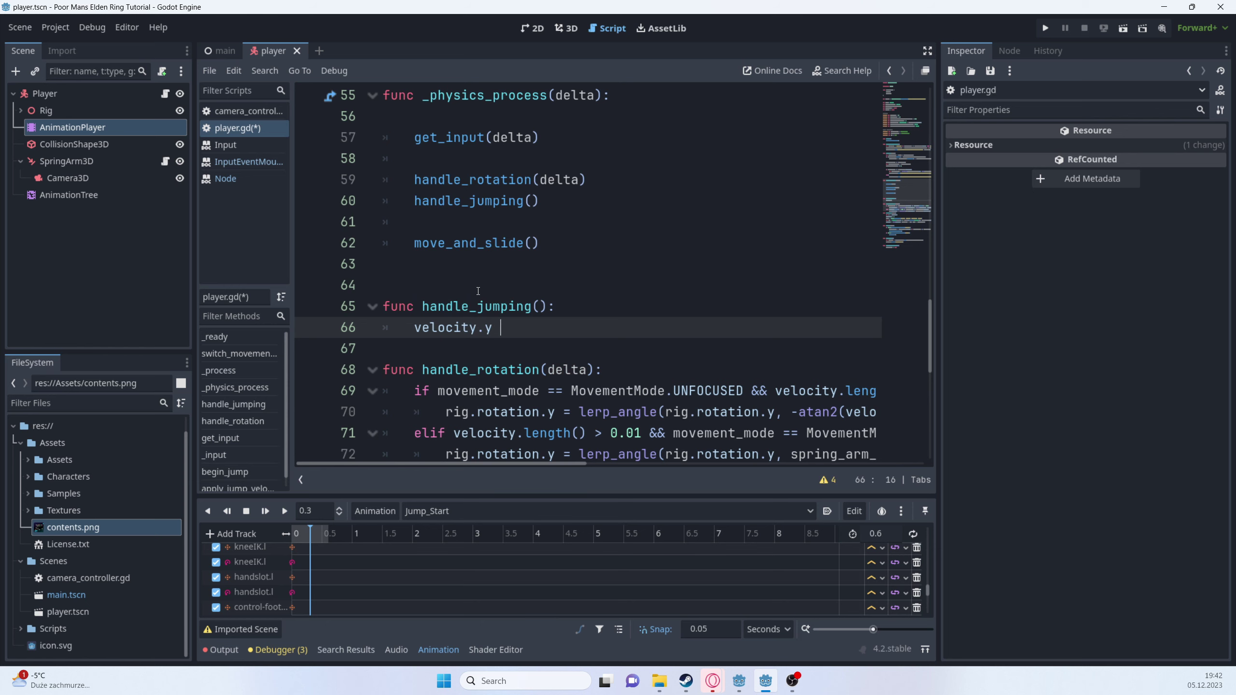
{"action": "type", "text": " -= gra"}
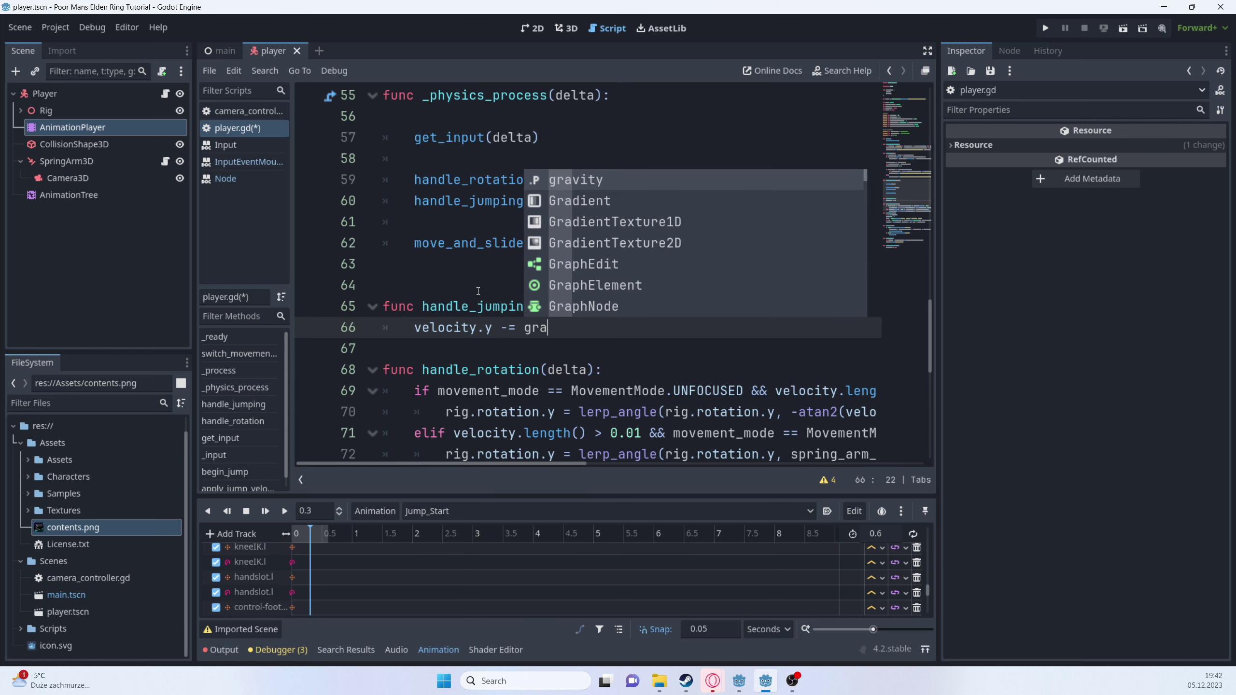
{"action": "key", "text": "Return"}
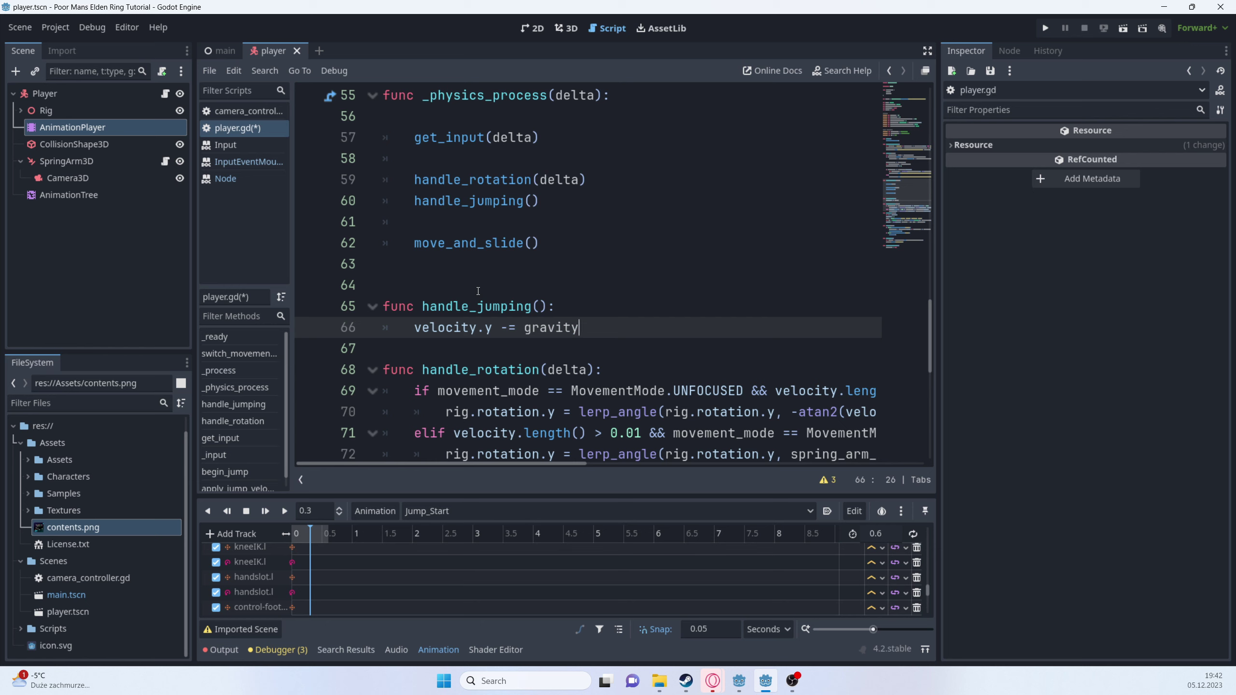
- Add an if !is_on_floor(): check that sets jump_queued = false
{"action": "key", "text": "Return"}
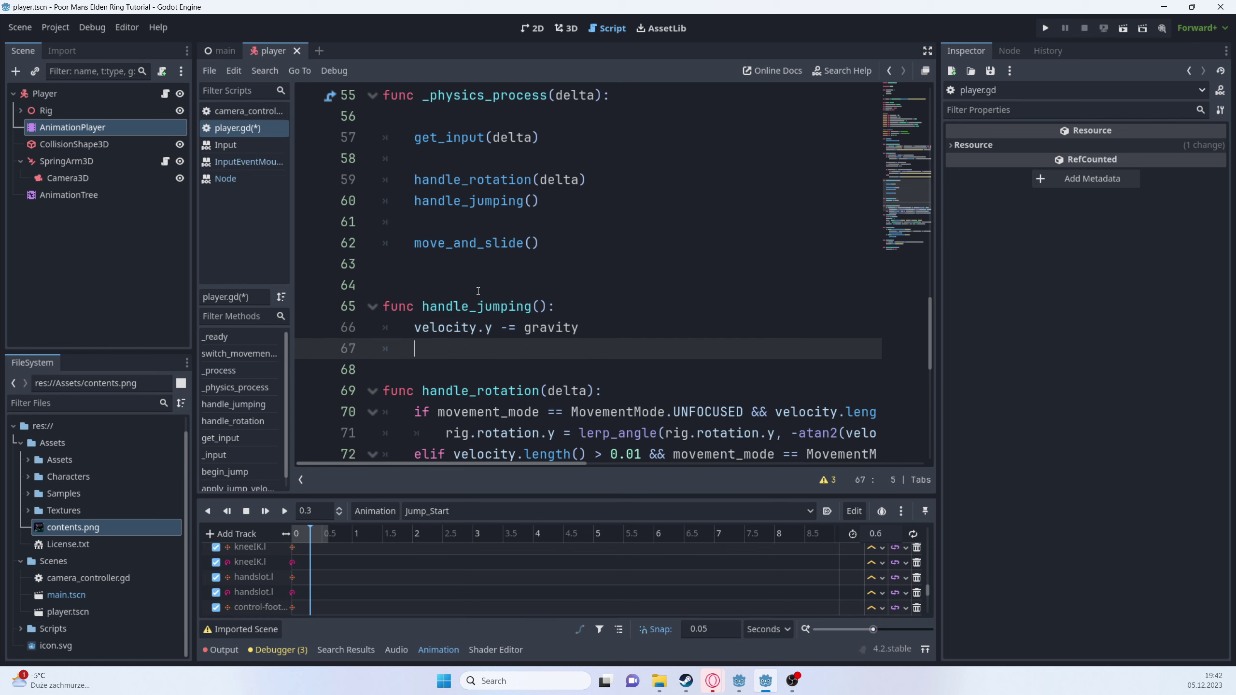
{"action": "type", "text": "if !is_on"}
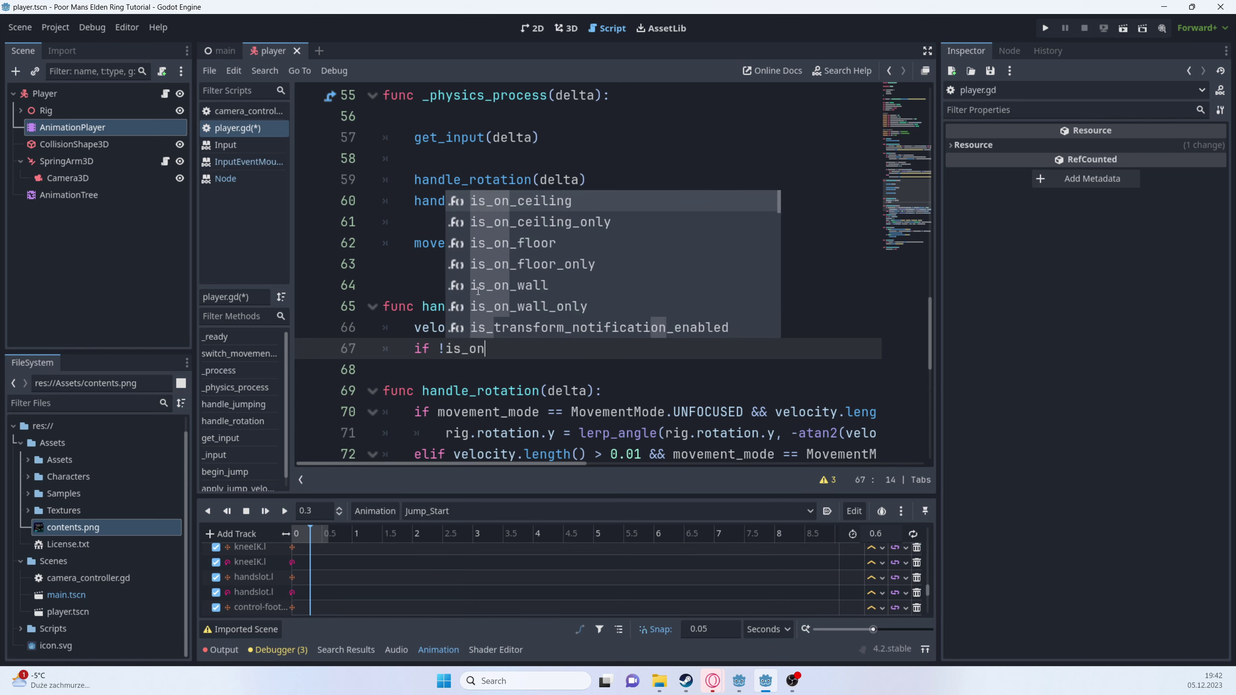
{"action": "key", "text": "Down"}
{"action": "key", "text": "Down"}
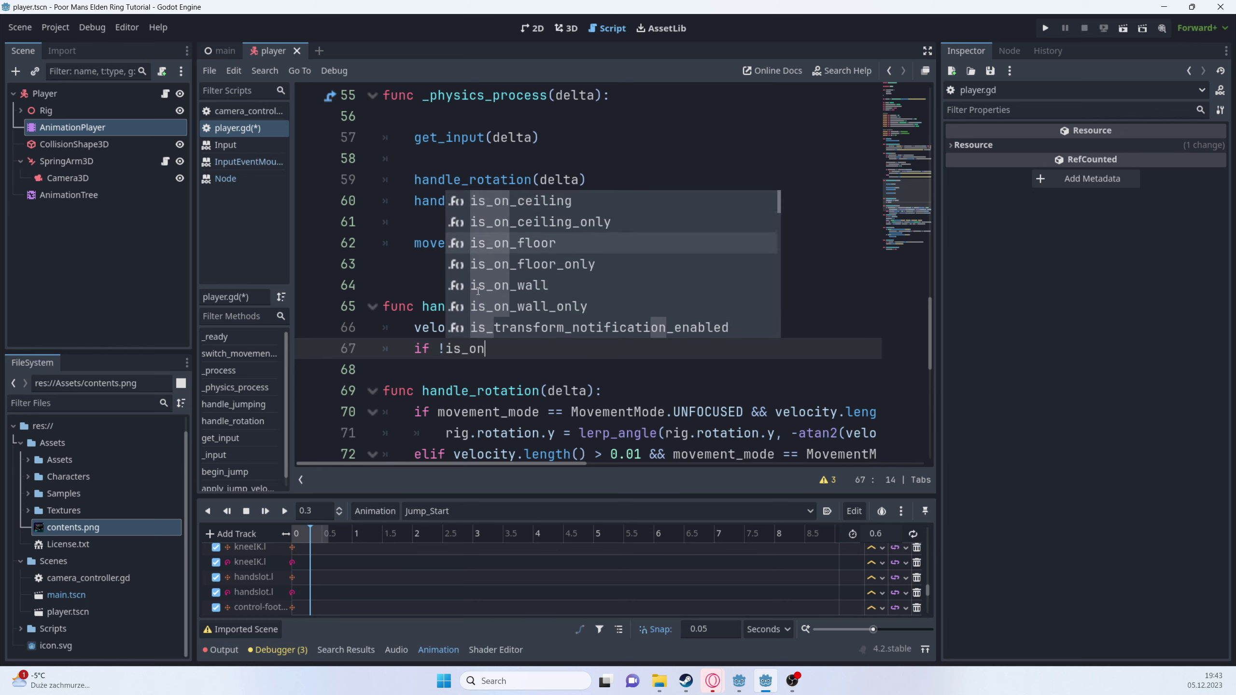
{"action": "key", "text": "Return"}
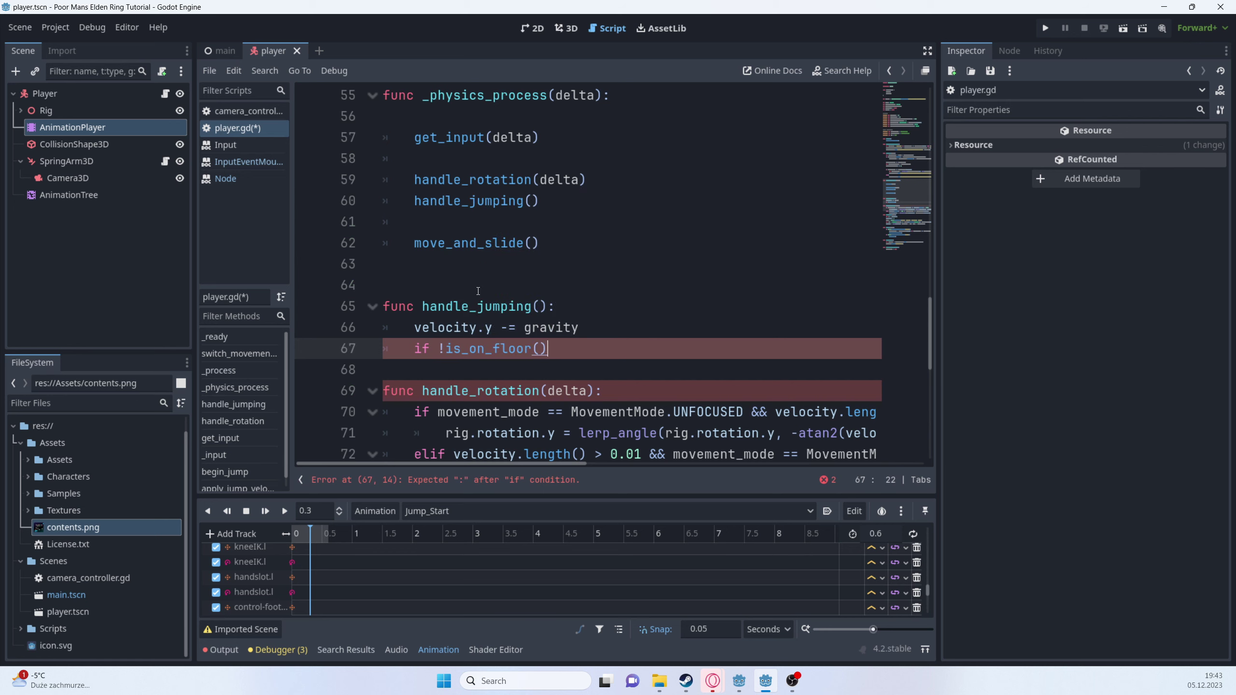
{"action": "type", "text": ":"}
{"action": "key", "text": "Return"}
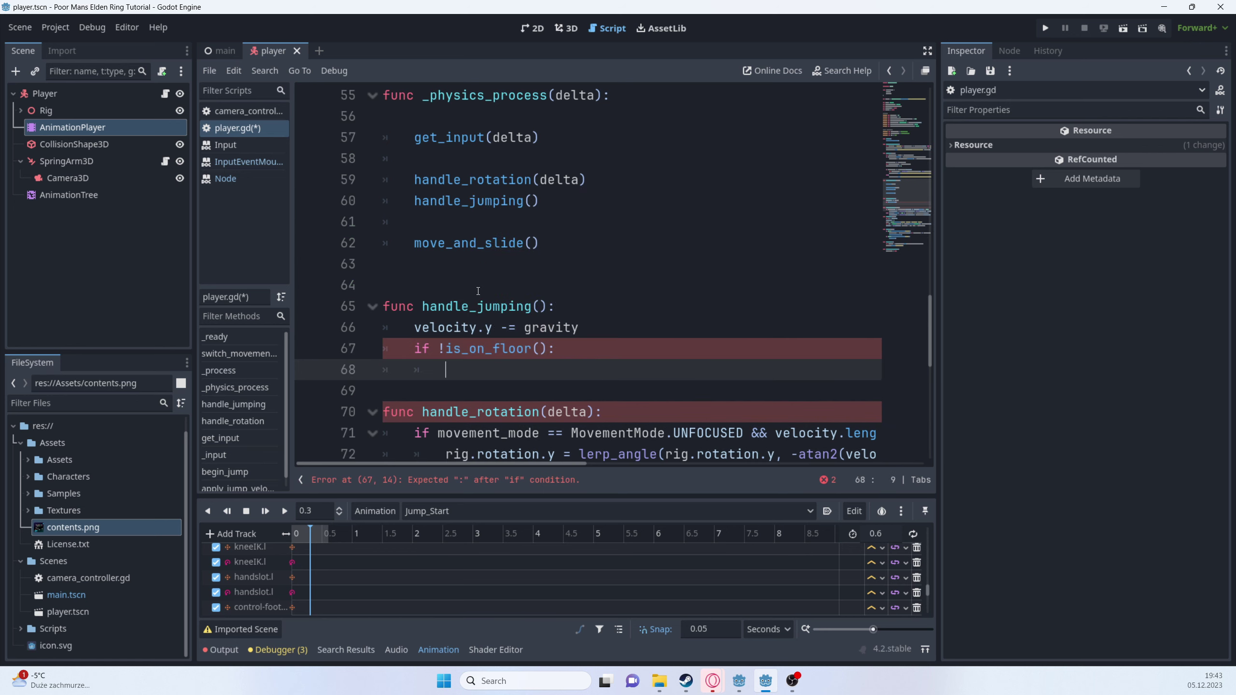
{"action": "type", "text": "jum"}
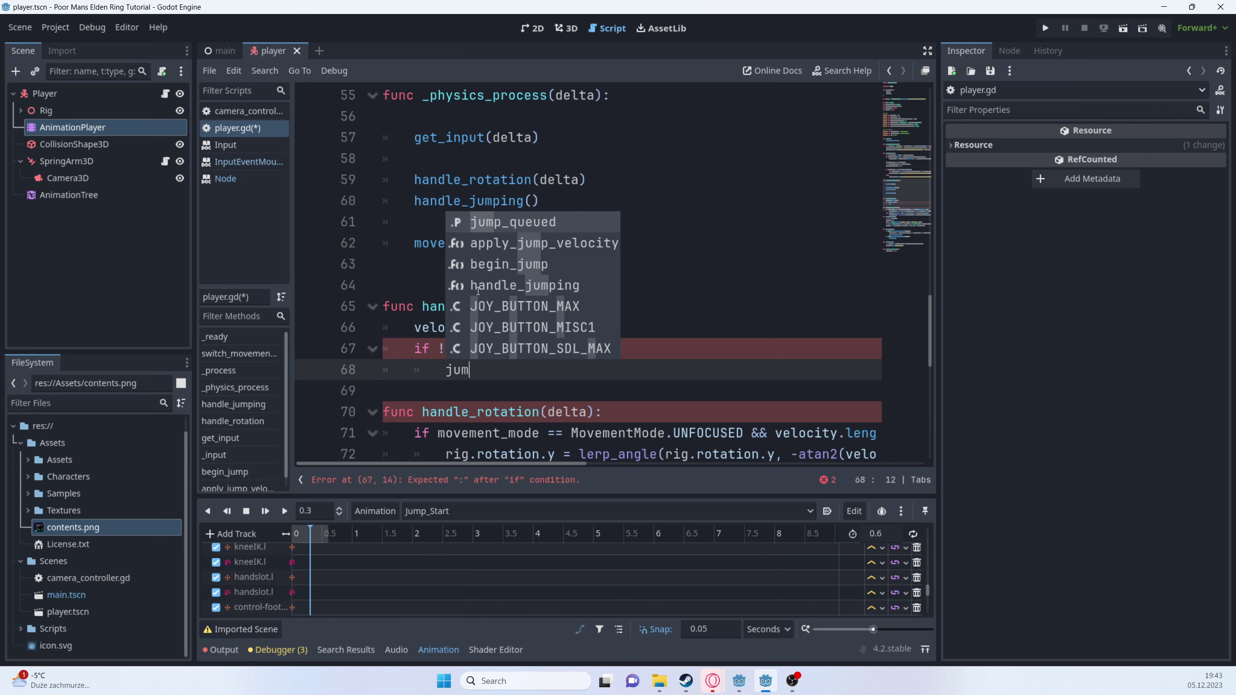
{"action": "key", "text": "Return"}
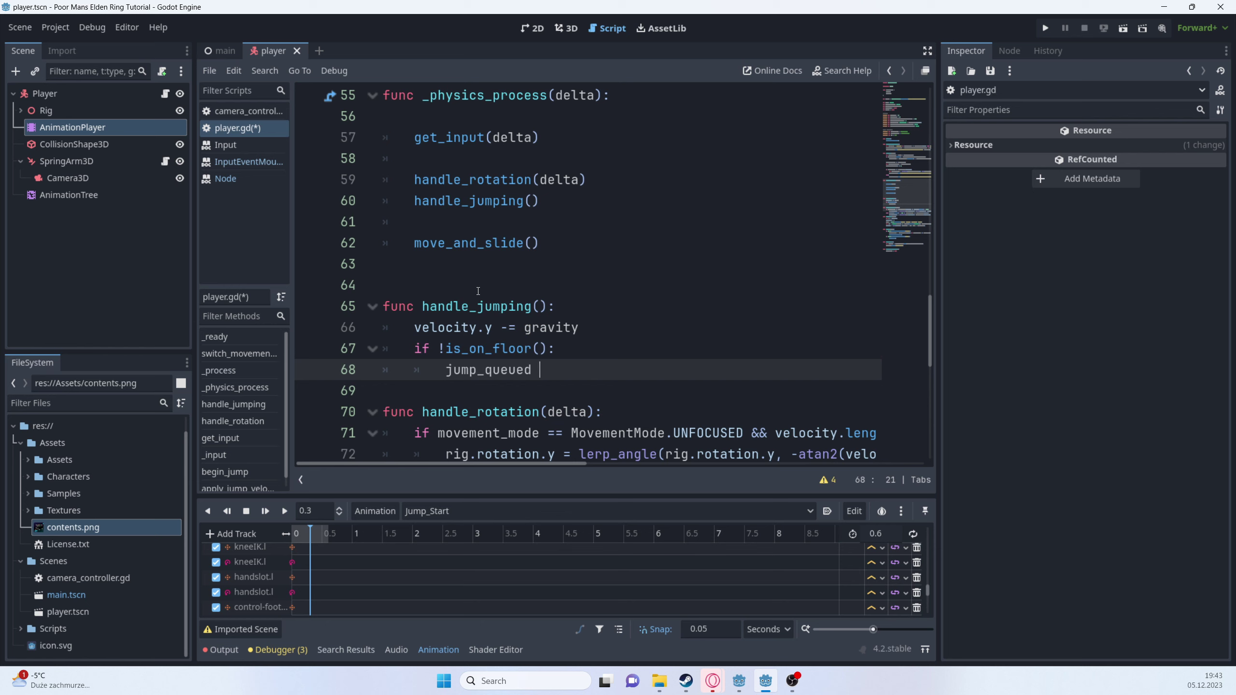
{"action": "type", "text": "= fal"}
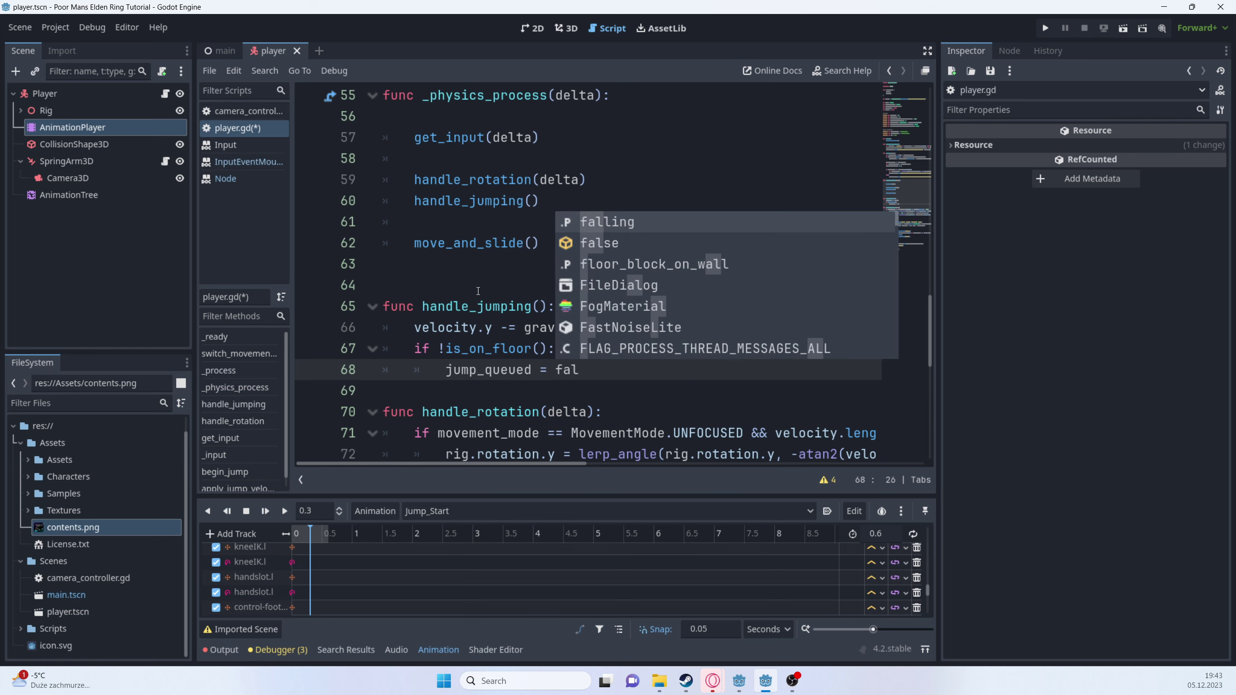
{"action": "key", "text": "Down"}
{"action": "key", "text": "Return"}
- Nest an if !falling: check that sets falling = true
{"action": "key", "text": "Return"}
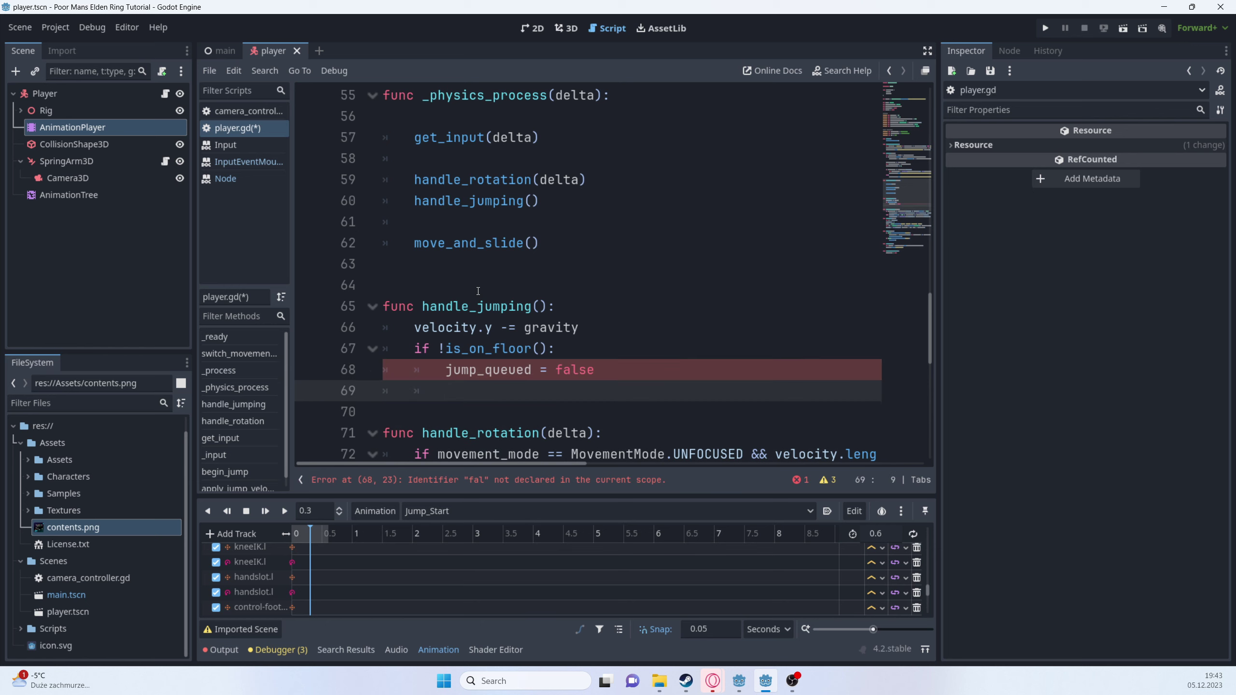
{"action": "type", "text": "if !fal"}
{"action": "key", "text": "Return"}
{"action": "key", "text": "BackSpace"}
{"action": "key", "text": "BackSpace"}
{"action": "type", "text": "ll"}
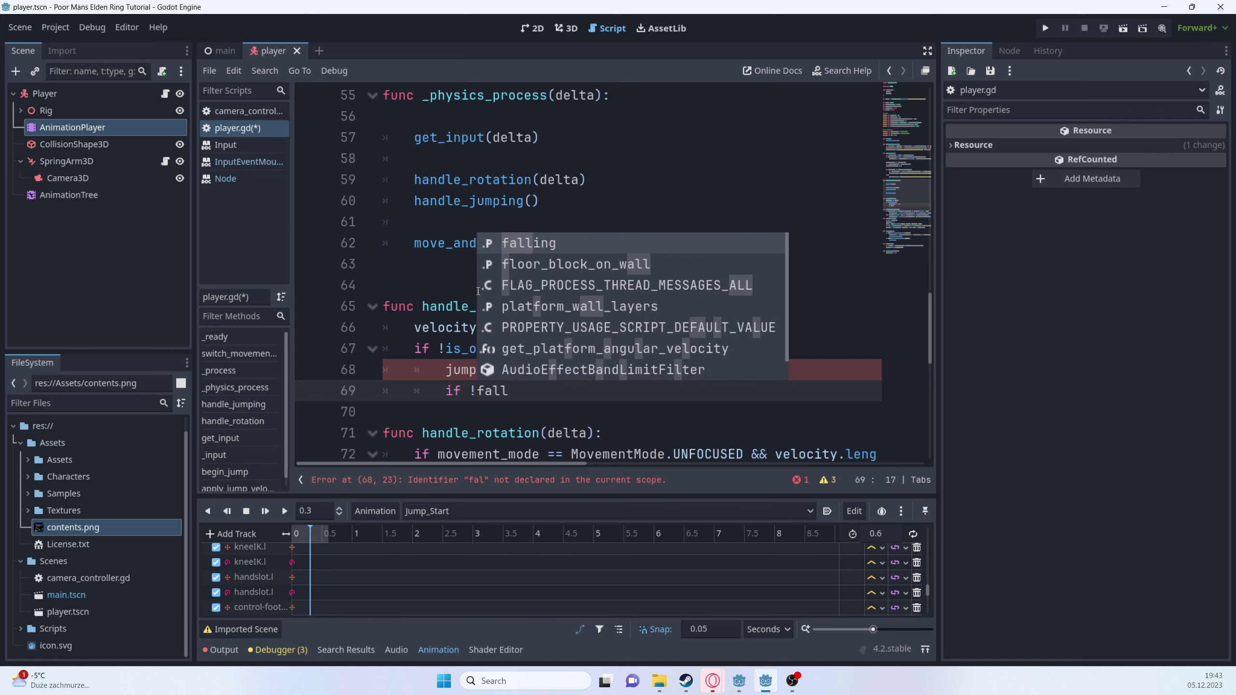
{"action": "key", "text": "Return"}
{"action": "type", "text": ":"}
{"action": "key", "text": "Return"}
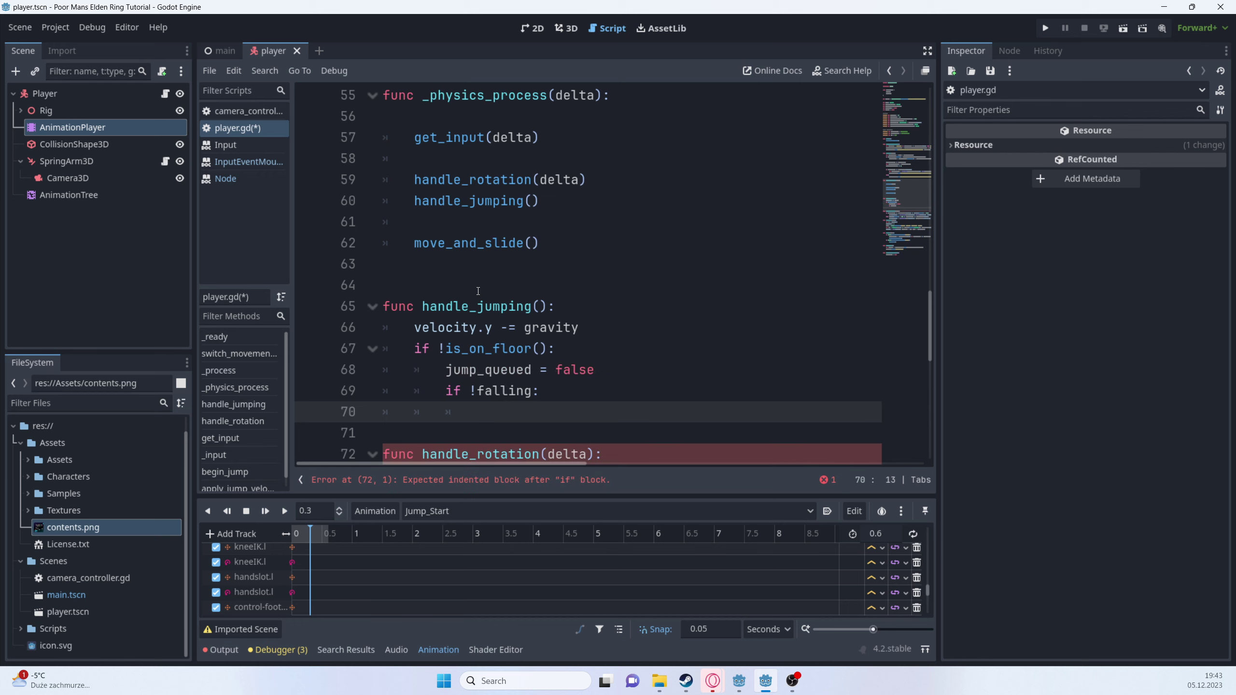
{"action": "type", "text": "fal"}
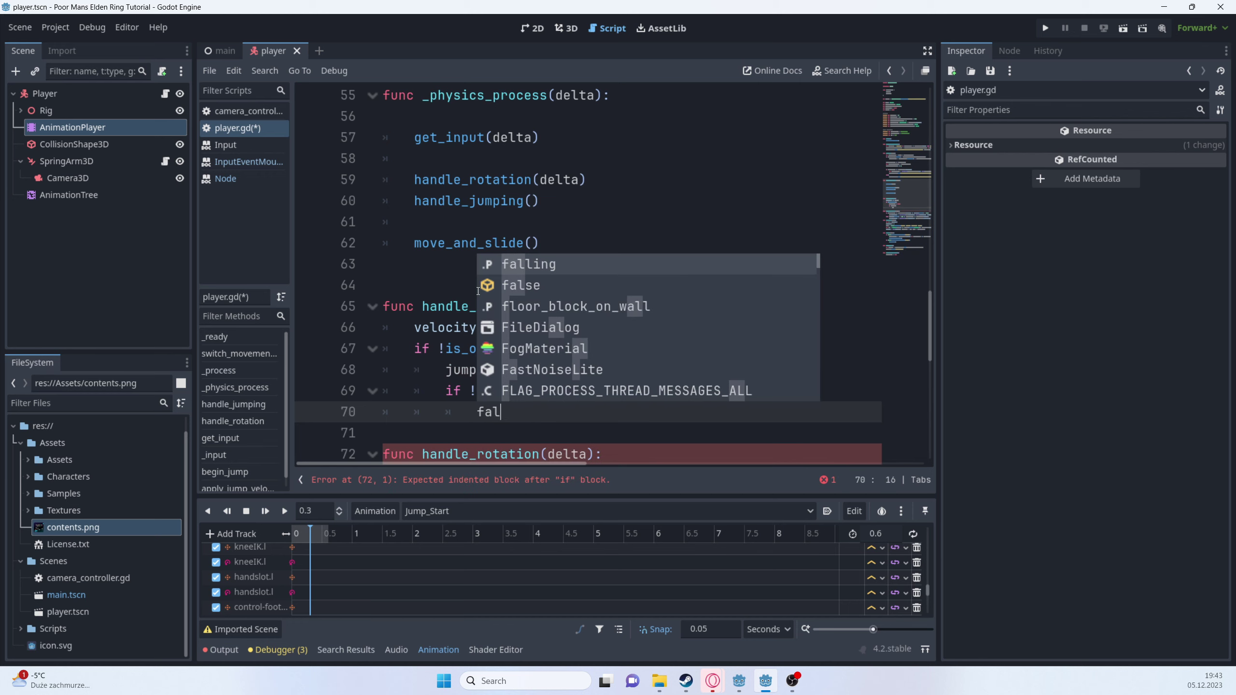
{"action": "key", "text": "Return"}
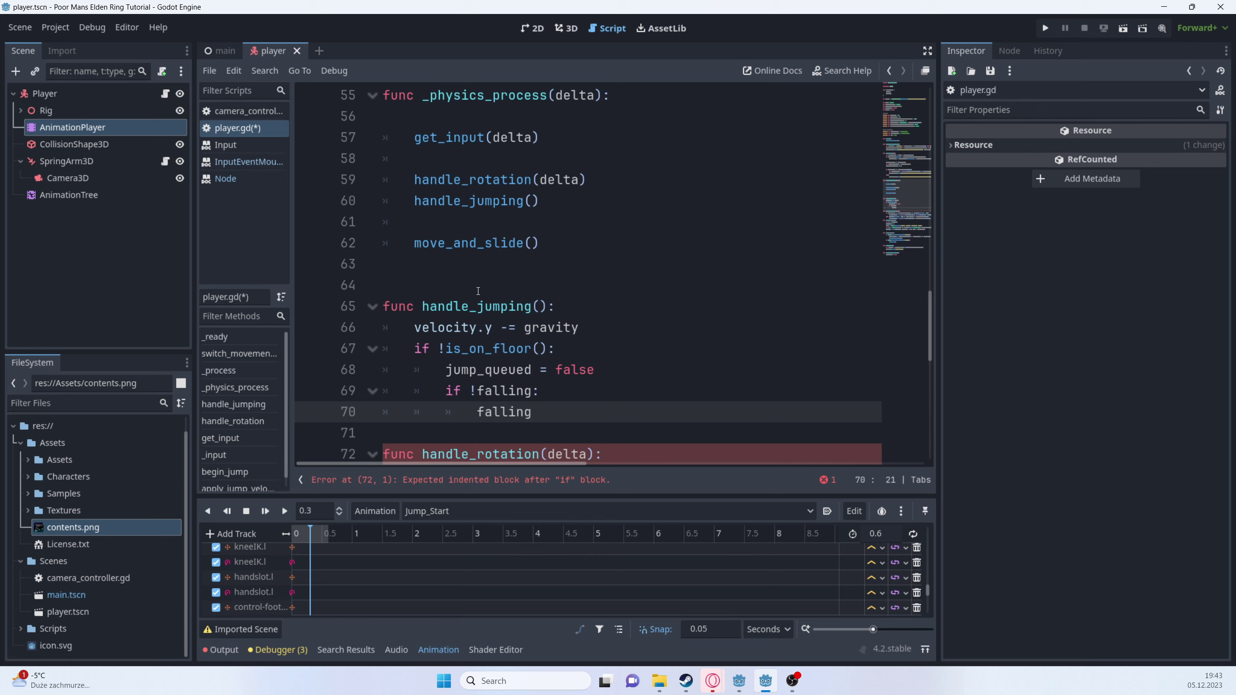
{"action": "type", "text": "= true"}
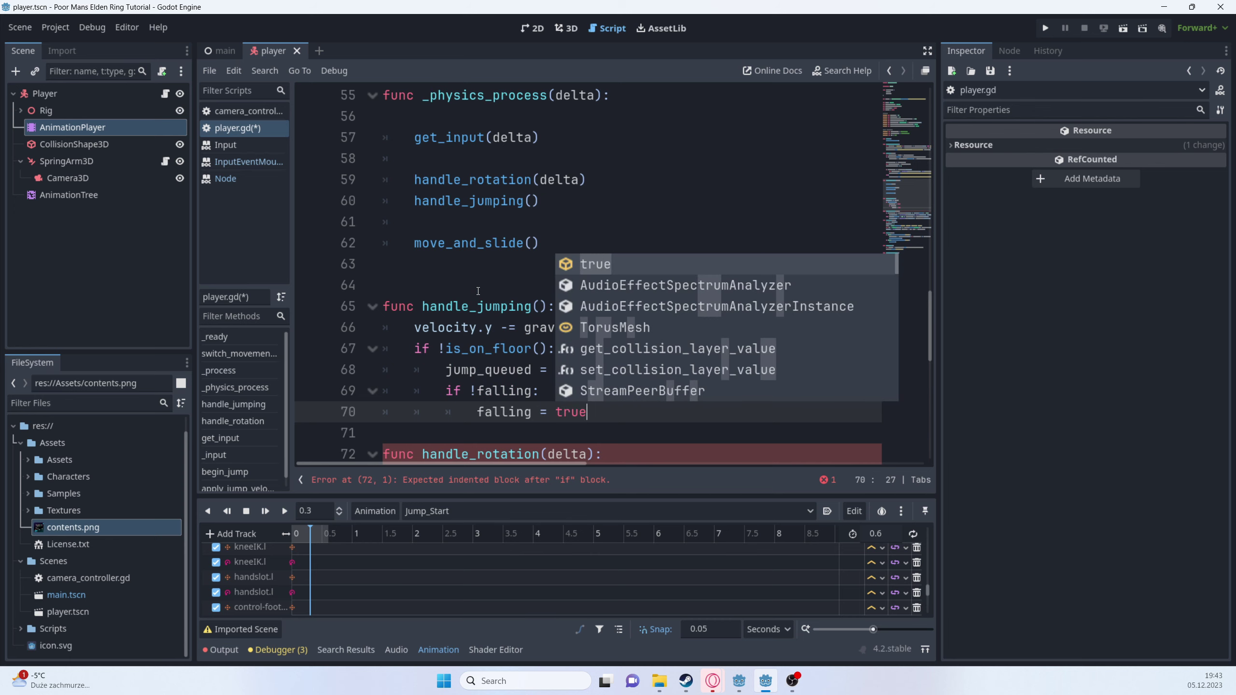
- Declare var playback = animation_tree.get(current_state_playback_path) as AnimationNodeStateMachinePlayback
{"action": "key", "text": "Return"}
{"action": "type", "text": "var pl"}
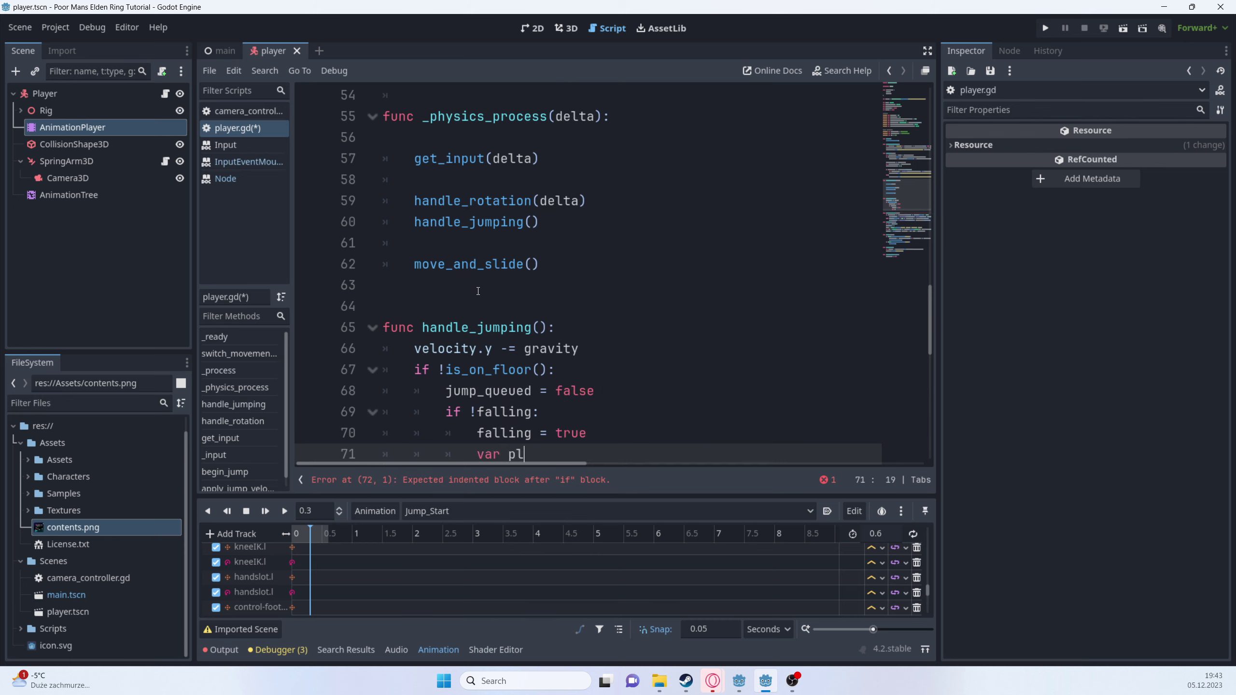
{"action": "type", "text": "ayback = animation_tree.get"}
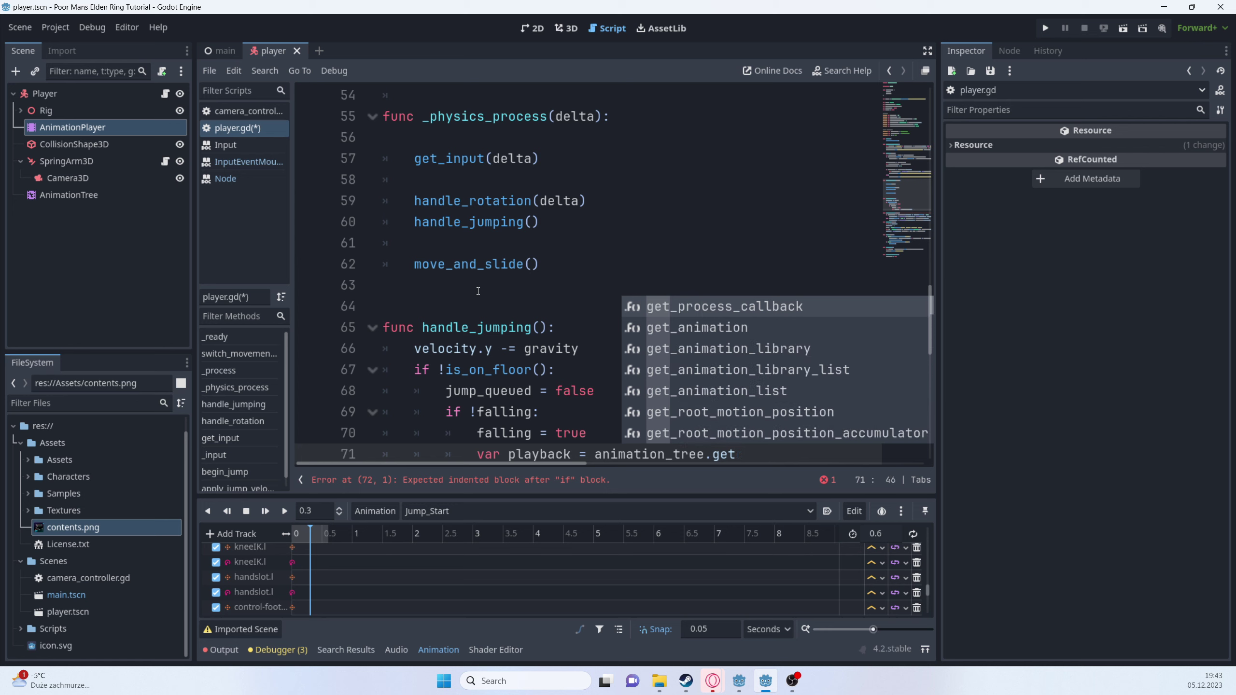
{"action": "type", "text": "(cu"}
{"action": "key", "text": "Return"}
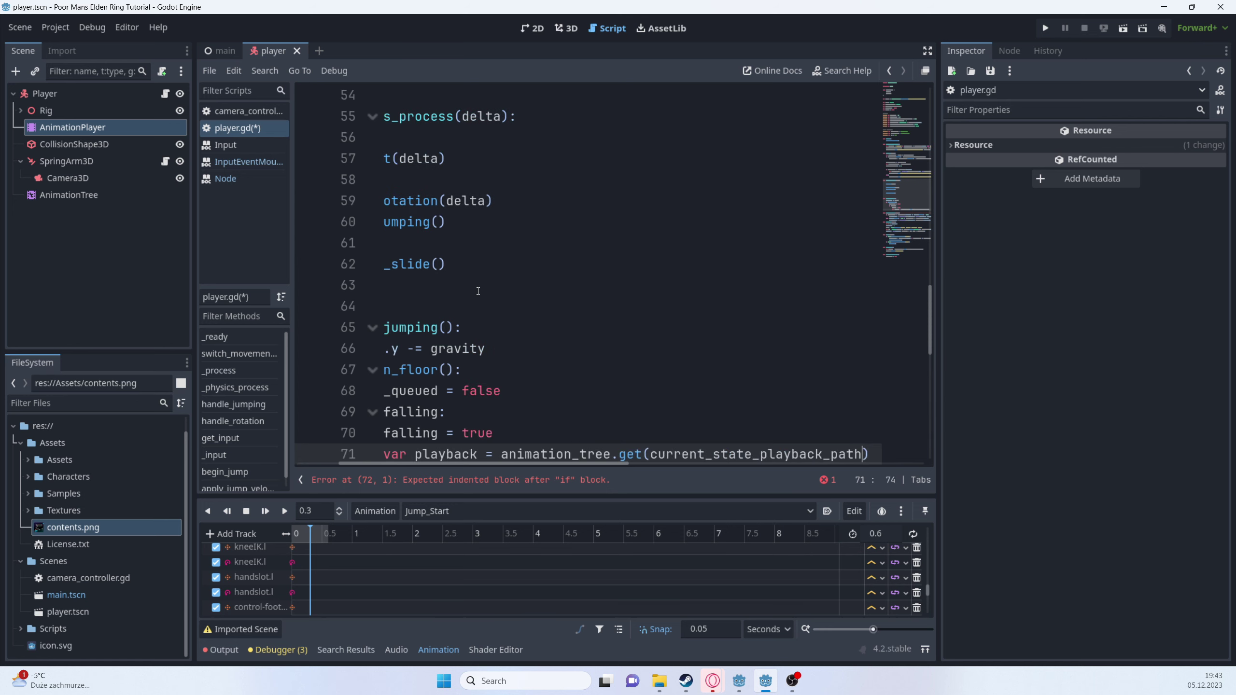
{"action": "type", "text": ") as Ani"}
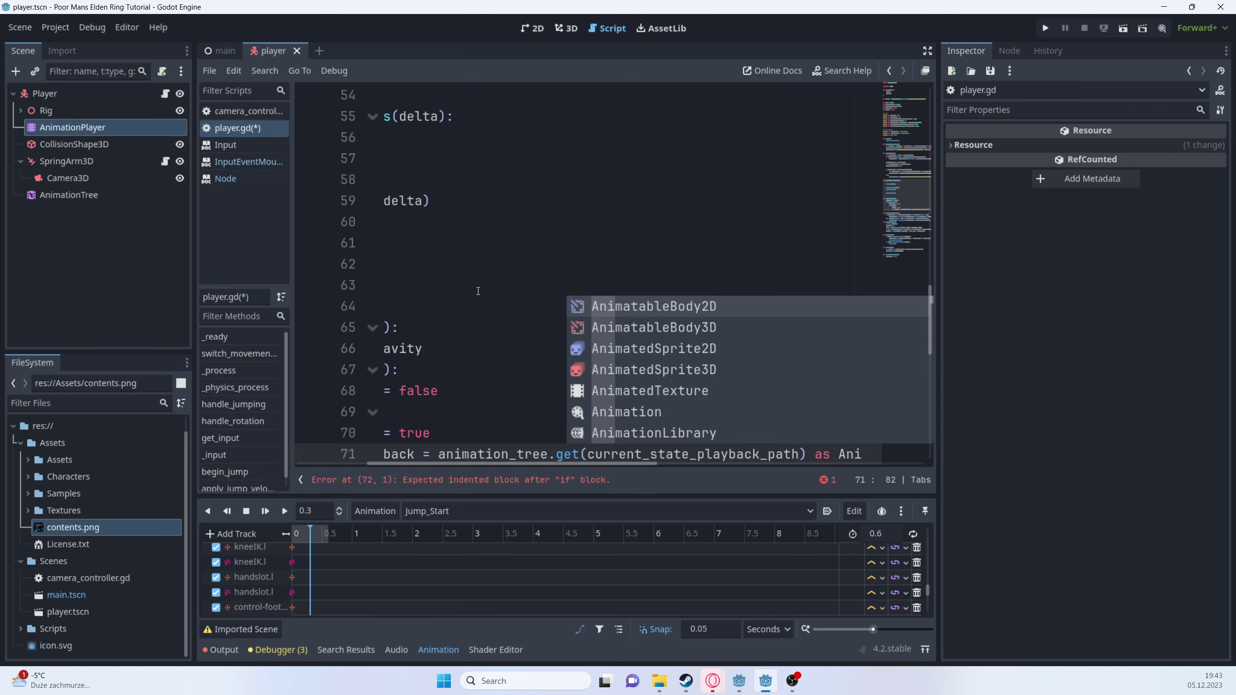
{"action": "type", "text": "N"}
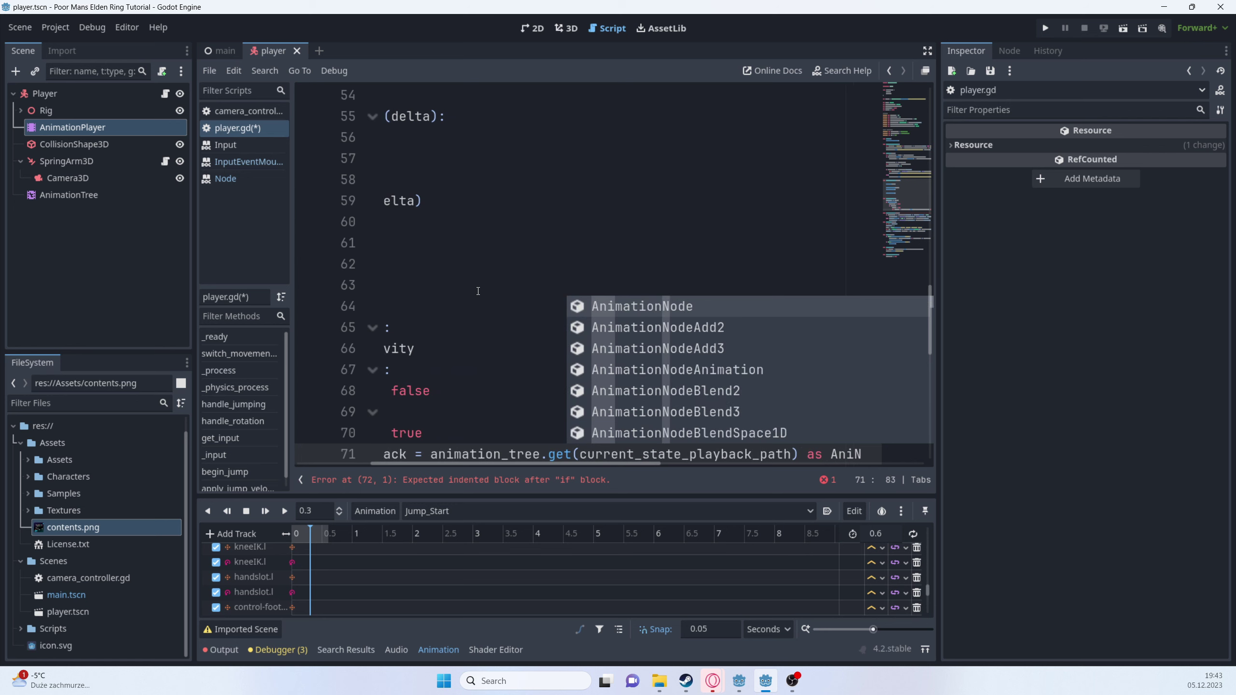
{"action": "type", "text": "S"}
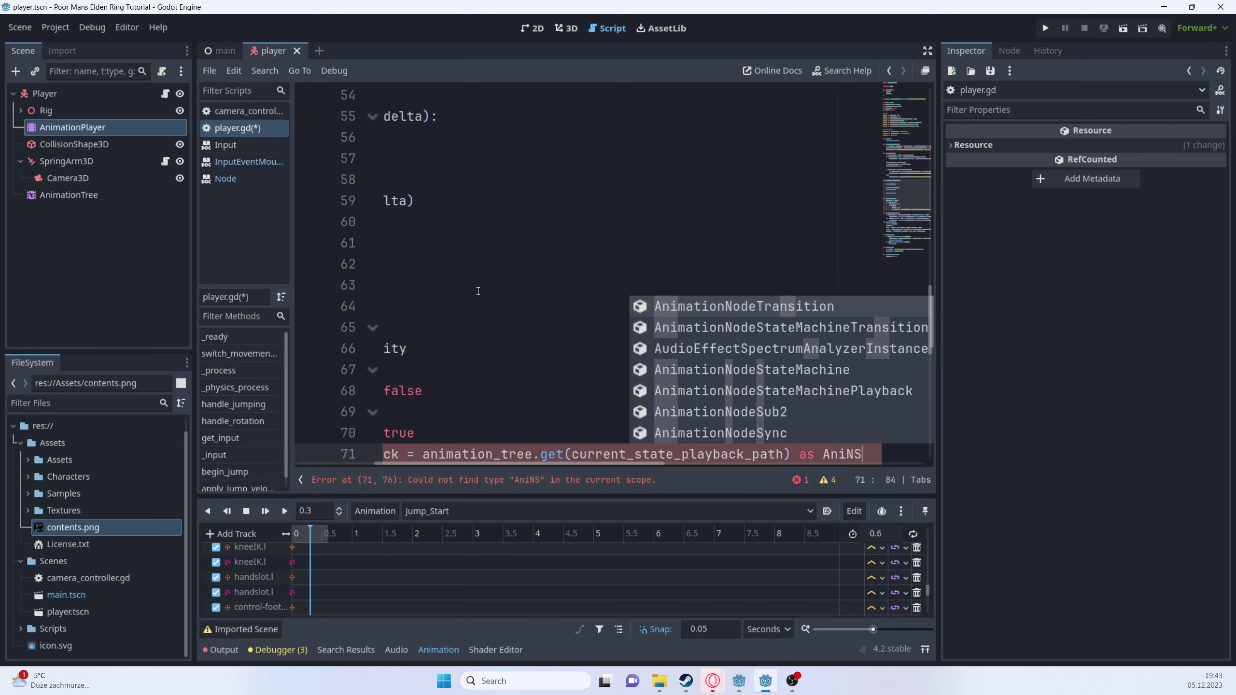
{"action": "type", "text": "M"}
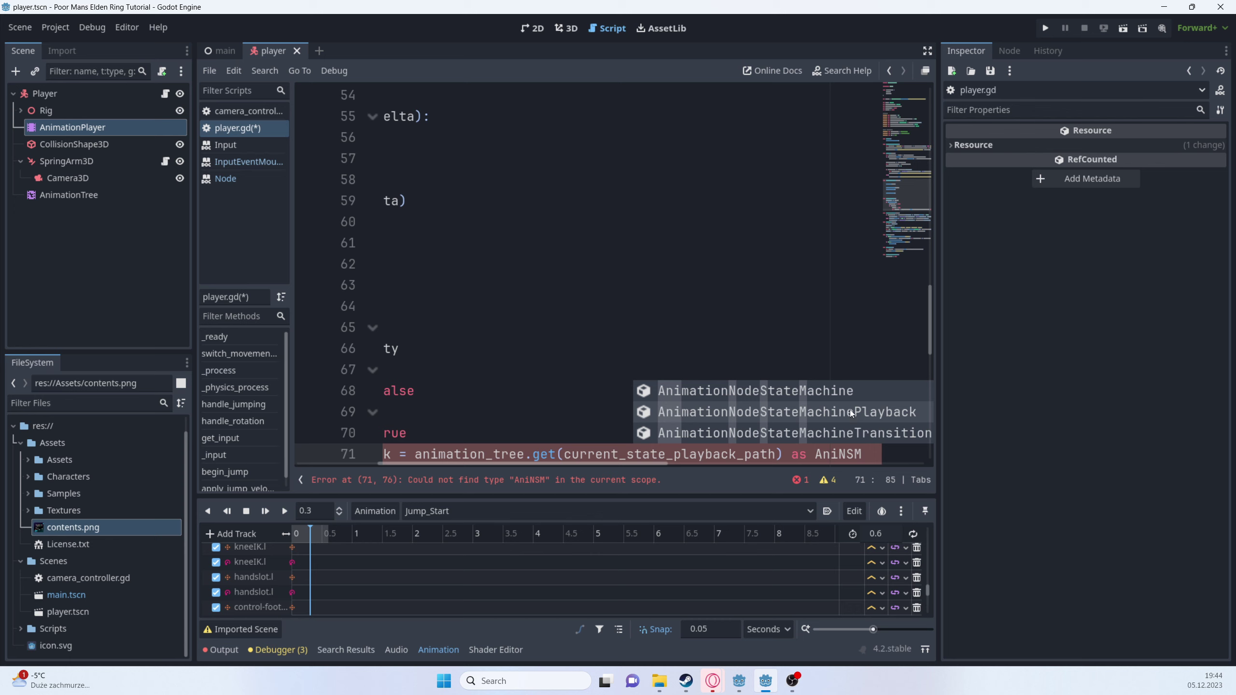
{"action": "type", "text": "P"}
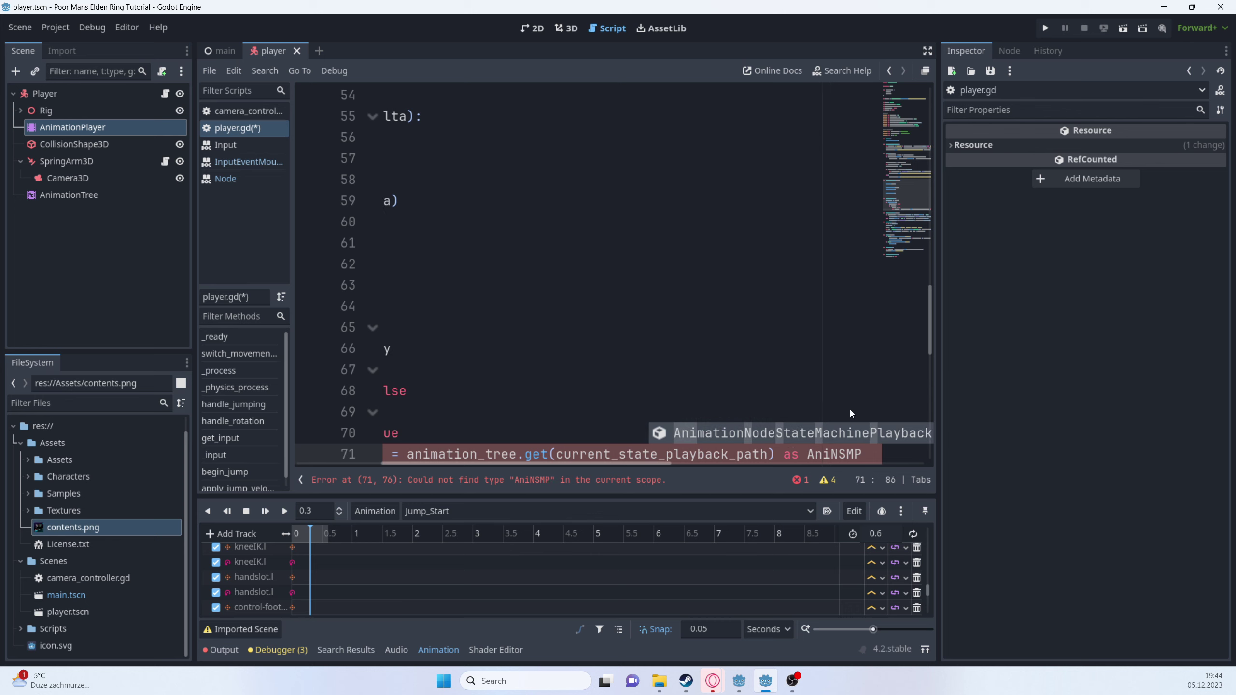
{"action": "key", "text": "Return"}
{"action": "key", "text": "Return"}
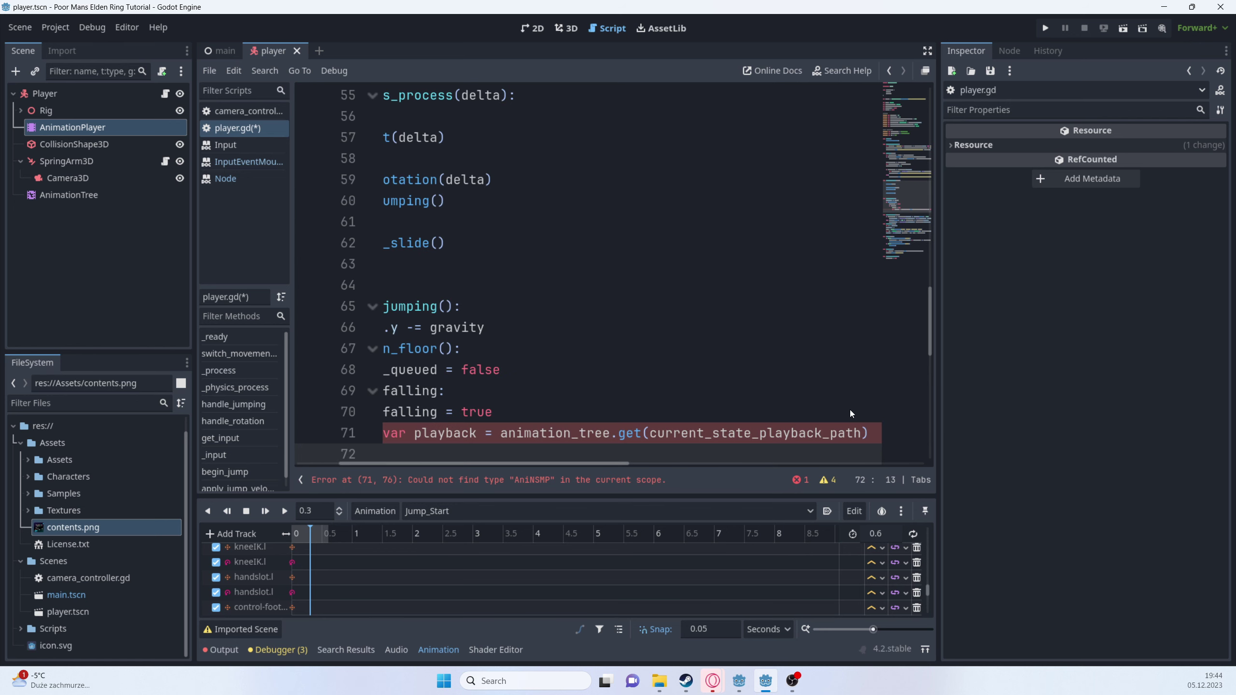
- Add playback.travel("Jump_Idle") below the playback line and start a new line
{"action": "left_click_drag", "start_coordinate": [196, 350], "coordinate": [132, 364]}
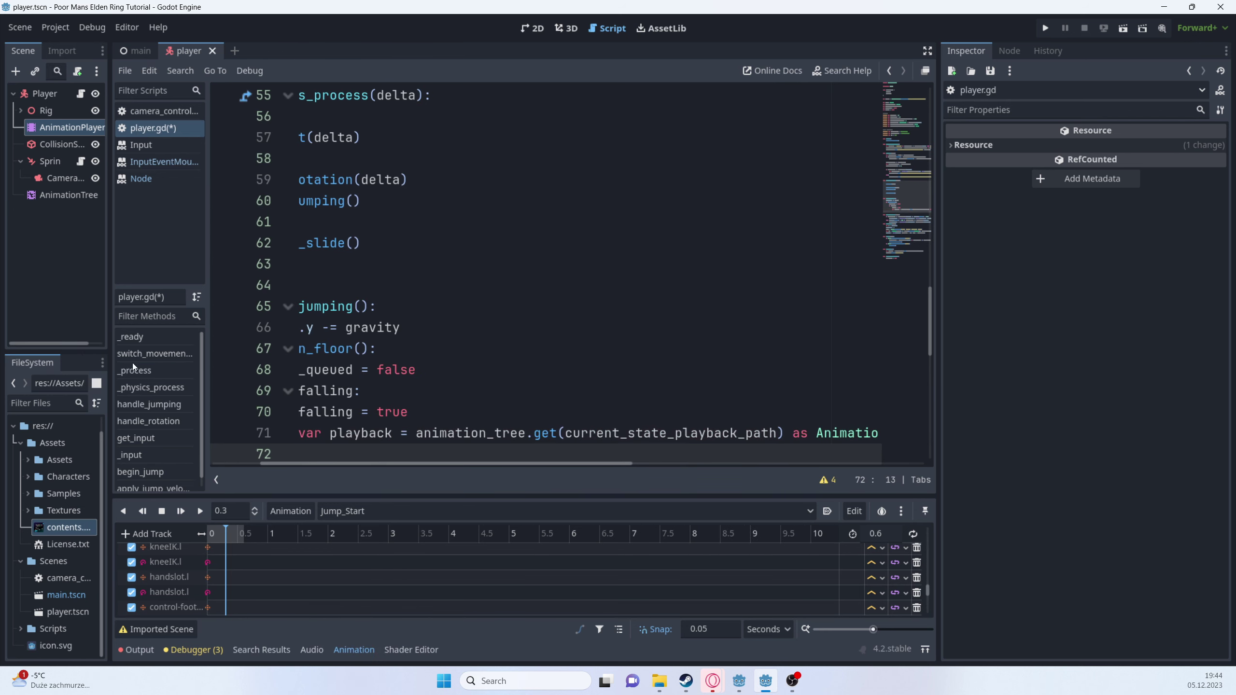
{"action": "scroll", "coordinate": [551, 381], "scroll_direction": "down", "scroll_amount": 1}
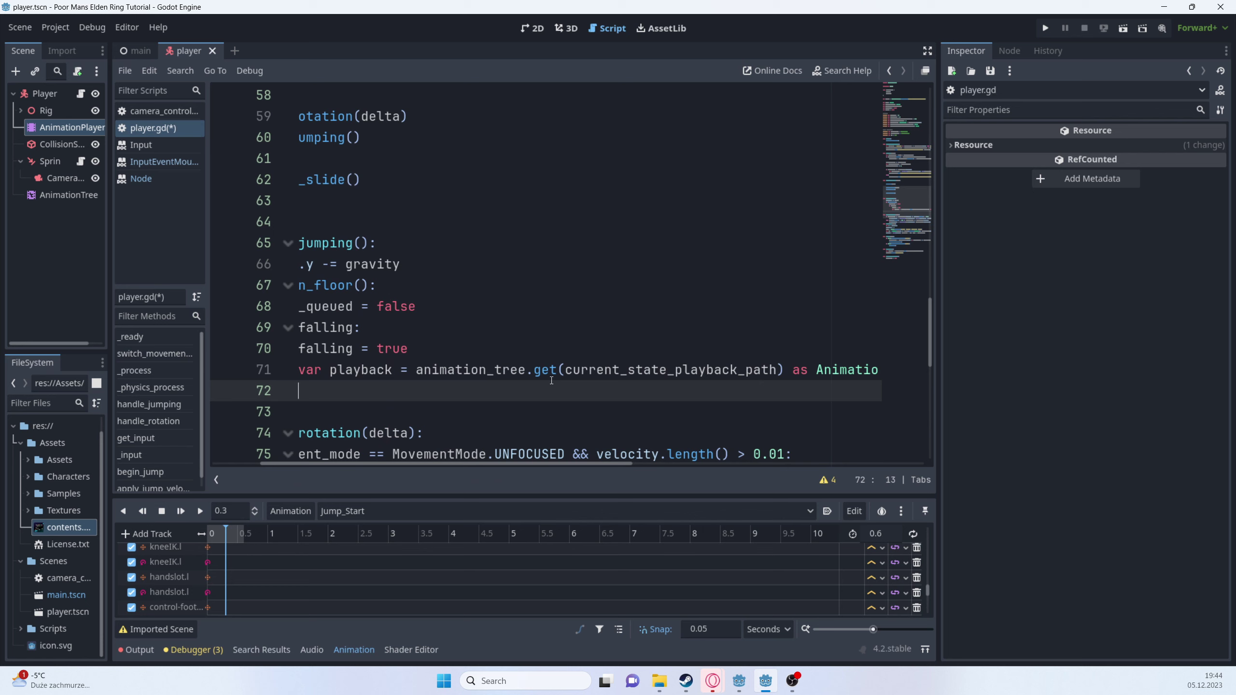
{"action": "type", "text": "play"}
{"action": "key", "text": "Return"}
{"action": "type", "text": ".tra"}
{"action": "key", "text": "Return"}
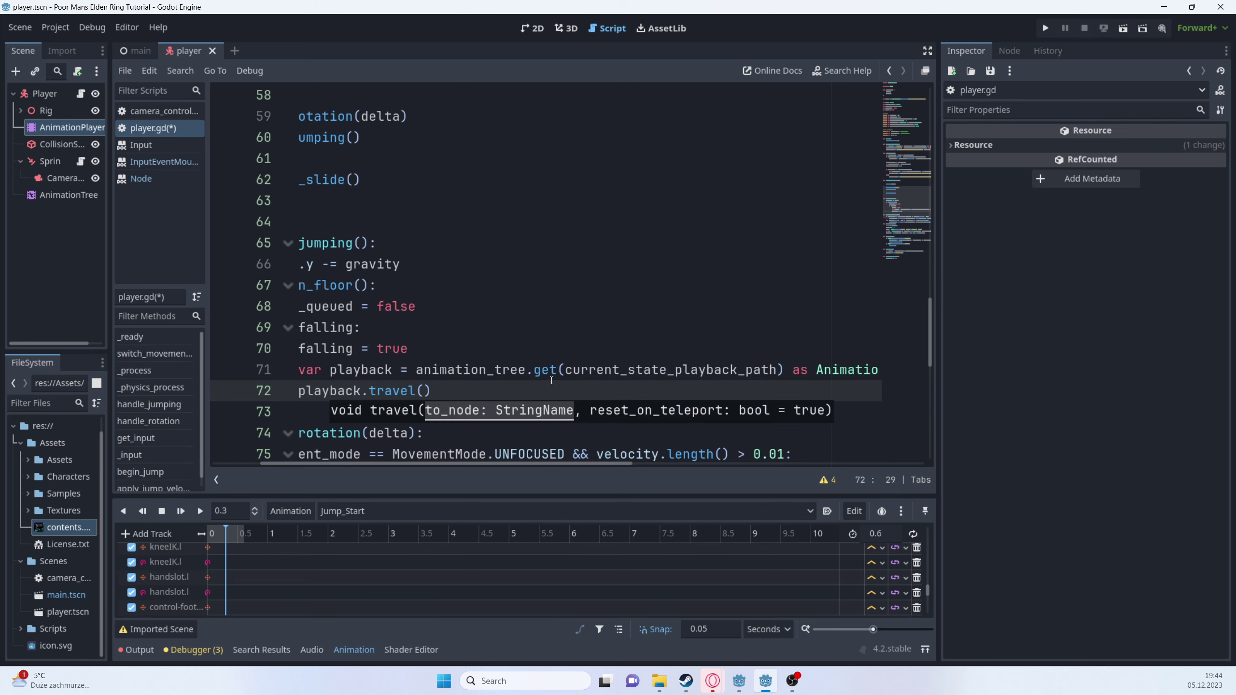
{"action": "type", "text": "\""}
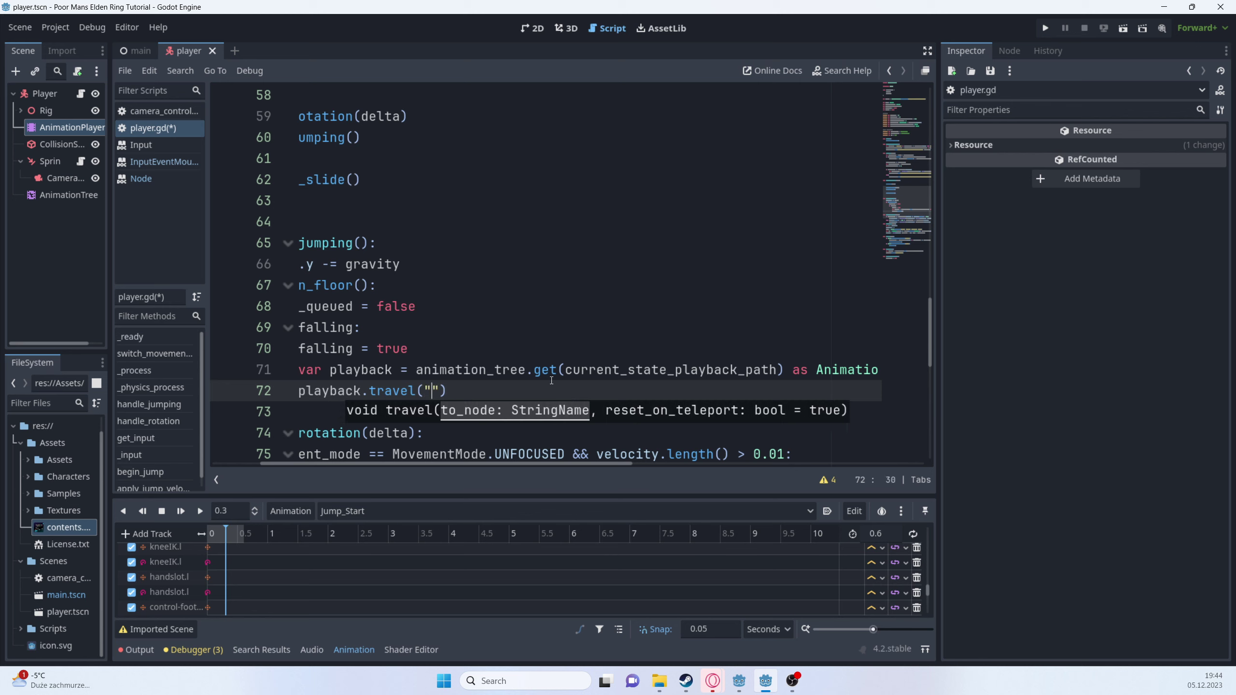
{"action": "type", "text": "Jump"}
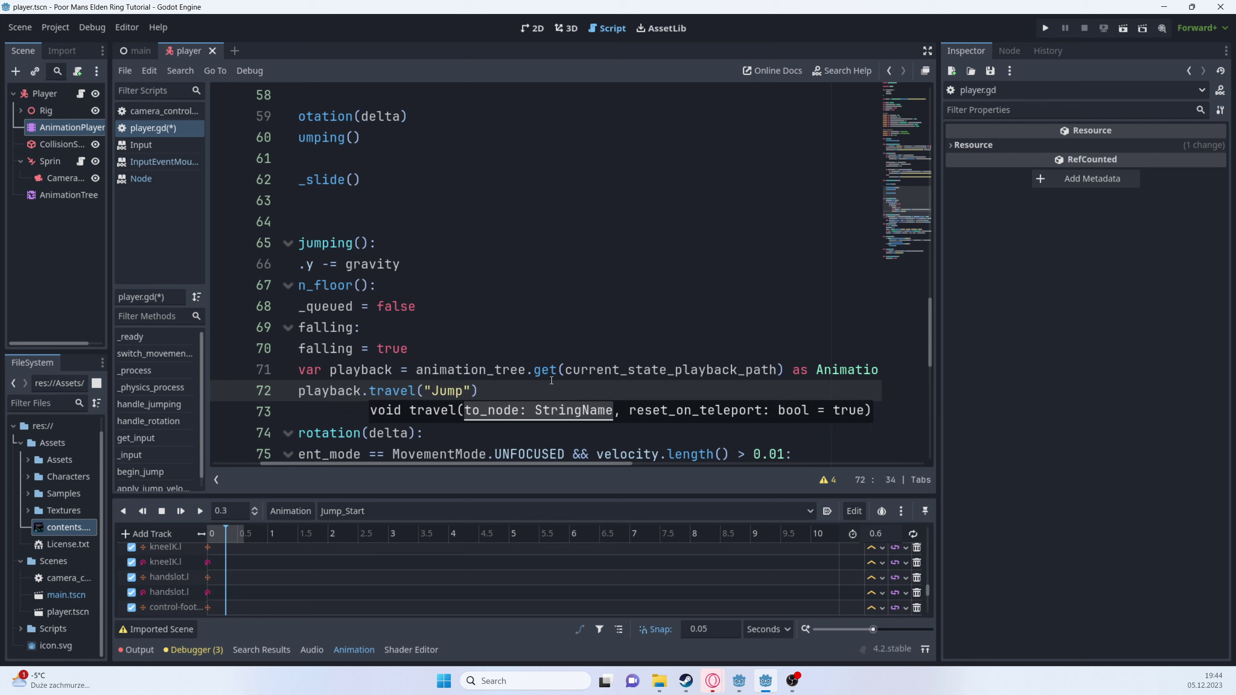
{"action": "type", "text": "_Idle"}
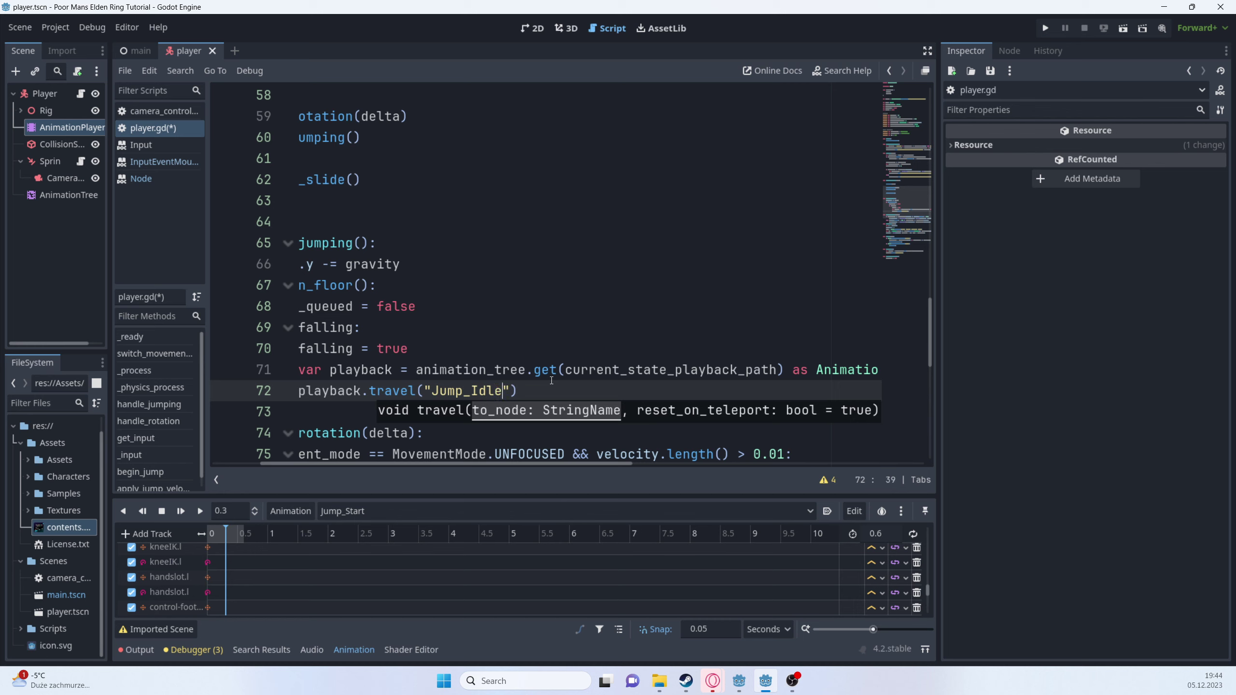
{"action": "key", "text": "End"}
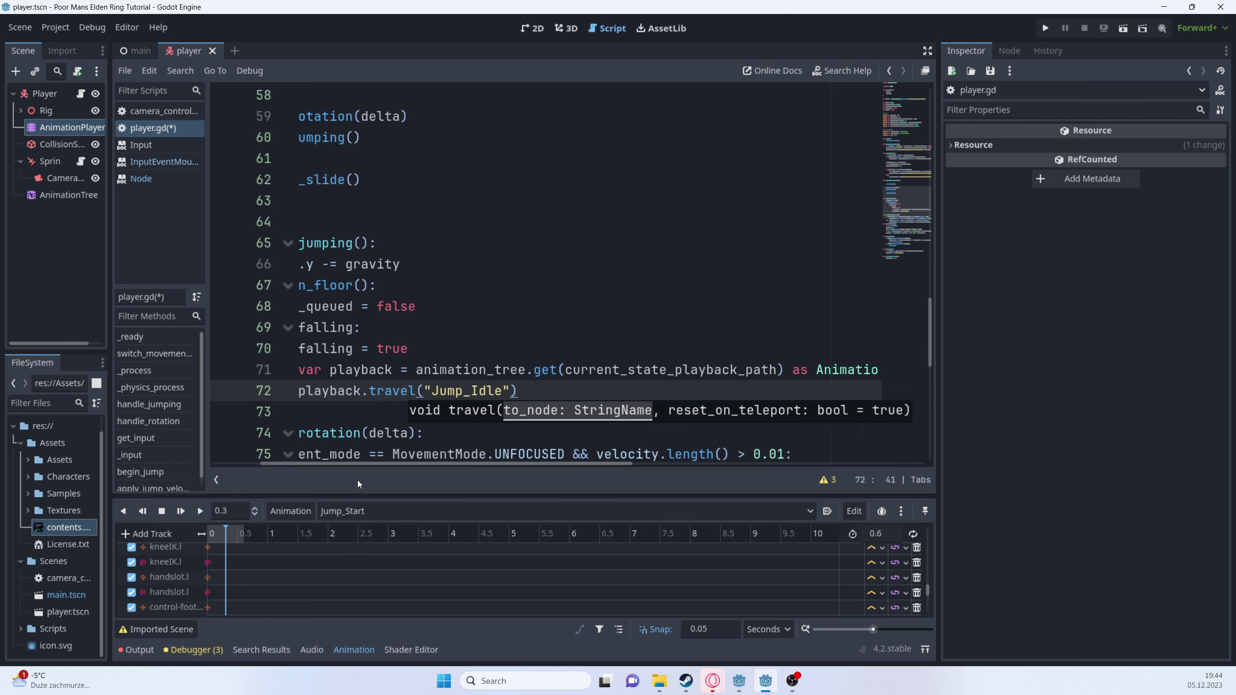
{"action": "left_click_drag", "start_coordinate": [364, 464], "coordinate": [317, 464]}
{"action": "left_click", "coordinate": [667, 373]}
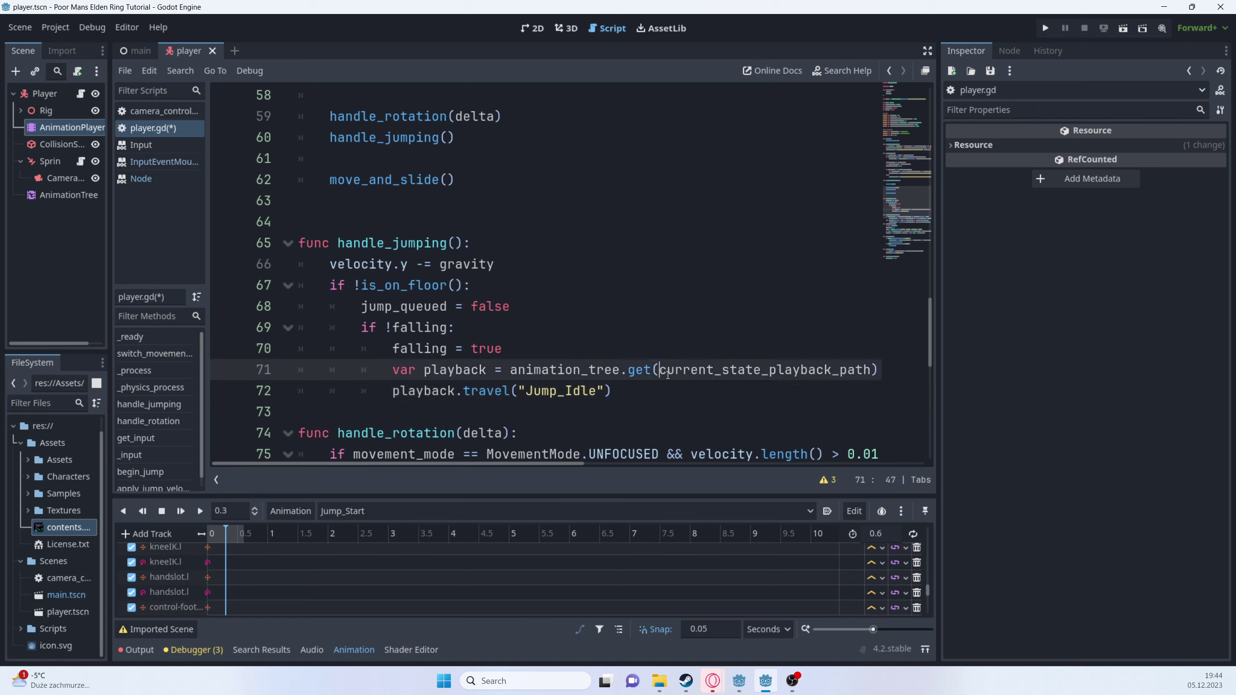
{"action": "left_click", "coordinate": [632, 399]}
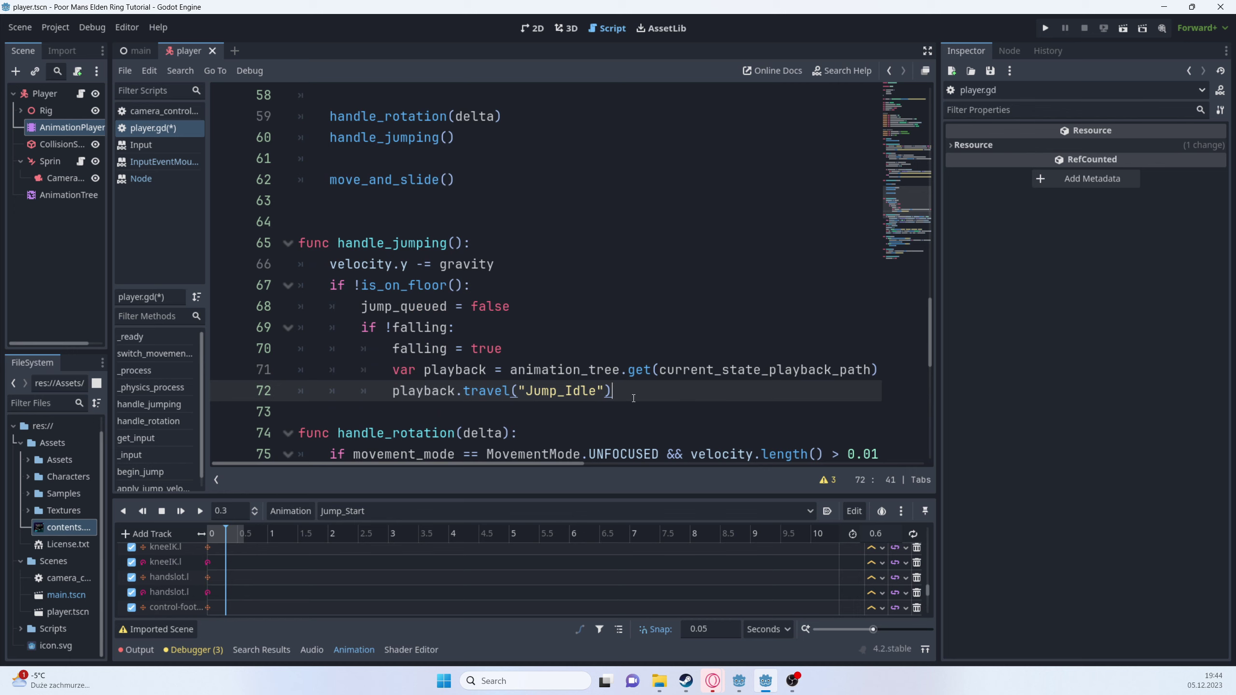
{"action": "key", "text": "Return"}
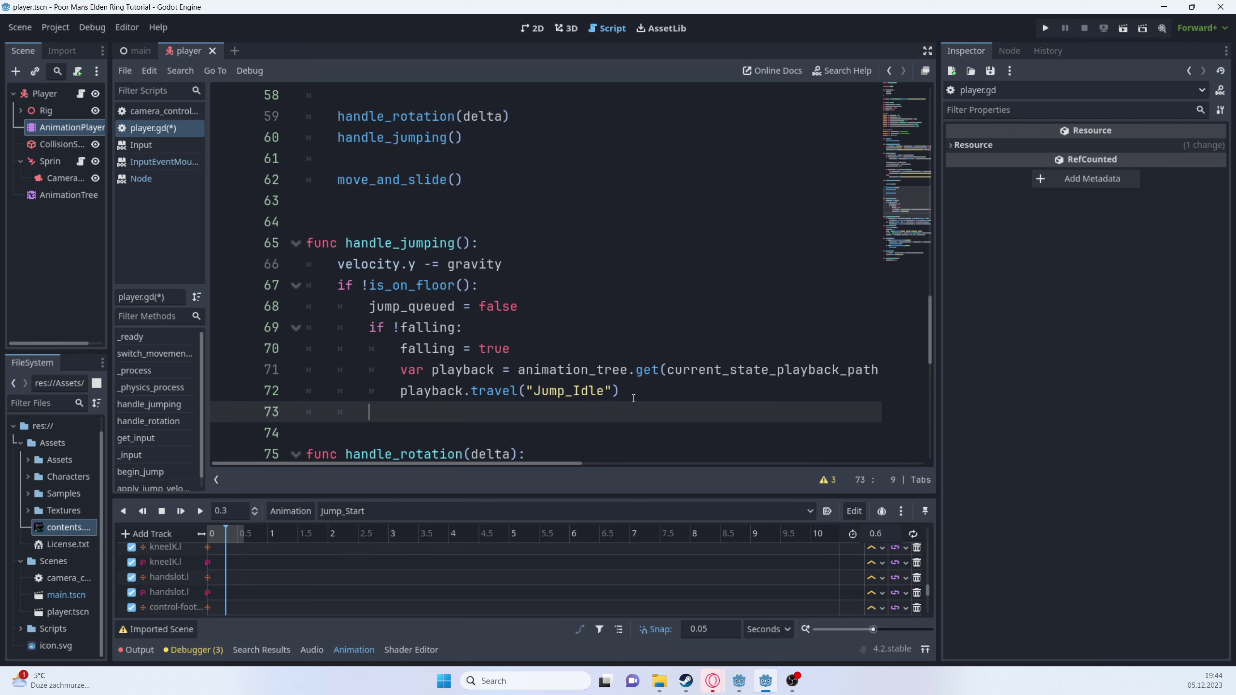
- Add an elif falling: branch that sets falling = false
{"action": "key", "text": "BackSpace"}
{"action": "type", "text": "elif:fall"}
{"action": "key", "text": "BackSpace"}
{"action": "key", "text": "BackSpace"}
{"action": "key", "text": "BackSpace"}
{"action": "key", "text": "BackSpace"}
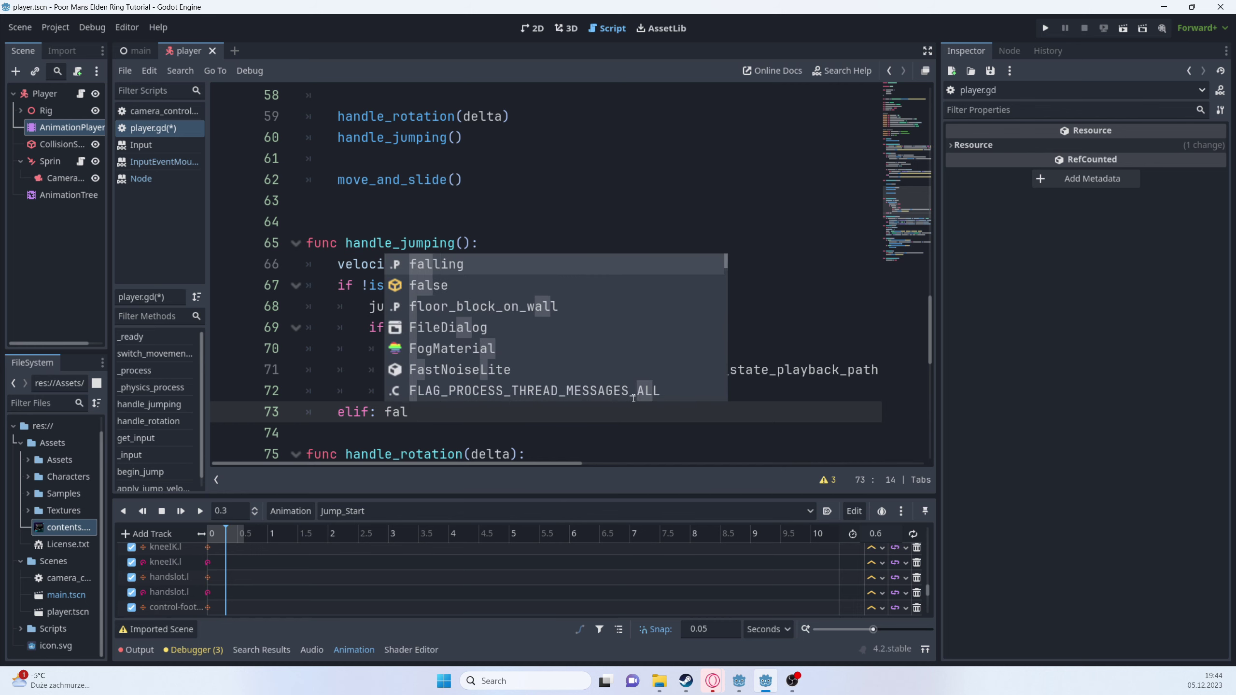
{"action": "key", "text": "BackSpace"}
{"action": "key", "text": "BackSpace"}
{"action": "type", "text": "fal"}
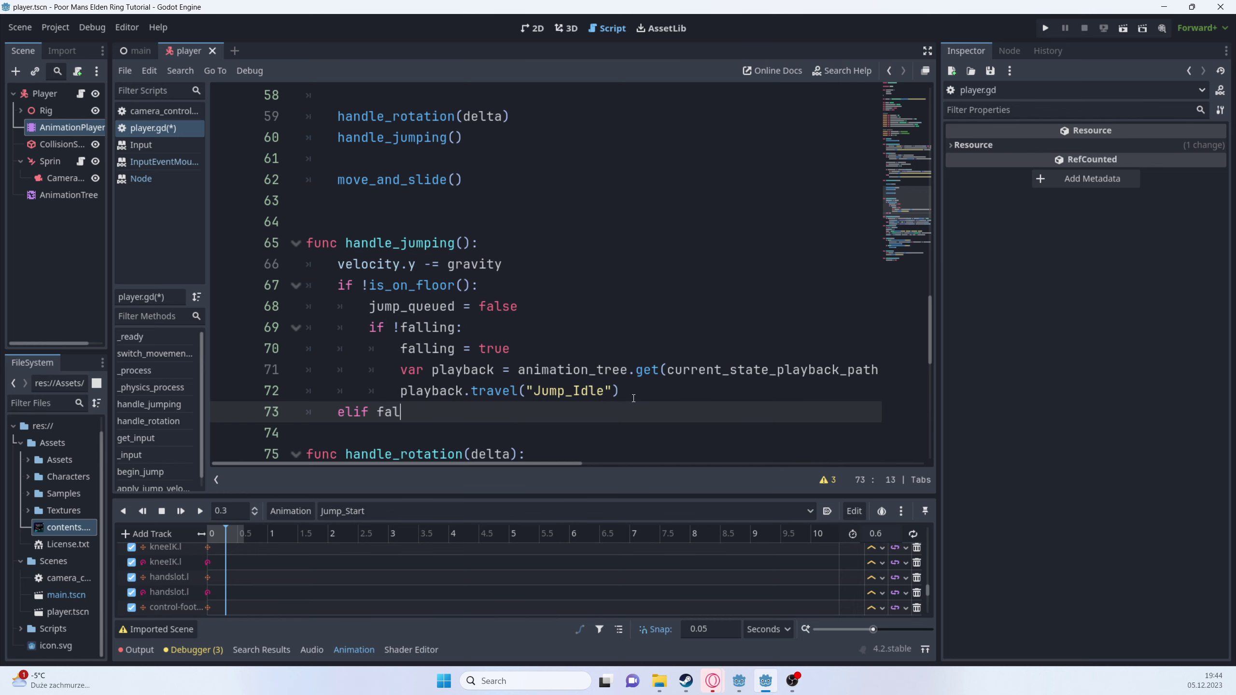
{"action": "key", "text": "Return"}
{"action": "key", "text": "Return"}
{"action": "type", "text": "fal"}
{"action": "key", "text": "Return"}
{"action": "type", "text": "="}
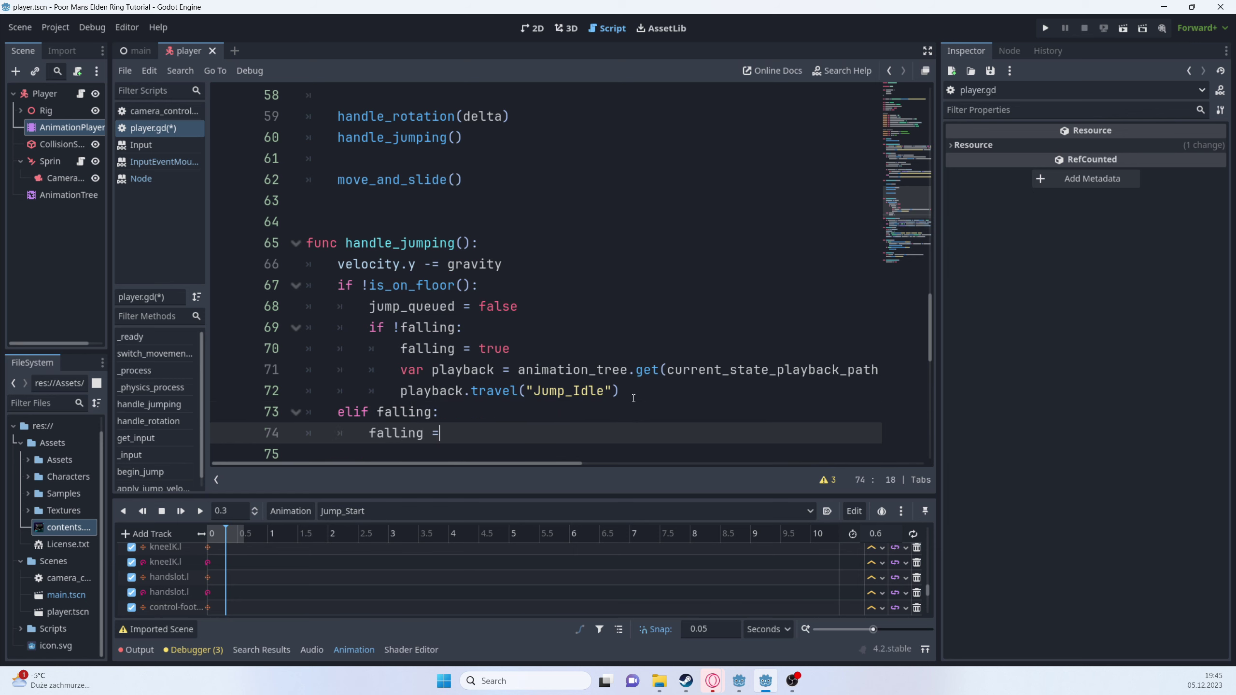
{"action": "type", "text": " false"}
{"action": "key", "text": "Return"}
{"action": "key", "text": "Return"}
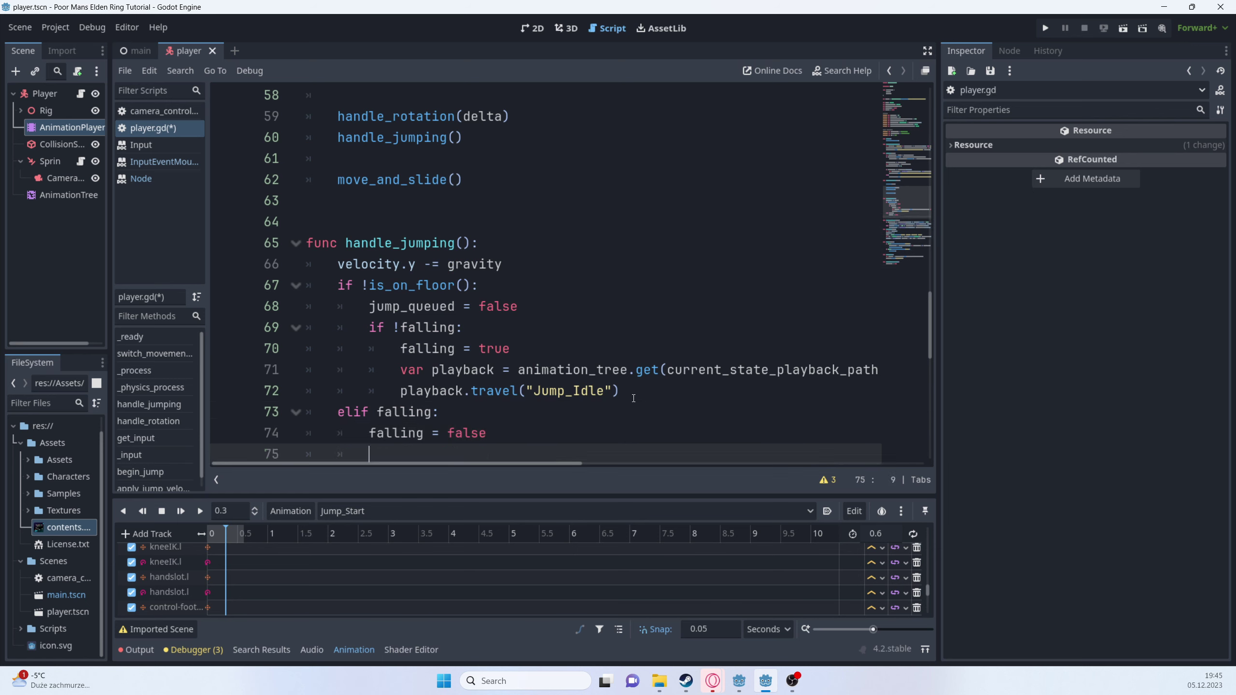
- Copy the existing playback assignment from line 71 into the elif falling branch
{"action": "scroll", "coordinate": [574, 380], "scroll_direction": "down", "scroll_amount": 2}
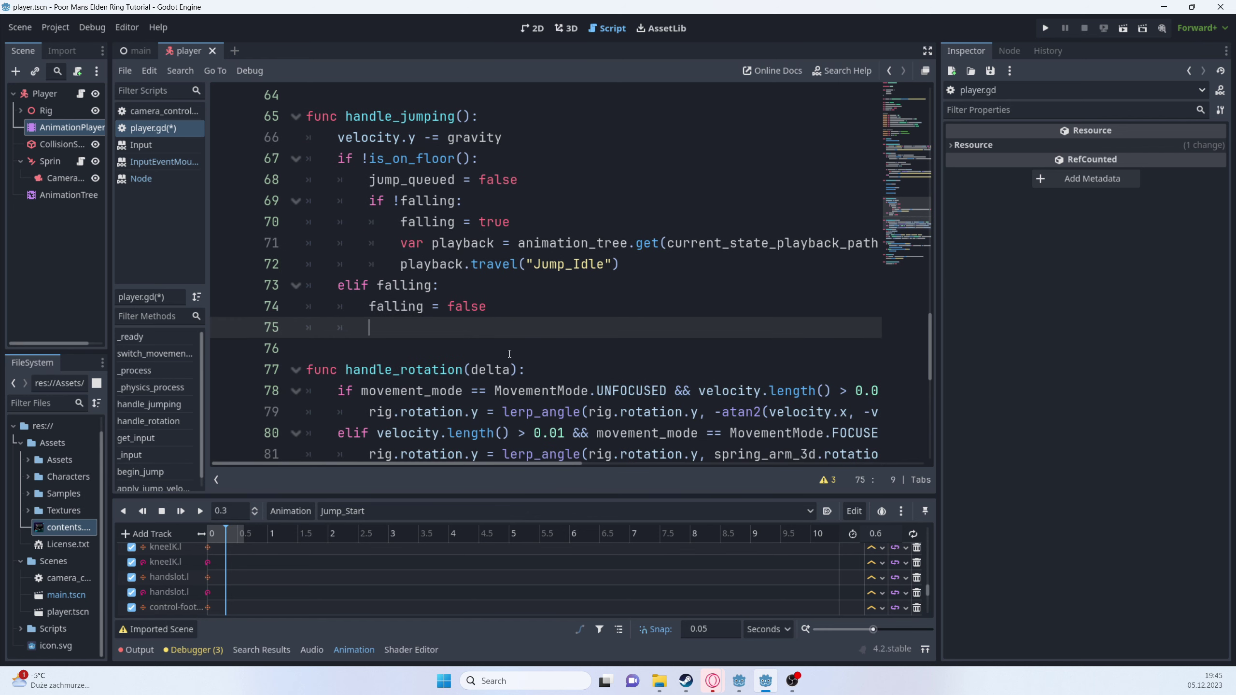
{"action": "type", "text": "var playback ="}
{"action": "key", "text": "Escape"}
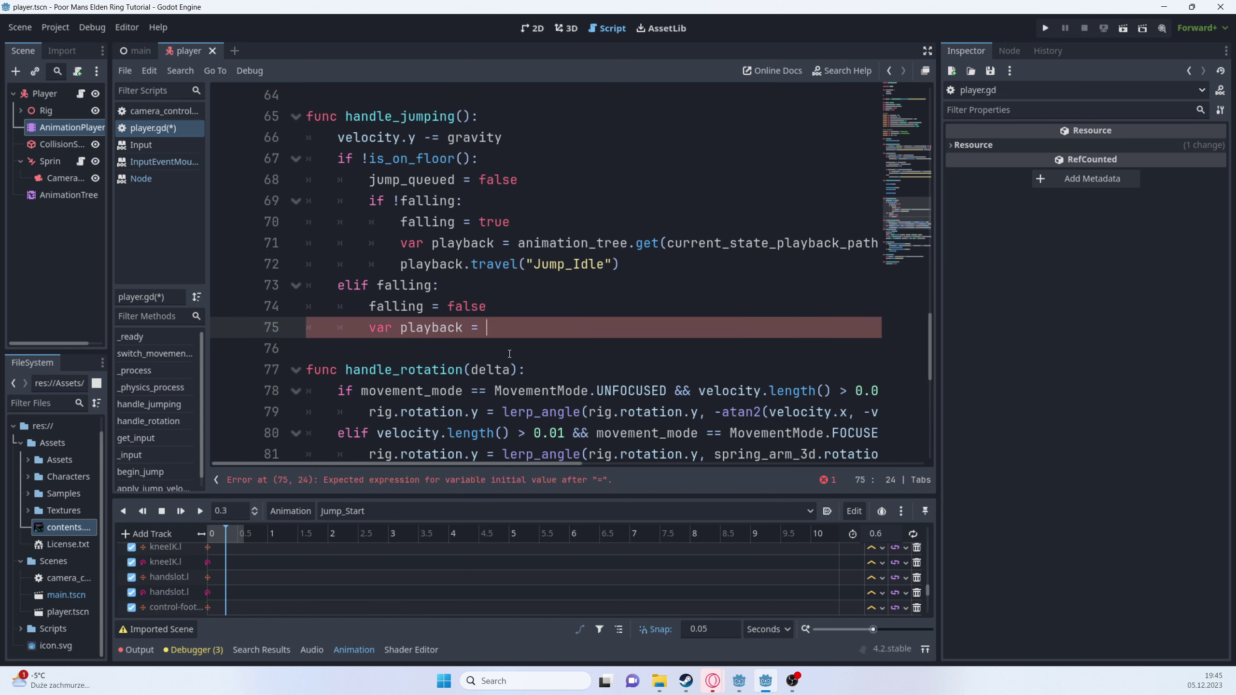
{"action": "left_click", "coordinate": [441, 243]}
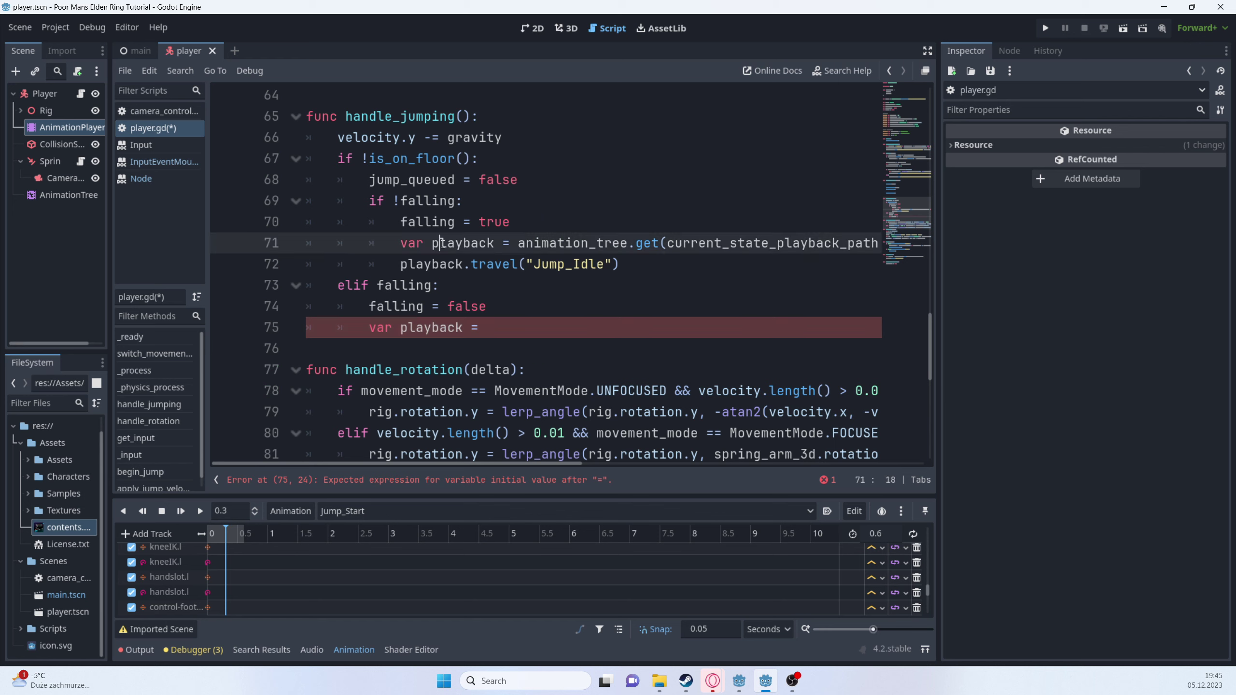
{"action": "triple_click", "coordinate": [440, 243]}
{"action": "left_click_drag", "start_coordinate": [369, 328], "coordinate": [496, 326]}
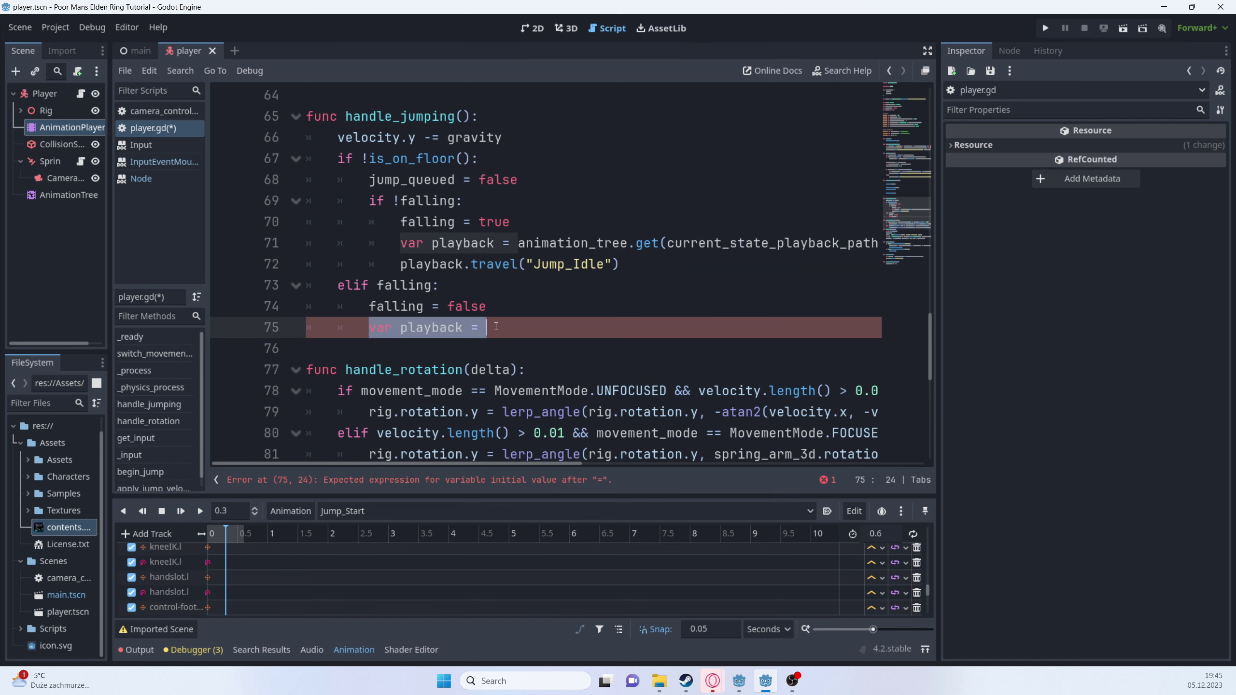
{"action": "type", "text": "var playback = animation_tree.get(current_state_playback_path) as AnimationNodeStateMachinePlayback"}
{"action": "key", "text": "Return"}
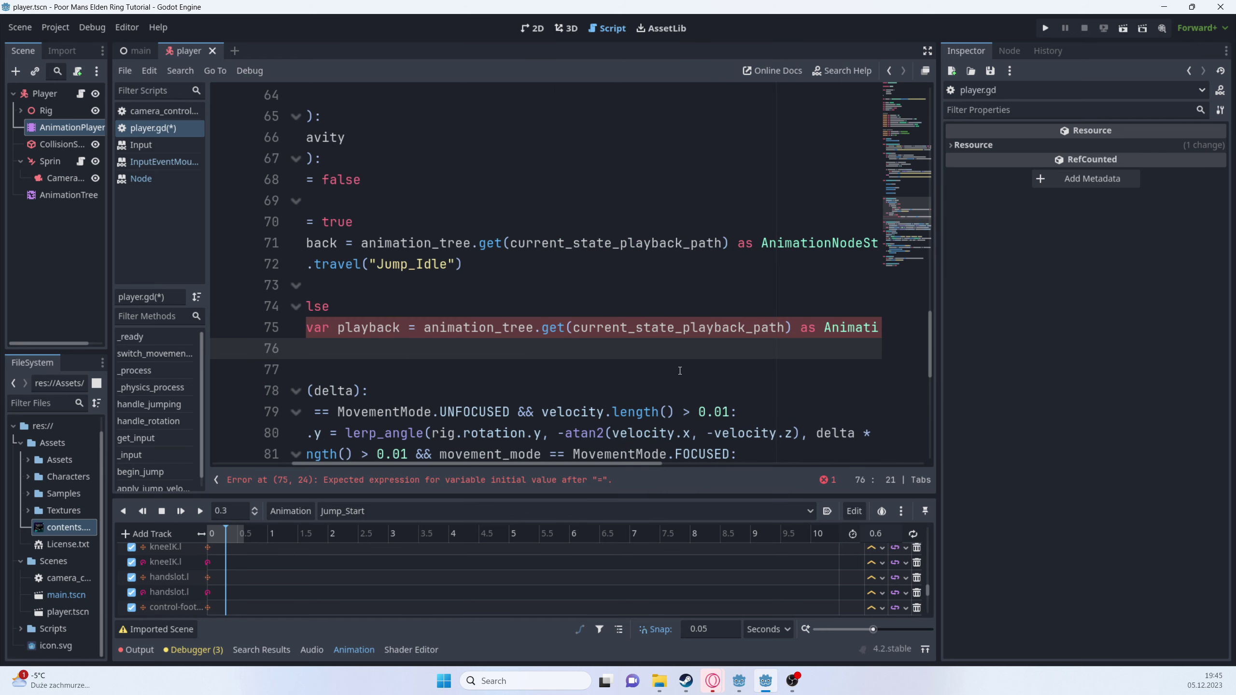
{"action": "left_click_drag", "start_coordinate": [456, 465], "coordinate": [380, 466]}
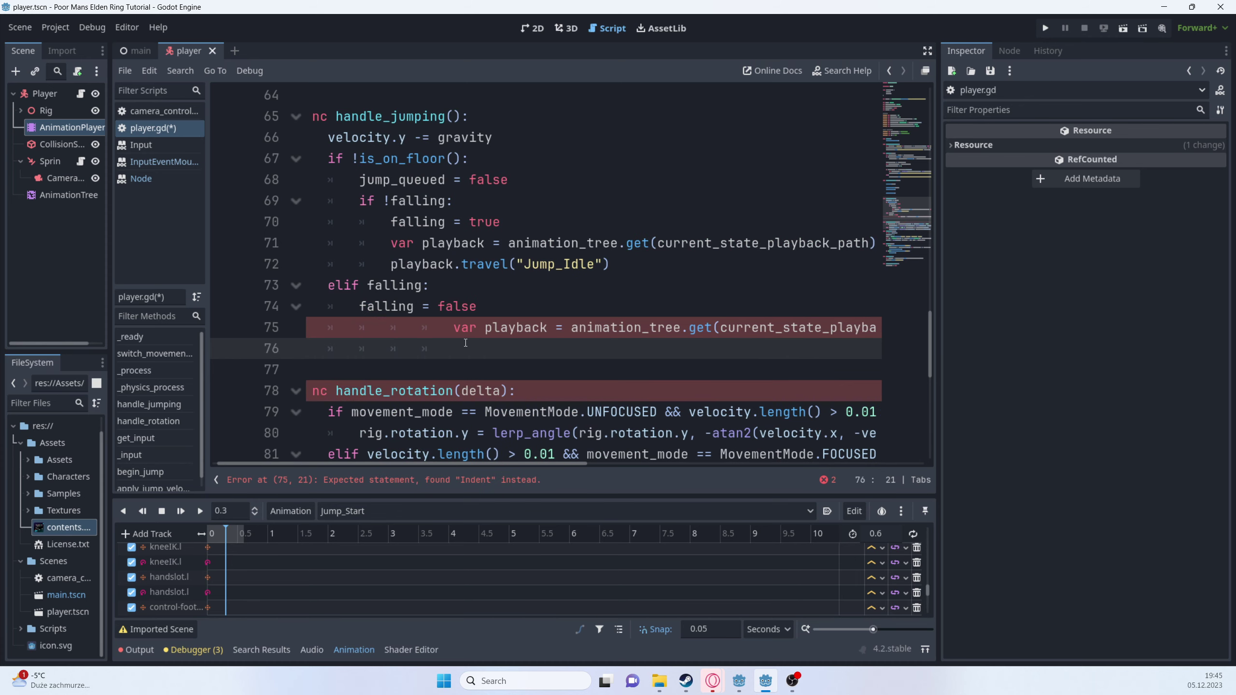
{"action": "key", "text": "Up"}
{"action": "key", "text": "BackSpace"}
{"action": "key", "text": "BackSpace"}
{"action": "key", "text": "BackSpace"}
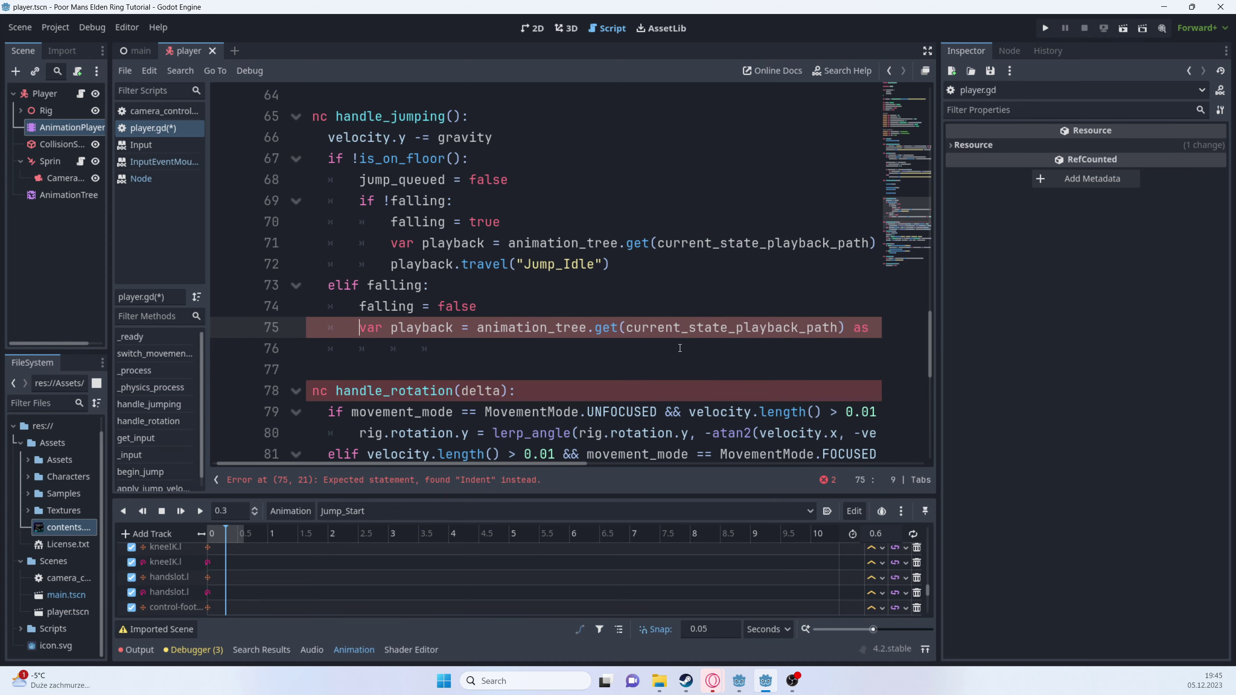
{"action": "key", "text": "Down"}
- Add playback.travel("Jump_Land") to the branch and save player.gd
{"action": "type", "text": "play"}
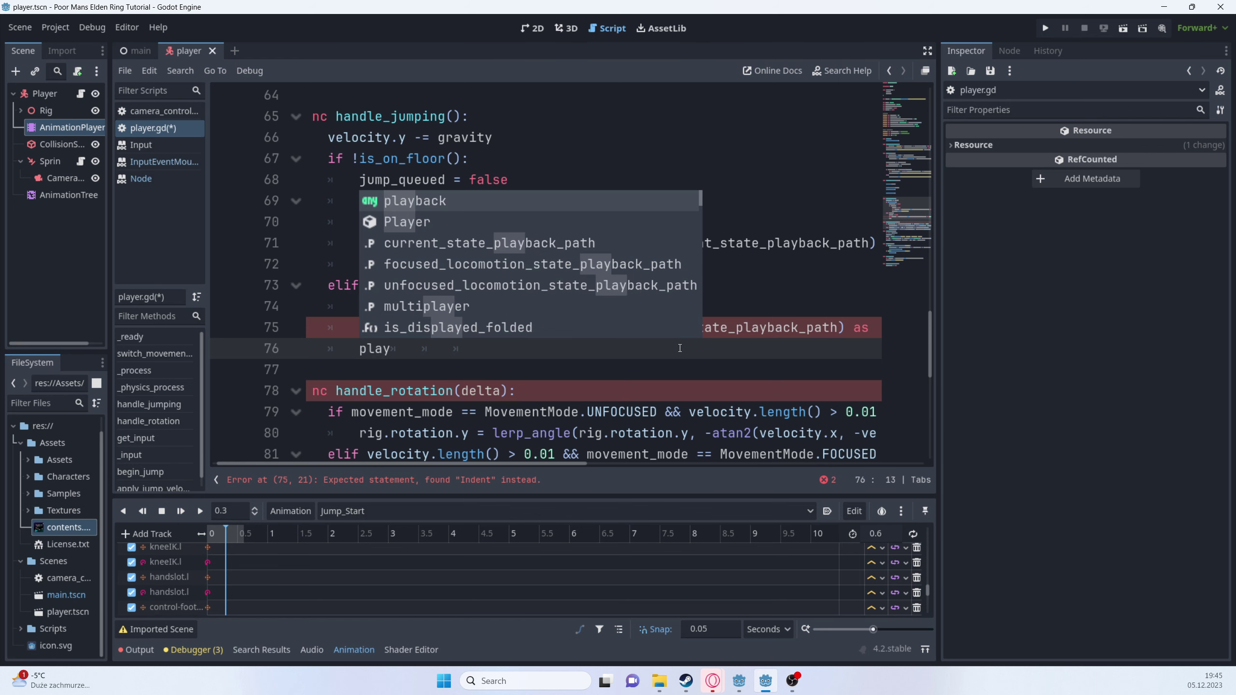
{"action": "key", "text": "Return"}
{"action": "type", "text": ".tr"}
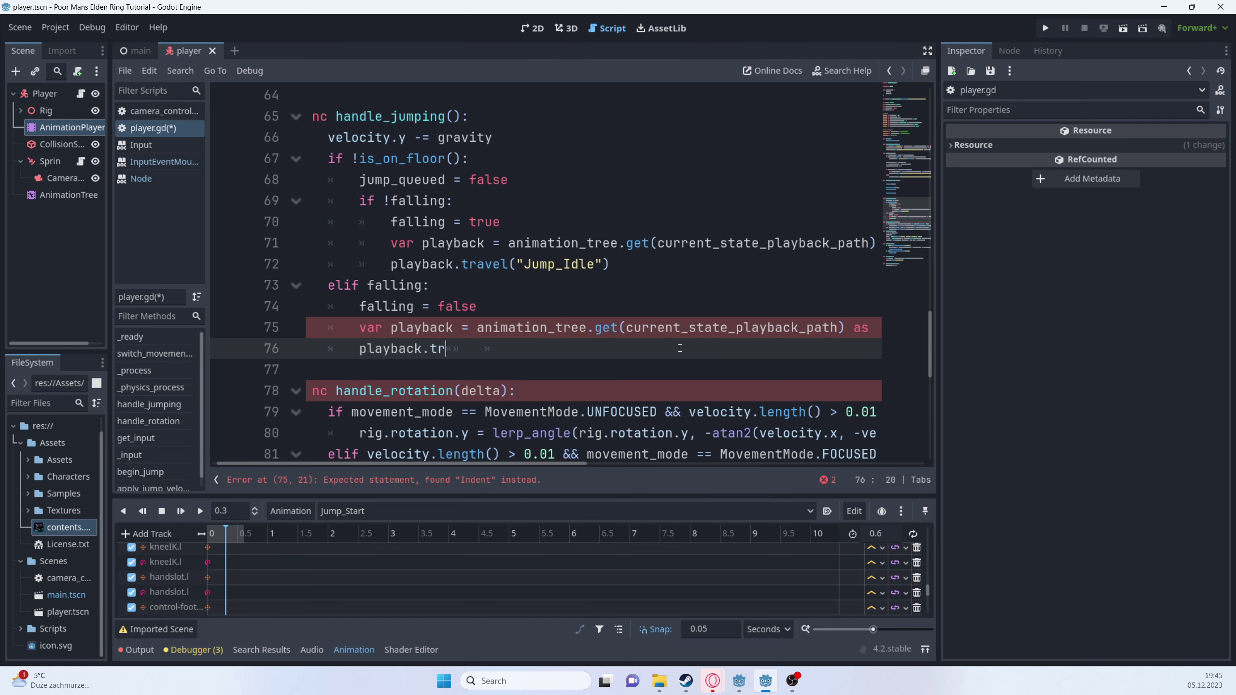
{"action": "key", "text": "Return"}
{"action": "type", "text": "\"J"}
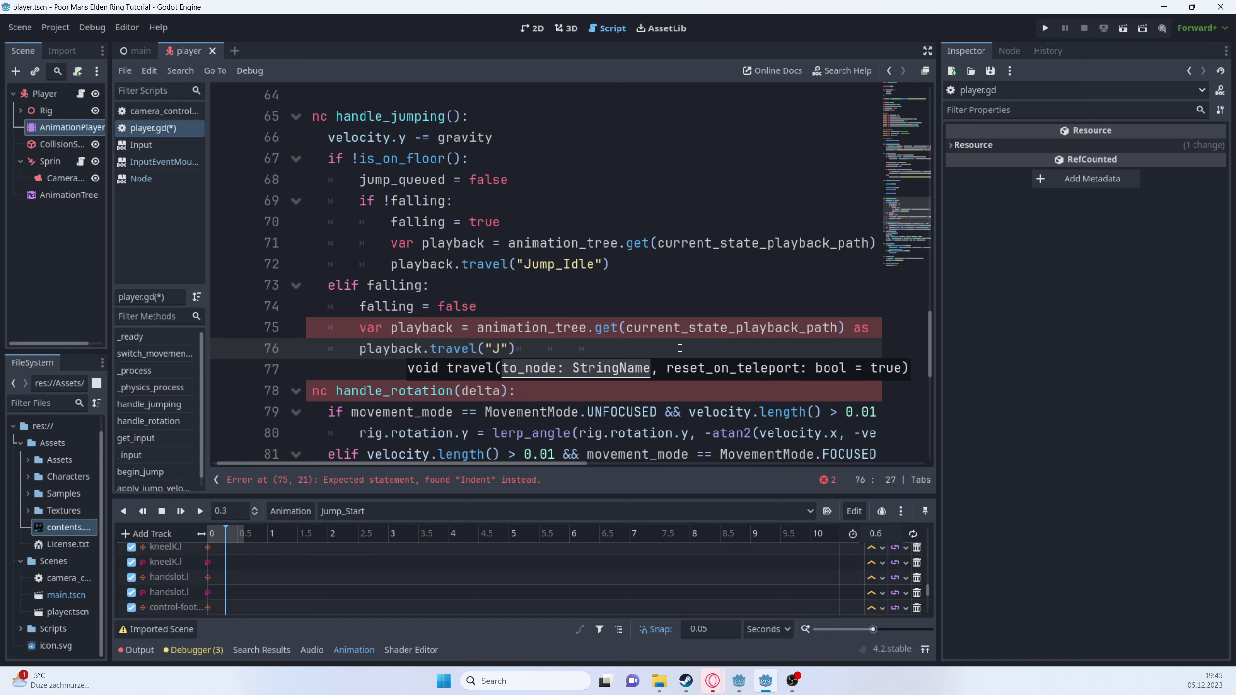
{"action": "type", "text": "ump_Land"}
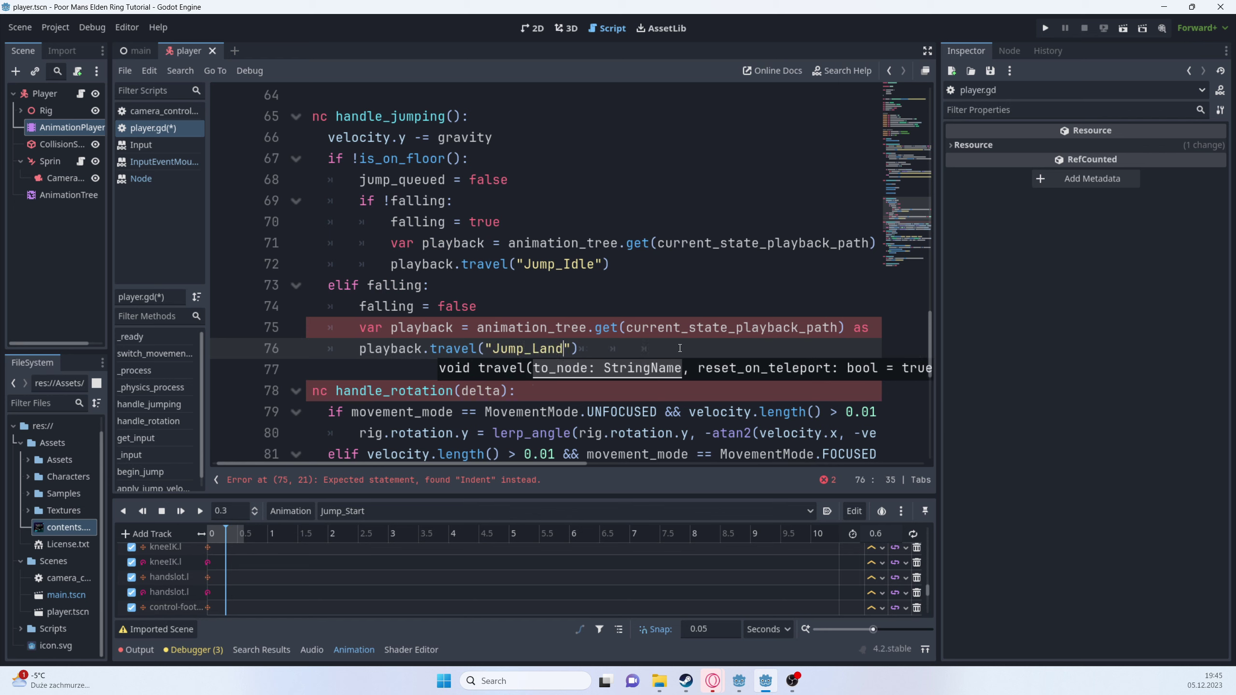
{"action": "key", "text": "Right"}
{"action": "key", "text": "Right"}
{"action": "key", "text": "Return"}
{"action": "key", "text": "Return"}
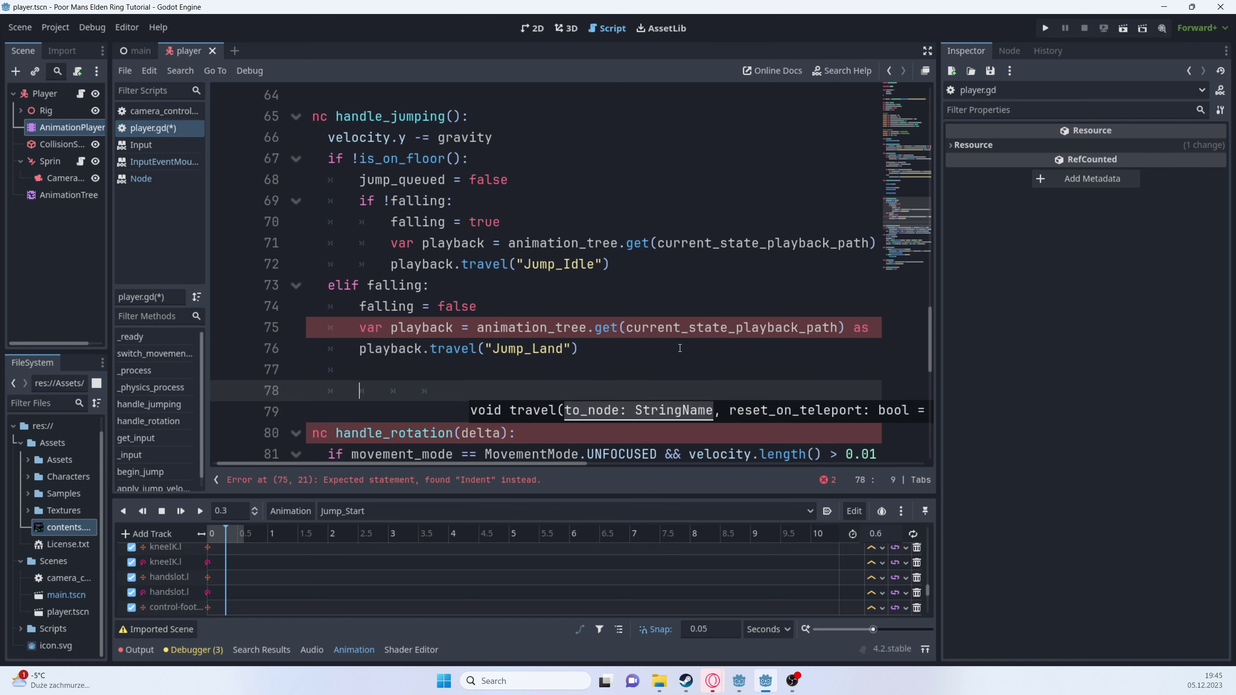
{"action": "key", "text": "BackSpace"}
{"action": "key", "text": "ctrl+s"}
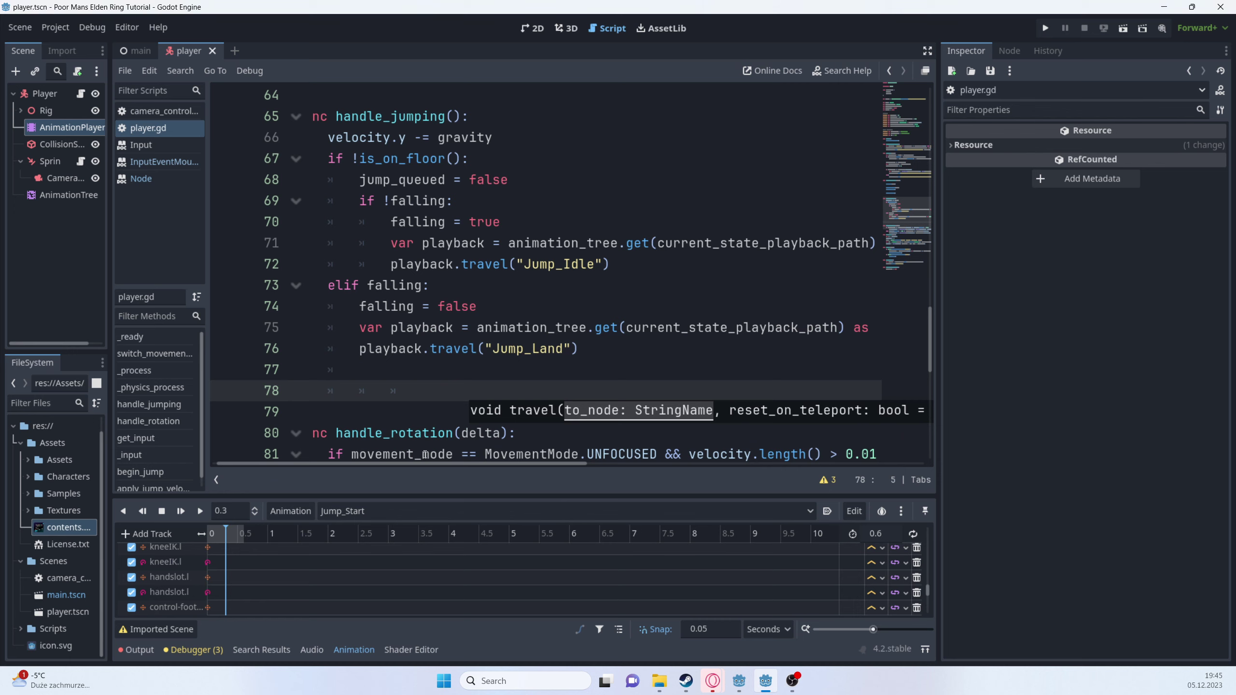
{"action": "left_click_drag", "start_coordinate": [415, 464], "coordinate": [334, 463]}
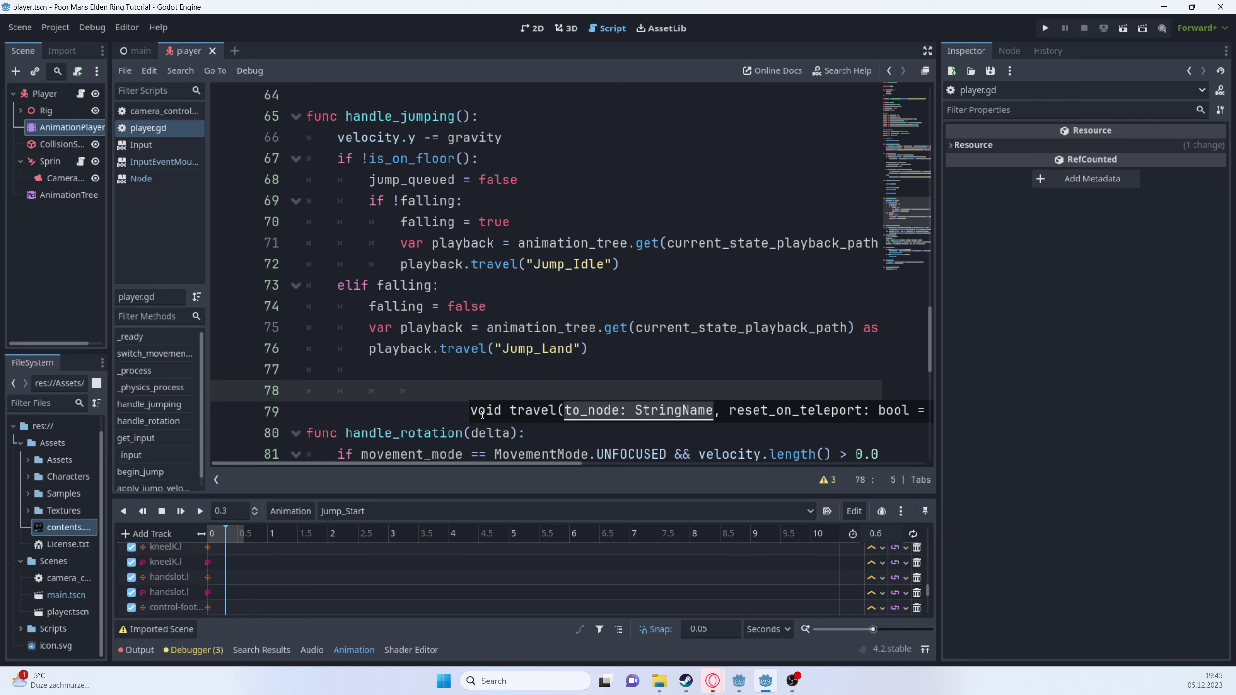
- Begin an if jump_queued: branch that sets velocity.y
{"action": "type", "text": "if jump"}
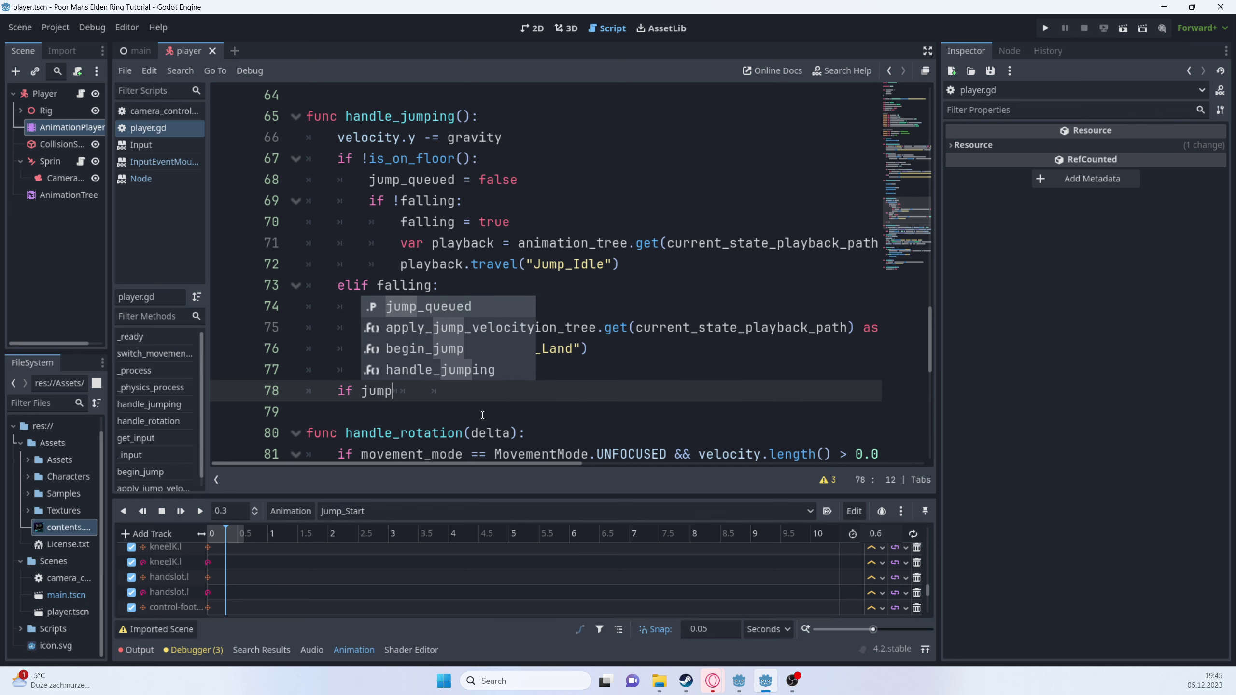
{"action": "type", "text": "_queued:"}
{"action": "key", "text": "Return"}
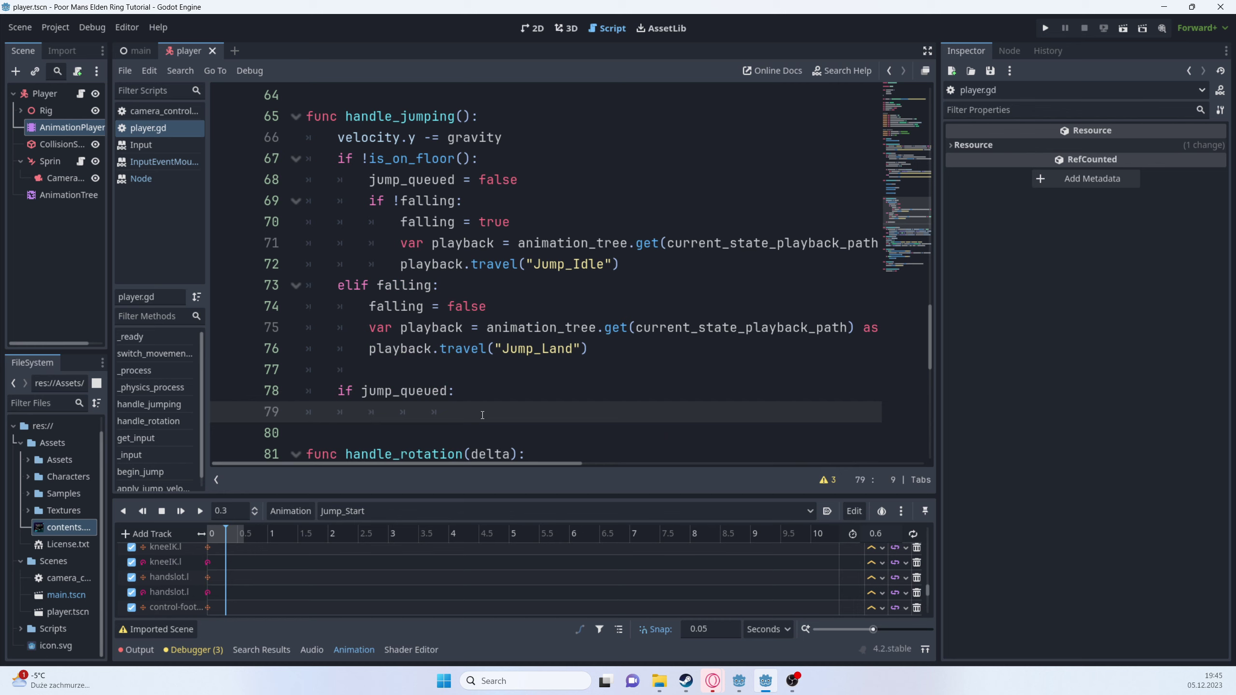
{"action": "type", "text": "velocity.y = JU"}
{"action": "scroll", "coordinate": [654, 324], "scroll_direction": "up", "scroll_amount": 18}
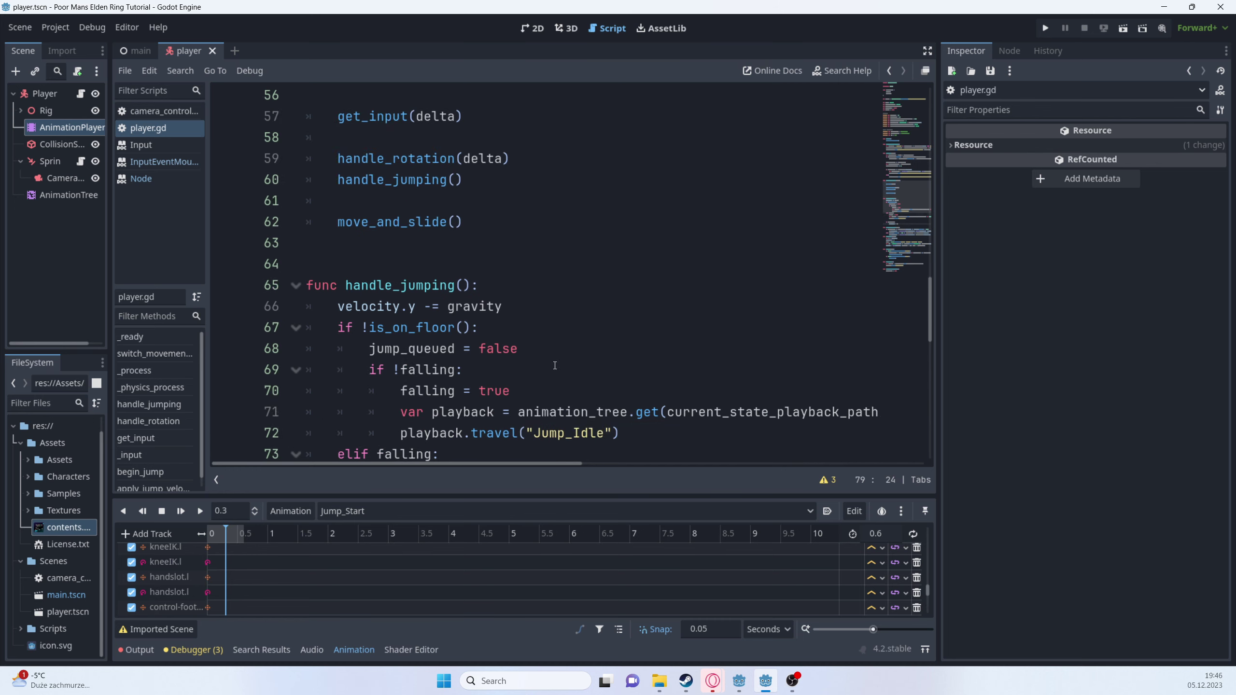
{"action": "scroll", "coordinate": [653, 324], "scroll_direction": "down", "scroll_amount": 1}
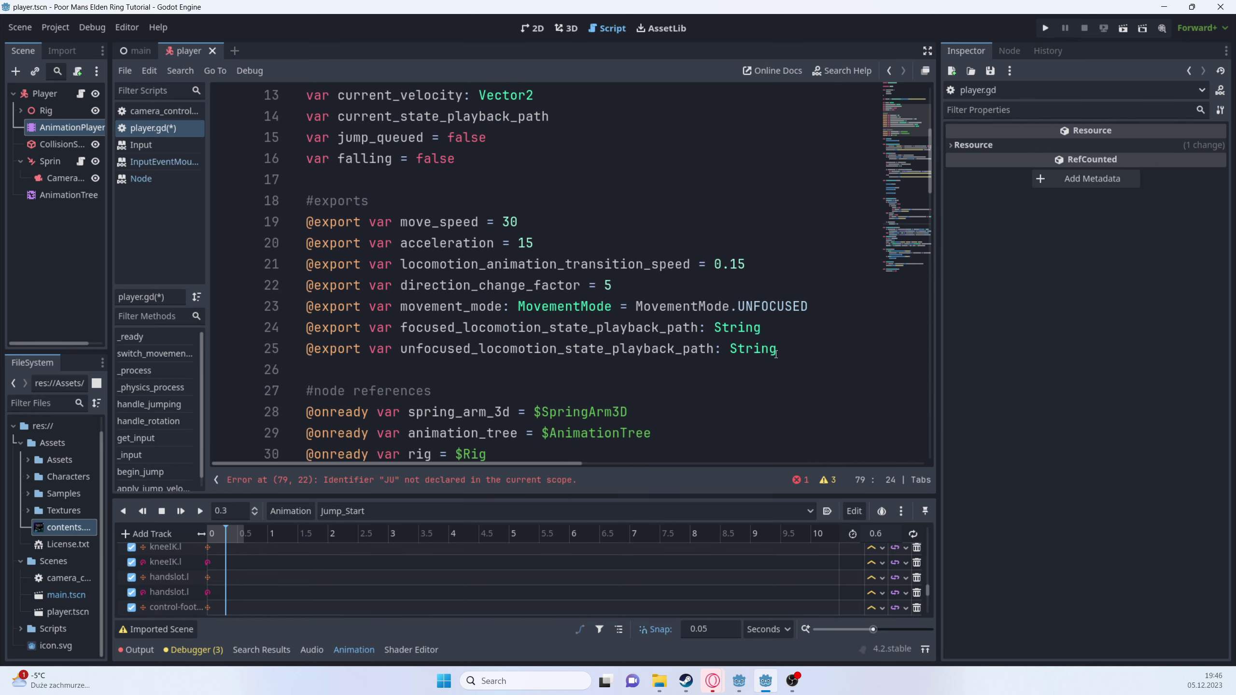
{"action": "left_click", "coordinate": [806, 355]}
{"action": "key", "text": "Return"}
{"action": "type", "text": "@"}
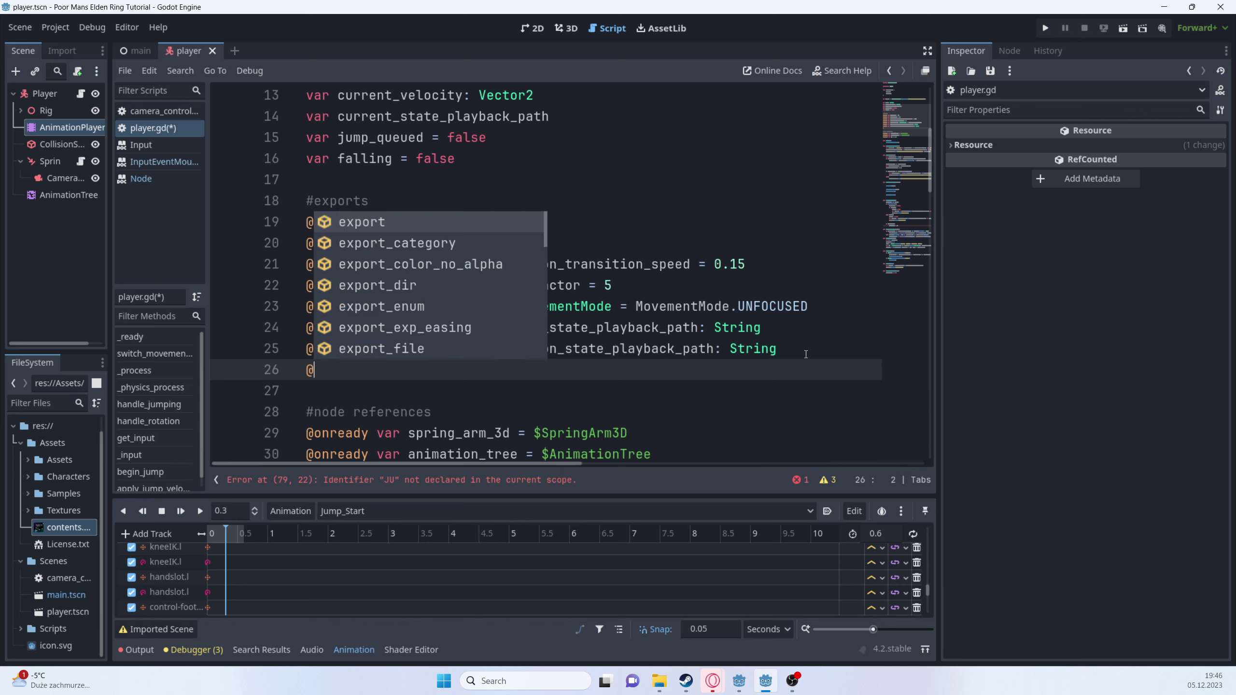
{"action": "type", "text": "export var jum"}
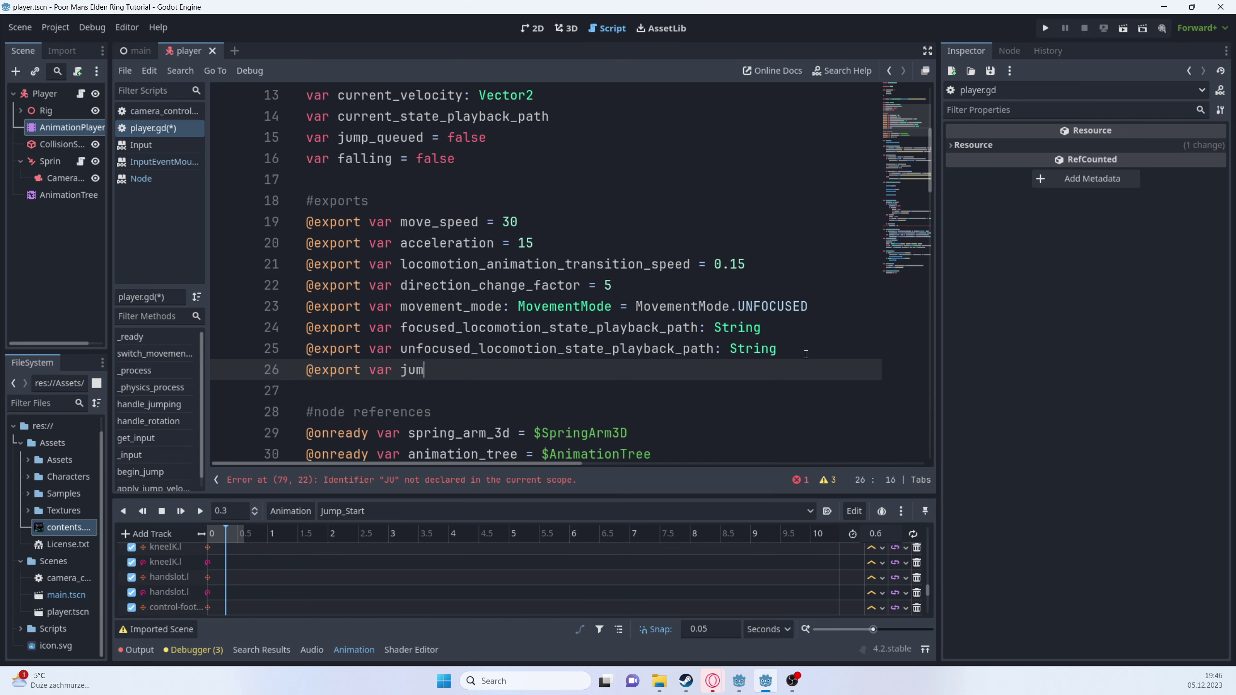
{"action": "type", "text": "p_force = "}
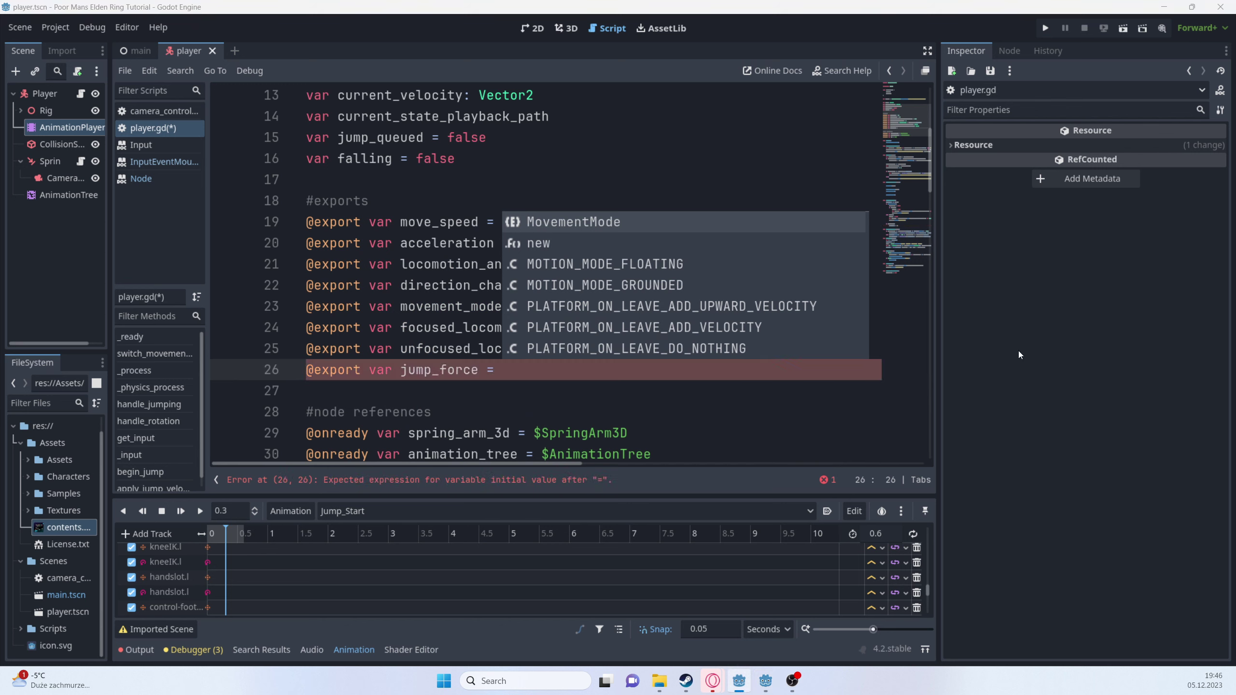
{"action": "type", "text": "150"}
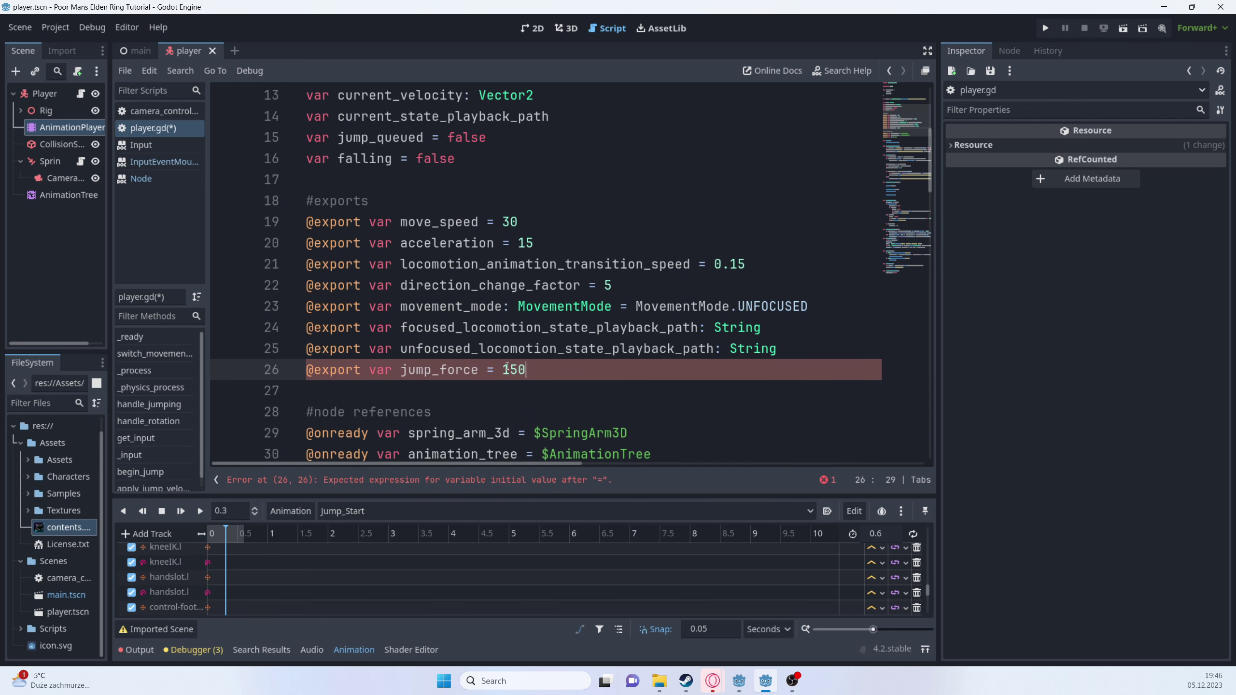
{"action": "key", "text": "ctrl+s"}
{"action": "left_click_drag", "start_coordinate": [901, 242], "coordinate": [901, 265]}
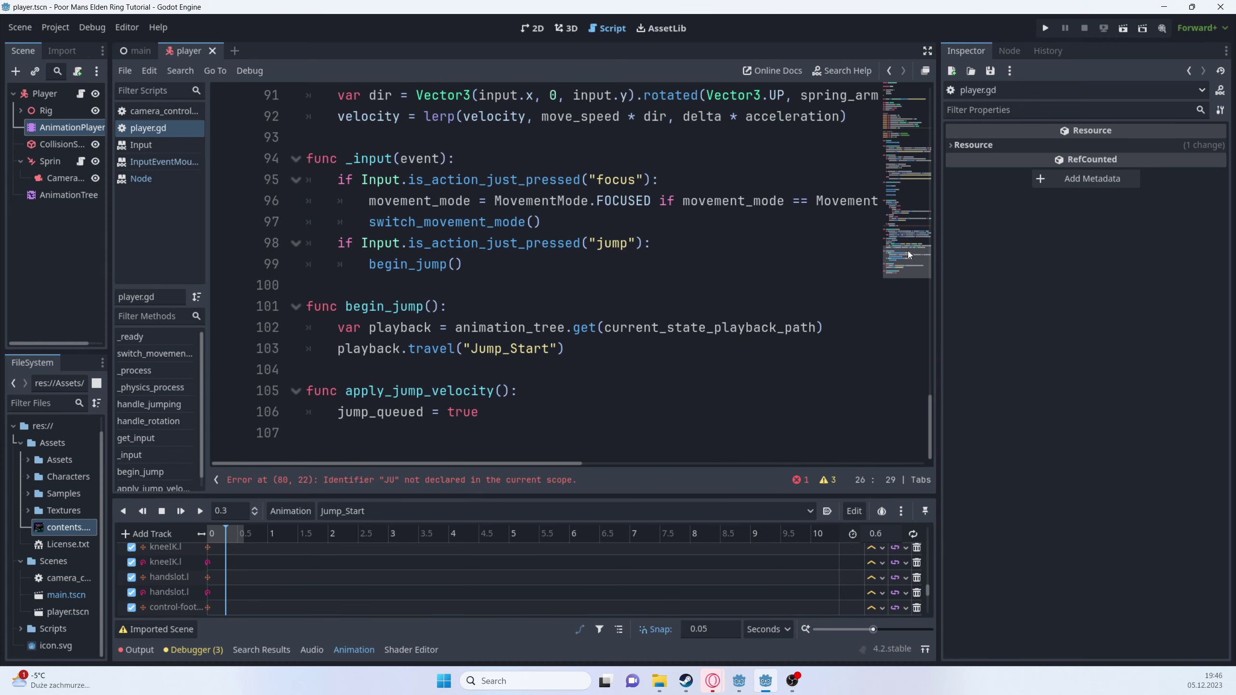
- Replace the placeholder JU on line 80 with jump_force as the vertical velocity
{"action": "left_click", "coordinate": [901, 224]}
{"action": "left_click", "coordinate": [495, 180]}
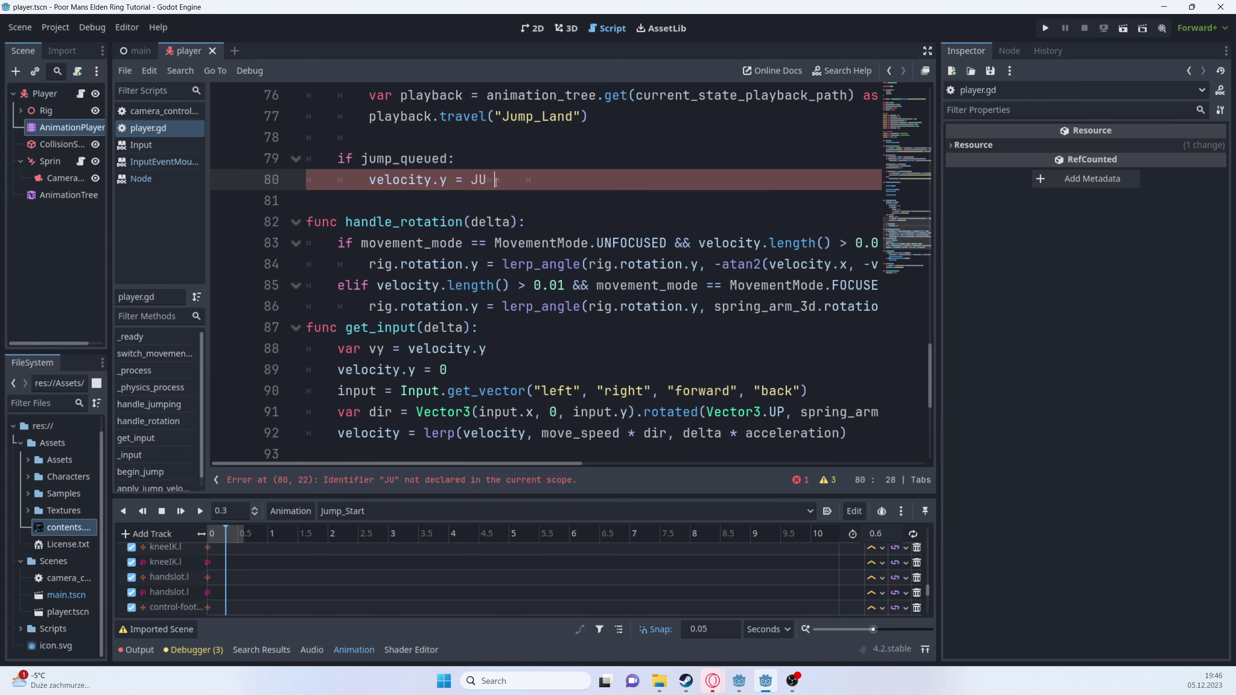
{"action": "key", "text": "BackSpace"}
{"action": "key", "text": "BackSpace"}
{"action": "key", "text": "BackSpace"}
{"action": "type", "text": "ju"}
{"action": "key", "text": "Return"}
{"action": "key", "text": "Return"}
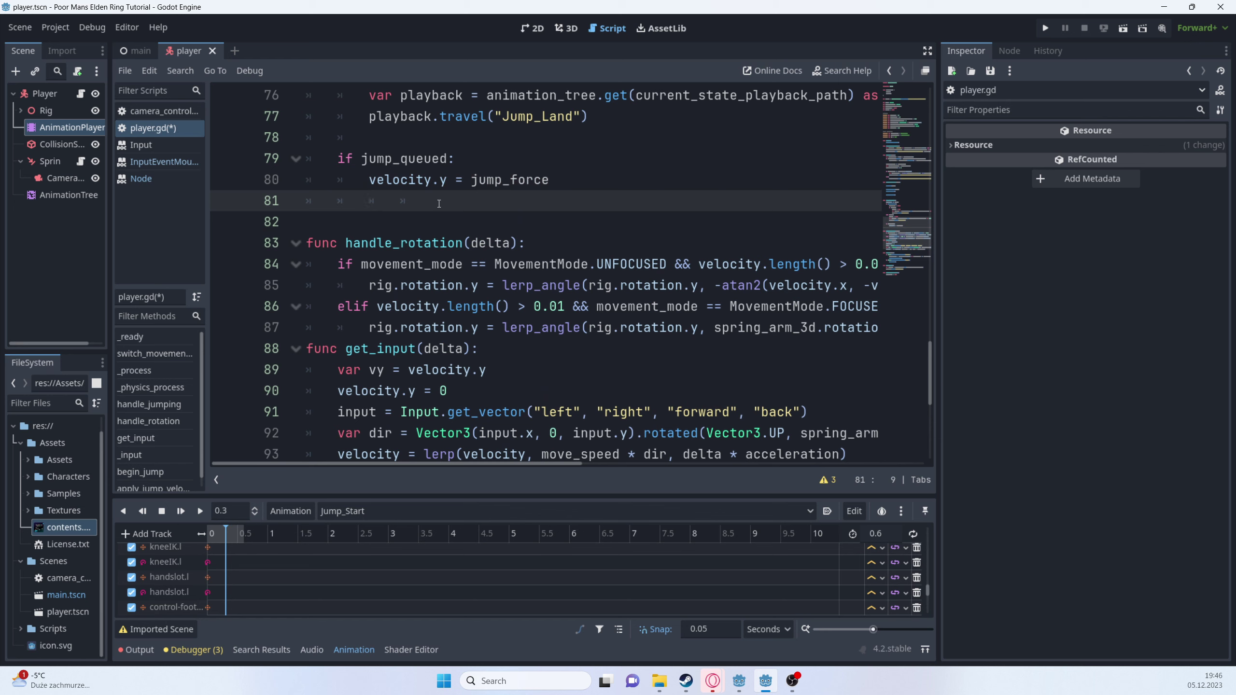
- Add 'jump_queued = false' and 'falling = true' to the jump branch and save player.gd
{"action": "type", "text": "jum"}
{"action": "key", "text": "Down"}
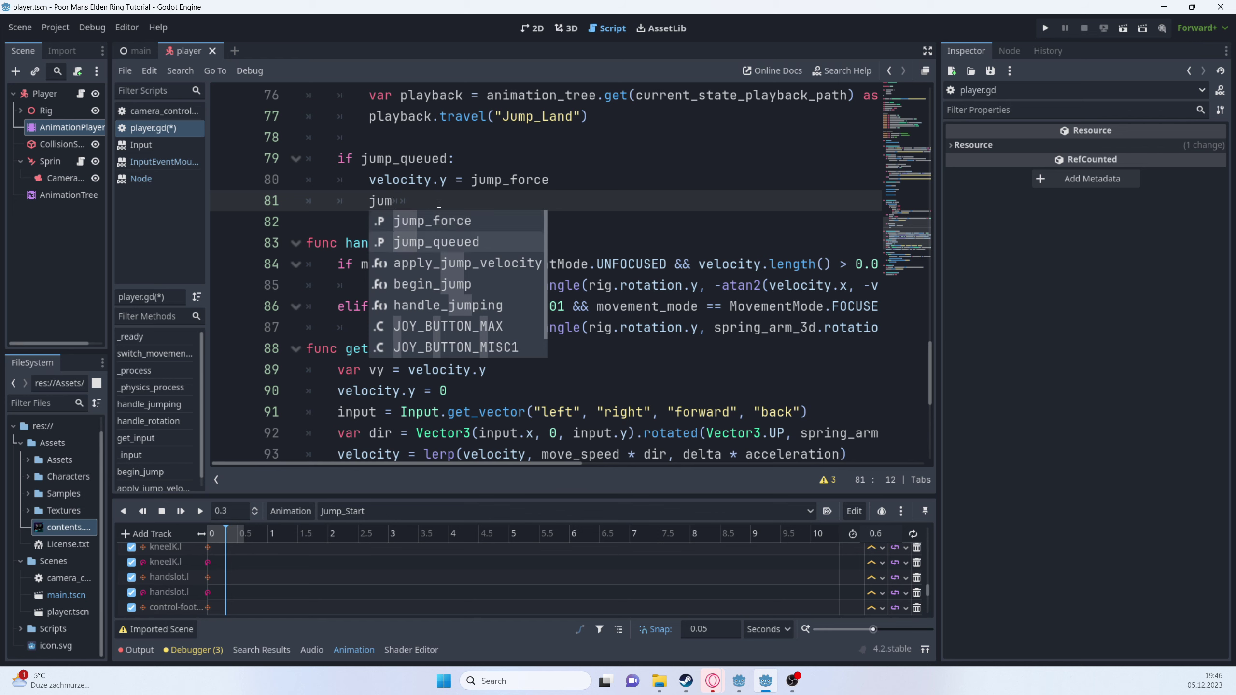
{"action": "key", "text": "Return"}
{"action": "type", "text": "= false"}
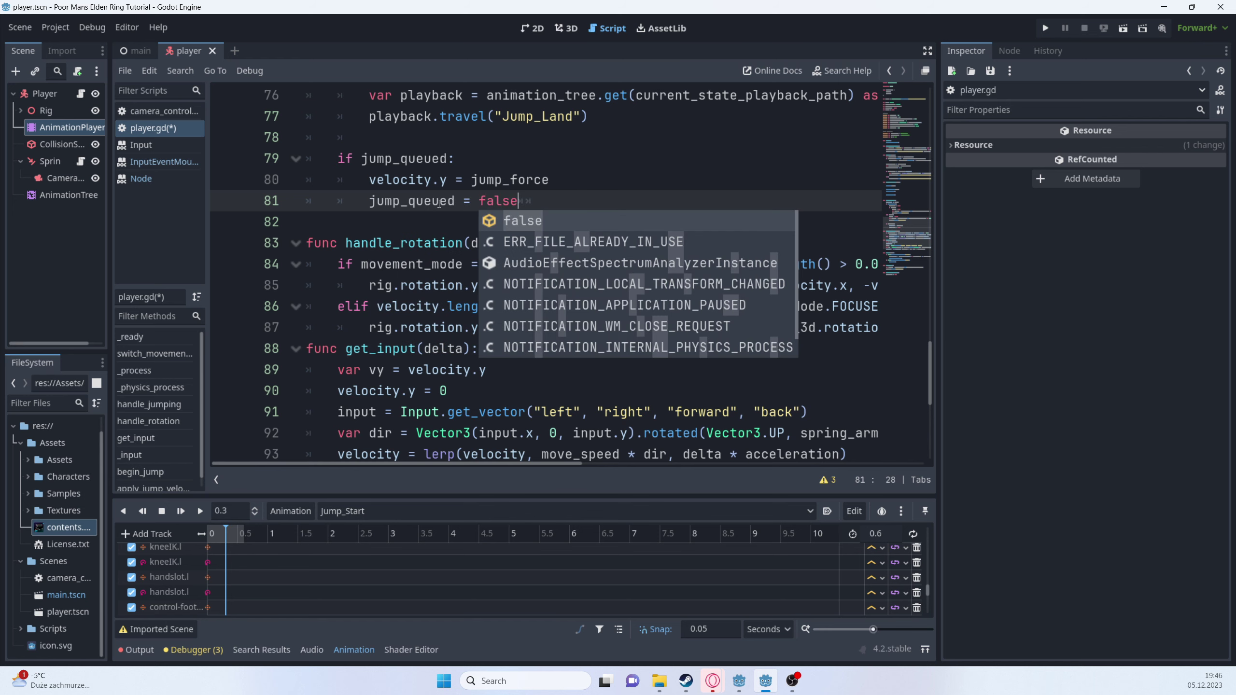
{"action": "key", "text": "Escape"}
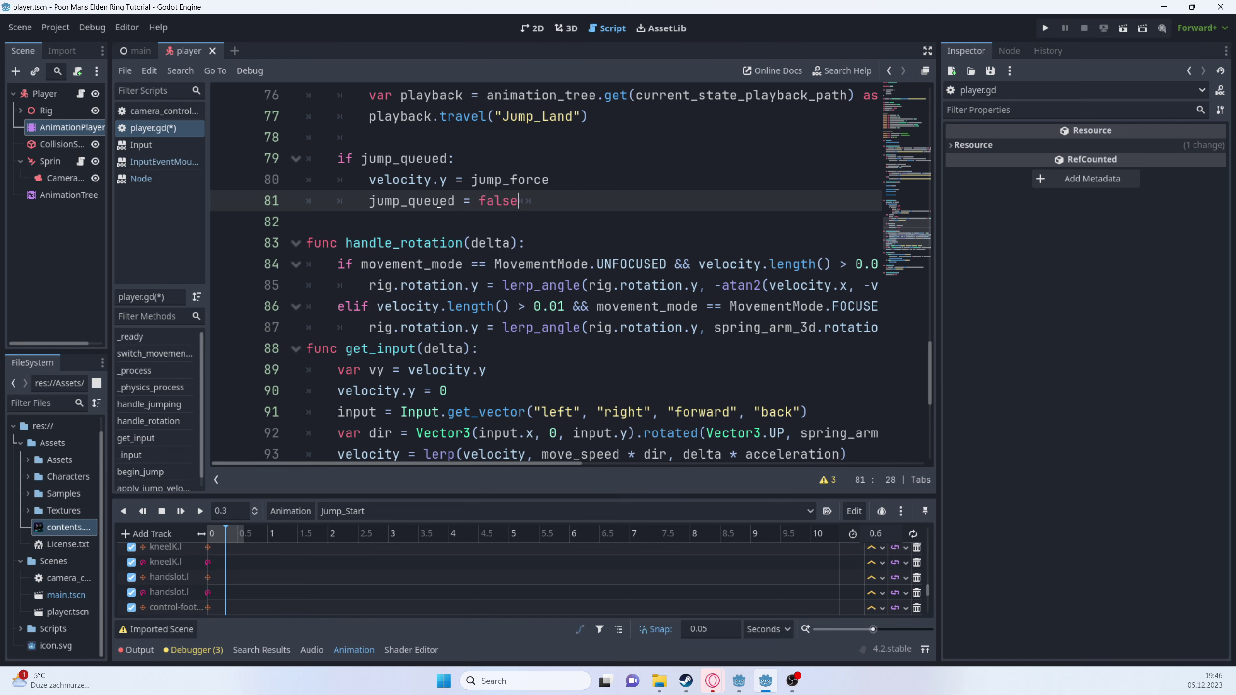
{"action": "key", "text": "Return"}
{"action": "type", "text": "fal"}
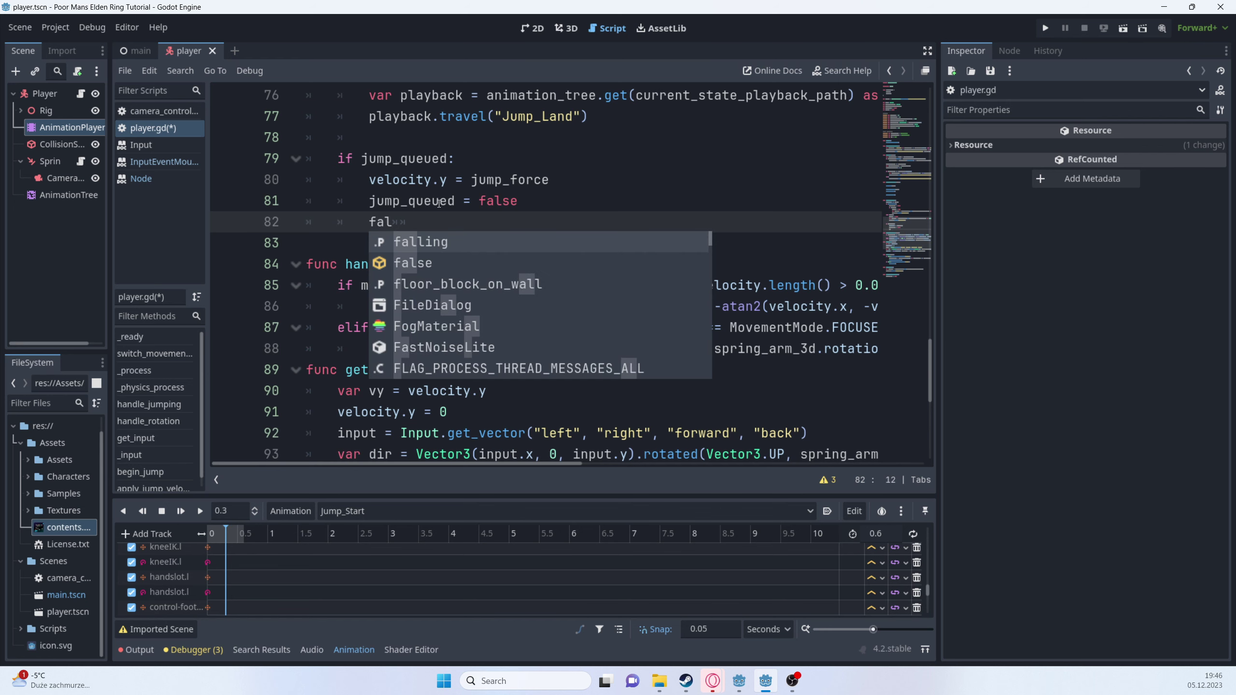
{"action": "key", "text": "Return"}
{"action": "type", "text": "= true"}
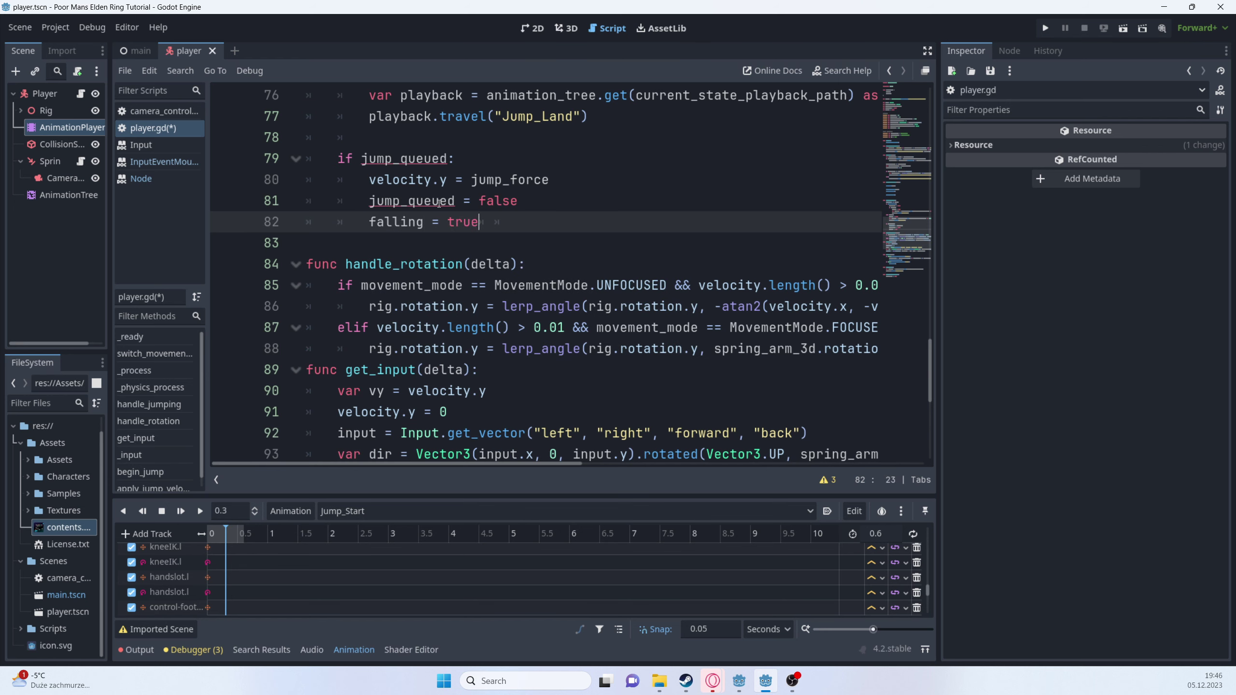
{"action": "key", "text": "ctrl+s"}
{"action": "scroll", "coordinate": [521, 262], "scroll_direction": "up", "scroll_amount": 8}
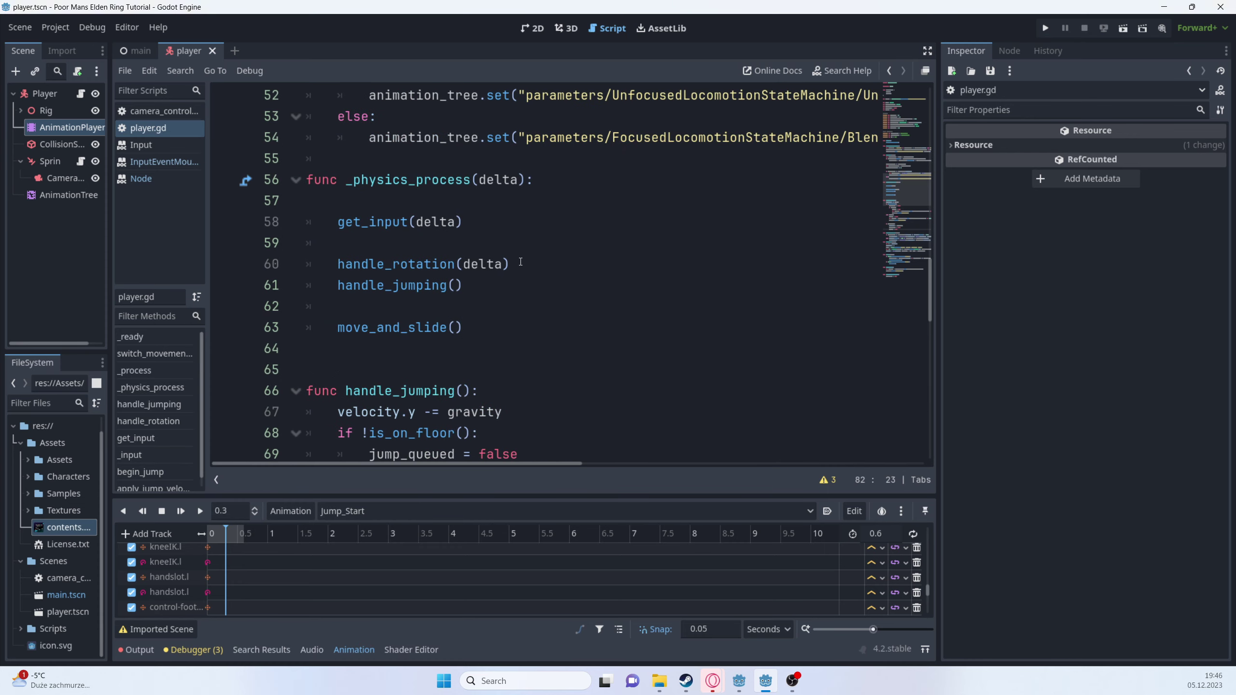
- Test-run the project to check the jump, then stop the game
{"action": "left_click", "coordinate": [1047, 30]}
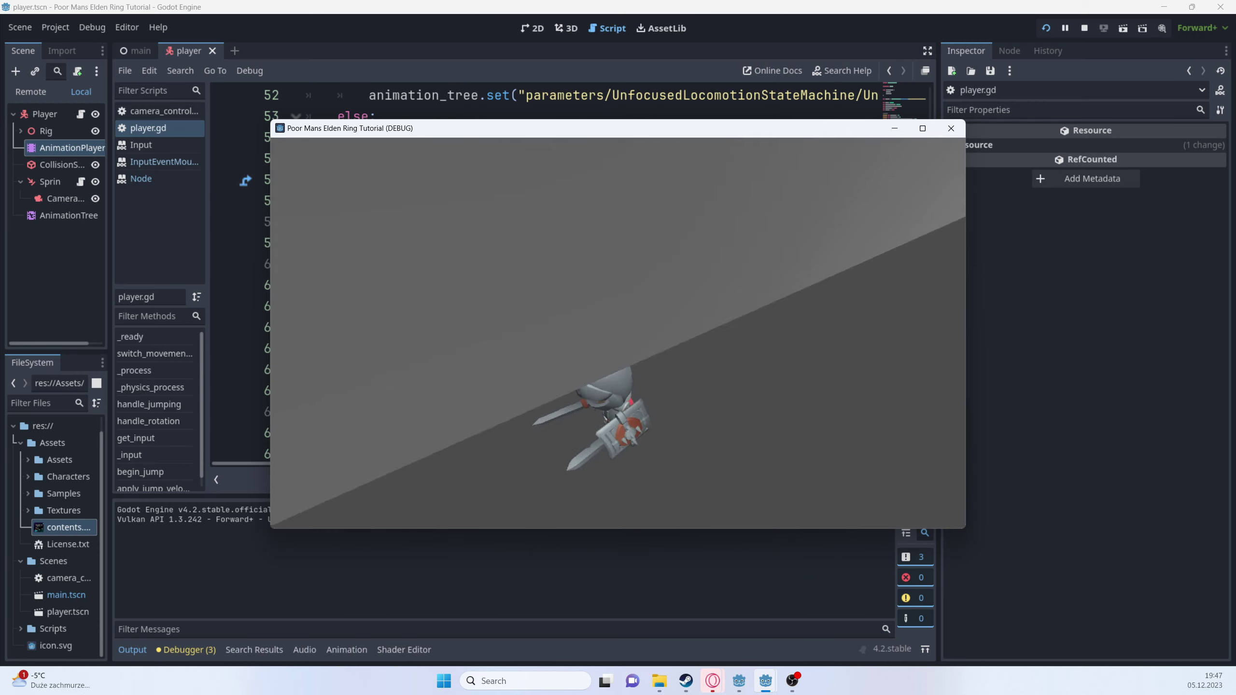
{"action": "left_click", "coordinate": [1102, 45]}
{"action": "left_click", "coordinate": [1085, 28]}
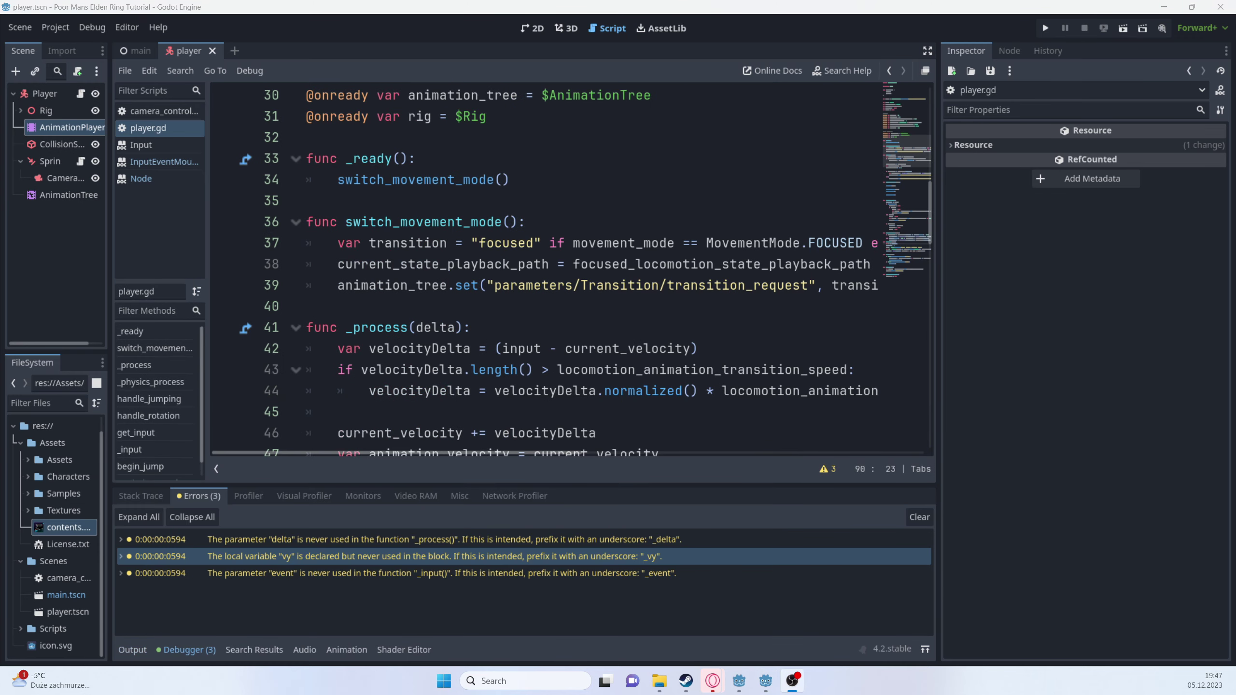
- Insert a blank line separating get_input from the function above it
{"action": "scroll", "coordinate": [578, 374], "scroll_direction": "down", "scroll_amount": 11}
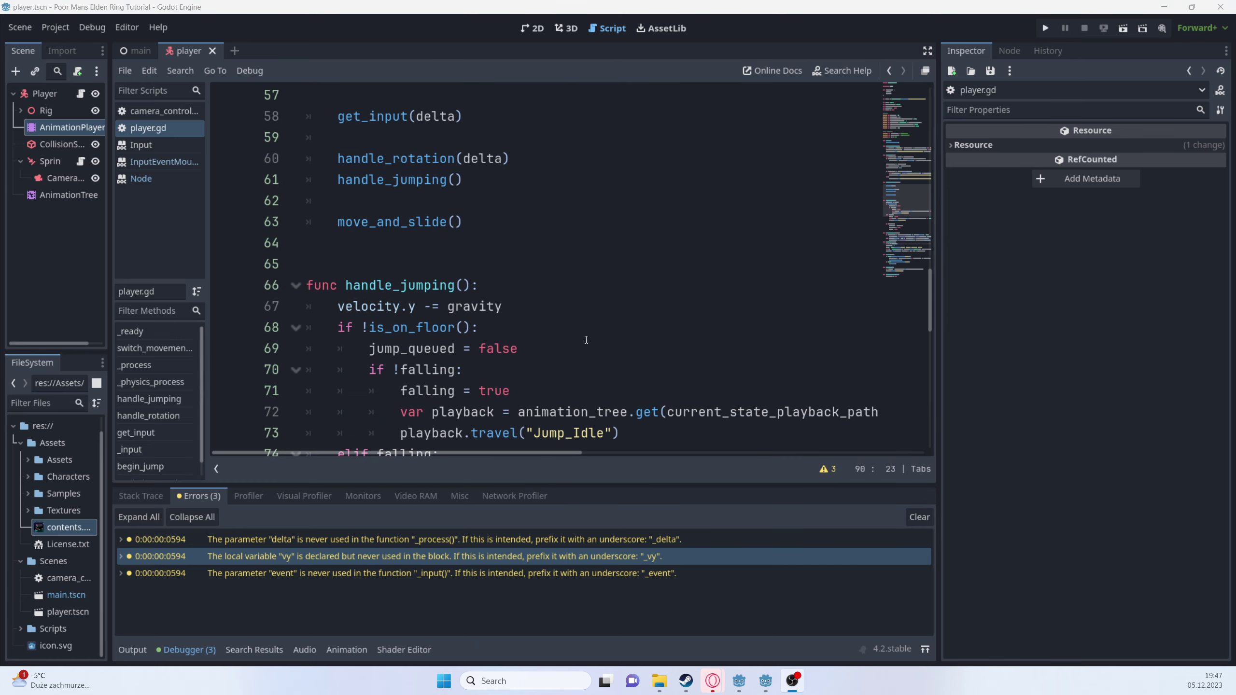
{"action": "scroll", "coordinate": [536, 365], "scroll_direction": "down", "scroll_amount": 8}
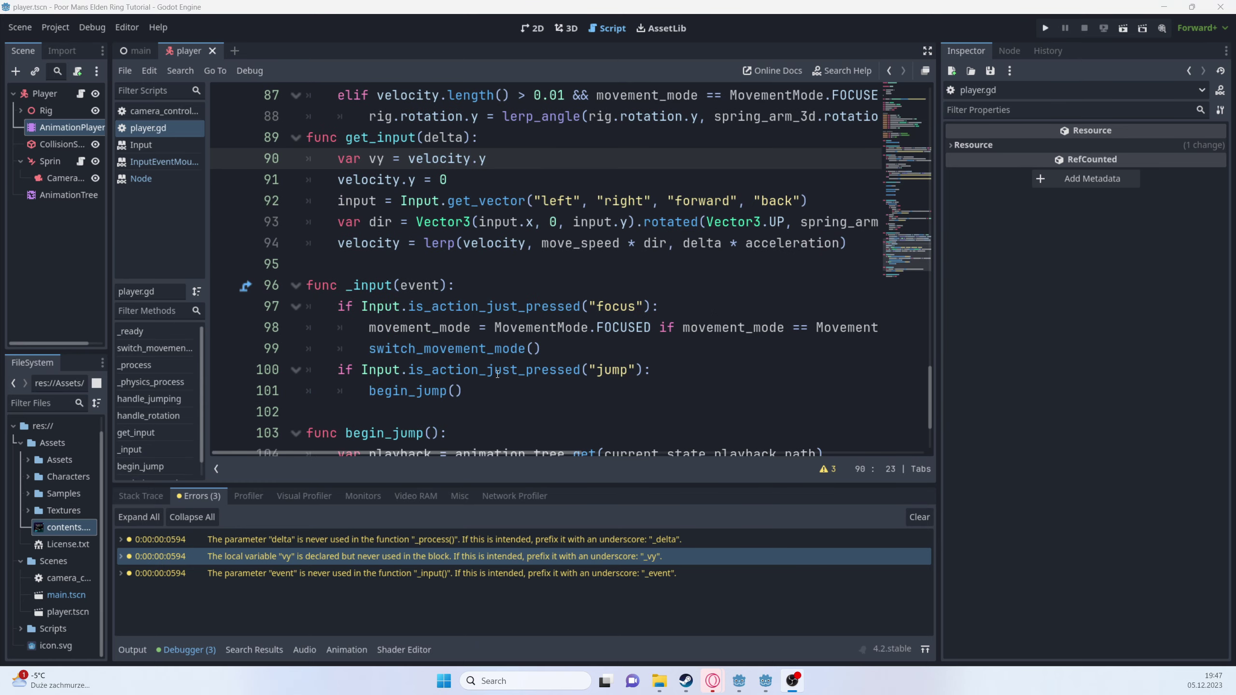
{"action": "left_click", "coordinate": [490, 138]}
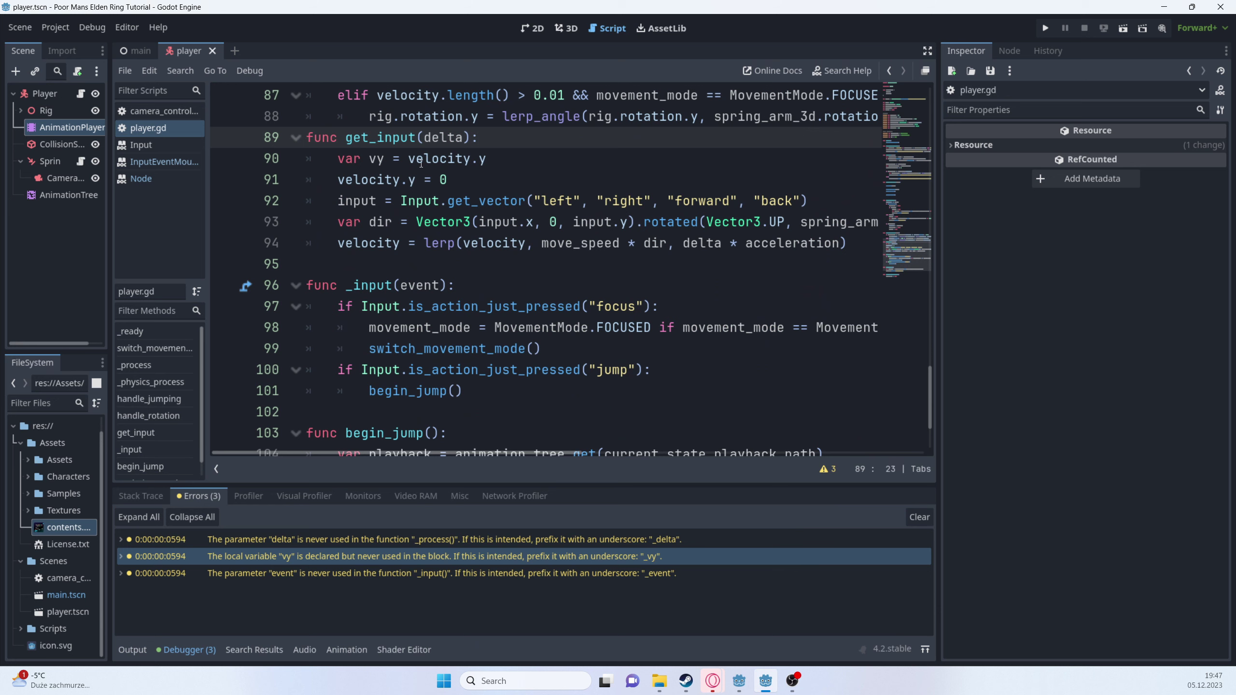
{"action": "left_click", "coordinate": [341, 116]}
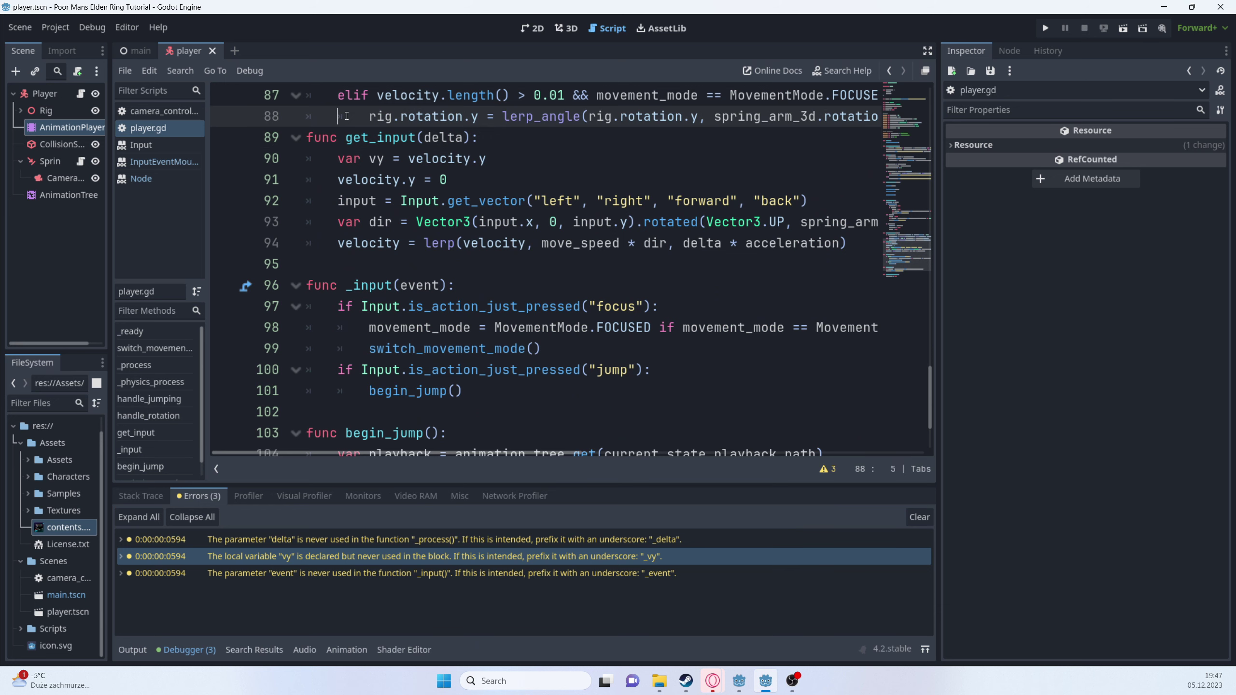
{"action": "key", "text": "End"}
{"action": "key", "text": "Return"}
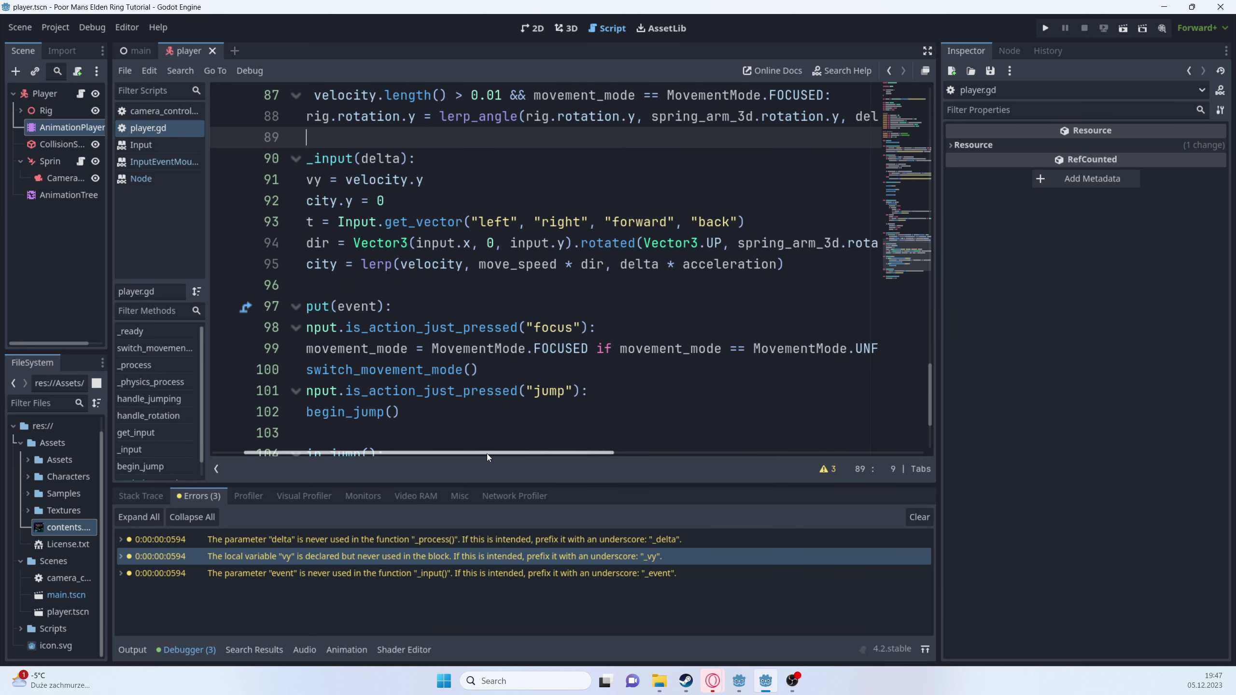
- Add a new line after the velocity lerp in get_input and type 'velocity.y = vy'
{"action": "left_click_drag", "start_coordinate": [497, 453], "coordinate": [465, 453]}
{"action": "left_click", "coordinate": [395, 285]}
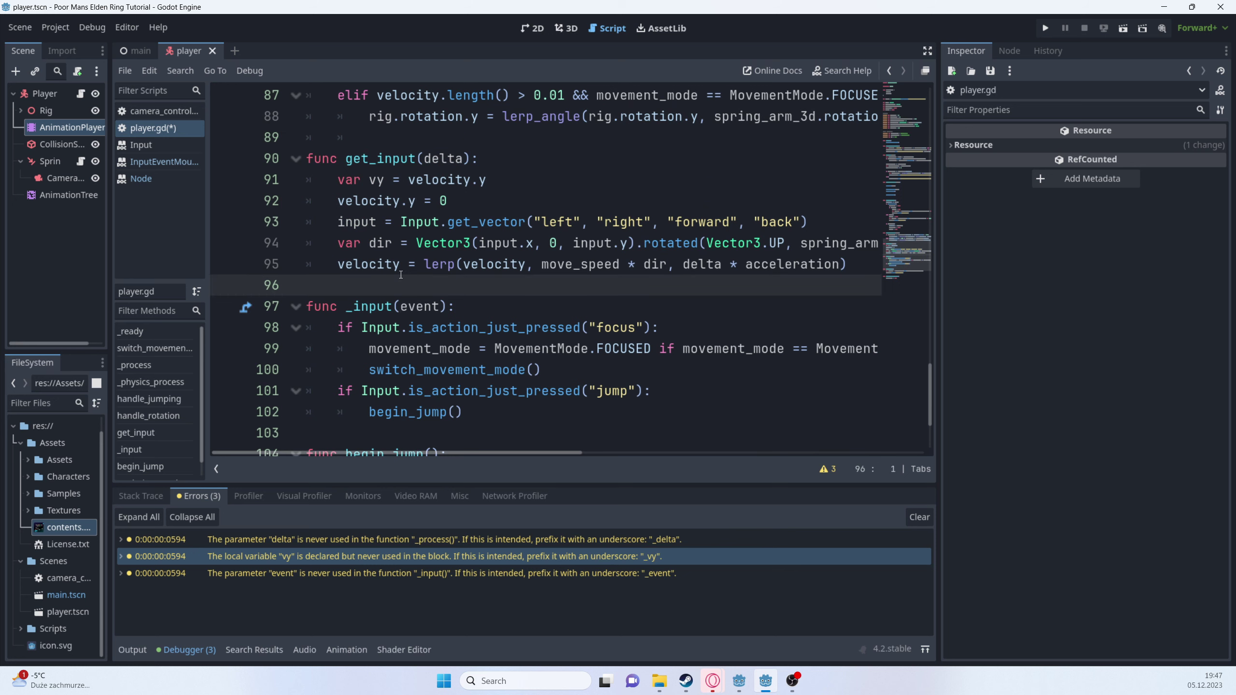
{"action": "key", "text": "Return"}
{"action": "key", "text": "Up"}
{"action": "type", "text": "vel"}
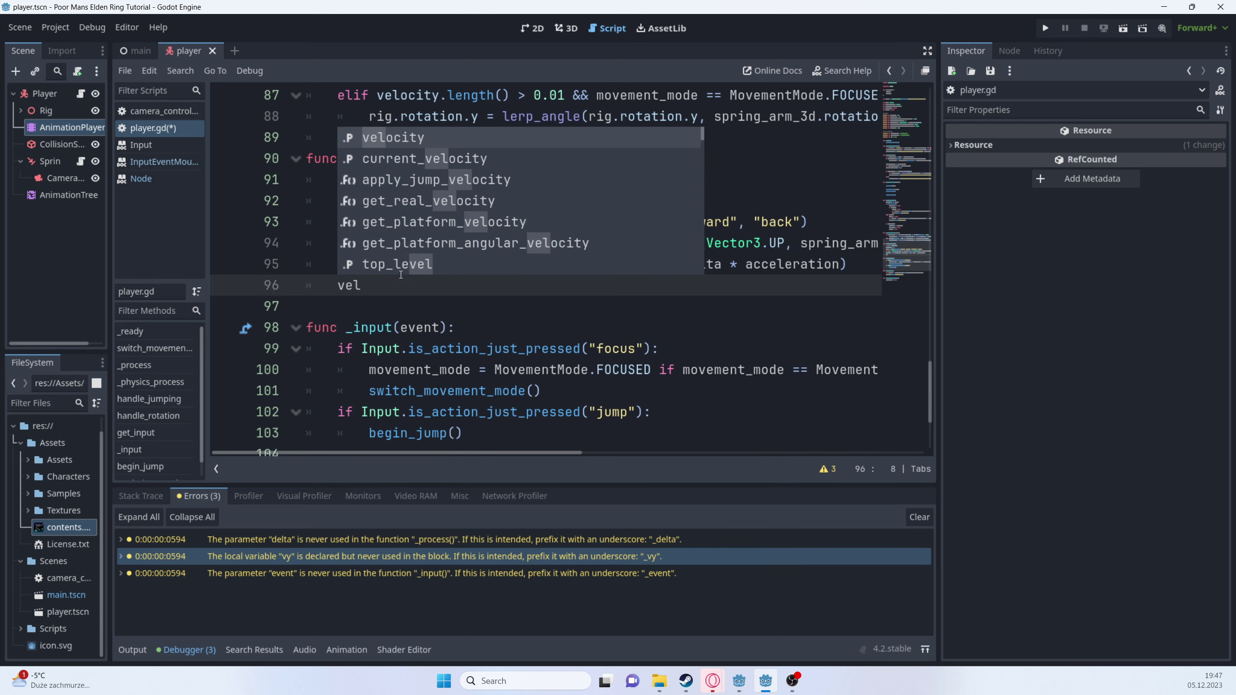
{"action": "type", "text": "ocity.y"}
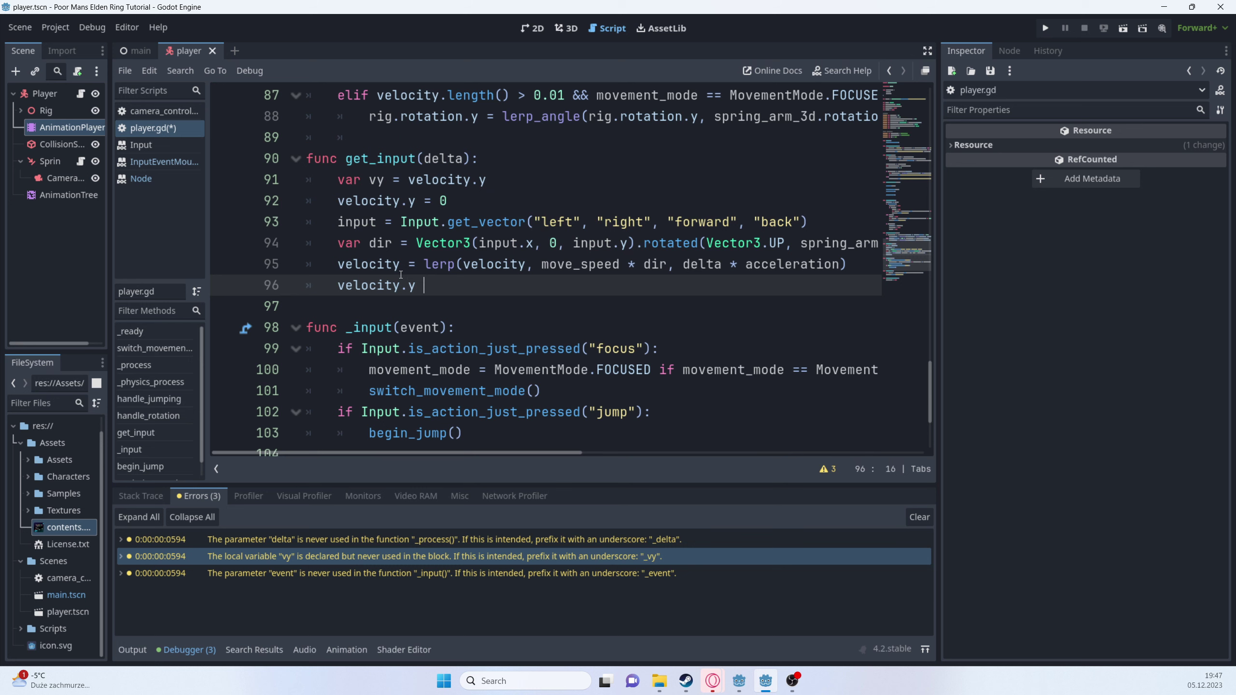
{"action": "type", "text": " = vy"}
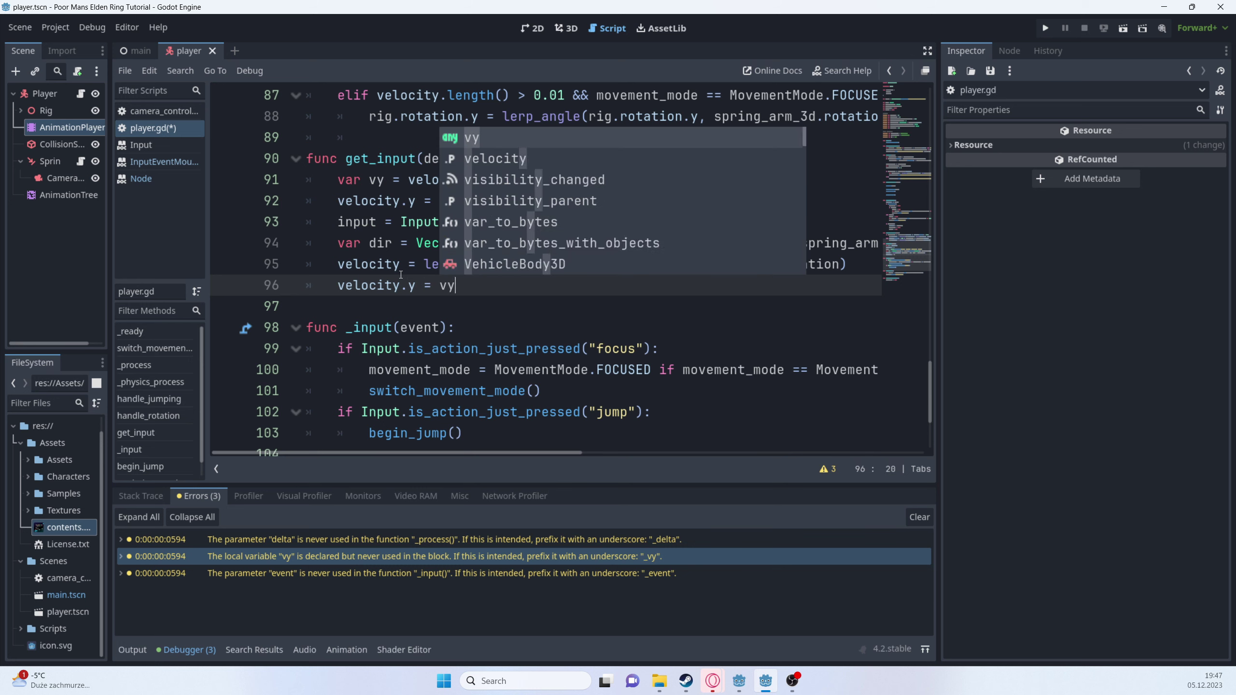
- Save the script, test-run and stop the game, then select the AnimationTree node
{"action": "key", "text": "ctrl+s"}
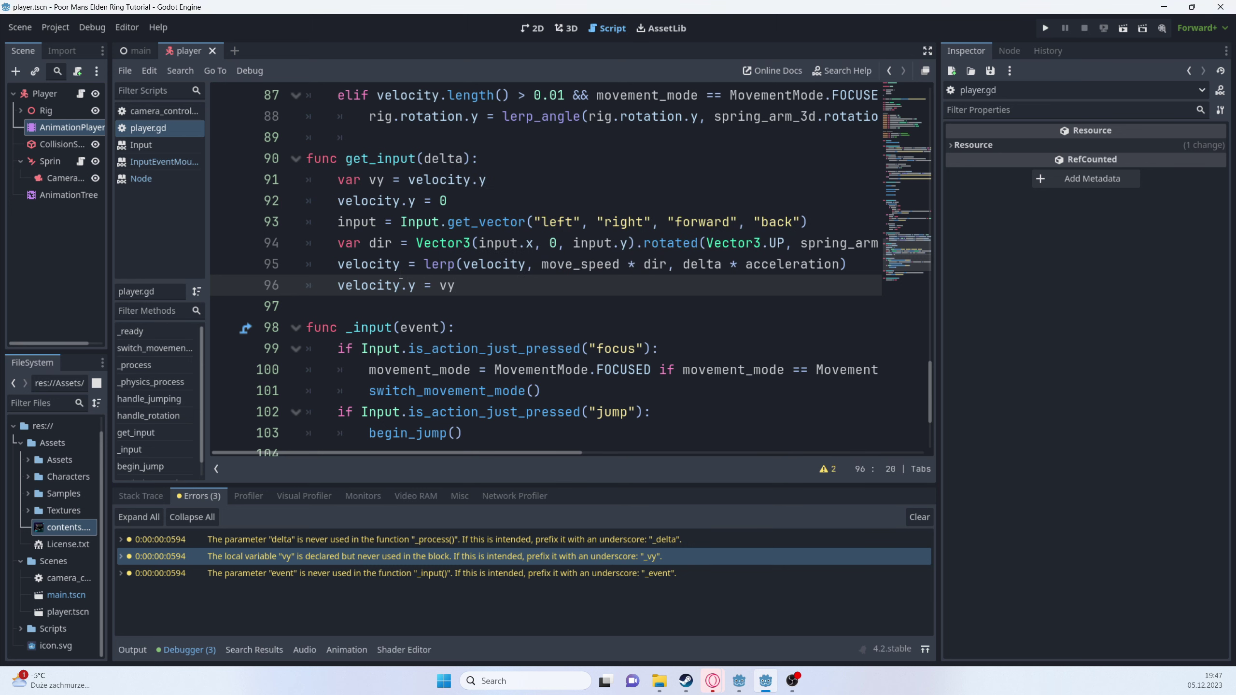
{"action": "left_click", "coordinate": [1045, 27]}
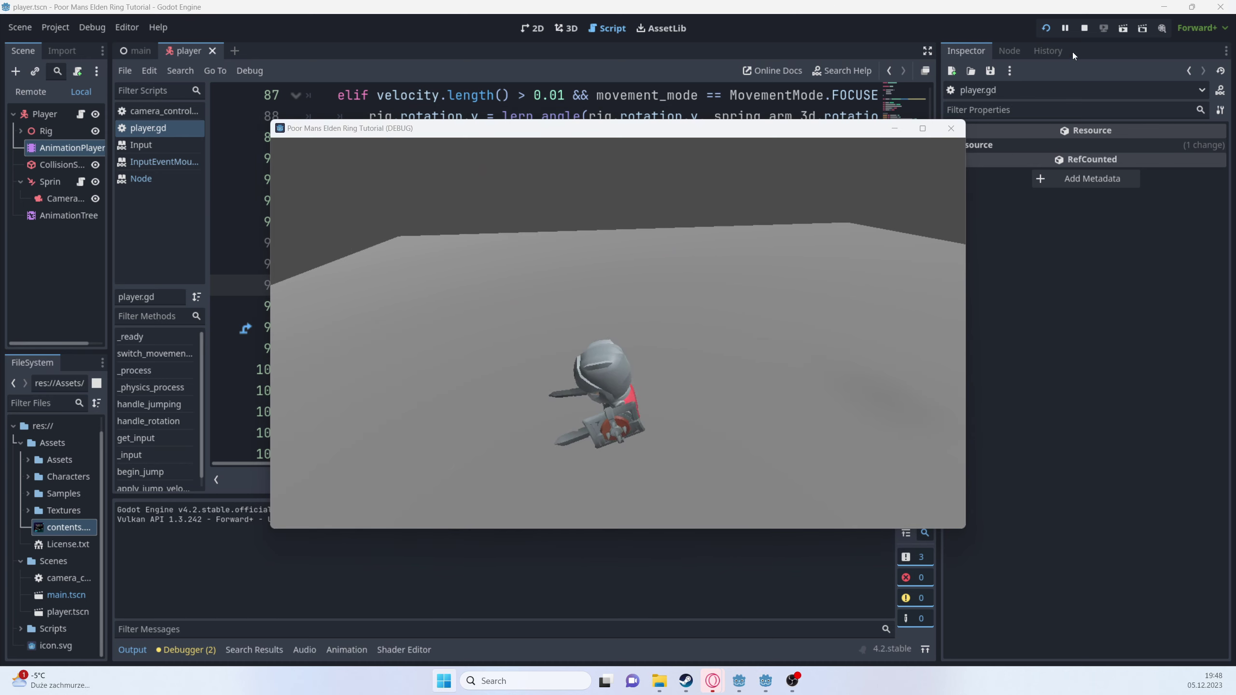
{"action": "left_click", "coordinate": [1085, 28]}
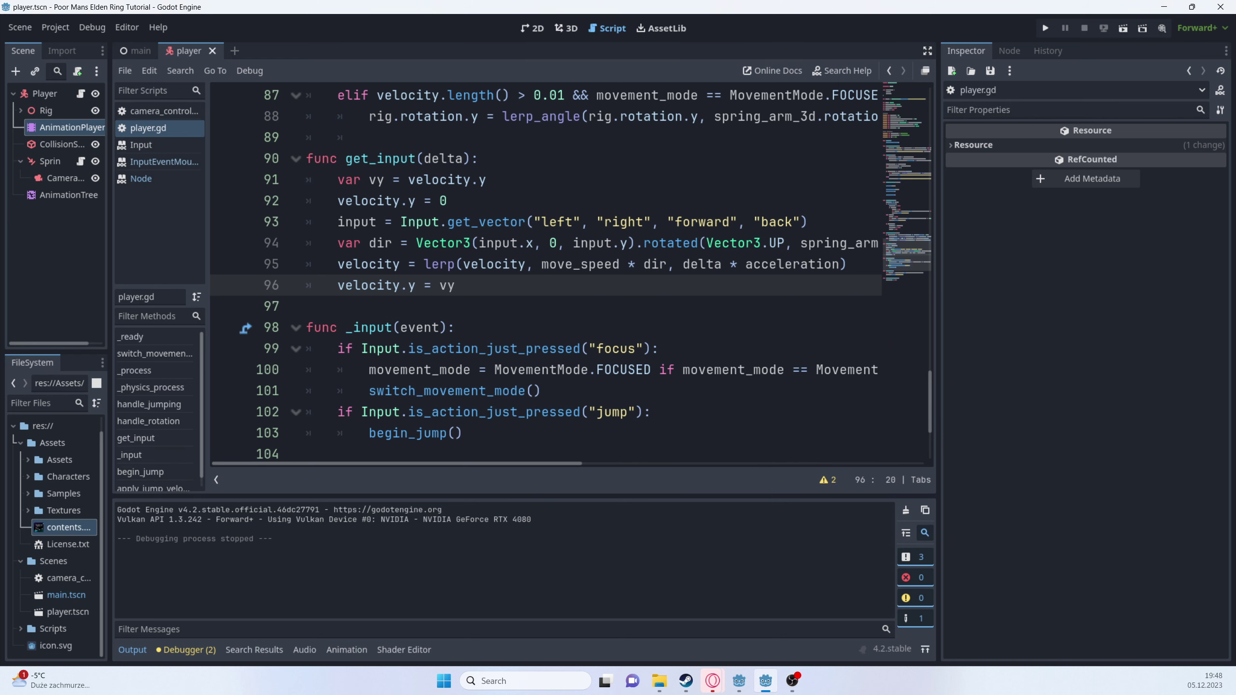
{"action": "left_click", "coordinate": [69, 195]}
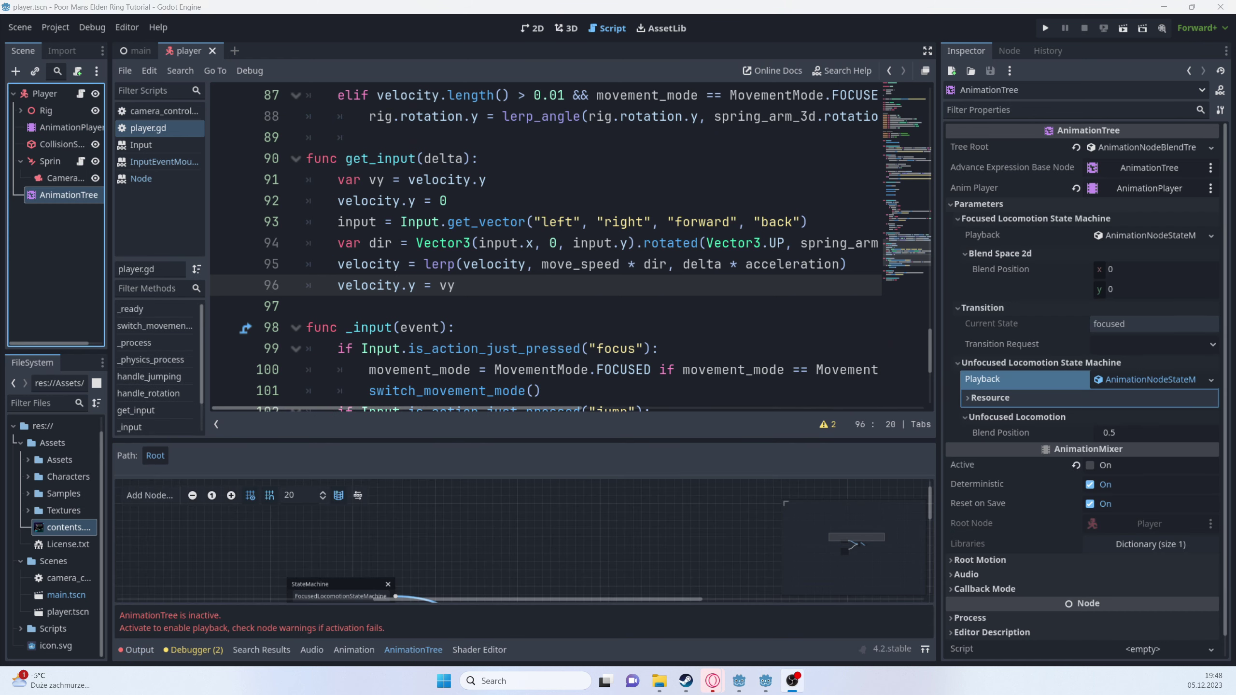
- Activate the AnimationTree, run the game, and turn the knight around with W, A, S, D
{"action": "left_click", "coordinate": [1091, 465]}
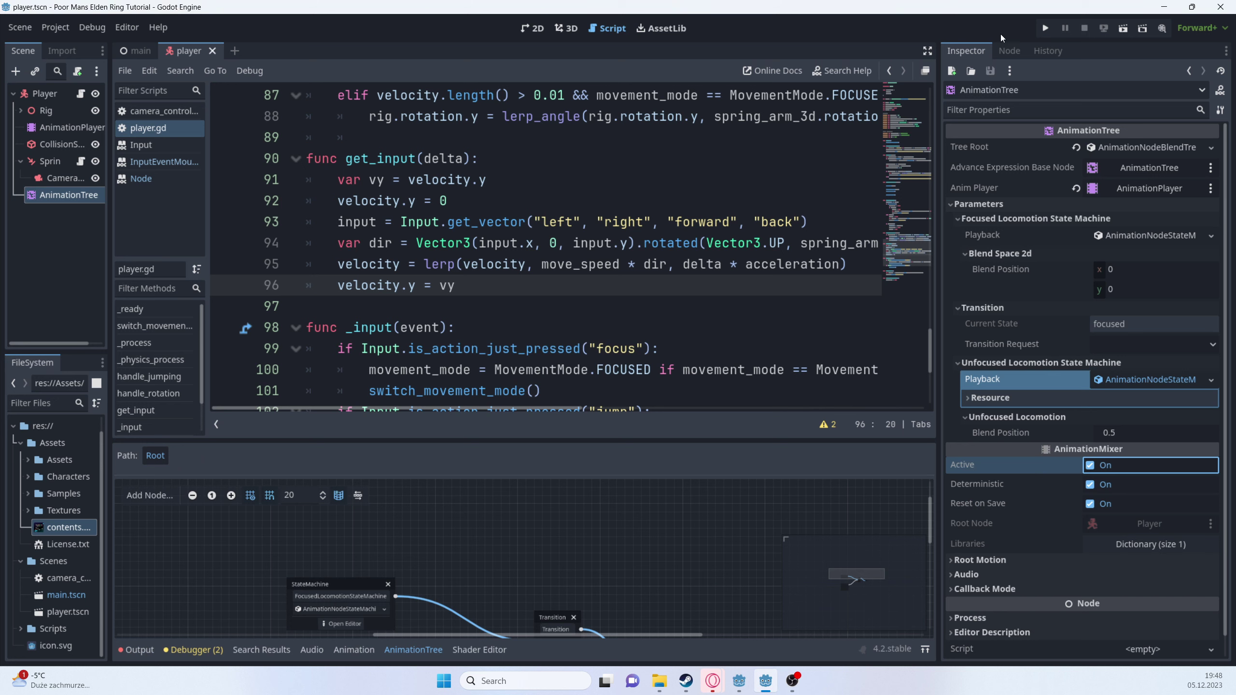
{"action": "left_click", "coordinate": [1049, 29]}
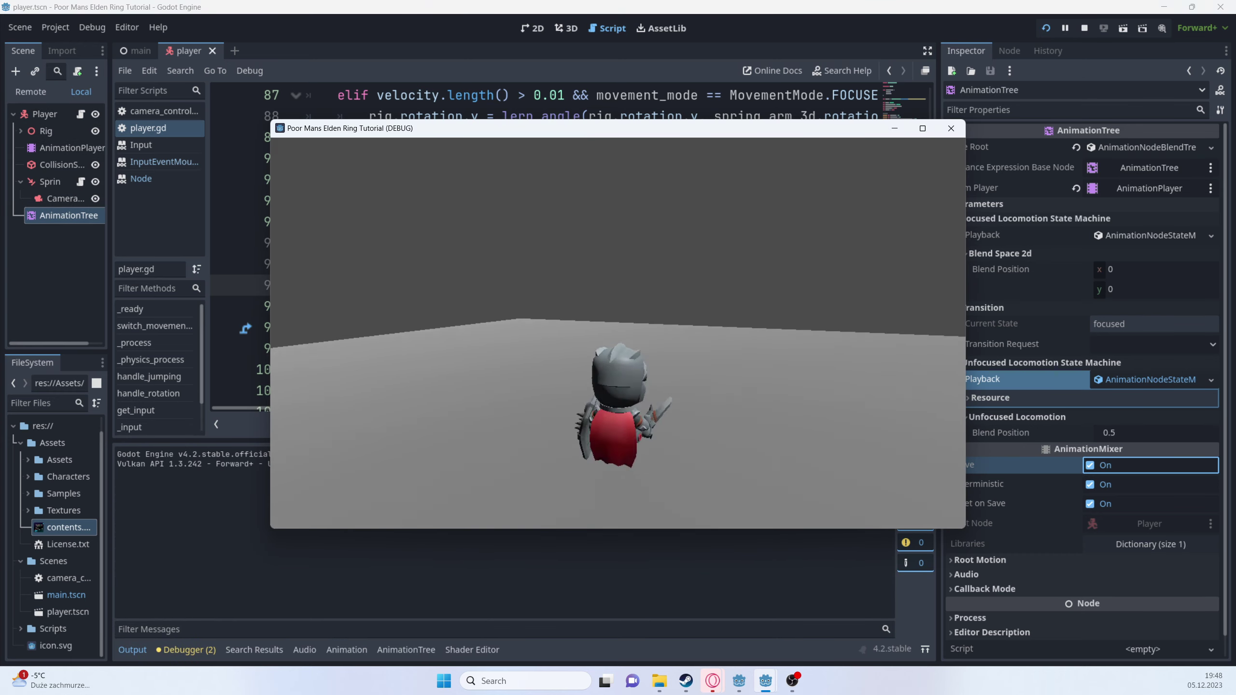
{"action": "key", "text": "w"}
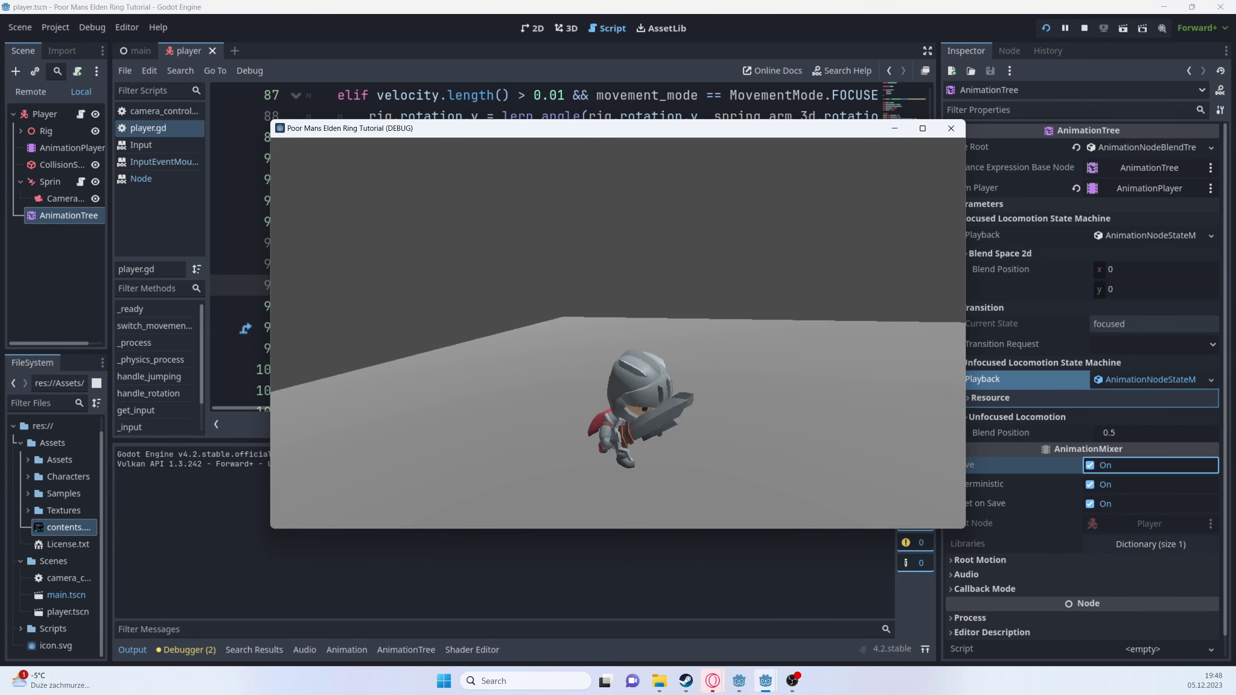
{"action": "key", "text": "w"}
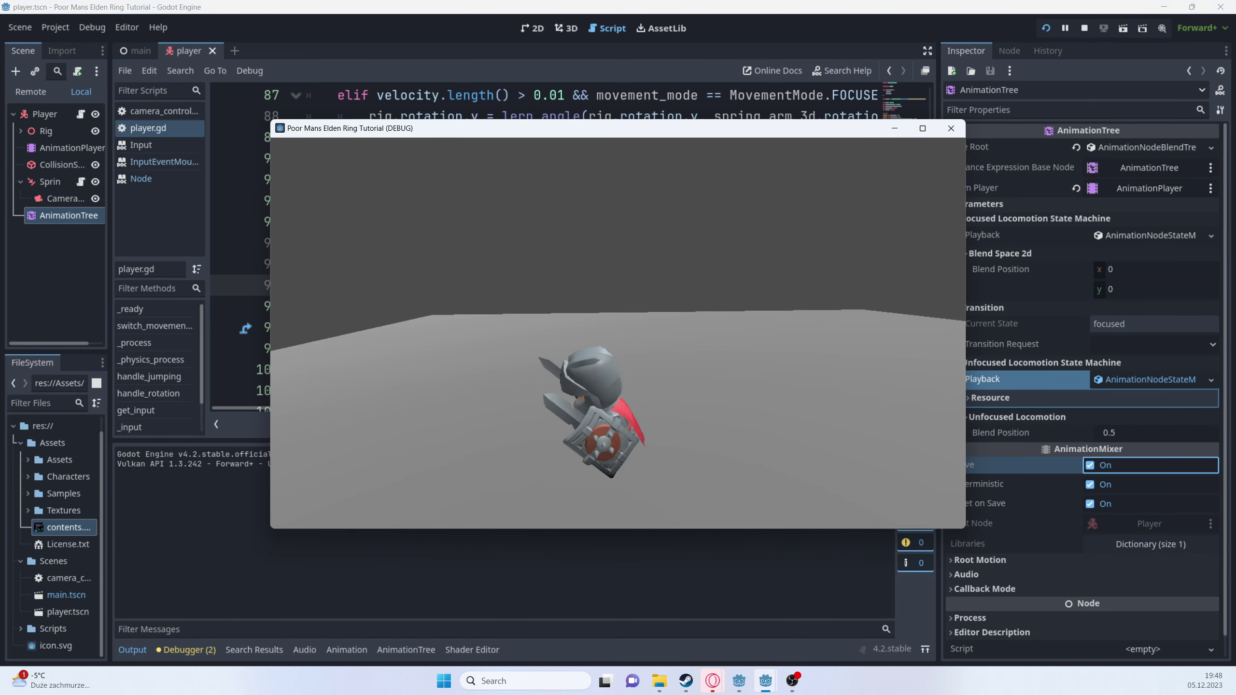
{"action": "key", "text": "s"}
{"action": "key", "text": "a"}
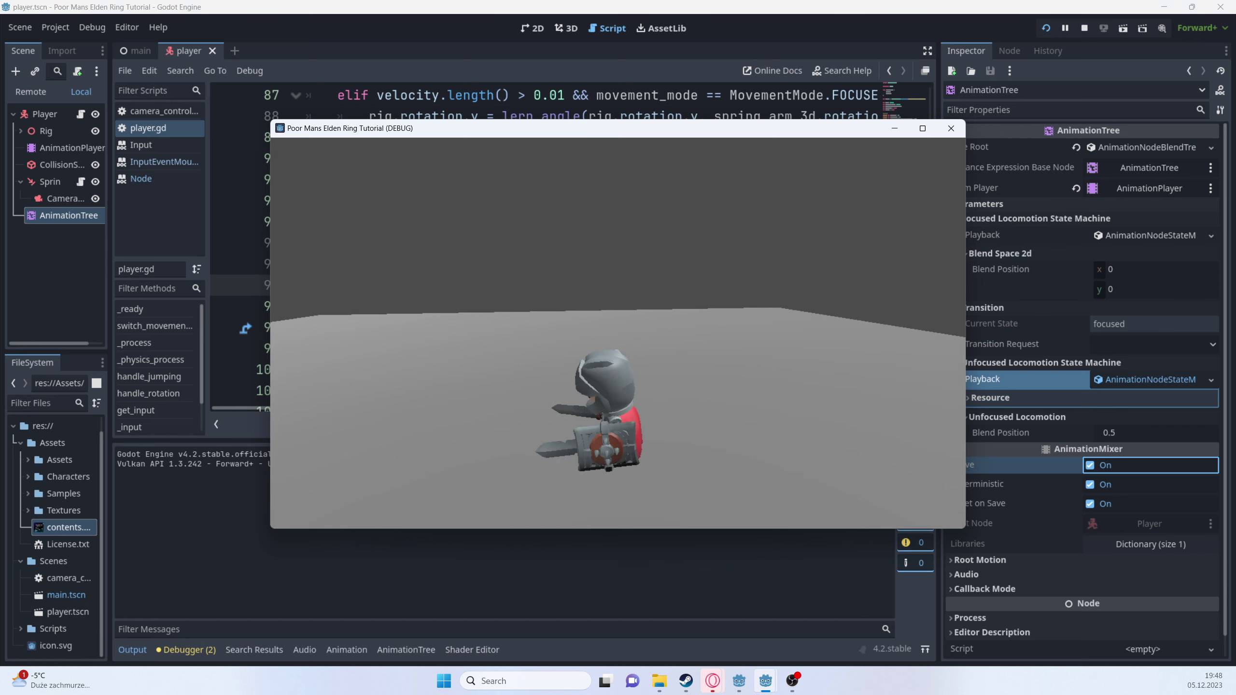
{"action": "key", "text": "d"}
{"action": "key", "text": "w"}
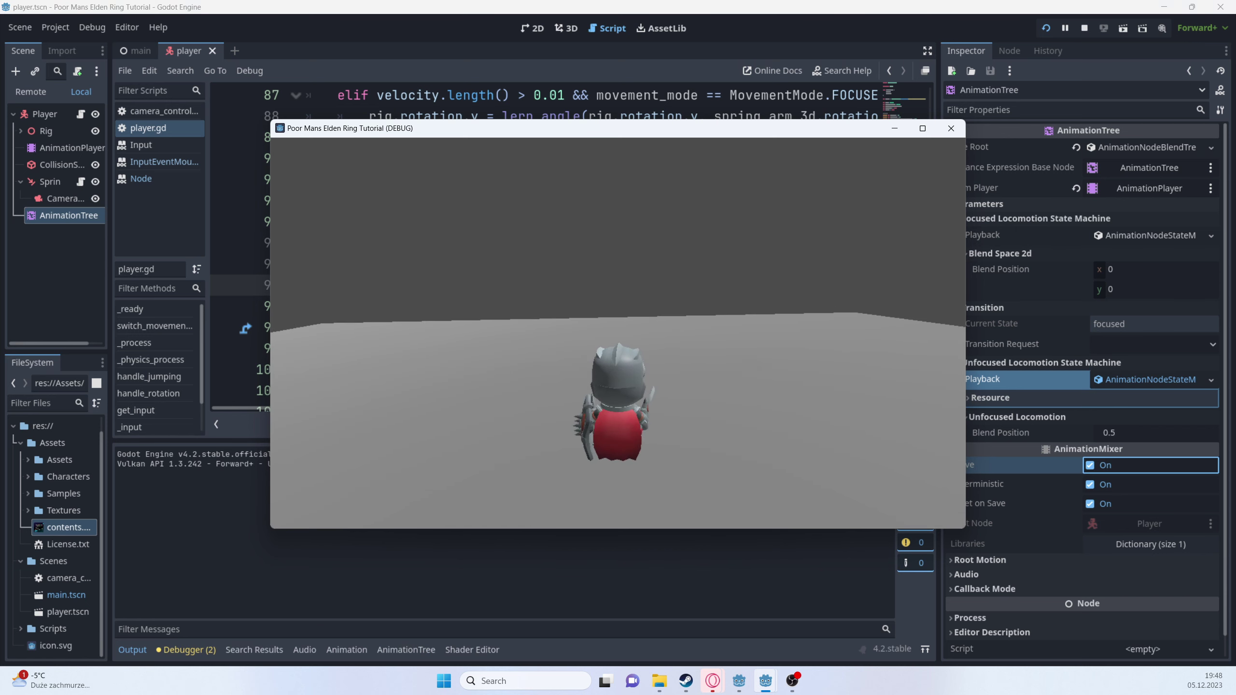
{"action": "key", "text": "w"}
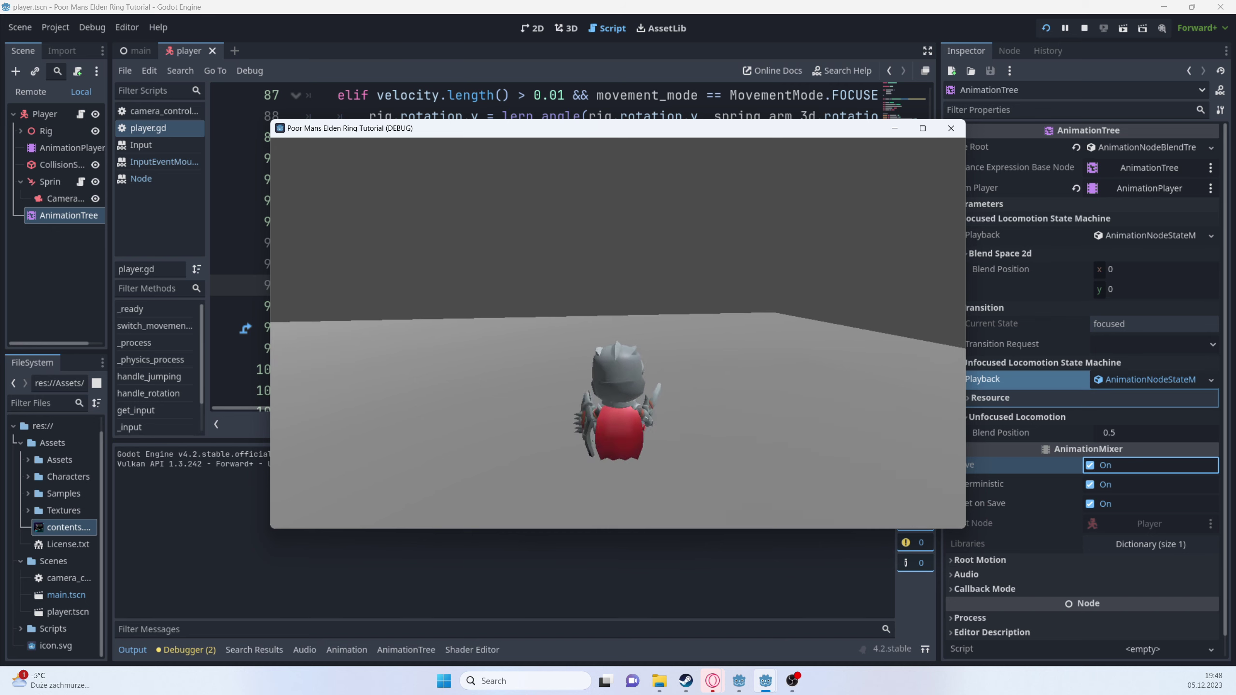
{"action": "key", "text": "a"}
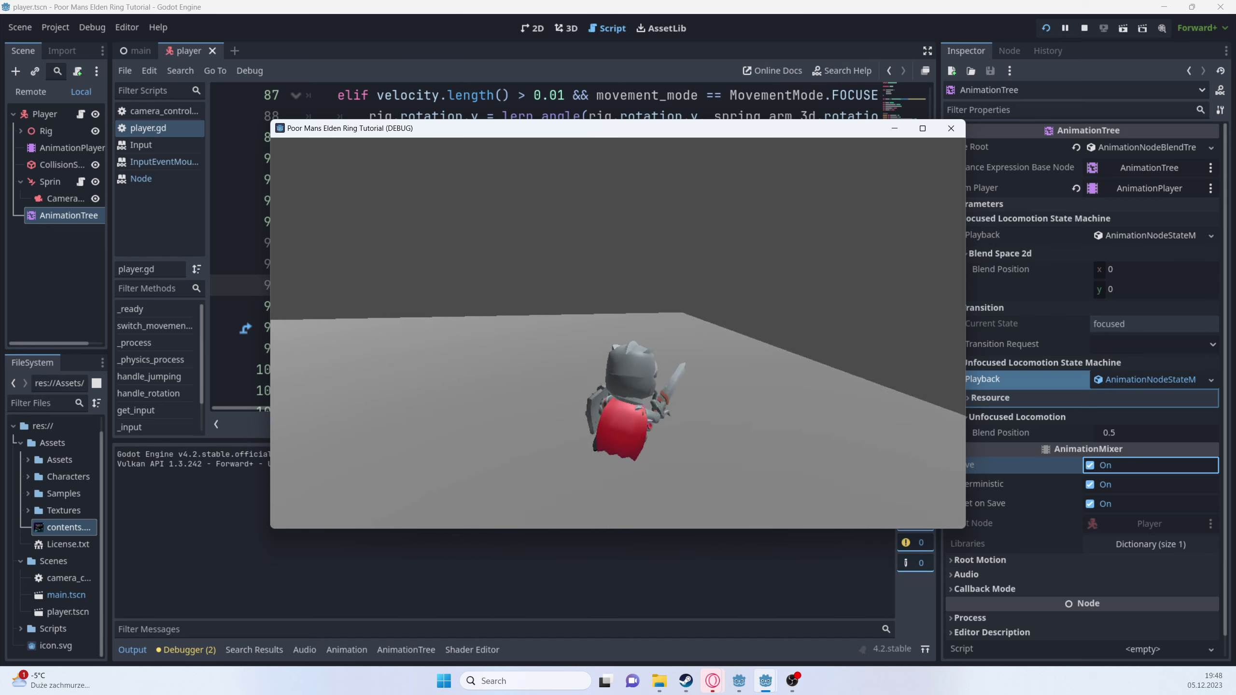
{"action": "key", "text": "w"}
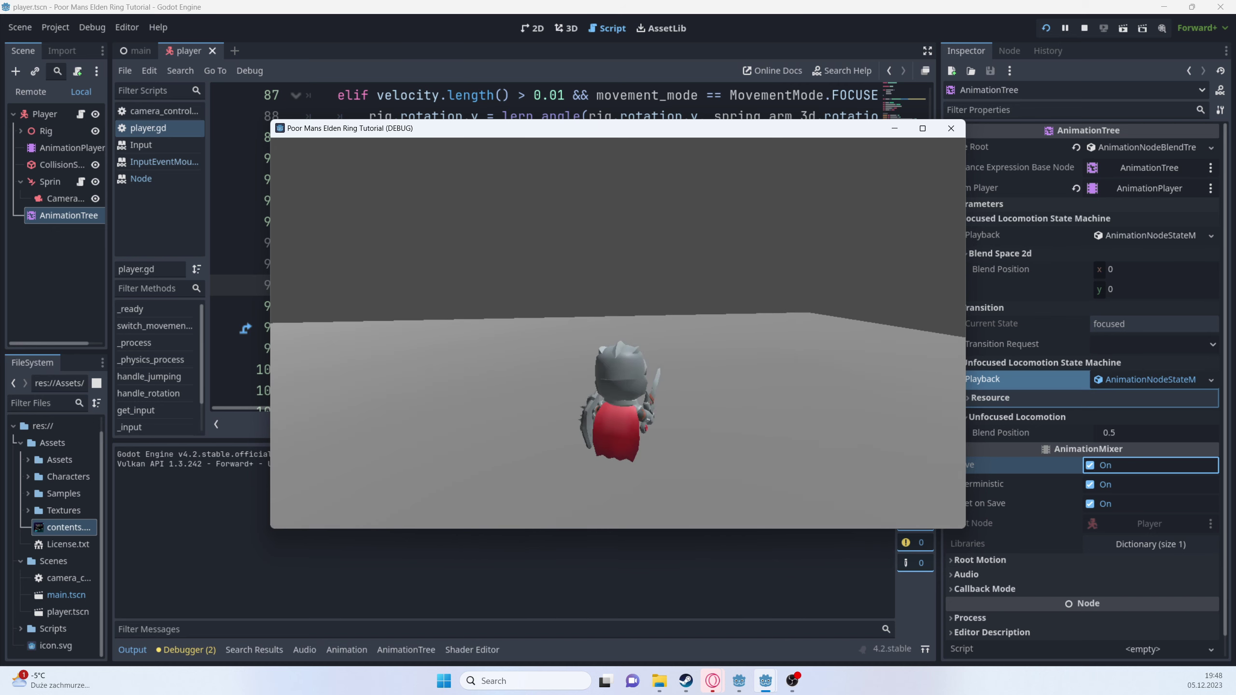
- Restart the running scene, turn the knight toward the camera, then stop the game
{"action": "key", "text": "super"}
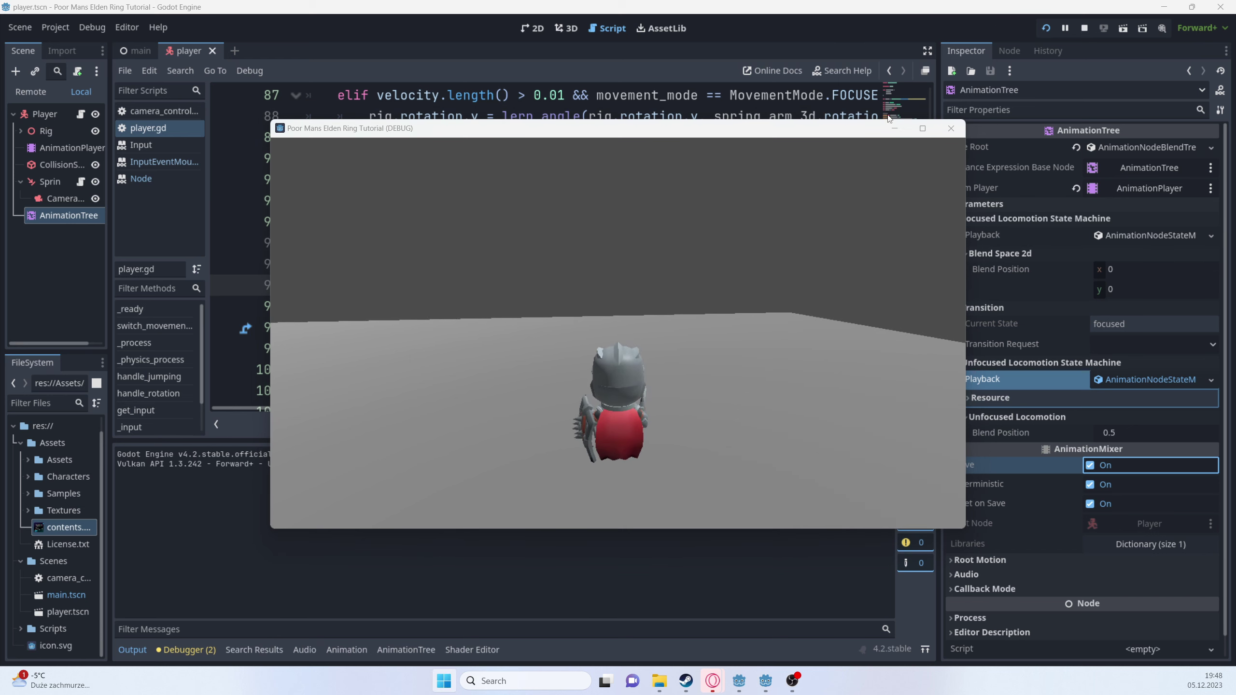
{"action": "left_click", "coordinate": [825, 129]}
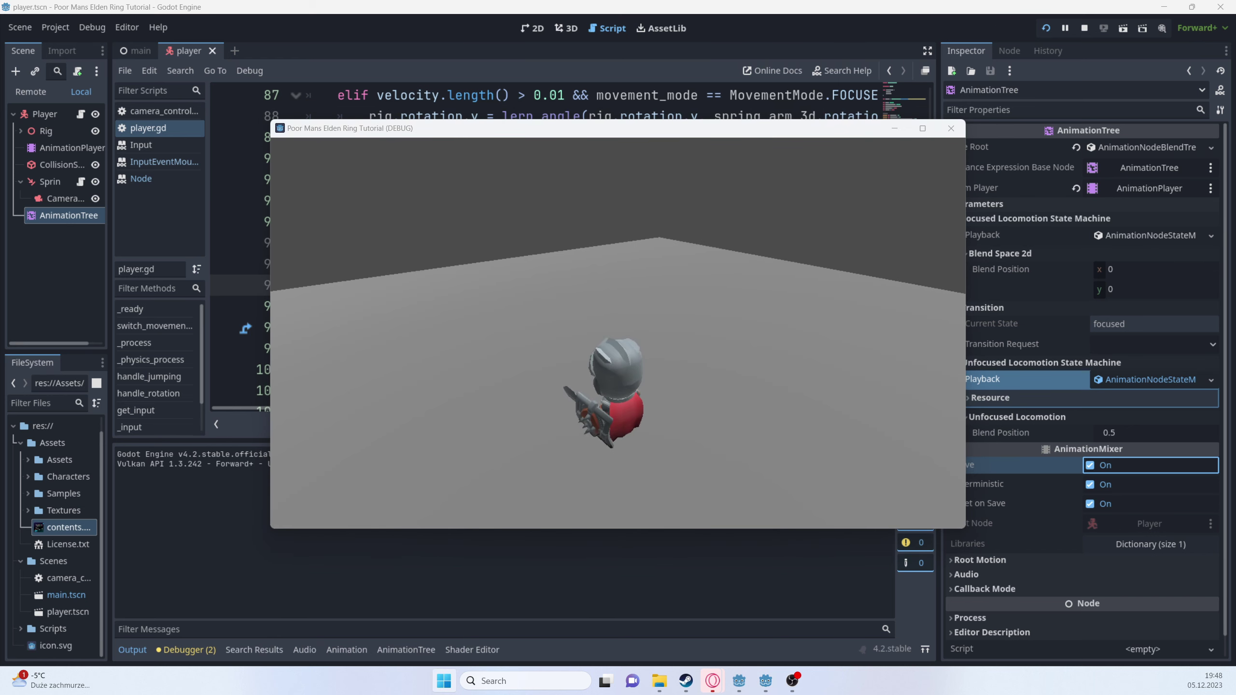
{"action": "left_click", "coordinate": [1046, 27]}
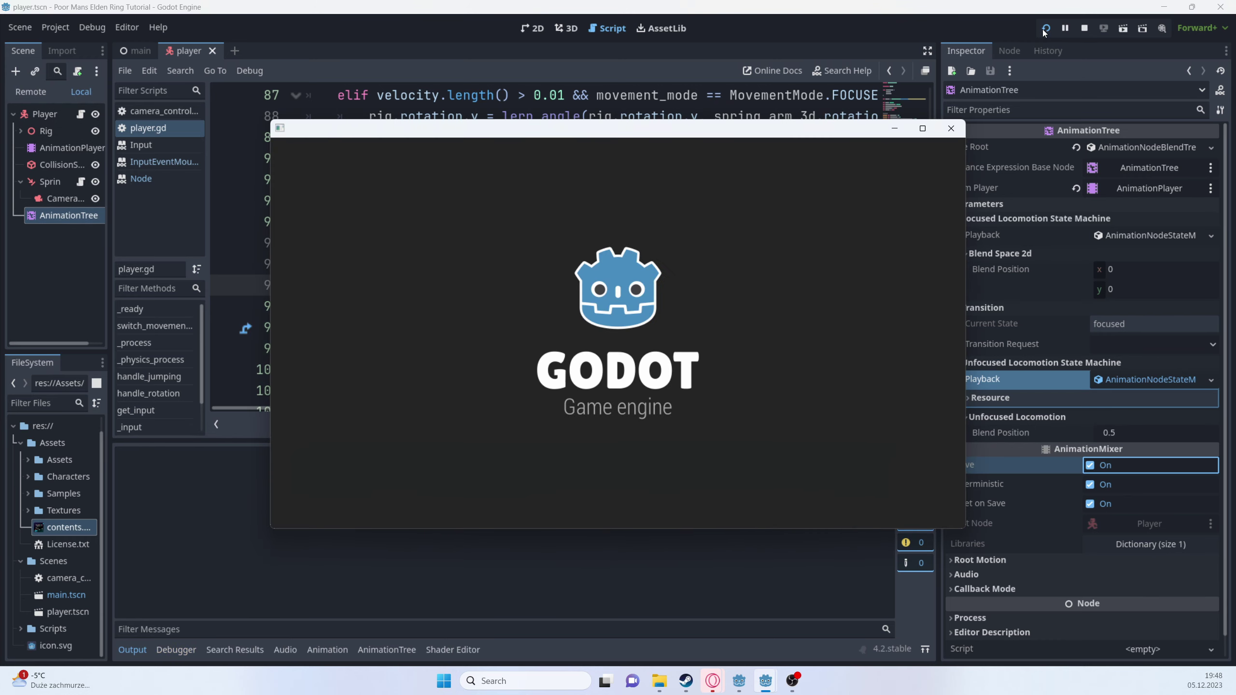
{"action": "key", "text": "s"}
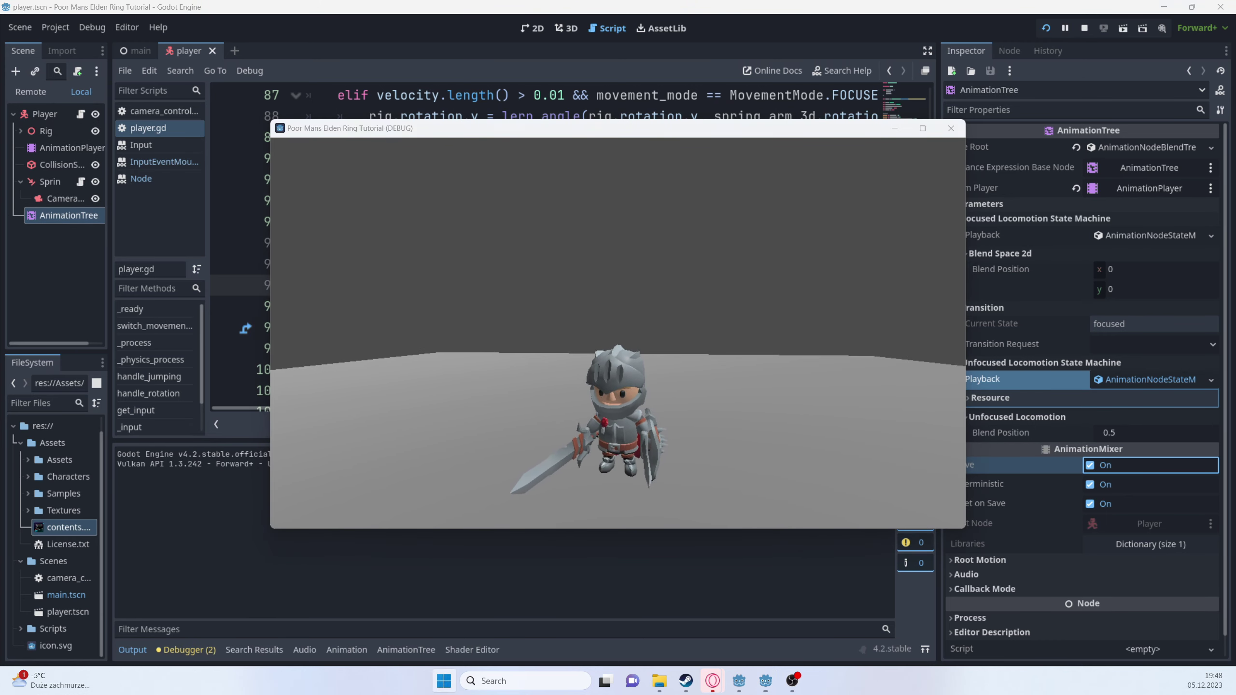
{"action": "left_click", "coordinate": [1048, 28]}
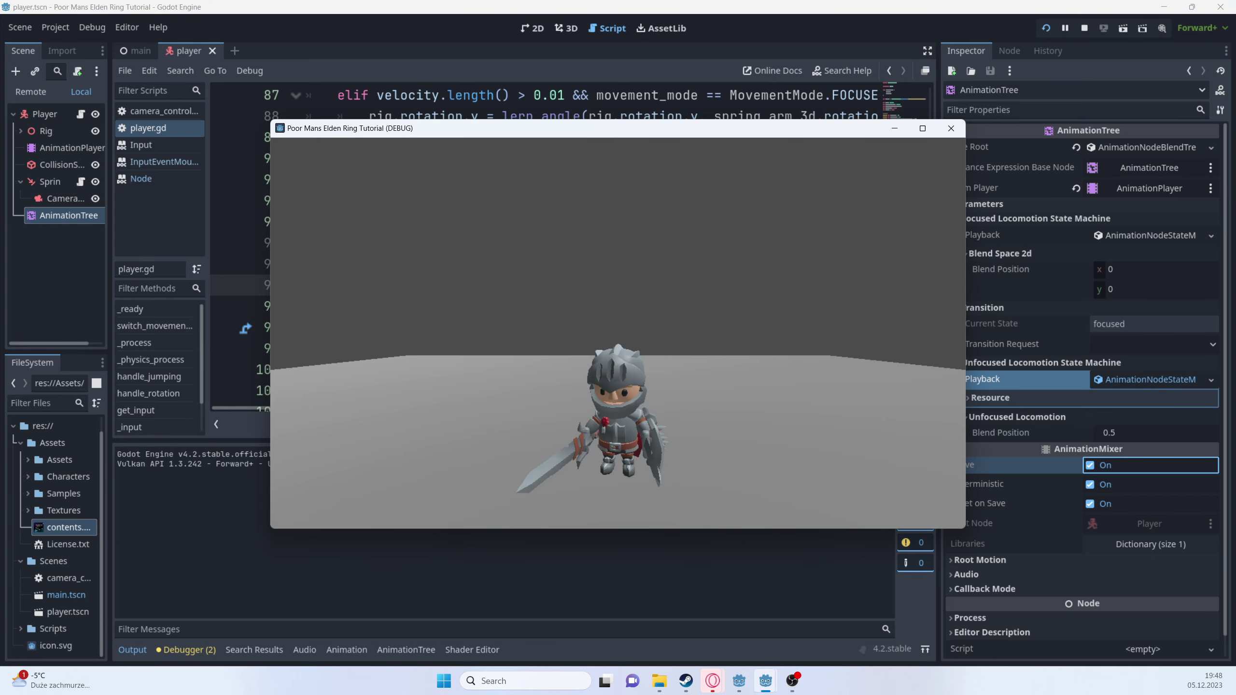
{"action": "left_click", "coordinate": [1085, 27]}
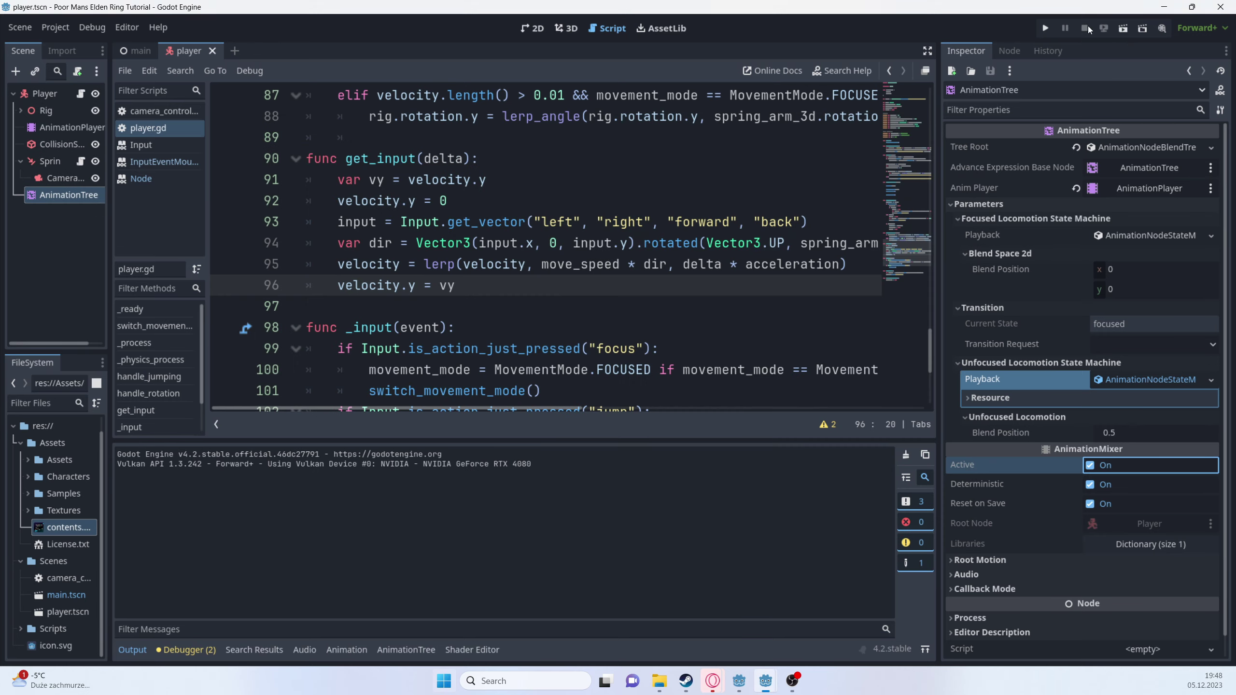
- Delete the empty line 64 below move_and_slide() in _physics_process
{"action": "scroll", "coordinate": [737, 226], "scroll_direction": "up", "scroll_amount": 9}
{"action": "scroll", "coordinate": [737, 225], "scroll_direction": "up", "scroll_amount": 4}
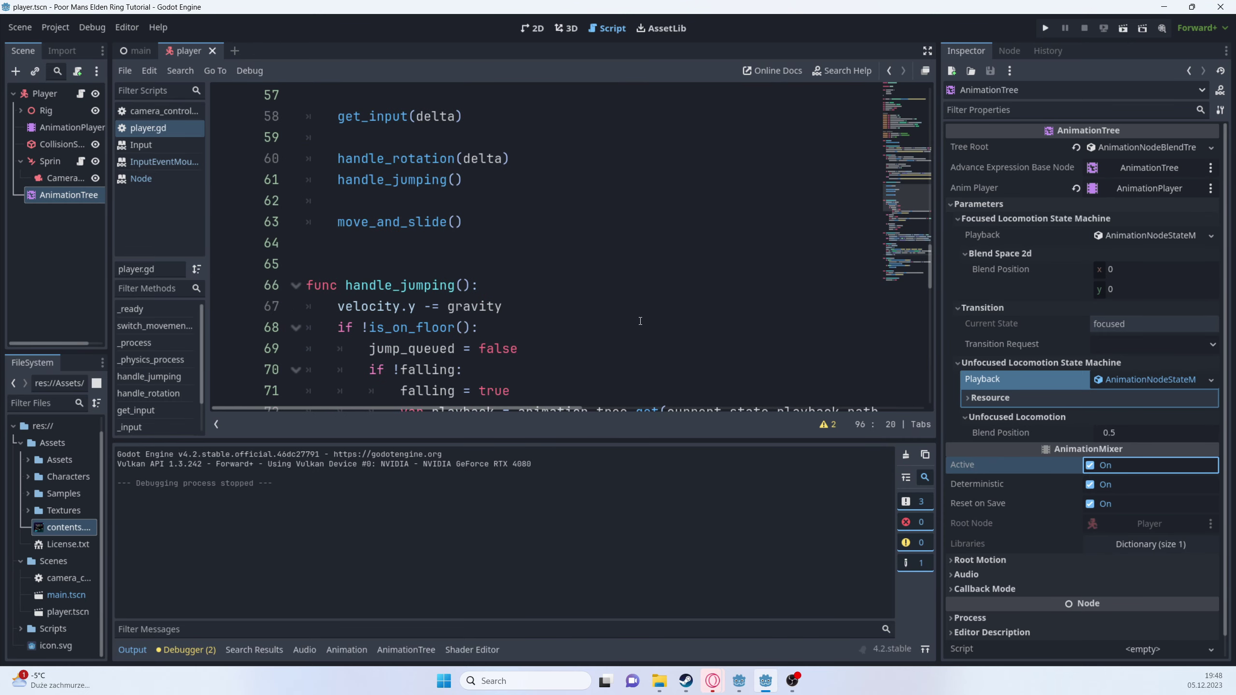
{"action": "scroll", "coordinate": [551, 329], "scroll_direction": "down", "scroll_amount": 1}
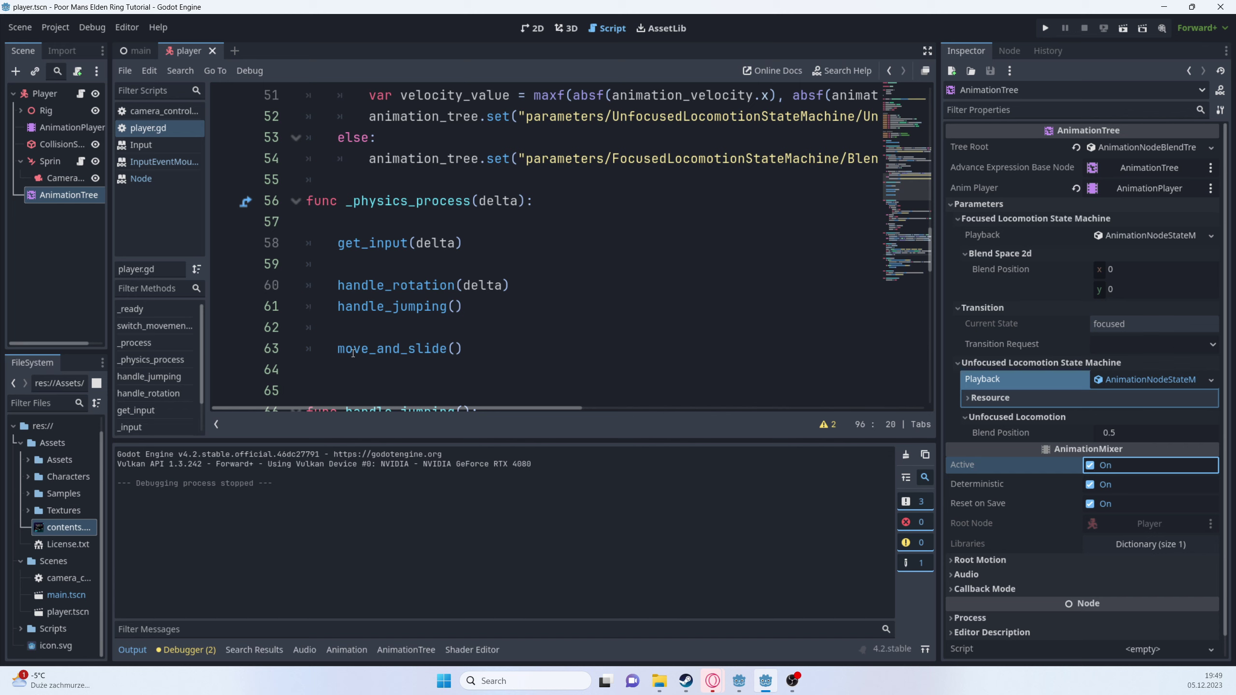
{"action": "left_click_drag", "start_coordinate": [323, 349], "coordinate": [513, 350]}
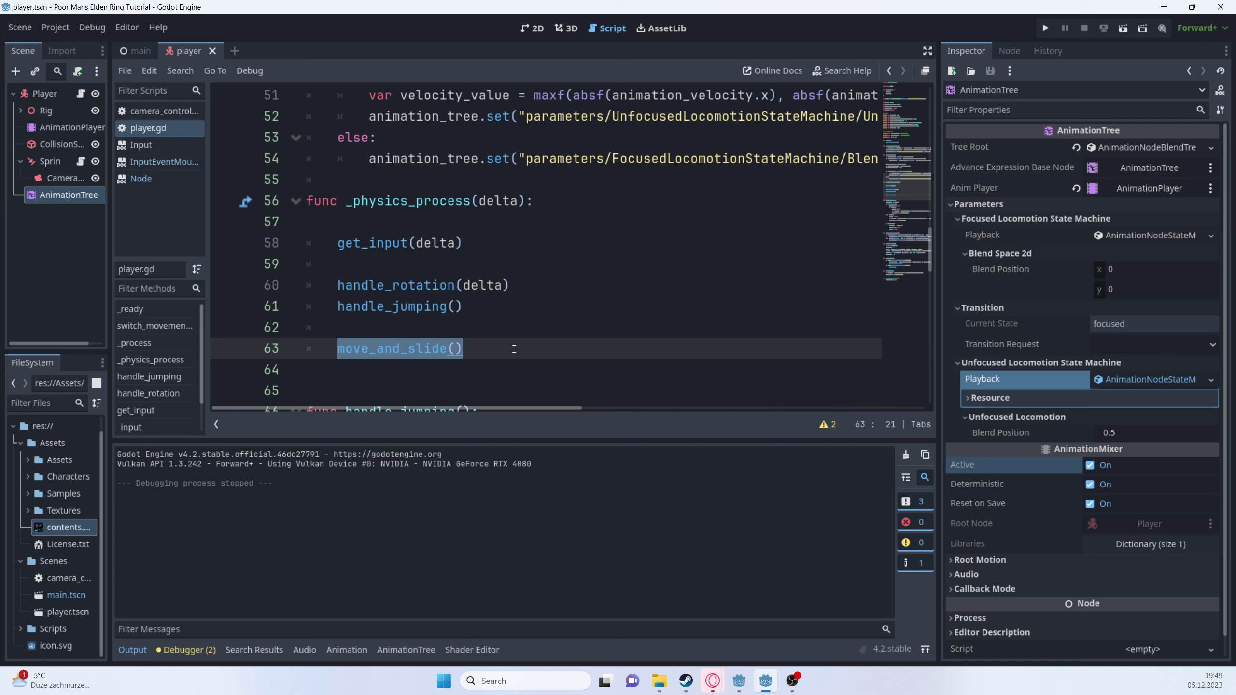
{"action": "left_click", "coordinate": [514, 349]}
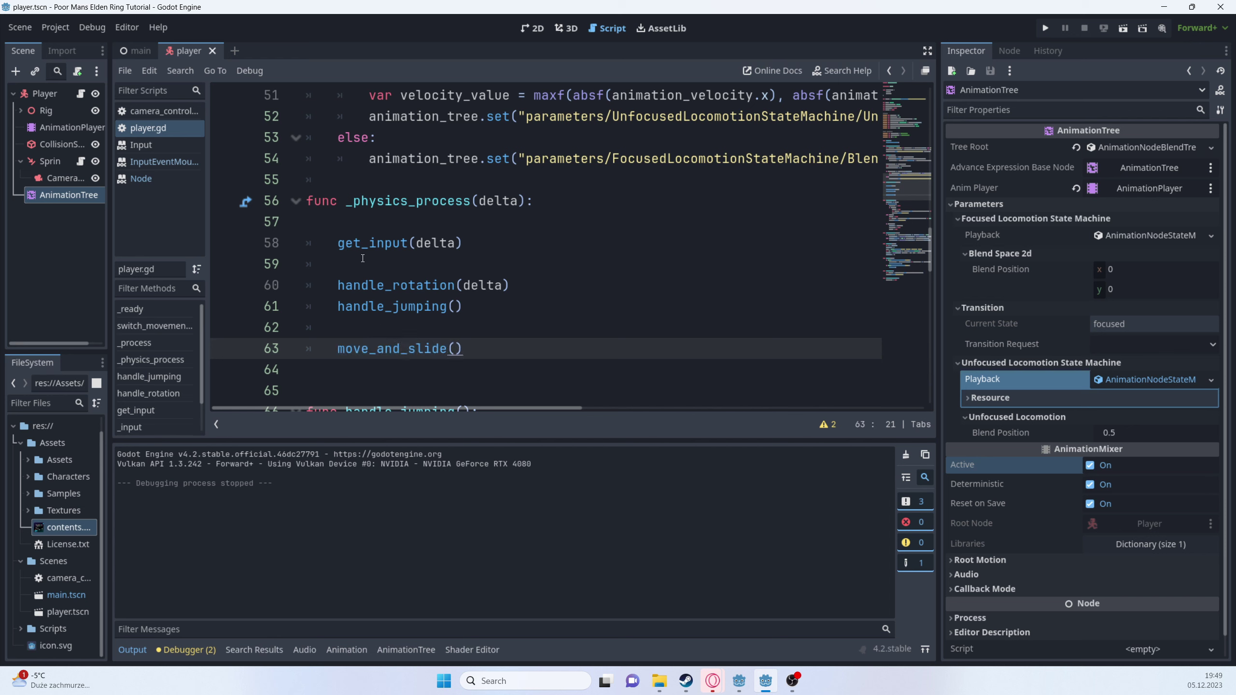
{"action": "left_click_drag", "start_coordinate": [320, 352], "coordinate": [465, 350]}
{"action": "left_click", "coordinate": [395, 376]}
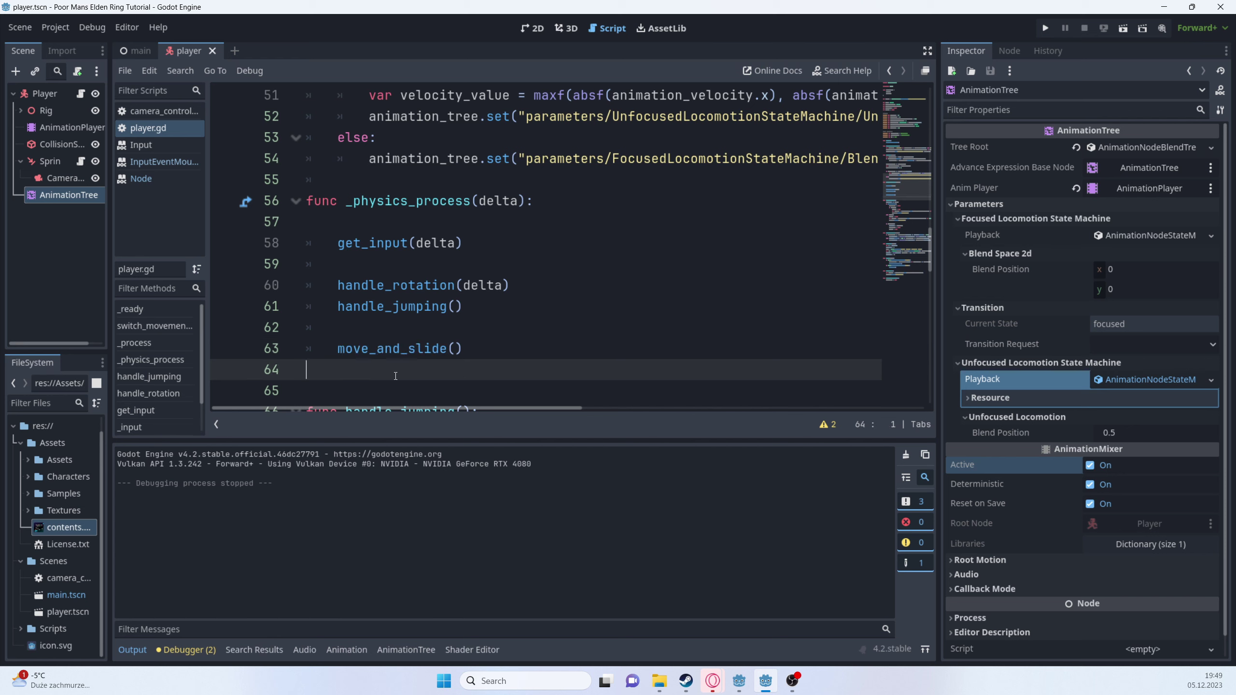
{"action": "key", "text": "BackSpace"}
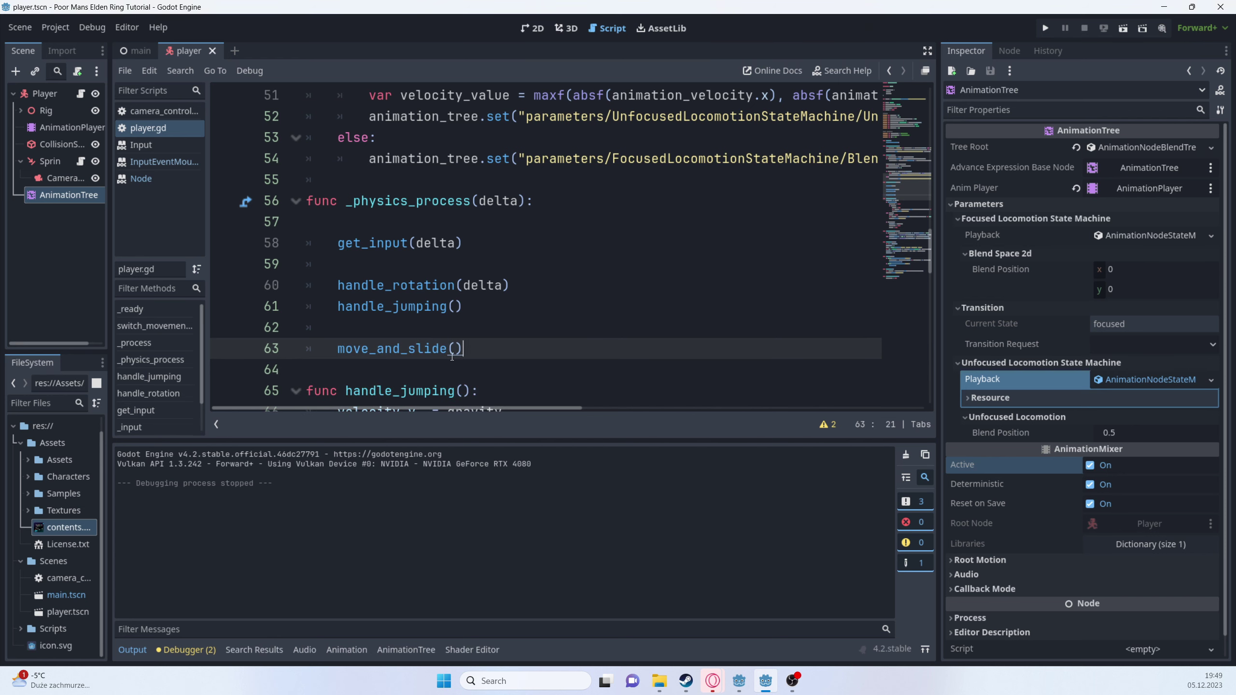
- Move move_and_slide() to the first line of _physics_process and save the script
{"action": "left_click", "coordinate": [385, 362]}
{"action": "left_click_drag", "start_coordinate": [332, 354], "coordinate": [489, 351]}
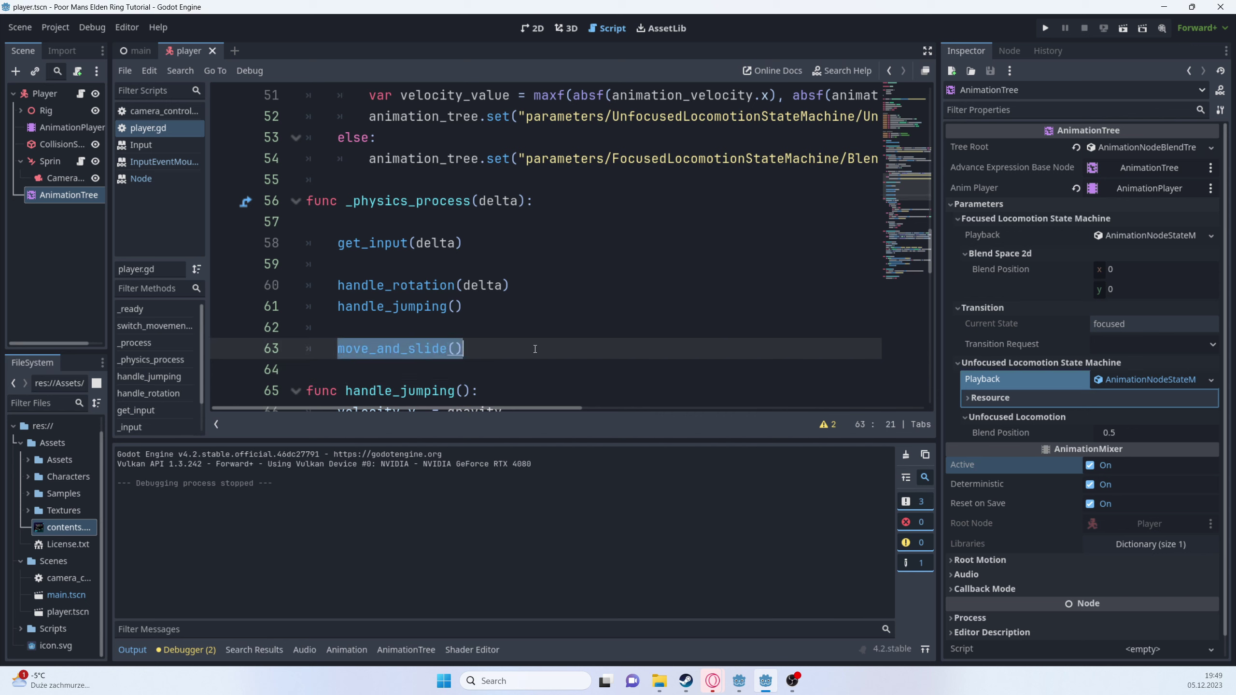
{"action": "key", "text": "ctrl+x"}
{"action": "left_click", "coordinate": [560, 194]}
{"action": "key", "text": "Return"}
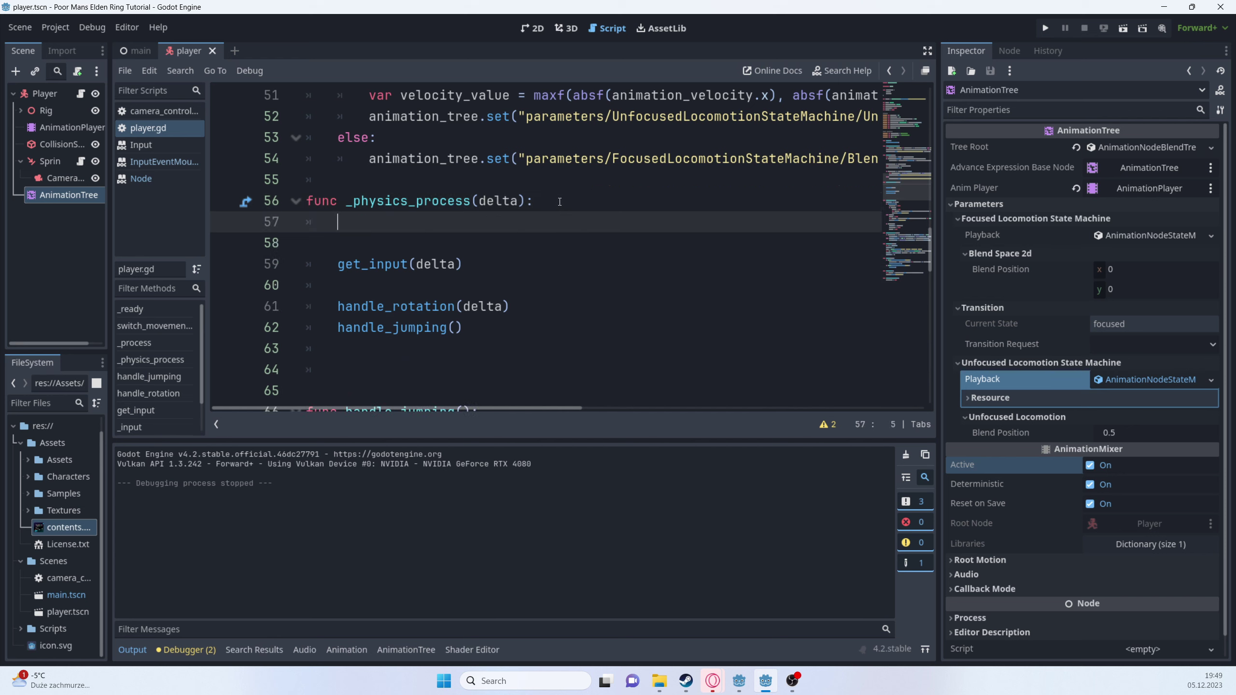
{"action": "key", "text": "ctrl+v"}
{"action": "key", "text": "ctrl+s"}
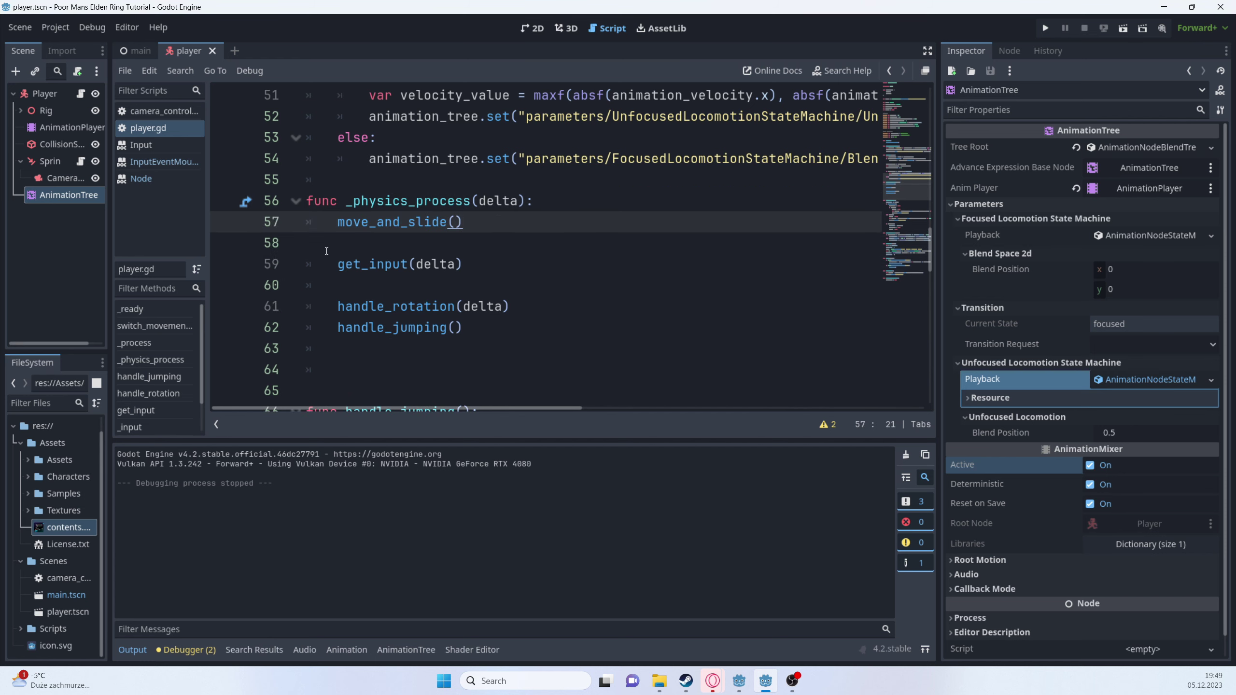
- Launch the game to test the reordered physics code
{"action": "left_click_drag", "start_coordinate": [332, 275], "coordinate": [438, 344]}
{"action": "left_click", "coordinate": [467, 341]}
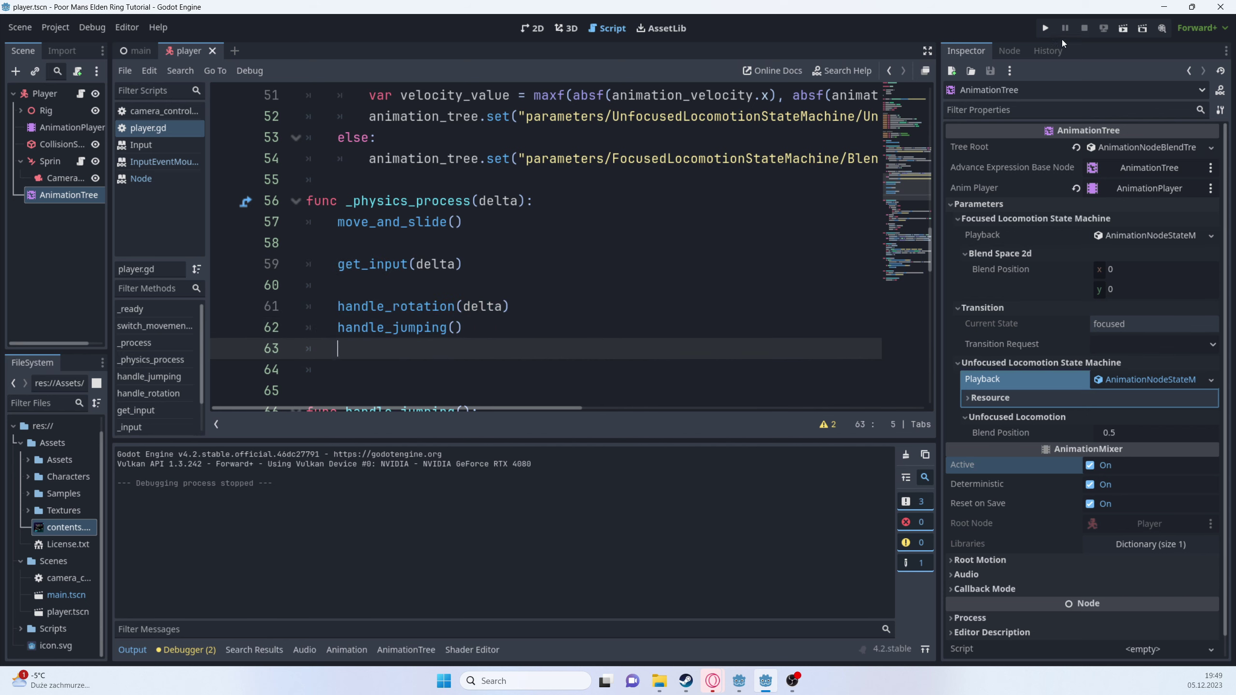
{"action": "left_click", "coordinate": [1045, 28]}
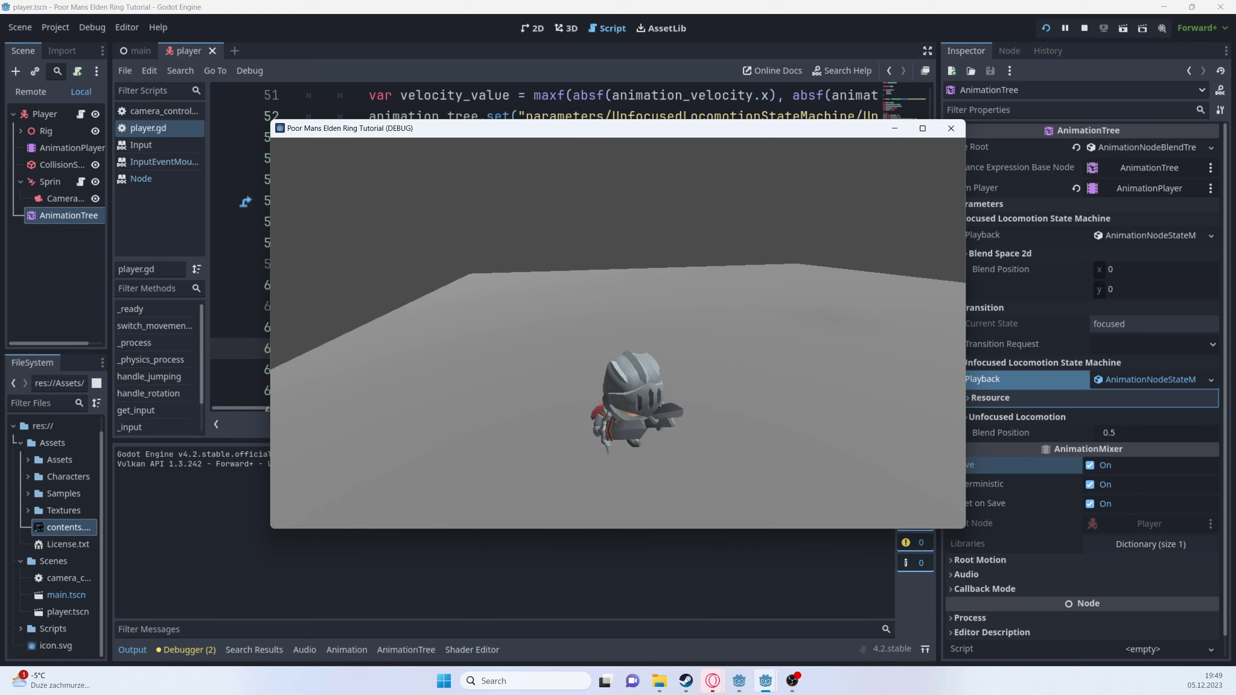
- Drive the knight around with D, S, A and W to check its turning, then stop the game
{"action": "key", "text": "d"}
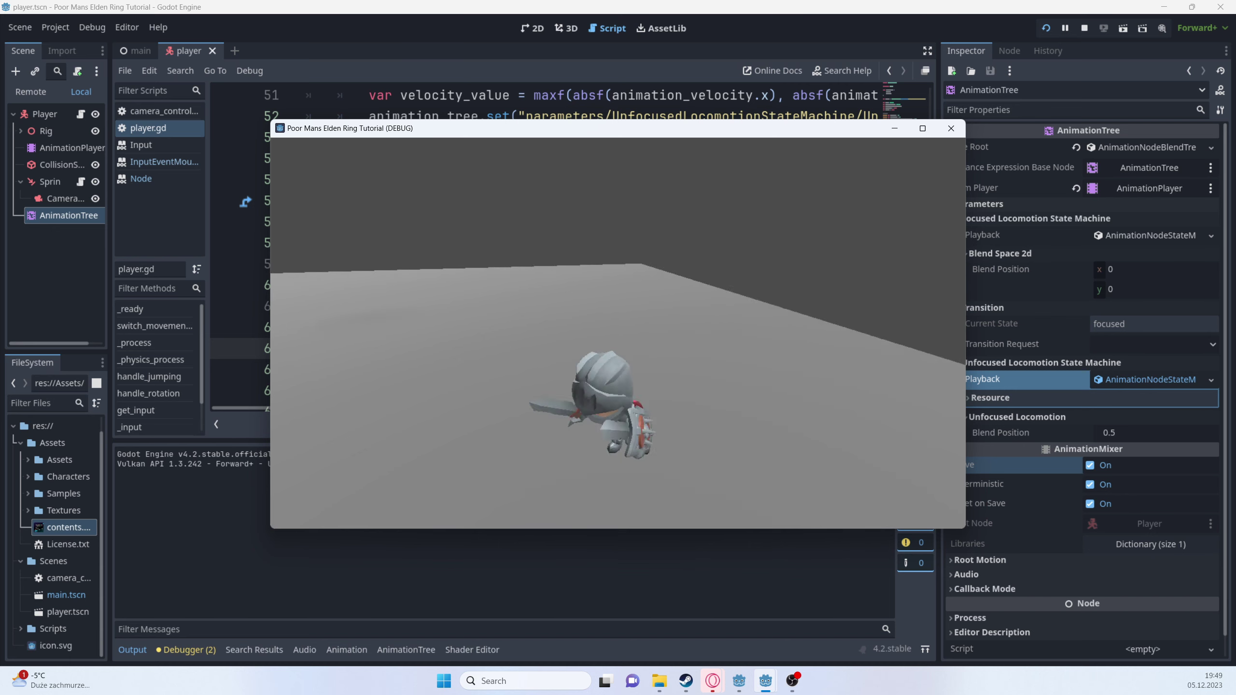
{"action": "key", "text": "s"}
{"action": "key", "text": "a"}
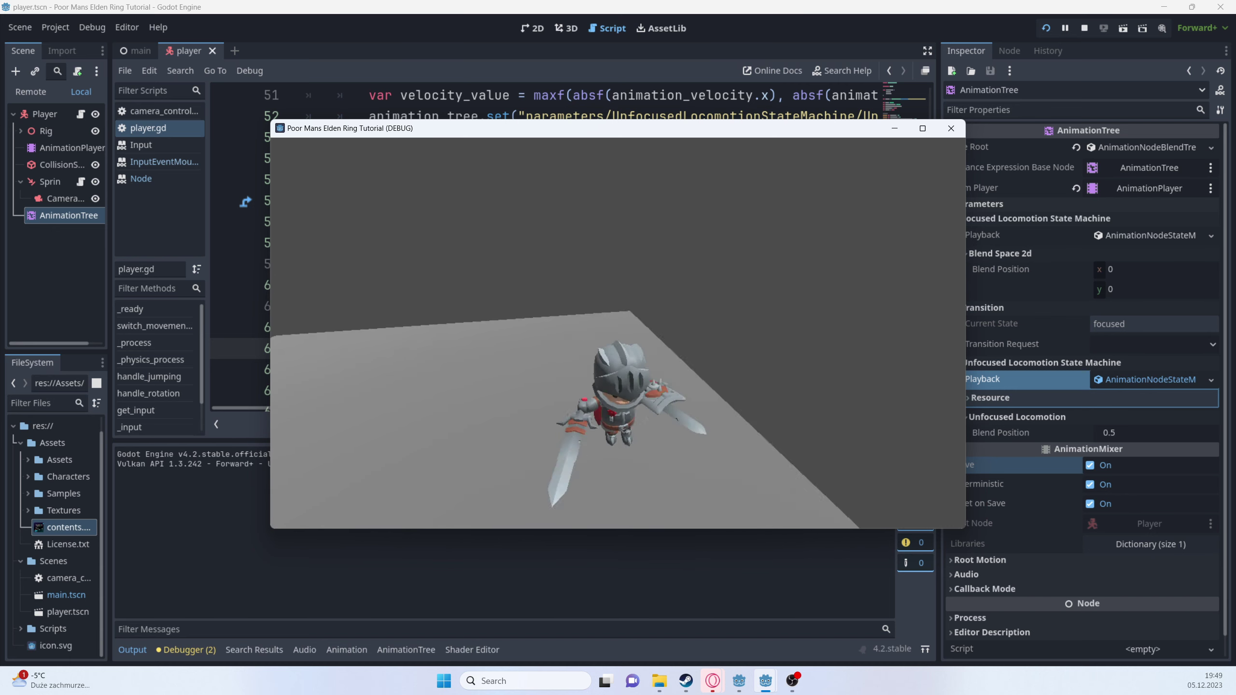
{"action": "key", "text": "s"}
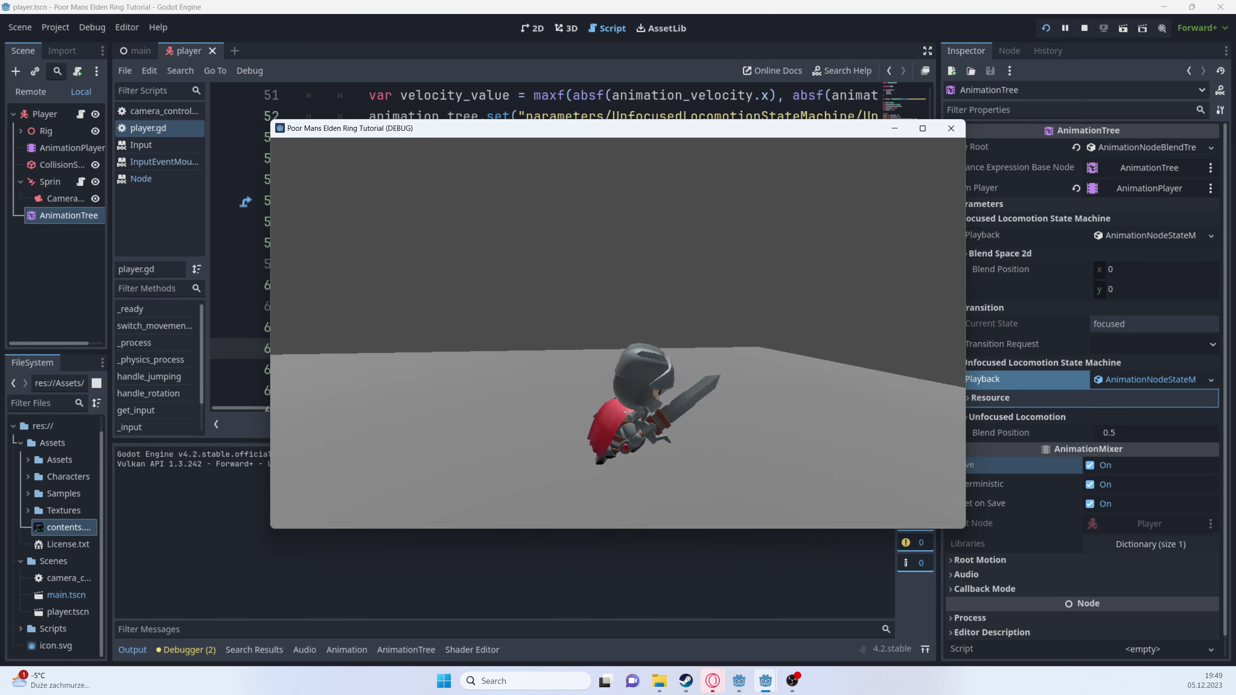
{"action": "key", "text": "d"}
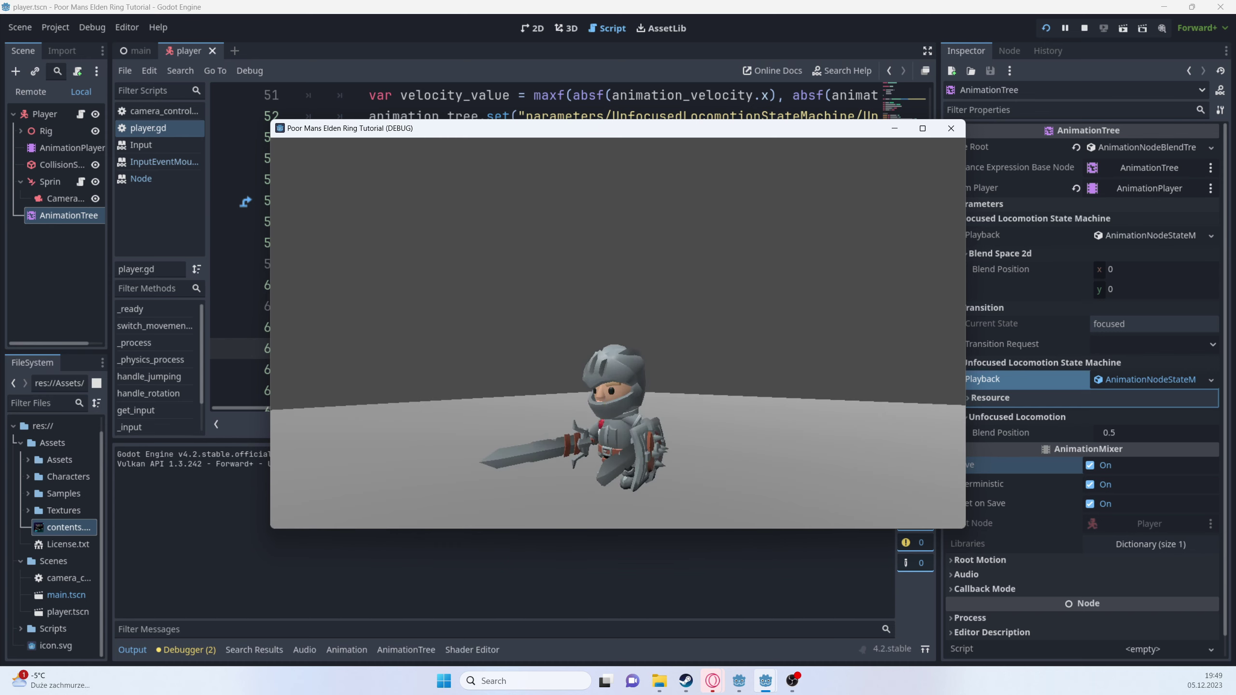
{"action": "key", "text": "a"}
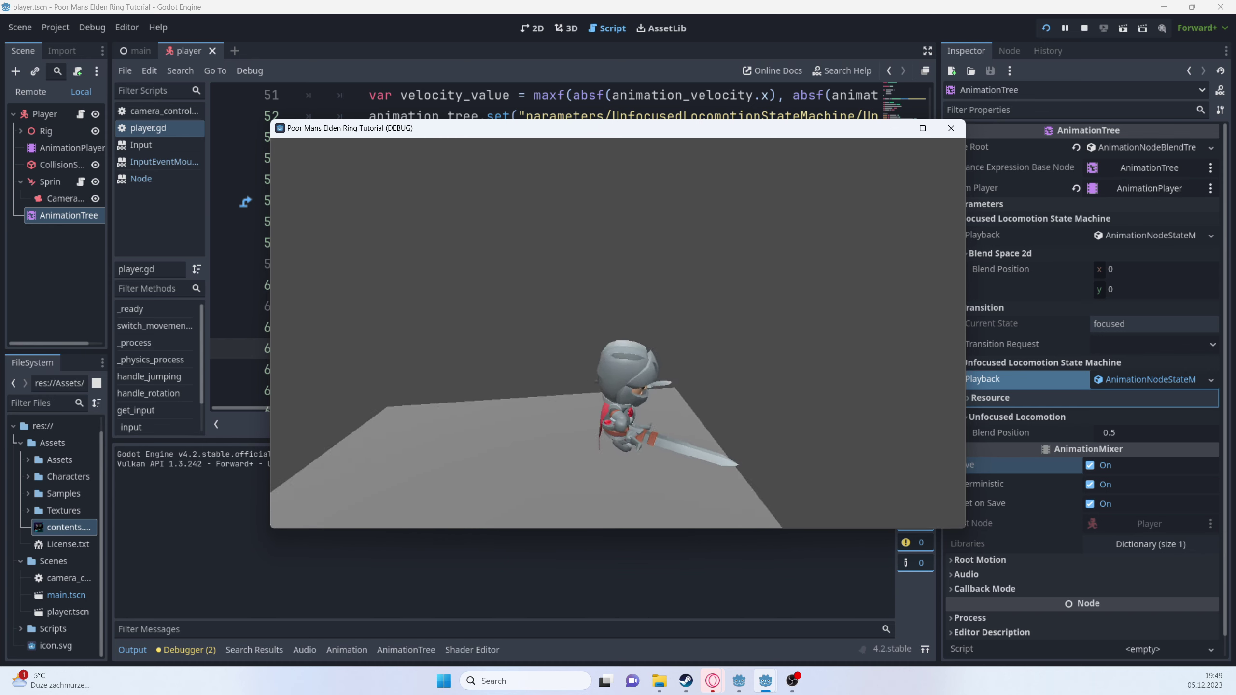
{"action": "key", "text": "s"}
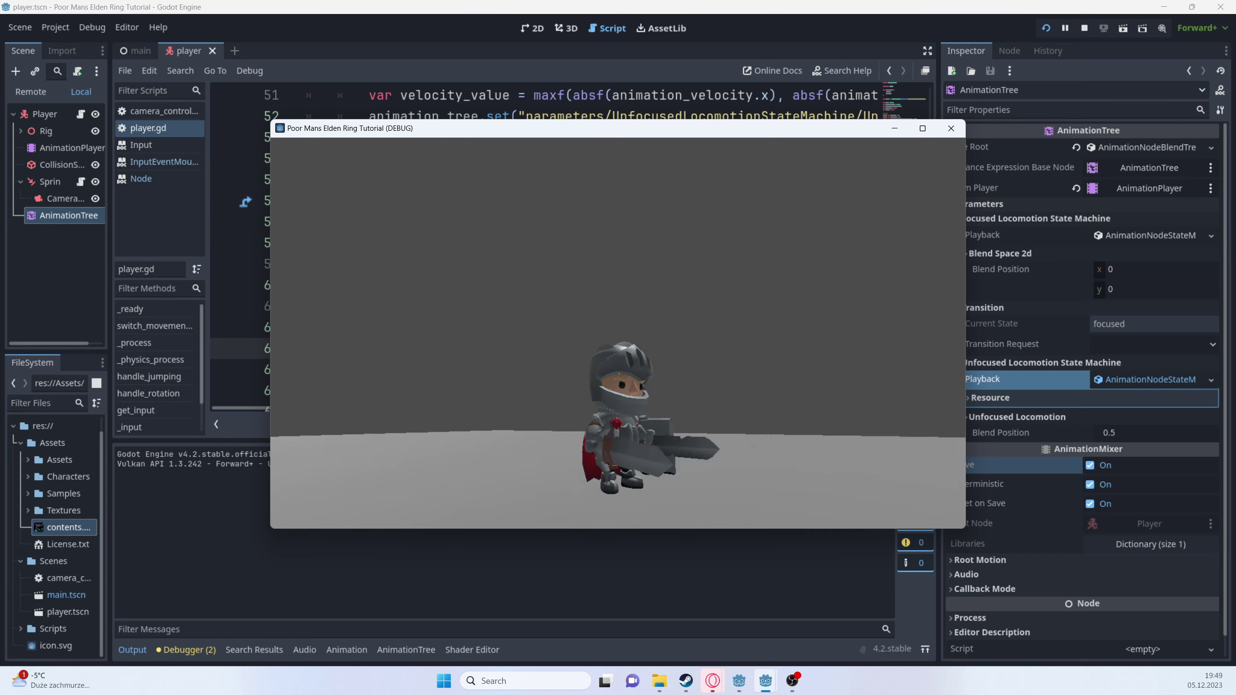
{"action": "key", "text": "w"}
{"action": "key", "text": "d"}
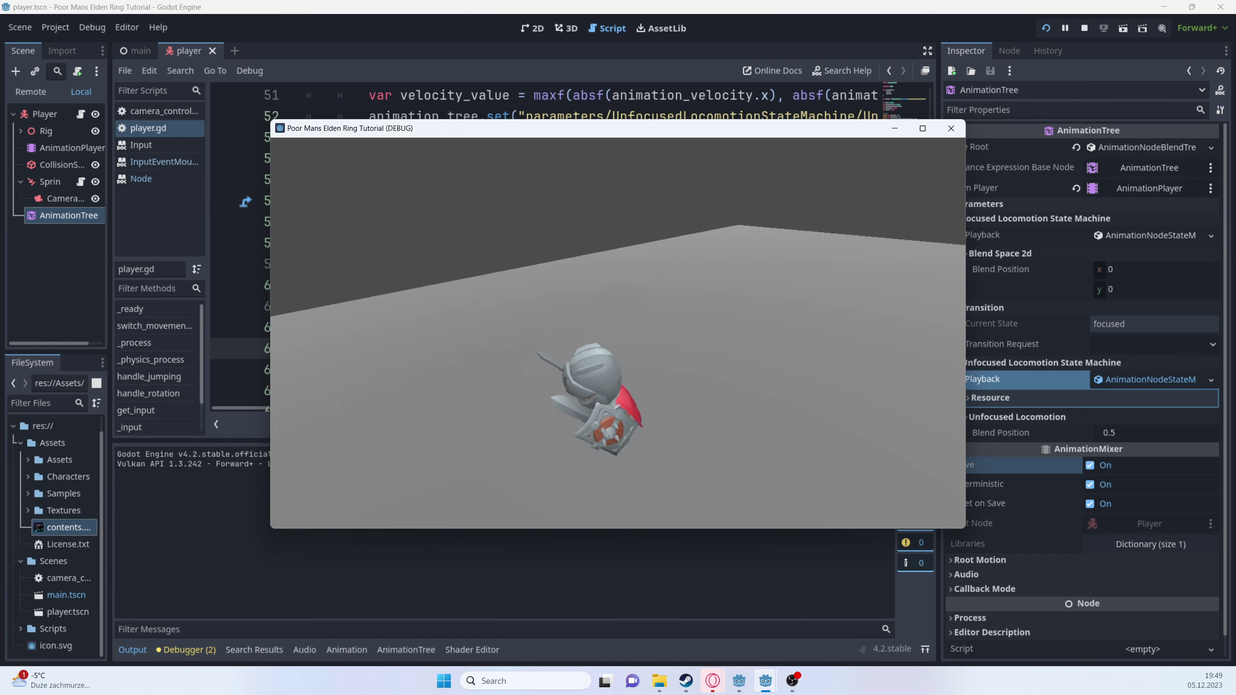
{"action": "key", "text": "w"}
{"action": "key", "text": "d"}
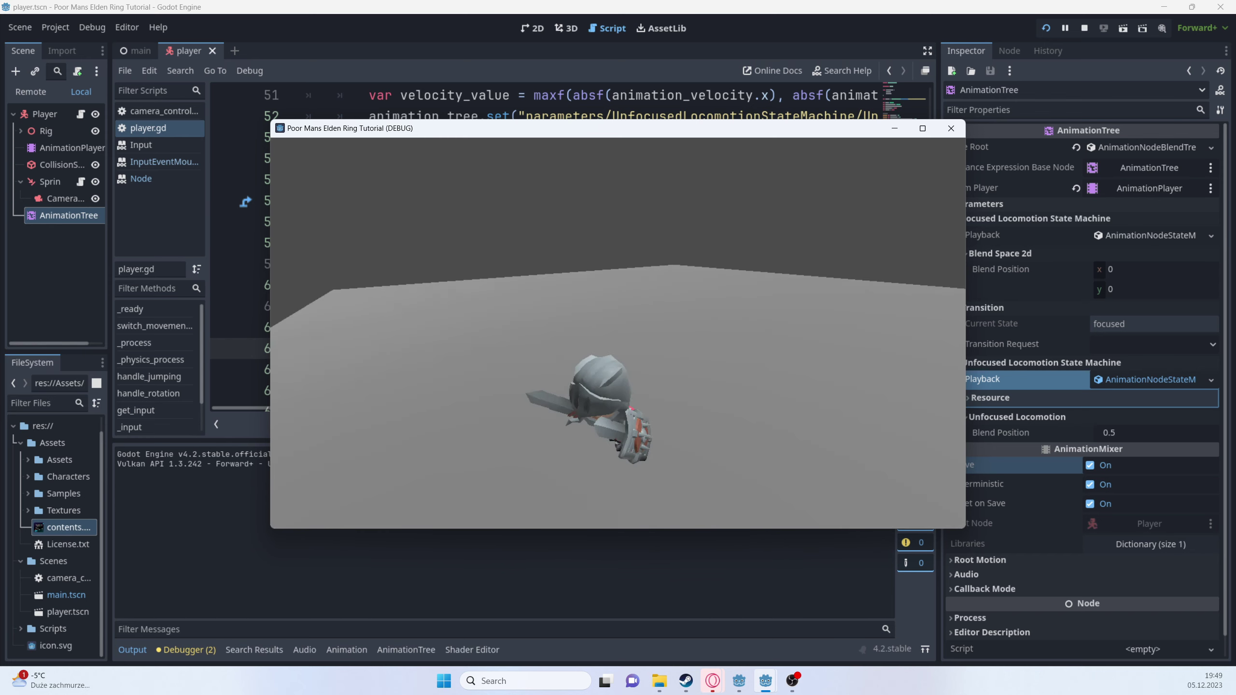
{"action": "key", "text": "a"}
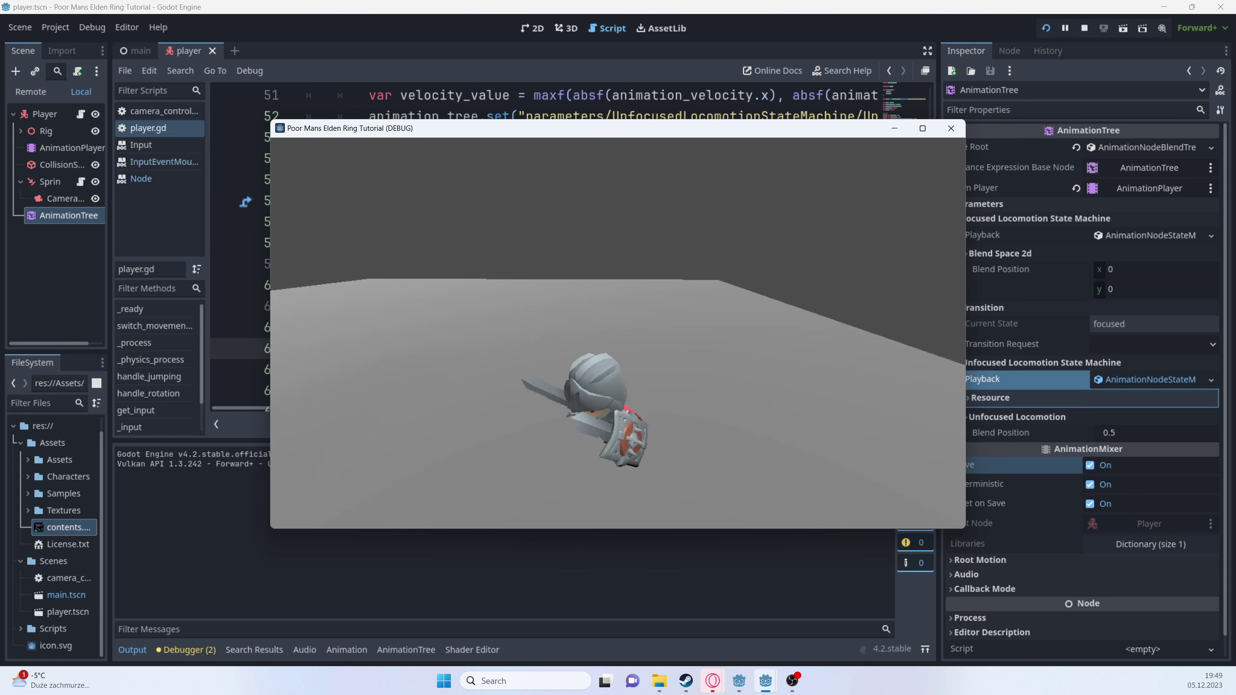
{"action": "key", "text": "s"}
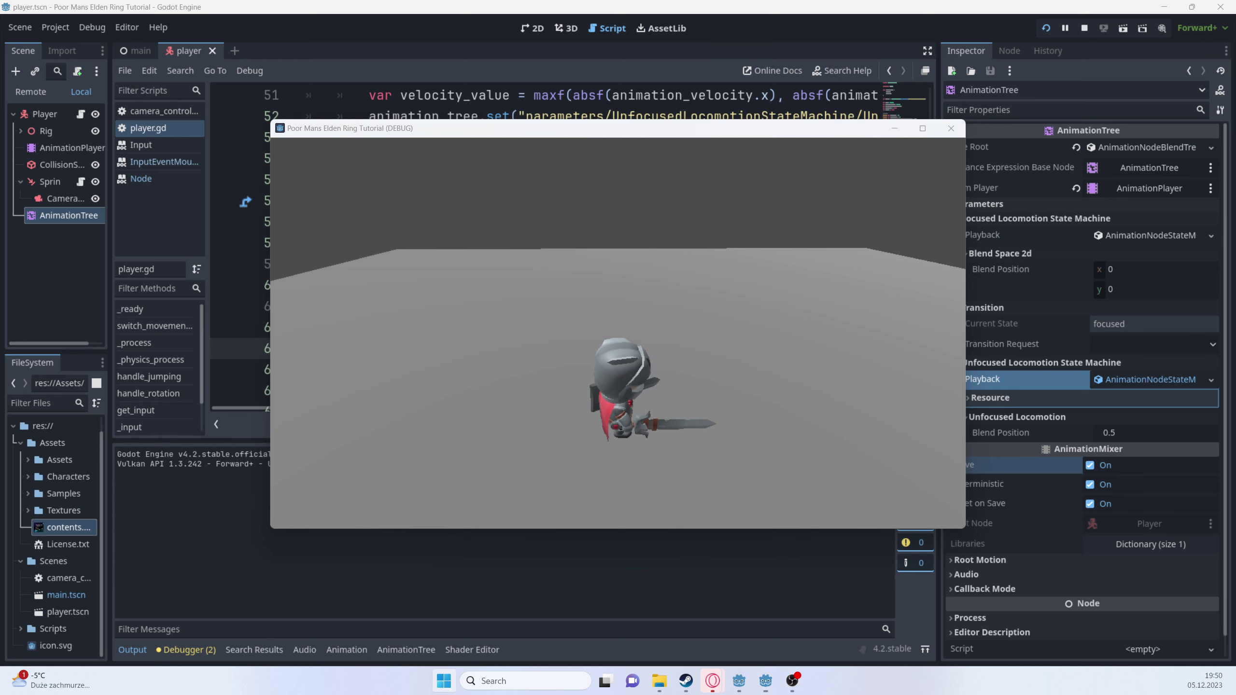
{"action": "left_click", "coordinate": [1084, 28]}
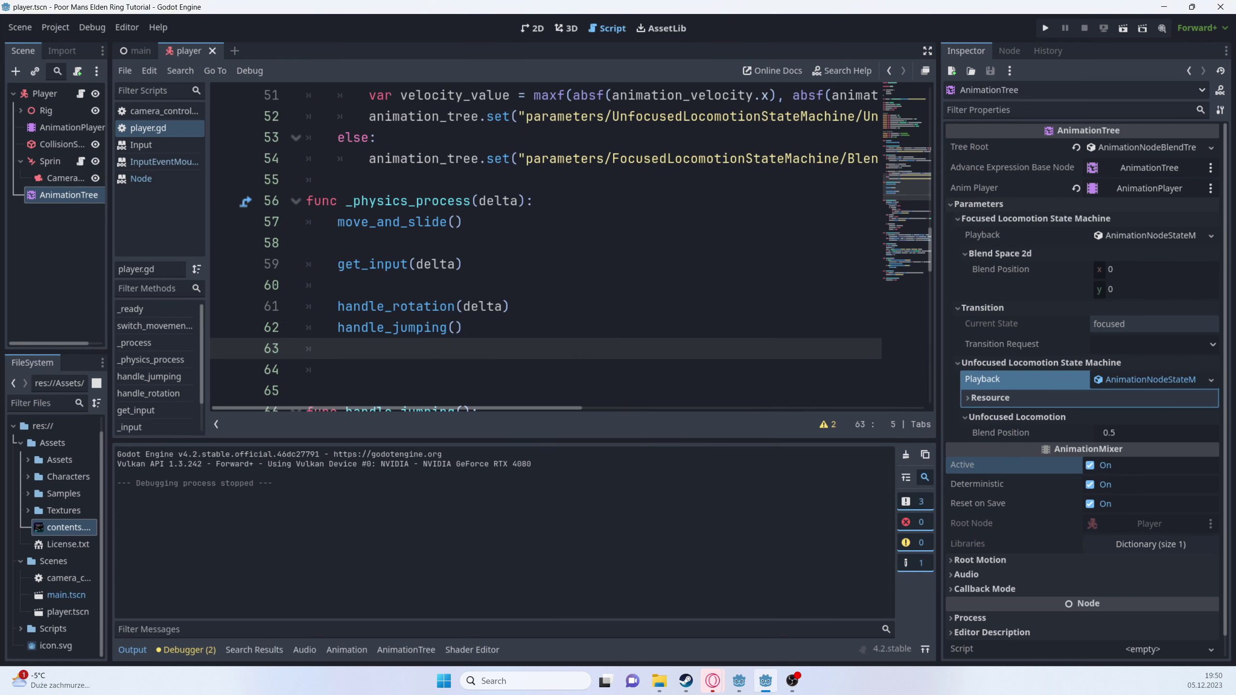